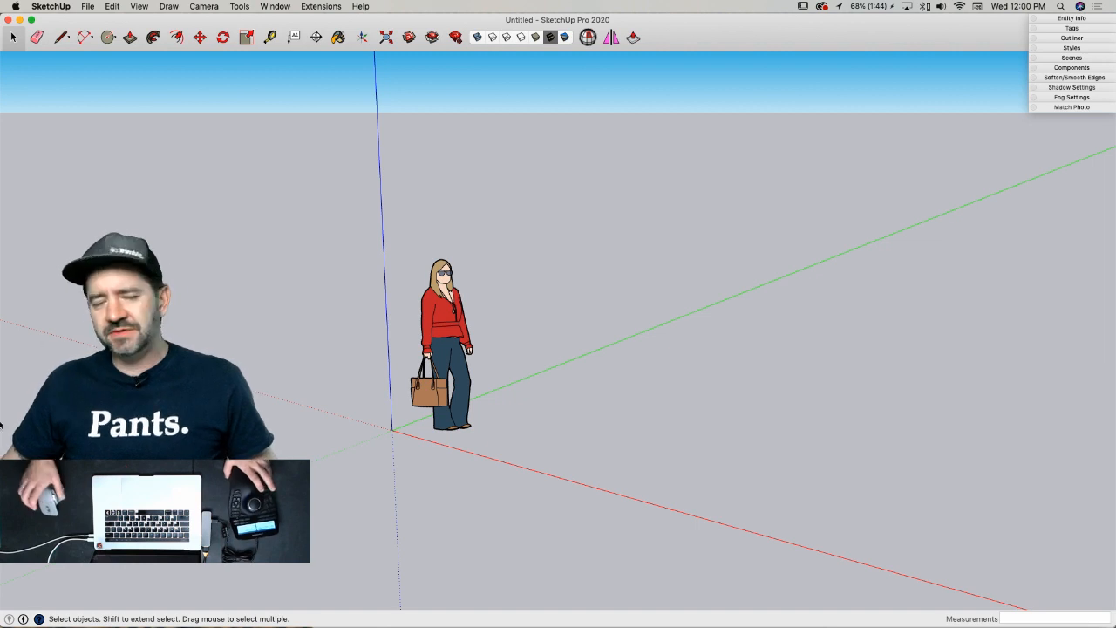
# - Switch to Chrome and bring up the AMTMA (Ask Me To Model Anything) Live Today! forum thread
pyautogui.moveTo(0, 419)
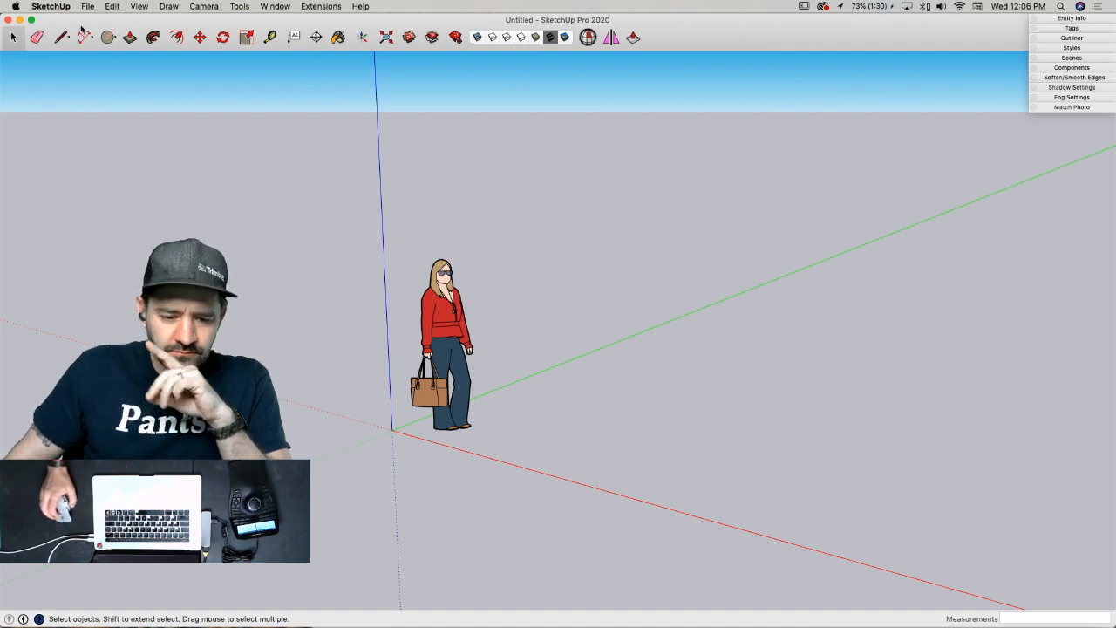
pyautogui.moveTo(7, 318)
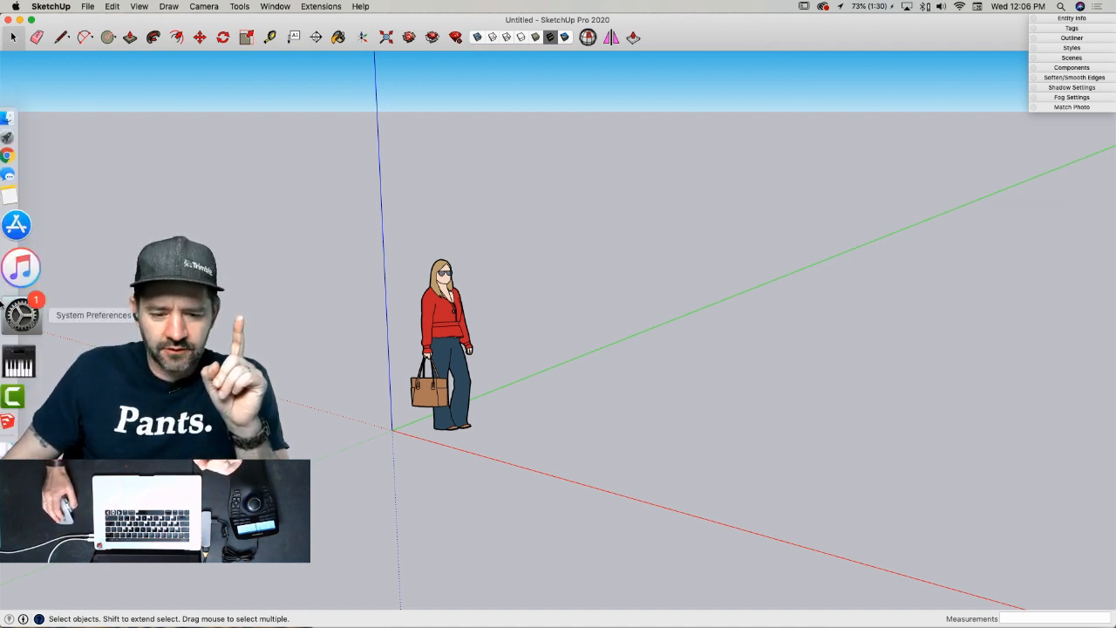
pyautogui.rightClick(24, 218)
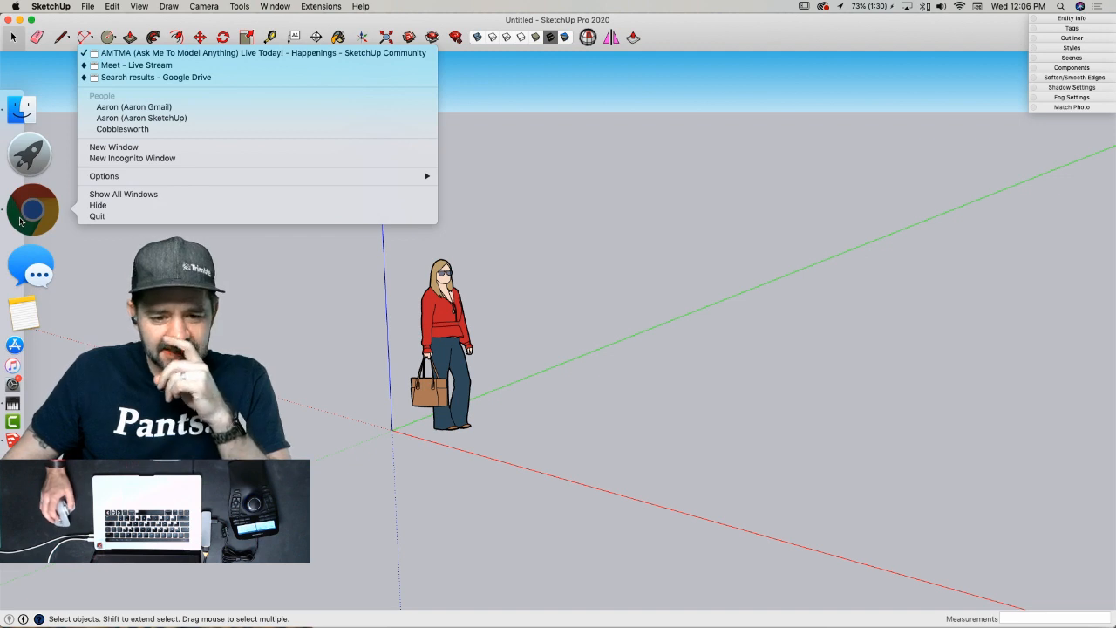
pyautogui.click(218, 54)
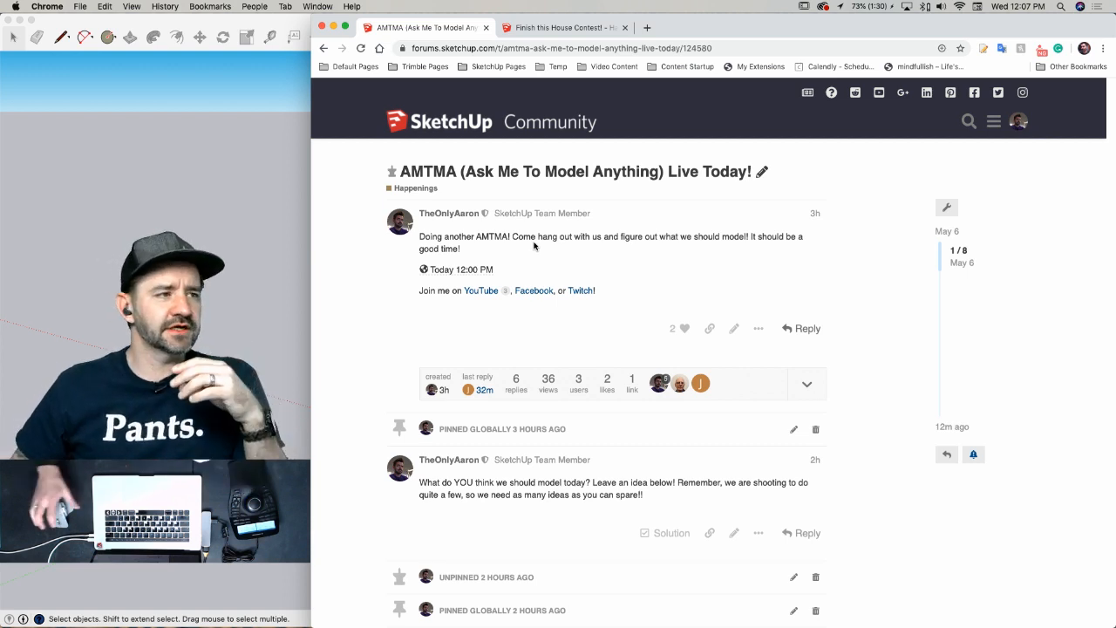
# - Read through the modeling suggestions and reference images in the thread's replies, and bring up the Finish this House Contest! thread
pyautogui.scroll(-4, 760, 305)
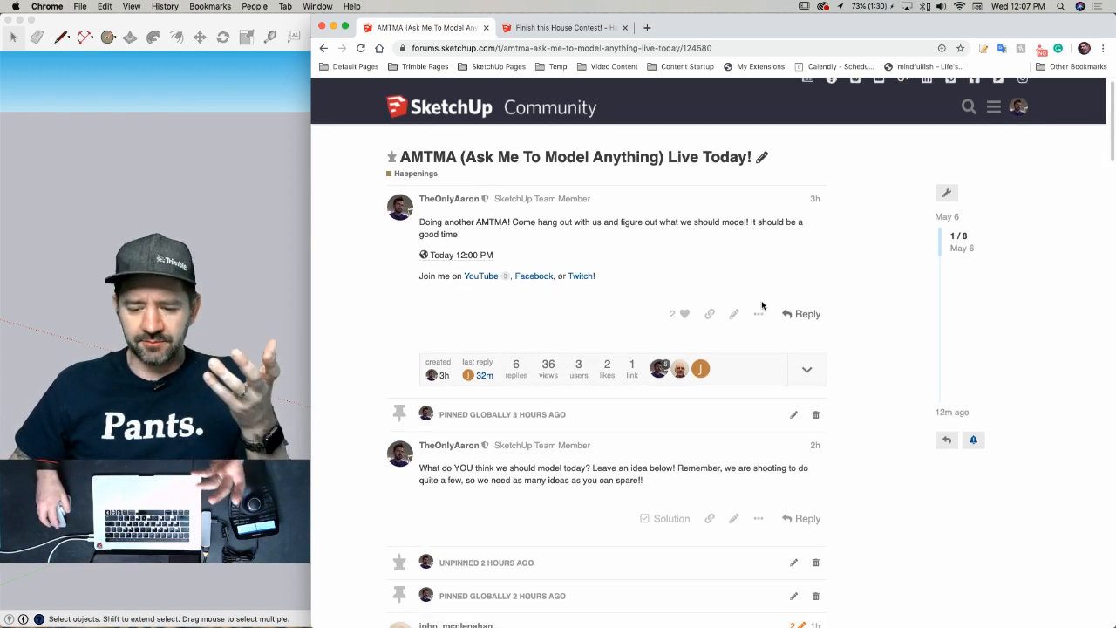
pyautogui.scroll(-8, 758, 311)
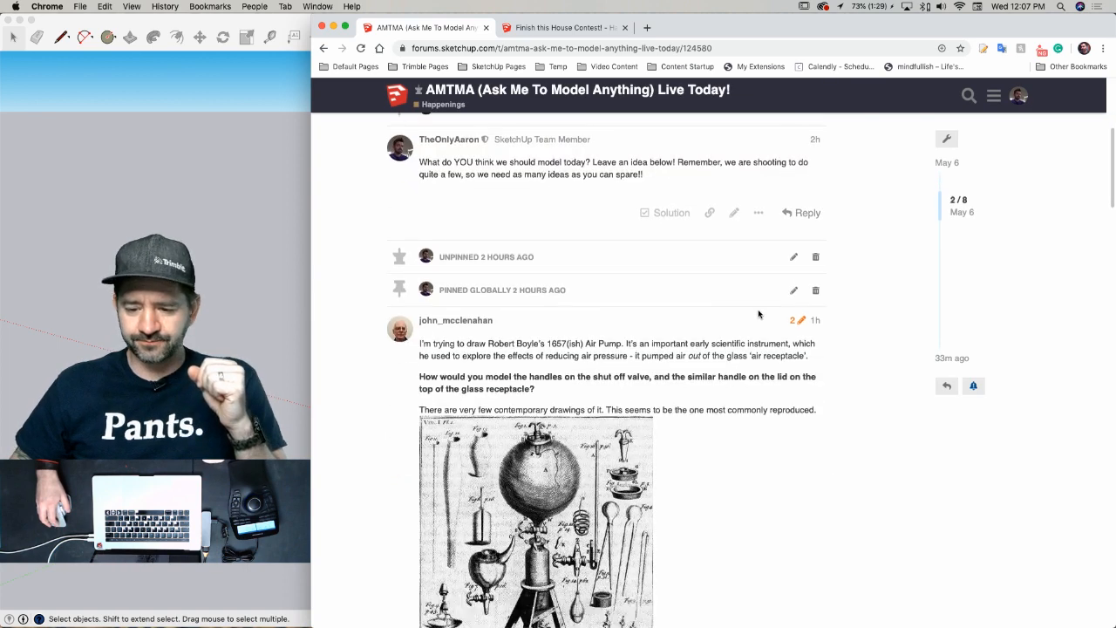
pyautogui.scroll(-15, 759, 315)
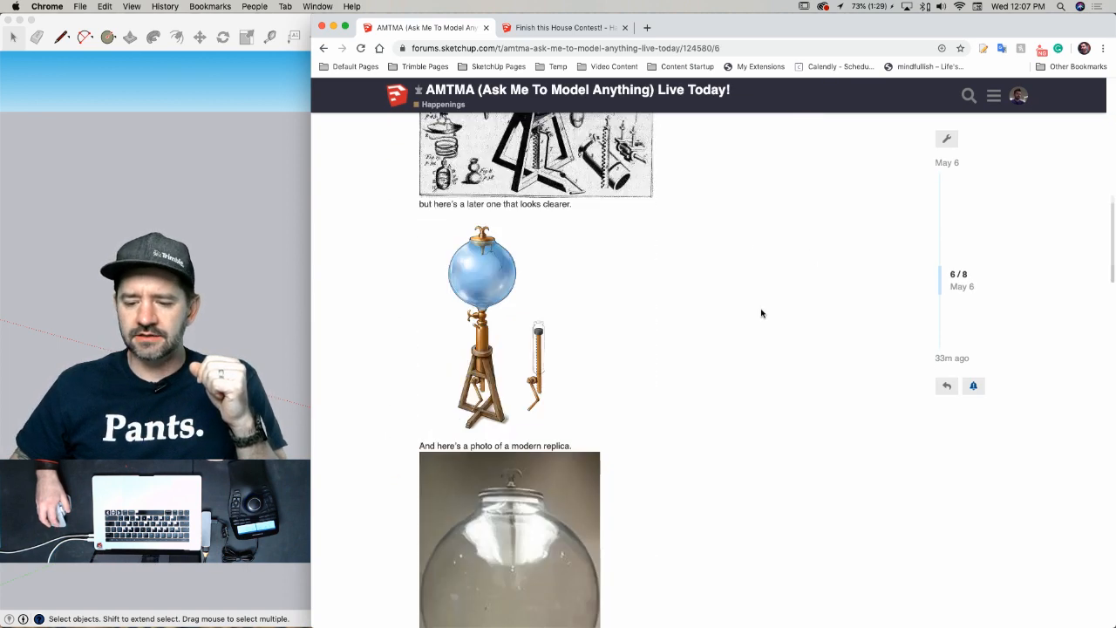
pyautogui.scroll(-14, 762, 315)
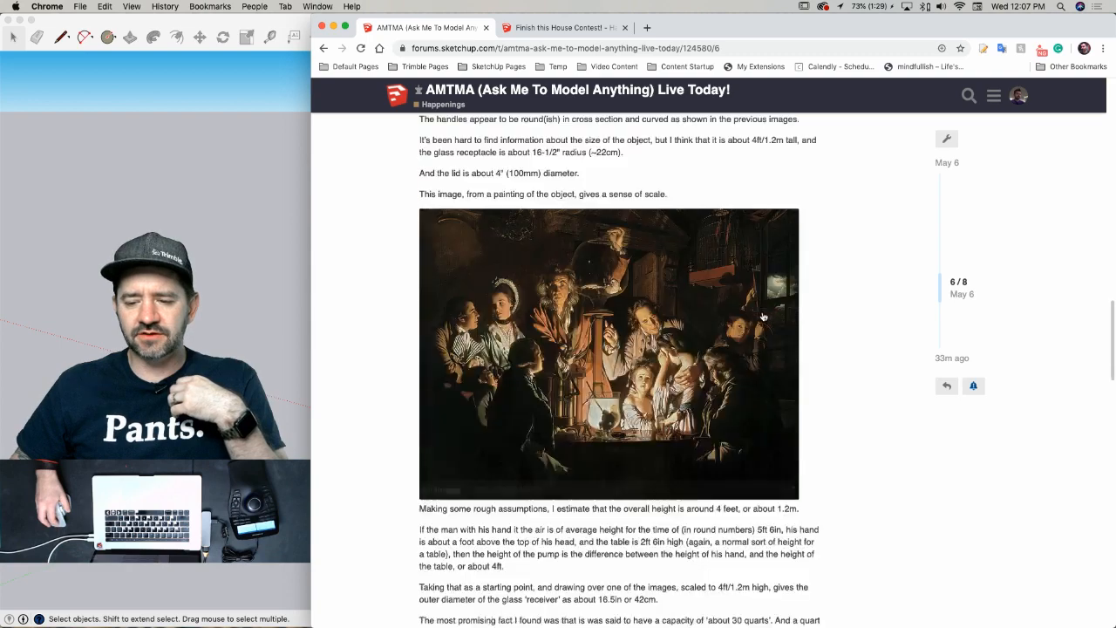
pyautogui.scroll(-5, 764, 316)
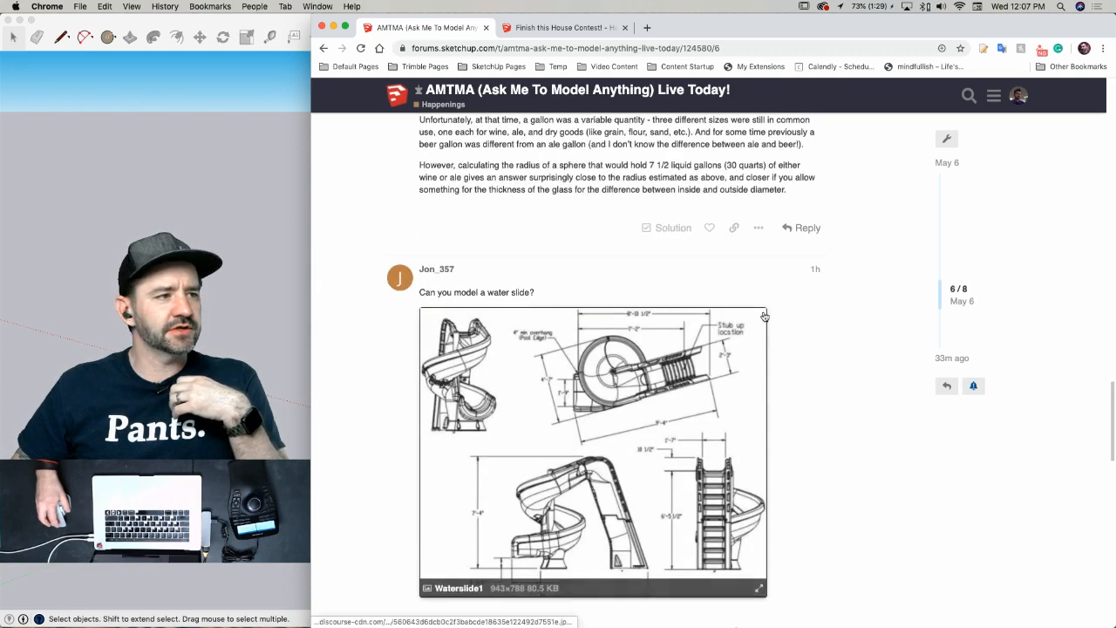
pyautogui.scroll(-4, 764, 315)
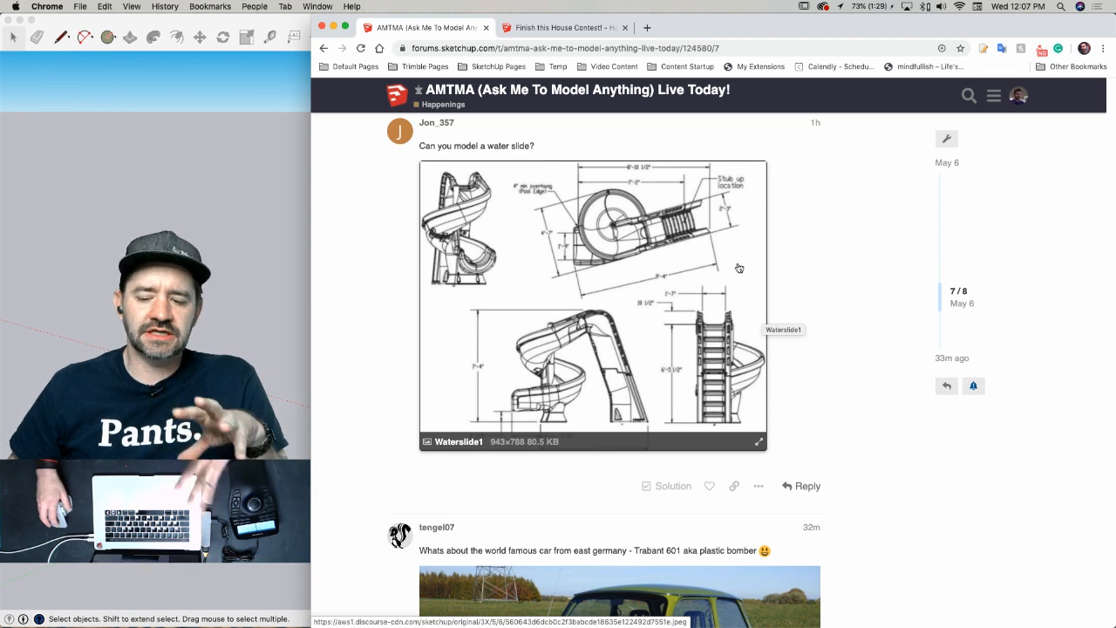
pyautogui.scroll(-1, 725, 273)
pyautogui.scroll(-5, 724, 273)
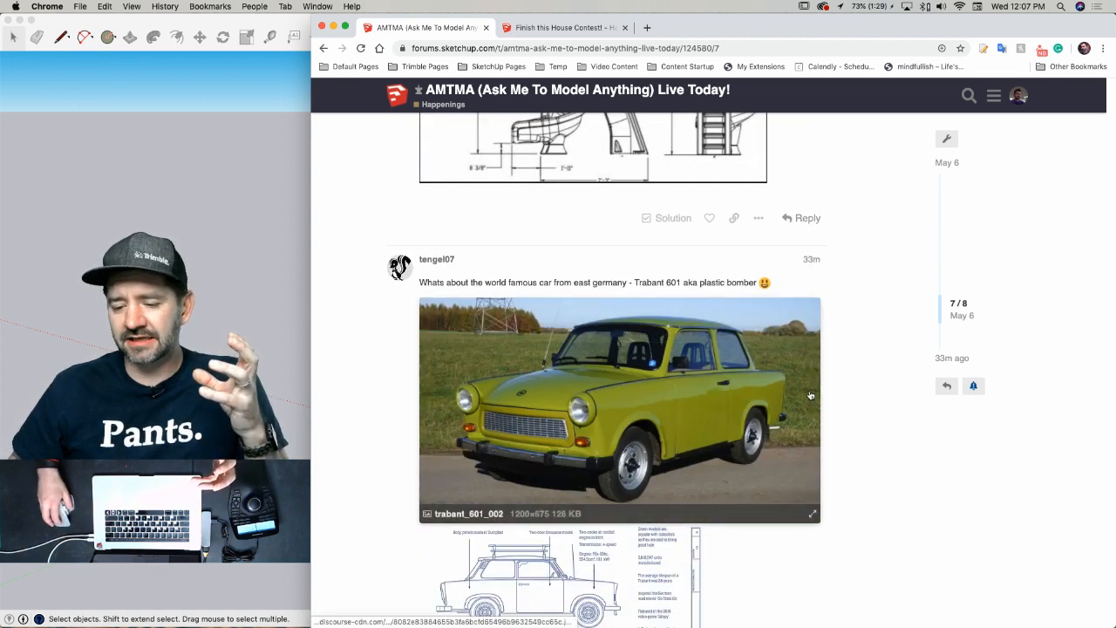
pyautogui.scroll(-7, 789, 386)
pyautogui.scroll(4, 767, 383)
pyautogui.scroll(-2, 724, 375)
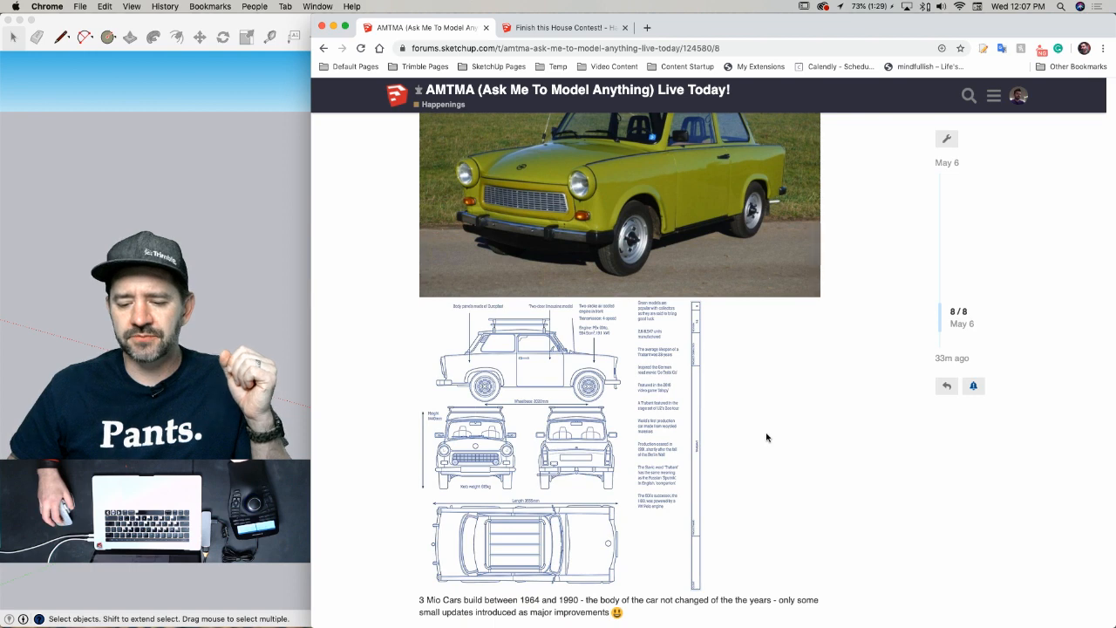
pyautogui.scroll(-3, 766, 437)
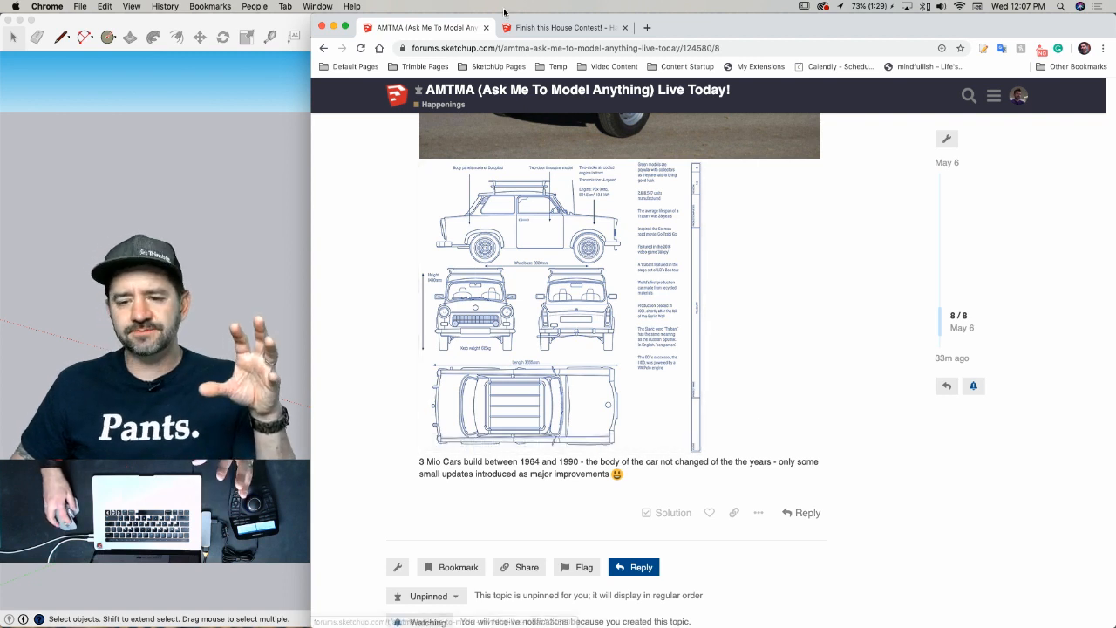
pyautogui.click(529, 31)
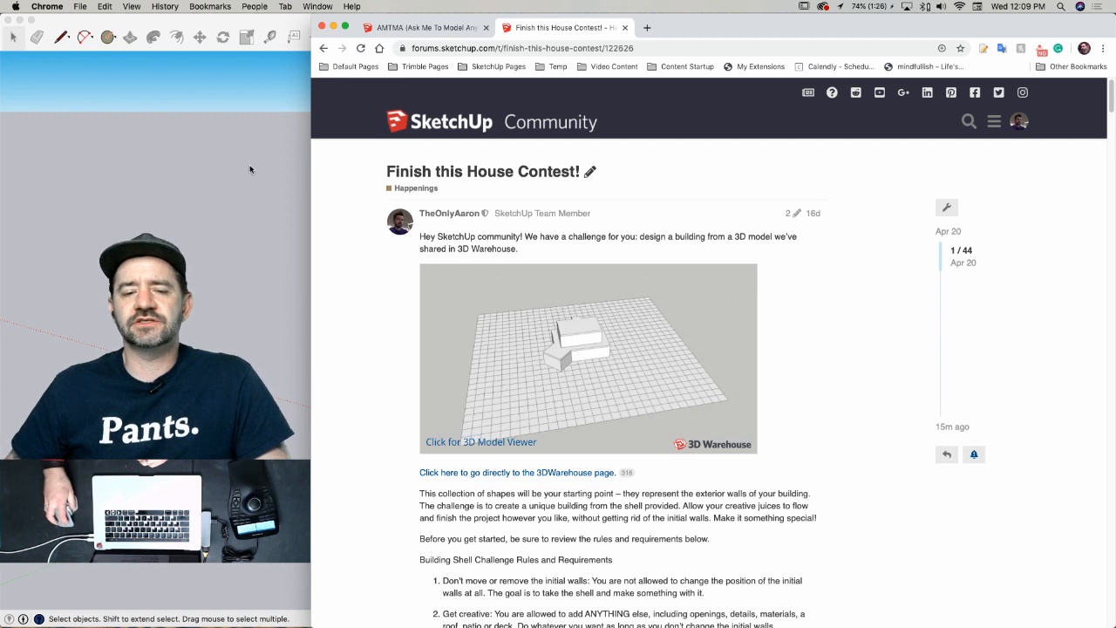
# - Switch back to SketchUp and display the Curve Maker tool palette along the edge of the modeling area
pyautogui.click(209, 24)
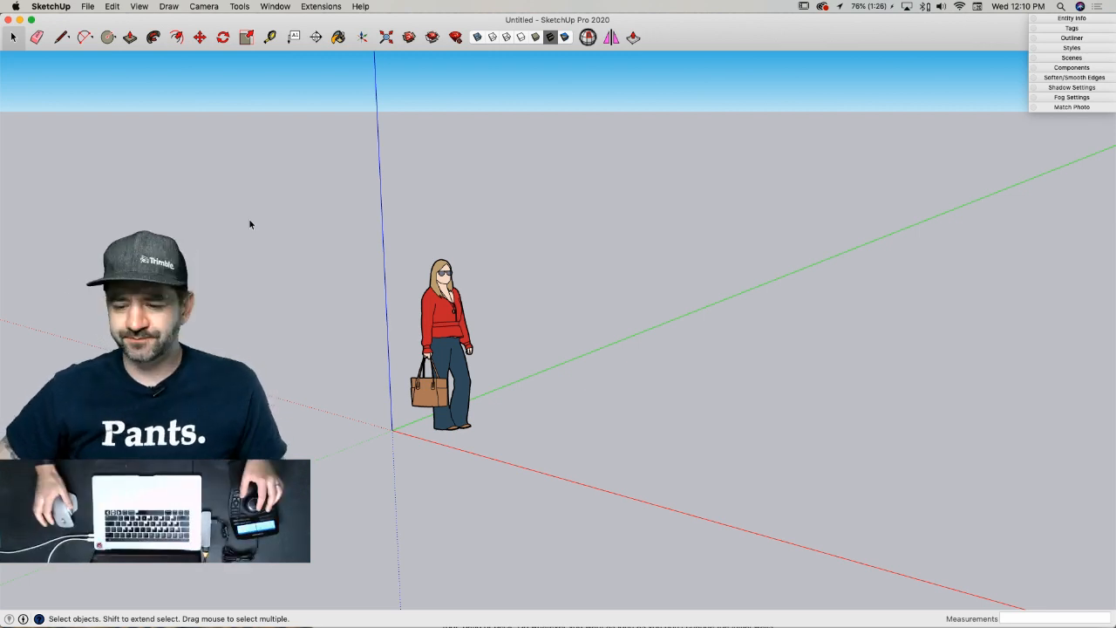
pyautogui.moveTo(249, 221)
pyautogui.mouseDown(button='middle')
pyautogui.moveTo(684, 381)
pyautogui.moveTo(678, 296)
pyautogui.mouseUp(button='middle')
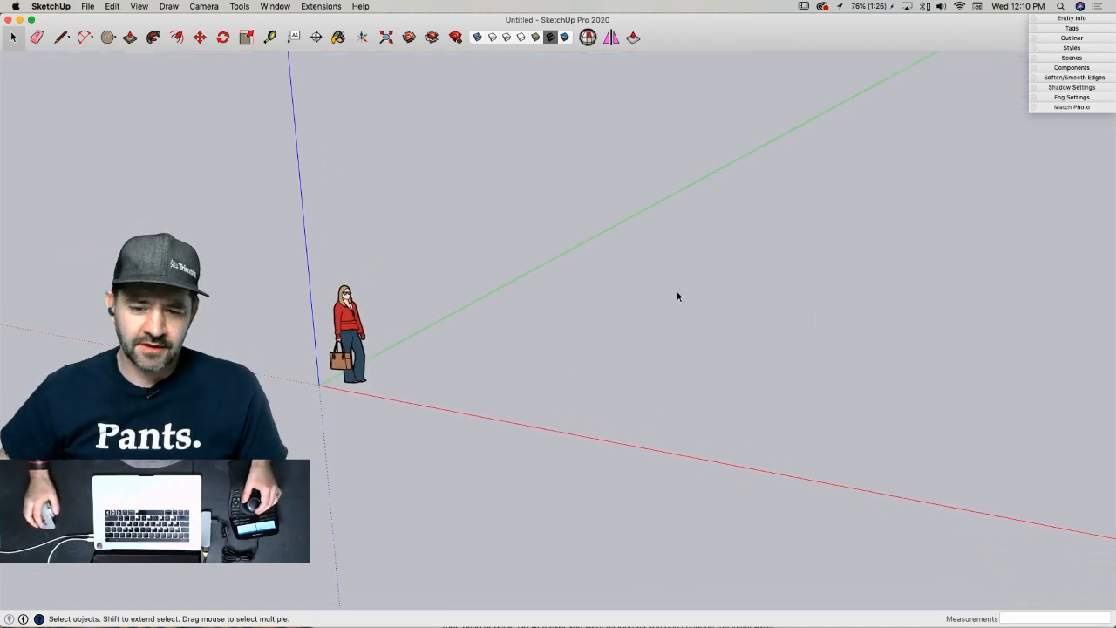
pyautogui.moveTo(421, 192)
pyautogui.mouseDown(button='middle')
pyautogui.moveTo(451, 105)
pyautogui.moveTo(598, 253)
pyautogui.mouseUp(button='middle')
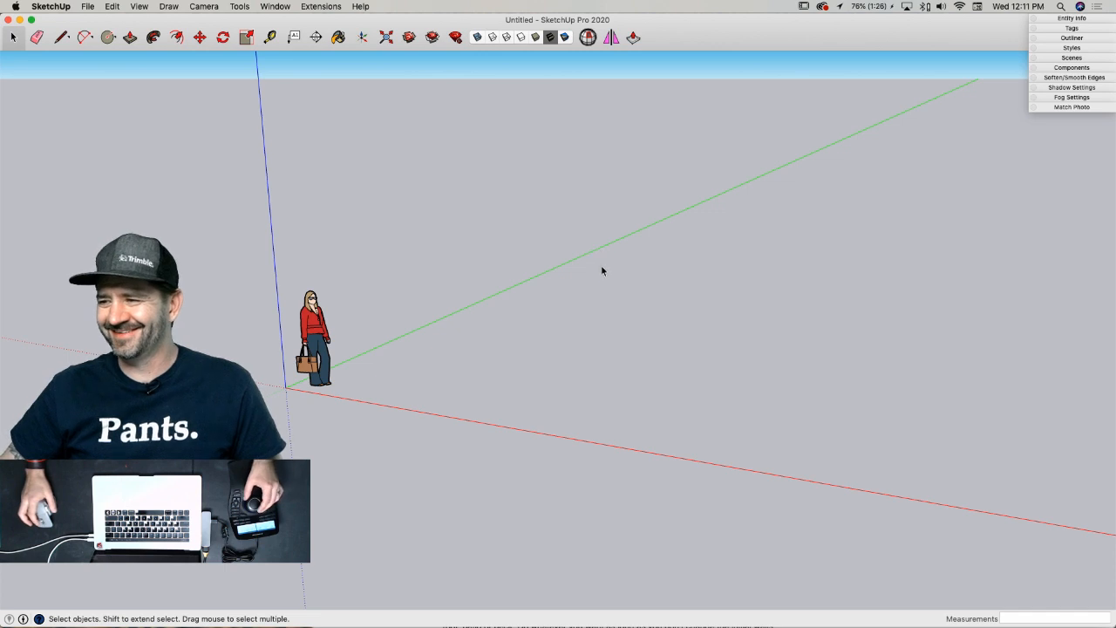
pyautogui.moveTo(649, 288); pyautogui.dragTo(646, 280, button='middle')
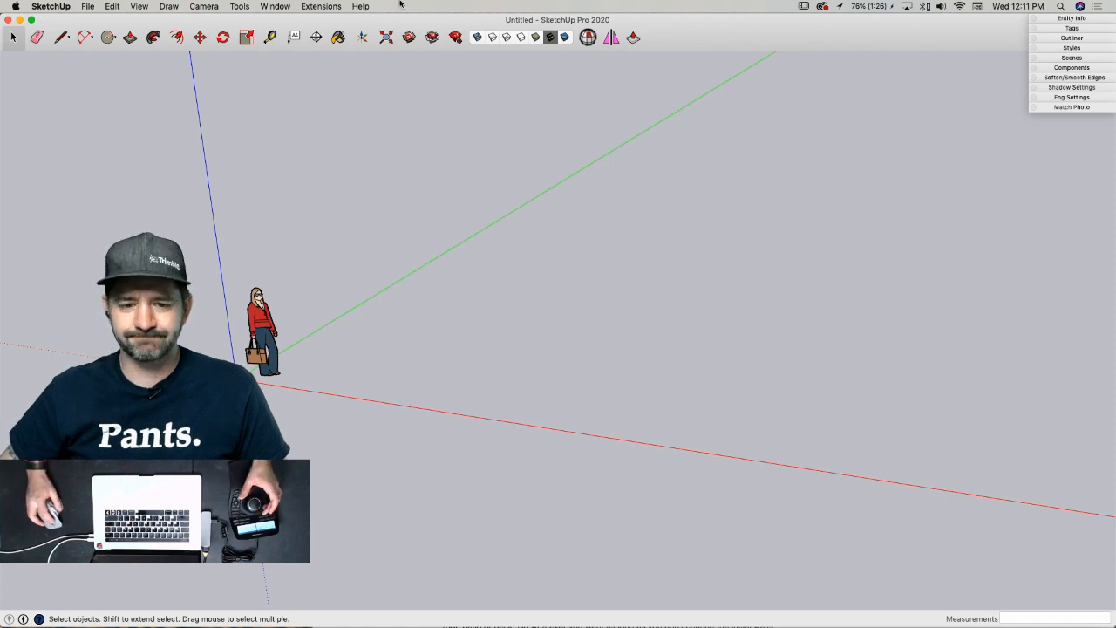
pyautogui.click(139, 7)
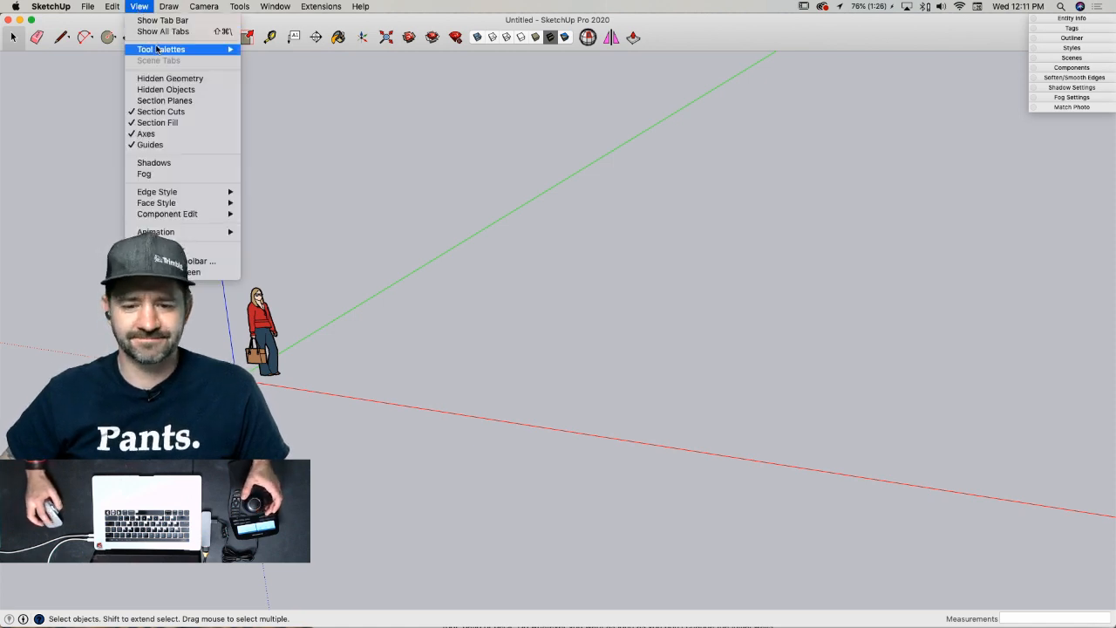
pyautogui.moveTo(160, 50)
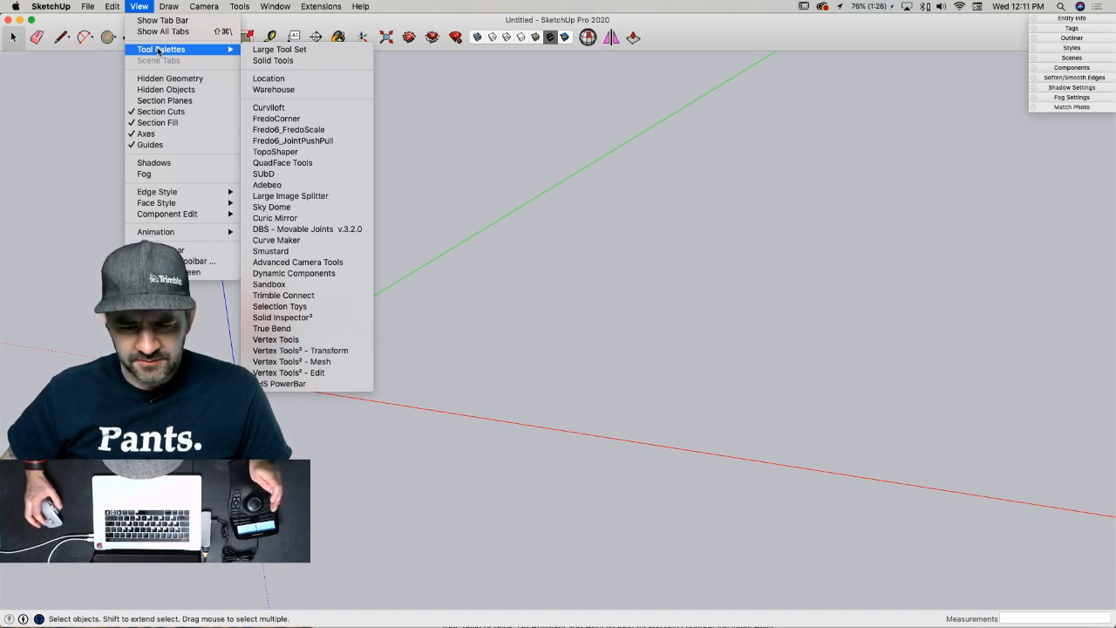
pyautogui.click(289, 249)
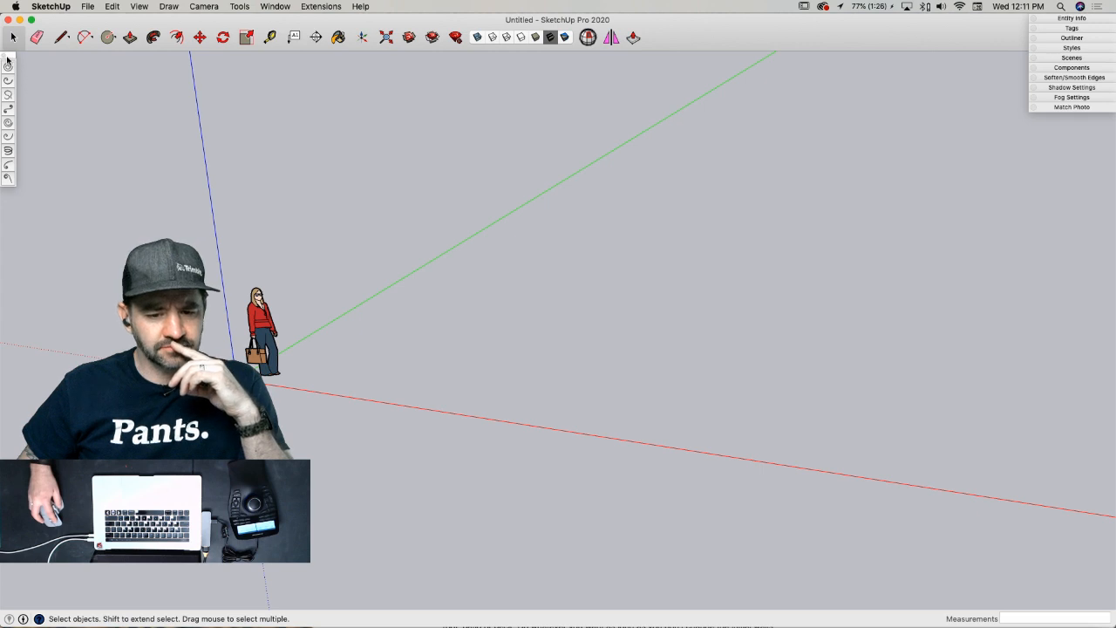
pyautogui.moveTo(9, 57)
pyautogui.mouseDown()
pyautogui.moveTo(114, 137)
pyautogui.moveTo(16, 63)
pyautogui.mouseUp()
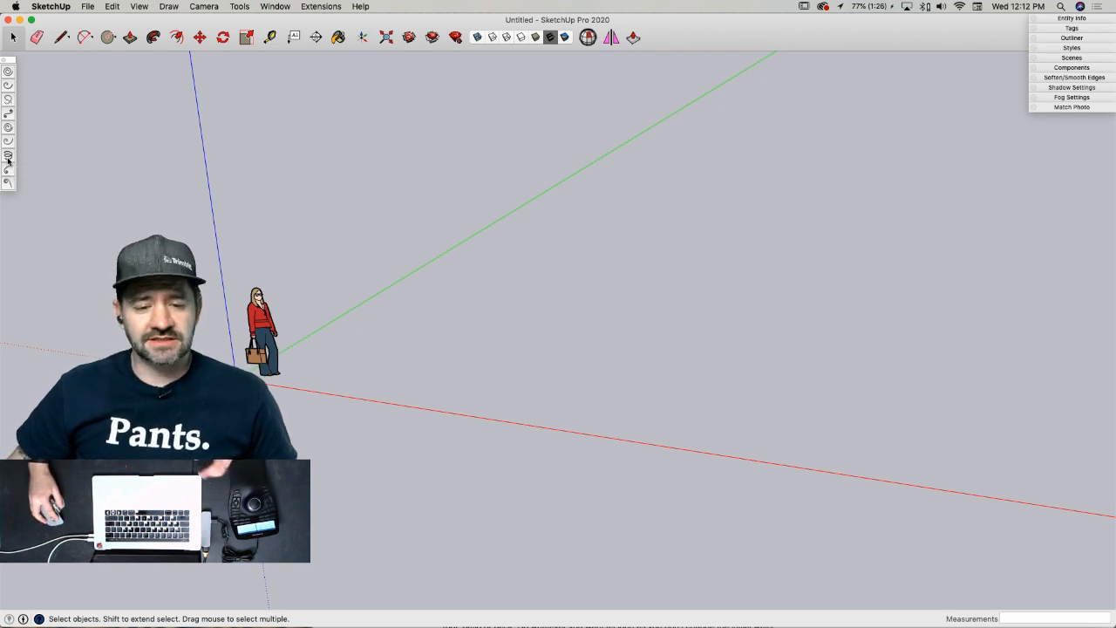
# - Draw a helix with the Curve Maker Helix tool on the ground between the red and green axes, entering an exact radius
pyautogui.click(8, 158)
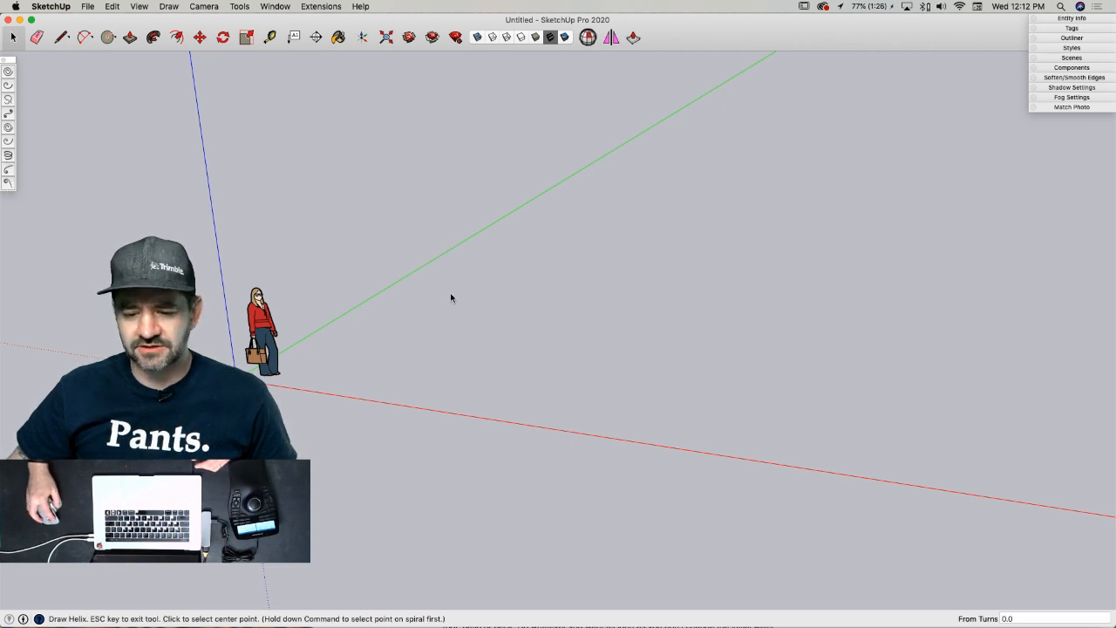
pyautogui.click(410, 351)
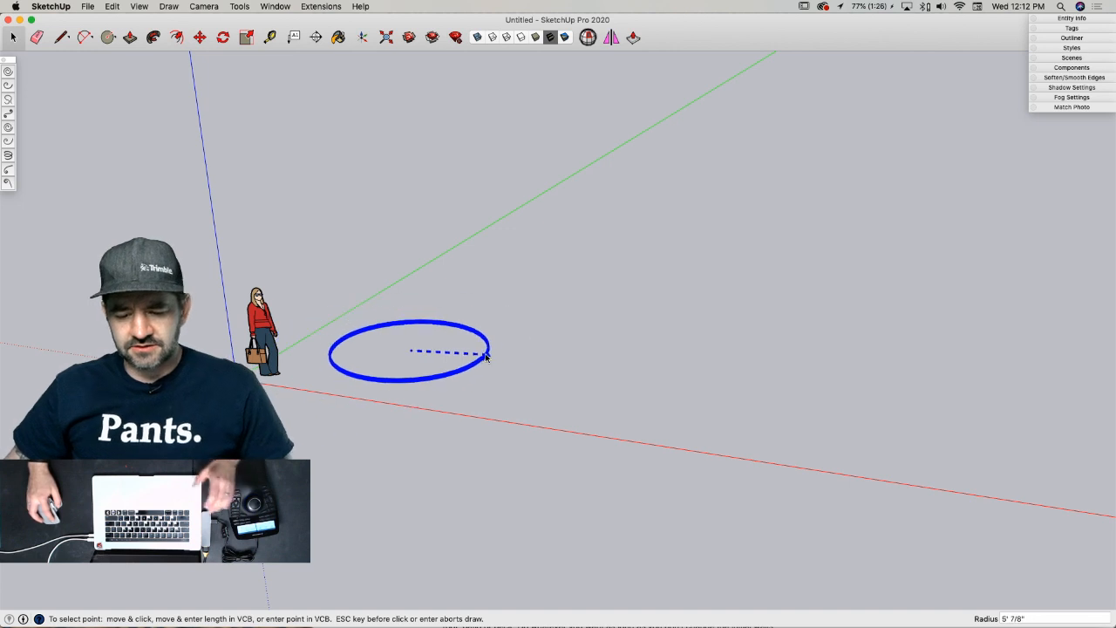
pyautogui.press('Escape')
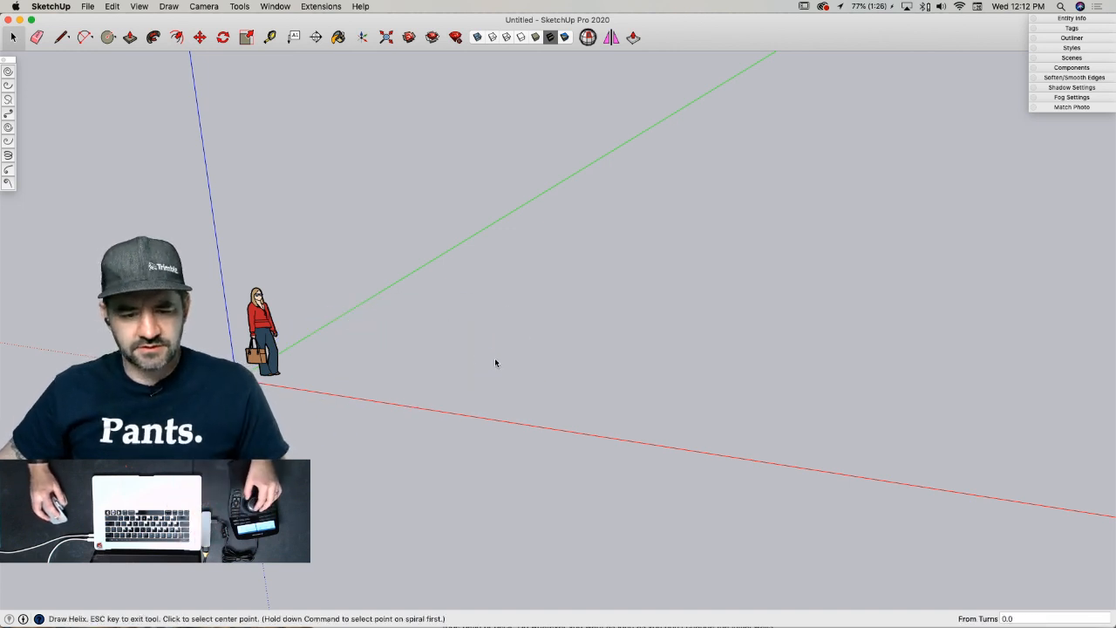
pyautogui.click(546, 315)
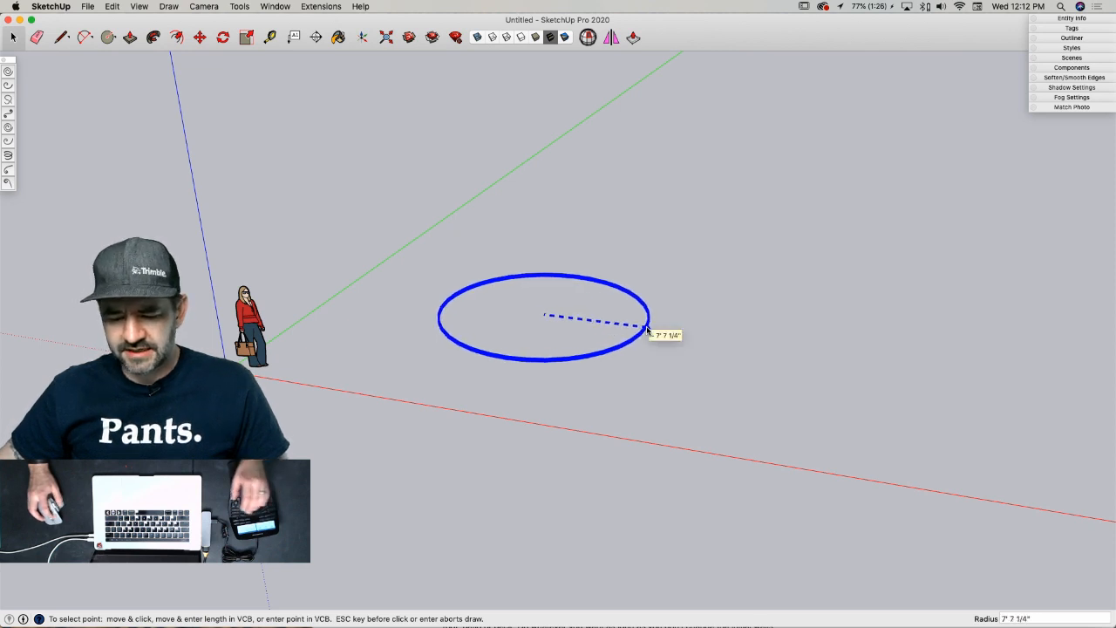
pyautogui.write("120'")
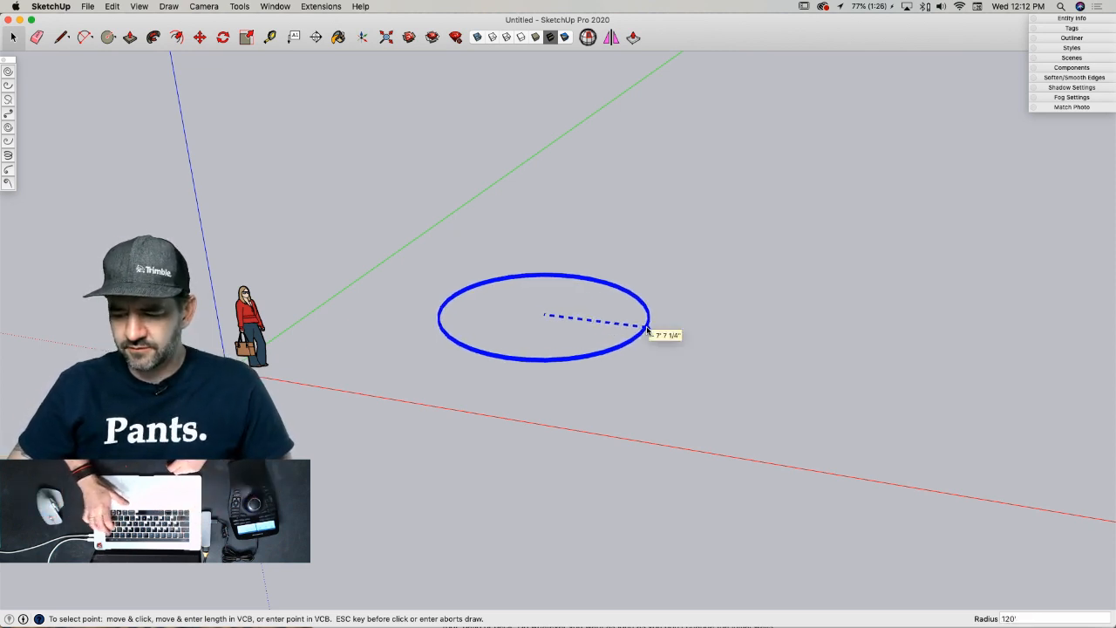
pyautogui.press('BackSpace')
pyautogui.press('BackSpace')
pyautogui.press('BackSpace')
pyautogui.press('BackSpace')
pyautogui.write('1')
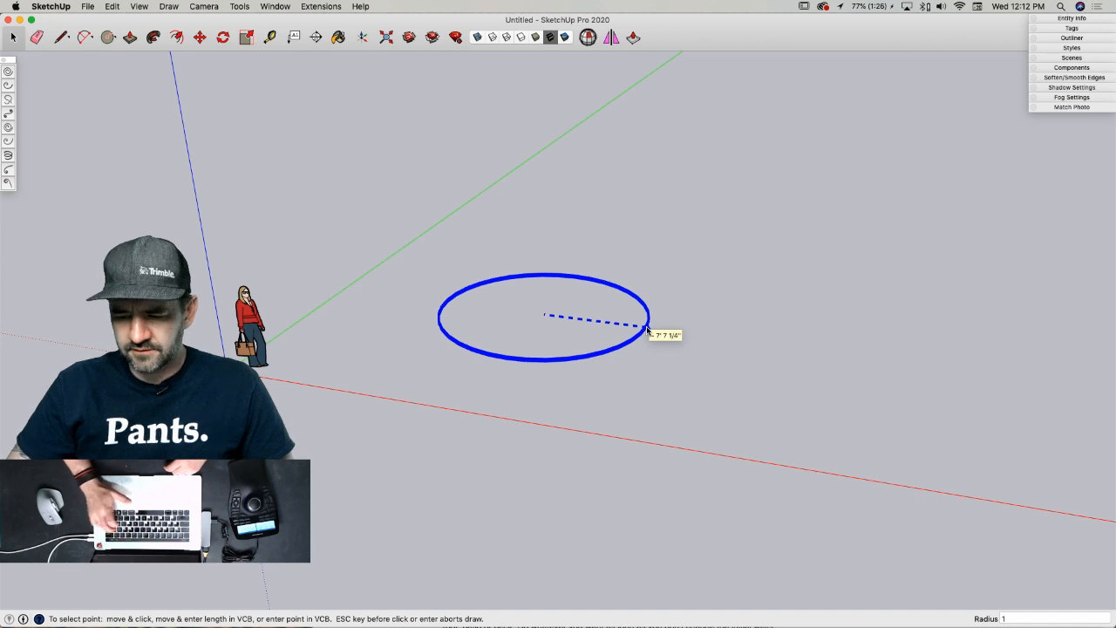
pyautogui.press('Return')
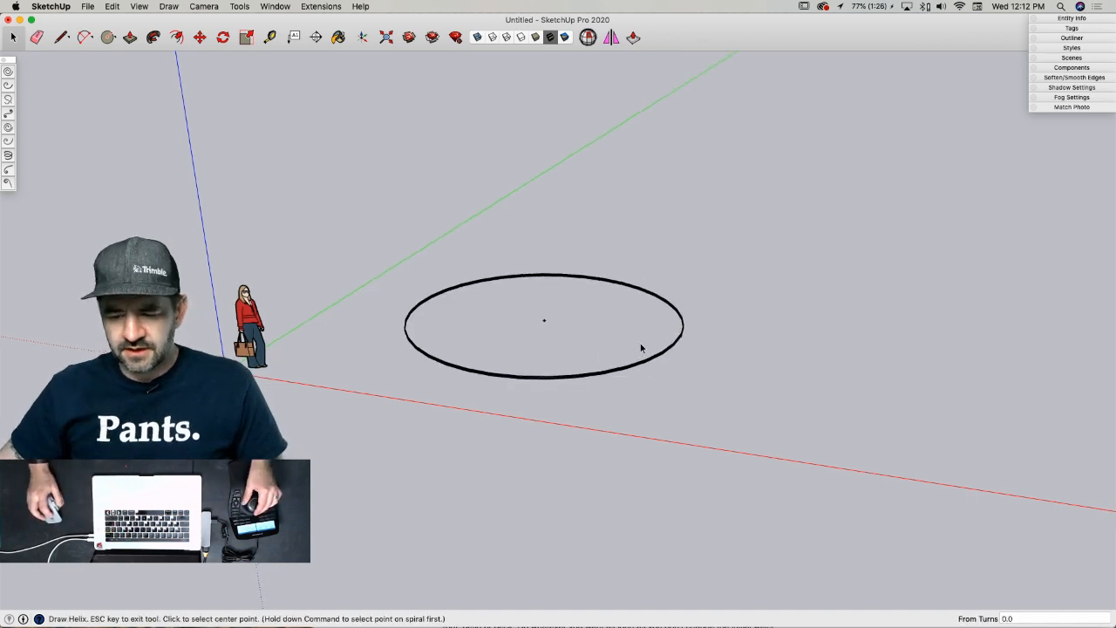
# - Select the flat helix and scale it upward along the blue axis by a factor of about 115.44
pyautogui.press('space')
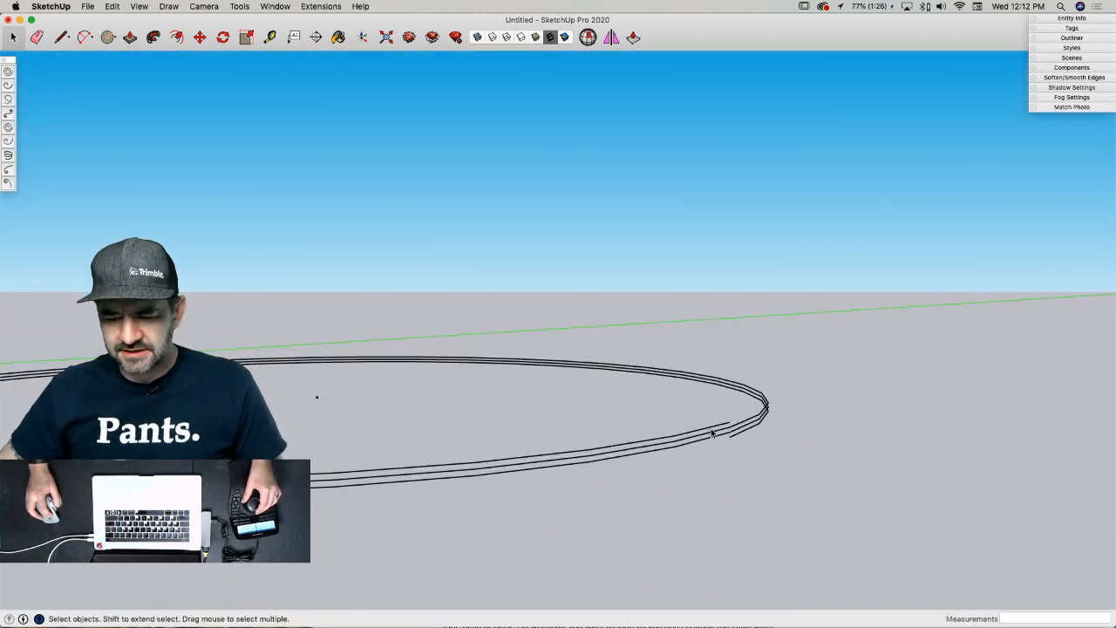
pyautogui.click(711, 433)
pyautogui.press('s')
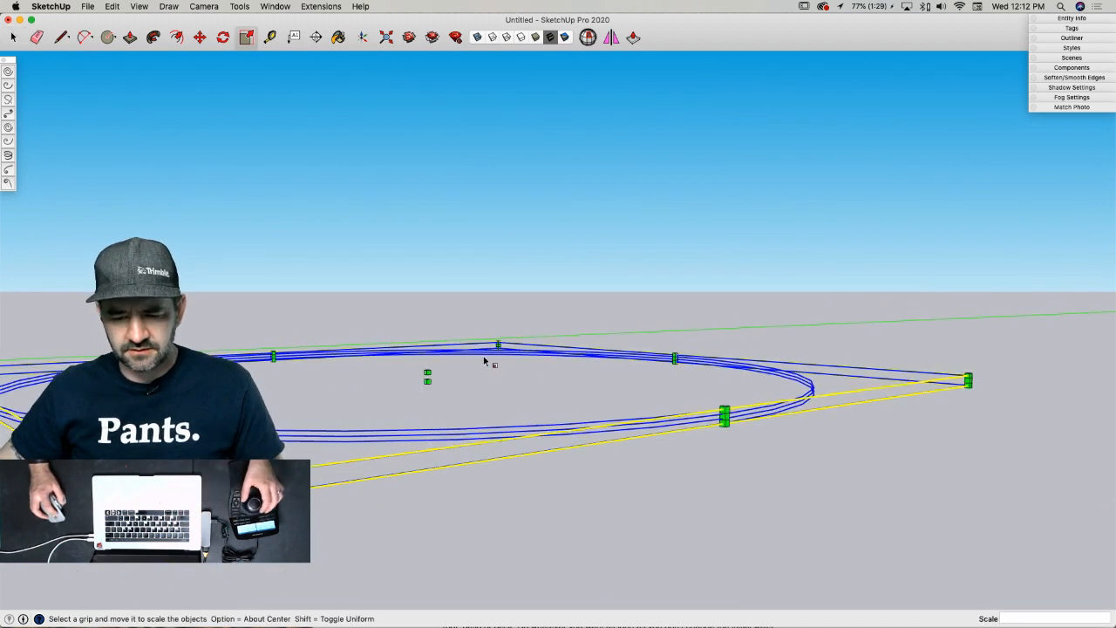
pyautogui.click(429, 373)
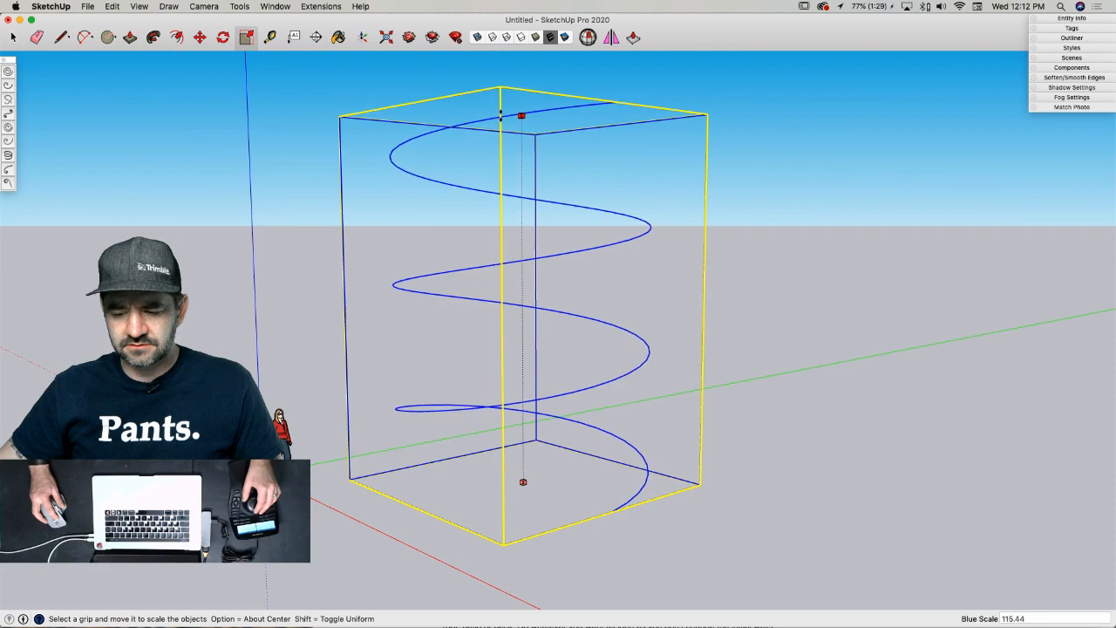
pyautogui.click(500, 112)
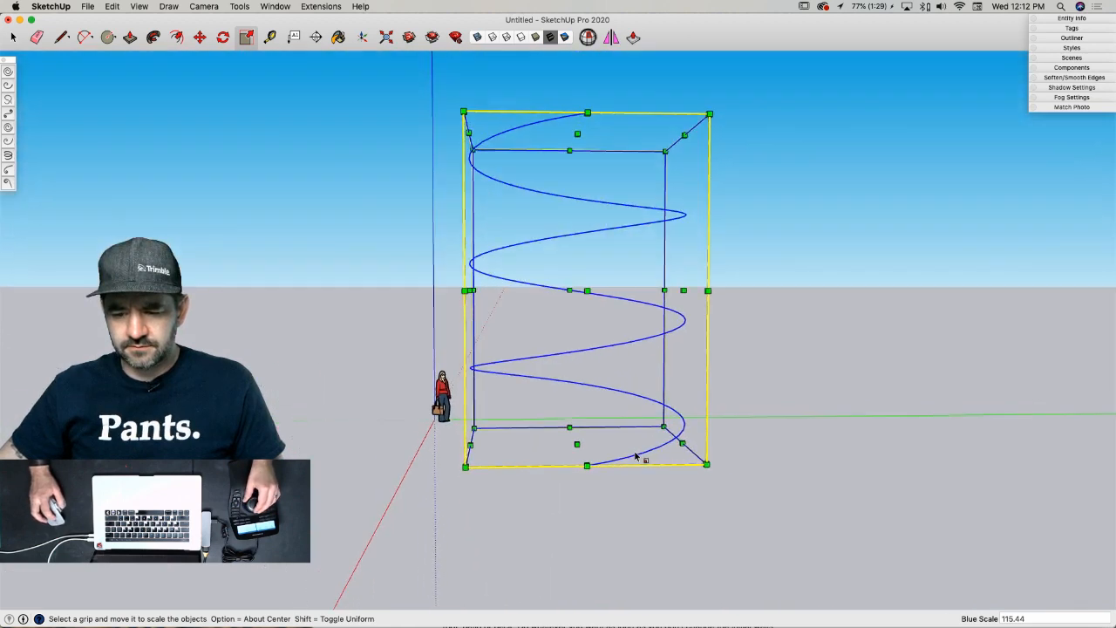
# - Explode the scaled helix group into loose geometry
pyautogui.press('l')
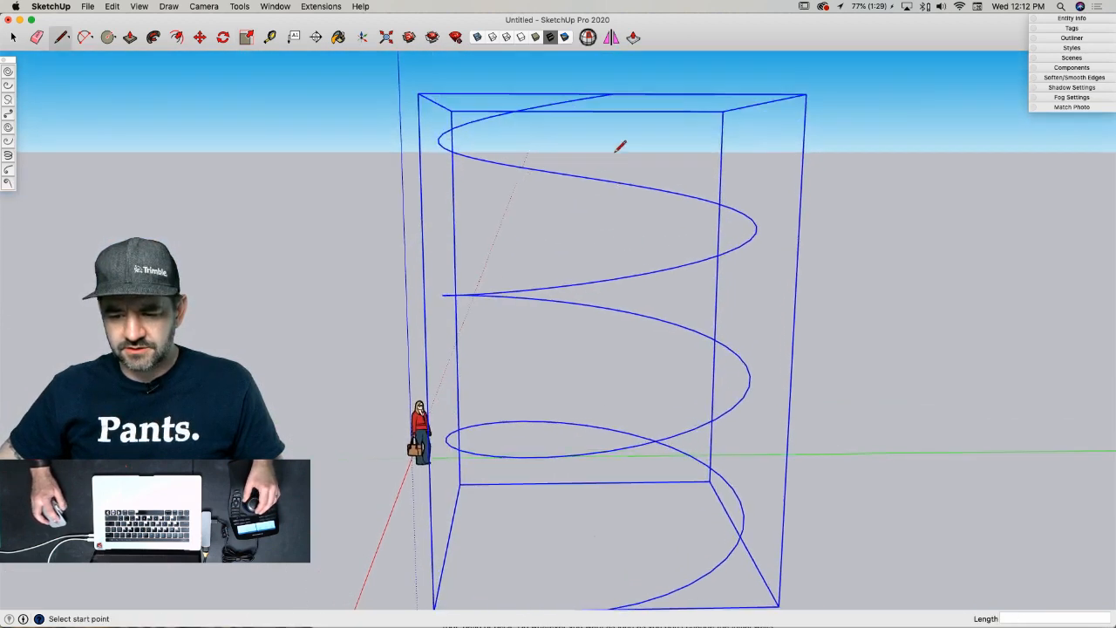
pyautogui.press('space')
pyautogui.rightClick(613, 274)
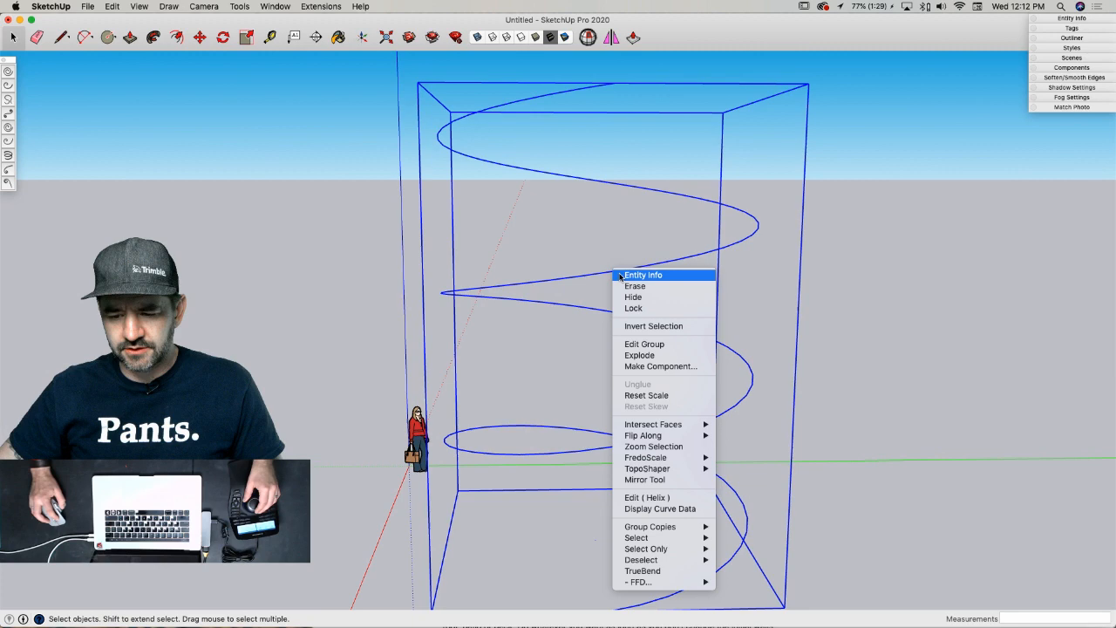
pyautogui.click(641, 354)
# - Draw a vertical line from the helix's upper end to the coil below, and erase the uppermost turn together with the line
pyautogui.press('l')
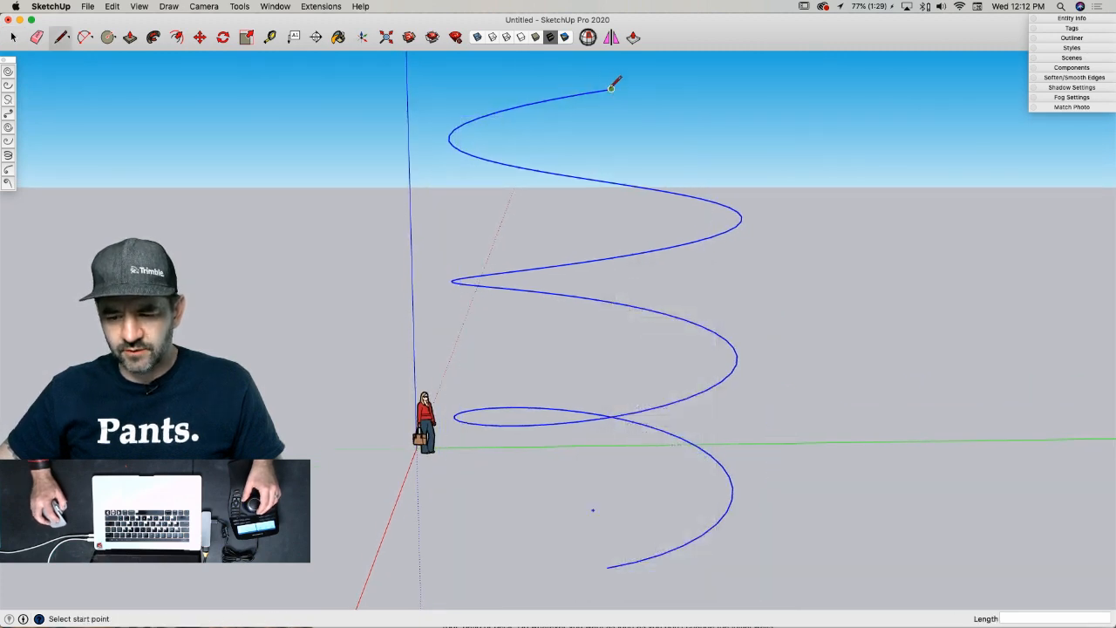
pyautogui.click(610, 258)
pyautogui.press('e')
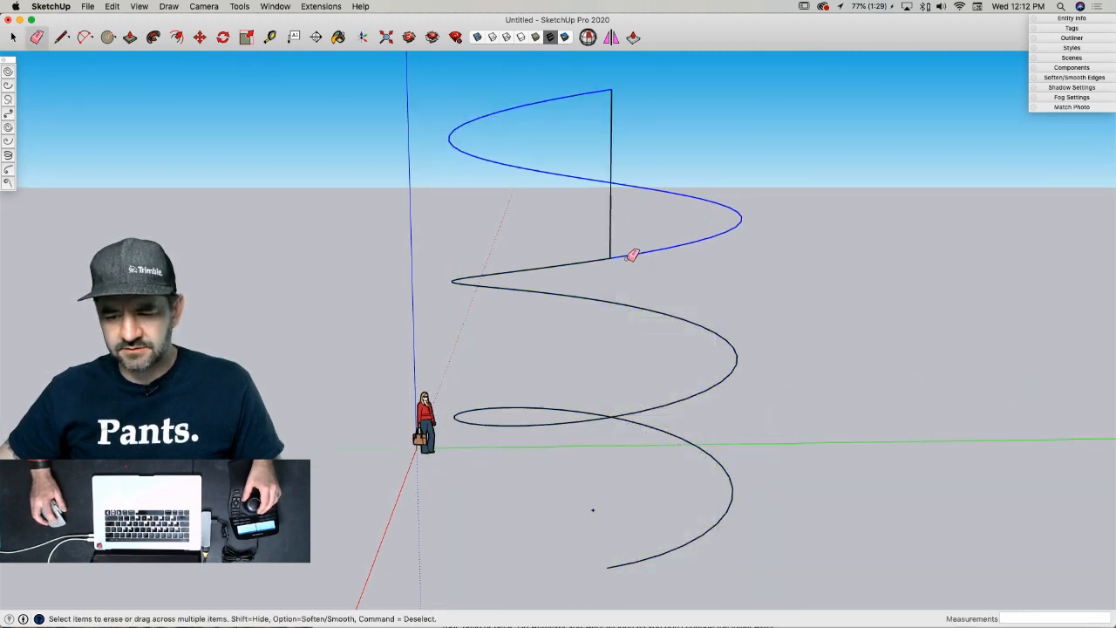
pyautogui.click(612, 241)
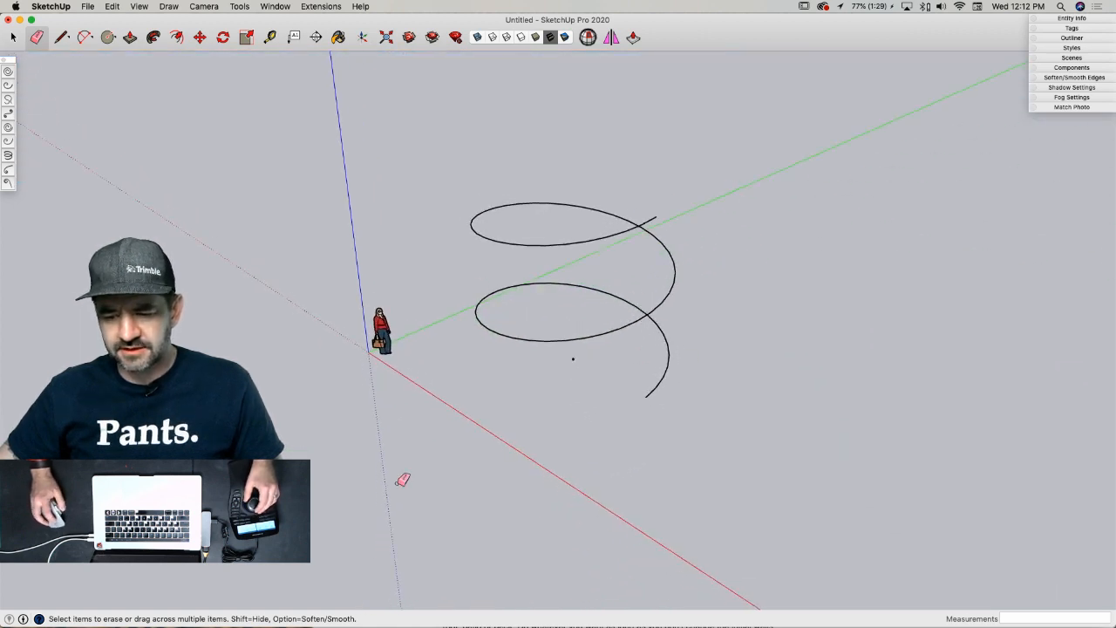
# - Extend both ends of the helix with straight horizontal lines parallel to the green axis, running in opposite directions
pyautogui.press('l')
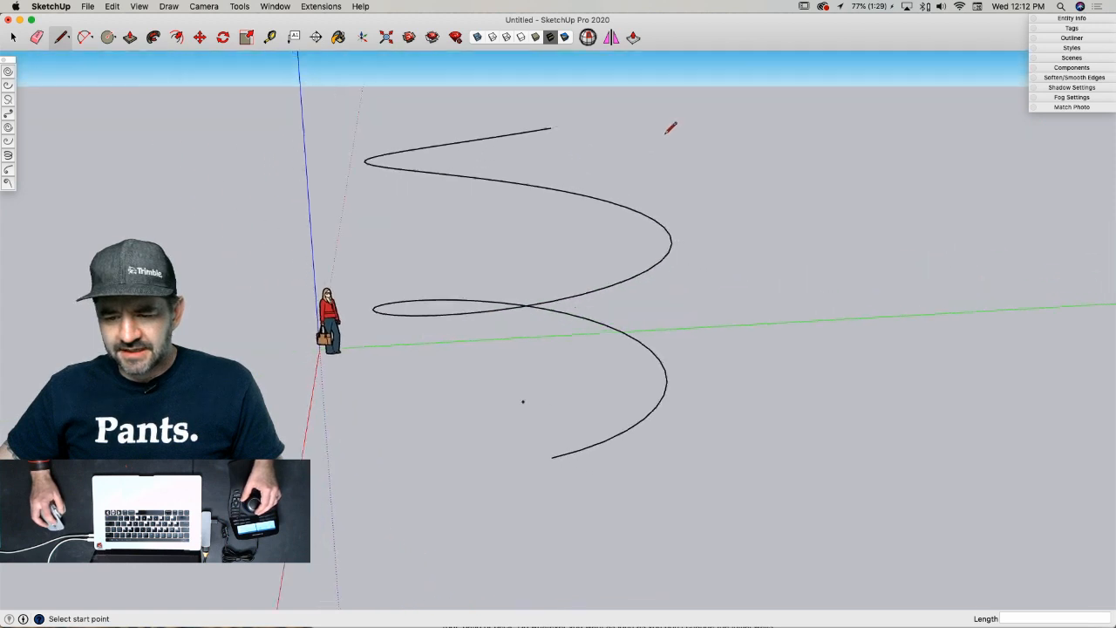
pyautogui.click(543, 123)
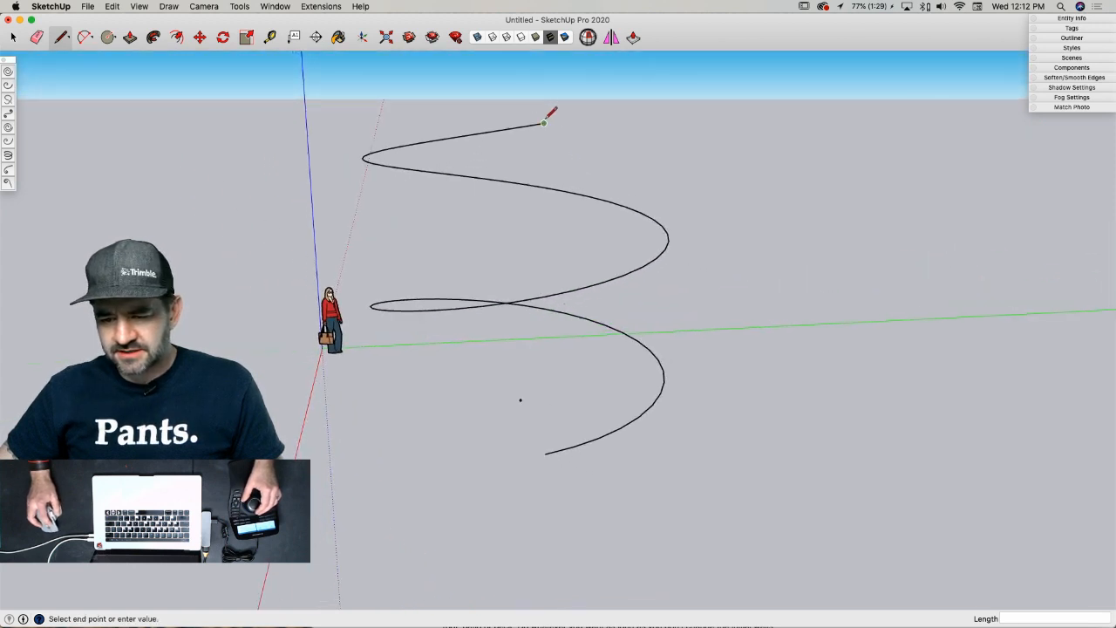
pyautogui.click(820, 121)
pyautogui.press('Escape')
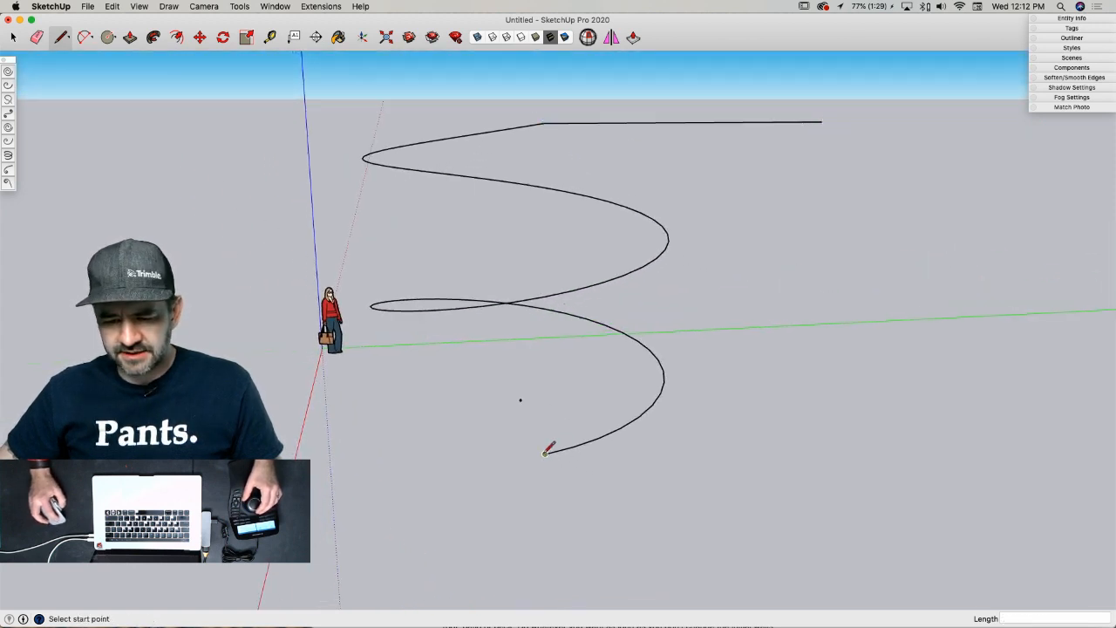
pyautogui.click(545, 454)
pyautogui.click(280, 472)
pyautogui.press('space')
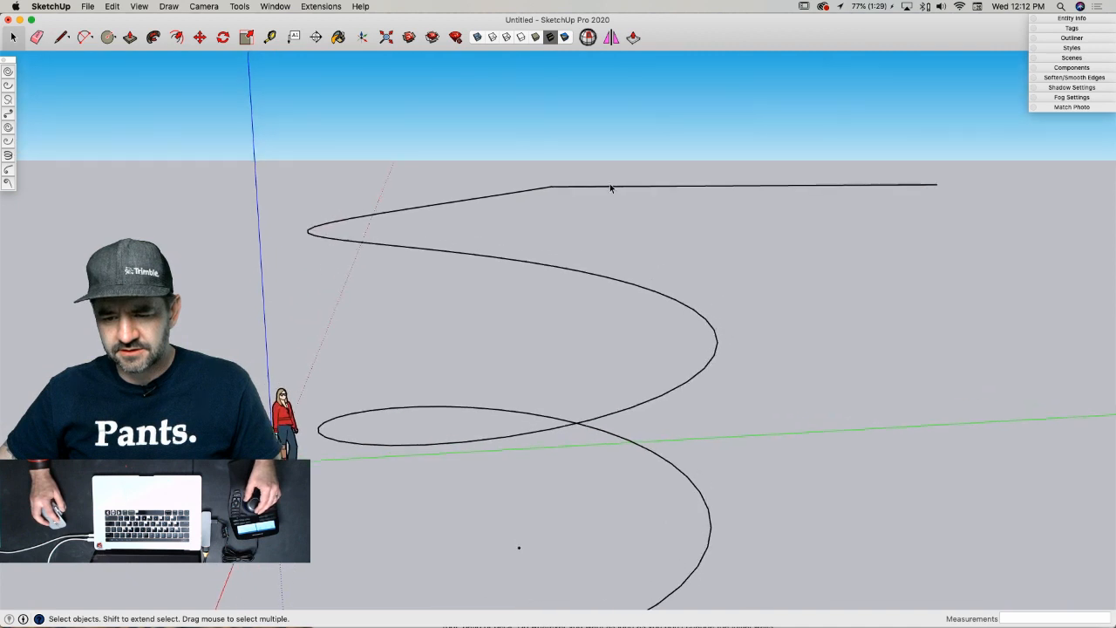
# - Rotate the upper straight line by about 10.3 degrees around its joint with the helix to follow the curve's slope
pyautogui.click(611, 185)
pyautogui.press('o')
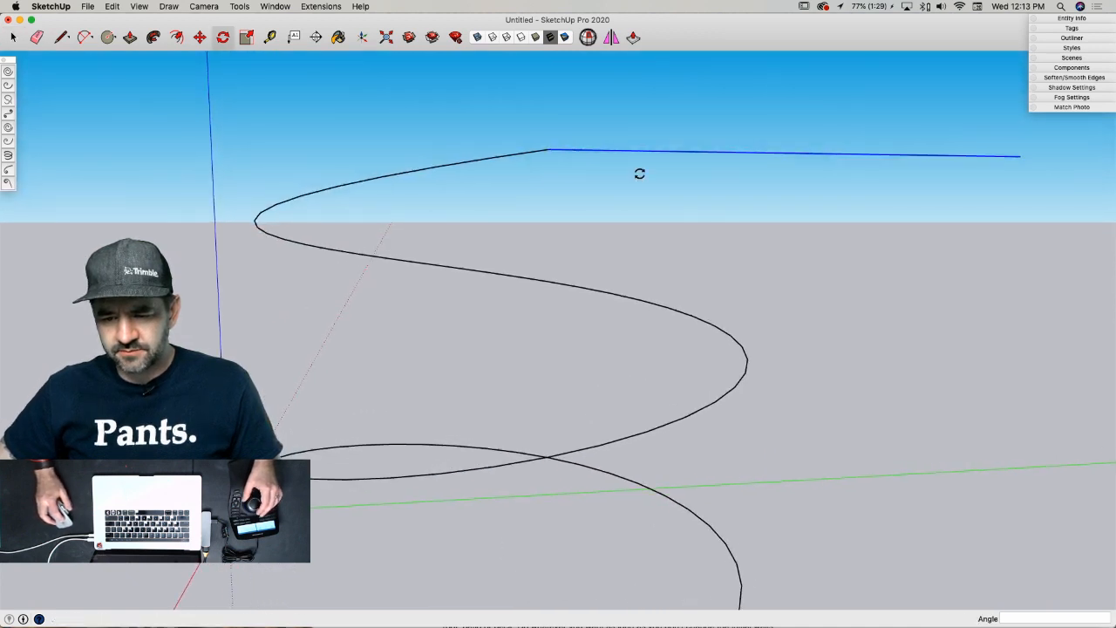
pyautogui.moveTo(548, 150); pyautogui.dragTo(636, 154)
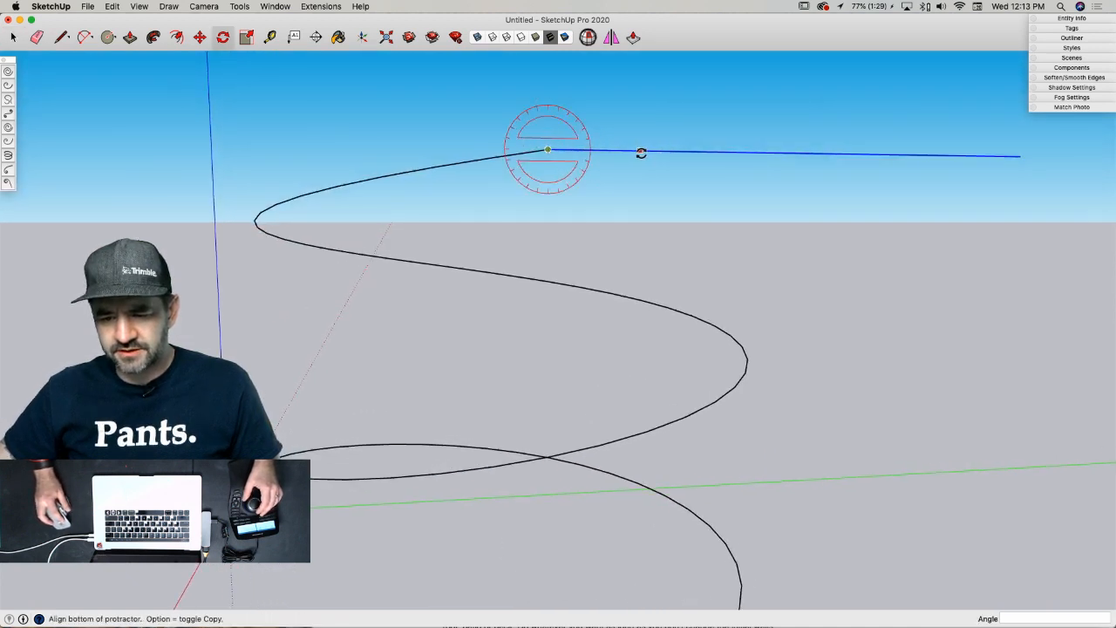
pyautogui.click(641, 152)
pyautogui.click(668, 133)
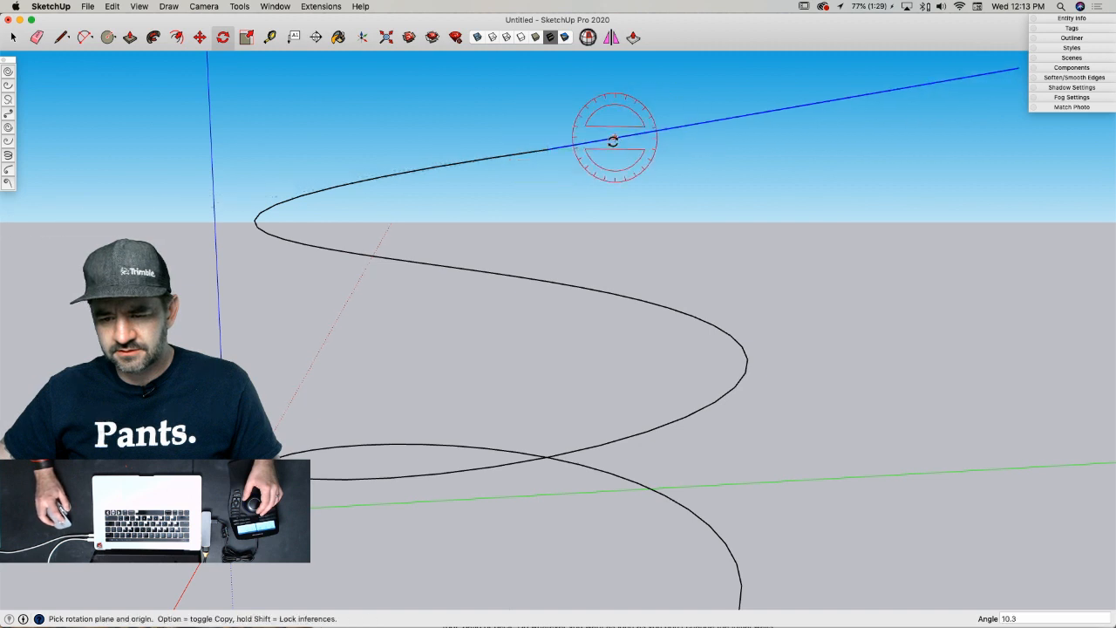
# - Draw a level line about 10' 6" along the green axis from a point near the sloped line's start, and erase the excess slope
pyautogui.press('l')
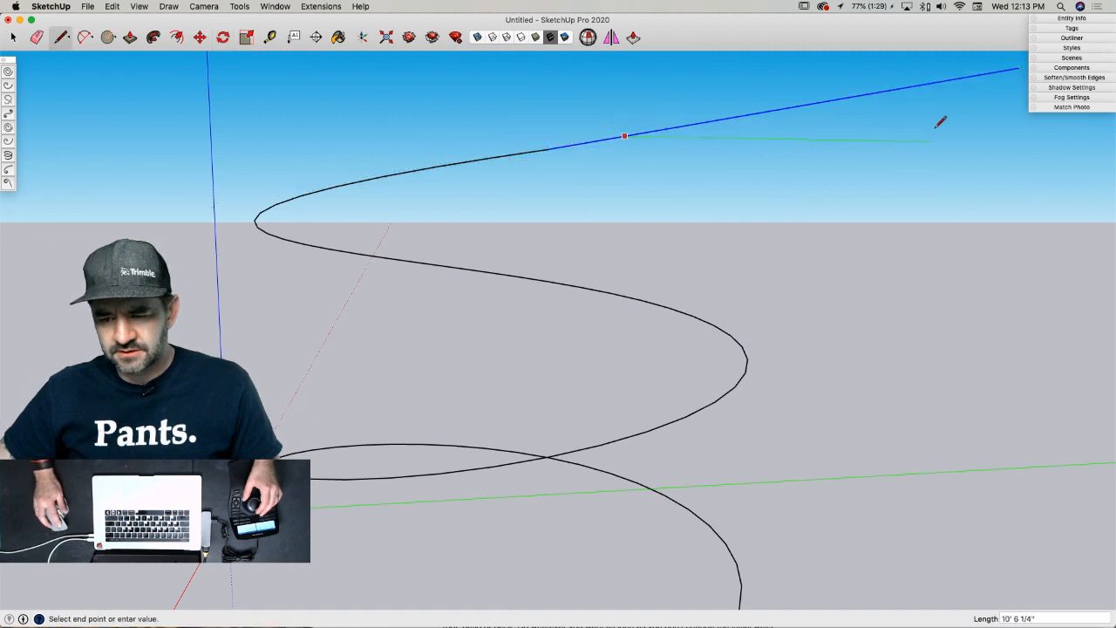
pyautogui.click(930, 140)
pyautogui.press('e')
pyautogui.click(842, 98)
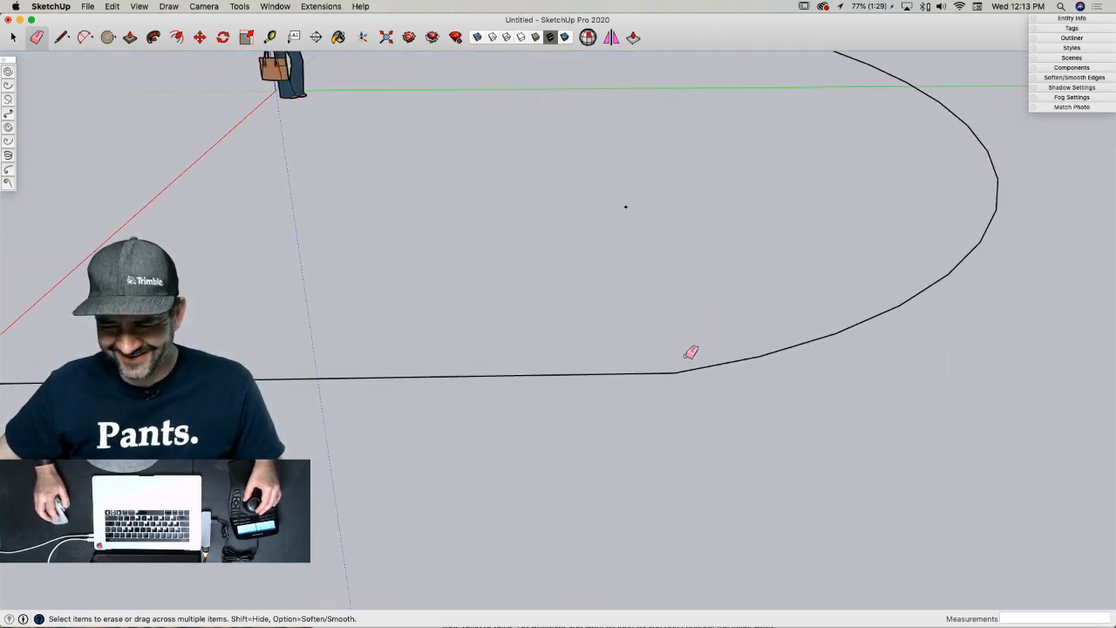
# - Bridge the corner between the helix's lower end and its straight run with a short line, and erase the sharp corner
pyautogui.press('l')
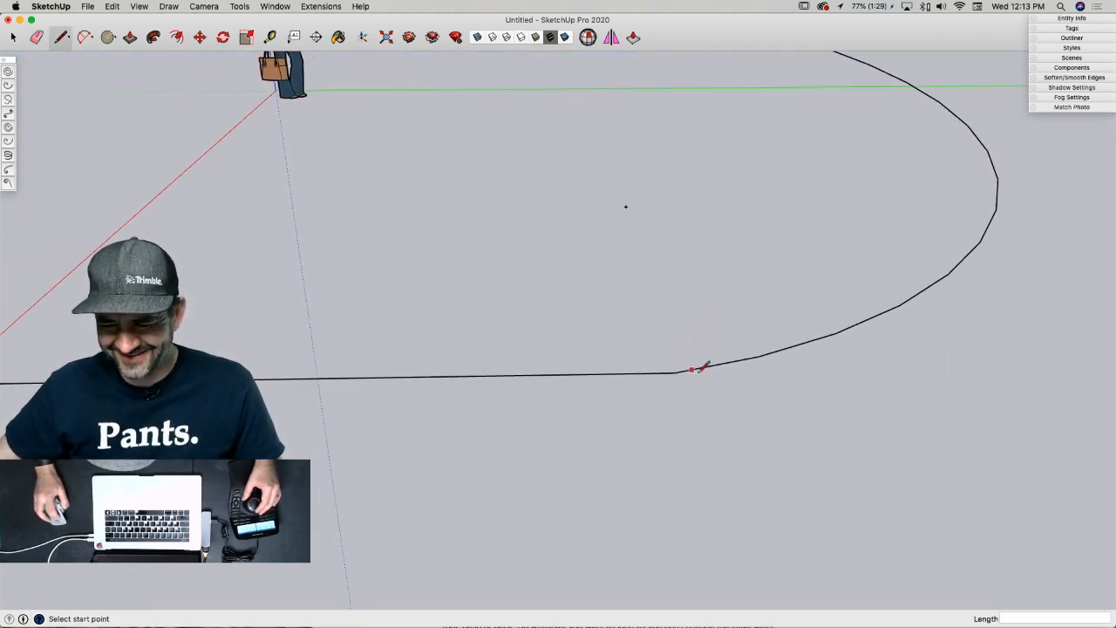
pyautogui.click(759, 355)
pyautogui.click(532, 375)
pyautogui.press('e')
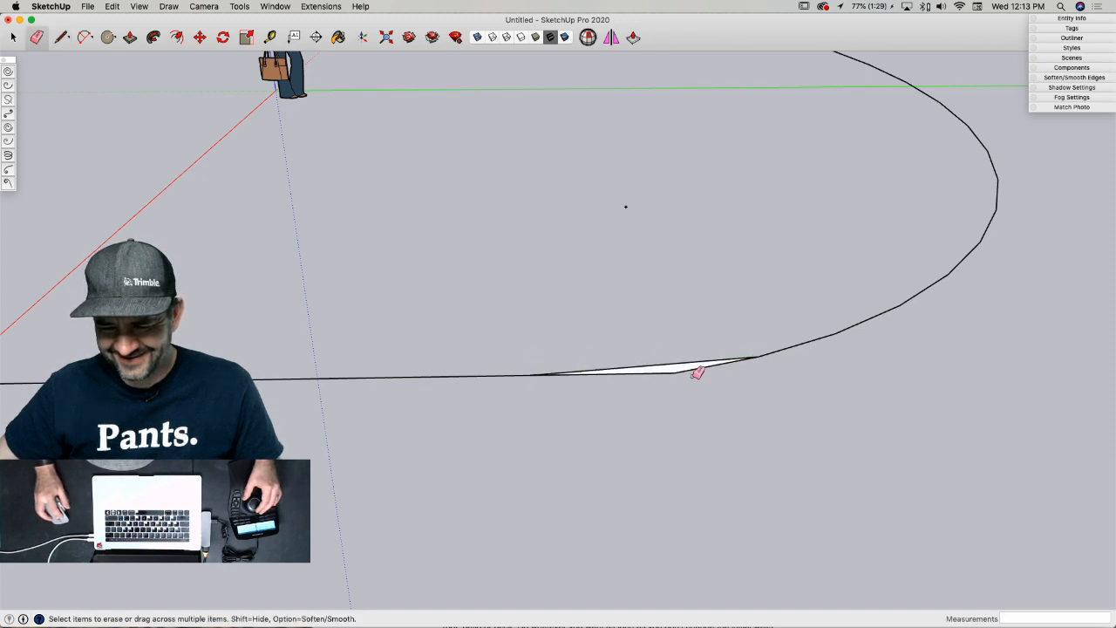
pyautogui.click(681, 371)
pyautogui.press('space')
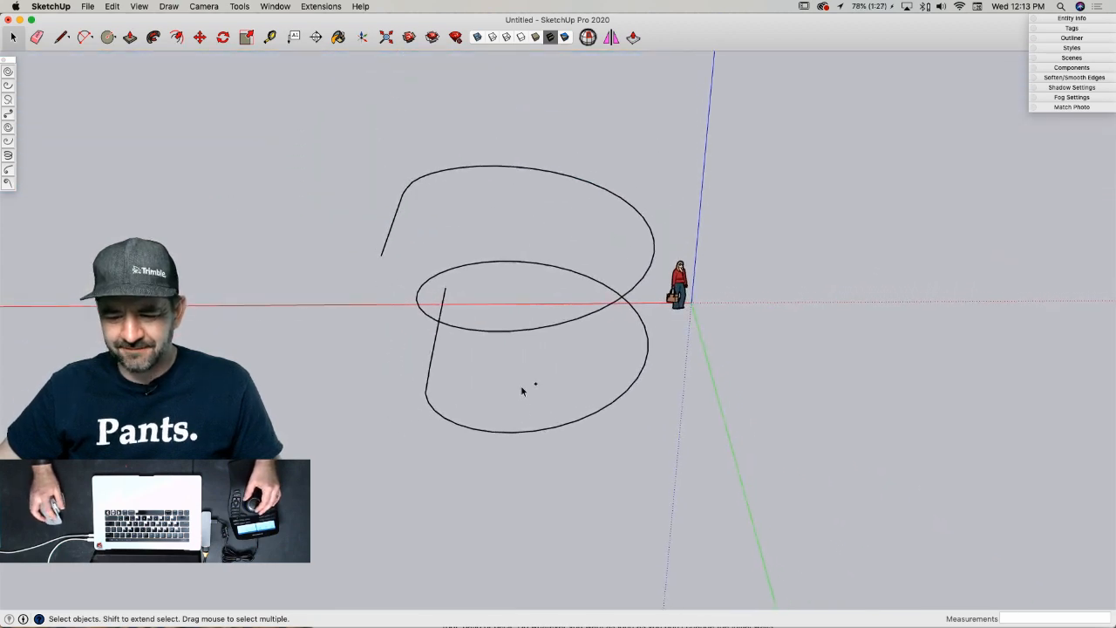
pyautogui.press('e')
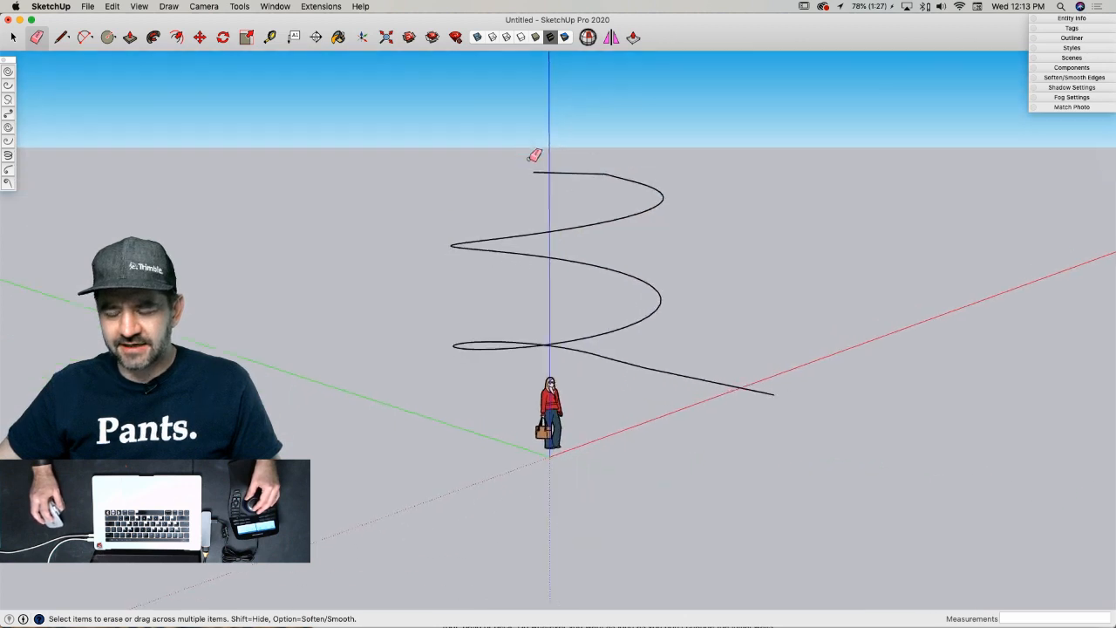
# - Select the whole slide path and copy it about 44' 6" along the red axis
pyautogui.press('space')
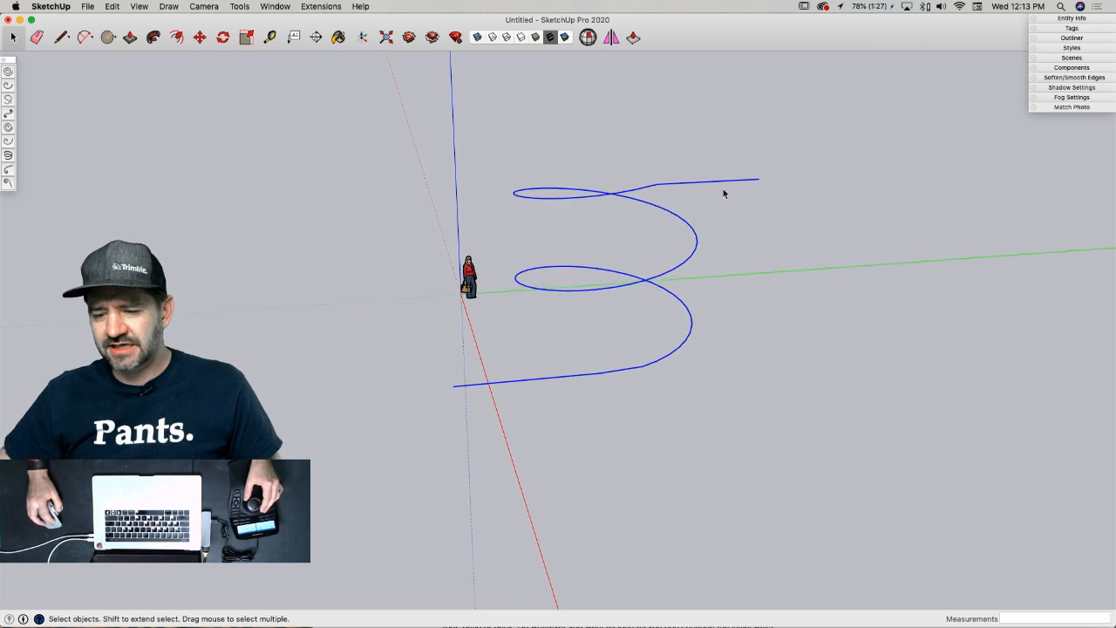
pyautogui.click(321, 6)
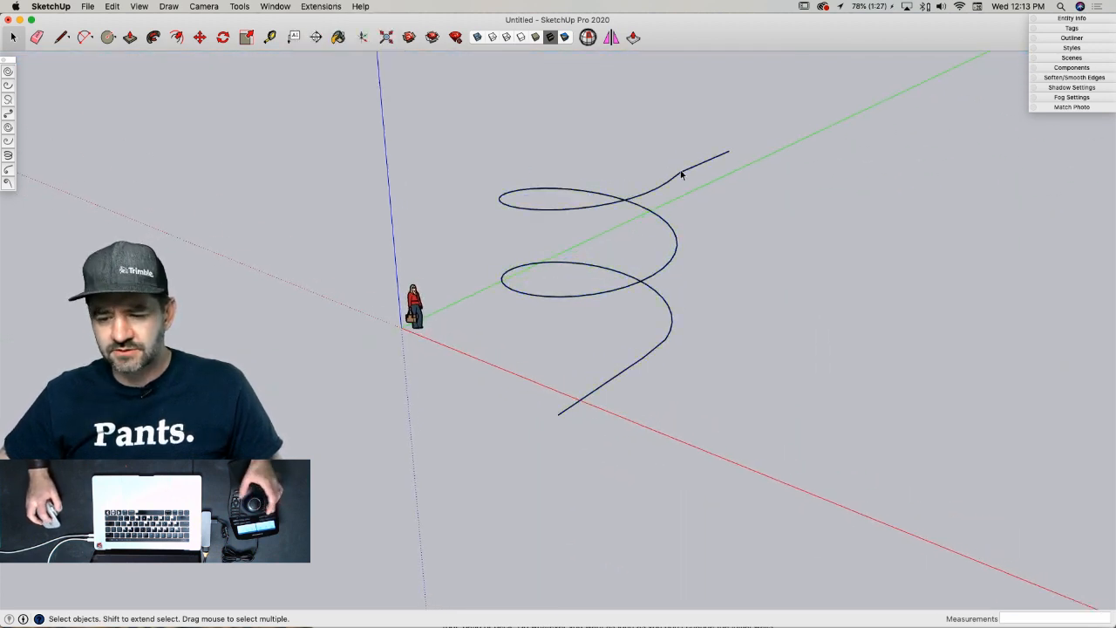
pyautogui.press('m')
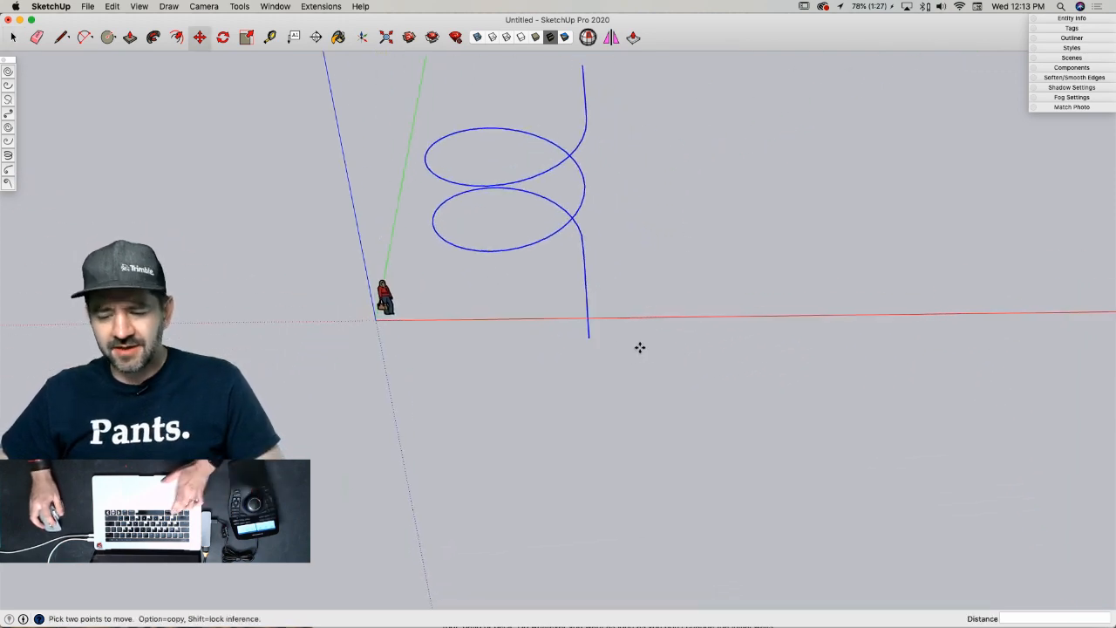
pyautogui.click(632, 351)
pyautogui.press('alt')
pyautogui.click(1002, 339)
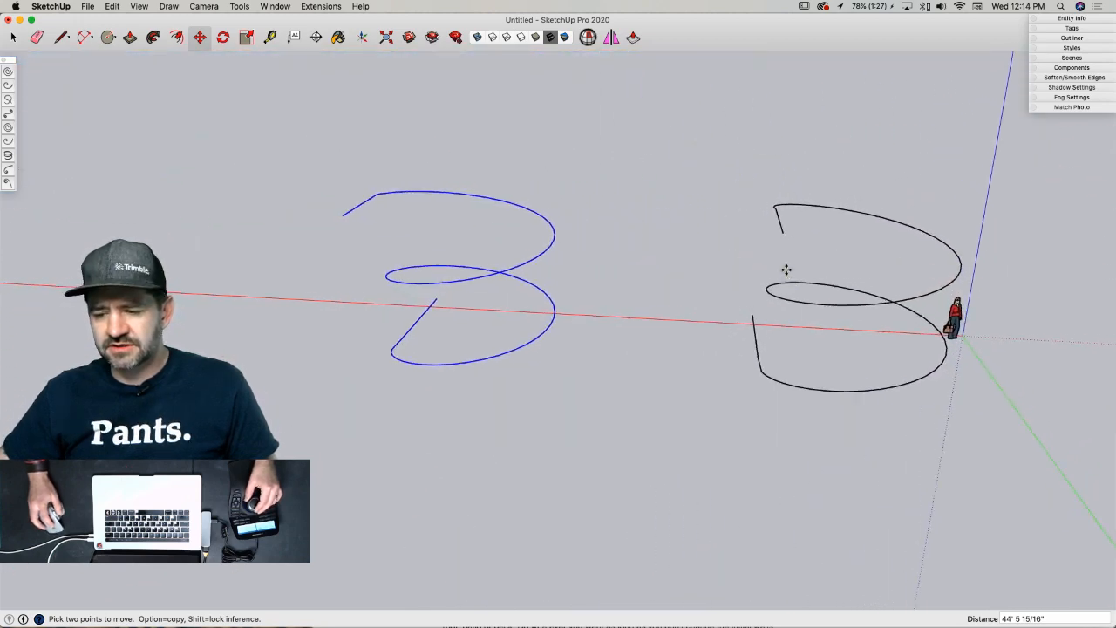
# - Measure the vertical spacing between the coils of the original path with the Line tool
pyautogui.press('l')
pyautogui.click(737, 346)
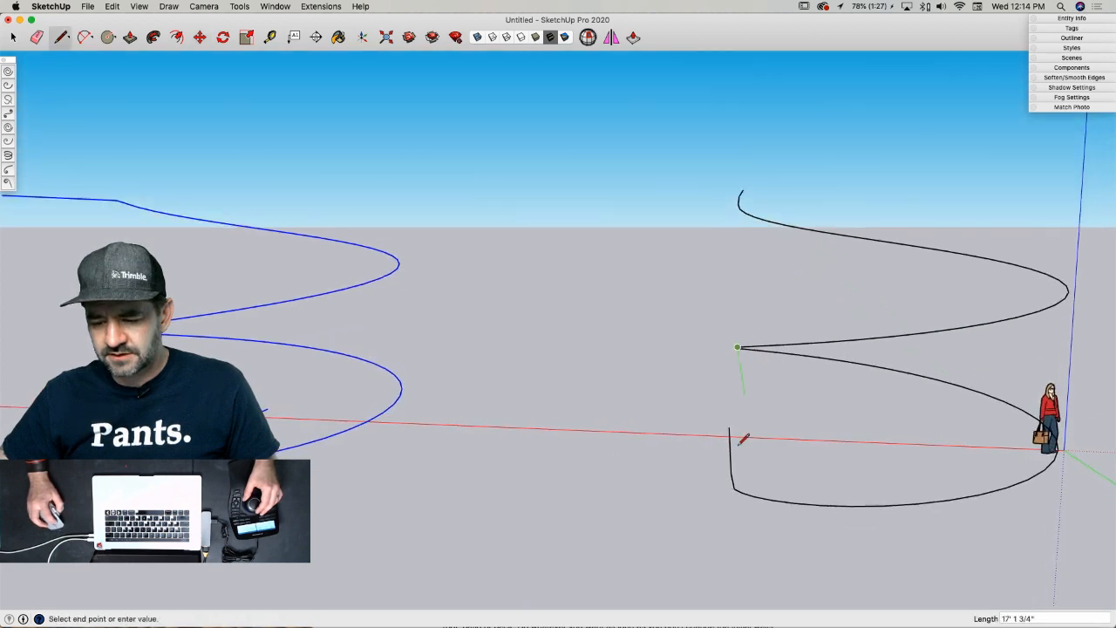
pyautogui.click(735, 489)
pyautogui.press('space')
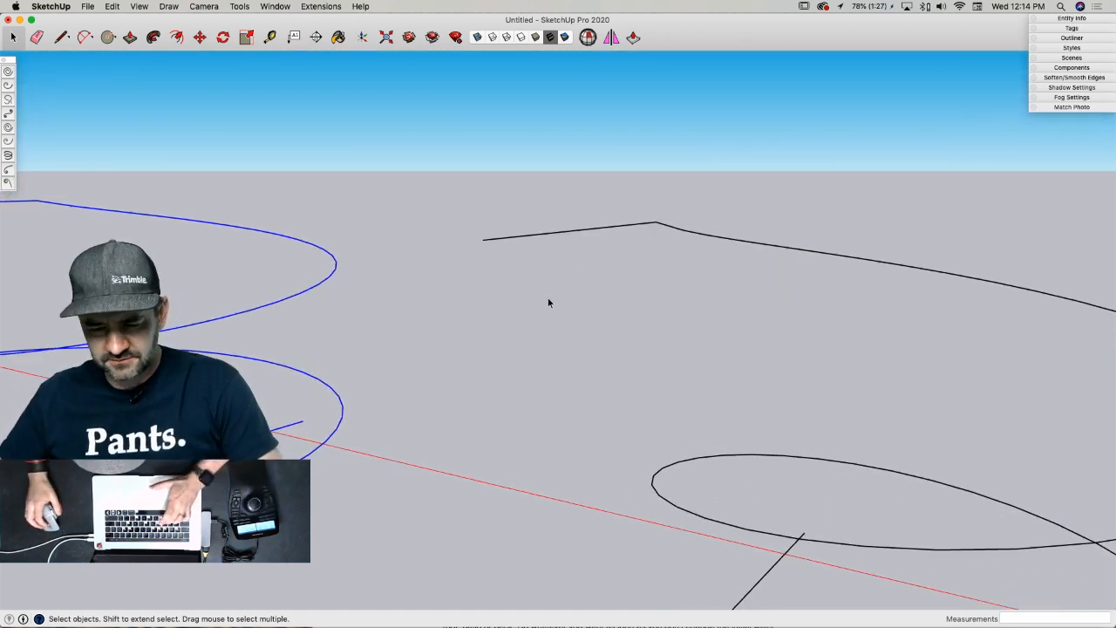
# - Draw two concentric vertical circles centred on the original path's upper end, with radii of 2' and about 2' 1"
pyautogui.press('c')
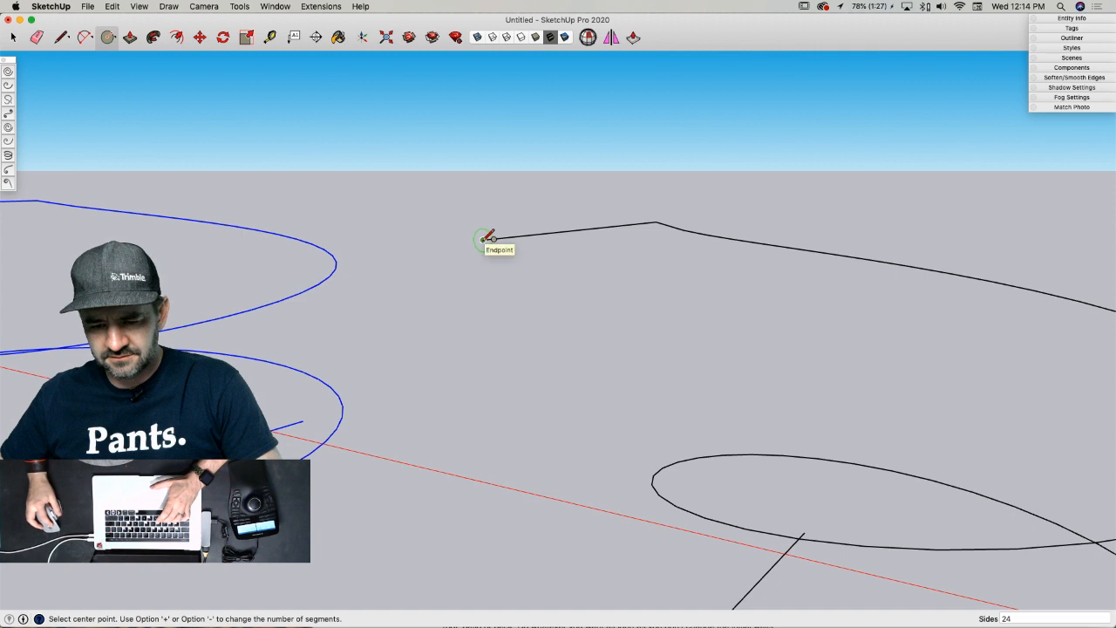
pyautogui.click(484, 239)
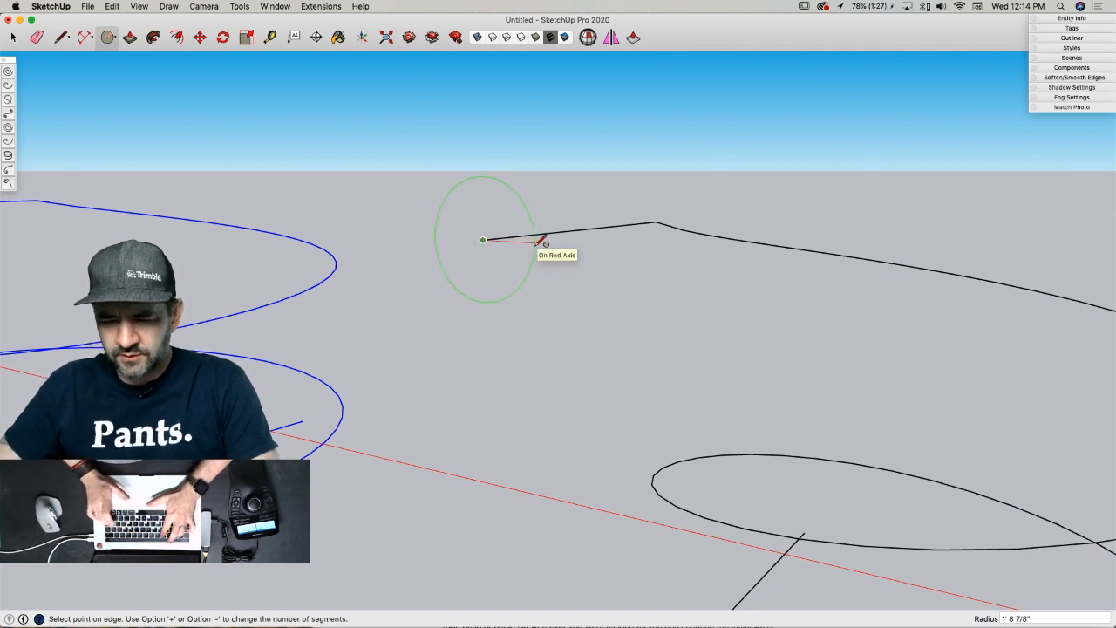
pyautogui.click(540, 241)
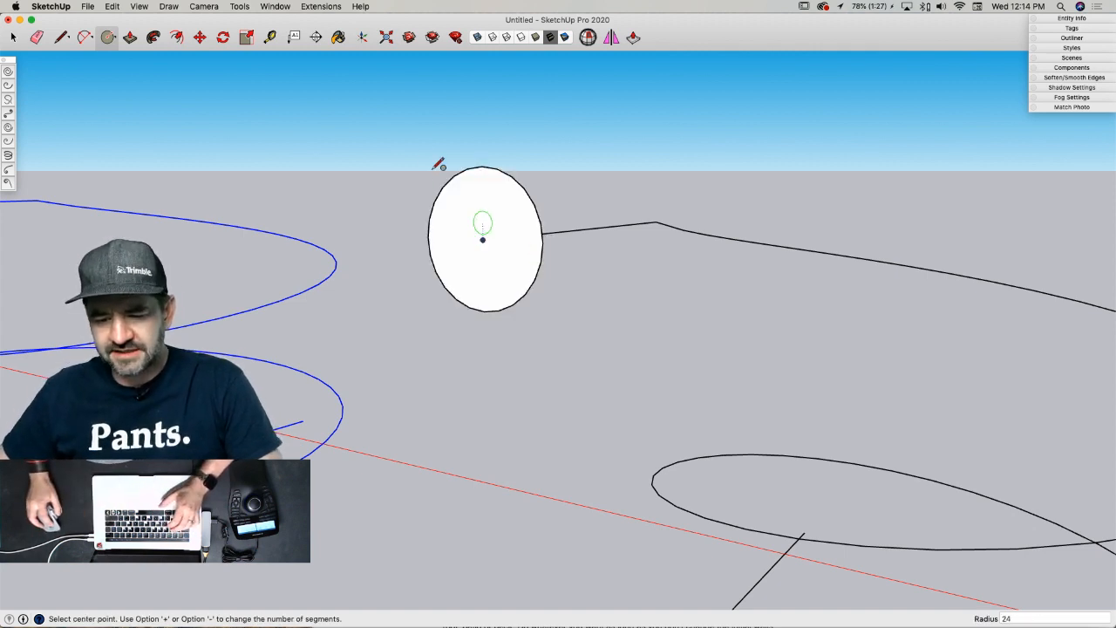
pyautogui.click(484, 240)
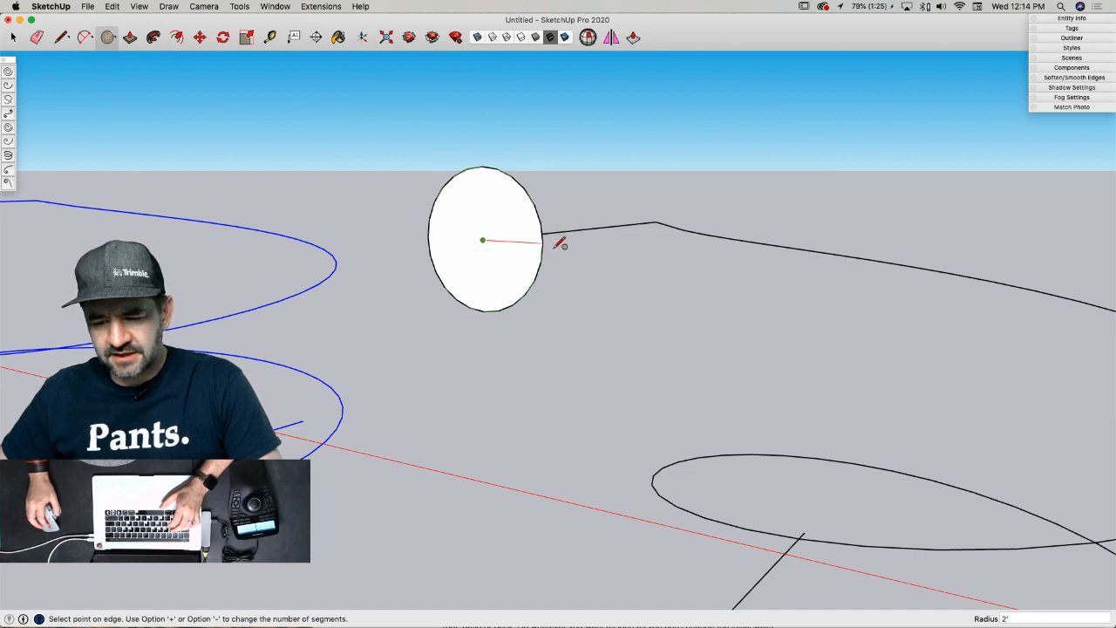
pyautogui.scroll(5, 558, 243)
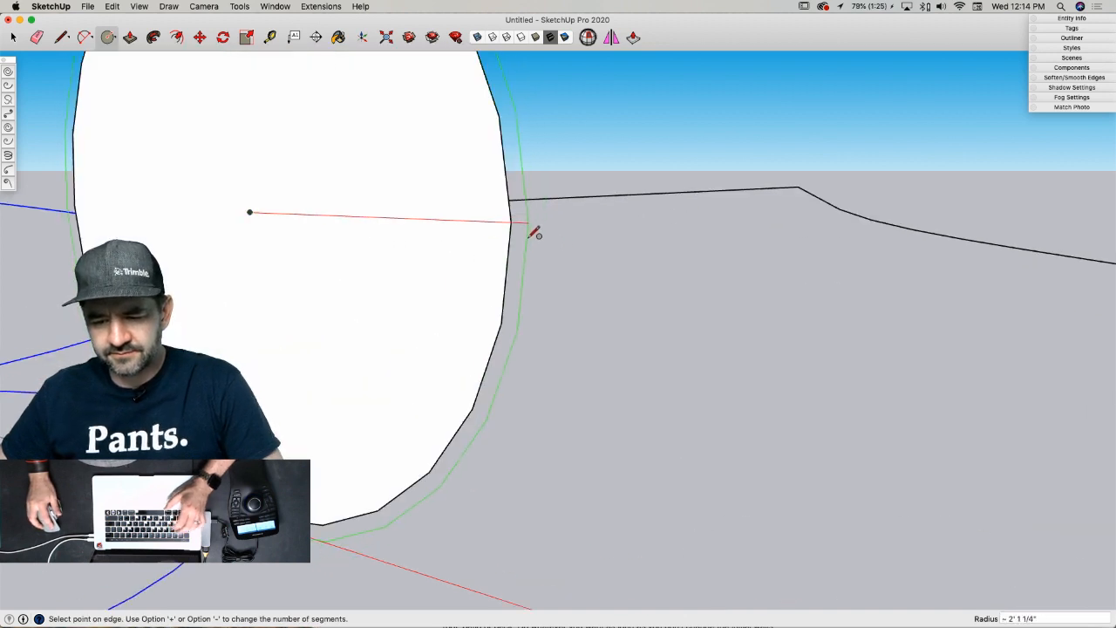
pyautogui.click(533, 232)
# - Delete the face inside the inner circle to leave a thin ring profile
pyautogui.press('space')
pyautogui.click(359, 222)
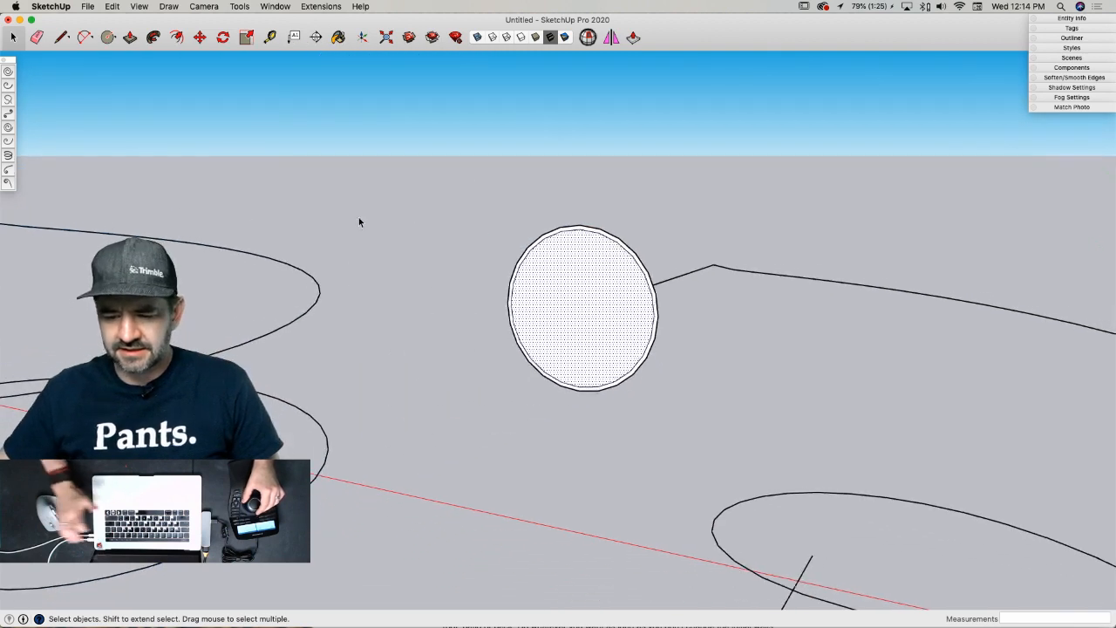
pyautogui.press('Delete')
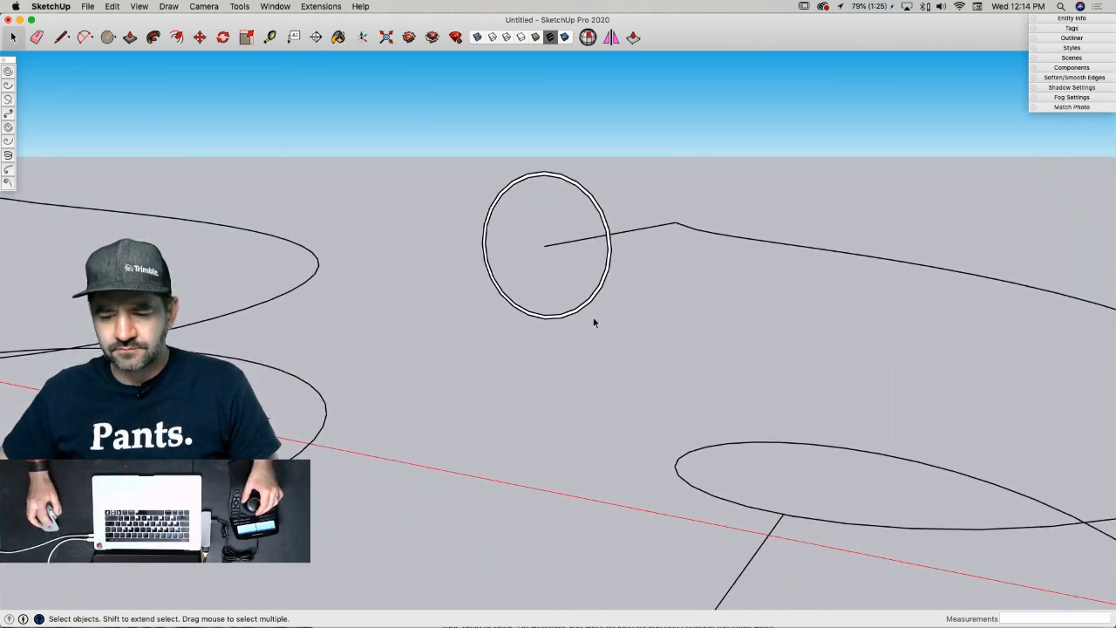
# - Select the ring face and move it up about 2' 1" so its lowest outer vertex sits on the path's end
pyautogui.click(545, 319)
pyautogui.scroll(4, 544, 322)
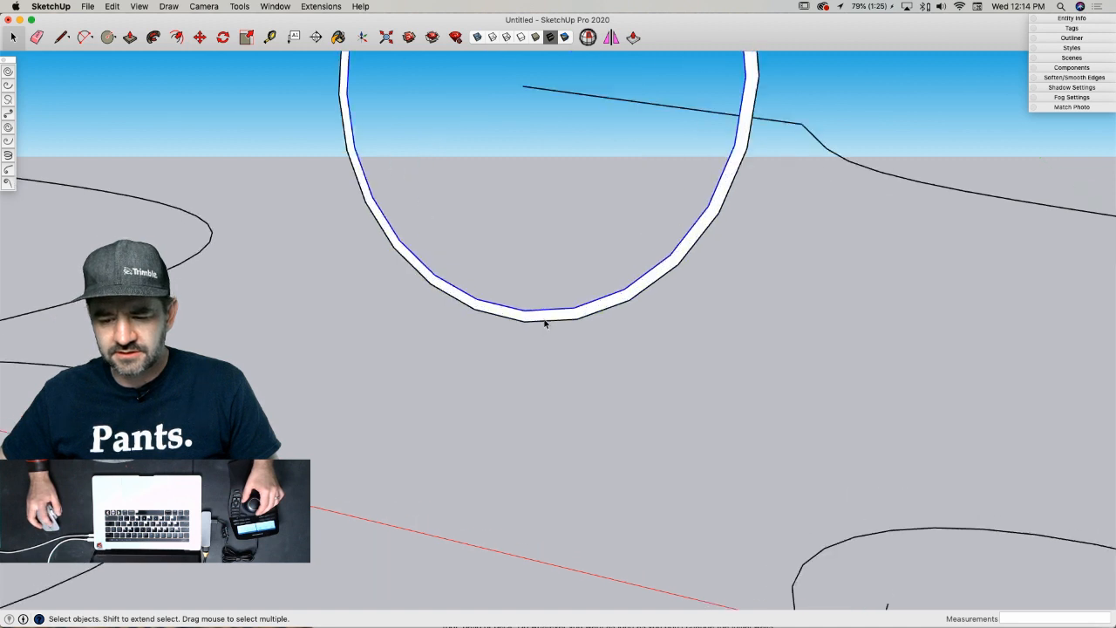
pyautogui.click(545, 323)
pyautogui.click(545, 319)
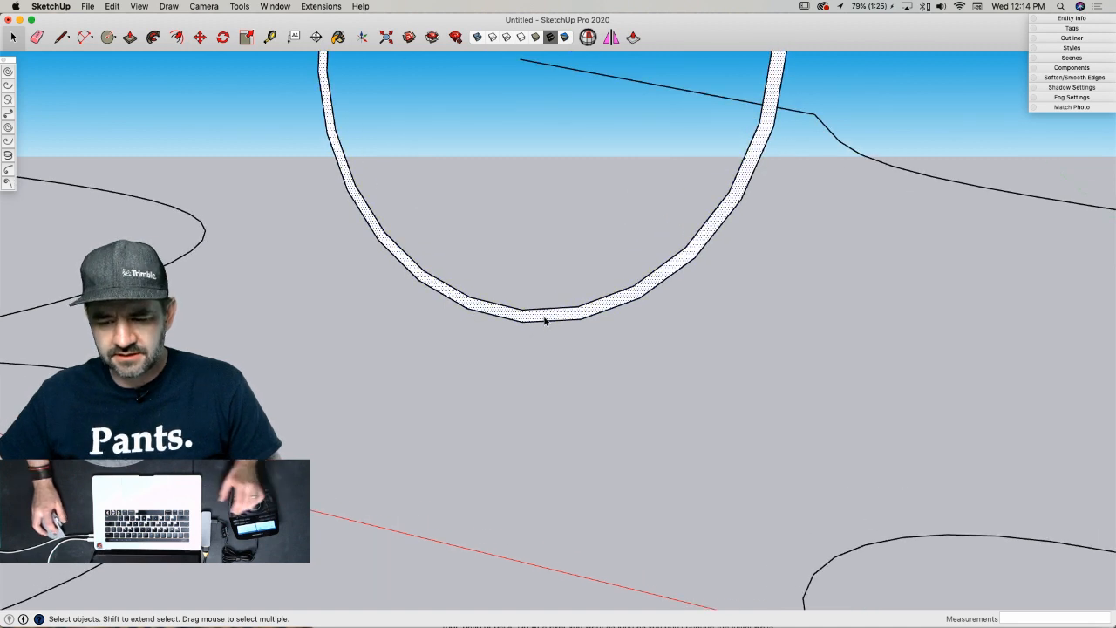
pyautogui.press('m')
pyautogui.click(524, 325)
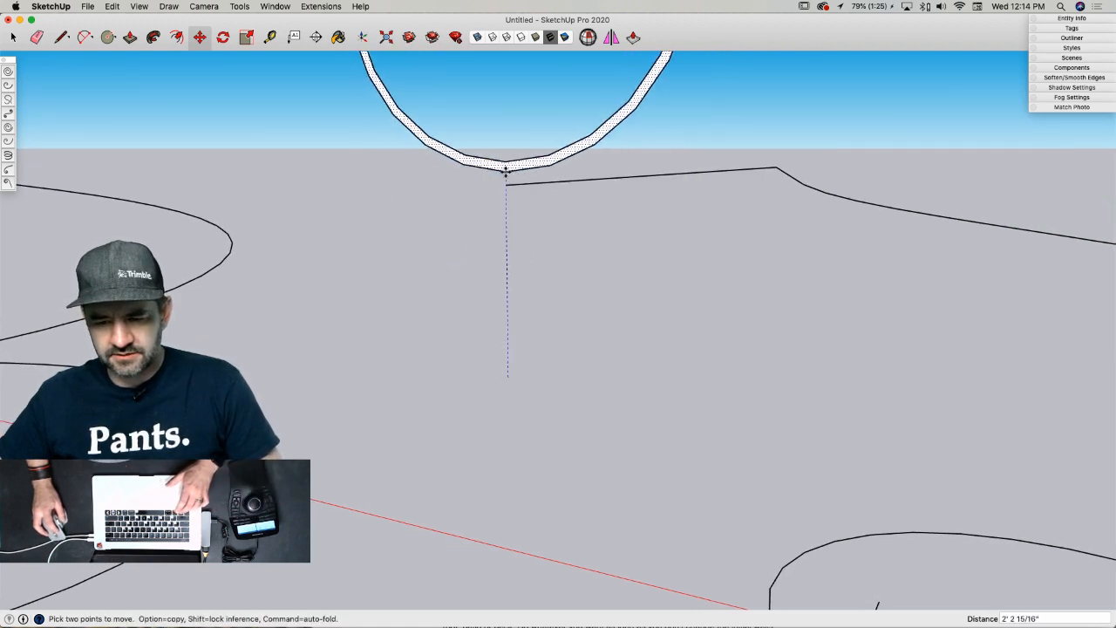
pyautogui.click(506, 183)
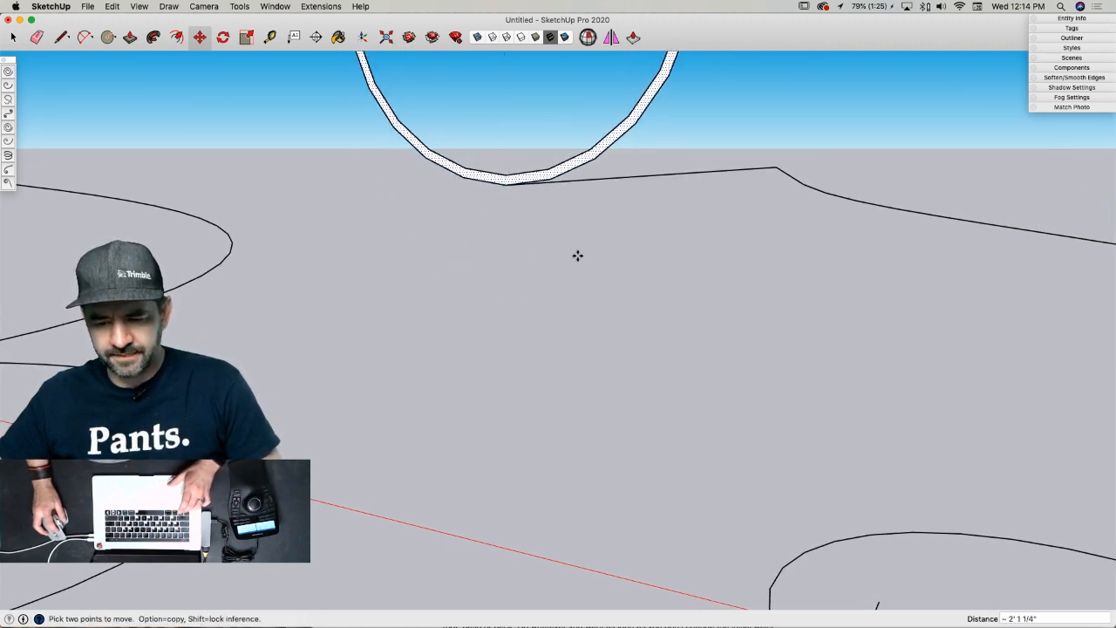
# - Copy the ring profile from the original path's upper end onto the upper end of the second spiral path
pyautogui.press('alt')
pyautogui.click(507, 187)
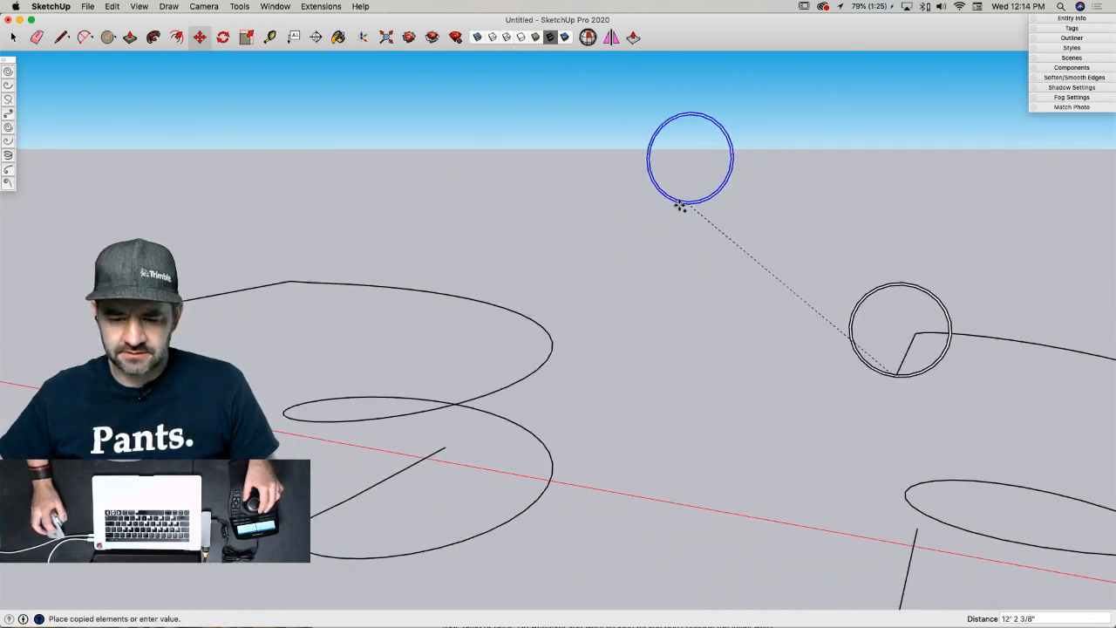
pyautogui.click(405, 358)
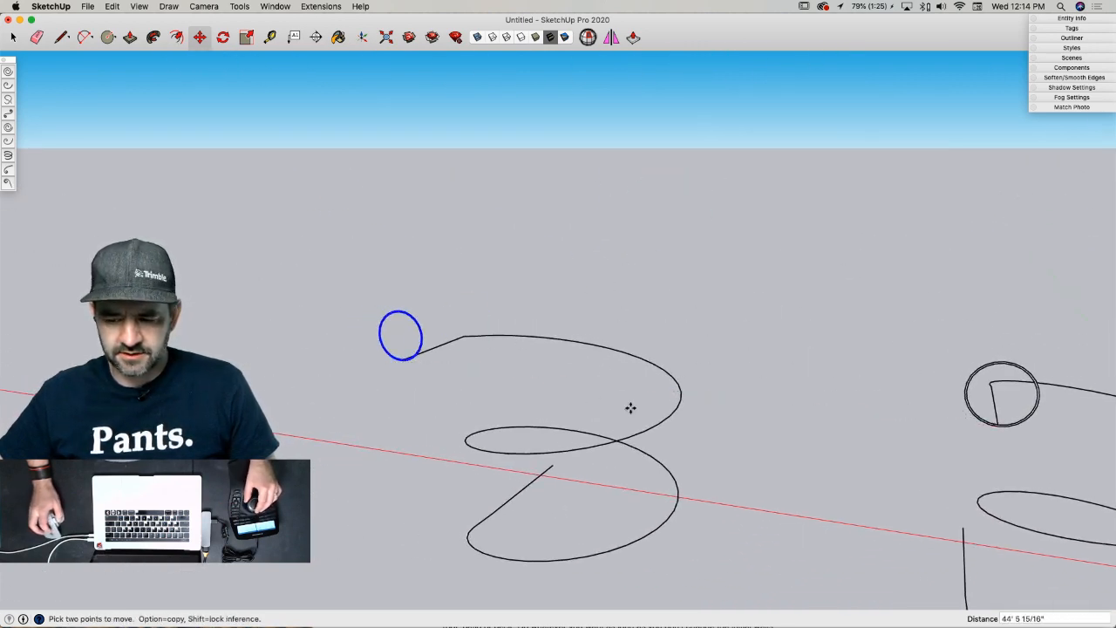
pyautogui.press('l')
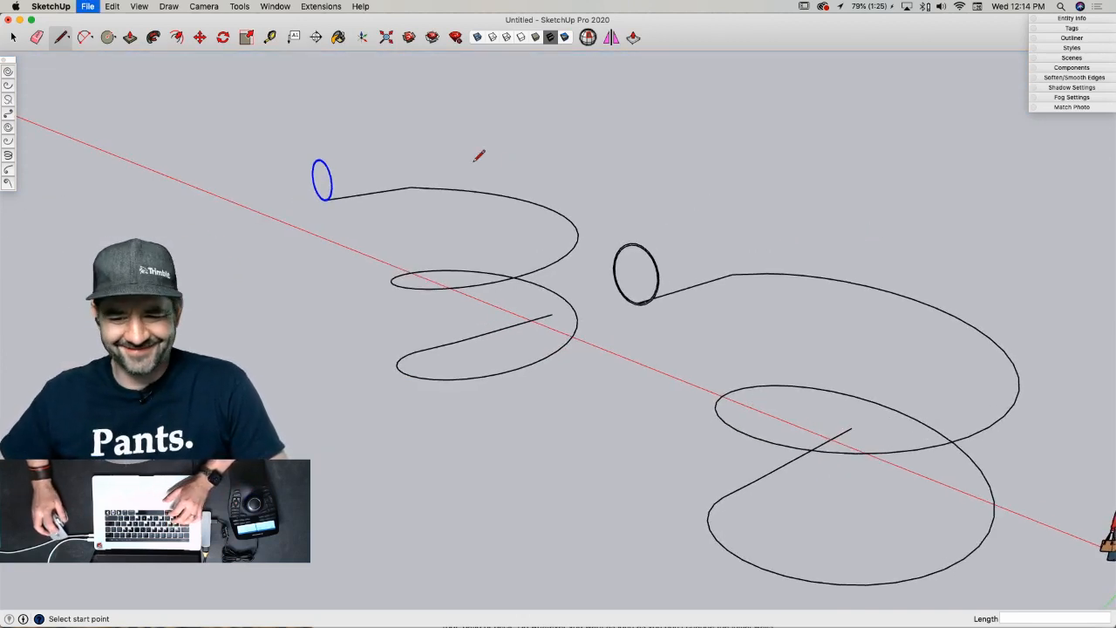
# - Save the model to the Desktop as AMTMA
pyautogui.press('super+s')
pyautogui.click(352, 161)
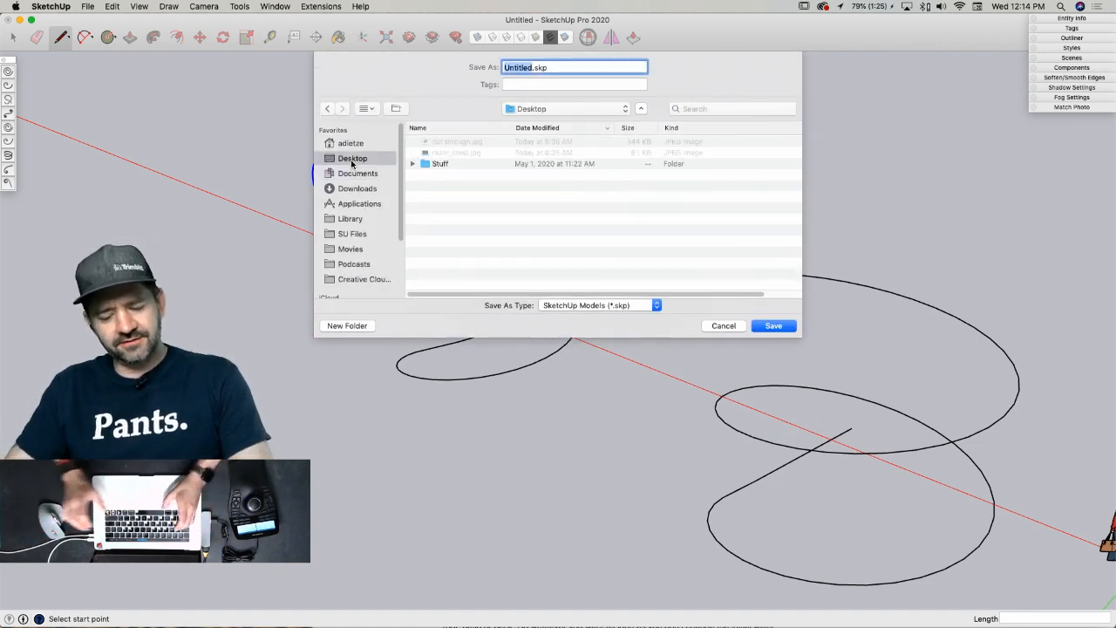
pyautogui.write('ATMA')
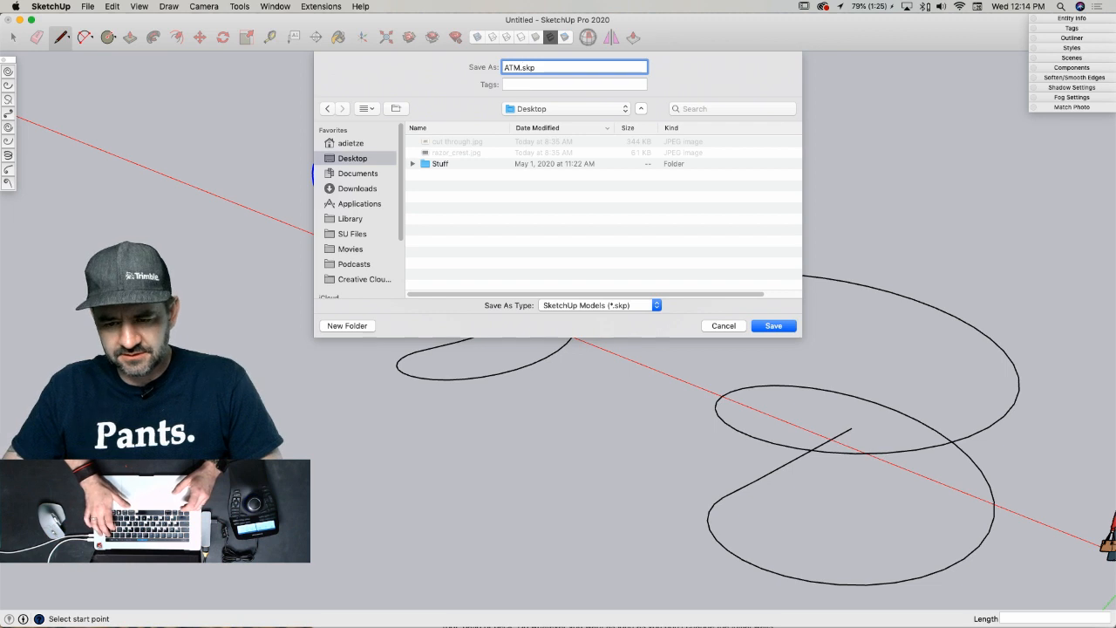
pyautogui.press('BackSpace')
pyautogui.press('BackSpace')
pyautogui.write('M')
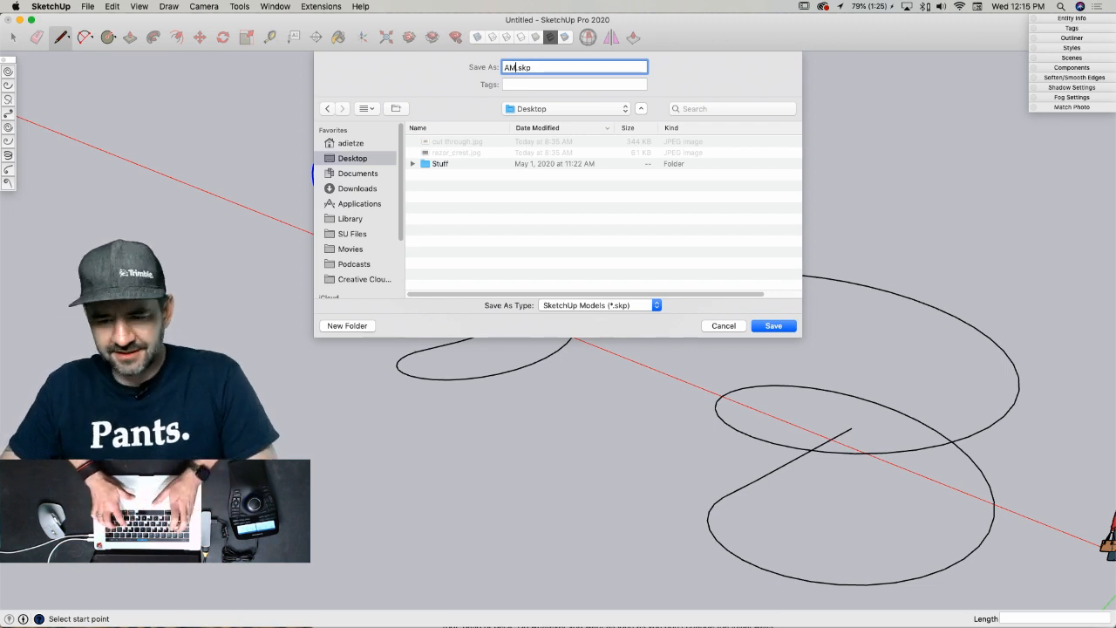
pyautogui.write('TMA')
pyautogui.press('Return')
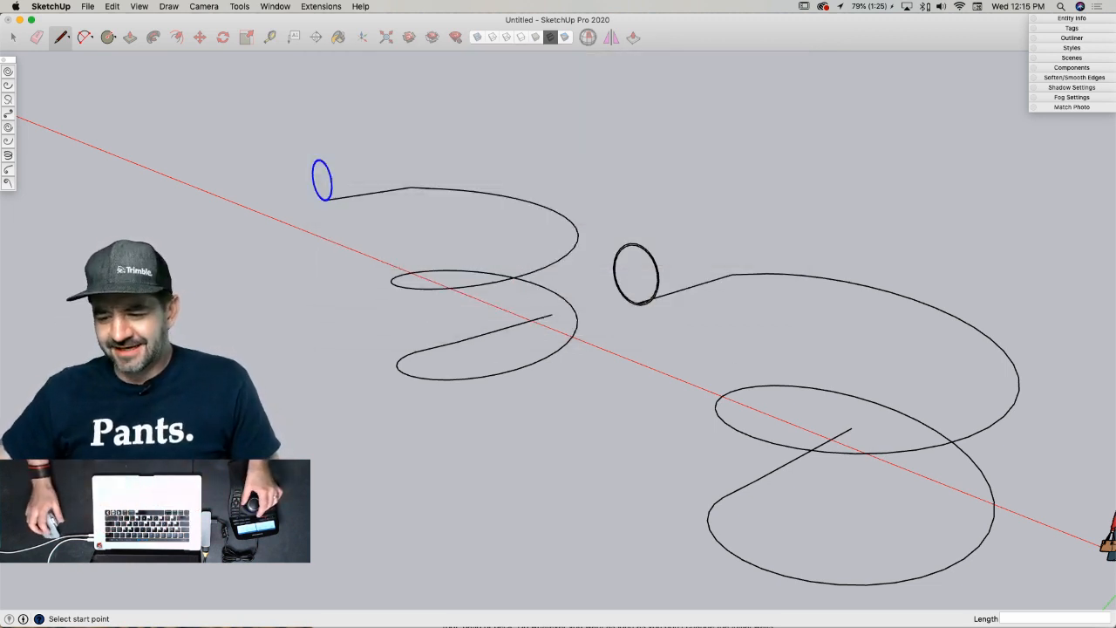
# - Sweep the ring profile along the original spiral path with Follow Me to form the hollow slide tube
pyautogui.press('space')
pyautogui.click(707, 255)
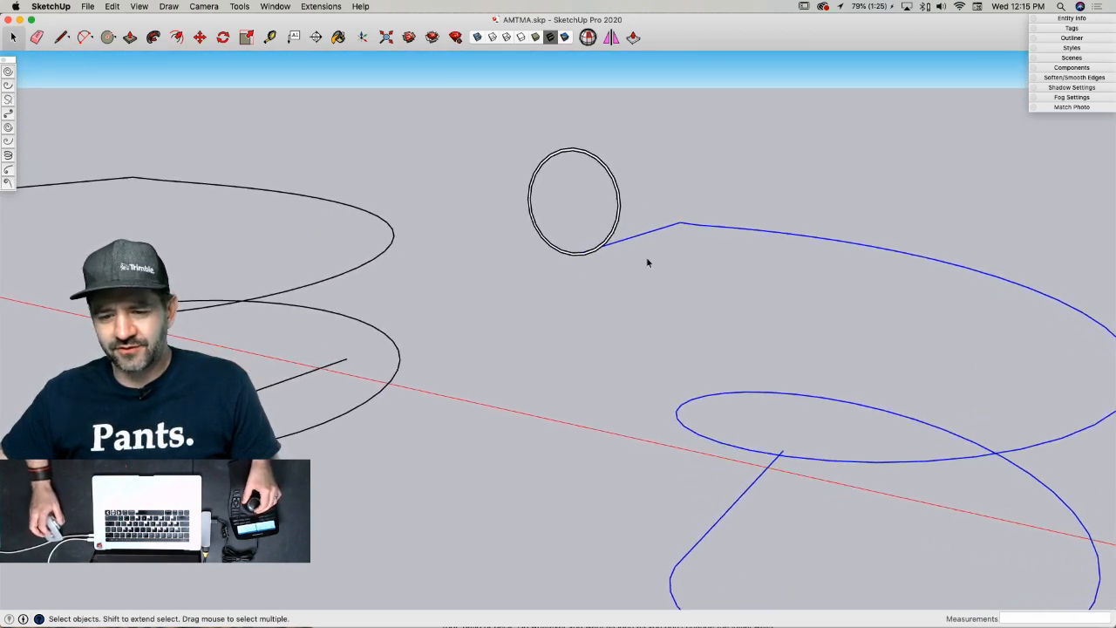
pyautogui.click(153, 38)
pyautogui.click(778, 128)
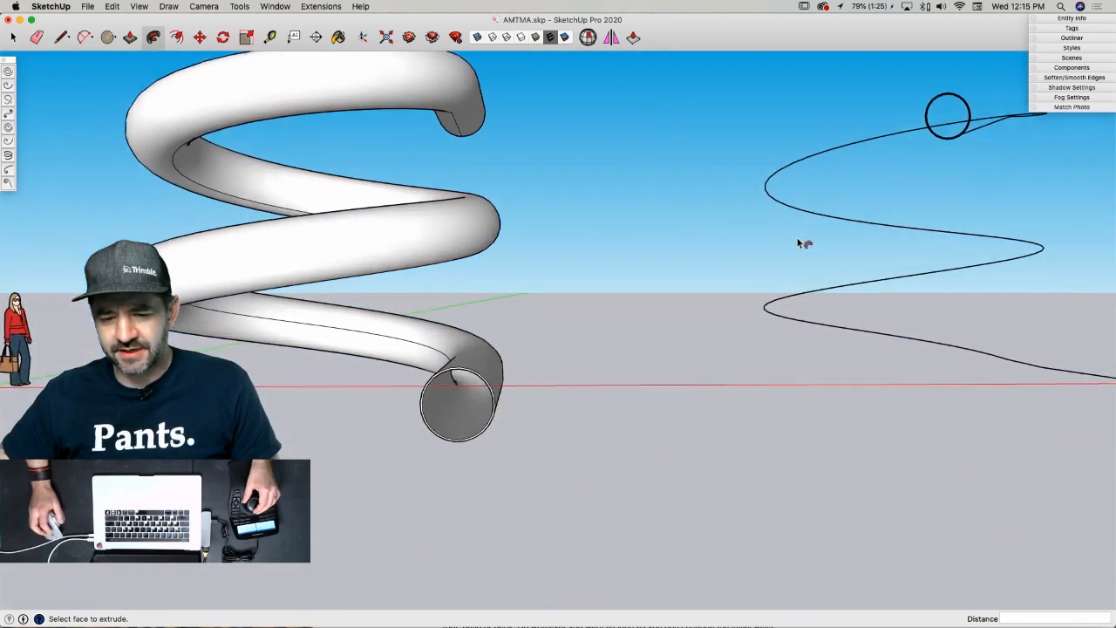
pyautogui.press('space')
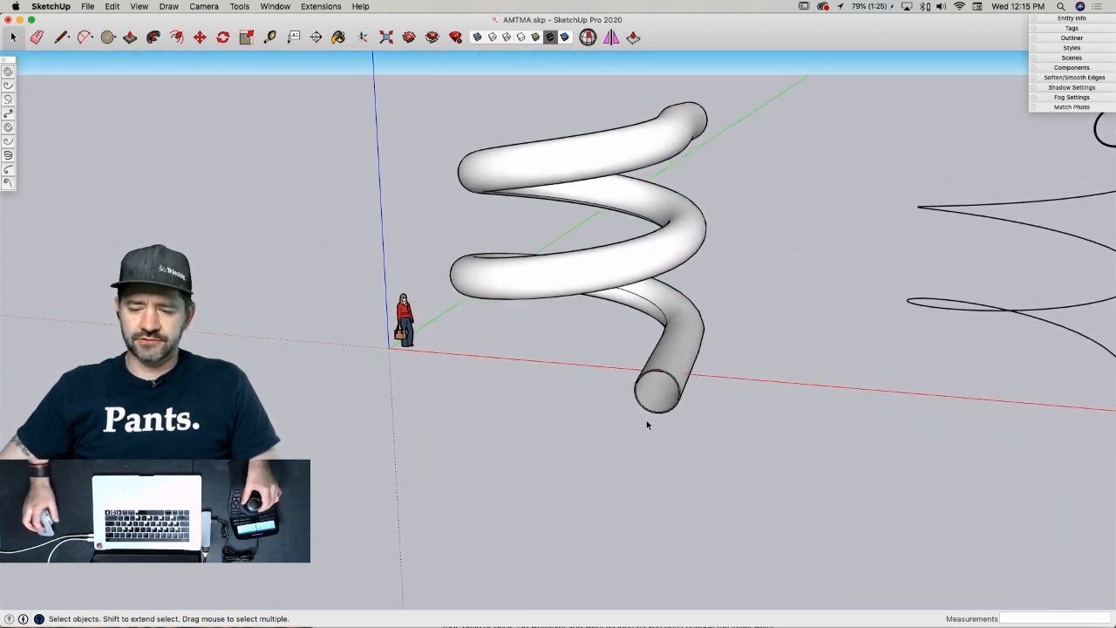
# - Draw a trial rectangle on the ground across the swept tube's lower end and undo it
pyautogui.press('r')
pyautogui.click(482, 335)
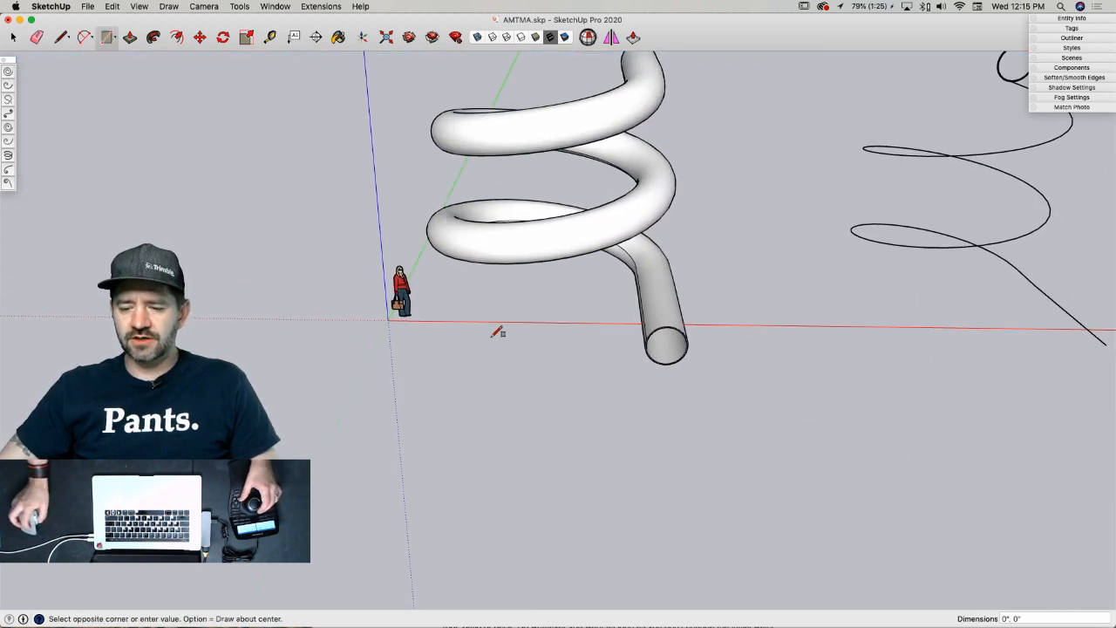
pyautogui.click(812, 563)
pyautogui.press('space')
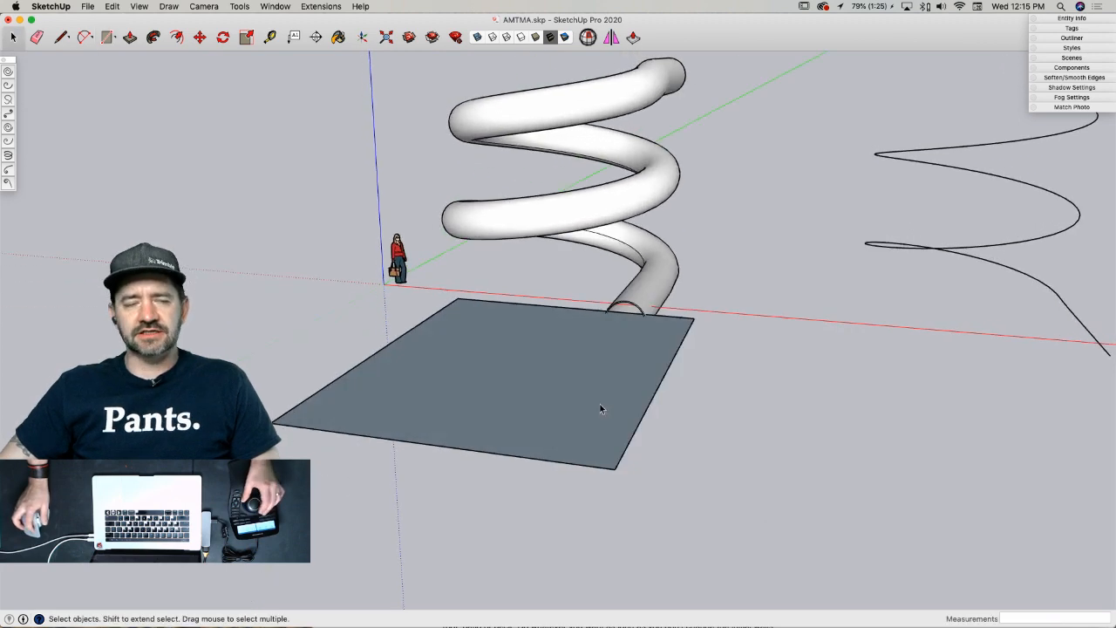
pyautogui.press('super+z')
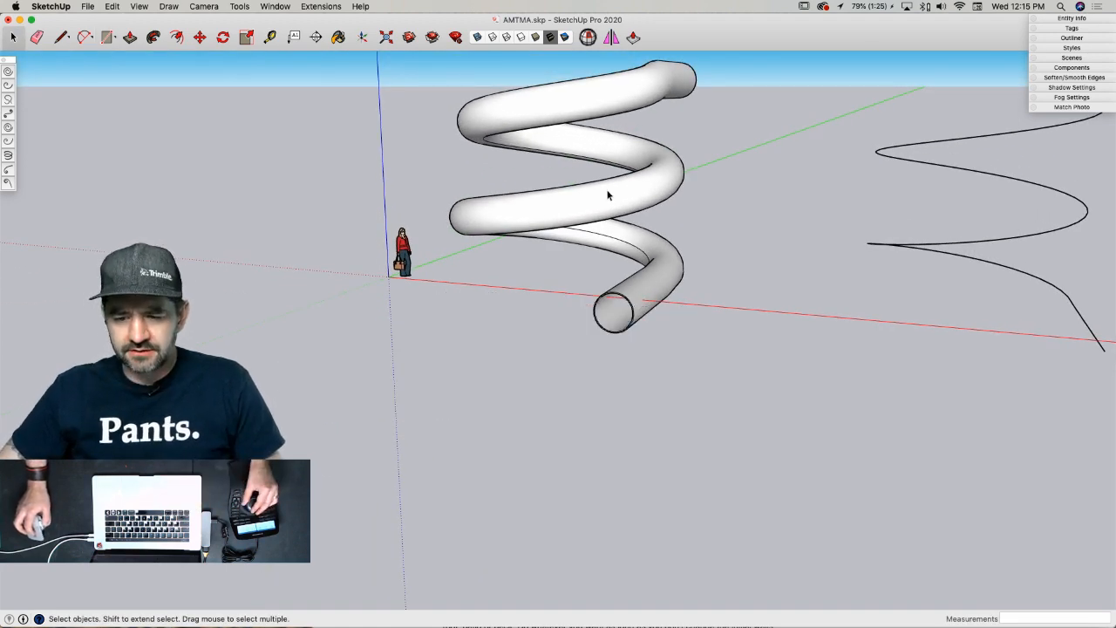
# - Select the second spiral path together with the face of its copied ring profile
pyautogui.press('l')
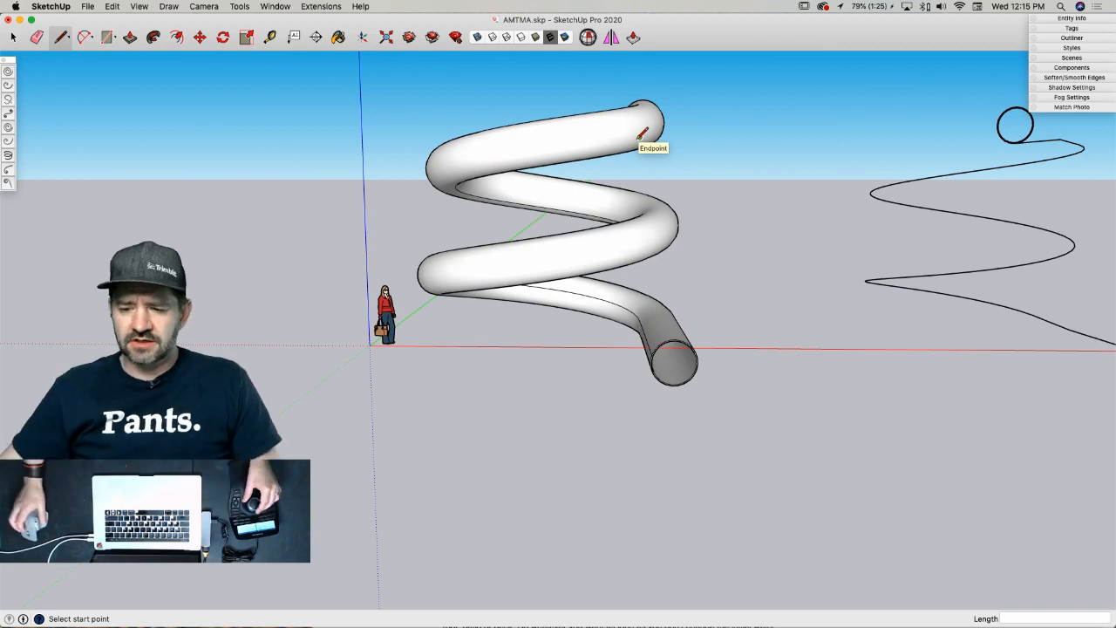
pyautogui.press('space')
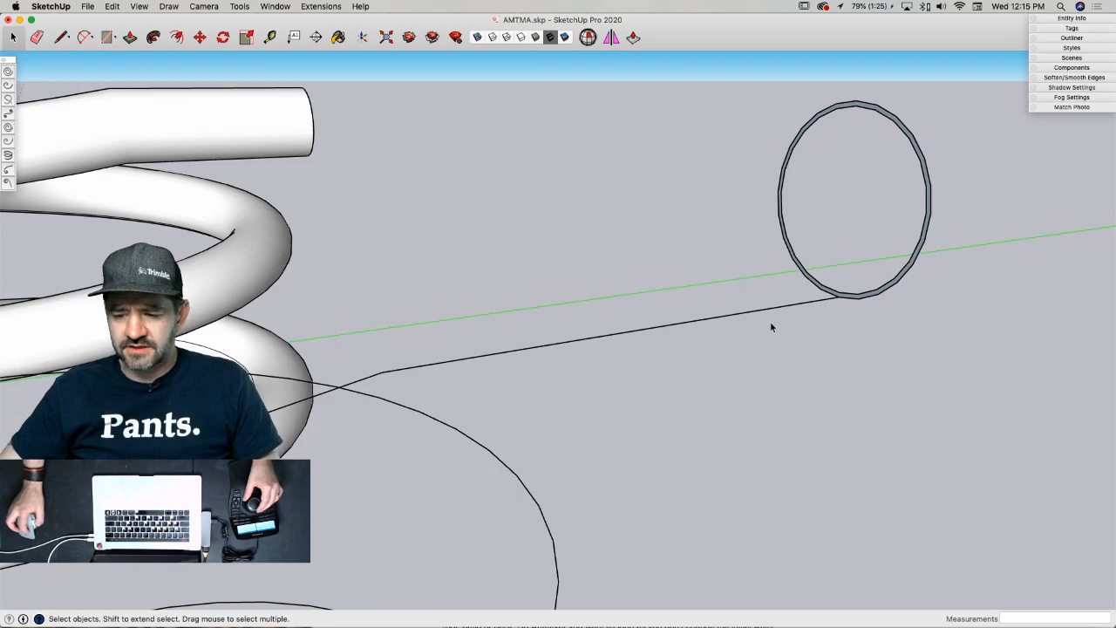
pyautogui.click(757, 312)
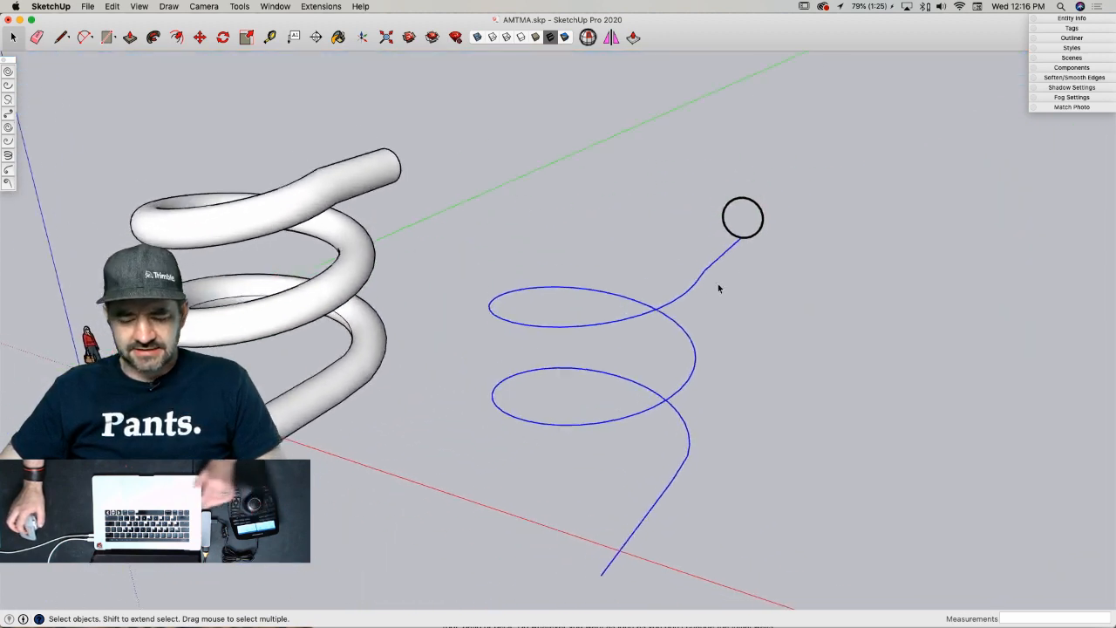
pyautogui.scroll(5, 750, 175)
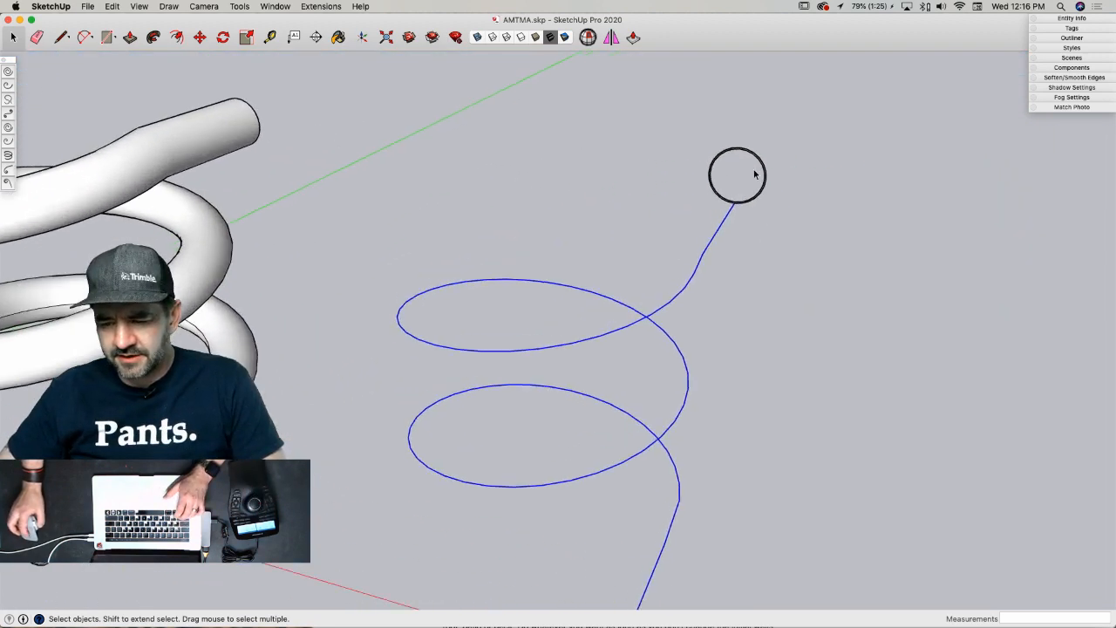
pyautogui.scroll(5, 725, 221)
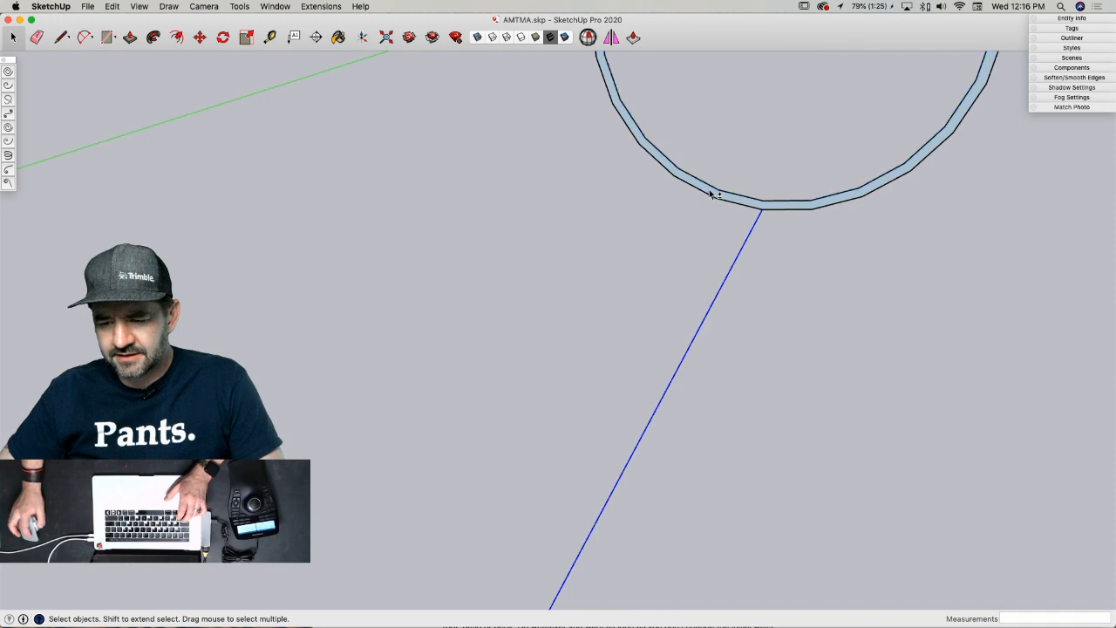
pyautogui.scroll(3, 711, 192)
pyautogui.click(764, 209)
pyautogui.scroll(2, 767, 214)
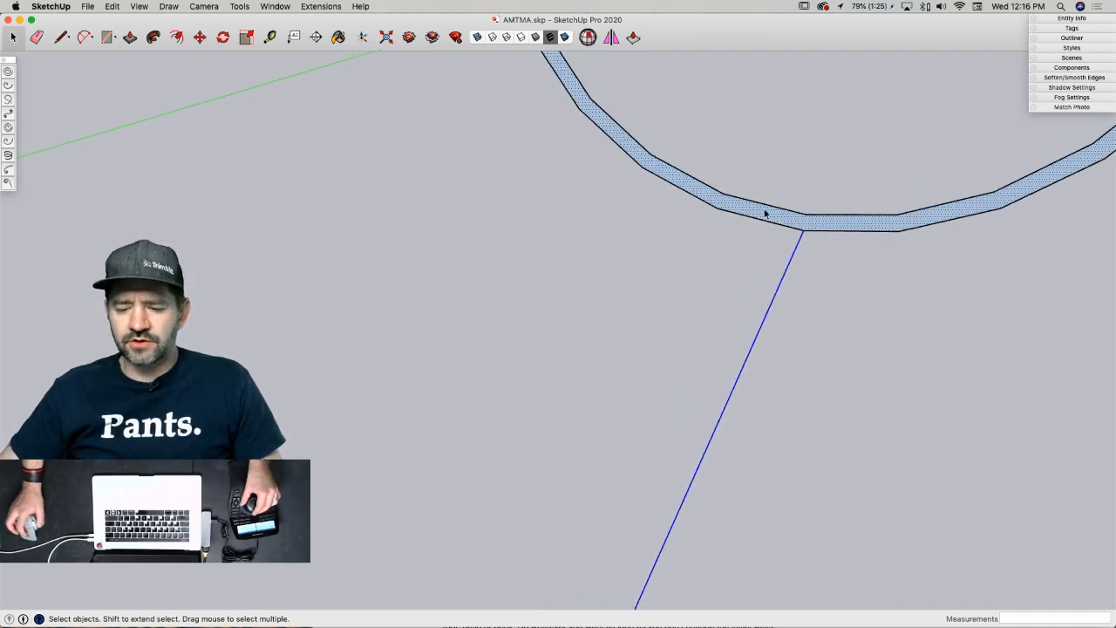
pyautogui.scroll(-10, 765, 214)
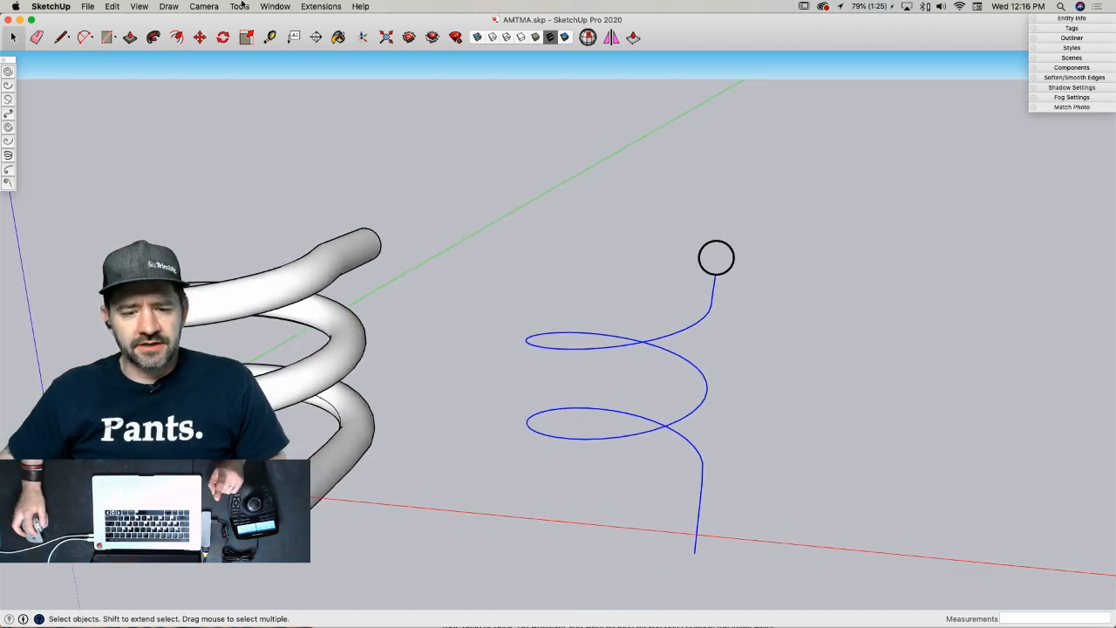
# - Display the JHS PowerBar tool palette
pyautogui.click(138, 7)
pyautogui.moveTo(174, 49)
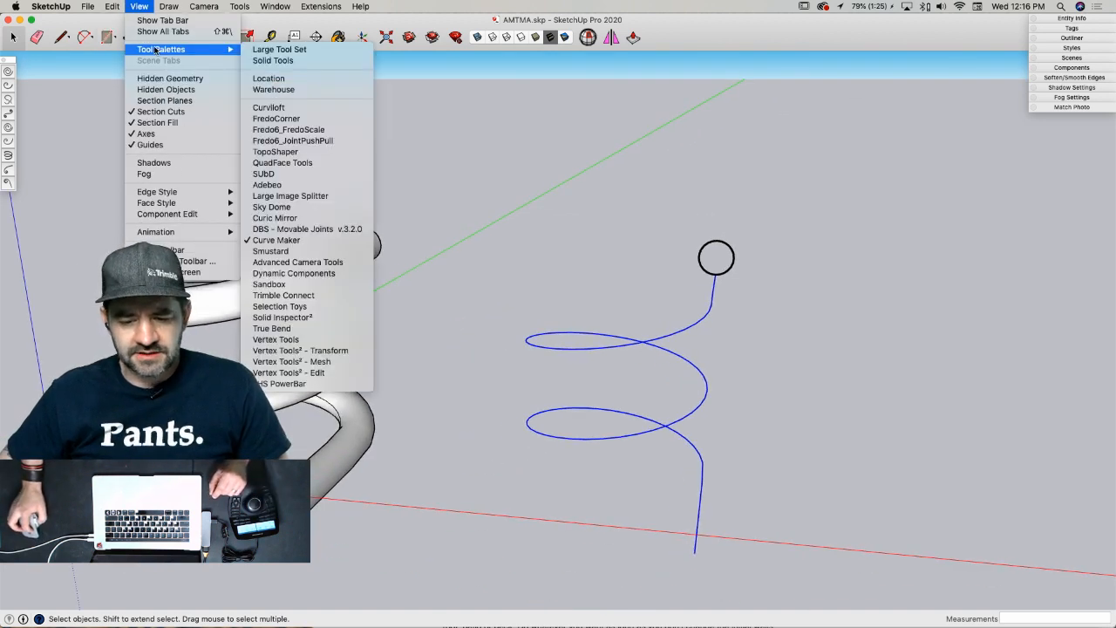
pyautogui.click(277, 383)
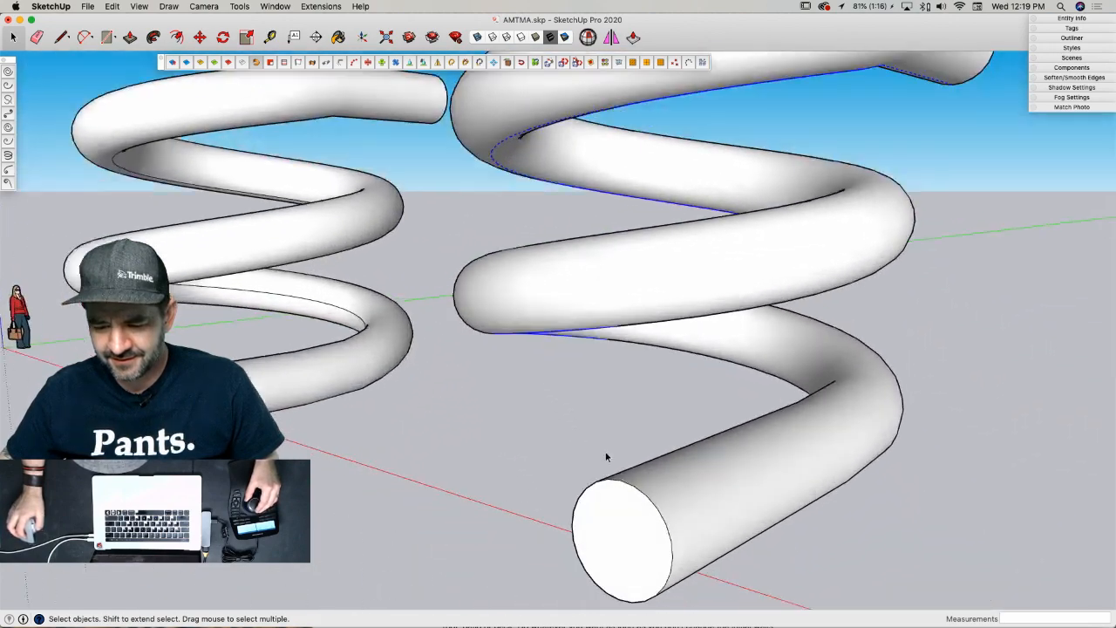
# - Inspect the open ends of the tube made from the second path, and undo that tube back to its path and ring
pyautogui.click(623, 449)
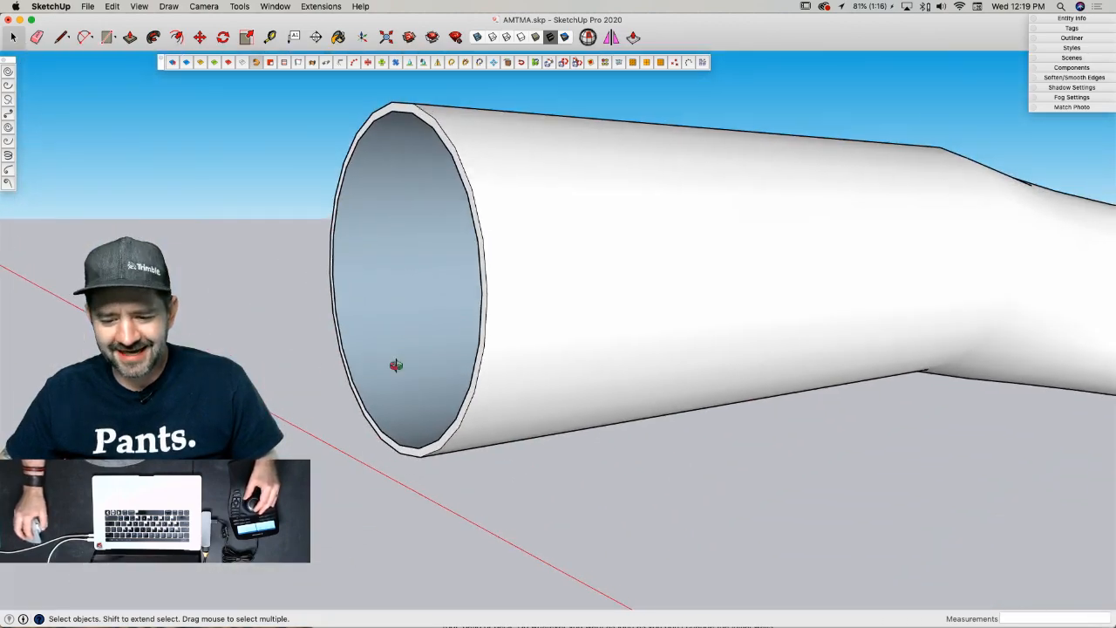
pyautogui.moveTo(396, 366); pyautogui.dragTo(1039, 326, button='middle')
pyautogui.moveTo(598, 291); pyautogui.dragTo(235, 357, button='middle')
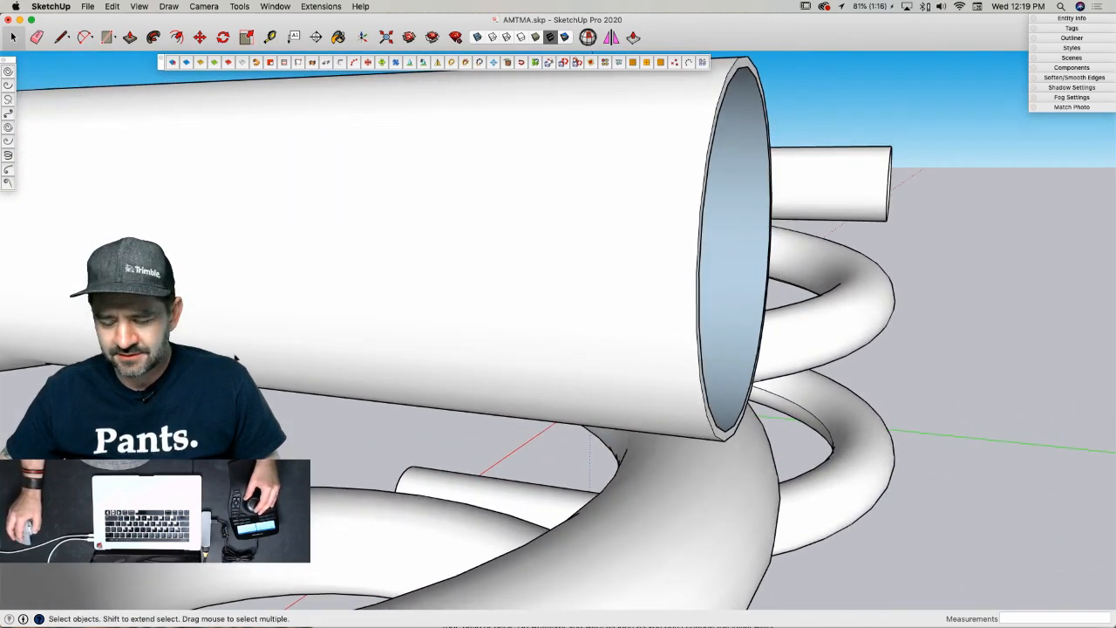
pyautogui.moveTo(482, 300); pyautogui.dragTo(201, 322, button='middle')
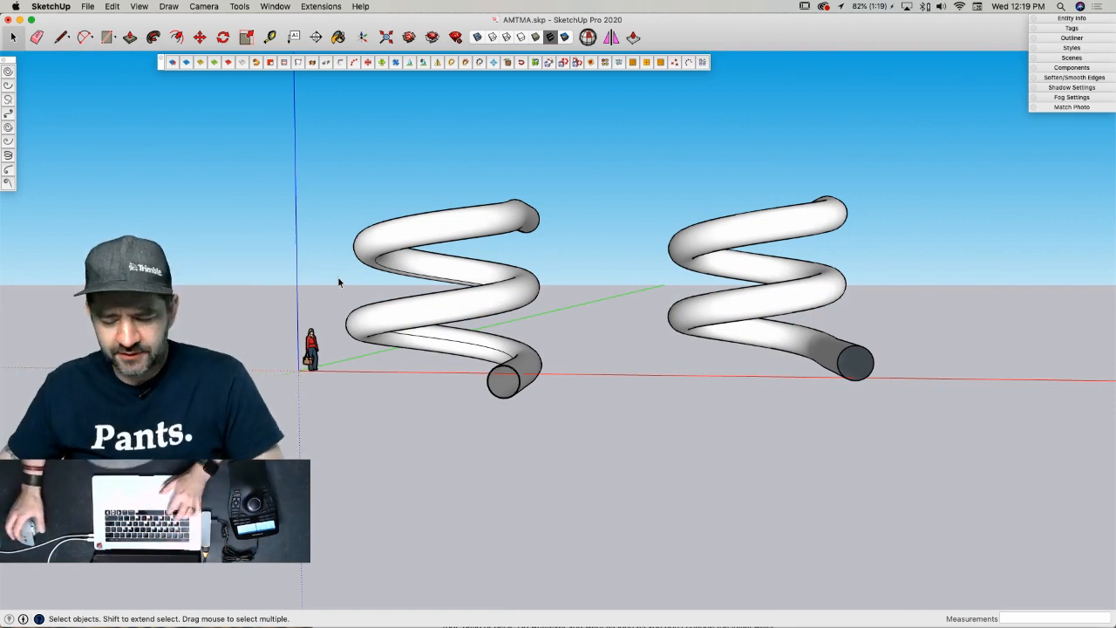
pyautogui.press('super+z')
pyautogui.press('super+z')
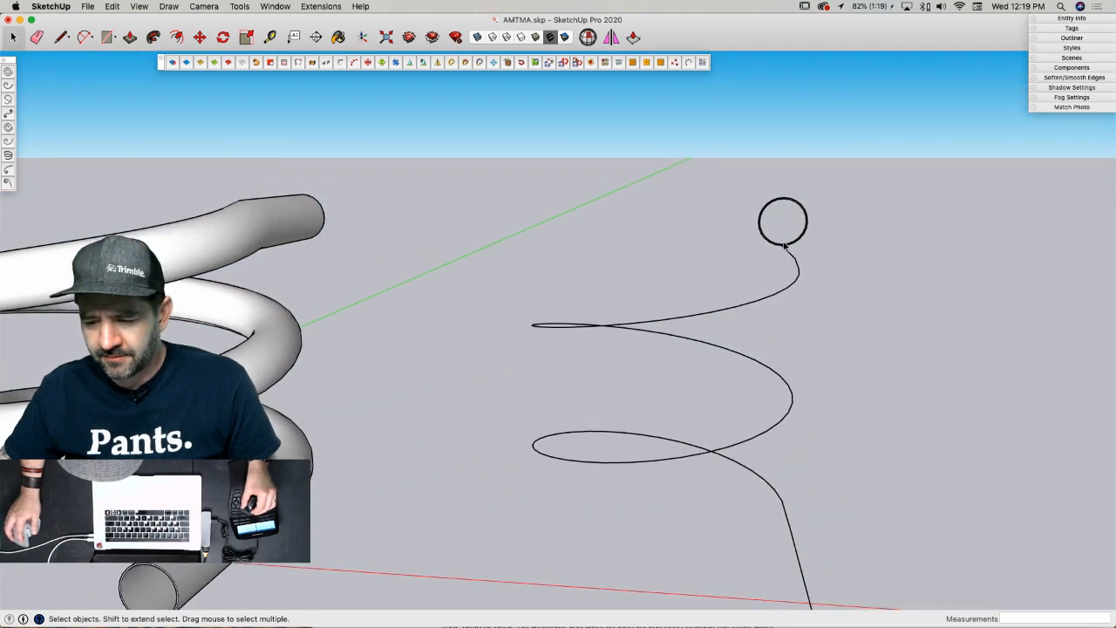
# - Erase the ring profile from the second path's upper end, keeping the spiral path
pyautogui.press('e')
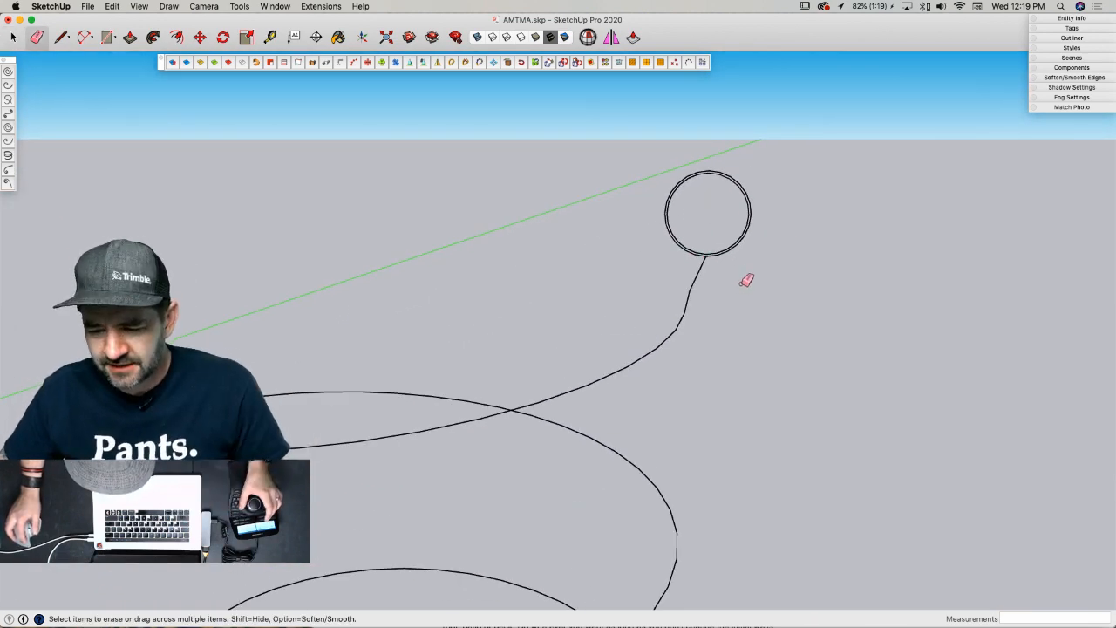
pyautogui.click(723, 251)
pyautogui.press('space')
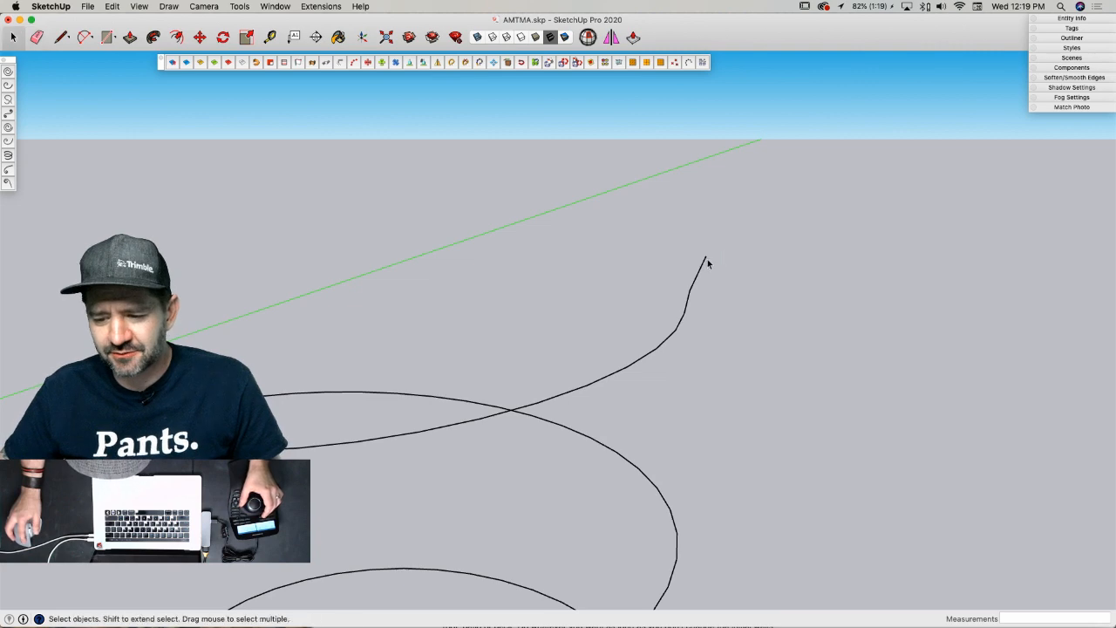
# - Try converting the second spiral path into a grouped tube with a 4' diameter and precision 10, and erase that tube
pyautogui.click(708, 262)
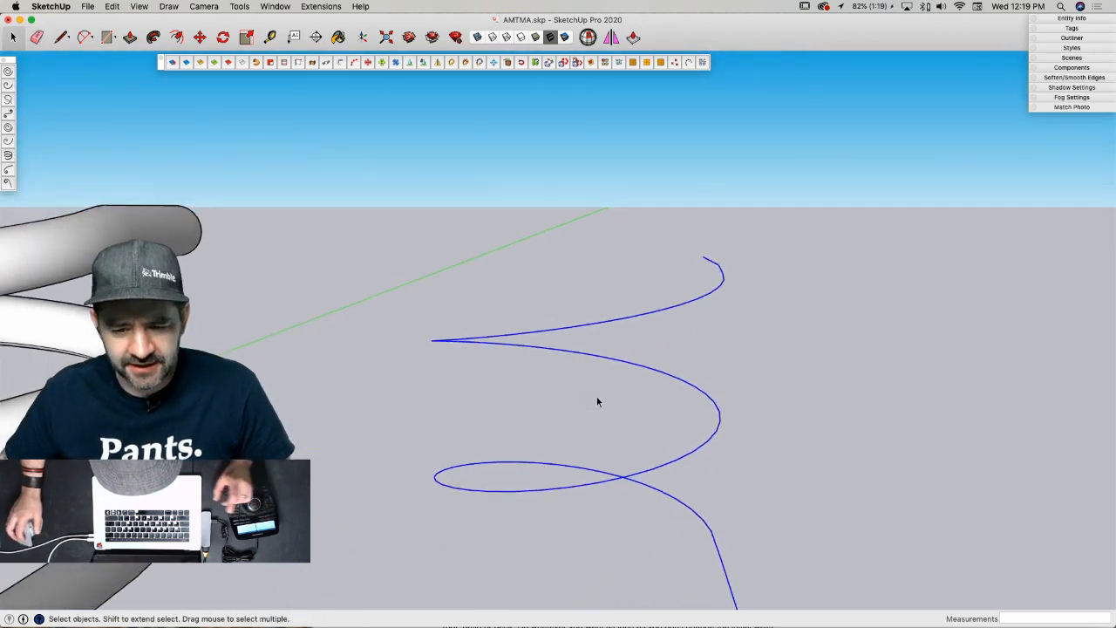
pyautogui.click(341, 66)
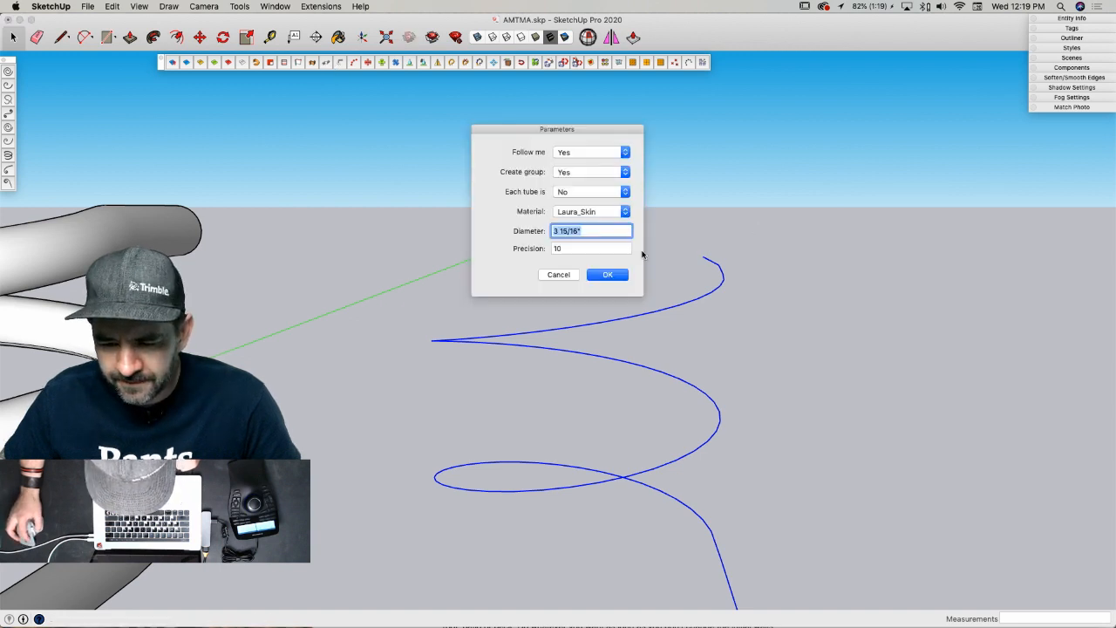
pyautogui.click(613, 231)
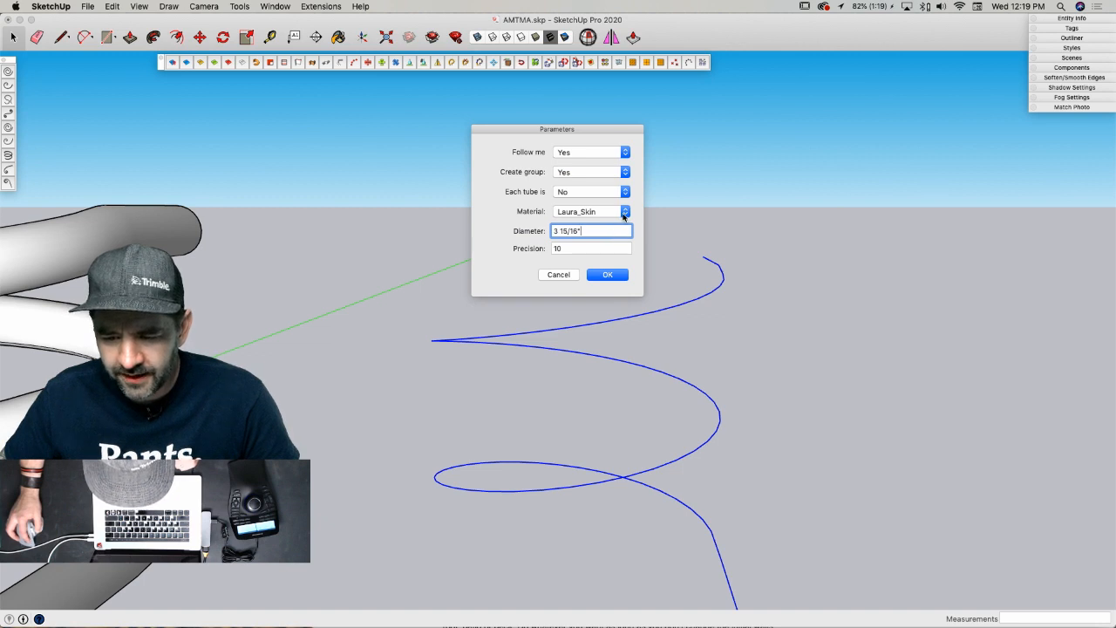
pyautogui.click(625, 212)
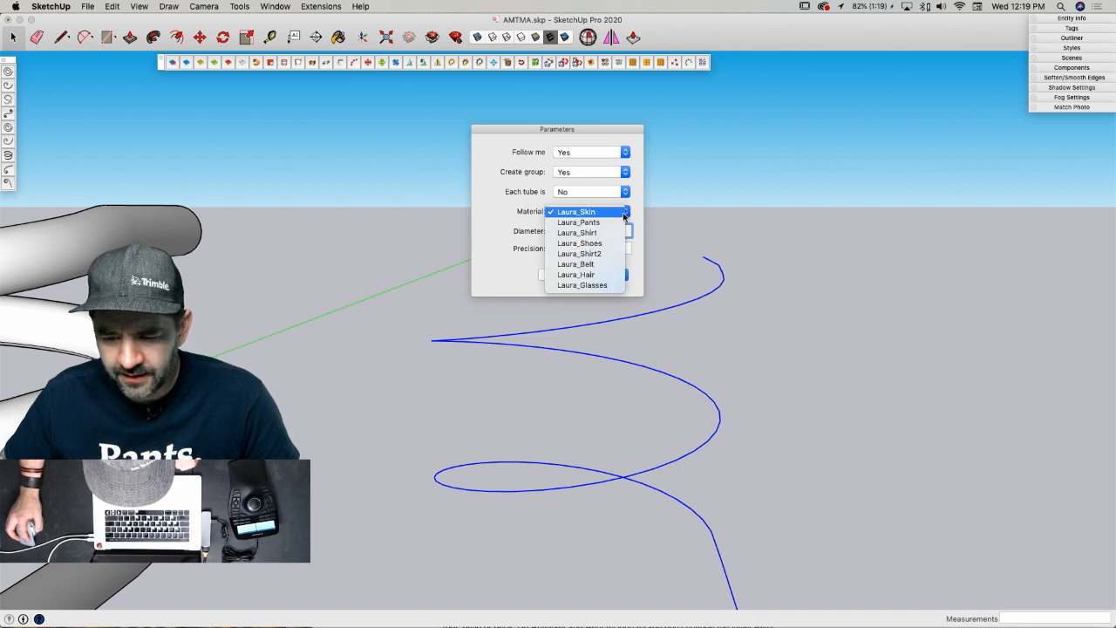
pyautogui.click(635, 261)
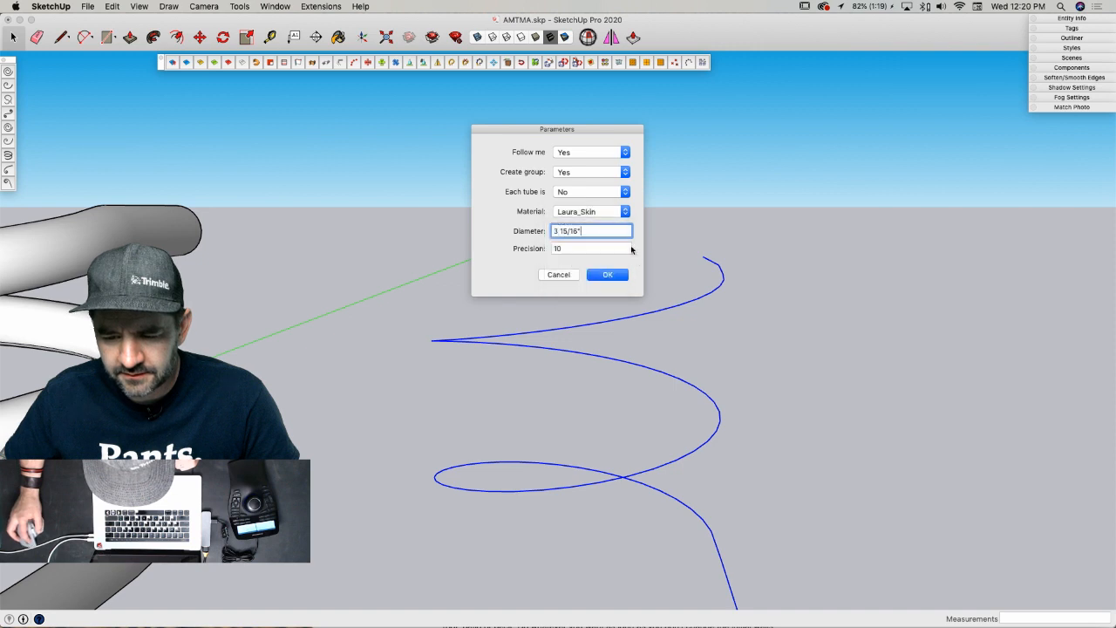
pyautogui.click(583, 195)
pyautogui.click(582, 193)
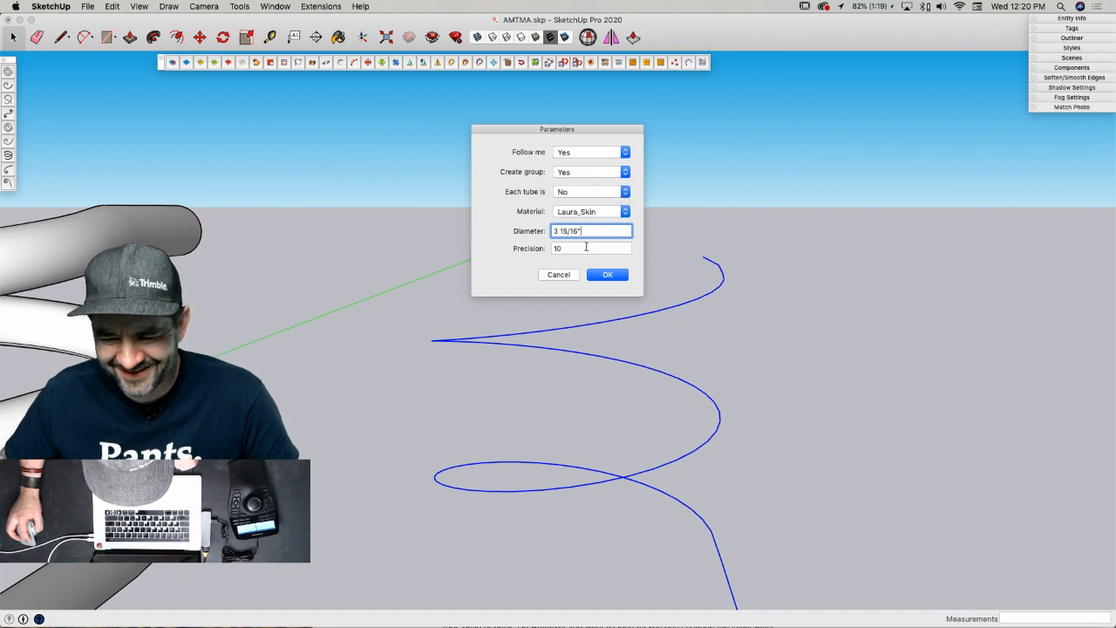
pyautogui.click(515, 230)
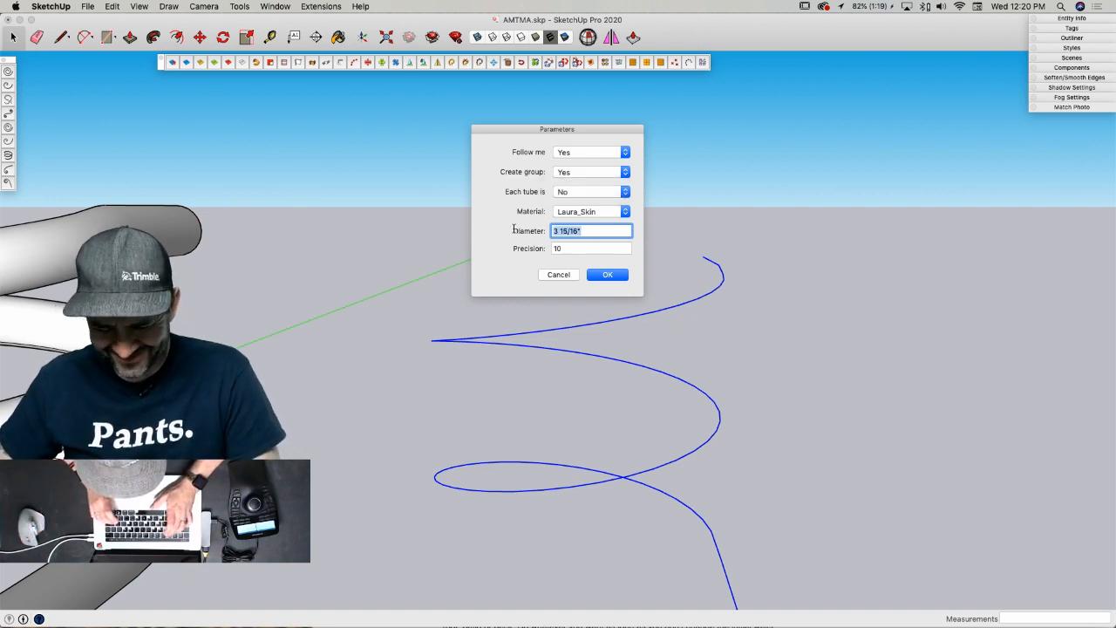
pyautogui.write("4'")
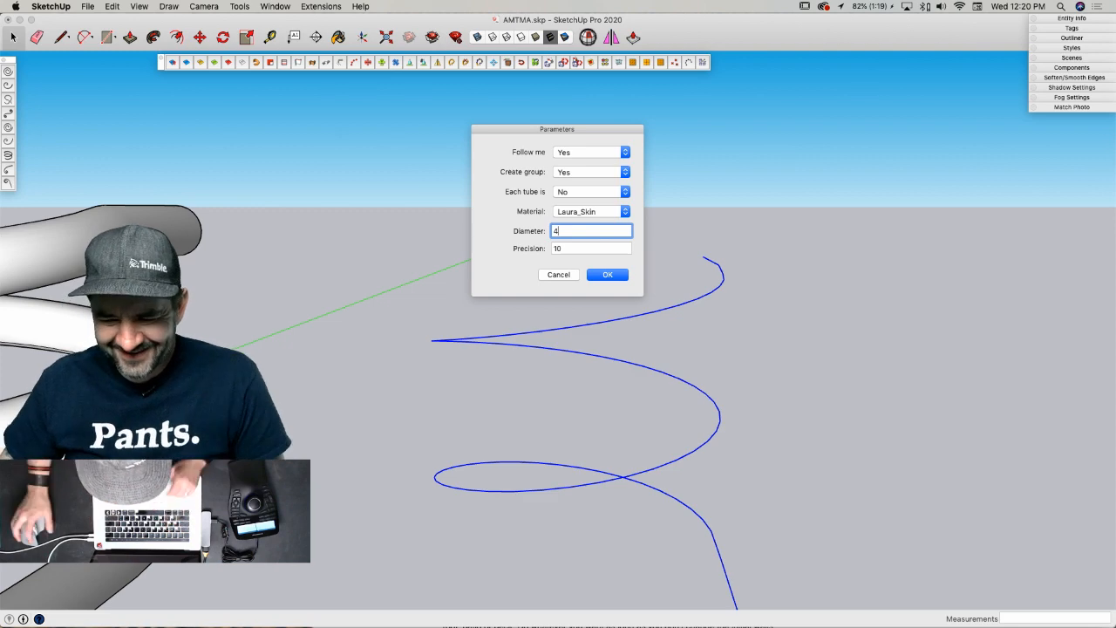
pyautogui.click(605, 272)
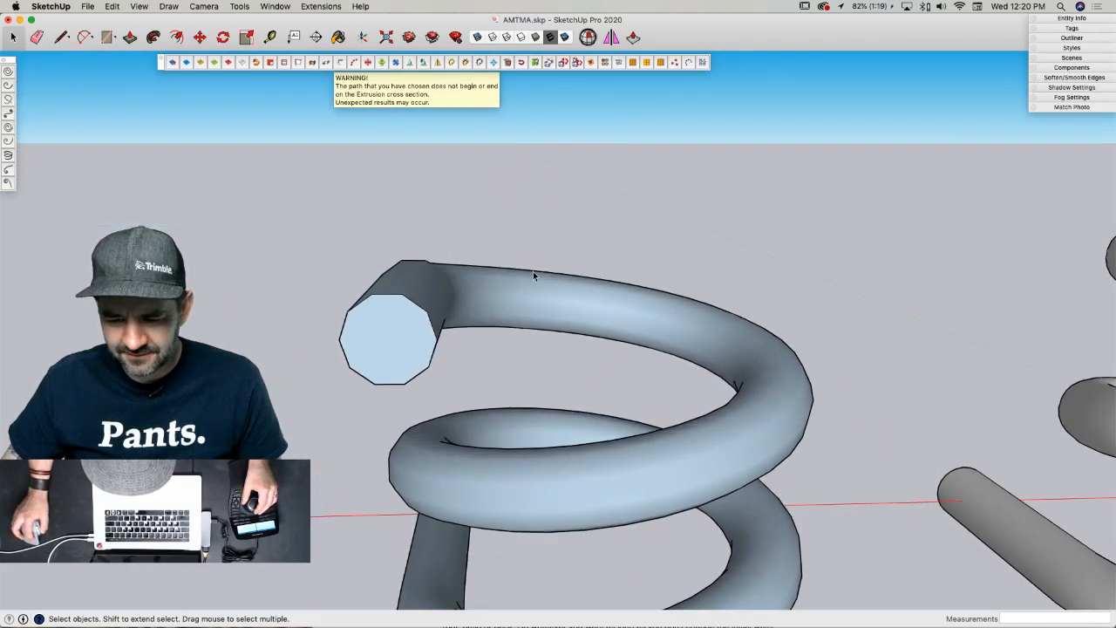
pyautogui.click(519, 293)
pyautogui.press('Delete')
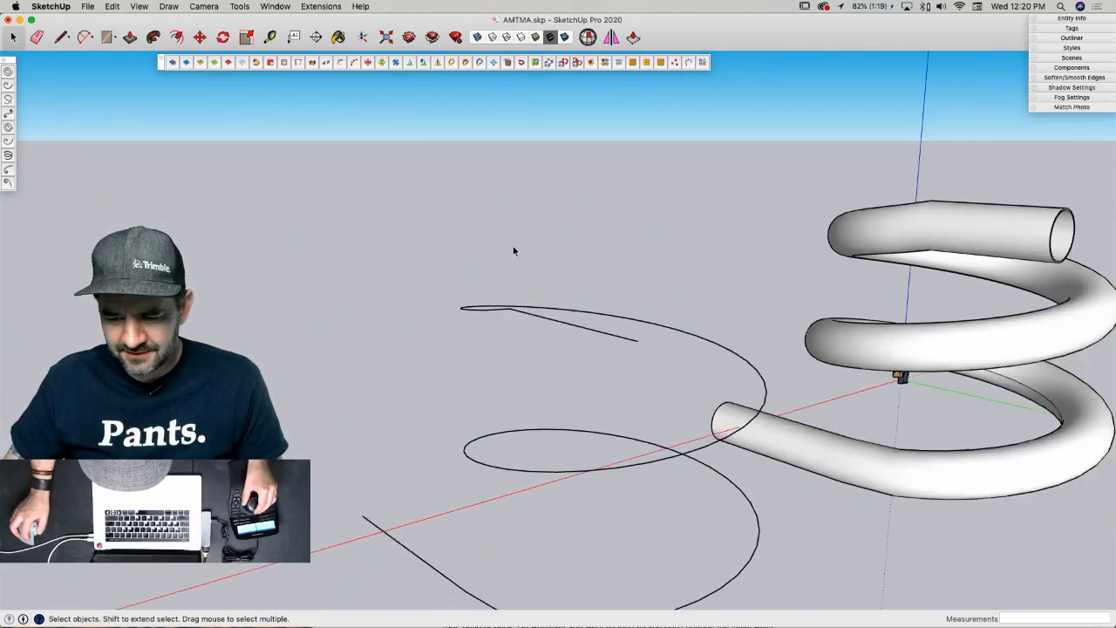
# - Run Pipe Along Path on the second spiral with a 4'4" outside diameter, 4' inside diameter and 24 segments
pyautogui.click(656, 279)
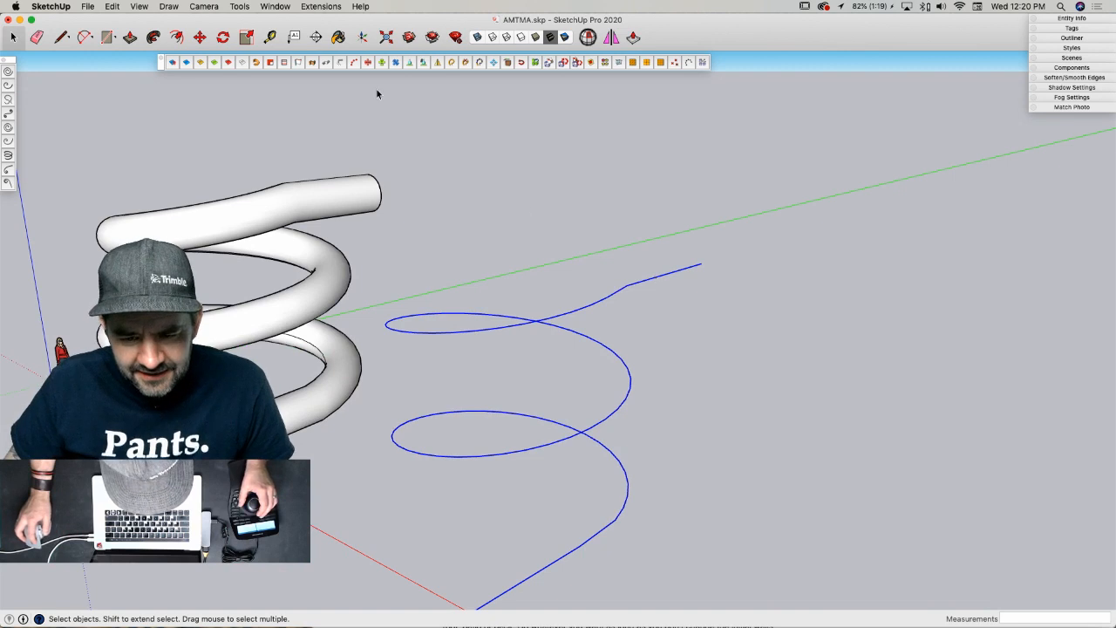
pyautogui.click(326, 62)
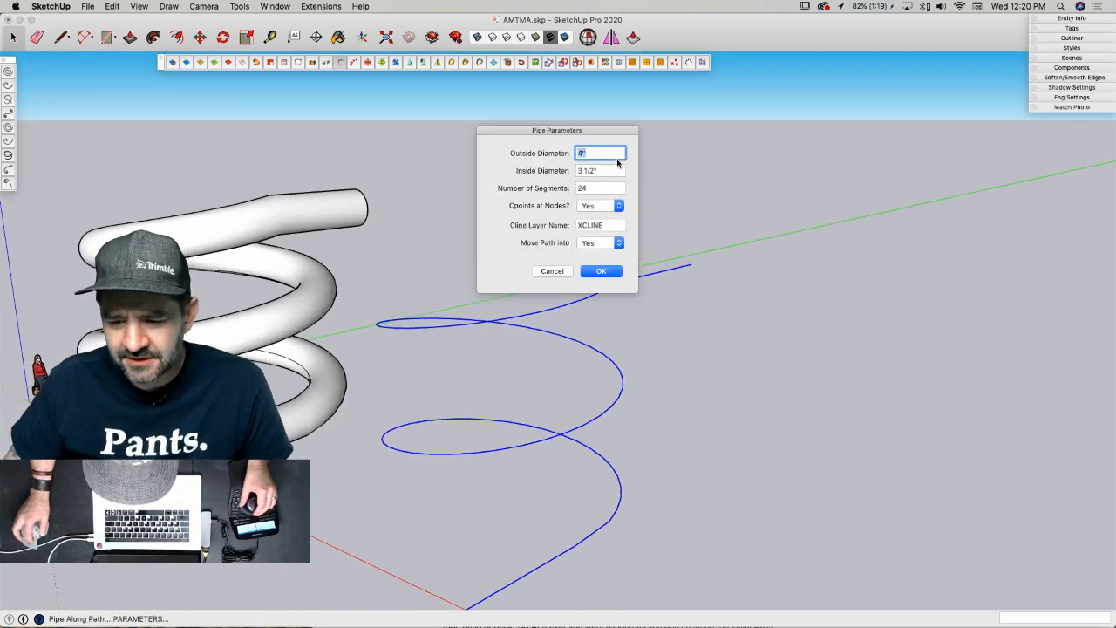
pyautogui.moveTo(618, 153); pyautogui.dragTo(522, 152)
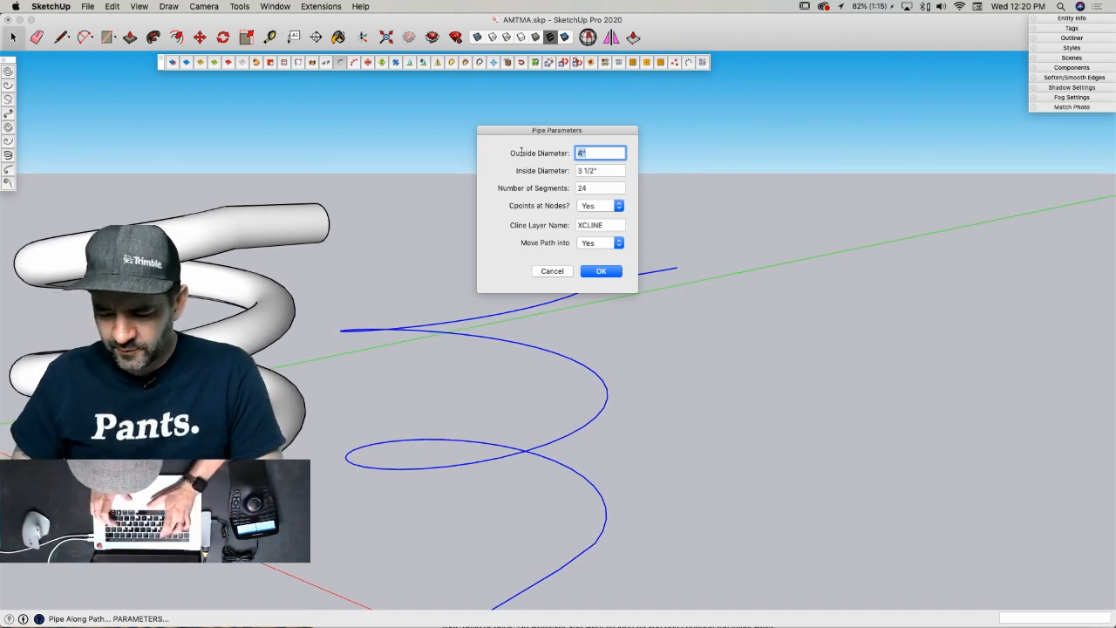
pyautogui.write("4'4")
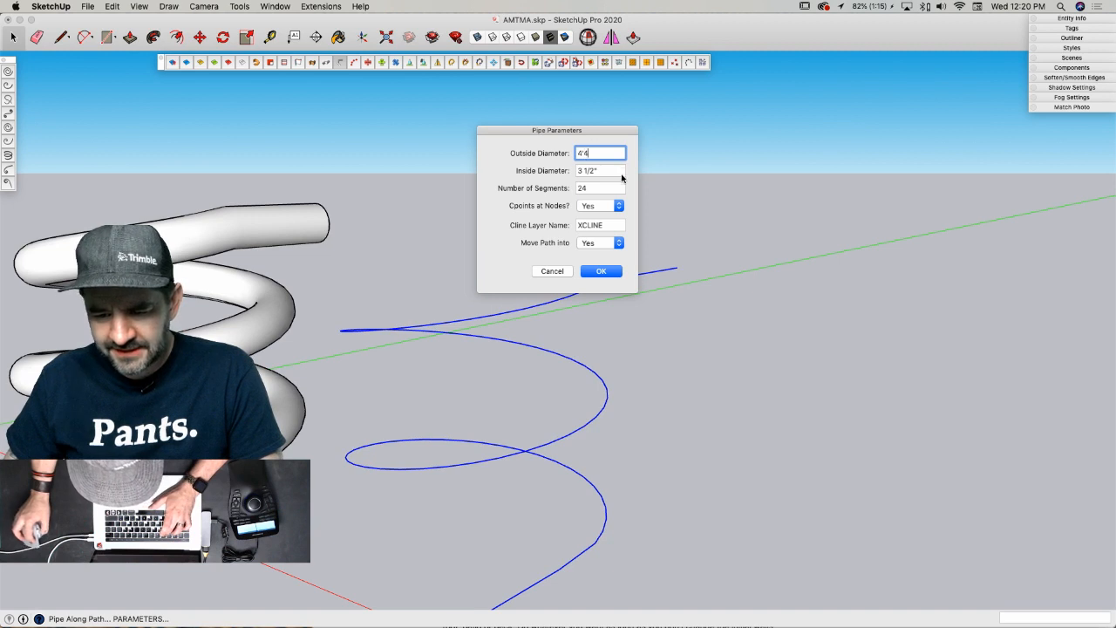
pyautogui.press('Tab')
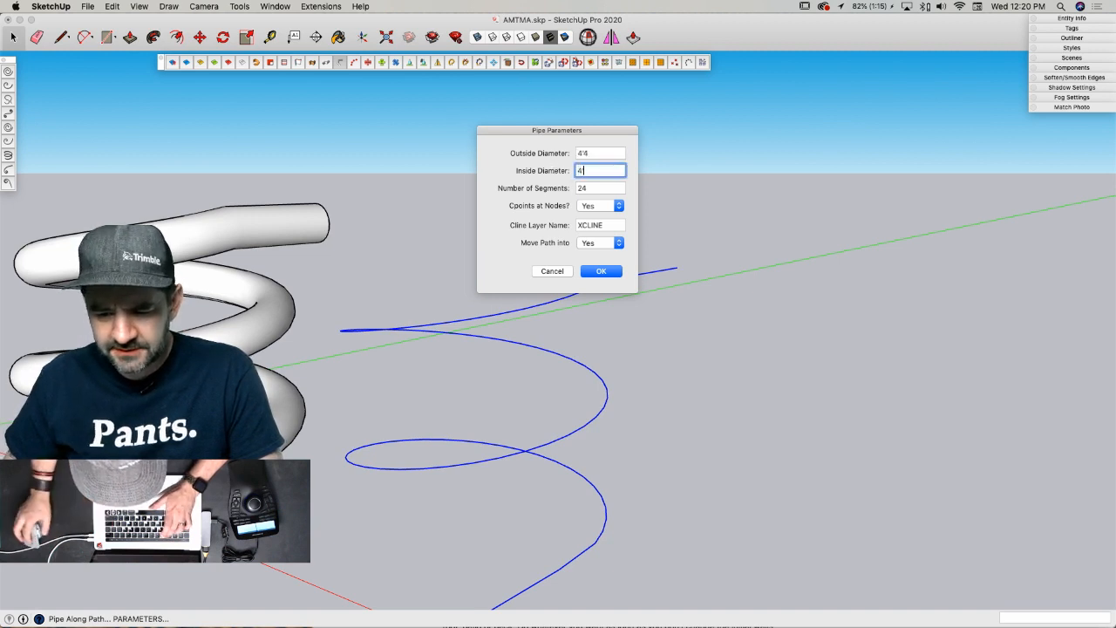
pyautogui.press('Tab')
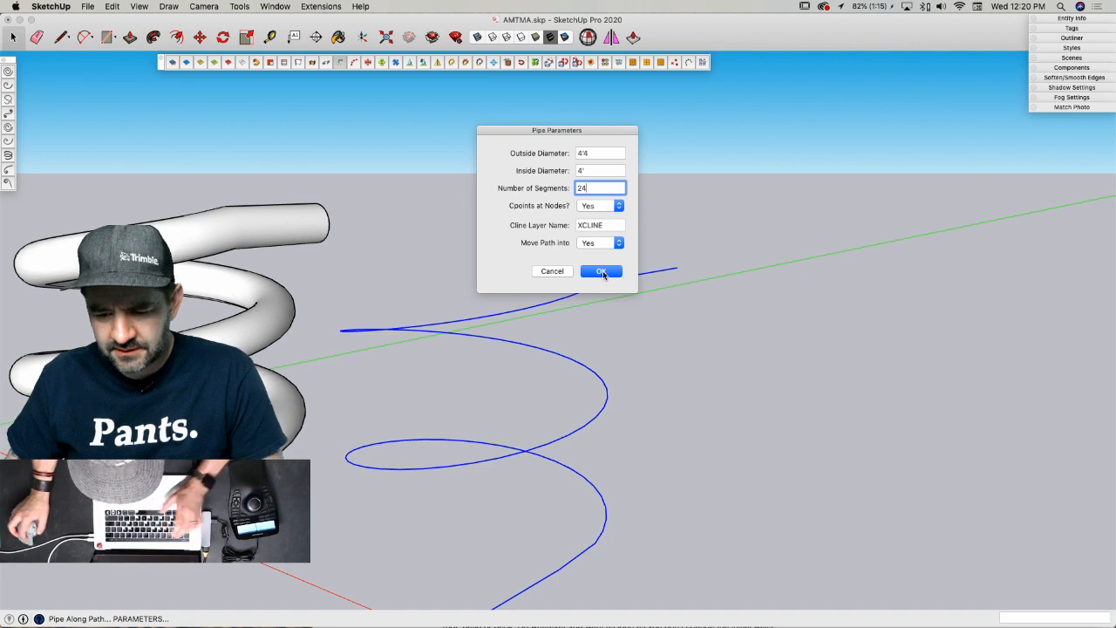
pyautogui.press('Return')
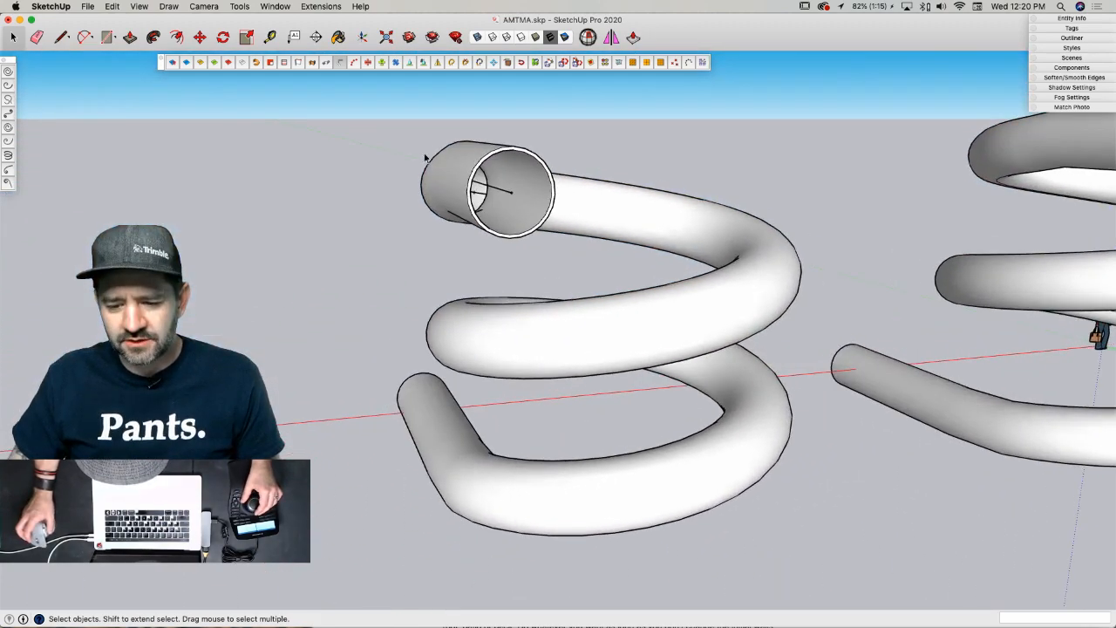
# - Erase the centreline path running inside the new pipe, separately from the pipe group
pyautogui.click(393, 195)
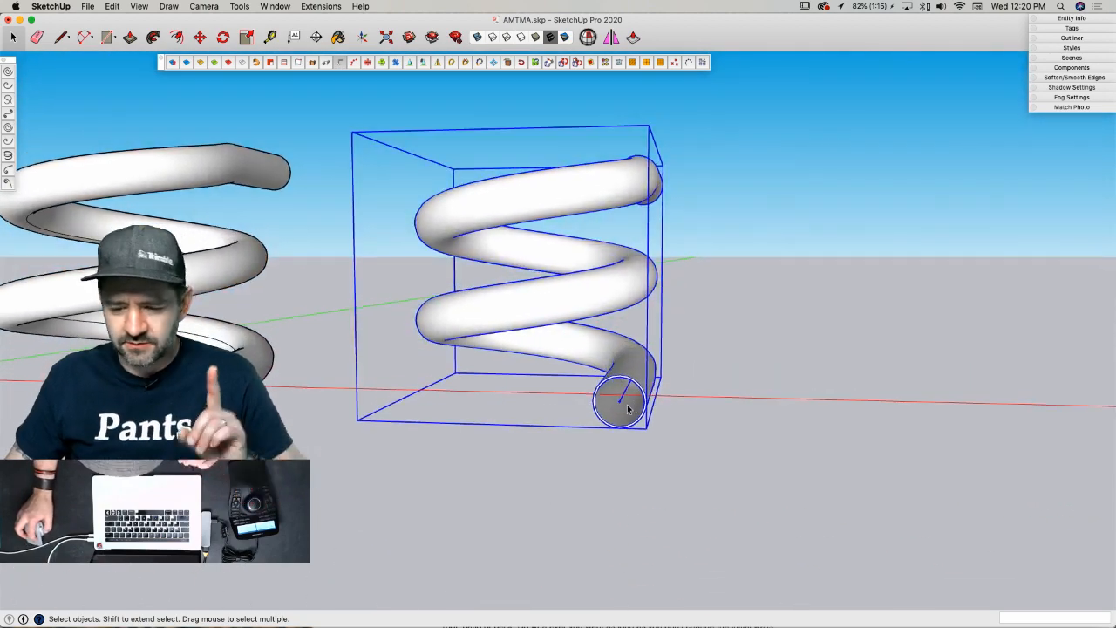
pyautogui.rightClick(623, 403)
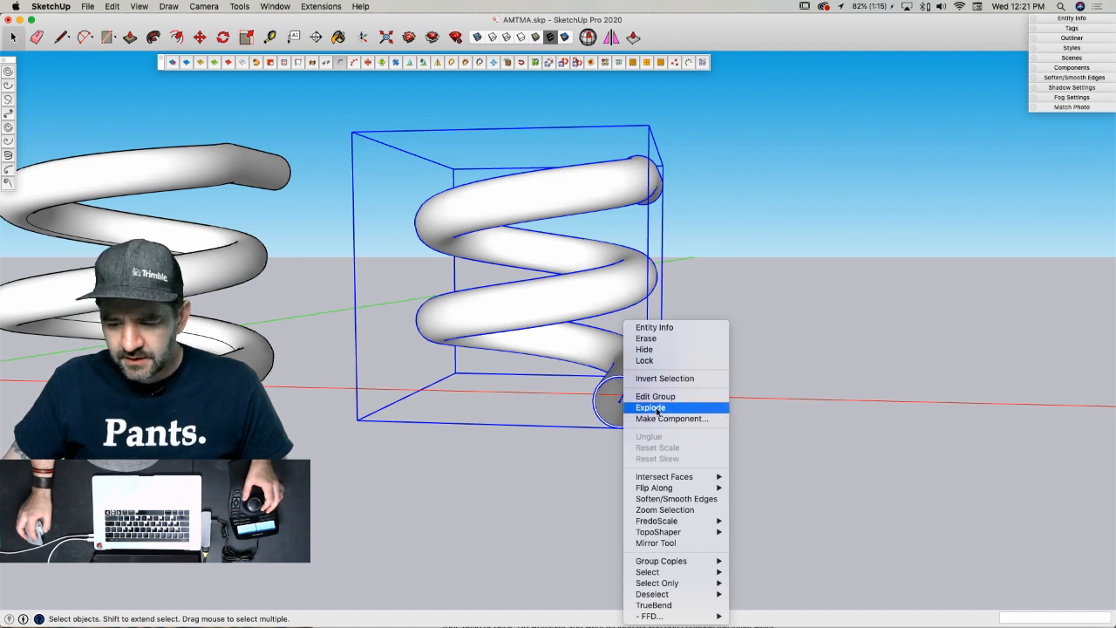
pyautogui.click(629, 406)
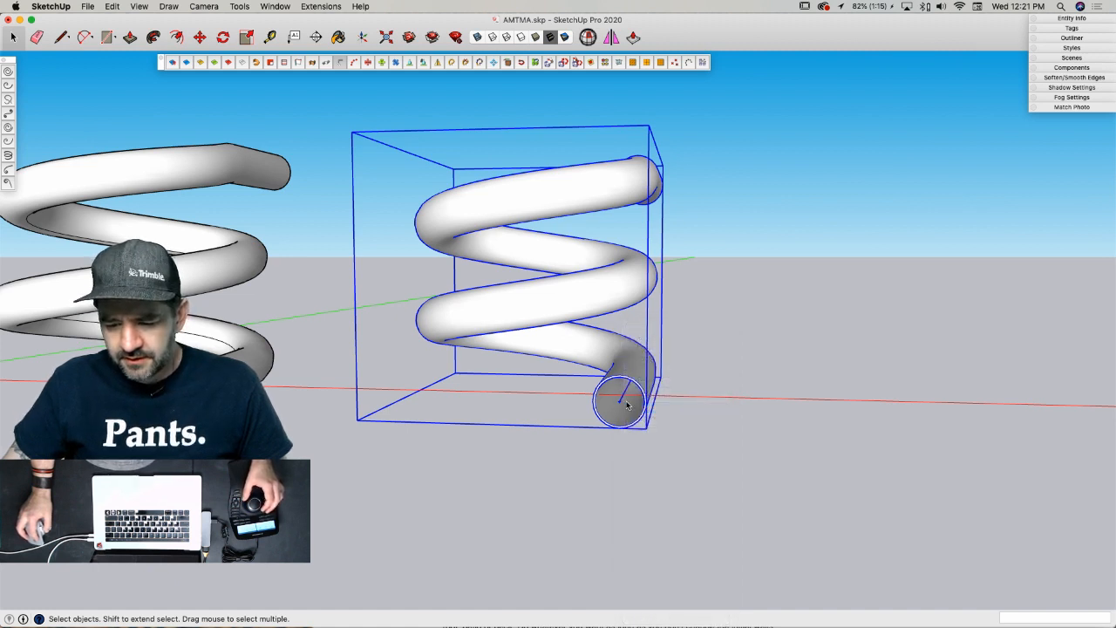
pyautogui.press('super+t')
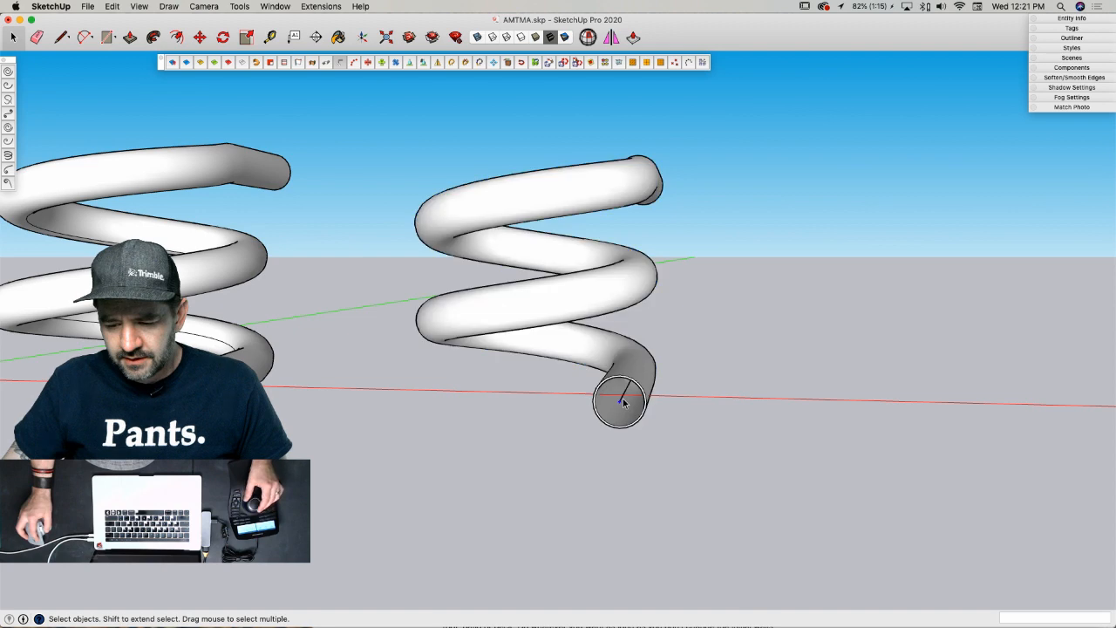
pyautogui.scroll(10, 624, 402)
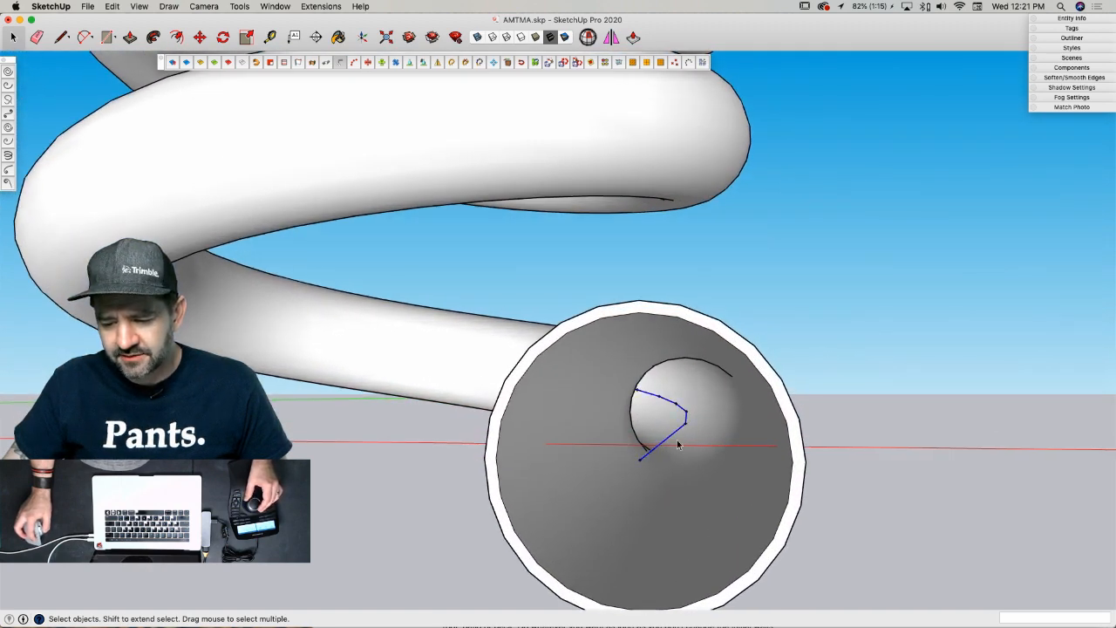
pyautogui.scroll(2, 679, 442)
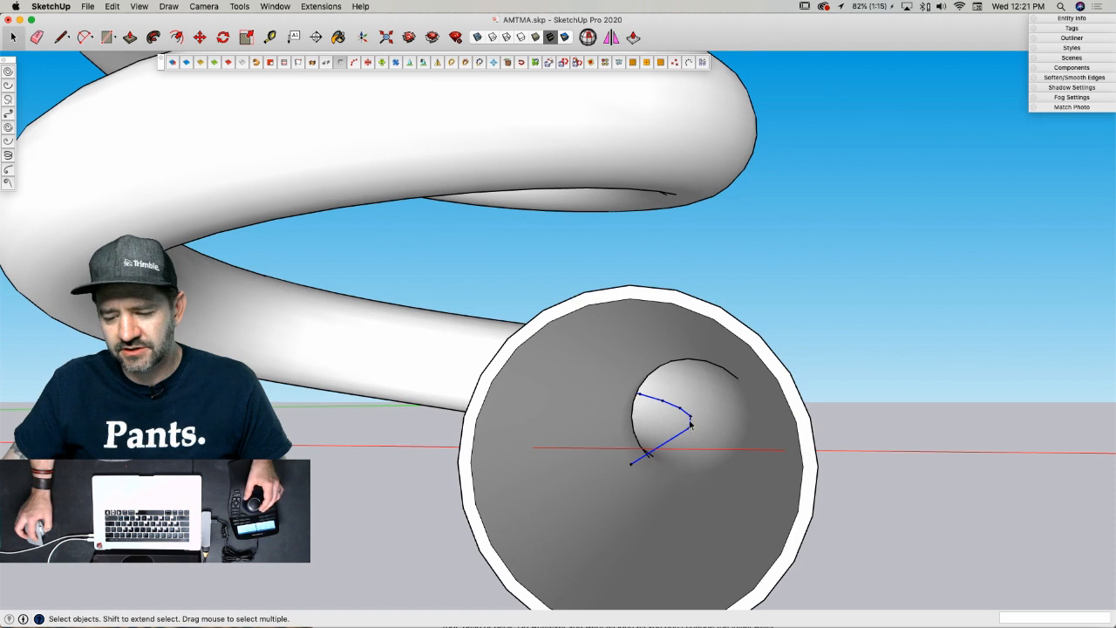
pyautogui.press('Delete')
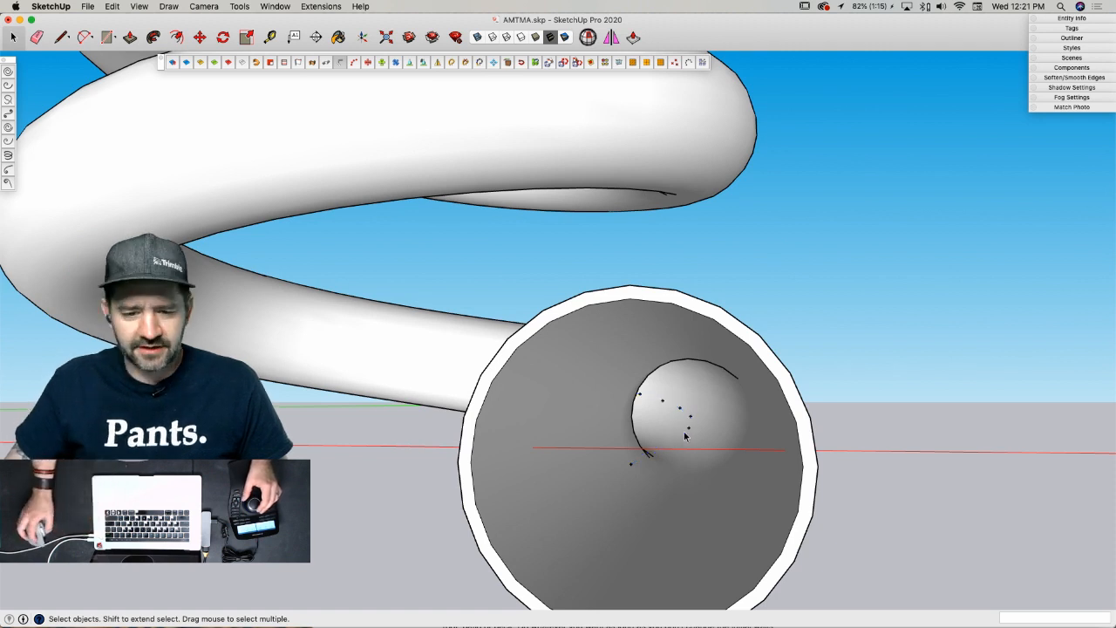
# - Try to delete the guide points inside the pipe, and undo the erasure of the centreline path
pyautogui.click(139, 6)
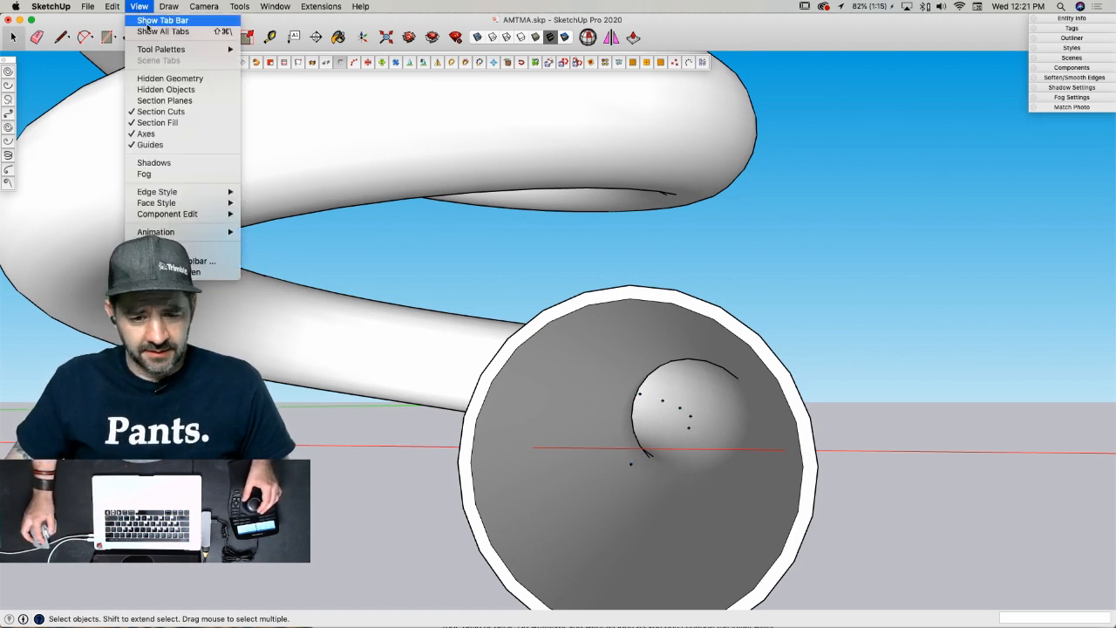
pyautogui.moveTo(108, 10)
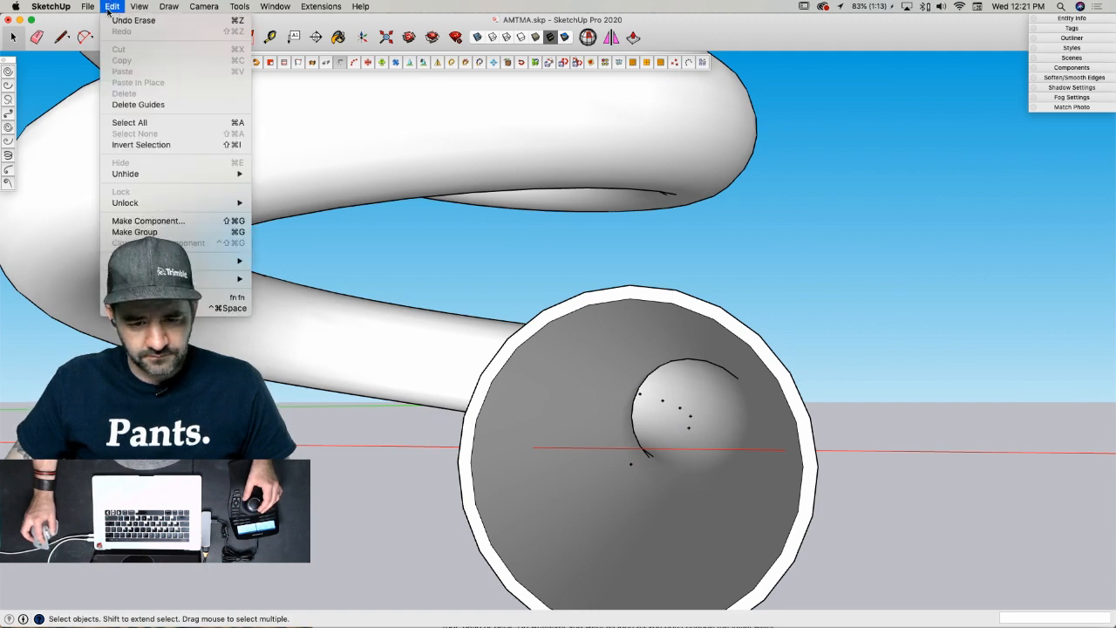
pyautogui.click(140, 103)
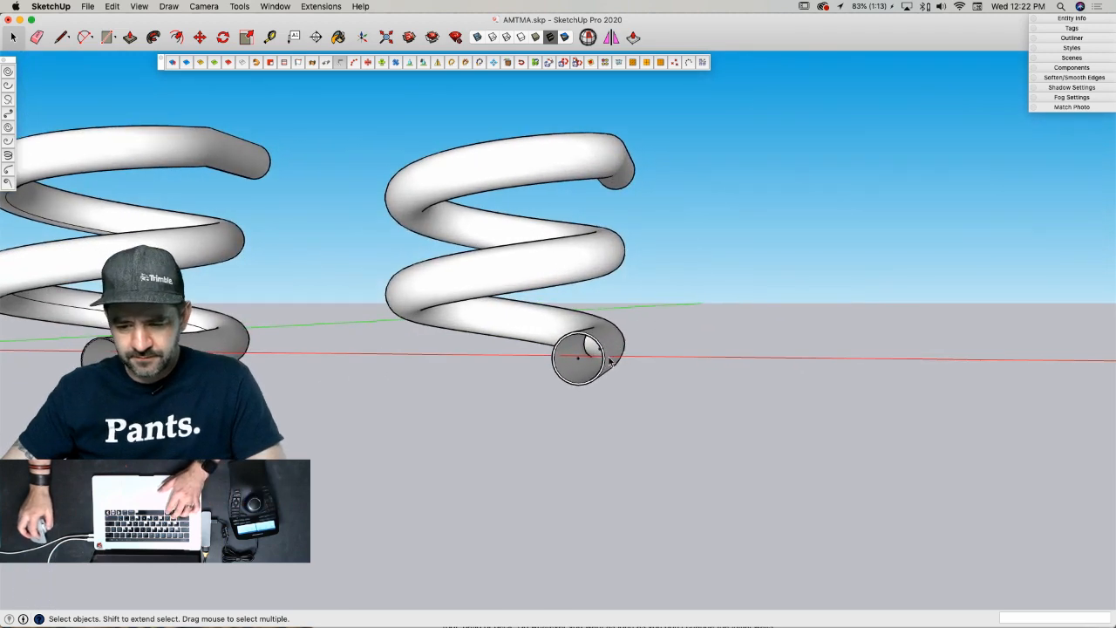
pyautogui.press('super+z')
# - Copy the pipe's centreline path about 31' 5" along the red axis to the empty area beside the pipe
pyautogui.press('m')
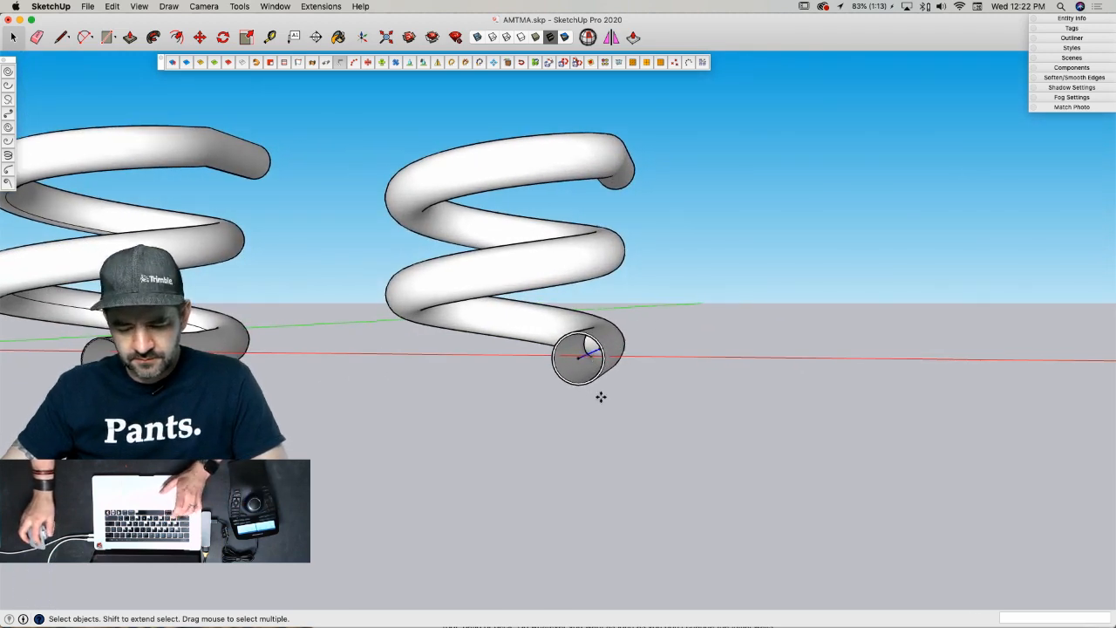
pyautogui.press('alt')
pyautogui.click(593, 395)
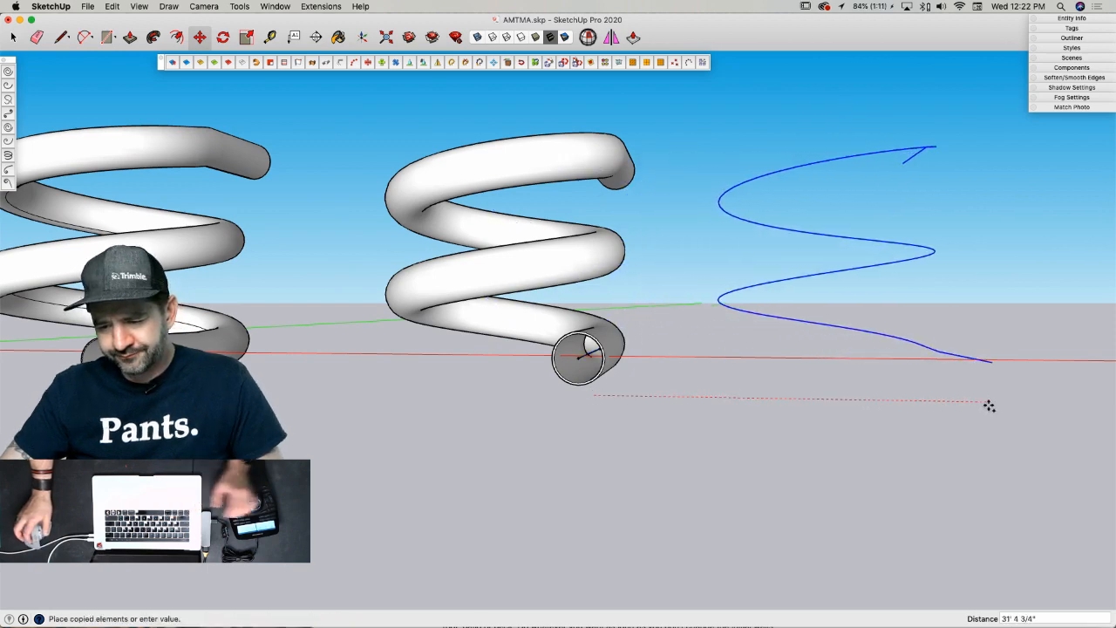
pyautogui.click(989, 404)
pyautogui.press('space')
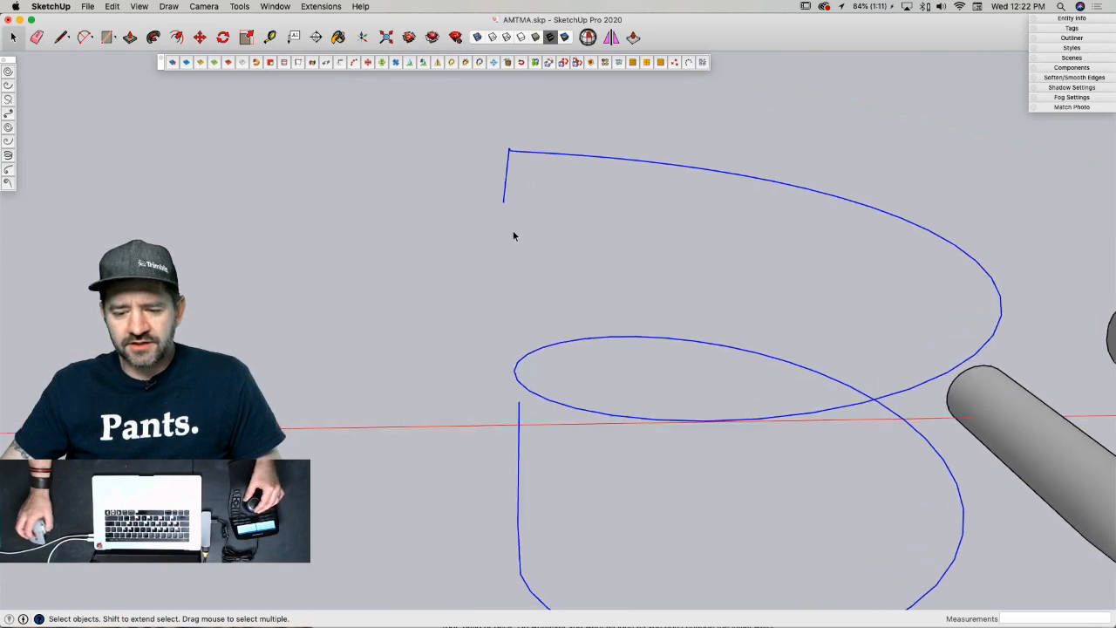
# - Draw a vertical circle facing the green axis with a 2' radius, centred on the upper straight end of the copied path
pyautogui.press('l')
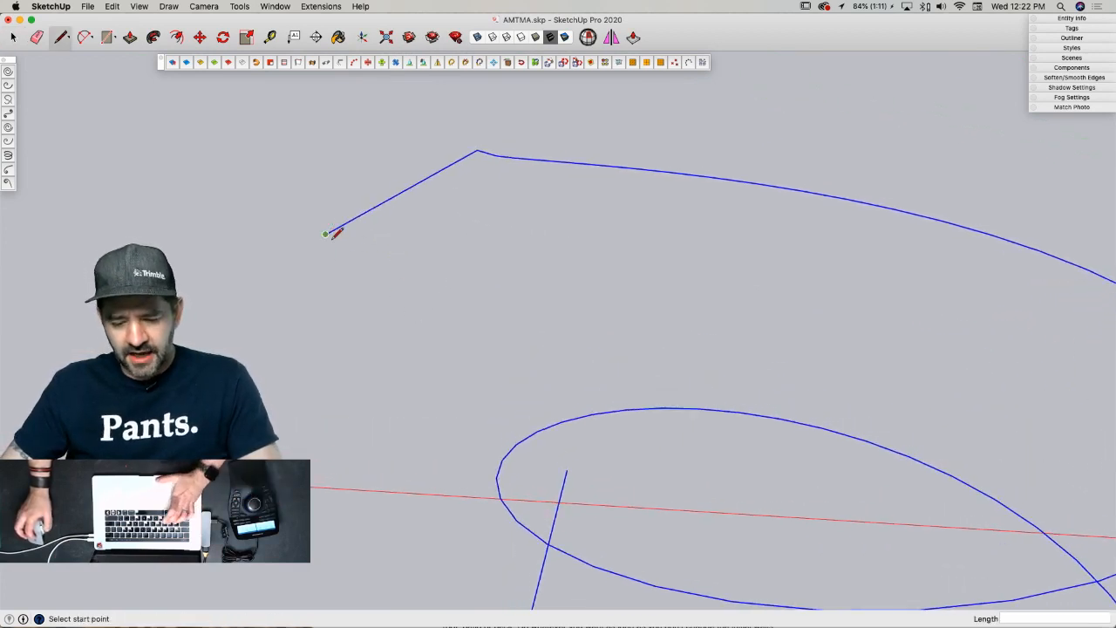
pyautogui.press('c')
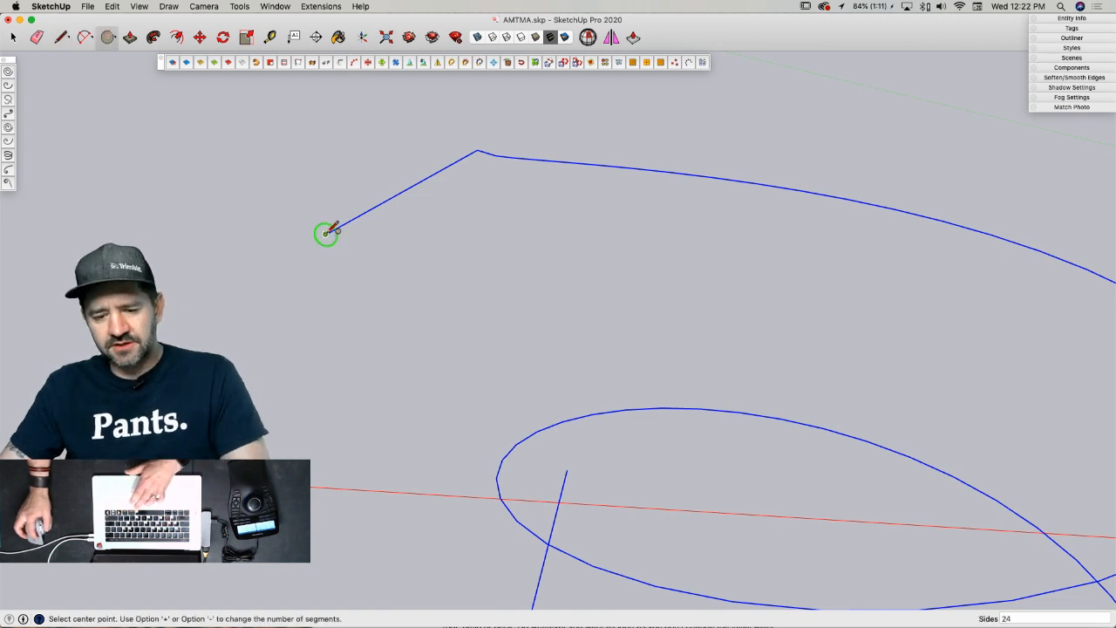
pyautogui.click(327, 233)
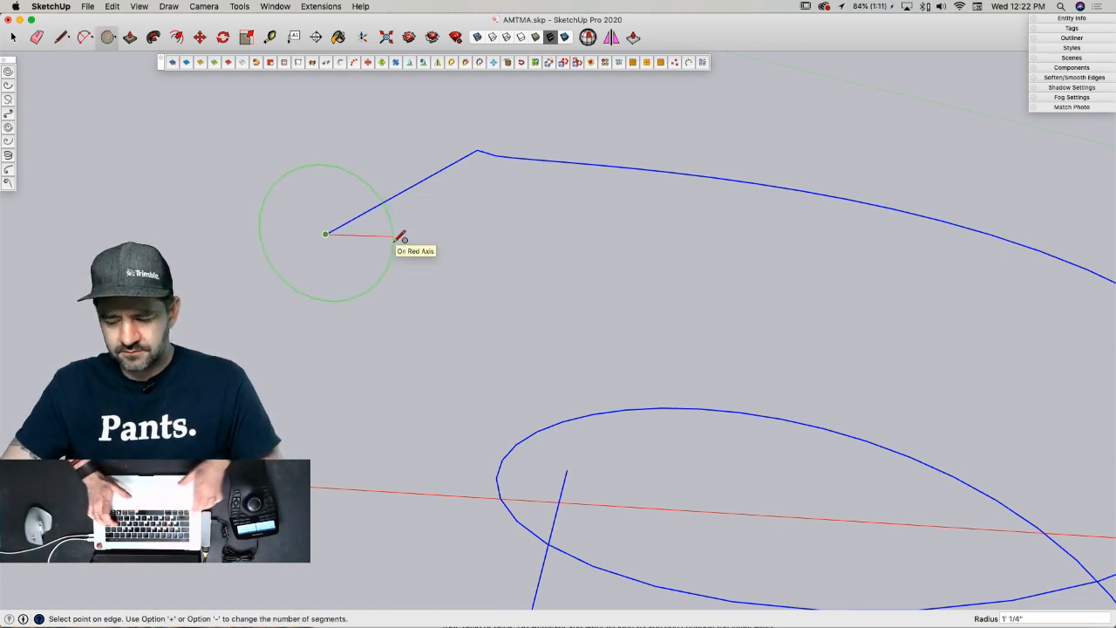
pyautogui.write("4'")
pyautogui.press('Return')
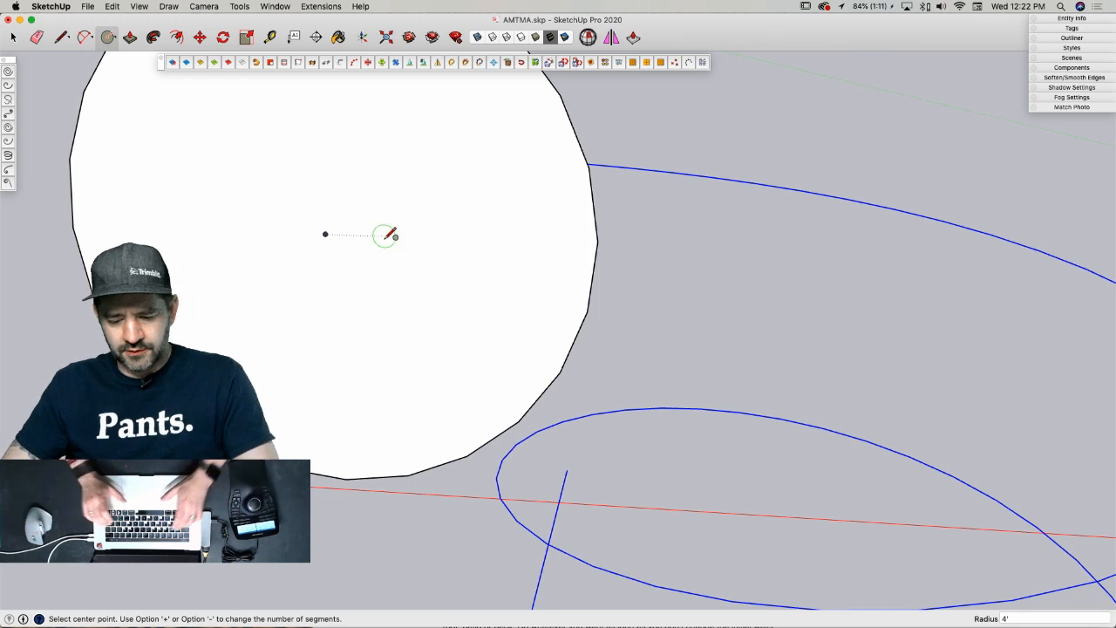
pyautogui.scroll(-3, 390, 235)
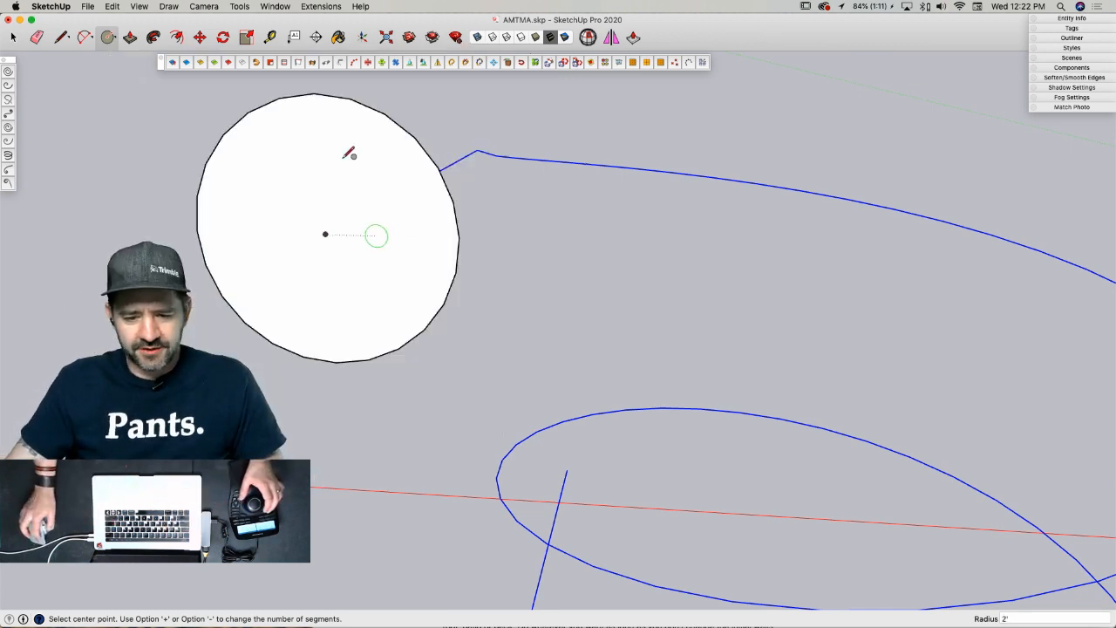
# - Draw a horizontal line across the middle of the circle and erase the upper half, leaving a half-disc
pyautogui.press('l')
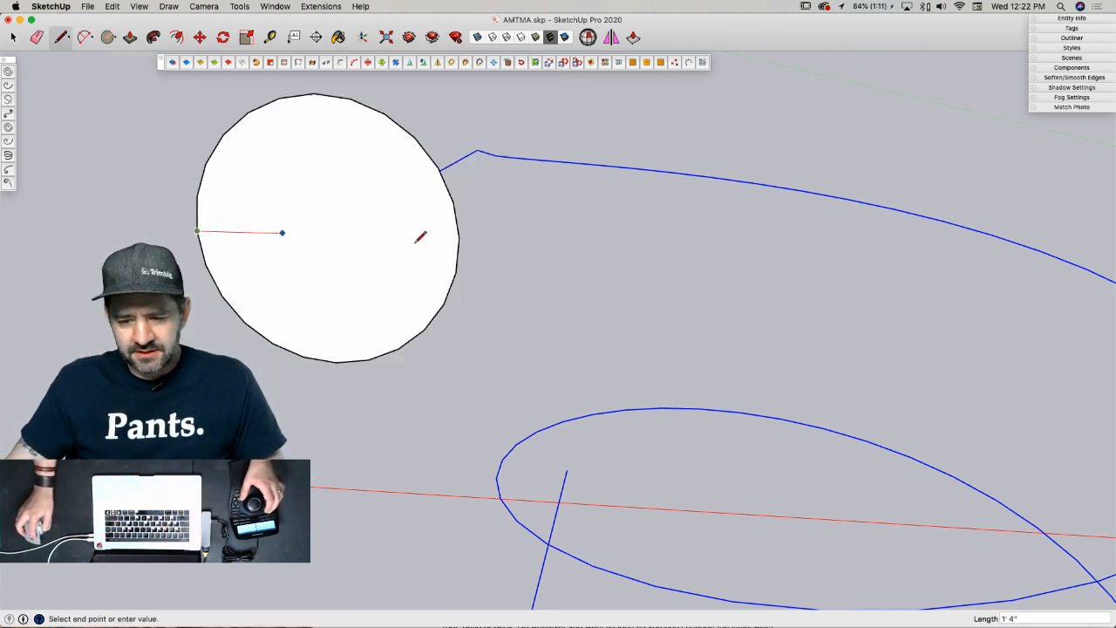
pyautogui.click(460, 235)
pyautogui.press('e')
pyautogui.click(455, 208)
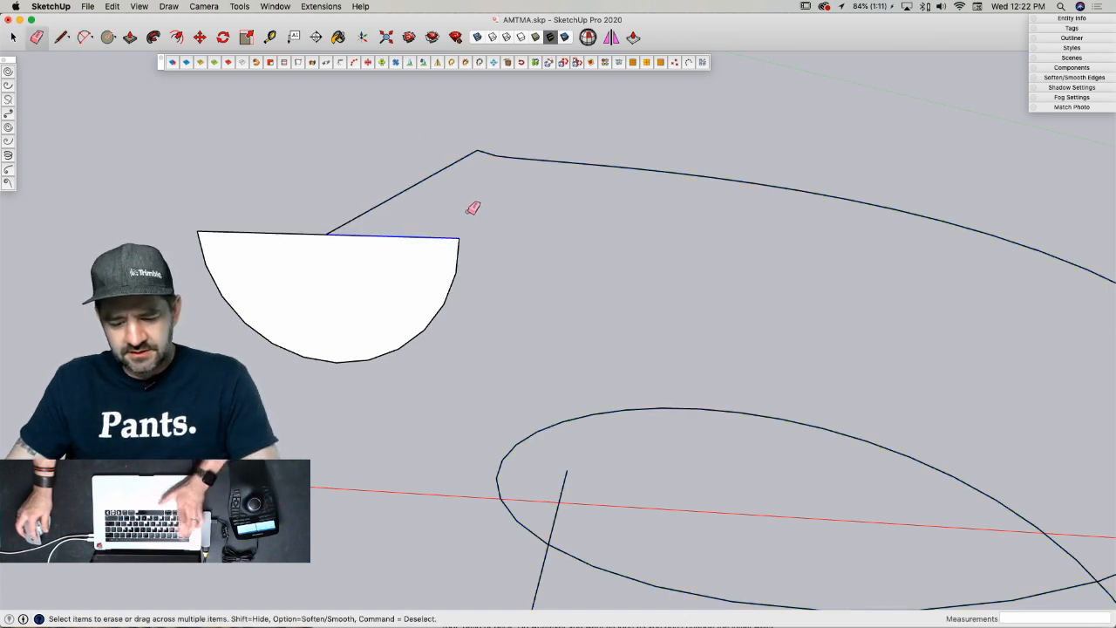
# - Offset the half-disc's curved edge outward by 4"
pyautogui.press('f')
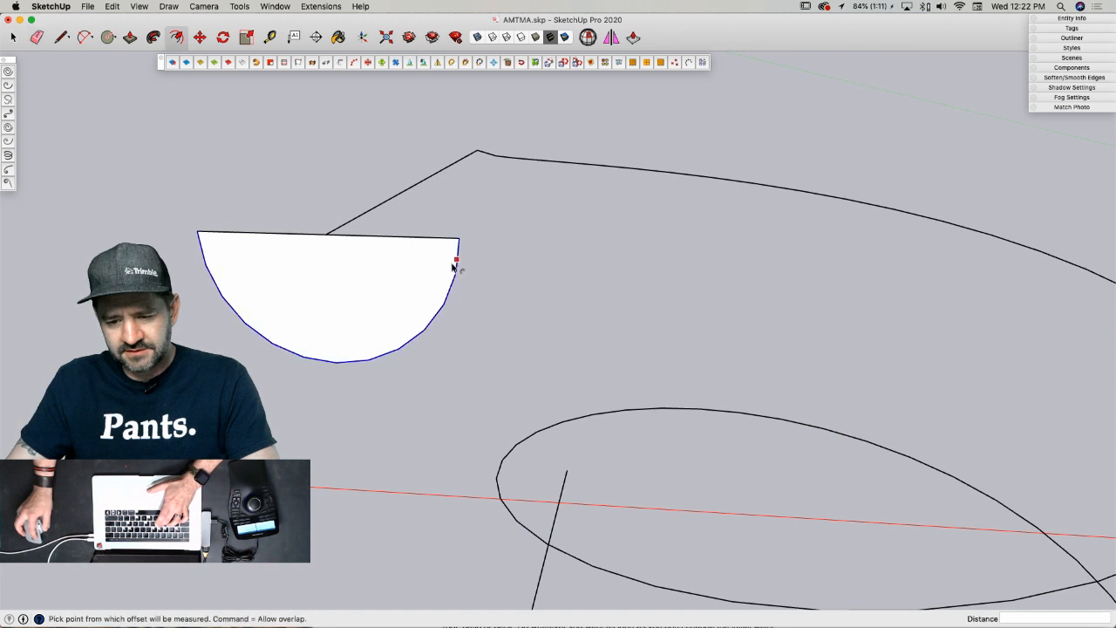
pyautogui.click(459, 261)
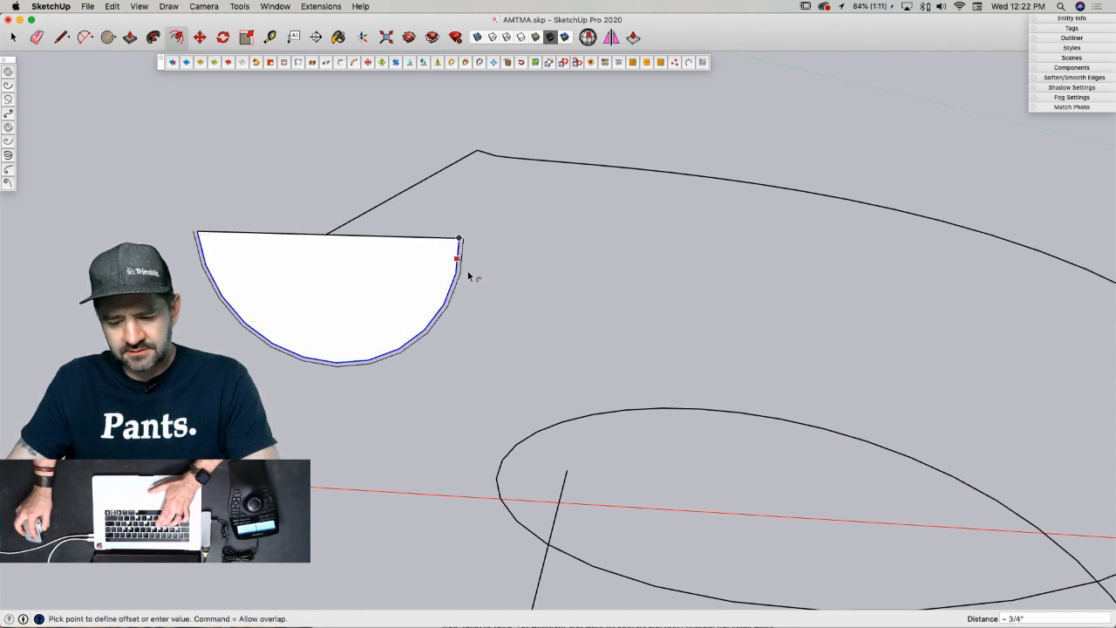
pyautogui.write('4')
pyautogui.press('Return')
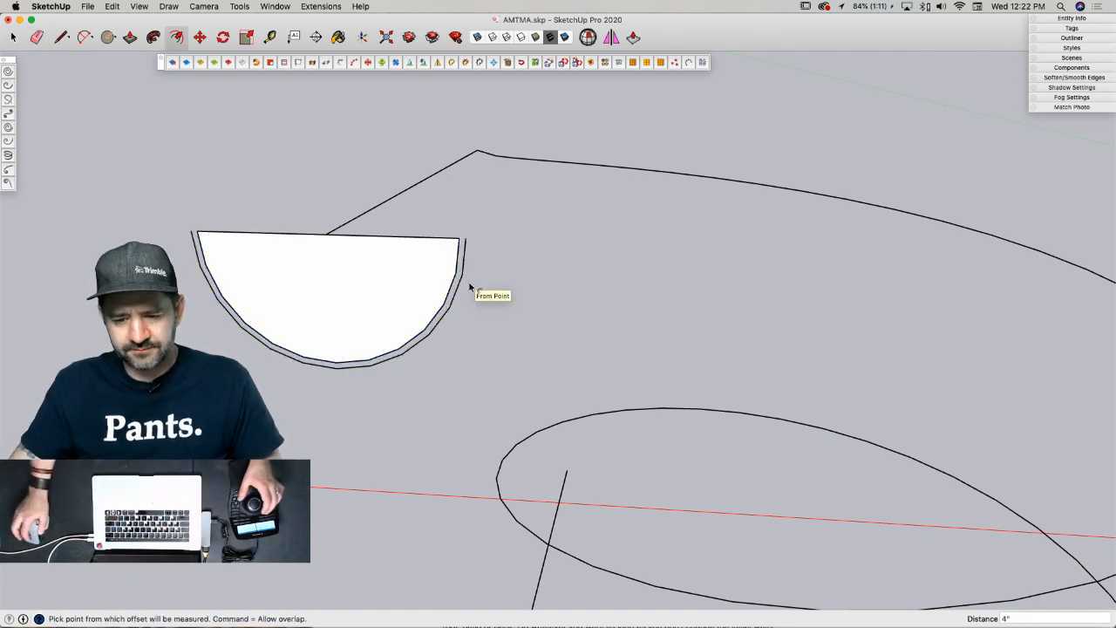
# - Close the gaps between the two arcs with a straight line and delete the inner diameter edges, leaving a U-shaped band
pyautogui.press('l')
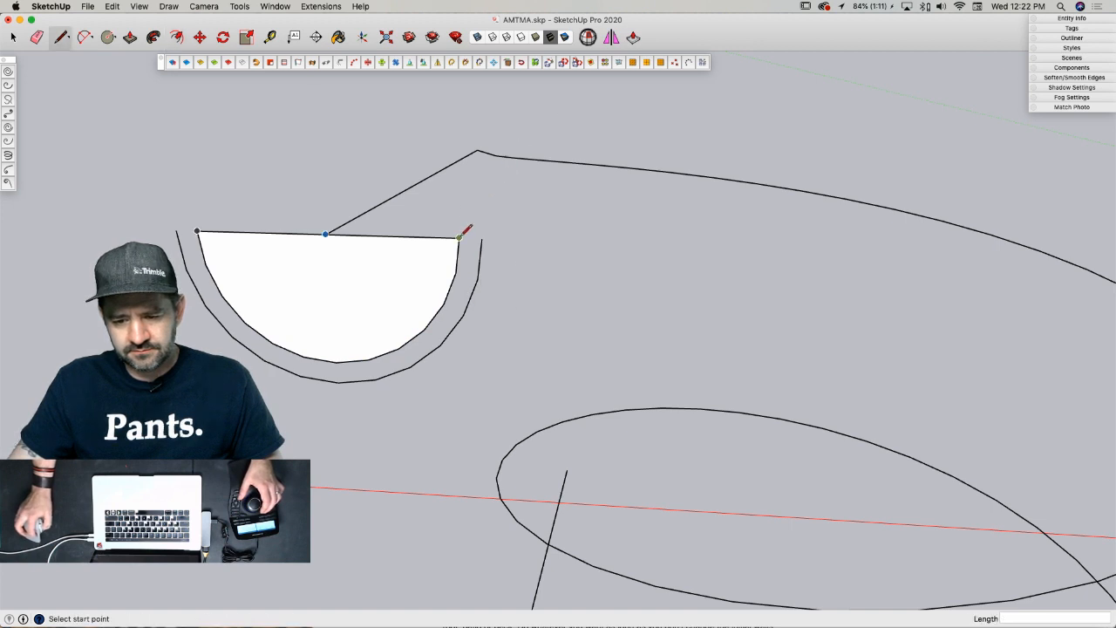
pyautogui.click(460, 237)
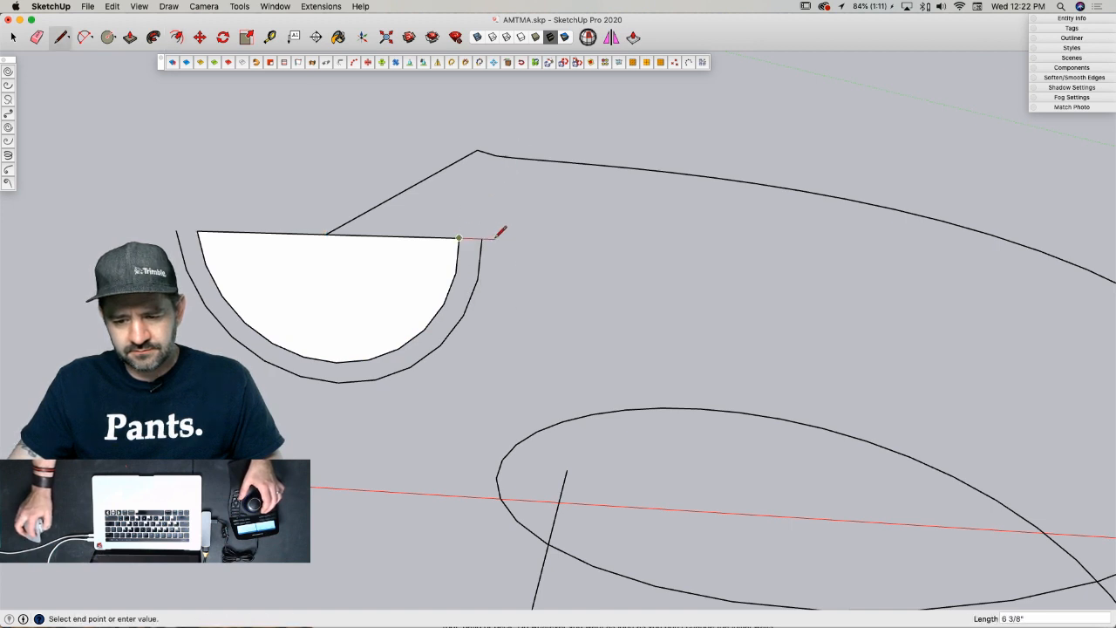
pyautogui.click(177, 230)
pyautogui.press('e')
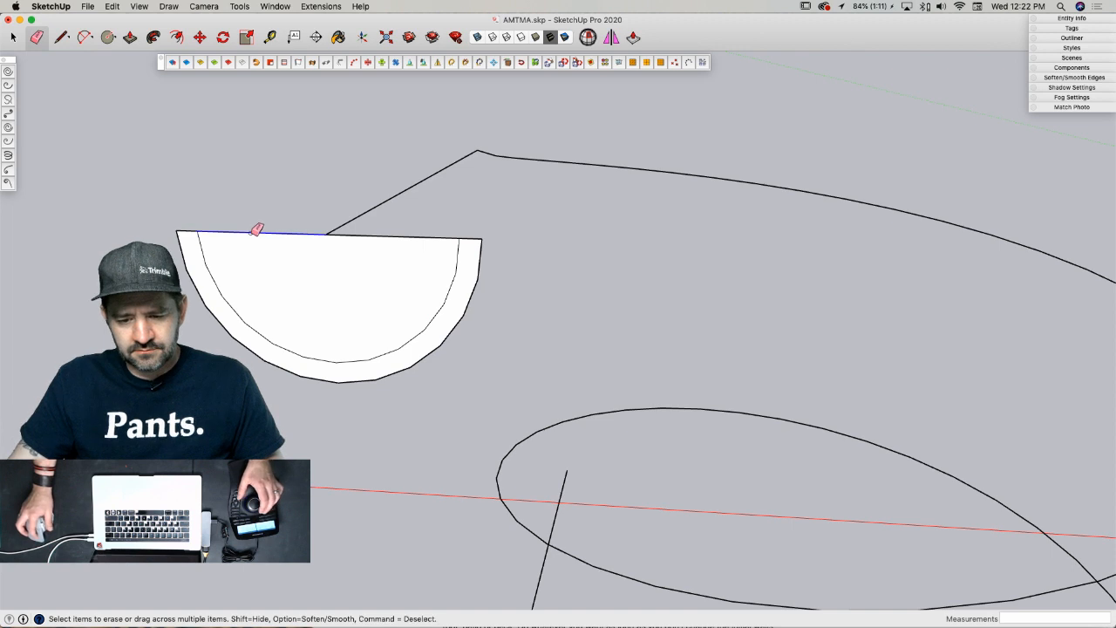
pyautogui.click(259, 231)
pyautogui.press('space')
pyautogui.click(425, 234)
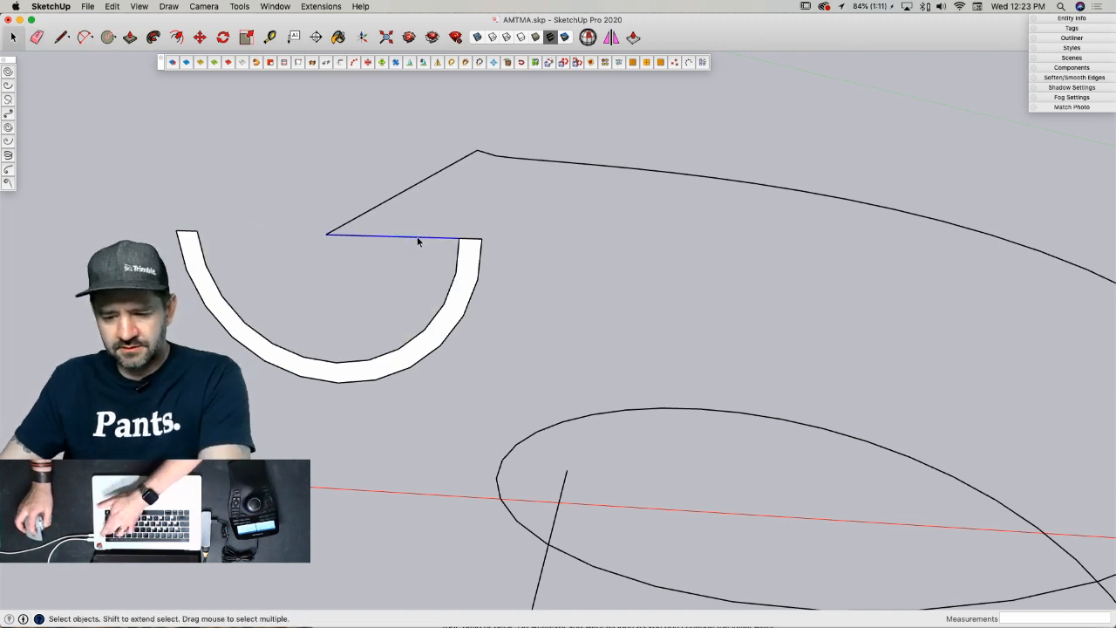
pyautogui.press('Delete')
# - Scale the U-shaped band vertically from its bottom toward its open top to make it shallower
pyautogui.click(458, 308)
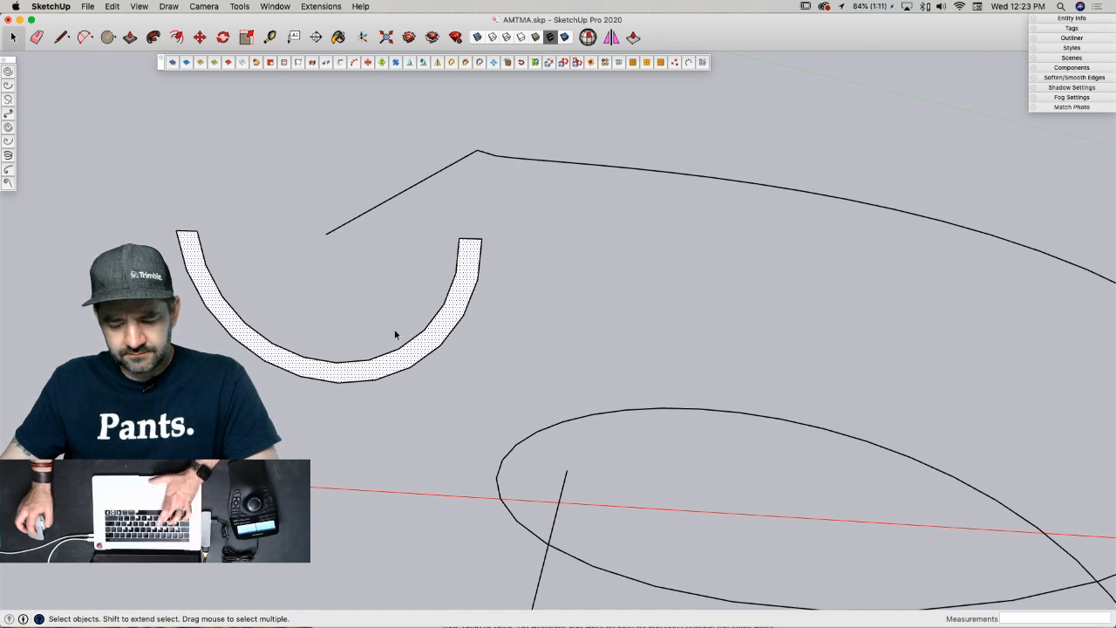
pyautogui.press('s')
pyautogui.click(337, 381)
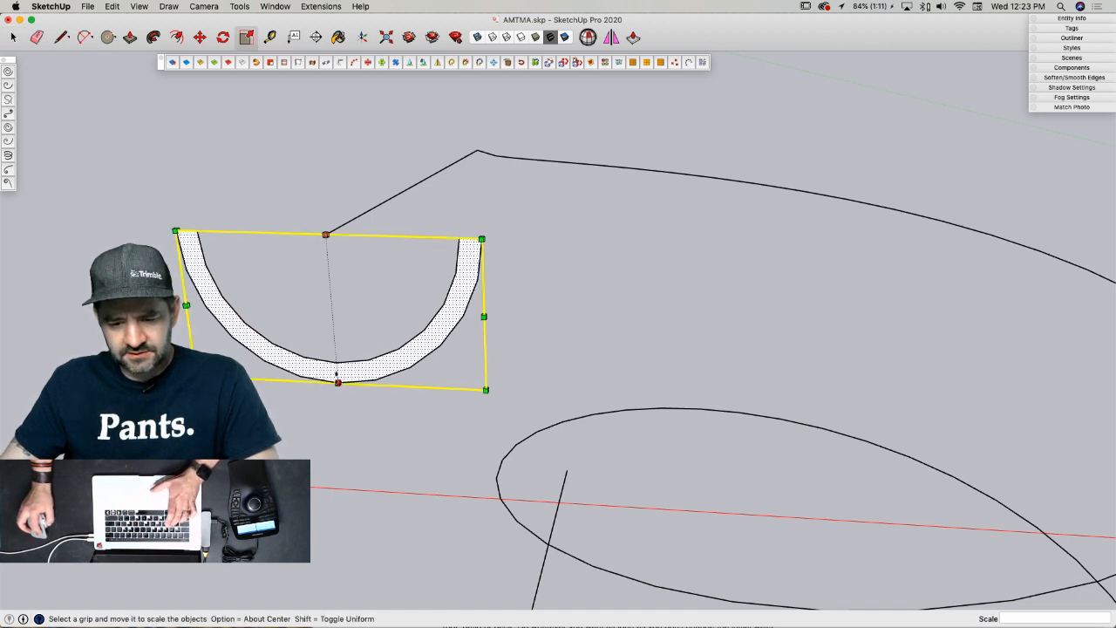
pyautogui.click(289, 269)
# - Draw a straight vertical wall section on top of one end of the U-shaped band, matching its thickness
pyautogui.press('l')
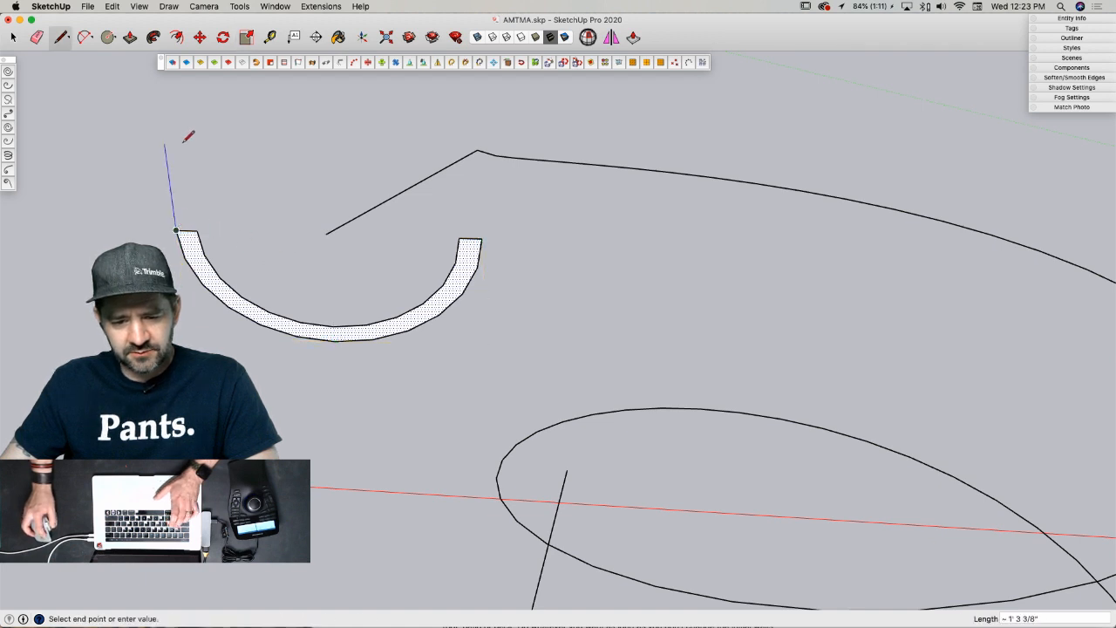
pyautogui.click(167, 164)
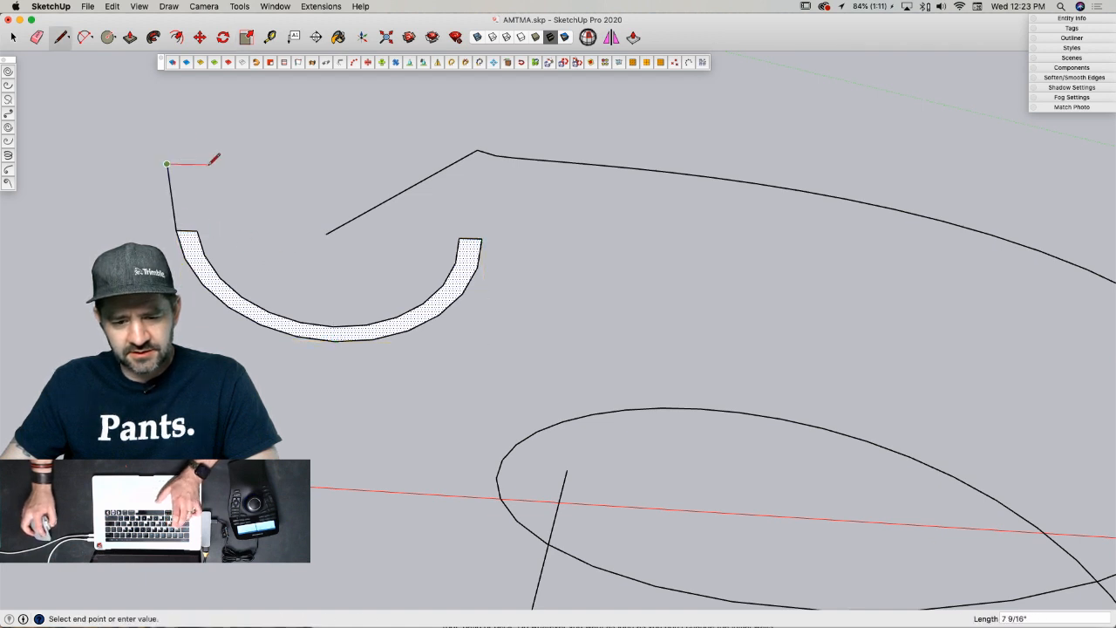
pyautogui.click(199, 222)
pyautogui.click(198, 230)
pyautogui.press('space')
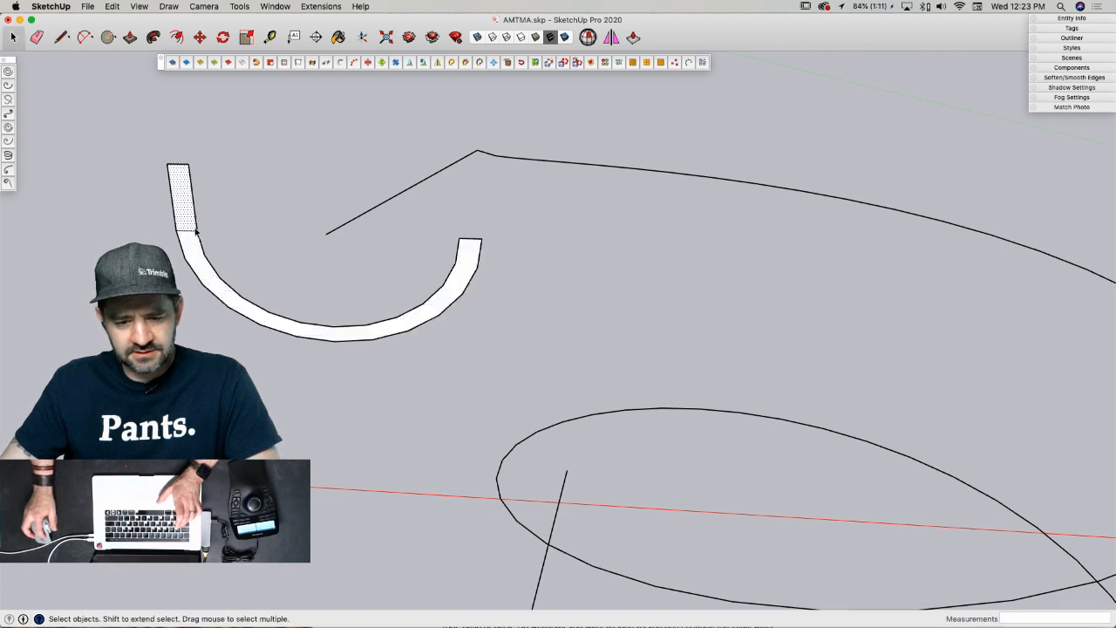
# - Copy the straight wall section onto the band's other end and erase the dividing edges to make one continuous U profile
pyautogui.press('m')
pyautogui.press('alt')
pyautogui.click(197, 230)
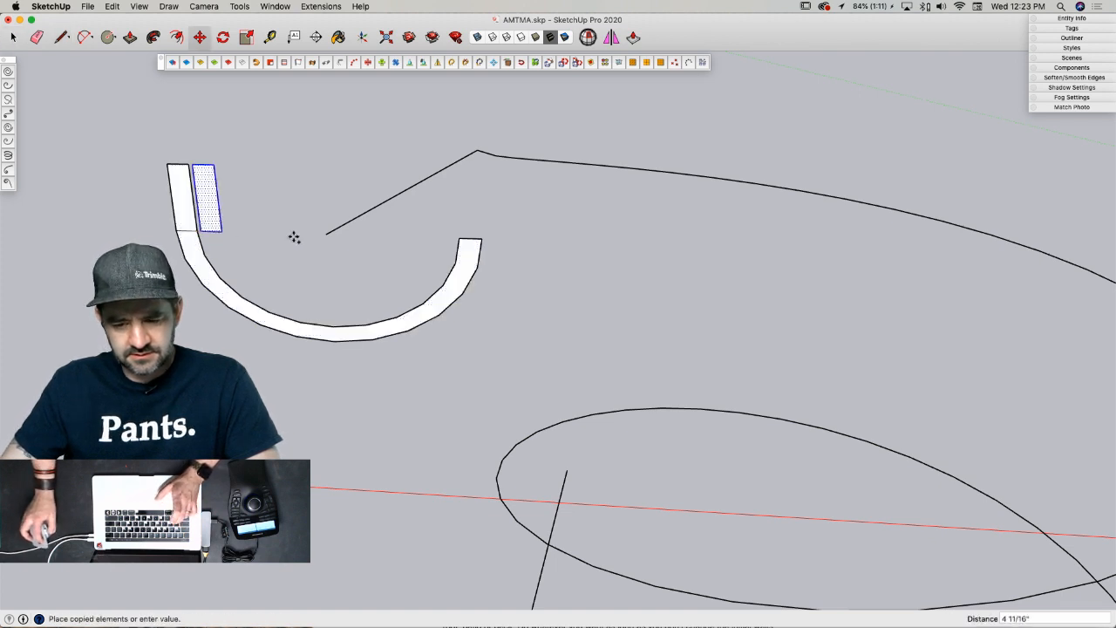
pyautogui.click(472, 241)
pyautogui.press('e')
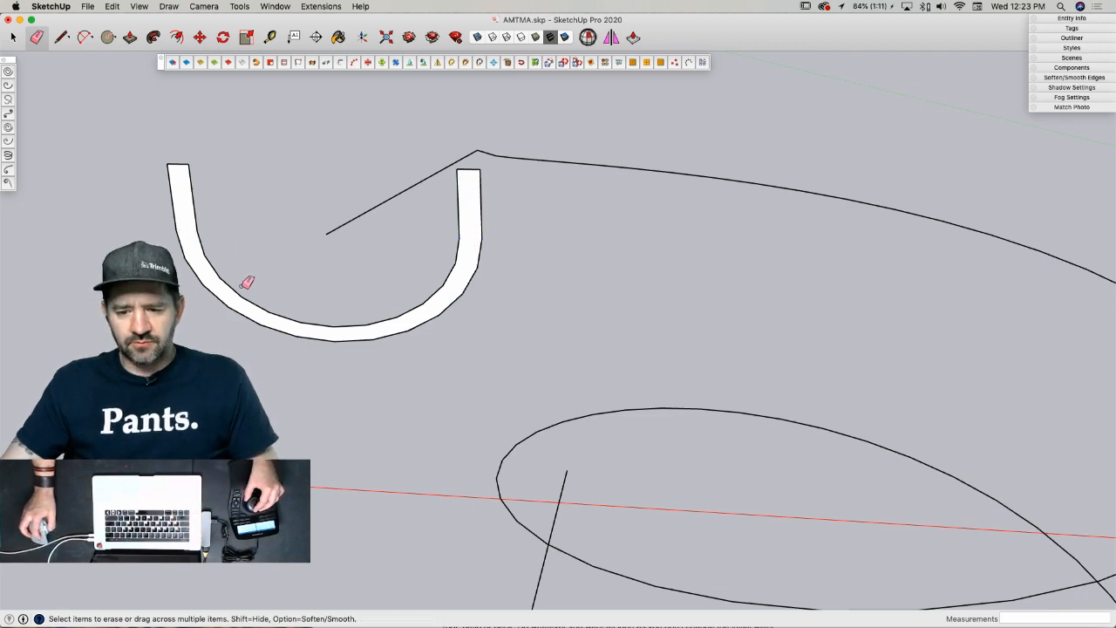
# - Move the U profile up so that the bottom of its curve sits on the end of the centreline path
pyautogui.press('space')
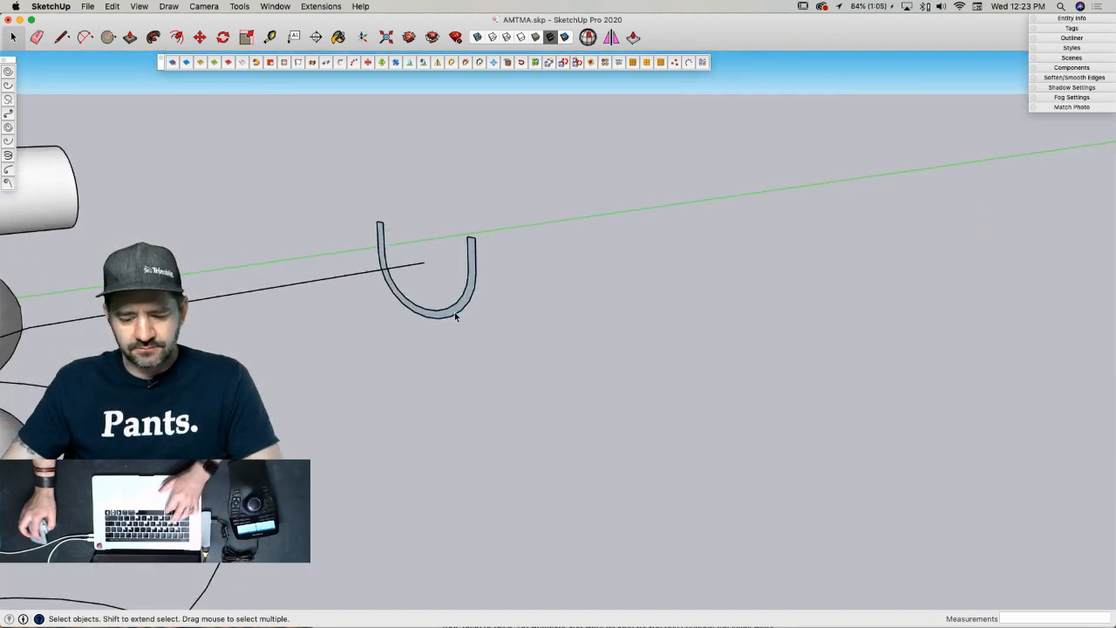
pyautogui.click(449, 315)
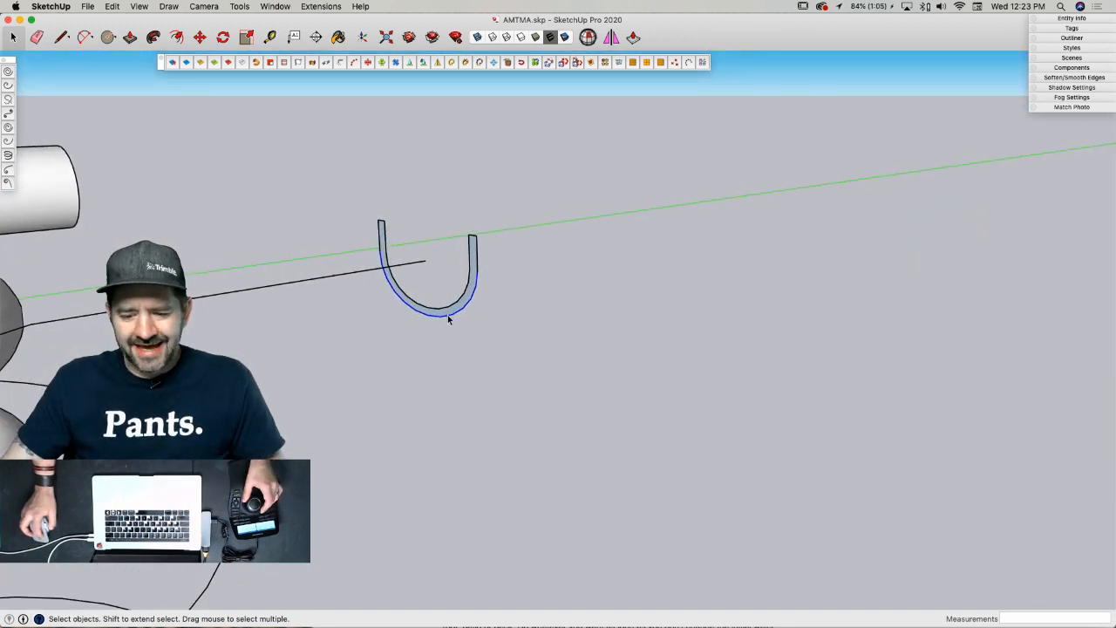
pyautogui.click(394, 370)
pyautogui.press('m')
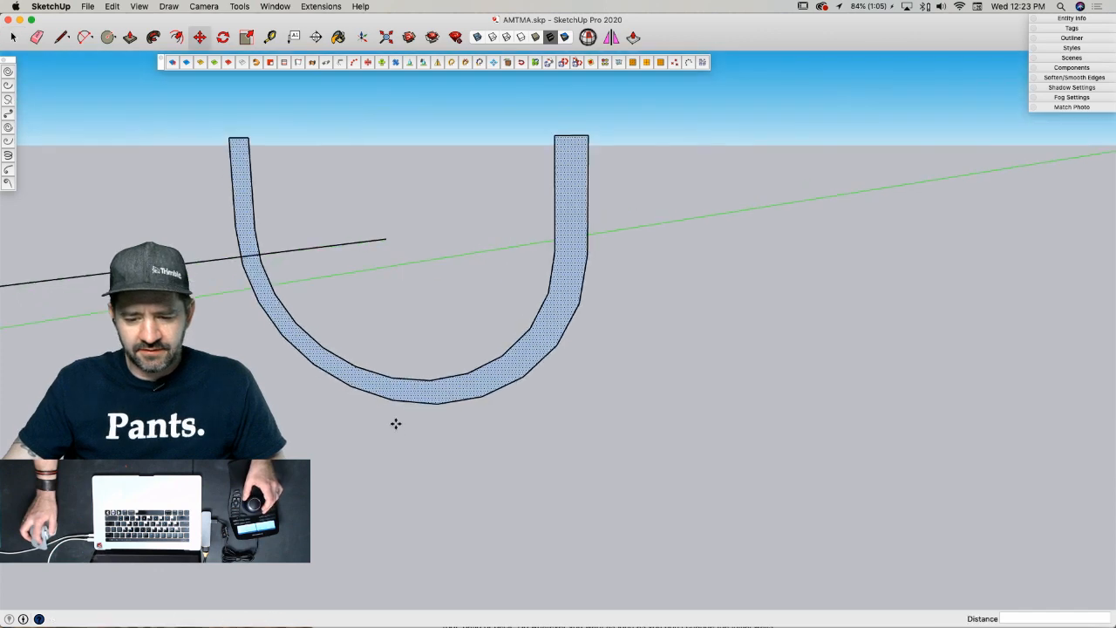
pyautogui.click(394, 402)
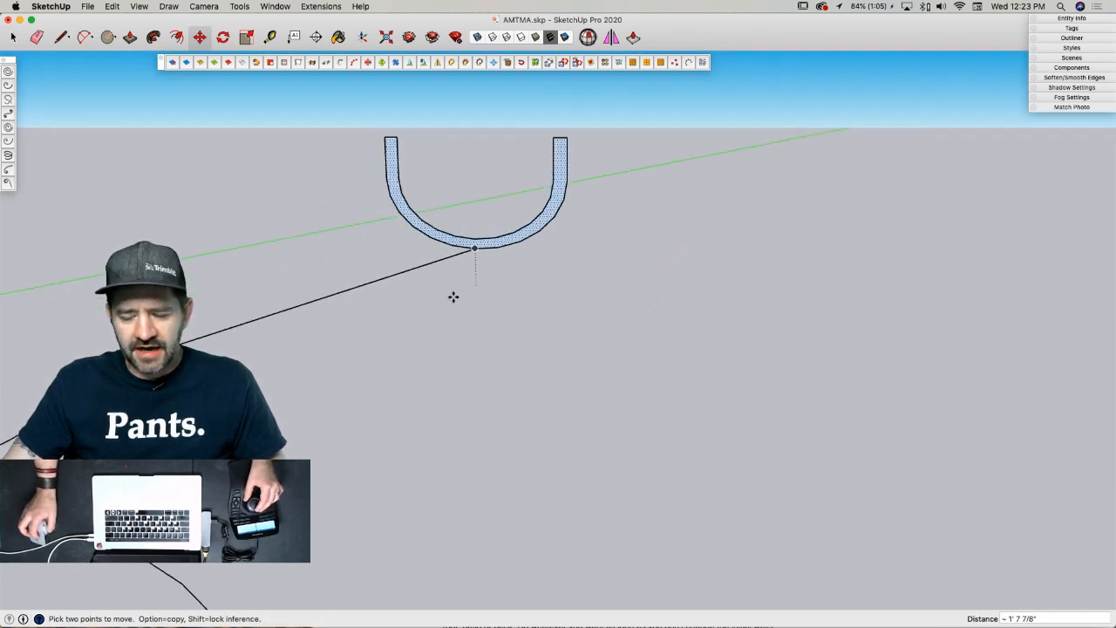
pyautogui.click(532, 234)
pyautogui.press('space')
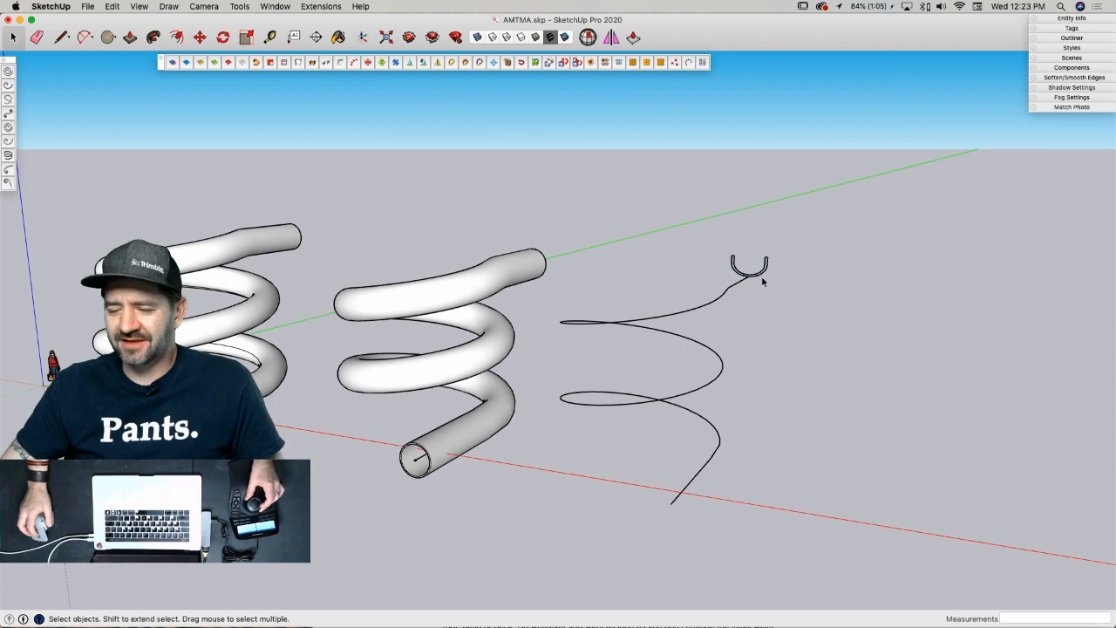
# - Select the spiral centreline path together with the U profile
pyautogui.scroll(5, 763, 273)
pyautogui.scroll(2, 816, 235)
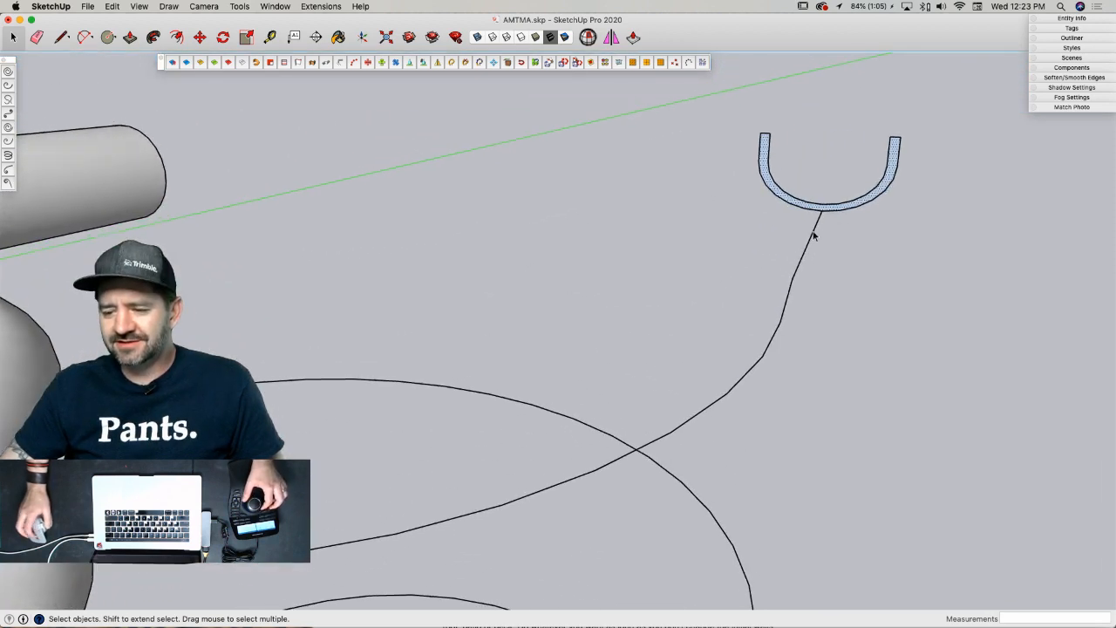
pyautogui.click(815, 234)
pyautogui.scroll(3, 837, 214)
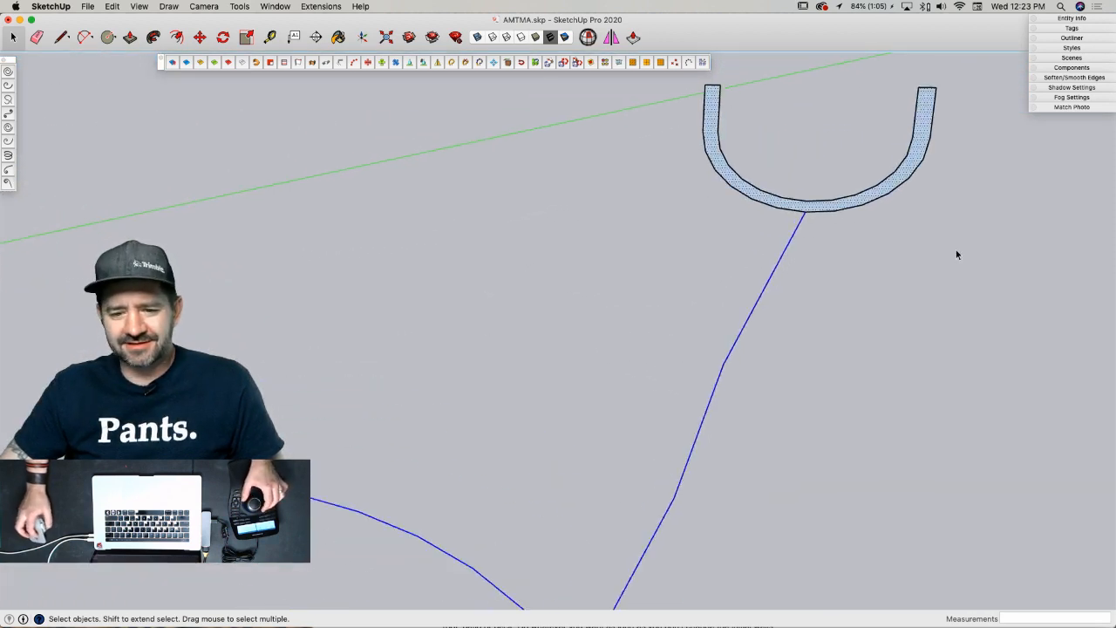
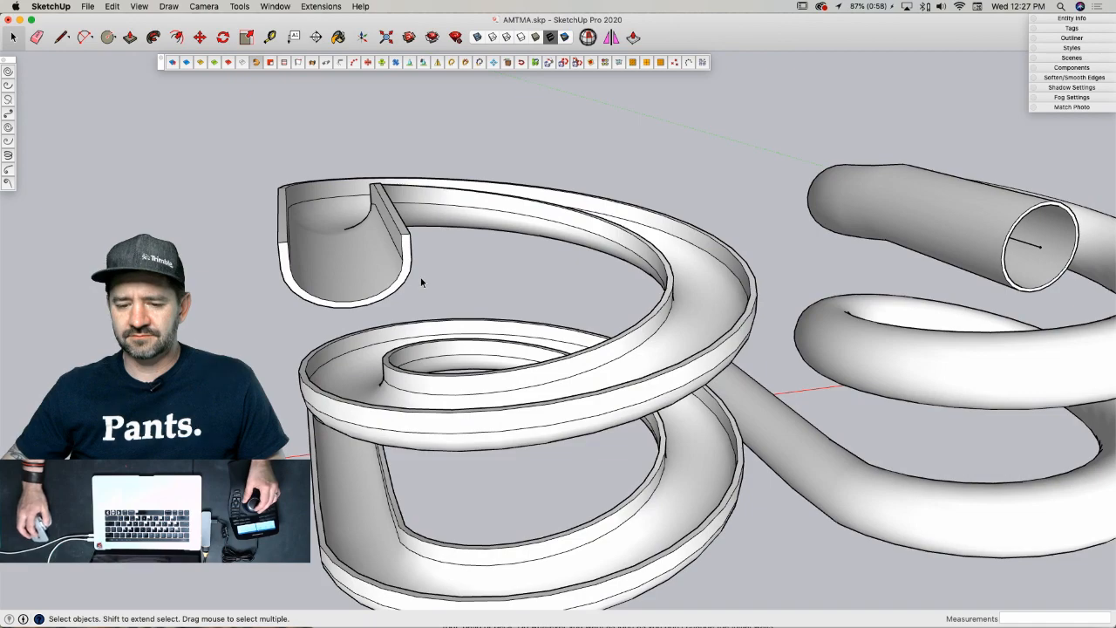
# - Draw a line across the top of the slide's upper open end to close it with a face
pyautogui.press('l')
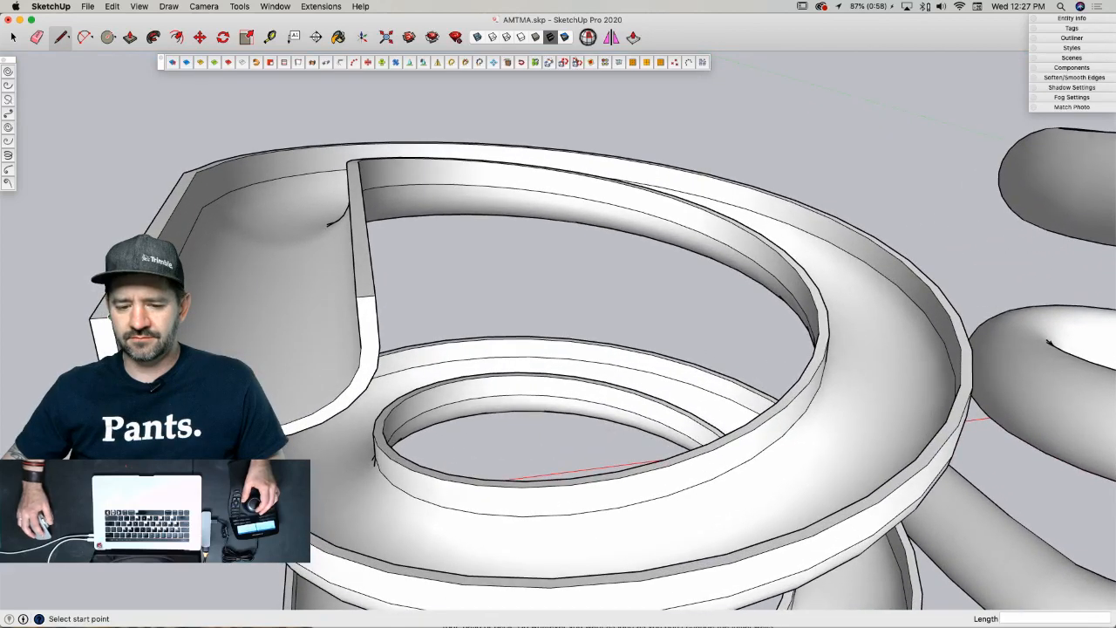
pyautogui.press('space')
pyautogui.click(108, 349)
pyautogui.press('l')
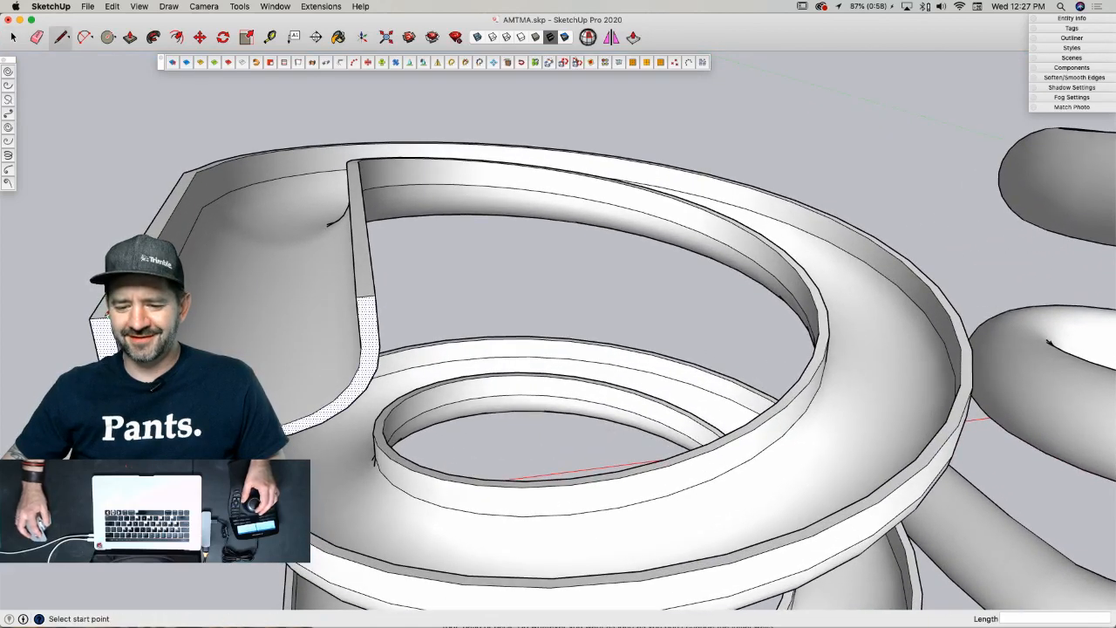
pyautogui.click(356, 297)
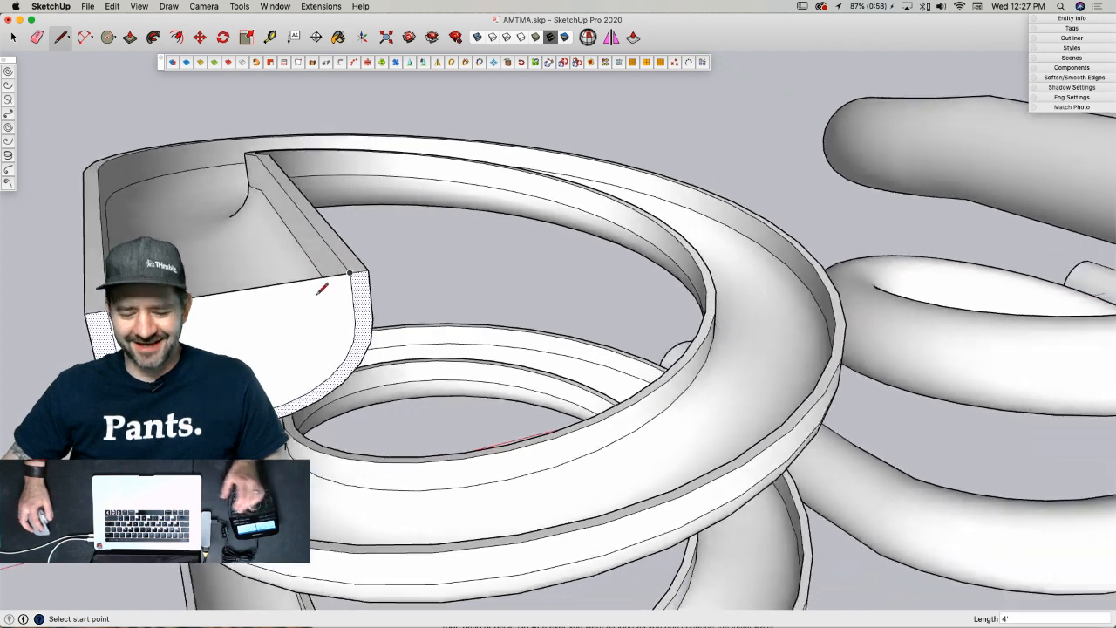
# - Extend the U-shaped rim at the slide's upper end 4" outward beyond the closing face with Push/Pull
pyautogui.press('p')
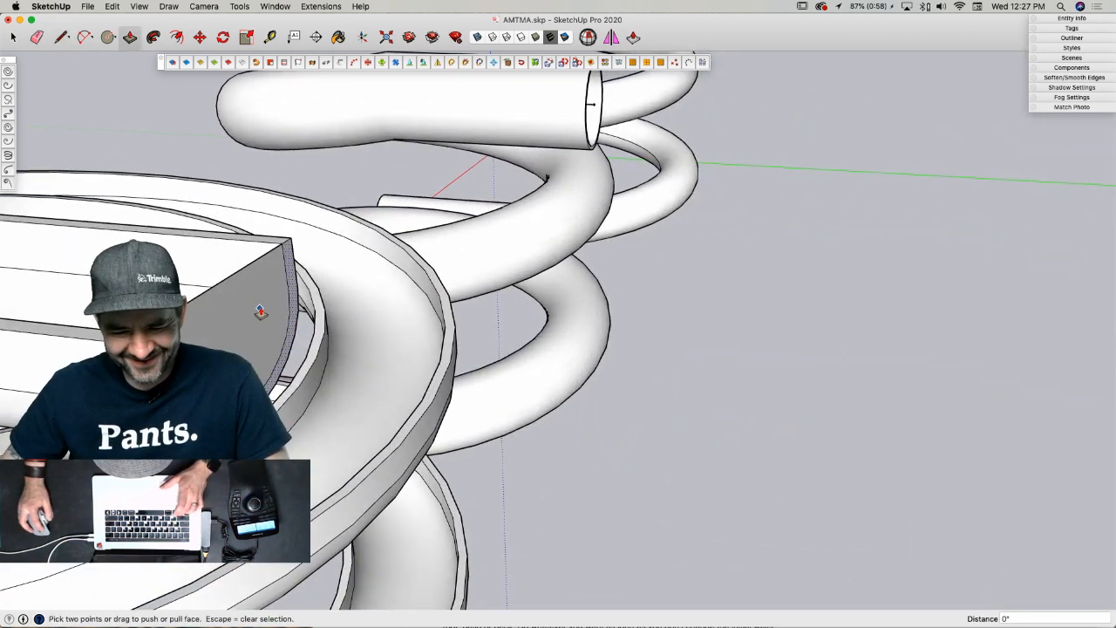
pyautogui.click(262, 314)
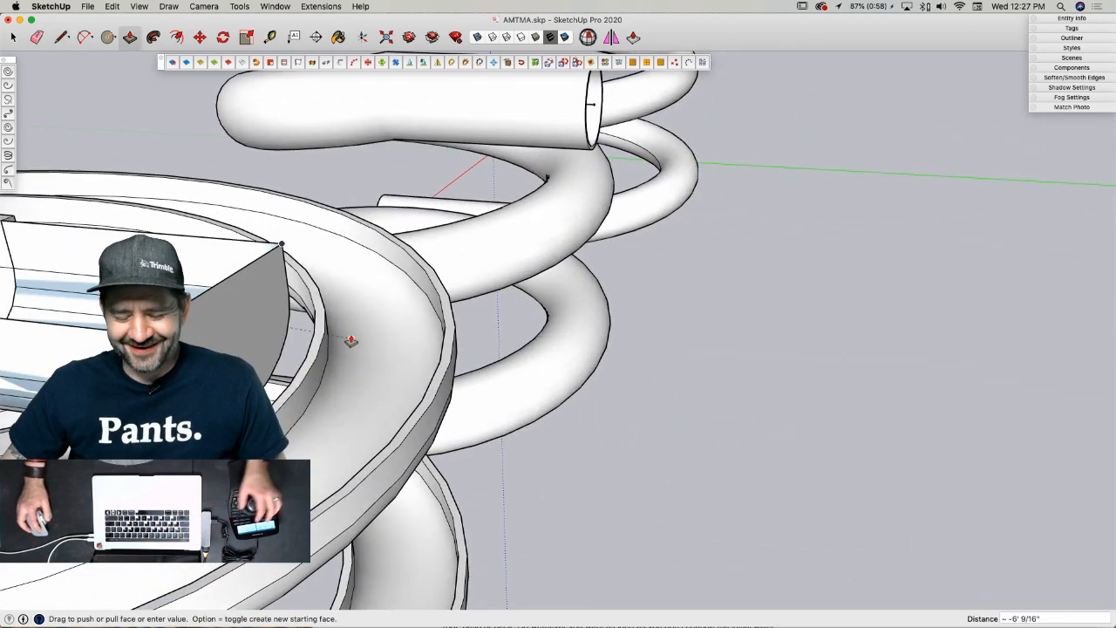
pyautogui.moveTo(349, 324); pyautogui.dragTo(459, 309, button='middle')
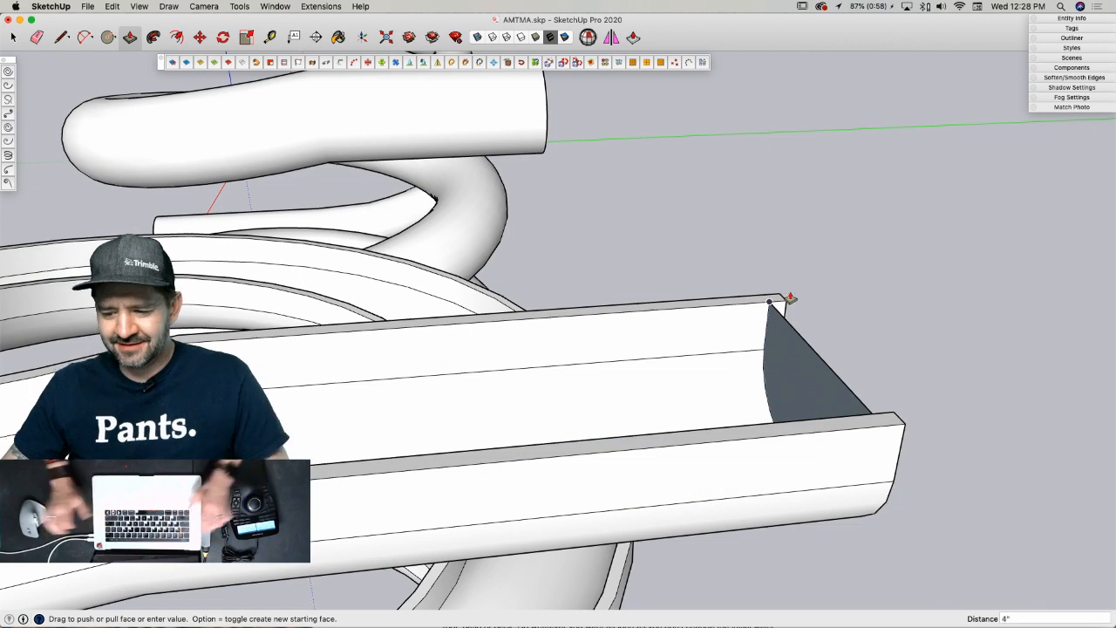
pyautogui.moveTo(790, 297); pyautogui.dragTo(624, 471, button='middle')
# - Draw a line across the extended rim's outer end to cap it and erase the leftover edges on the end wall
pyautogui.press('l')
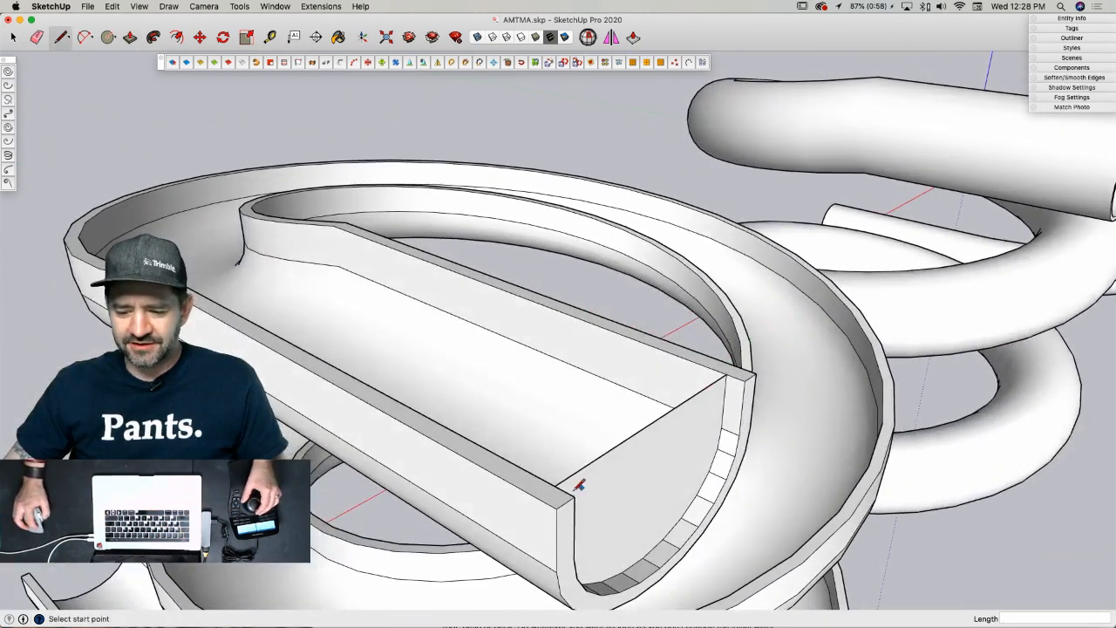
pyautogui.click(750, 375)
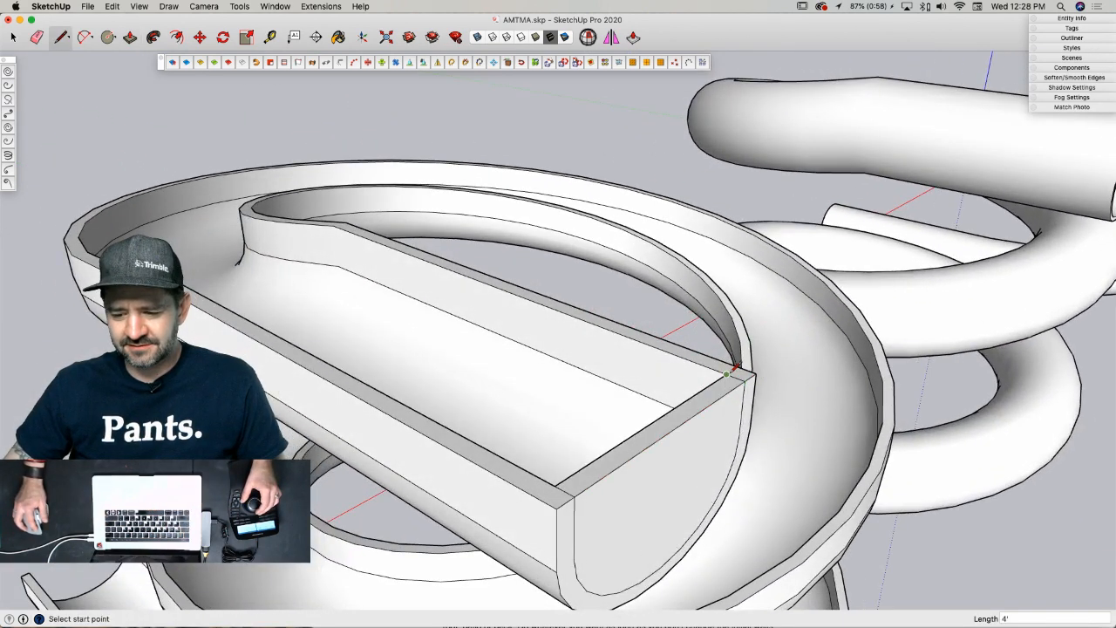
pyautogui.press('e')
pyautogui.click(745, 411)
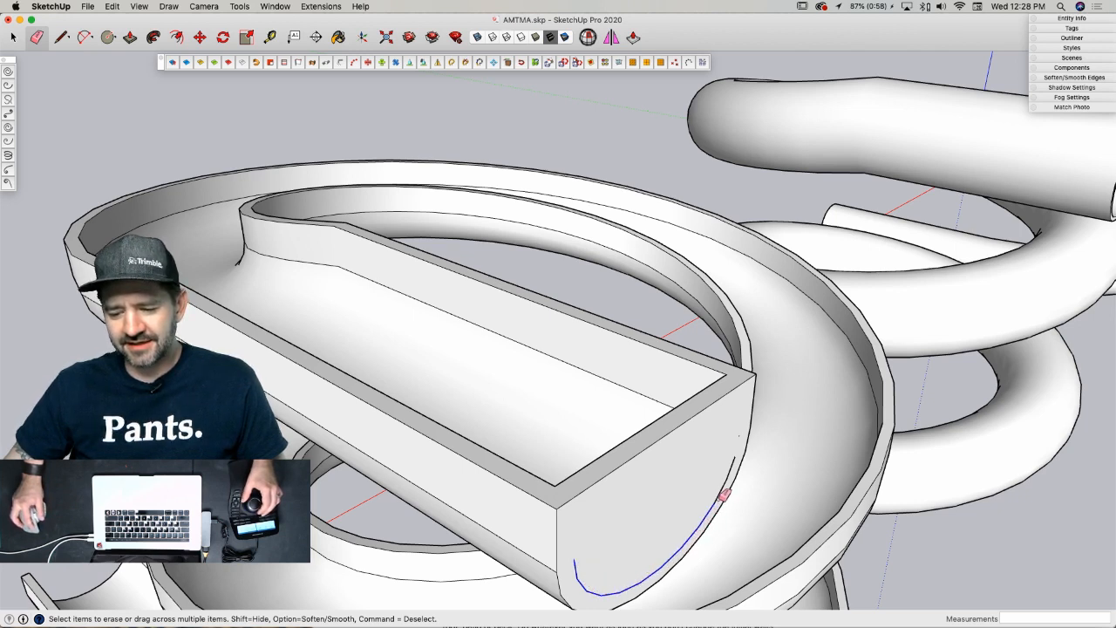
pyautogui.moveTo(737, 457); pyautogui.dragTo(733, 475)
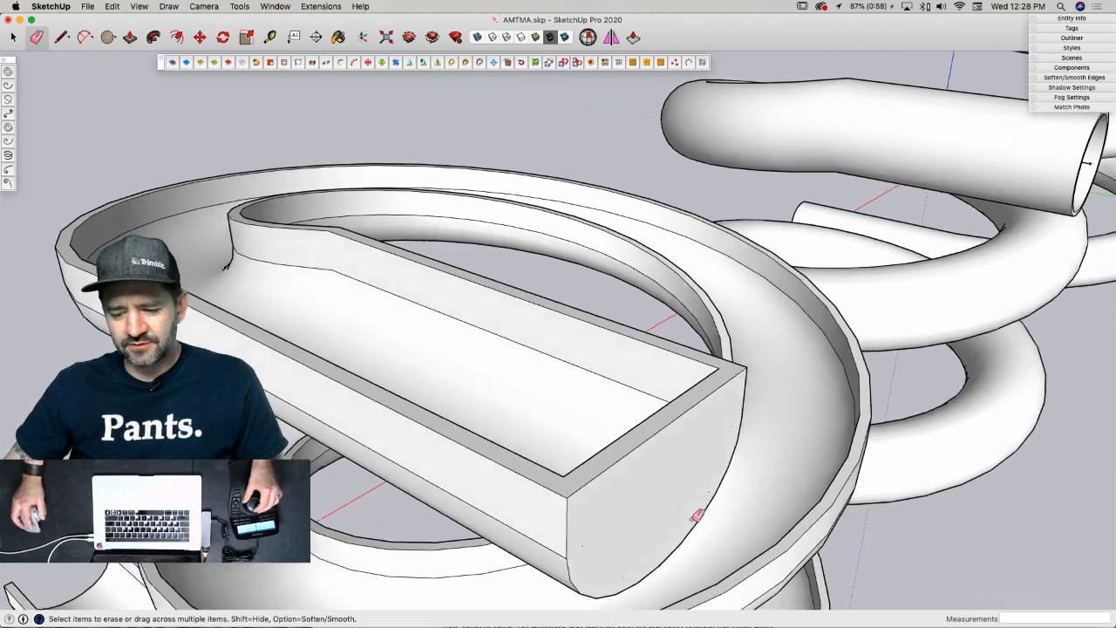
pyautogui.press('space')
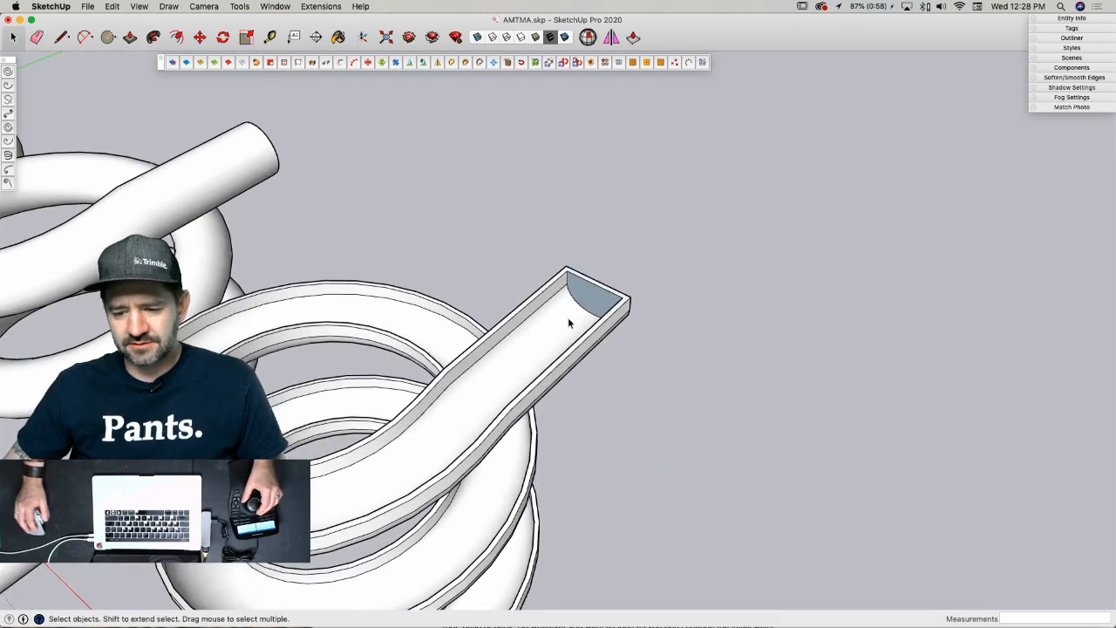
# - Orient all connected faces of the U-shaped slide to match its inner channel surface
pyautogui.rightClick(569, 317)
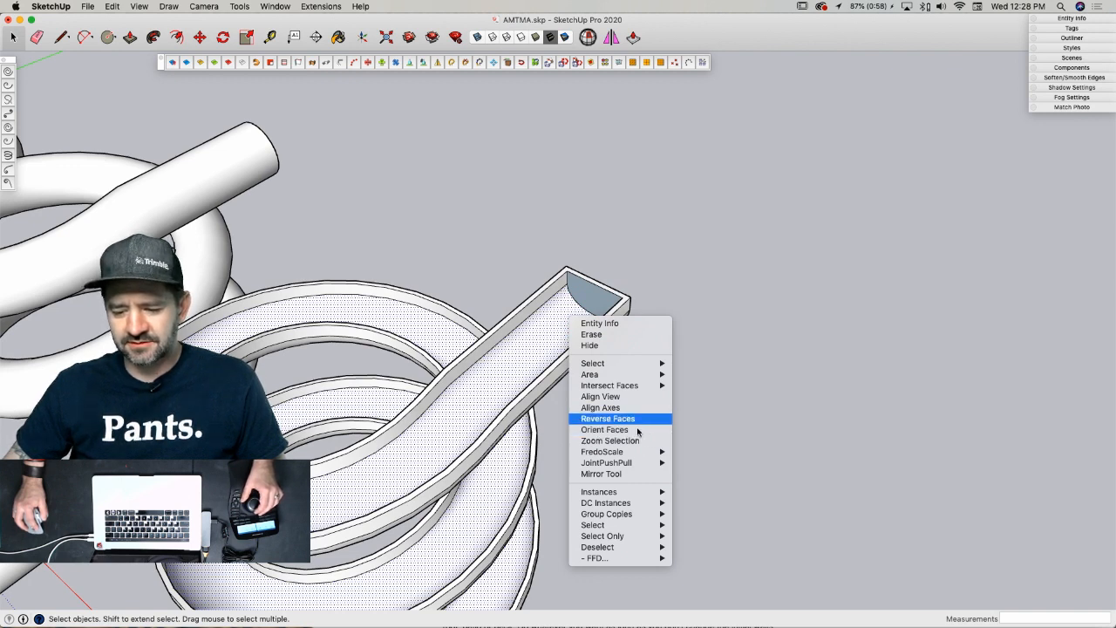
pyautogui.click(635, 430)
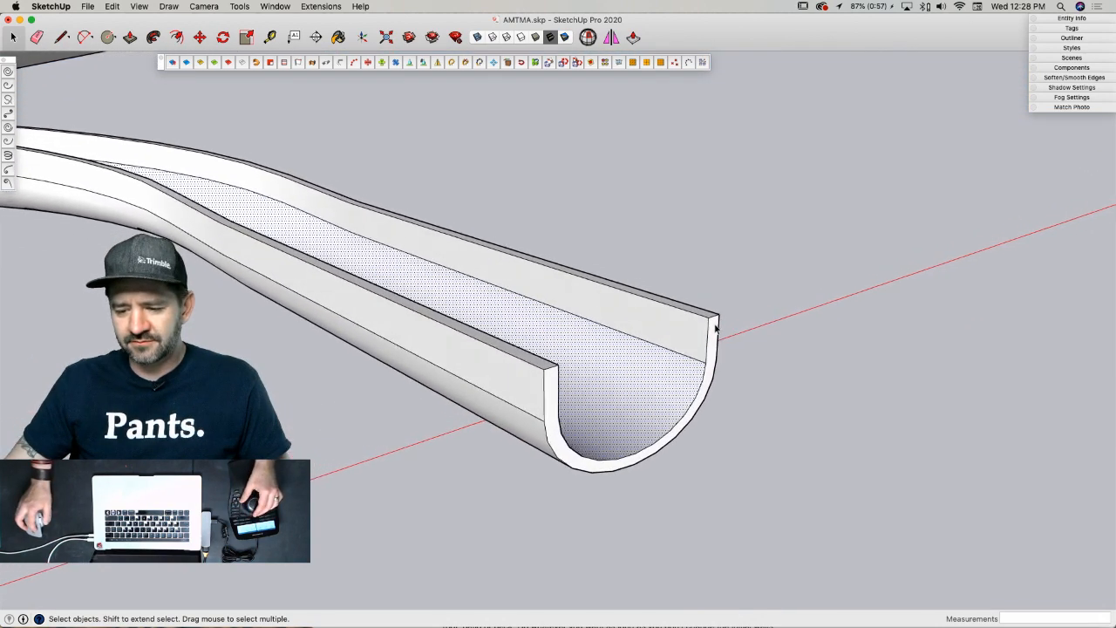
# - Try to scale the U-shaped face at the slide's lower end about its centre along the red axis
pyautogui.click(714, 336)
pyautogui.press('s')
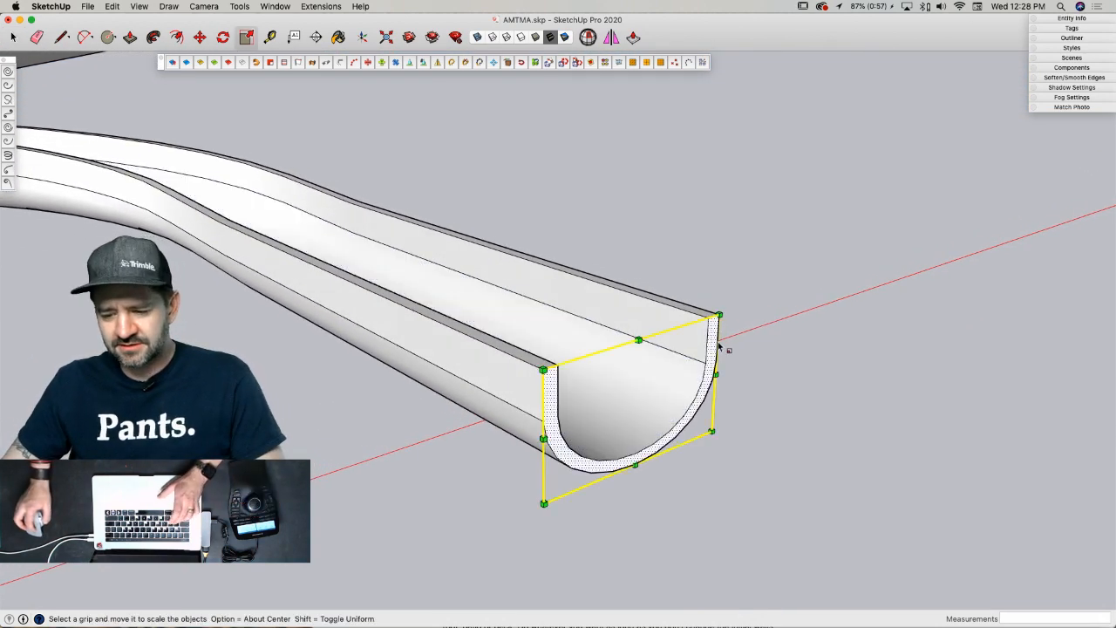
pyautogui.press('alt')
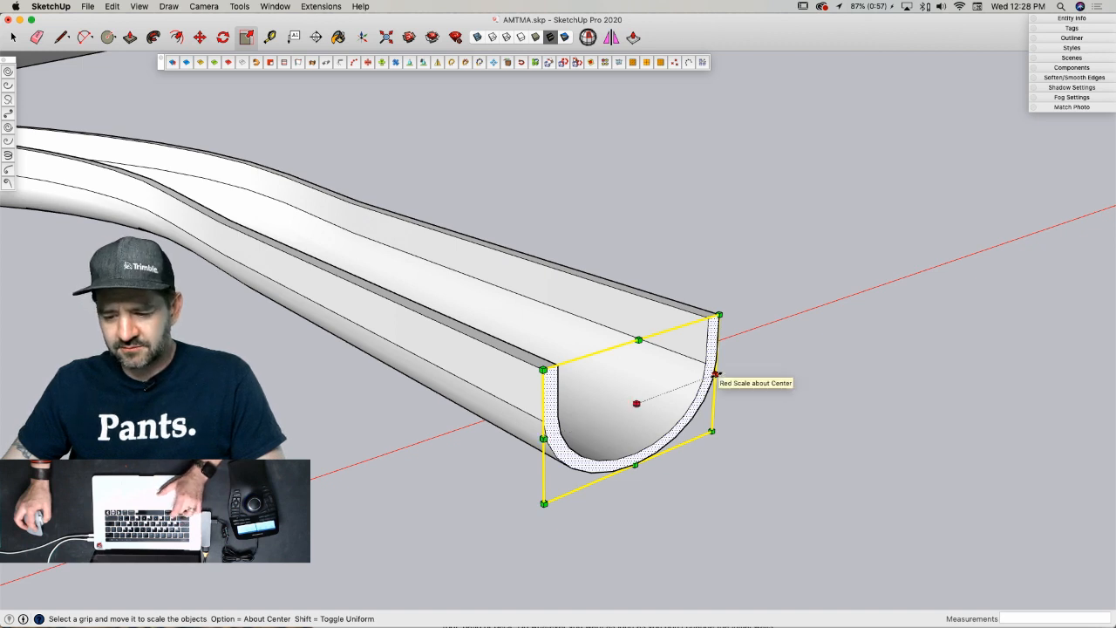
pyautogui.click(717, 373)
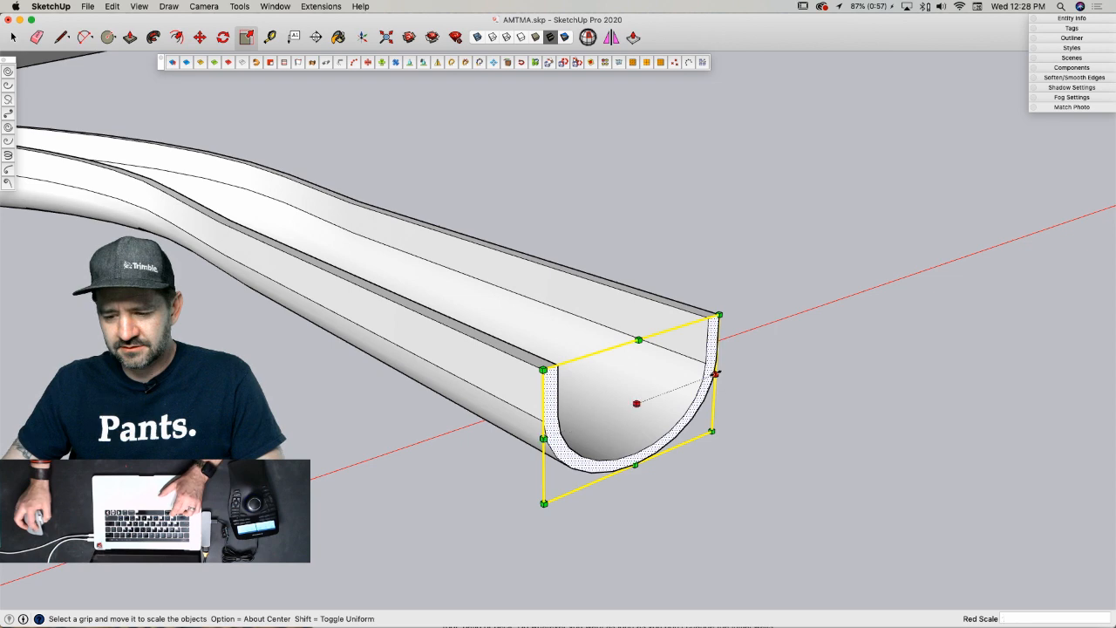
pyautogui.click(741, 365)
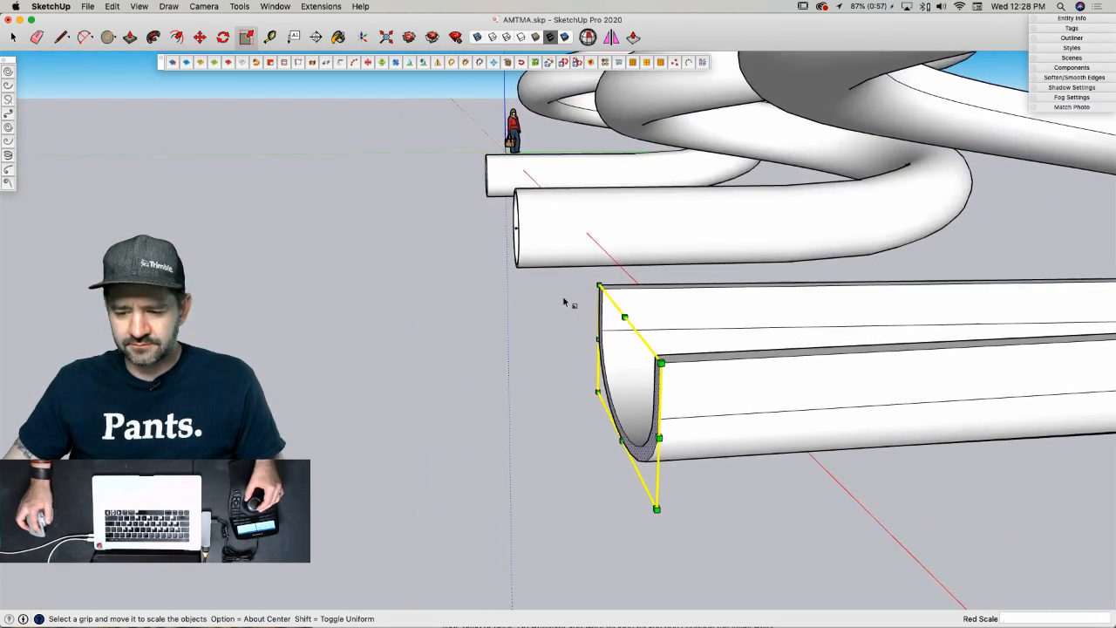
pyautogui.press('space')
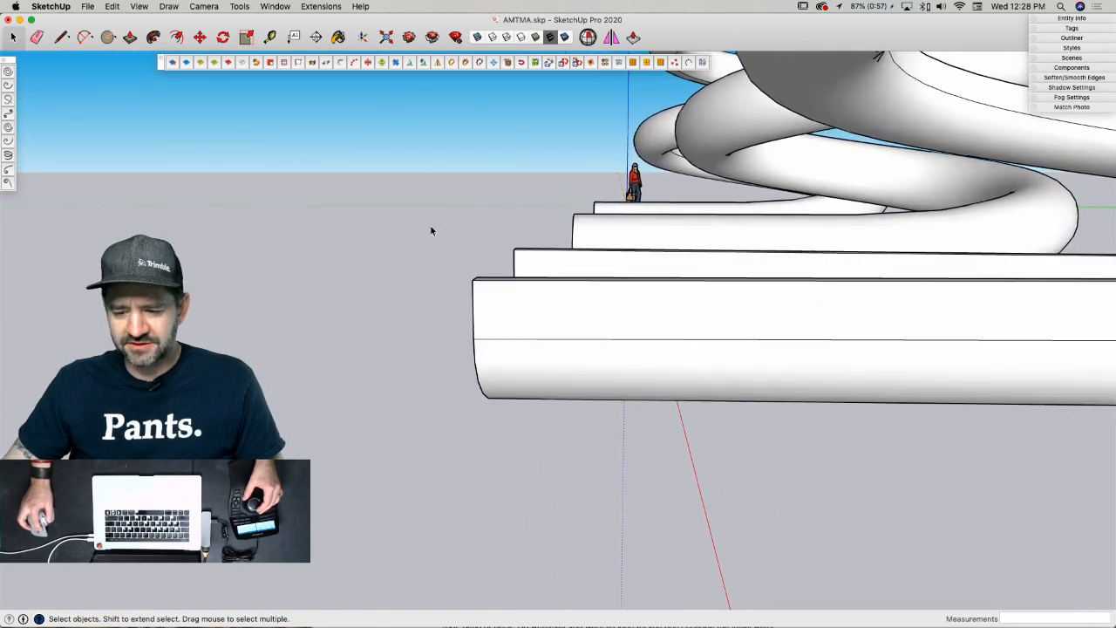
# - Move the two rim end edges at the slide's lower opening back along the green axis by about 11" to slant both side walls
pyautogui.moveTo(547, 316); pyautogui.dragTo(549, 318)
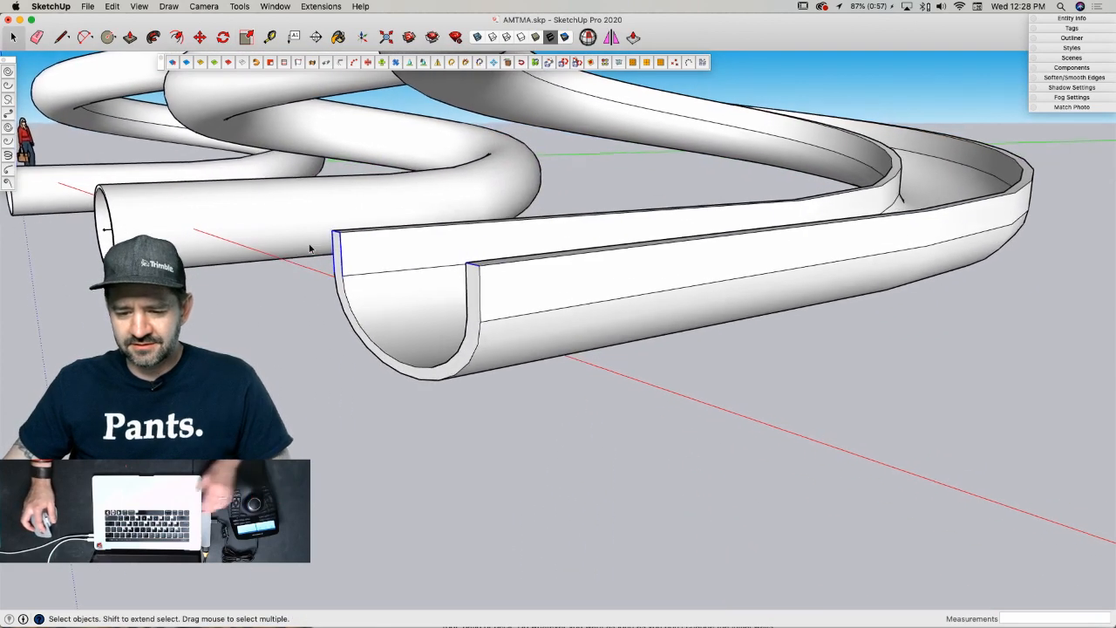
pyautogui.click(338, 236)
pyautogui.scroll(5, 335, 243)
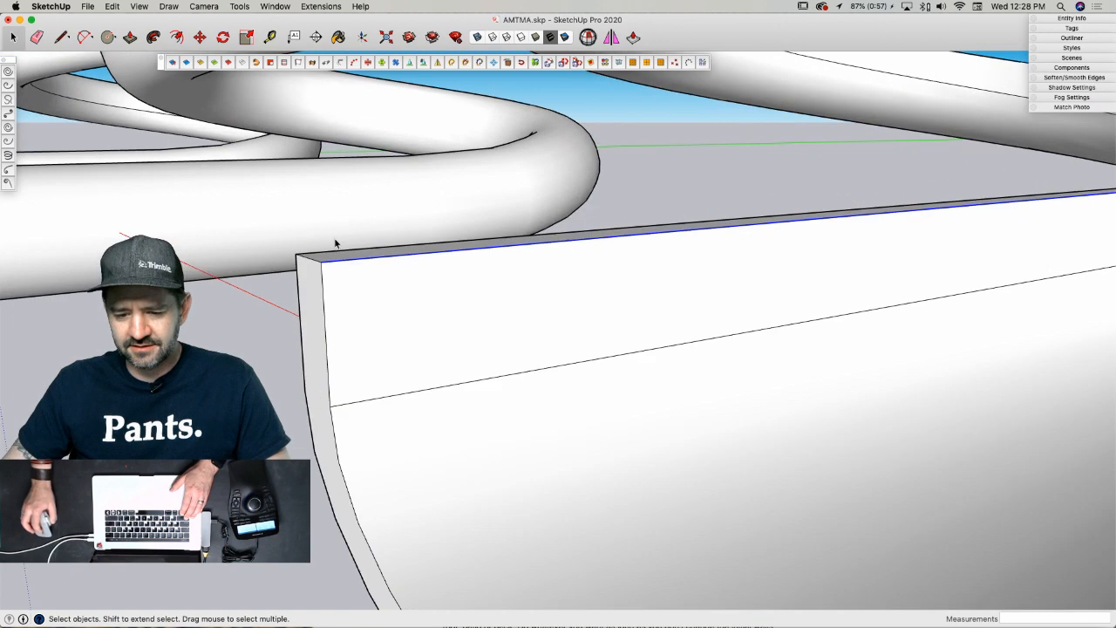
pyautogui.scroll(-5, 340, 262)
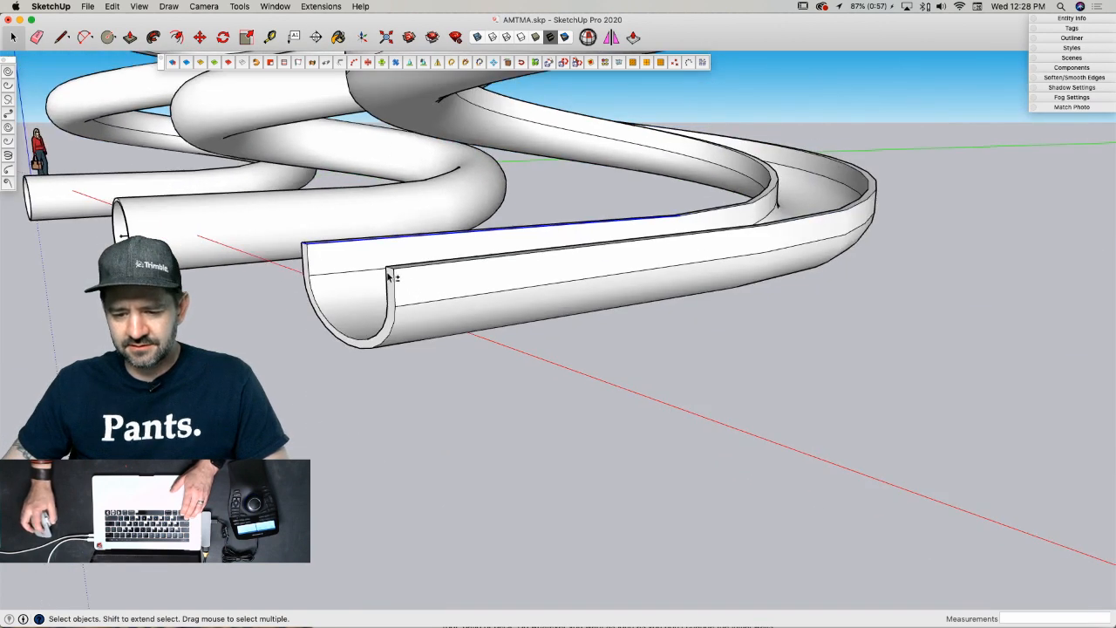
pyautogui.click(389, 272)
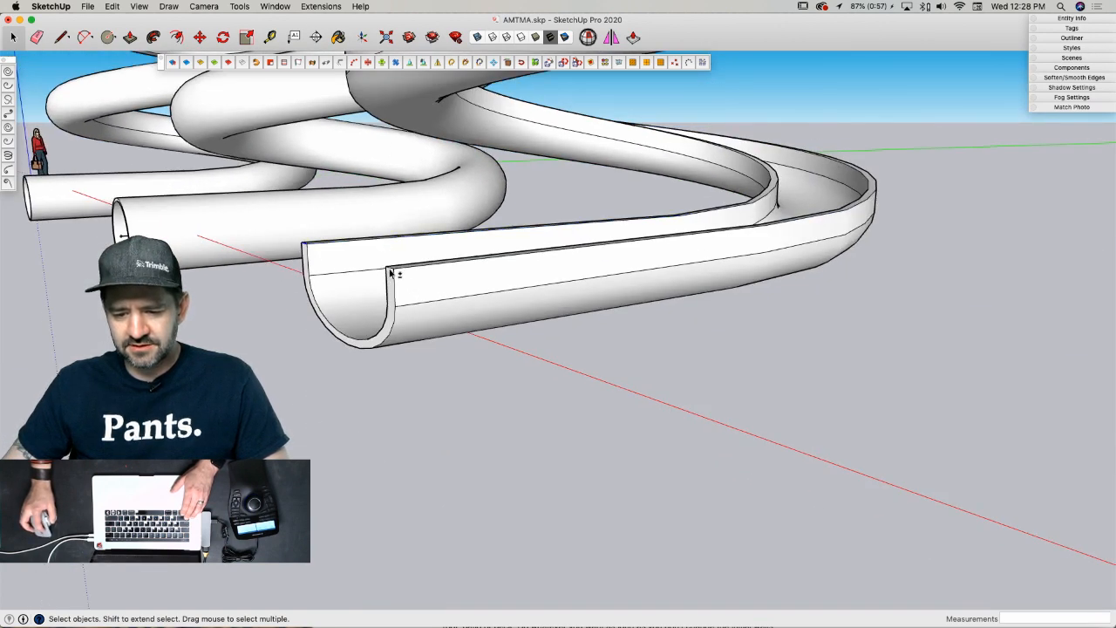
pyautogui.scroll(5, 416, 257)
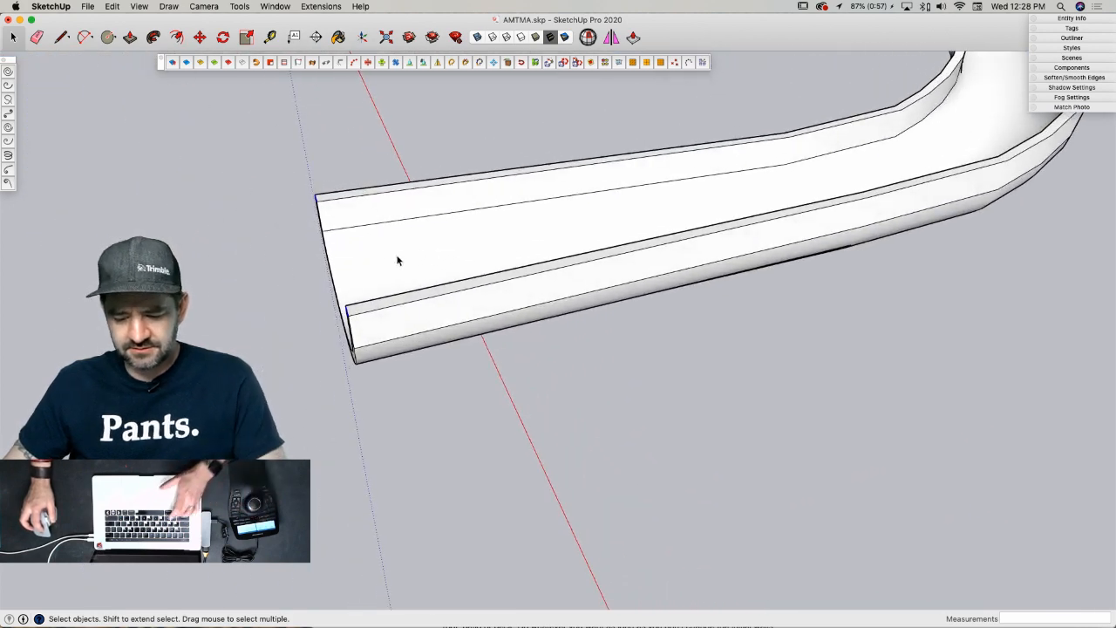
pyautogui.press('m')
pyautogui.click(437, 412)
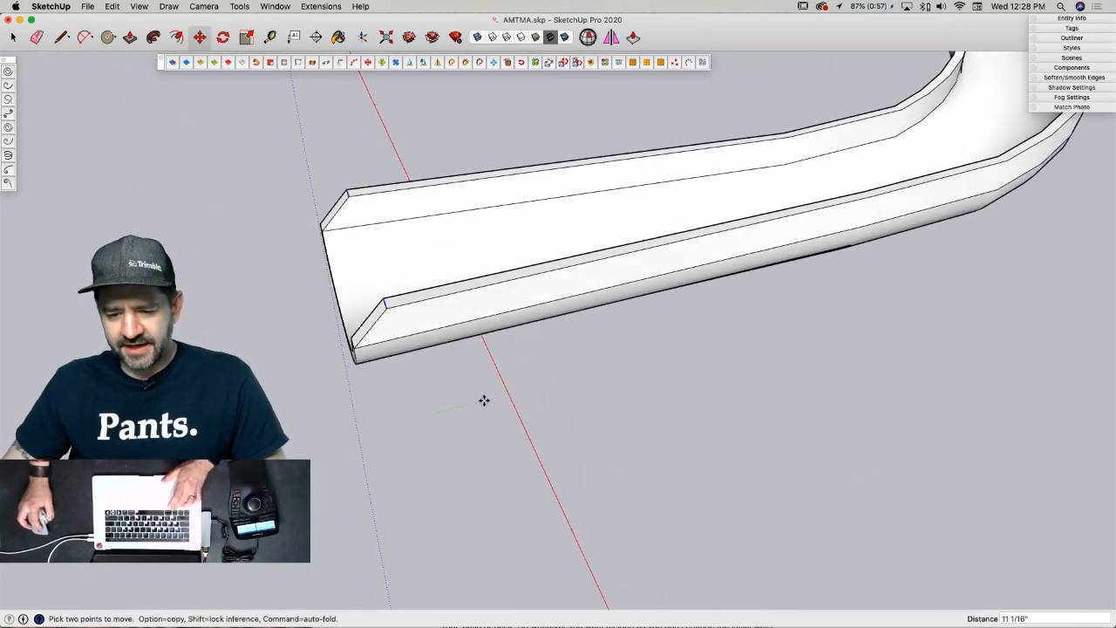
pyautogui.moveTo(520, 352); pyautogui.dragTo(462, 317, button='middle')
pyautogui.press('s')
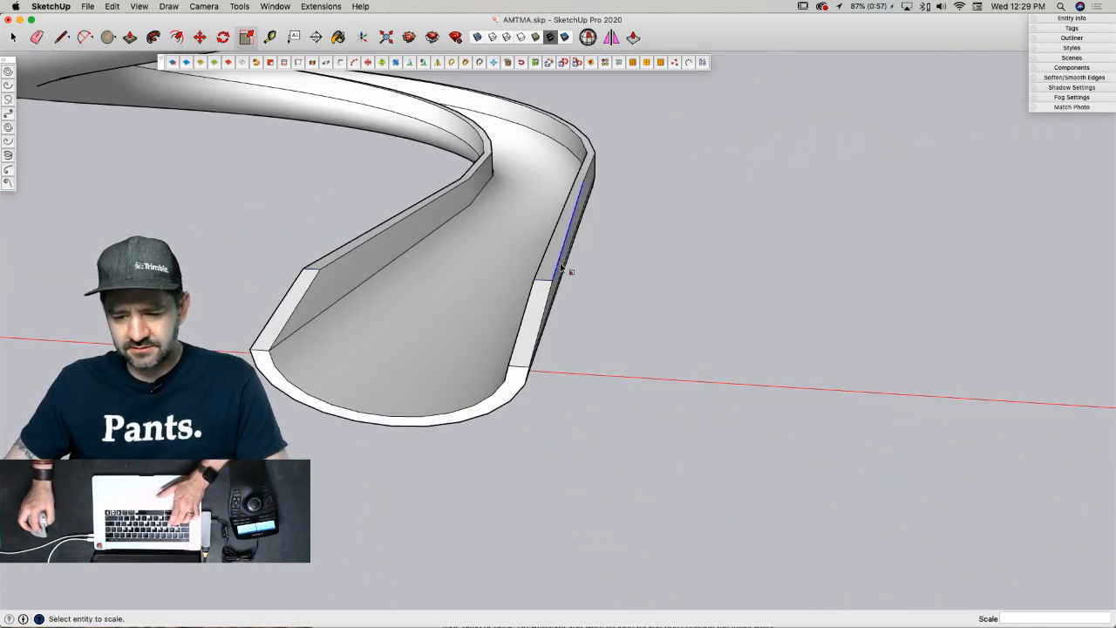
pyautogui.press('space')
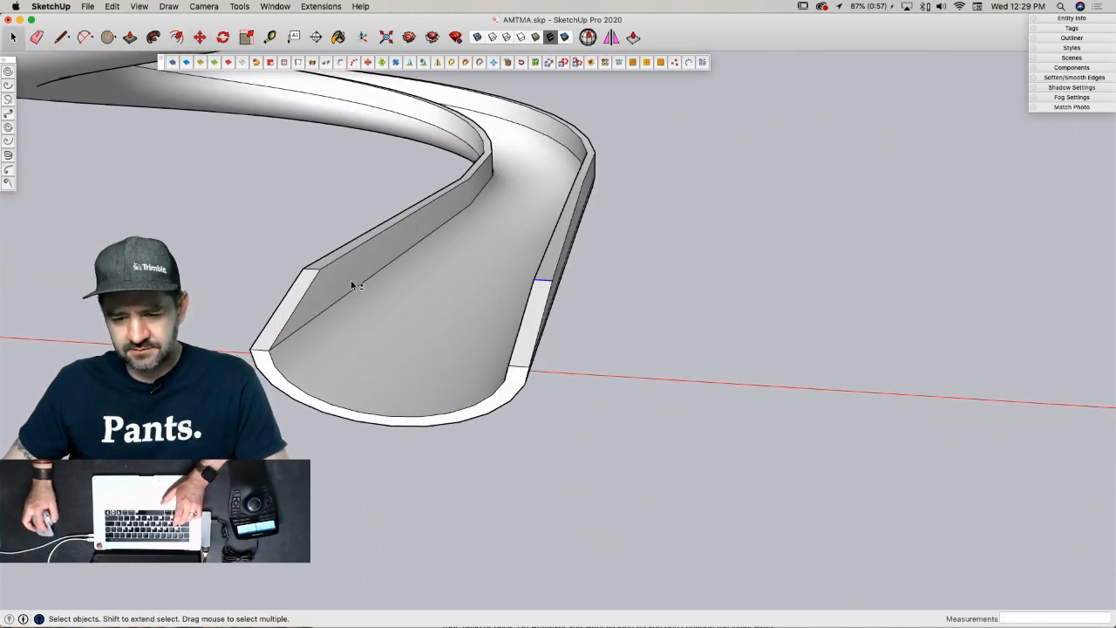
pyautogui.press('s')
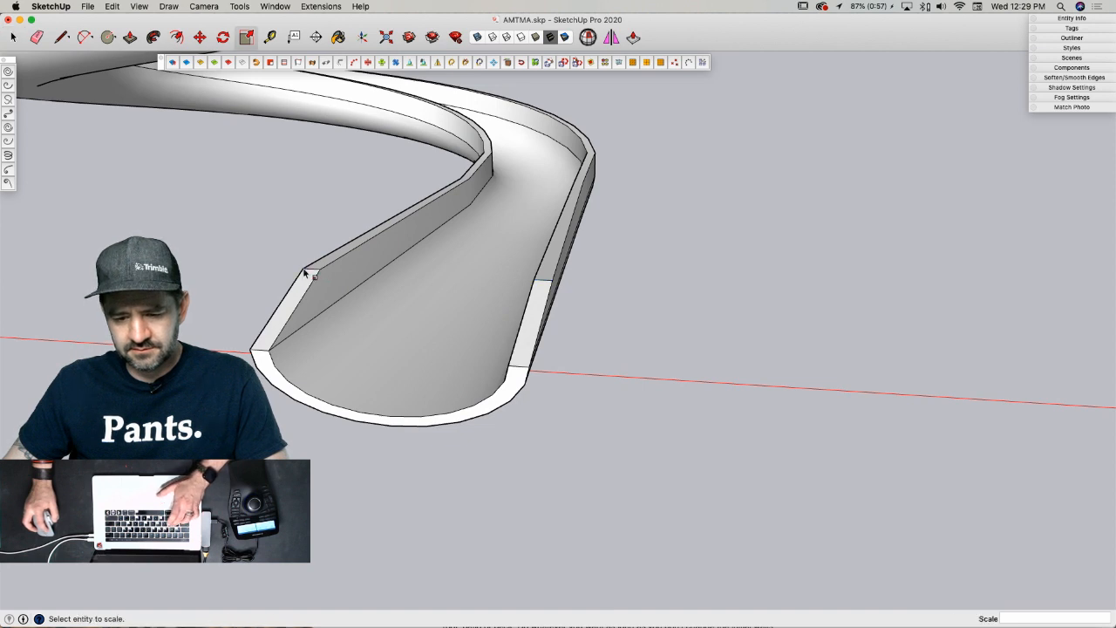
pyautogui.click(315, 273)
# - Move the slanted end's rim edge on the inside-of-curve wall about 5" outward along the red axis to flare that side
pyautogui.press('m')
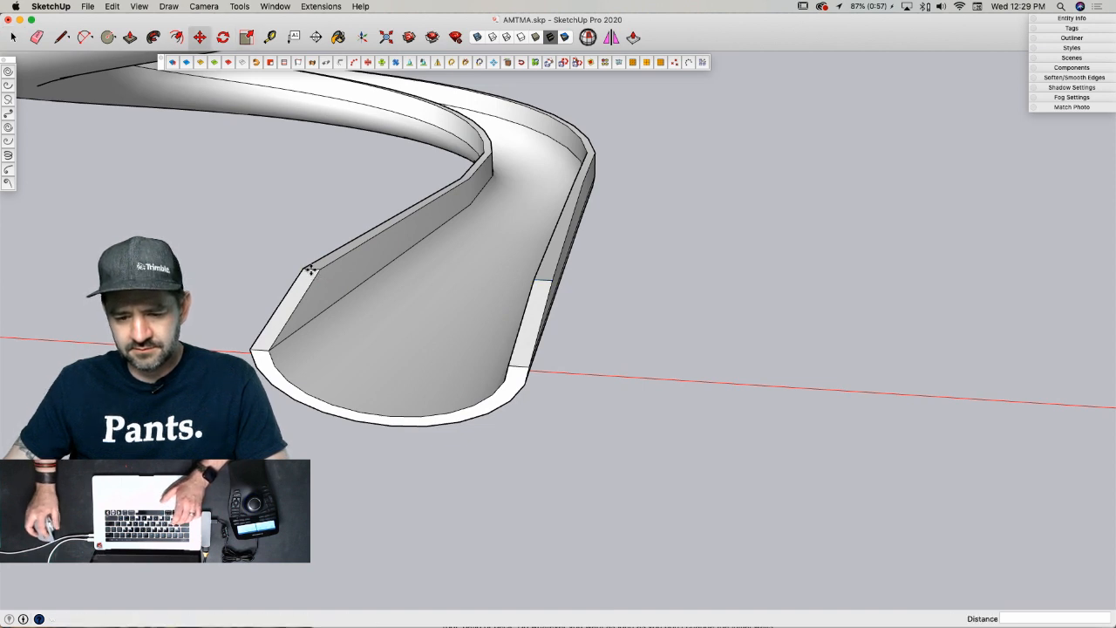
pyautogui.scroll(3, 310, 270)
pyautogui.scroll(2, 310, 270)
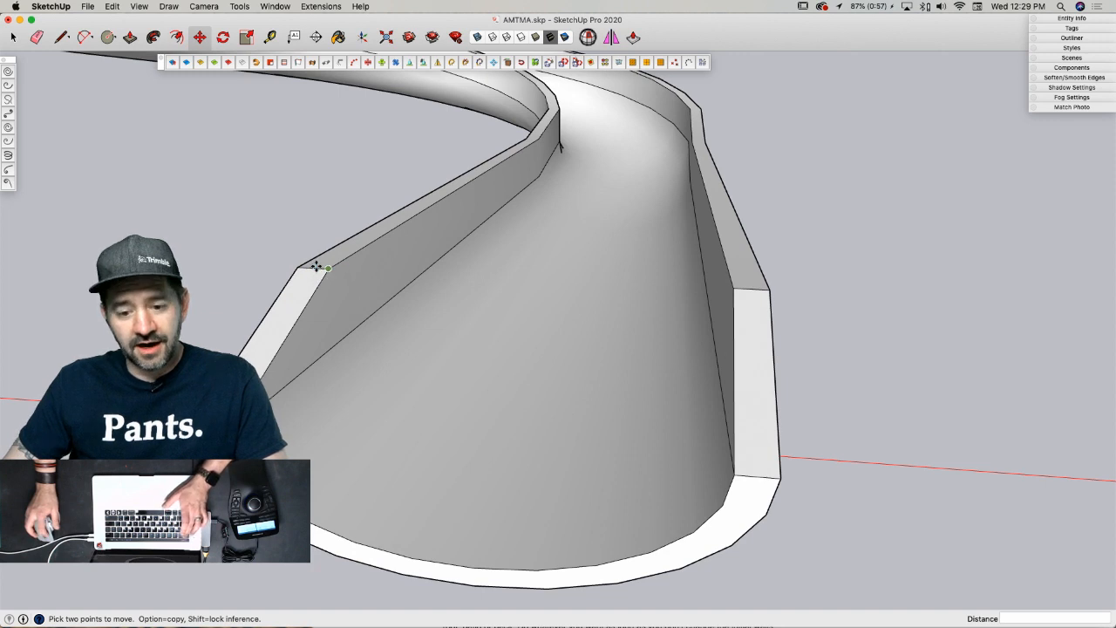
pyautogui.press('space')
pyautogui.press('m')
pyautogui.click(312, 271)
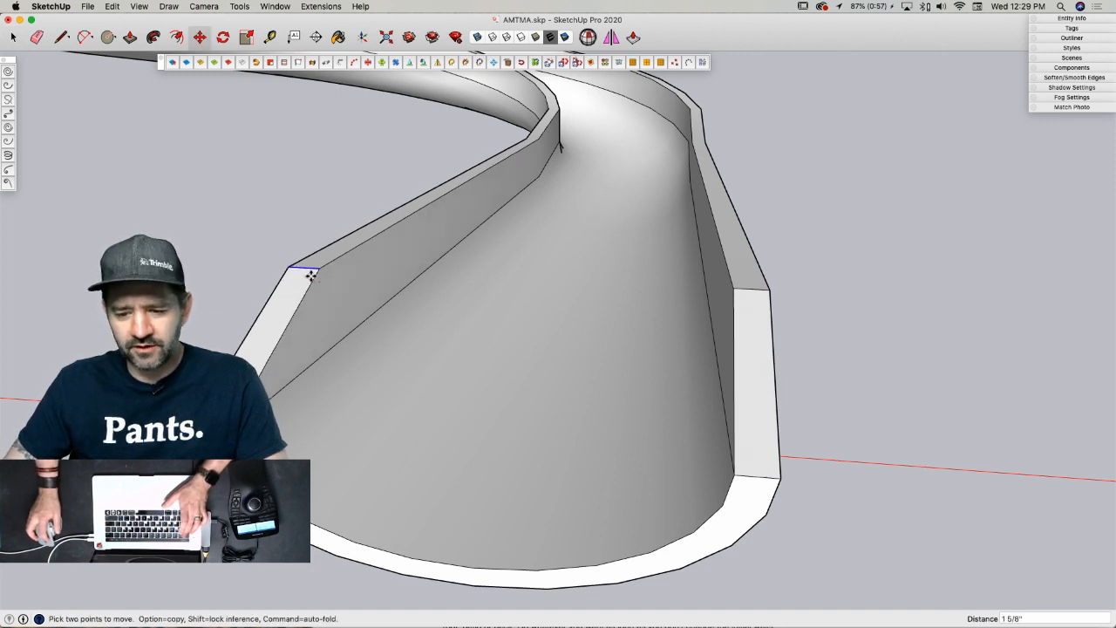
pyautogui.click(293, 272)
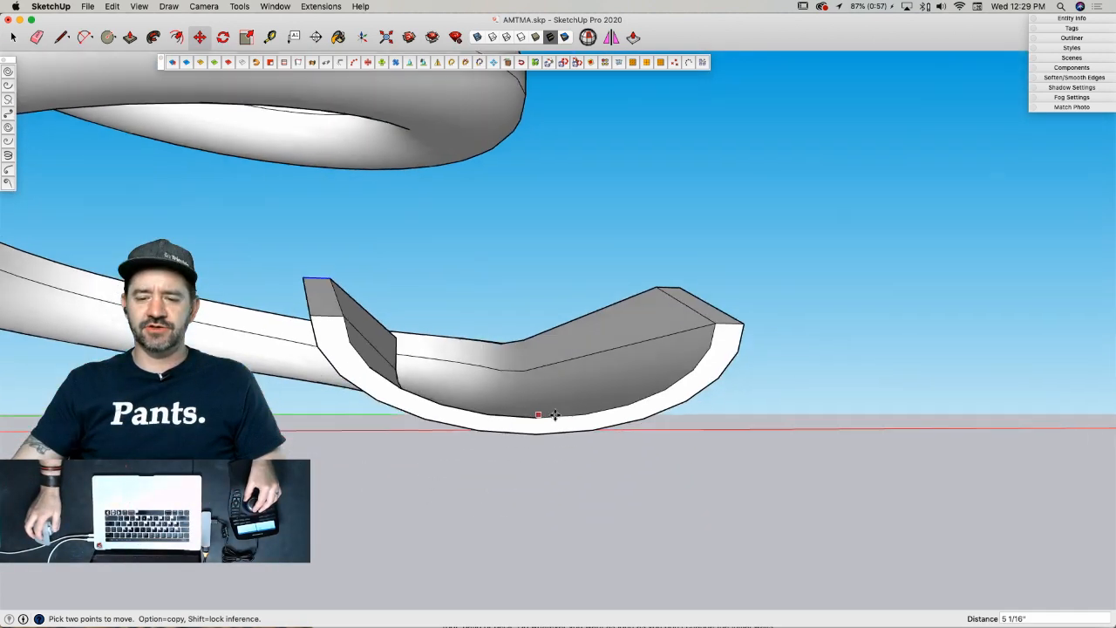
# - Move the matching rim edge on the outside-of-curve wall about 4 3/4" outward along the red axis
pyautogui.press('space')
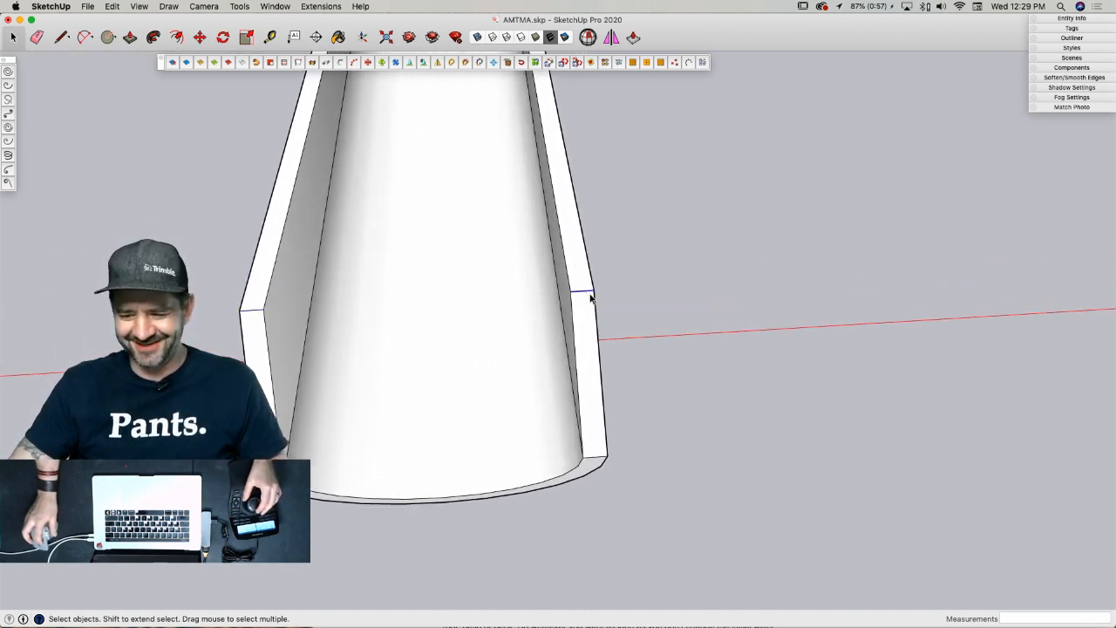
pyautogui.press('m')
pyautogui.click(592, 296)
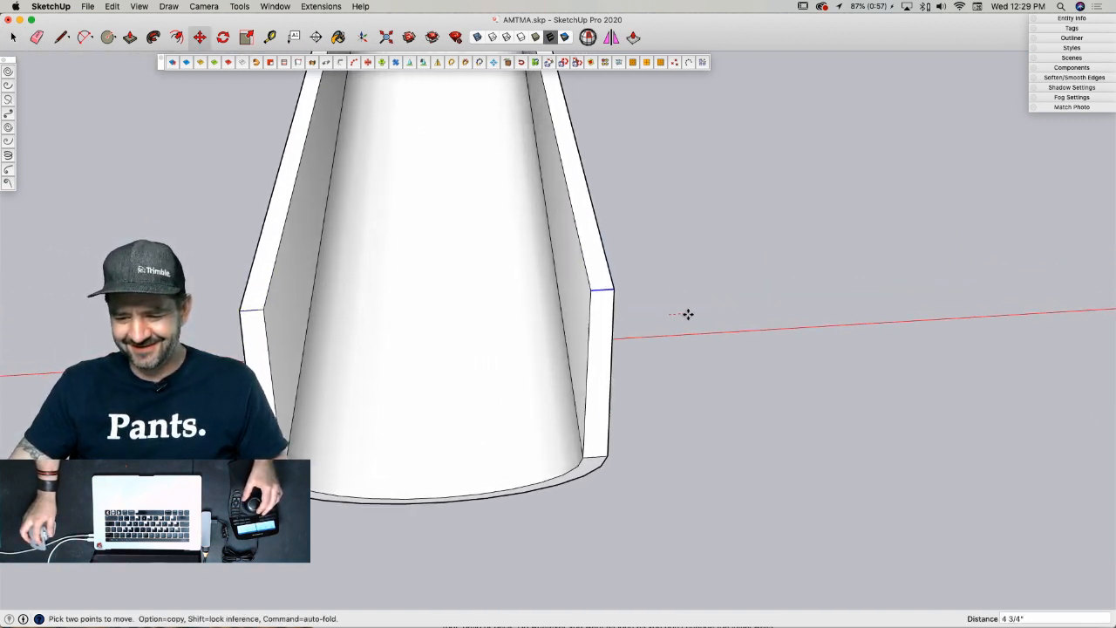
pyautogui.click(690, 314)
pyautogui.press('space')
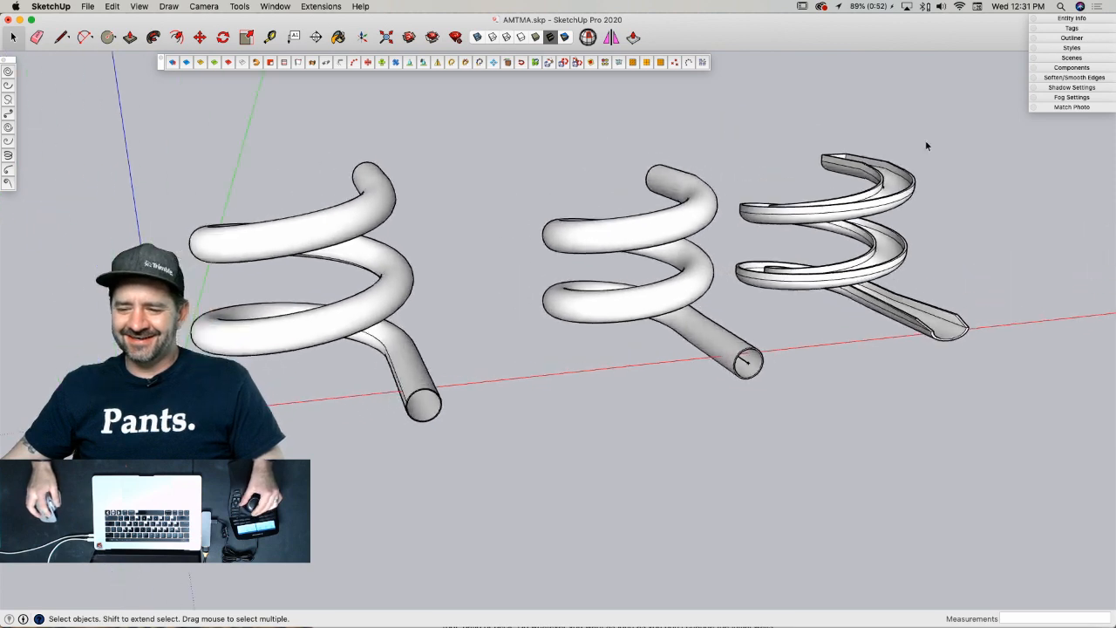
# - Move the middle pipe spiral and the U-shaped slide together about 12' 10" along the red axis toward the first pipe spiral
pyautogui.moveTo(948, 131); pyautogui.dragTo(563, 427)
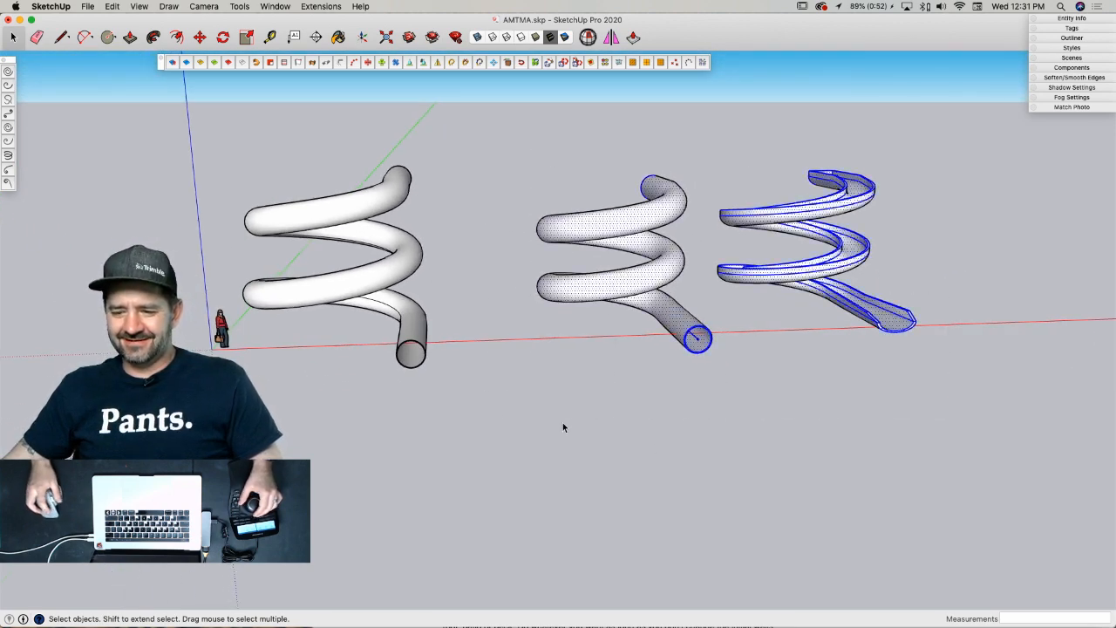
pyautogui.press('m')
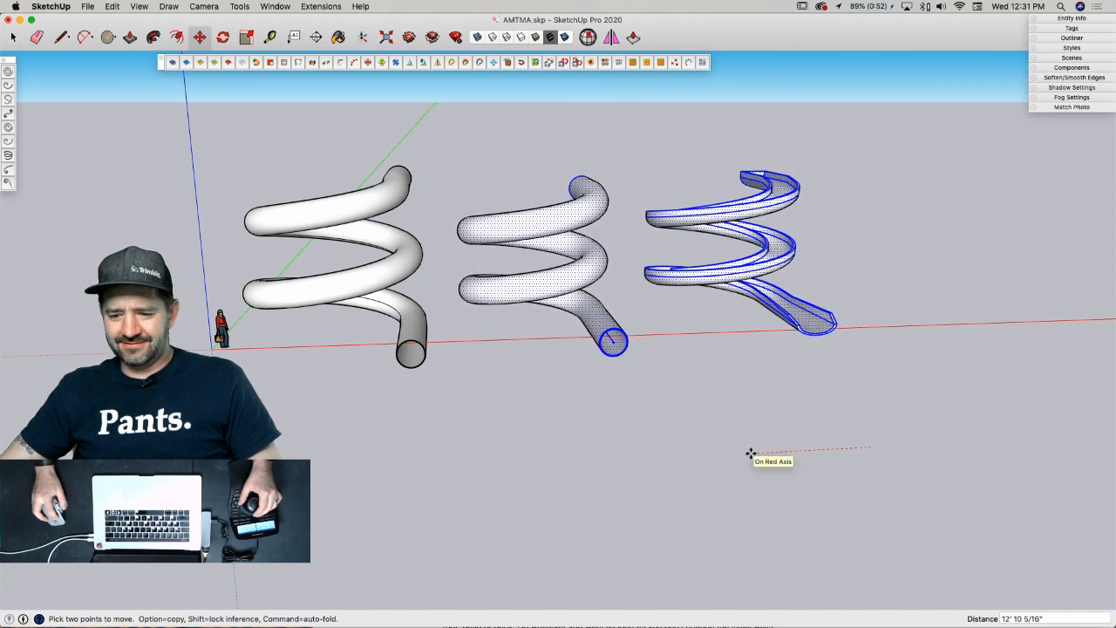
pyautogui.click(752, 450)
pyautogui.press('space')
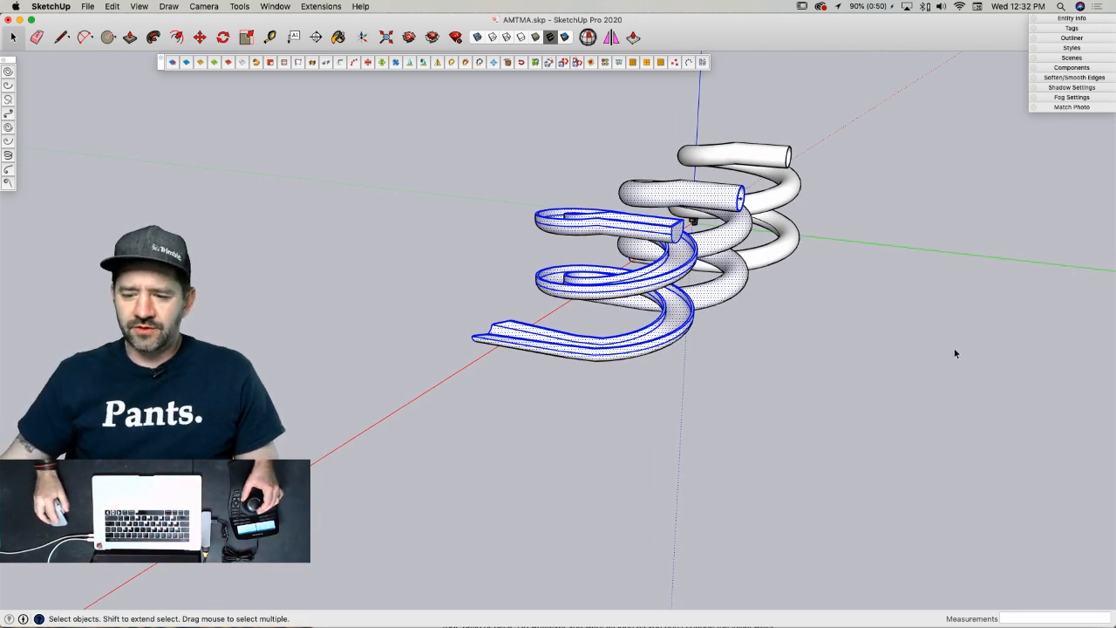
# - Delete the two pipe spirals, leaving only the open U-shaped slide
pyautogui.moveTo(954, 349); pyautogui.dragTo(428, 342, button='middle')
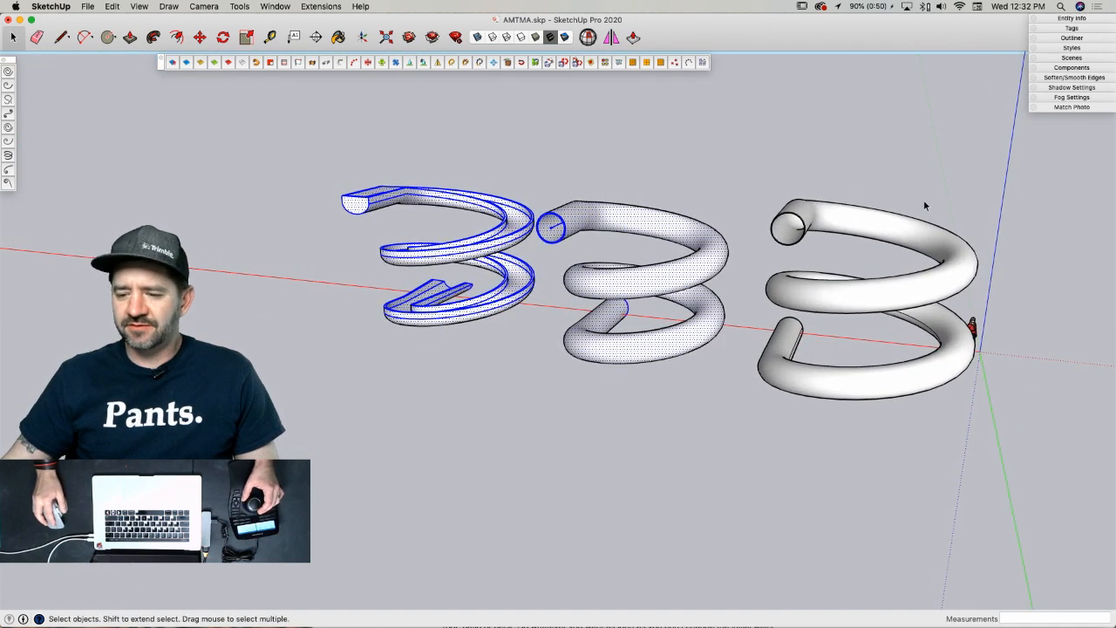
pyautogui.moveTo(937, 177); pyautogui.dragTo(968, 145, button='middle')
pyautogui.moveTo(899, 151); pyautogui.dragTo(544, 450)
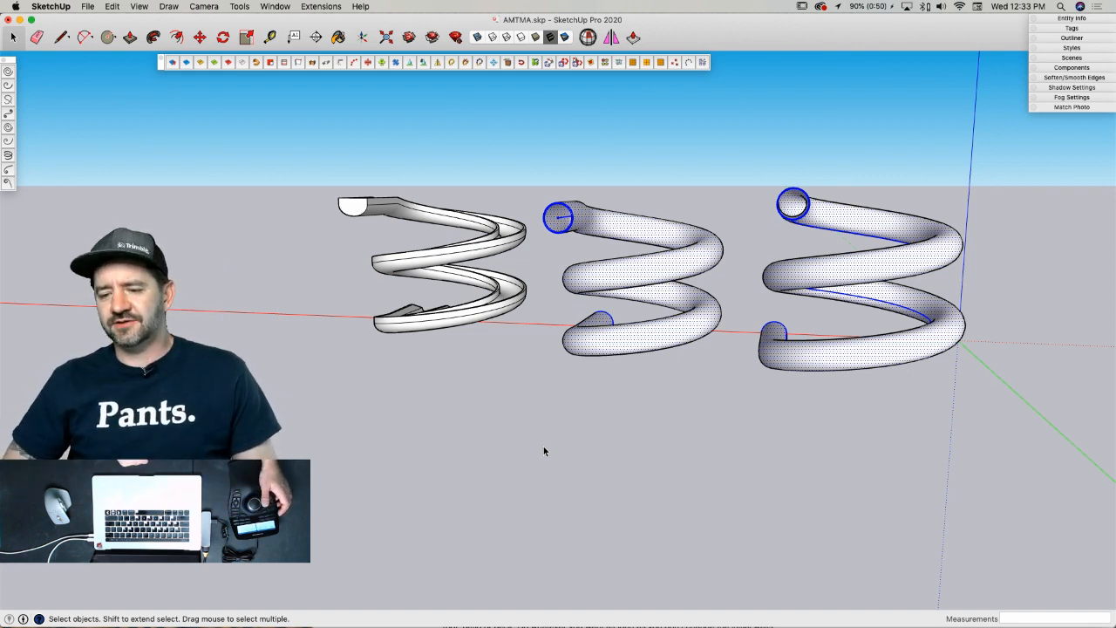
pyautogui.press('Delete')
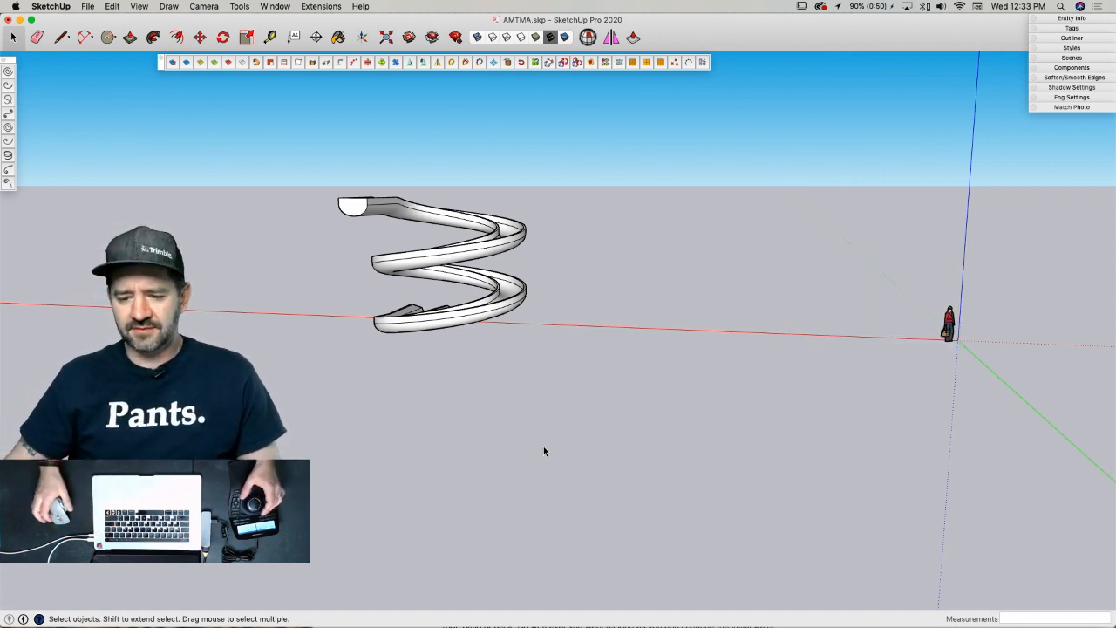
# - Soften the edges of the entire U-shaped slide with Soften coplanar enabled
pyautogui.click(435, 287)
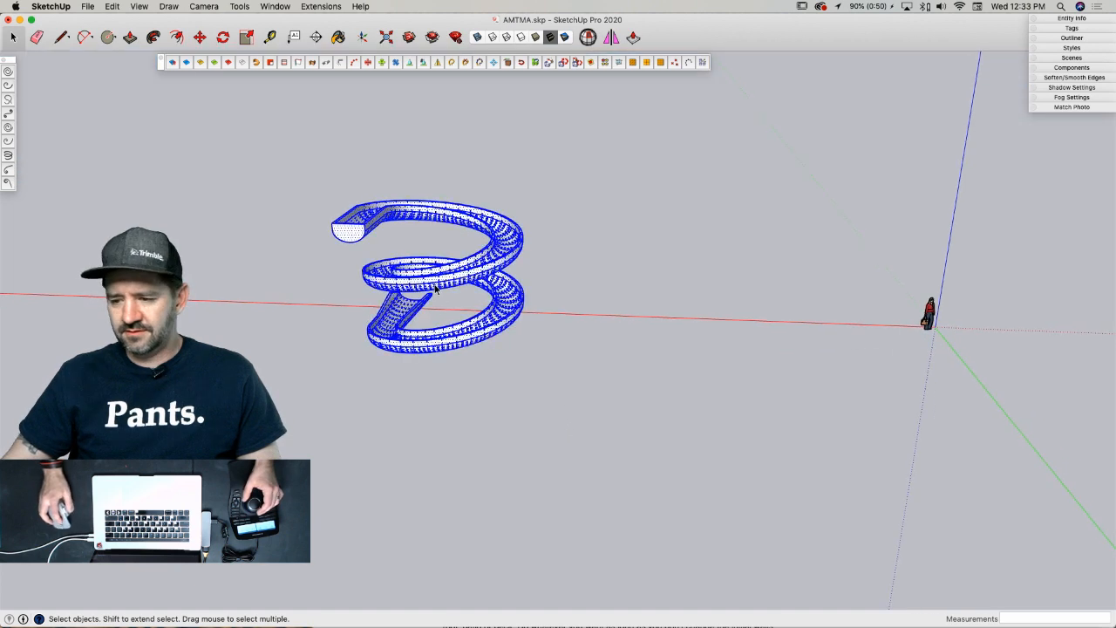
pyautogui.click(1090, 77)
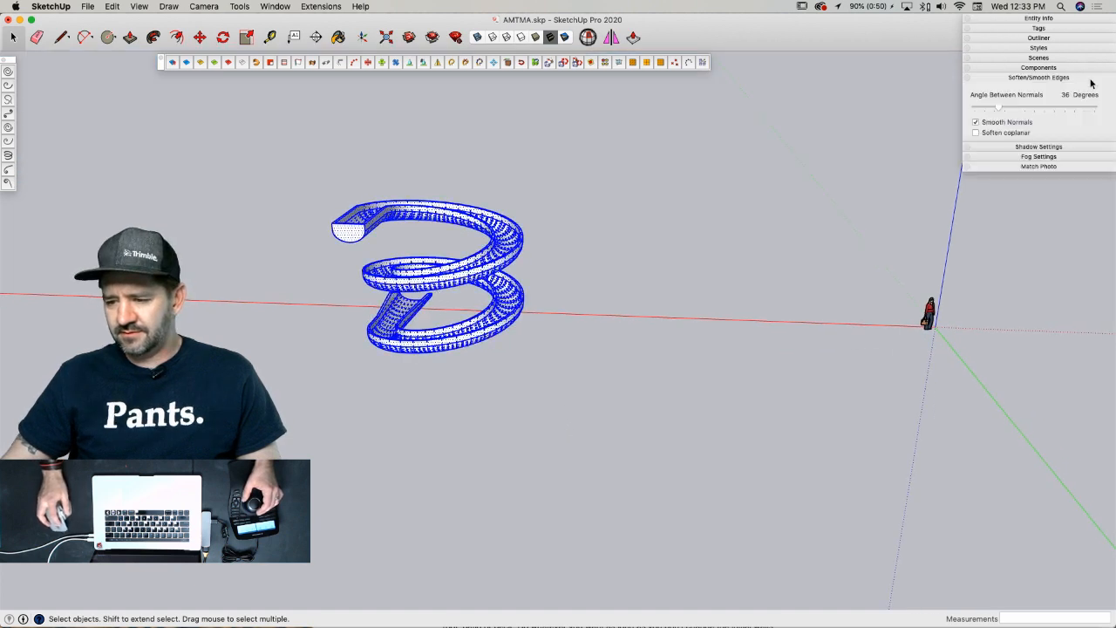
pyautogui.click(976, 132)
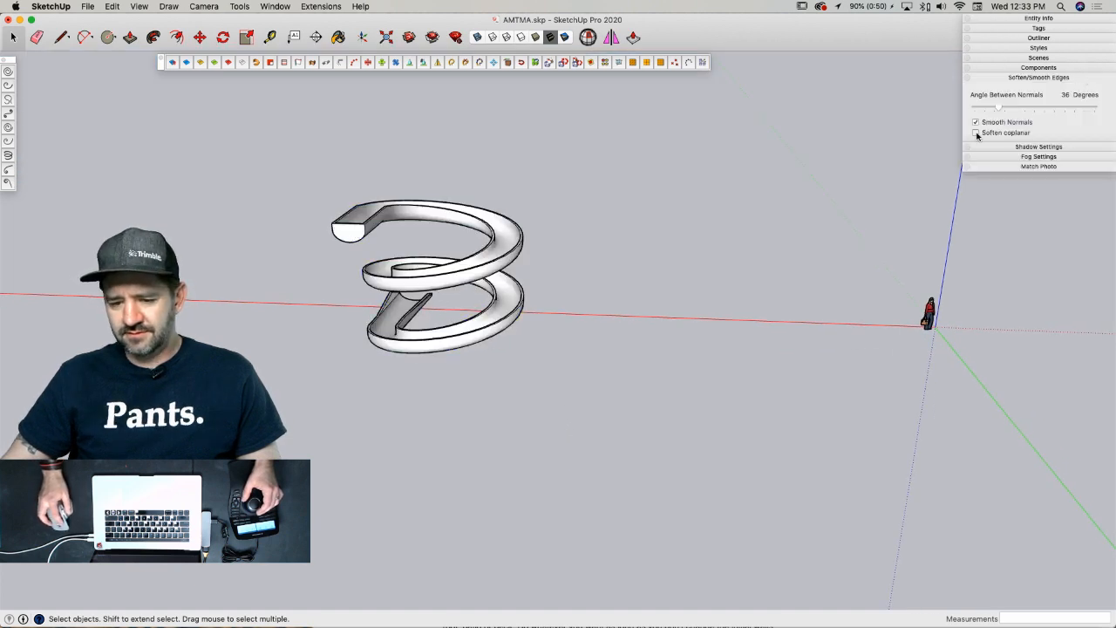
pyautogui.click(613, 253)
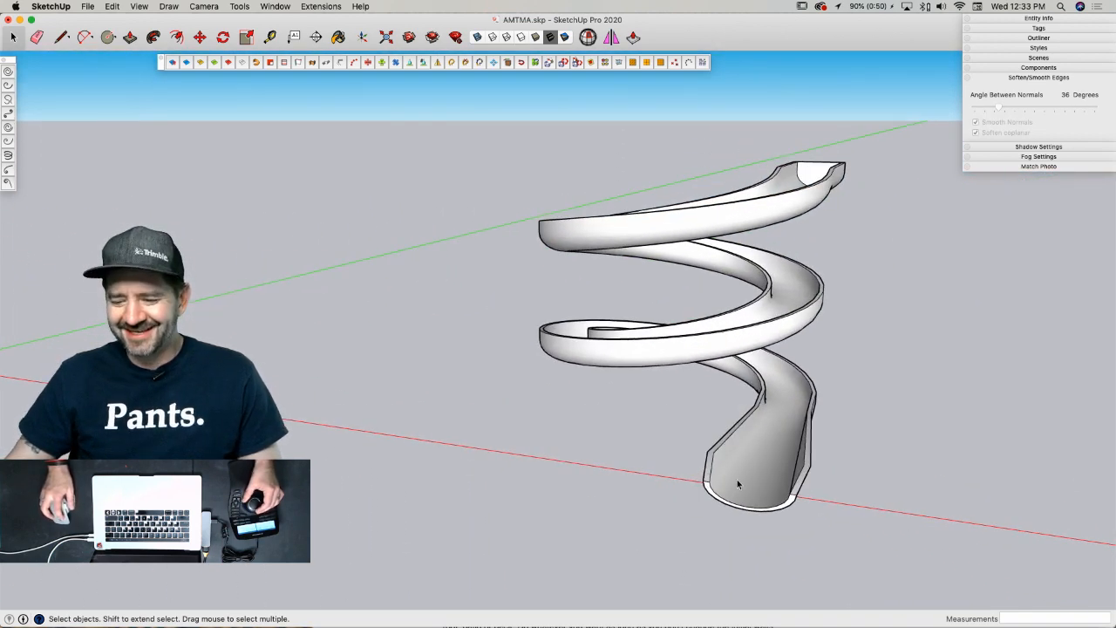
# - Select all connected geometry of the U-shaped slide and make it a group
pyautogui.click(737, 480)
pyautogui.doubleClick(775, 453)
pyautogui.rightClick(776, 453)
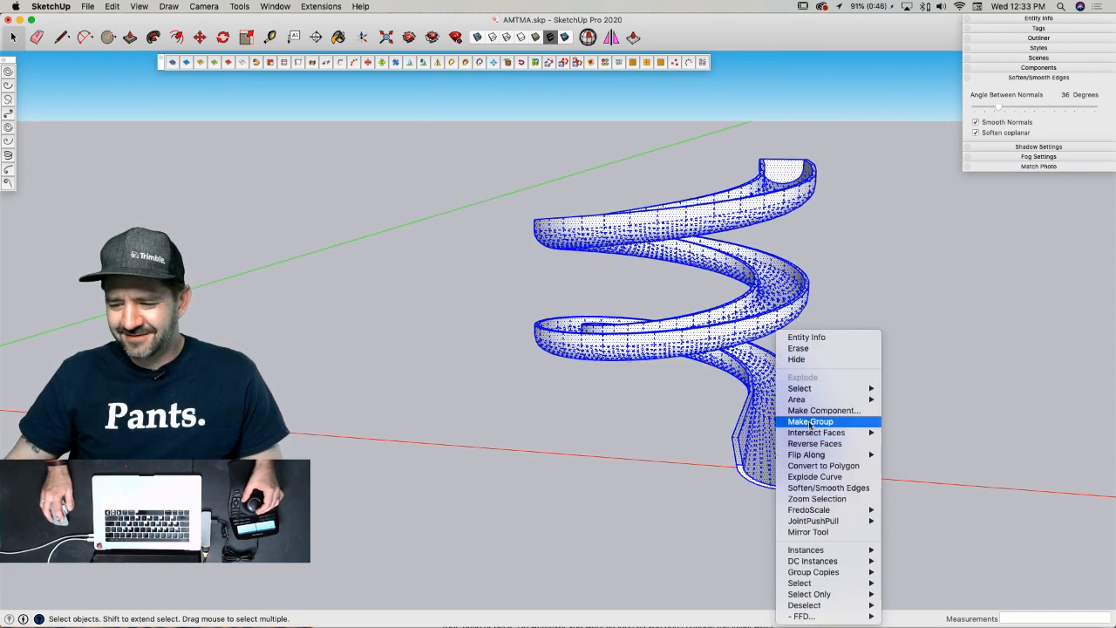
pyautogui.click(810, 421)
# - Move the slide group about 63' 9" along the red axis toward the origin and clear the selection
pyautogui.press('m')
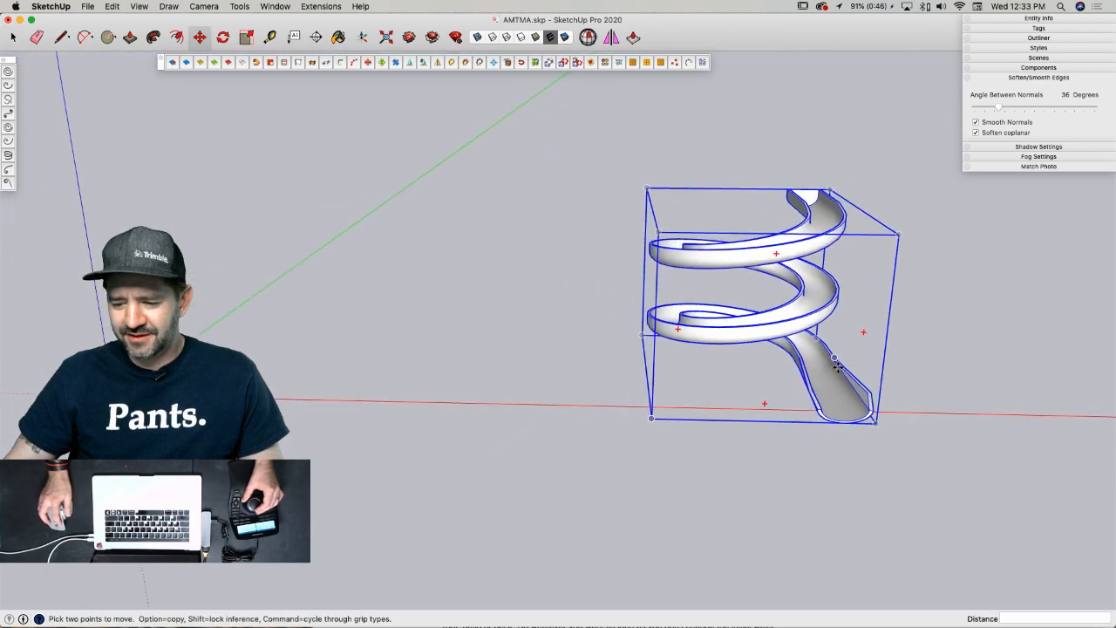
pyautogui.click(880, 427)
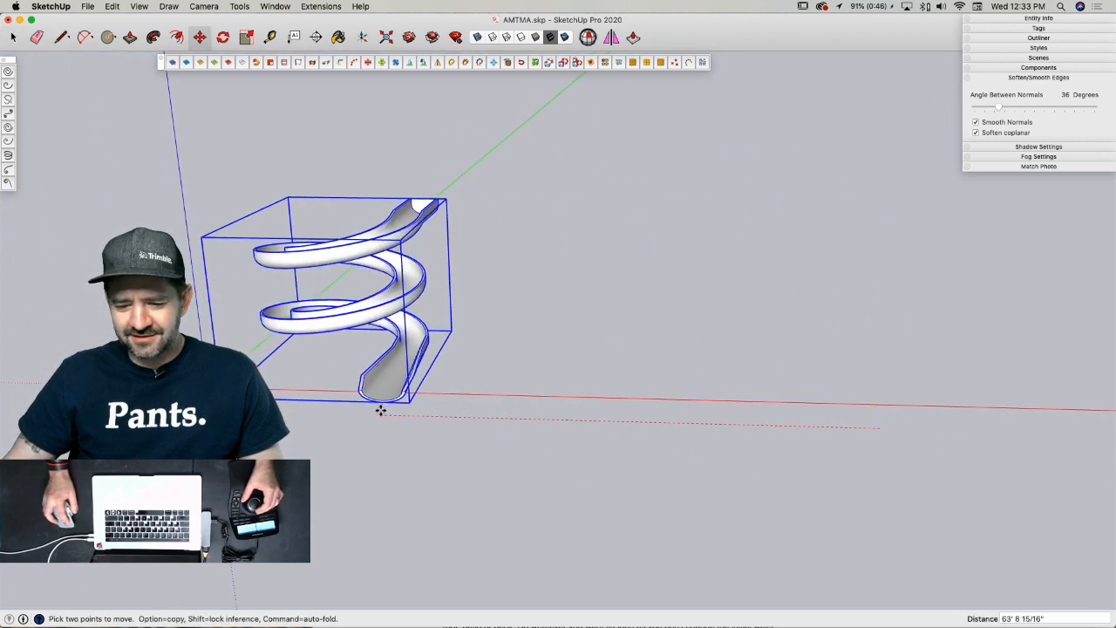
pyautogui.click(378, 411)
pyautogui.press('space')
pyautogui.click(535, 382)
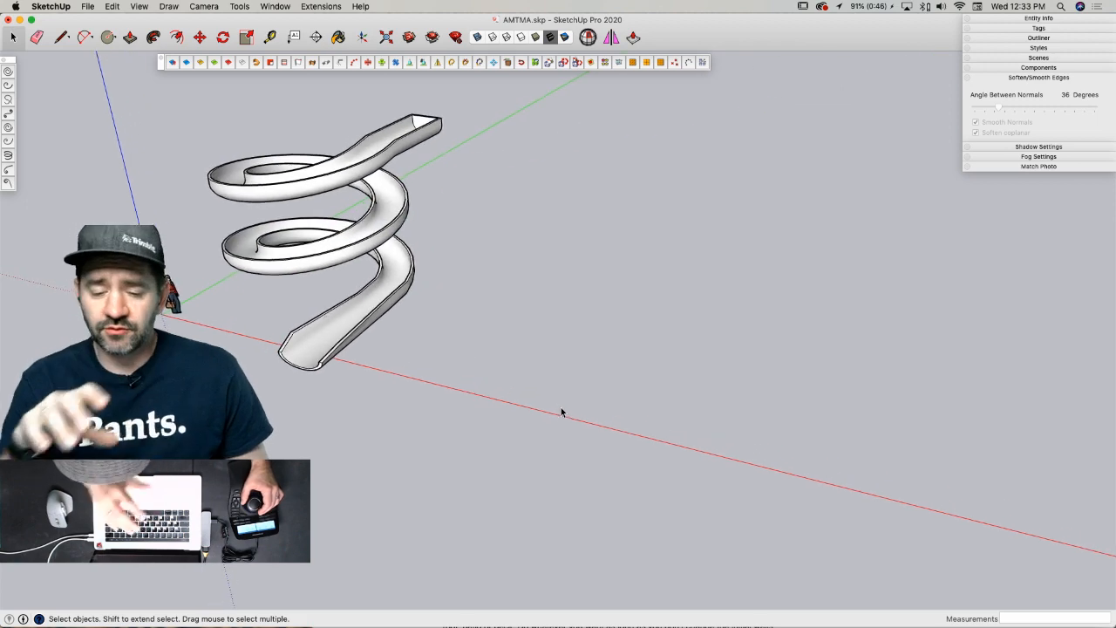
# - Open the slide group, select all its connected geometry, apply Soften coplanar to its edges, and leave the group
pyautogui.tripleClick(380, 206)
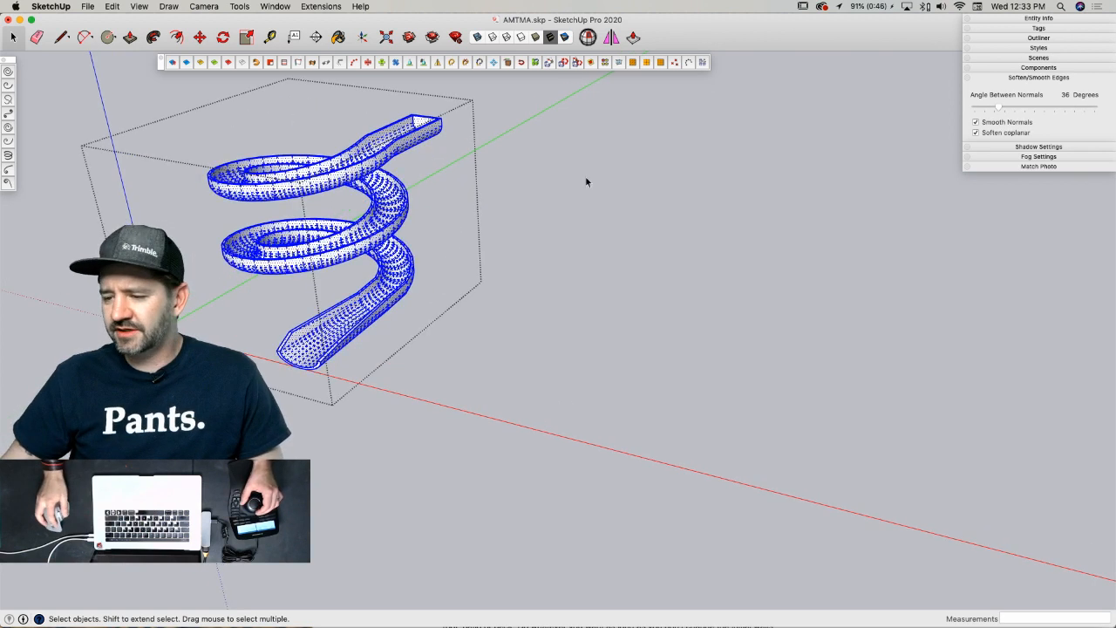
pyautogui.click(983, 135)
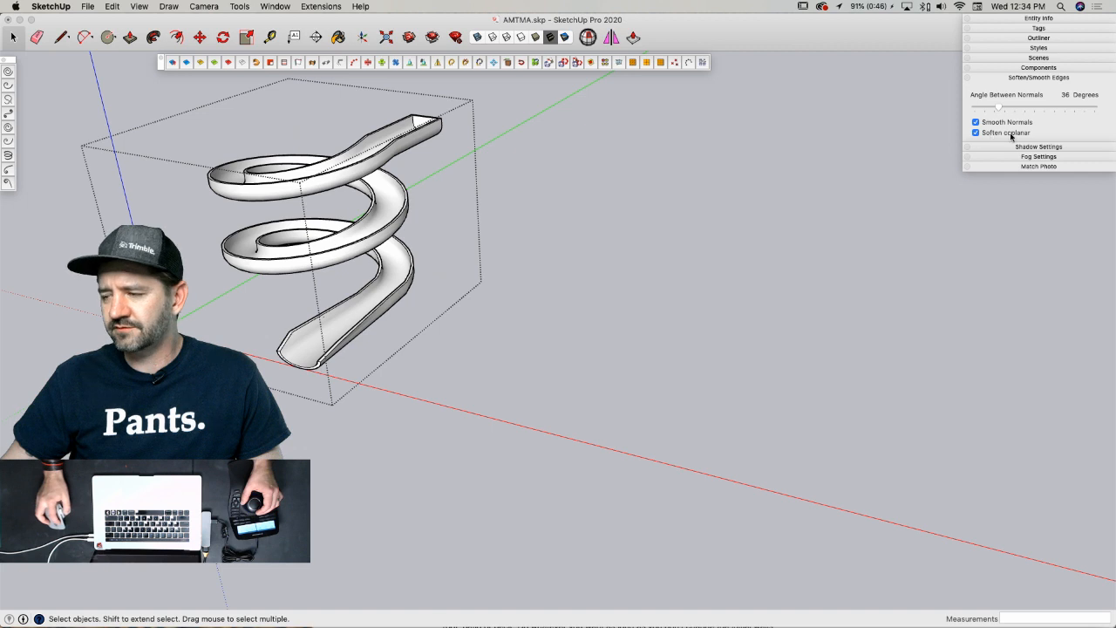
pyautogui.tripleClick(378, 163)
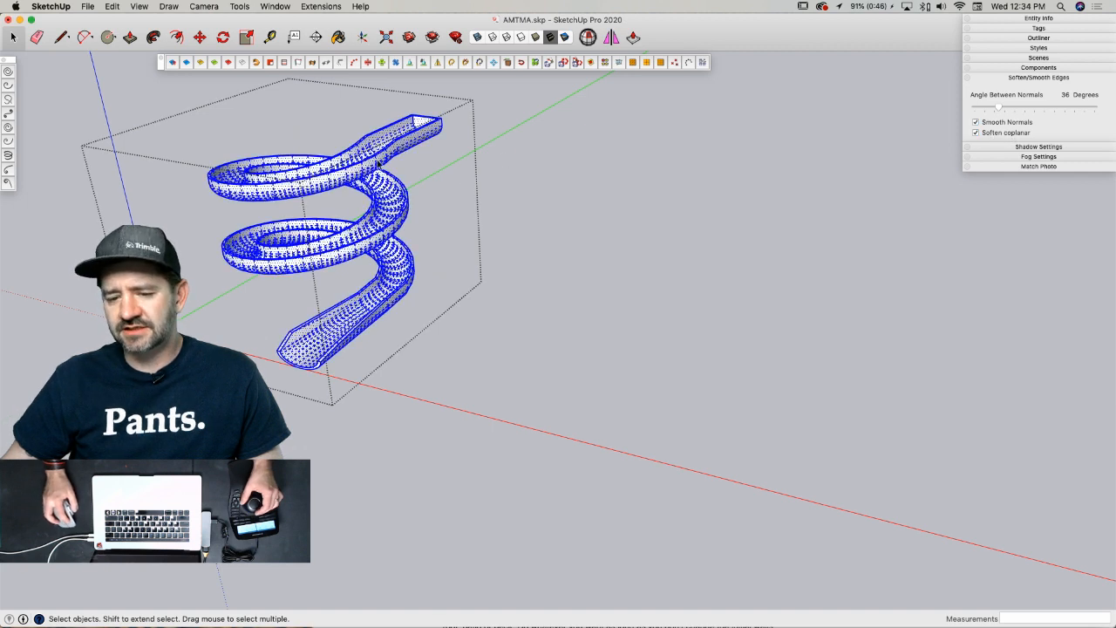
pyautogui.click(641, 163)
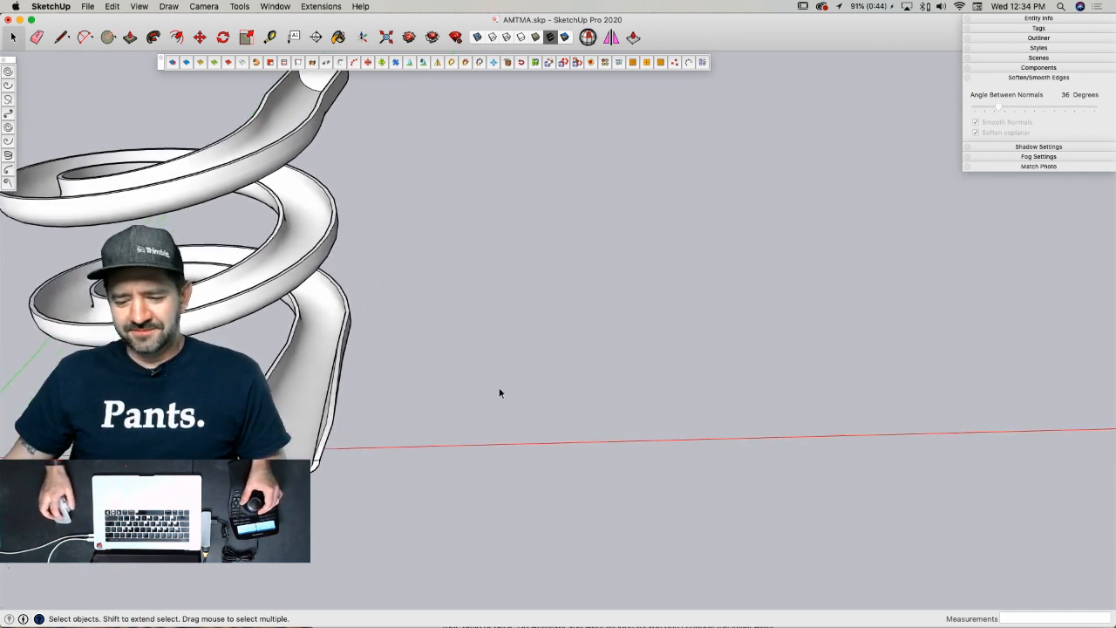
# - Draw a 12' line along the red axis beside the slide and continue it about 15' along the green axis
pyautogui.press('l')
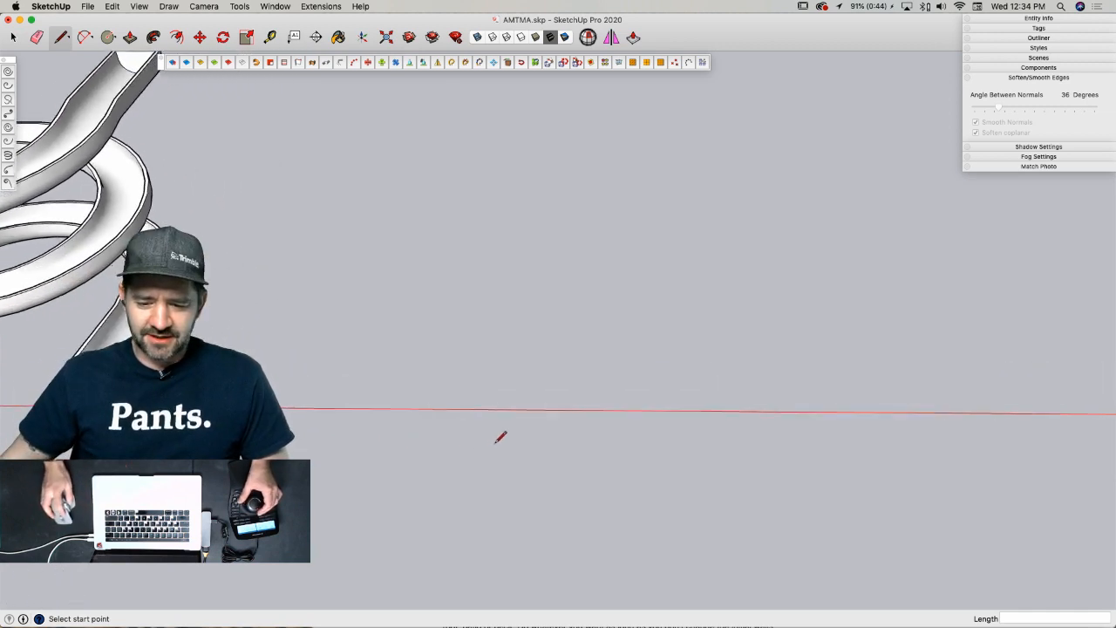
pyautogui.click(315, 399)
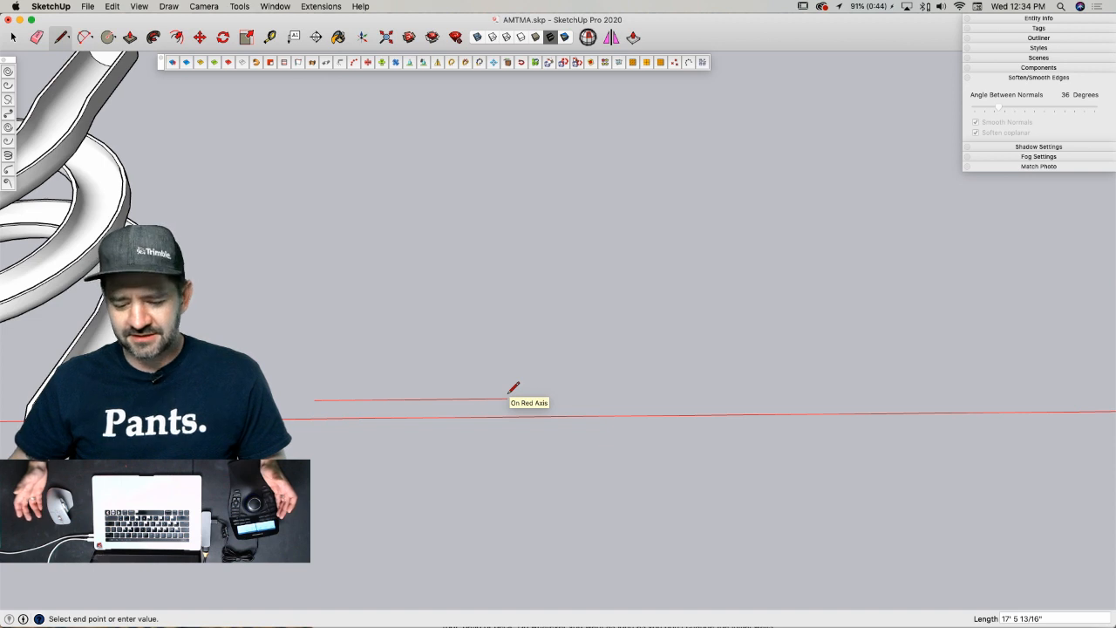
pyautogui.write("12'")
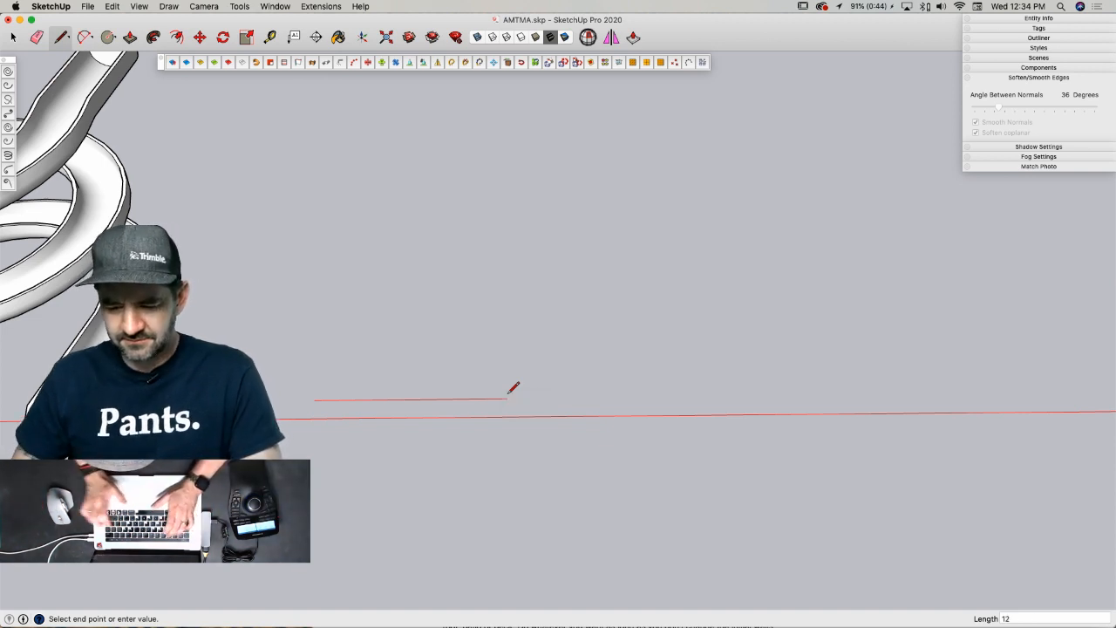
pyautogui.press('Return')
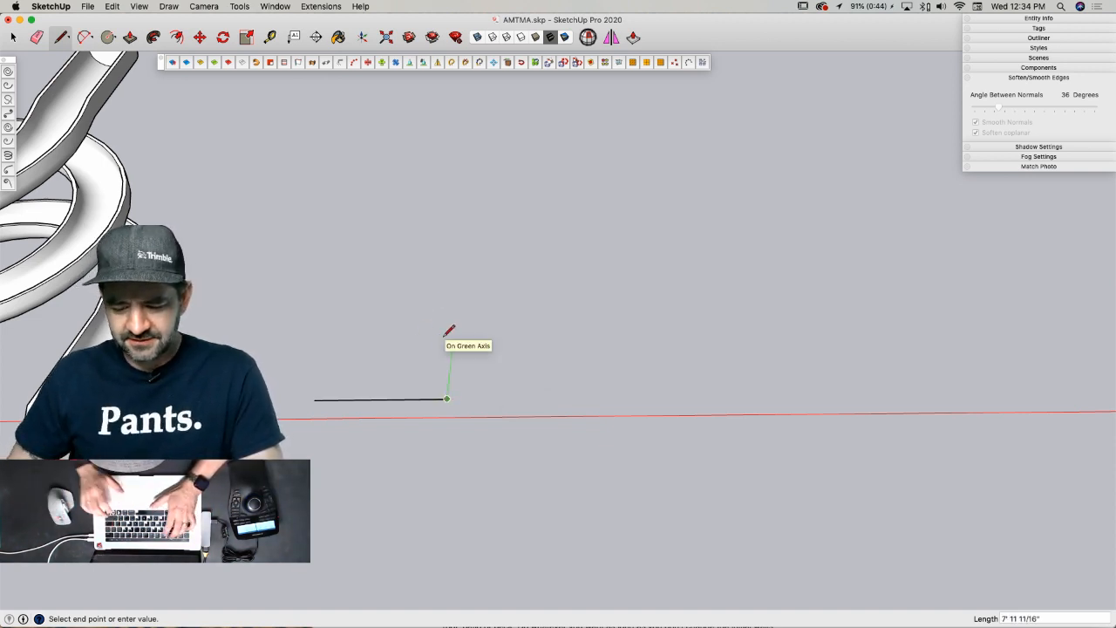
pyautogui.write('1')
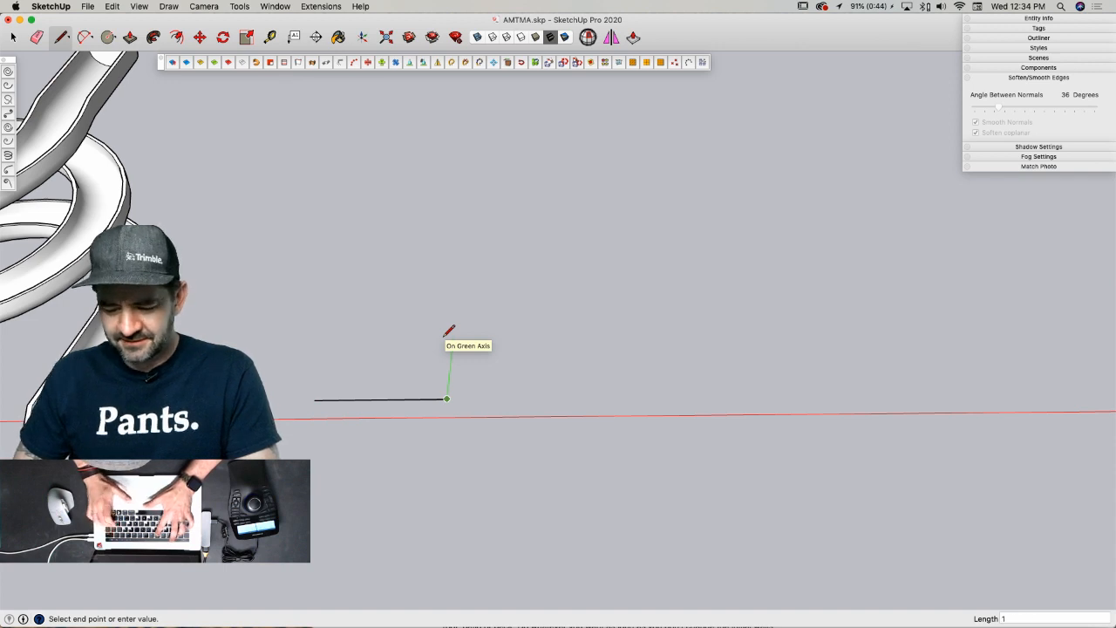
pyautogui.write("25'")
pyautogui.press('Return')
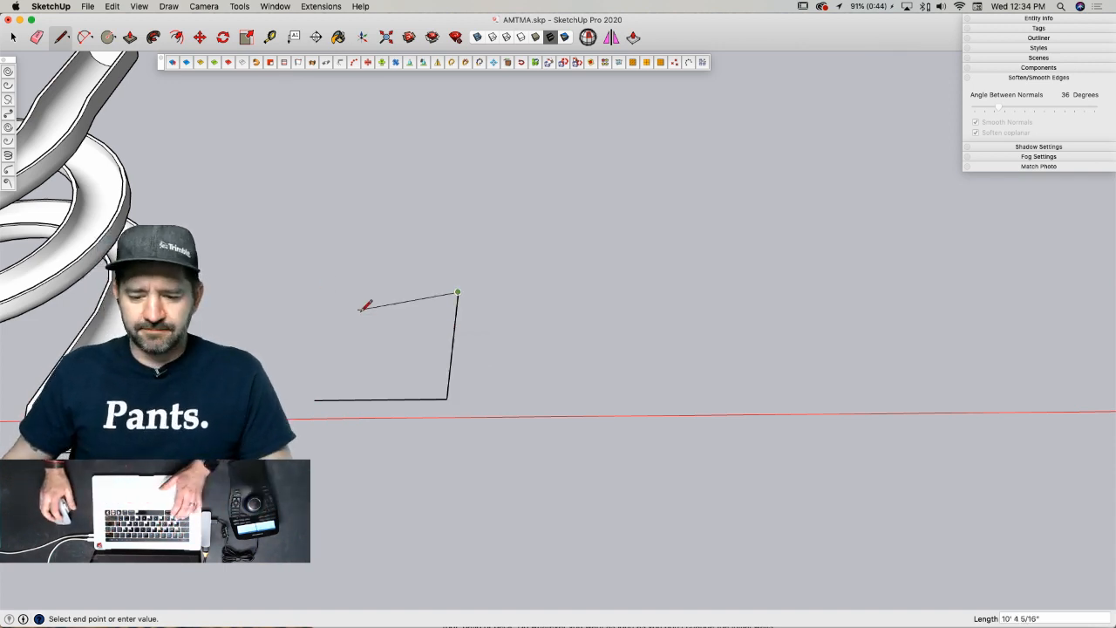
# - Draw a rectangle spanning the free ends of the two lines to form the room's floor
pyautogui.press('r')
pyautogui.click(315, 400)
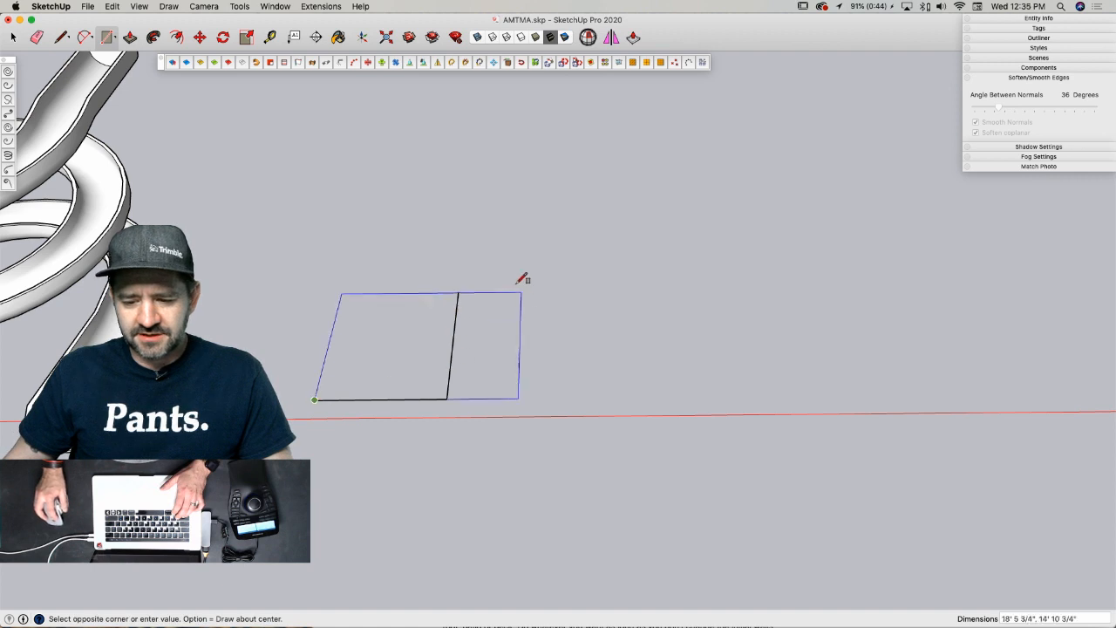
pyautogui.click(457, 292)
pyautogui.press('p')
pyautogui.click(387, 378)
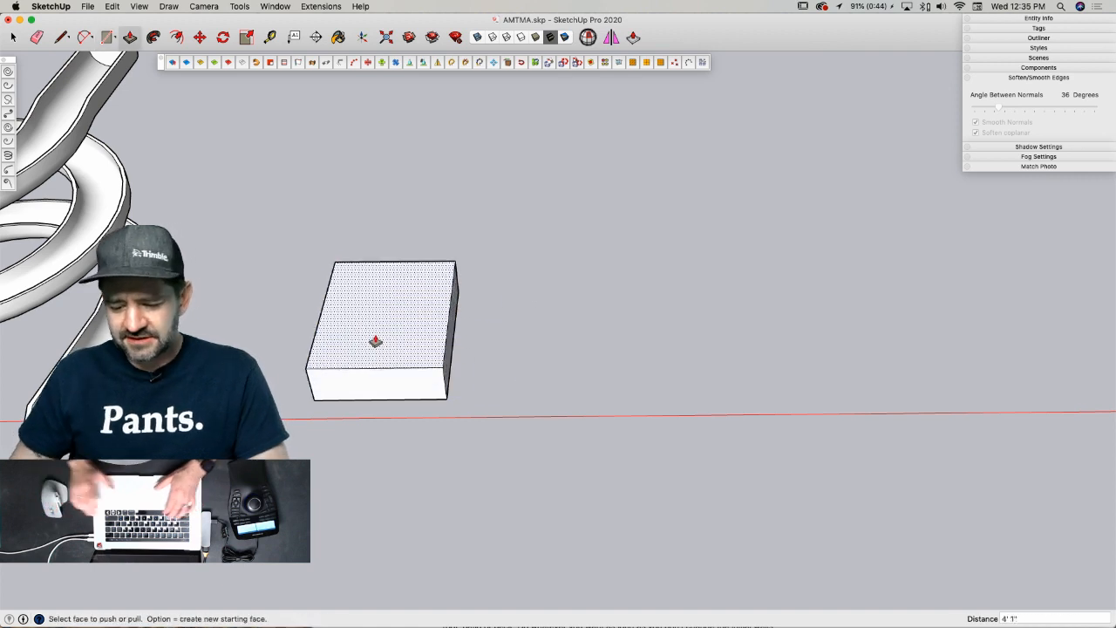
pyautogui.write('9')
pyautogui.press('Return')
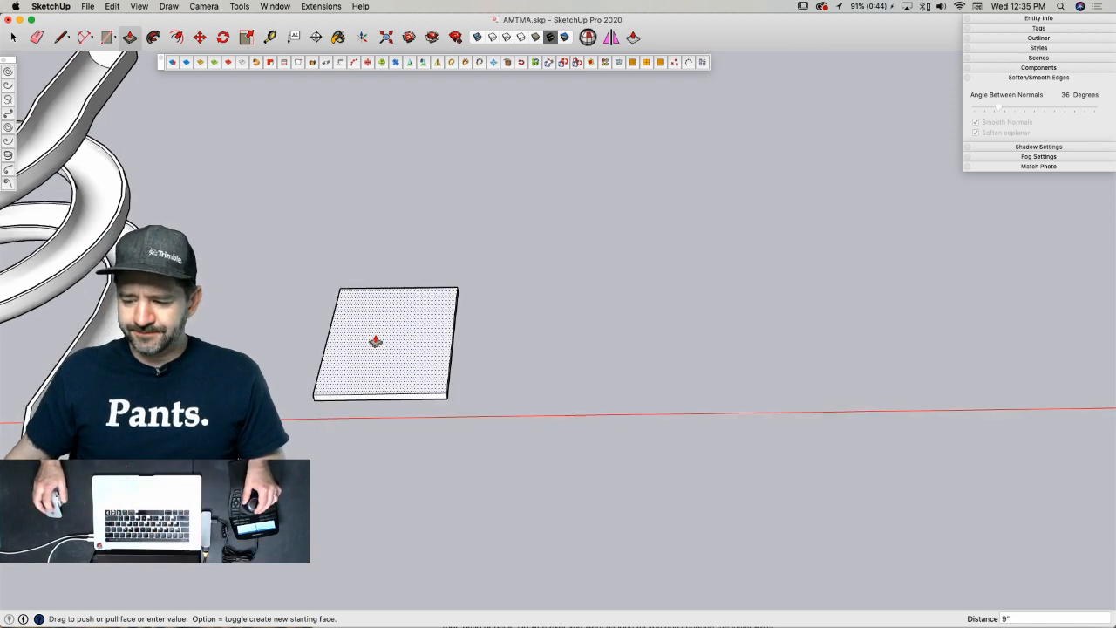
pyautogui.press('super+z')
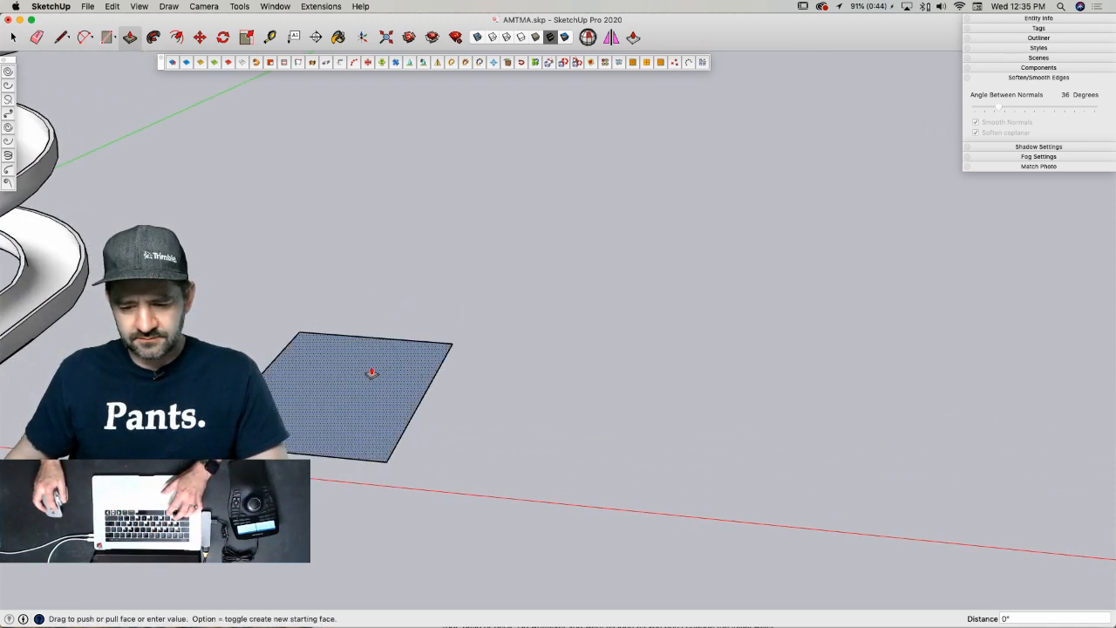
# - Pull the floor rectangle up 9' with Push/Pull to form a room-sized box
pyautogui.doubleClick(371, 373)
pyautogui.write("9'")
pyautogui.press('Return')
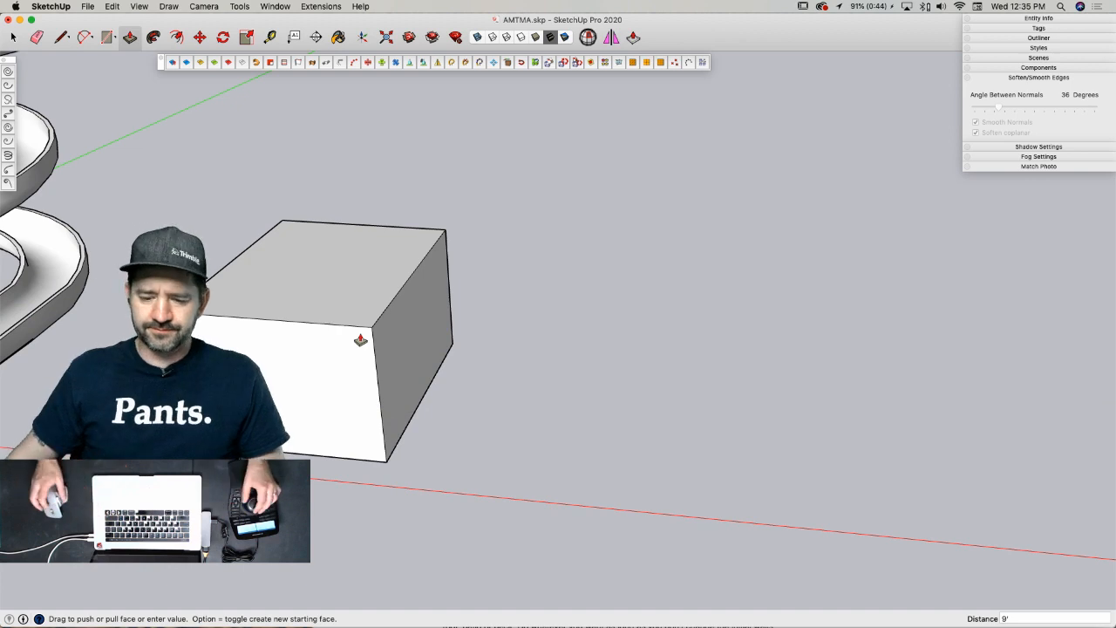
pyautogui.press('space')
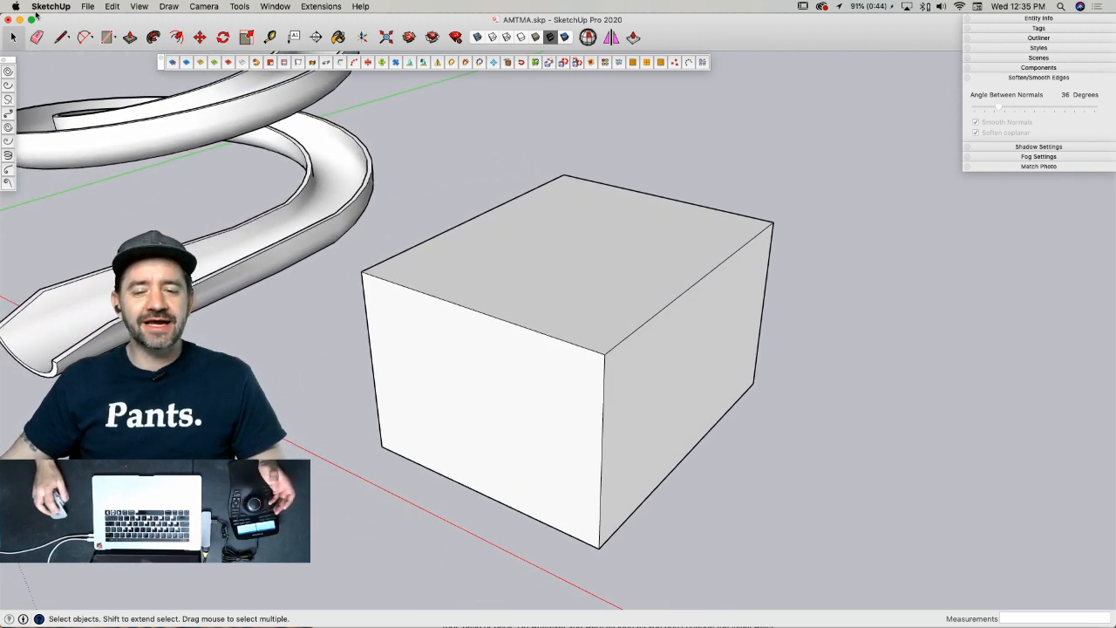
# - Close the two floating extension toolbars
pyautogui.click(161, 61)
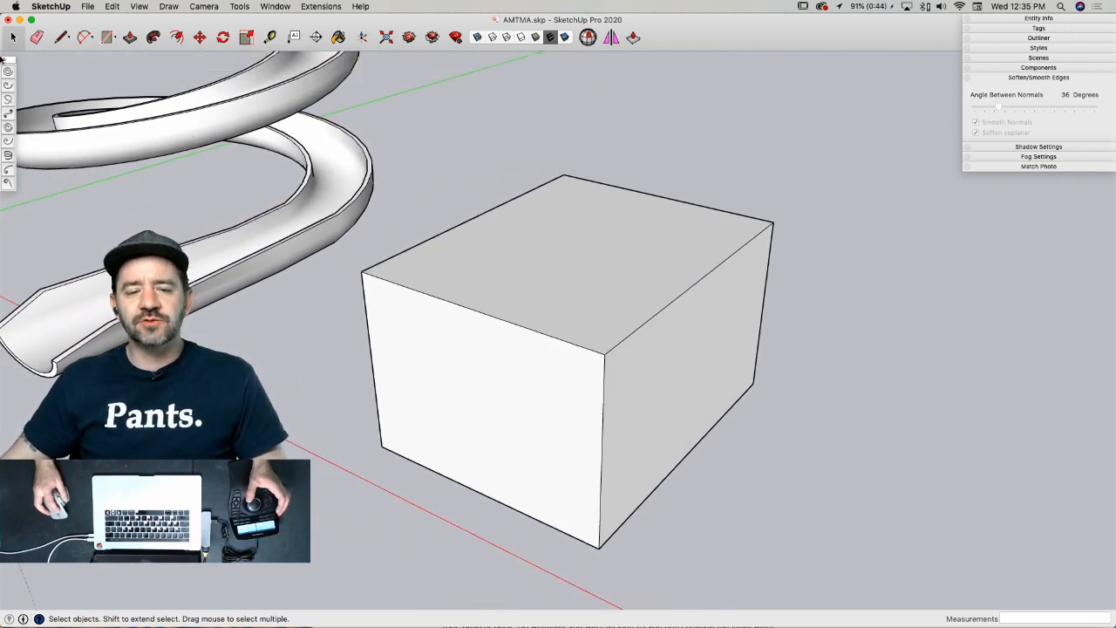
pyautogui.click(6, 61)
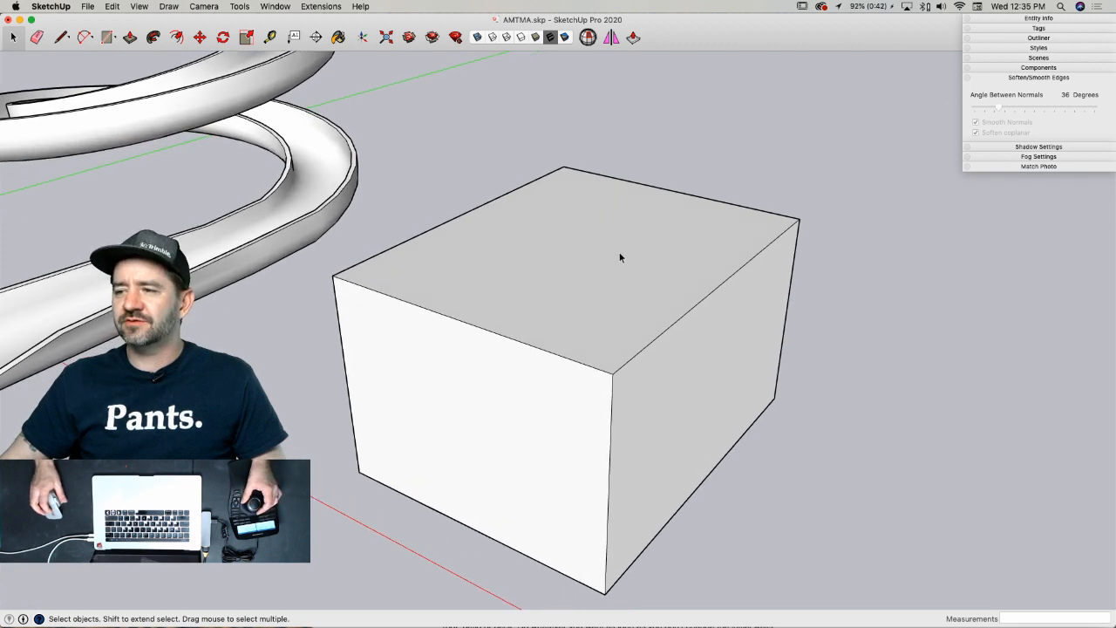
pyautogui.press('p')
pyautogui.click(580, 233)
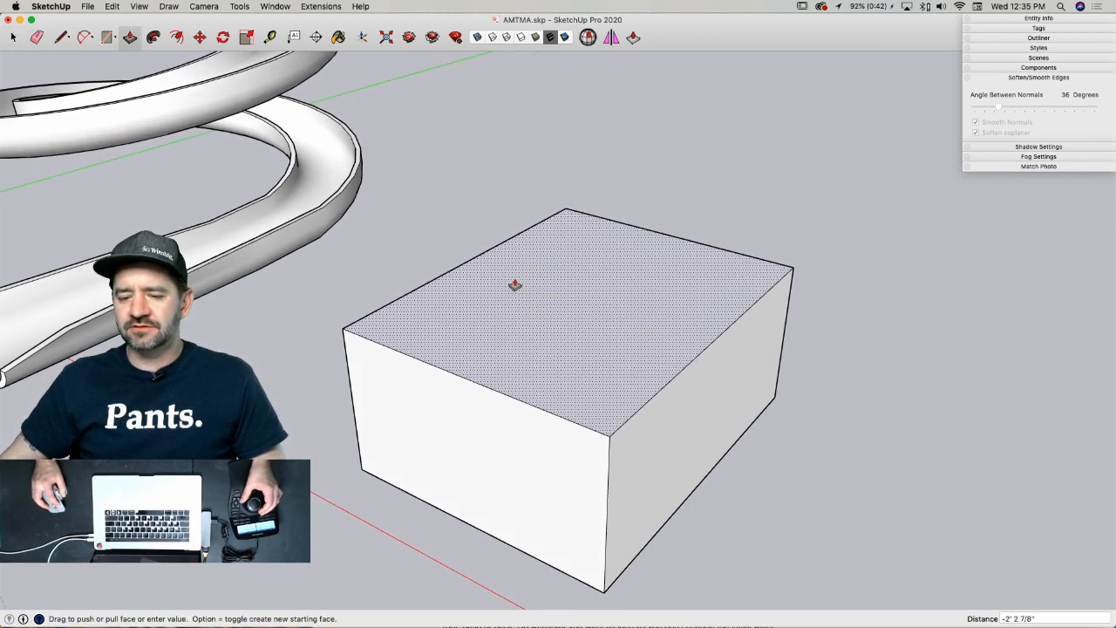
pyautogui.press('Escape')
pyautogui.press('space')
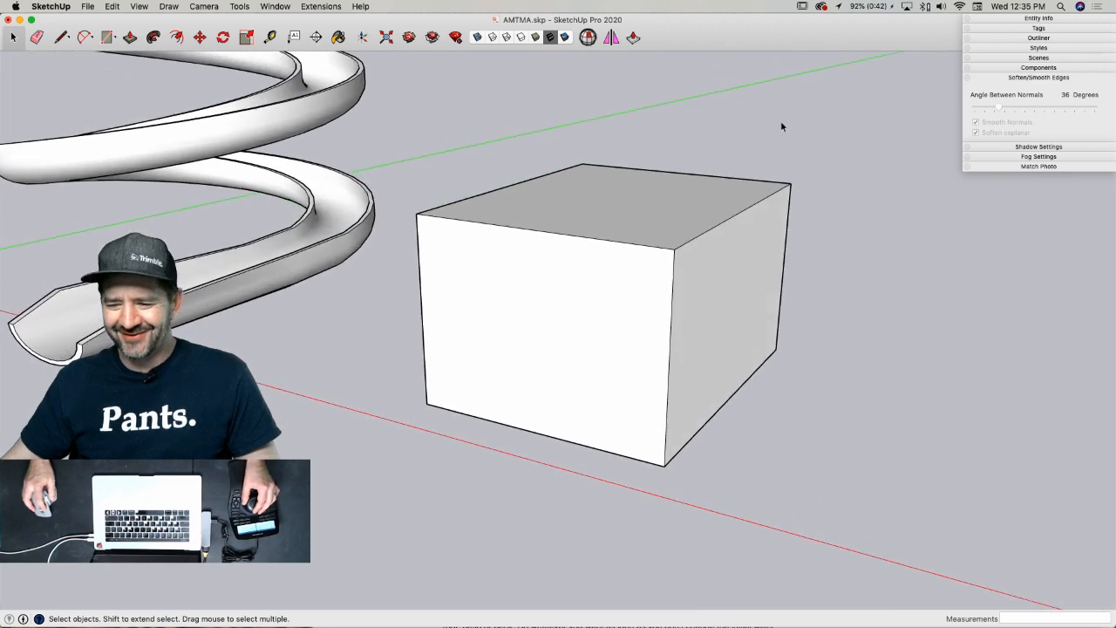
# - Select all faces and edges of the box and reverse its faces so the white sides point inward
pyautogui.moveTo(858, 113); pyautogui.dragTo(414, 242)
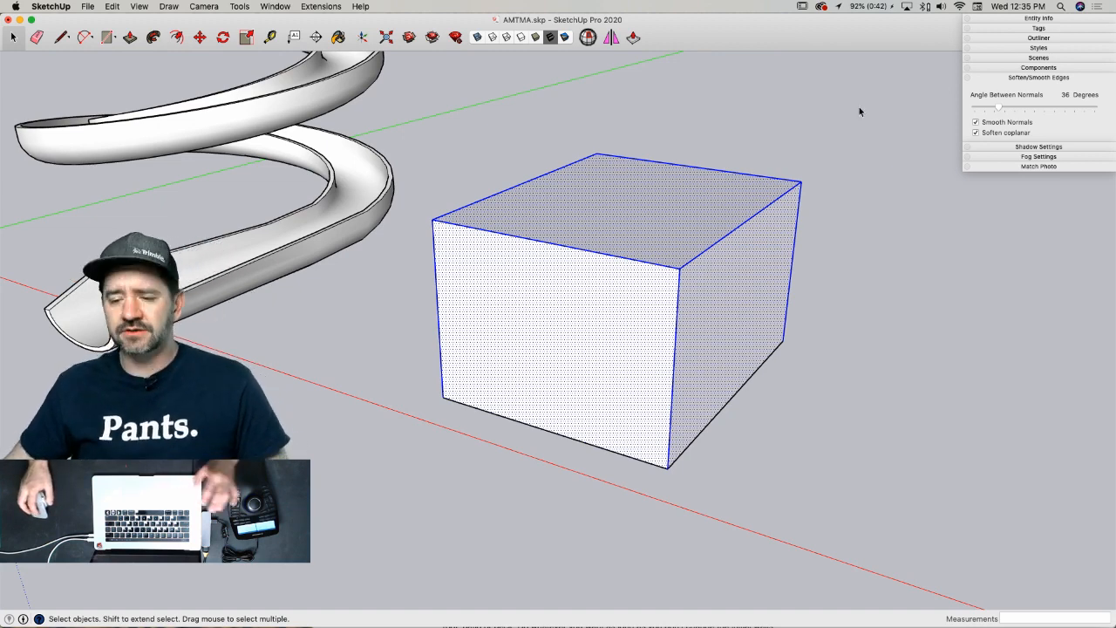
pyautogui.click(788, 149)
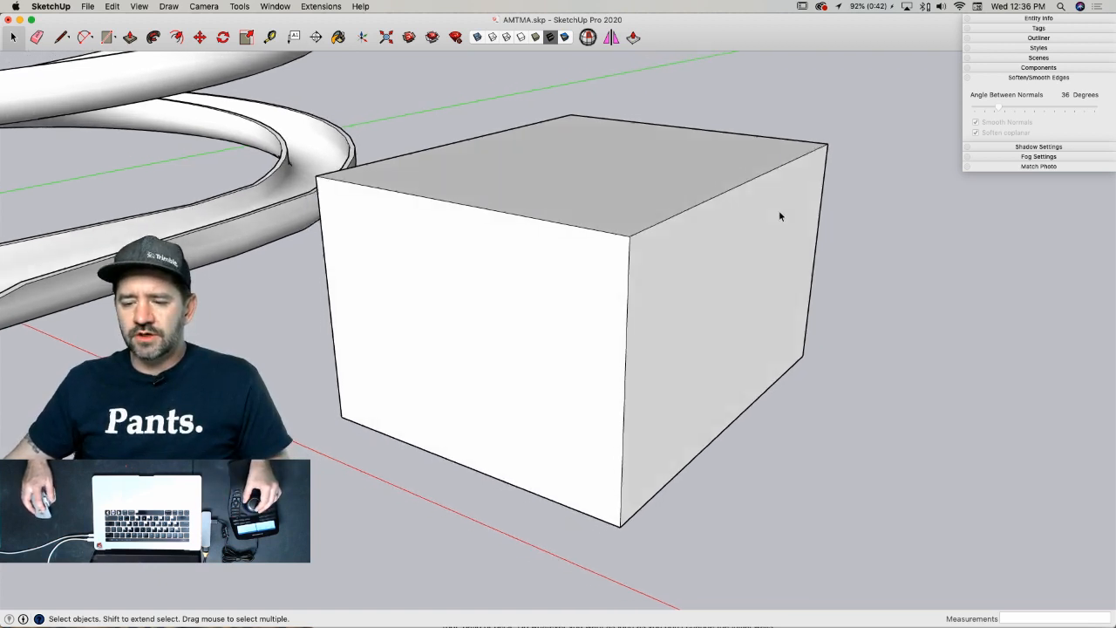
pyautogui.moveTo(829, 129); pyautogui.dragTo(373, 427)
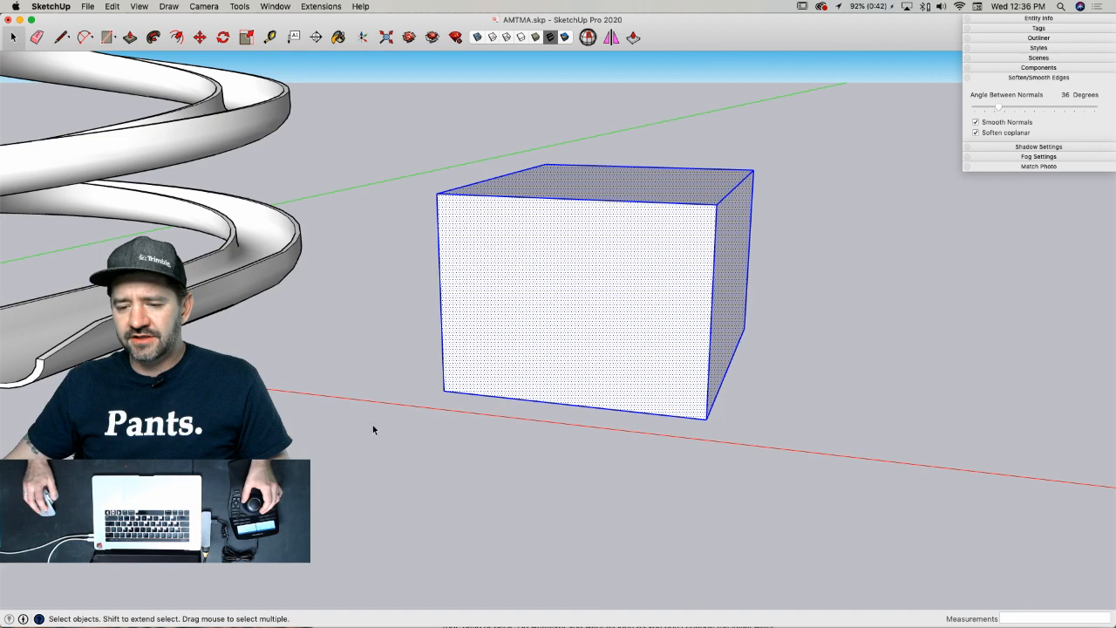
pyautogui.rightClick(461, 277)
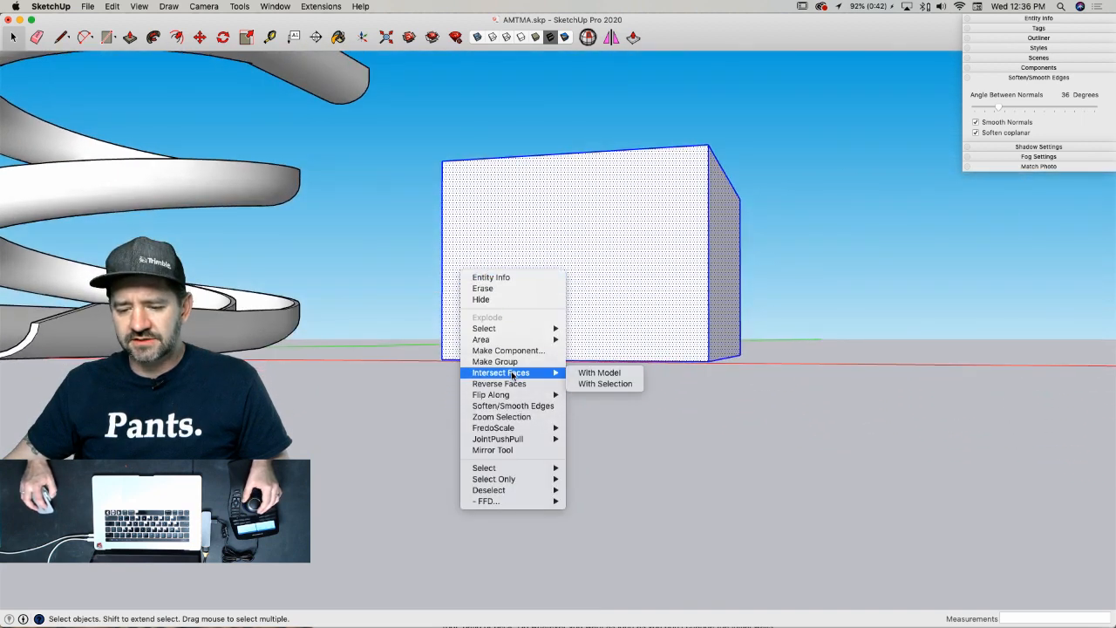
pyautogui.click(501, 383)
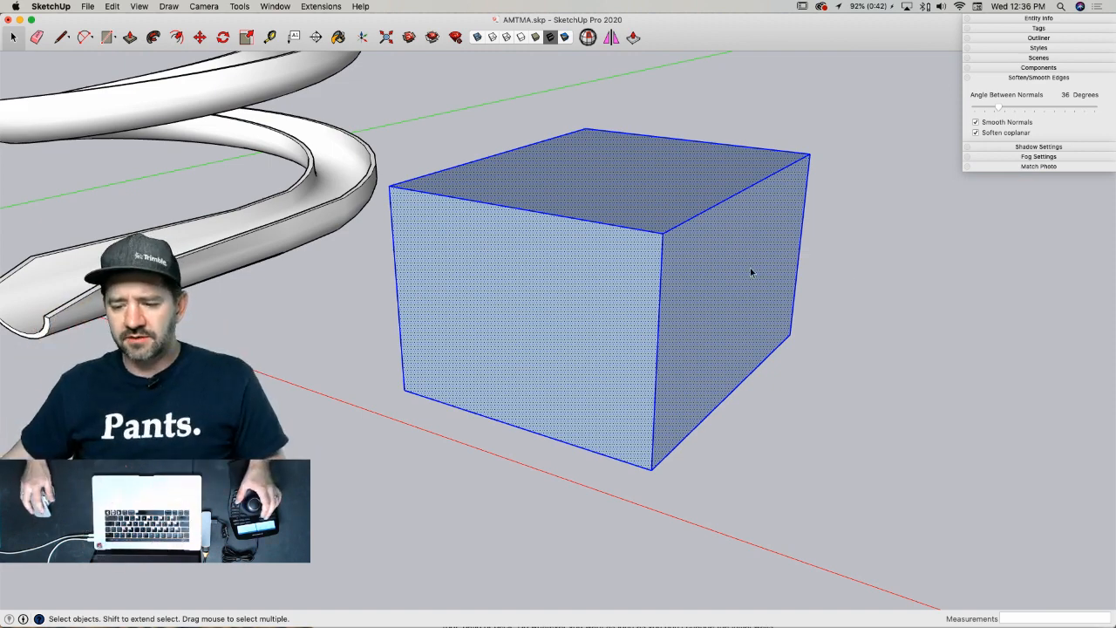
# - Try opening up the box by erasing a top edge and a vertical corner edge, and undo both erasures
pyautogui.press('e')
pyautogui.click(593, 218)
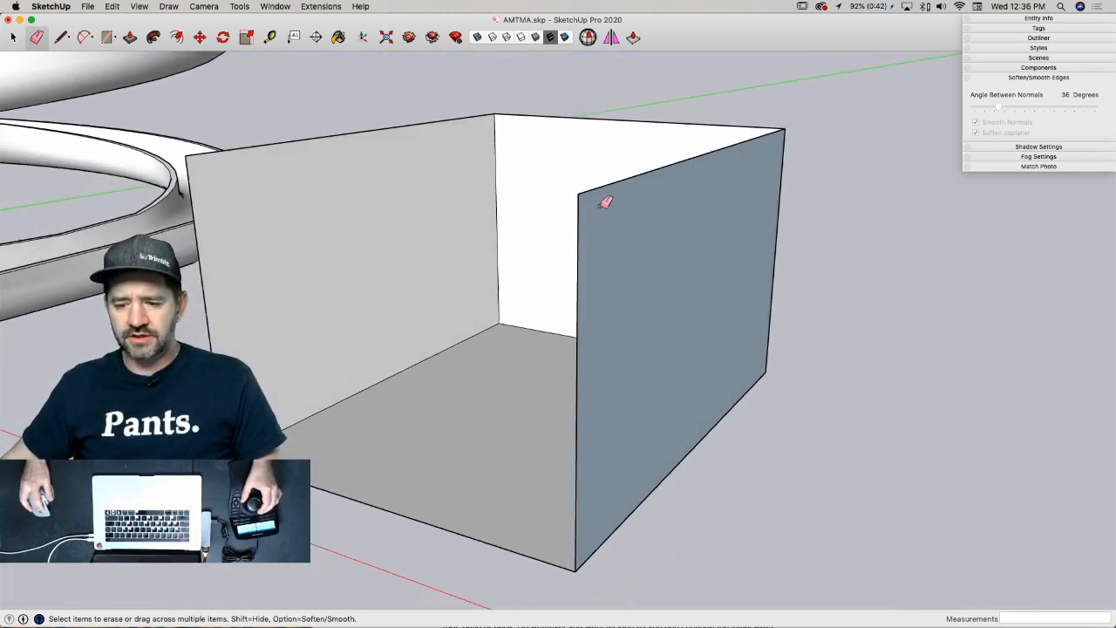
pyautogui.click(578, 194)
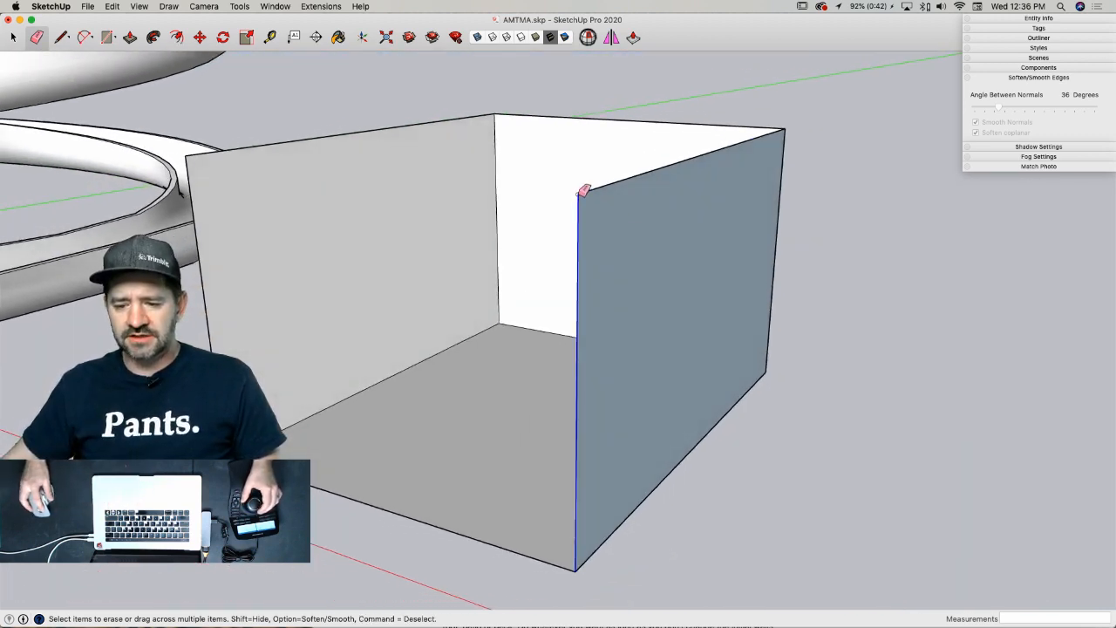
pyautogui.moveTo(578, 193); pyautogui.dragTo(580, 195)
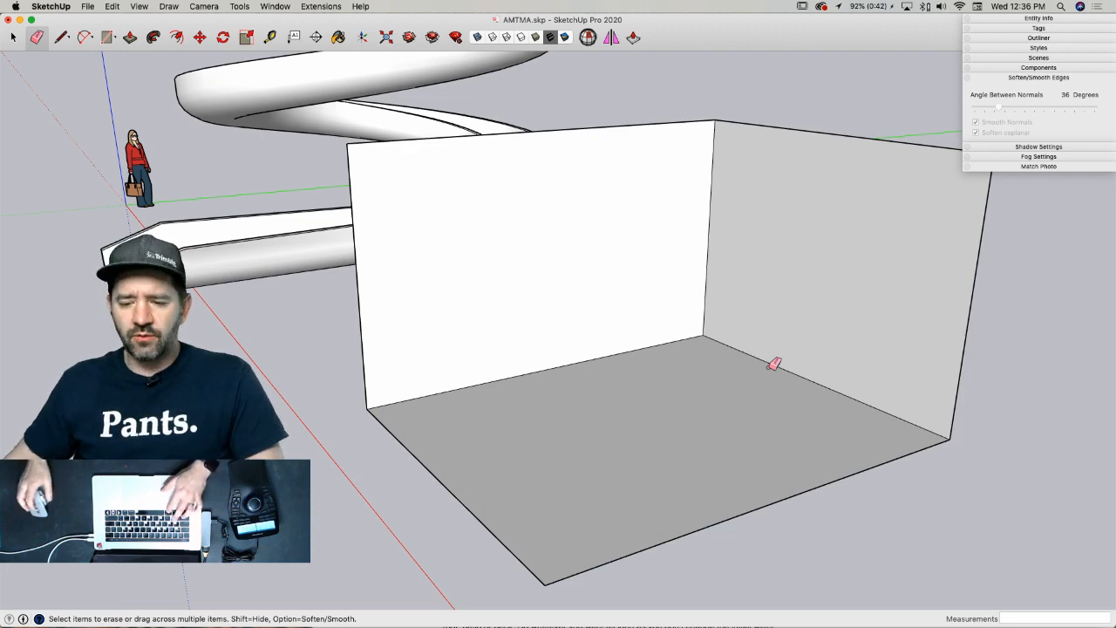
pyautogui.press('super+z')
pyautogui.press('super+z')
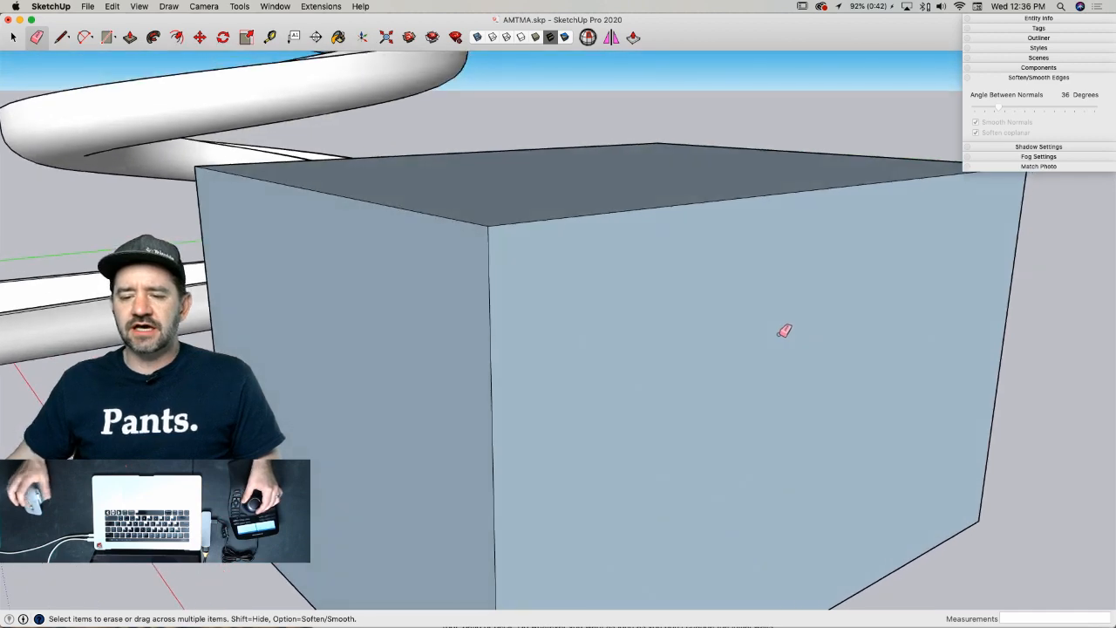
pyautogui.press('space')
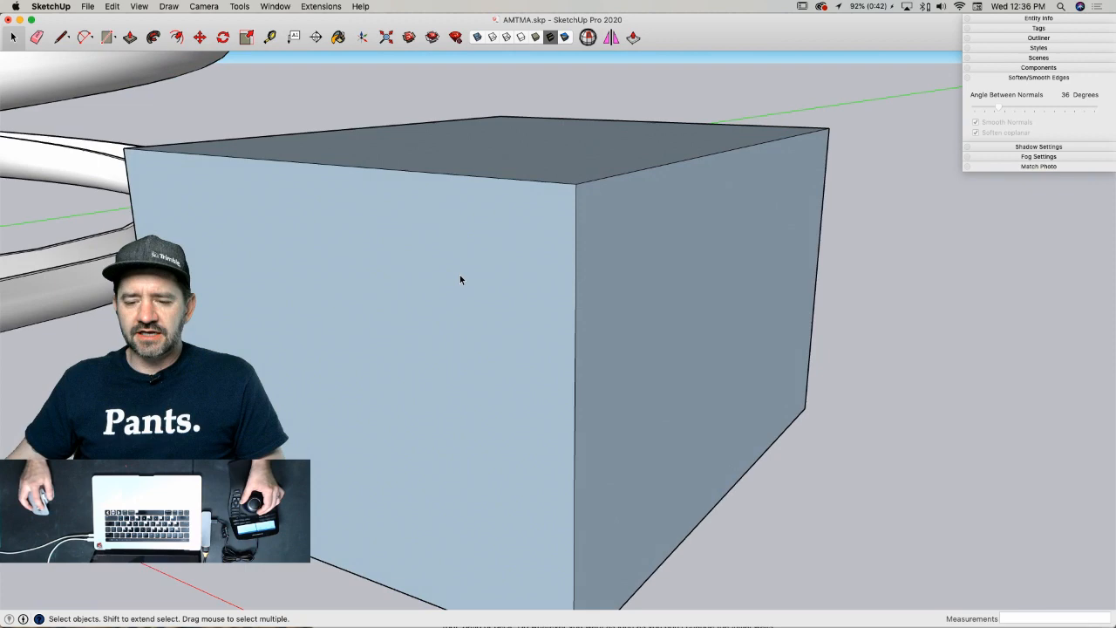
pyautogui.click(459, 275)
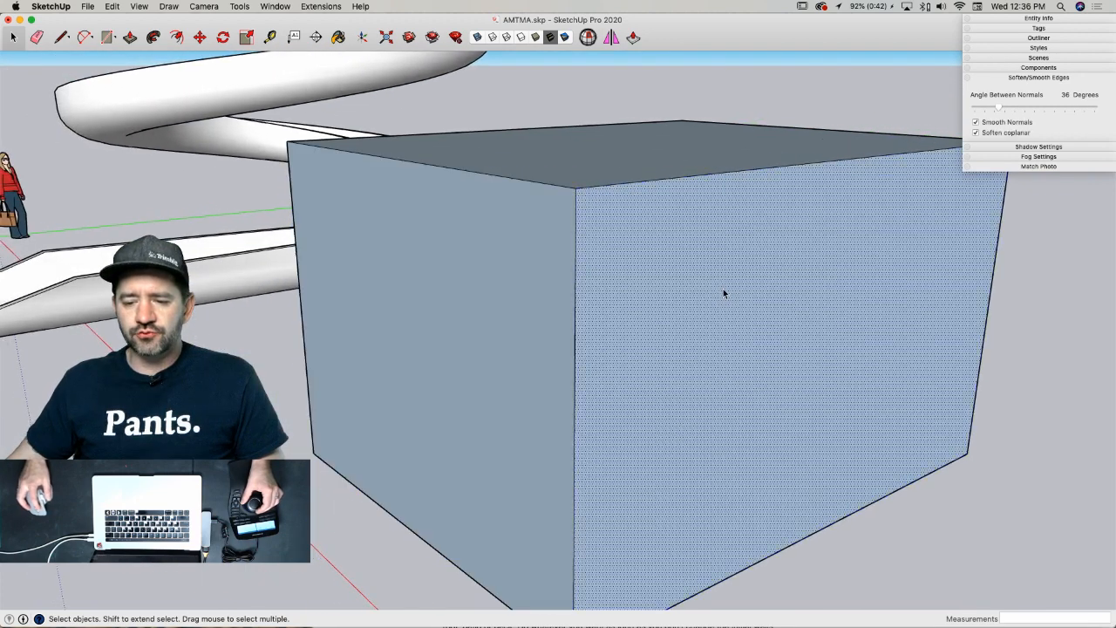
pyautogui.click(636, 289)
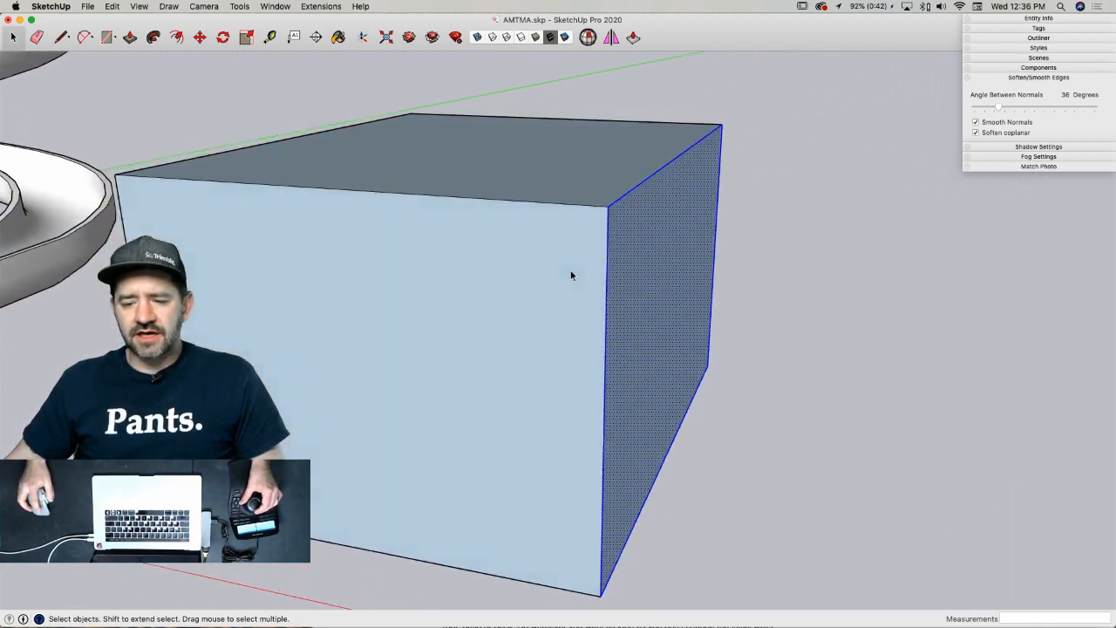
pyautogui.click(569, 272)
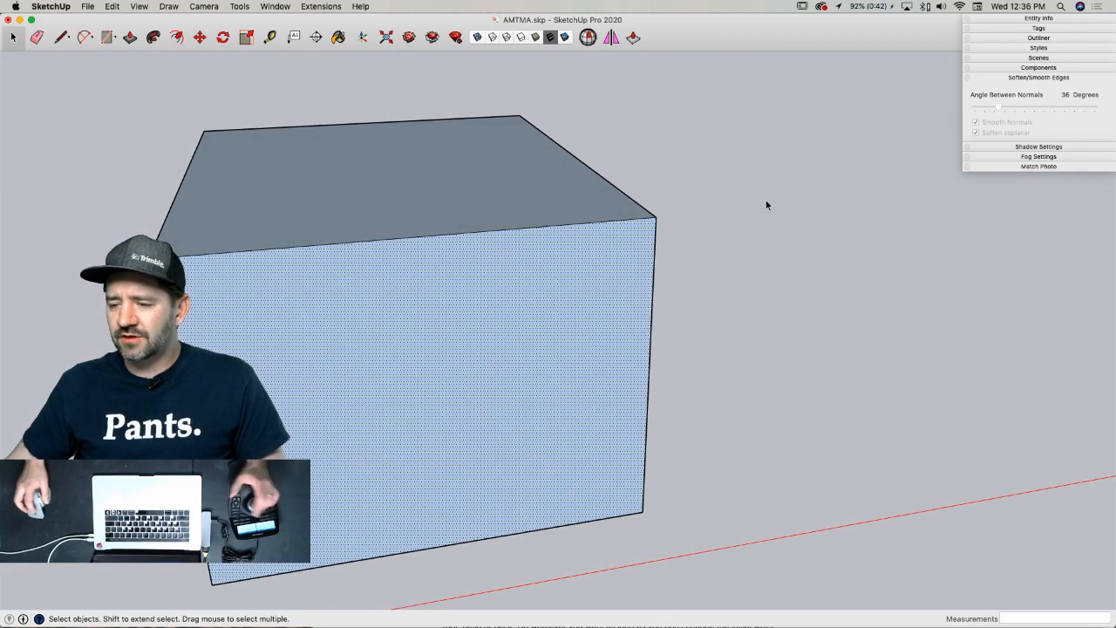
# - Open the material colors with the Paint Bucket and place their window clear of the box
pyautogui.press('b')
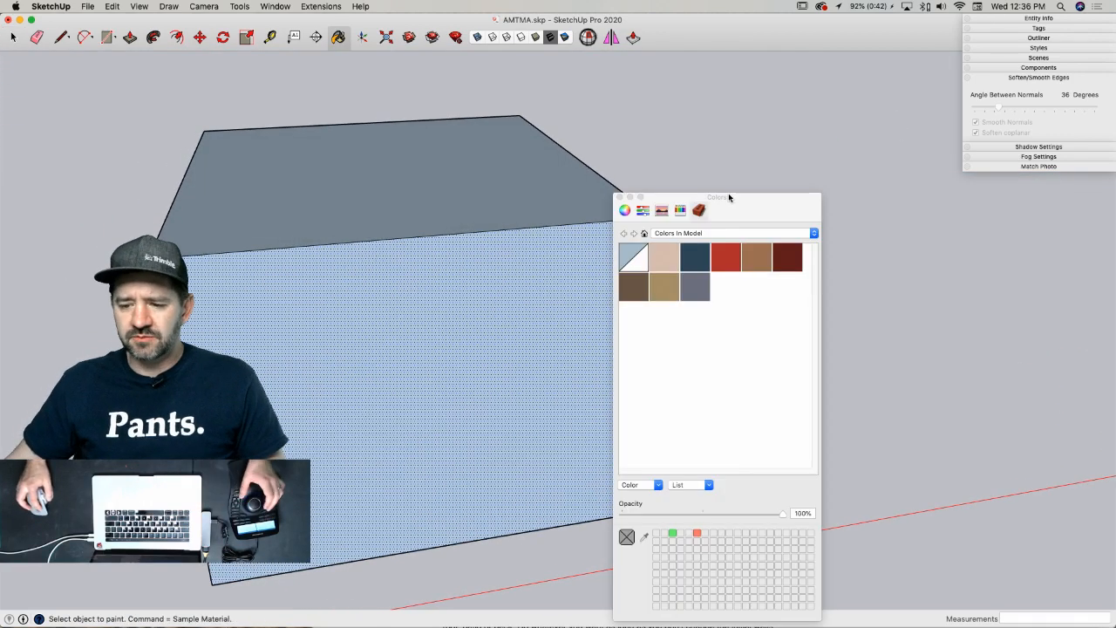
pyautogui.moveTo(750, 197); pyautogui.dragTo(915, 170)
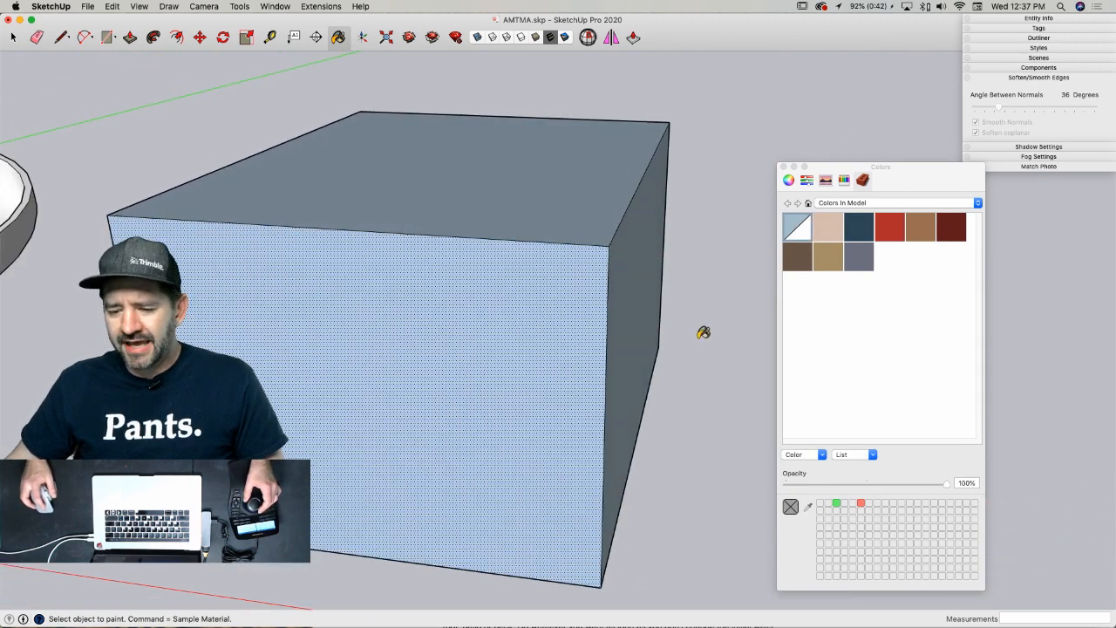
pyautogui.press('space')
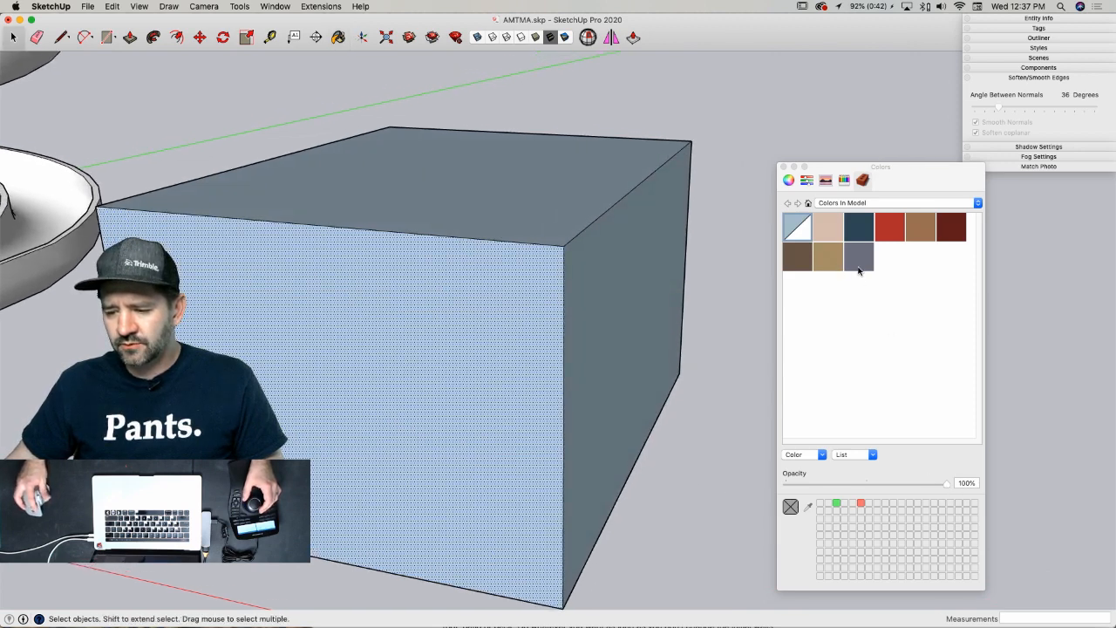
# - Paint the outer side faces and the top face of the box with the red color from the model
pyautogui.click(890, 229)
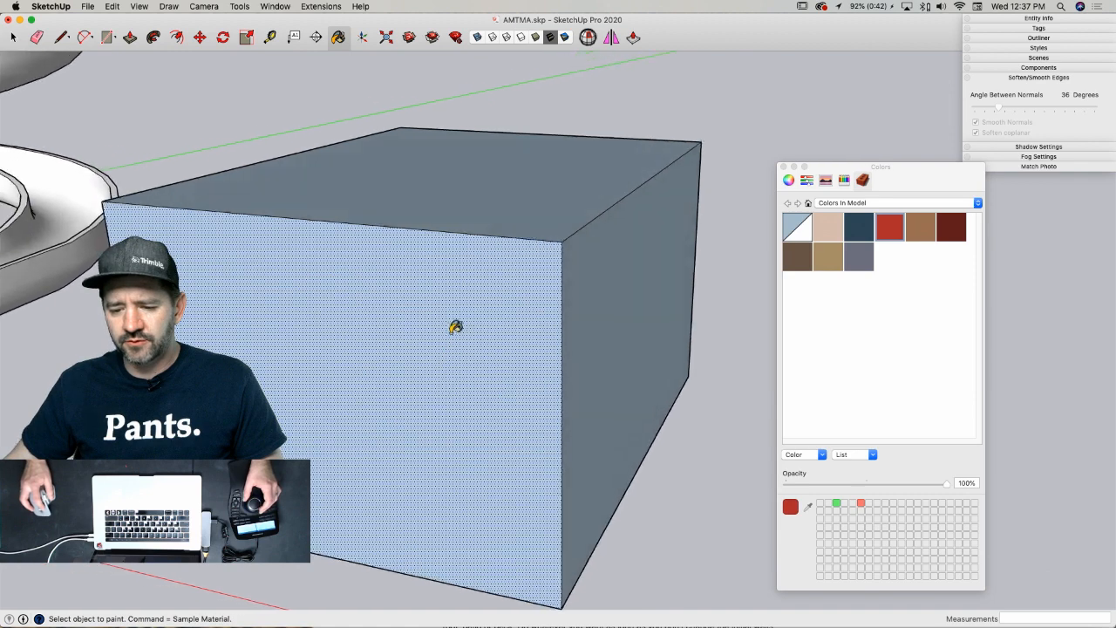
pyautogui.click(454, 324)
pyautogui.click(628, 340)
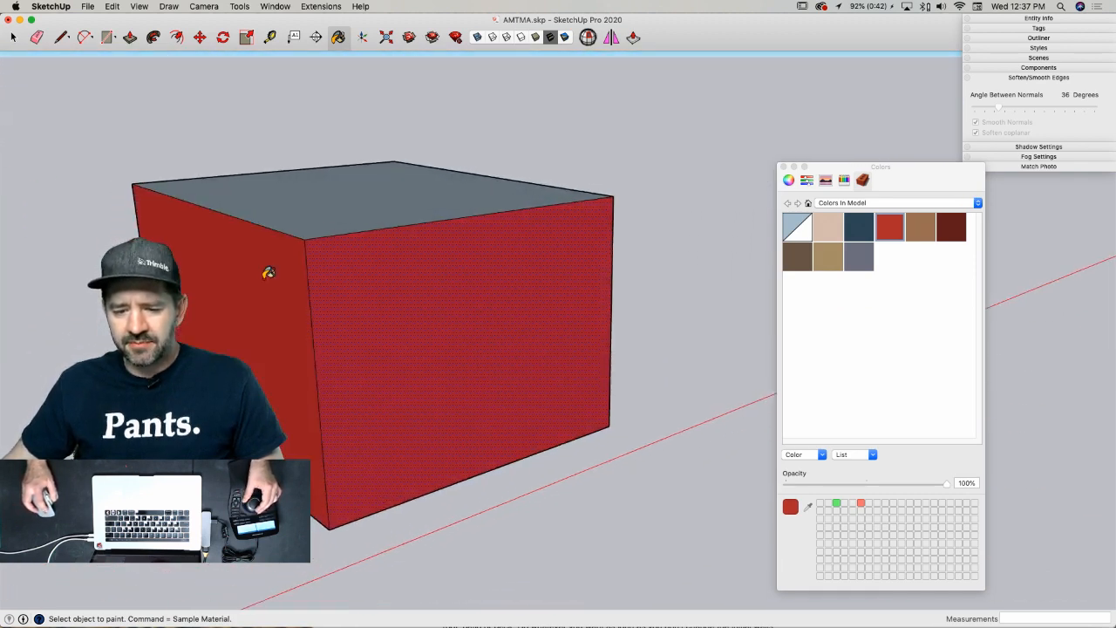
pyautogui.click(370, 226)
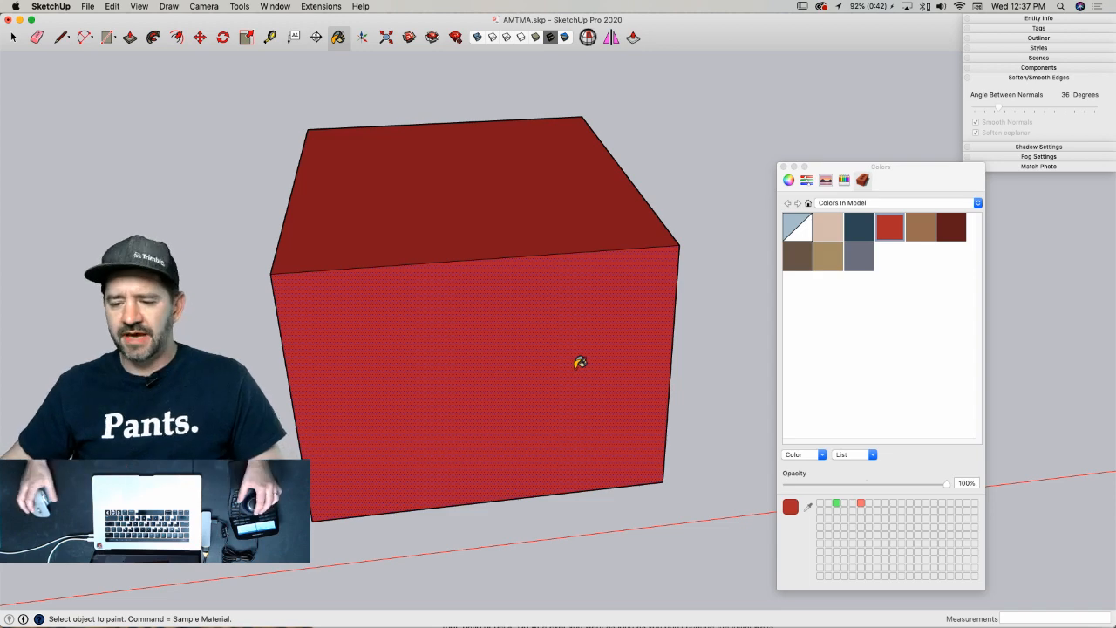
pyautogui.press('space')
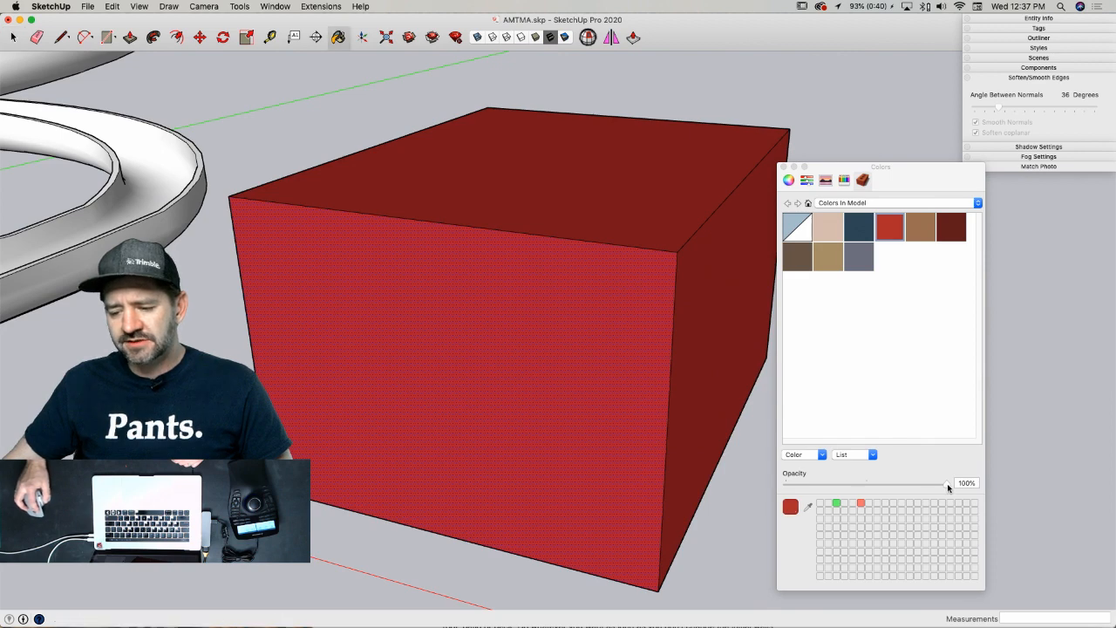
# - Set the paint color's opacity to 0% and apply it to the outer side and top faces of the box
pyautogui.moveTo(948, 487); pyautogui.dragTo(905, 488)
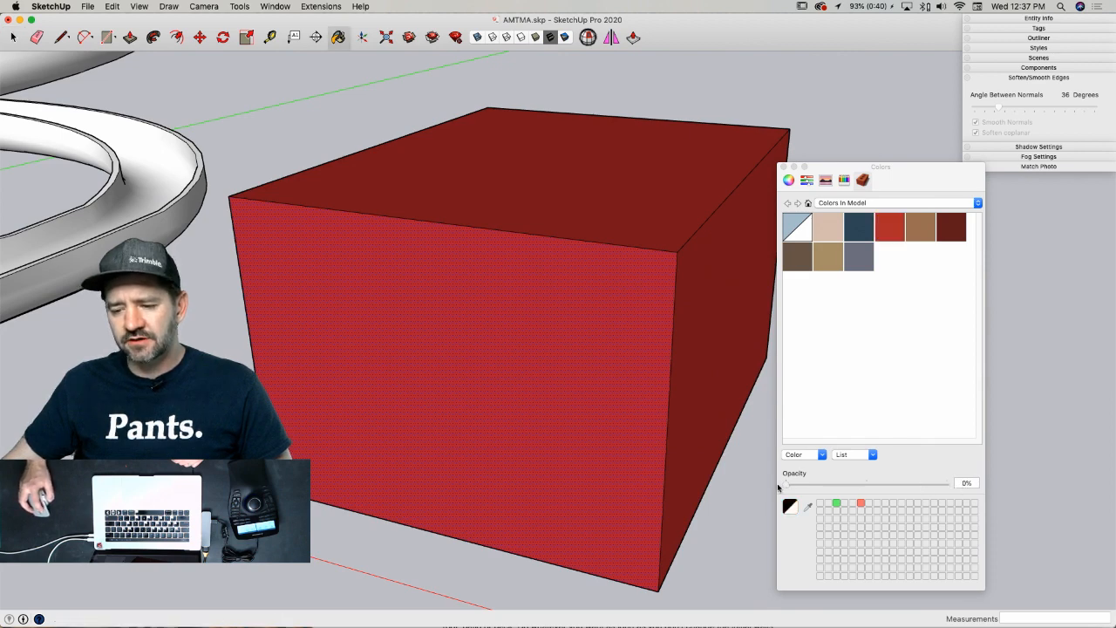
pyautogui.click(552, 260)
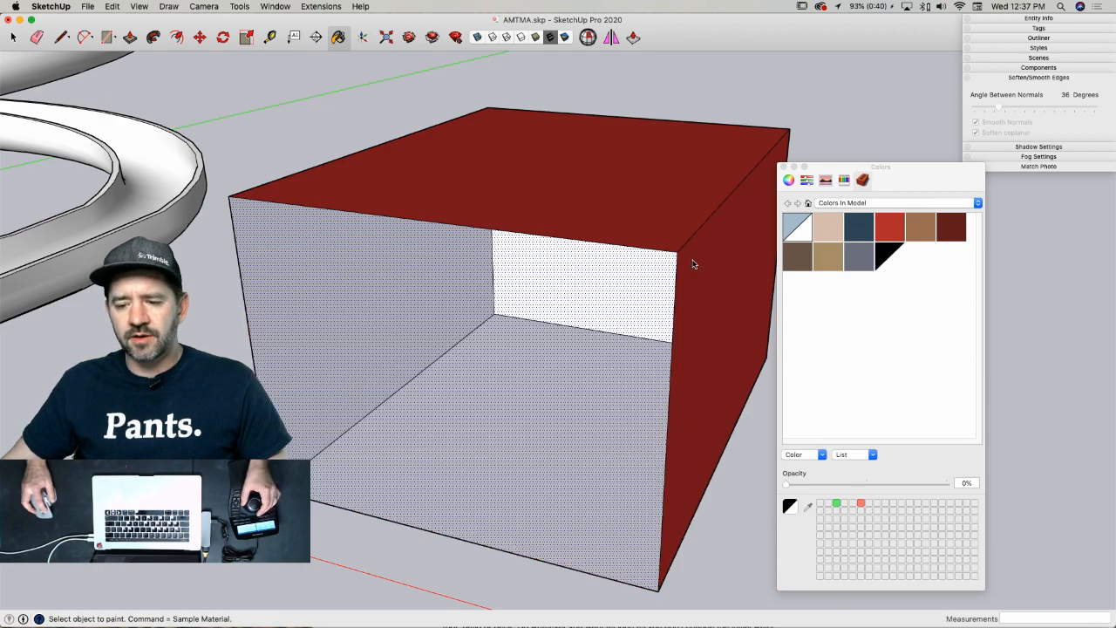
pyautogui.click(693, 264)
pyautogui.click(630, 200)
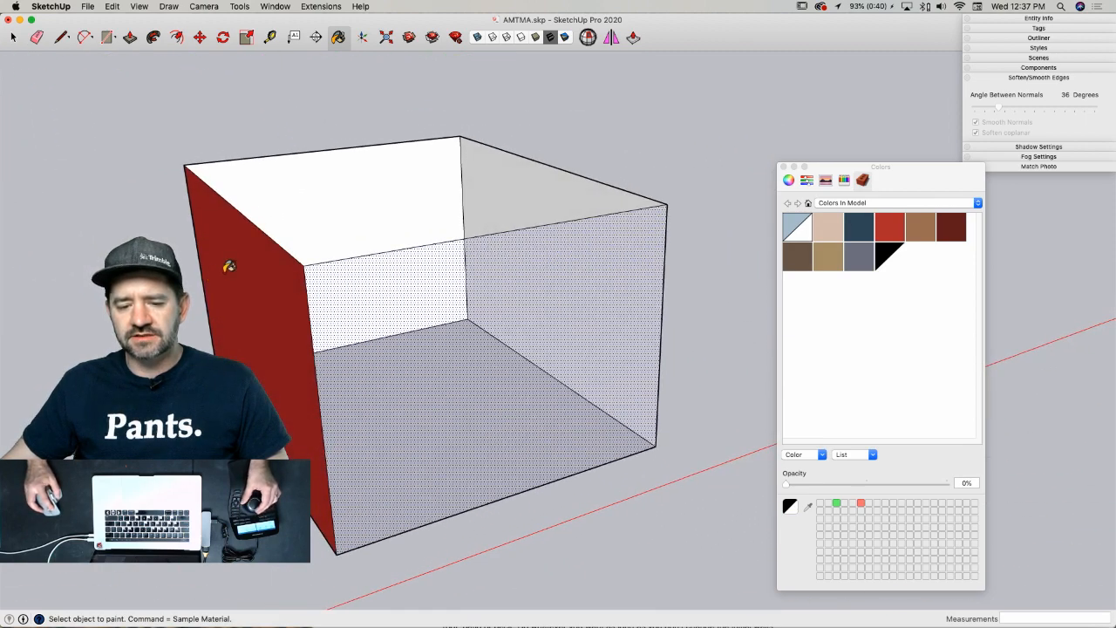
pyautogui.click(227, 265)
pyautogui.click(302, 335)
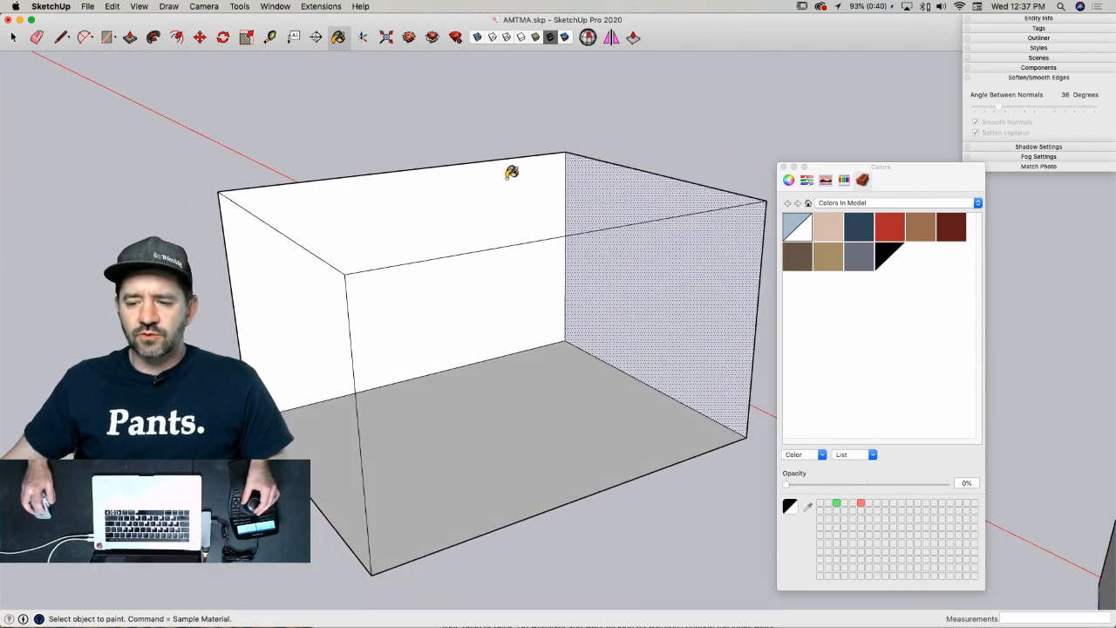
# - Close the Colors window and clear the face selection
pyautogui.press('space')
pyautogui.click(783, 167)
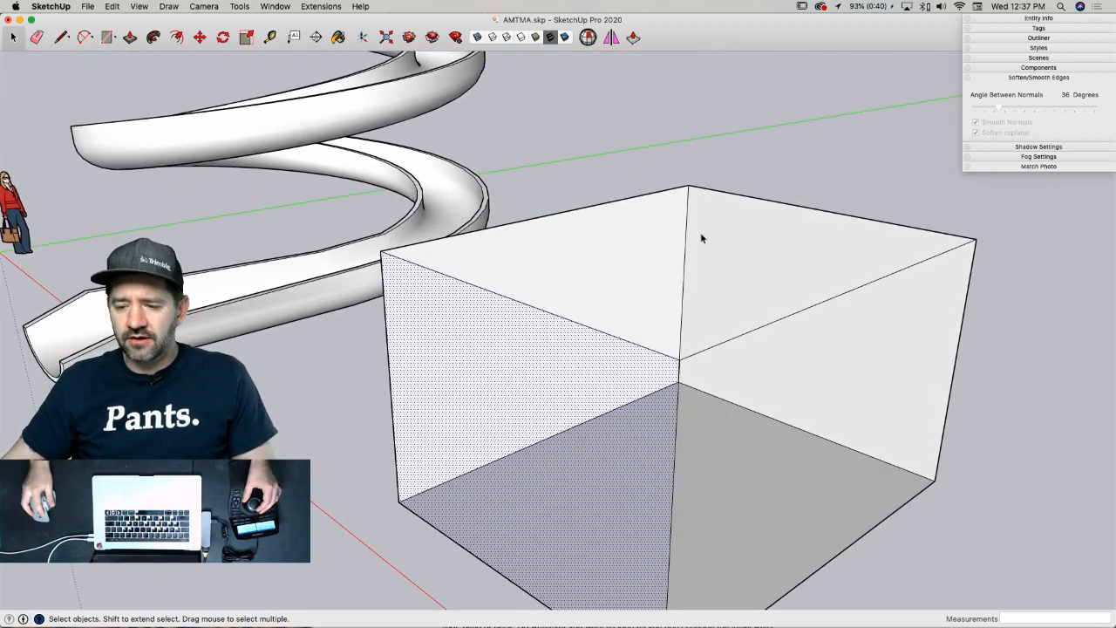
pyautogui.click(834, 145)
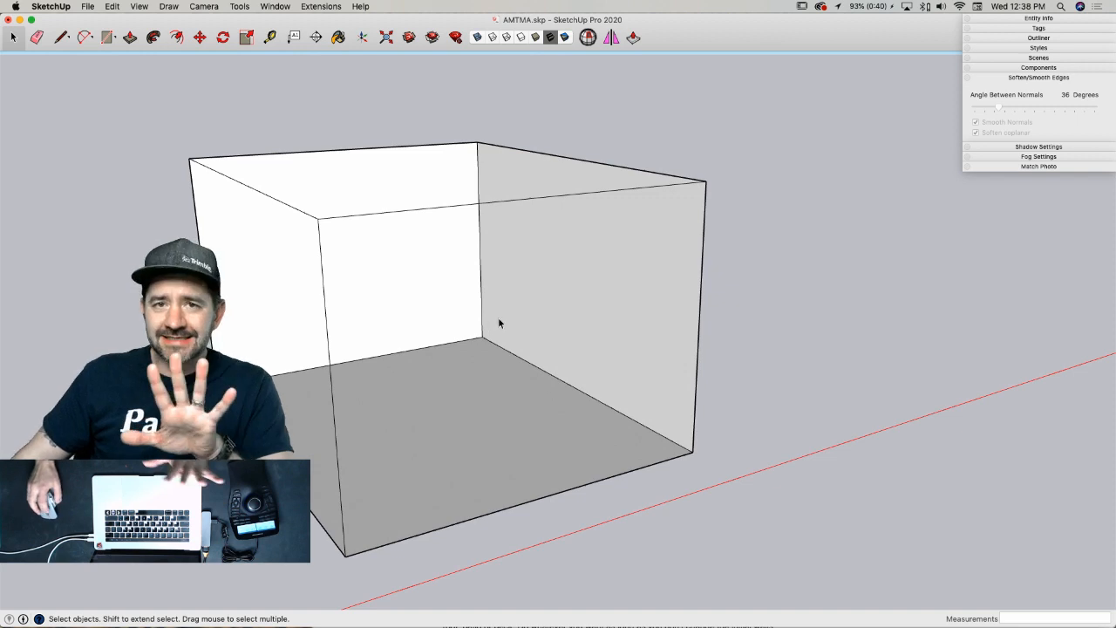
# - Examine the see-through room from outside and inside, selecting individual walls and the top face
pyautogui.click(386, 276)
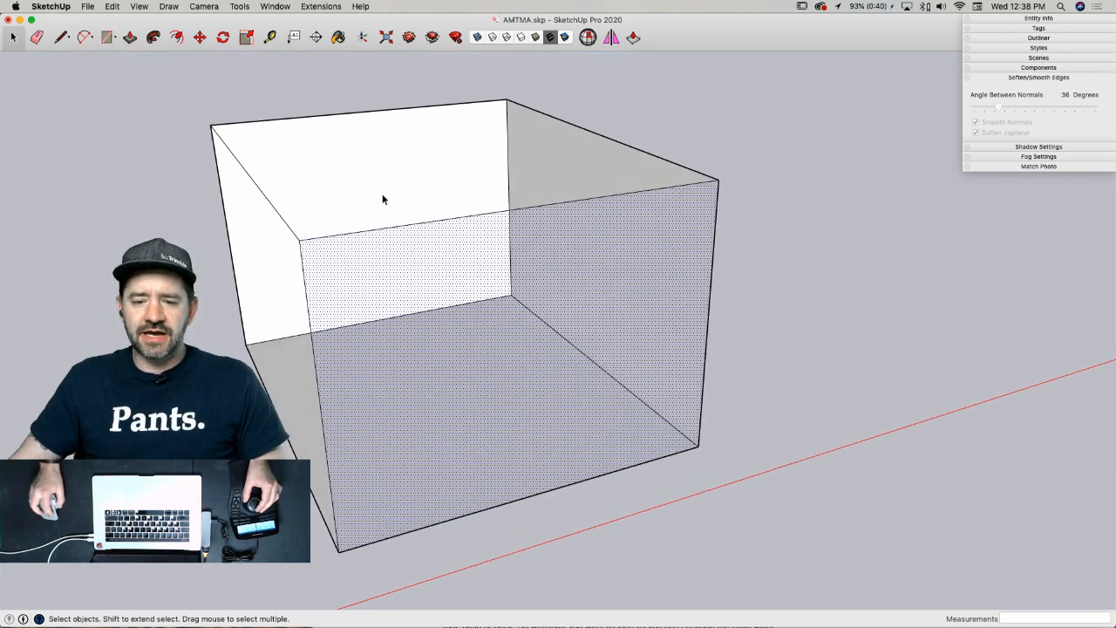
pyautogui.click(363, 162)
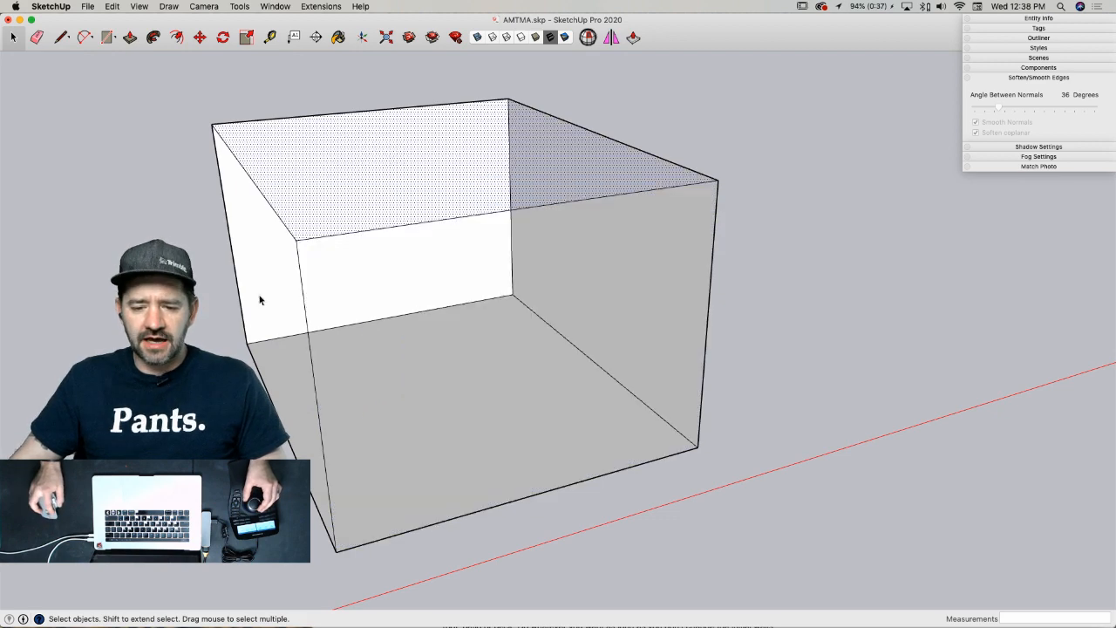
pyautogui.click(263, 296)
pyautogui.click(389, 268)
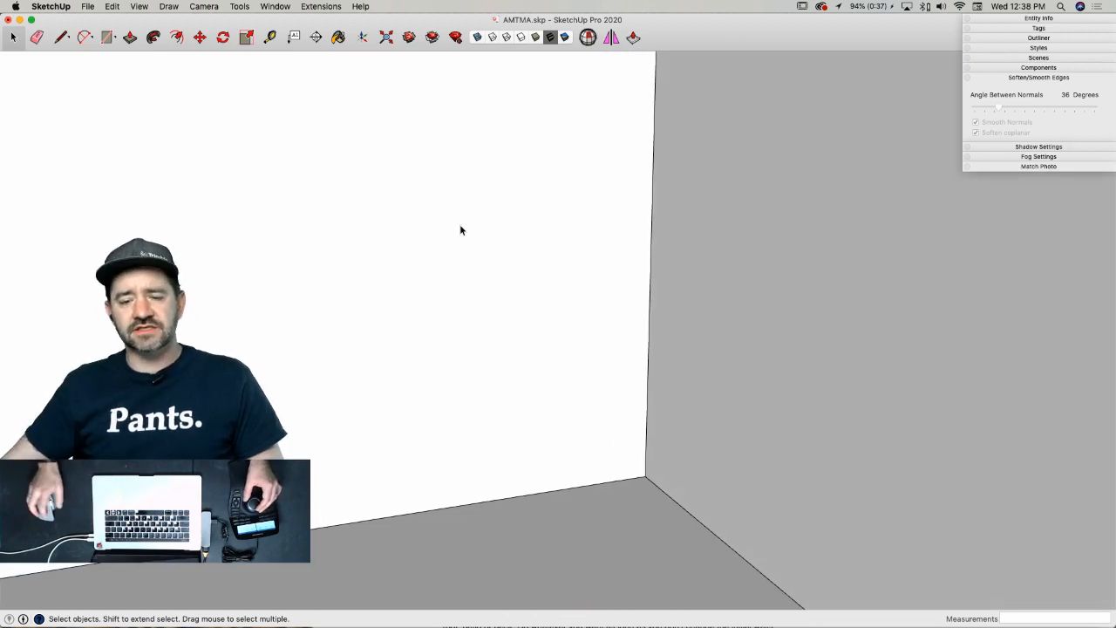
pyautogui.click(245, 142)
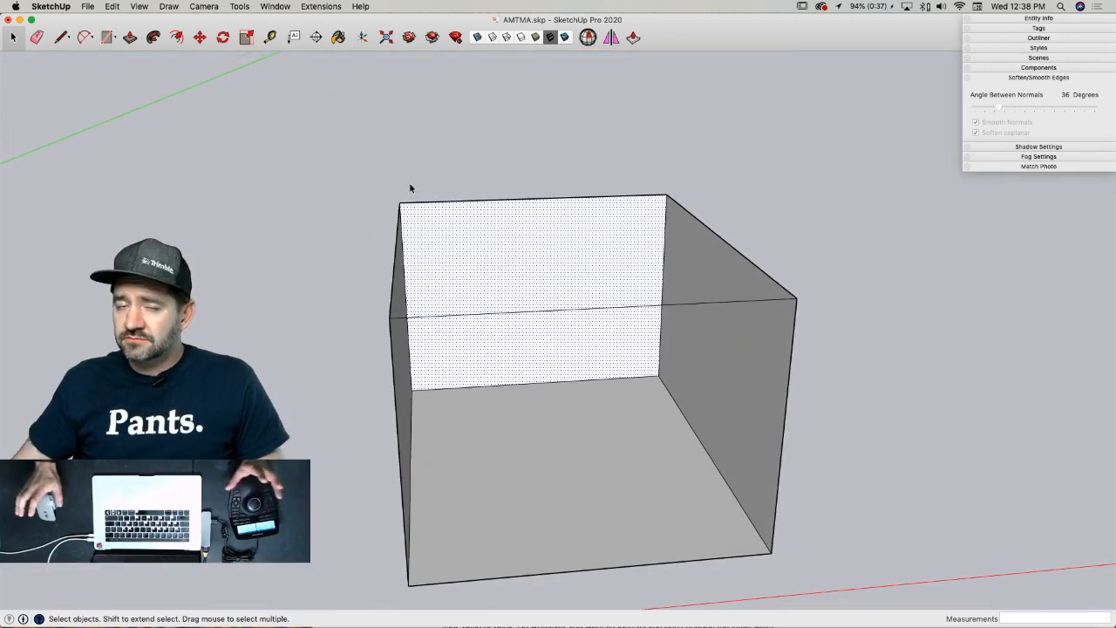
# - Delete the top face of the box to open up the room
pyautogui.click(678, 156)
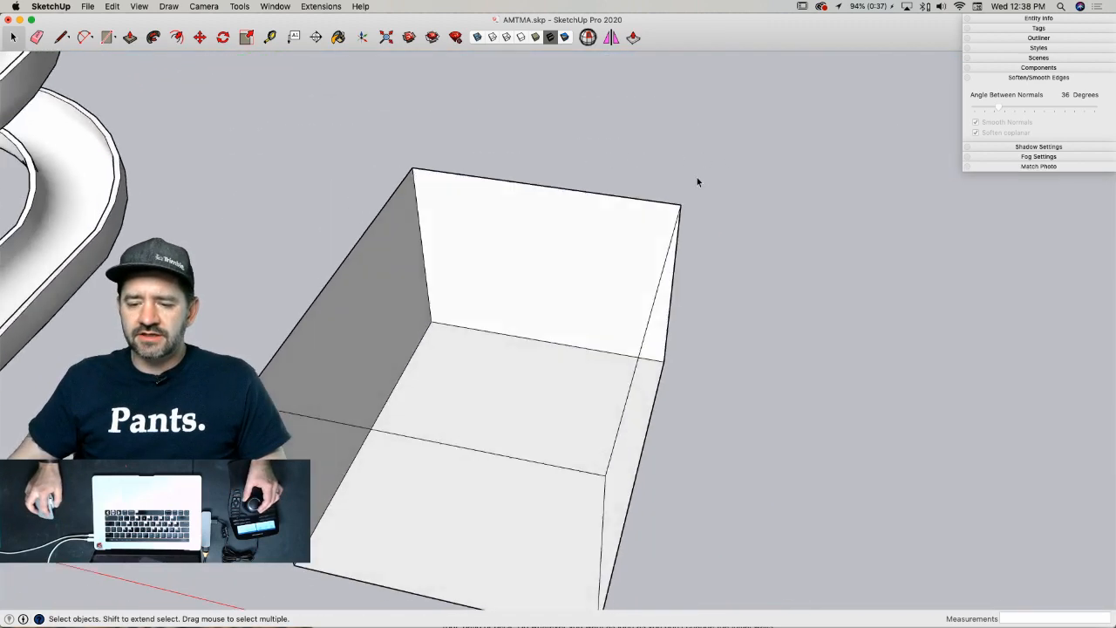
pyautogui.tripleClick(536, 290)
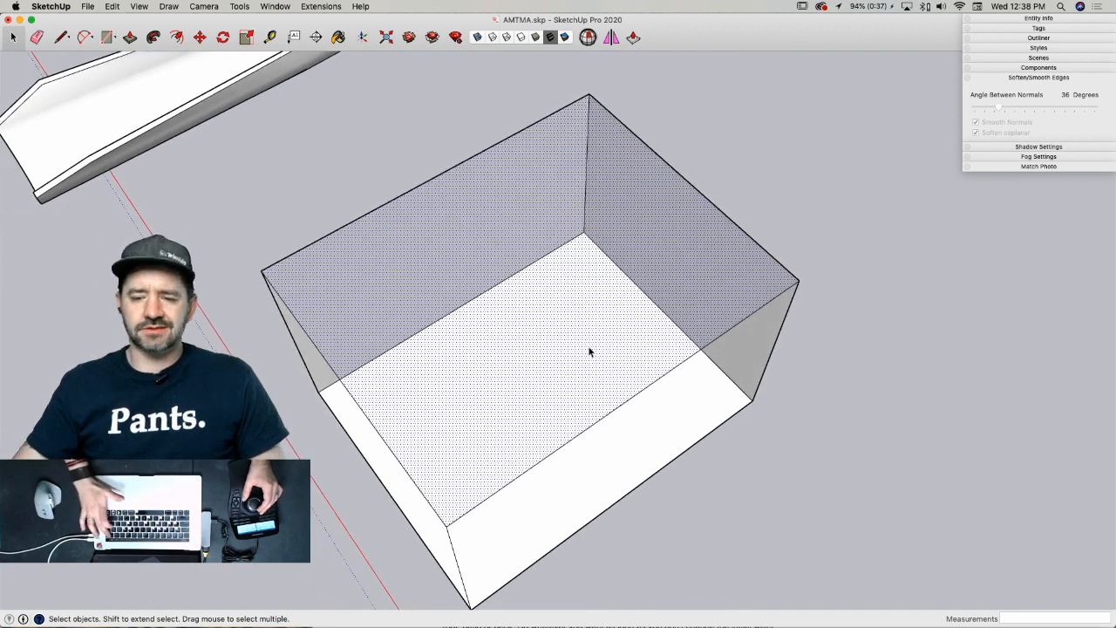
pyautogui.press('Delete')
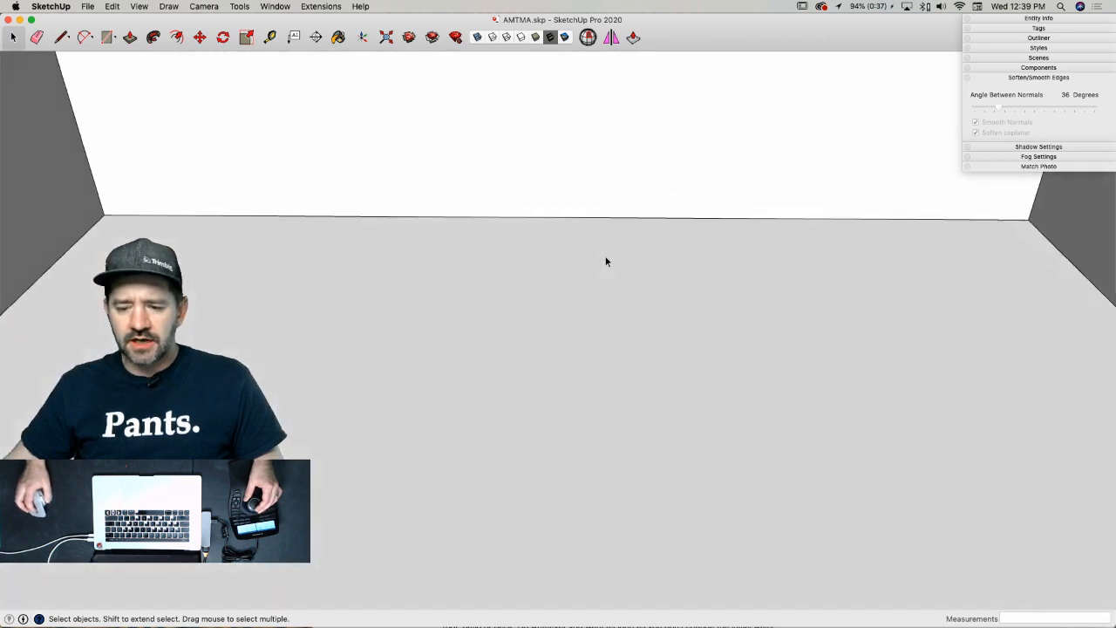
# - Draw a narrow upright baseboard profile at the foot of the wall and cut off its upper inner corner diagonally
pyautogui.press('l')
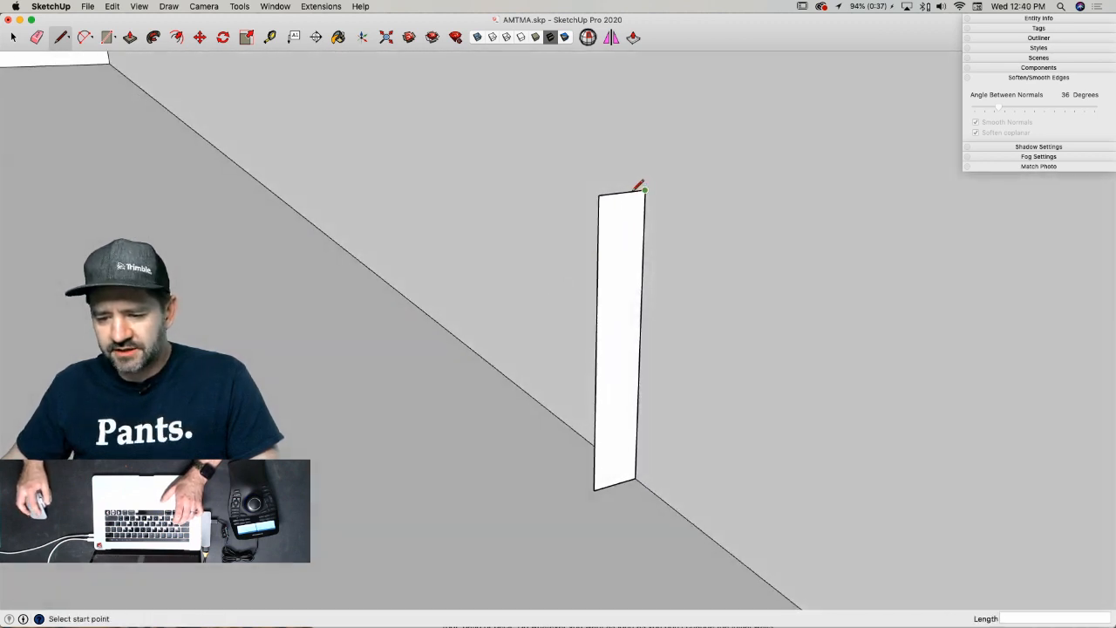
pyautogui.scroll(3, 640, 186)
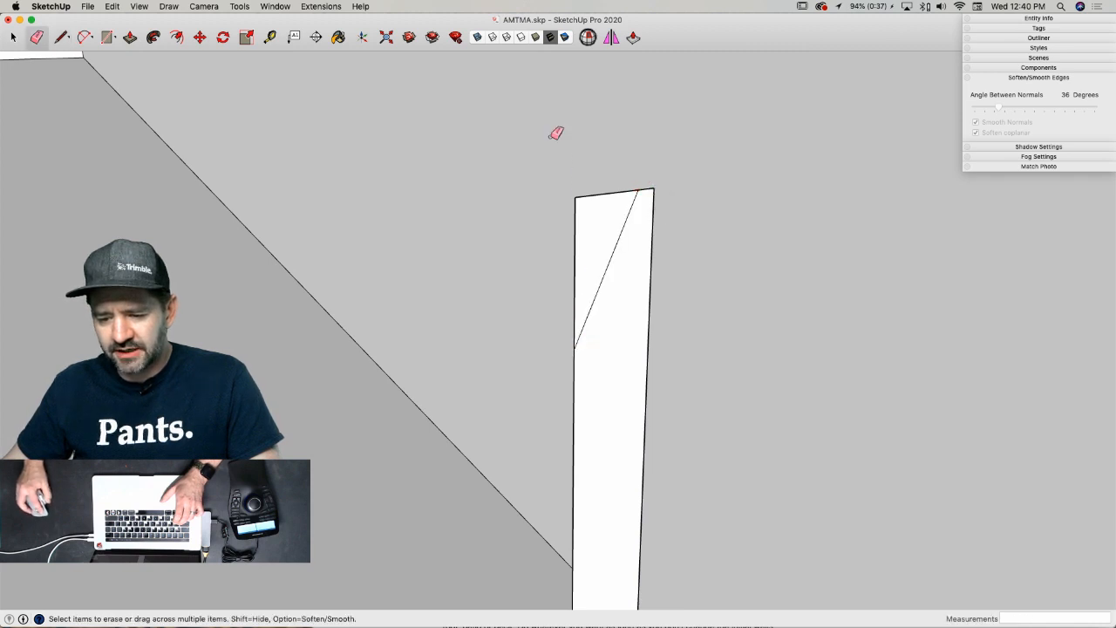
pyautogui.moveTo(578, 200); pyautogui.dragTo(573, 203)
# - Sweep the baseboard profile around the perimeter of the floor face with Follow Me
pyautogui.press('space')
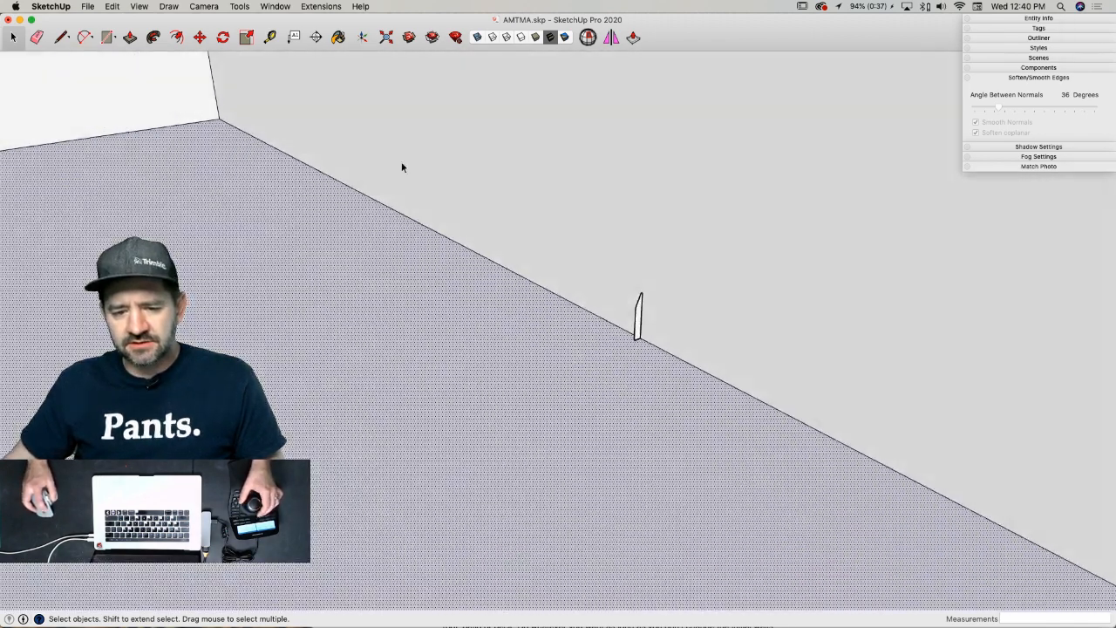
pyautogui.click(153, 37)
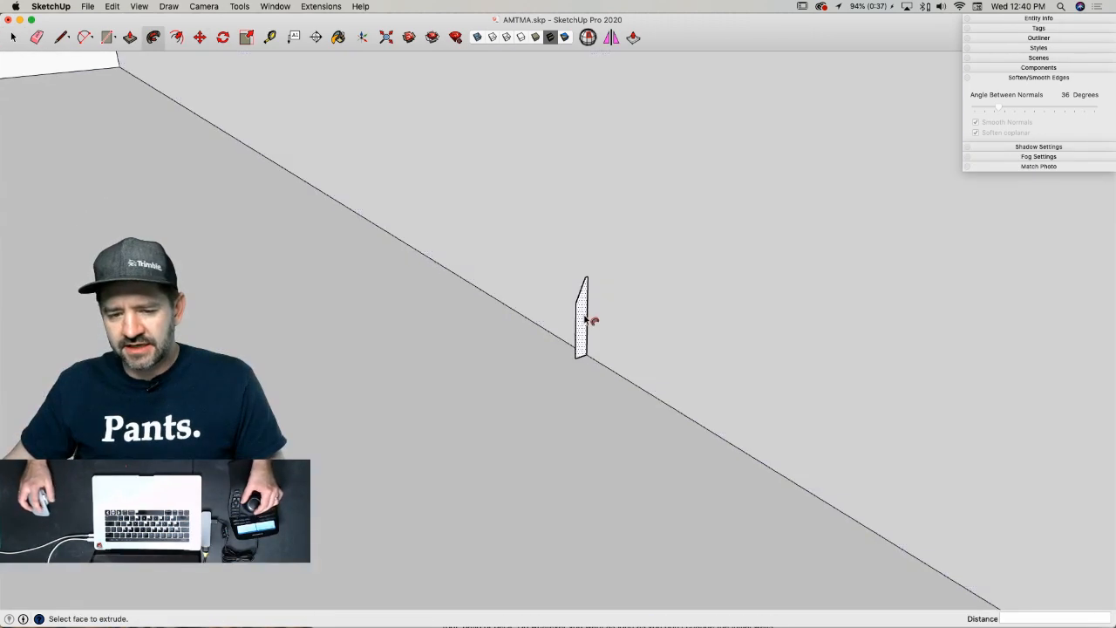
pyautogui.press('space')
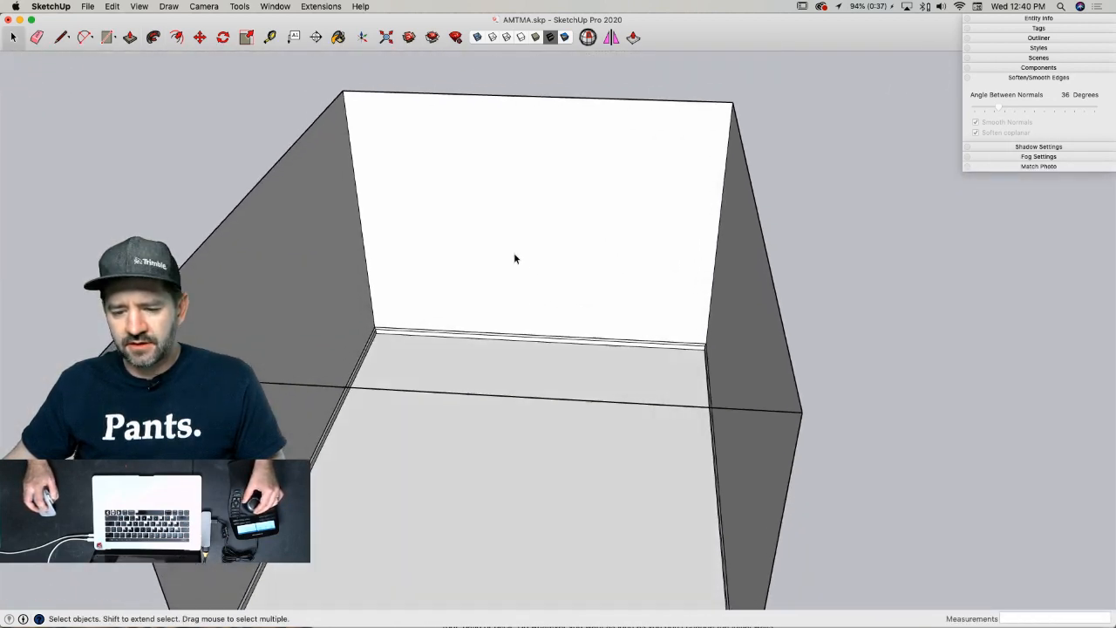
# - Draw an upright rectangular profile face 8" high at the top edge of the wall, perpendicular to it
pyautogui.press('l')
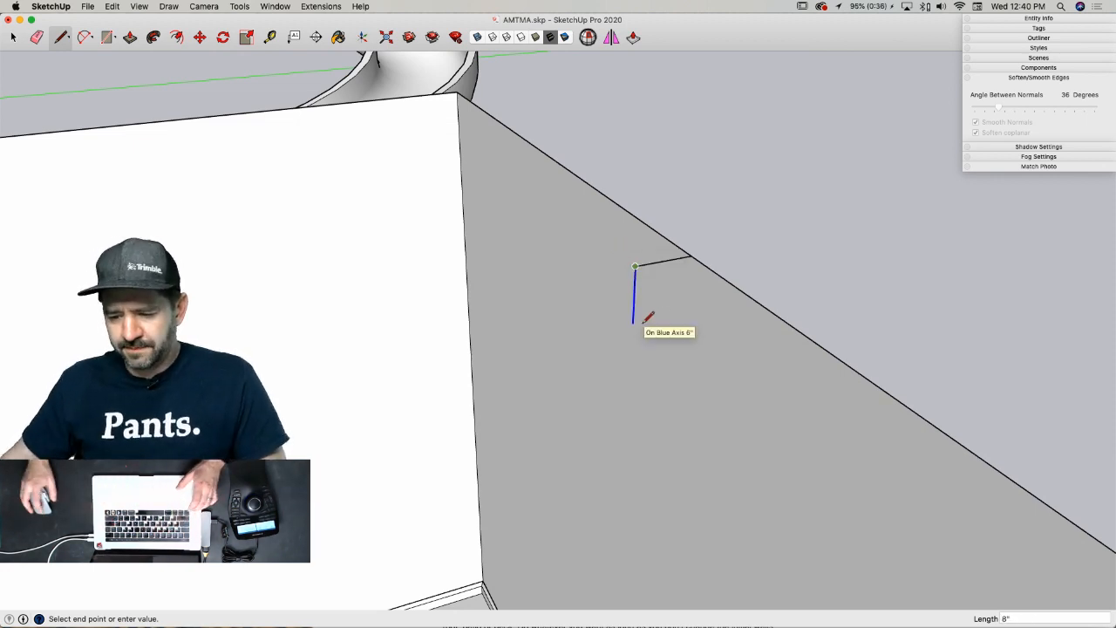
pyautogui.click(687, 330)
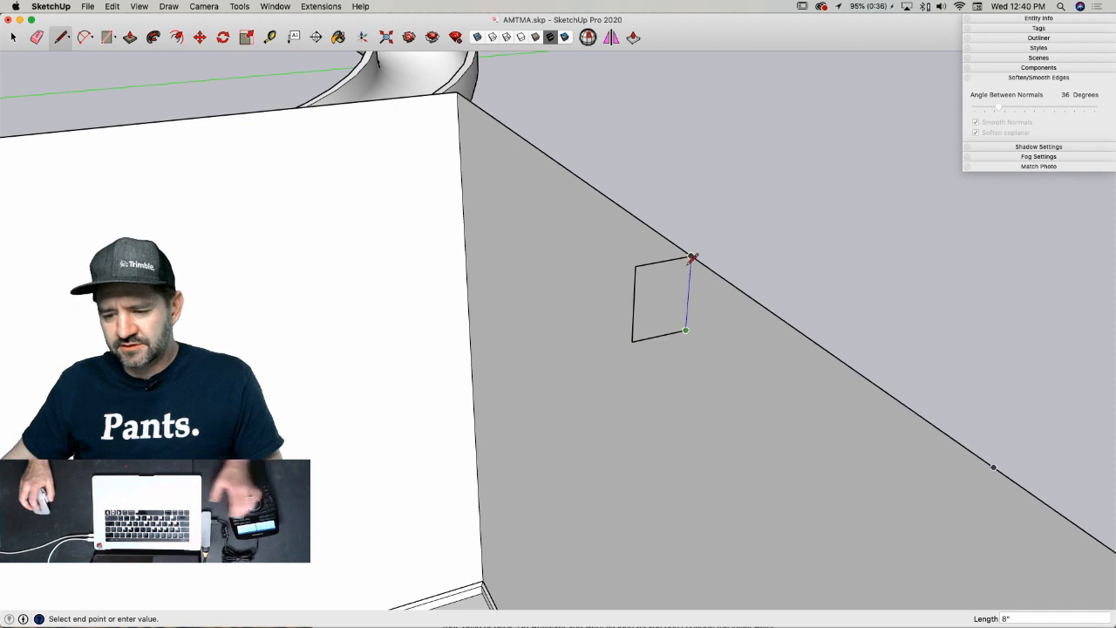
pyautogui.click(691, 259)
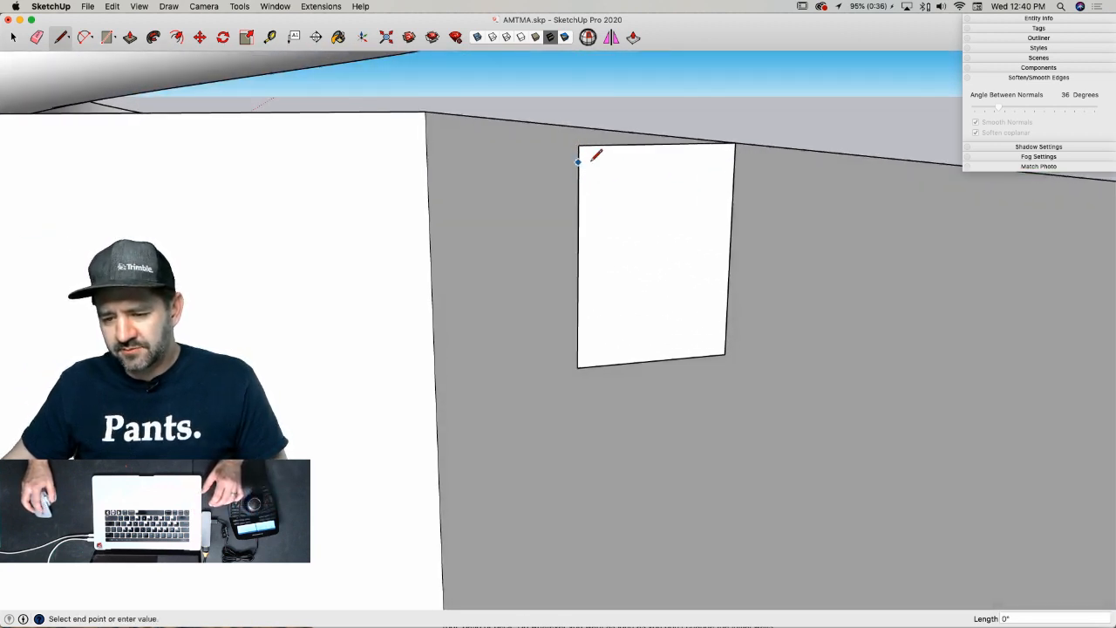
# - Draw a staircase-shaped outline descending across the upright profile face from its outer edge to its bottom edge, ending in a short diagonal
pyautogui.scroll(3, 596, 162)
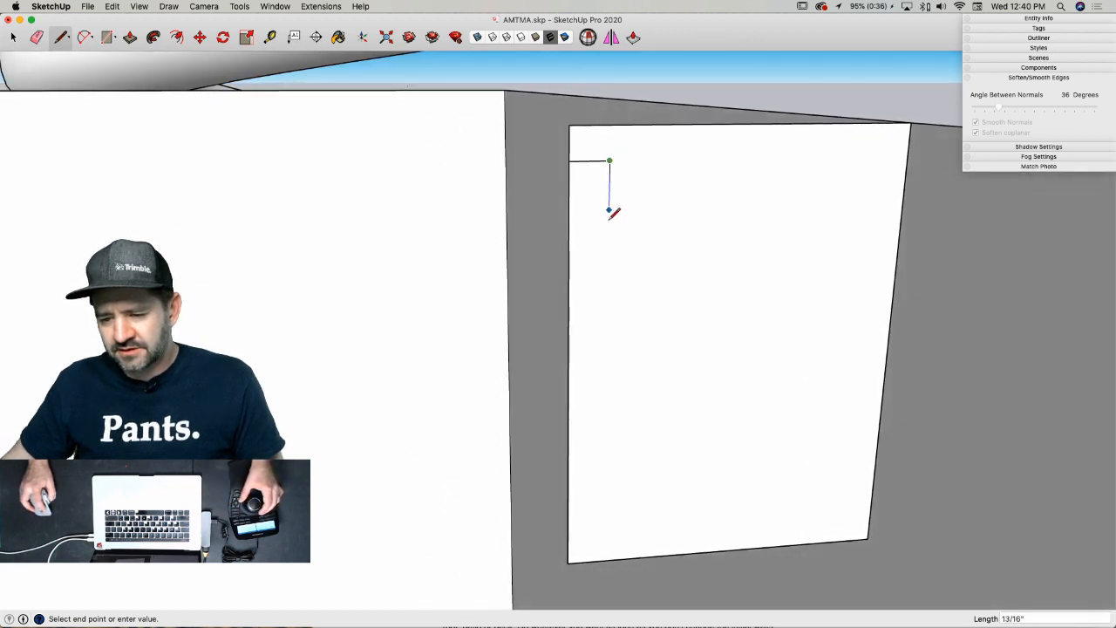
pyautogui.click(663, 330)
pyautogui.click(716, 331)
pyautogui.click(713, 428)
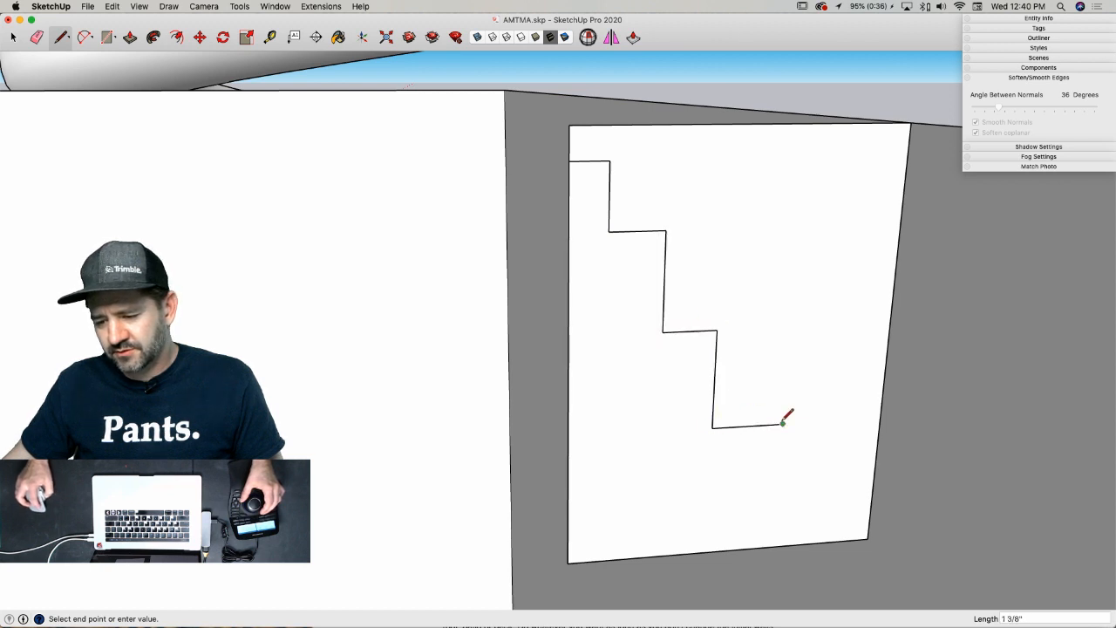
pyautogui.click(783, 424)
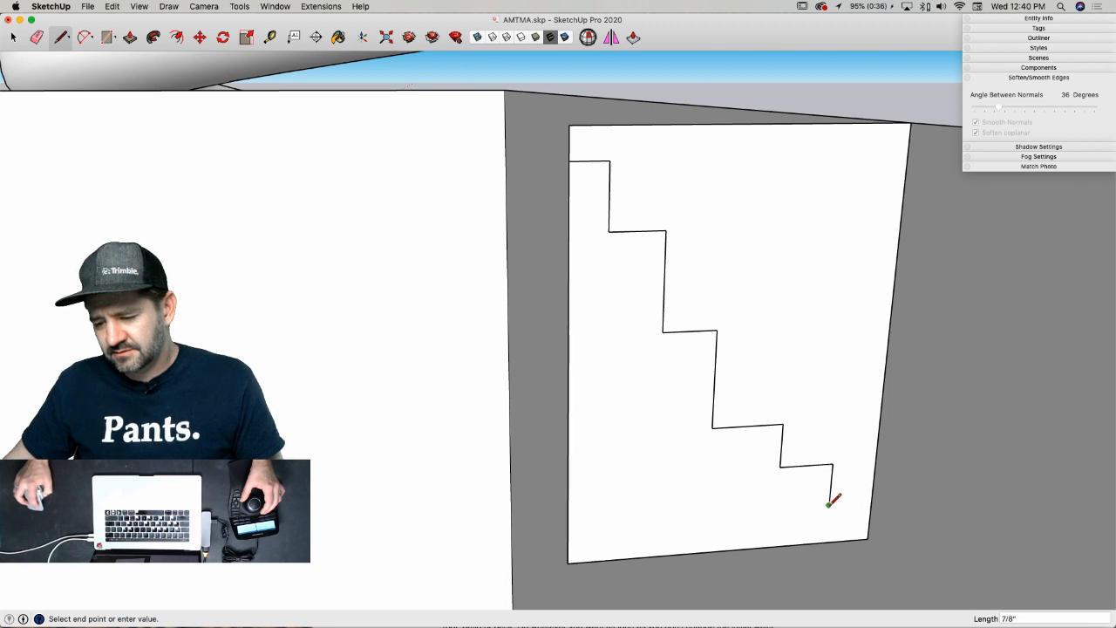
pyautogui.click(829, 504)
pyautogui.click(853, 539)
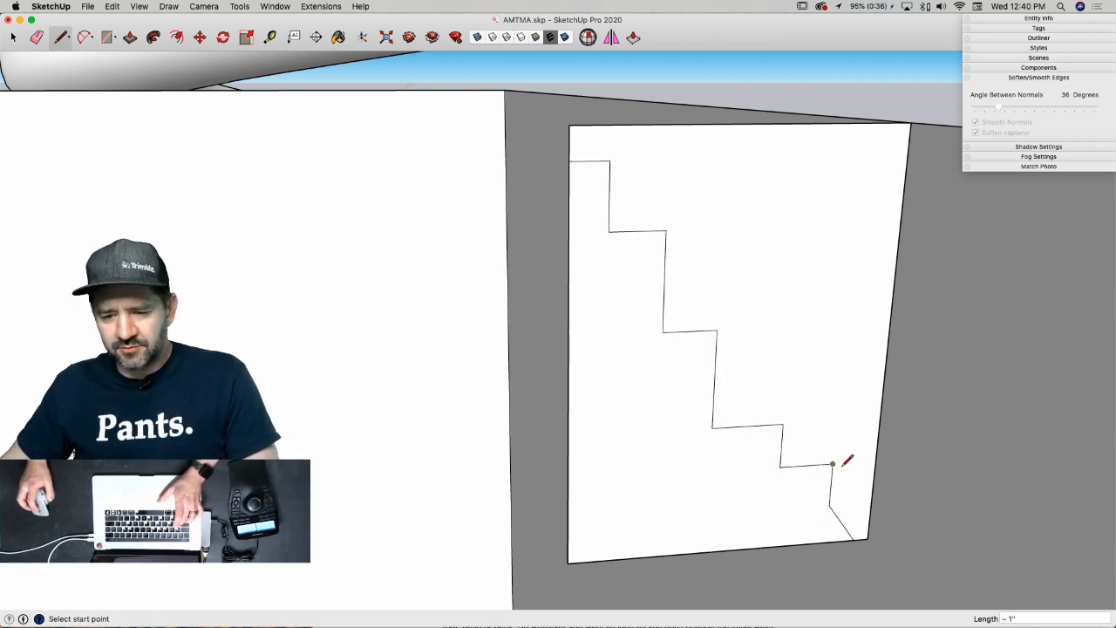
# - Round the inner corners of the three upper steps of the outline with concave tangent arcs
pyautogui.scroll(3, 843, 466)
pyautogui.press('a')
pyautogui.scroll(2, 524, 90)
pyautogui.scroll(-3, 526, 104)
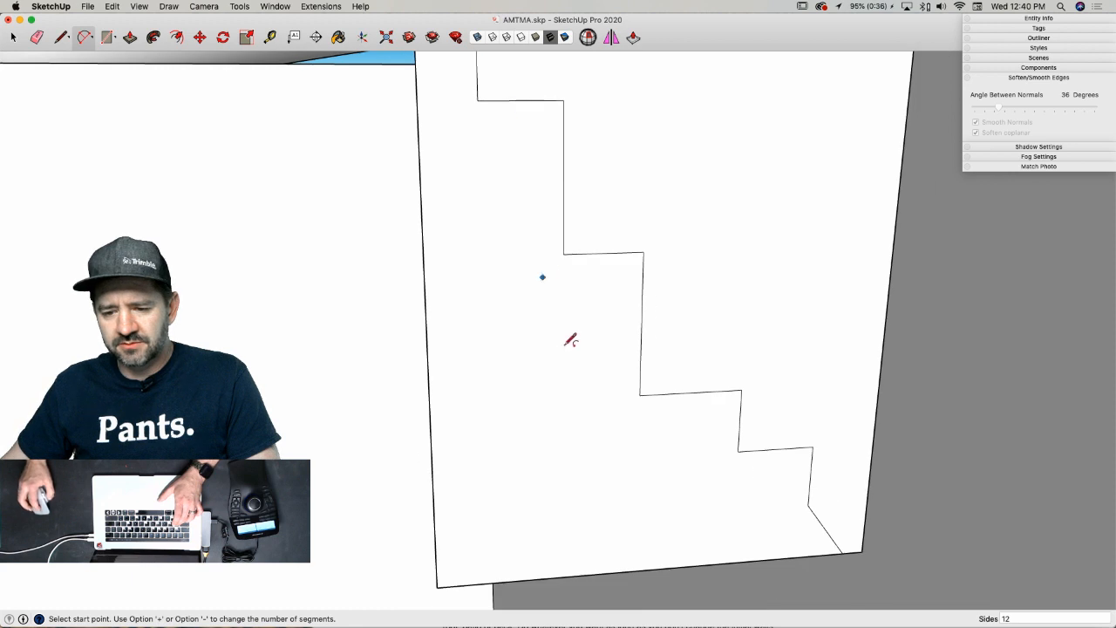
pyautogui.scroll(-2, 531, 179)
pyautogui.scroll(2, 518, 162)
pyautogui.scroll(-1, 504, 91)
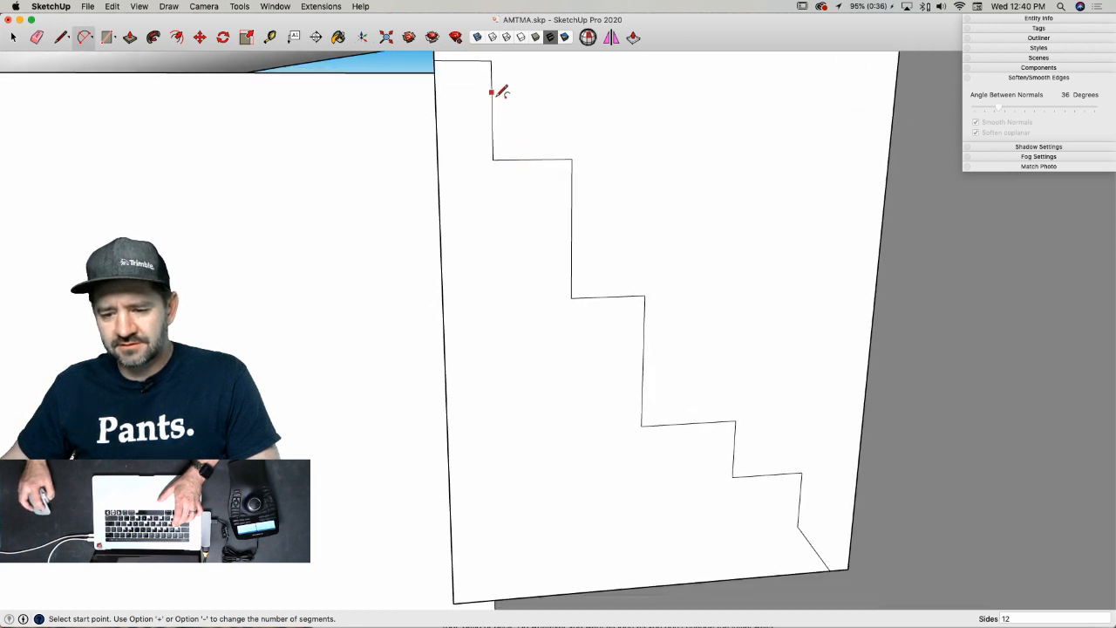
pyautogui.click(492, 110)
pyautogui.click(538, 160)
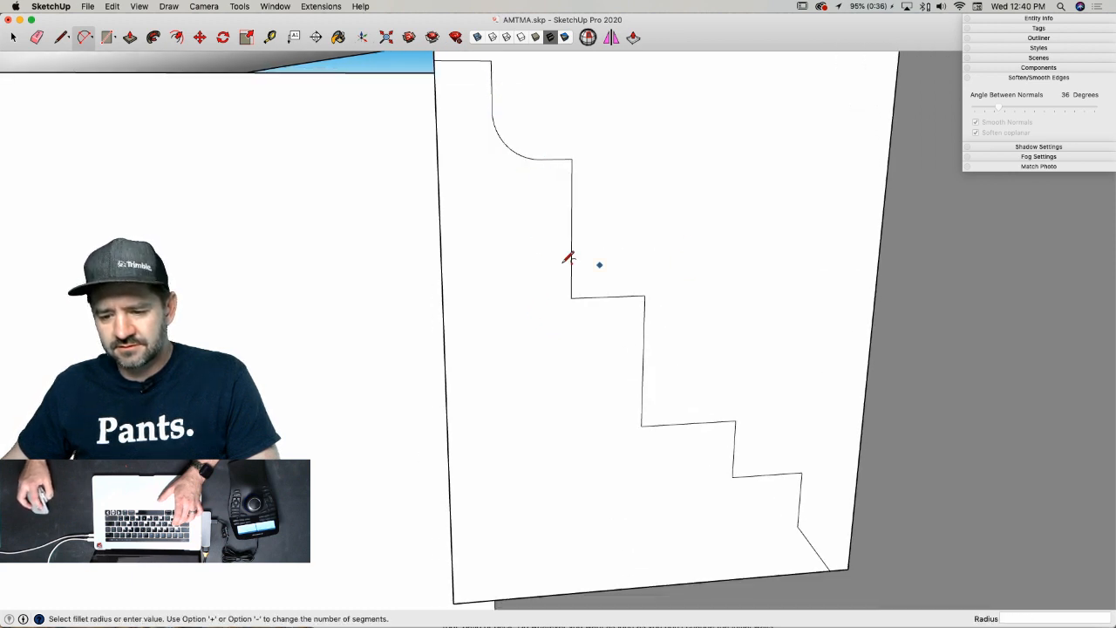
pyautogui.click(572, 231)
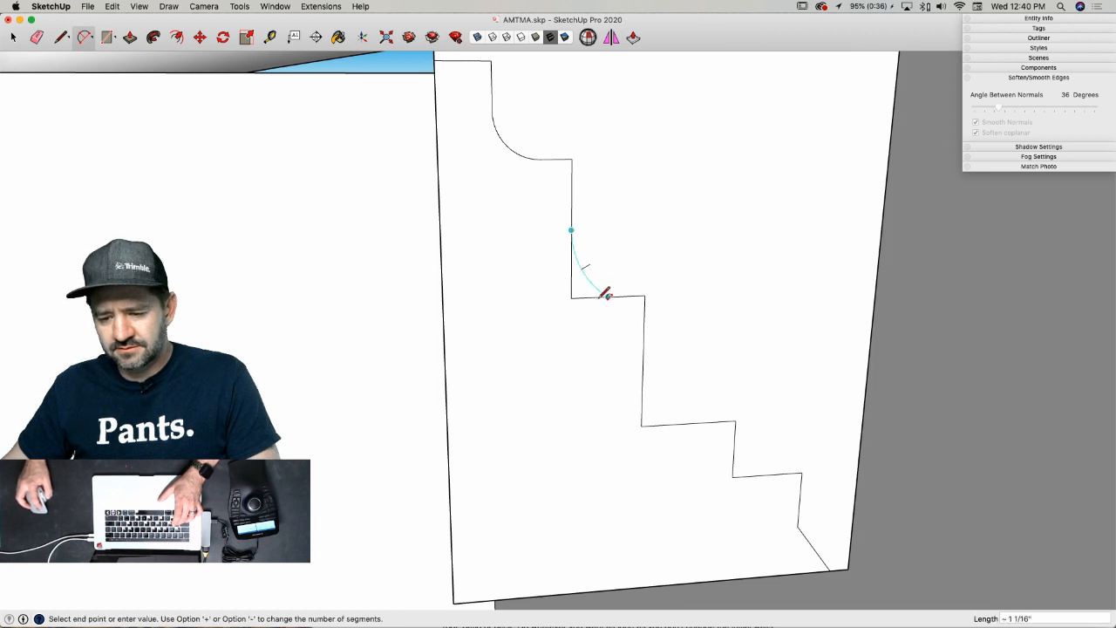
pyautogui.click(631, 294)
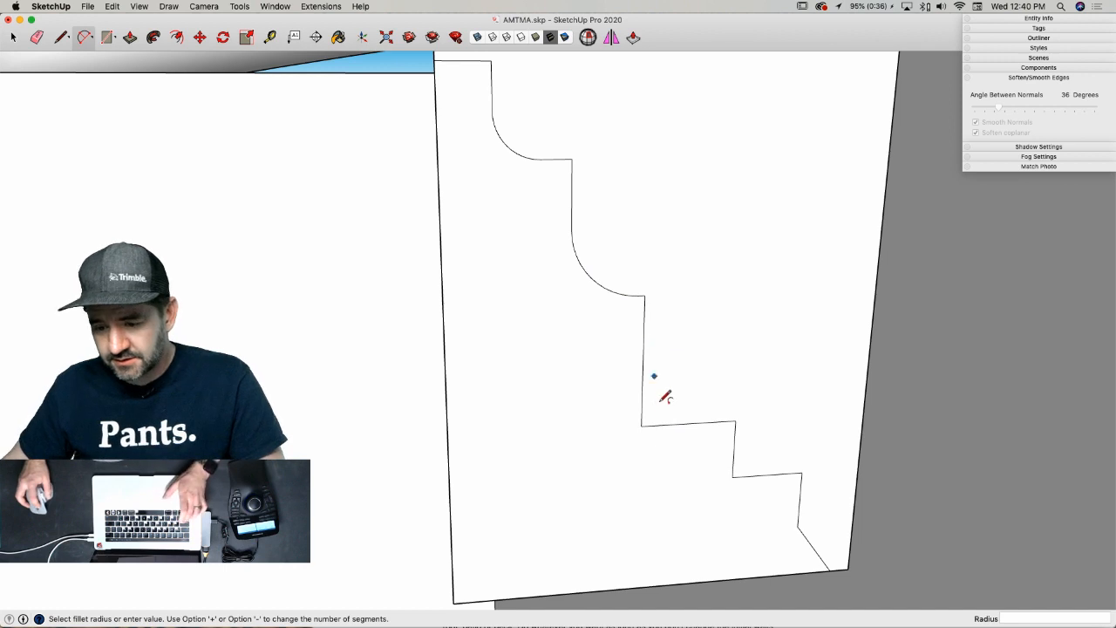
pyautogui.click(643, 363)
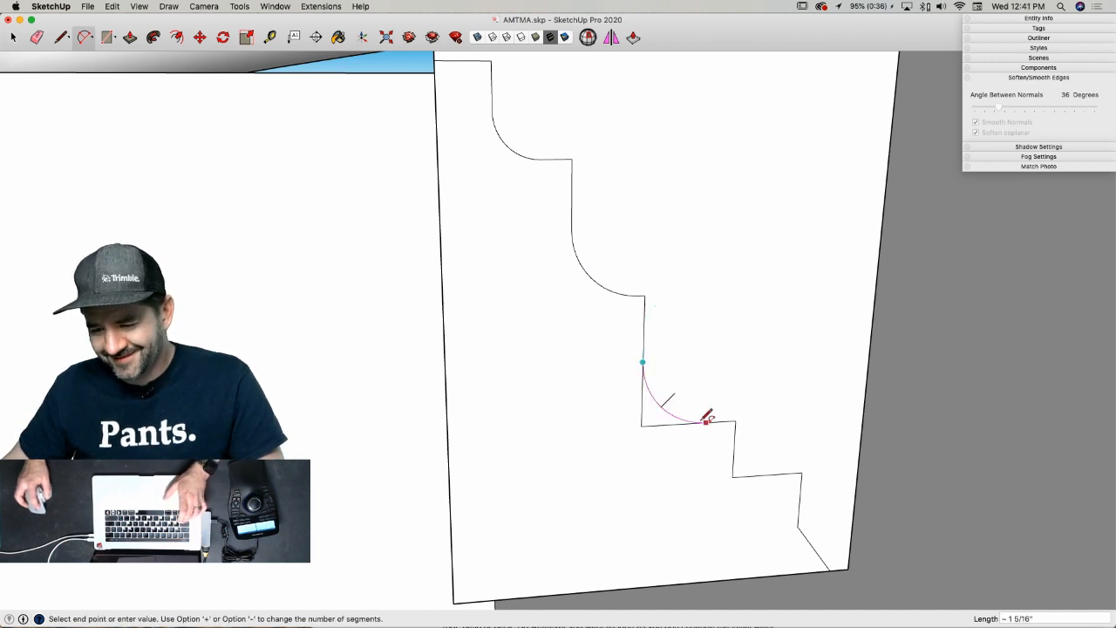
pyautogui.click(706, 418)
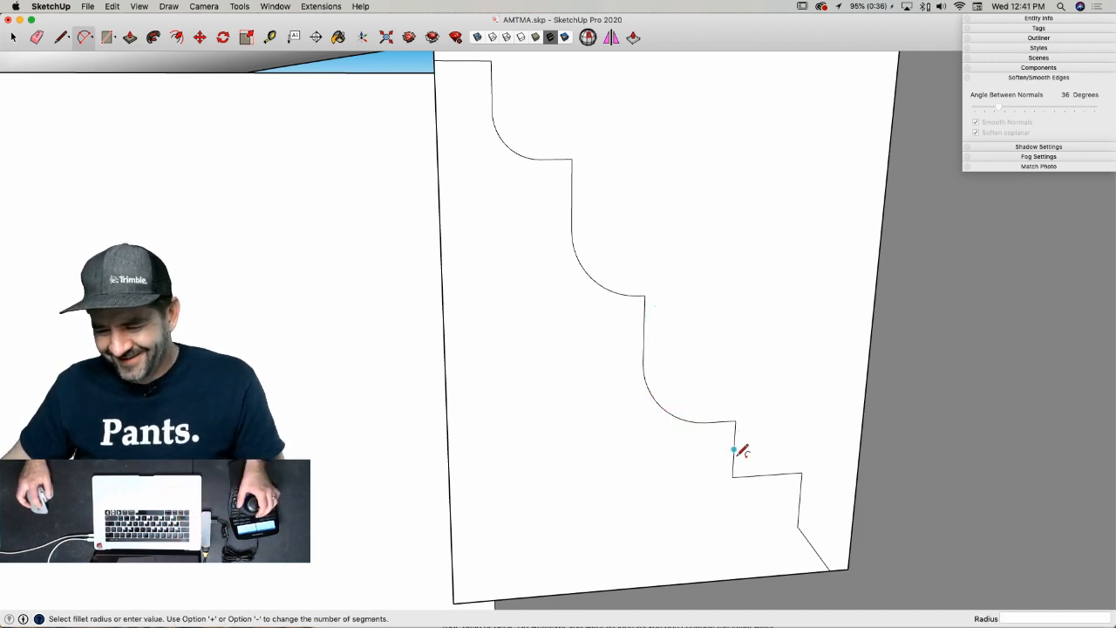
# - Draw a concave arc across the lowest right-angled step of the outline and erase the leftover corner edges
pyautogui.click(736, 423)
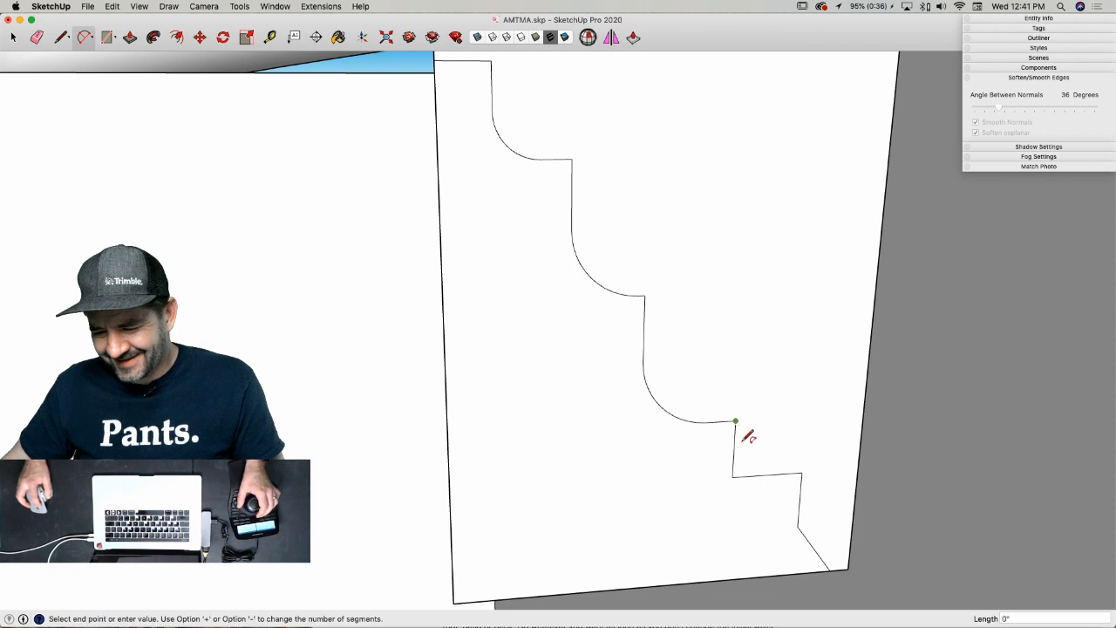
pyautogui.click(802, 472)
pyautogui.click(785, 469)
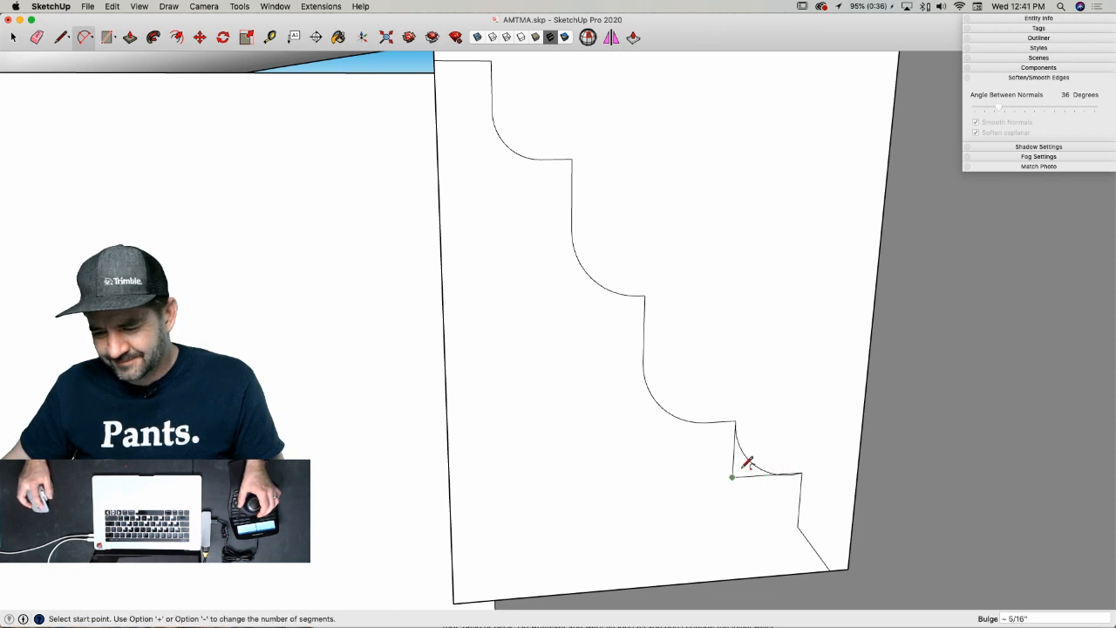
pyautogui.press('e')
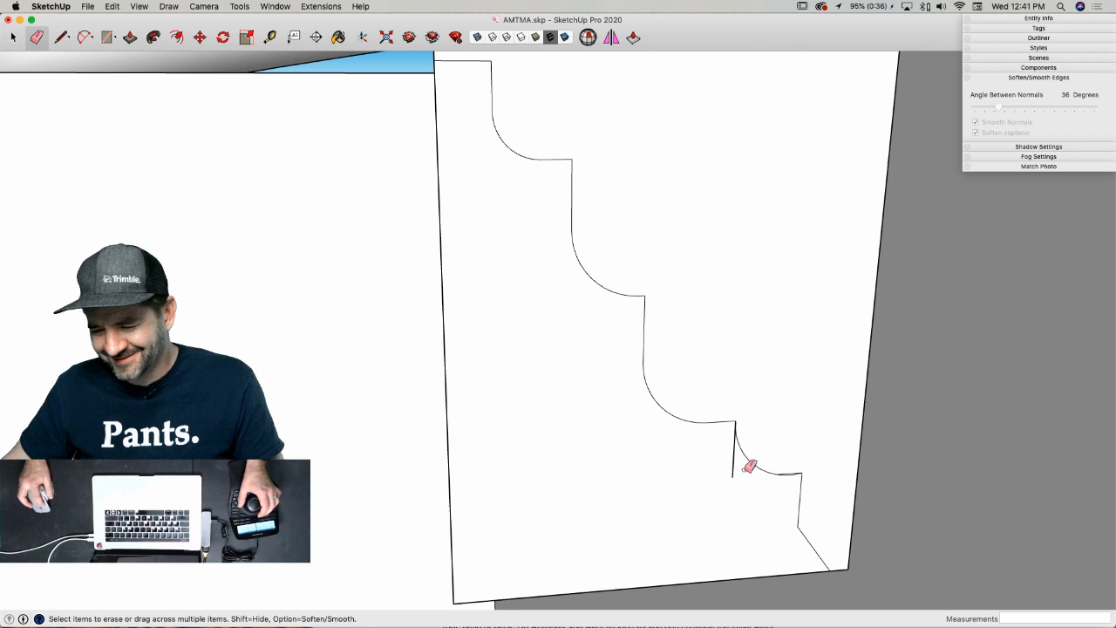
pyautogui.click(733, 465)
pyautogui.scroll(3, 765, 453)
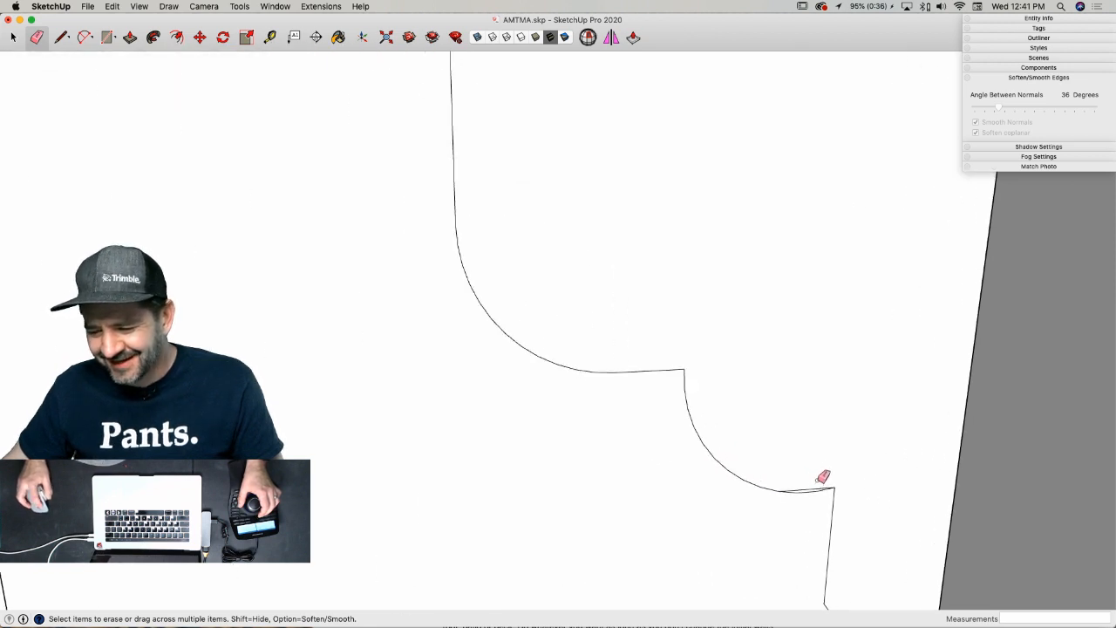
pyautogui.scroll(-6, 838, 488)
# - Erase the outer lower corner of the profile rectangle so only the crown molding profile above the stepped outline remains
pyautogui.press('space')
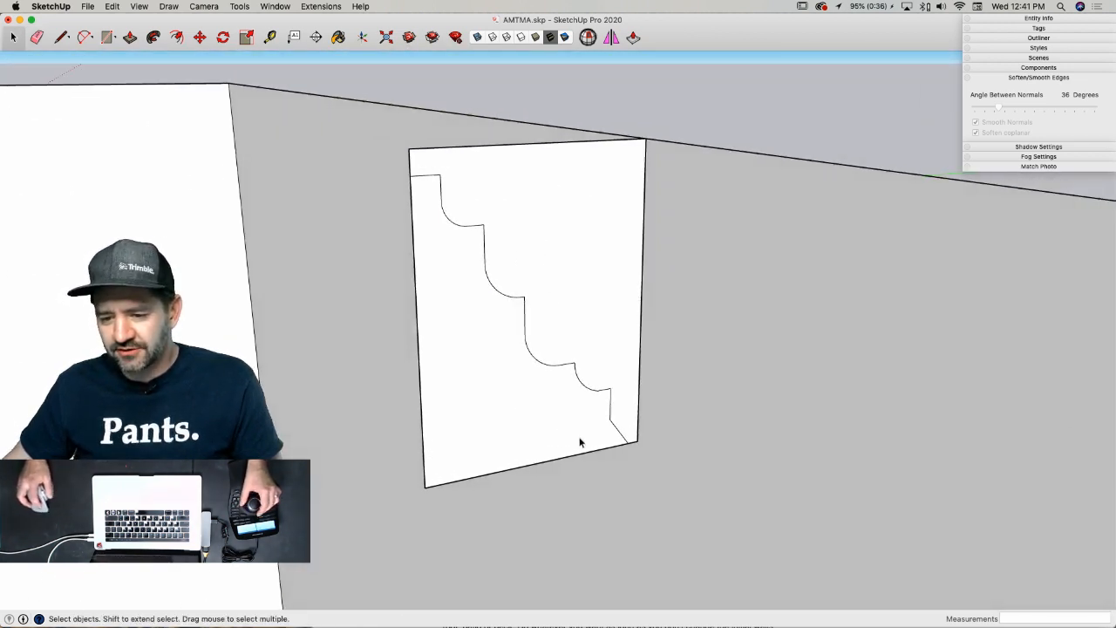
pyautogui.press('e')
pyautogui.moveTo(430, 493); pyautogui.dragTo(425, 484)
pyautogui.press('space')
# - Sweep the crown molding profile around the four top edges of the room with Follow Me
pyautogui.scroll(-10, 593, 305)
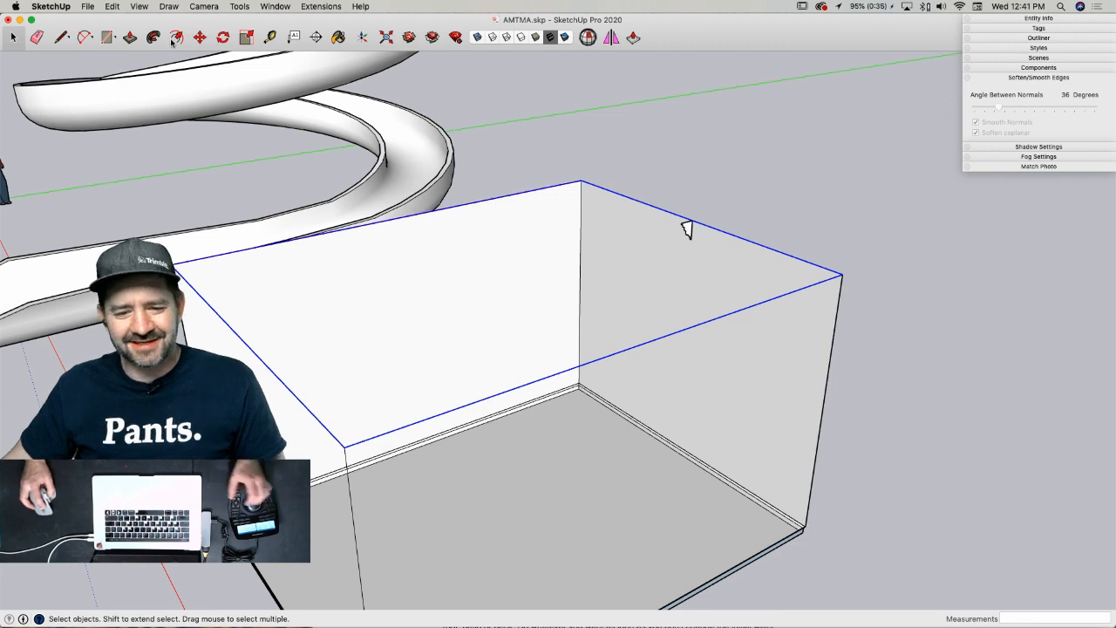
pyautogui.press('f')
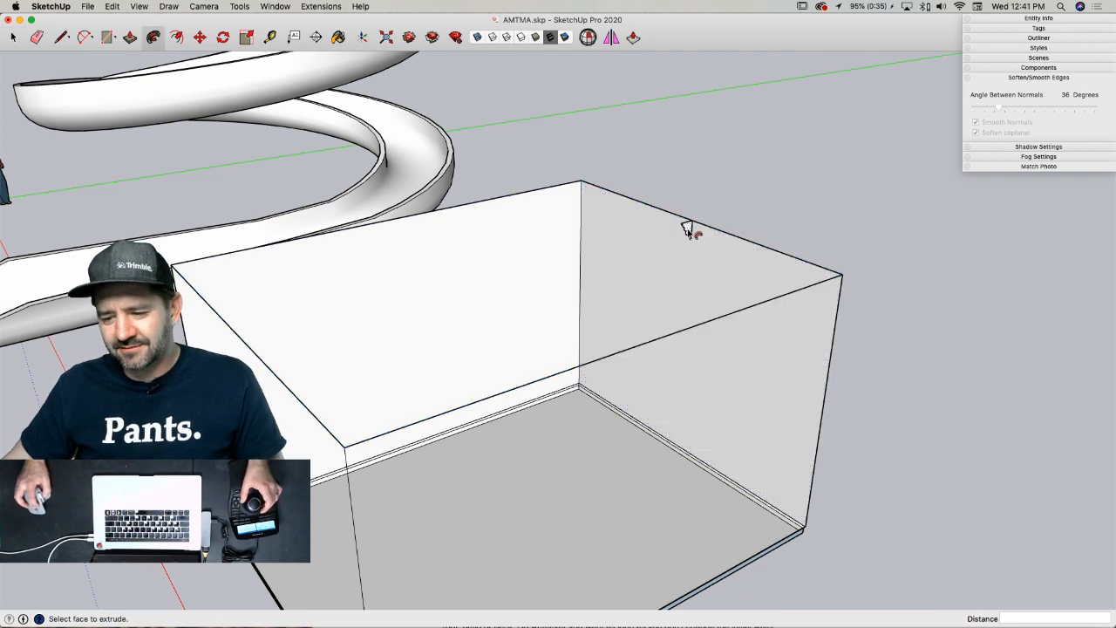
pyautogui.click(703, 232)
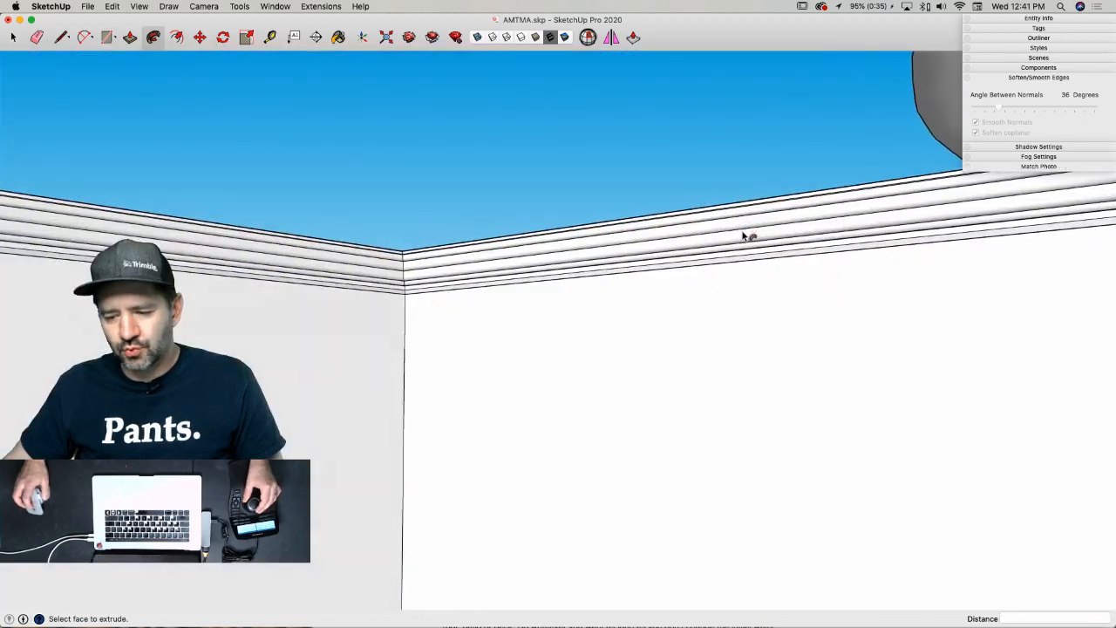
# - Draw 8" vertical edges at the box's outer corners beside the crown molding to close its outer side with flat faces
pyautogui.press('l')
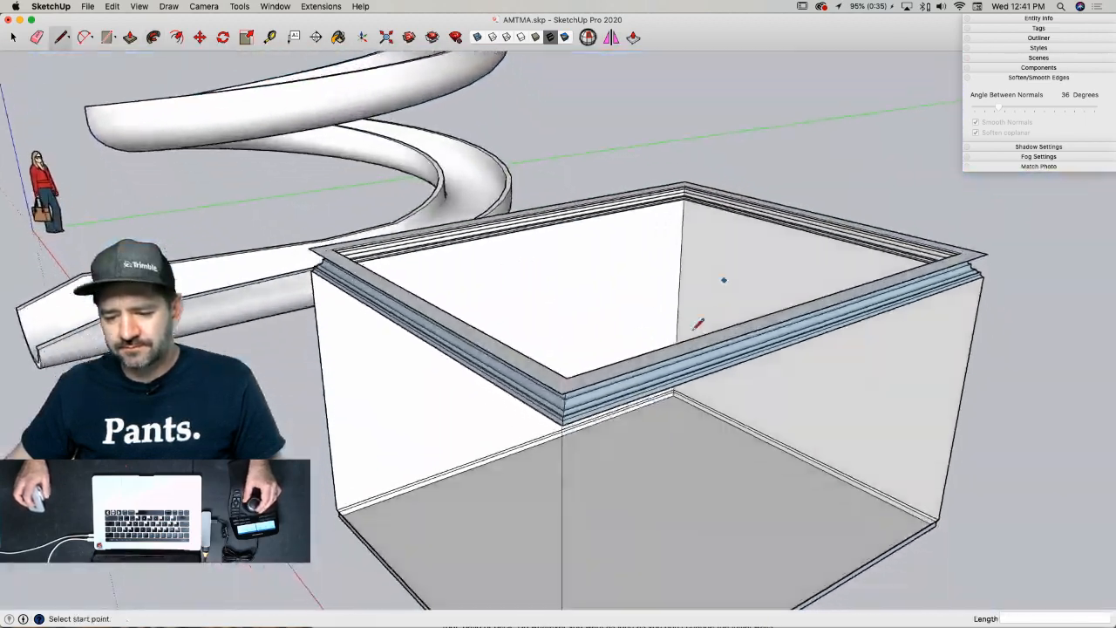
pyautogui.click(577, 416)
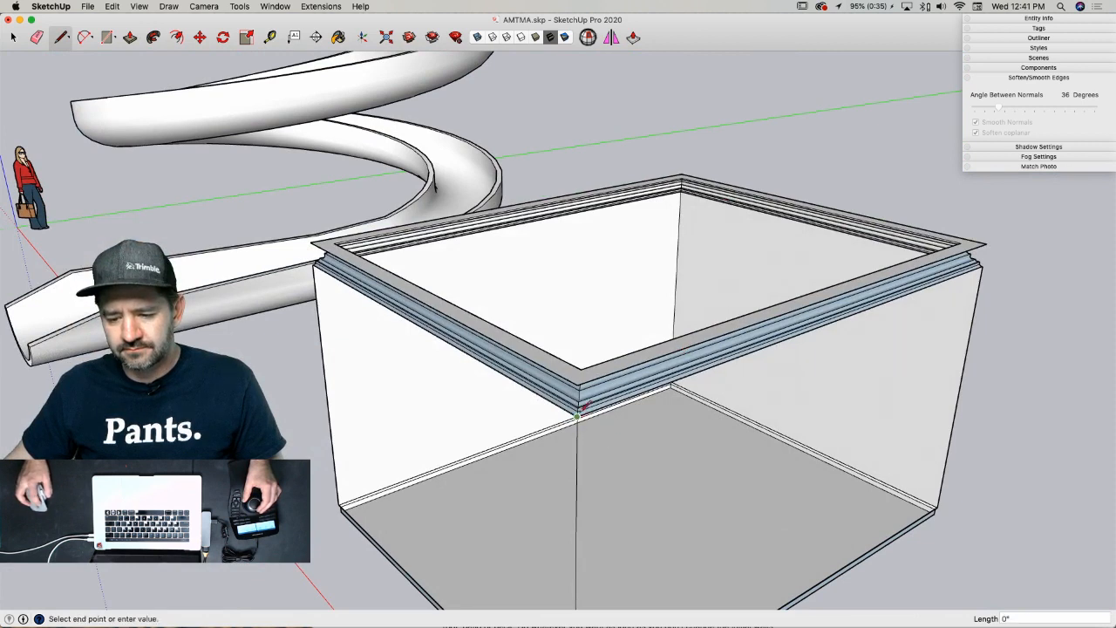
pyautogui.press('Escape')
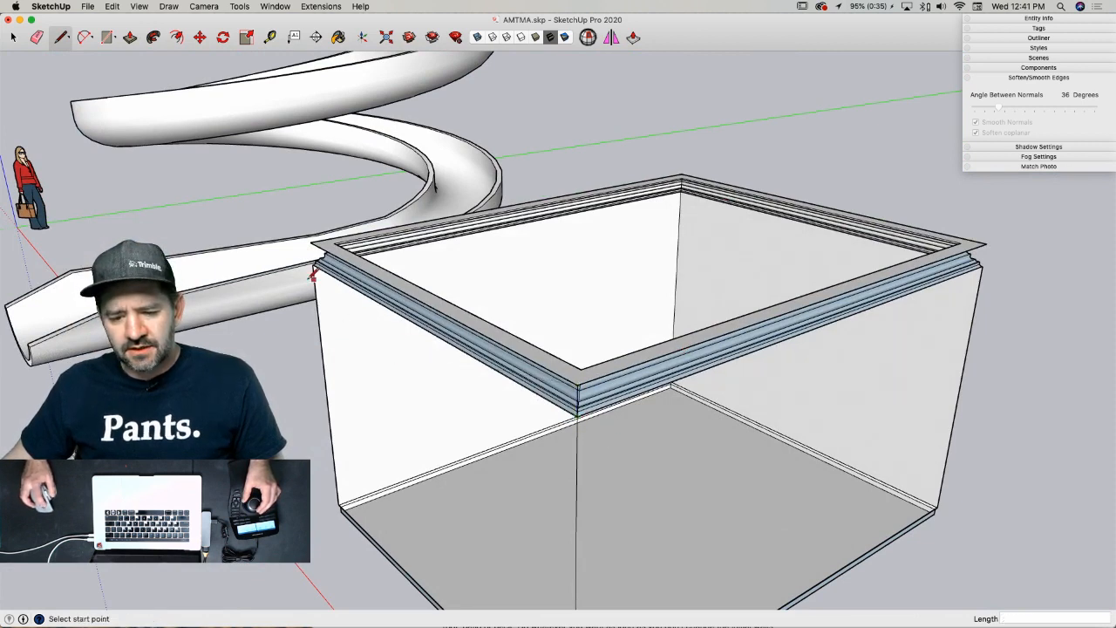
pyautogui.click(313, 266)
pyautogui.click(312, 243)
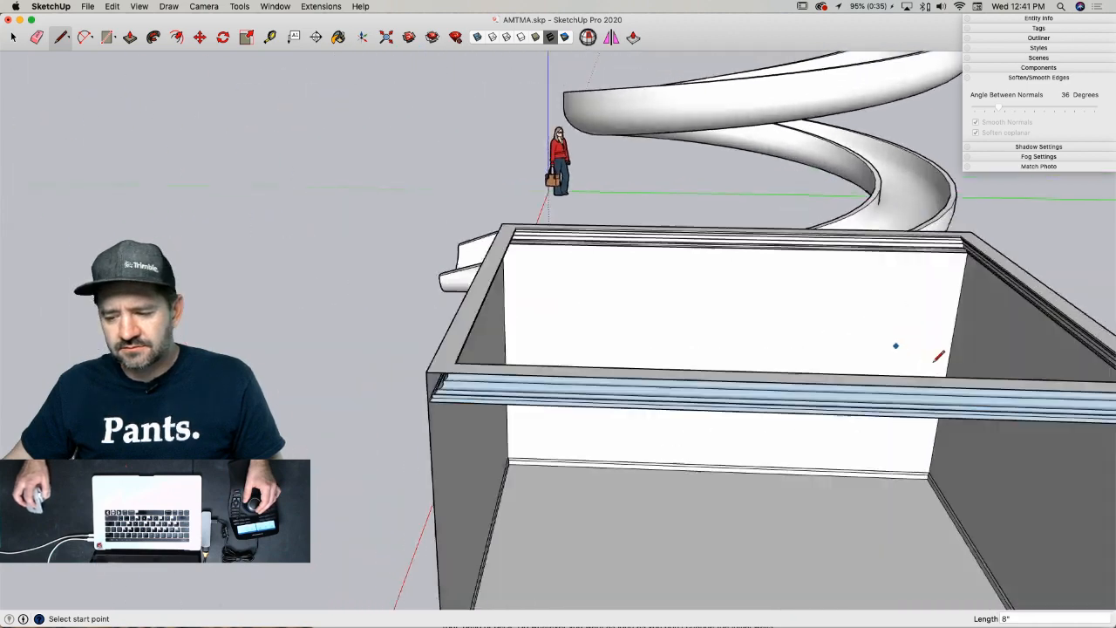
pyautogui.click(980, 398)
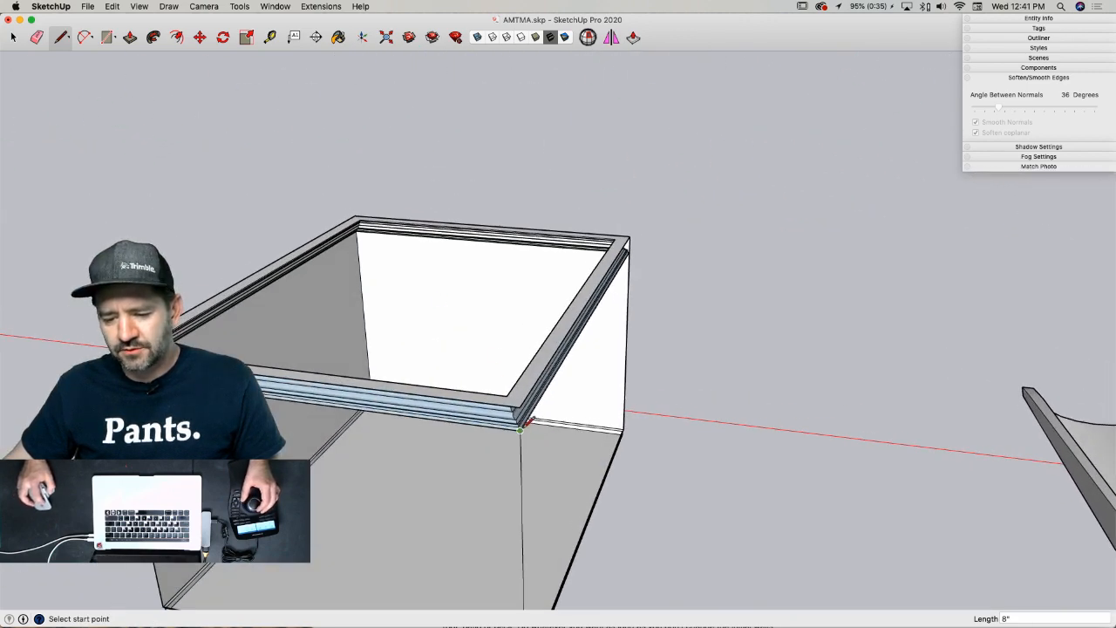
pyautogui.click(519, 407)
pyautogui.press('space')
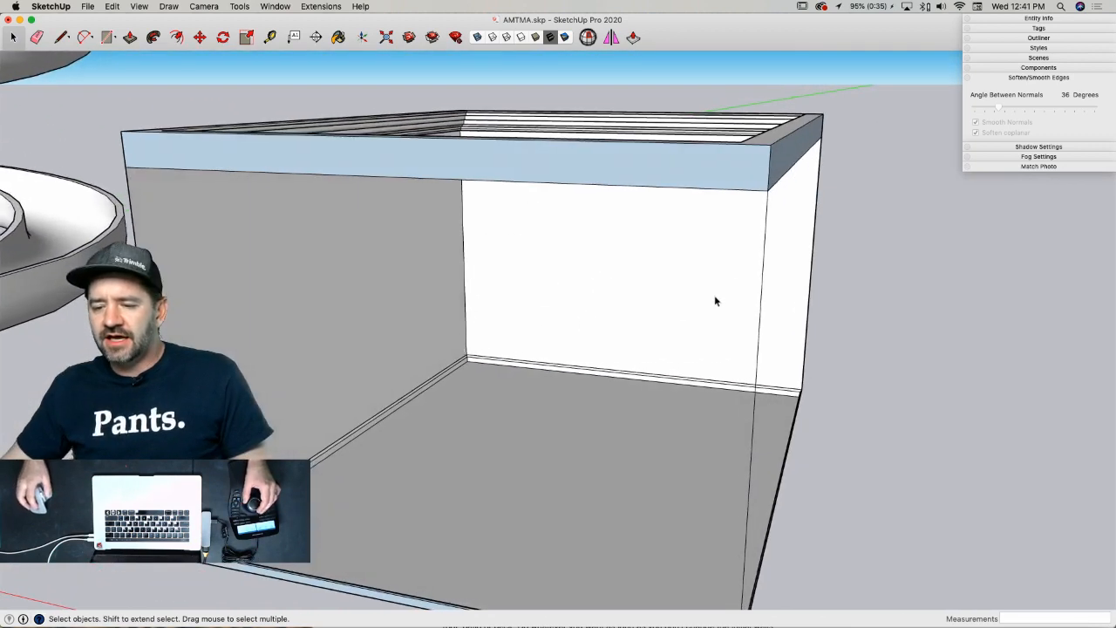
pyautogui.press('l')
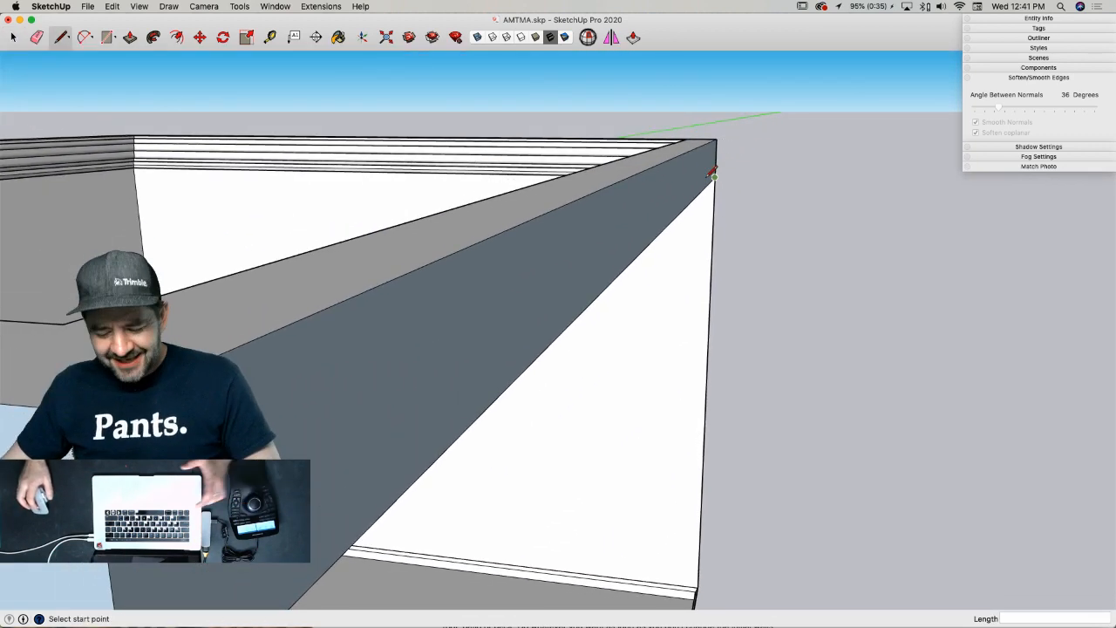
pyautogui.moveTo(690, 167); pyautogui.dragTo(520, 312, button='middle')
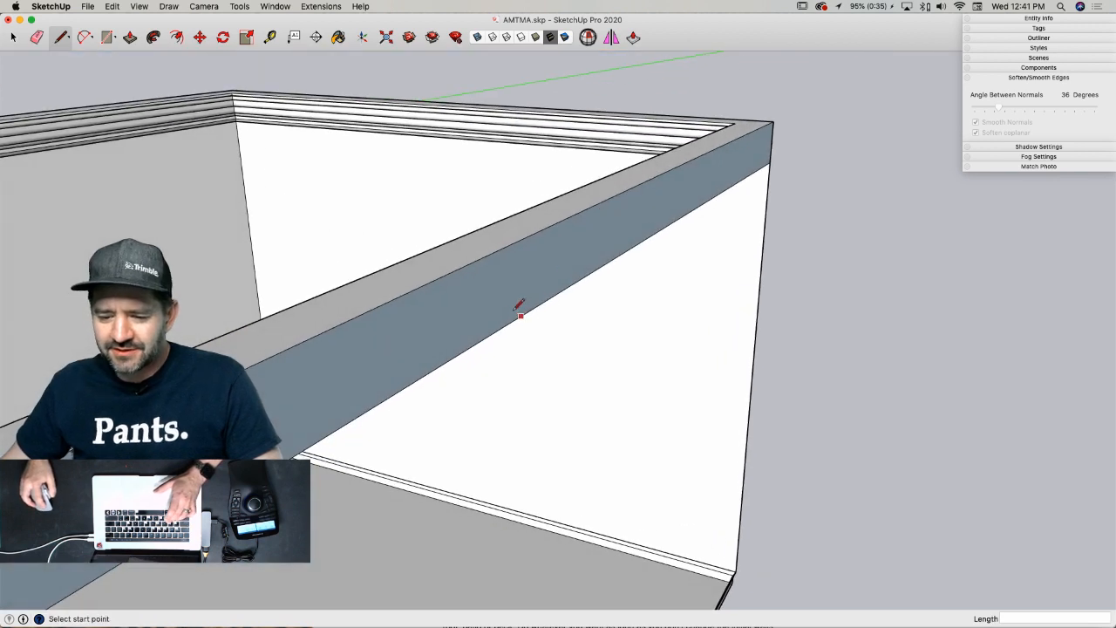
pyautogui.click(502, 248)
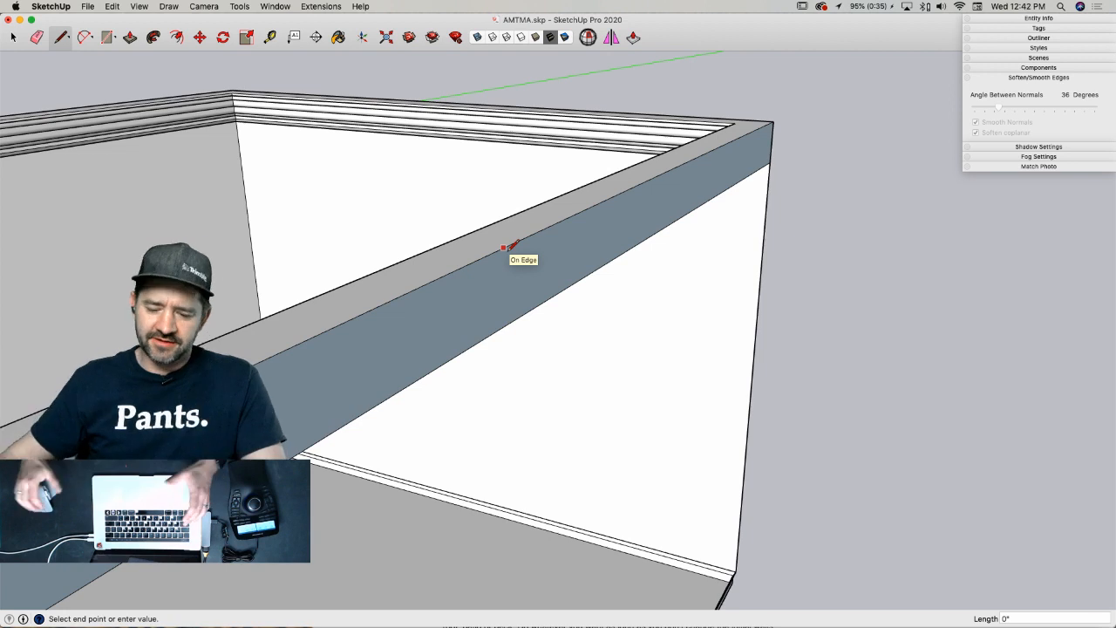
pyautogui.press('r')
pyautogui.click(504, 247)
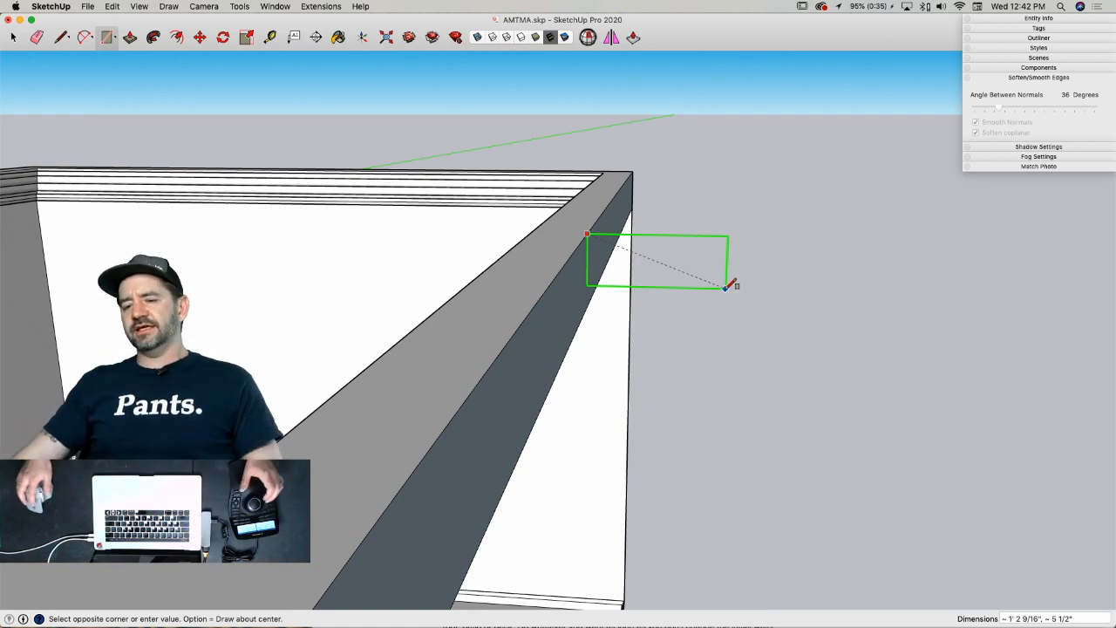
pyautogui.press('e')
# - Draw an upright 9" by 12" rectangular face with the Line tool, perpendicular to the molding's outer top edge
pyautogui.press('l')
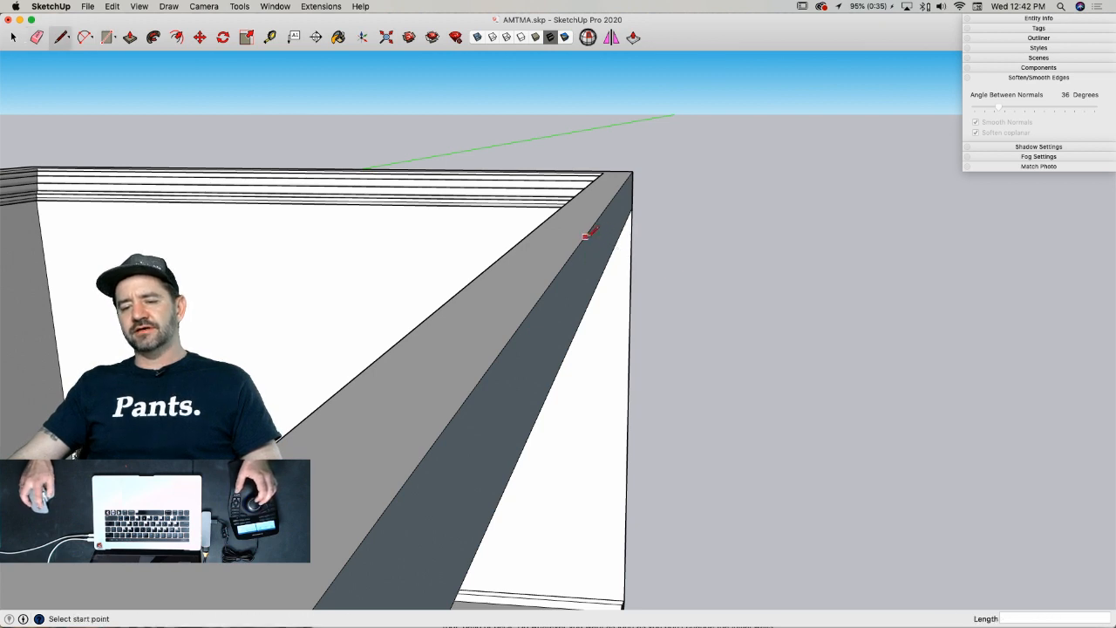
pyautogui.click(585, 236)
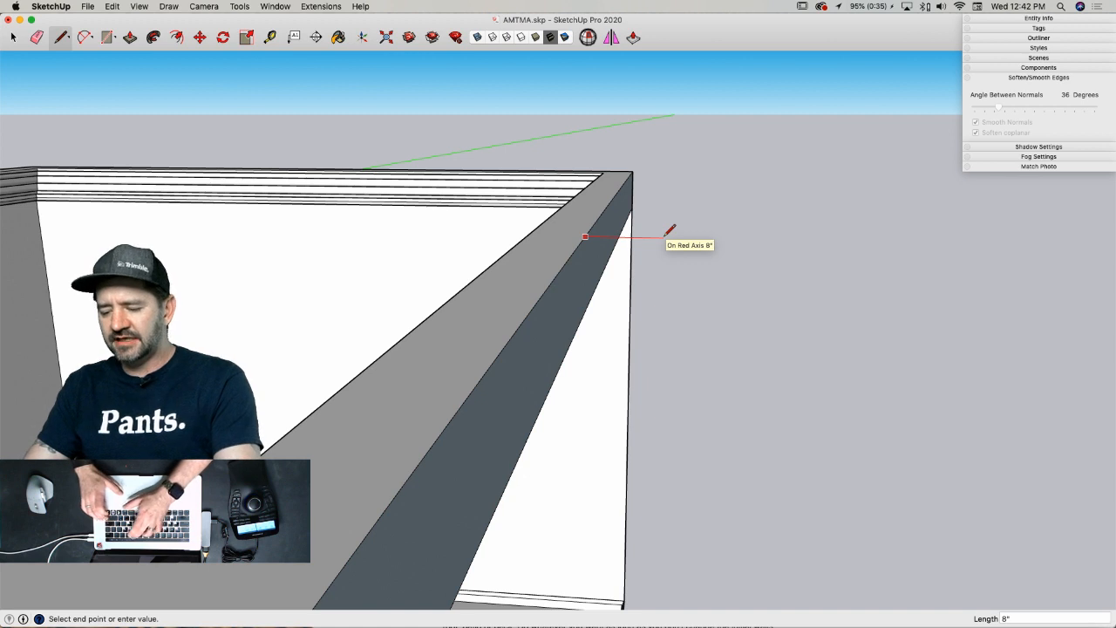
pyautogui.write('9')
pyautogui.press('Return')
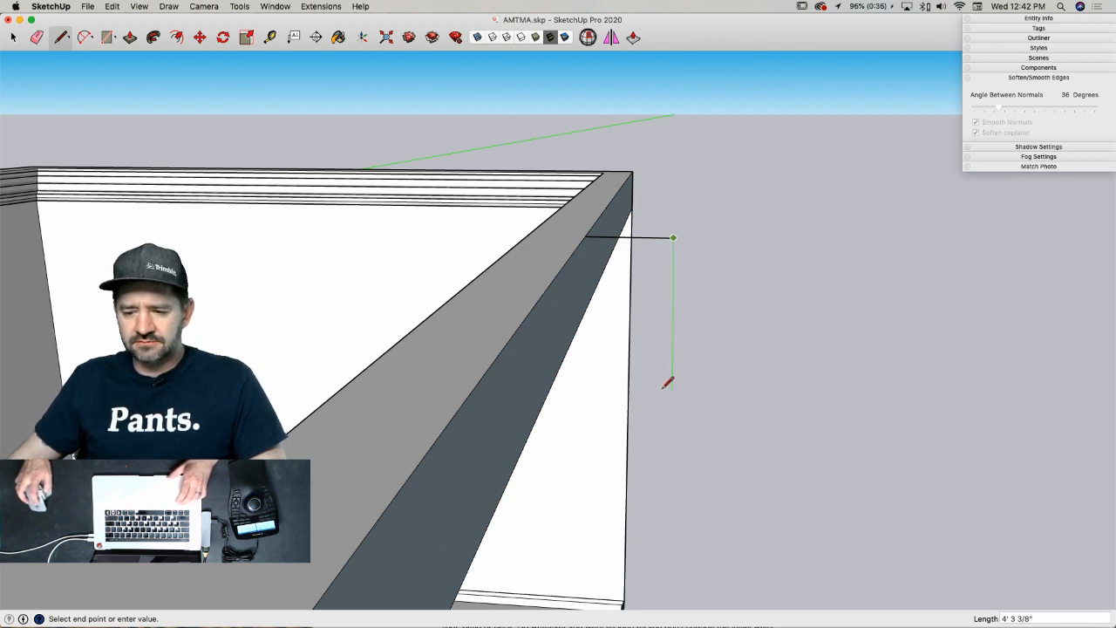
pyautogui.write('12')
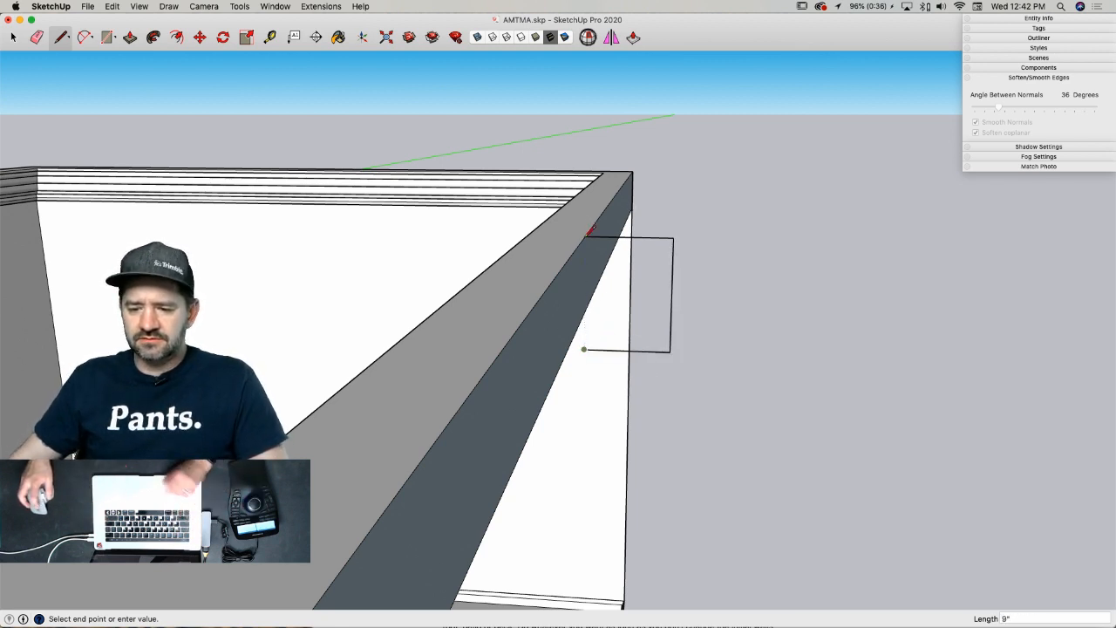
pyautogui.click(586, 236)
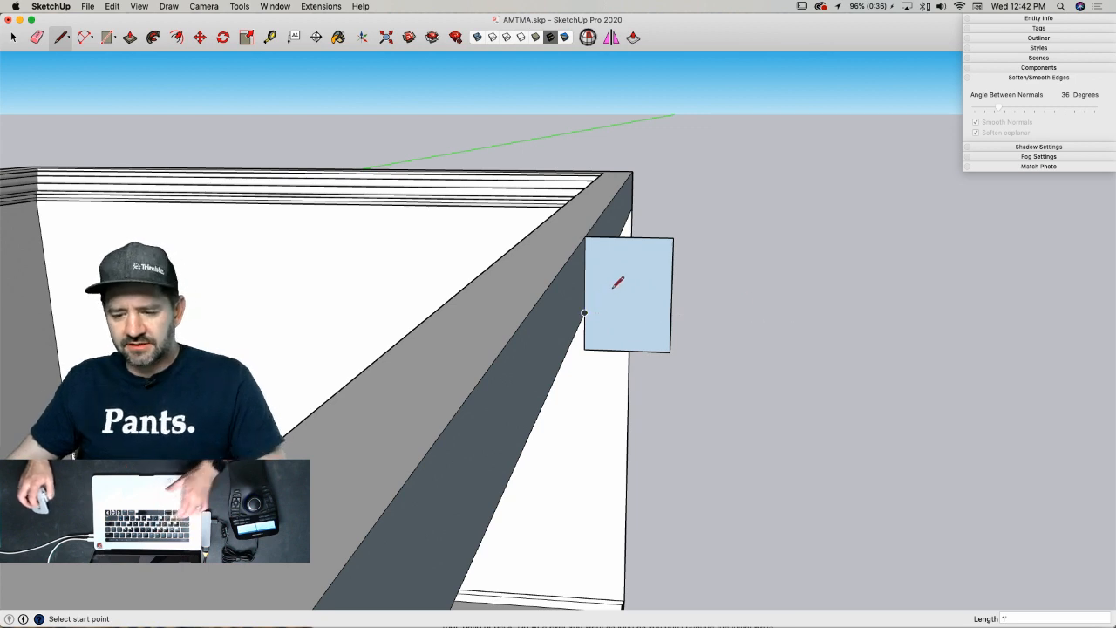
# - Draw an upright 9" by 12" rectangle from a point on the molding's outer top edge, perpendicular to that edge
pyautogui.press('r')
pyautogui.click(497, 357)
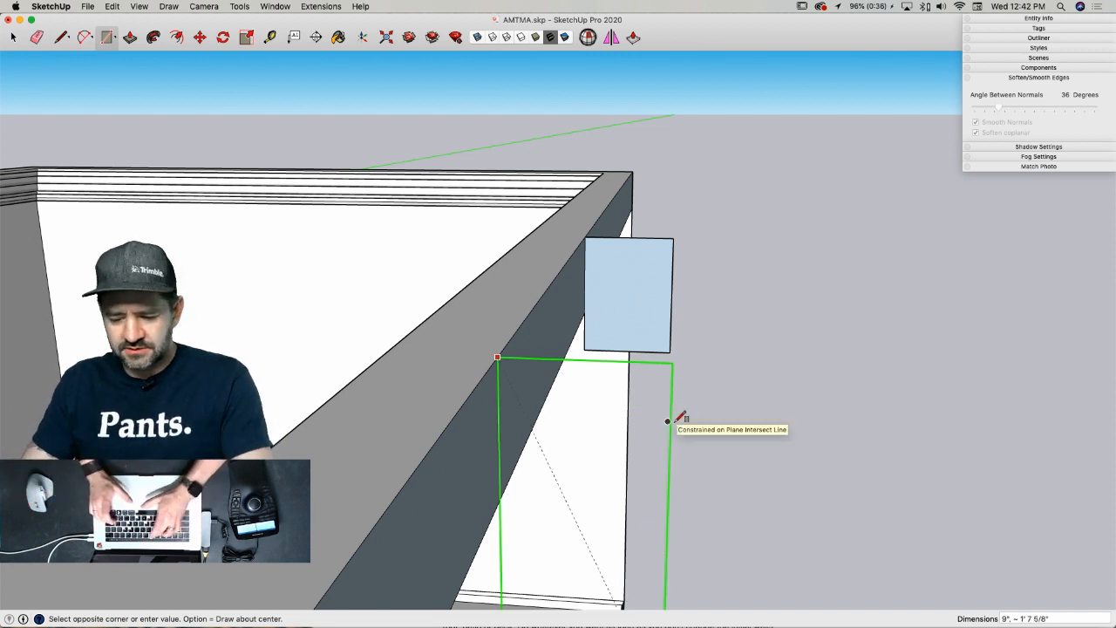
pyautogui.write('9,12')
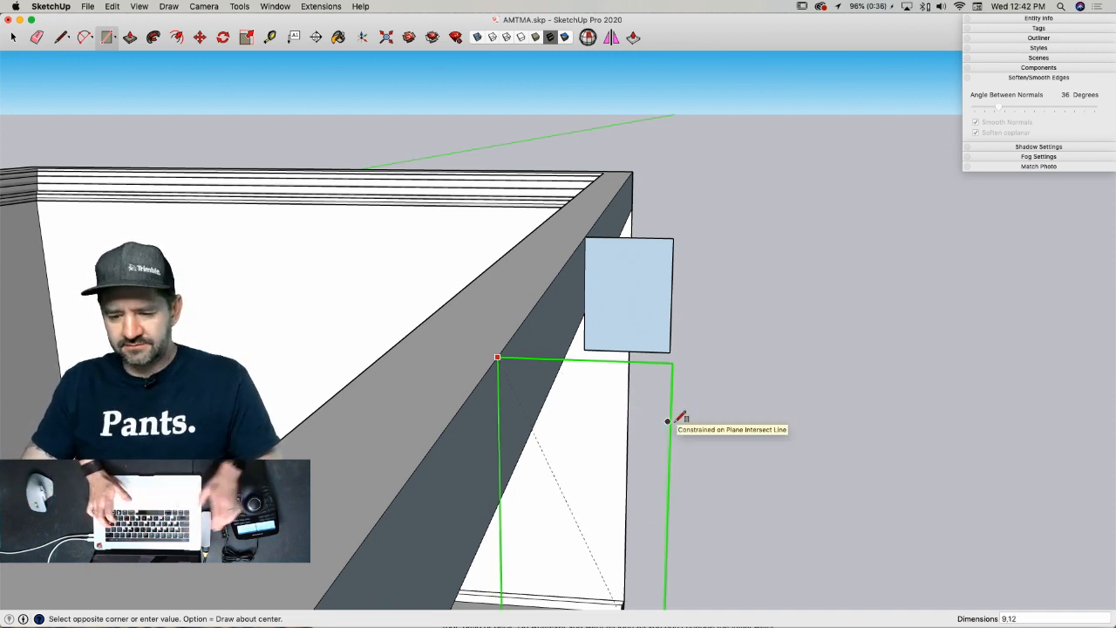
pyautogui.press('Return')
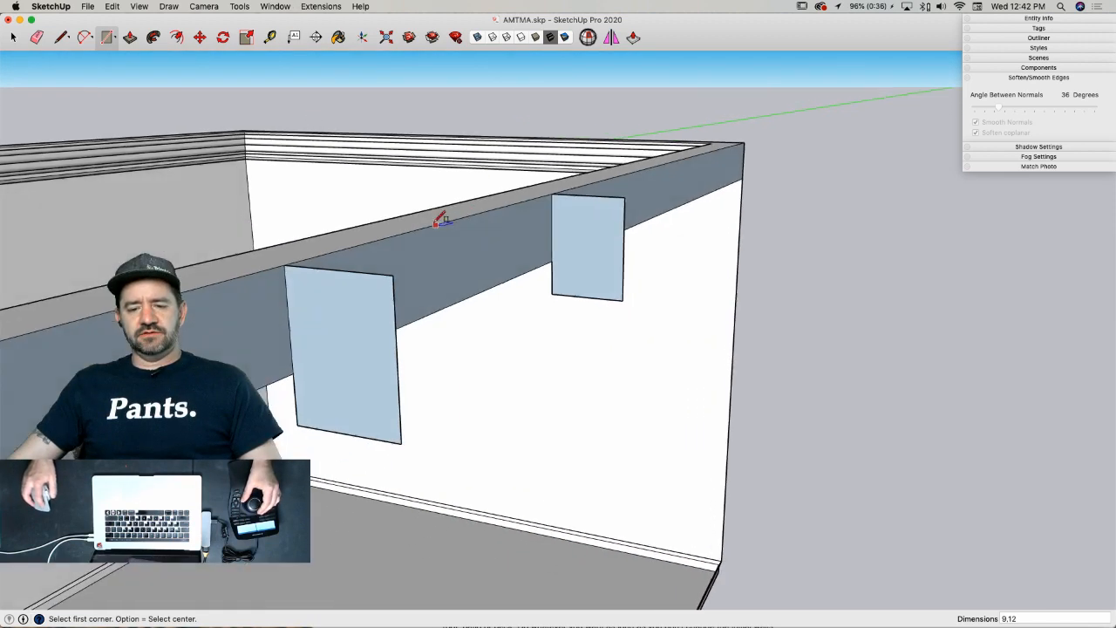
# - Erase both upright demonstration rectangles from the molding's outer top edge
pyautogui.press('e')
pyautogui.moveTo(306, 295)
pyautogui.mouseDown()
pyautogui.moveTo(331, 275)
pyautogui.moveTo(351, 279)
pyautogui.mouseUp()
pyautogui.moveTo(408, 443); pyautogui.dragTo(417, 431)
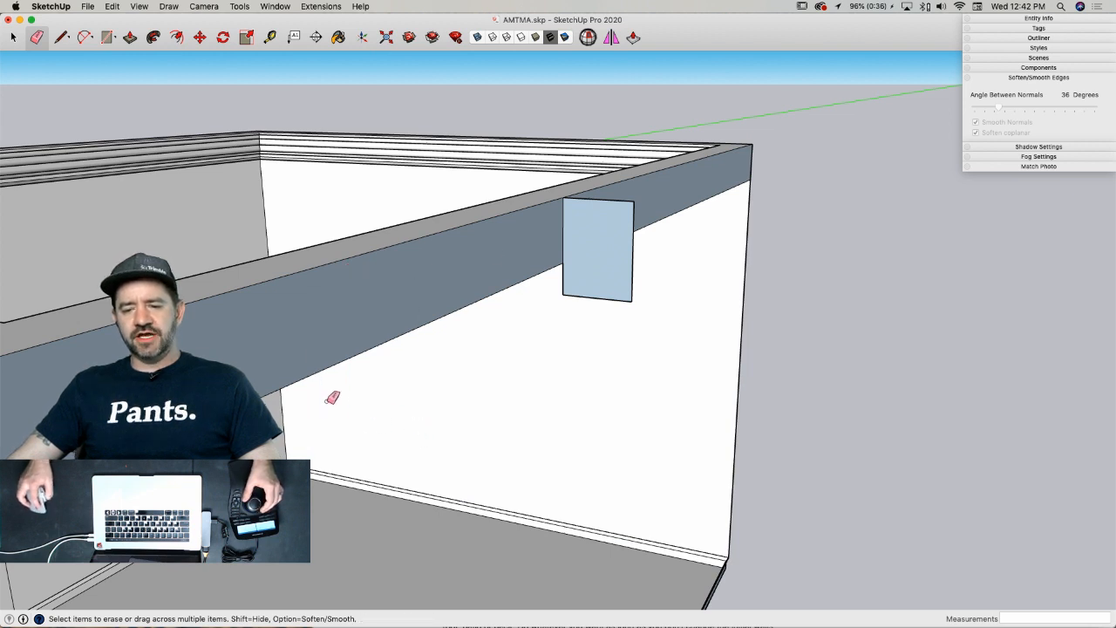
pyautogui.moveTo(555, 211)
pyautogui.mouseDown()
pyautogui.moveTo(593, 194)
pyautogui.moveTo(628, 215)
pyautogui.moveTo(630, 294)
pyautogui.mouseUp()
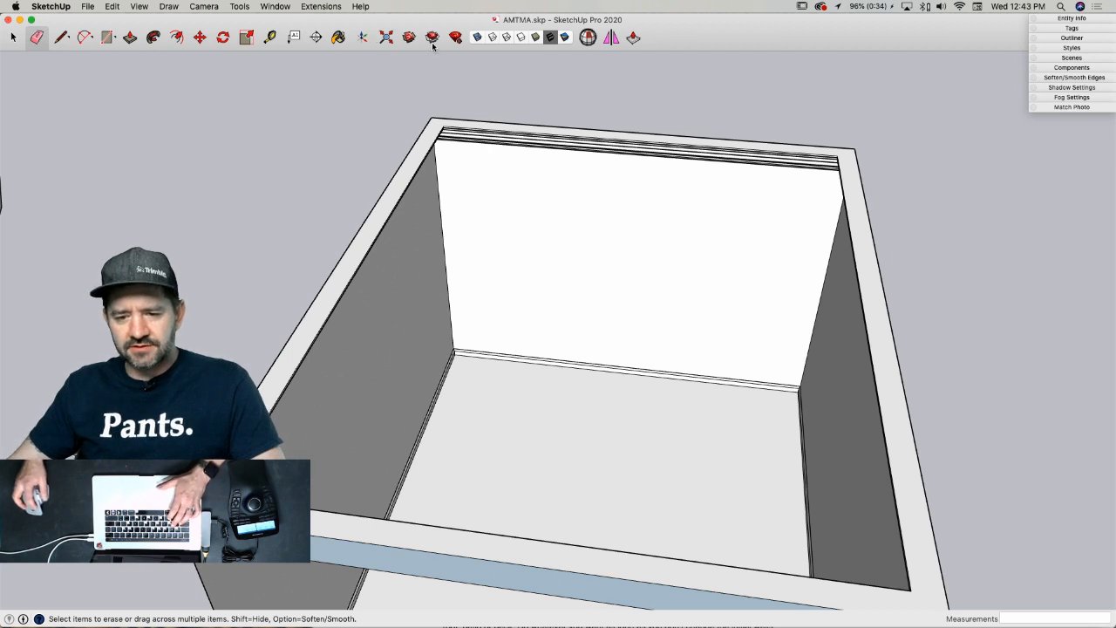
# - Search 3D Warehouse for "canopy bed" and browse the model results
pyautogui.click(409, 38)
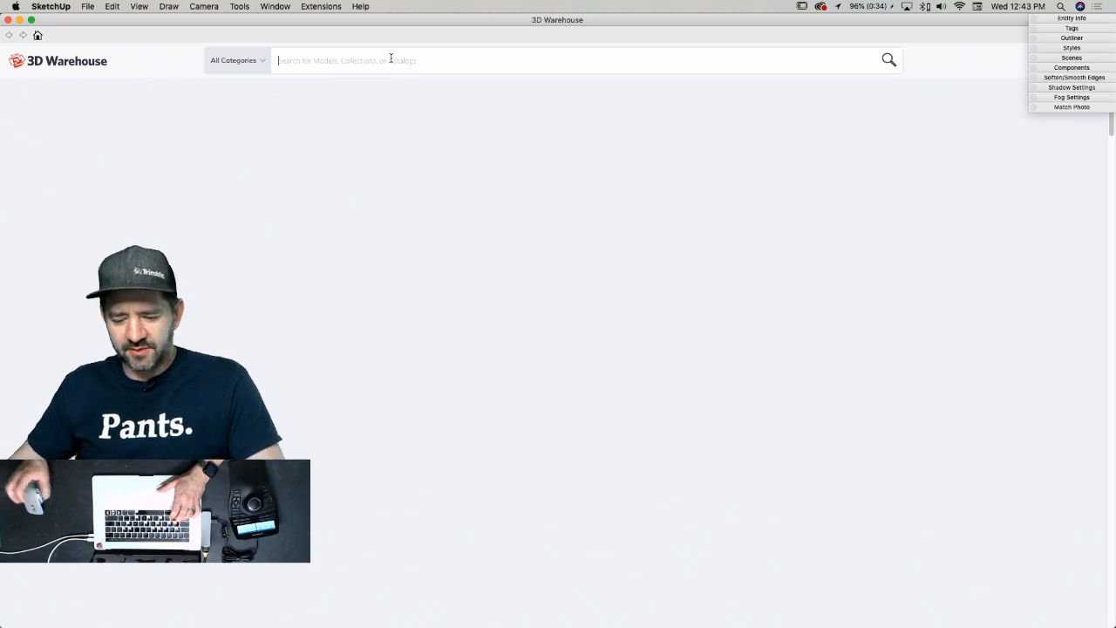
pyautogui.write('canop')
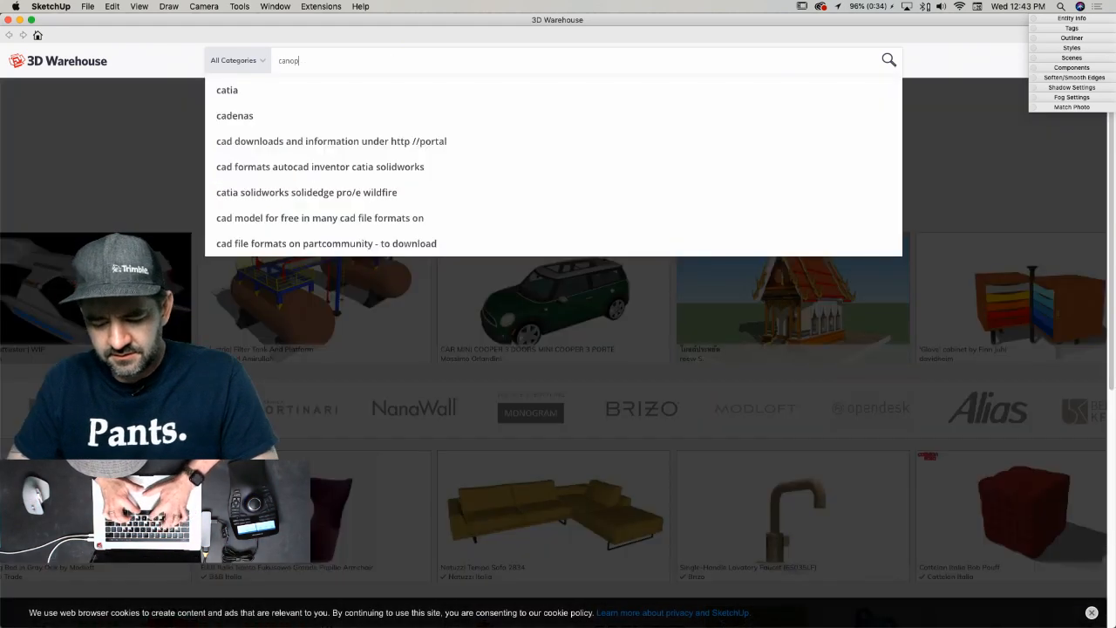
pyautogui.write('y bed')
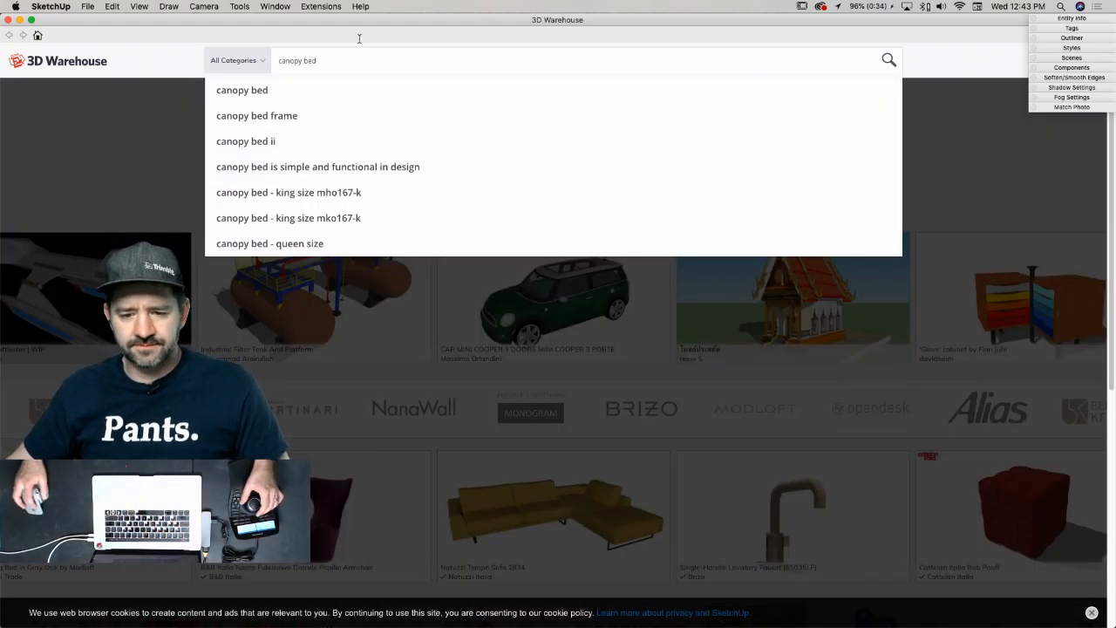
pyautogui.press('Return')
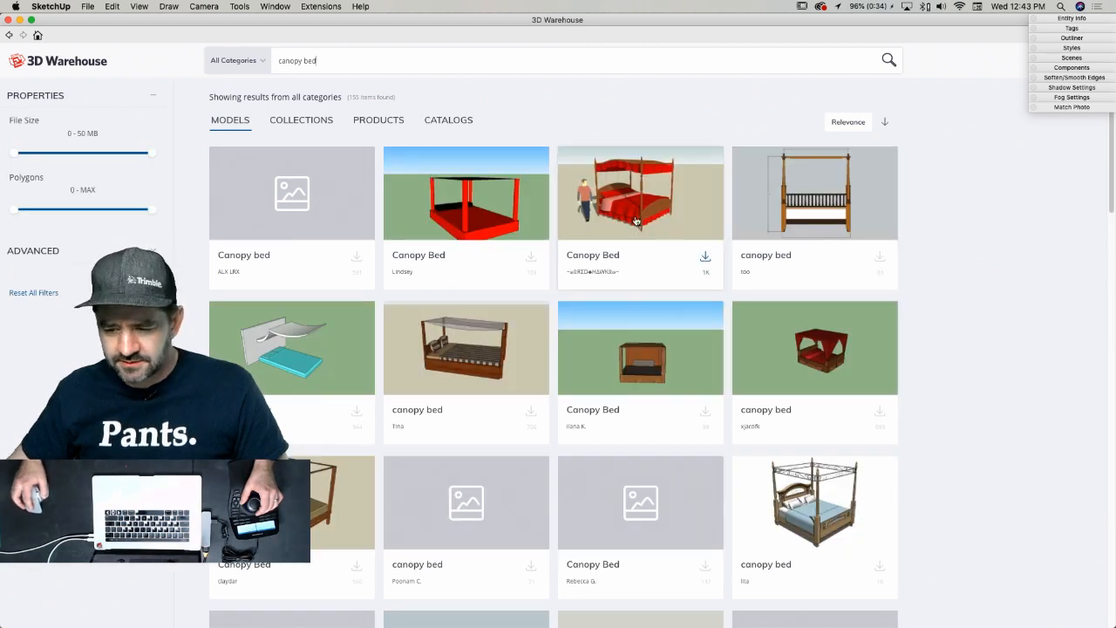
pyautogui.scroll(-5, 644, 211)
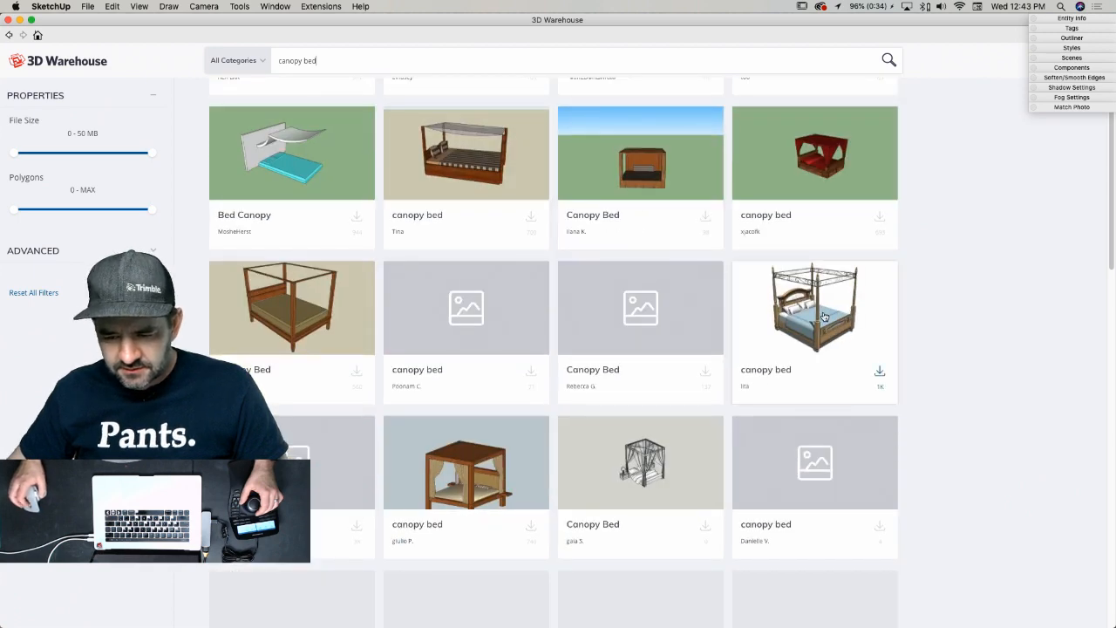
pyautogui.scroll(-6, 825, 316)
pyautogui.scroll(10, 822, 314)
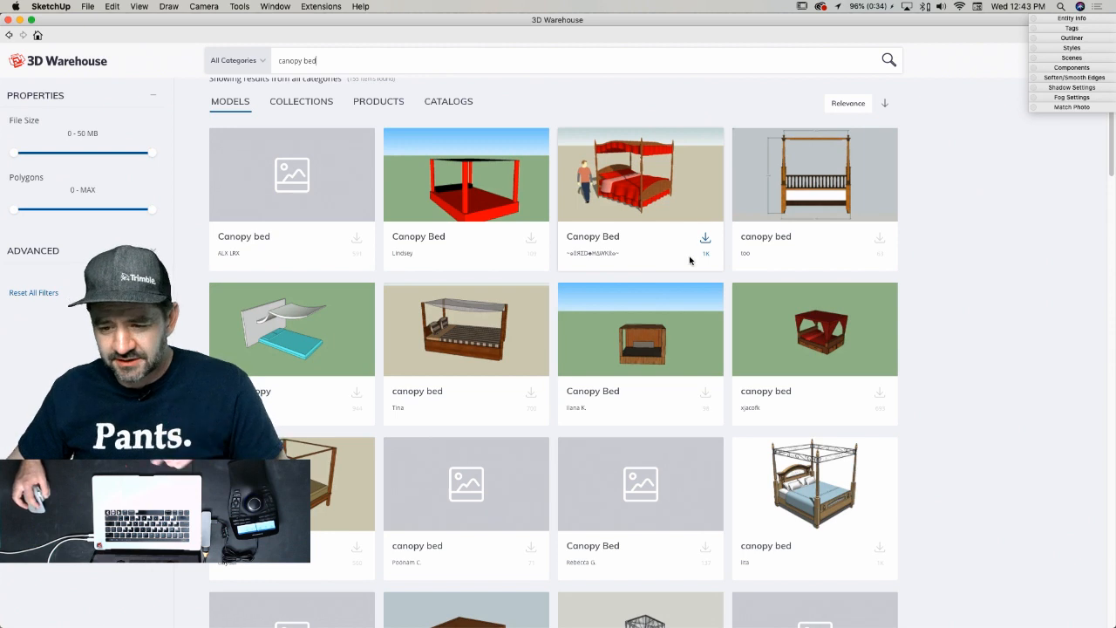
# - Open the details of the red Canopy Bed shown with a standing man and examine its model info and materials
pyautogui.click(615, 237)
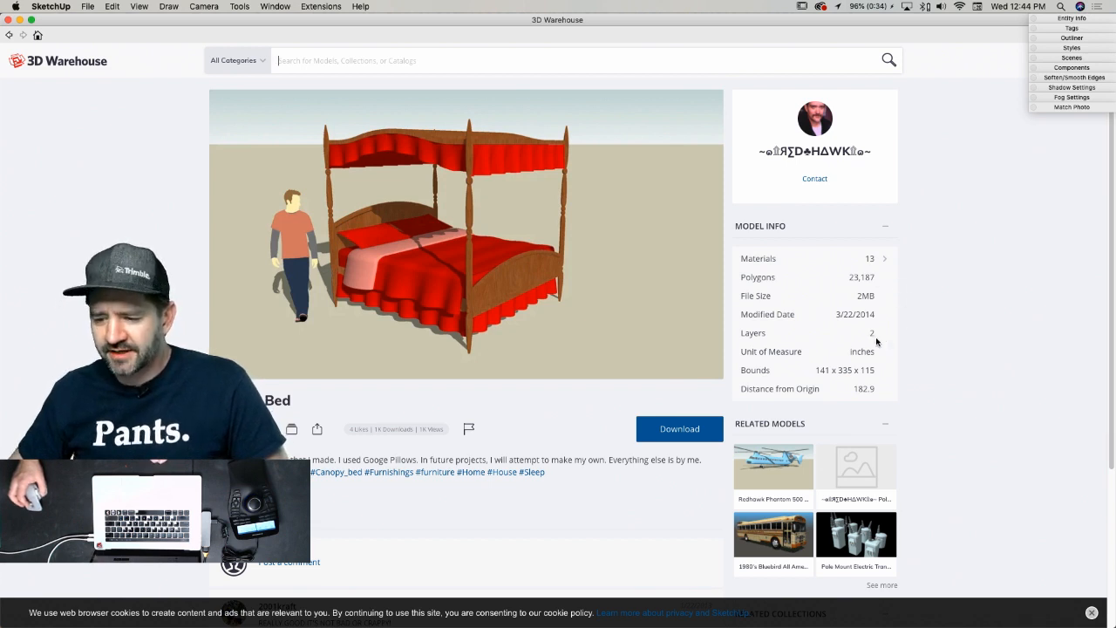
pyautogui.click(886, 260)
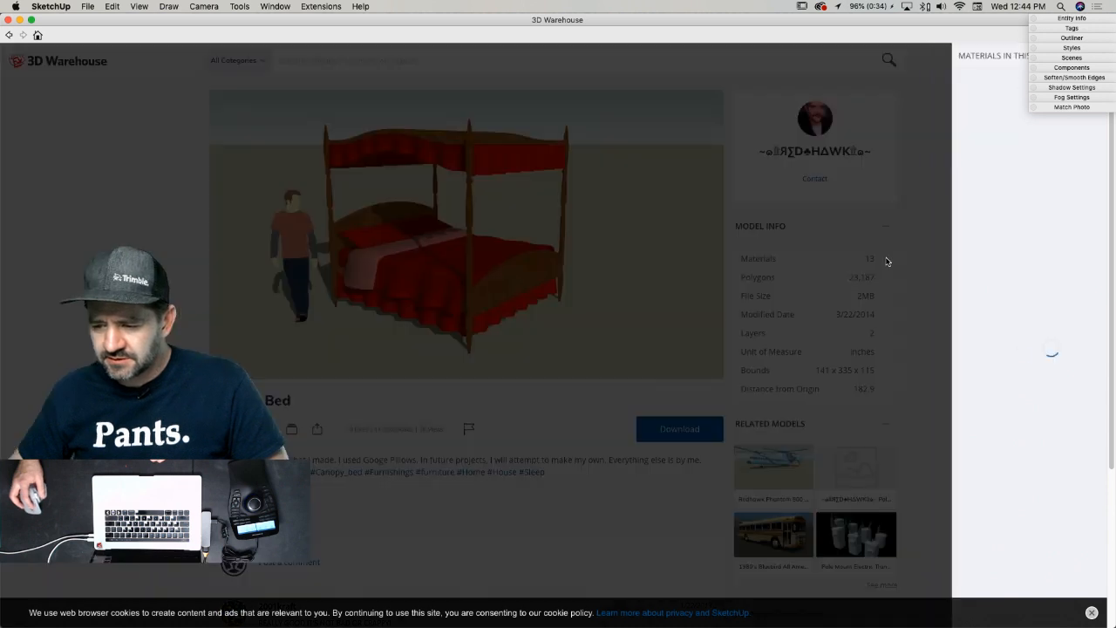
pyautogui.scroll(-4, 977, 253)
pyautogui.scroll(-5, 976, 255)
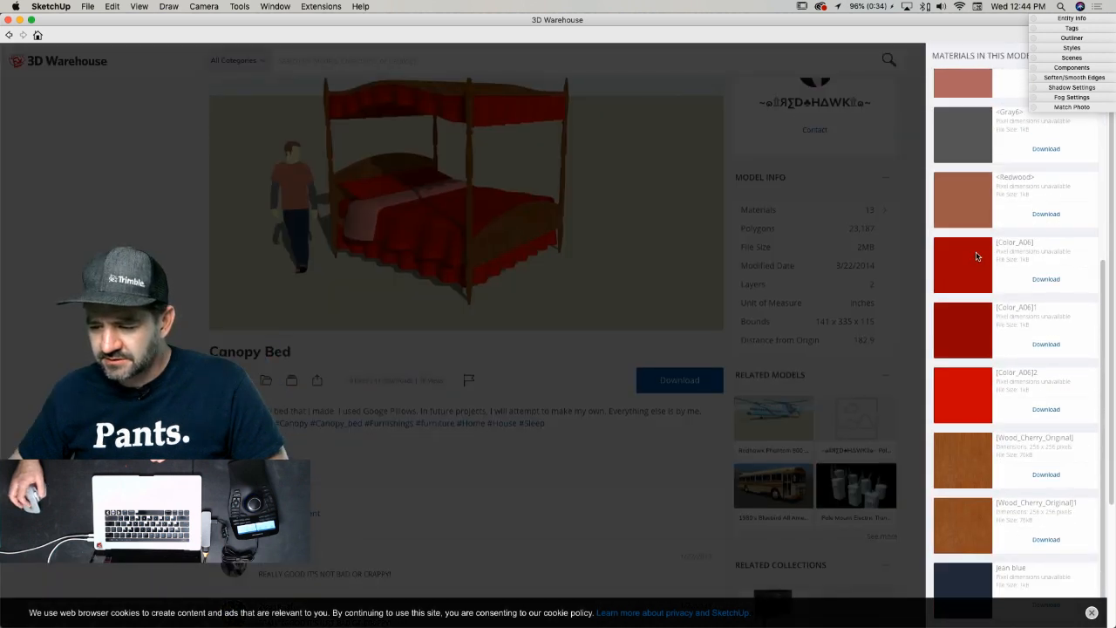
pyautogui.scroll(5, 977, 256)
pyautogui.scroll(-4, 976, 258)
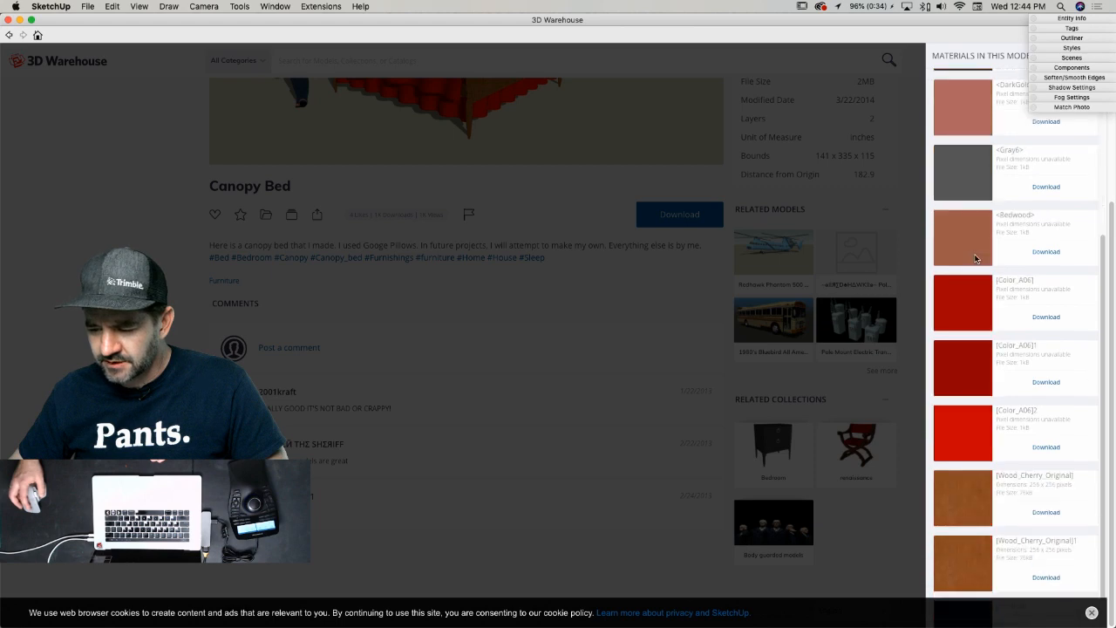
pyautogui.click(654, 317)
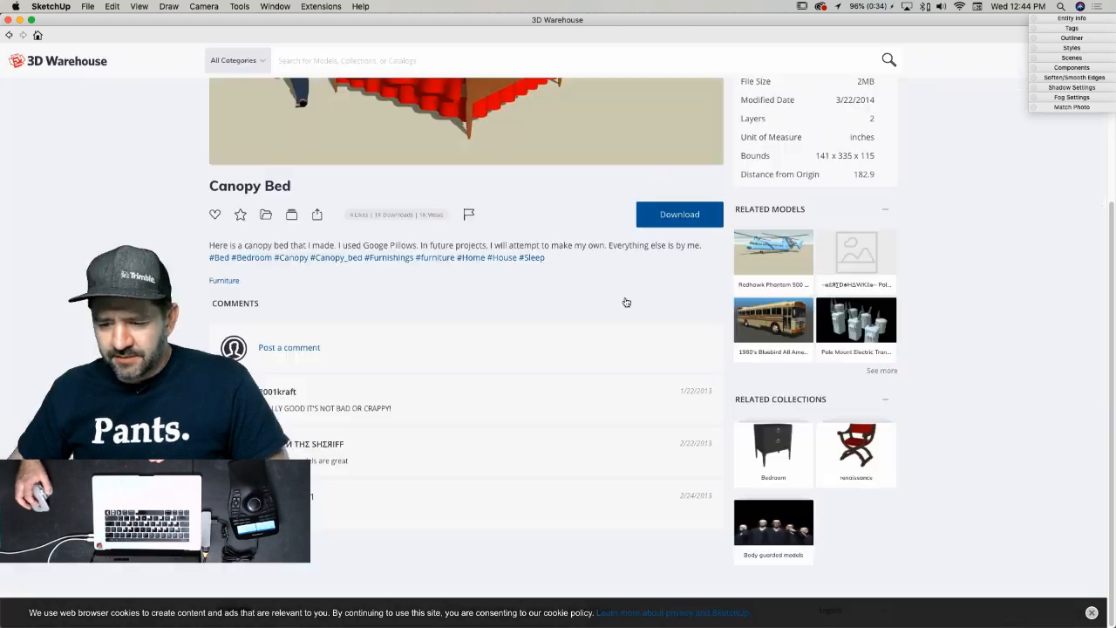
pyautogui.scroll(3, 584, 279)
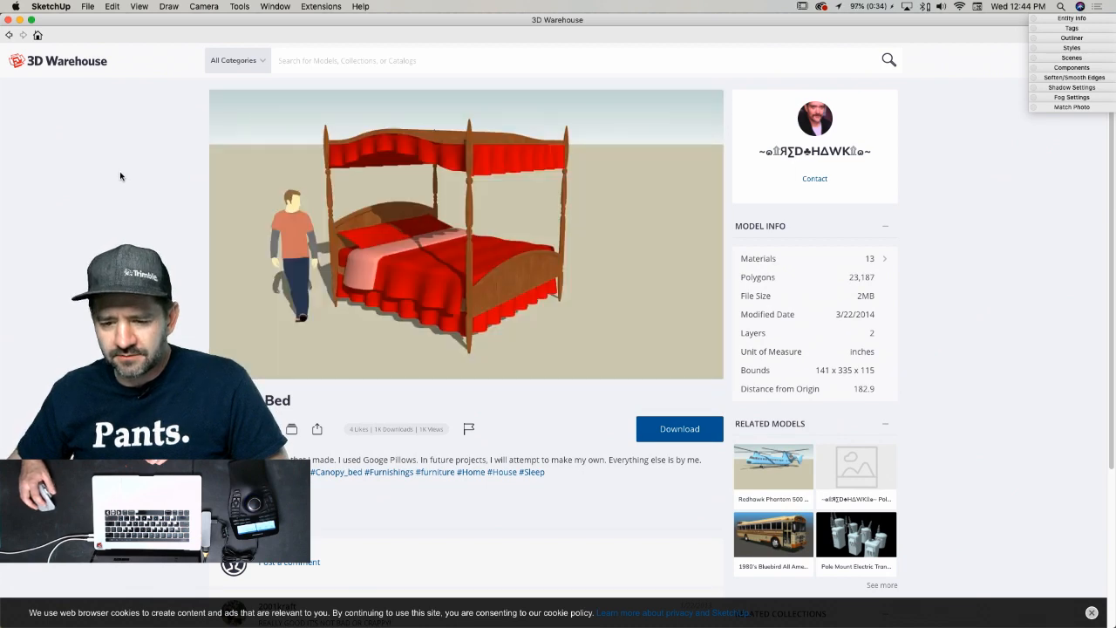
# - Examine the full details of the canopy bed with blue bedding and a metal canopy frame, and return to the results
pyautogui.click(8, 36)
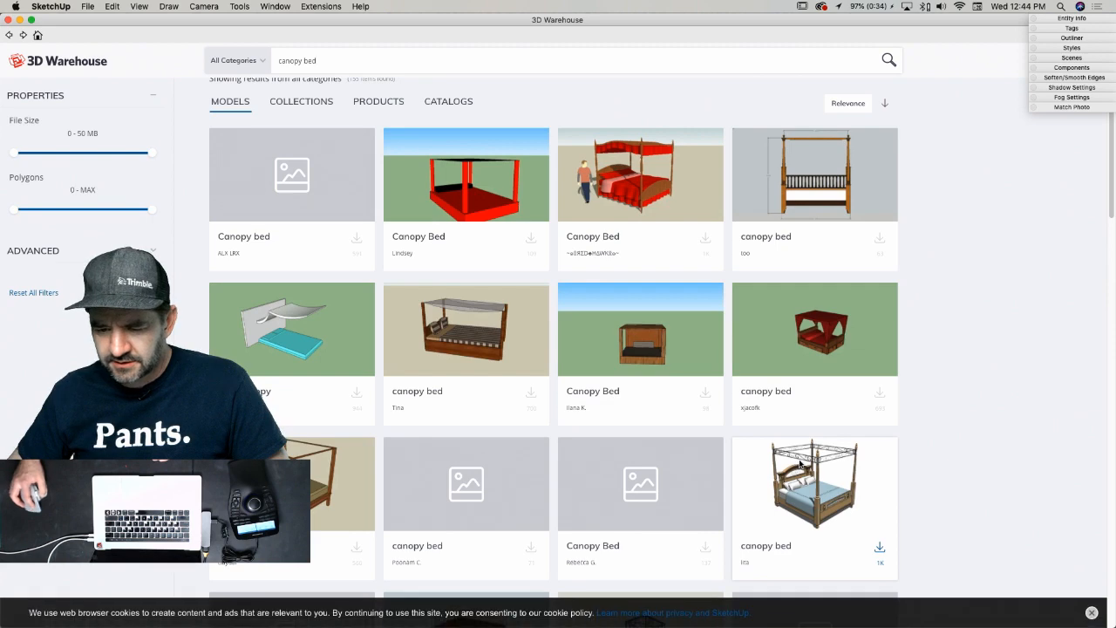
pyautogui.click(799, 464)
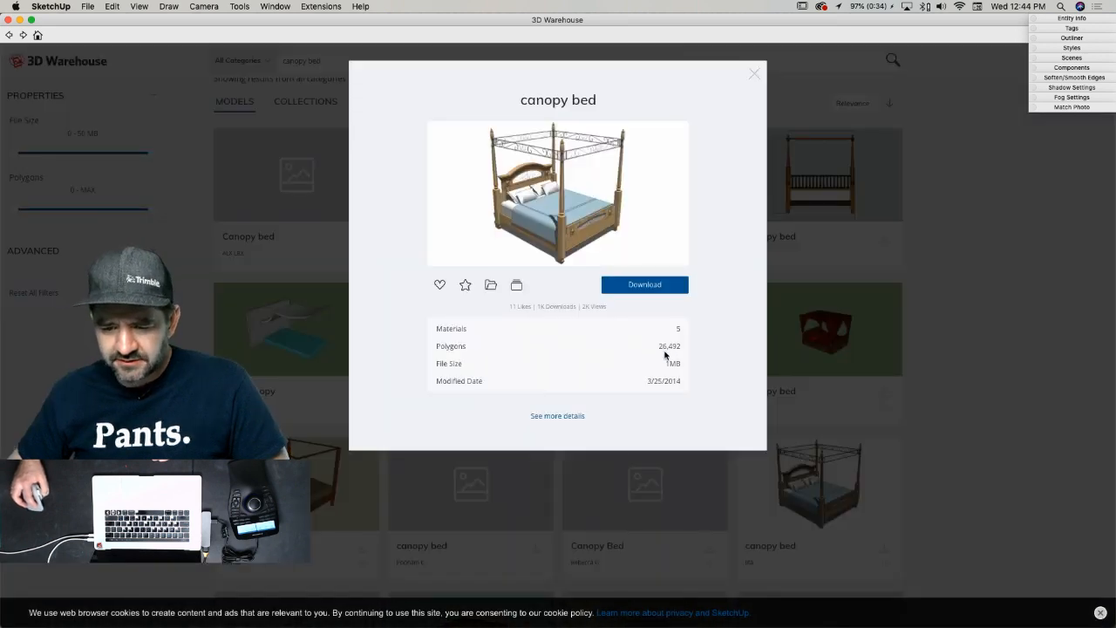
pyautogui.click(565, 417)
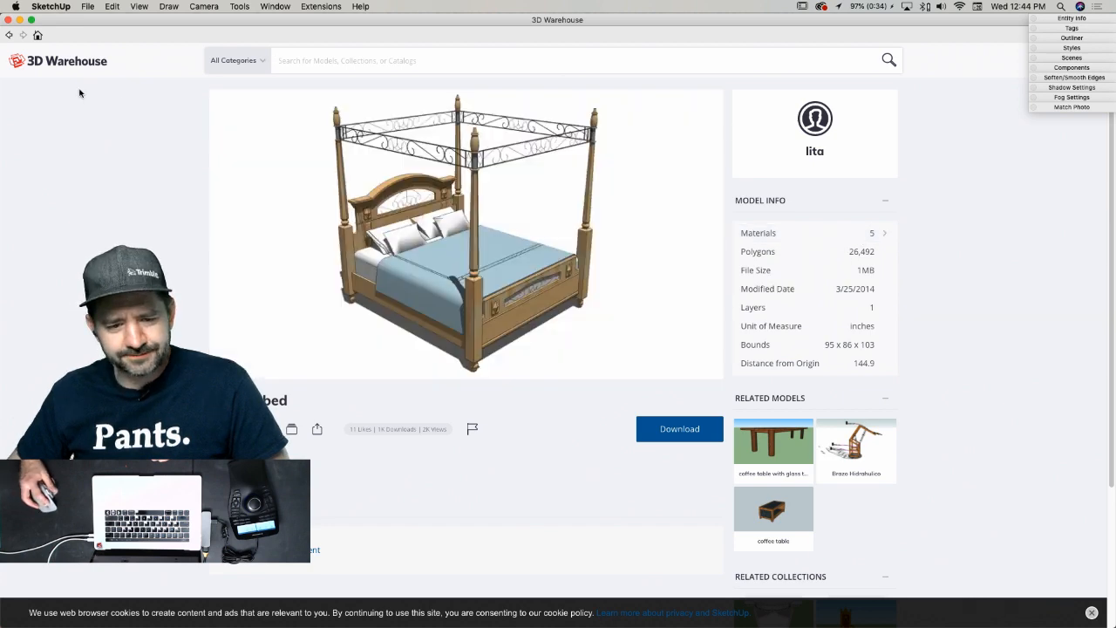
pyautogui.click(8, 35)
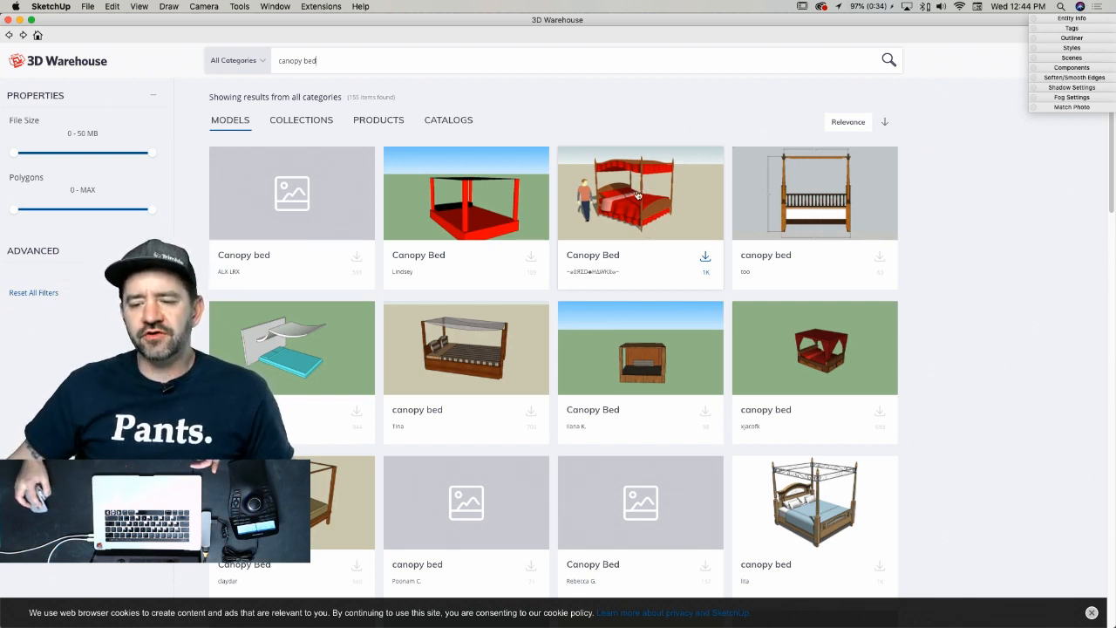
# - Load the red Canopy Bed with the standing man directly into the model and place it at the room
pyautogui.click(706, 264)
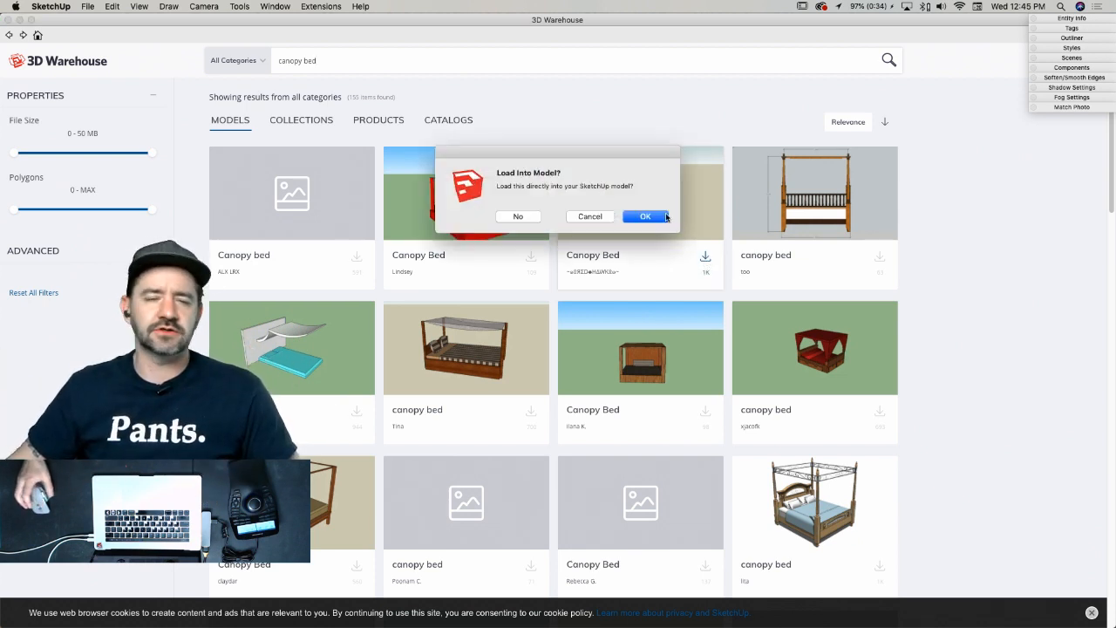
pyautogui.click(660, 215)
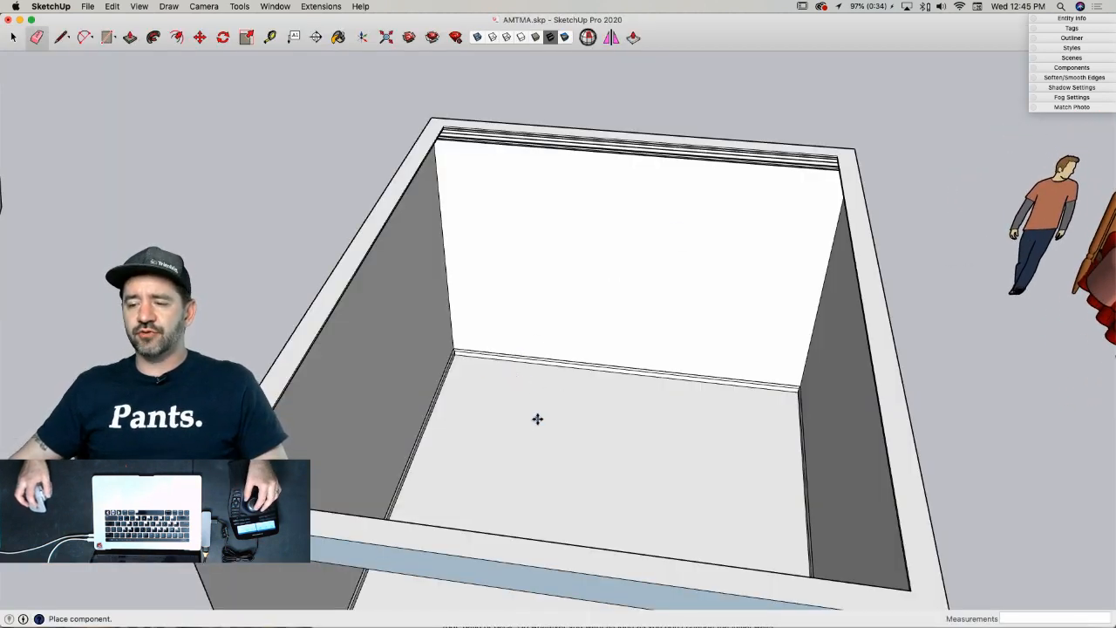
pyautogui.click(537, 418)
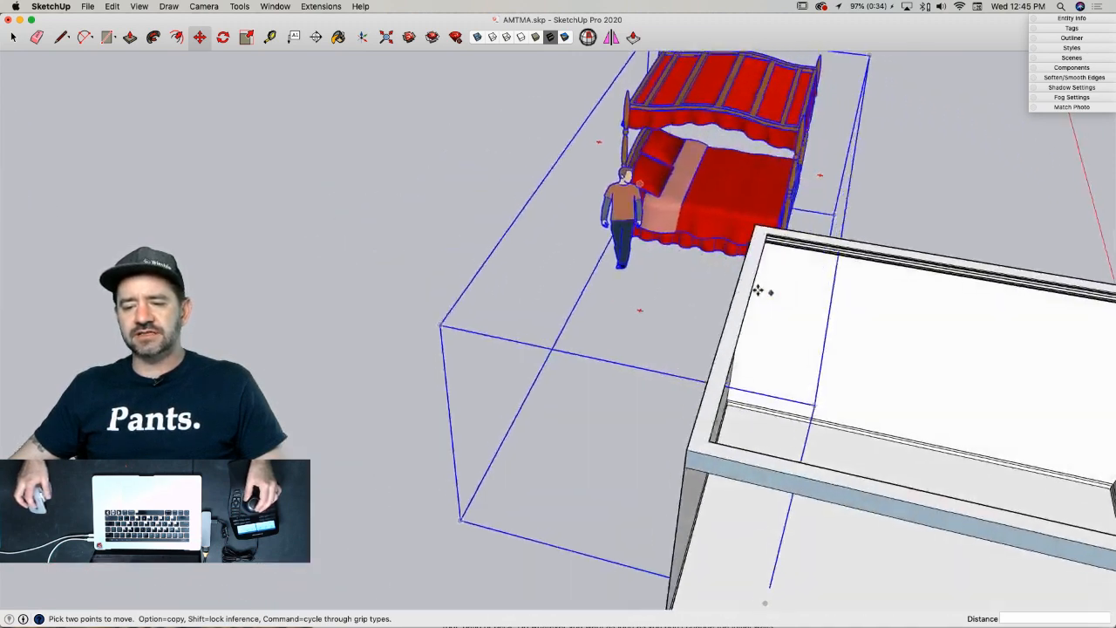
# - Open the imported bed component for editing and delete the standing man from it
pyautogui.press('space')
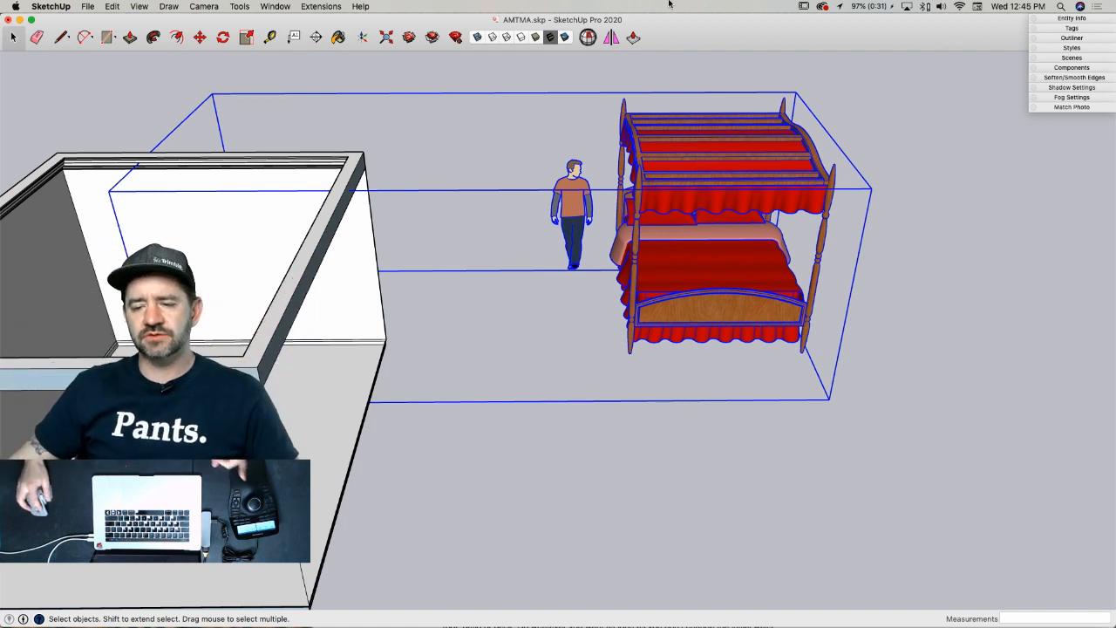
pyautogui.doubleClick(695, 185)
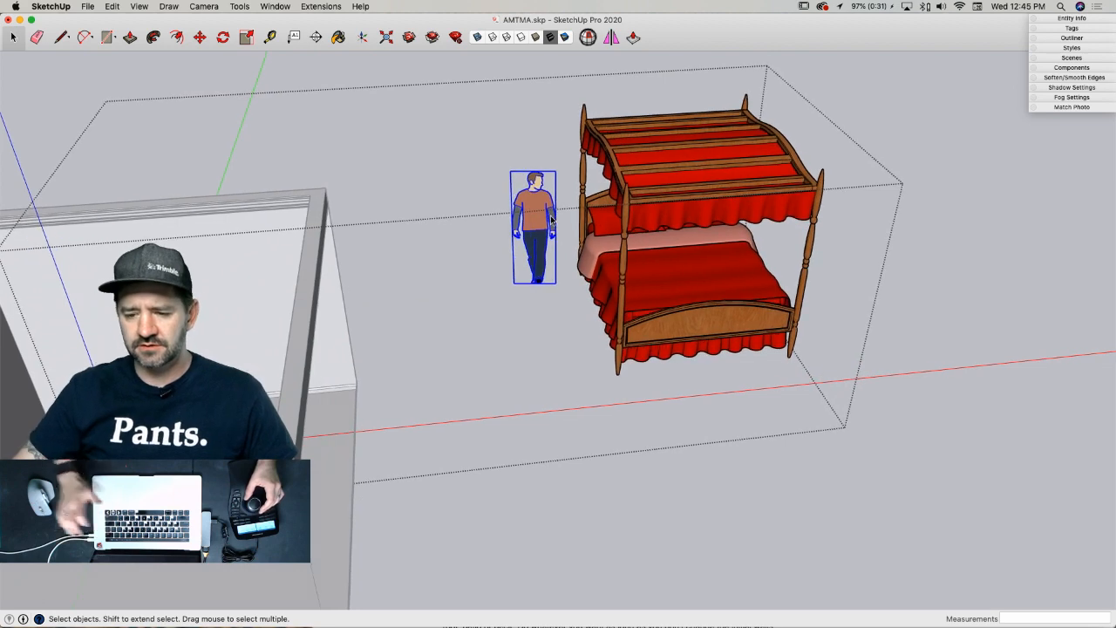
pyautogui.press('Delete')
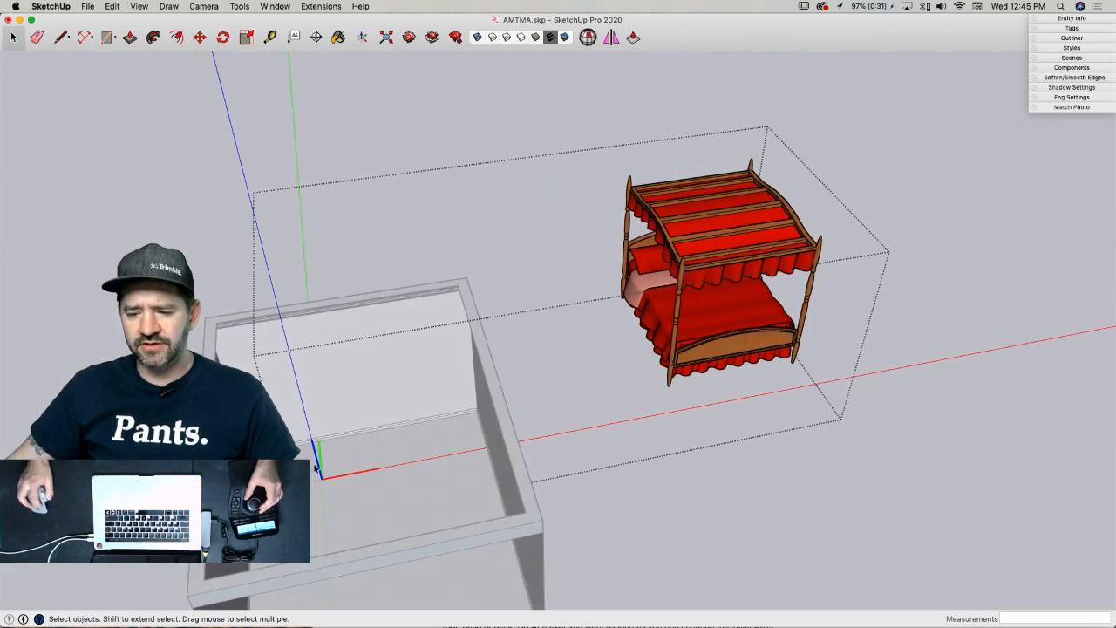
# - Move the bed inside its component so its front bottom corner sits on the component's origin, and close the component
pyautogui.click(672, 228)
pyautogui.press('m')
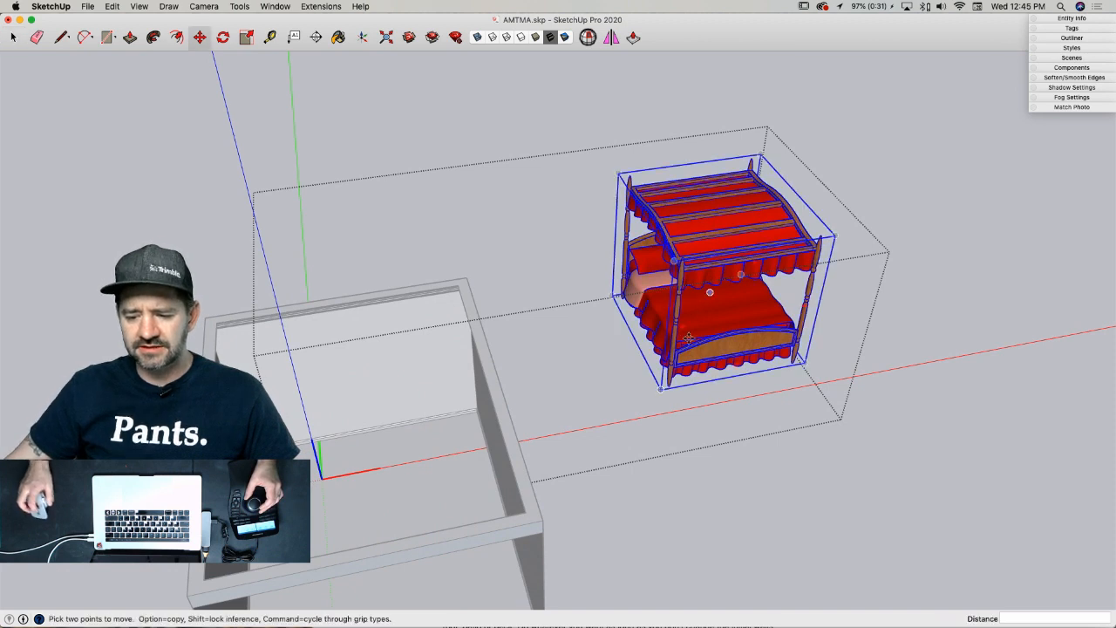
pyautogui.click(660, 390)
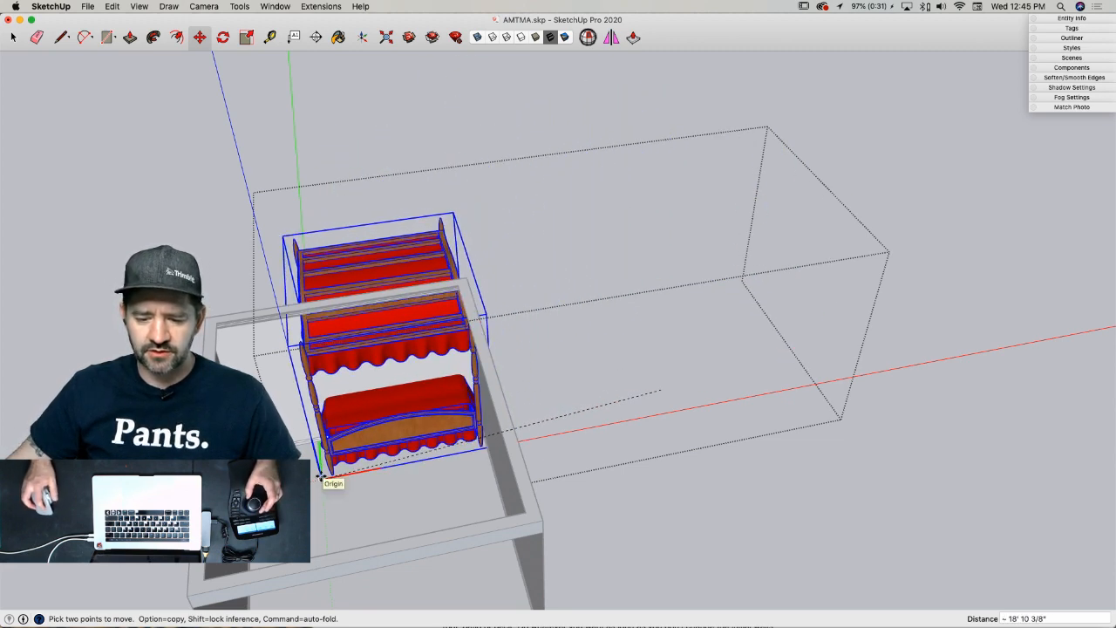
pyautogui.click(319, 478)
pyautogui.press('space')
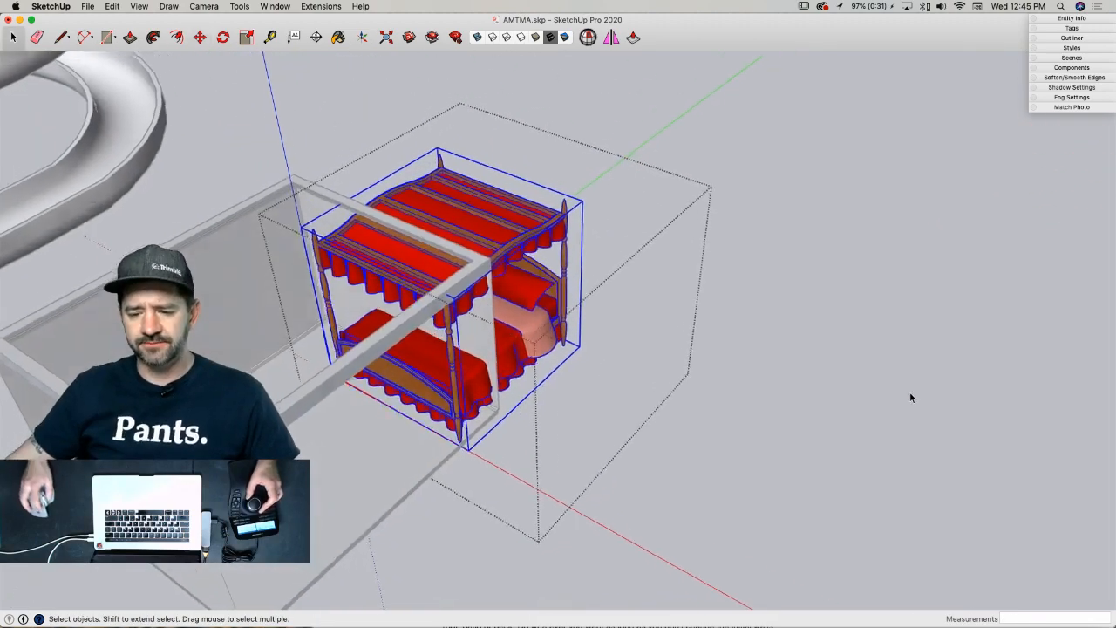
pyautogui.click(880, 364)
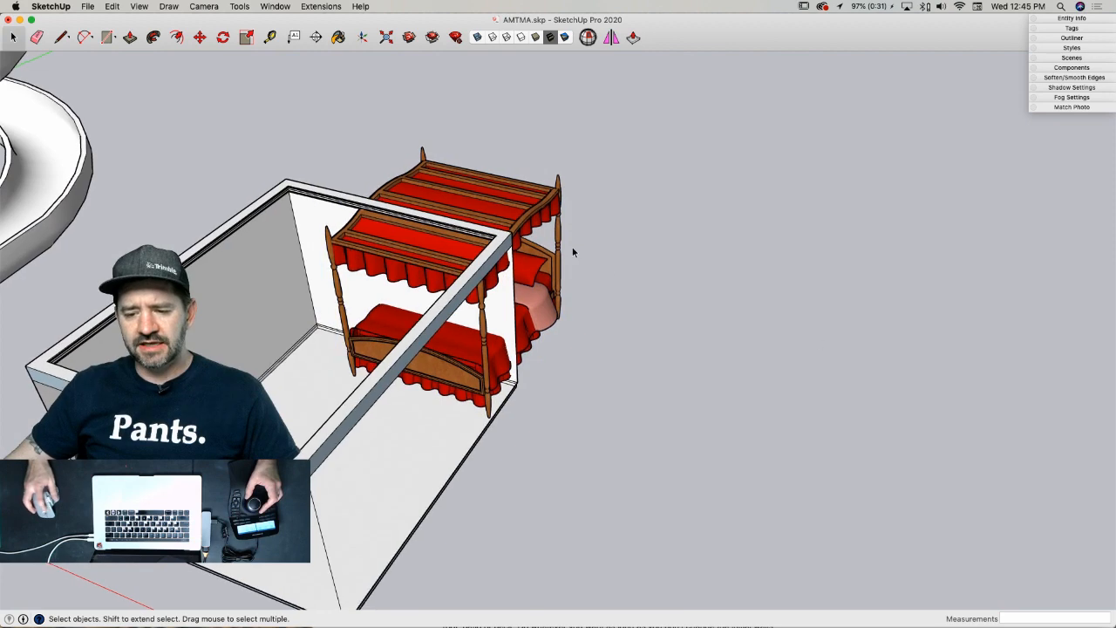
# - Move the canopy bed component out of the room to the open ground beside it
pyautogui.click(548, 252)
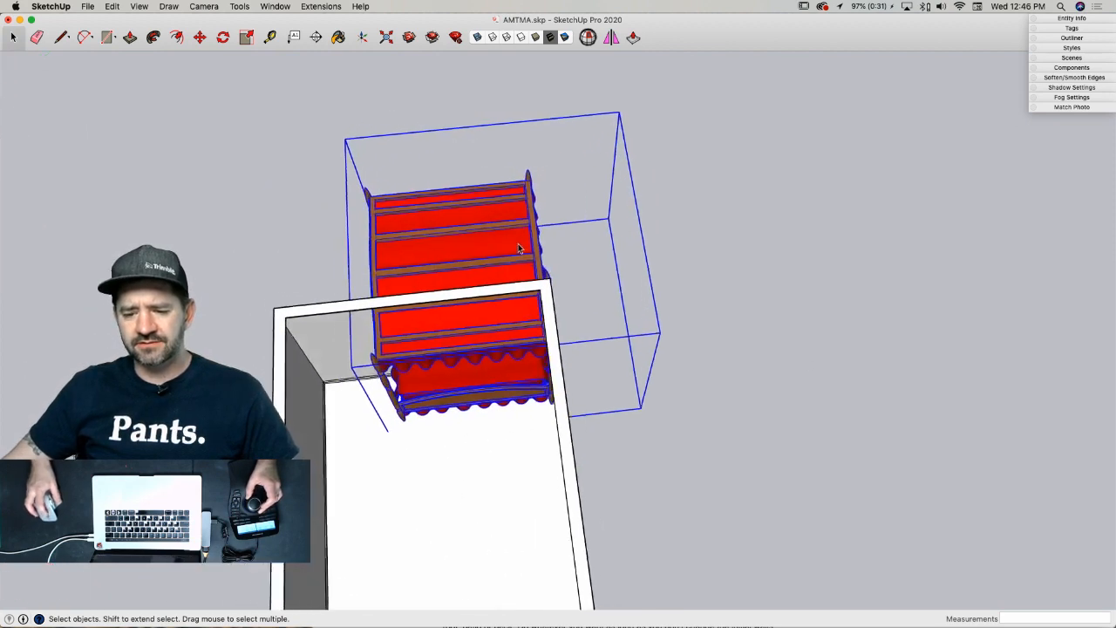
pyautogui.press('m')
pyautogui.click(617, 295)
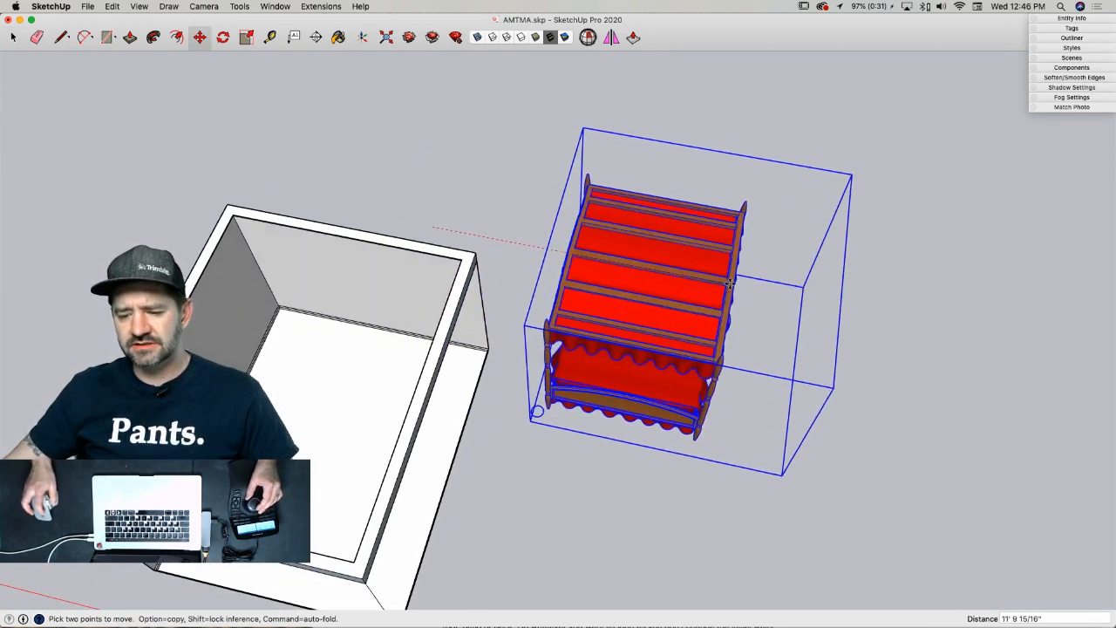
pyautogui.click(848, 327)
pyautogui.press('space')
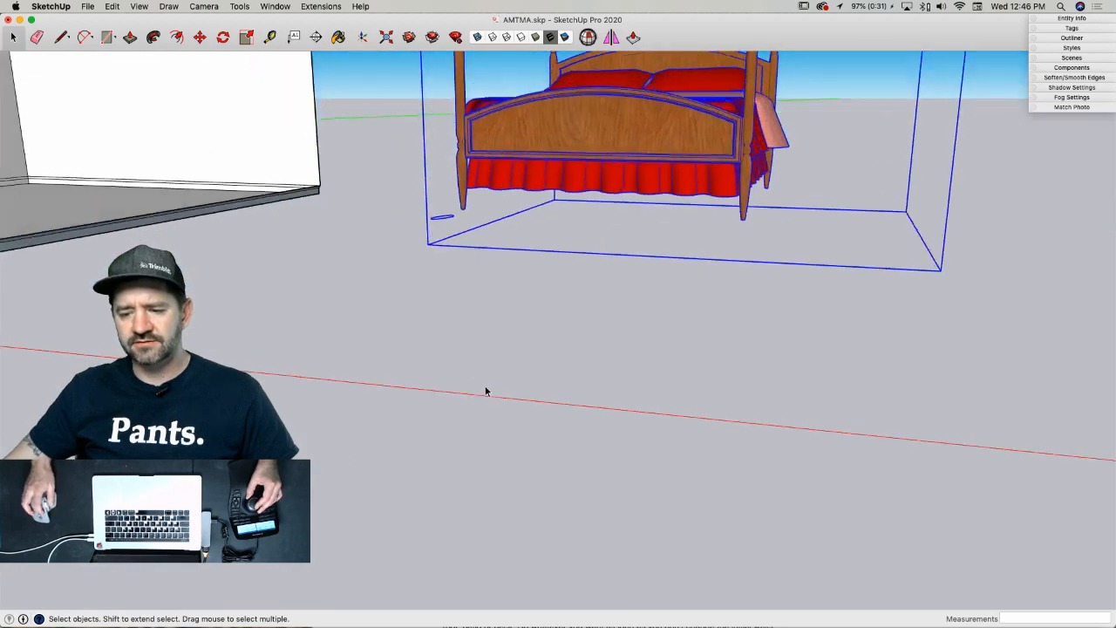
# - Open the canopy bed component, turn on the display of hidden geometry, and delete the three stray edges beside the bed
pyautogui.doubleClick(574, 274)
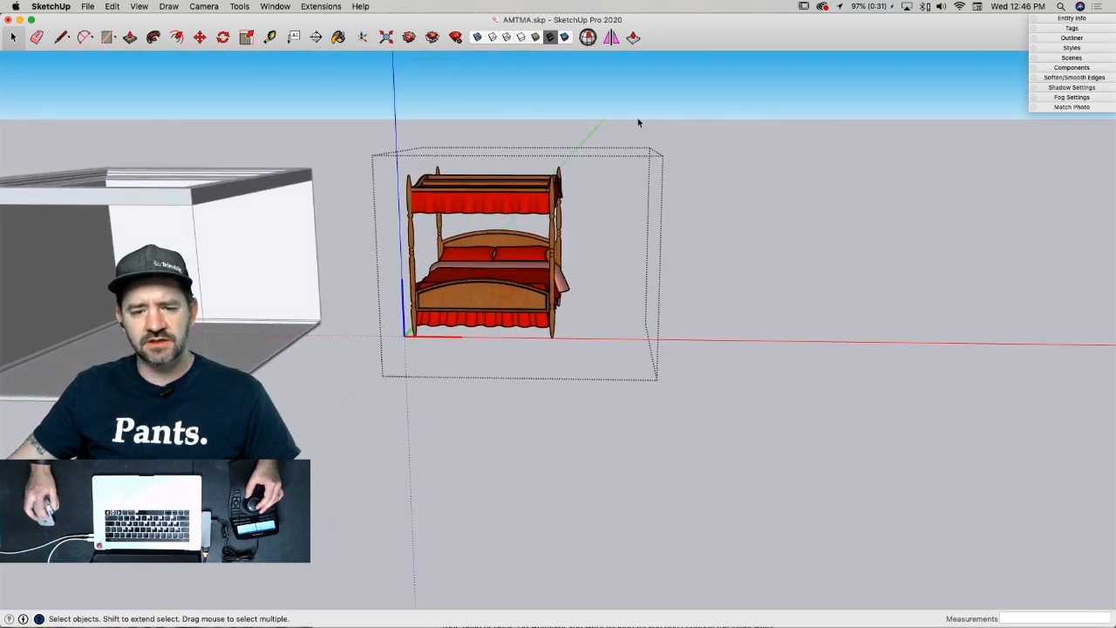
pyautogui.click(140, 6)
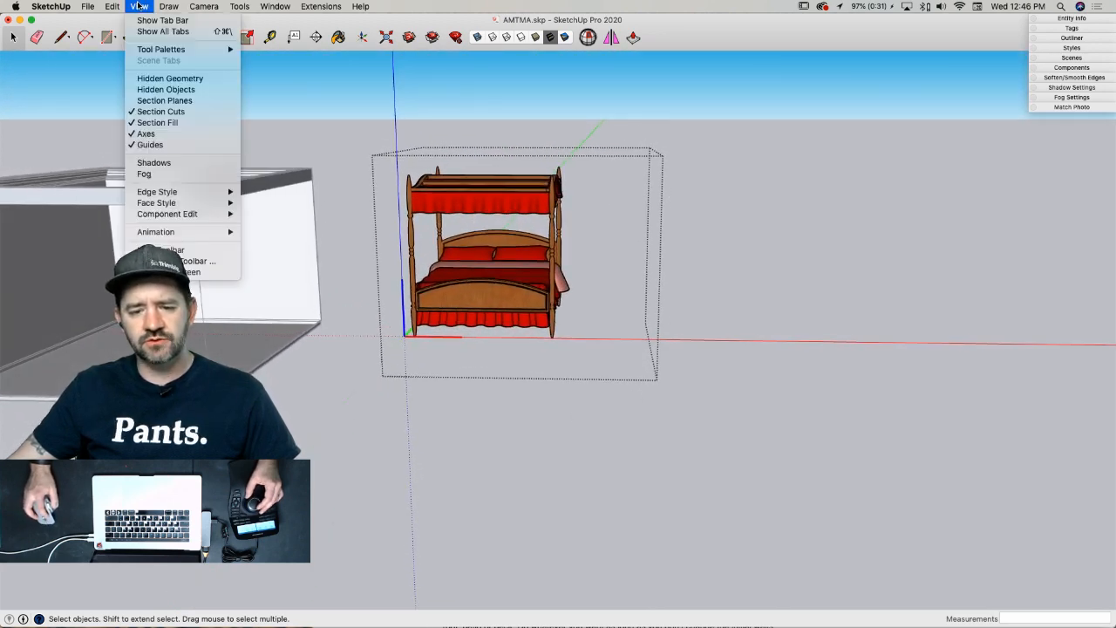
pyautogui.click(166, 79)
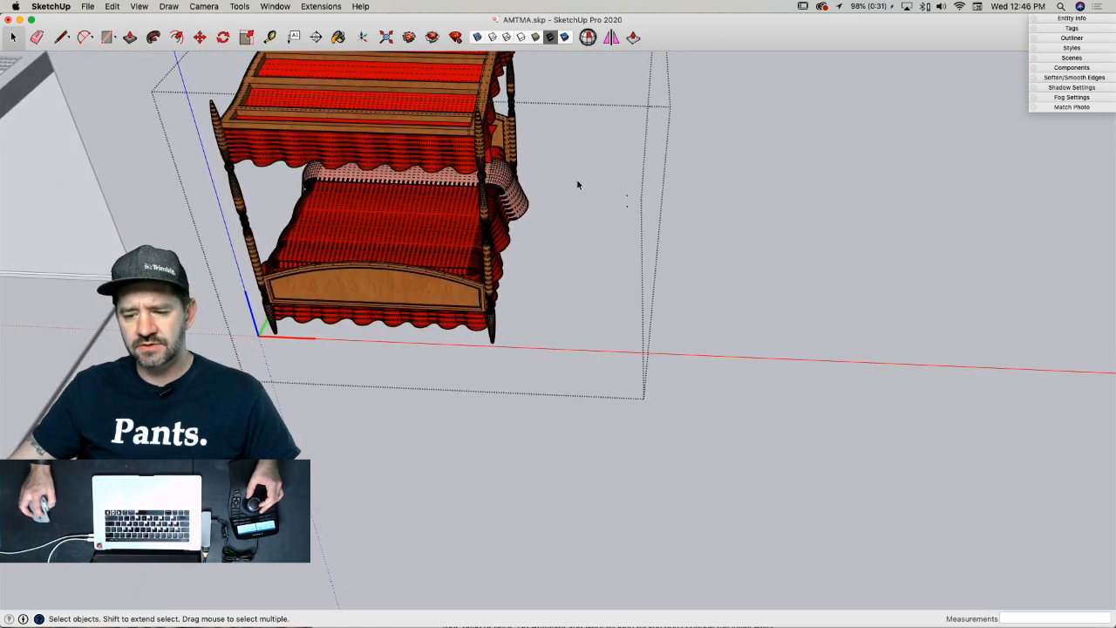
pyautogui.moveTo(577, 180); pyautogui.dragTo(656, 338)
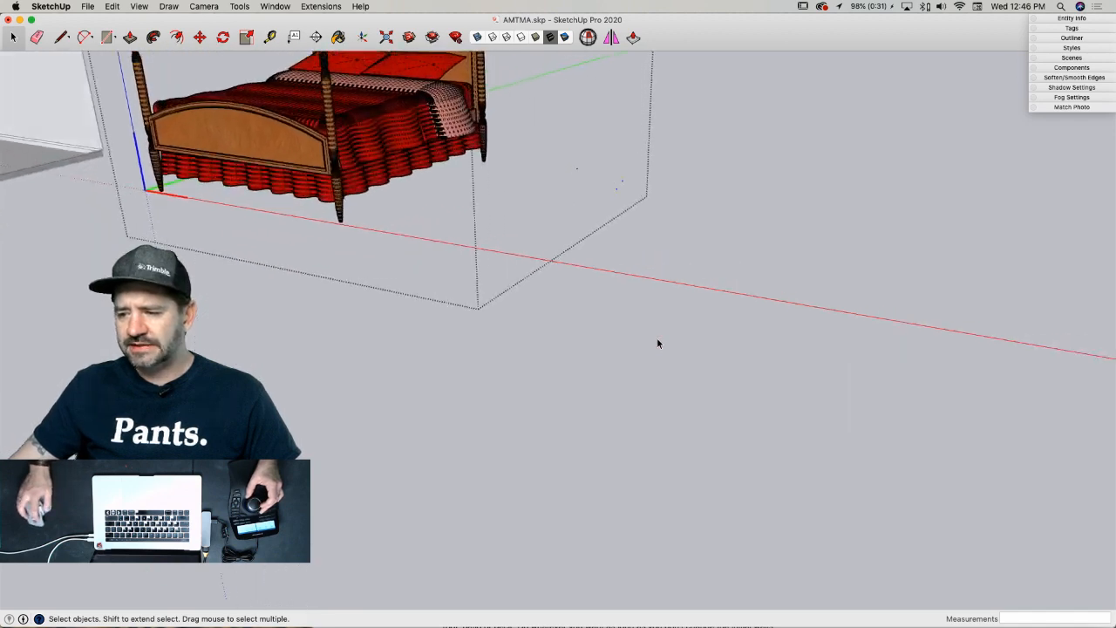
pyautogui.click(1061, 17)
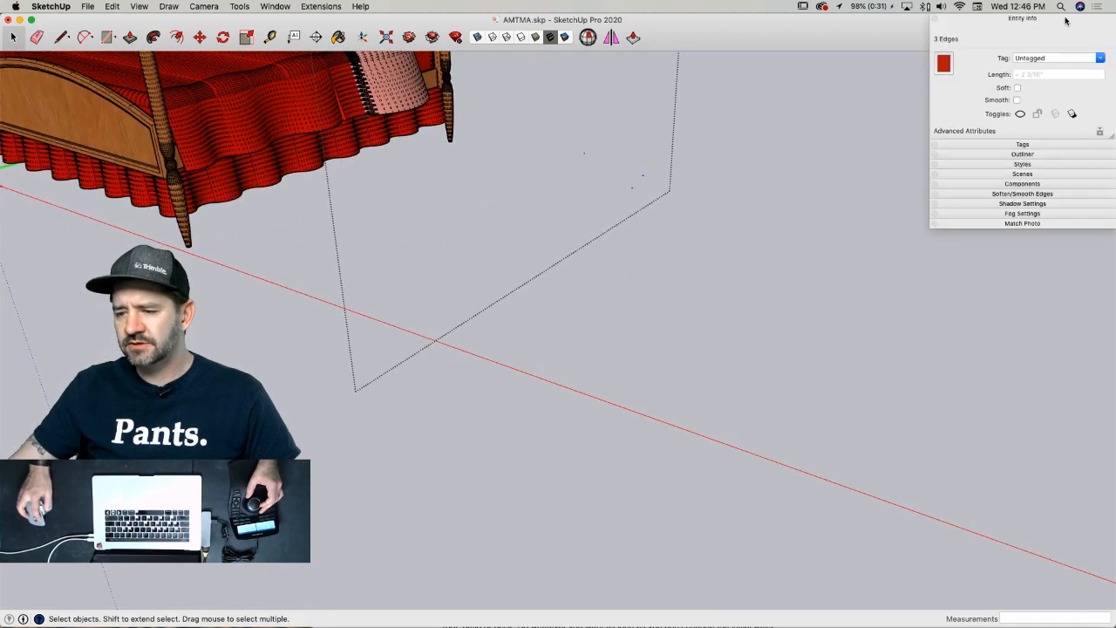
pyautogui.moveTo(1062, 18); pyautogui.dragTo(1051, 56)
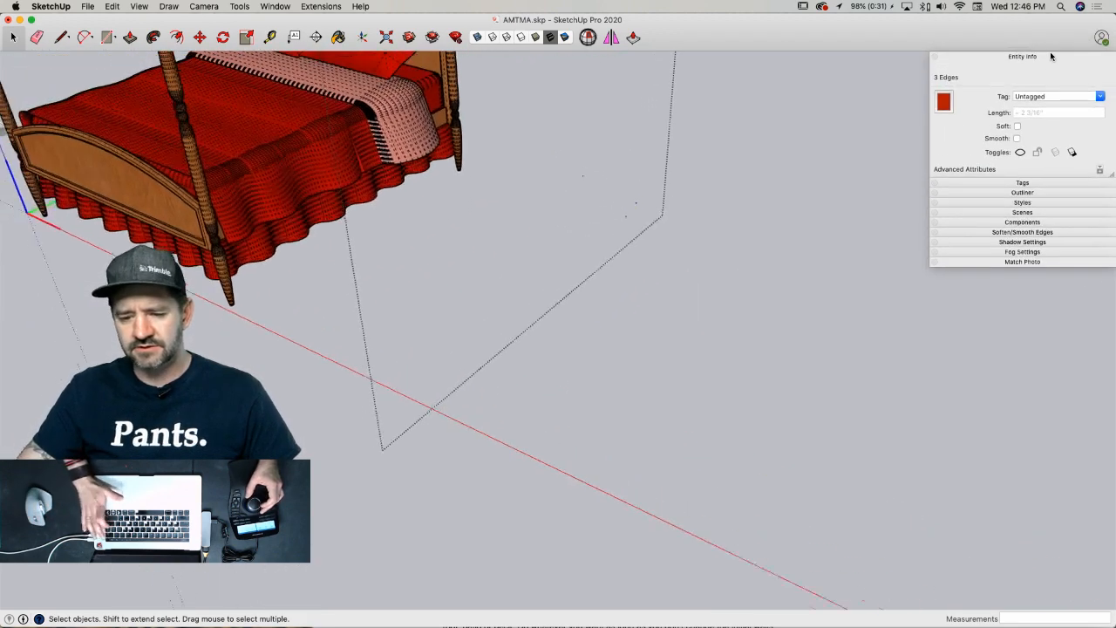
pyautogui.press('Delete')
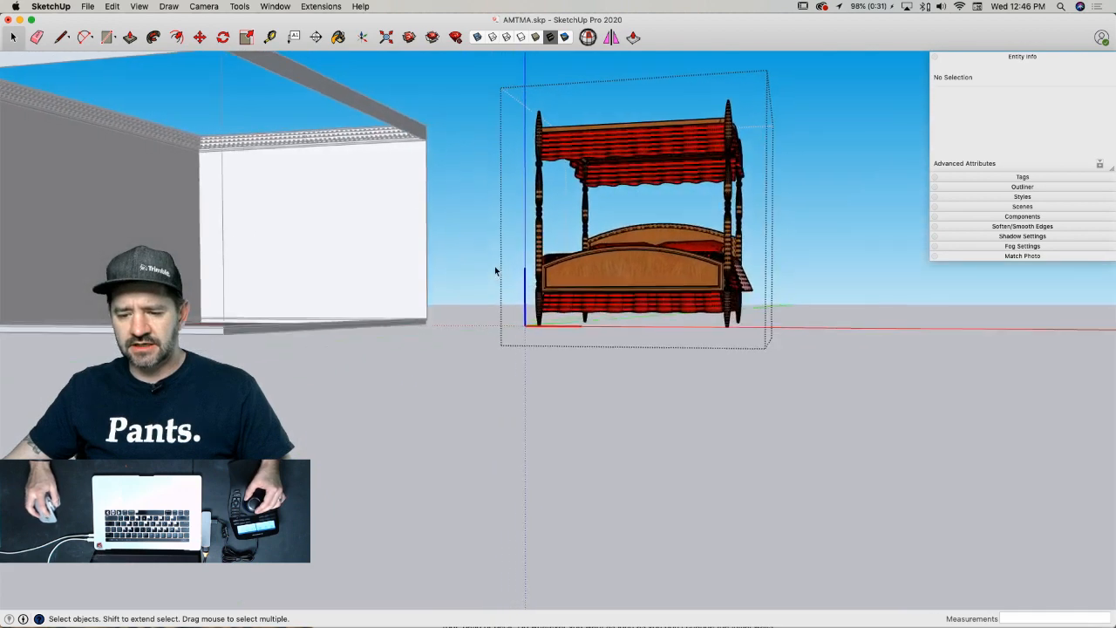
# - Turn on the display of hidden objects to check the bed component for more stray geometry
pyautogui.click(167, 7)
pyautogui.moveTo(133, 6)
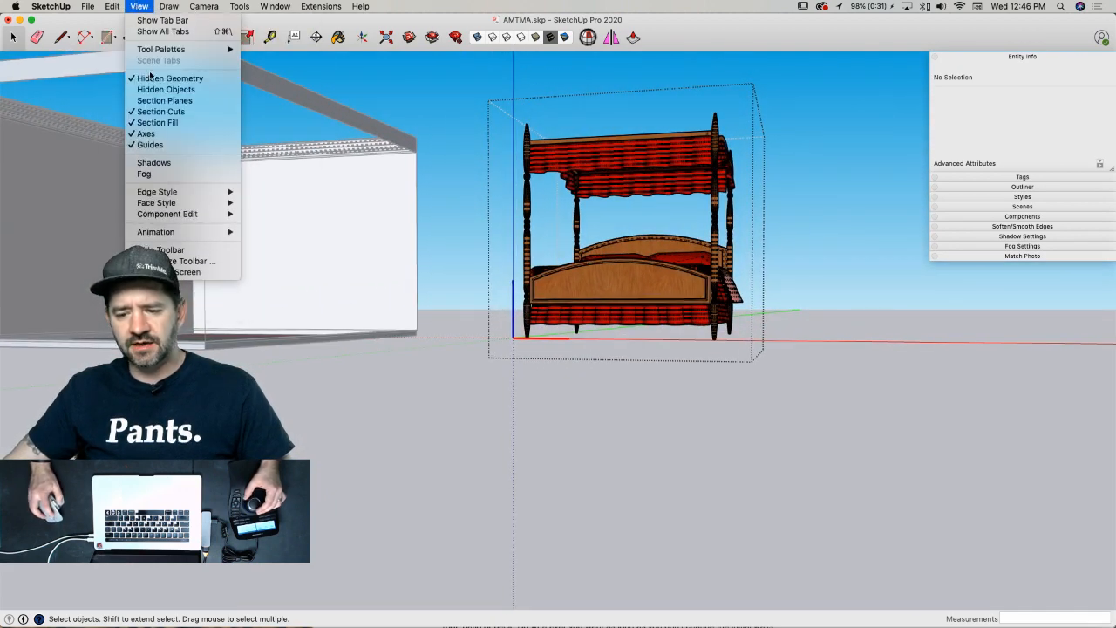
pyautogui.click(150, 91)
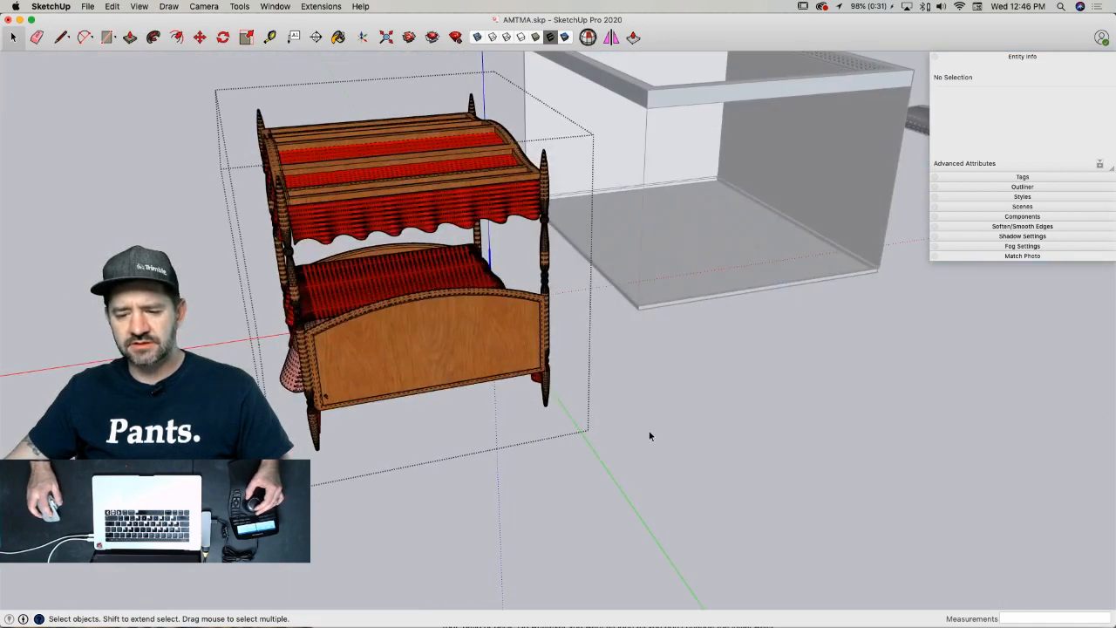
# - Close the bed component and turn off the display of hidden geometry
pyautogui.click(180, 10)
pyautogui.moveTo(139, 6)
pyautogui.click(150, 78)
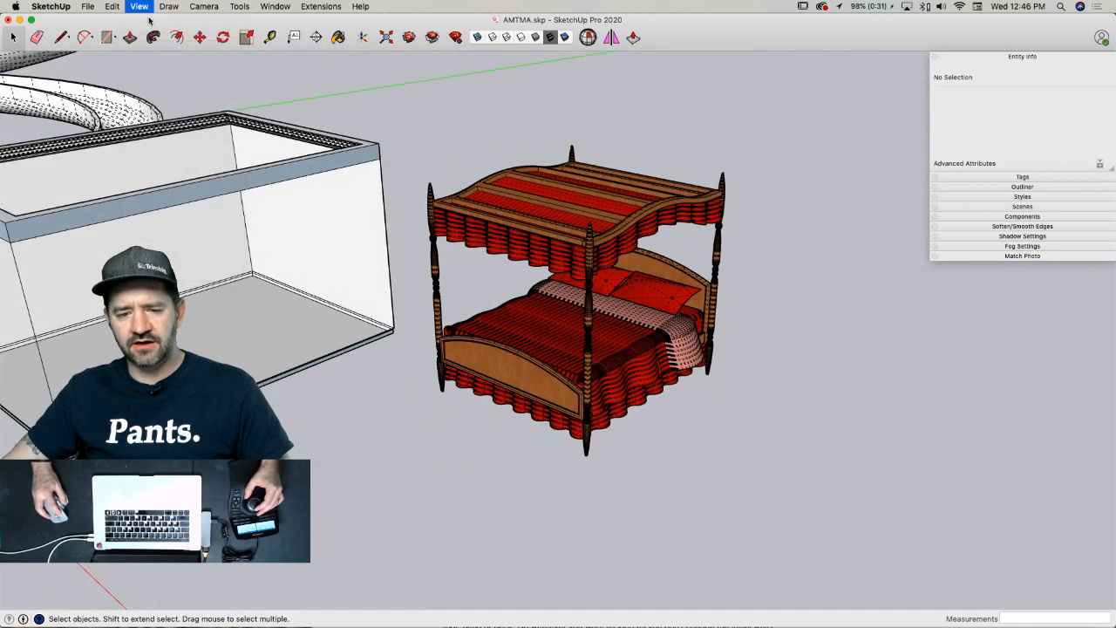
pyautogui.click(142, 7)
pyautogui.click(153, 79)
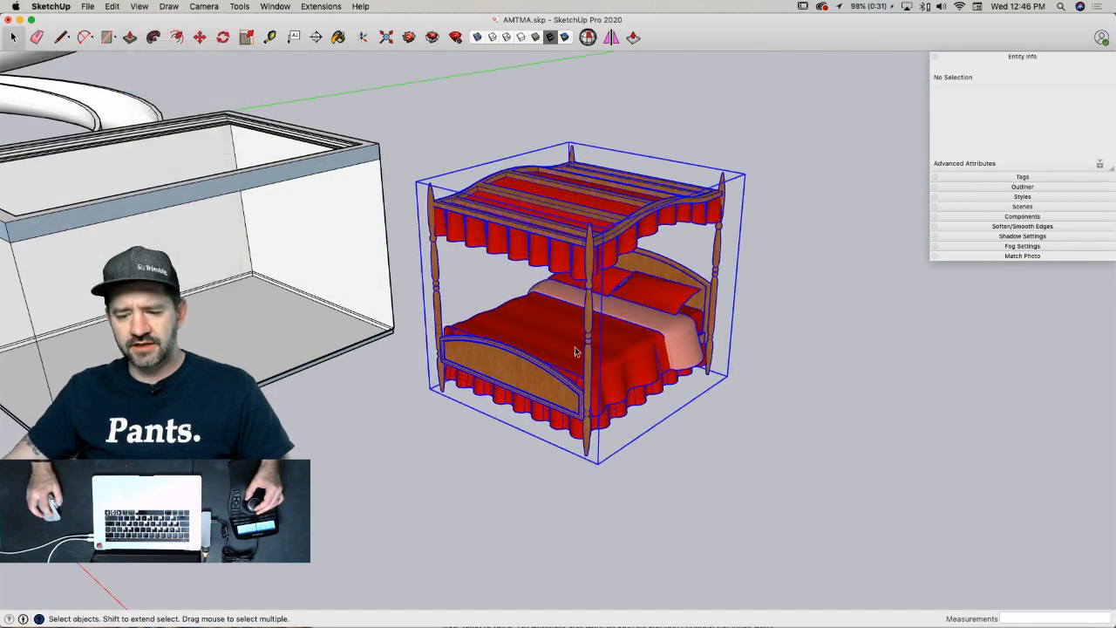
# - Erase the stray lines on the back of the headboard inside the bed component and close the component
pyautogui.click(576, 352)
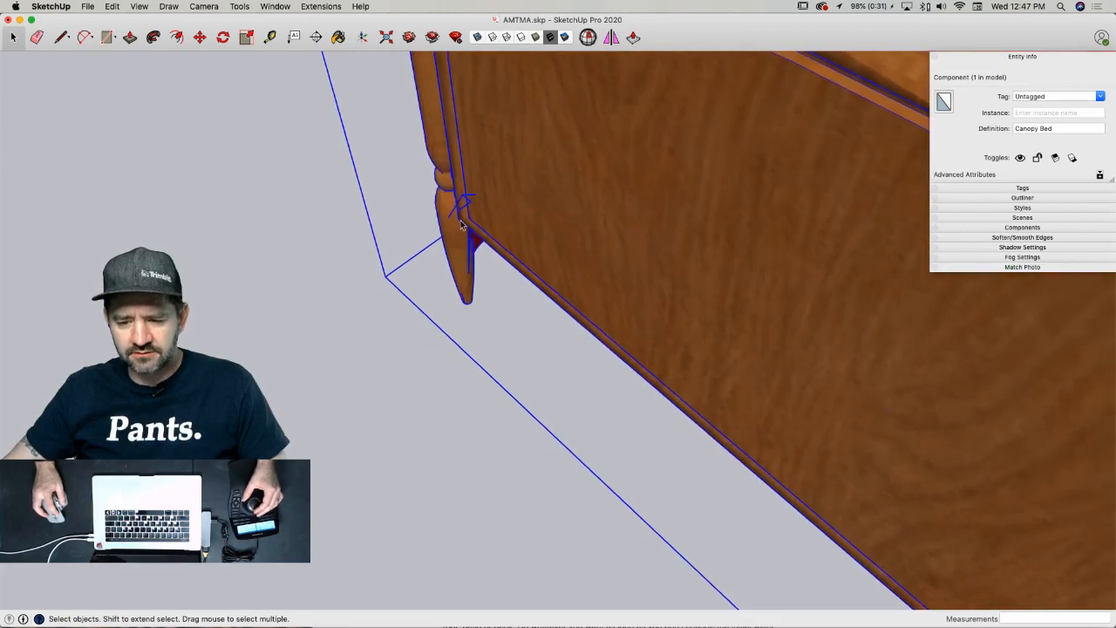
pyautogui.doubleClick(503, 228)
pyautogui.click(478, 235)
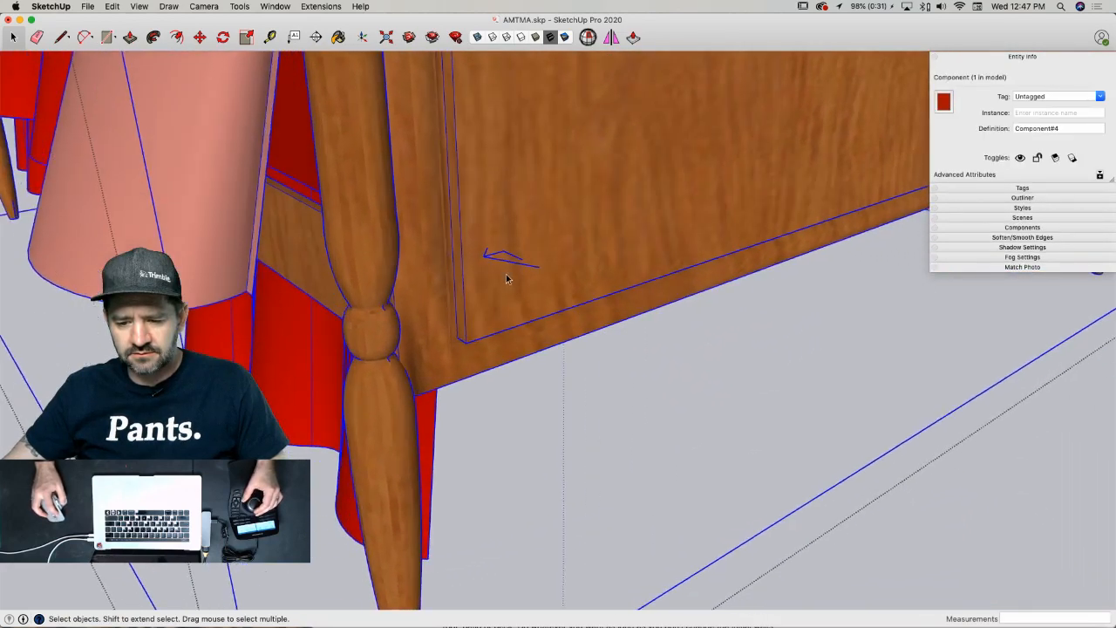
pyautogui.press('Escape')
pyautogui.press('e')
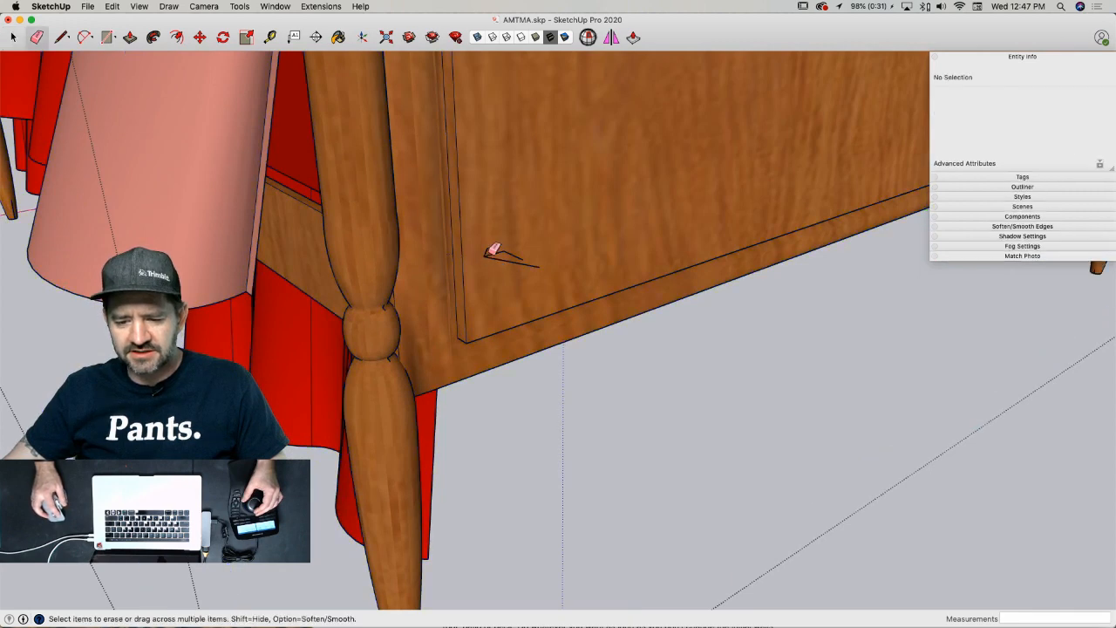
pyautogui.press('space')
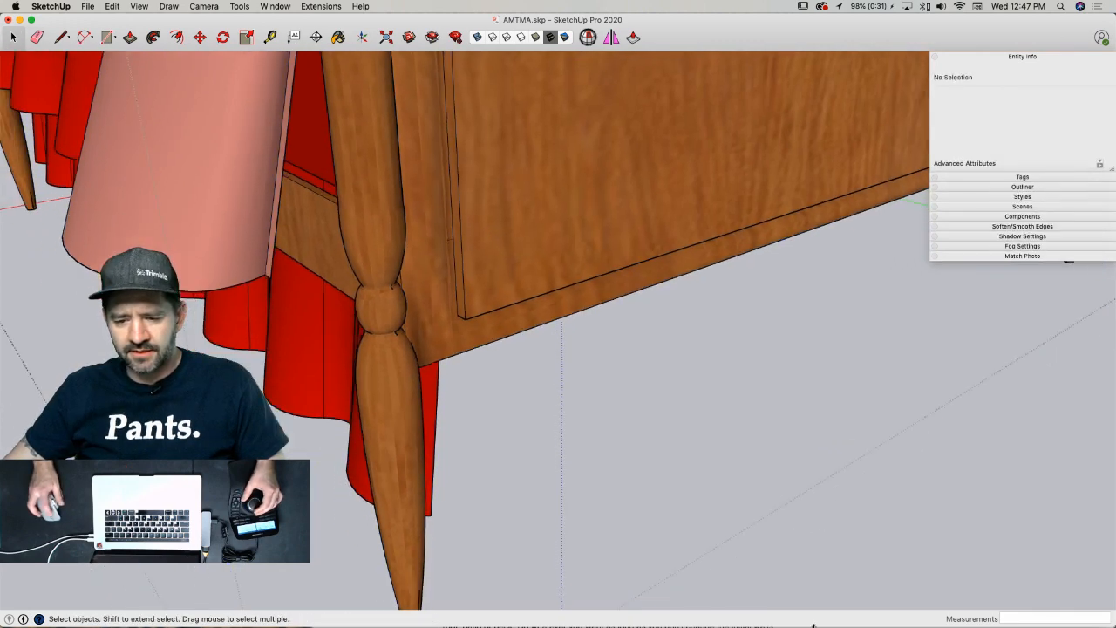
pyautogui.click(824, 558)
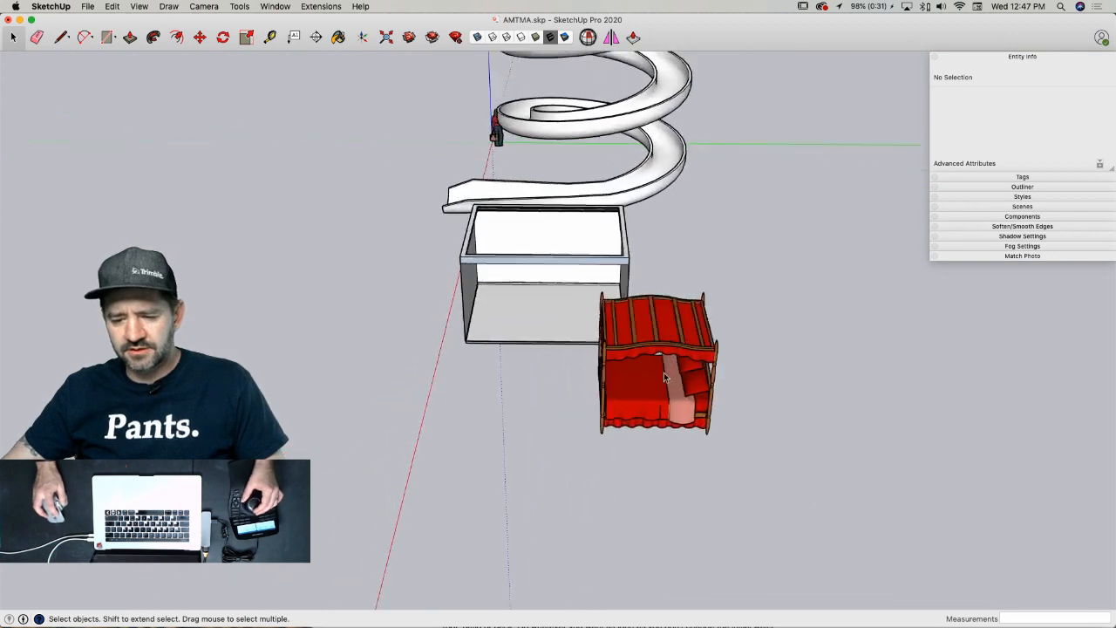
# - Move the canopy bed by the midpoint of its bottom back edge to the base of the room's back wall
pyautogui.click(616, 416)
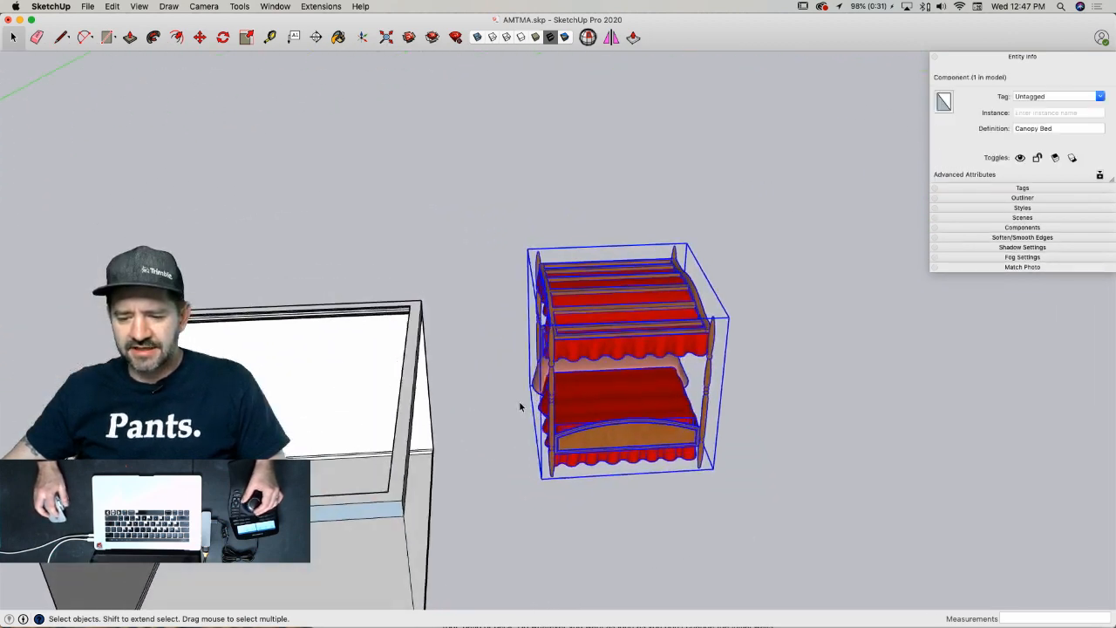
pyautogui.press('m')
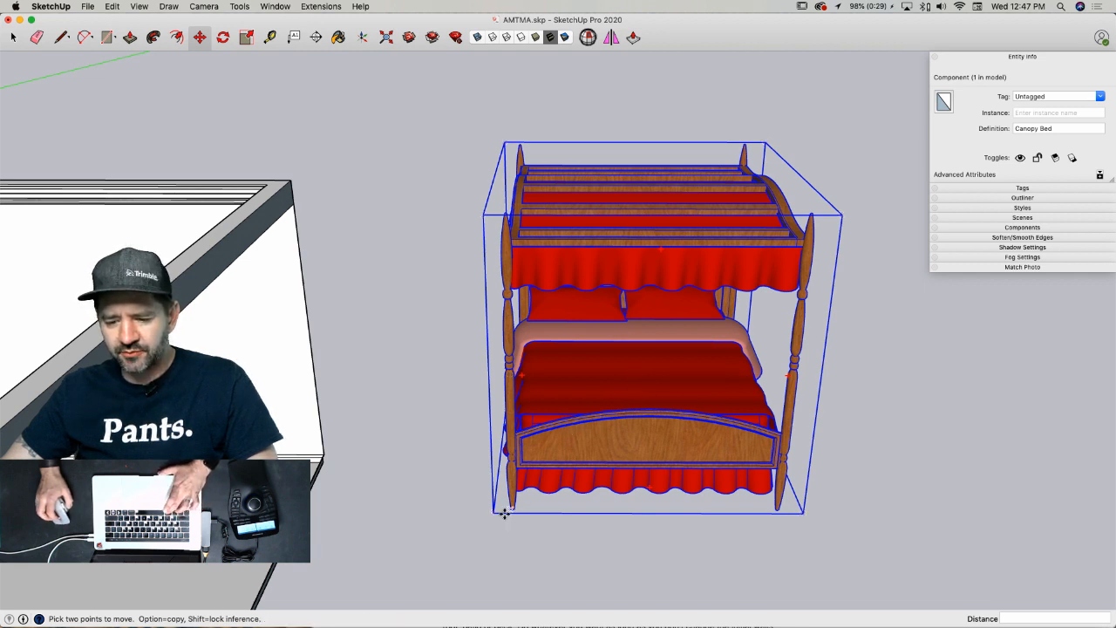
pyautogui.click(626, 374)
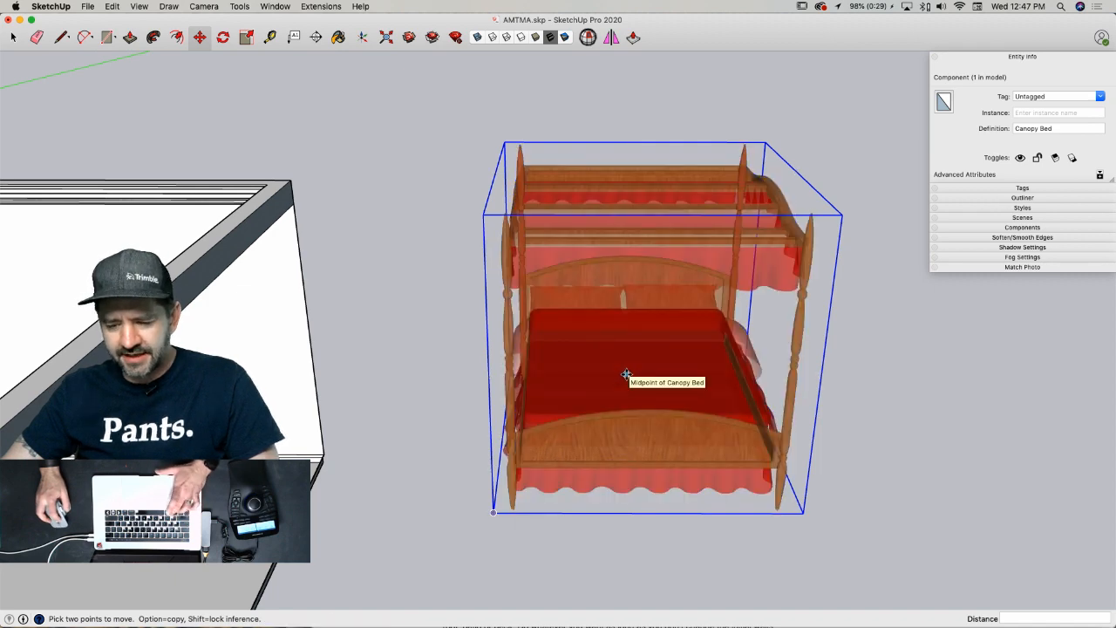
pyautogui.press('super')
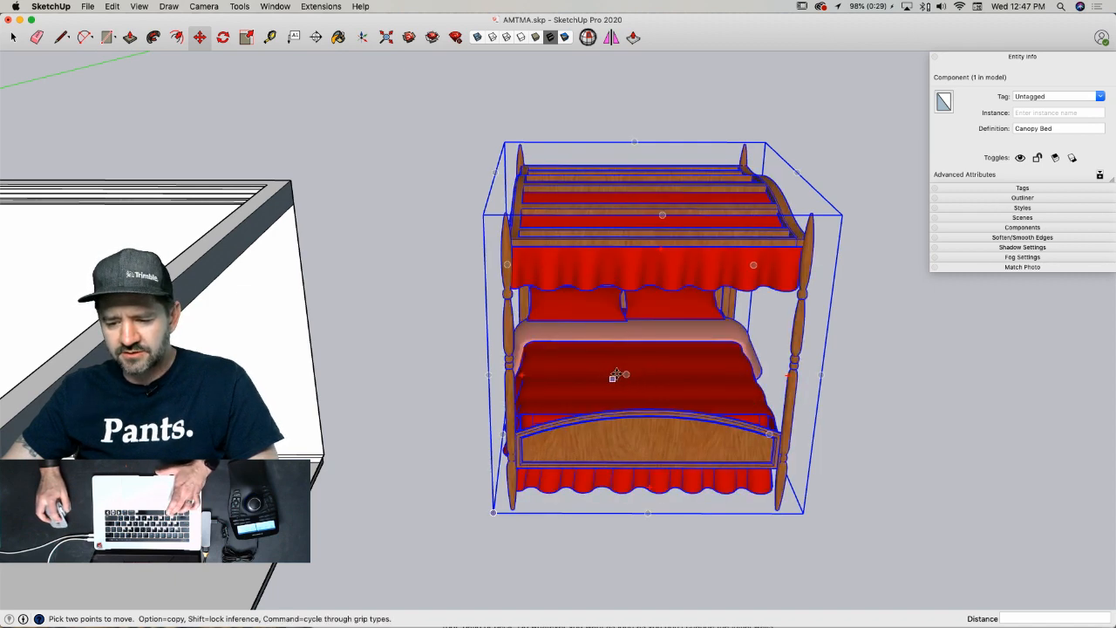
pyautogui.click(625, 373)
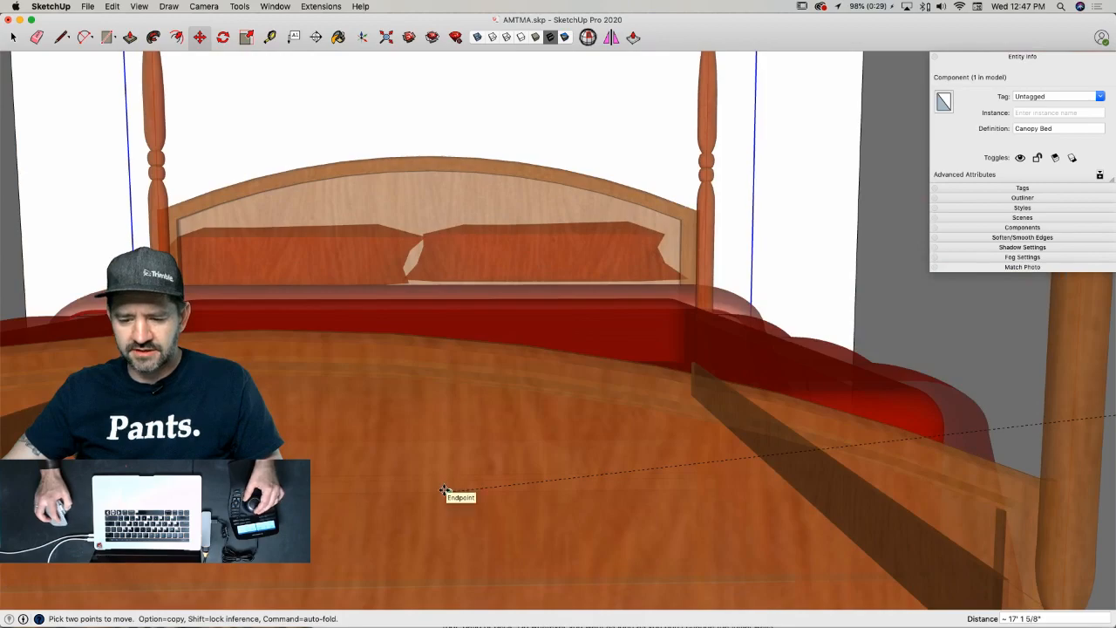
pyautogui.click(444, 490)
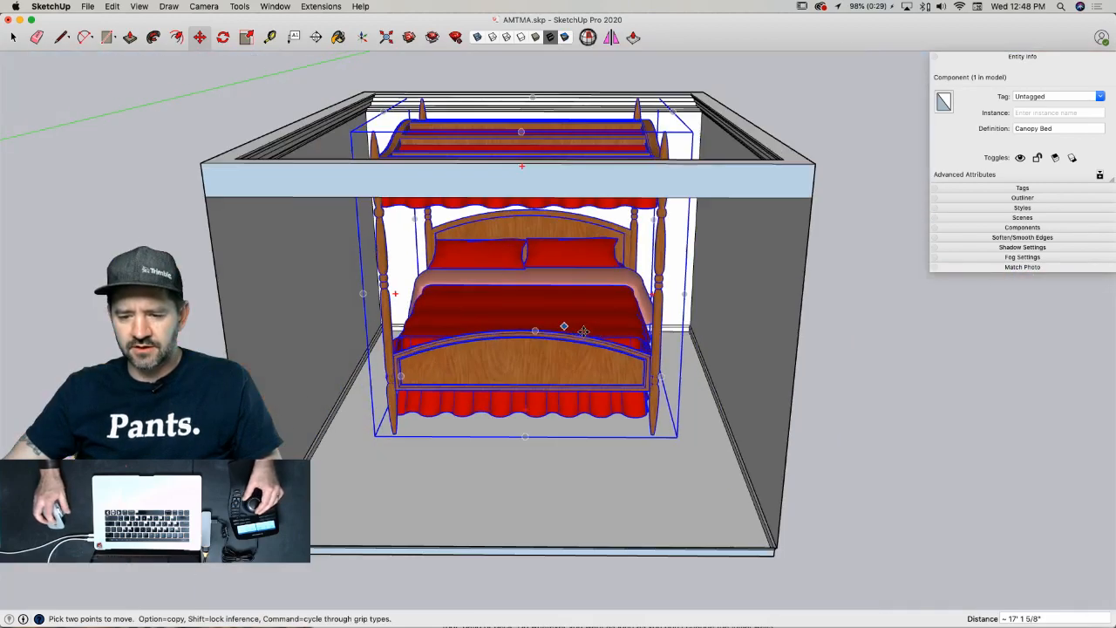
# - Raise the upper band of the room, including the crown molding, by 24 inches along the blue axis
pyautogui.press('space')
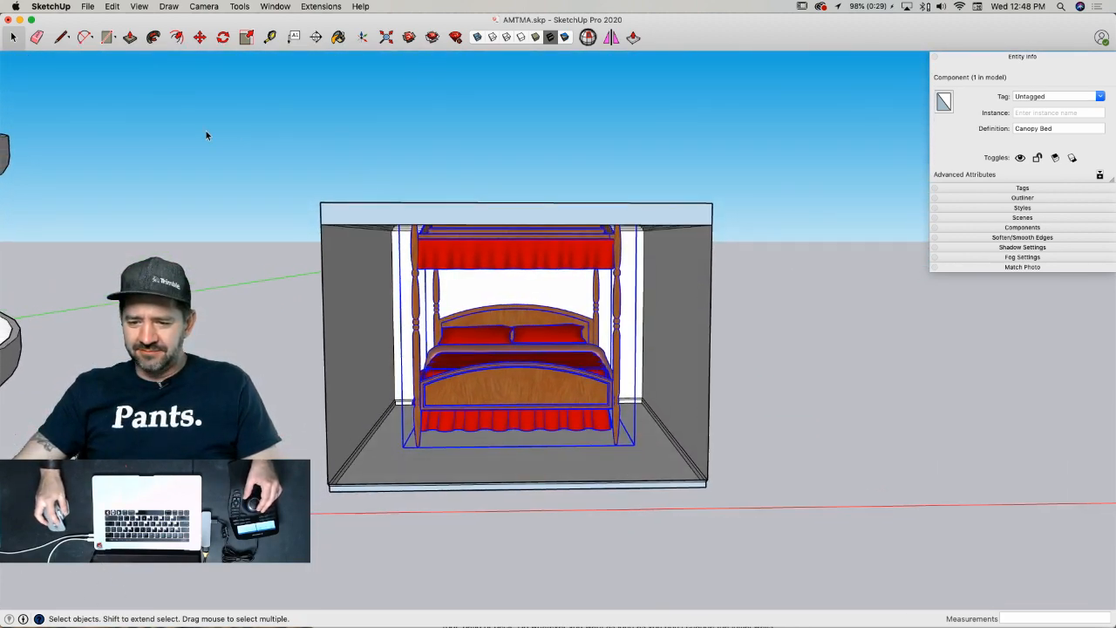
pyautogui.moveTo(205, 136); pyautogui.dragTo(863, 362)
pyautogui.press('m')
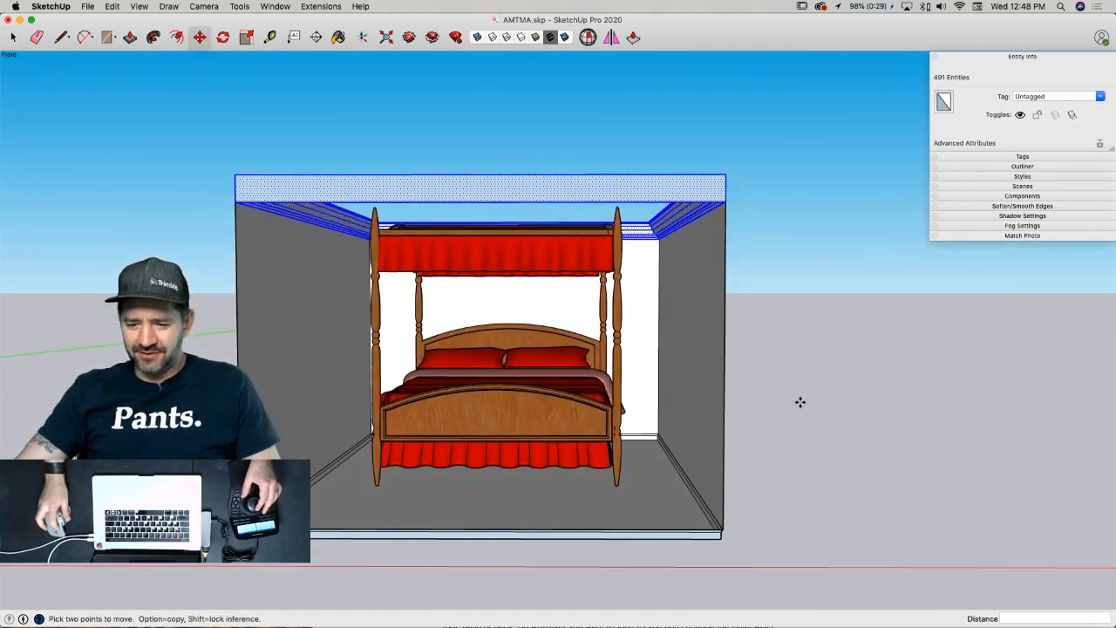
pyautogui.click(800, 402)
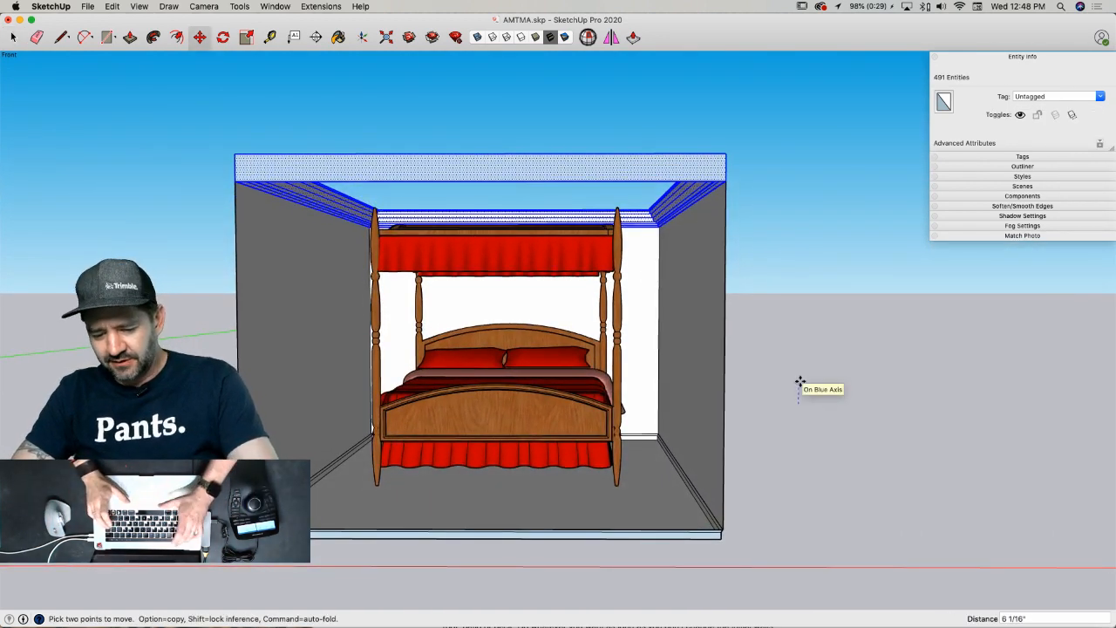
pyautogui.write('24')
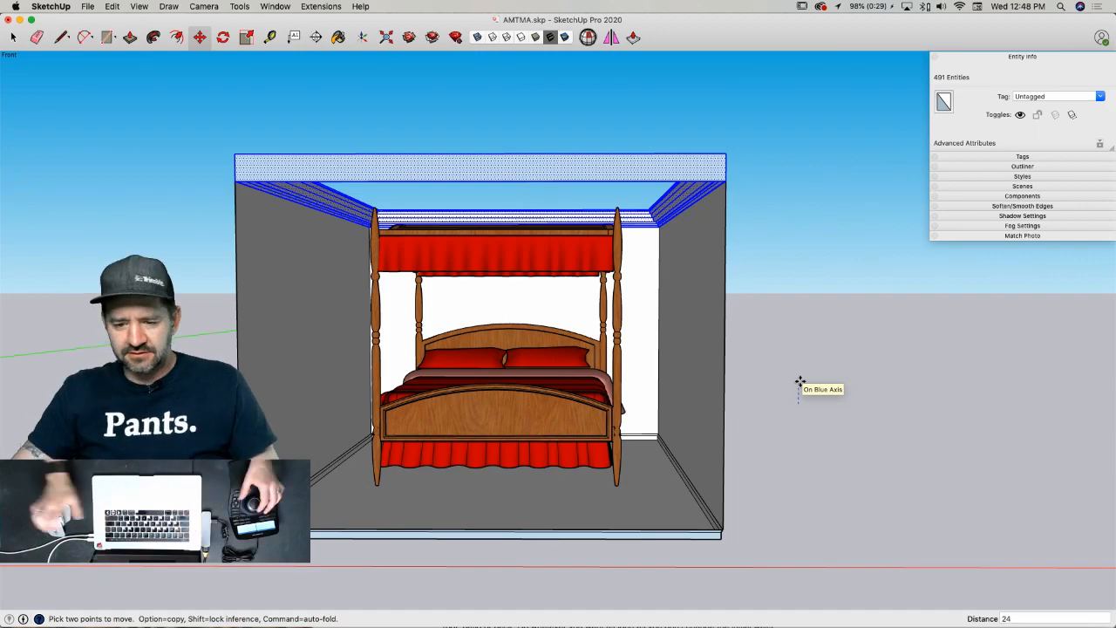
pyautogui.press('Return')
pyautogui.press('space')
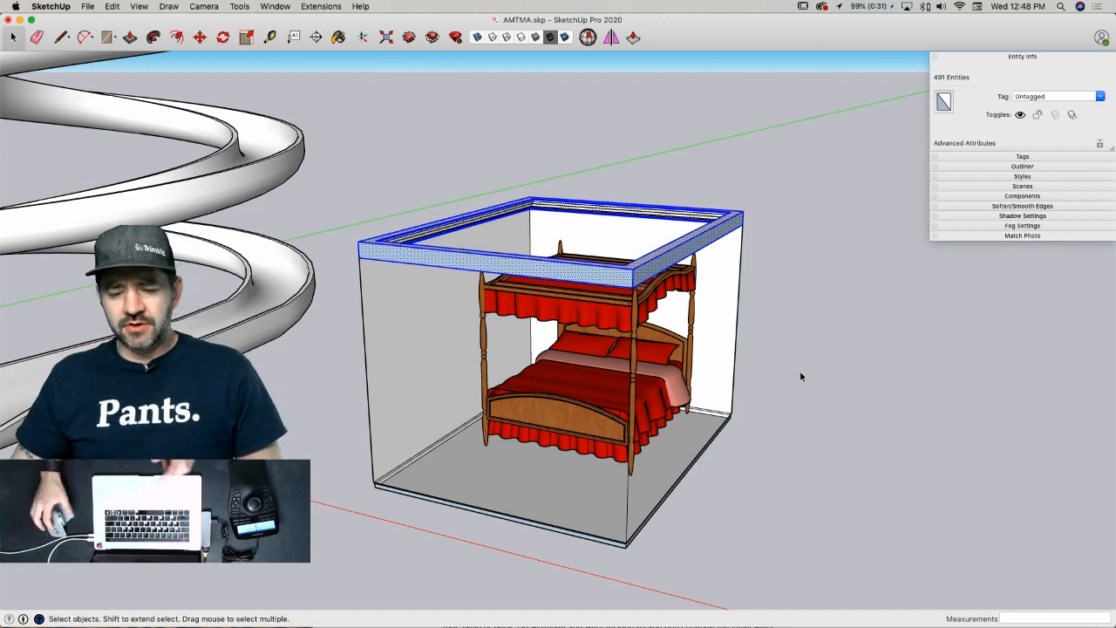
pyautogui.click(605, 449)
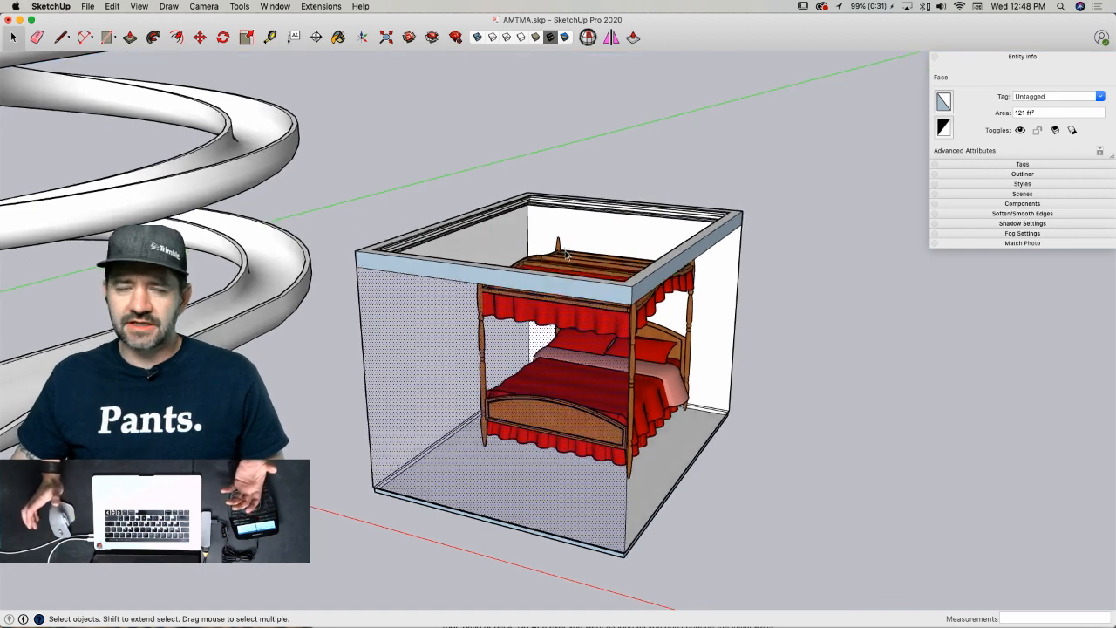
pyautogui.click(569, 262)
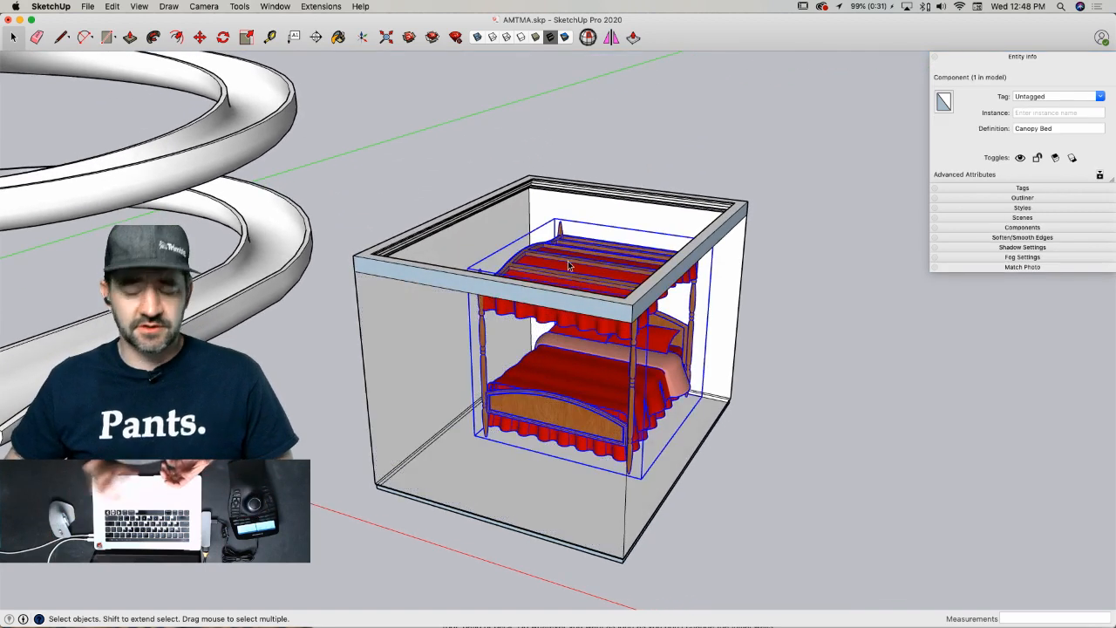
pyautogui.press('m')
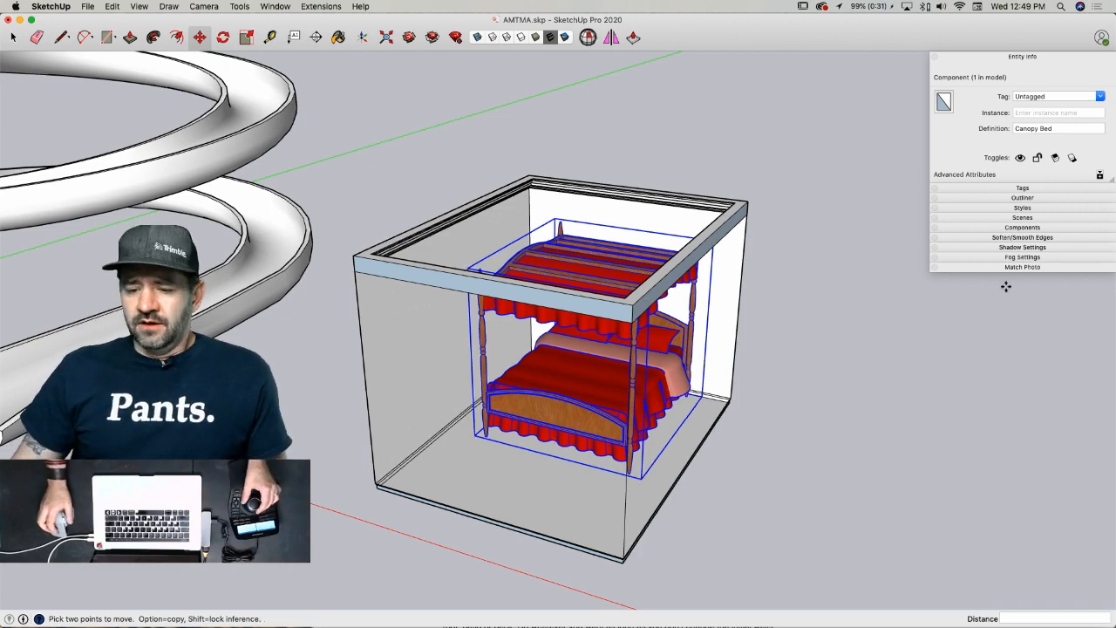
pyautogui.press('space')
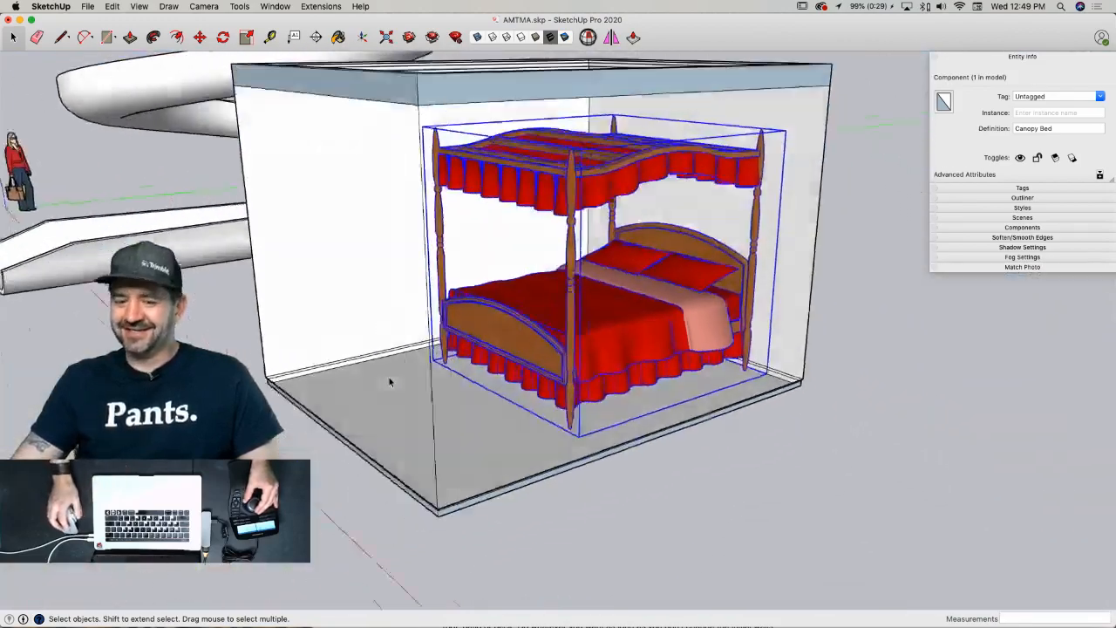
# - Draw closing lines across the room base's open front from its near corner, and erase the stray edges at the far corner
pyautogui.press('l')
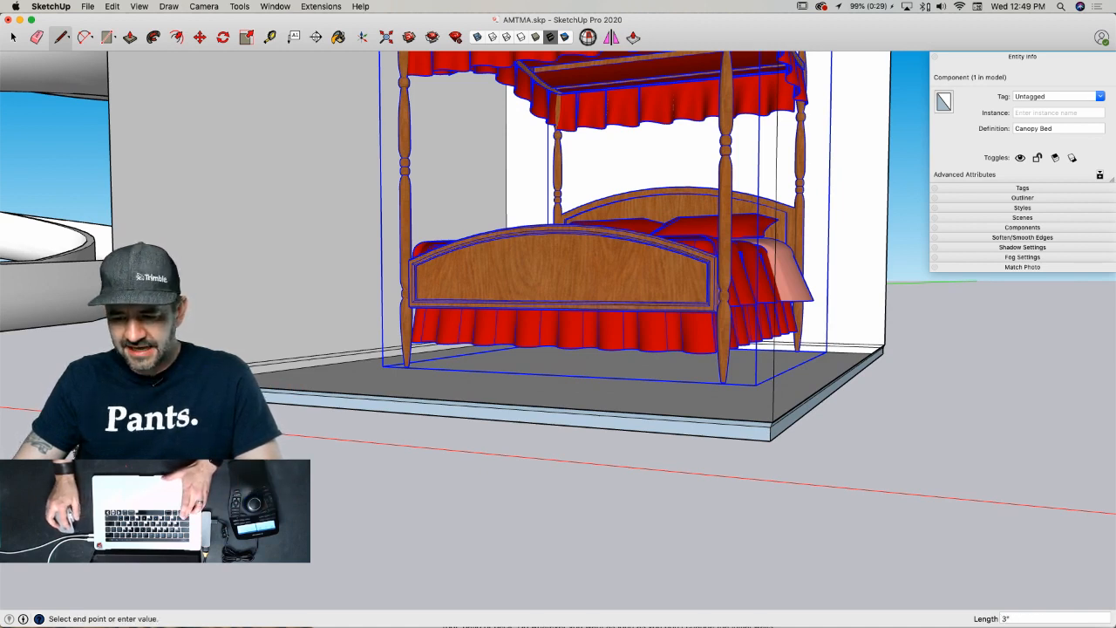
pyautogui.click(772, 441)
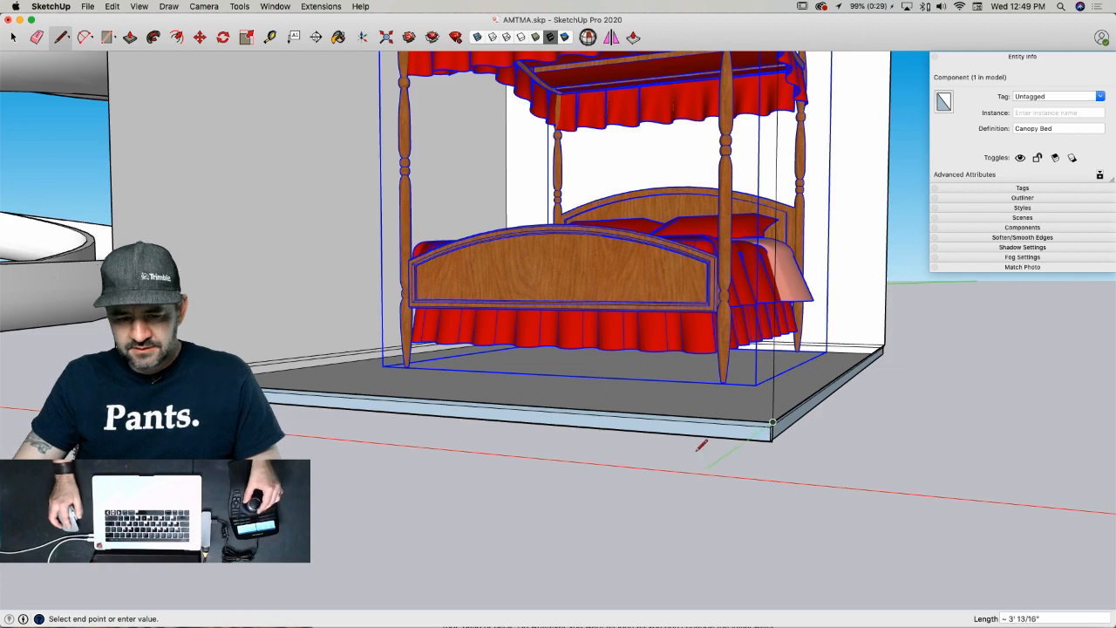
pyautogui.moveTo(619, 469); pyautogui.dragTo(529, 464, button='middle')
pyautogui.scroll(4, 528, 464)
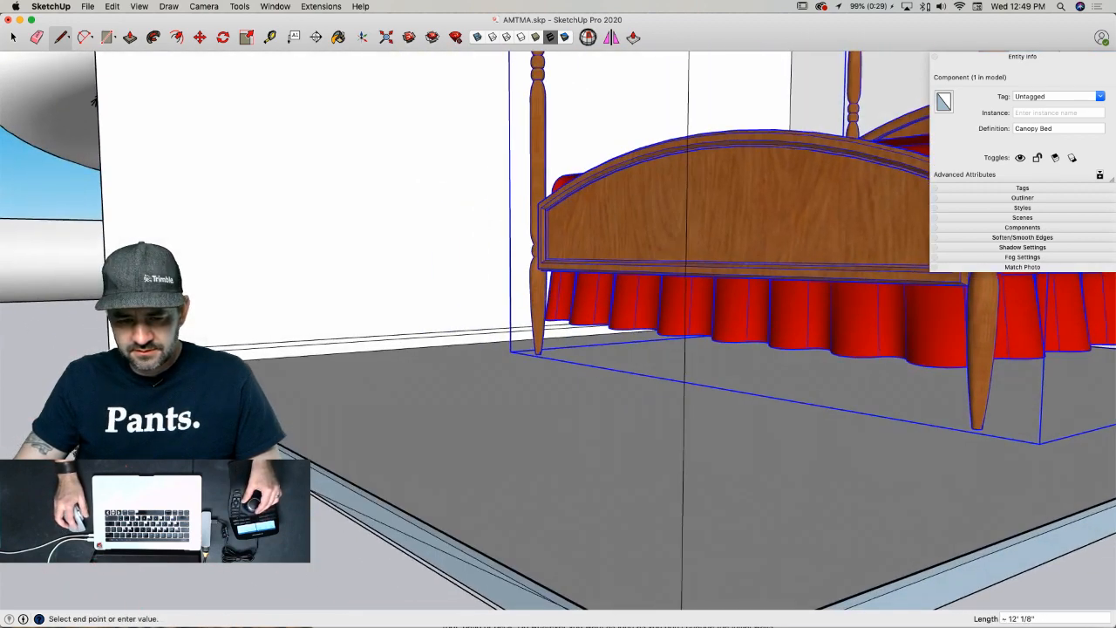
pyautogui.press('e')
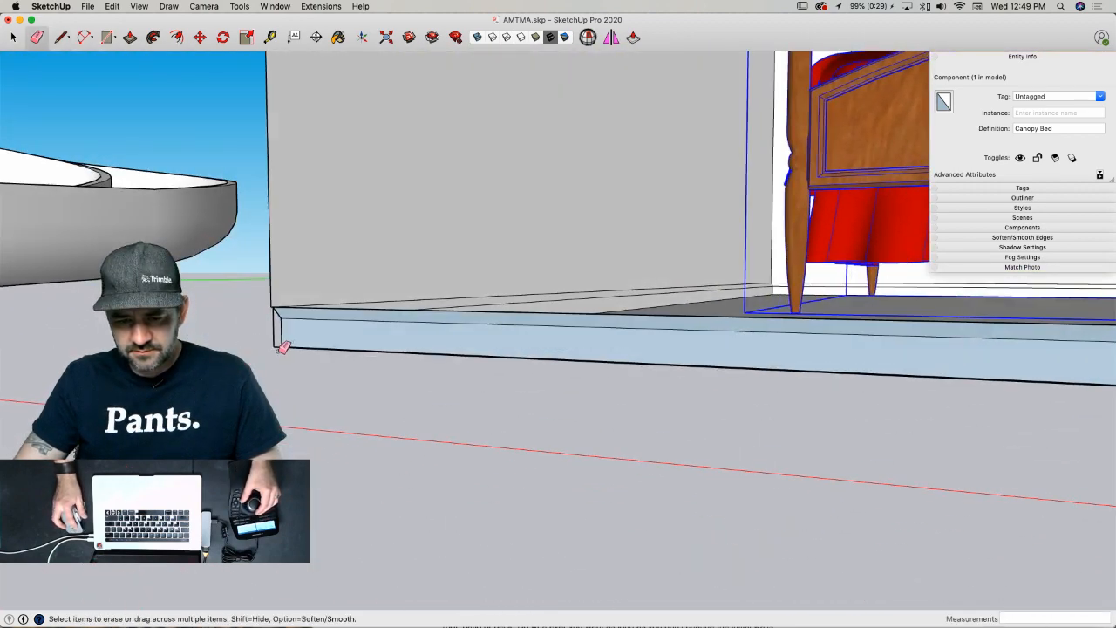
pyautogui.moveTo(279, 350); pyautogui.dragTo(270, 344)
# - Draw new edges from the outer bottom corner of the wall along the base's lower front to past the near corner
pyautogui.press('l')
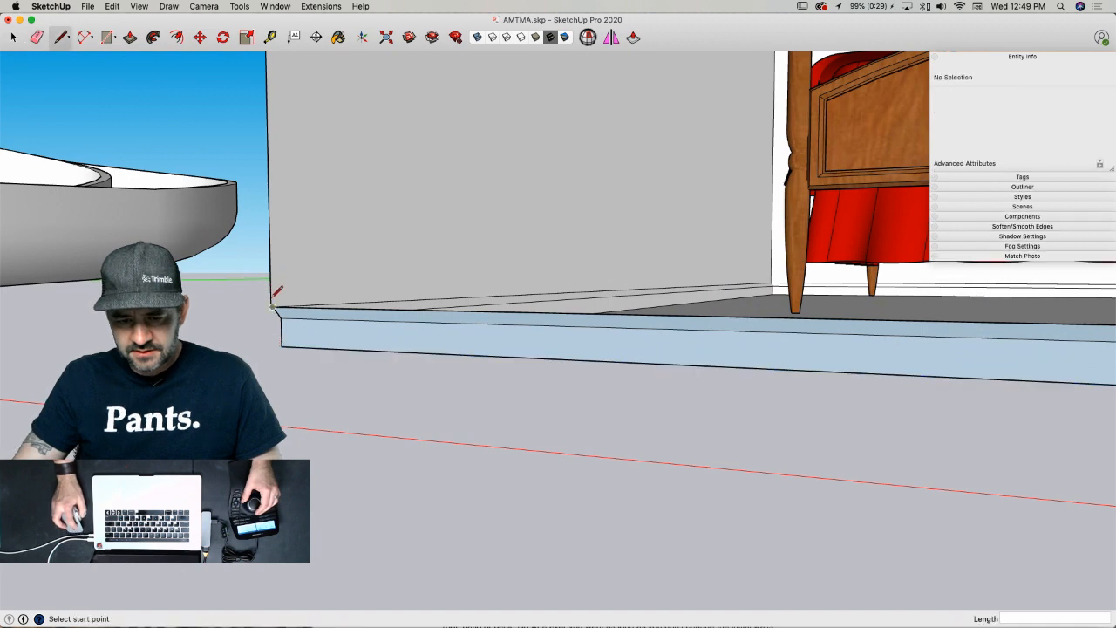
pyautogui.press('Escape')
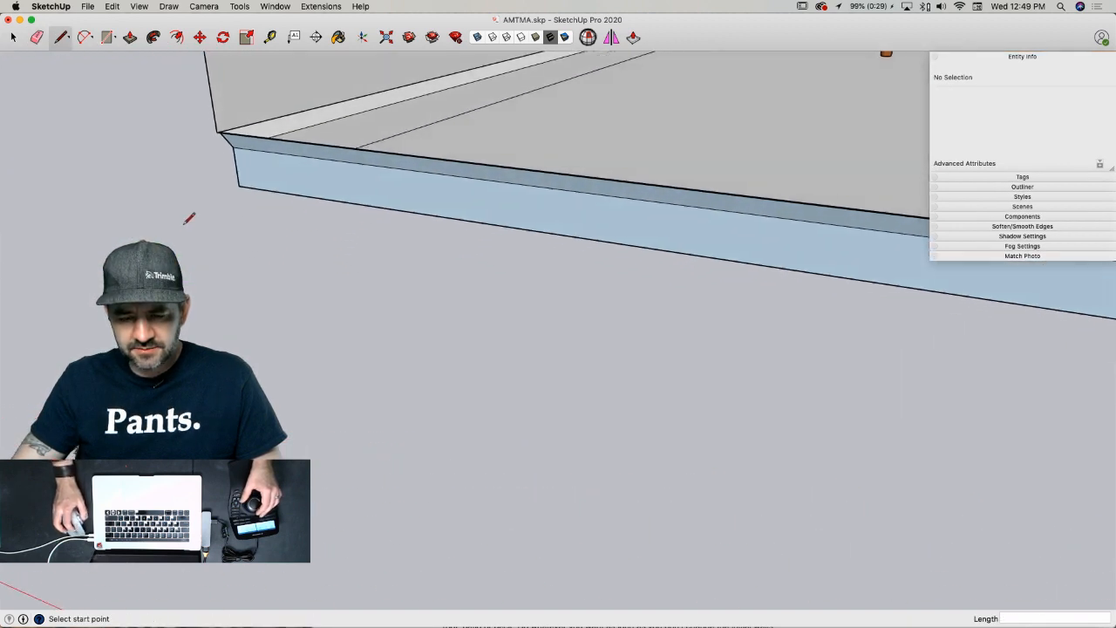
pyautogui.scroll(2, 249, 154)
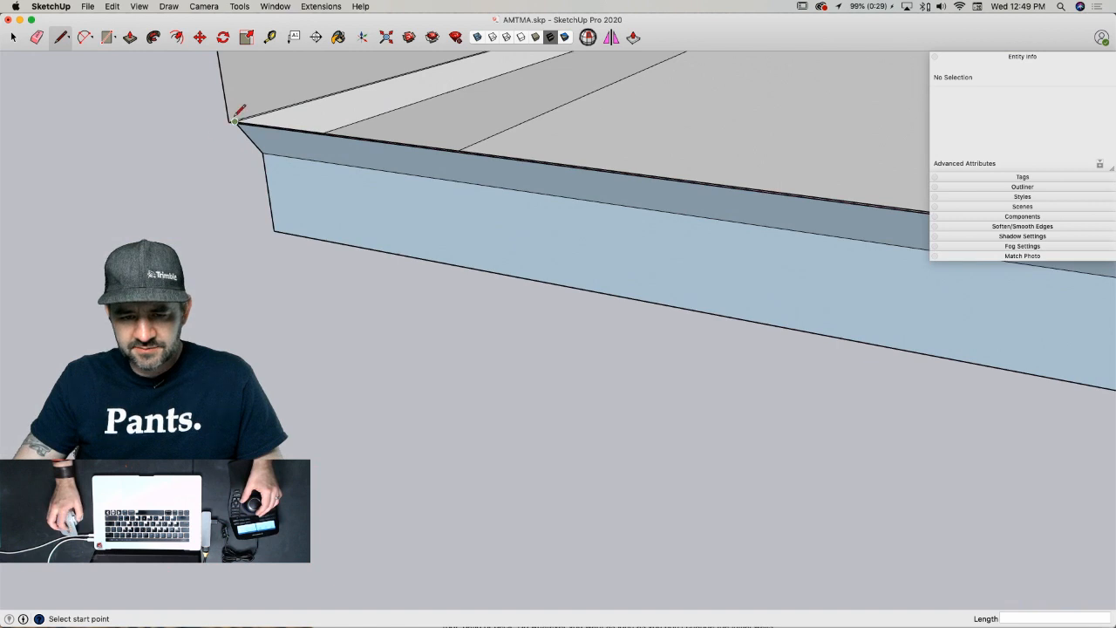
pyautogui.scroll(4, 242, 117)
pyautogui.scroll(-2, 261, 119)
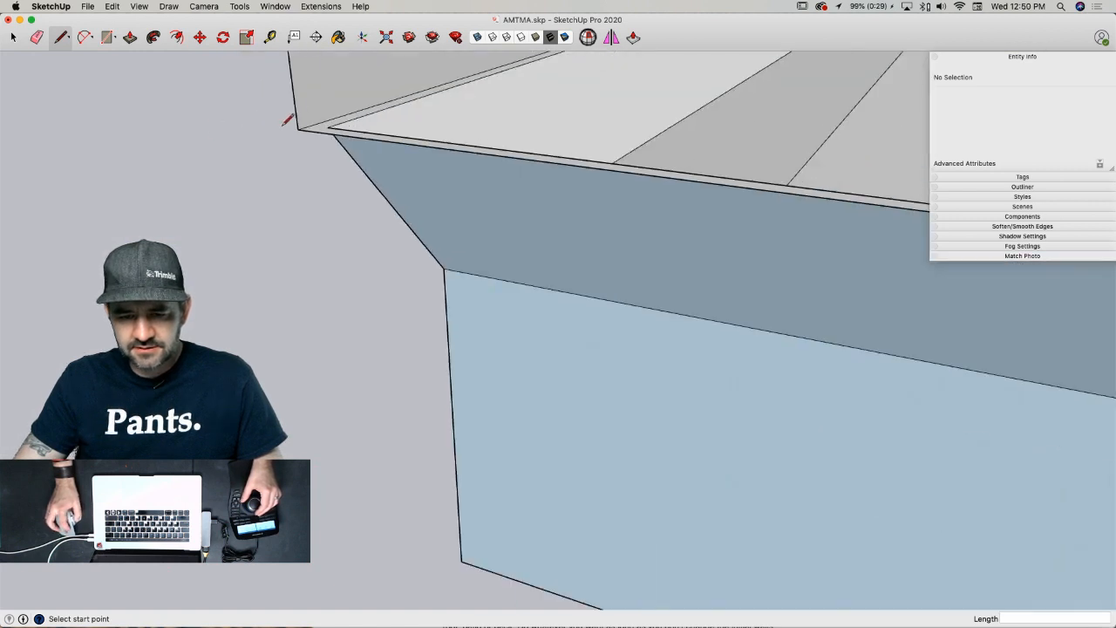
pyautogui.click(299, 125)
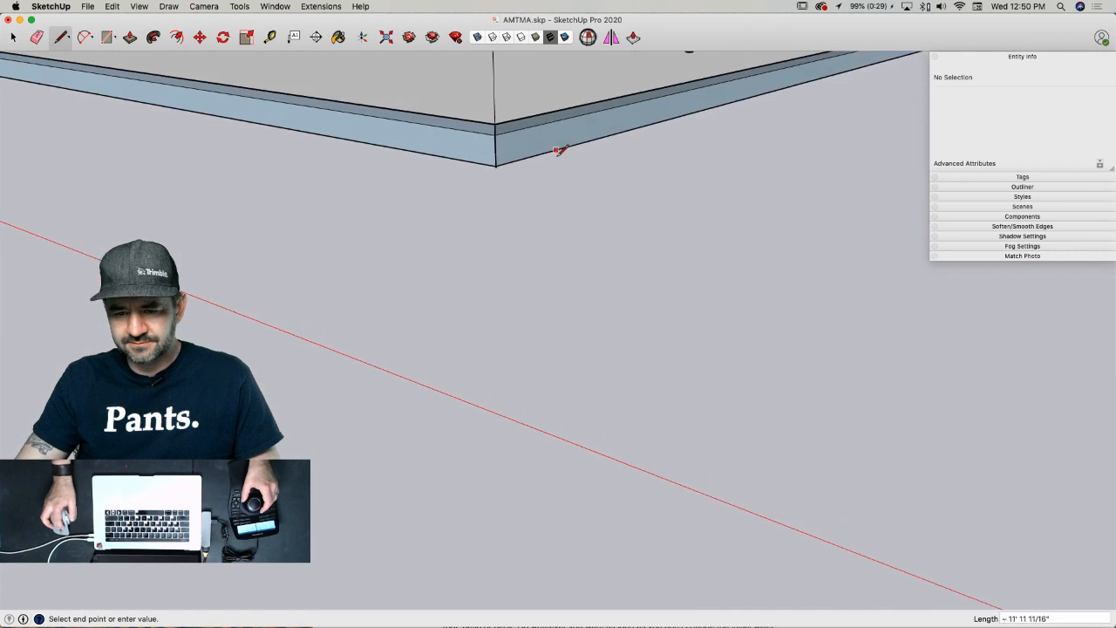
pyautogui.press('e')
pyautogui.click(511, 177)
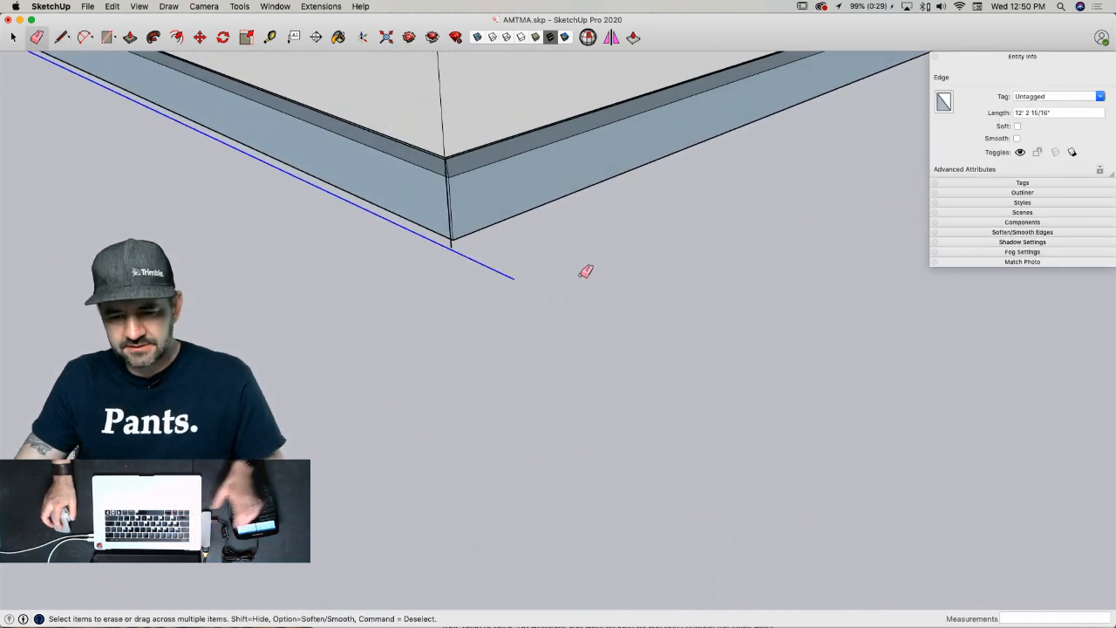
pyautogui.press('Escape')
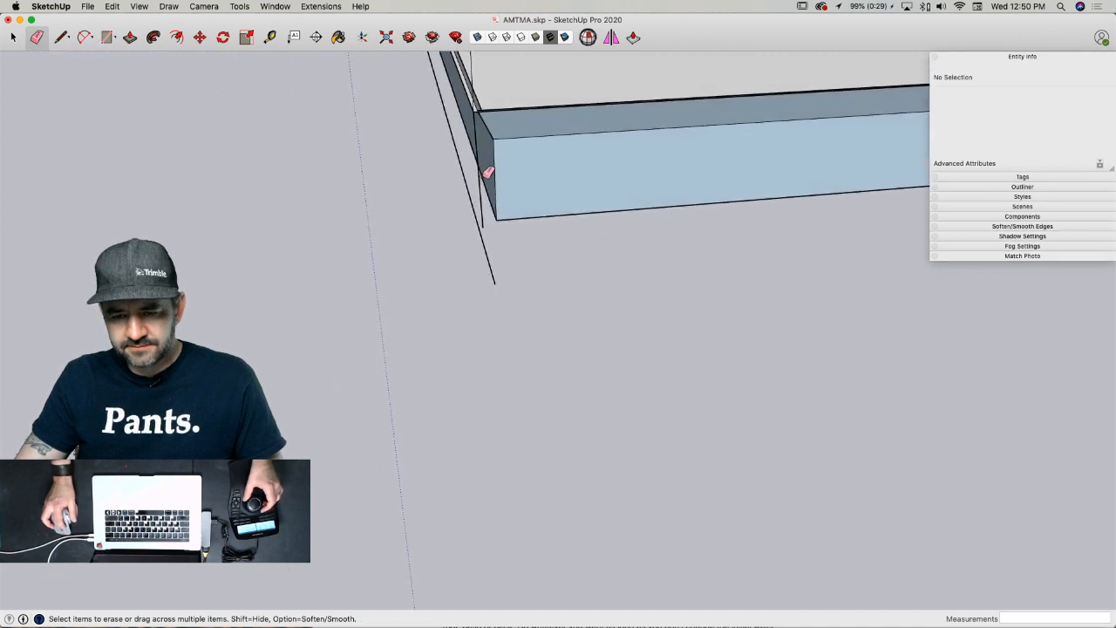
# - Redraw the 3-inch vertical edge down from the wall corner and erase the overhanging end of the long bottom edge
pyautogui.press('l')
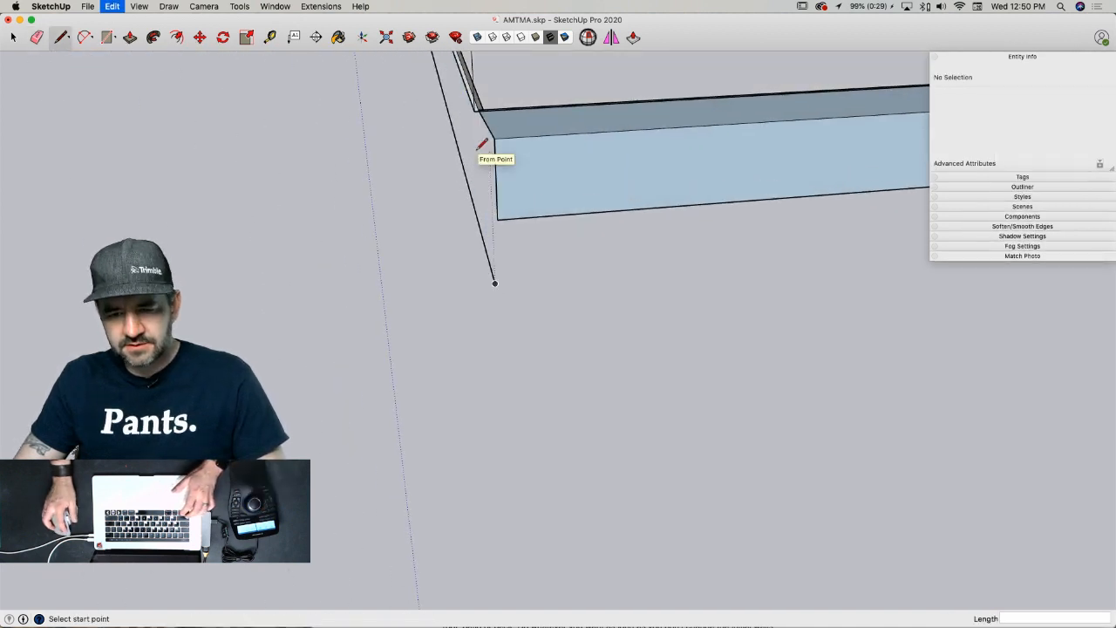
pyautogui.press('super+z')
pyautogui.press('e')
pyautogui.moveTo(480, 136); pyautogui.dragTo(472, 134)
pyautogui.press('l')
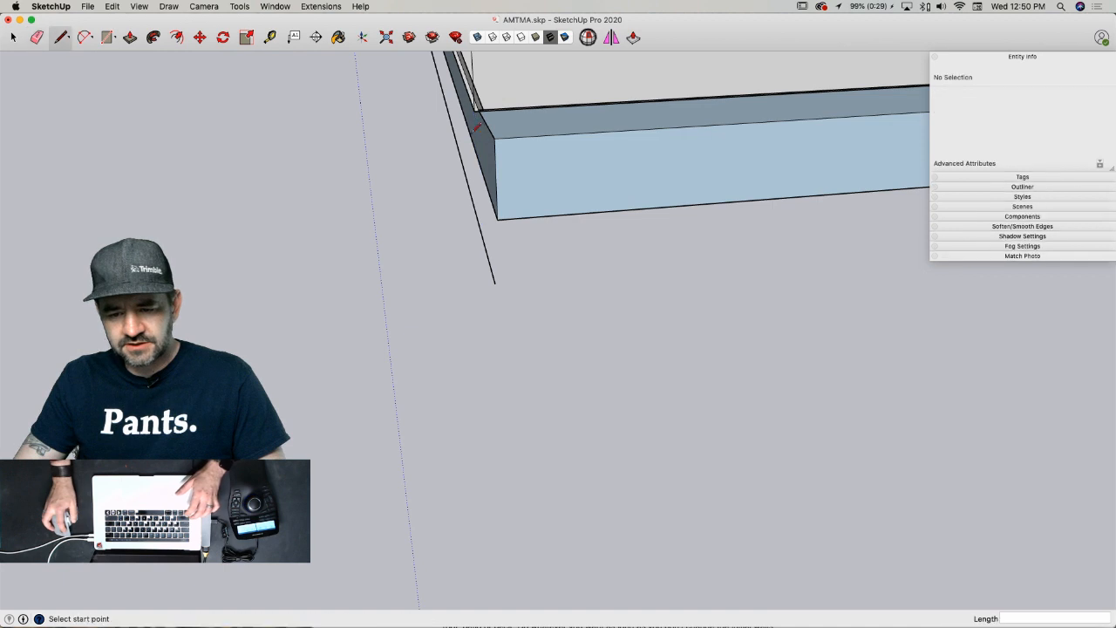
pyautogui.click(474, 110)
pyautogui.click(480, 229)
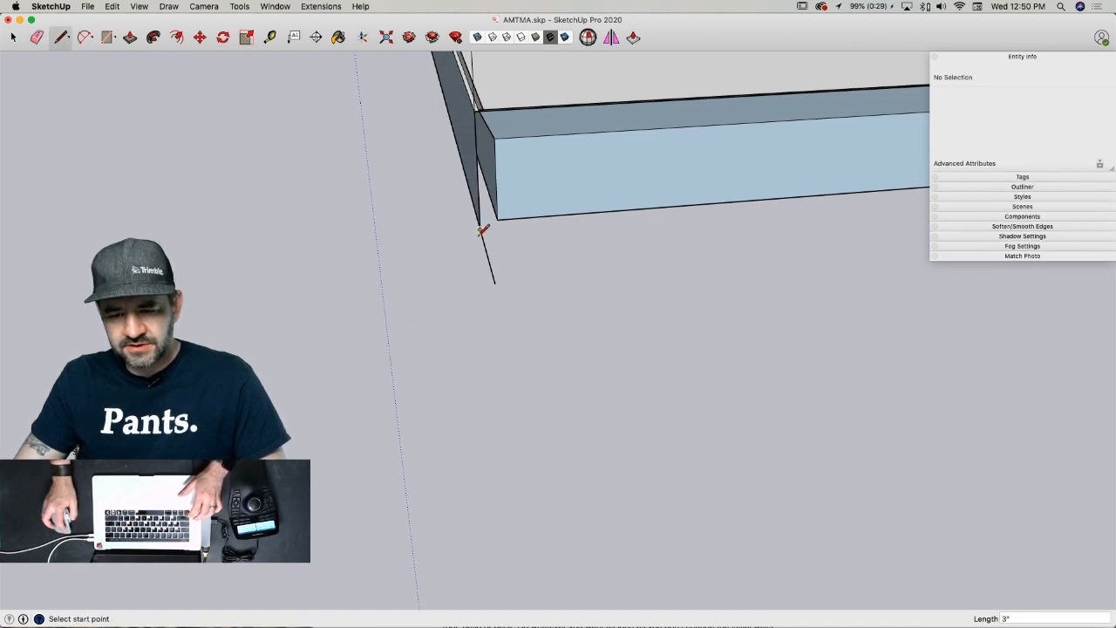
pyautogui.press('e')
pyautogui.scroll(-10, 490, 244)
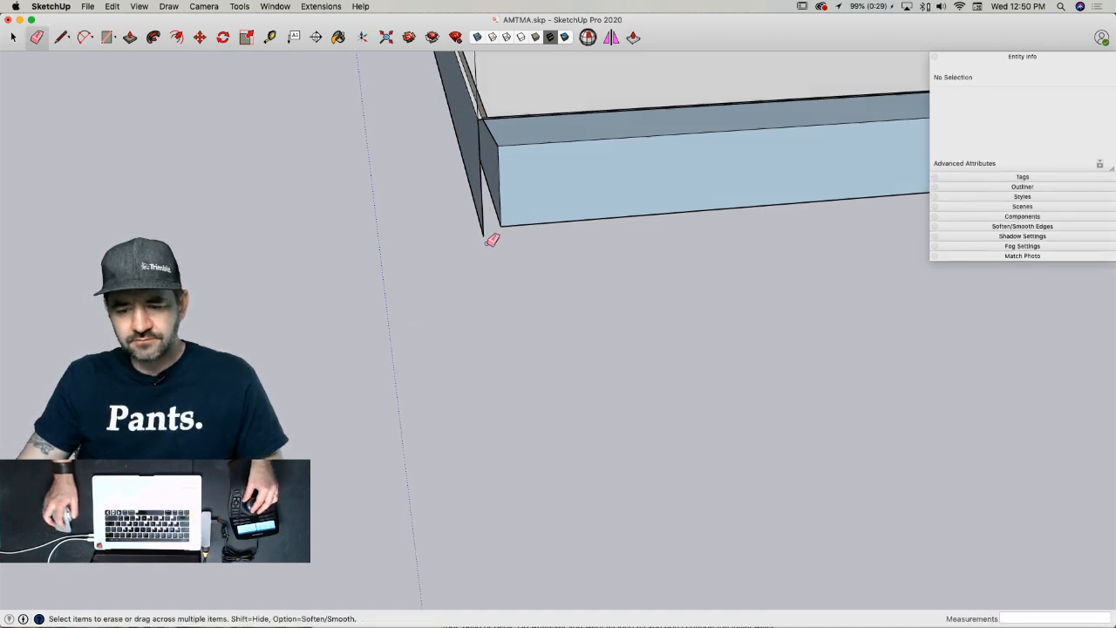
# - Draw a 3' by 8' doorway rectangle on the front wall, rising from the top edge of the base
pyautogui.press('space')
pyautogui.press('l')
pyautogui.moveTo(428, 322); pyautogui.dragTo(482, 385, button='middle')
pyautogui.press('r')
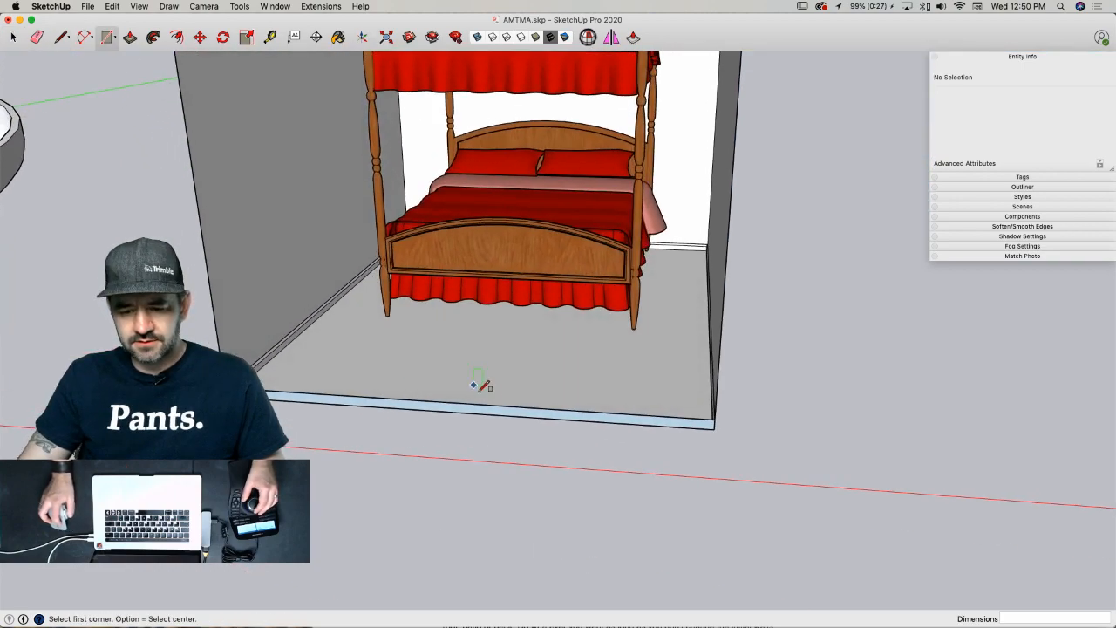
pyautogui.click(390, 405)
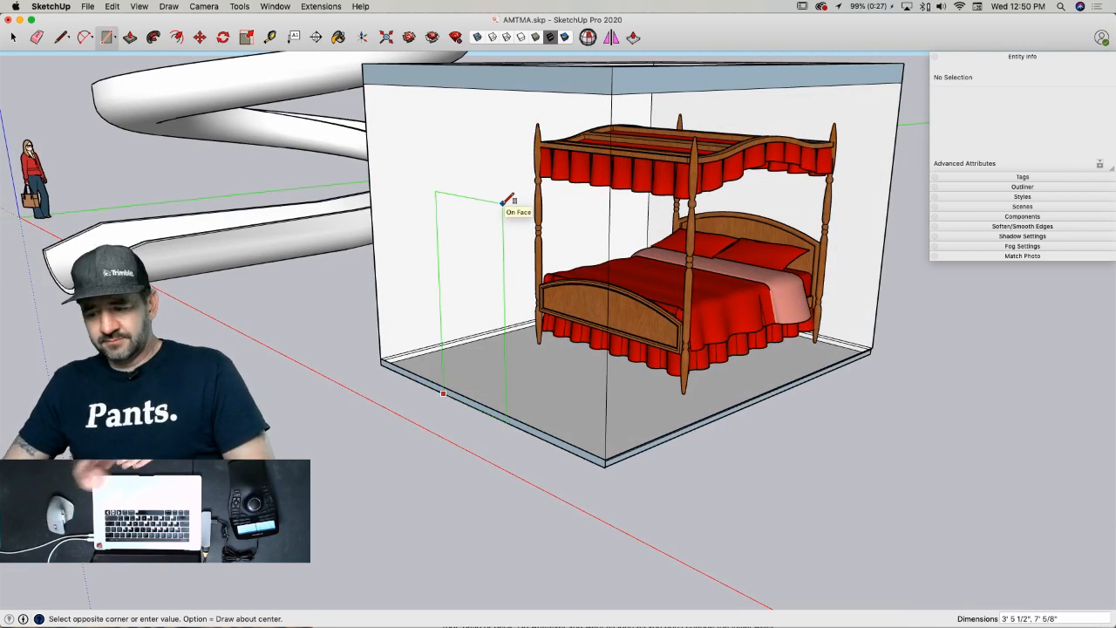
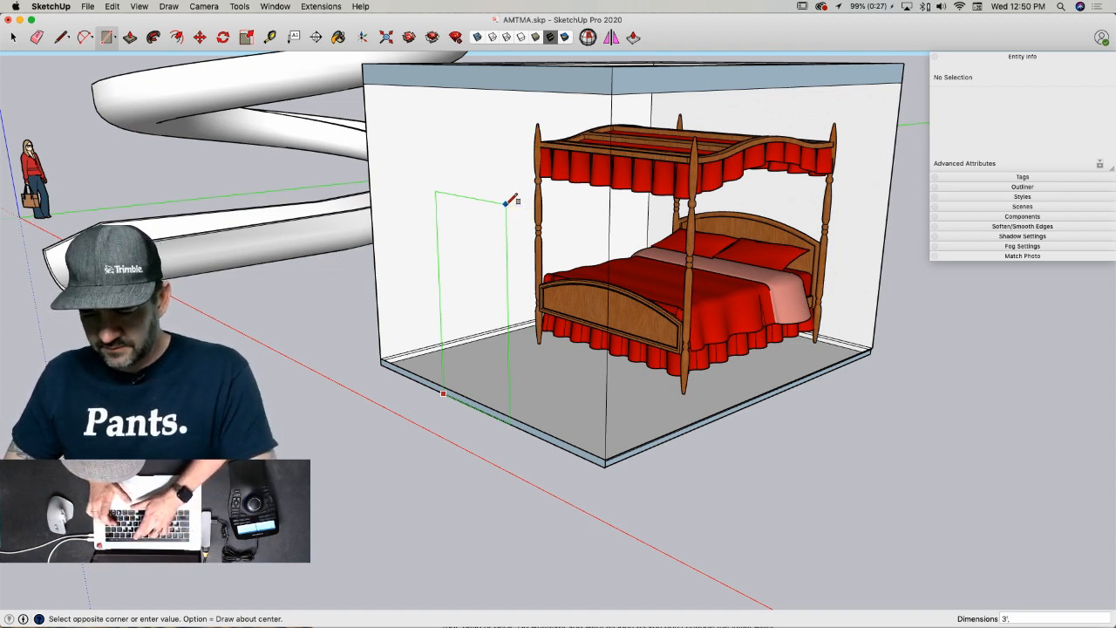
pyautogui.click(507, 203)
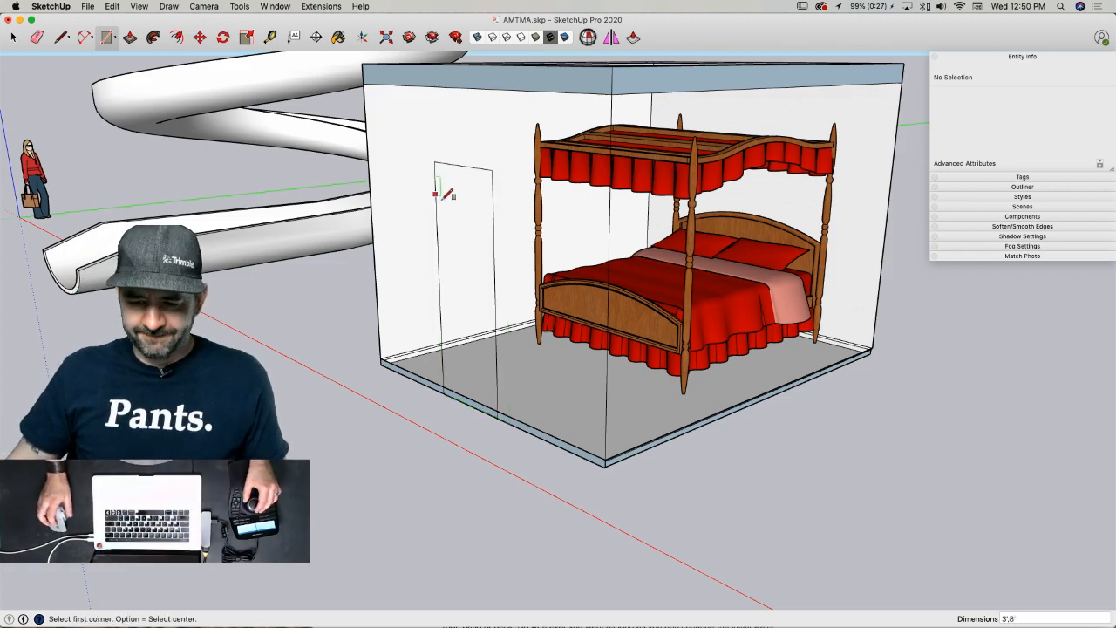
# - Select the doorway face with the base strip and edges beneath it, and move them along the front wall
pyautogui.press('space')
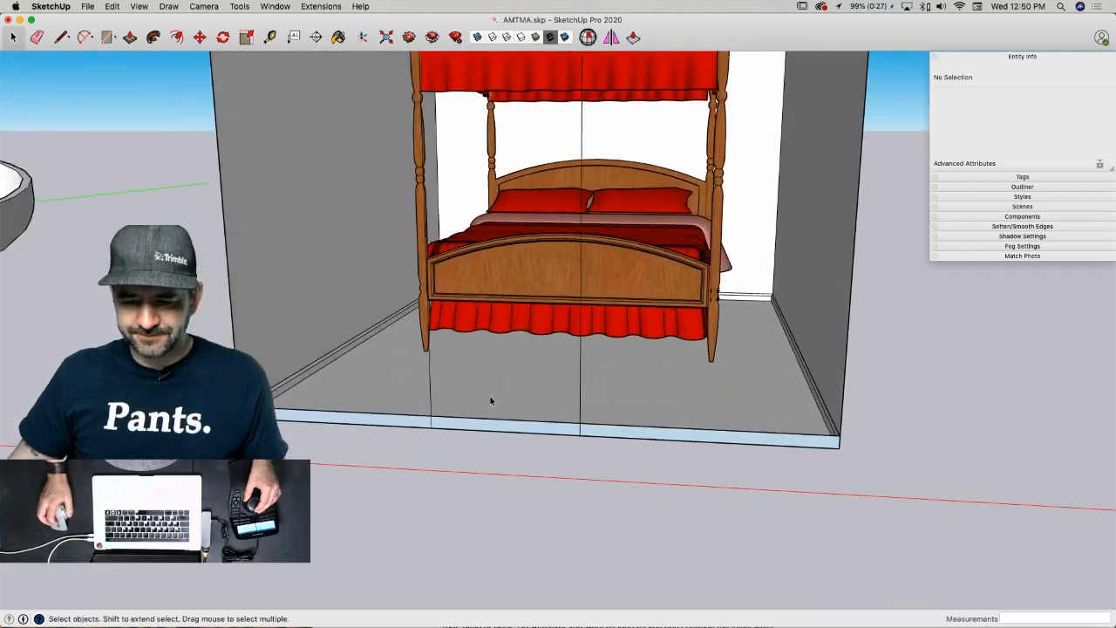
pyautogui.click(472, 399)
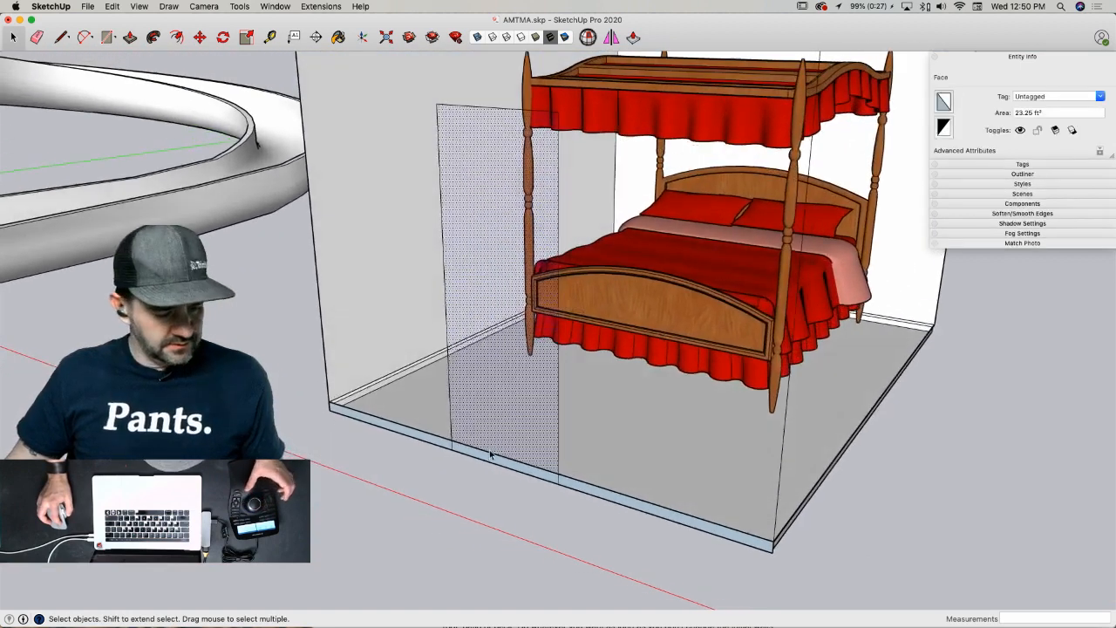
pyautogui.keyDown('shift'); pyautogui.click(493, 461); pyautogui.keyUp('shift')
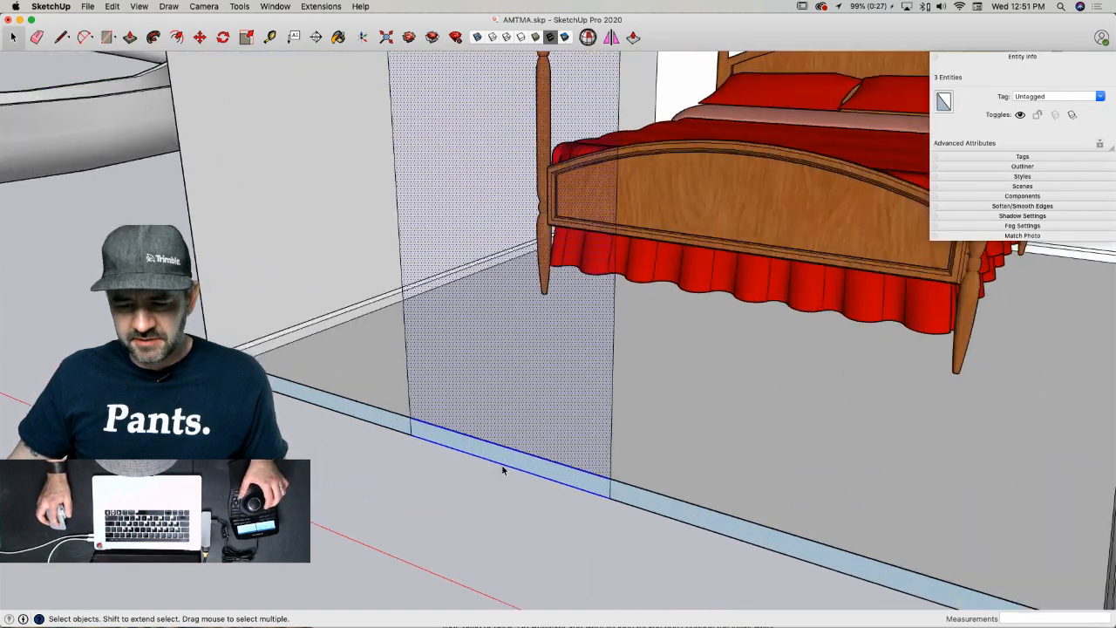
pyautogui.keyDown('shift'); pyautogui.click(503, 456); pyautogui.keyUp('shift')
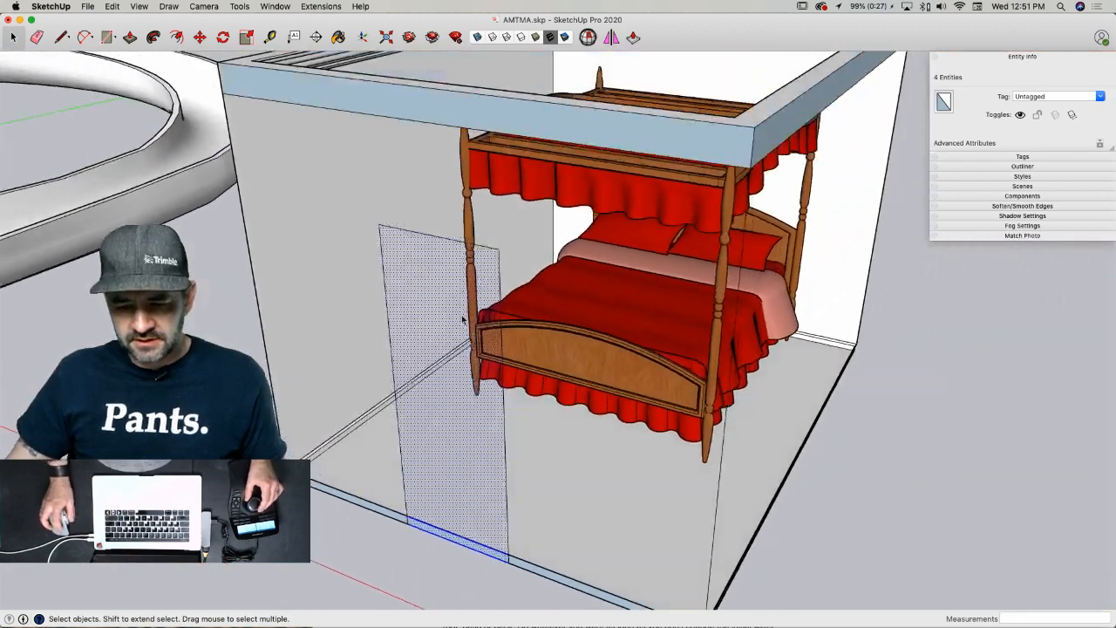
pyautogui.press('m')
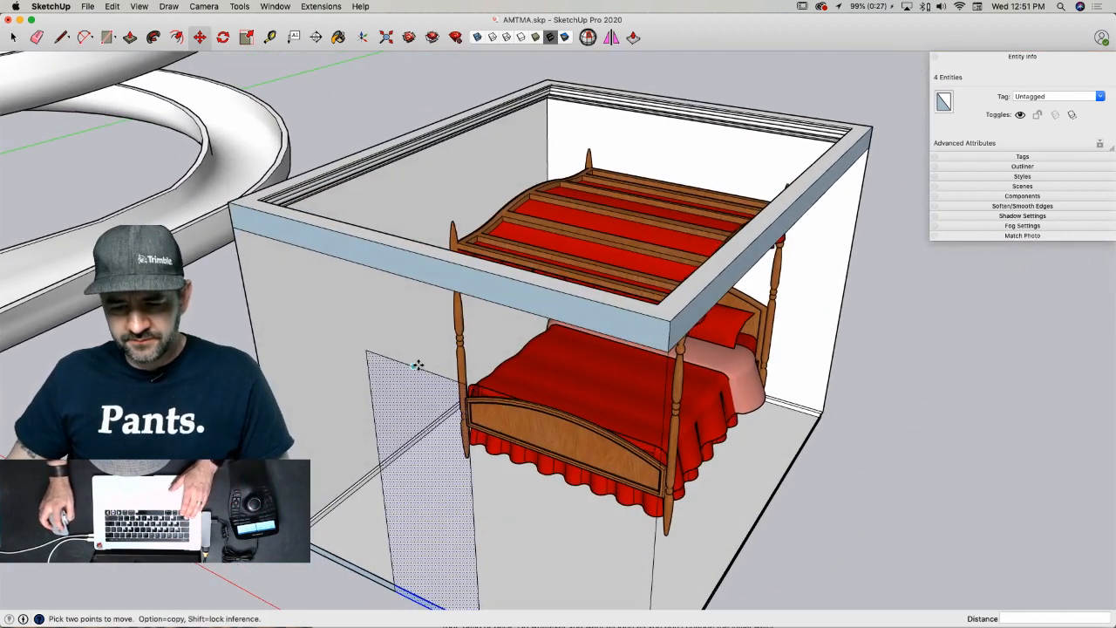
pyautogui.click(418, 368)
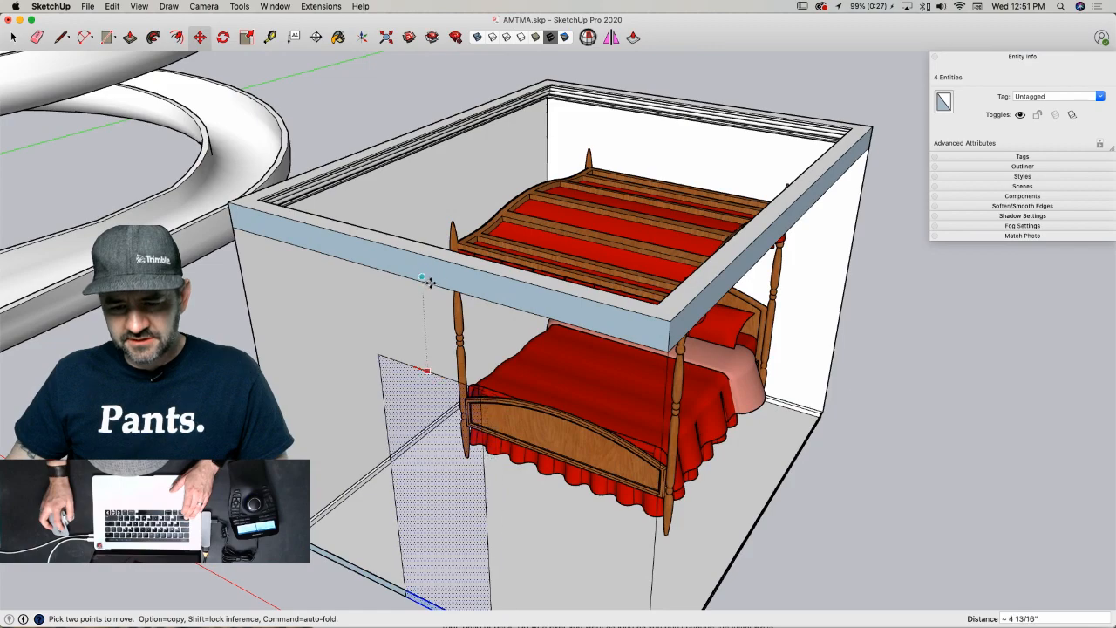
pyautogui.click(459, 328)
# - Delete the doorway's face and push the base strip beneath it inward by about 4 15/16 inches
pyautogui.press('space')
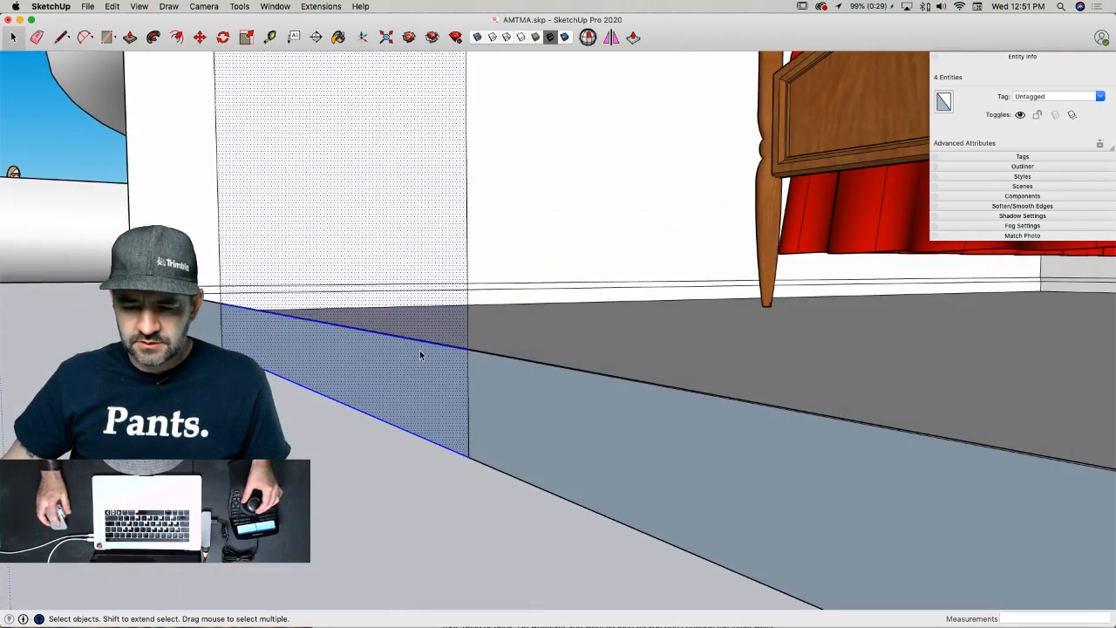
pyautogui.press('p')
pyautogui.press('space')
pyautogui.click(410, 342)
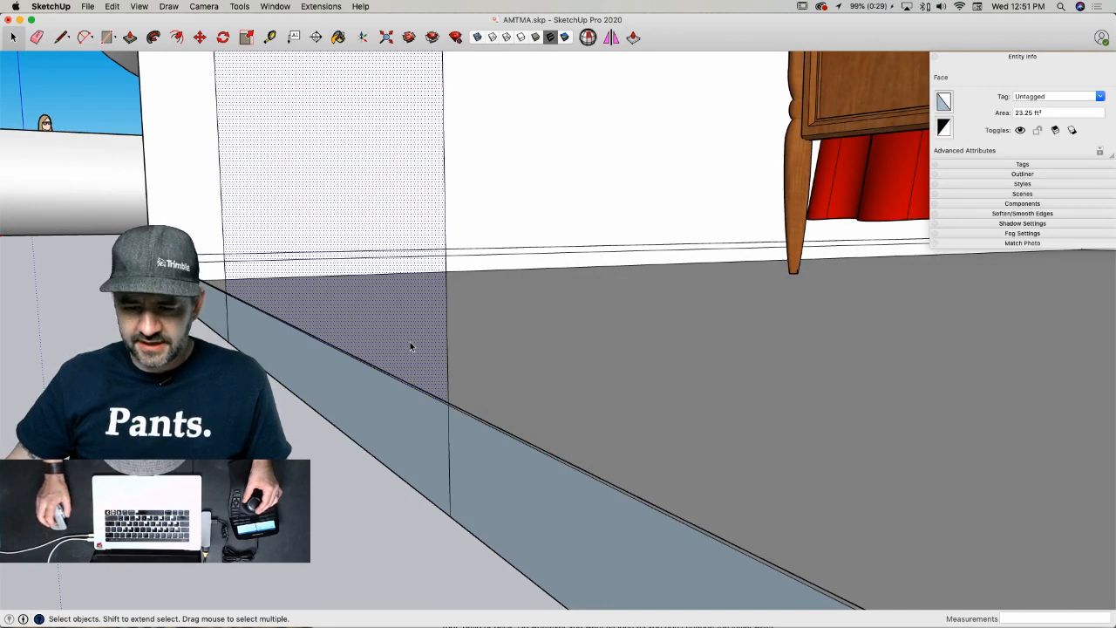
pyautogui.press('Delete')
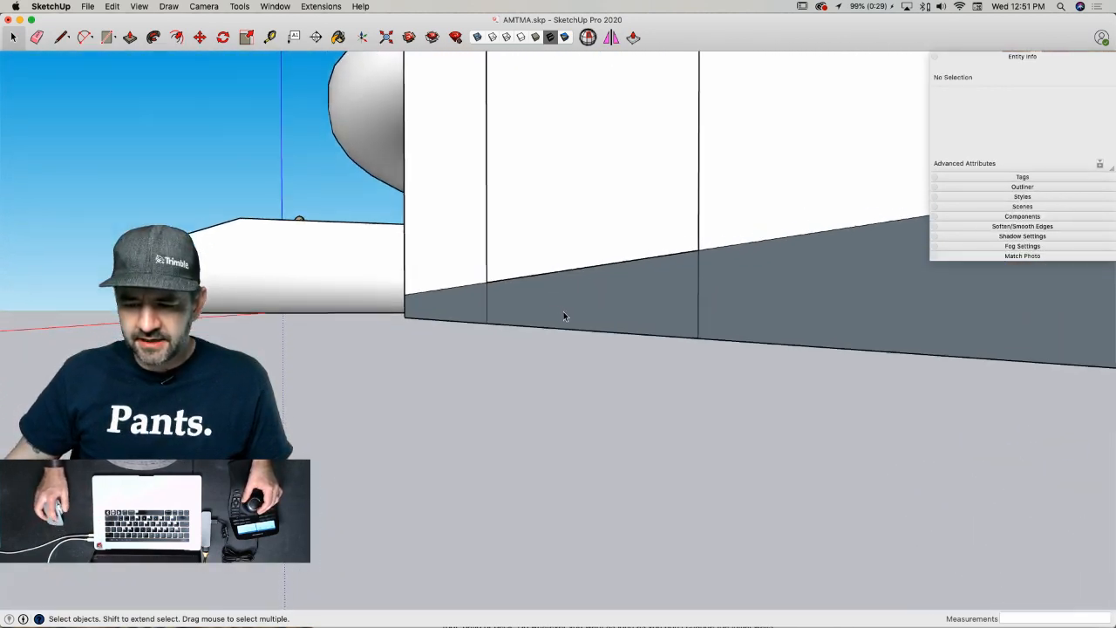
pyautogui.press('p')
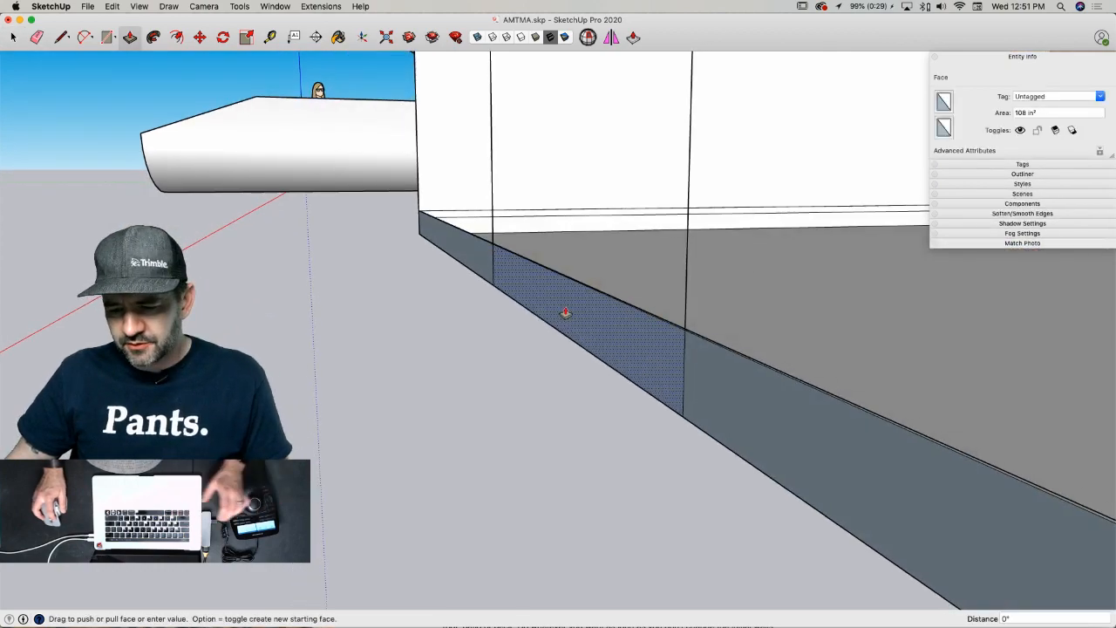
pyautogui.click(659, 312)
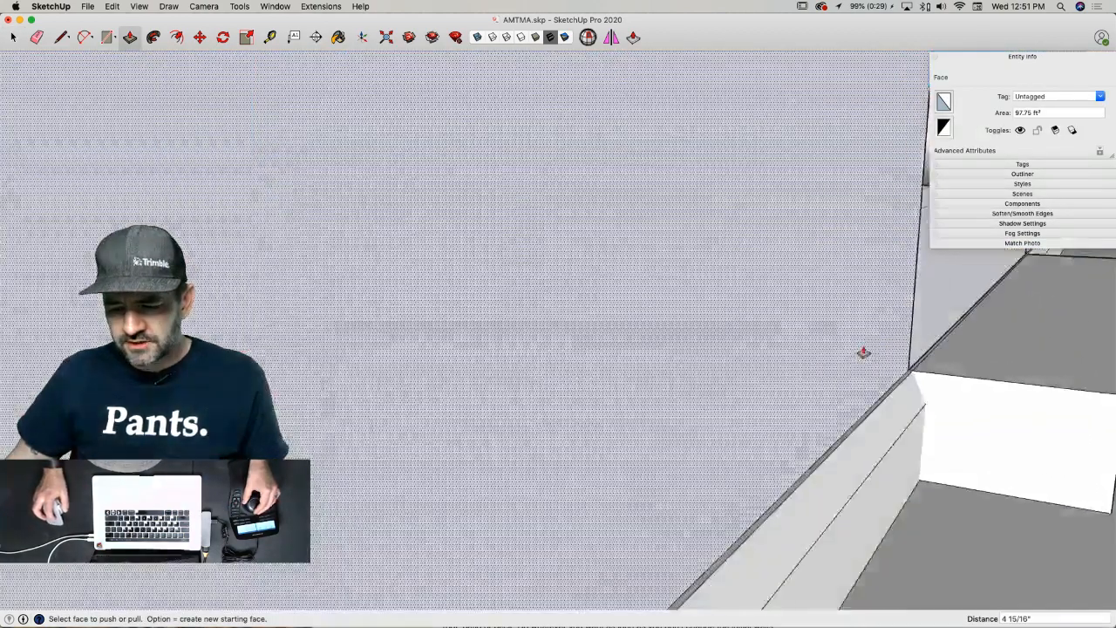
# - Select the wall, baseboard and projecting block around the doorway and intersect their faces with the selection
pyautogui.press('space')
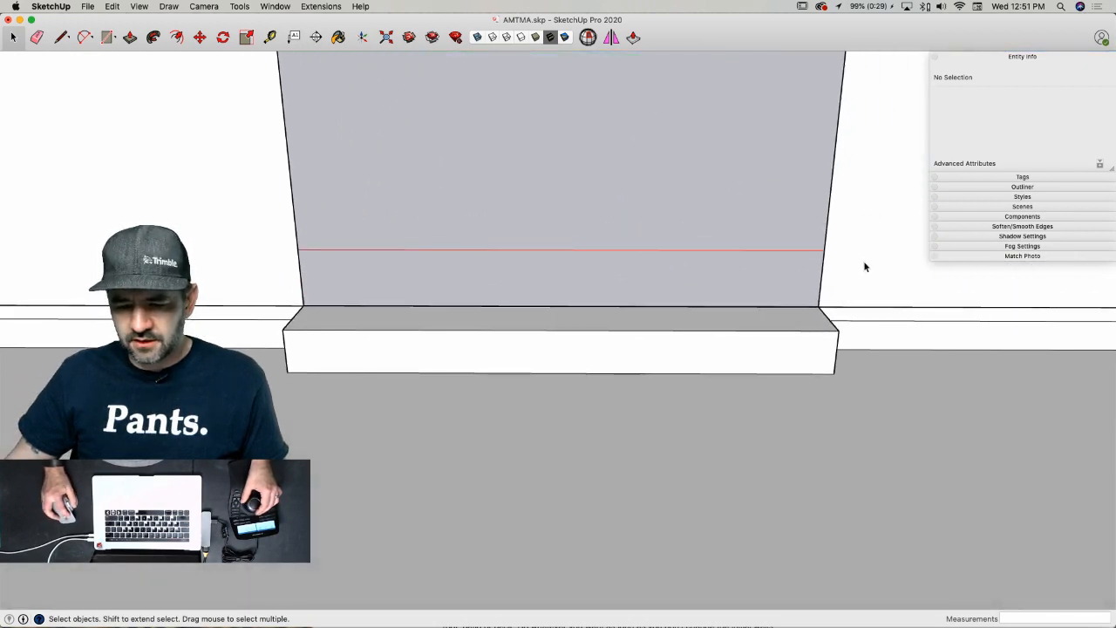
pyautogui.moveTo(865, 266); pyautogui.dragTo(214, 333)
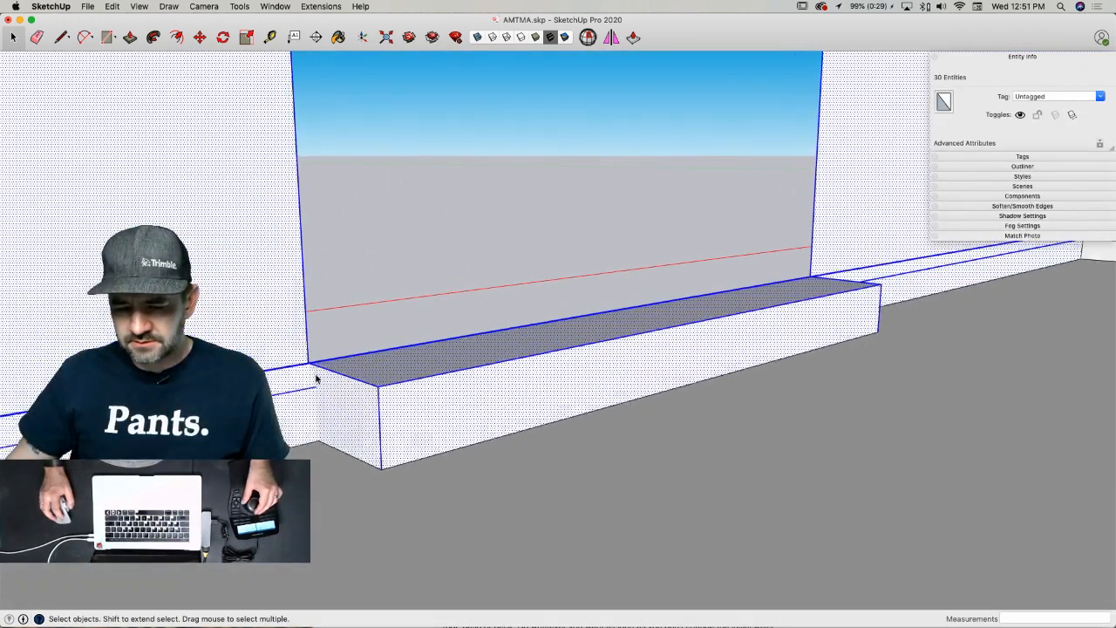
pyautogui.rightClick(339, 385)
pyautogui.moveTo(383, 487)
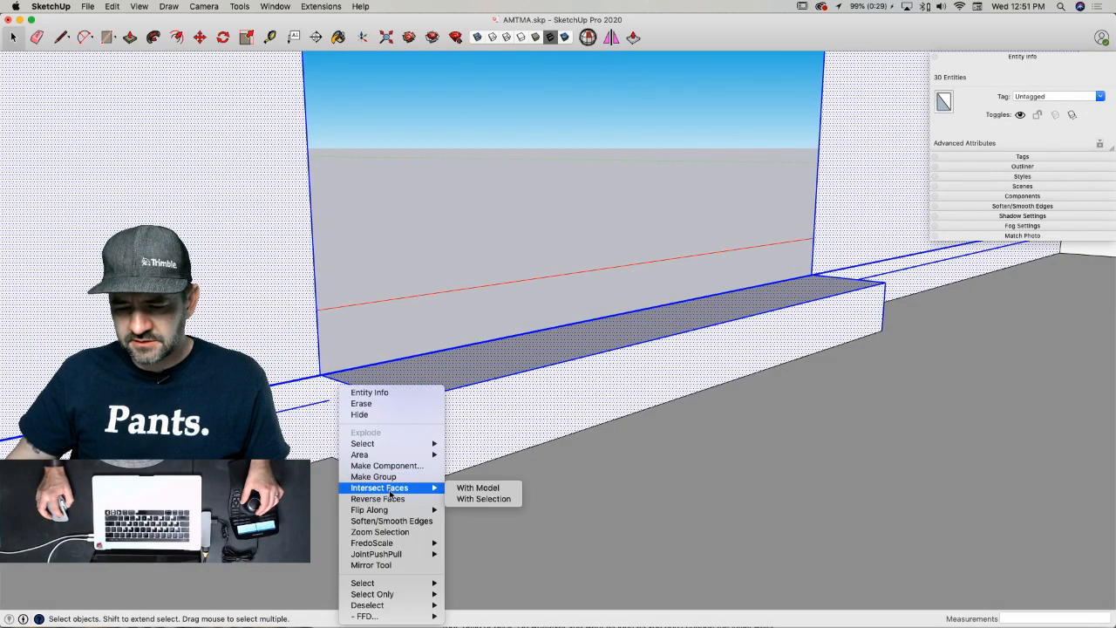
pyautogui.click(473, 498)
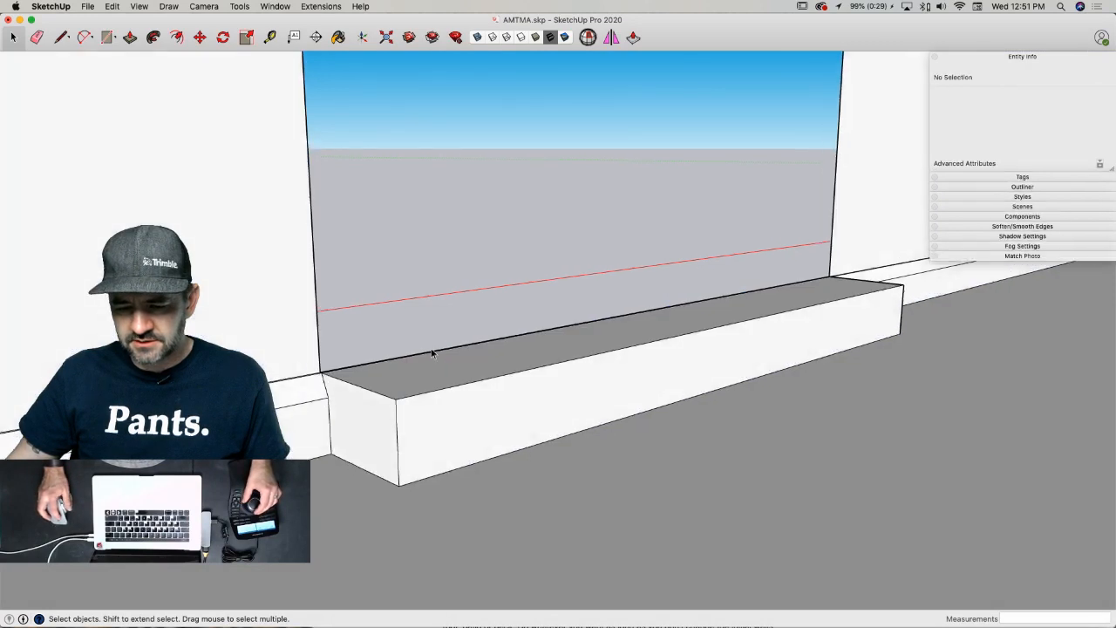
# - Push the front of the block projecting from the doorway back to the baseboard and its lower strip in by about 7/16"
pyautogui.press('e')
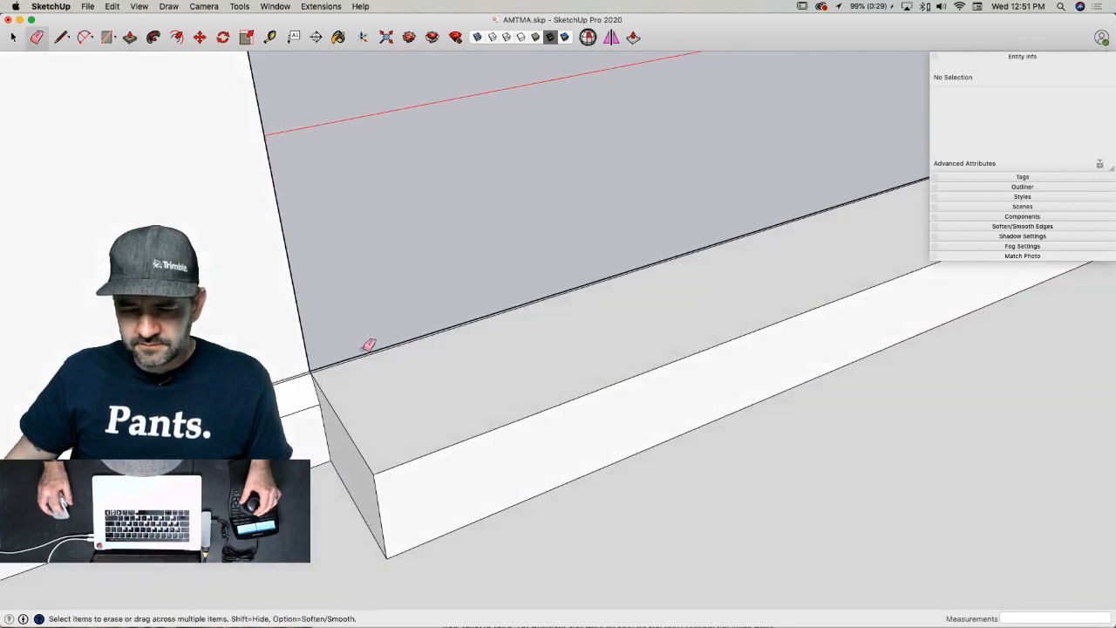
pyautogui.press('p')
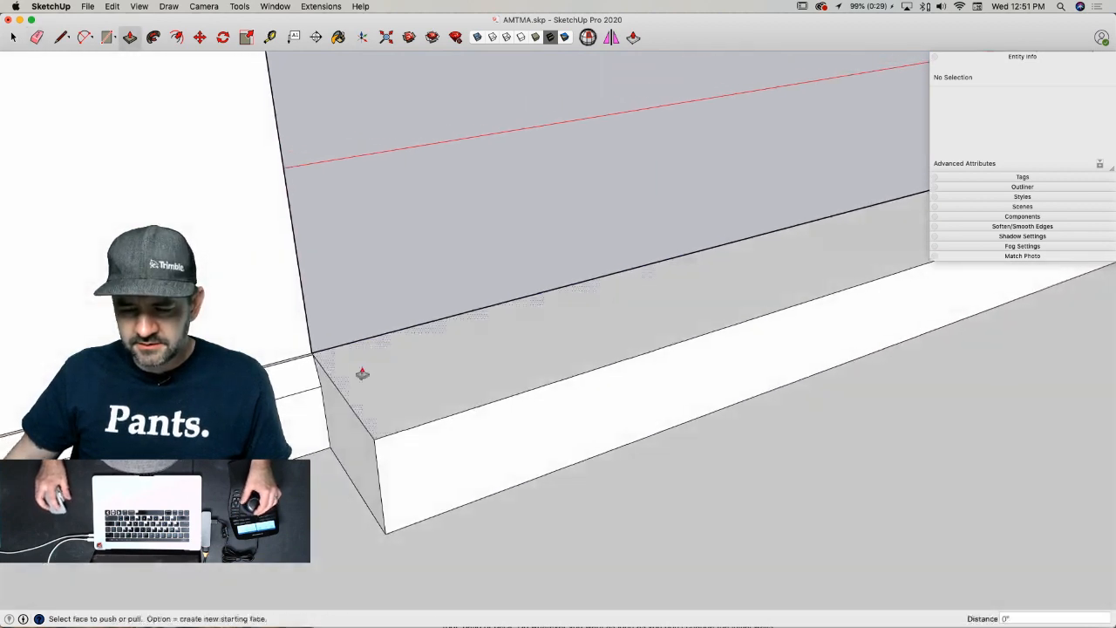
pyautogui.click(443, 404)
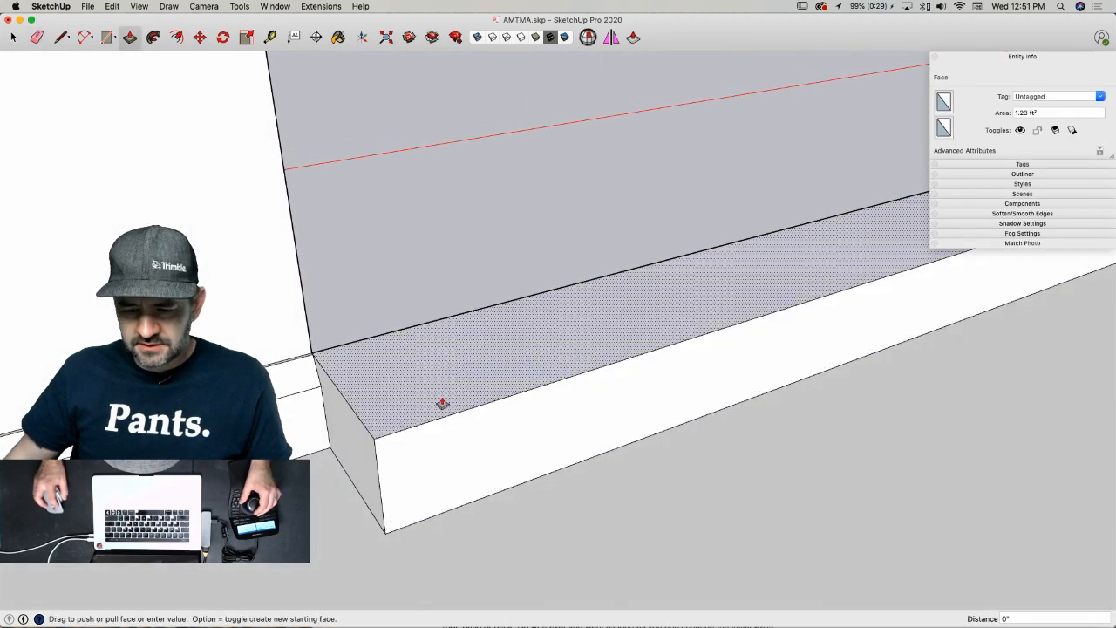
pyautogui.press('Escape')
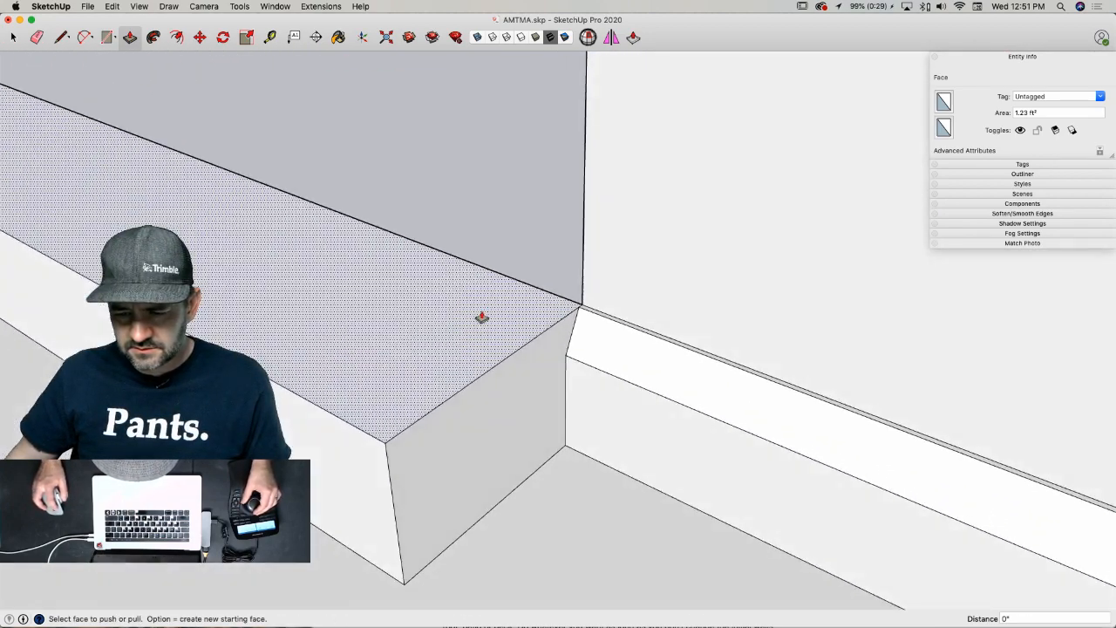
pyautogui.click(481, 321)
pyautogui.click(484, 381)
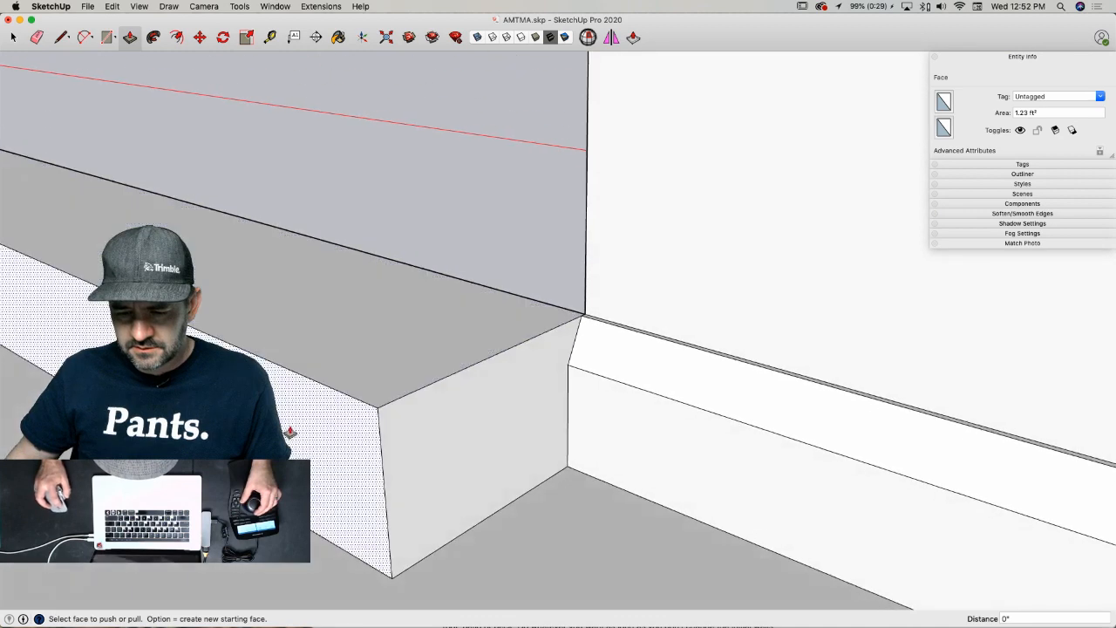
pyautogui.click(289, 431)
pyautogui.click(545, 332)
pyautogui.click(521, 374)
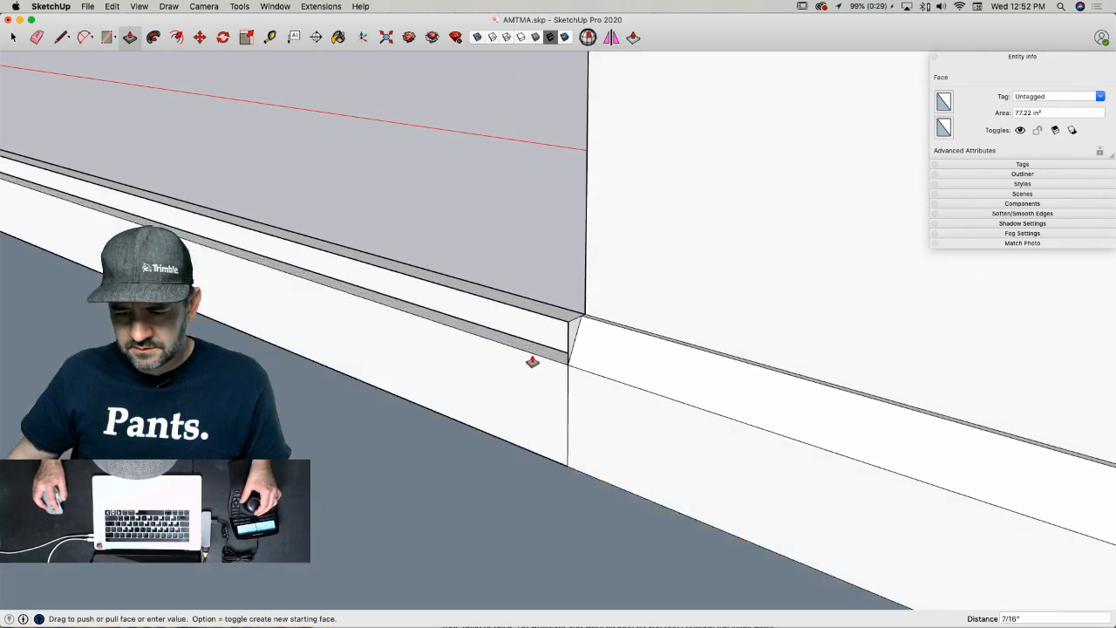
# - Erase the leftover block and baseboard edges across the doorway and at both cut baseboard ends
pyautogui.press('e')
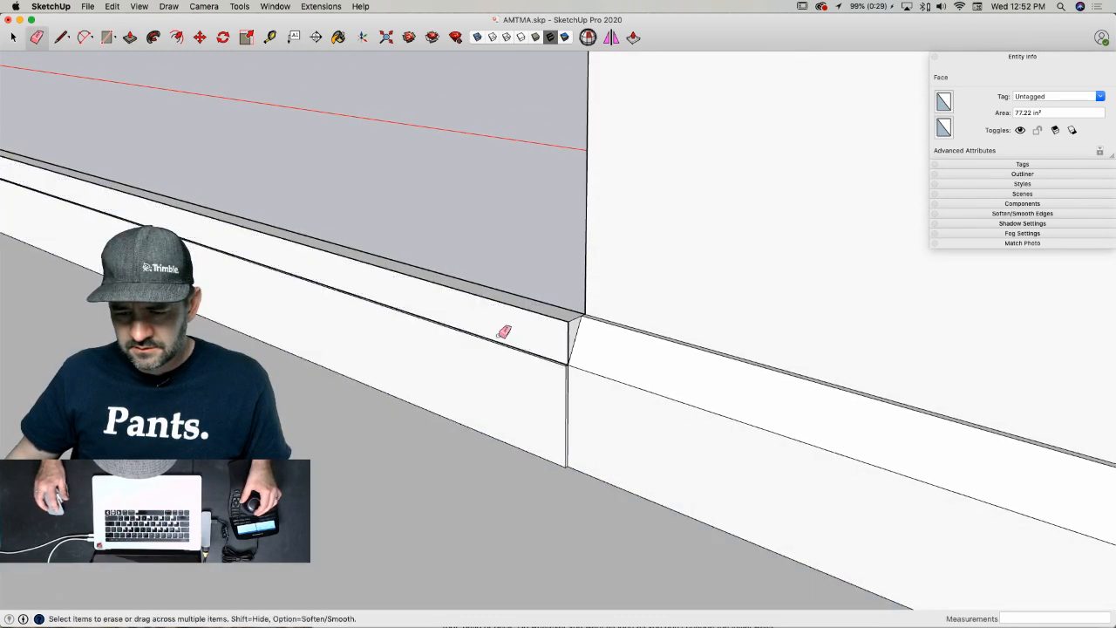
pyautogui.moveTo(503, 329)
pyautogui.mouseDown()
pyautogui.moveTo(524, 297)
pyautogui.moveTo(503, 349)
pyautogui.mouseUp()
pyautogui.moveTo(520, 295); pyautogui.dragTo(521, 285)
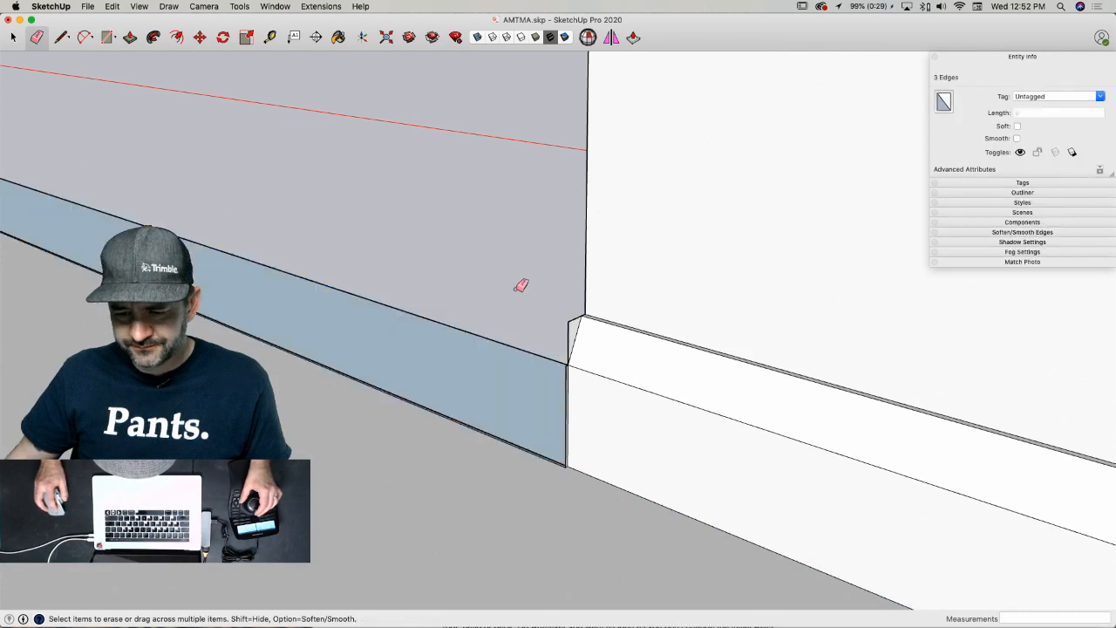
pyautogui.moveTo(571, 326)
pyautogui.mouseDown()
pyautogui.moveTo(545, 340)
pyautogui.moveTo(533, 366)
pyautogui.mouseUp()
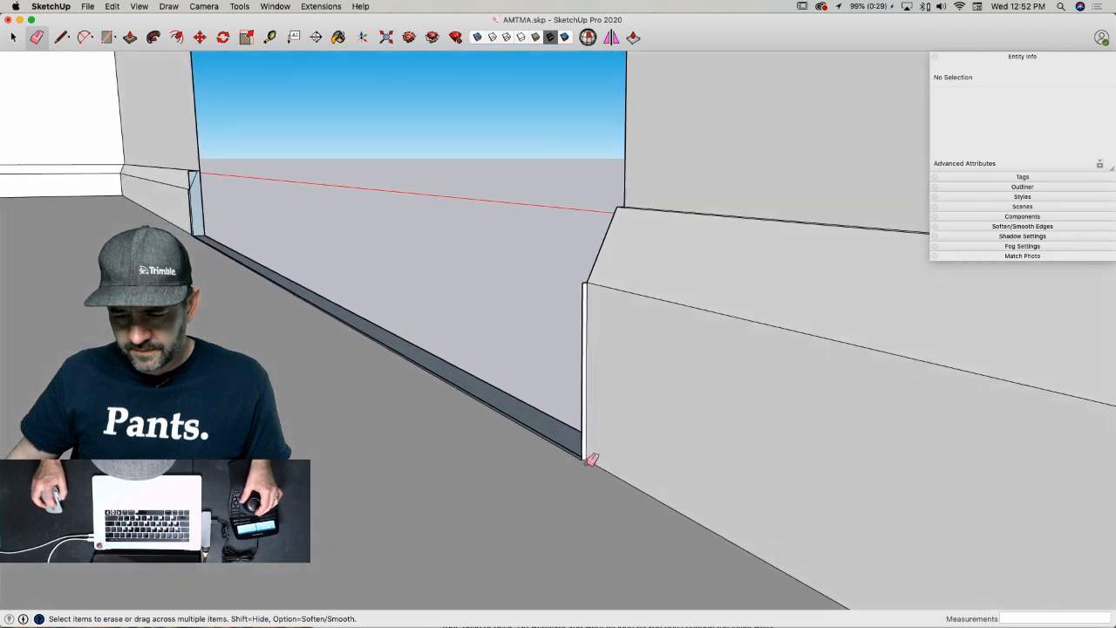
pyautogui.click(591, 446)
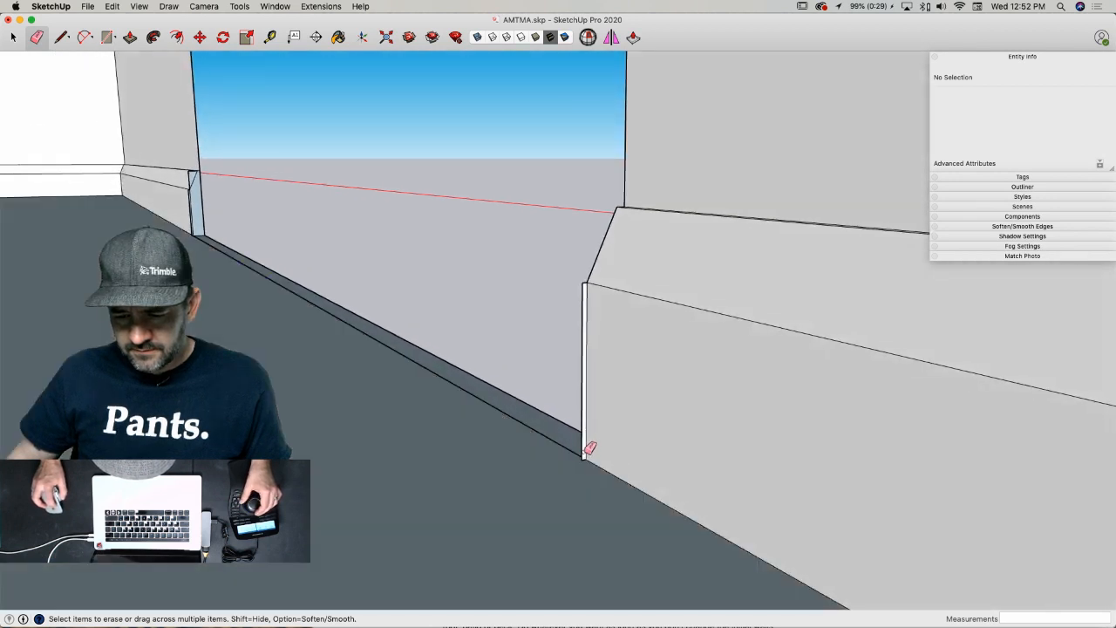
pyautogui.press('super+z')
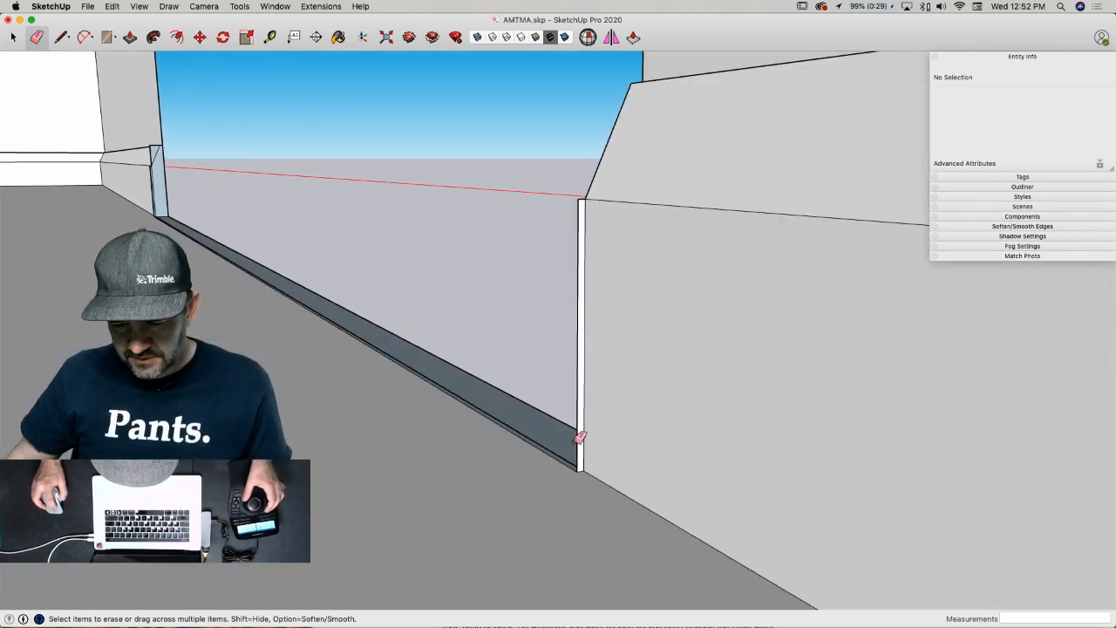
pyautogui.click(581, 438)
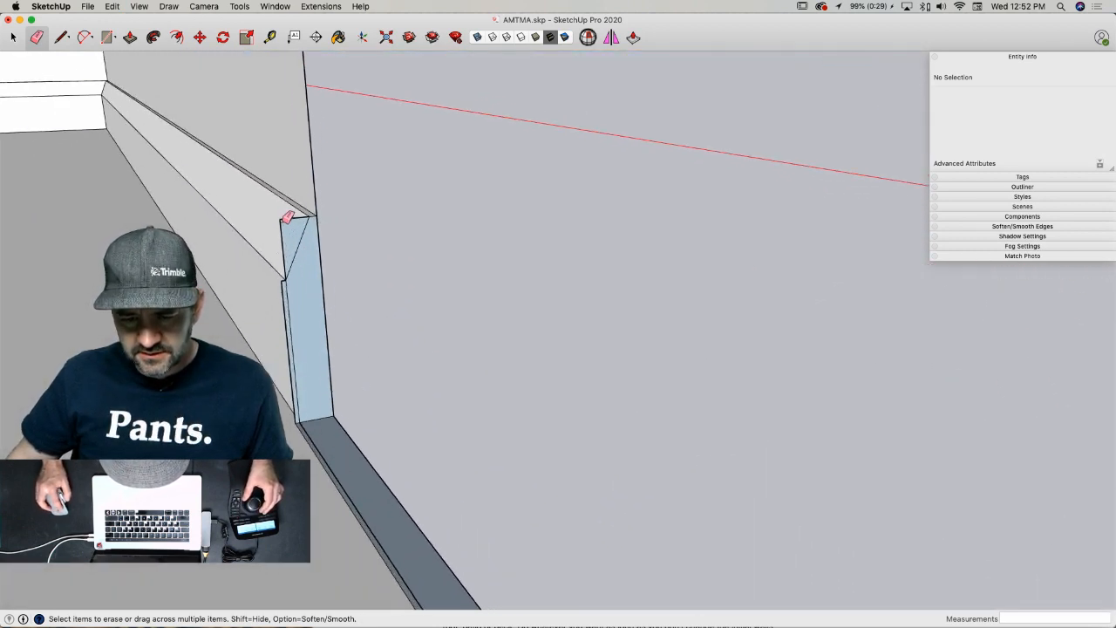
pyautogui.click(287, 217)
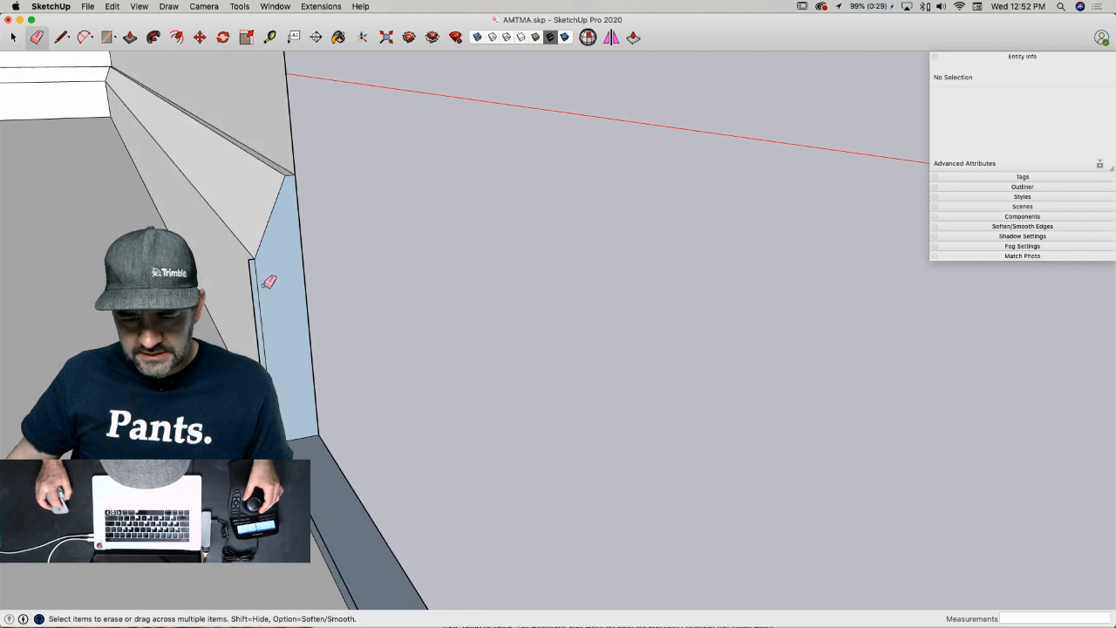
# - Erase the leftover threshold edges in the floor and redraw the 1/2" edge at the foot of the baseboard end
pyautogui.press('l')
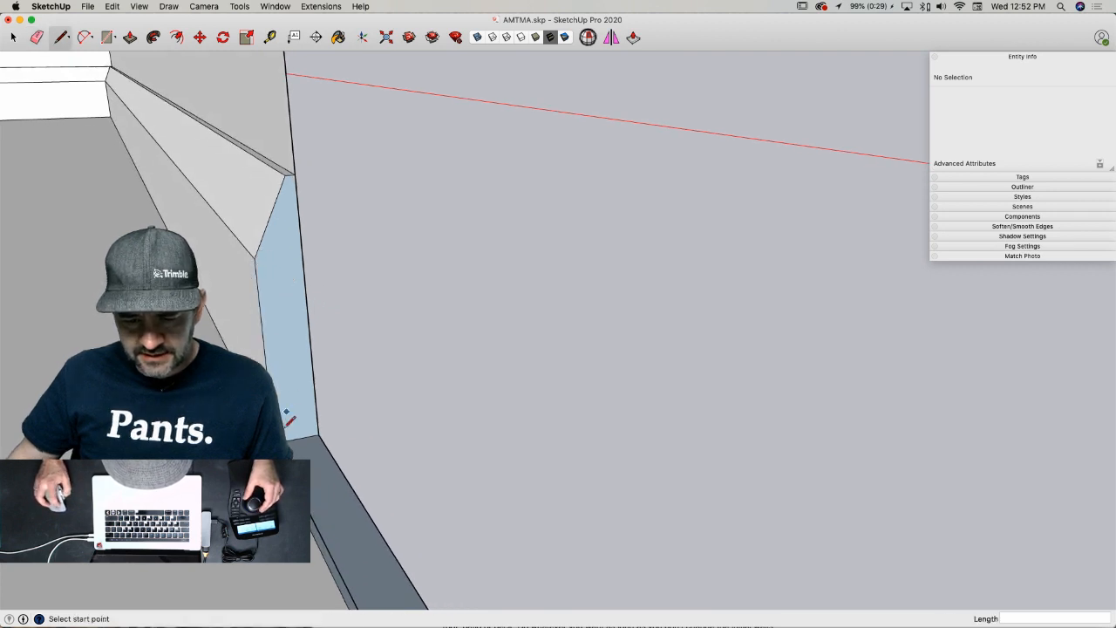
pyautogui.press('e')
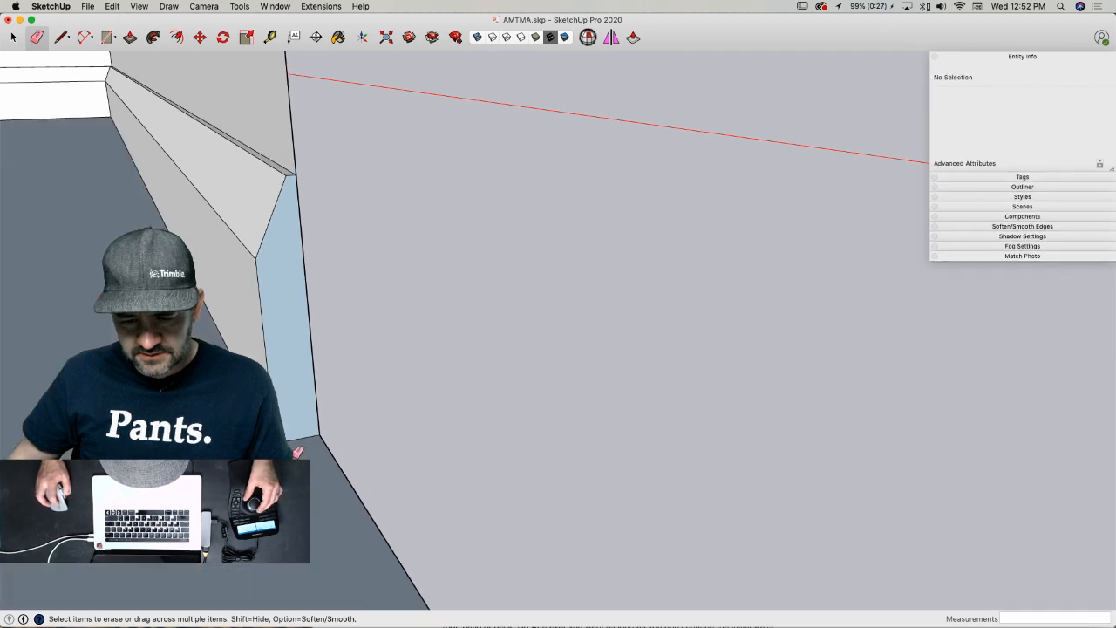
pyautogui.press('l')
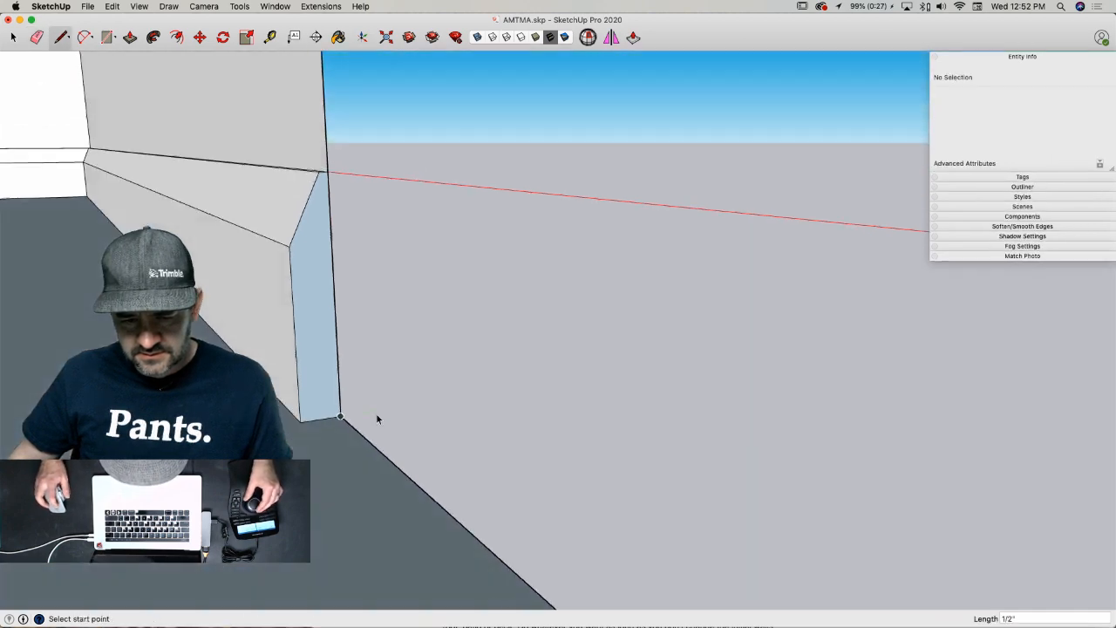
# - Push the cut baseboard ends on both sides of the doorway back 6" from the opening
pyautogui.press('space')
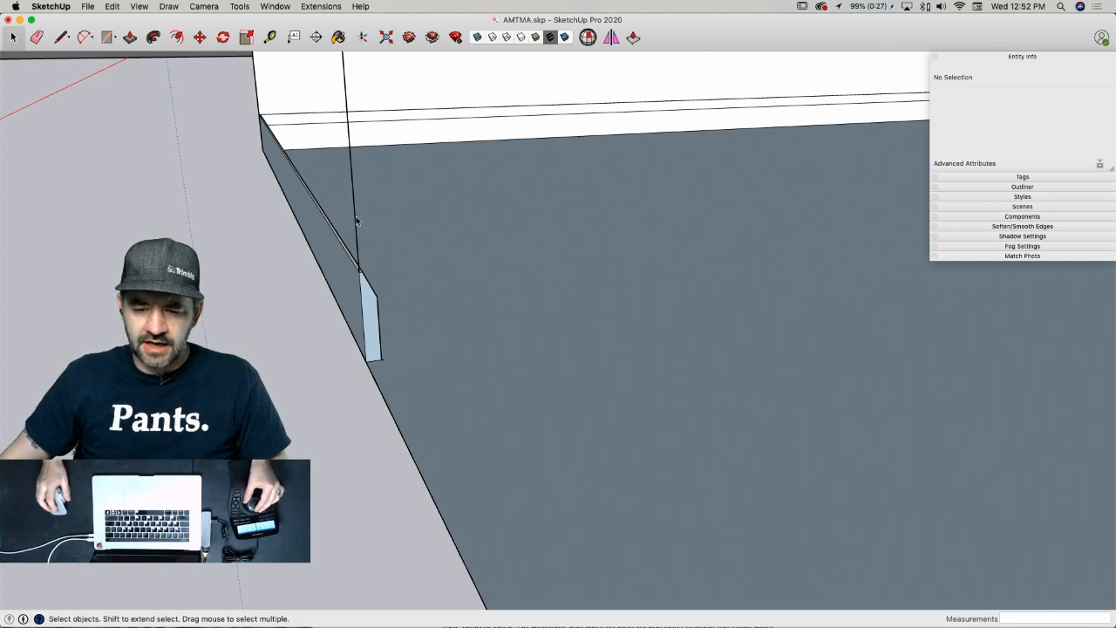
pyautogui.press('p')
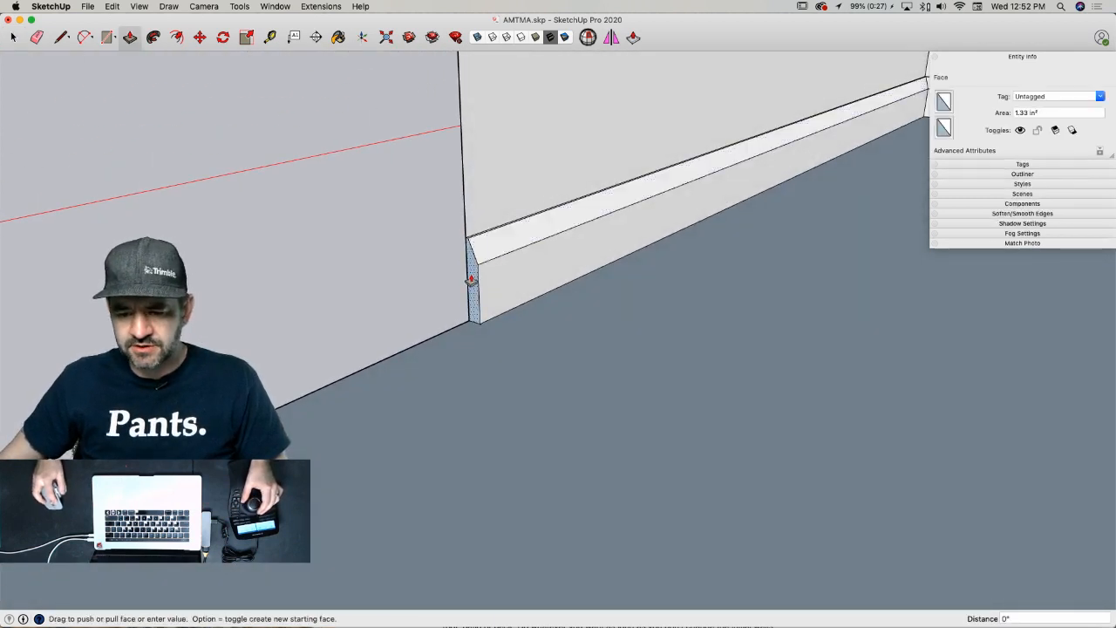
pyautogui.click(574, 229)
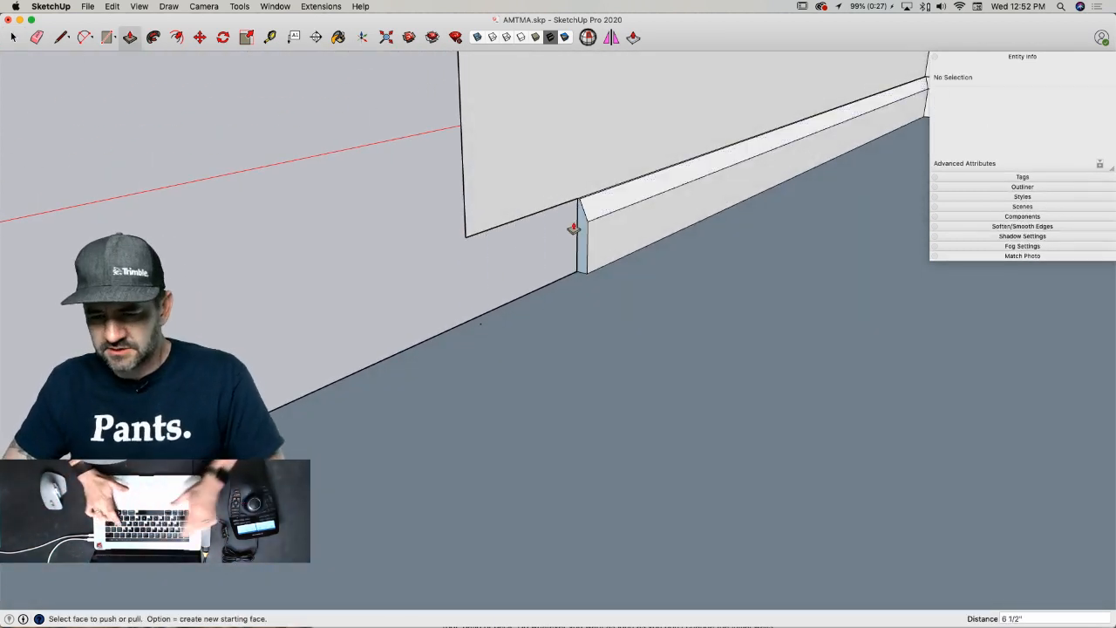
pyautogui.click(573, 228)
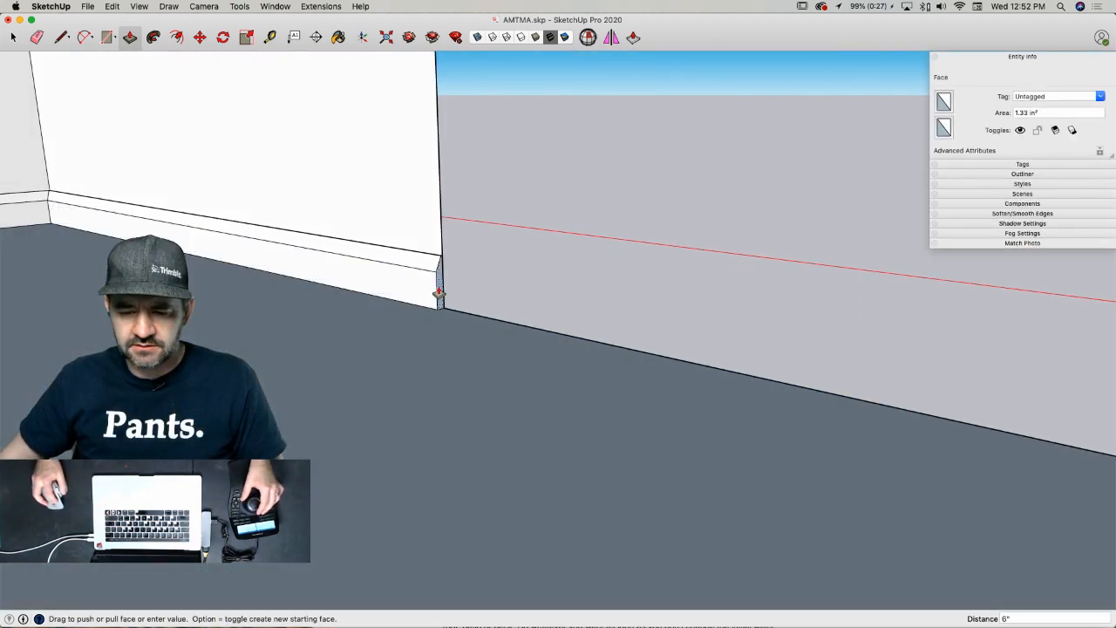
pyautogui.click(439, 294)
# - Extend both doorway edges 3" down to the floor and erase the leftover horizontal edges beside the shortened baseboards
pyautogui.press('l')
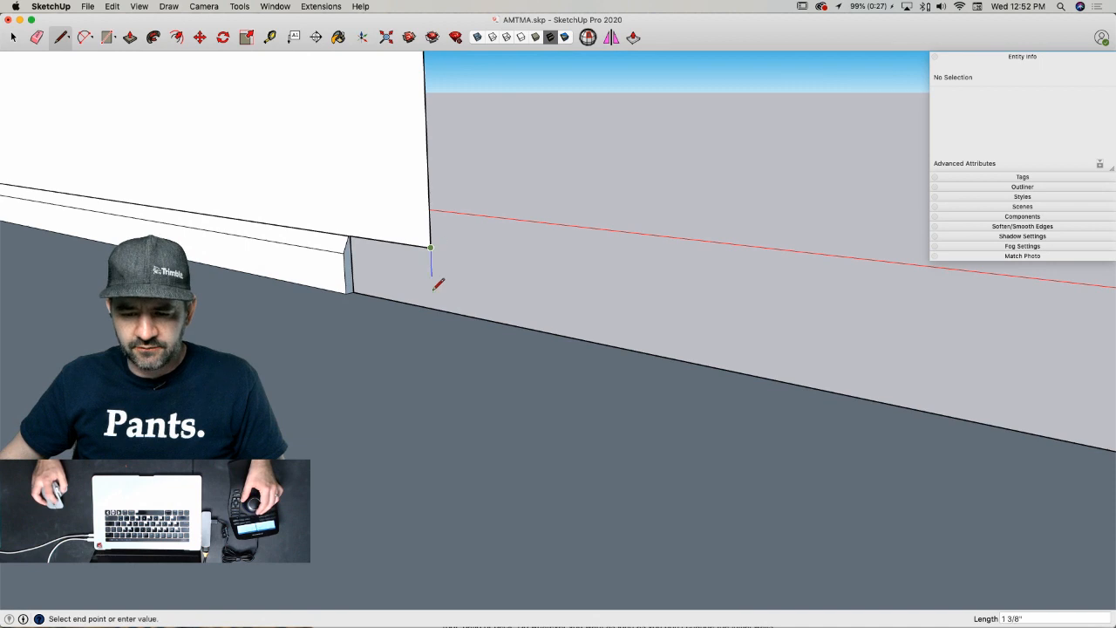
pyautogui.click(433, 310)
pyautogui.press('e')
pyautogui.click(414, 245)
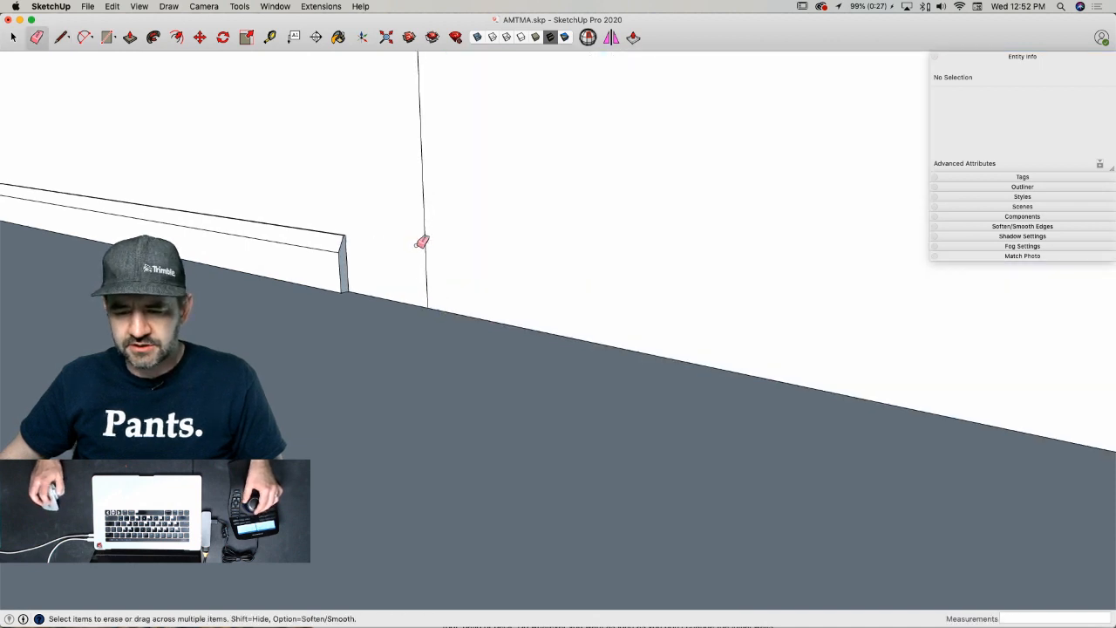
pyautogui.press('l')
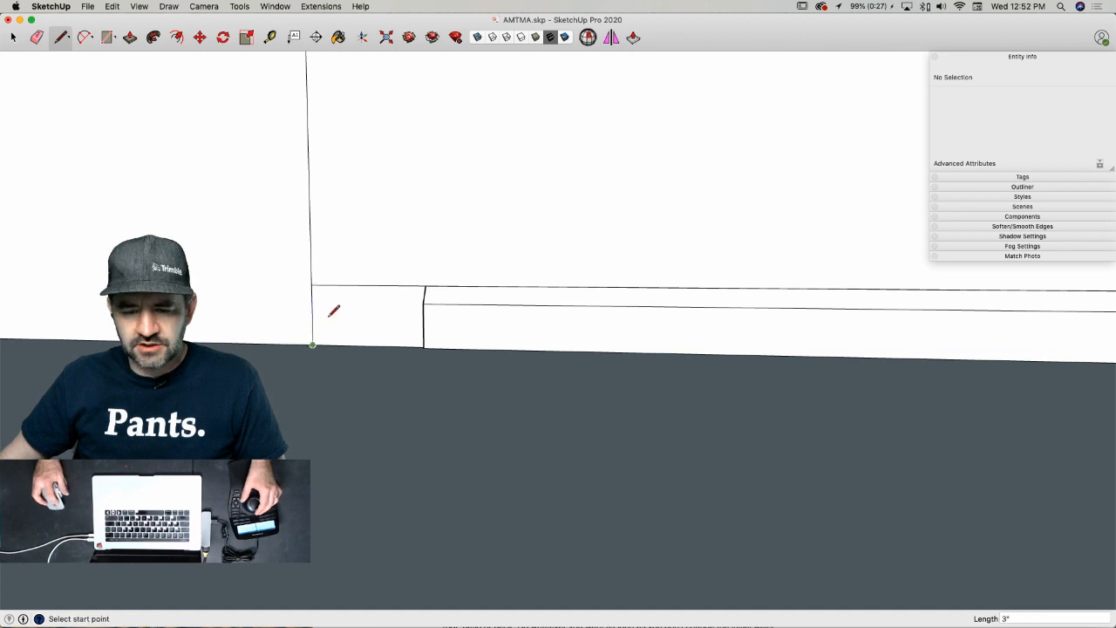
pyautogui.press('e')
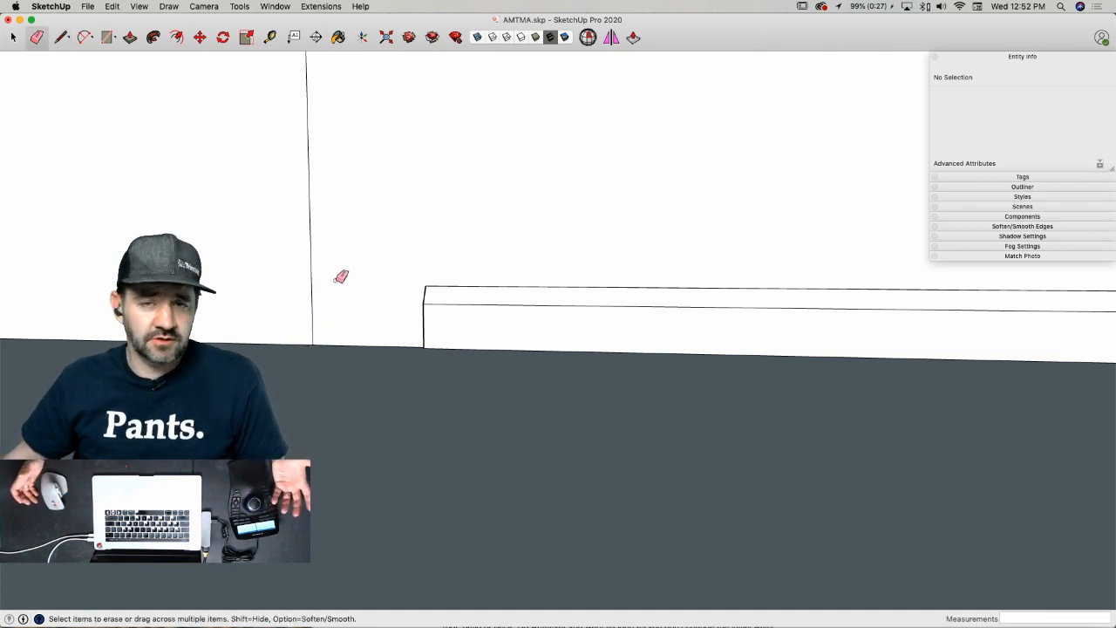
# - Copy the baseboard's end profile face across the room to a point off the outer corner of the baseboard
pyautogui.press('space')
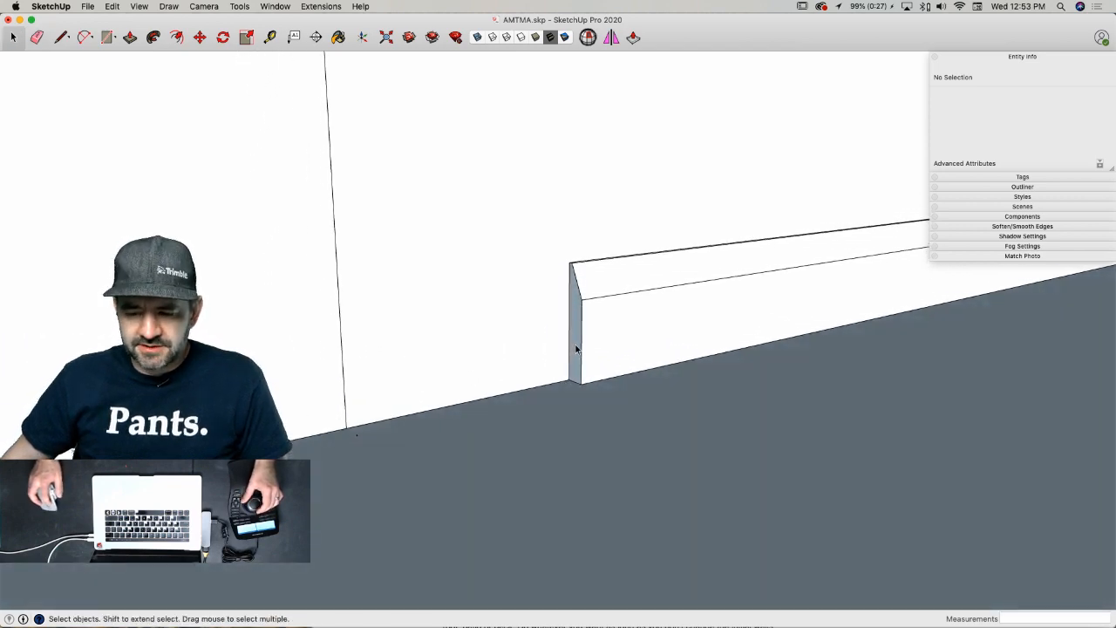
pyautogui.click(572, 347)
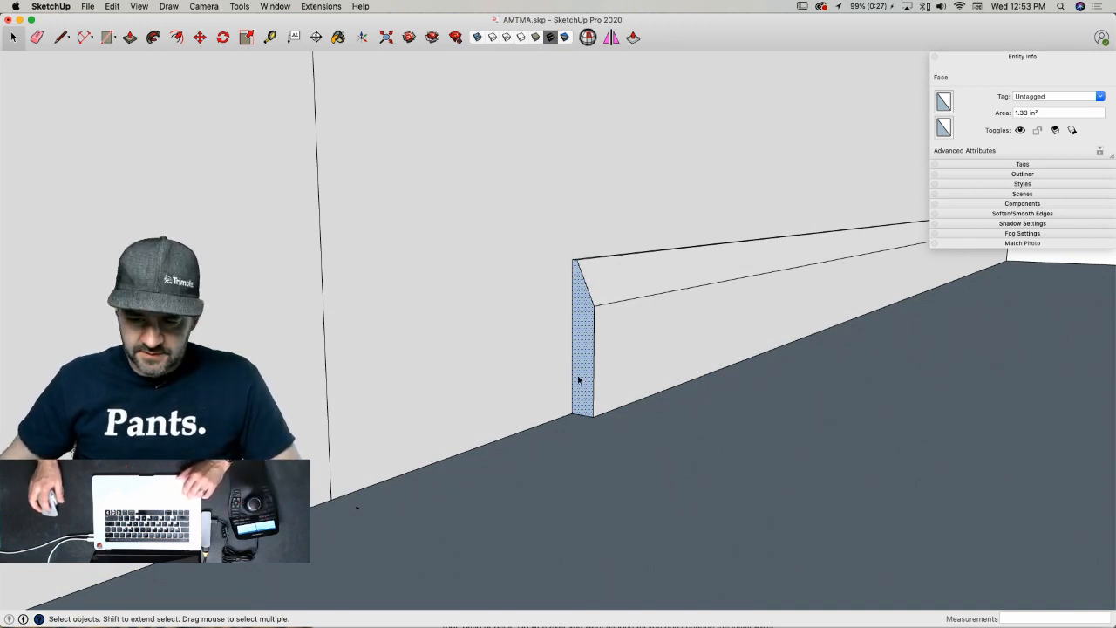
pyautogui.press('m')
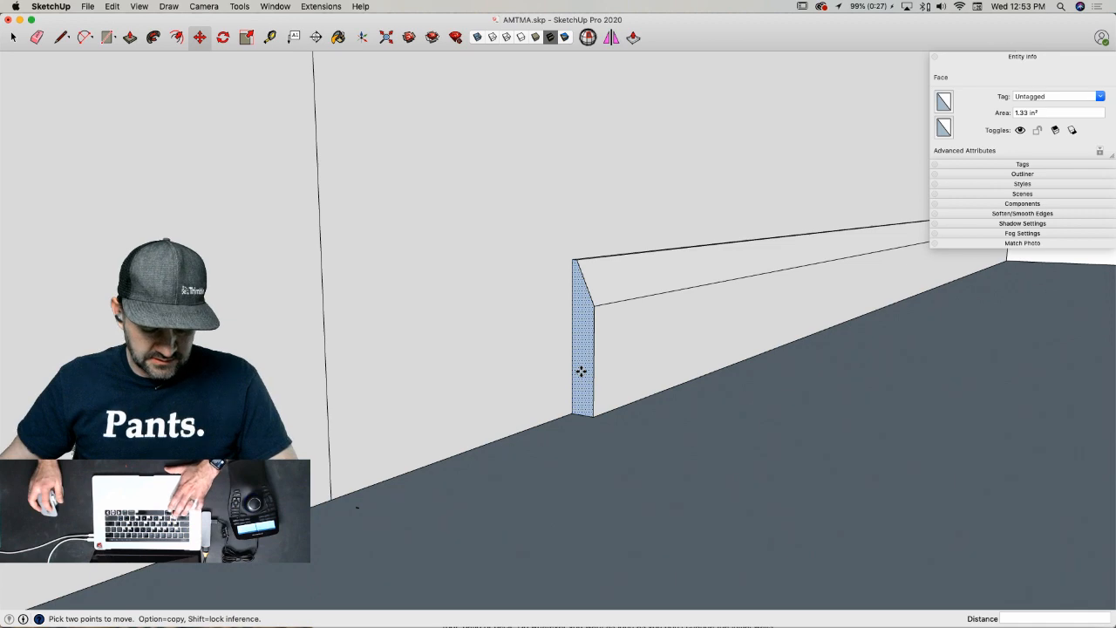
pyautogui.click(581, 372)
pyautogui.press('alt')
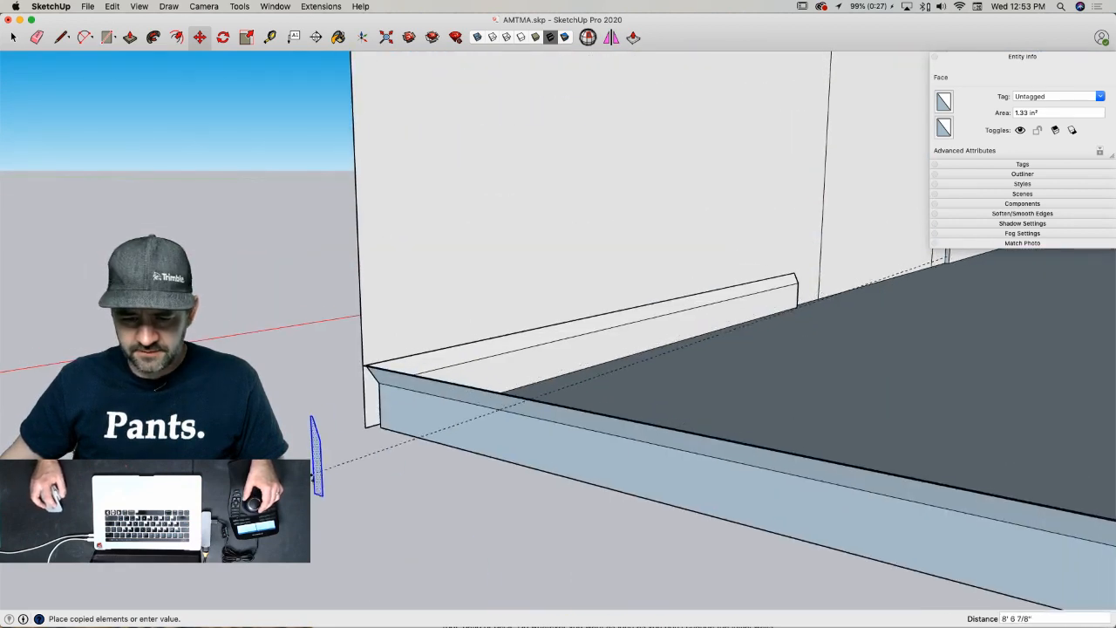
pyautogui.click(365, 366)
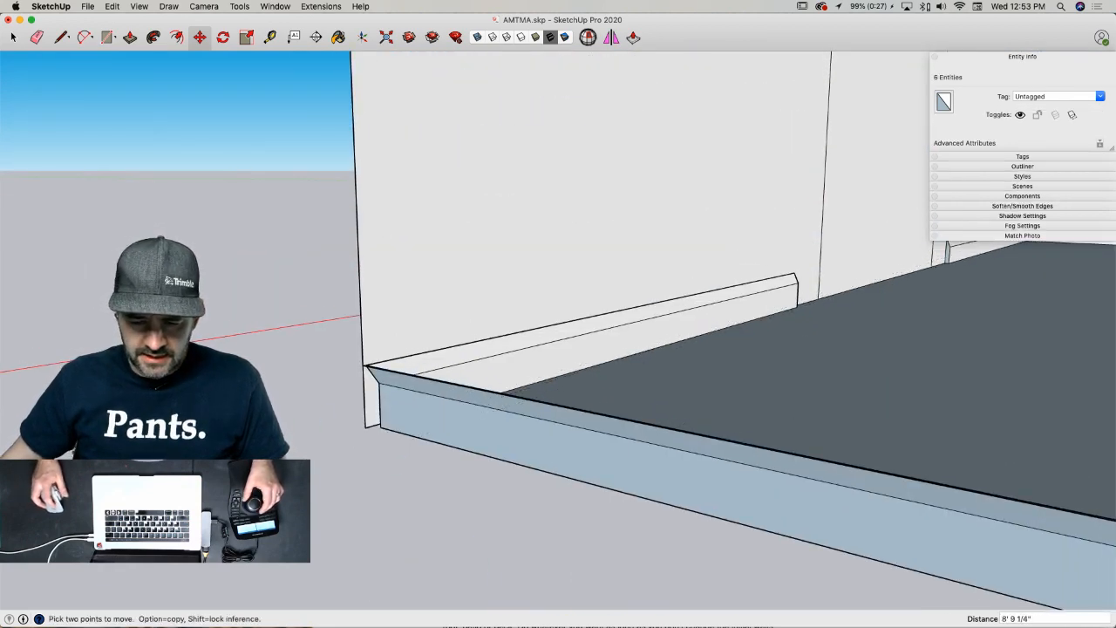
# - Rotate the copied profile 90° and move it to the foot of the doorway's vertical edge, flat on the floor line
pyautogui.press('space')
pyautogui.press('q')
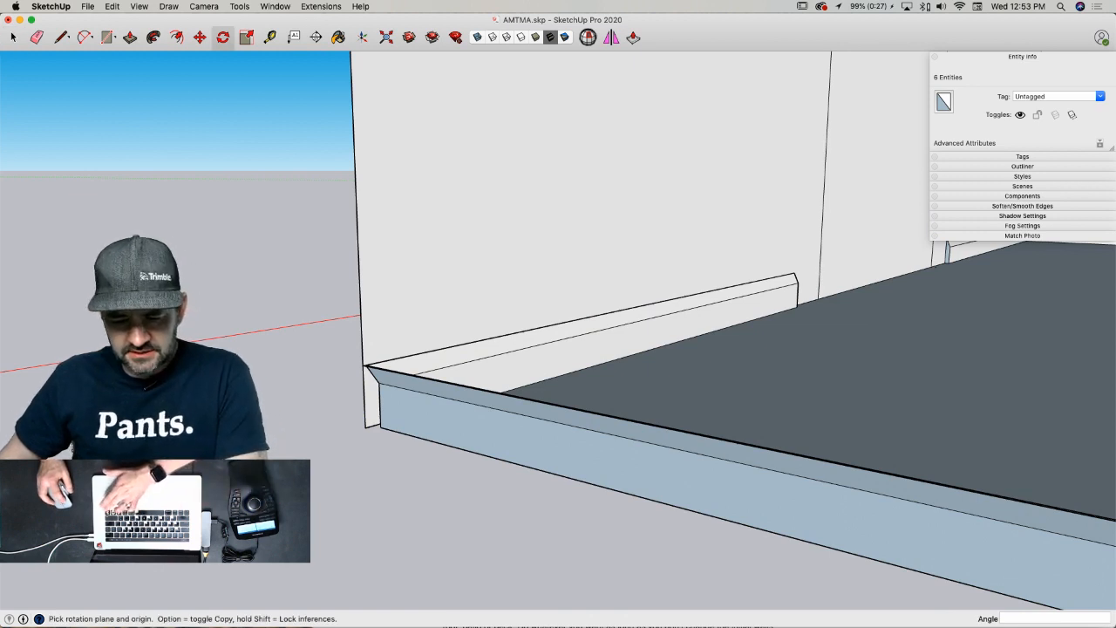
pyautogui.click(366, 366)
pyautogui.click(262, 474)
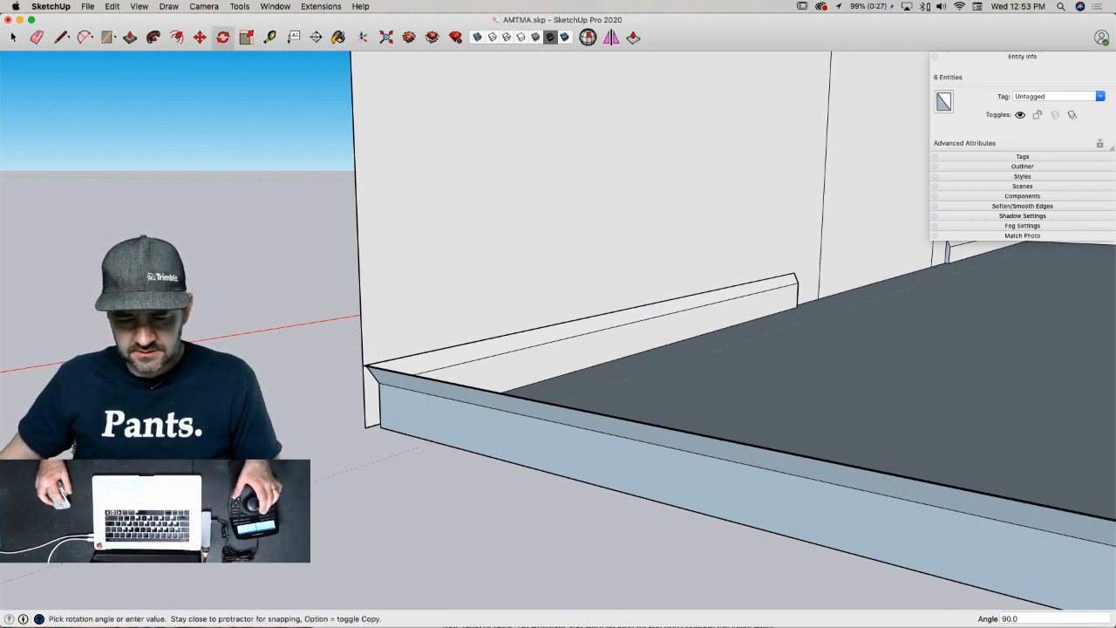
pyautogui.press('space')
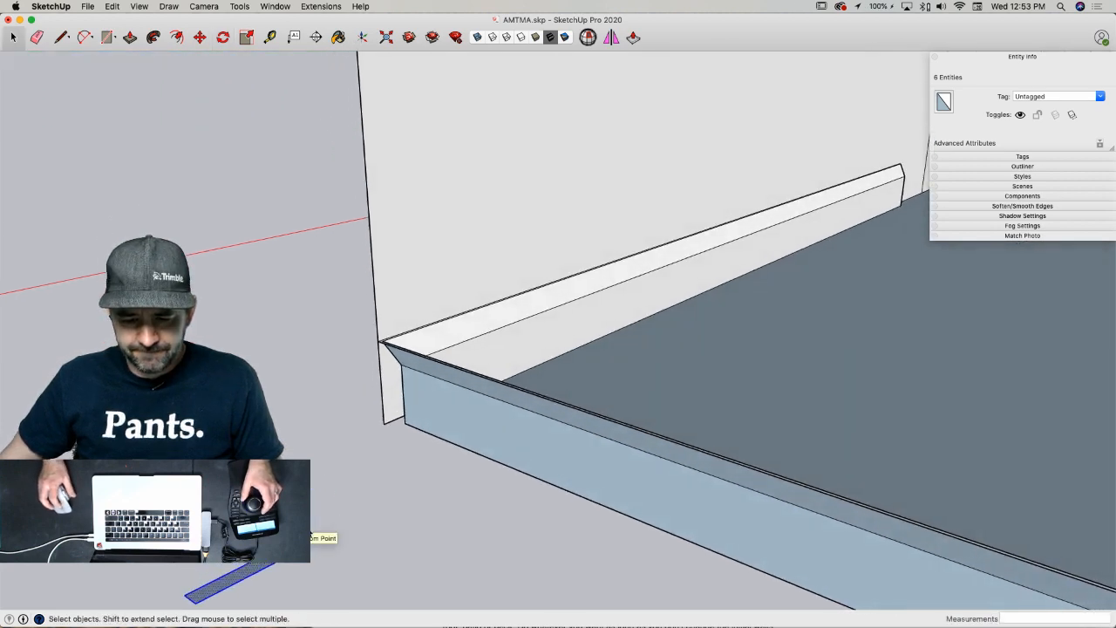
pyautogui.press('m')
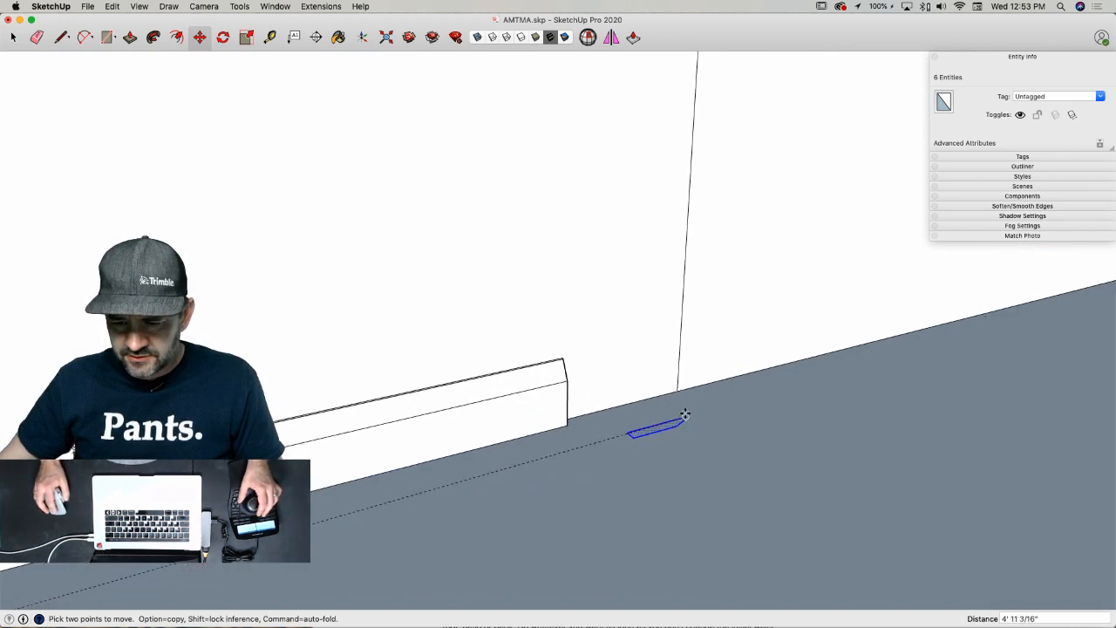
pyautogui.press('space')
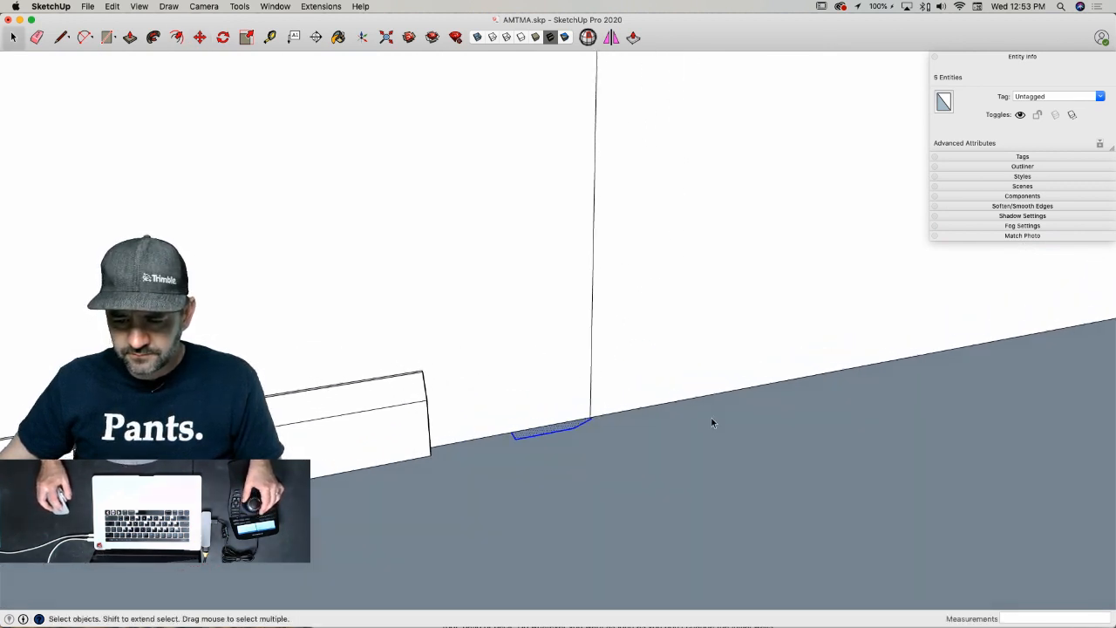
# - Sweep the profile along the doorway's two vertical edges and top edge with Follow Me, and clear the wall face inside the opening
pyautogui.click(592, 399)
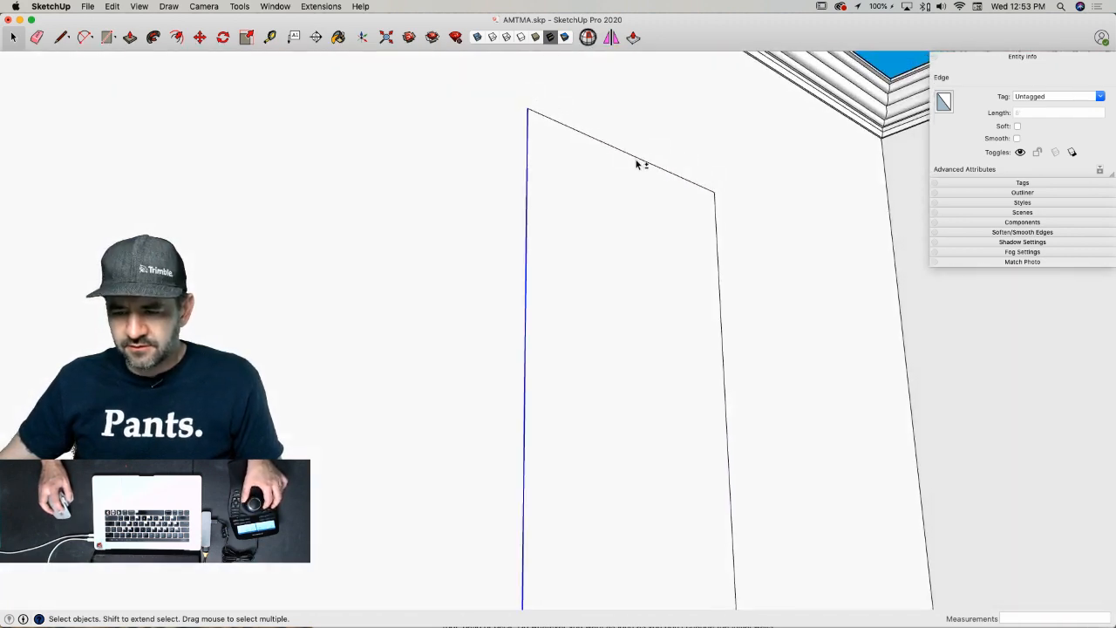
pyautogui.keyDown('shift'); pyautogui.click(722, 244); pyautogui.keyUp('shift')
pyautogui.keyDown('shift'); pyautogui.click(673, 211); pyautogui.keyUp('shift')
pyautogui.keyDown('shift'); pyautogui.click(687, 179); pyautogui.keyUp('shift')
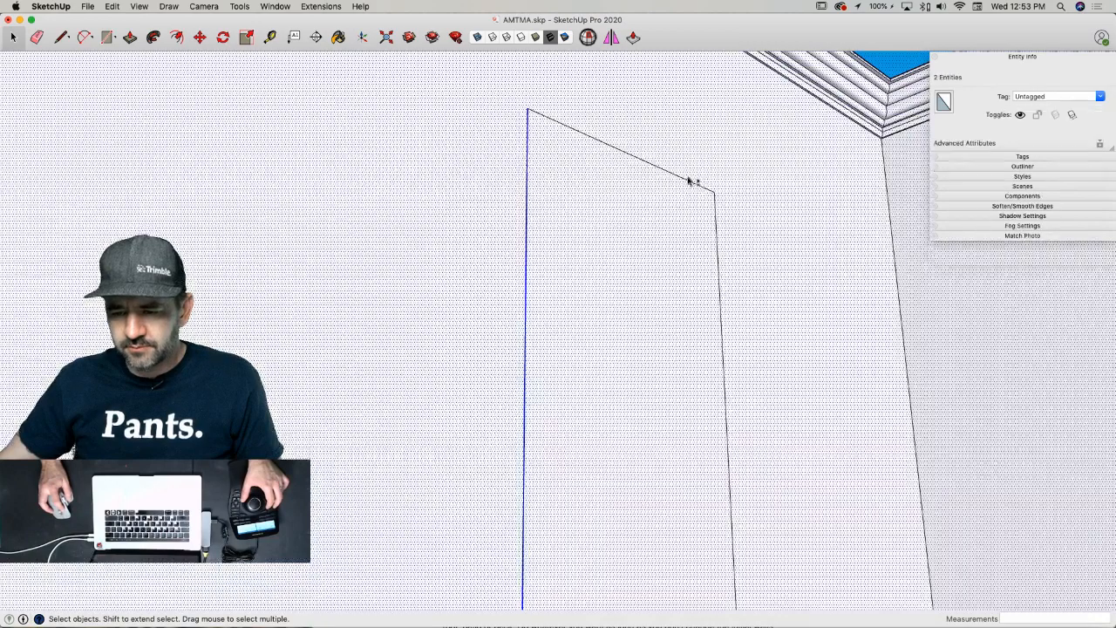
pyautogui.keyDown('shift'); pyautogui.click(689, 181); pyautogui.keyUp('shift')
pyautogui.keyDown('shift'); pyautogui.click(689, 184); pyautogui.keyUp('shift')
pyautogui.keyDown('shift'); pyautogui.click(686, 183); pyautogui.keyUp('shift')
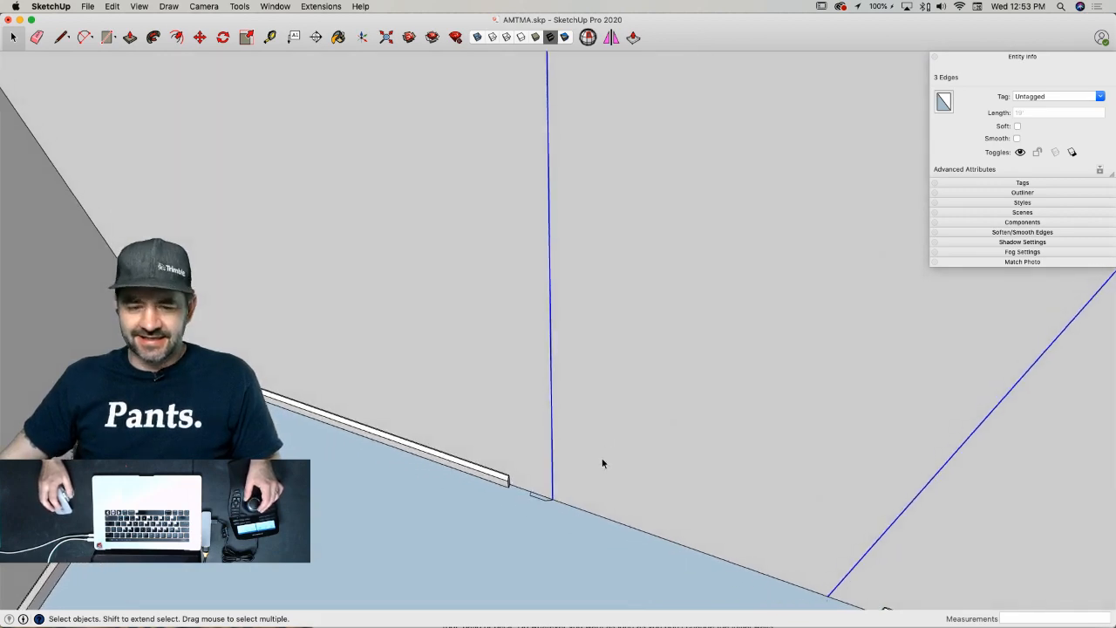
pyautogui.click(152, 38)
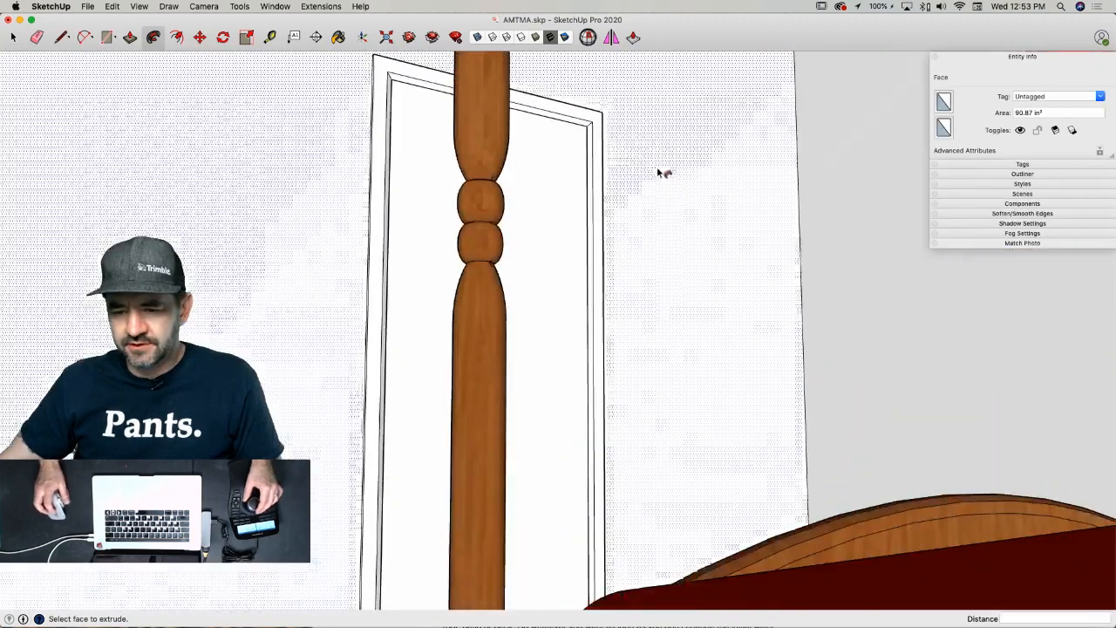
pyautogui.press('space')
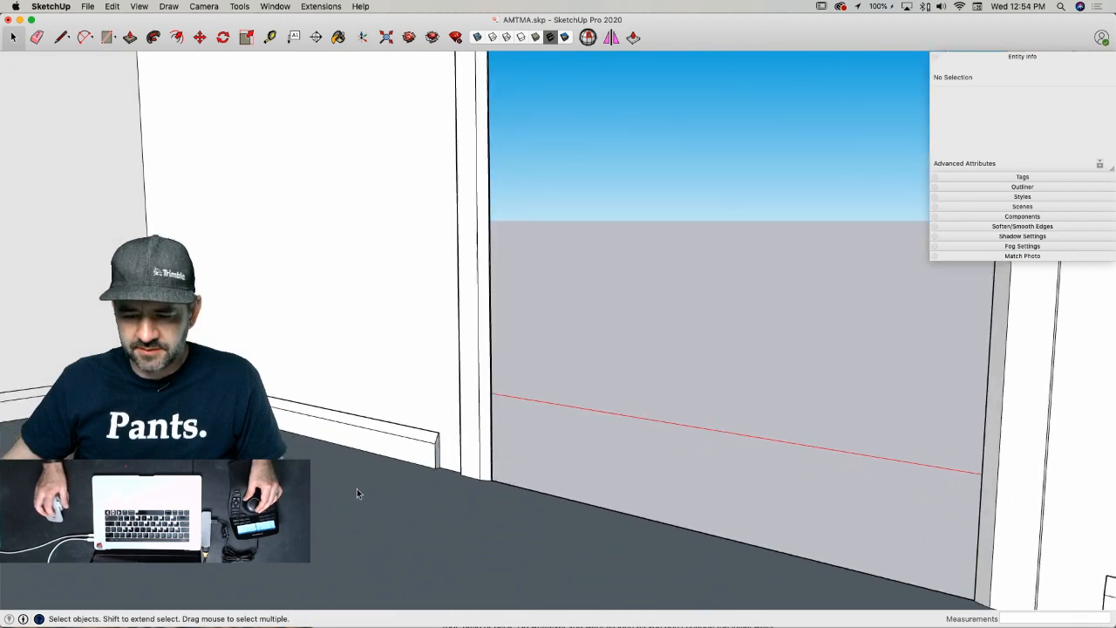
# - Extend the baseboard ends on both sides of the doorway 3" to meet the new door trim
pyautogui.press('p')
pyautogui.click(451, 399)
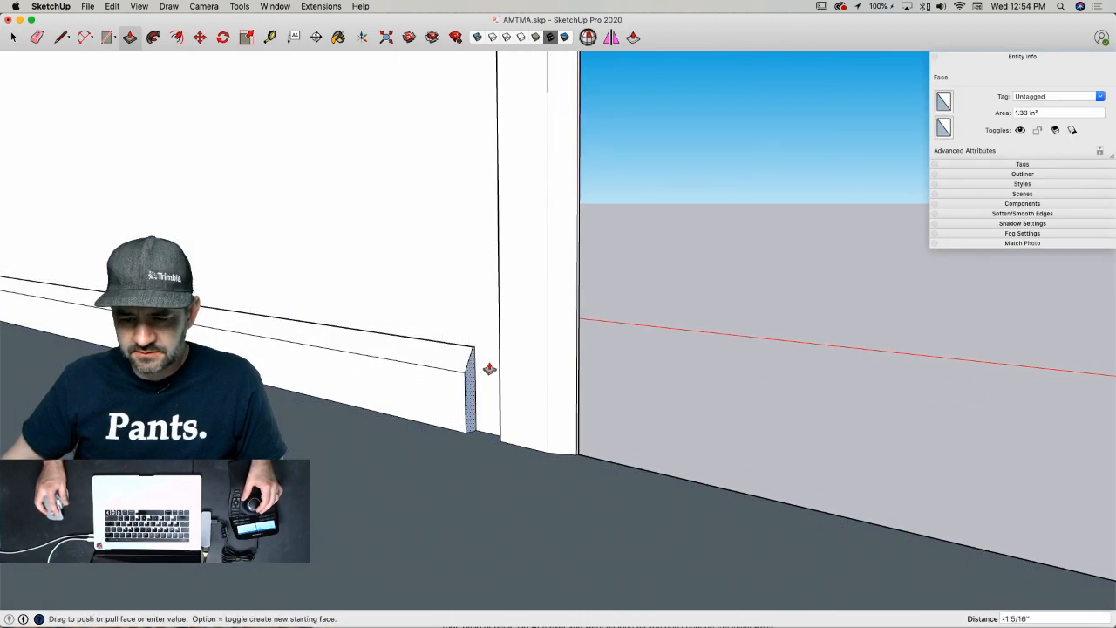
pyautogui.click(497, 343)
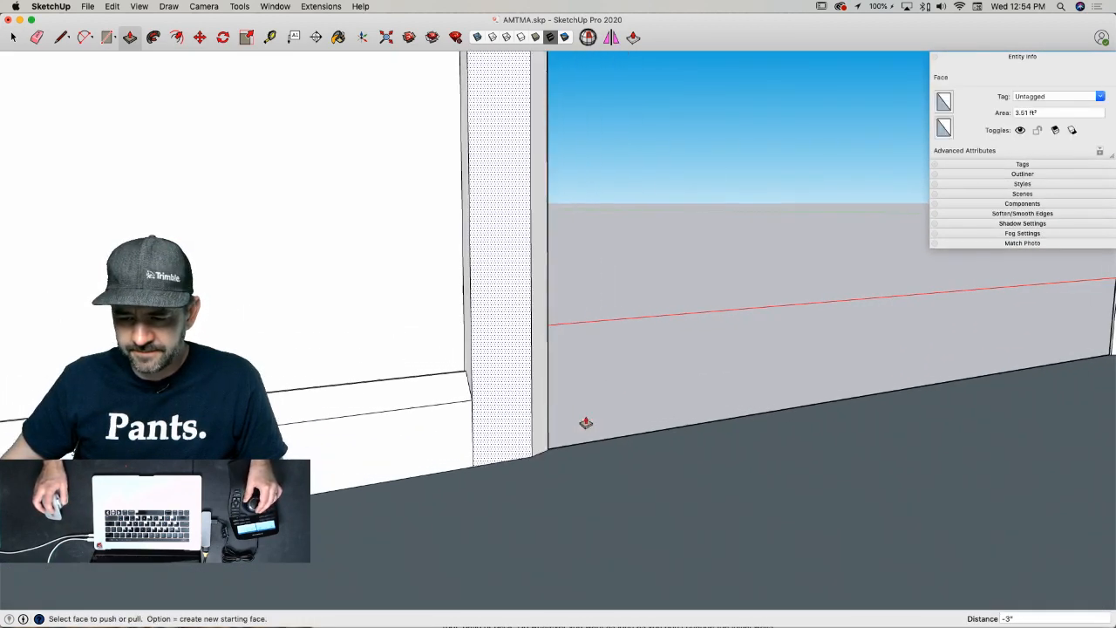
pyautogui.click(879, 338)
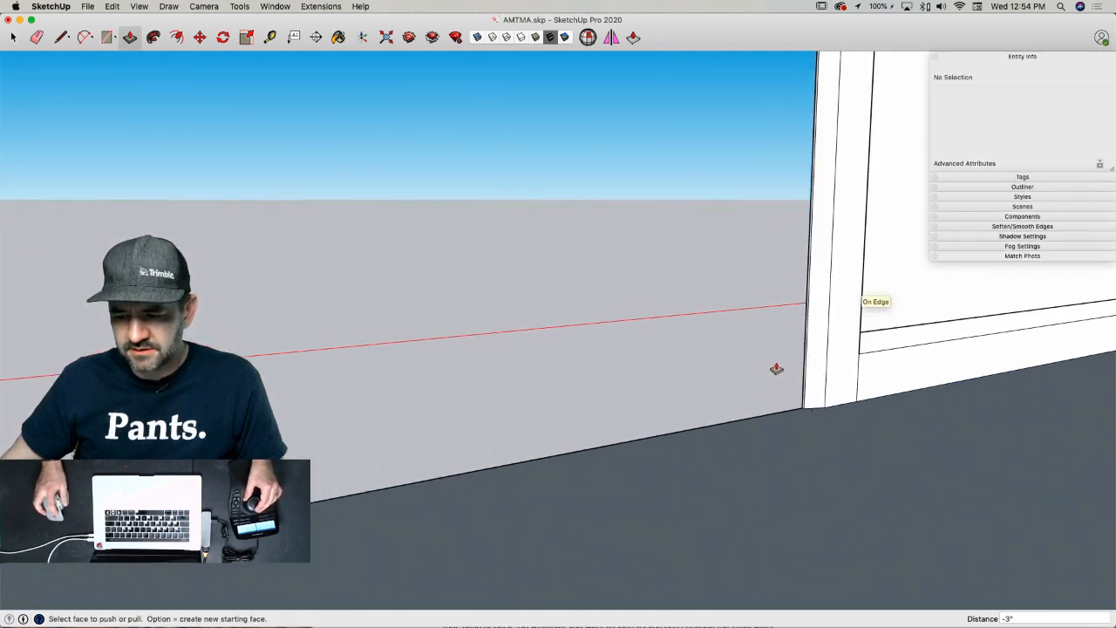
pyautogui.press('space')
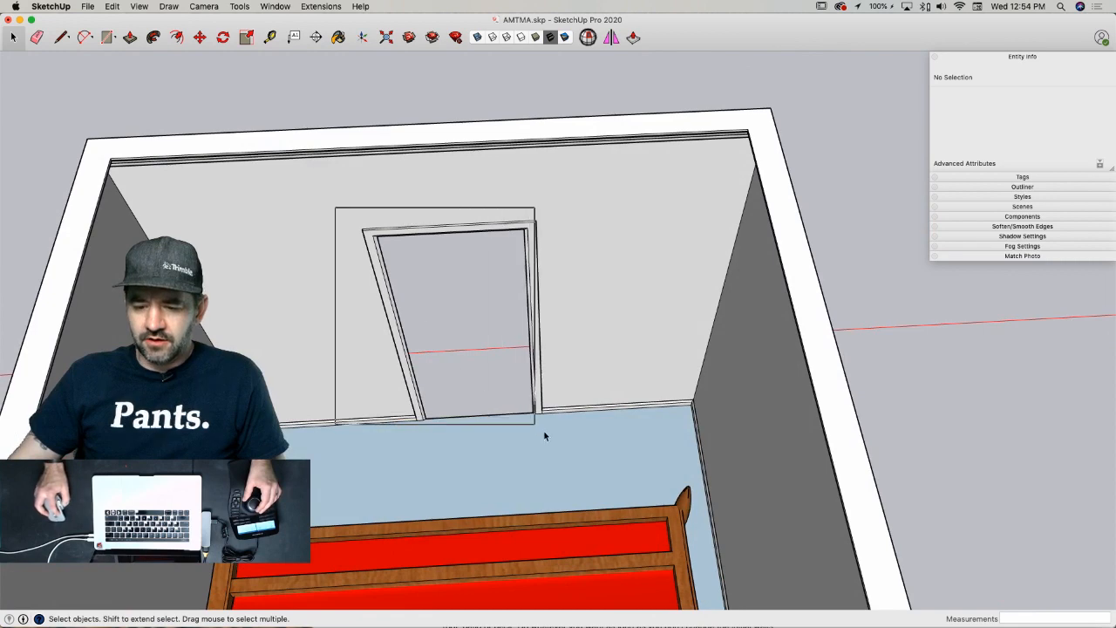
# - Copy the complete door trim and opening to a spot outside the room, and rotate the copy 90°
pyautogui.moveTo(567, 453); pyautogui.dragTo(567, 452)
pyautogui.press('m')
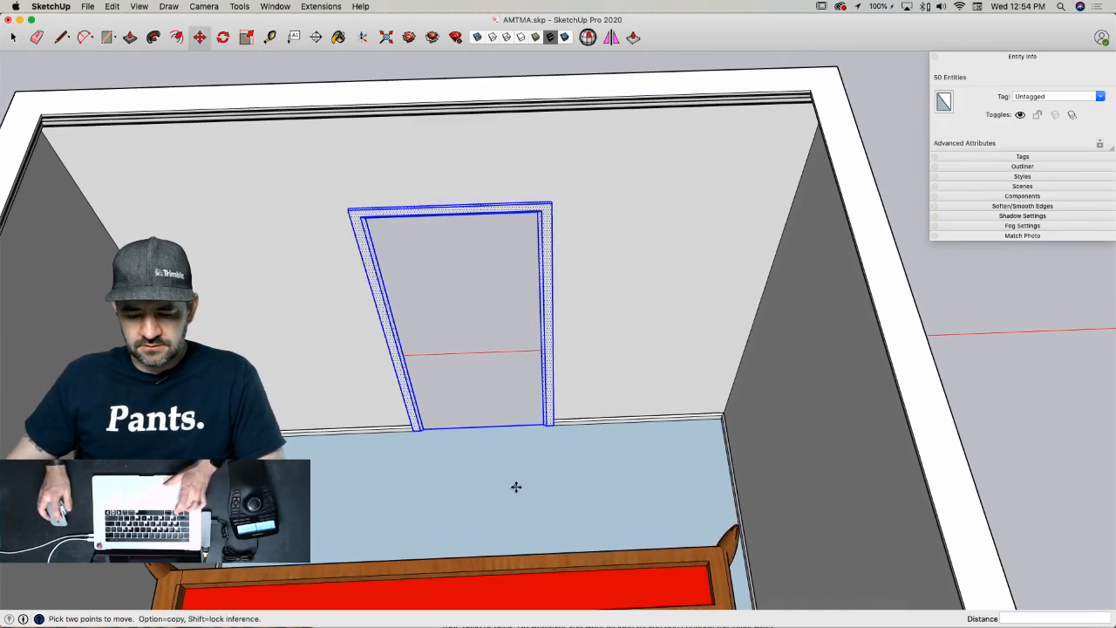
pyautogui.press('alt')
pyautogui.click(516, 488)
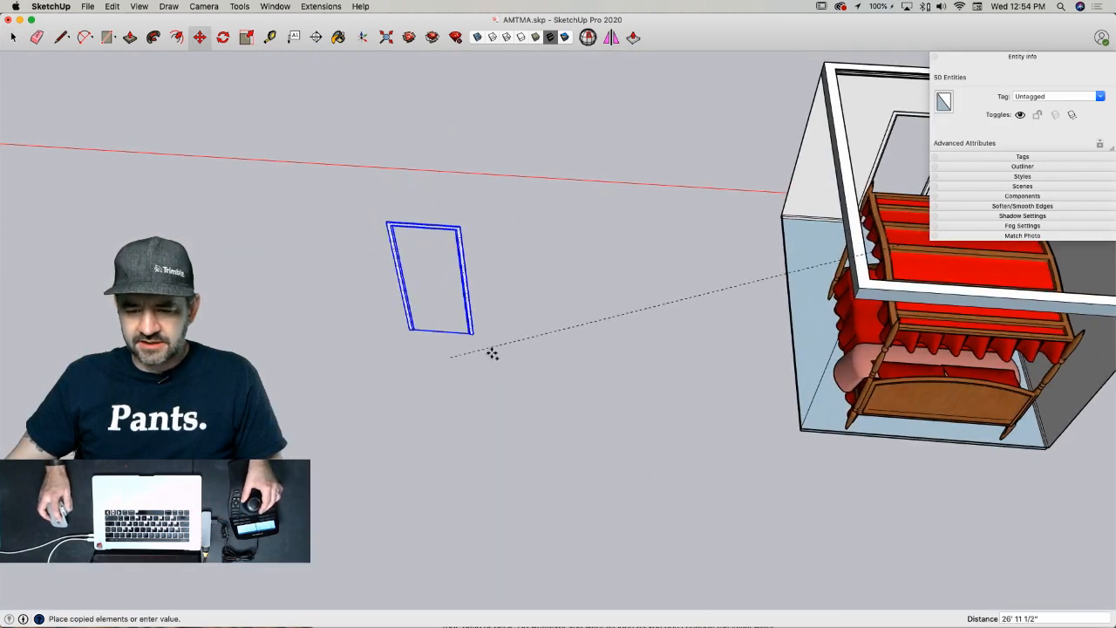
pyautogui.click(515, 322)
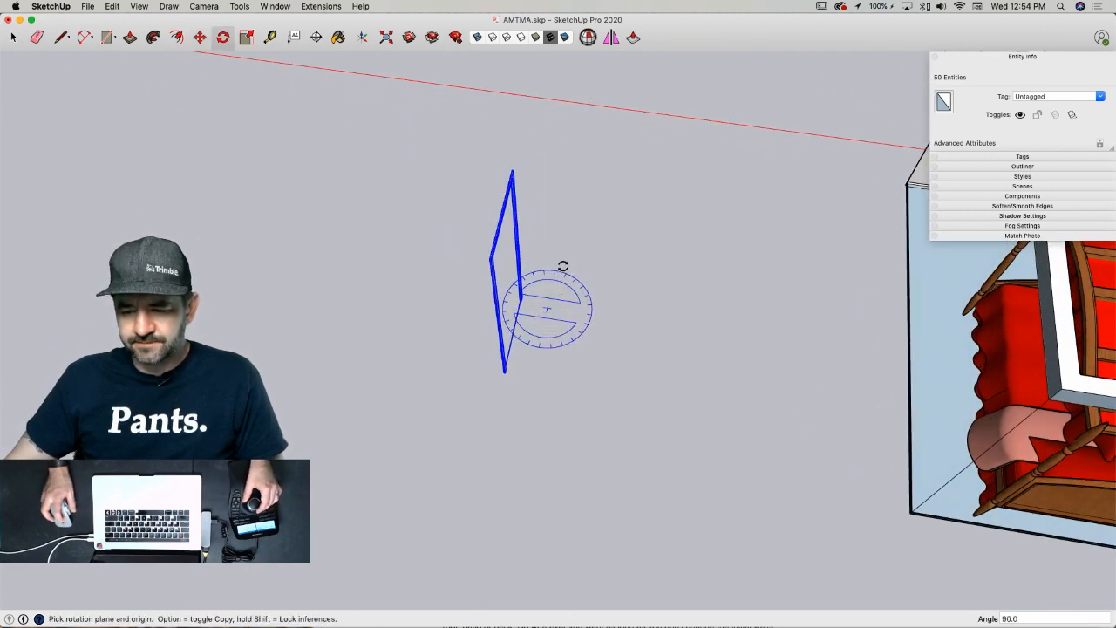
# - Move the rotated door trim by its bottom corner onto the floor line of the adjoining wall beside the bed
pyautogui.press('m')
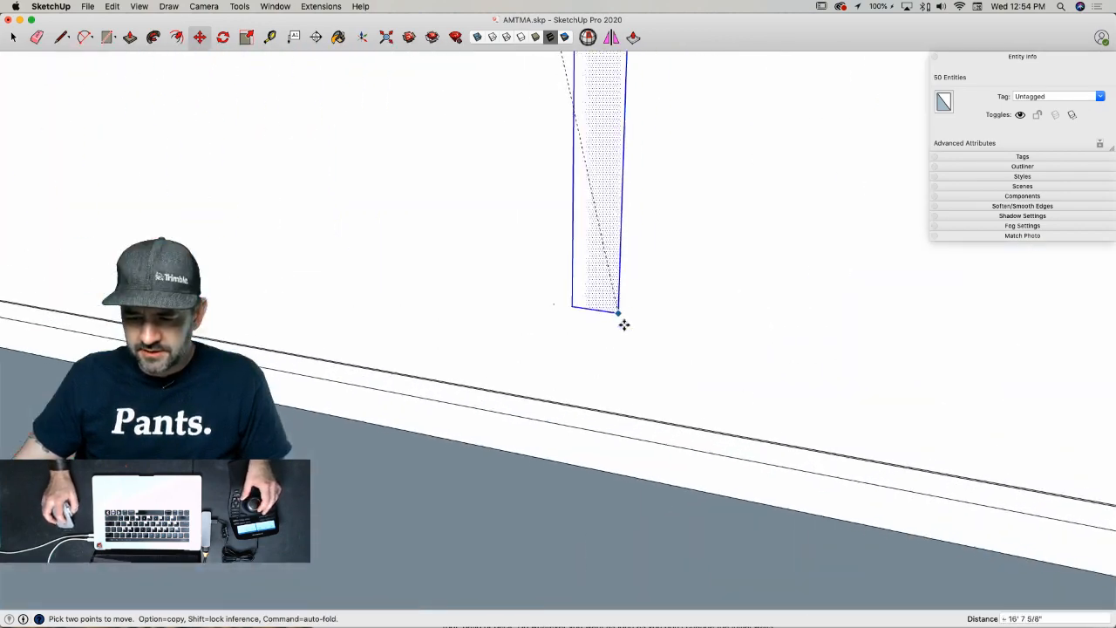
pyautogui.click(648, 475)
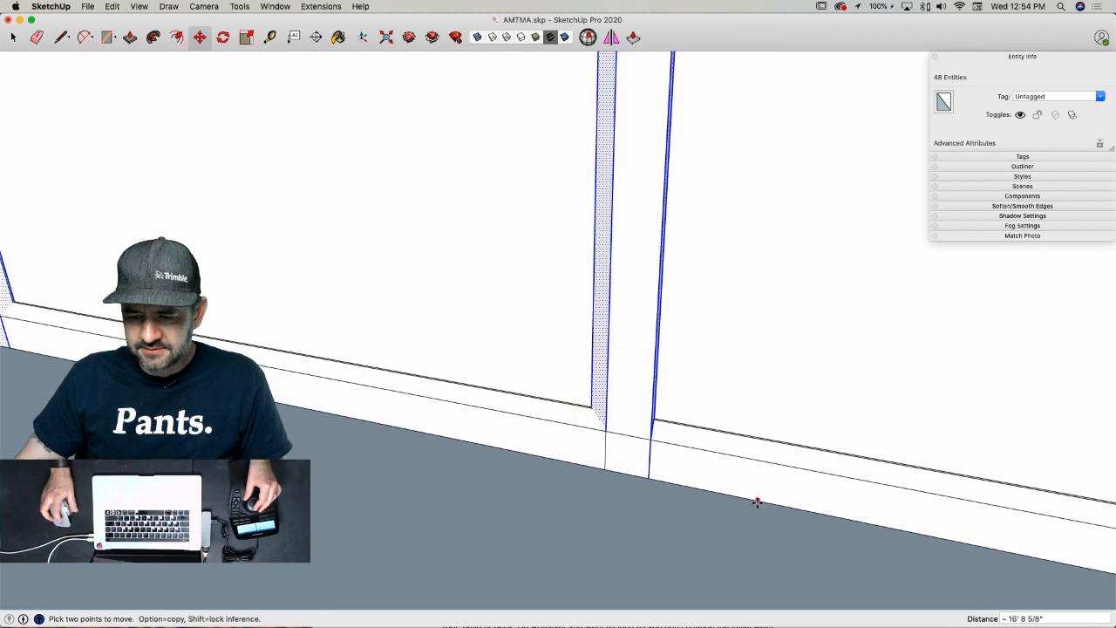
pyautogui.press('space')
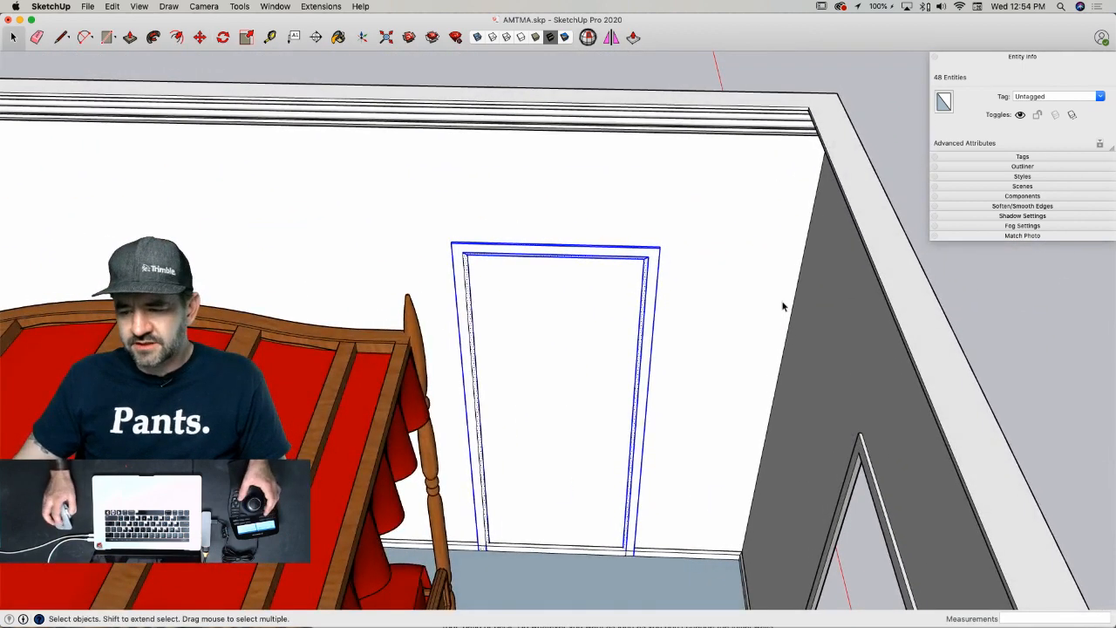
# - Draw a 3" reference line from the room corner, shift the door trim along the wall to align with its end, and erase the line
pyautogui.press('l')
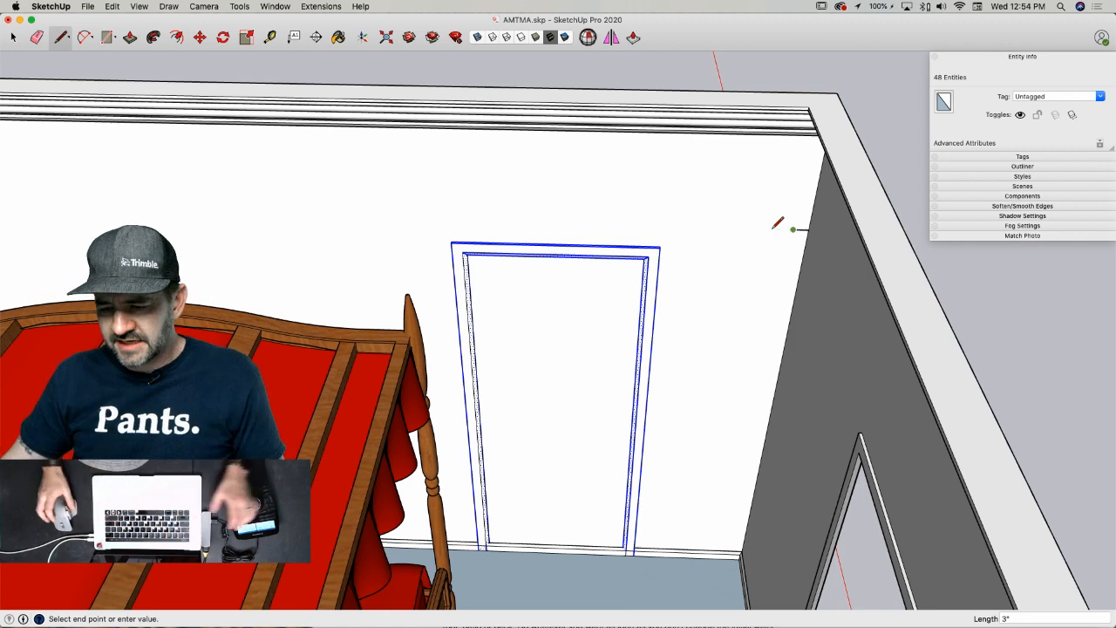
pyautogui.press('space')
pyautogui.scroll(5, 773, 209)
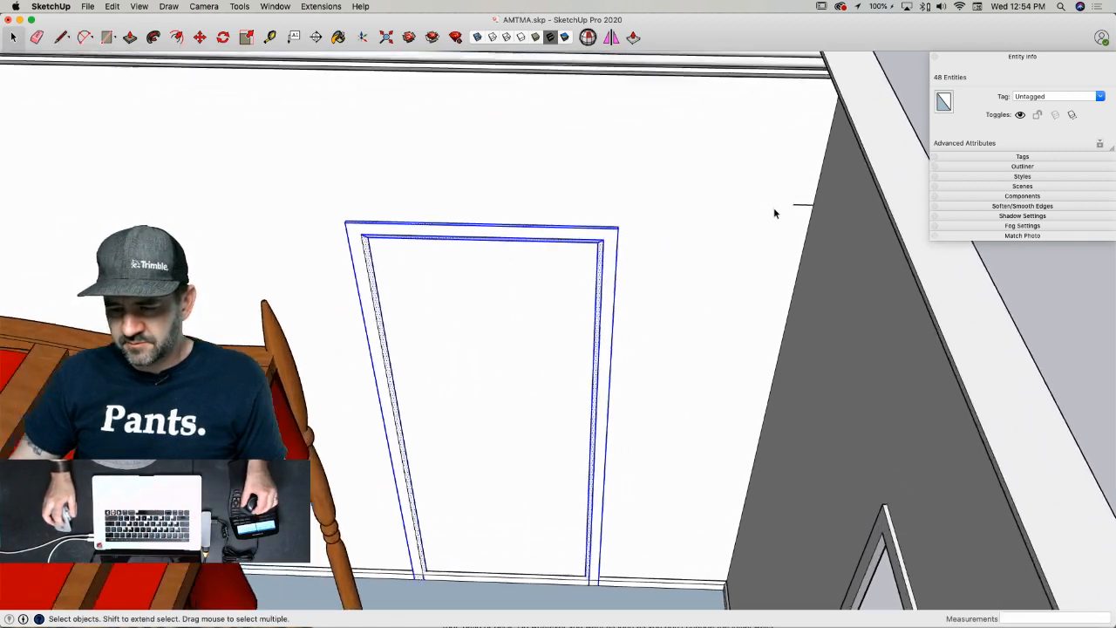
pyautogui.moveTo(709, 236); pyautogui.dragTo(587, 291, button='middle')
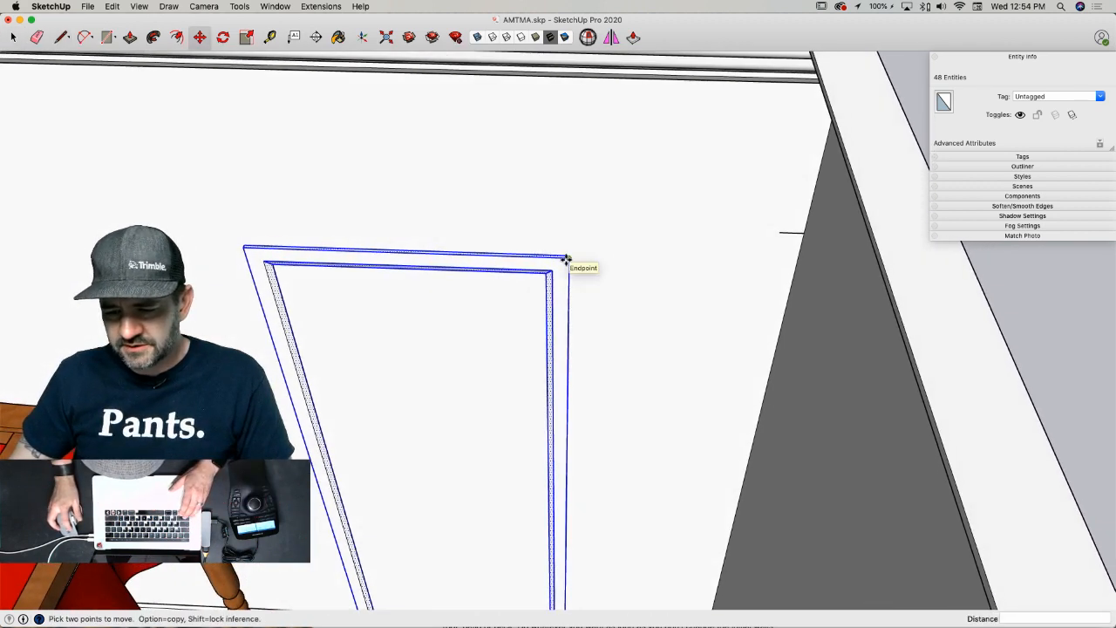
pyautogui.click(566, 259)
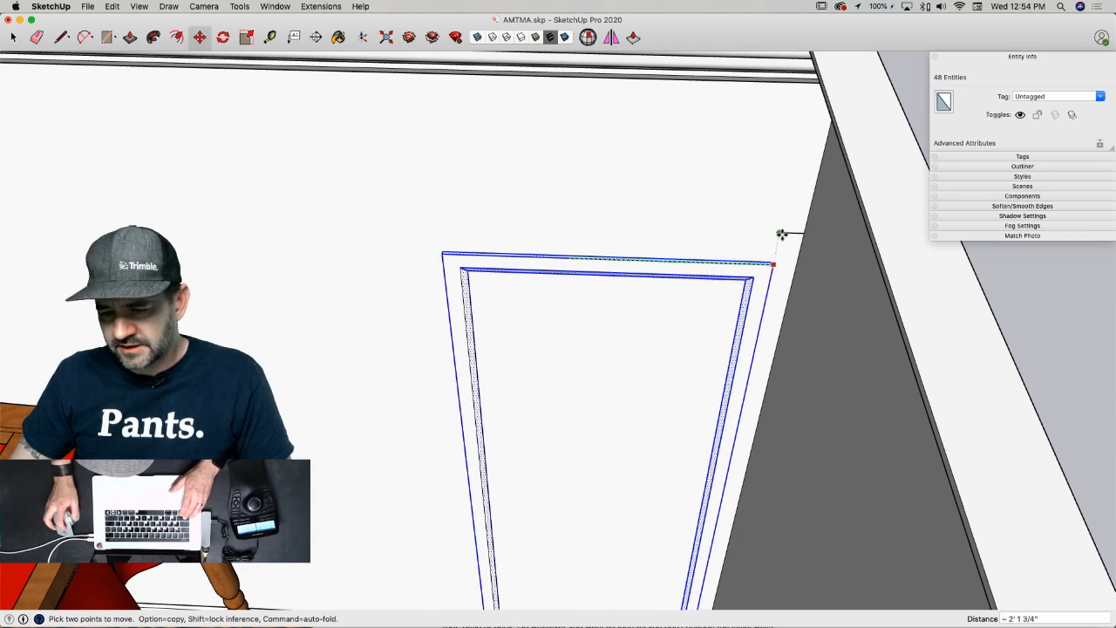
pyautogui.scroll(-6, 788, 229)
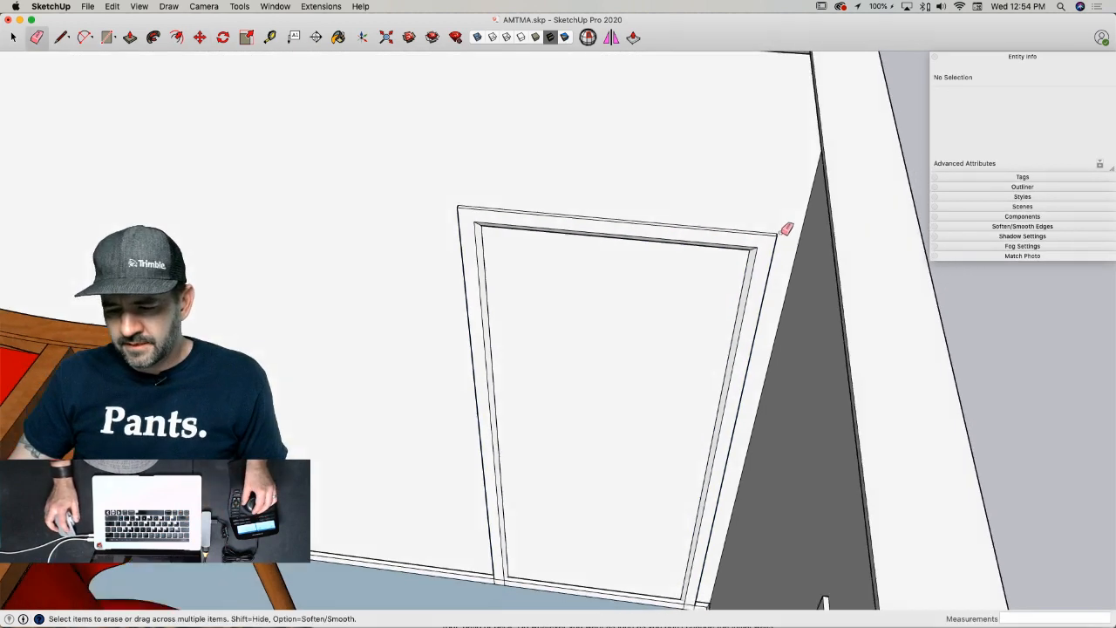
pyautogui.press('space')
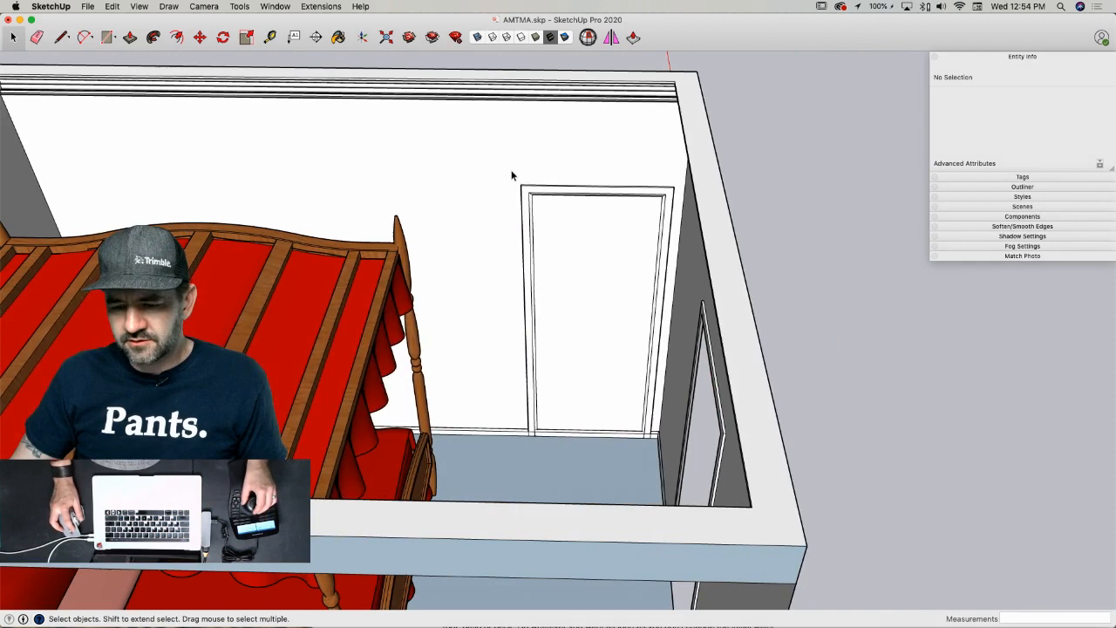
# - Select the copied door trim with the surrounding wall, baseboard and floor, and intersect the faces with the selection
pyautogui.moveTo(511, 175); pyautogui.dragTo(548, 223, button='middle')
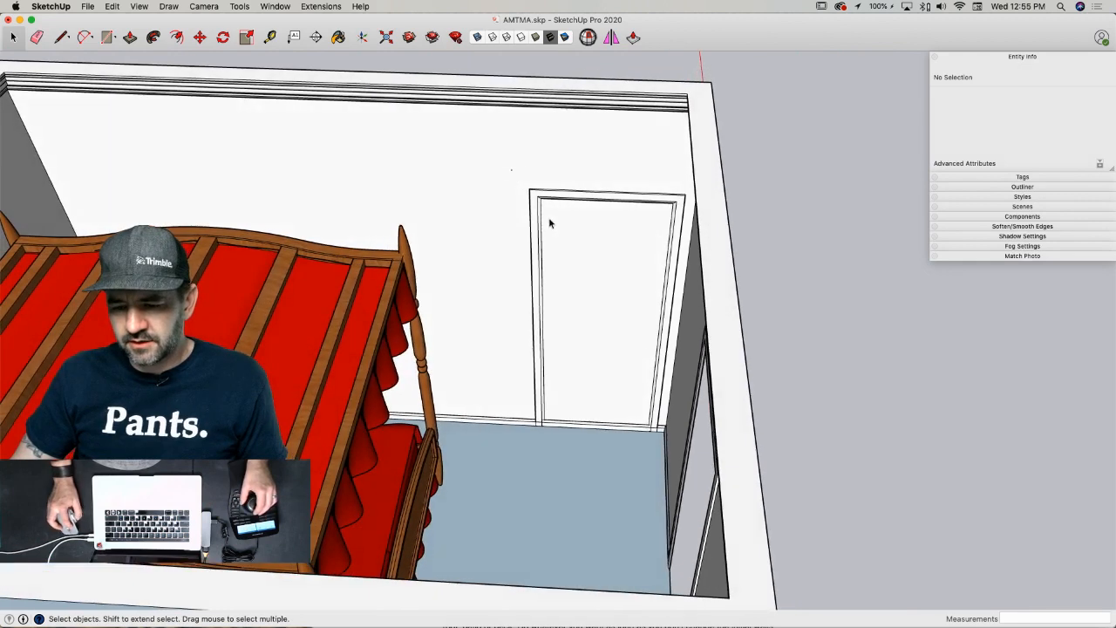
pyautogui.moveTo(685, 471); pyautogui.dragTo(691, 481)
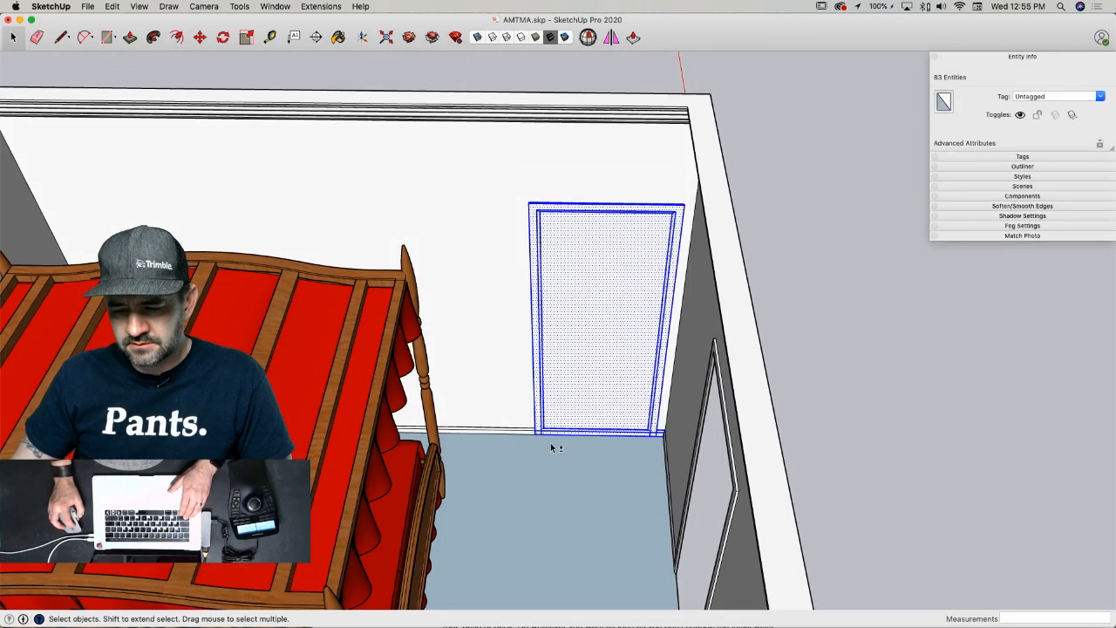
pyautogui.keyDown('shift'); pyautogui.moveTo(531, 435); pyautogui.dragTo(525, 422); pyautogui.keyUp('shift')
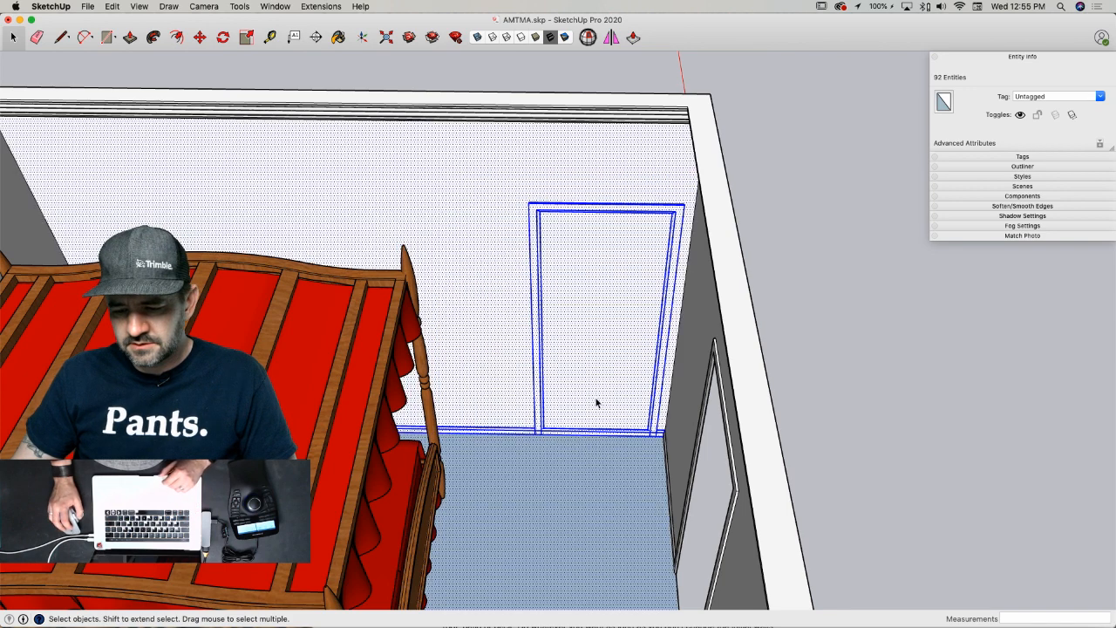
pyautogui.rightClick(597, 402)
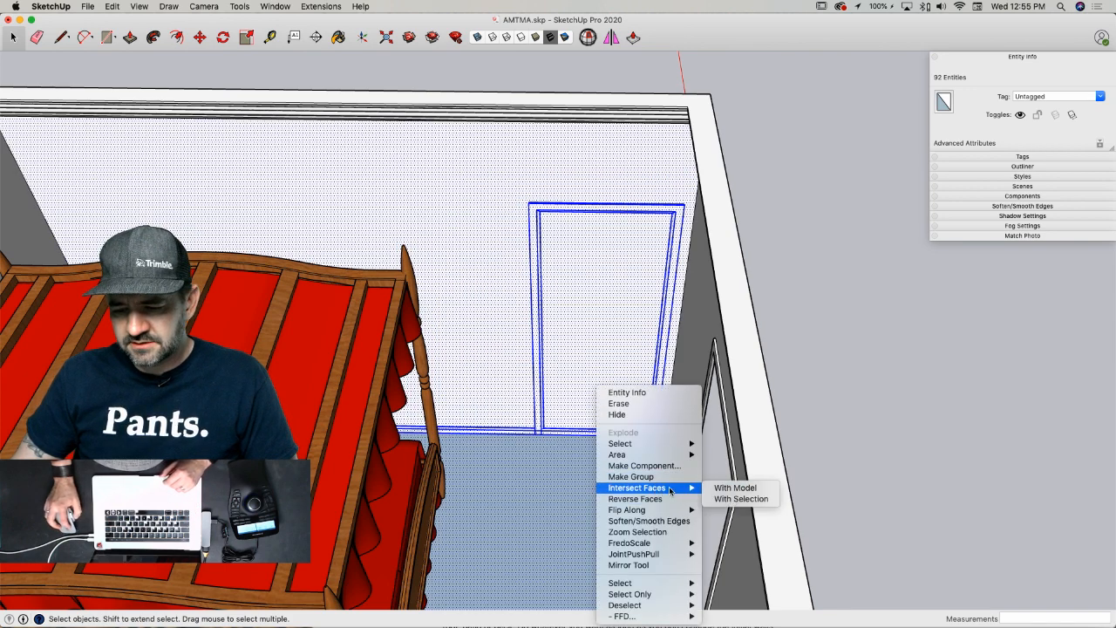
pyautogui.click(733, 498)
# - Erase the baseboard across the second doorway, and redraw its outer bottom edge to delete the face filling the opening
pyautogui.press('e')
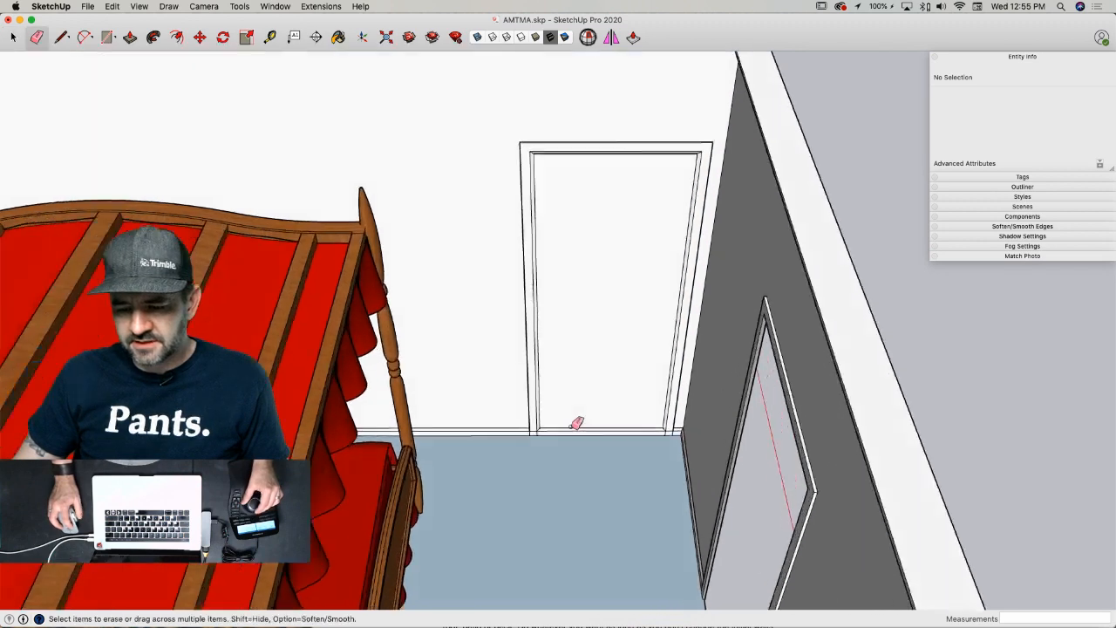
pyautogui.click(544, 429)
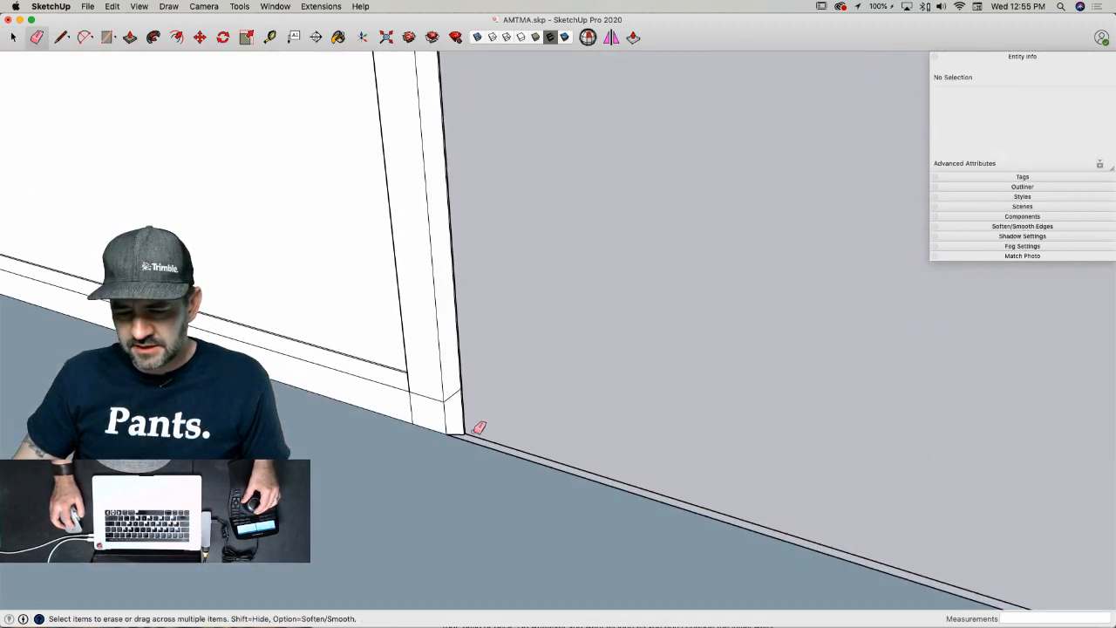
pyautogui.press('l')
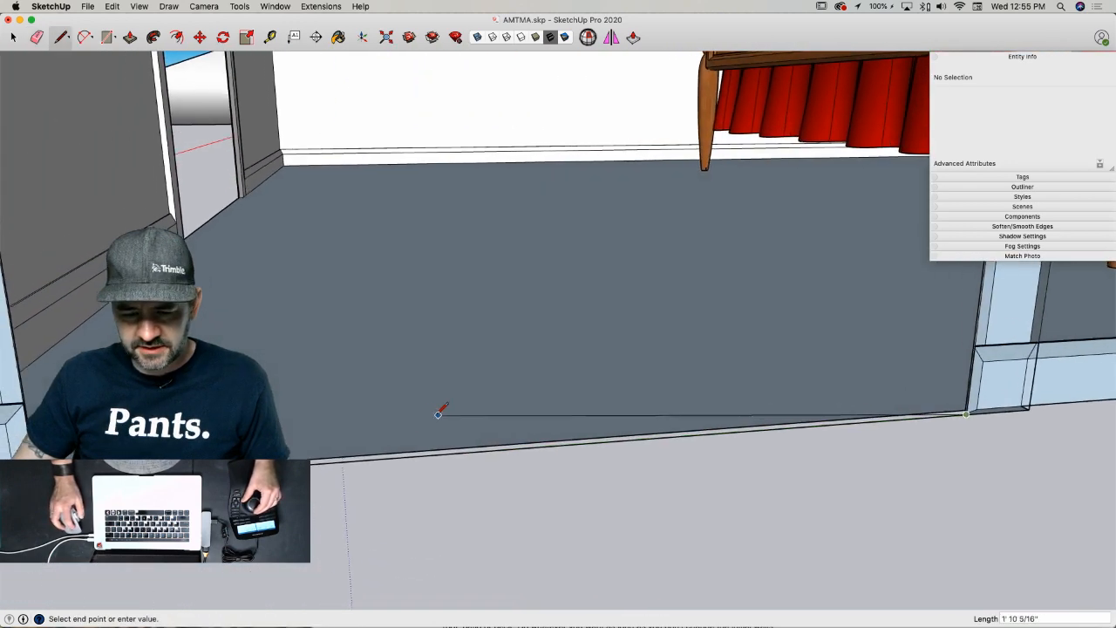
pyautogui.click(356, 454)
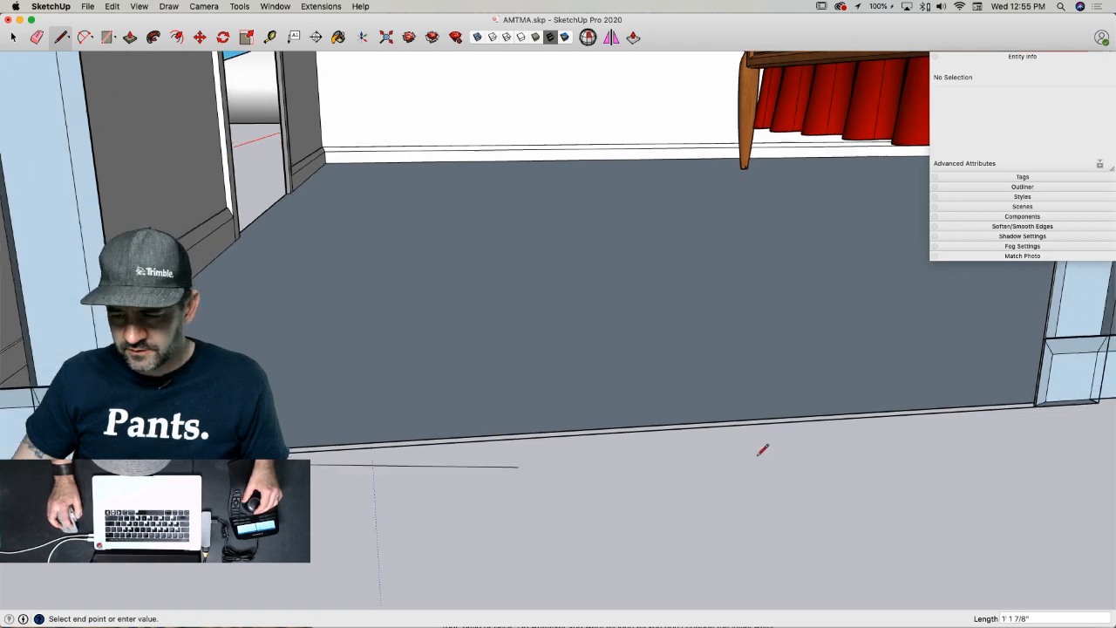
pyautogui.click(1044, 407)
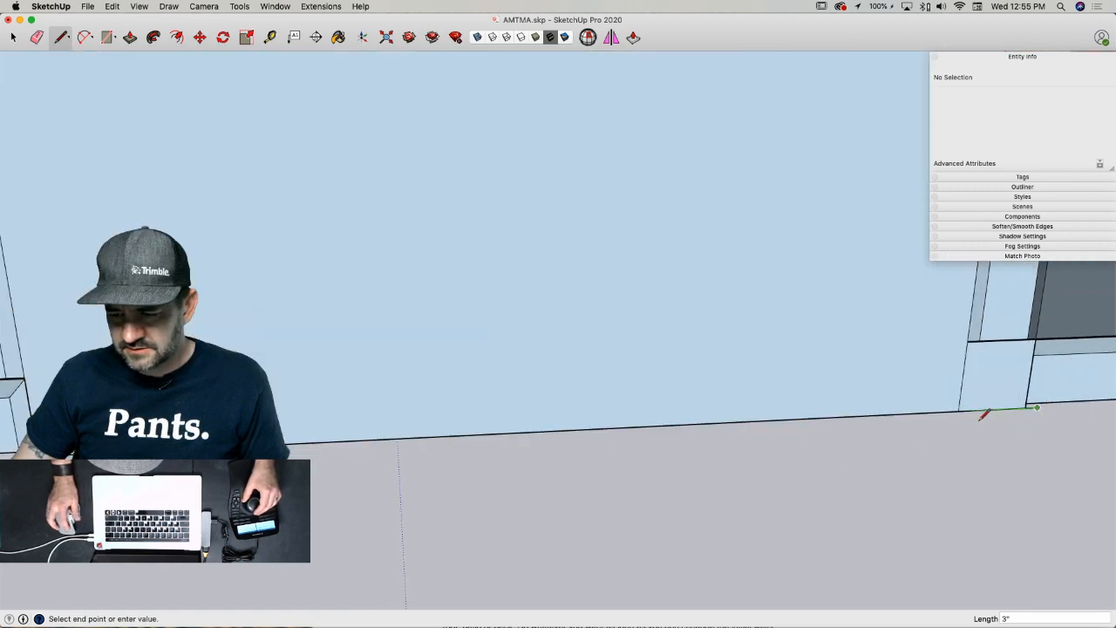
pyautogui.press('space')
pyautogui.click(801, 385)
pyautogui.press('Delete')
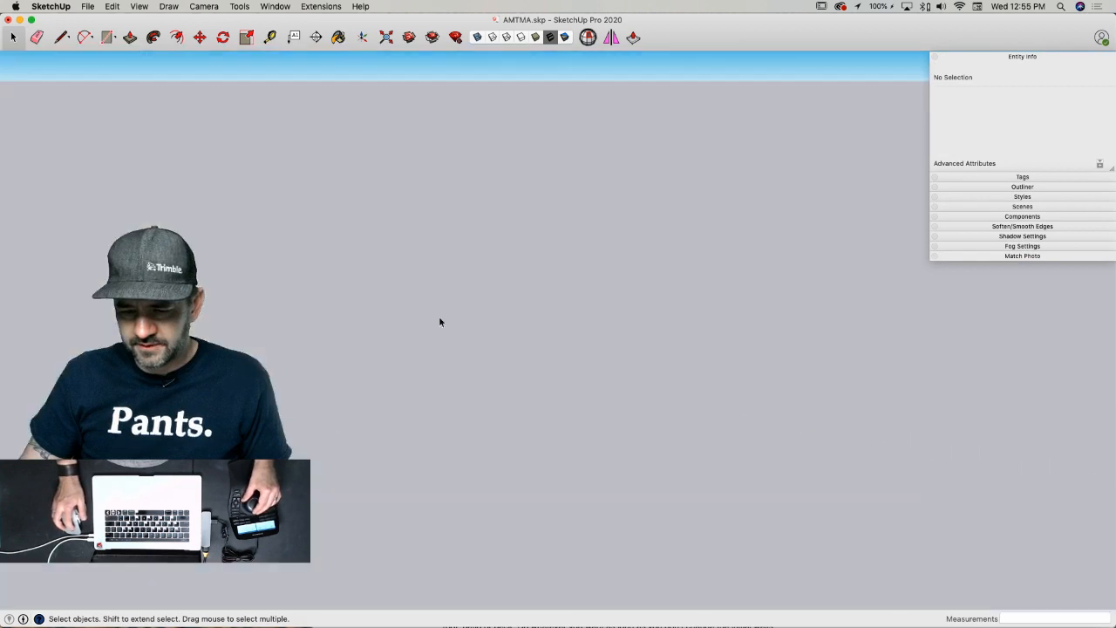
# - Erase the leftover intersection edges where the second doorway's trim meets the baseboard and floor
pyautogui.scroll(-2, 443, 327)
pyautogui.moveTo(445, 334)
pyautogui.mouseDown(button='middle')
pyautogui.moveTo(409, 359)
pyautogui.moveTo(496, 379)
pyautogui.moveTo(491, 398)
pyautogui.mouseUp(button='middle')
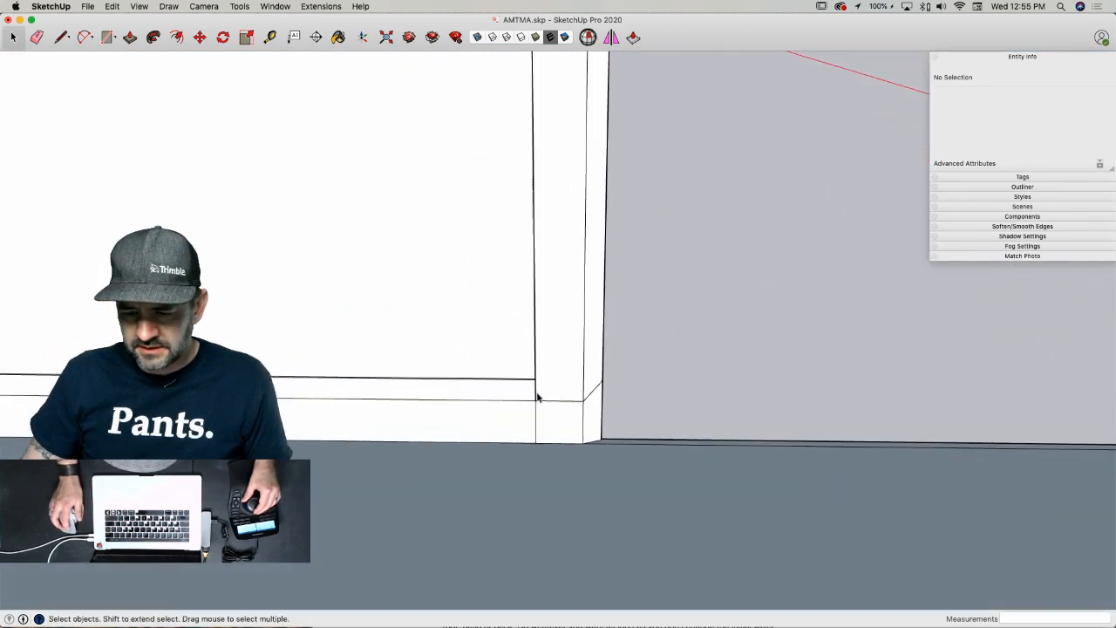
pyautogui.press('e')
pyautogui.click(598, 423)
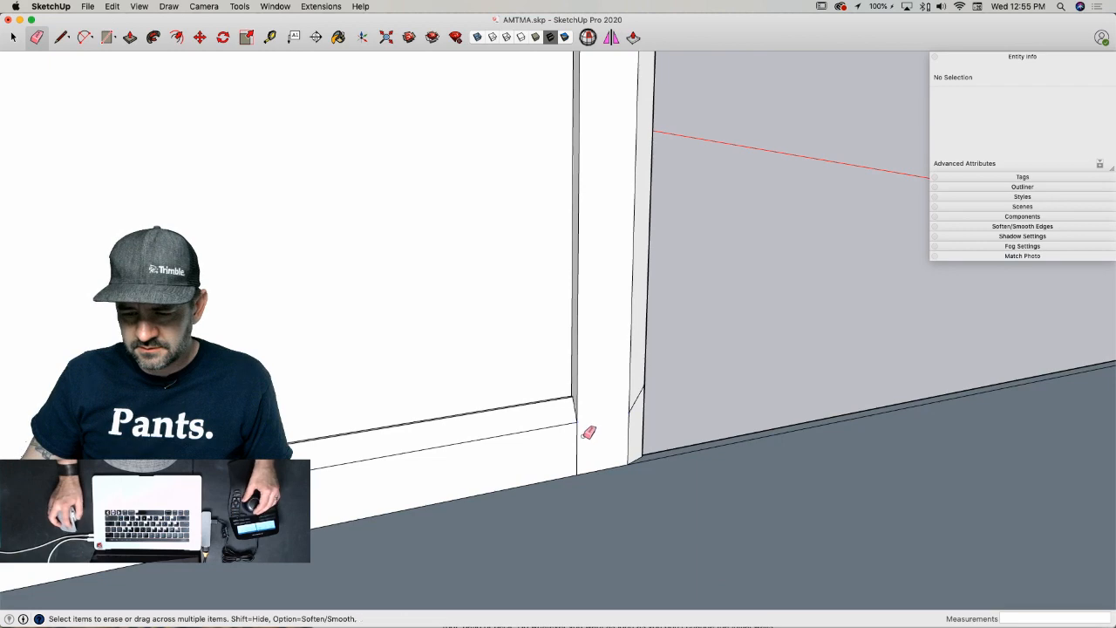
pyautogui.click(579, 392)
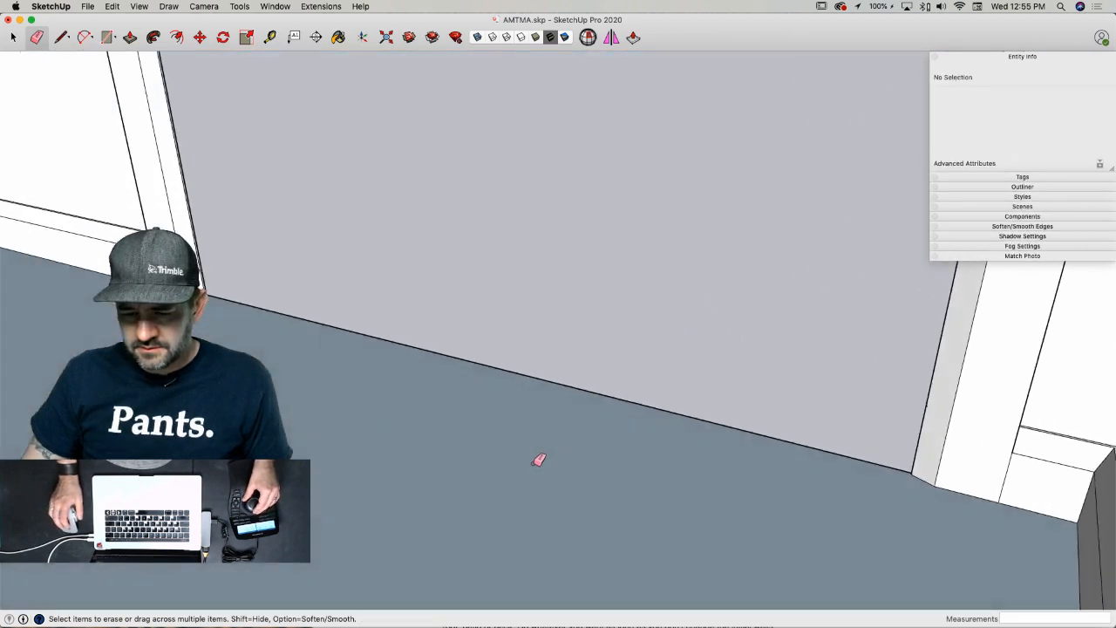
# - Reverse the room's floor face and erase the stray edge at the base of the second door trim
pyautogui.rightClick(535, 468)
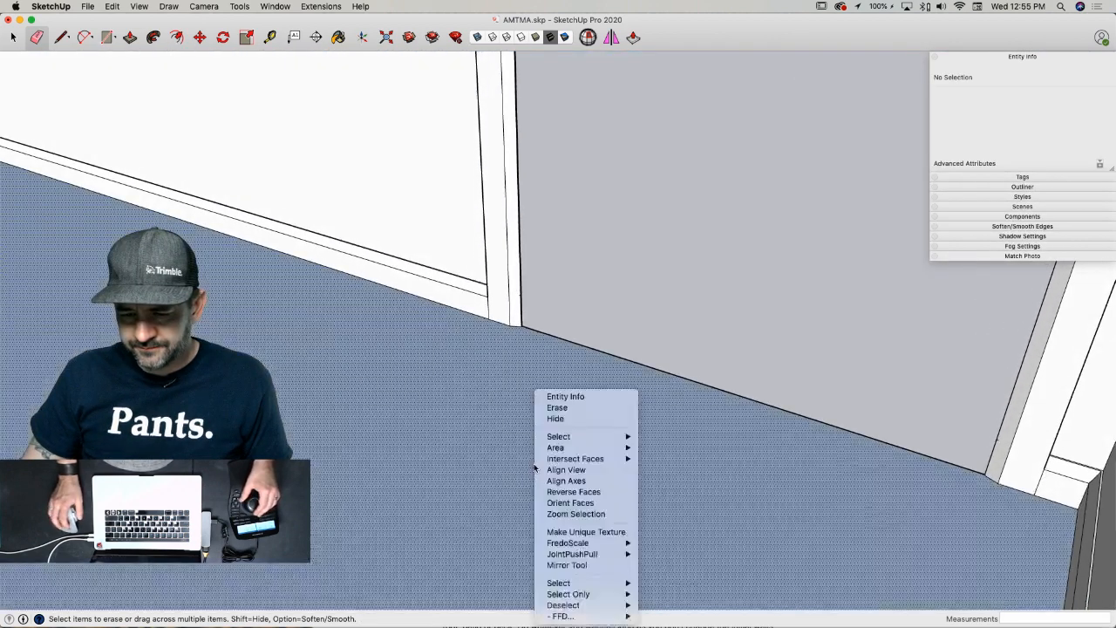
pyautogui.click(613, 492)
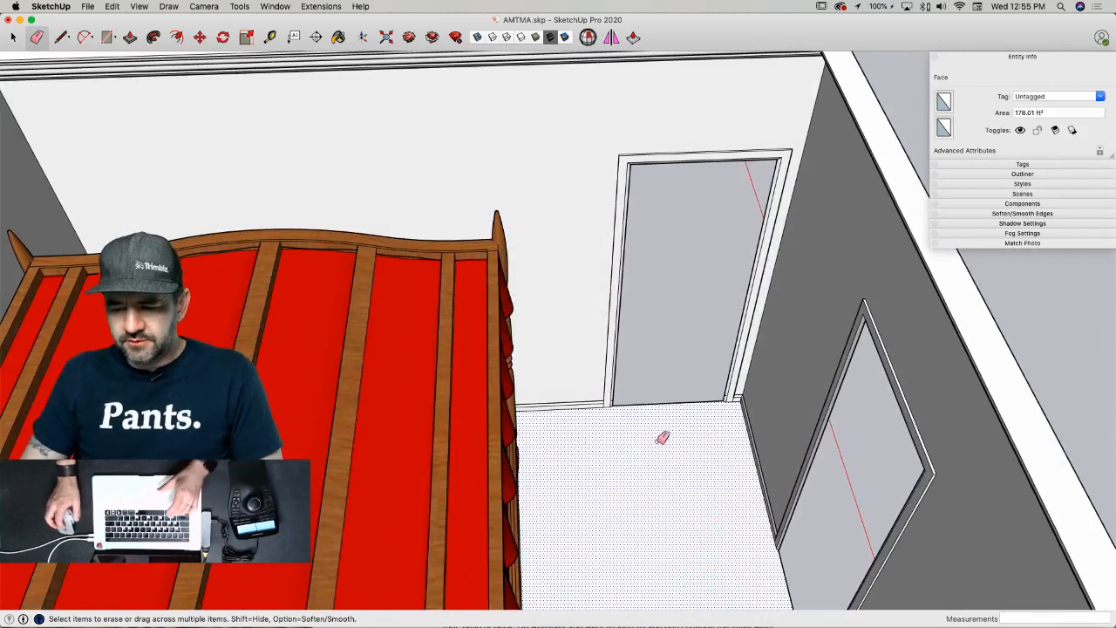
pyautogui.scroll(5, 715, 405)
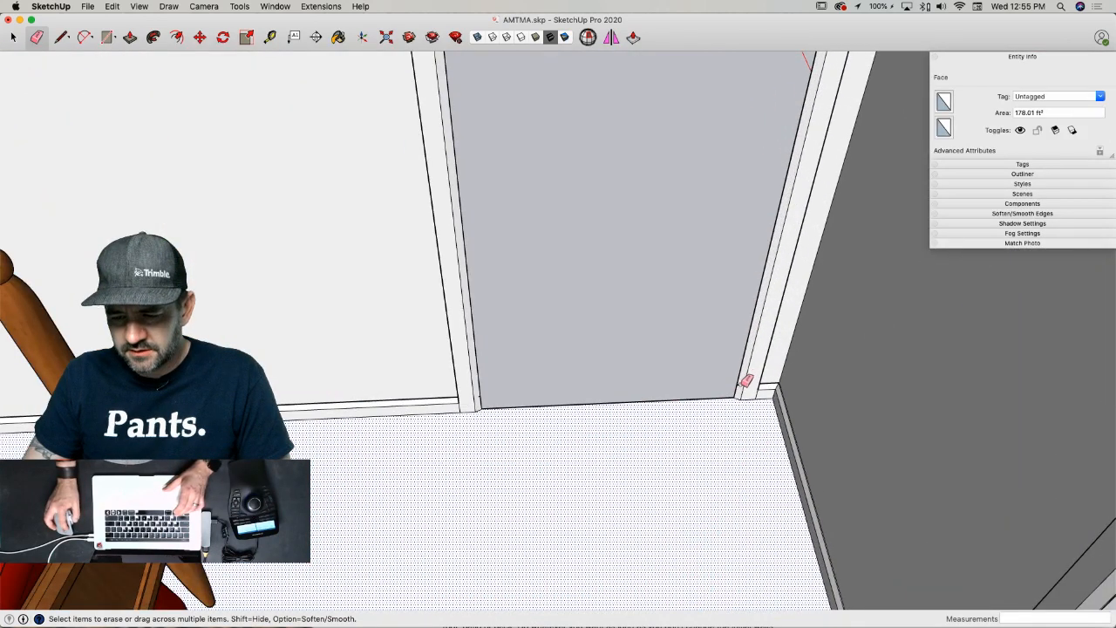
pyautogui.click(740, 385)
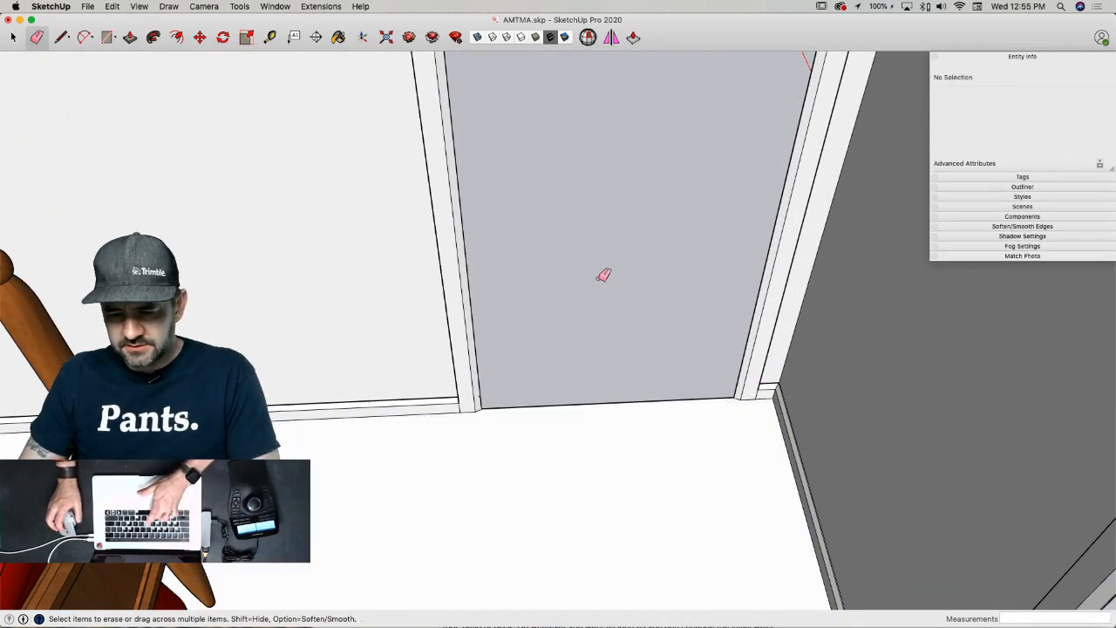
# - Paint the room's floor with Leather Red Brown from the Carpet, Fabrics, Leathers, Textiles and Wallpaper collection
pyautogui.press('b')
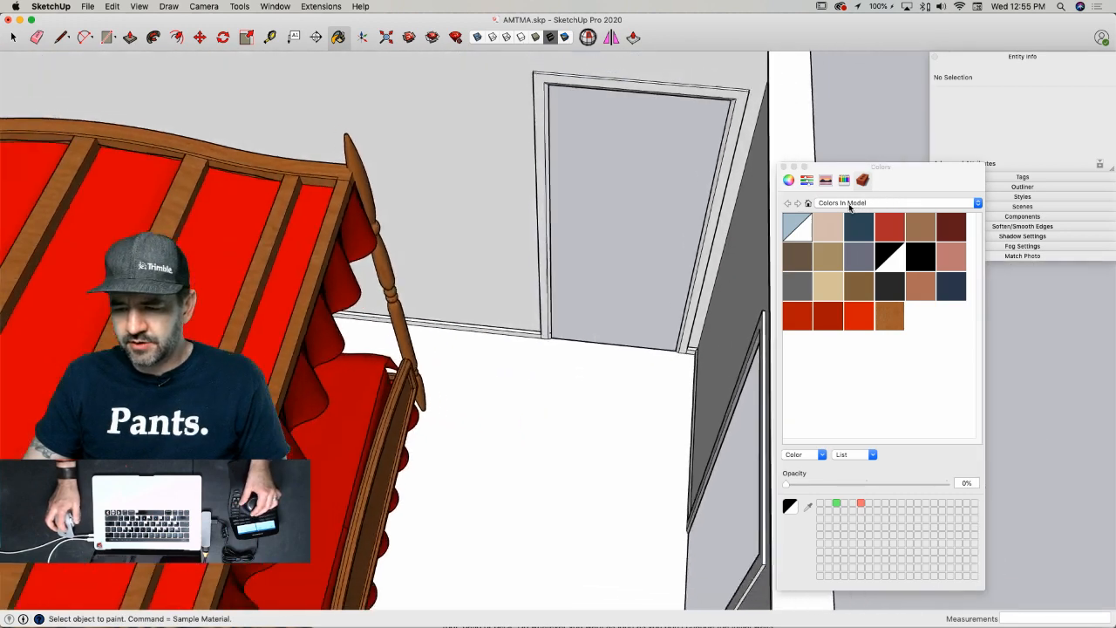
pyautogui.click(869, 203)
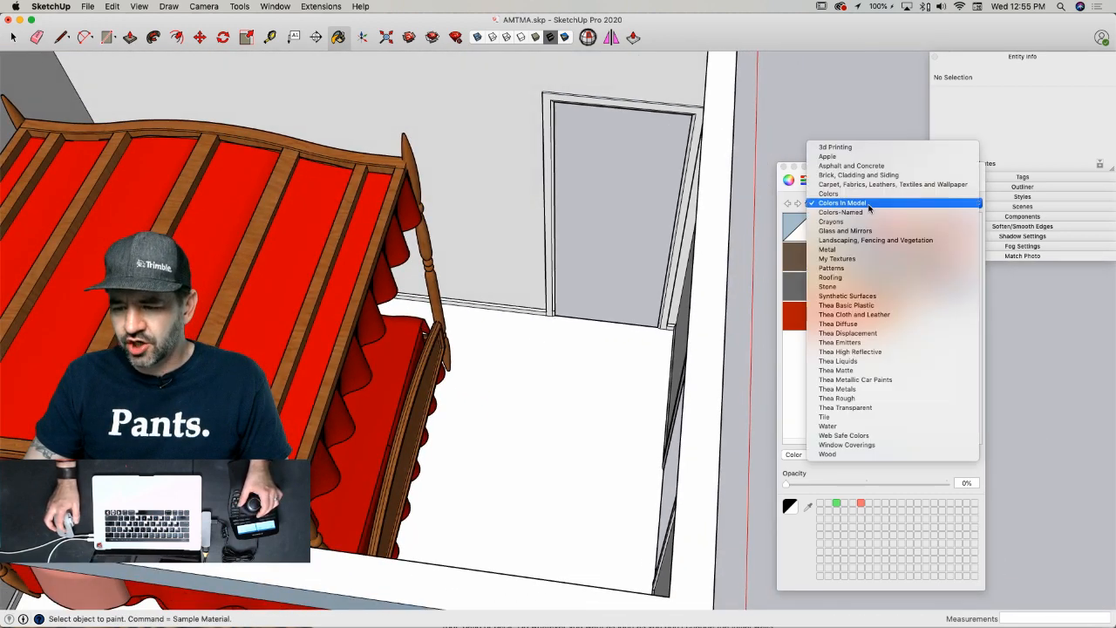
pyautogui.click(876, 185)
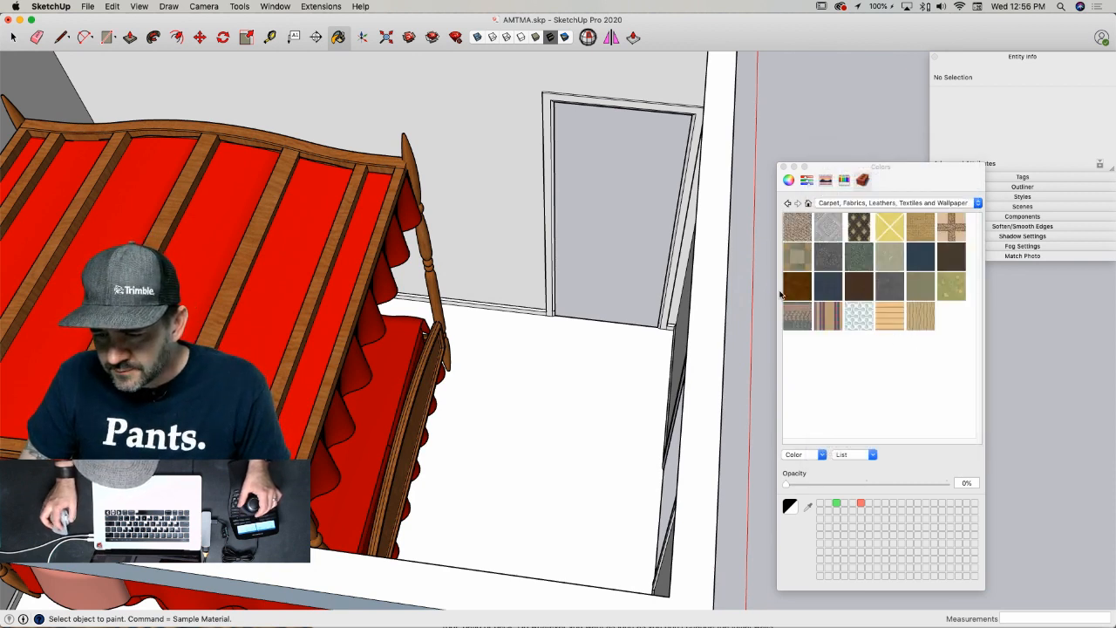
pyautogui.click(584, 375)
pyautogui.scroll(6, 587, 373)
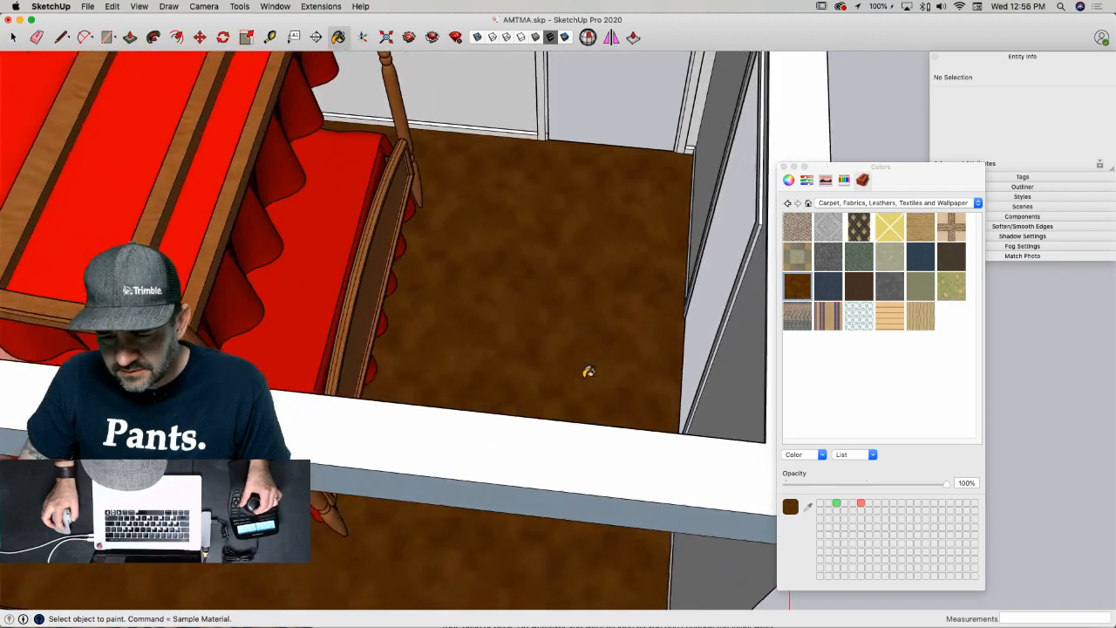
pyautogui.scroll(-8, 588, 371)
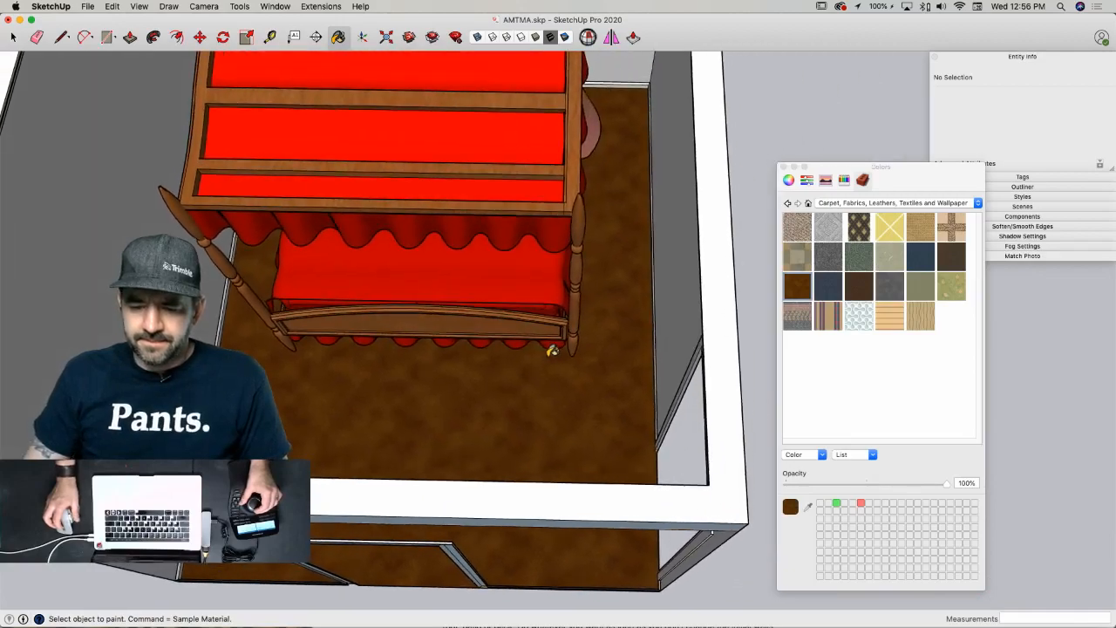
# - Edit the floor's Leather Red Brown material among the in-model colors and recolor it to a bright, saturated red
pyautogui.press('space')
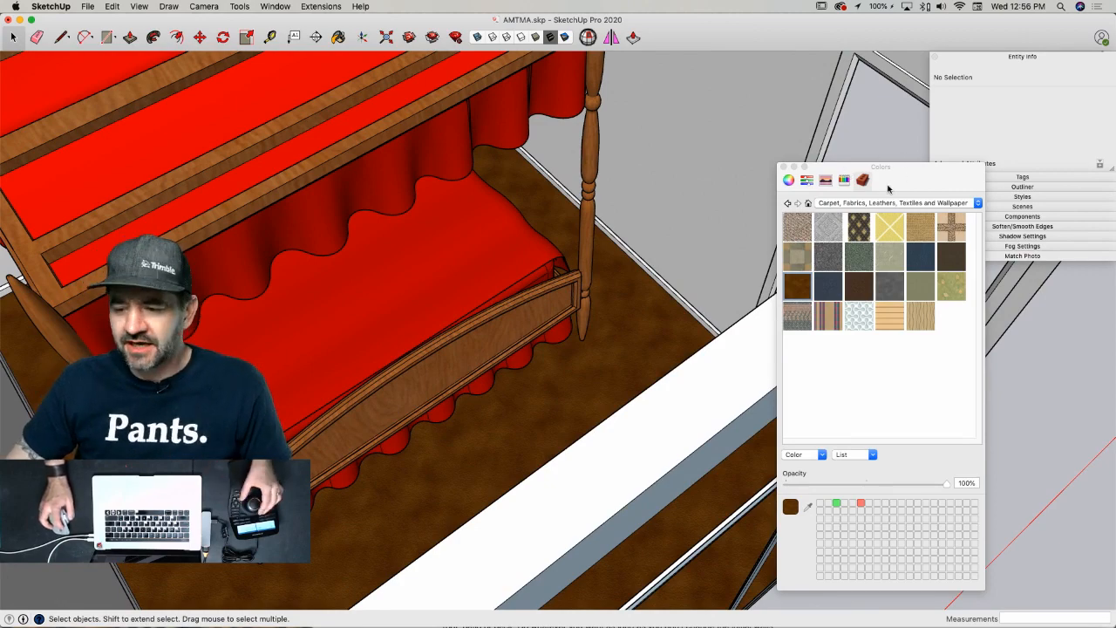
pyautogui.moveTo(914, 188); pyautogui.dragTo(1032, 165)
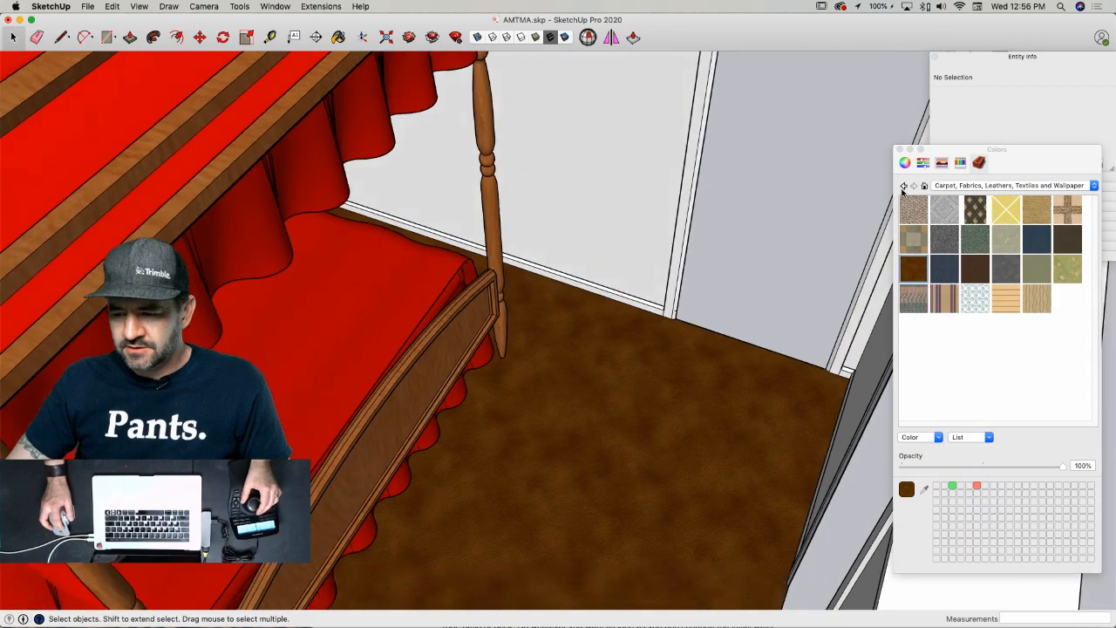
pyautogui.click(925, 186)
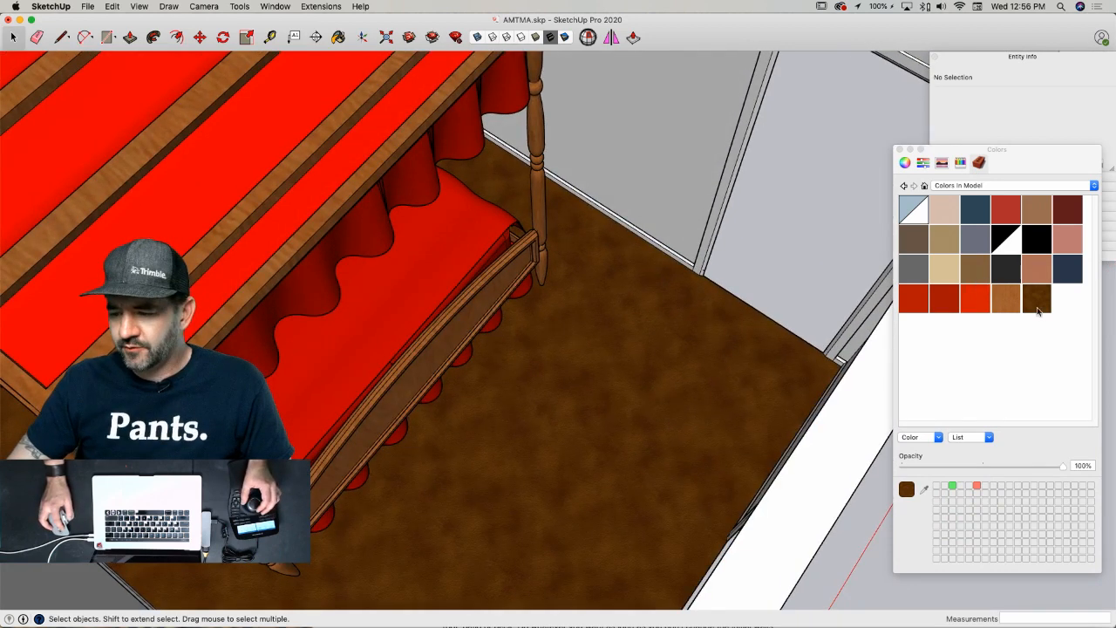
pyautogui.doubleClick(1037, 299)
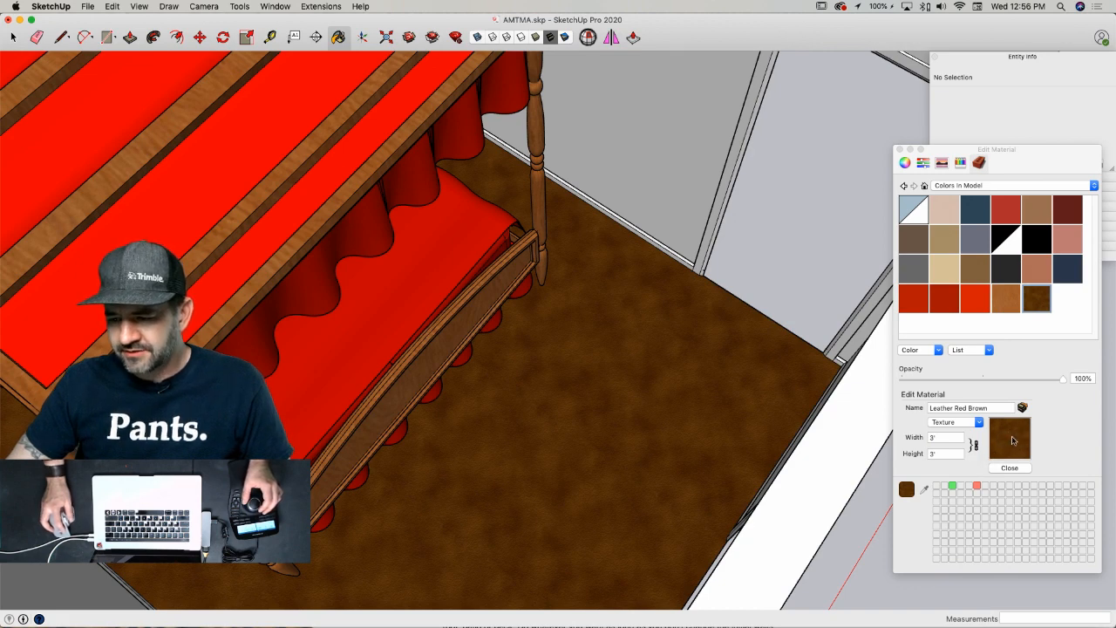
pyautogui.click(906, 163)
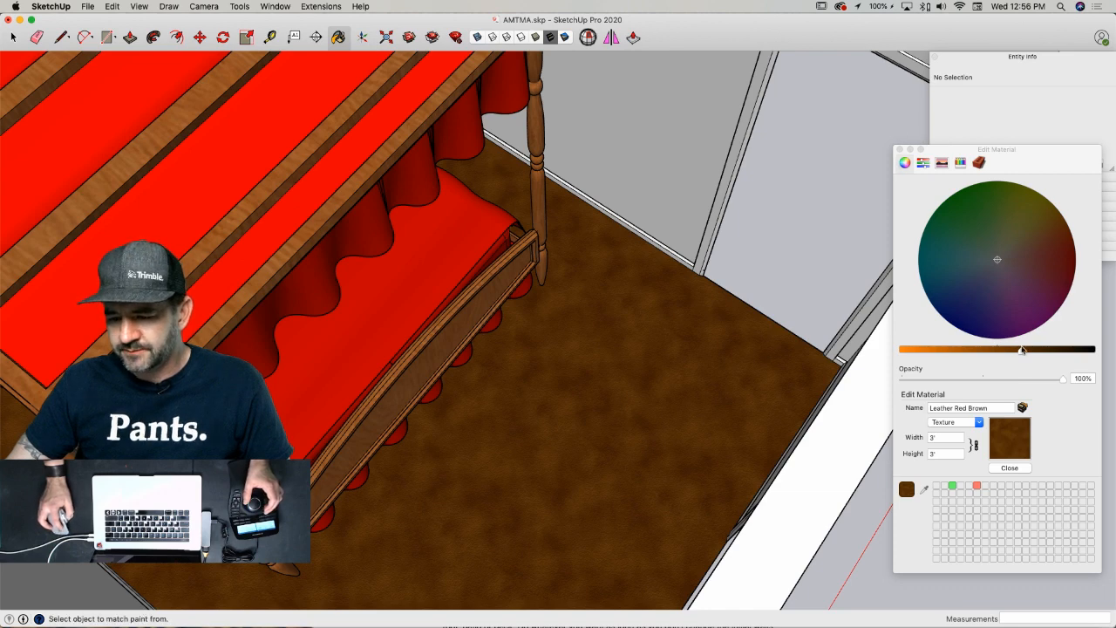
pyautogui.moveTo(1021, 353); pyautogui.dragTo(926, 352)
pyautogui.moveTo(998, 262); pyautogui.dragTo(1044, 261)
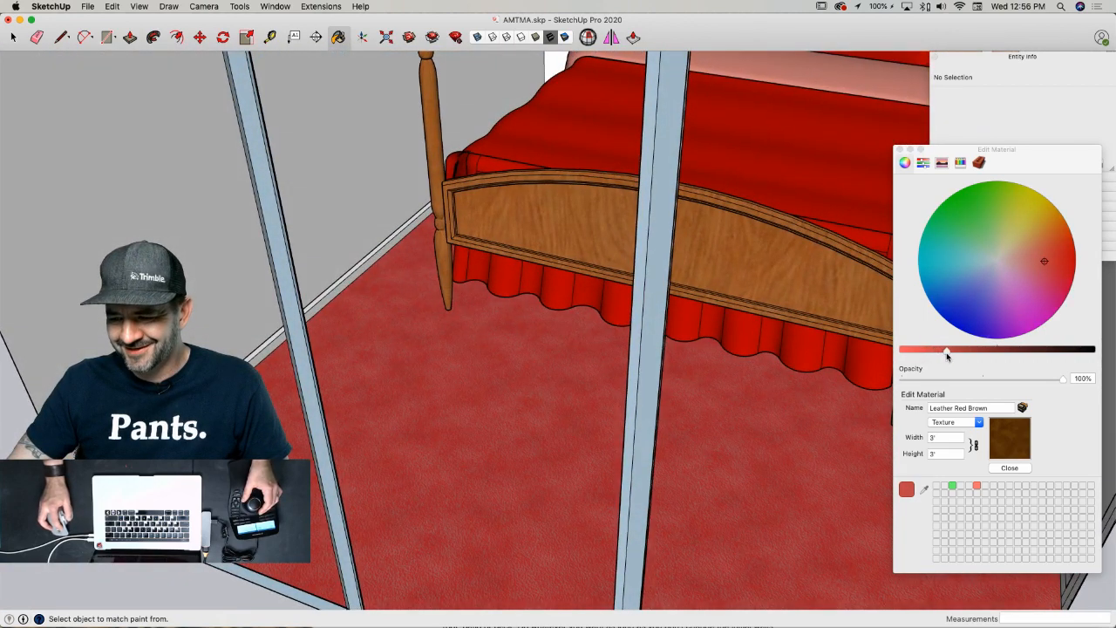
pyautogui.moveTo(1047, 264); pyautogui.dragTo(1067, 284)
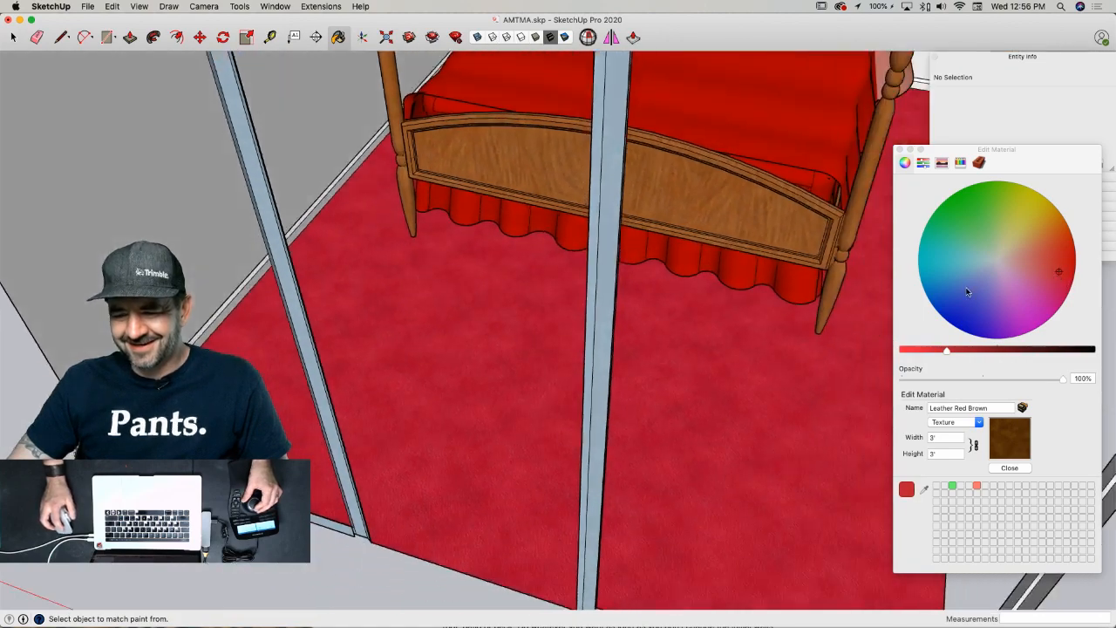
pyautogui.press('space')
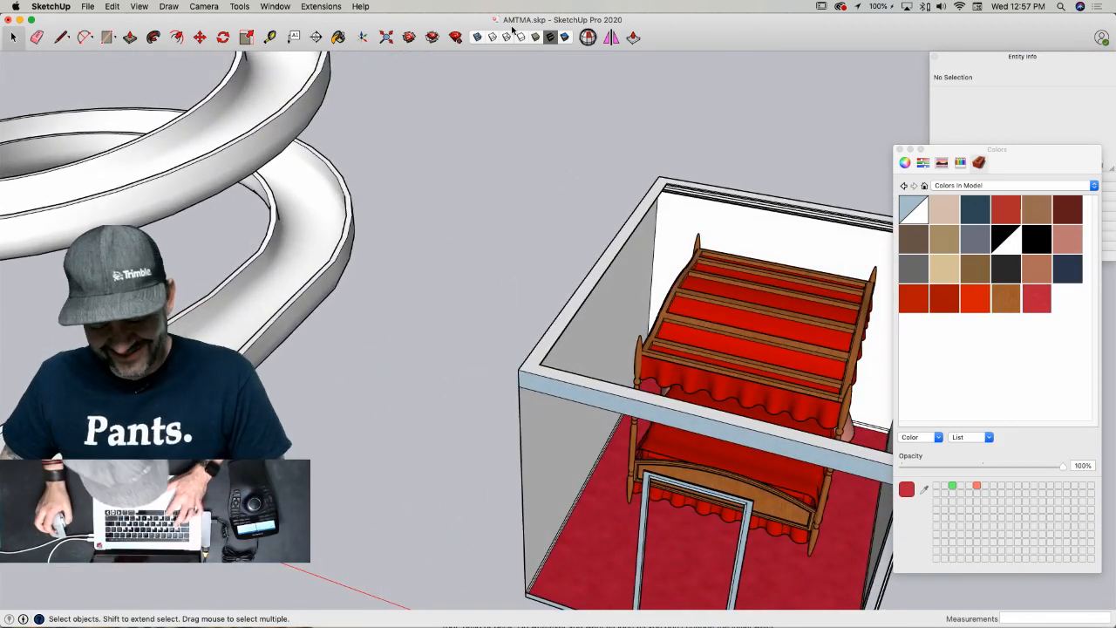
# - Open the 3D Warehouse, close the materials window, and search for "wall sconce"
pyautogui.click(409, 38)
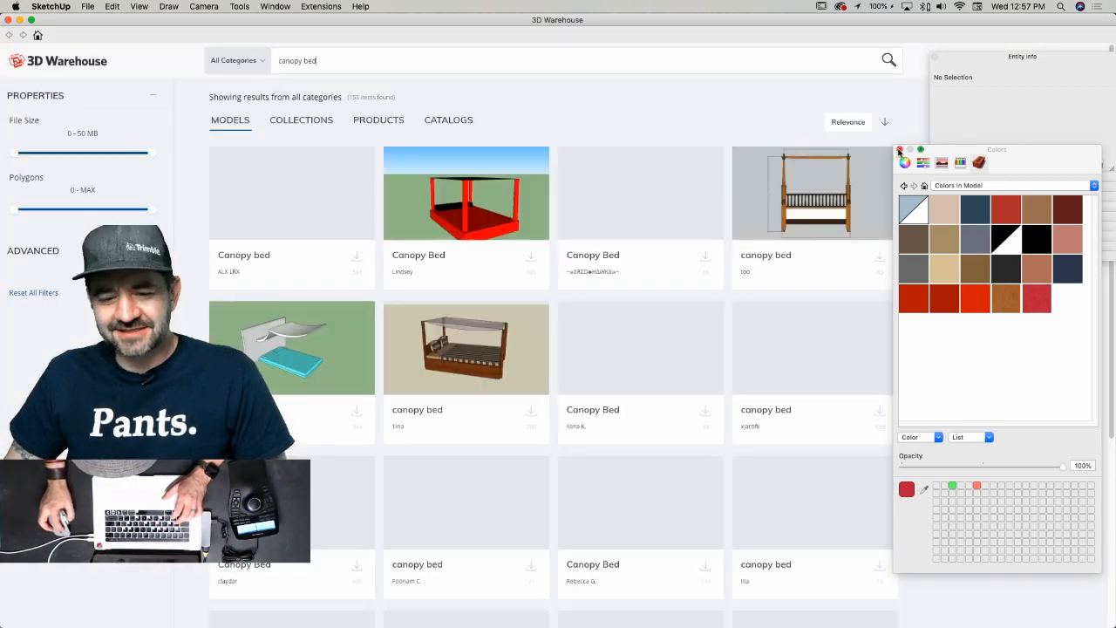
pyautogui.click(903, 151)
pyautogui.press('super+a')
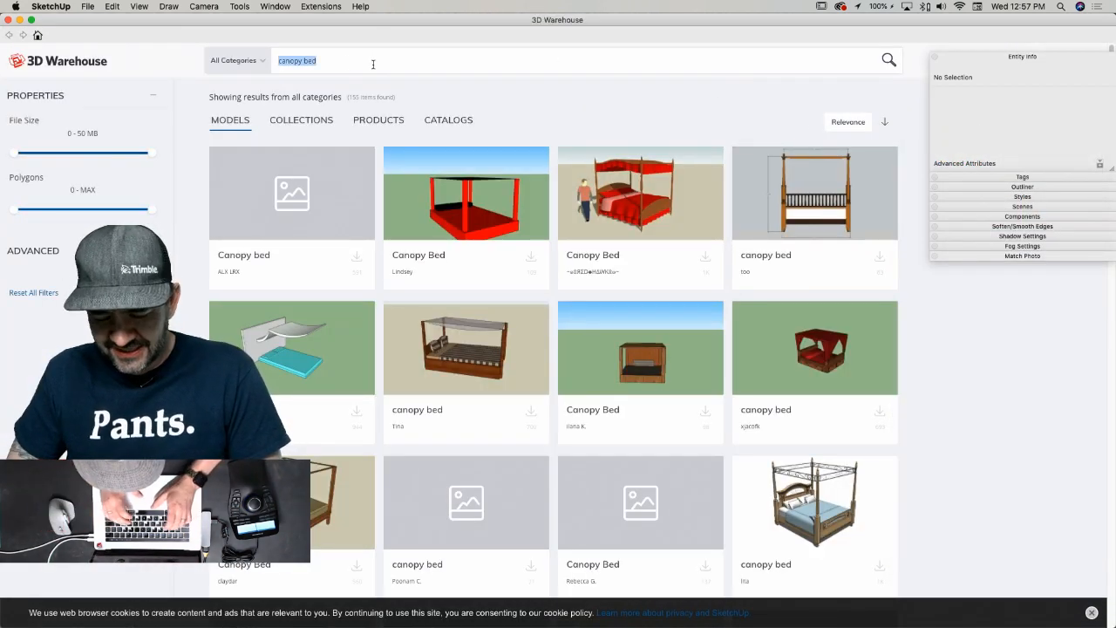
pyautogui.write('wall')
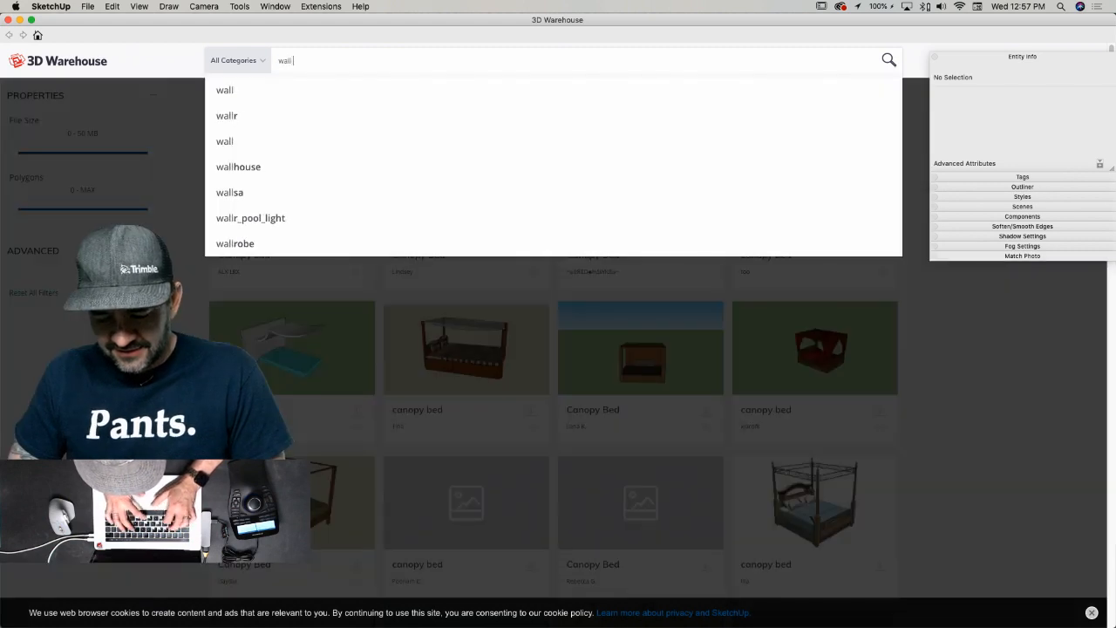
pyautogui.write(' sconce')
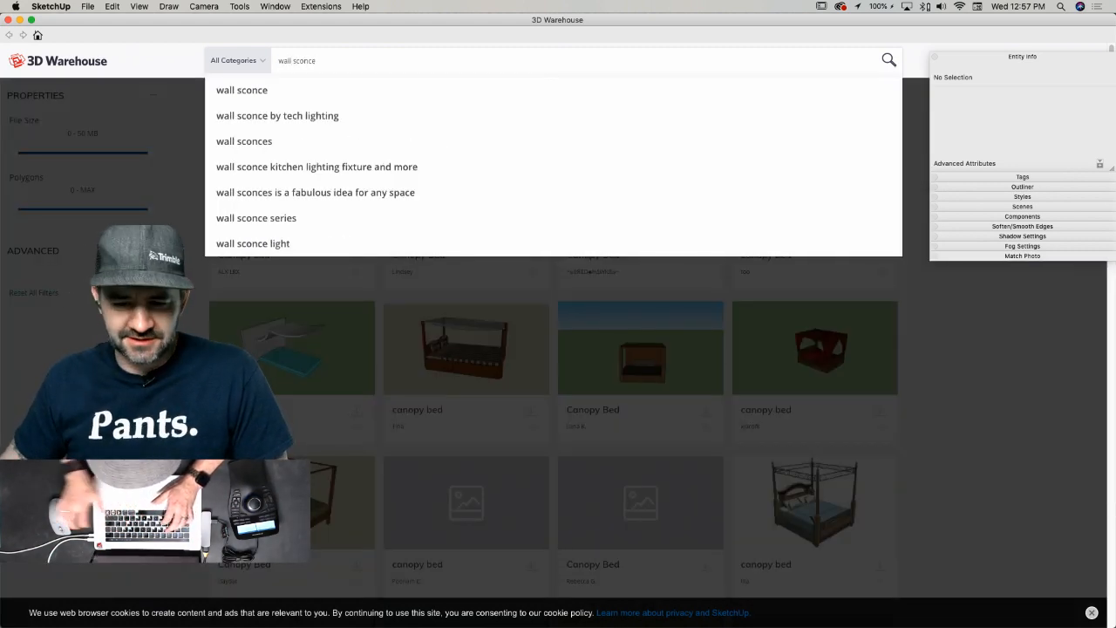
pyautogui.press('Return')
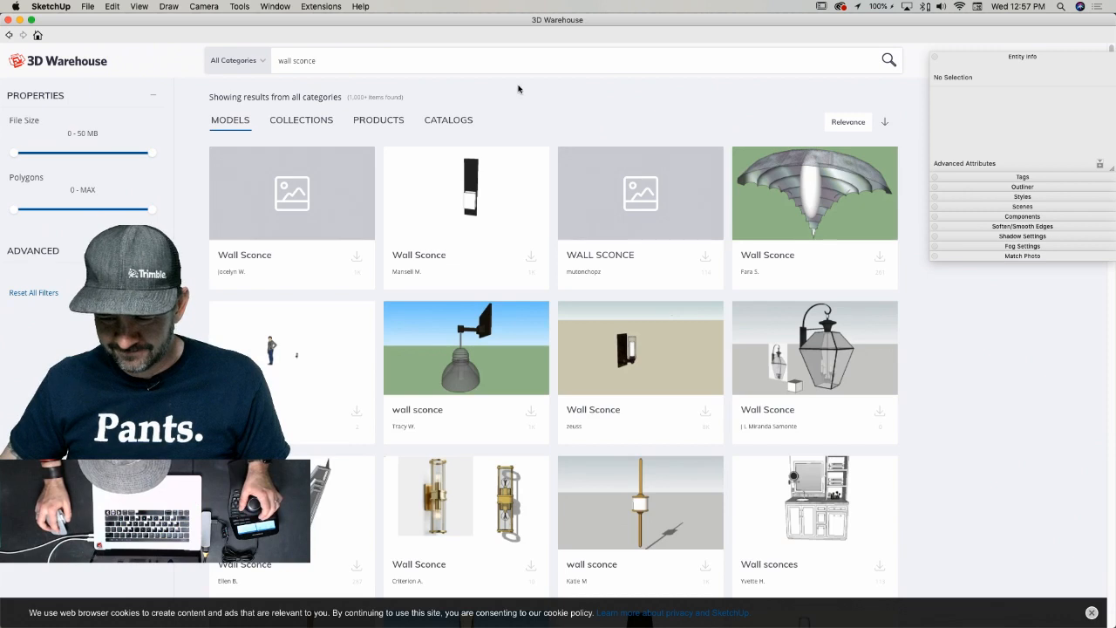
# - Load the bronze Wall Sconce by Mobelhaus Design into the model and place it on the ground outside the room
pyautogui.scroll(-3, 529, 124)
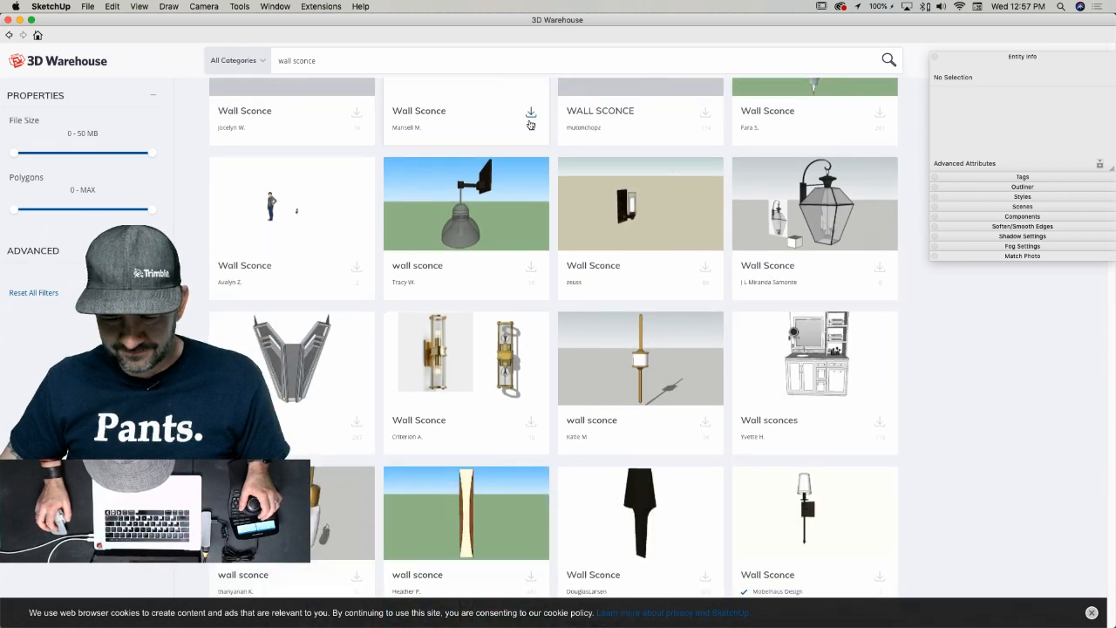
pyautogui.scroll(-4, 530, 124)
pyautogui.scroll(-1, 775, 259)
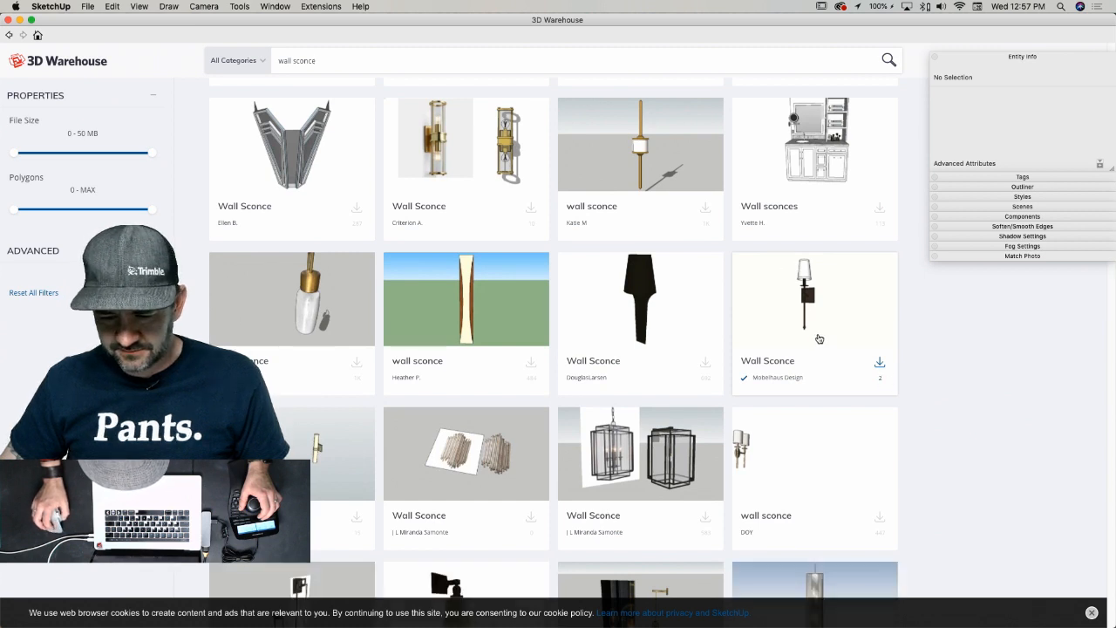
pyautogui.scroll(-4, 815, 336)
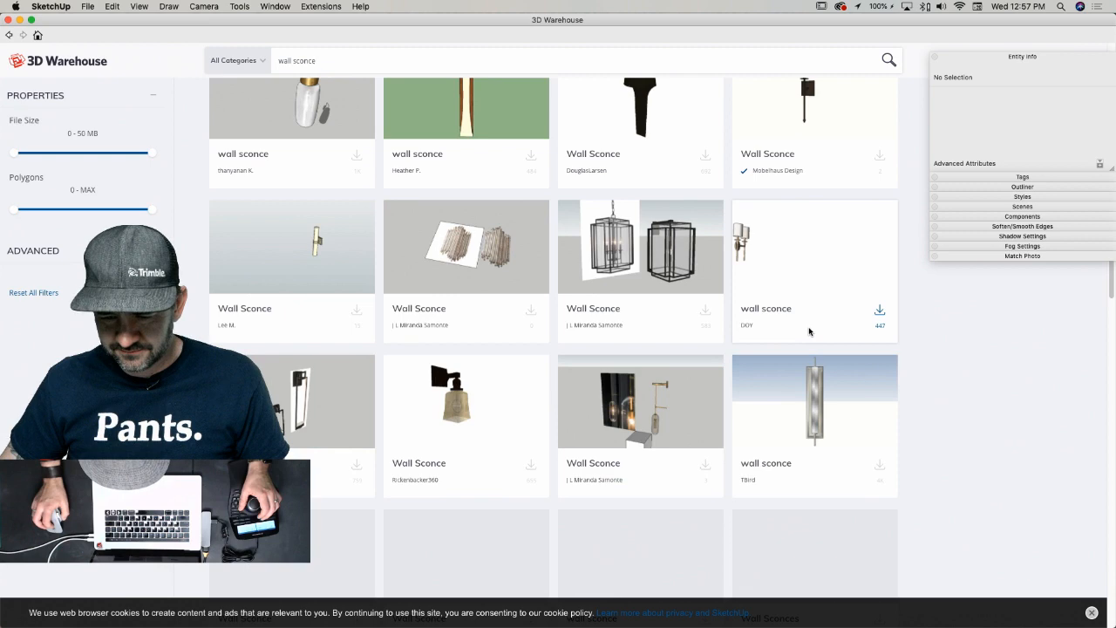
pyautogui.scroll(4, 810, 331)
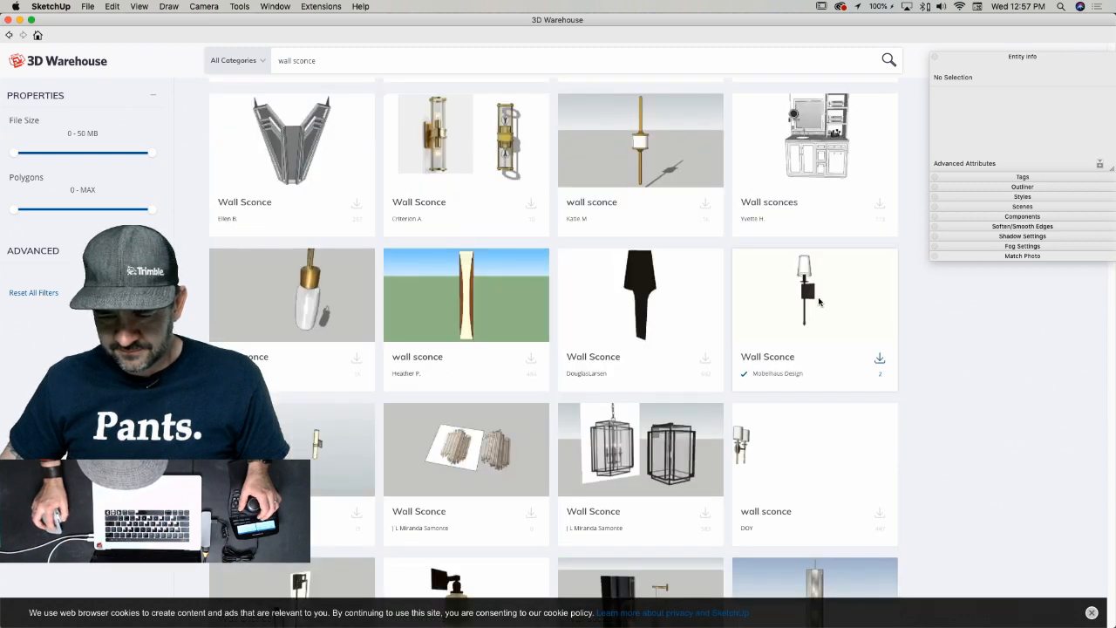
pyautogui.click(821, 302)
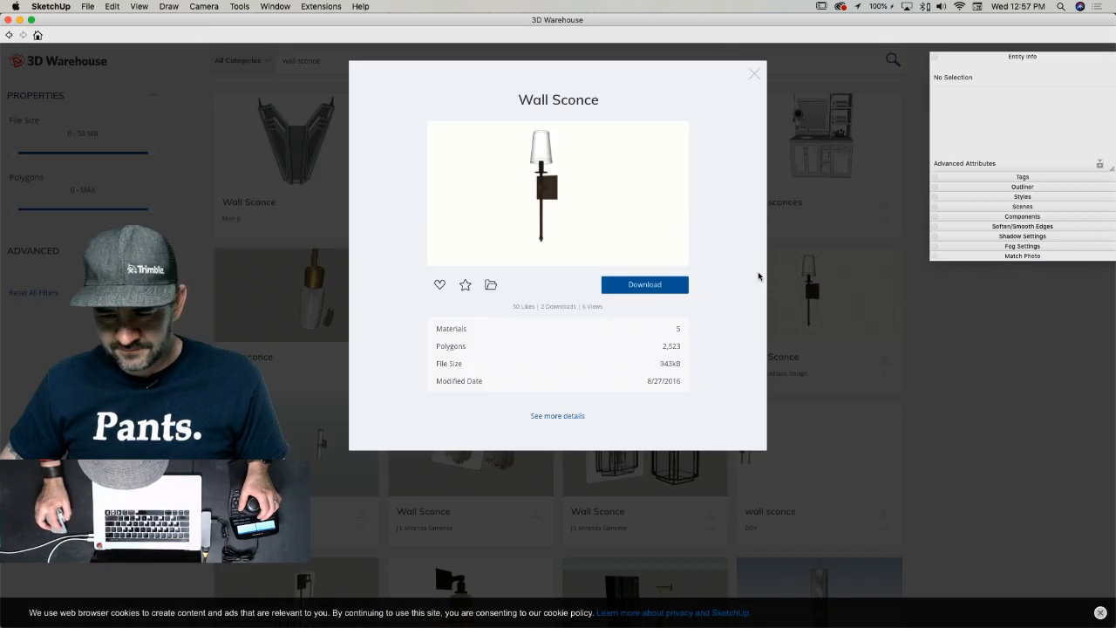
pyautogui.click(645, 285)
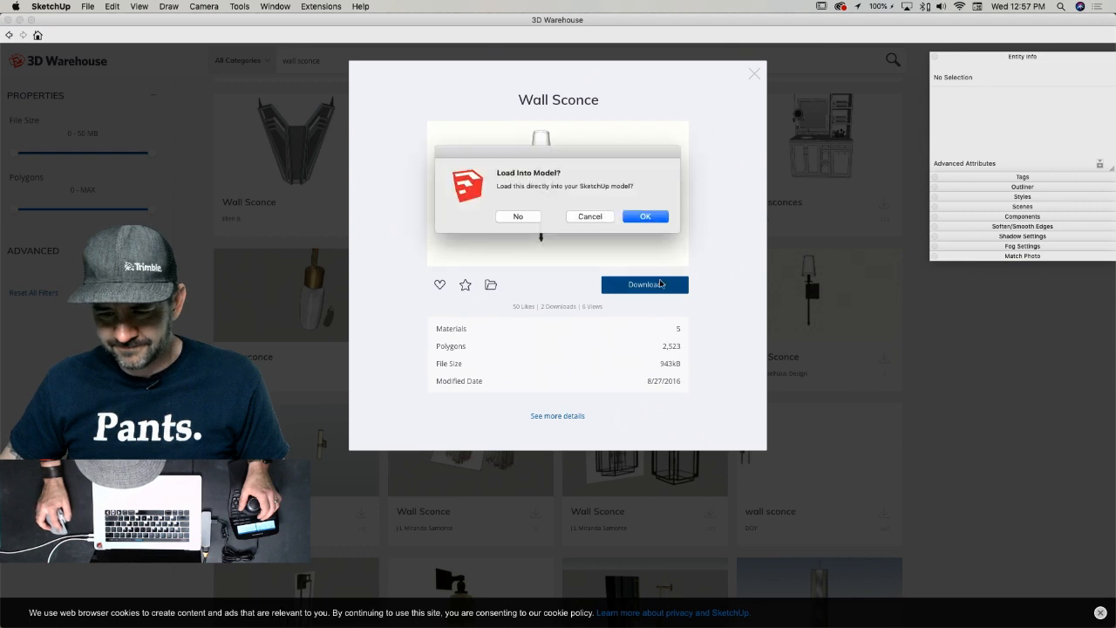
pyautogui.click(652, 216)
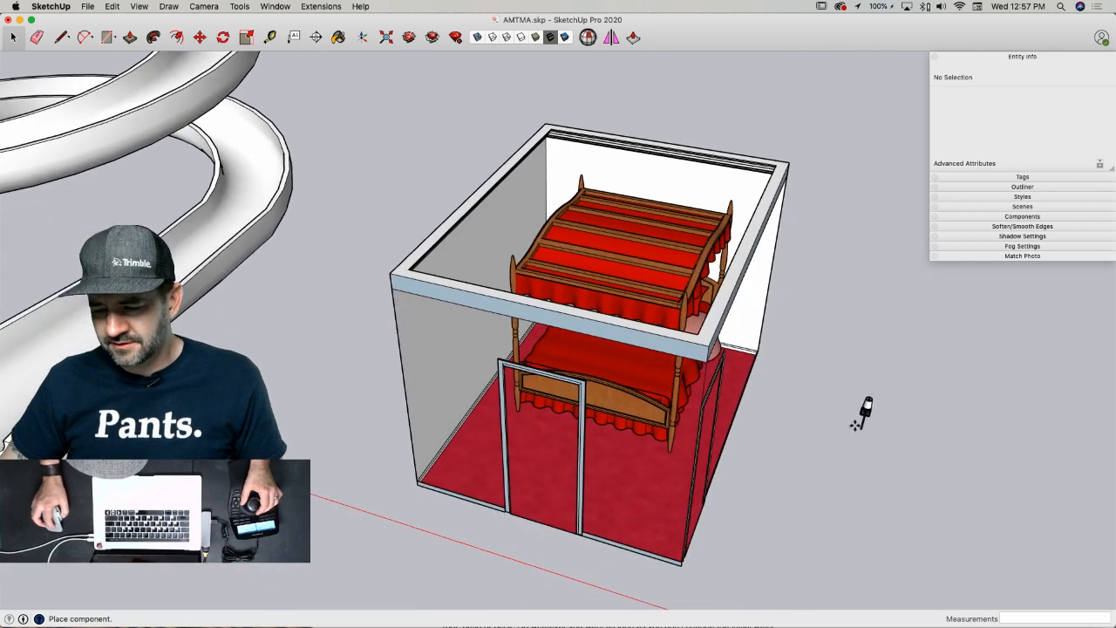
pyautogui.click(857, 424)
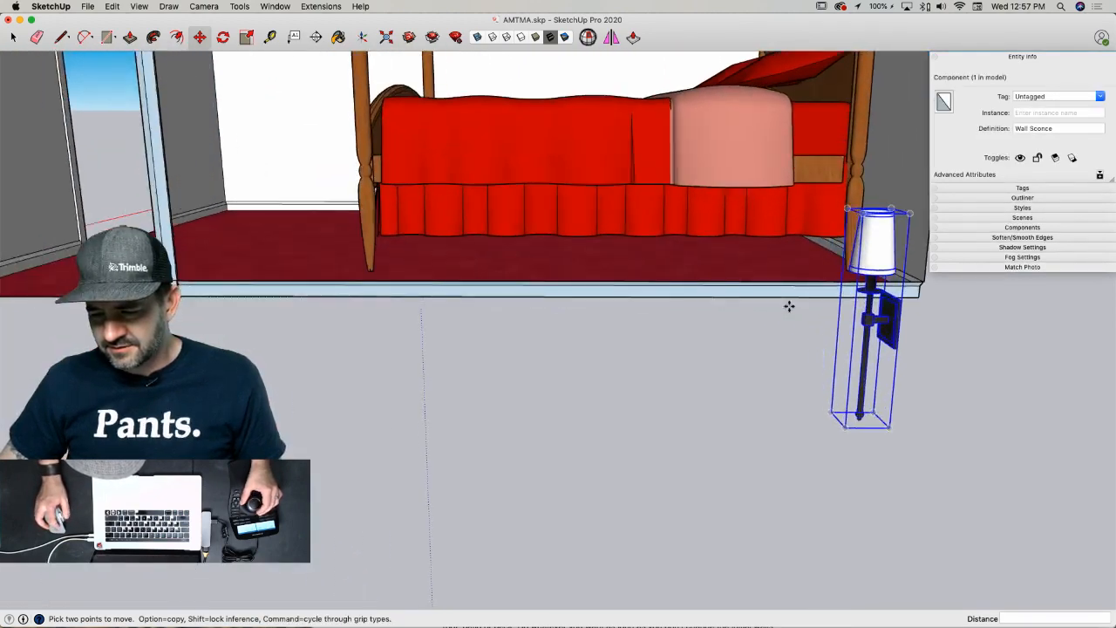
# - Edit the sconce component, set its axes origin at the center of the backplate's rear face, and update the component axes
pyautogui.press('space')
pyautogui.doubleClick(797, 314)
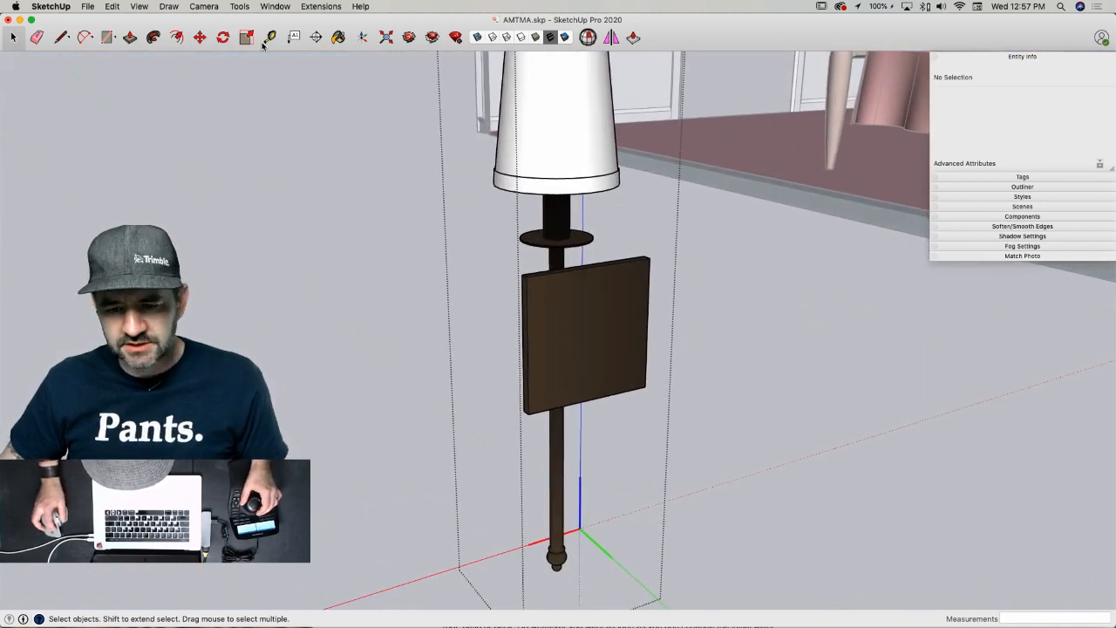
pyautogui.click(362, 38)
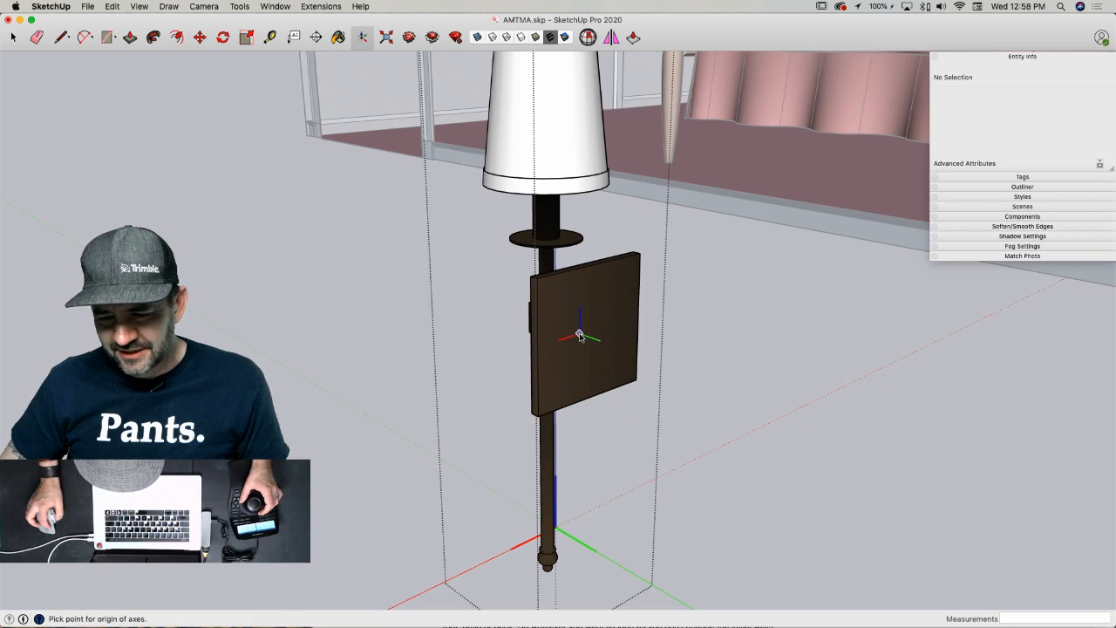
pyautogui.click(580, 335)
pyautogui.press('Return')
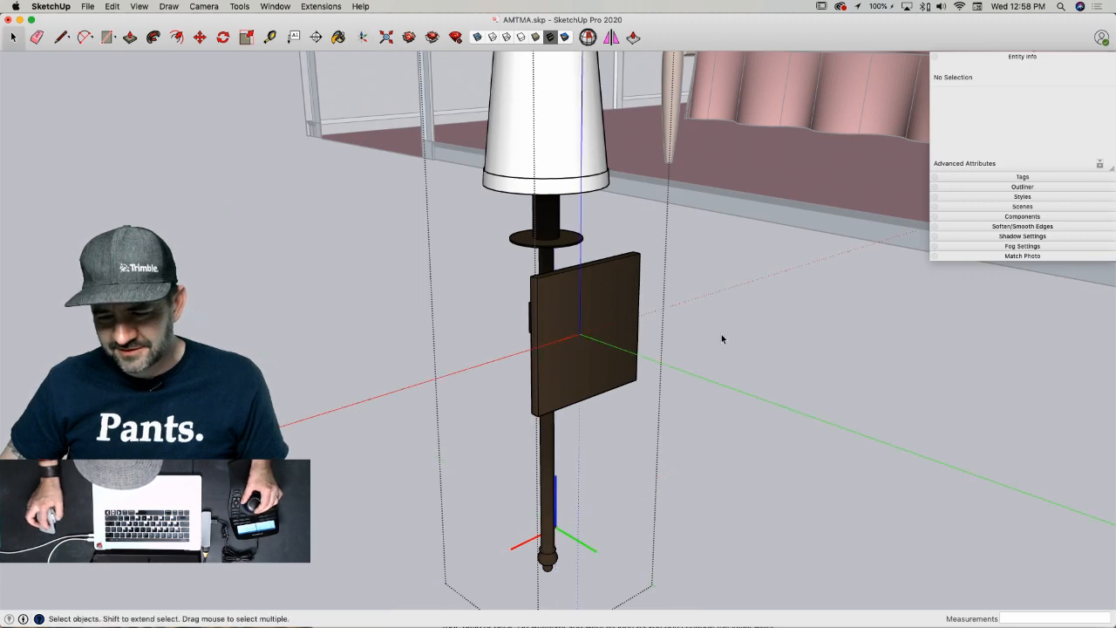
pyautogui.click(647, 389)
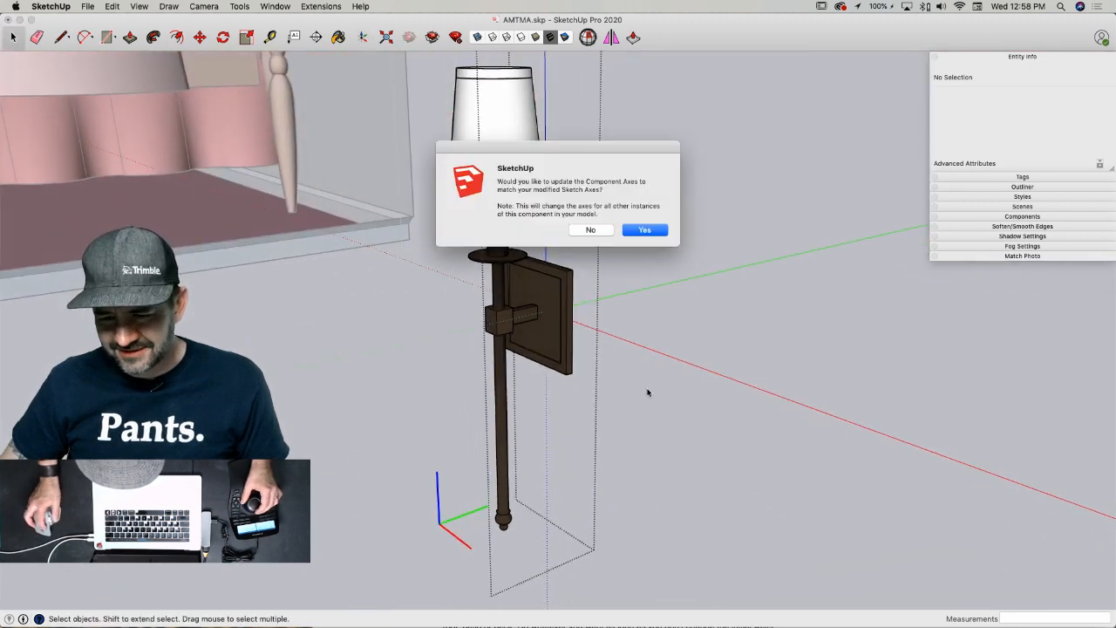
pyautogui.click(656, 231)
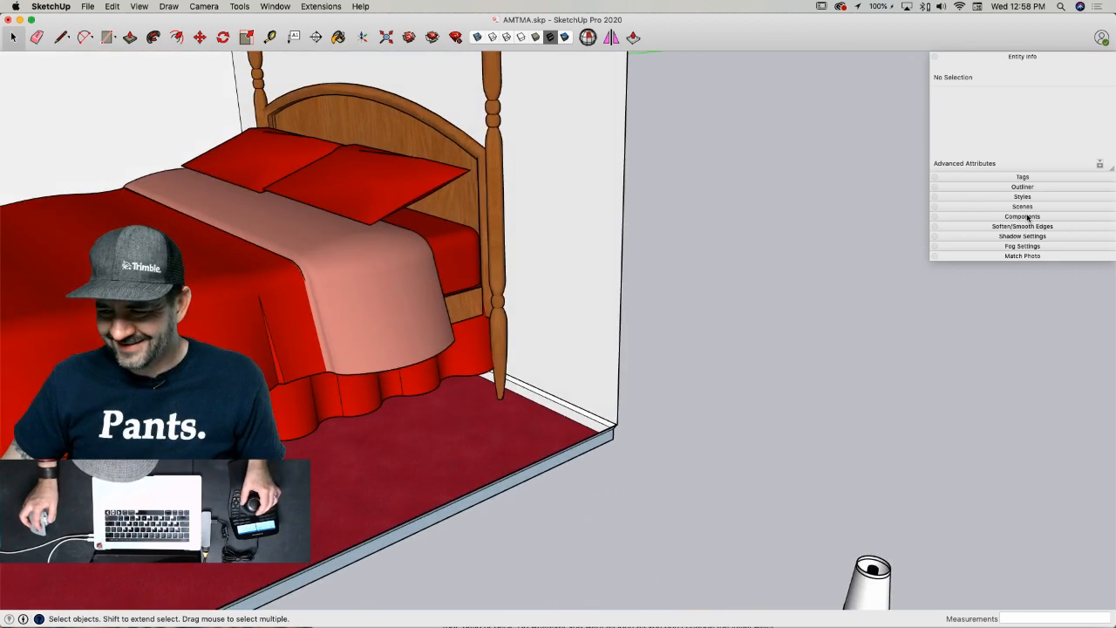
# - Place another Wall Sconce from the in-model components on the headboard wall beside the bed
pyautogui.click(1020, 216)
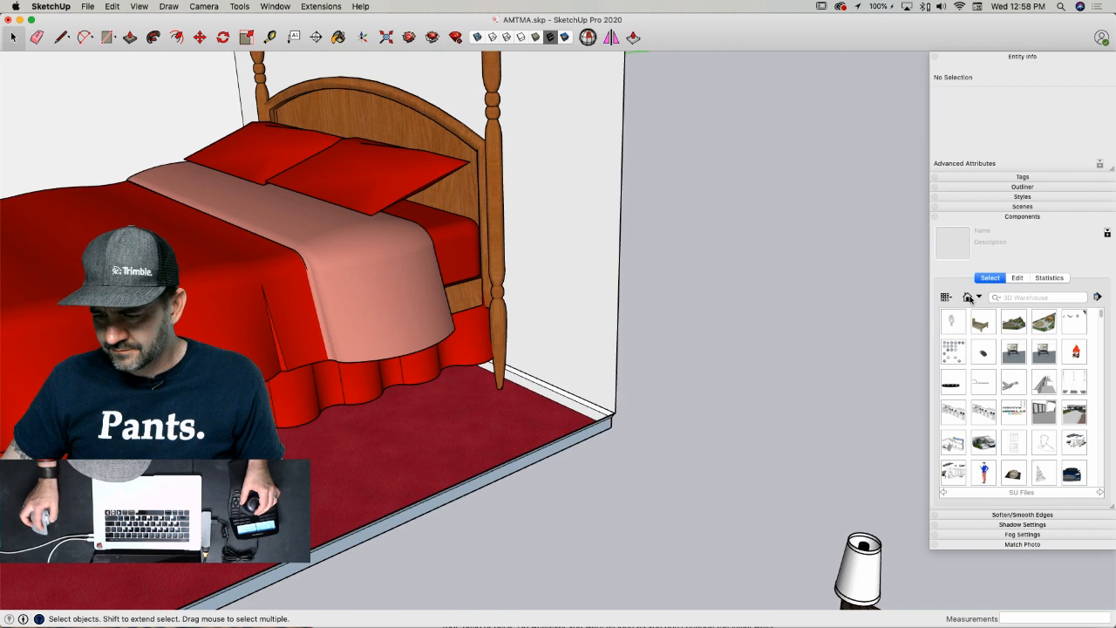
pyautogui.click(968, 298)
pyautogui.click(1046, 323)
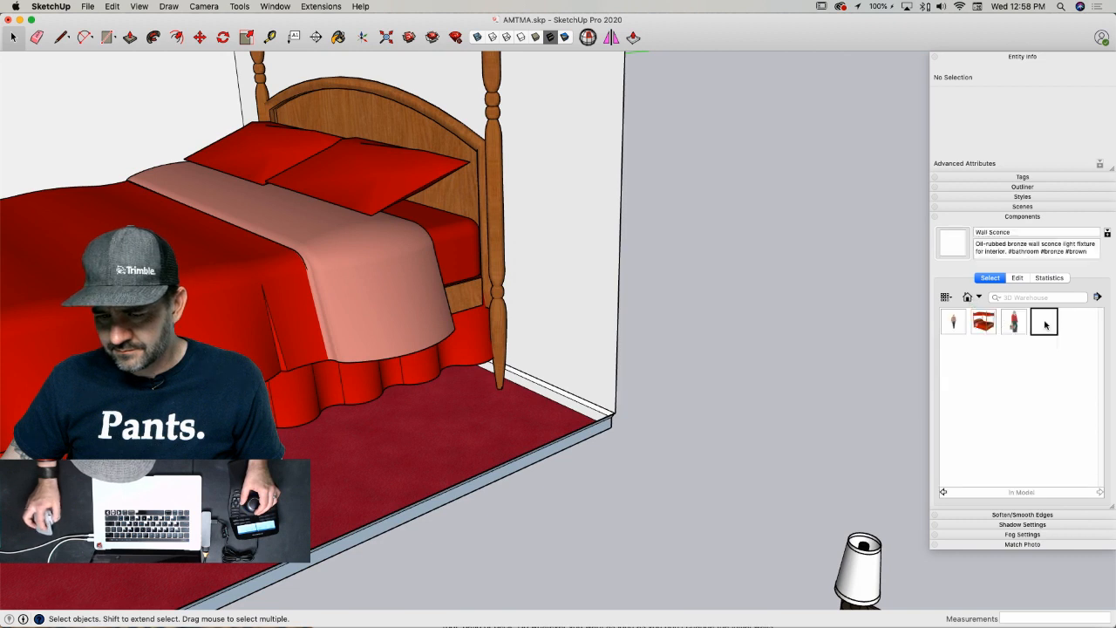
pyautogui.click(550, 161)
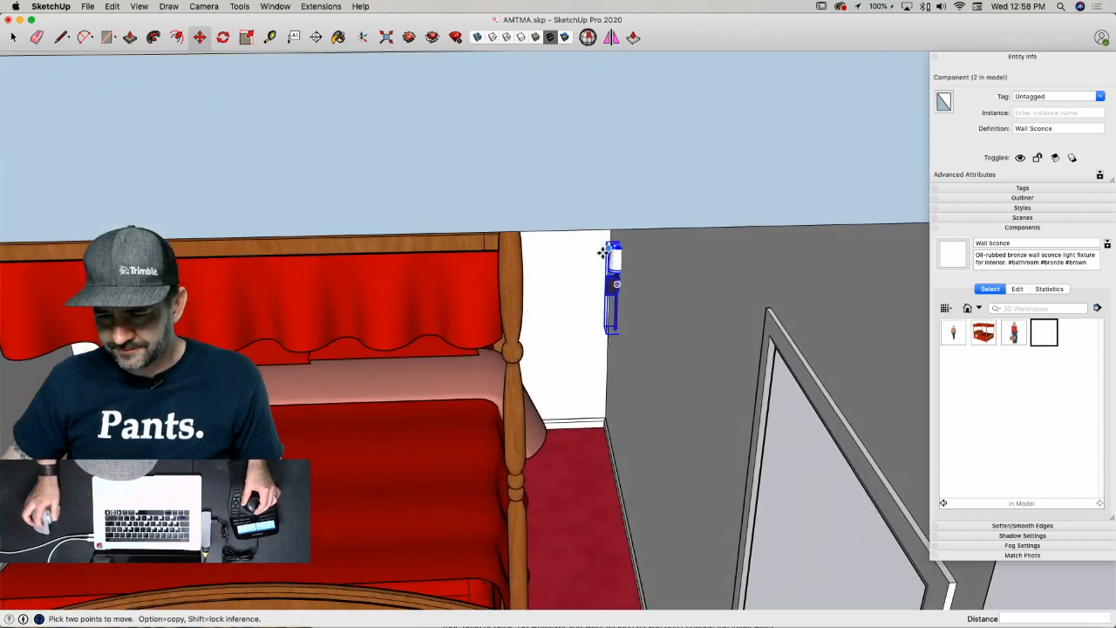
# - Reposition the new sconce on the headboard wall between the bed post and the corner, finishing with a 3" move
pyautogui.scroll(7, 618, 254)
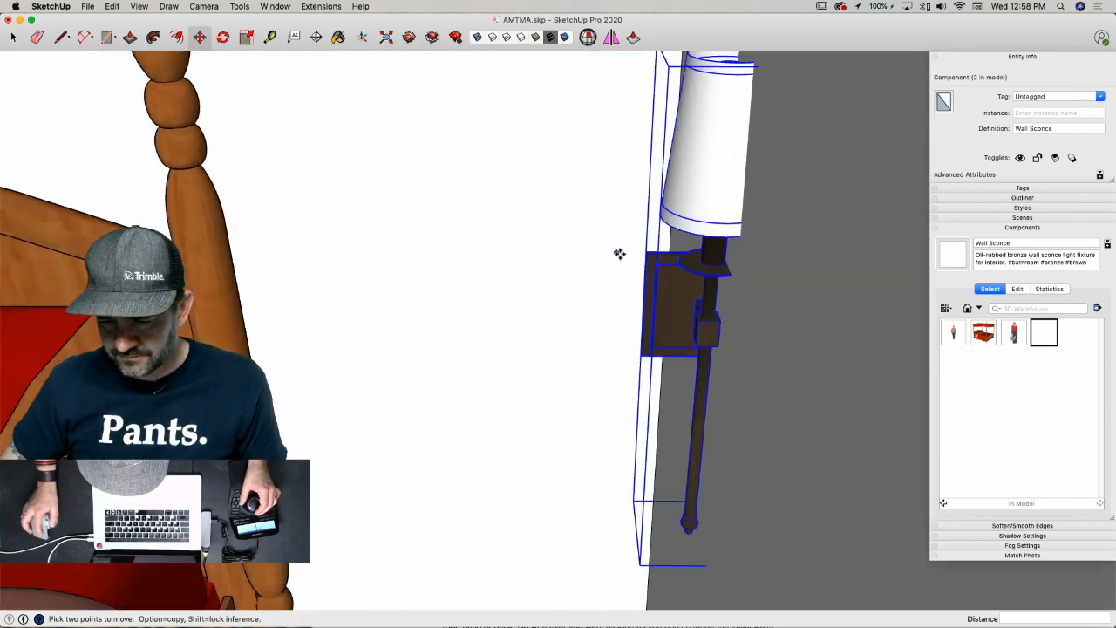
pyautogui.click(684, 248)
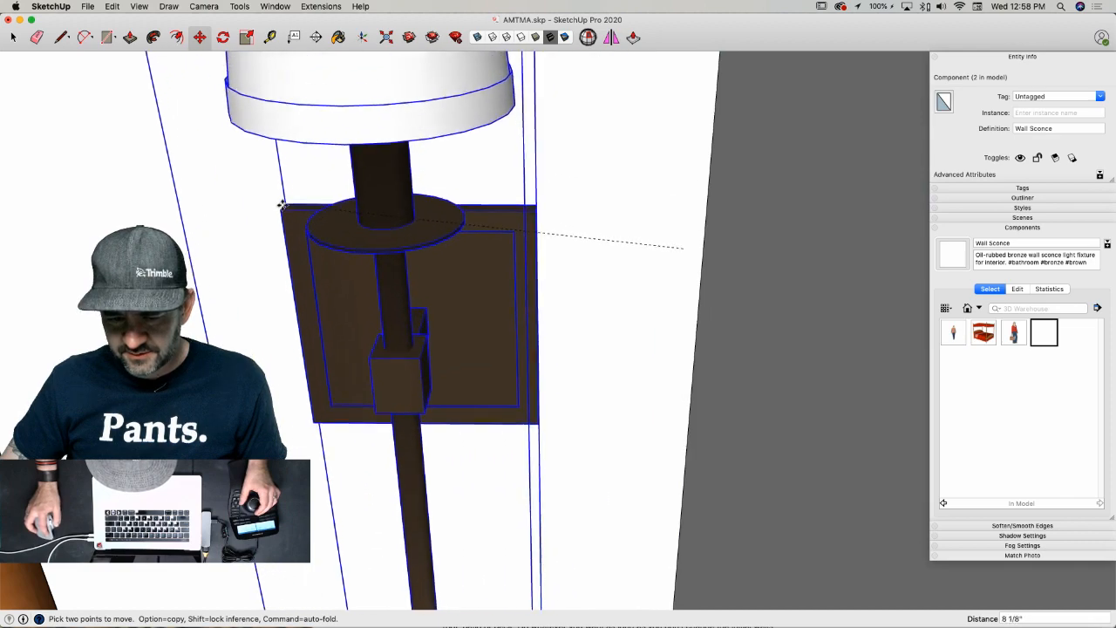
pyautogui.click(286, 146)
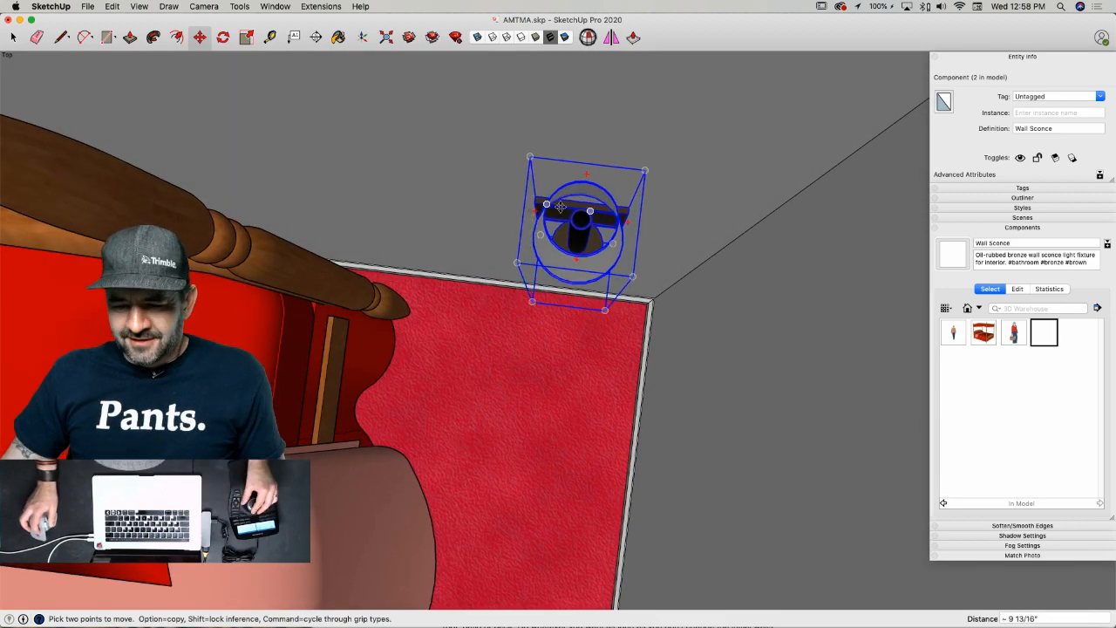
pyautogui.click(534, 194)
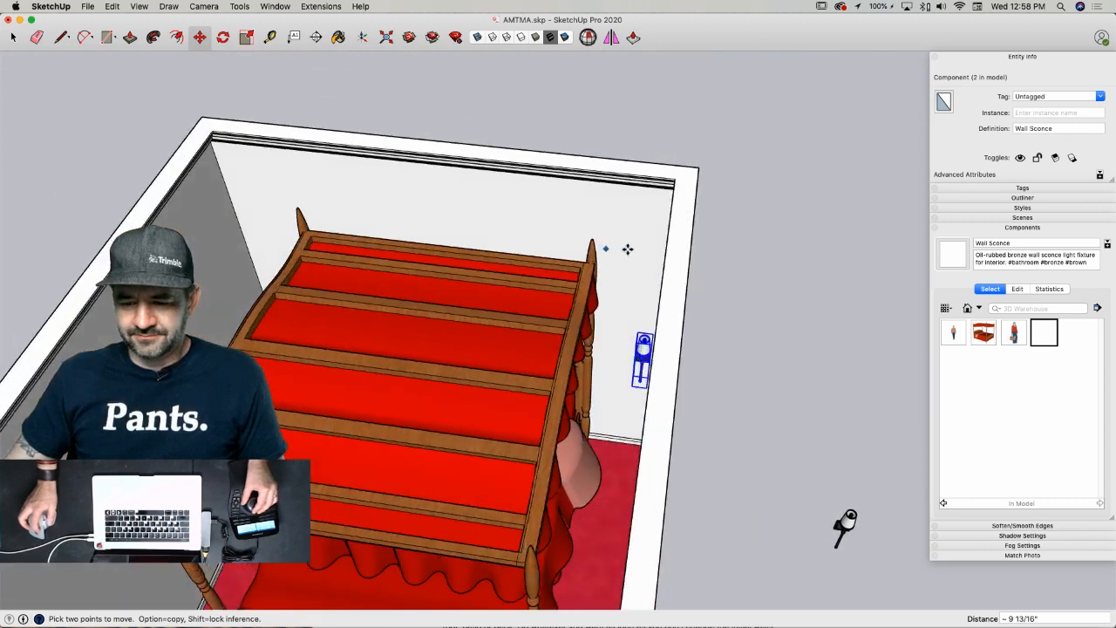
pyautogui.click(655, 251)
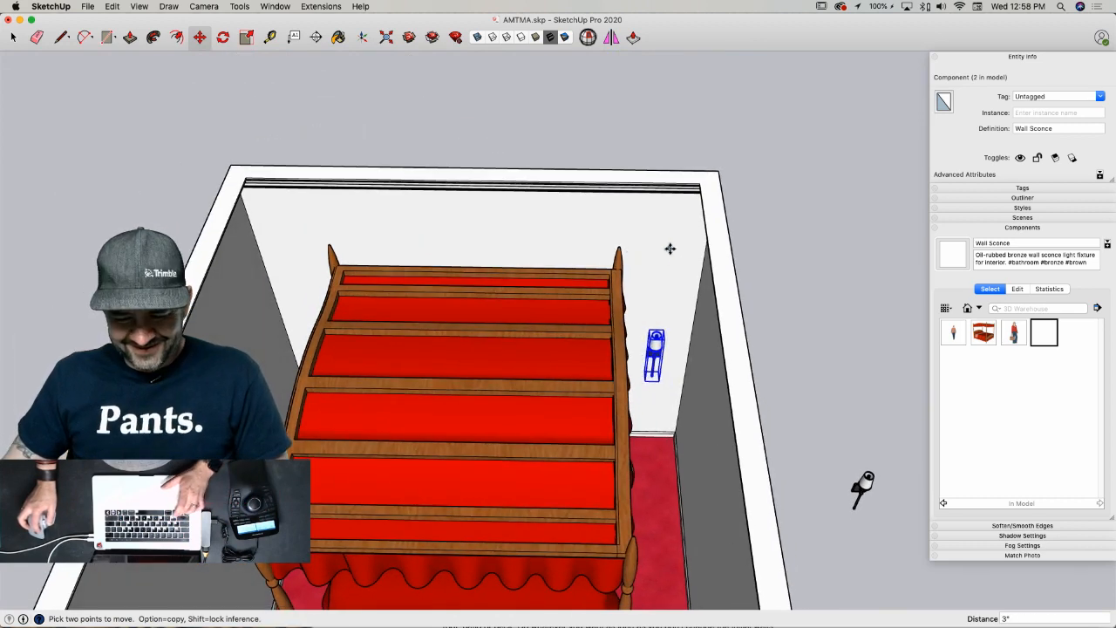
# - Copy the sconce along the headboard wall to the opposite side of the bed
pyautogui.click(668, 247)
pyautogui.press('alt')
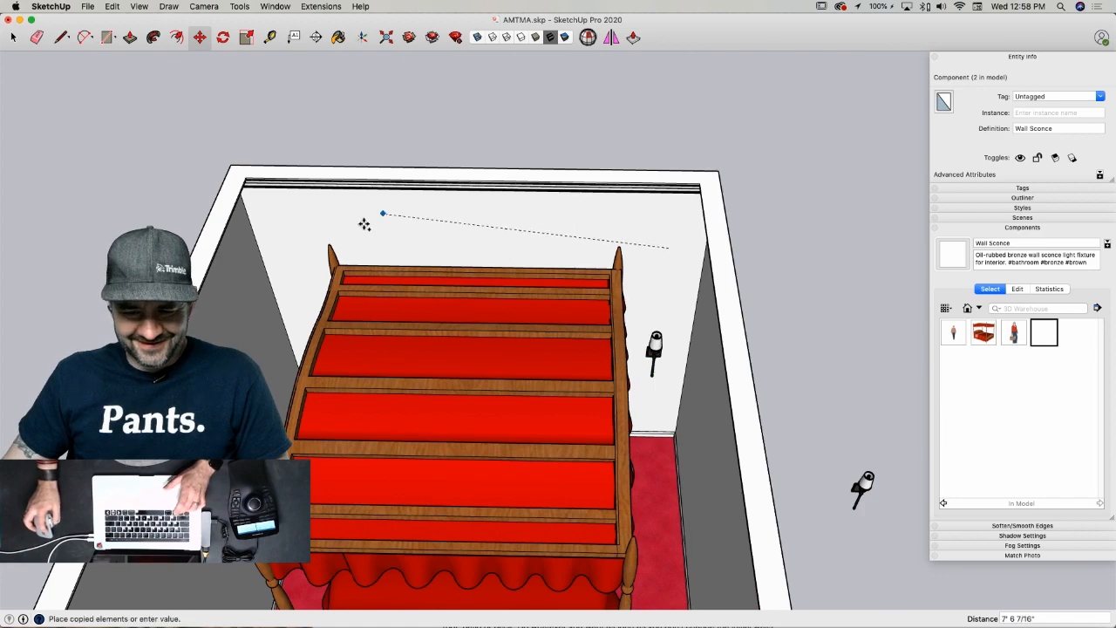
pyautogui.click(289, 253)
pyautogui.press('space')
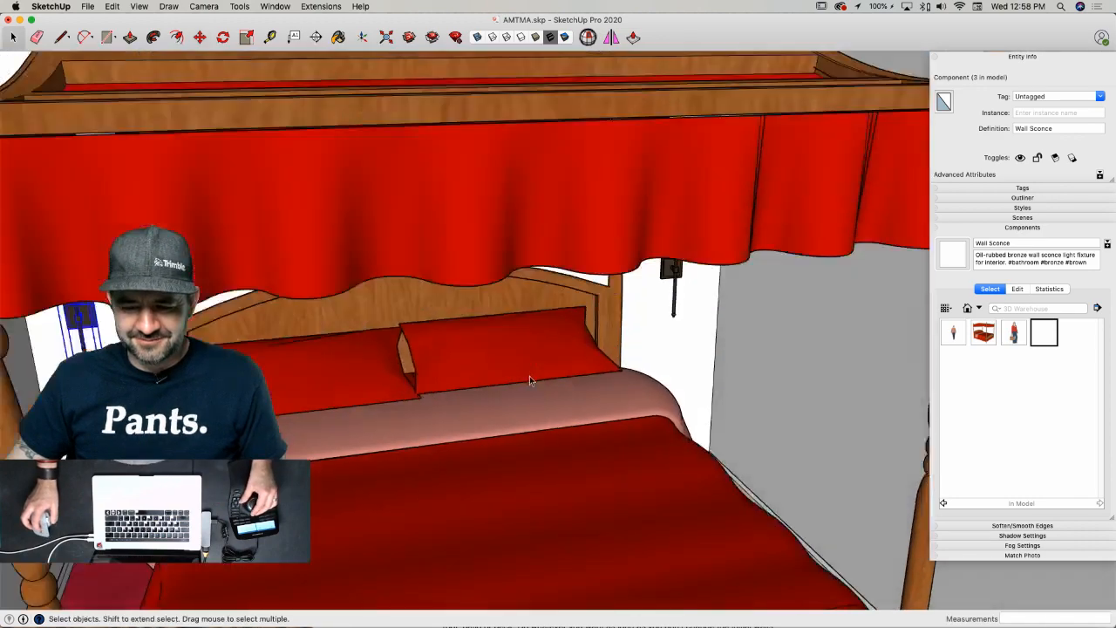
# - Measure the width of the bed's footboard along its lower edge with the Line tool, without drawing a line
pyautogui.press('l')
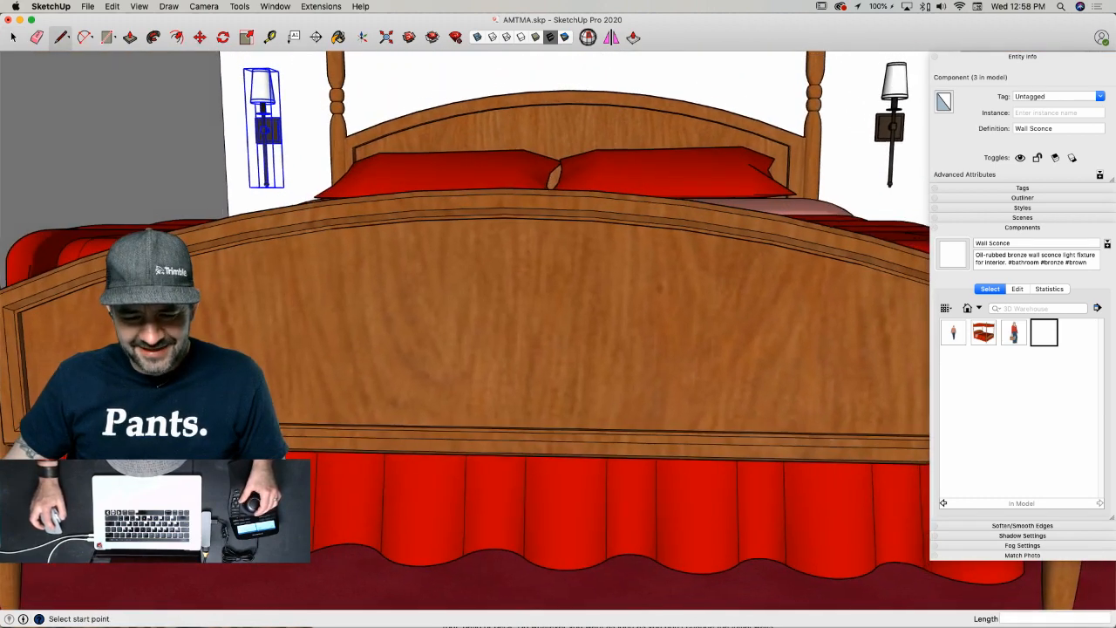
pyautogui.click(7, 440)
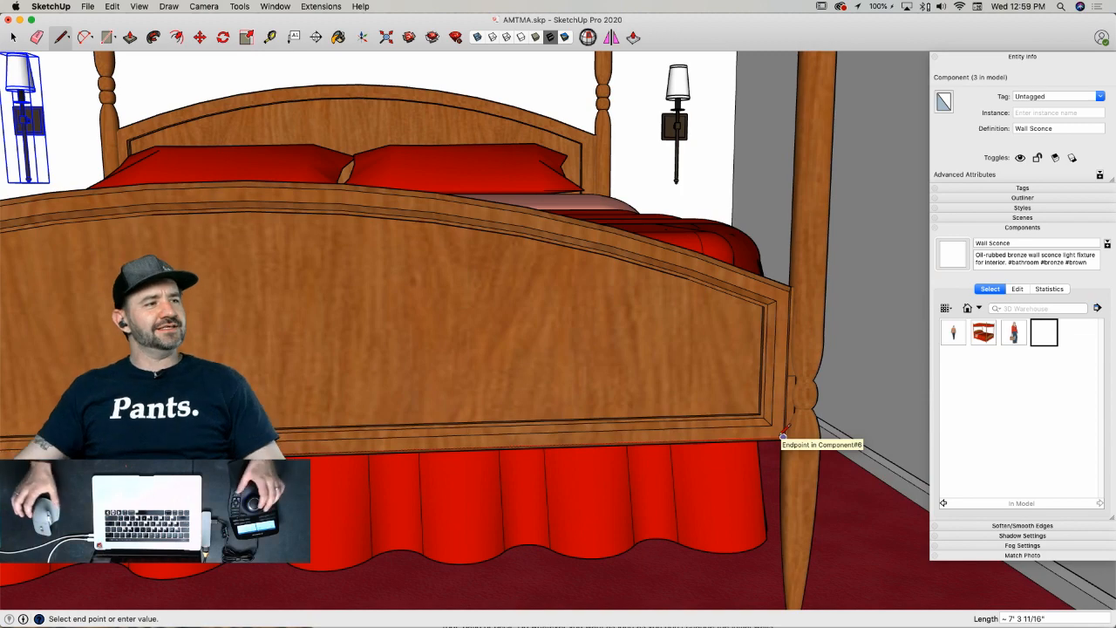
pyautogui.press('space')
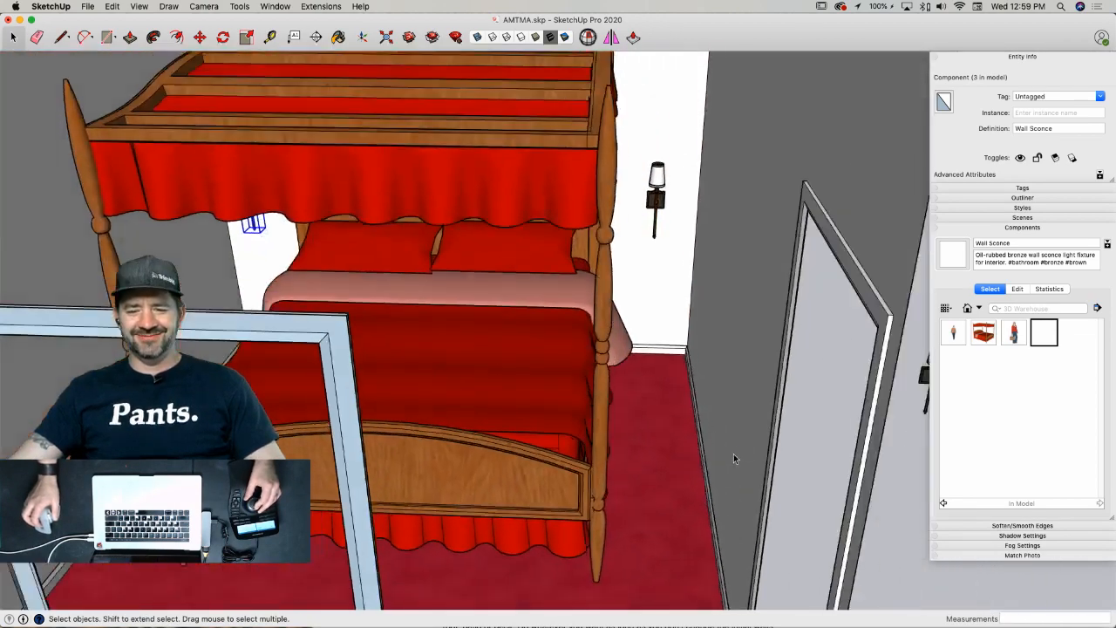
# - Delete the spare sconce outside the room and group the whole bedroom with all its furnishings
pyautogui.moveTo(717, 331); pyautogui.dragTo(759, 433)
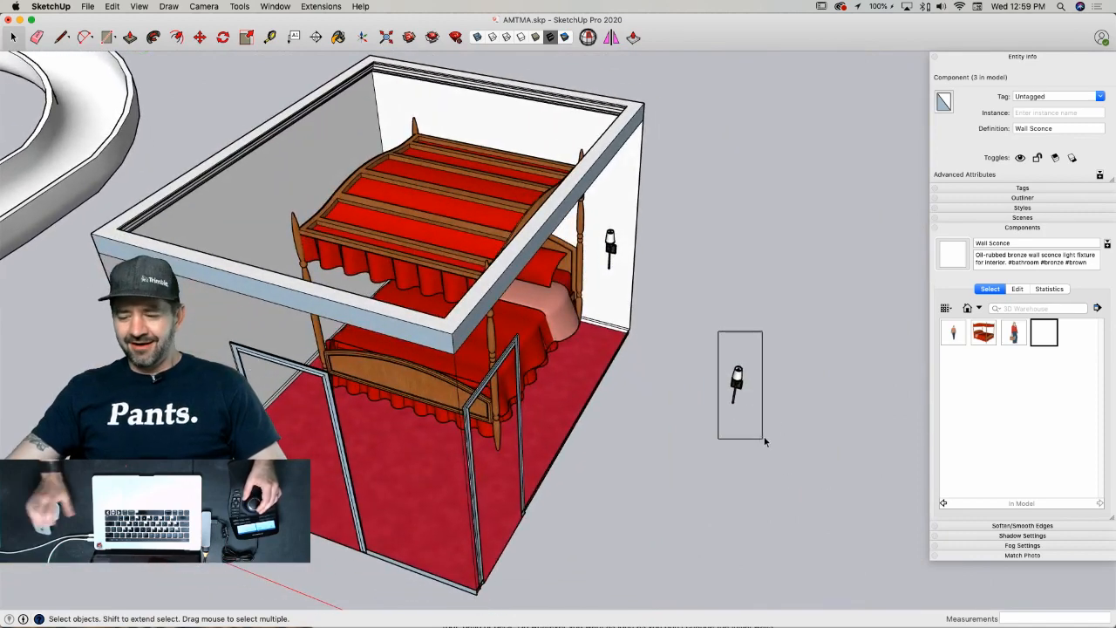
pyautogui.press('Delete')
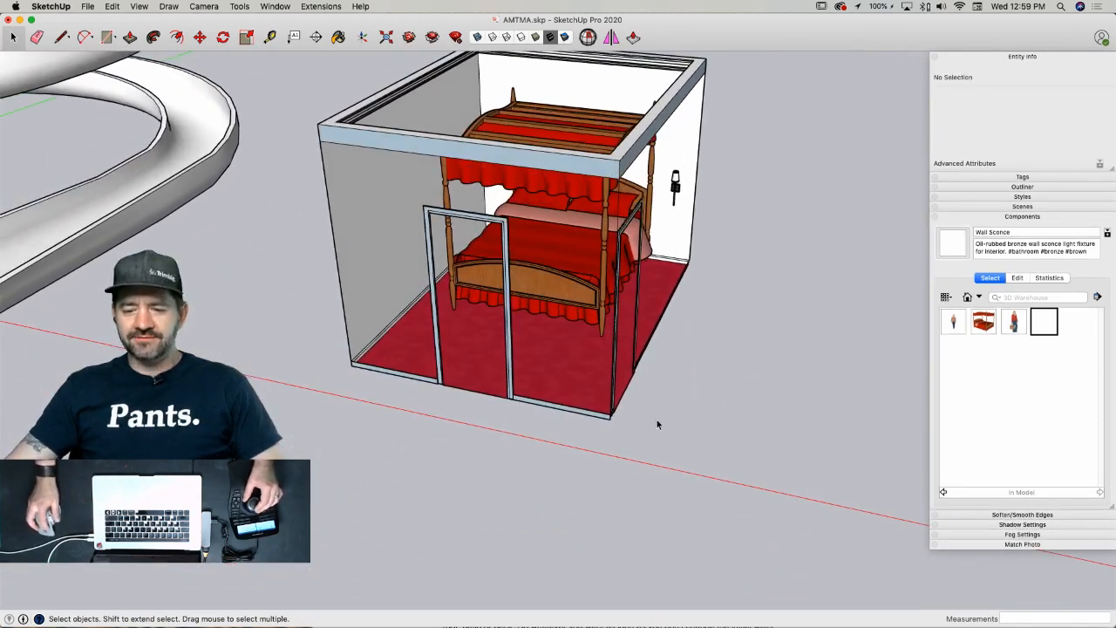
pyautogui.moveTo(429, 190); pyautogui.dragTo(823, 561)
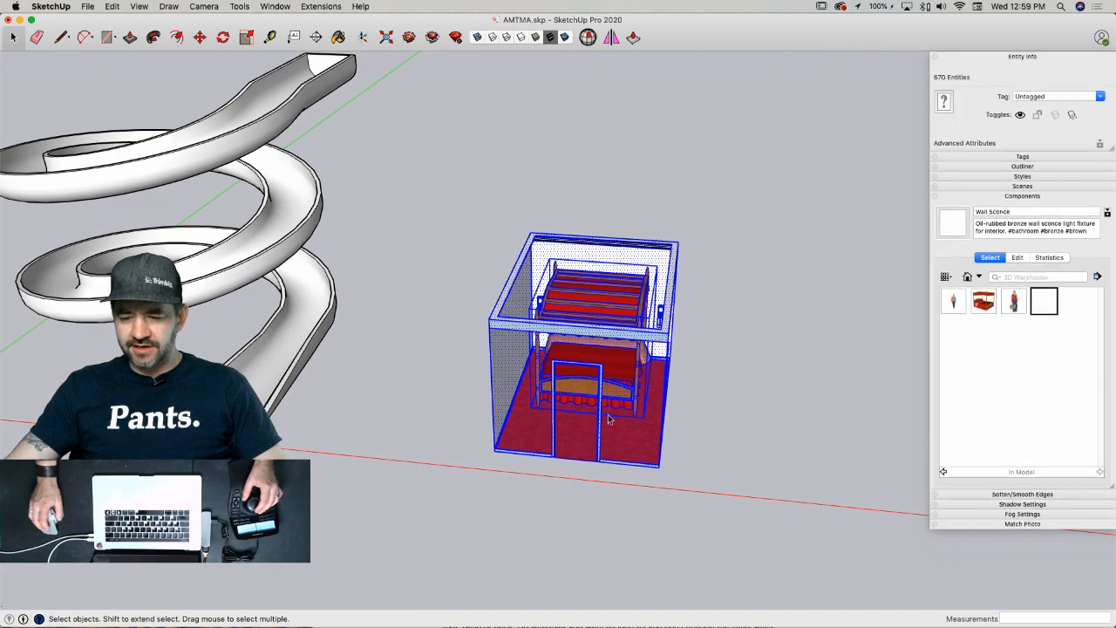
pyautogui.rightClick(608, 419)
pyautogui.click(647, 467)
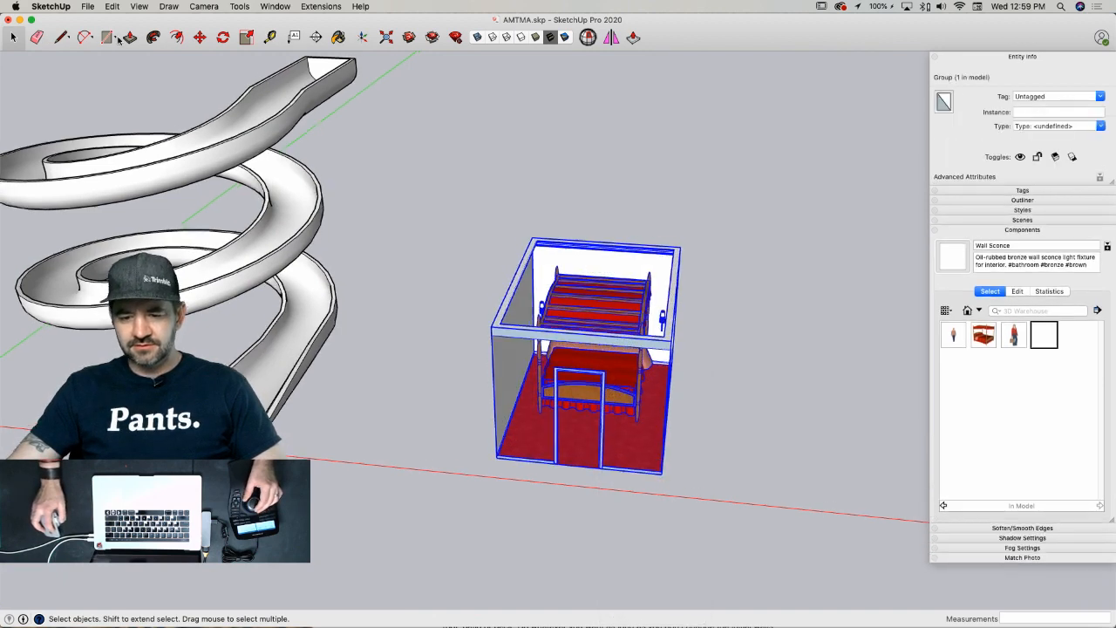
# - Edit the spiral slide group and remove the flat face closing off the channel at its upper end
pyautogui.click(129, 36)
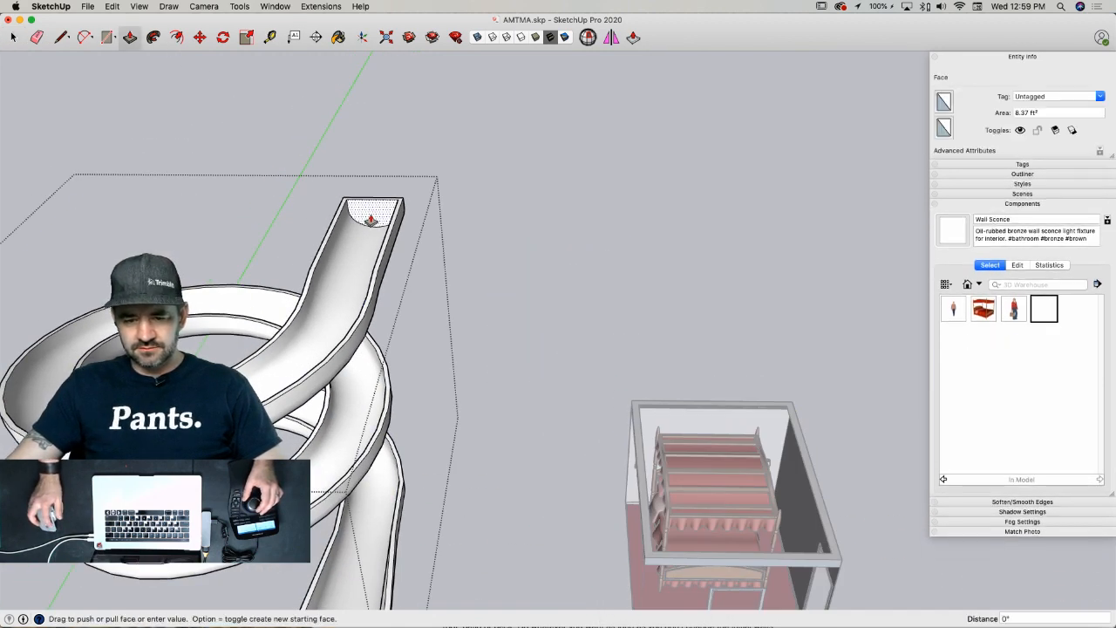
pyautogui.press('space')
pyautogui.moveTo(463, 210); pyautogui.dragTo(627, 441)
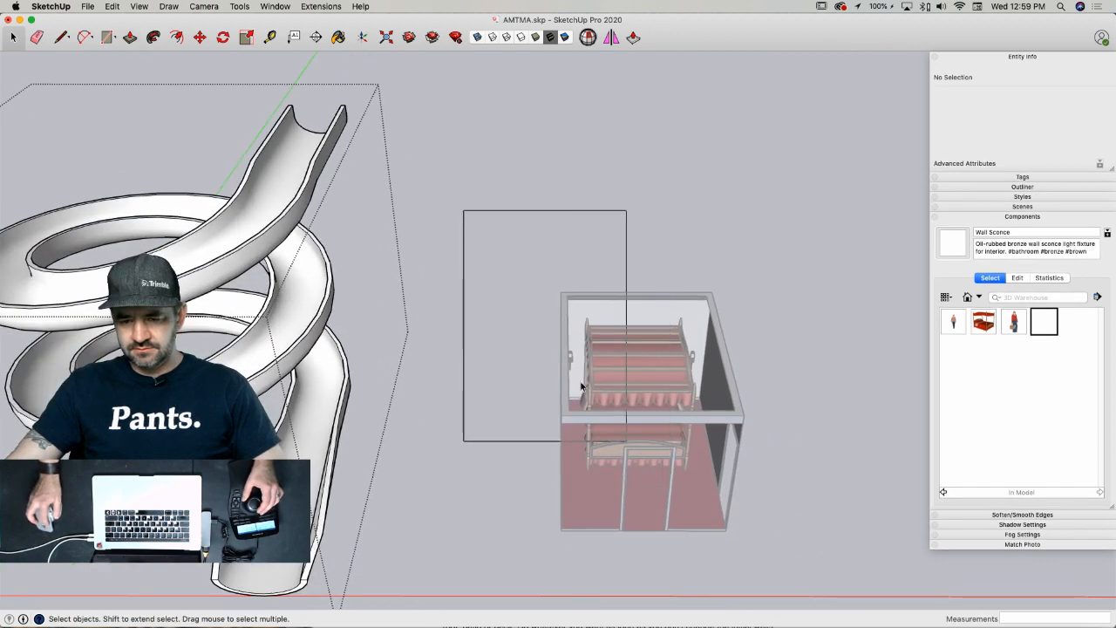
pyautogui.moveTo(582, 386); pyautogui.dragTo(521, 292)
# - Move the bedroom group so the middle of its doorway threshold sits on the midpoint of the slide's upper end
pyautogui.moveTo(384, 151); pyautogui.dragTo(802, 573)
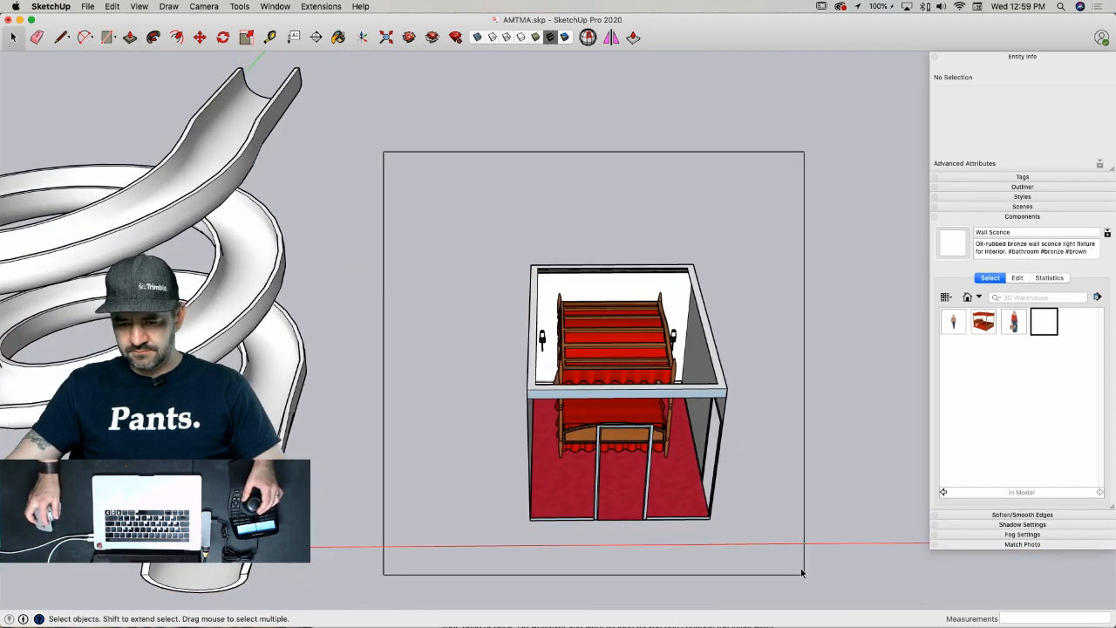
pyautogui.press('m')
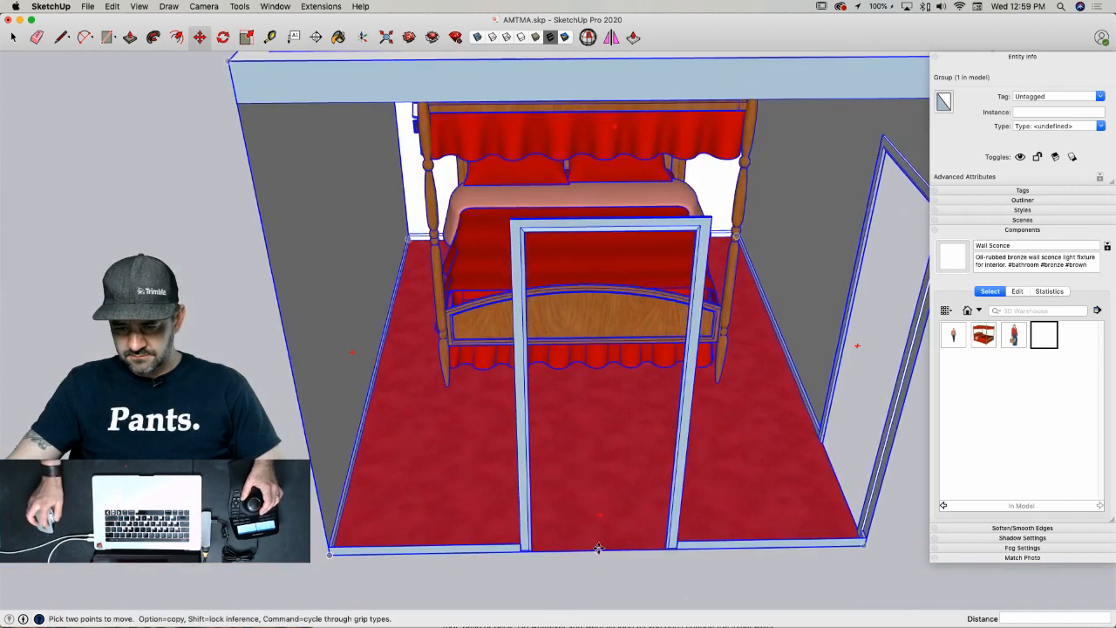
pyautogui.click(599, 547)
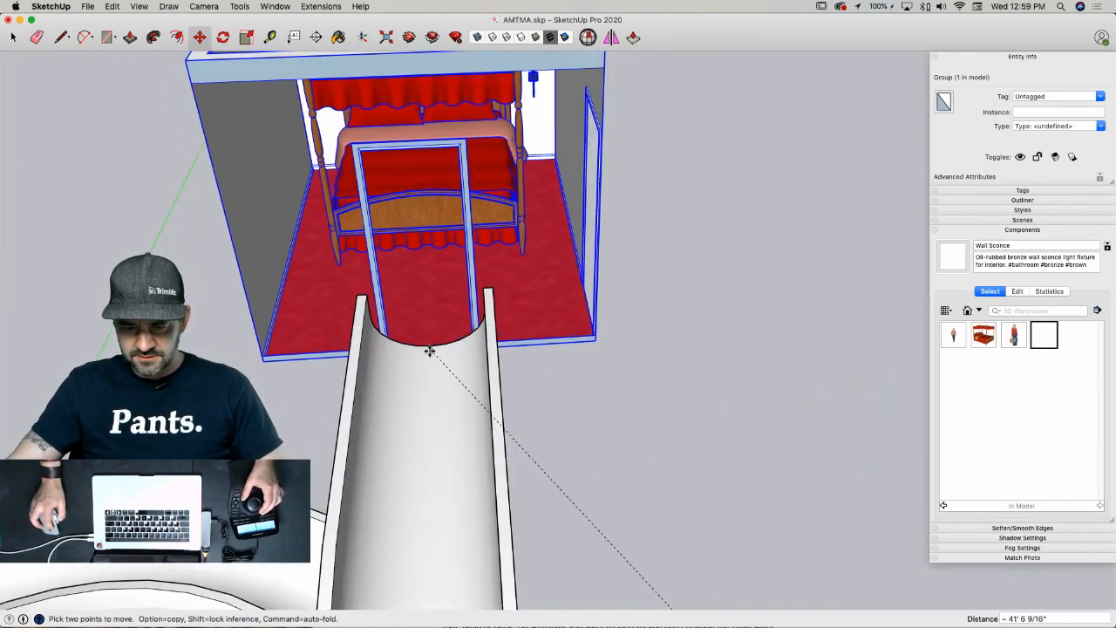
pyautogui.click(433, 344)
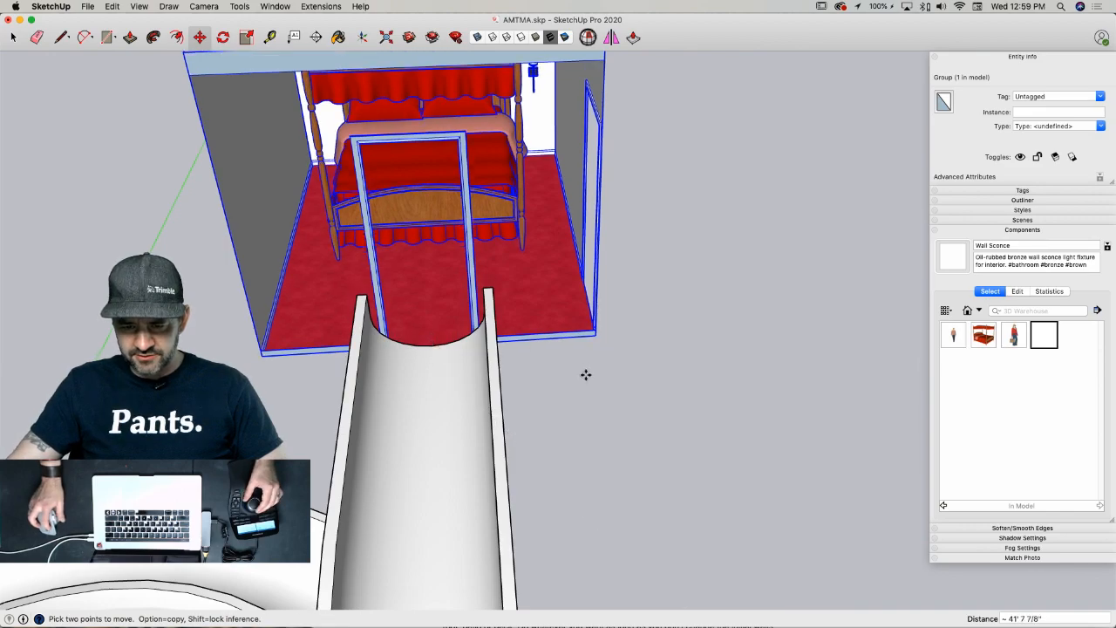
pyautogui.press('space')
pyautogui.click(580, 446)
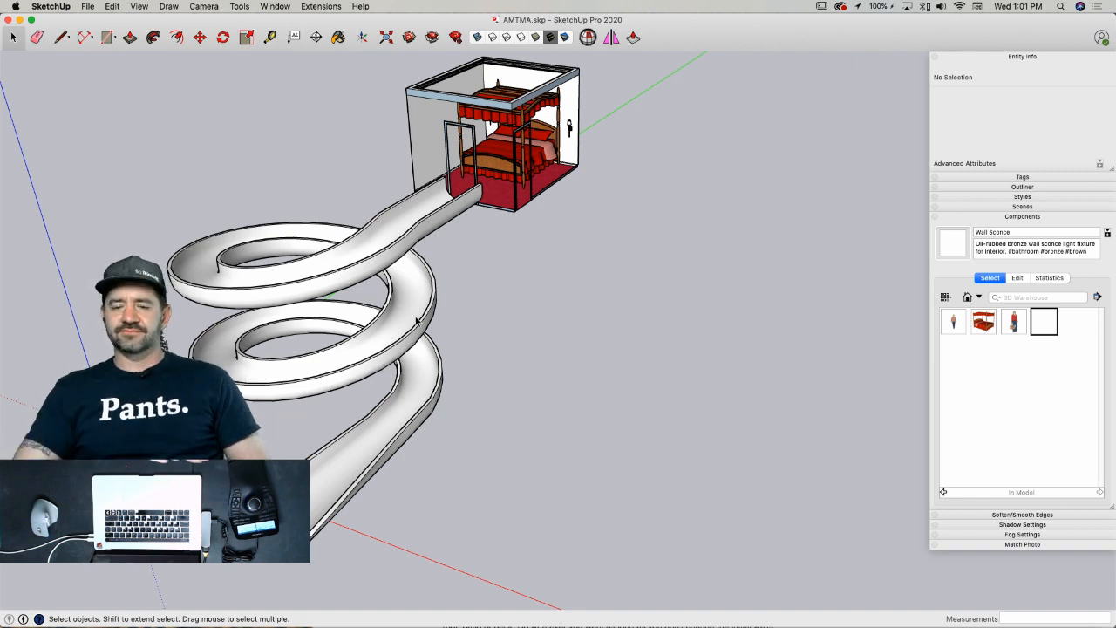
# - Draw a long rectangle about 11' 7" by 76' 3" on the ground beyond the lower end of the slide
pyautogui.moveTo(22, 296)
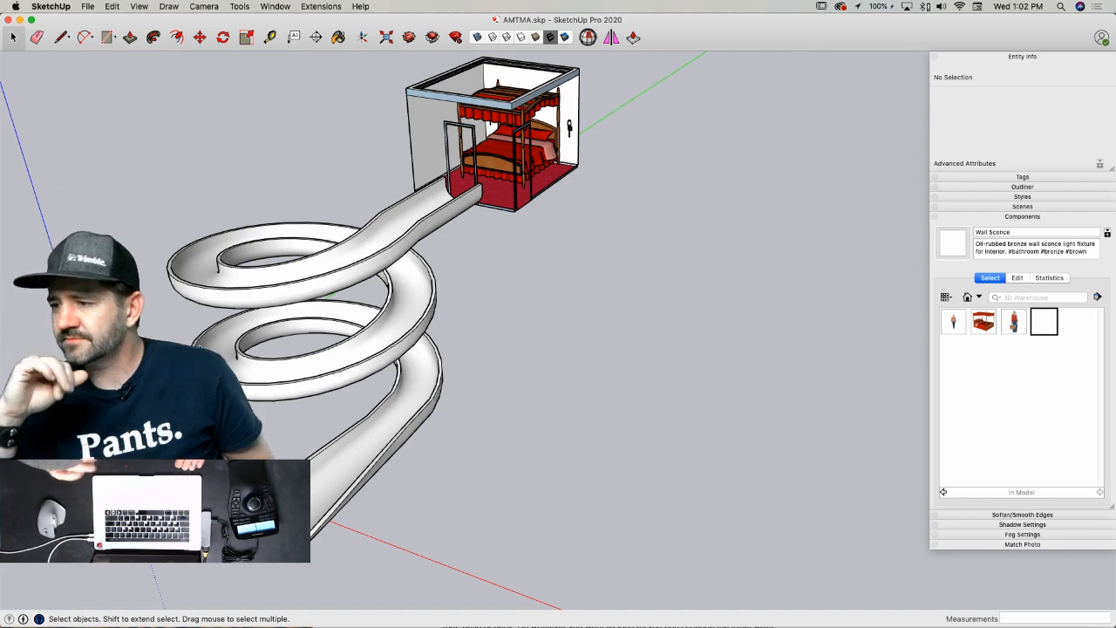
pyautogui.moveTo(269, 139)
pyautogui.mouseDown(button='middle')
pyautogui.moveTo(234, 234)
pyautogui.moveTo(253, 248)
pyautogui.moveTo(548, 318)
pyautogui.mouseUp(button='middle')
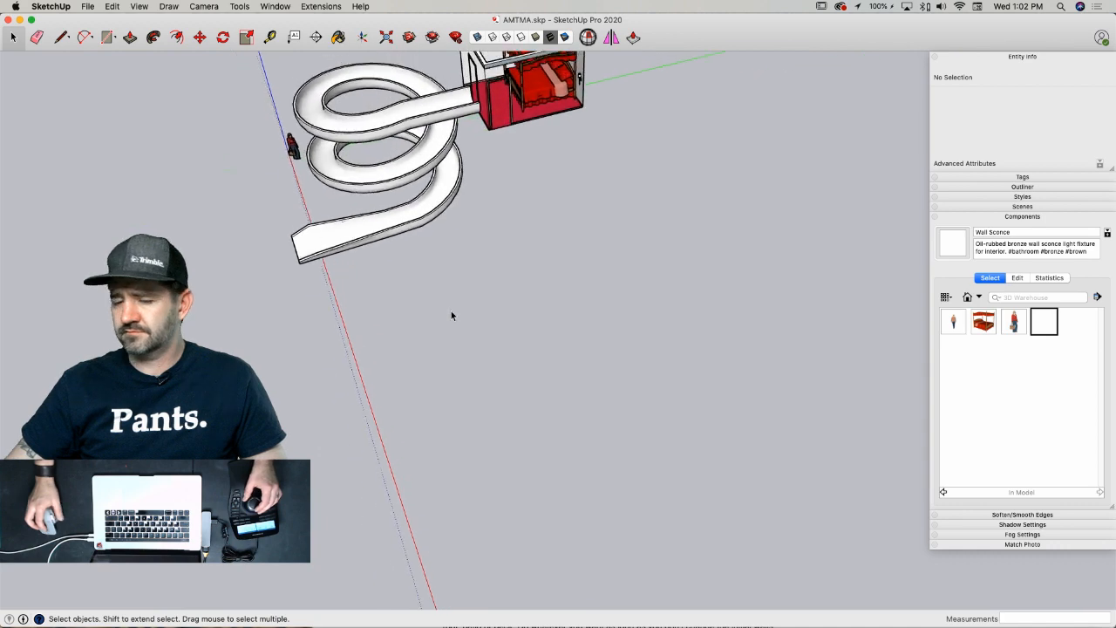
pyautogui.press('r')
pyautogui.click(349, 331)
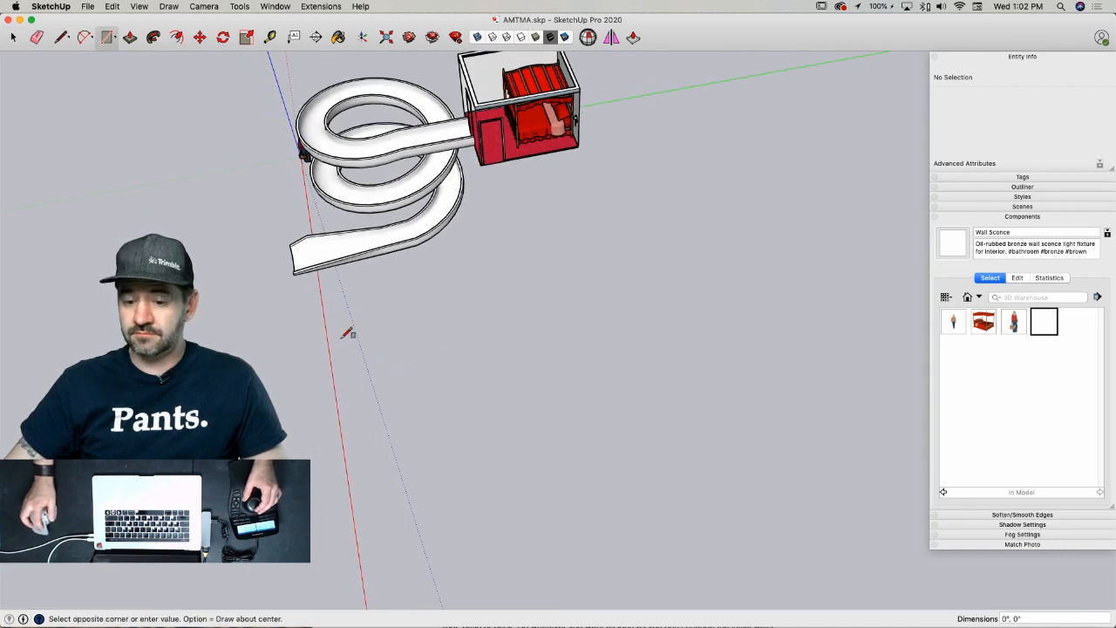
pyautogui.click(797, 274)
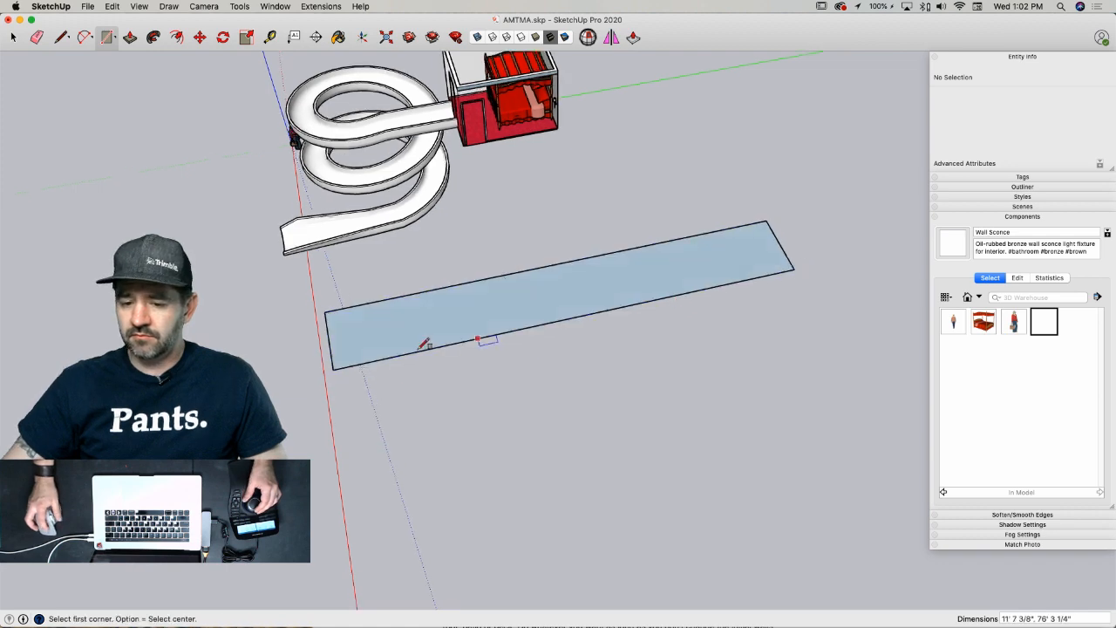
# - Pull the long rectangle up into a slab about 9" thick and group the slab
pyautogui.press('p')
pyautogui.click(404, 340)
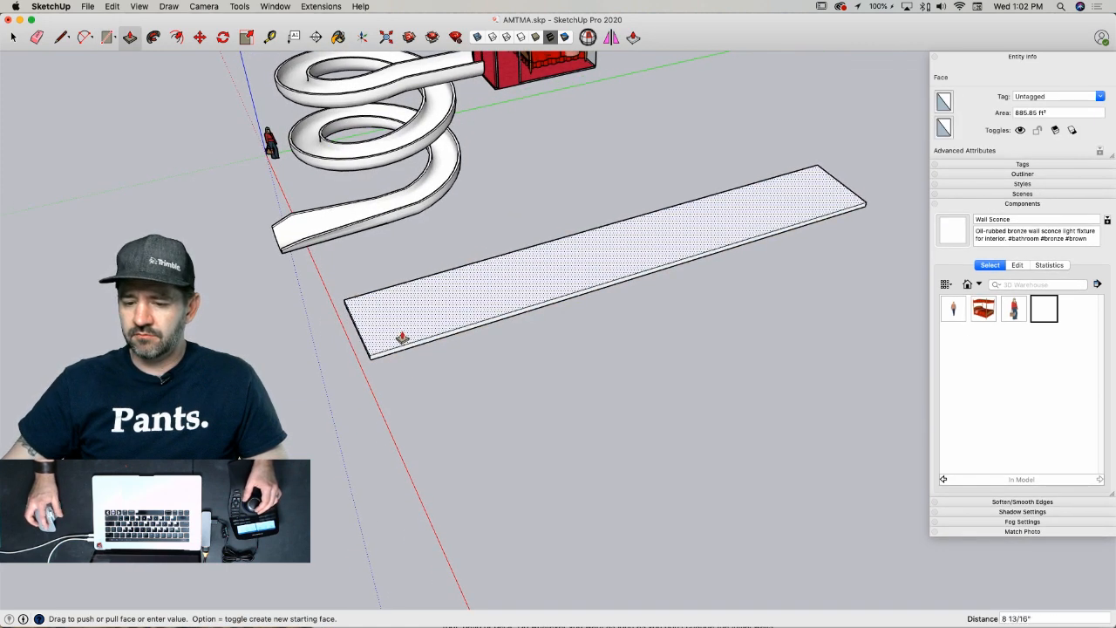
pyautogui.click(402, 337)
pyautogui.press('space')
pyautogui.tripleClick(461, 351)
pyautogui.rightClick(460, 347)
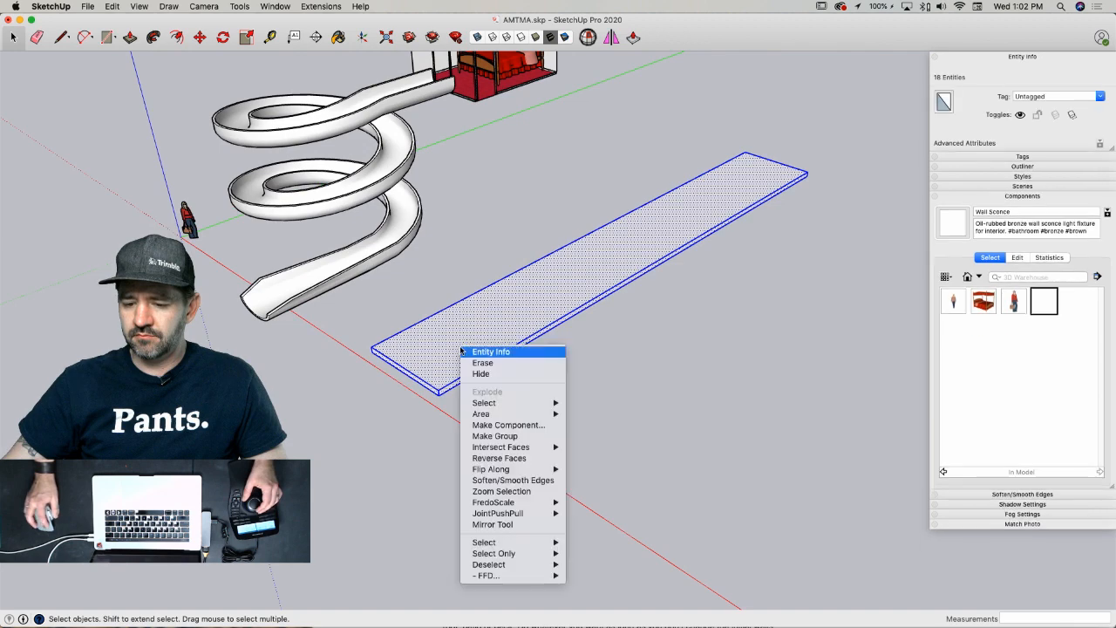
pyautogui.click(516, 436)
pyautogui.scroll(8, 533, 385)
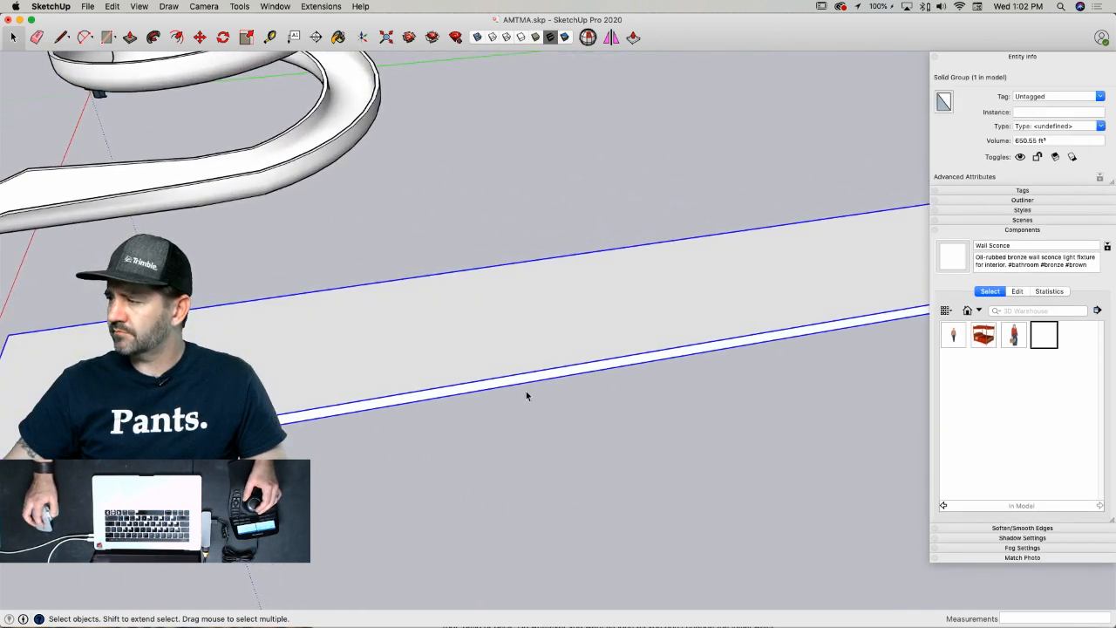
pyautogui.press('l')
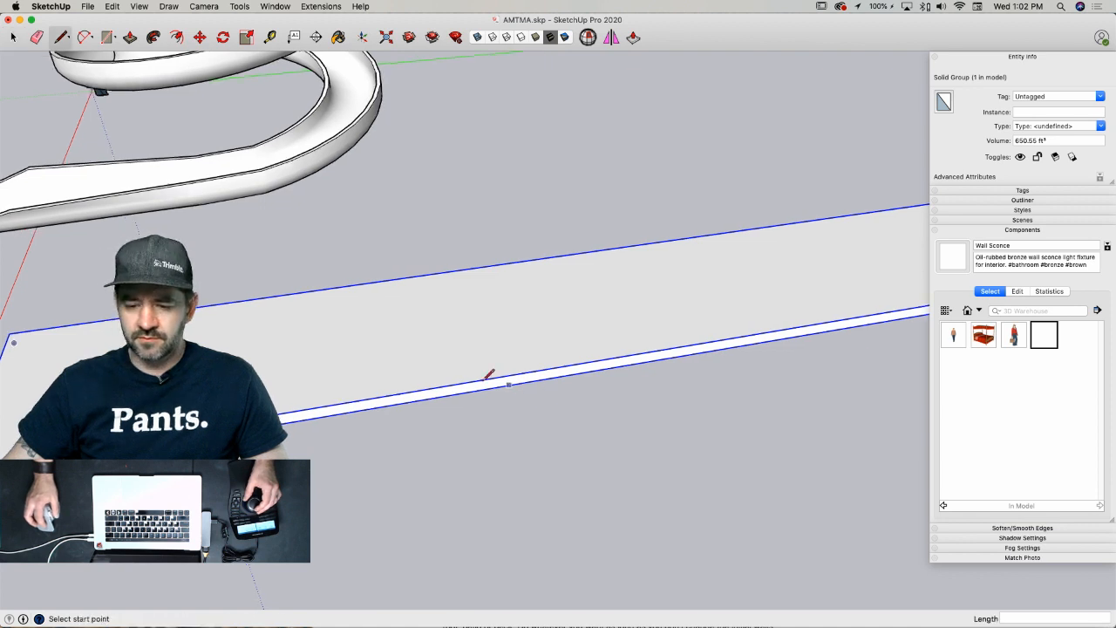
pyautogui.click(428, 367)
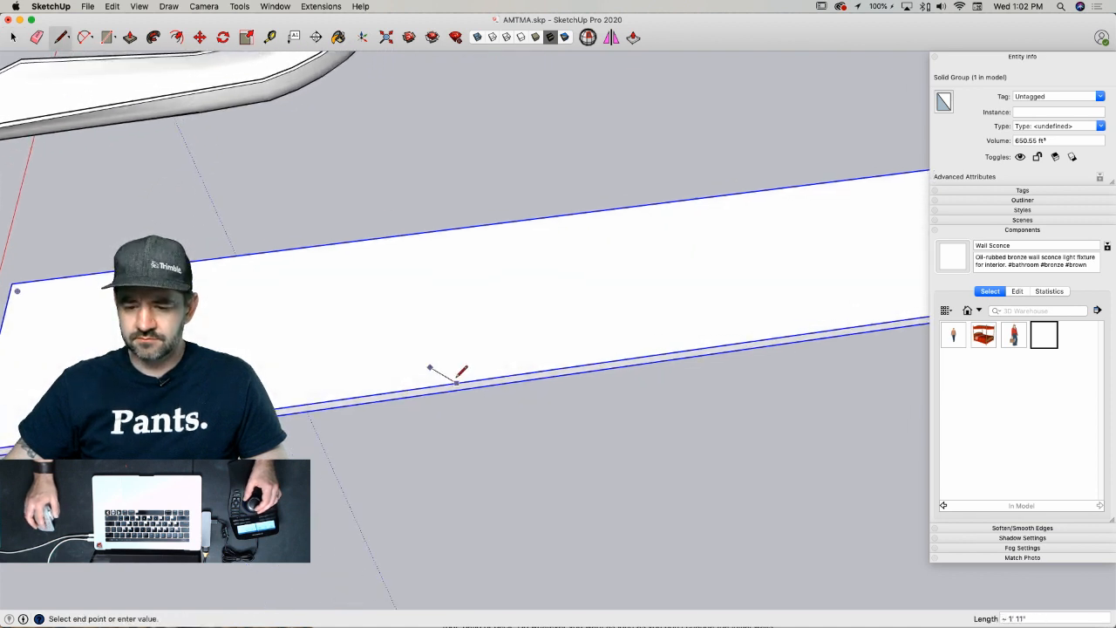
pyautogui.scroll(3, 450, 371)
# - Draw a 12" by 12" square on top of the slab near its long front edge
pyautogui.press('r')
pyautogui.click(438, 378)
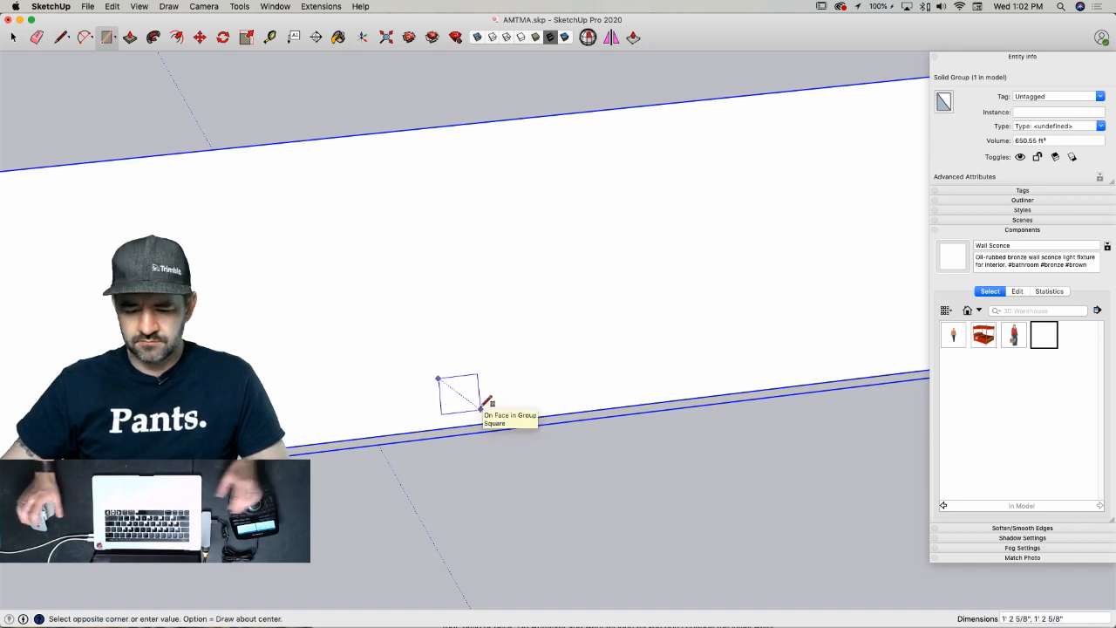
pyautogui.write('12,12')
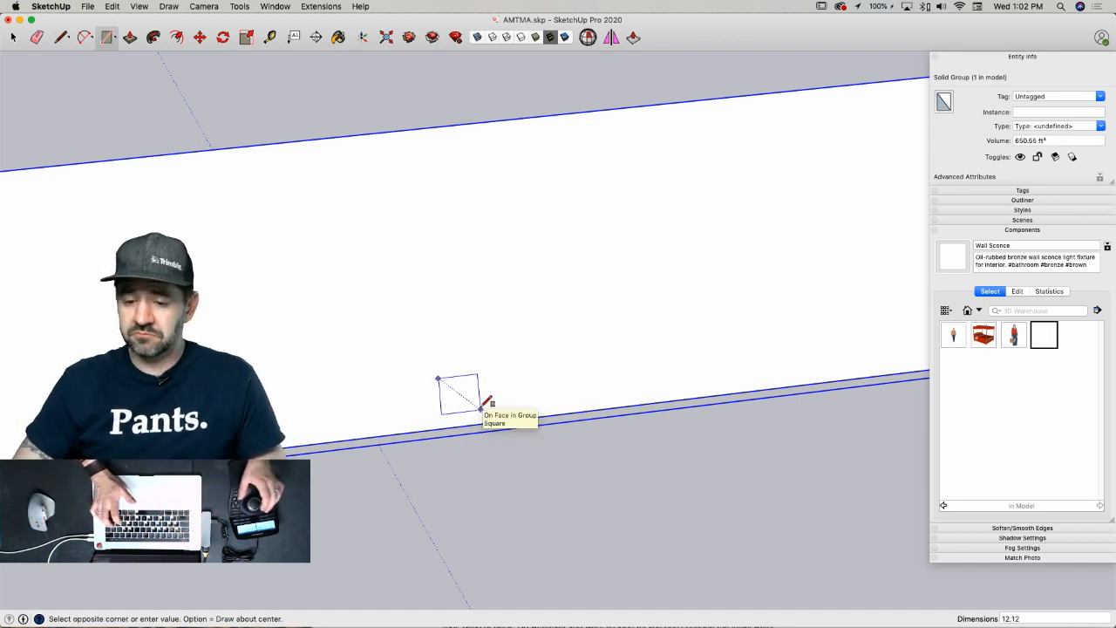
pyautogui.press('Return')
# - Pull the square up into a vertical post about 21' tall and group the post
pyautogui.press('p')
pyautogui.click(452, 399)
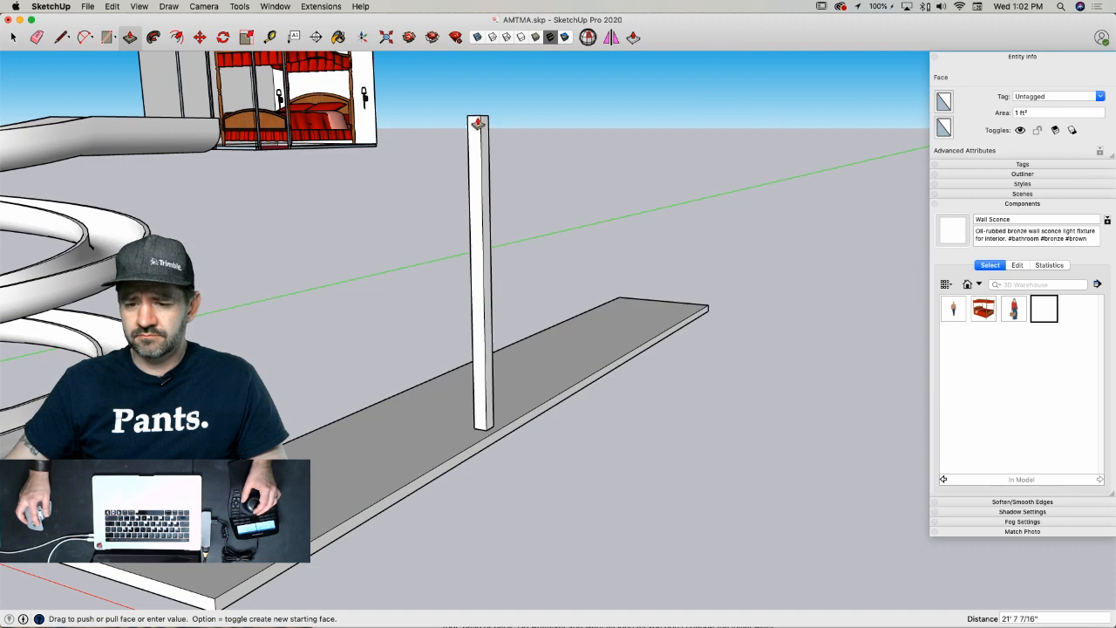
pyautogui.click(475, 129)
pyautogui.press('space')
pyautogui.tripleClick(459, 137)
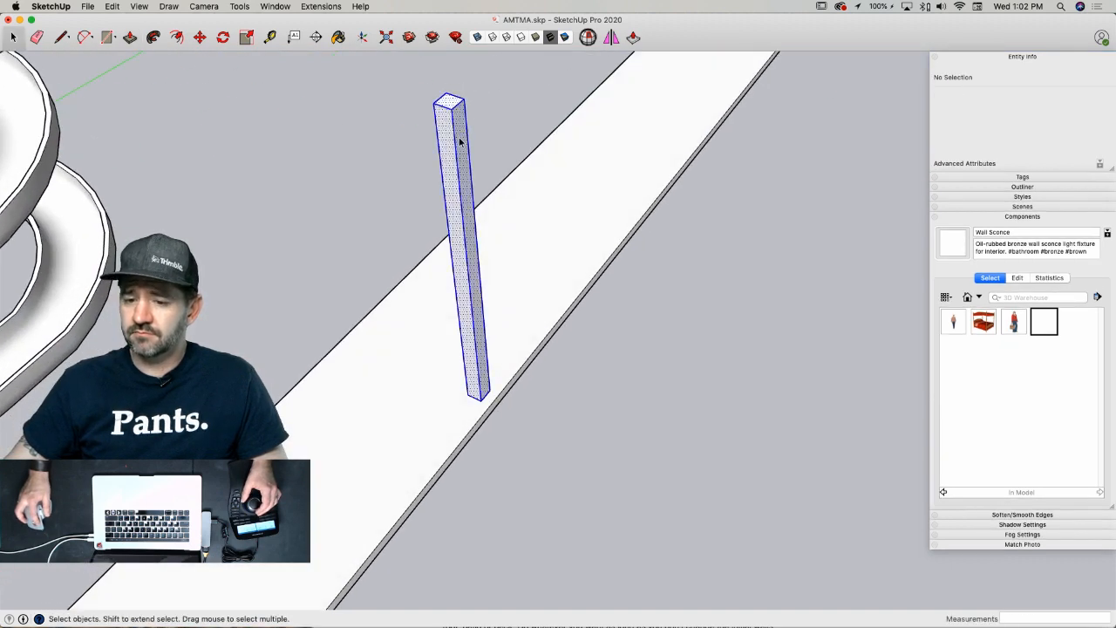
pyautogui.rightClick(458, 137)
pyautogui.click(494, 226)
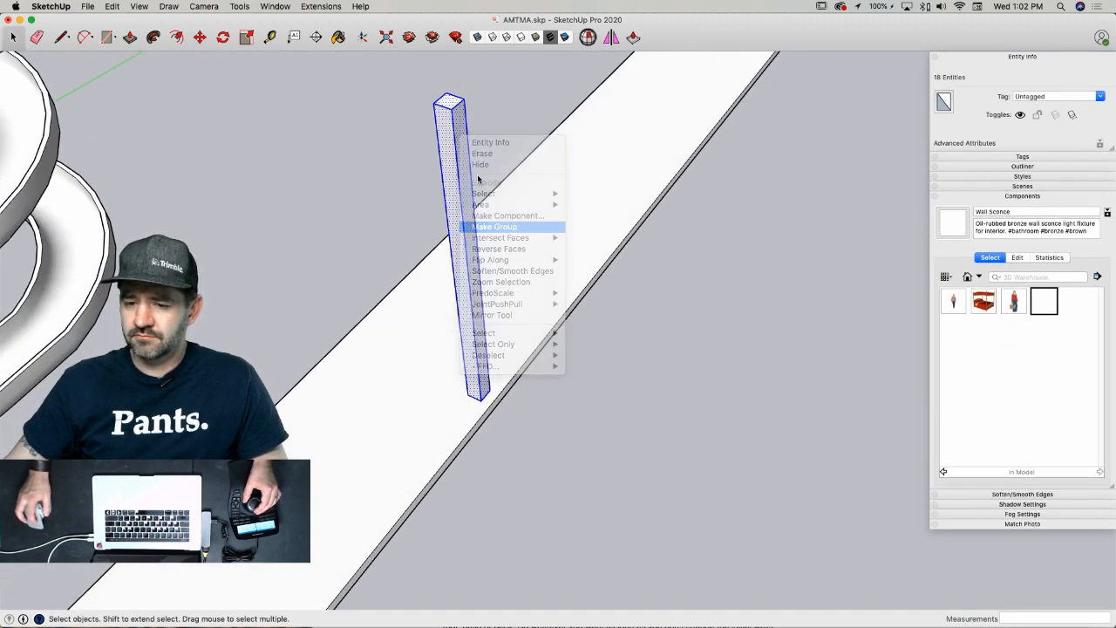
# - Make a copy of the post rotated 15° around the middle of its top front edge, leaning along the slab toward the slide
pyautogui.press('q')
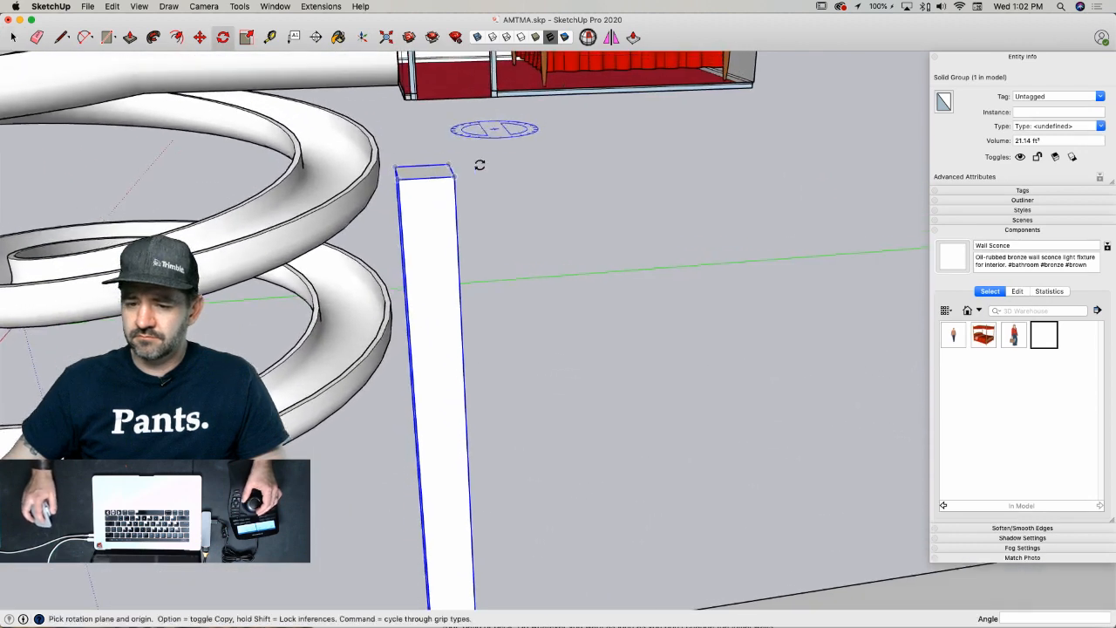
pyautogui.click(425, 181)
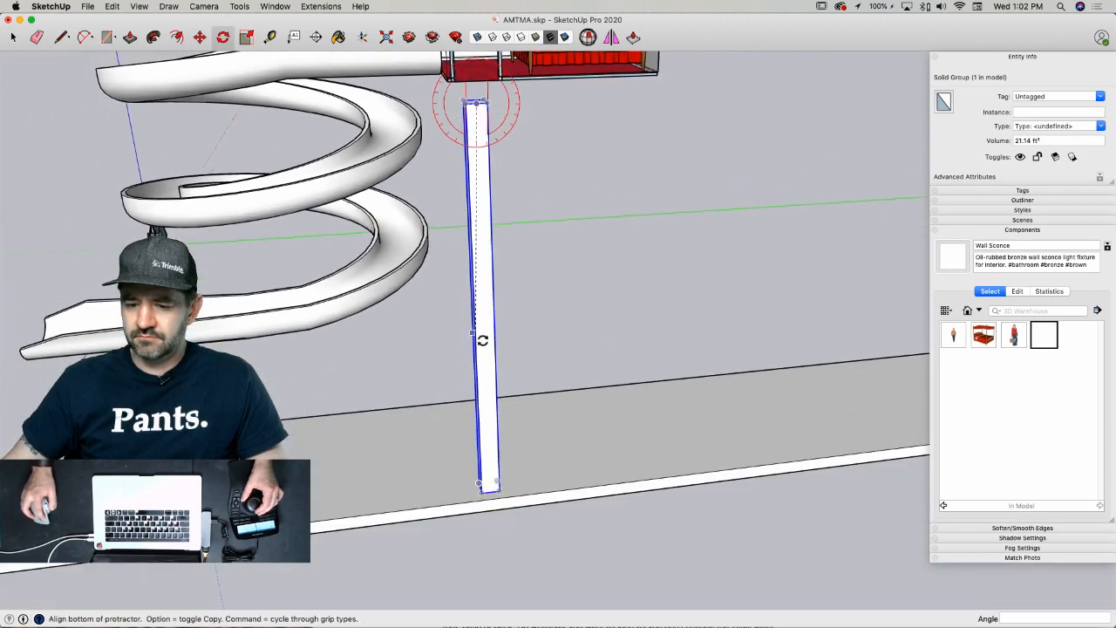
pyautogui.click(486, 334)
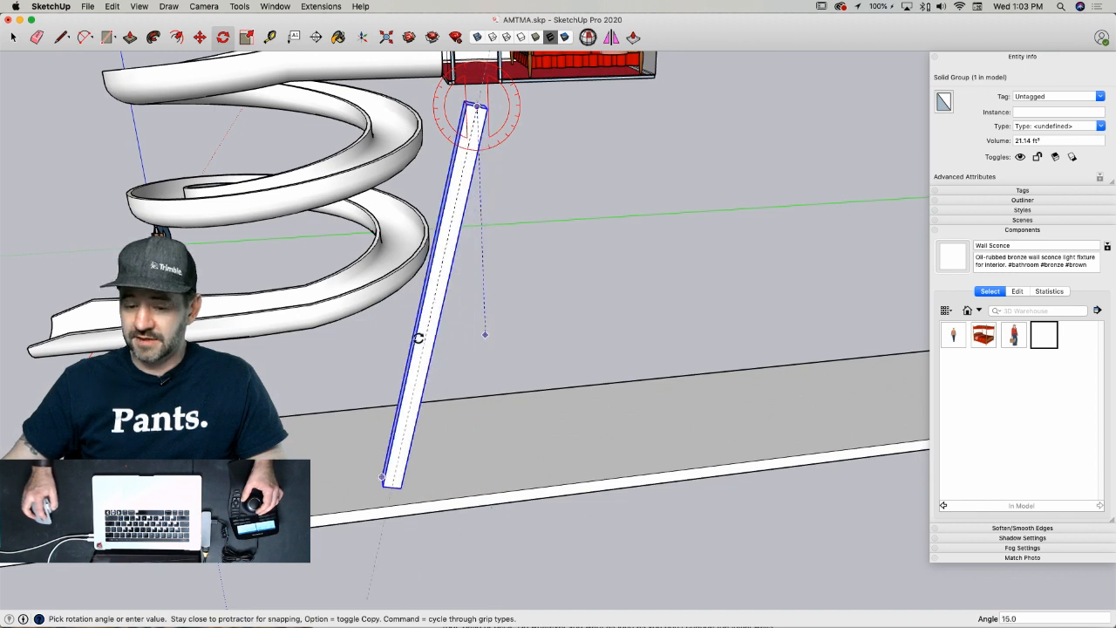
pyautogui.press('alt')
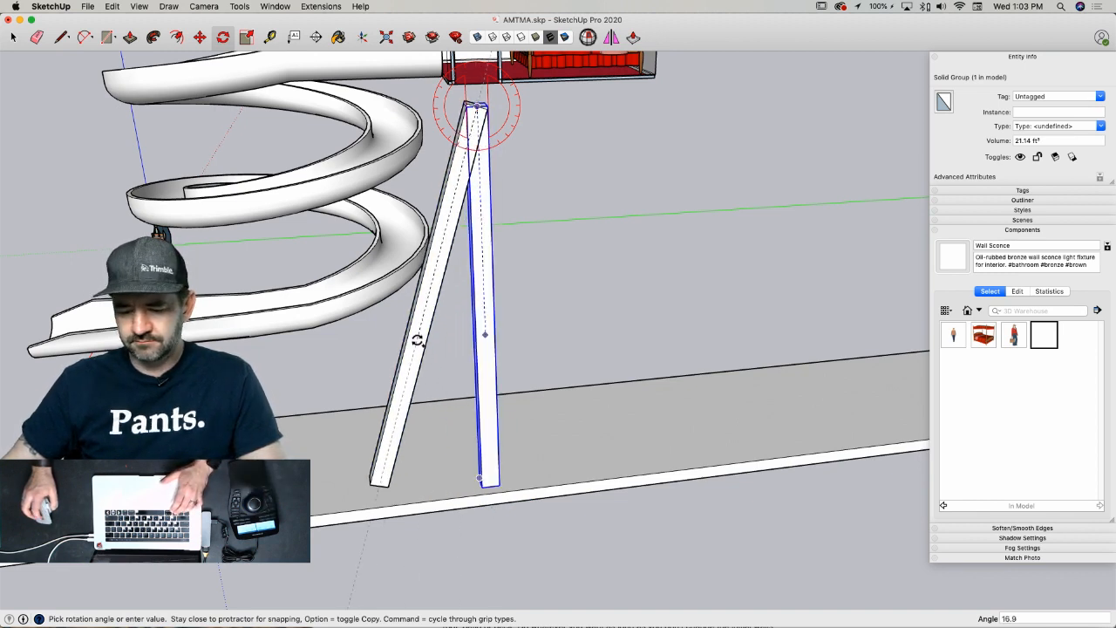
pyautogui.write('15')
pyautogui.press('Return')
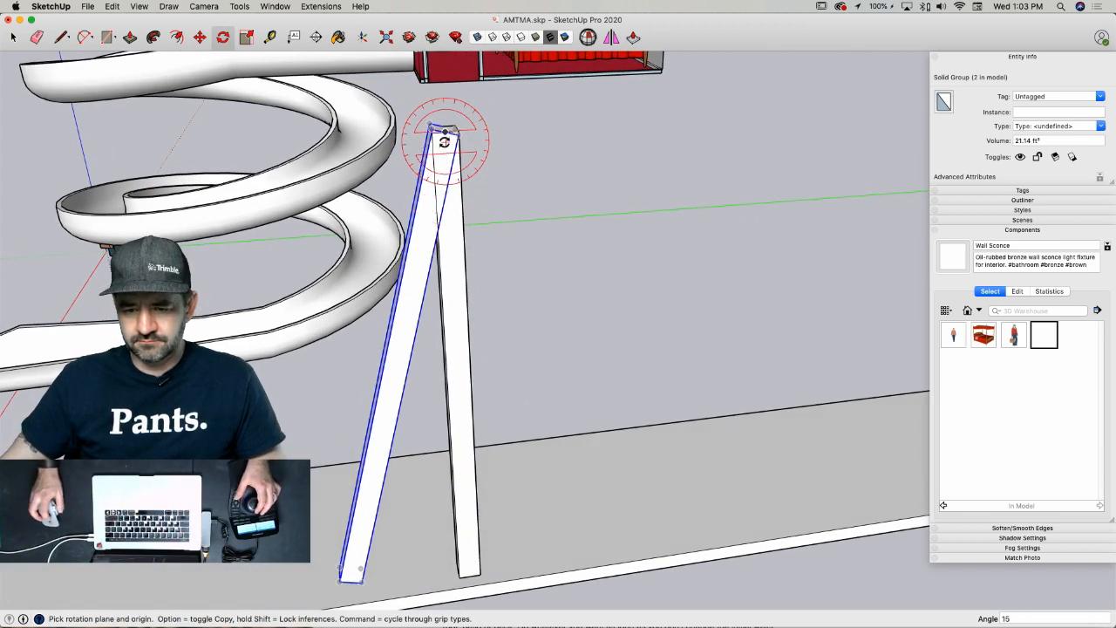
# - Copy the leaning post rotated 30° around the same top point to form a mirrored leg on the other side of the vertical post
pyautogui.scroll(3, 446, 131)
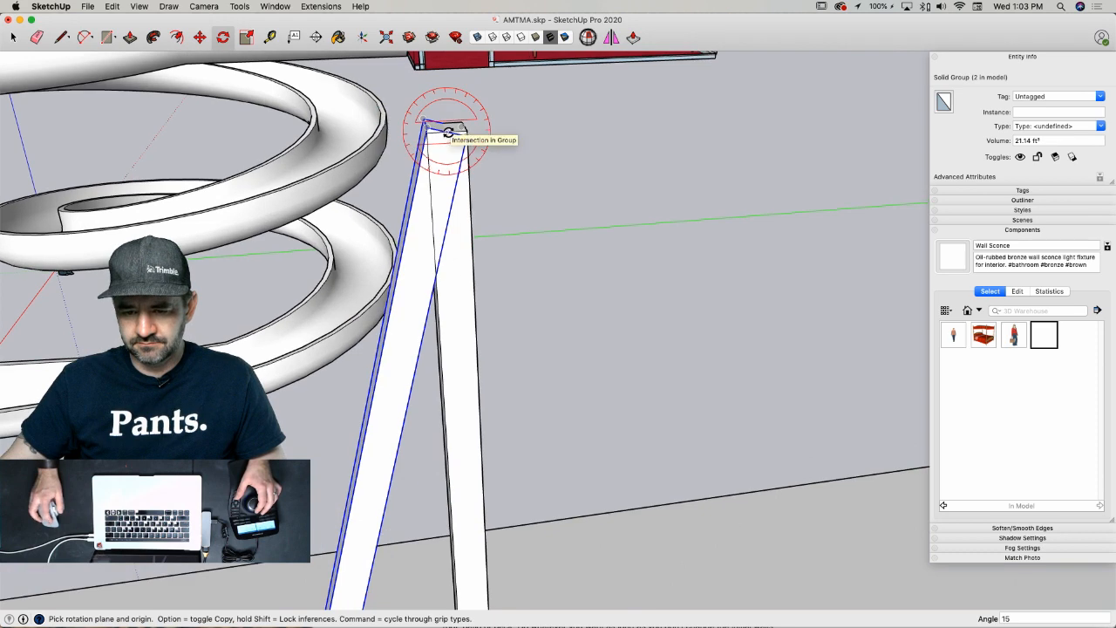
pyautogui.click(447, 130)
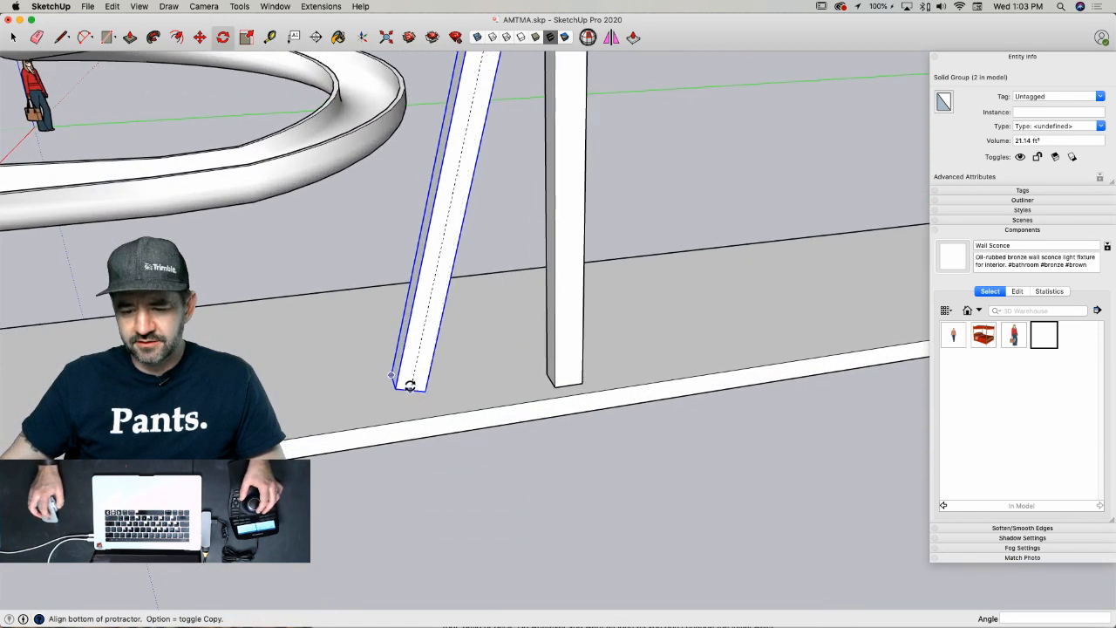
pyautogui.click(408, 385)
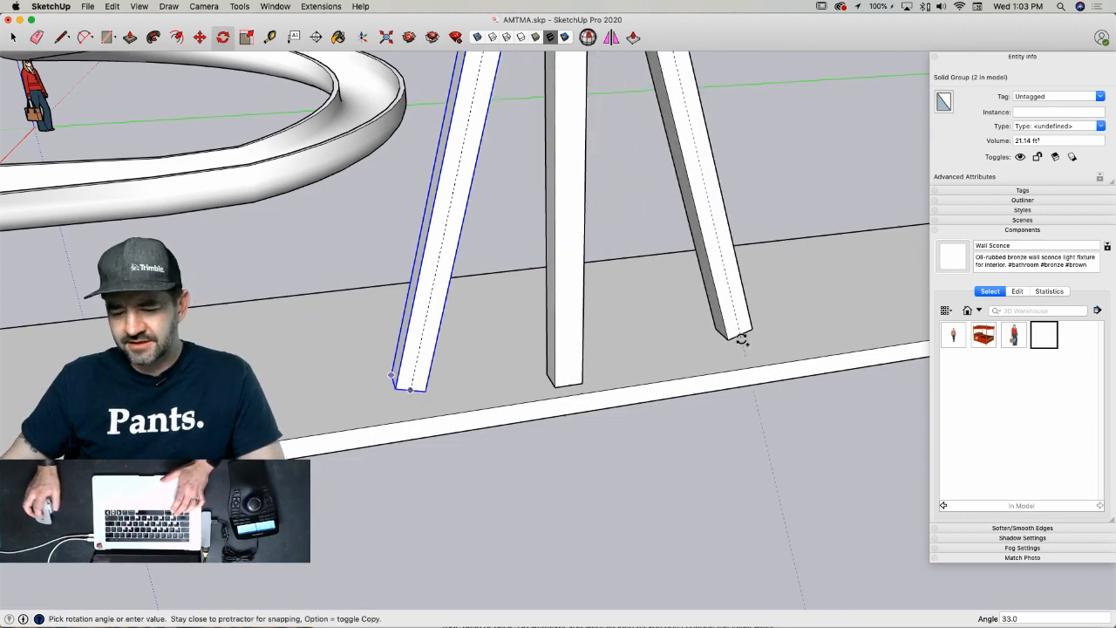
pyautogui.click(742, 339)
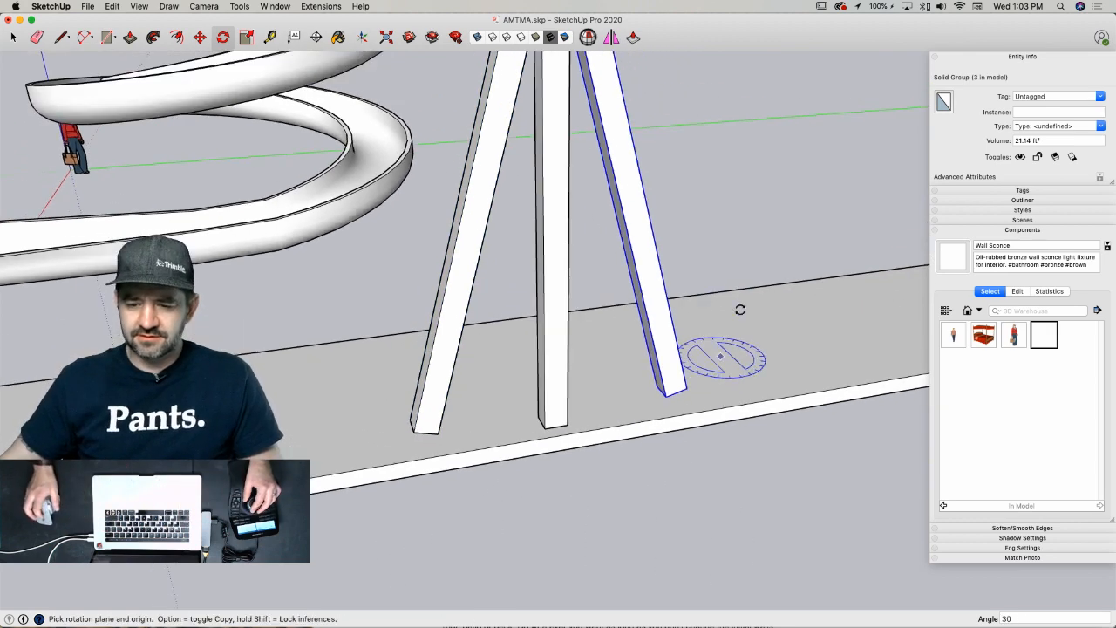
pyautogui.press('space')
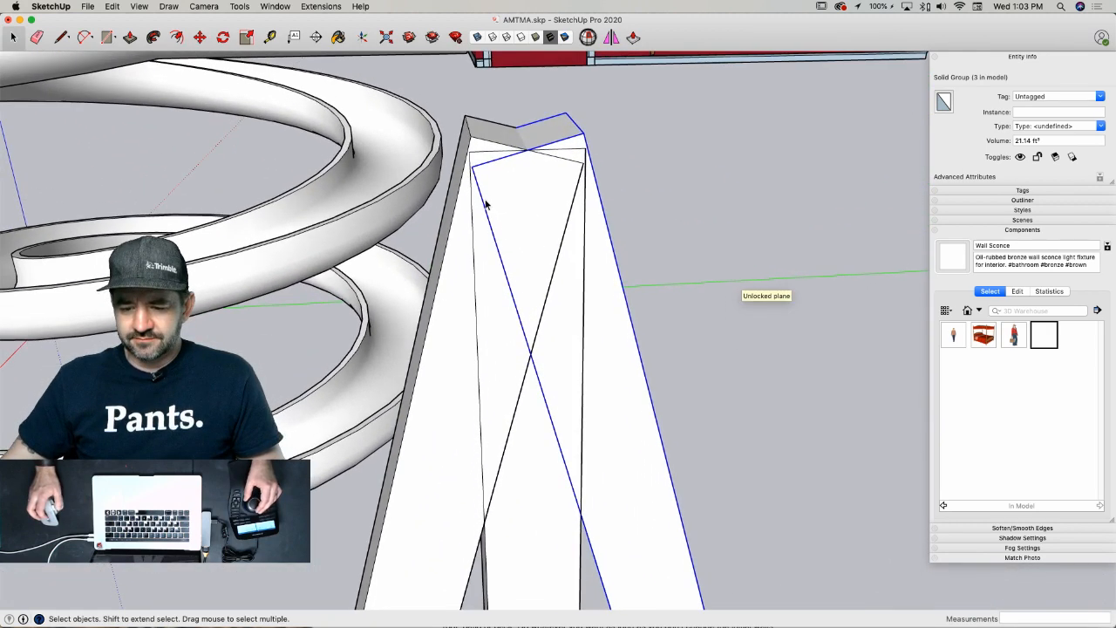
# - Edit the leaning post nearest the slide and draw a line on its front face along the vertical post's near edge up to the top
pyautogui.press('l')
pyautogui.press('space')
pyautogui.doubleClick(450, 458)
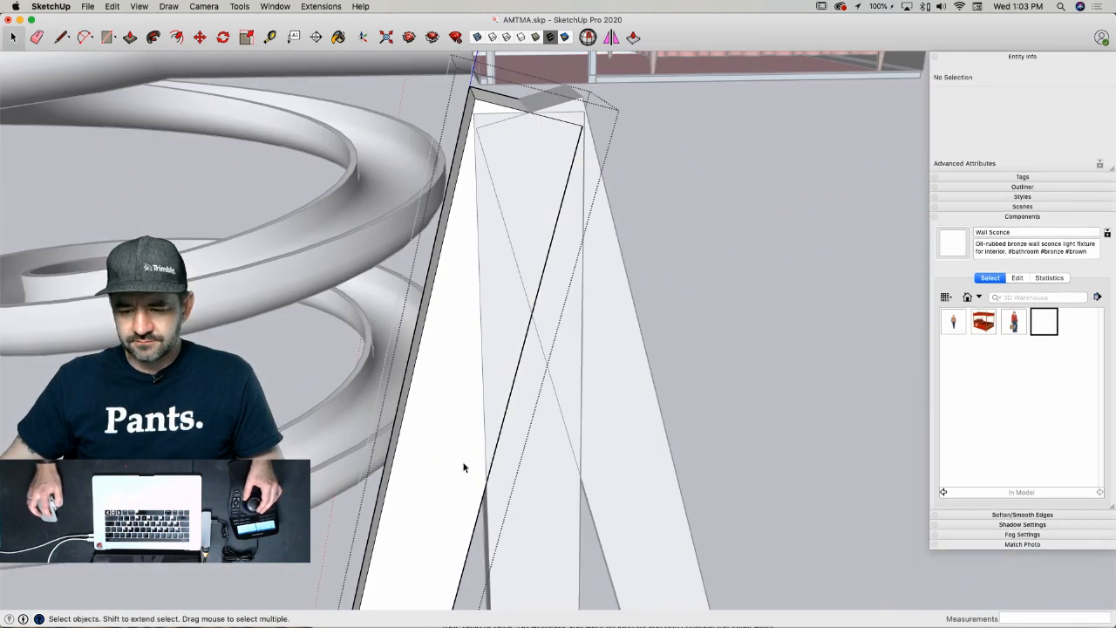
pyautogui.press('l')
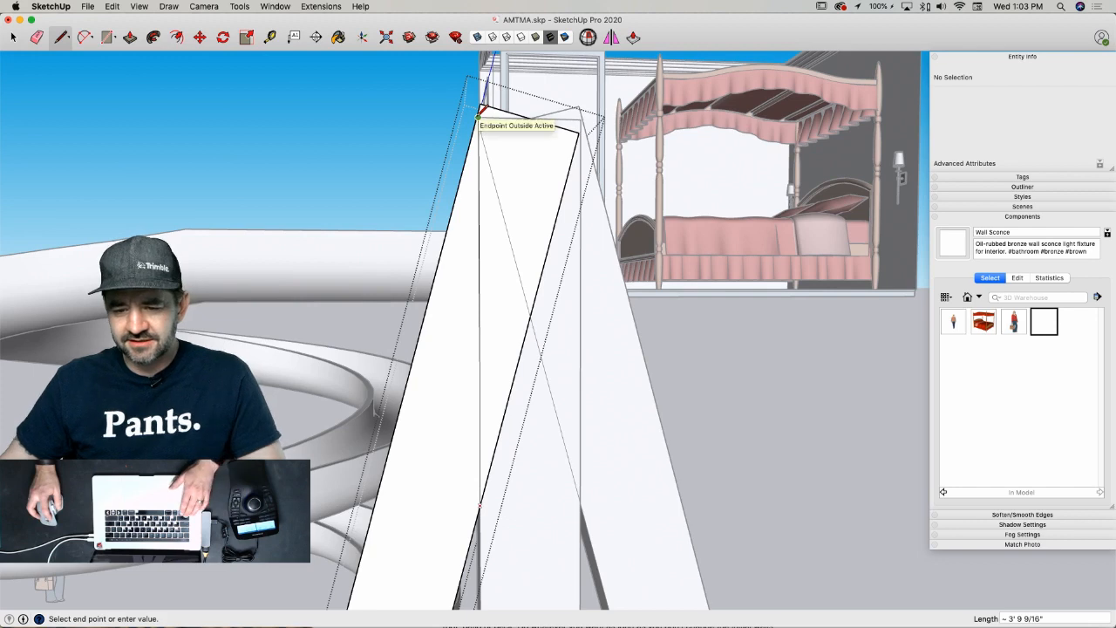
pyautogui.click(480, 111)
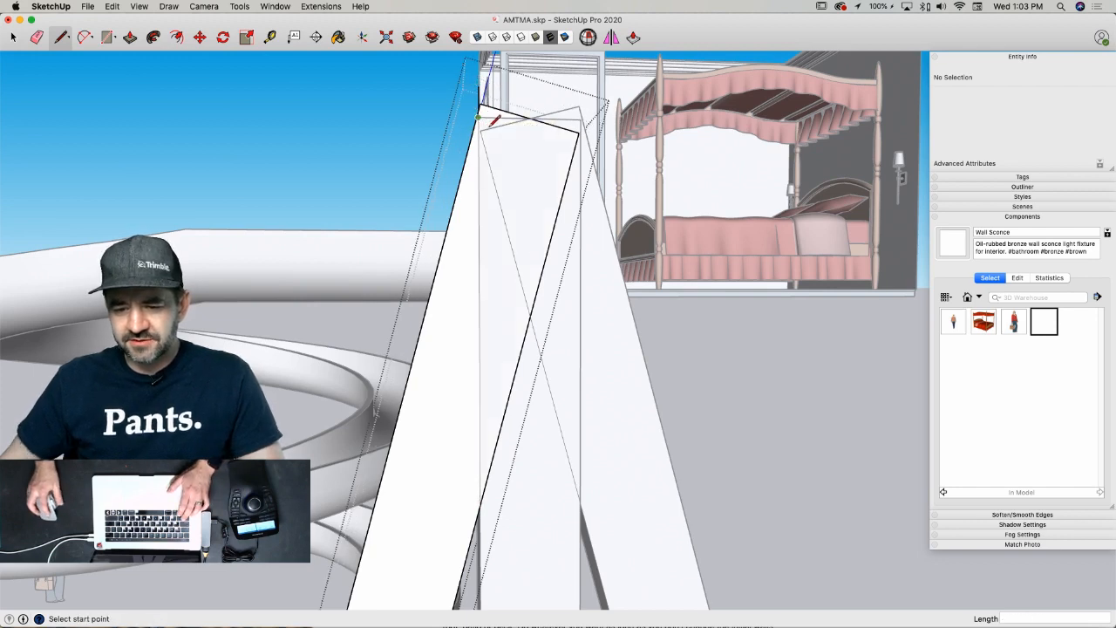
# - Push the split-off face 1' through the leaning post to remove the part overlapping the vertical post, and close the group
pyautogui.press('p')
pyautogui.click(536, 219)
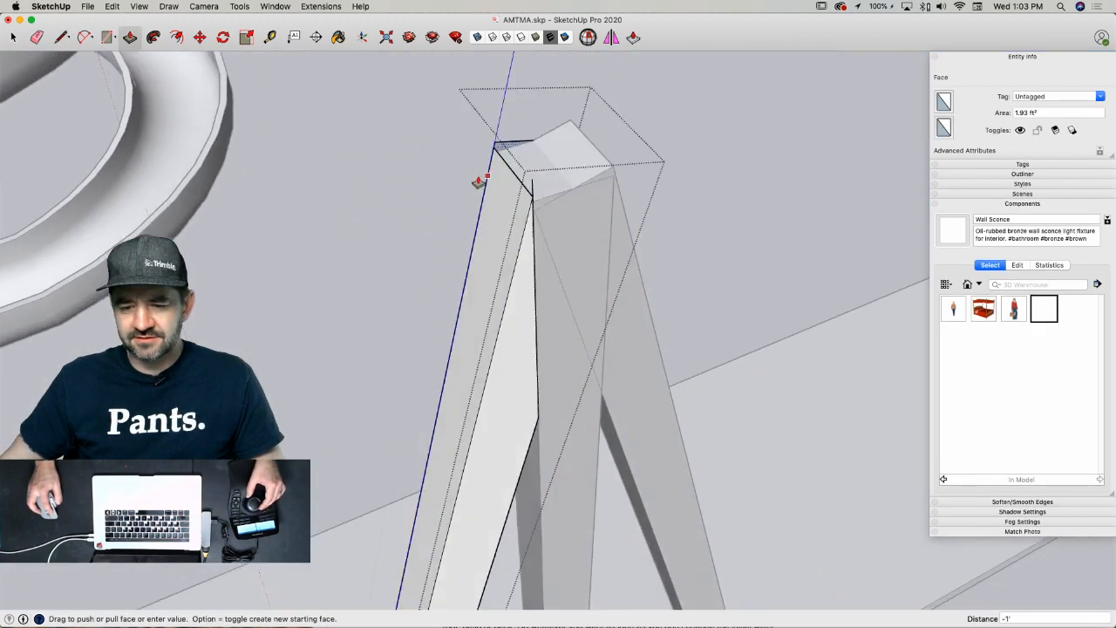
pyautogui.click(528, 230)
pyautogui.press('e')
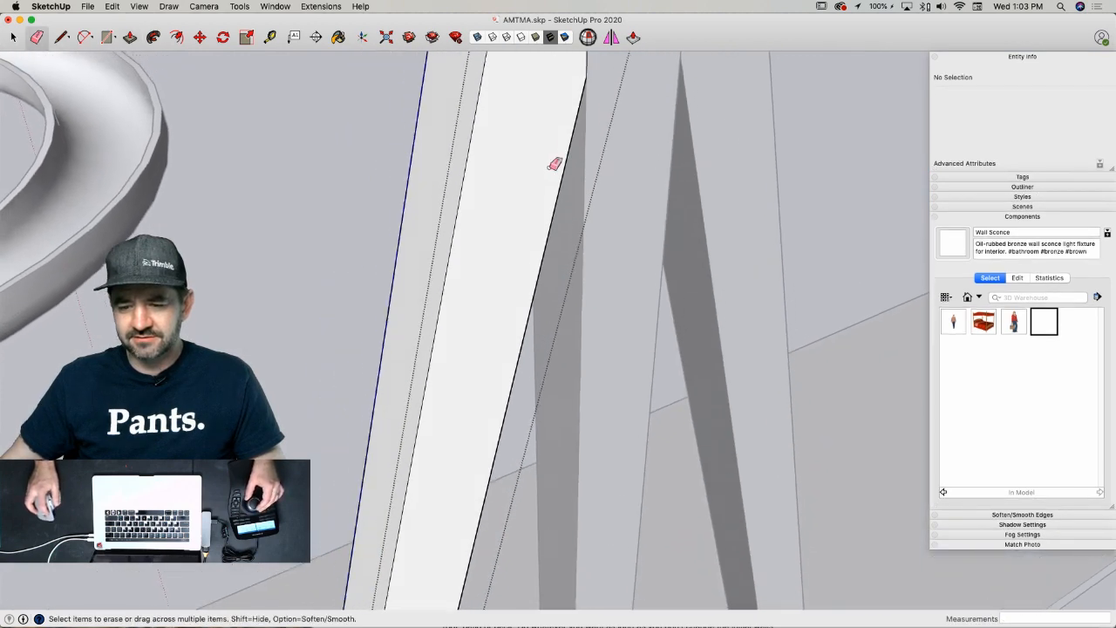
pyautogui.press('space')
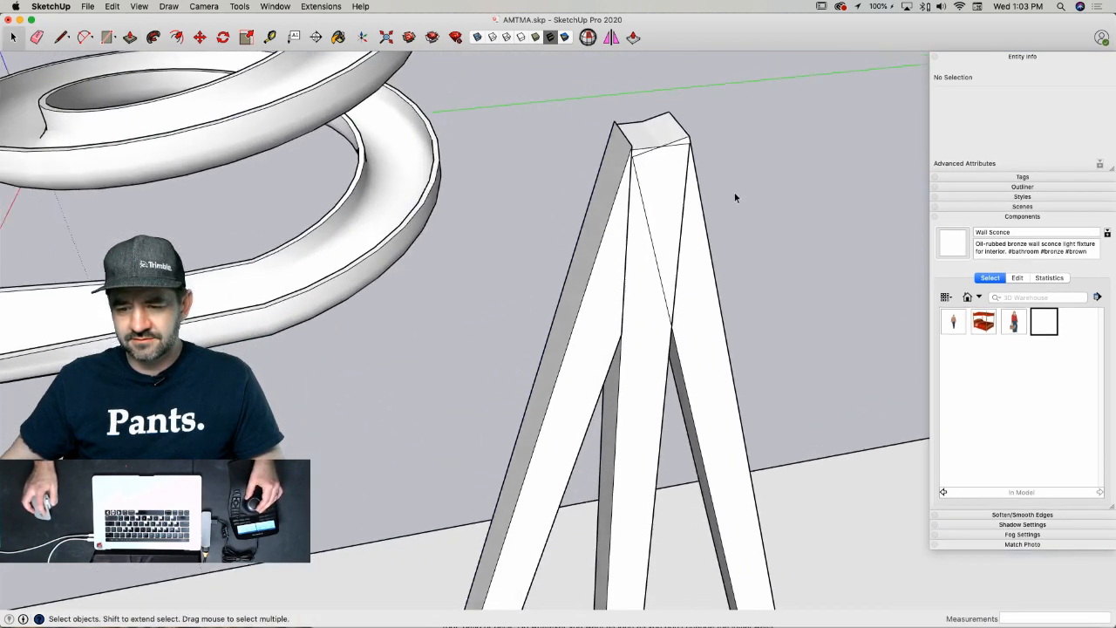
# - Delete the leaning post farther from the slide and pull the vertical post's top face up level with the remaining leg's top
pyautogui.click(708, 252)
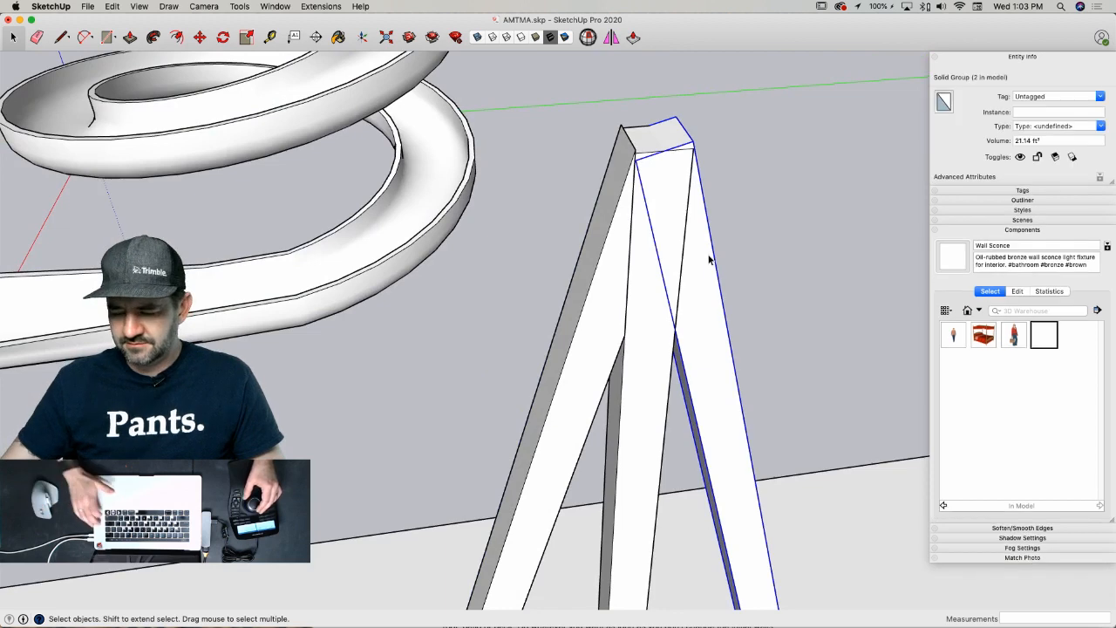
pyautogui.press('Delete')
pyautogui.press('p')
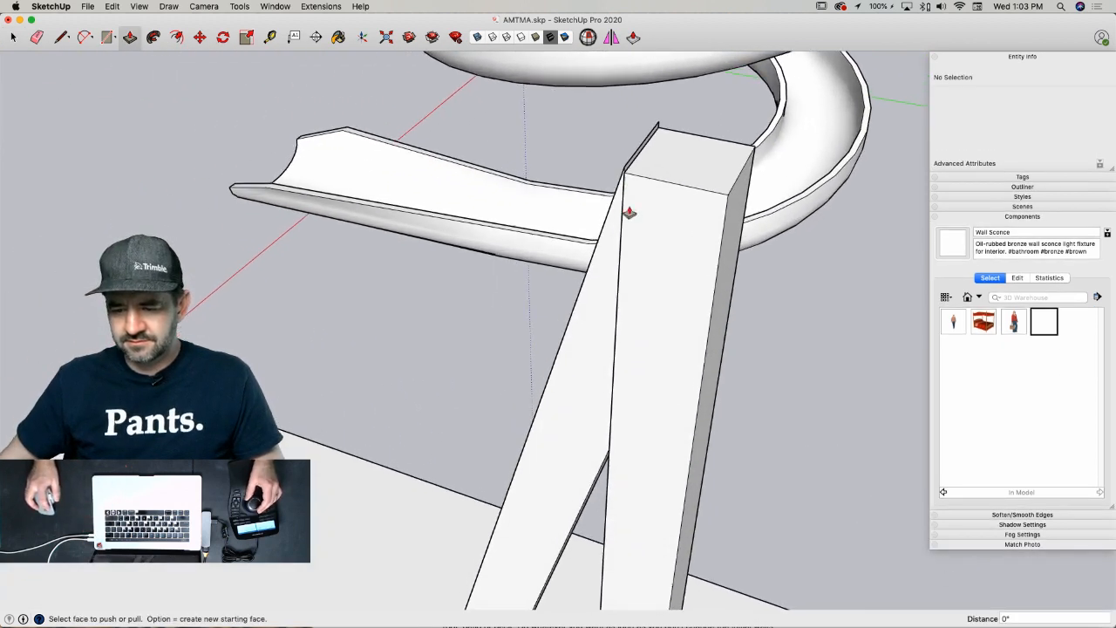
pyautogui.press('space')
pyautogui.doubleClick(655, 166)
pyautogui.press('p')
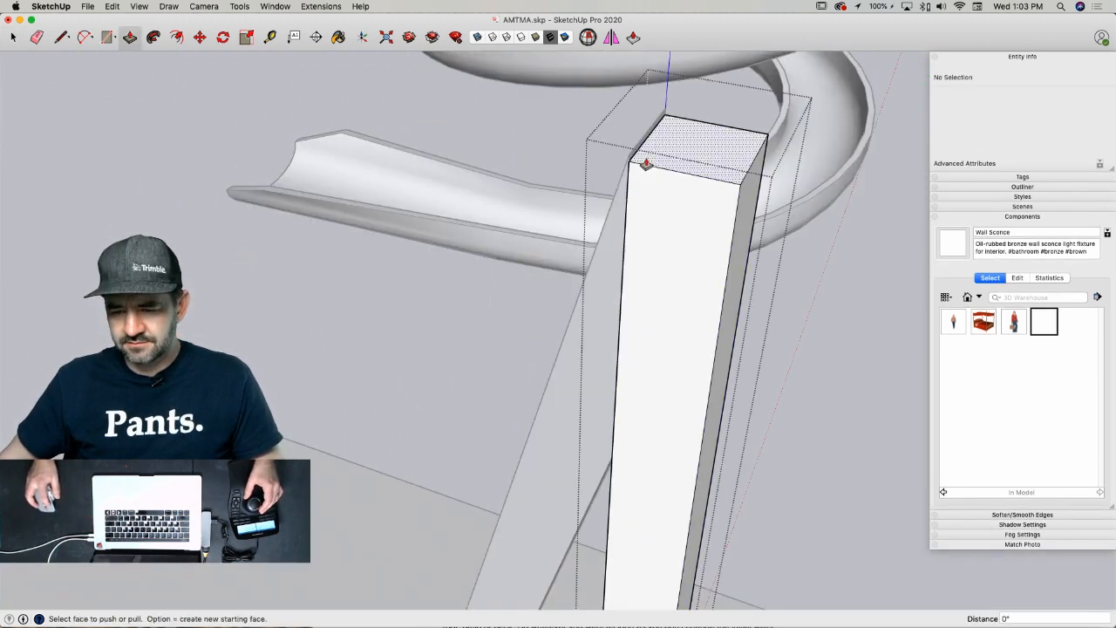
pyautogui.click(642, 165)
pyautogui.press('space')
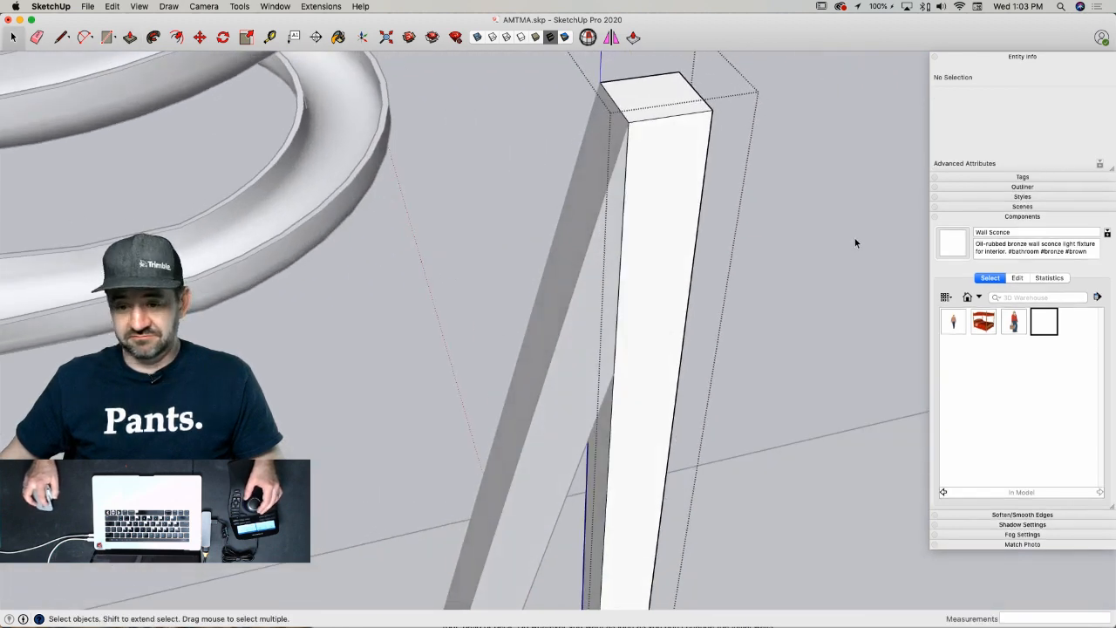
pyautogui.click(855, 240)
# - Try copying the trimmed leg rotated 180° around the centre of the vertical post's top, and erase the copy
pyautogui.click(591, 289)
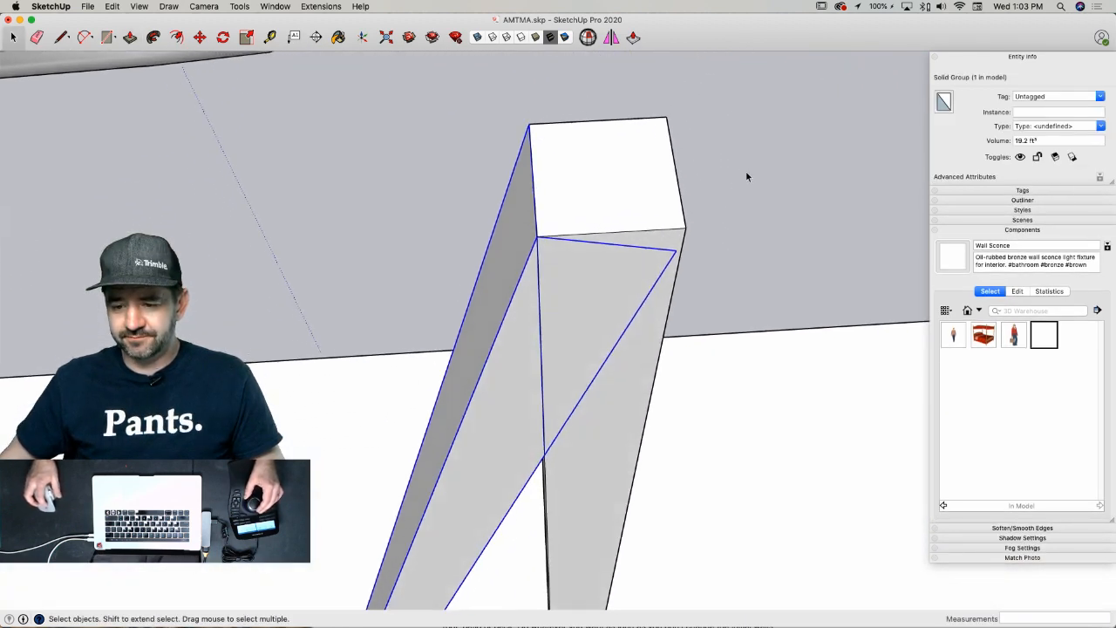
pyautogui.press('q')
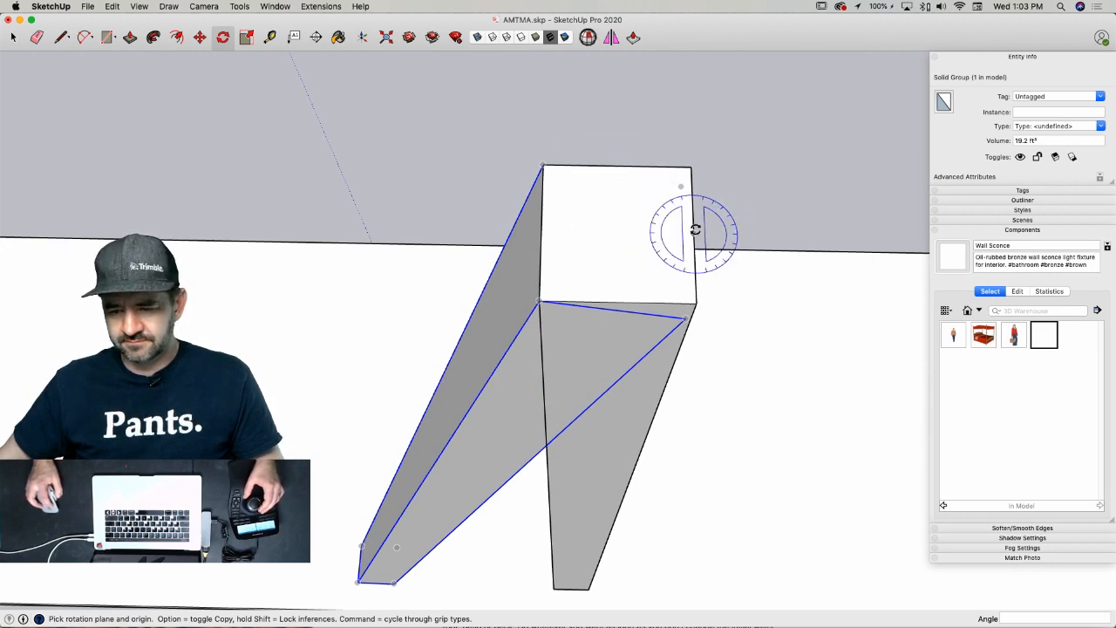
pyautogui.moveTo(617, 231); pyautogui.dragTo(621, 212)
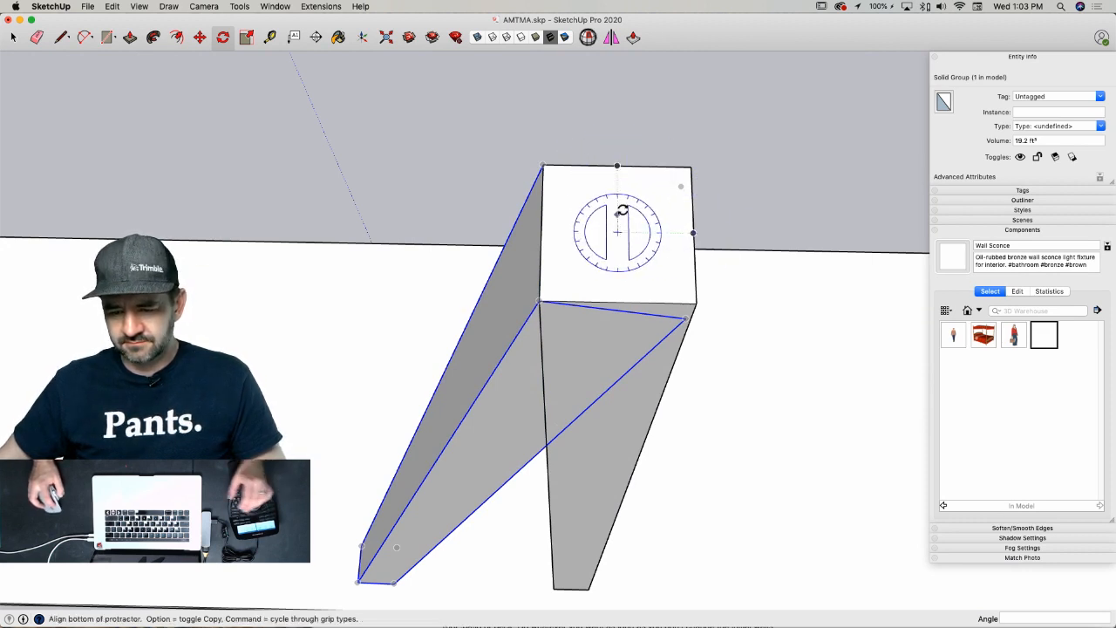
pyautogui.click(621, 201)
pyautogui.press('alt')
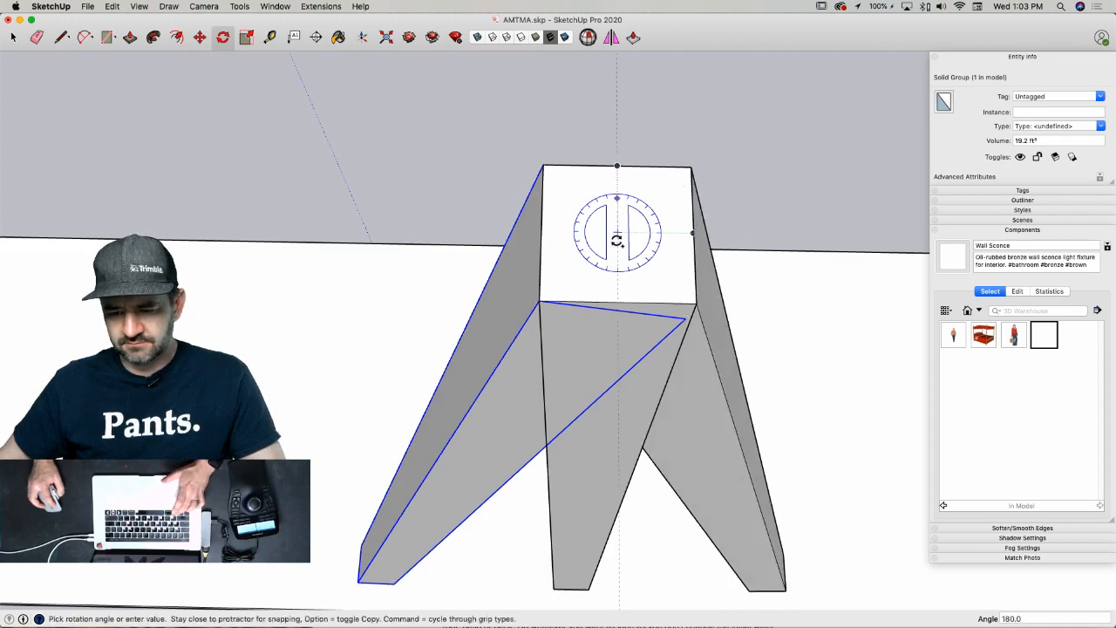
pyautogui.click(619, 244)
pyautogui.press('space')
pyautogui.click(792, 179)
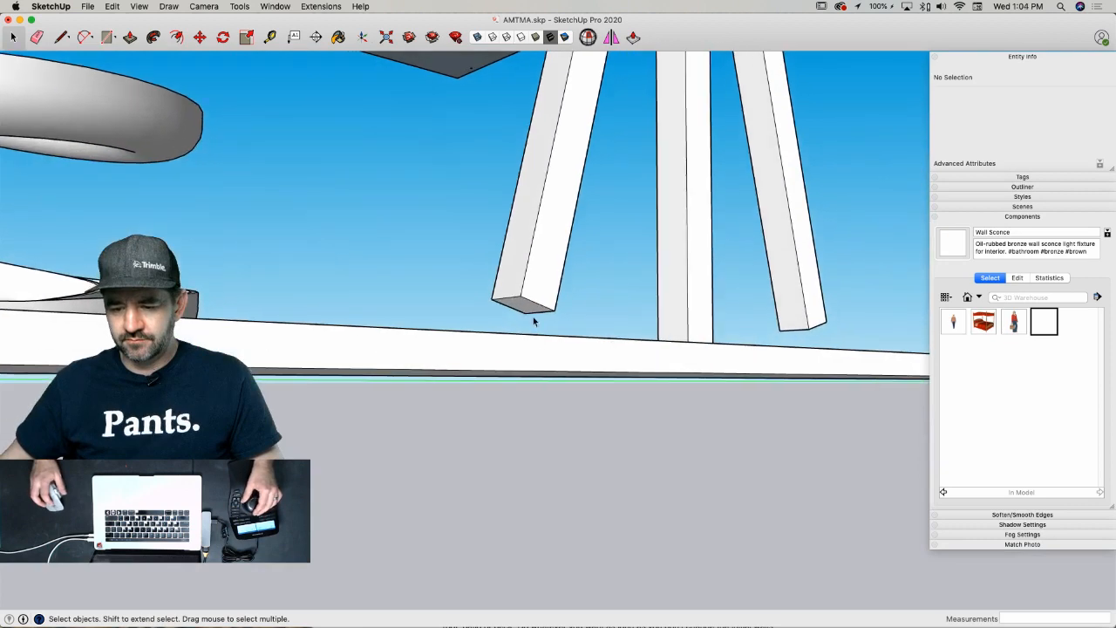
pyautogui.press('e')
pyautogui.click(845, 306)
# - Edit the trimmed leaning leg and pull its bottom face down along the leg into the slab
pyautogui.press('p')
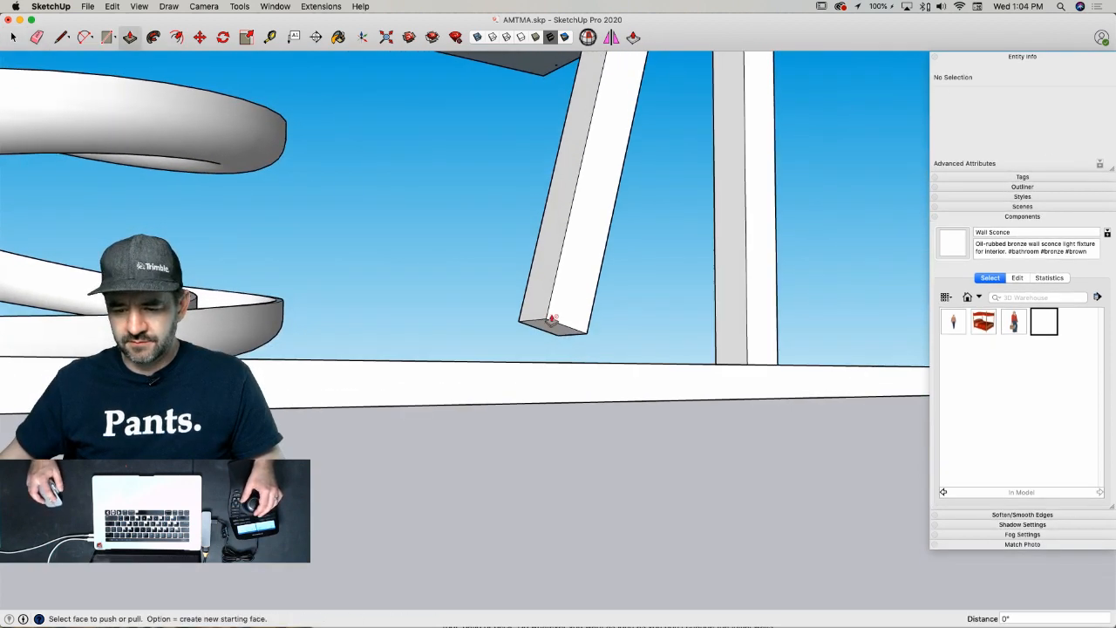
pyautogui.press('space')
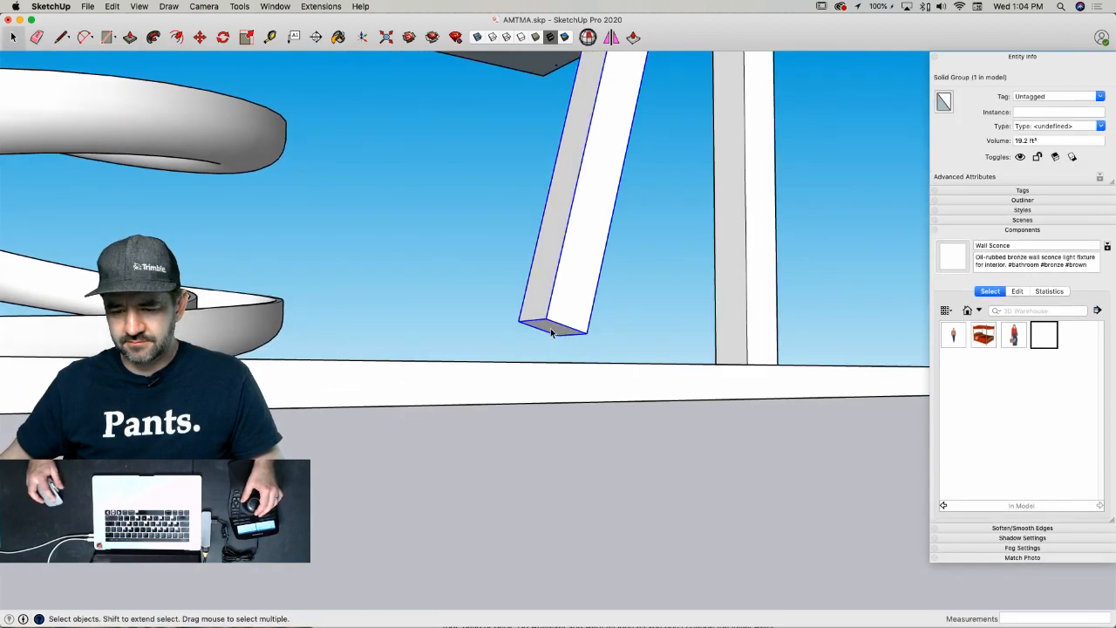
pyautogui.doubleClick(550, 333)
pyautogui.press('p')
pyautogui.moveTo(551, 330); pyautogui.dragTo(553, 376)
pyautogui.press('space')
pyautogui.moveTo(553, 376); pyautogui.dragTo(537, 328, button='middle')
# - Select all of the leg's geometry and intersect its faces with the model to cut it at the slab
pyautogui.tripleClick(526, 291)
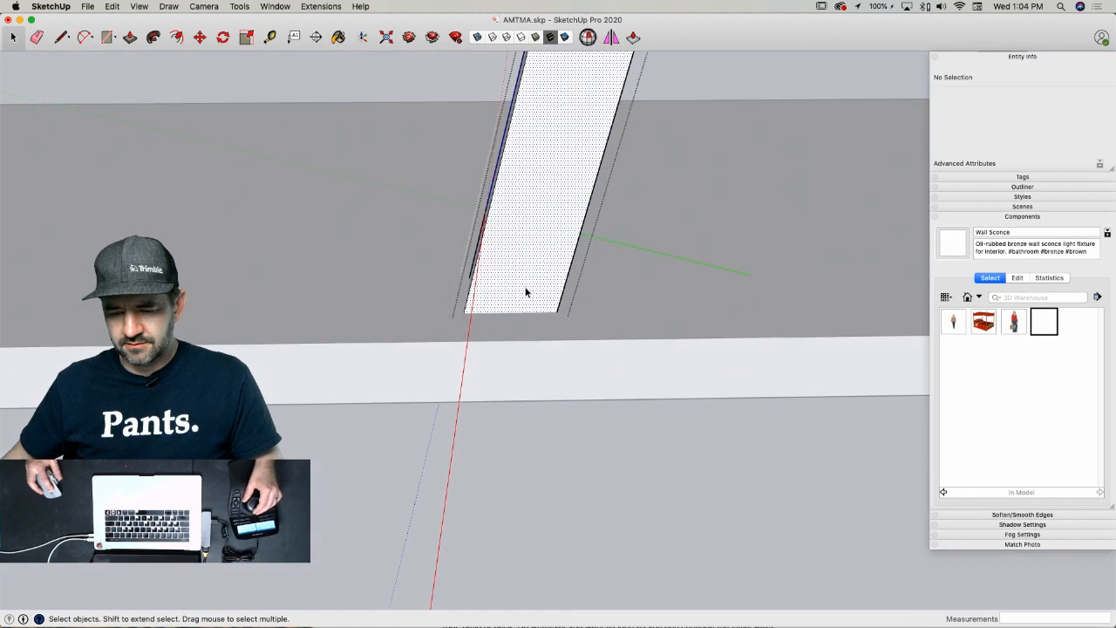
pyautogui.rightClick(523, 286)
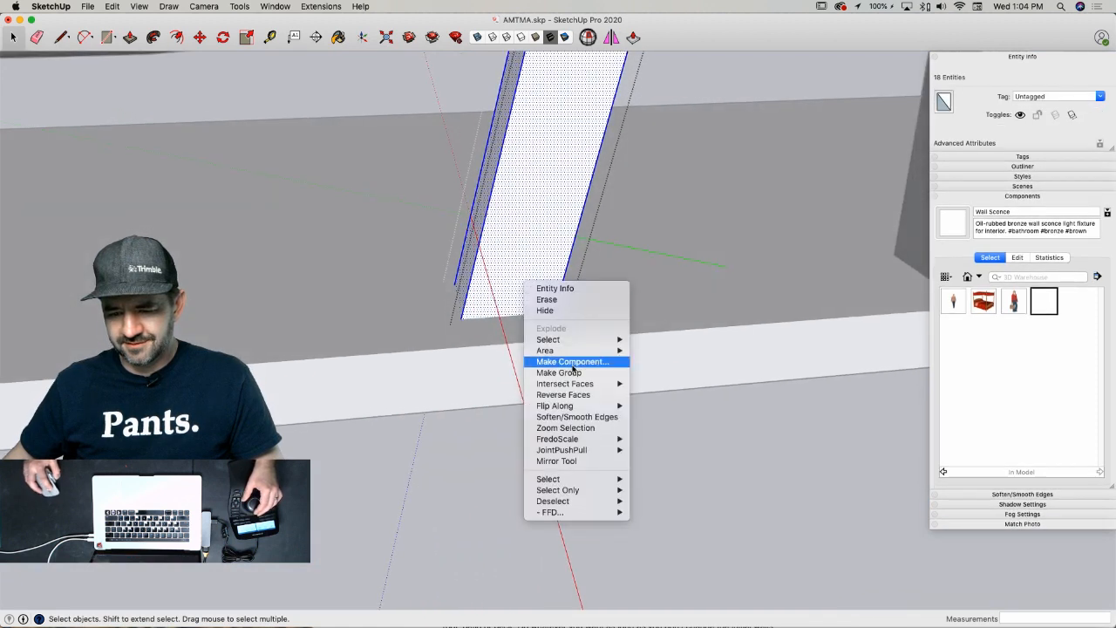
pyautogui.moveTo(617, 383)
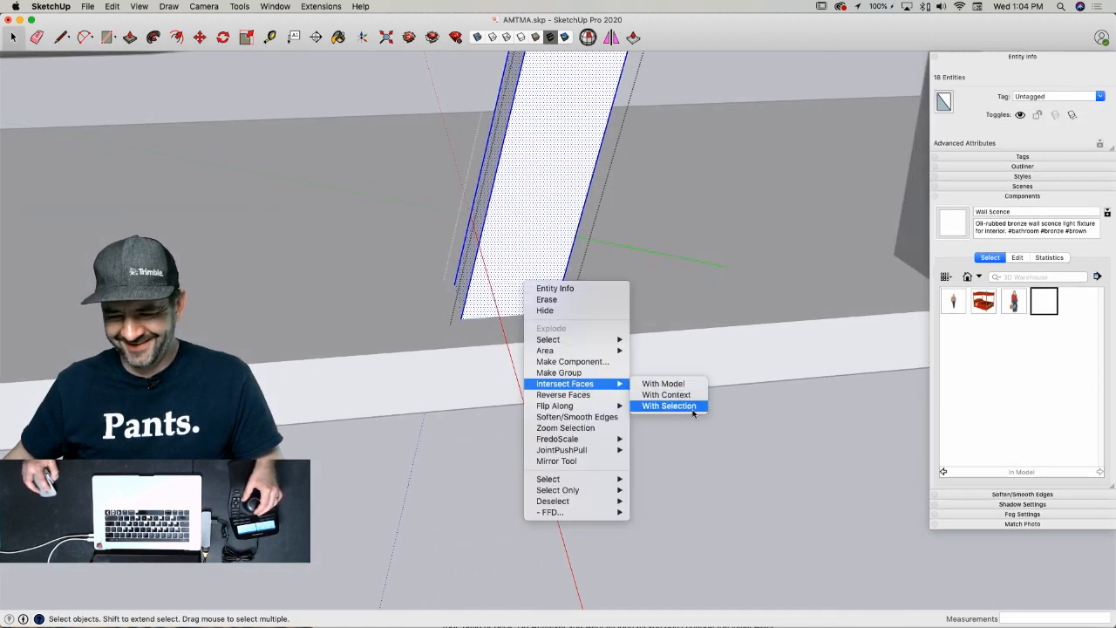
pyautogui.click(661, 383)
pyautogui.moveTo(661, 379); pyautogui.dragTo(612, 396, button='middle')
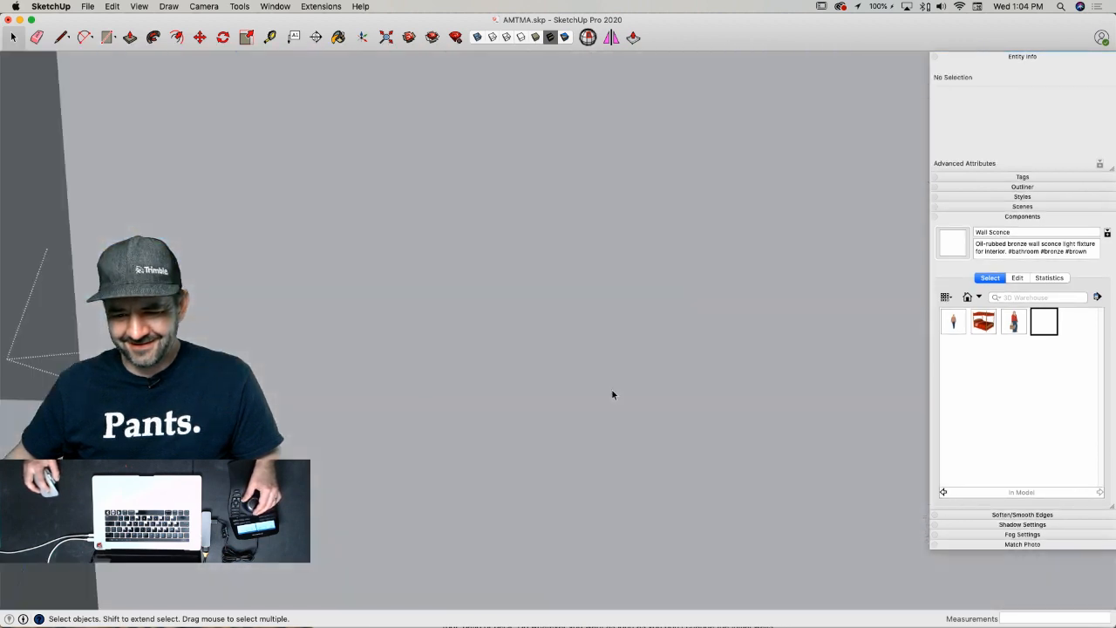
# - Push the excess end of the leg 1' through to remove the part inside the slab, and close the group
pyautogui.scroll(-5, 612, 395)
pyautogui.press('p')
pyautogui.click(703, 315)
pyautogui.click(230, 336)
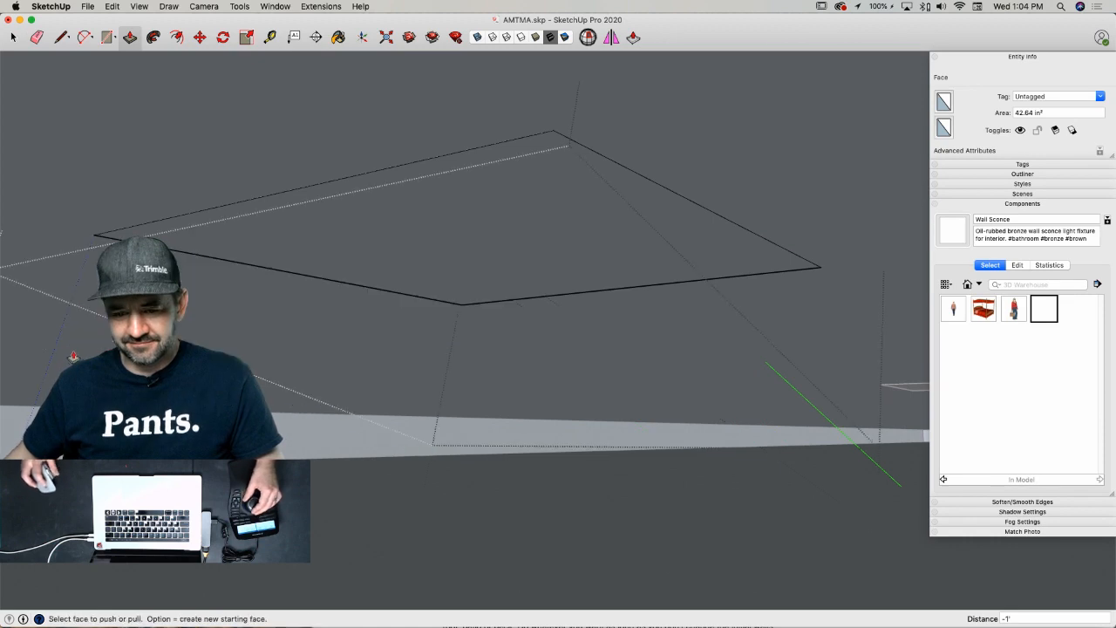
pyautogui.press('space')
pyautogui.click(535, 468)
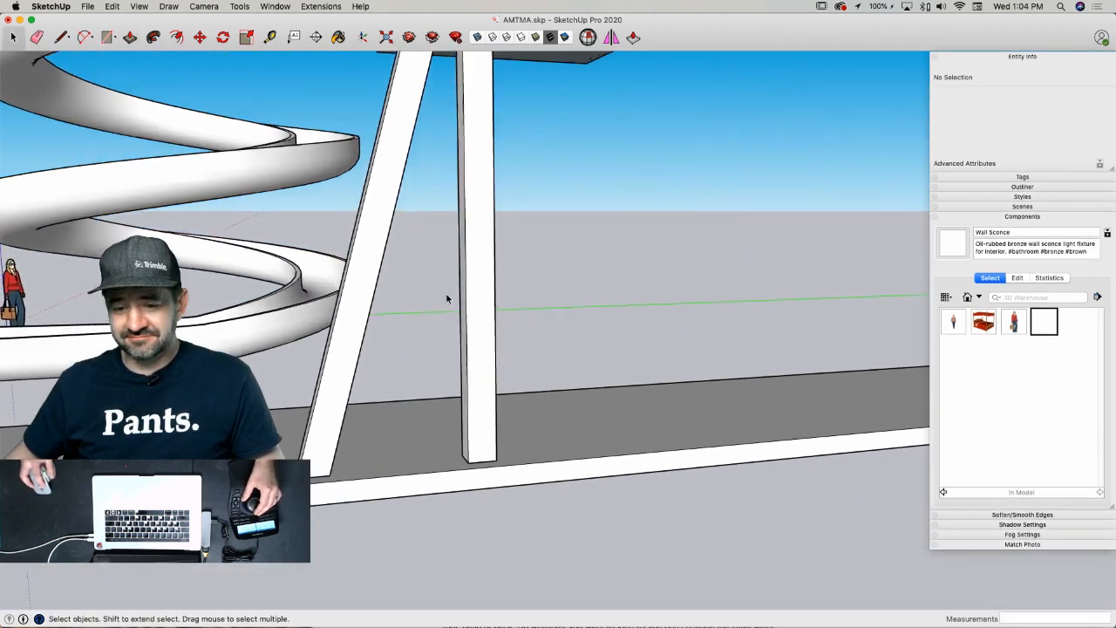
# - Copy the finished leaning leg rotated 180° around the centre of the vertical post's top to form the opposite leg
pyautogui.click(363, 307)
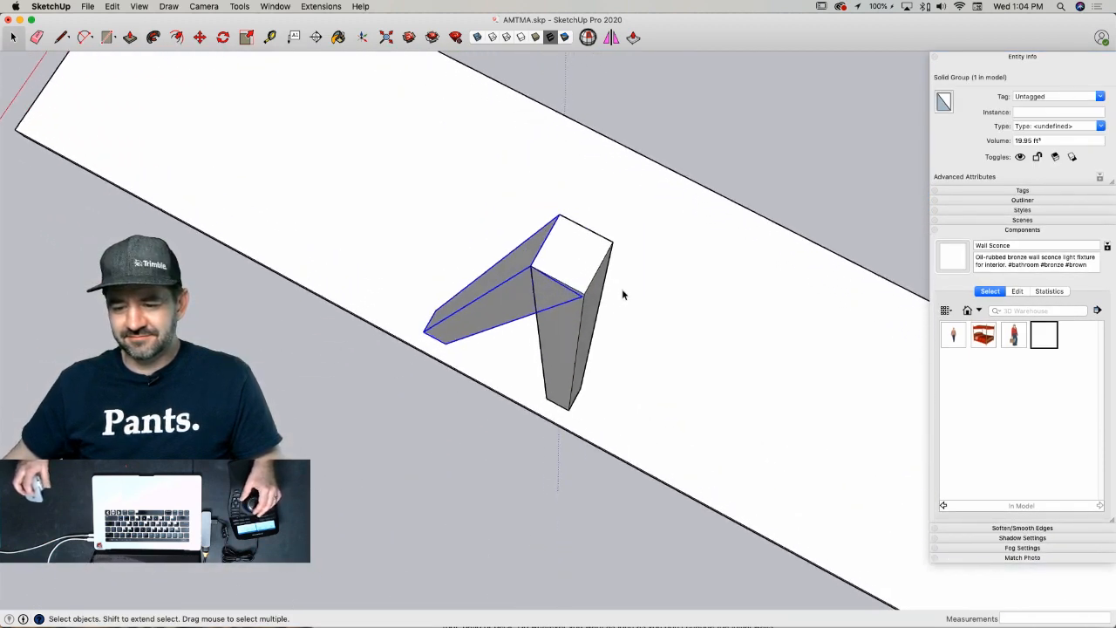
pyautogui.press('q')
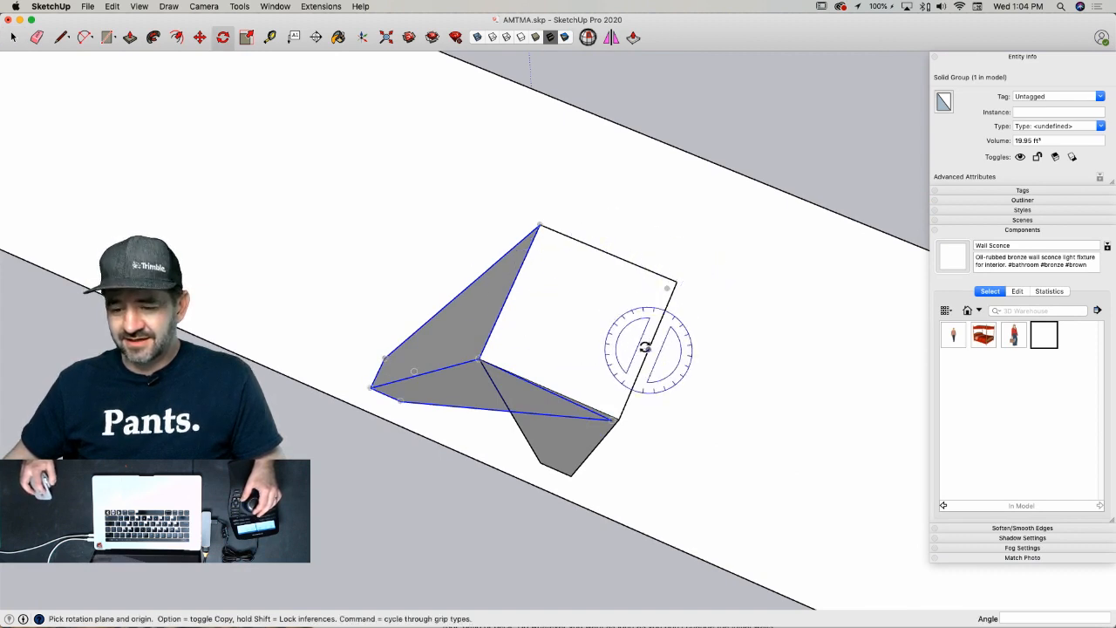
pyautogui.click(578, 319)
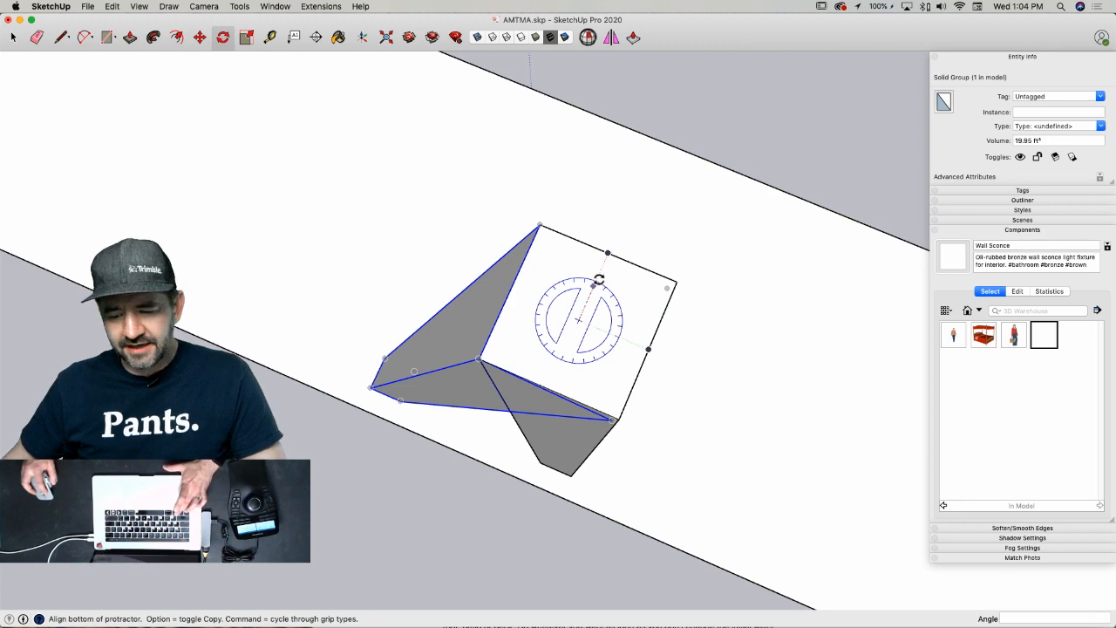
pyautogui.click(596, 282)
pyautogui.click(562, 355)
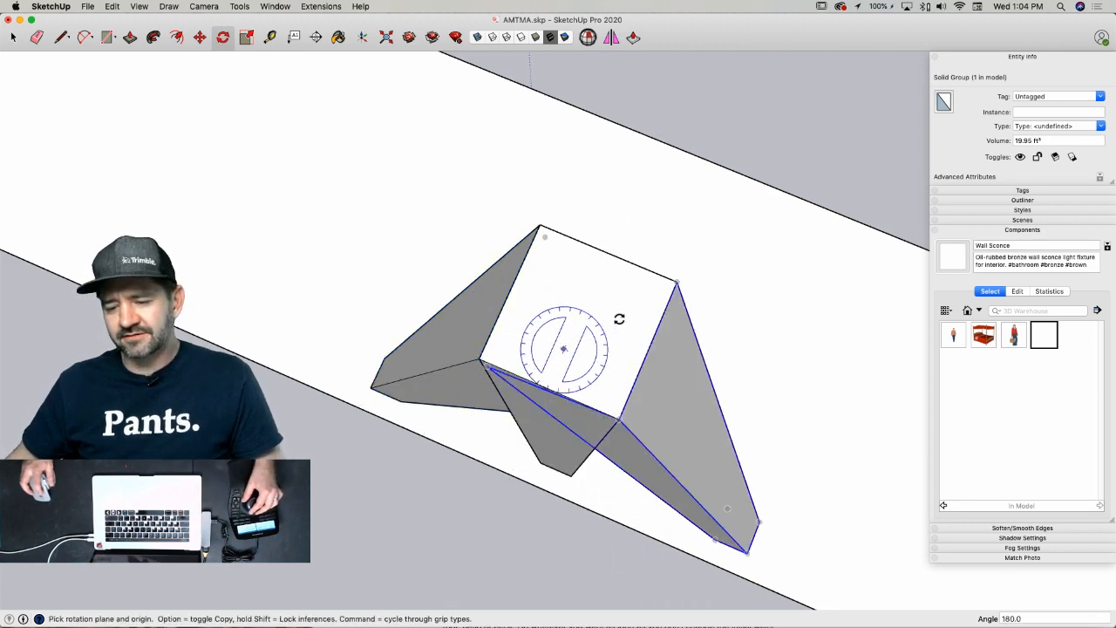
pyautogui.press('space')
pyautogui.click(716, 390)
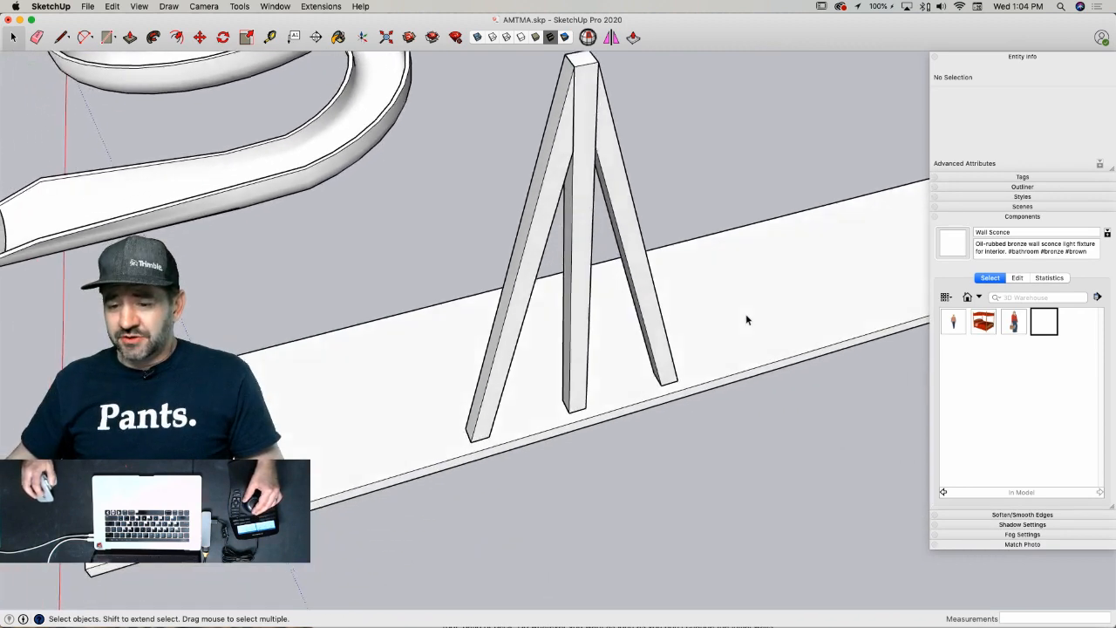
# - Draw a line about 6' 3 11/16" long across the posts' front faces, between the outer edges of the two leaning legs
pyautogui.press('l')
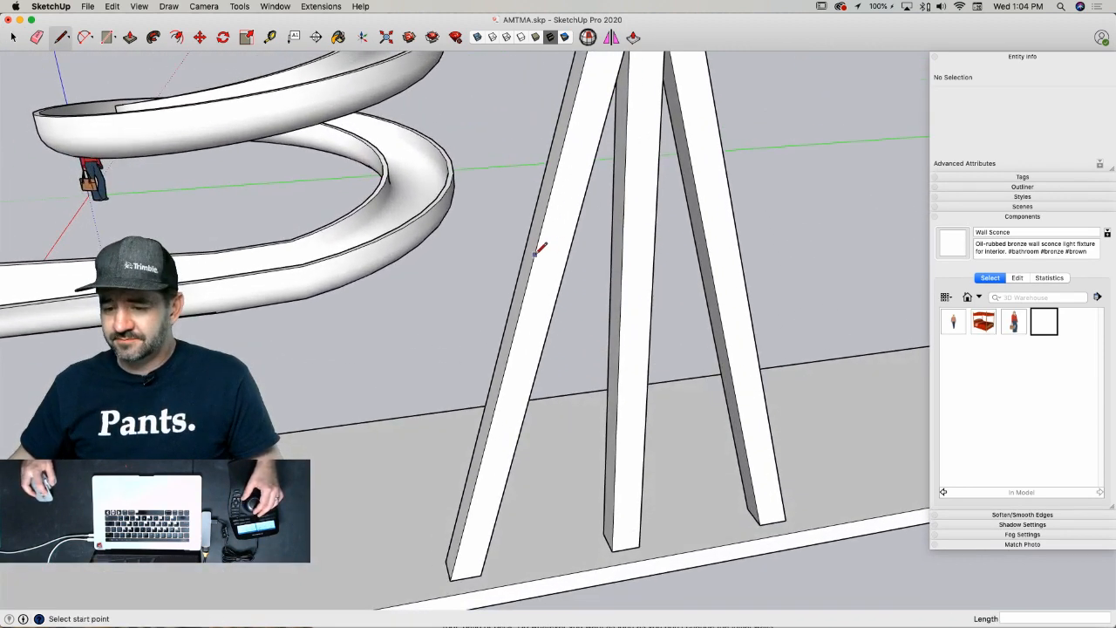
pyautogui.click(737, 236)
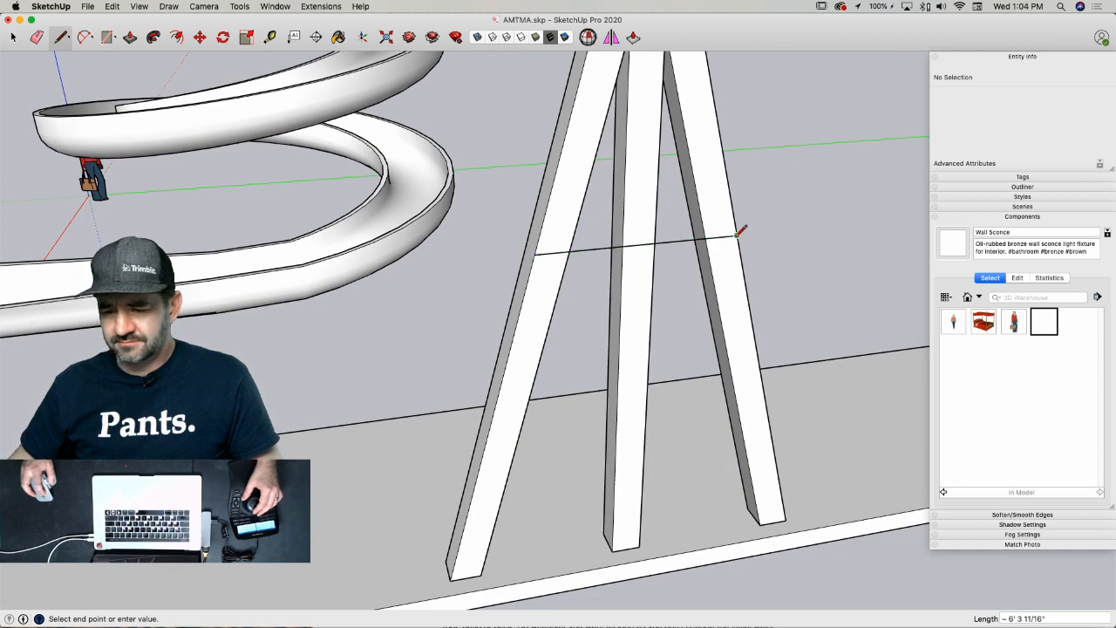
pyautogui.press('space')
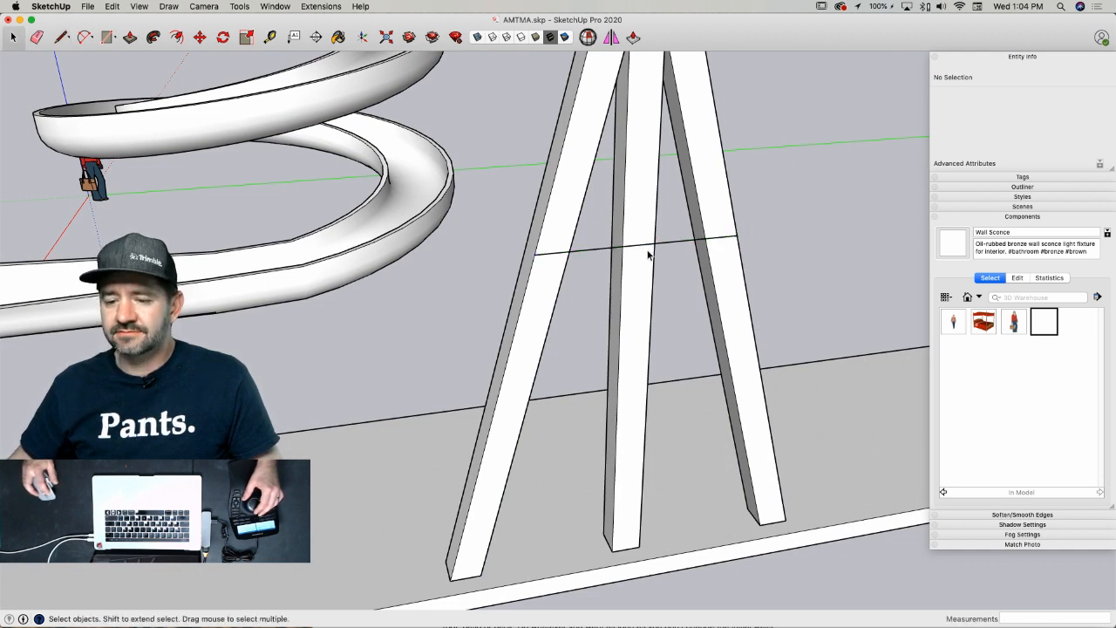
# - Copy the line across the posts 12" straight down
pyautogui.click(642, 247)
pyautogui.press('m')
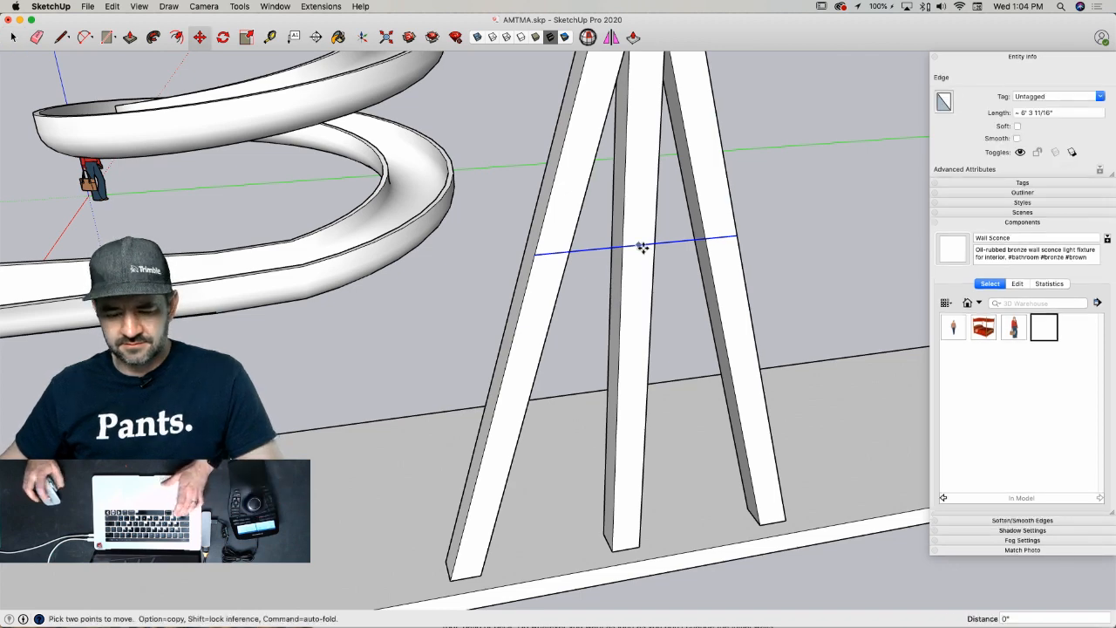
pyautogui.click(642, 247)
pyautogui.press('alt')
pyautogui.write('12')
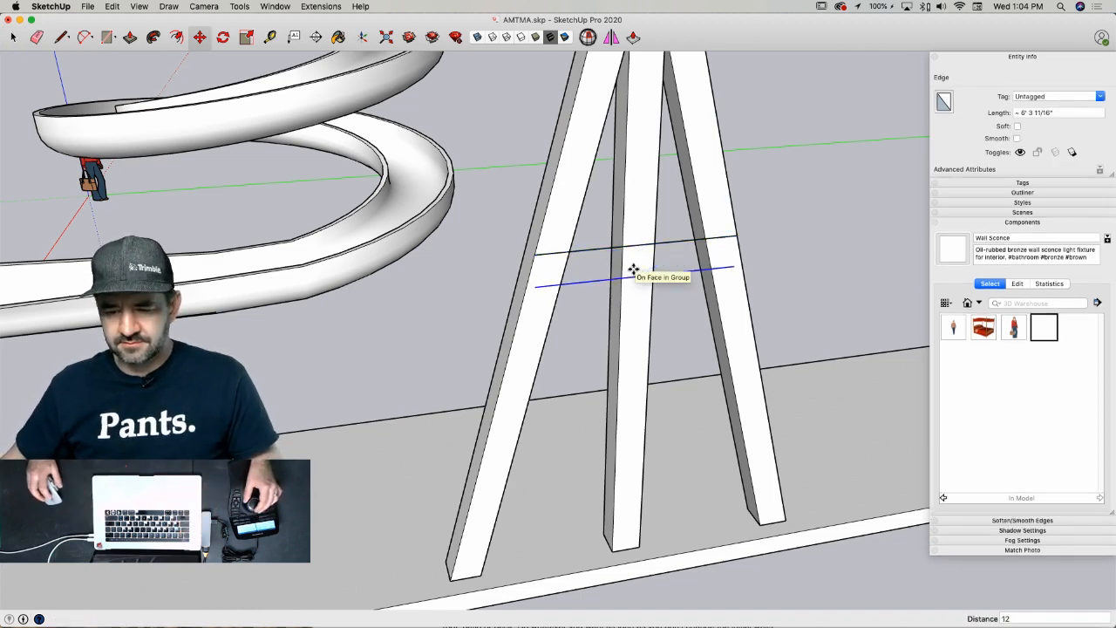
# - Stretch the lower line's ends to the legs' outer edges and close both ends with lines to form the crossbar face
pyautogui.scroll(5, 601, 272)
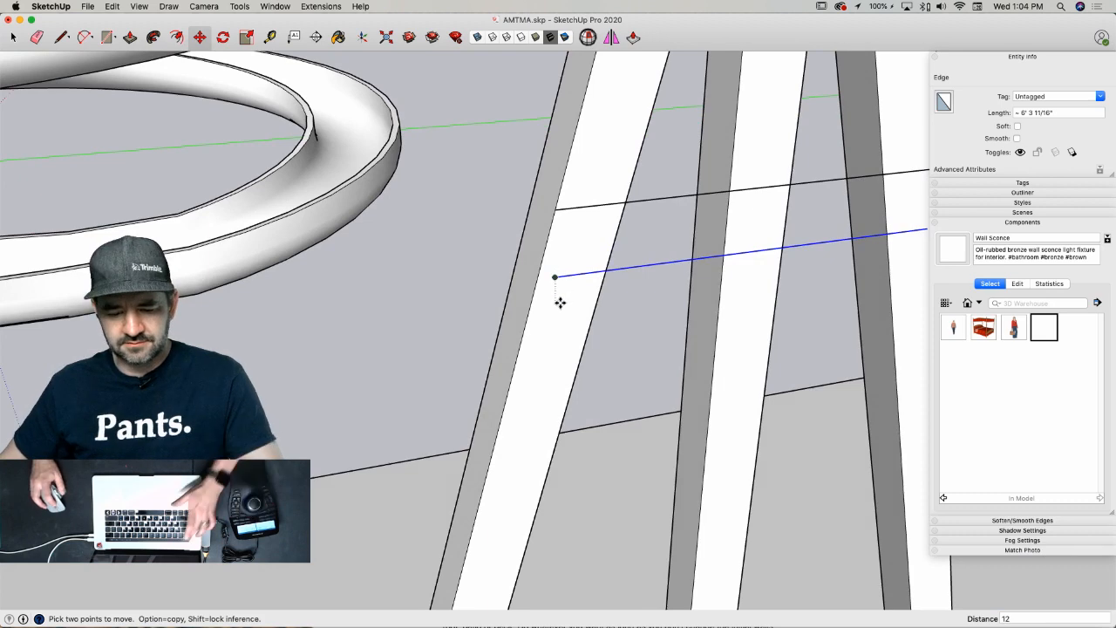
pyautogui.click(554, 292)
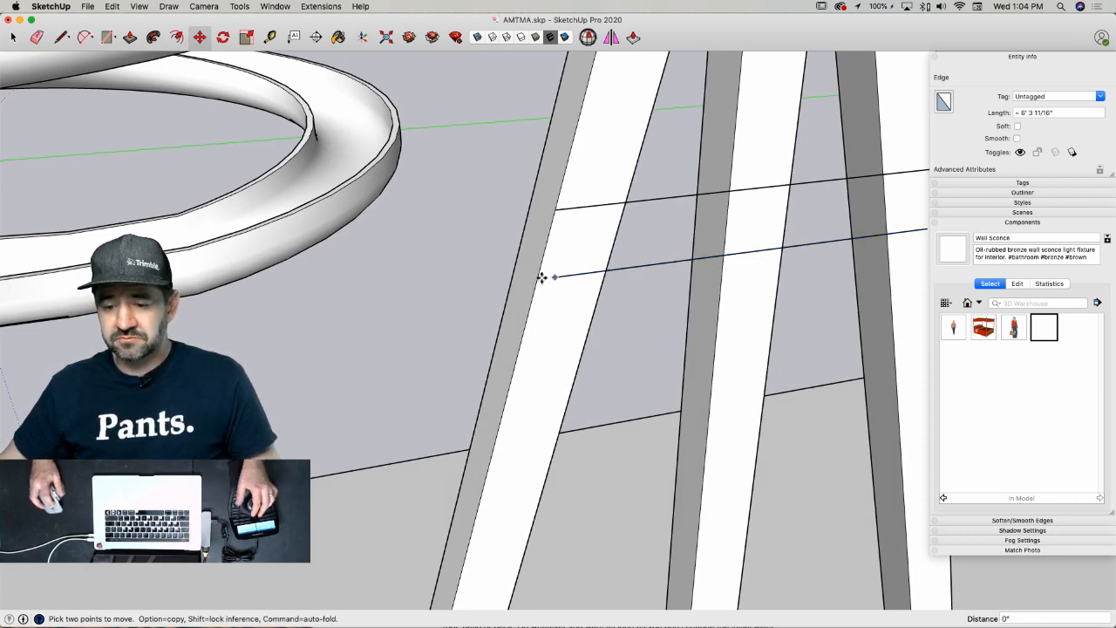
pyautogui.click(538, 278)
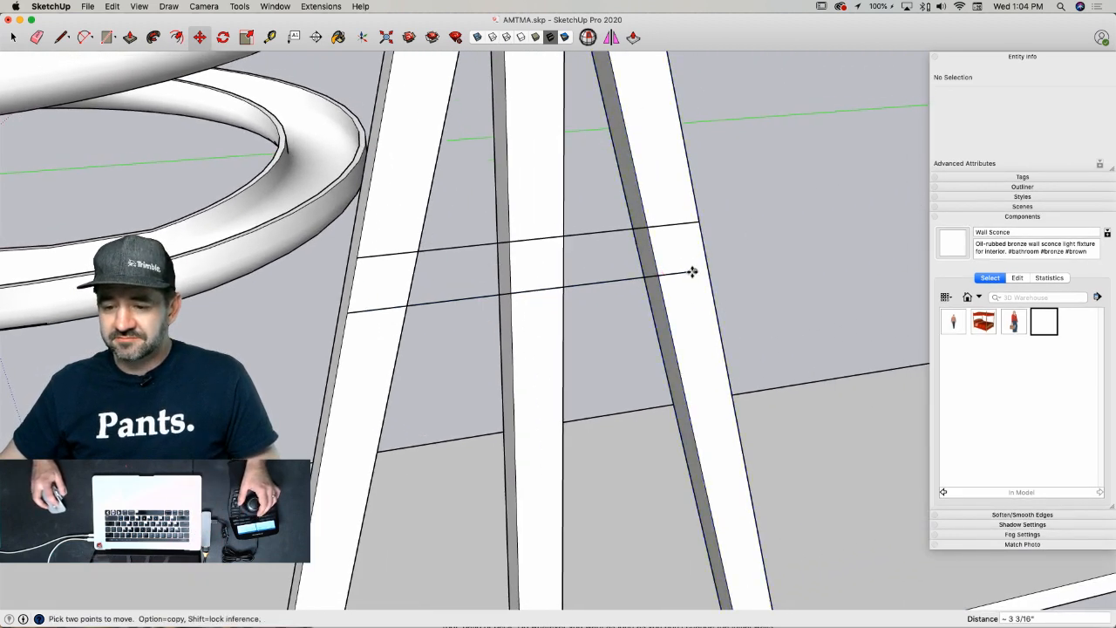
pyautogui.press('l')
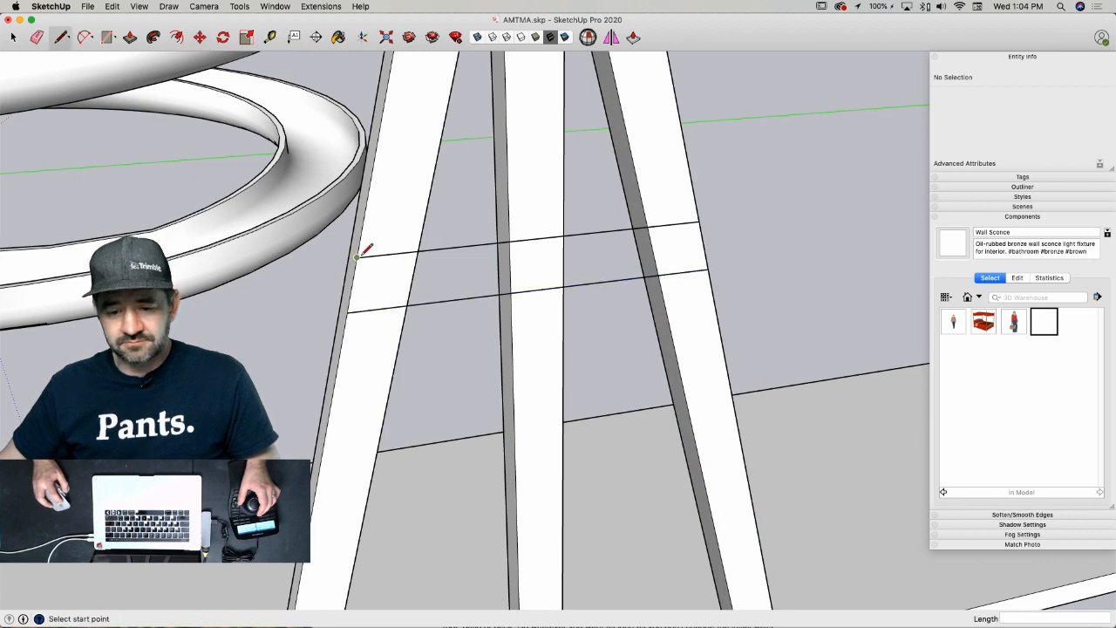
pyautogui.press('Escape')
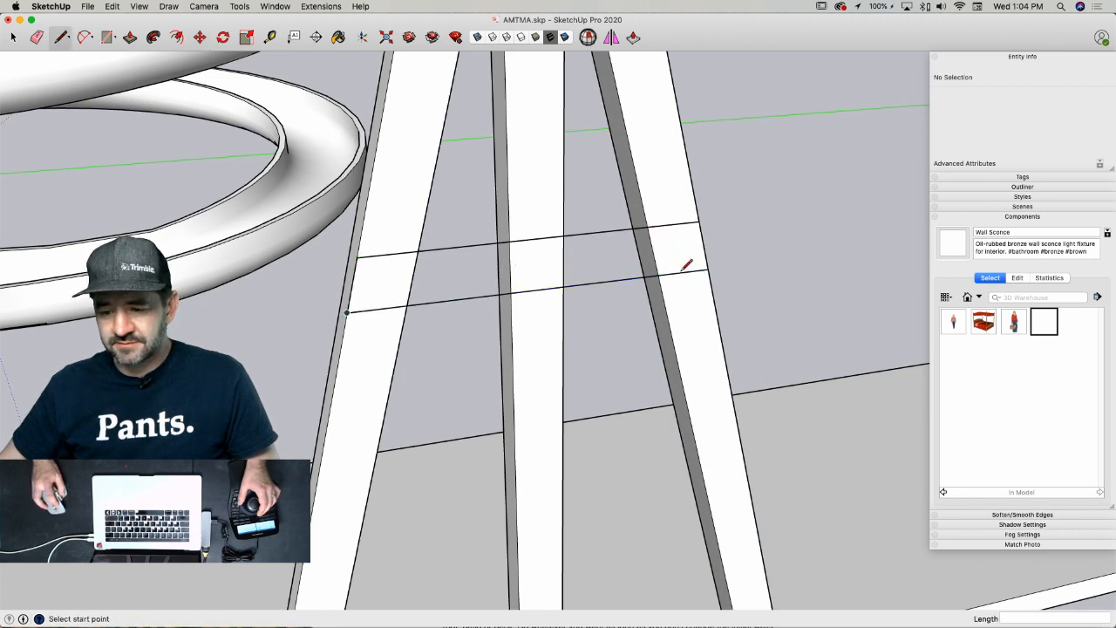
pyautogui.click(708, 269)
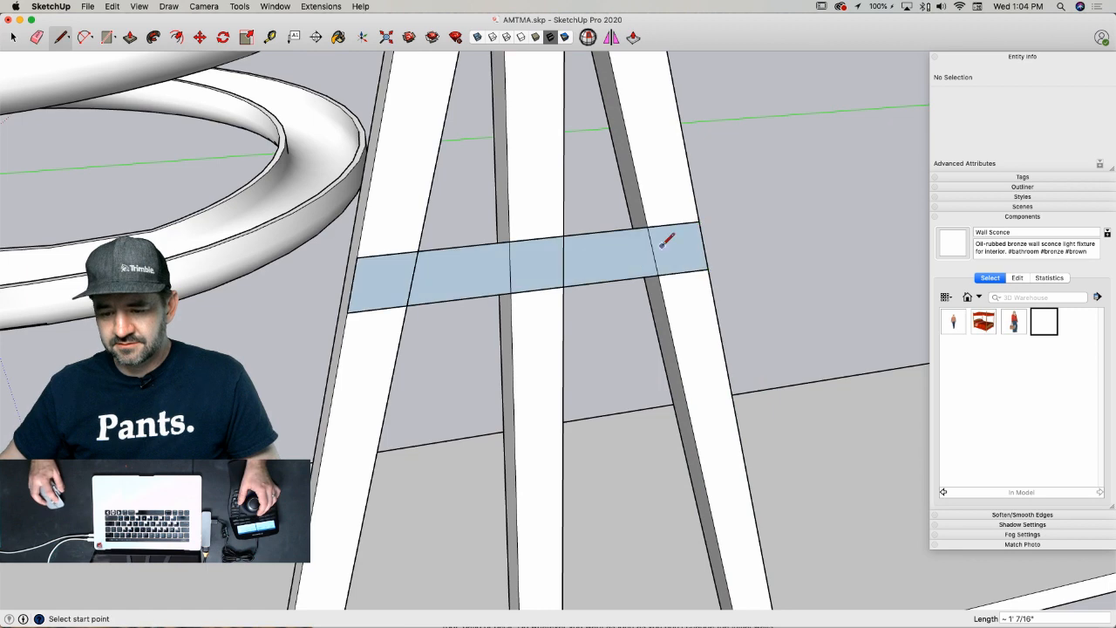
# - Pull the crossbar face out 6" from the front of the posts
pyautogui.press('p')
pyautogui.click(680, 253)
pyautogui.click(680, 267)
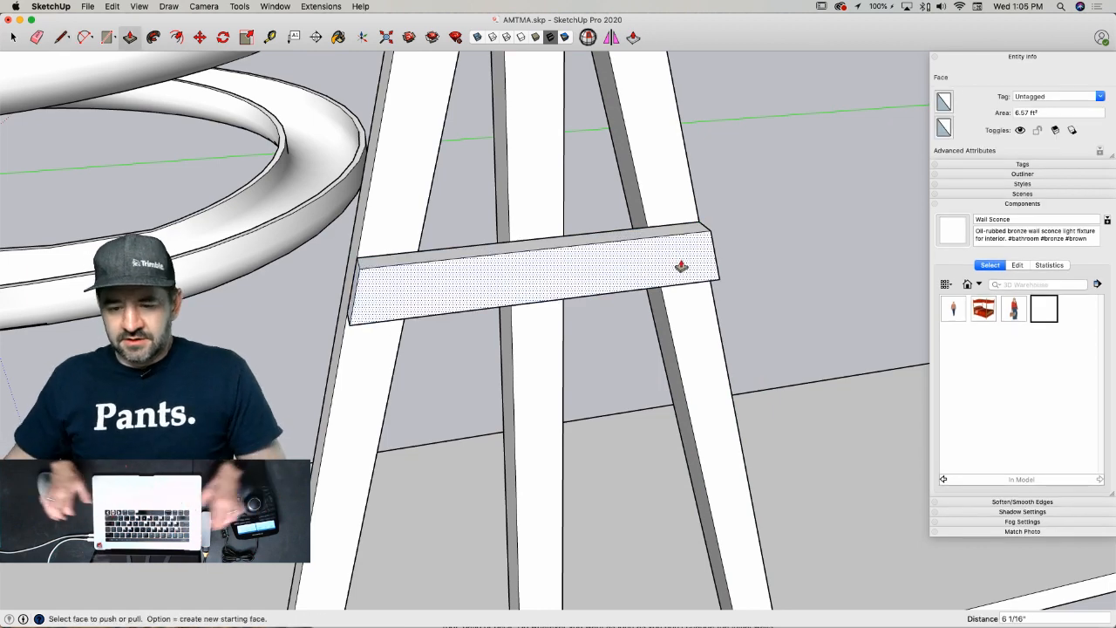
pyautogui.write('6')
pyautogui.press('Return')
pyautogui.press('space')
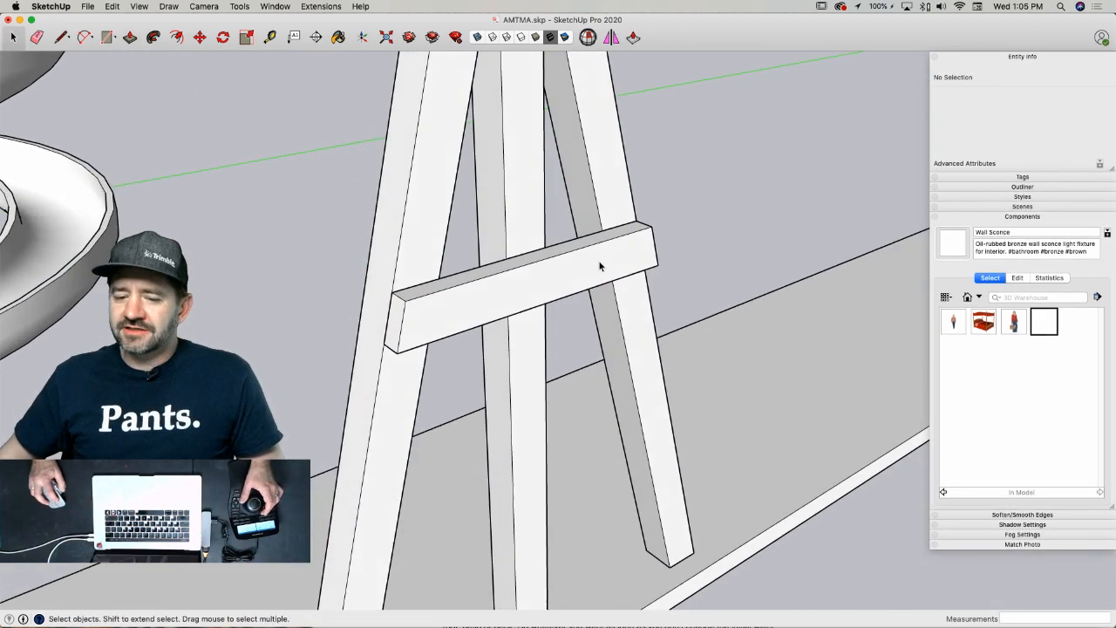
# - Make the whole crossbar, with all its faces and edges, into a group
pyautogui.tripleClick(598, 260)
pyautogui.rightClick(601, 264)
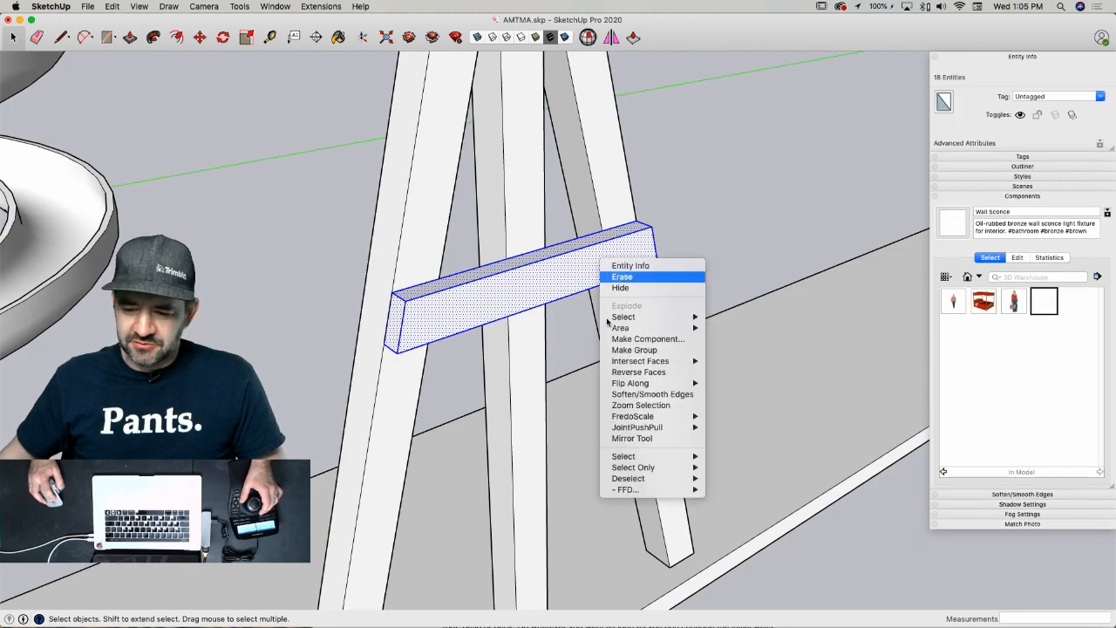
pyautogui.click(674, 356)
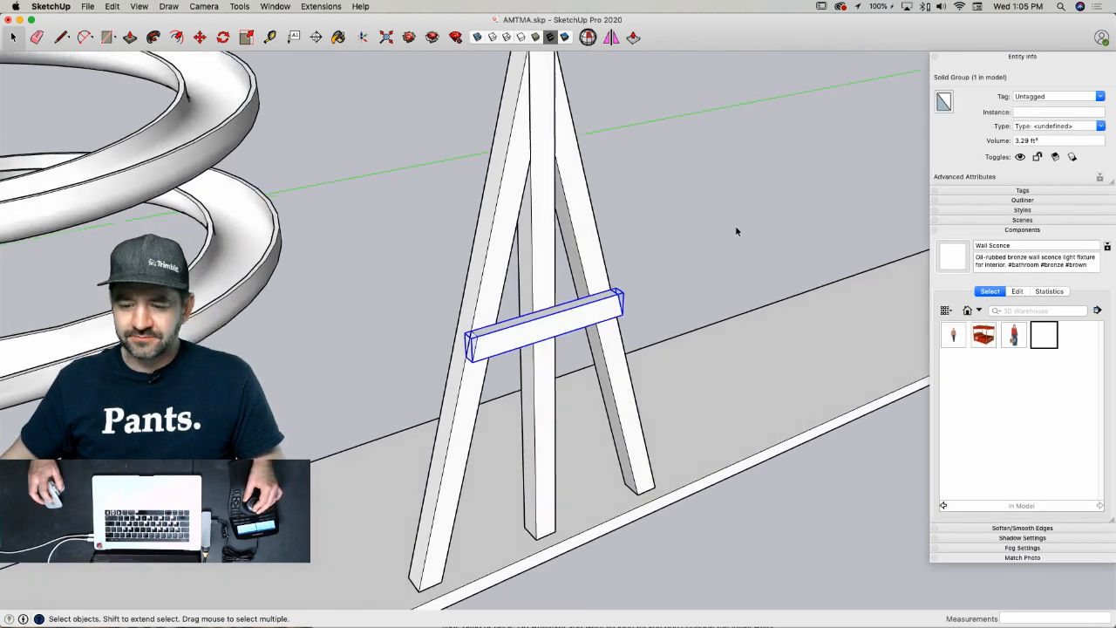
pyautogui.click(719, 260)
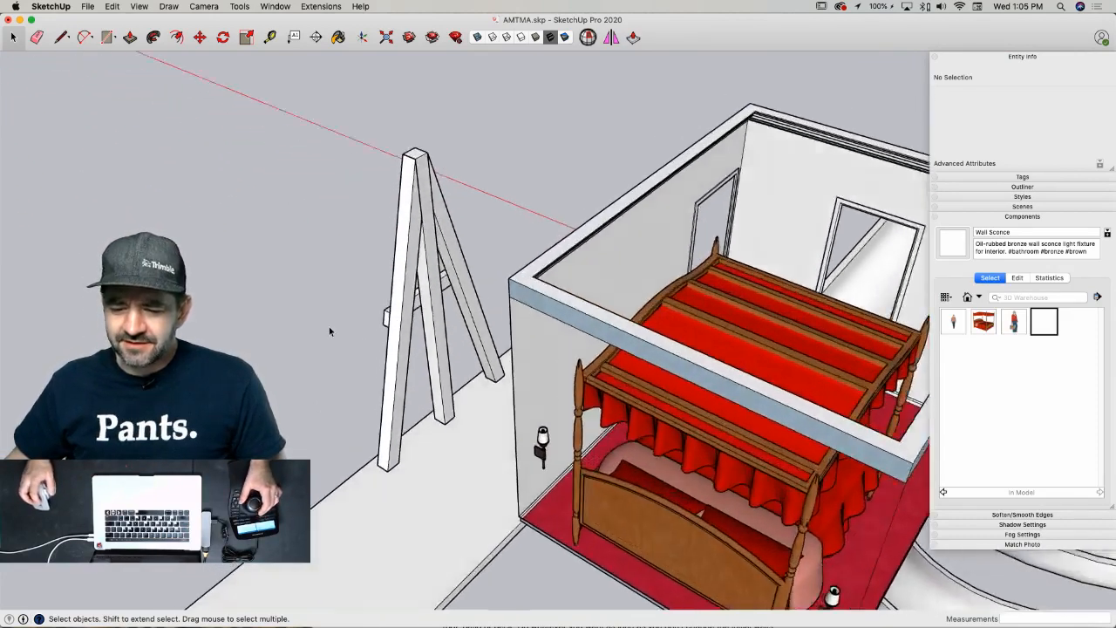
# - Copy the A-frame's three posts and crossbar about 6' 3 5/8" across the slab's width
pyautogui.press('l')
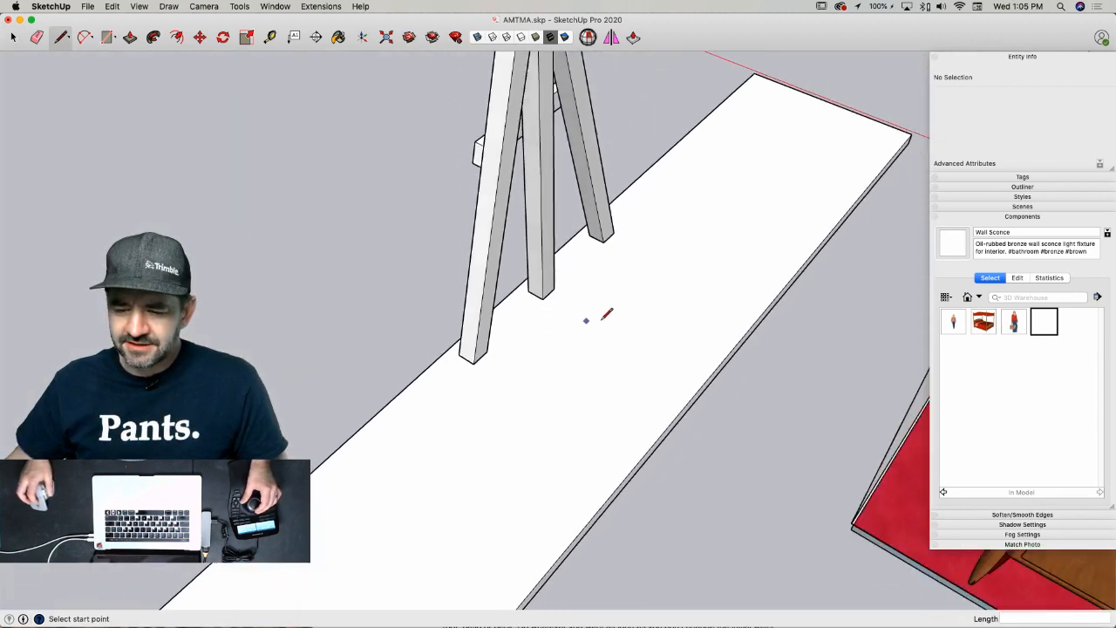
pyautogui.press('space')
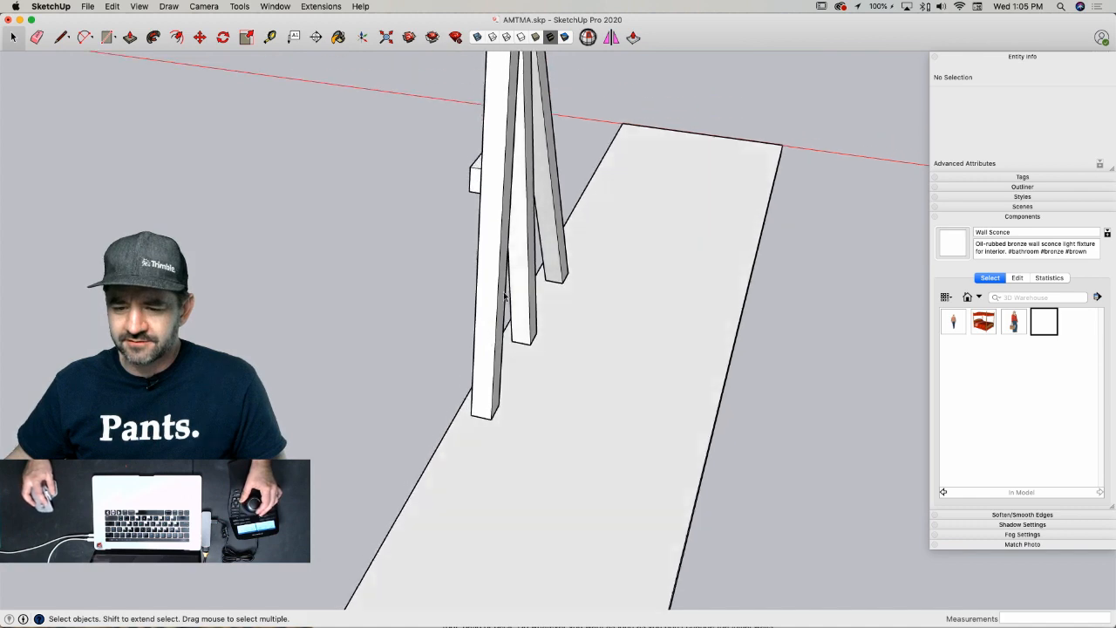
pyautogui.moveTo(375, 232); pyautogui.dragTo(374, 233)
pyautogui.press('m')
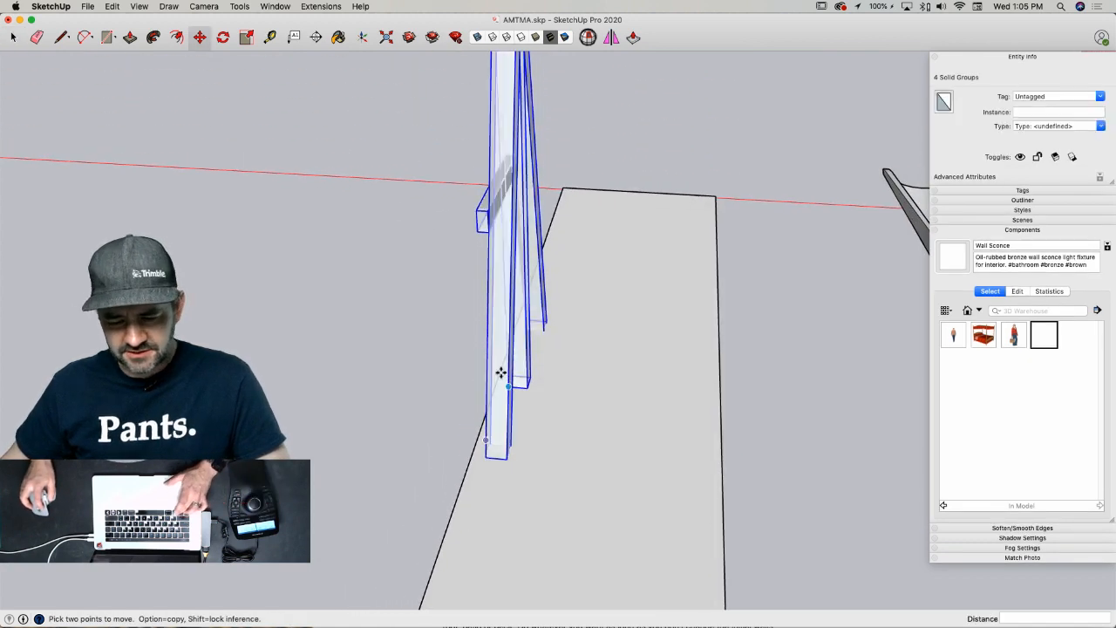
pyautogui.press('alt')
pyautogui.click(525, 489)
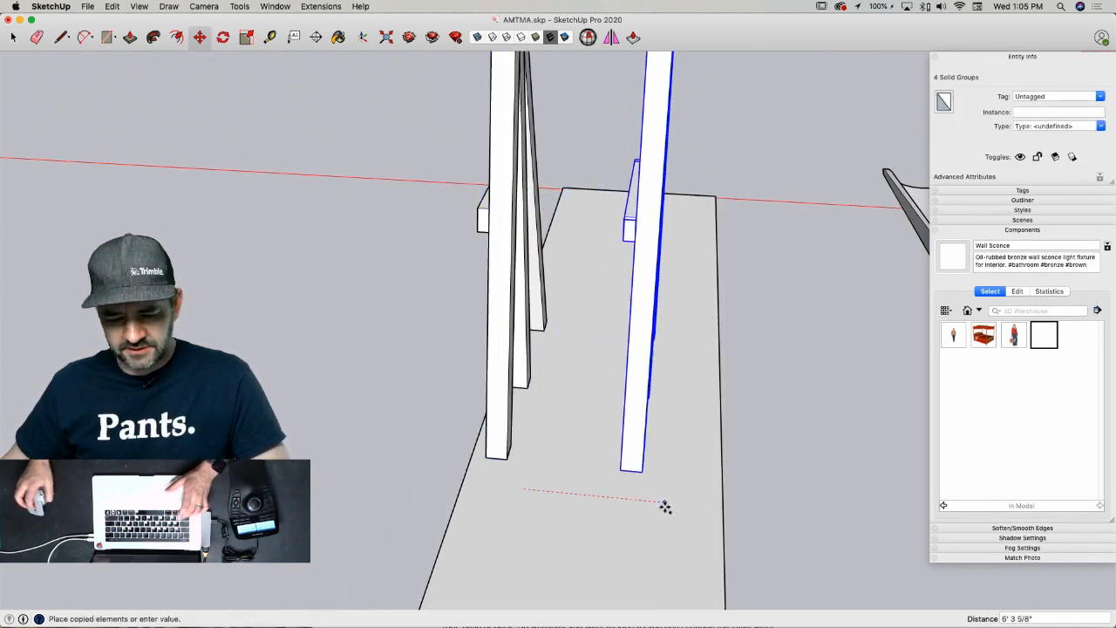
pyautogui.click(663, 505)
# - Mirror the copied A-frame by scaling it -1 along the red axis
pyautogui.press('s')
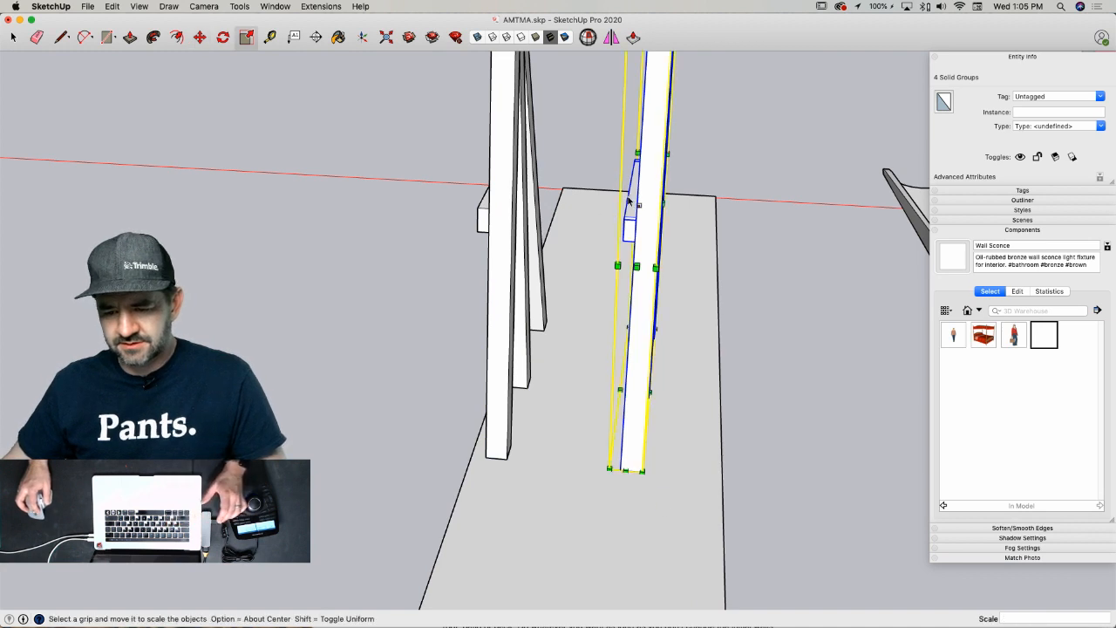
pyautogui.click(627, 202)
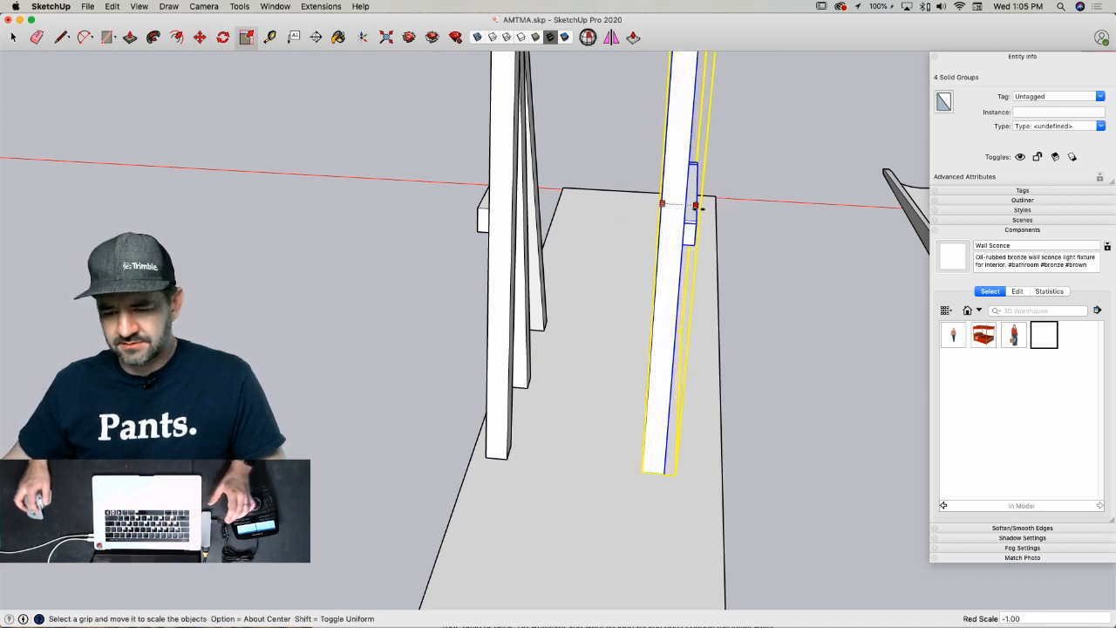
pyautogui.click(696, 234)
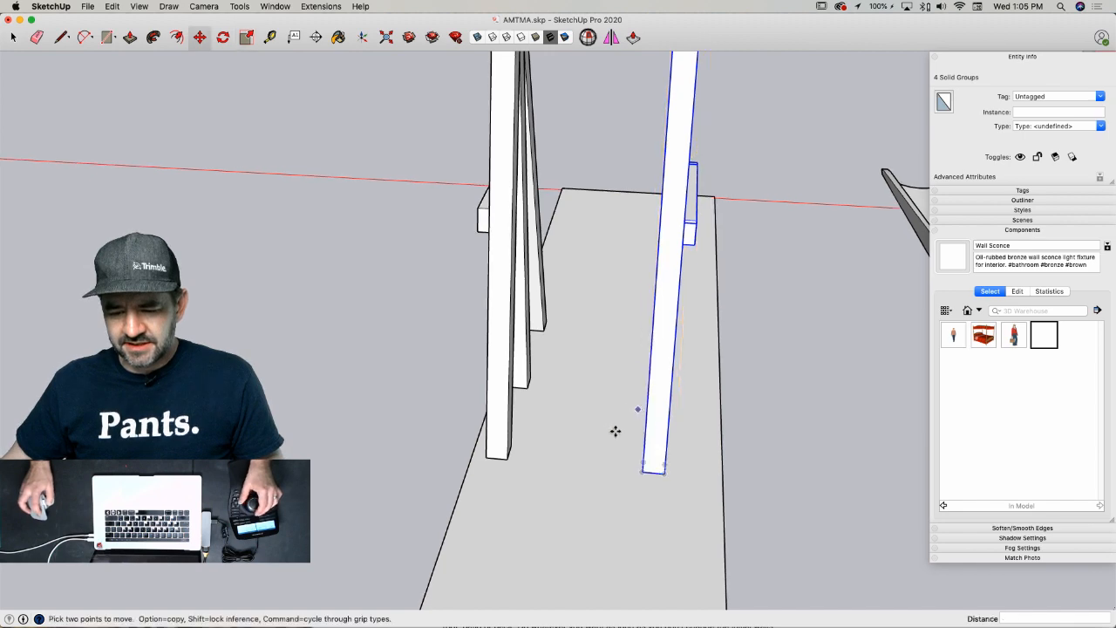
# - Move the mirrored A-frame about 2' 7 1/2" outward so its front leg's outer corner meets the slab's long edge
pyautogui.press('l')
pyautogui.moveTo(615, 430); pyautogui.dragTo(710, 498, button='middle')
pyautogui.press('space')
pyautogui.press('m')
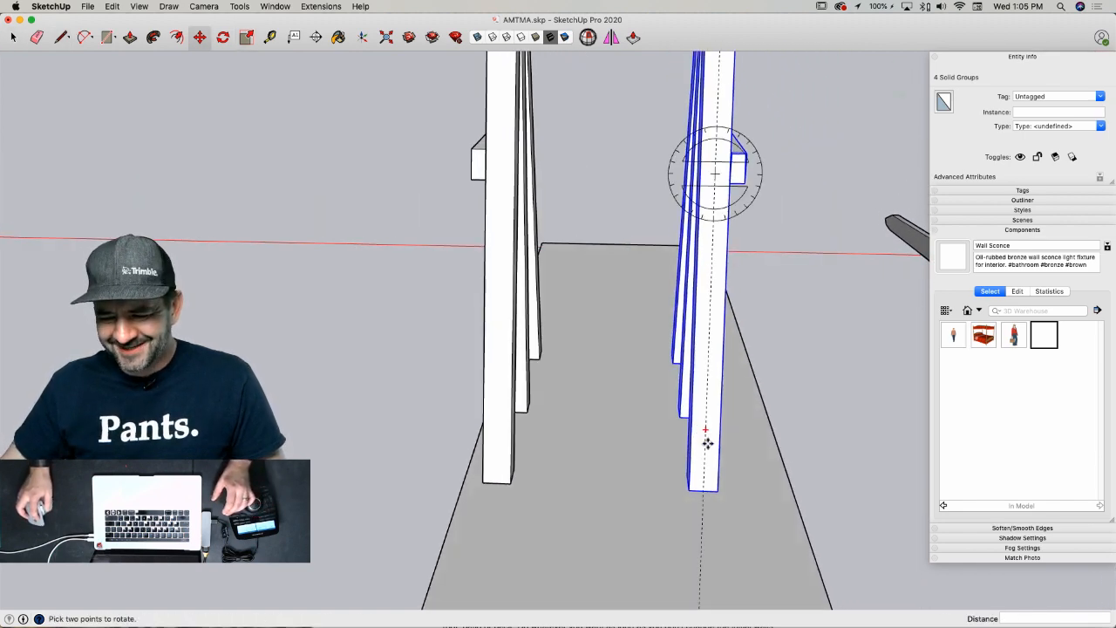
pyautogui.click(717, 491)
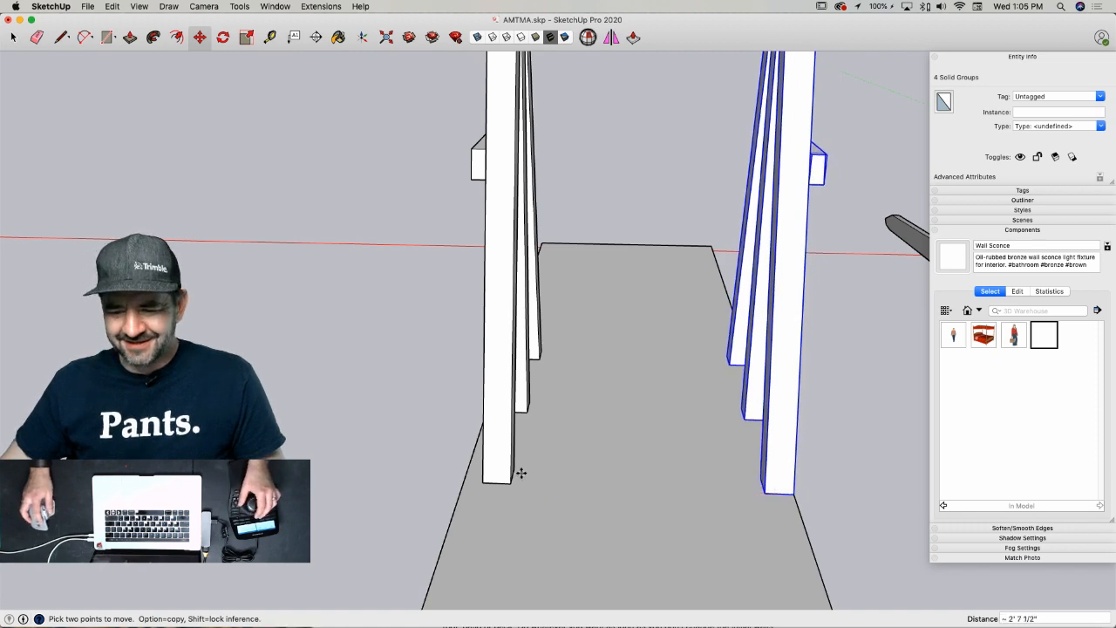
# - Move the original A-frame to the slab's opposite long edge and shift it 1' inward from there
pyautogui.press('space')
pyautogui.moveTo(558, 176); pyautogui.dragTo(352, 267)
pyautogui.press('m')
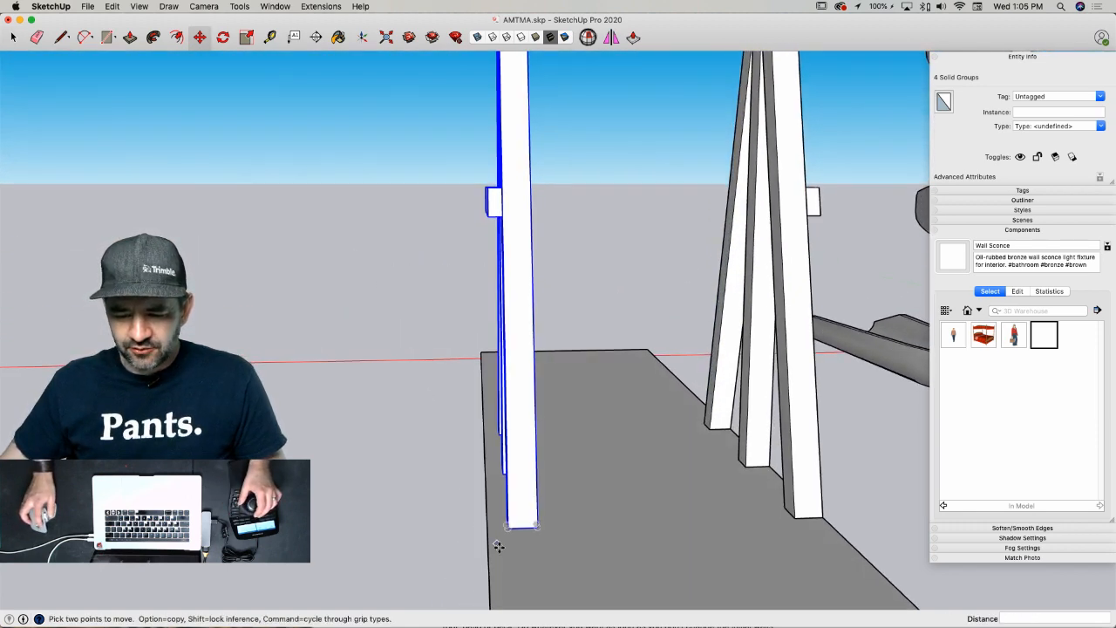
pyautogui.click(509, 529)
pyautogui.click(487, 534)
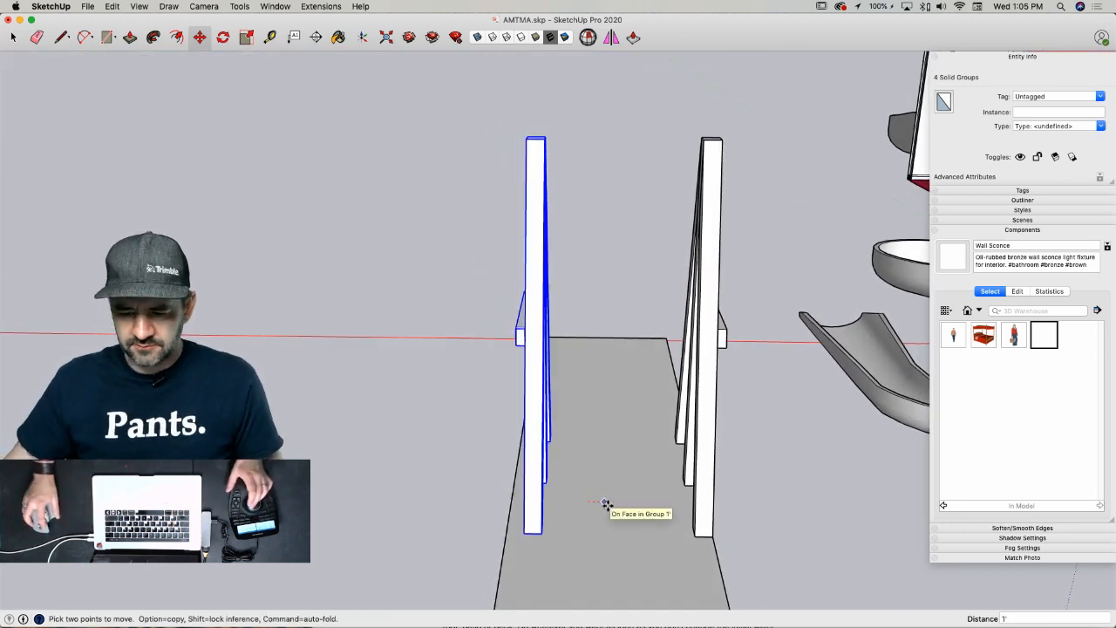
pyautogui.click(606, 503)
# - Move the mirrored A-frame inward from its slab edge to match the original frame's inset
pyautogui.press('space')
pyautogui.moveTo(743, 265); pyautogui.dragTo(655, 335)
pyautogui.press('m')
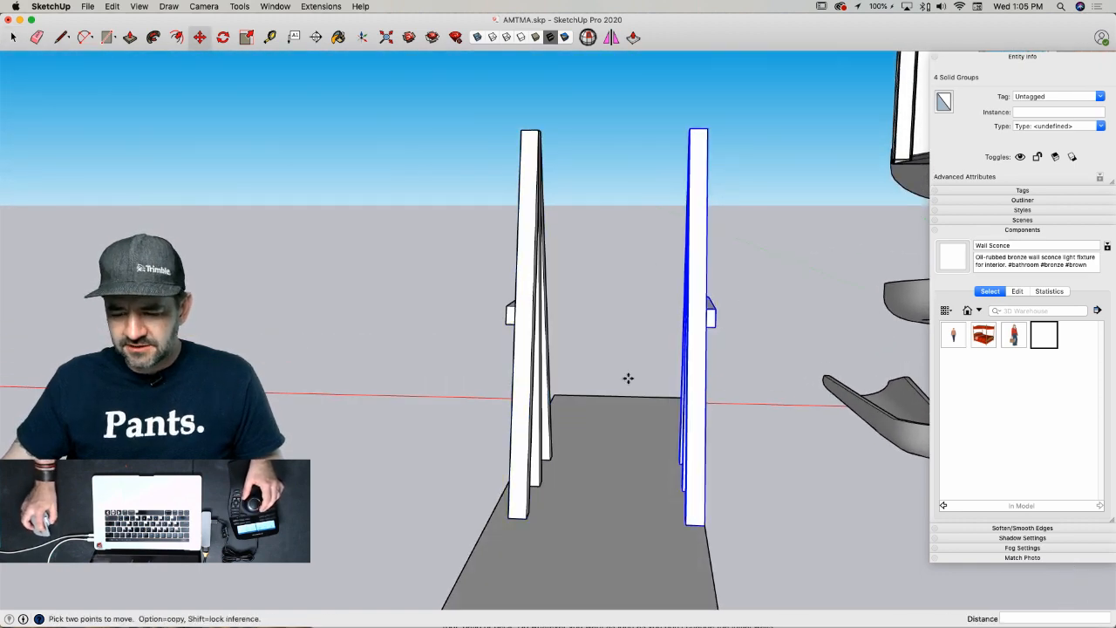
pyautogui.click(641, 526)
pyautogui.press('space')
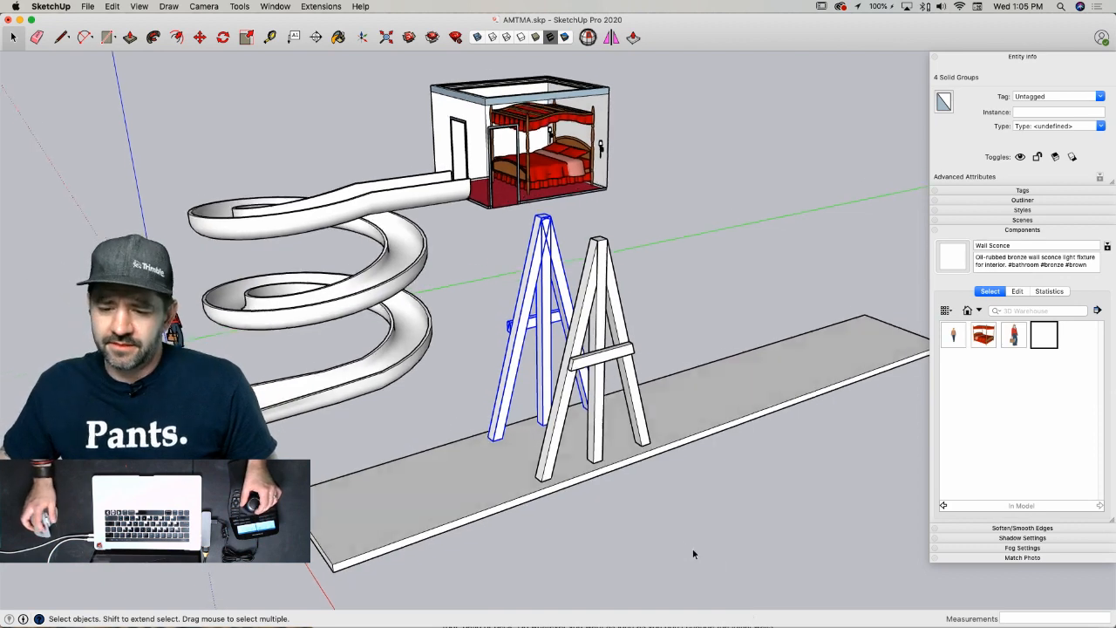
pyautogui.click(678, 345)
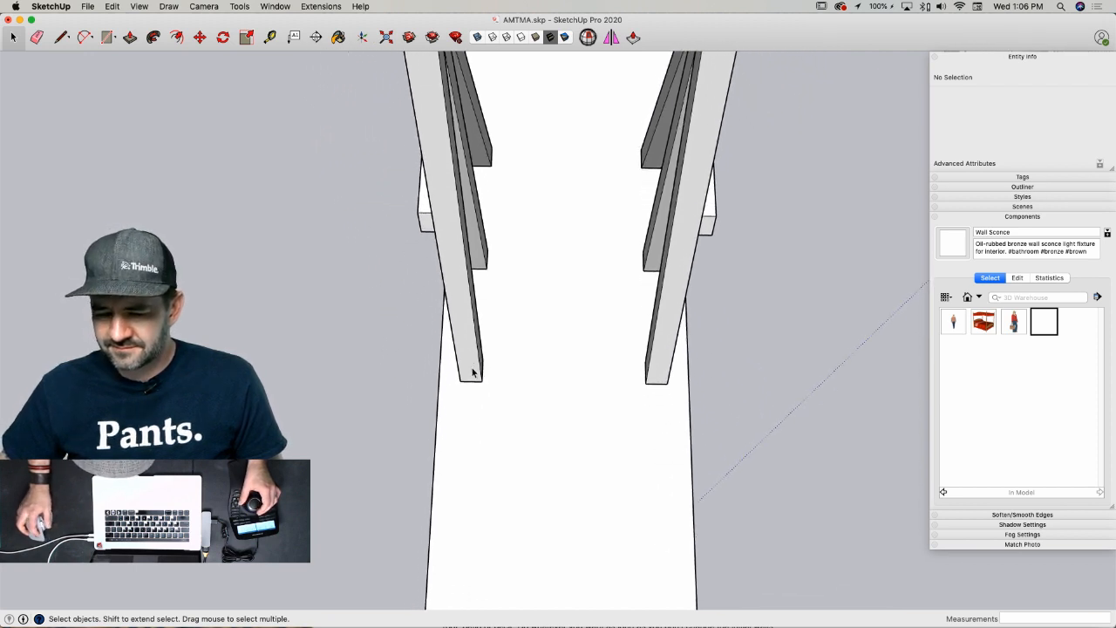
# - Draw a 12" by 12' rectangle across the slab in front of the two A-frames, starting at its long edge
pyautogui.press('r')
pyautogui.click(432, 403)
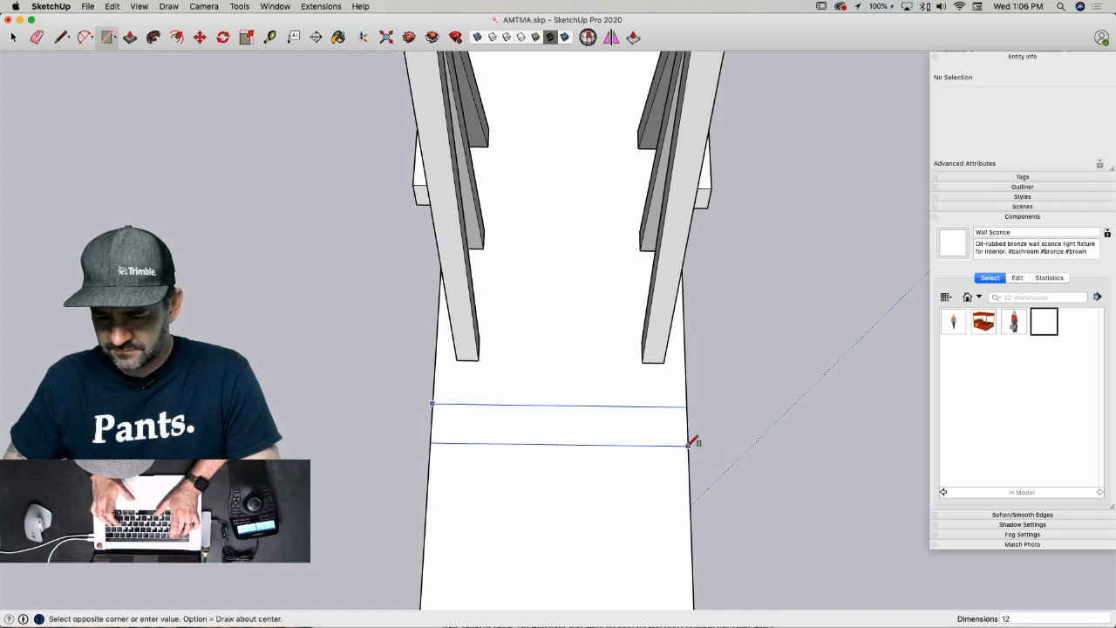
pyautogui.write(',12')
pyautogui.press('Return')
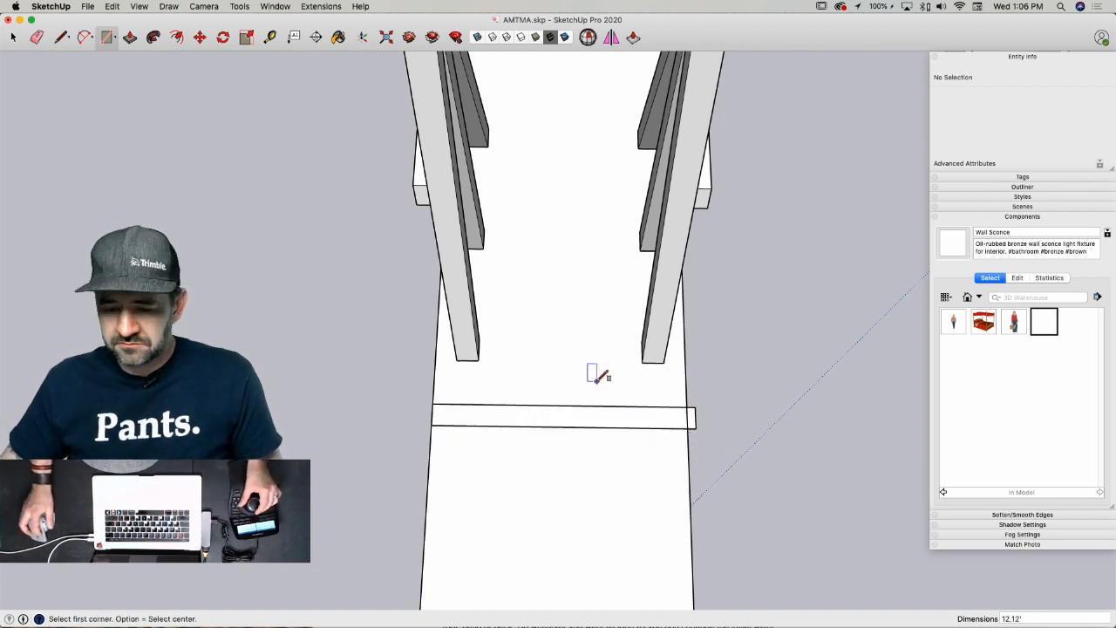
# - Try to move the rectangle with its edges 1' sideways across the slab
pyautogui.press('space')
pyautogui.click(523, 414)
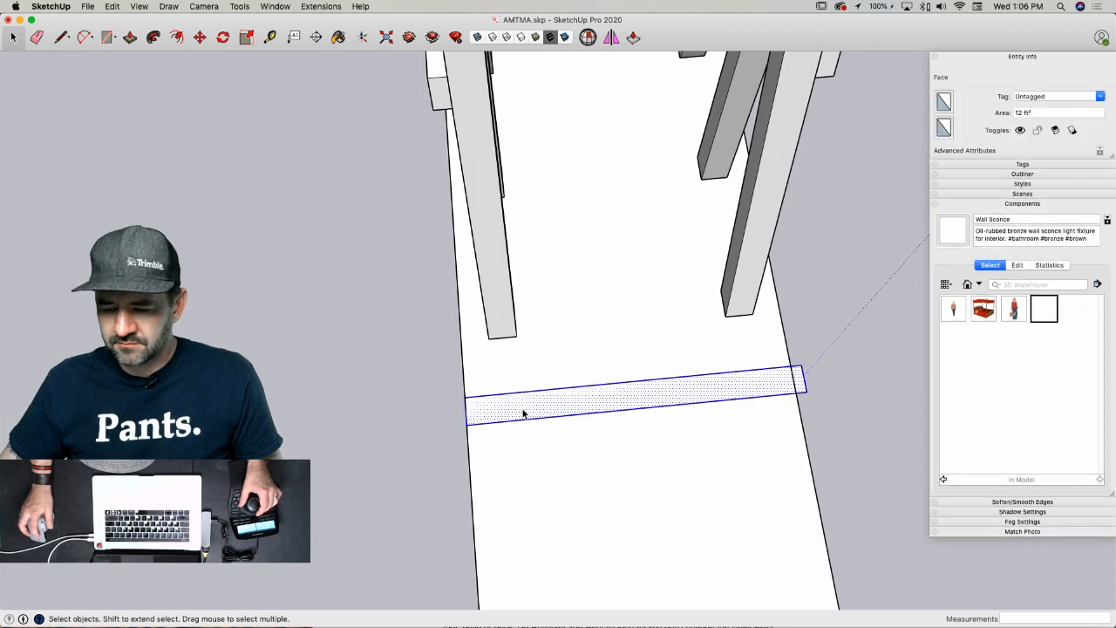
pyautogui.click(524, 415)
pyautogui.press('m')
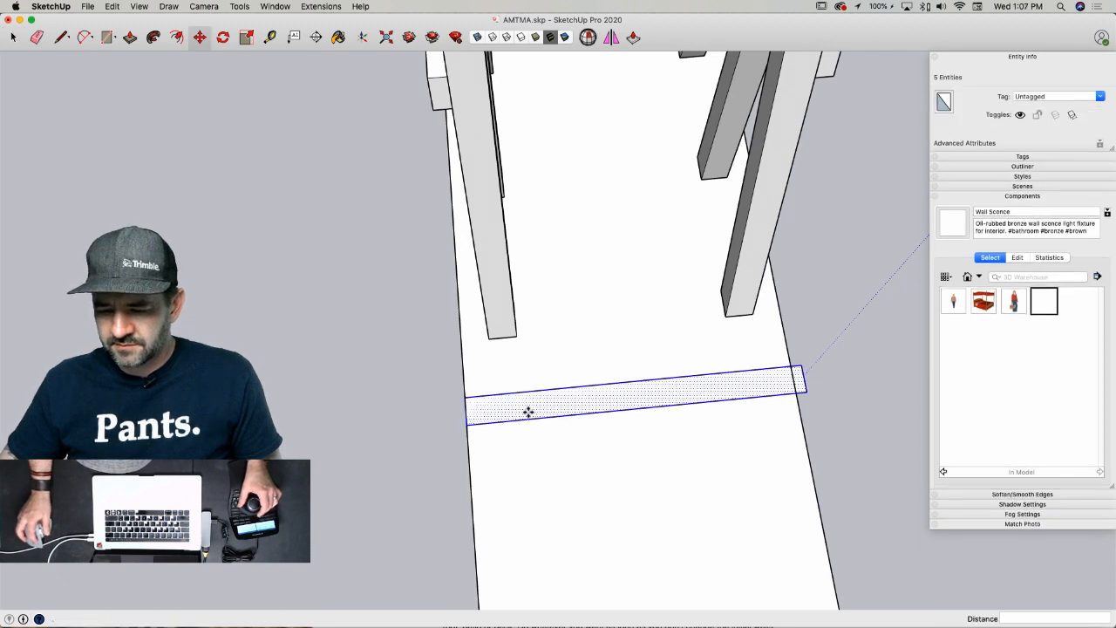
pyautogui.click(643, 412)
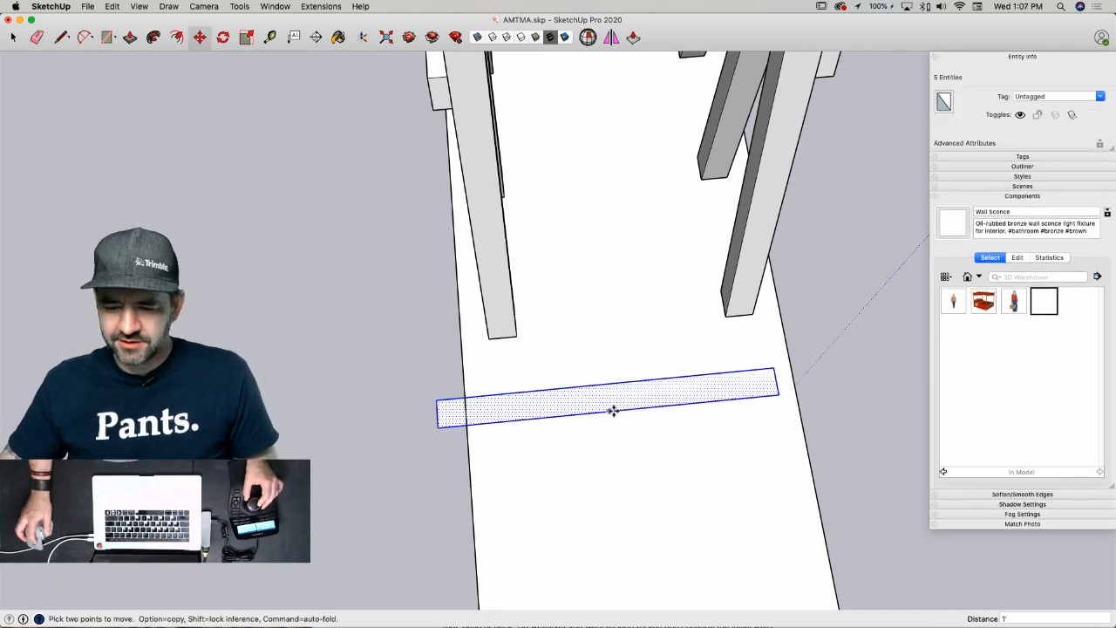
pyautogui.scroll(-10, 614, 411)
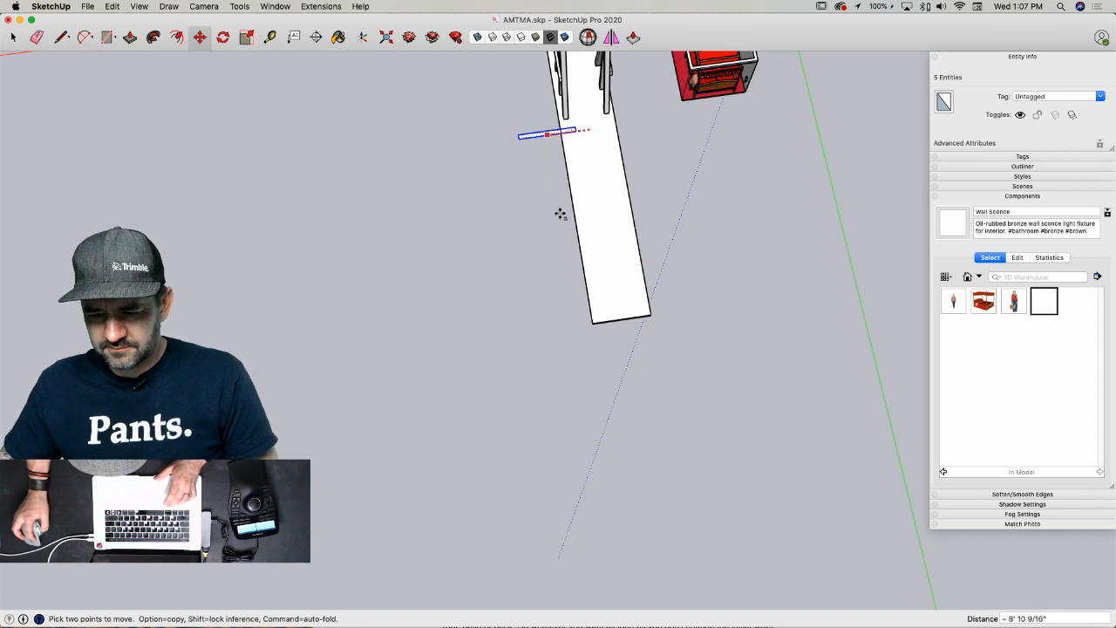
pyautogui.scroll(8, 591, 127)
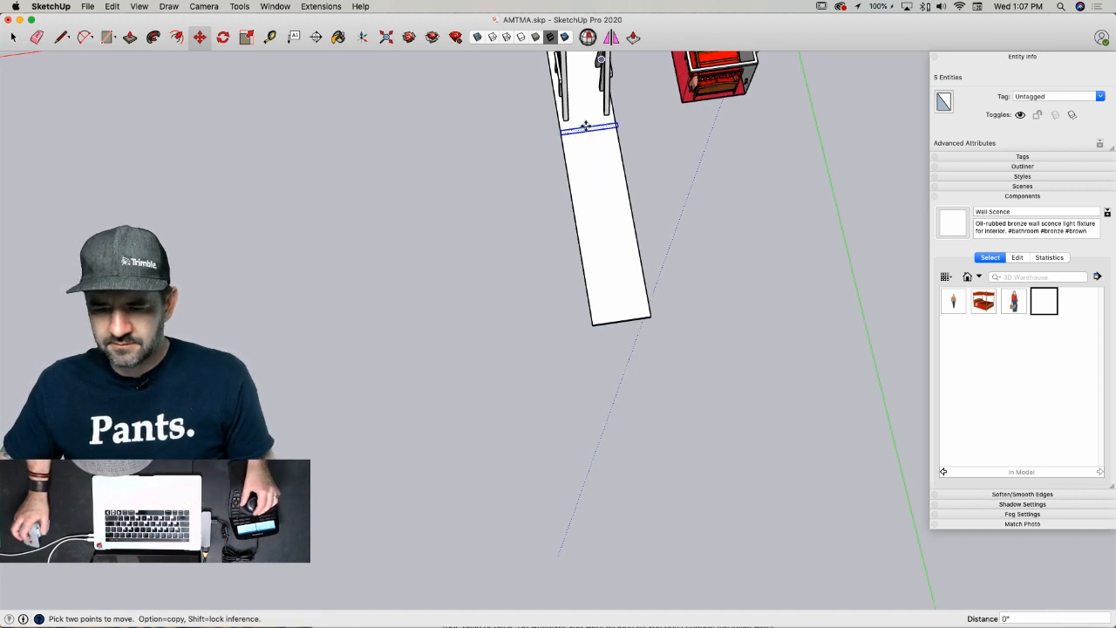
pyautogui.scroll(-8, 570, 114)
pyautogui.press('space')
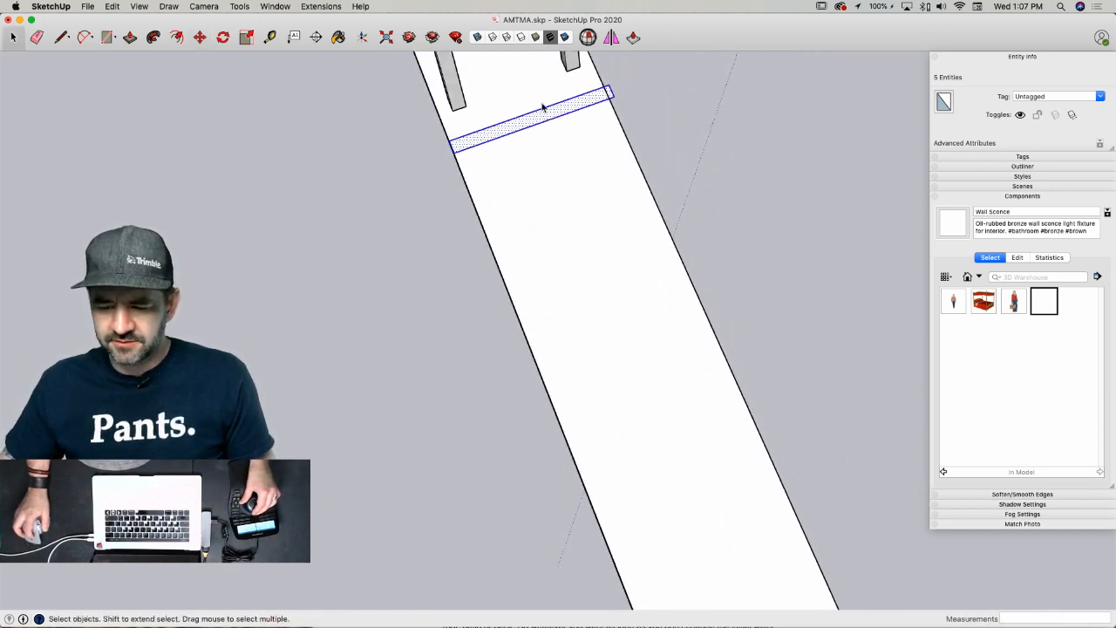
# - Draw a 12' line along the bottom edge of the slab's short end, starting from one corner
pyautogui.scroll(1, 549, 392)
pyautogui.press('l')
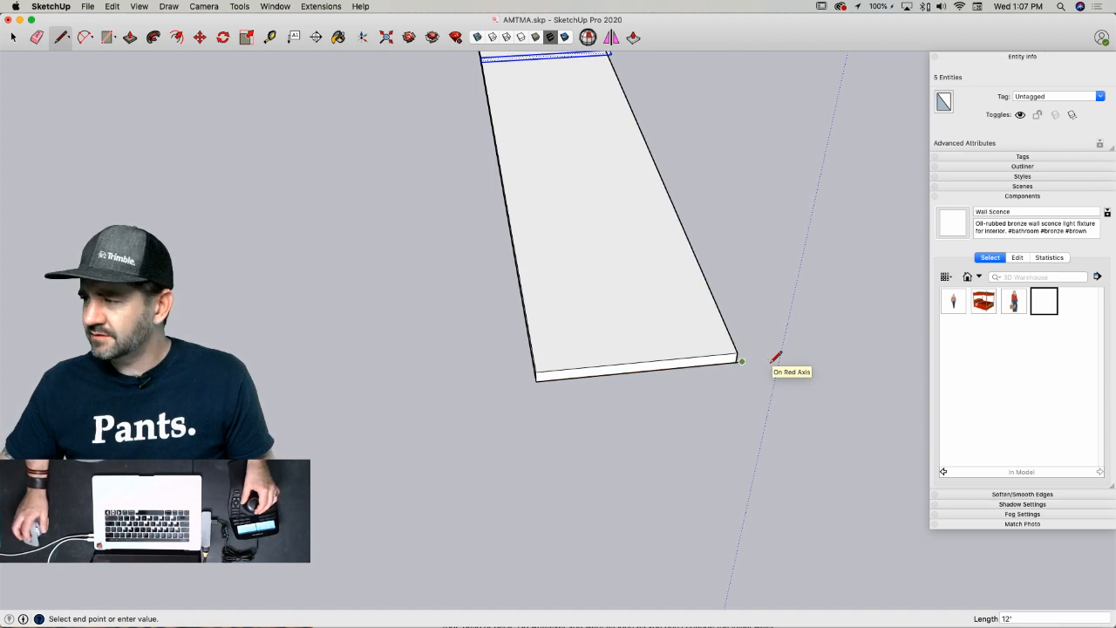
pyautogui.press('space')
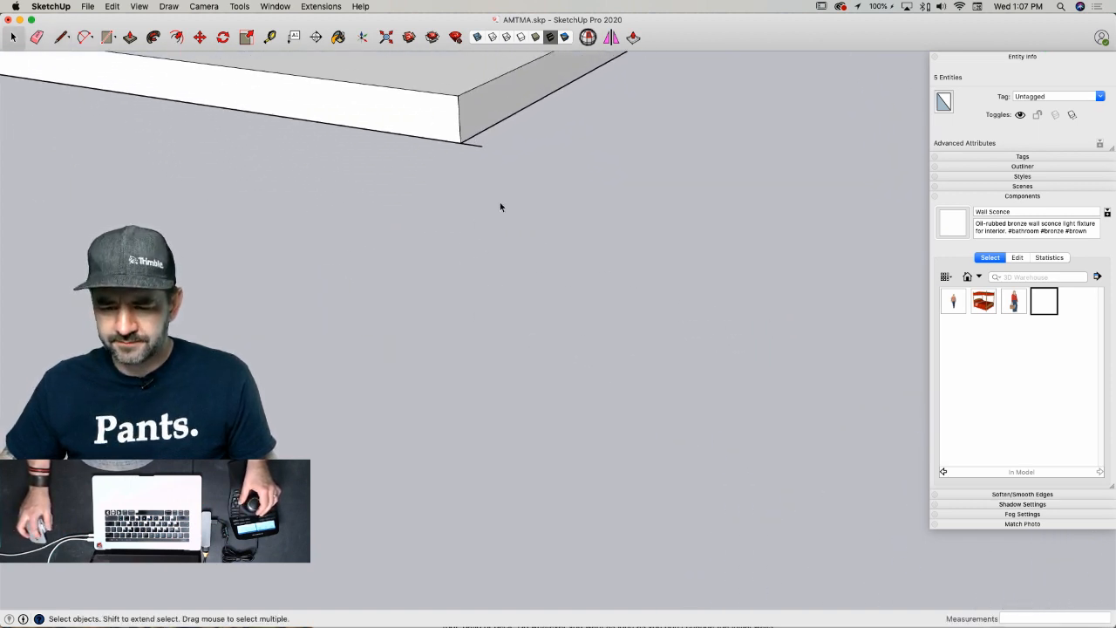
# - Pull the slab's long side face out 4 5/8" to the end of the 12' line
pyautogui.press('p')
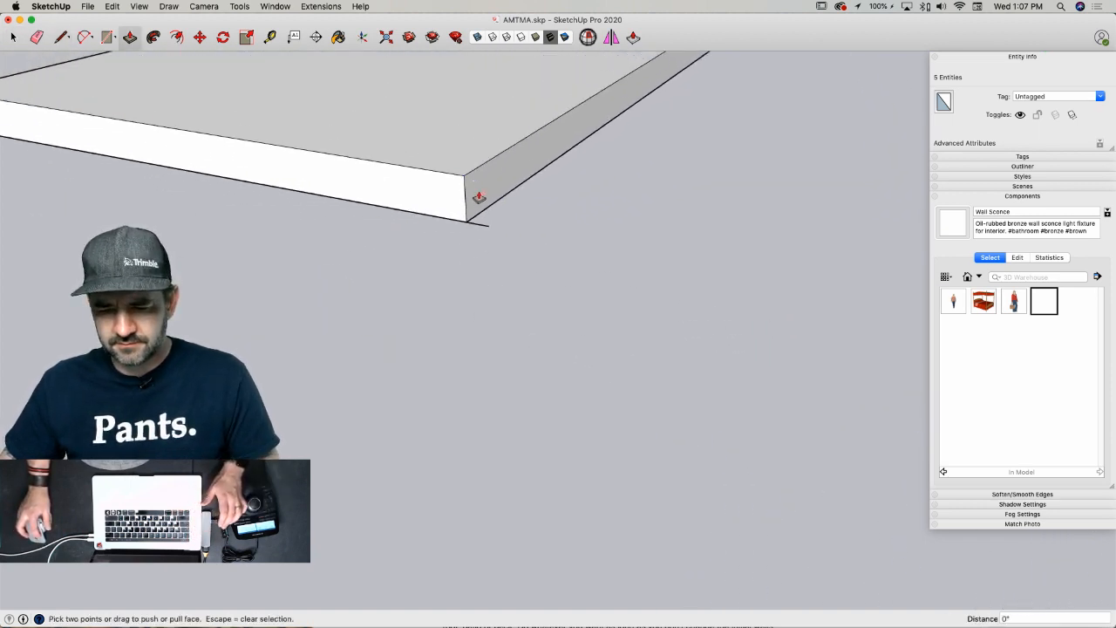
pyautogui.press('space')
pyautogui.press('p')
pyautogui.click(479, 199)
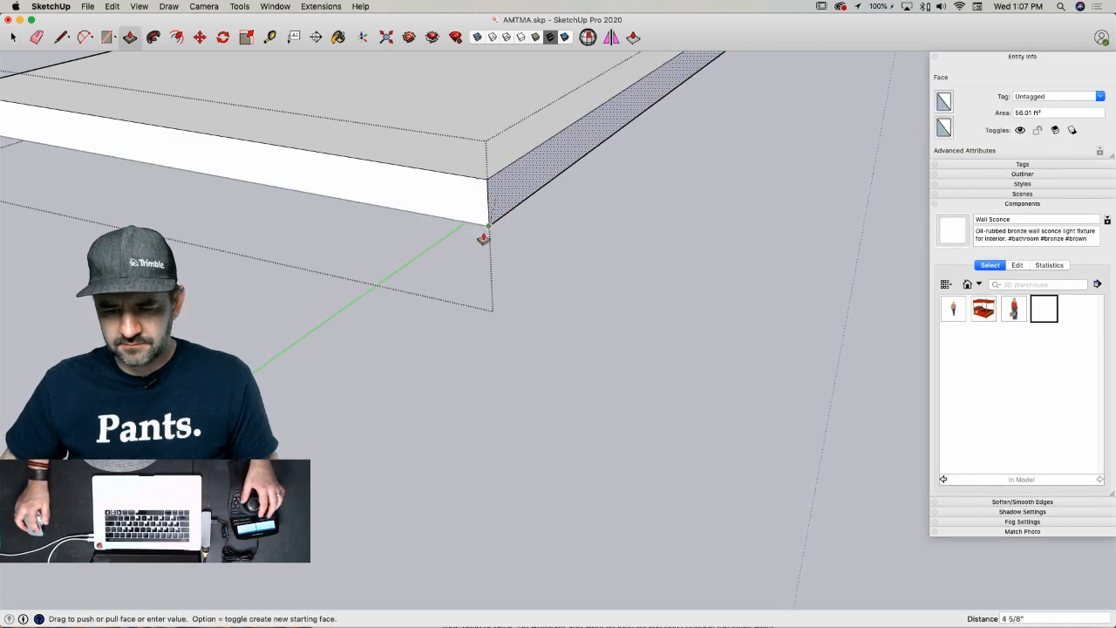
pyautogui.click(484, 236)
pyautogui.press('space')
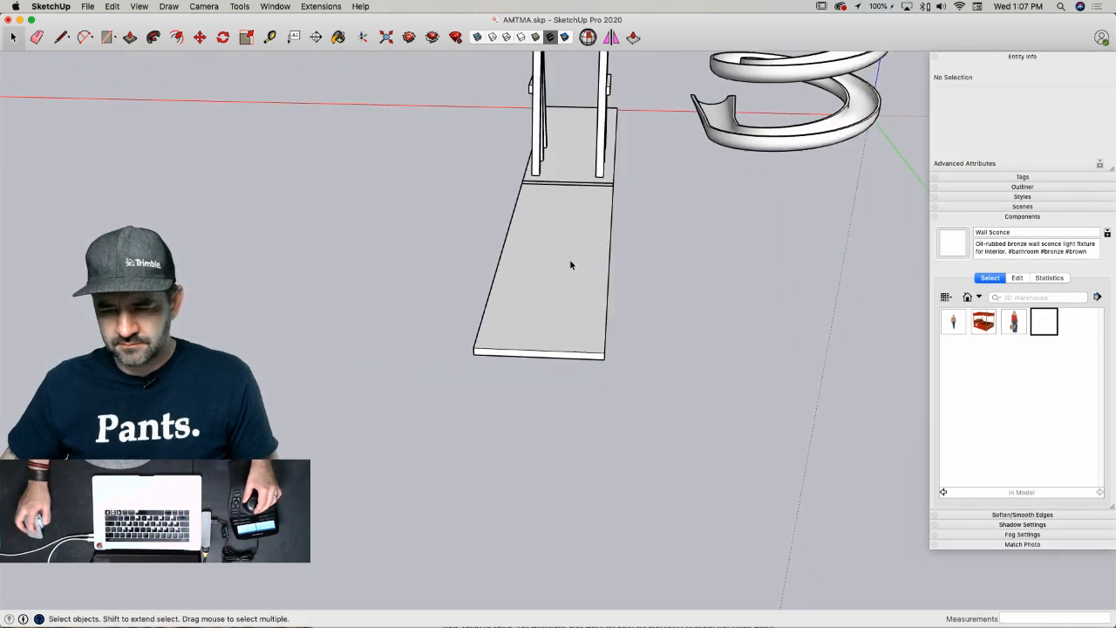
# - Draw a line about 7' 7 3/8" long between the inner bottom corners of the two A-frames' front legs
pyautogui.click(570, 264)
pyautogui.press('l')
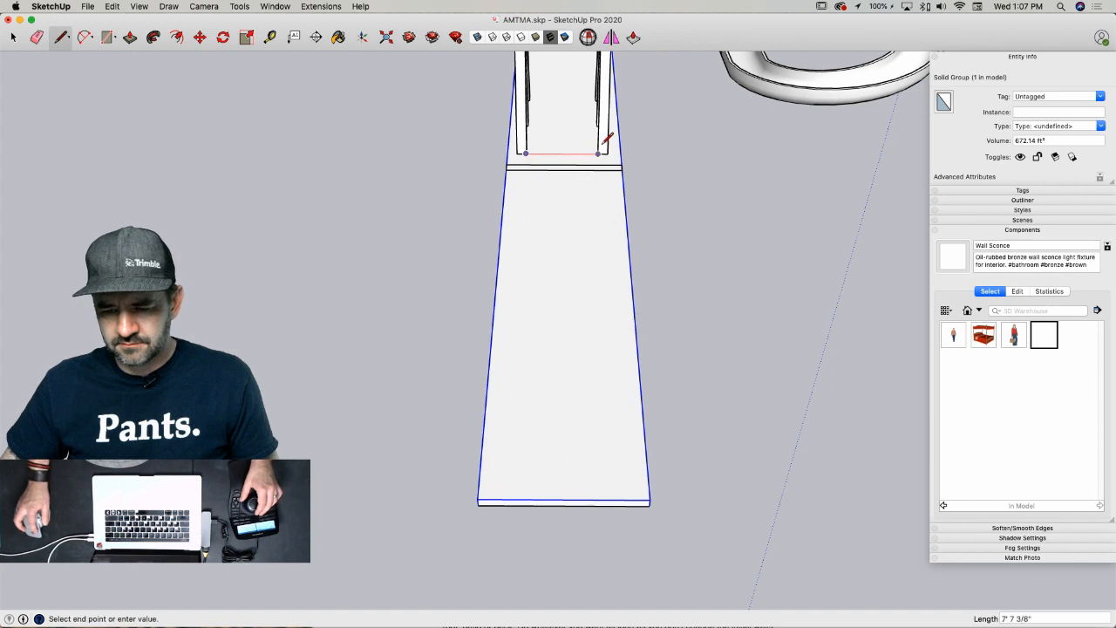
pyautogui.press('space')
# - Try to slide the slab about 1' 11" sideways relative to the A-frames
pyautogui.press('m')
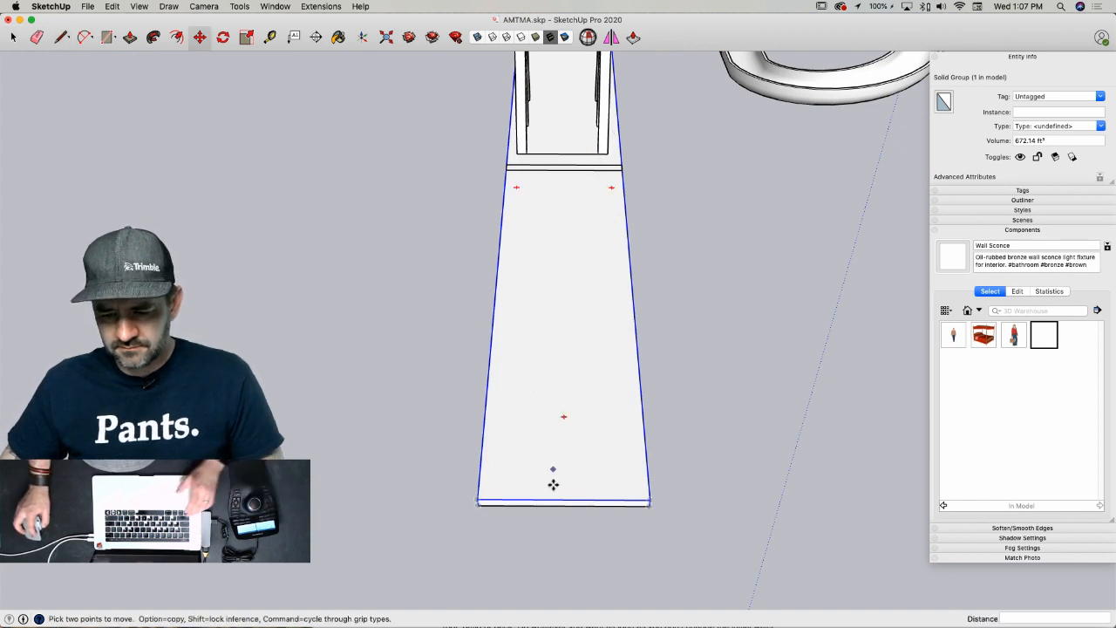
pyautogui.click(560, 498)
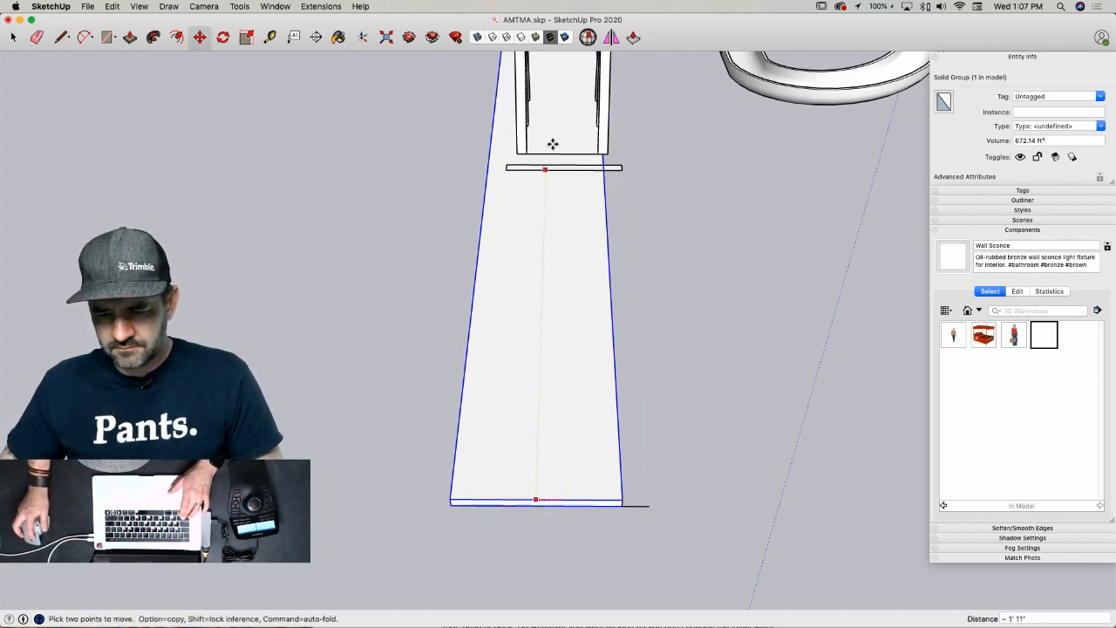
pyautogui.press('space')
pyautogui.press('e')
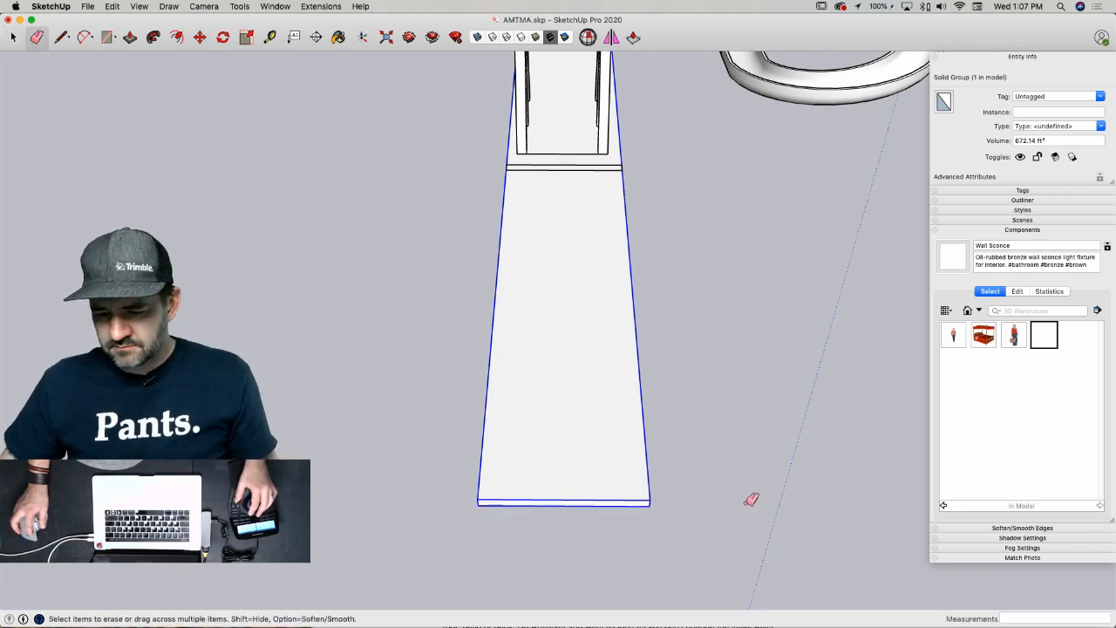
pyautogui.press('space')
pyautogui.click(744, 508)
pyautogui.moveTo(744, 507)
pyautogui.mouseDown(button='middle')
pyautogui.moveTo(562, 441)
pyautogui.moveTo(561, 423)
pyautogui.mouseUp(button='middle')
pyautogui.scroll(3, 561, 423)
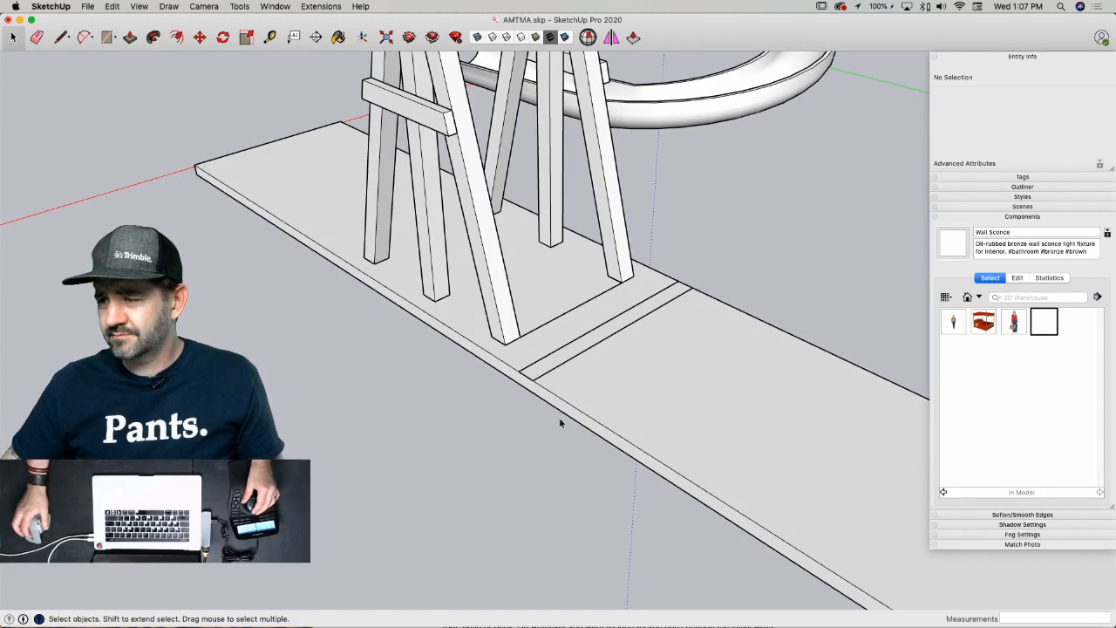
# - Pull the 12" strip across the slab up 4" and raise the resulting beam to a 7" height
pyautogui.scroll(8, 559, 417)
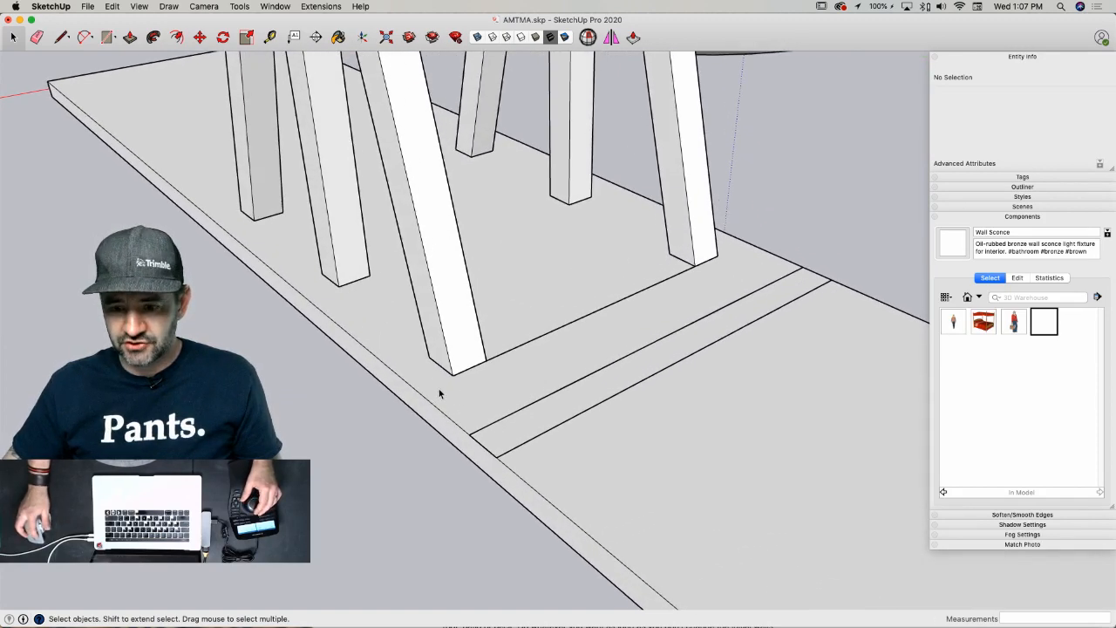
pyautogui.moveTo(439, 394)
pyautogui.mouseDown(button='middle')
pyautogui.moveTo(535, 369)
pyautogui.moveTo(518, 349)
pyautogui.mouseUp(button='middle')
pyautogui.press('e')
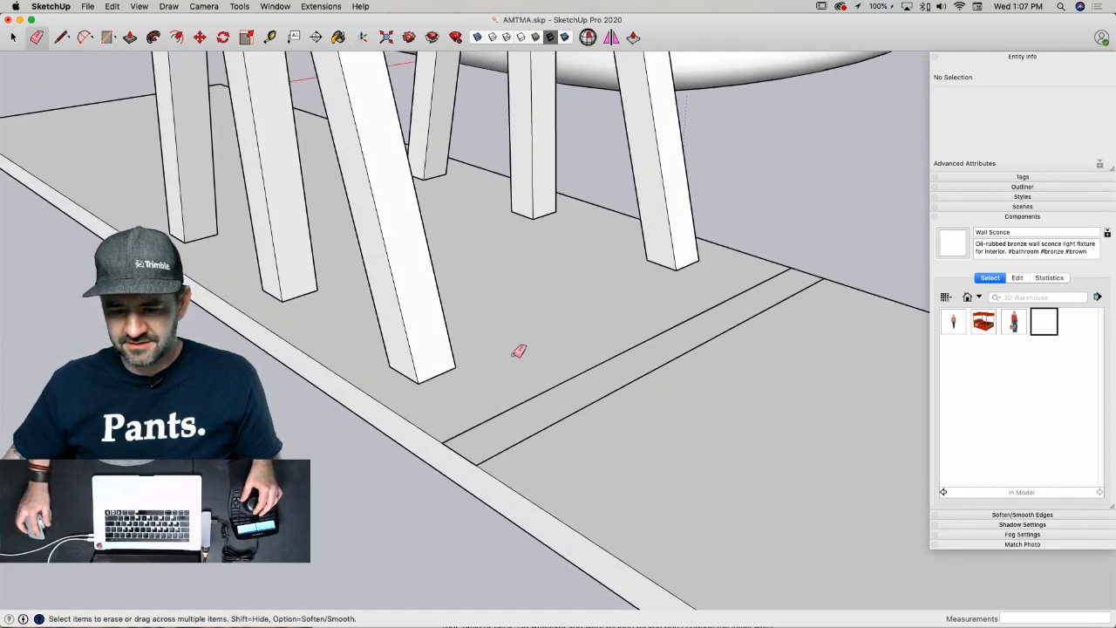
pyautogui.press('p')
pyautogui.click(489, 438)
pyautogui.write('4')
pyautogui.press('Return')
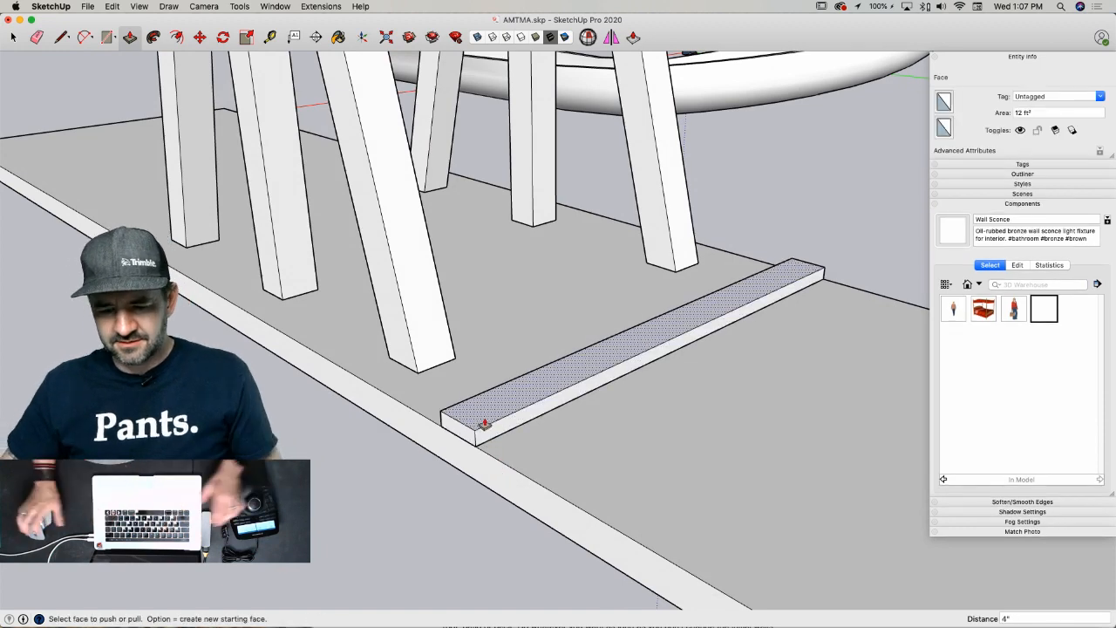
pyautogui.doubleClick(485, 424)
pyautogui.press('space')
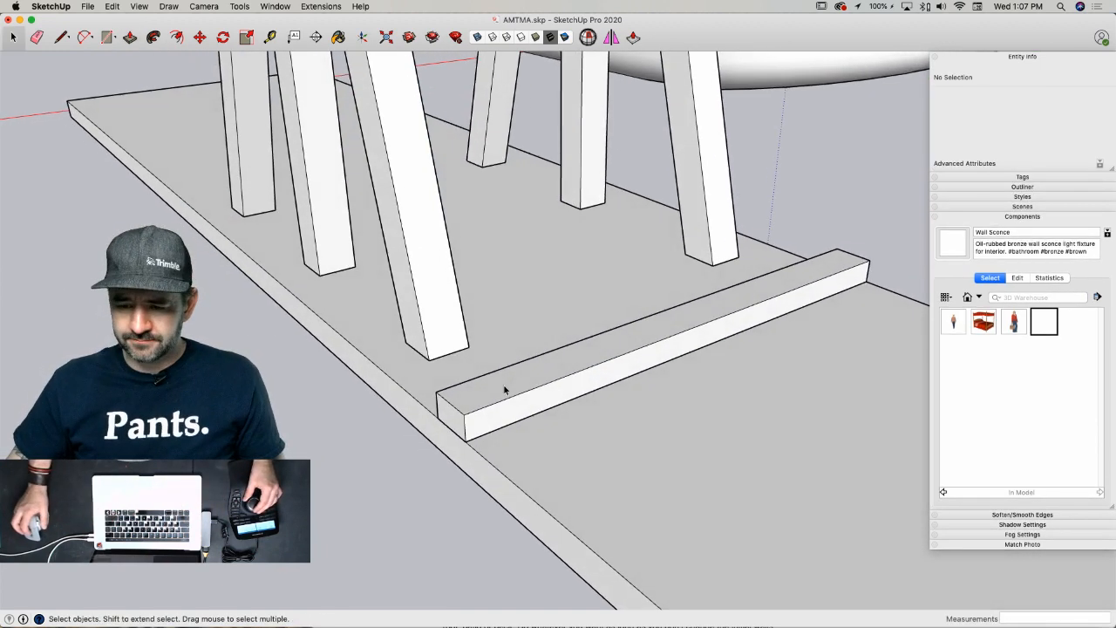
# - Draw a vertical line at the midpoint of the beam's front face and copy it 2' along the face
pyautogui.press('l')
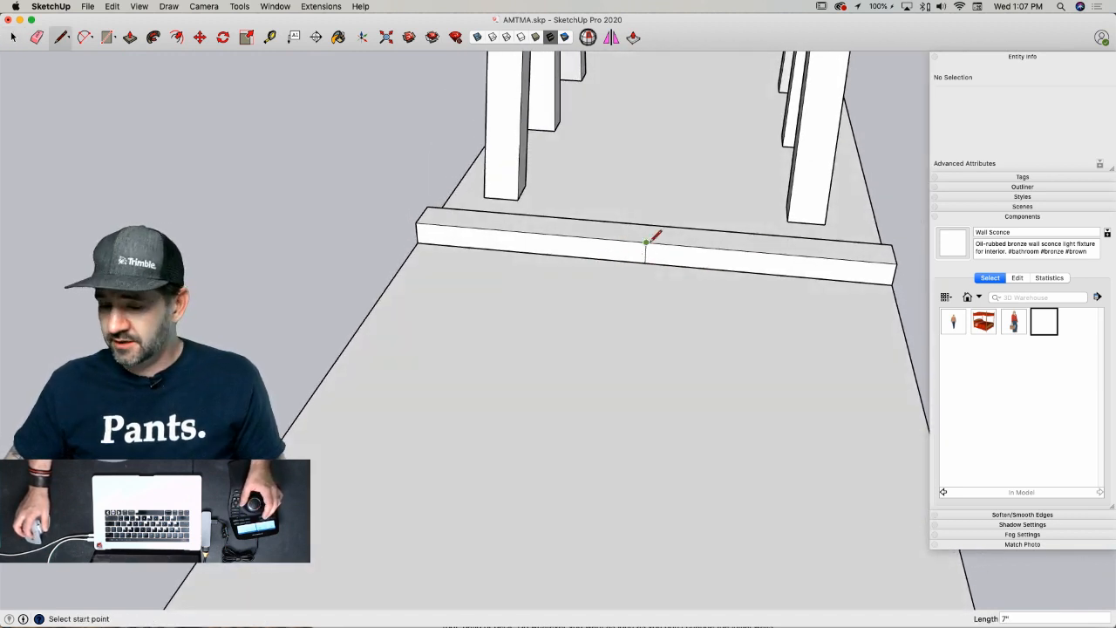
pyautogui.press('space')
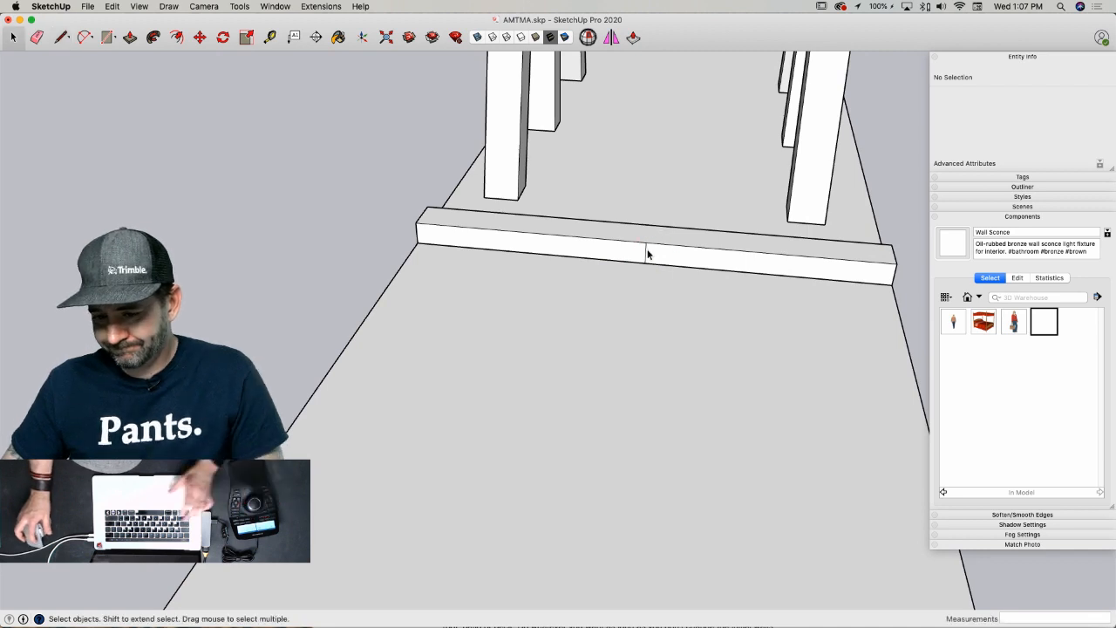
pyautogui.click(646, 254)
pyautogui.press('m')
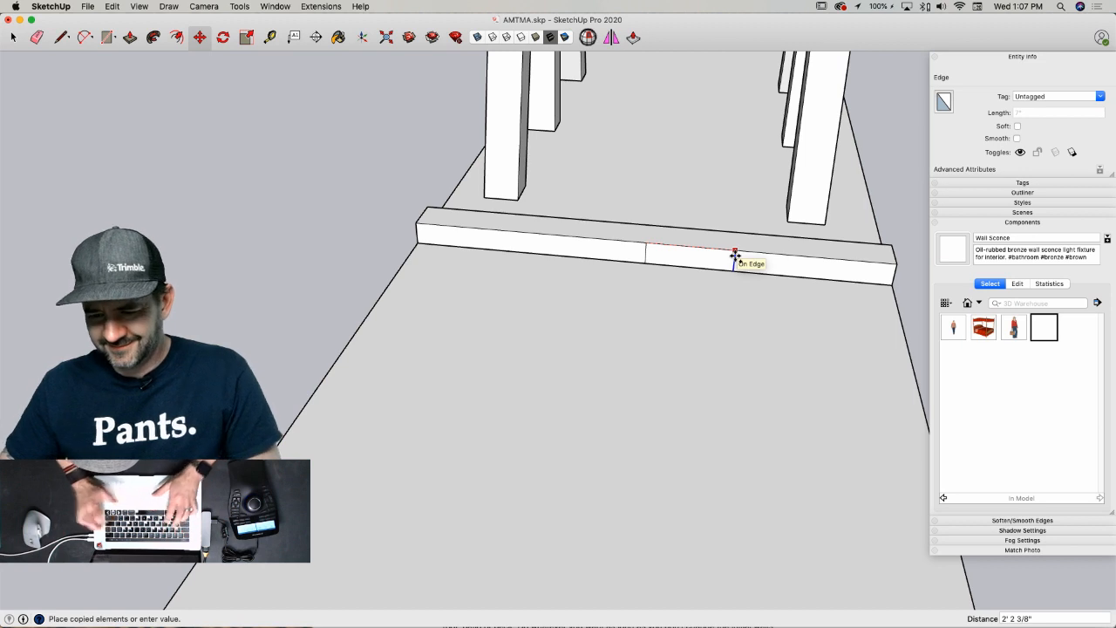
pyautogui.press('space')
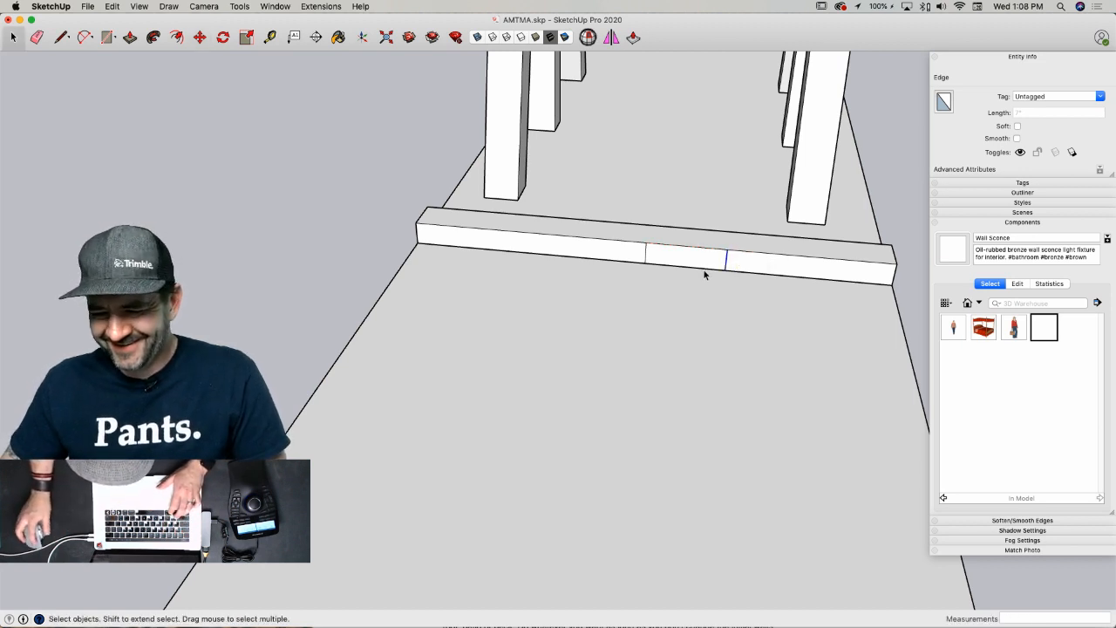
# - Copy the 2' wide face section to the opposite side of the beam's midpoint line
pyautogui.click(706, 267)
pyautogui.press('m')
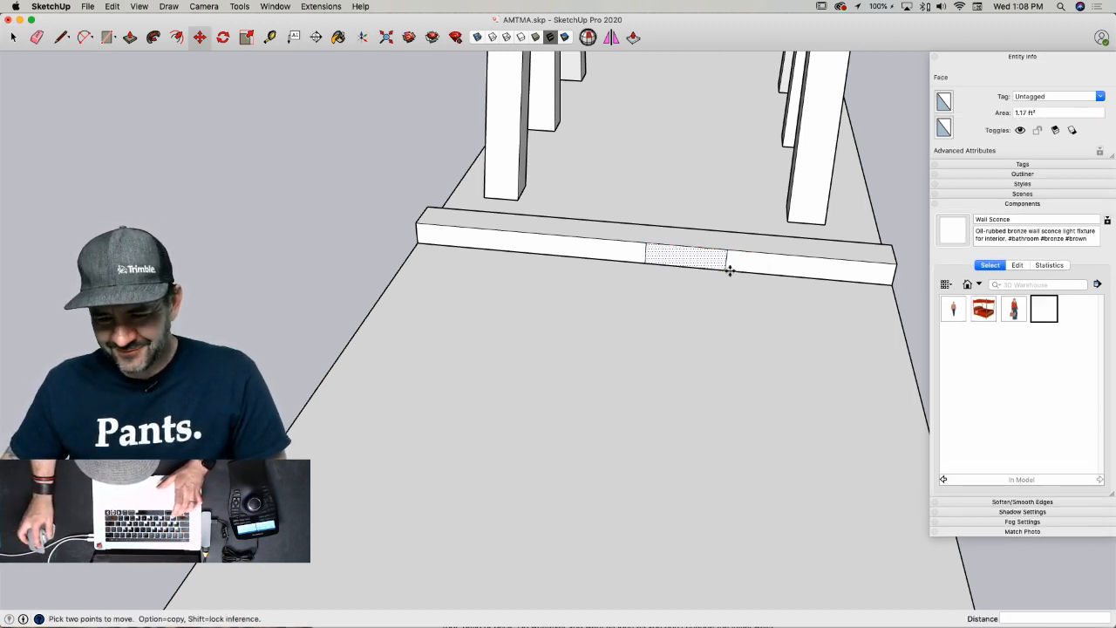
pyautogui.click(637, 257)
pyautogui.press('space')
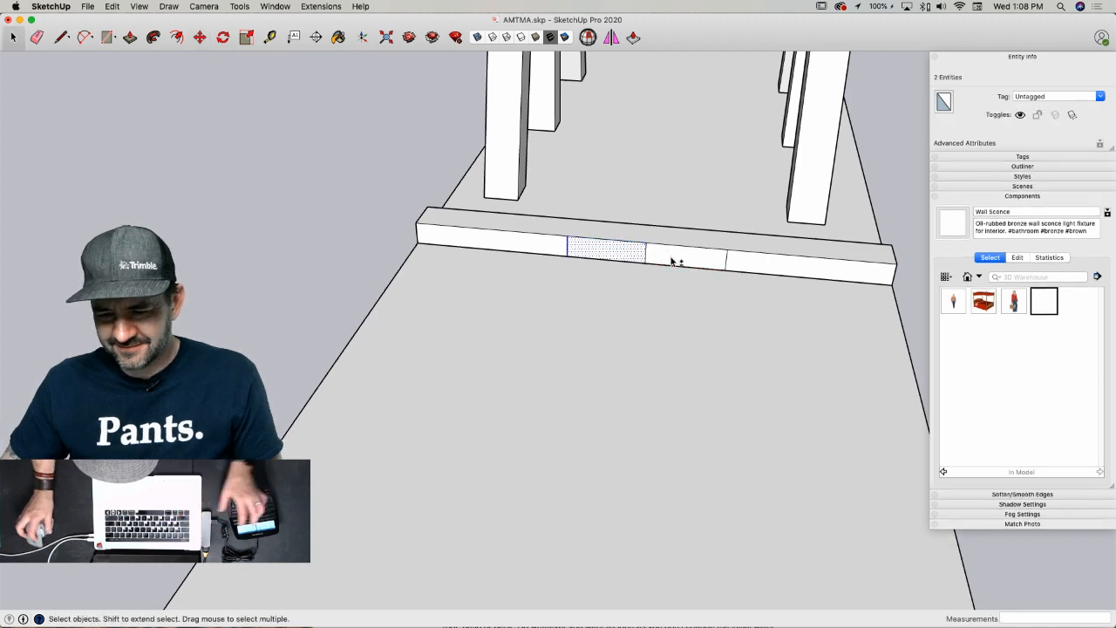
# - Copy both middle sections of the front face 1' across to the beam's back face
pyautogui.press('m')
pyautogui.moveTo(613, 319); pyautogui.dragTo(624, 288, button='middle')
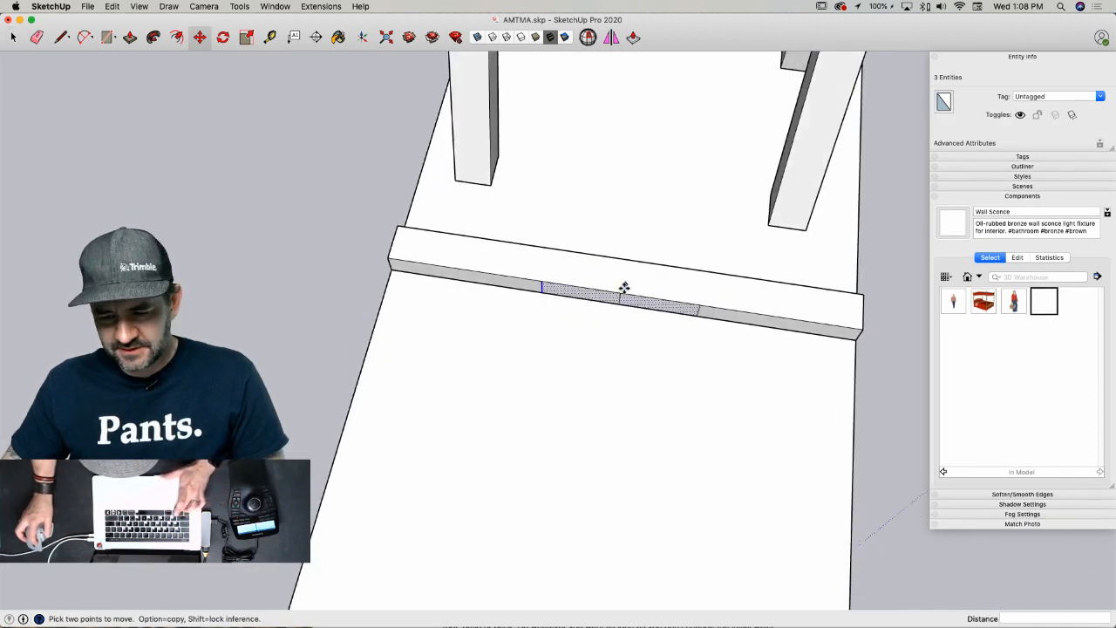
pyautogui.keyDown('alt'); pyautogui.click(622, 291); pyautogui.keyUp('alt')
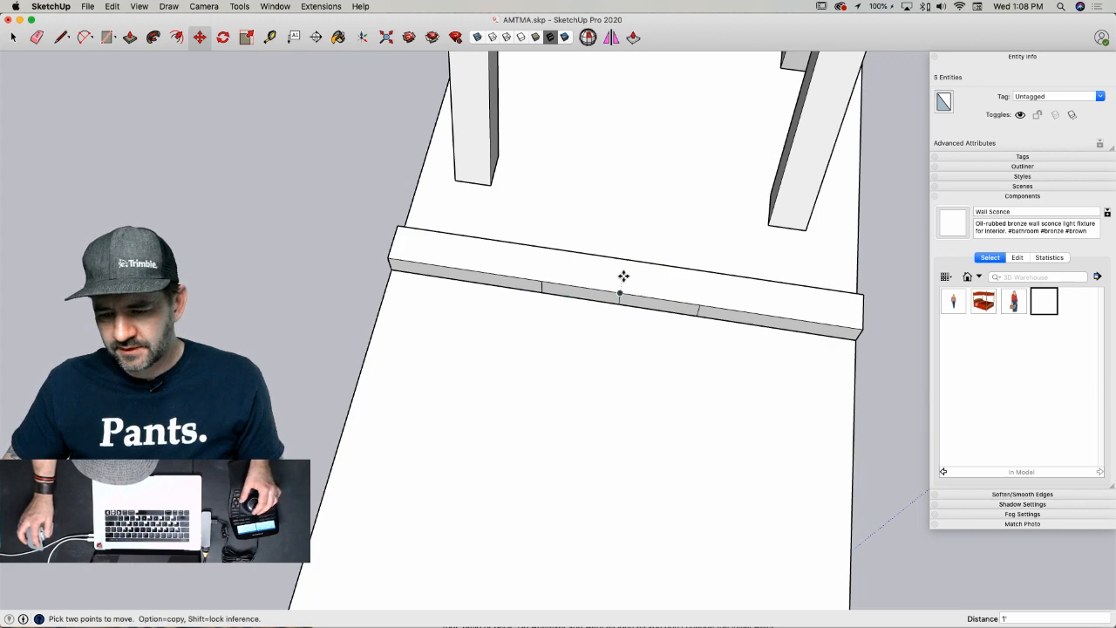
# - Erase the midpoint line on the beam's front face and pull the merged middle section out 1'
pyautogui.press('e')
pyautogui.moveTo(628, 296); pyautogui.dragTo(593, 323, button='middle')
pyautogui.press('p')
pyautogui.click(593, 323)
pyautogui.click(614, 329)
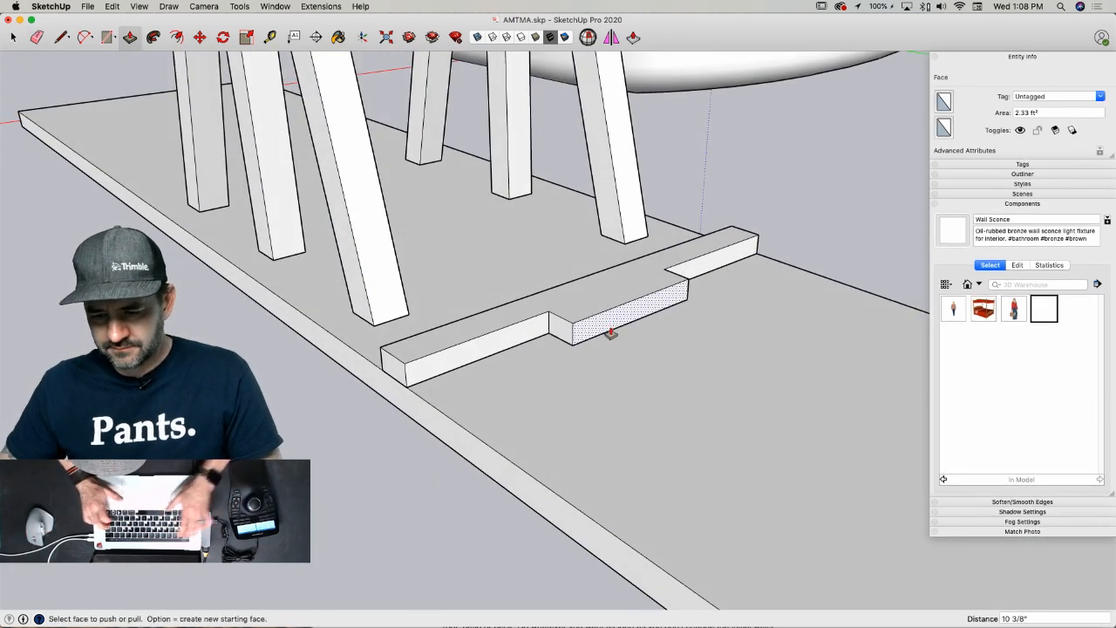
pyautogui.click(610, 332)
# - Erase the midpoint line on the beam's back face and pull that middle section out 1'
pyautogui.moveTo(610, 332); pyautogui.dragTo(449, 338, button='middle')
pyautogui.press('e')
pyautogui.click(446, 337)
pyautogui.press('p')
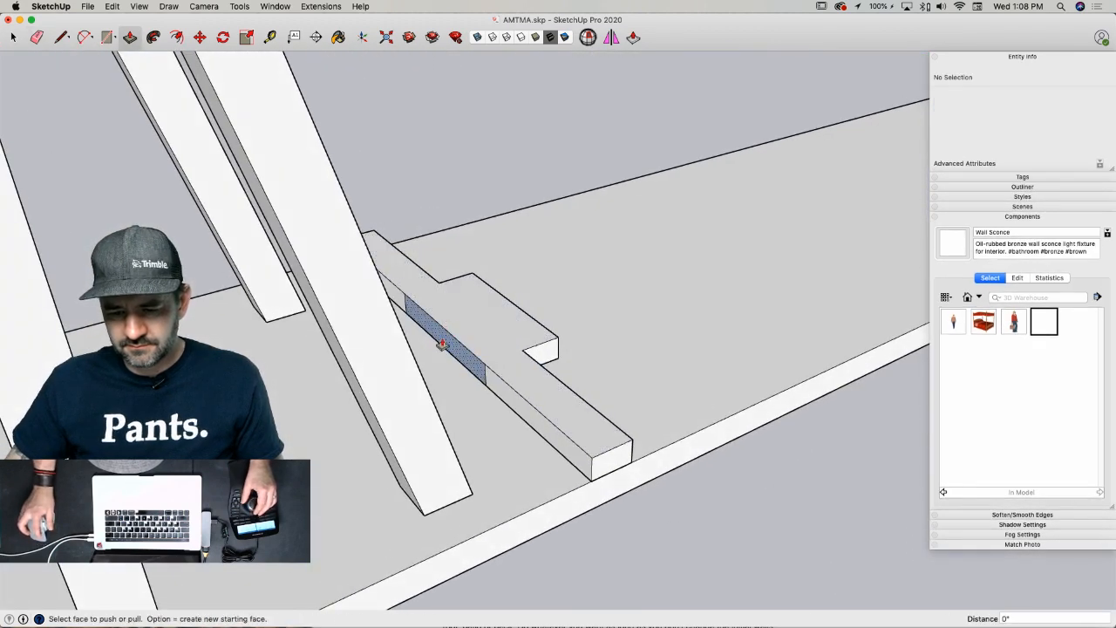
pyautogui.doubleClick(449, 348)
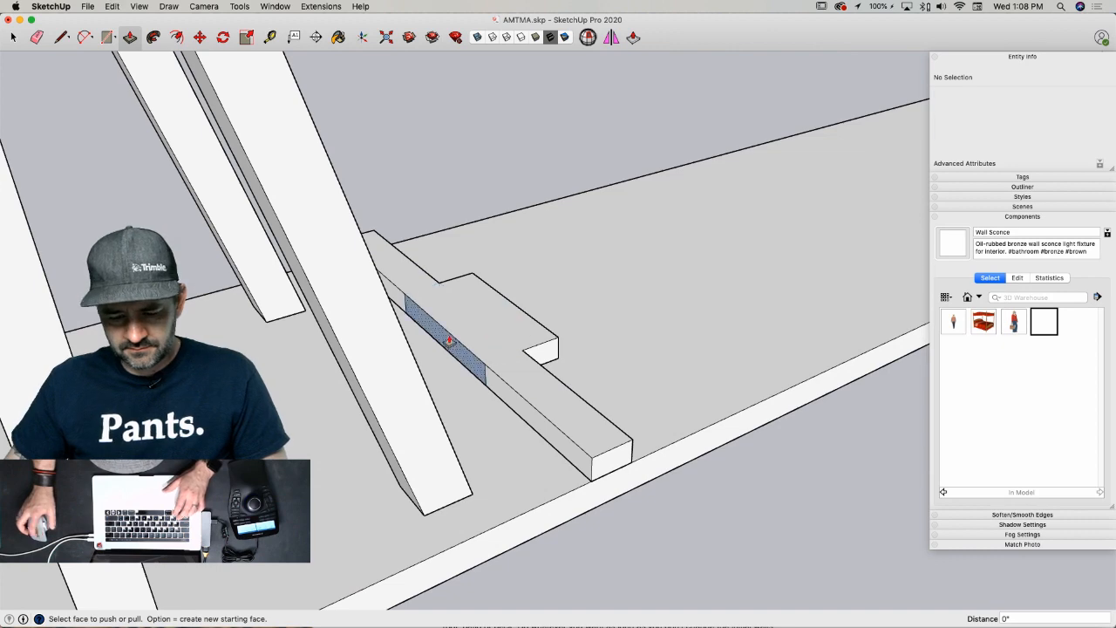
pyautogui.click(450, 348)
pyautogui.press('Return')
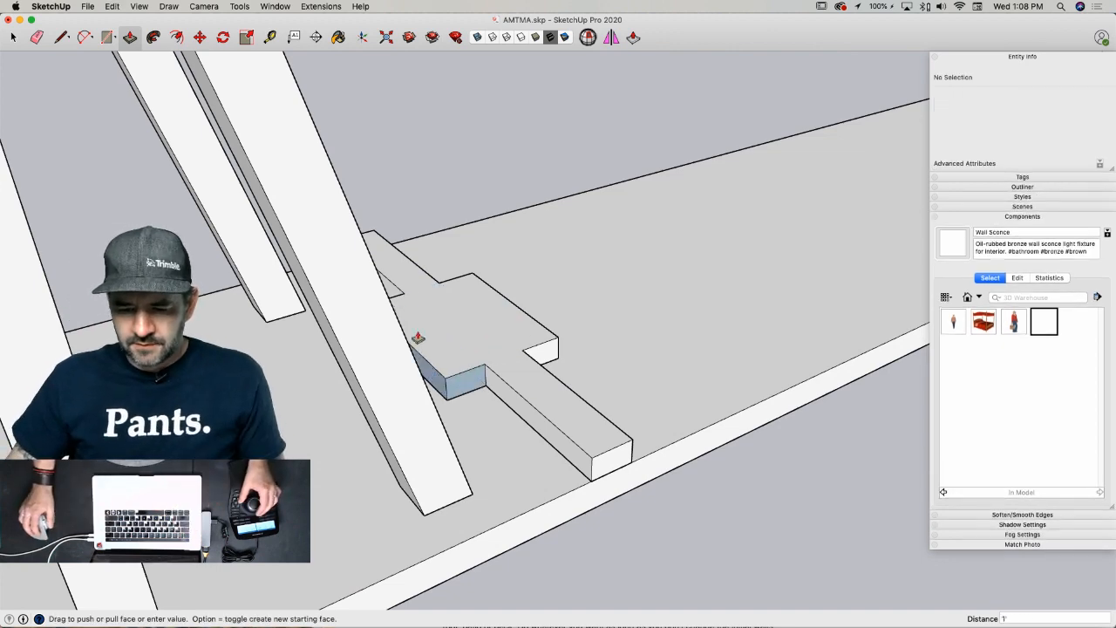
# - Orient all faces of the cross-shaped beam to match its top face
pyautogui.press('space')
pyautogui.moveTo(610, 375); pyautogui.dragTo(433, 364, button='middle')
pyautogui.rightClick(433, 360)
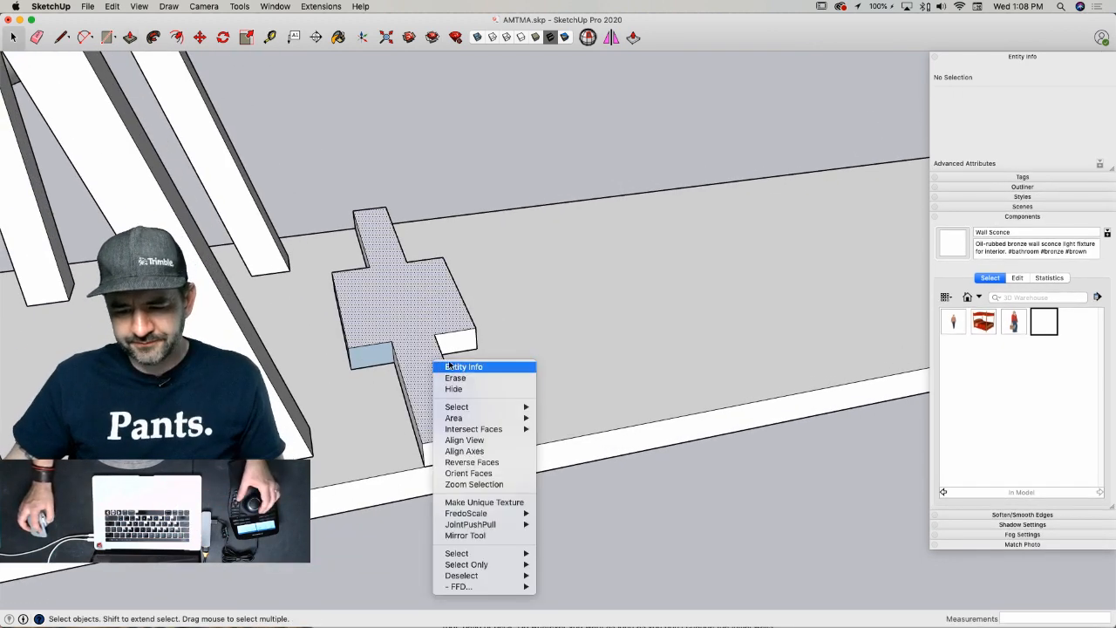
pyautogui.click(467, 484)
pyautogui.rightClick(486, 390)
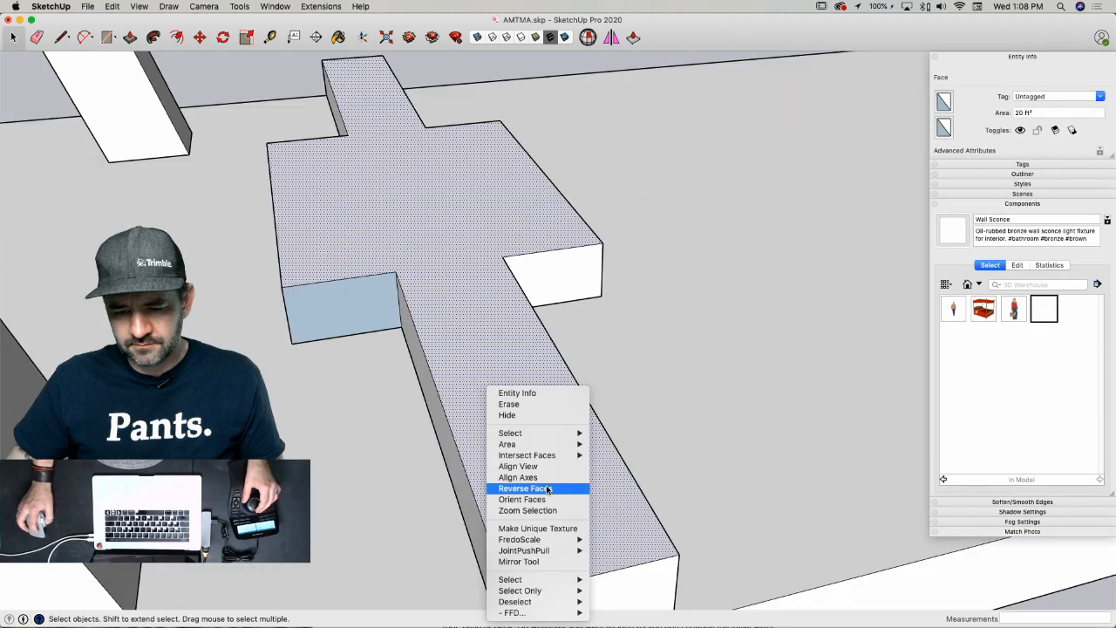
pyautogui.click(515, 498)
# - Select the entire cross-shaped beam with its connected geometry and make it a group
pyautogui.tripleClick(535, 437)
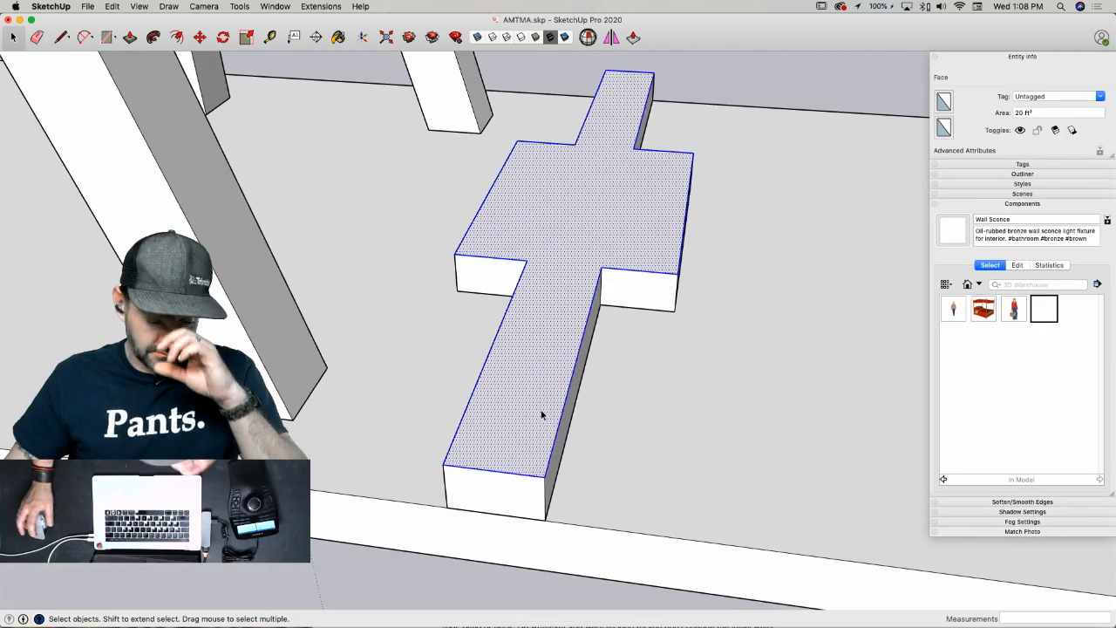
pyautogui.rightClick(542, 386)
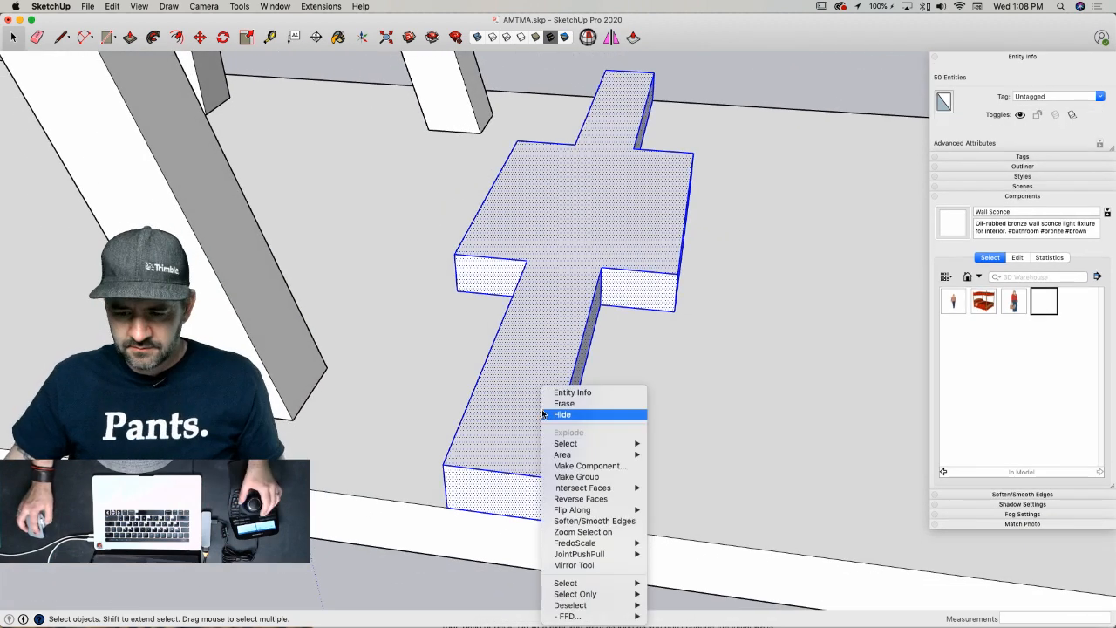
pyautogui.click(574, 477)
# - Move the beam group by its end's bottom midpoint onto the A-frame tops and center it lengthwise across both frames
pyautogui.press('m')
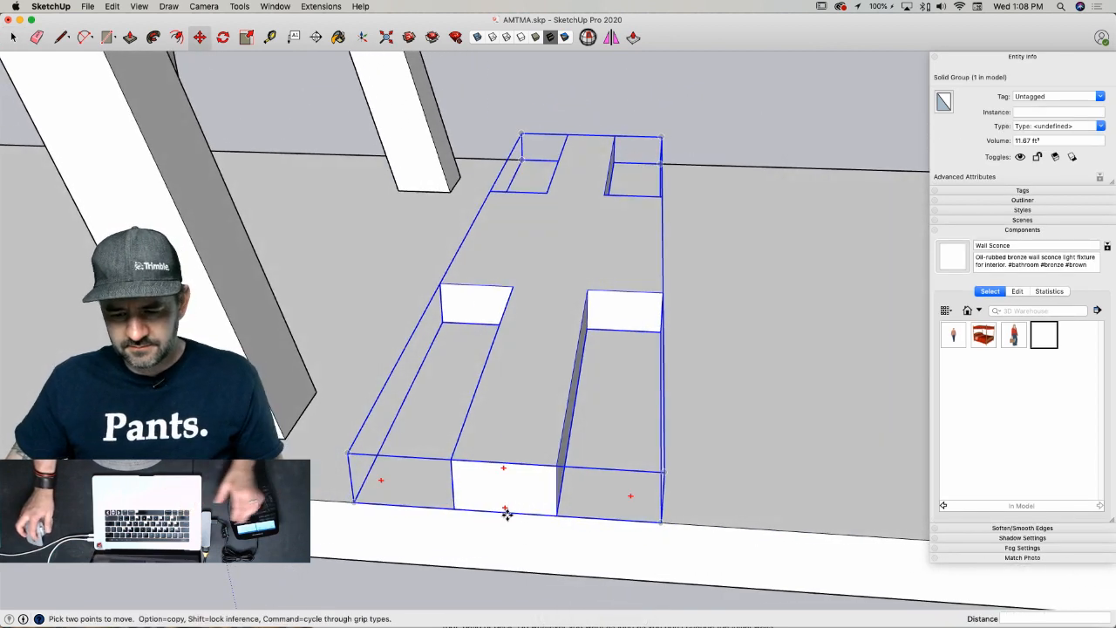
pyautogui.click(506, 511)
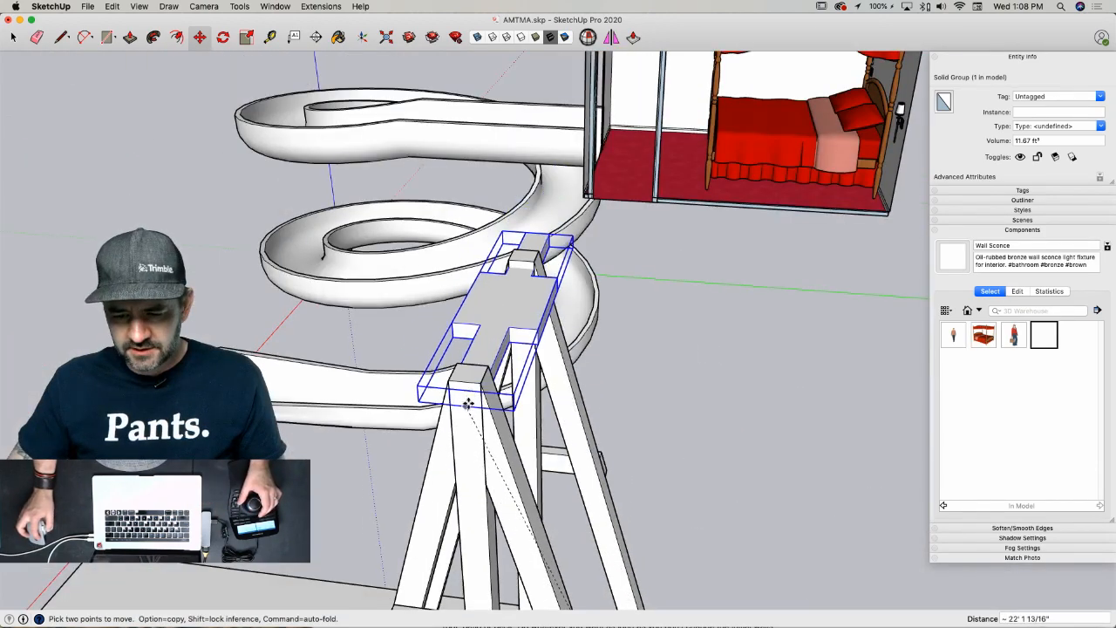
pyautogui.click(462, 381)
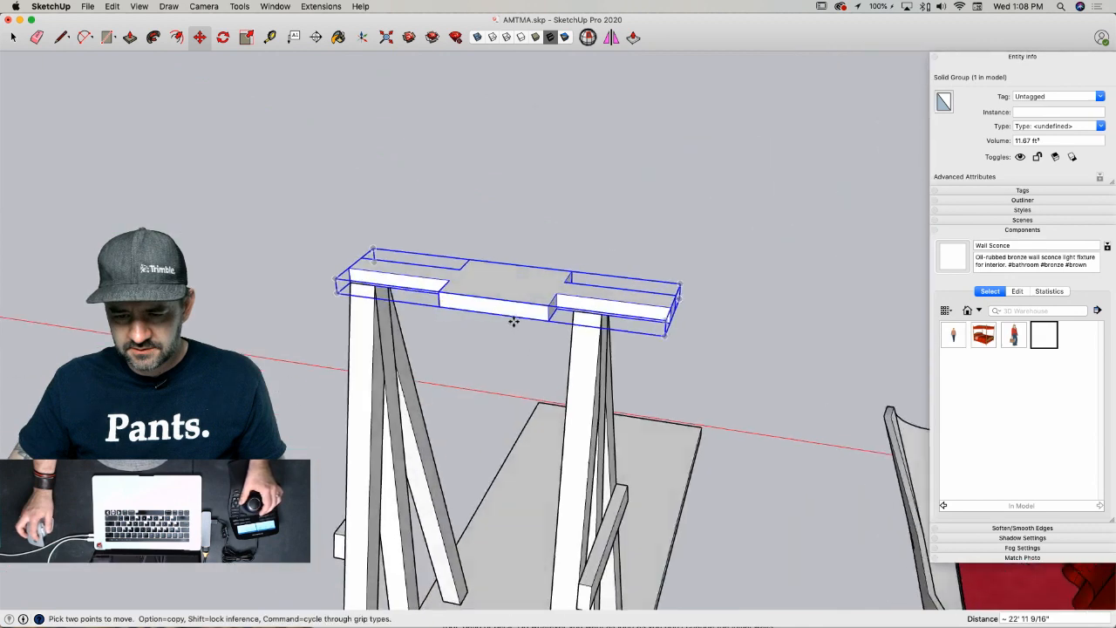
pyautogui.click(502, 316)
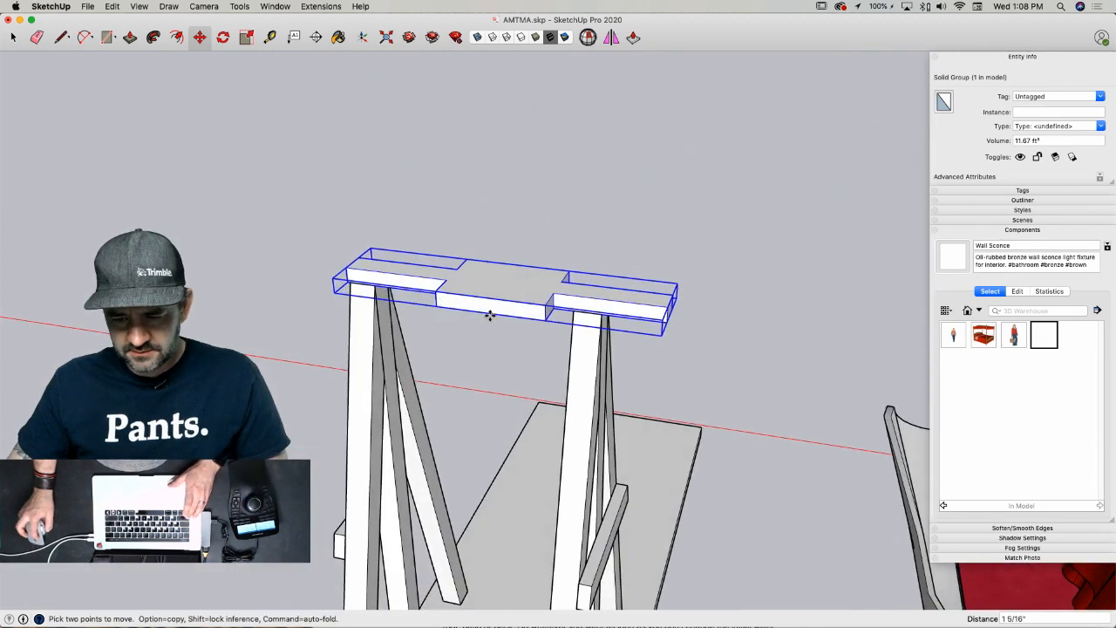
pyautogui.click(621, 415)
pyautogui.press('space')
pyautogui.click(708, 340)
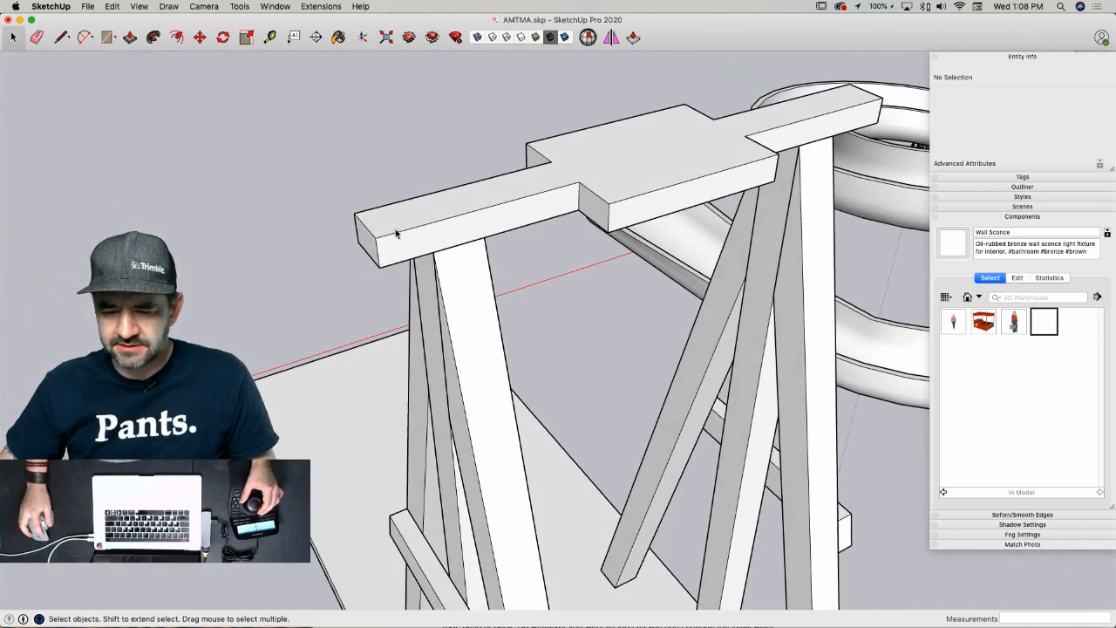
# - Inside the beam group, push both end faces inward to the inner edges of the A-frame tops
pyautogui.doubleClick(395, 228)
pyautogui.press('p')
pyautogui.moveTo(373, 251); pyautogui.dragTo(490, 282)
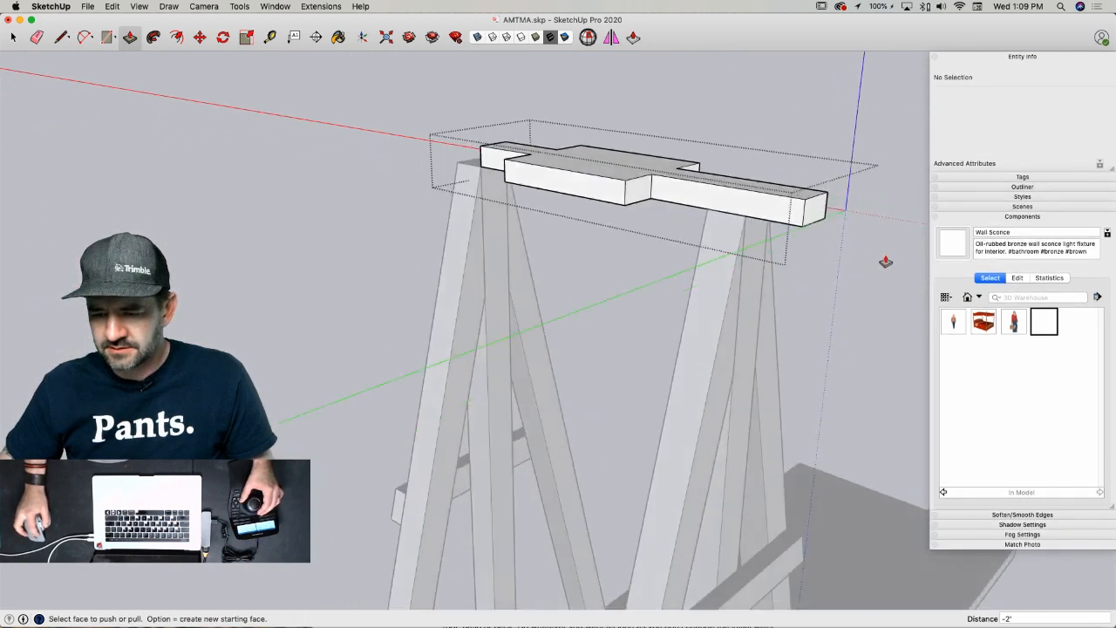
pyautogui.moveTo(770, 195); pyautogui.dragTo(678, 227)
pyautogui.press('space')
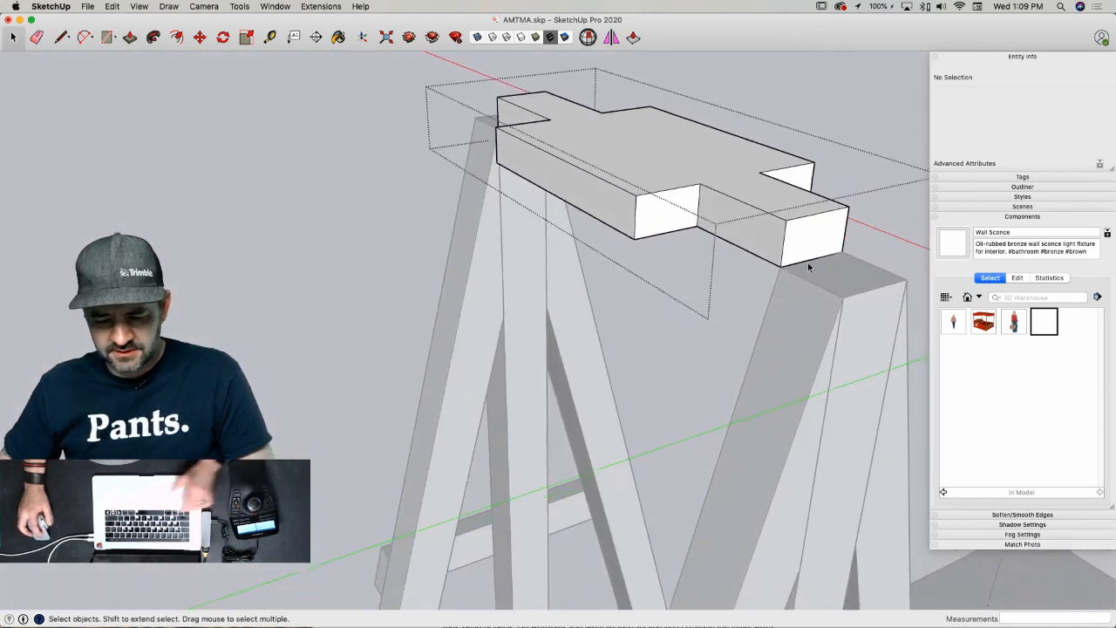
# - Draw a circle of 3" radius centered on the beam's end face and extrude it 1' to the A-frame's outer edge
pyautogui.press('c')
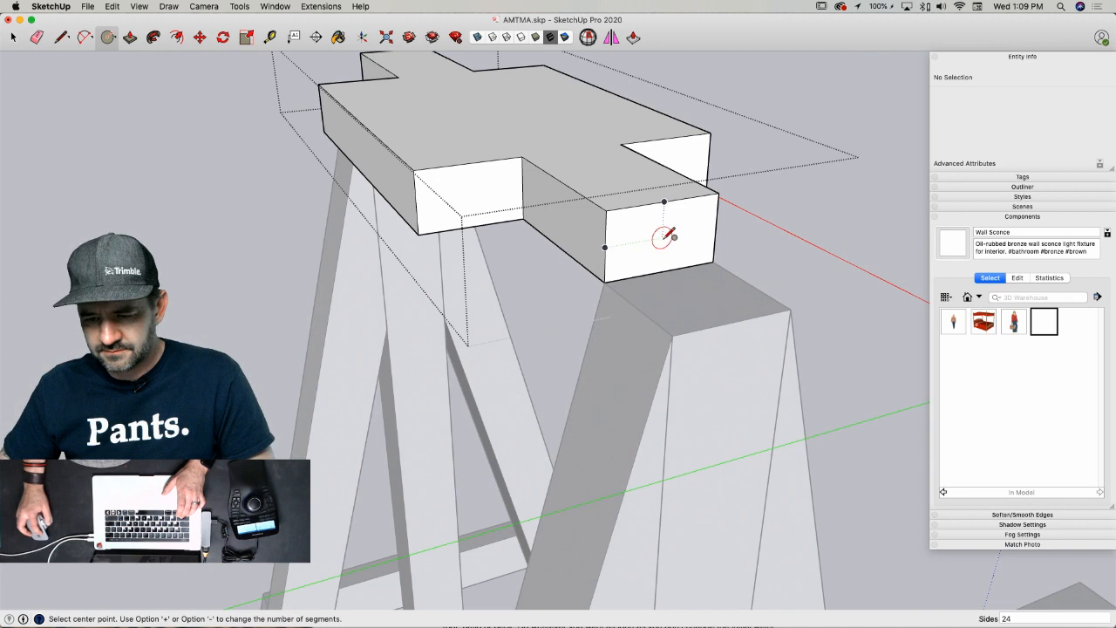
pyautogui.scroll(3, 666, 208)
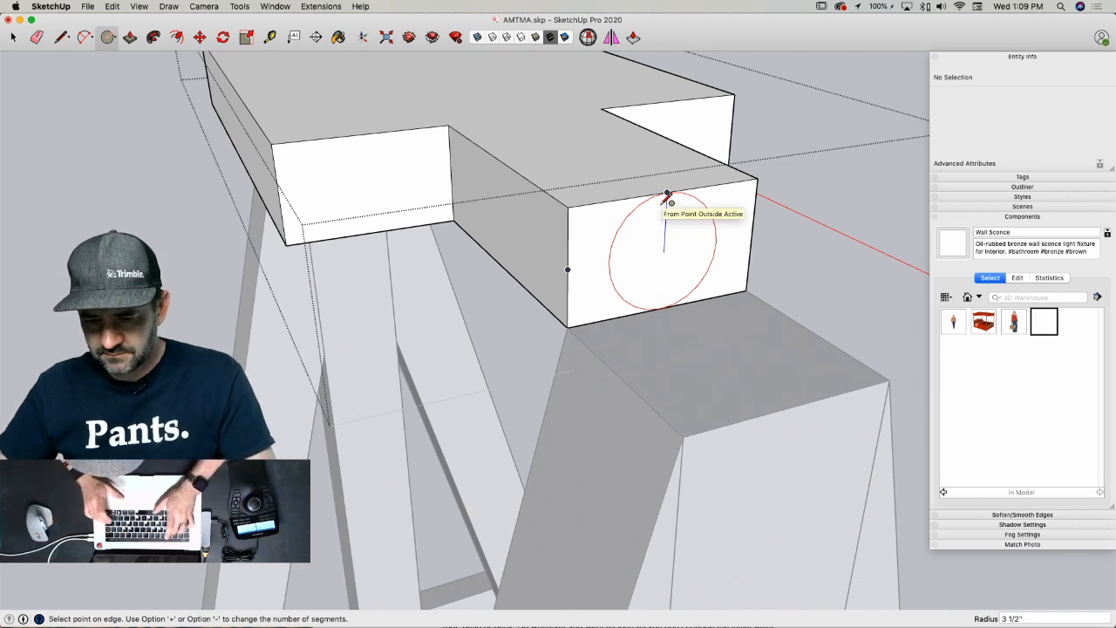
pyautogui.write('3')
pyautogui.press('Return')
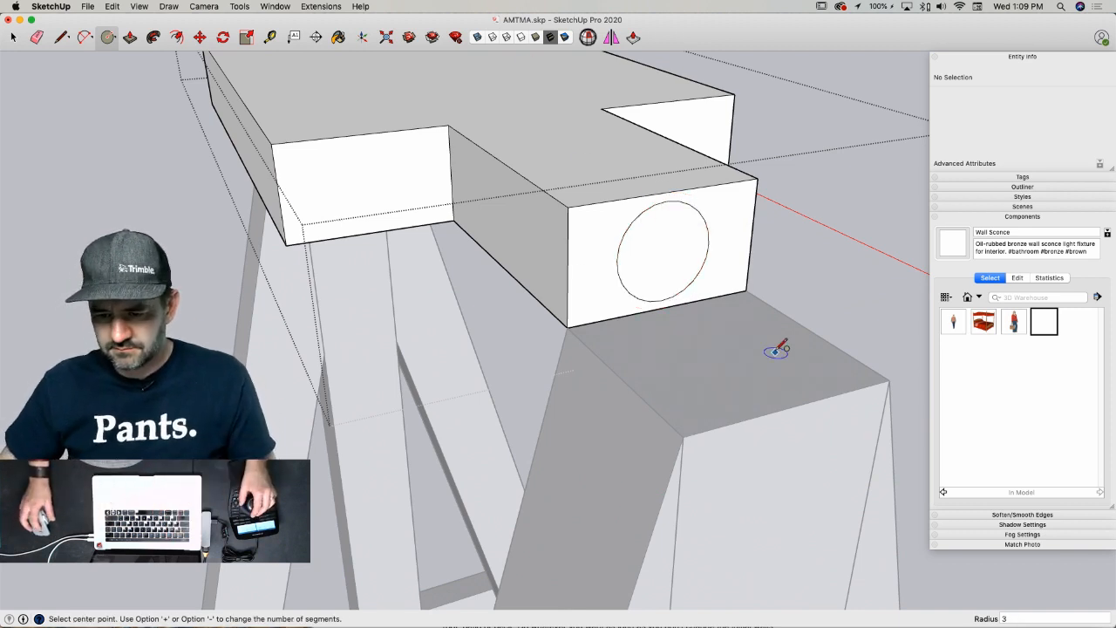
pyautogui.press('p')
pyautogui.click(659, 240)
pyautogui.click(681, 444)
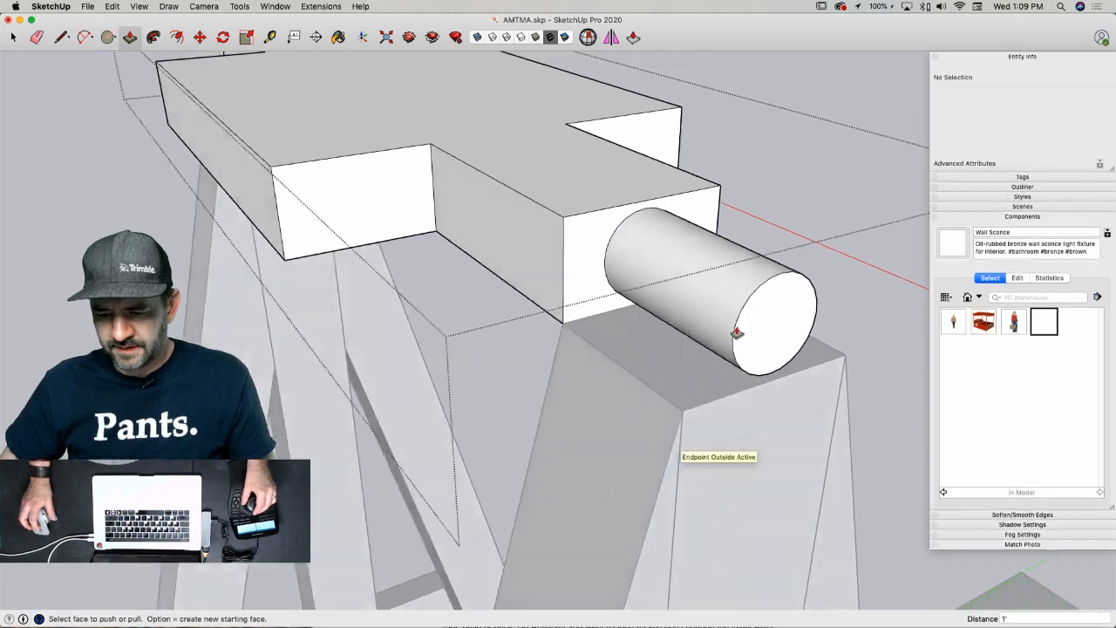
# - Copy the round face of the axle stub to the beam's opposite end, using the A-frame top corners as reference
pyautogui.moveTo(737, 332); pyautogui.dragTo(710, 301, button='middle')
pyautogui.press('space')
pyautogui.click(710, 302)
pyautogui.press('m')
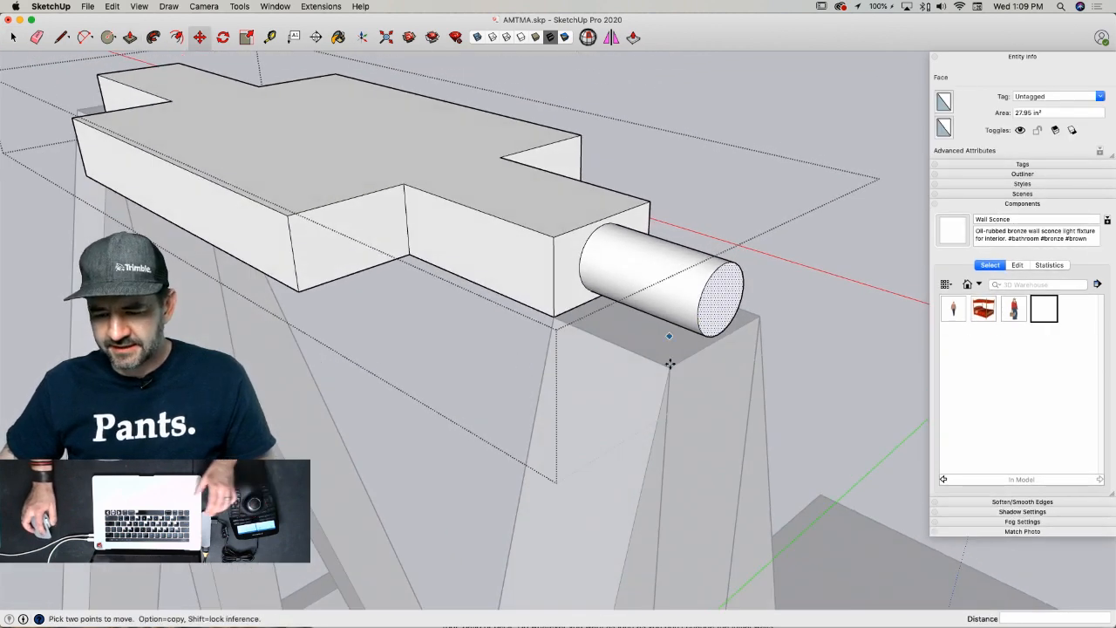
pyautogui.click(670, 369)
pyautogui.press('alt')
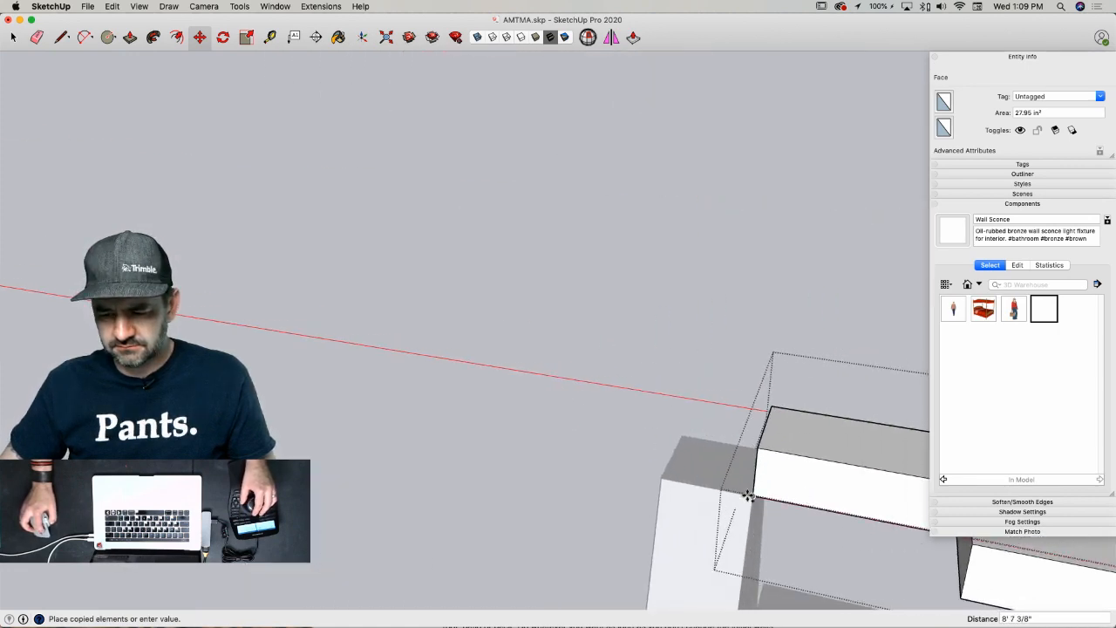
pyautogui.click(748, 495)
# - Extrude the copied circle from the beam's end to the outer edge of the second A-frame's top
pyautogui.press('p')
pyautogui.click(690, 430)
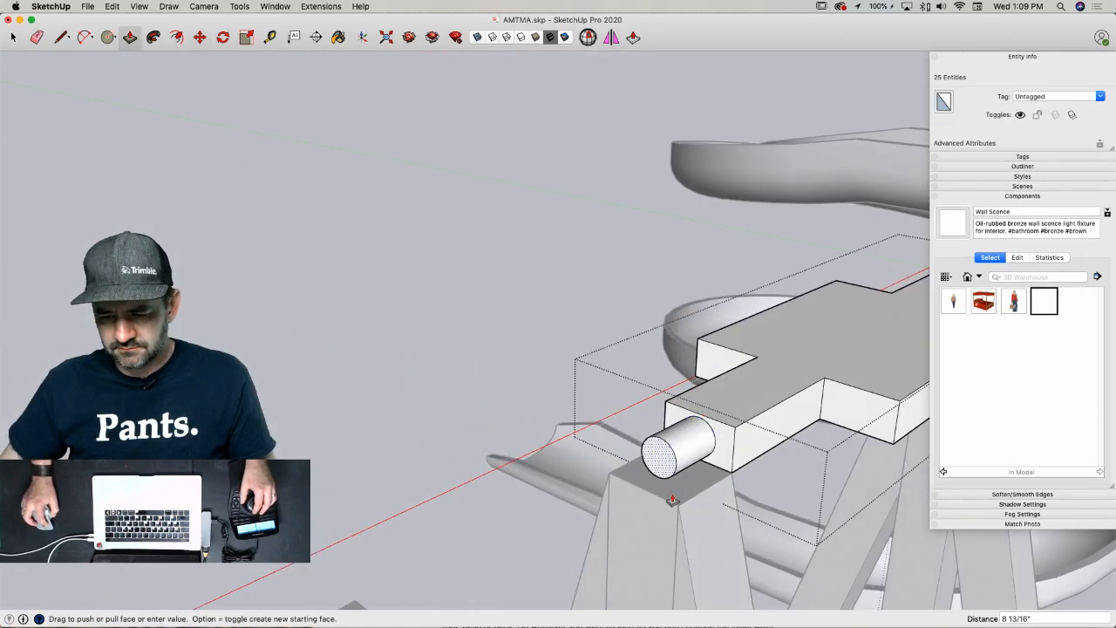
pyautogui.click(670, 506)
pyautogui.press('space')
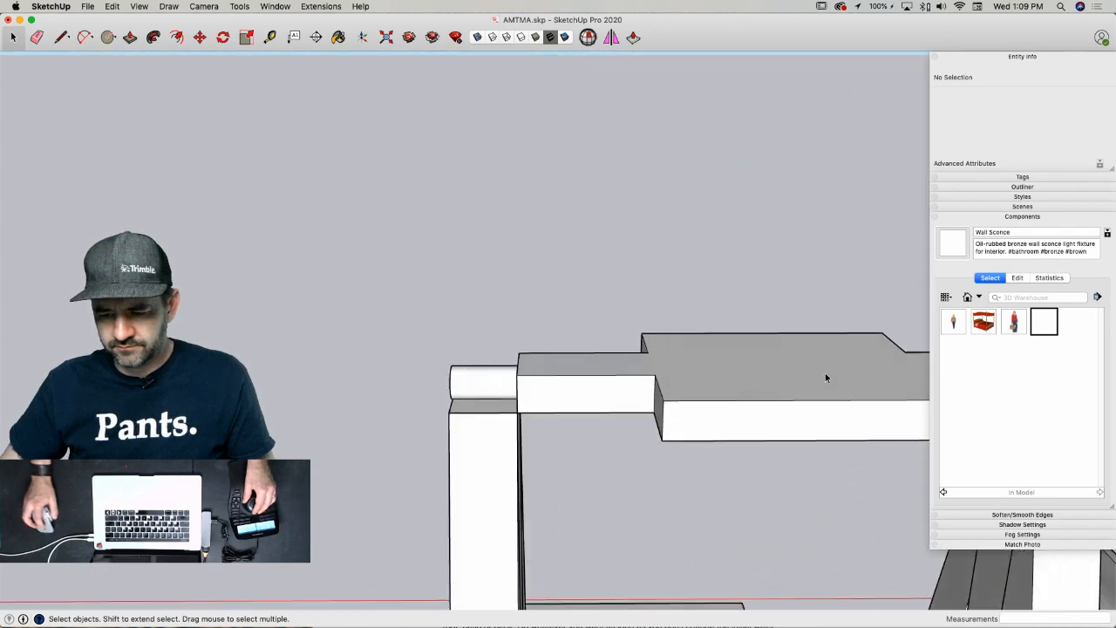
# - Inside the beam group, draw a 7" square centered on one long side face using a temporary midline, and erase the midline
pyautogui.press('l')
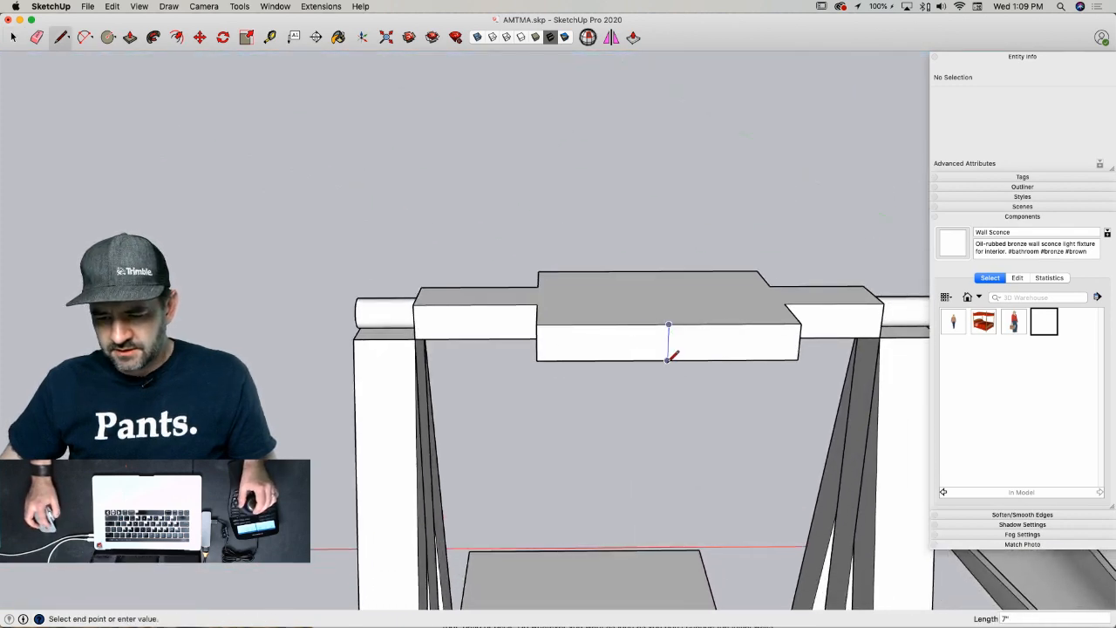
pyautogui.press('space')
pyautogui.click(669, 355)
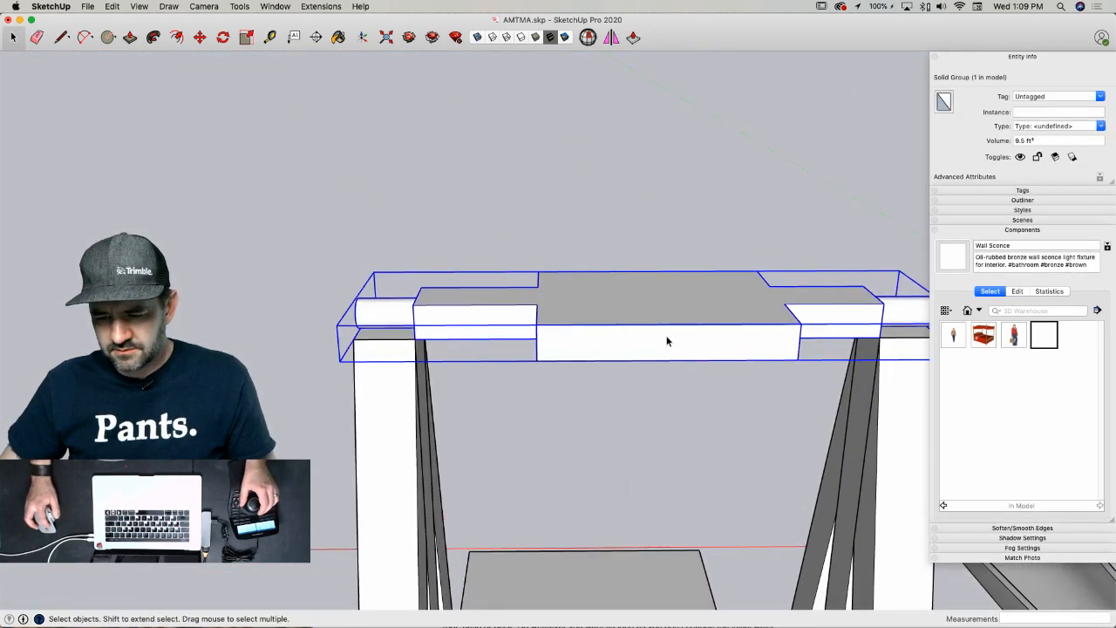
pyautogui.doubleClick(667, 341)
pyautogui.press('l')
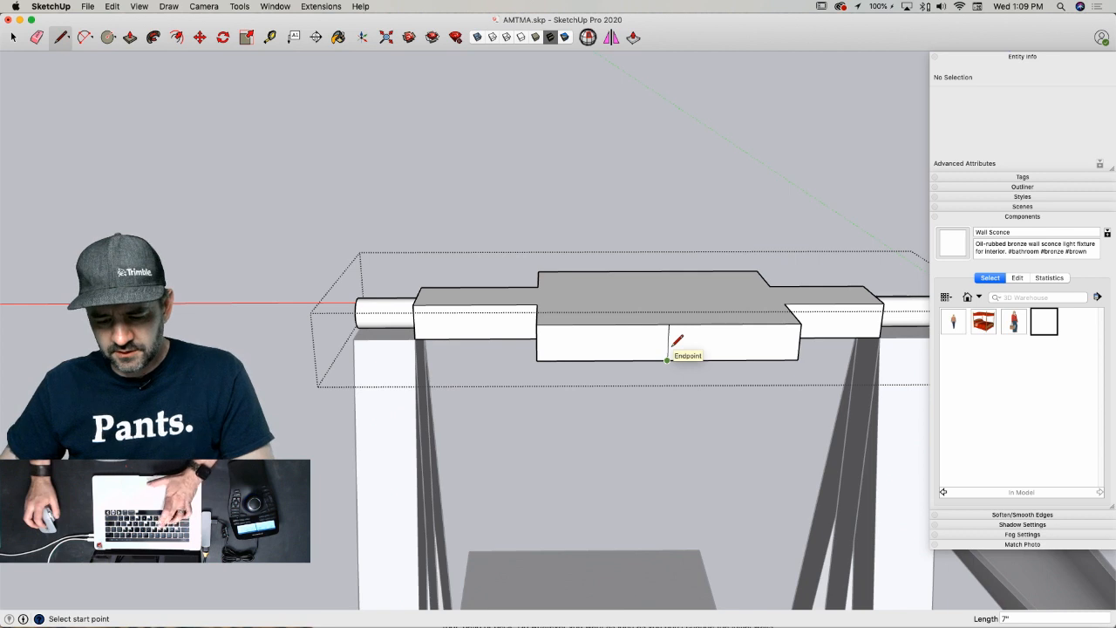
pyautogui.press('r')
pyautogui.scroll(3, 669, 341)
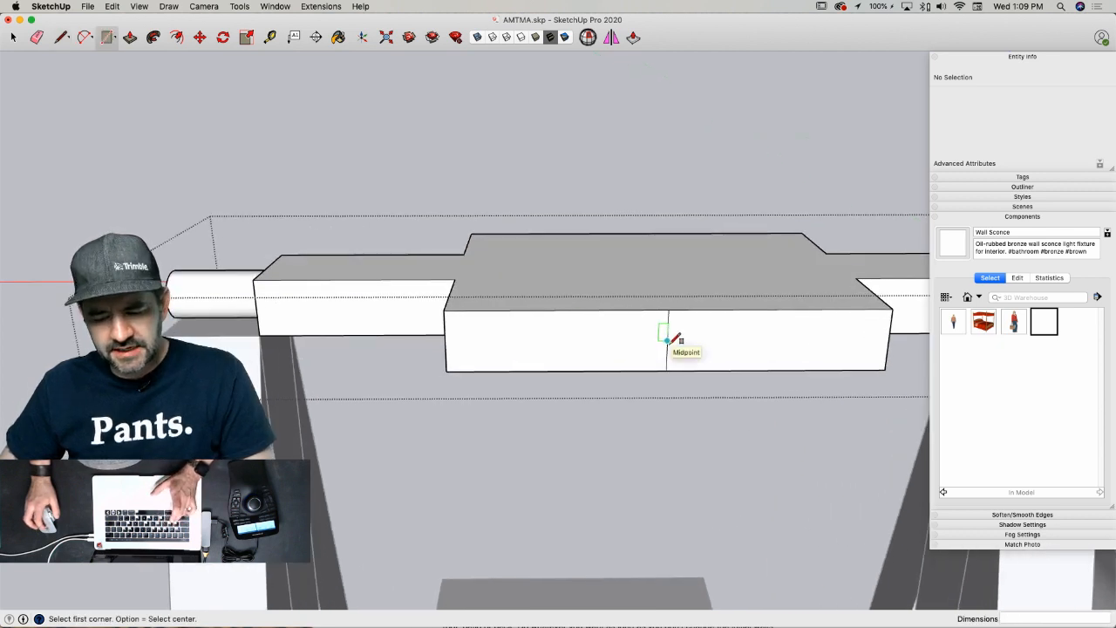
pyautogui.click(703, 310)
pyautogui.press('e')
# - Extrude the 7" square on the beam's side face outward about 7' 8" to form the short arm
pyautogui.press('p')
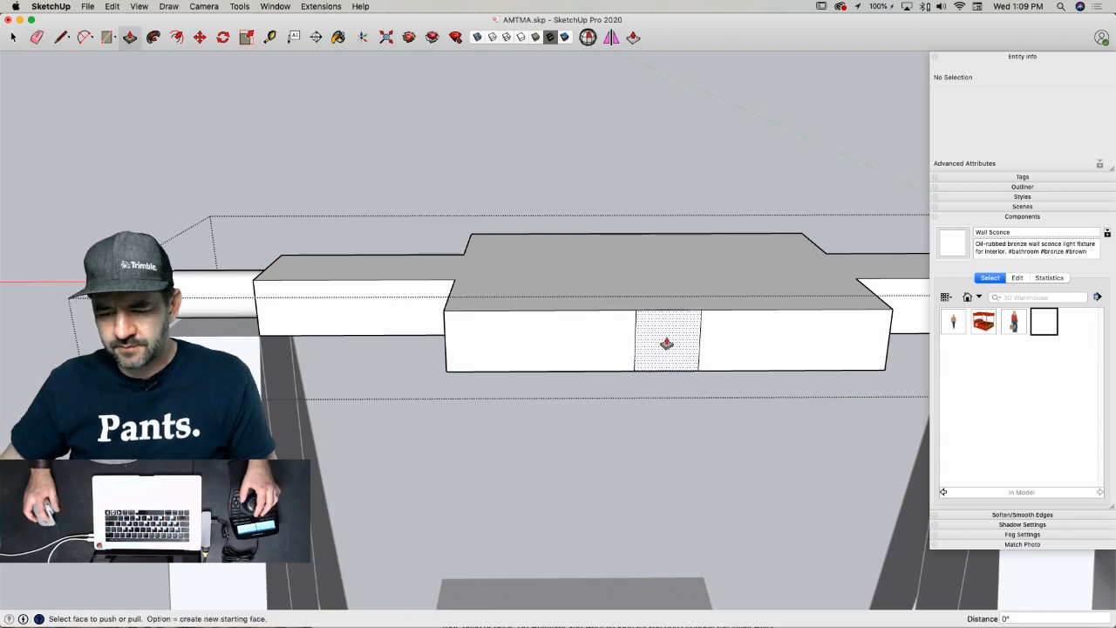
pyautogui.click(668, 340)
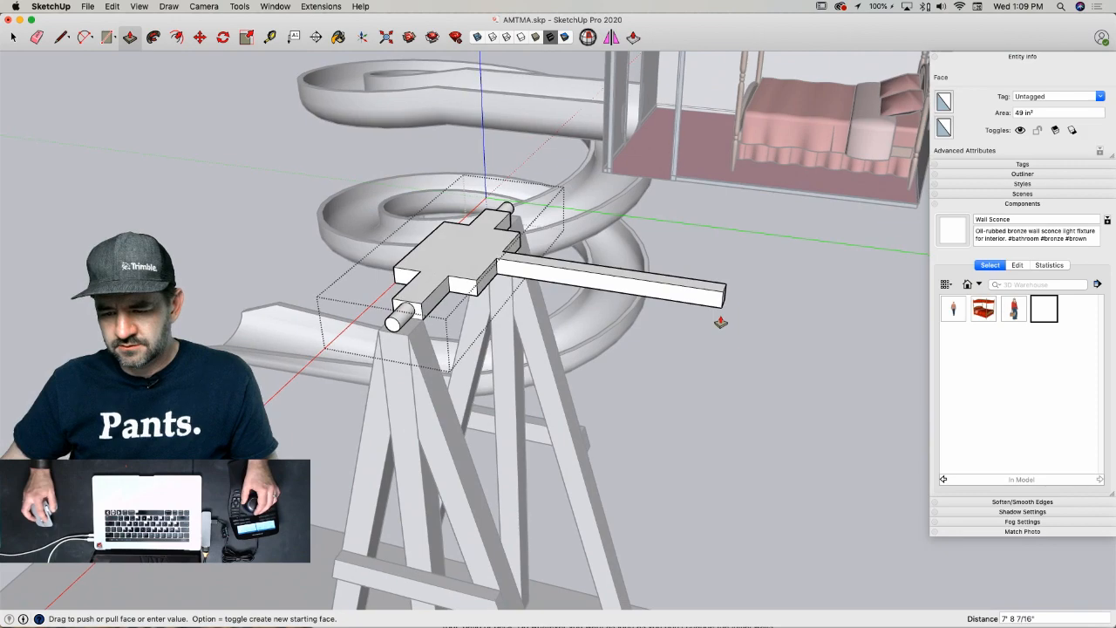
pyautogui.click(720, 322)
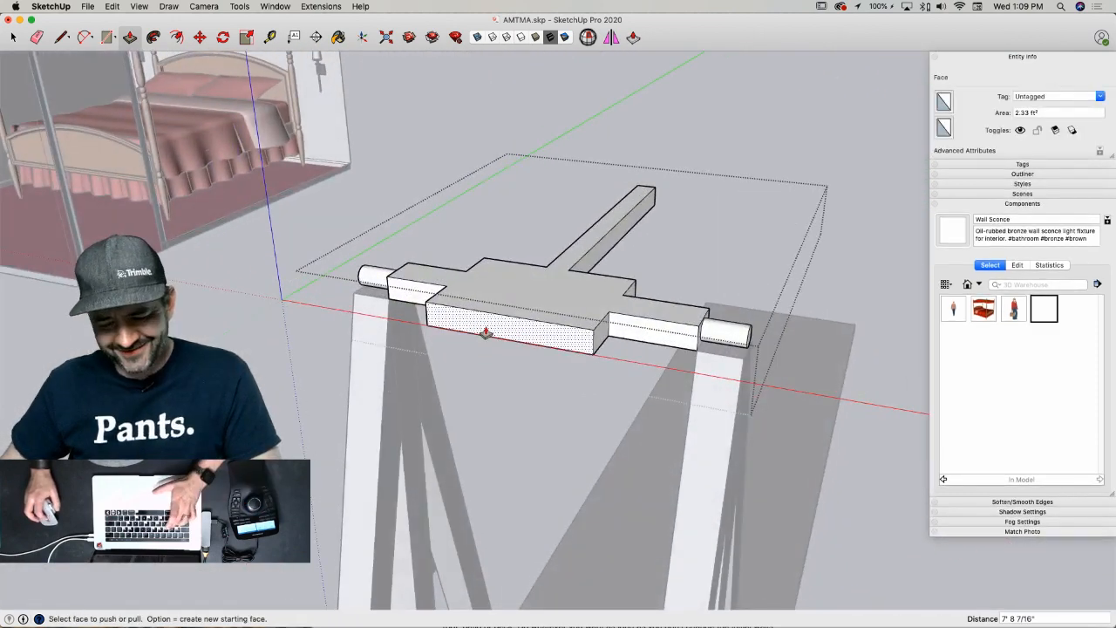
# - Draw a matching 7" square centered on the beam's opposite side face from a temporary midline, and erase the midline
pyautogui.press('l')
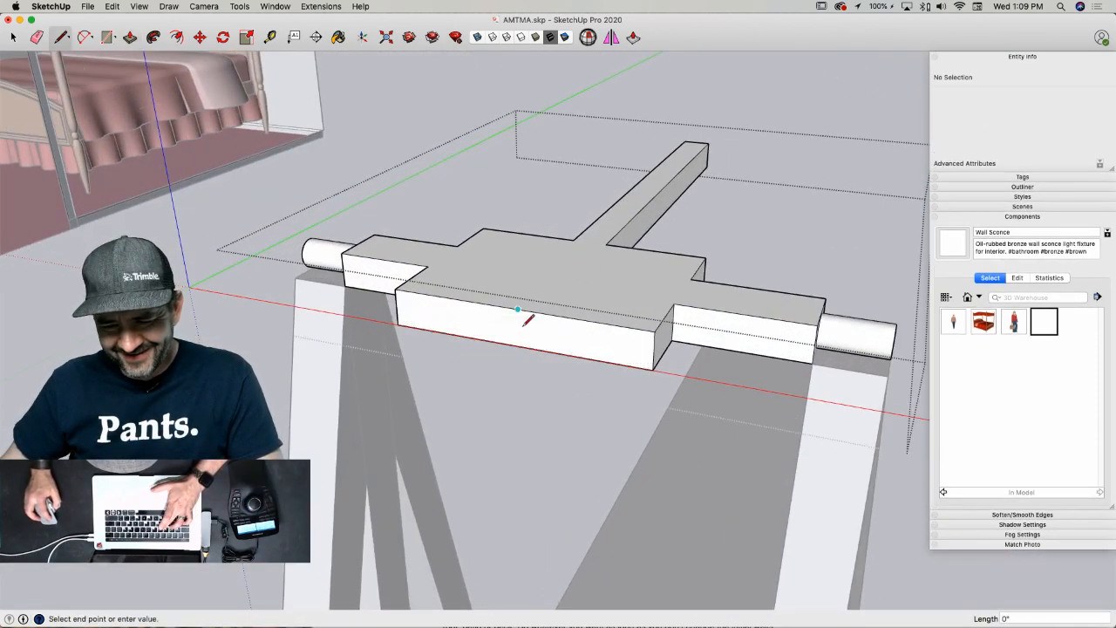
pyautogui.press('r')
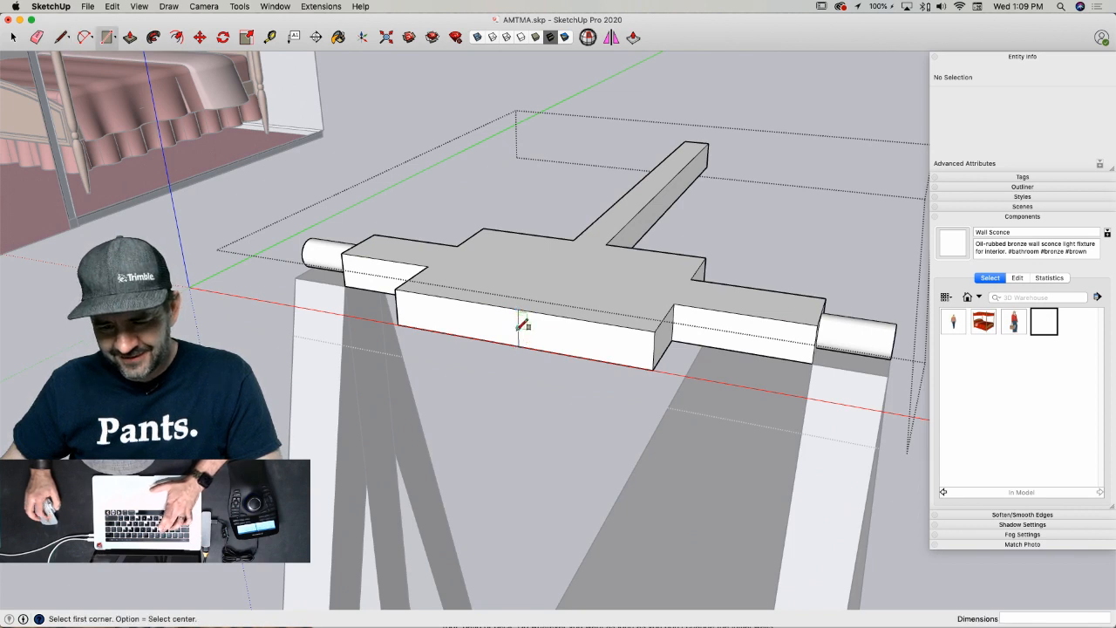
pyautogui.press('alt')
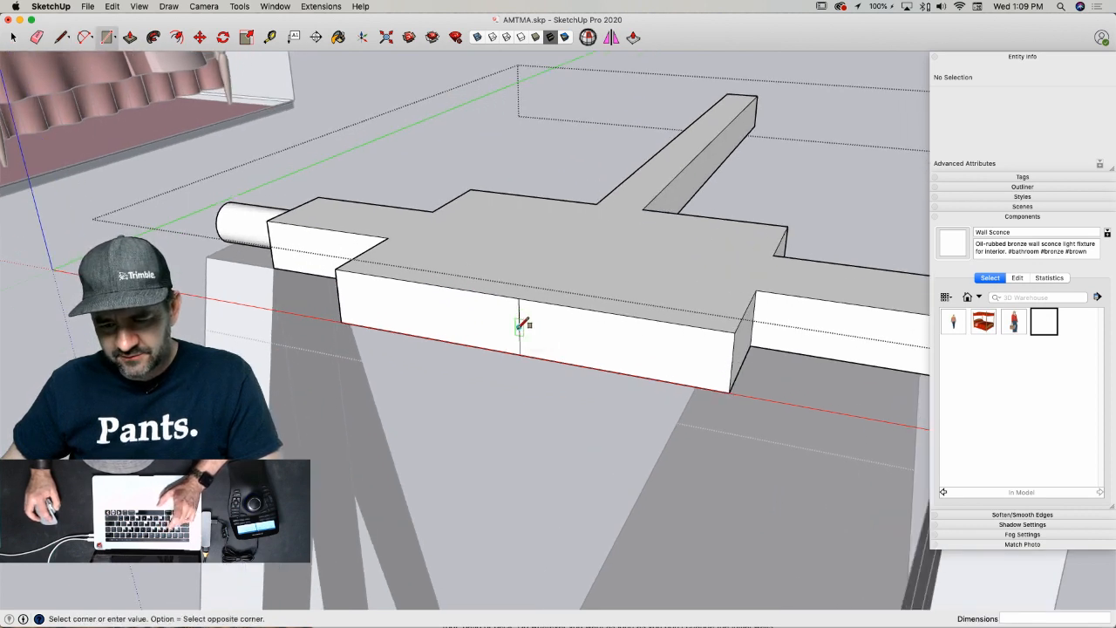
pyautogui.press('e')
pyautogui.click(521, 315)
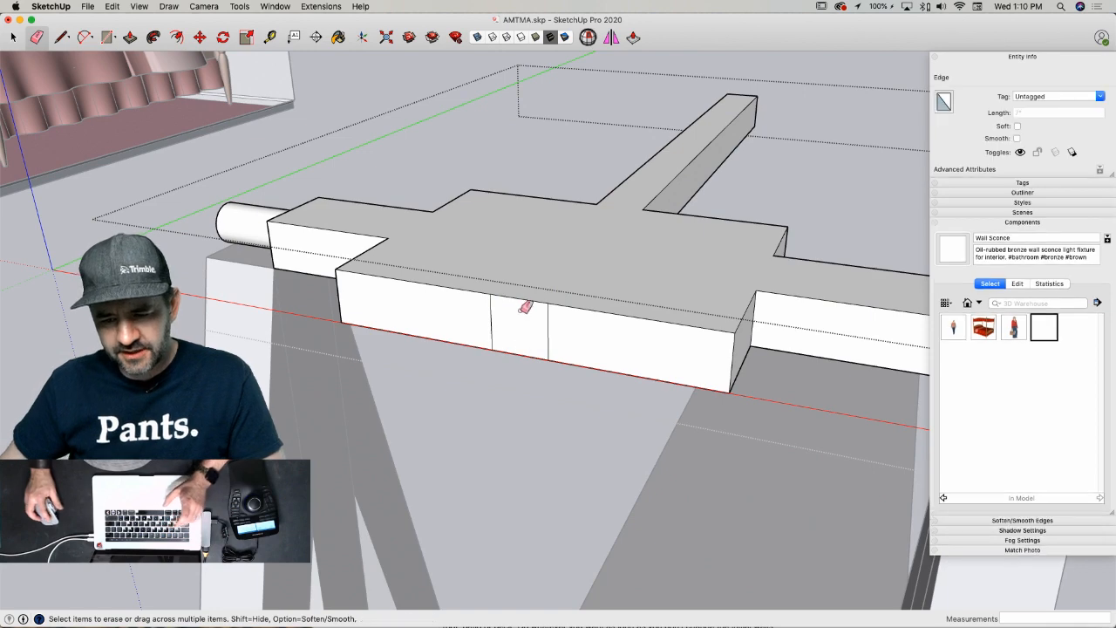
# - Extrude the square opposite the short arm outward about 25' 5" to form the long arm
pyautogui.press('p')
pyautogui.click(519, 319)
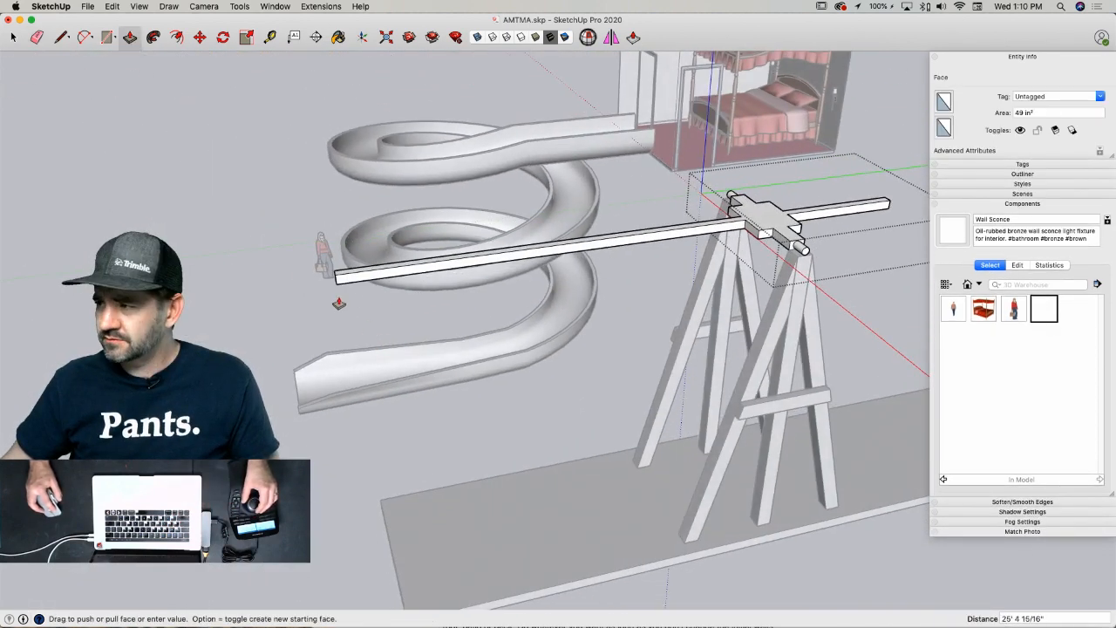
pyautogui.click(338, 304)
# - Leave the beam group and rotate it 90° about the center of the axle's end face so the short arm hangs down
pyautogui.press('space')
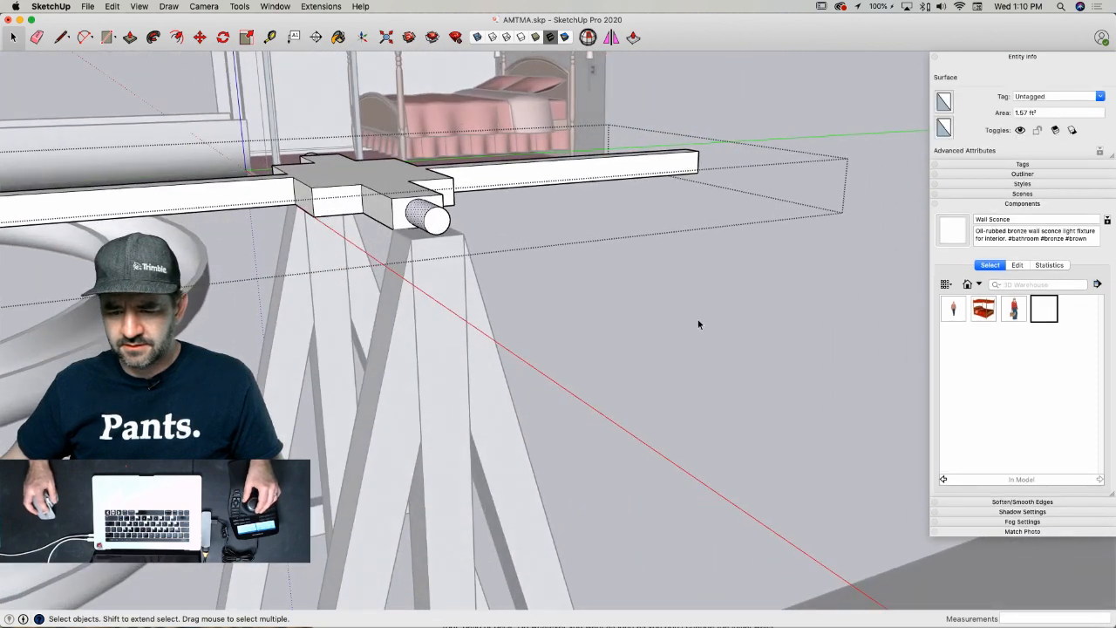
pyautogui.click(447, 200)
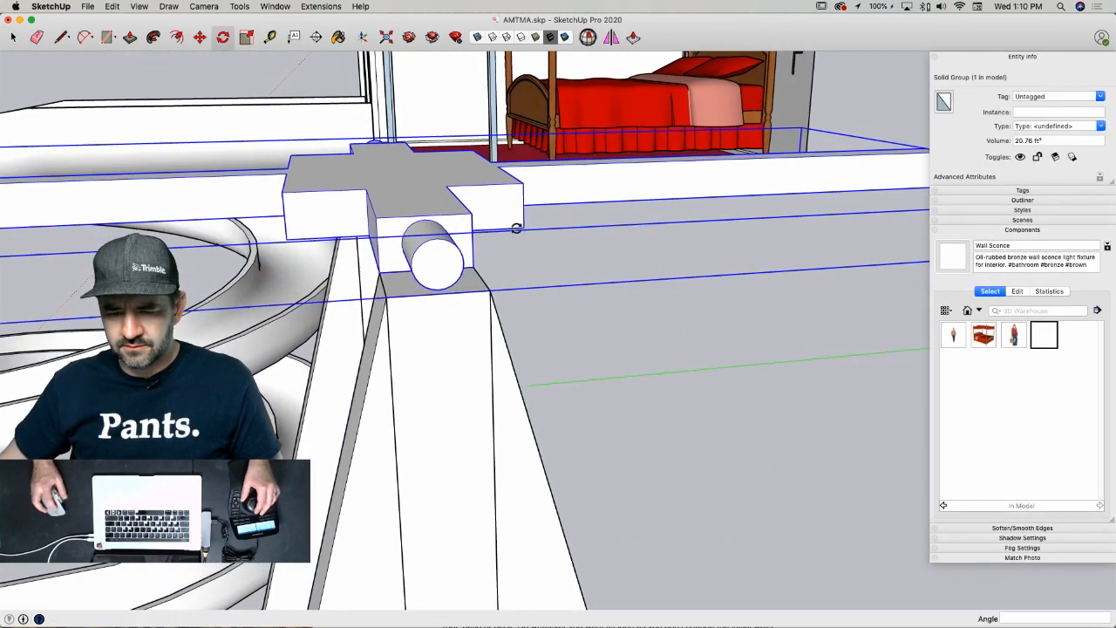
pyautogui.press('q')
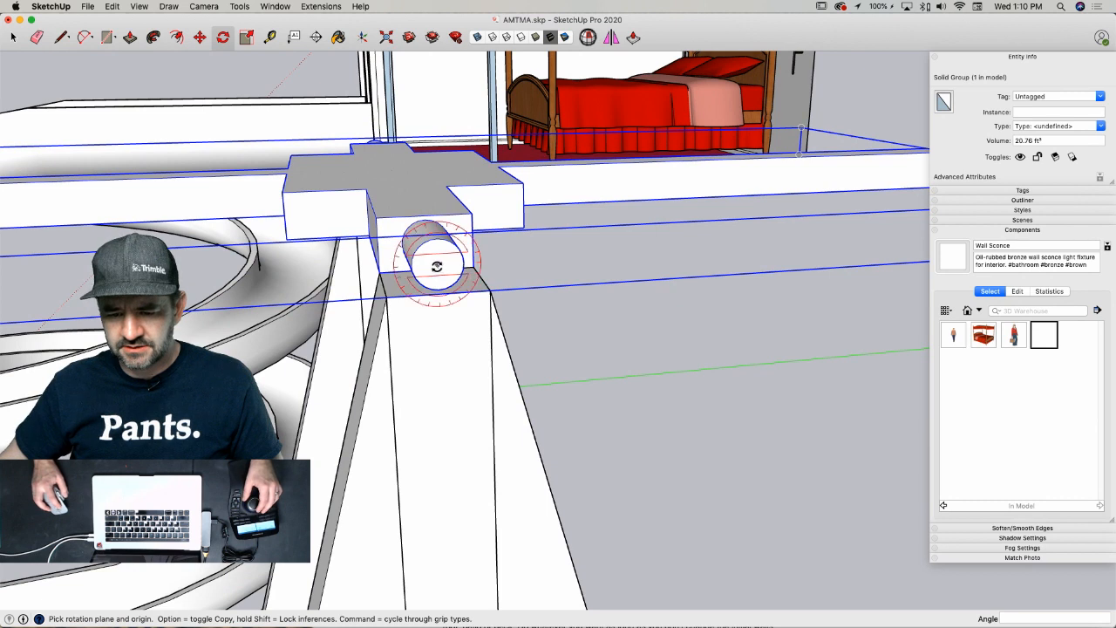
pyautogui.click(434, 266)
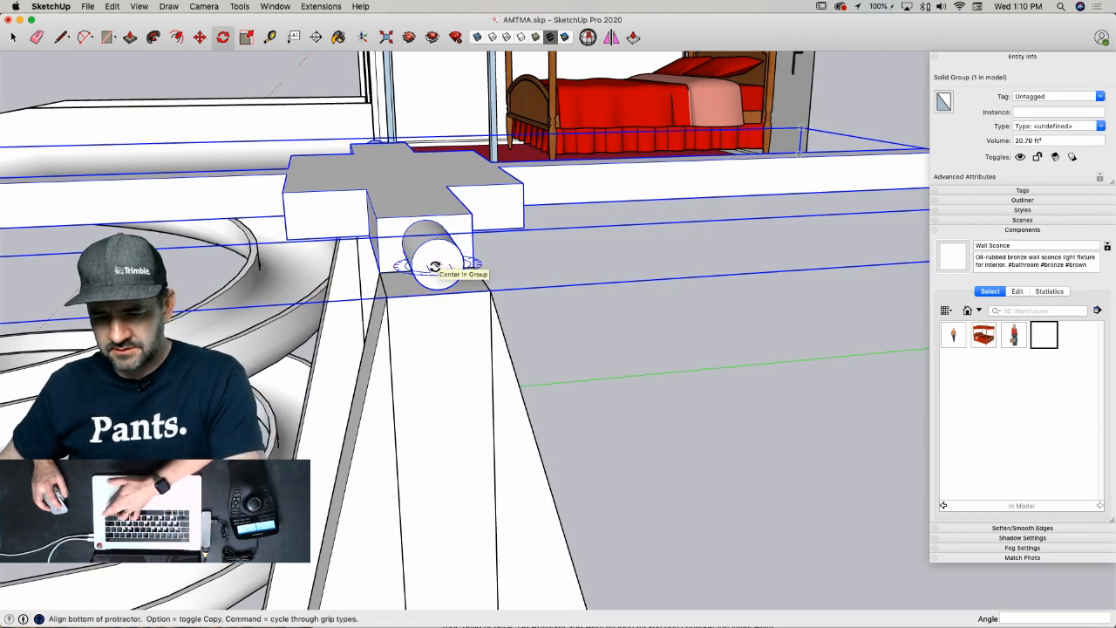
pyautogui.press('Escape')
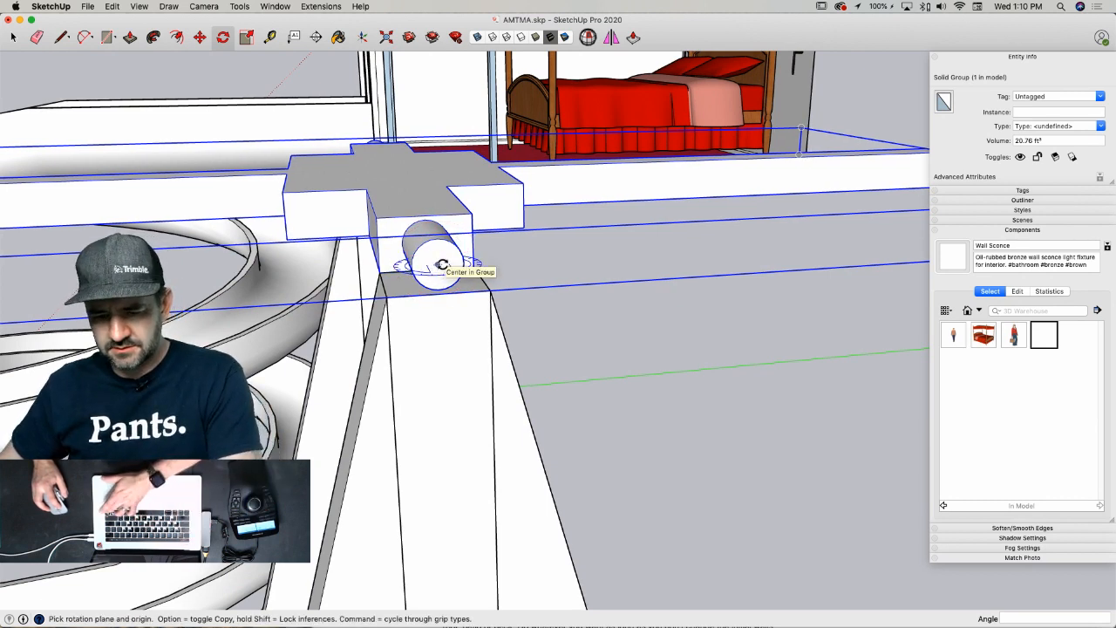
pyautogui.click(441, 266)
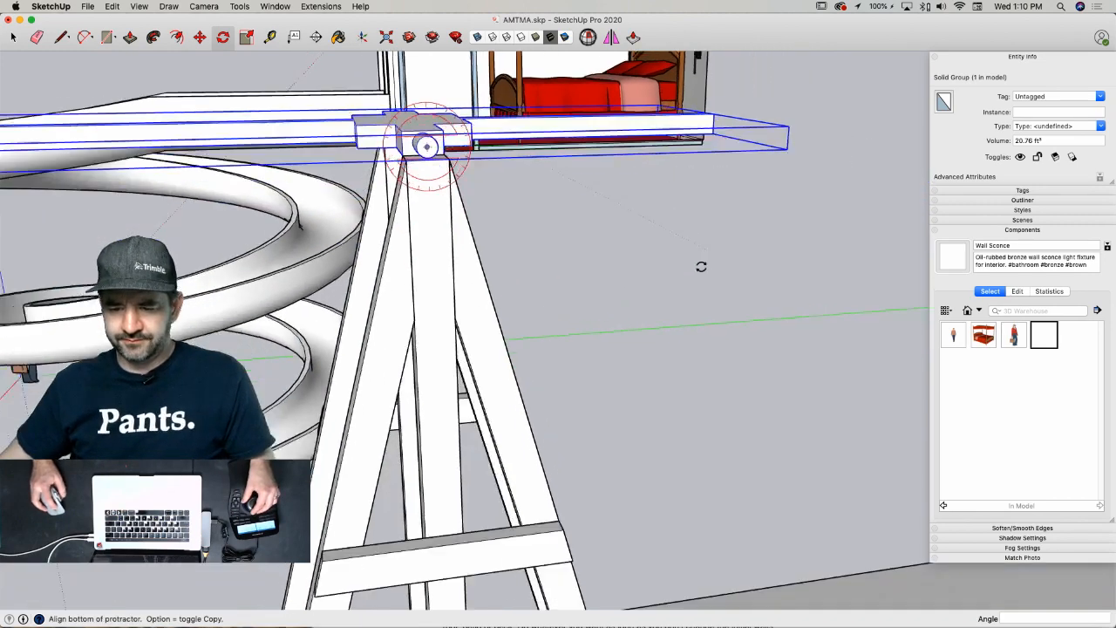
pyautogui.click(770, 184)
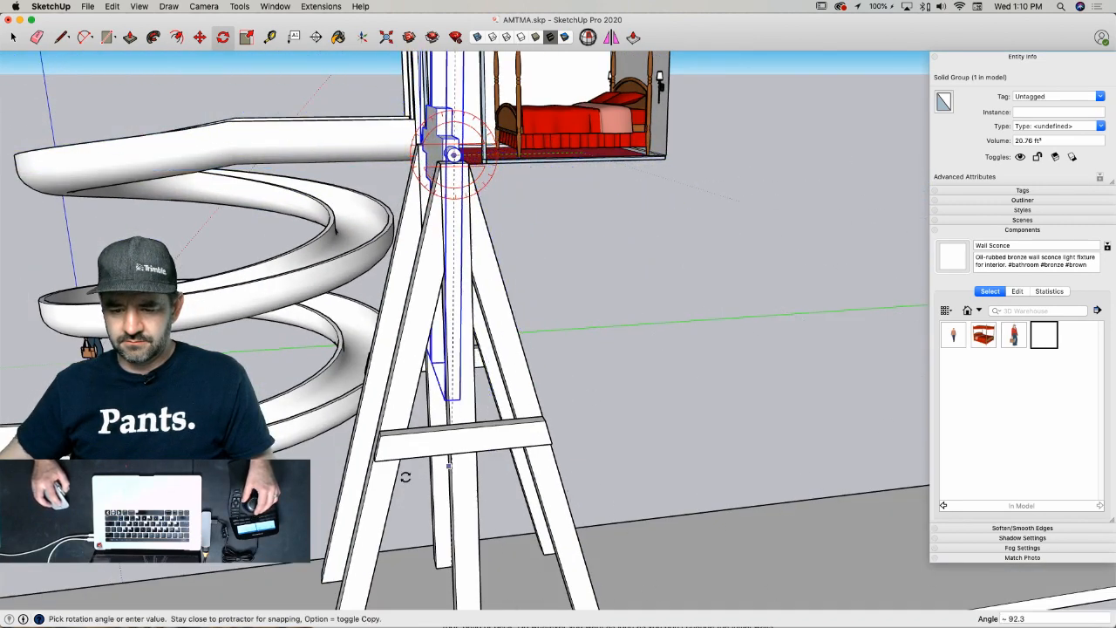
pyautogui.scroll(-3, 438, 482)
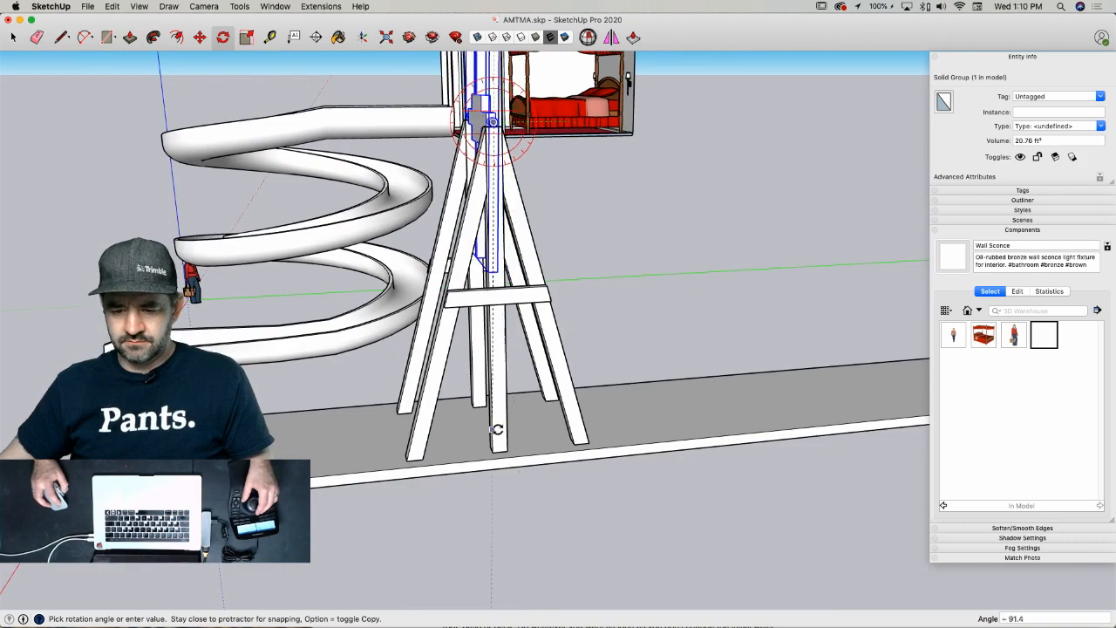
pyautogui.scroll(4, 501, 449)
pyautogui.click(500, 449)
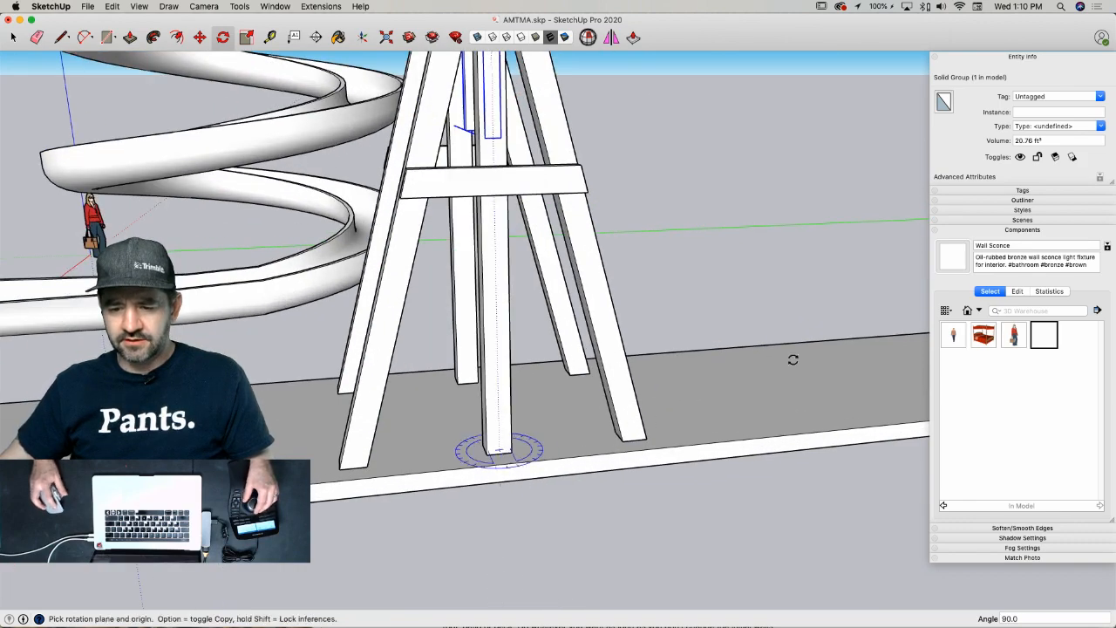
# - Draw a vertical guide line from the center of the short arm's lower end down to the slab
pyautogui.press('space')
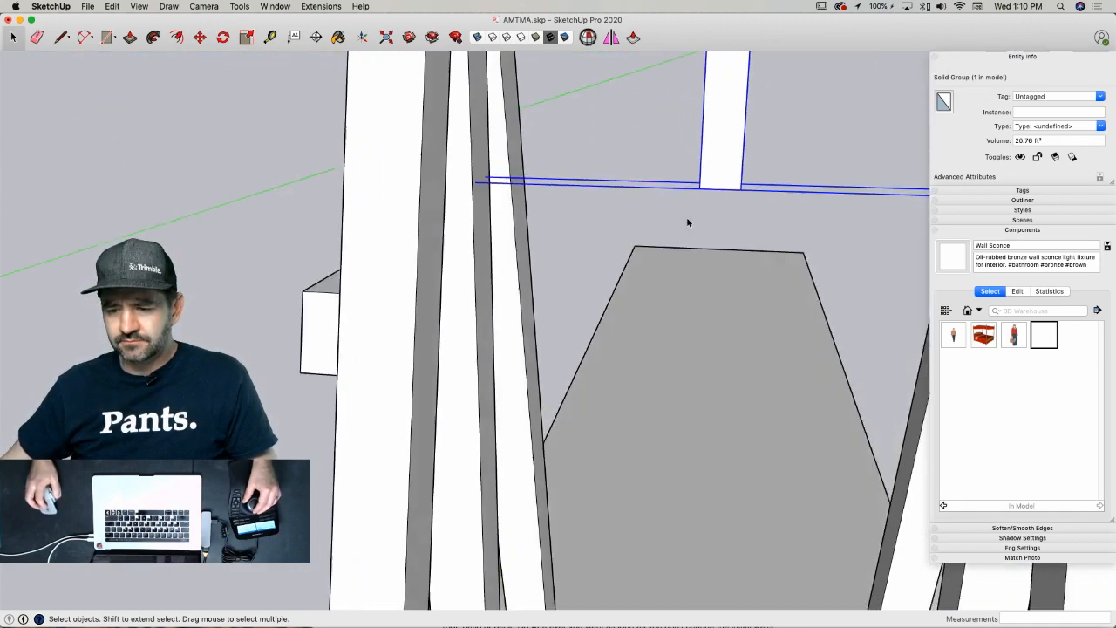
pyautogui.press('l')
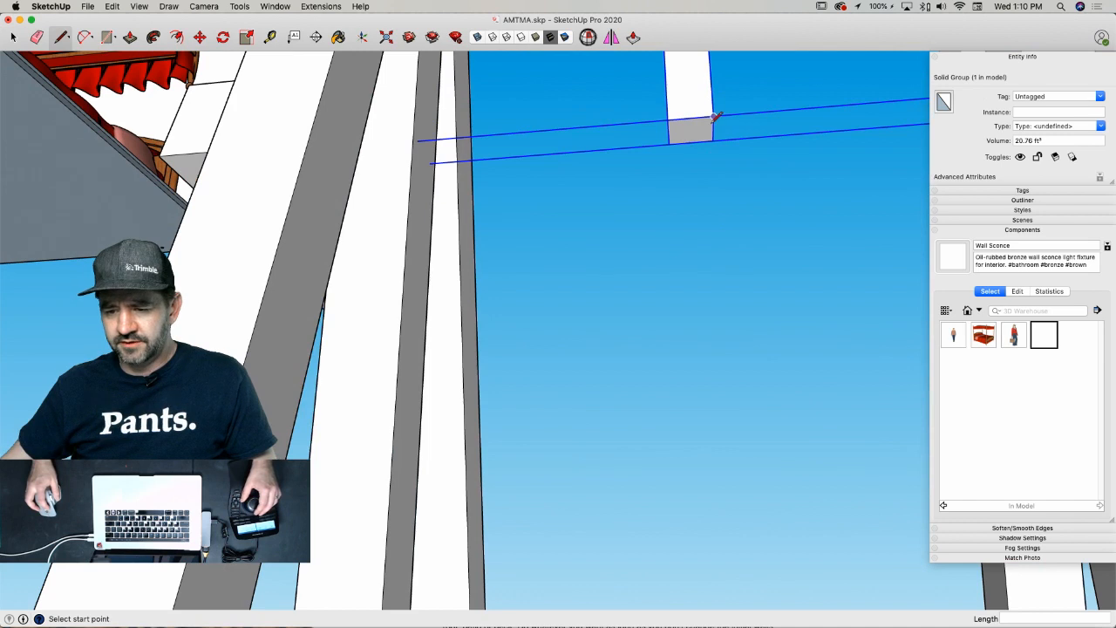
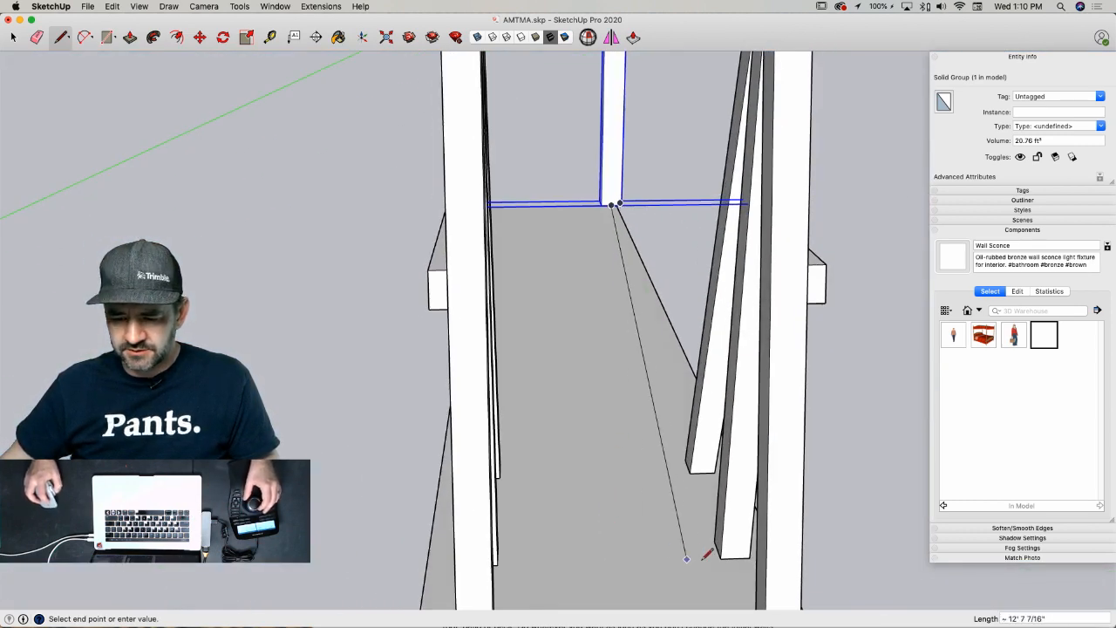
pyautogui.click(602, 549)
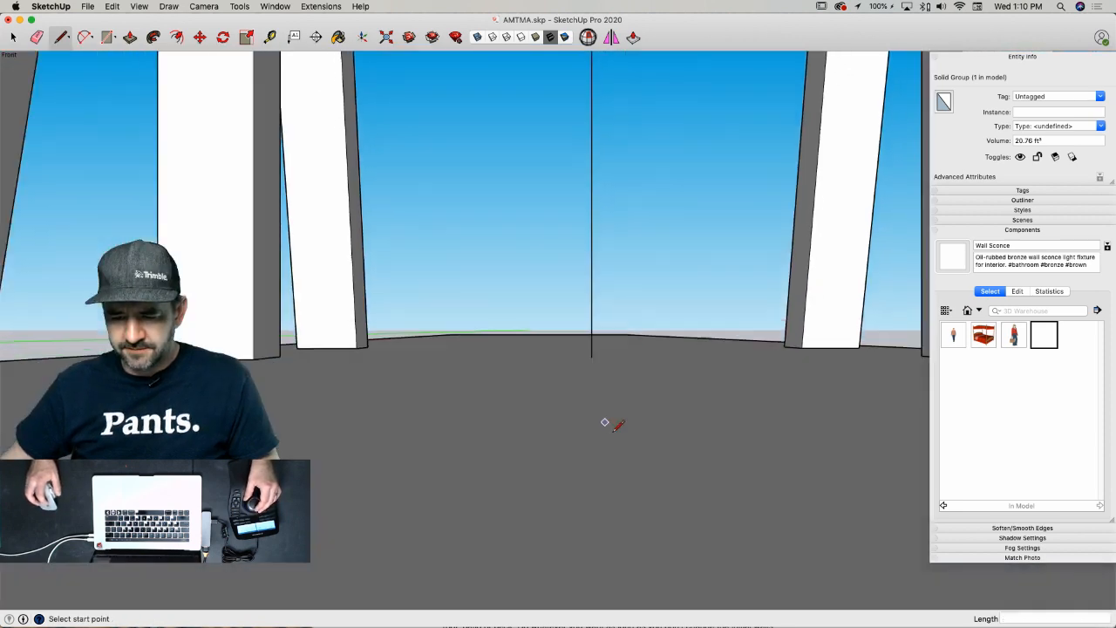
# - Draw a square of about 5' centered on the guide line's lower end on the slab, and erase the guide line
pyautogui.press('r')
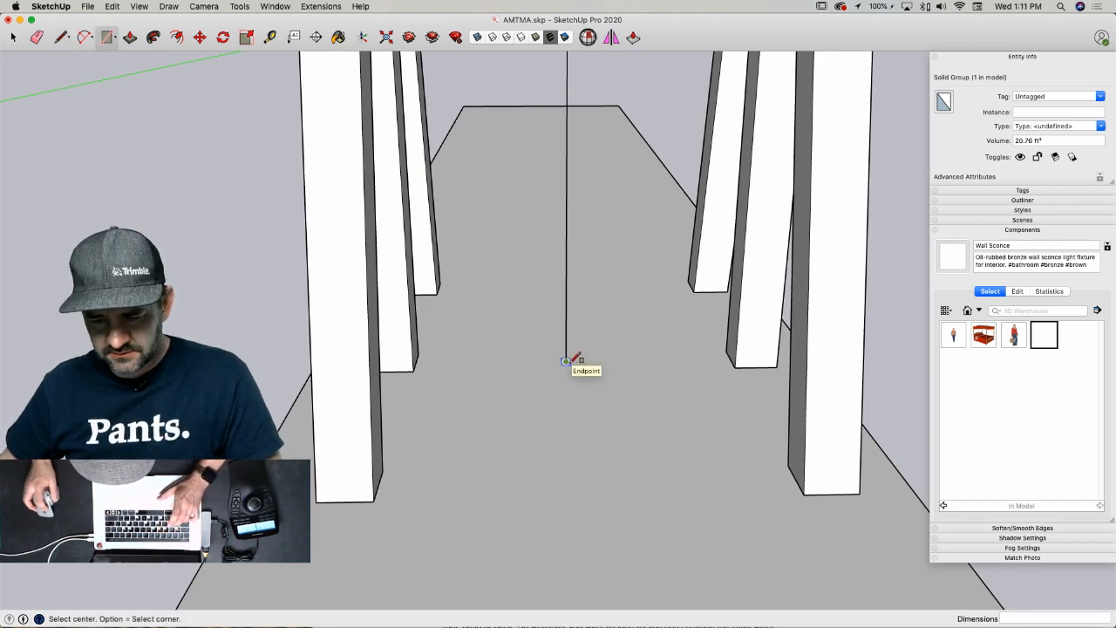
pyautogui.click(567, 360)
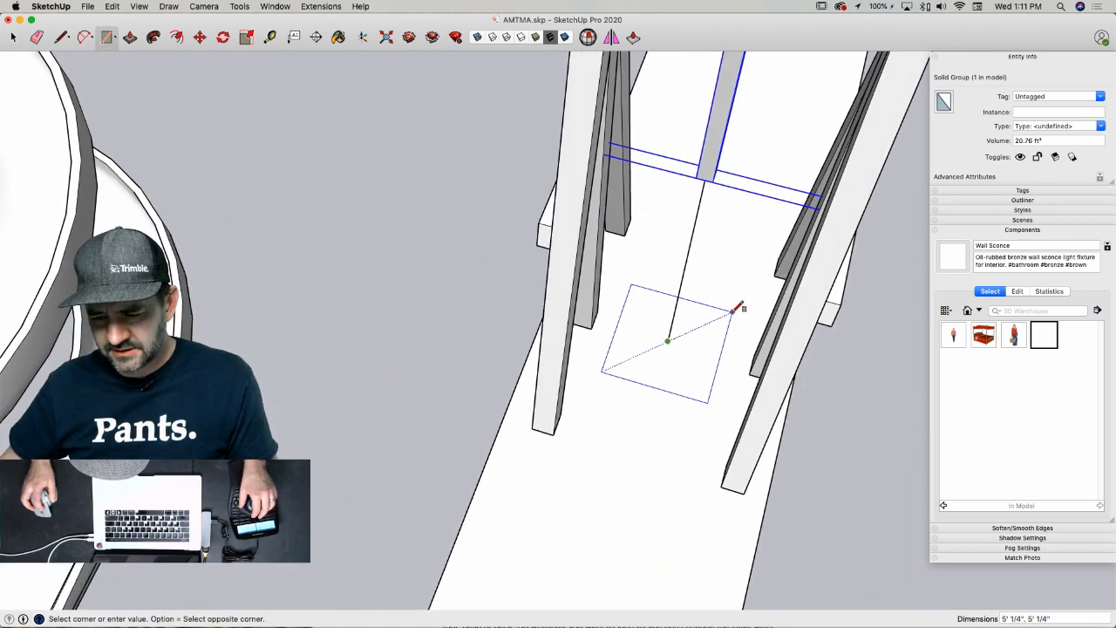
pyautogui.click(737, 308)
pyautogui.press('space')
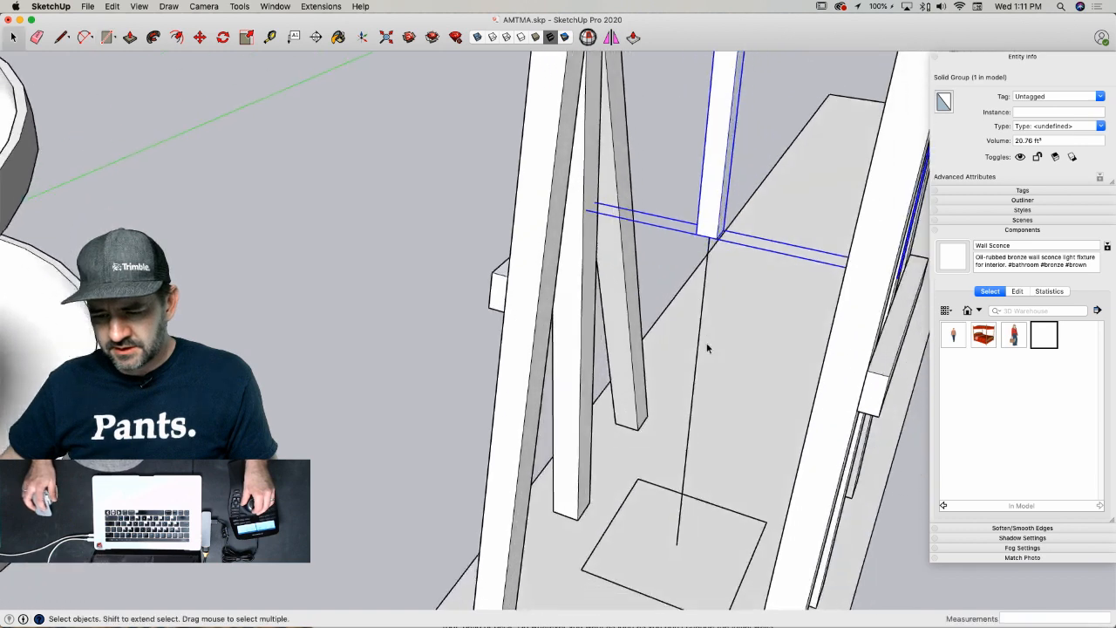
pyautogui.press('e')
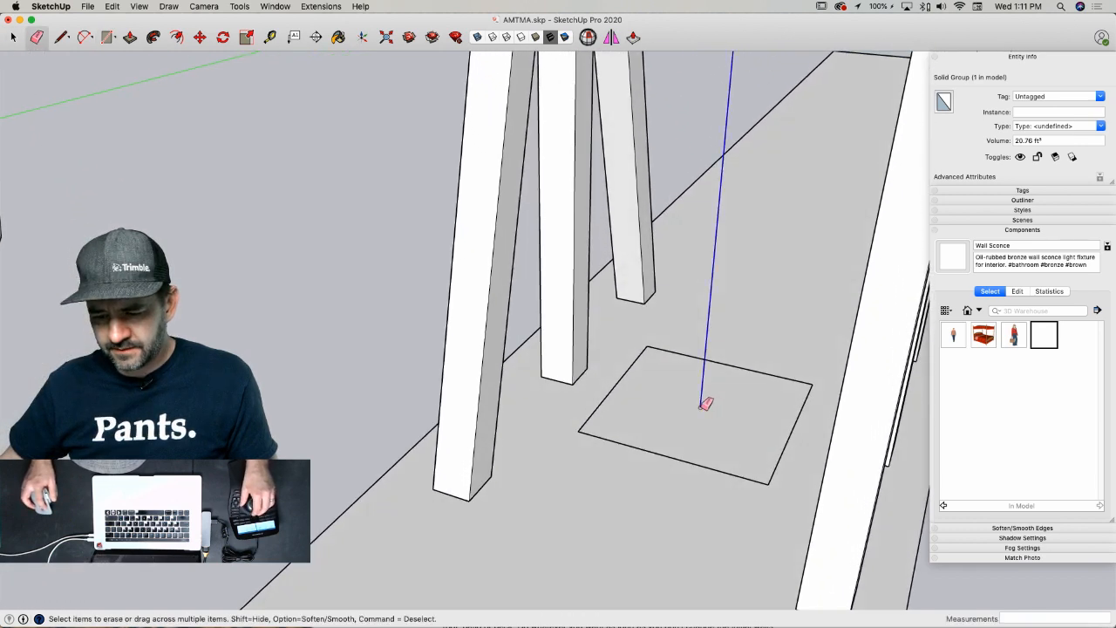
# - Move the square face 12" straight up from the slab
pyautogui.press('space')
pyautogui.click(700, 411)
pyautogui.press('m')
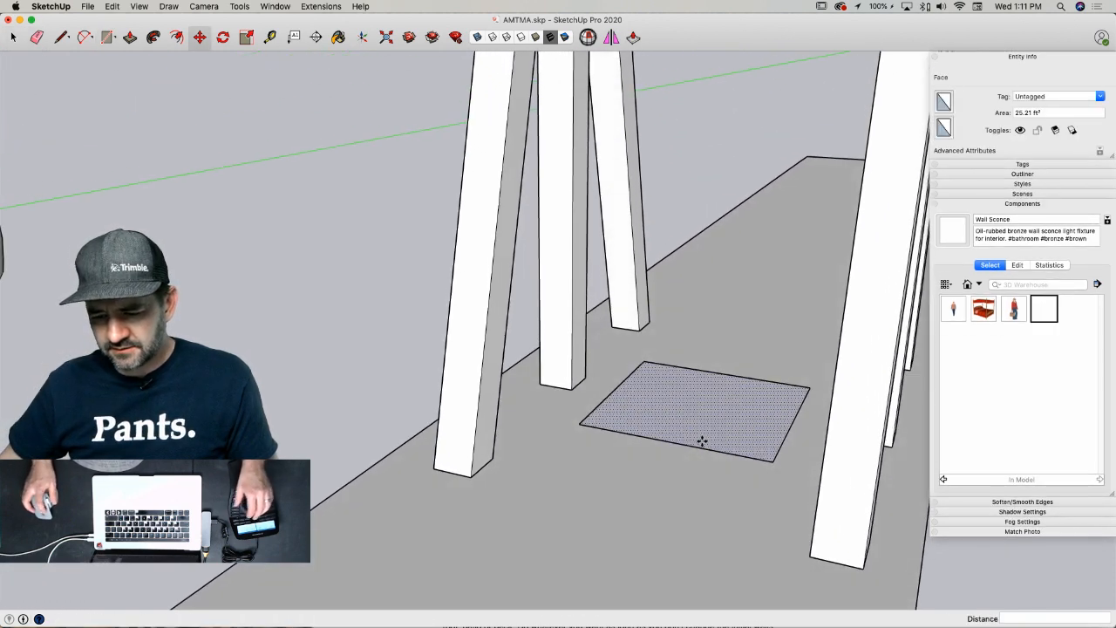
pyautogui.click(700, 444)
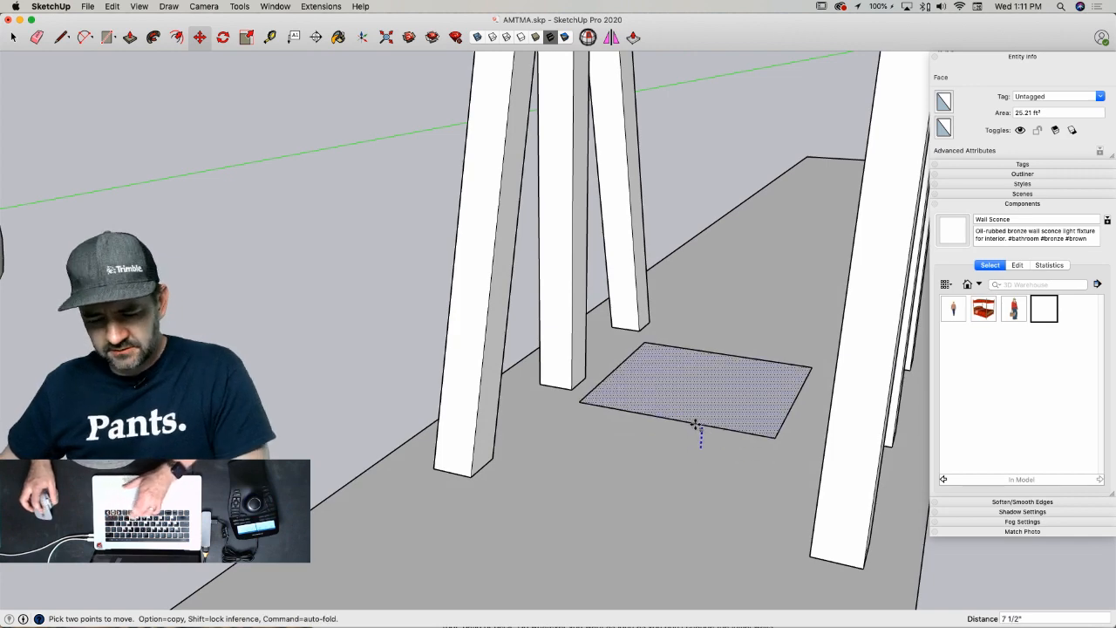
pyautogui.press('Return')
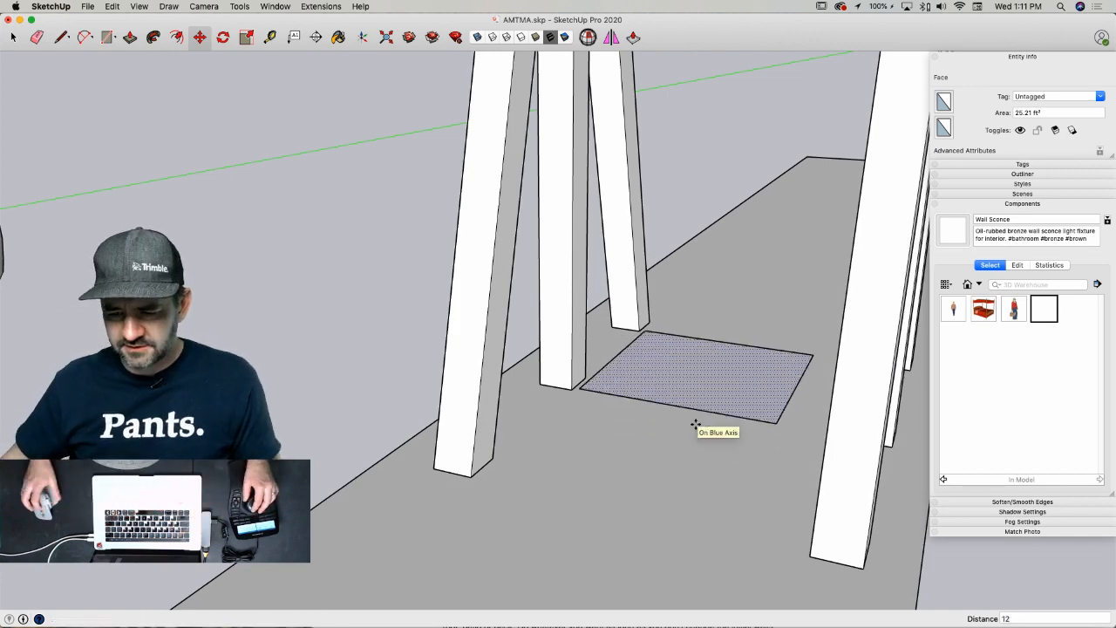
# - Extrude the raised square upward about 8' 8" to form a block between the A-frames
pyautogui.press('p')
pyautogui.click(615, 424)
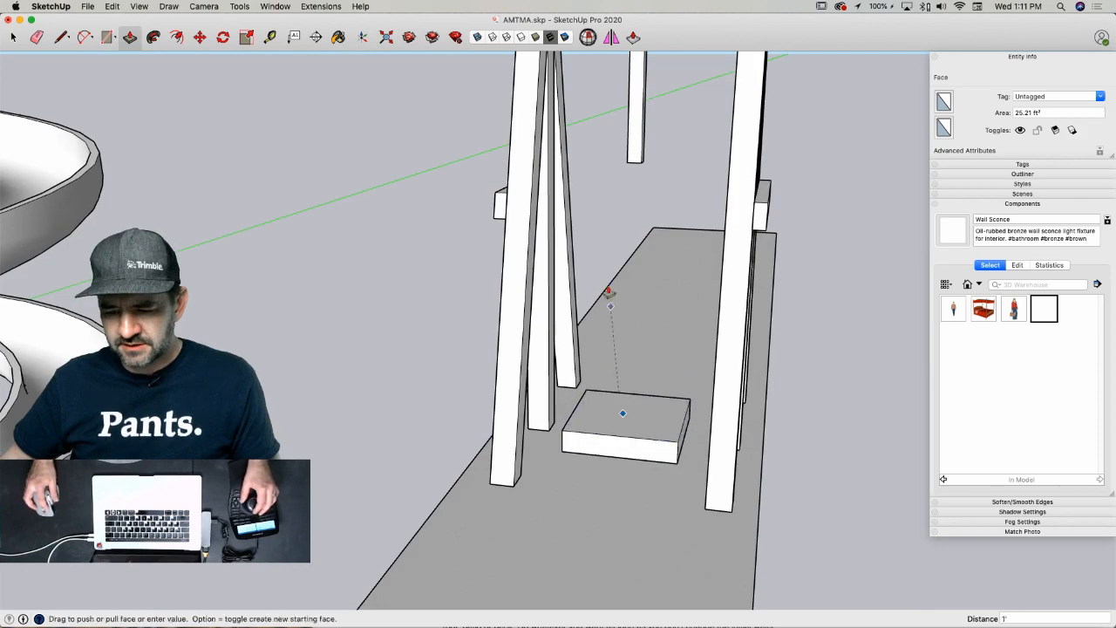
pyautogui.click(626, 231)
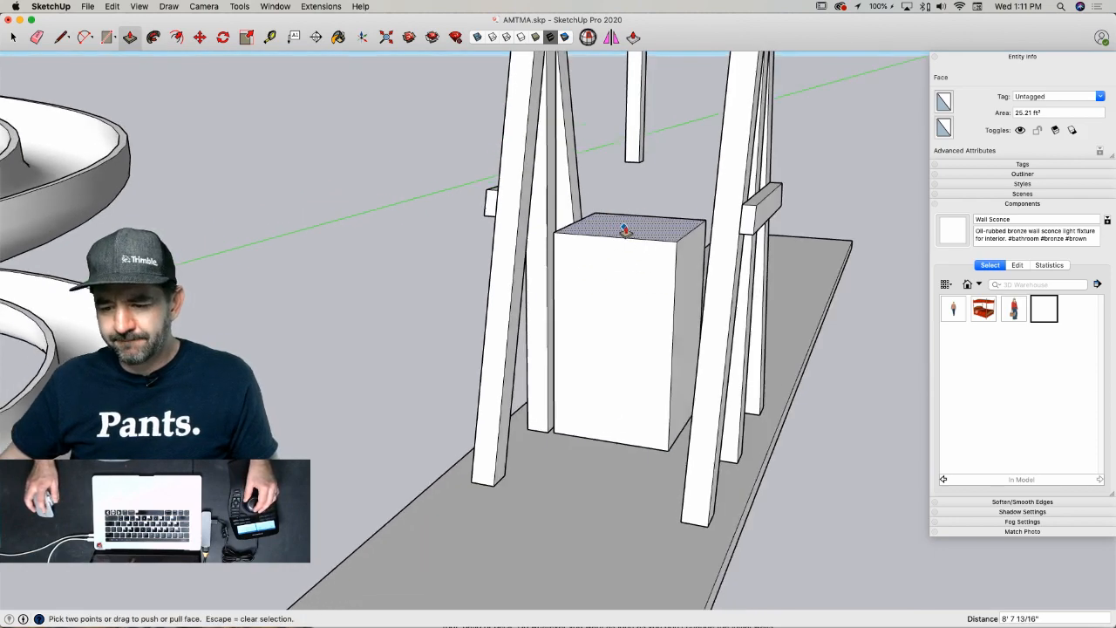
# - Extend the lower end of the beam's short arm downward by about 1' 3/8" with Push/Pull
pyautogui.press('space')
pyautogui.press('l')
pyautogui.press('space')
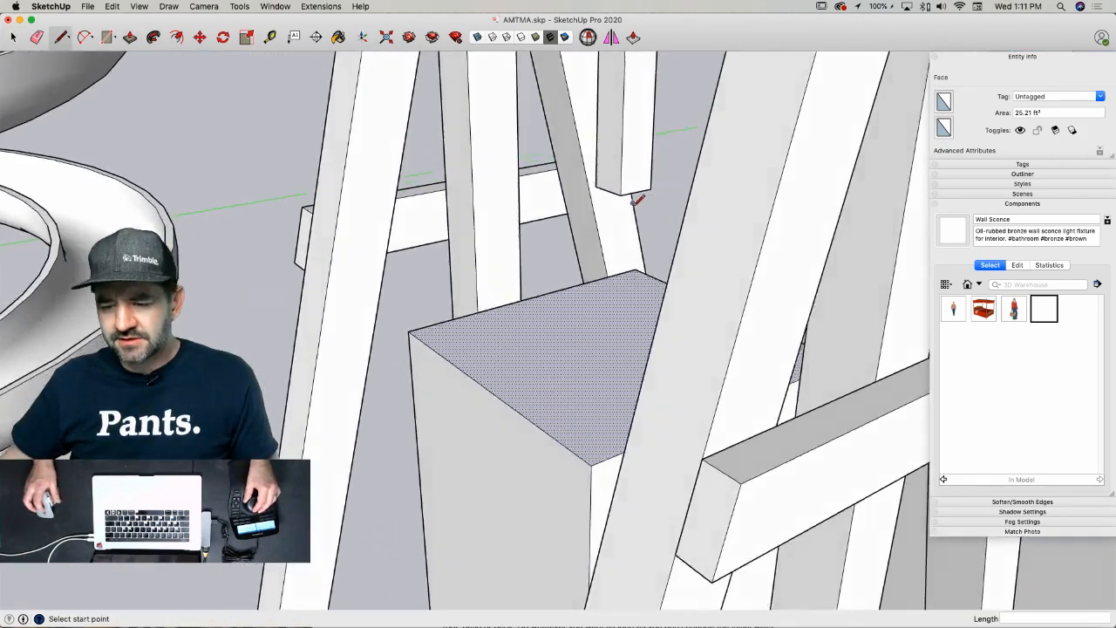
pyautogui.press('p')
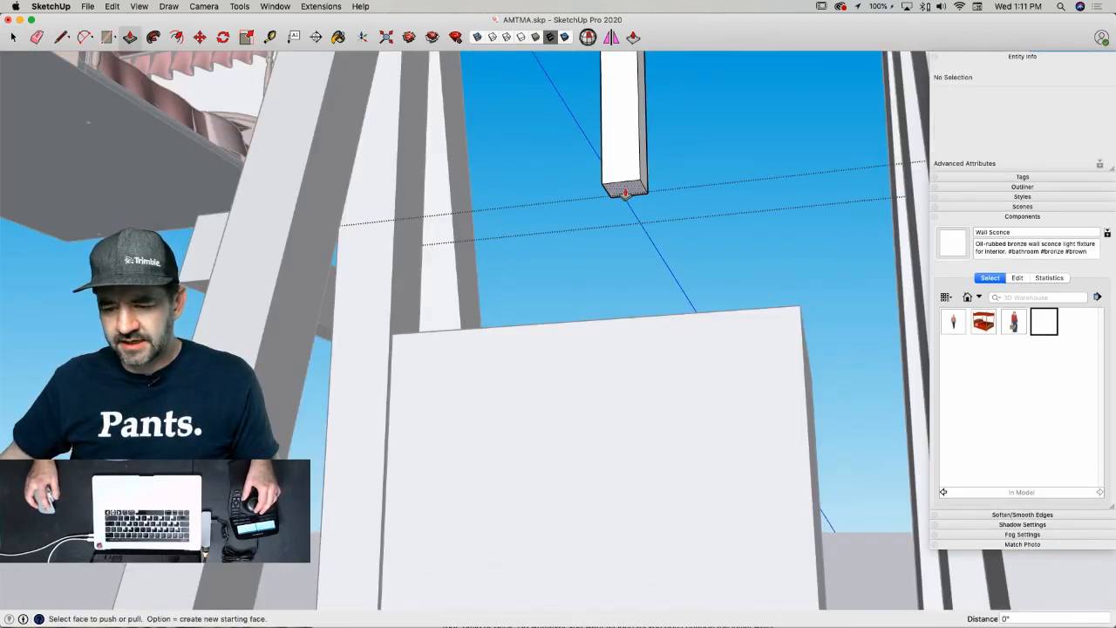
pyautogui.click(618, 184)
pyautogui.click(640, 247)
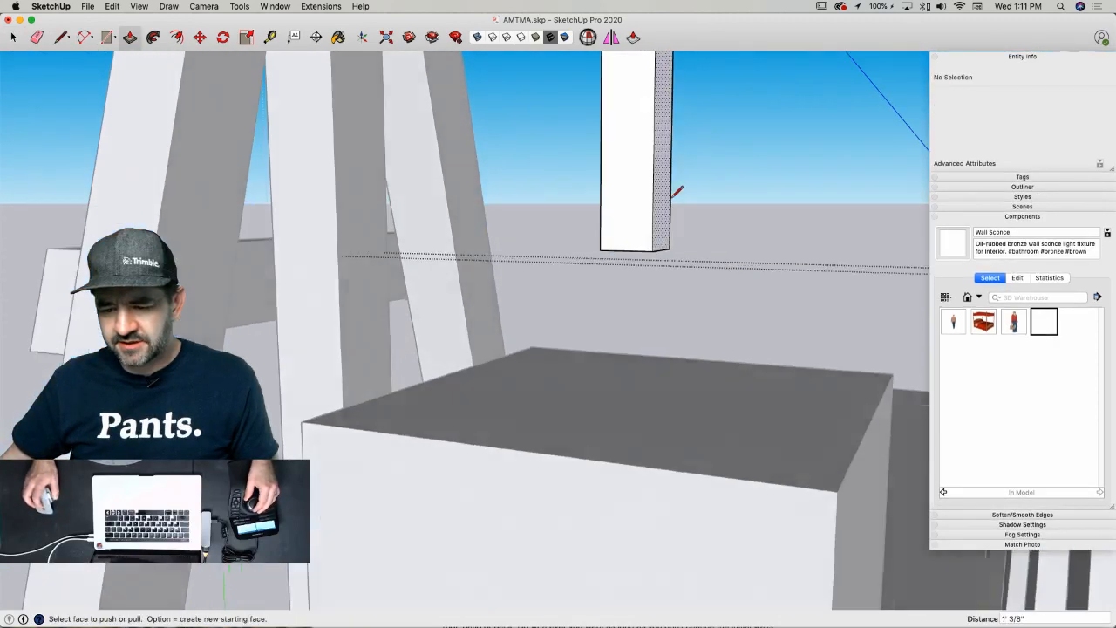
# - Draw a 7" square on the short arm's side face at its lower end, and a circle of 3" radius at the square's center
pyautogui.press('l')
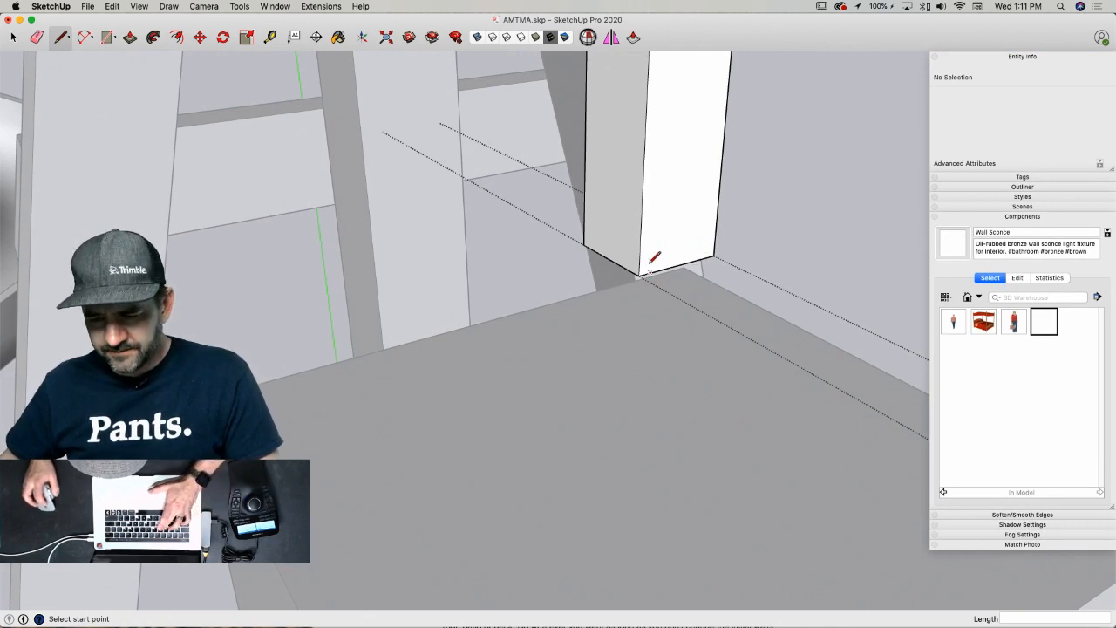
pyautogui.press('r')
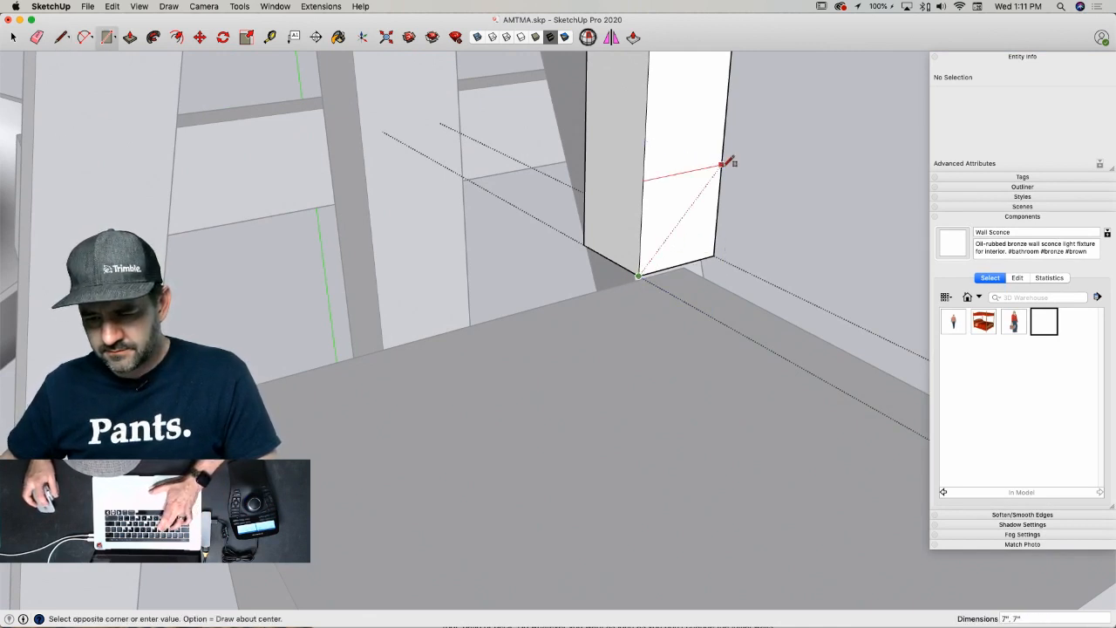
pyautogui.press('l')
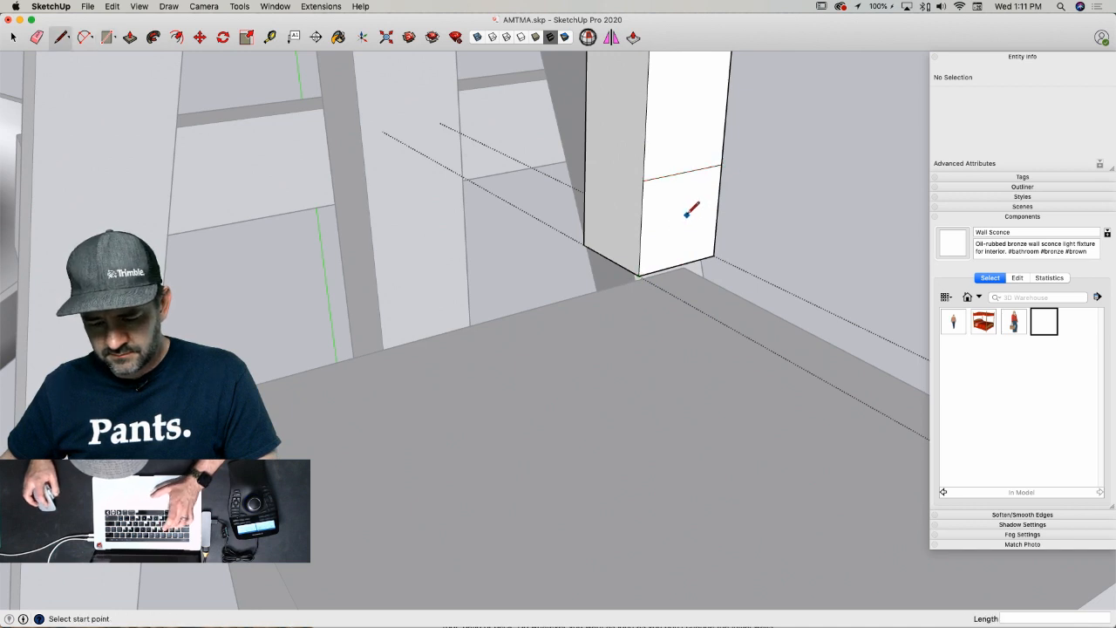
pyautogui.press('c')
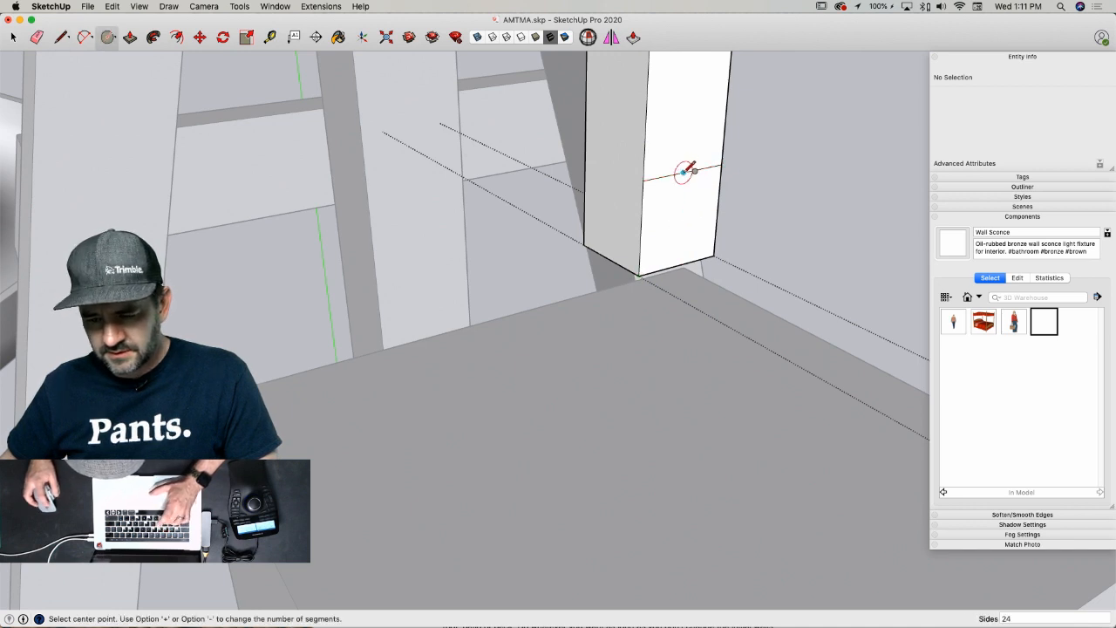
pyautogui.click(682, 217)
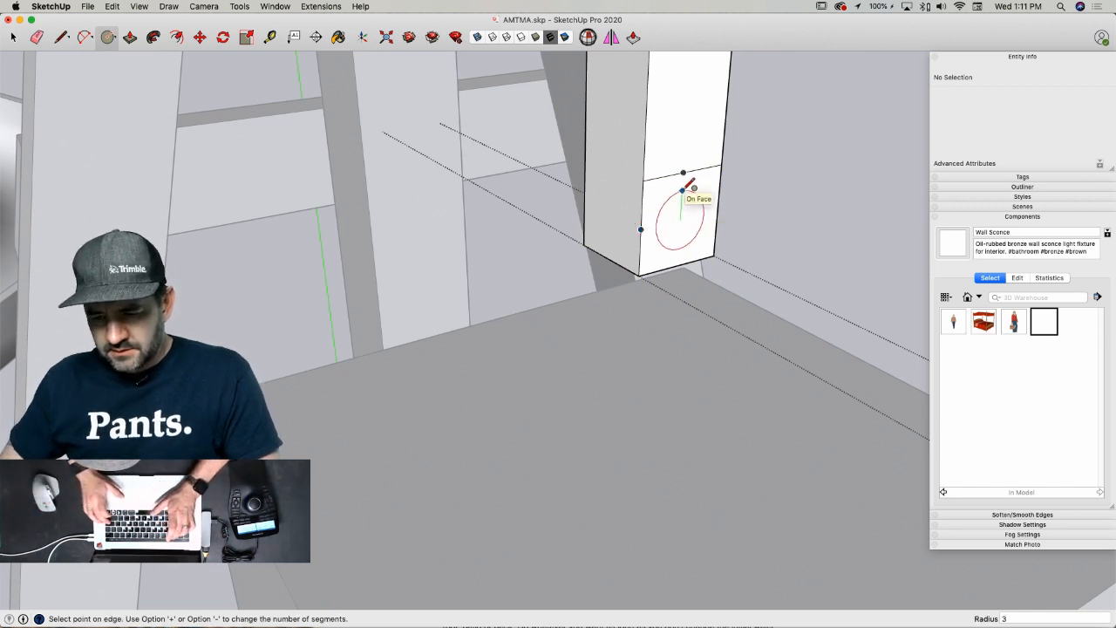
pyautogui.write('3')
pyautogui.press('Return')
pyautogui.press('p')
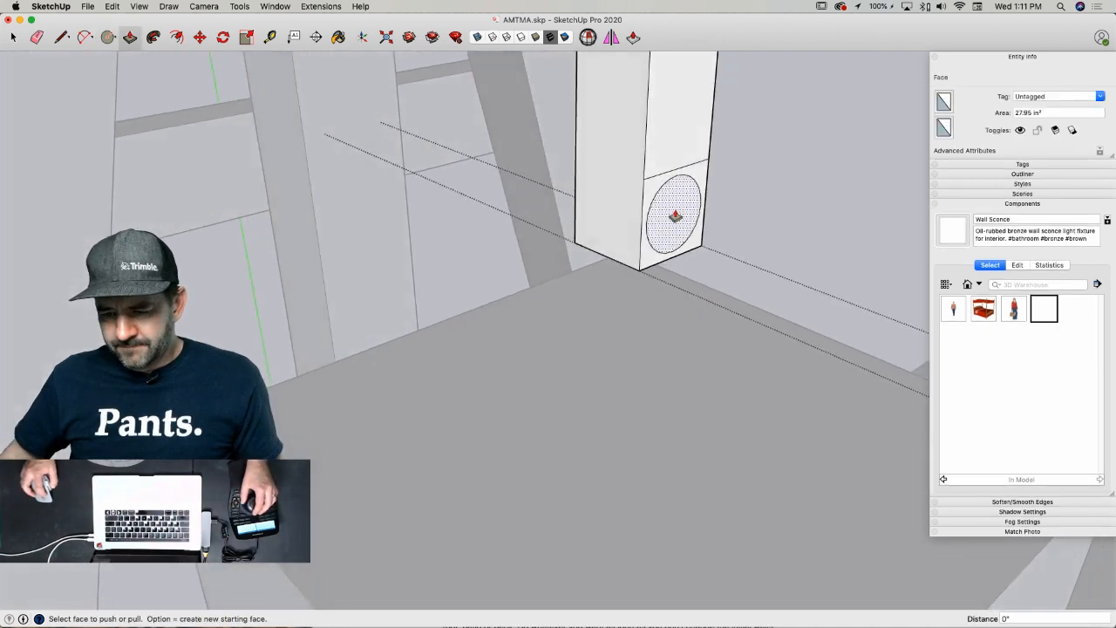
pyautogui.click(668, 224)
pyautogui.press('Escape')
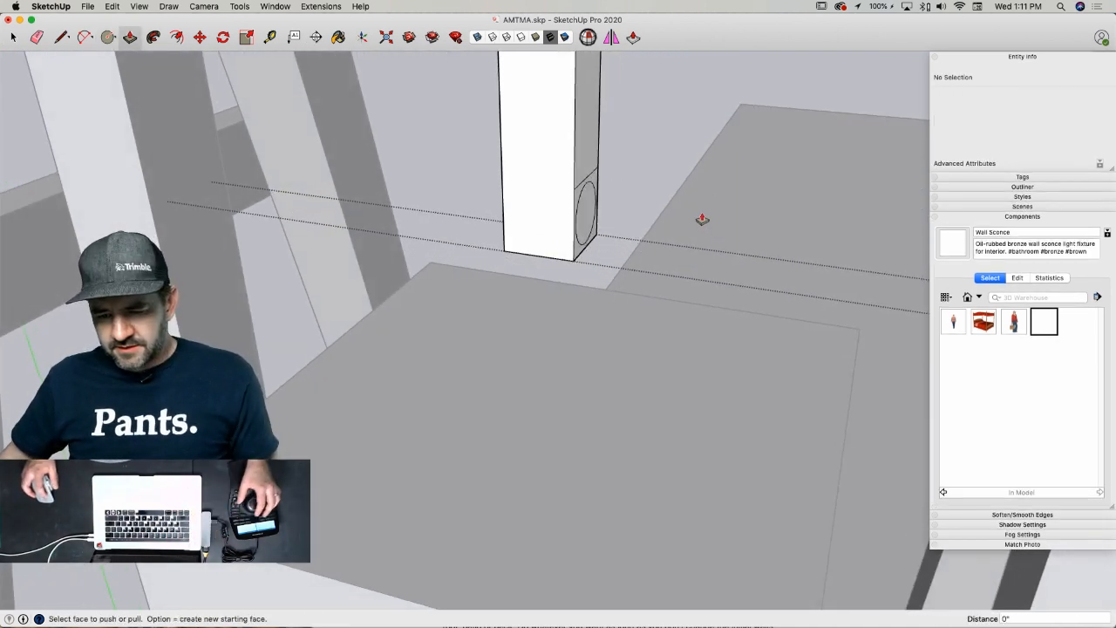
# - Erase the square's upper edge above the circle on the short arm's side face
pyautogui.press('space')
pyautogui.click(590, 203)
pyautogui.press('e')
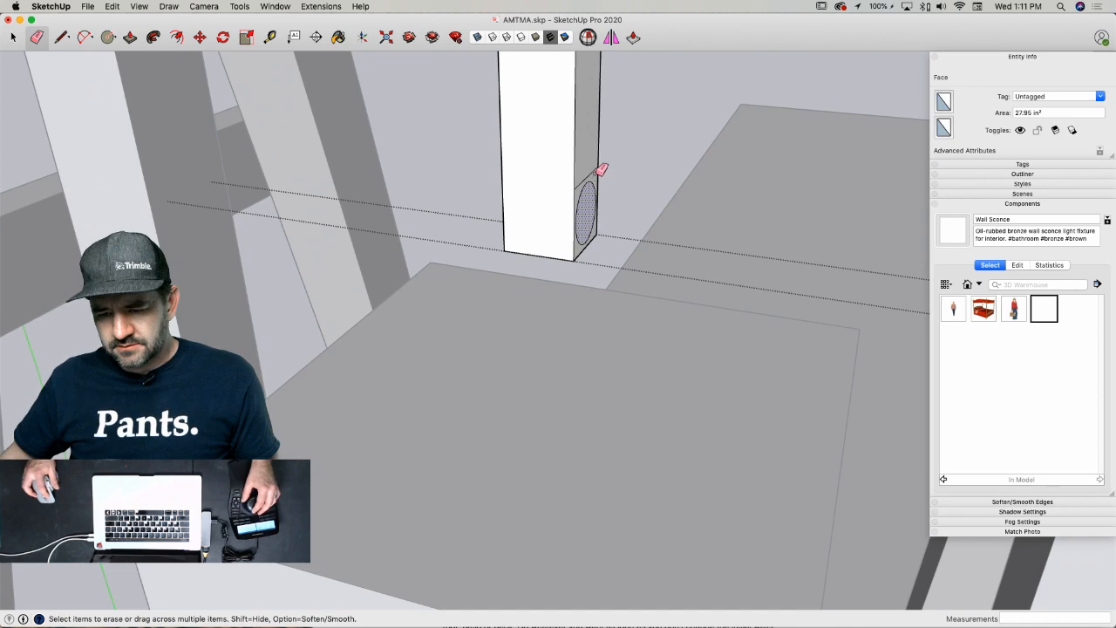
pyautogui.click(597, 173)
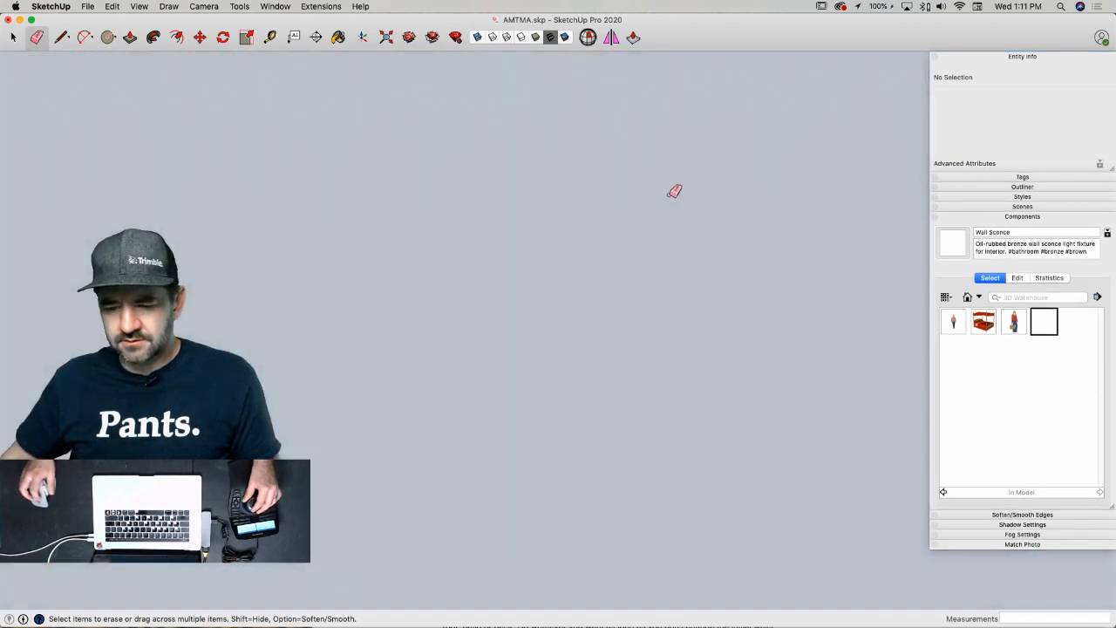
# - Copy the circle to the arm's opposite side face by rotating it 180° about the center of the arm's lower end face
pyautogui.press('q')
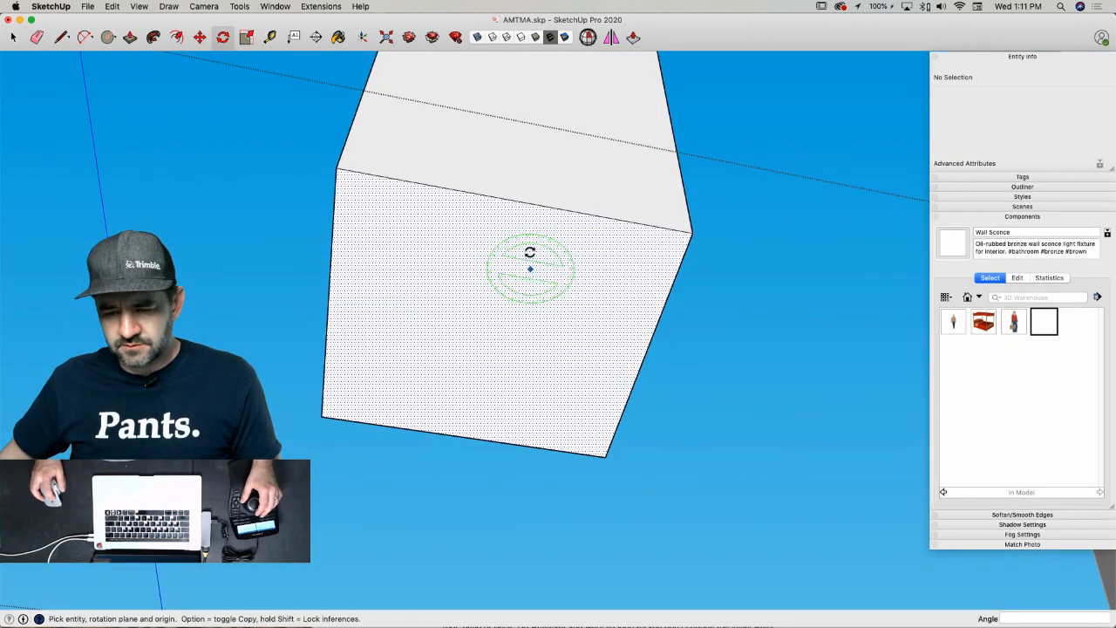
pyautogui.moveTo(510, 202); pyautogui.dragTo(588, 239, button='middle')
pyautogui.press('space')
pyautogui.moveTo(774, 198); pyautogui.dragTo(745, 182, button='middle')
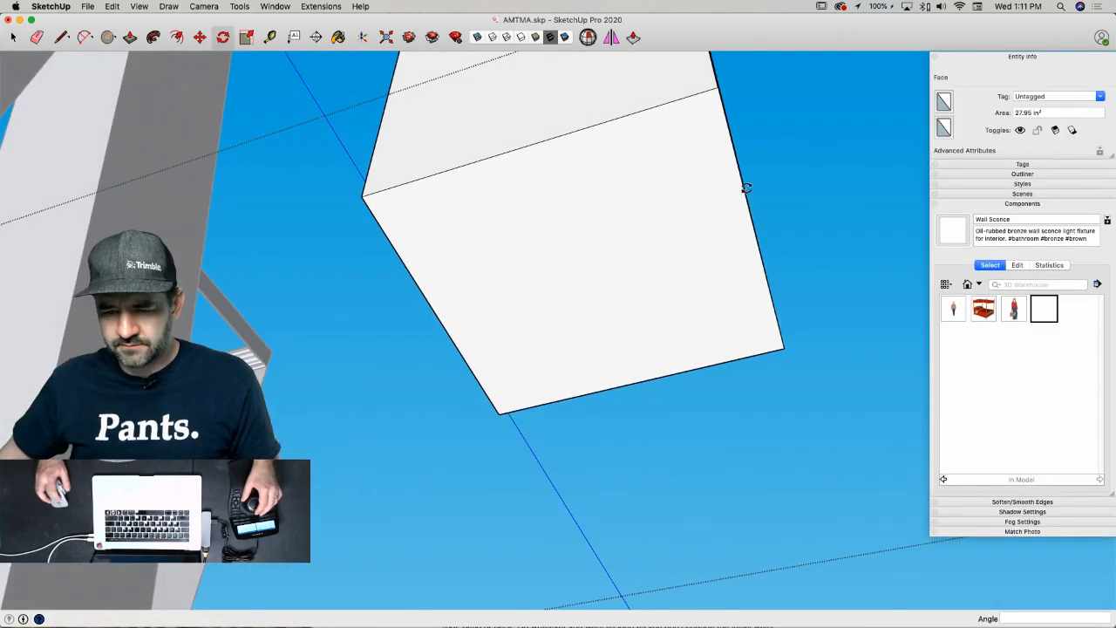
pyautogui.press('q')
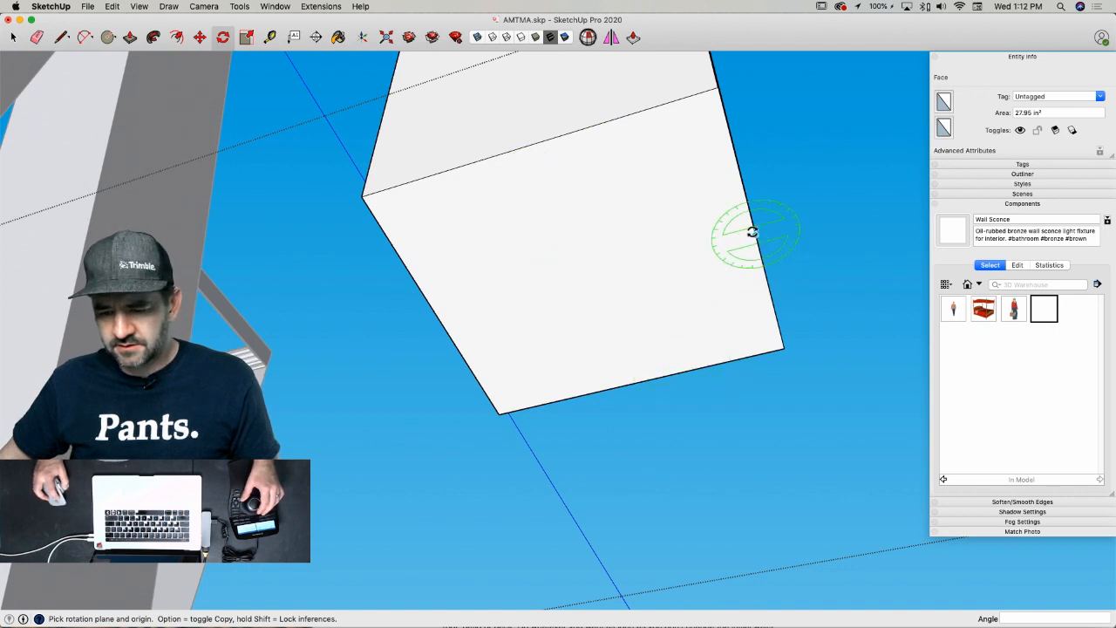
pyautogui.moveTo(589, 279); pyautogui.dragTo(566, 223)
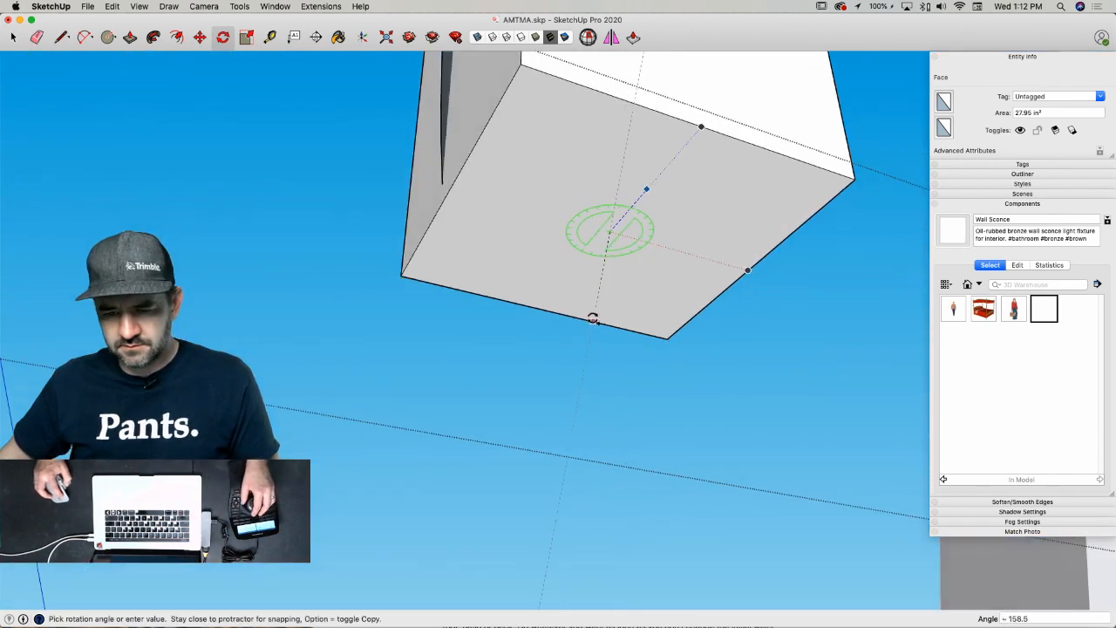
pyautogui.click(555, 299)
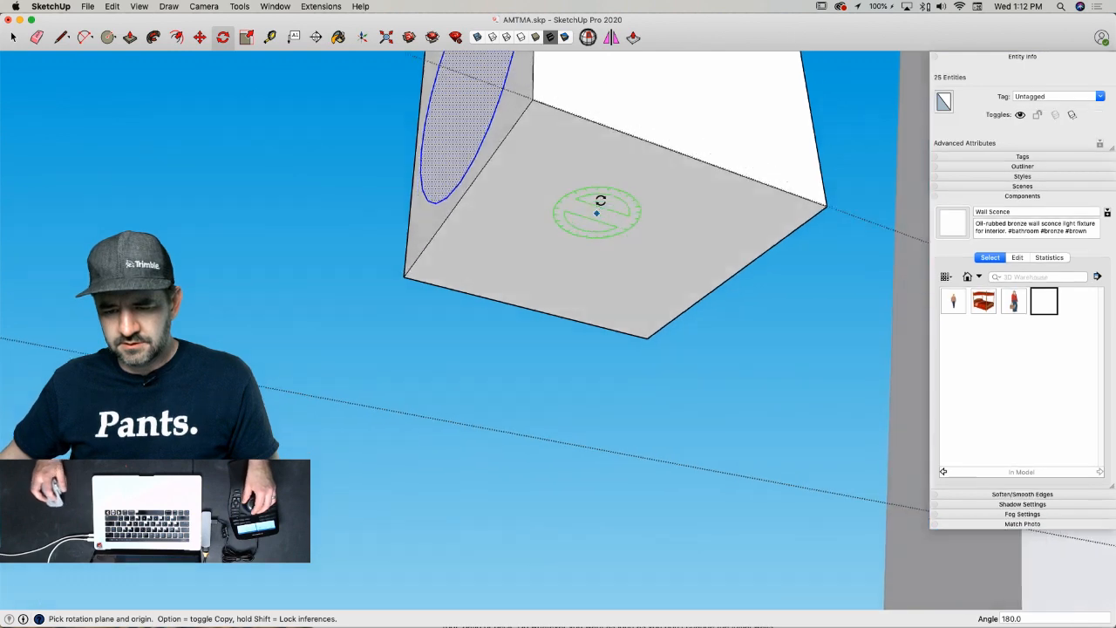
# - Extrude the circles on both sides of the arm outward about 2' 2 5/8" each to form a crossbar
pyautogui.press('space')
pyautogui.press('p')
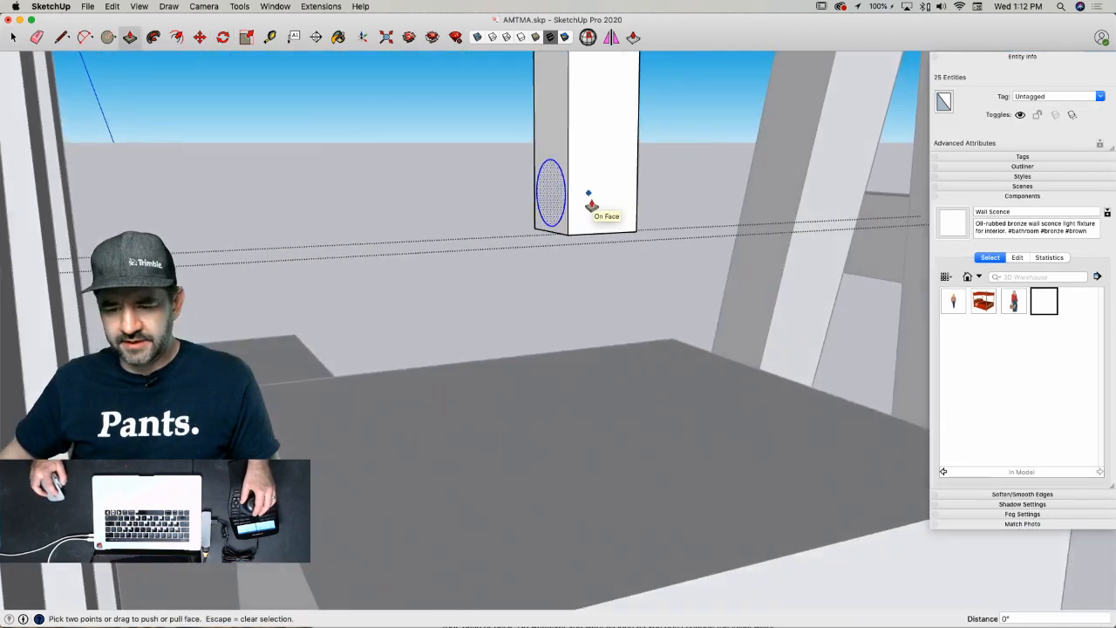
pyautogui.moveTo(548, 196); pyautogui.dragTo(229, 342)
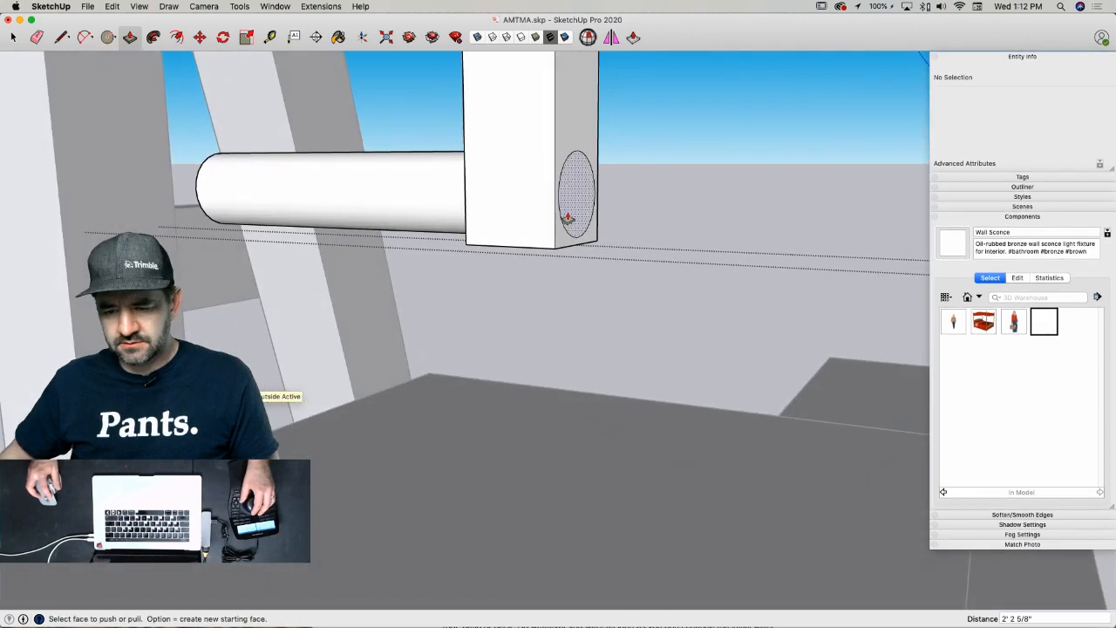
pyautogui.doubleClick(569, 217)
pyautogui.press('space')
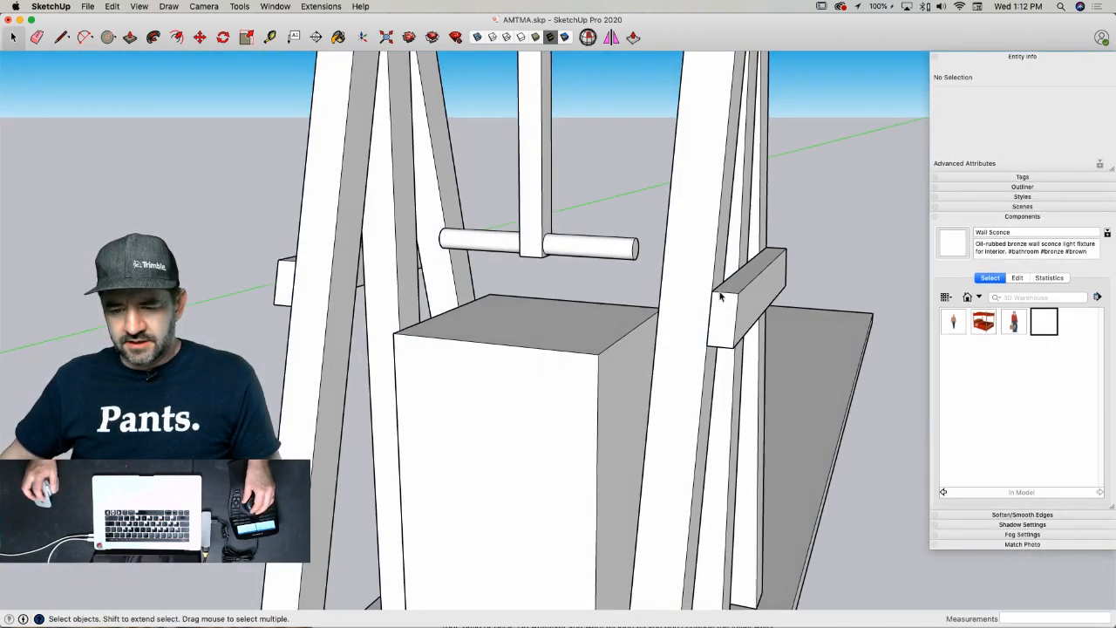
# - Select the whole weight block below the arm and make it a group
pyautogui.press('l')
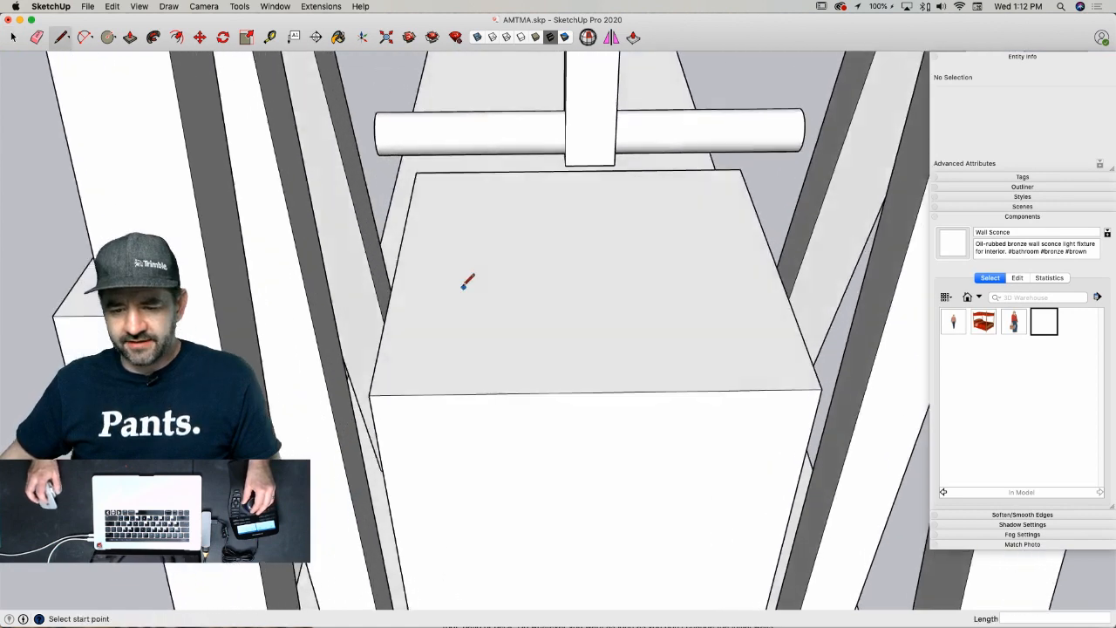
pyautogui.press('space')
pyautogui.tripleClick(435, 242)
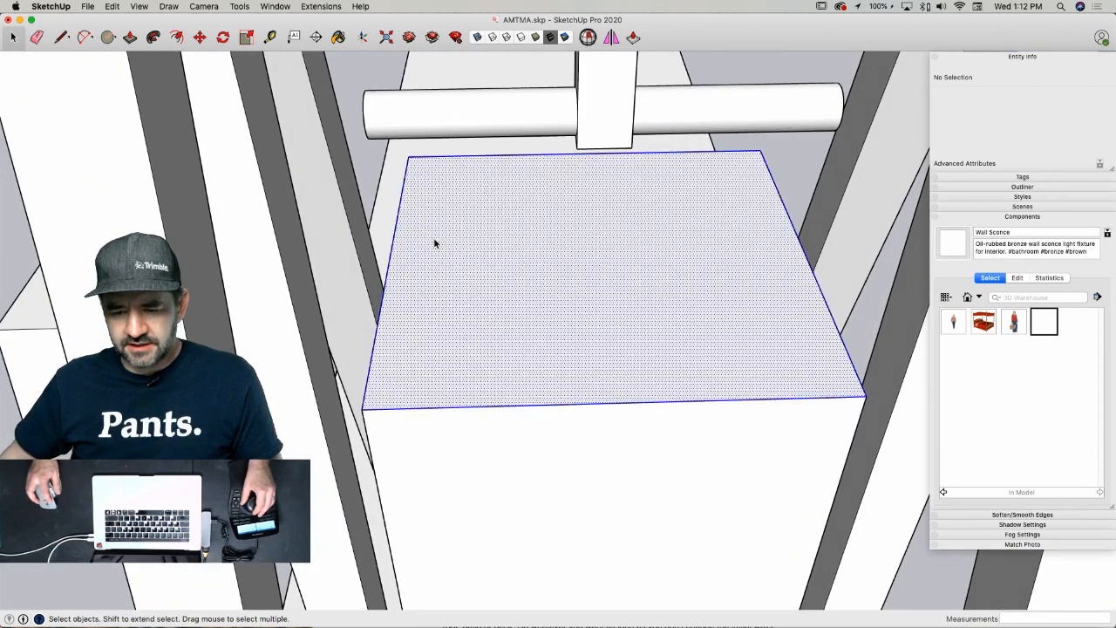
pyautogui.rightClick(434, 237)
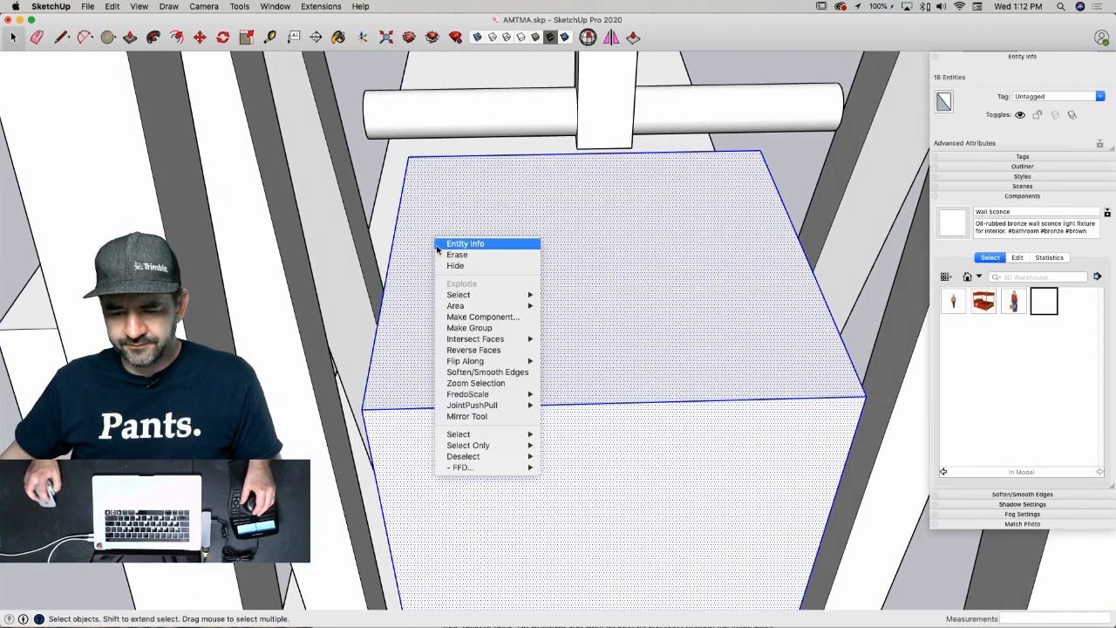
pyautogui.click(453, 327)
pyautogui.press('l')
pyautogui.press('space')
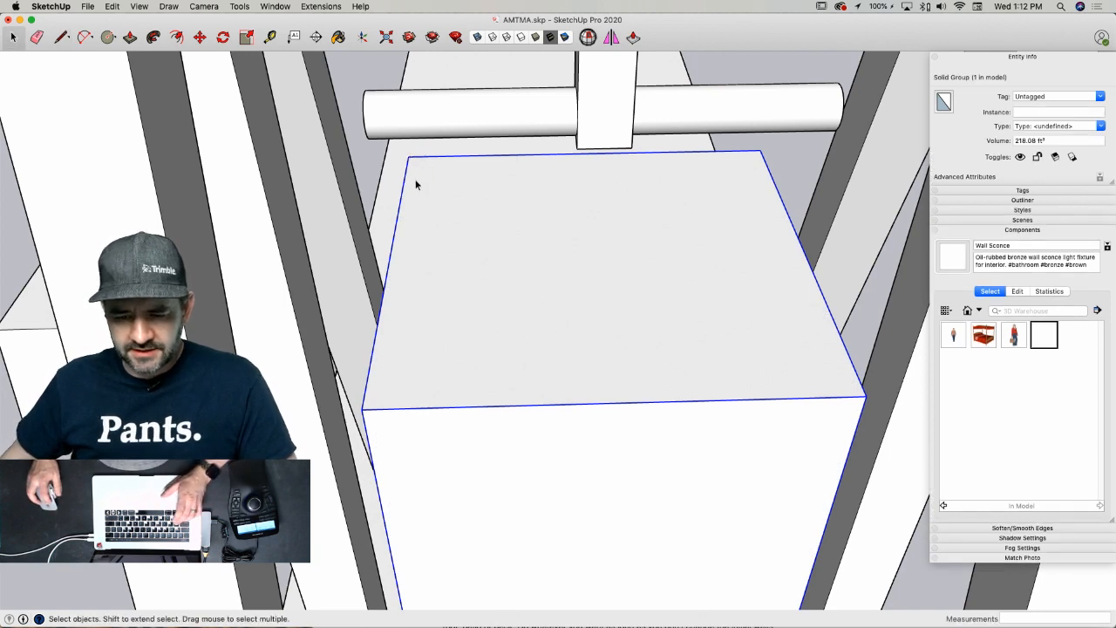
# - Open the block group for editing and draw a centered rectangle of about 4' 4" by 3' 10" on its top face
pyautogui.doubleClick(579, 267)
pyautogui.press('c')
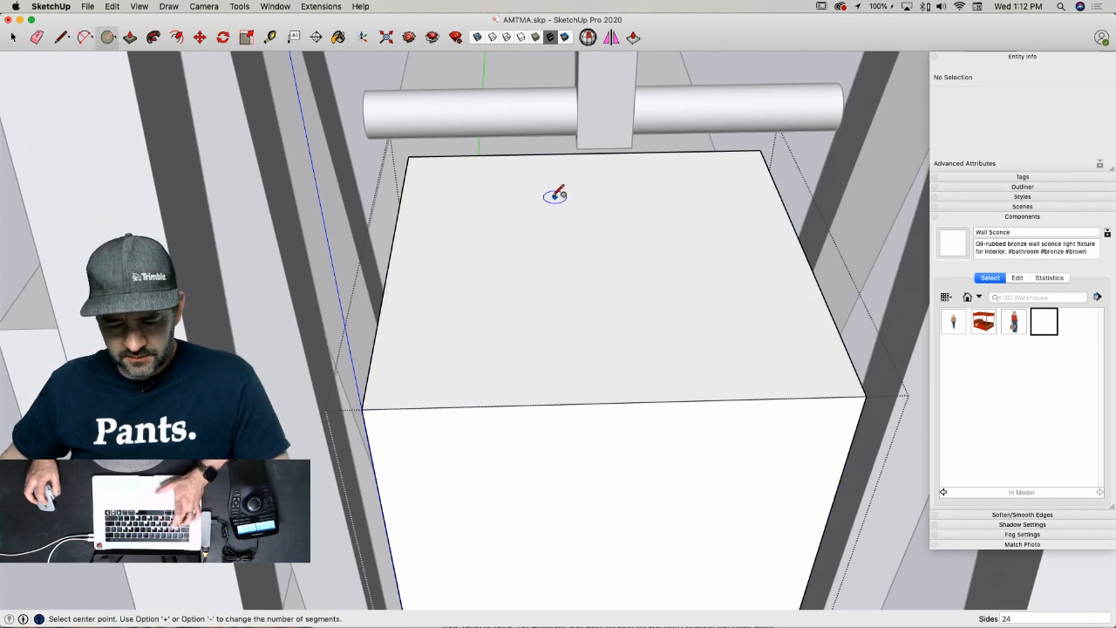
pyautogui.press('r')
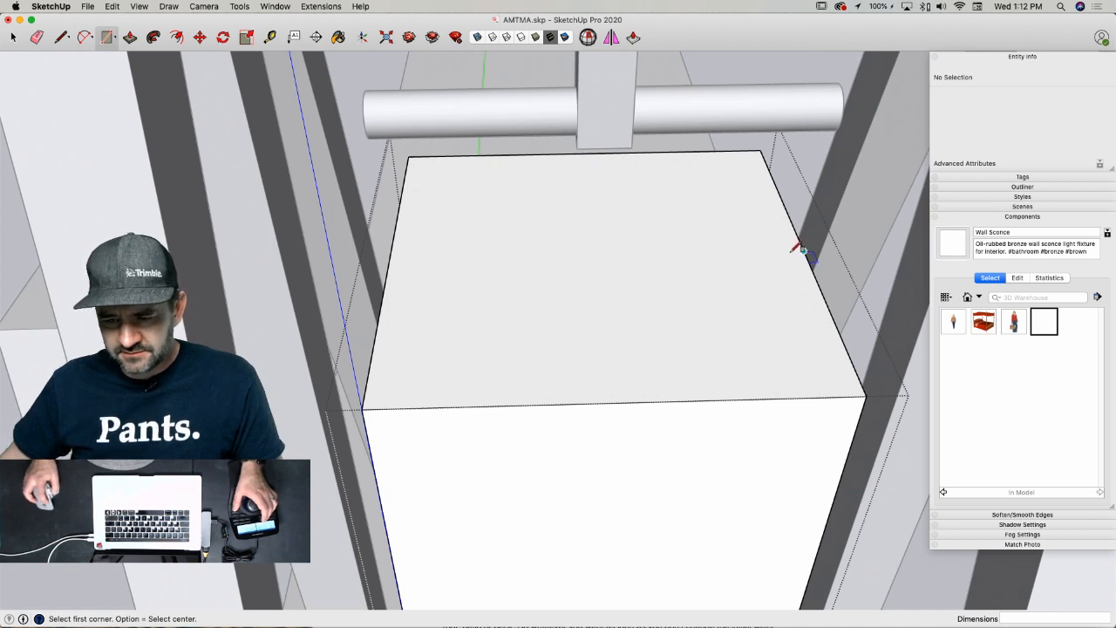
pyautogui.press('alt')
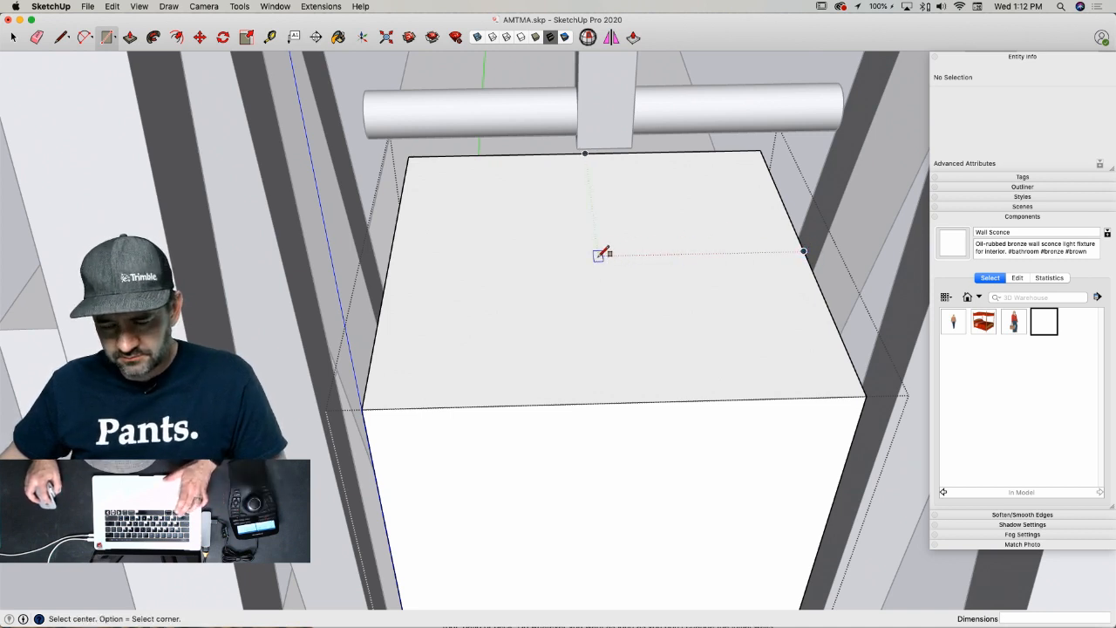
pyautogui.click(599, 255)
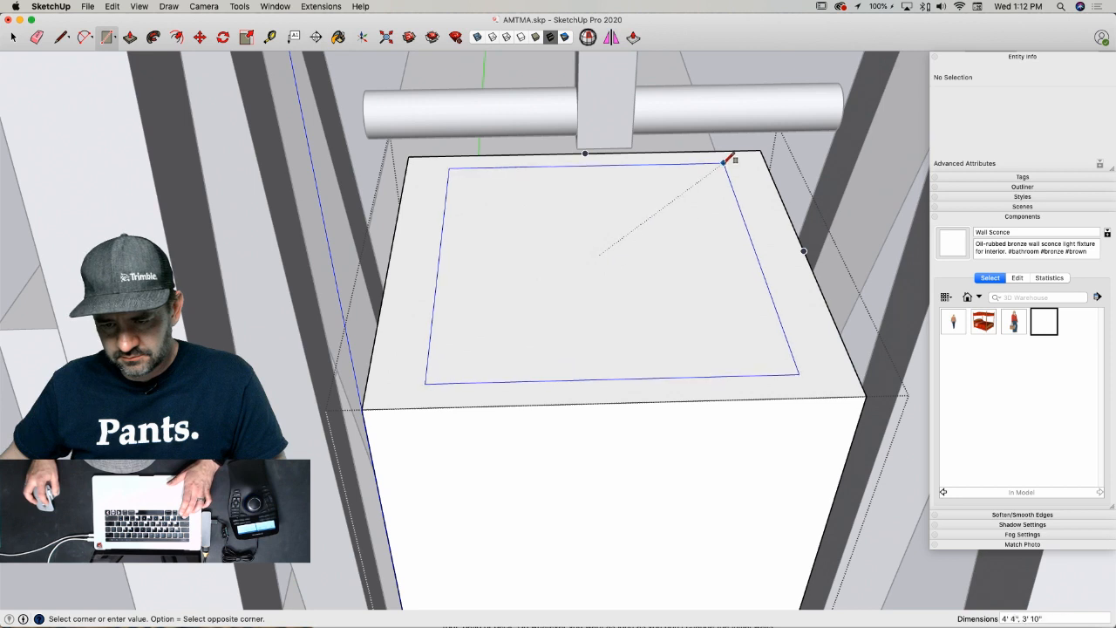
# - Draw a narrow strip of 4' 4" by about 6 3/4" along one side inside the centered rectangle
pyautogui.click(449, 167)
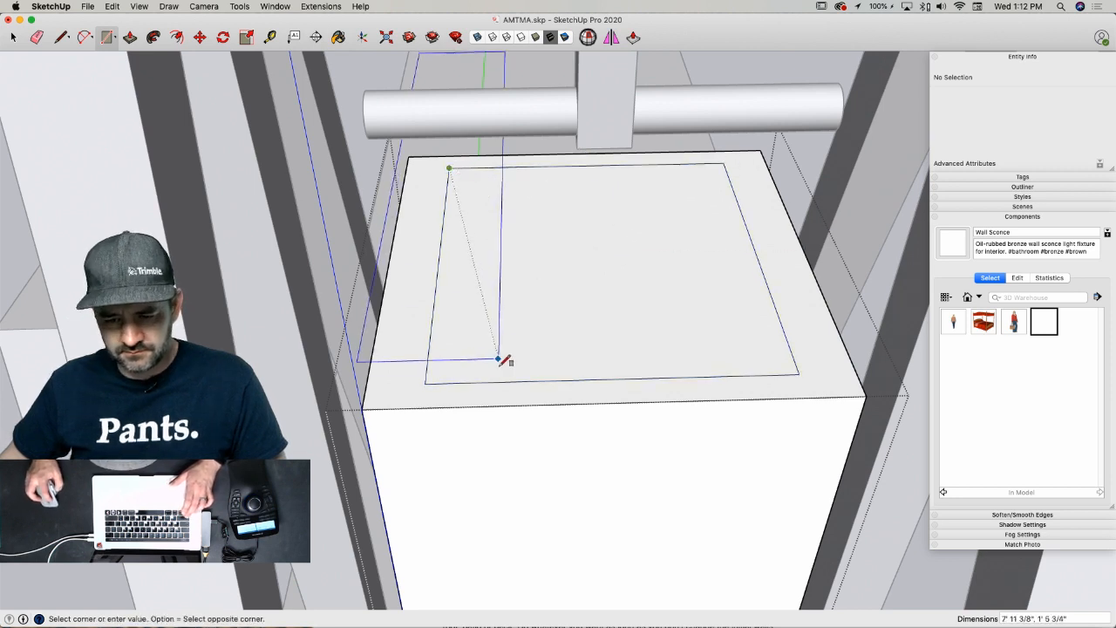
pyautogui.press('l')
pyautogui.press('r')
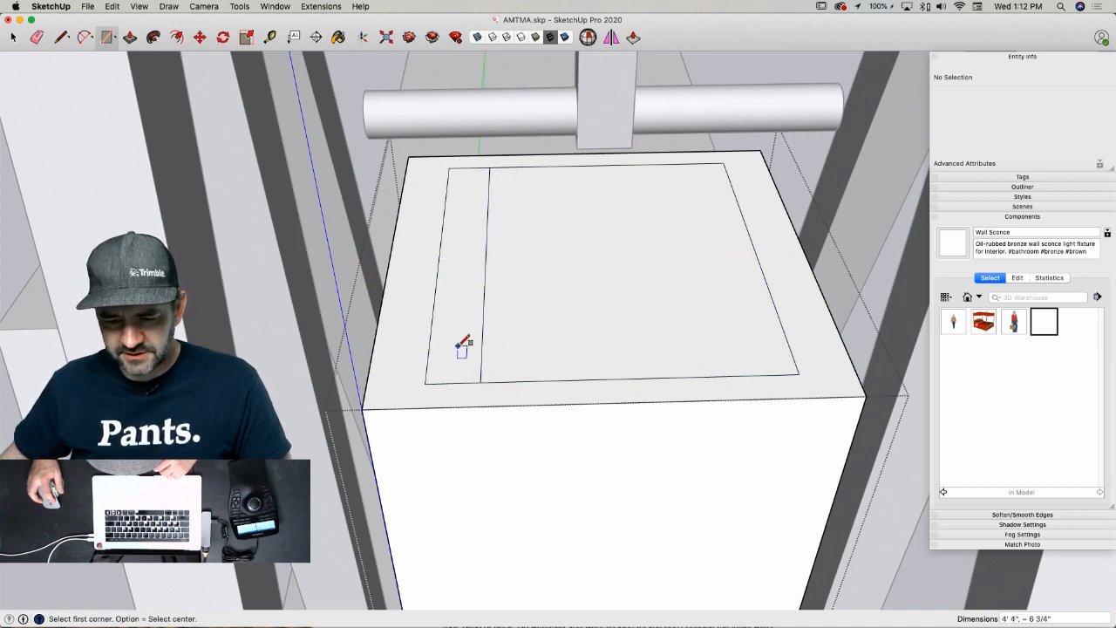
# - Copy the narrow strip to the opposite side of the centered rectangle, aligned to its corner
pyautogui.press('space')
pyautogui.click(461, 349)
pyautogui.press('m')
pyautogui.click(476, 382)
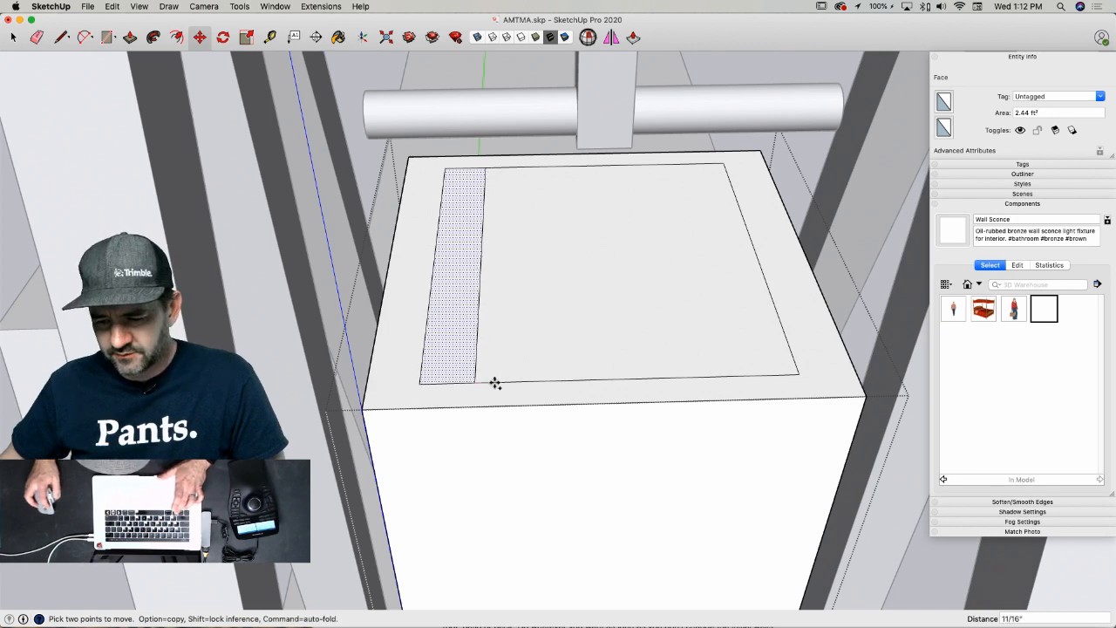
pyautogui.press('alt')
pyautogui.click(798, 374)
# - Erase the rectangle's two edges that connect the strips on the block's top
pyautogui.press('e')
pyautogui.click(577, 366)
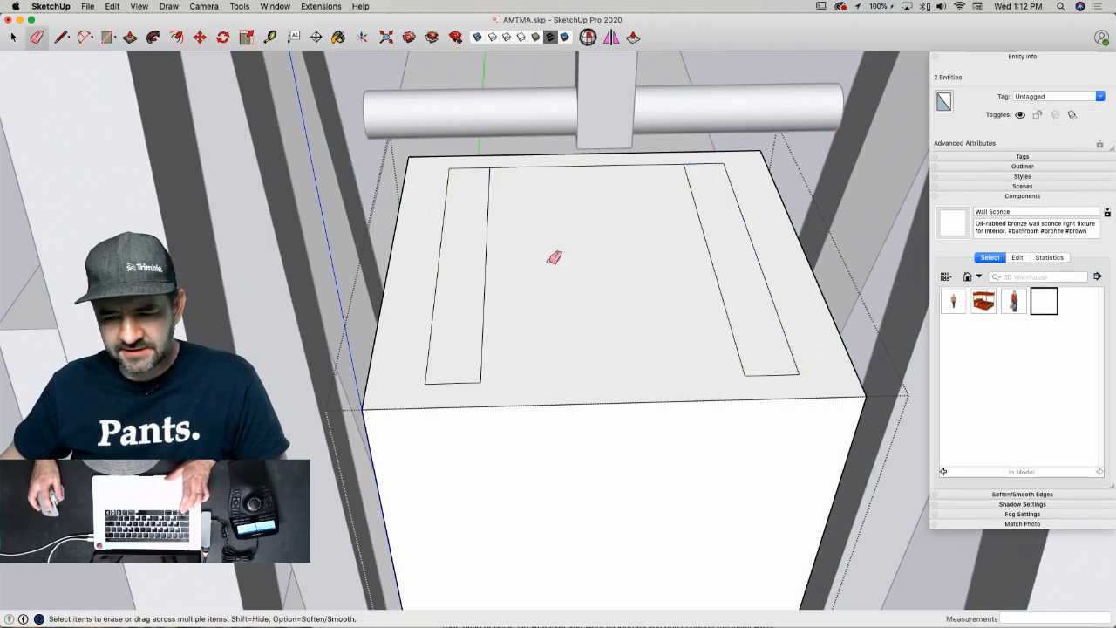
pyautogui.click(526, 165)
# - Extrude the first strip upward past the crossbar to form an upright side panel on the block
pyautogui.press('p')
pyautogui.click(486, 191)
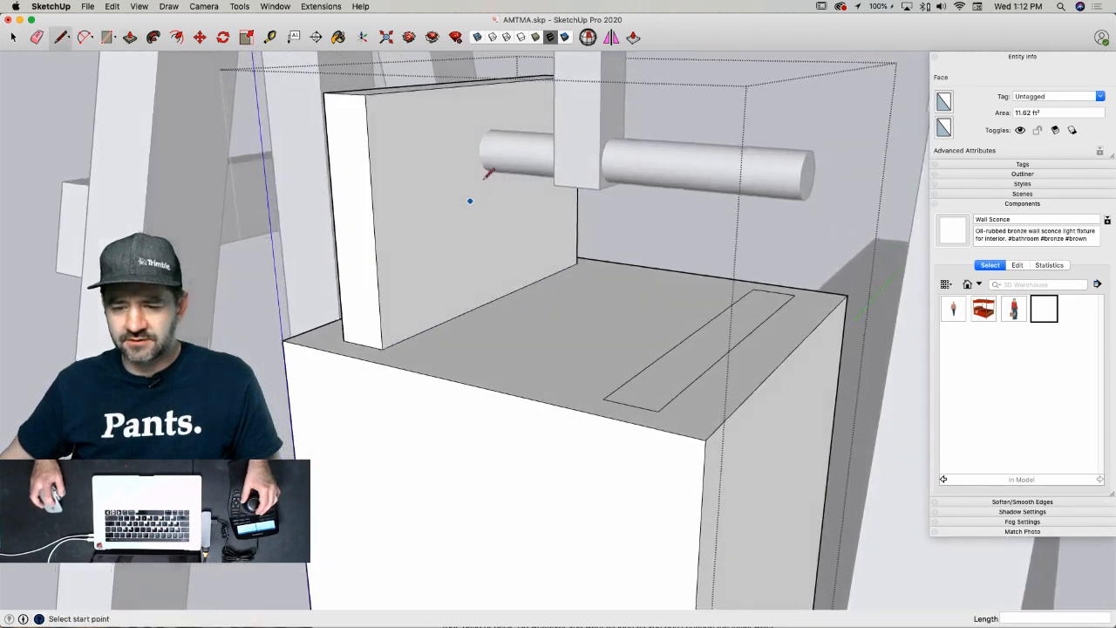
pyautogui.click(469, 200)
# - Draw a slanted line about 3' 1" long from the panel's lower corner to its top edge, and a line across the middle of its top
pyautogui.press('l')
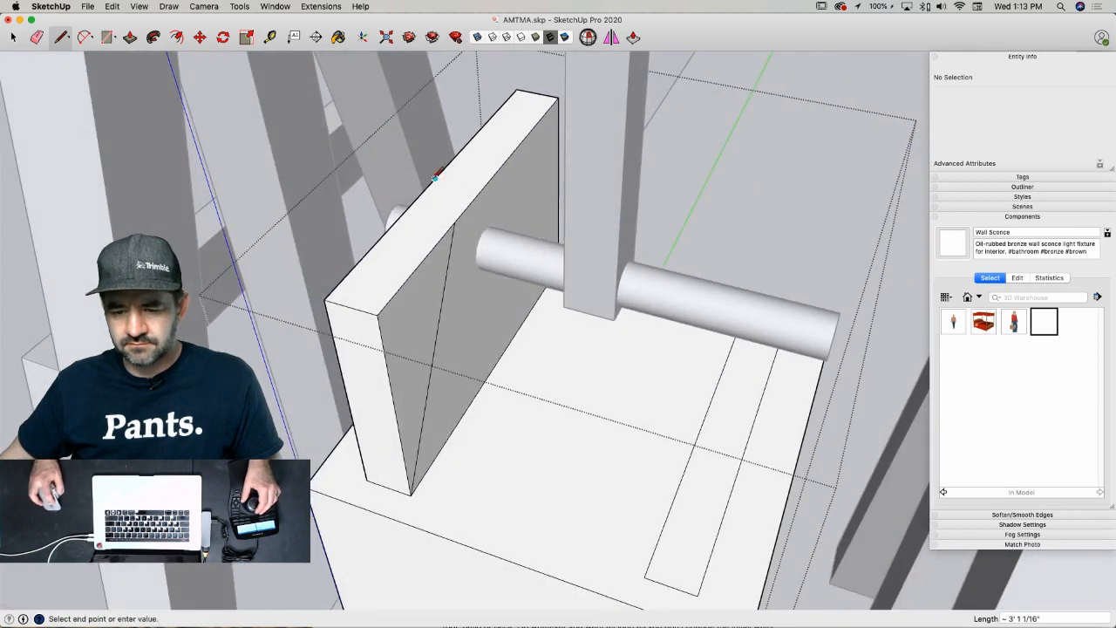
pyautogui.press('space')
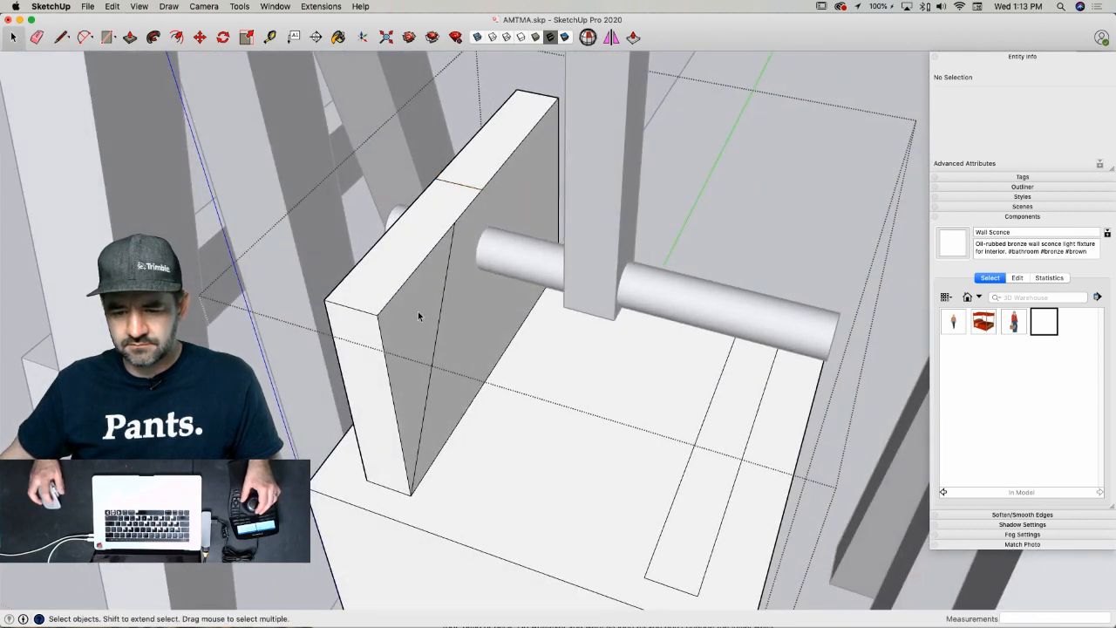
# - Rotate a copy of the triangular corner face 180° about the midpoint of the panel's top edge to outline the opposite slanted corner
pyautogui.press('q')
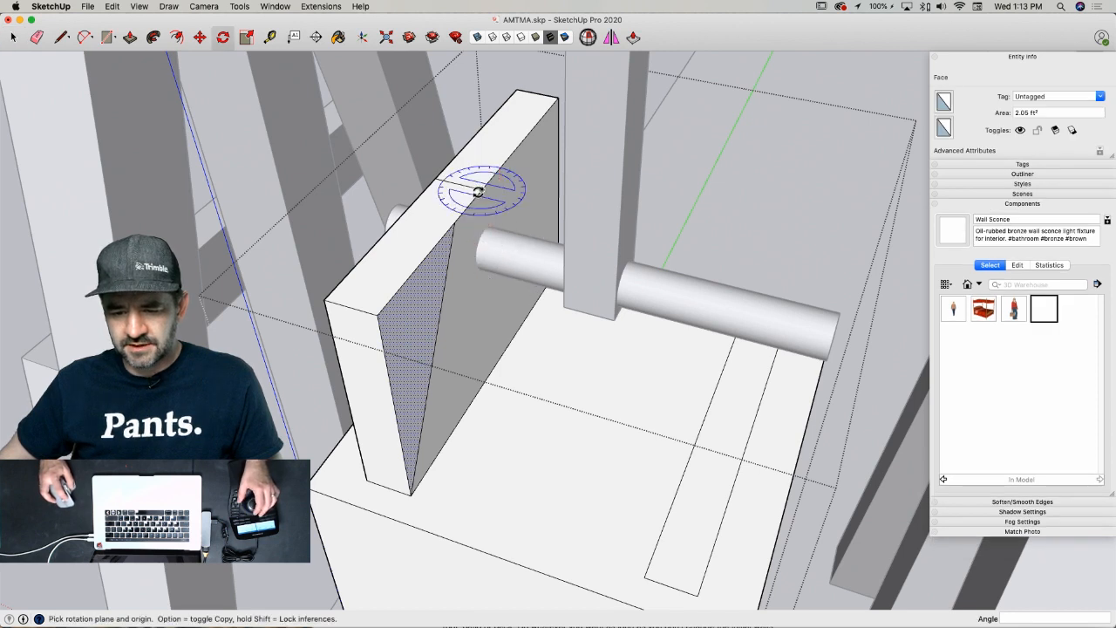
pyautogui.click(480, 191)
pyautogui.click(455, 221)
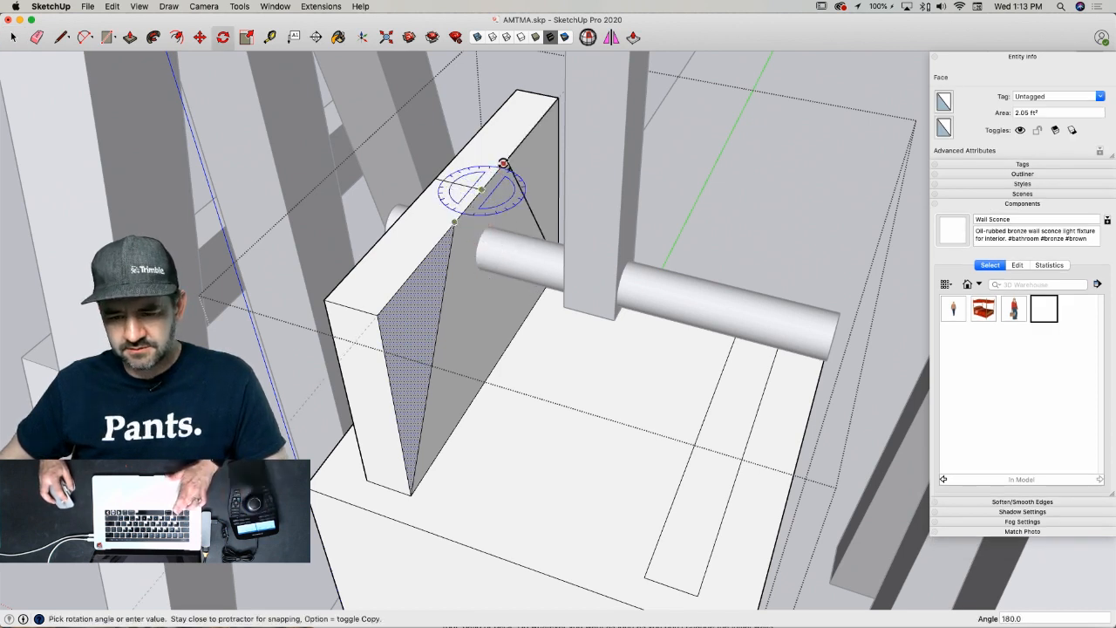
pyautogui.click(503, 164)
# - Push both triangular corners through the panel's thickness to taper it, and erase the line across the middle of its top
pyautogui.press('p')
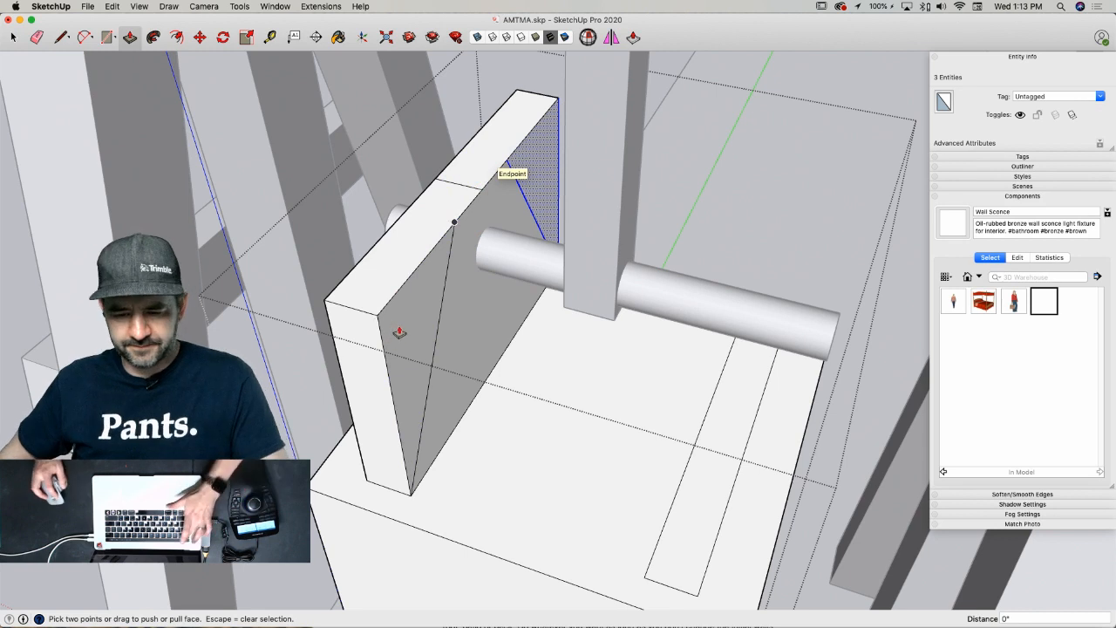
pyautogui.moveTo(399, 332); pyautogui.dragTo(384, 301)
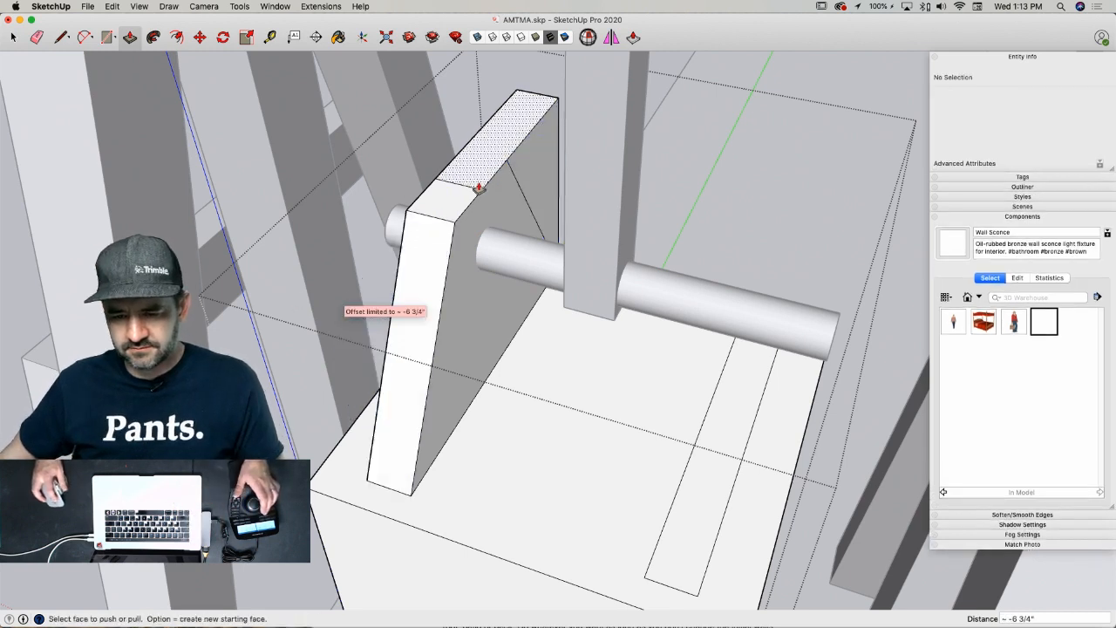
pyautogui.press('e')
pyautogui.press('p')
pyautogui.click(542, 146)
pyautogui.click(435, 131)
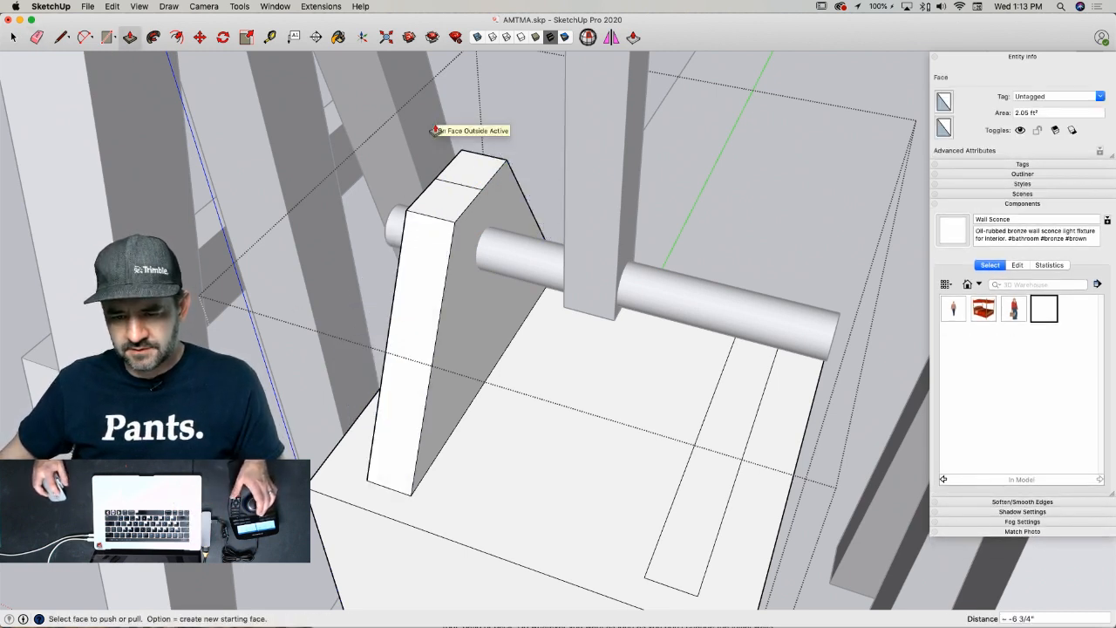
pyautogui.press('e')
pyautogui.click(462, 185)
# - Copy the tapered side panel about 3' 3 1/4" across the block onto the opposite strip, aligned to its corner
pyautogui.press('space')
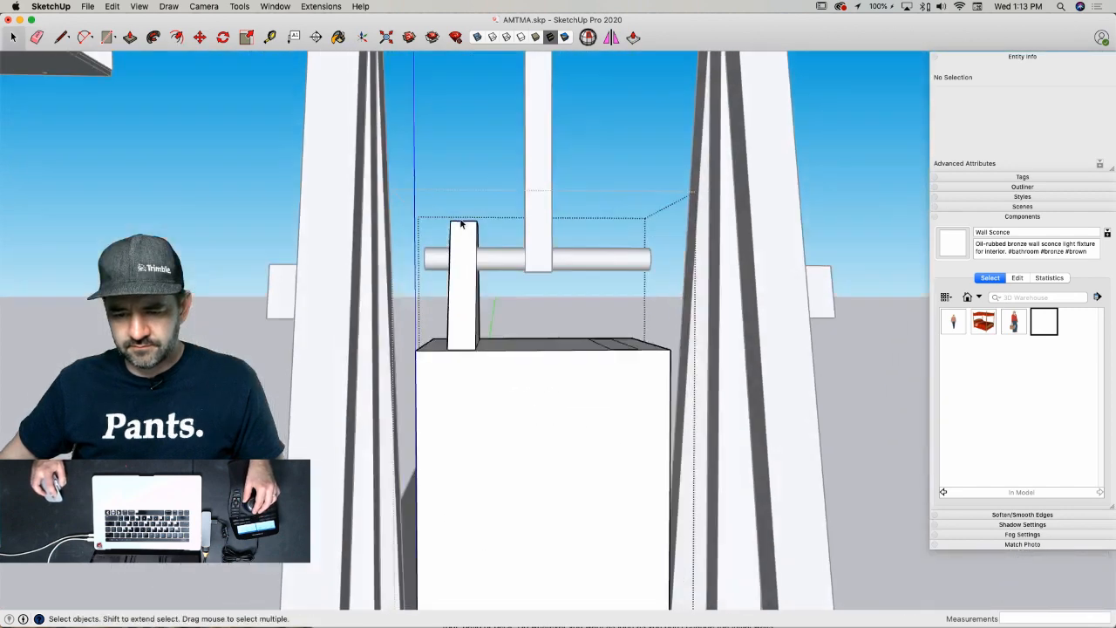
pyautogui.moveTo(495, 191); pyautogui.dragTo(439, 309)
pyautogui.press('m')
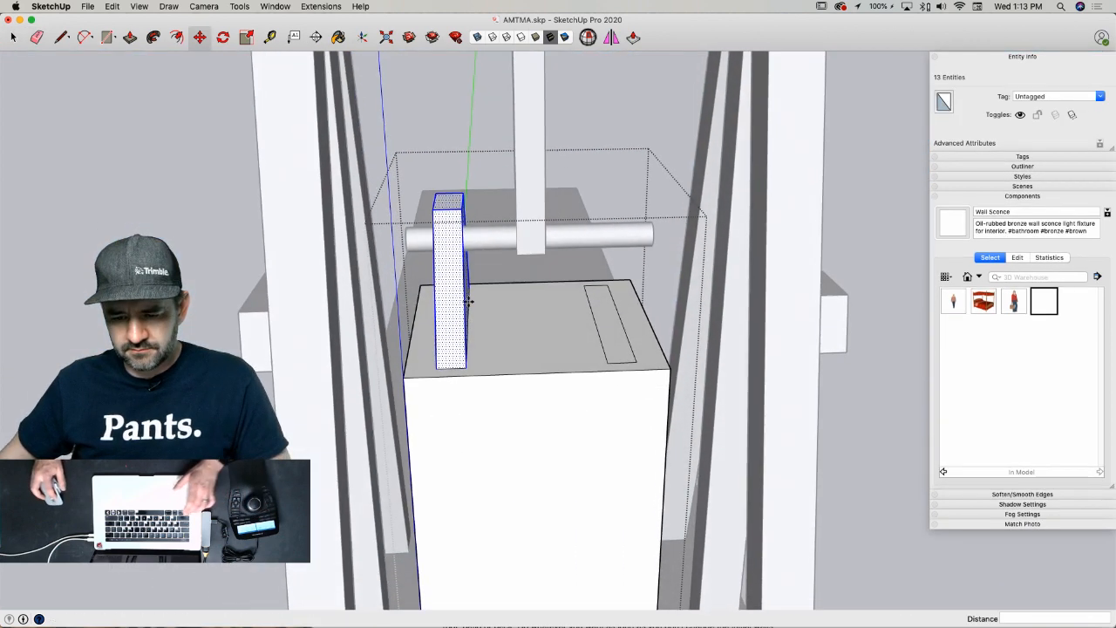
pyautogui.click(468, 370)
pyautogui.press('alt')
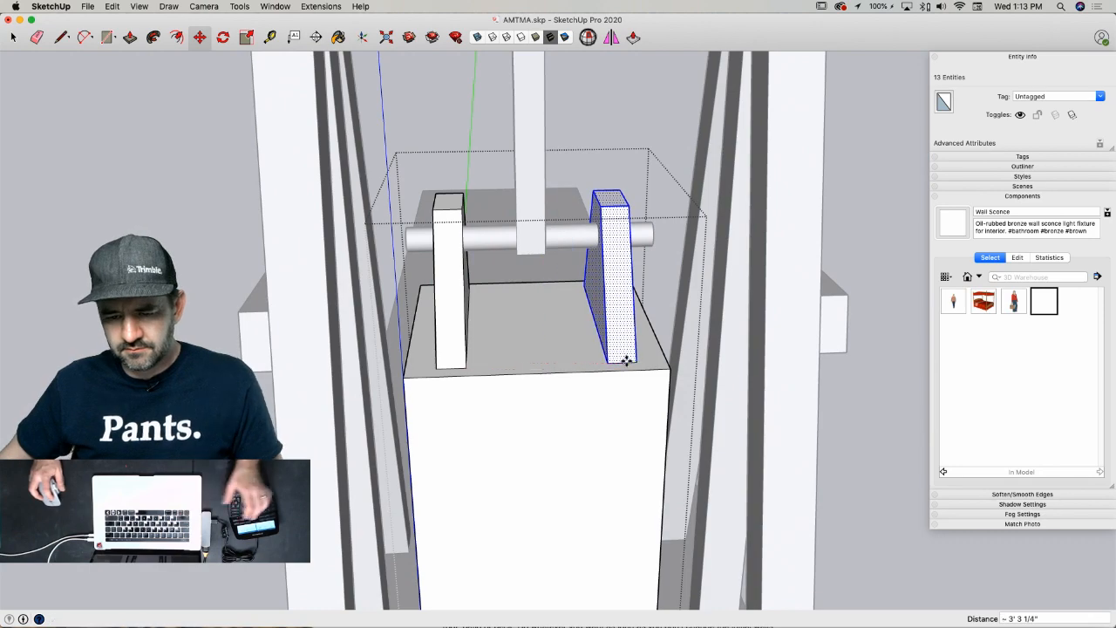
pyautogui.click(625, 359)
pyautogui.press('space')
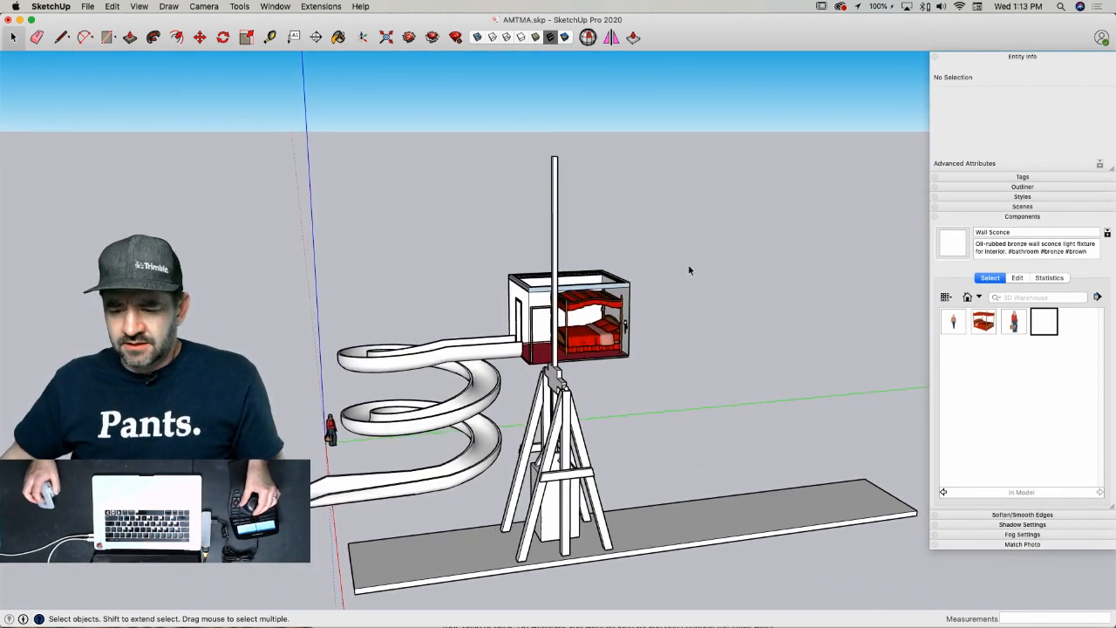
# - Rotate the beam and weight block together about the axle's center, tilting the long arm downward and raising the block
pyautogui.click(663, 387)
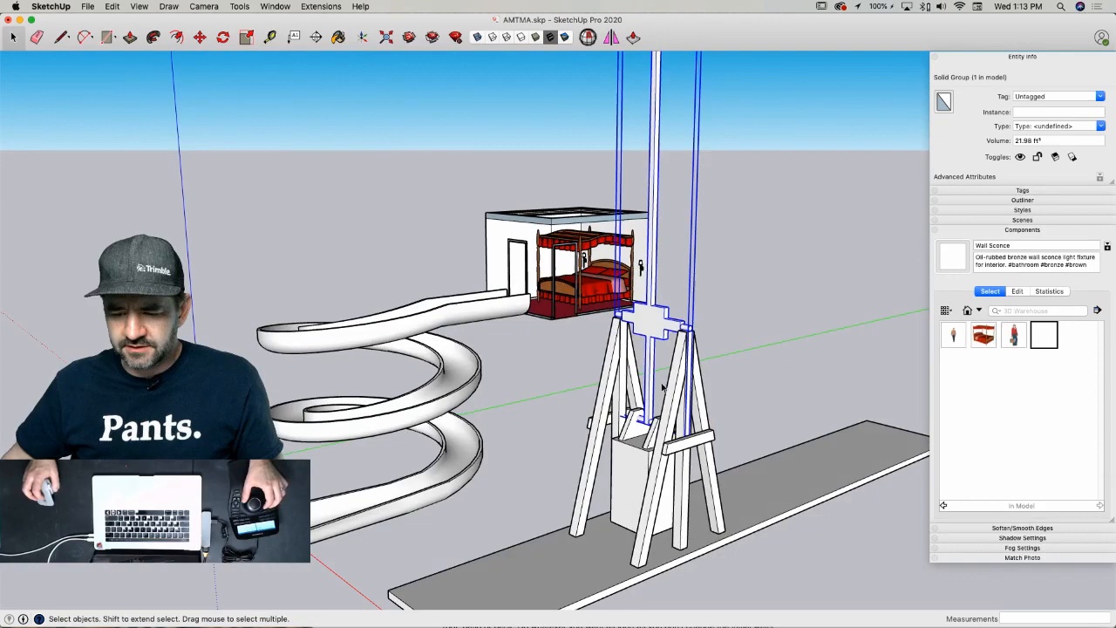
pyautogui.keyDown('shift'); pyautogui.click(643, 455); pyautogui.keyUp('shift')
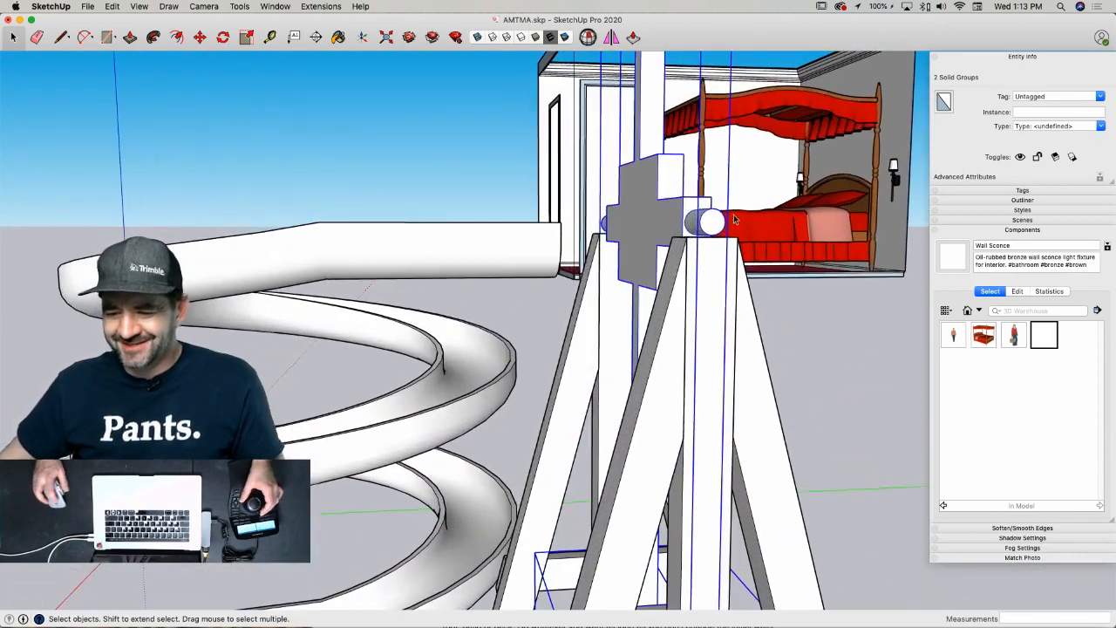
pyautogui.press('q')
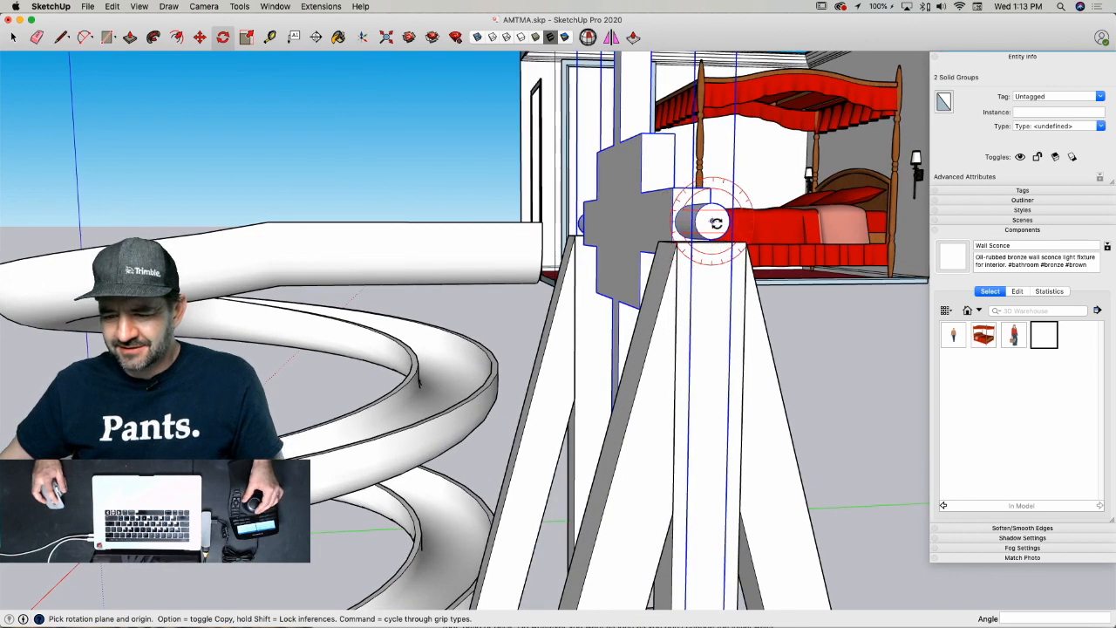
pyautogui.click(713, 222)
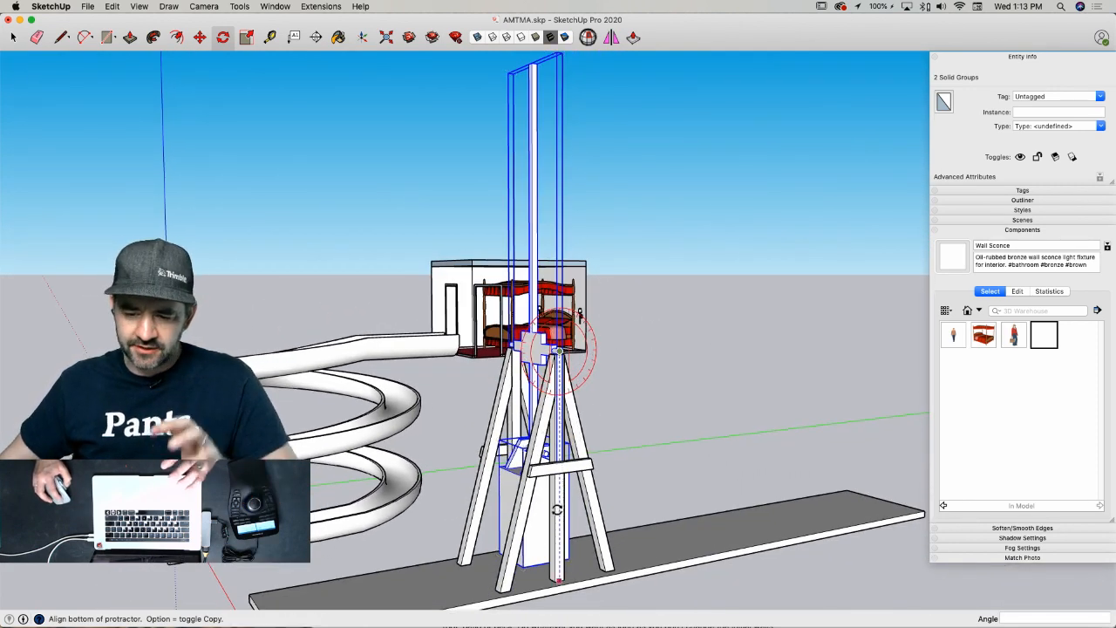
pyautogui.click(565, 116)
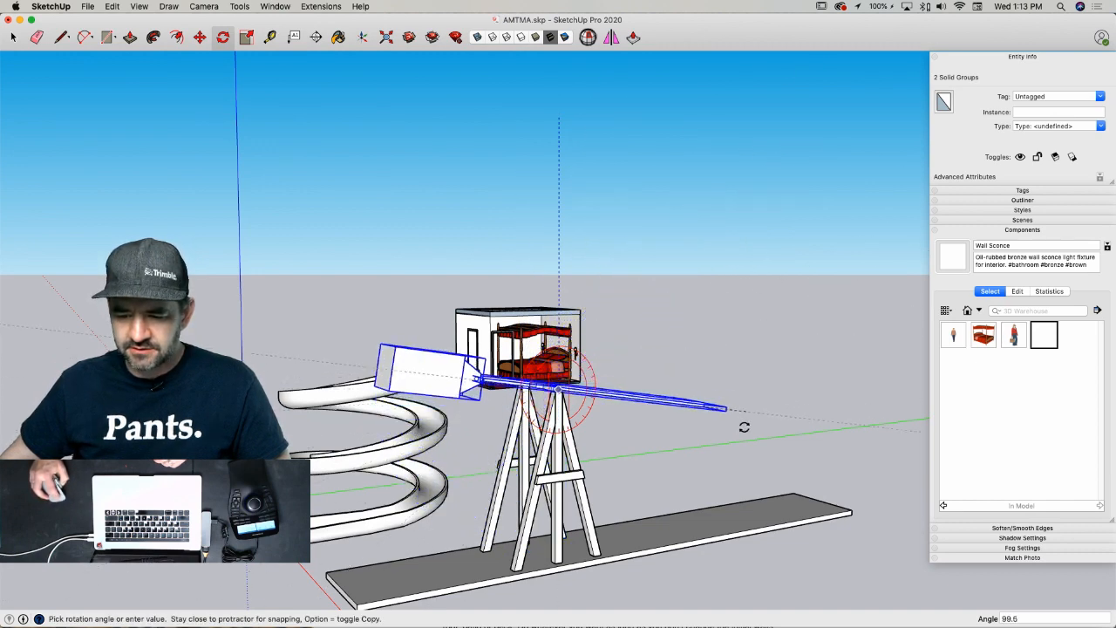
pyautogui.click(721, 443)
pyautogui.press('space')
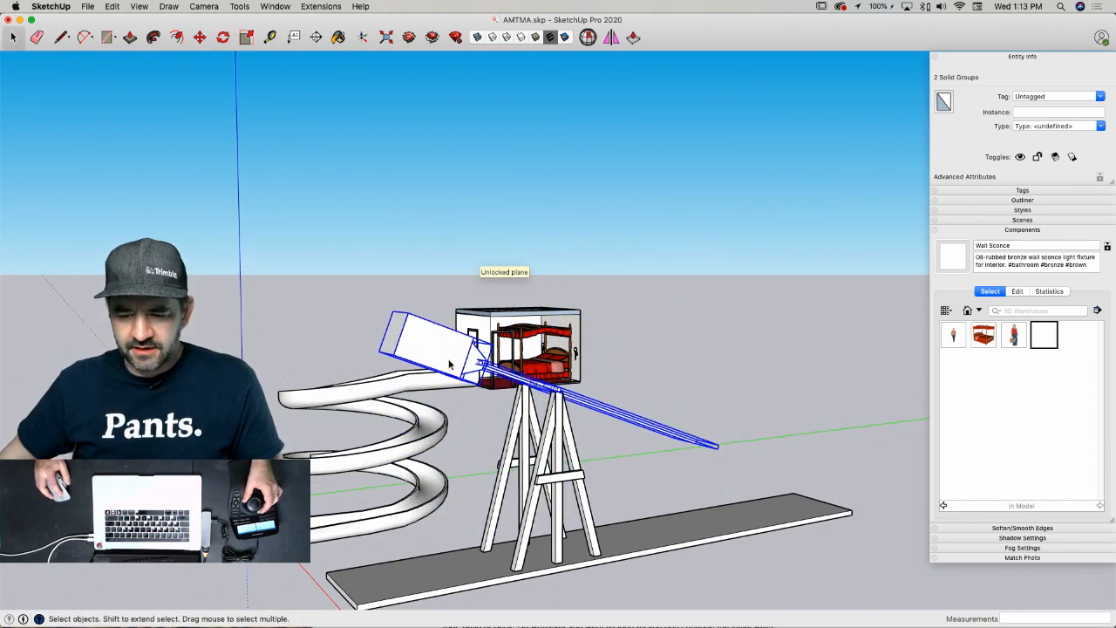
# - Rotate the weight block about 110.8° around the crossbar's center so that it hangs straight down from the short arm
pyautogui.click(462, 342)
pyautogui.scroll(6, 470, 340)
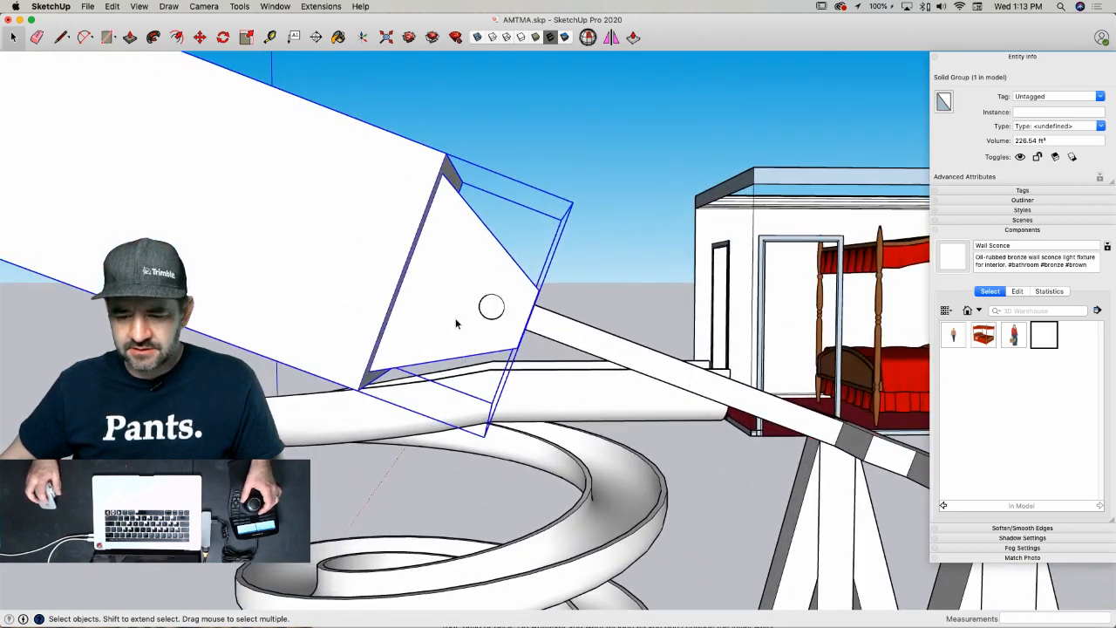
pyautogui.press('r')
pyautogui.press('q')
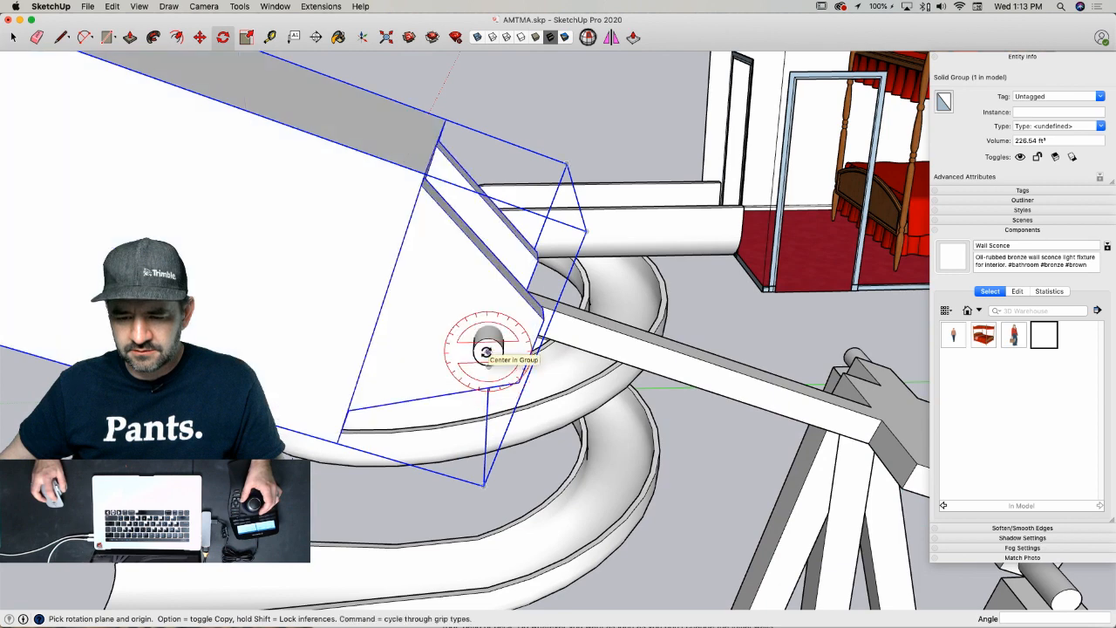
pyautogui.click(486, 351)
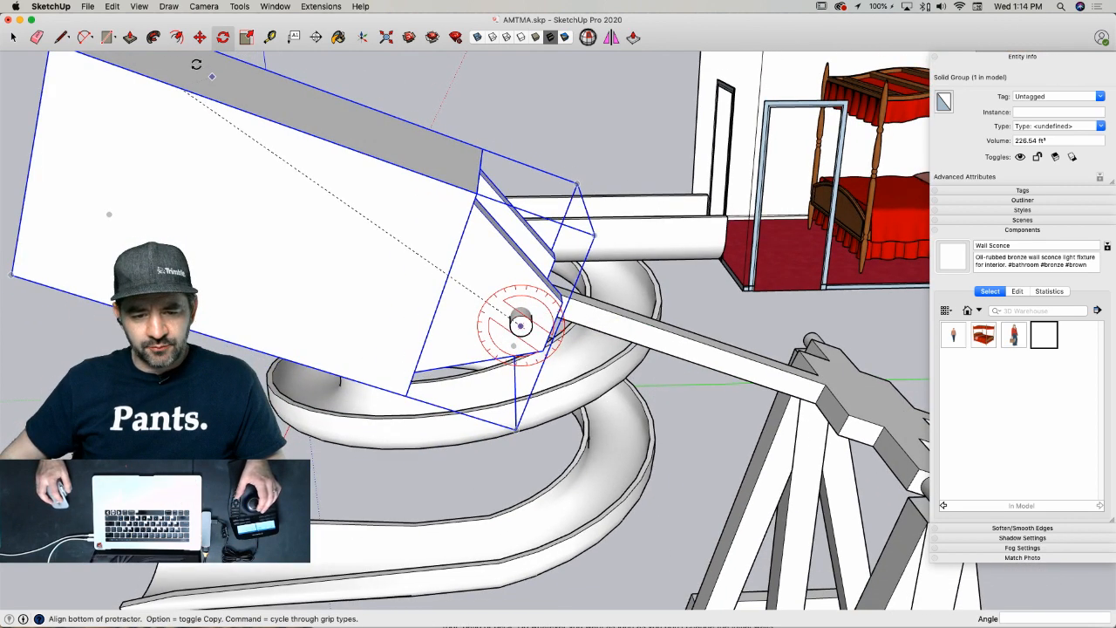
pyautogui.click(32, 164)
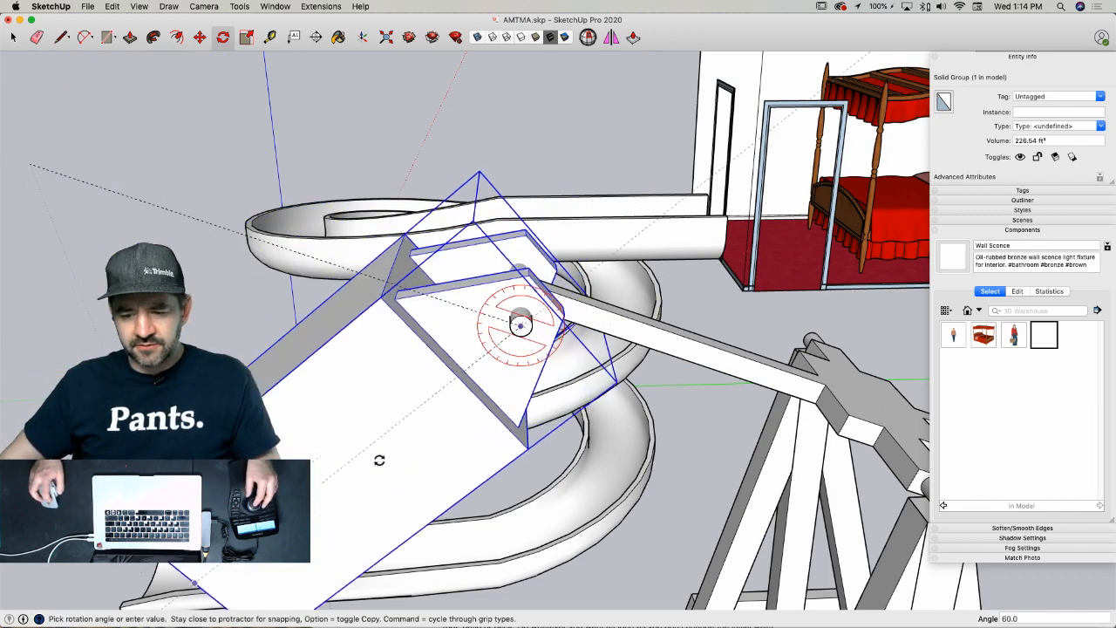
pyautogui.scroll(-3, 520, 224)
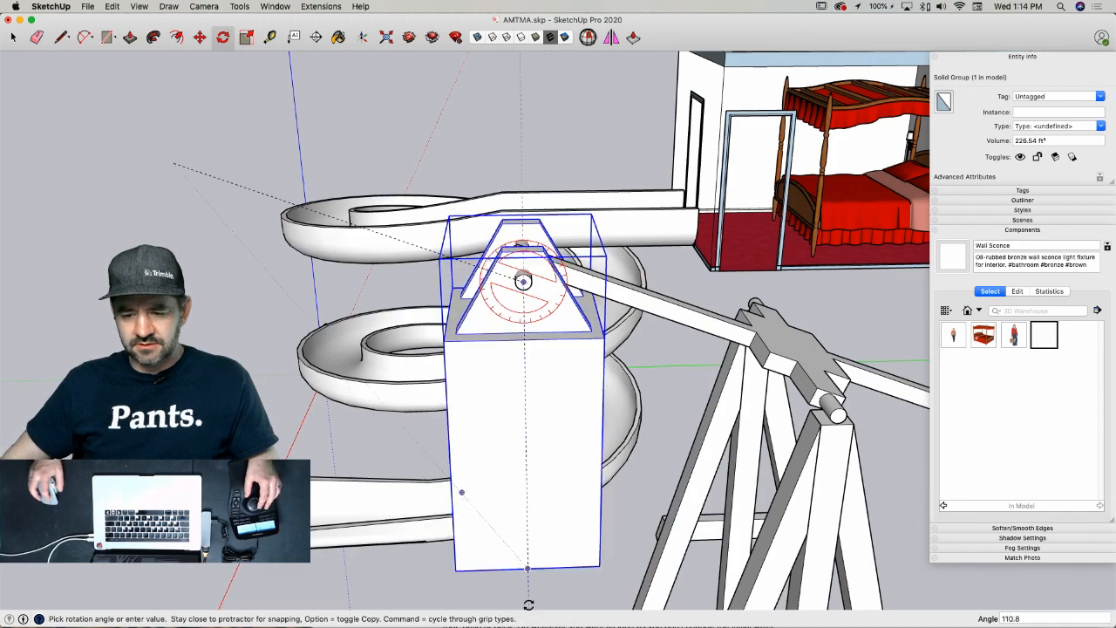
pyautogui.press('space')
pyautogui.scroll(-5, 527, 543)
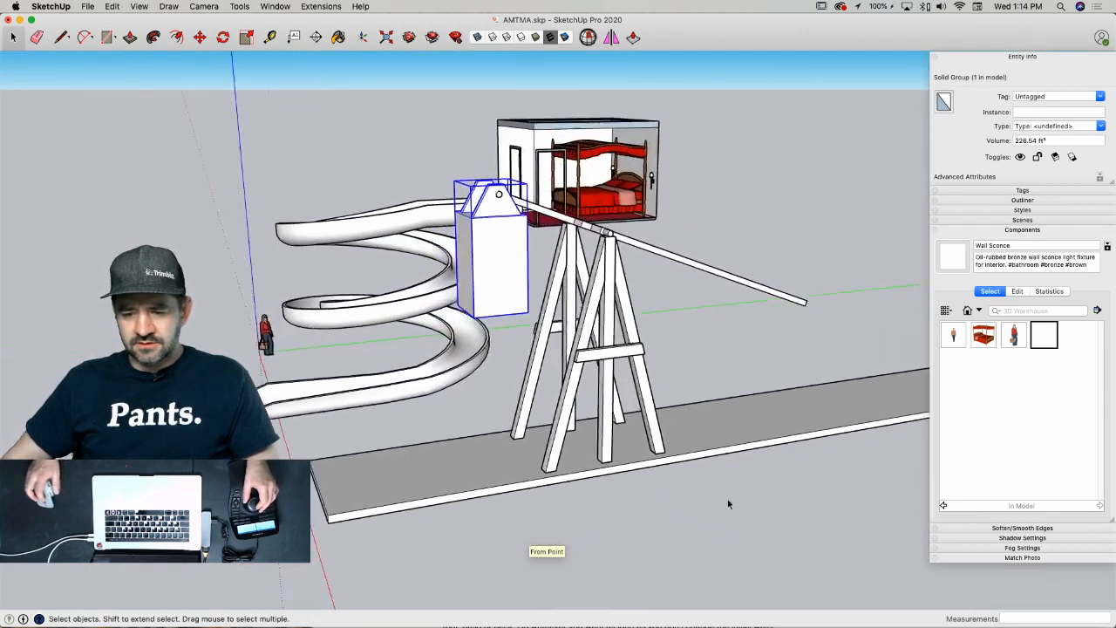
# - Open the beam group and extend the end face of its long arm outward toward the far end of the slab
pyautogui.moveTo(729, 503); pyautogui.dragTo(630, 249, button='middle')
pyautogui.doubleClick(630, 249)
pyautogui.press('p')
pyautogui.click(632, 253)
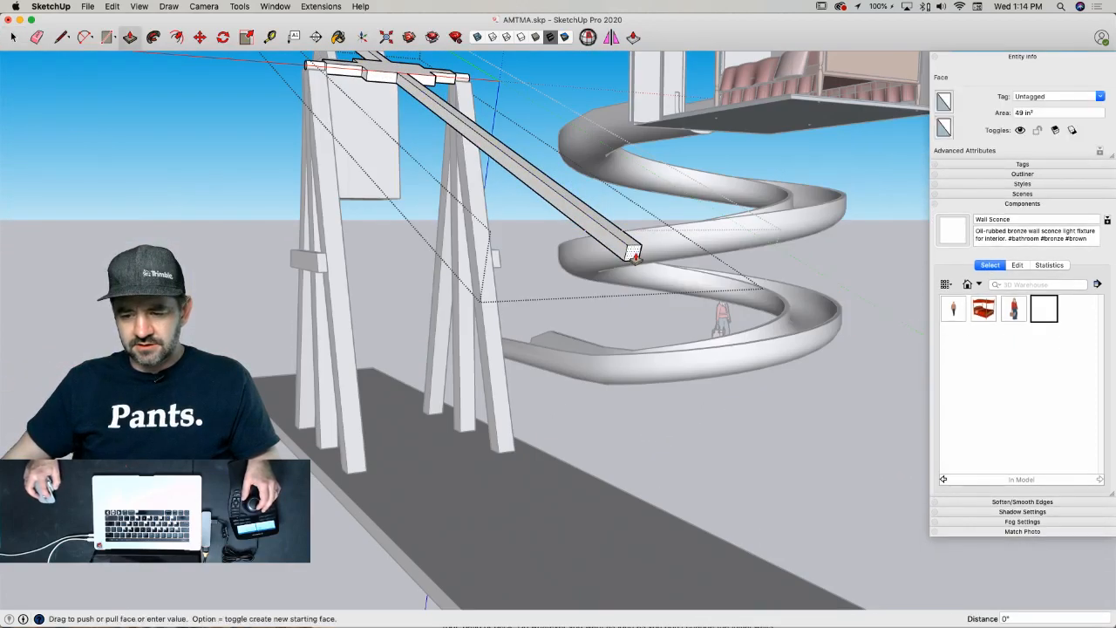
pyautogui.click(888, 518)
pyautogui.press('space')
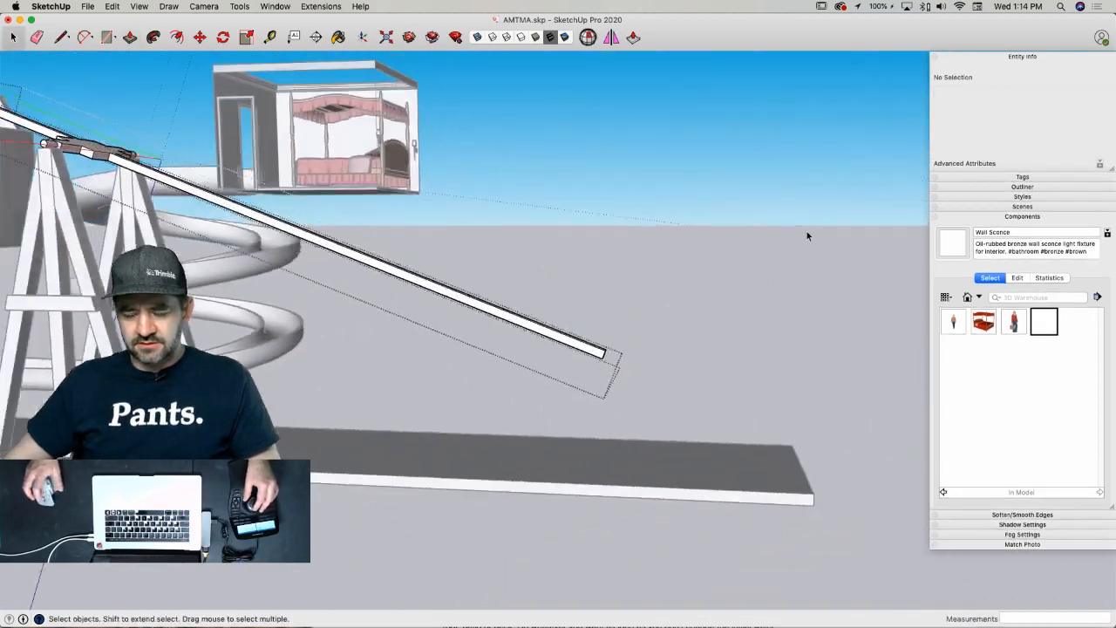
pyautogui.click(807, 234)
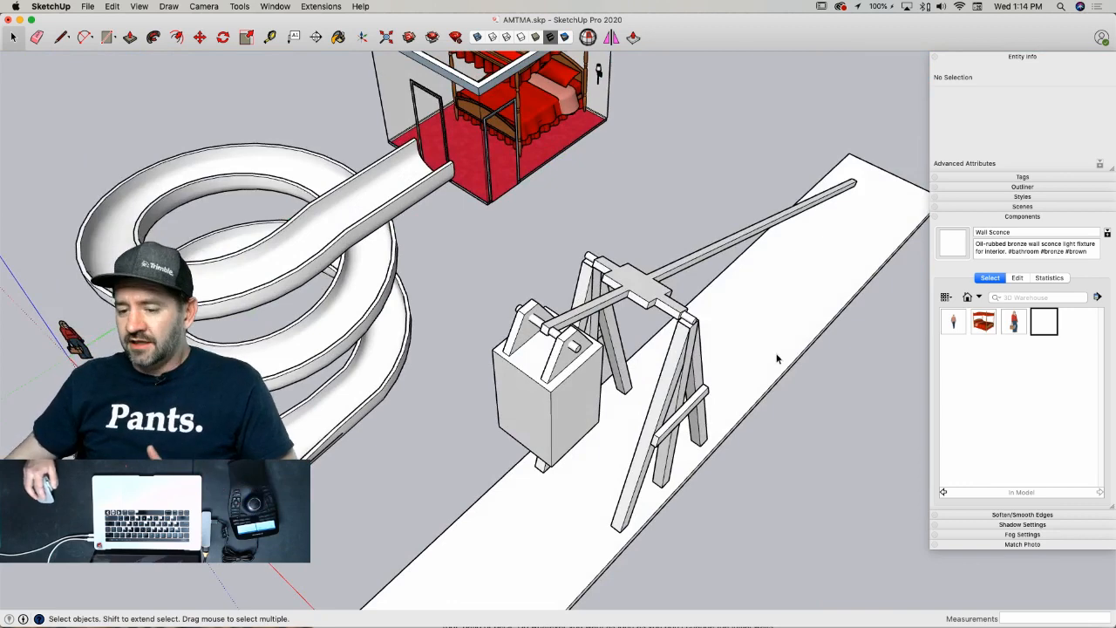
# - Examine how the axle sits on the A-frame tops and check the whole trebuchet from several sides
pyautogui.moveTo(765, 355); pyautogui.dragTo(636, 356, button='middle')
pyautogui.scroll(8, 663, 357)
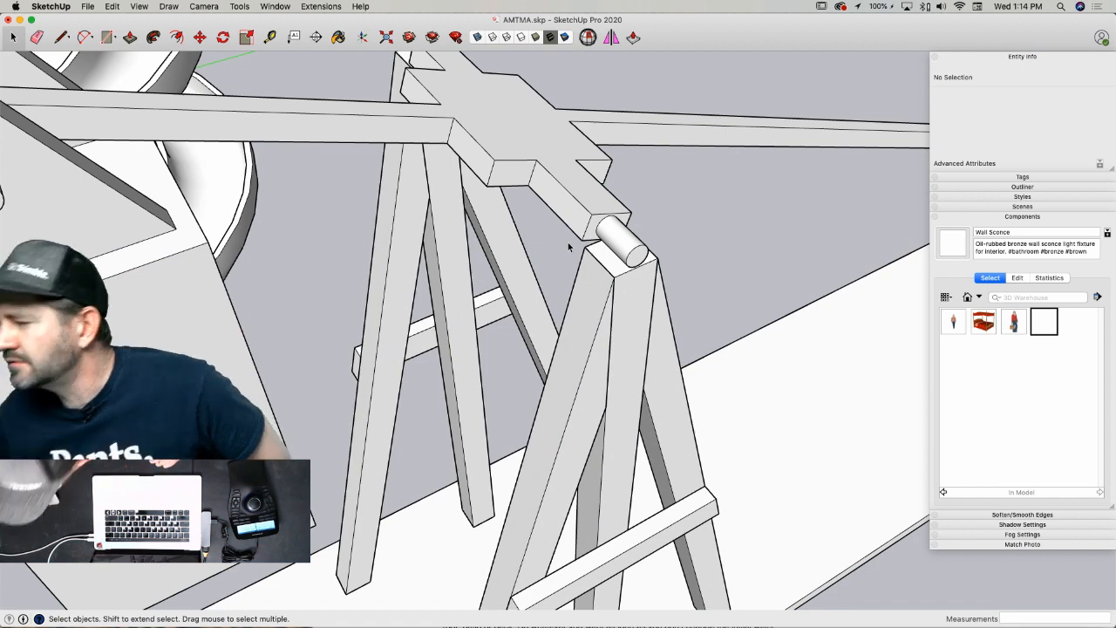
pyautogui.scroll(-5, 586, 272)
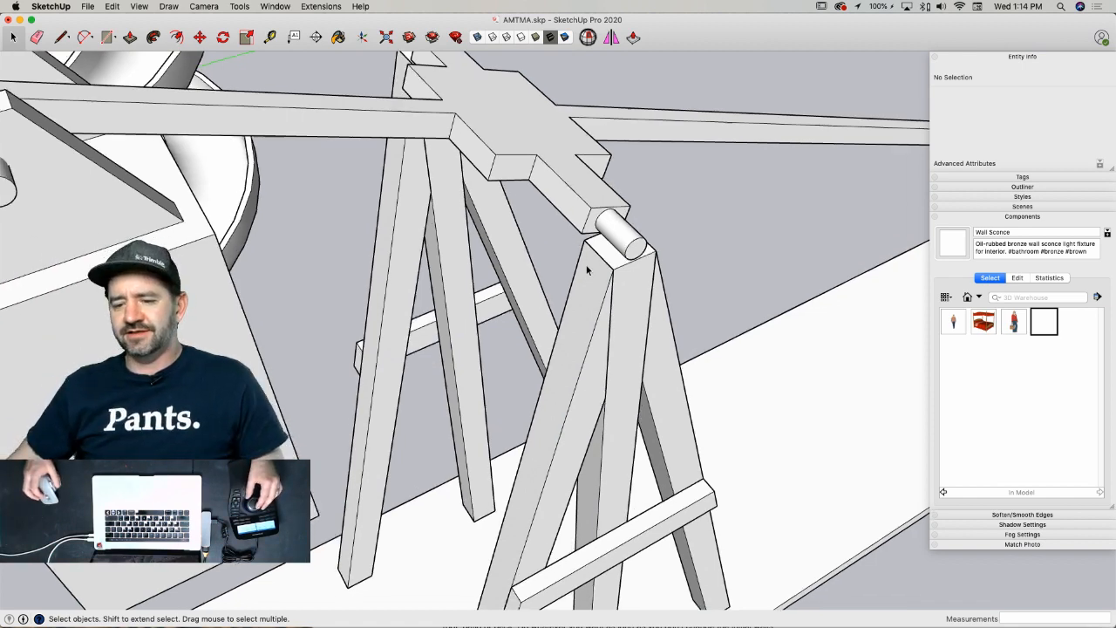
pyautogui.moveTo(615, 268); pyautogui.dragTo(653, 339, button='middle')
pyautogui.moveTo(657, 278); pyautogui.dragTo(571, 214, button='middle')
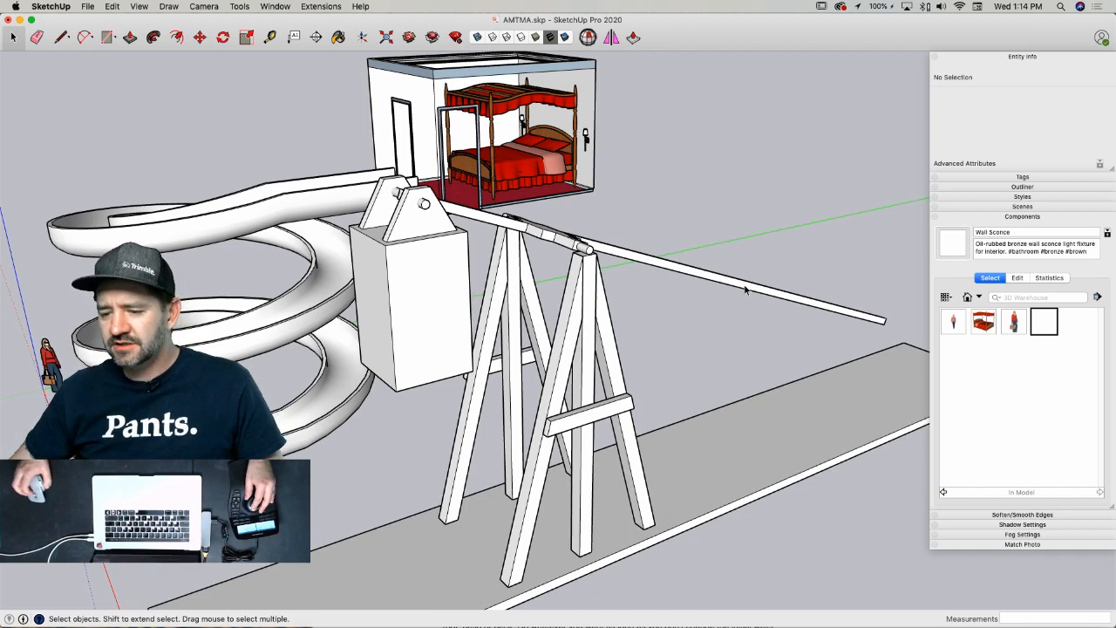
pyautogui.moveTo(746, 290)
pyautogui.mouseDown(button='middle')
pyautogui.moveTo(774, 324)
pyautogui.moveTo(583, 275)
pyautogui.mouseUp(button='middle')
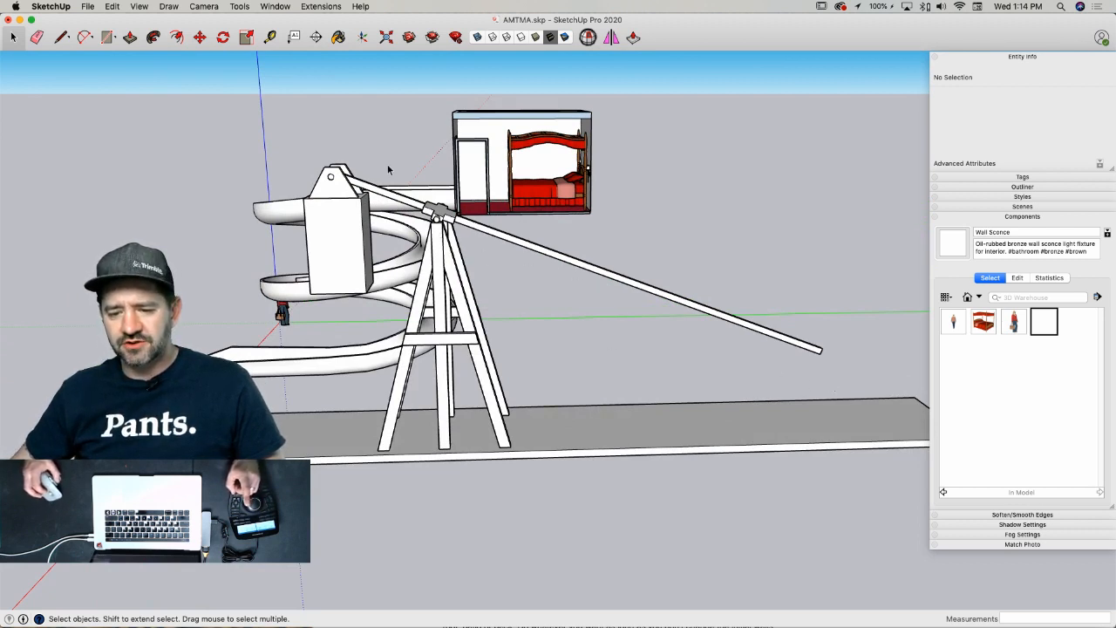
pyautogui.moveTo(416, 355); pyautogui.dragTo(527, 444, button='middle')
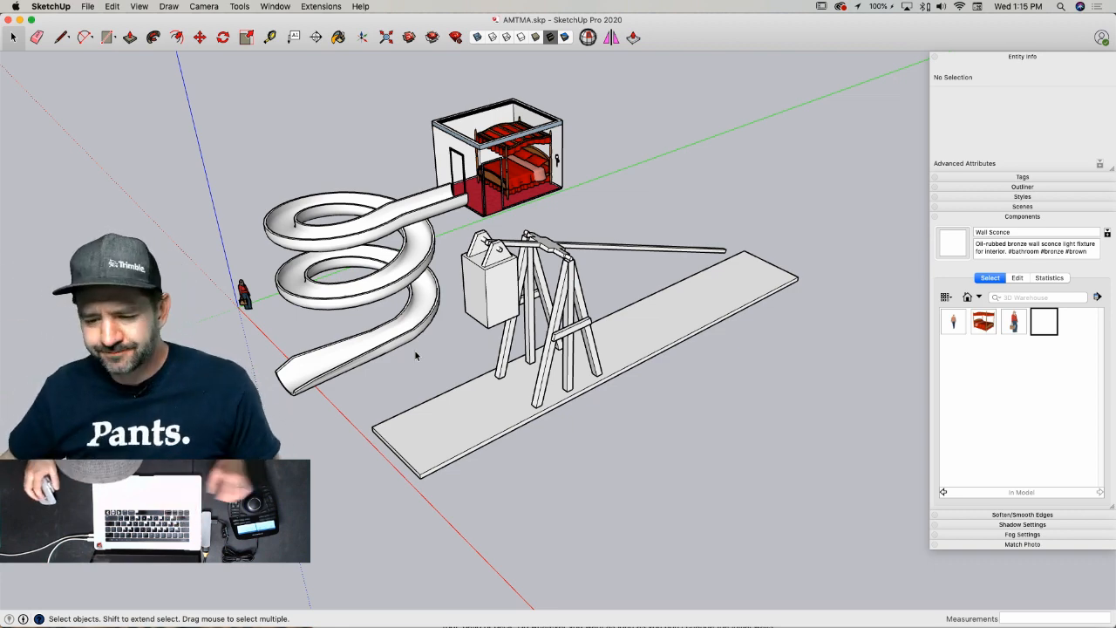
# - Extrude the top face of the A-frame's center post upward about 3" around the axle end
pyautogui.scroll(5, 547, 277)
pyautogui.scroll(10, 587, 239)
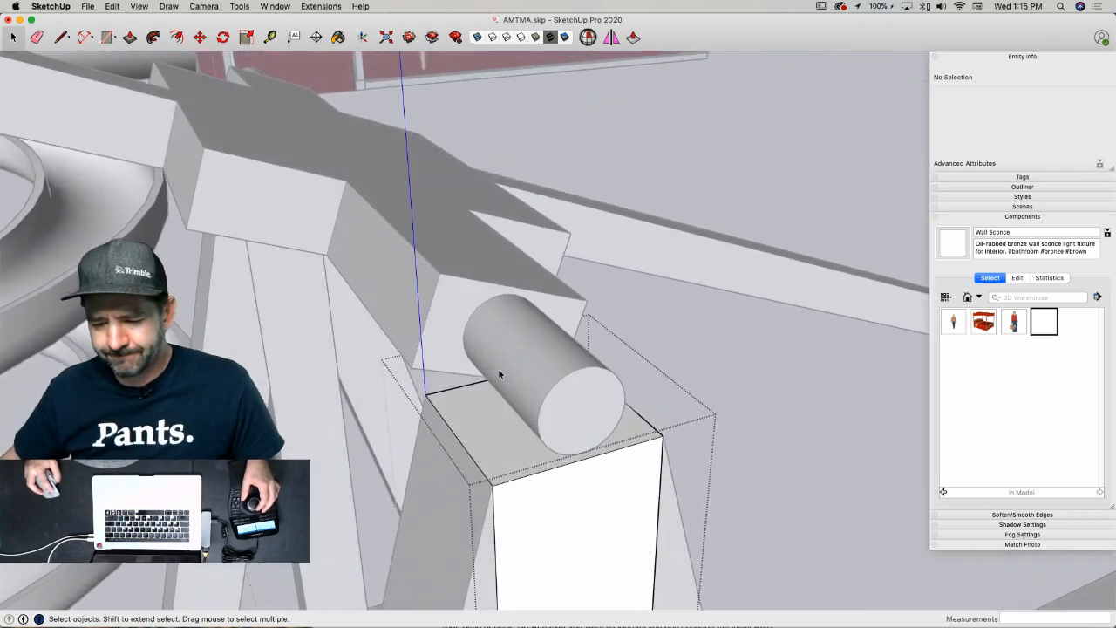
pyautogui.press('p')
pyautogui.click(523, 443)
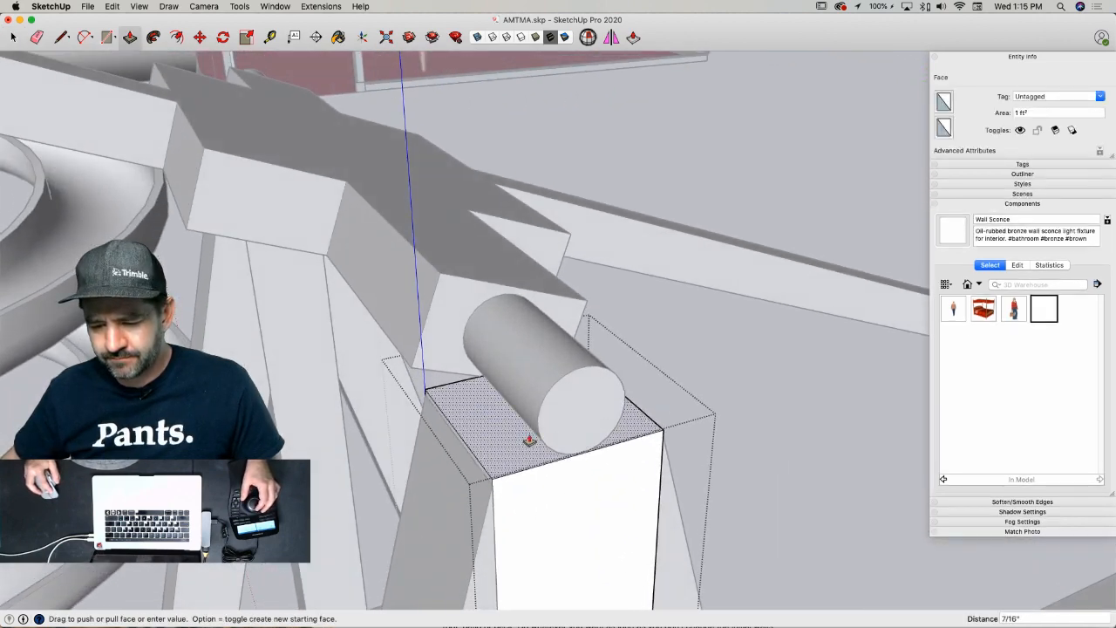
pyautogui.click(532, 438)
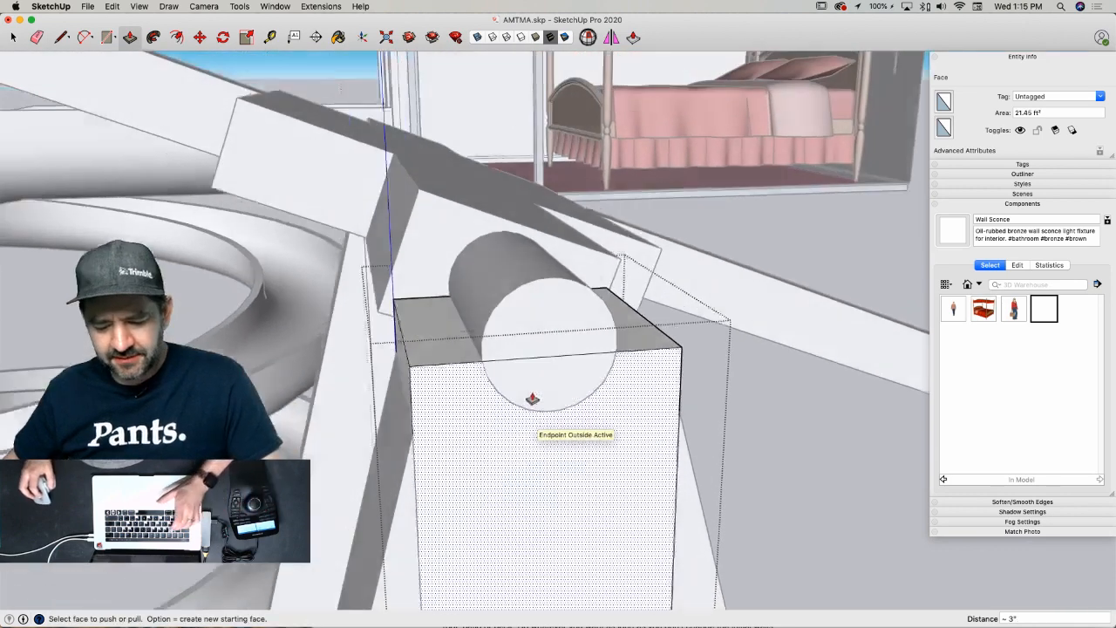
pyautogui.press('c')
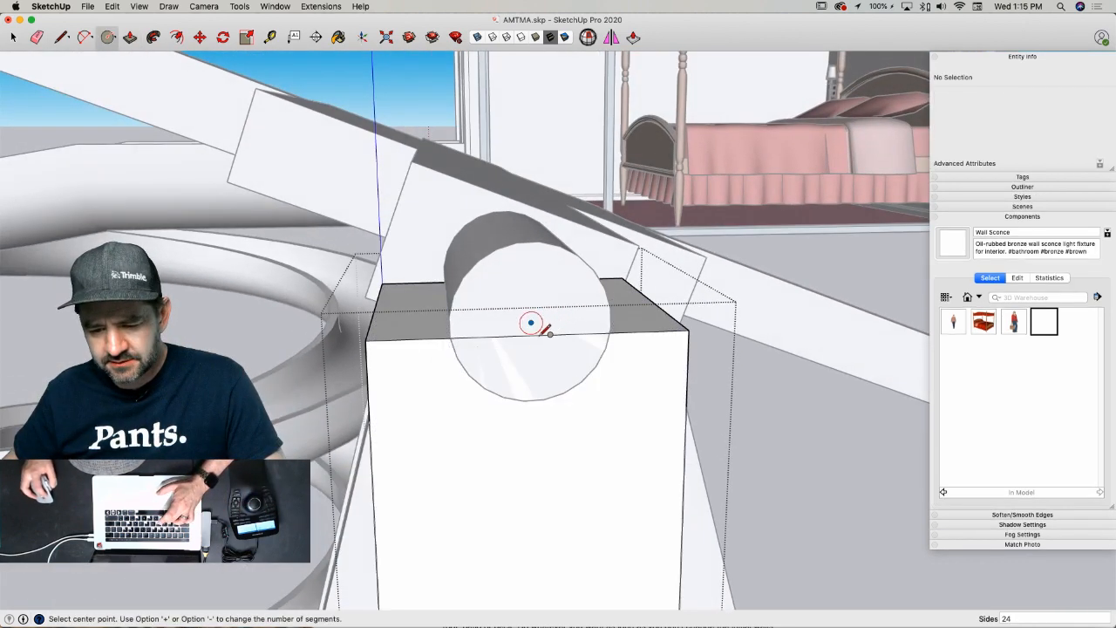
pyautogui.click(532, 334)
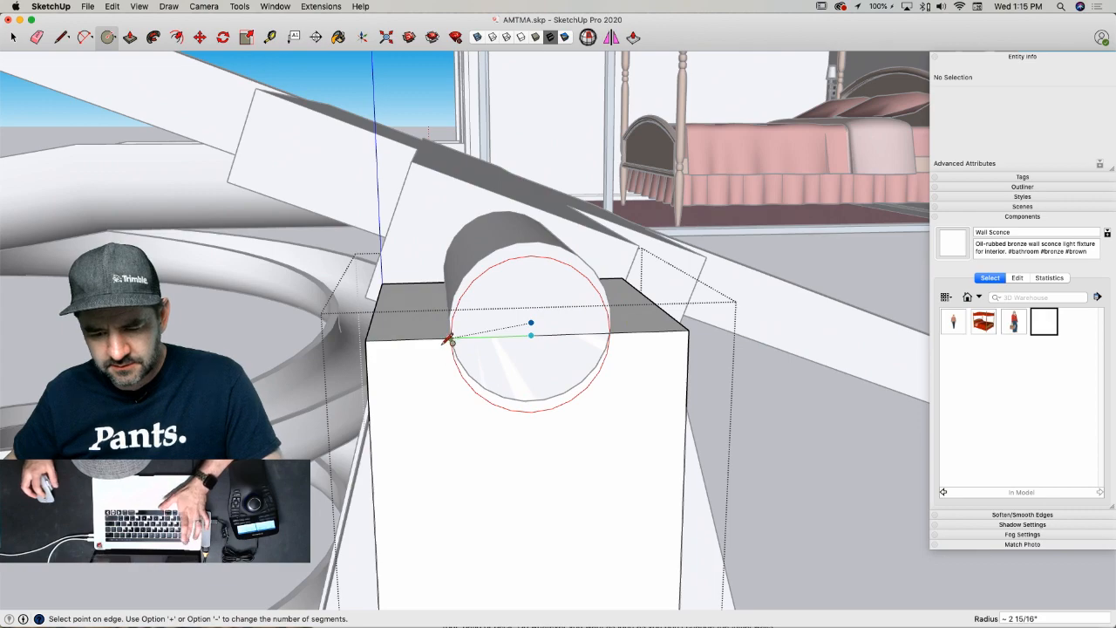
pyautogui.click(451, 340)
# - Raise the center post's top face about 1/2" to the level of the axle's center
pyautogui.press('p')
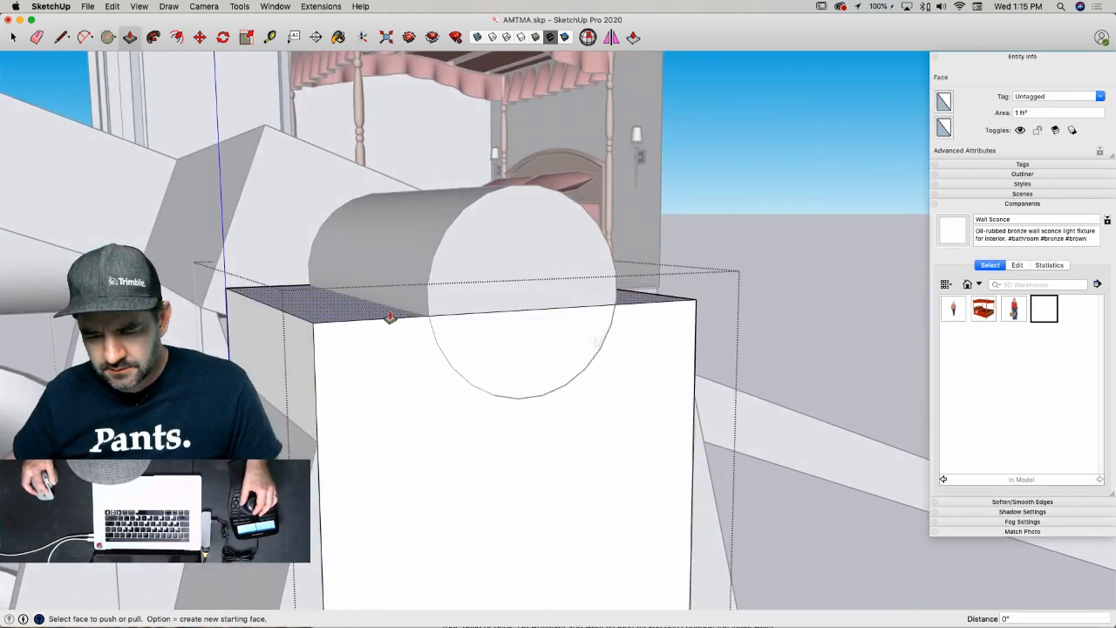
pyautogui.click(389, 315)
pyautogui.click(527, 295)
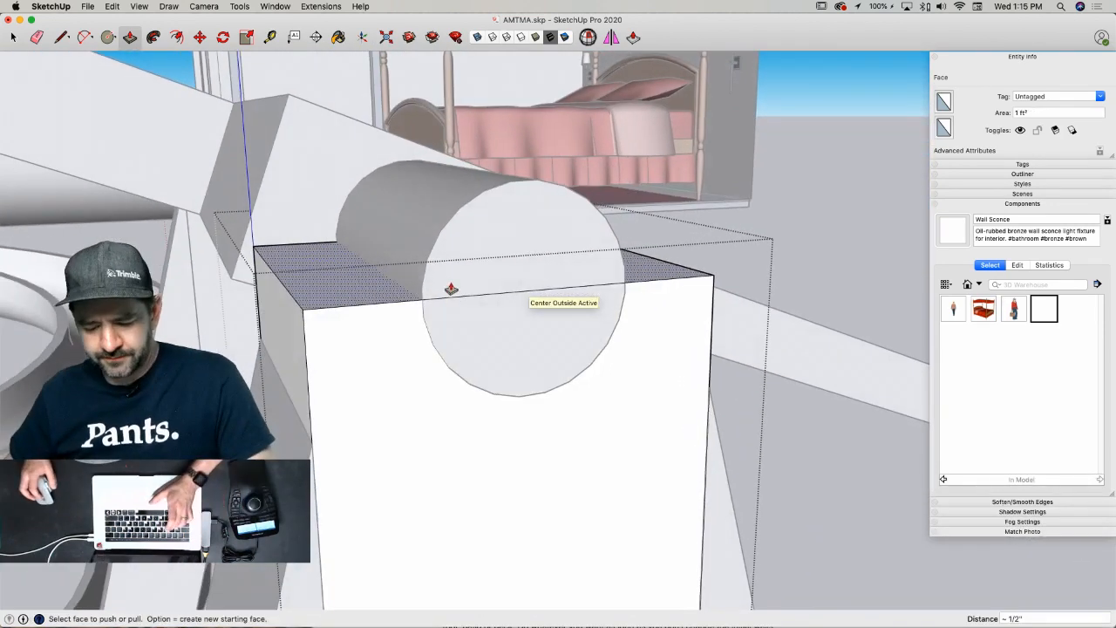
# - Draw a circle of 3" radius around the axle's center on the post's outer face and erase its upper half
pyautogui.press('c')
pyautogui.click(528, 291)
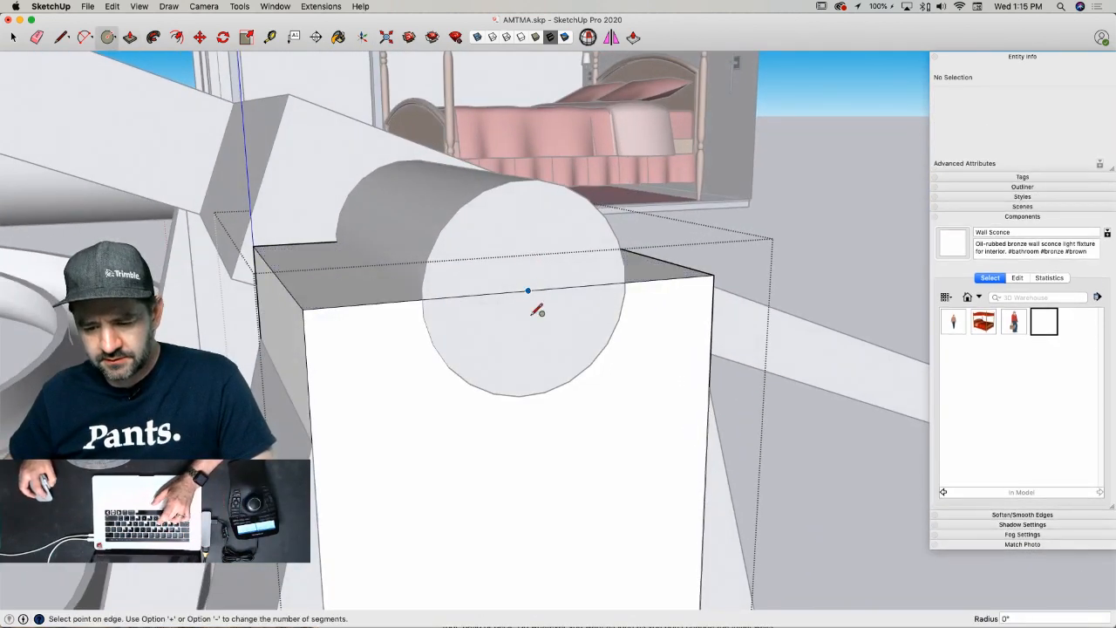
pyautogui.write('3')
pyautogui.press('Return')
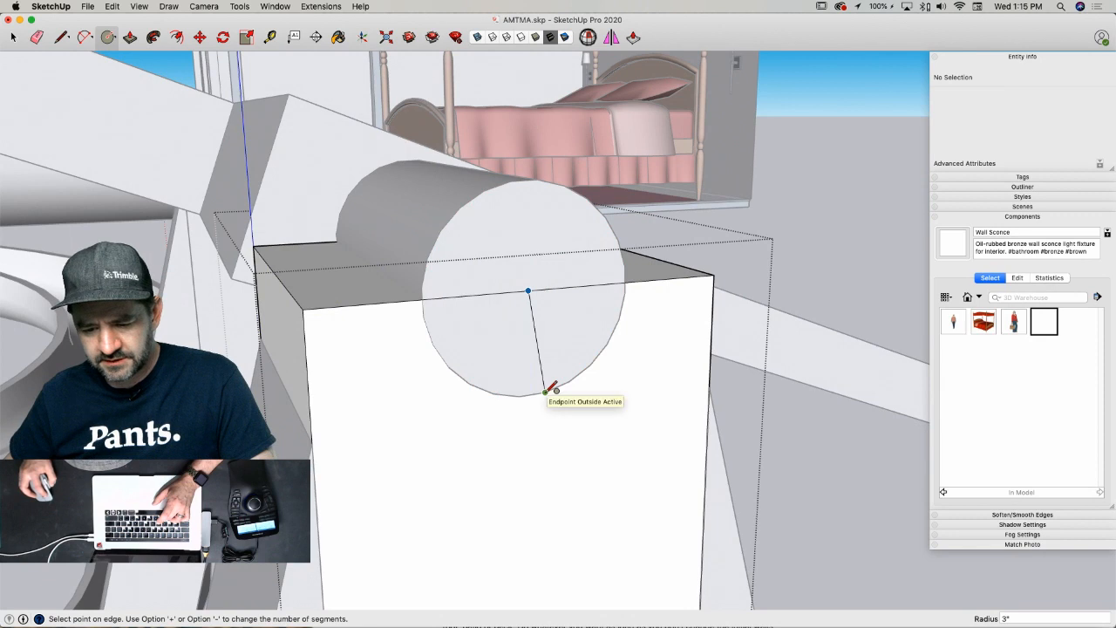
pyautogui.press('e')
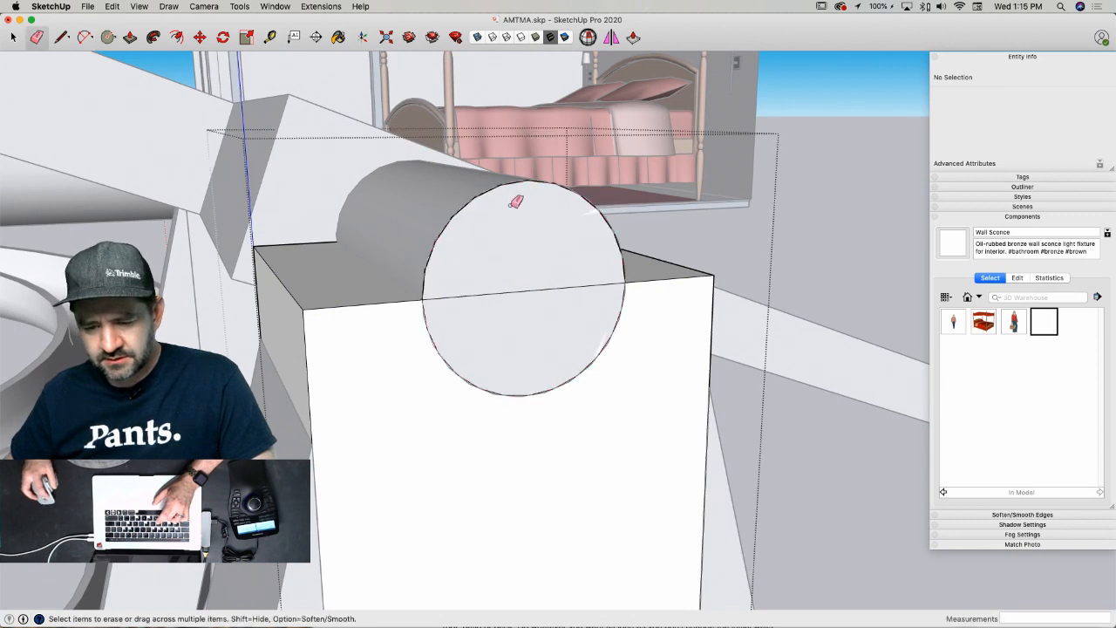
# - Cut the half-circle through the full thickness of the post to form the axle seat
pyautogui.press('p')
pyautogui.click(488, 319)
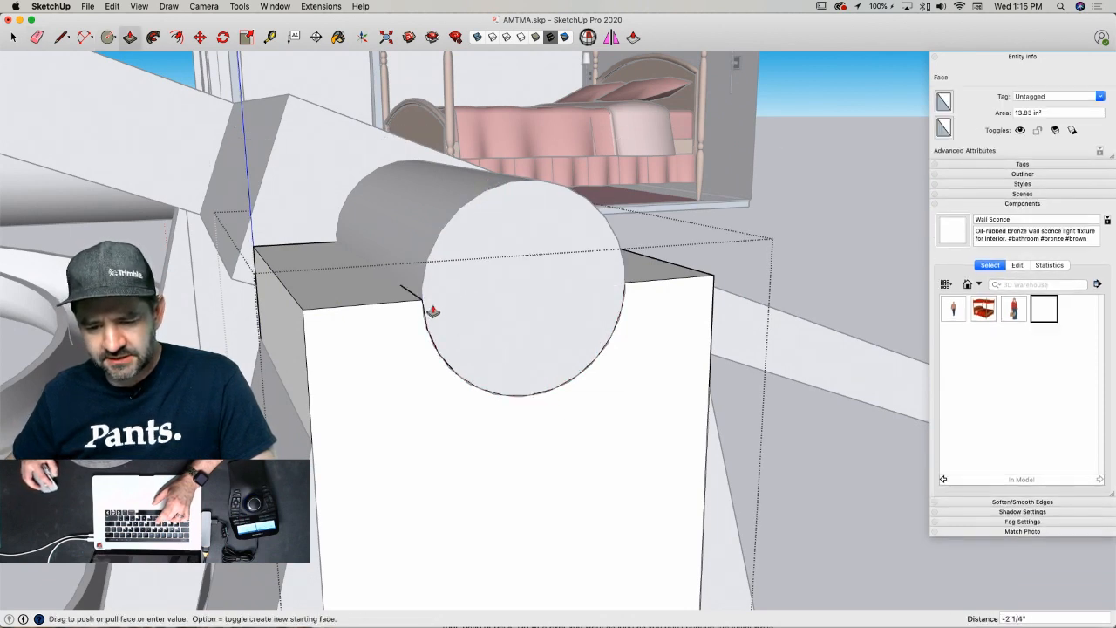
pyautogui.click(305, 255)
pyautogui.press('space')
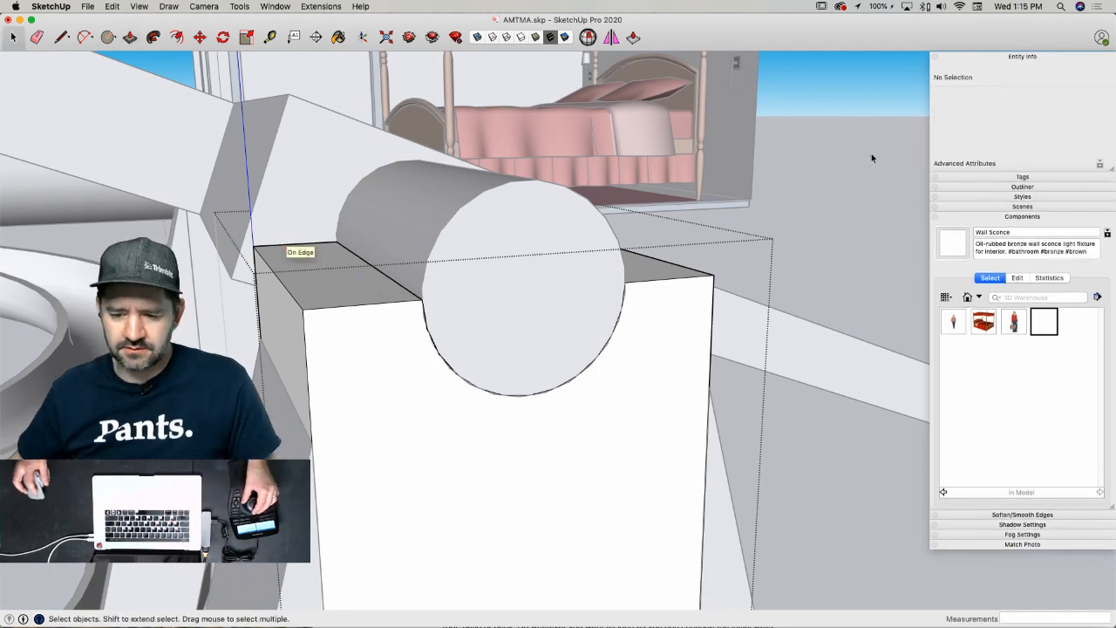
# - Close the post group and delete the unnotched center post of the opposite A-frame
pyautogui.moveTo(886, 157); pyautogui.dragTo(782, 233, button='middle')
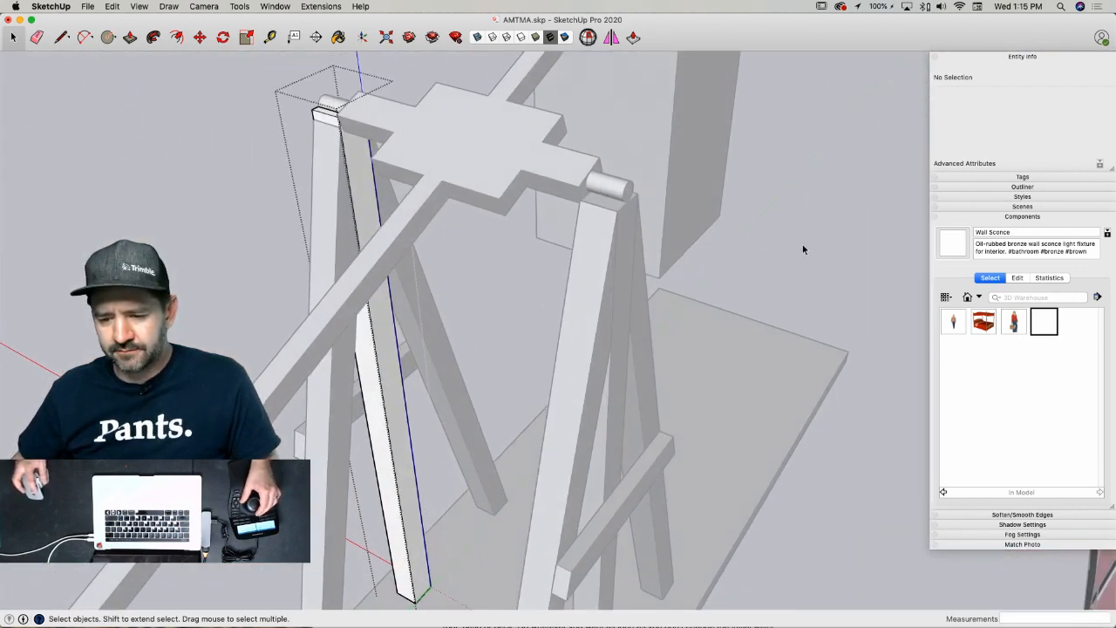
pyautogui.click(803, 249)
pyautogui.click(625, 217)
pyautogui.press('Delete')
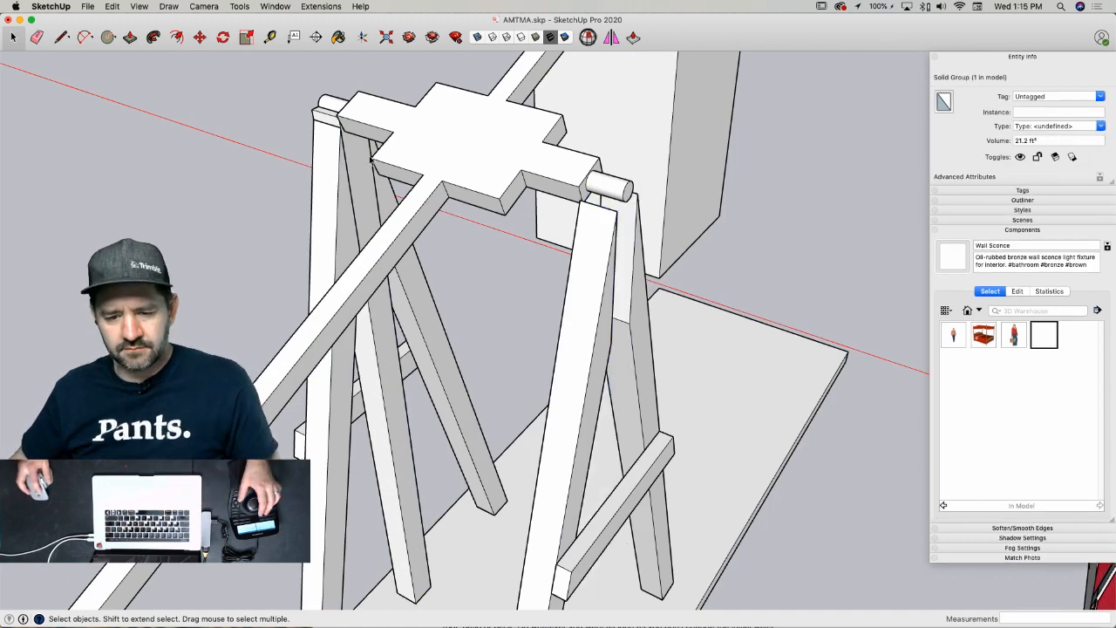
# - Copy the notched center post 8' 7 3/8" across to the opposite A-frame, under the other axle end
pyautogui.click(371, 159)
pyautogui.press('m')
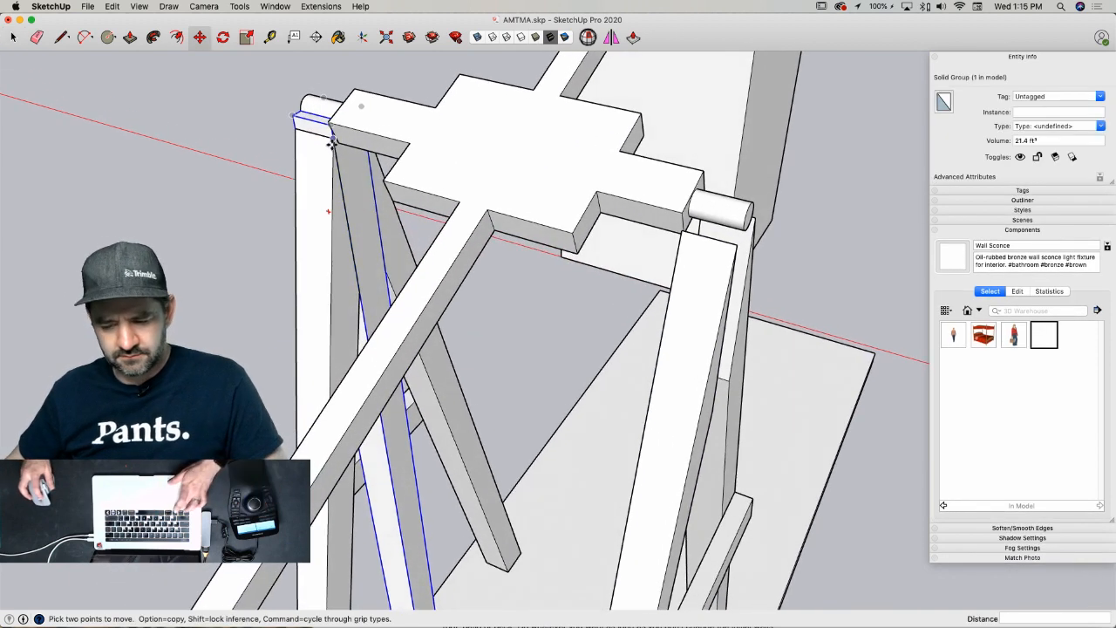
pyautogui.click(331, 144)
pyautogui.press('alt')
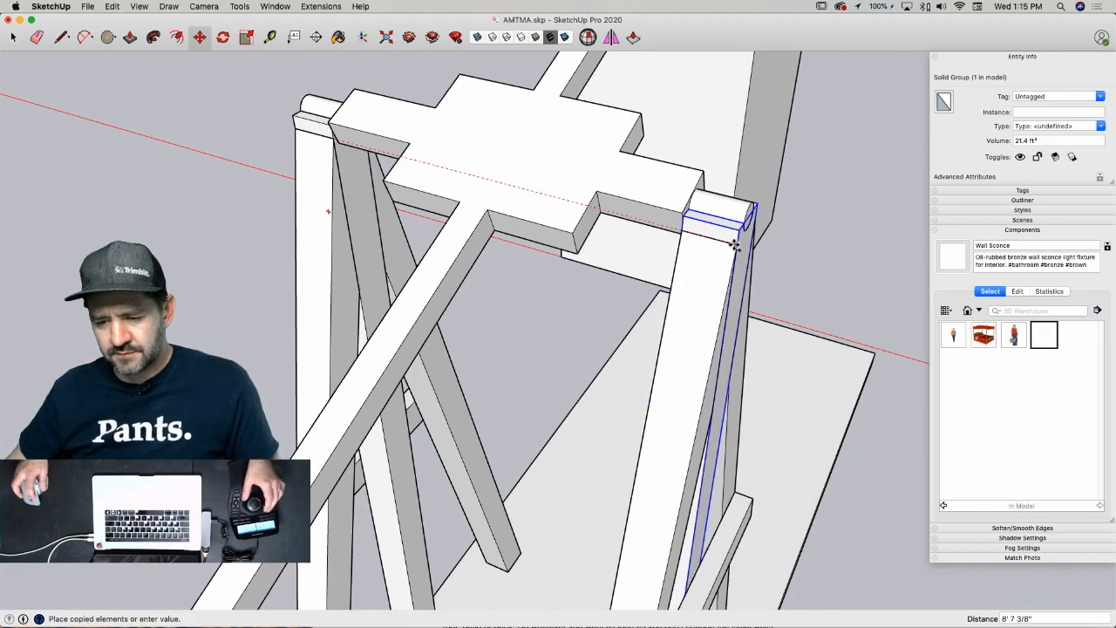
pyautogui.press('space')
pyautogui.click(811, 269)
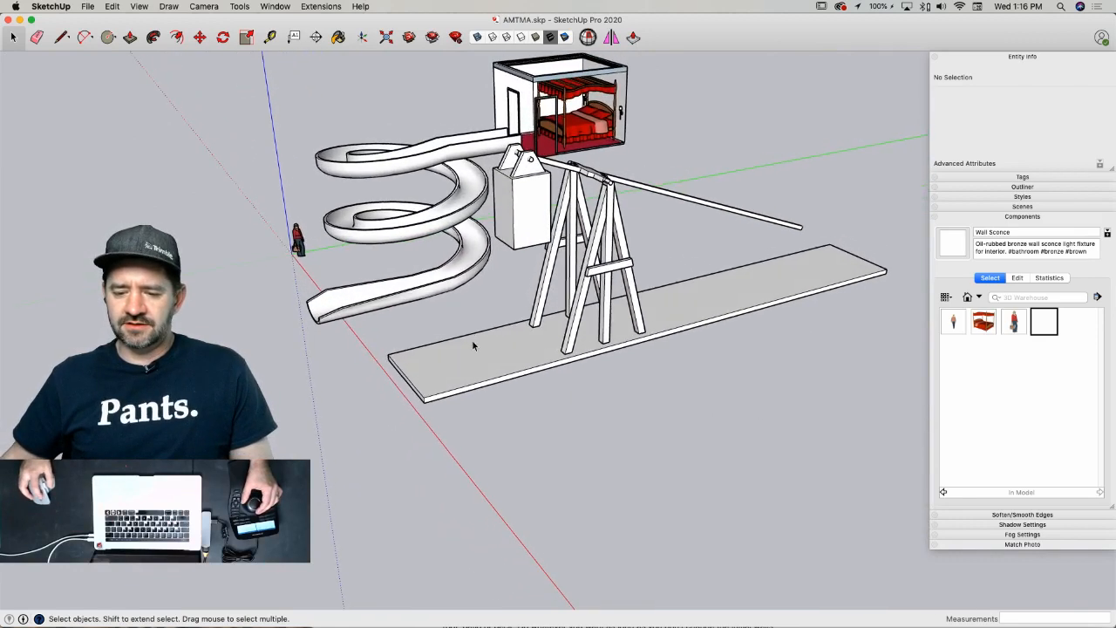
# - Select the slab and all trebuchet parts standing on it and combine them into one group
pyautogui.click(464, 347)
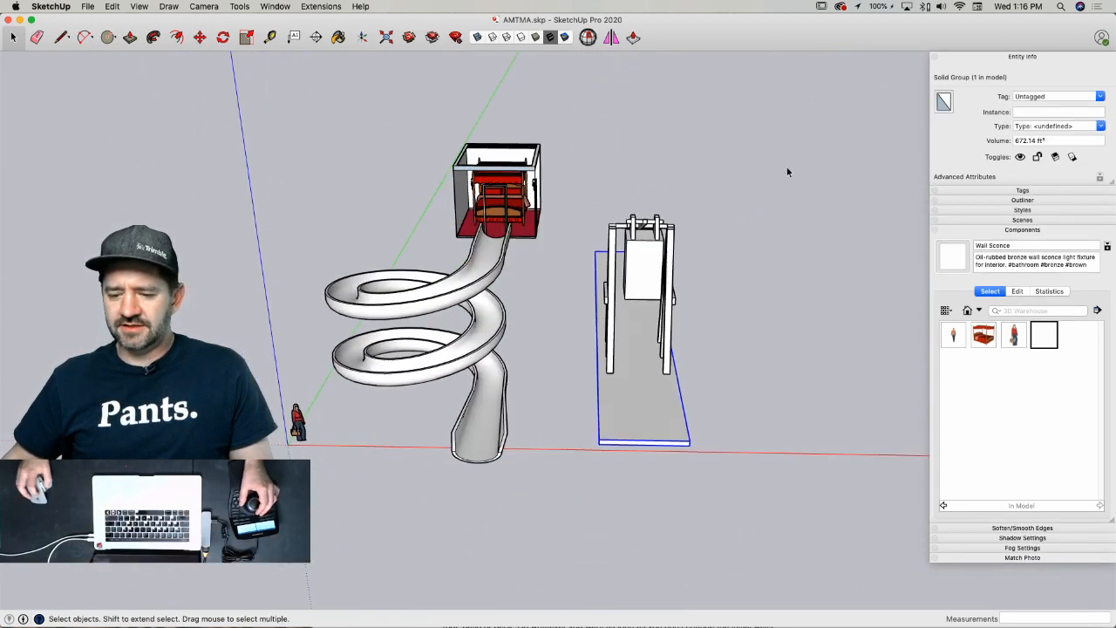
pyautogui.moveTo(565, 481); pyautogui.dragTo(565, 481)
pyautogui.rightClick(614, 406)
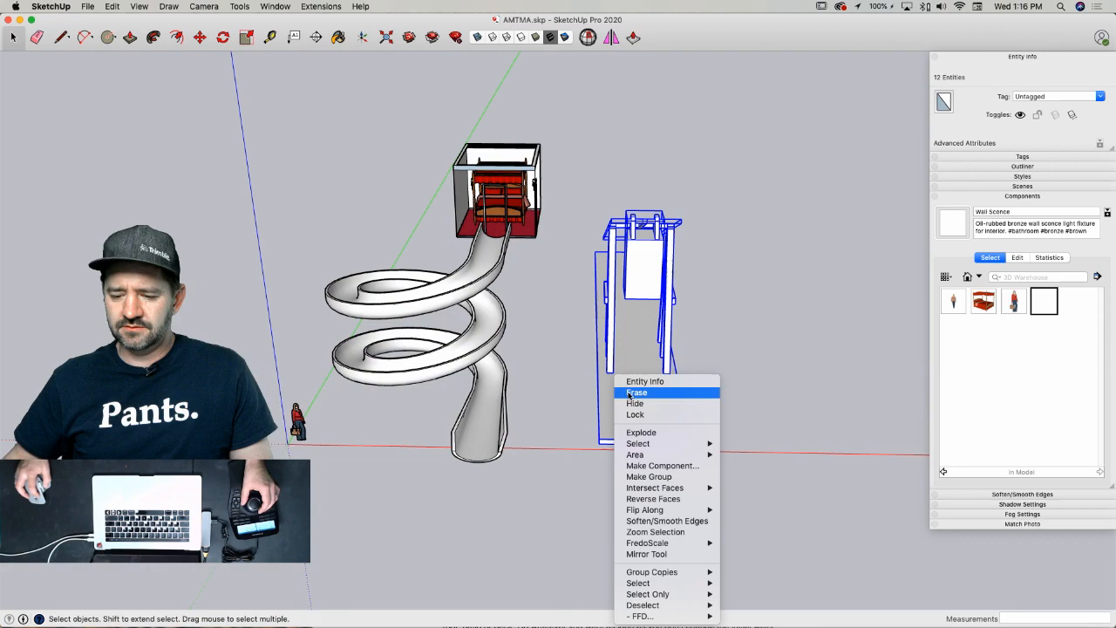
pyautogui.click(642, 477)
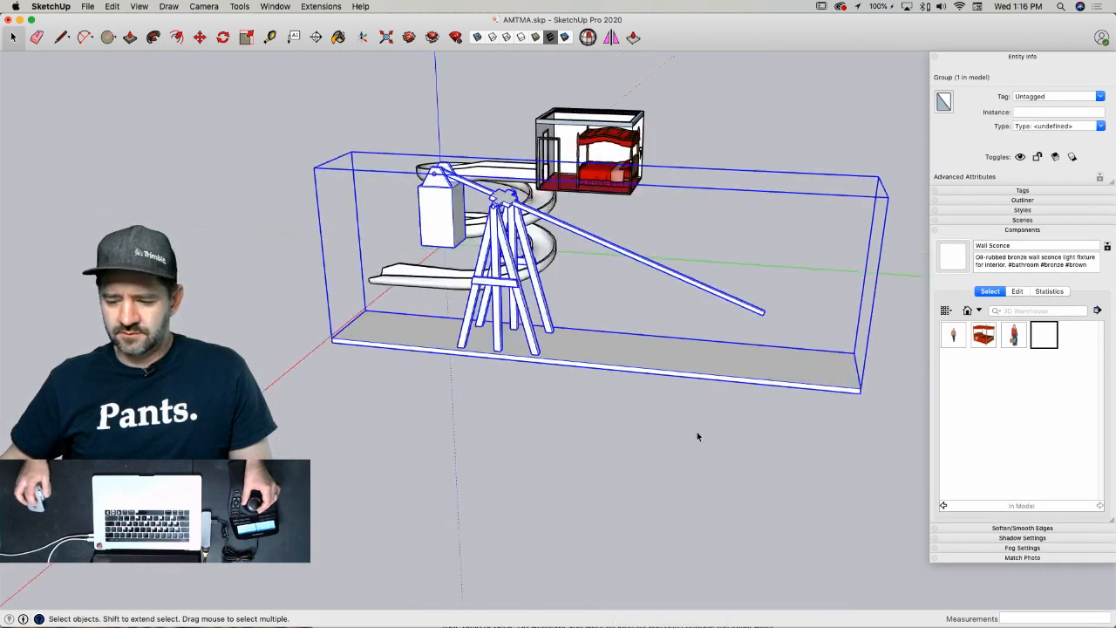
# - Move the trebuchet group about 84' 1 1/2" by the midpoint of its slab's end edge to the slide's lower exit
pyautogui.press('m')
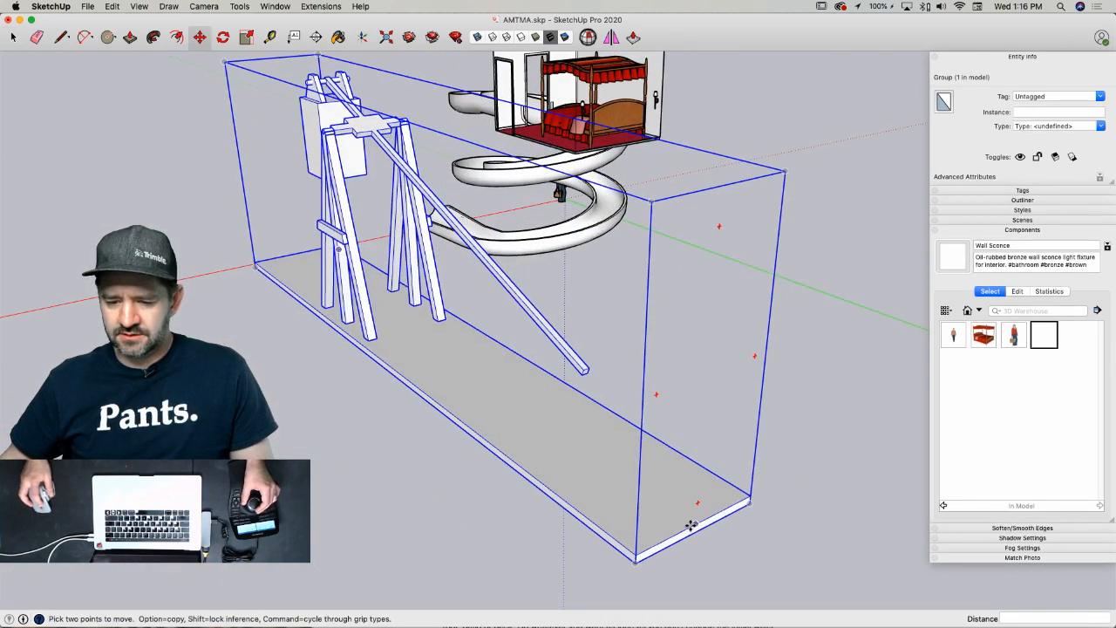
pyautogui.click(690, 525)
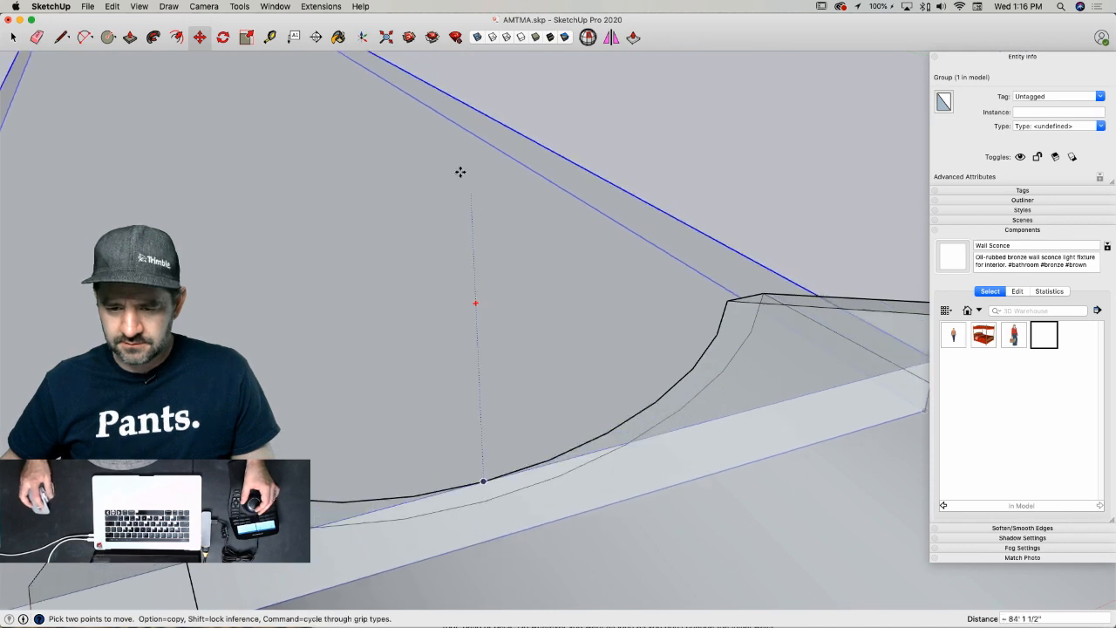
pyautogui.press('space')
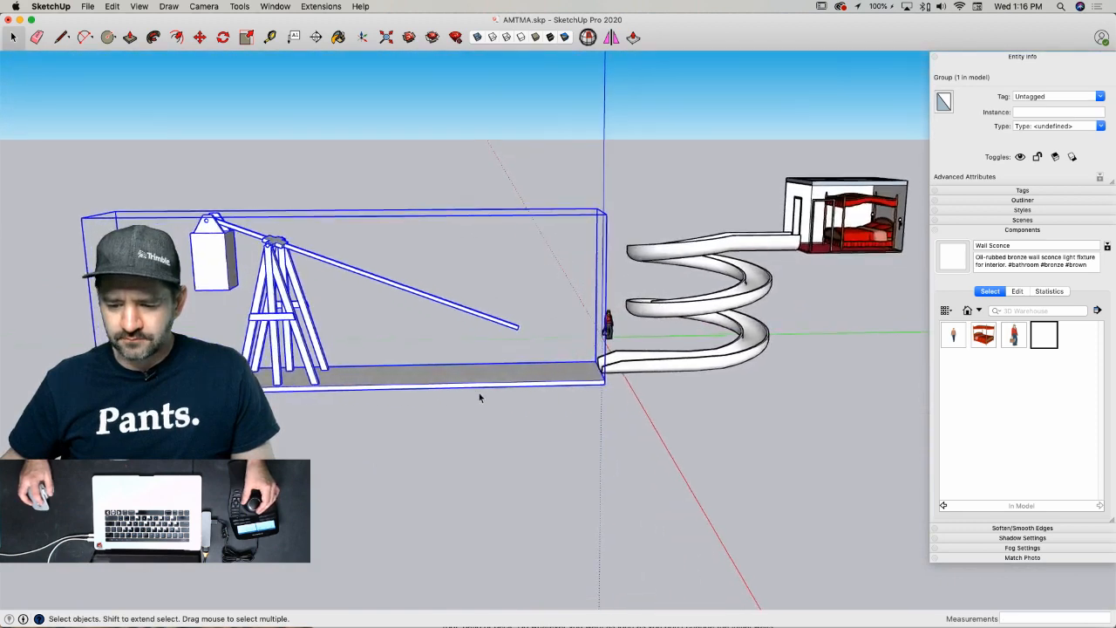
# - Open the slab inside the trebuchet group and push its end face back about 10' 10 7/8" from the slide's exit
pyautogui.press('p')
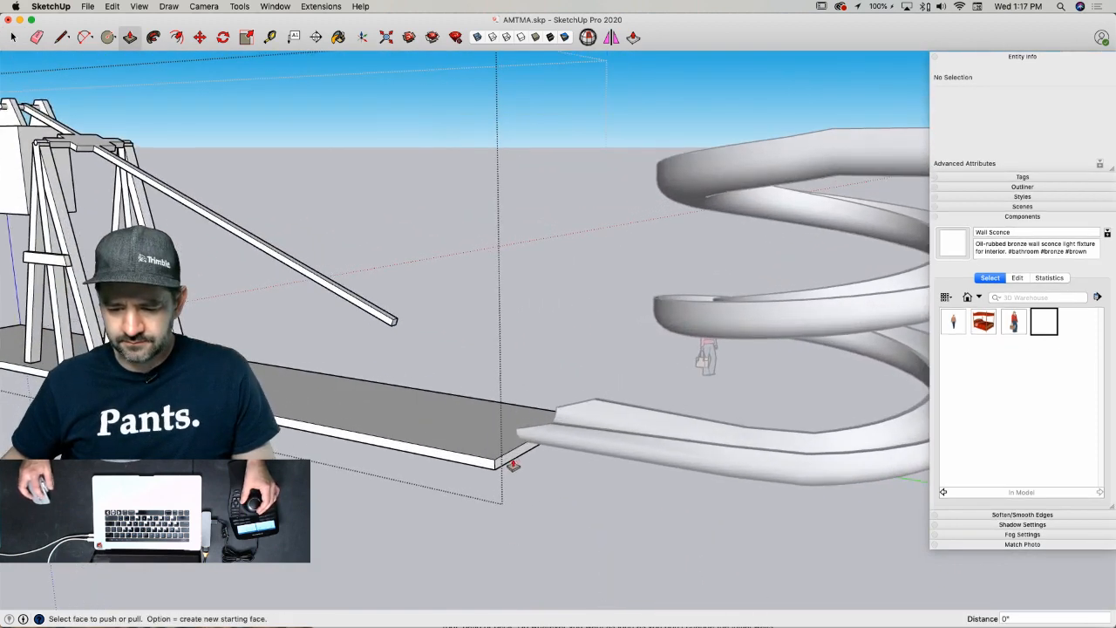
pyautogui.press('space')
pyautogui.click(512, 458)
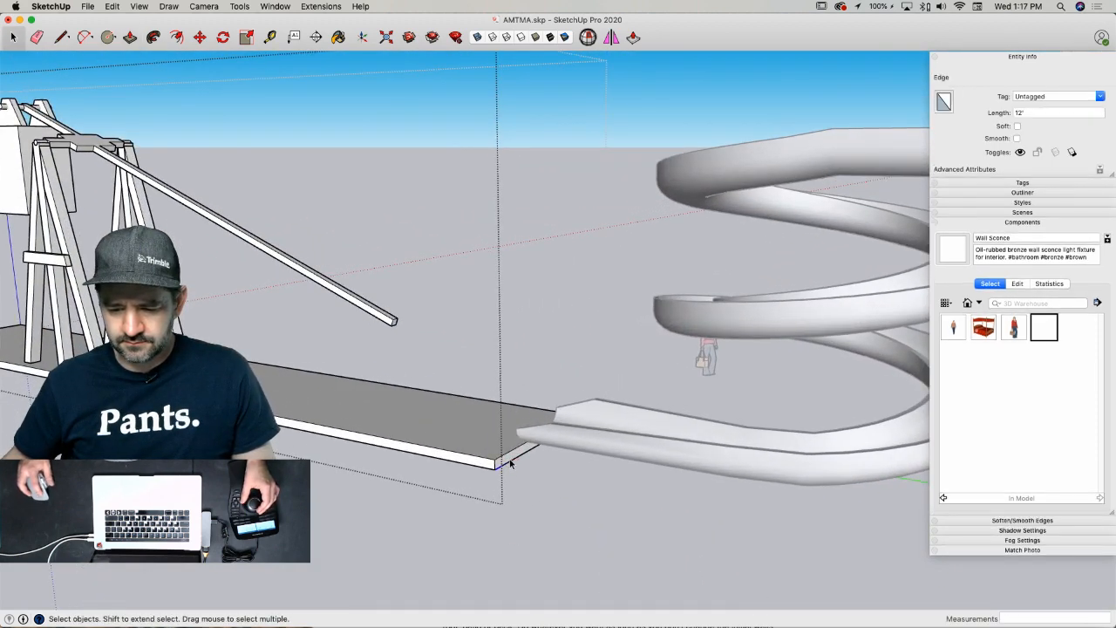
pyautogui.press('p')
pyautogui.press('space')
pyautogui.click(512, 458)
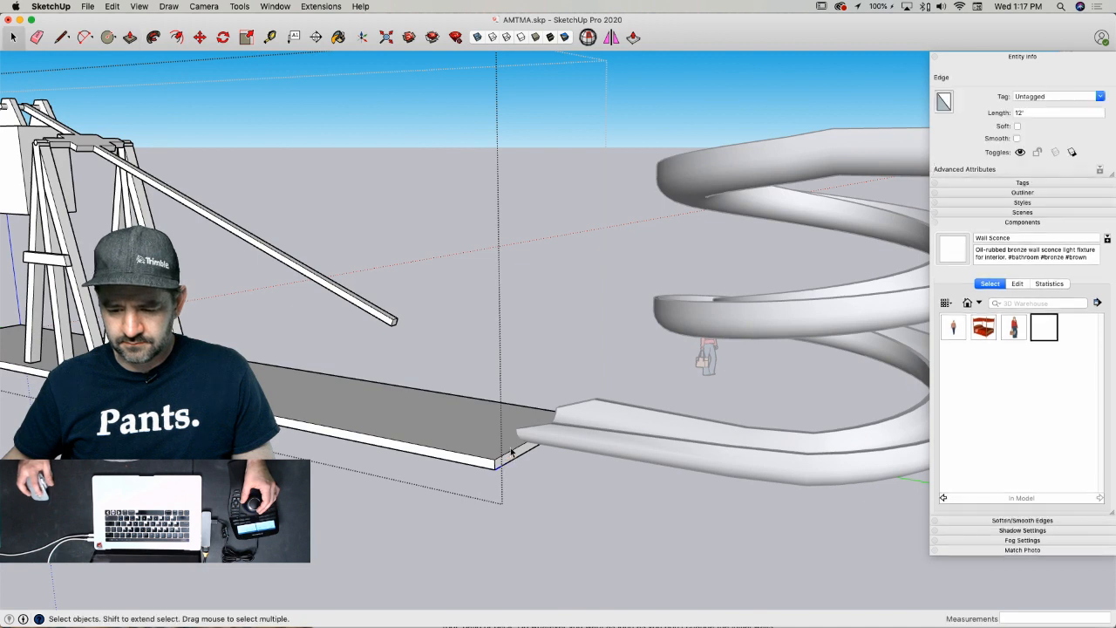
pyautogui.doubleClick(512, 451)
pyautogui.press('p')
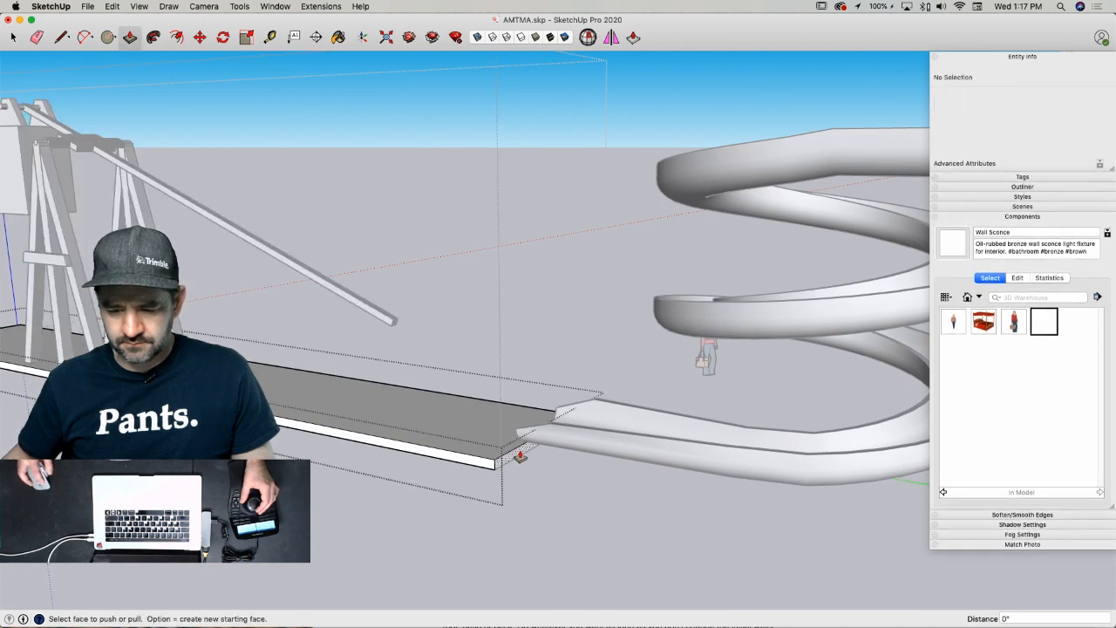
pyautogui.click(519, 457)
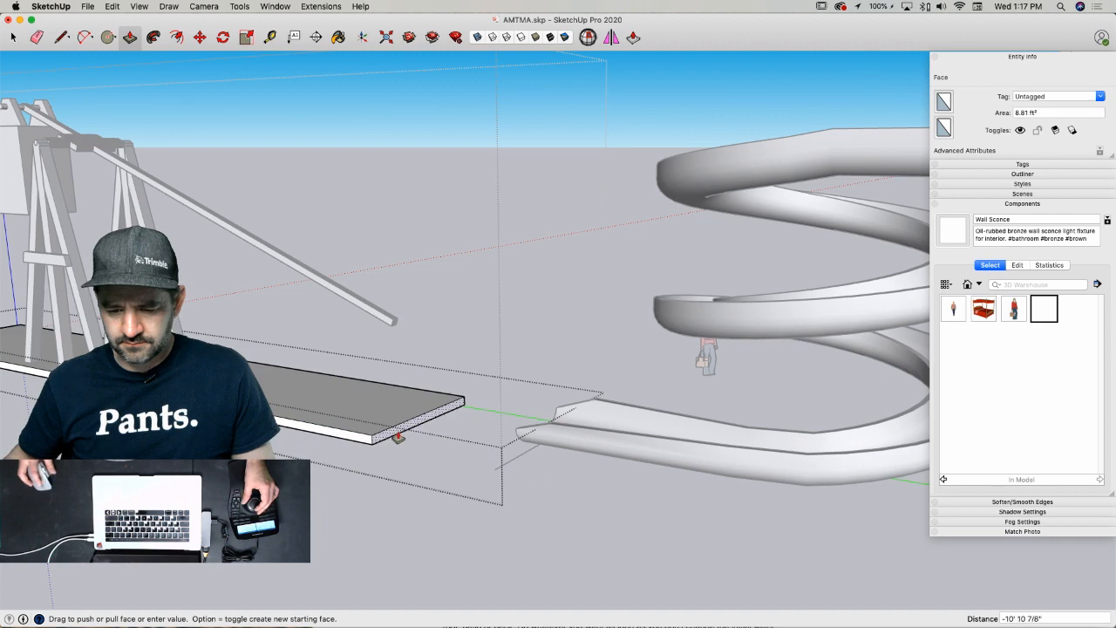
pyautogui.click(399, 436)
pyautogui.press('space')
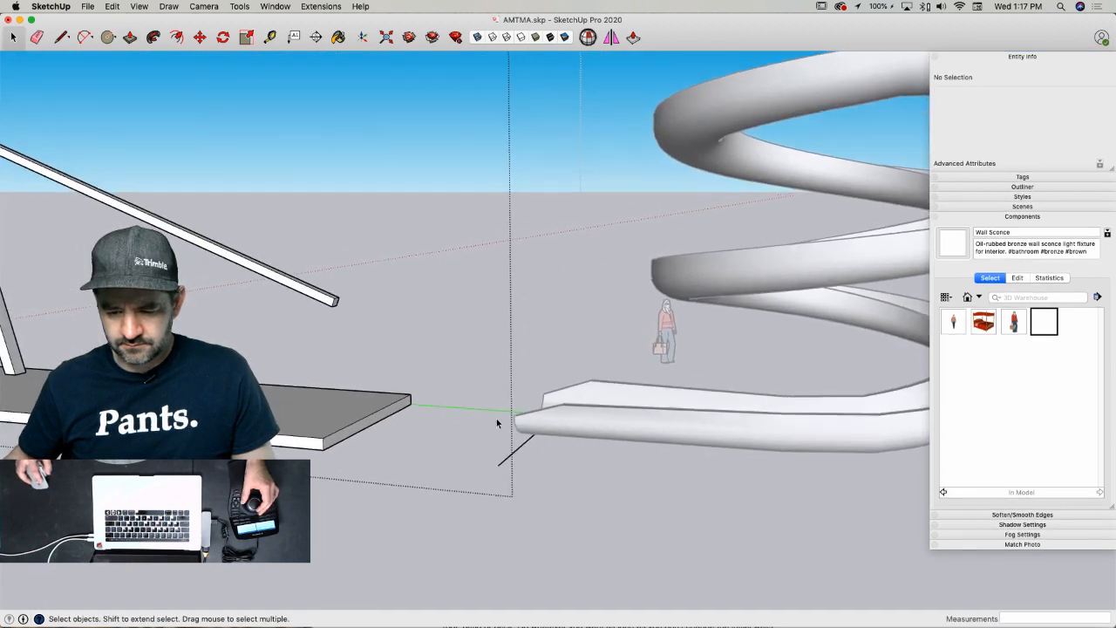
# - Erase the stray edge beside the lower end of the spiral slide
pyautogui.press('e')
pyautogui.press('space')
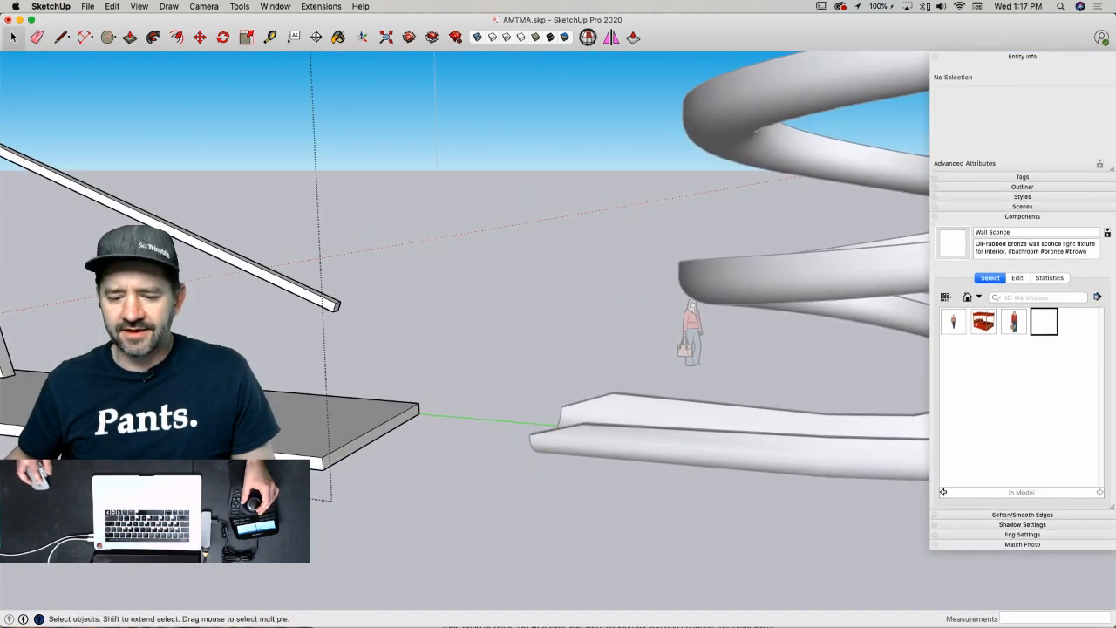
pyautogui.click(361, 447)
pyautogui.press('m')
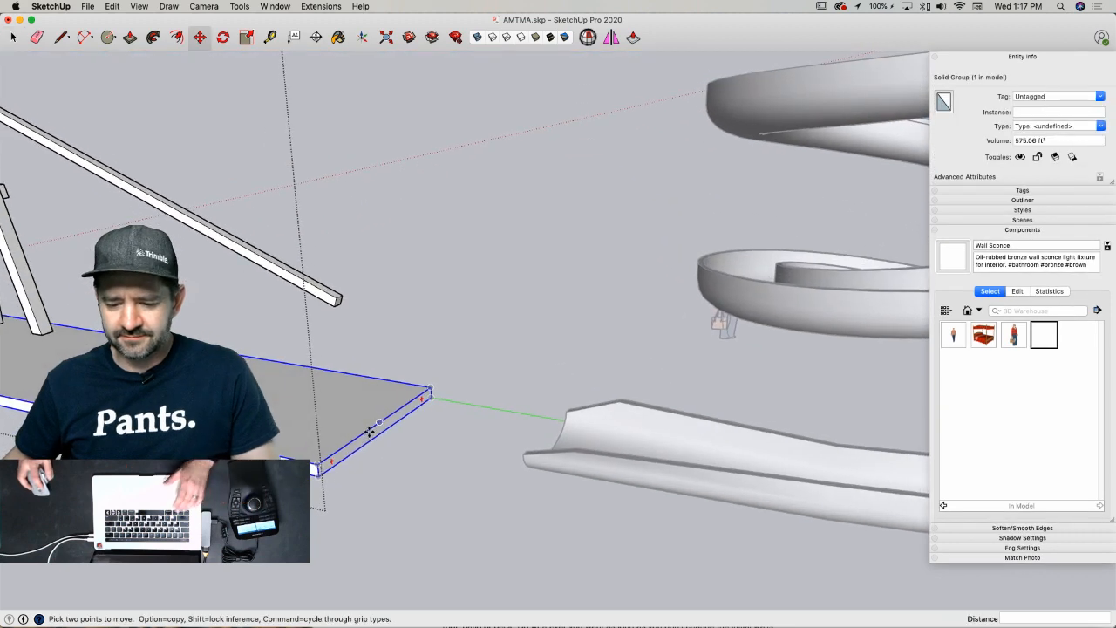
pyautogui.click(373, 425)
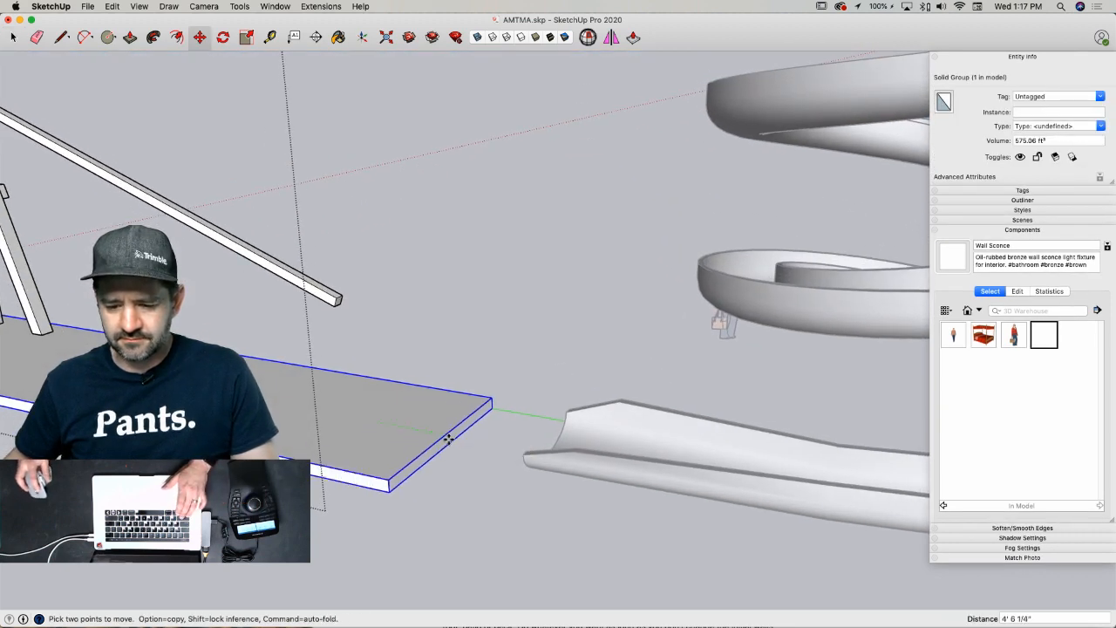
pyautogui.press('space')
# - Move the whole platform-and-frame group about 11' along the green axis so it meets the lower end of the slide
pyautogui.click(528, 283)
pyautogui.click(383, 421)
pyautogui.press('m')
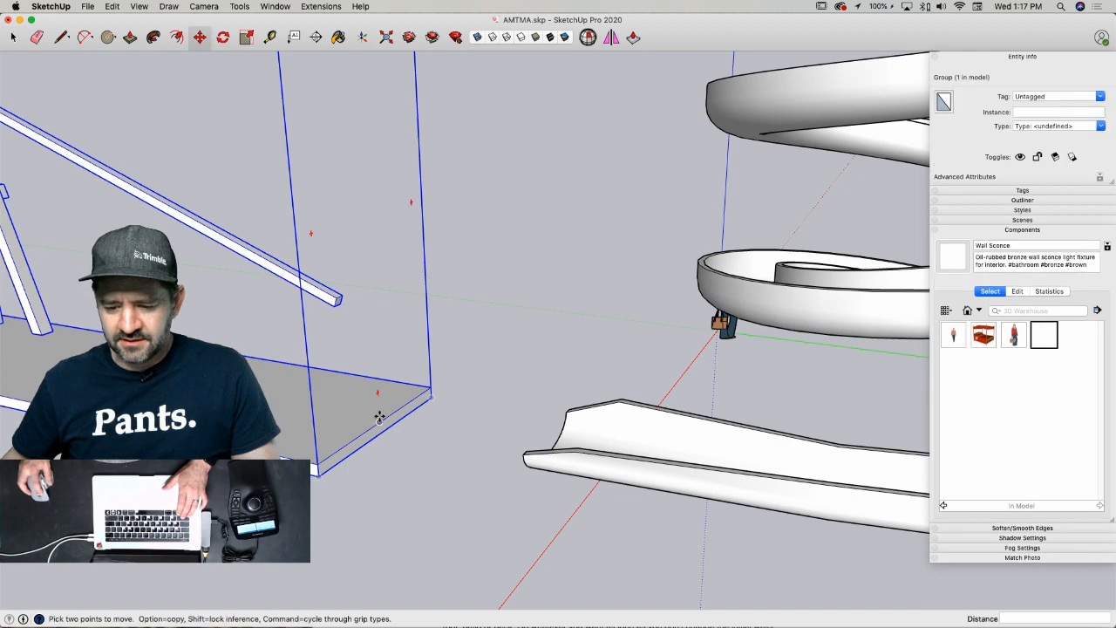
pyautogui.click(378, 419)
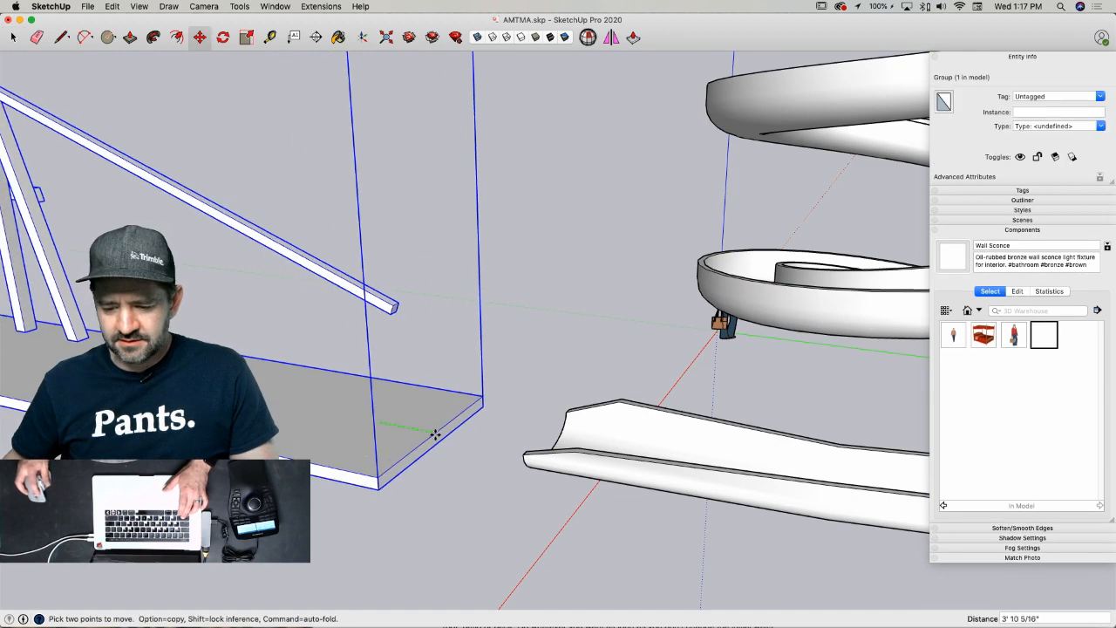
pyautogui.click(568, 411)
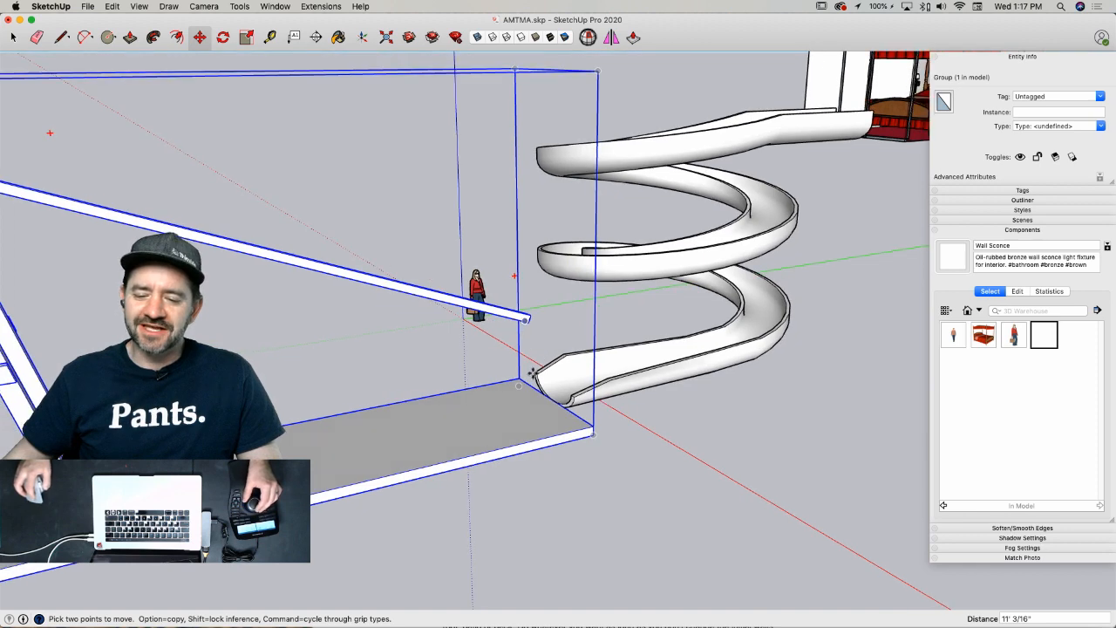
pyautogui.press('space')
pyautogui.click(670, 422)
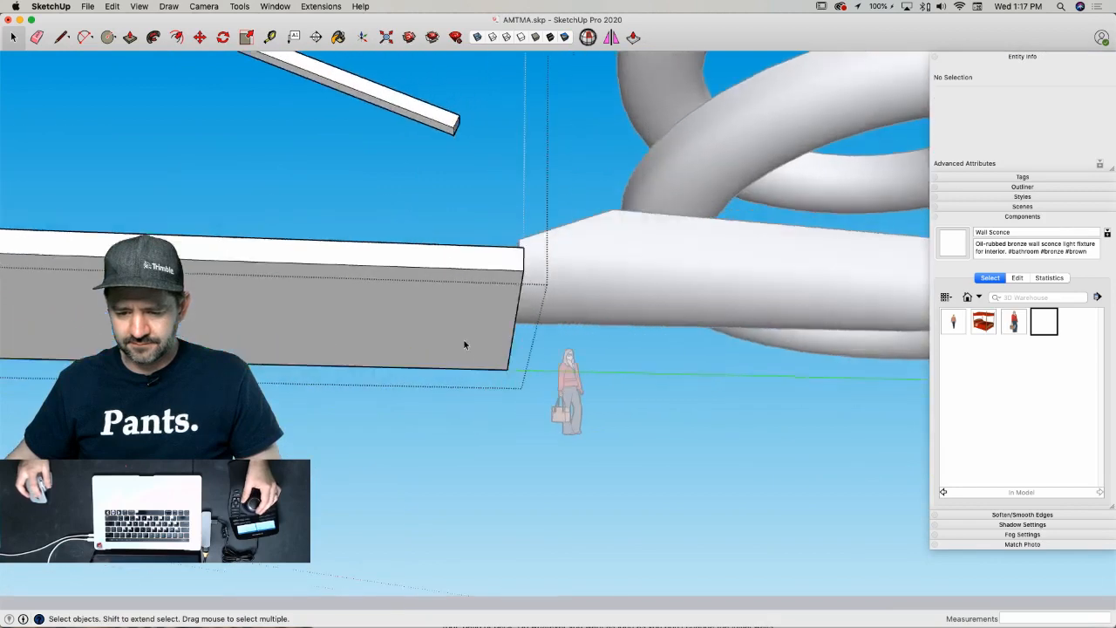
# - Open the platform slab for editing and push its underside face in by about 6"
pyautogui.doubleClick(447, 341)
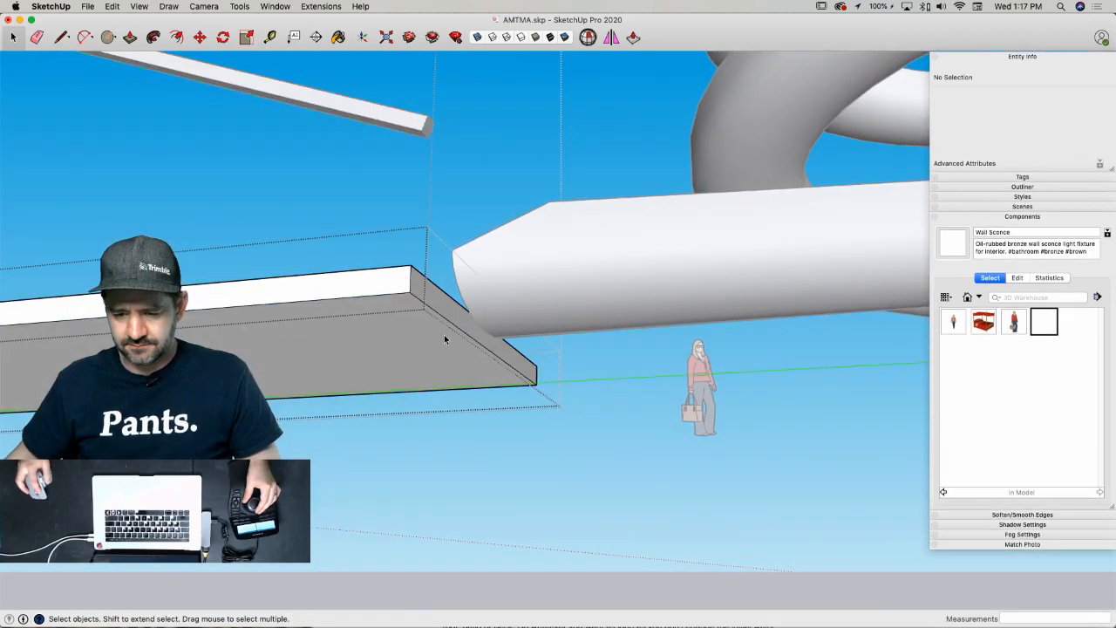
pyautogui.press('p')
pyautogui.click(472, 372)
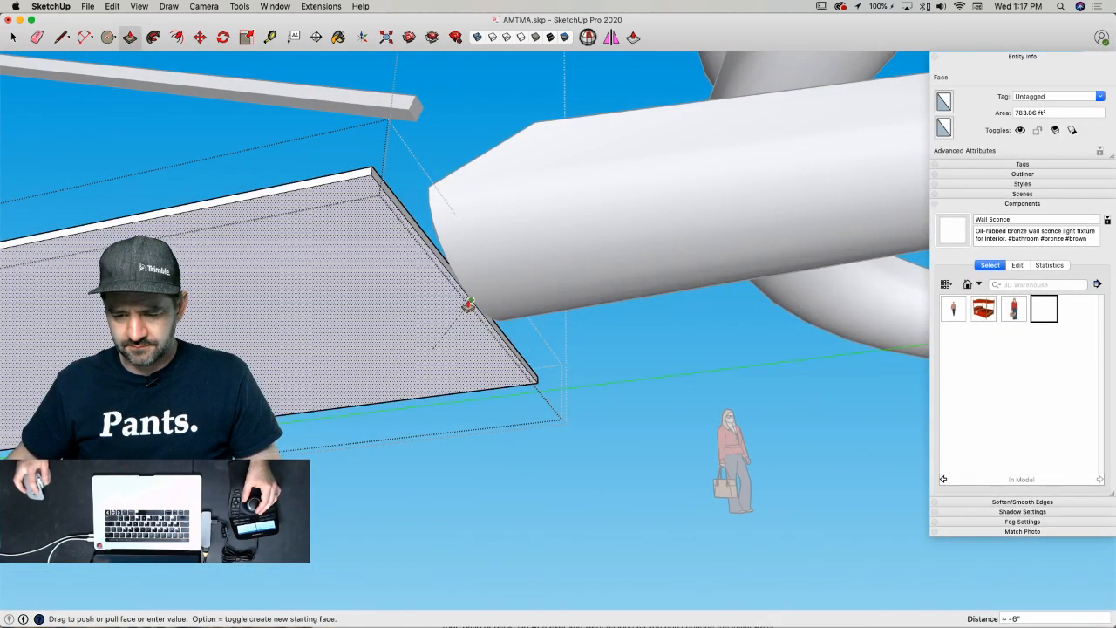
pyautogui.click(466, 307)
pyautogui.press('space')
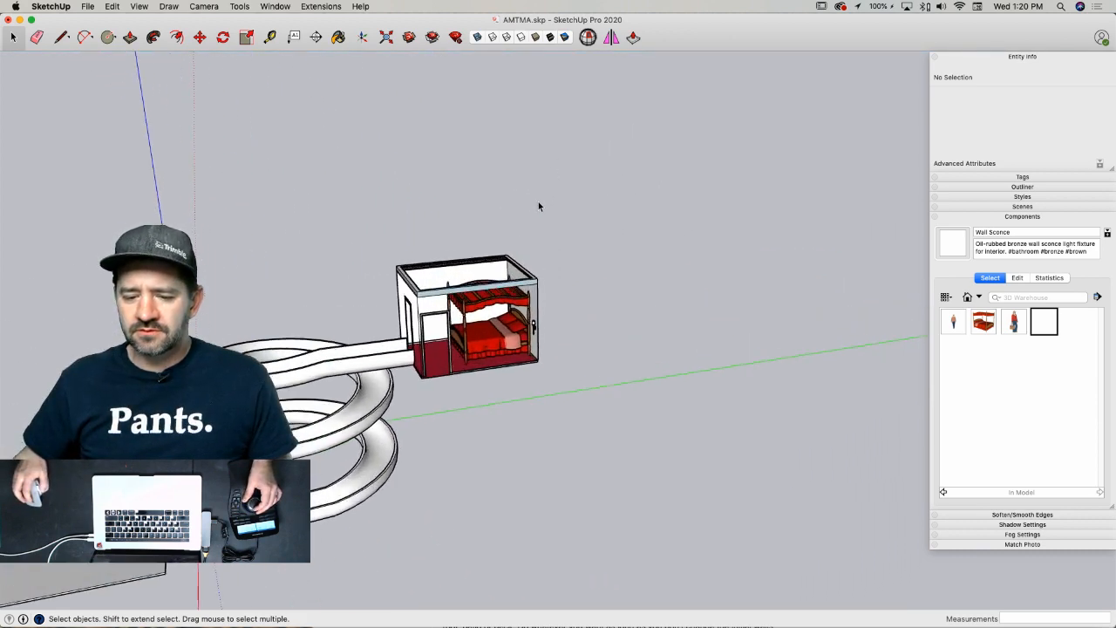
# - Draw an upright rectangular face with lines parallel to the green axis, next to the bedroom's top edge
pyautogui.press('l')
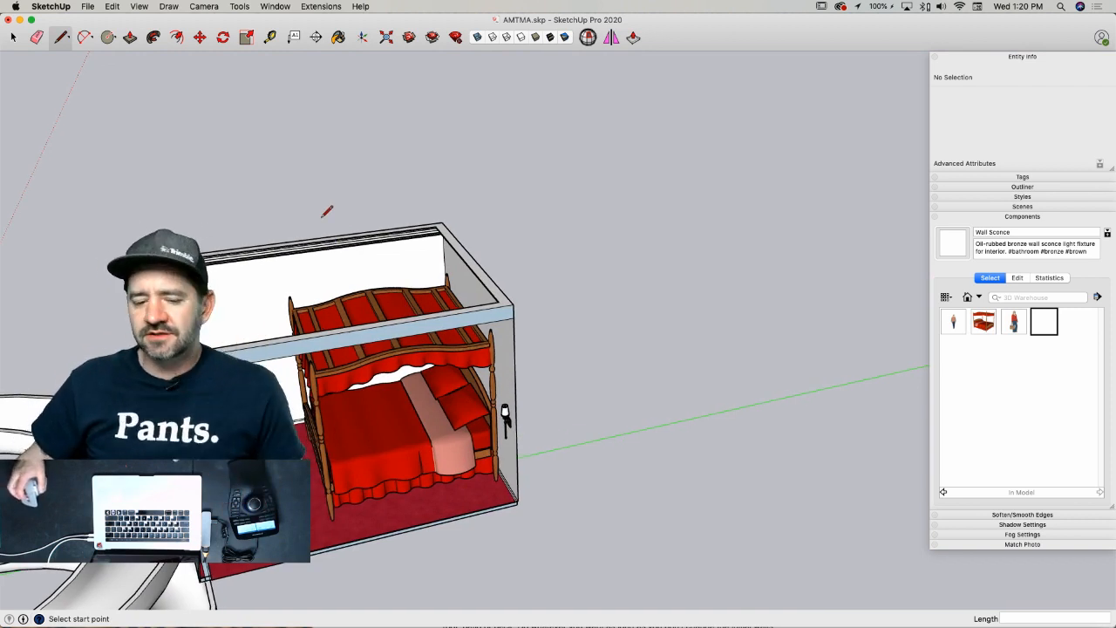
pyautogui.click(199, 361)
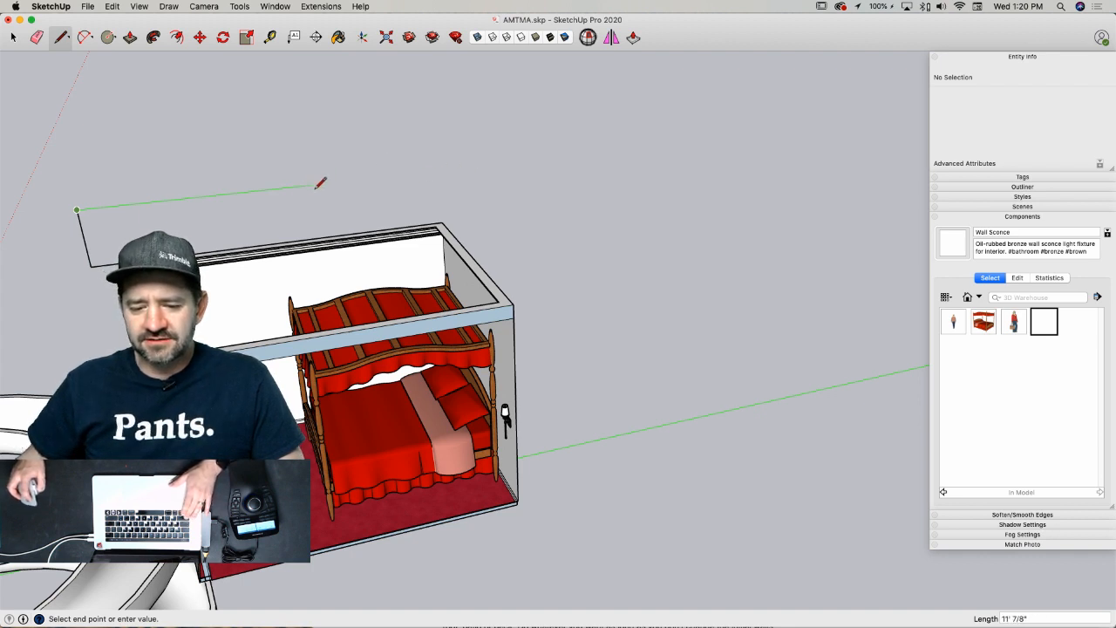
pyautogui.click(303, 239)
pyautogui.press('space')
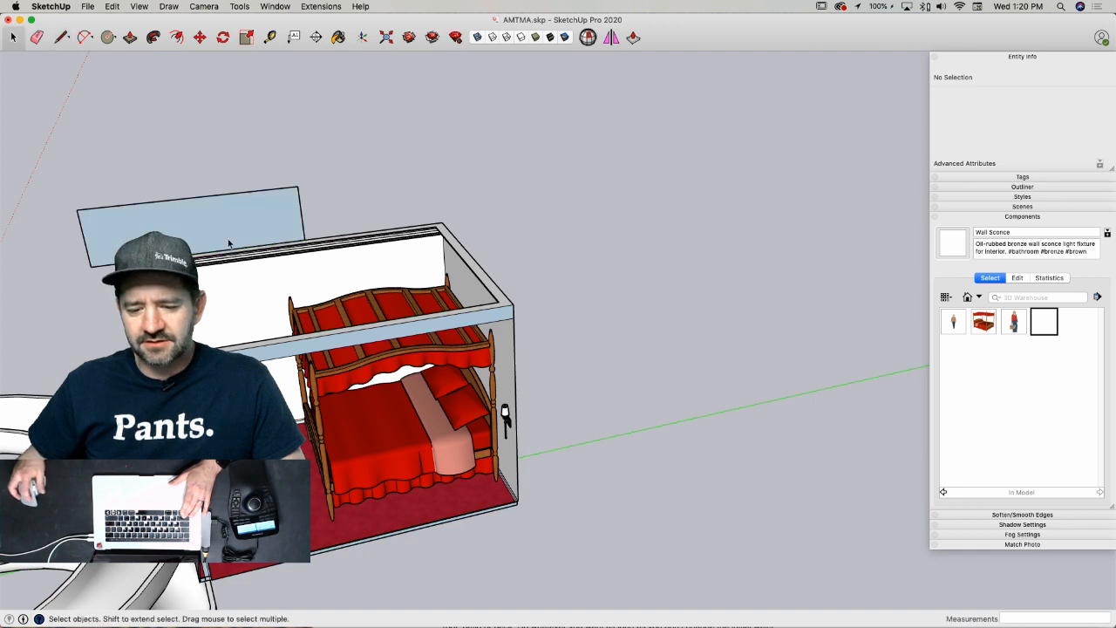
# - Rotate a copy of the rectangular face about the blue axis at its upper corner and erase the seam to form one long panel
pyautogui.click(284, 218)
pyautogui.press('q')
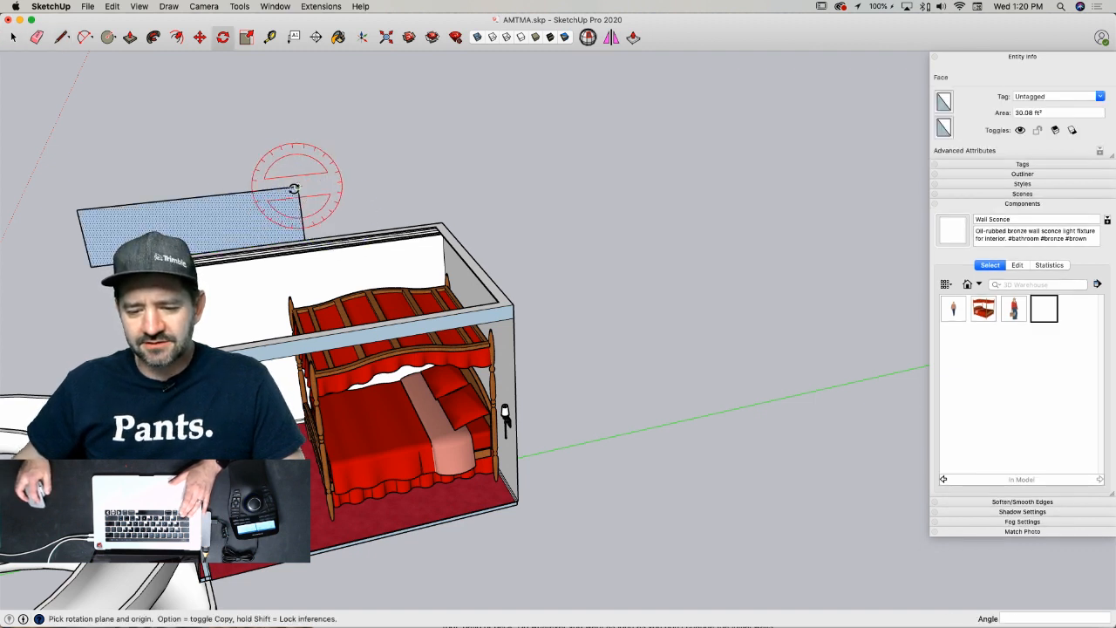
pyautogui.click(298, 185)
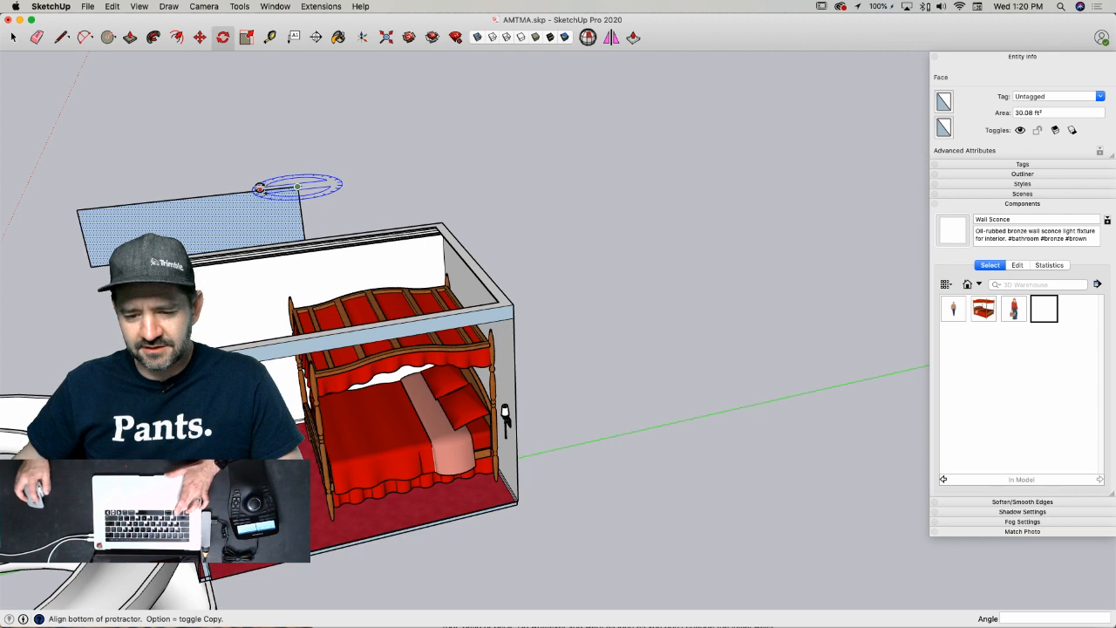
pyautogui.click(260, 189)
pyautogui.click(401, 181)
pyautogui.press('e')
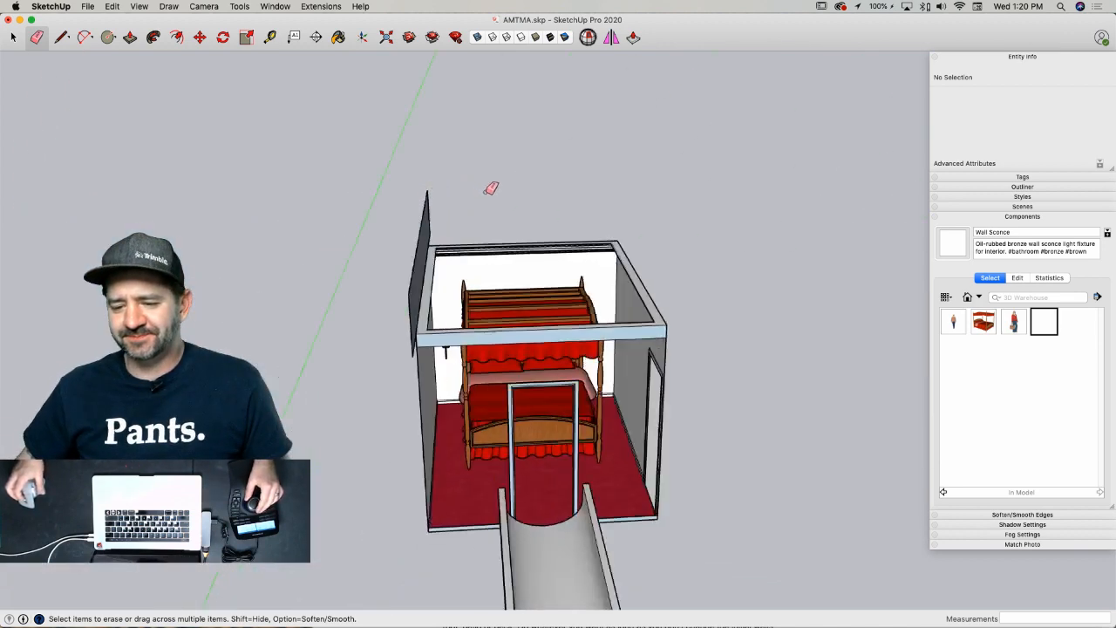
pyautogui.press('space')
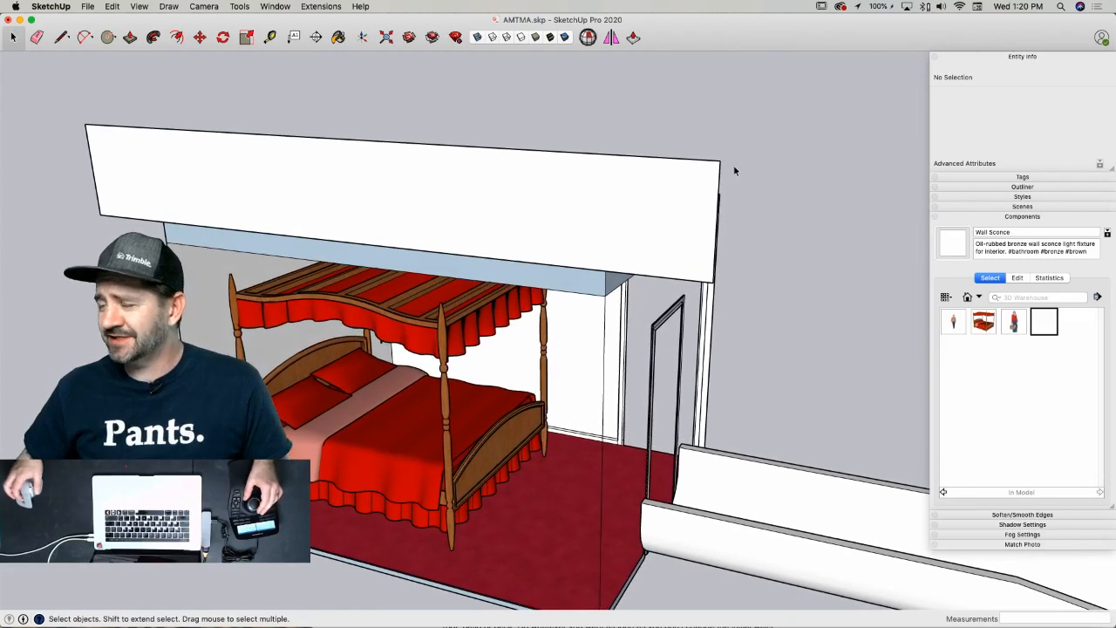
# - Draw a lengthwise line across the long panel between the midpoints of its two short edges
pyautogui.press('l')
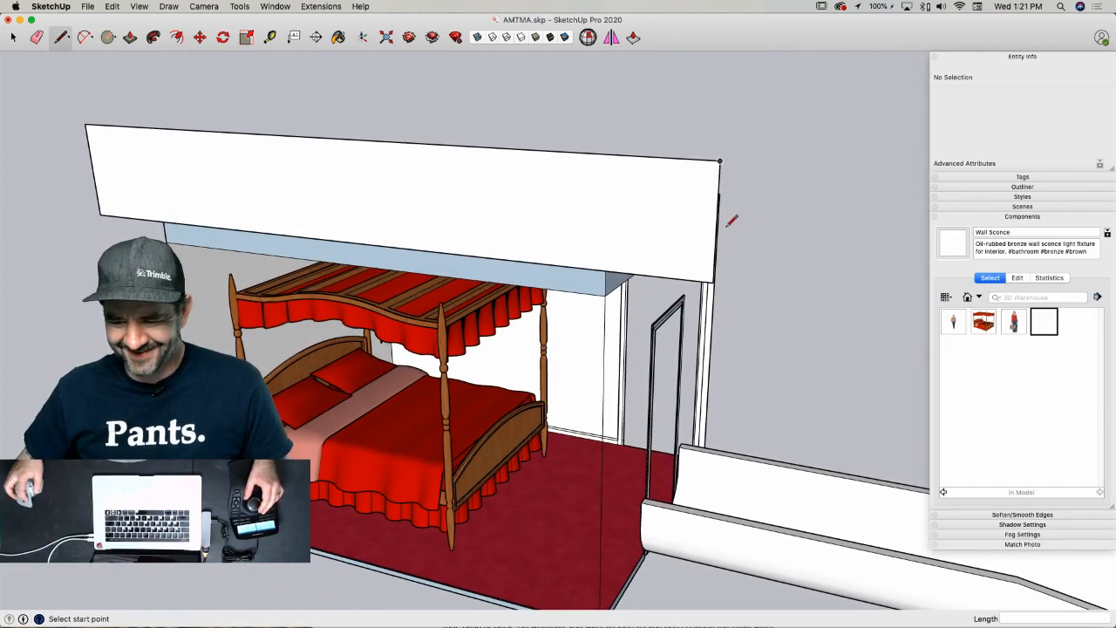
pyautogui.click(716, 224)
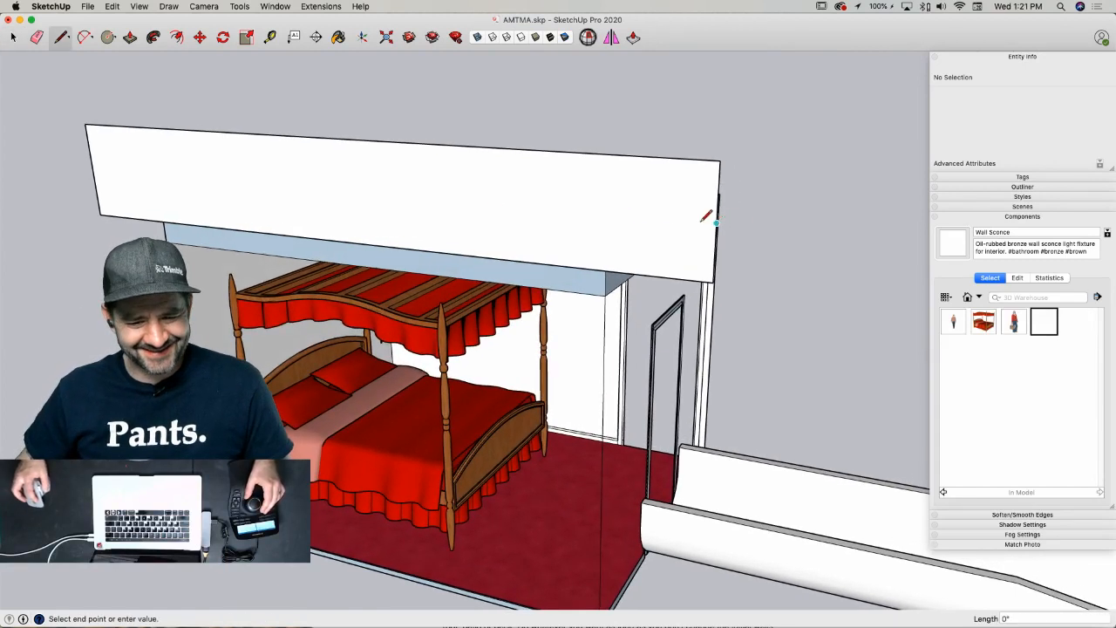
pyautogui.click(92, 169)
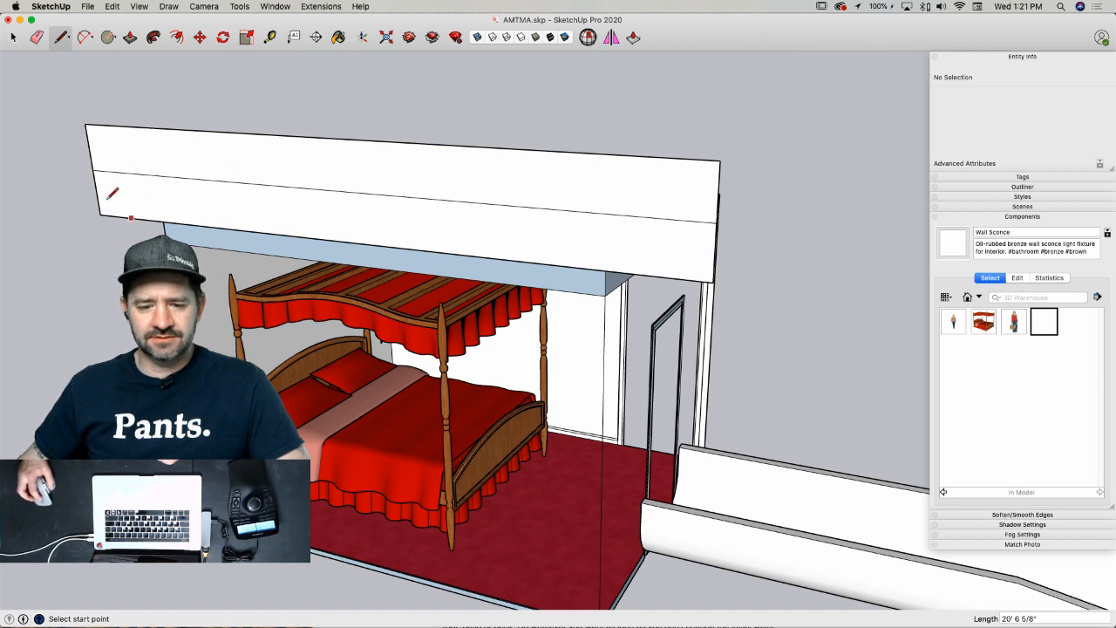
pyautogui.press('space')
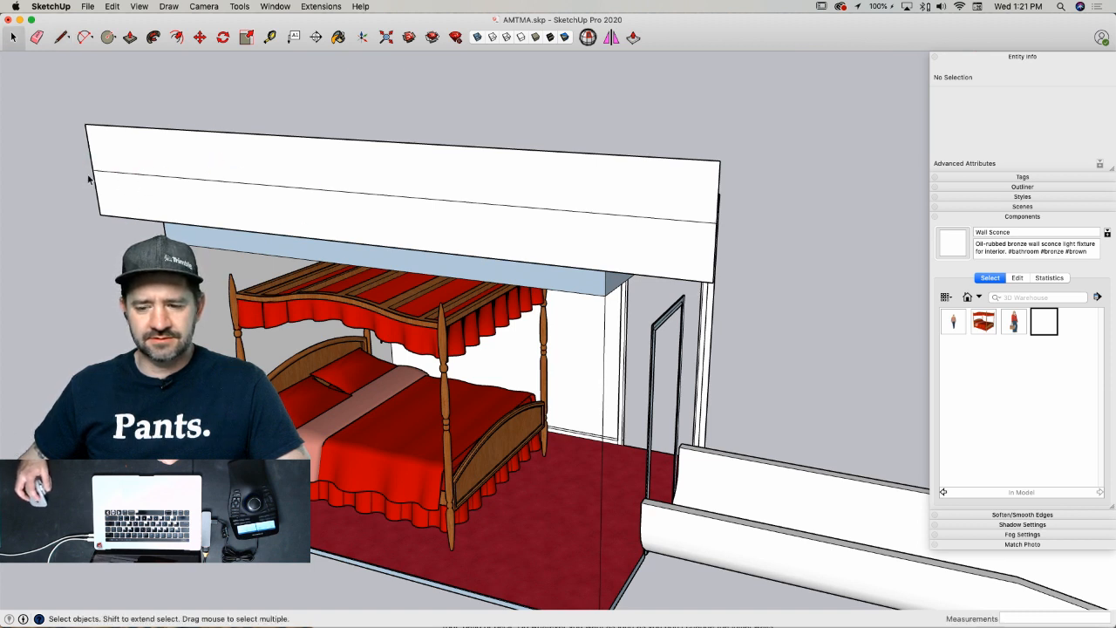
# - Divide the panel's lengthwise centre line into 7 equal segments
pyautogui.rightClick(642, 220)
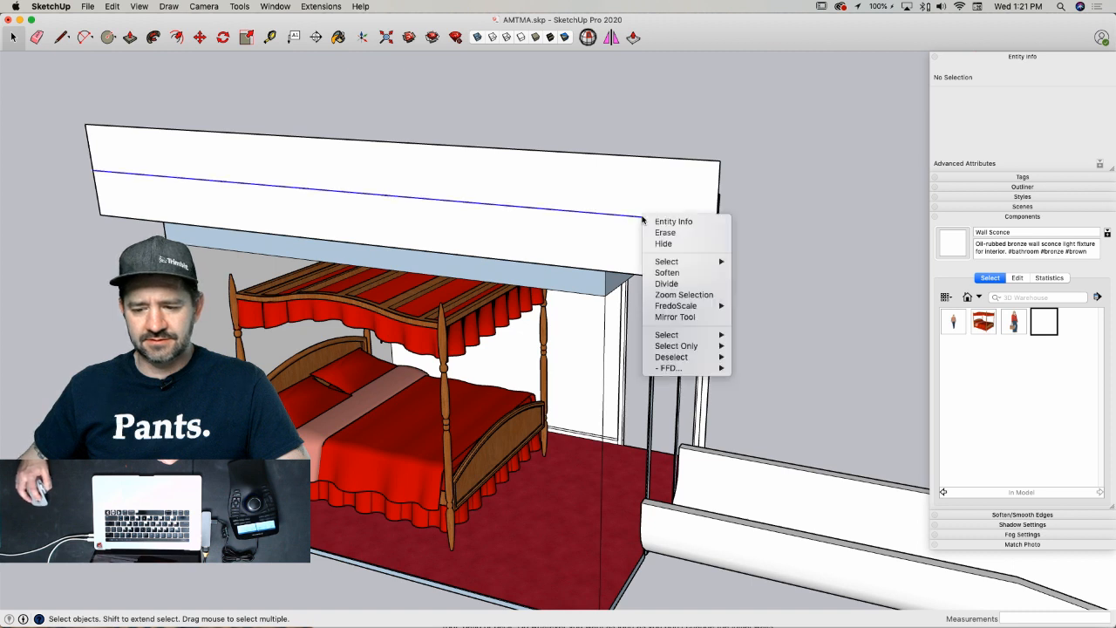
pyautogui.click(673, 284)
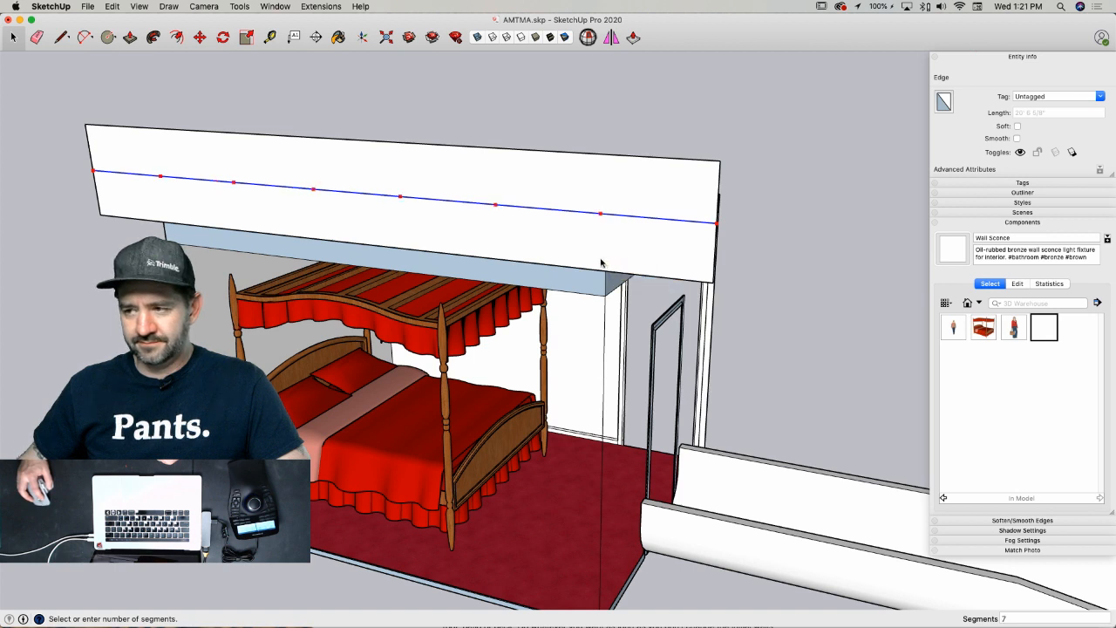
pyautogui.click(600, 264)
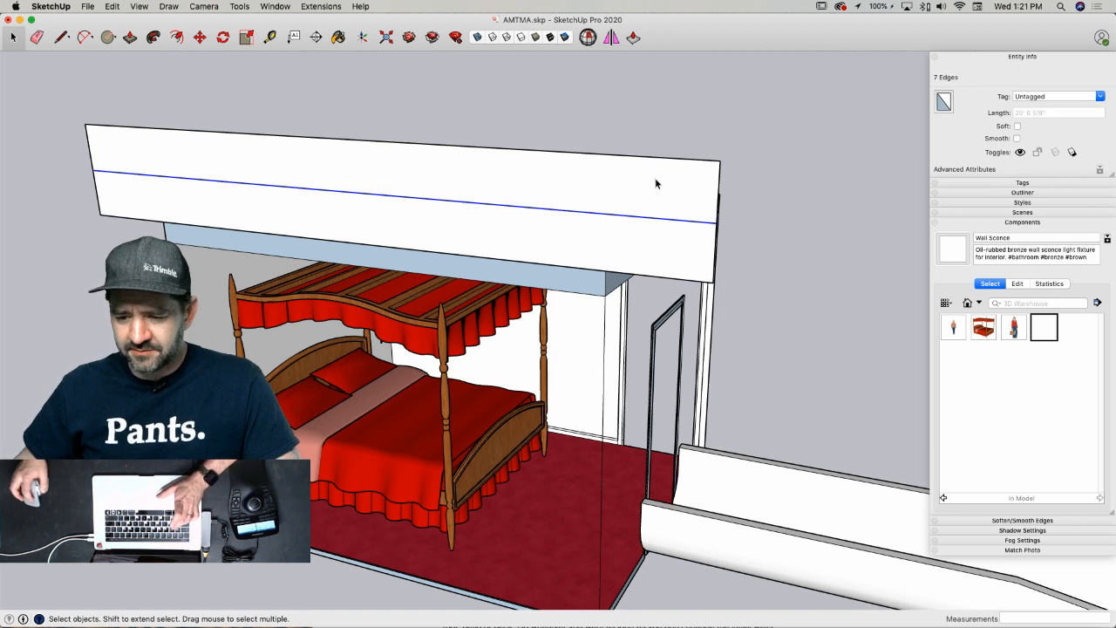
# - Draw a two-point arc over the end segment nearest the slide, bulging upward about 10 1/4", and select it
pyautogui.press('a')
pyautogui.click(716, 222)
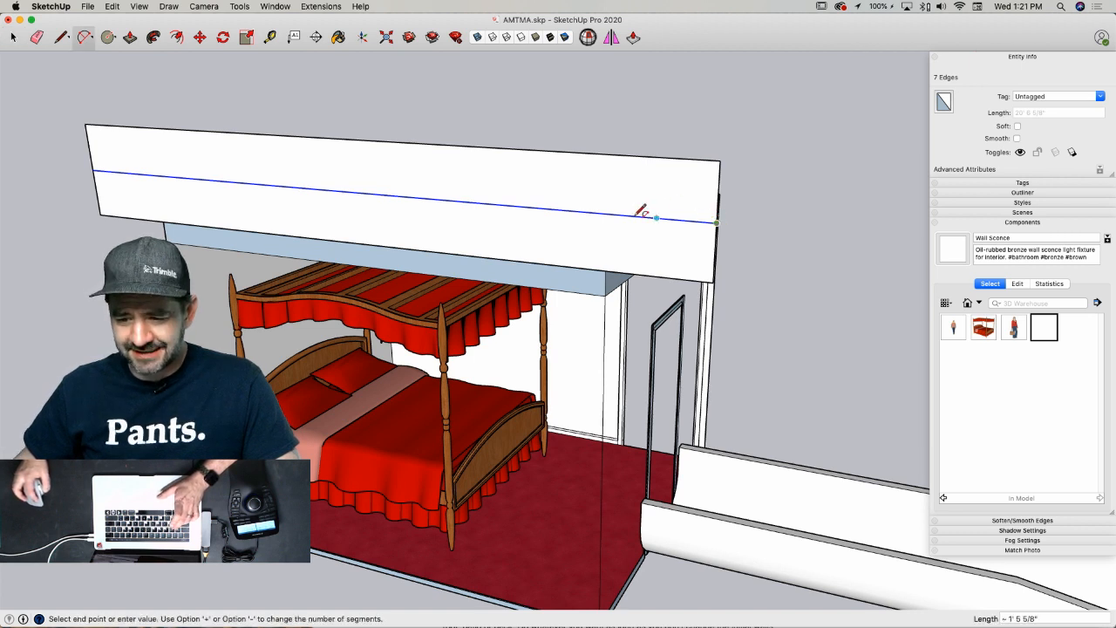
pyautogui.click(601, 213)
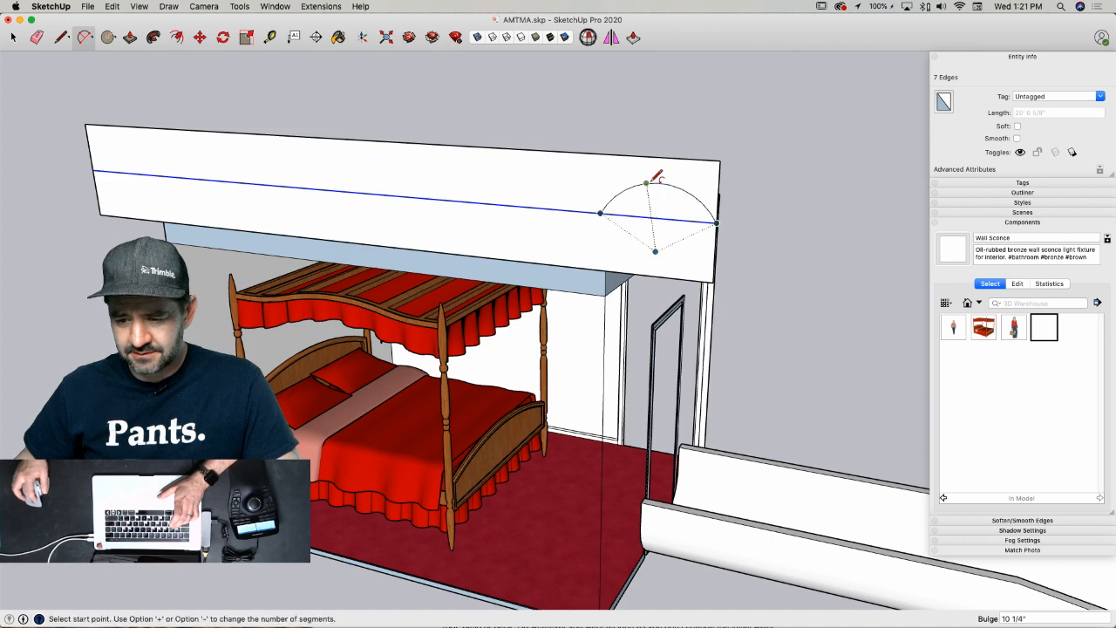
pyautogui.click(658, 183)
pyautogui.press('space')
pyautogui.click(659, 189)
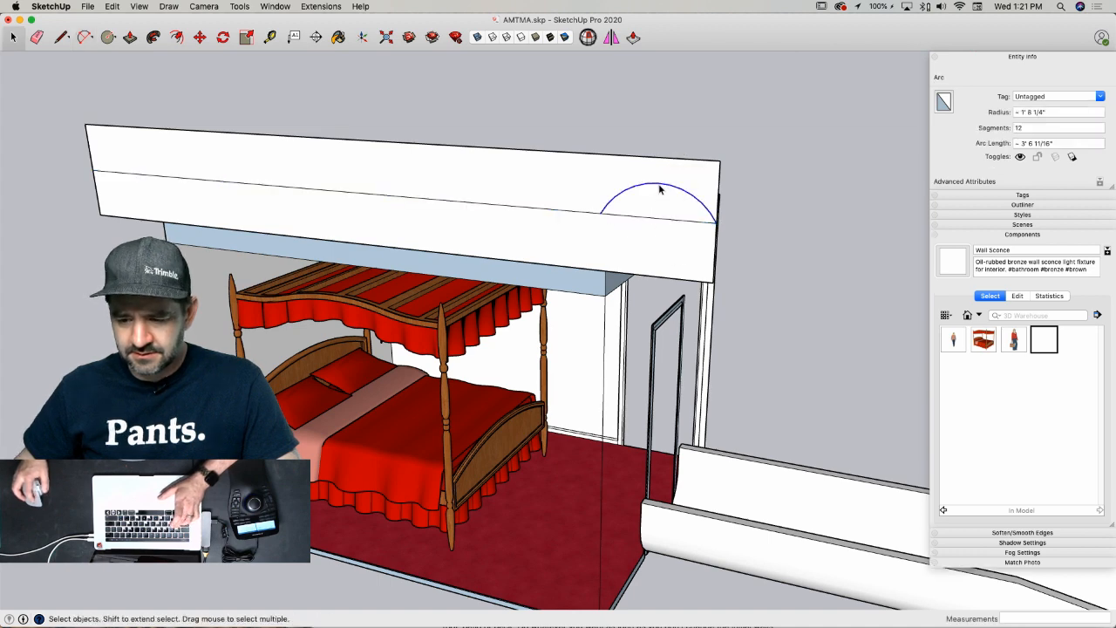
# - Try erasing the arc and selecting the centre line beneath it, and undo the erasure
pyautogui.scroll(4, 660, 187)
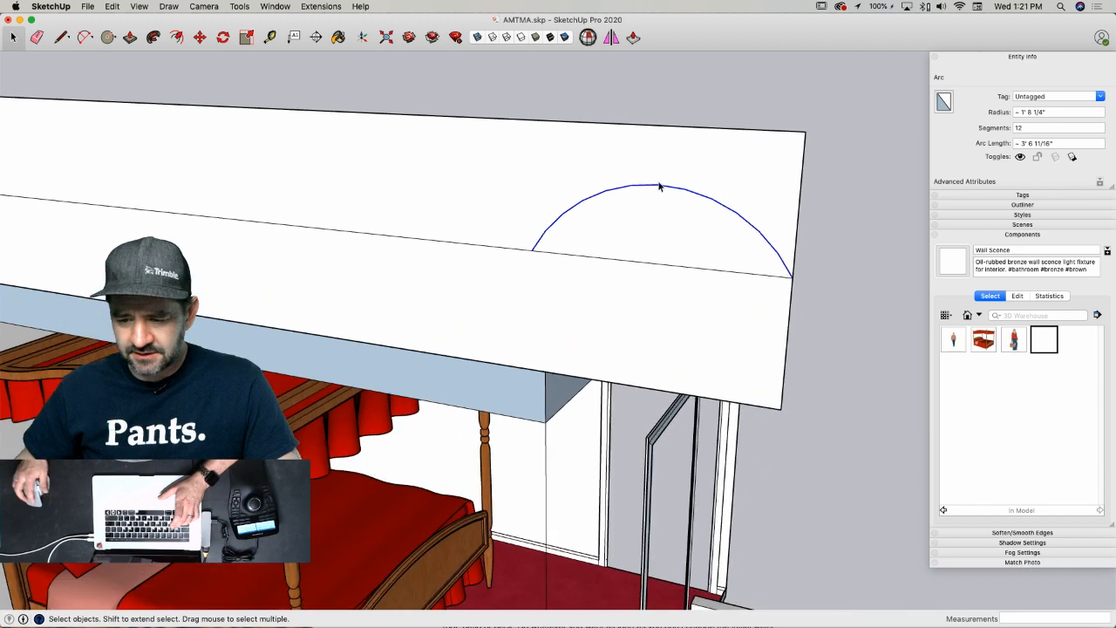
pyautogui.press('e')
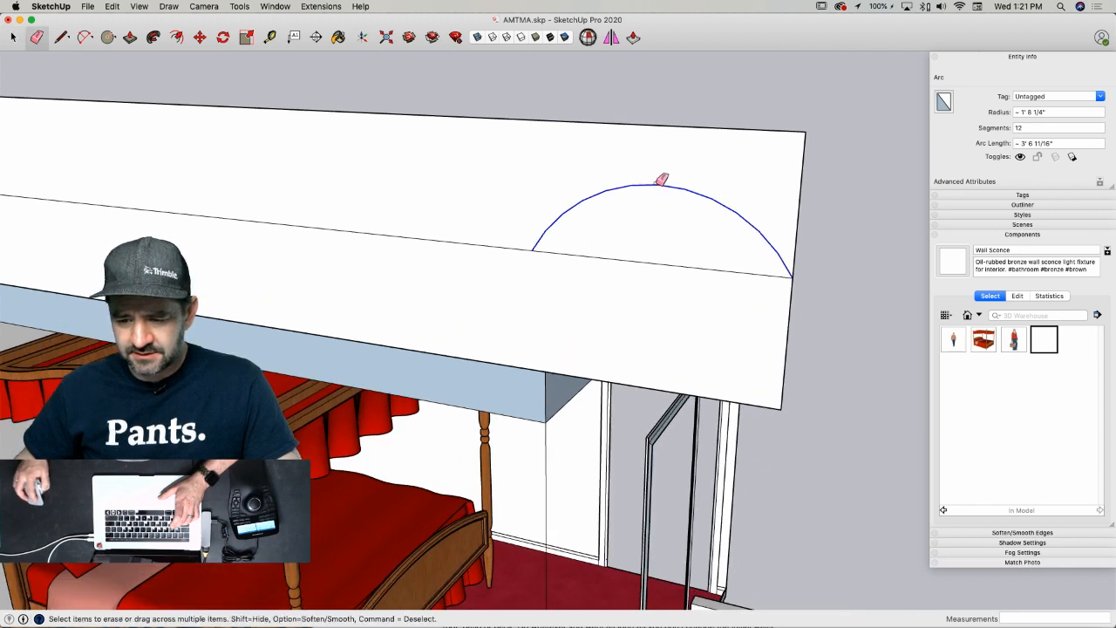
pyautogui.click(660, 184)
pyautogui.press('l')
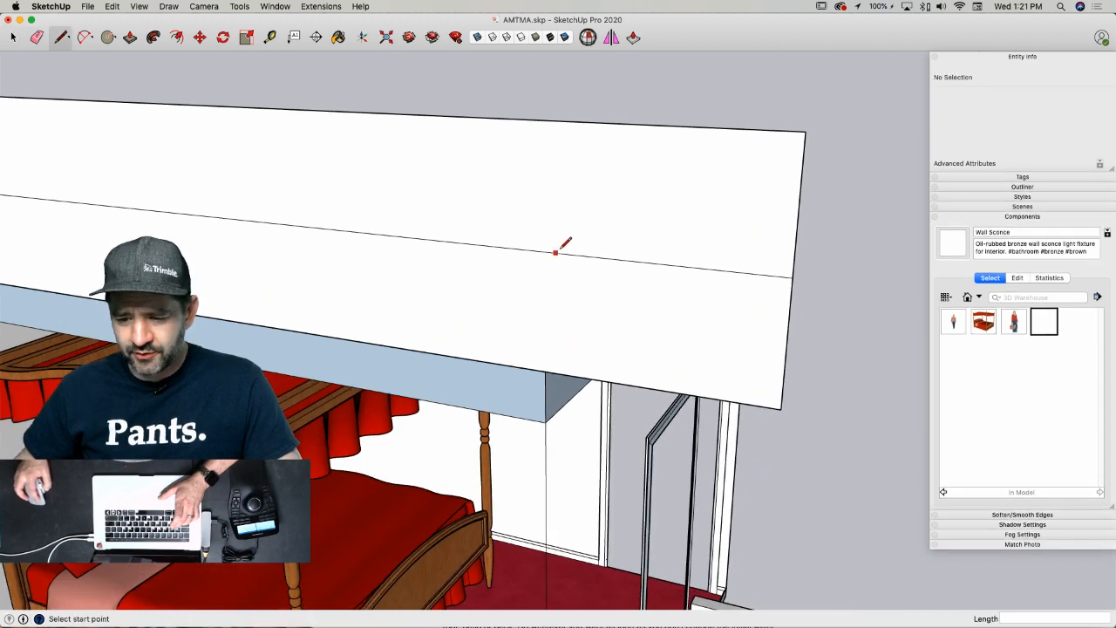
pyautogui.press('space')
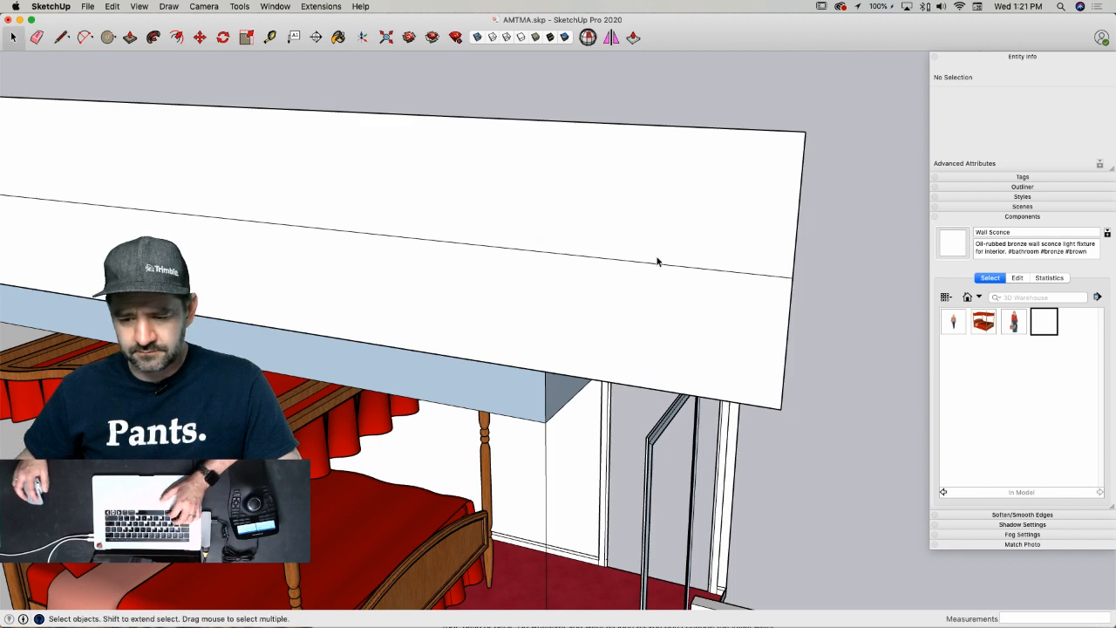
pyautogui.click(657, 270)
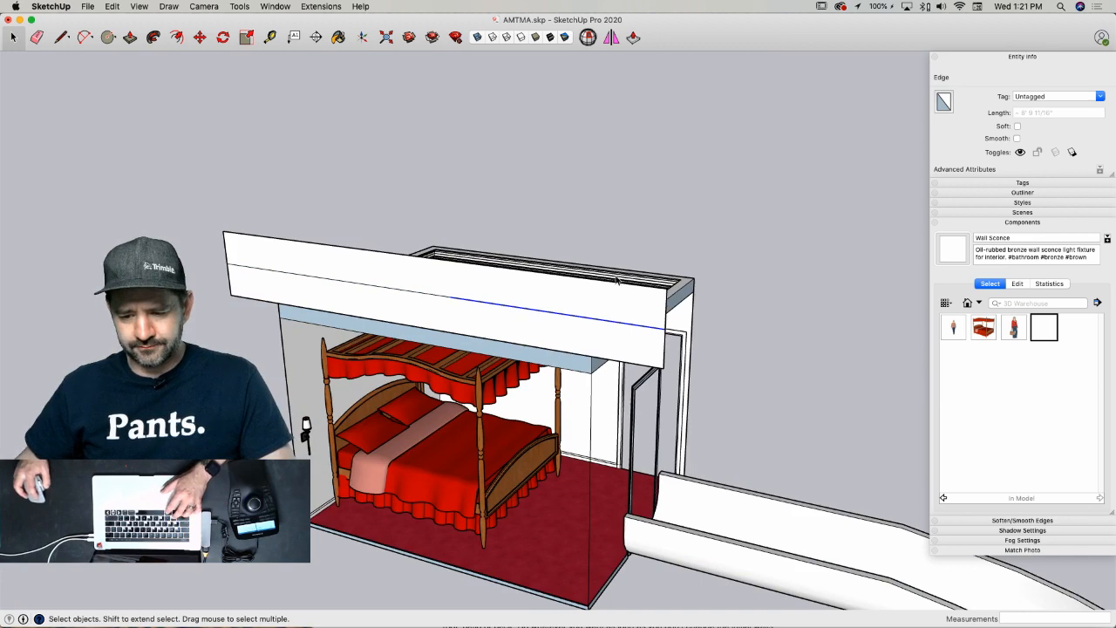
pyautogui.press('super+z')
# - Draw a short vertical line through the arc's inner endpoint, about 7 1/2" above the centre line and continuing below it, and erase the arc
pyautogui.scroll(5, 593, 318)
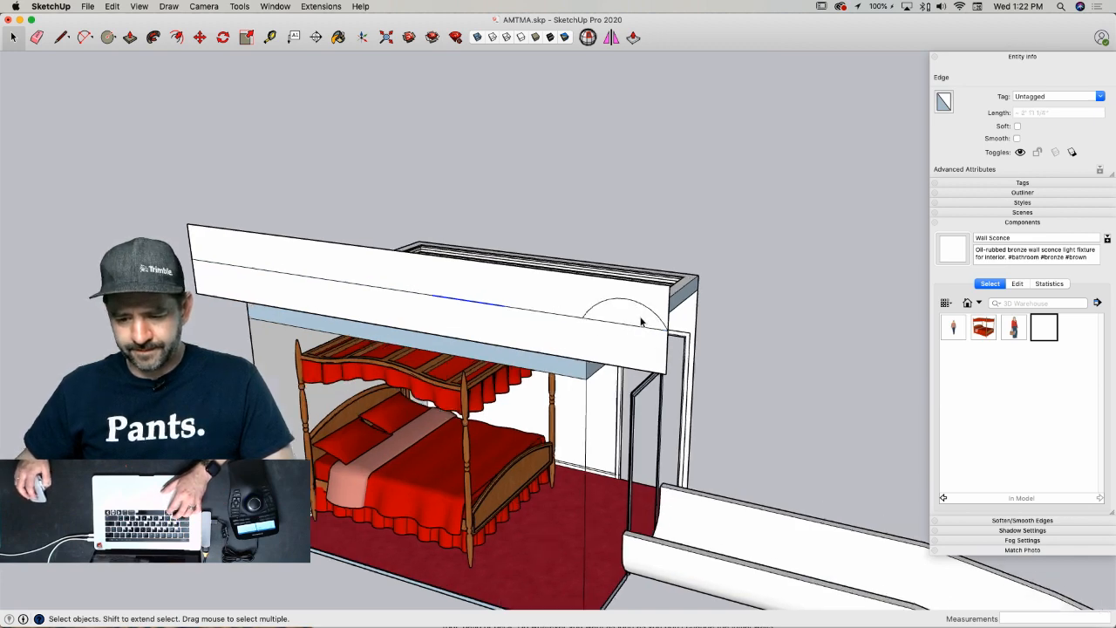
pyautogui.press('l')
pyautogui.click(535, 318)
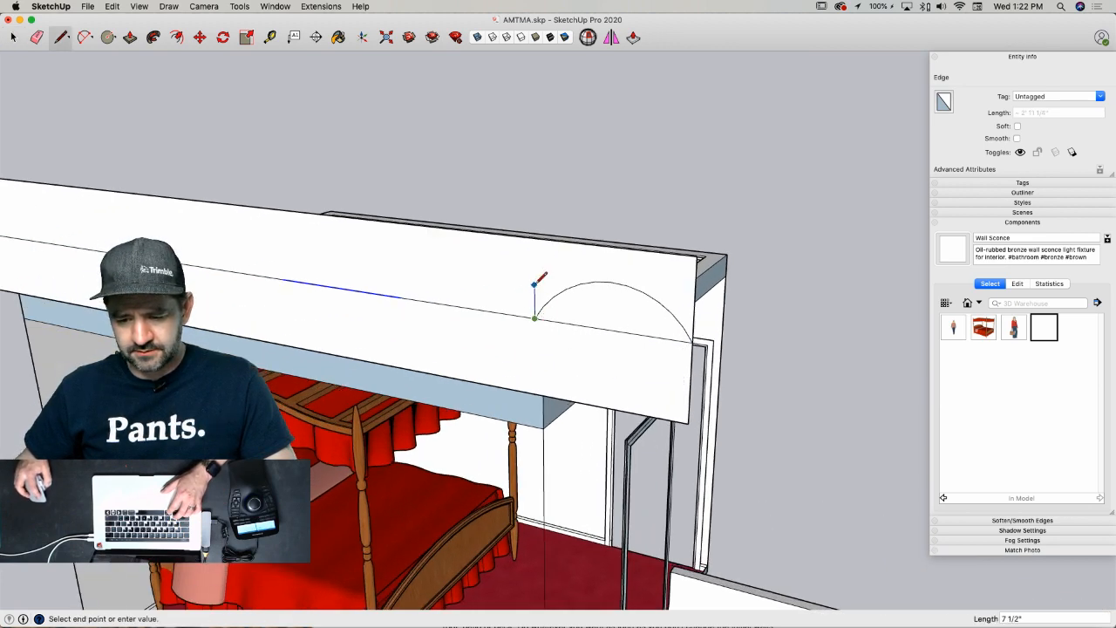
pyautogui.click(535, 285)
pyautogui.click(536, 356)
pyautogui.press('e')
pyautogui.click(560, 294)
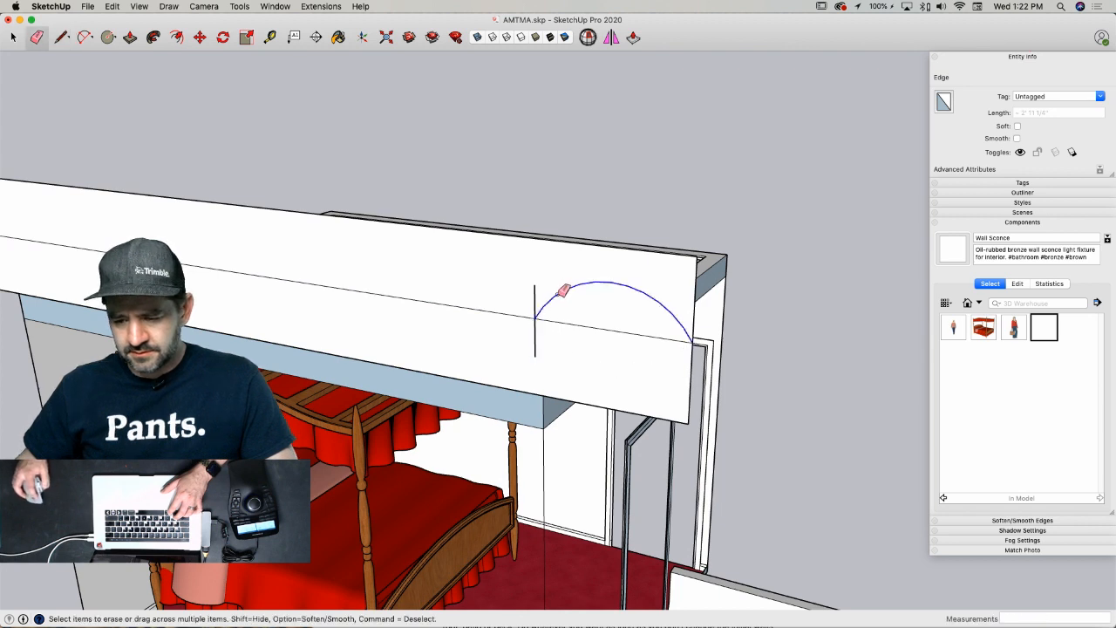
# - Draw lines parallel to the centre line, above and below it, from the panel's end edge to the short vertical line, boxing in the end segment
pyautogui.press('l')
pyautogui.click(694, 300)
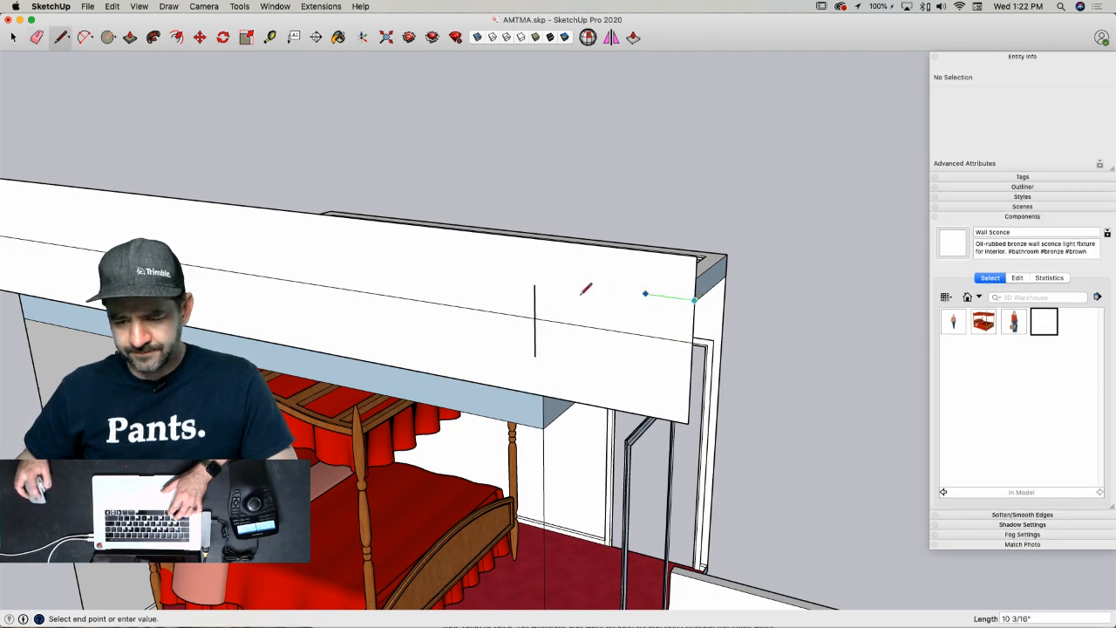
pyautogui.click(515, 276)
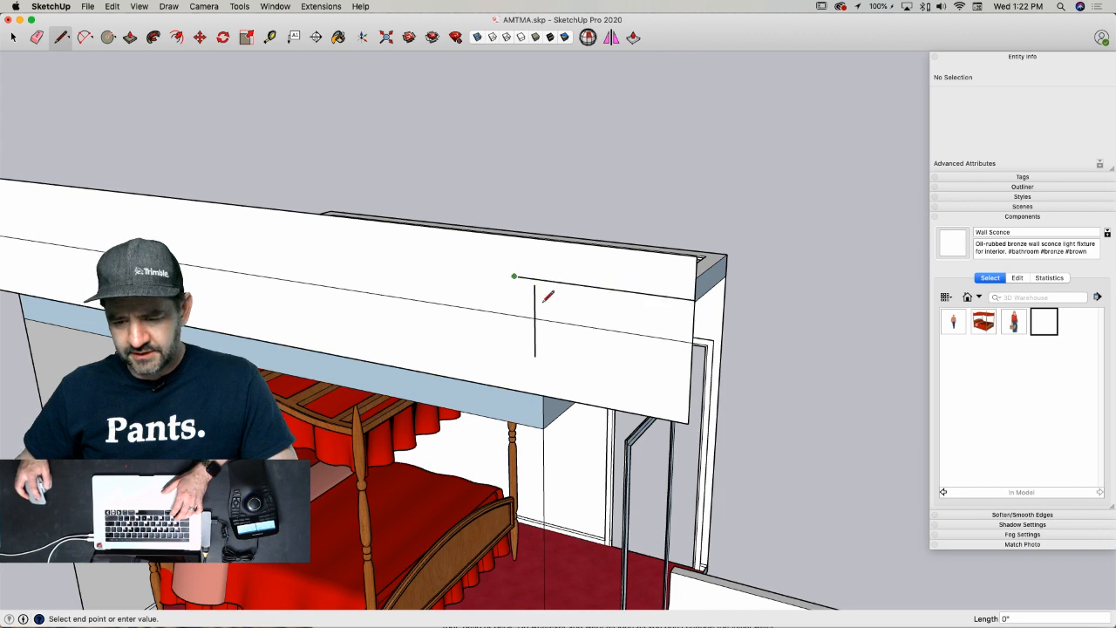
pyautogui.press('Escape')
pyautogui.click(535, 286)
pyautogui.click(535, 272)
pyautogui.press('Escape')
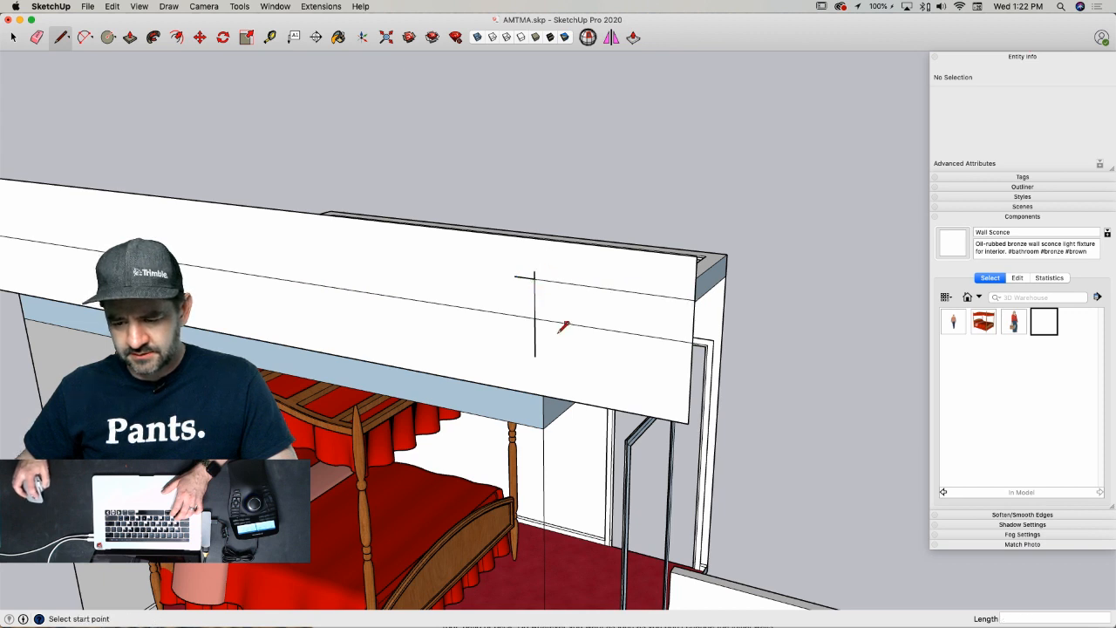
pyautogui.click(690, 383)
pyautogui.click(535, 357)
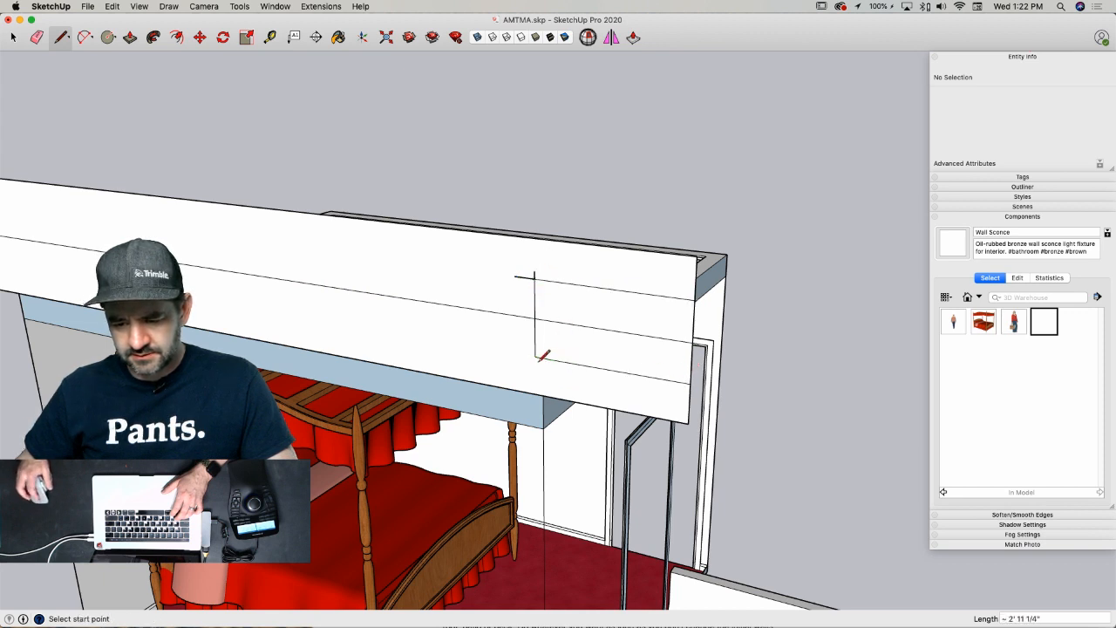
# - Erase the line stubs that overshoot the corners of the box around the end segment
pyautogui.press('e')
pyautogui.scroll(3, 542, 262)
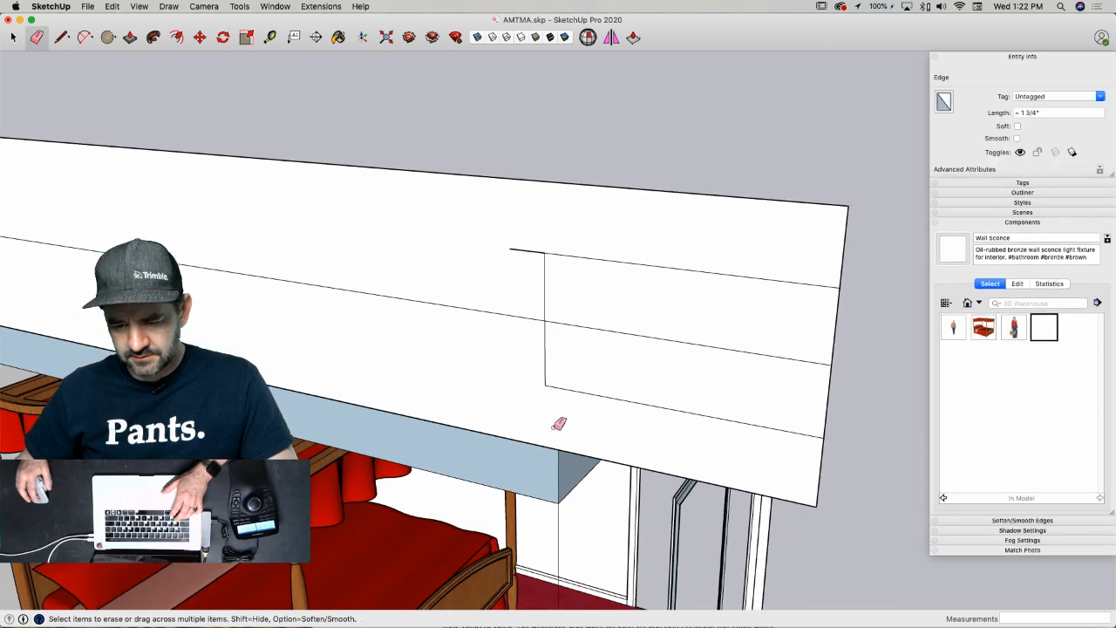
pyautogui.scroll(6, 543, 344)
pyautogui.scroll(-6, 538, 327)
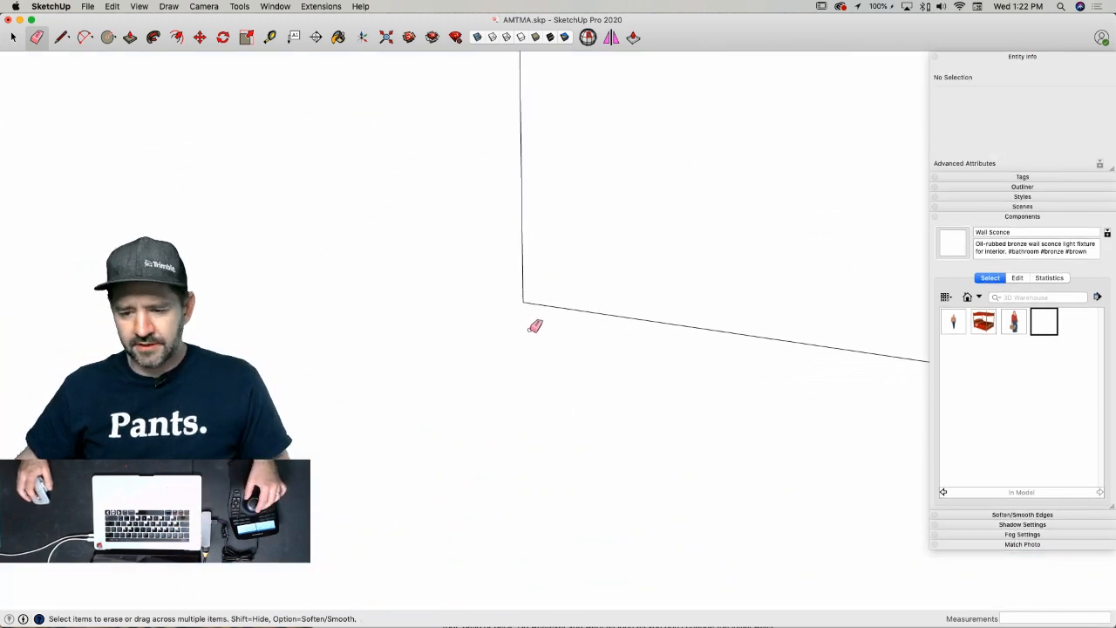
pyautogui.click(508, 128)
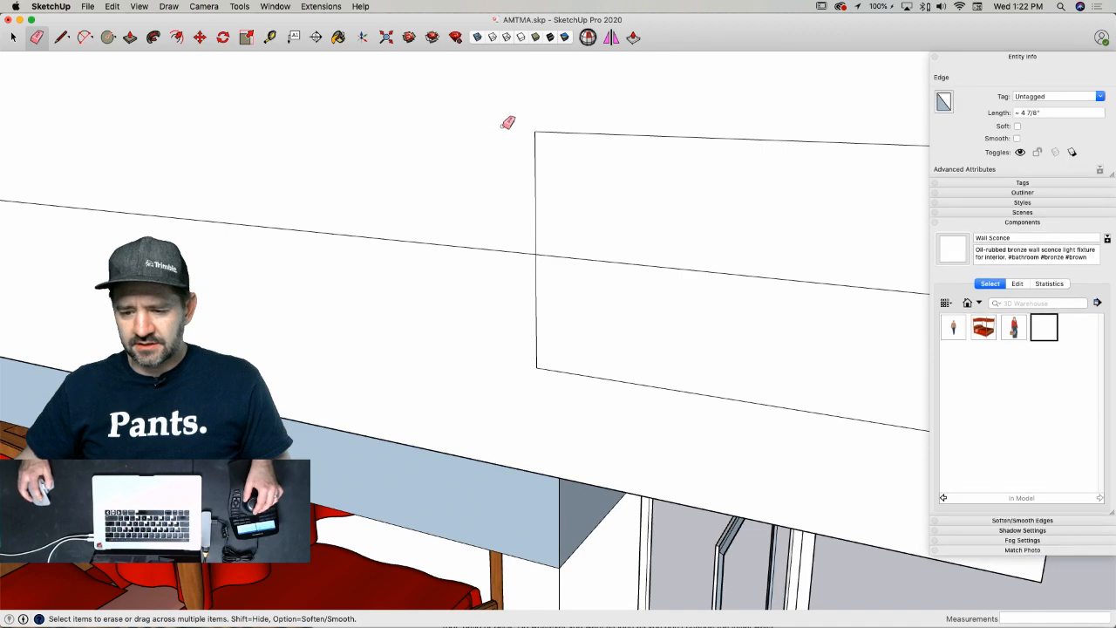
# - Divide the box into four equal columns with vertical lines, and draw a diagonal from the centre line's inner segment point to the nearest upper quarter point
pyautogui.scroll(-5, 548, 259)
pyautogui.press('l')
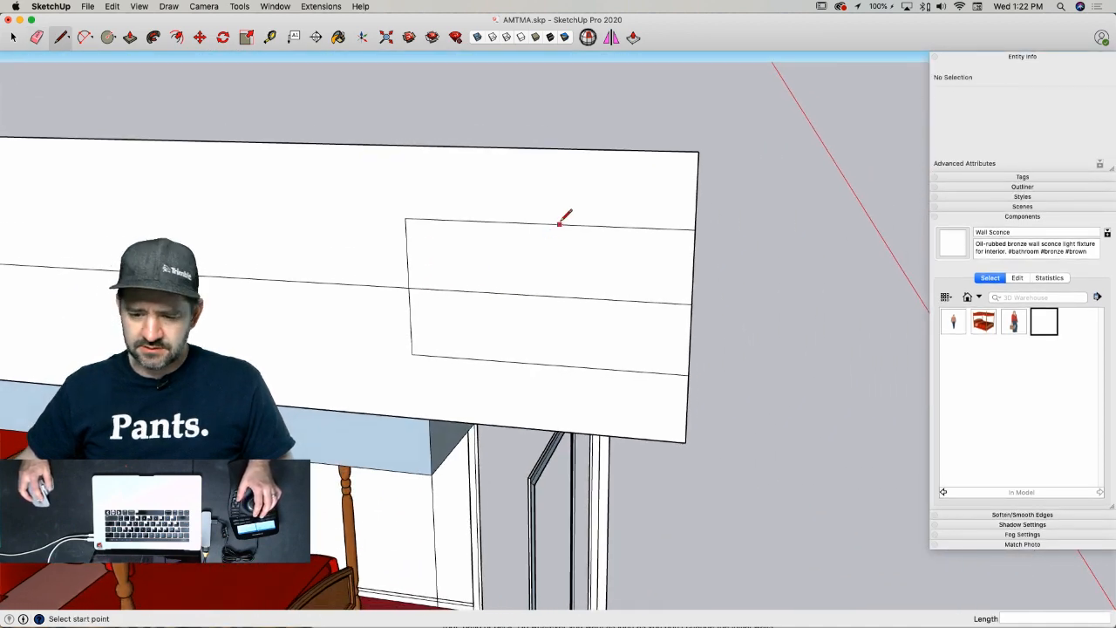
pyautogui.click(544, 224)
pyautogui.click(546, 365)
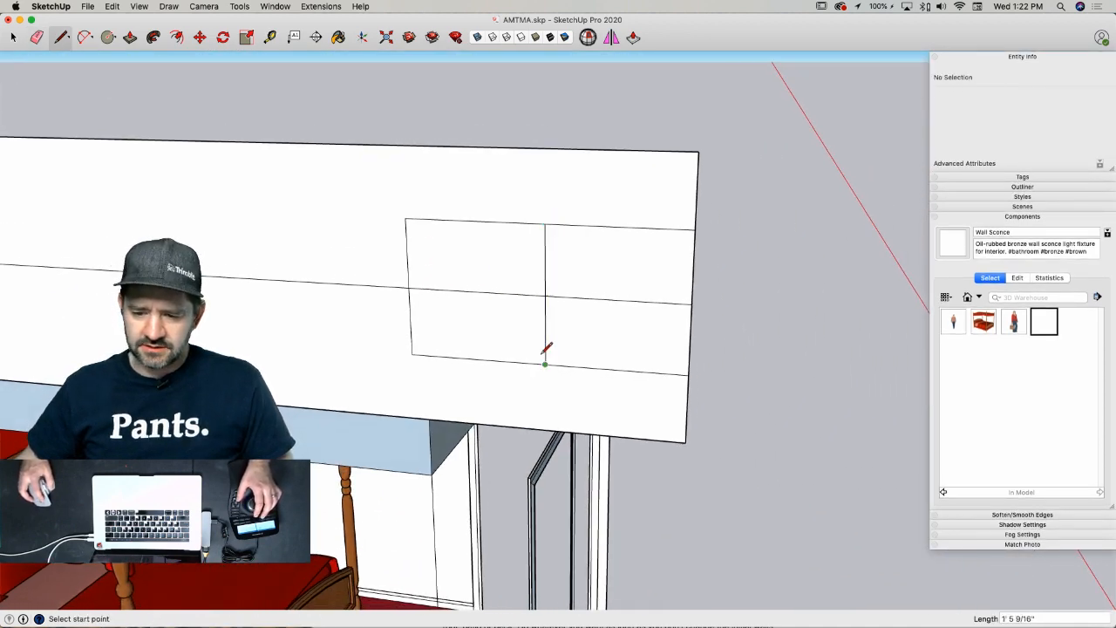
pyautogui.click(489, 218)
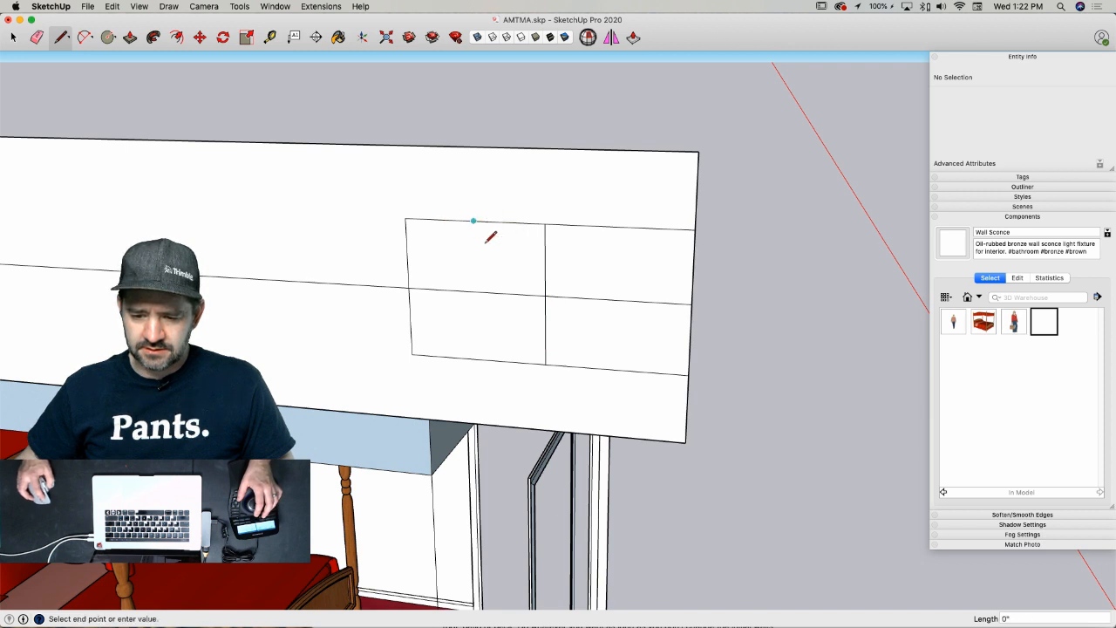
pyautogui.click(409, 286)
pyautogui.click(474, 221)
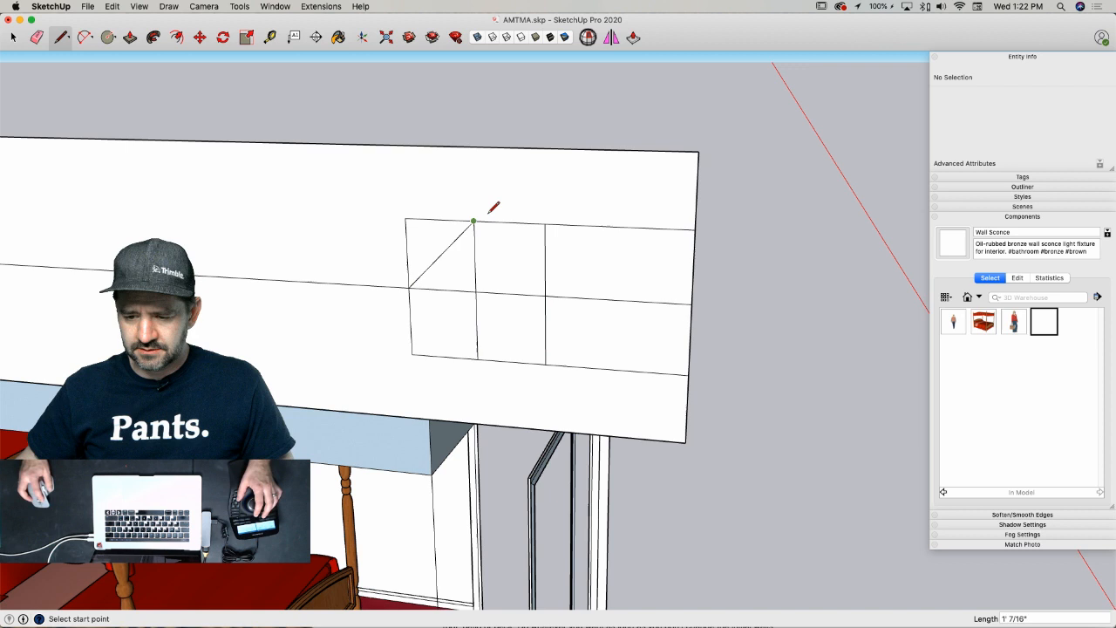
pyautogui.click(619, 228)
pyautogui.click(617, 368)
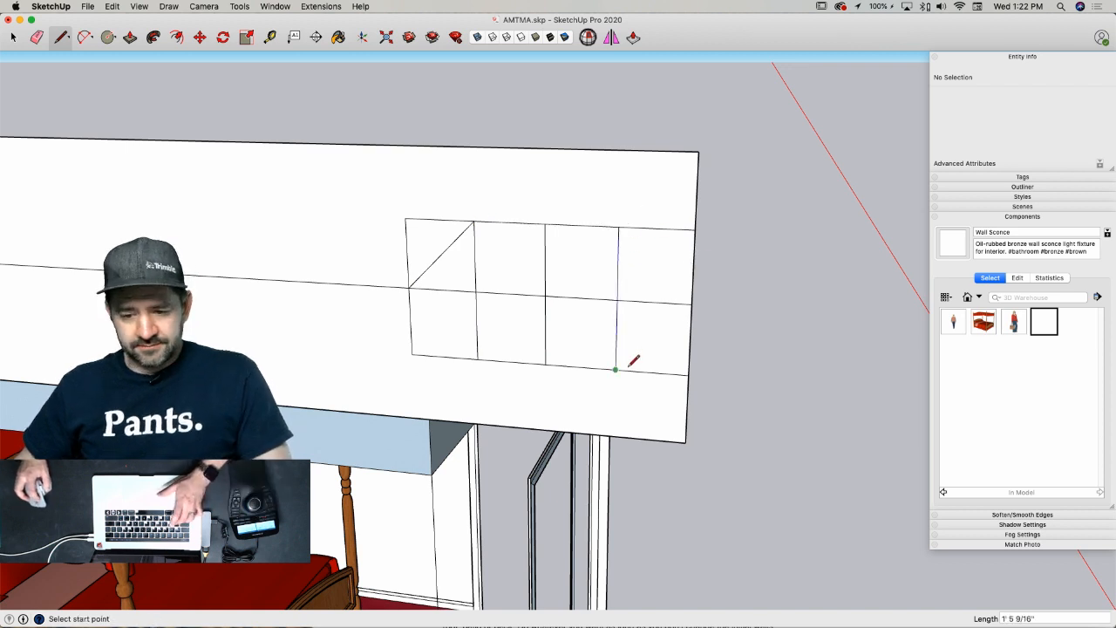
# - Draw a two-point arc bulging about 3 13/16" between the upper quarter points, and a diagonal from its outer end to the centre line's end
pyautogui.press('a')
pyautogui.click(474, 221)
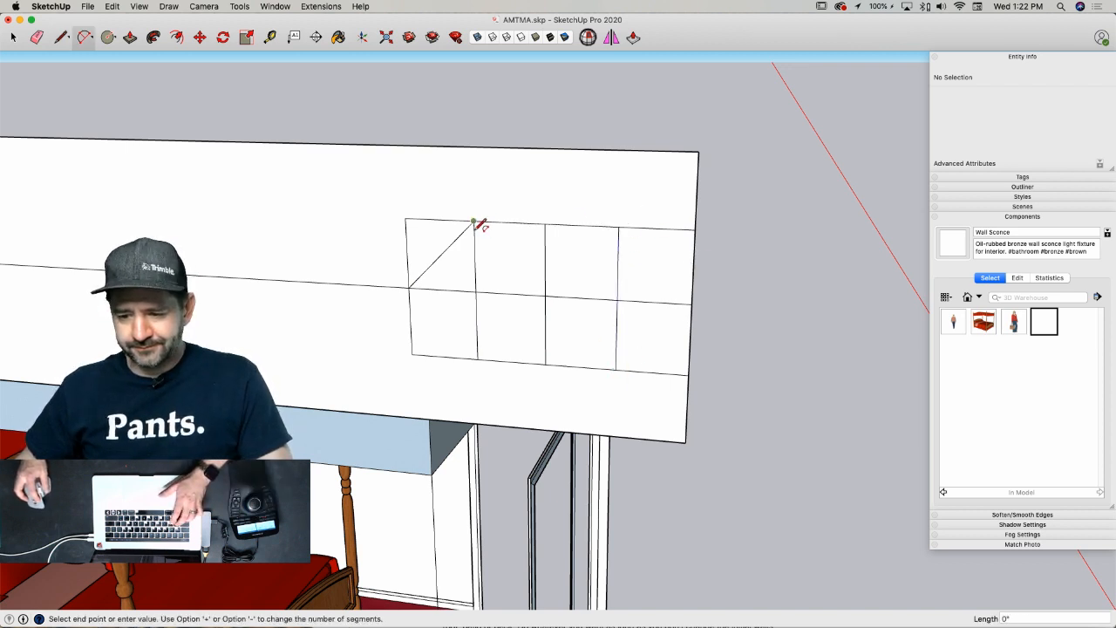
pyautogui.click(618, 227)
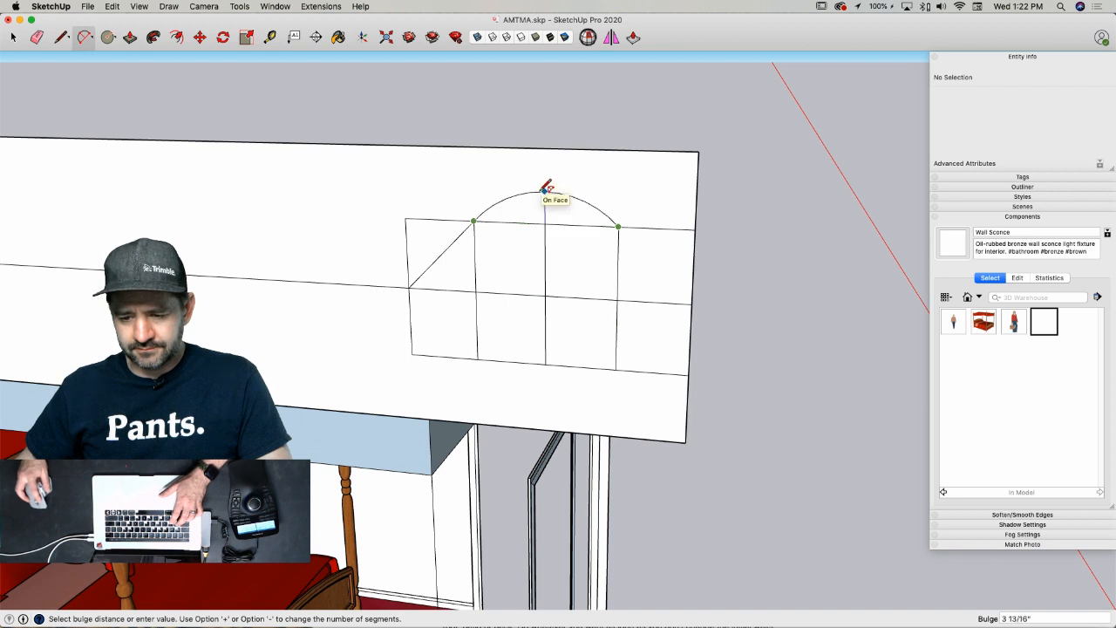
pyautogui.click(546, 188)
pyautogui.press('l')
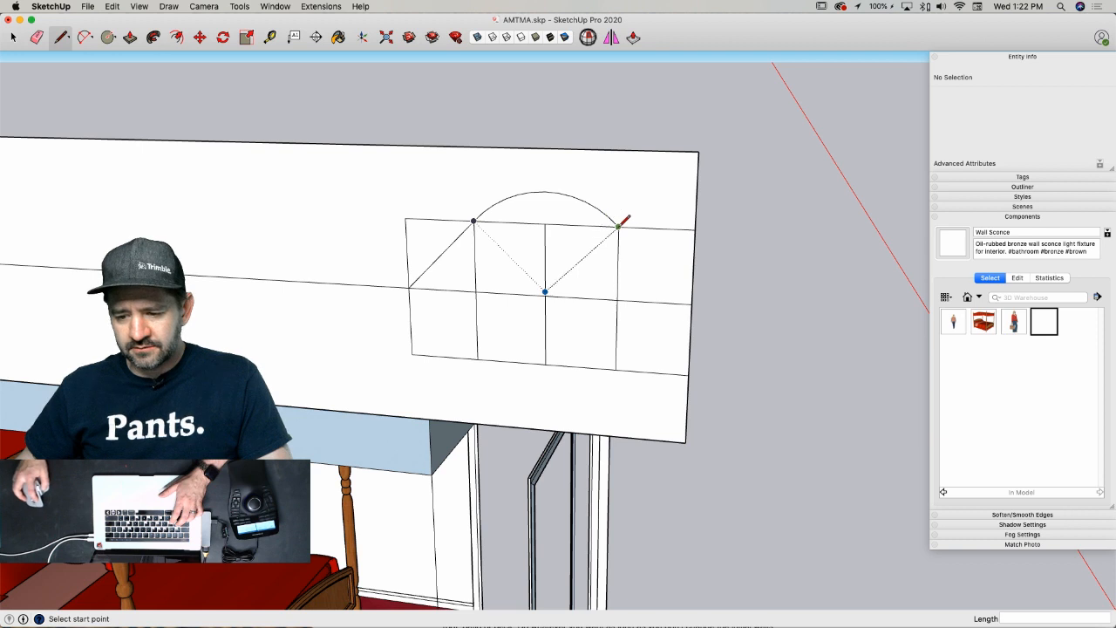
pyautogui.click(619, 226)
pyautogui.click(692, 304)
# - Erase the construction lines of the box, leaving only the rounded hump above the centre line
pyautogui.press('e')
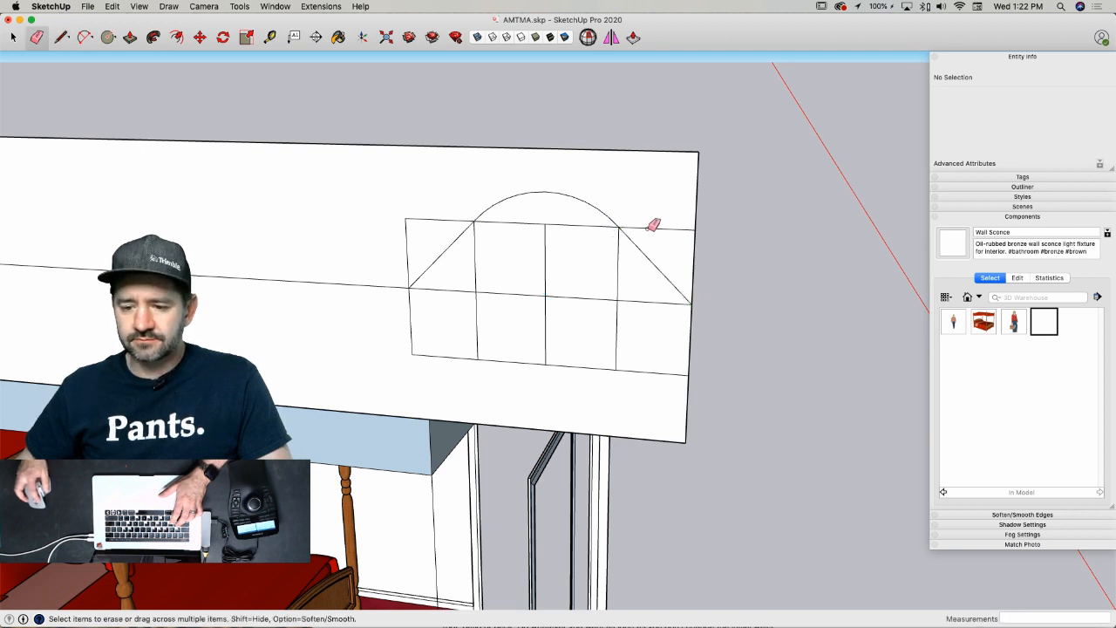
pyautogui.moveTo(653, 227)
pyautogui.mouseDown()
pyautogui.moveTo(633, 219)
pyautogui.moveTo(623, 232)
pyautogui.moveTo(590, 219)
pyautogui.mouseUp()
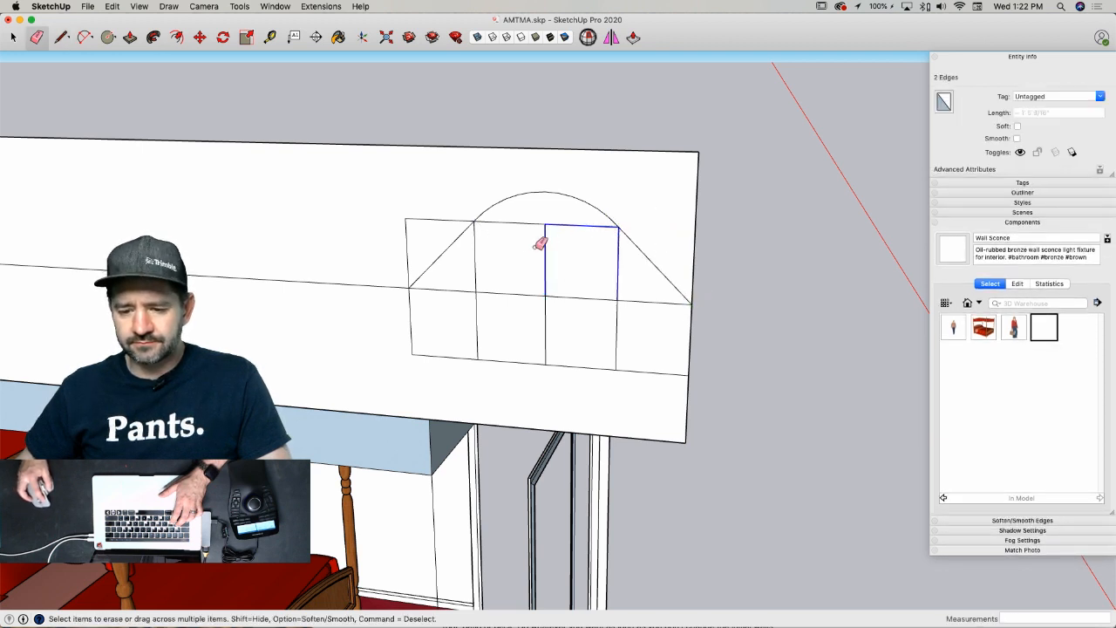
pyautogui.moveTo(499, 218)
pyautogui.mouseDown()
pyautogui.moveTo(439, 212)
pyautogui.moveTo(413, 227)
pyautogui.moveTo(416, 241)
pyautogui.mouseUp()
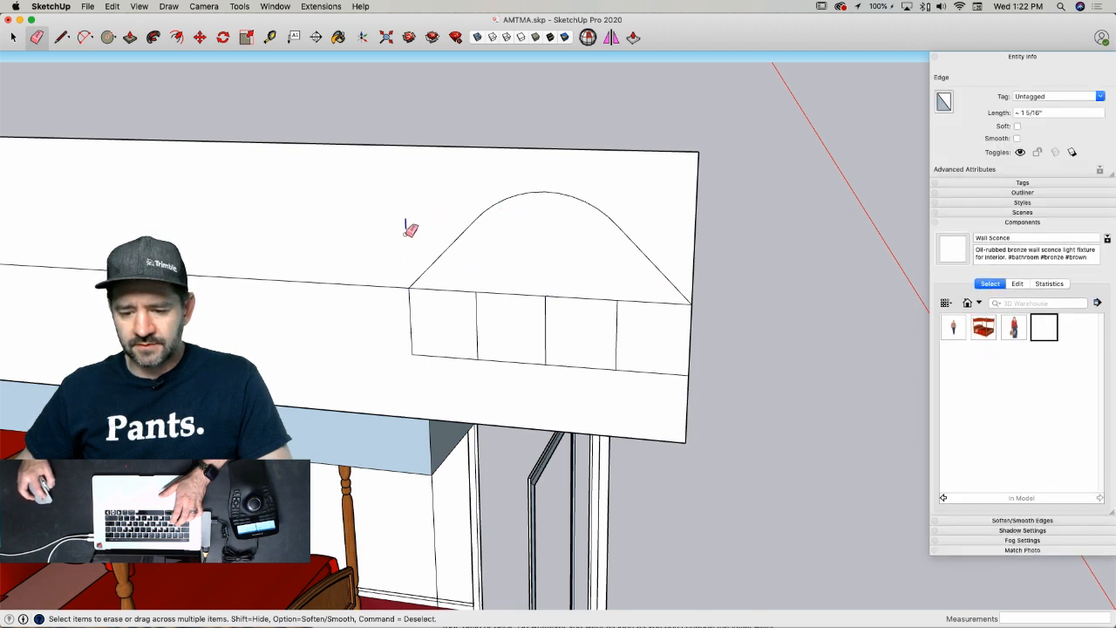
pyautogui.moveTo(426, 319)
pyautogui.mouseDown()
pyautogui.moveTo(419, 361)
pyautogui.moveTo(485, 355)
pyautogui.mouseUp()
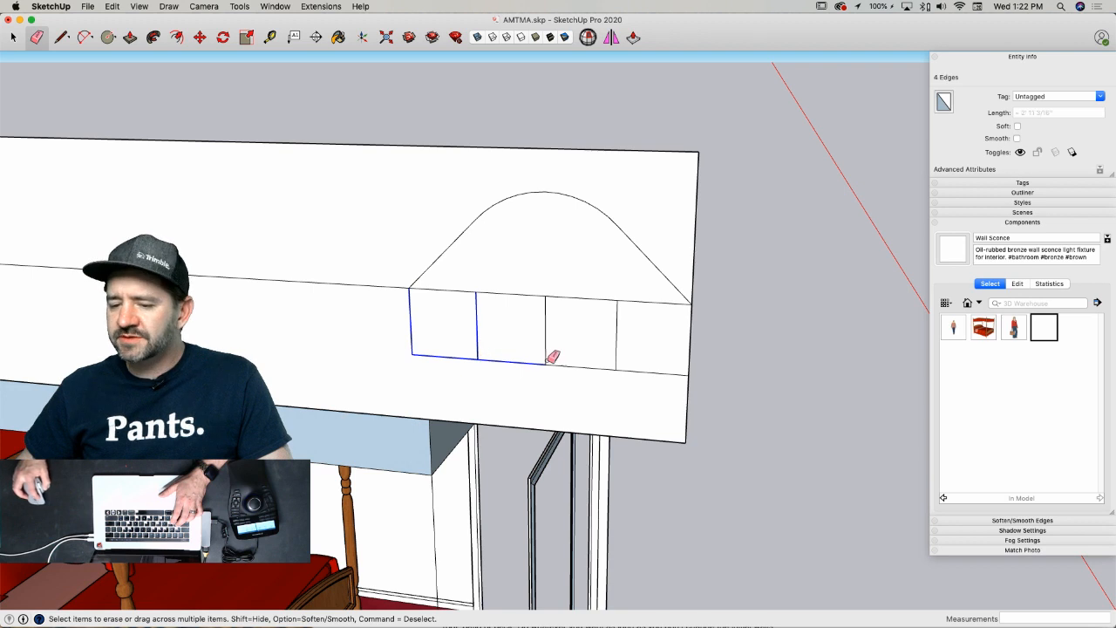
pyautogui.moveTo(621, 360); pyautogui.dragTo(618, 321)
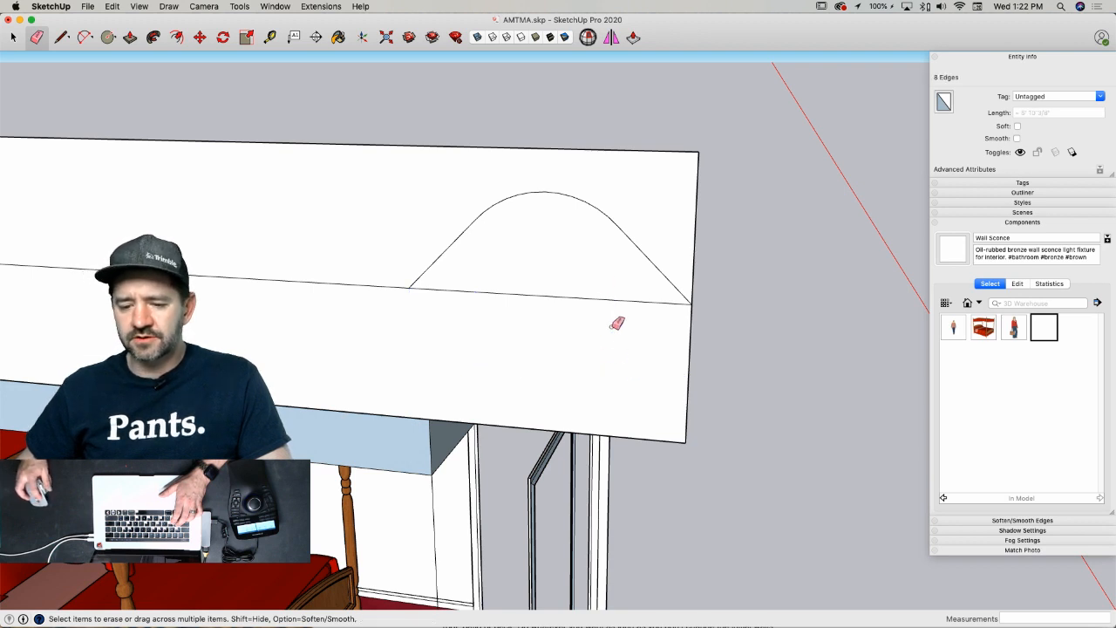
# - Rotate a copy of the hump face half a turn about its inner base point, placing it below the adjacent segment
pyautogui.press('space')
pyautogui.click(586, 267)
pyautogui.press('q')
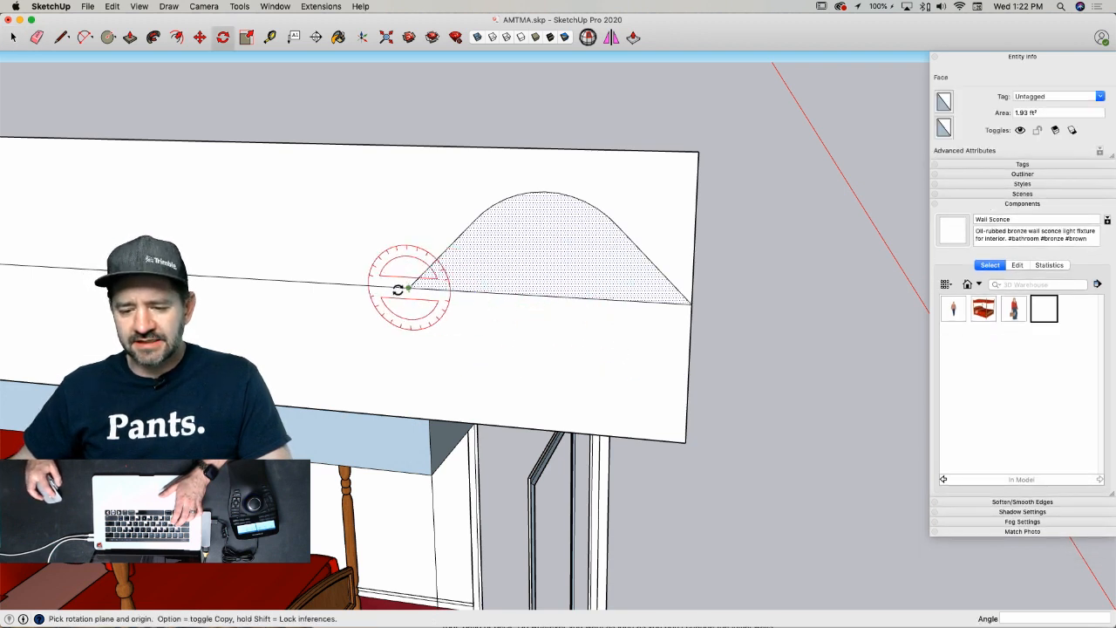
pyautogui.click(406, 289)
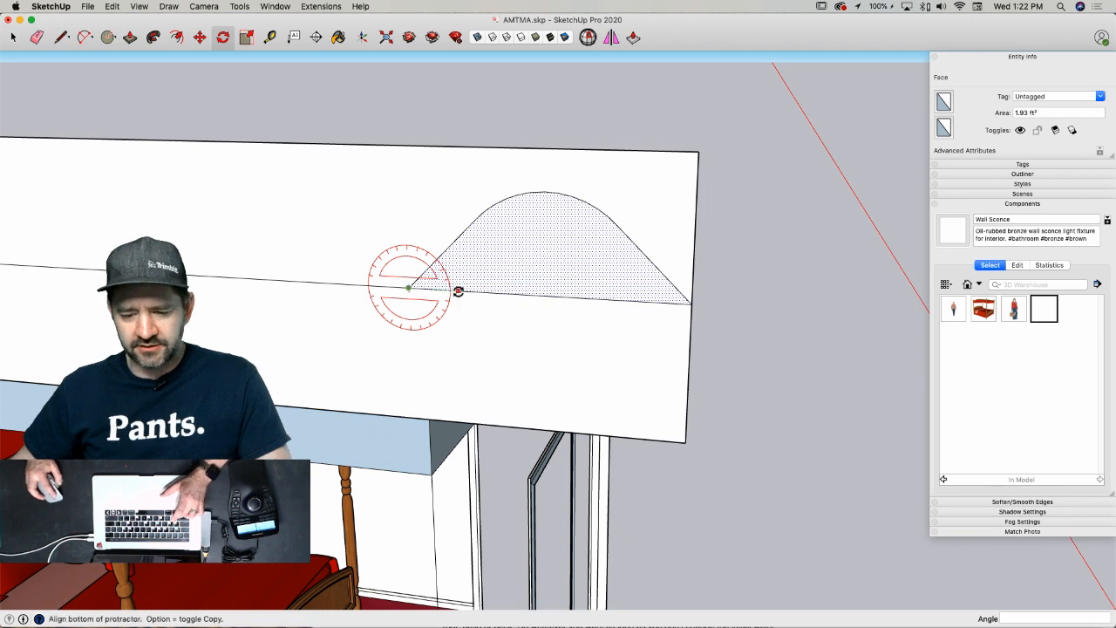
pyautogui.click(458, 290)
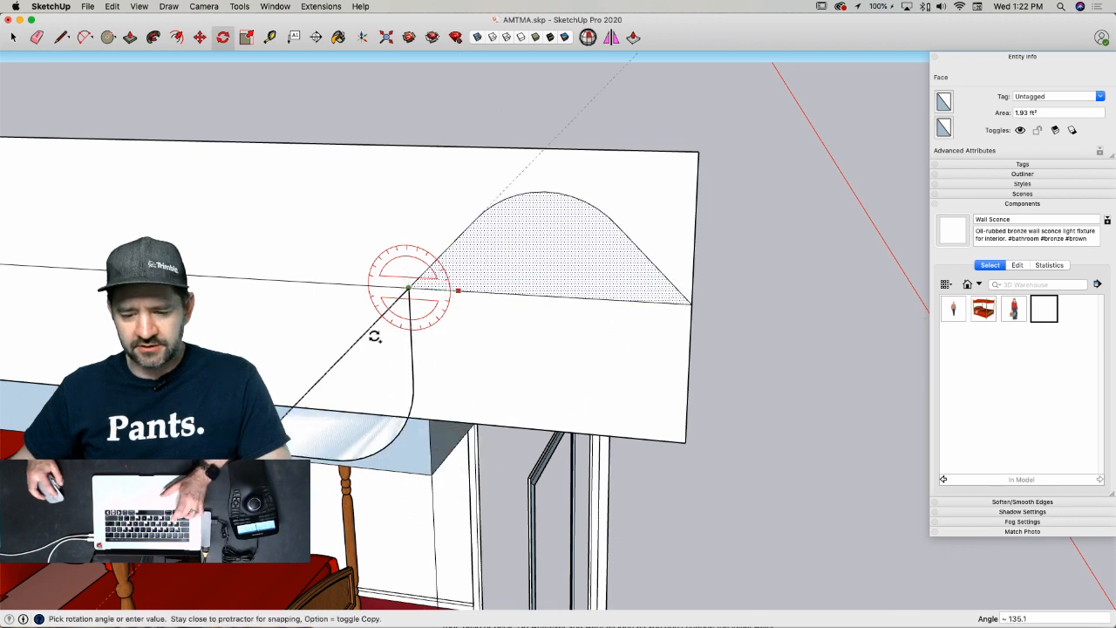
pyautogui.click(336, 286)
# - Copy the full wave of both humps along the centre line by its own length, about 5' 10 7/16", and repeat the copy 3x
pyautogui.press('space')
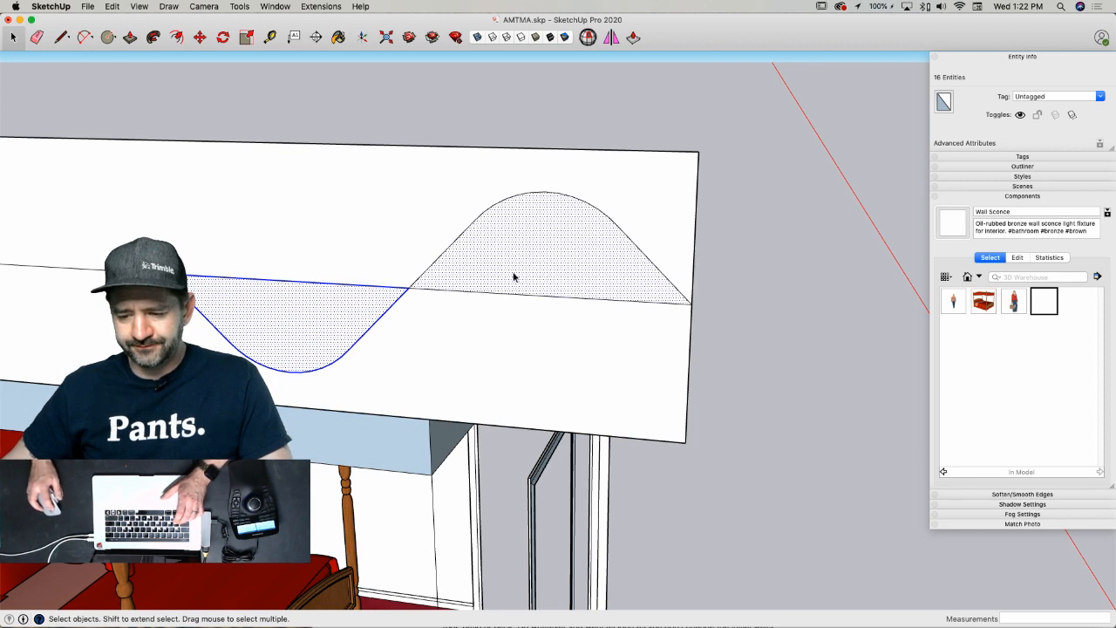
pyautogui.press('m')
pyautogui.click(690, 303)
pyautogui.press('alt')
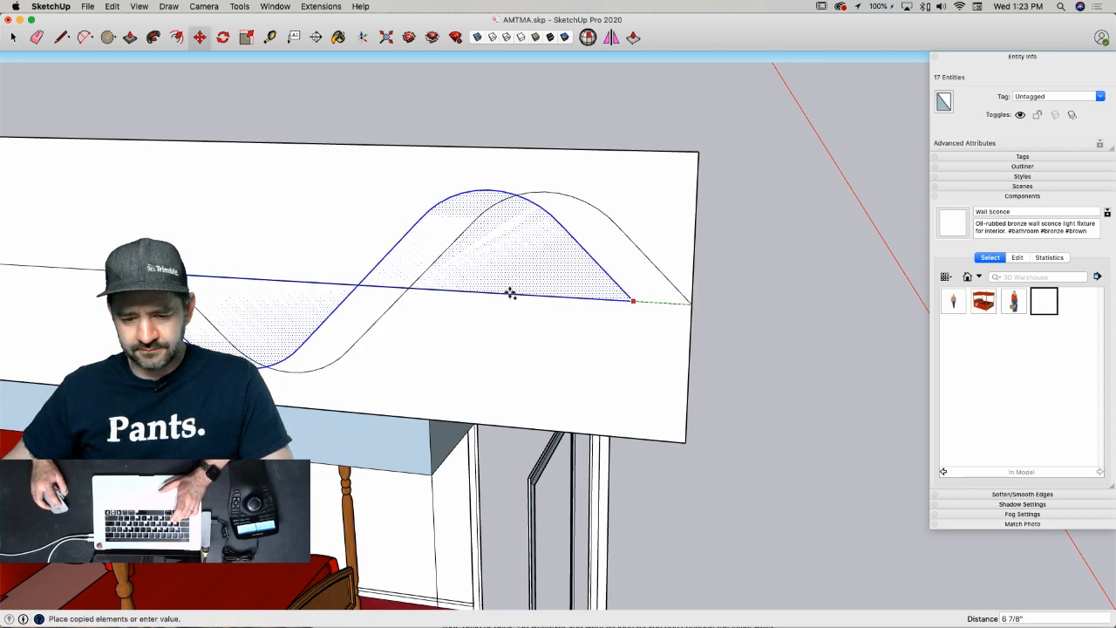
pyautogui.click(163, 273)
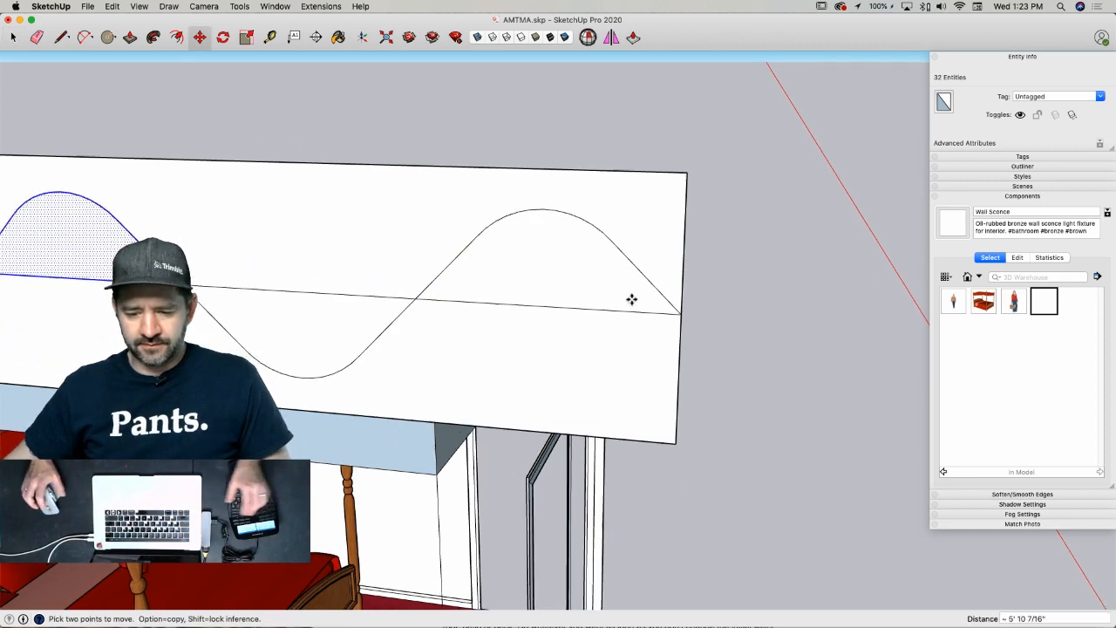
pyautogui.write('3')
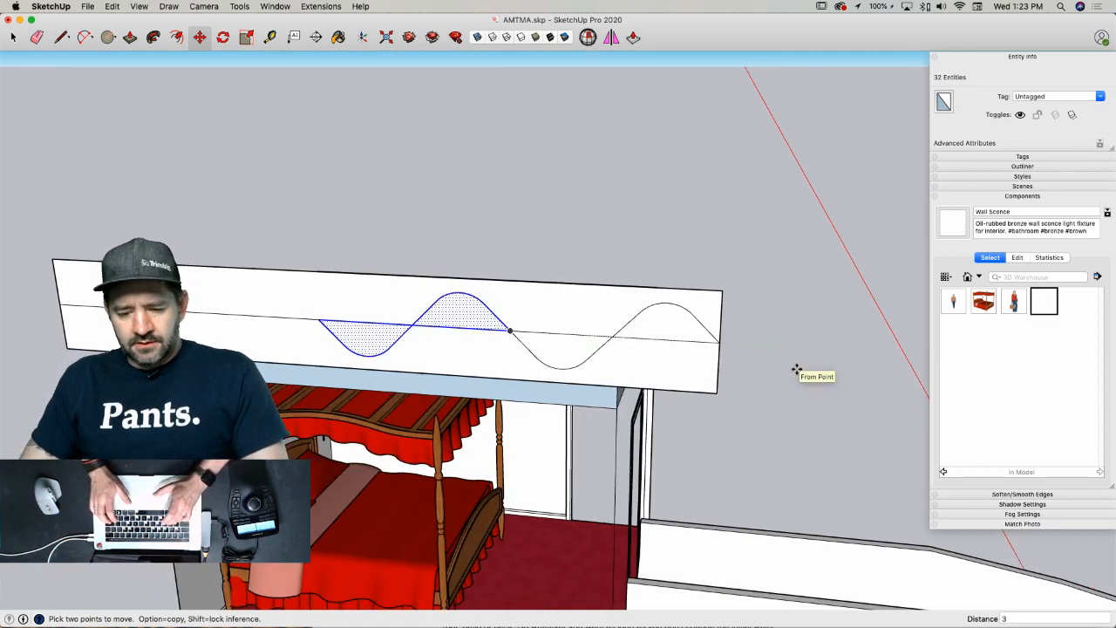
pyautogui.write('x')
pyautogui.press('Return')
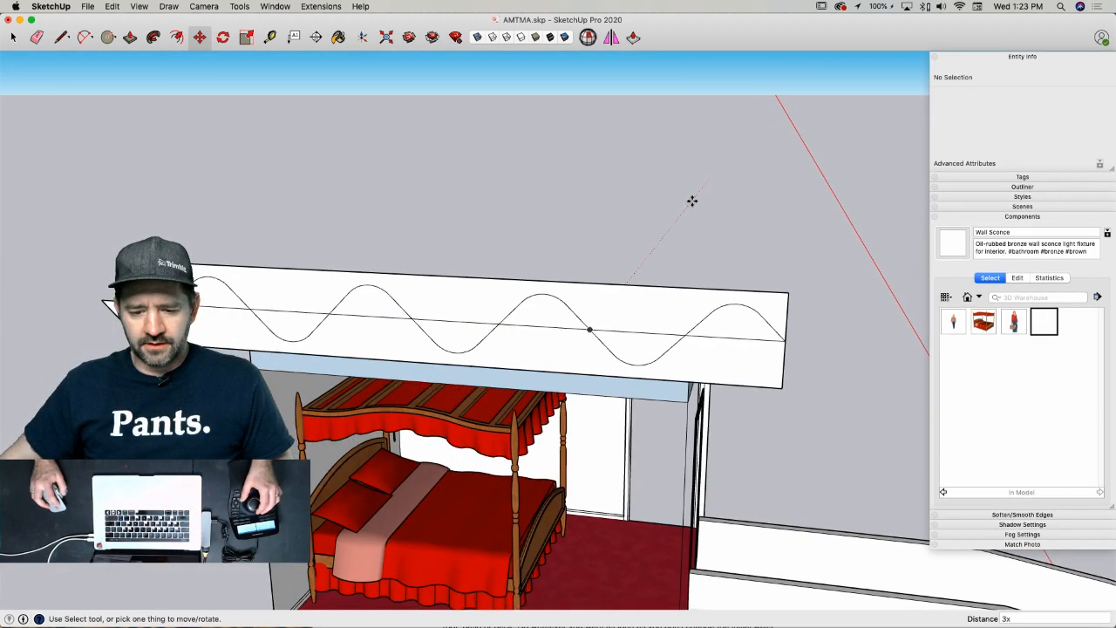
# - Erase the part of the last wave copy that extends beyond the panel's far end
pyautogui.press('e')
pyautogui.moveTo(224, 324); pyautogui.dragTo(188, 328)
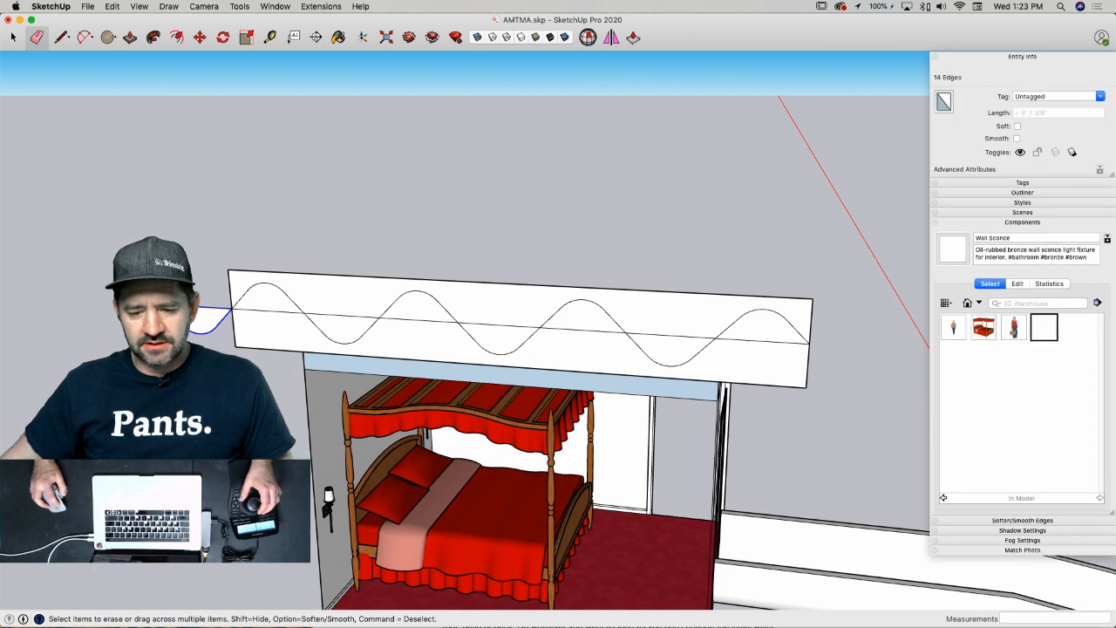
pyautogui.moveTo(213, 276); pyautogui.dragTo(220, 283)
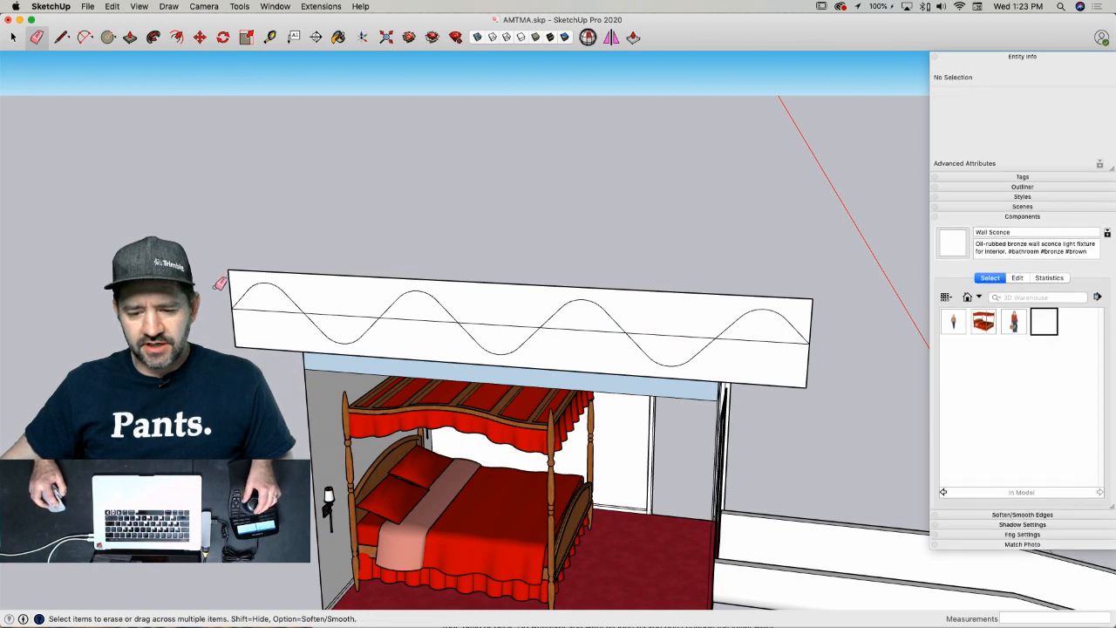
# - Erase all the centre line segments from the panel, keeping only the continuous wave curve
pyautogui.click(254, 306)
pyautogui.click(408, 312)
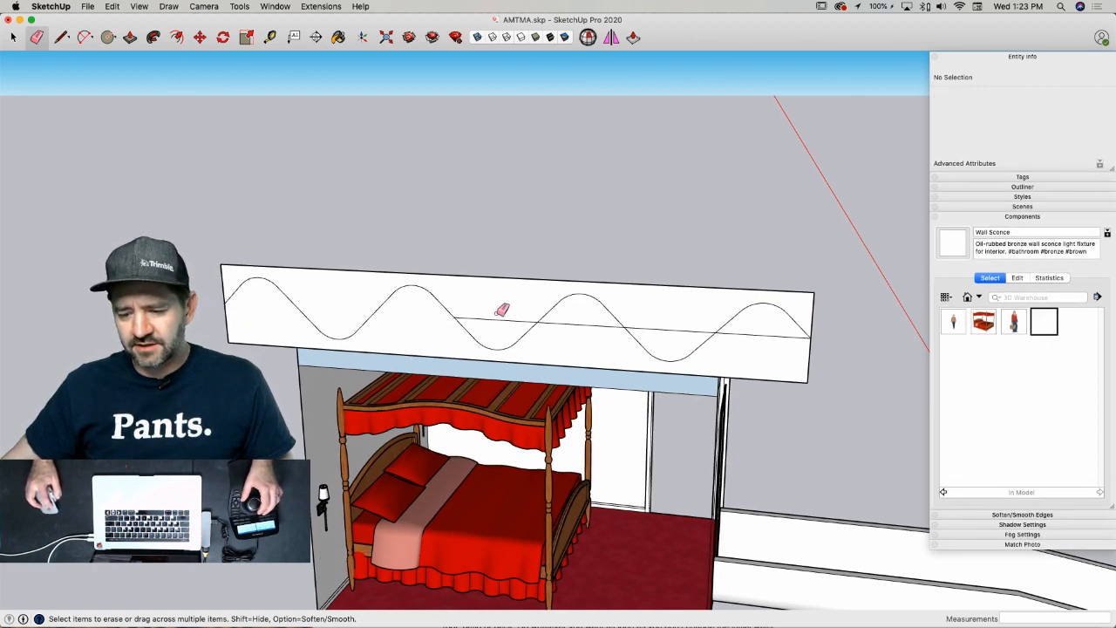
pyautogui.click(498, 318)
pyautogui.click(672, 327)
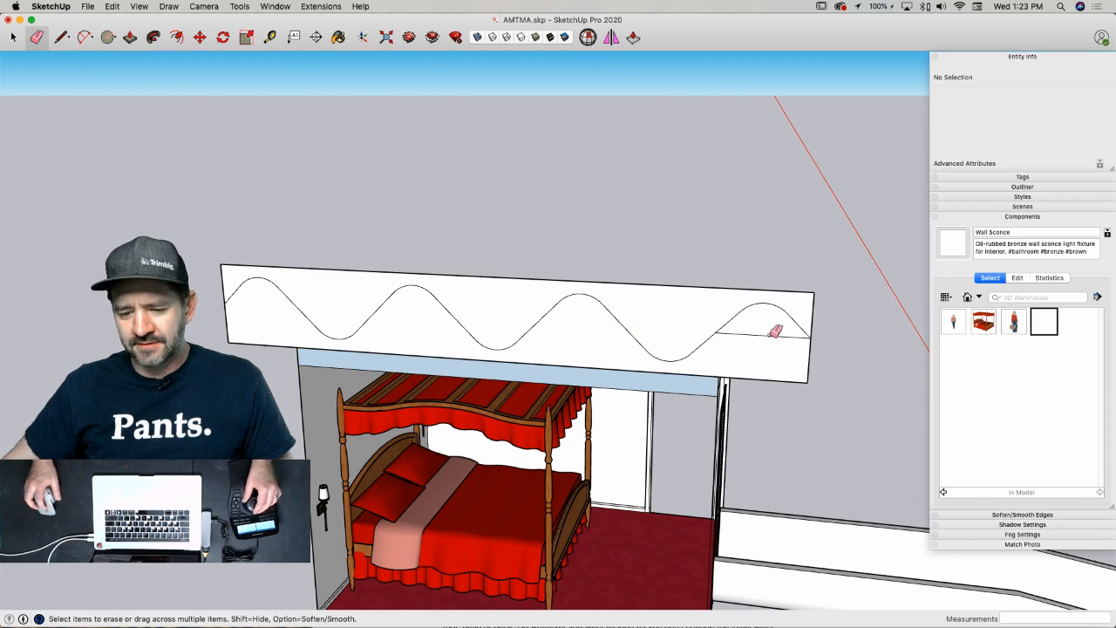
pyautogui.click(773, 331)
# - Select the panel face below the wave curve together with its bounding edges
pyautogui.press('space')
pyautogui.scroll(4, 584, 326)
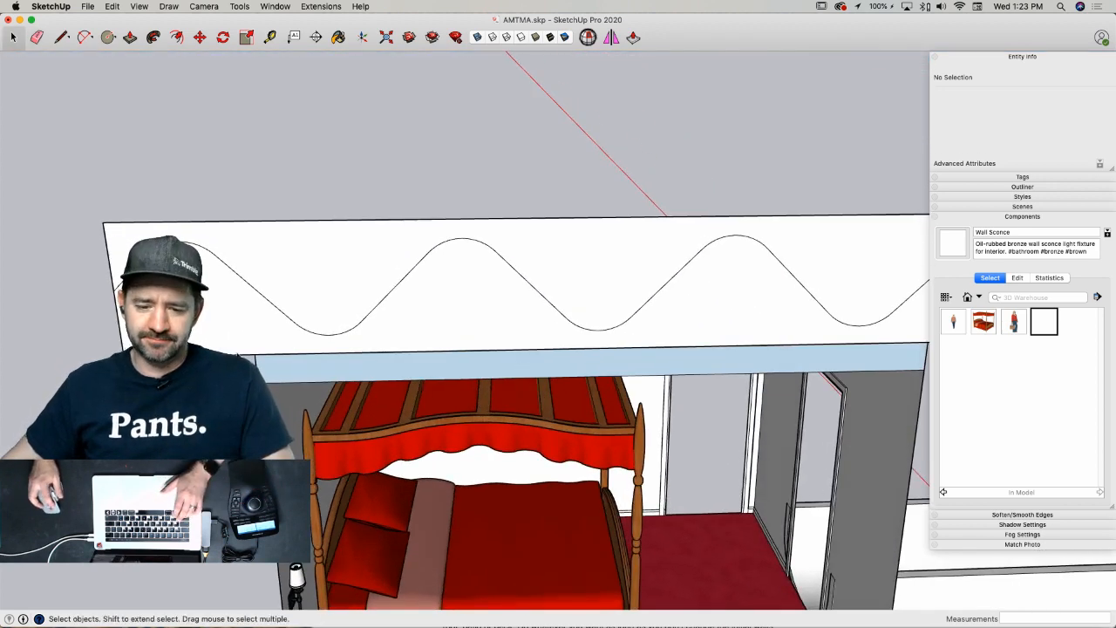
pyautogui.click(512, 318)
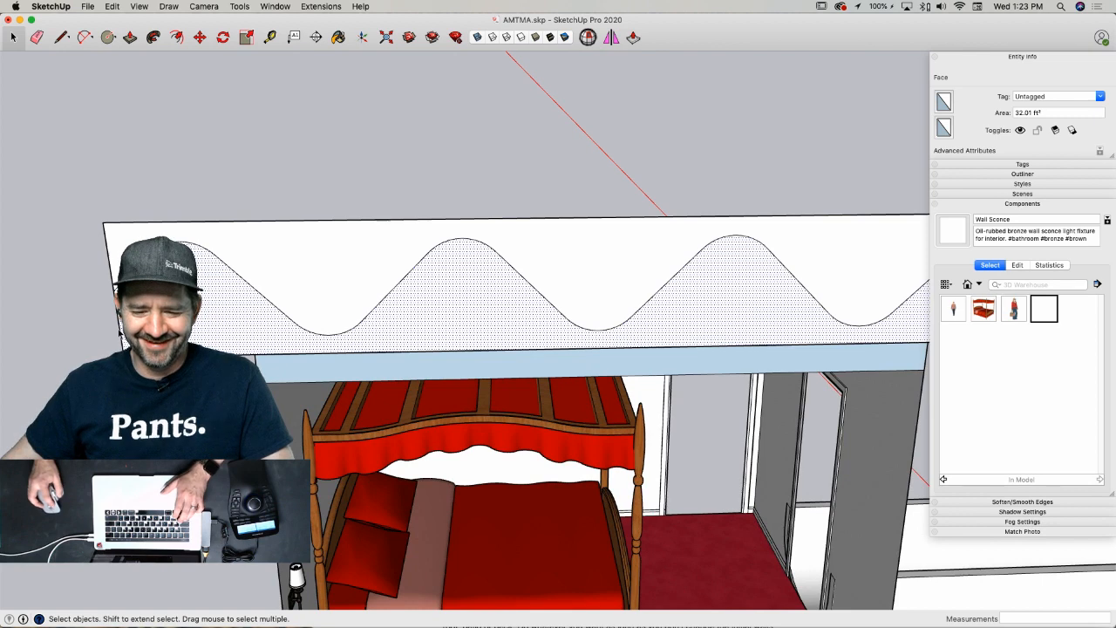
pyautogui.doubleClick(120, 332)
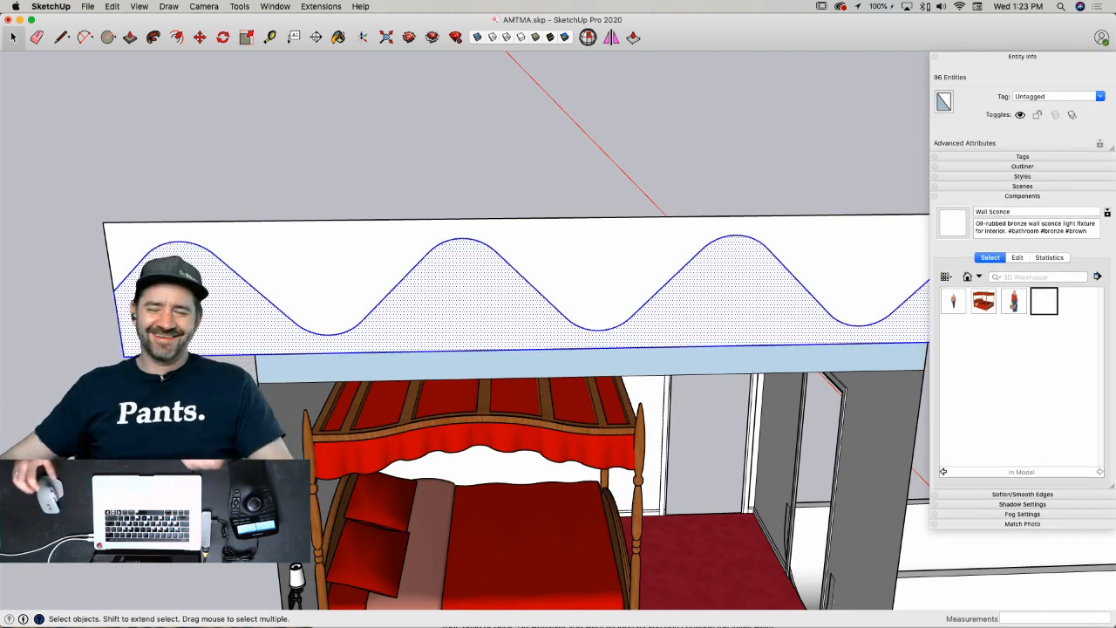
# - Keep only the wave curve selected by excluding the panel's border edges, and offset it downward about 3 9/16"
pyautogui.scroll(-2, 85, 302)
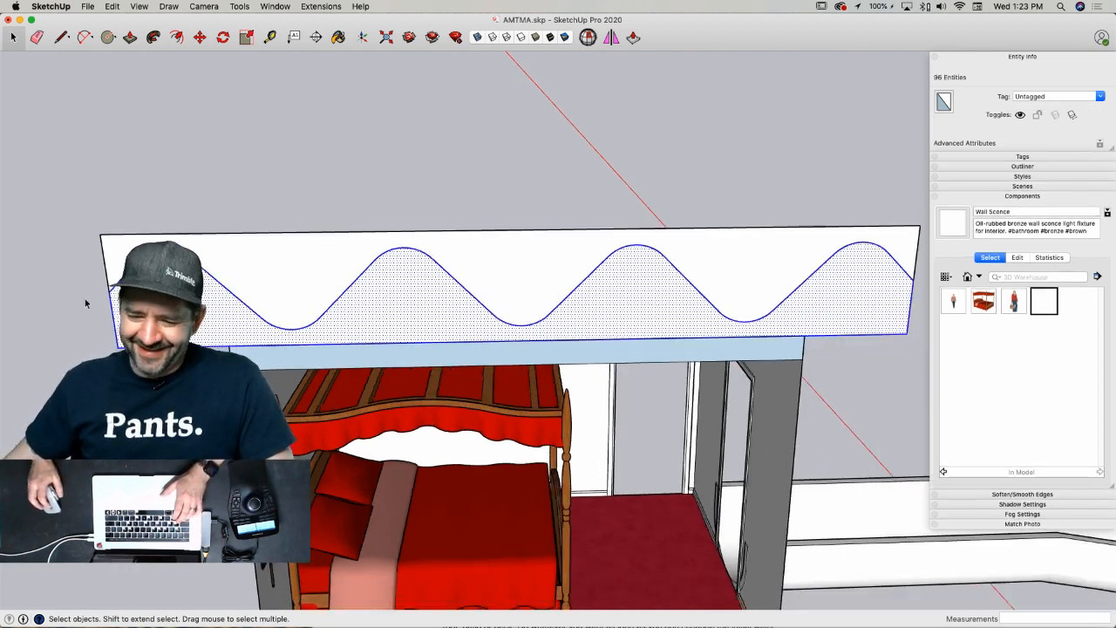
pyautogui.scroll(-1, 85, 303)
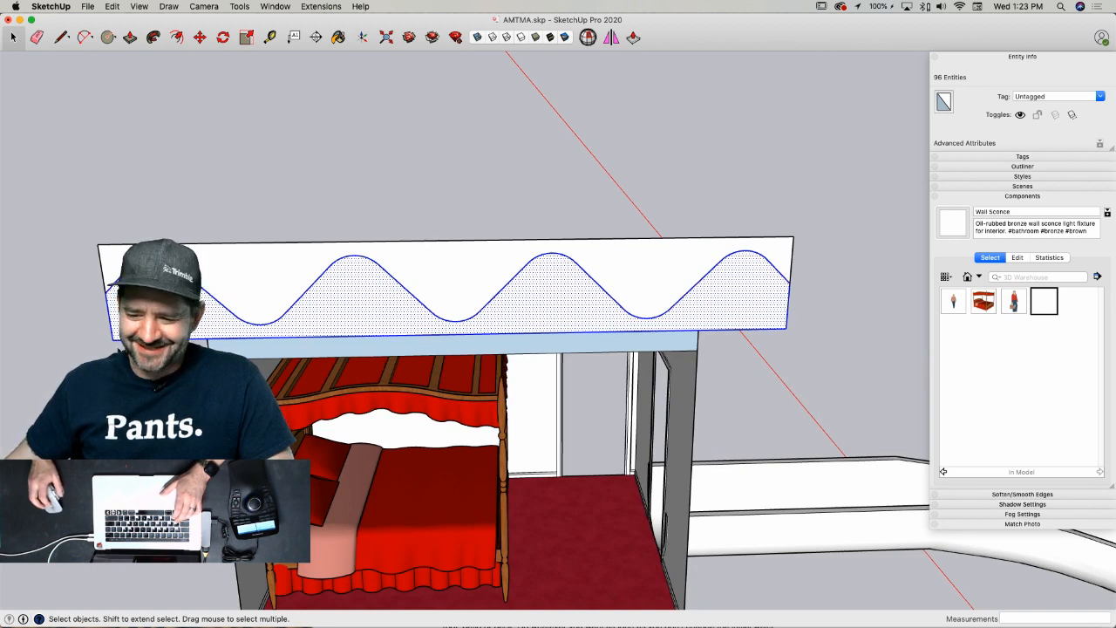
pyautogui.keyDown('shift'); pyautogui.click(115, 334); pyautogui.keyUp('shift')
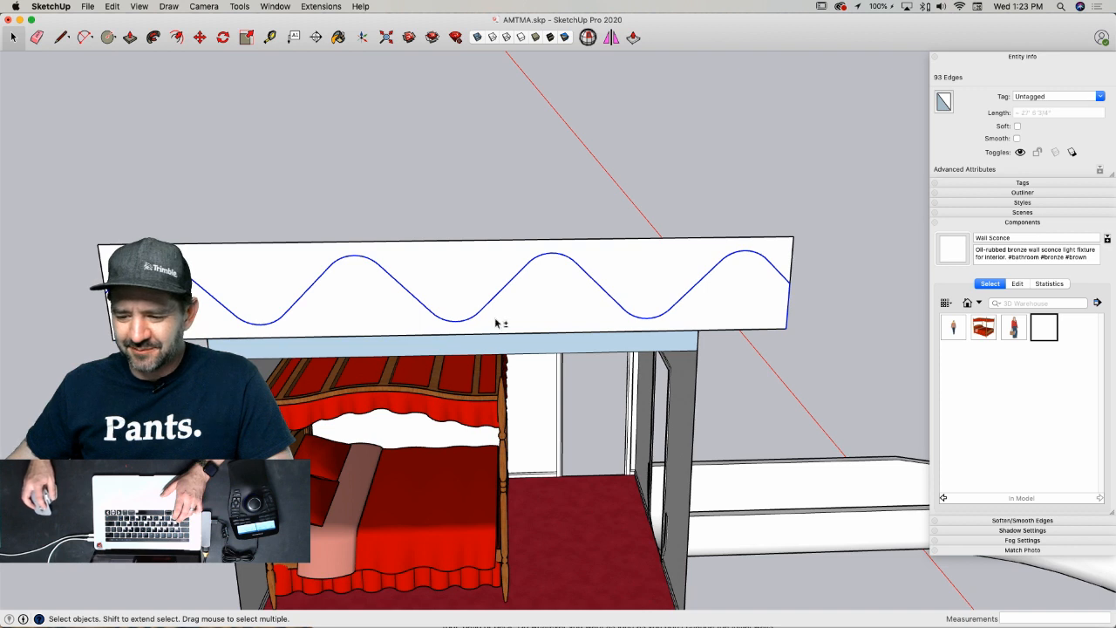
pyautogui.keyDown('shift'); pyautogui.click(789, 316); pyautogui.keyUp('shift')
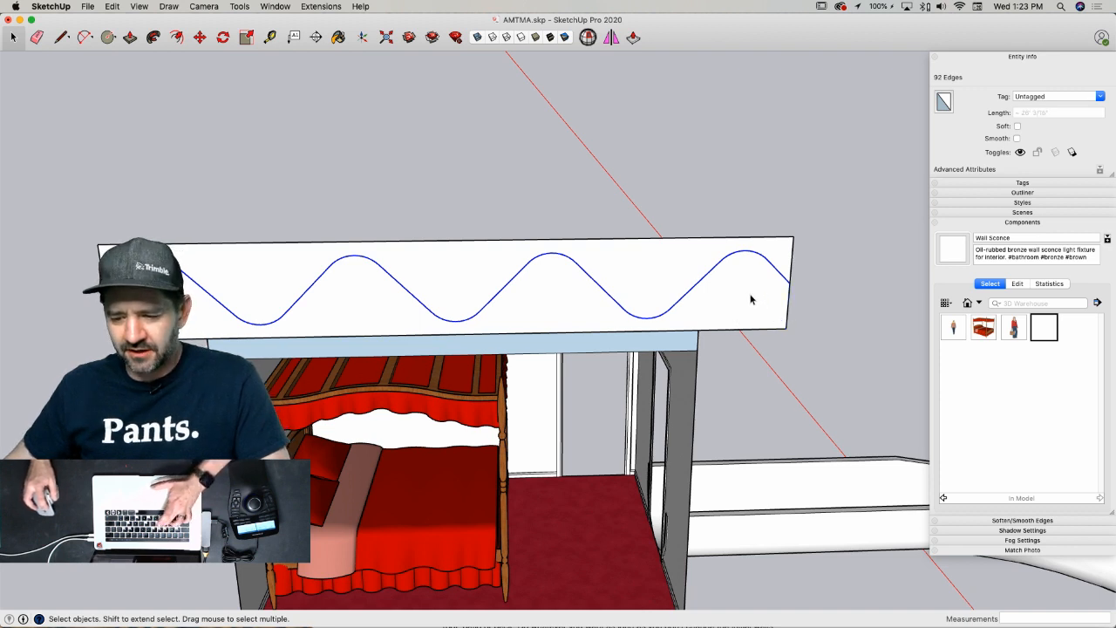
pyautogui.press('f')
pyautogui.click(715, 278)
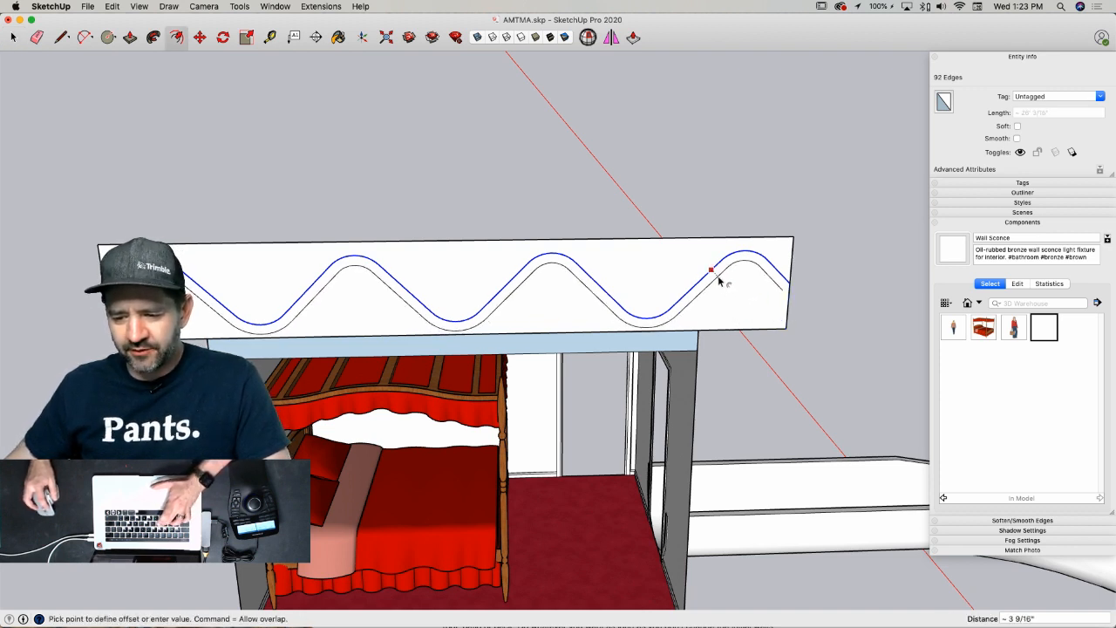
pyautogui.click(719, 279)
pyautogui.press('l')
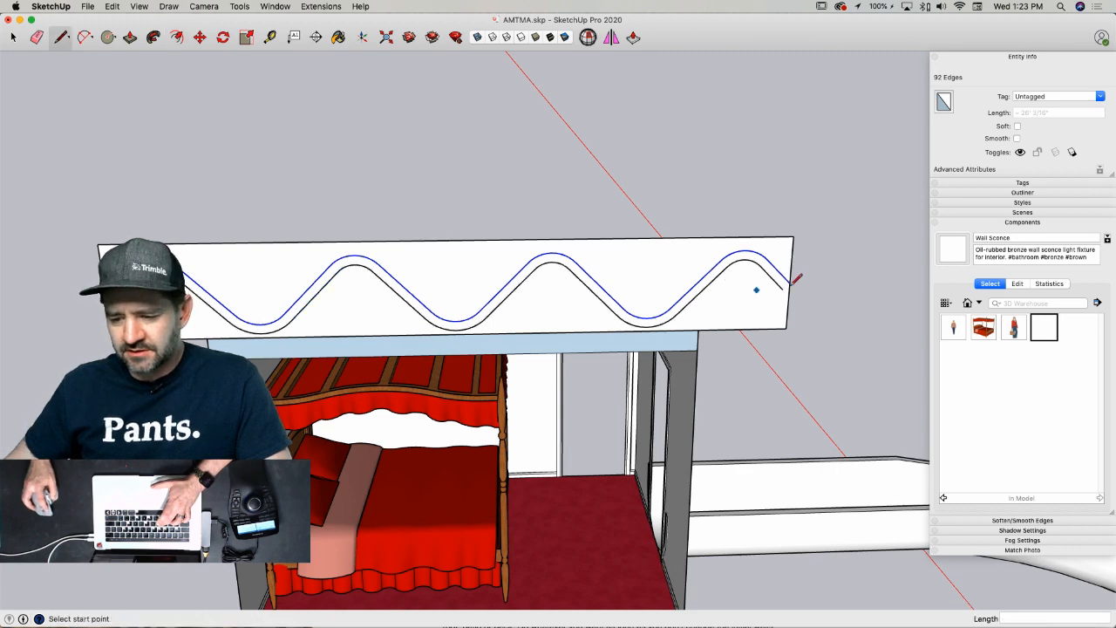
pyautogui.click(784, 287)
pyautogui.click(817, 317)
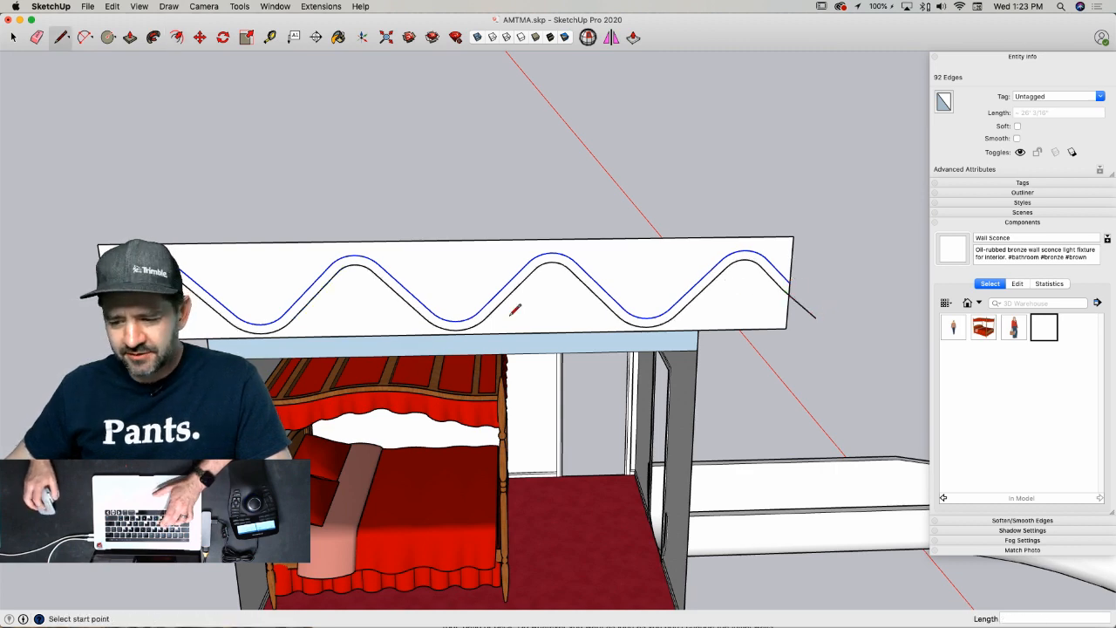
pyautogui.scroll(4, 770, 296)
pyautogui.press('e')
pyautogui.click(838, 328)
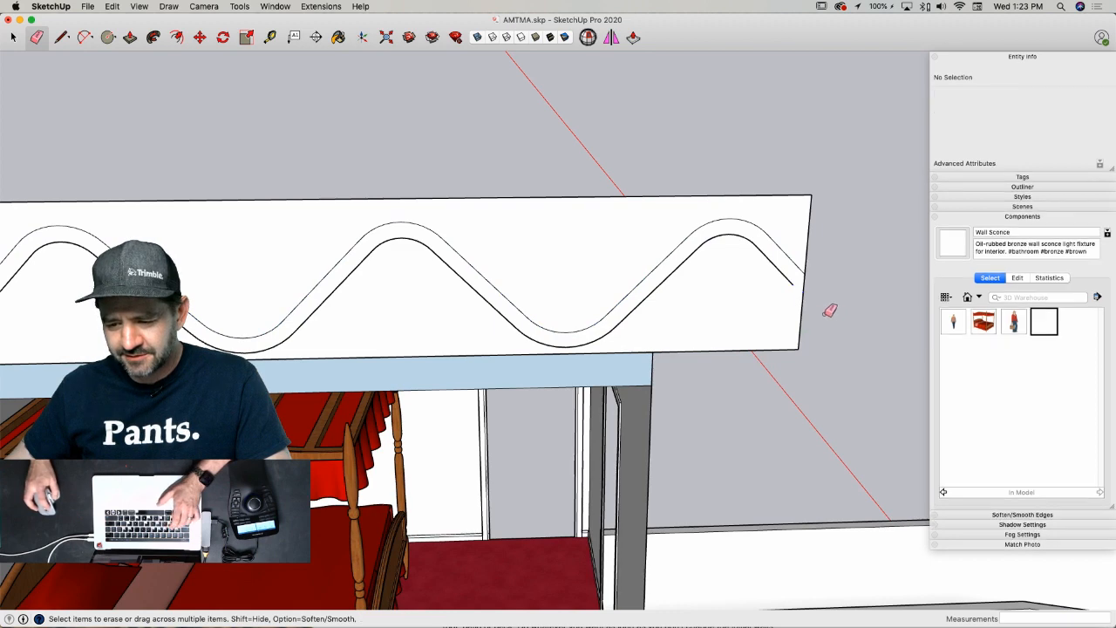
# - Extend the offset curve past the panel's far end edge with a straight line continuing its slope
pyautogui.press('l')
pyautogui.click(791, 284)
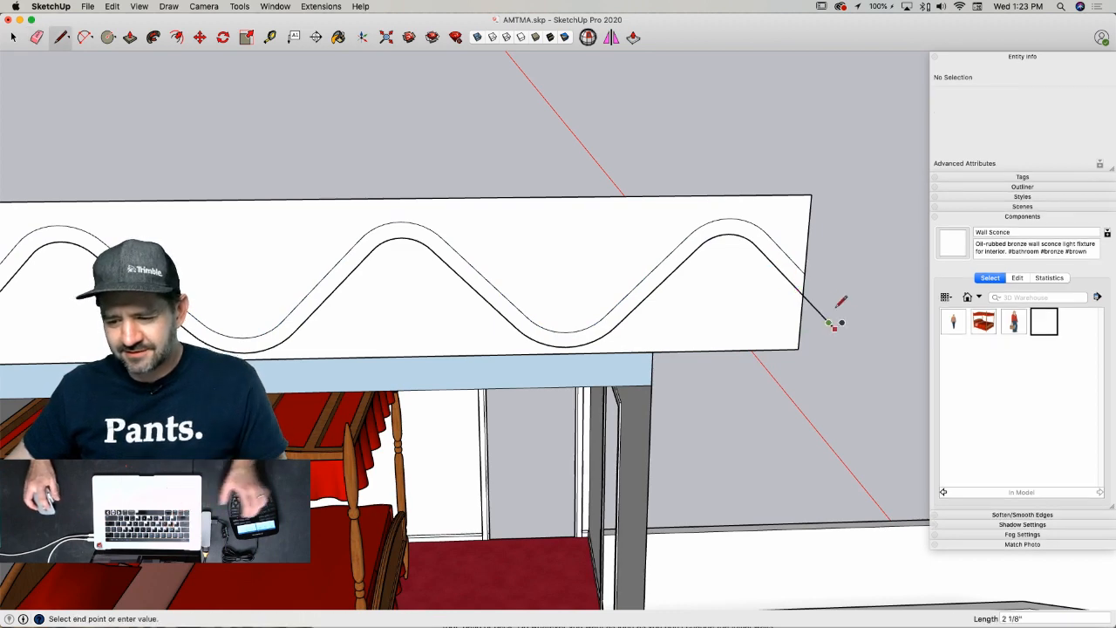
pyautogui.press('e')
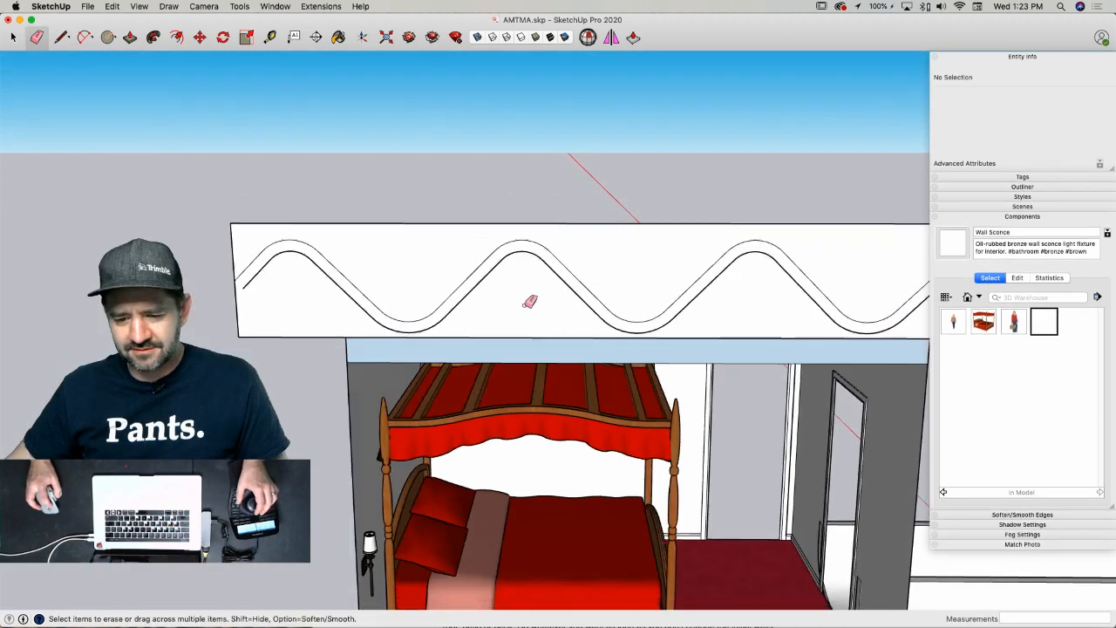
# - Extend the opposite end of the offset curve past the panel's near end edge with a straight line
pyautogui.press('l')
pyautogui.moveTo(530, 301); pyautogui.dragTo(436, 280, button='middle')
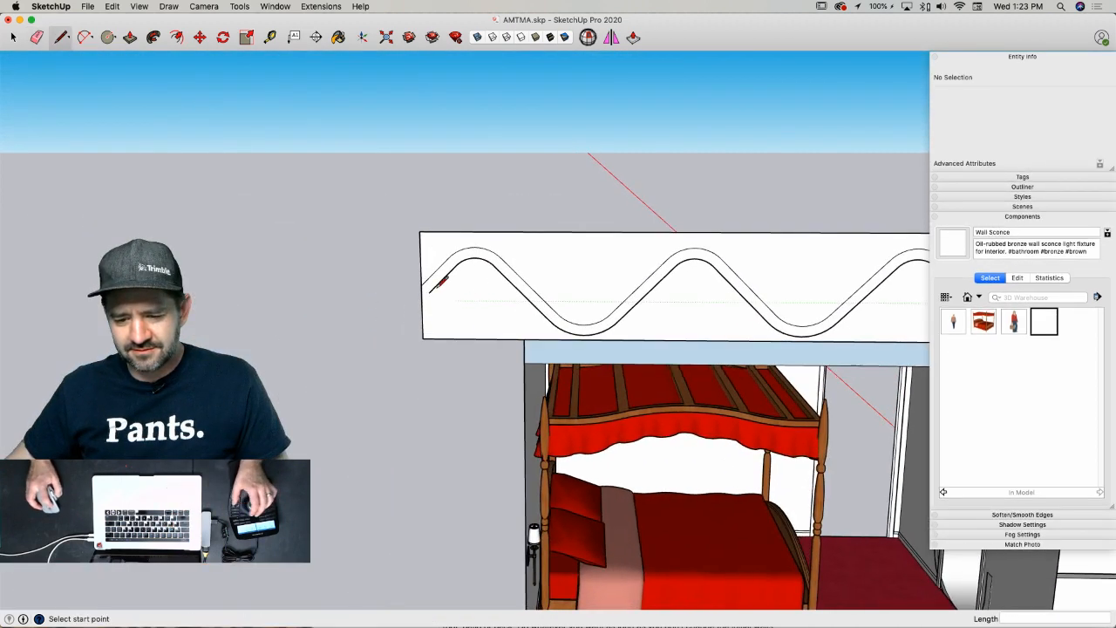
pyautogui.click(425, 294)
pyautogui.press('e')
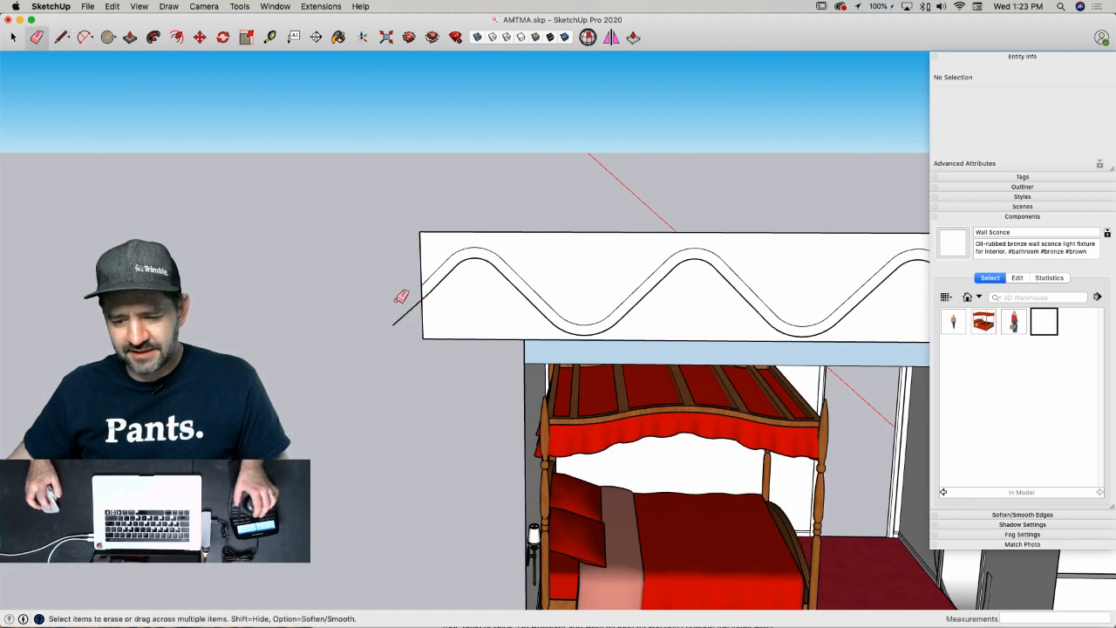
pyautogui.press('l')
pyautogui.click(429, 291)
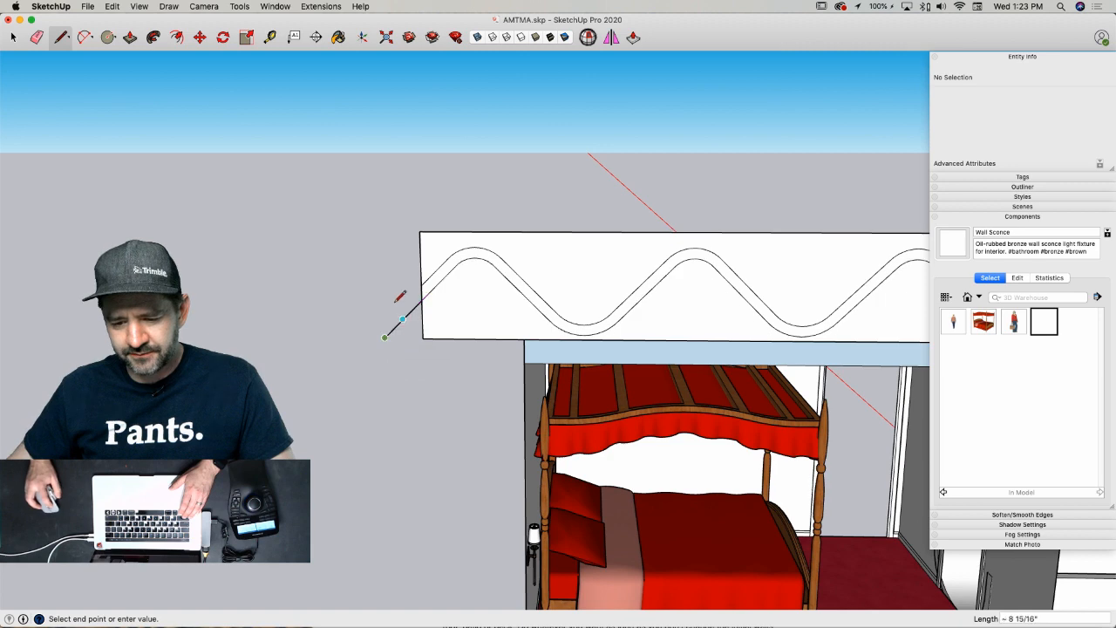
# - Erase the panel outline above and below the two curves and the overhanging line ends, leaving only the wave band
pyautogui.moveTo(433, 332); pyautogui.dragTo(403, 280)
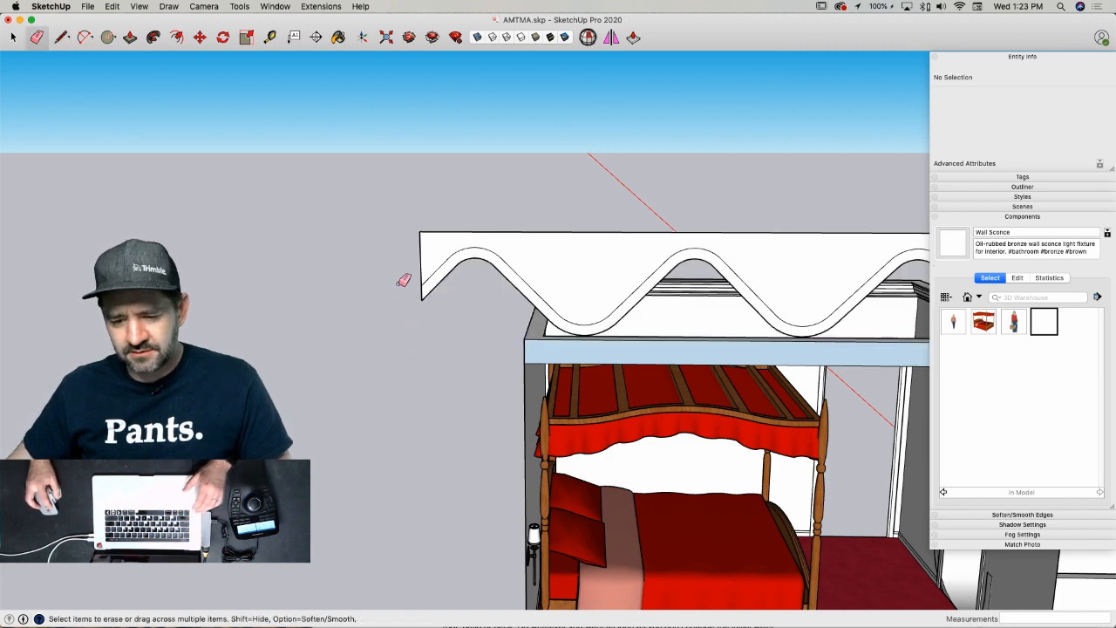
pyautogui.moveTo(424, 242); pyautogui.dragTo(431, 228)
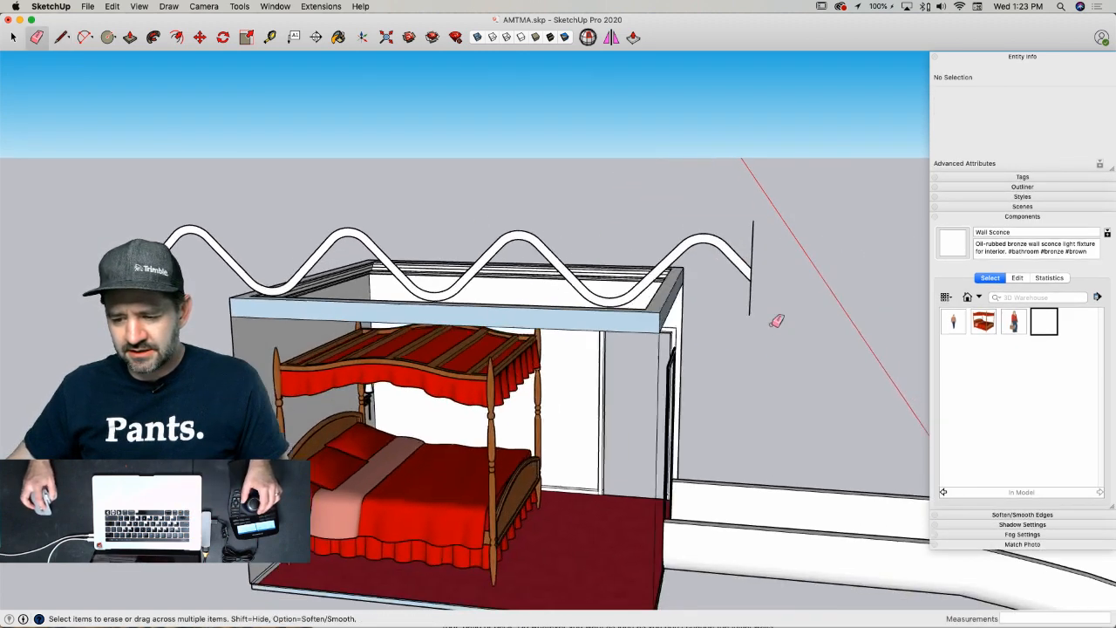
pyautogui.moveTo(754, 250)
pyautogui.mouseDown(button='middle')
pyautogui.moveTo(636, 234)
pyautogui.moveTo(584, 259)
pyautogui.mouseUp(button='middle')
# - Push/Pull the wave band 12' across the bedroom to the far wall to form a corrugated roof
pyautogui.press('p')
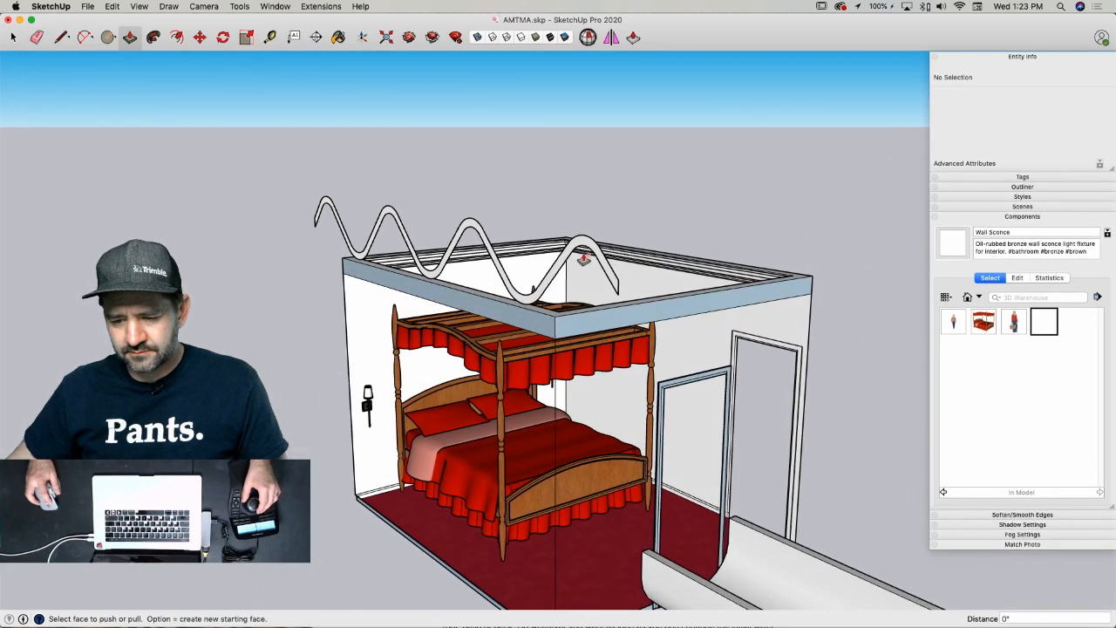
pyautogui.click(579, 246)
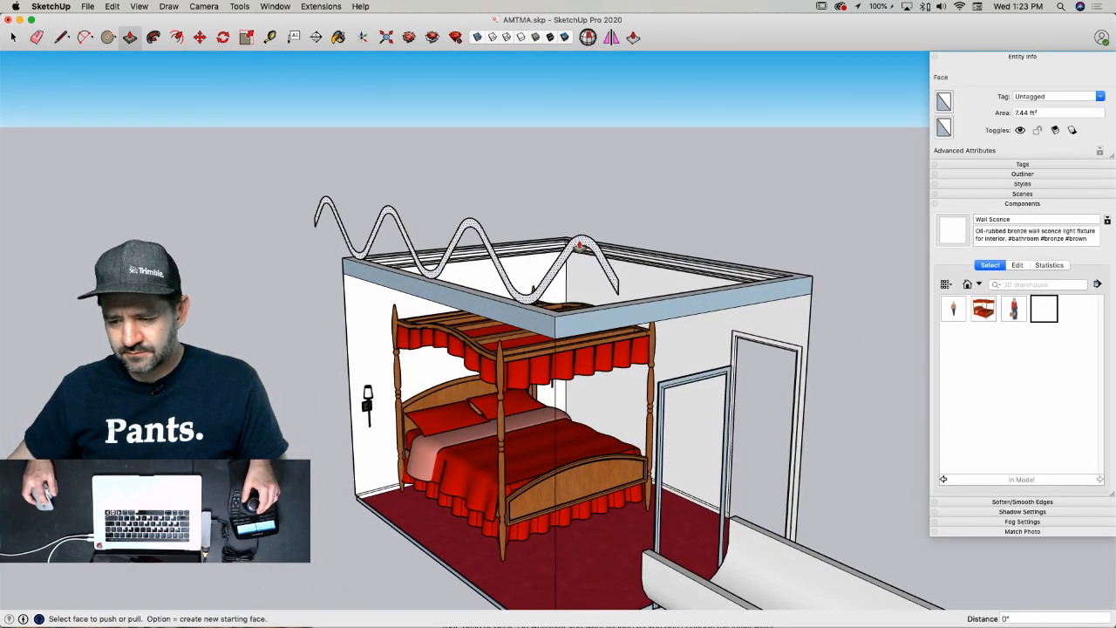
pyautogui.click(810, 280)
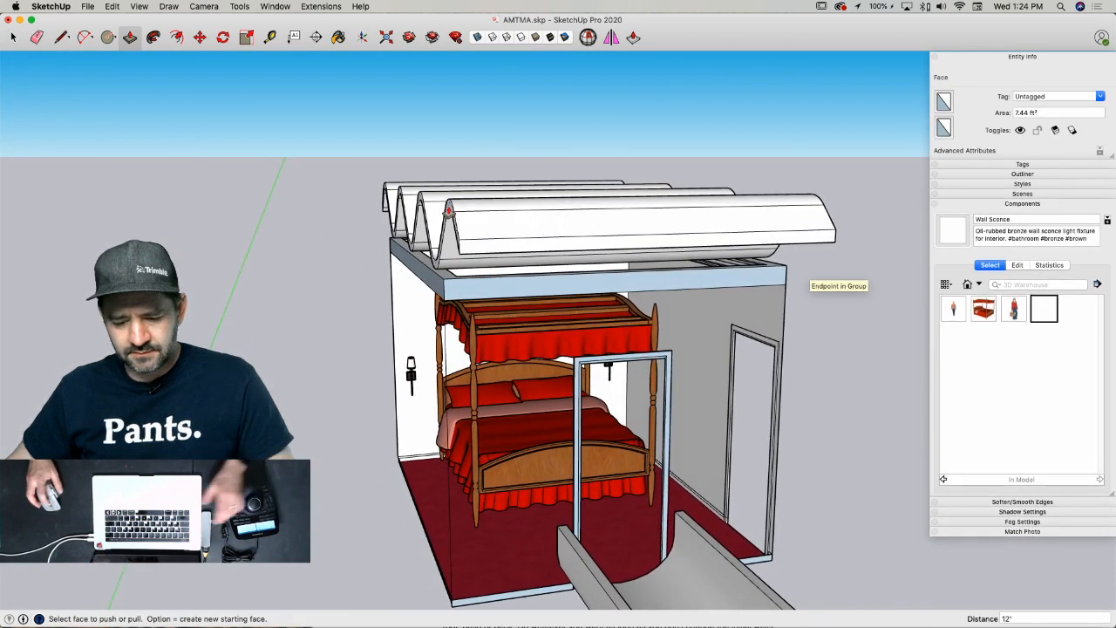
pyautogui.press('Escape')
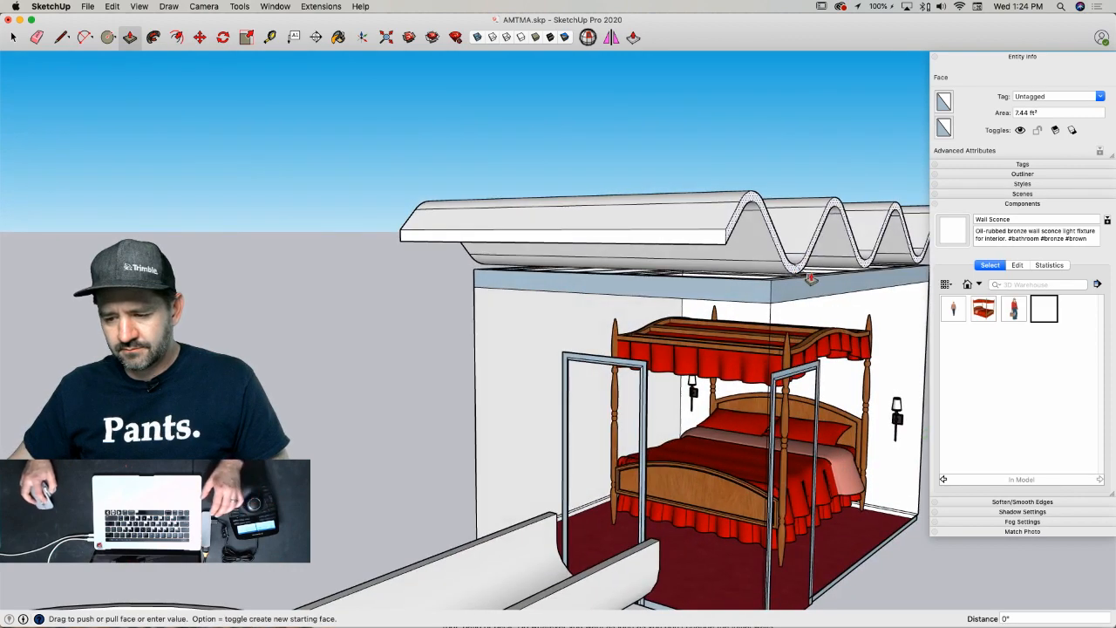
pyautogui.click(936, 584)
# - Select the whole wave roof and soften its edges at 36 degrees with smooth normals and coplanar softening
pyautogui.press('space')
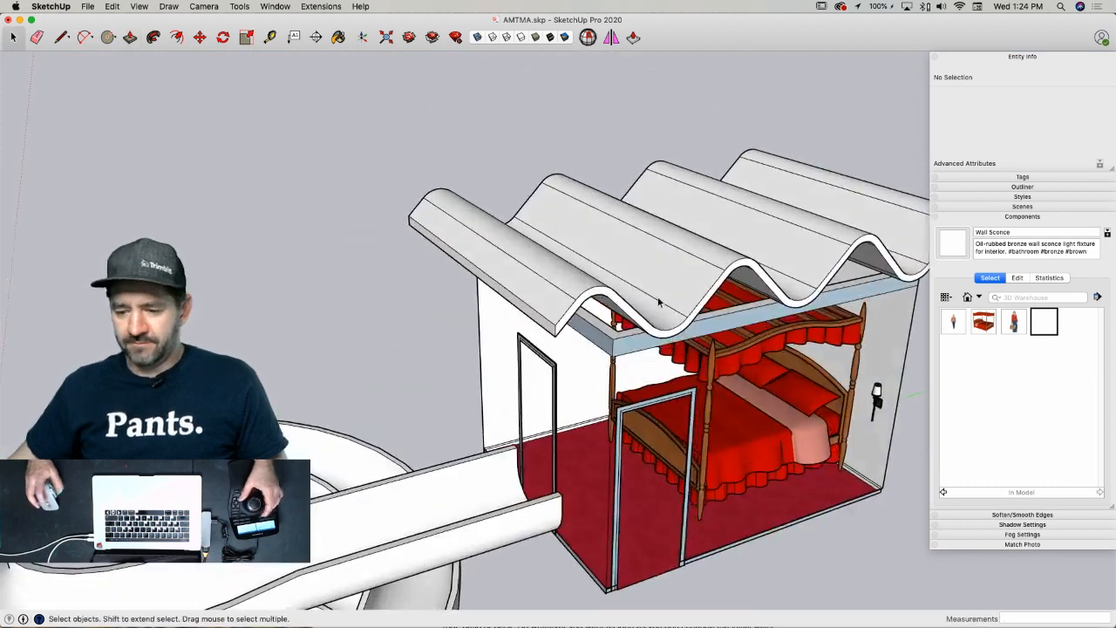
pyautogui.tripleClick(658, 301)
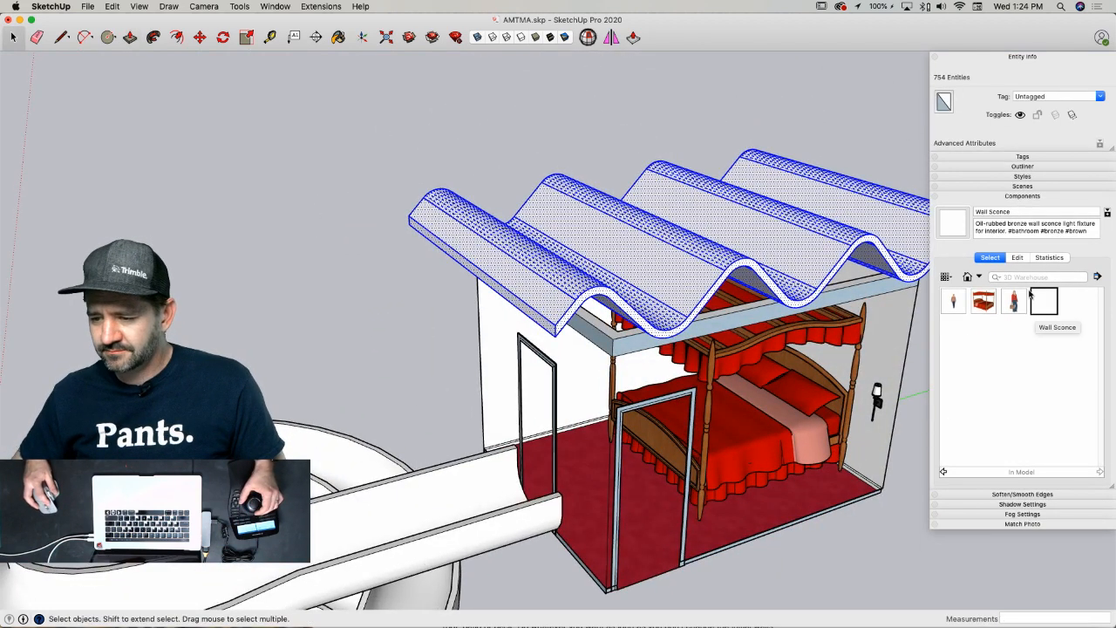
pyautogui.click(989, 197)
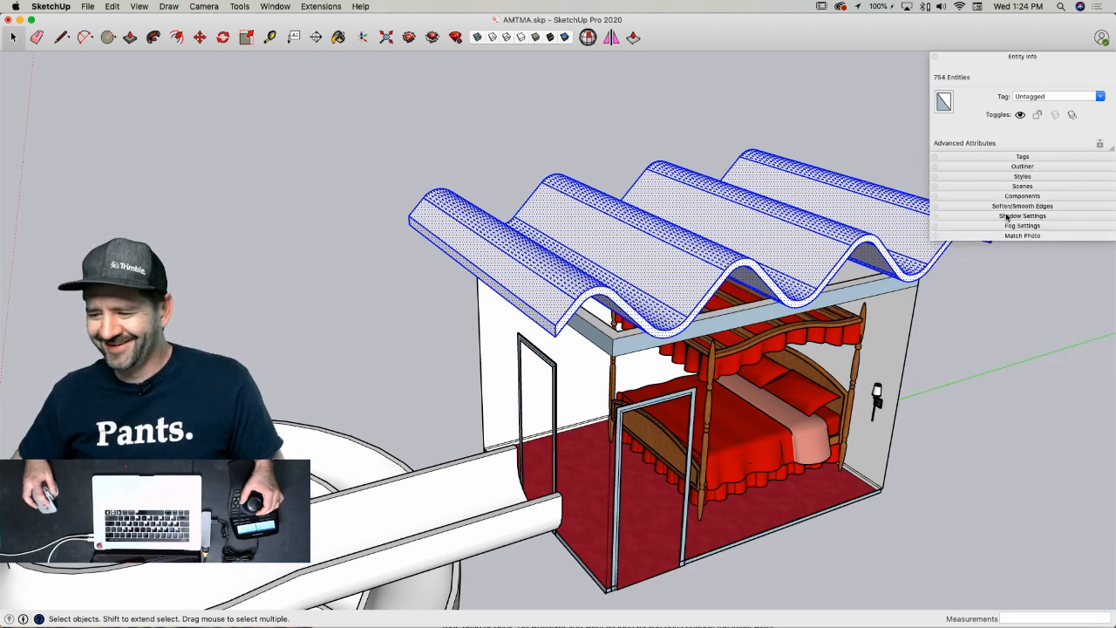
pyautogui.click(1008, 206)
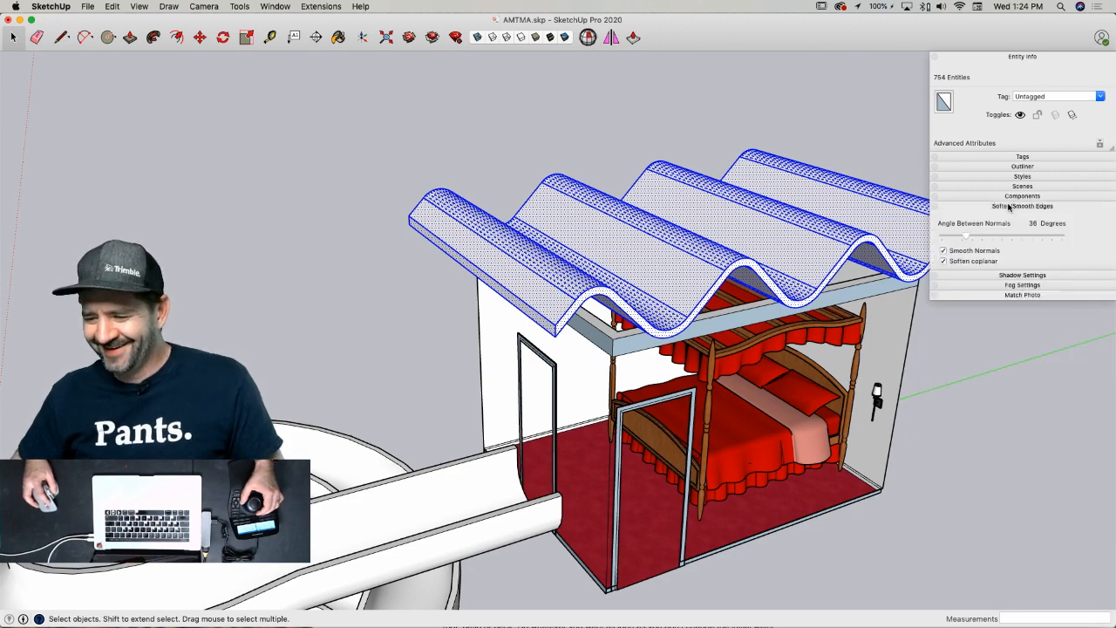
pyautogui.click(943, 260)
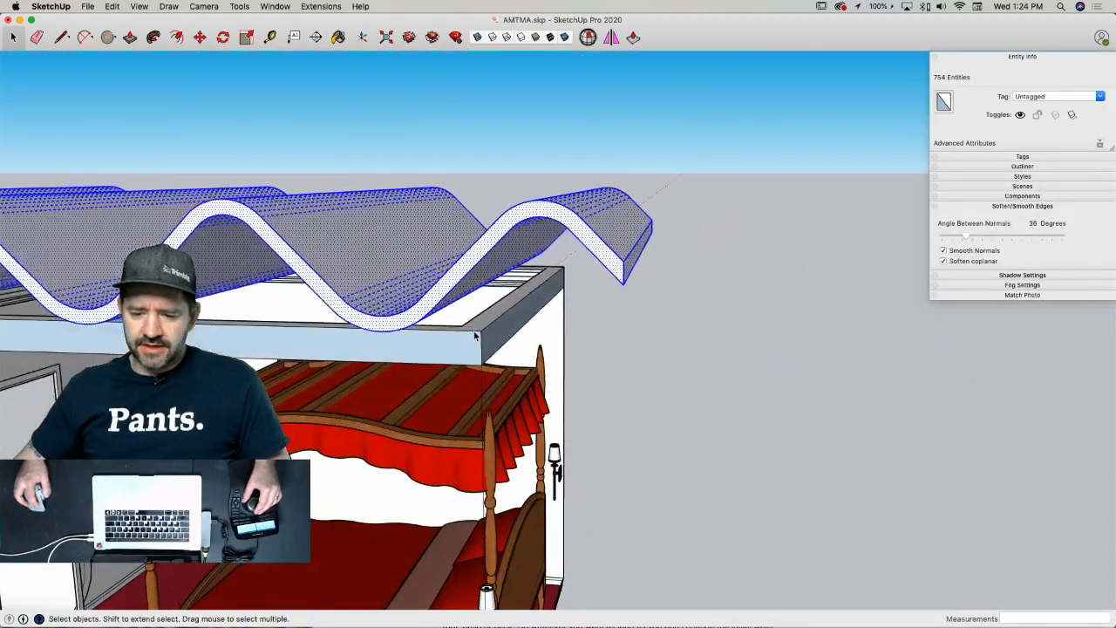
# - Move the wave-shaped face at one end of the roof straight up so the roof slopes over the bedroom
pyautogui.click(481, 325)
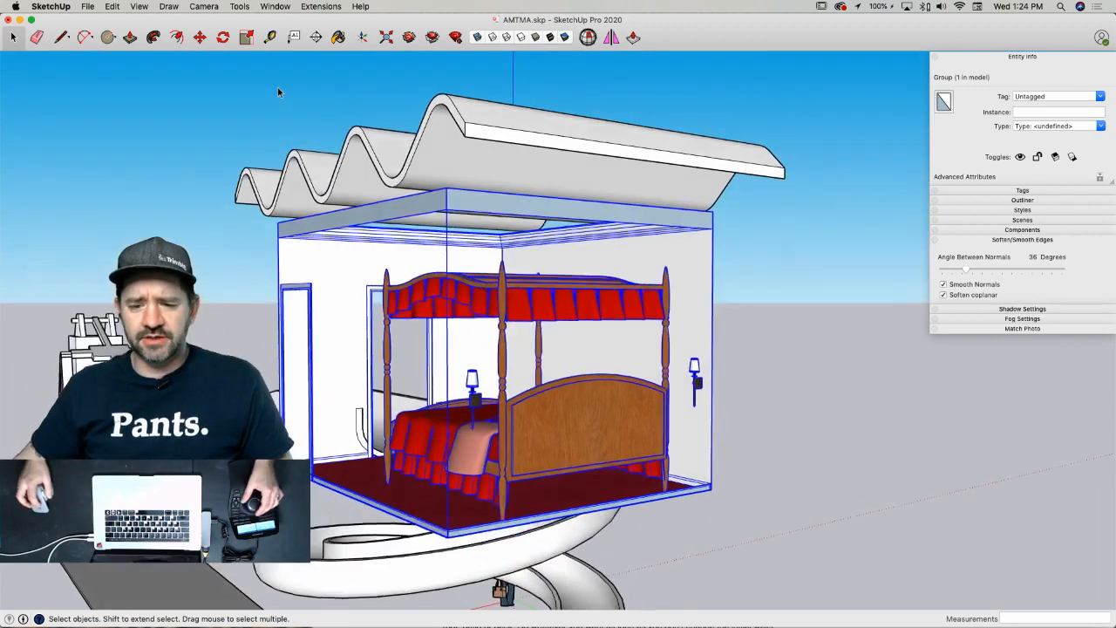
pyautogui.click(395, 153)
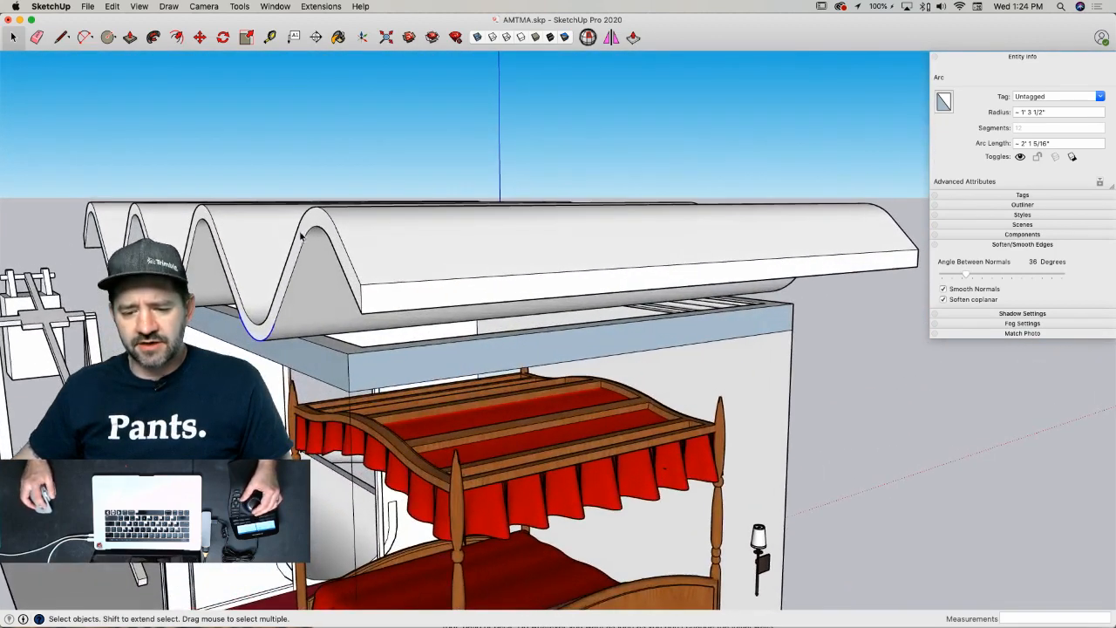
pyautogui.press('m')
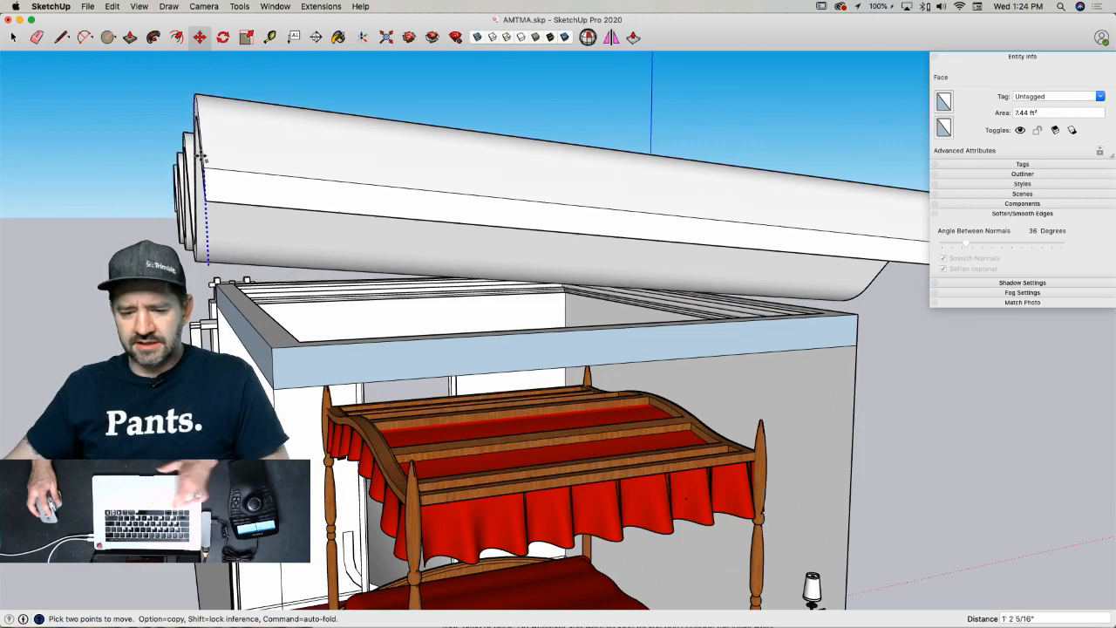
pyautogui.click(201, 135)
pyautogui.press('space')
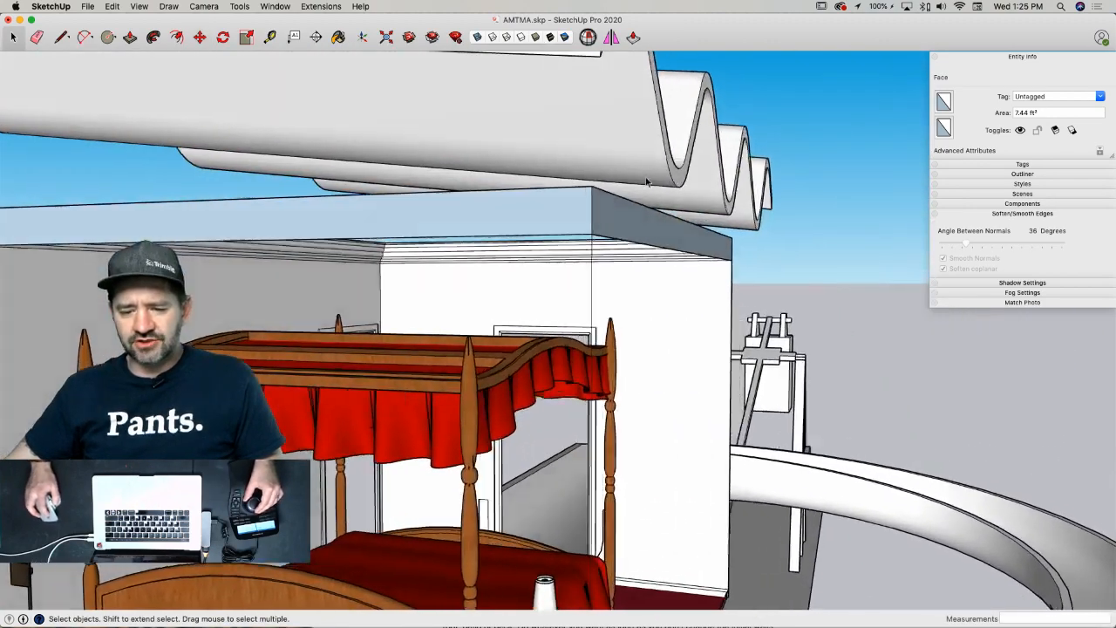
pyautogui.press('l')
pyautogui.press('space')
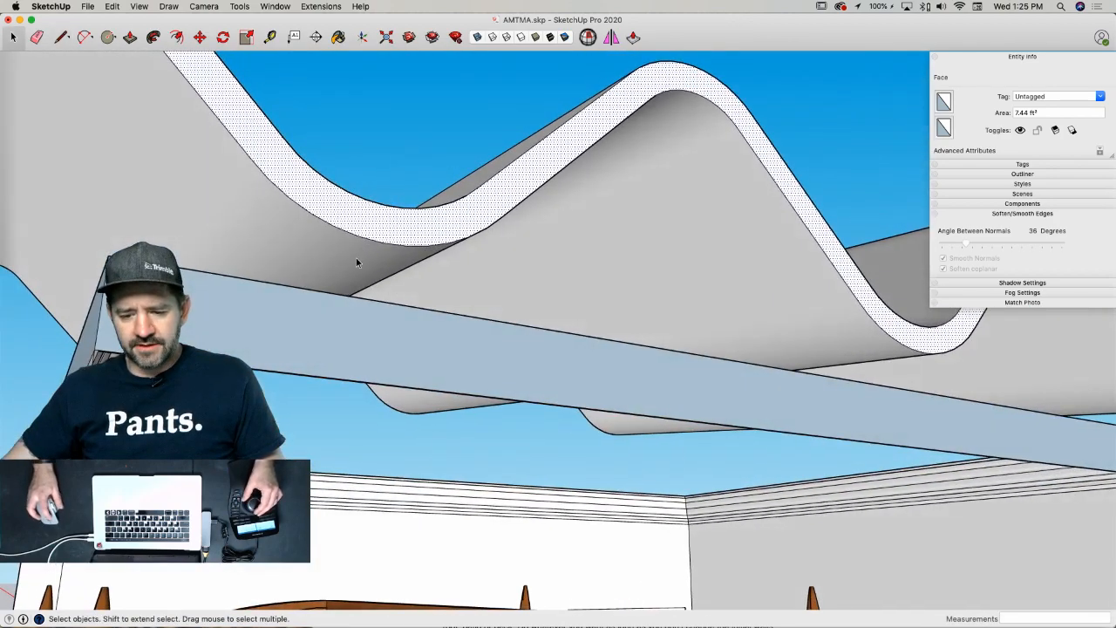
# - Select the entire sloped roof and lower it vertically about 1 9/16" toward the top of the walls
pyautogui.tripleClick(355, 259)
pyautogui.press('m')
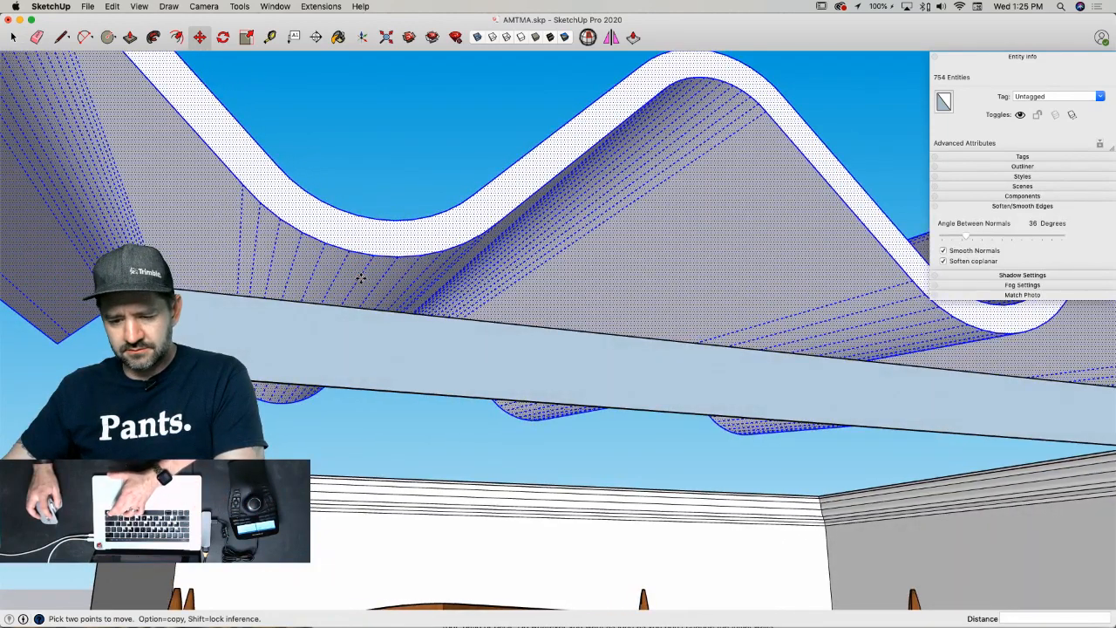
pyautogui.click(360, 278)
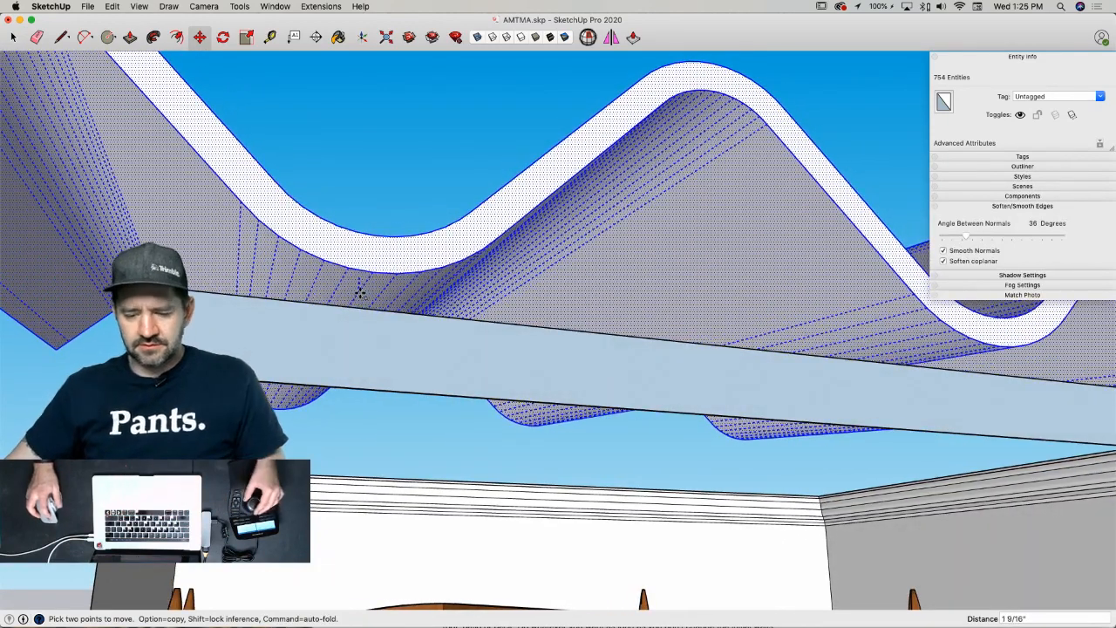
pyautogui.press('space')
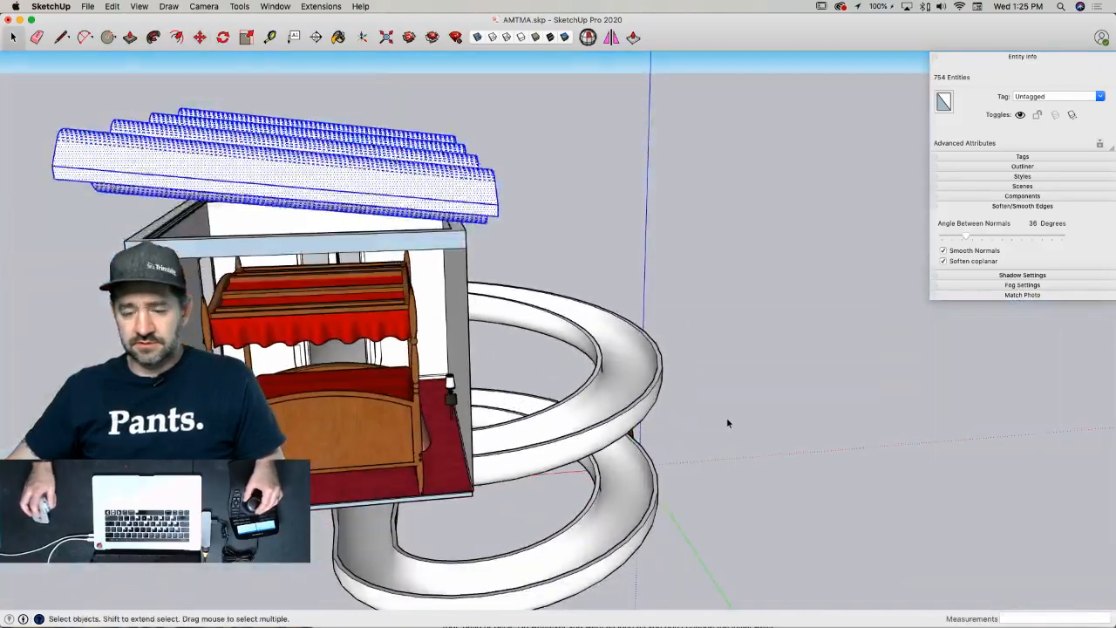
pyautogui.click(726, 416)
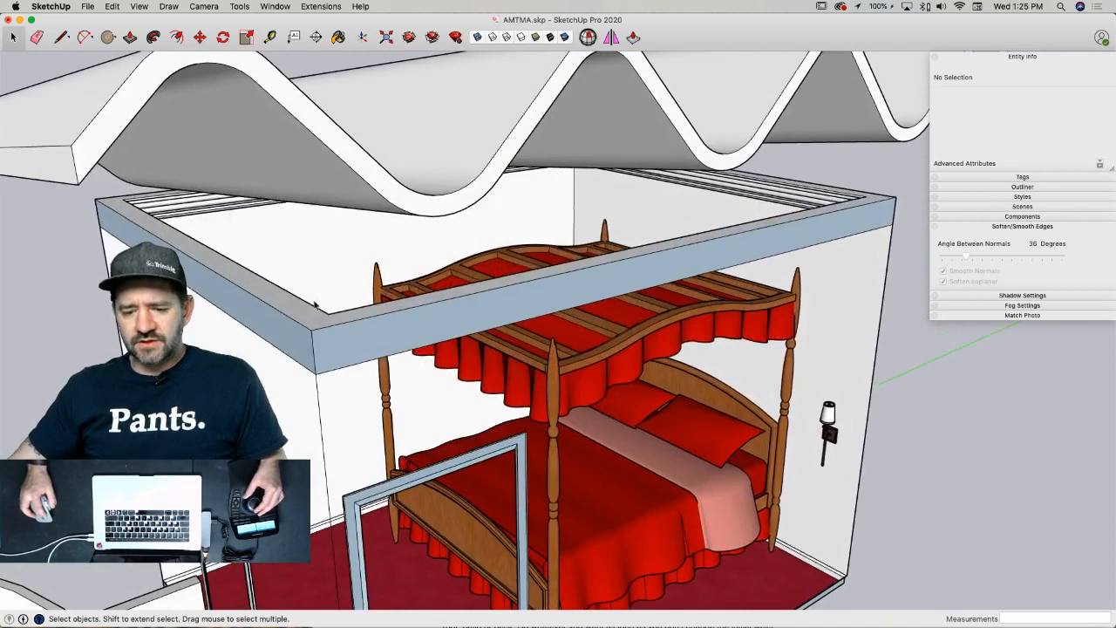
# - Open the bedroom group for editing and trace an inner top edge of the walls to cap the opening with a face
pyautogui.click(315, 305)
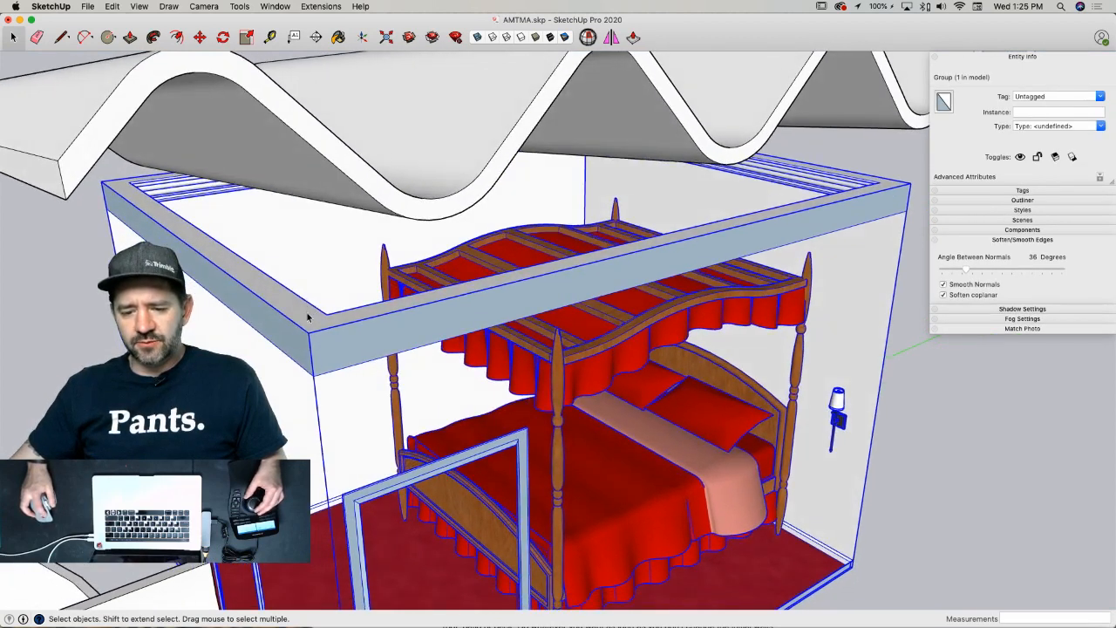
pyautogui.doubleClick(296, 294)
pyautogui.press('p')
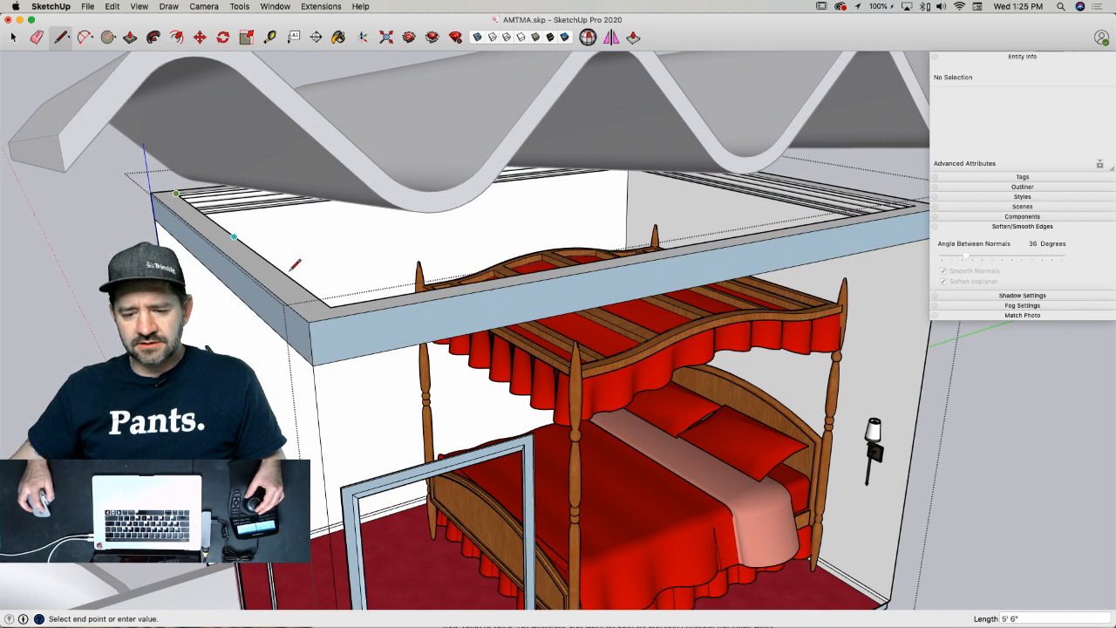
pyautogui.click(329, 305)
# - Push/Pull the wall-top rim up 1" and raise the new ceiling face flush with it
pyautogui.press('p')
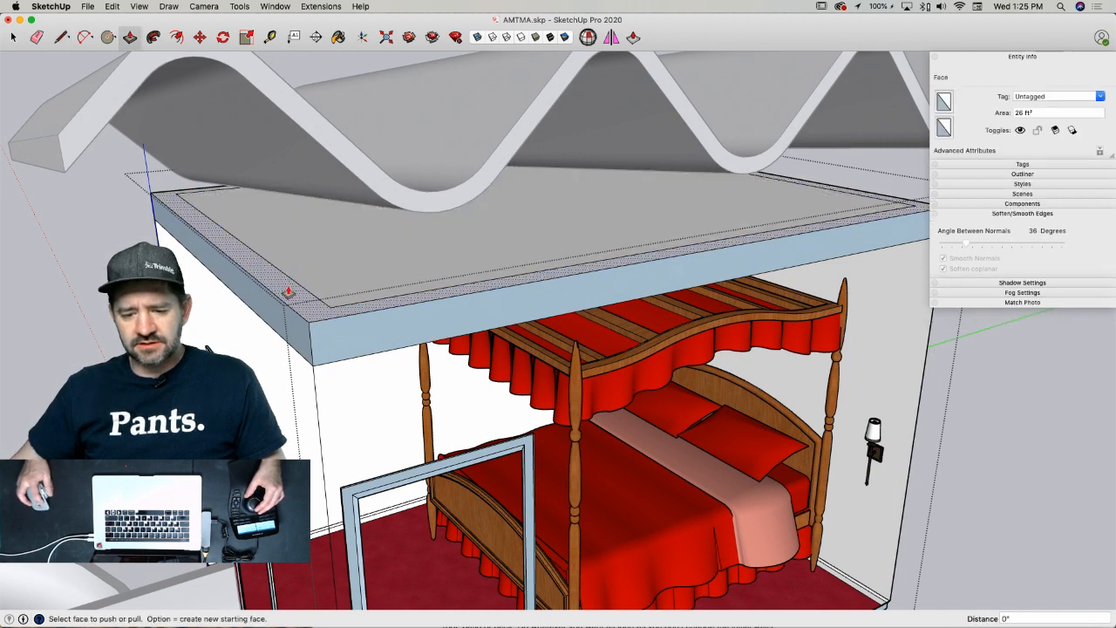
pyautogui.click(288, 279)
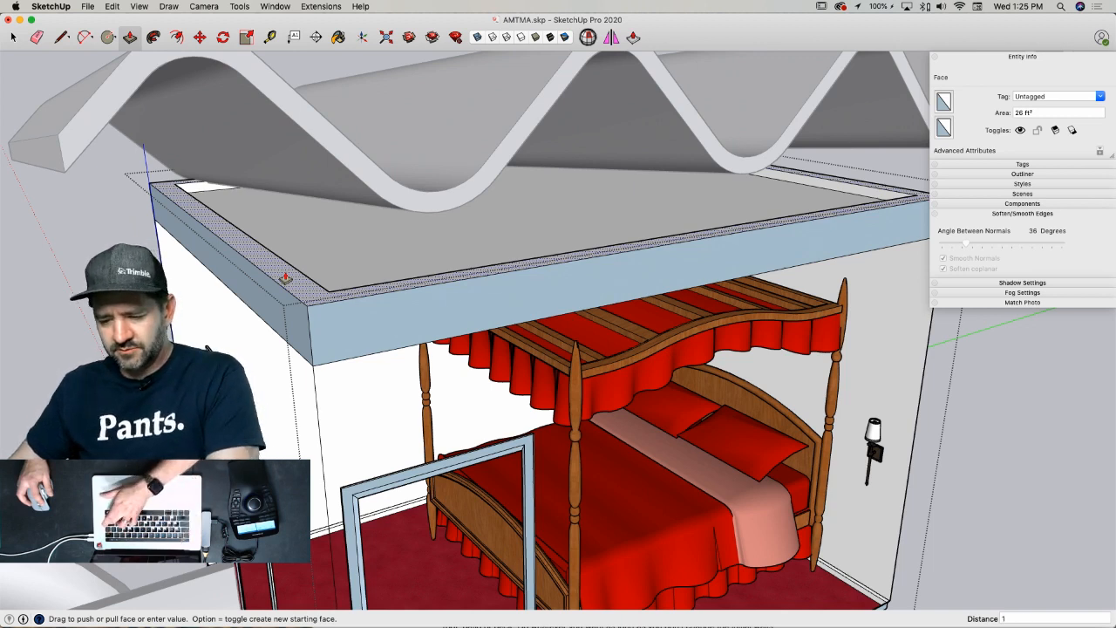
pyautogui.write('1')
pyautogui.press('Return')
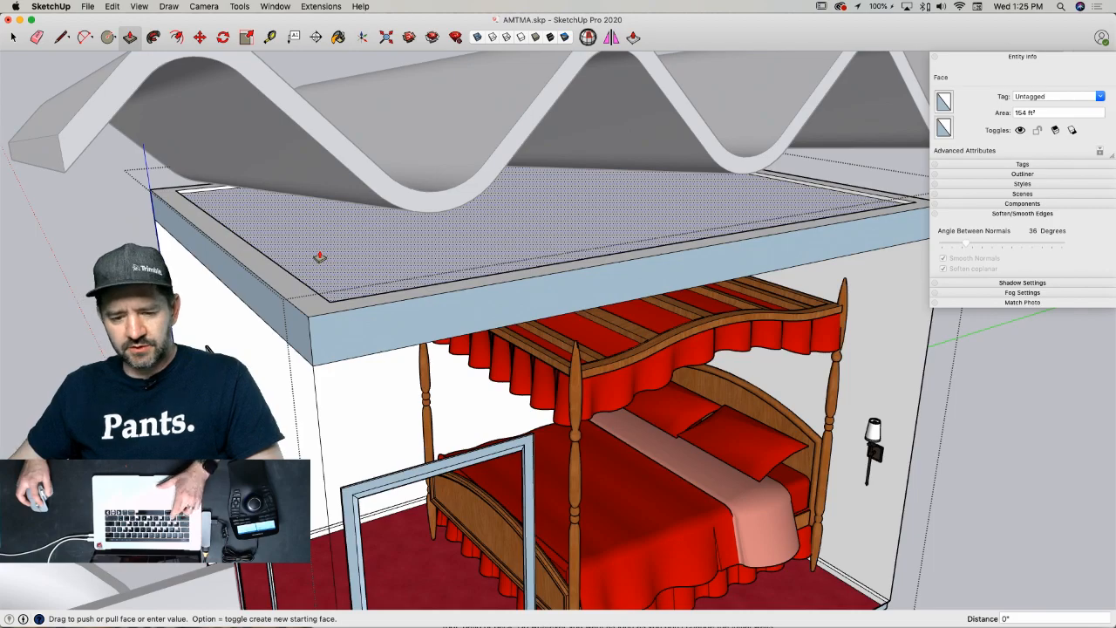
pyautogui.click(219, 229)
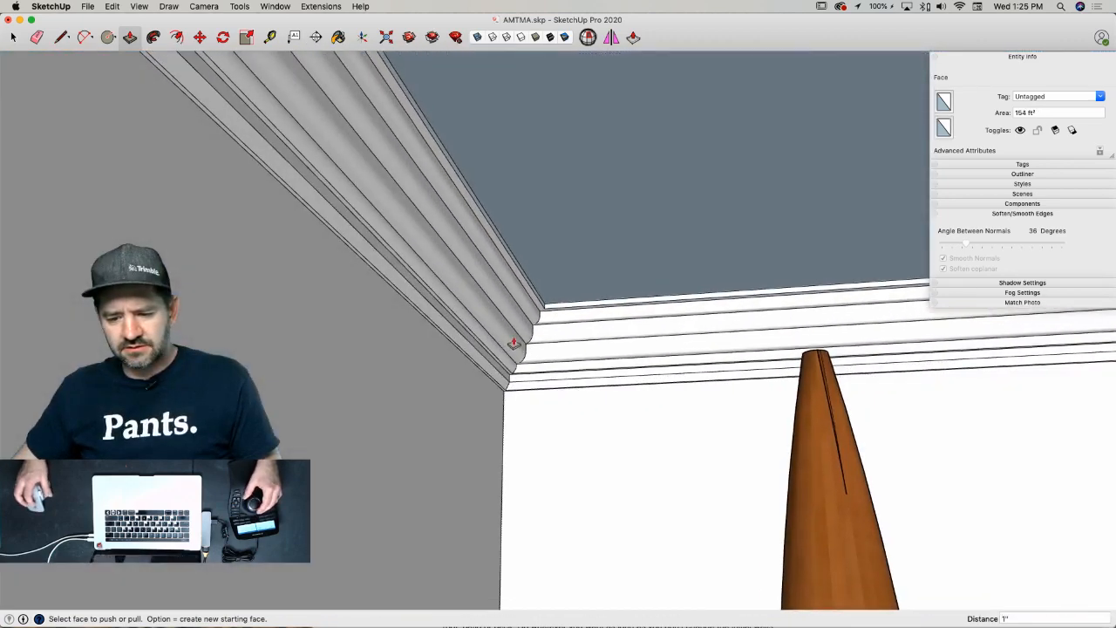
# - Push/Pull the underside of the ceiling to line up with the crown molding
pyautogui.press('space')
pyautogui.press('p')
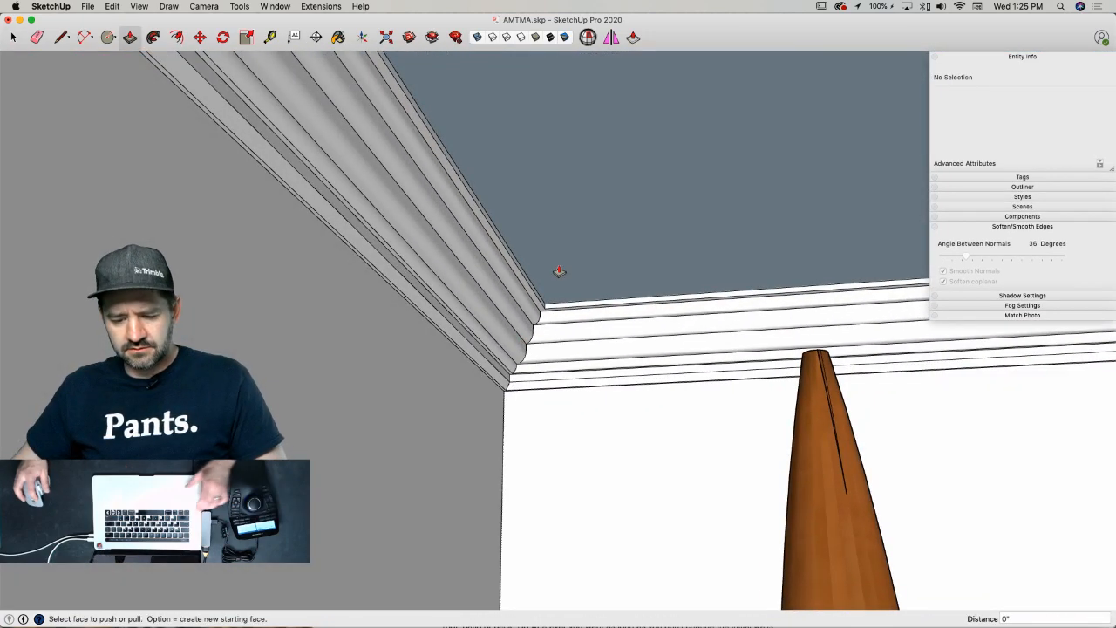
pyautogui.click(559, 266)
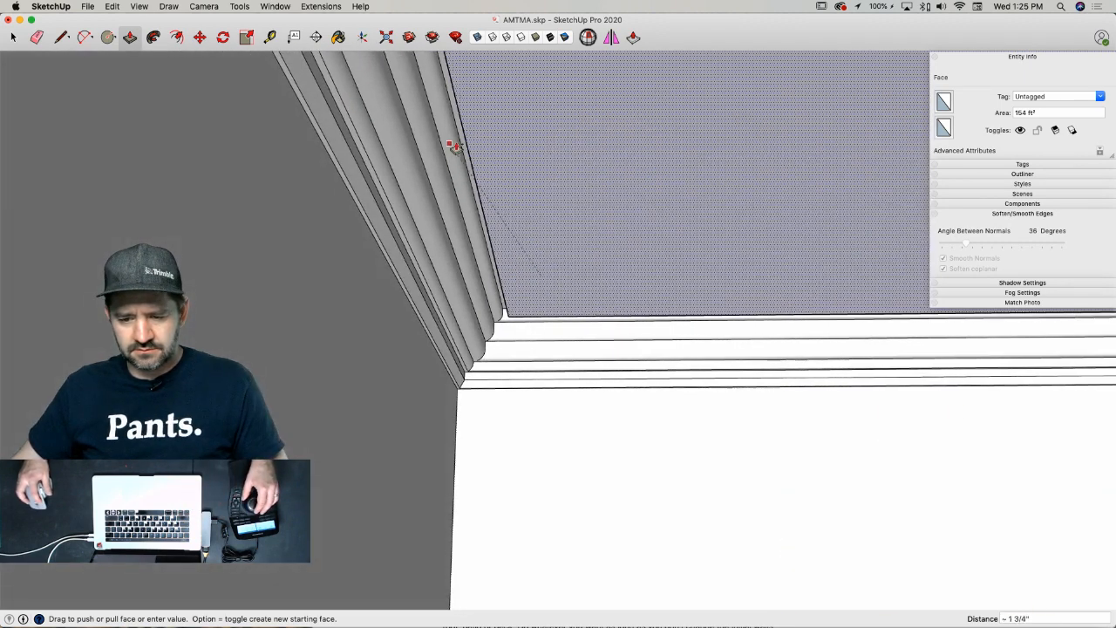
# - Erase the inner border edges on the bedroom's top so it becomes one continuous face
pyautogui.press('e')
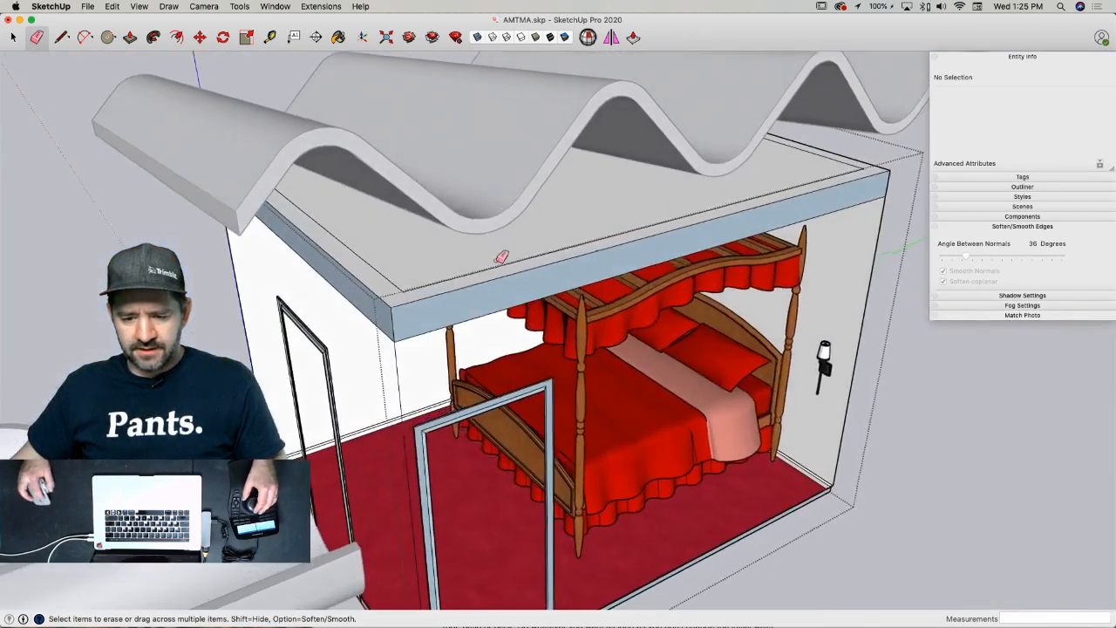
pyautogui.moveTo(407, 286); pyautogui.dragTo(390, 287)
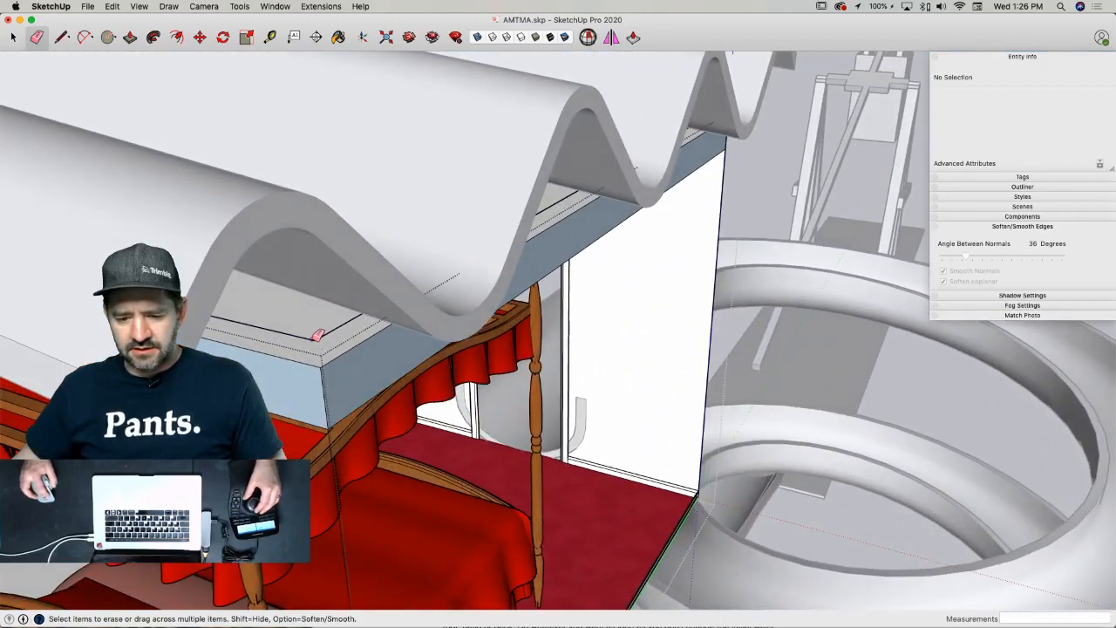
pyautogui.moveTo(316, 337); pyautogui.dragTo(326, 335)
pyautogui.press('p')
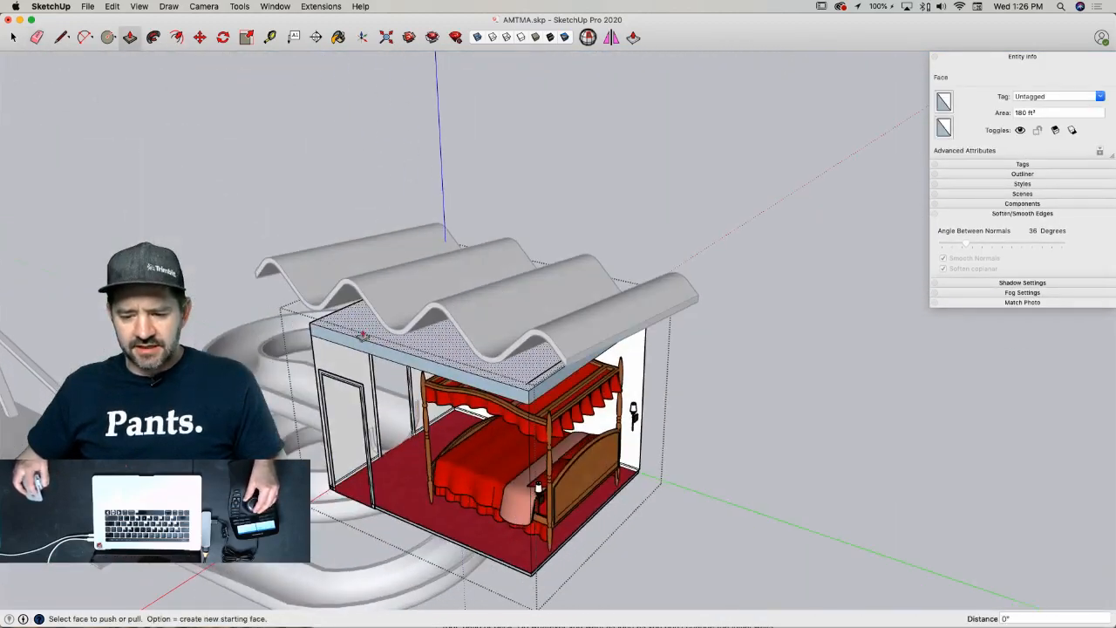
pyautogui.press('e')
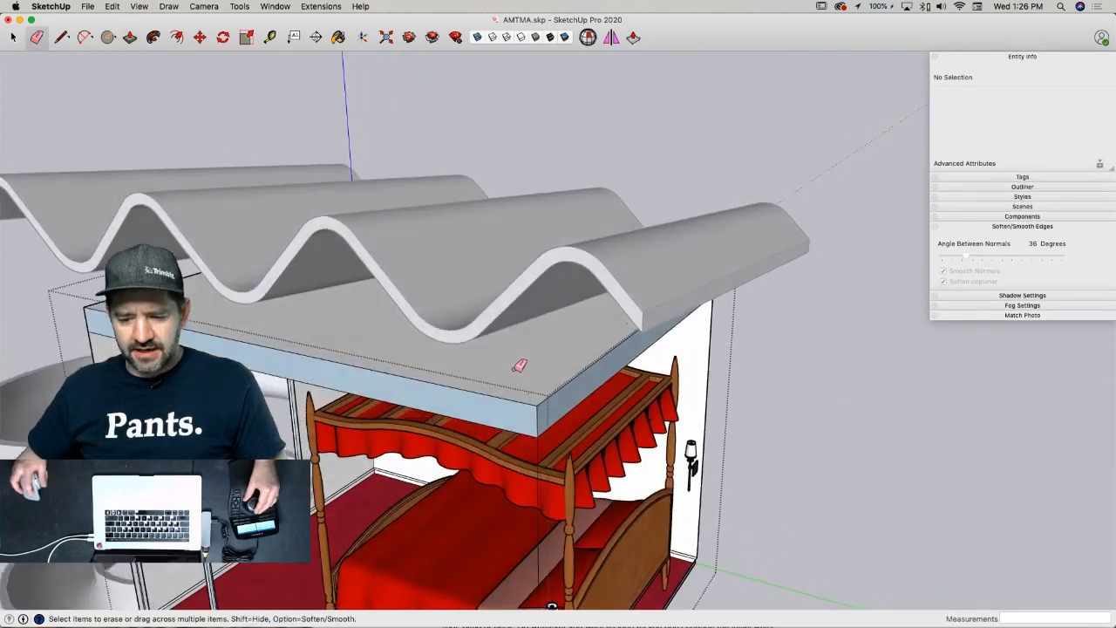
# - Push/Pull the bedroom's top face up about 7' 4" through the wave roof and close the group
pyautogui.press('p')
pyautogui.click(510, 346)
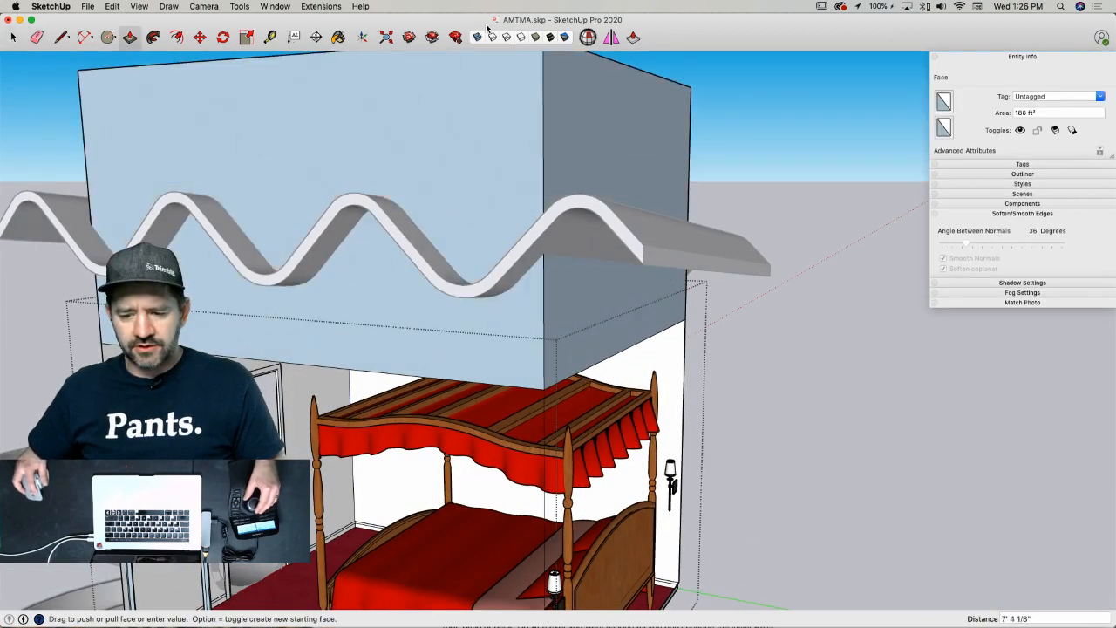
pyautogui.click(491, 43)
pyautogui.press('space')
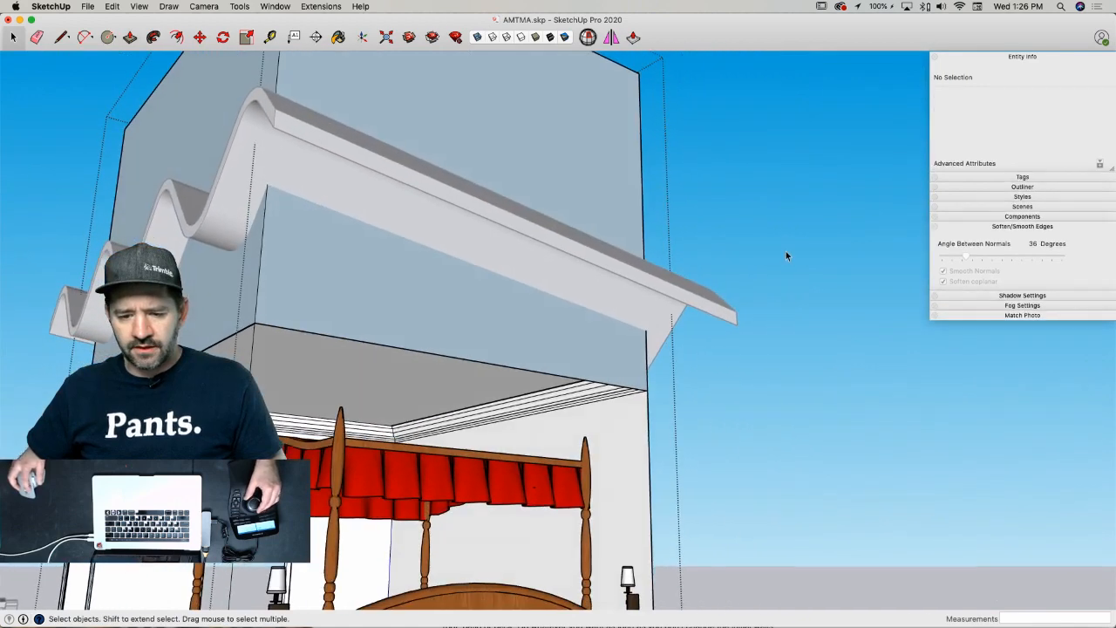
pyautogui.click(786, 251)
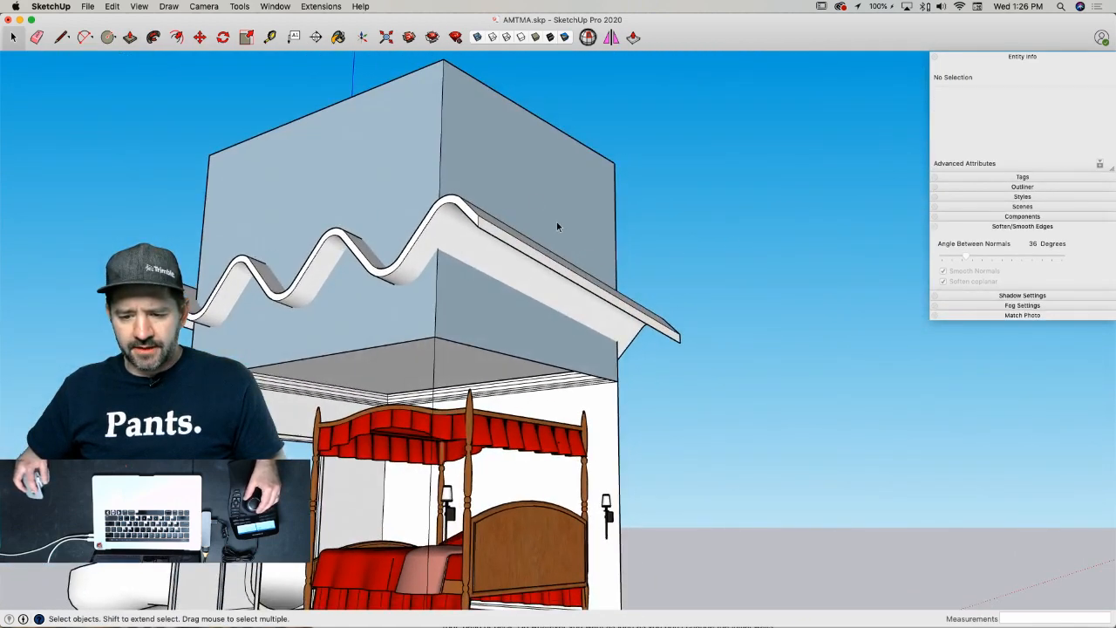
# - Reopen the bedroom group, select the raised upper walls and intersect their faces with the model
pyautogui.click(536, 193)
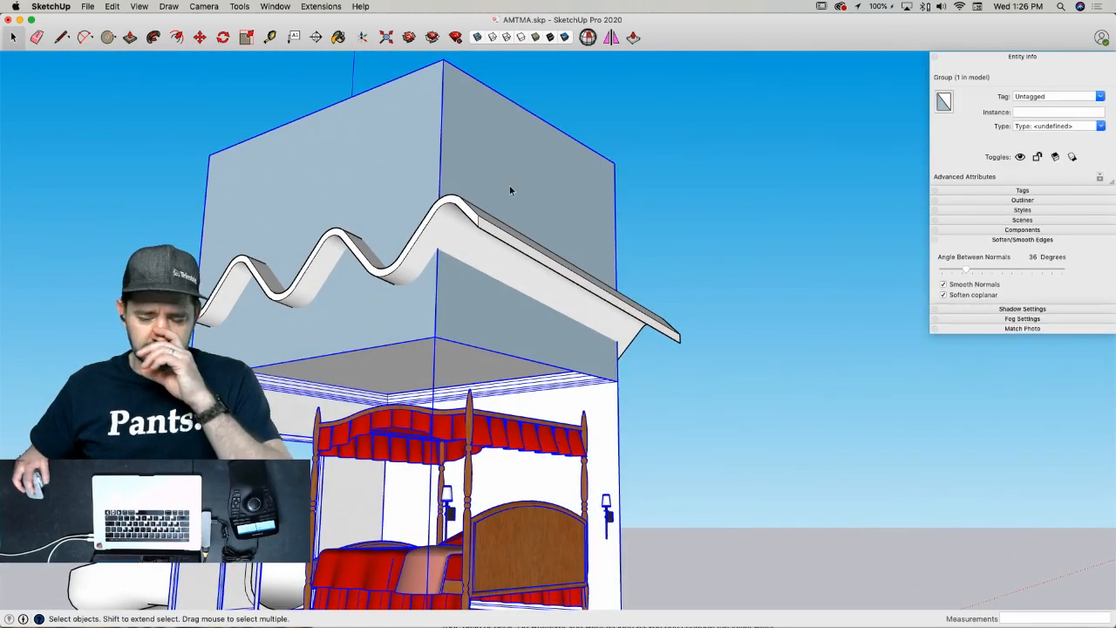
pyautogui.doubleClick(509, 188)
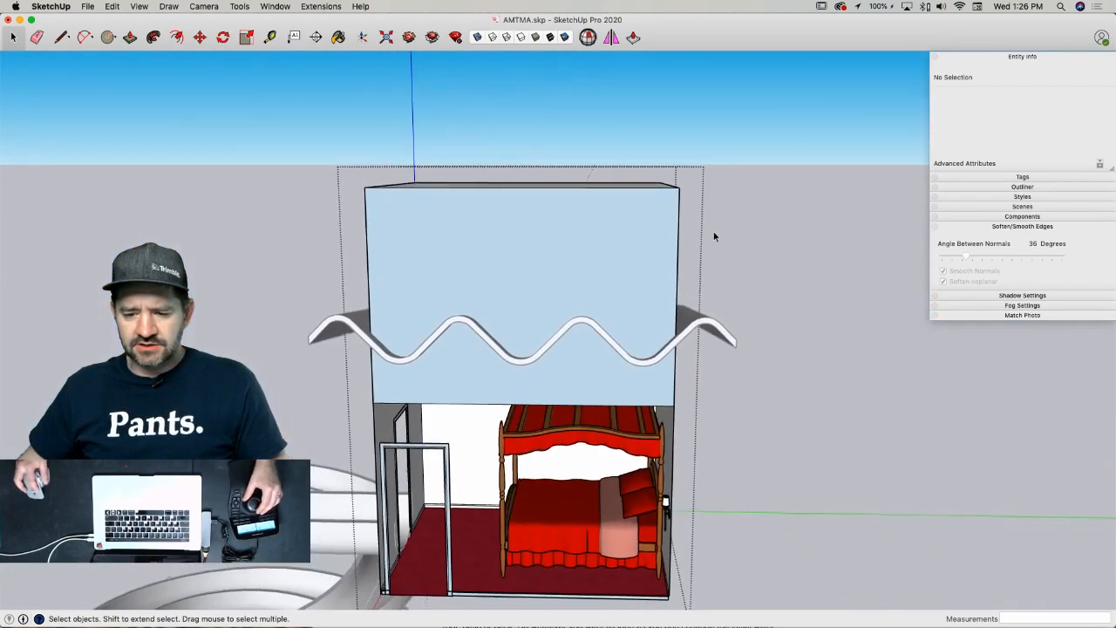
pyautogui.moveTo(713, 235); pyautogui.dragTo(210, 228)
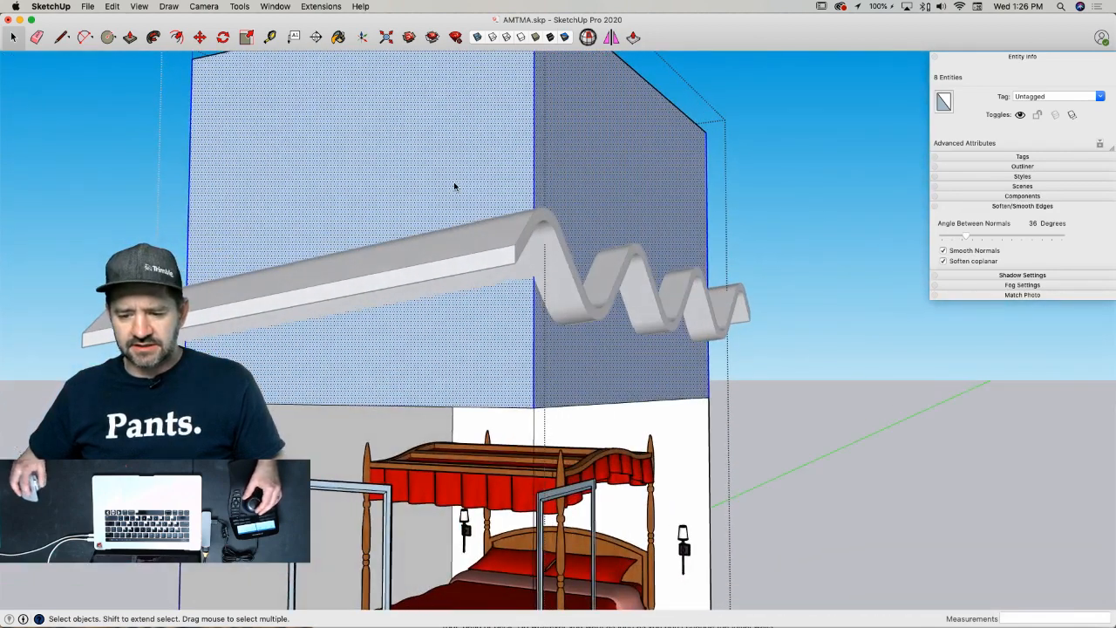
pyautogui.rightClick(454, 186)
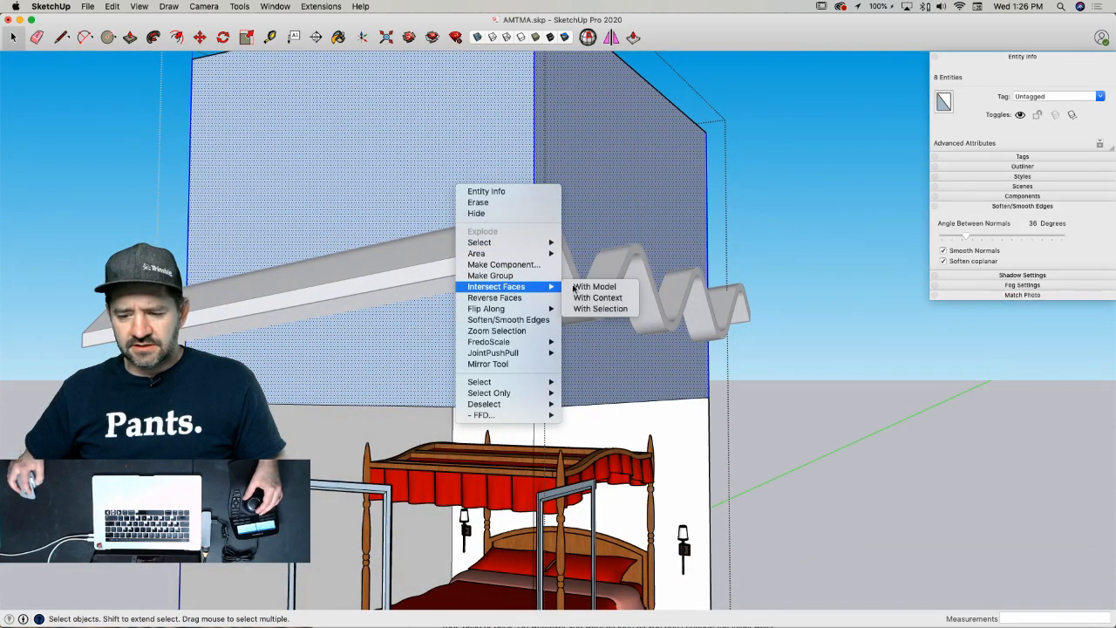
pyautogui.click(595, 287)
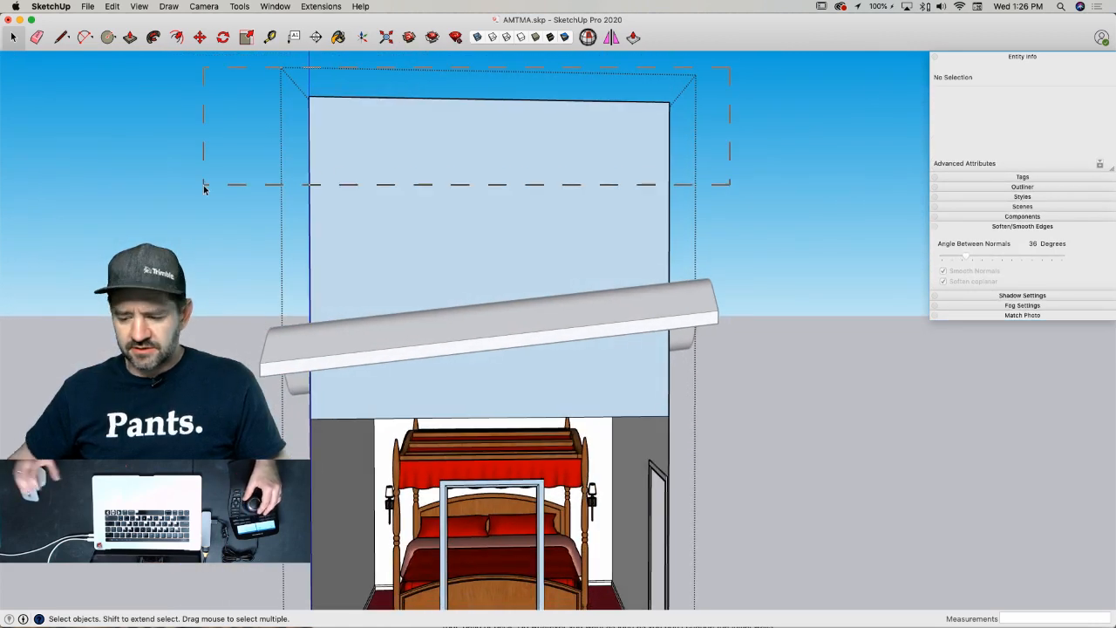
# - Delete the part of the walls that extends above the roof and hide the rest of the model during group editing
pyautogui.moveTo(204, 189); pyautogui.dragTo(202, 180)
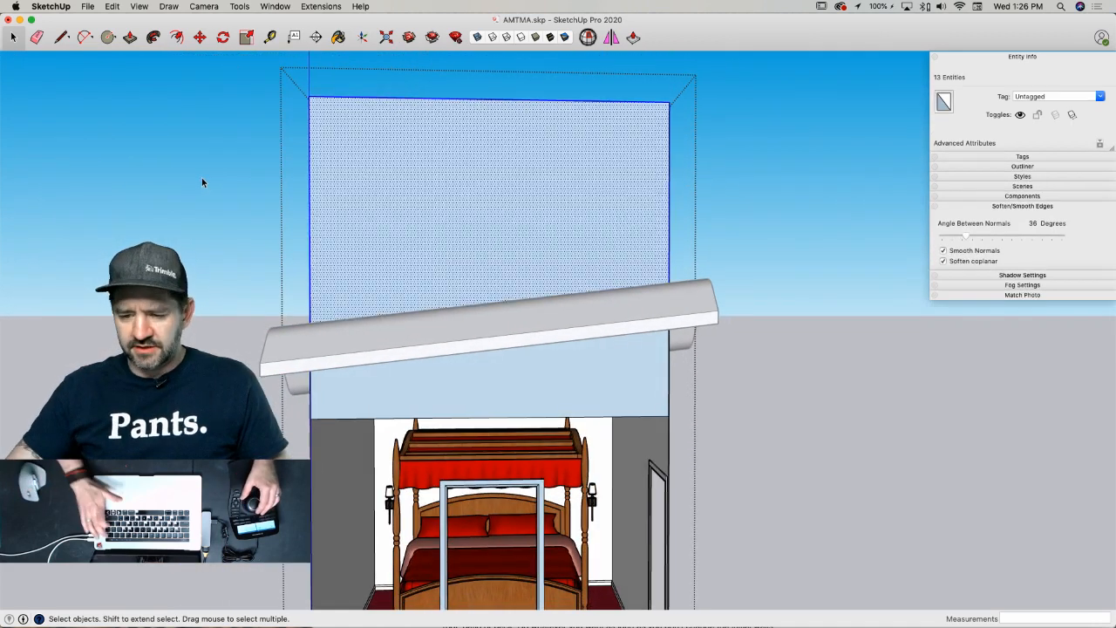
pyautogui.press('Delete')
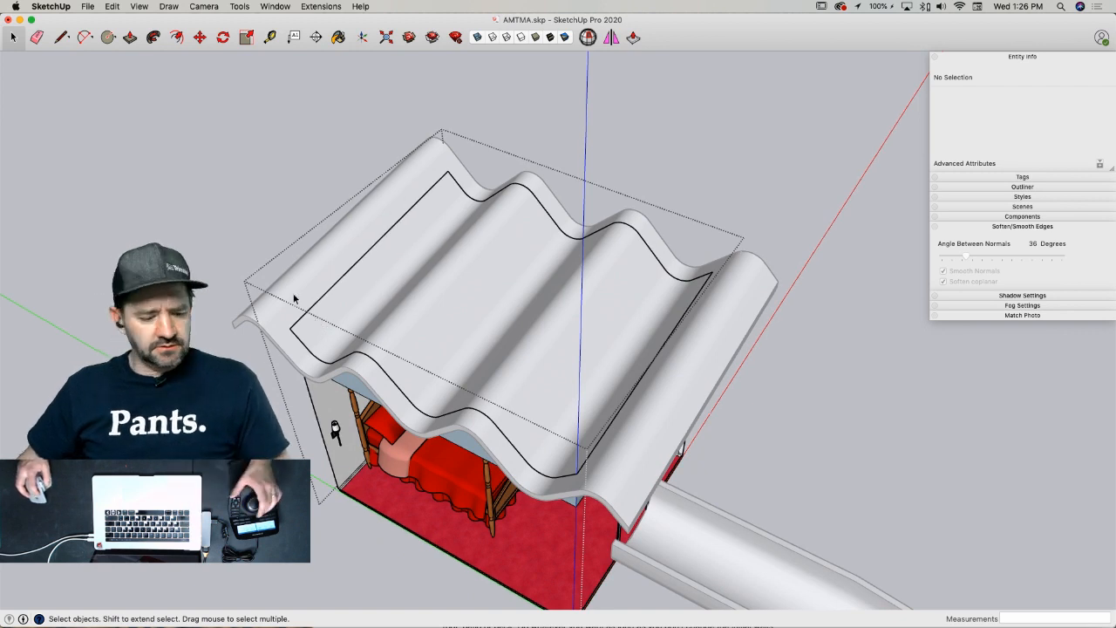
pyautogui.click(141, 6)
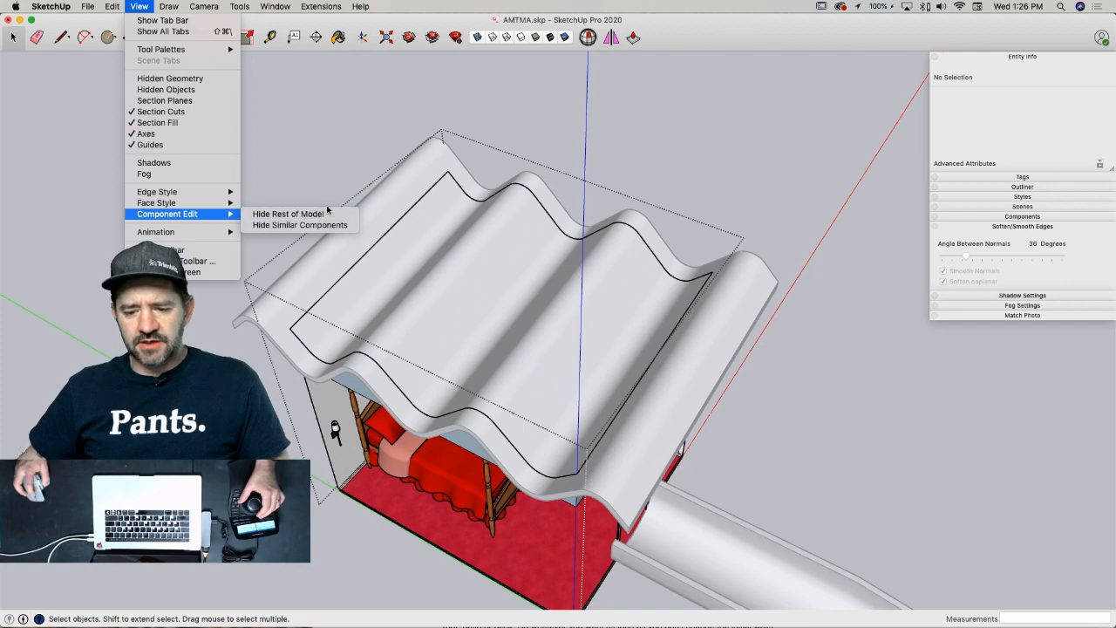
pyautogui.click(327, 213)
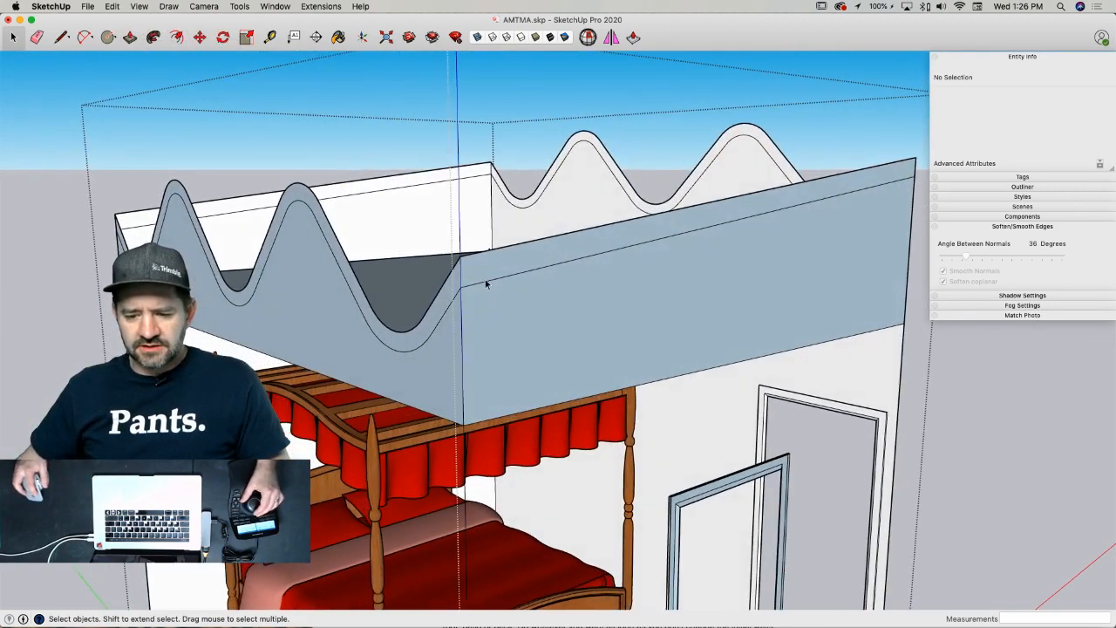
# - Delete the wall strips between the two wave outlines and the loose upper outline edges
pyautogui.click(466, 270)
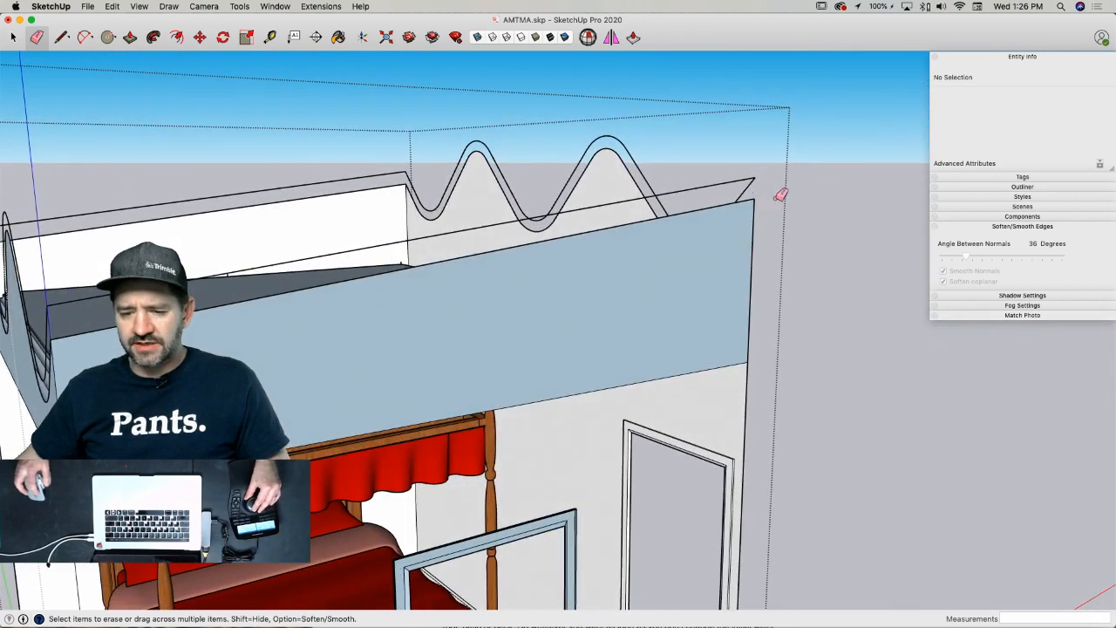
pyautogui.press('space')
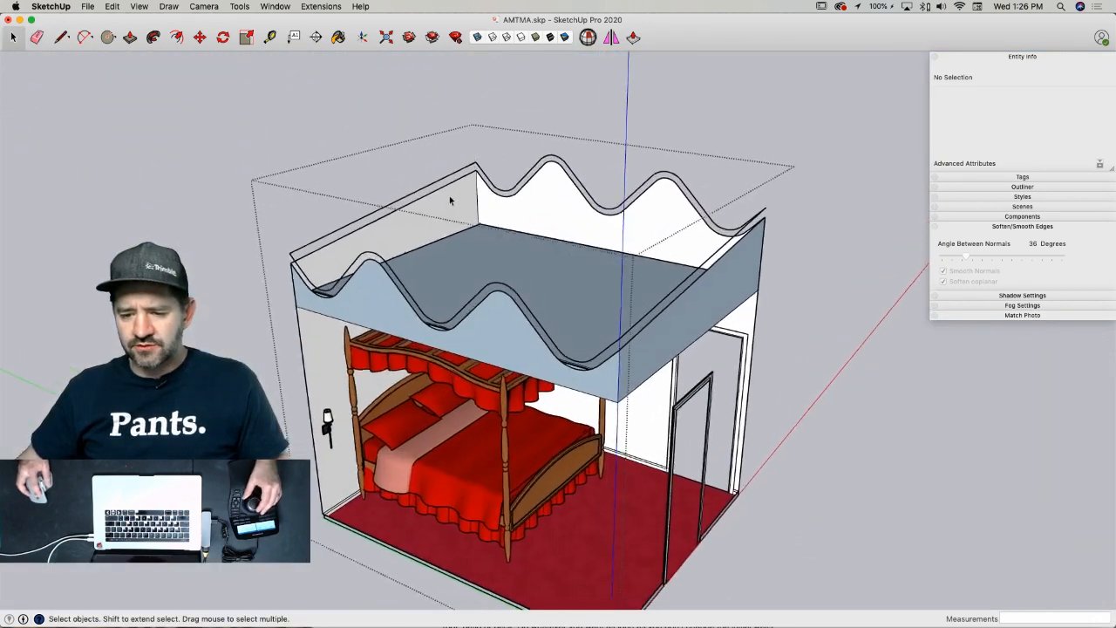
pyautogui.click(437, 176)
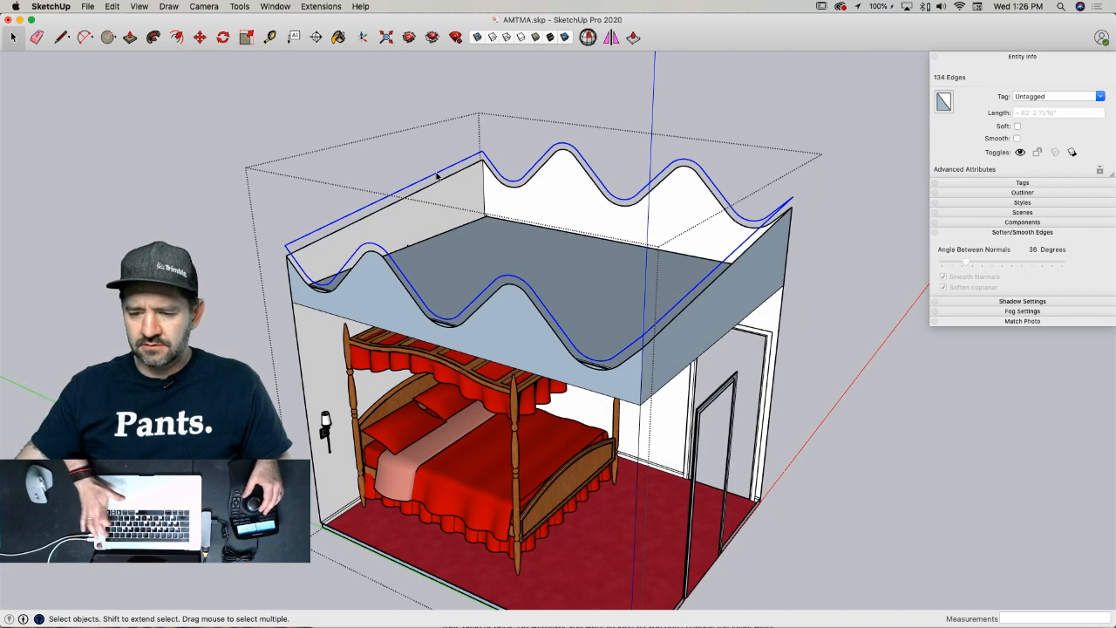
pyautogui.click(437, 177)
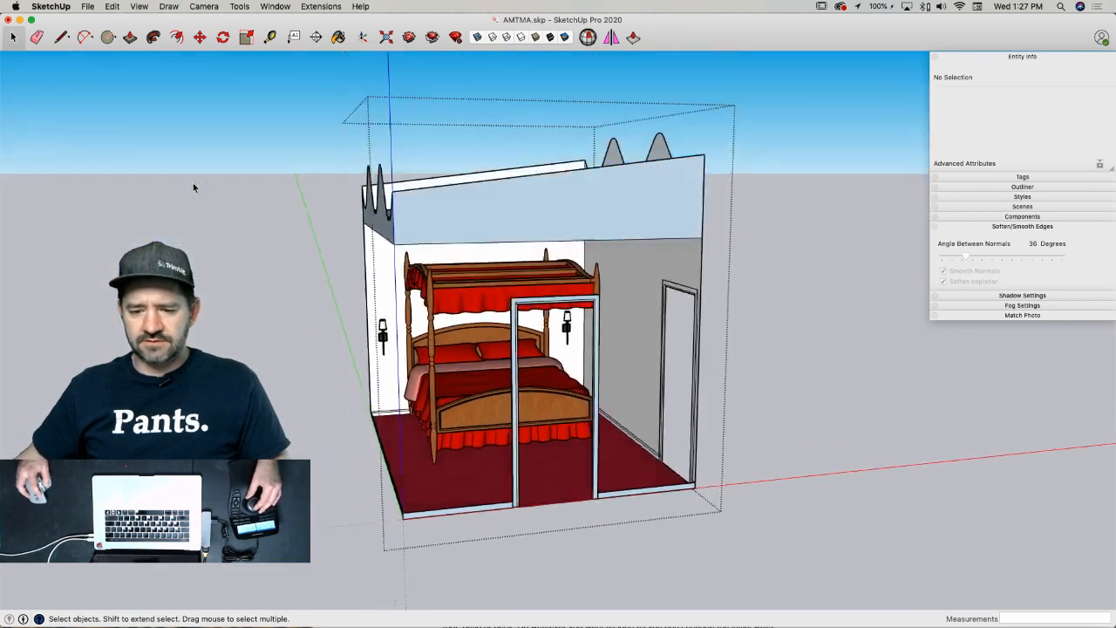
# - Select the wave-cut upper walls, reverse their faces and leave the group
pyautogui.moveTo(758, 115); pyautogui.dragTo(215, 258)
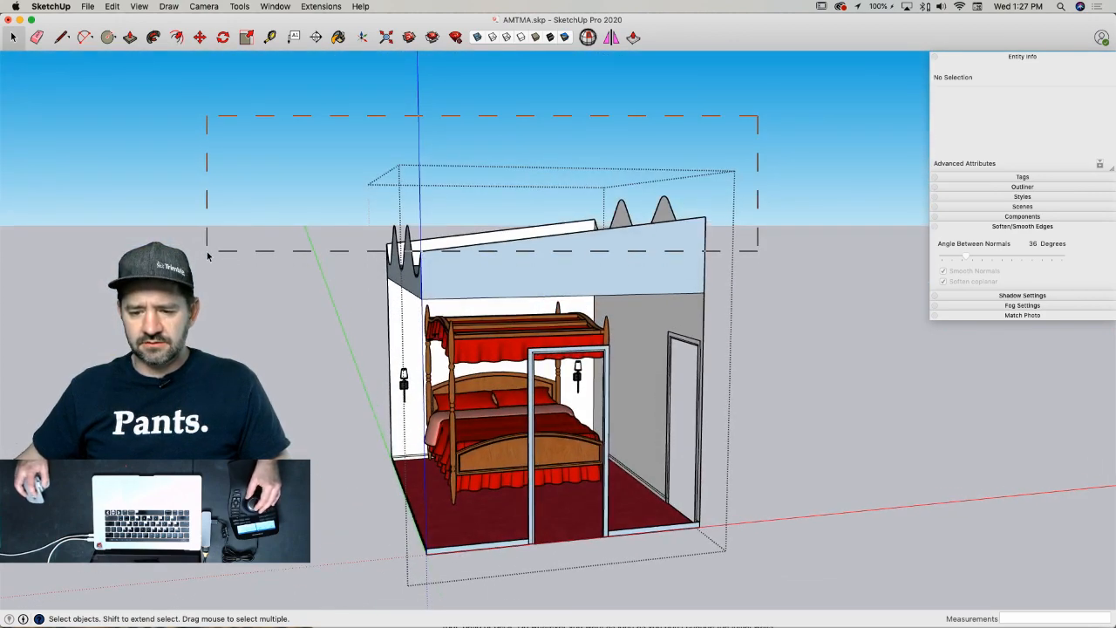
pyautogui.rightClick(462, 332)
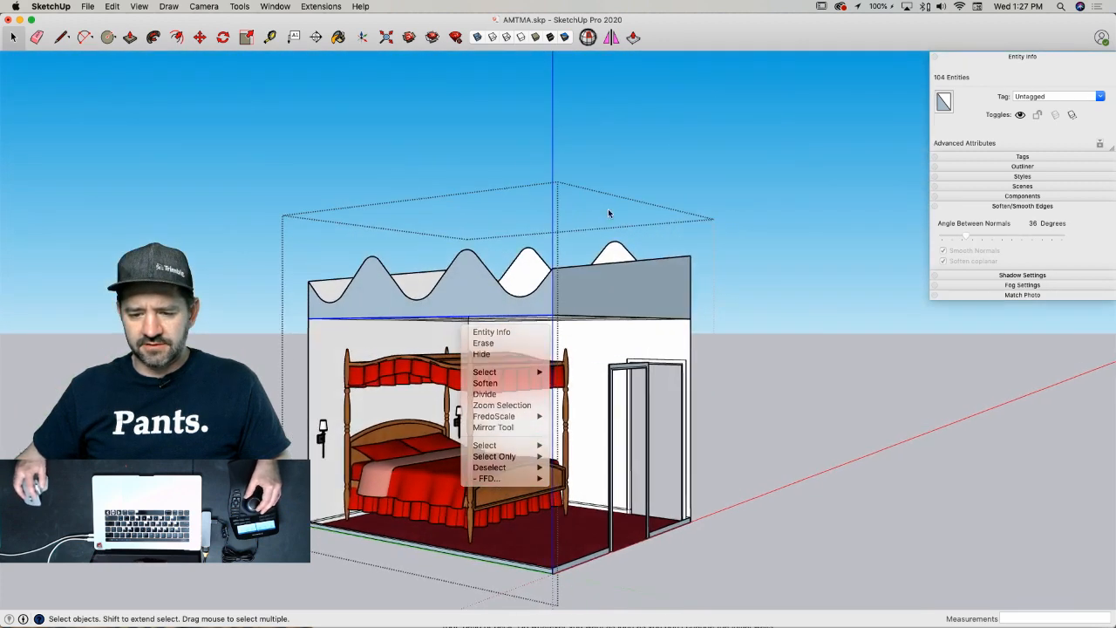
pyautogui.click(610, 213)
pyautogui.moveTo(733, 164); pyautogui.dragTo(366, 291)
pyautogui.rightClick(477, 302)
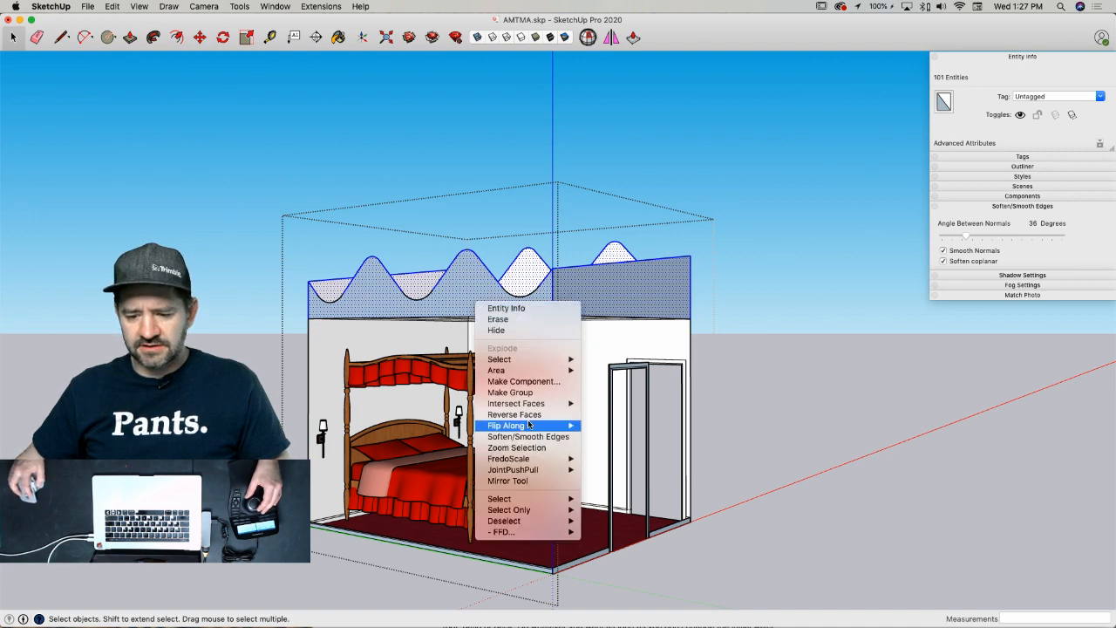
pyautogui.click(847, 213)
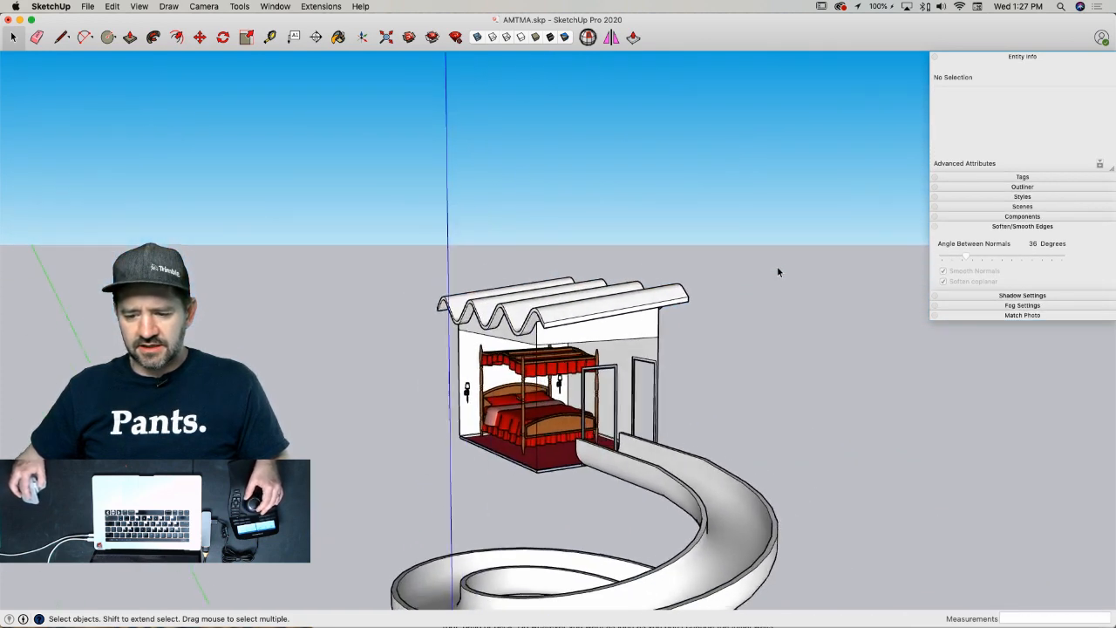
pyautogui.moveTo(777, 266); pyautogui.dragTo(225, 258, button='middle')
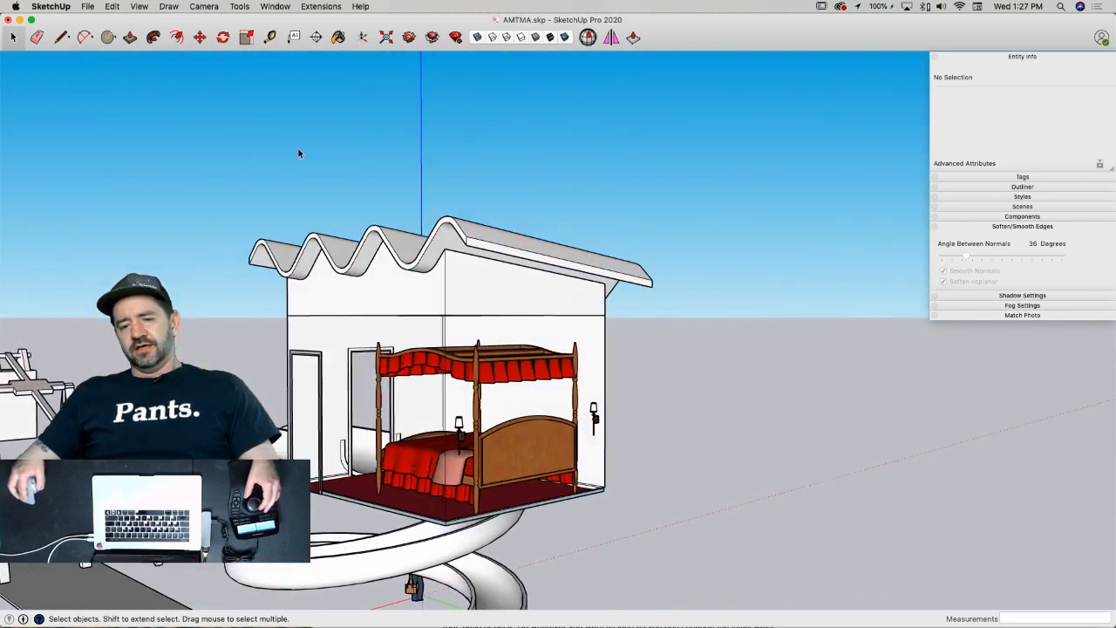
pyautogui.moveTo(606, 147); pyautogui.dragTo(2, 247, button='middle')
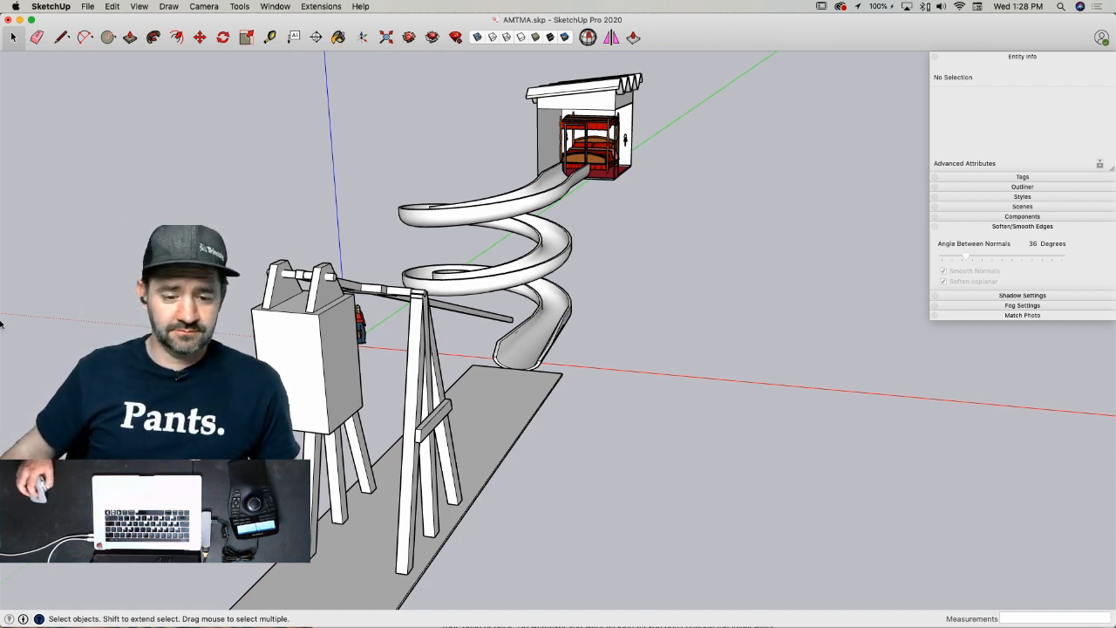
pyautogui.moveTo(0, 323)
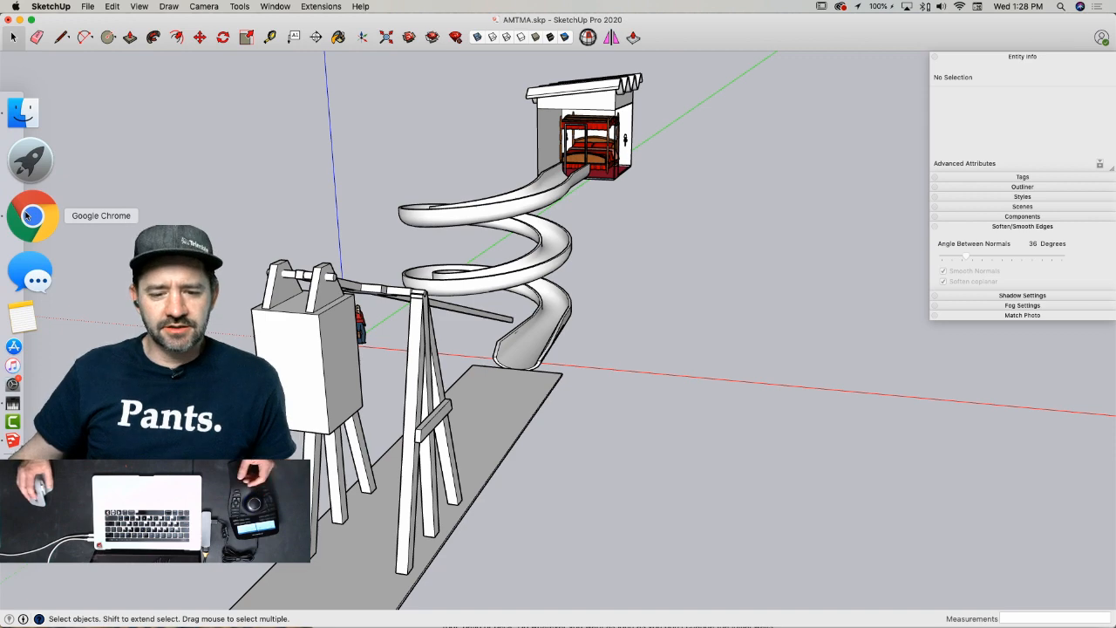
# - Switch to Google Chrome, review the modeling requests in the AMTMA forum thread and return to SketchUp
pyautogui.rightClick(27, 216)
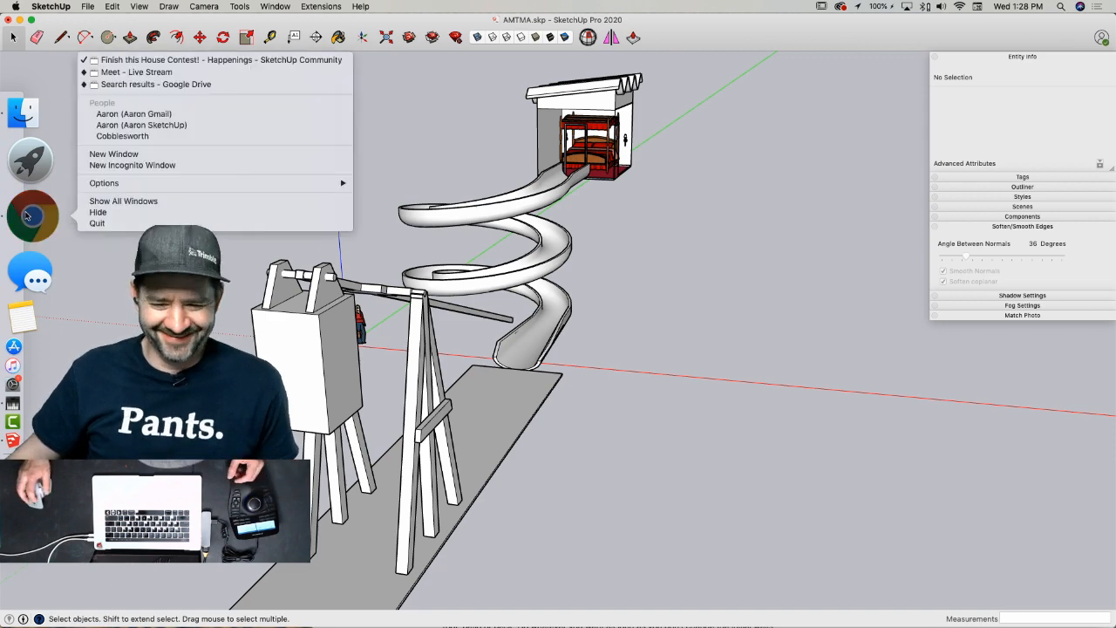
pyautogui.click(165, 61)
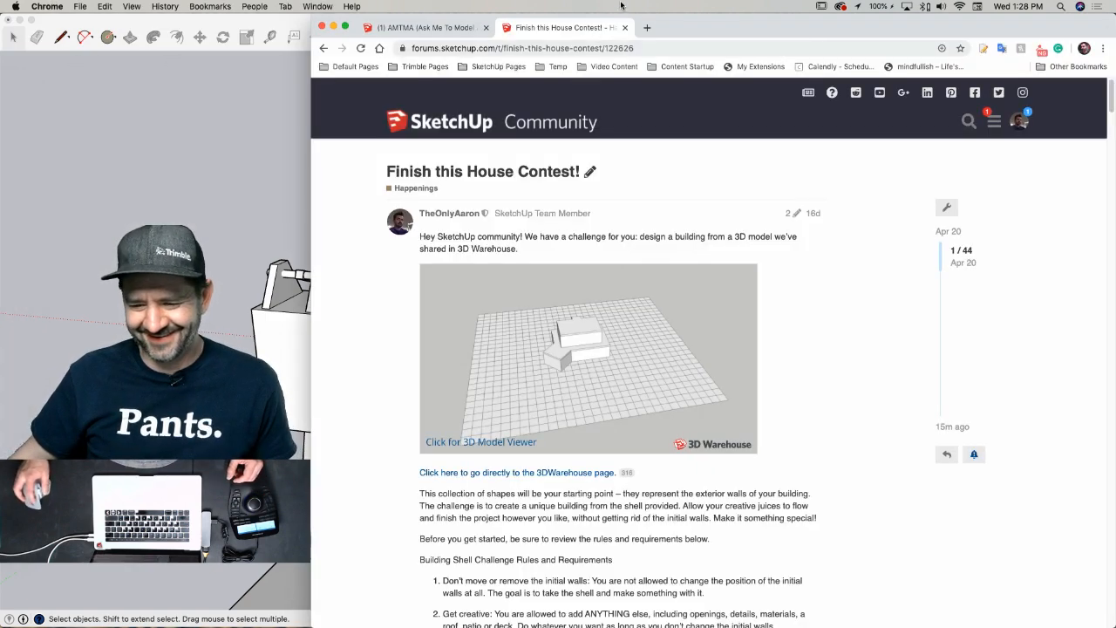
pyautogui.click(417, 27)
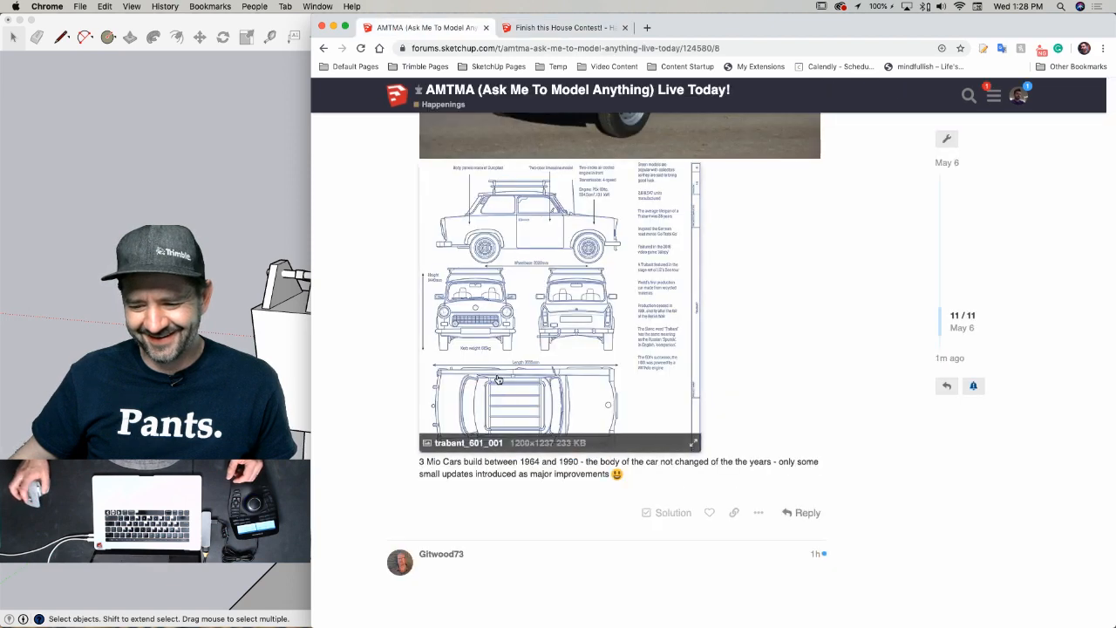
pyautogui.scroll(-15, 498, 392)
pyautogui.scroll(10, 497, 391)
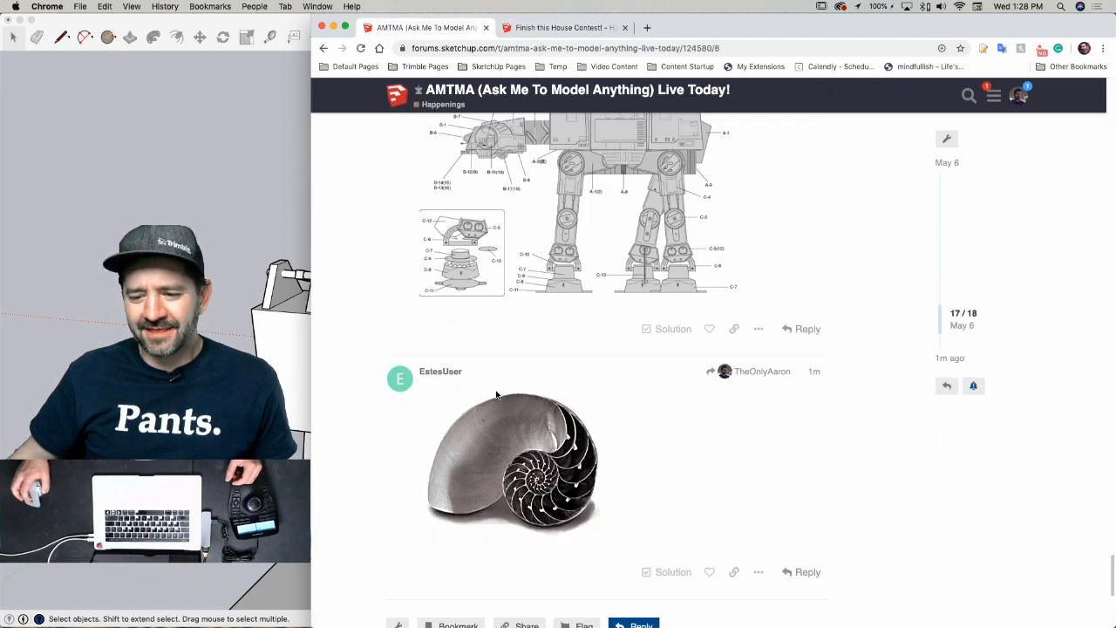
pyautogui.scroll(-2, 884, 413)
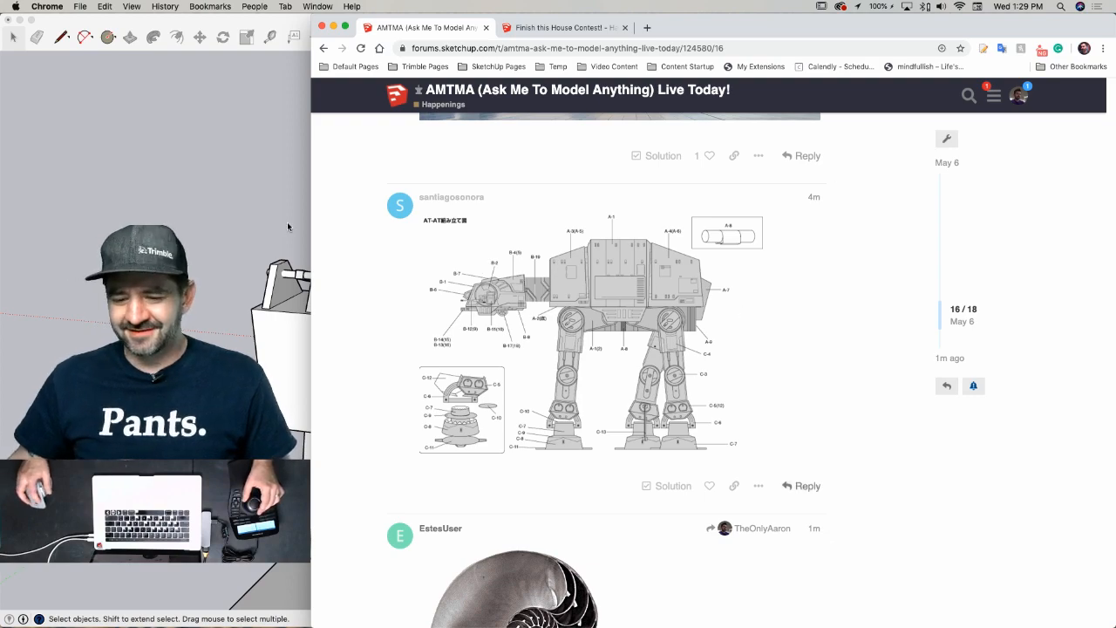
pyautogui.hotkey('ctrl', 'Up')
pyautogui.click(245, 303)
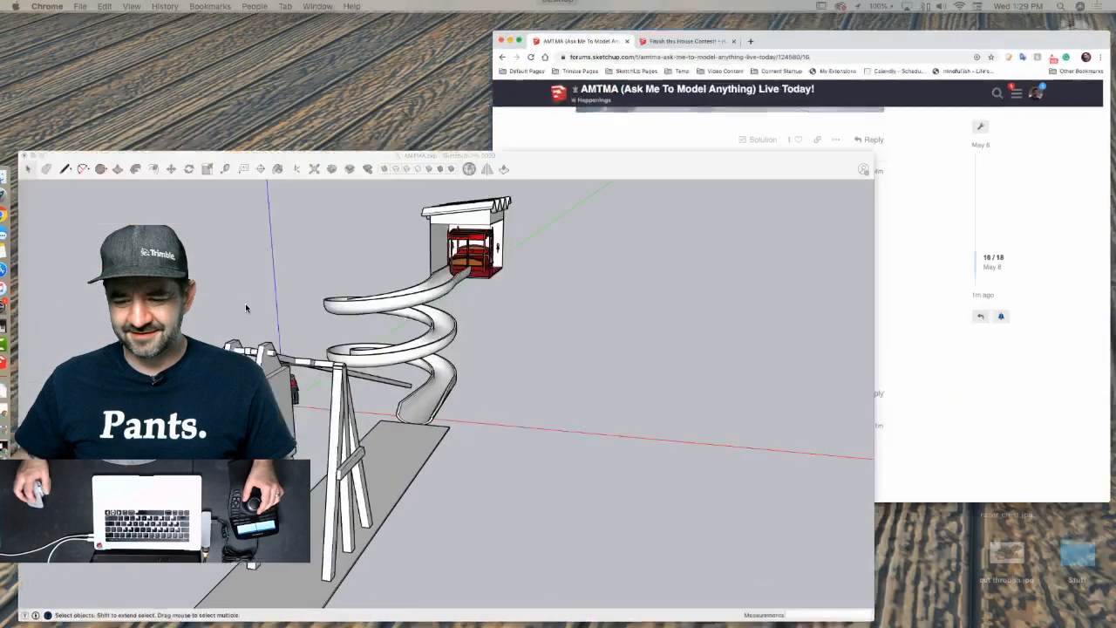
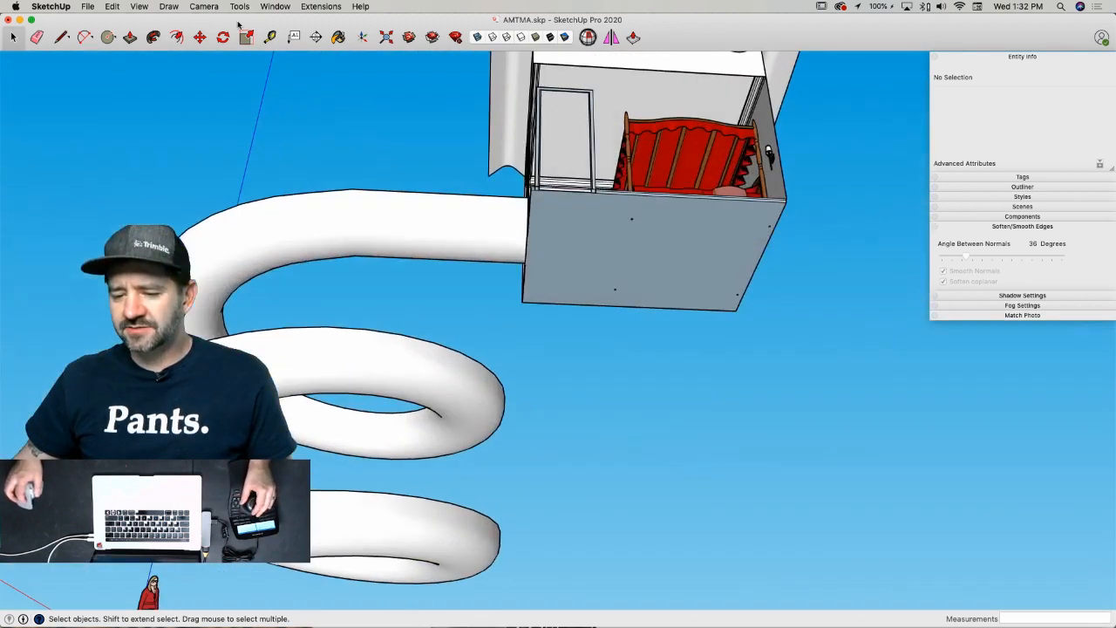
# - Try to pull the underside of the bedroom group's floor down about 16' with Push/Pull
pyautogui.doubleClick(586, 254)
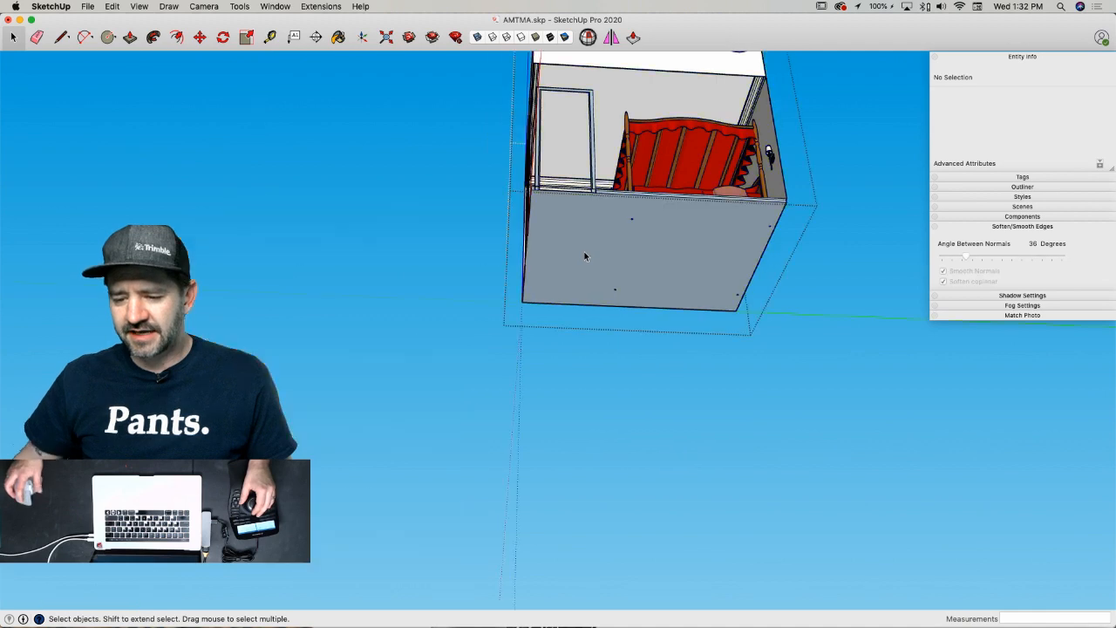
pyautogui.press('p')
pyautogui.click(588, 263)
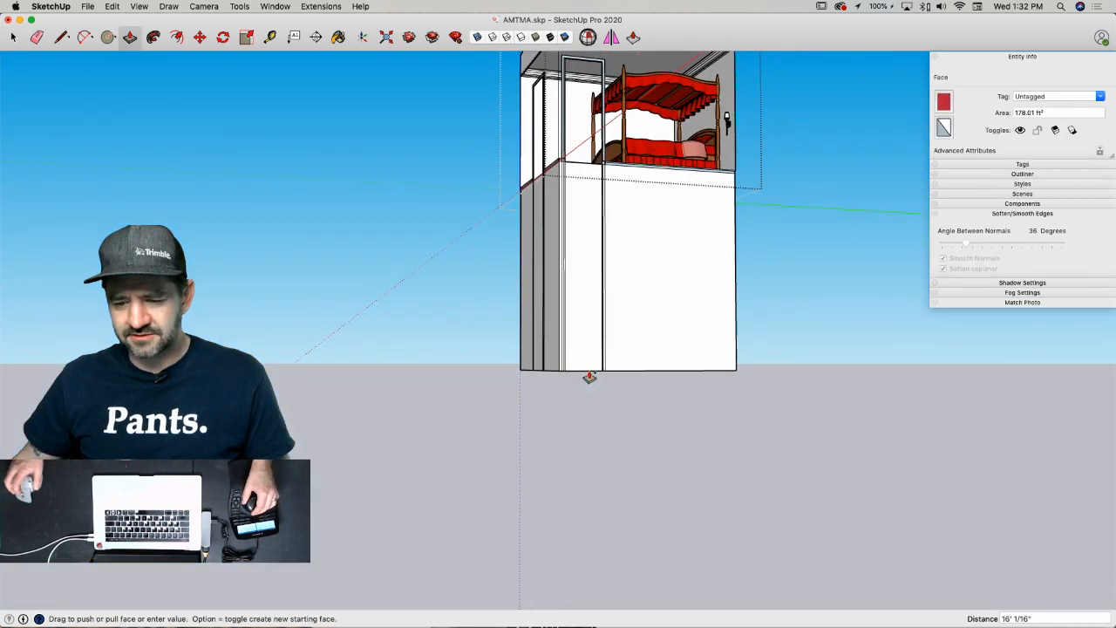
pyautogui.click(588, 376)
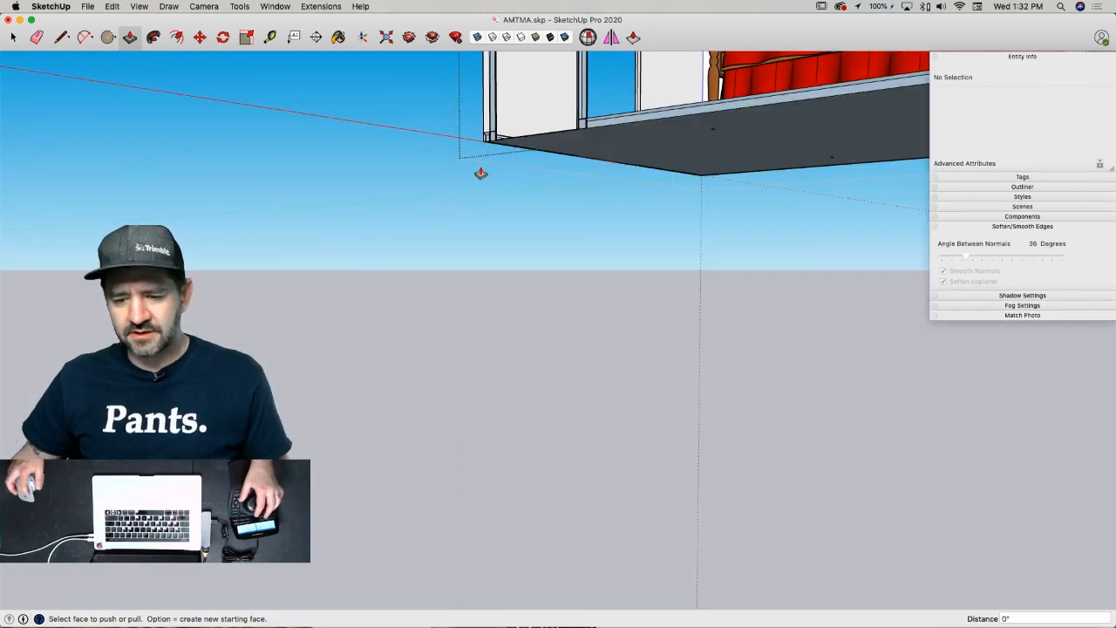
pyautogui.press('space')
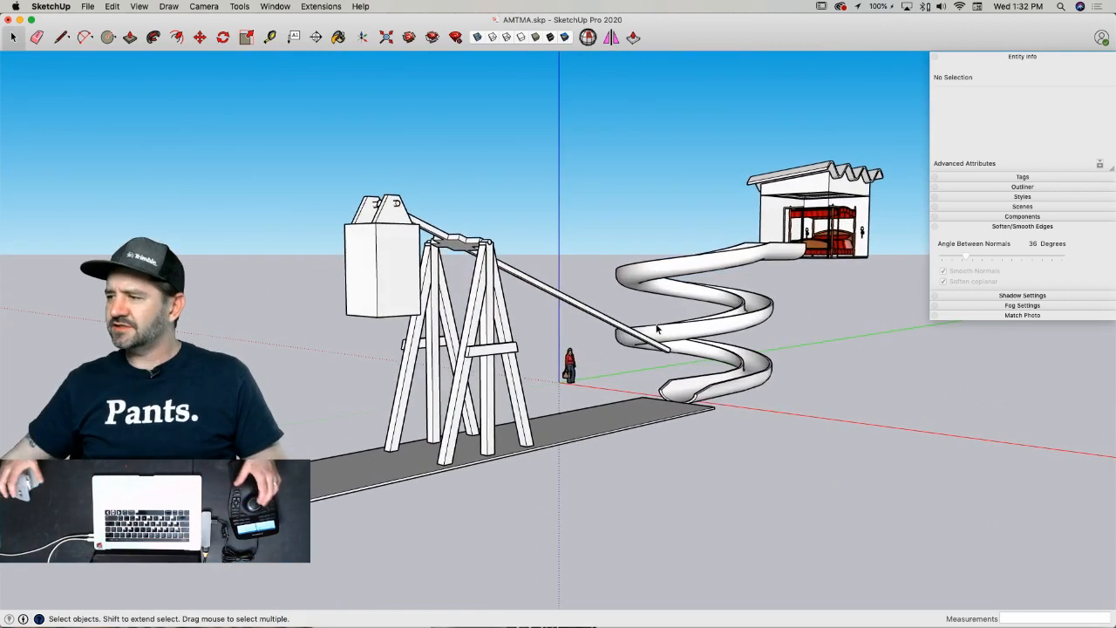
# - Switch to Google Chrome and look through the newest image requests in the AMTMA forum thread
pyautogui.moveTo(1, 177)
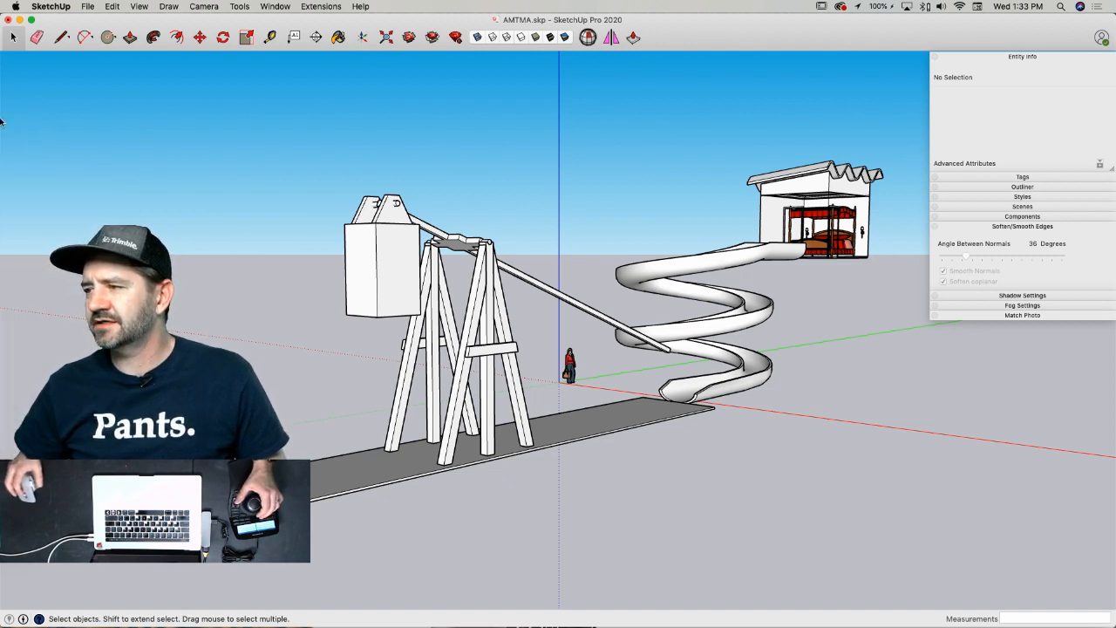
pyautogui.moveTo(2, 120)
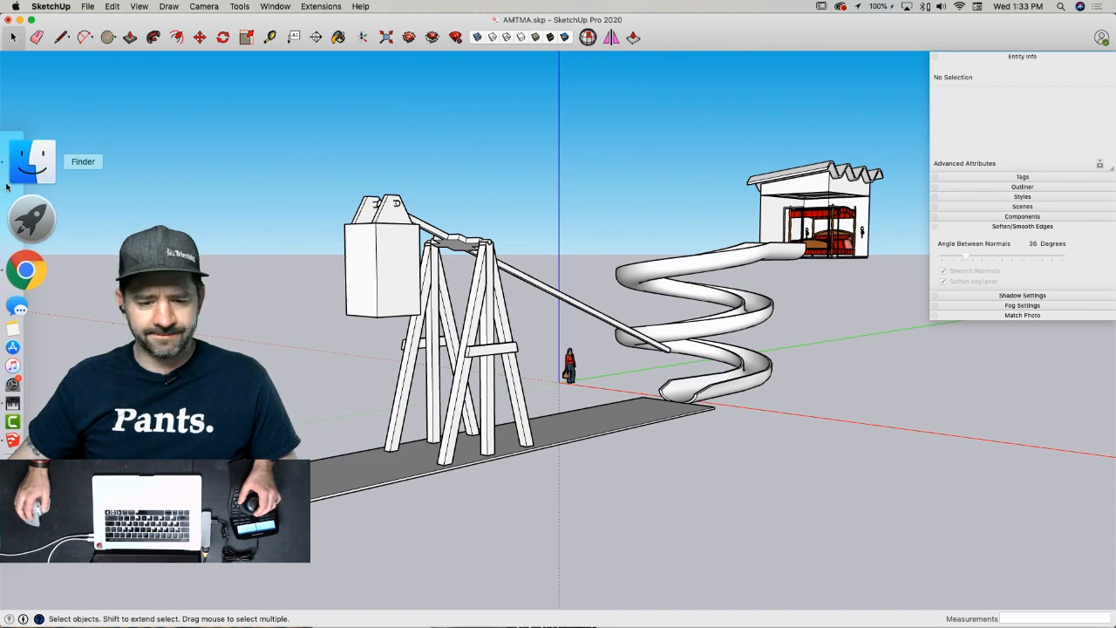
pyautogui.rightClick(27, 216)
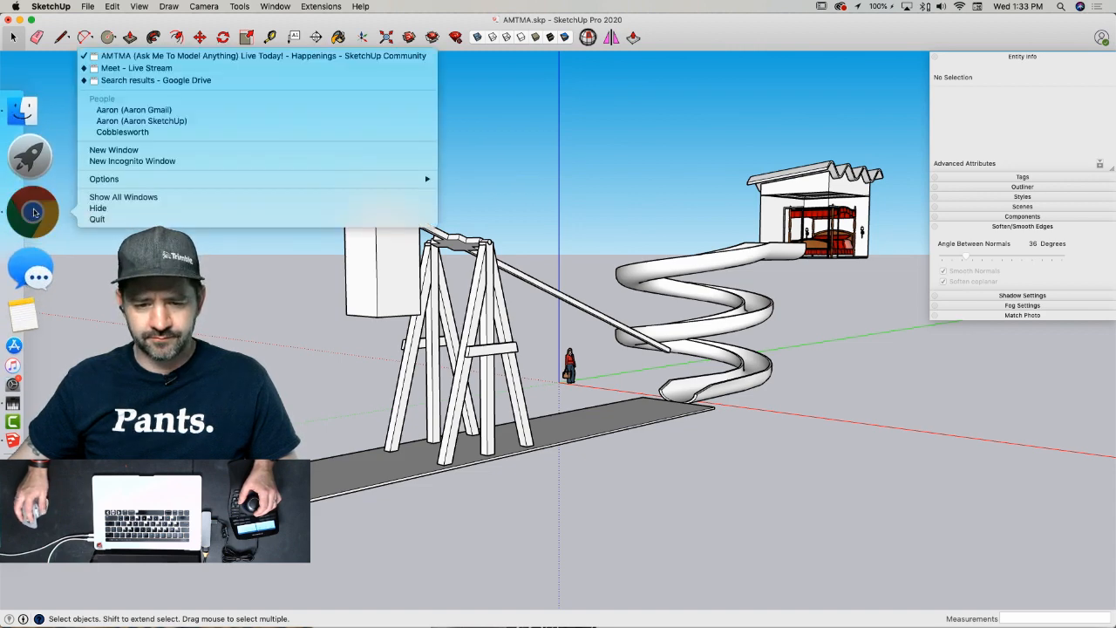
pyautogui.click(135, 55)
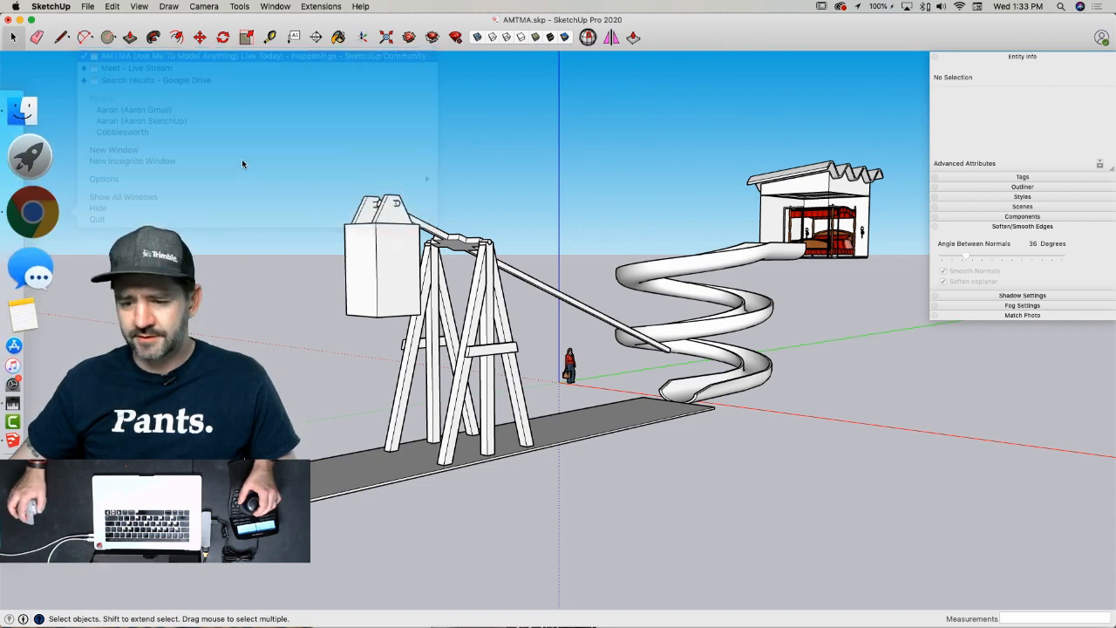
pyautogui.scroll(-7, 486, 362)
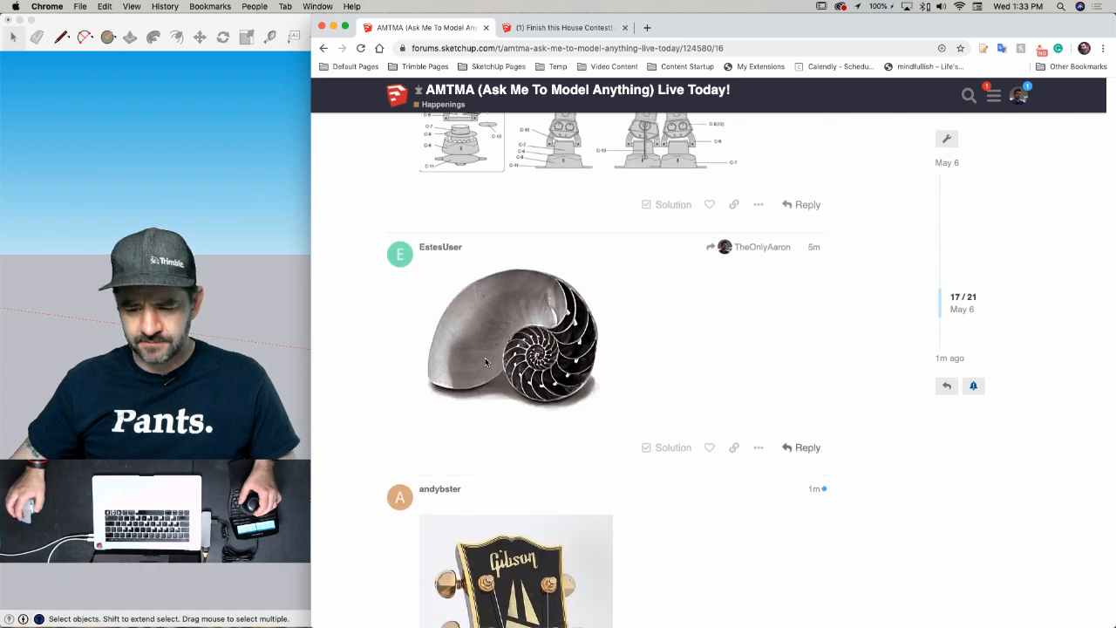
pyautogui.scroll(-10, 487, 362)
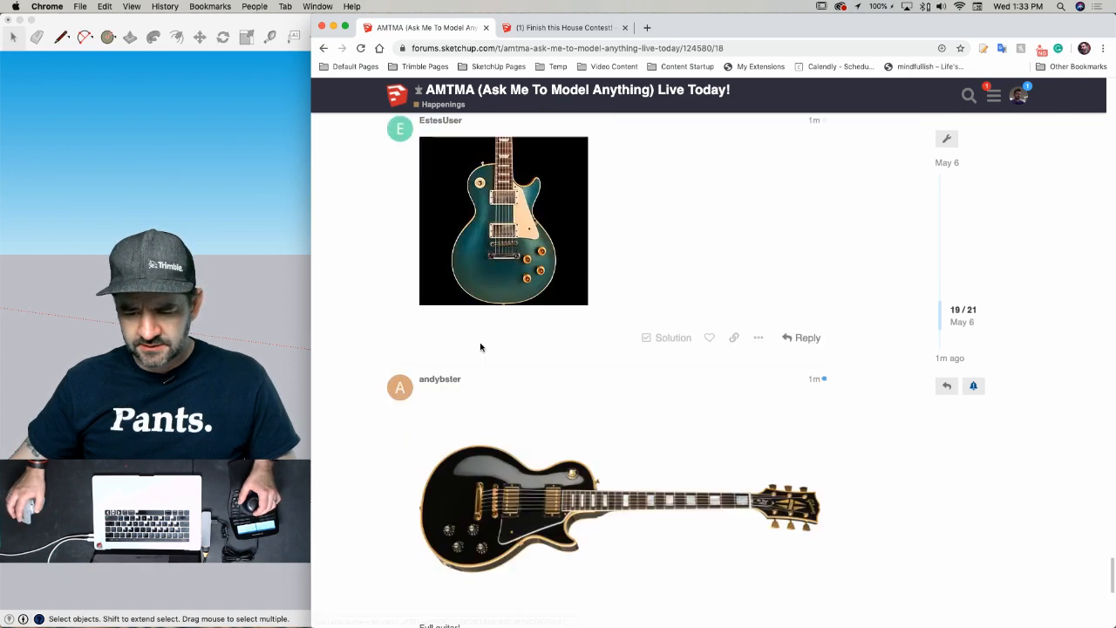
pyautogui.scroll(5, 480, 347)
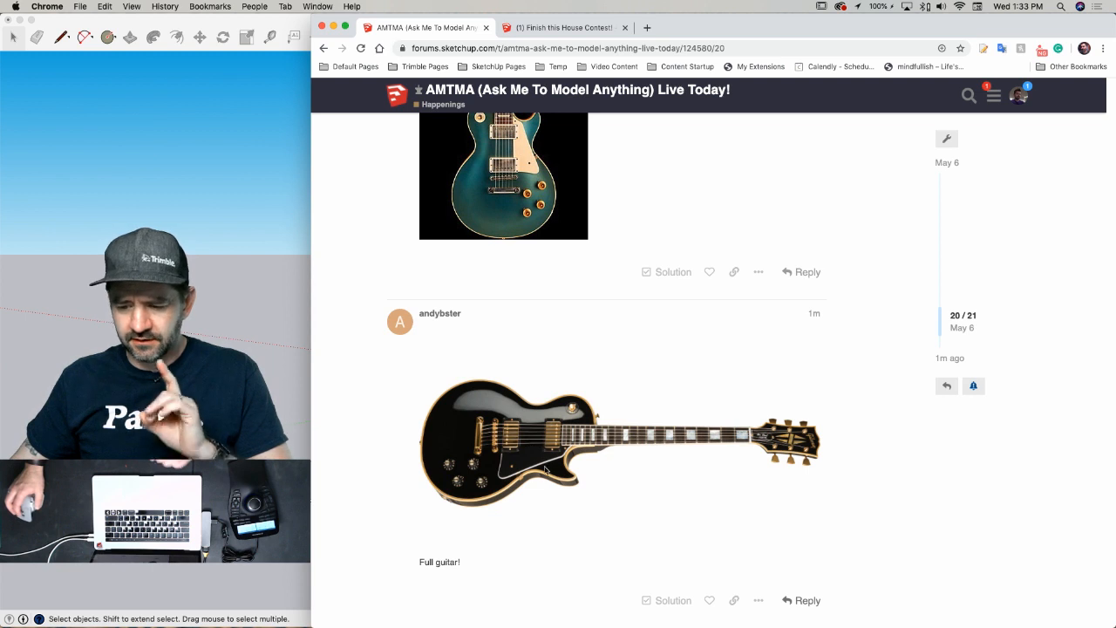
# - Save the forum image of the full black guitar to the Desktop as Les.jpeg
pyautogui.rightClick(554, 438)
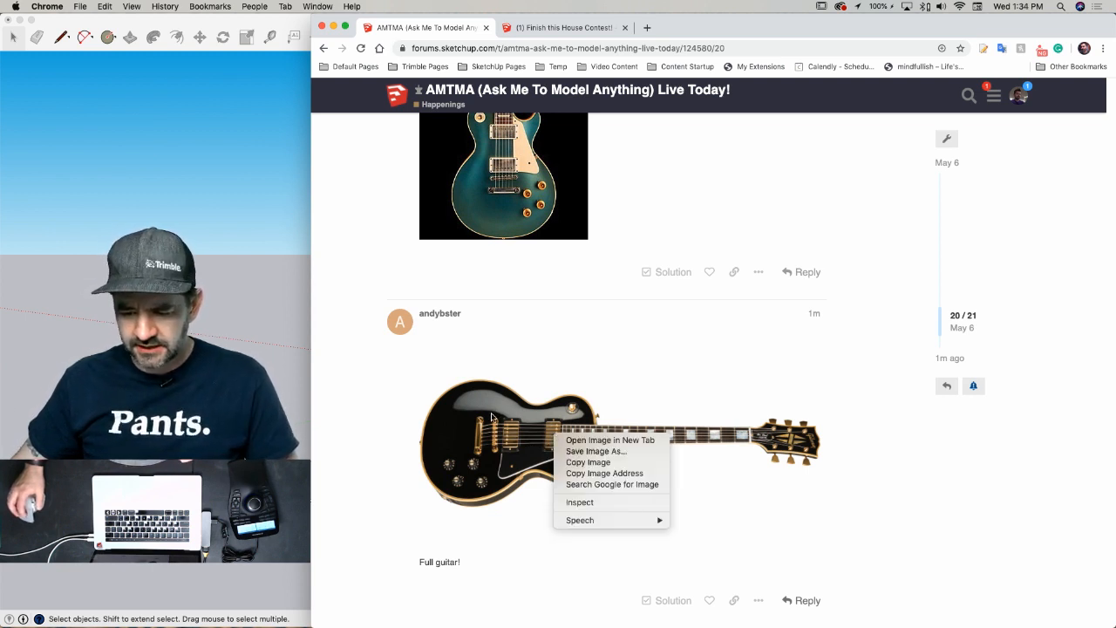
pyautogui.click(580, 452)
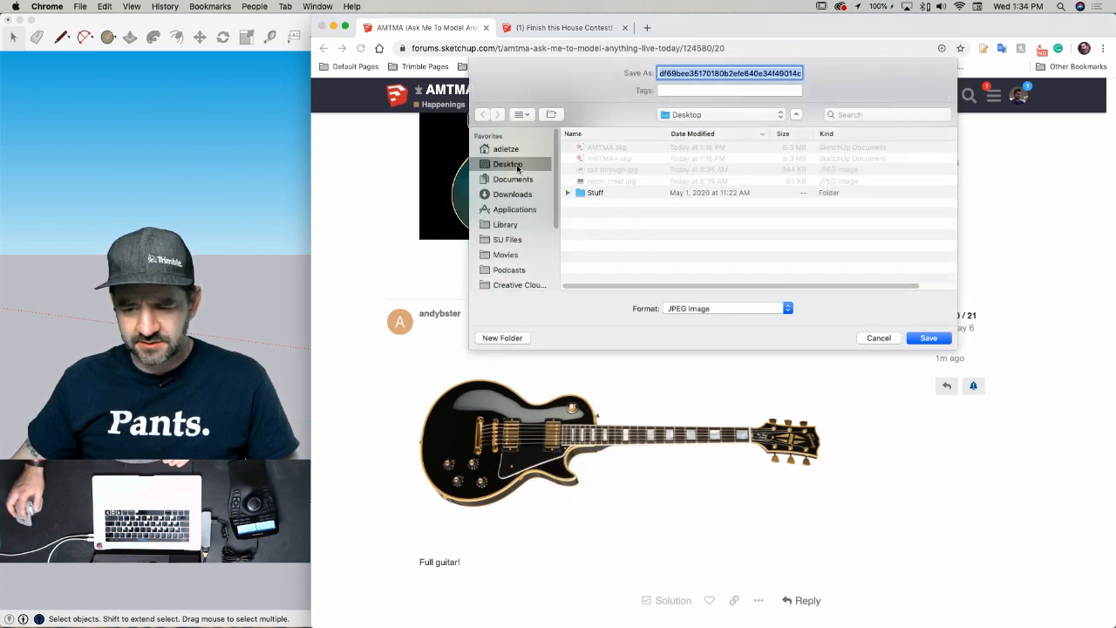
pyautogui.write('l')
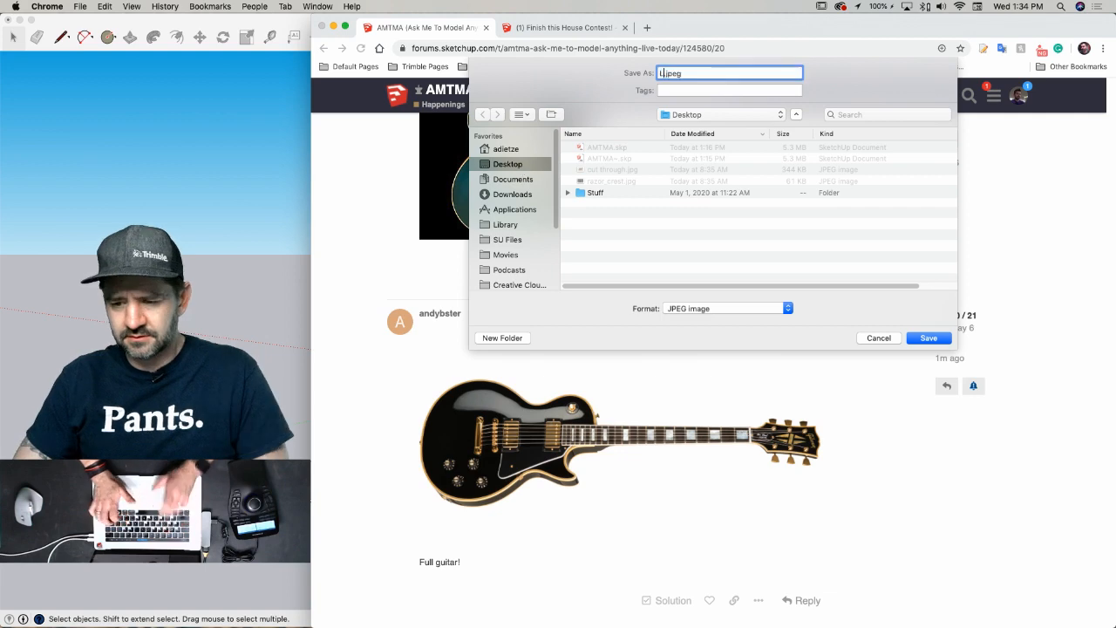
pyautogui.write('es')
pyautogui.press('Return')
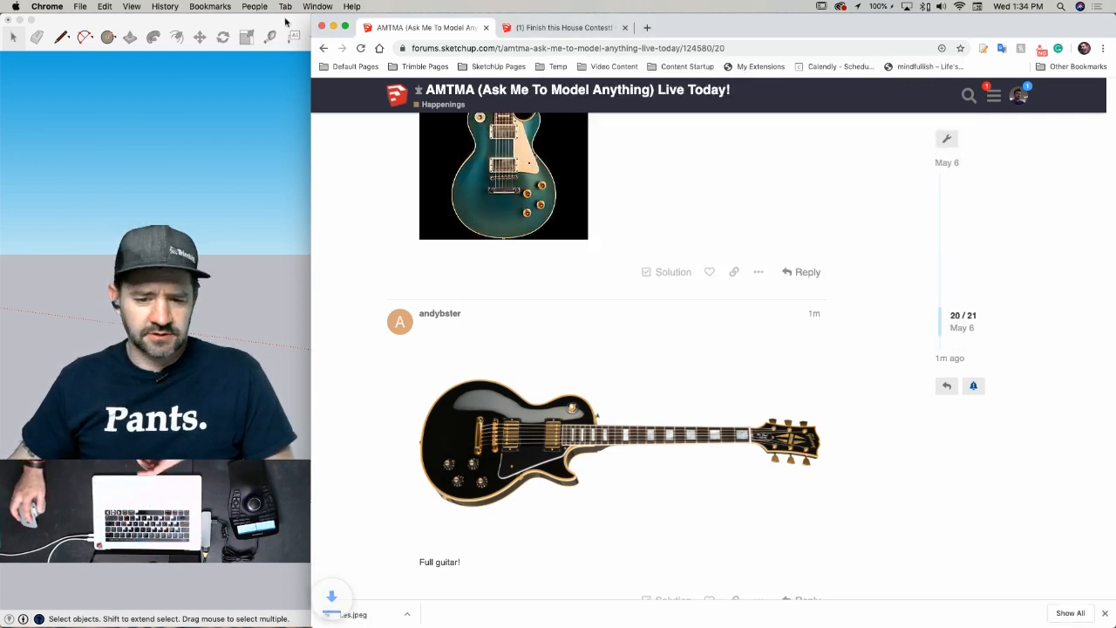
# - Switch to SketchUp, import Les.jpeg from the Desktop as an image and place it on the ground beside the slide
pyautogui.click(281, 22)
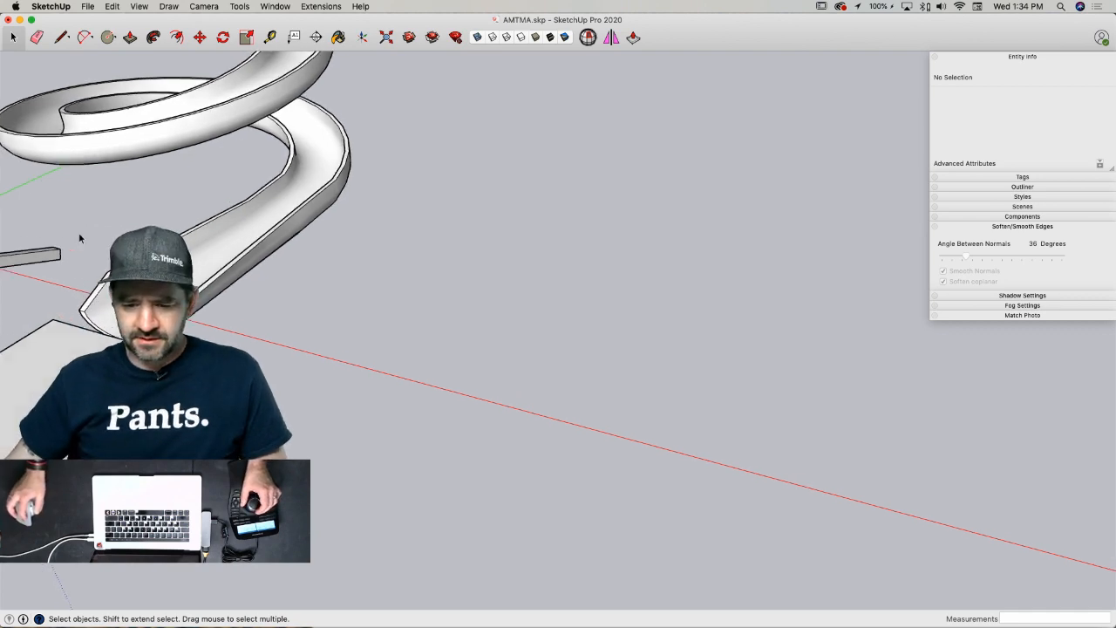
pyautogui.click(91, 6)
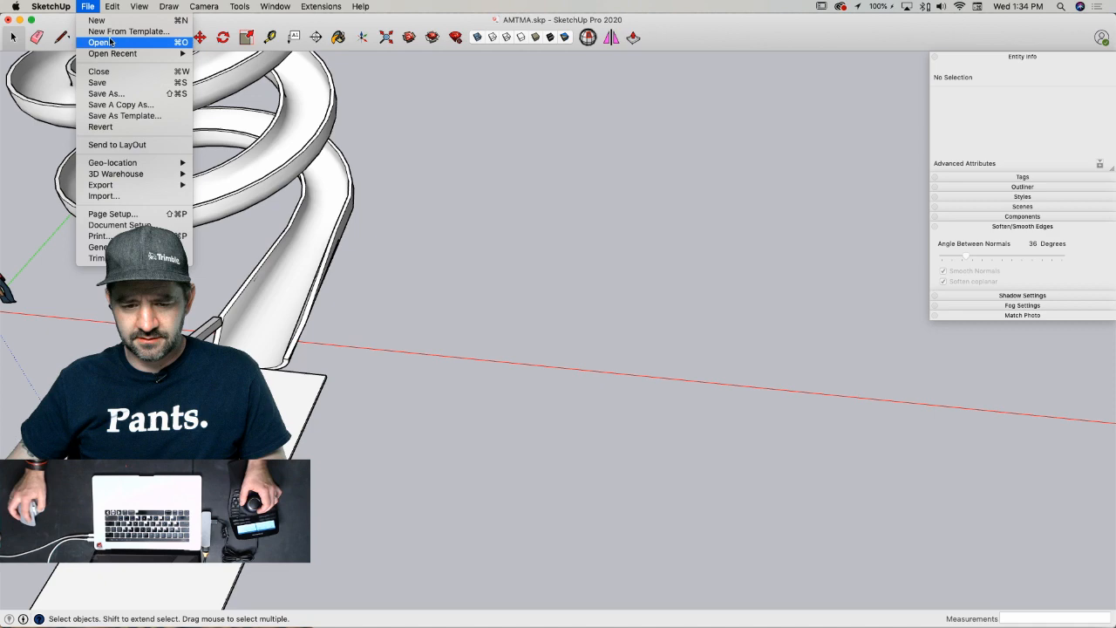
pyautogui.click(140, 196)
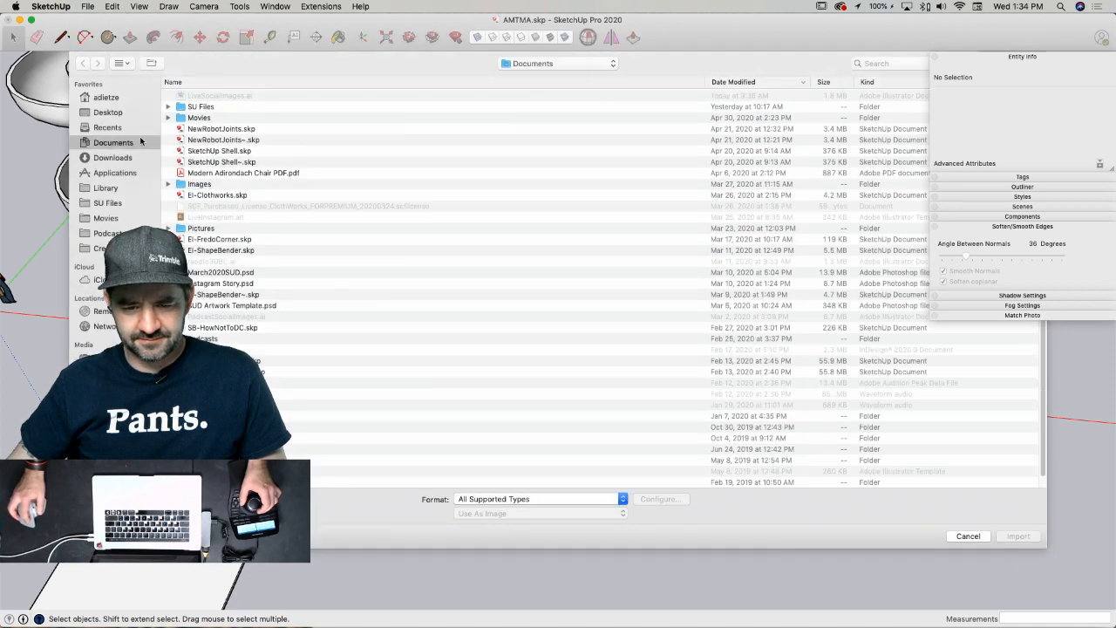
pyautogui.click(108, 113)
pyautogui.click(202, 96)
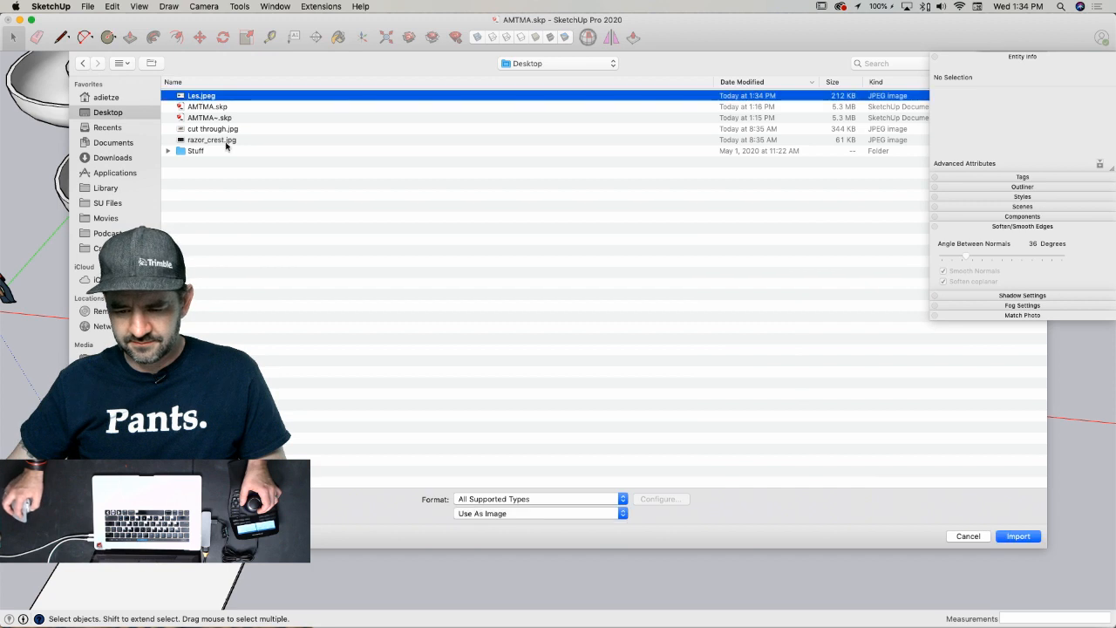
pyautogui.click(1019, 536)
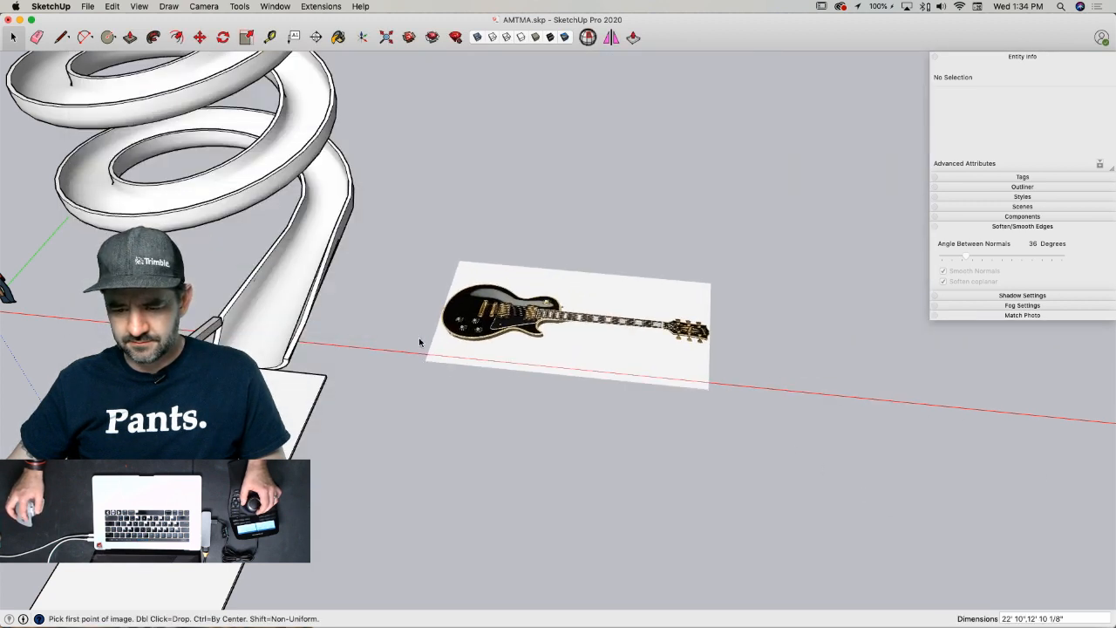
pyautogui.doubleClick(422, 344)
pyautogui.scroll(4, 548, 257)
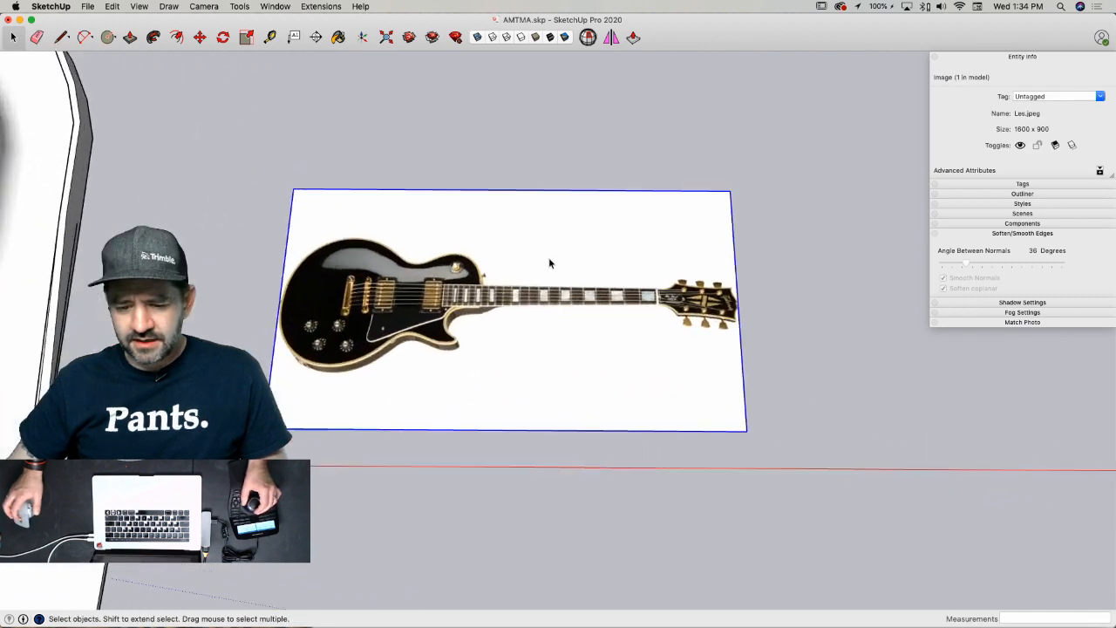
pyautogui.scroll(5, 549, 258)
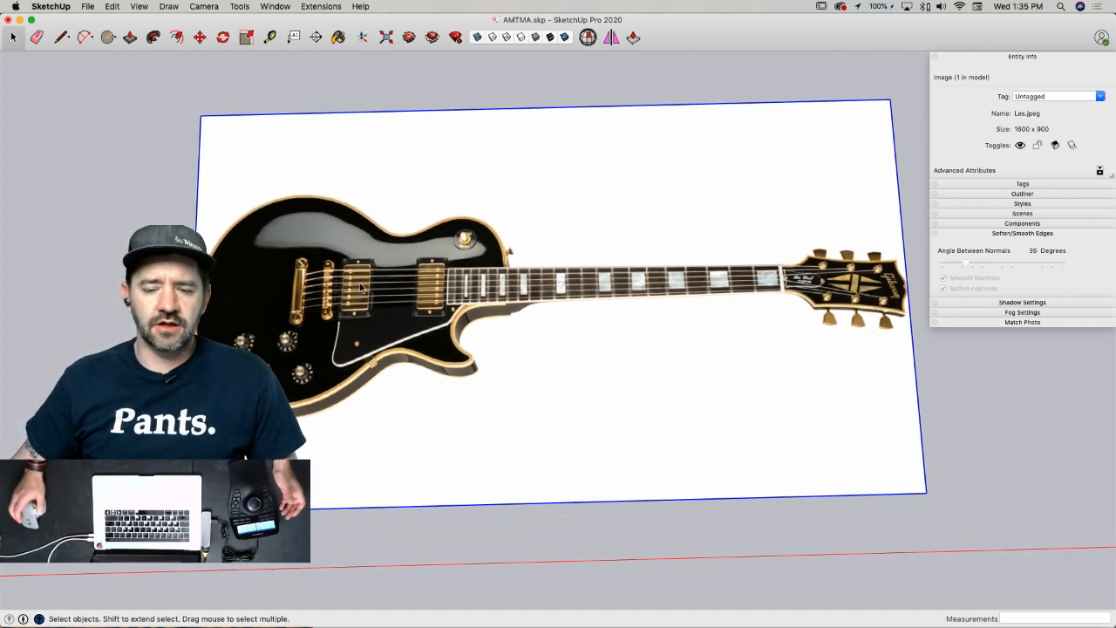
# - Try a straight line across the wide part of the guitar body and erase it
pyautogui.press('l')
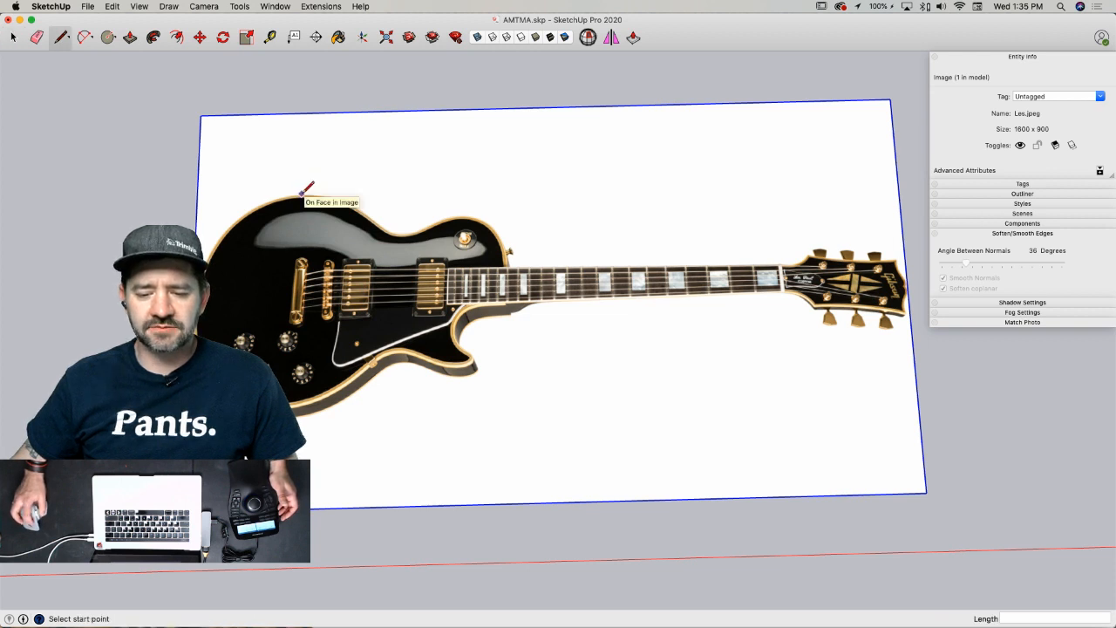
pyautogui.click(298, 194)
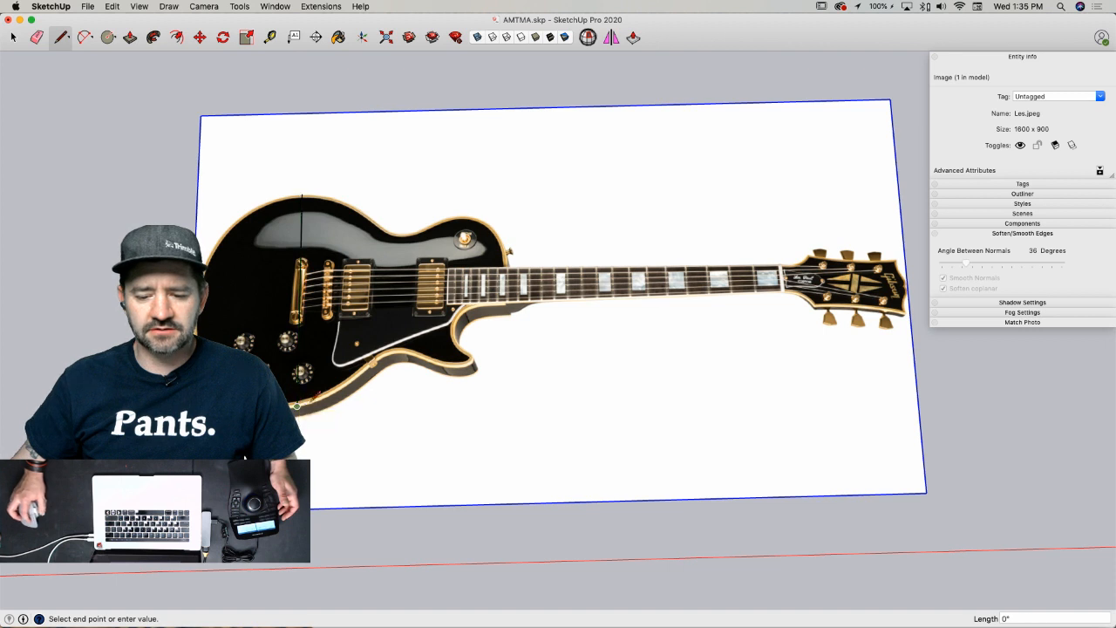
pyautogui.click(296, 406)
pyautogui.press('space')
pyautogui.press('e')
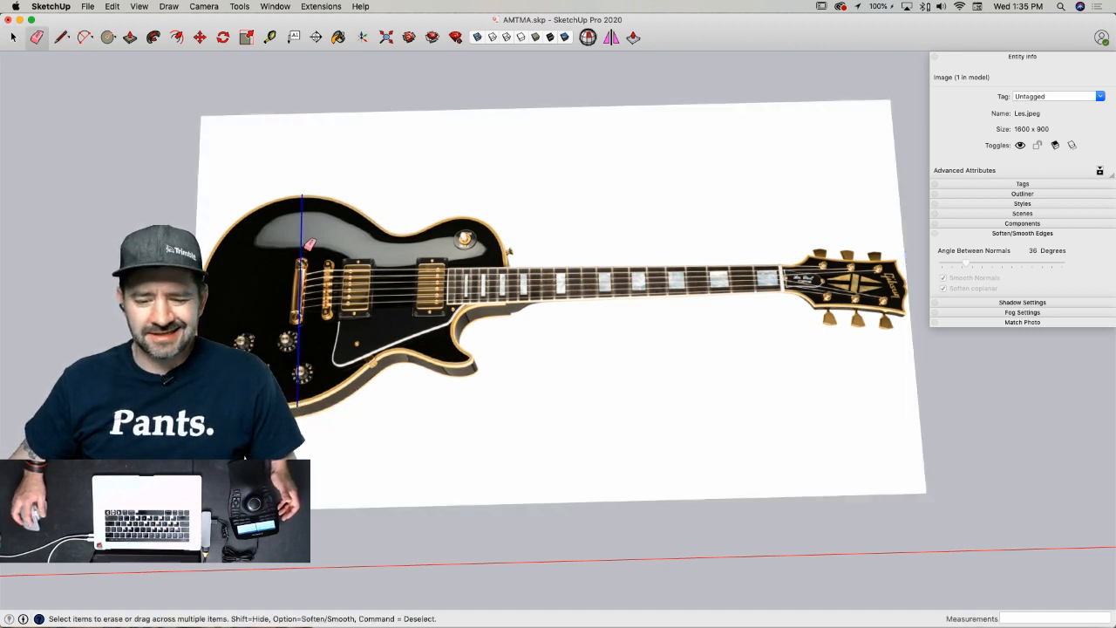
pyautogui.click(303, 249)
# - Draw a straight line across the widest part of the guitar body, from its upper edge to its lower edge
pyautogui.press('l')
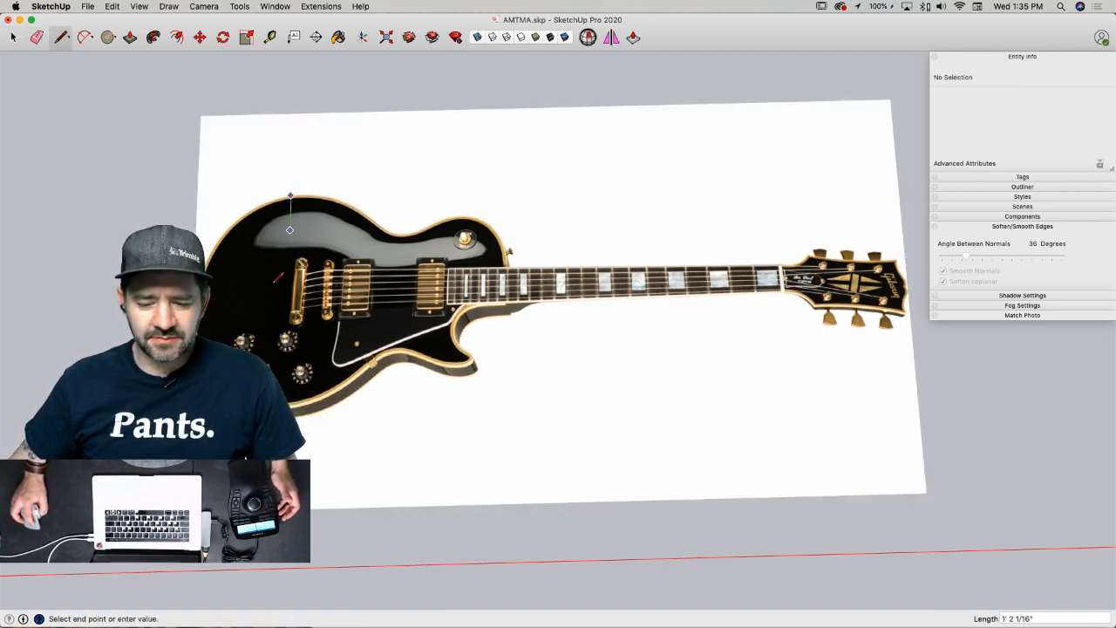
pyautogui.click(286, 408)
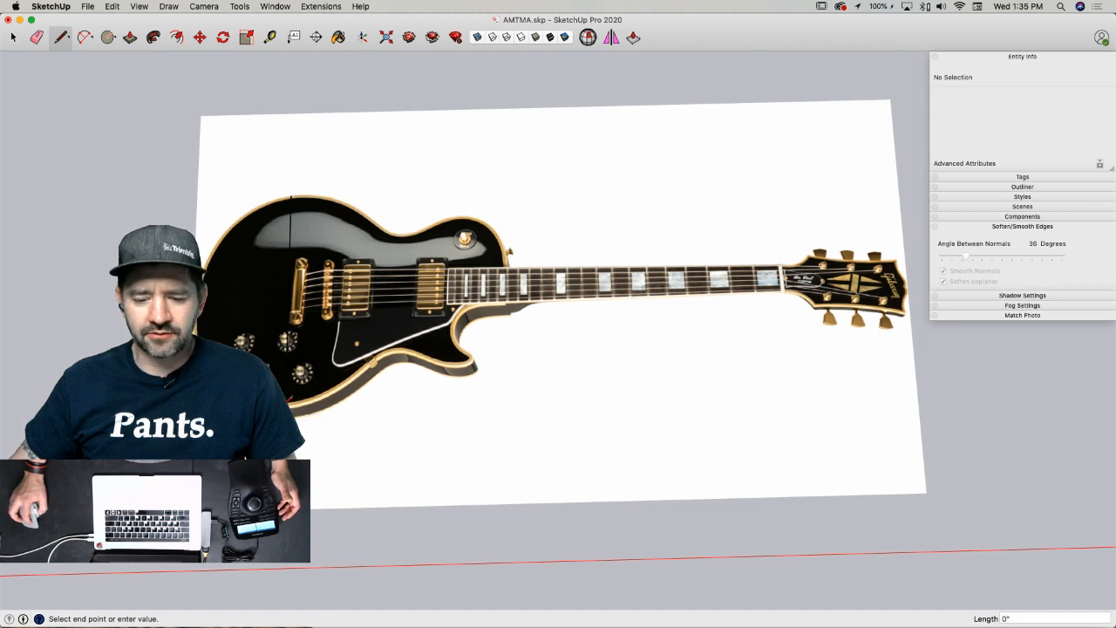
pyautogui.press('space')
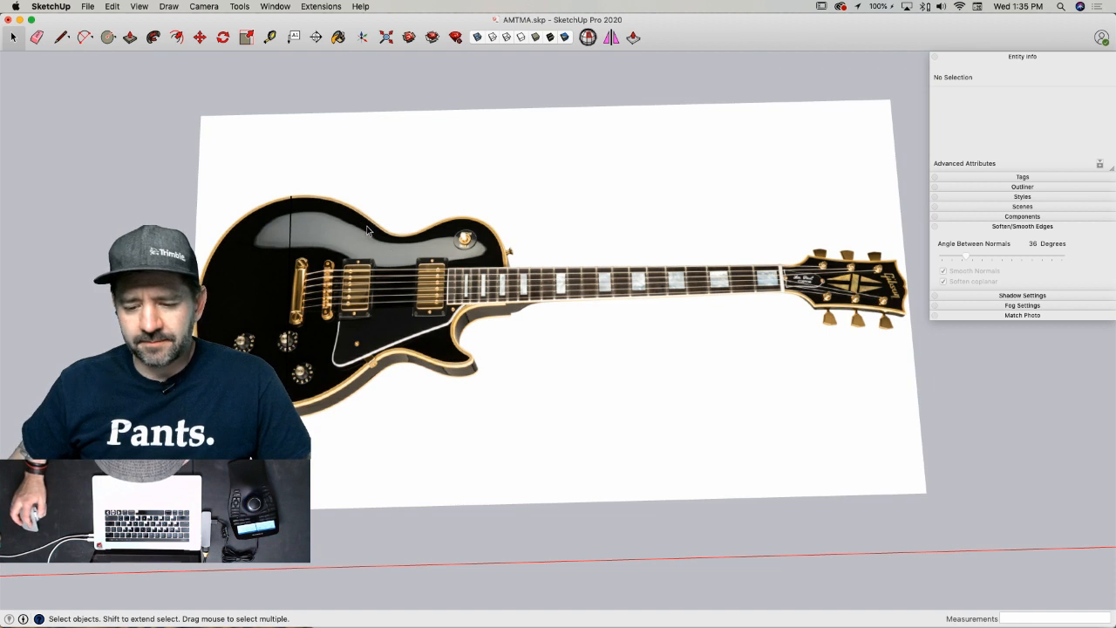
# - Draw two straight lines across the guitar body, one at the waist and one through the neck pickup, each from upper edge to lower edge
pyautogui.press('l')
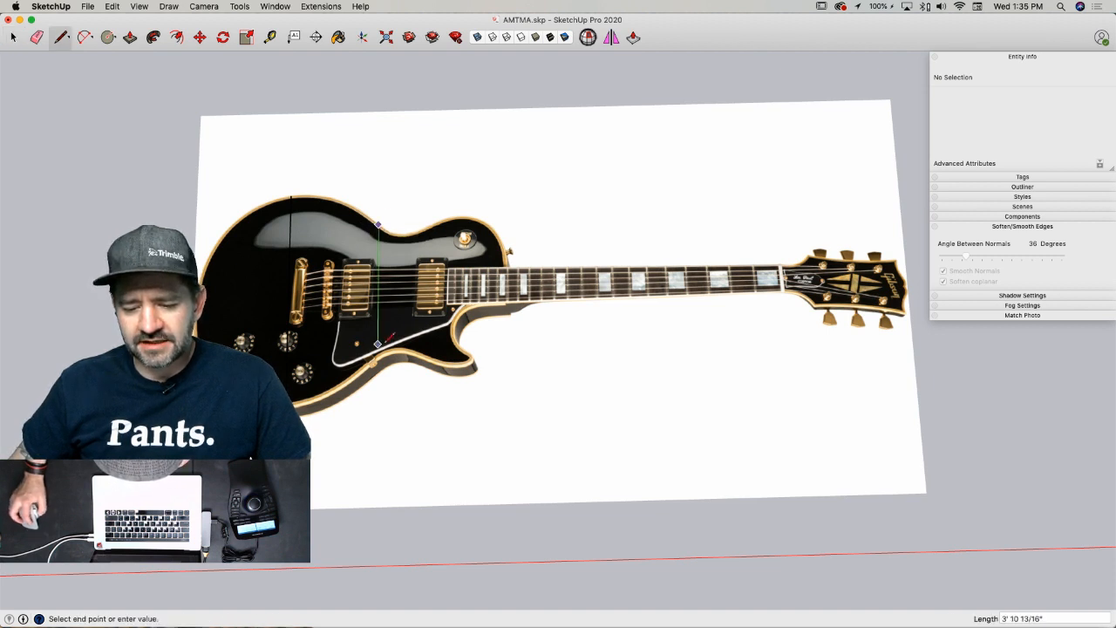
pyautogui.click(378, 359)
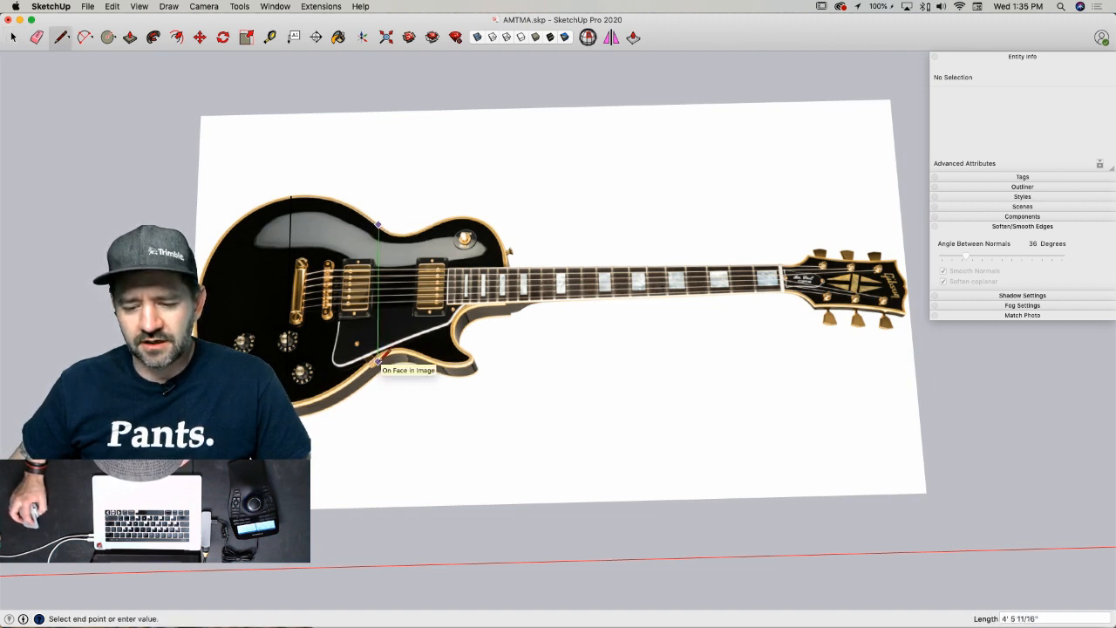
pyautogui.press('Escape')
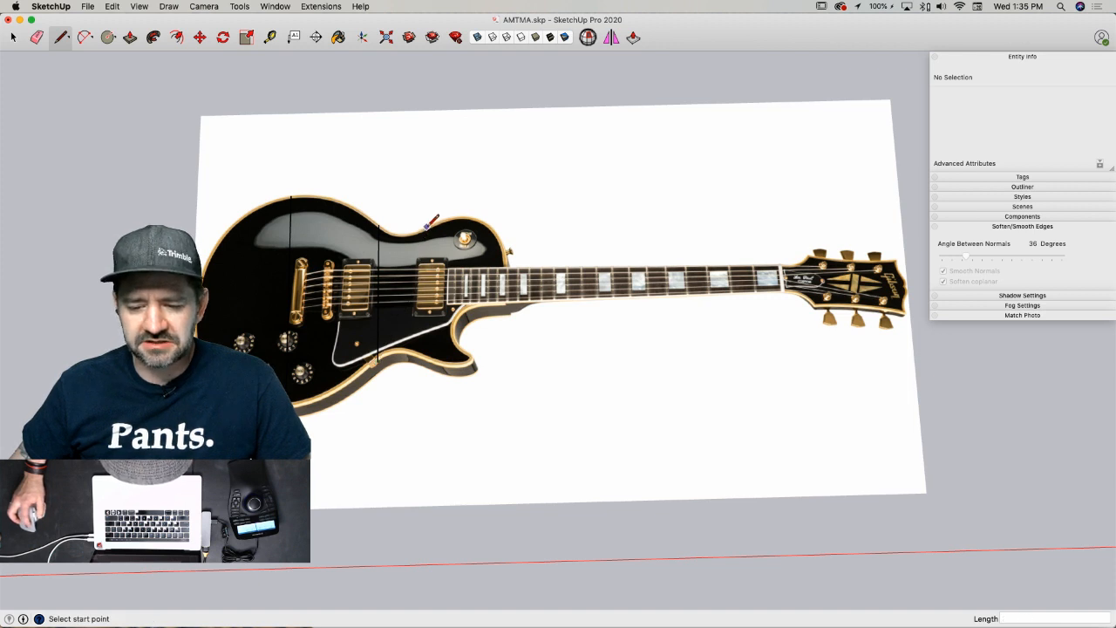
pyautogui.click(427, 225)
pyautogui.click(428, 359)
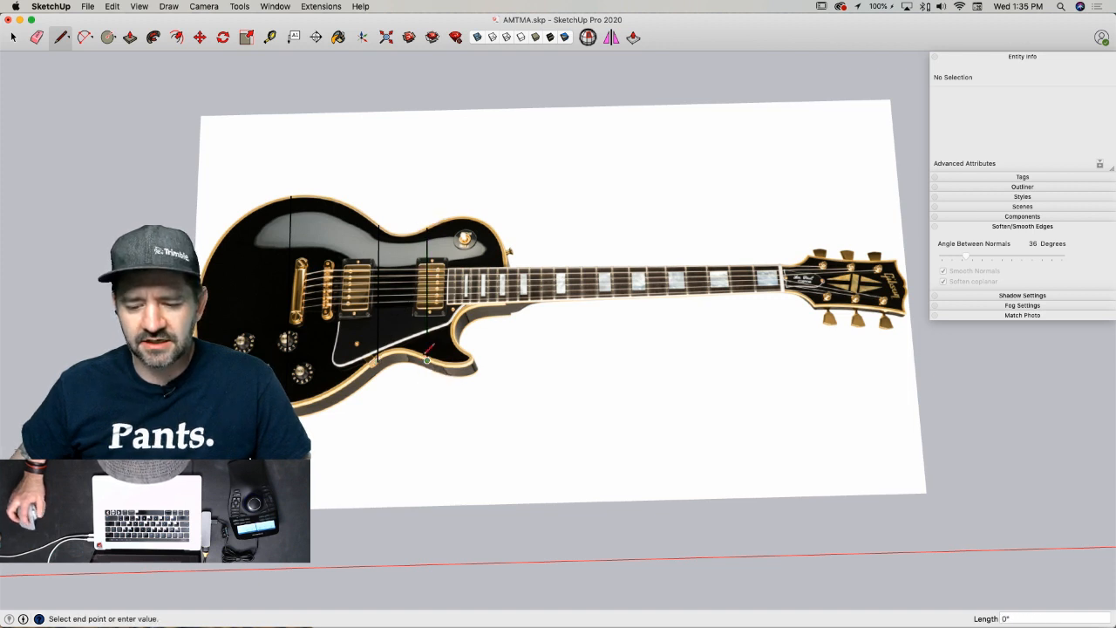
pyautogui.press('space')
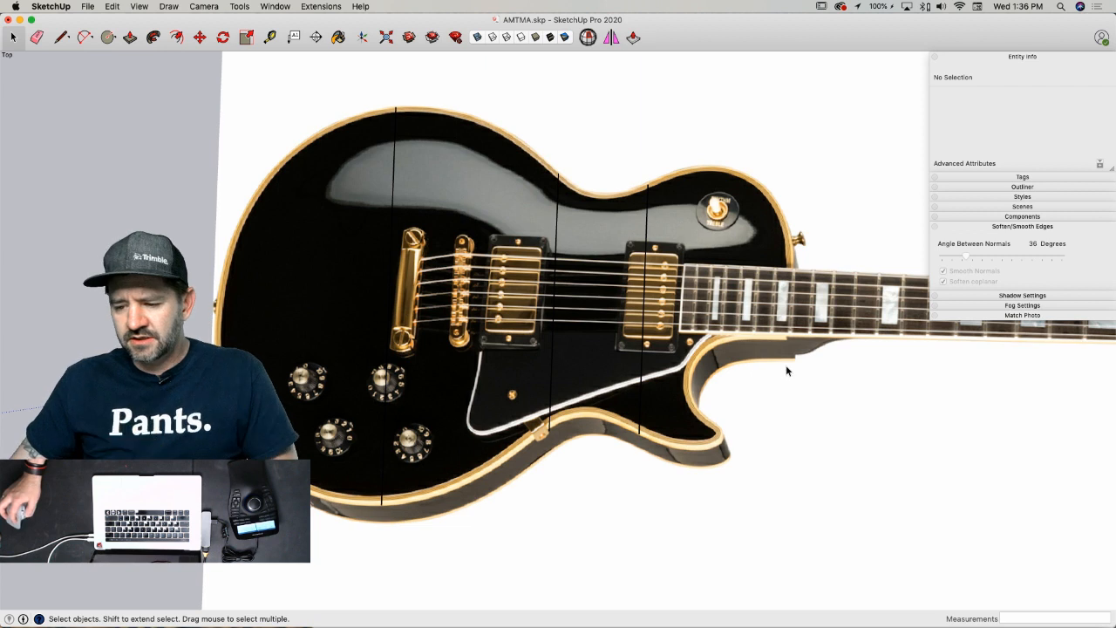
# - Start a Bezier curve at the widest body line, turn on X-ray display, and cancel that curve
pyautogui.click(98, 8)
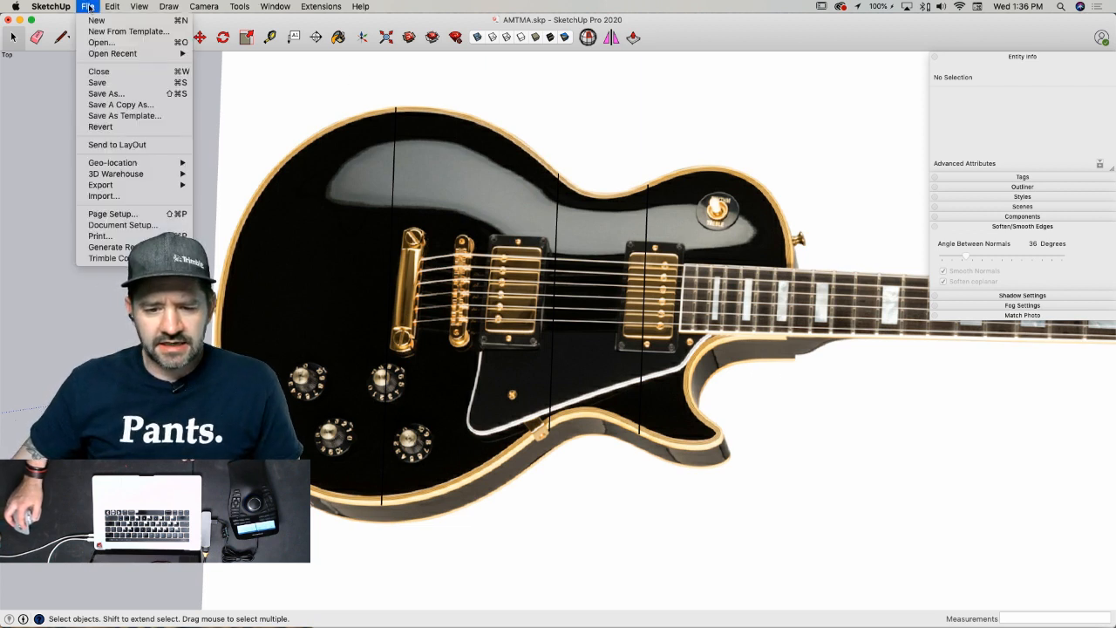
pyautogui.moveTo(169, 6)
pyautogui.click(183, 71)
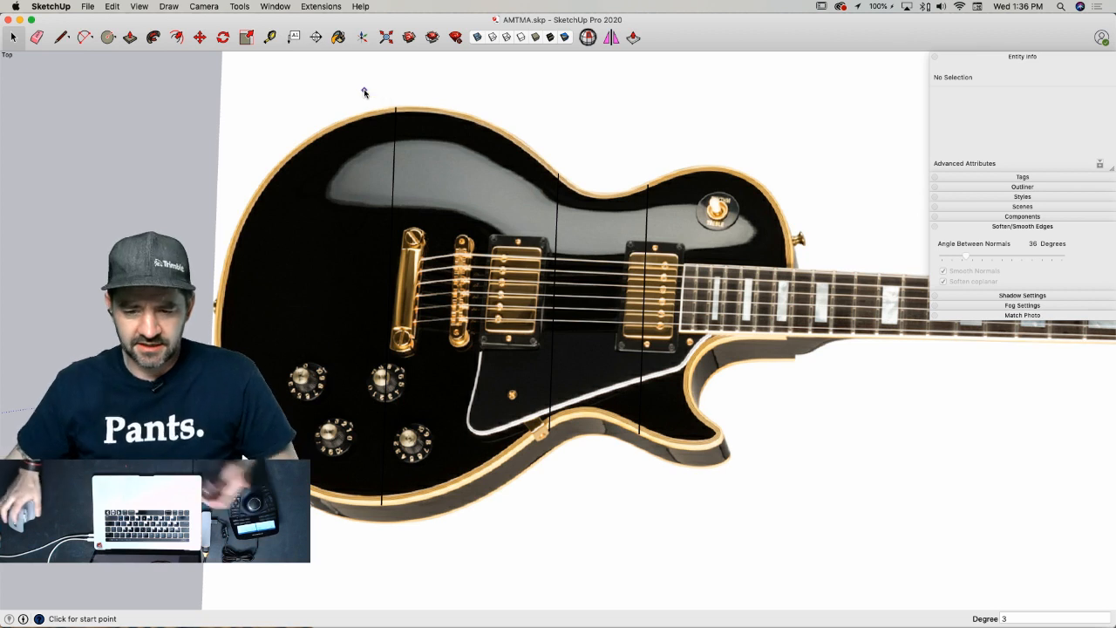
pyautogui.click(397, 110)
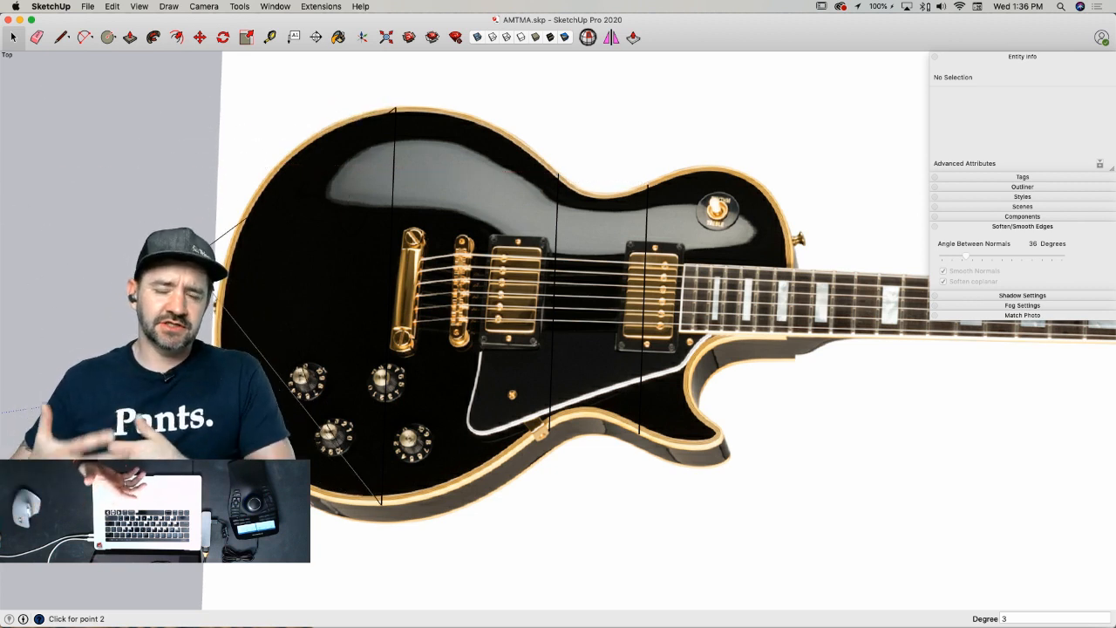
pyautogui.click(478, 38)
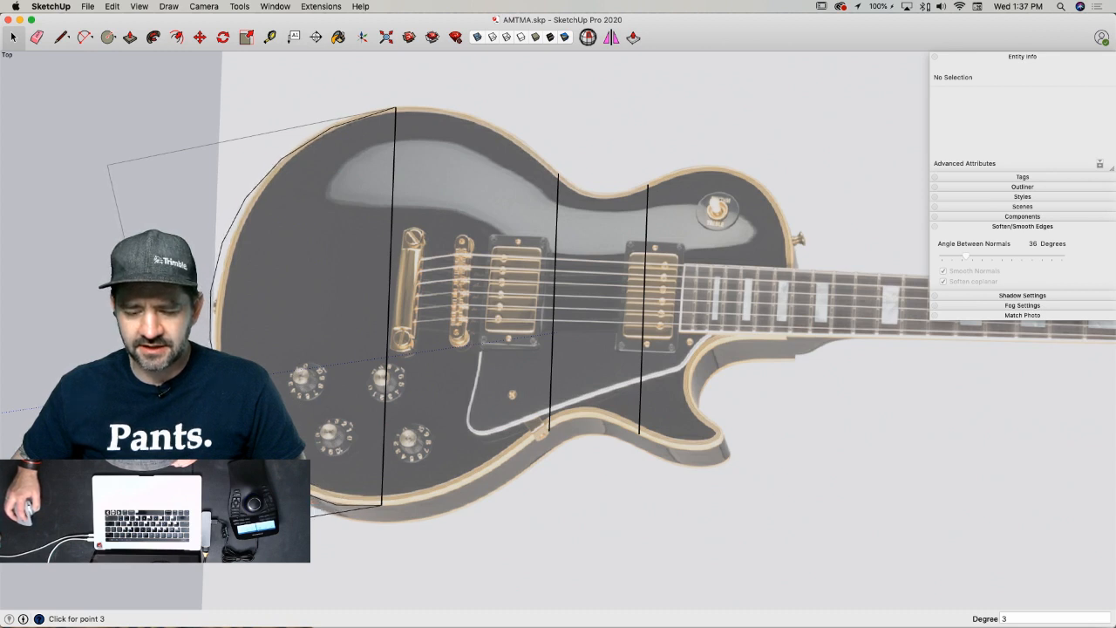
pyautogui.press('Escape')
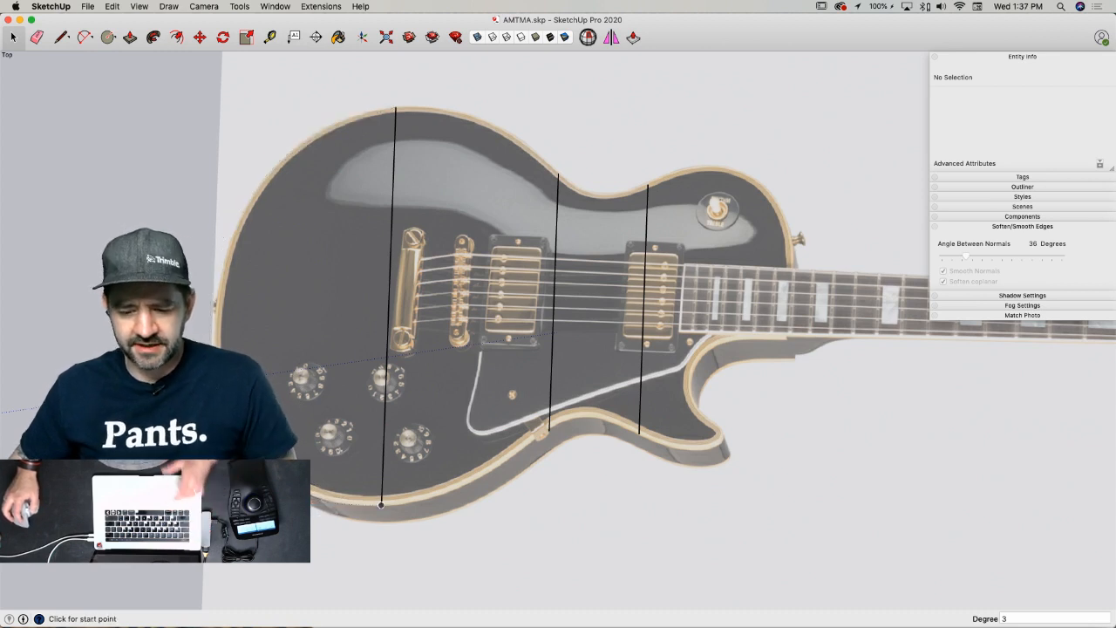
# - Draw a degree 3 Bezier curve along the body outline from the lower end of the widest line to the strap button at the tail
pyautogui.click(380, 503)
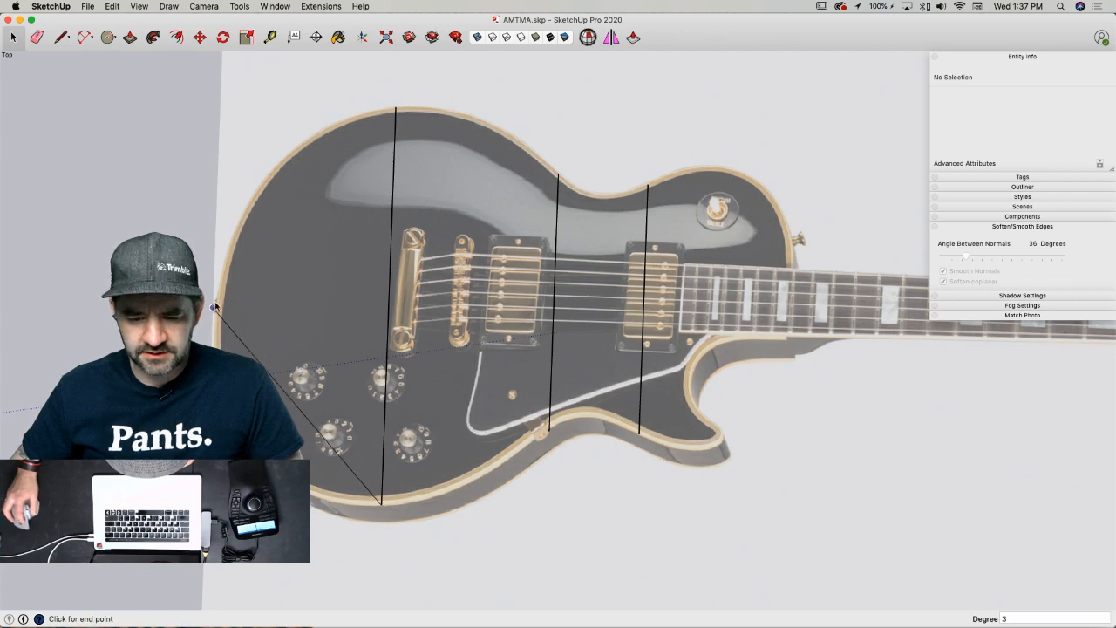
pyautogui.scroll(6, 215, 307)
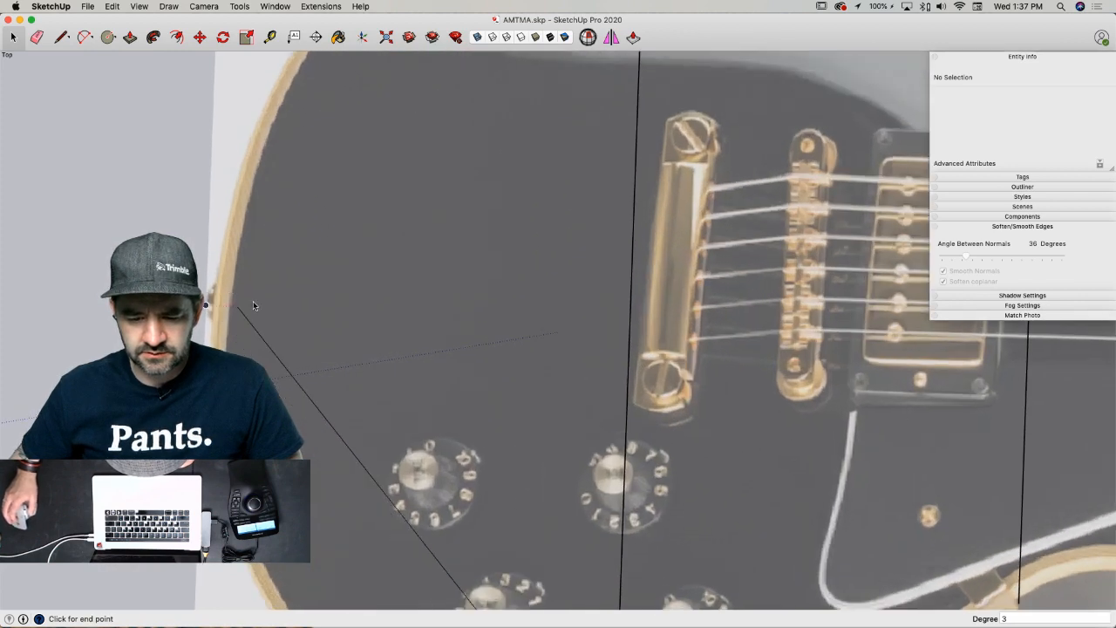
pyautogui.scroll(5, 253, 305)
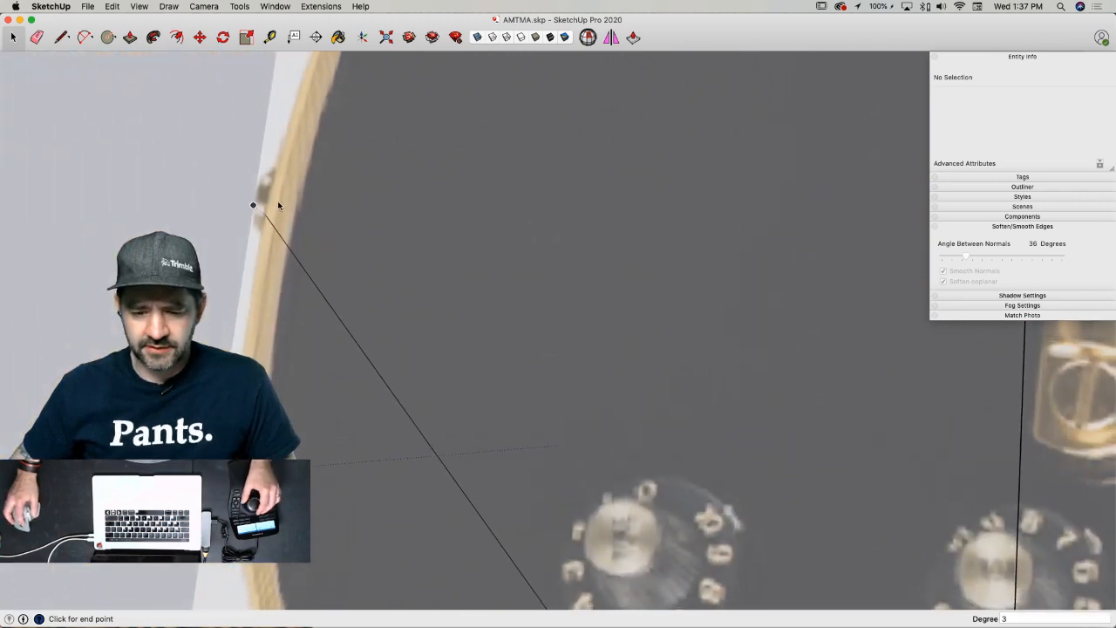
pyautogui.click(276, 201)
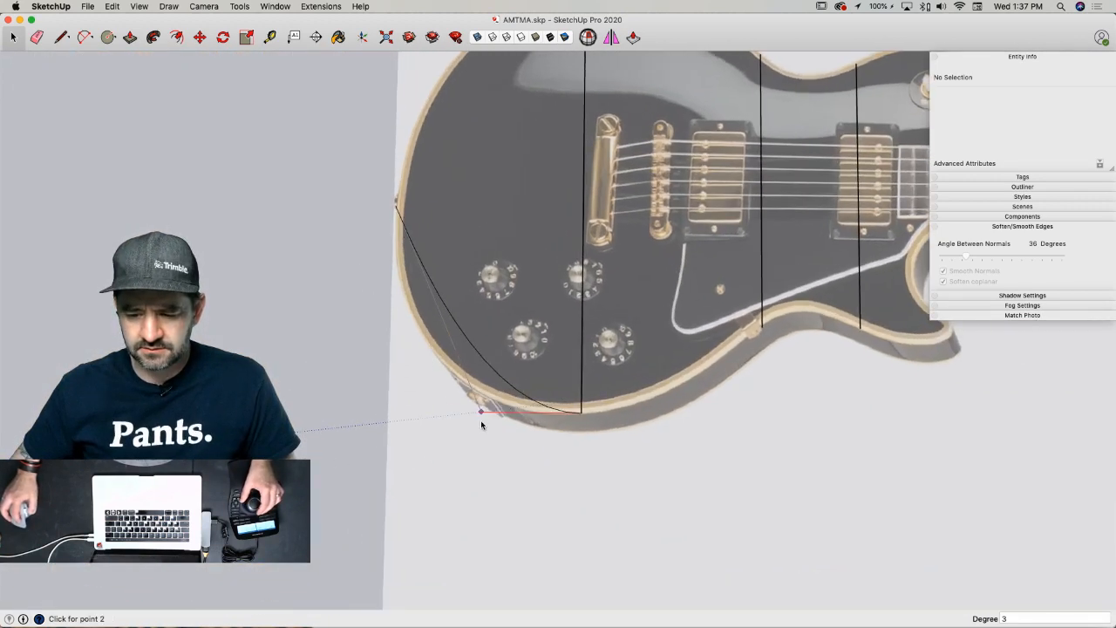
pyautogui.click(418, 422)
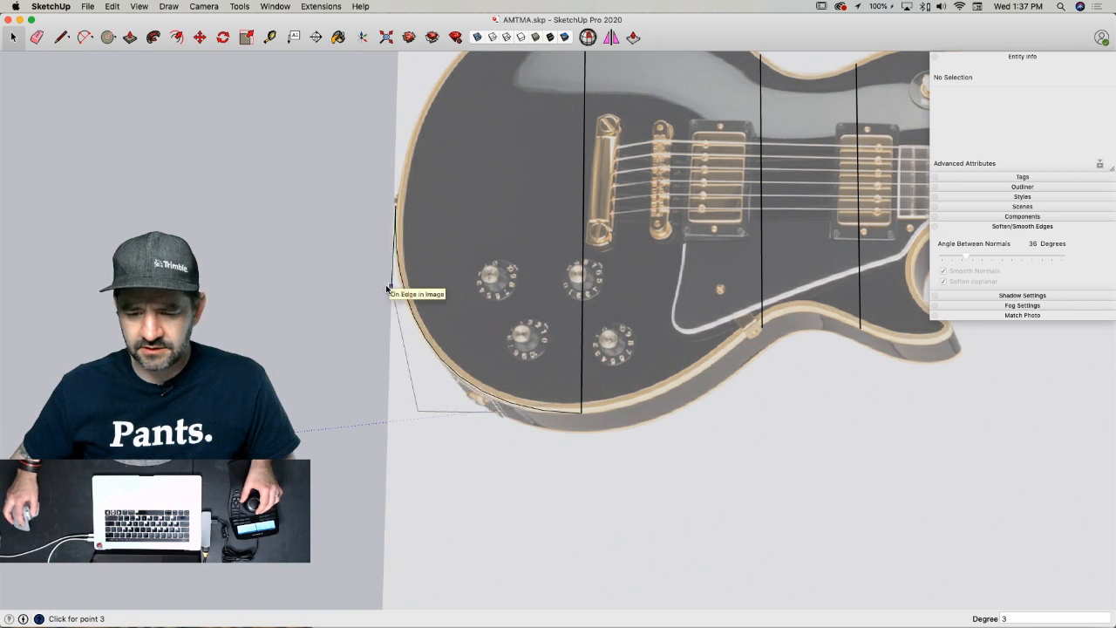
pyautogui.click(397, 257)
# - Trace the upper body edge with Bezier curves from the strap button to the widest line and on to the waist line
pyautogui.click(398, 207)
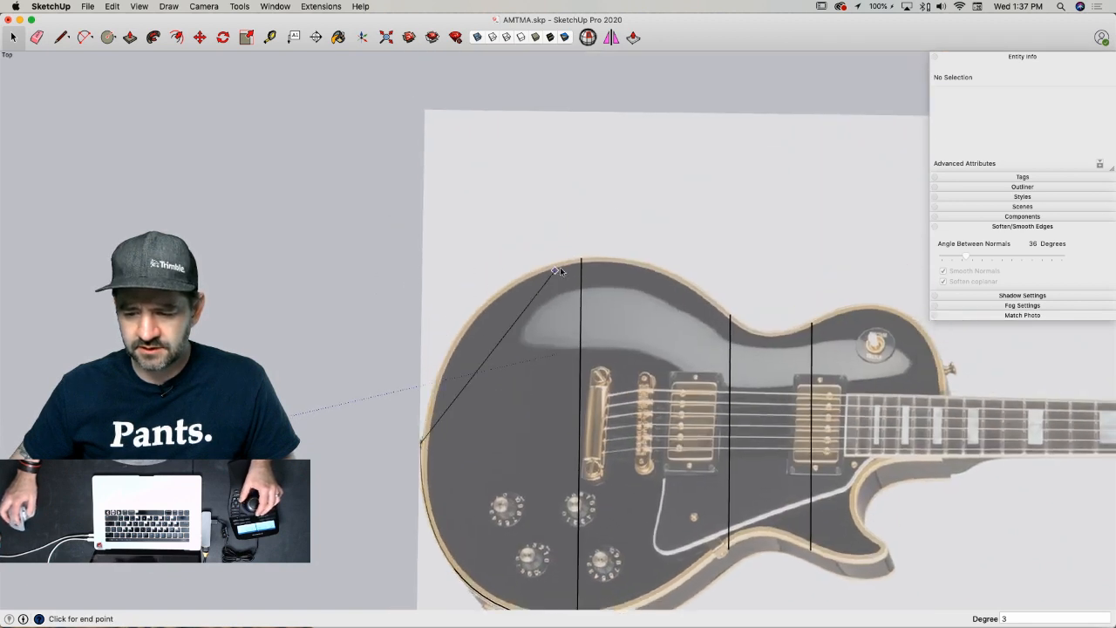
pyautogui.click(581, 258)
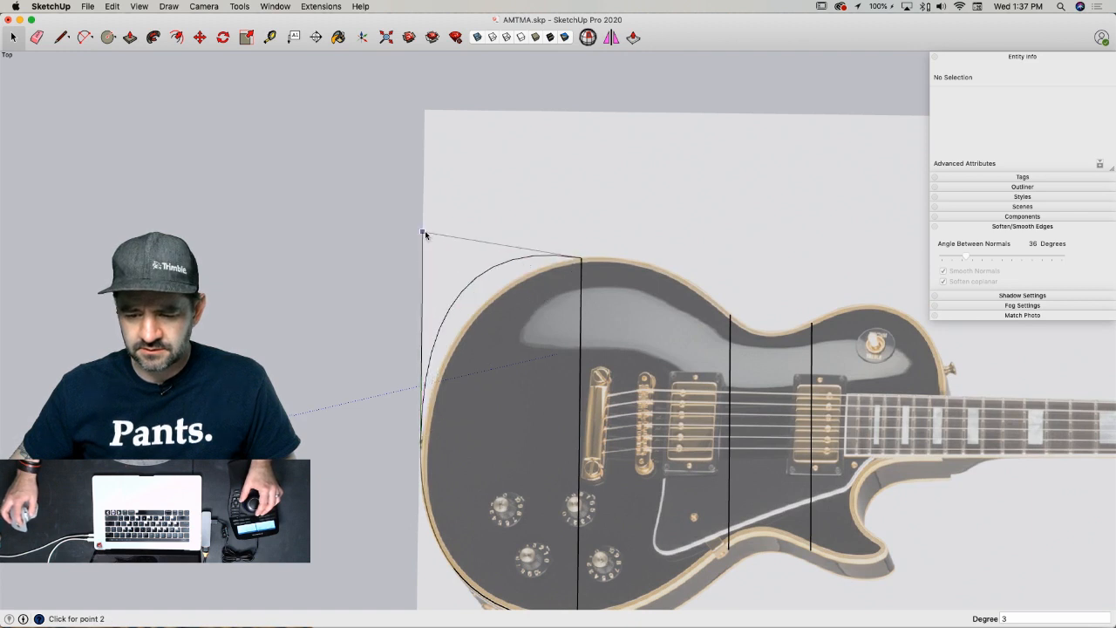
pyautogui.click(425, 318)
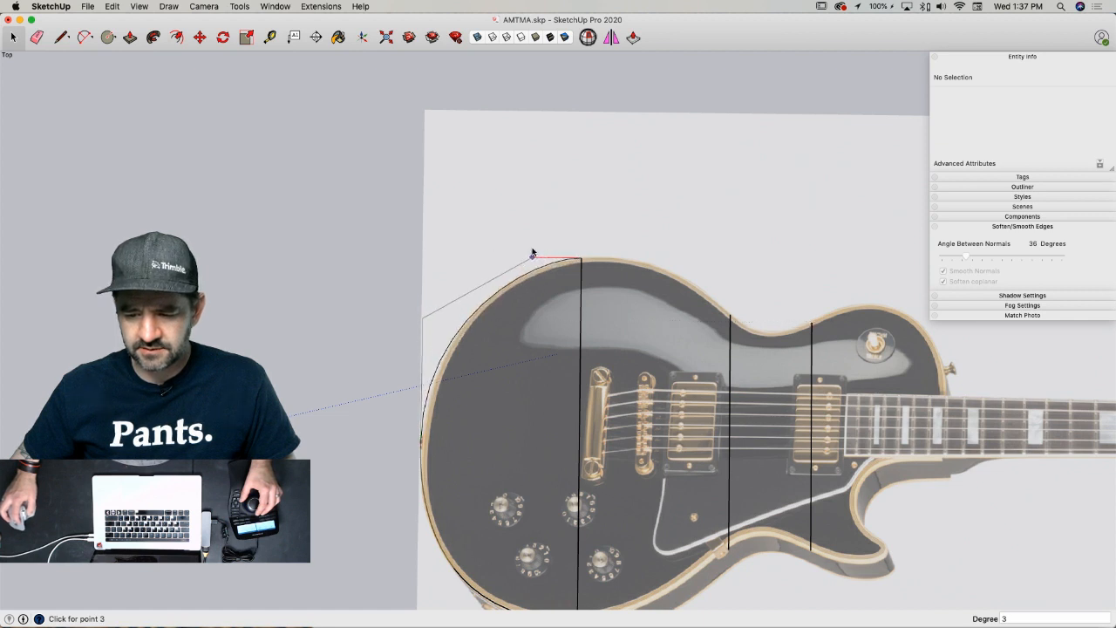
pyautogui.click(533, 254)
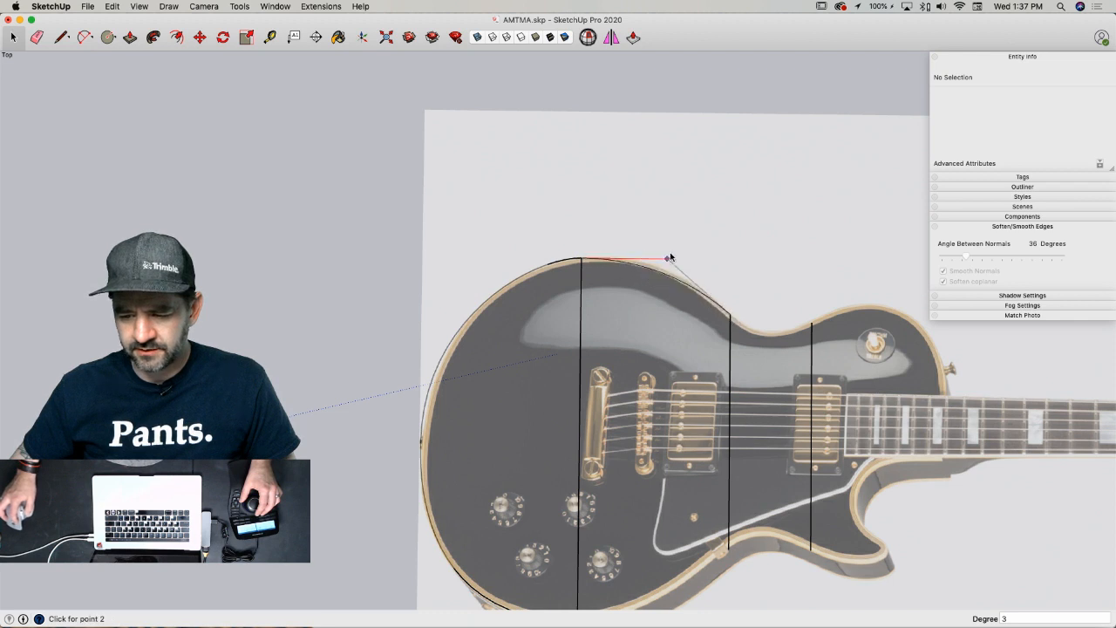
pyautogui.click(686, 259)
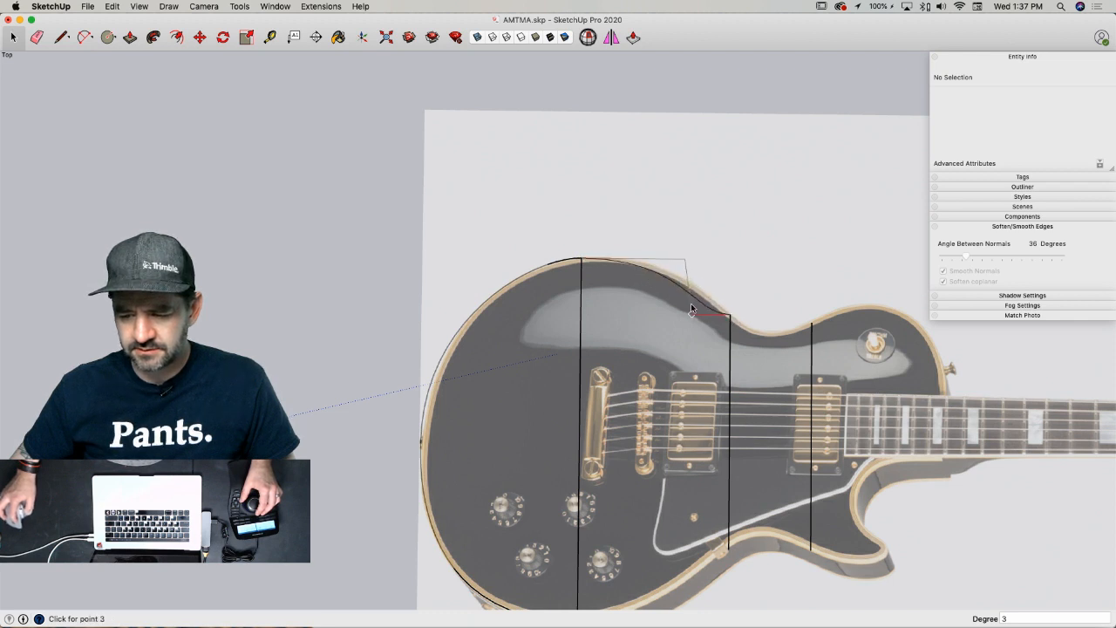
pyautogui.scroll(3, 709, 295)
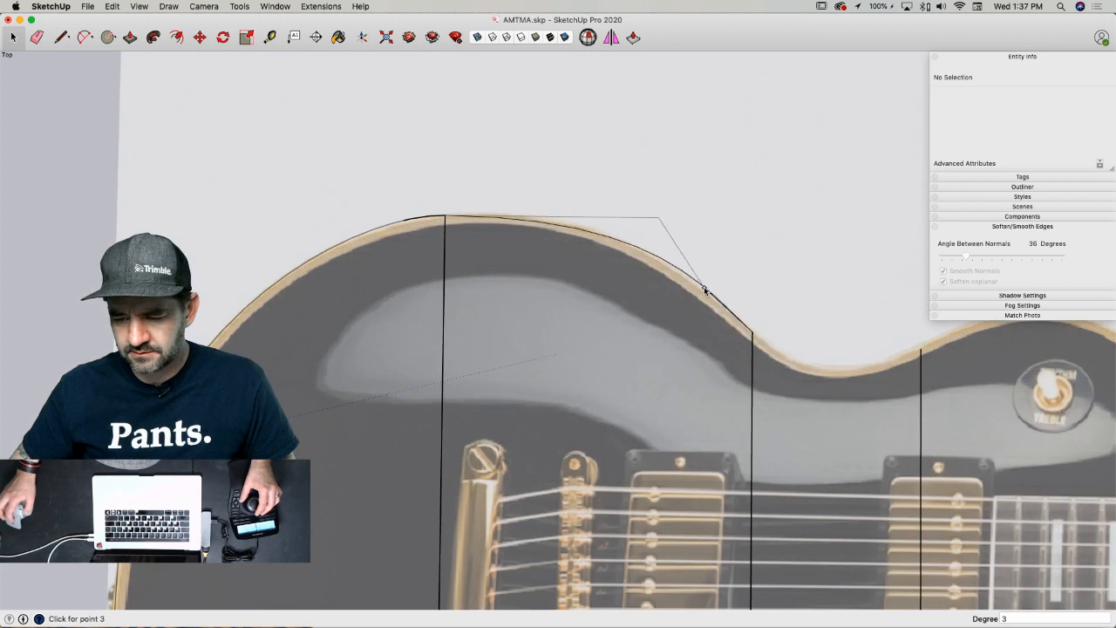
# - Draw a Bezier curve along the upper waist dip from the waist line to the neck pickup line
pyautogui.doubleClick(752, 329)
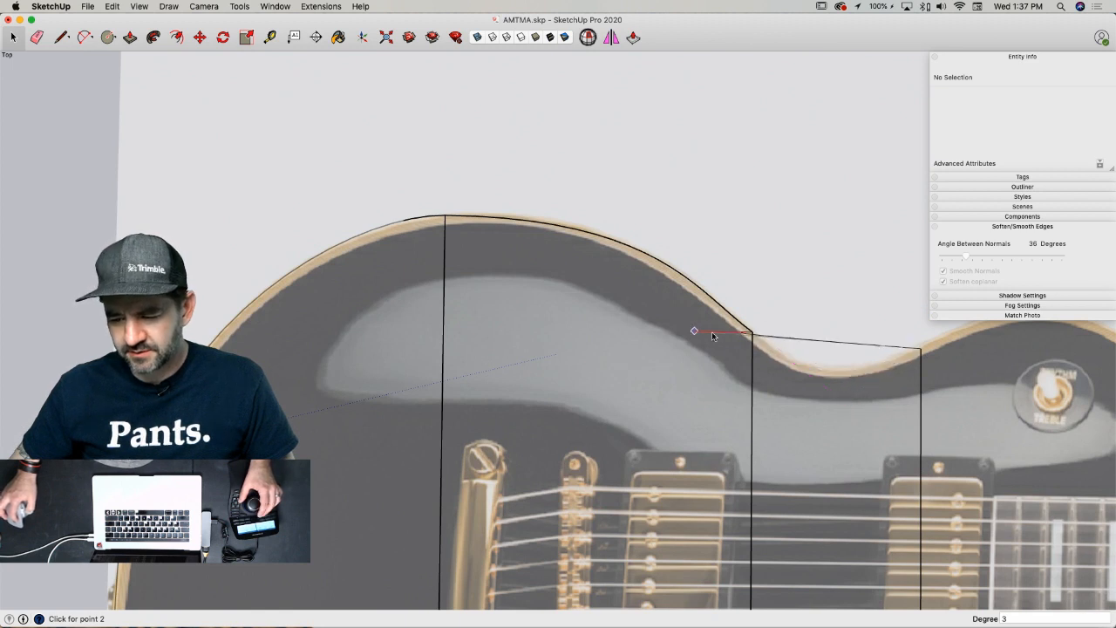
pyautogui.click(834, 390)
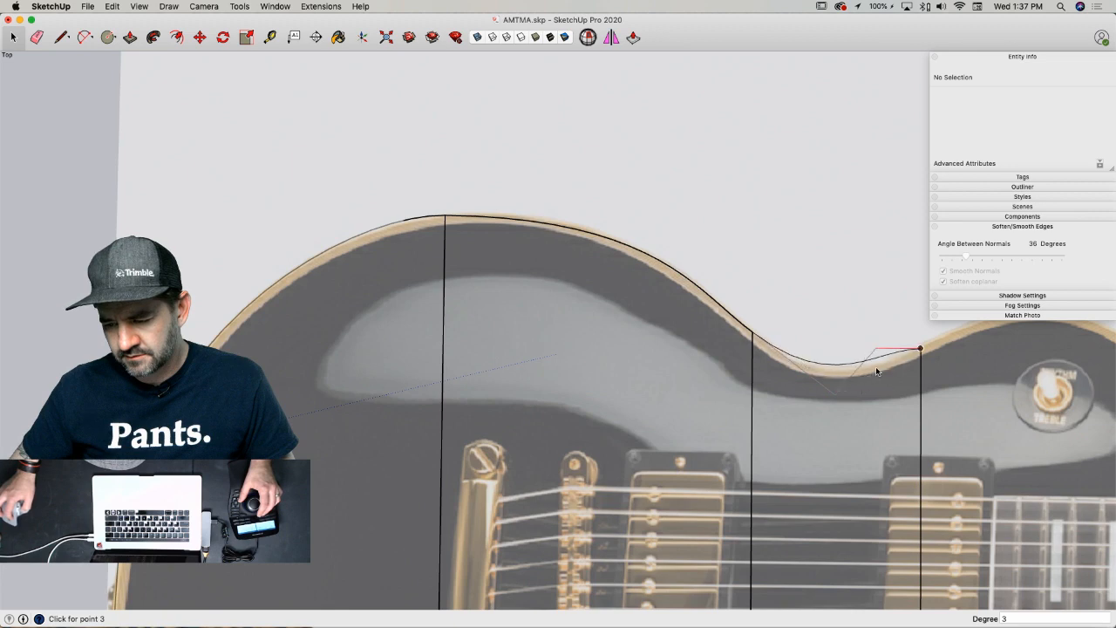
pyautogui.scroll(4, 880, 373)
pyautogui.keyDown('shift'); pyautogui.moveTo(907, 365); pyautogui.dragTo(755, 418, button='middle'); pyautogui.keyUp('shift')
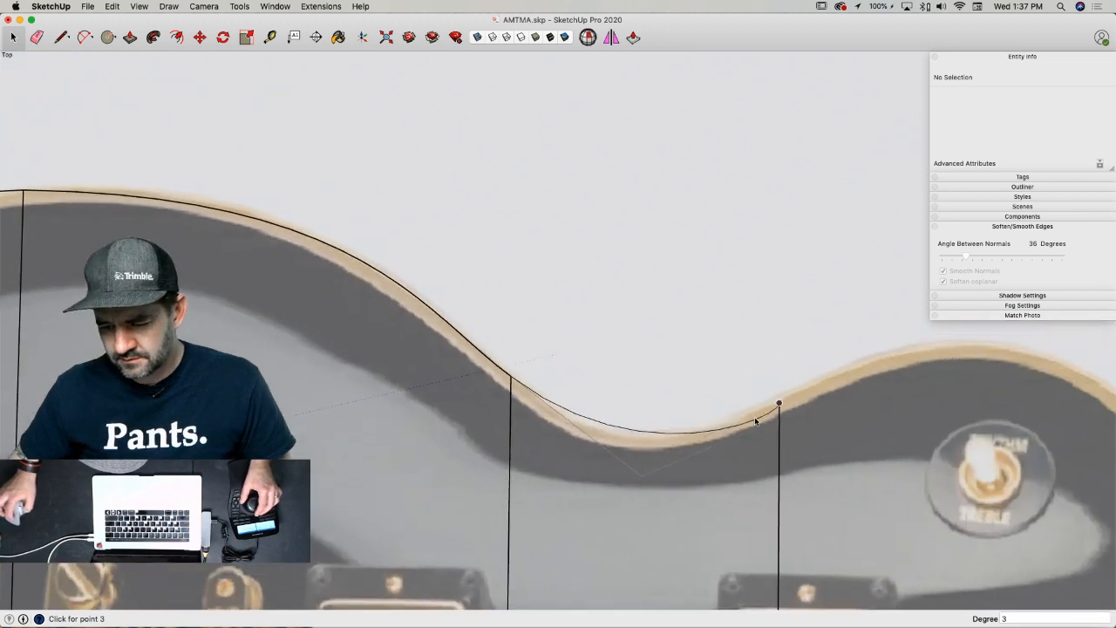
pyautogui.scroll(2, 716, 433)
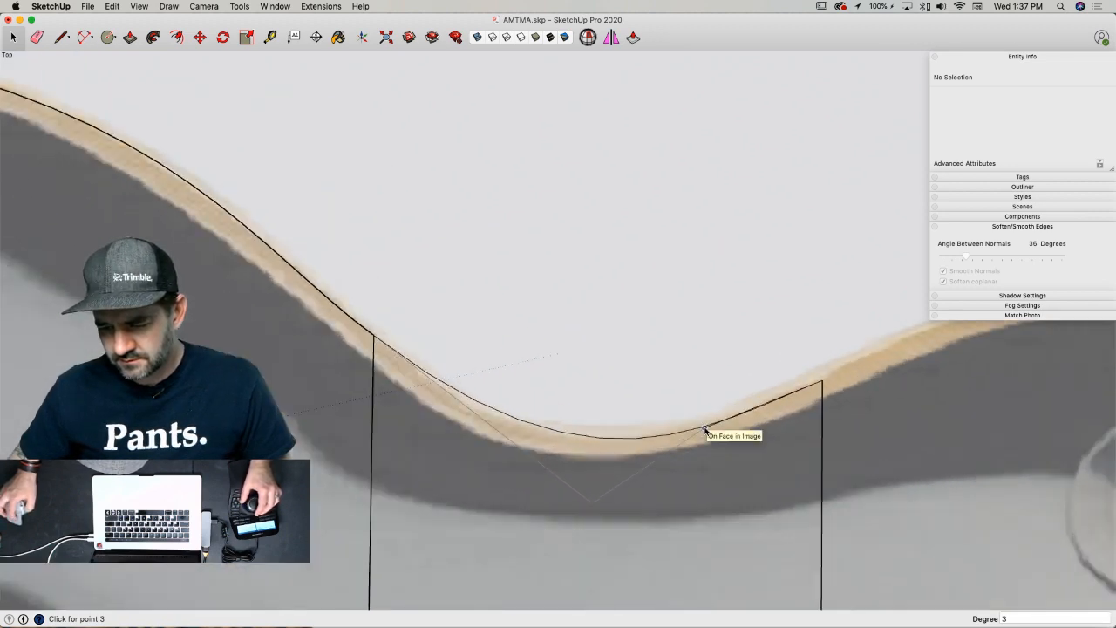
pyautogui.click(705, 430)
# - Draw a Bezier curve around the upper shoulder from the neck pickup line to the fretboard's upper edge
pyautogui.click(826, 378)
pyautogui.scroll(-4, 785, 366)
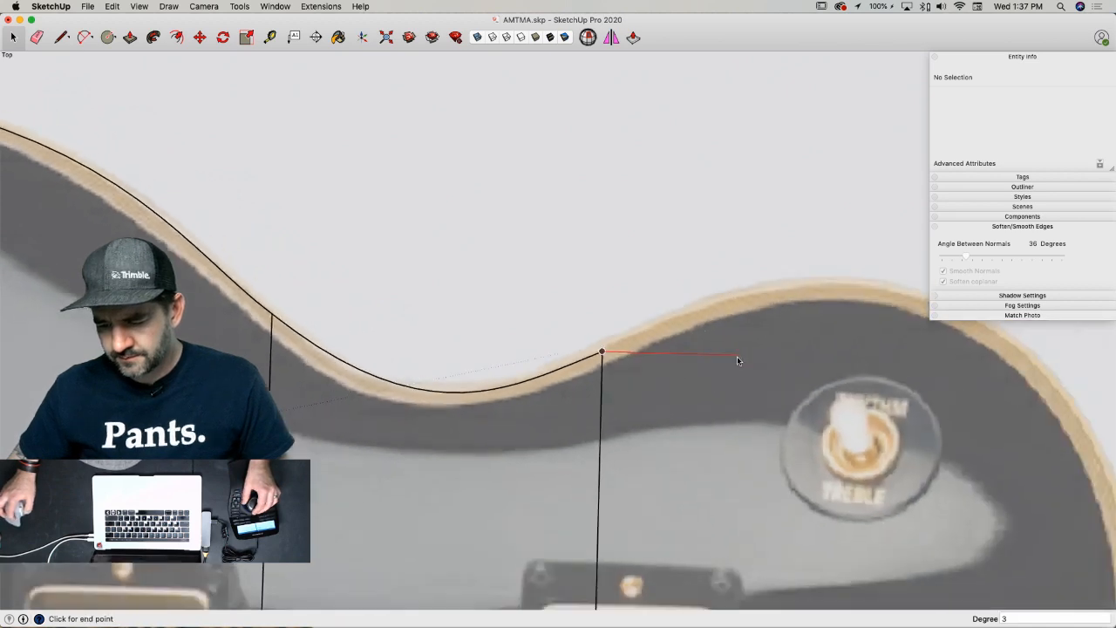
pyautogui.keyDown('shift'); pyautogui.moveTo(717, 428); pyautogui.dragTo(640, 364, button='middle'); pyautogui.keyUp('shift')
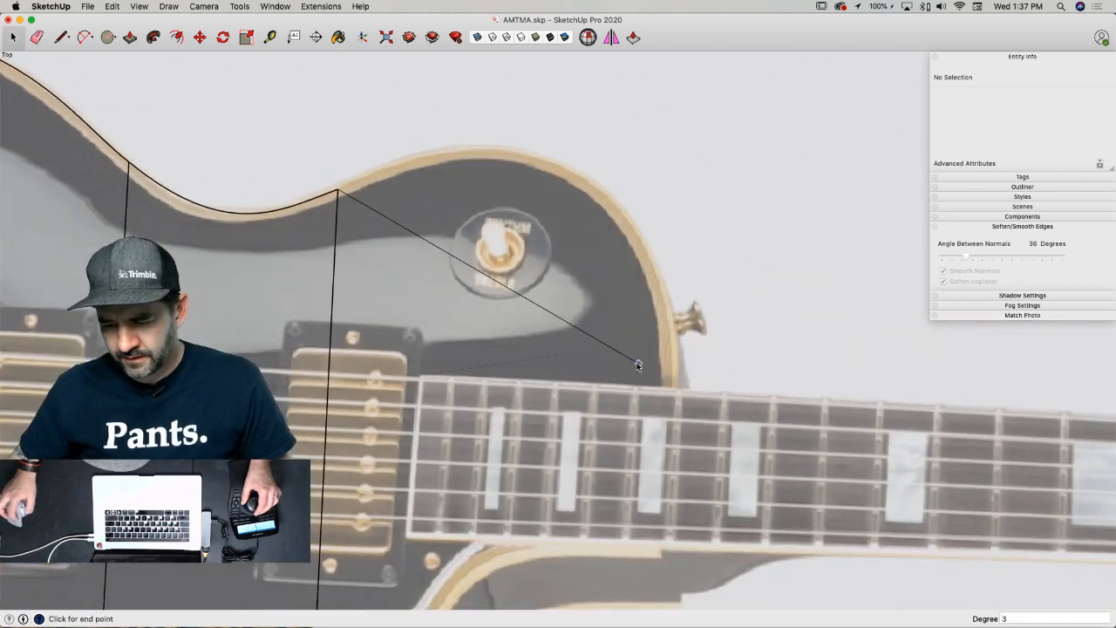
pyautogui.click(678, 387)
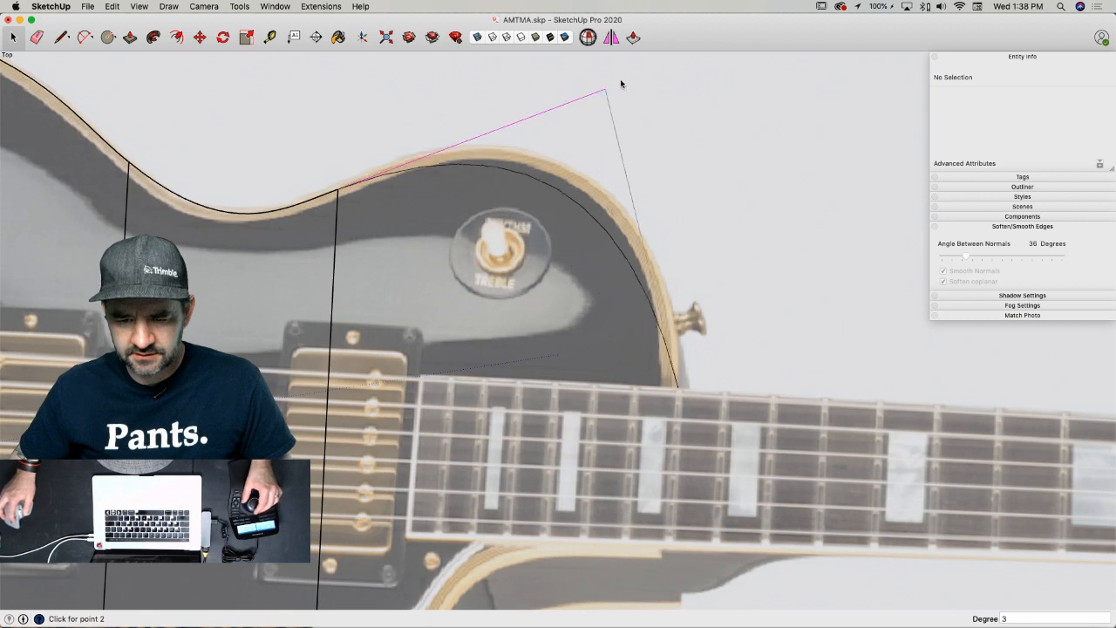
pyautogui.keyDown('shift'); pyautogui.moveTo(620, 82); pyautogui.dragTo(624, 116, button='middle'); pyautogui.keyUp('shift')
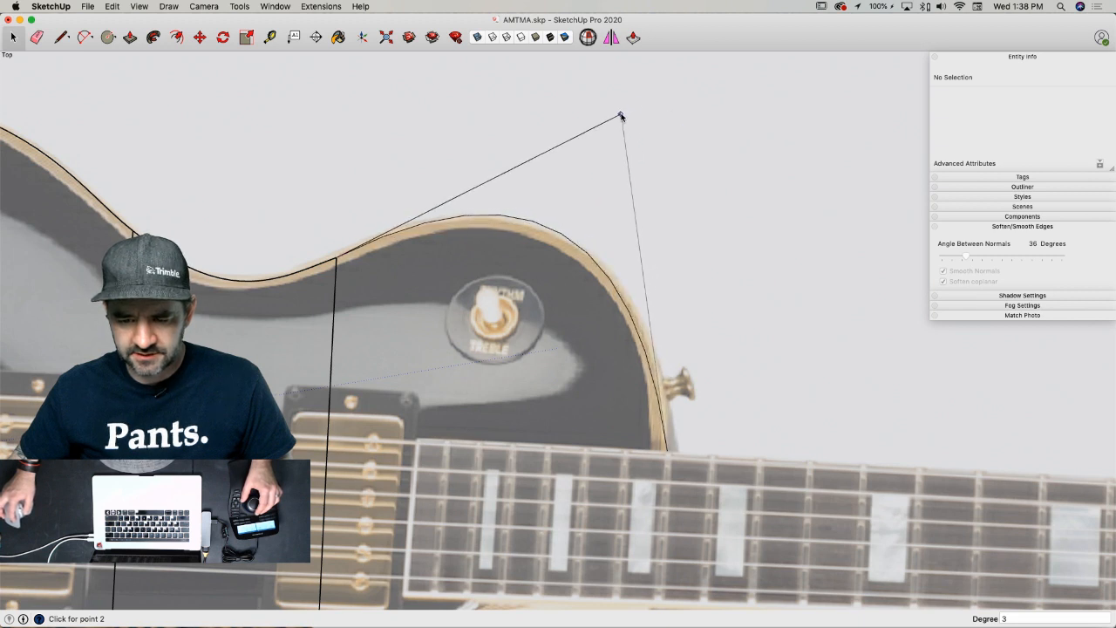
pyautogui.click(619, 117)
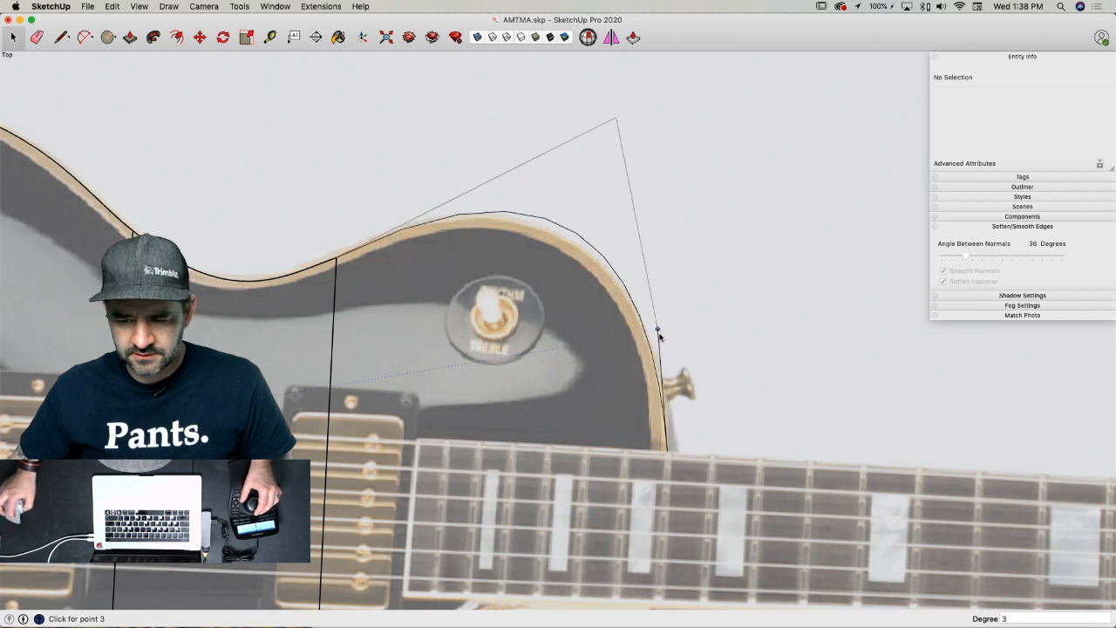
pyautogui.click(663, 370)
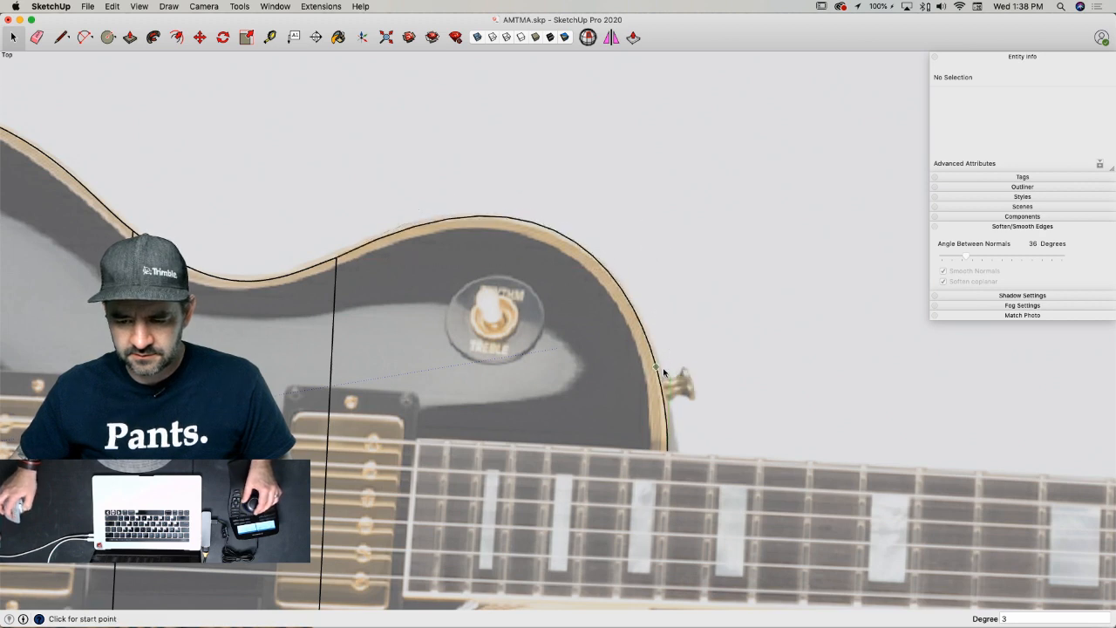
# - Draw a line about 1' 3" long across the fretboard from the shoulder curve's end, continuing along the lower fretboard edge to the cutaway
pyautogui.press('l')
pyautogui.keyDown('shift'); pyautogui.moveTo(663, 370); pyautogui.dragTo(663, 203, button='middle'); pyautogui.keyUp('shift')
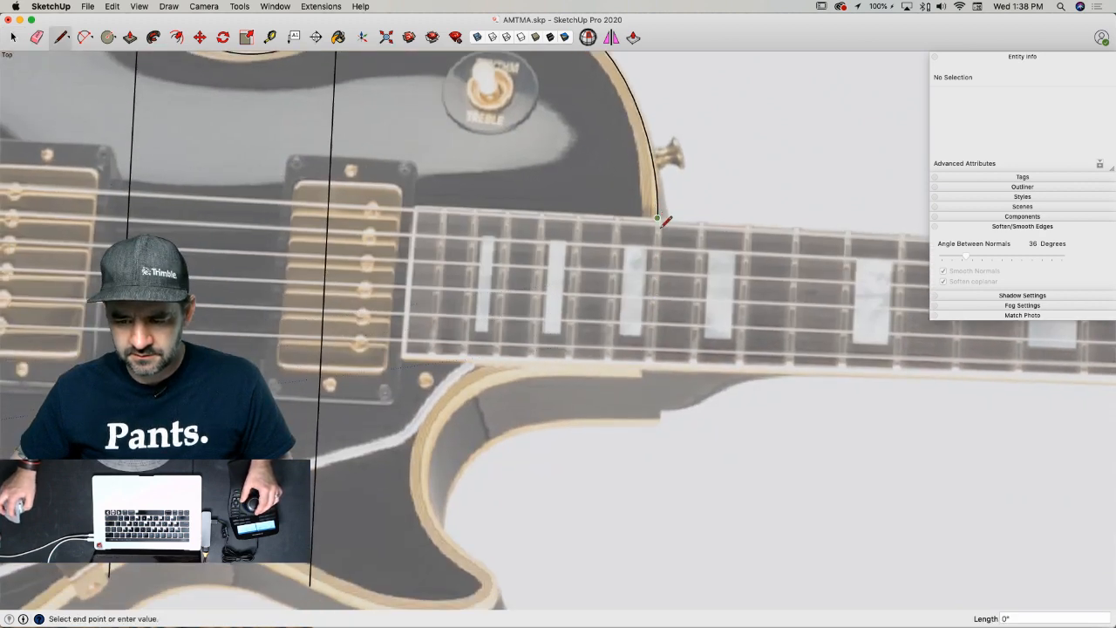
pyautogui.click(651, 375)
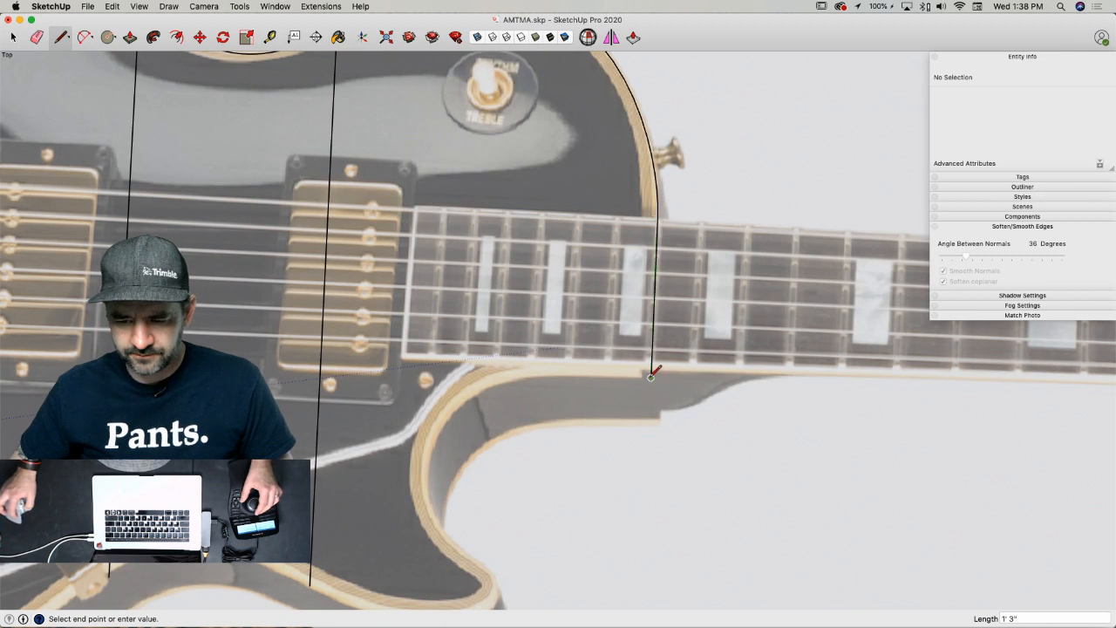
pyautogui.click(529, 372)
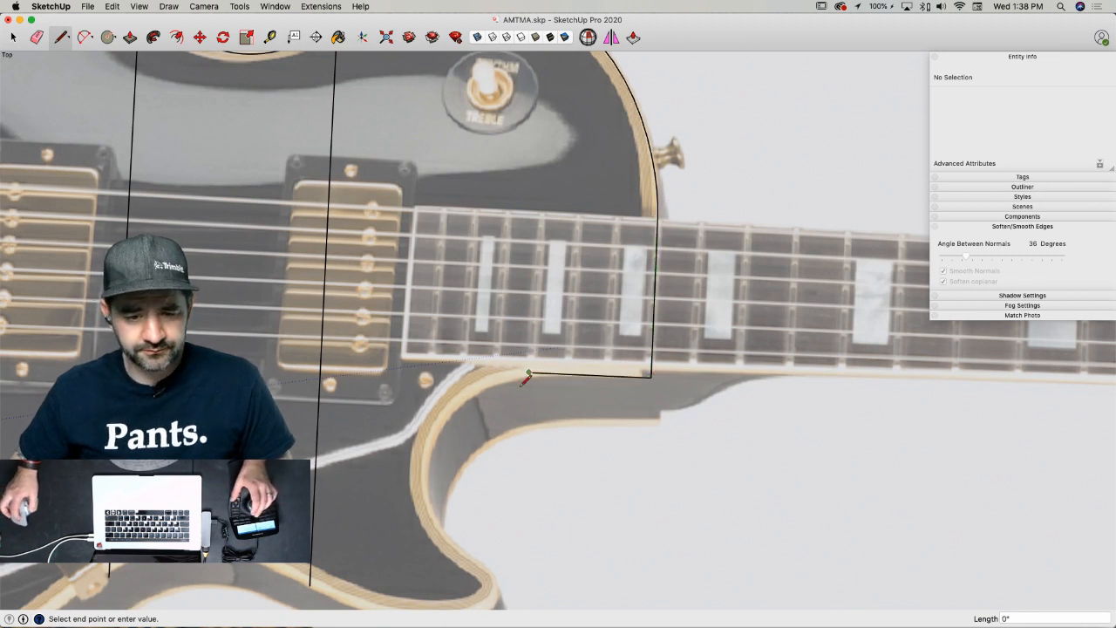
# - Draw a Bezier curve around the lower cutaway from the end of the fretboard-edge line to the horn's tip
pyautogui.click(170, 7)
pyautogui.click(192, 75)
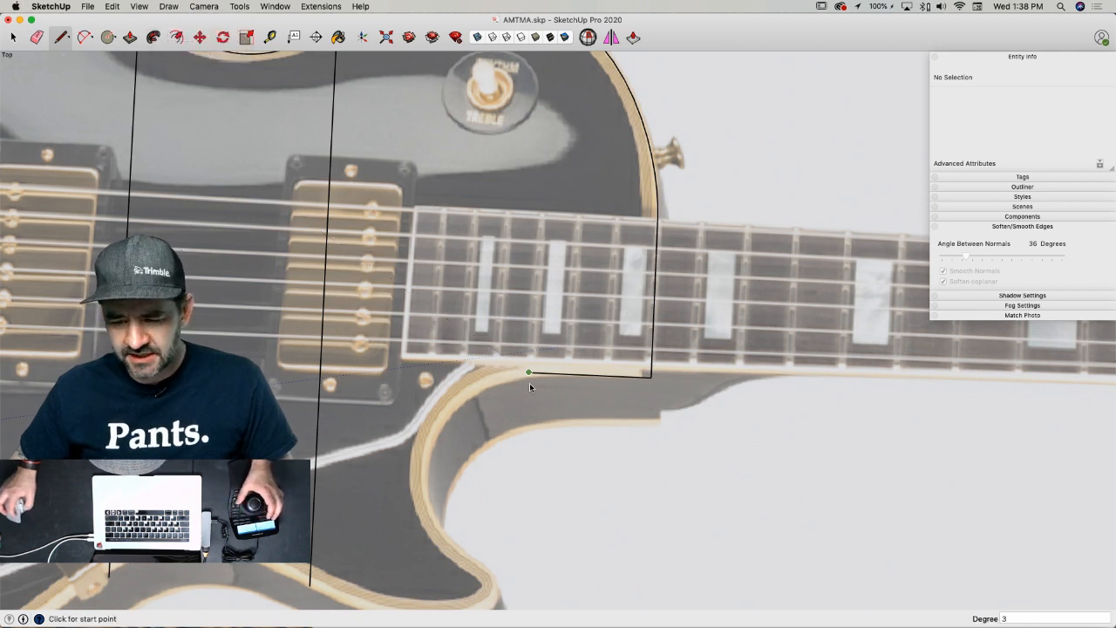
pyautogui.click(487, 570)
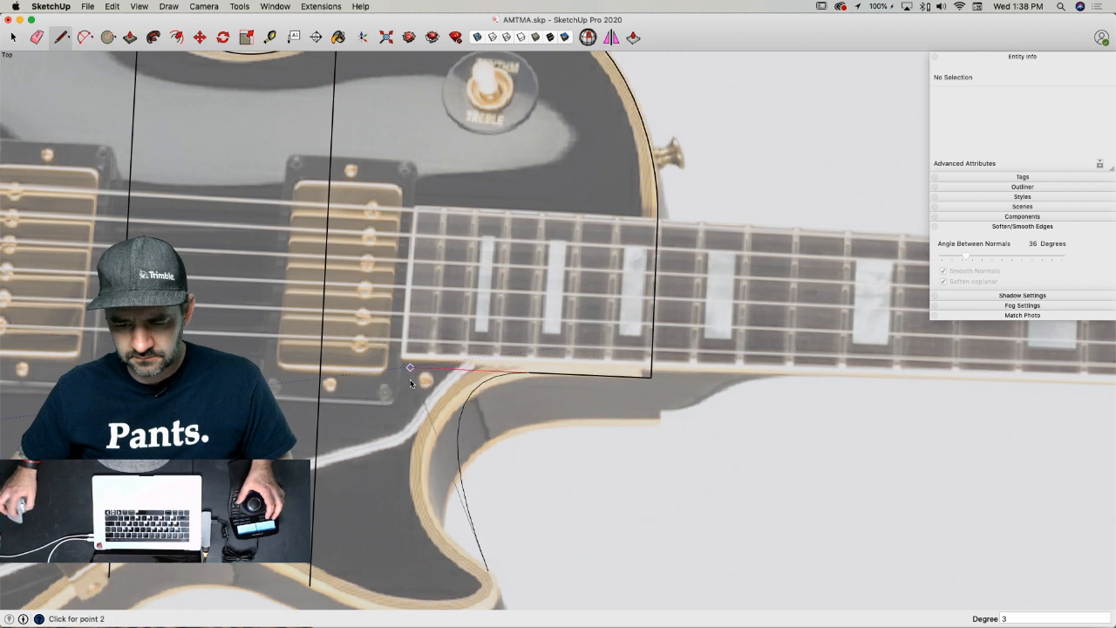
pyautogui.click(399, 373)
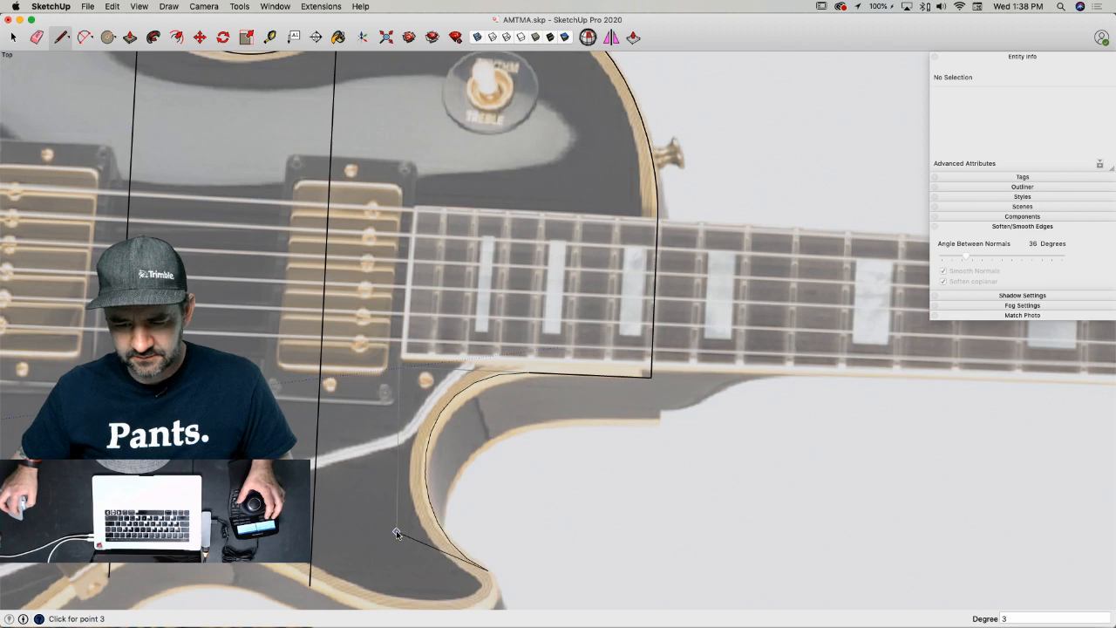
pyautogui.click(401, 534)
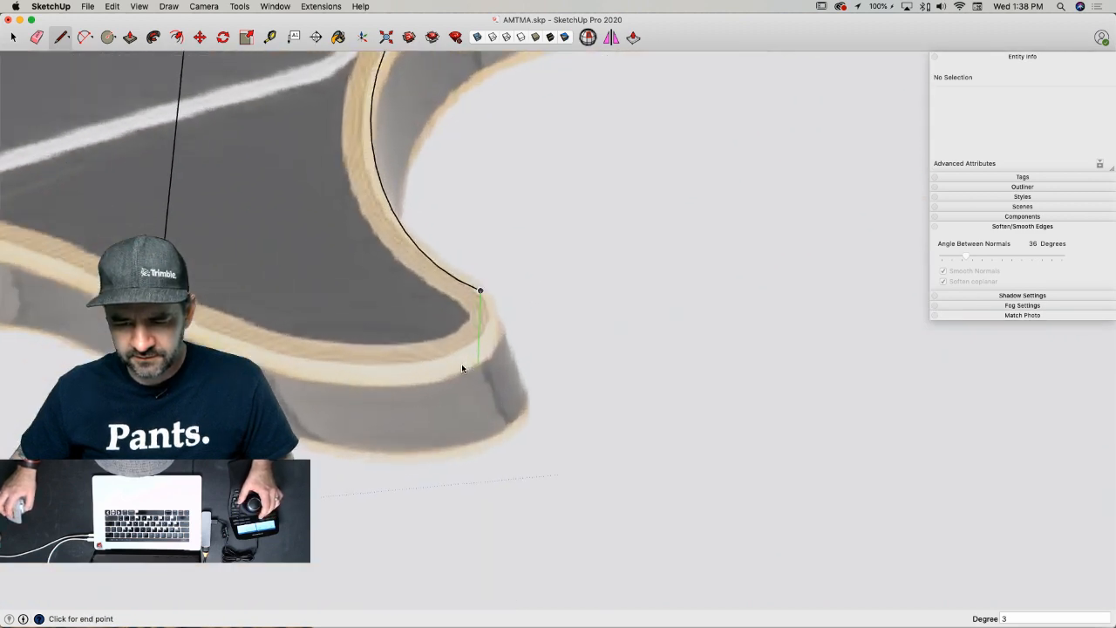
pyautogui.click(451, 350)
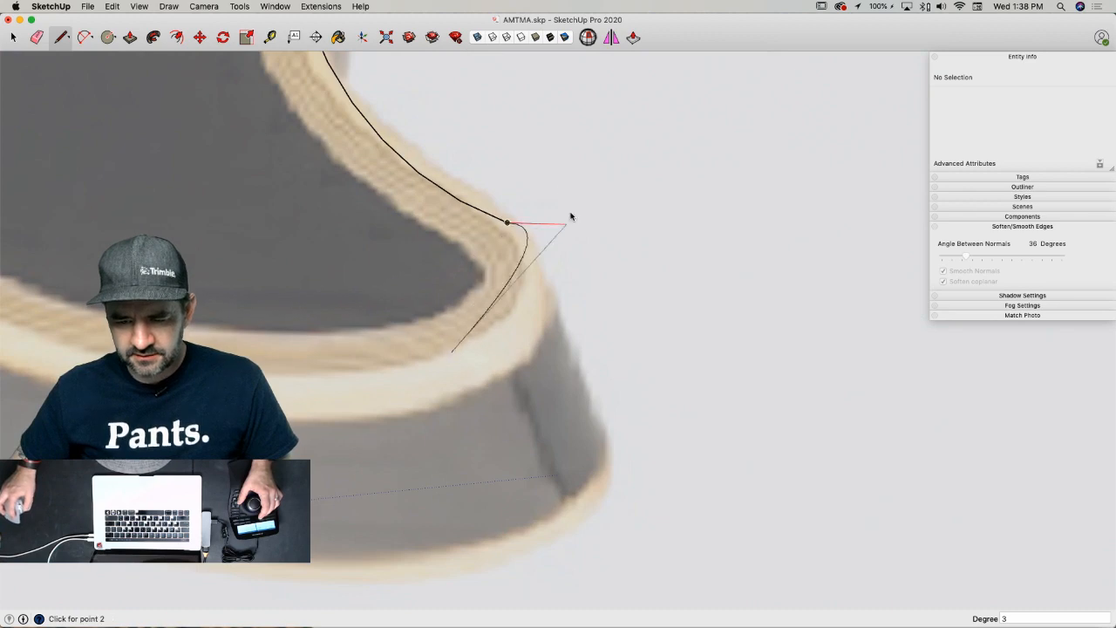
pyautogui.click(576, 263)
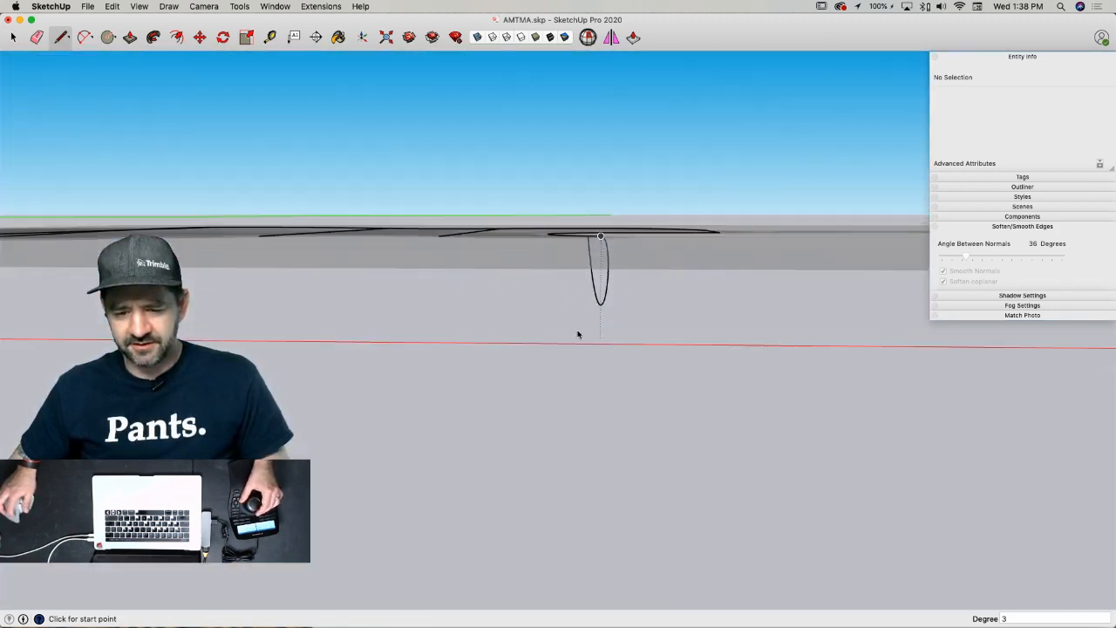
pyautogui.press('e')
pyautogui.click(611, 413)
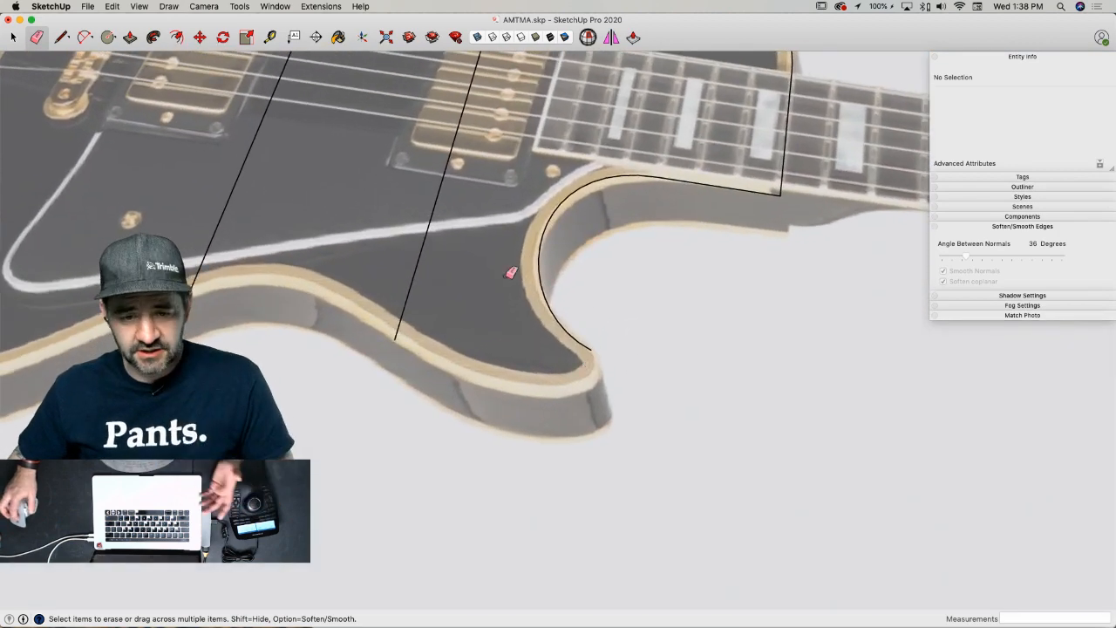
# - Draw a Bezier curve around the rounded tip of the lower horn, starting at the cutaway curve's end
pyautogui.click(169, 6)
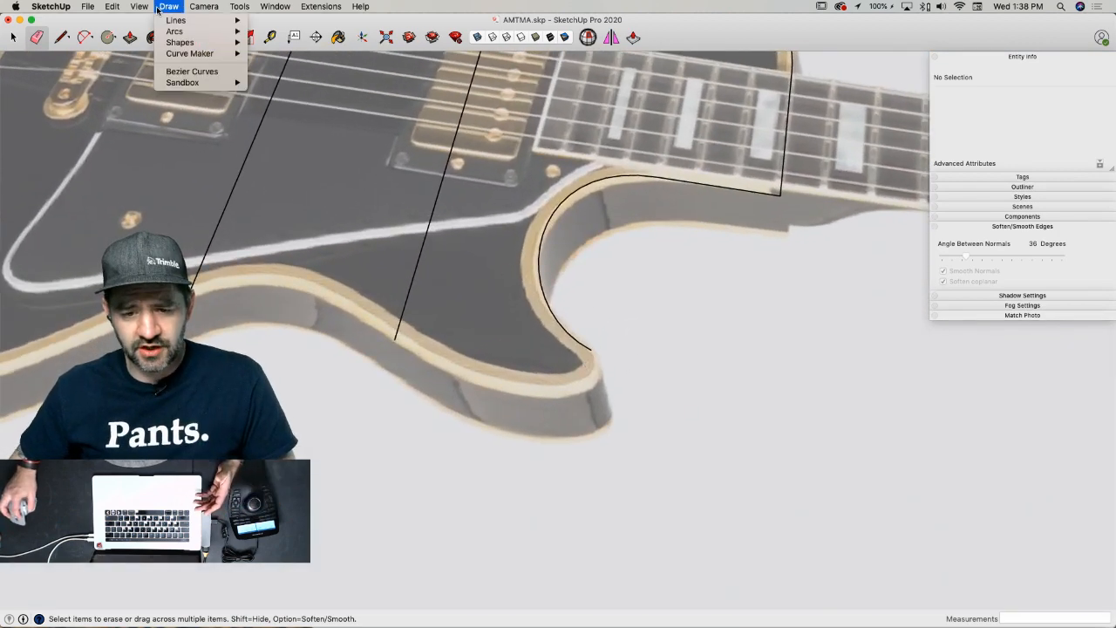
pyautogui.click(192, 71)
pyautogui.click(592, 350)
pyautogui.scroll(6, 572, 385)
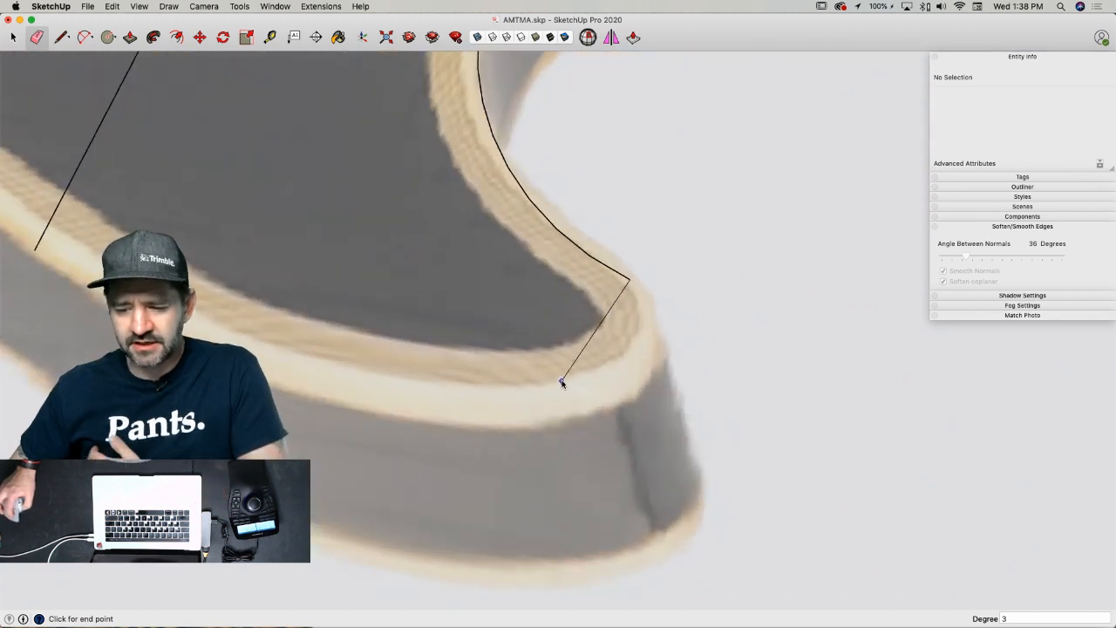
pyautogui.click(564, 381)
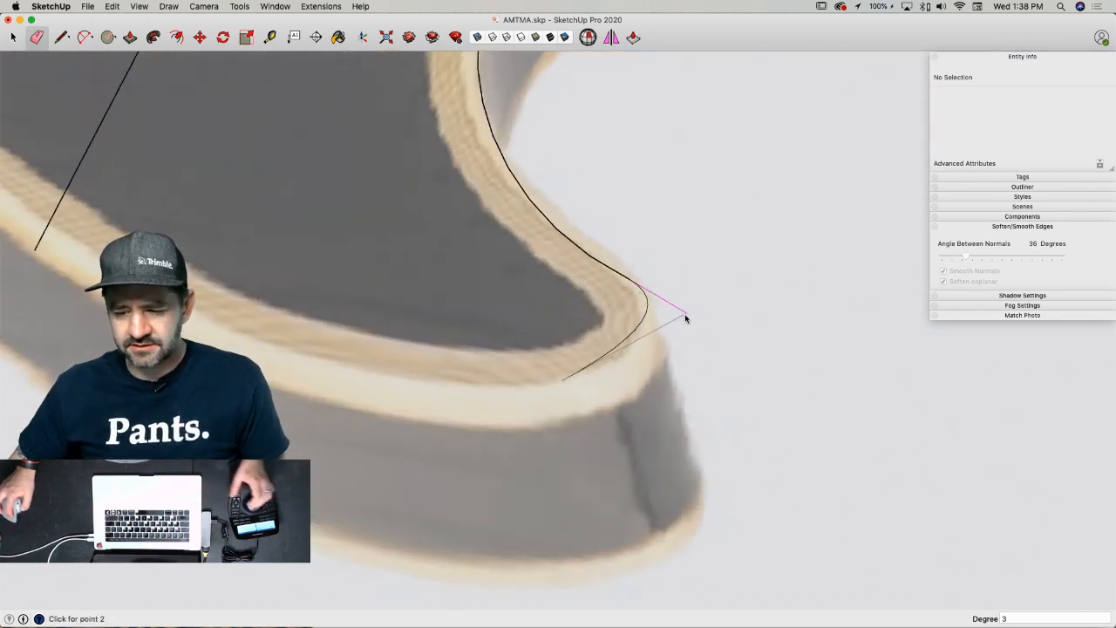
pyautogui.click(684, 314)
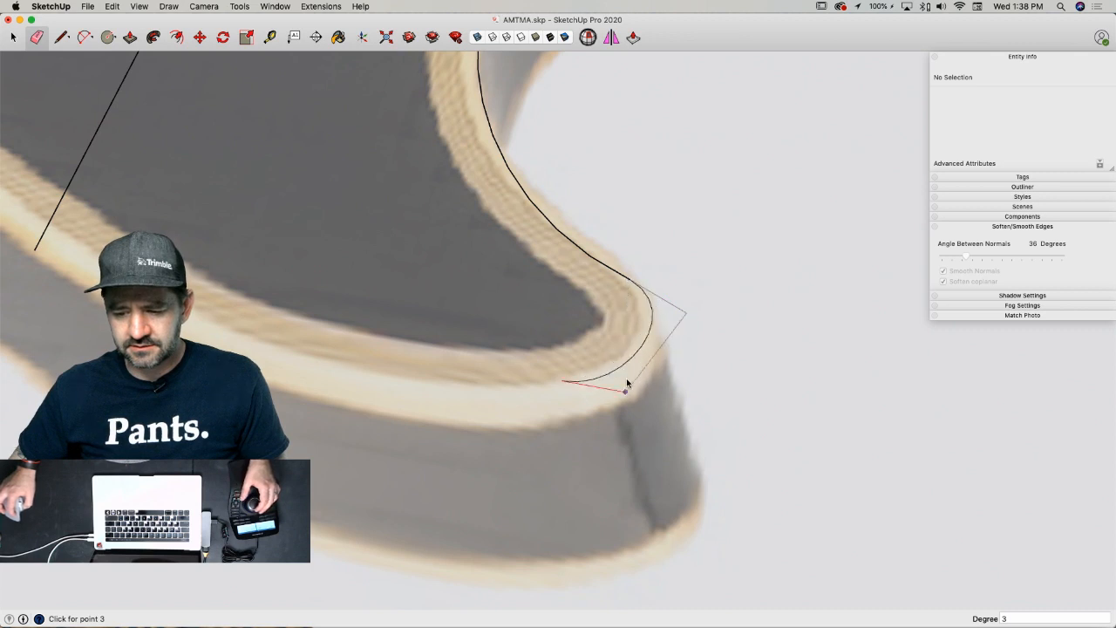
pyautogui.press('super+1')
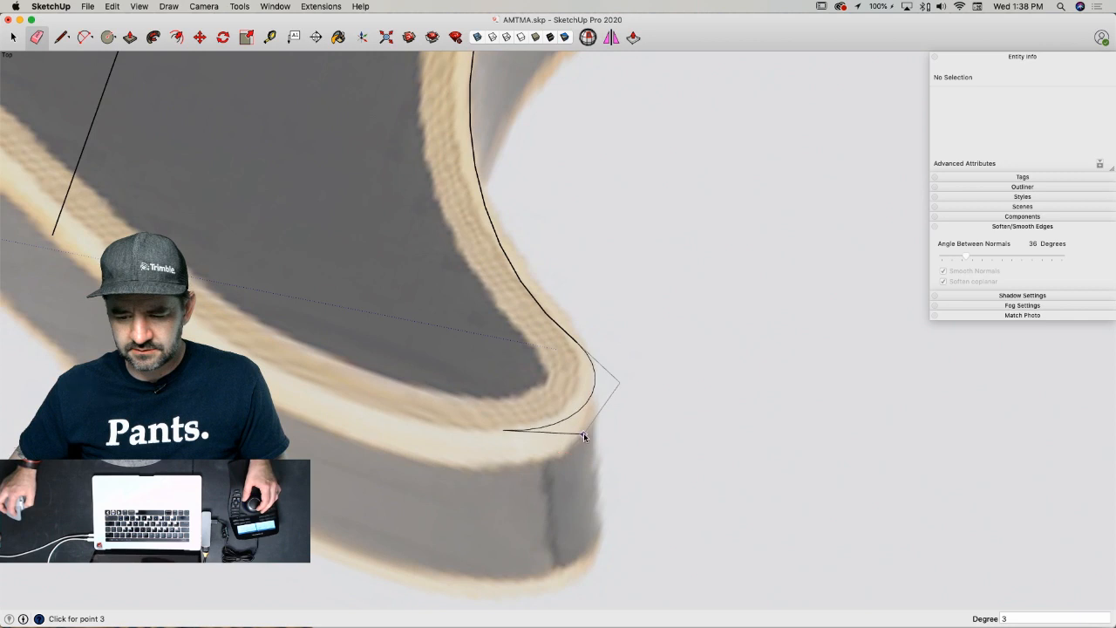
pyautogui.click(505, 431)
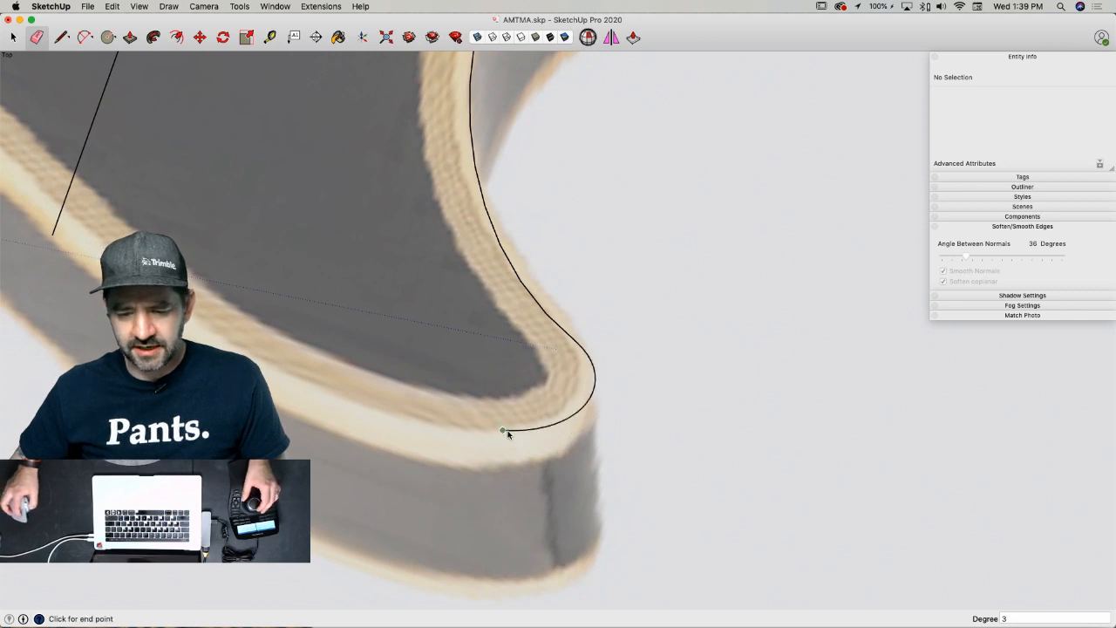
# - Draw a Bezier curve along the horn's underside from the tip curve to the neck pickup line
pyautogui.moveTo(509, 433); pyautogui.dragTo(340, 281, button='middle')
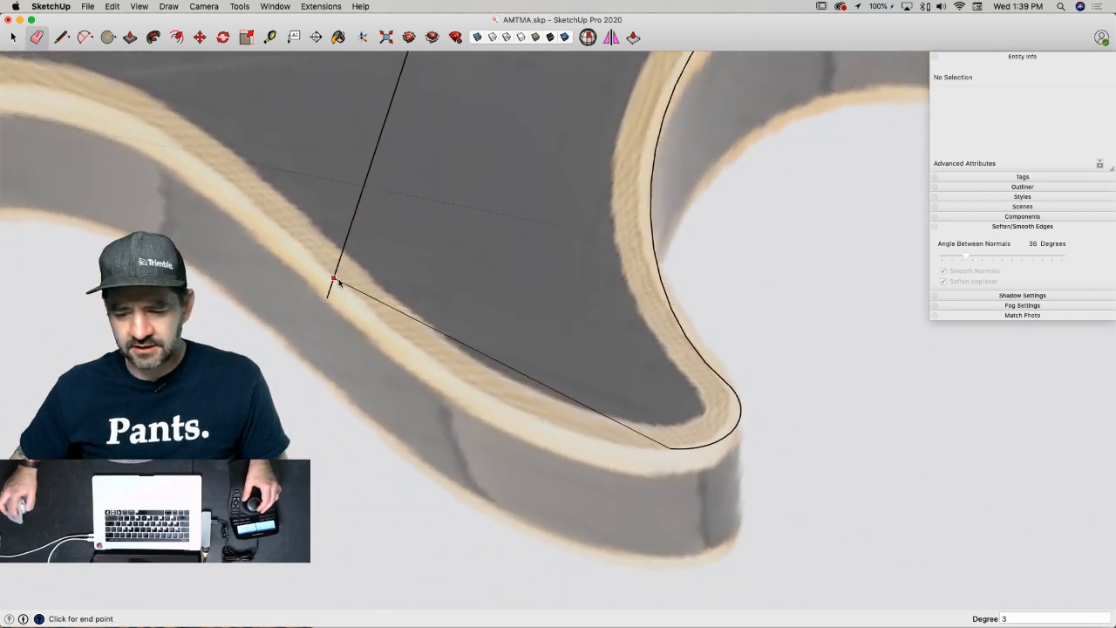
pyautogui.click(338, 280)
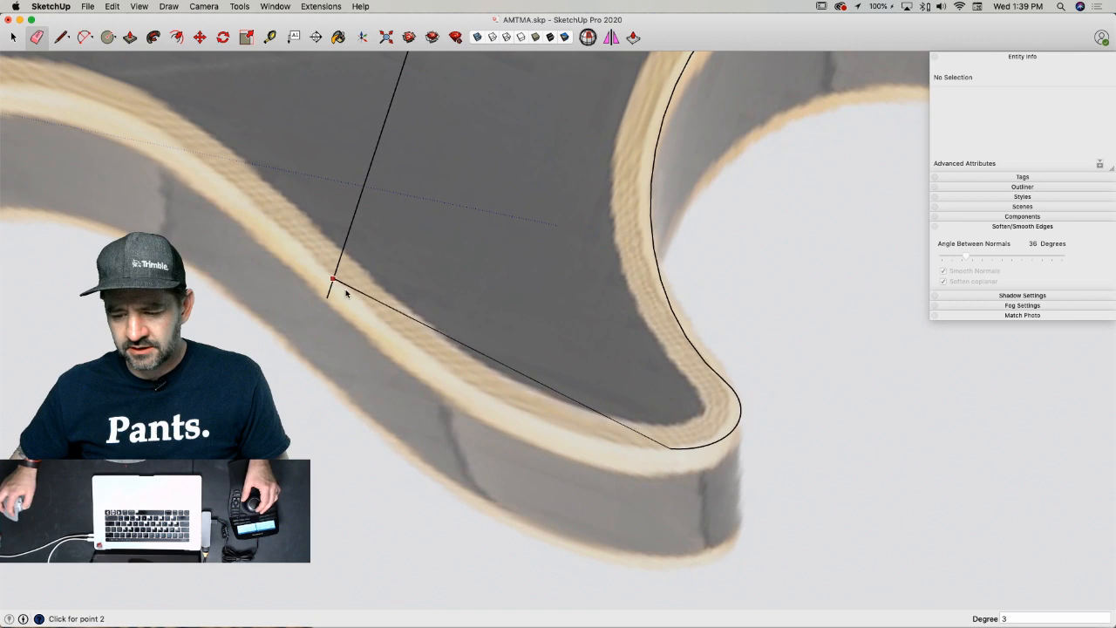
pyautogui.click(559, 444)
pyautogui.click(438, 381)
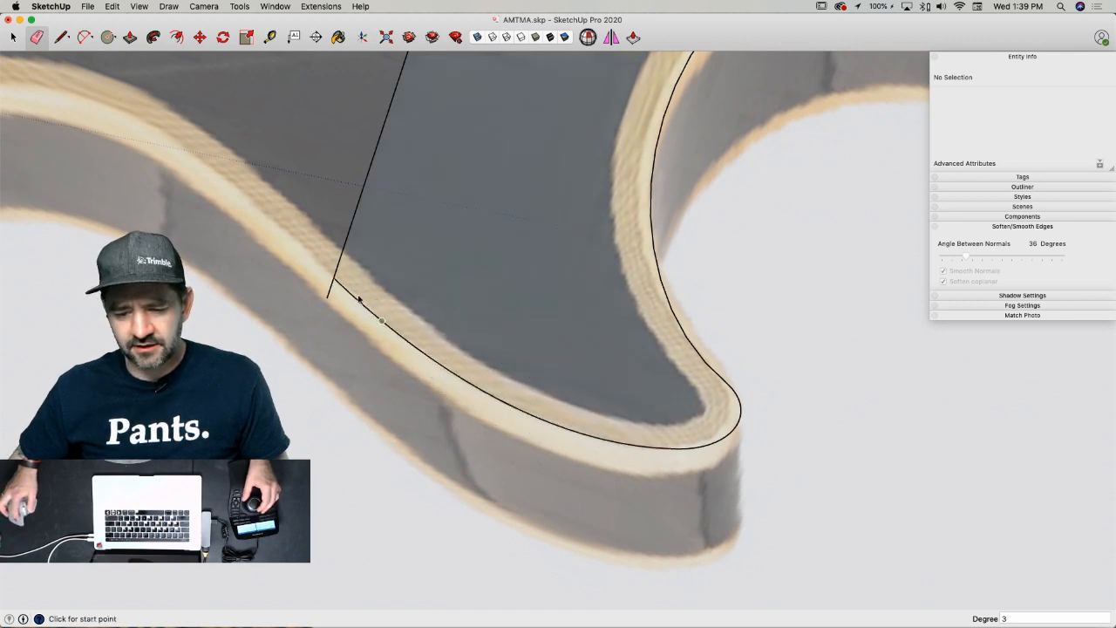
# - Draw a Bezier curve along the lower waist from the neck pickup line to the waist line
pyautogui.click(332, 281)
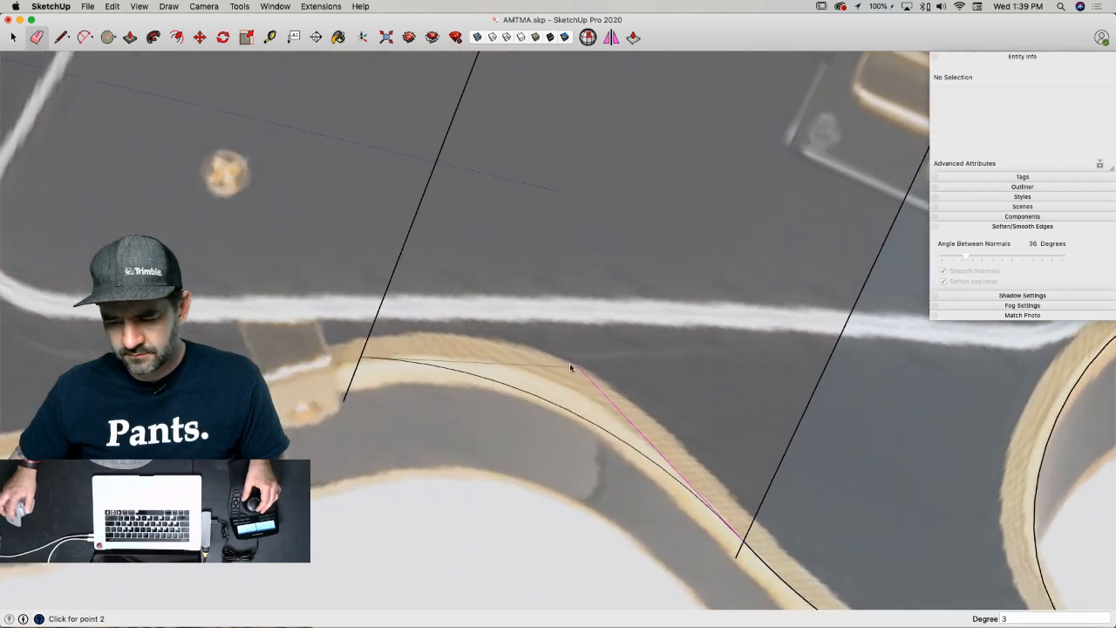
pyautogui.click(539, 331)
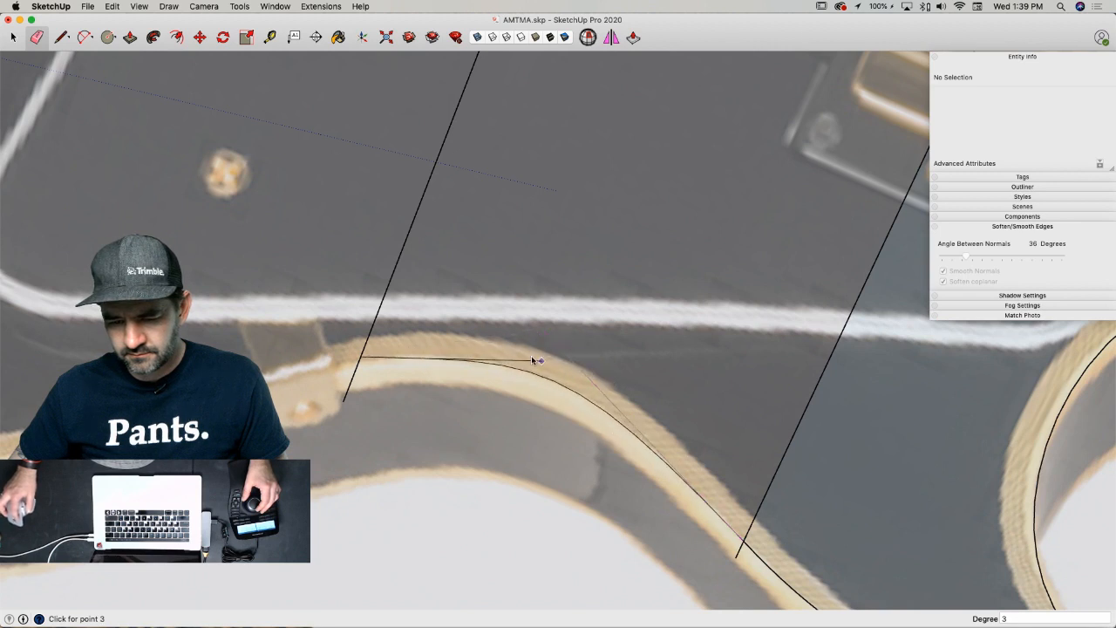
pyautogui.click(487, 356)
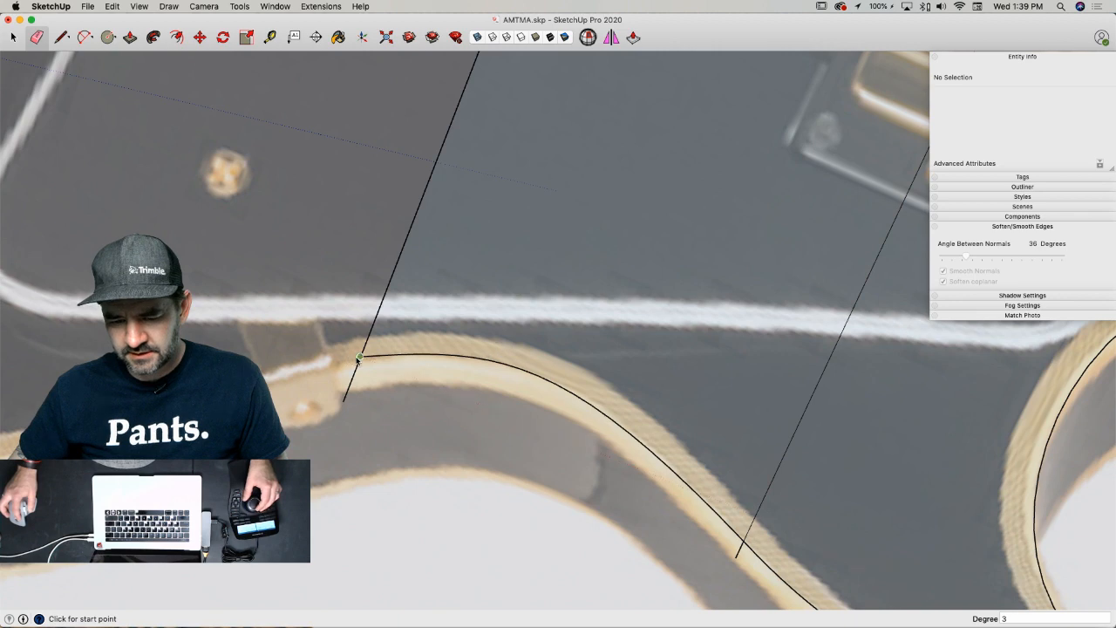
# - Draw a Bezier curve along the lower body edge from the waist line to the end of the widest line
pyautogui.click(358, 359)
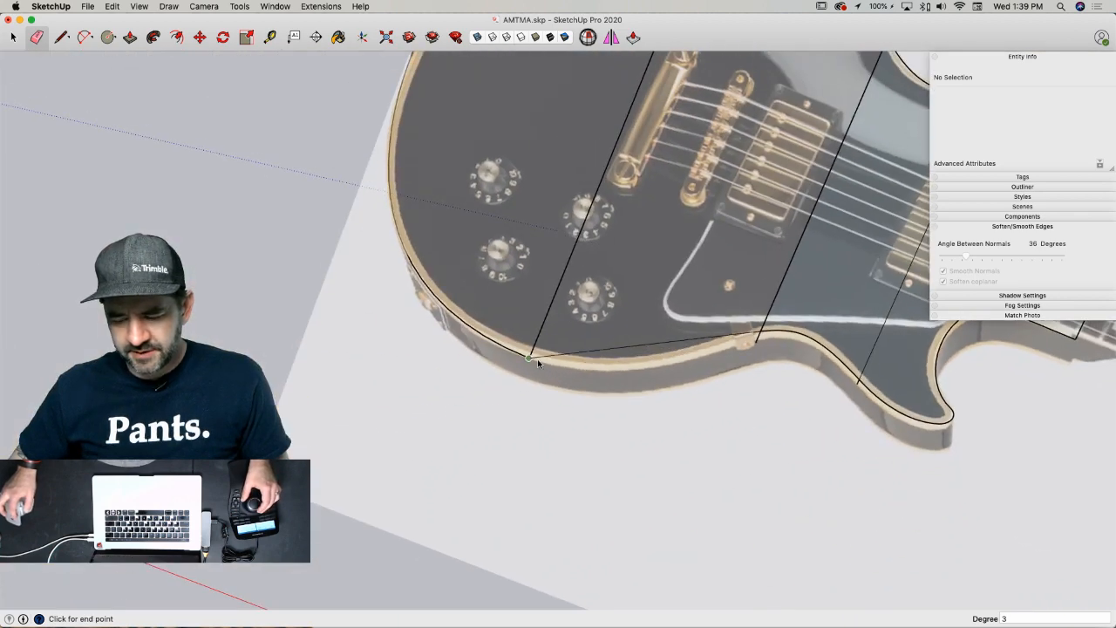
pyautogui.scroll(5, 728, 352)
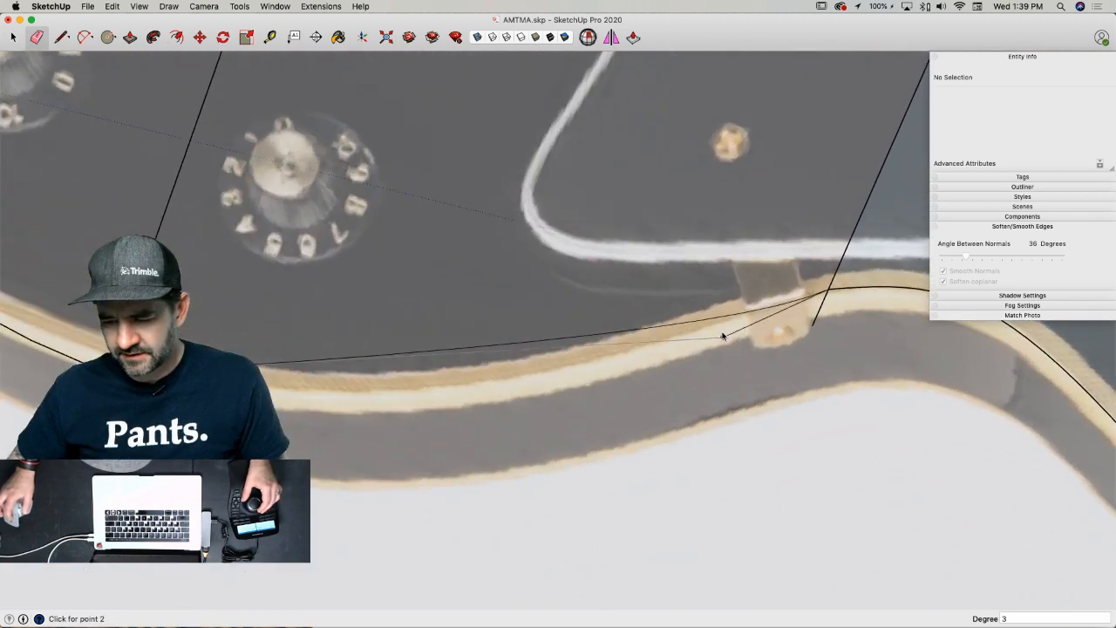
pyautogui.click(697, 304)
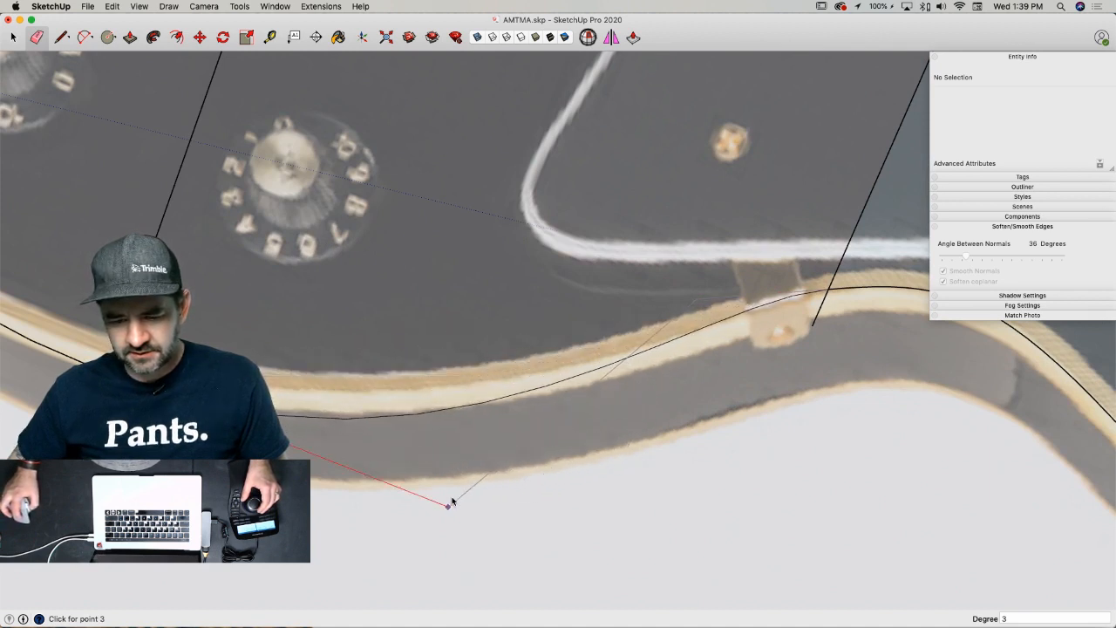
pyautogui.click(412, 471)
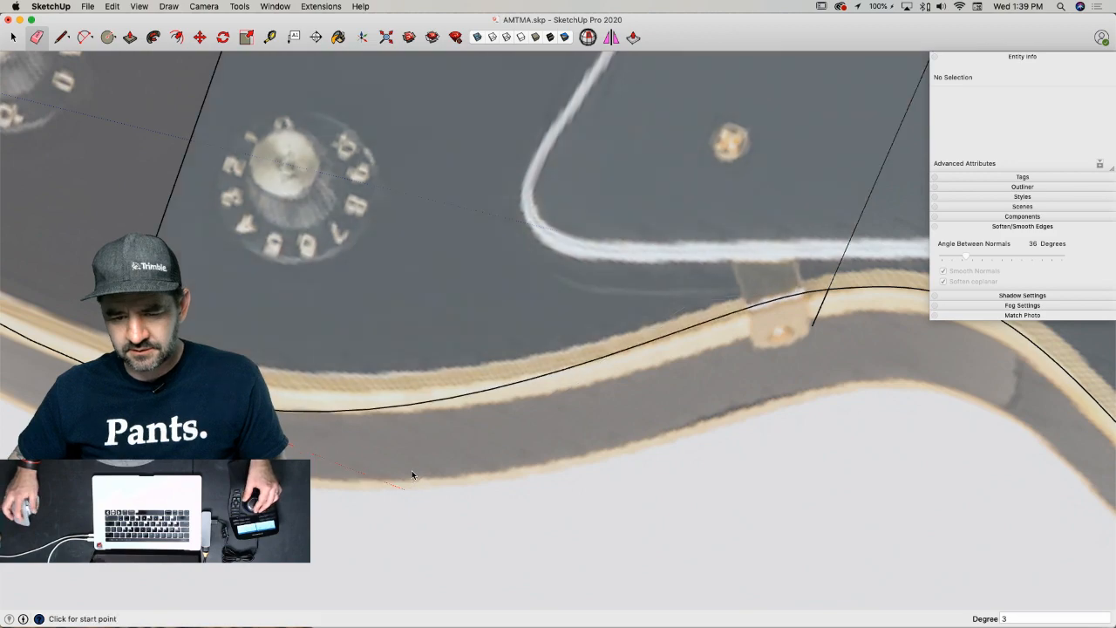
# - Try to close the rear body face by testing the upper edge curve and a 7 9/16" line to the widest line
pyautogui.scroll(-3, 393, 379)
pyautogui.press('e')
pyautogui.press('l')
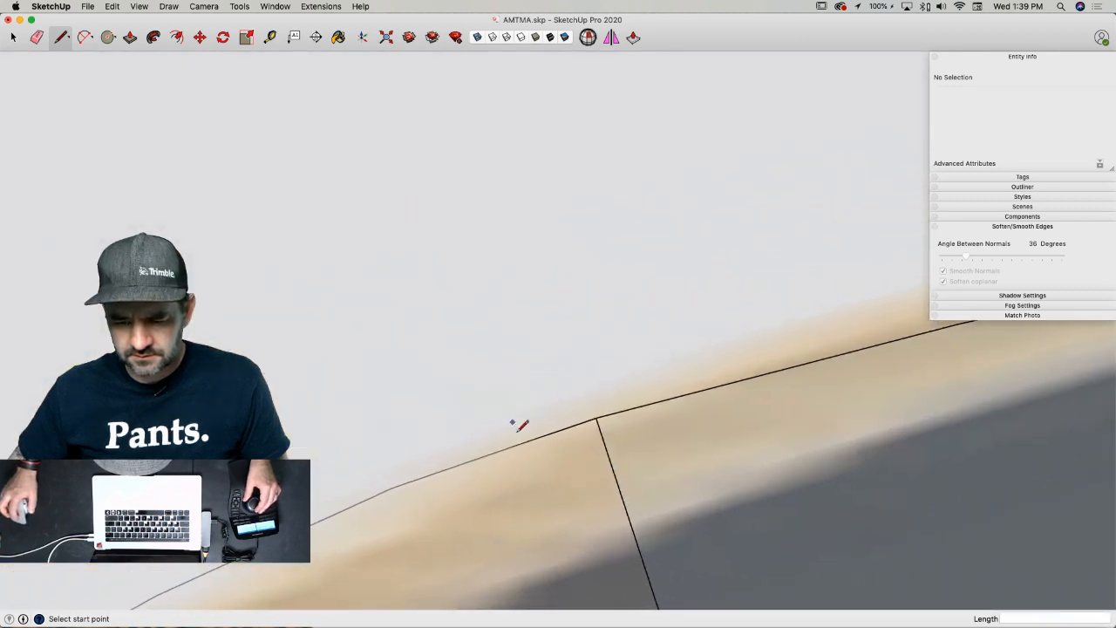
pyautogui.press('e')
pyautogui.click(580, 409)
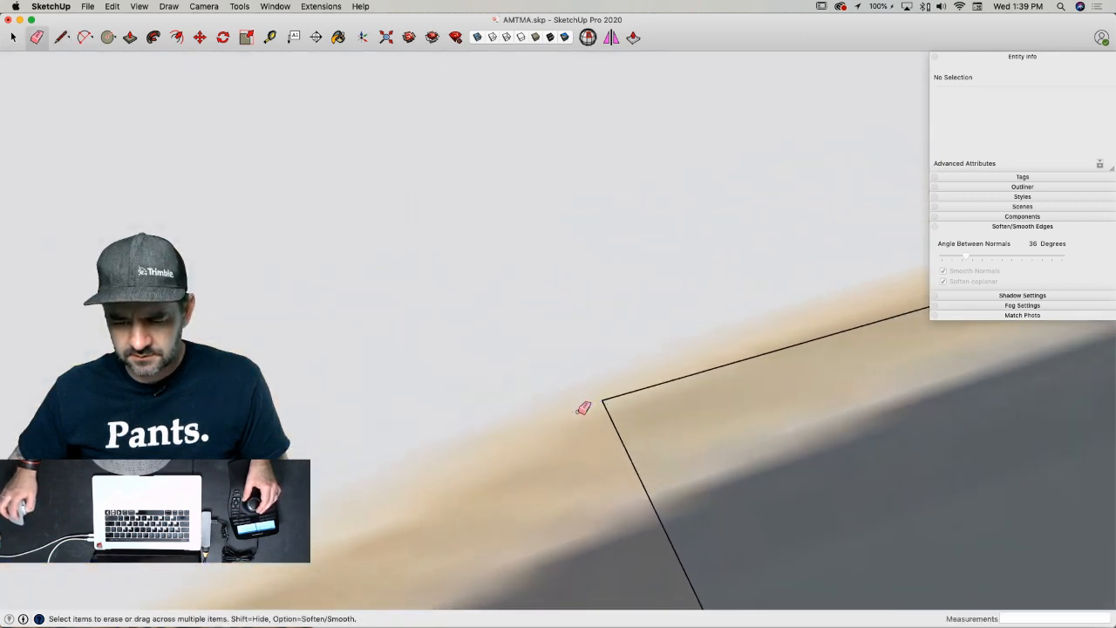
pyautogui.press('l')
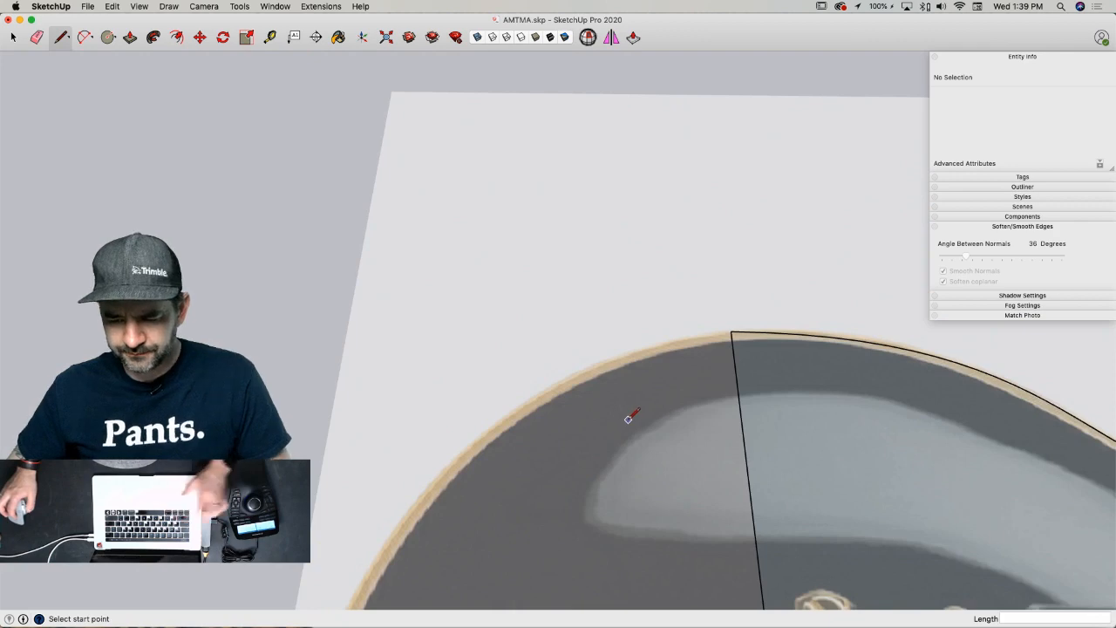
pyautogui.press('super+z')
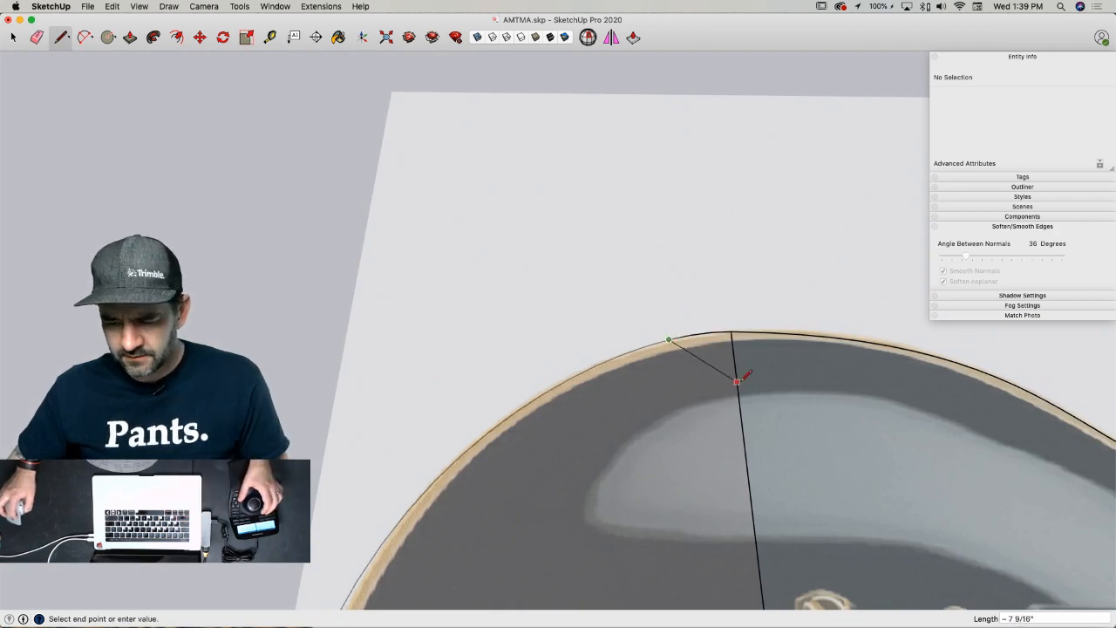
pyautogui.press('e')
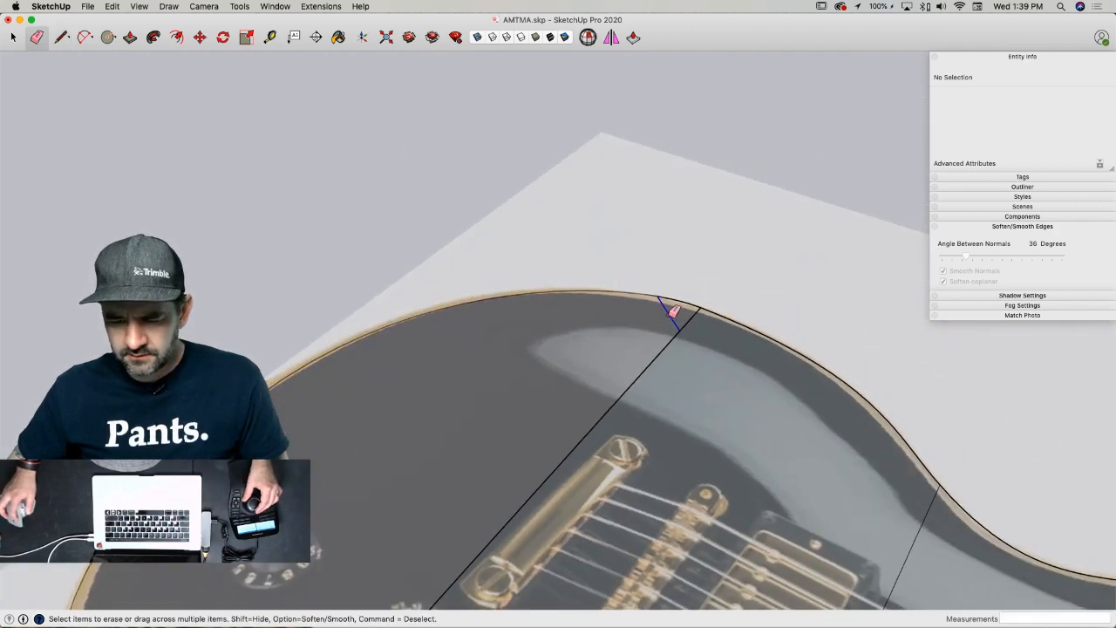
# - Turn off the X-ray face style and try a line from the widest line towards the body's rear edge
pyautogui.click(478, 37)
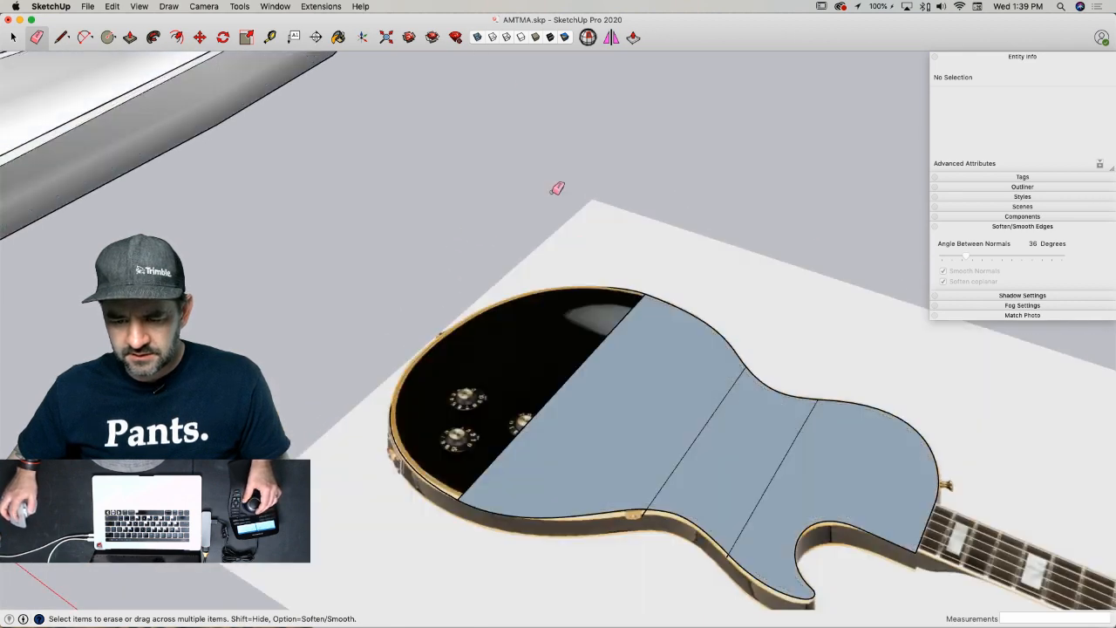
pyautogui.press('l')
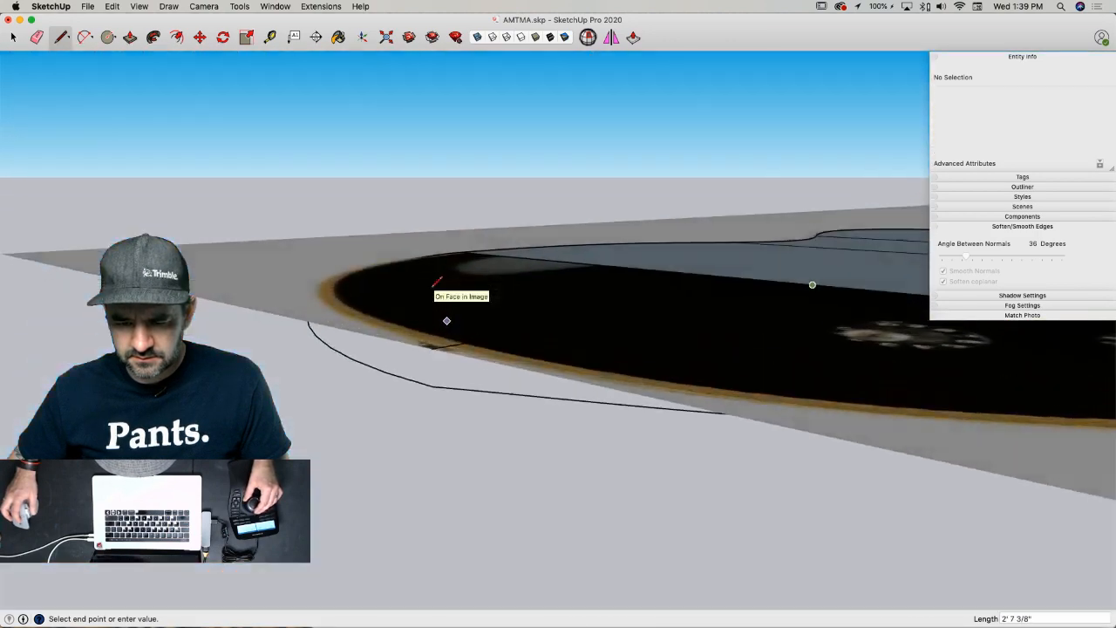
pyautogui.press('space')
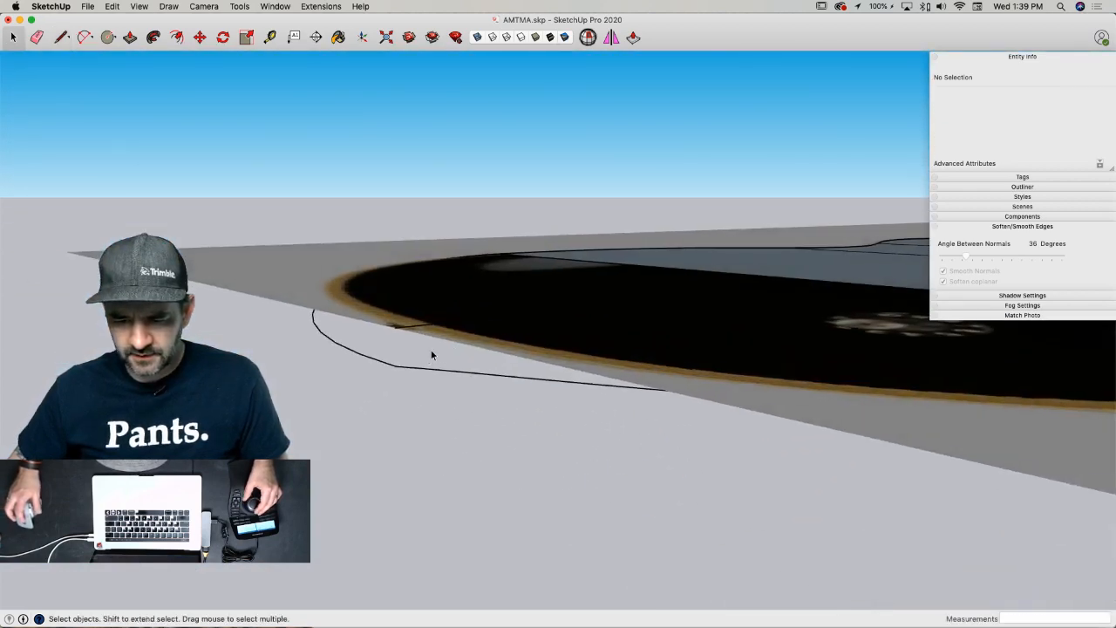
# - Try to move the shared endpoint of the off-plane rear curves vertically about 1 7/8" up to the image plane
pyautogui.press('m')
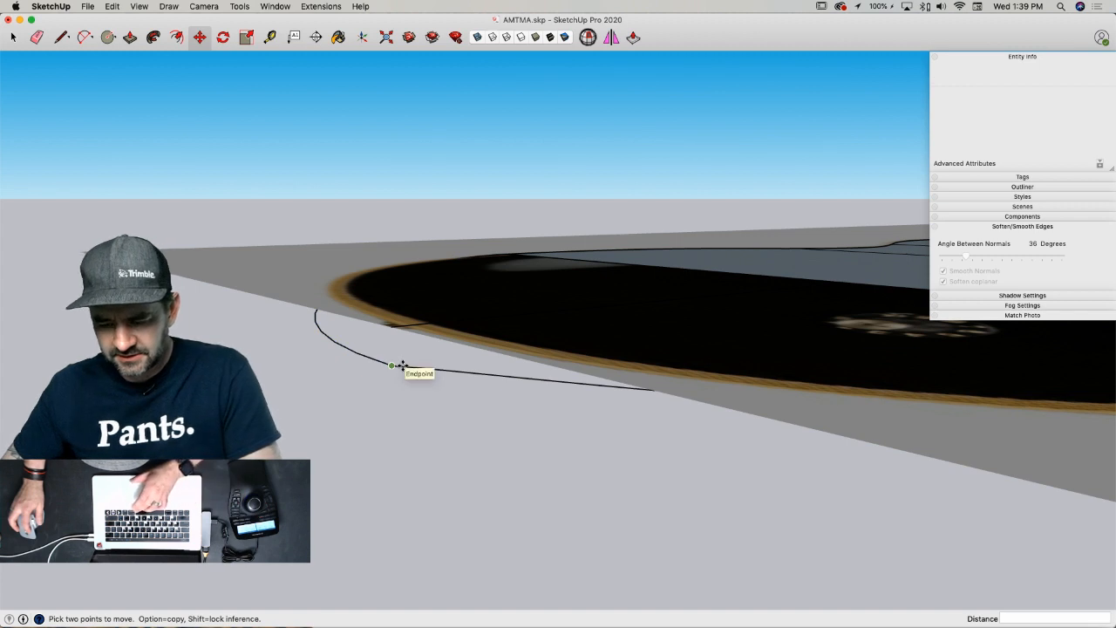
pyautogui.click(393, 365)
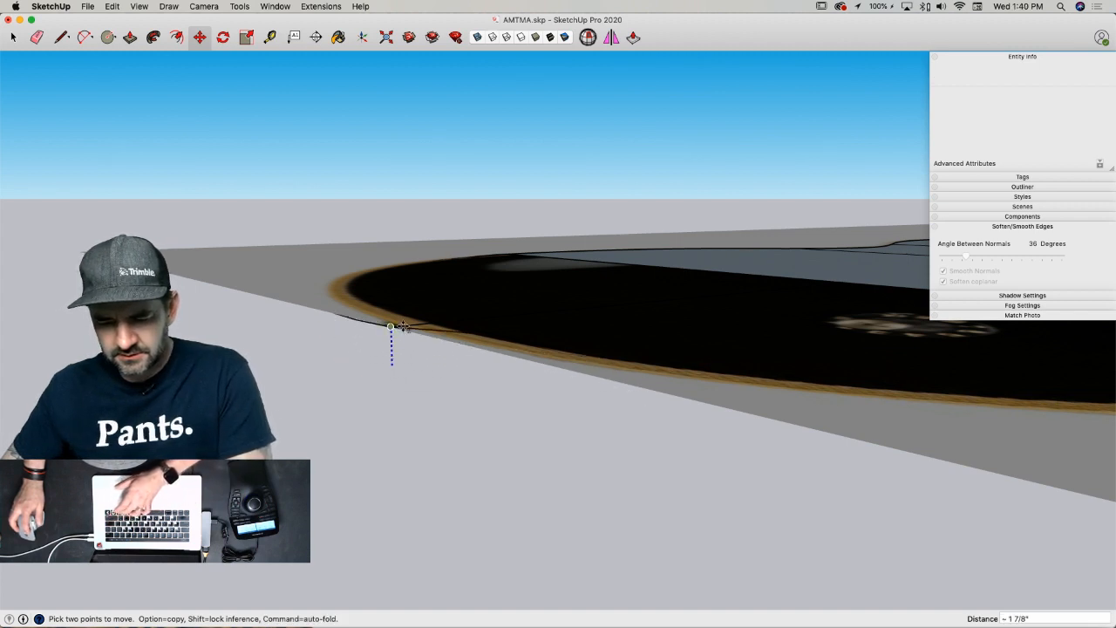
pyautogui.press('space')
# - Erase the rear body curves that dip below the image plane
pyautogui.press('e')
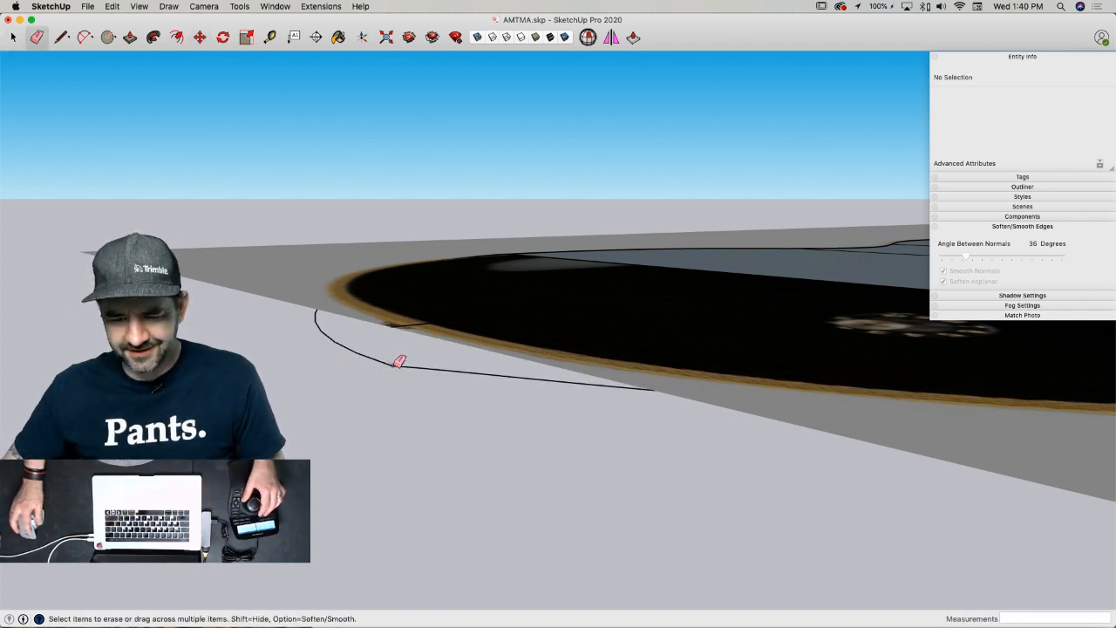
pyautogui.click(394, 364)
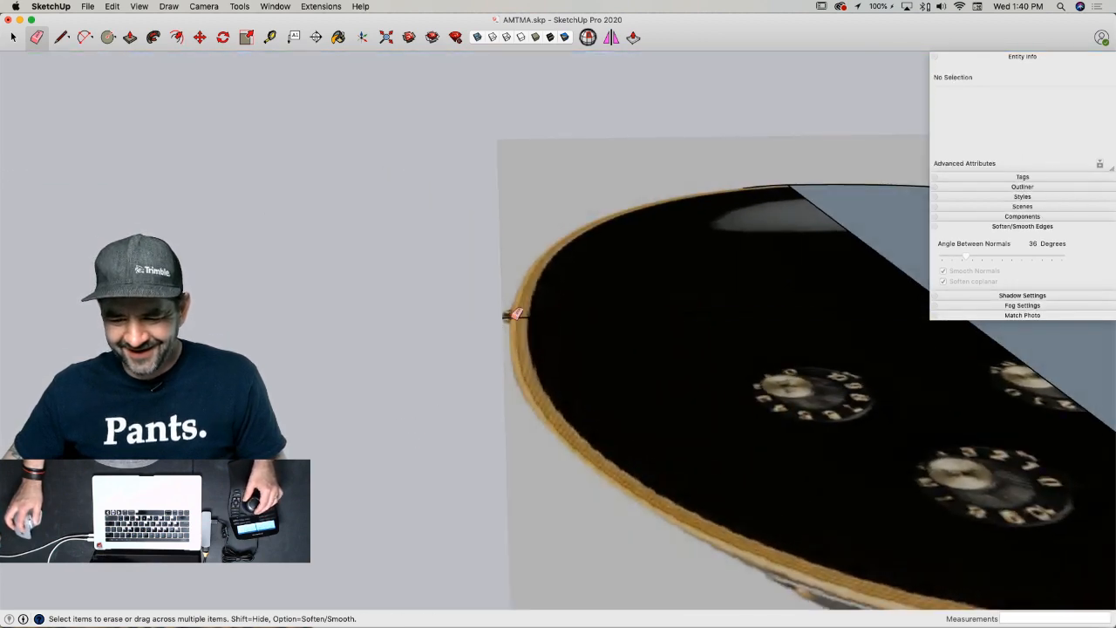
# - Turn on the X-ray face style and trace the lower rear body edge with a Bezier curve from the widest line to the strap button
pyautogui.click(513, 317)
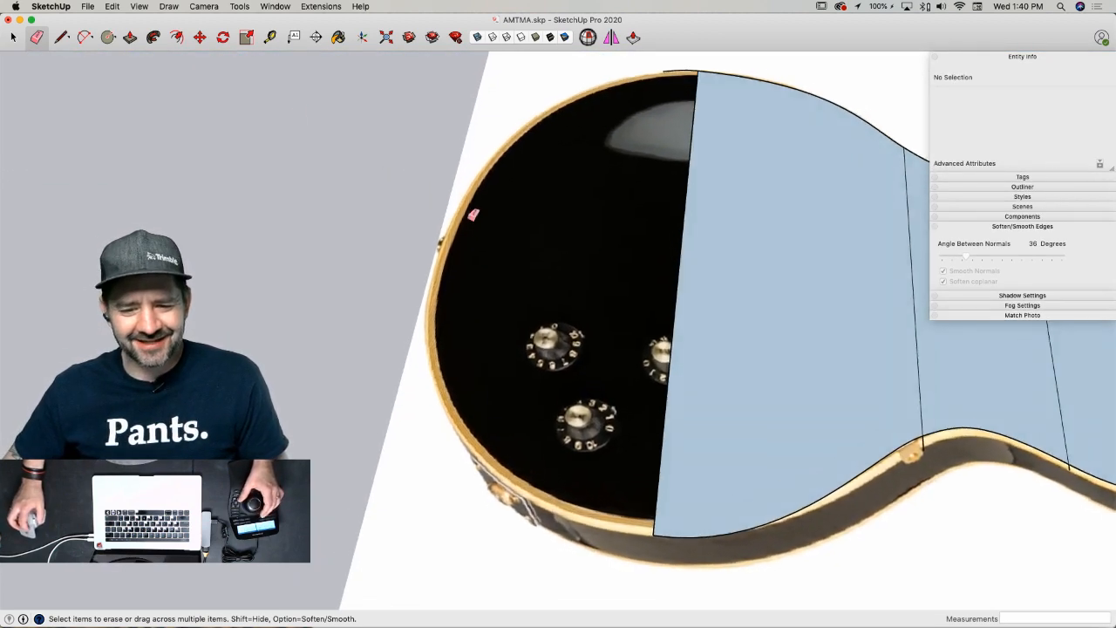
pyautogui.click(479, 38)
pyautogui.click(168, 6)
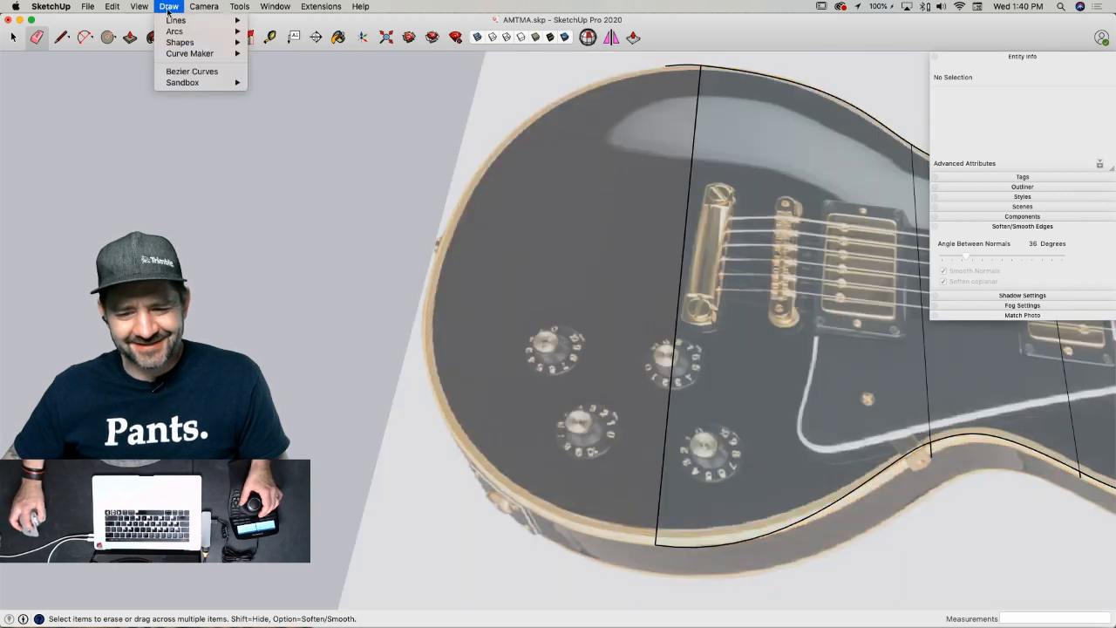
pyautogui.click(185, 69)
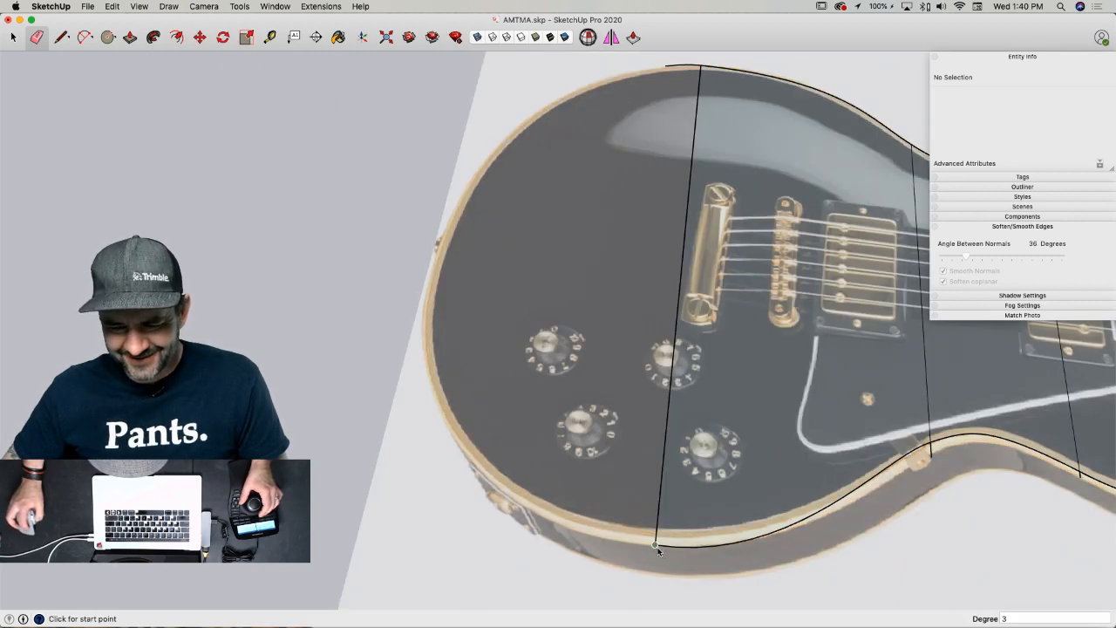
pyautogui.scroll(2, 439, 245)
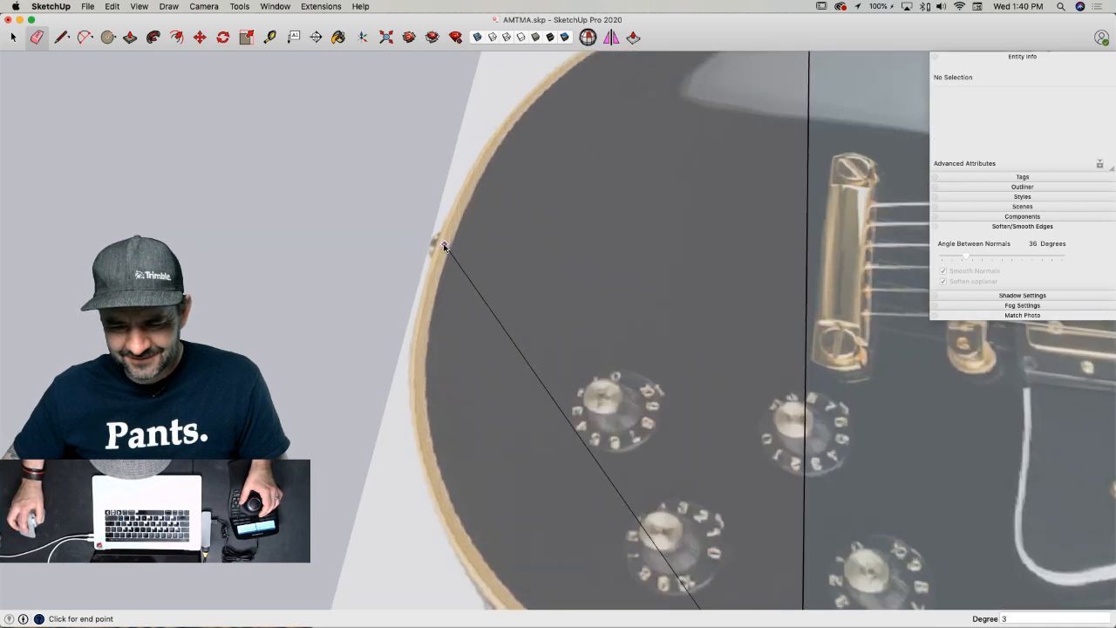
pyautogui.scroll(-3, 439, 245)
pyautogui.click(705, 528)
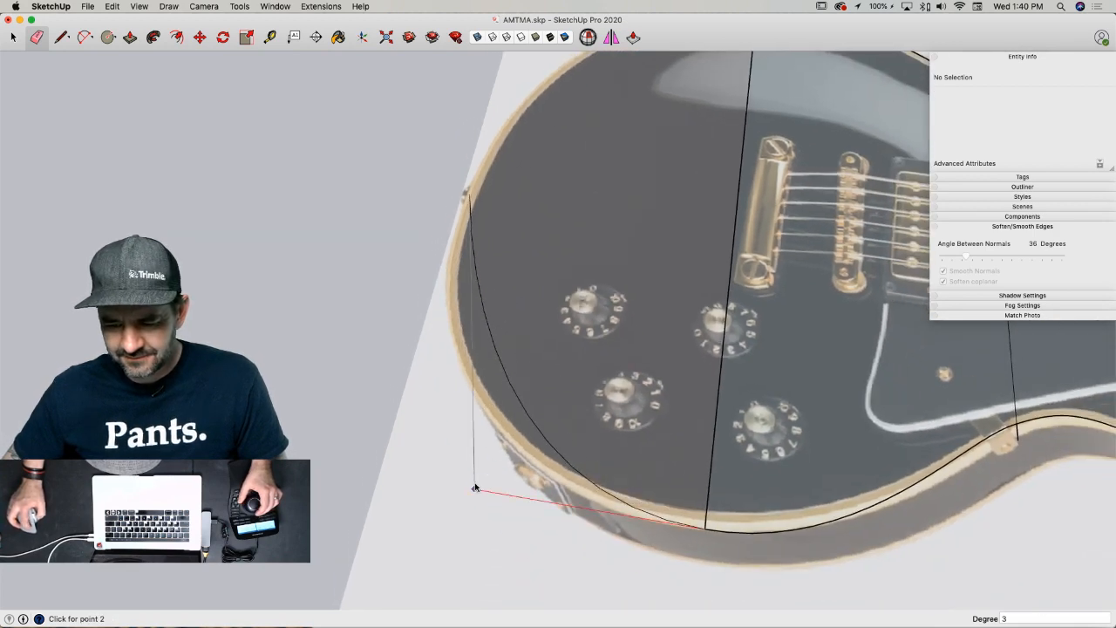
pyautogui.click(391, 474)
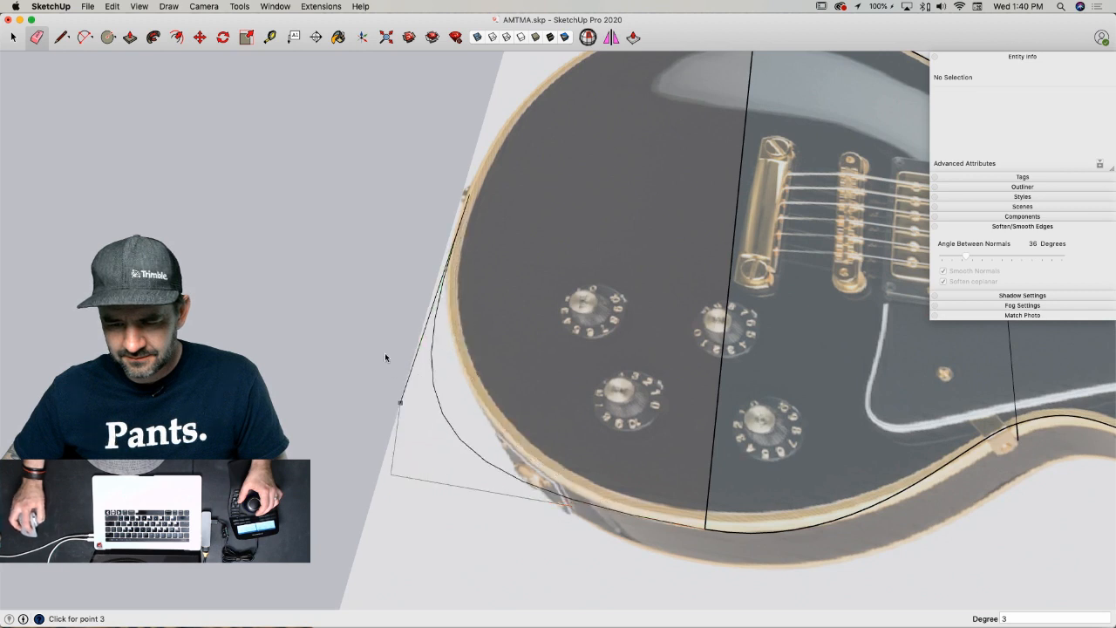
pyautogui.click(451, 251)
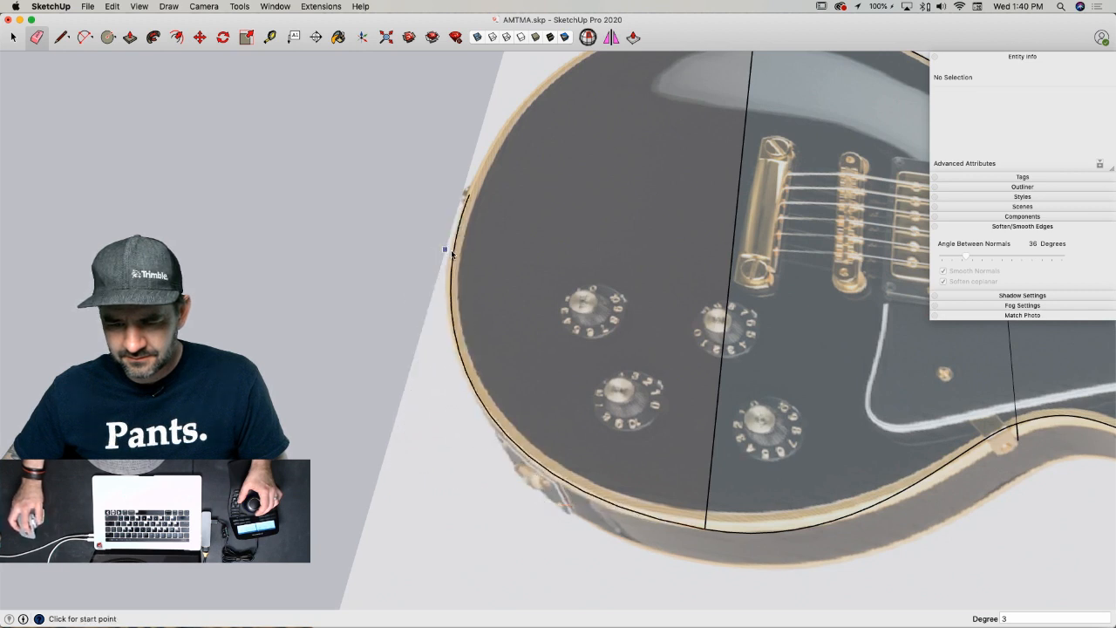
# - Trace the upper rear body edge with a Bezier curve from the strap button to the upper end of the widest line
pyautogui.click(469, 191)
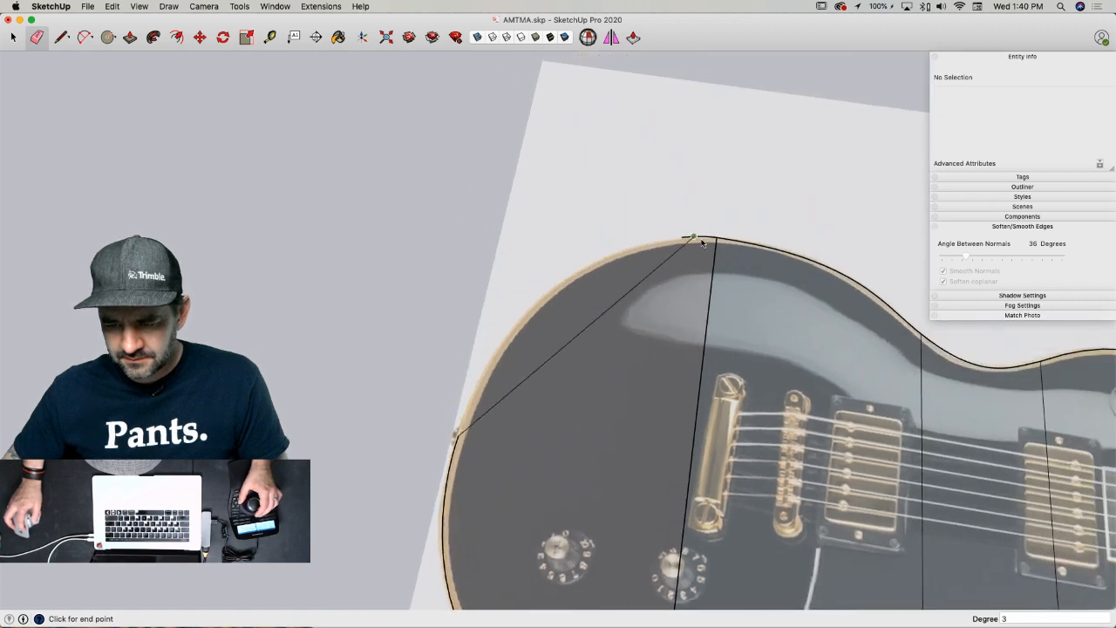
pyautogui.click(717, 239)
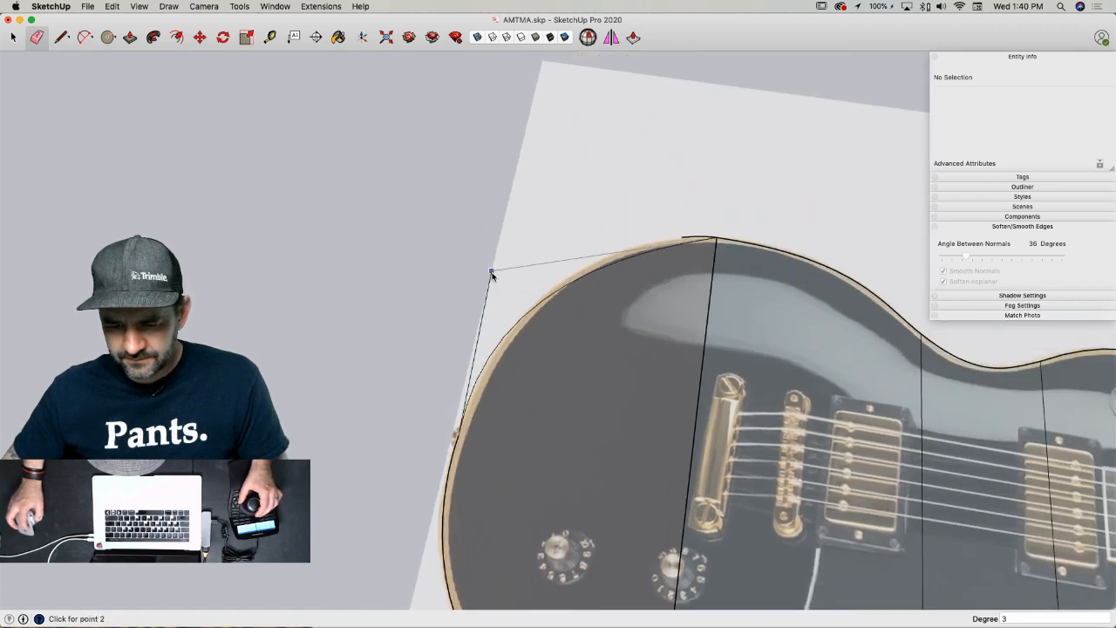
pyautogui.click(500, 314)
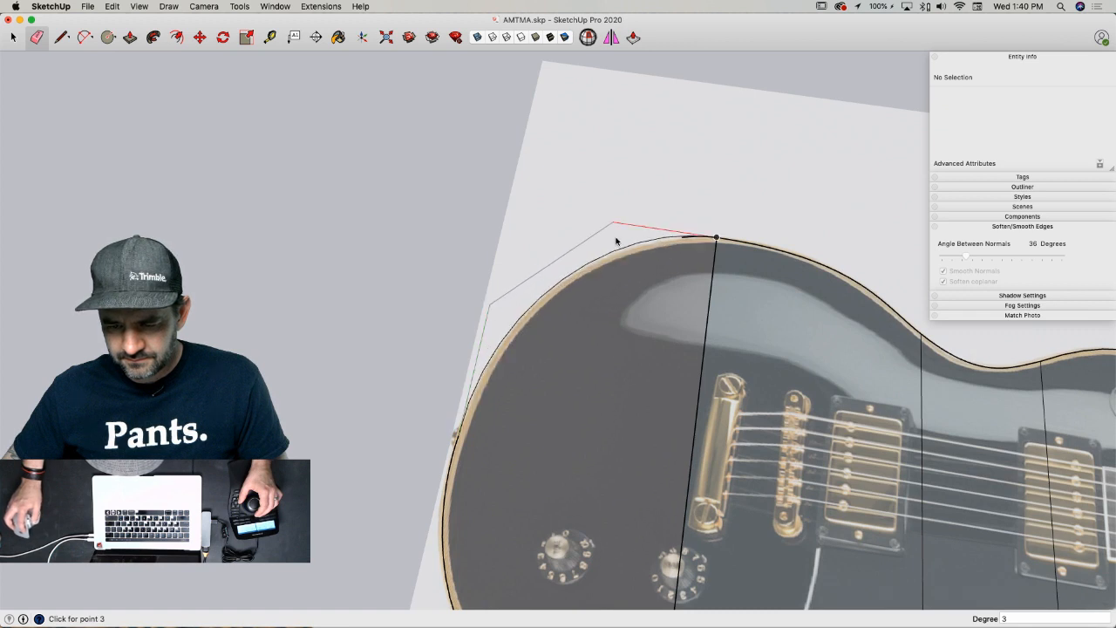
pyautogui.press('Escape')
# - Erase the leftover end of the upper edge curve that overhangs past the widest line
pyautogui.press('e')
pyautogui.scroll(5, 688, 239)
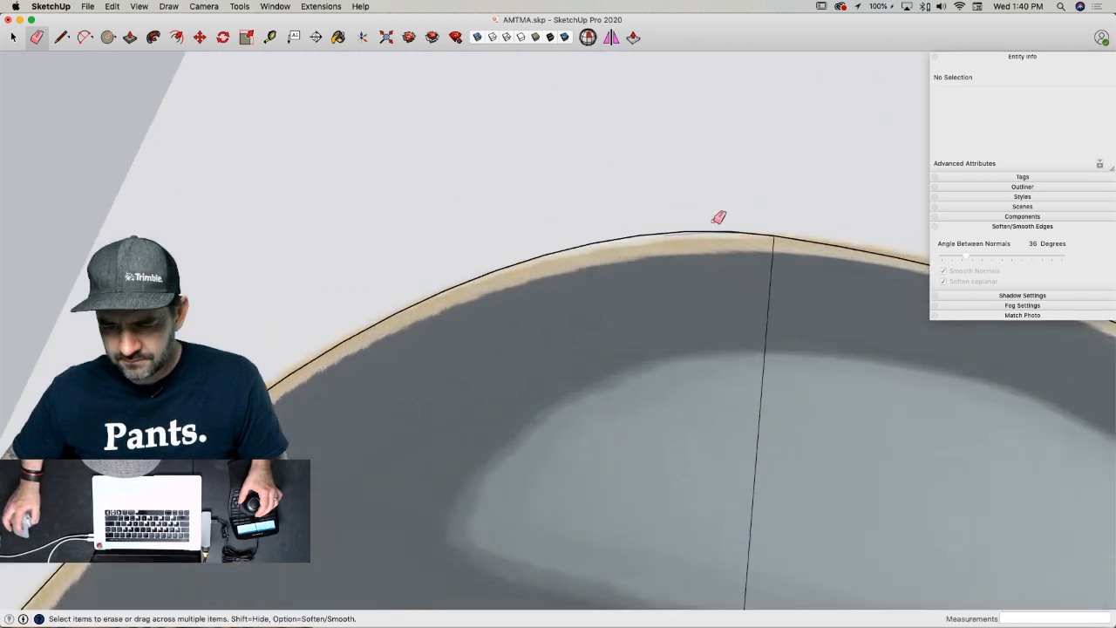
pyautogui.scroll(-6, 681, 241)
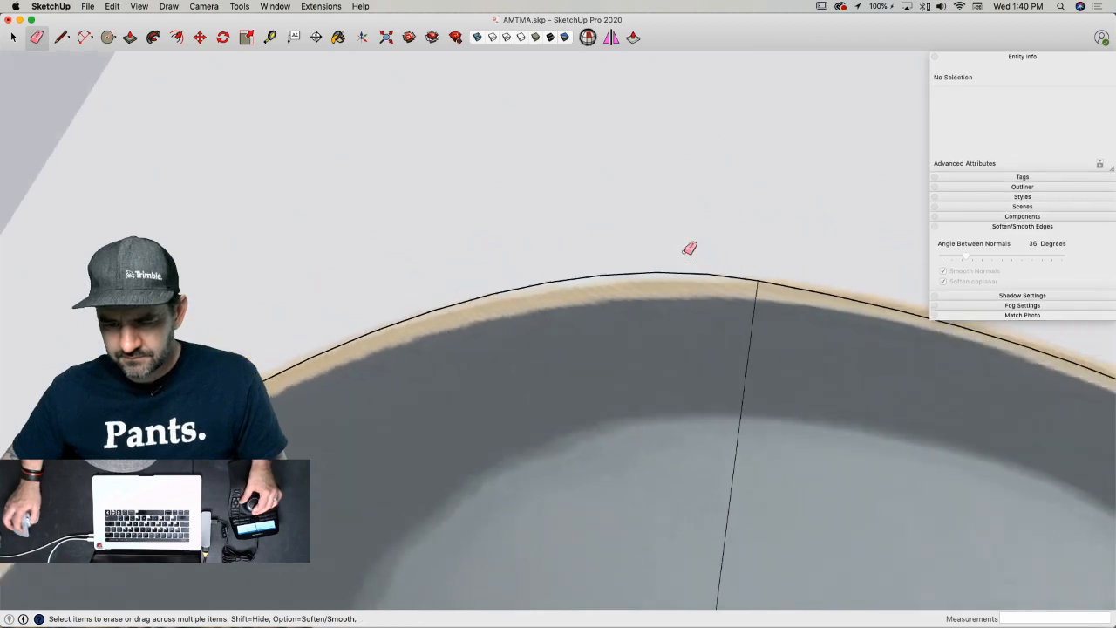
# - Erase the three construction lines crossing the guitar body and their short leftover stubs at the lower edge
pyautogui.press('l')
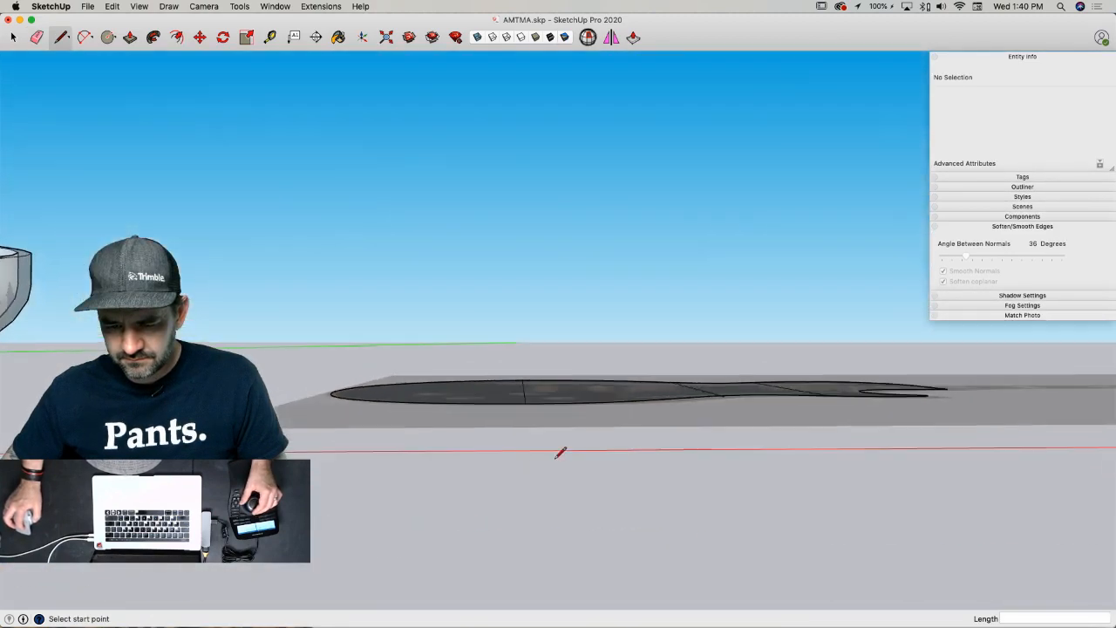
pyautogui.press('e')
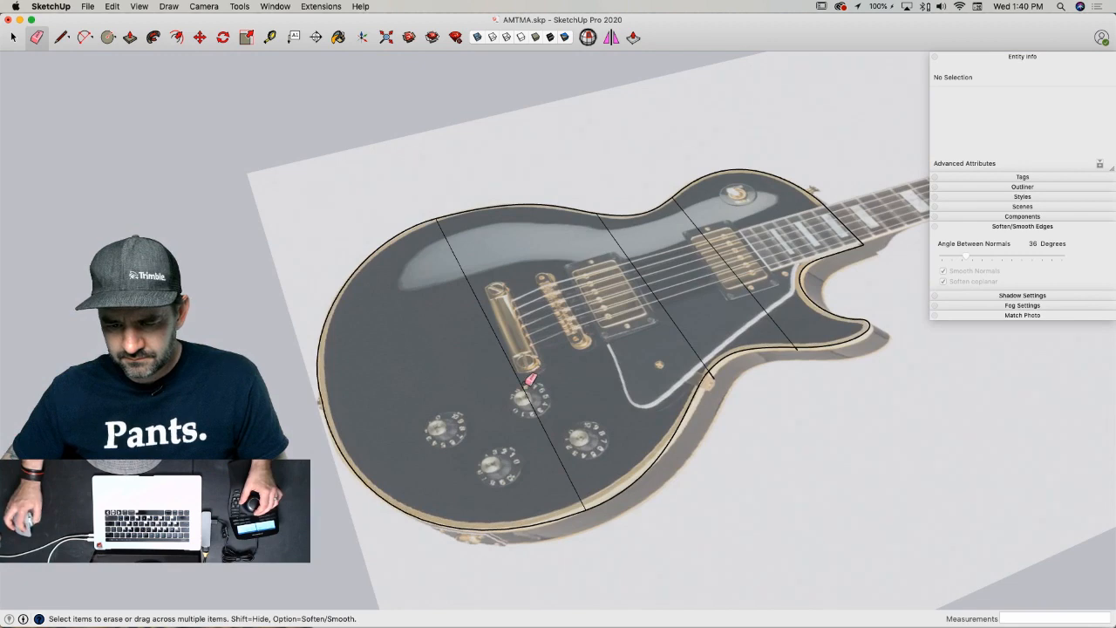
pyautogui.click(530, 377)
pyautogui.moveTo(657, 298); pyautogui.dragTo(733, 276)
pyautogui.press('space')
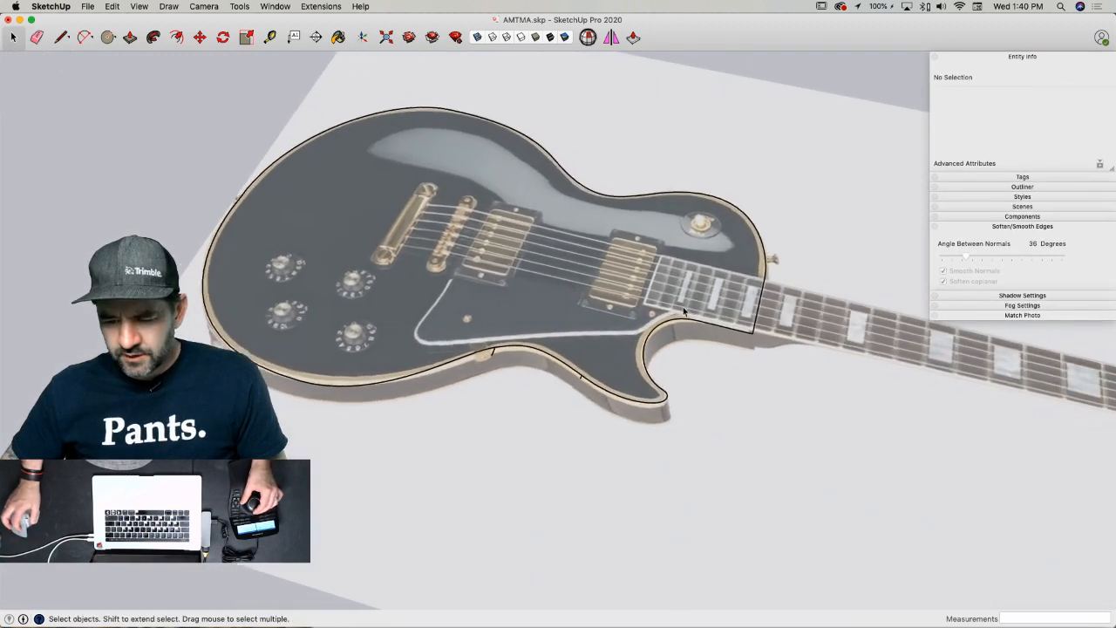
pyautogui.press('e')
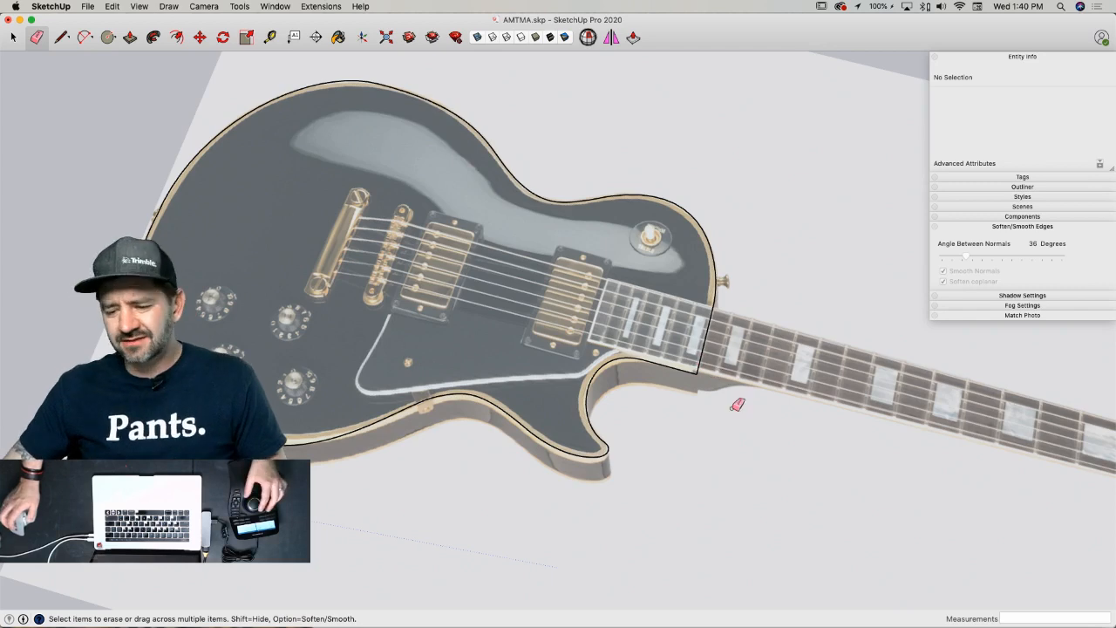
# - Trace the neck with lines about 8' 10" along its upper edge, across the nut and back along its lower edge to the body
pyautogui.press('l')
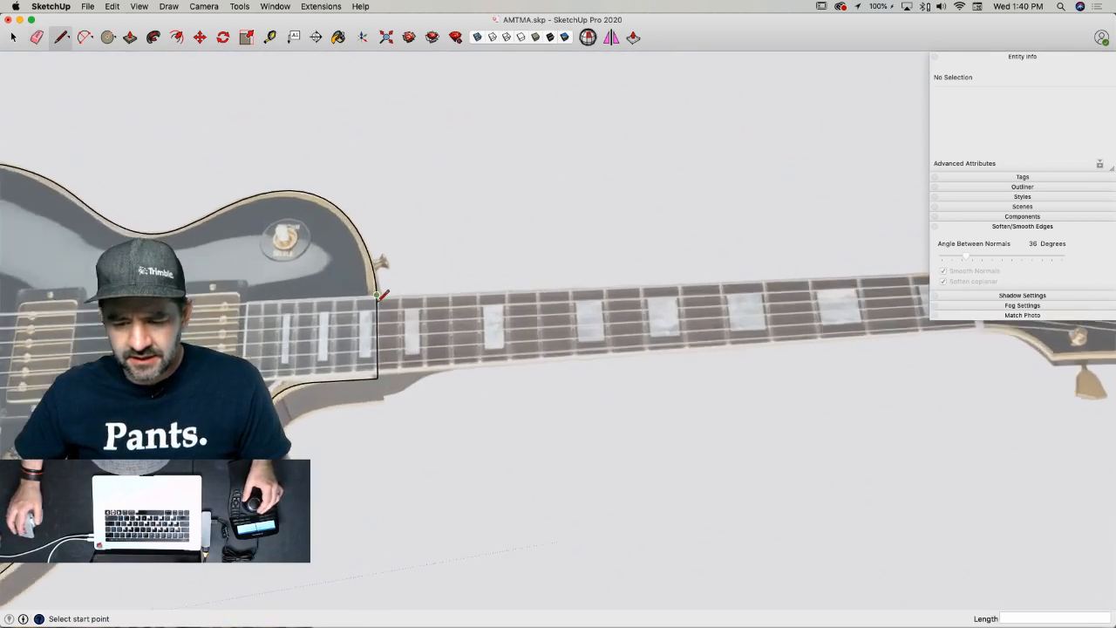
pyautogui.scroll(4, 382, 301)
pyautogui.click(373, 288)
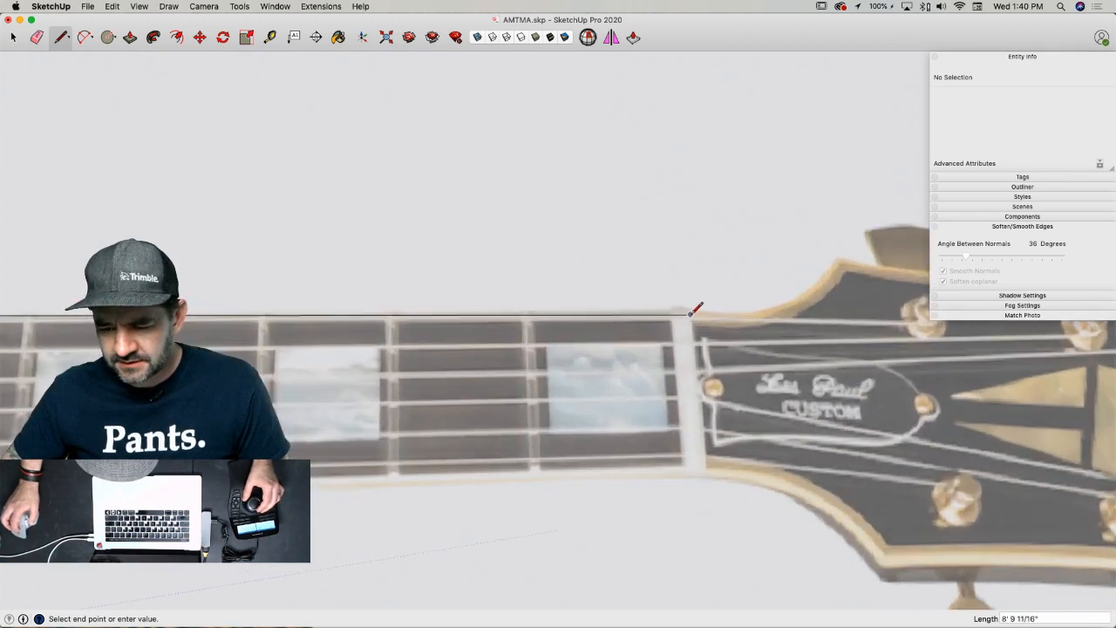
pyautogui.click(693, 313)
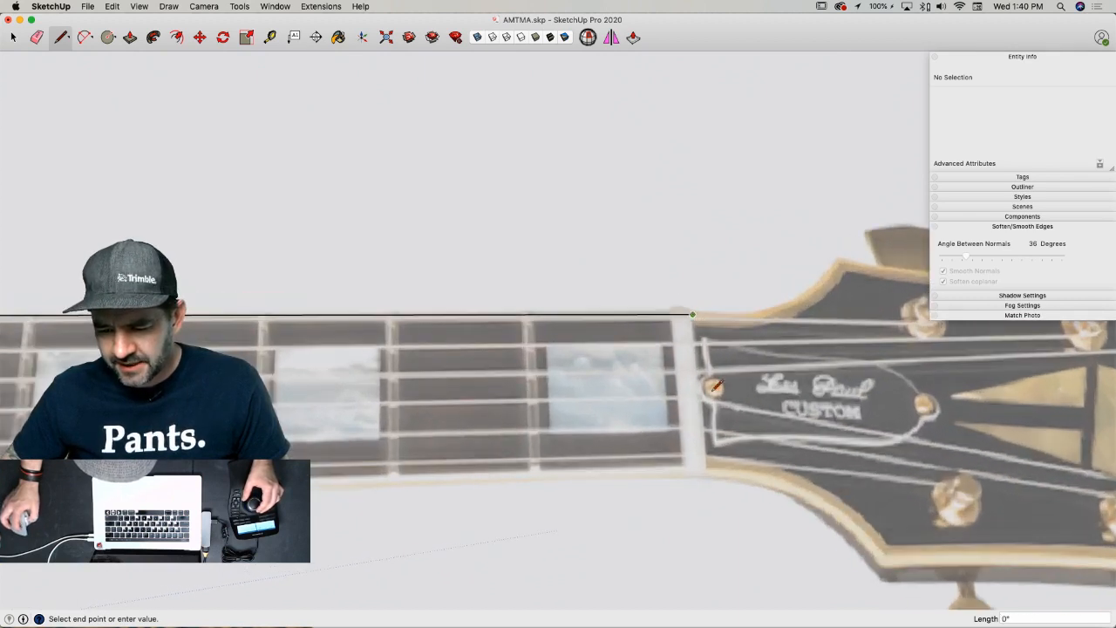
pyautogui.click(701, 464)
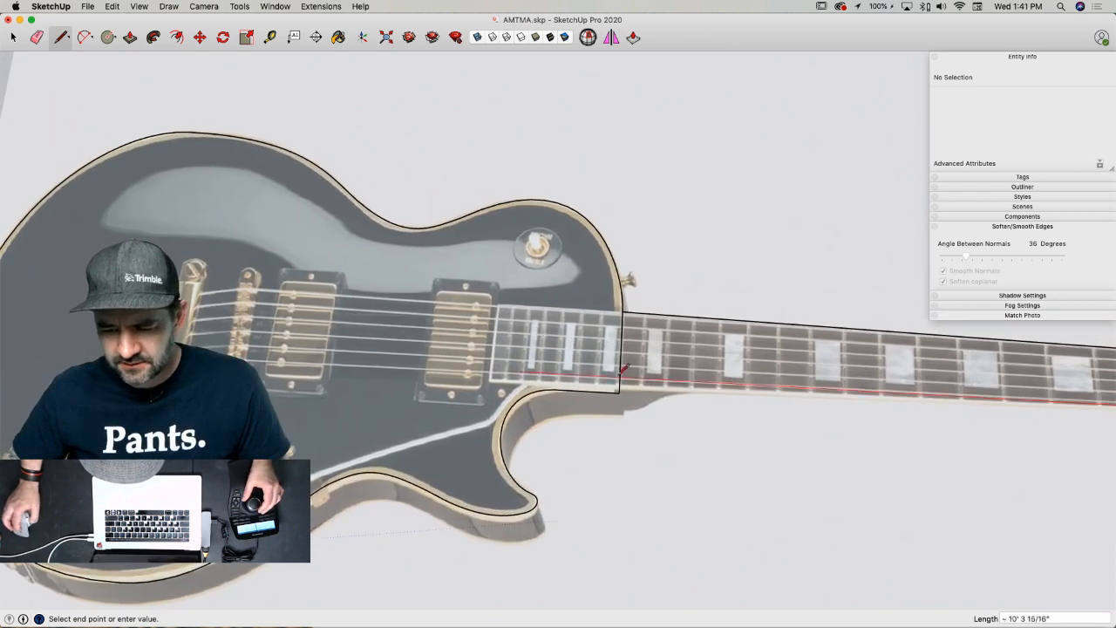
pyautogui.scroll(4, 643, 407)
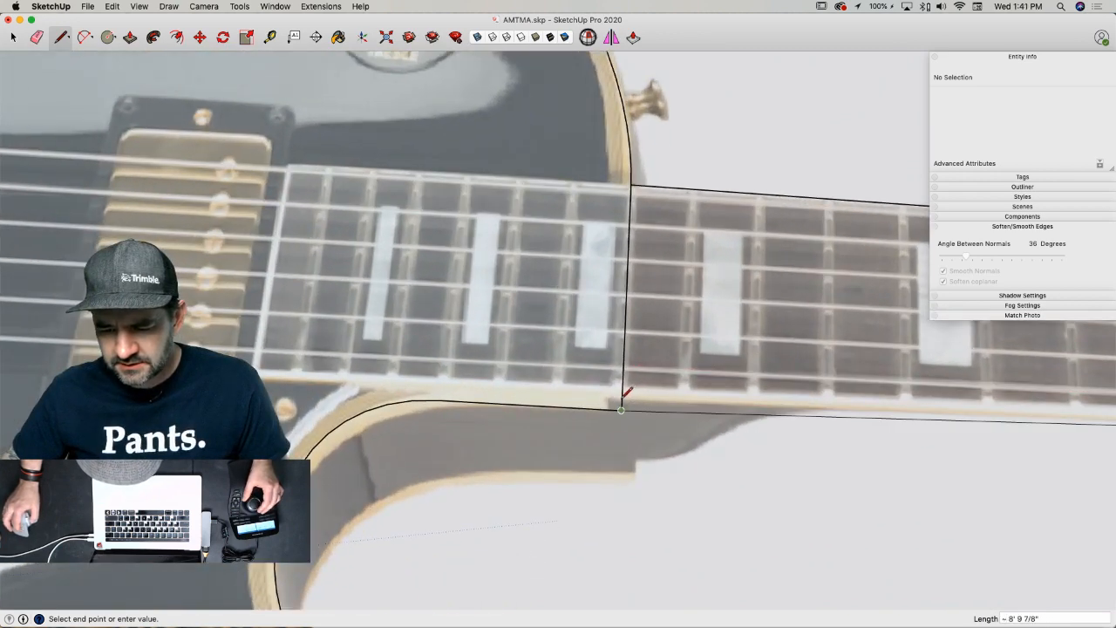
pyautogui.scroll(3, 626, 397)
pyautogui.click(620, 395)
pyautogui.scroll(-6, 680, 384)
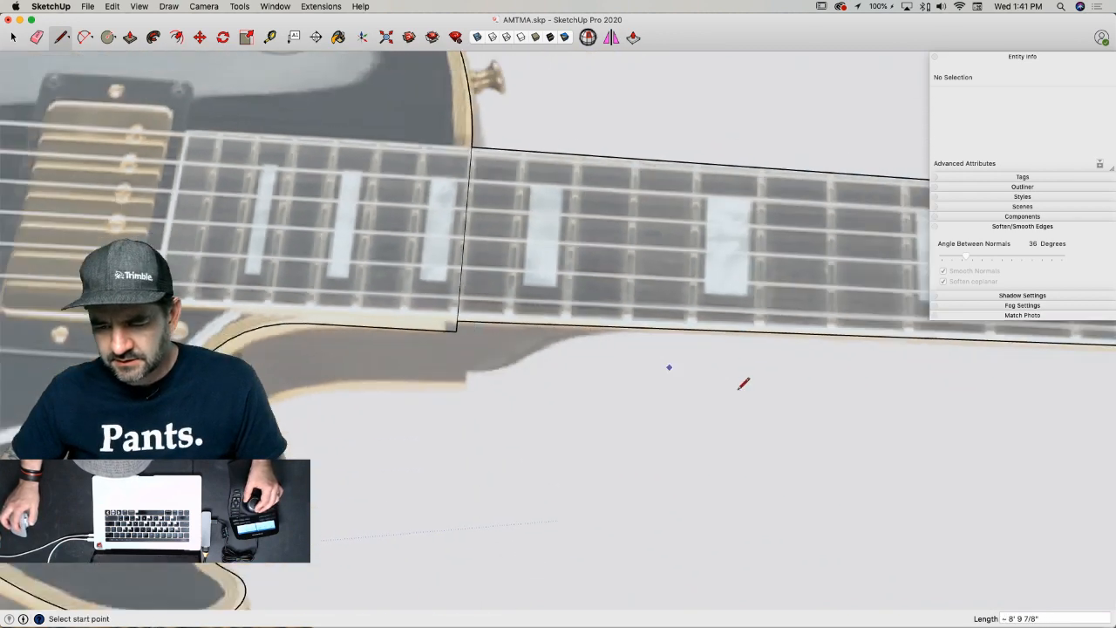
# - Draw a centreline across the headstock from the midpoint of the nut line to the notch at its tip
pyautogui.scroll(5, 558, 276)
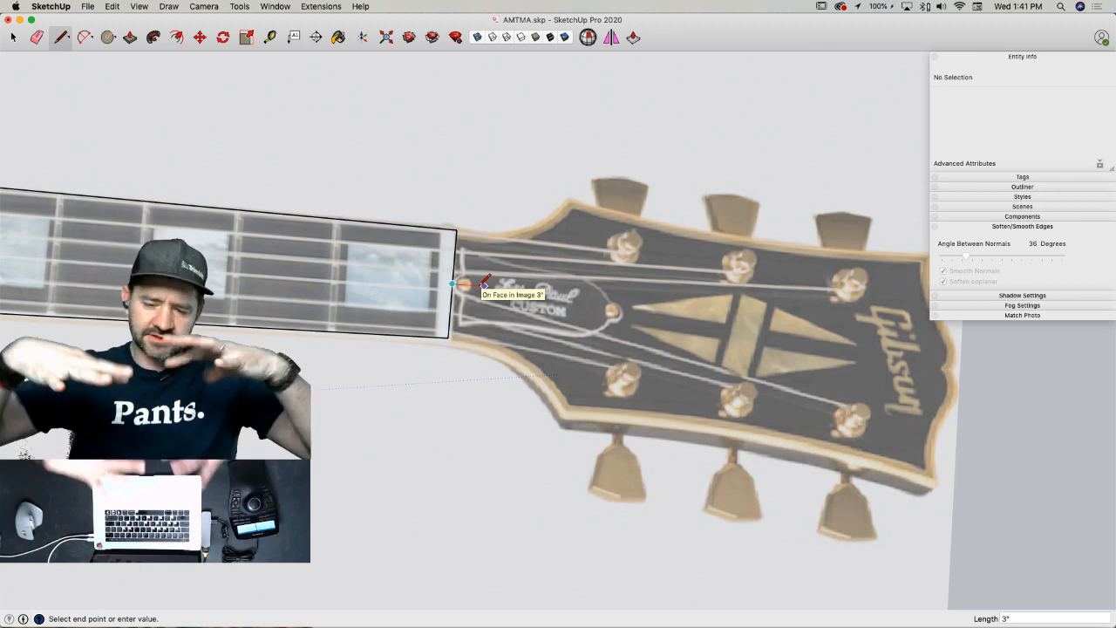
pyautogui.scroll(4, 973, 366)
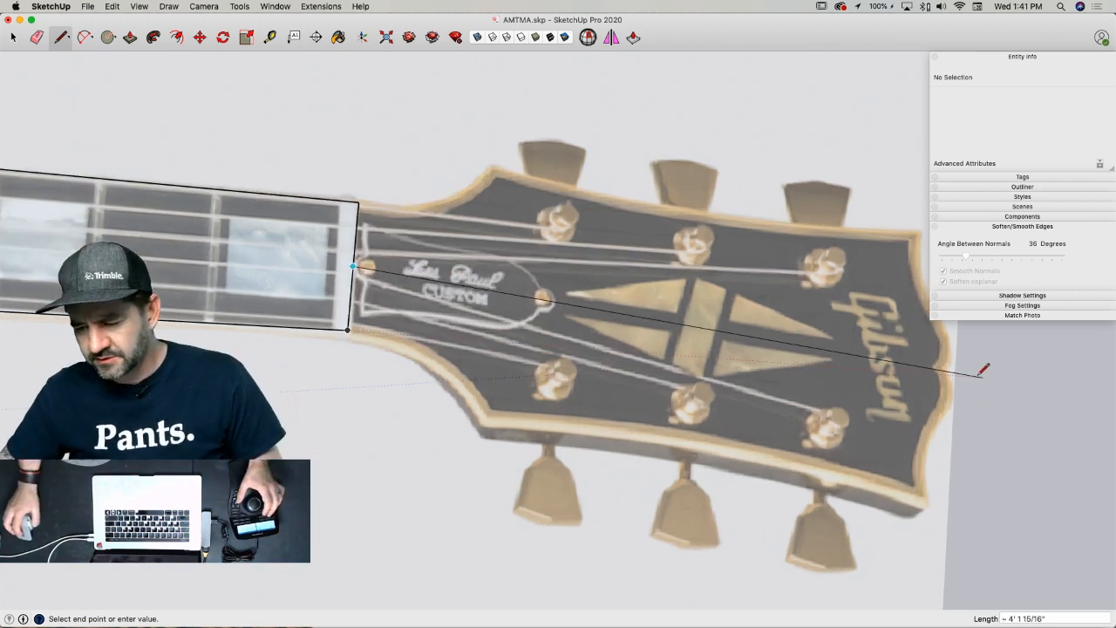
pyautogui.click(938, 360)
pyautogui.scroll(-3, 680, 453)
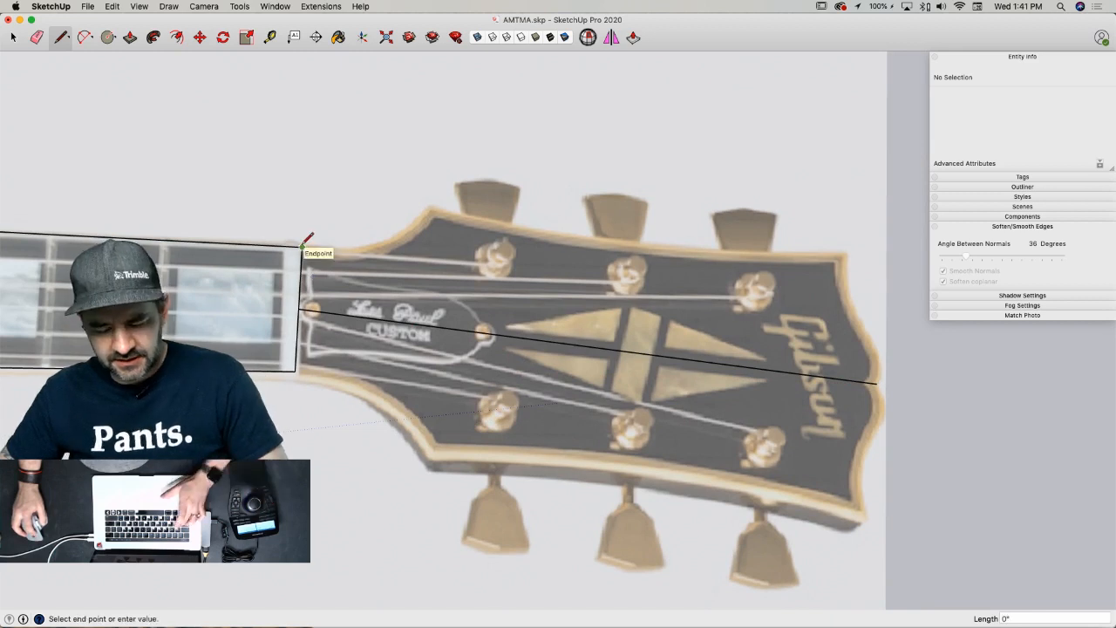
# - Trace the headstock's upper shoulder with a Bezier curve from the nut line's upper end to the first pointed corner
pyautogui.press('a')
pyautogui.click(156, 6)
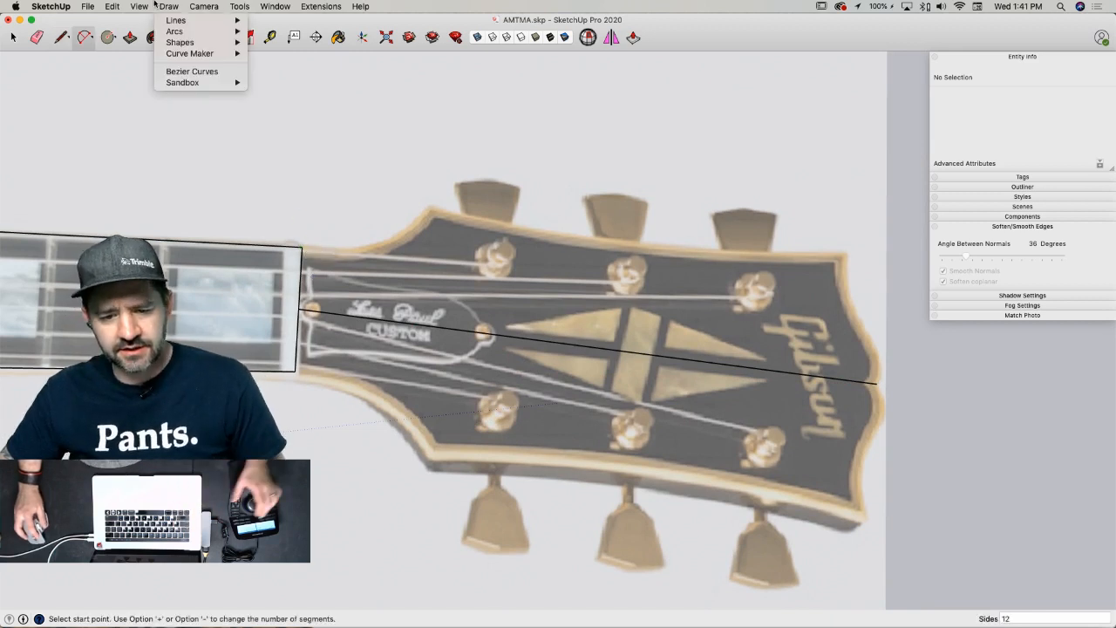
pyautogui.click(192, 70)
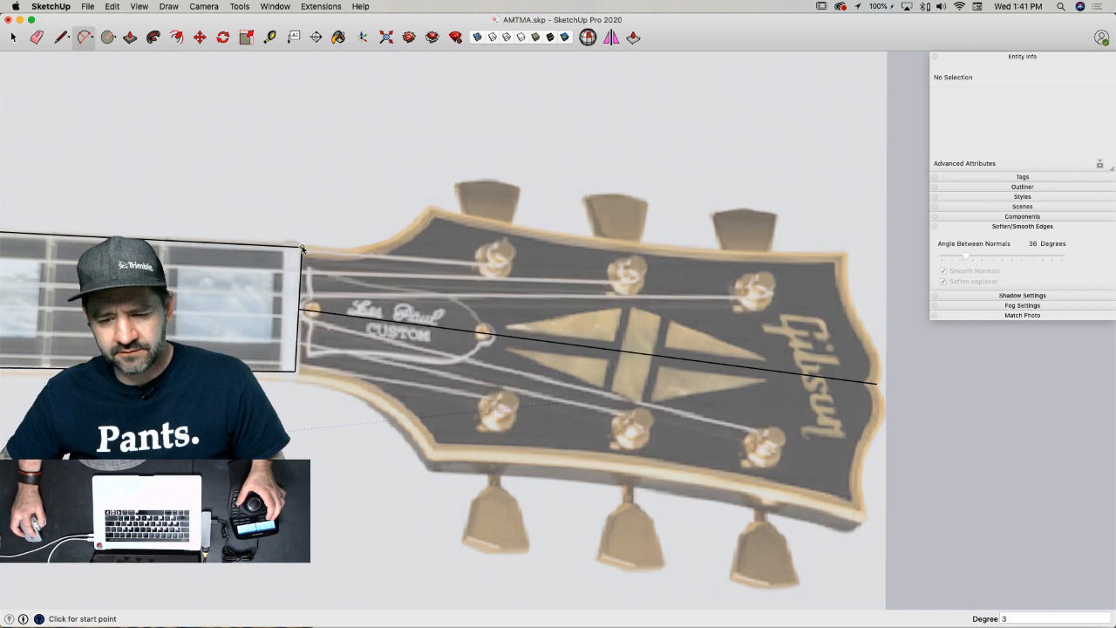
pyautogui.scroll(3, 434, 211)
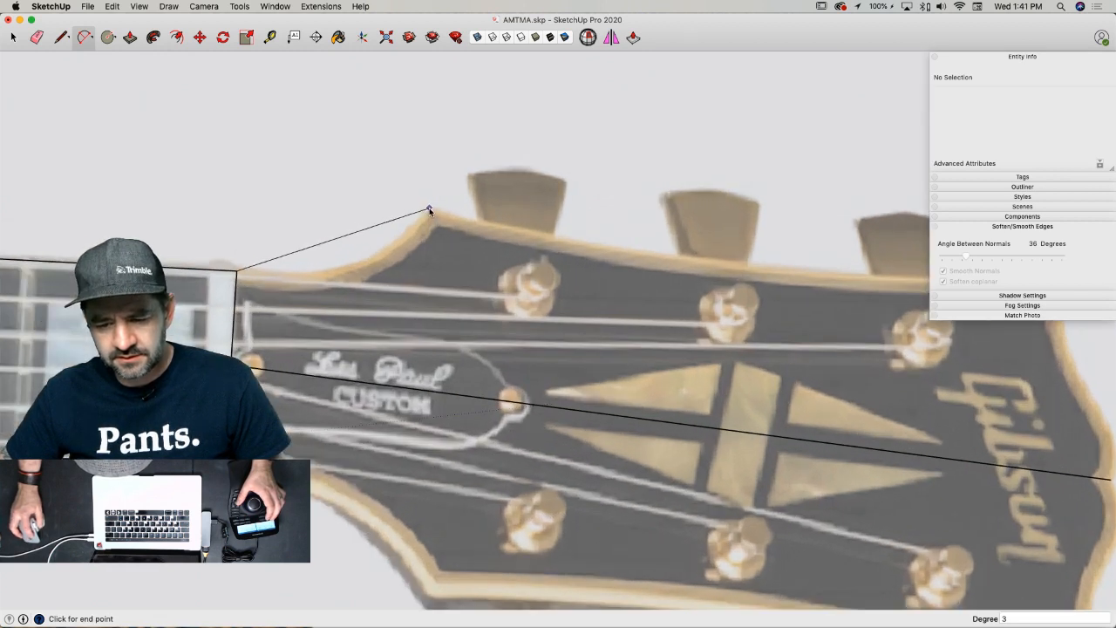
pyautogui.click(429, 212)
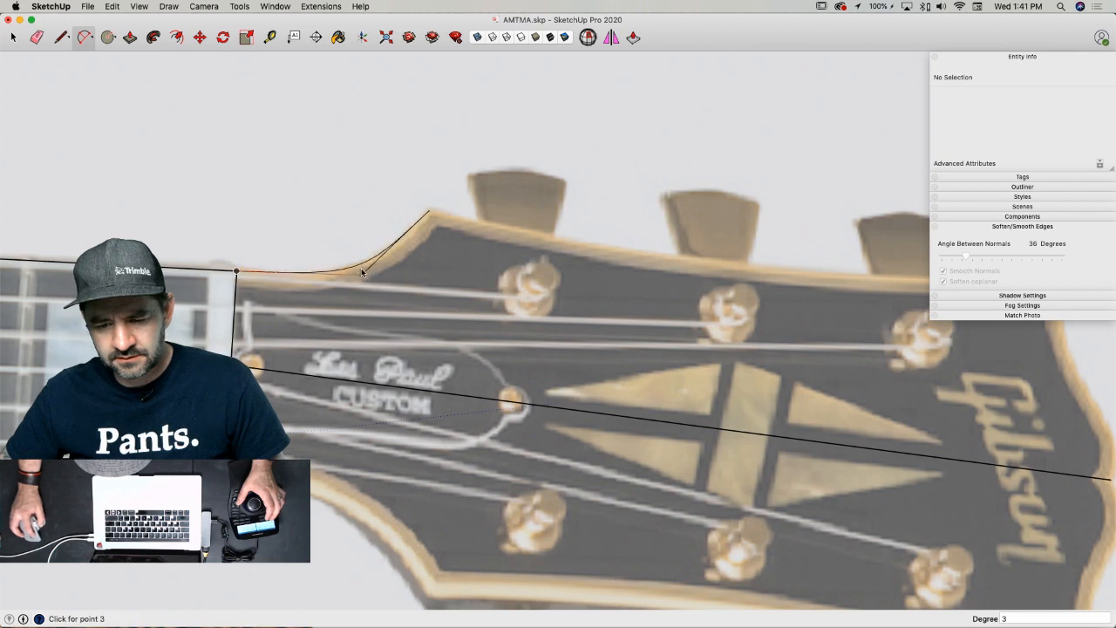
# - Trace the headstock's upper side to its far corner, and its end edge down to the centreline, with Bezier curves
pyautogui.click(429, 211)
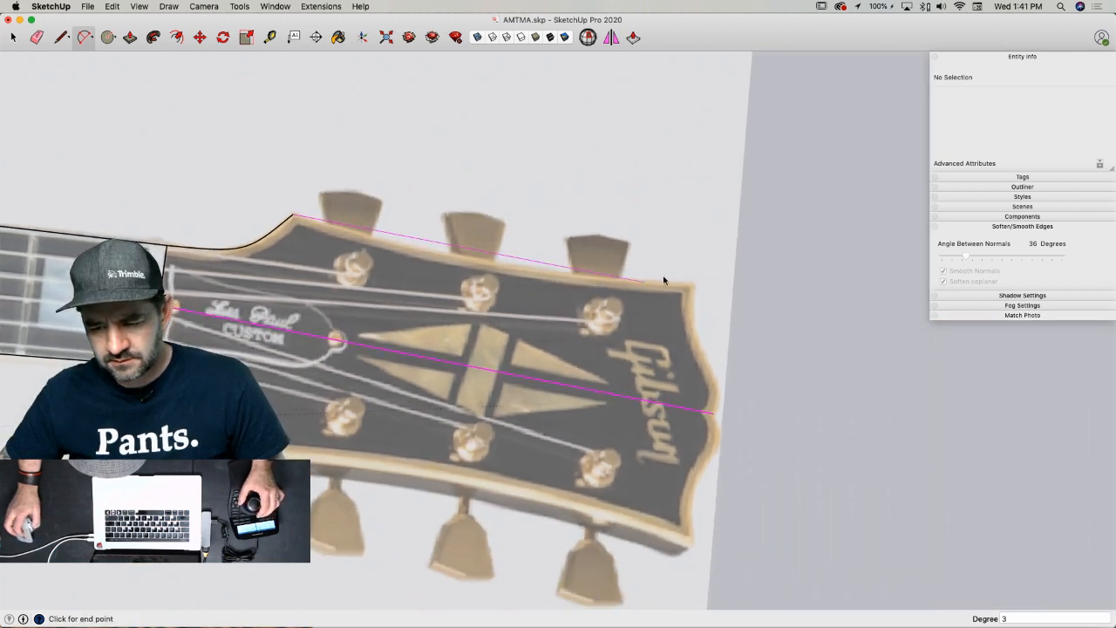
pyautogui.scroll(3, 685, 289)
pyautogui.click(686, 289)
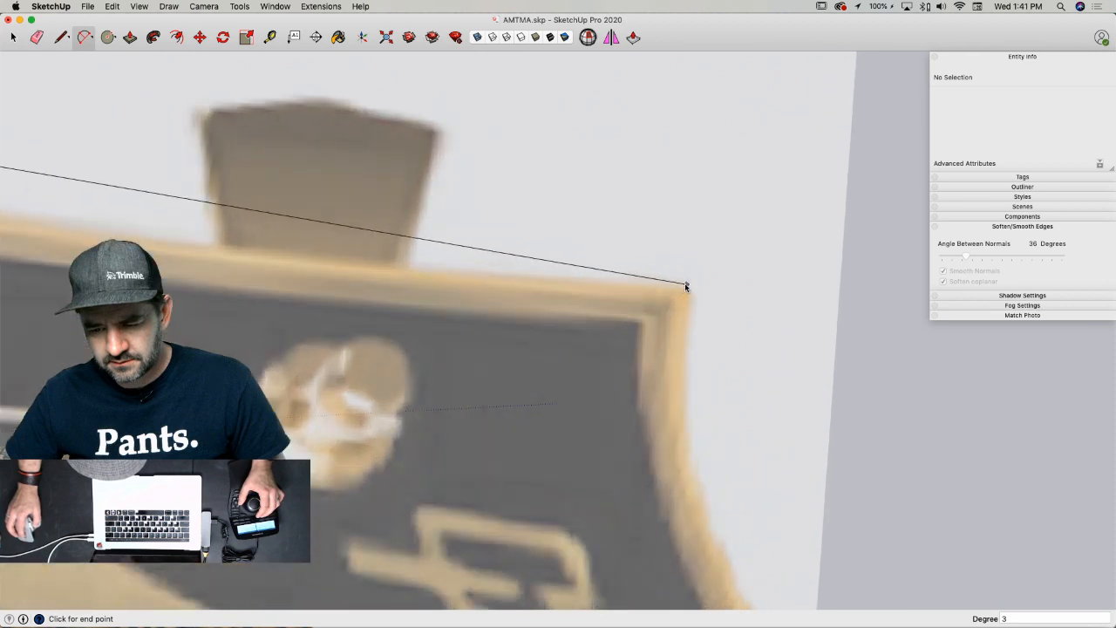
pyautogui.scroll(-3, 571, 322)
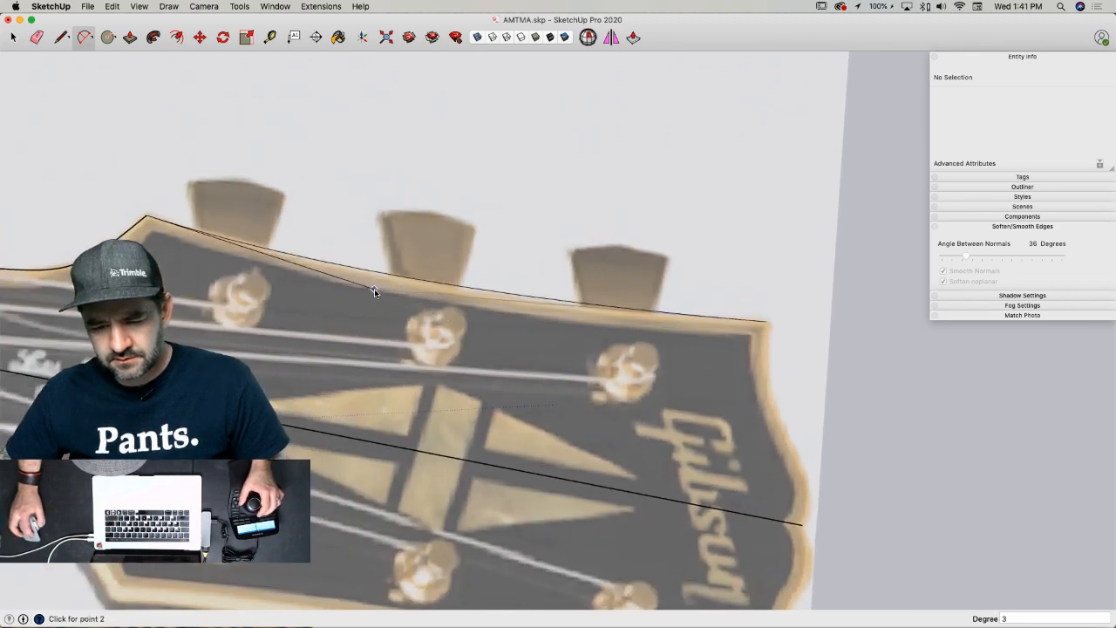
pyautogui.click(374, 292)
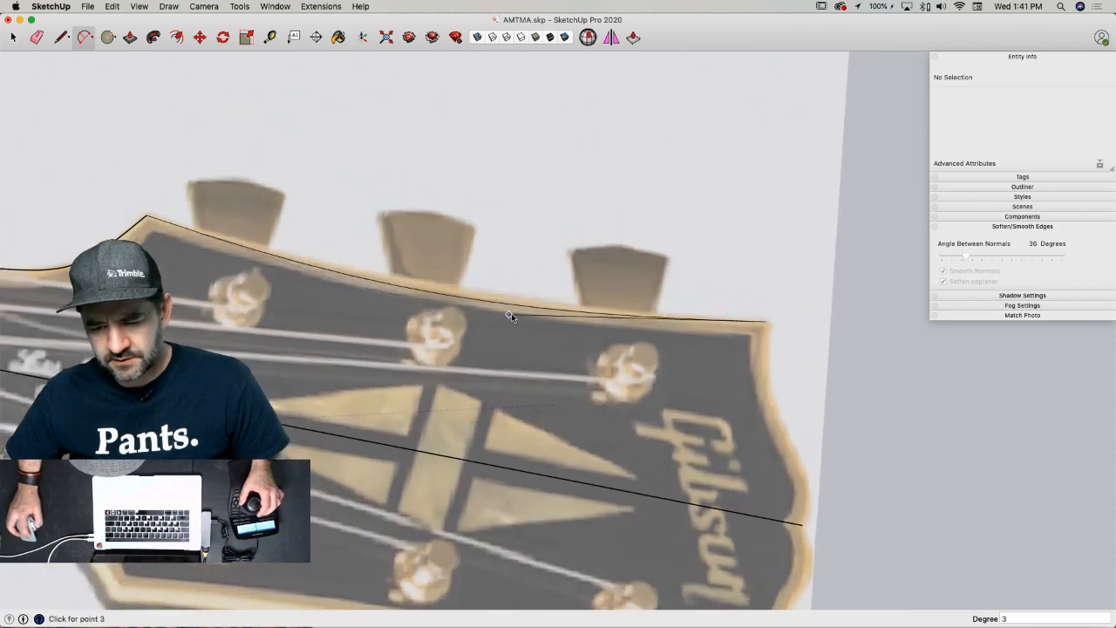
pyautogui.doubleClick(563, 320)
pyautogui.click(766, 322)
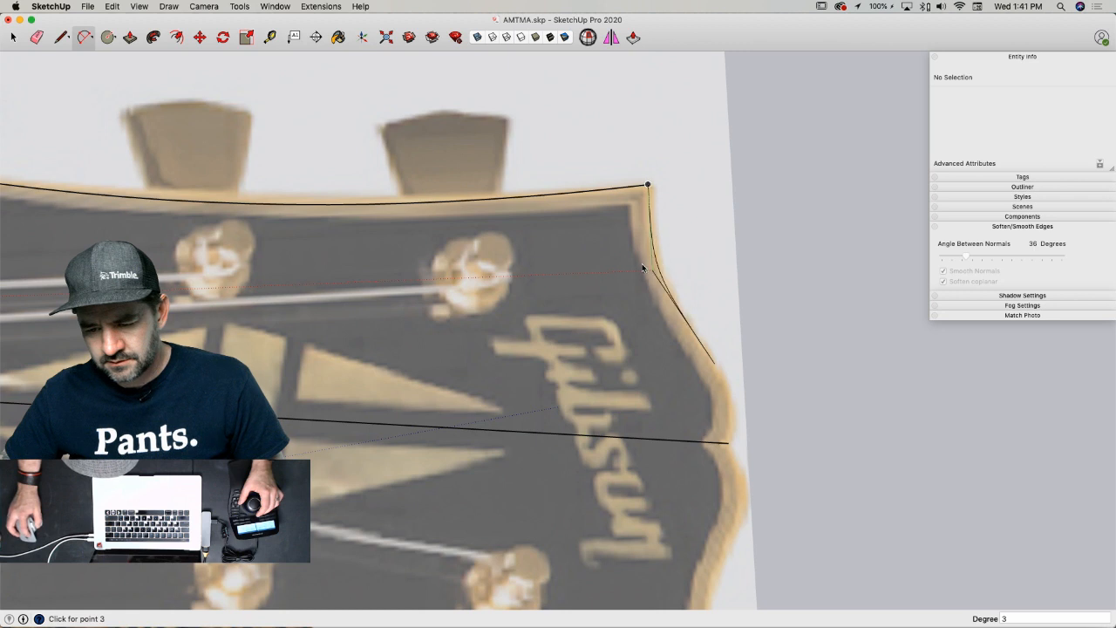
pyautogui.doubleClick(653, 287)
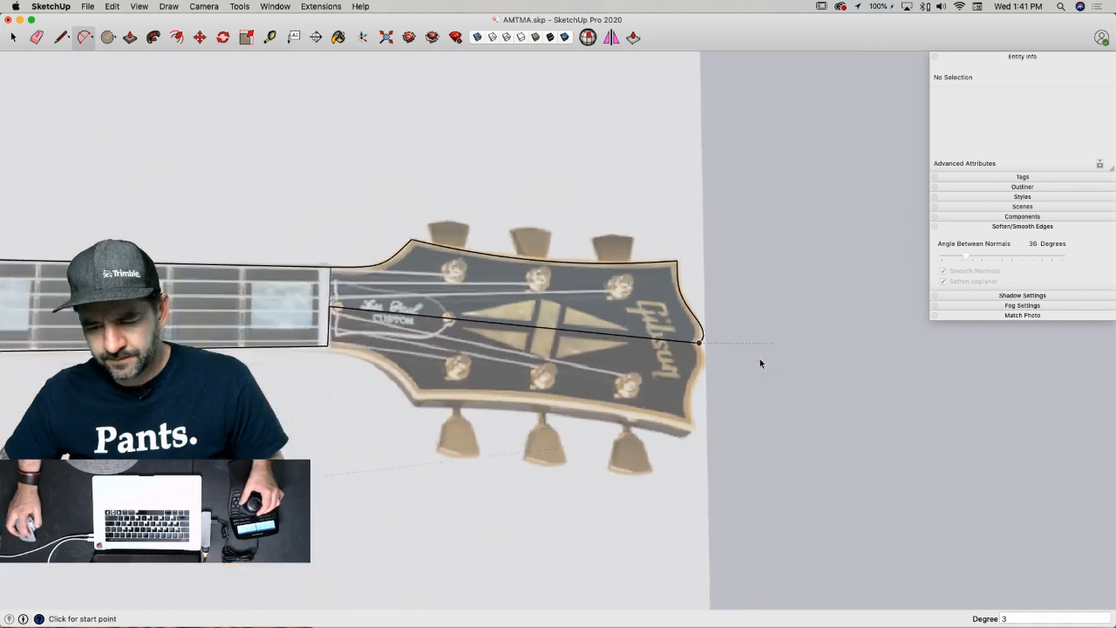
# - Copy the traced headstock half about 6' 4 11/16" away, onto the empty ground beyond the reference image
pyautogui.press('space')
pyautogui.click(672, 330)
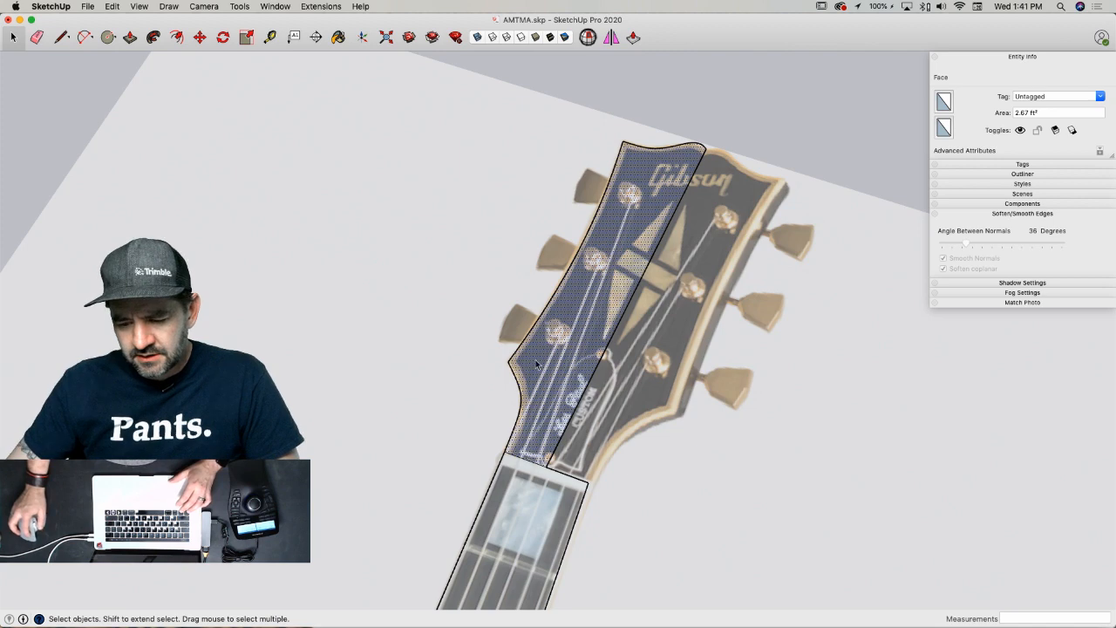
pyautogui.press('m')
pyautogui.click(546, 423)
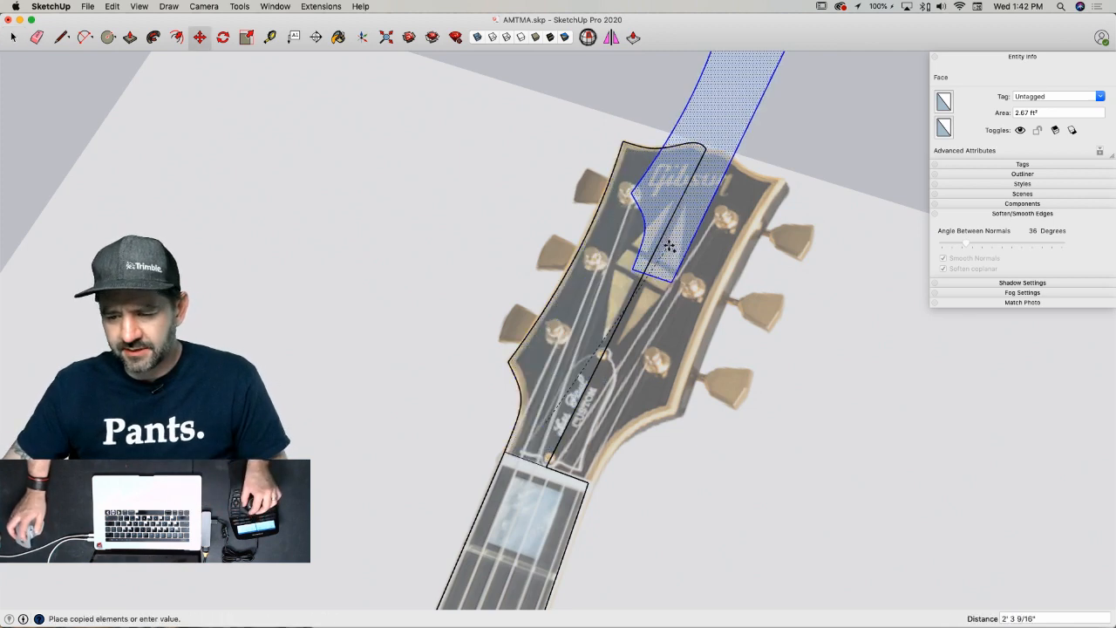
pyautogui.click(491, 350)
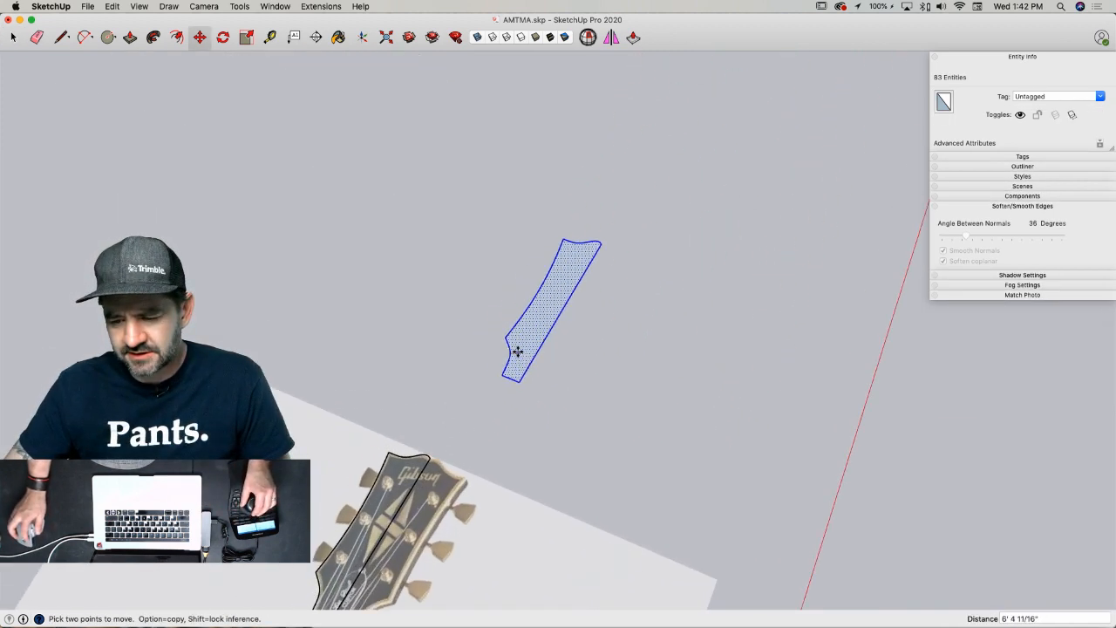
# - Rotate the headstock copy about 5.5 degrees around the centreline's nut end
pyautogui.press('space')
pyautogui.press('q')
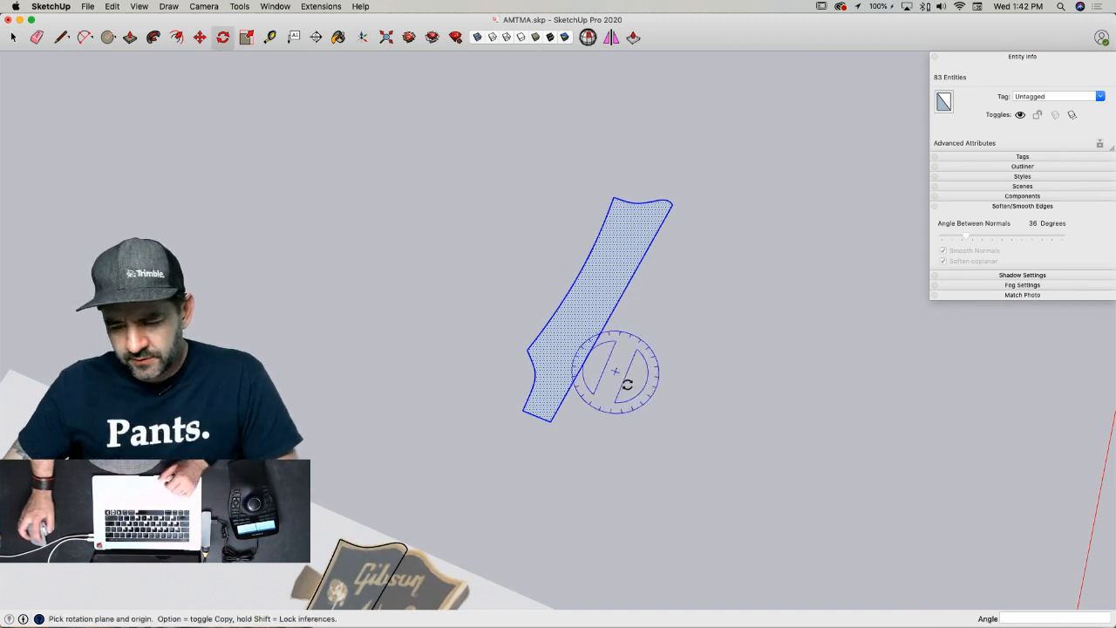
pyautogui.click(550, 423)
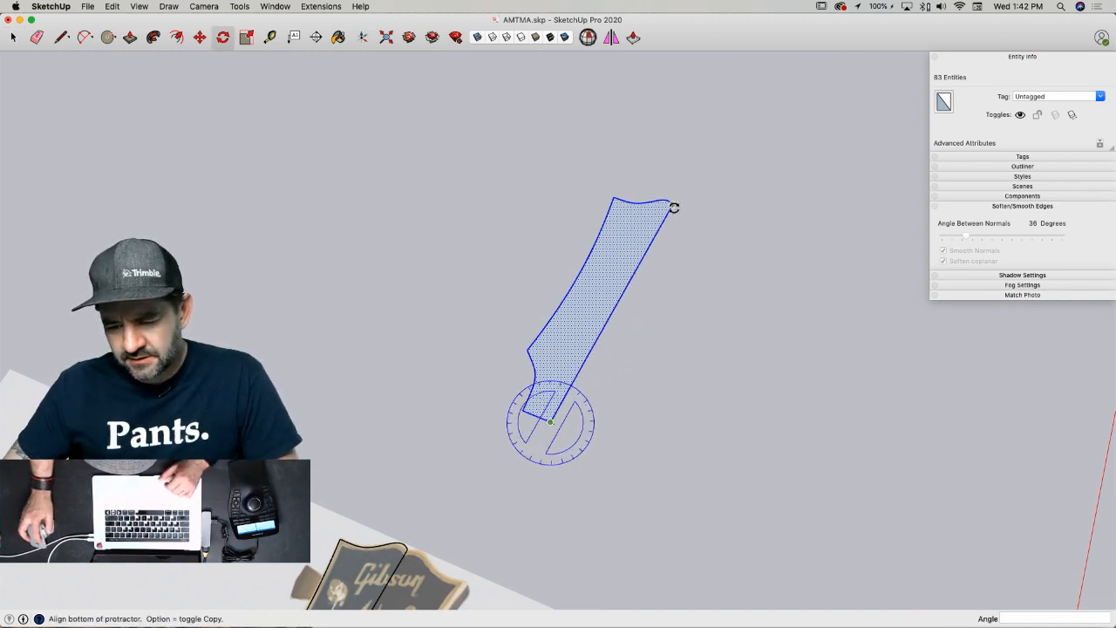
pyautogui.click(672, 205)
pyautogui.click(658, 189)
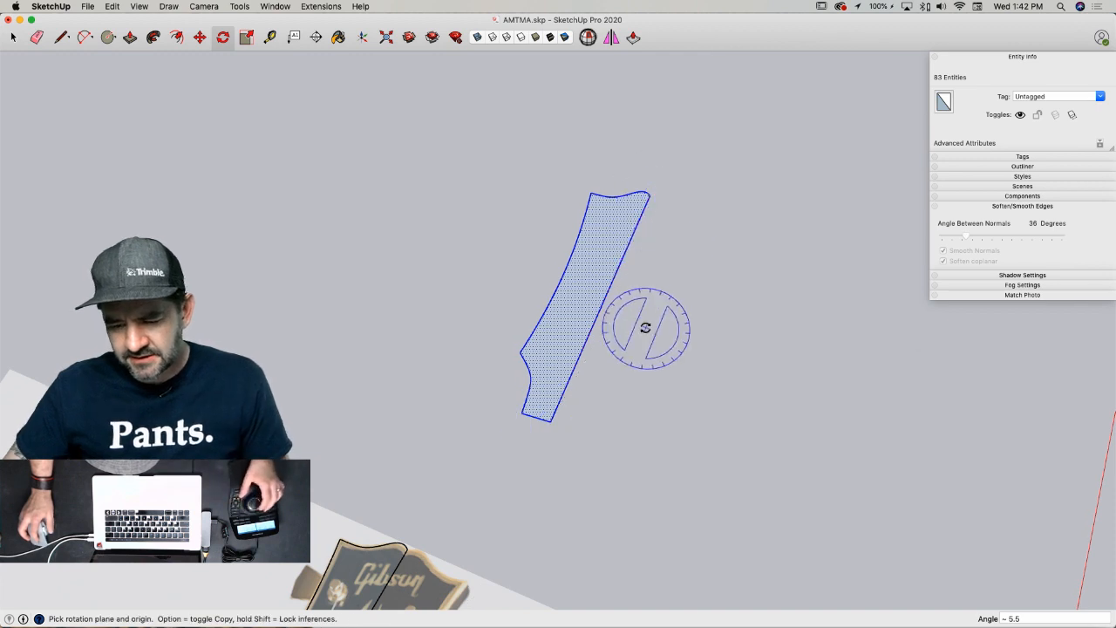
# - Redraw the nut end of the headstock copy with a line and erase the leftover slanted edge
pyautogui.press('space')
pyautogui.press('l')
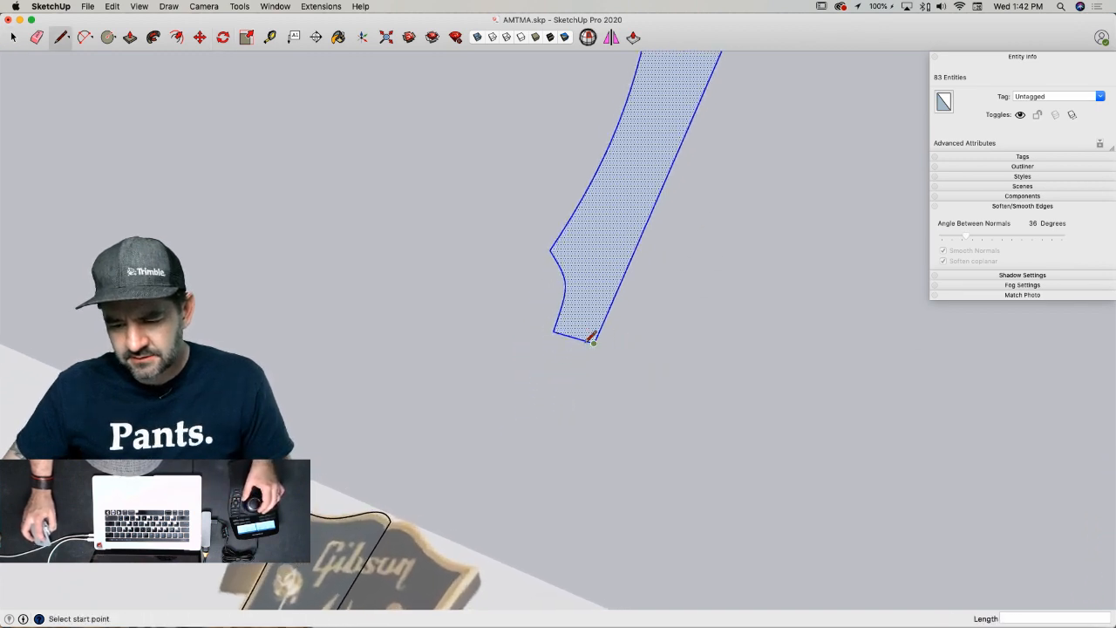
pyautogui.press('e')
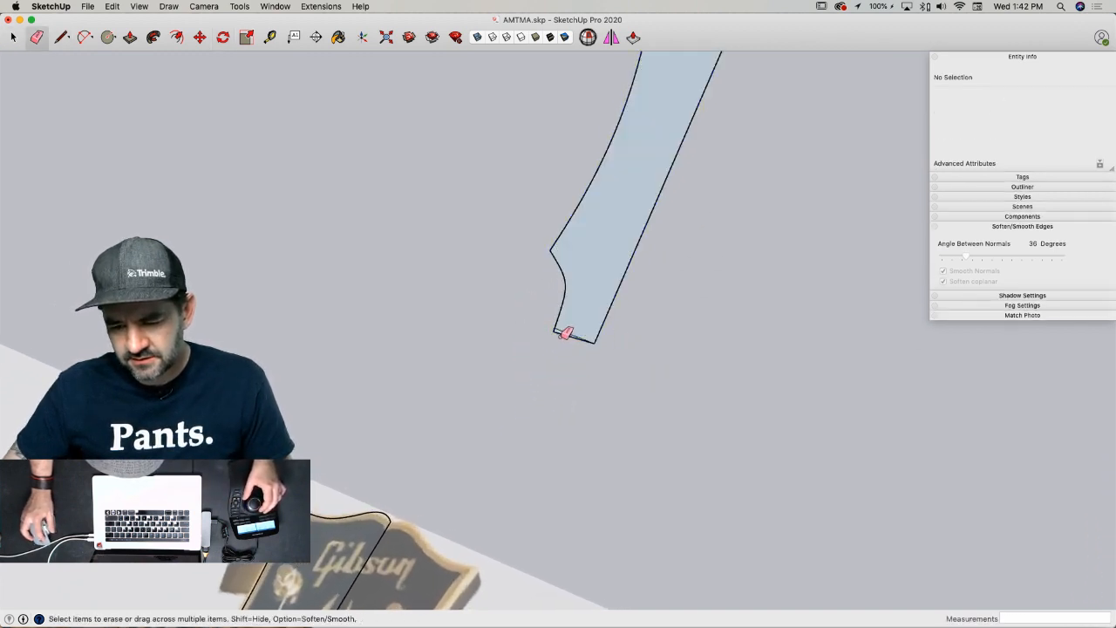
pyautogui.click(561, 333)
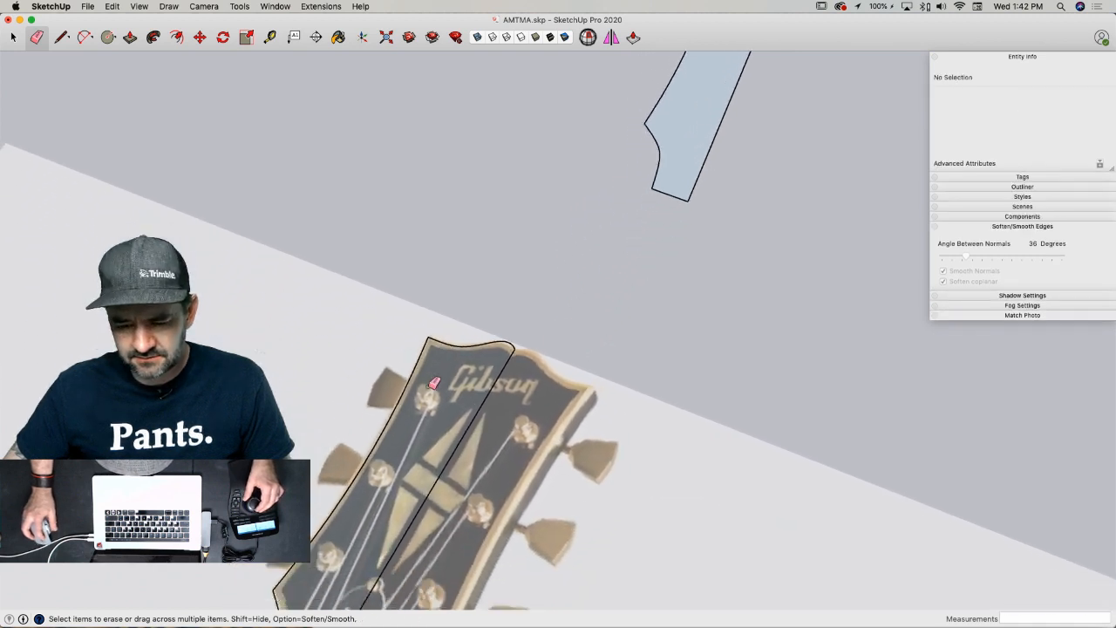
# - Erase the original headstock tracing from the reference image, keeping the nut line
pyautogui.press('space')
pyautogui.press('e')
pyautogui.moveTo(340, 453)
pyautogui.mouseDown()
pyautogui.moveTo(405, 487)
pyautogui.moveTo(380, 397)
pyautogui.mouseUp()
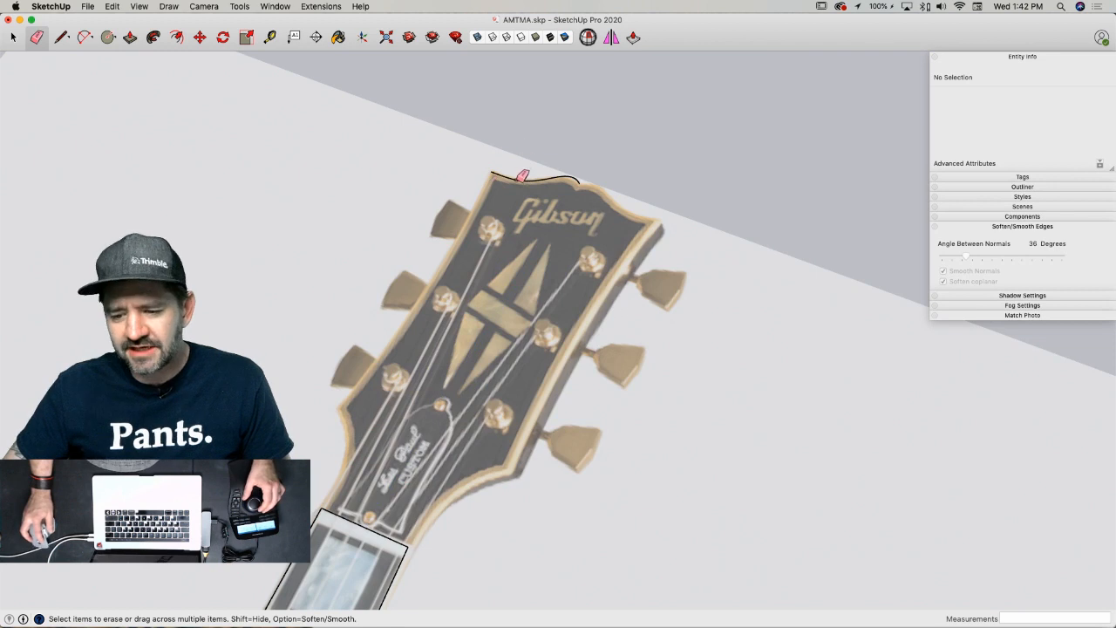
pyautogui.click(567, 176)
pyautogui.press('super+z')
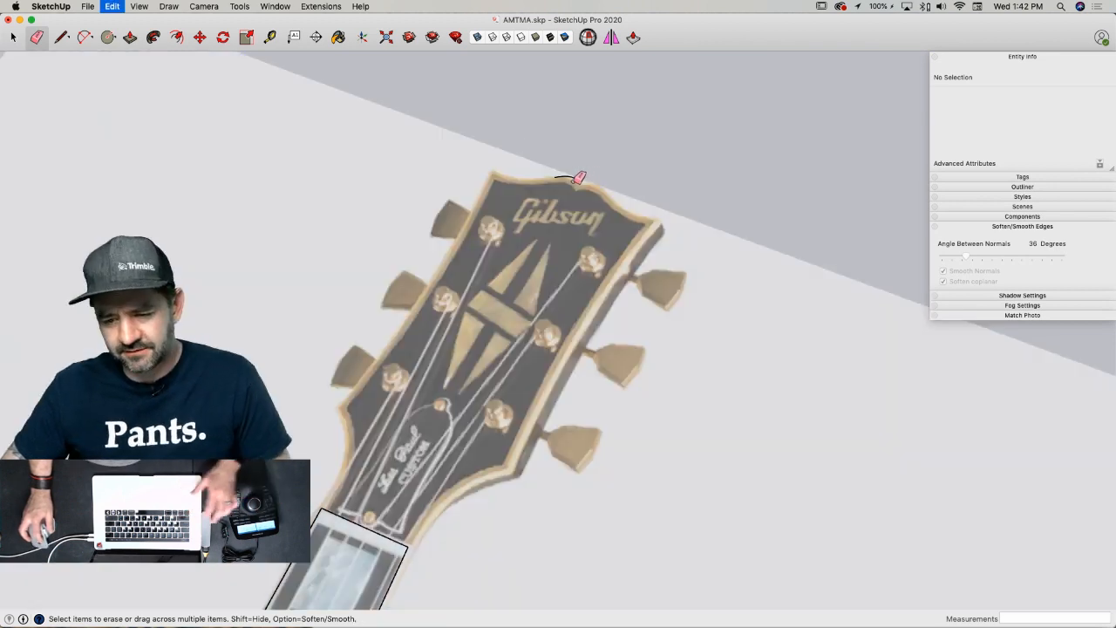
pyautogui.scroll(-5, 580, 176)
# - Move the corrected headstock half back onto the guitar, snapping its centreline corner to the nut line's midpoint
pyautogui.press('space')
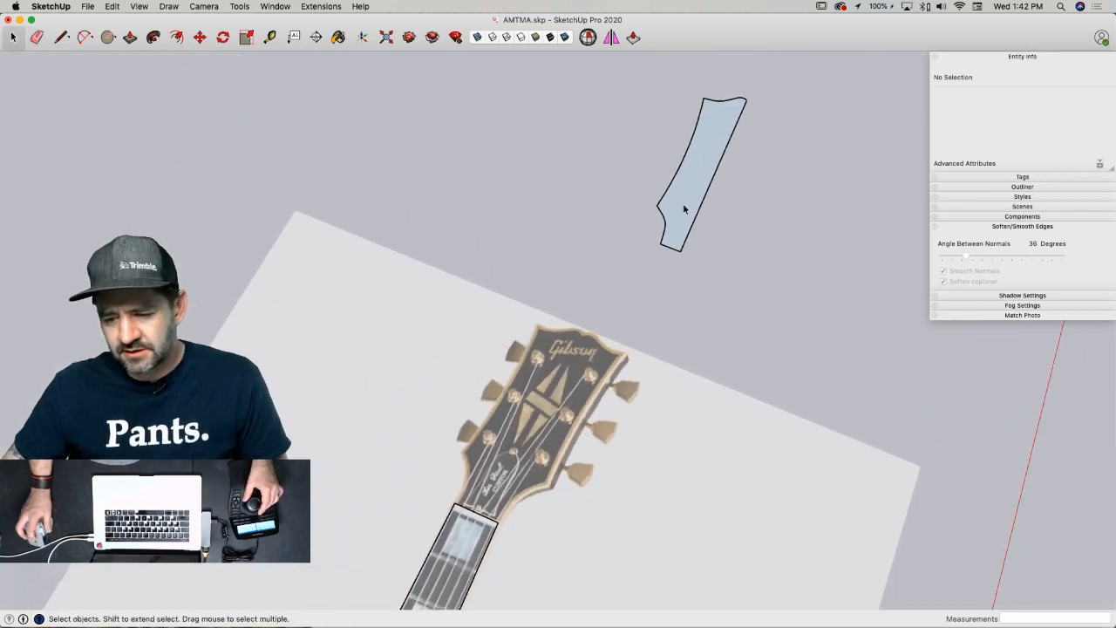
pyautogui.click(688, 209)
pyautogui.press('m')
pyautogui.click(686, 246)
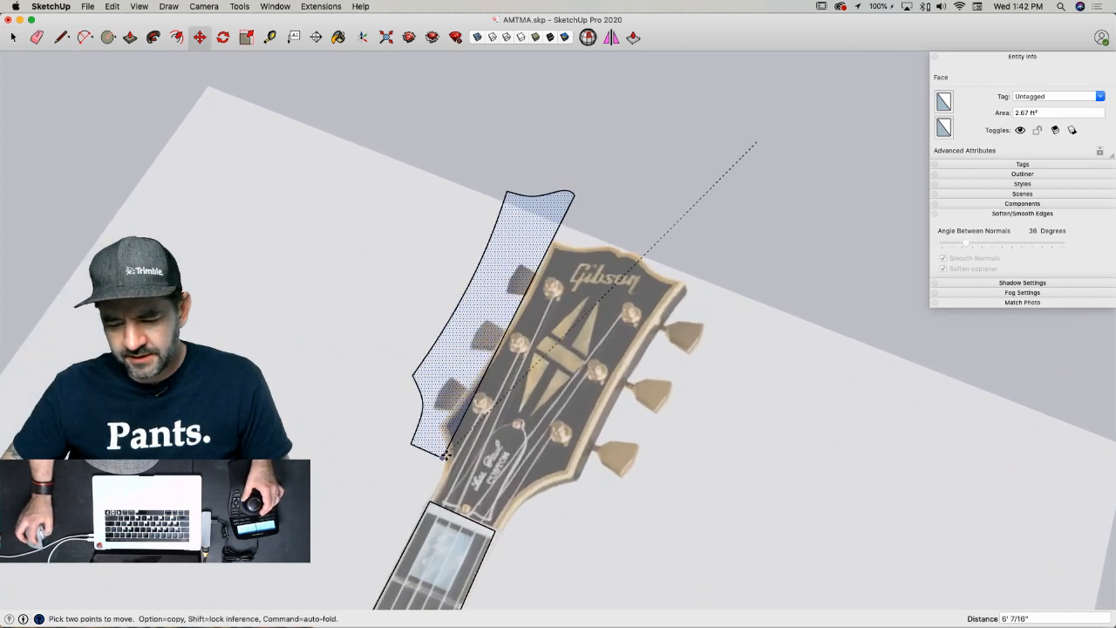
pyautogui.scroll(8, 453, 515)
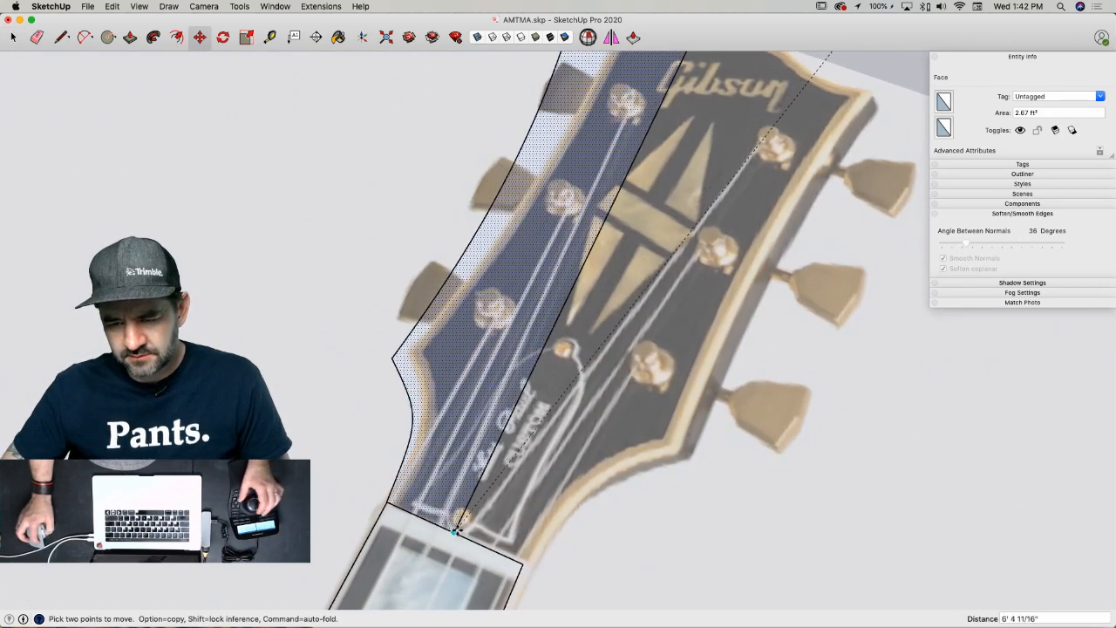
pyautogui.click(491, 540)
# - Make a flipped copy of the headstock half by rotating a copy 180 degrees about the headstock centreline
pyautogui.press('q')
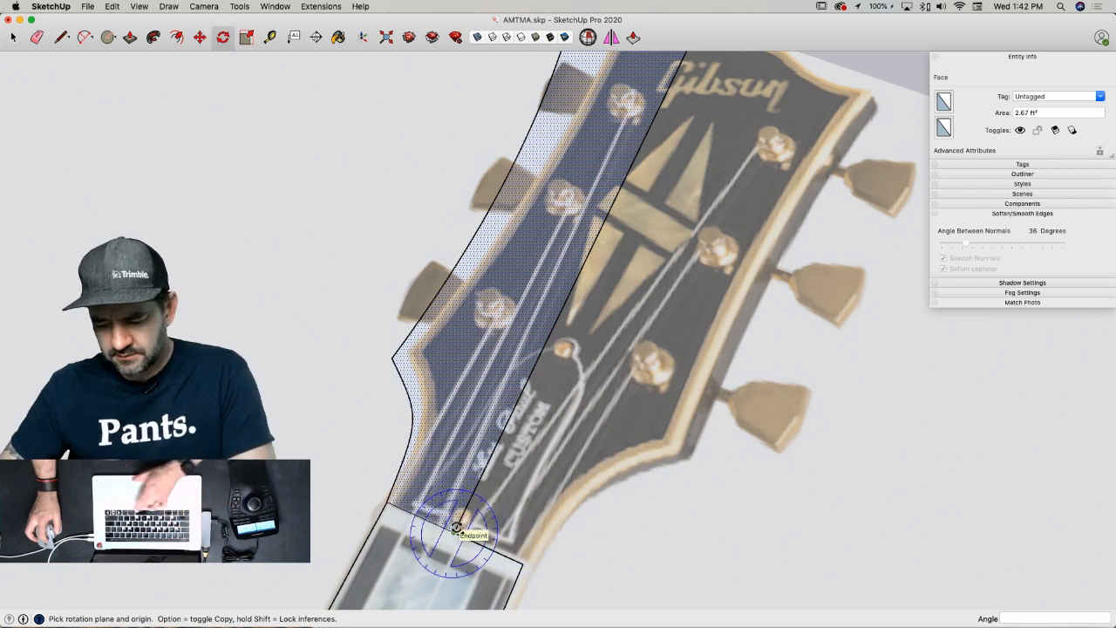
pyautogui.press('Left')
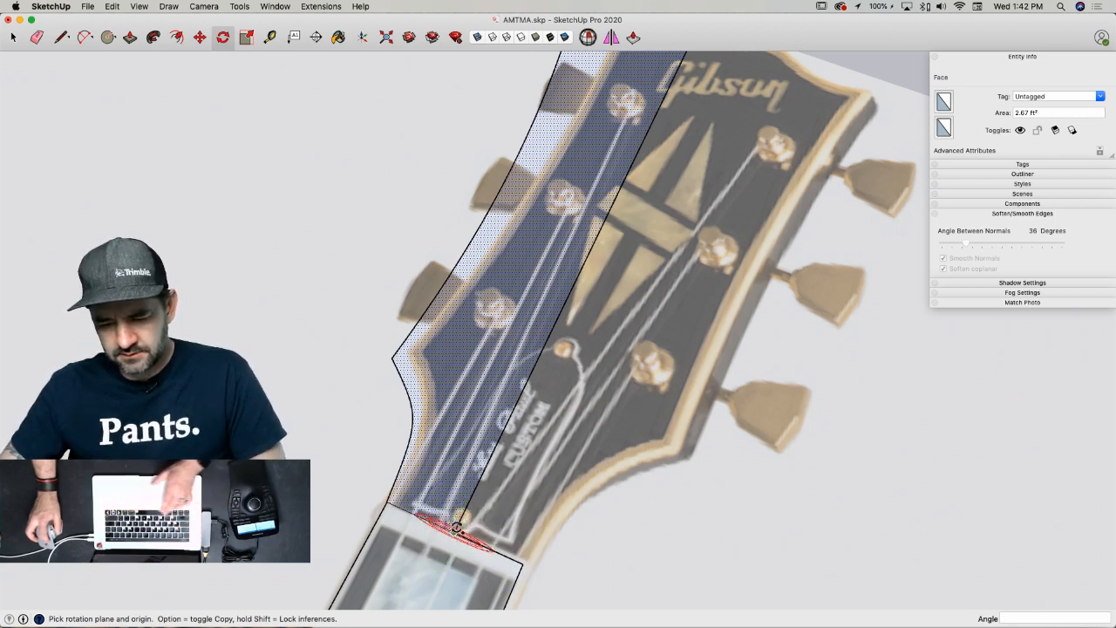
pyautogui.click(456, 528)
pyautogui.click(439, 520)
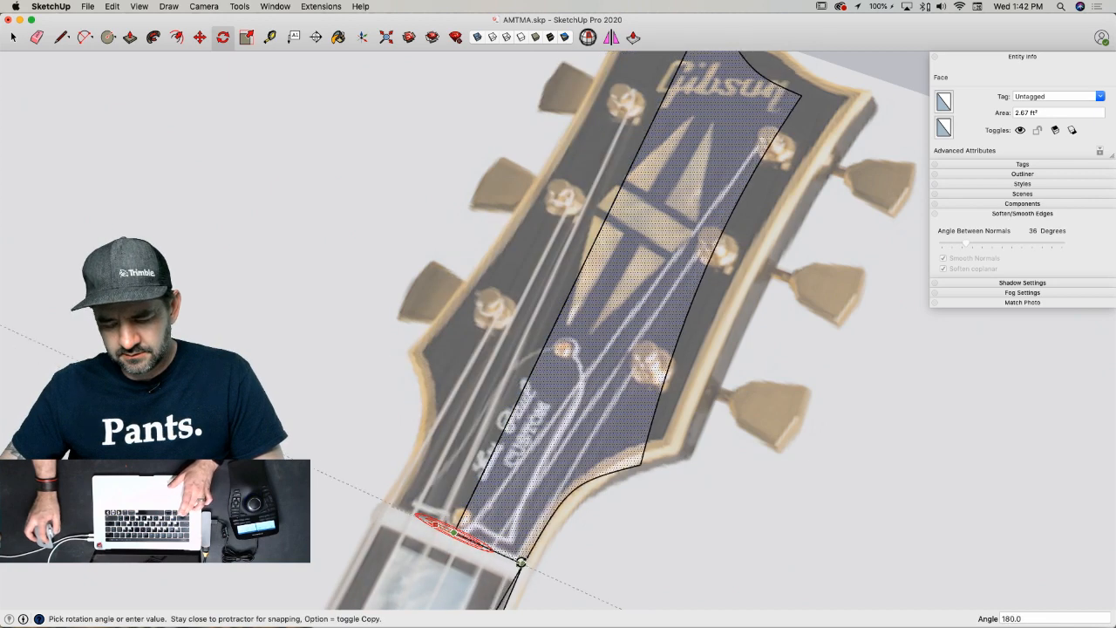
pyautogui.press('alt')
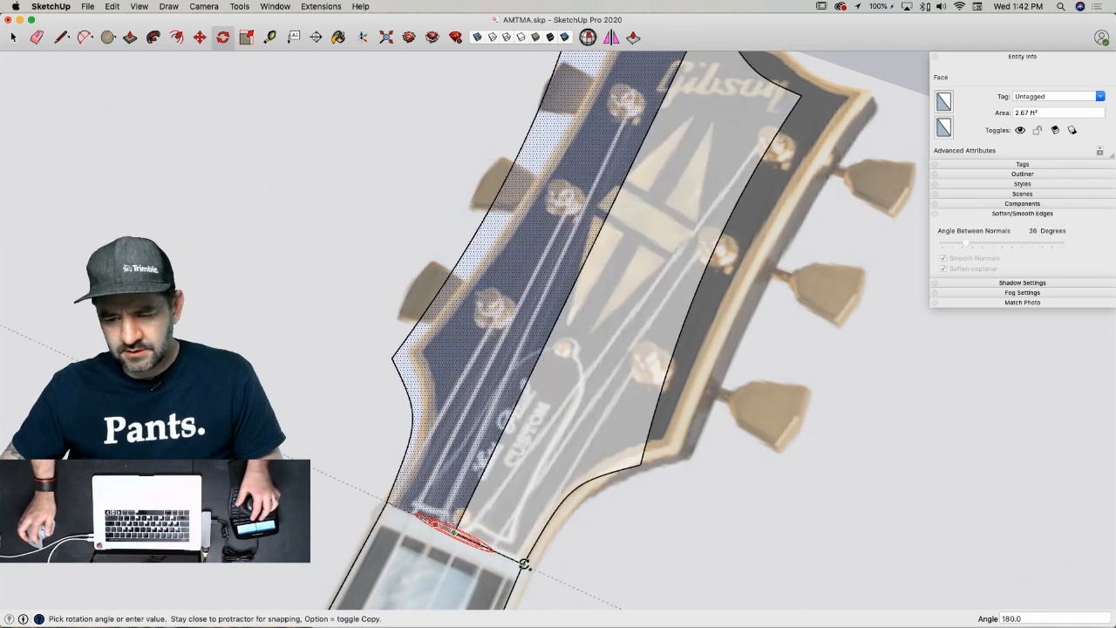
pyautogui.click(523, 565)
# - Erase the centreline between the two headstock halves and turn off the X-ray face style
pyautogui.press('e')
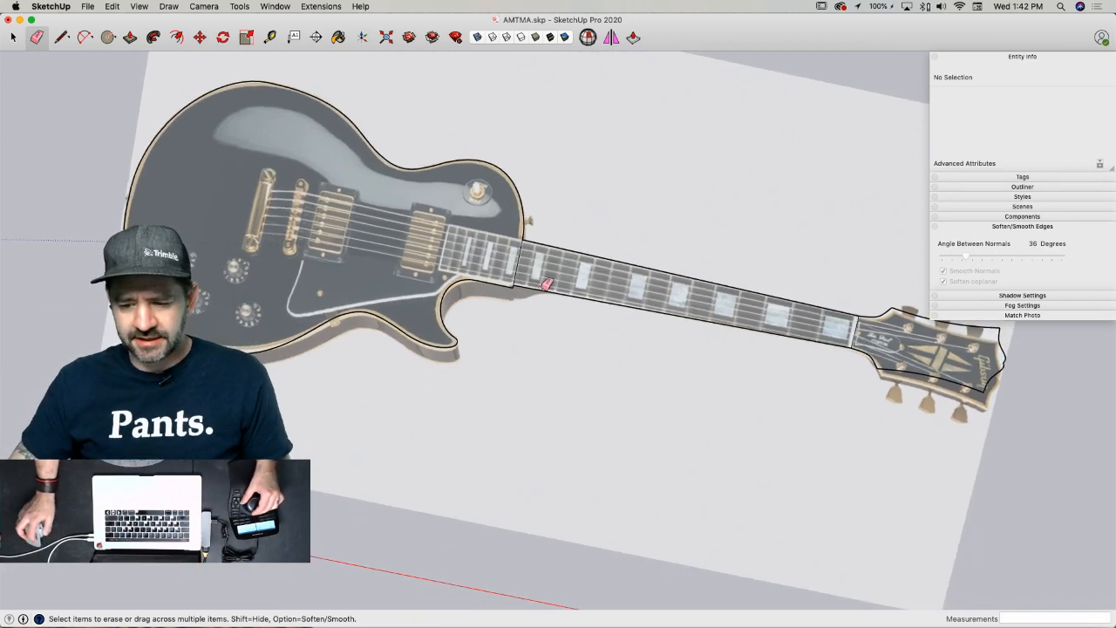
pyautogui.press('space')
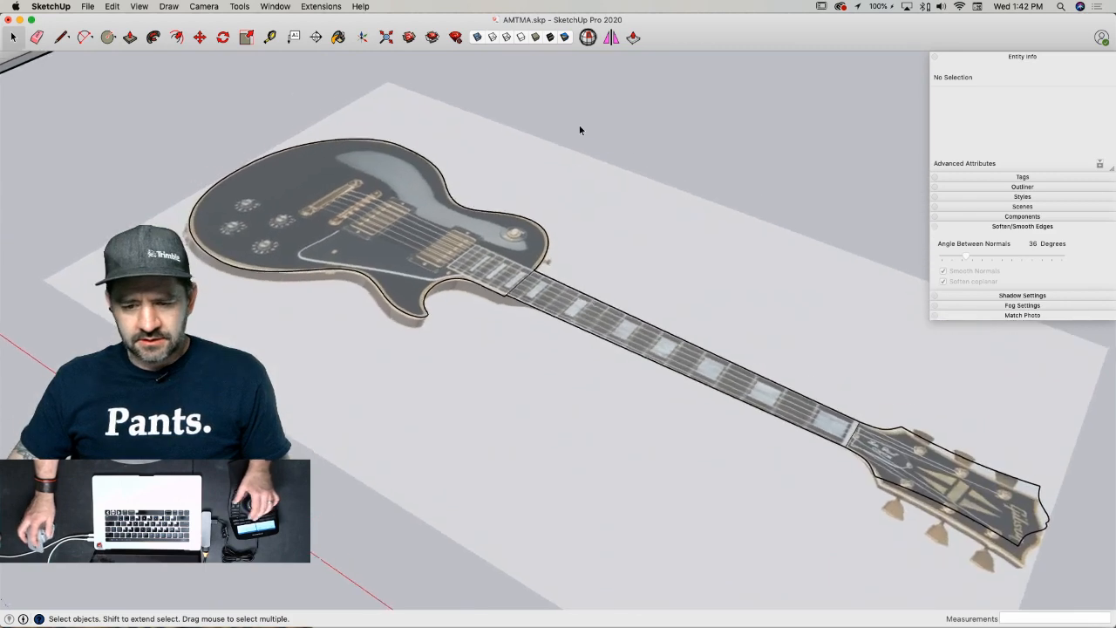
pyautogui.click(481, 38)
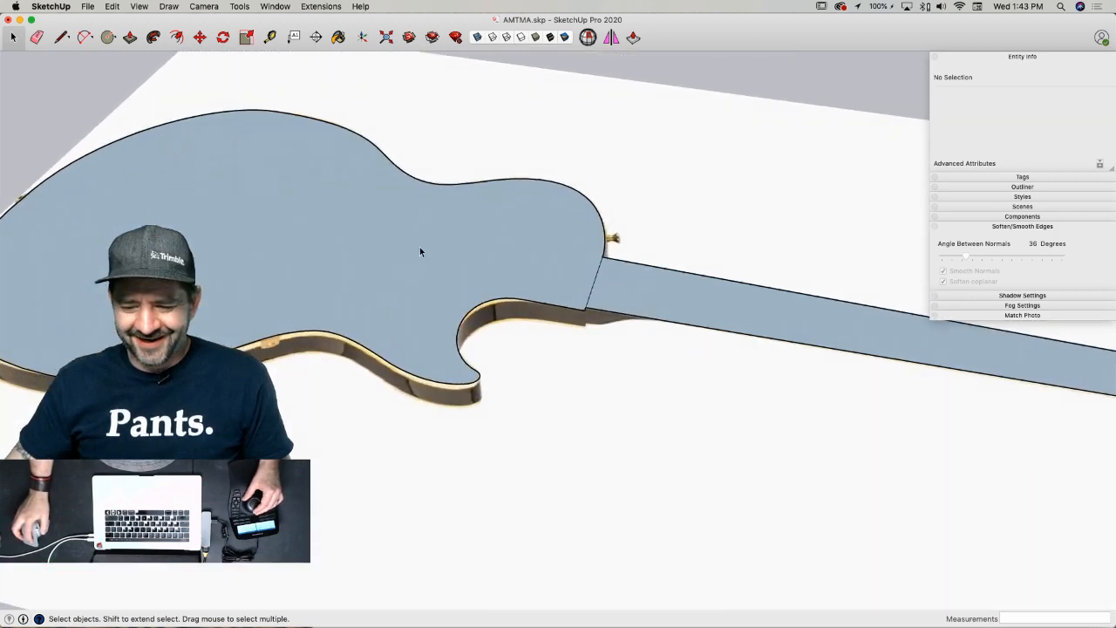
# - Reverse the body, neck and headstock faces together, and clear the selection
pyautogui.click(420, 251)
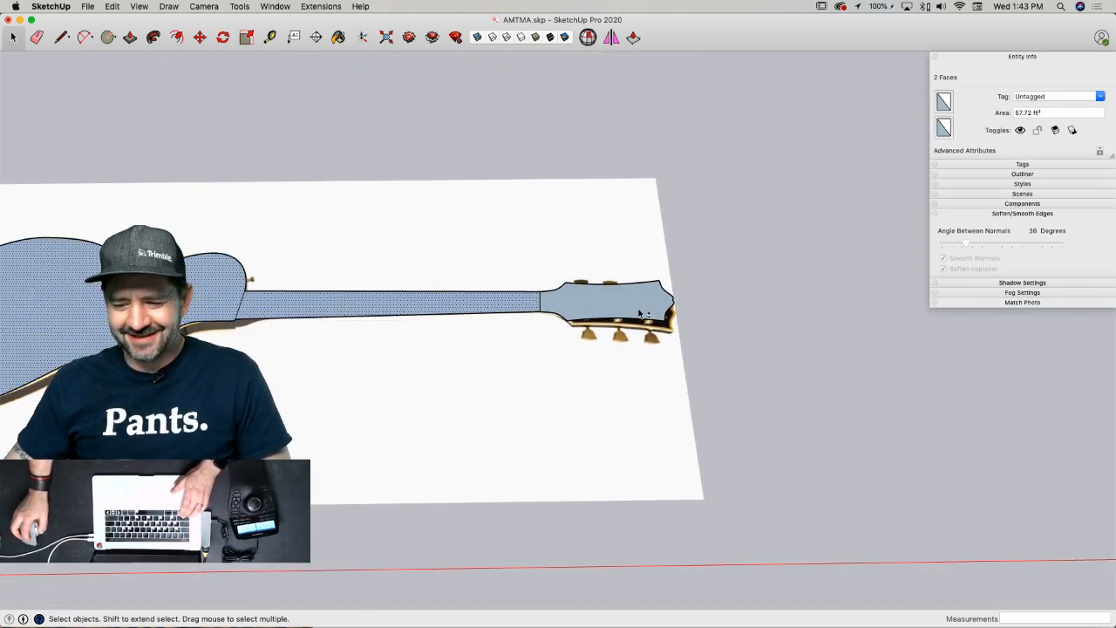
pyautogui.keyDown('shift'); pyautogui.click(641, 312); pyautogui.keyUp('shift')
pyautogui.rightClick(640, 308)
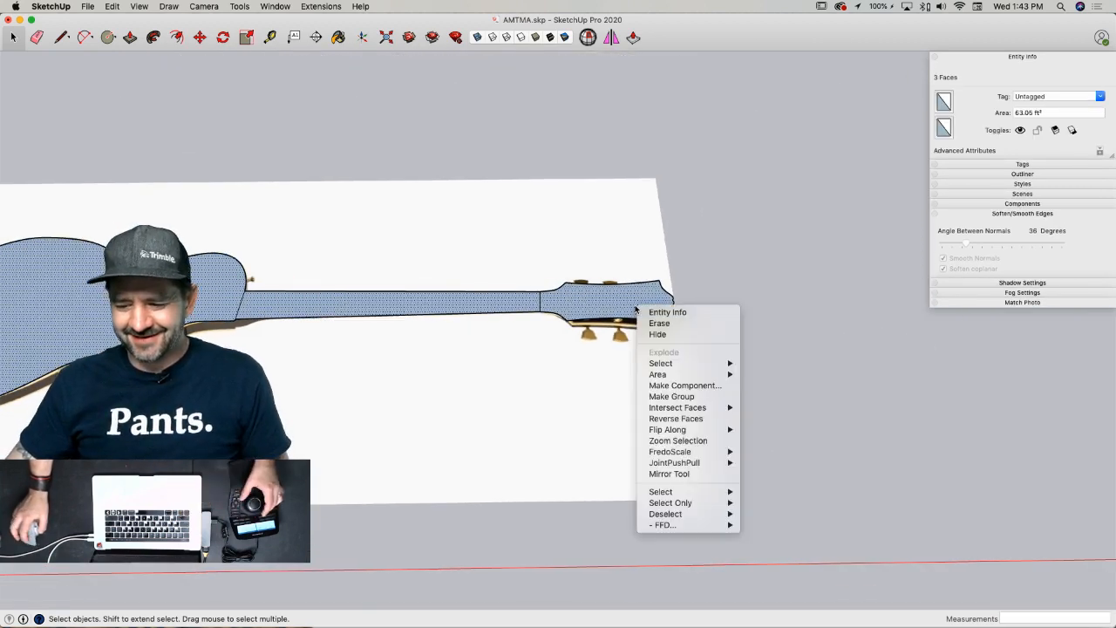
pyautogui.click(708, 423)
pyautogui.press('super+t')
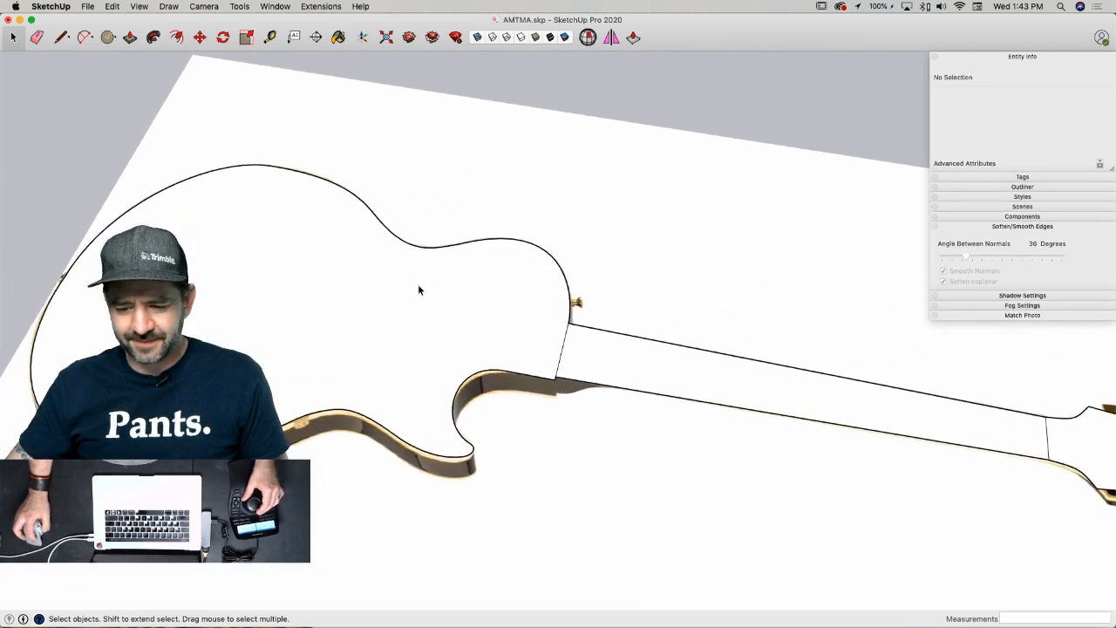
# - Explode the Les.jpeg reference image so its picture becomes a texture on the traced guitar faces
pyautogui.click(419, 291)
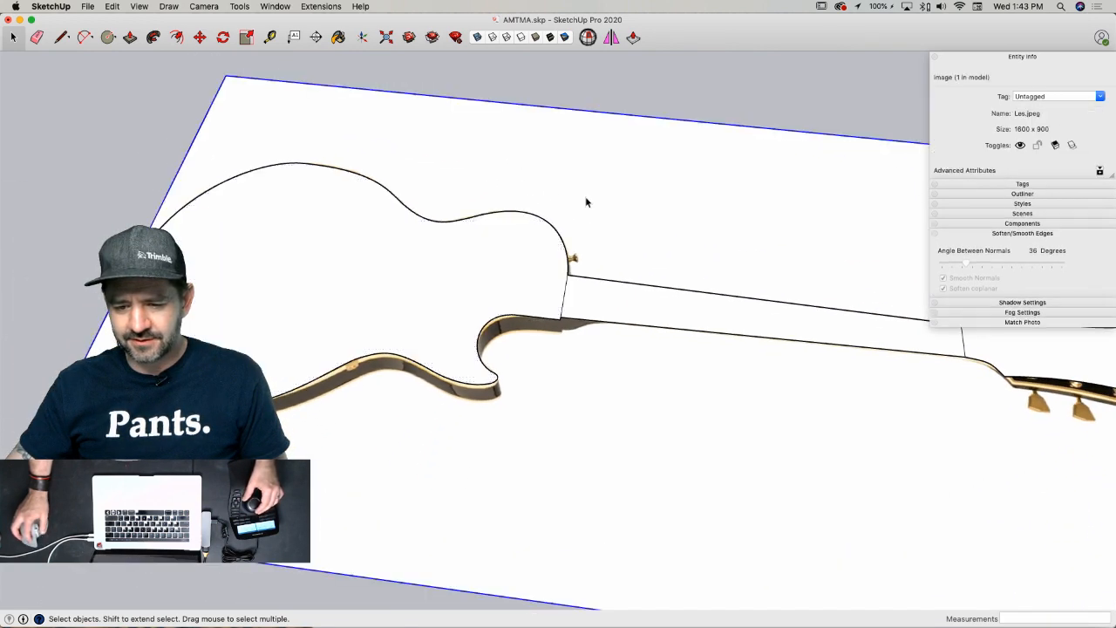
pyautogui.rightClick(586, 203)
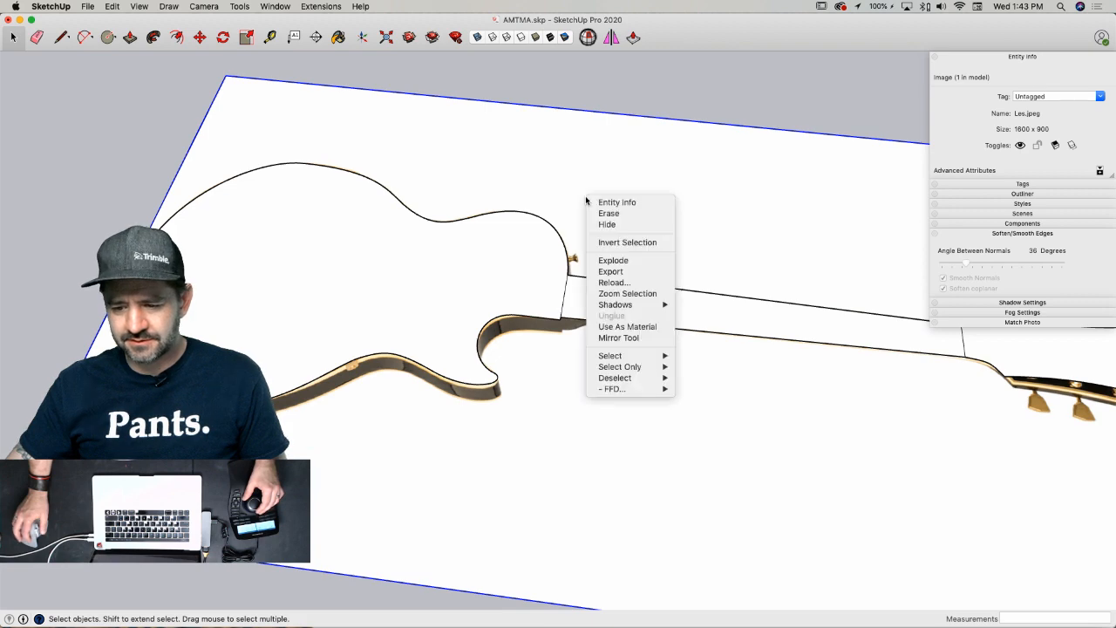
pyautogui.click(611, 260)
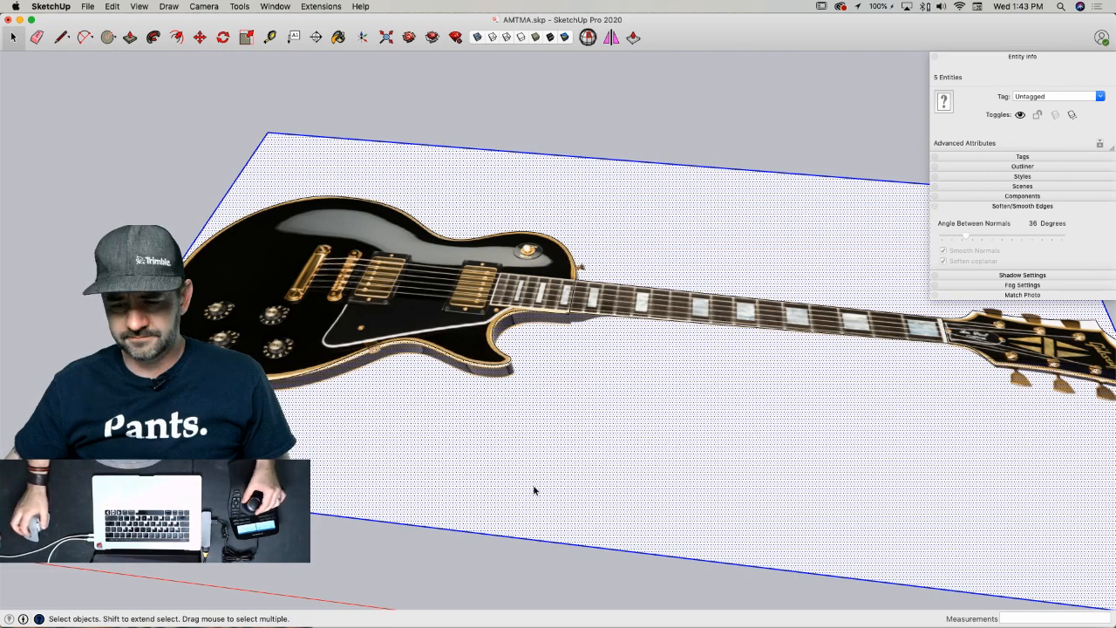
# - Copy the textured guitar body face about 14' 2 3/4" away, off the reference picture
pyautogui.click(428, 244)
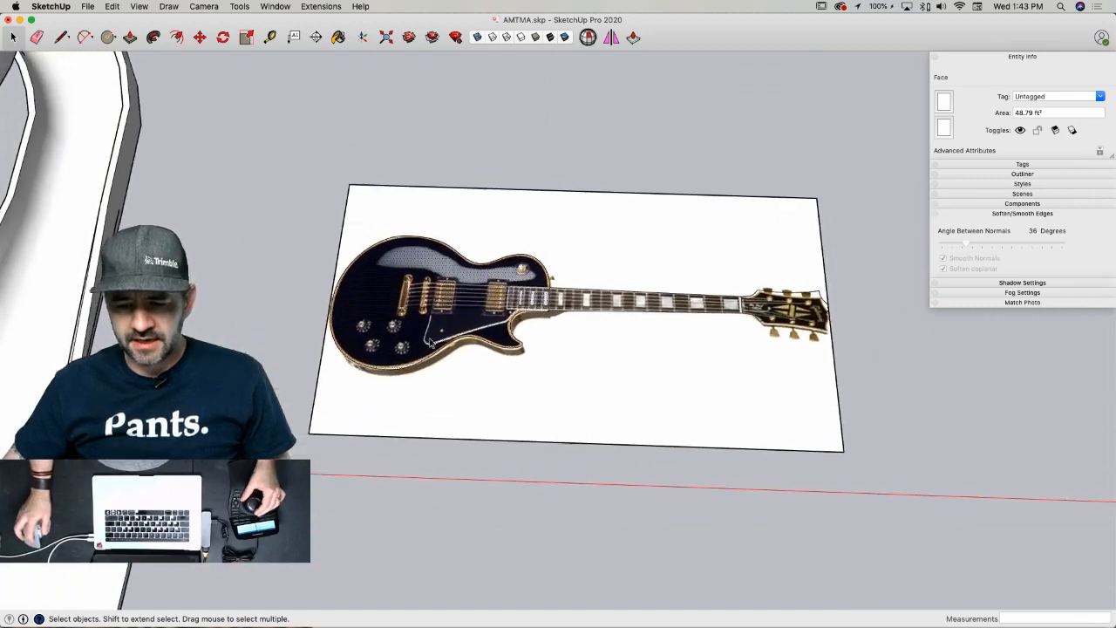
pyautogui.press('m')
pyautogui.click(421, 315)
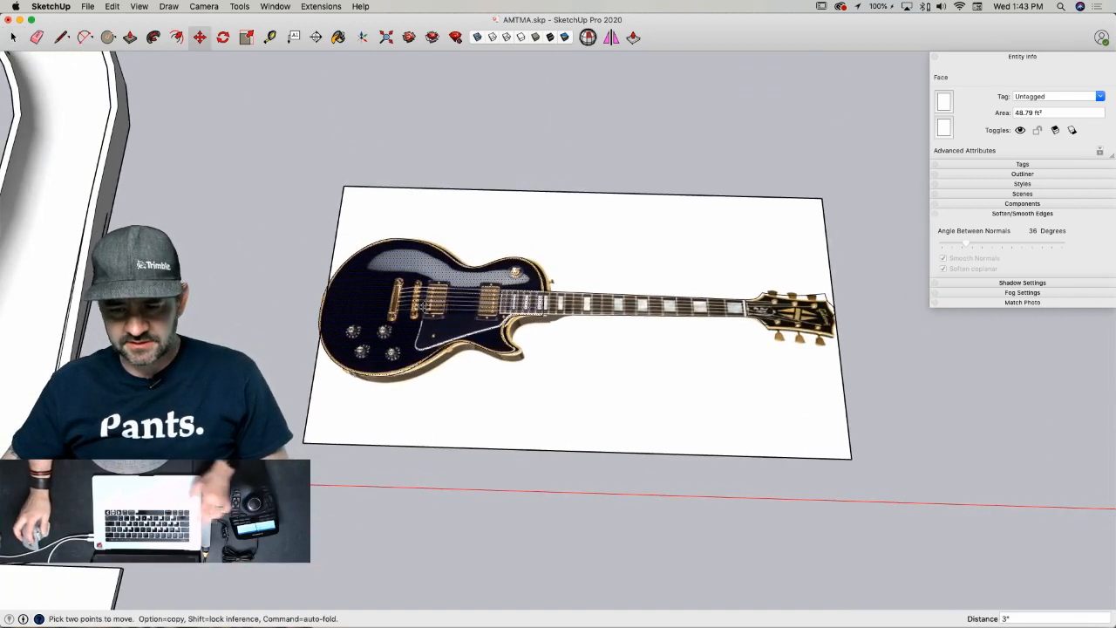
pyautogui.press('alt')
pyautogui.click(527, 118)
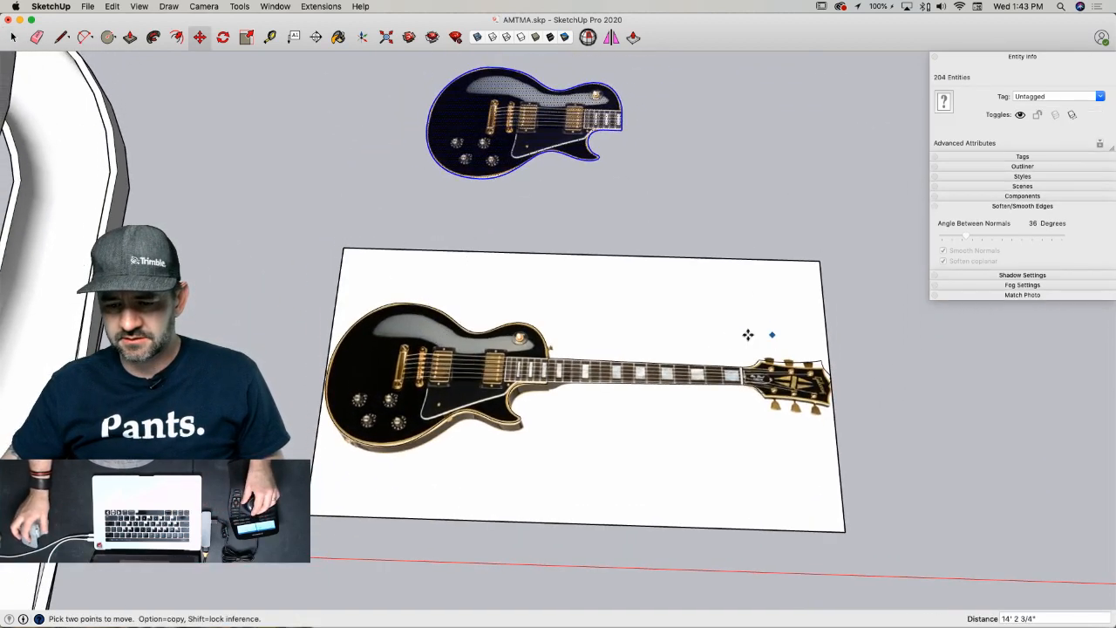
# - Copy the textured neck face off the picture, placing it beside the body copy
pyautogui.press('space')
pyautogui.click(543, 386)
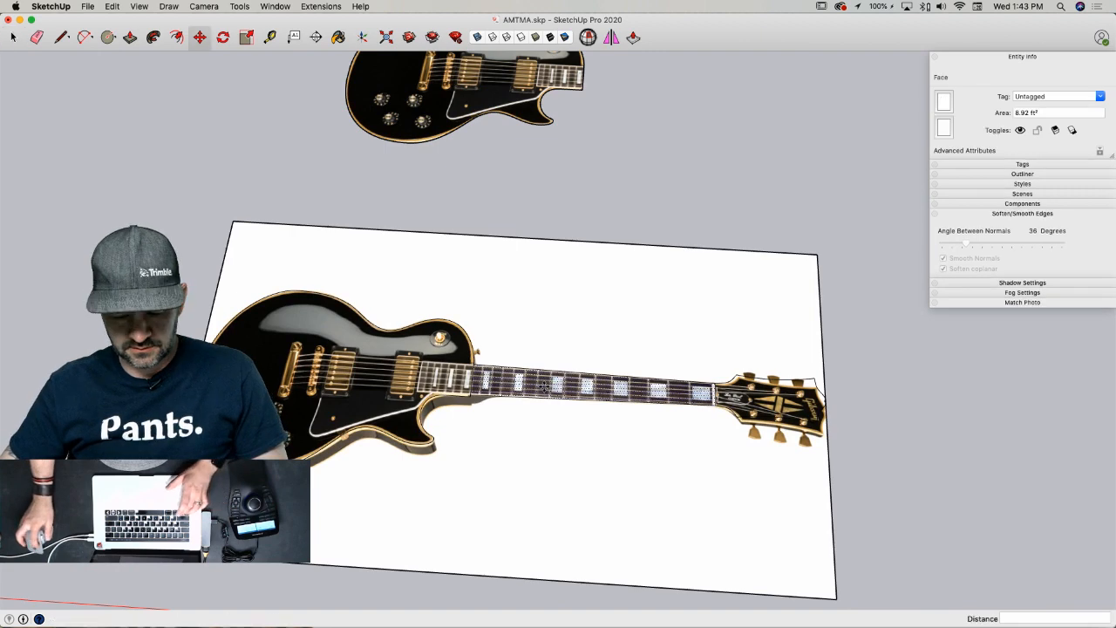
pyautogui.click(543, 386)
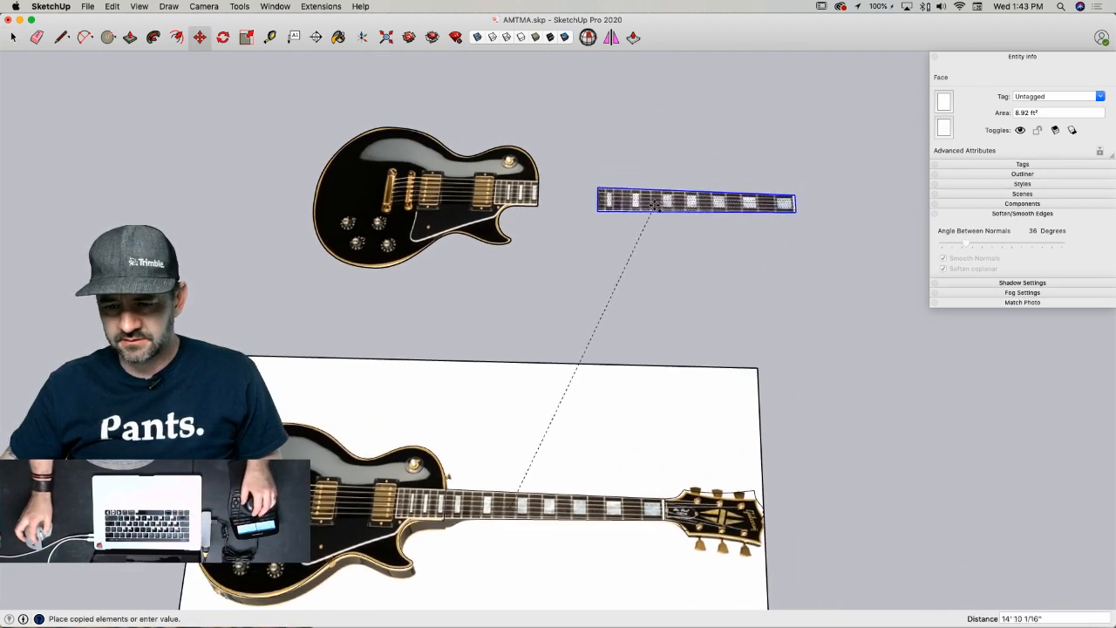
pyautogui.click(641, 190)
# - Copy the textured headstock face about 15' 8 15/16" away, placing it beyond the end of the neck copy
pyautogui.press('space')
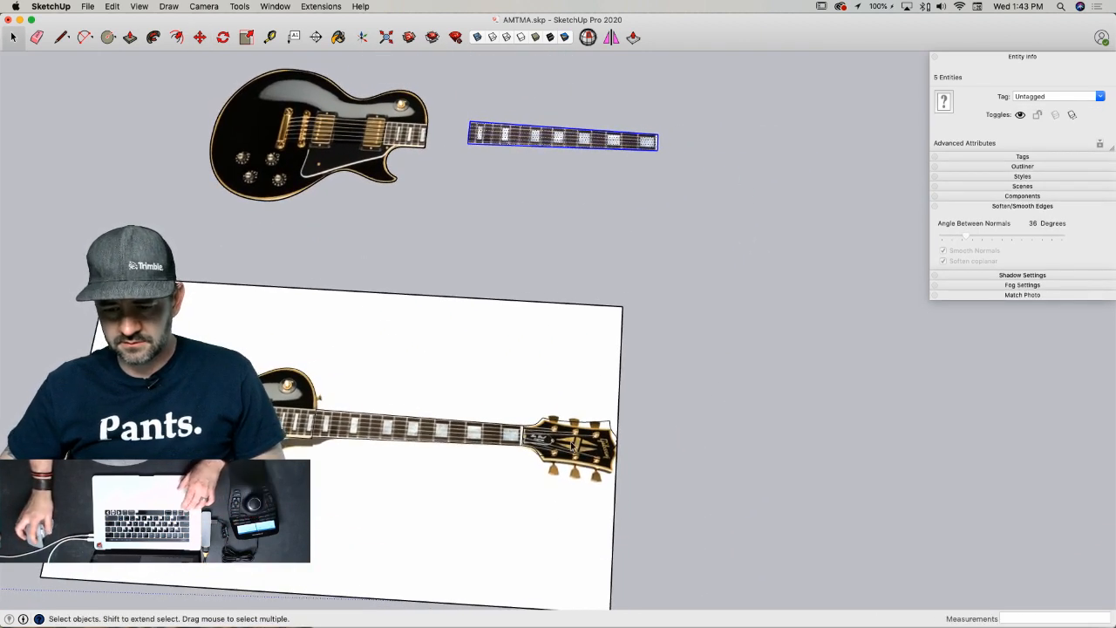
pyautogui.click(572, 445)
pyautogui.press('m')
pyautogui.press('alt')
pyautogui.click(593, 420)
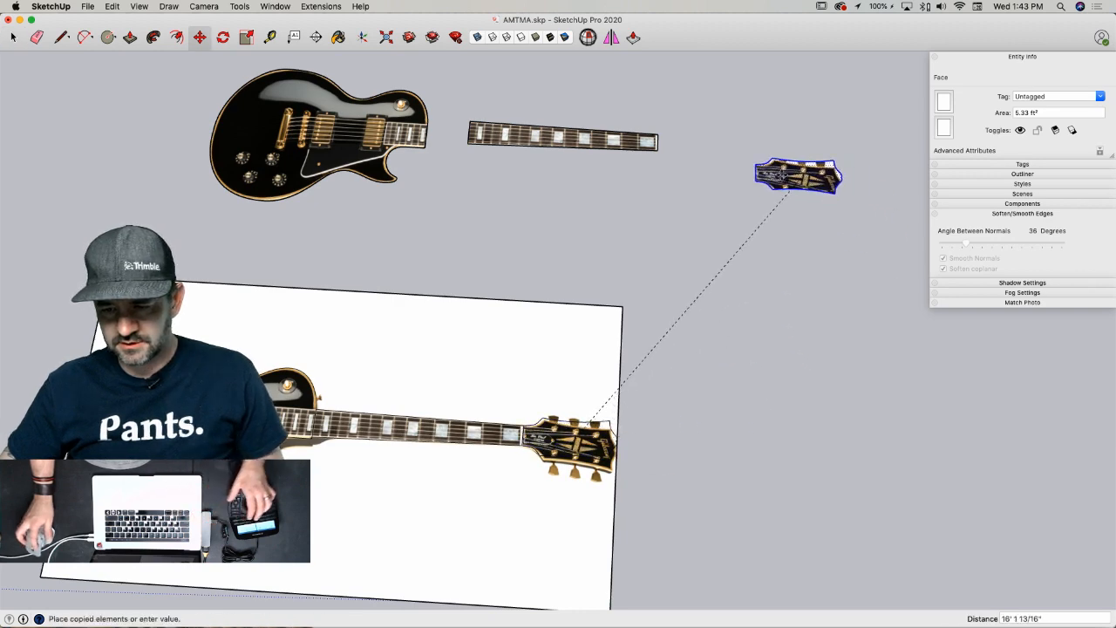
pyautogui.click(711, 155)
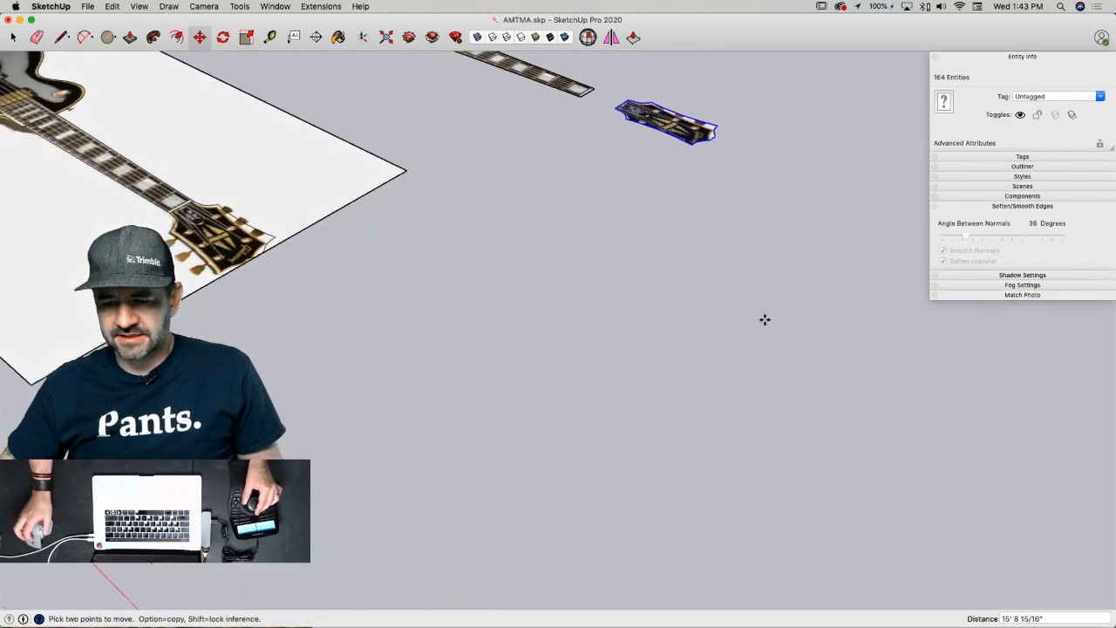
# - Distort the headstock face's picture texture with its position pins, stretching the gold border to match both sides of the traced outline
pyautogui.press('space')
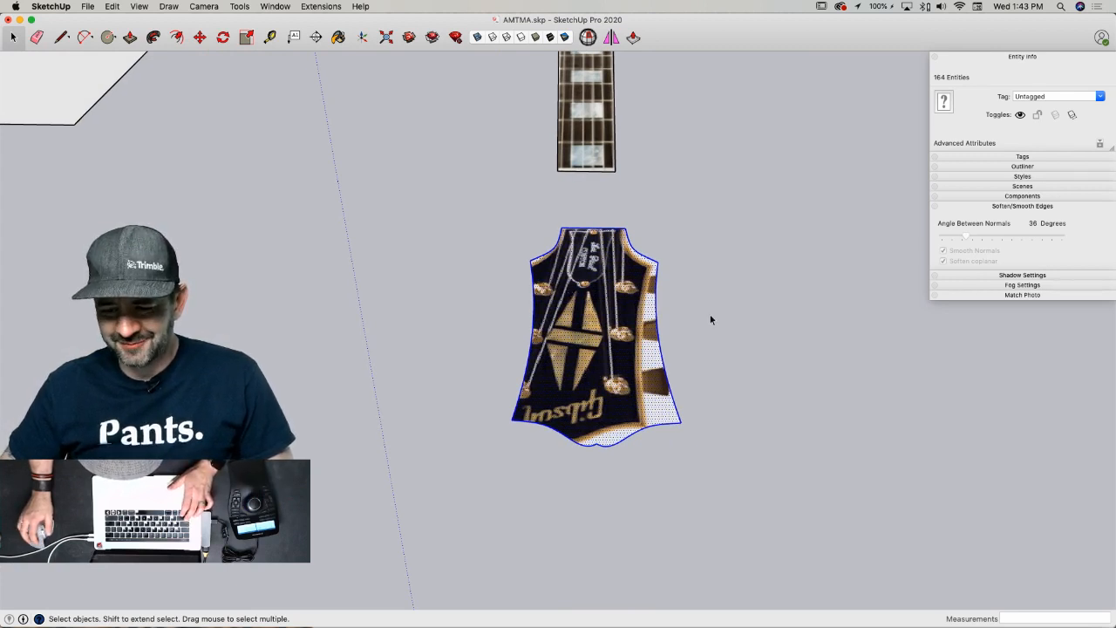
pyautogui.rightClick(593, 324)
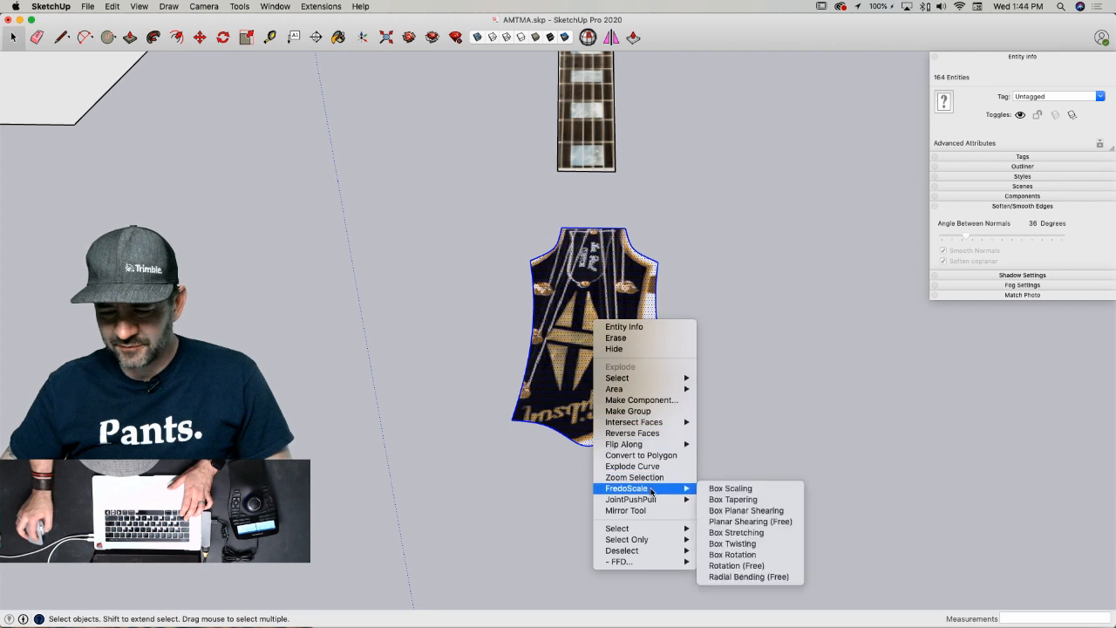
pyautogui.click(790, 392)
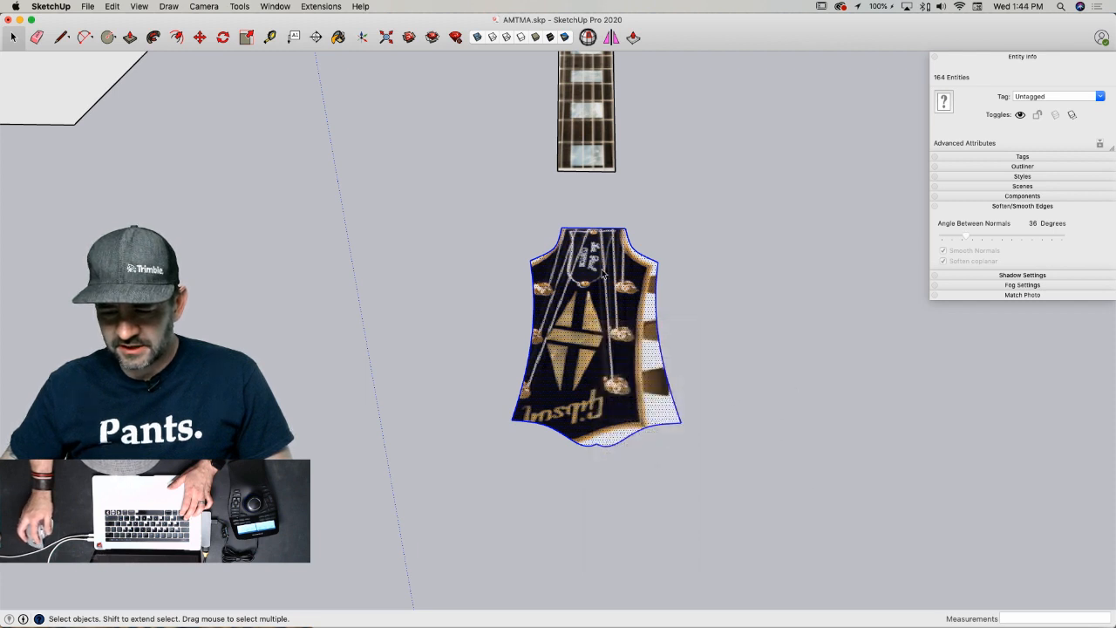
pyautogui.click(601, 276)
pyautogui.rightClick(599, 311)
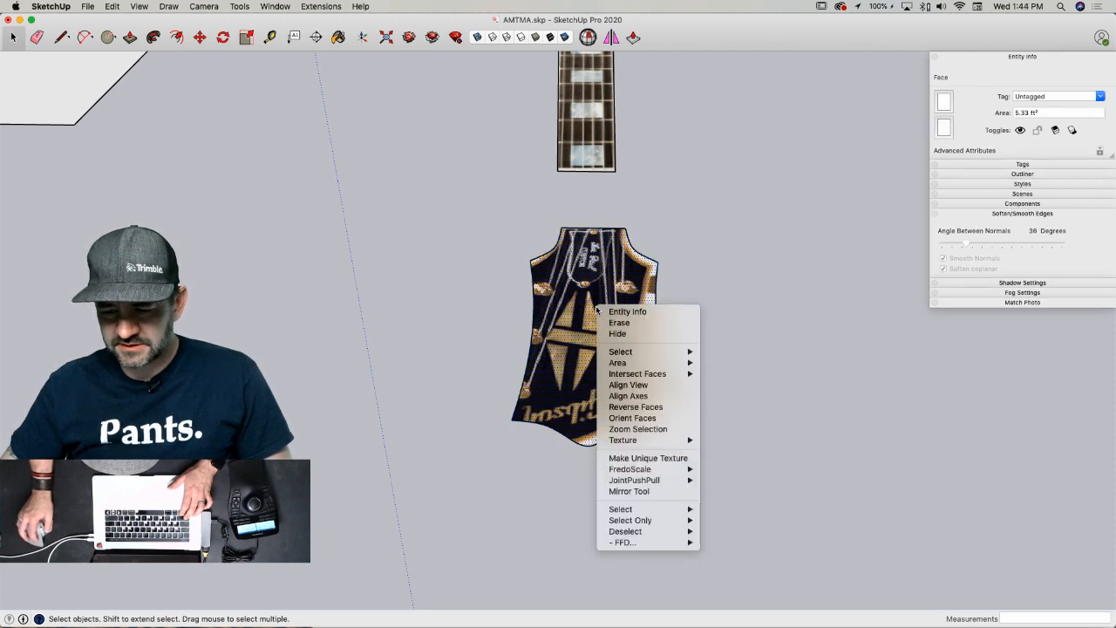
pyautogui.moveTo(643, 443)
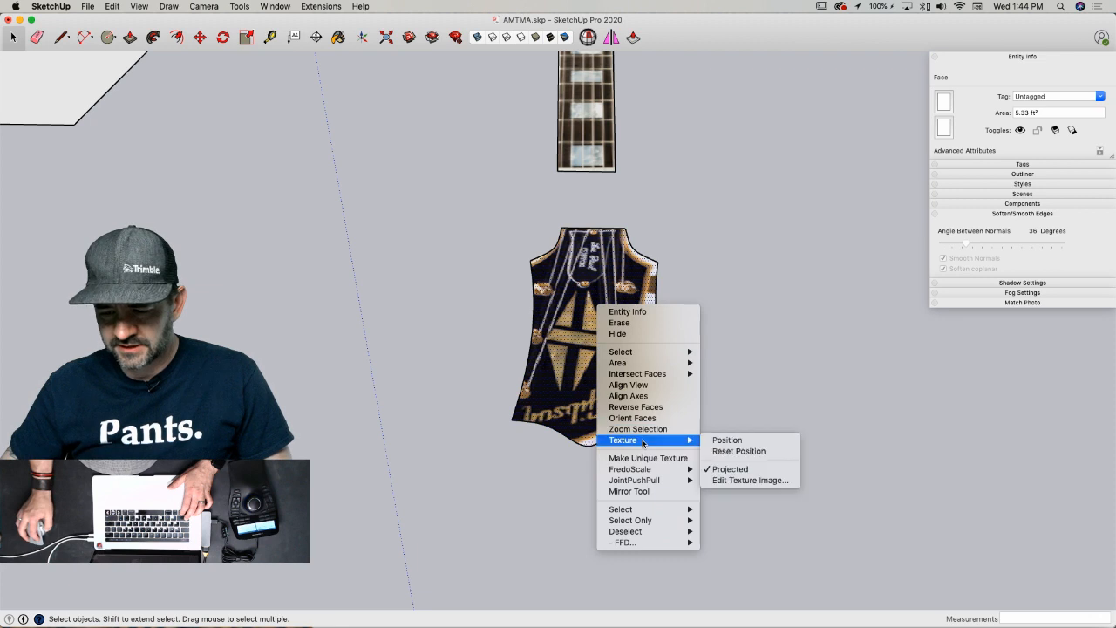
pyautogui.click(759, 441)
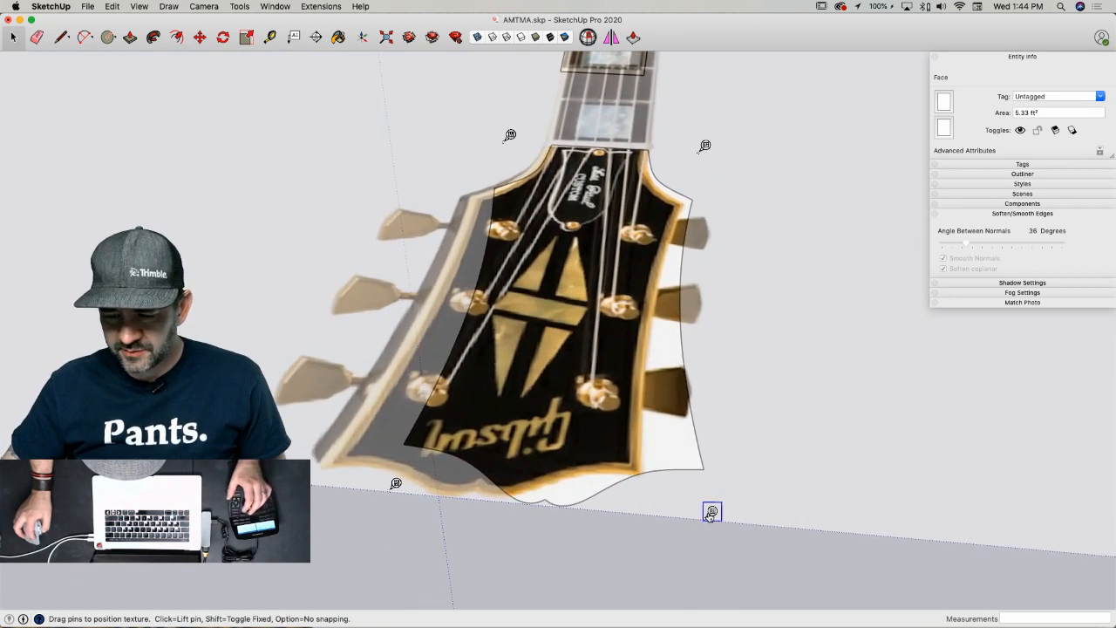
pyautogui.moveTo(712, 512); pyautogui.dragTo(802, 519)
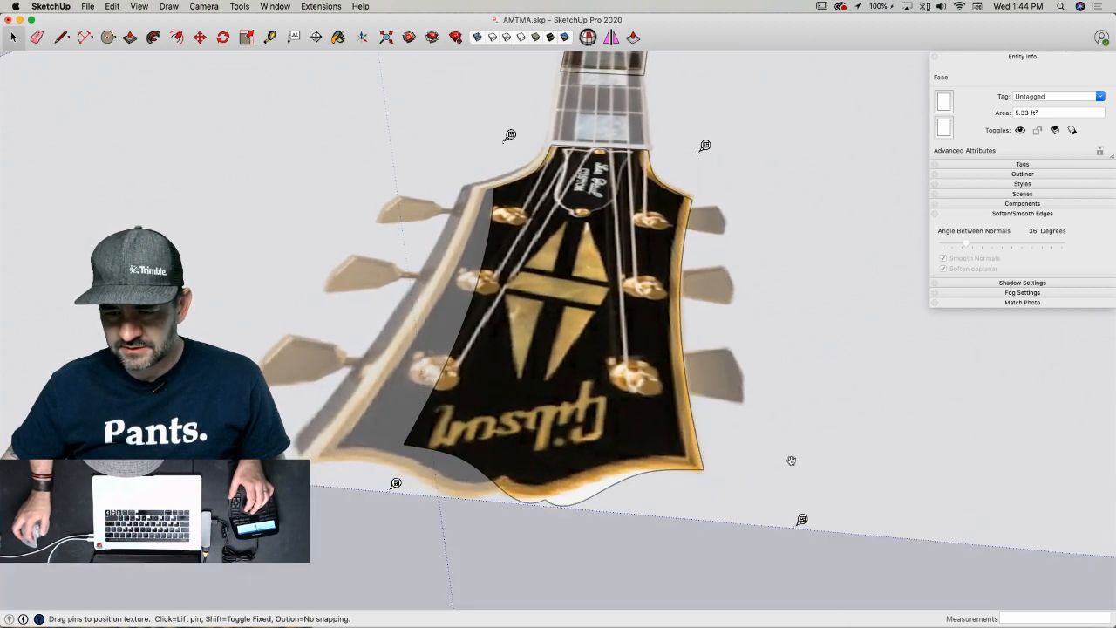
pyautogui.moveTo(512, 139)
pyautogui.mouseDown()
pyautogui.moveTo(532, 137)
pyautogui.moveTo(520, 140)
pyautogui.mouseUp()
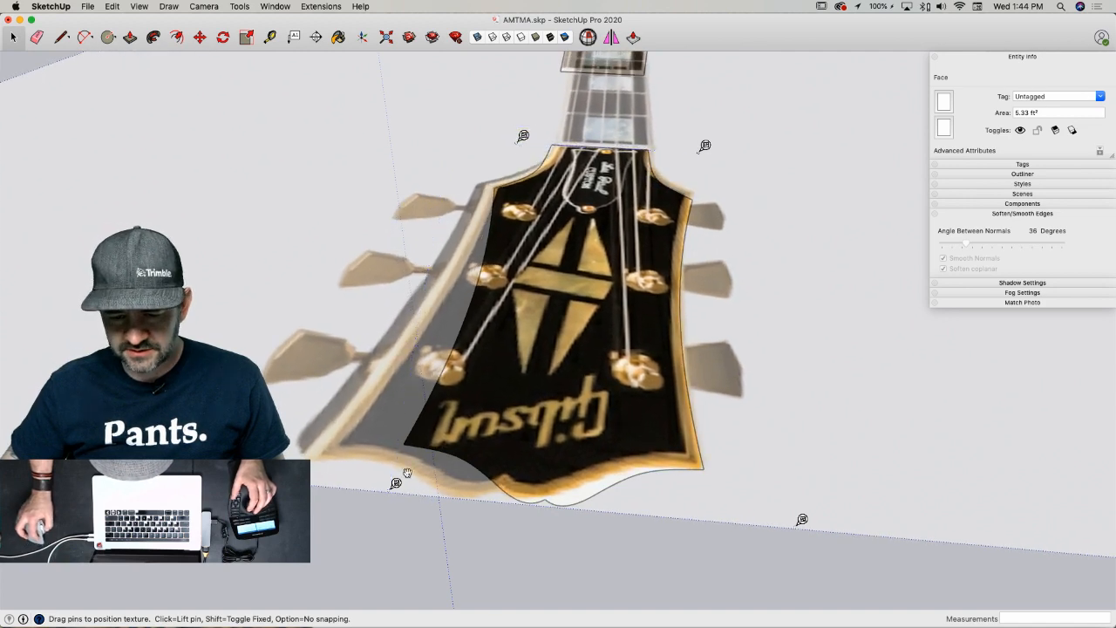
pyautogui.moveTo(396, 484); pyautogui.dragTo(471, 469)
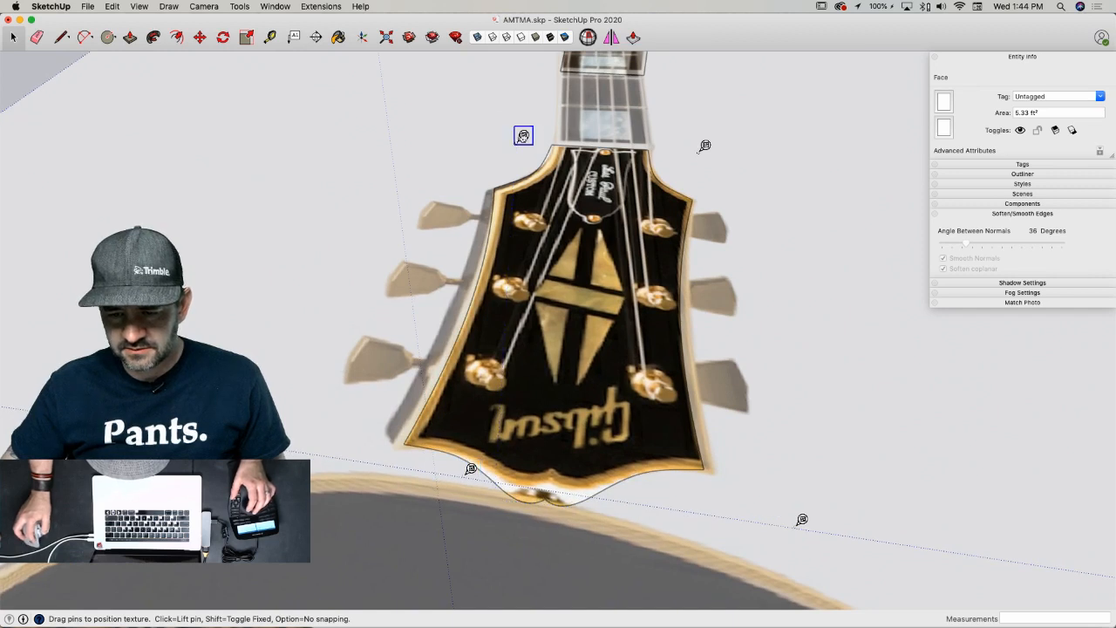
# - Fine-tune the headstock texture pins so the gold border follows the outline, and apply the texture position
pyautogui.moveTo(524, 135); pyautogui.dragTo(519, 137)
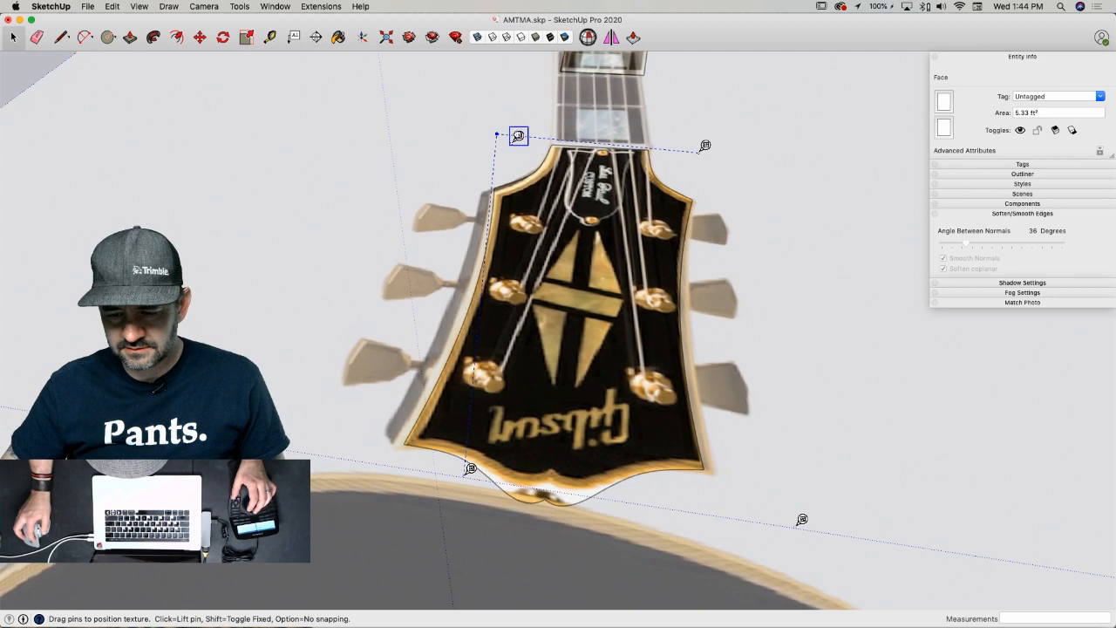
pyautogui.moveTo(801, 522); pyautogui.dragTo(792, 521)
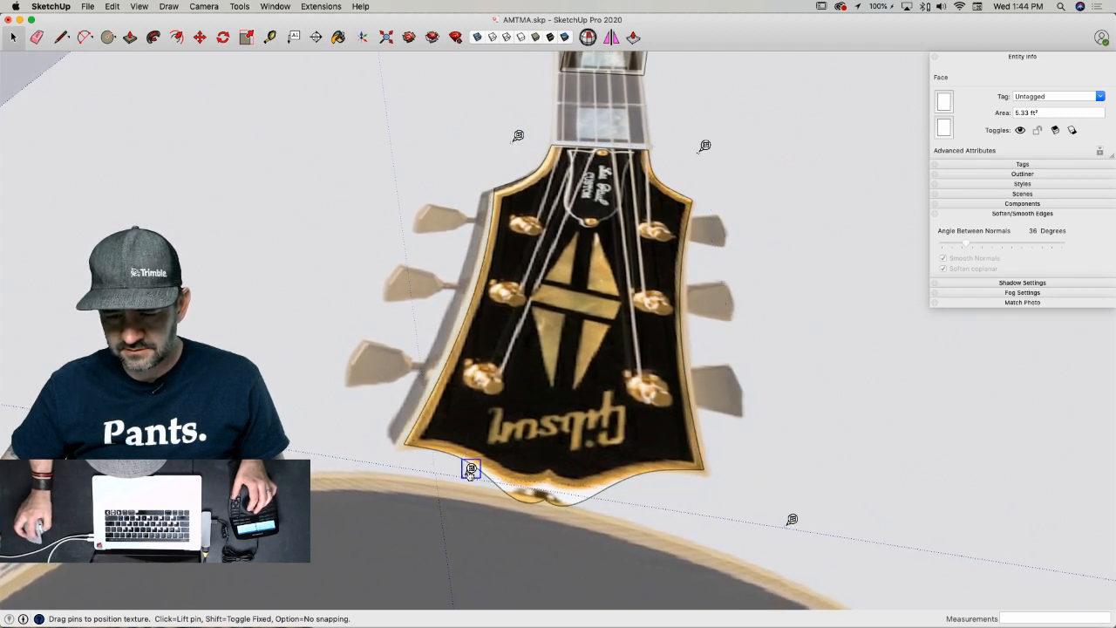
pyautogui.moveTo(471, 471); pyautogui.dragTo(469, 471)
pyautogui.moveTo(698, 496); pyautogui.dragTo(724, 559, button='middle')
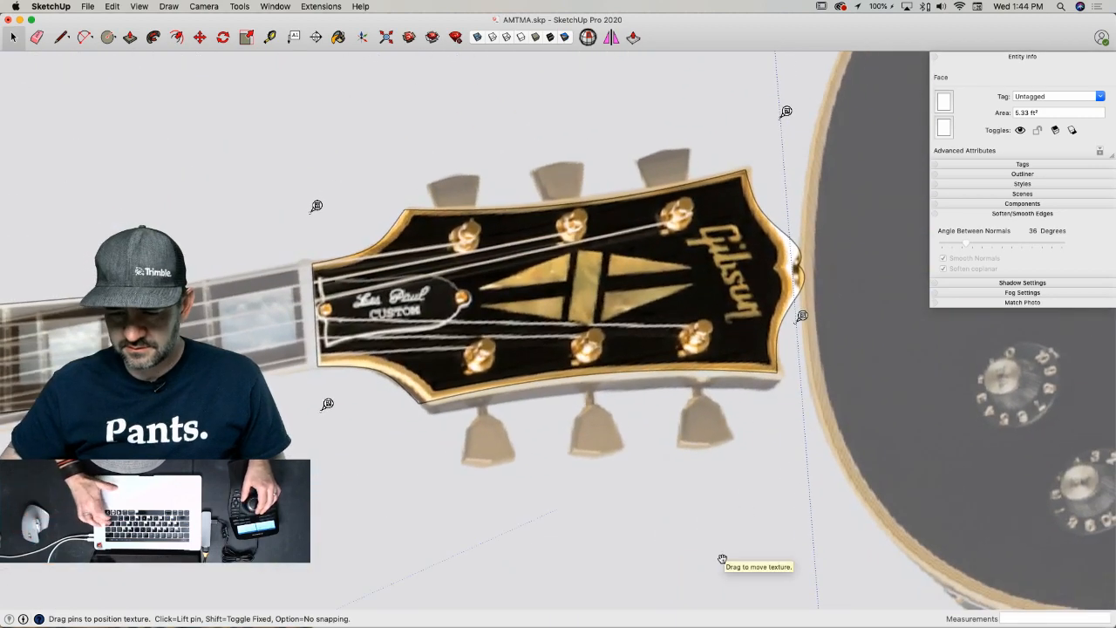
pyautogui.press('Return')
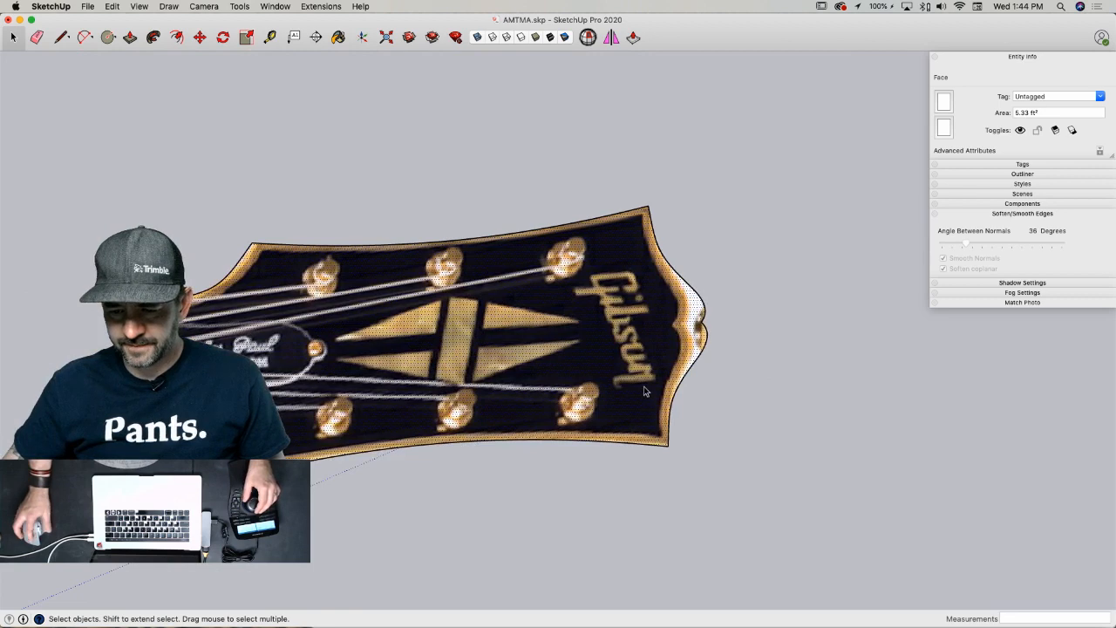
# - Move the two curves forming the headstock's tip inward 13/16" along the red axis to trim the white area
pyautogui.scroll(5, 644, 389)
pyautogui.click(698, 316)
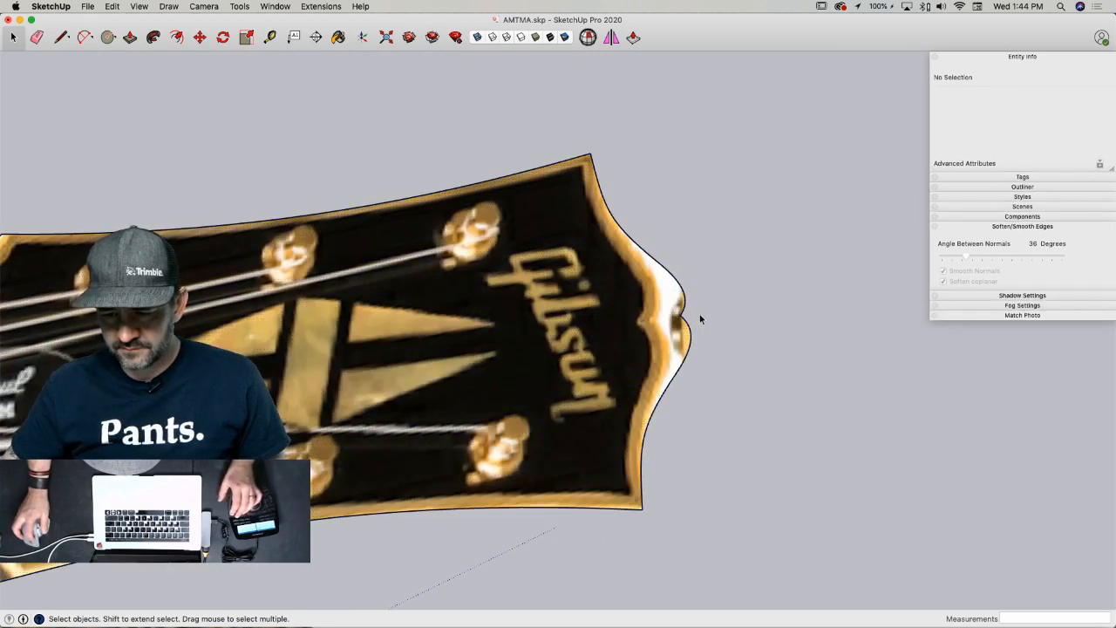
pyautogui.moveTo(668, 262); pyautogui.dragTo(721, 381)
pyautogui.press('m')
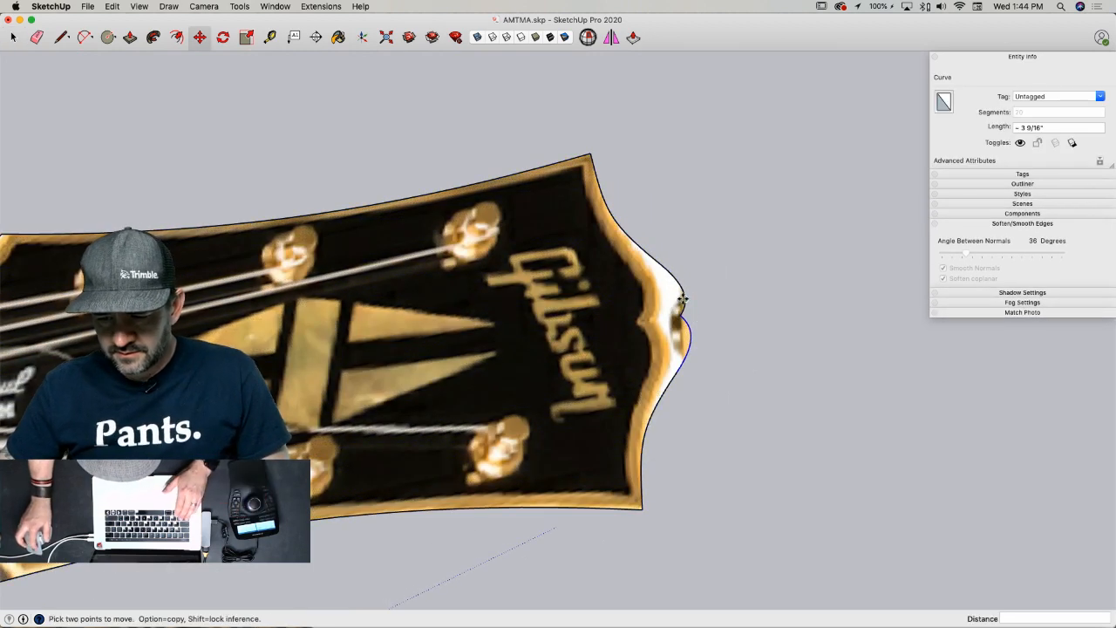
pyautogui.press('space')
pyautogui.keyDown('shift'); pyautogui.click(686, 304); pyautogui.keyUp('shift')
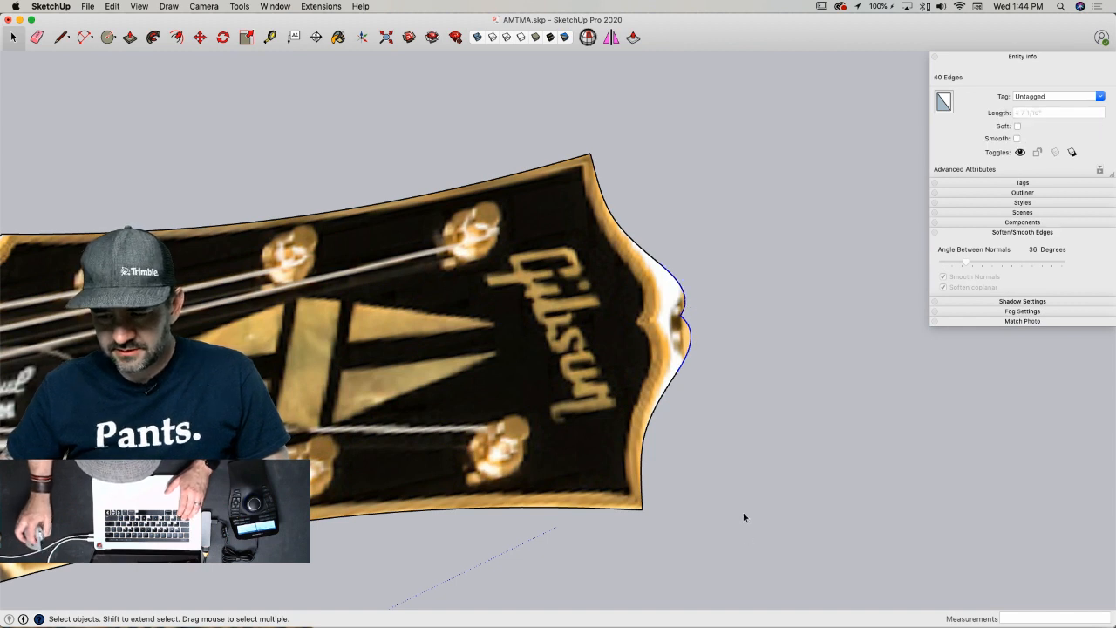
pyautogui.press('m')
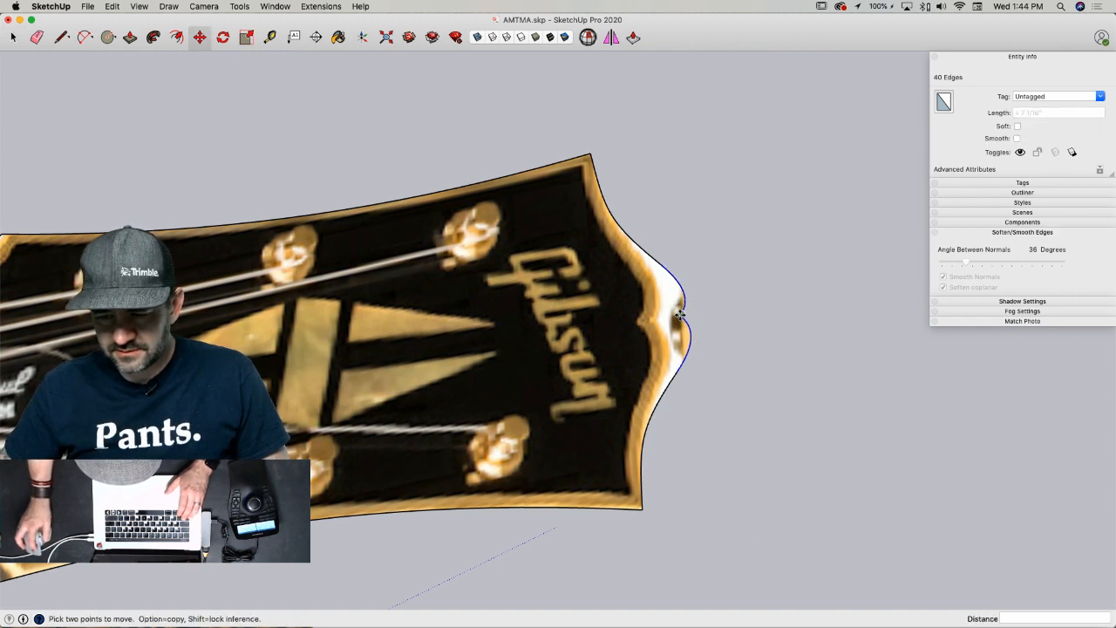
pyautogui.click(668, 317)
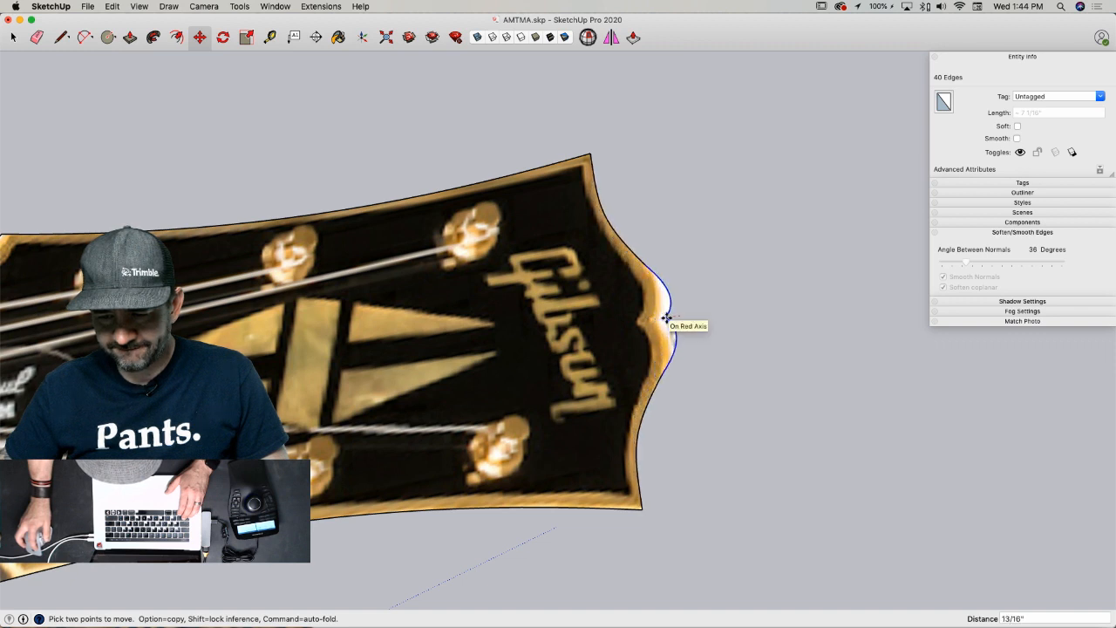
pyautogui.click(667, 319)
pyautogui.press('space')
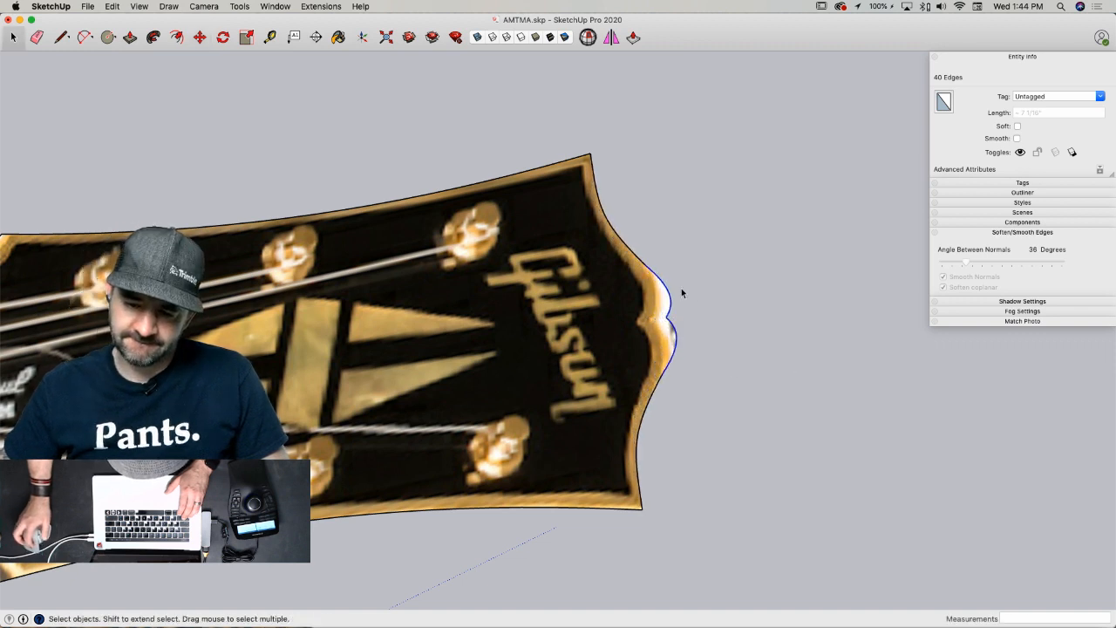
pyautogui.scroll(-5, 798, 392)
pyautogui.click(797, 398)
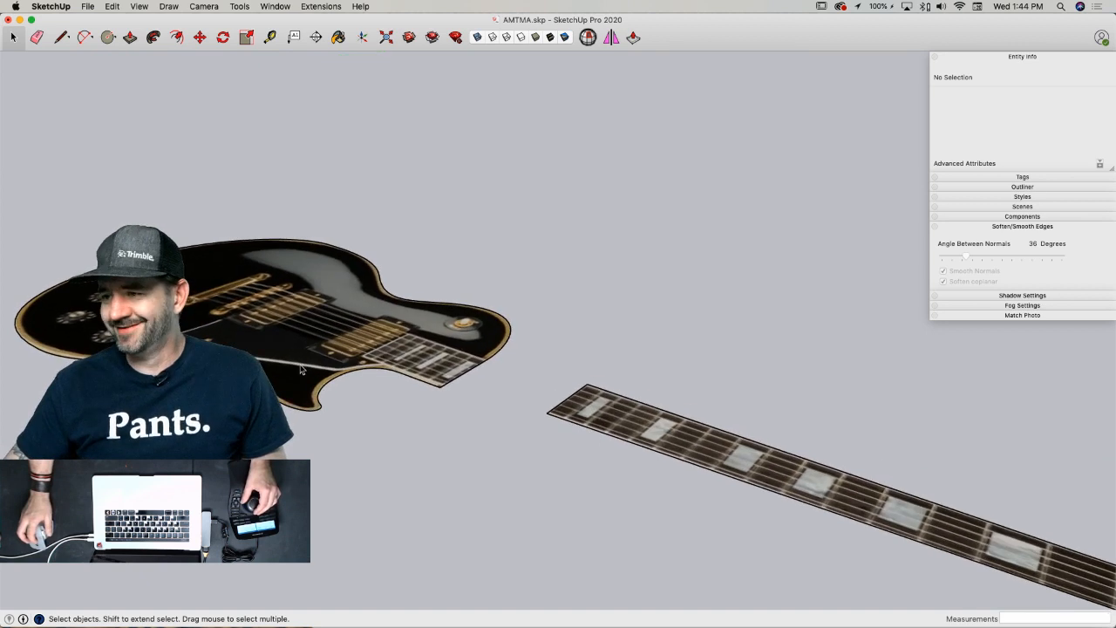
# - Extrude the textured guitar body face 8 1/16" and group the whole body
pyautogui.press('p')
pyautogui.click(305, 362)
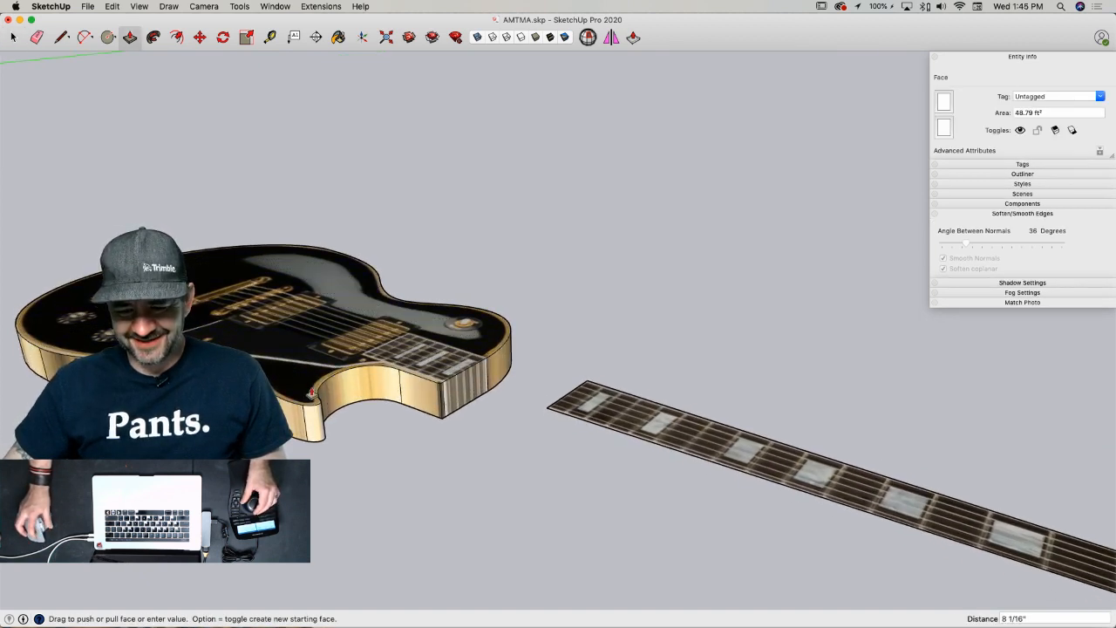
pyautogui.click(311, 394)
pyautogui.press('space')
pyautogui.tripleClick(311, 357)
pyautogui.rightClick(311, 357)
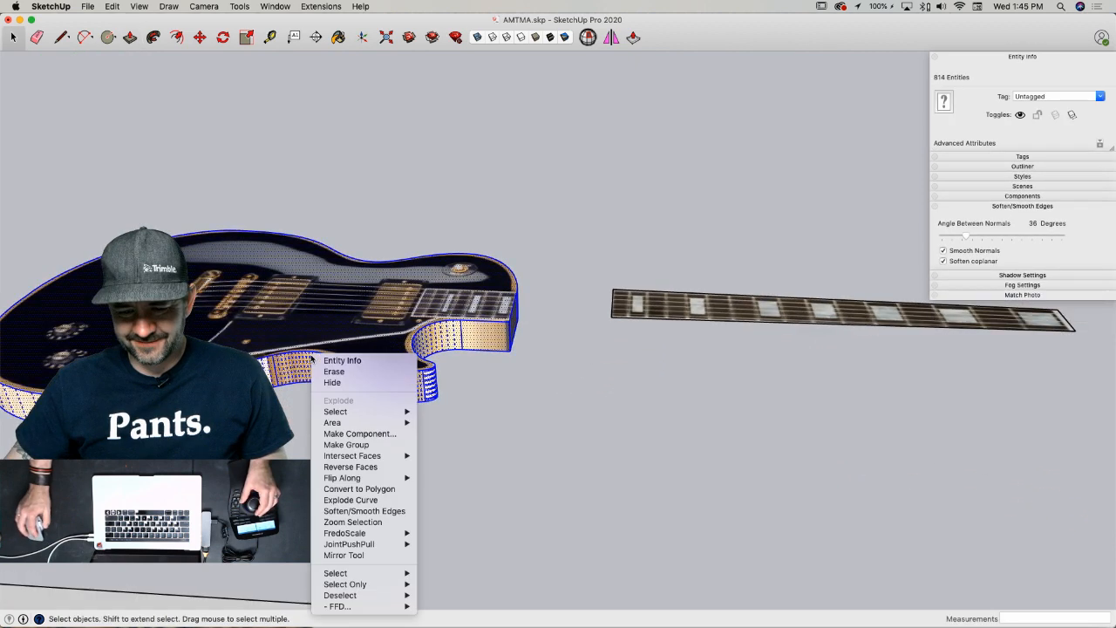
pyautogui.click(346, 445)
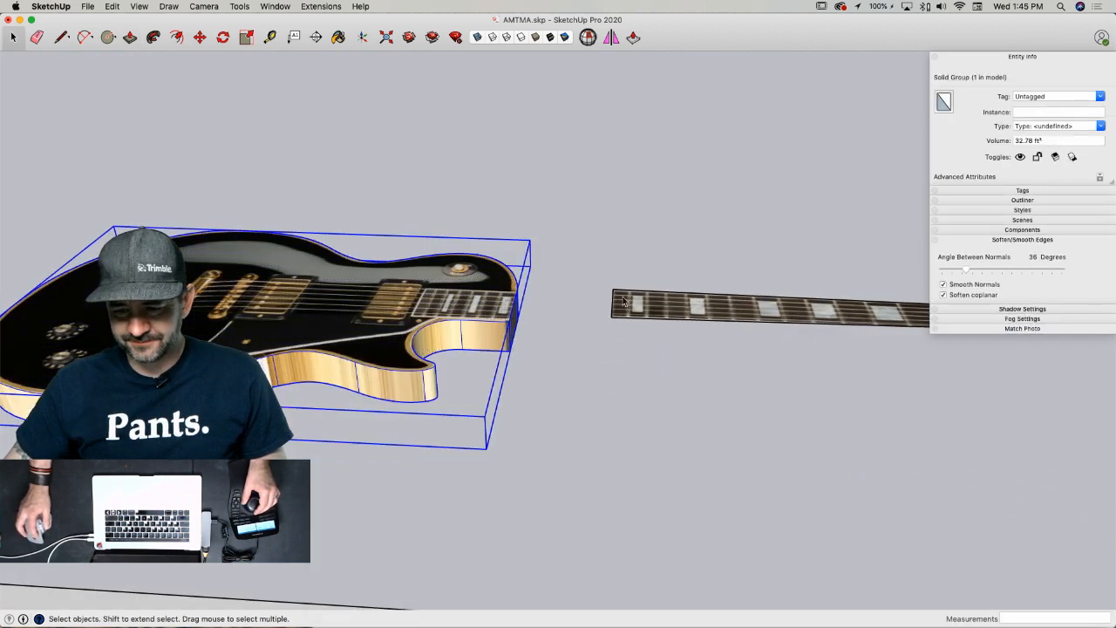
pyautogui.click(456, 316)
pyautogui.press('m')
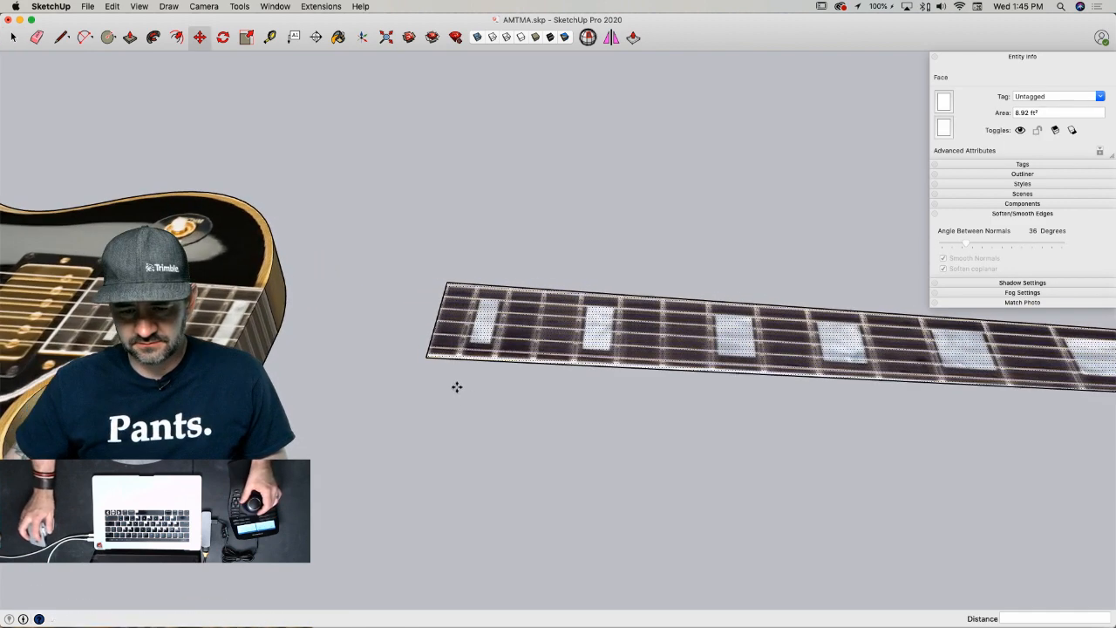
pyautogui.press('space')
pyautogui.click(277, 342)
pyautogui.press('m')
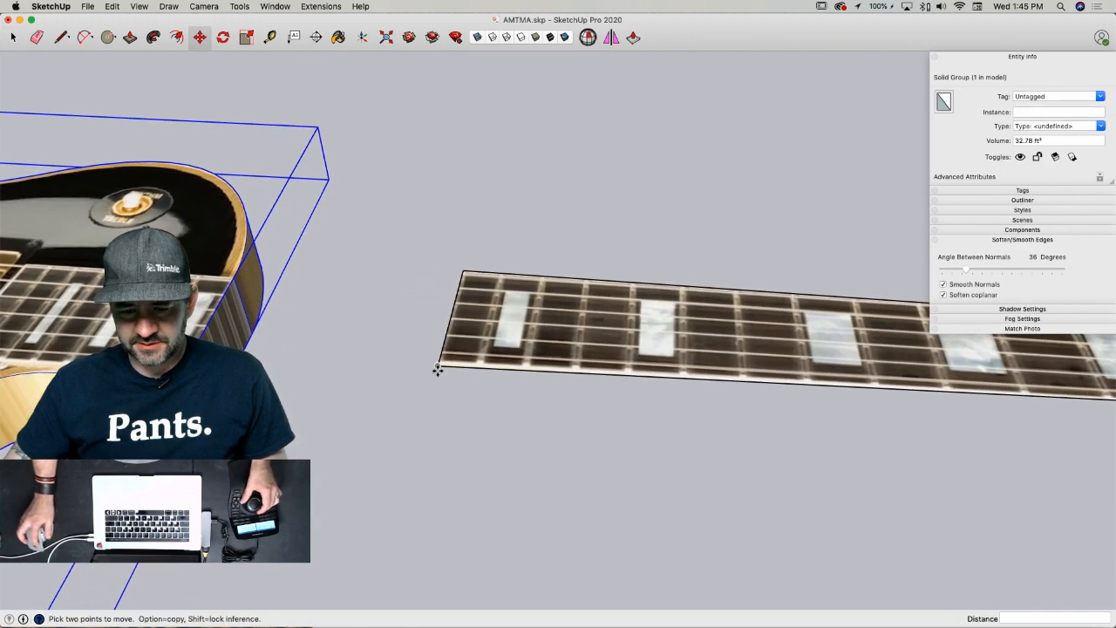
pyautogui.click(438, 370)
pyautogui.press('space')
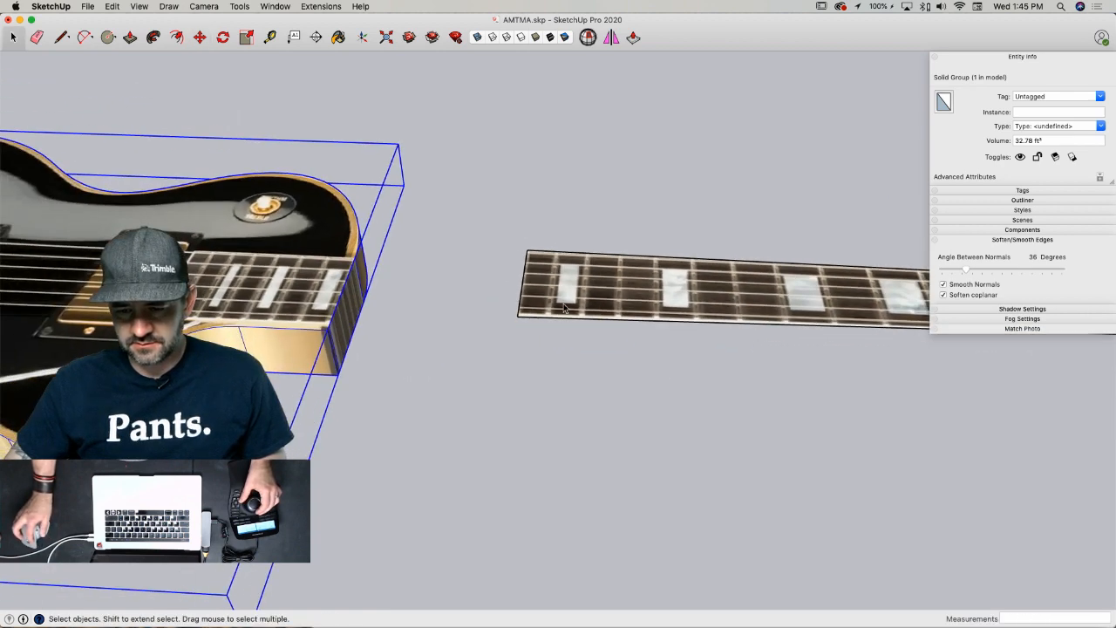
# - Move the neck face by its near corner about 2' onto the matching top corner of the body's fretboard end
pyautogui.click(564, 309)
pyautogui.press('m')
pyautogui.click(521, 319)
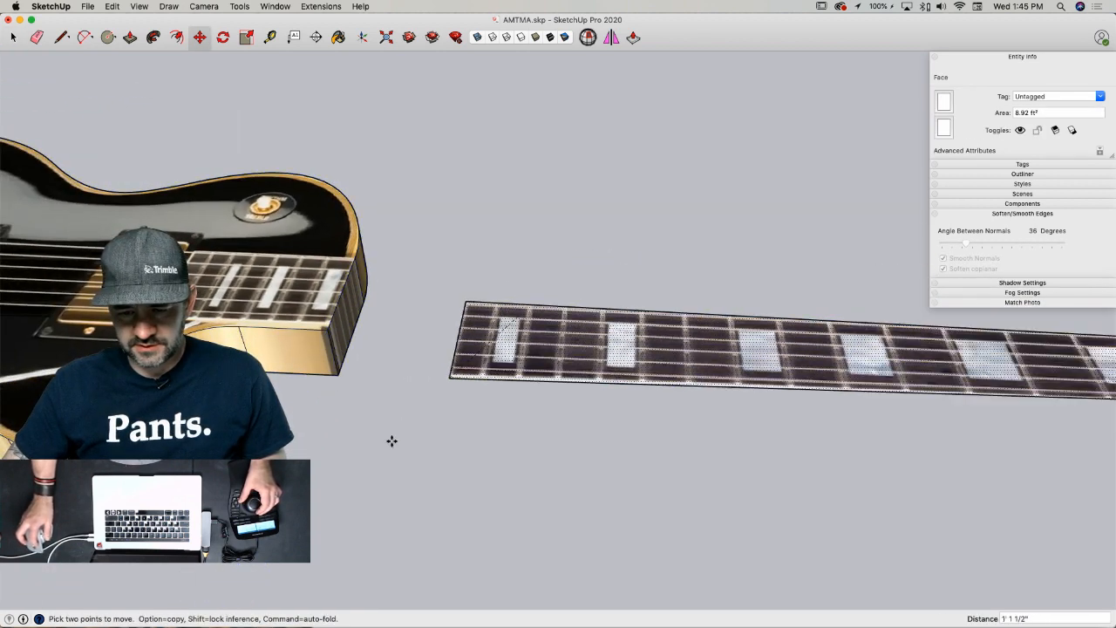
pyautogui.click(341, 335)
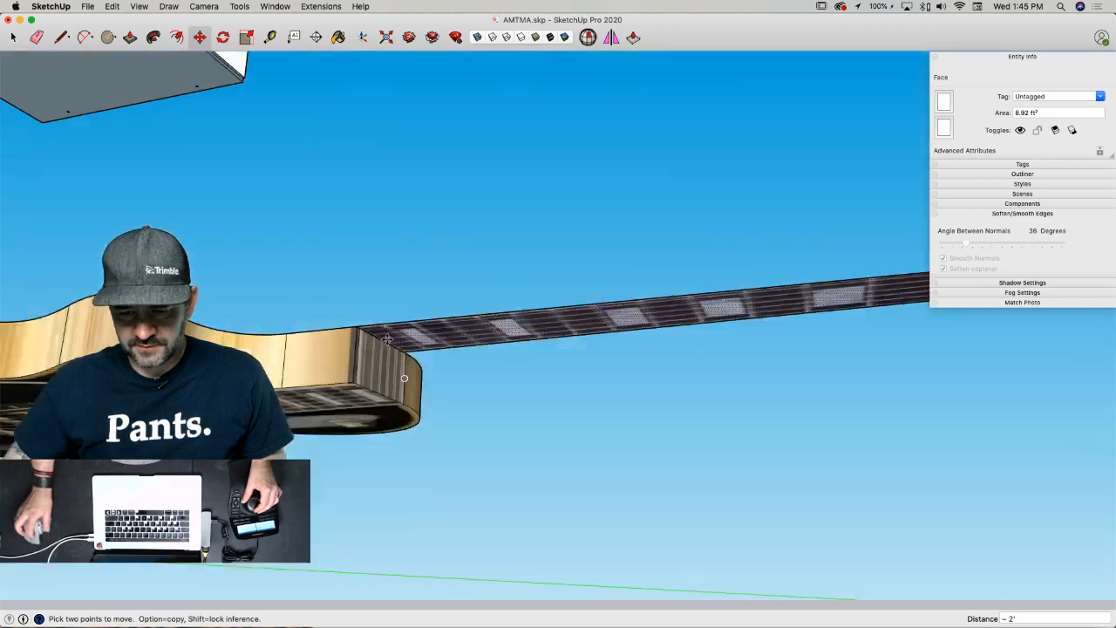
# - Extrude the neck face downward 8 1/16" to match the thickness of the body
pyautogui.press('p')
pyautogui.click(400, 410)
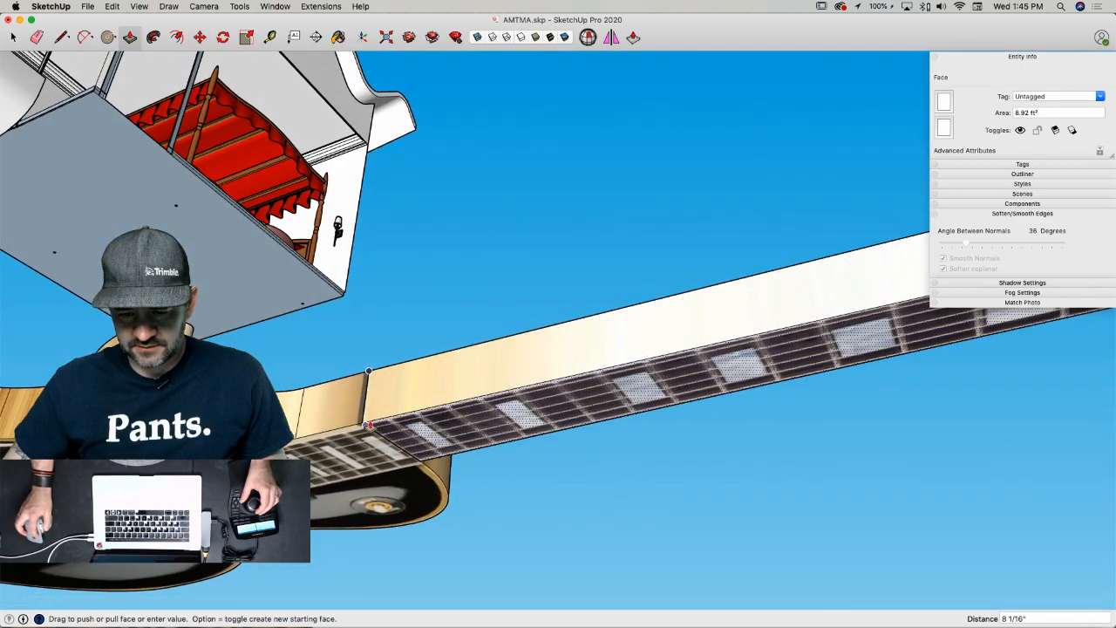
pyautogui.click(367, 427)
pyautogui.press('space')
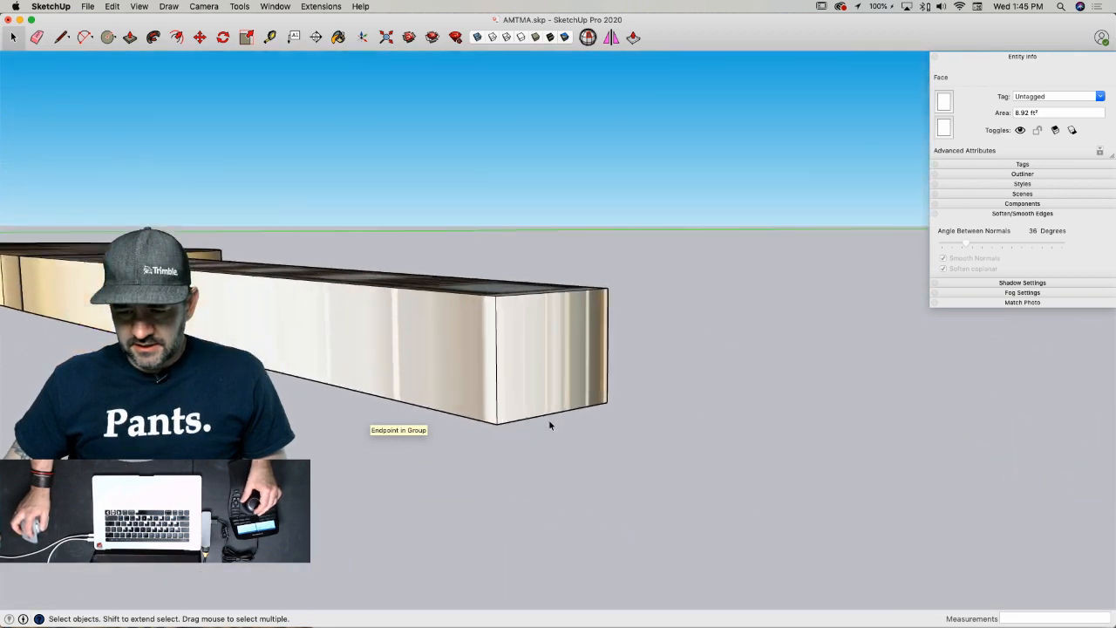
# - Move the lower edge at the neck's far end up 5 11/16" to taper the neck toward the headstock
pyautogui.click(540, 431)
pyautogui.press('m')
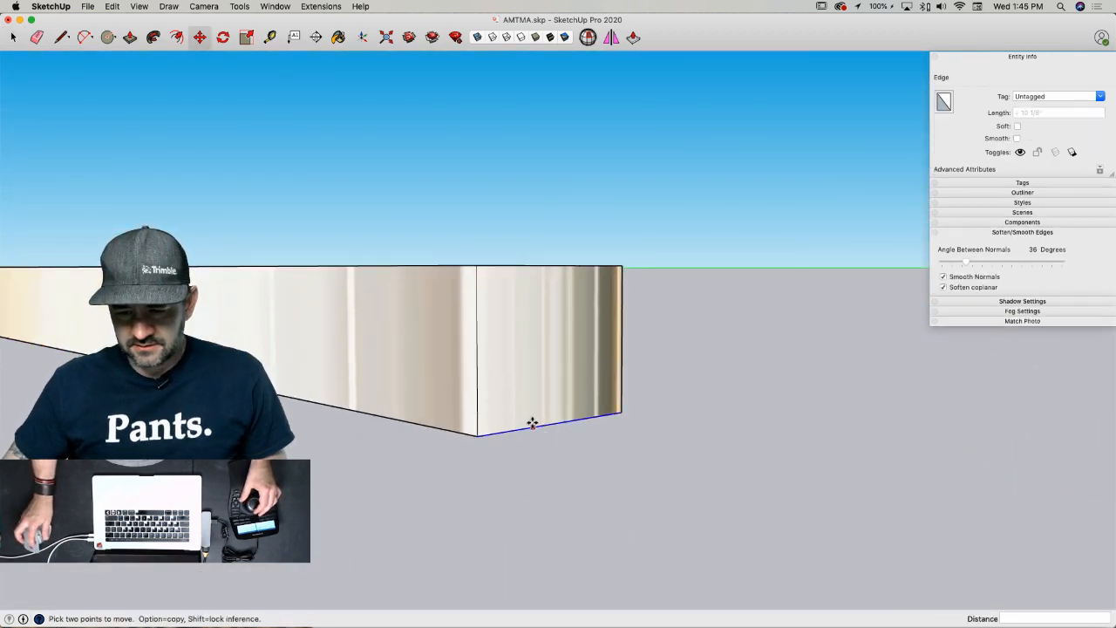
pyautogui.click(533, 425)
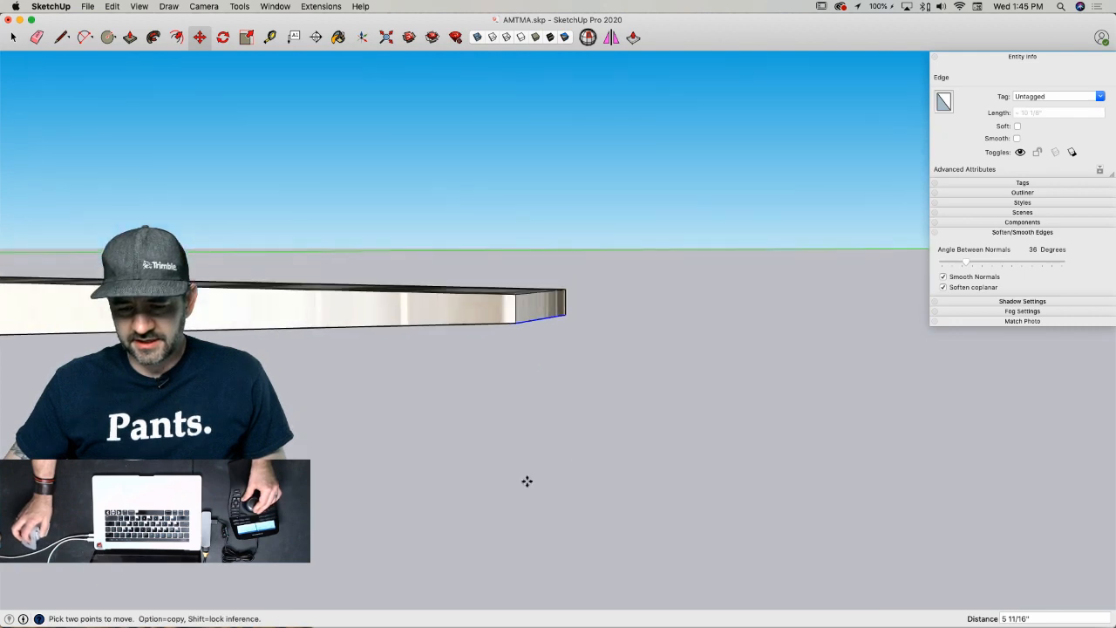
pyautogui.press('space')
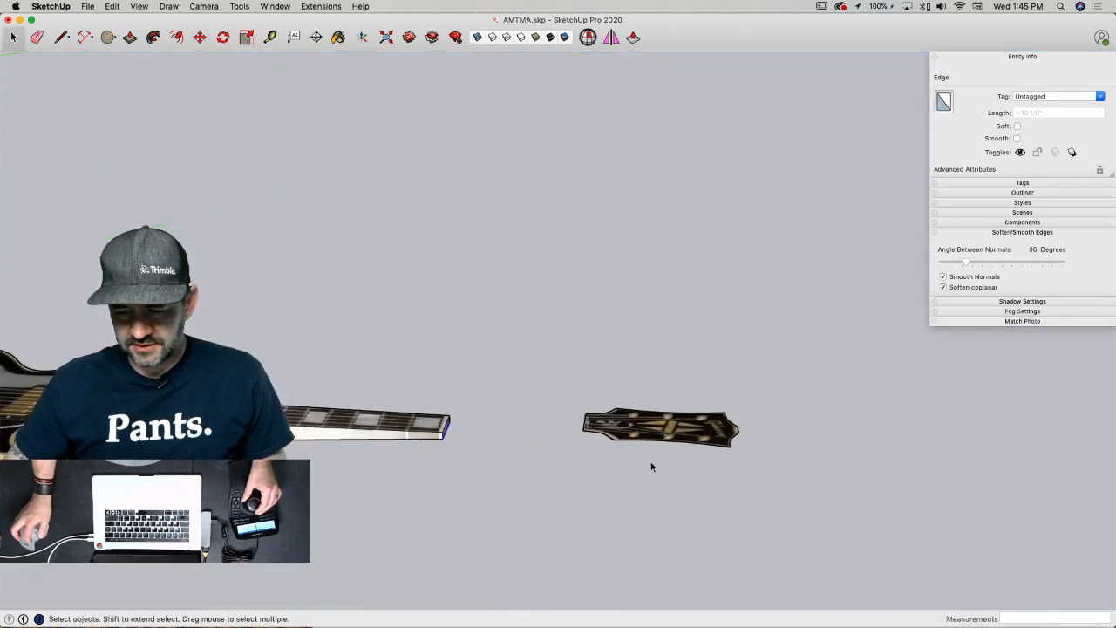
# - Extrude the textured headstock face downward about 2 1/2"
pyautogui.click(588, 437)
pyautogui.press('p')
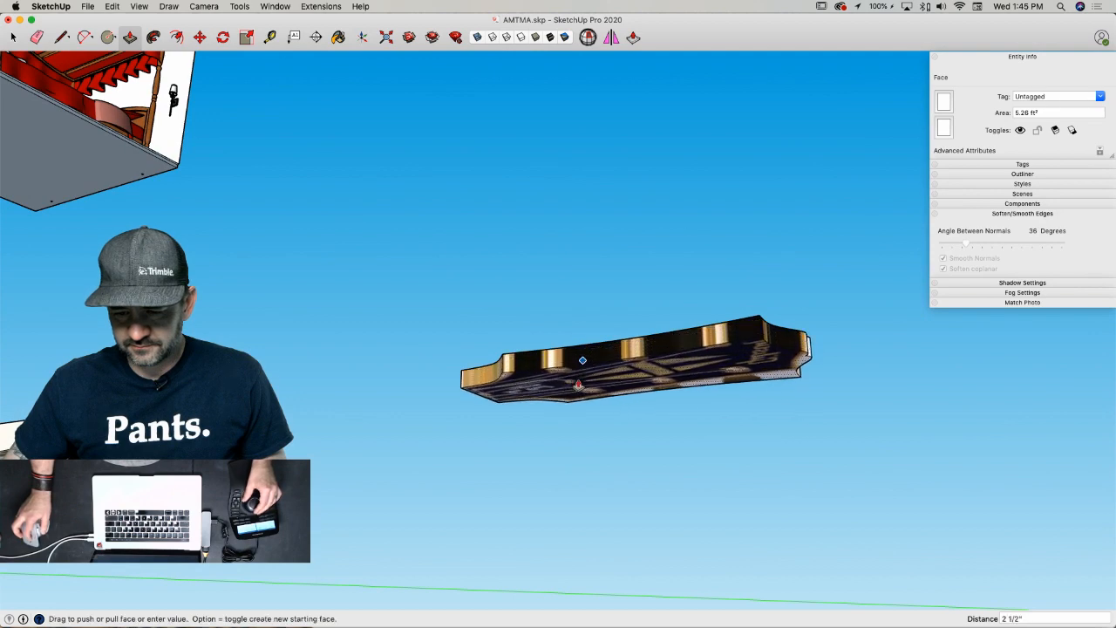
pyautogui.click(580, 388)
pyautogui.press('m')
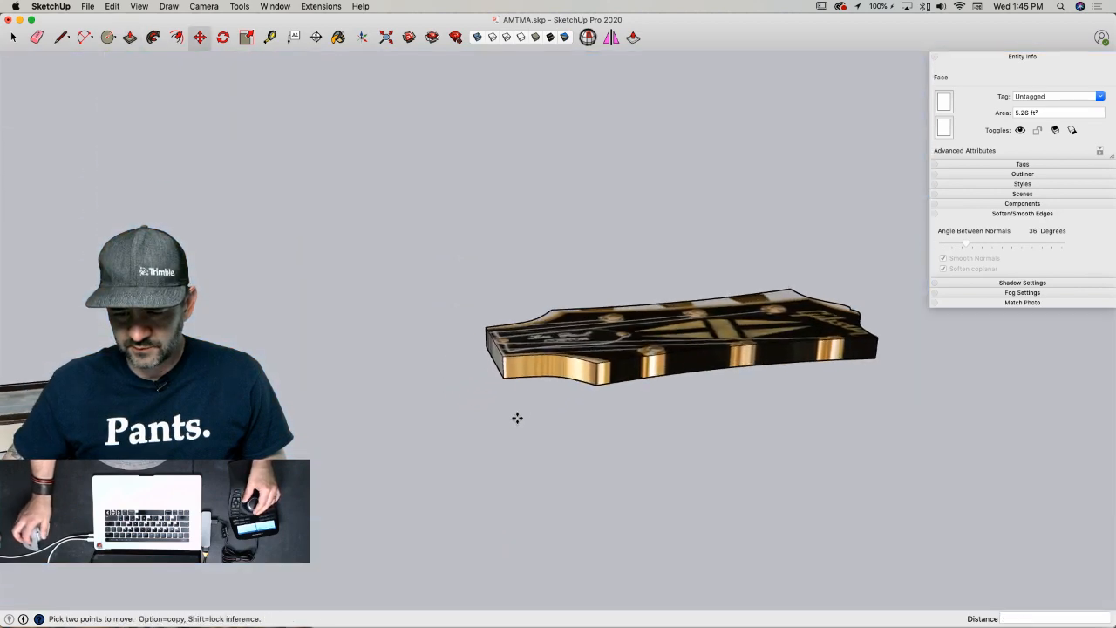
# - Tilt the extruded headstock downward about 4° and move it by its nut-end edge onto the far end of the neck
pyautogui.press('q')
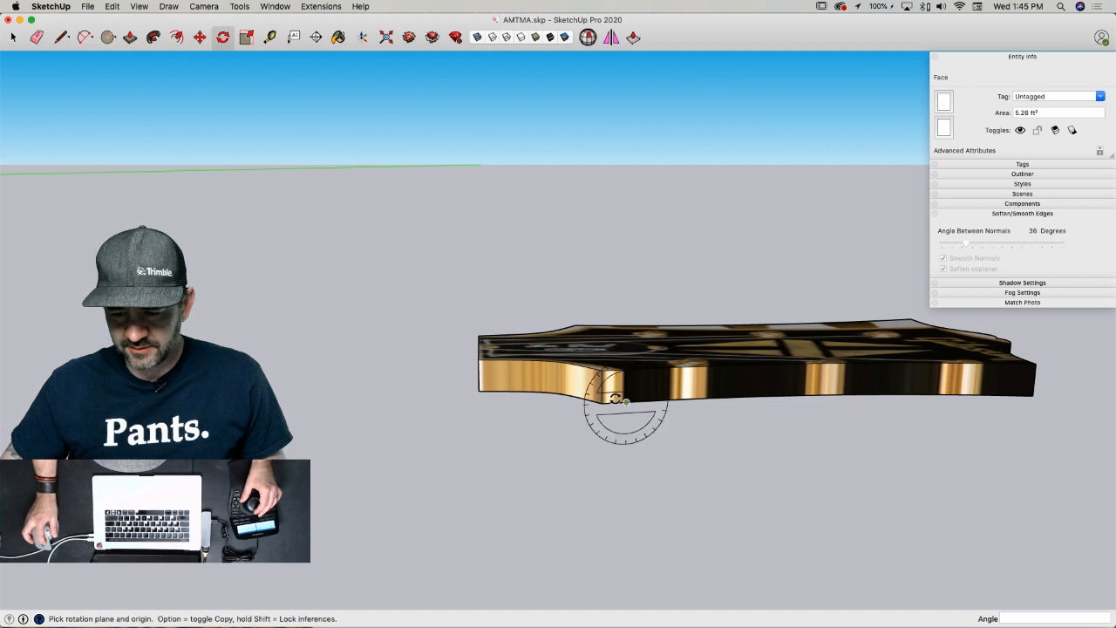
pyautogui.press('space')
pyautogui.press('super+a')
pyautogui.press('q')
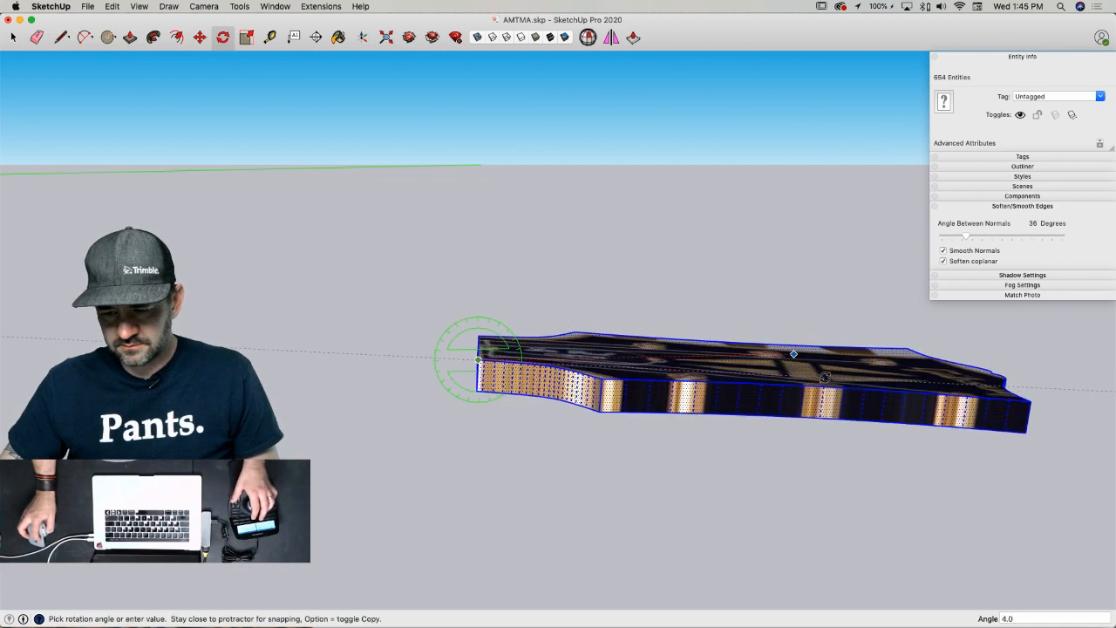
pyautogui.press('m')
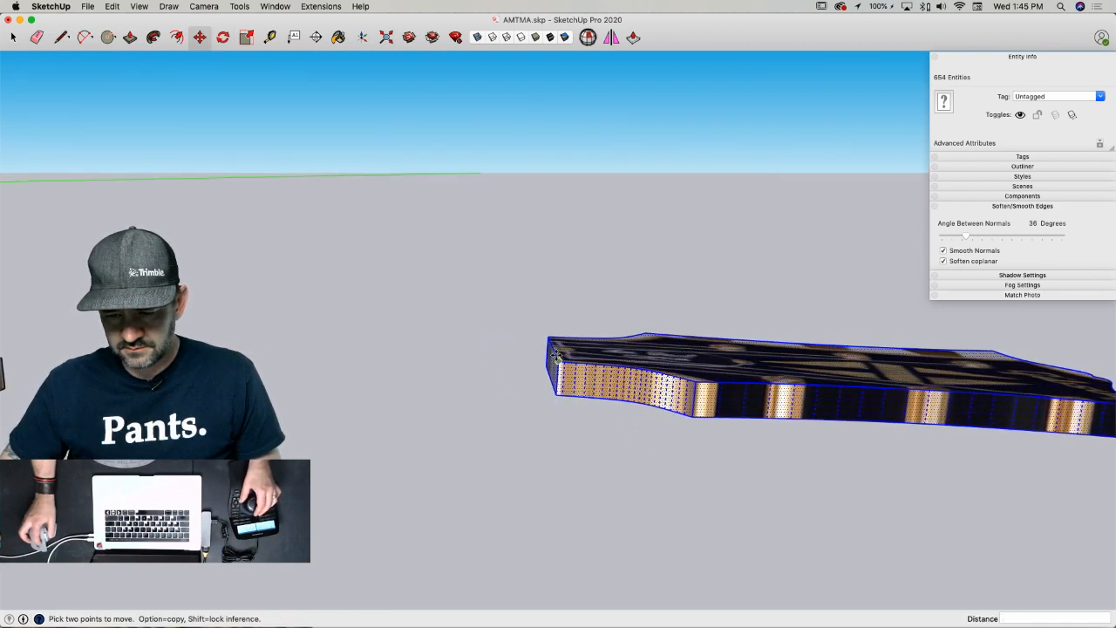
pyautogui.click(552, 371)
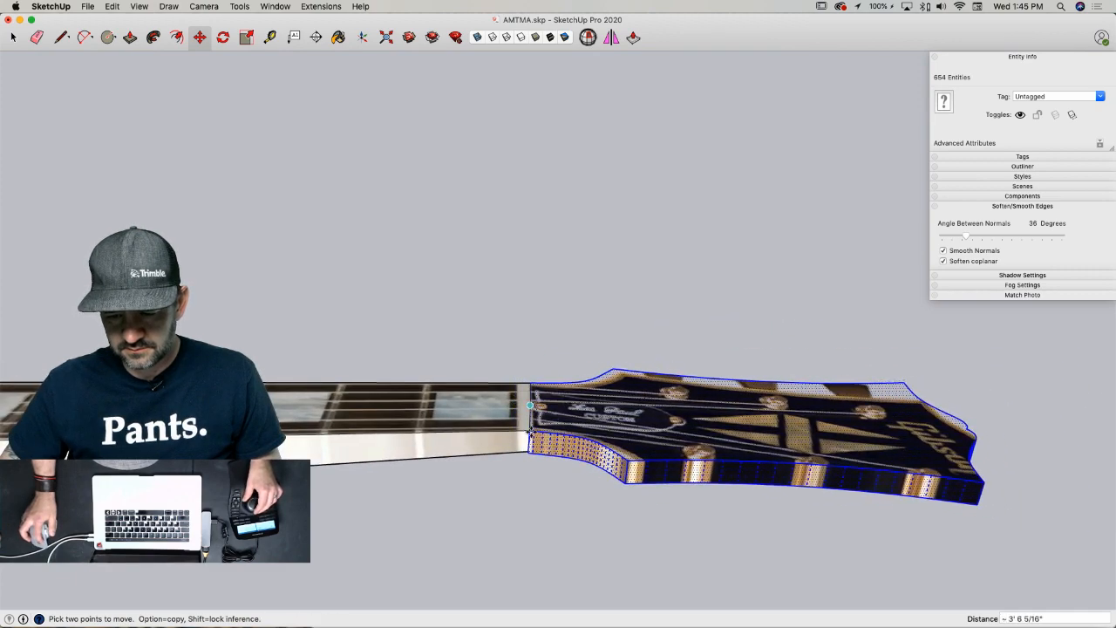
pyautogui.click(531, 430)
pyautogui.press('space')
pyautogui.click(506, 532)
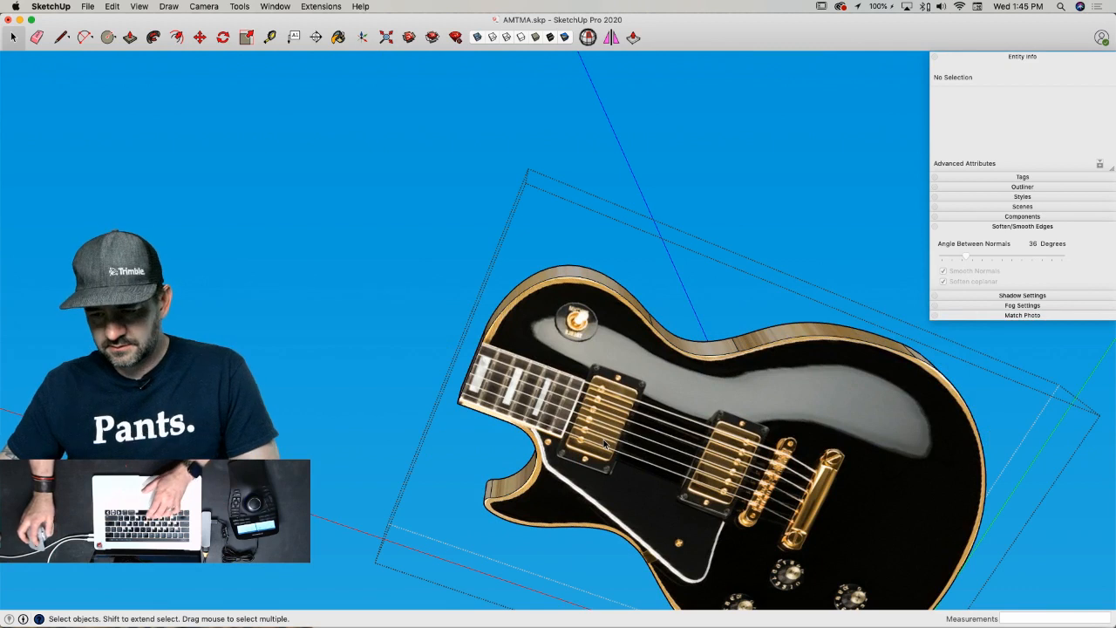
# - Paint the back face of the guitar body solid black
pyautogui.press('b')
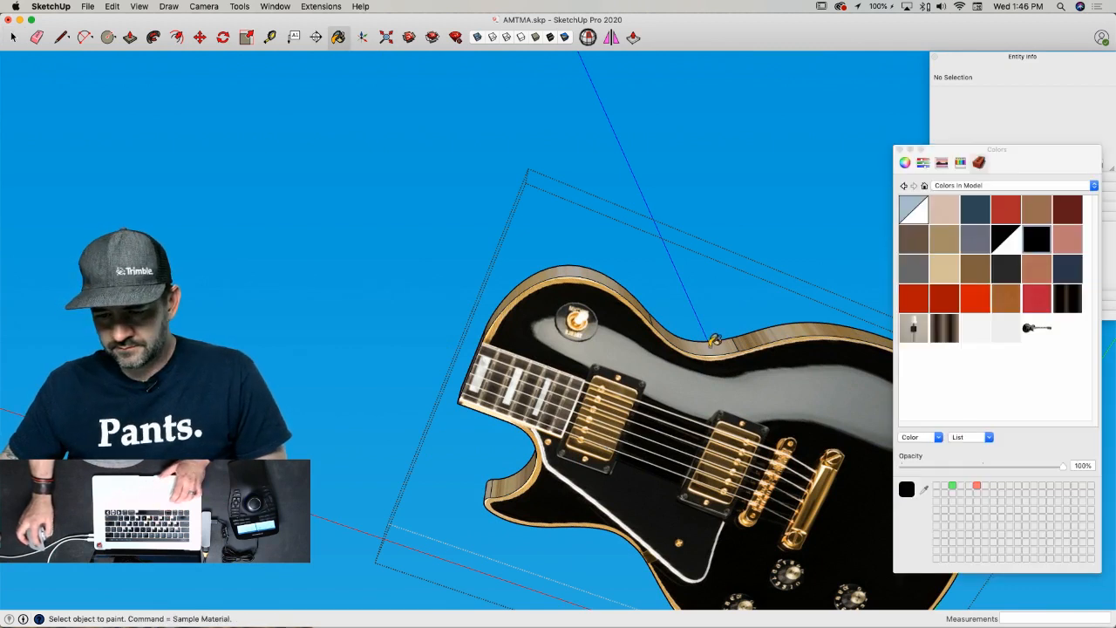
pyautogui.click(678, 361)
pyautogui.press('space')
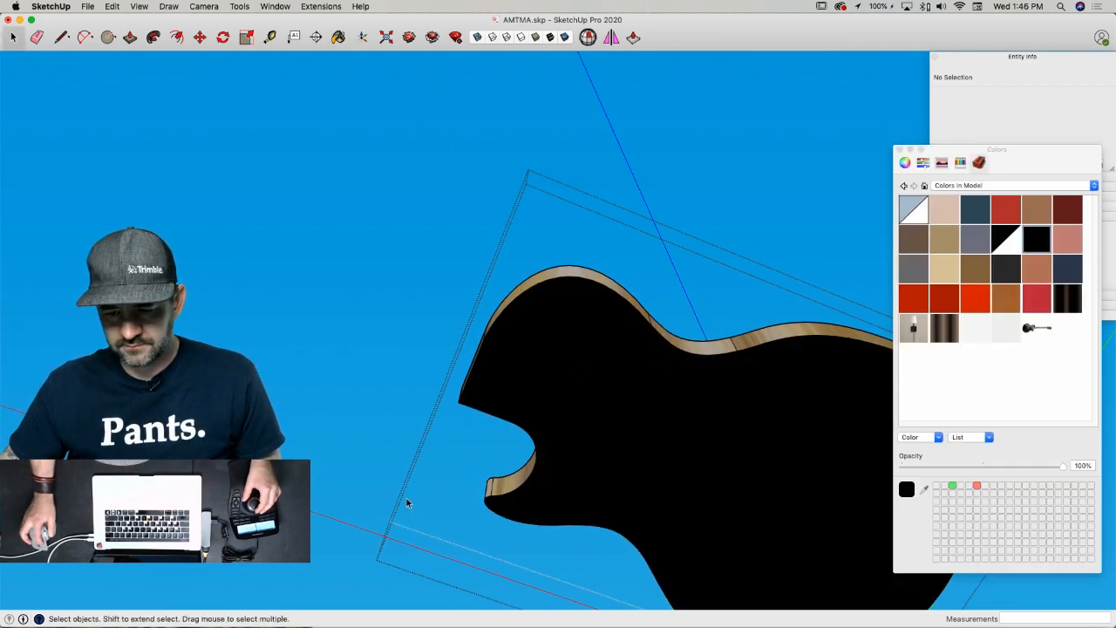
# - Group all the connected geometry of the neck and headstock
pyautogui.doubleClick(500, 385)
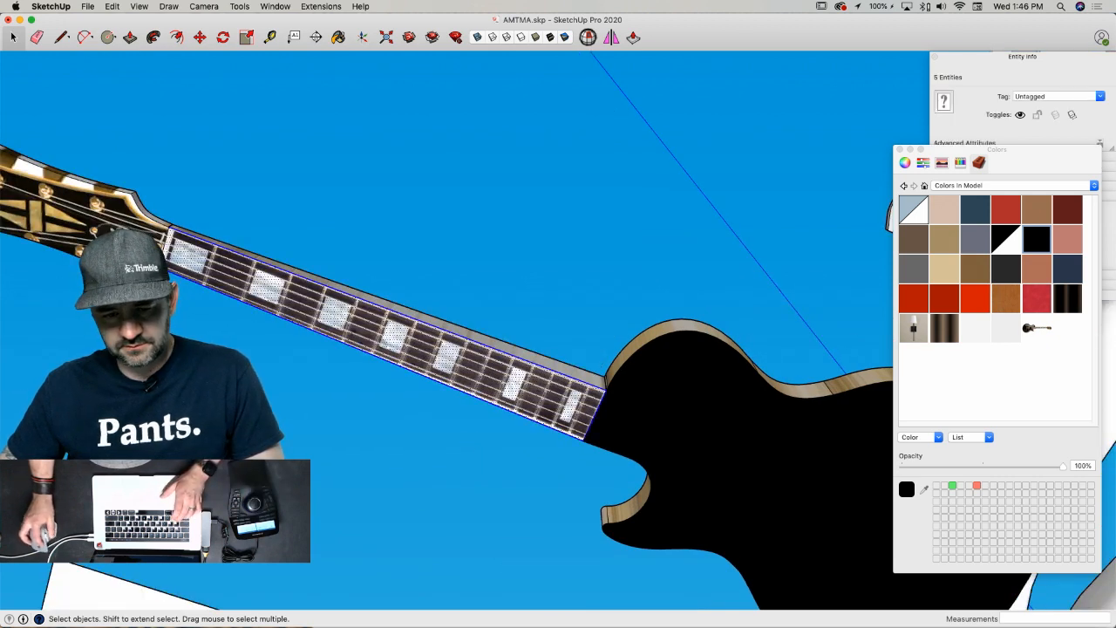
pyautogui.click(311, 285)
pyautogui.tripleClick(312, 285)
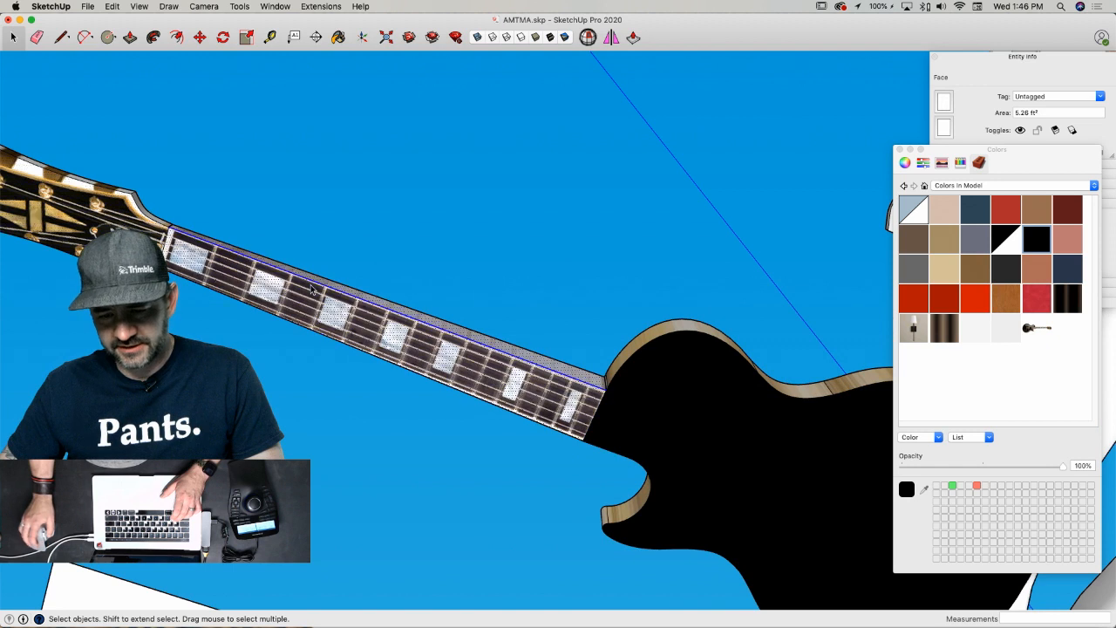
pyautogui.rightClick(311, 286)
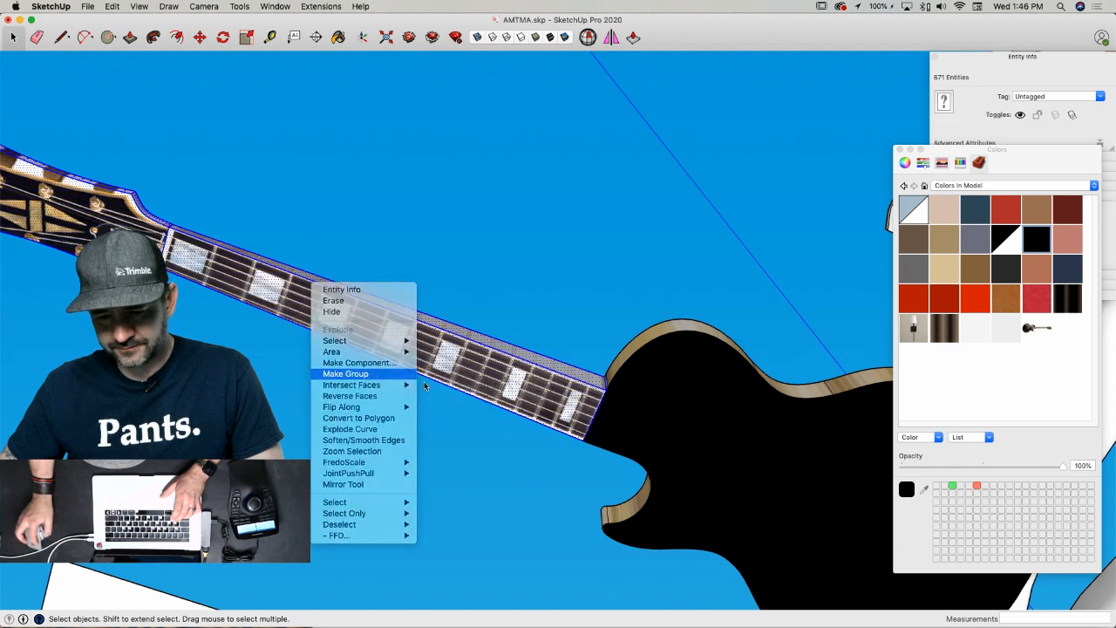
pyautogui.click(462, 370)
# - Paint the back of the neck light tan inside its group
pyautogui.doubleClick(468, 381)
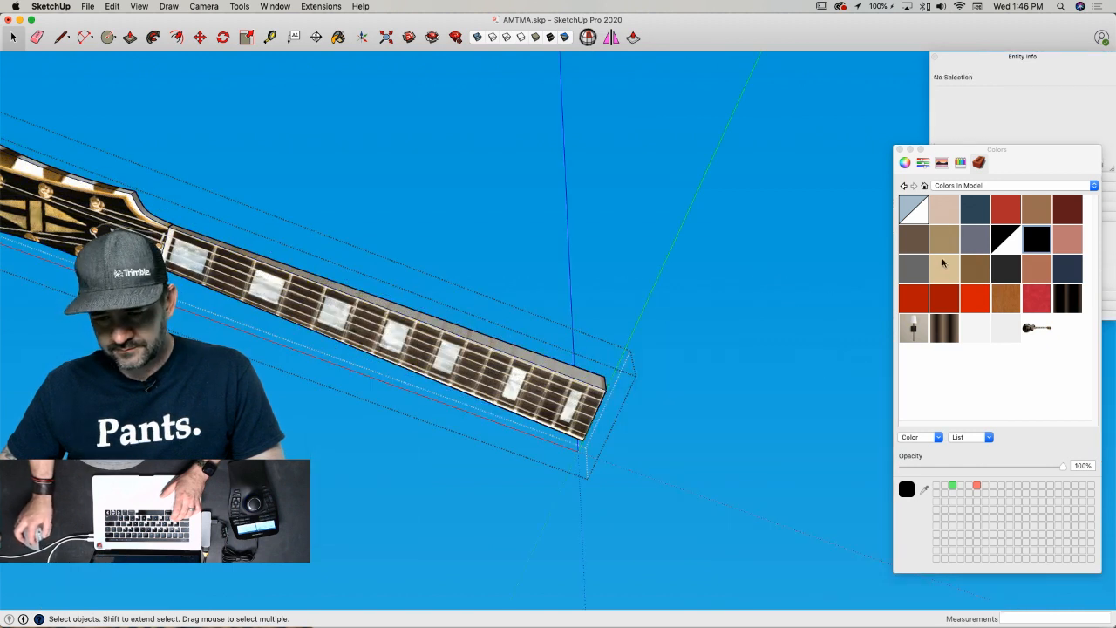
pyautogui.click(494, 367)
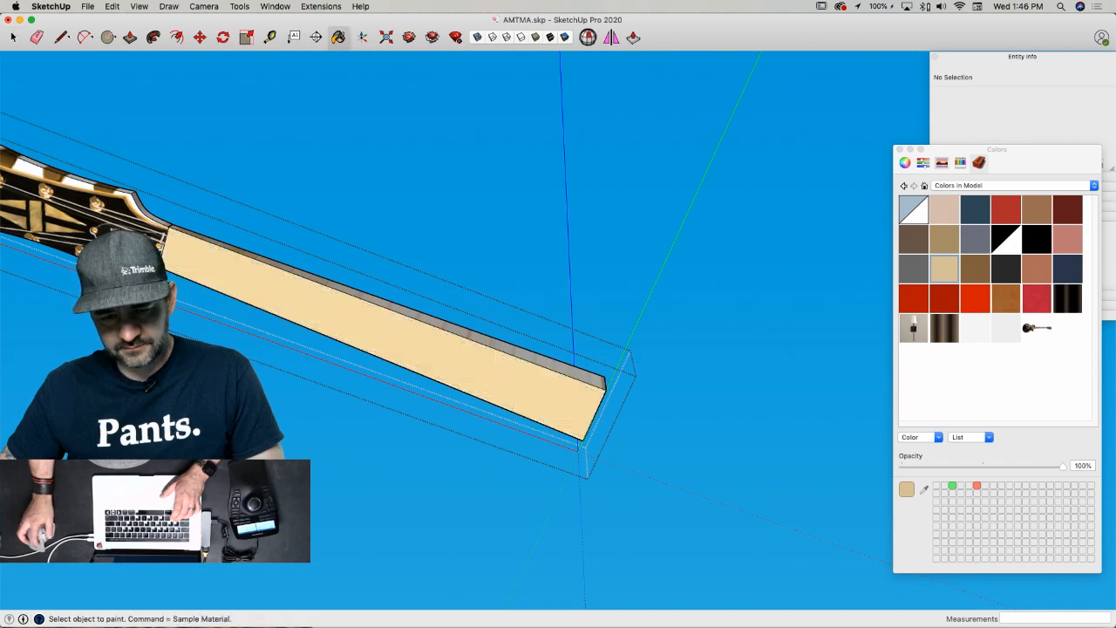
pyautogui.click(114, 216)
pyautogui.press('space')
pyautogui.click(334, 198)
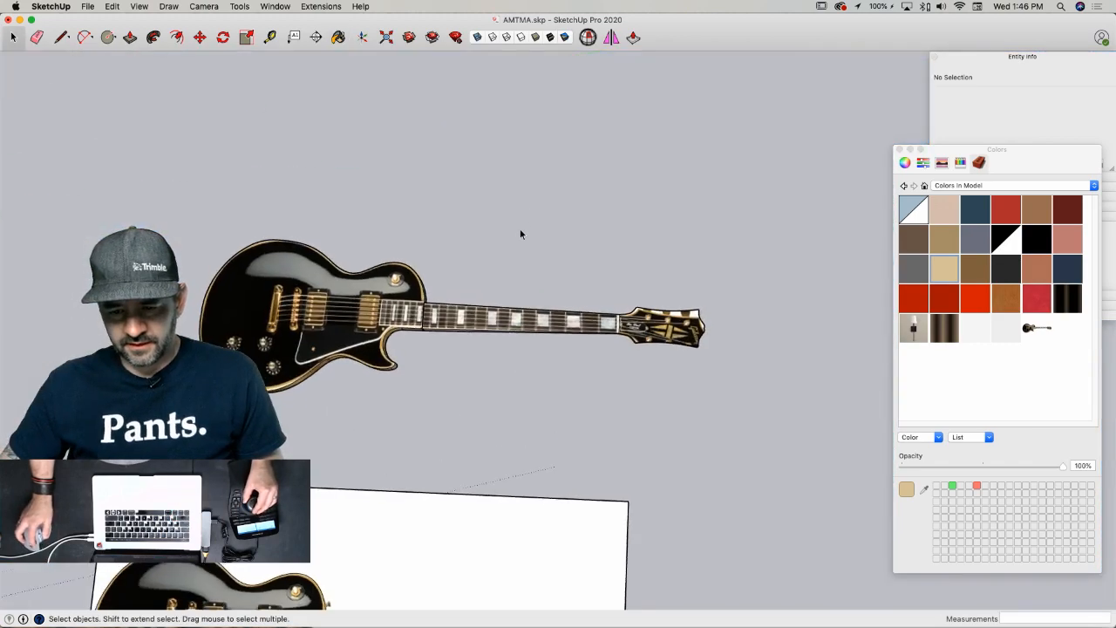
# - Combine the body group and the neck and headstock group into a single guitar group
pyautogui.scroll(5, 472, 268)
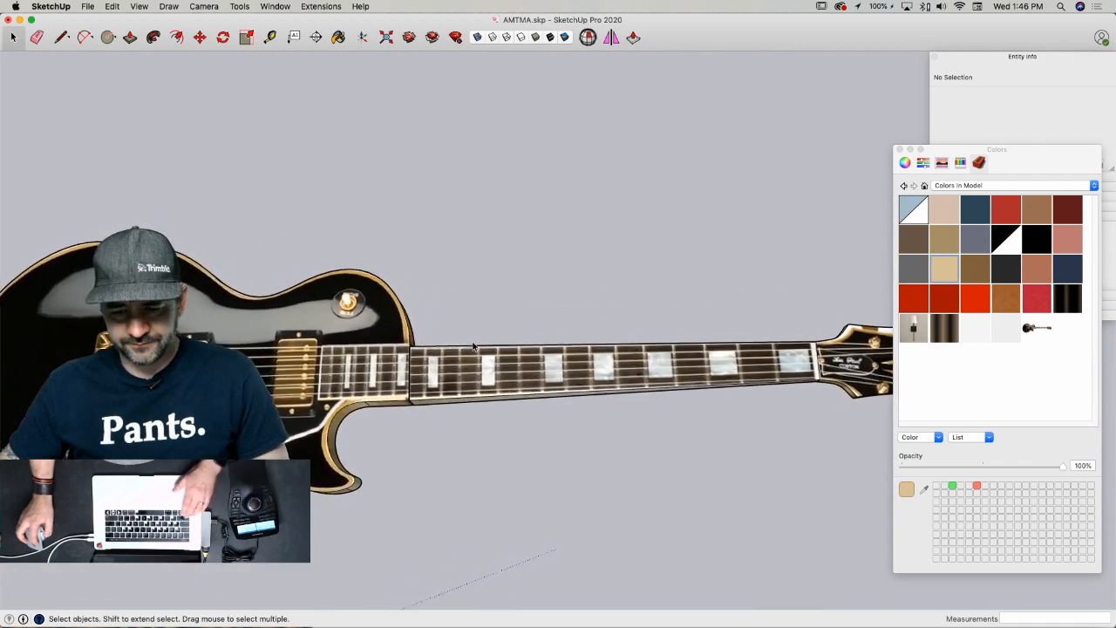
pyautogui.click(472, 364)
pyautogui.rightClick(471, 365)
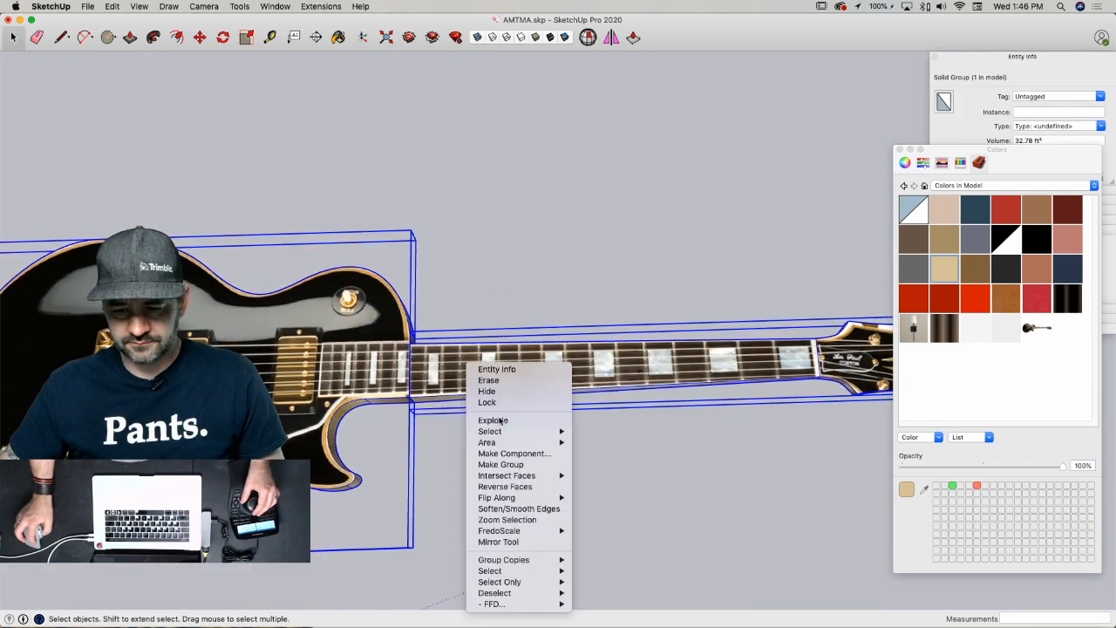
pyautogui.click(499, 464)
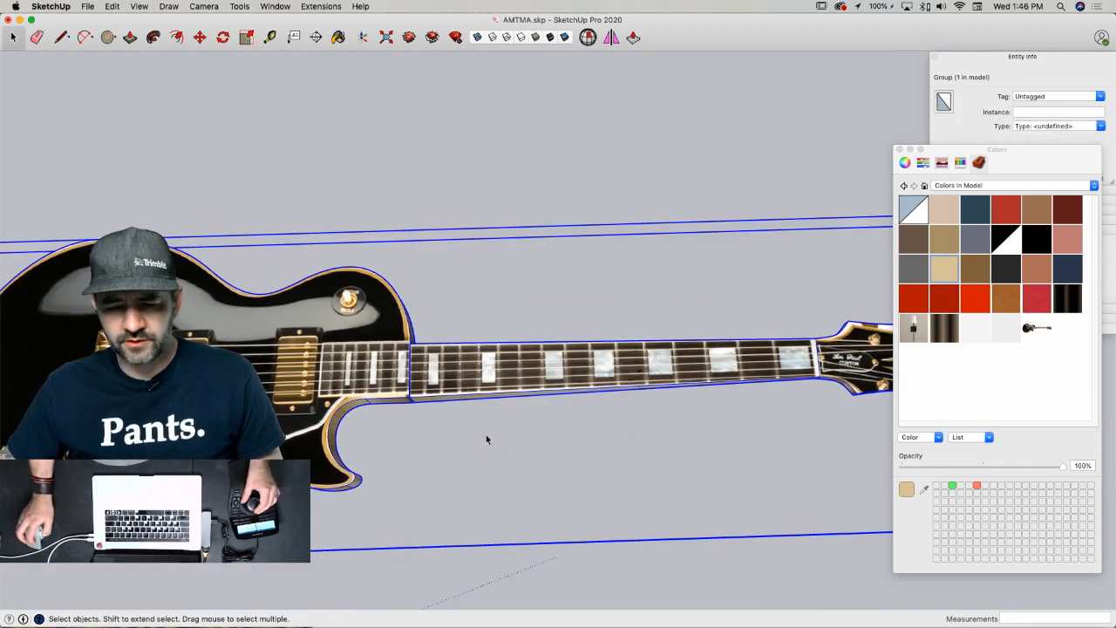
# - Measure along the guitar to the tip of the headstock and inspect the headstock's sides
pyautogui.press('l')
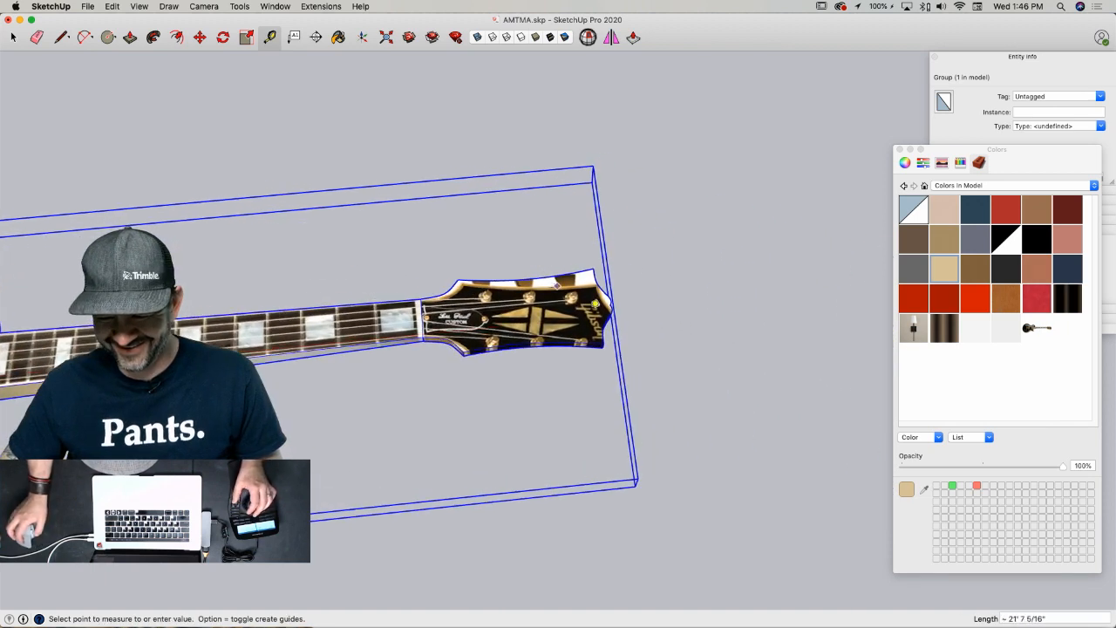
pyautogui.scroll(5, 612, 302)
pyautogui.press('space')
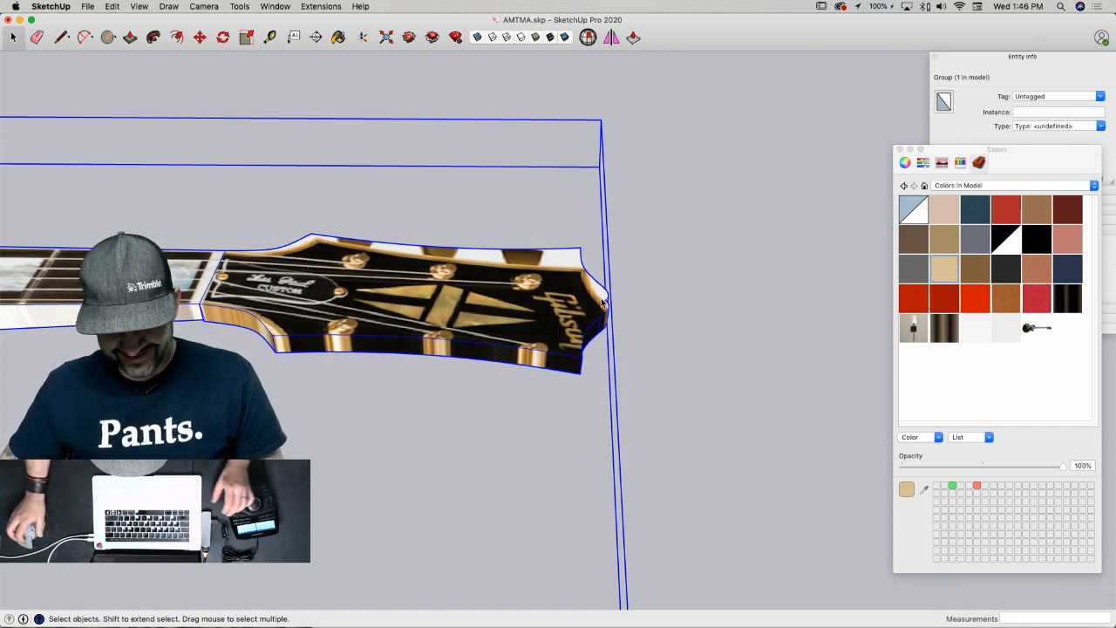
pyautogui.scroll(-4, 588, 294)
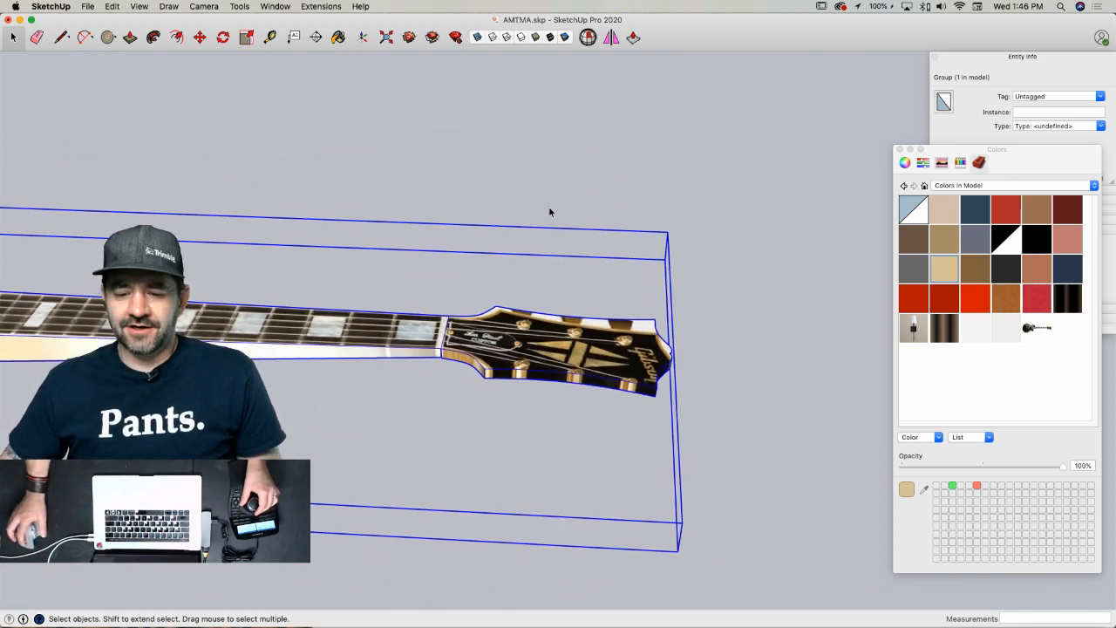
# - Undo the grouping, back painting and headstock placement, back to before the headstock face was extruded
pyautogui.click(589, 218)
pyautogui.press('super+z')
pyautogui.press('super+z')
pyautogui.press('super+z')
pyautogui.press('super+z')
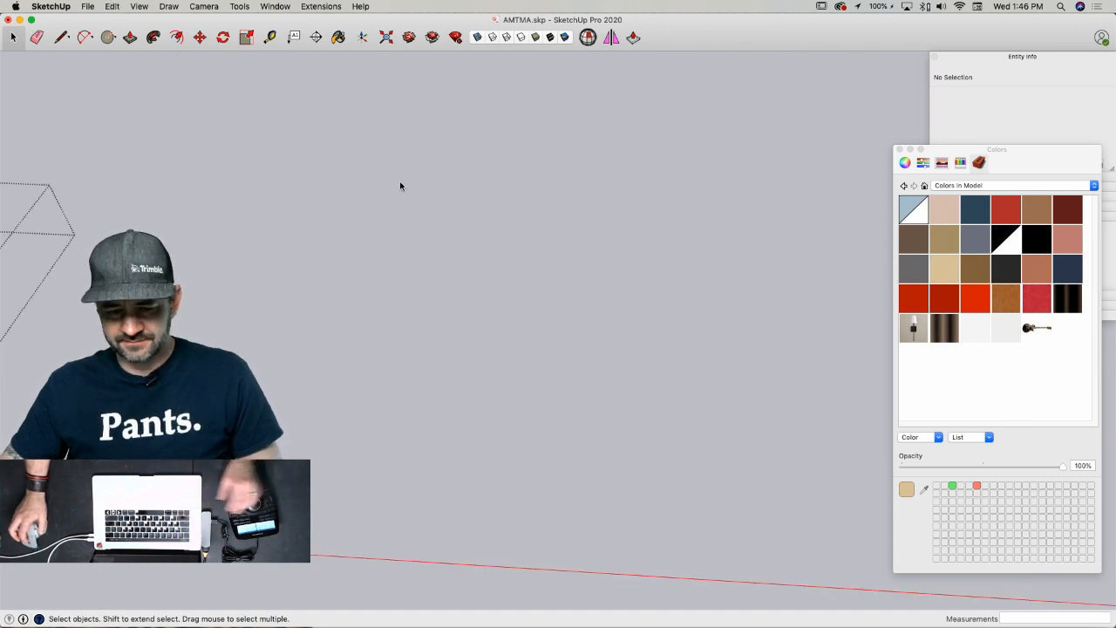
pyautogui.scroll(-5, 436, 270)
pyautogui.press('super+z')
pyautogui.press('super+z')
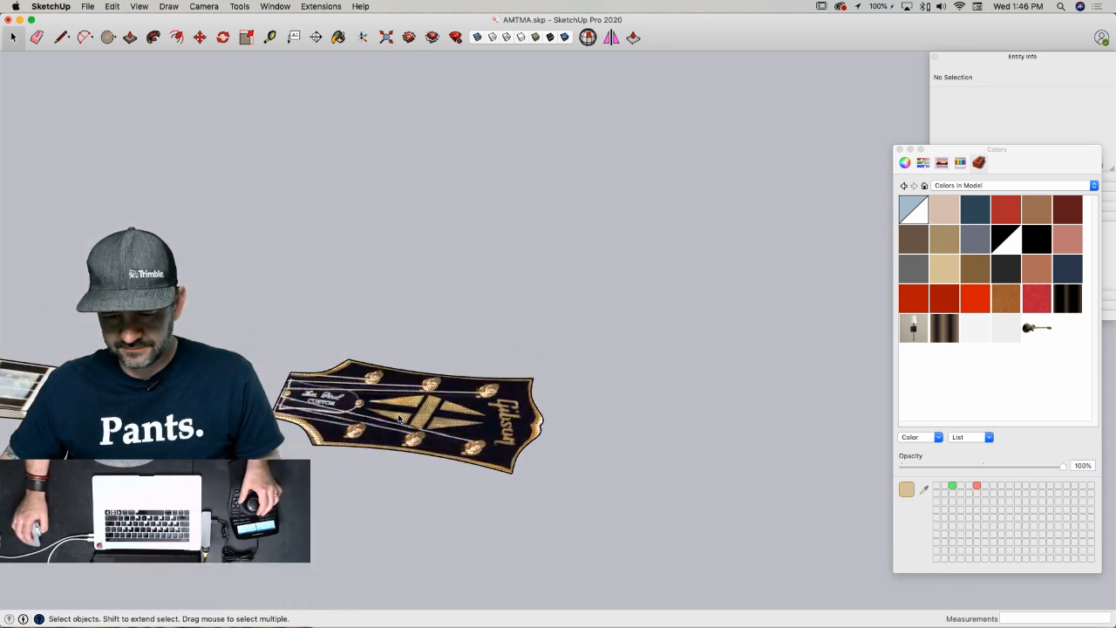
pyautogui.rightClick(400, 420)
pyautogui.moveTo(472, 518)
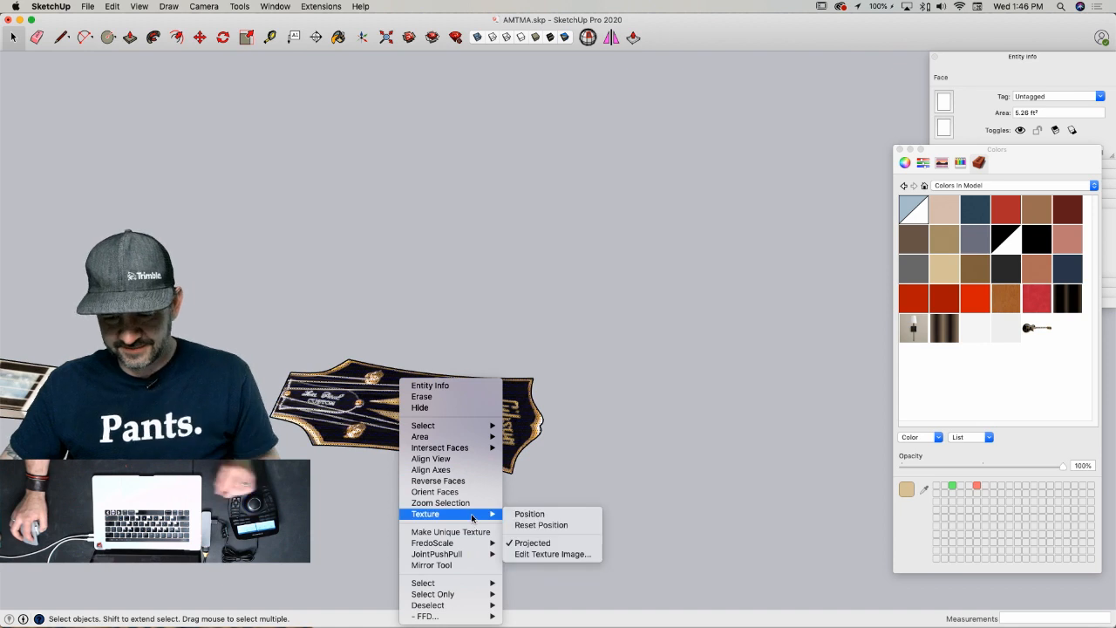
pyautogui.click(616, 435)
# - Group the flat headstock face with its edges, and make the neck a separate group
pyautogui.rightClick(401, 398)
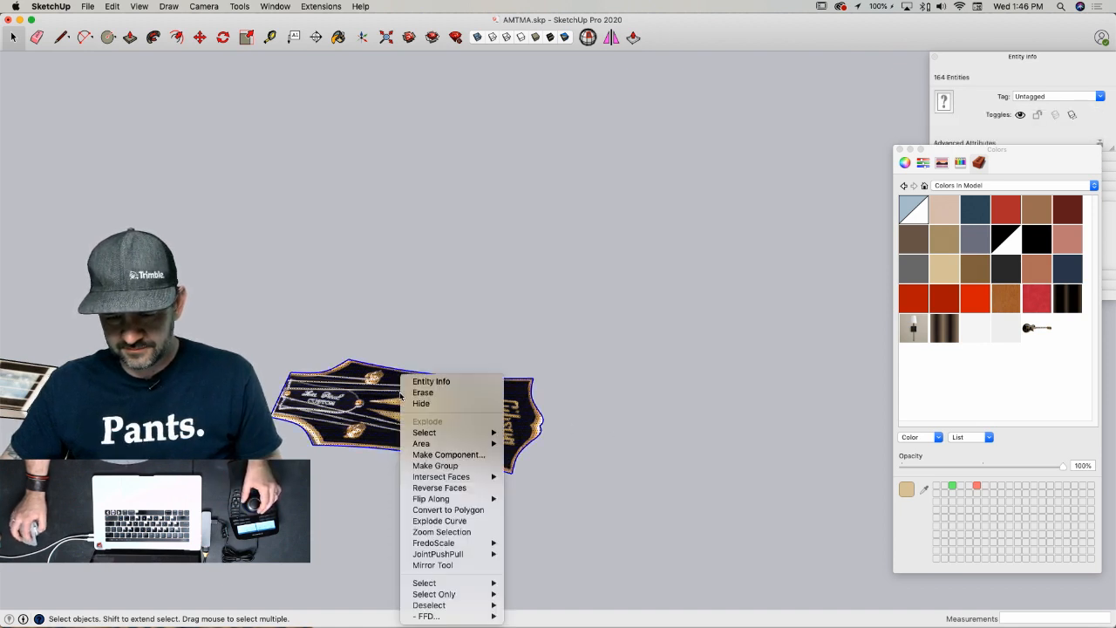
pyautogui.click(443, 467)
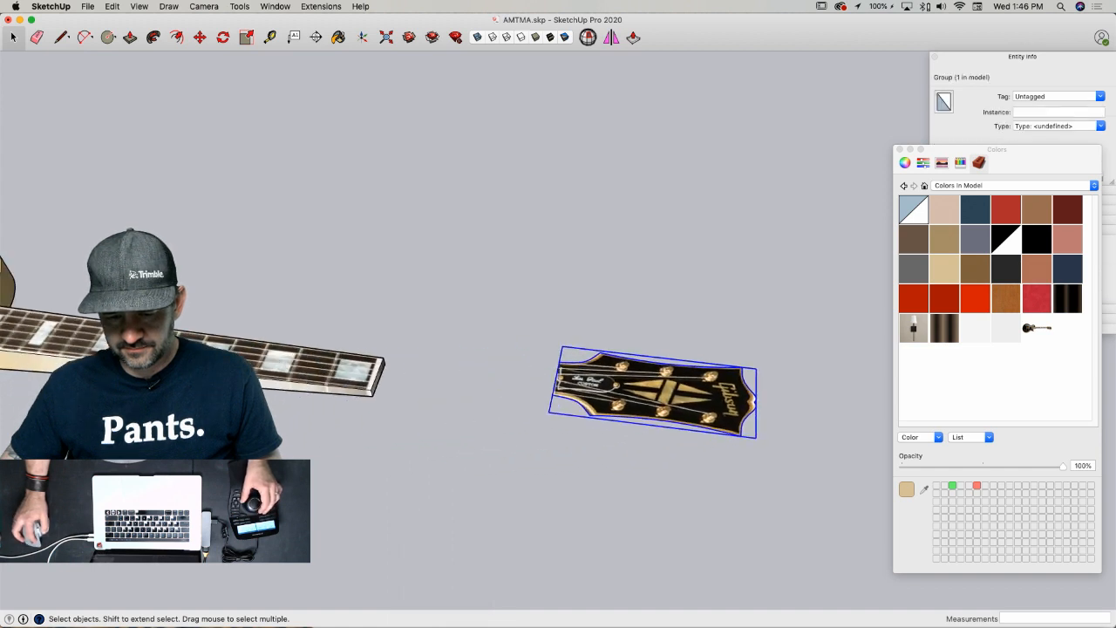
pyautogui.tripleClick(257, 373)
pyautogui.rightClick(257, 372)
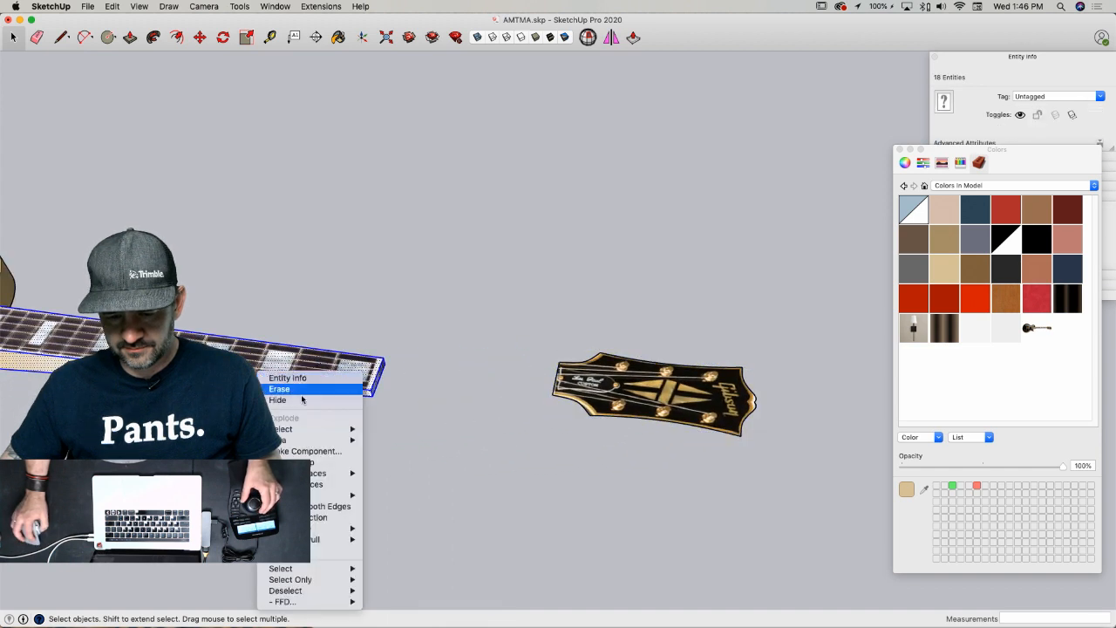
pyautogui.click(312, 462)
# - Extrude the textured headstock face upward 2 13/16" inside its group
pyautogui.doubleClick(544, 377)
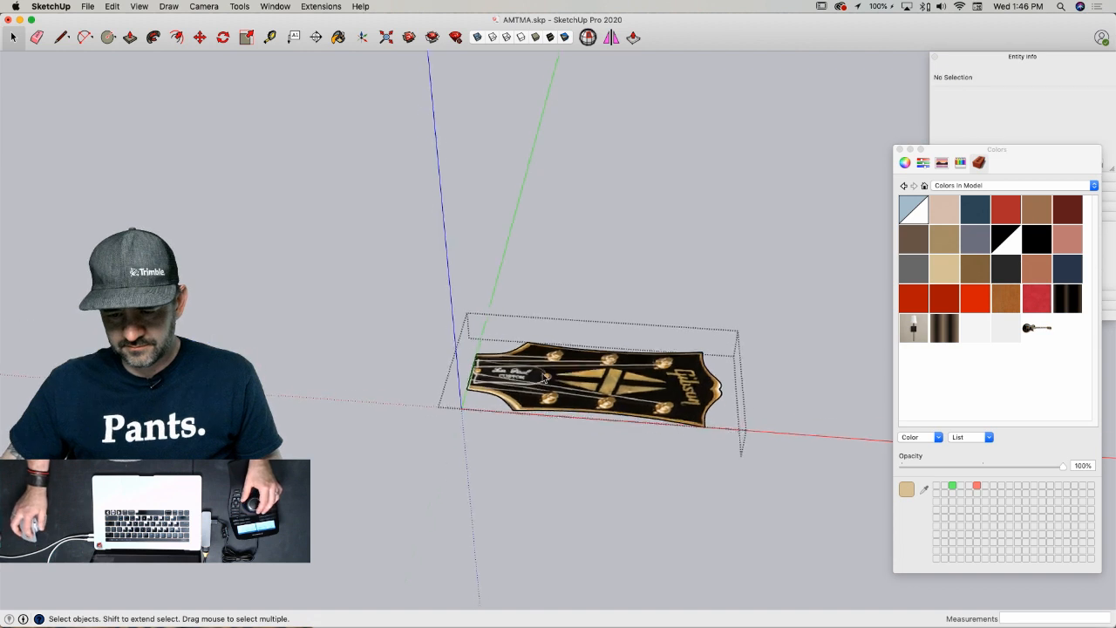
pyautogui.press('p')
pyautogui.moveTo(544, 377)
pyautogui.mouseDown()
pyautogui.moveTo(543, 392)
pyautogui.moveTo(541, 369)
pyautogui.mouseUp()
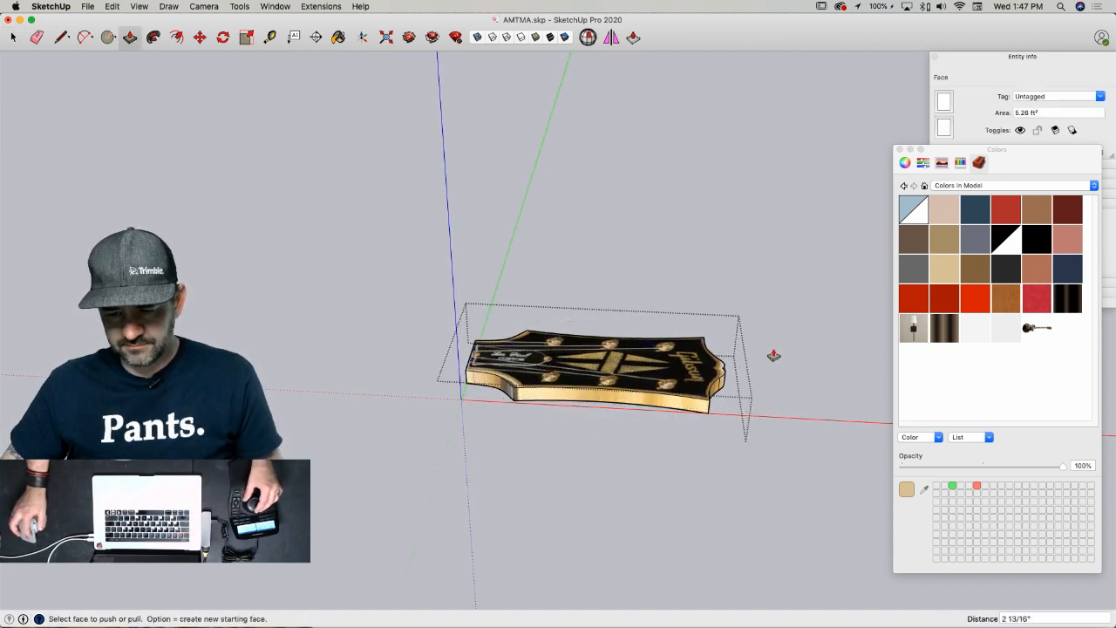
pyautogui.press('space')
pyautogui.press('super+a')
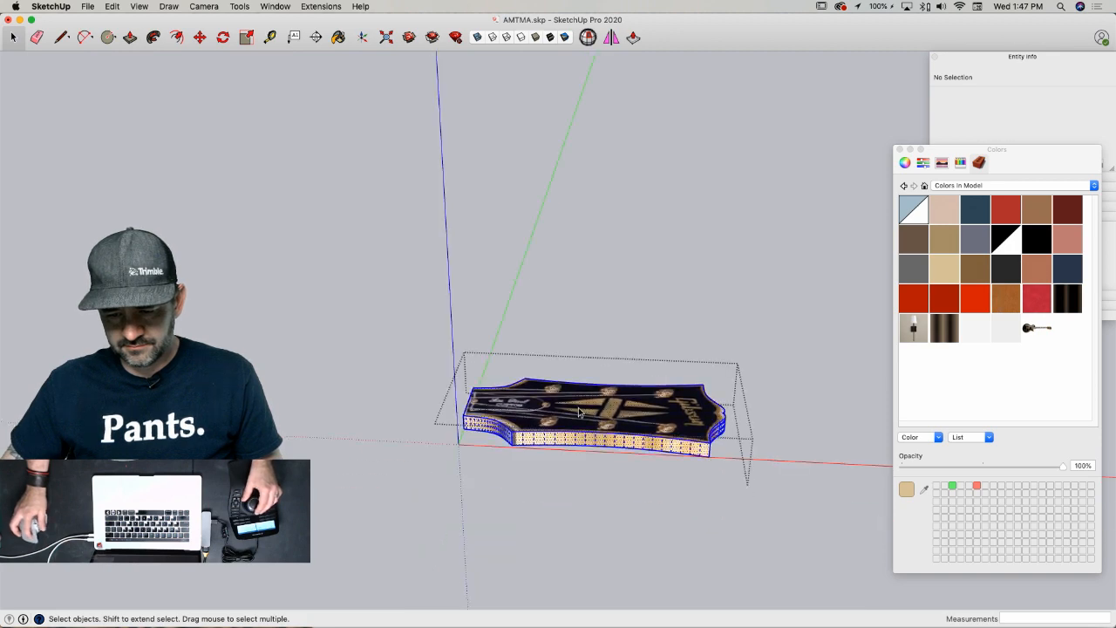
pyautogui.click(640, 230)
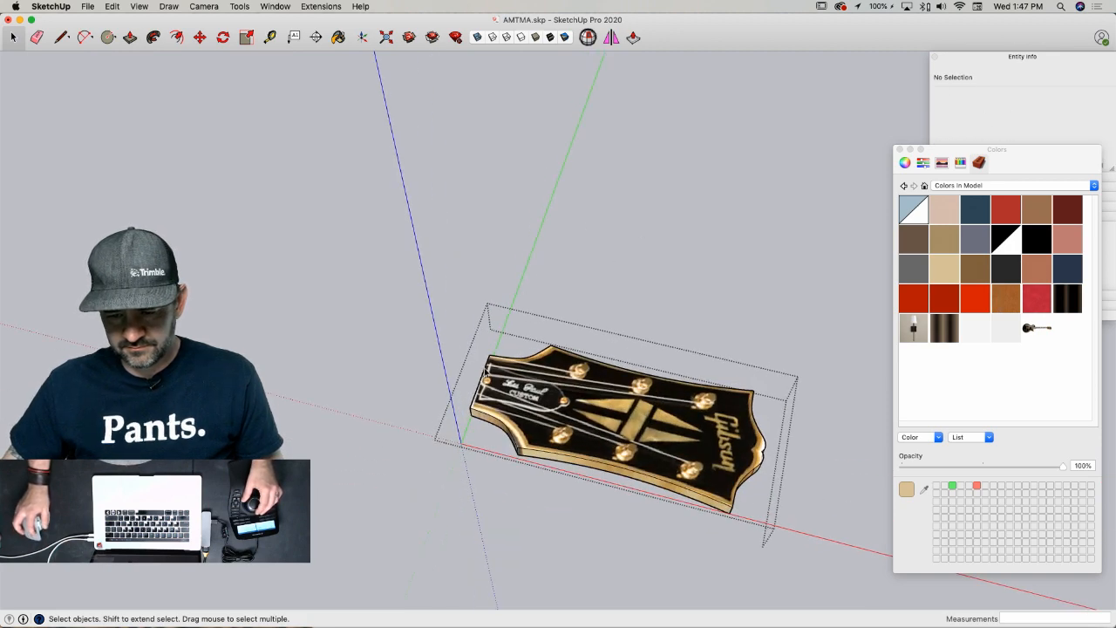
# - Move the headstock group by the middle of its nut-end edge onto the far end of the neck, and select both groups
pyautogui.click(487, 261)
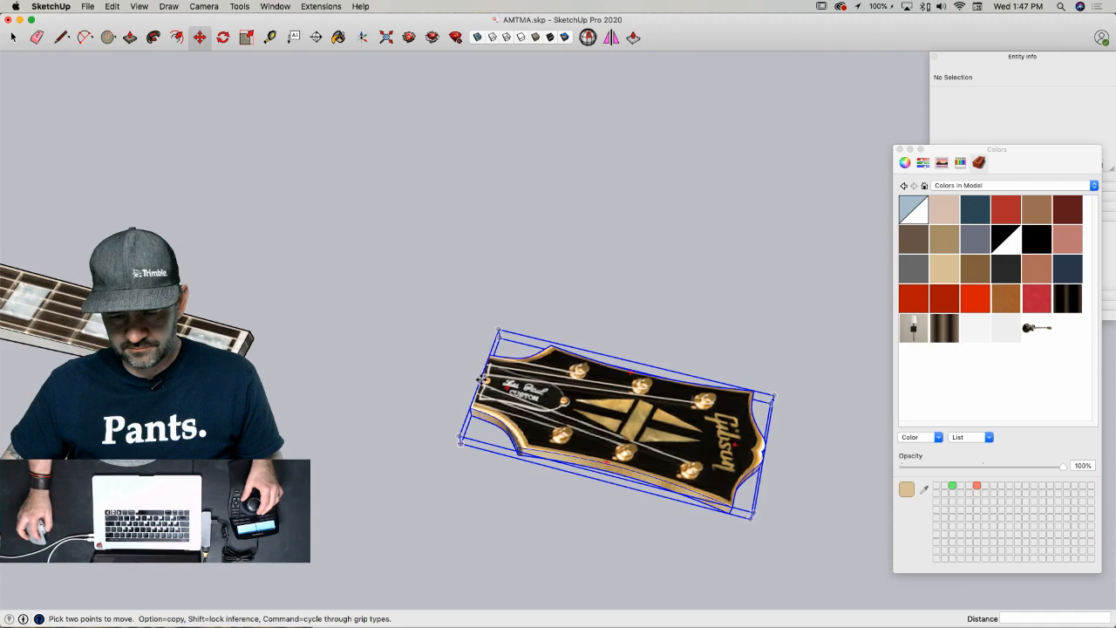
pyautogui.click(480, 381)
pyautogui.click(243, 353)
pyautogui.press('space')
pyautogui.moveTo(306, 280); pyautogui.dragTo(225, 353)
pyautogui.press('m')
pyautogui.press('space')
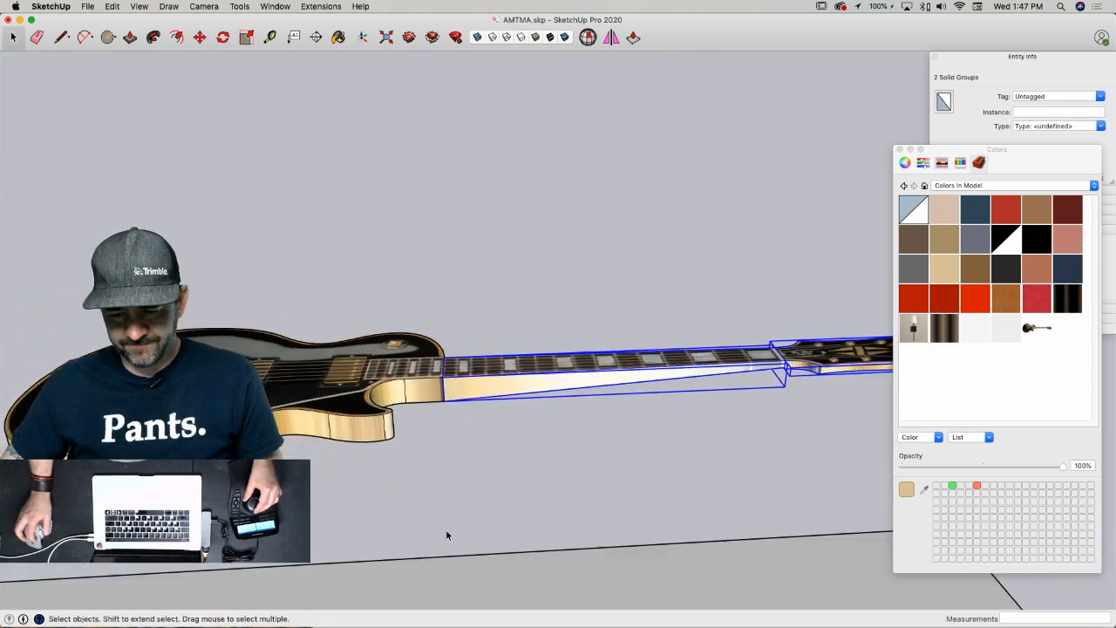
# - Measure the guitar's overall length from the end of the body to the tip of the headstock
pyautogui.press('l')
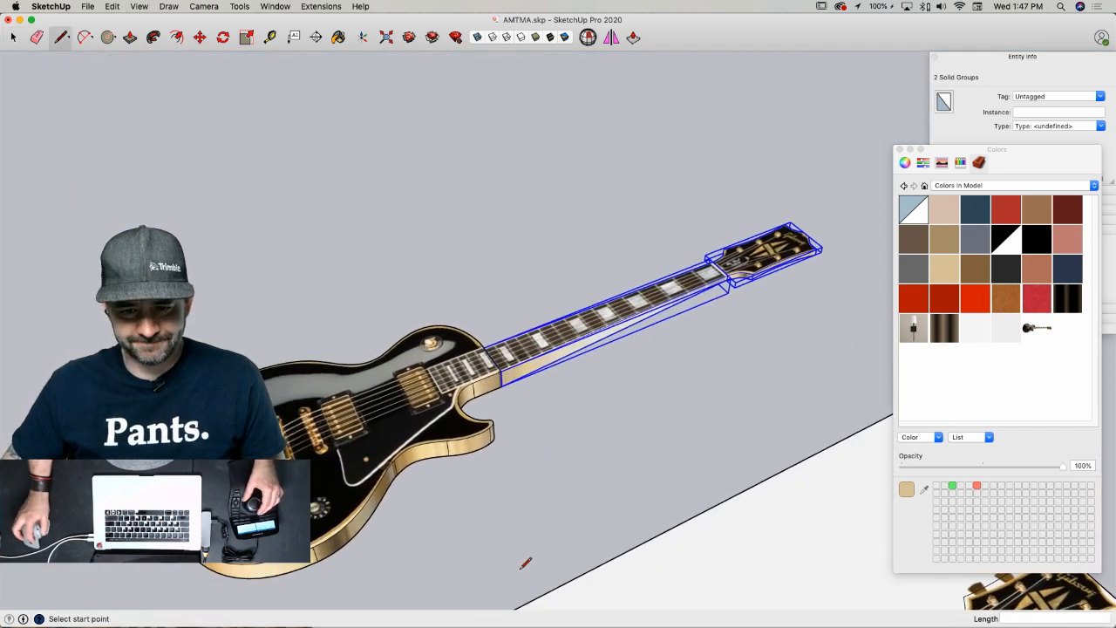
pyautogui.click(271, 37)
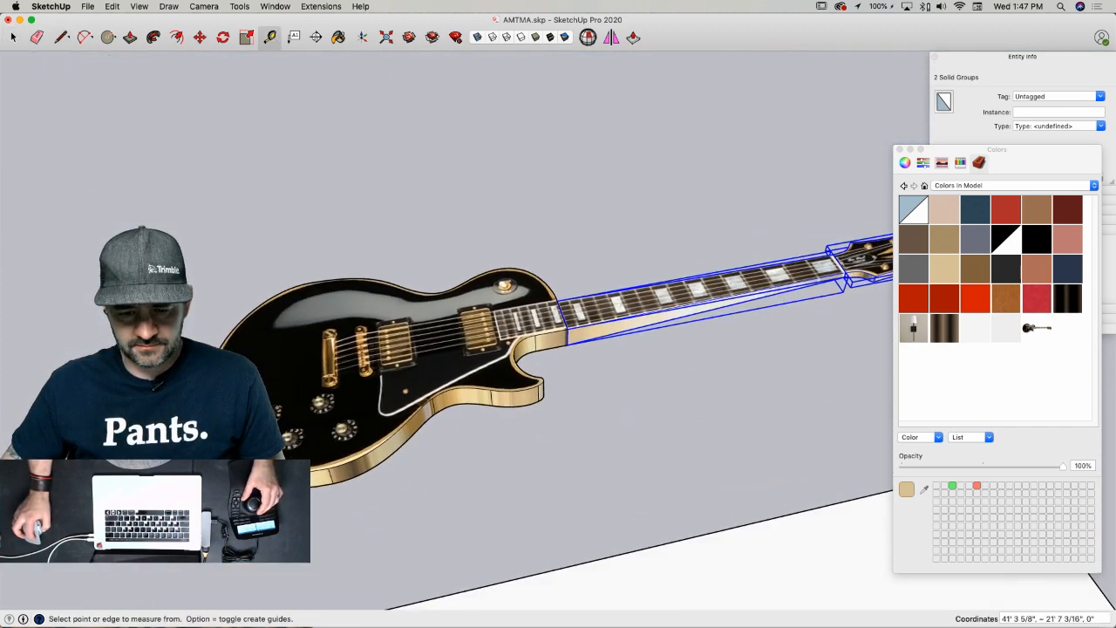
pyautogui.click(565, 332)
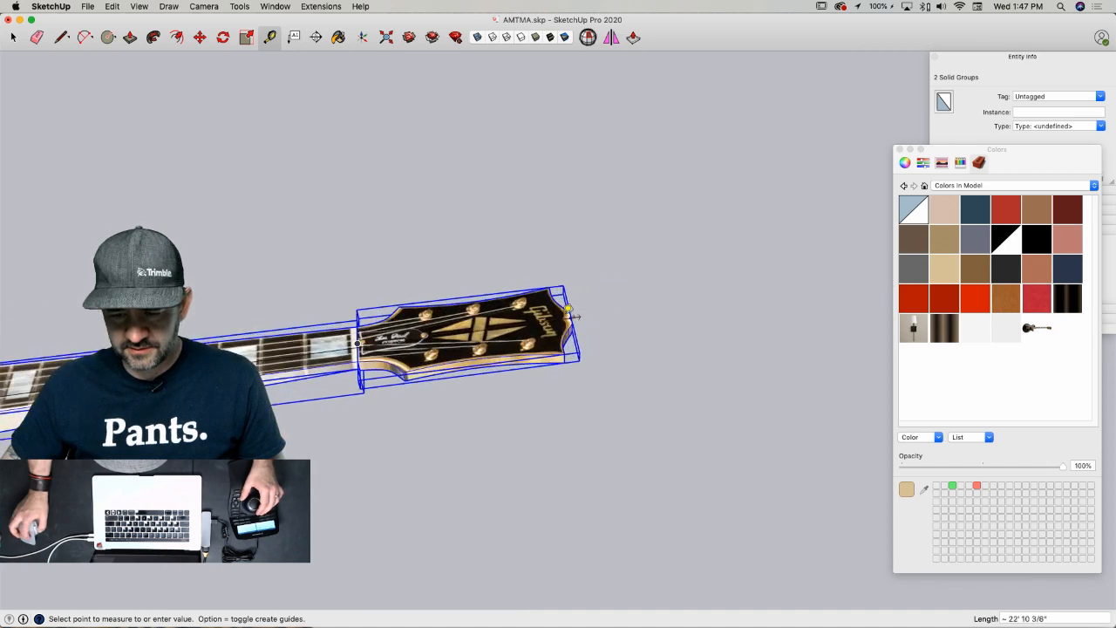
pyautogui.click(574, 308)
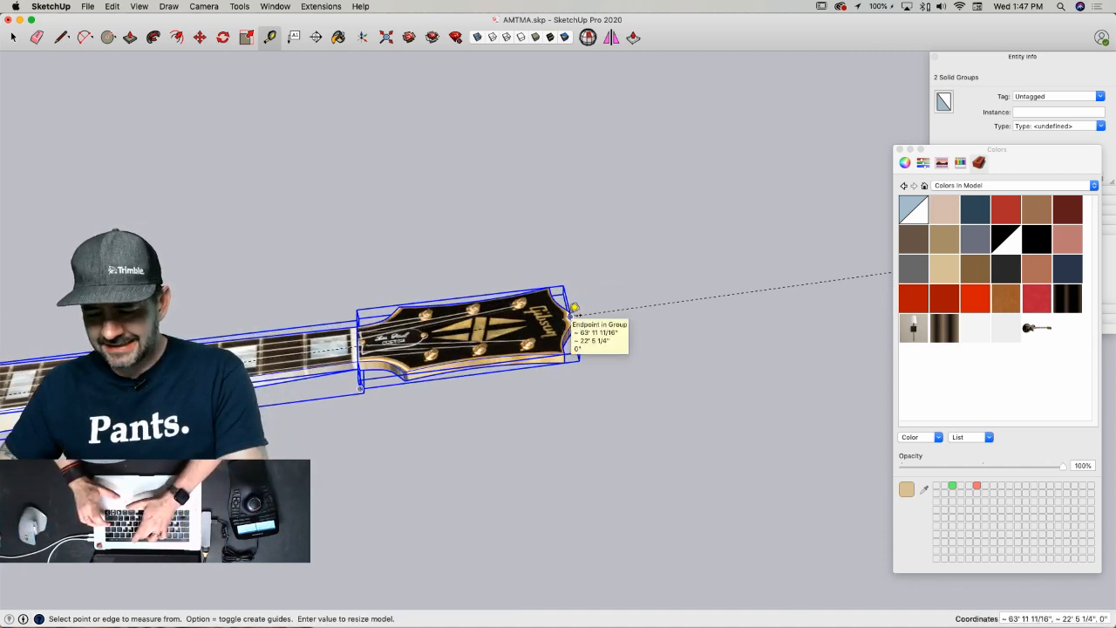
pyautogui.write('998mm')
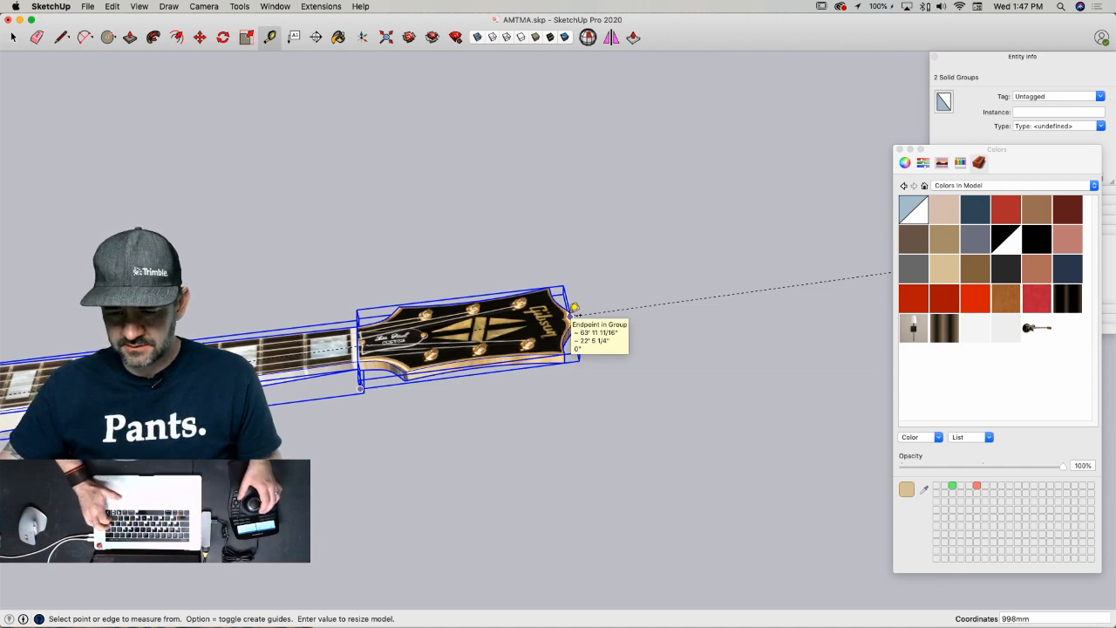
pyautogui.press('Return')
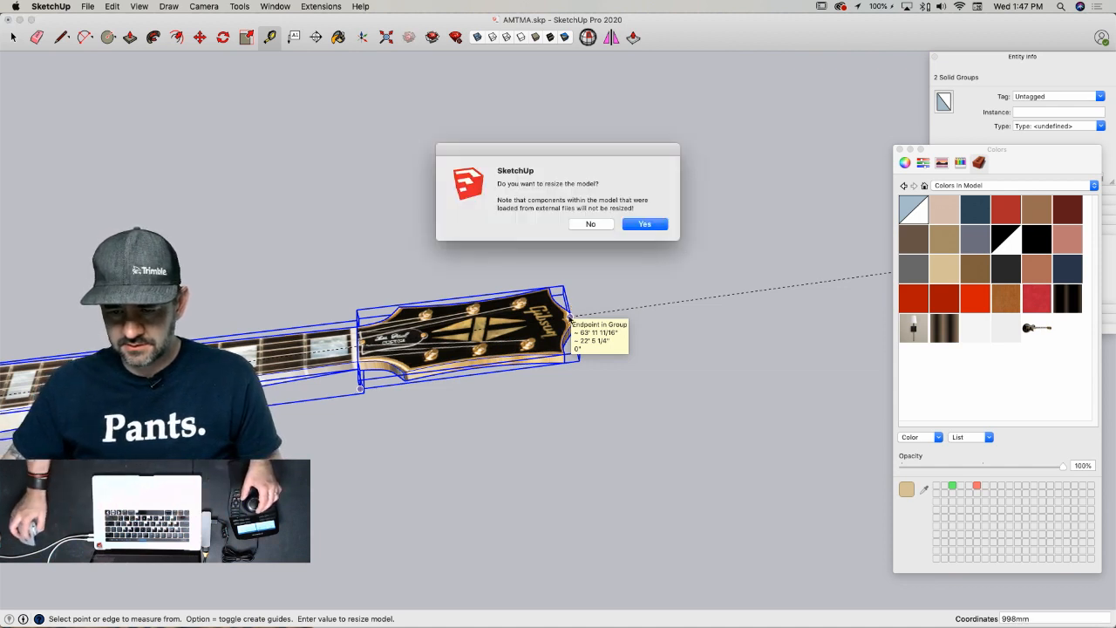
pyautogui.click(602, 225)
pyautogui.press('space')
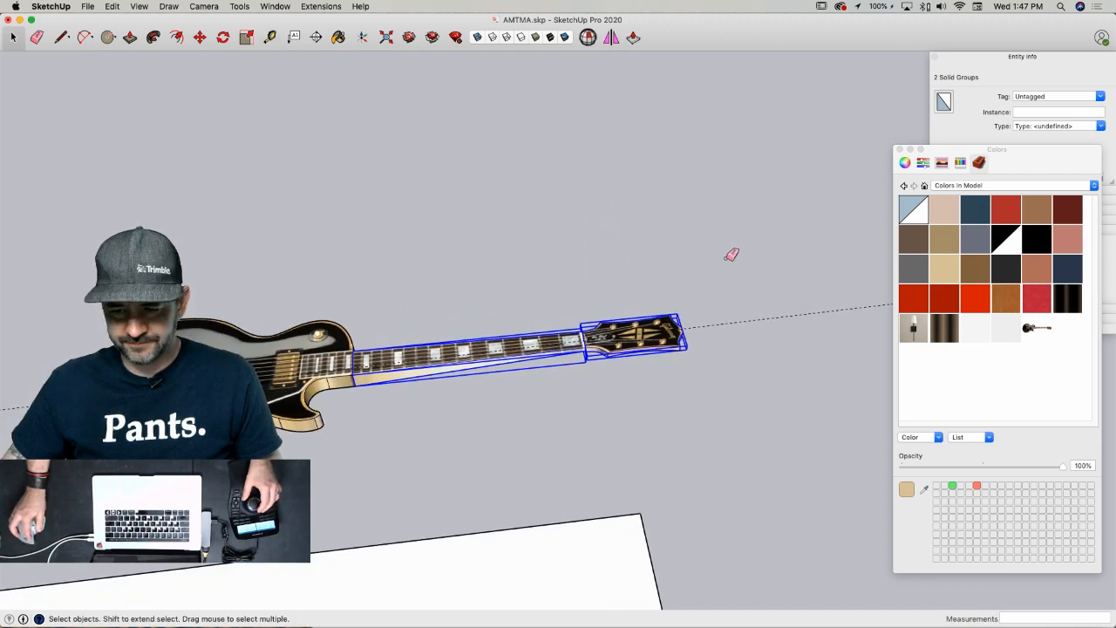
# - Erase the guide line running through the guitar and combine the body, neck and headstock into one group
pyautogui.press('e')
pyautogui.click(713, 323)
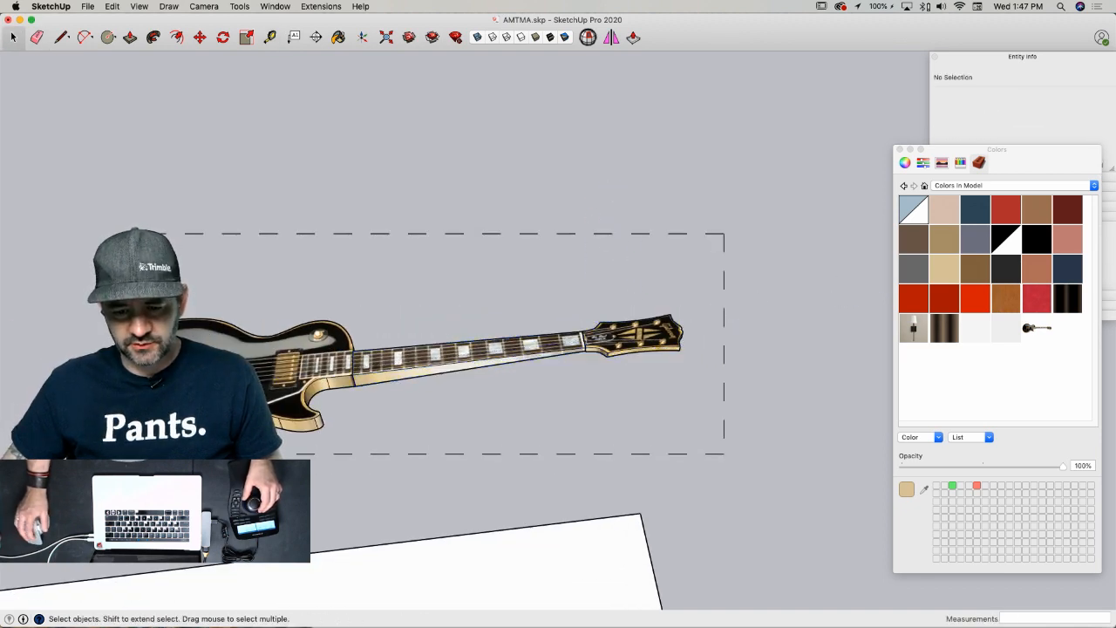
pyautogui.moveTo(131, 453); pyautogui.dragTo(129, 476)
pyautogui.rightClick(159, 366)
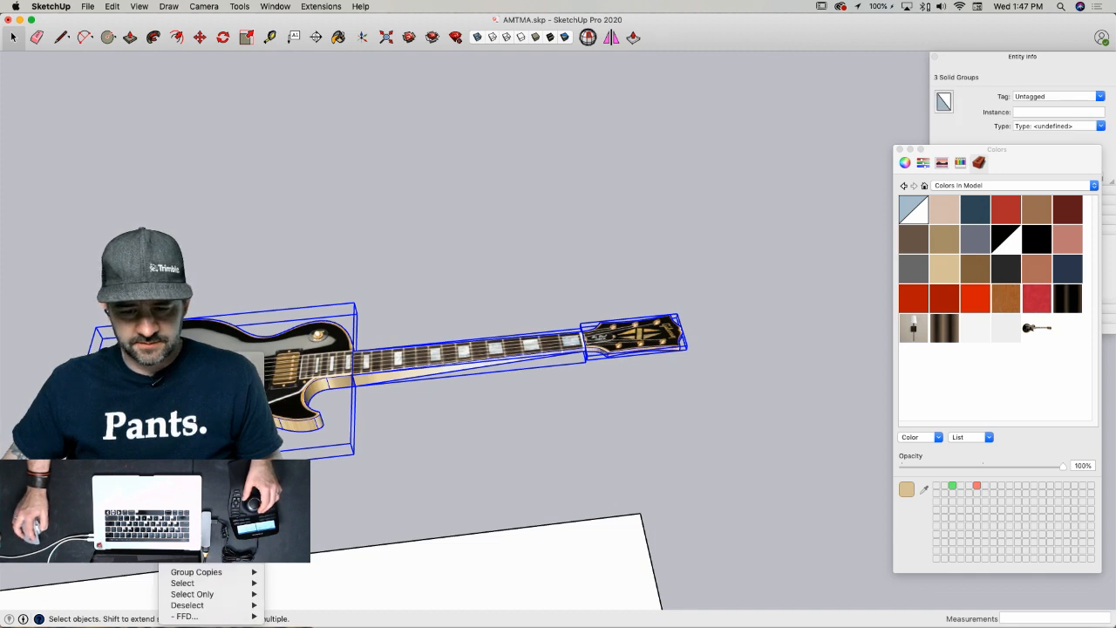
pyautogui.click(194, 424)
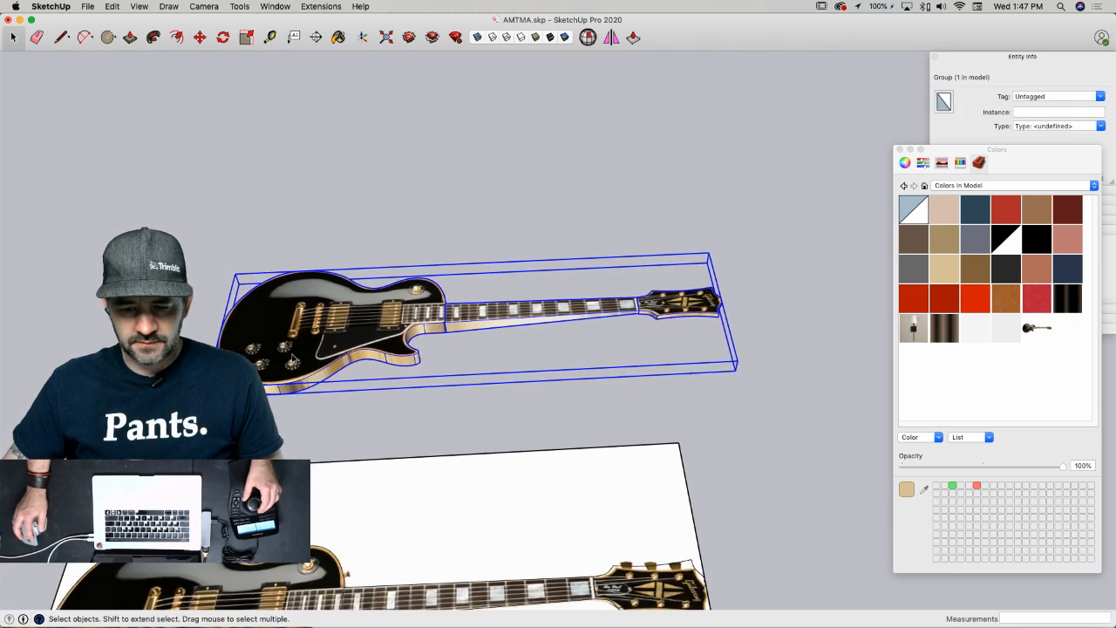
# - Try to resize the guitar inside its group to 998 mm from body end to headstock tip, and close the group
pyautogui.doubleClick(307, 302)
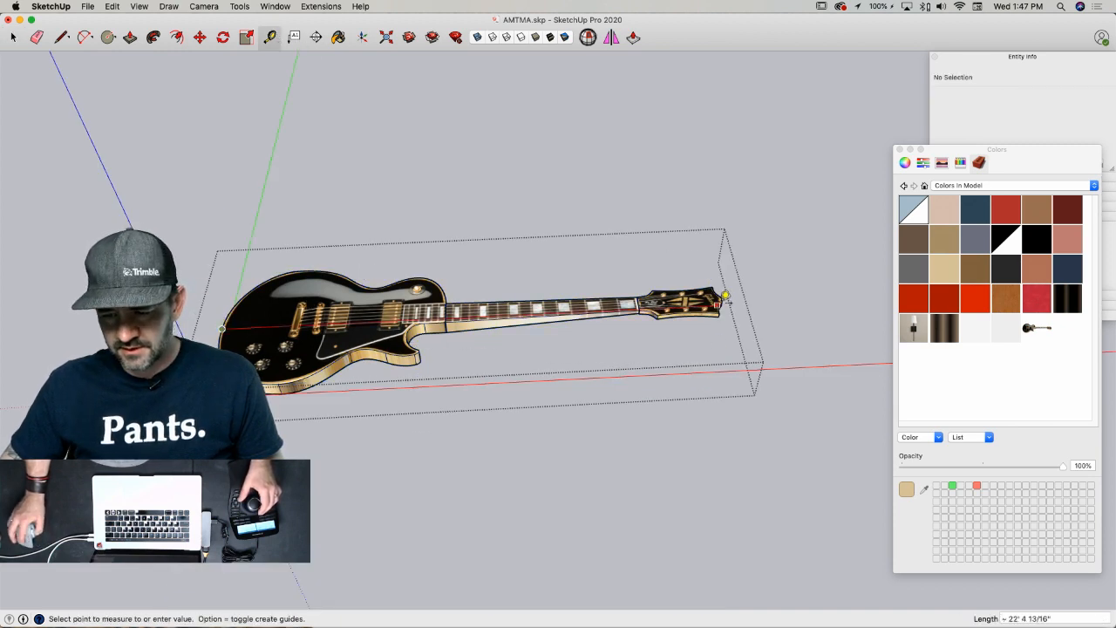
pyautogui.scroll(5, 725, 296)
pyautogui.press('Escape')
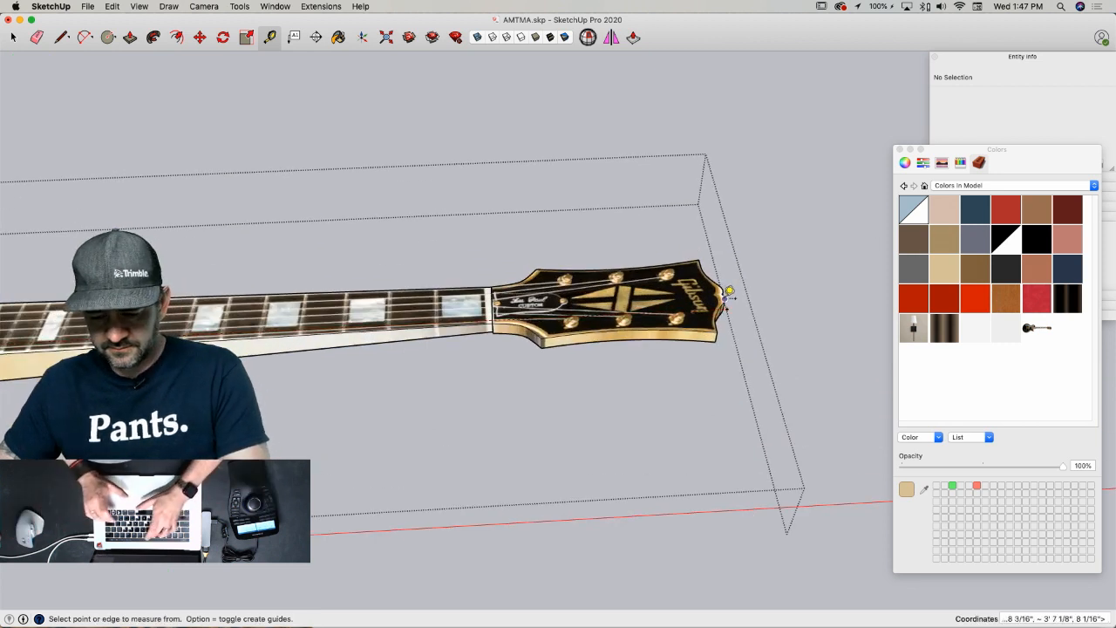
pyautogui.write('9')
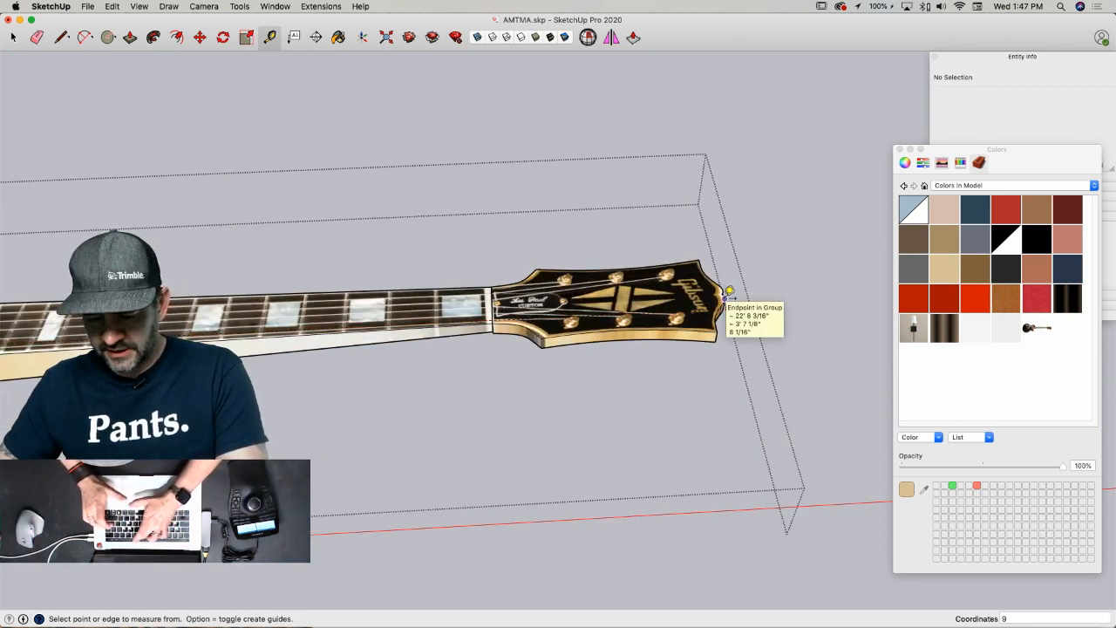
pyautogui.write('98mm')
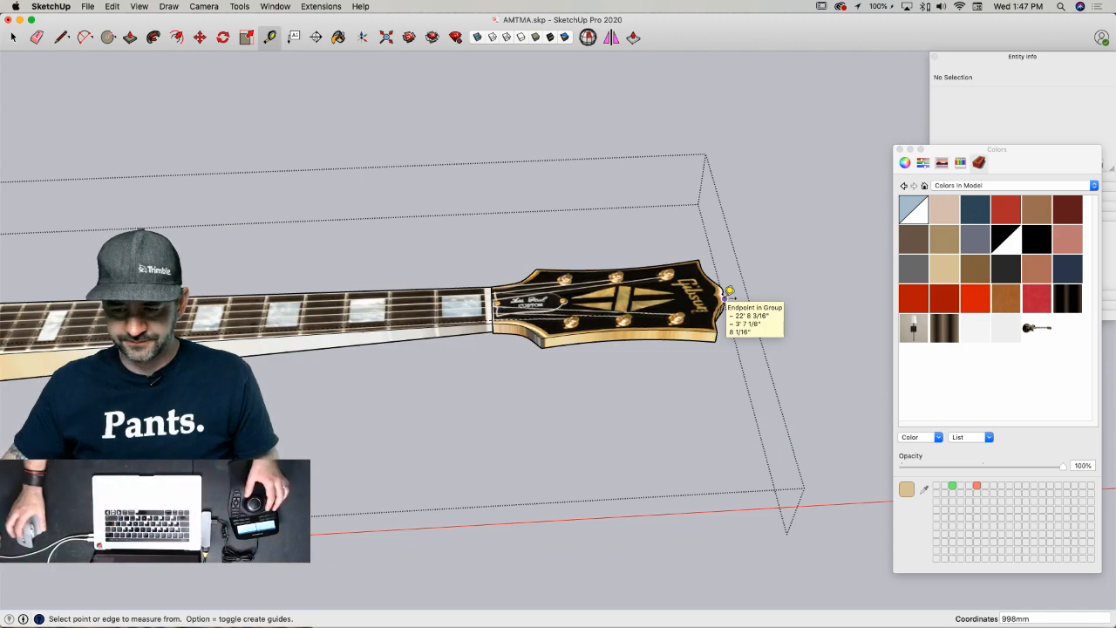
pyautogui.press('space')
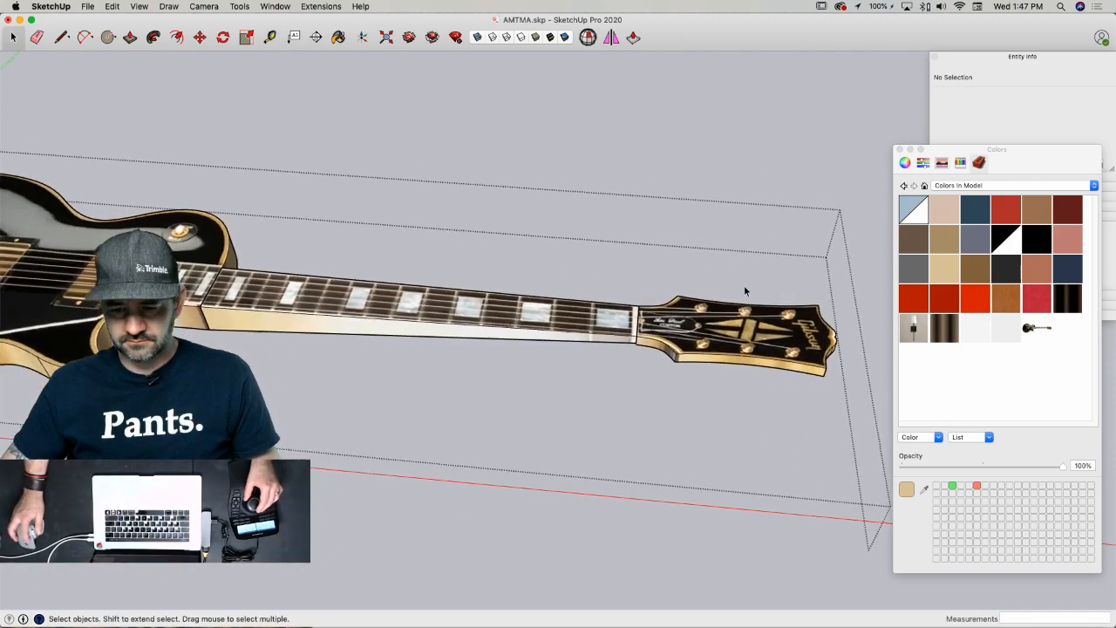
pyautogui.click(674, 165)
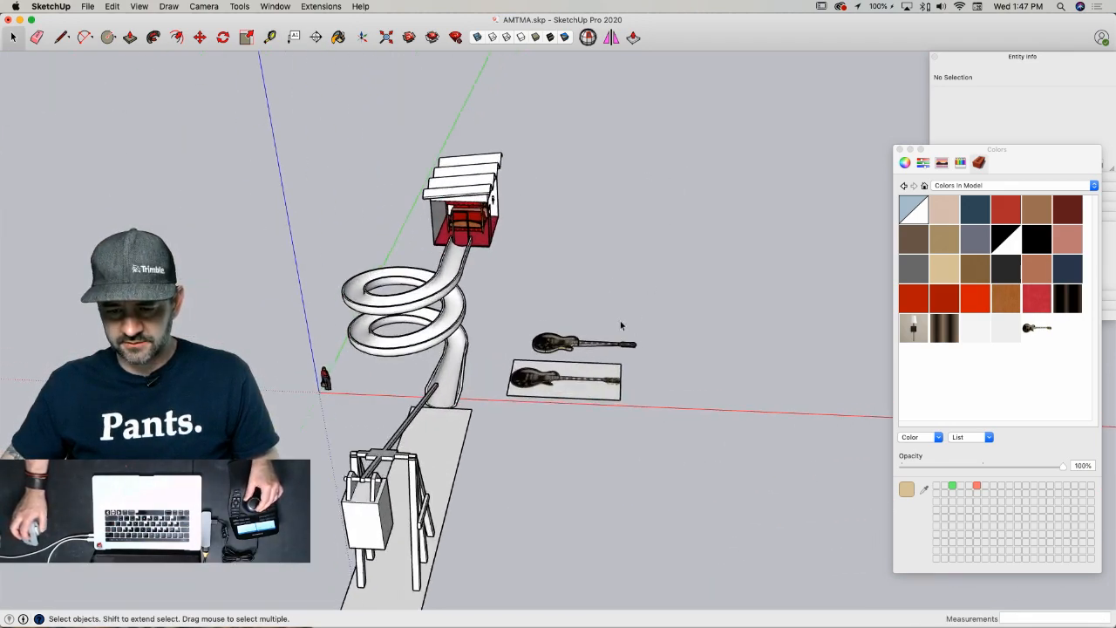
# - Inside the guitar group, draw a straight reference line alongside the guitar spanning its full length from body end to headstock tip
pyautogui.doubleClick(307, 360)
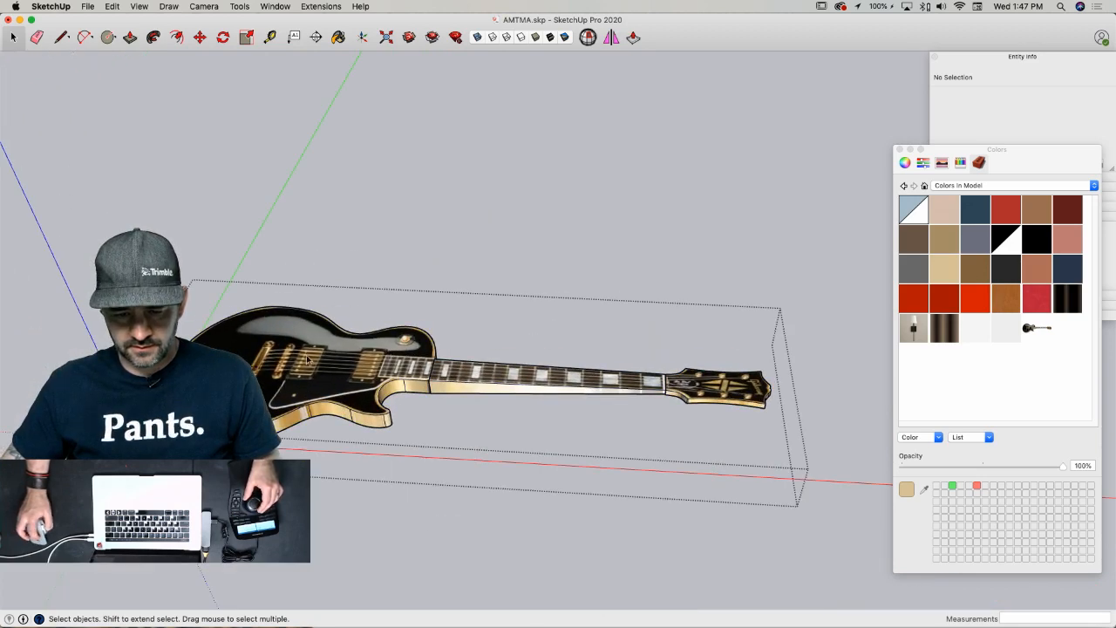
pyautogui.press('l')
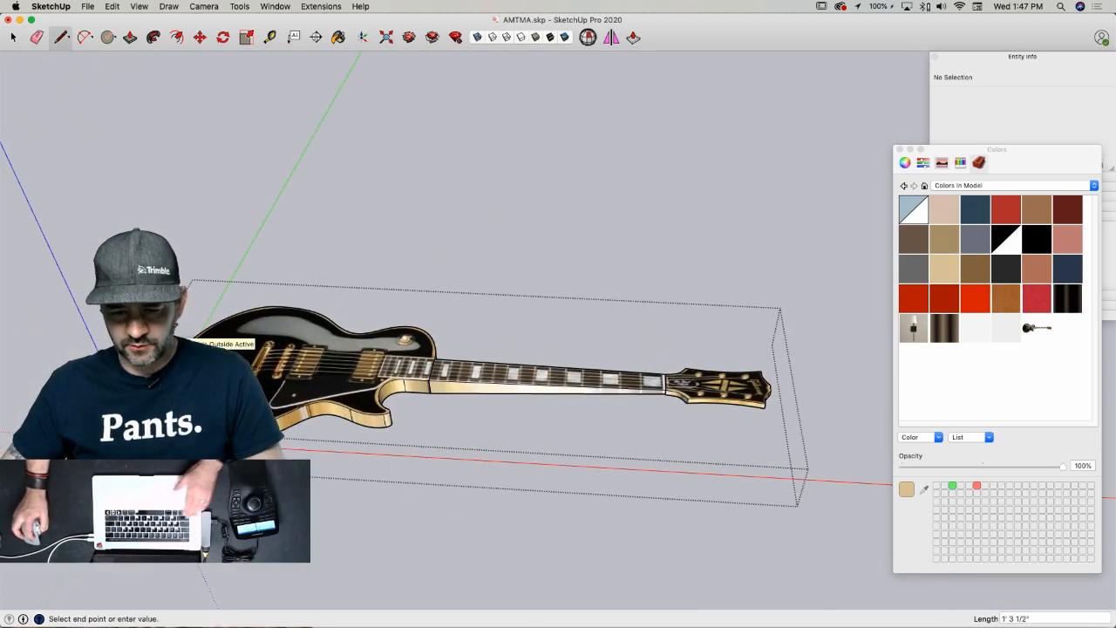
pyautogui.click(775, 371)
pyautogui.press('space')
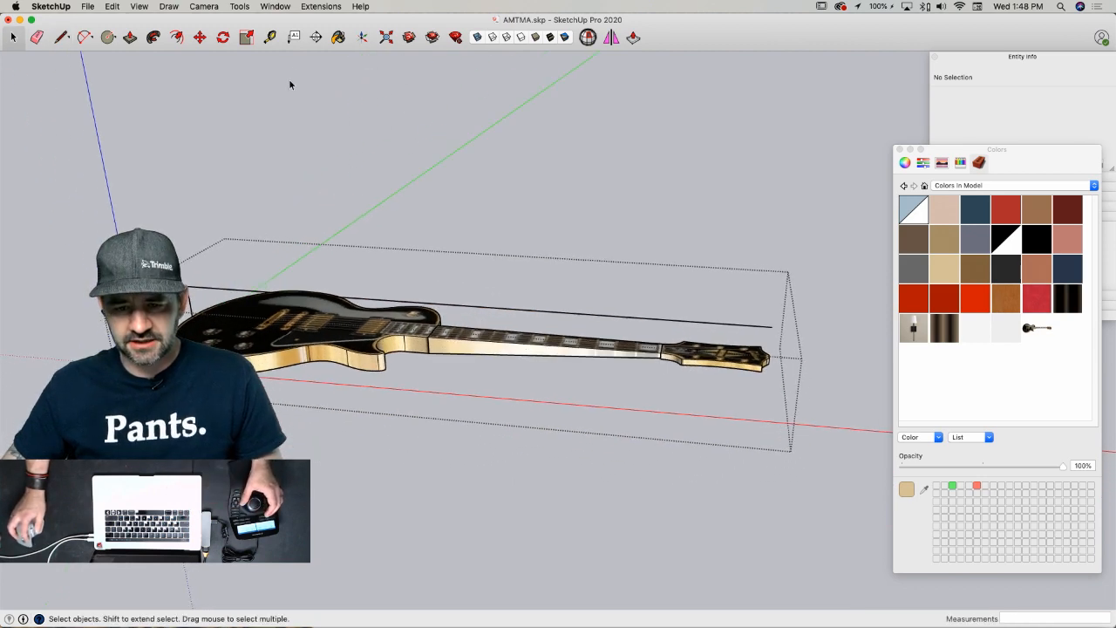
# - Resize the guitar group with Tape Measure so the reference line is 998 mm long, and erase that line
pyautogui.click(192, 272)
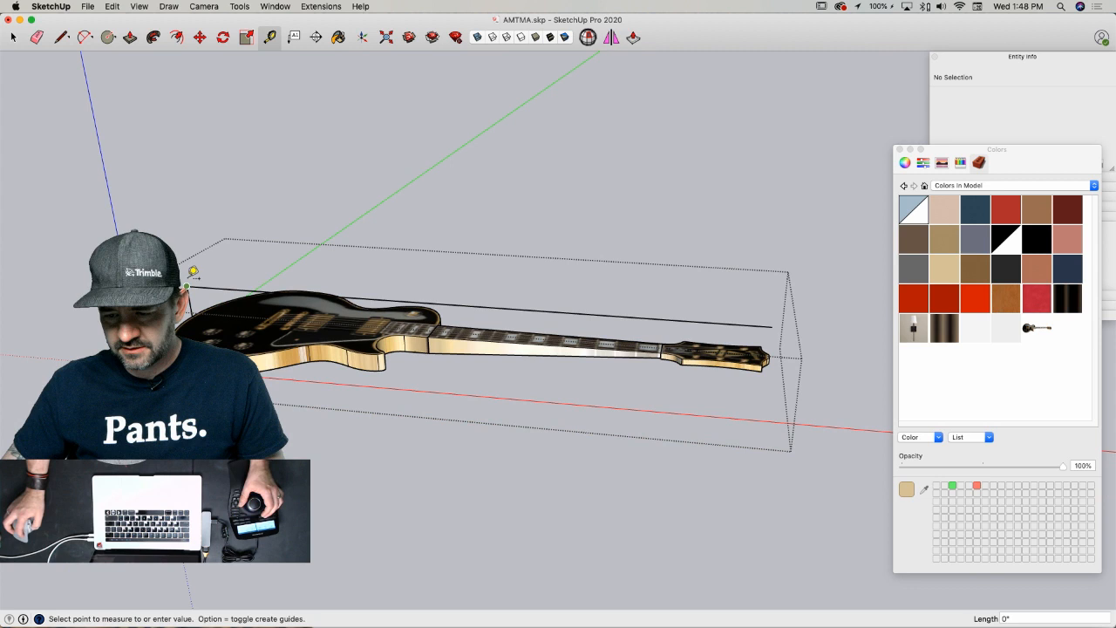
pyautogui.click(772, 323)
pyautogui.write('998mm')
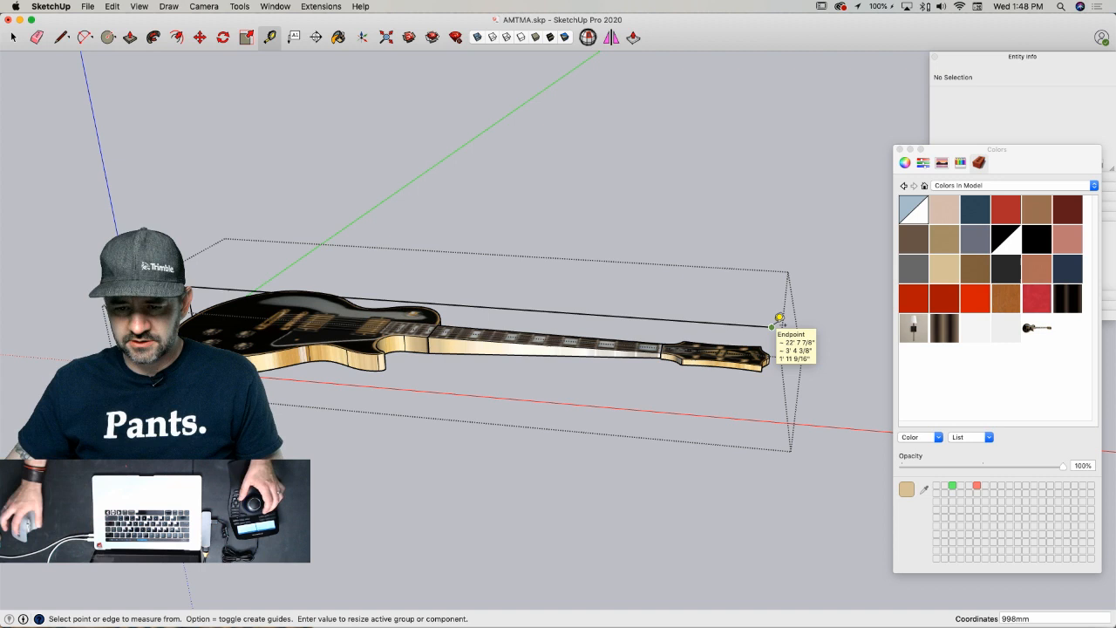
pyautogui.press('Return')
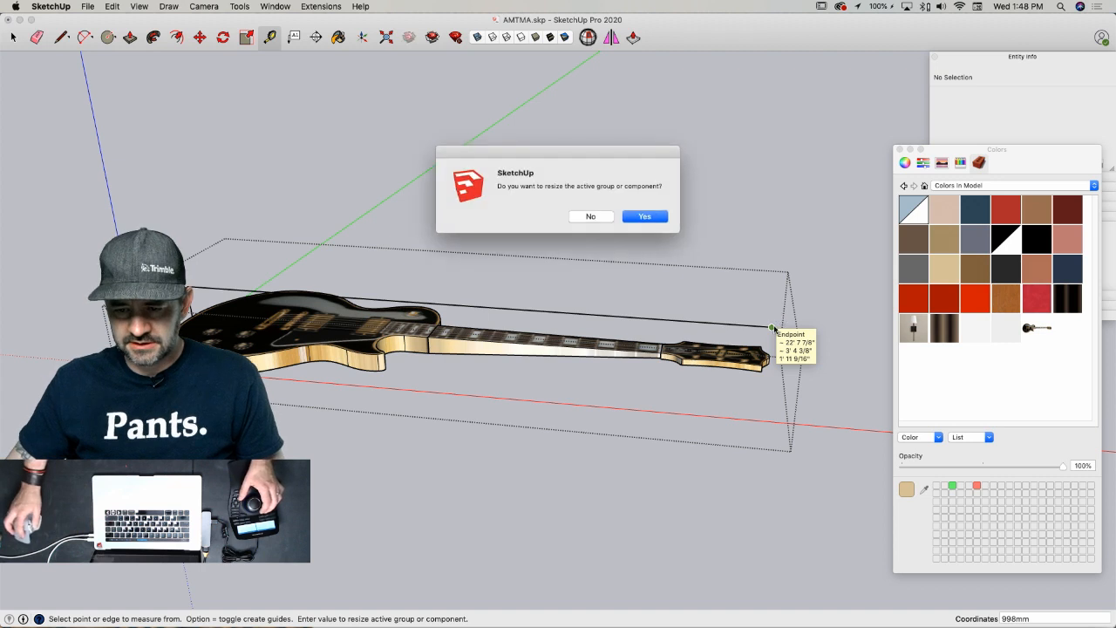
pyautogui.click(645, 217)
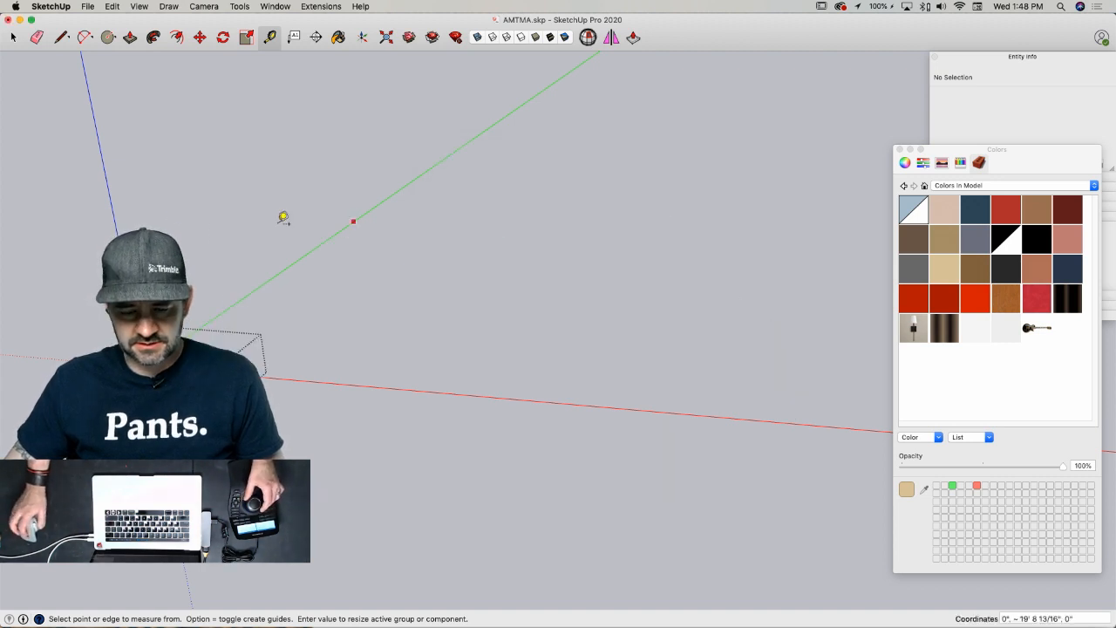
pyautogui.press('e')
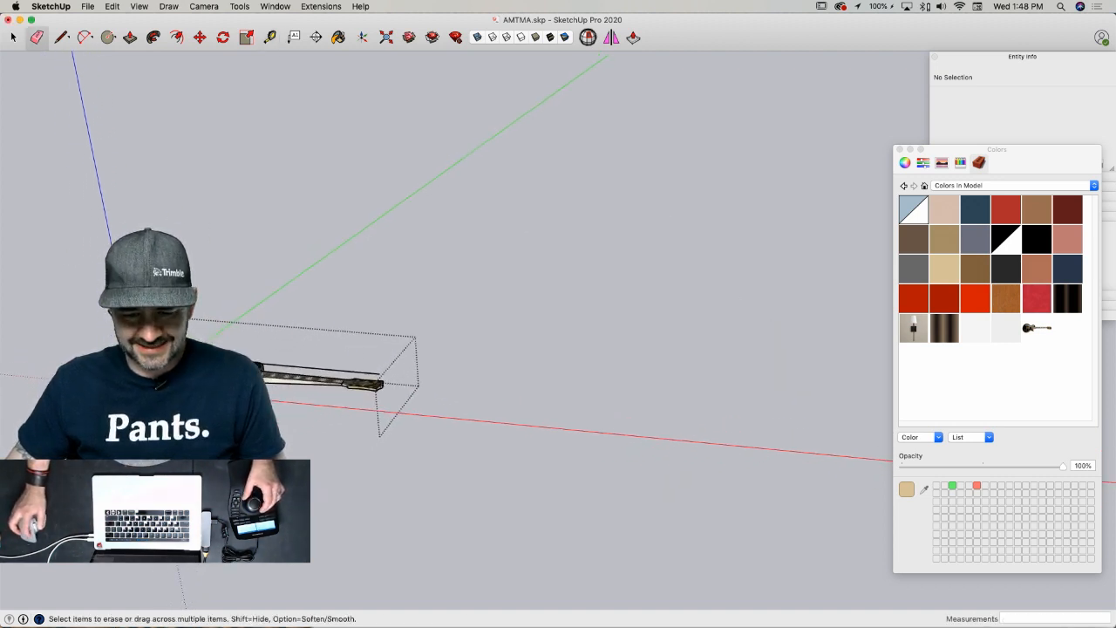
pyautogui.press('space')
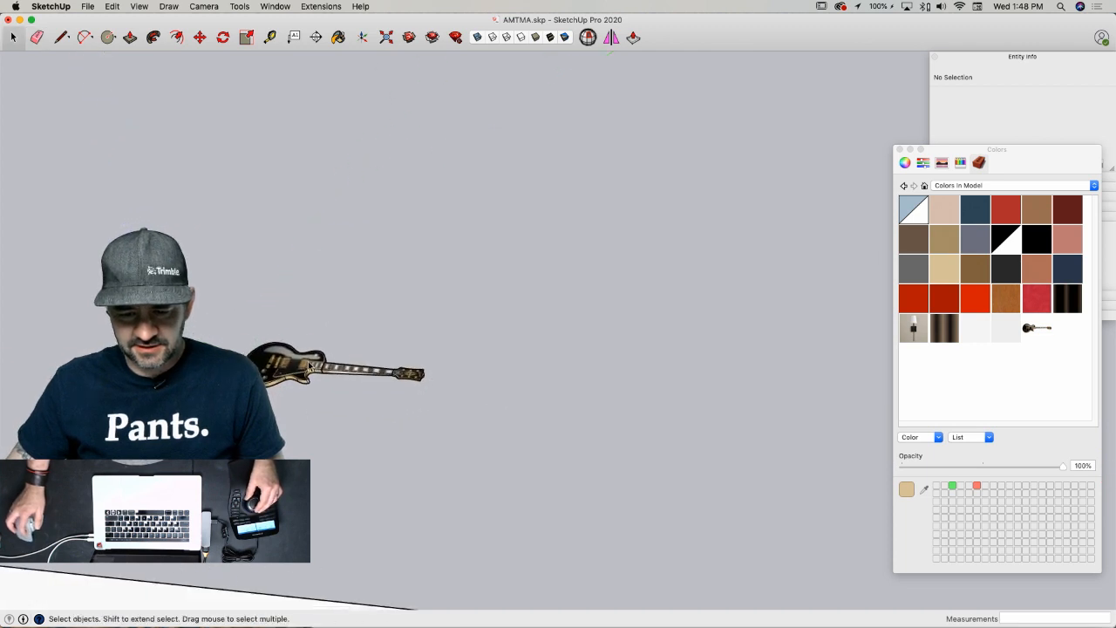
# - Move the resized guitar group to the origin, in front of the standing woman figure at waist height
pyautogui.click(330, 379)
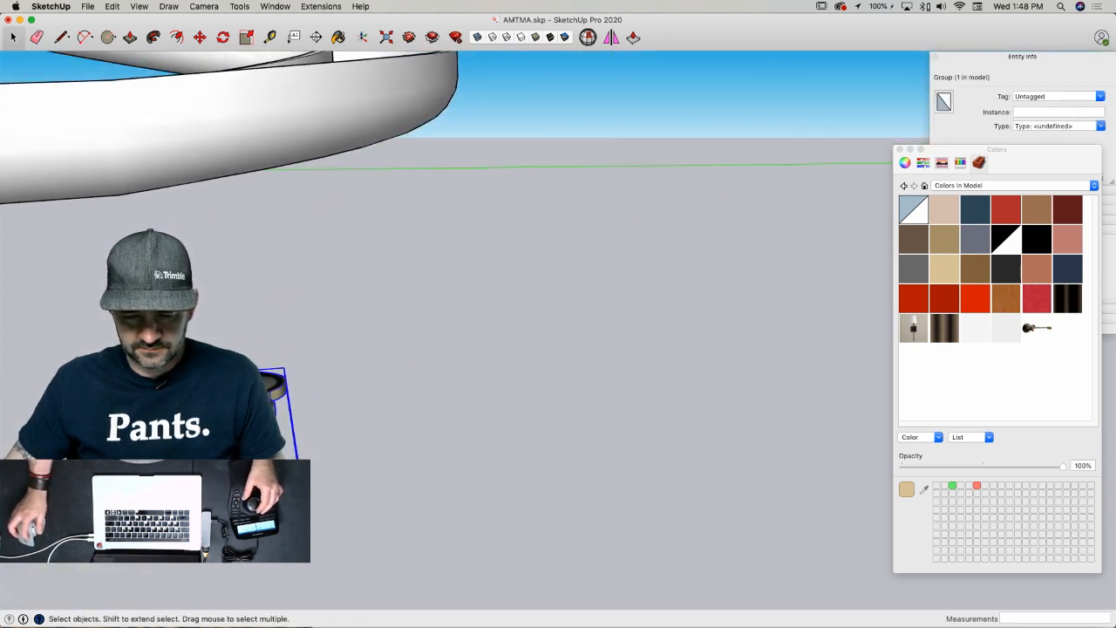
pyautogui.press('m')
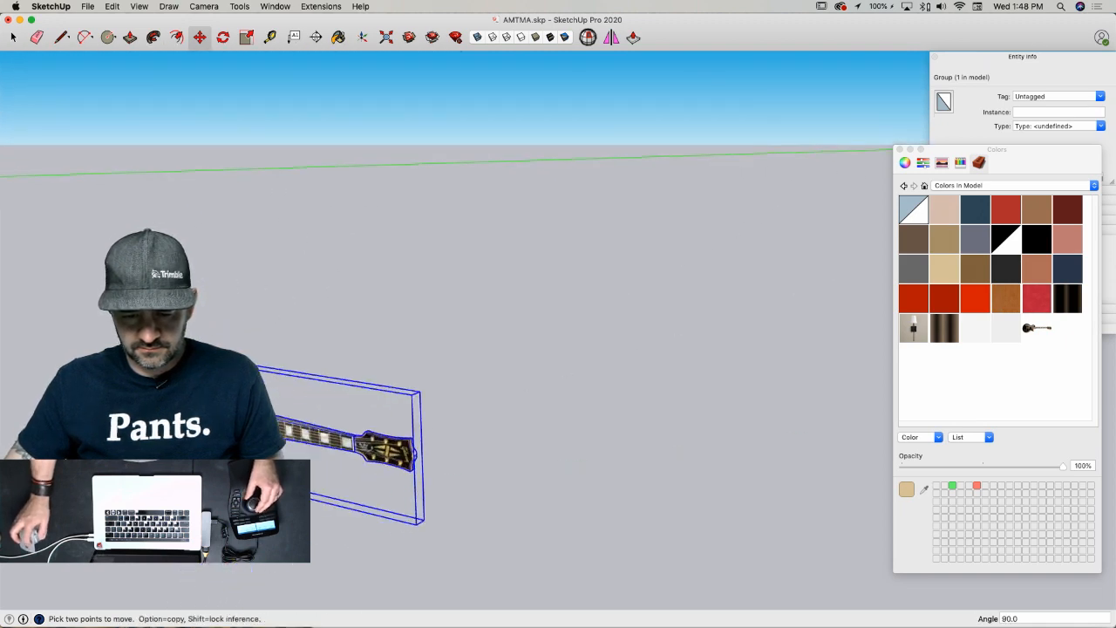
pyautogui.click(386, 485)
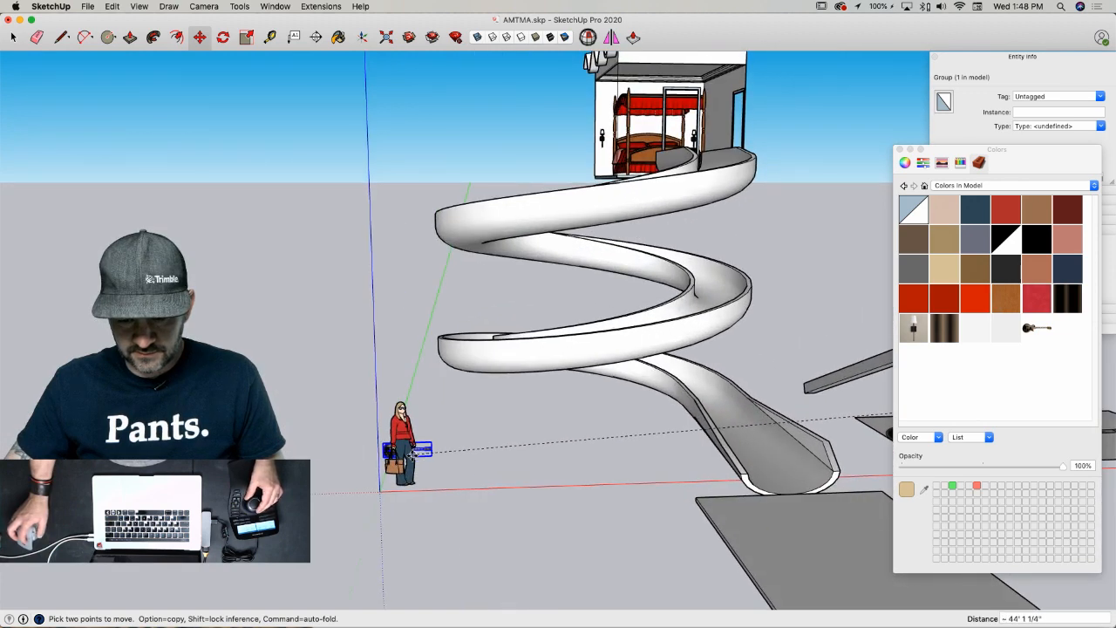
pyautogui.click(400, 453)
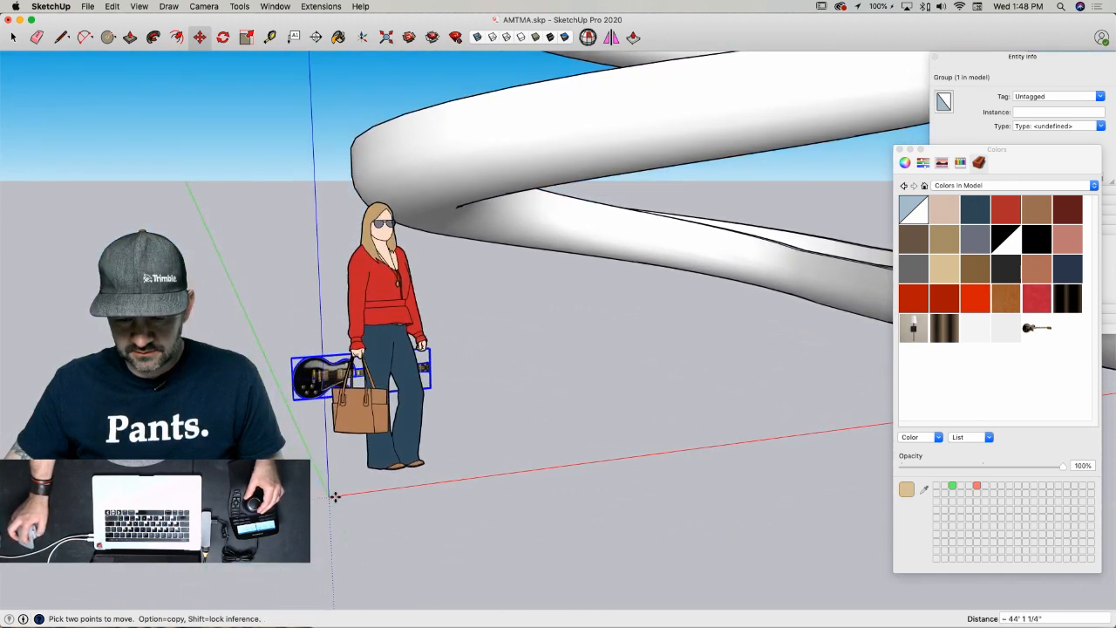
pyautogui.click(331, 495)
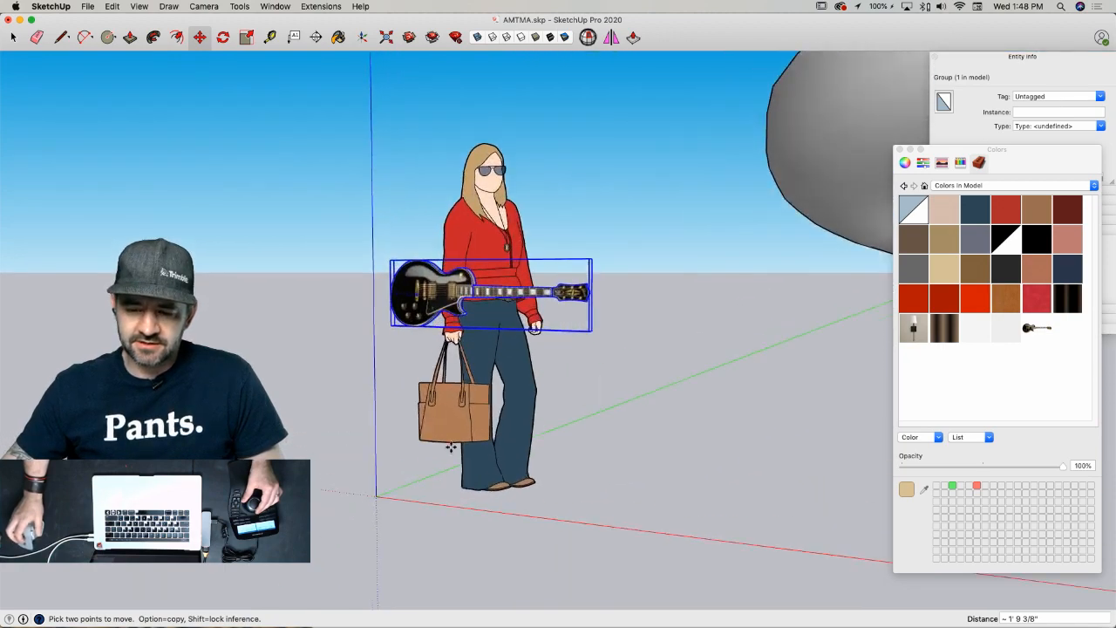
pyautogui.press('space')
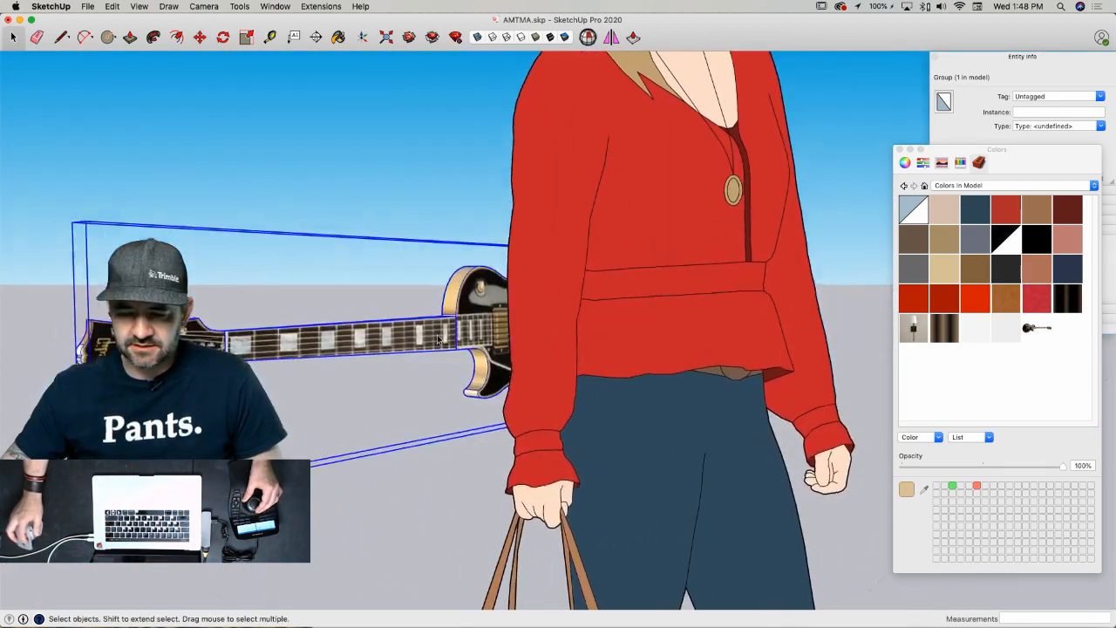
# - Open the guitar's body group and paint its back face solid black
pyautogui.doubleClick(477, 326)
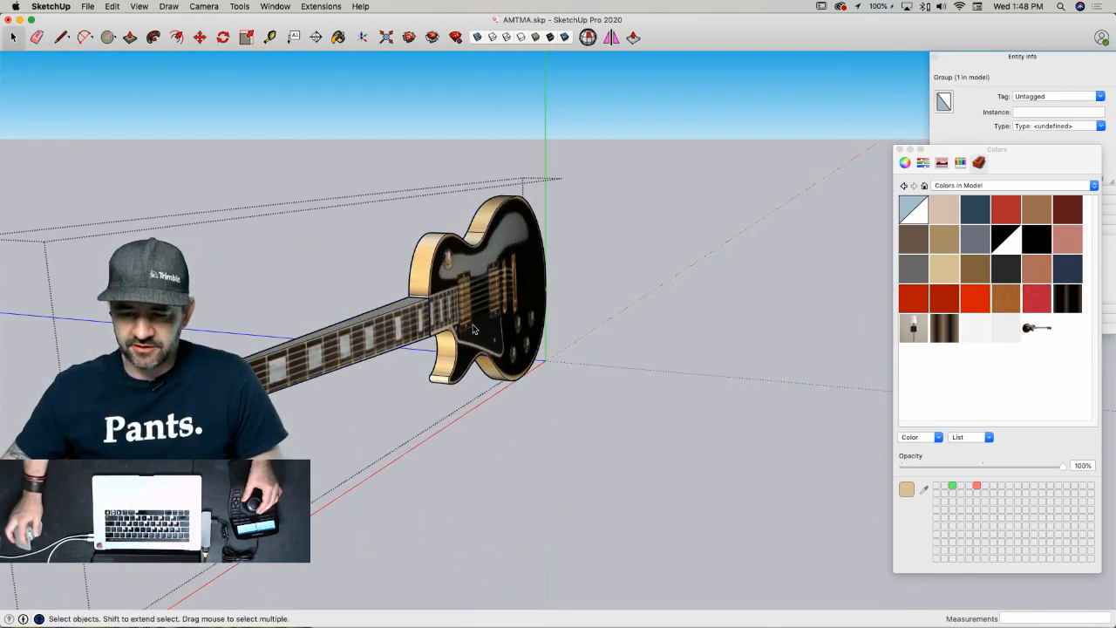
pyautogui.click(471, 320)
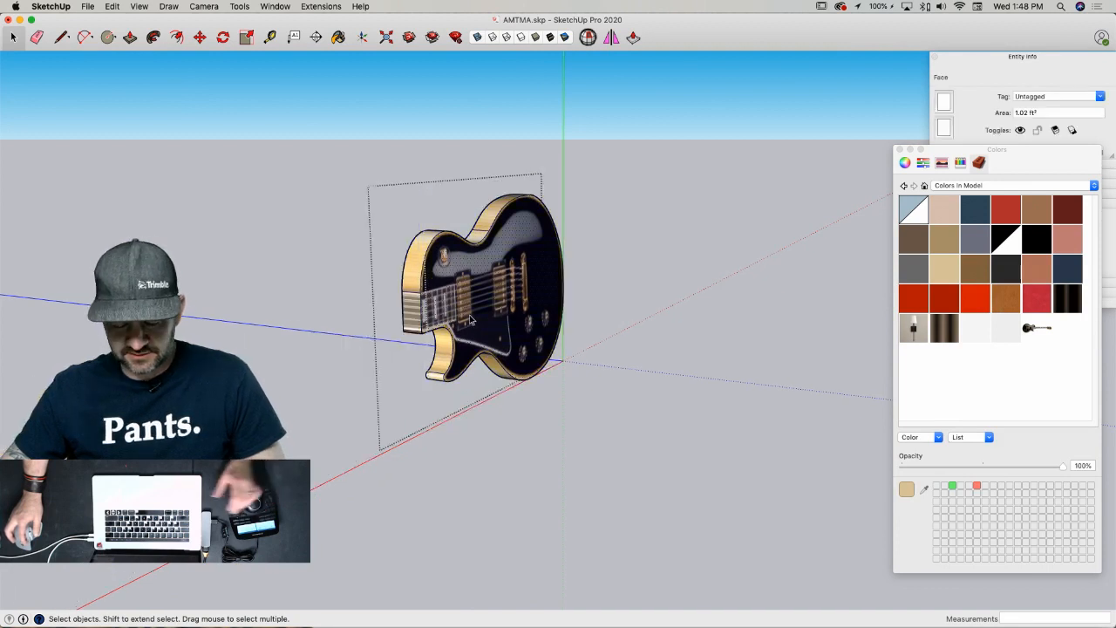
pyautogui.press('b')
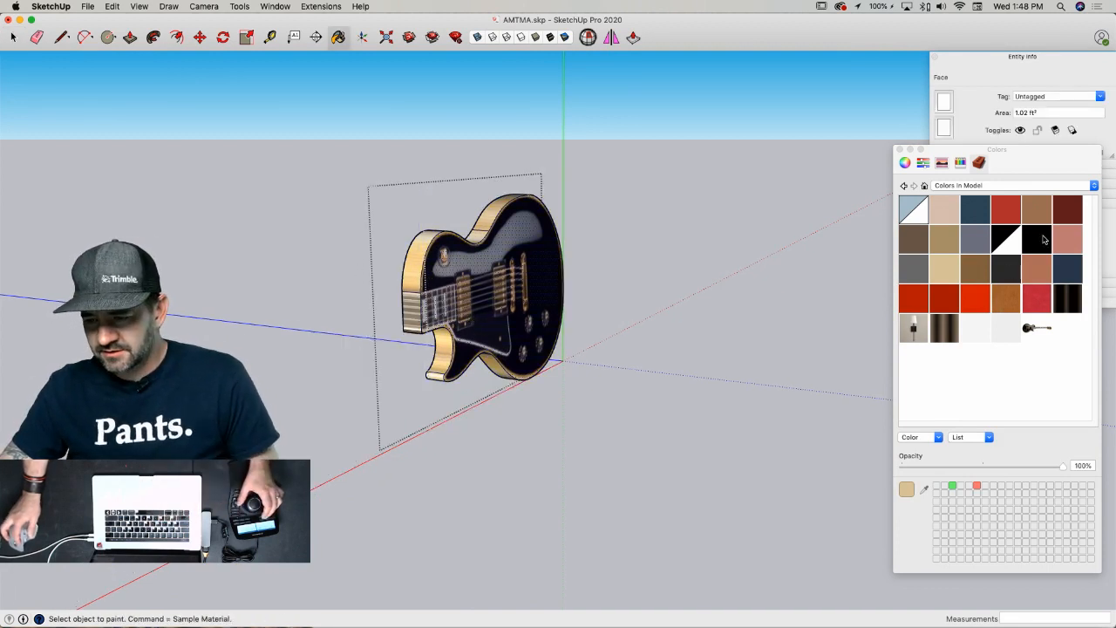
pyautogui.click(544, 276)
pyautogui.press('space')
pyautogui.click(586, 419)
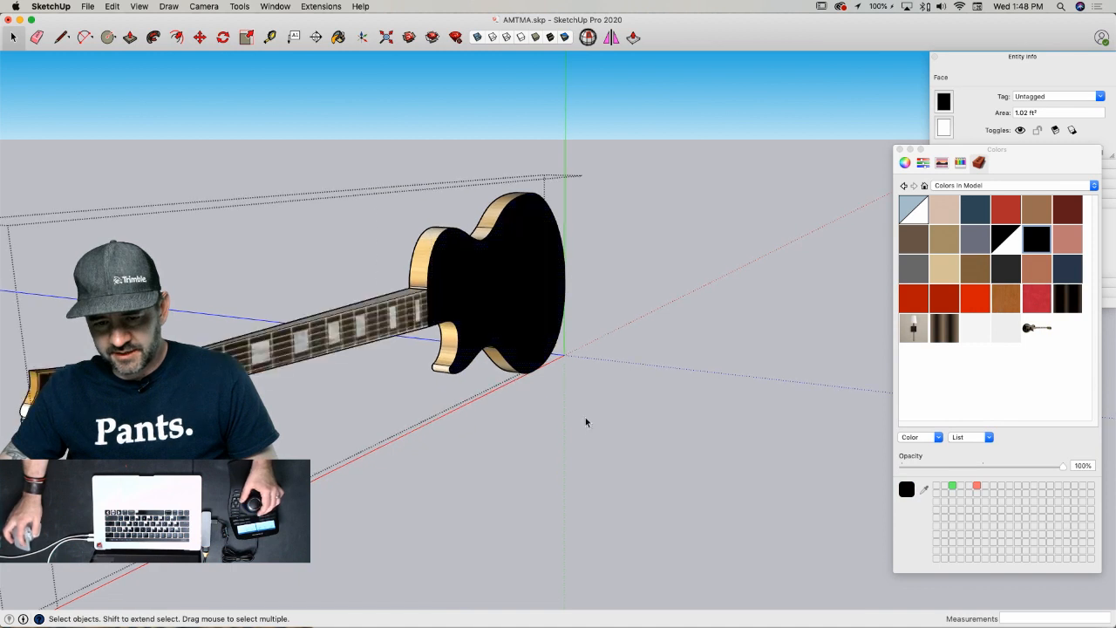
# - Paint the back faces of the guitar's neck and headstock with the light tan color from the model's materials
pyautogui.doubleClick(387, 323)
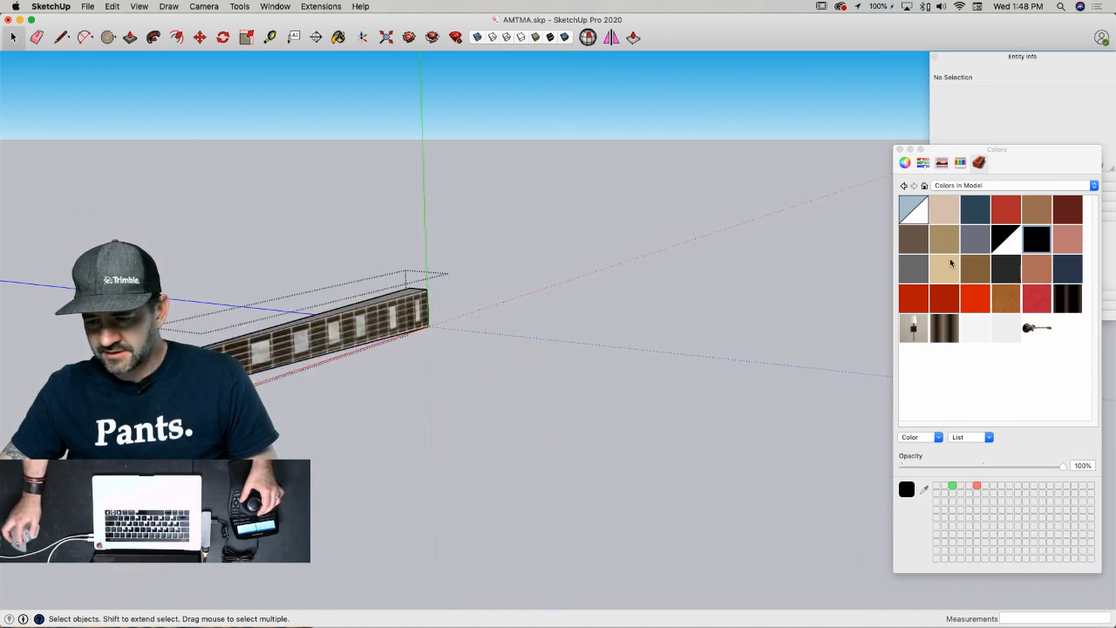
pyautogui.press('b')
pyautogui.click(349, 320)
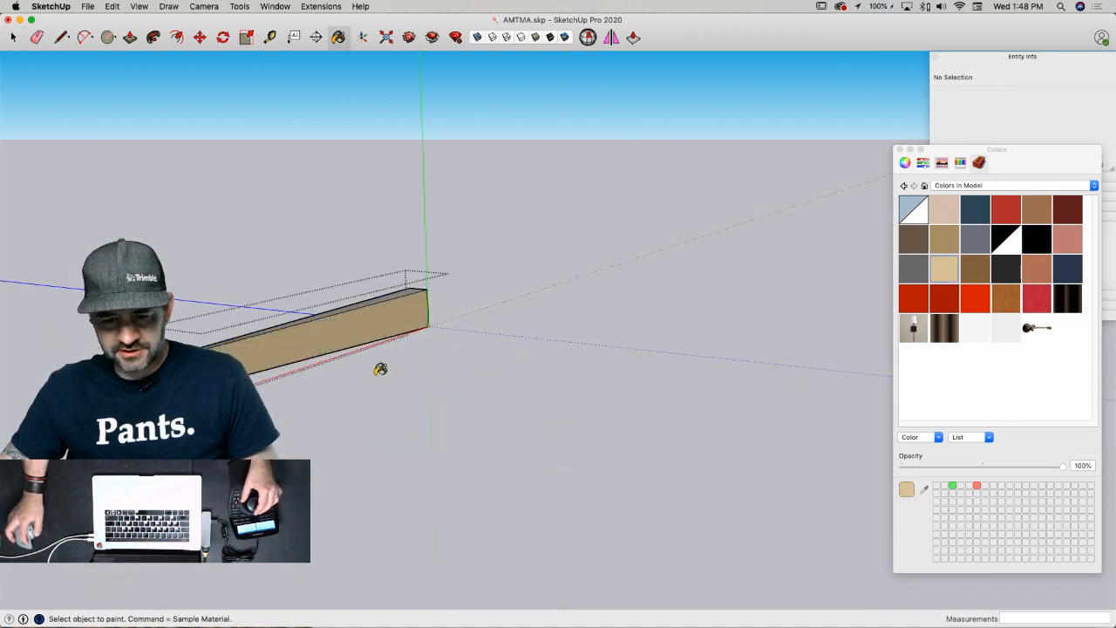
pyautogui.press('space')
pyautogui.click(314, 466)
pyautogui.doubleClick(265, 389)
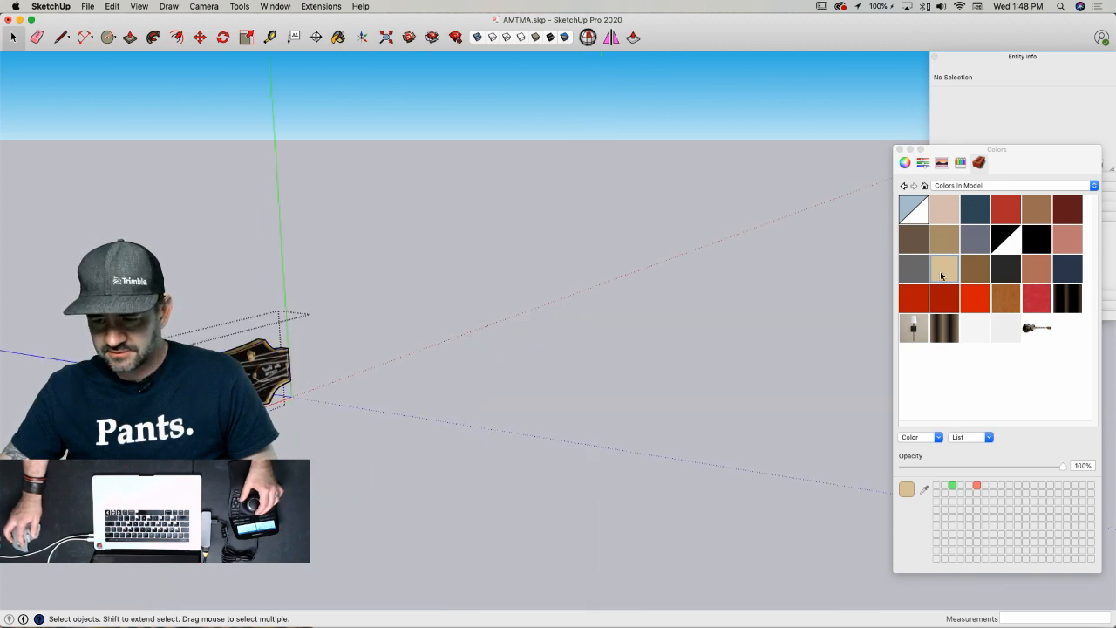
pyautogui.click(280, 452)
pyautogui.click(372, 487)
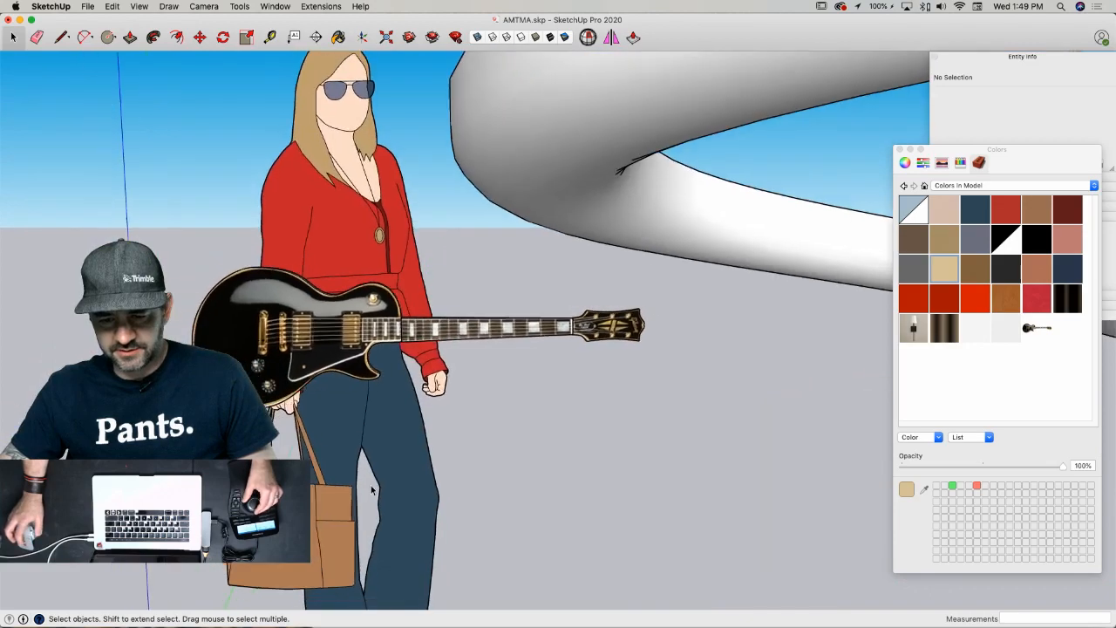
# - Move the whole guitar up into the bedroom, onto the red floor near the foot of the bed
pyautogui.click(353, 417)
pyautogui.press('m')
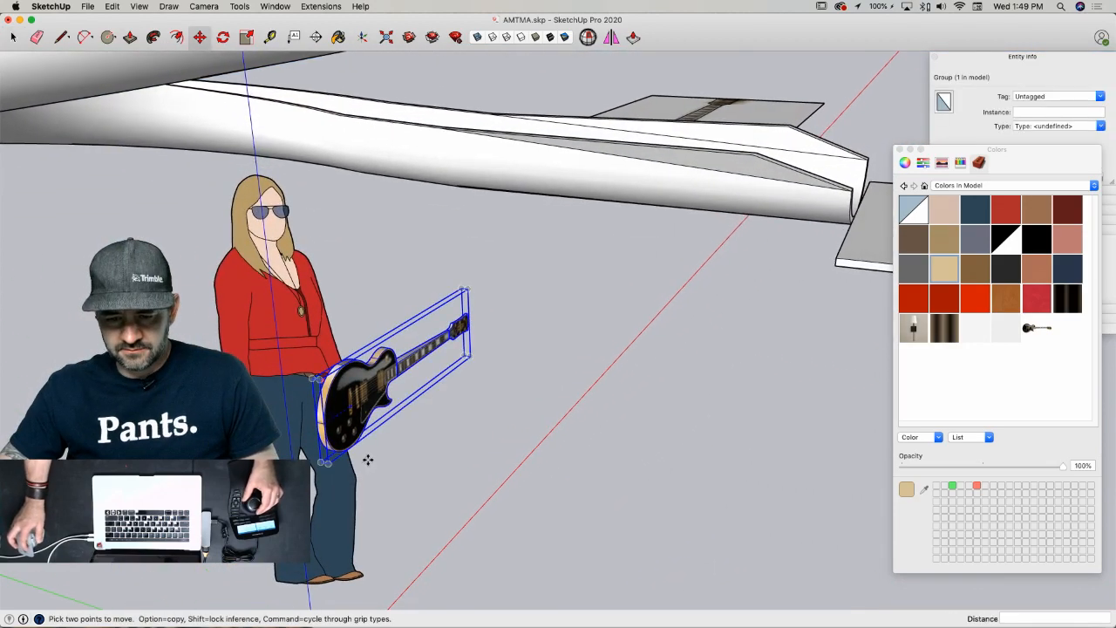
pyautogui.click(347, 452)
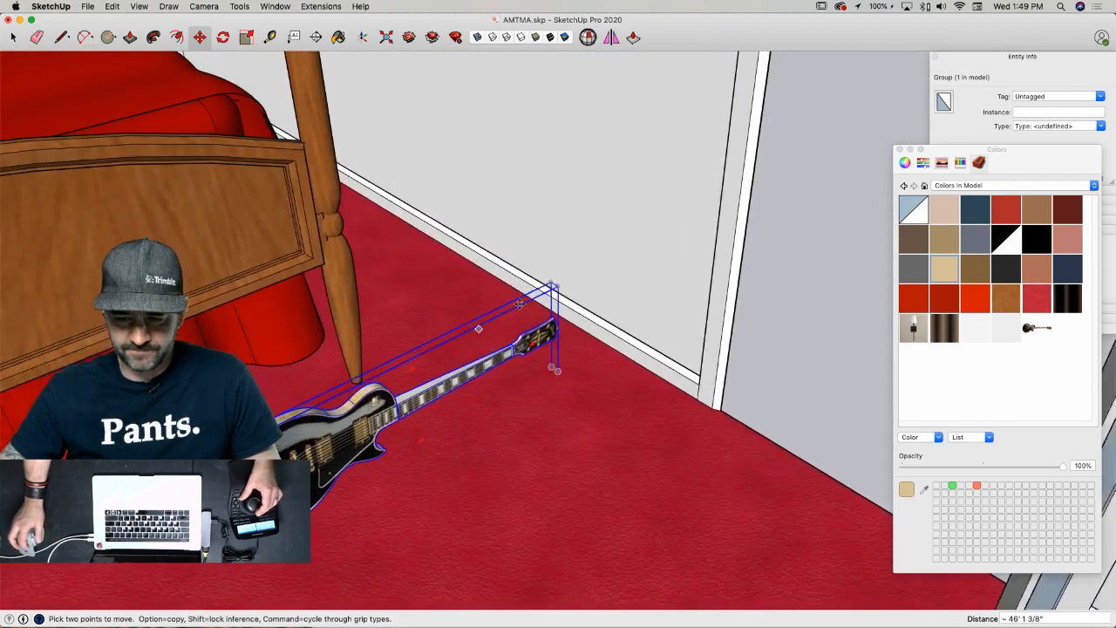
pyautogui.click(519, 304)
# - Rotate the guitar 90 degrees about the vertical axis so it runs parallel to the bedroom's side wall
pyautogui.press('q')
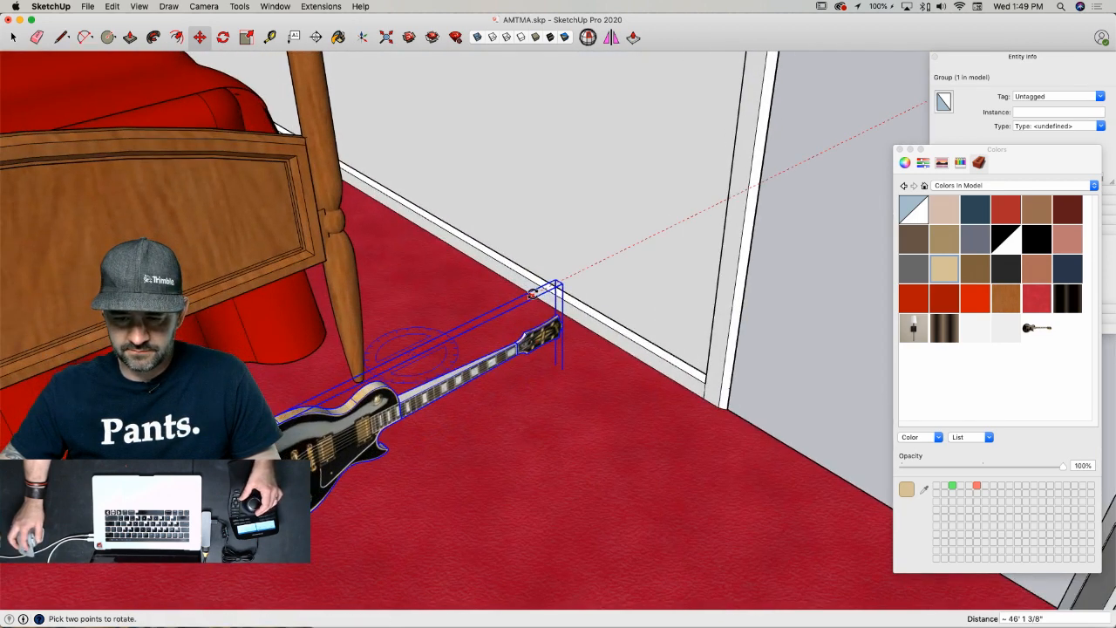
pyautogui.click(532, 294)
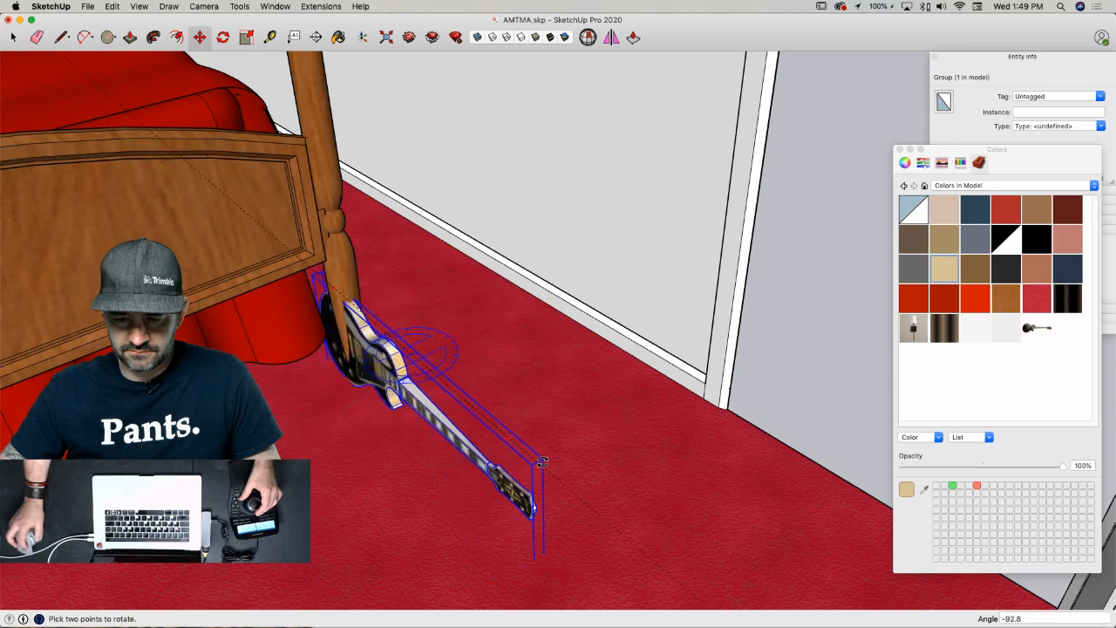
pyautogui.scroll(5, 414, 361)
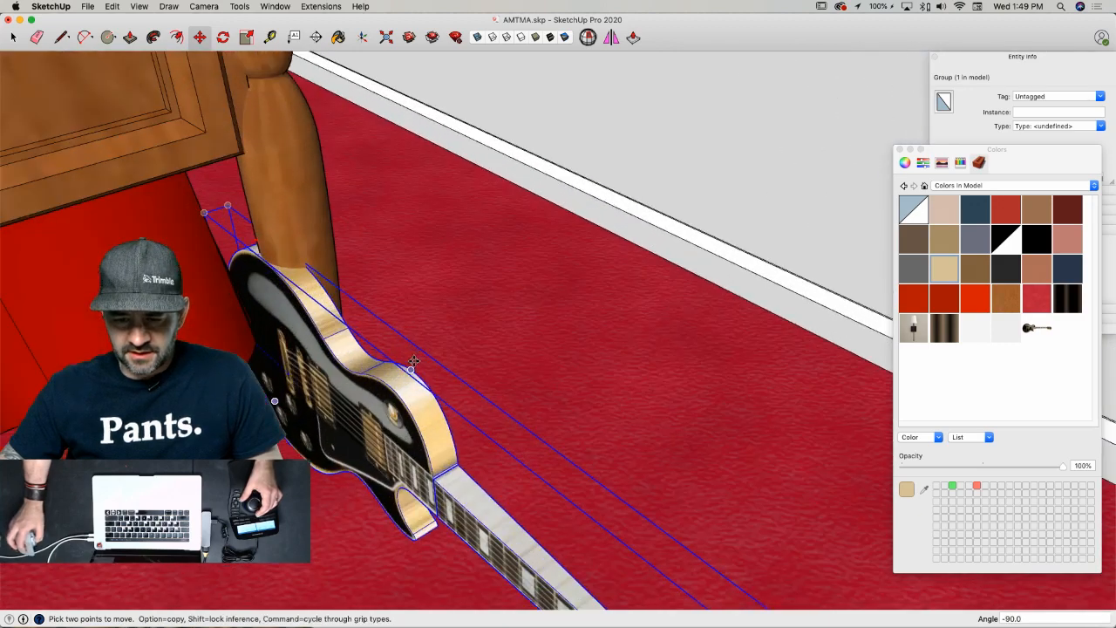
# - Place the guitar flat against the side wall beside the bed and raise it, the last lift being 1' 9 3/16"
pyautogui.click(414, 370)
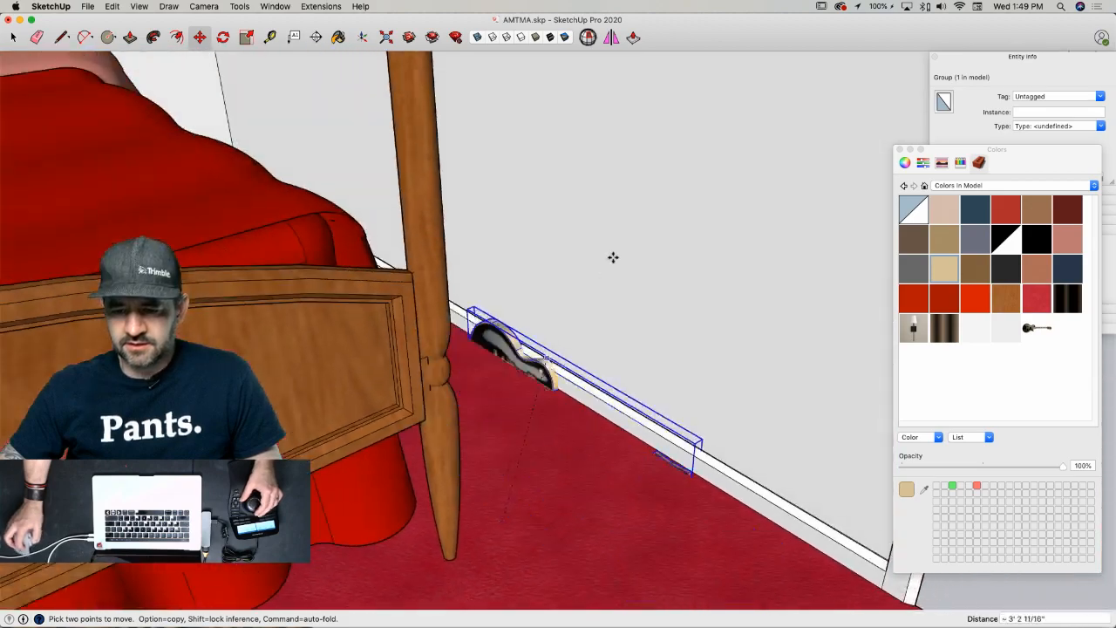
pyautogui.click(594, 159)
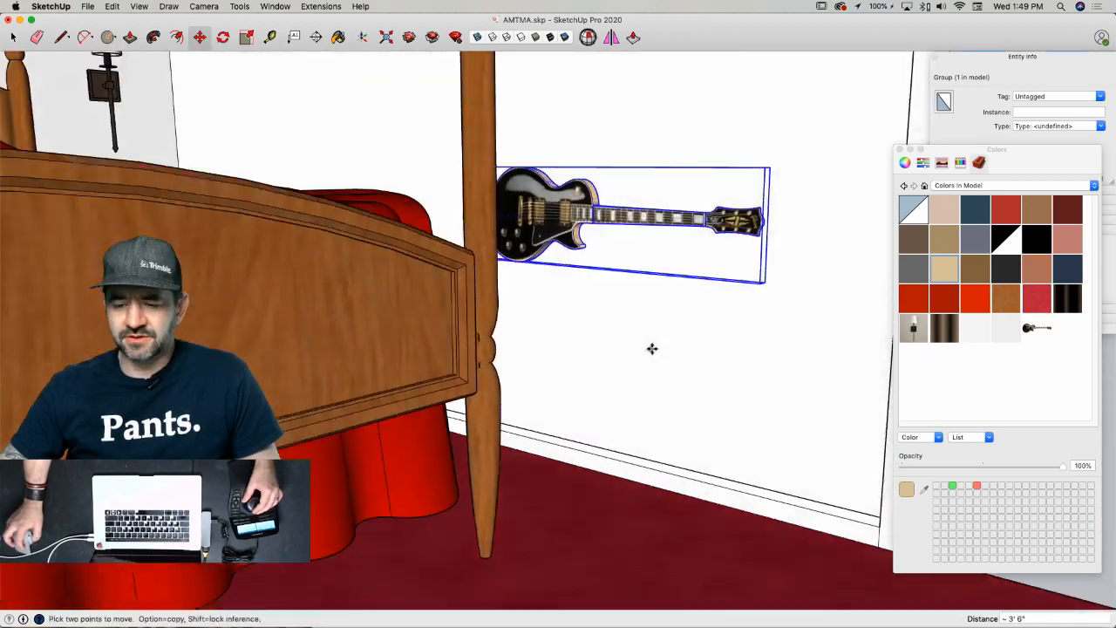
pyautogui.click(663, 427)
pyautogui.click(666, 276)
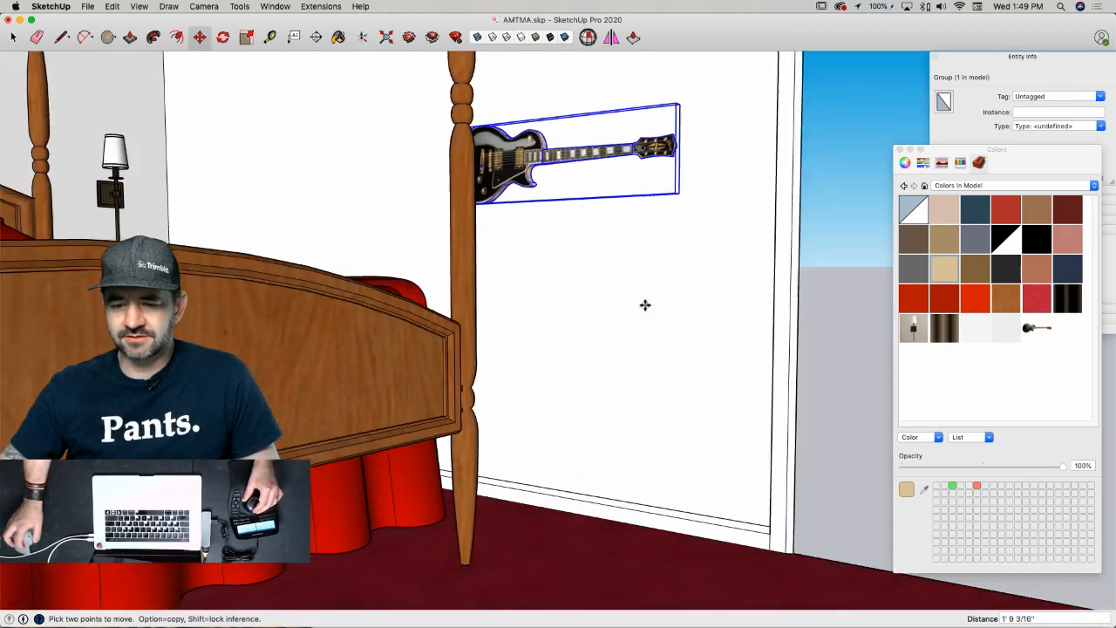
# - Slide the guitar along the side wall toward the head of the bed, ending with an 11 1/16" move, and clear the selection
pyautogui.click(726, 329)
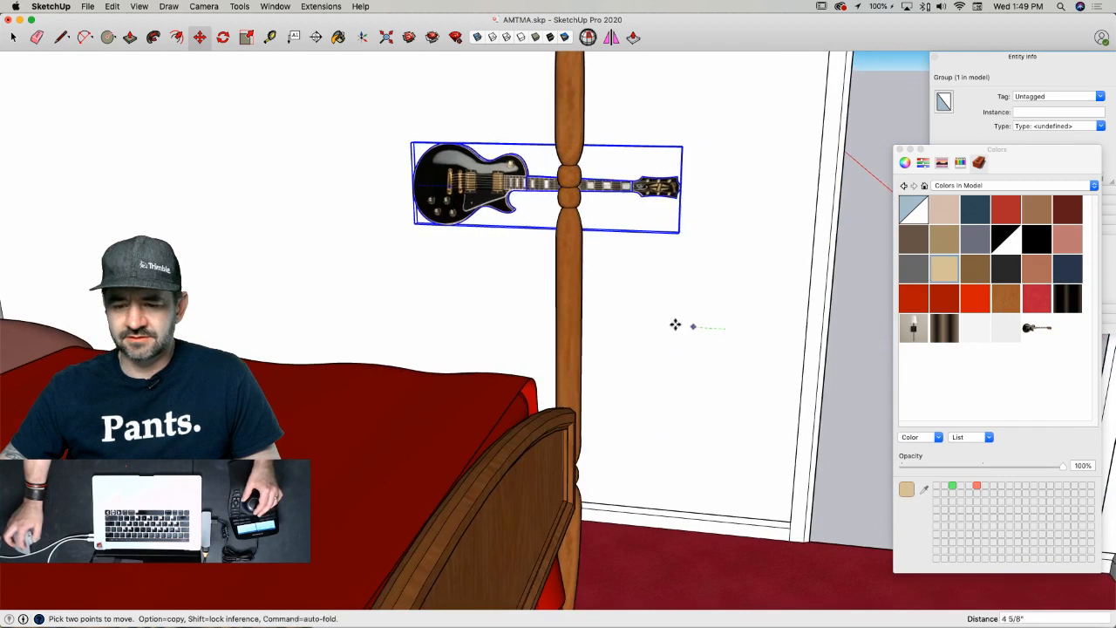
pyautogui.click(724, 295)
pyautogui.click(648, 287)
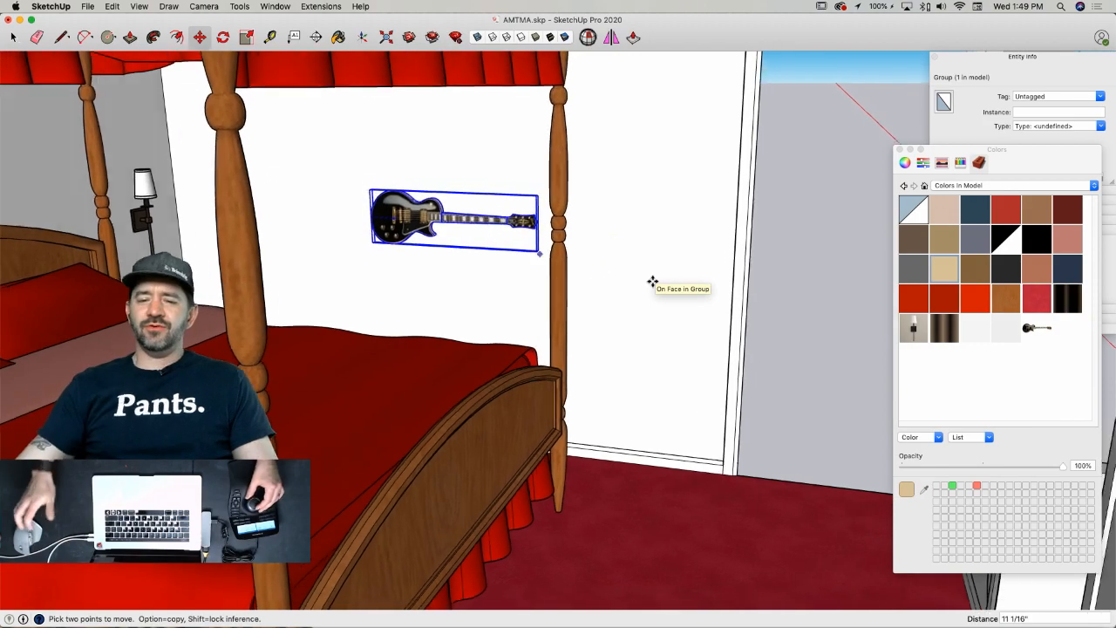
pyautogui.press('space')
pyautogui.click(794, 437)
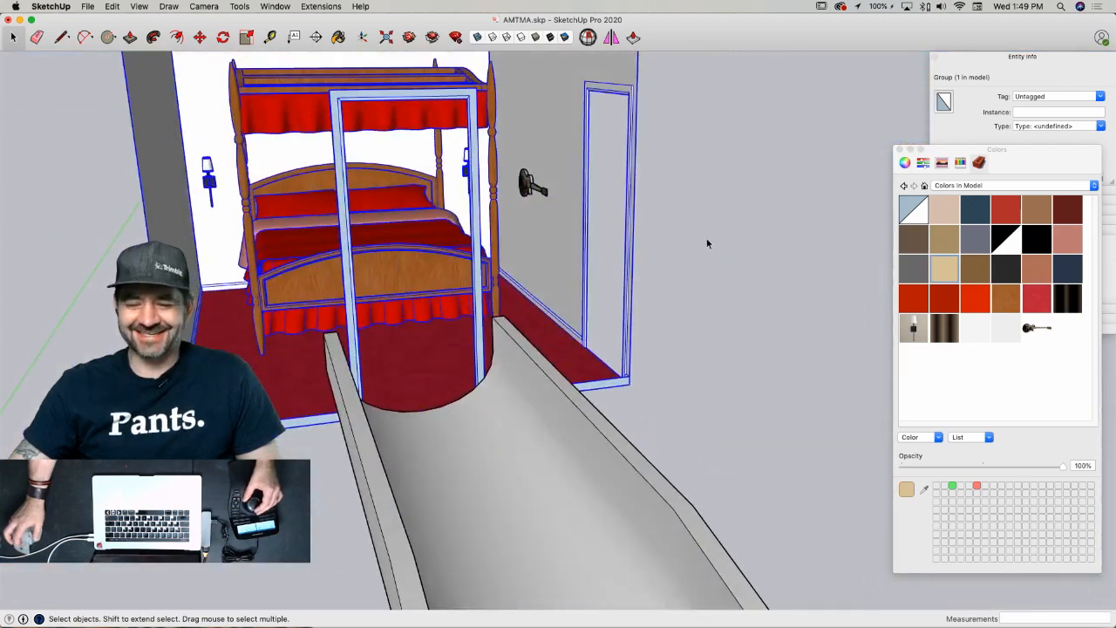
pyautogui.click(707, 244)
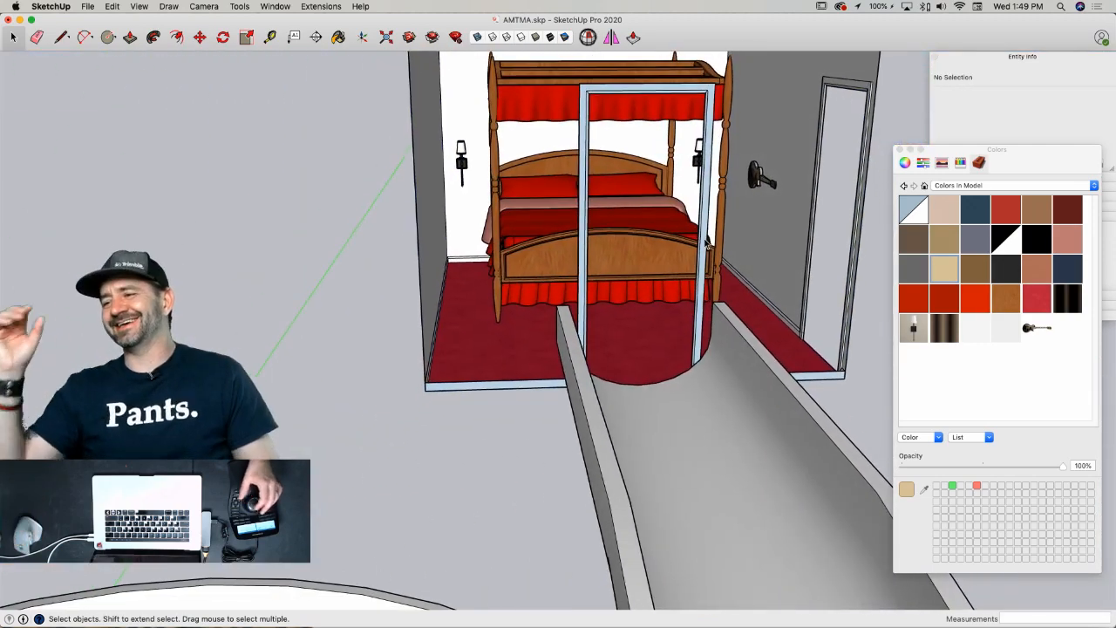
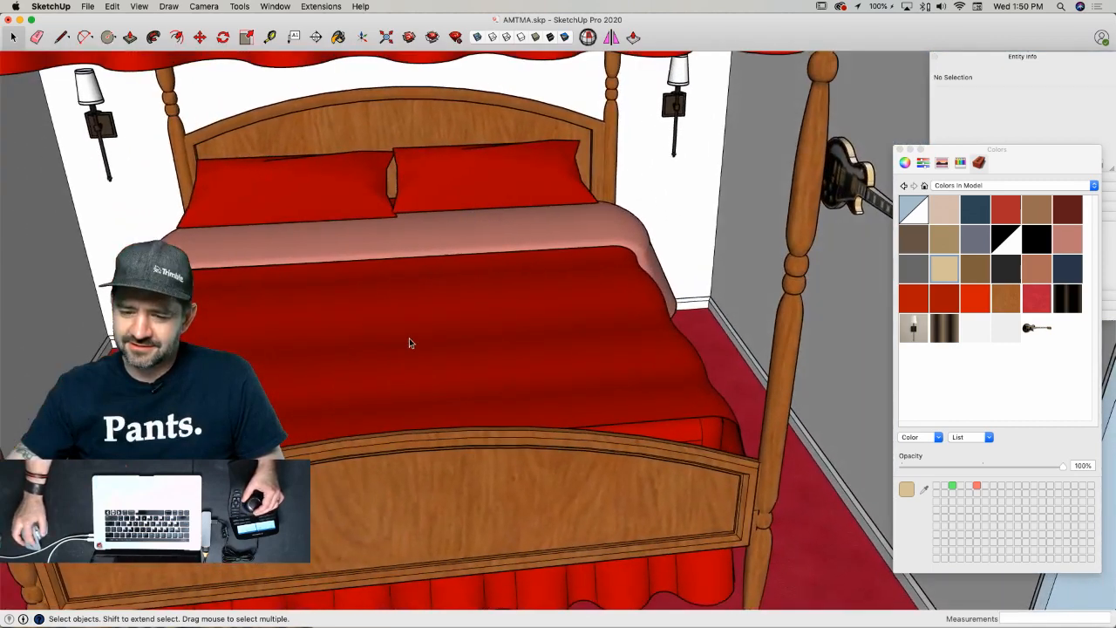
# - Open the canopy bed for editing and draw a reference line about 6' 7" long across the mattress width
pyautogui.click(401, 337)
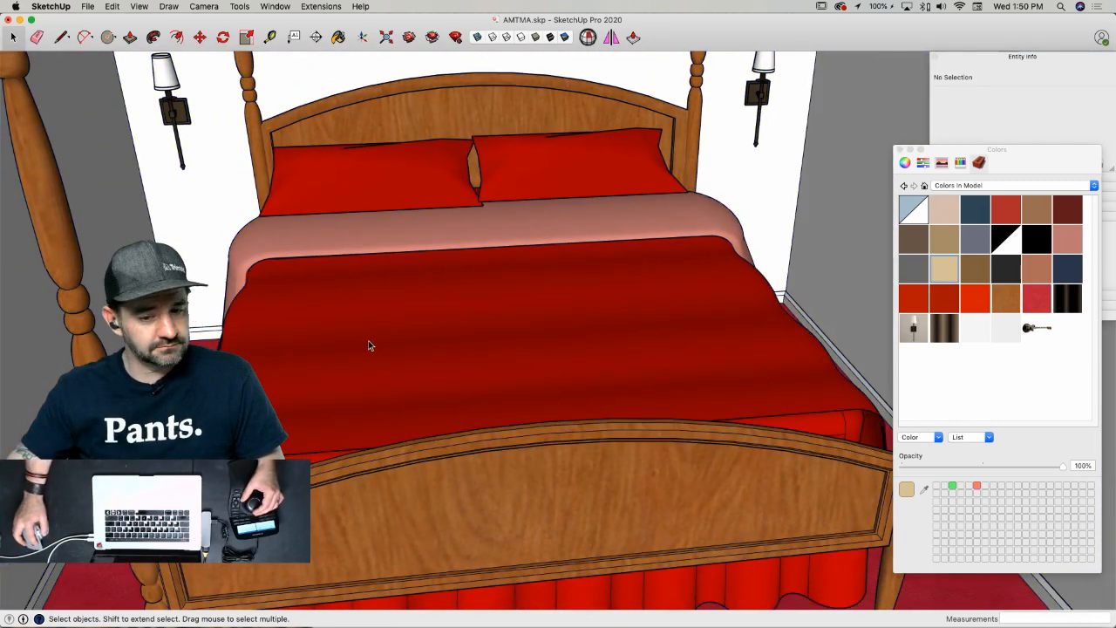
pyautogui.doubleClick(368, 340)
pyautogui.press('l')
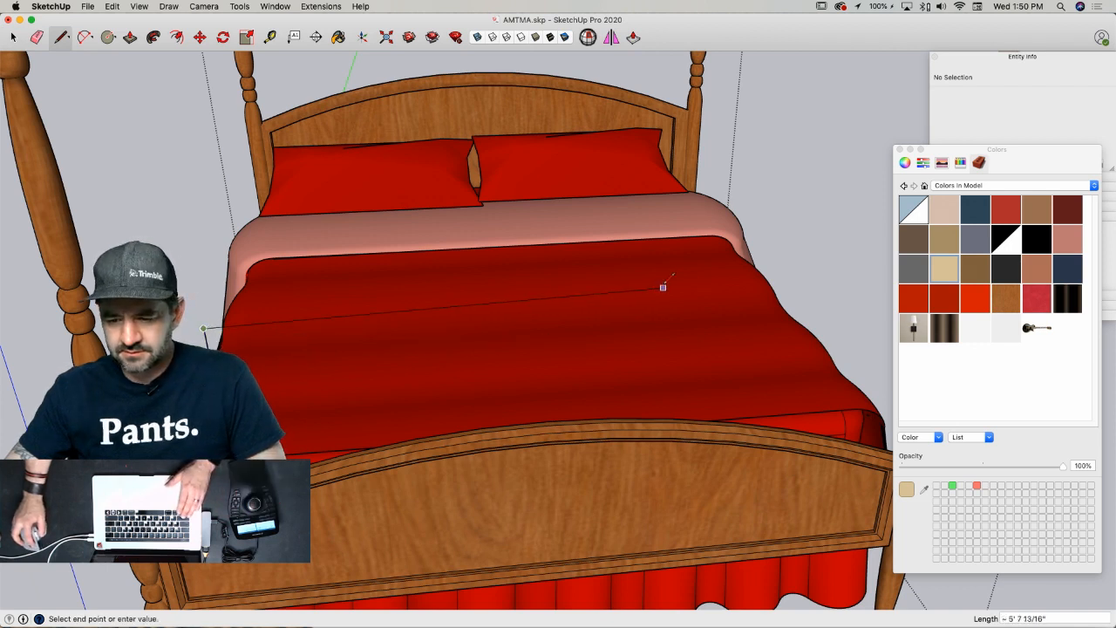
pyautogui.press('shift')
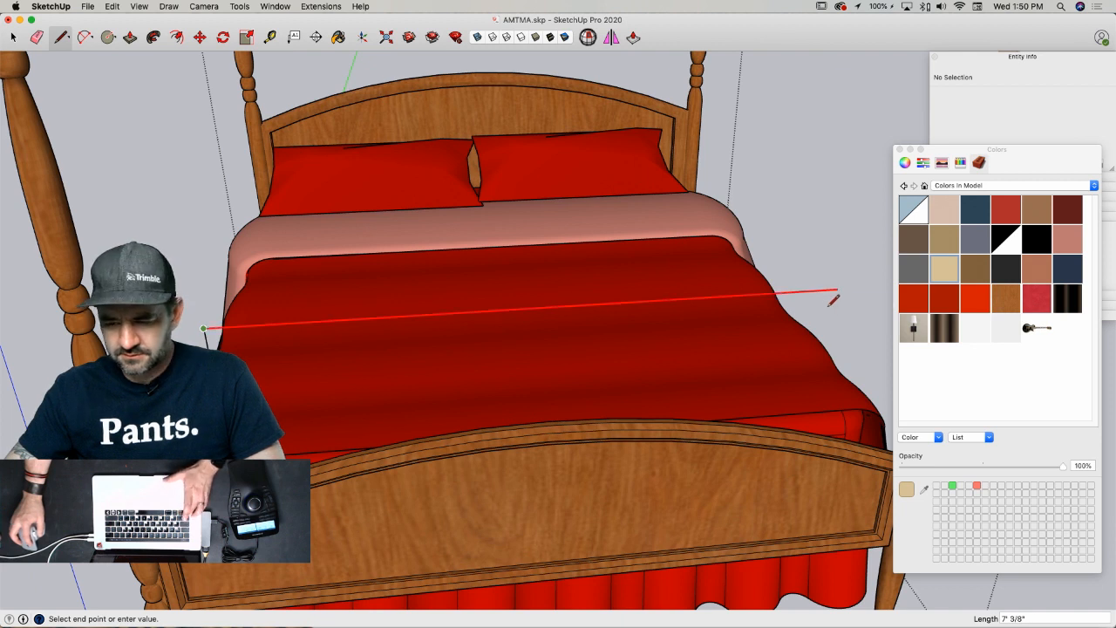
pyautogui.click(800, 344)
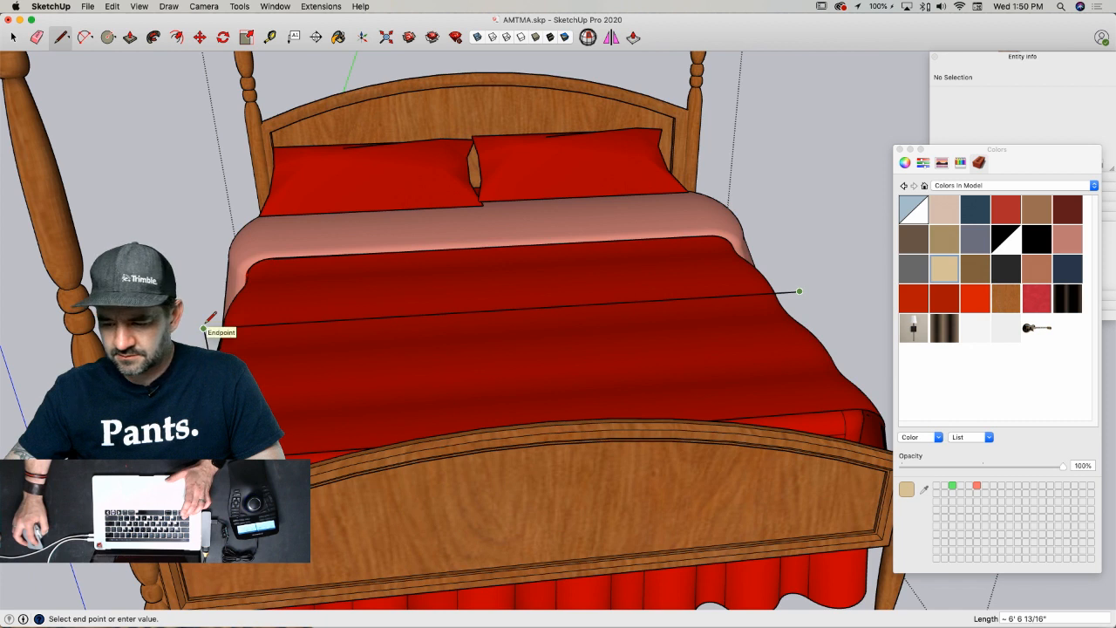
# - Resize the whole bed component with the Tape Measure so the reference line across the mattress equals 72"
pyautogui.press('e')
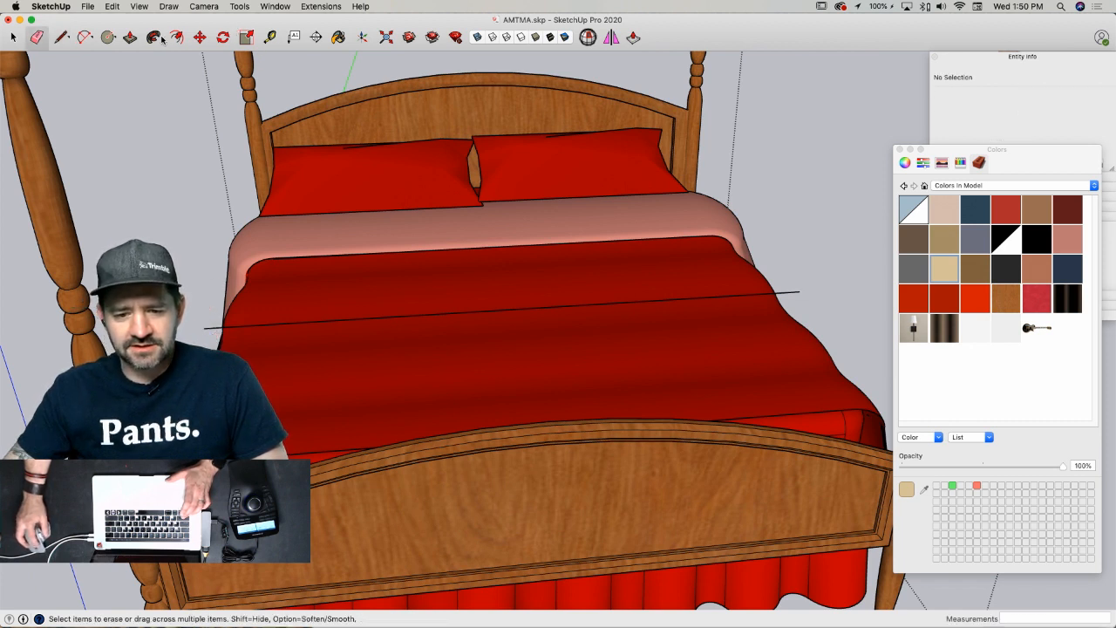
pyautogui.click(271, 36)
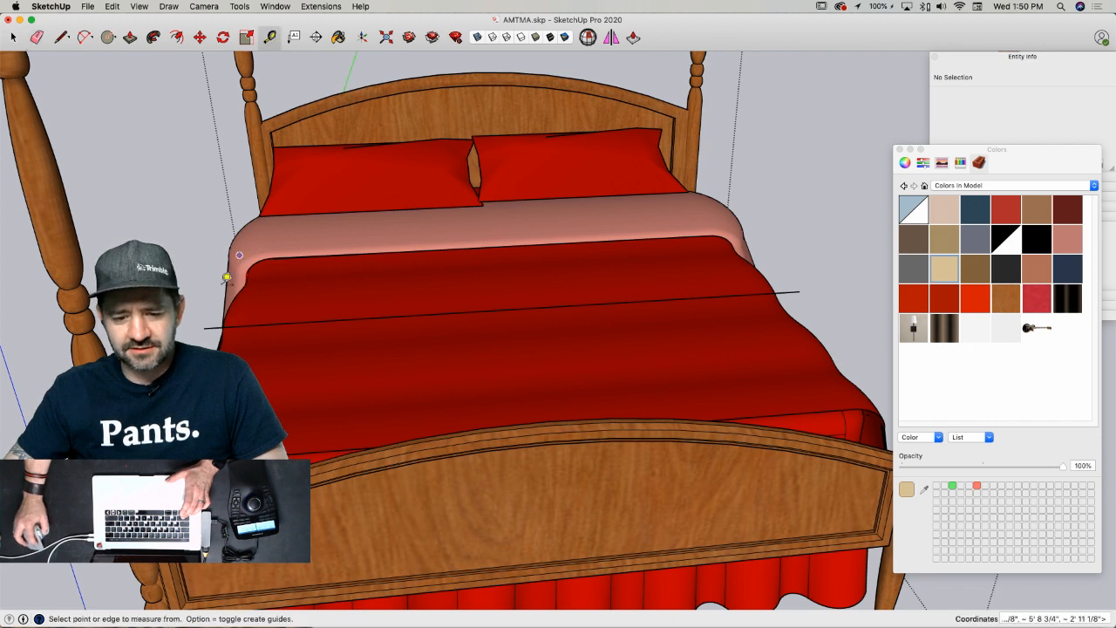
pyautogui.click(801, 284)
pyautogui.write('72')
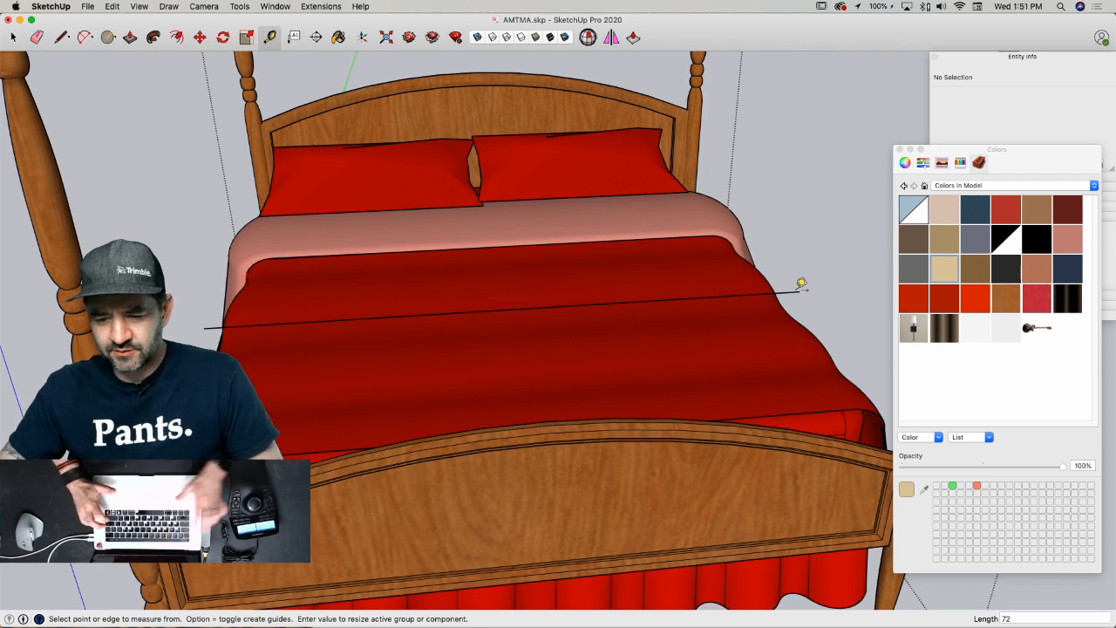
pyautogui.press('Return')
pyautogui.click(642, 219)
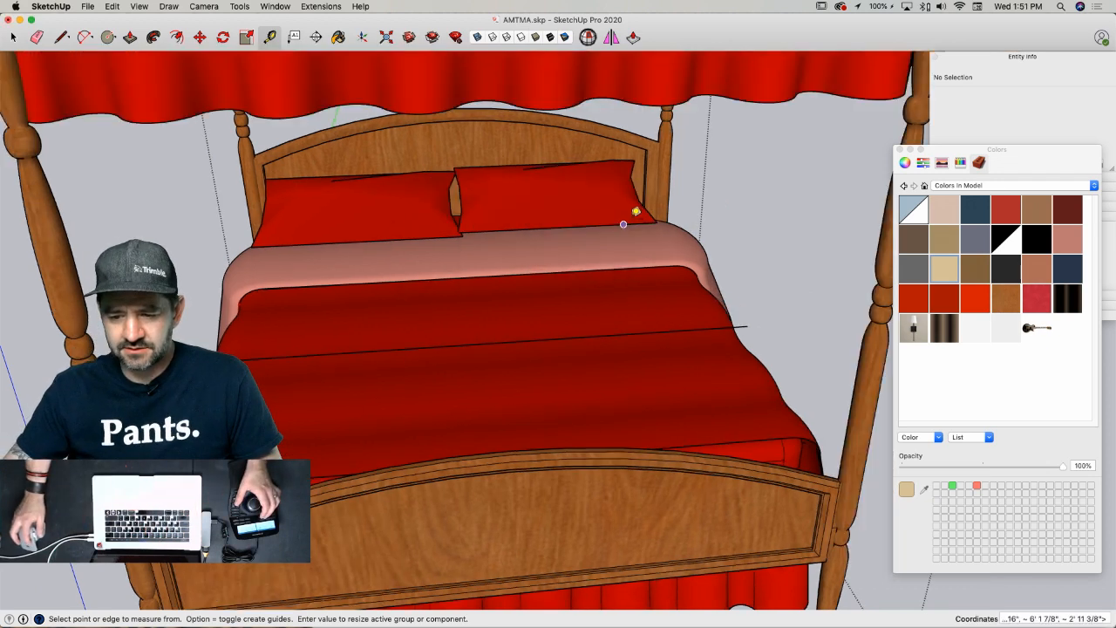
# - Erase the reference line across the mattress and close the bed component
pyautogui.press('e')
pyautogui.click(577, 333)
pyautogui.press('space')
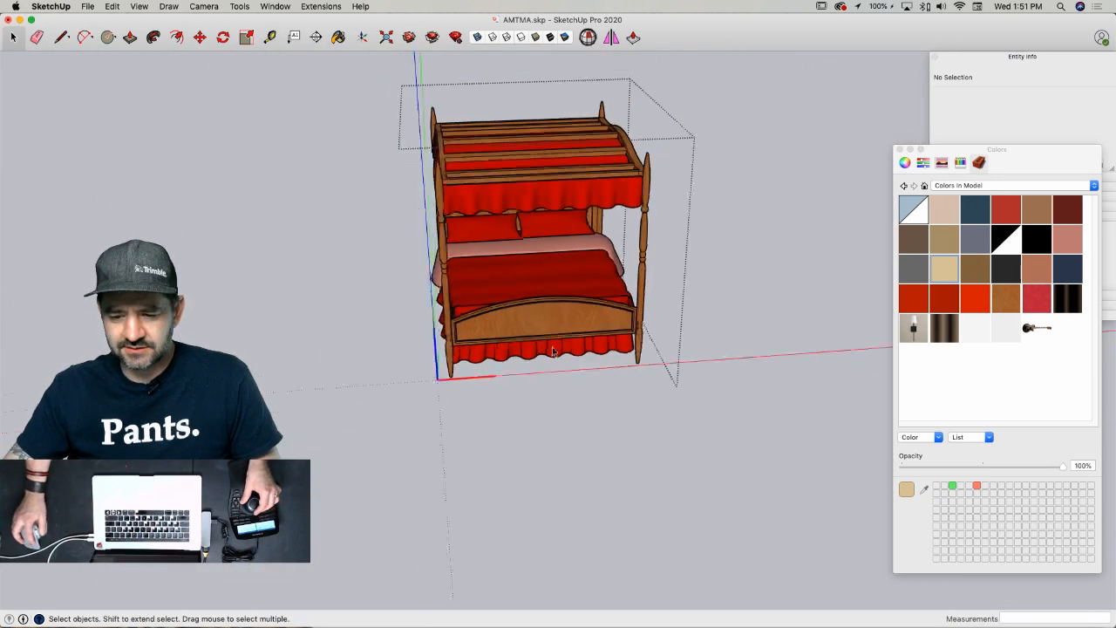
pyautogui.press('Escape')
pyautogui.scroll(10, 298, 363)
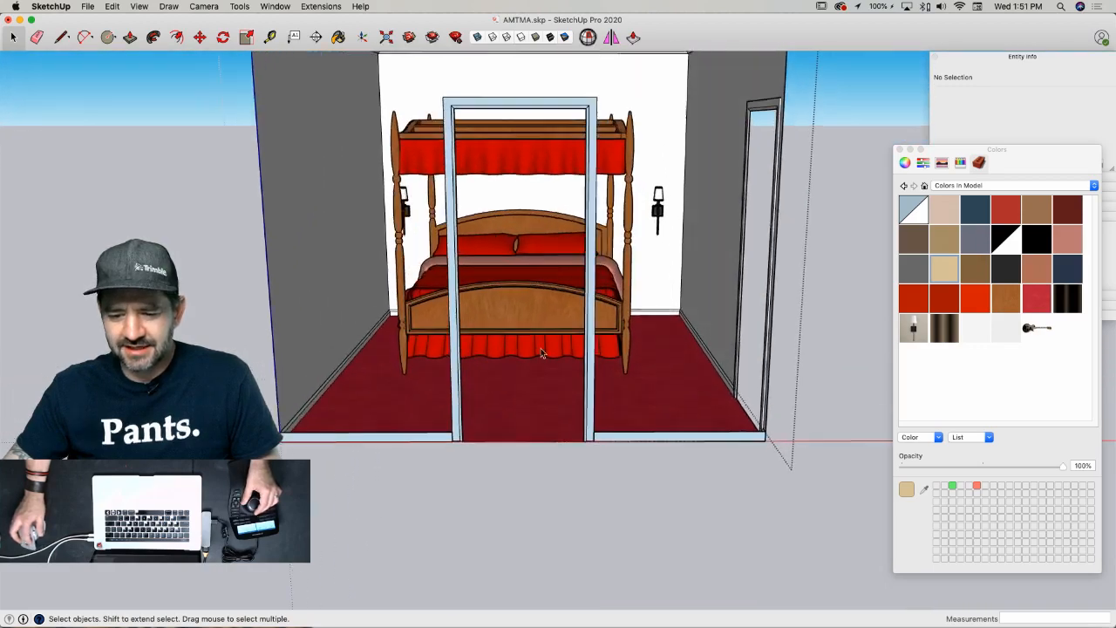
# - Move the resized bed sideways about 4 7/16" to centre it between the wall lamps, and clear the selection
pyautogui.click(510, 334)
pyautogui.press('m')
pyautogui.click(511, 333)
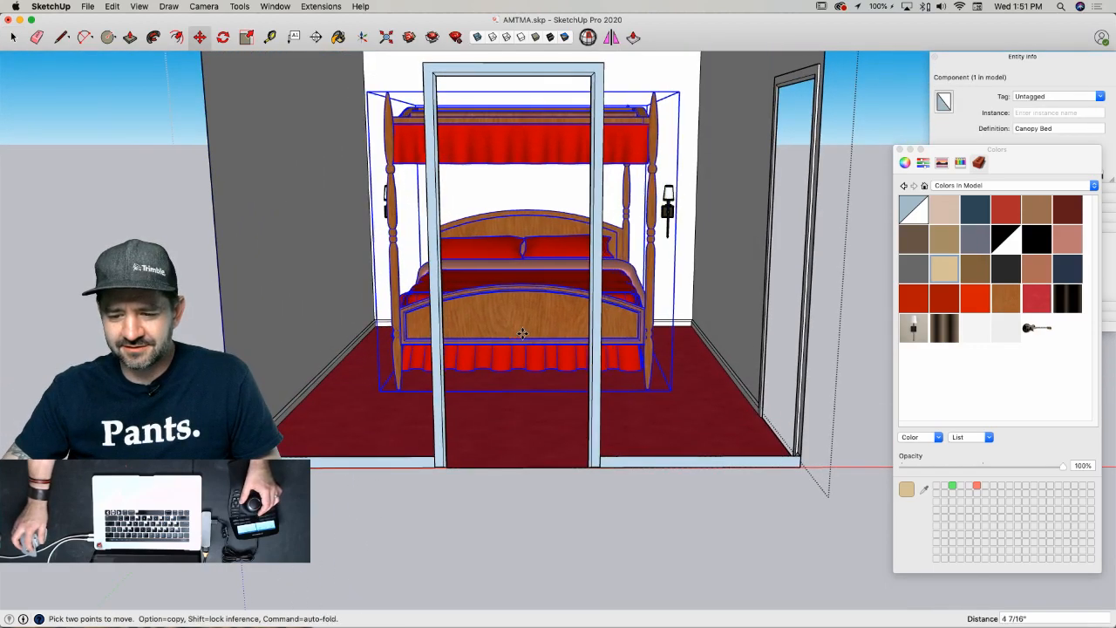
pyautogui.press('space')
pyautogui.click(718, 274)
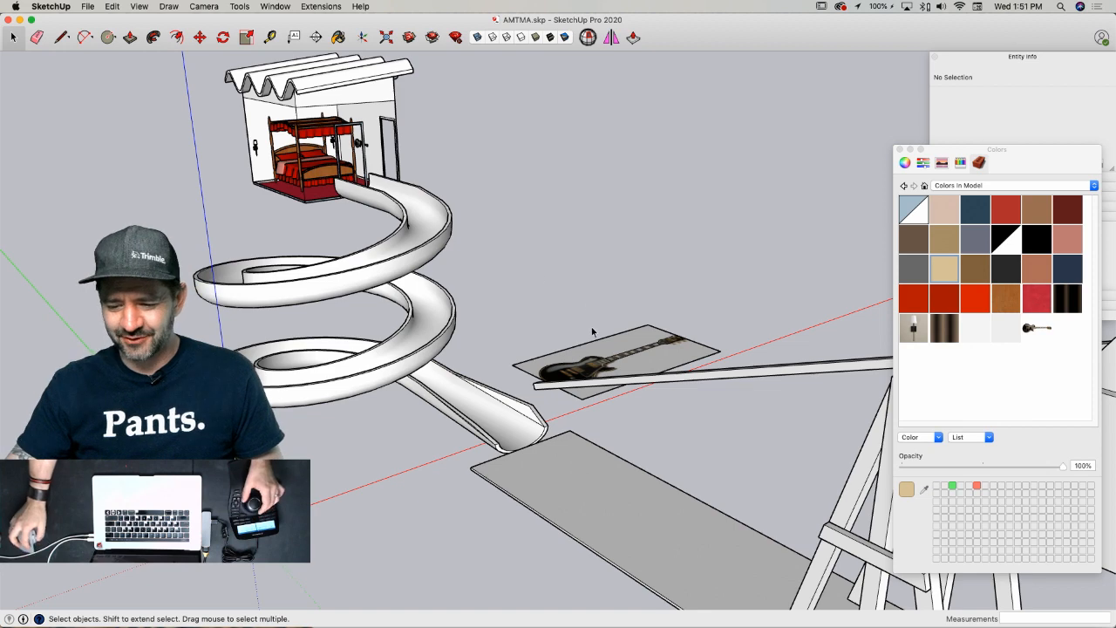
# - Delete the guitar reference image and its traced curves lying on the ground beside the slide
pyautogui.click(610, 362)
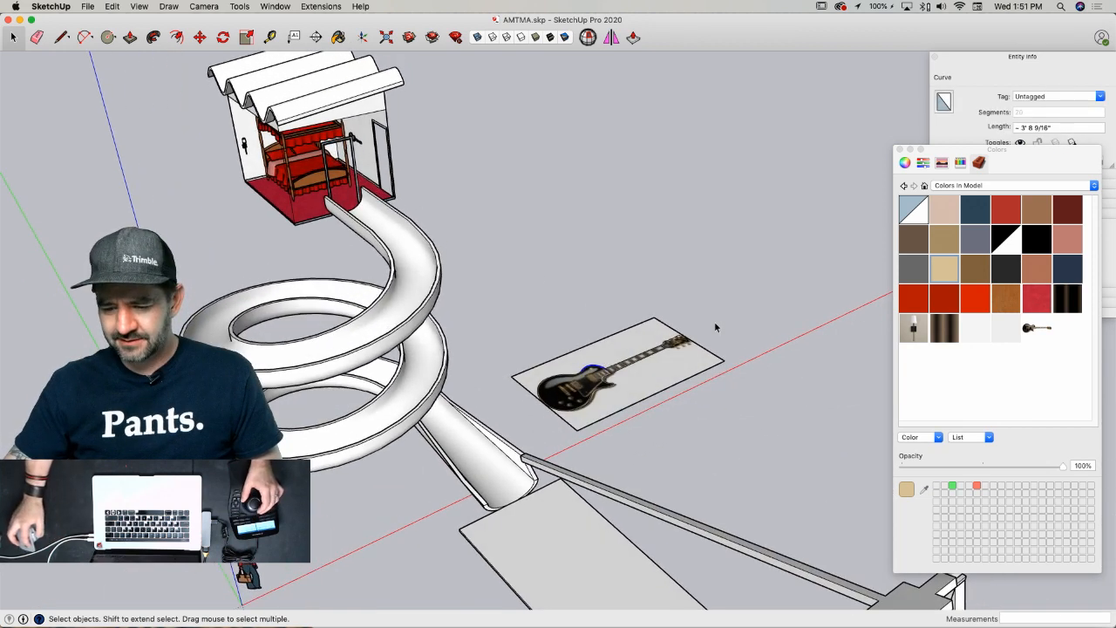
pyautogui.moveTo(474, 311); pyautogui.dragTo(809, 492)
pyautogui.press('Delete')
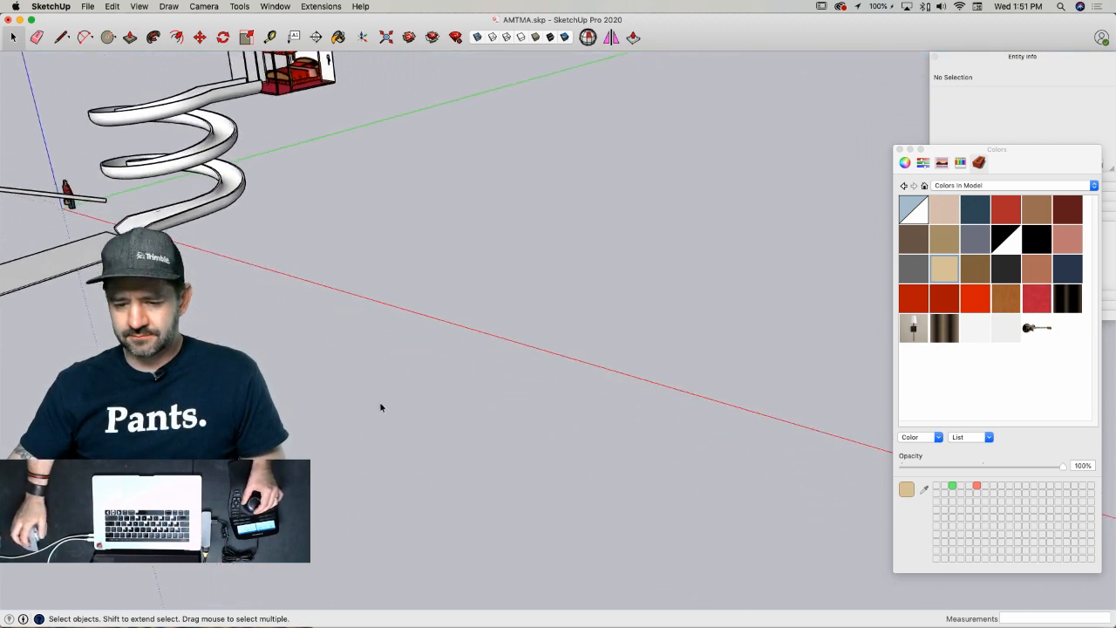
# - Draw a rectangle about 33' 4" long on open ground past the slide and split it lengthwise down the middle
pyautogui.press('r')
pyautogui.click(303, 455)
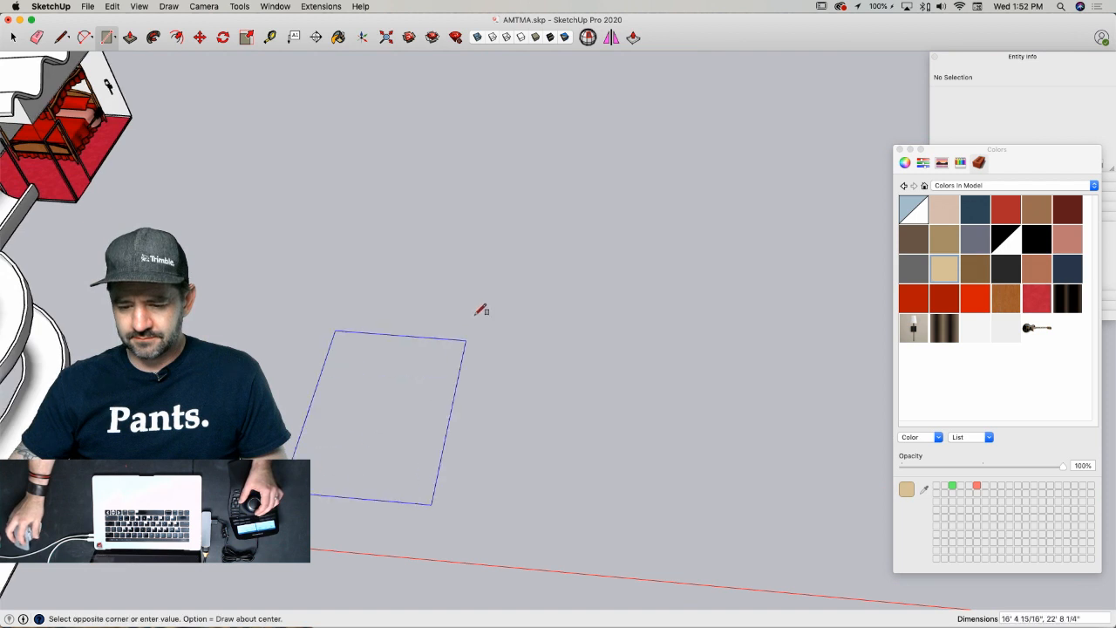
pyautogui.click(491, 273)
pyautogui.press('space')
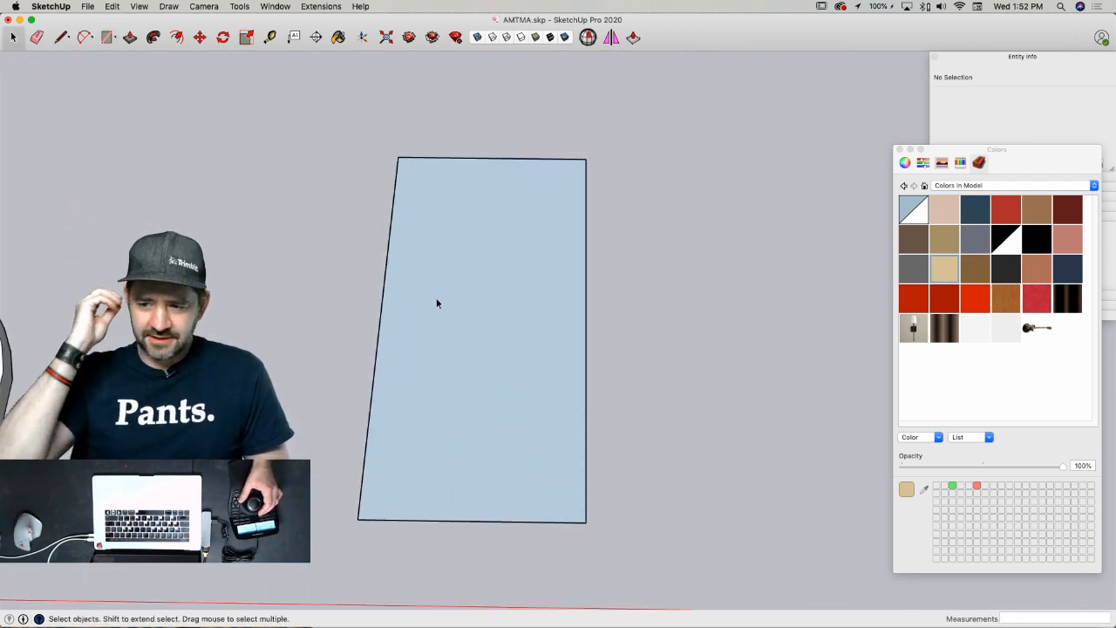
pyautogui.press('l')
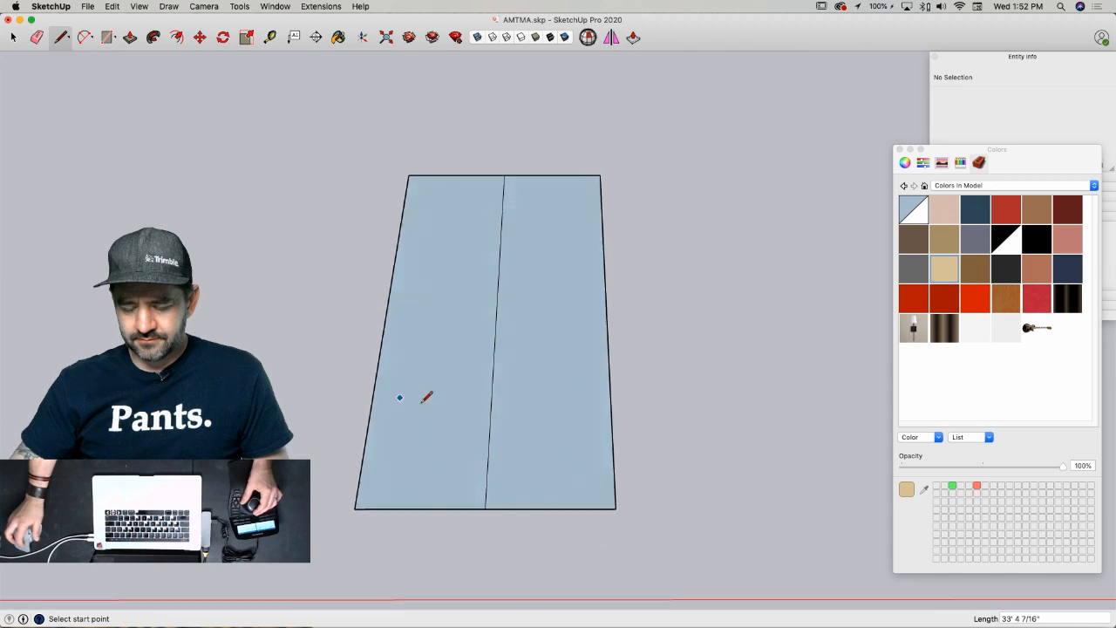
# - Pull one half of the rectangle up about 11' 5" into a box and erase the flat remaining half
pyautogui.press('p')
pyautogui.click(430, 450)
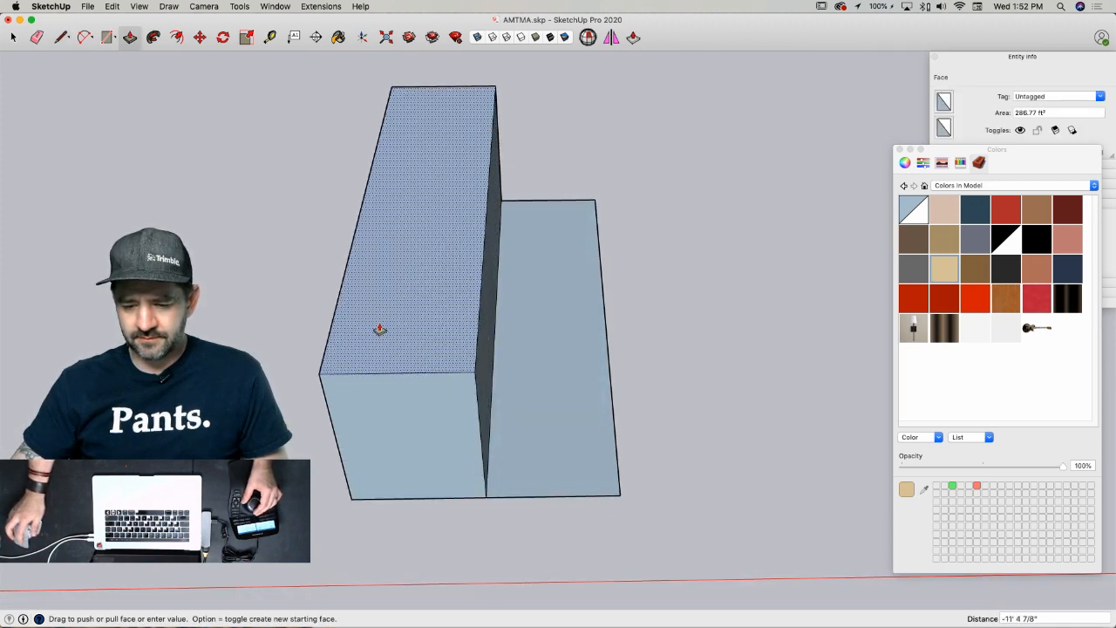
pyautogui.click(379, 326)
pyautogui.press('e')
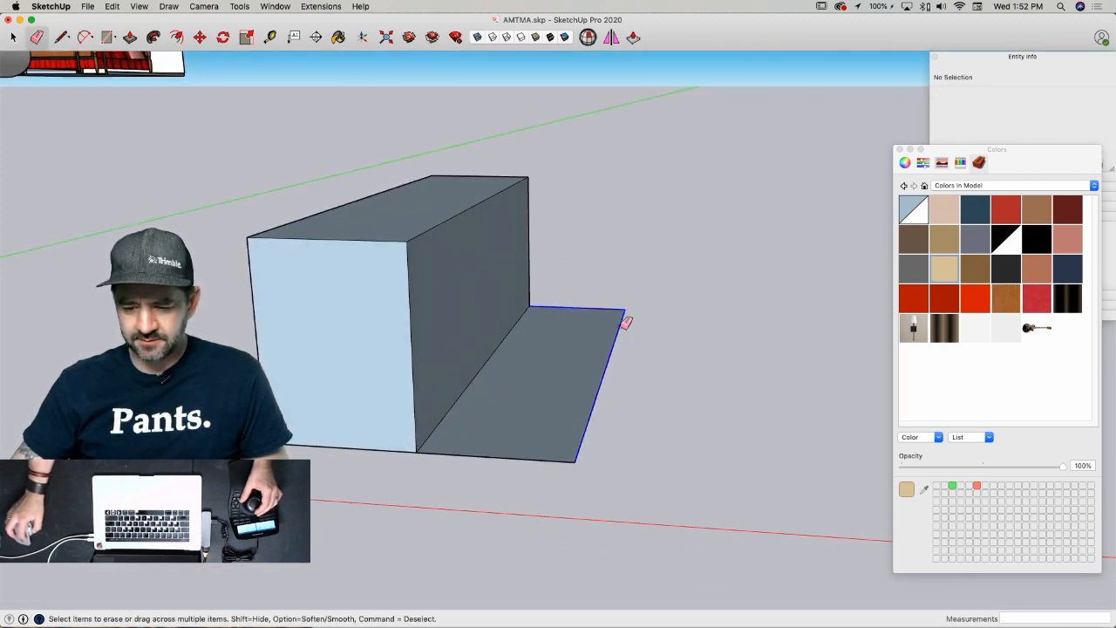
pyautogui.moveTo(626, 322)
pyautogui.mouseDown()
pyautogui.moveTo(530, 446)
pyautogui.moveTo(511, 453)
pyautogui.mouseUp()
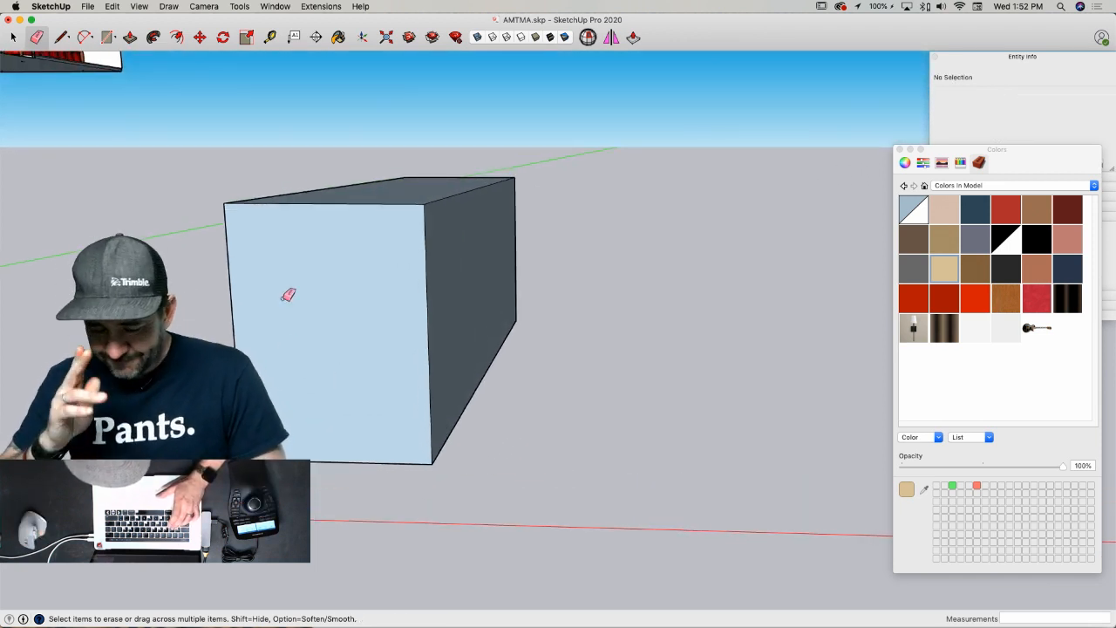
pyautogui.click(135, 7)
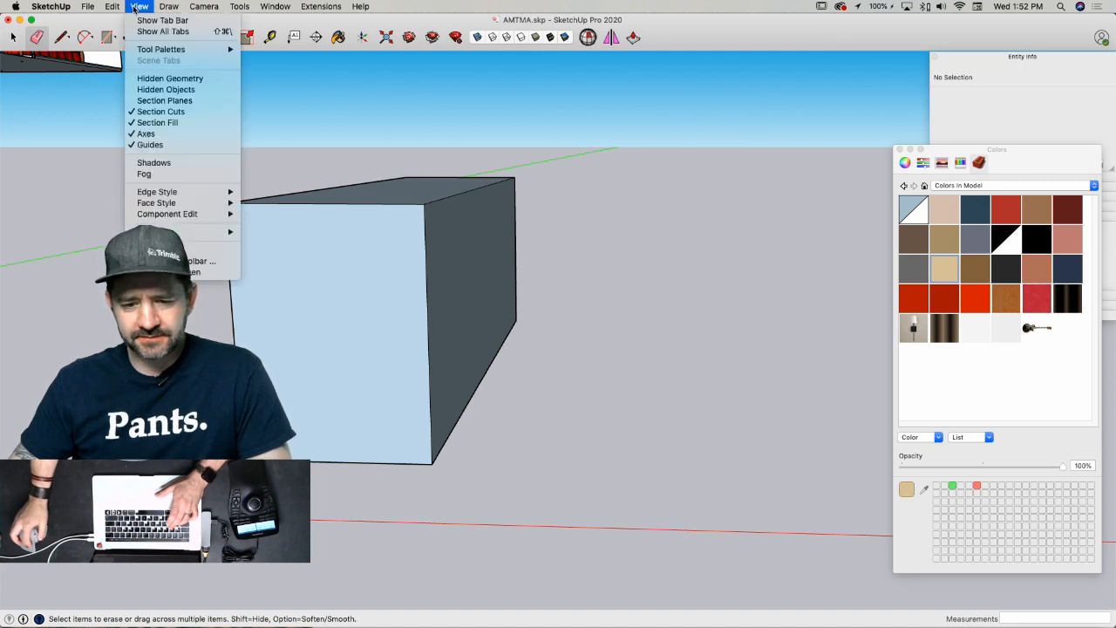
pyautogui.click(267, 23)
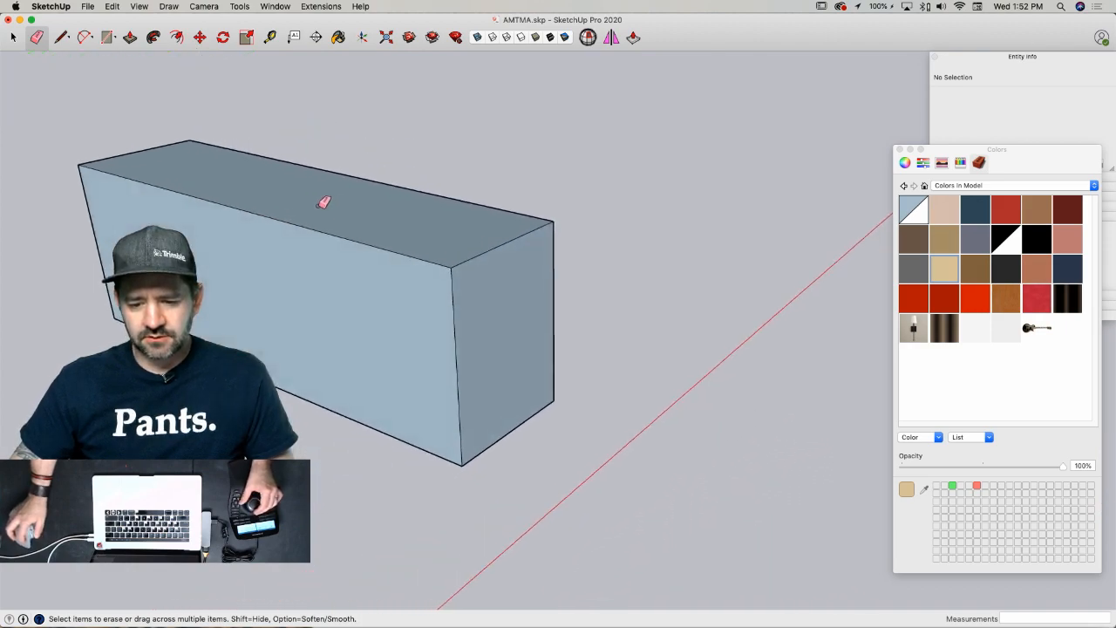
pyautogui.press('space')
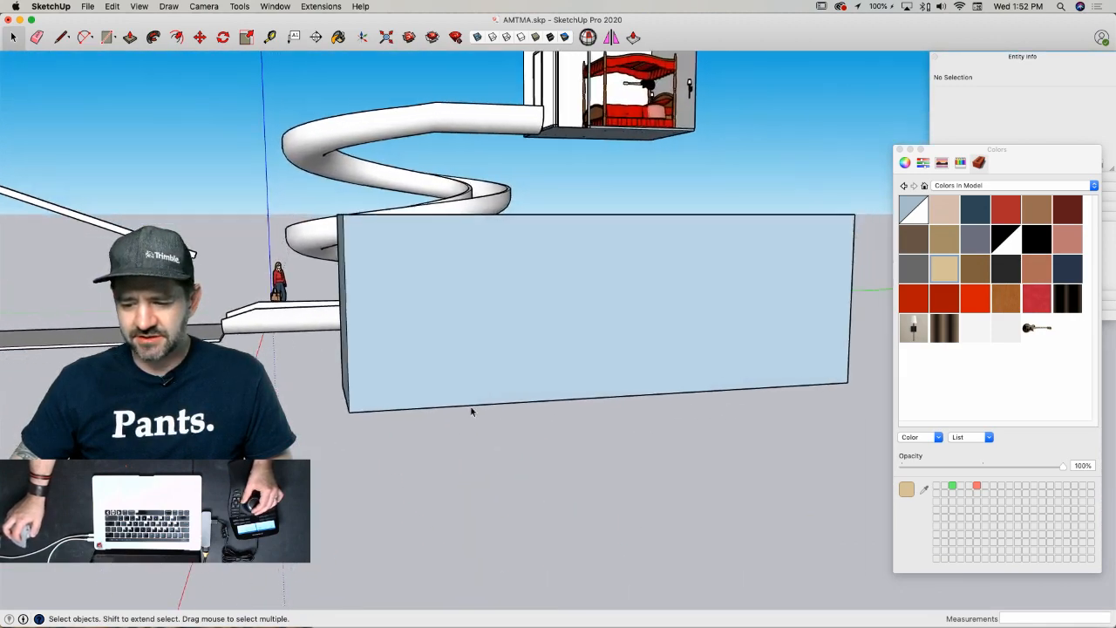
# - Push the top face of the long box down by about 2' 8"
pyautogui.press('p')
pyautogui.click(457, 260)
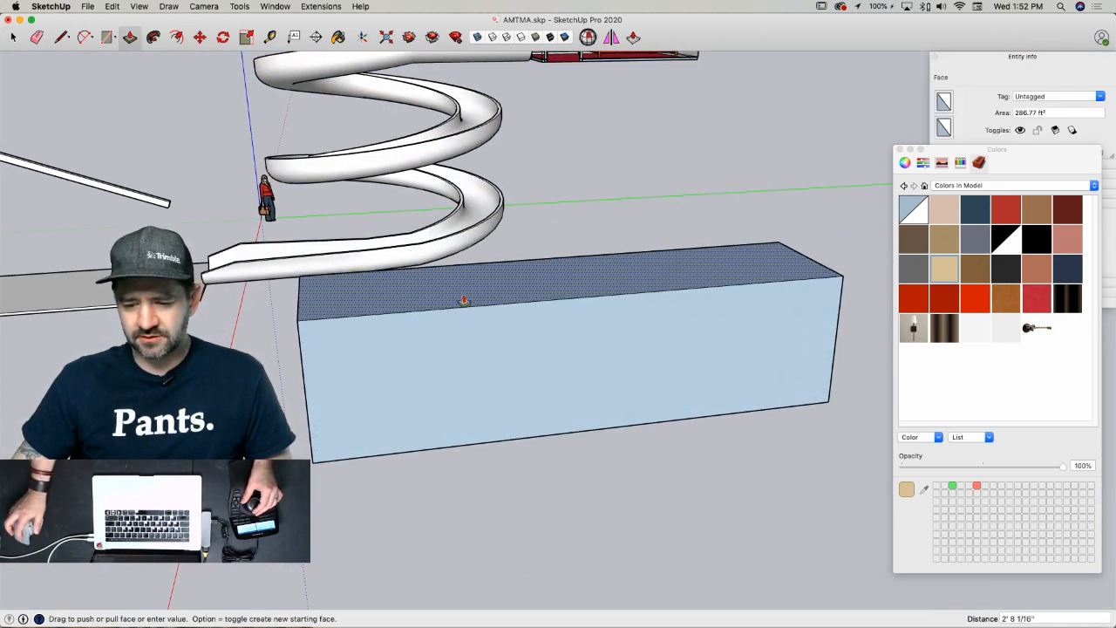
pyautogui.click(463, 301)
pyautogui.press('space')
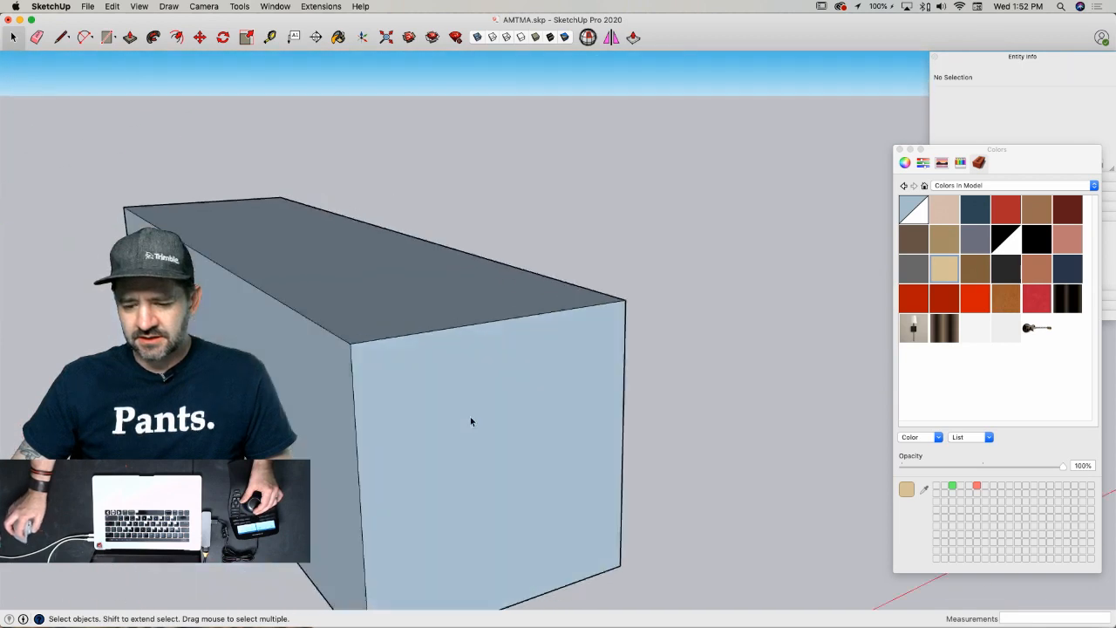
# - Copy the box's end face 33' 4 7/16" to the opposite end and divide the distance into 10 equal sections
pyautogui.click(666, 351)
pyautogui.press('m')
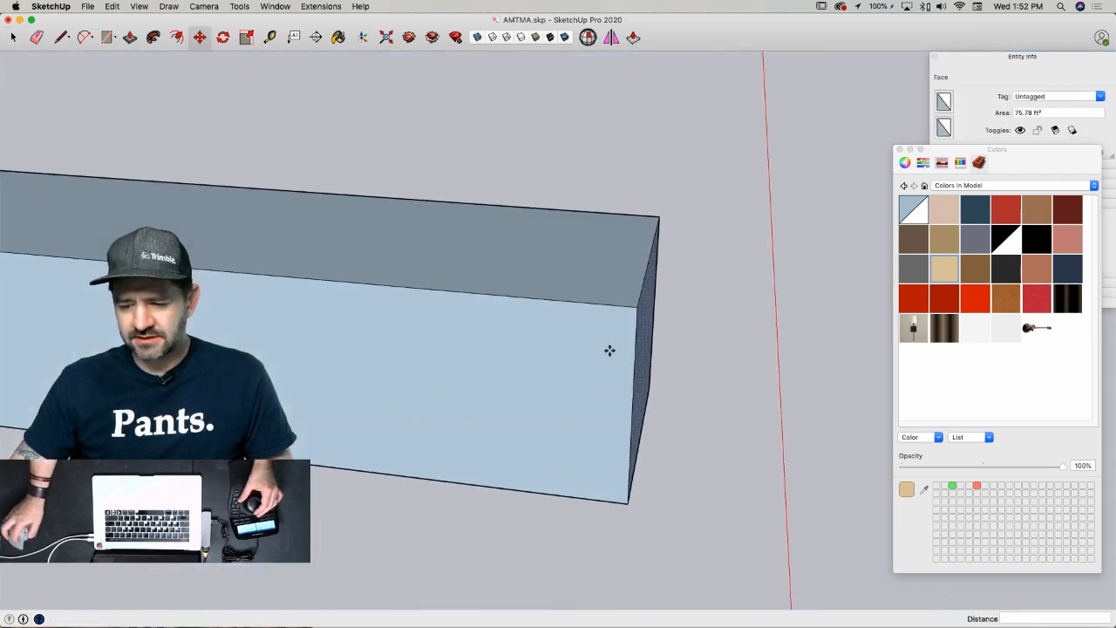
pyautogui.click(638, 307)
pyautogui.press('alt')
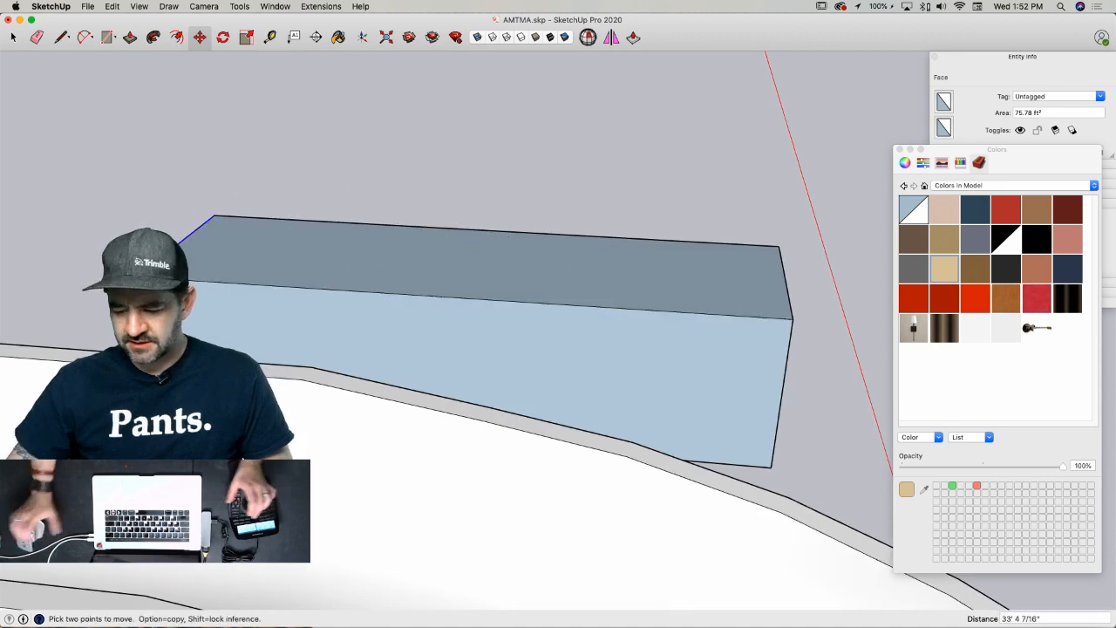
pyautogui.write('/10')
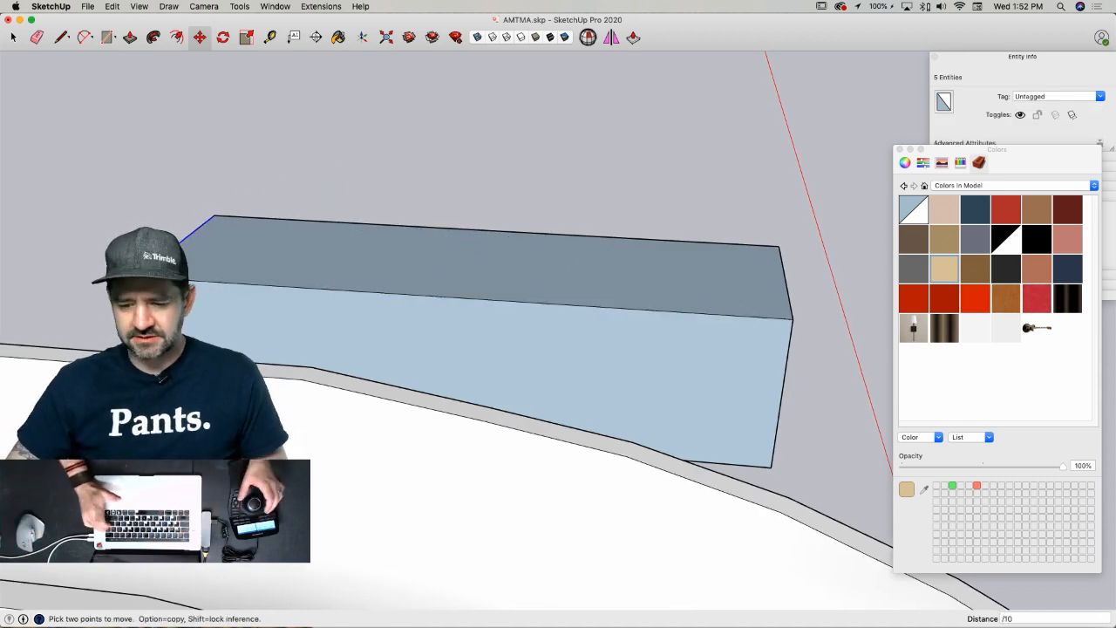
pyautogui.press('Return')
pyautogui.press('space')
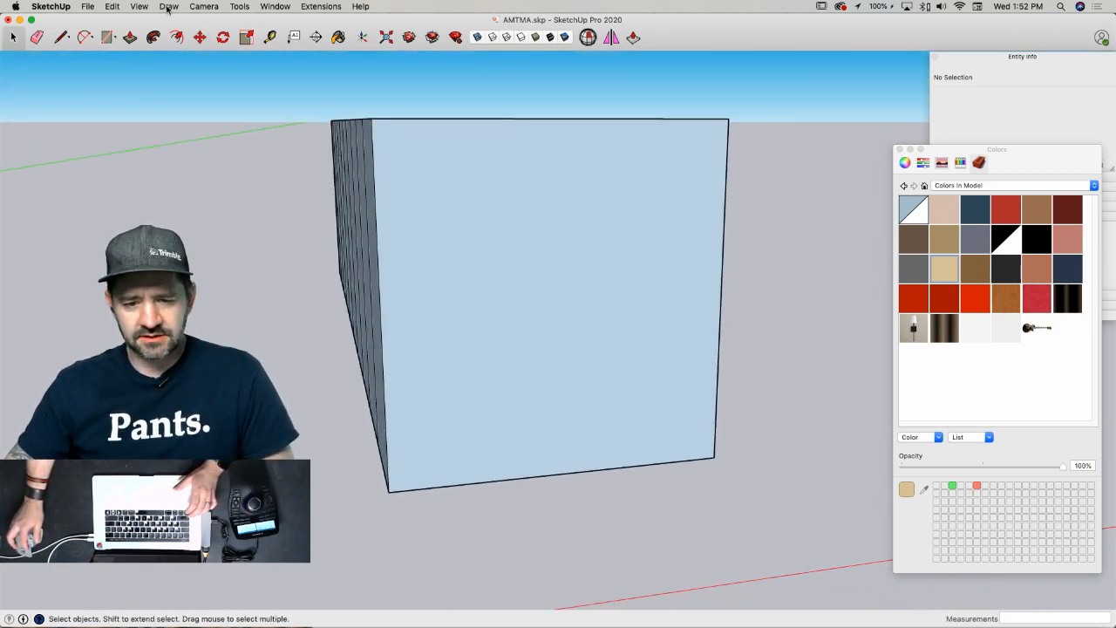
# - Draw an arc on the box's end face from one upper corner to low on the opposite edge, bulging about 2' 5"
pyautogui.click(86, 39)
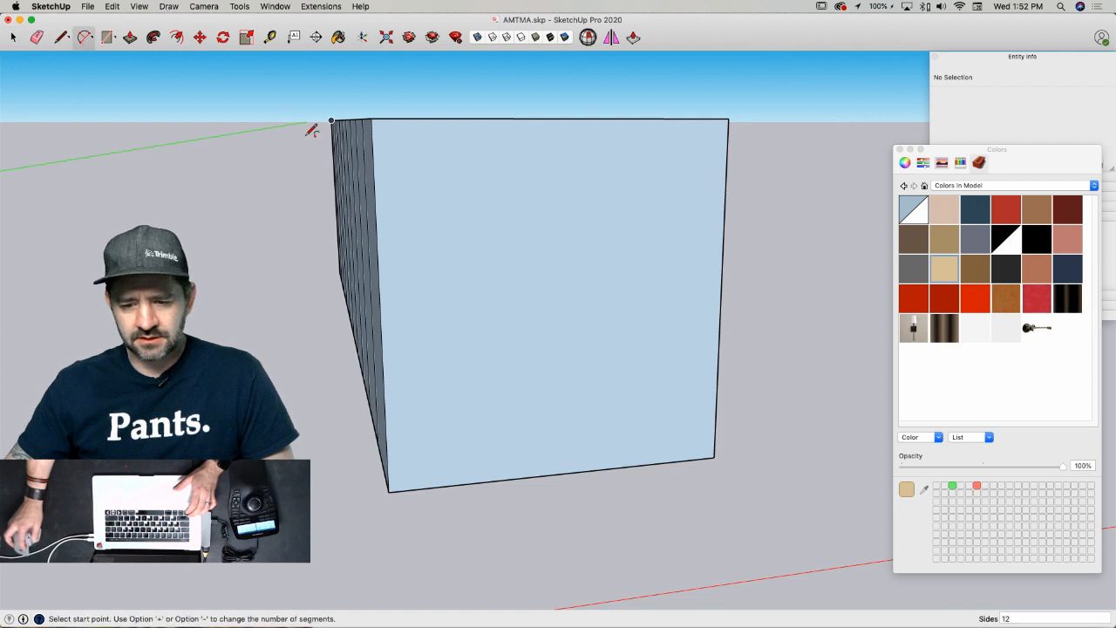
pyautogui.click(716, 401)
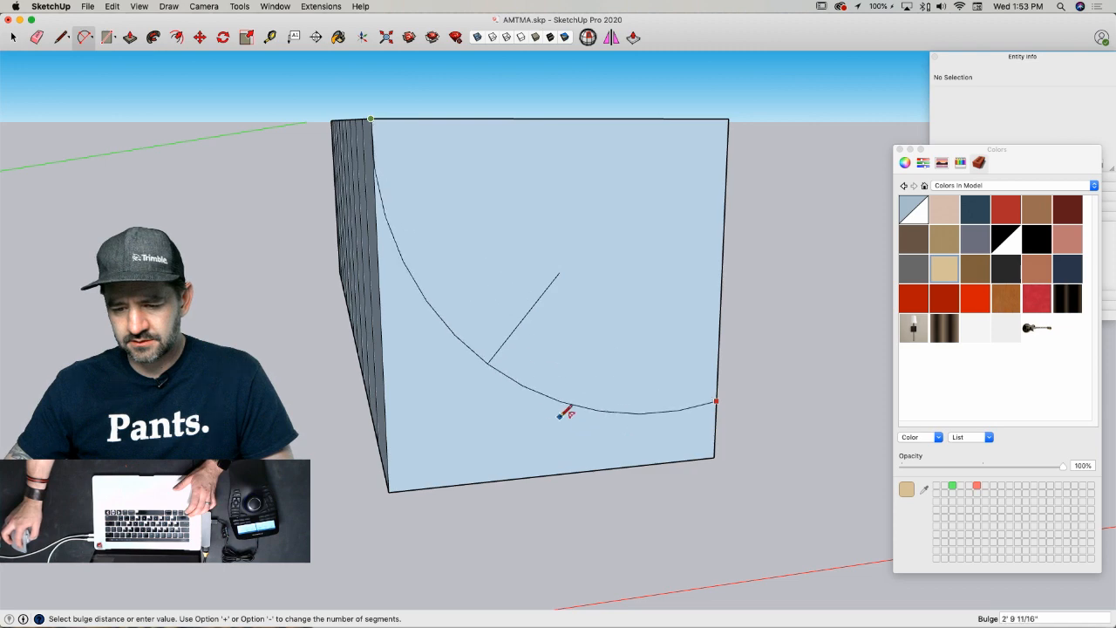
pyautogui.click(588, 416)
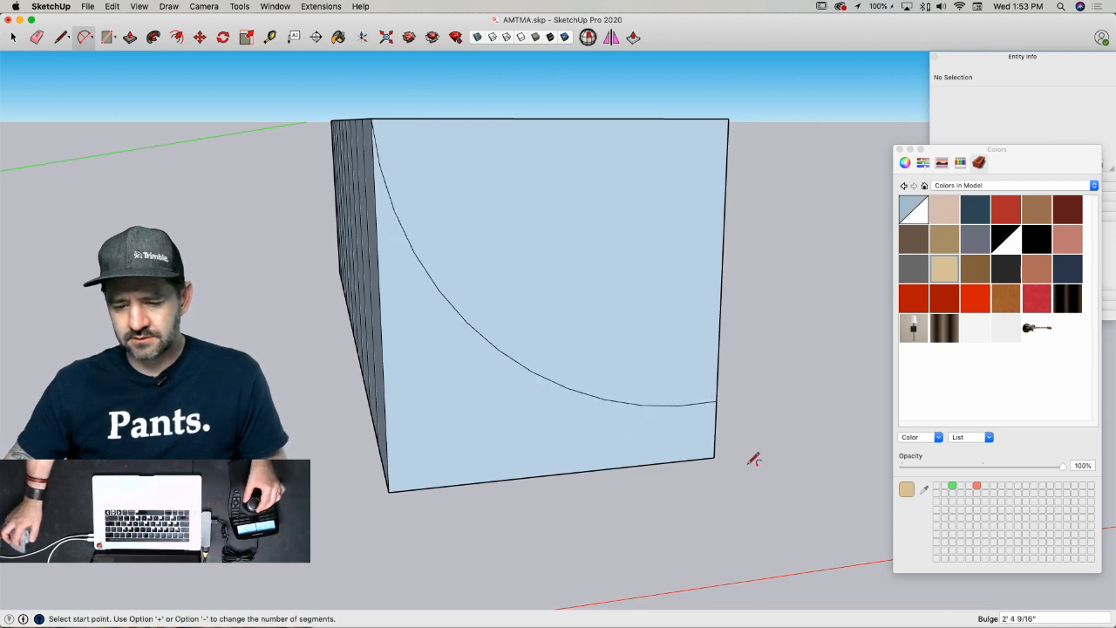
pyautogui.press('space')
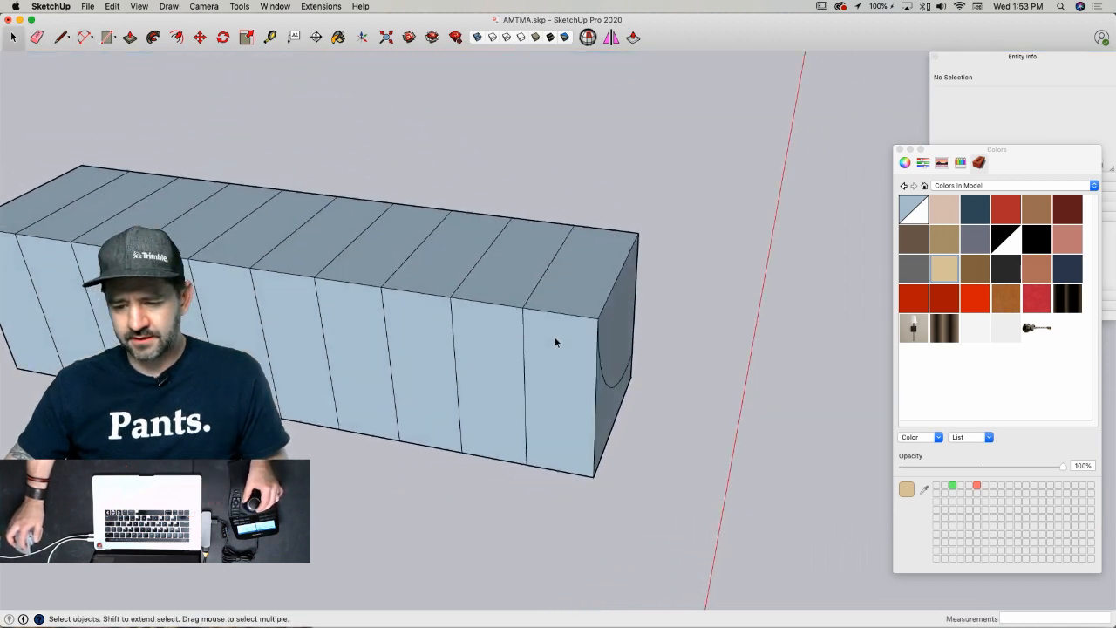
# - Erase the edges between the divided box's sections to remove its top and side faces, keeping the cross-section panels
pyautogui.press('e')
pyautogui.moveTo(564, 289); pyautogui.dragTo(228, 276)
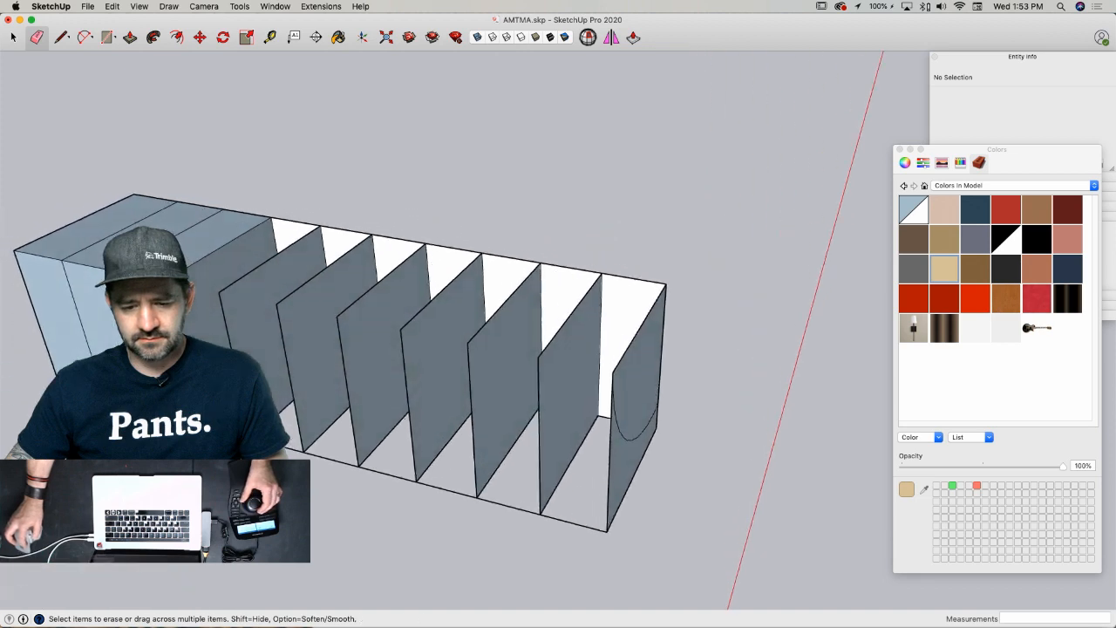
pyautogui.click(43, 256)
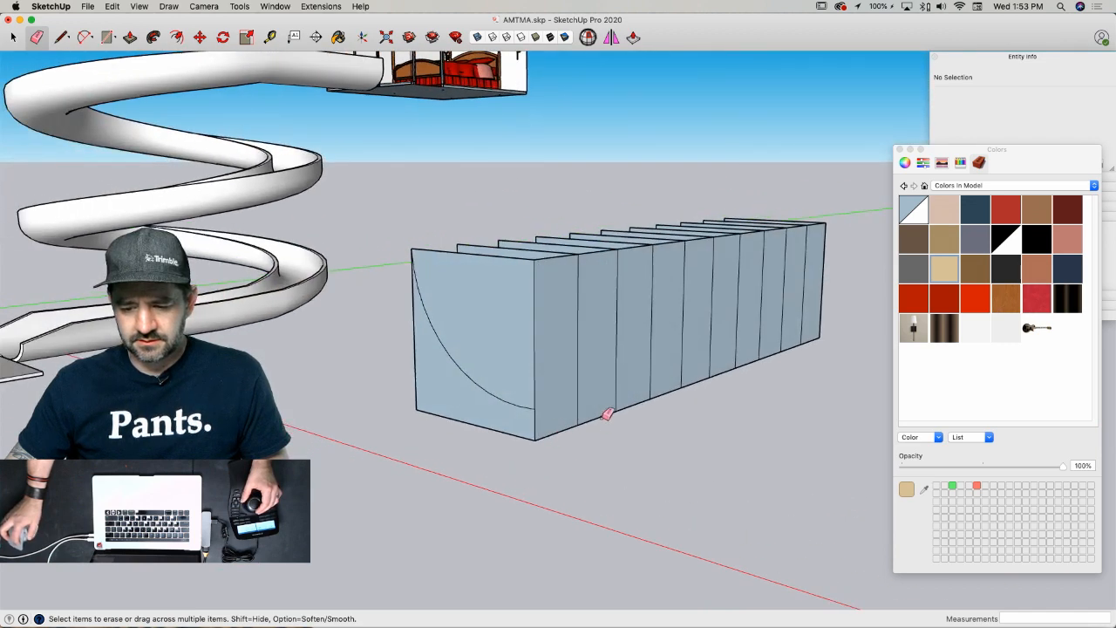
pyautogui.click(608, 413)
pyautogui.click(567, 429)
pyautogui.click(638, 398)
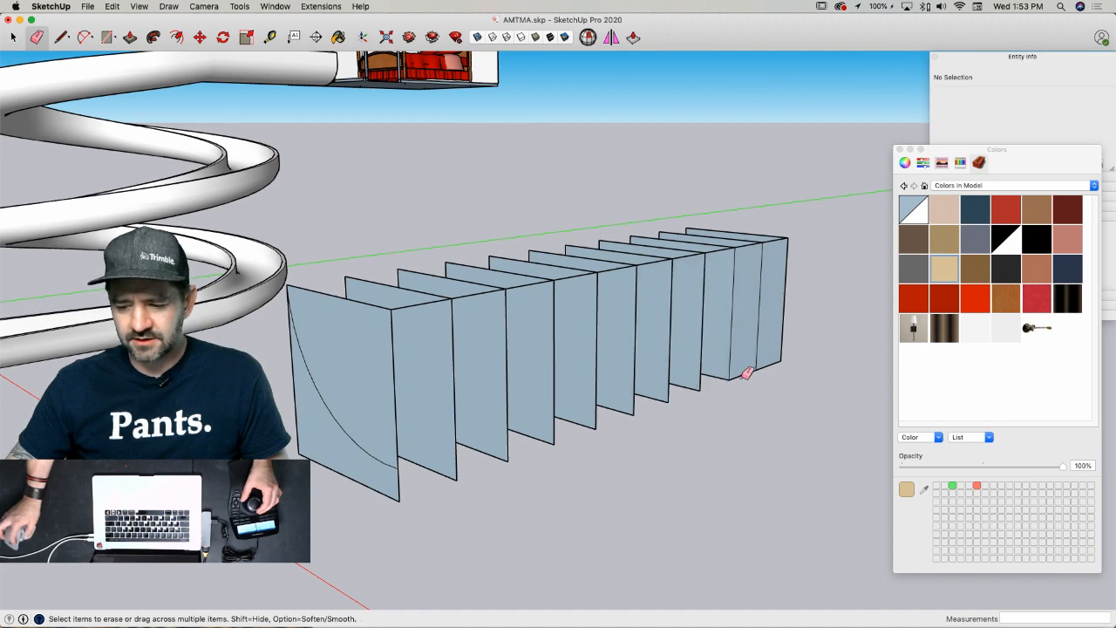
pyautogui.press('space')
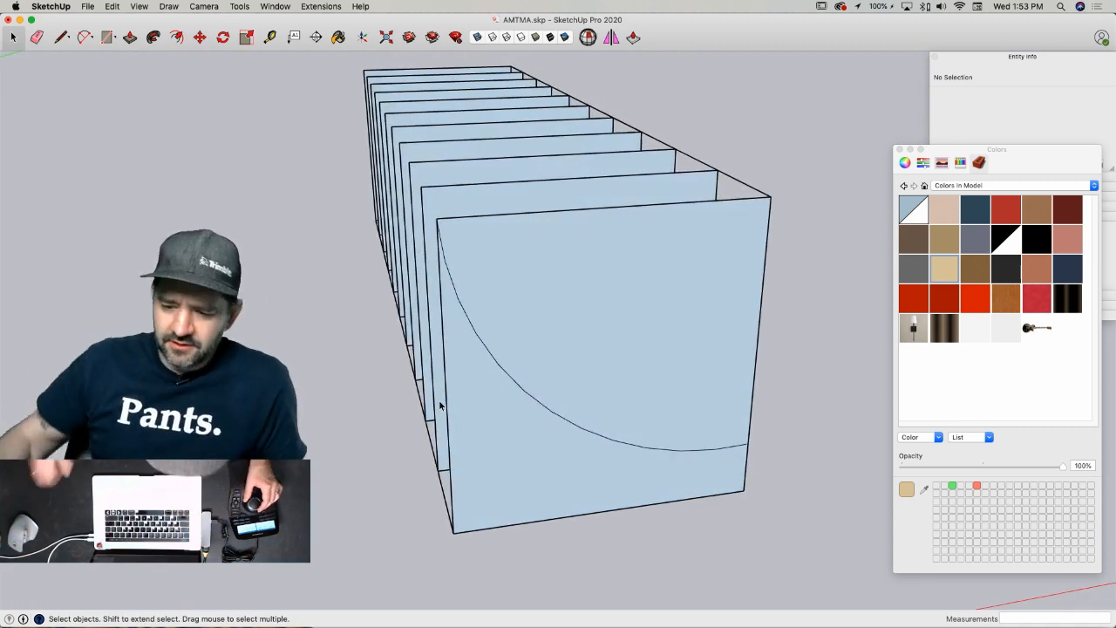
# - Copy the front panel's upper curved face to the second panel and repeat the copy 9x along the row
pyautogui.click(613, 374)
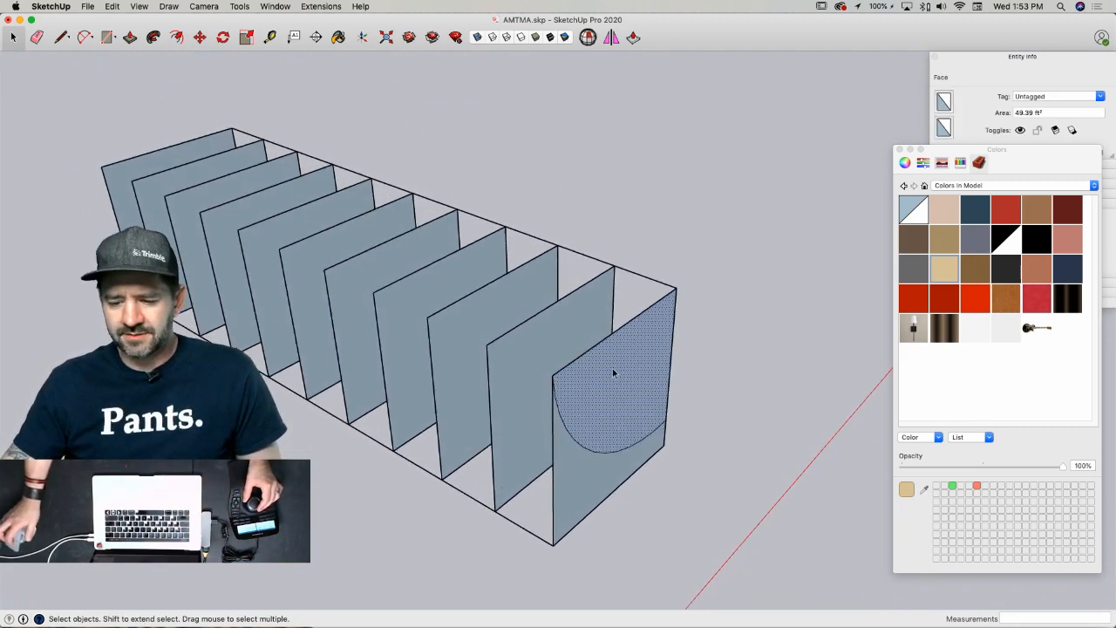
pyautogui.press('m')
pyautogui.click(663, 348)
pyautogui.press('alt')
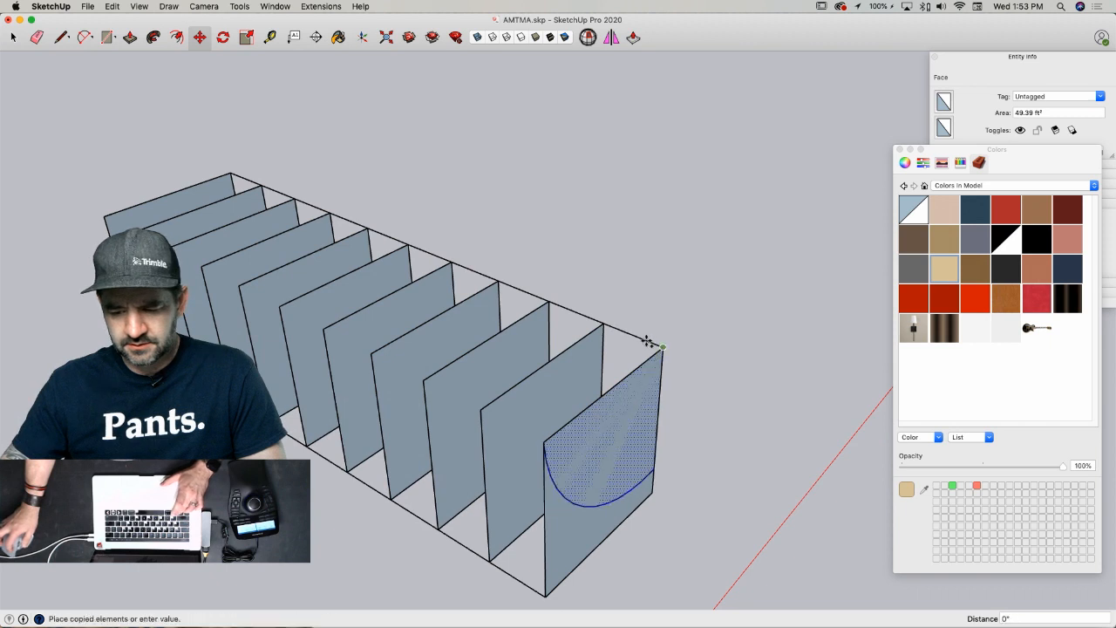
pyautogui.write('9')
pyautogui.press('Return')
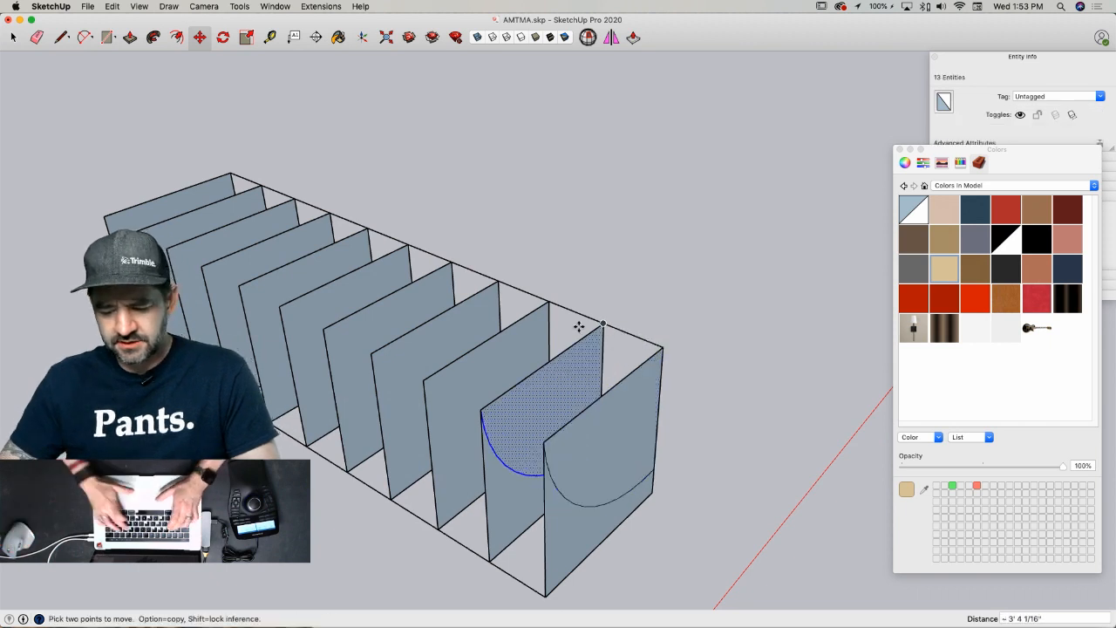
pyautogui.write('x')
pyautogui.press('Return')
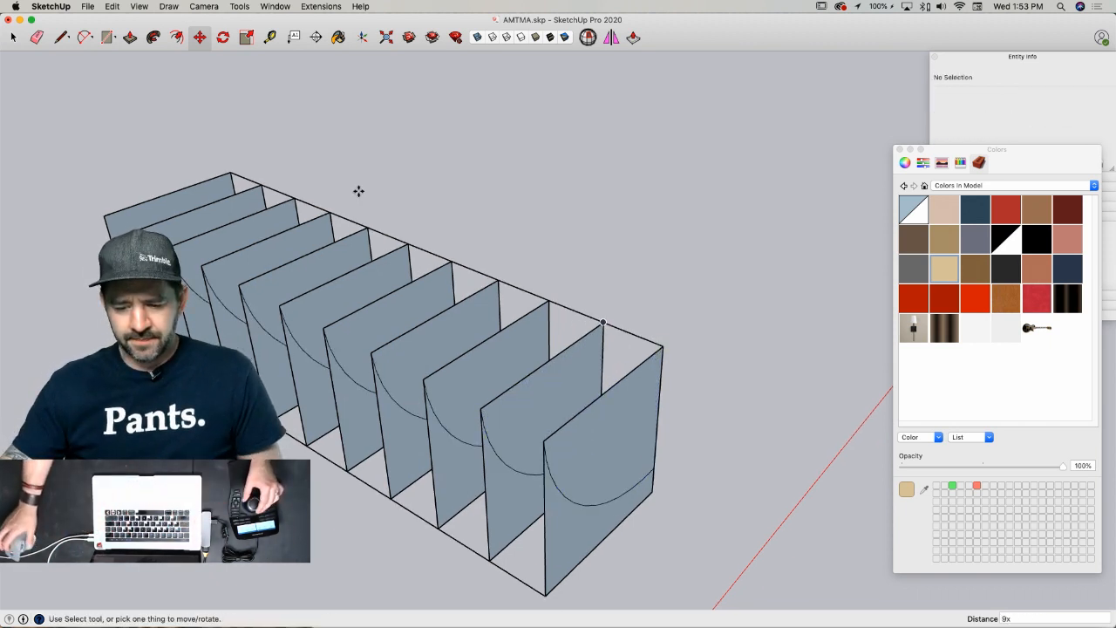
# - Try narrowing the front panel's curved face by scaling it toward the far side and erasing the leftover panel edges below
pyautogui.press('space')
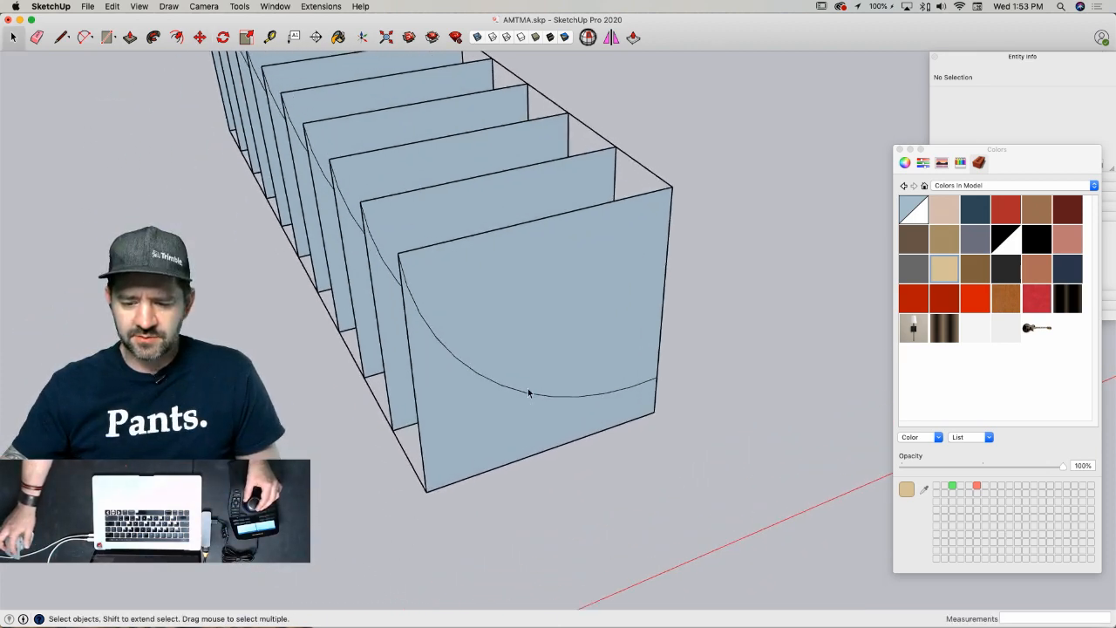
pyautogui.click(479, 388)
pyautogui.press('s')
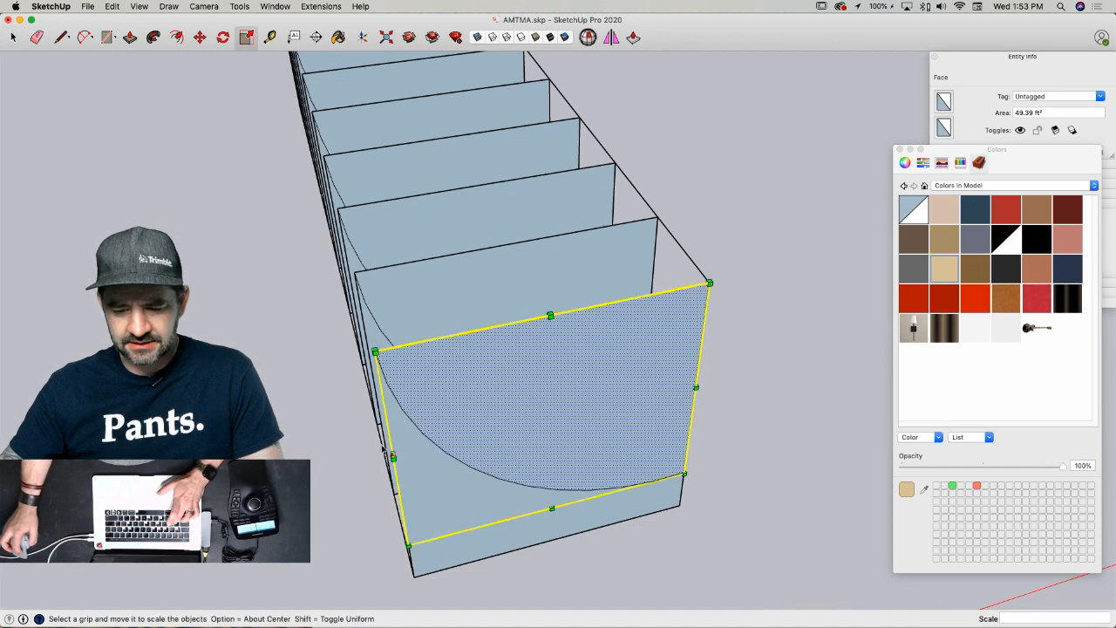
pyautogui.moveTo(391, 456); pyautogui.dragTo(461, 448)
pyautogui.press('e')
pyautogui.moveTo(424, 573); pyautogui.dragTo(432, 571)
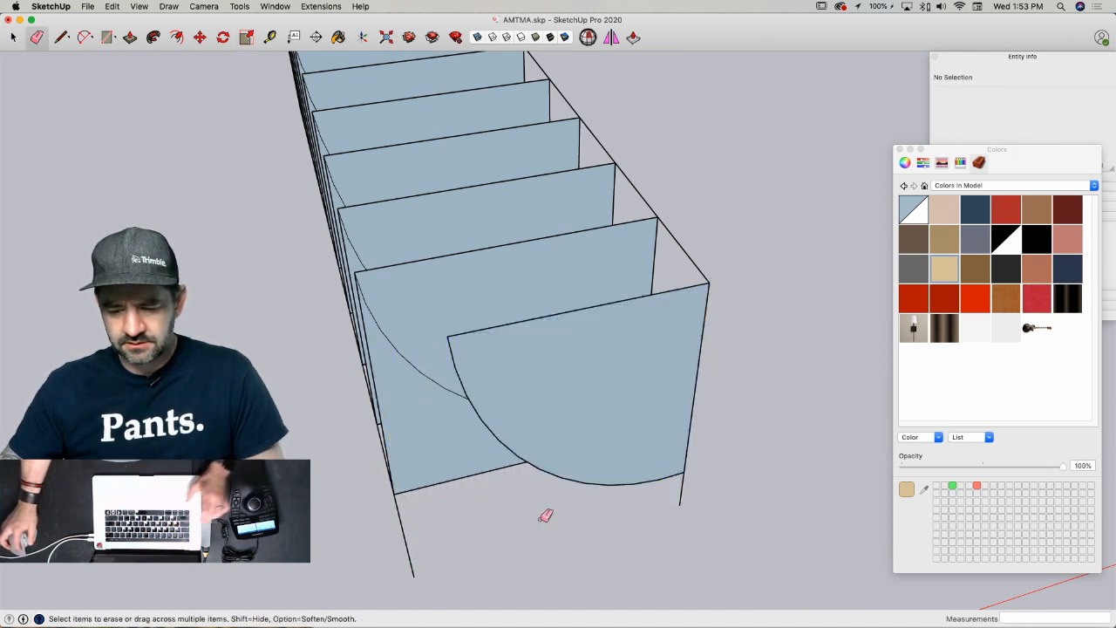
pyautogui.click(407, 554)
# - Try scaling the second panel's curved face to about 0.94 in width and about 1.09 in height
pyautogui.press('space')
pyautogui.click(390, 439)
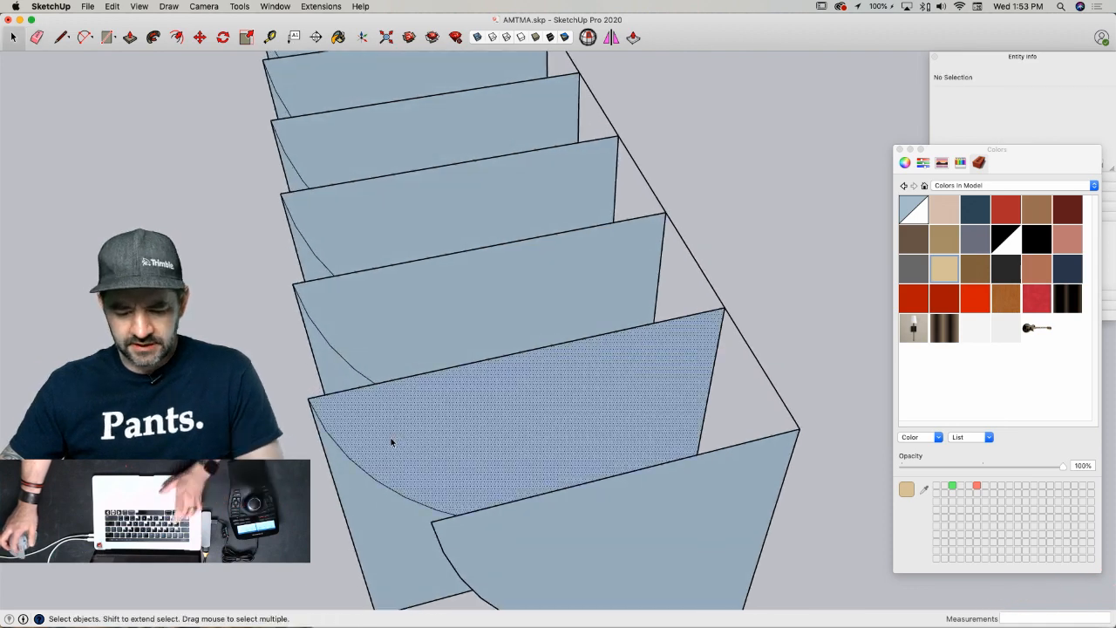
pyautogui.press('s')
pyautogui.click(340, 506)
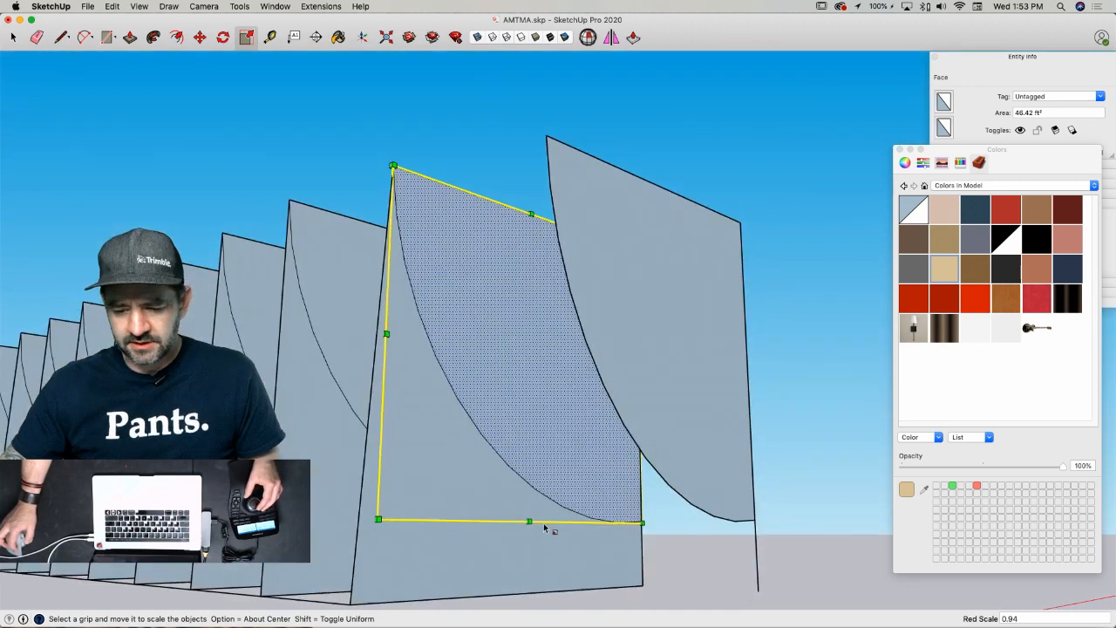
pyautogui.click(529, 523)
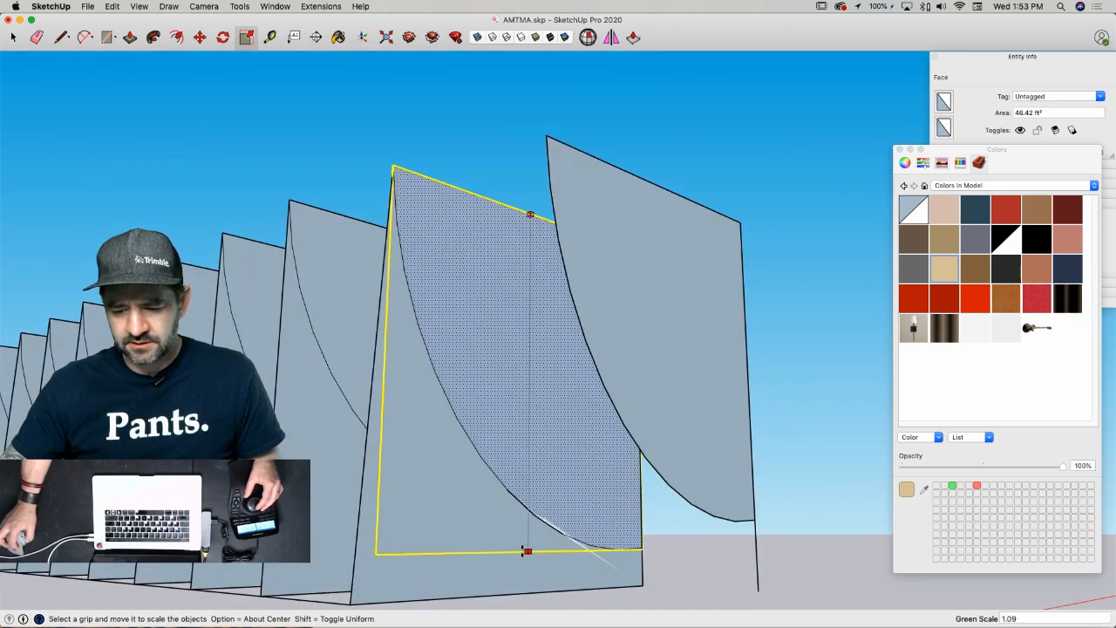
pyautogui.click(524, 549)
pyautogui.press('space')
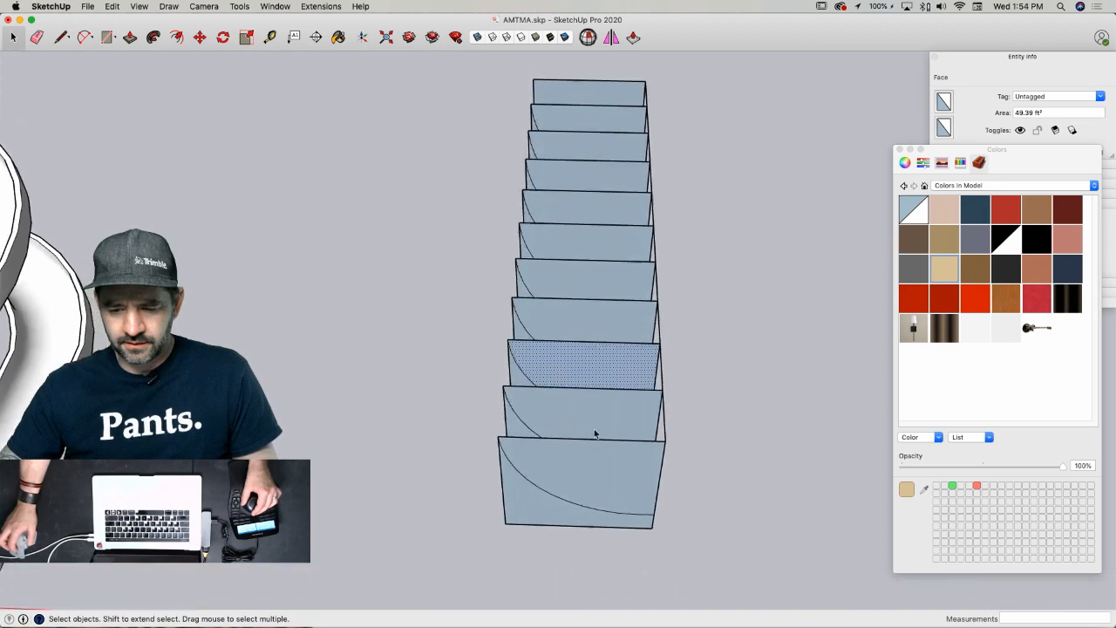
# - Erase the remaining long edges that connect the panels
pyautogui.press('e')
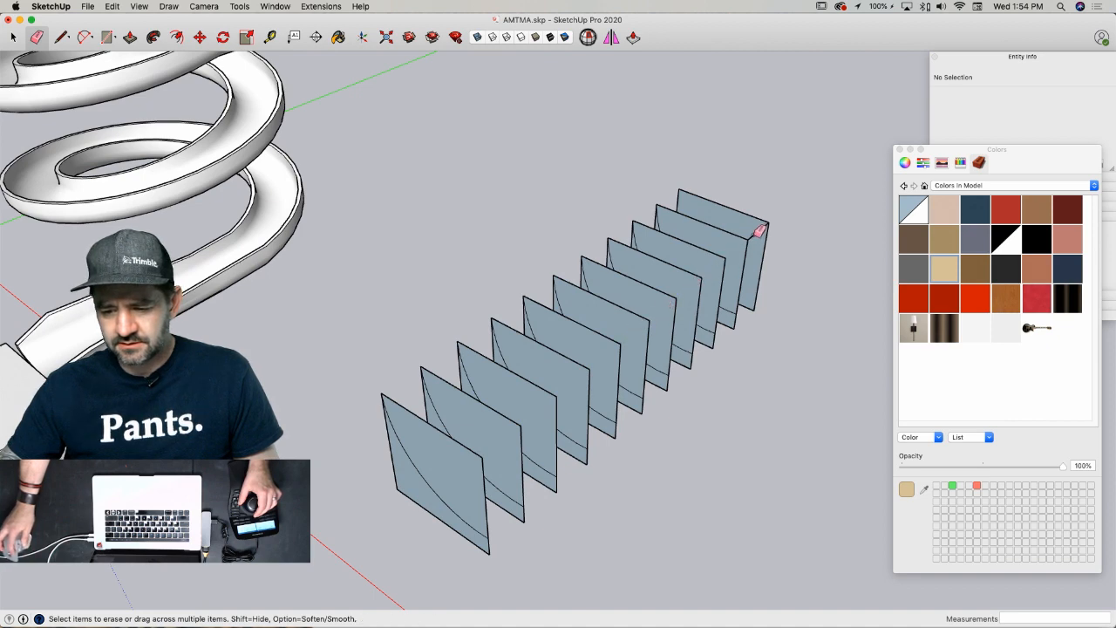
pyautogui.moveTo(758, 245); pyautogui.dragTo(689, 407, button='middle')
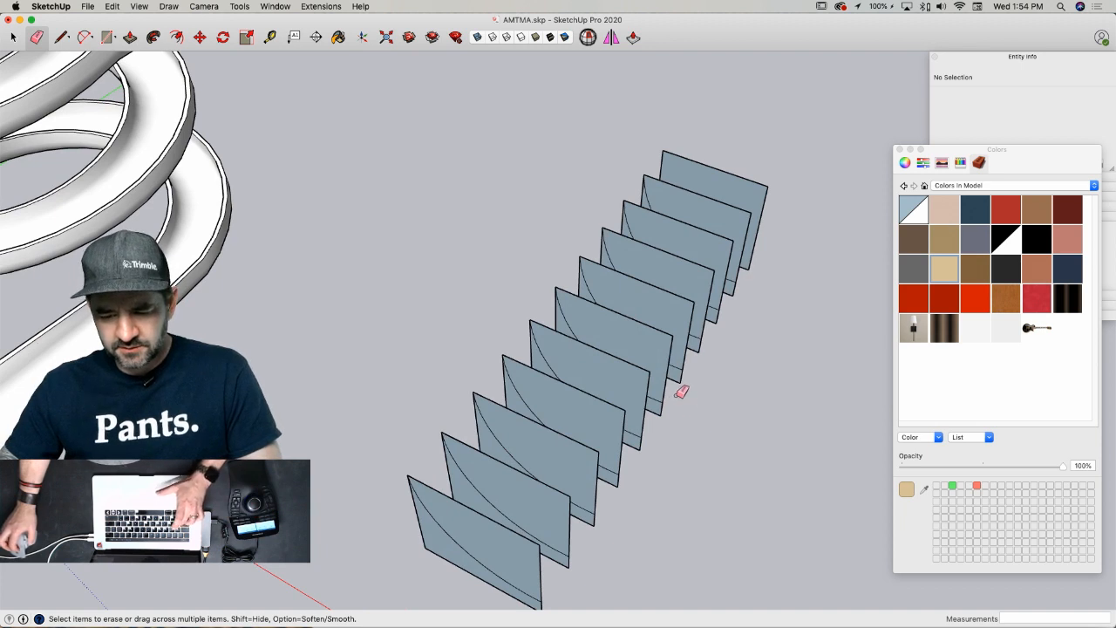
# - Draw an arc about 33' 9 5/8" long from the front panel's top edge to the last panel's far corner, bulging about 5' 9 13/16"
pyautogui.press('a')
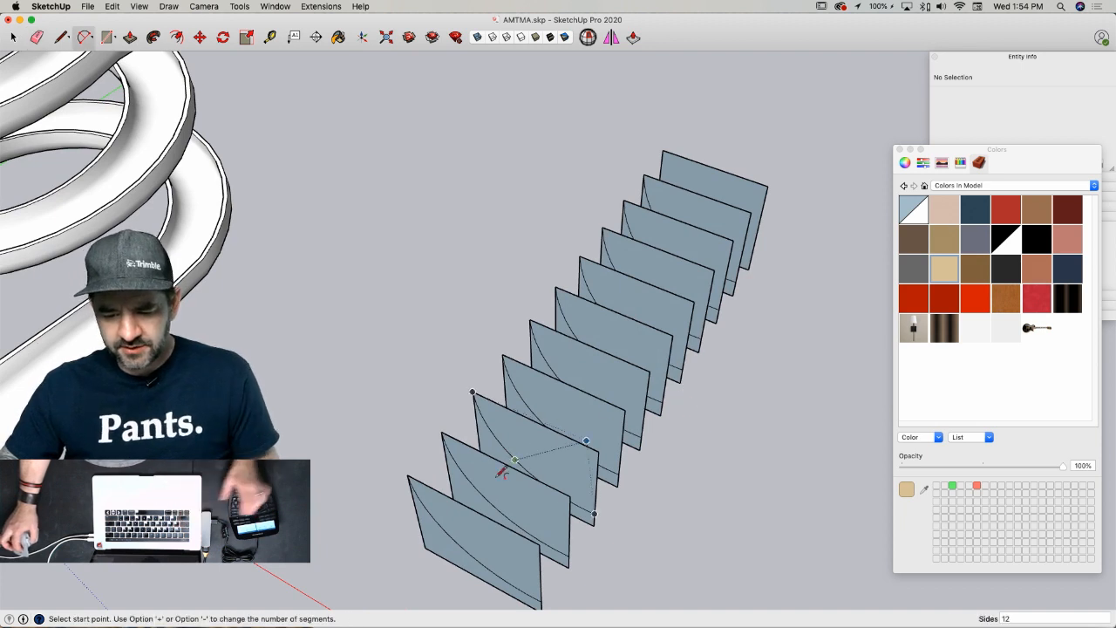
pyautogui.click(454, 500)
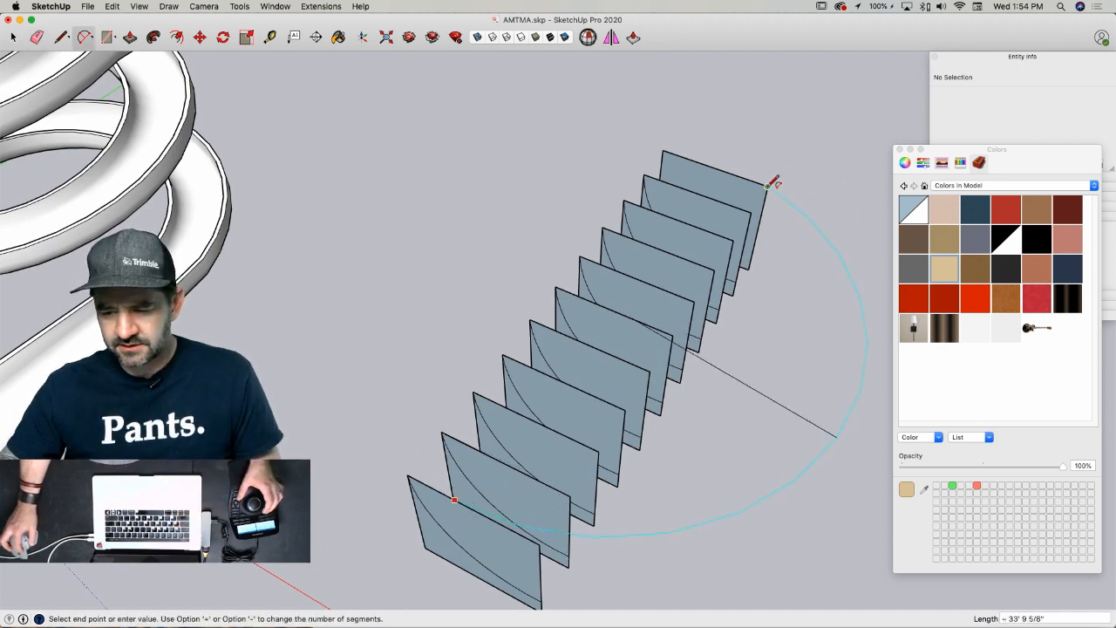
pyautogui.scroll(3, 768, 182)
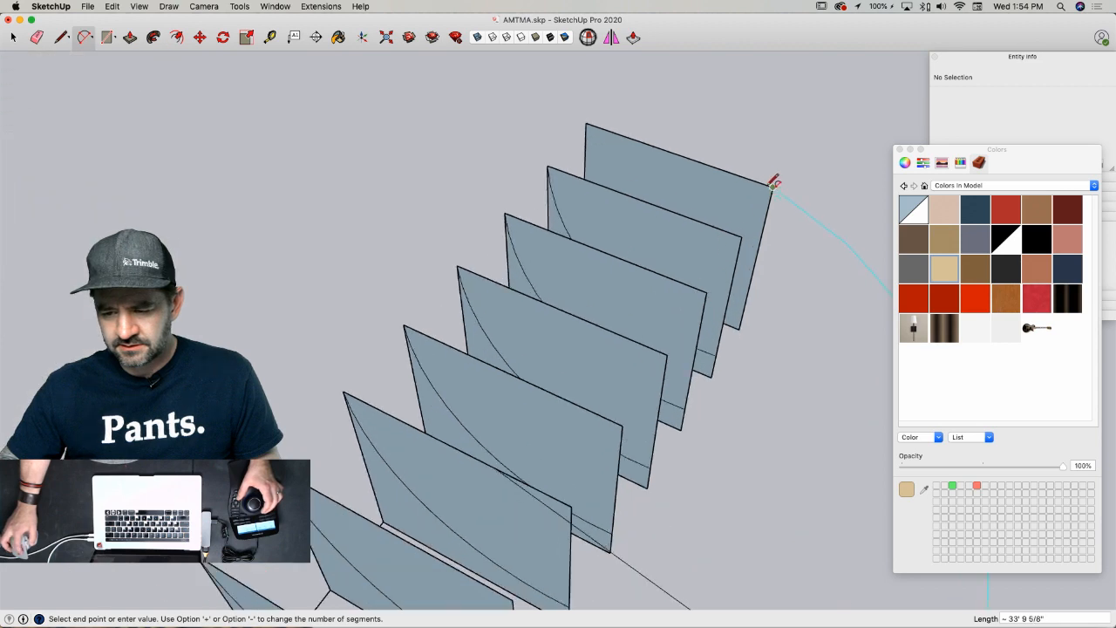
pyautogui.click(773, 181)
pyautogui.scroll(-5, 742, 194)
pyautogui.scroll(2, 597, 241)
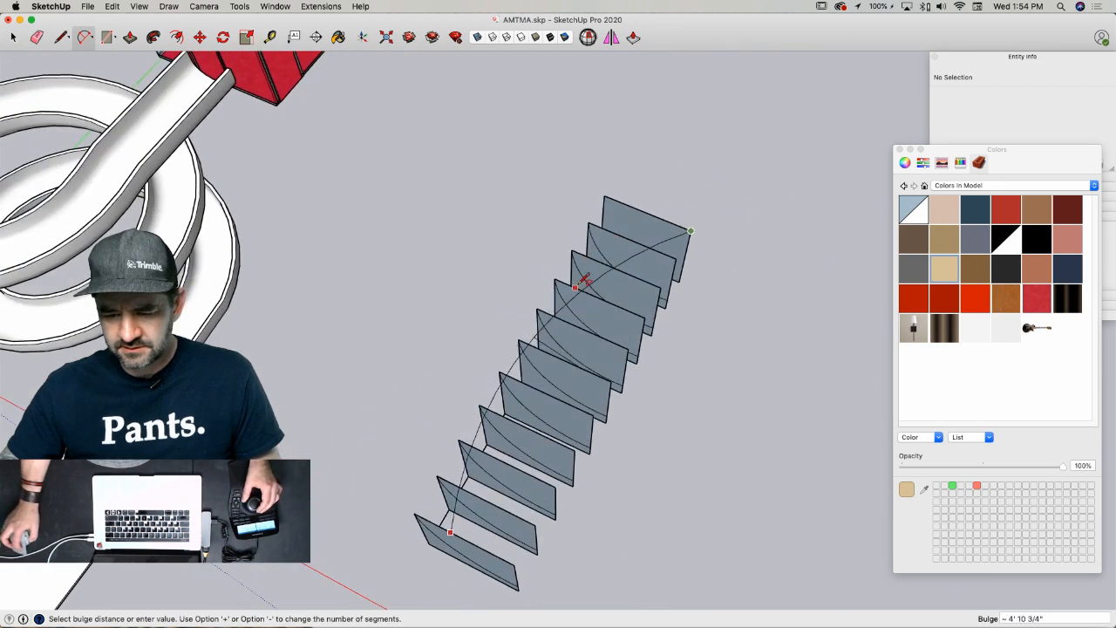
pyautogui.moveTo(576, 286); pyautogui.dragTo(506, 339, button='middle')
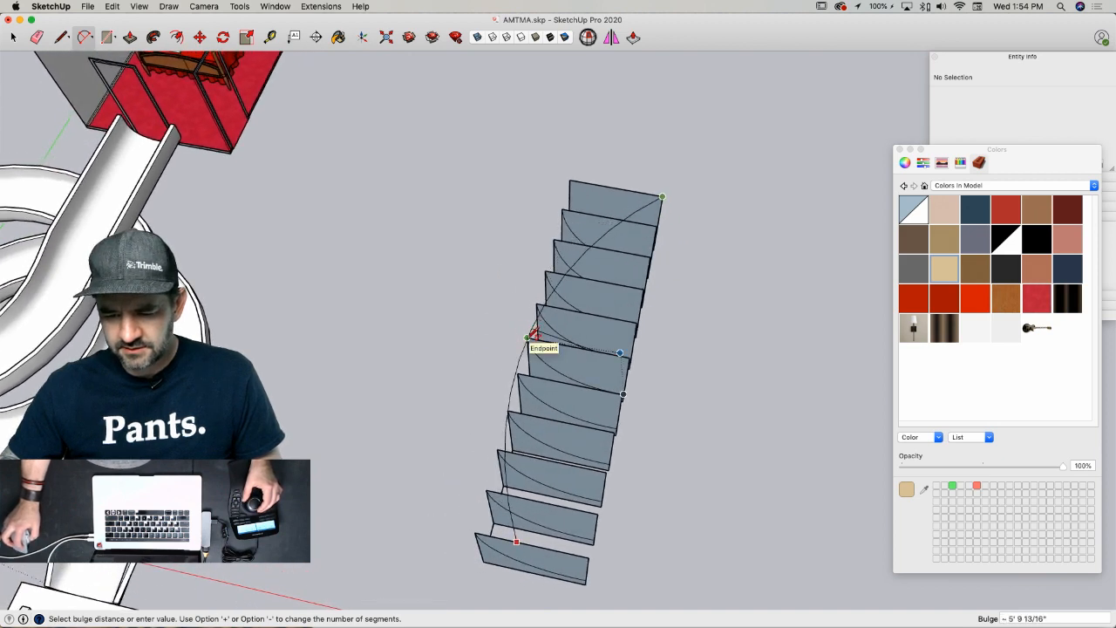
pyautogui.click(534, 335)
pyautogui.press('space')
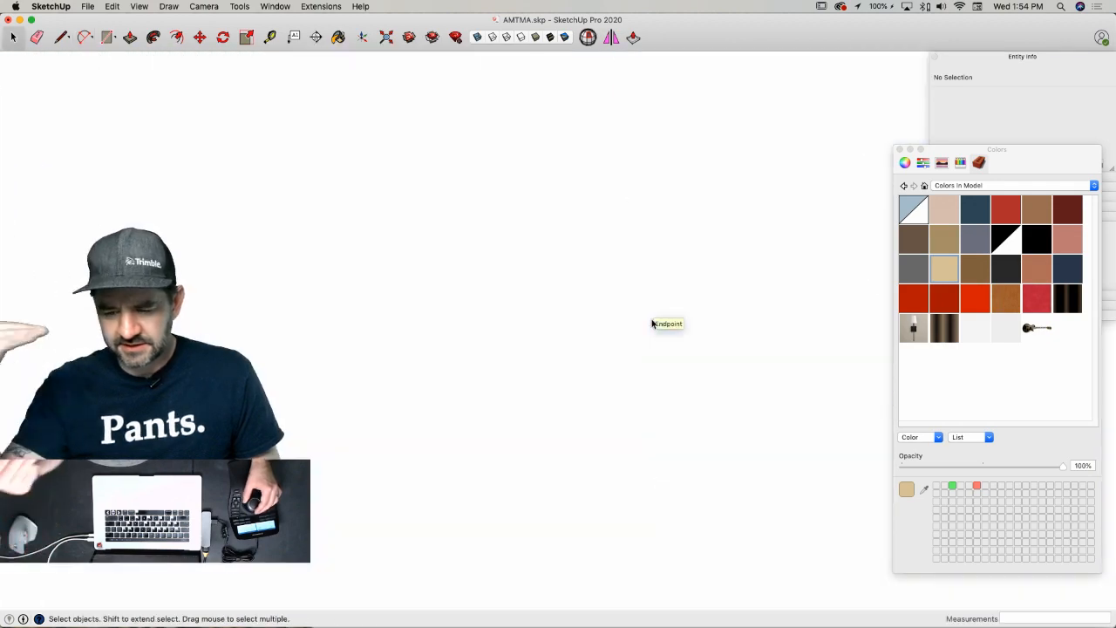
# - Check the arc's segments where it crosses the panels, and undo the arc
pyautogui.scroll(-10, 652, 324)
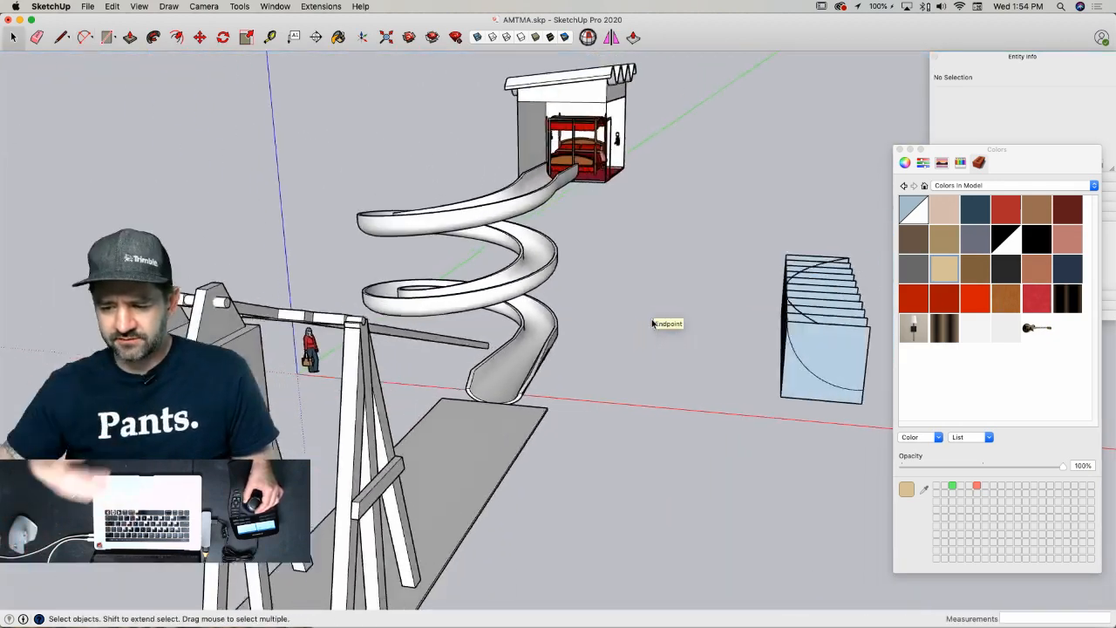
pyautogui.scroll(10, 652, 324)
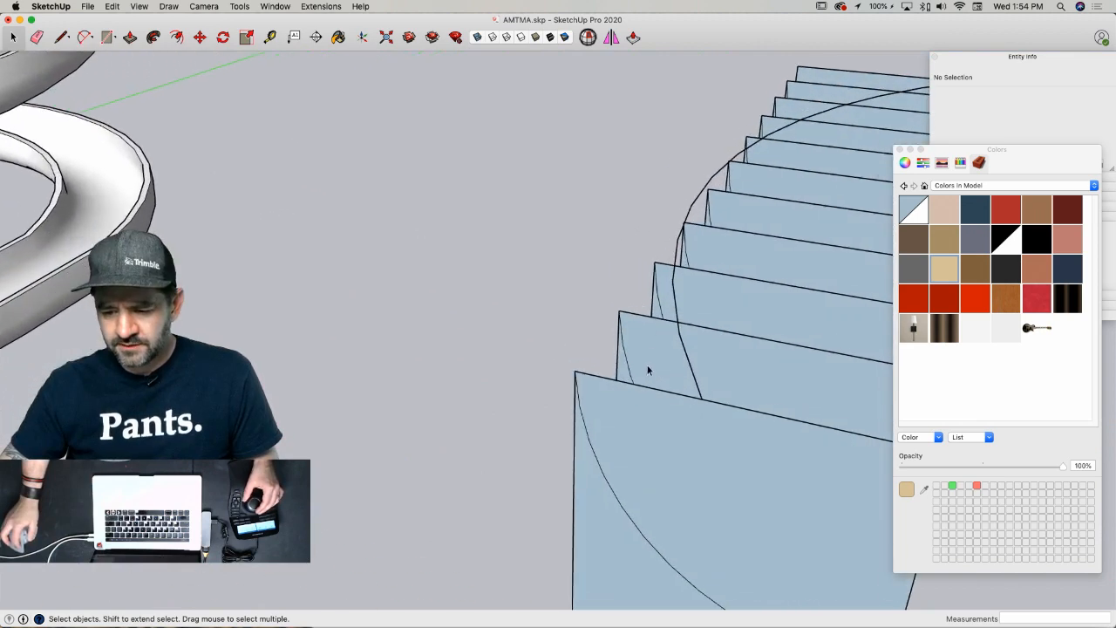
pyautogui.click(643, 319)
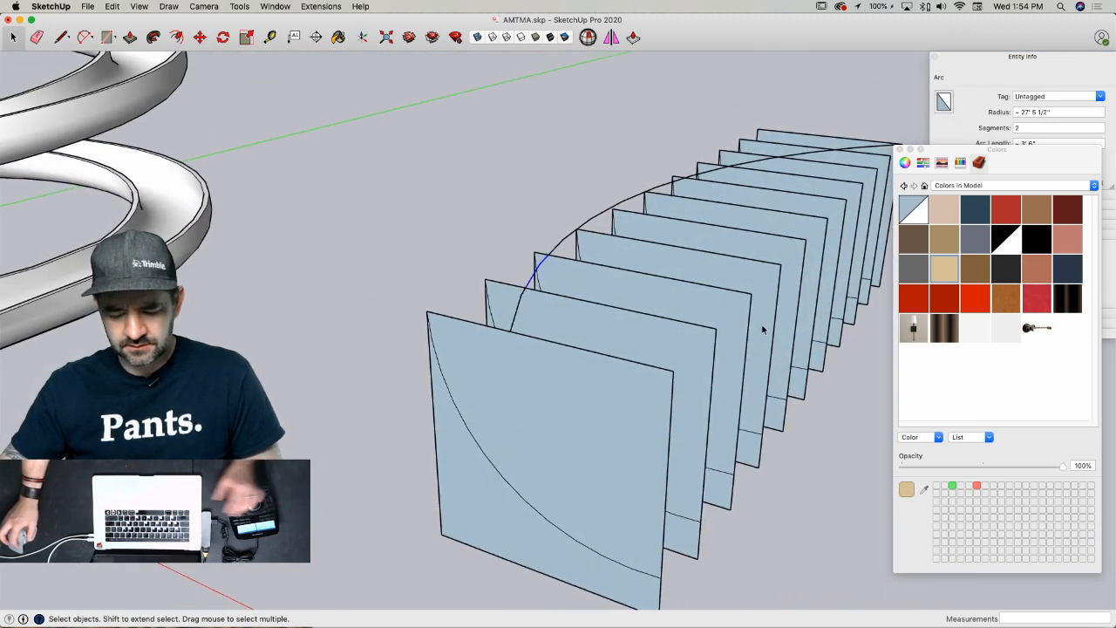
pyautogui.press('super+z')
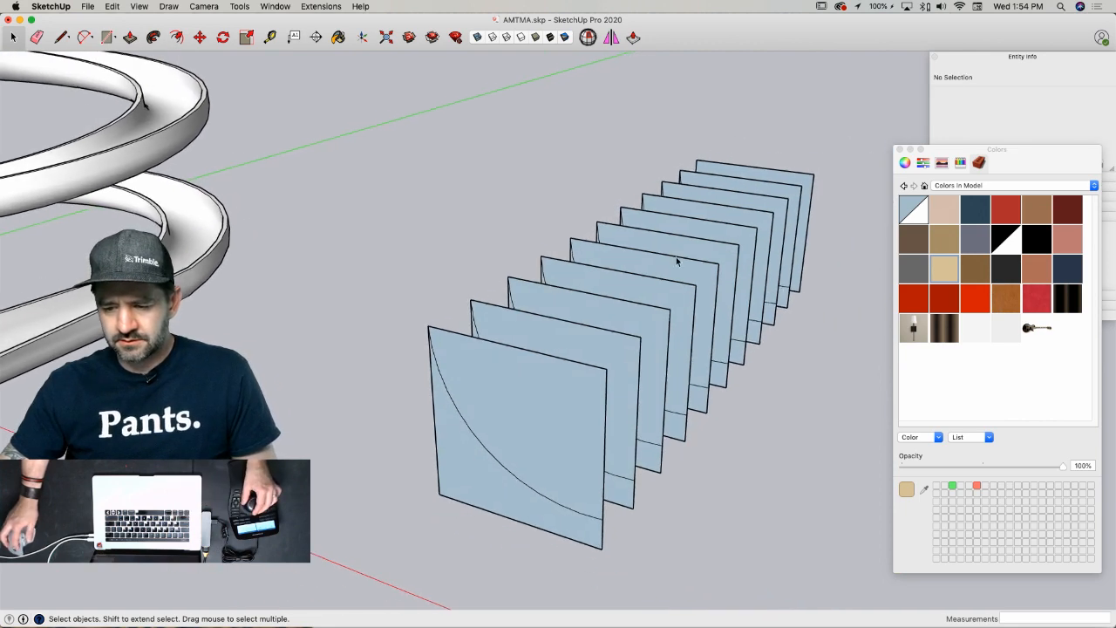
# - Select all the panels and make them a group
pyautogui.moveTo(396, 527); pyautogui.dragTo(390, 533)
pyautogui.rightClick(505, 433)
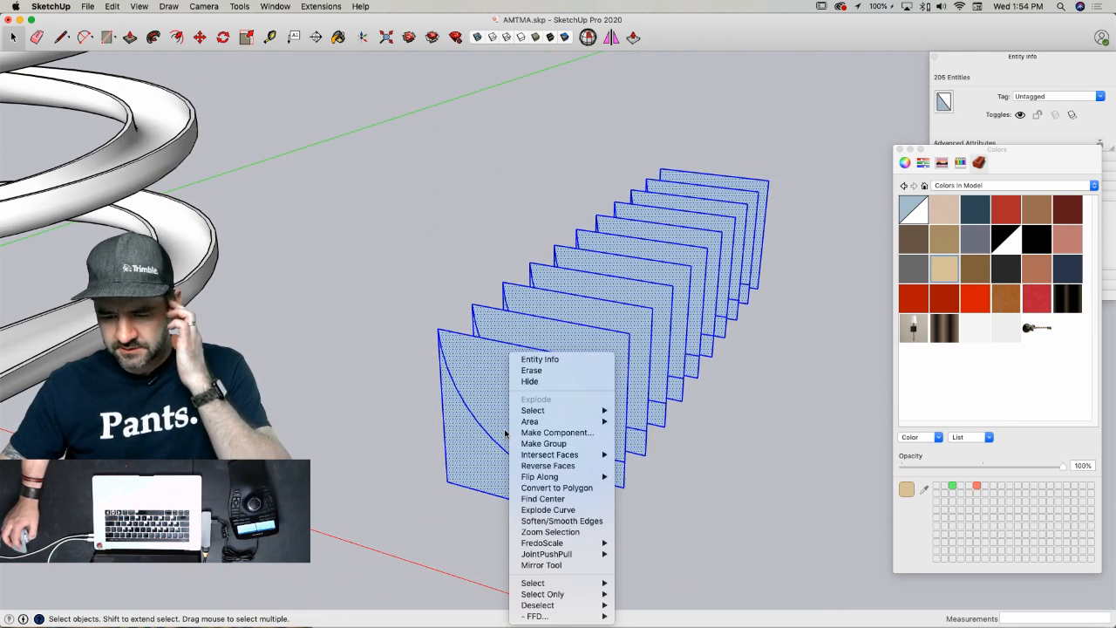
pyautogui.click(543, 444)
# - Draw an arc over the panel group from the front top edge to the far corner, about 33' 11 1/16" long and bulging about 6' 5/8"
pyautogui.press('a')
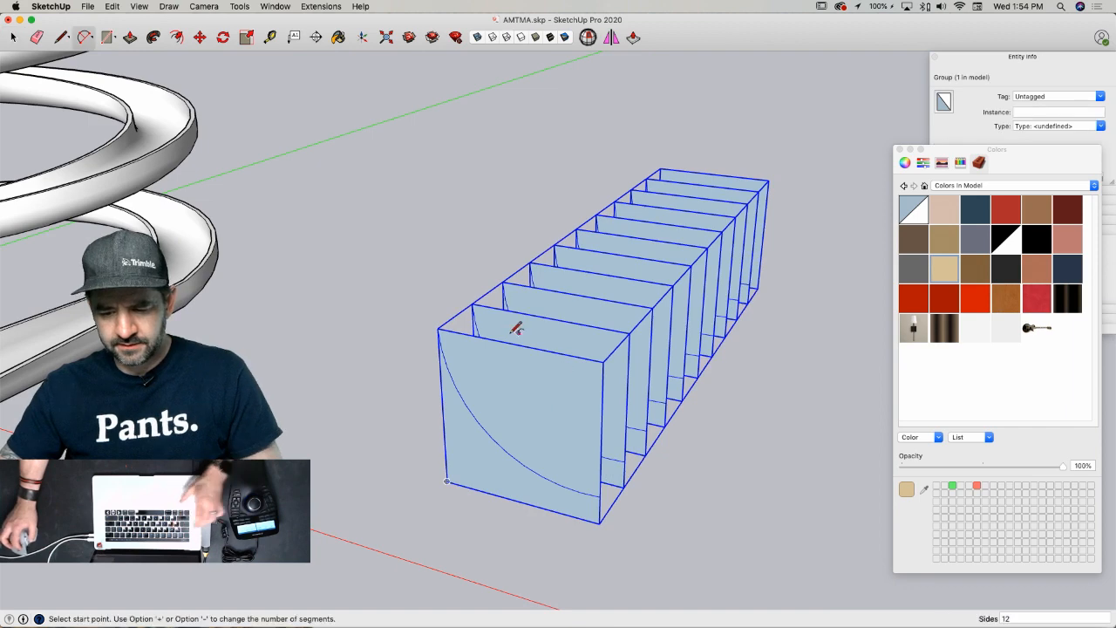
pyautogui.click(483, 336)
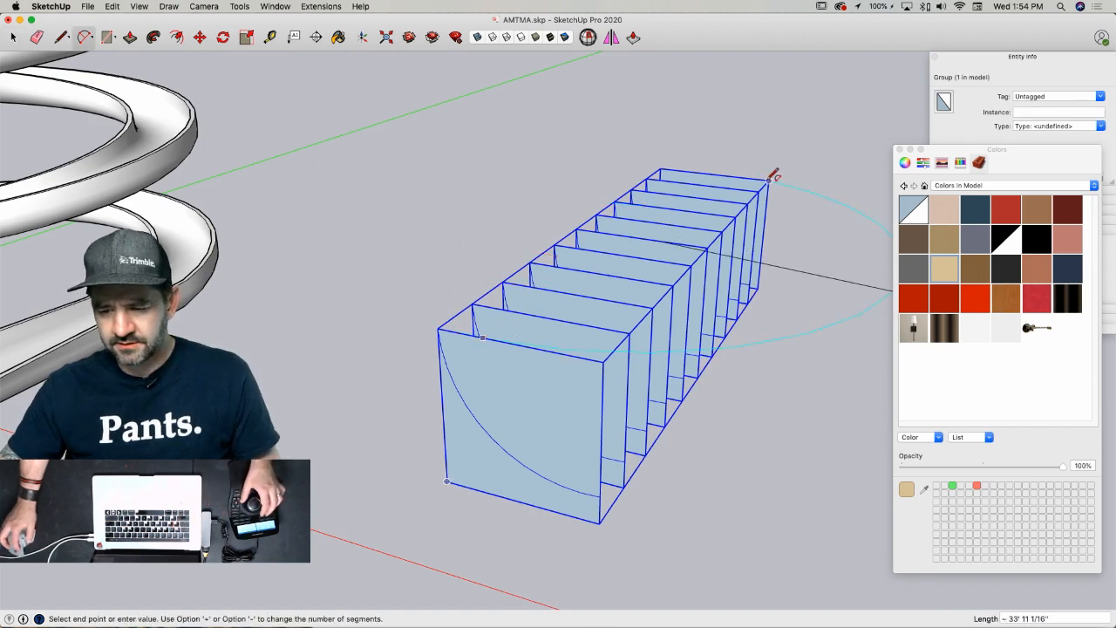
pyautogui.click(770, 178)
pyautogui.moveTo(710, 229); pyautogui.dragTo(643, 264, button='middle')
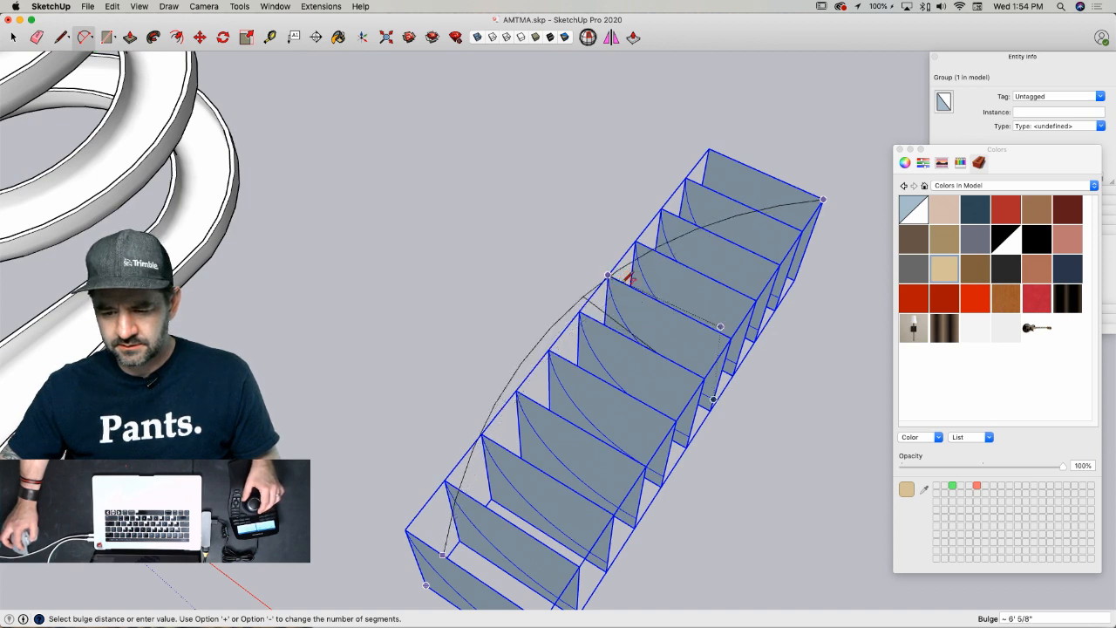
pyautogui.click(625, 278)
pyautogui.press('space')
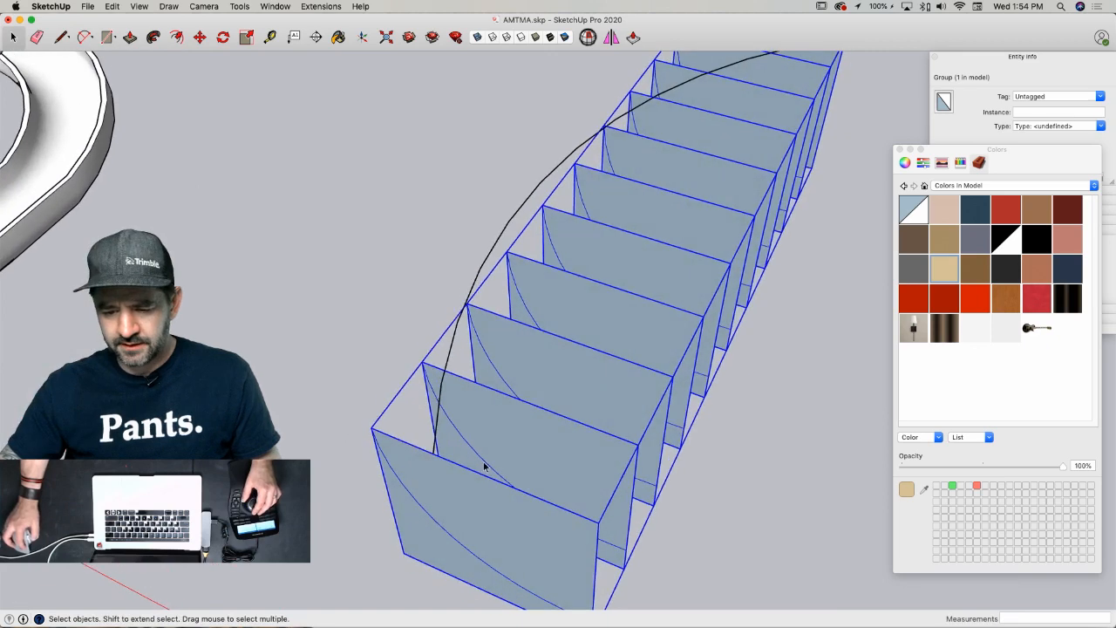
# - Open the panel group for editing and turn off Hide Rest of Model
pyautogui.doubleClick(494, 445)
pyautogui.click(479, 444)
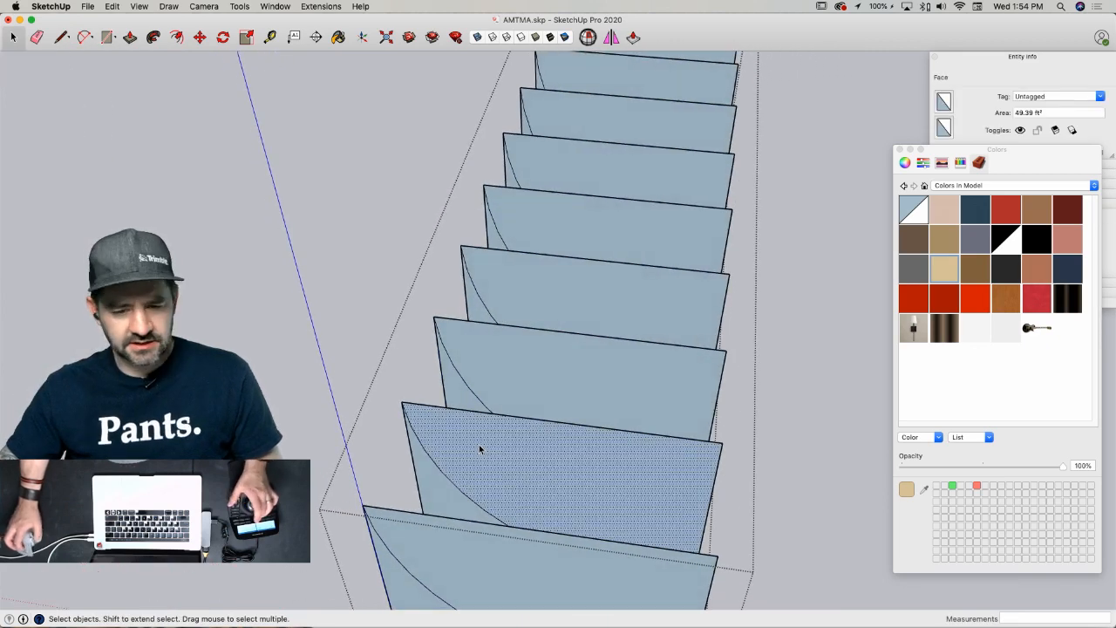
pyautogui.click(139, 6)
pyautogui.moveTo(199, 214)
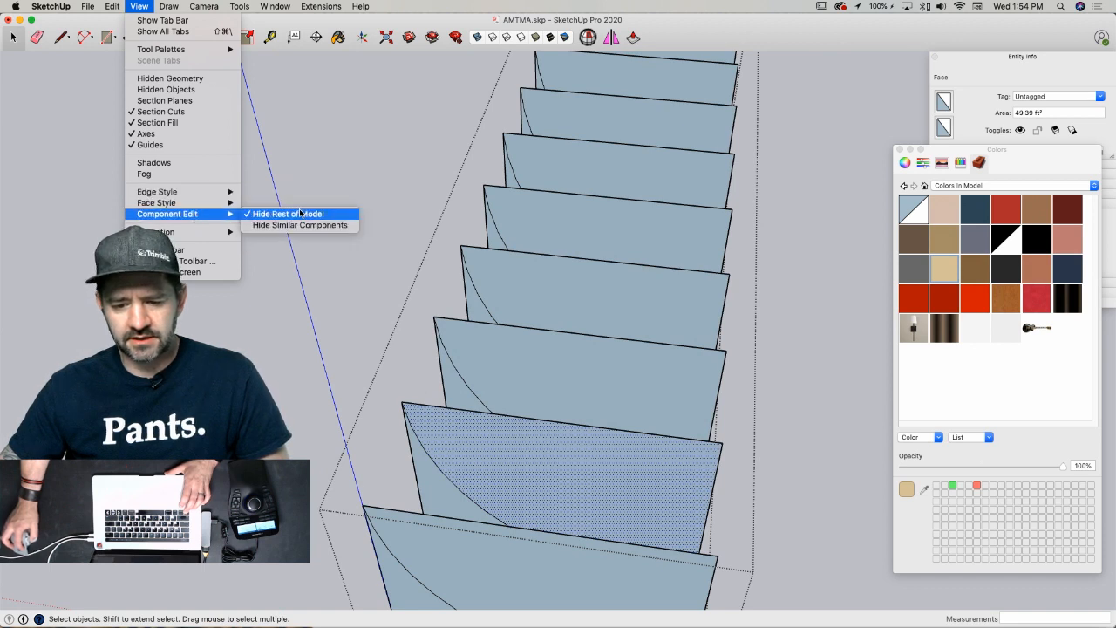
pyautogui.click(300, 214)
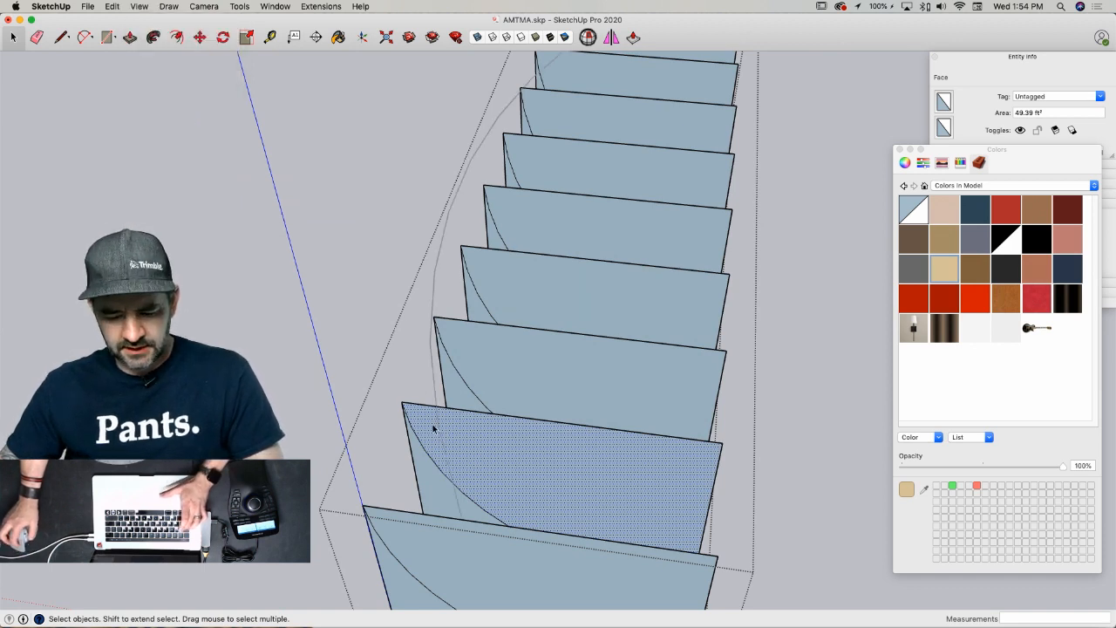
# - Scale the second and third panels from the front widthwise to about 0.88 and 1.01 so they meet the guide arc
pyautogui.press('s')
pyautogui.moveTo(419, 481); pyautogui.dragTo(450, 486)
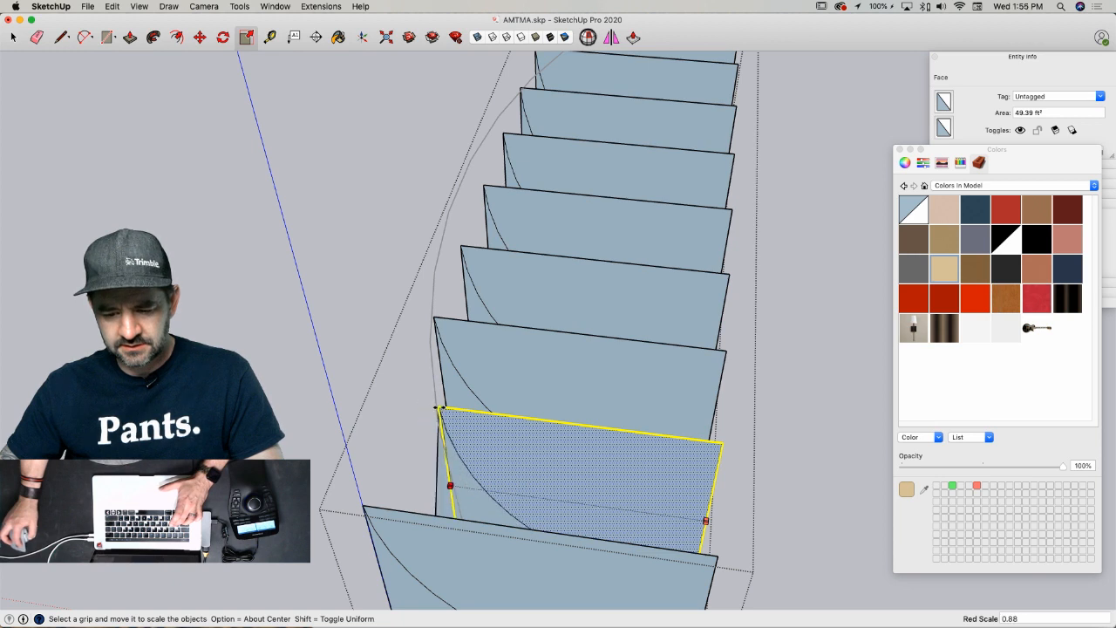
pyautogui.press('space')
pyautogui.click(463, 363)
pyautogui.press('s')
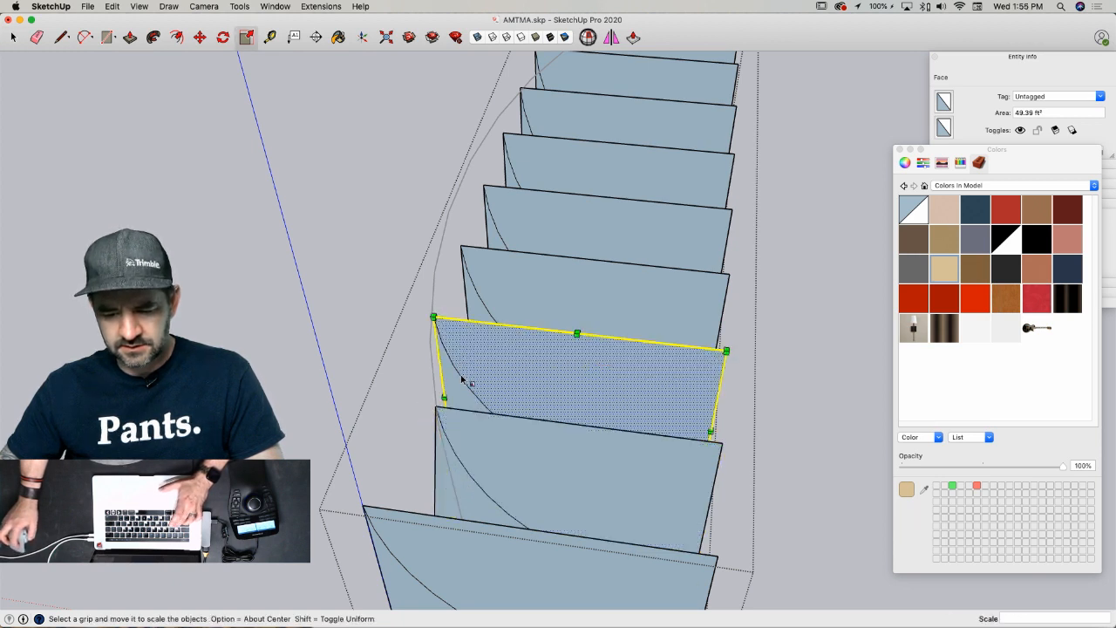
pyautogui.moveTo(444, 396); pyautogui.dragTo(429, 314)
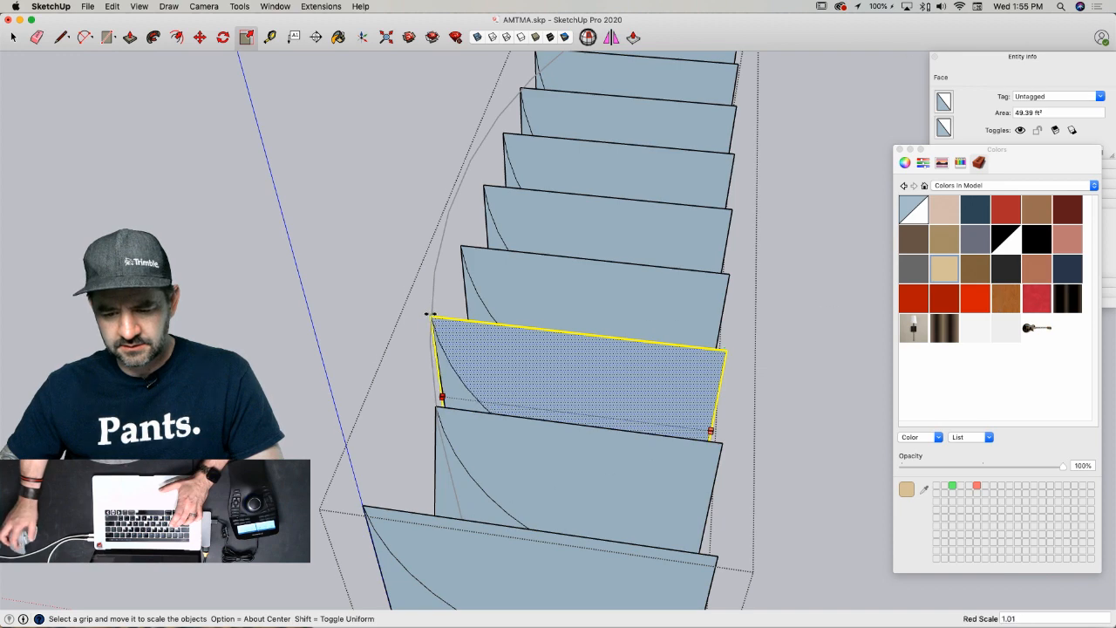
pyautogui.click(430, 313)
pyautogui.press('space')
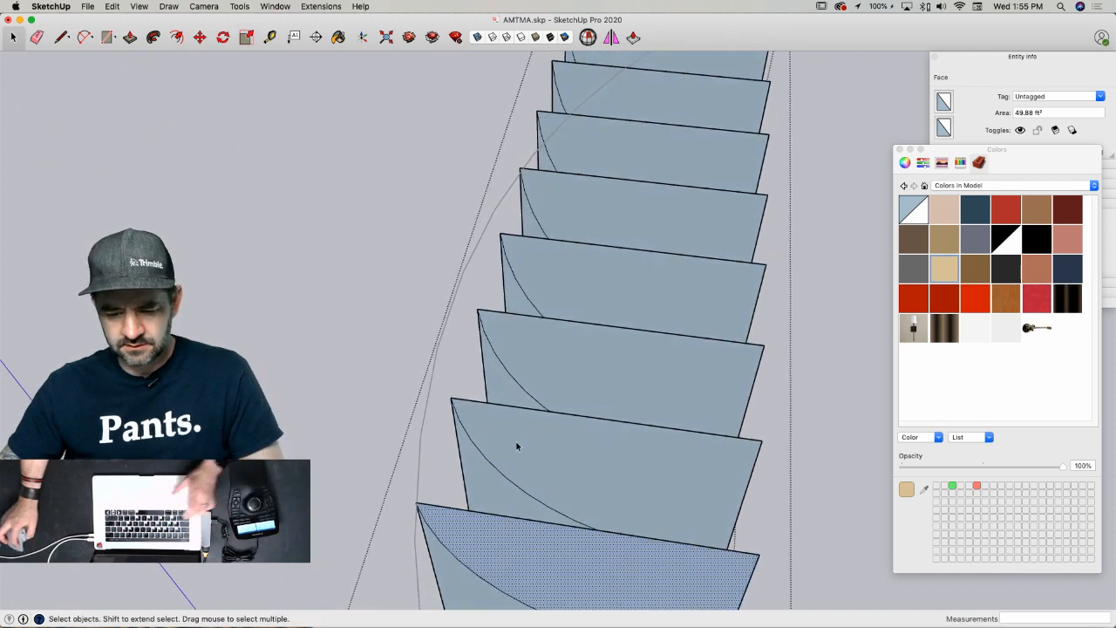
# - Scale the fourth and fifth panels from the front widthwise so their upper outer corners meet the guide arc
pyautogui.click(516, 445)
pyautogui.press('s')
pyautogui.moveTo(461, 468); pyautogui.dragTo(461, 378)
pyautogui.press('space')
pyautogui.click(516, 345)
pyautogui.press('s')
pyautogui.press('space')
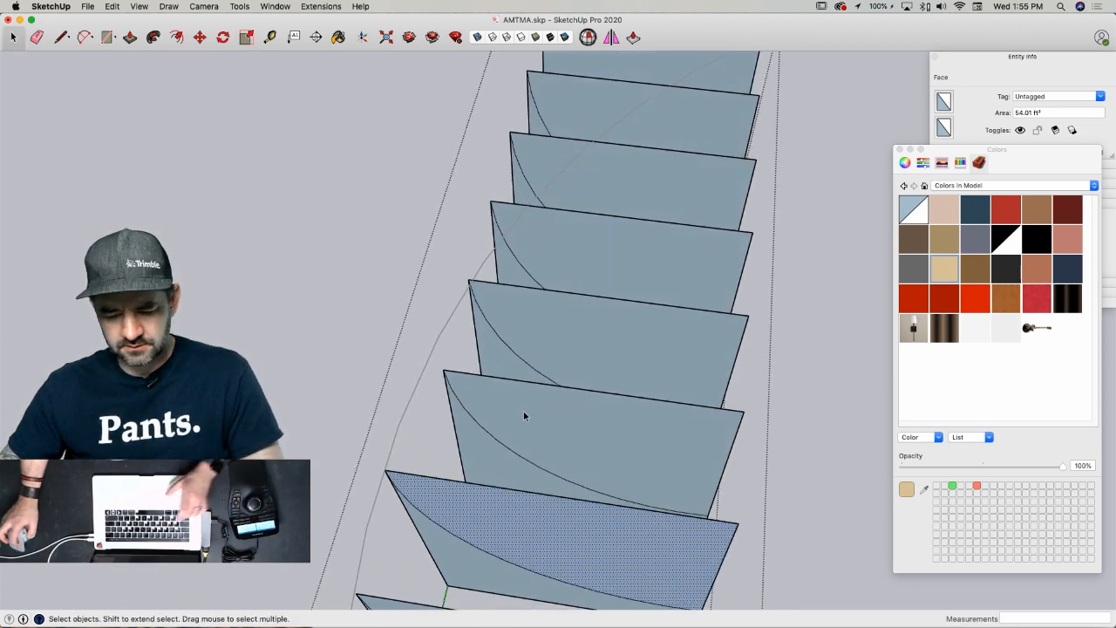
# - Scale the sixth and seventh panels from the front widthwise to about 1.07 and 0.98 to meet the guide arc
pyautogui.click(523, 416)
pyautogui.press('s')
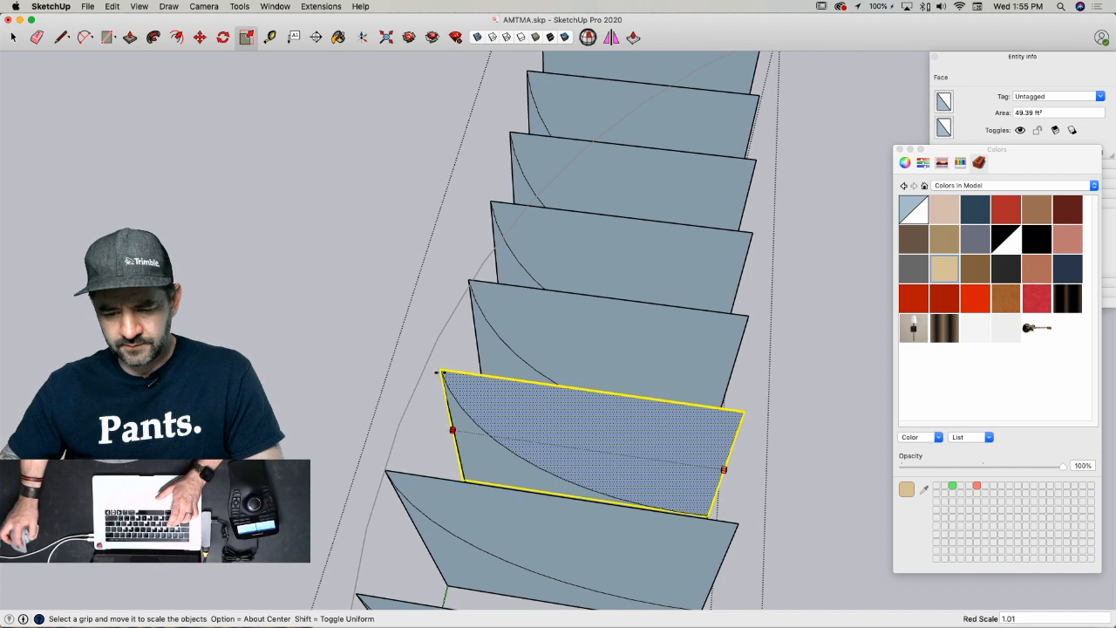
pyautogui.moveTo(438, 372); pyautogui.dragTo(423, 369)
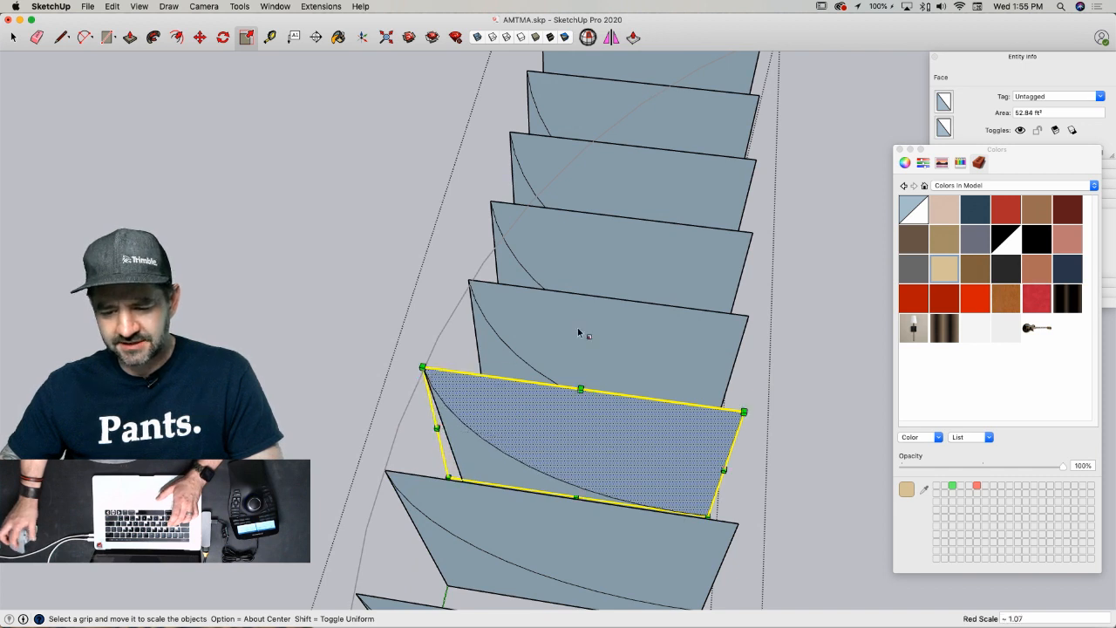
pyautogui.press('space')
pyautogui.click(546, 345)
pyautogui.press('s')
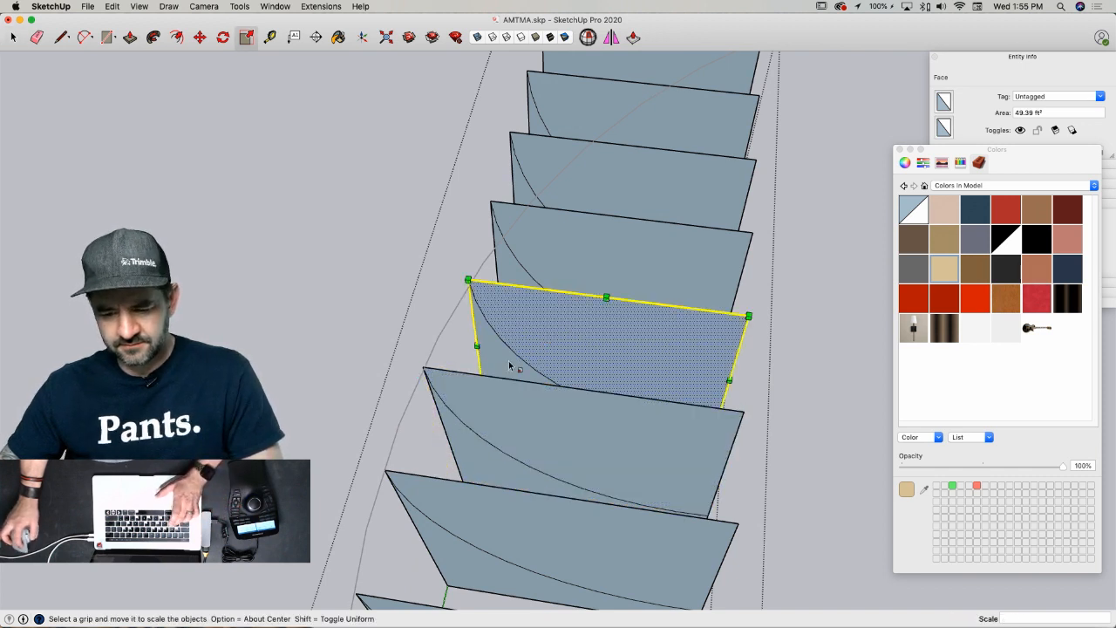
pyautogui.moveTo(473, 325); pyautogui.dragTo(476, 281)
pyautogui.click(474, 277)
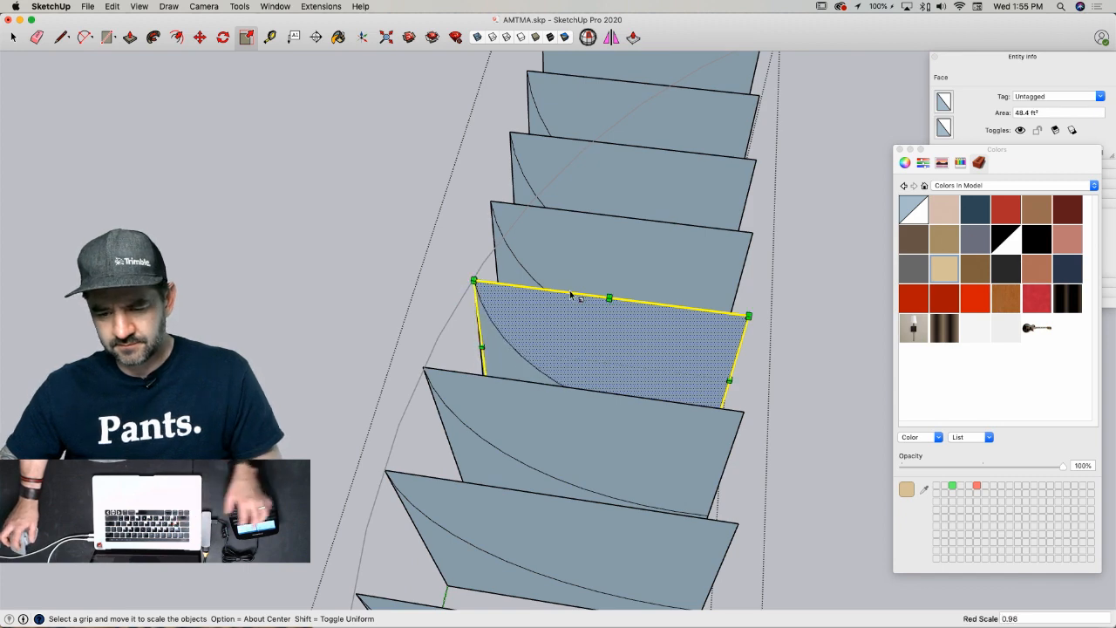
pyautogui.press('space')
# - Scale the eighth and ninth panels from the front widthwise so their upper outer corners meet the guide arc
pyautogui.click(511, 402)
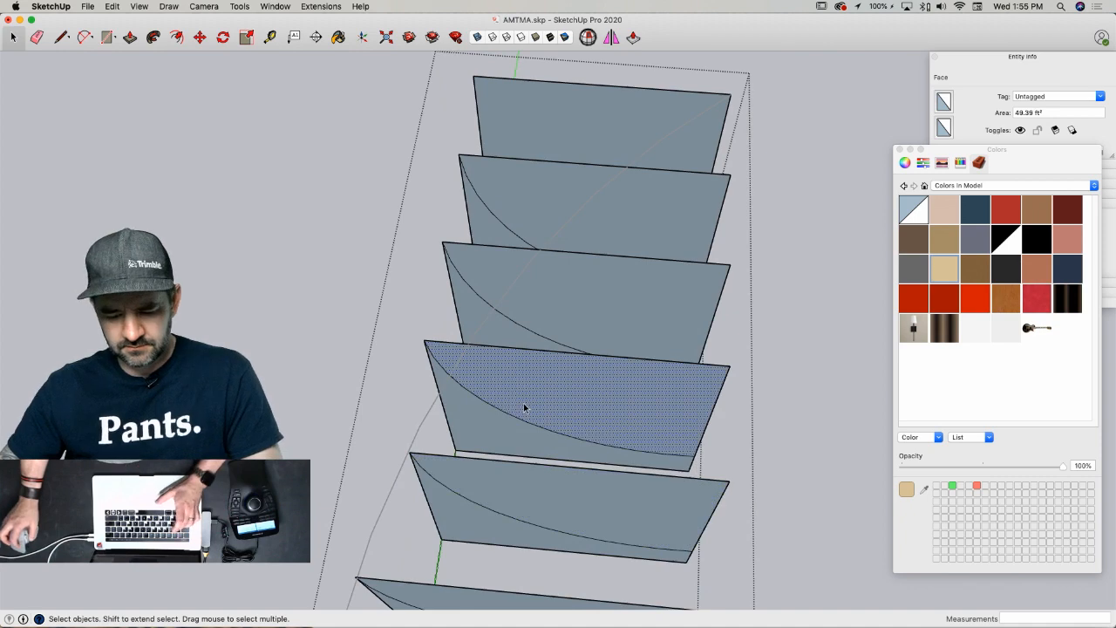
pyautogui.press('s')
pyautogui.moveTo(438, 394); pyautogui.dragTo(471, 347)
pyautogui.press('space')
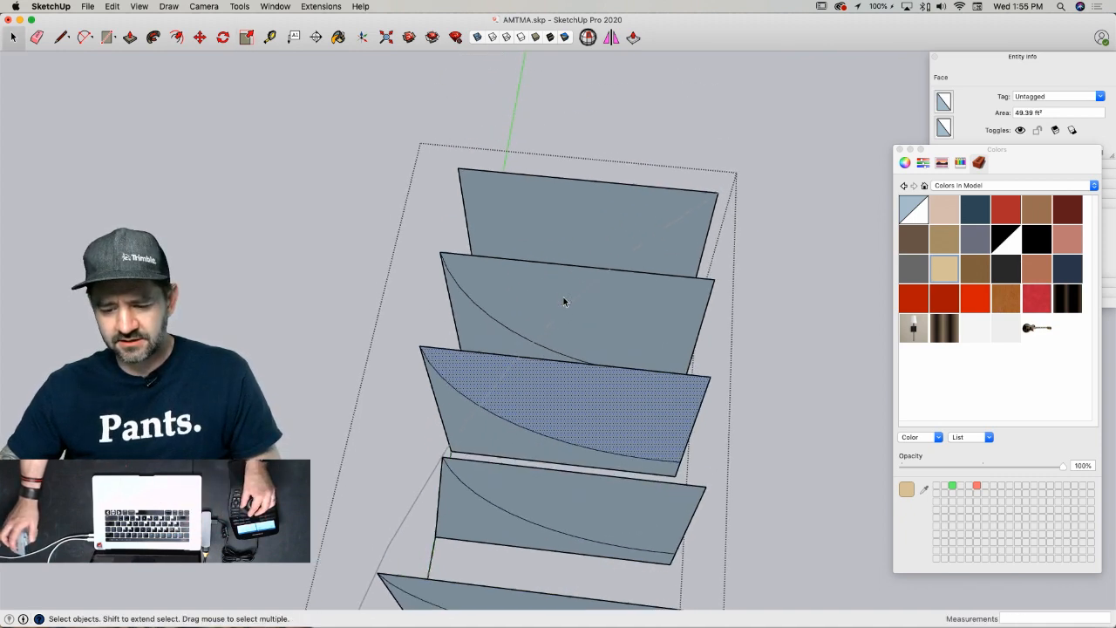
pyautogui.click(498, 379)
pyautogui.press('s')
pyautogui.moveTo(402, 409); pyautogui.dragTo(535, 364)
pyautogui.press('space')
# - Scale the tenth panel widthwise to meet the guide arc and delete the offcuts outside the panels' curved edges
pyautogui.click(547, 410)
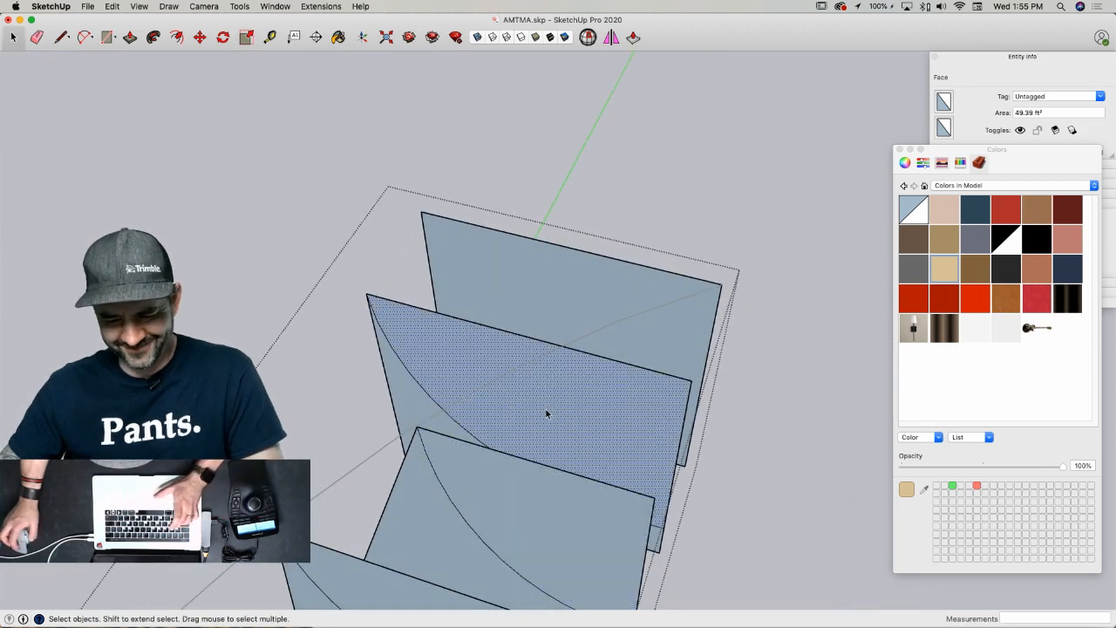
pyautogui.press('s')
pyautogui.moveTo(381, 380); pyautogui.dragTo(568, 341)
pyautogui.press('space')
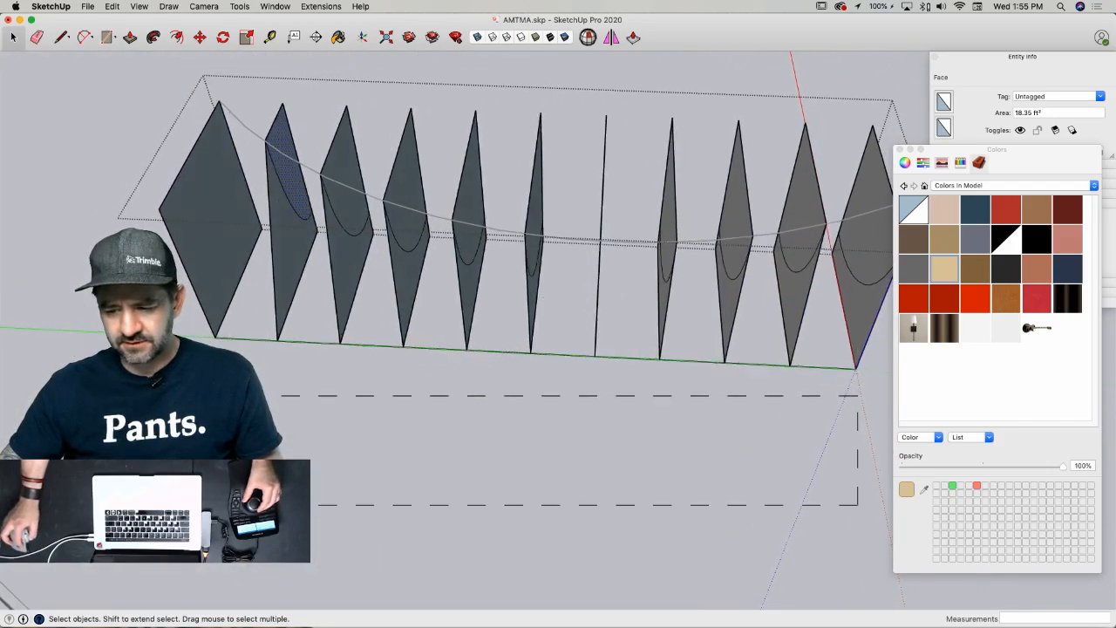
pyautogui.press('super+a')
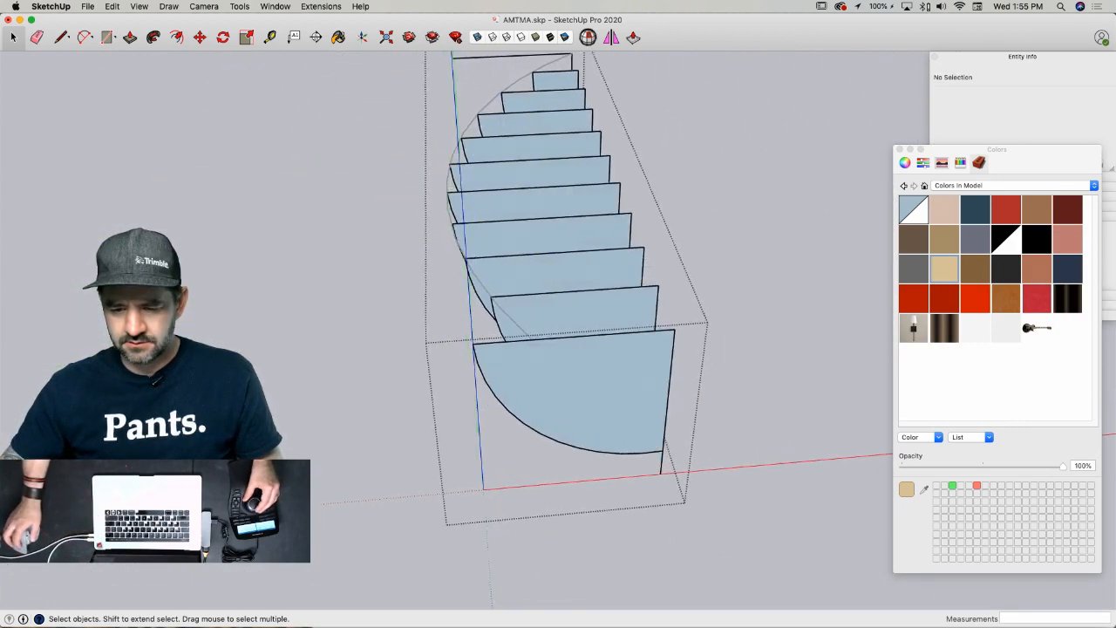
# - Scale the front panel widthwise to about 0.71, in line with the guide arc, and close the panel group
pyautogui.click(384, 399)
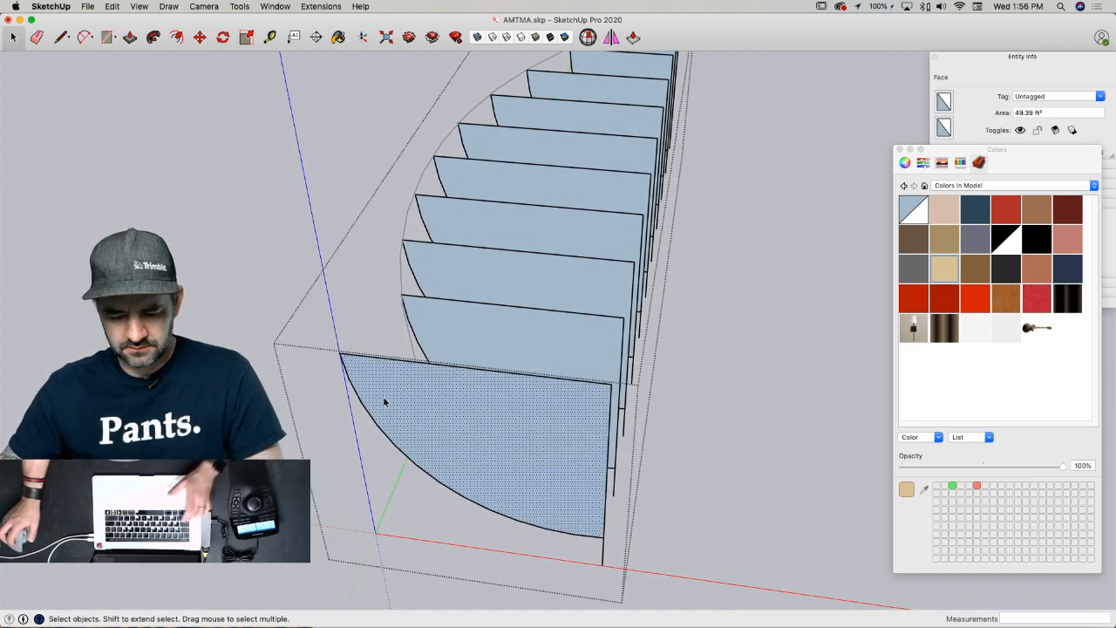
pyautogui.press('s')
pyautogui.click(355, 434)
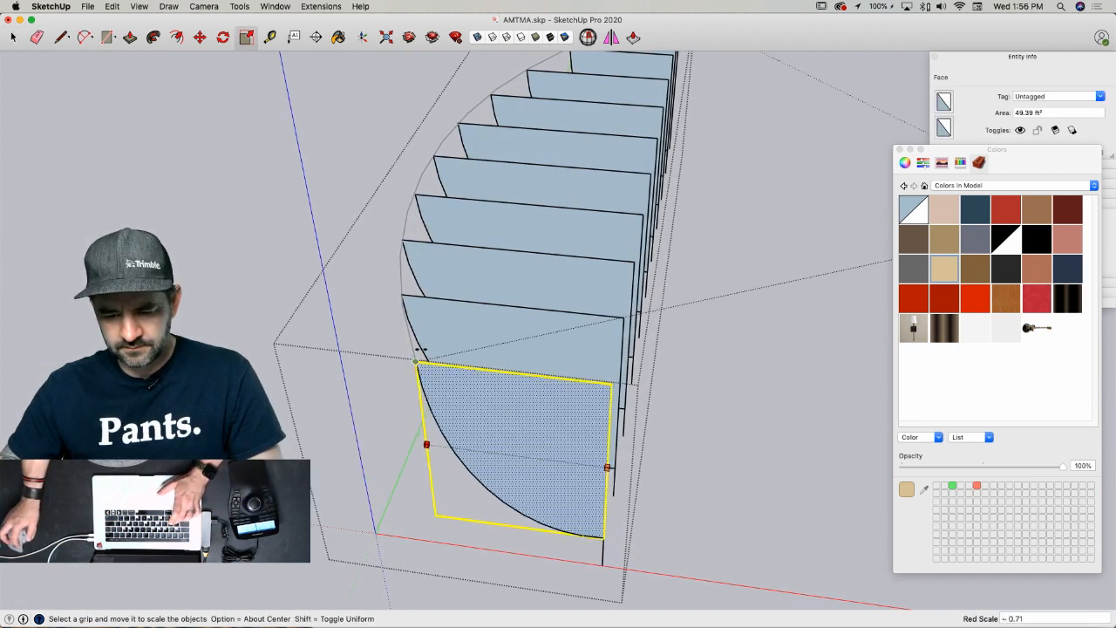
pyautogui.click(416, 359)
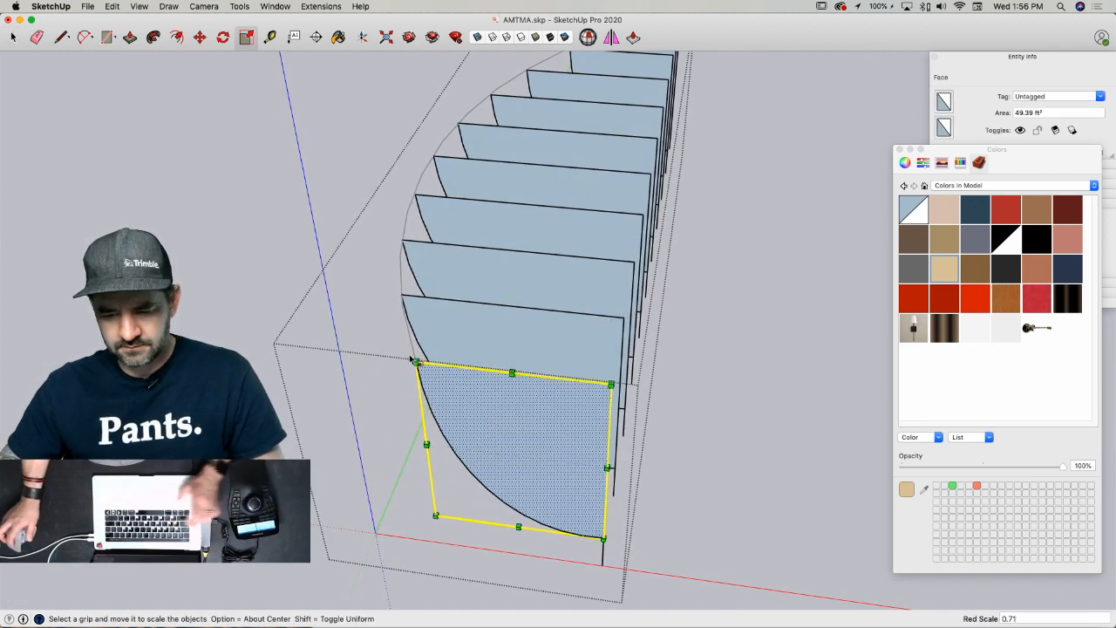
pyautogui.press('space')
pyautogui.click(663, 495)
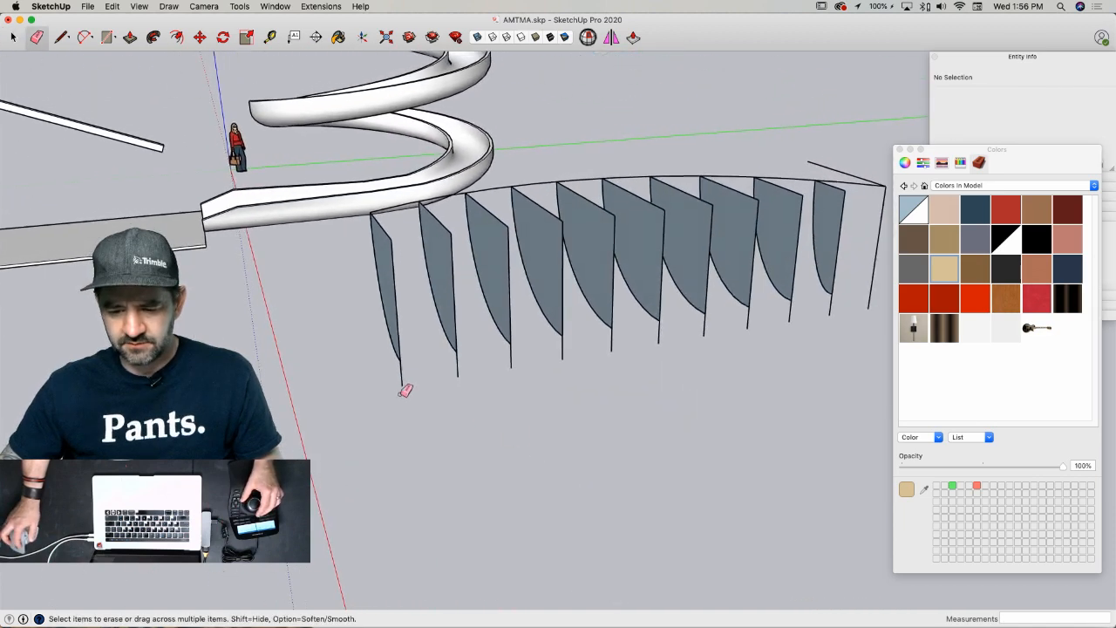
# - Reopen the panel group for editing and erase the leftover edge below the front panel
pyautogui.click(407, 382)
pyautogui.press('e')
pyautogui.press('Return')
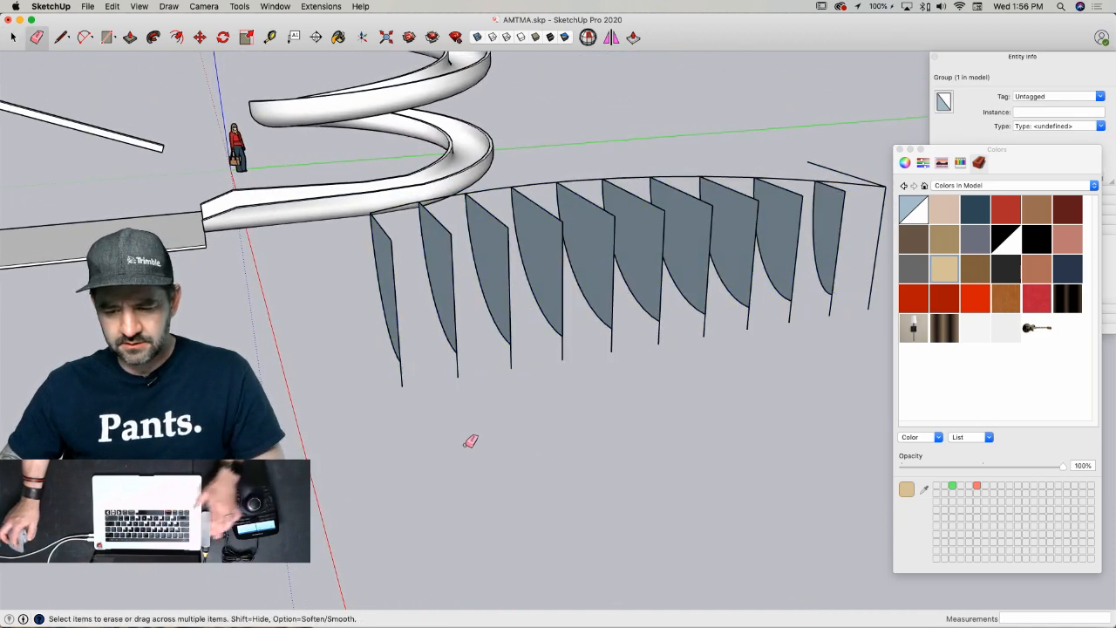
pyautogui.press('space')
pyautogui.press('e')
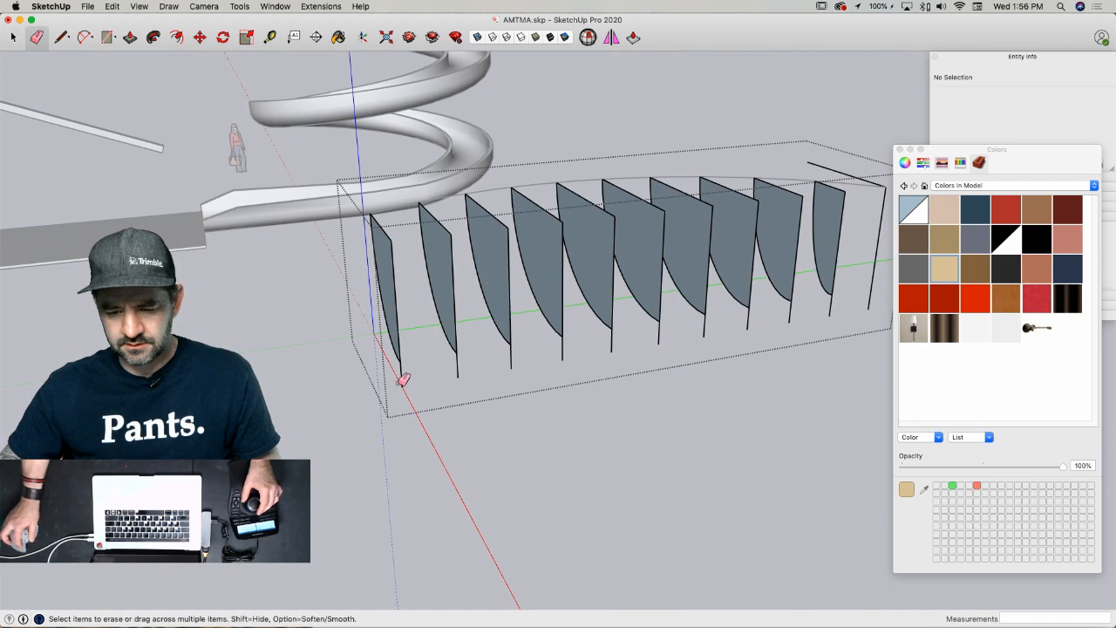
pyautogui.moveTo(541, 353); pyautogui.dragTo(541, 364)
pyautogui.press('space')
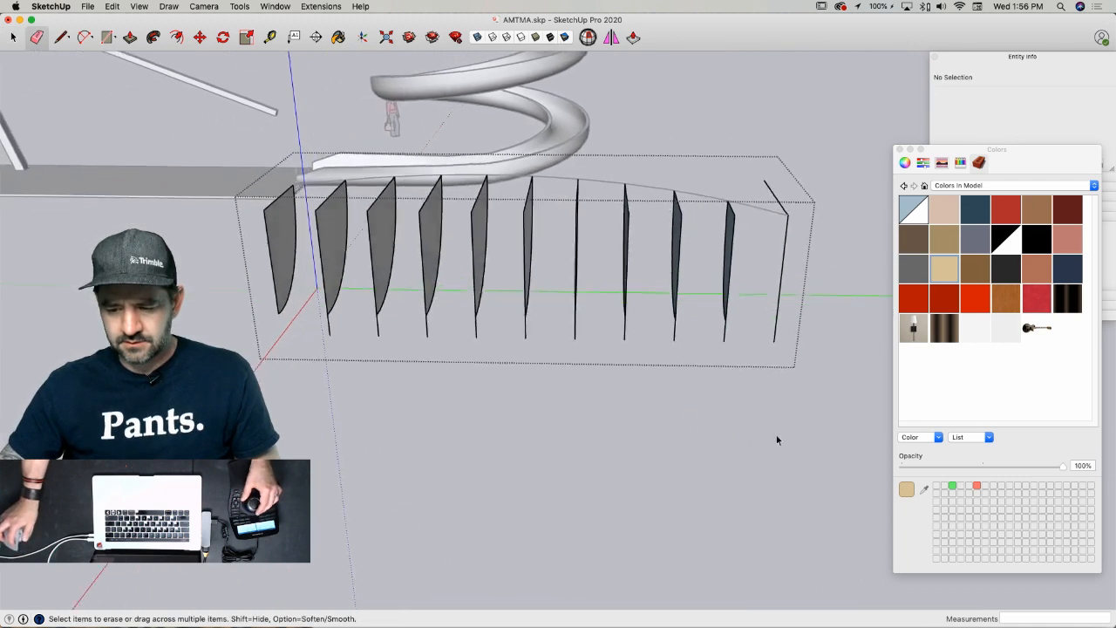
# - Delete the leftover vertical edges below the remaining panels, keeping the upright line at the far end
pyautogui.moveTo(829, 477); pyautogui.dragTo(370, 374)
pyautogui.moveTo(244, 340); pyautogui.dragTo(267, 343)
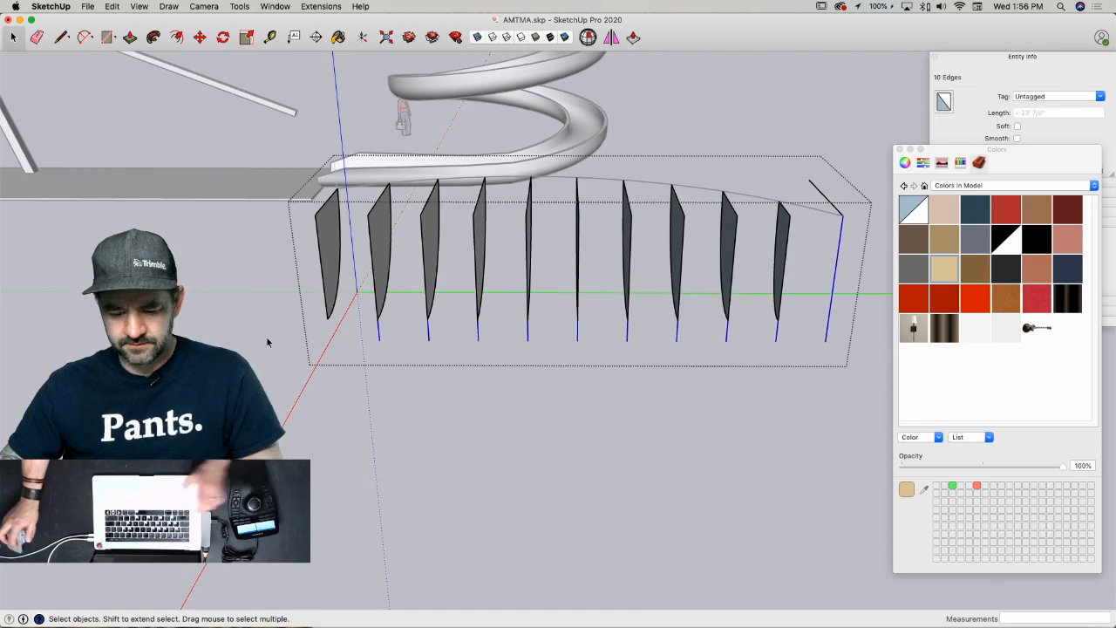
pyautogui.keyDown('shift'); pyautogui.click(839, 265); pyautogui.keyUp('shift')
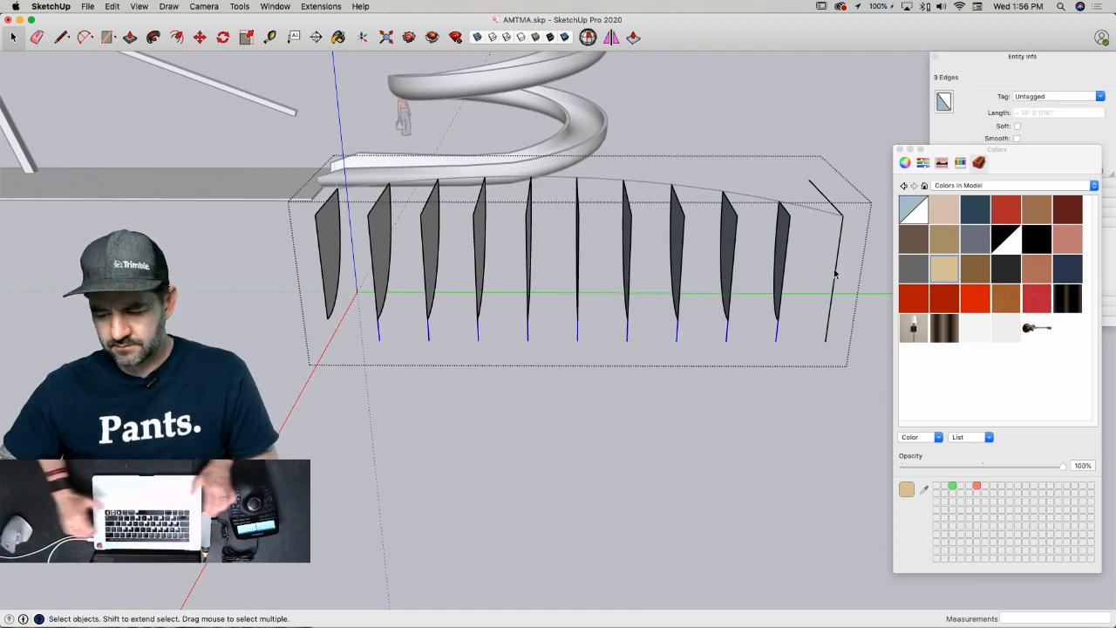
pyautogui.press('Delete')
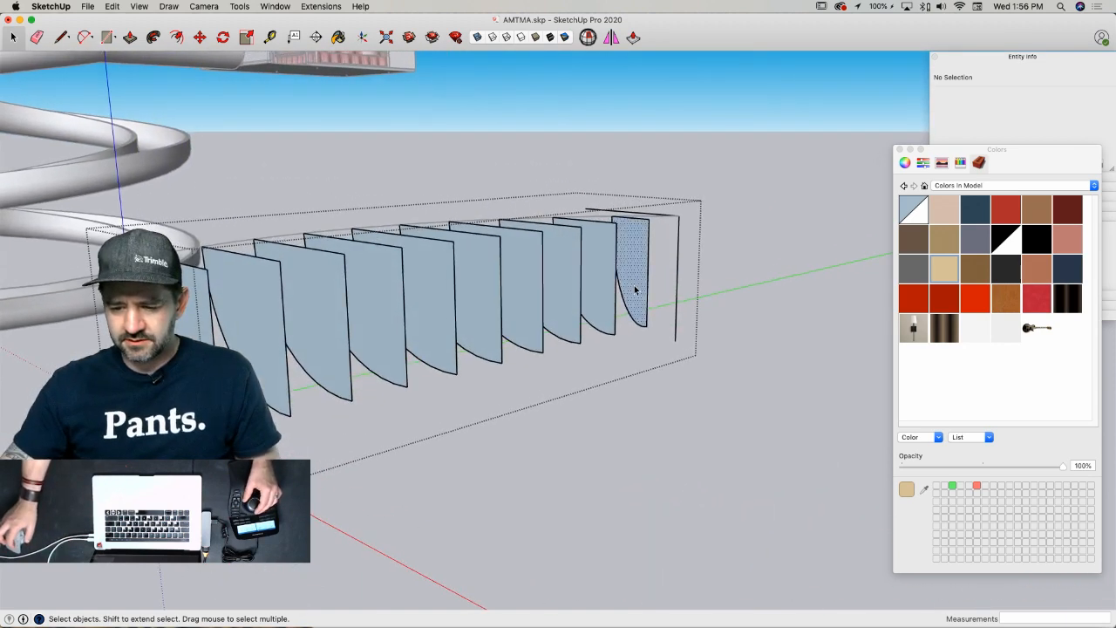
pyautogui.click(634, 288)
pyautogui.press('s')
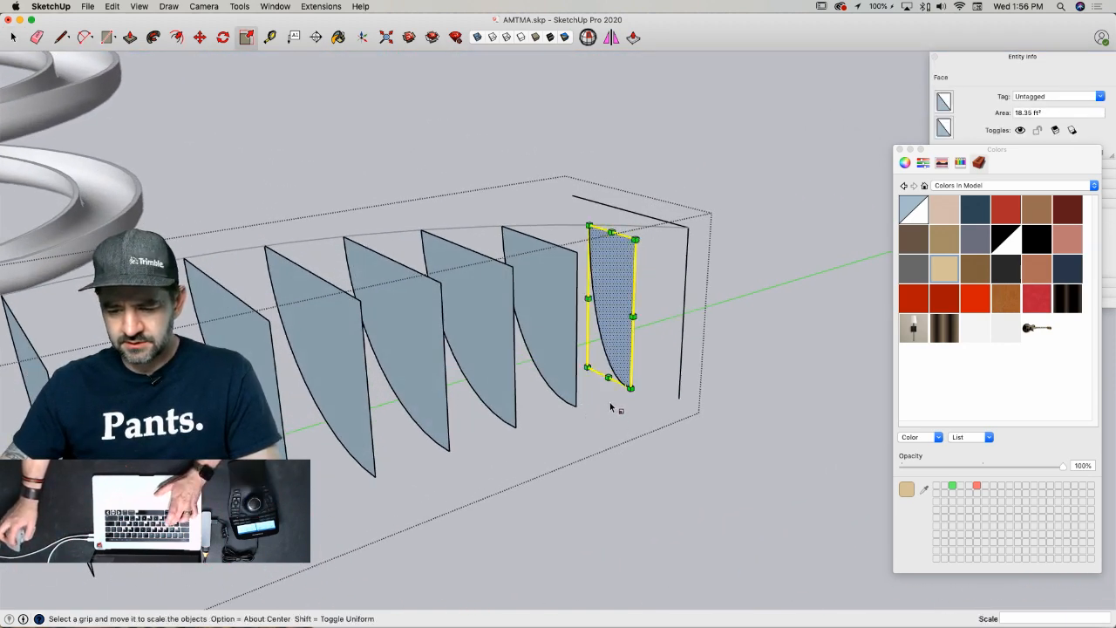
pyautogui.moveTo(609, 378); pyautogui.dragTo(618, 304)
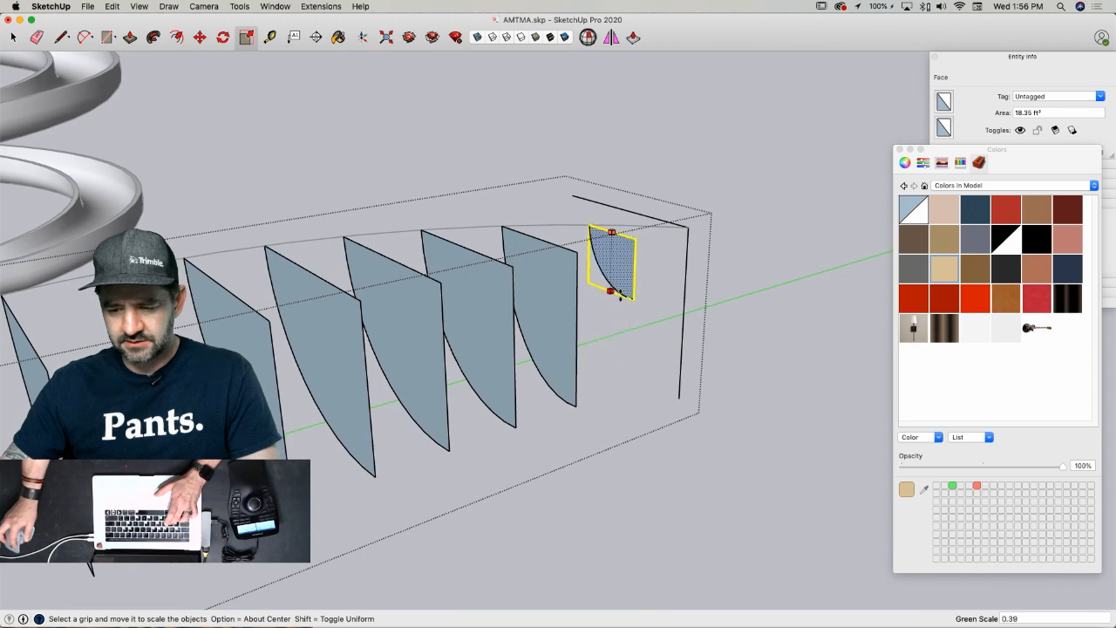
pyautogui.press('Escape')
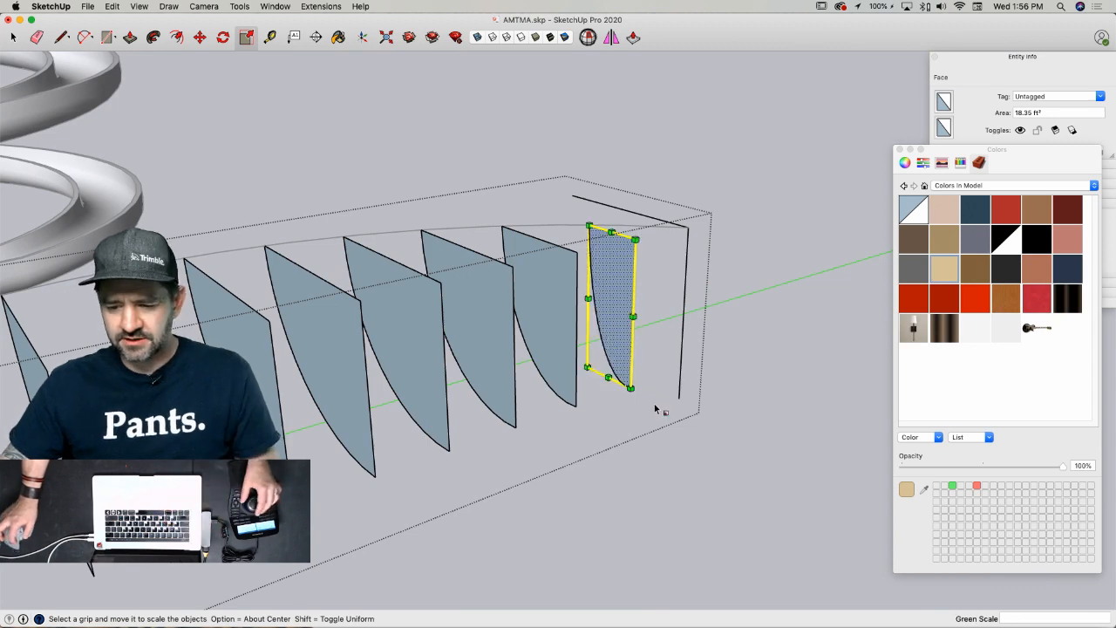
# - Stop scaling the last panel and close the panel group
pyautogui.press('space')
pyautogui.click(689, 480)
pyautogui.press('a')
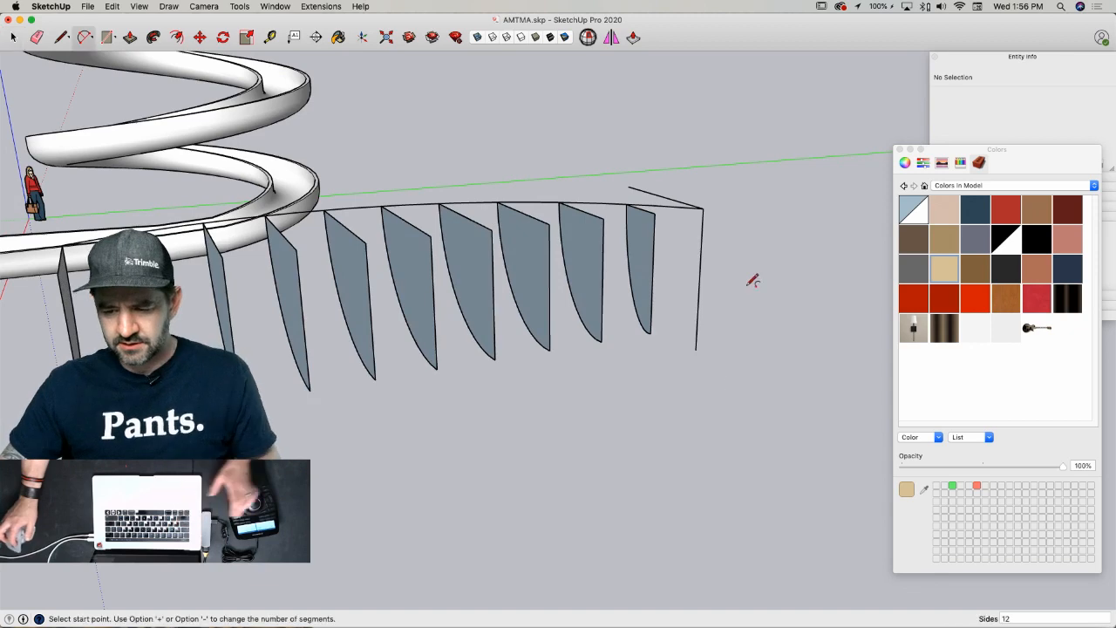
pyautogui.click(703, 229)
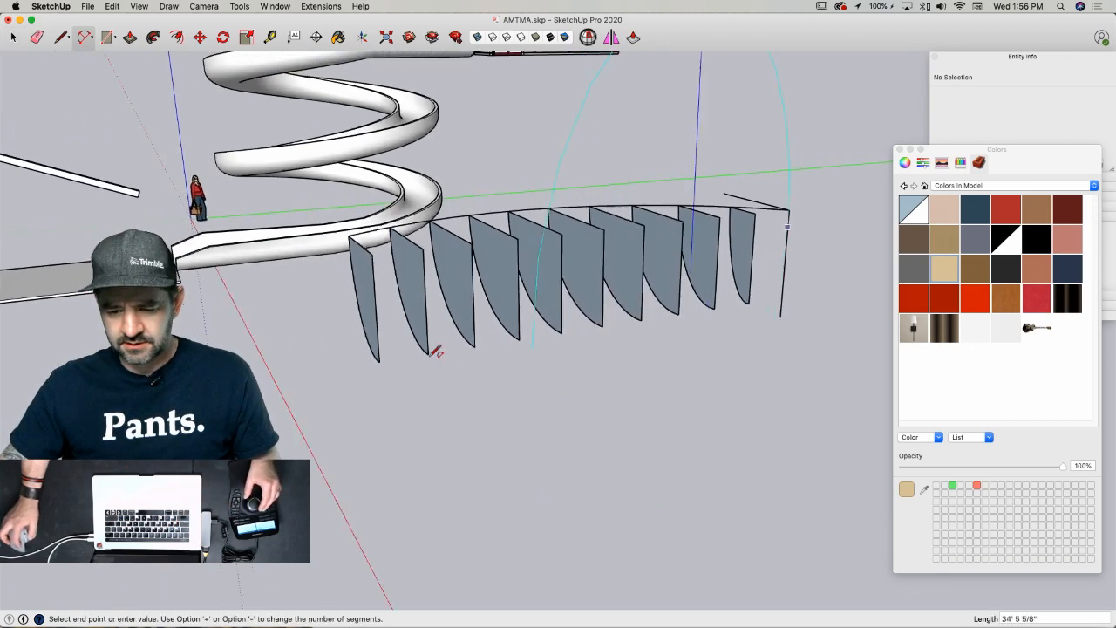
pyautogui.click(504, 358)
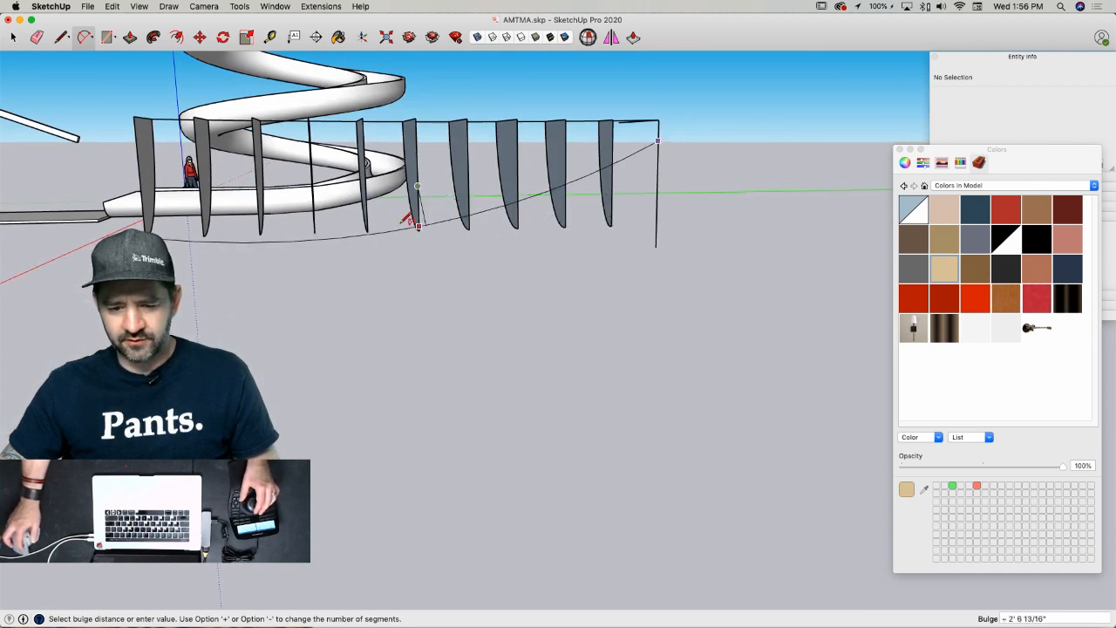
pyautogui.press('l')
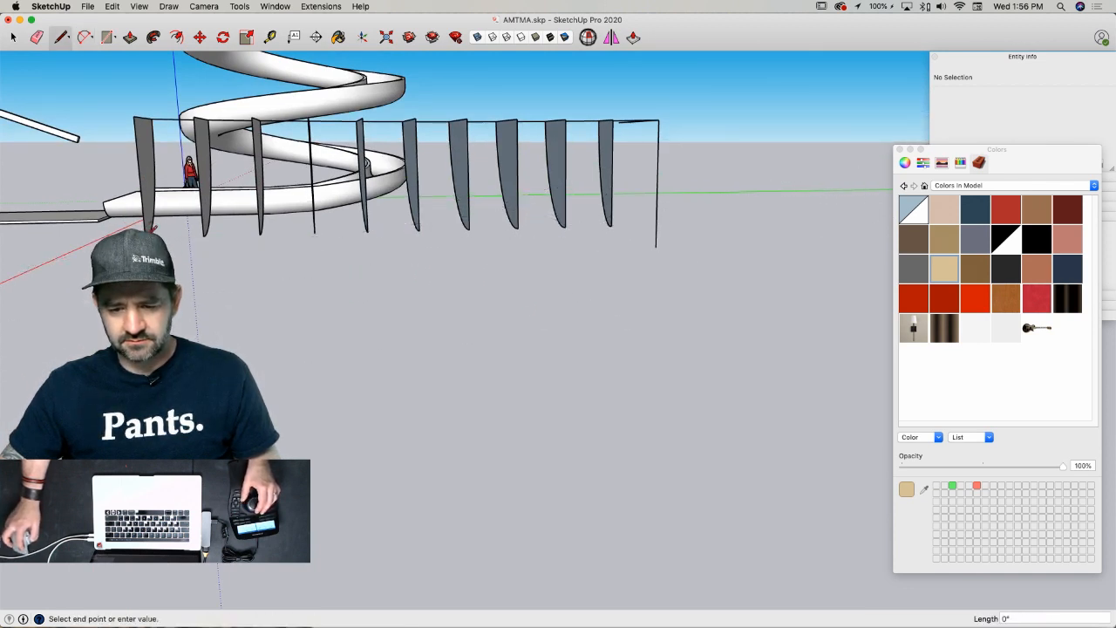
# - Draw an arc from the front panel's lower tip to the top of the far upright, bulging down about 4' 4"
pyautogui.press('a')
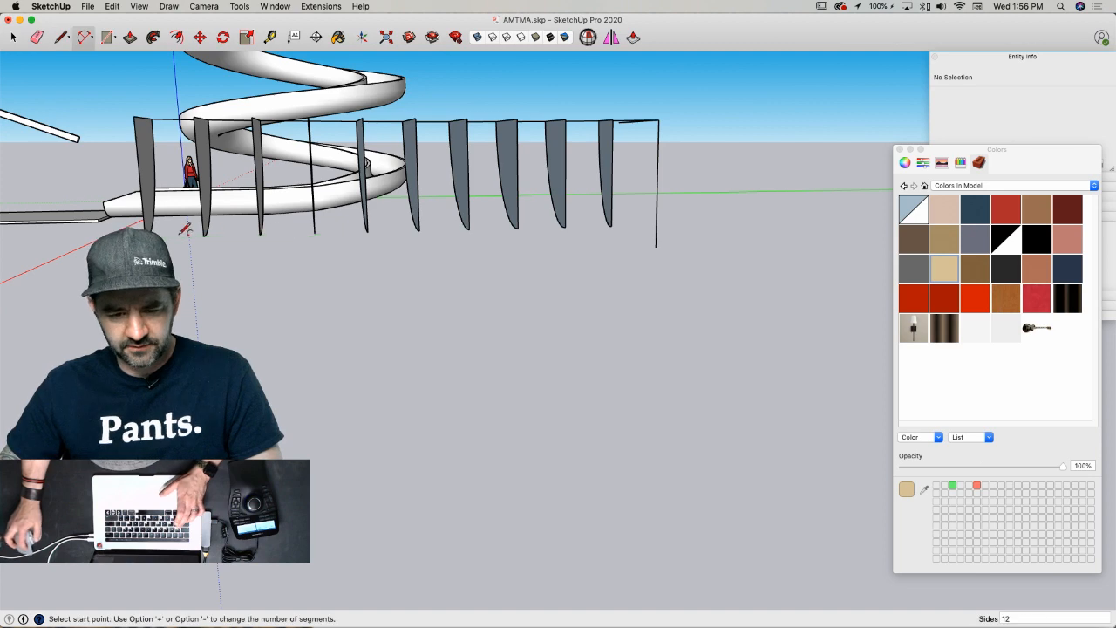
pyautogui.click(150, 232)
pyautogui.scroll(3, 668, 123)
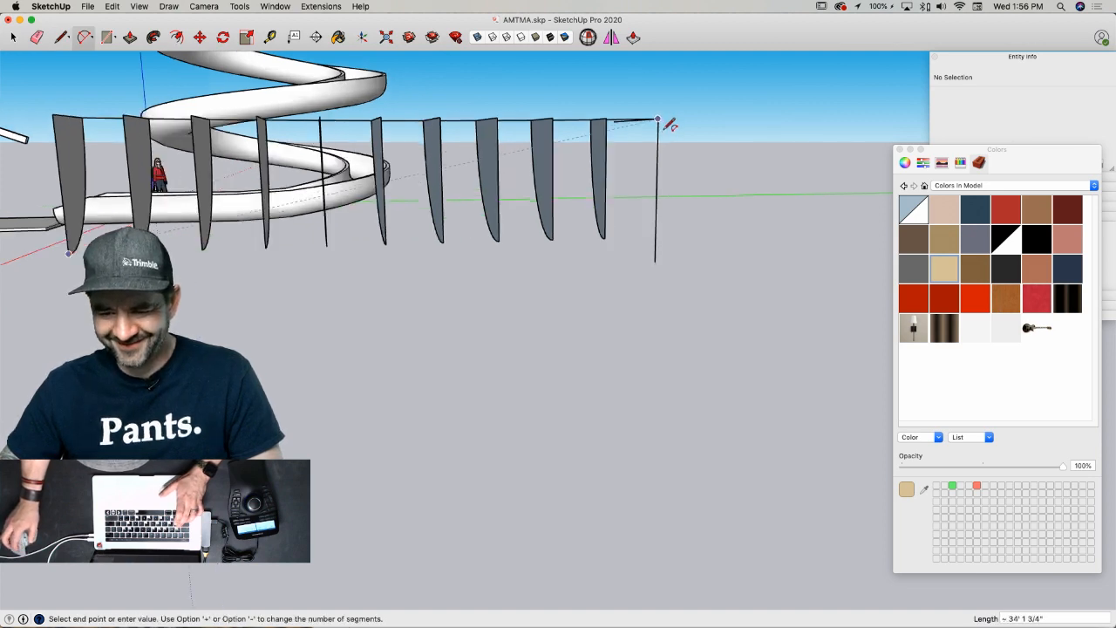
pyautogui.click(656, 122)
pyautogui.scroll(-5, 501, 261)
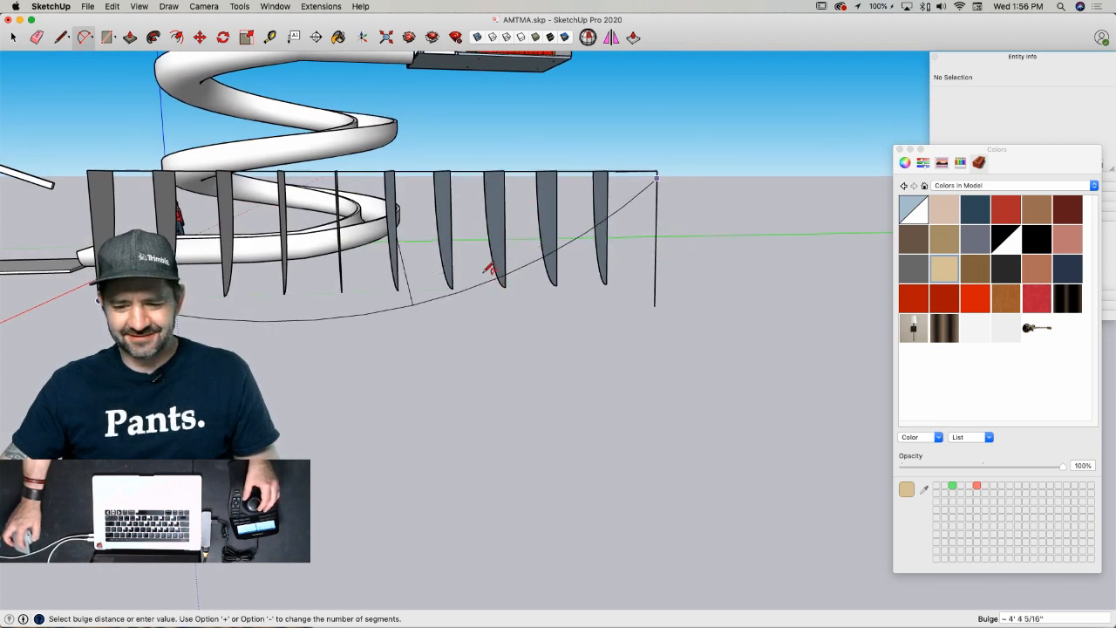
pyautogui.click(492, 277)
pyautogui.press('space')
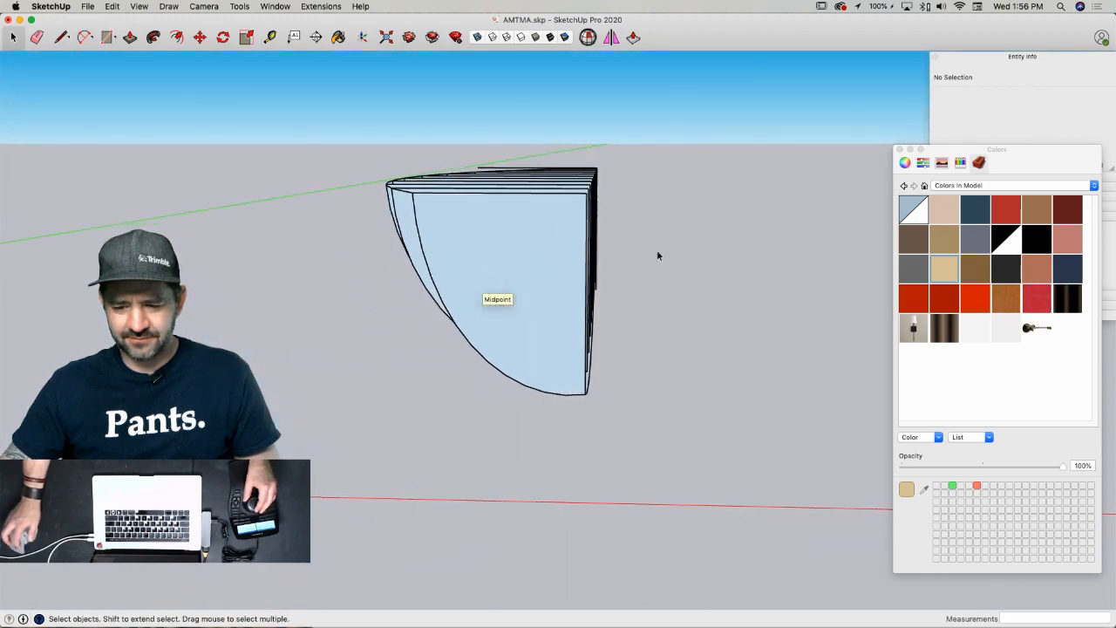
# - Open the panel group and stretch the second and third panels down to the lower arc, scaling them about 1.10 and 1.22 vertically
pyautogui.click(547, 348)
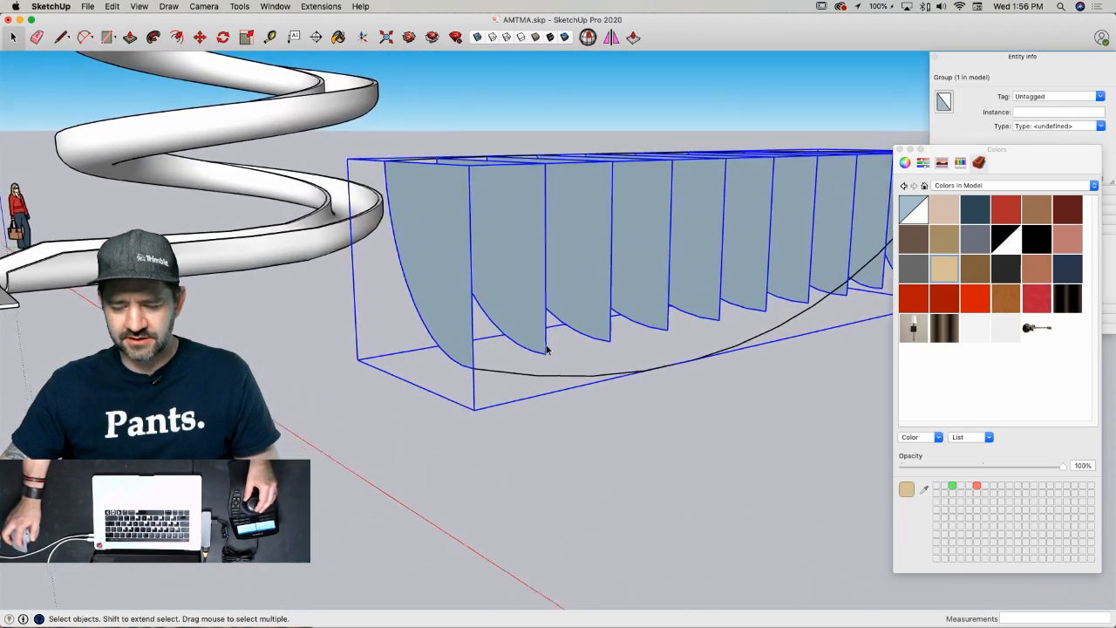
pyautogui.tripleClick(526, 338)
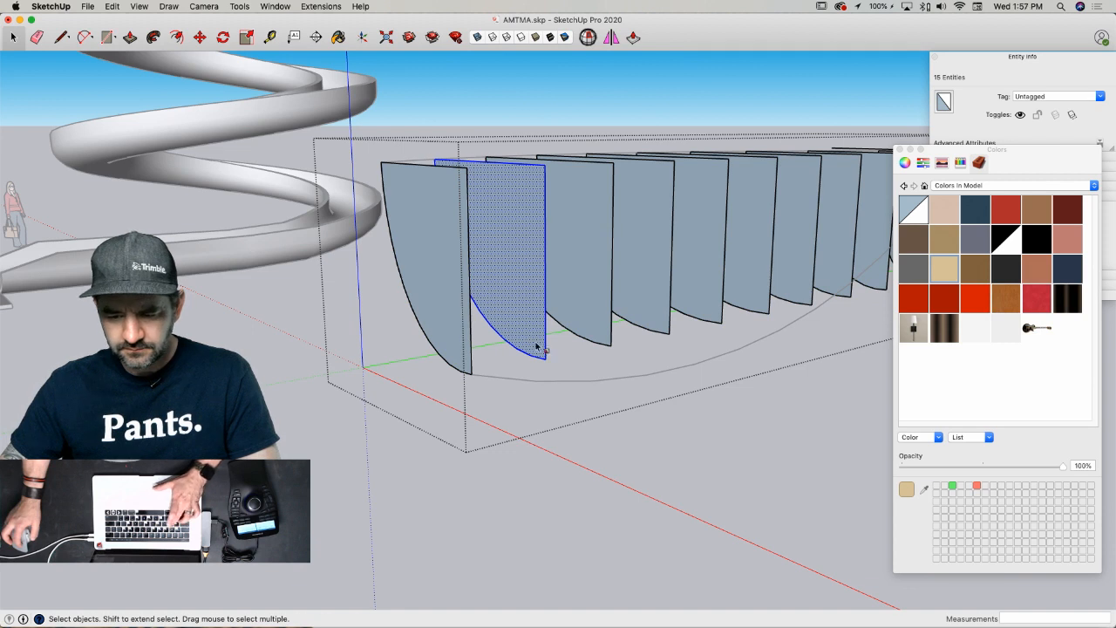
pyautogui.press('s')
pyautogui.moveTo(488, 338); pyautogui.dragTo(525, 372)
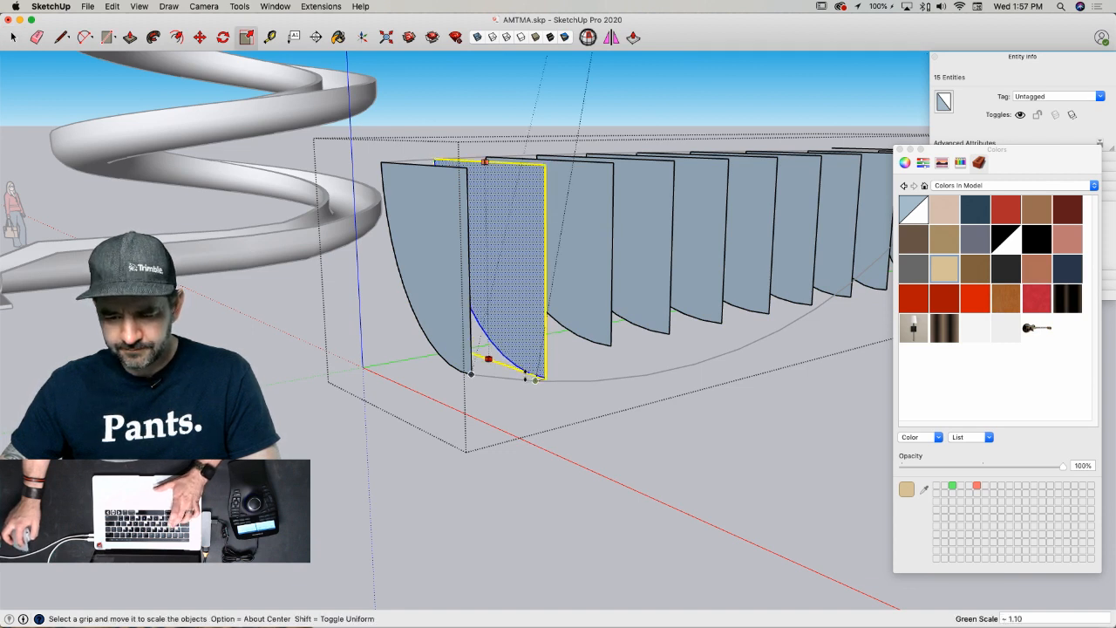
pyautogui.click(594, 314)
pyautogui.moveTo(544, 329); pyautogui.dragTo(573, 375)
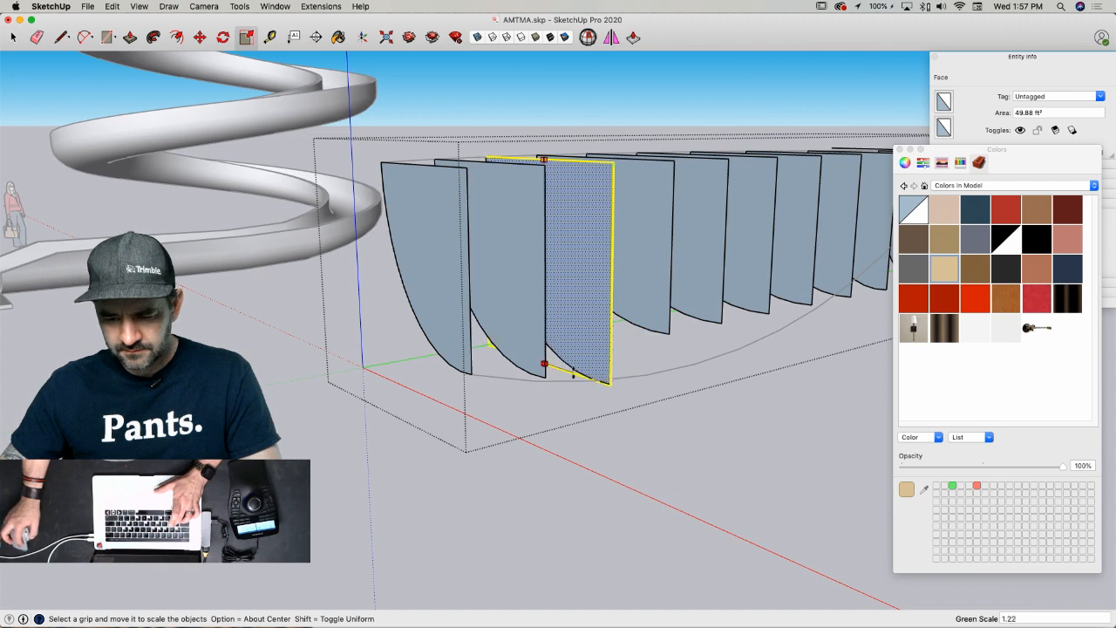
# - Stretch the fourth and fifth panels down to the lower arc with vertical scales of about 1.22 and 1.20
pyautogui.click(661, 291)
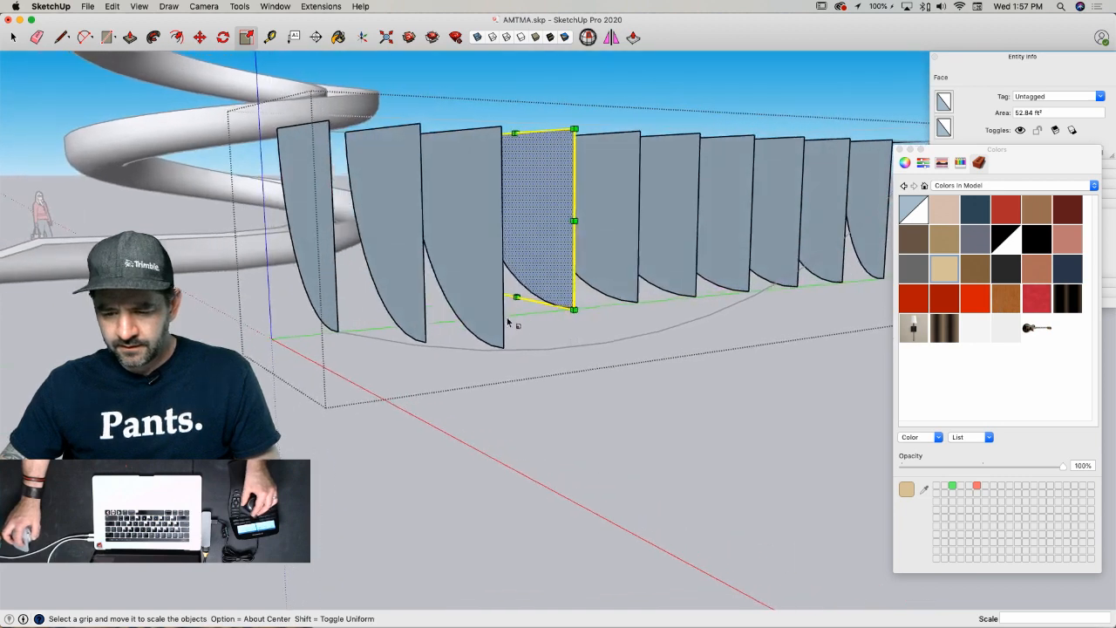
pyautogui.moveTo(503, 300); pyautogui.dragTo(513, 333)
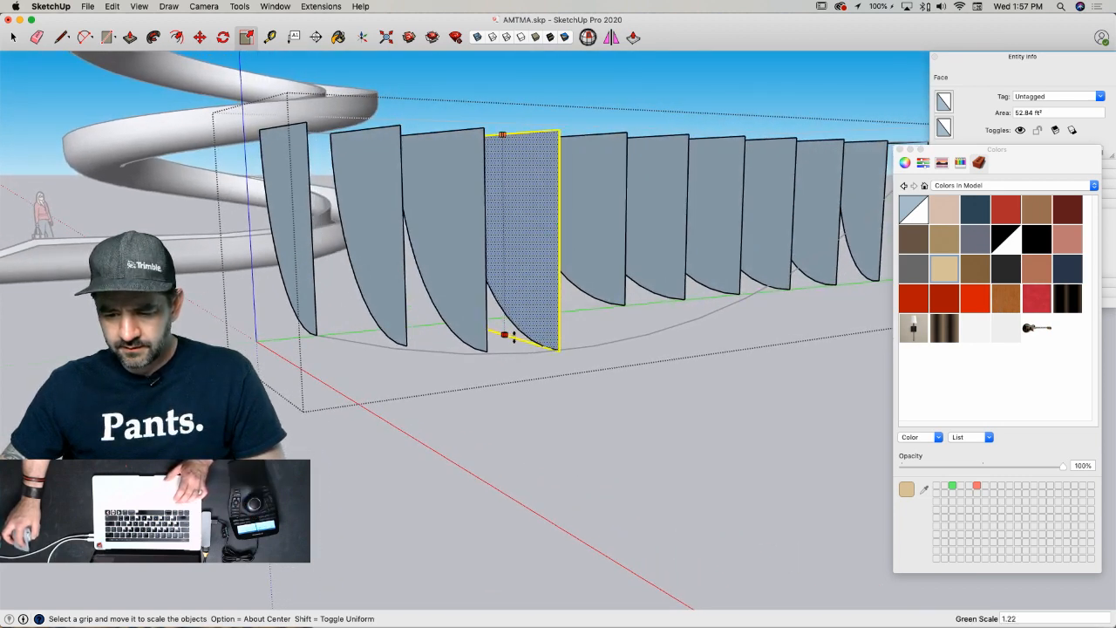
pyautogui.press('space')
pyautogui.click(613, 270)
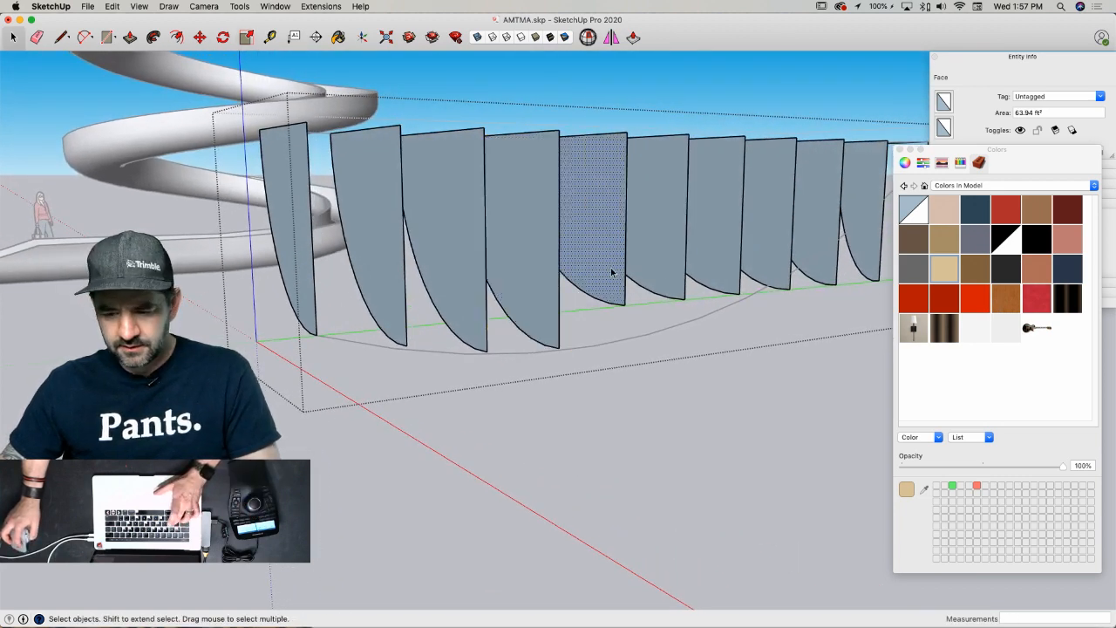
pyautogui.press('s')
pyautogui.moveTo(568, 301); pyautogui.dragTo(574, 333)
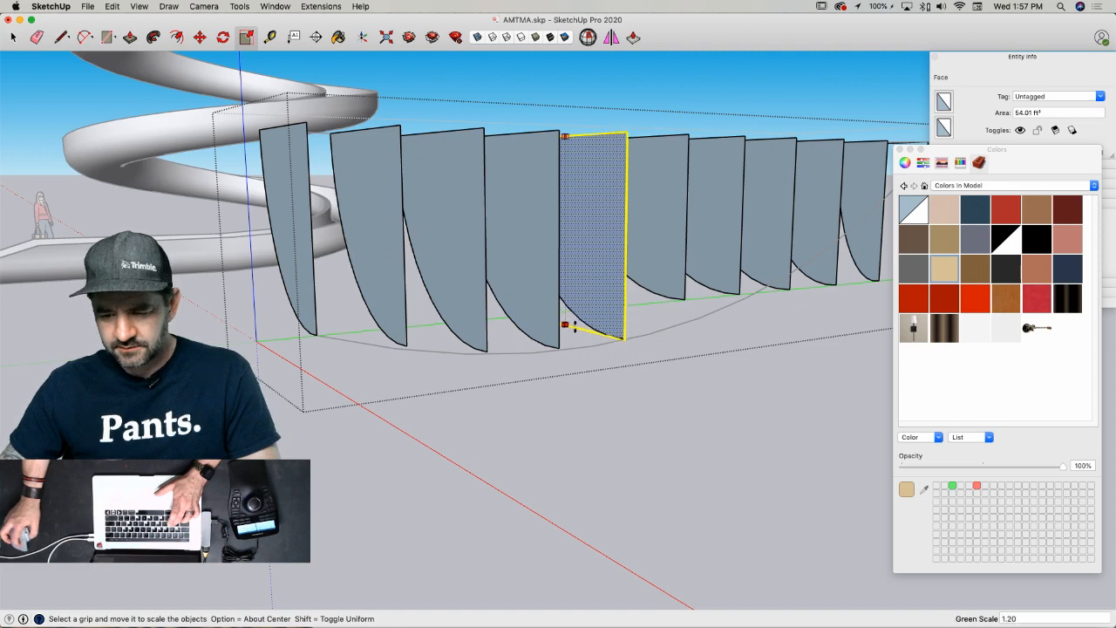
pyautogui.press('space')
# - Scale the sixth and seventh panels vertically so their lower tips reach the lower guide arc
pyautogui.click(660, 243)
pyautogui.press('s')
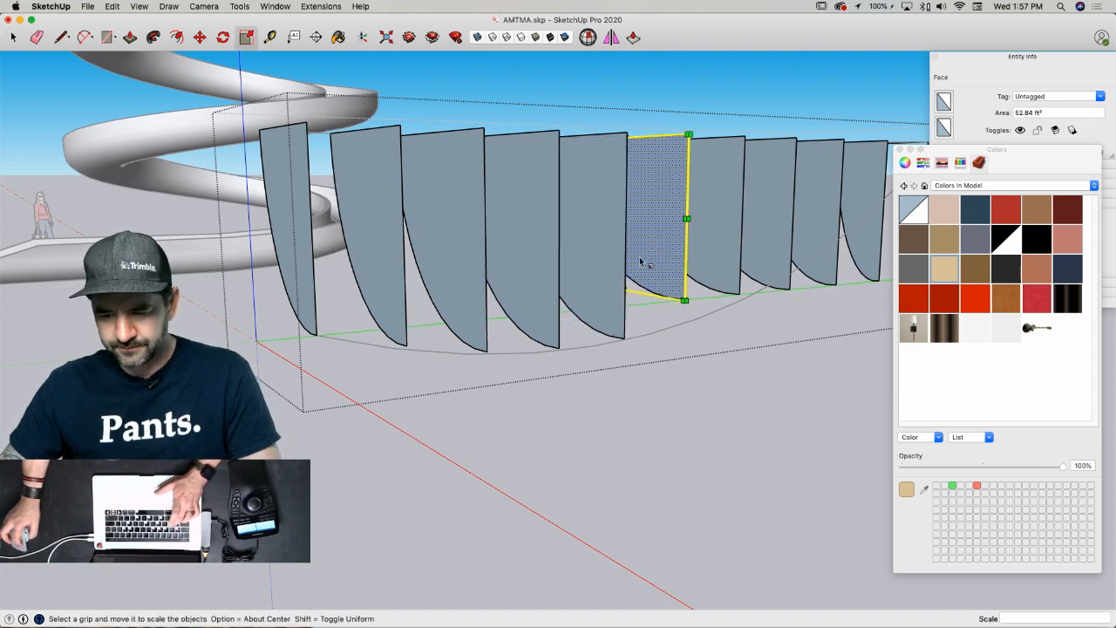
pyautogui.moveTo(641, 287); pyautogui.dragTo(514, 318, button='middle')
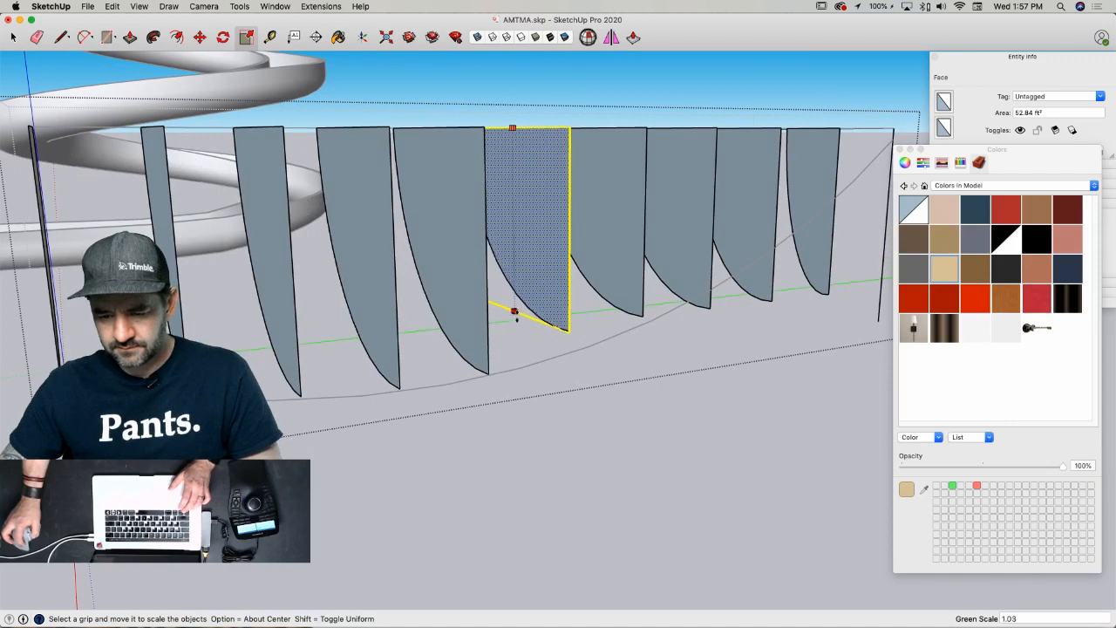
pyautogui.press('space')
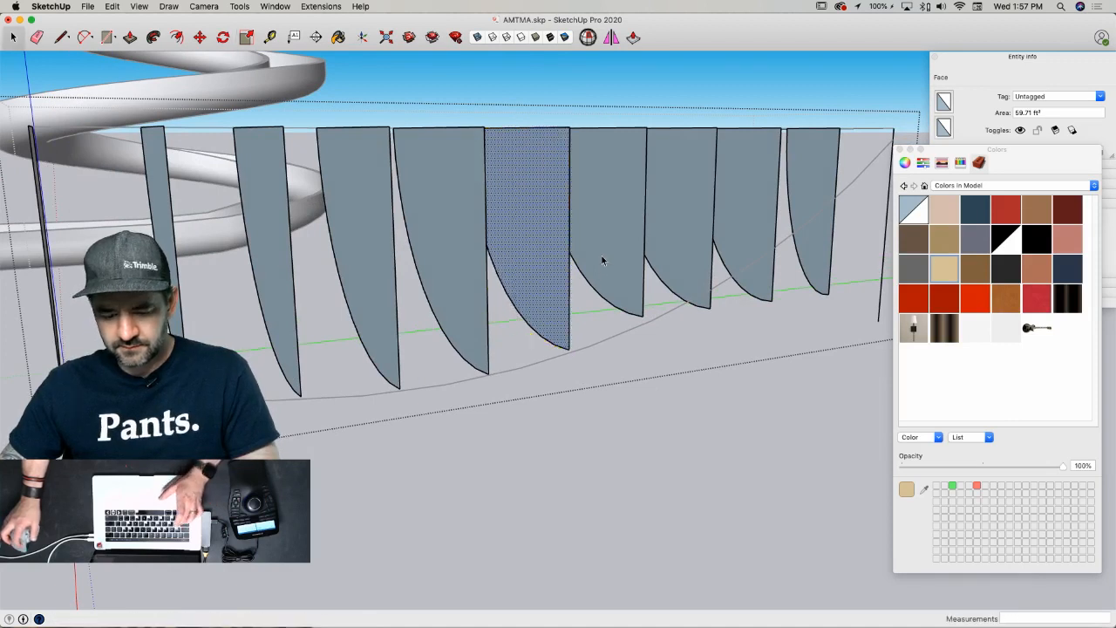
pyautogui.click(602, 256)
pyautogui.press('s')
pyautogui.moveTo(588, 302); pyautogui.dragTo(587, 305)
pyautogui.press('space')
# - Fine-tune the sixth panel's height by about 1.01 and scale the eighth panel's height to about 0.89 to match the lower arc
pyautogui.click(550, 307)
pyautogui.press('s')
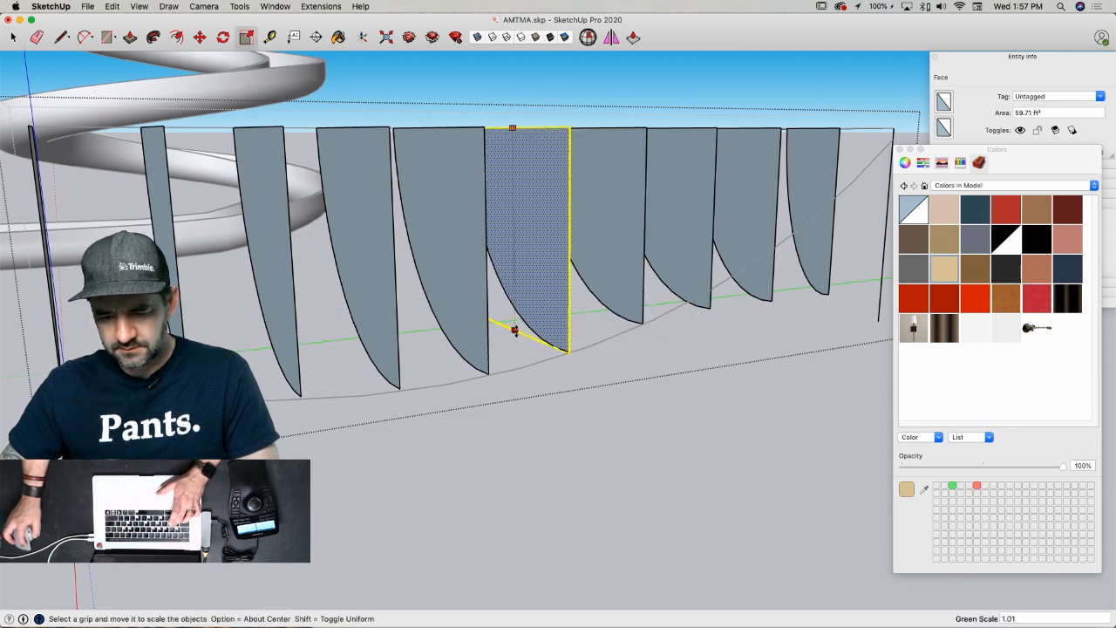
pyautogui.press('space')
pyautogui.click(676, 259)
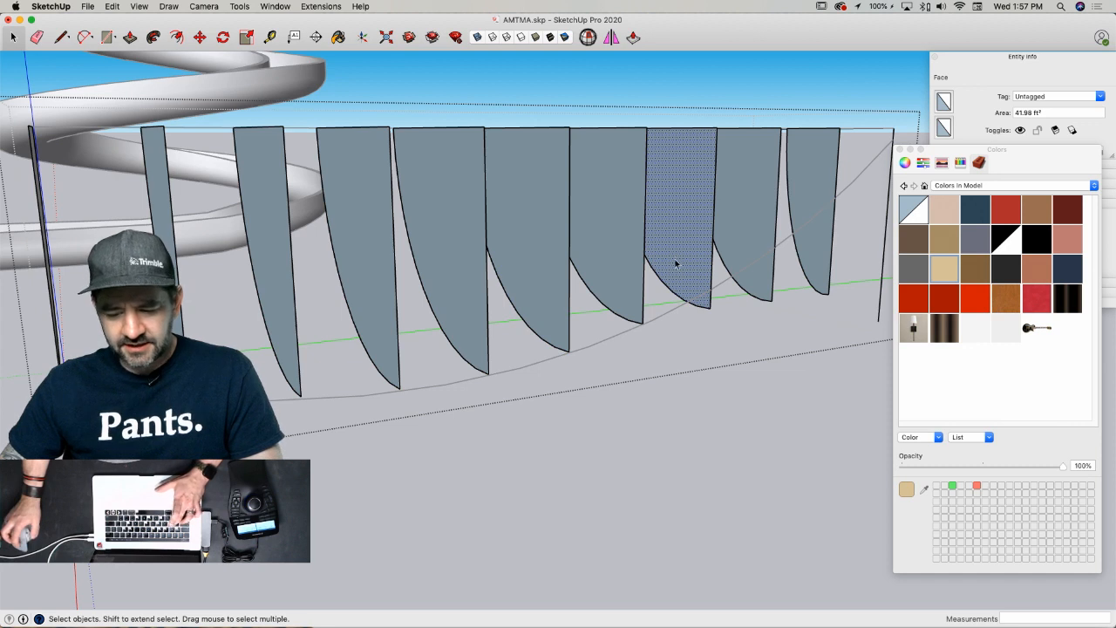
pyautogui.press('s')
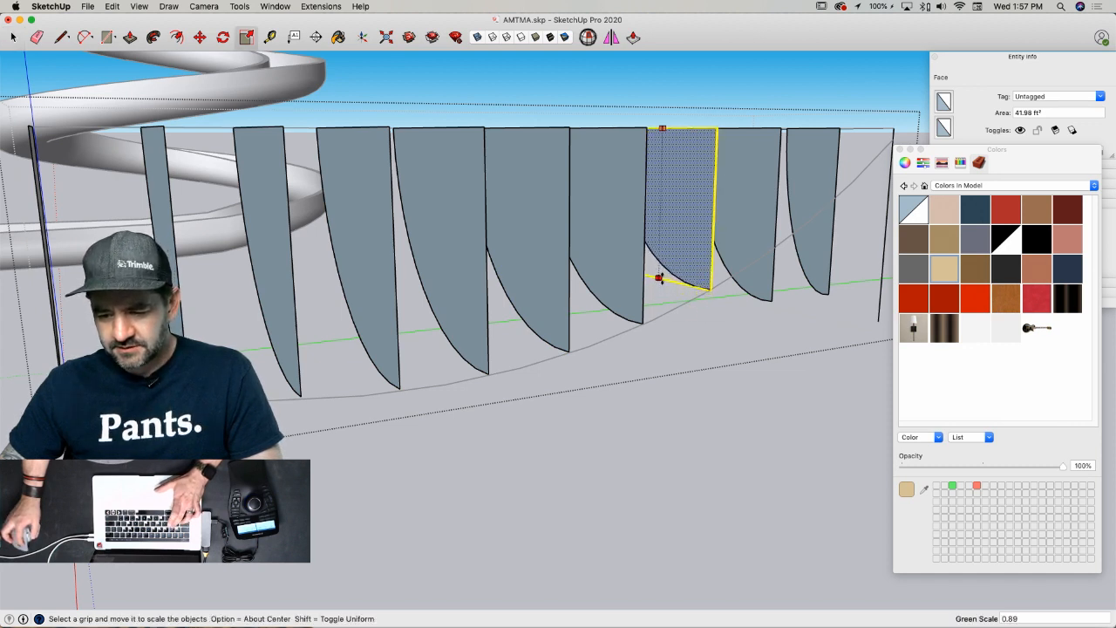
pyautogui.press('space')
# - Shorten the ninth and tenth panels to the lower arc with vertical scales of about 0.68 and 0.41, and close the panel group
pyautogui.click(745, 247)
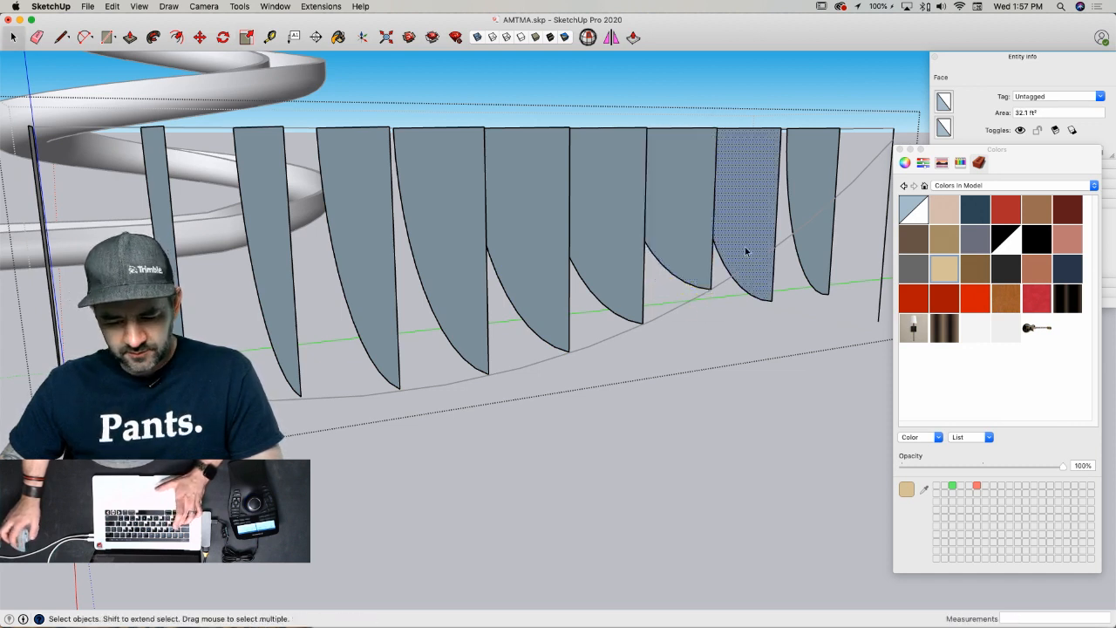
pyautogui.press('s')
pyautogui.moveTo(729, 293); pyautogui.dragTo(734, 273)
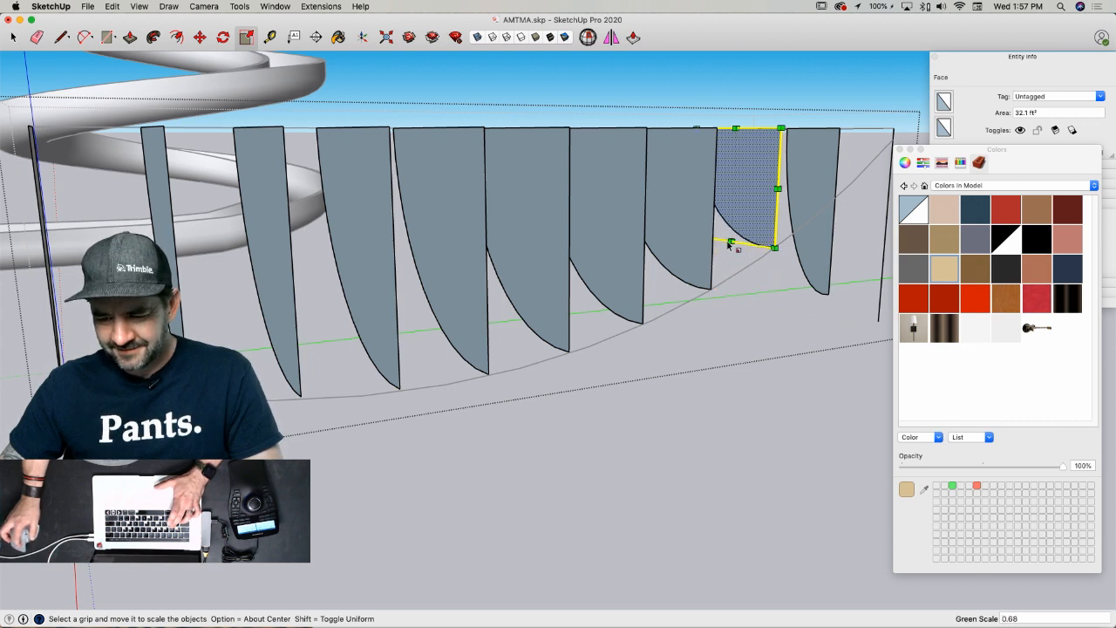
pyautogui.press('space')
pyautogui.click(824, 266)
pyautogui.press('s')
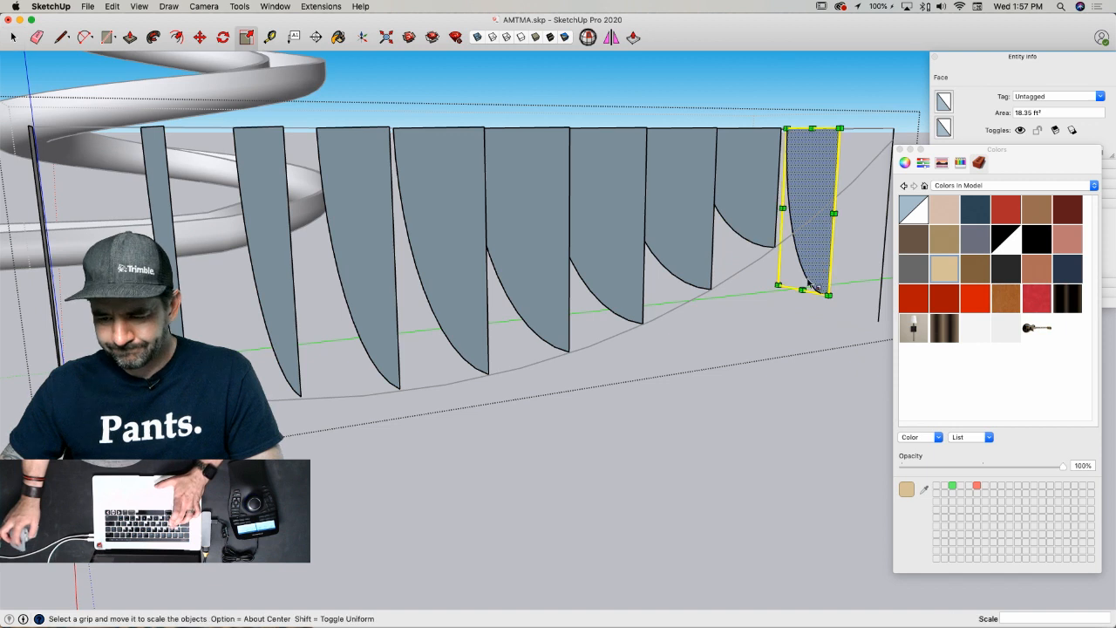
pyautogui.moveTo(801, 289); pyautogui.dragTo(796, 223)
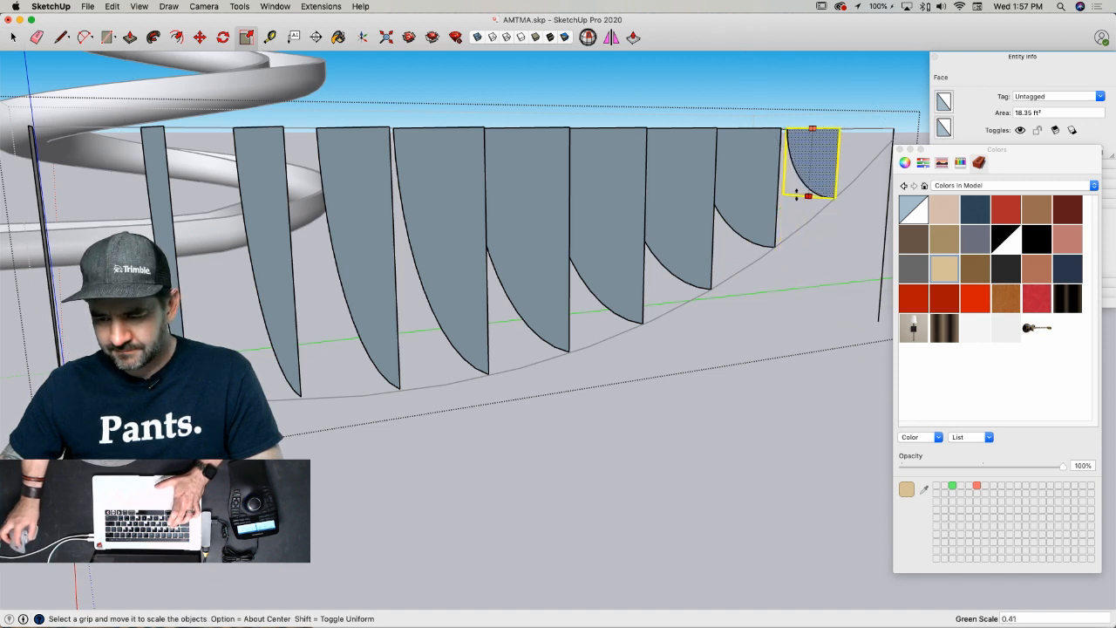
pyautogui.press('space')
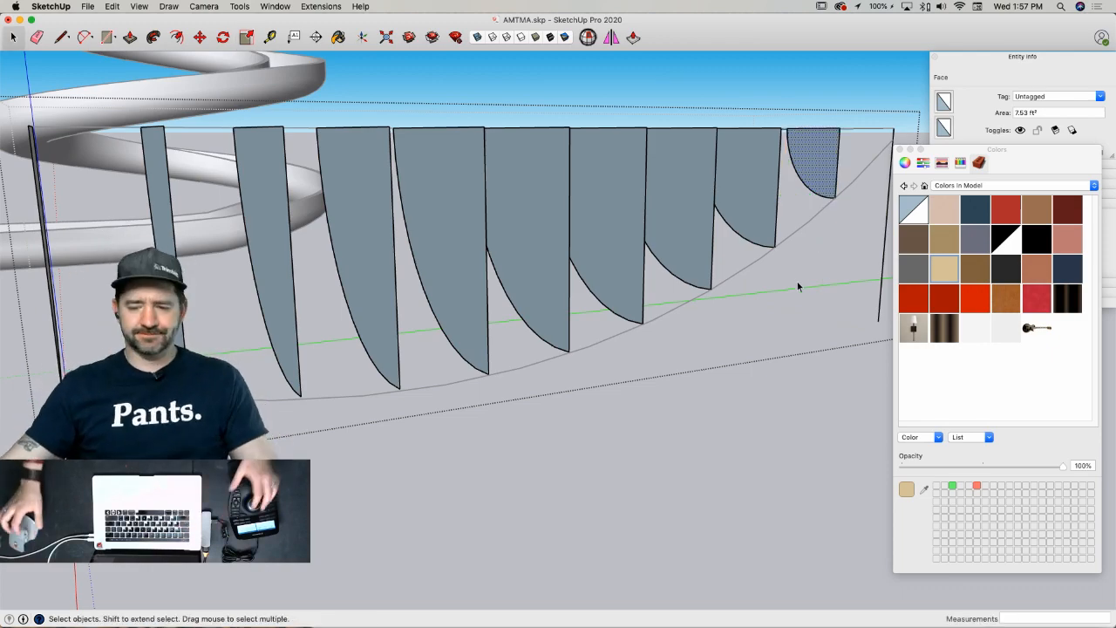
pyautogui.moveTo(797, 286); pyautogui.dragTo(715, 298, button='middle')
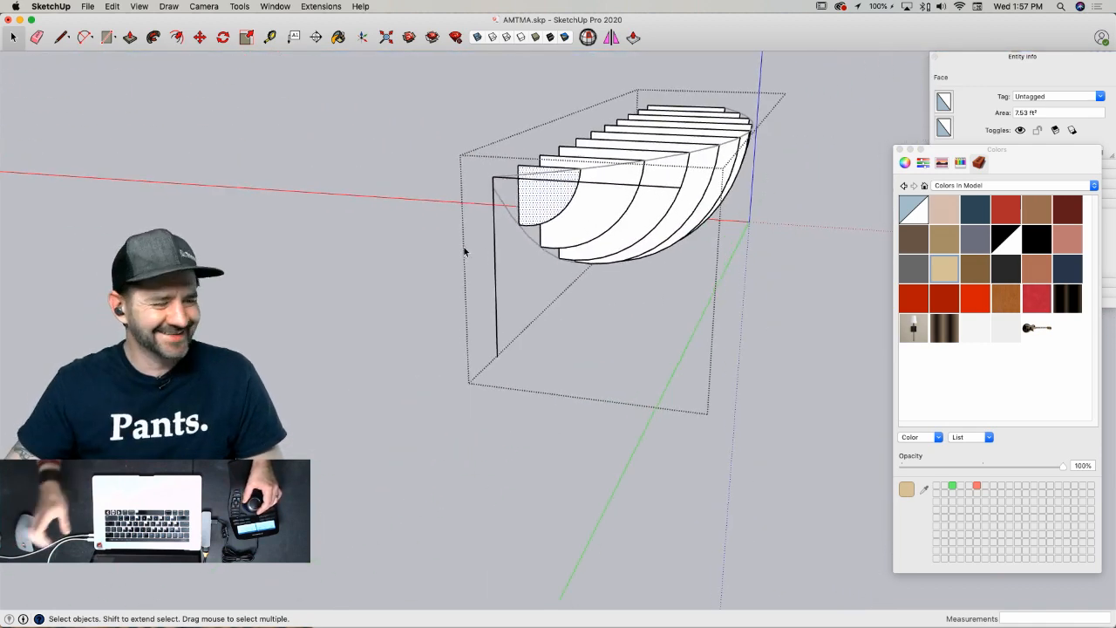
pyautogui.click(250, 229)
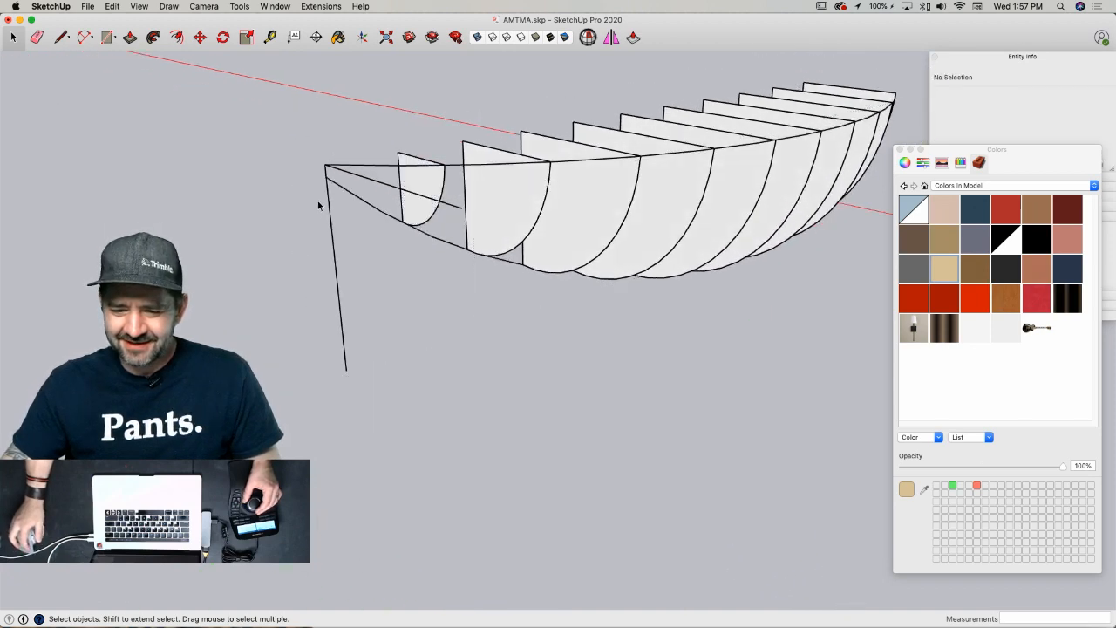
# - Move the panel group about 16' 10" along the red axis, away from the guide arcs
pyautogui.press('l')
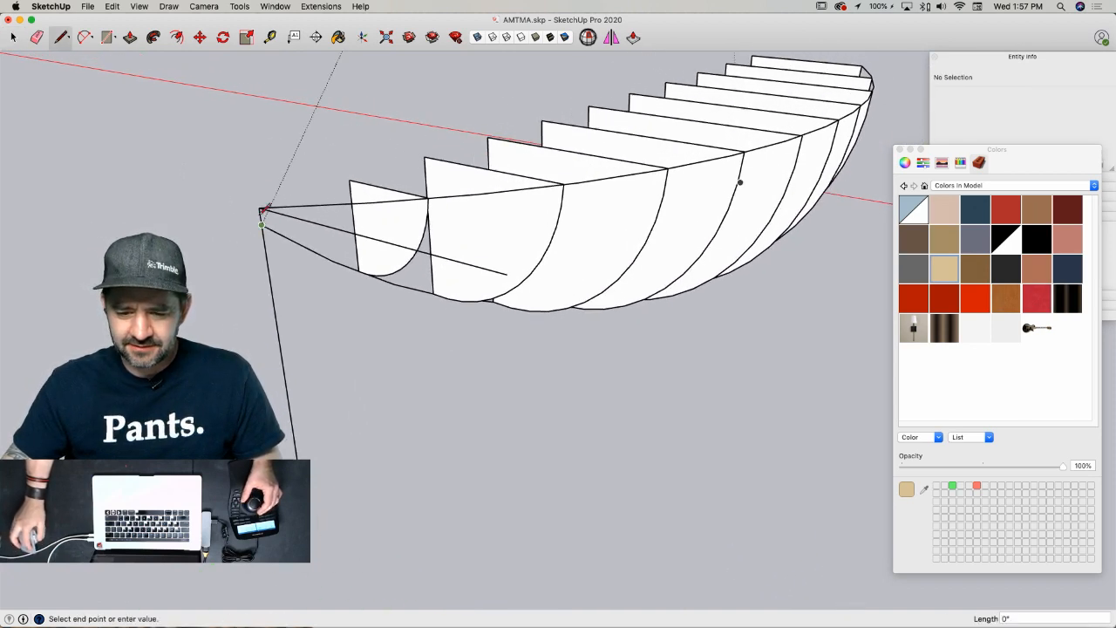
pyautogui.press('e')
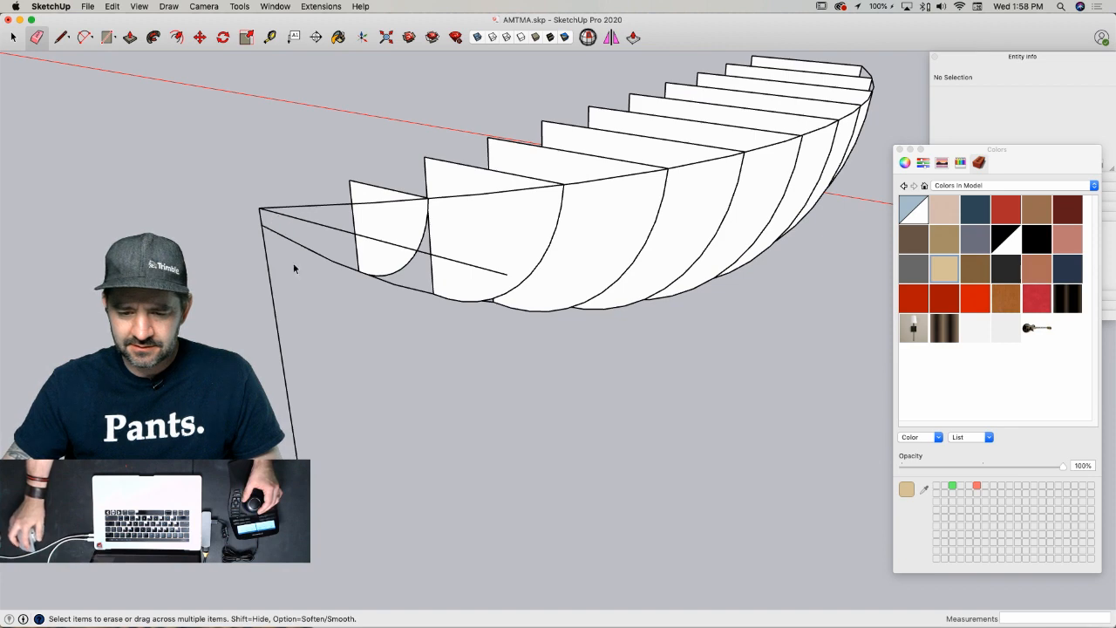
pyautogui.press('space')
pyautogui.click(398, 230)
pyautogui.press('m')
pyautogui.click(618, 439)
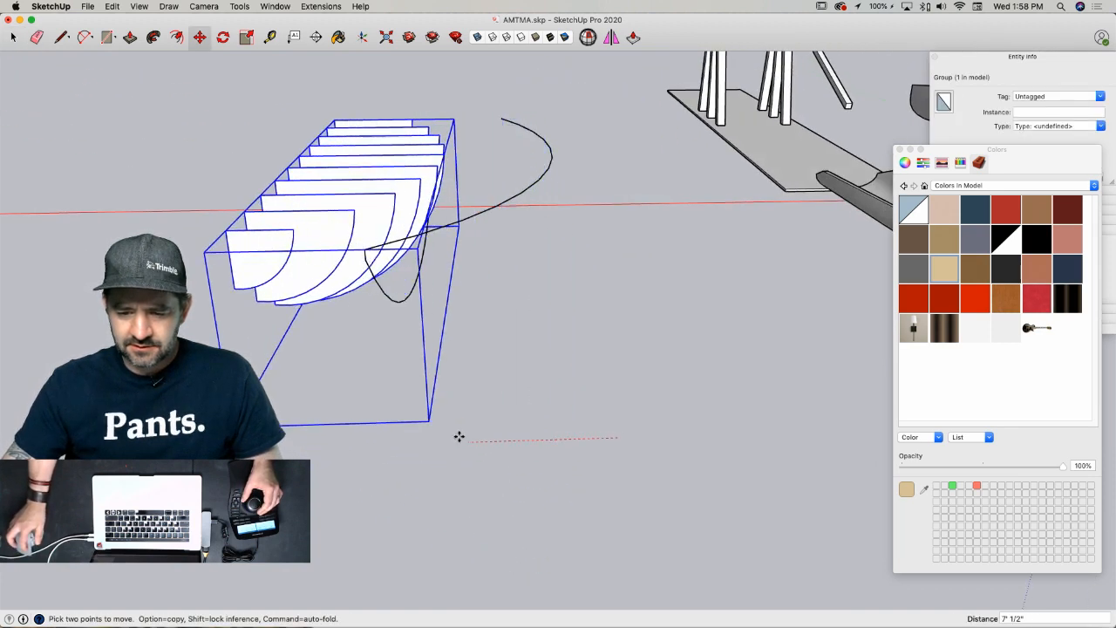
pyautogui.click(310, 440)
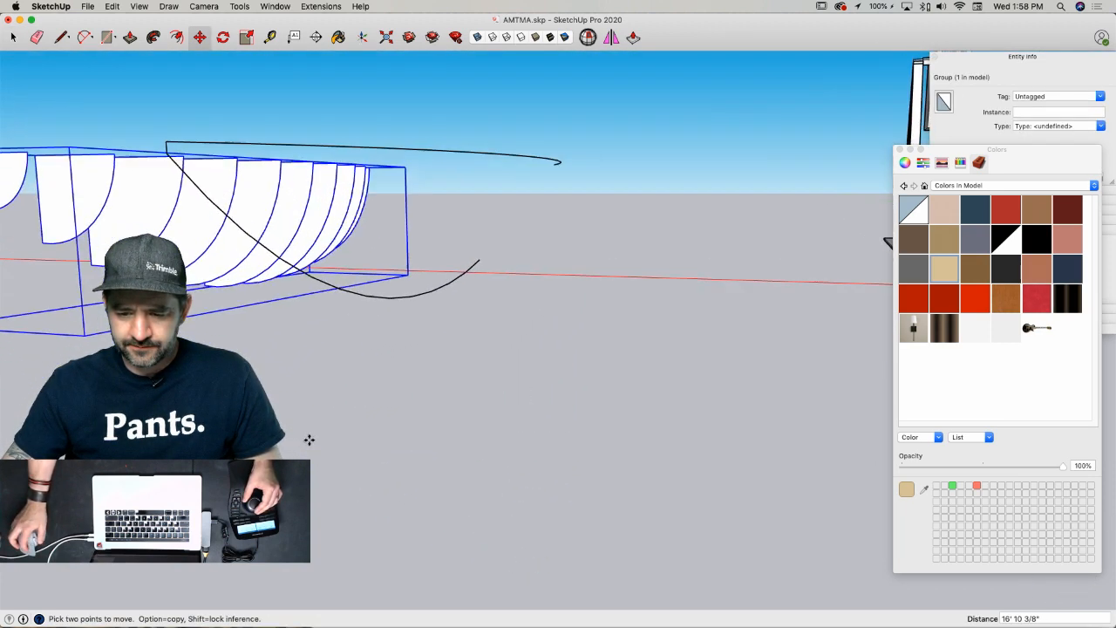
pyautogui.press('space')
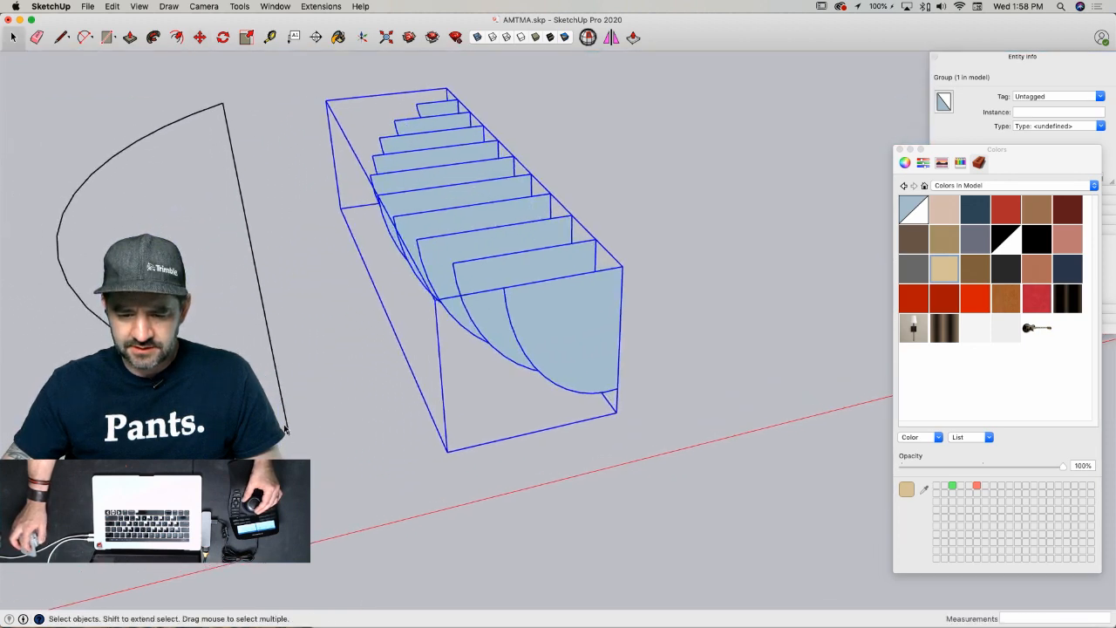
# - Copy the front panel's curved edge from the group and paste it outside, placing it between the open ends of the guide arcs
pyautogui.doubleClick(528, 385)
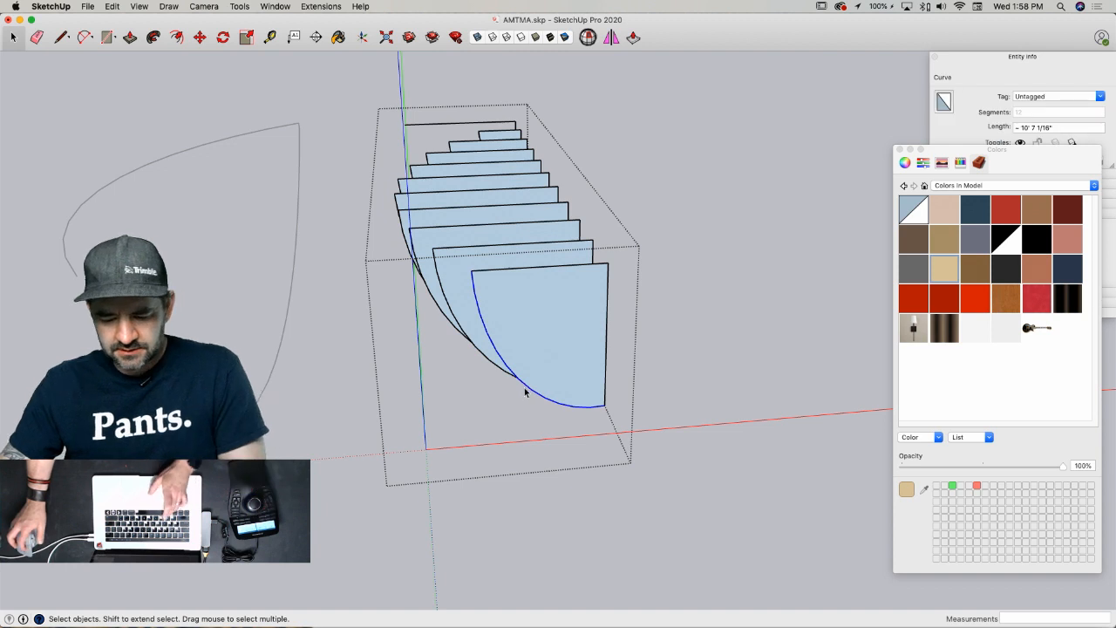
pyautogui.press('Escape')
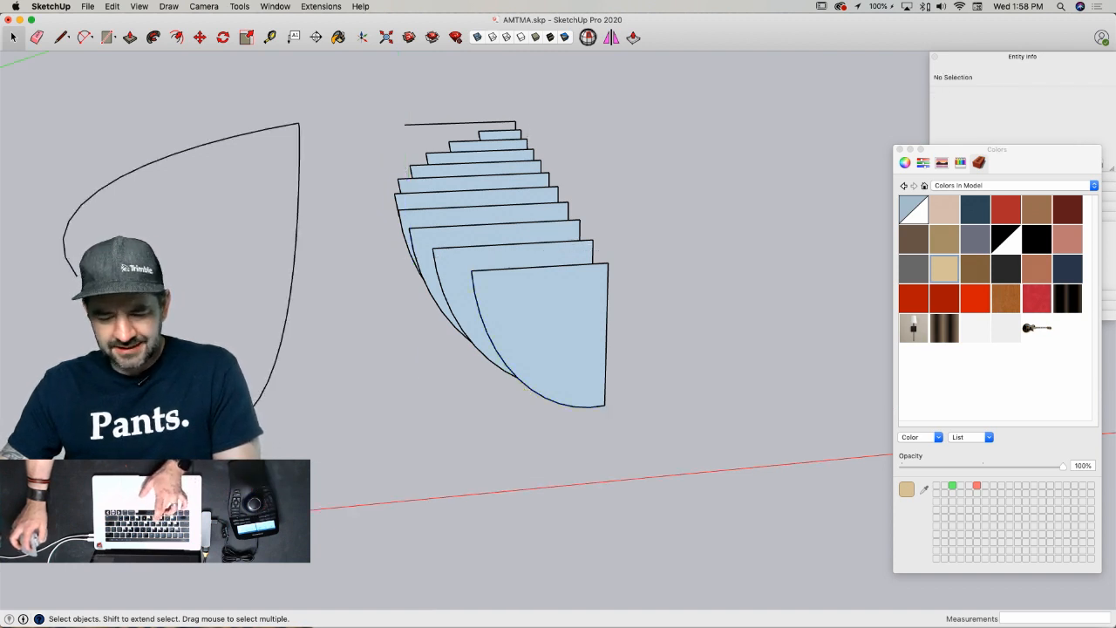
pyautogui.press('super+v')
pyautogui.click(362, 473)
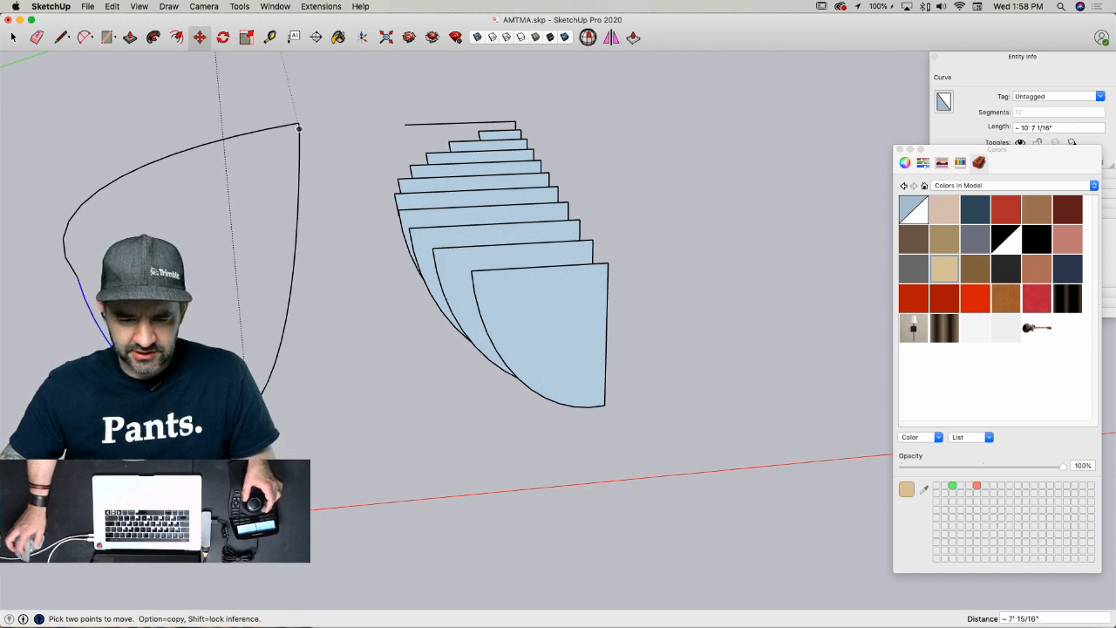
pyautogui.press('space')
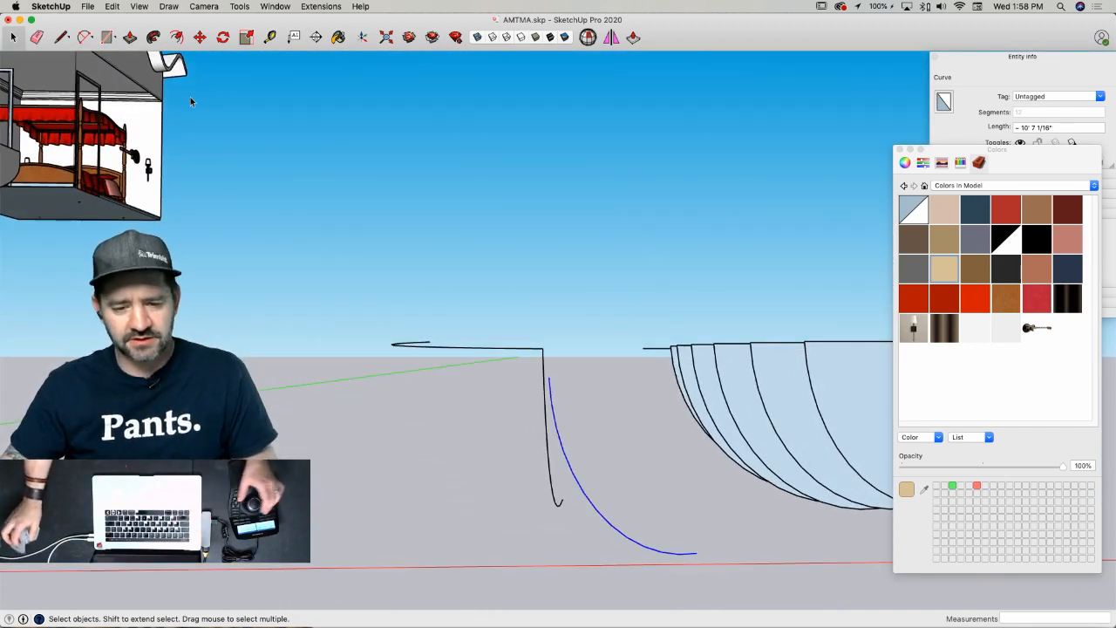
# - Redo the move of the pasted curve onto the guide arcs and save the model
pyautogui.click(138, 7)
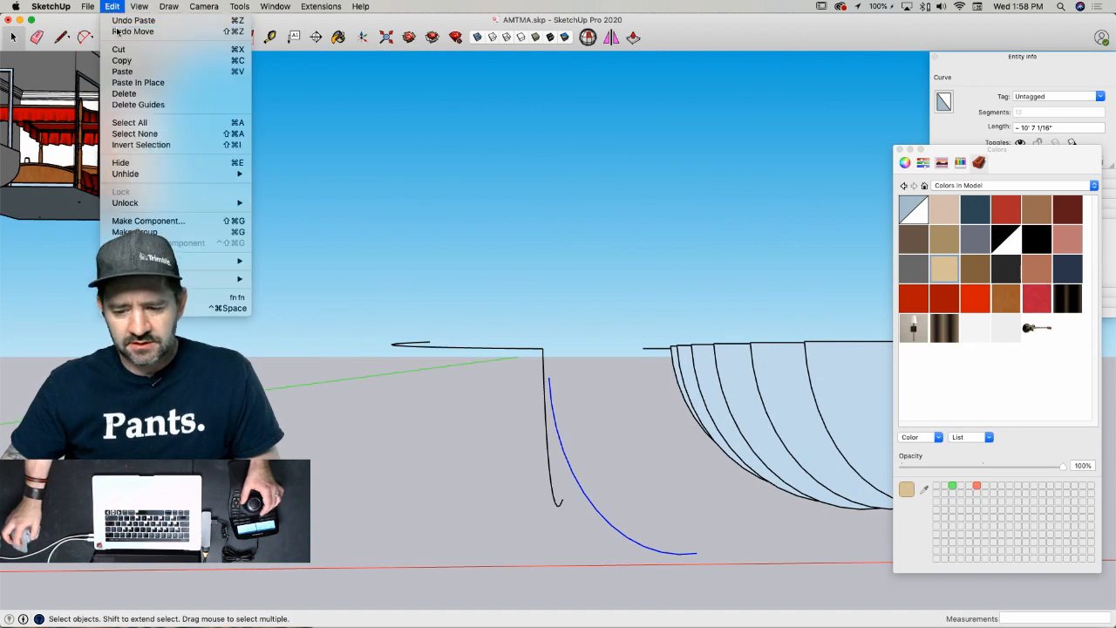
pyautogui.click(118, 33)
pyautogui.press('super+s')
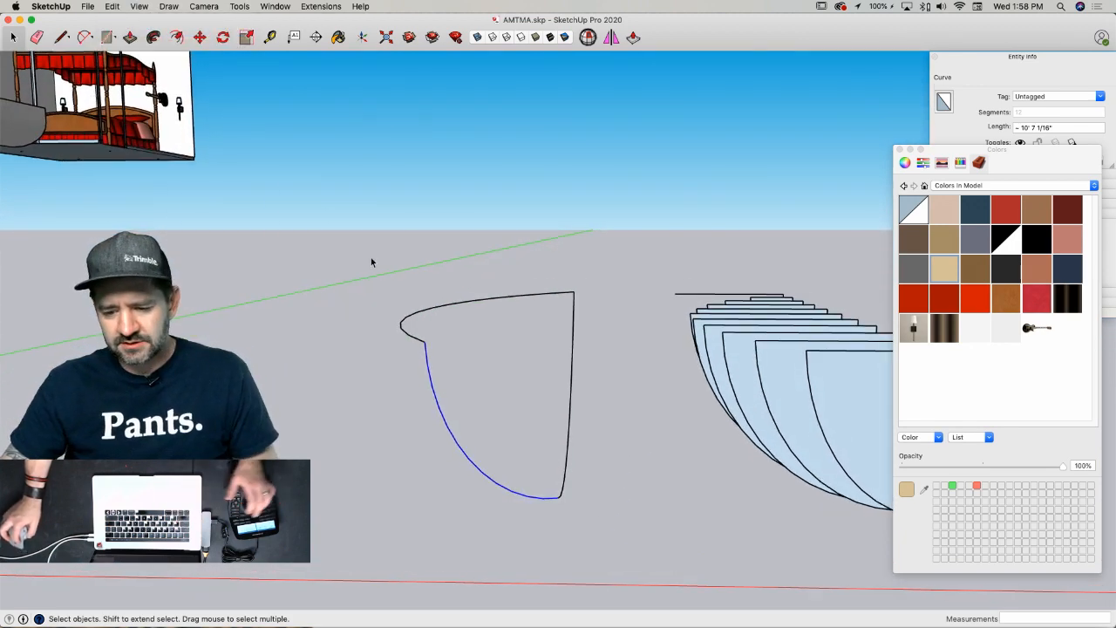
# - Try to loft a surface across the joined guide curves with Loft by Spline
pyautogui.moveTo(370, 258); pyautogui.dragTo(641, 537)
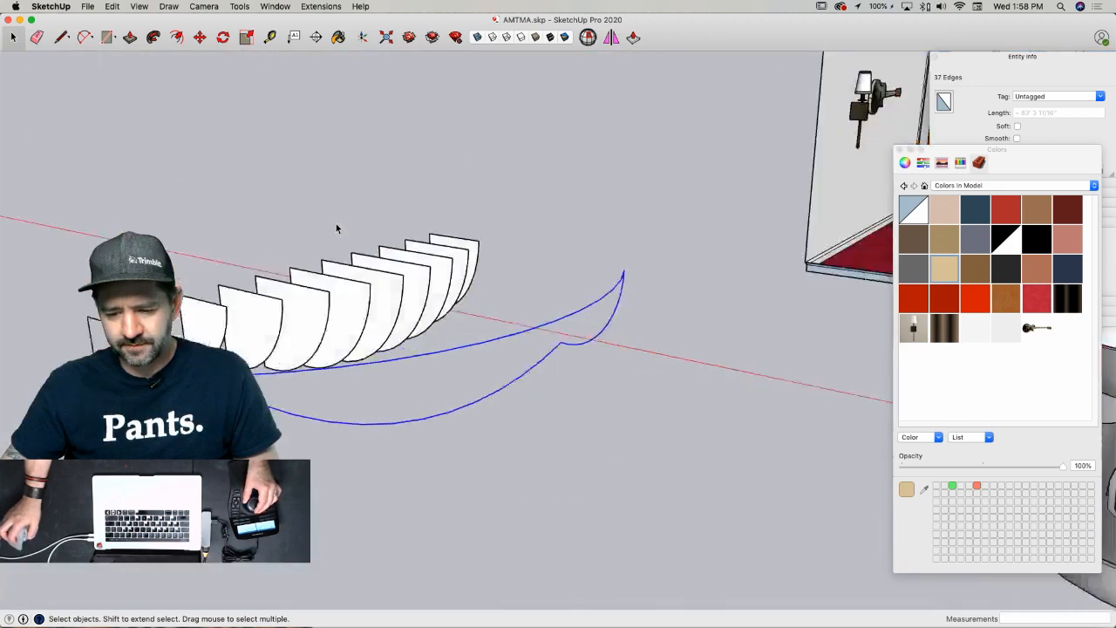
pyautogui.click(141, 6)
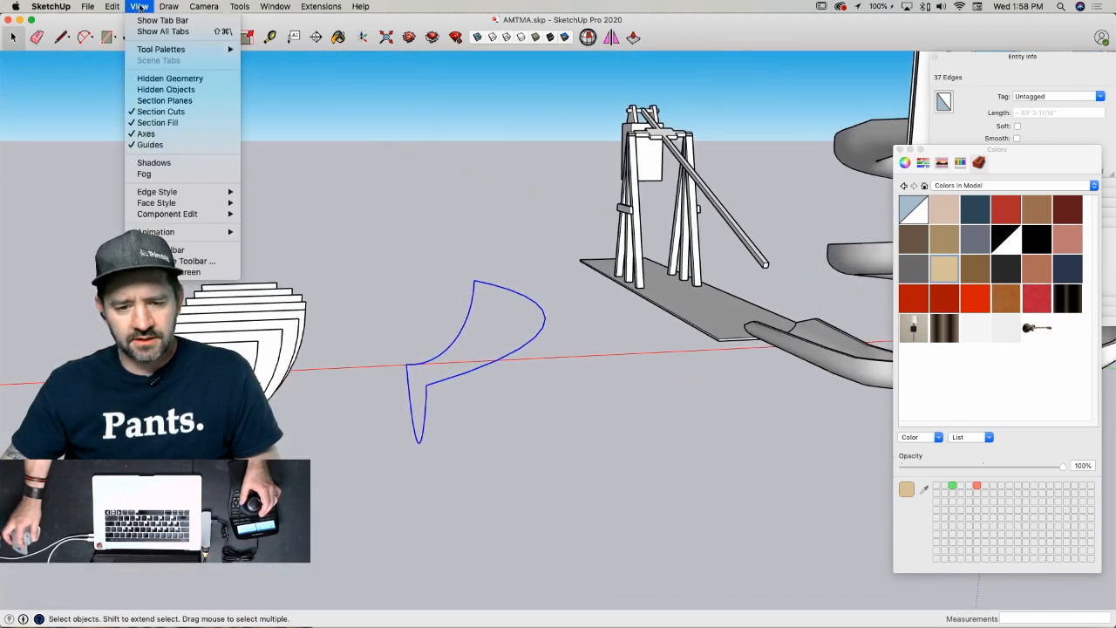
pyautogui.moveTo(153, 49)
pyautogui.click(364, 107)
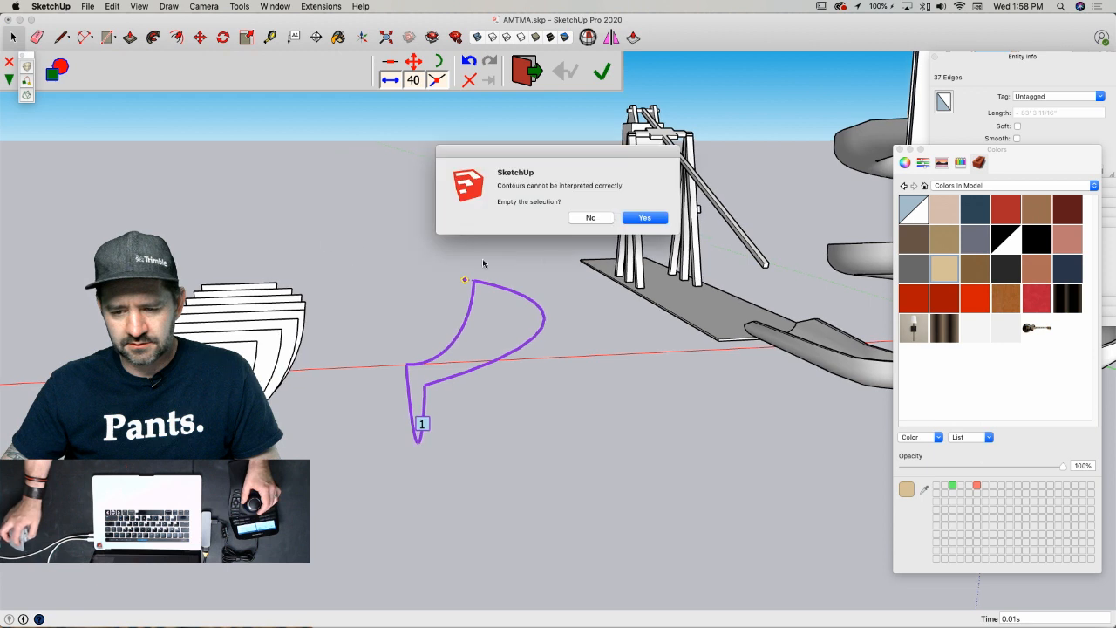
pyautogui.click(592, 218)
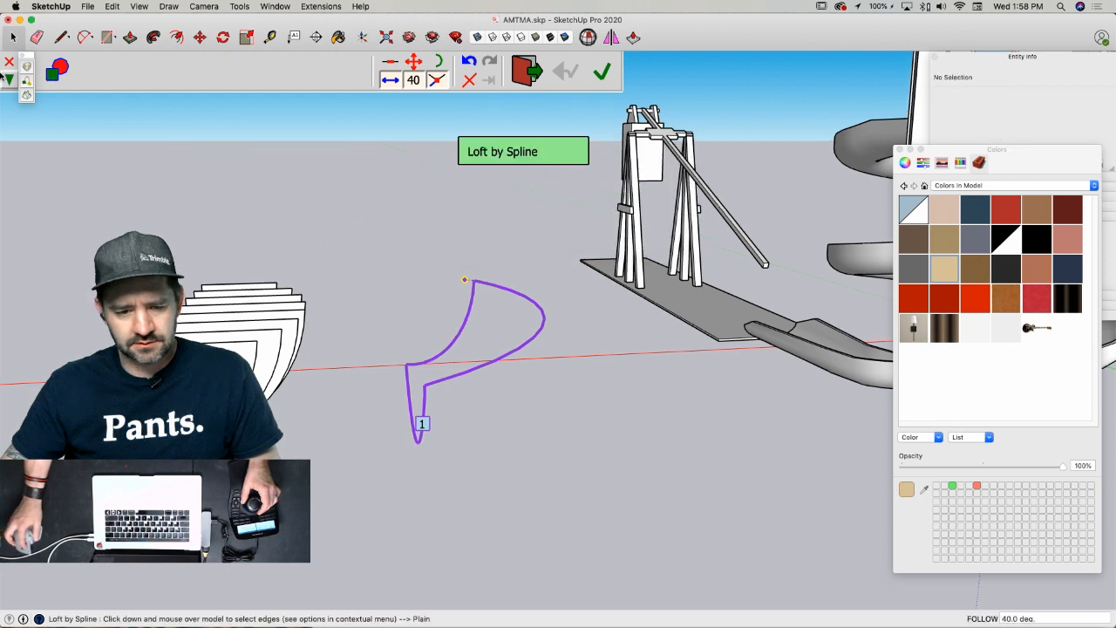
# - Try to skin a surface across the selected guide curves with the Skinning tool
pyautogui.click(9, 63)
pyautogui.click(37, 105)
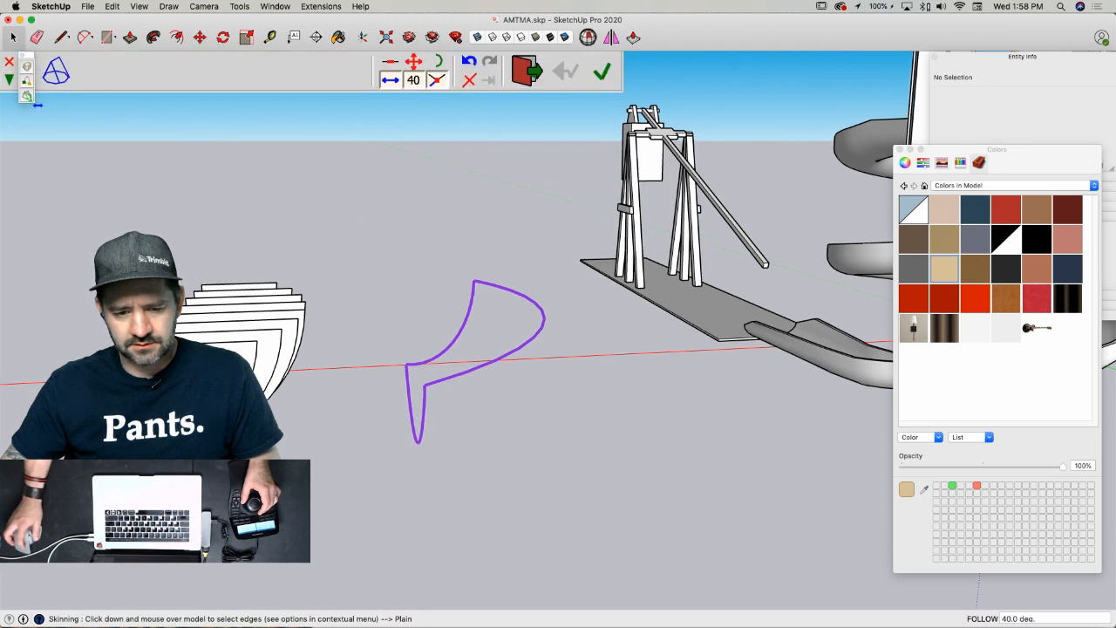
pyautogui.press('space')
pyautogui.click(256, 161)
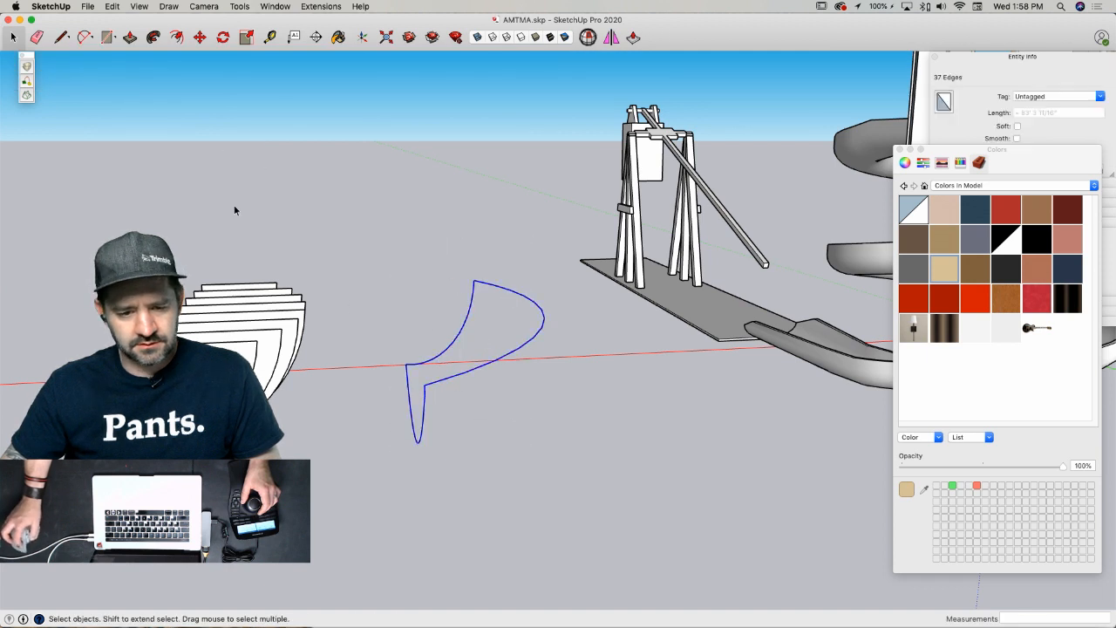
pyautogui.click(27, 98)
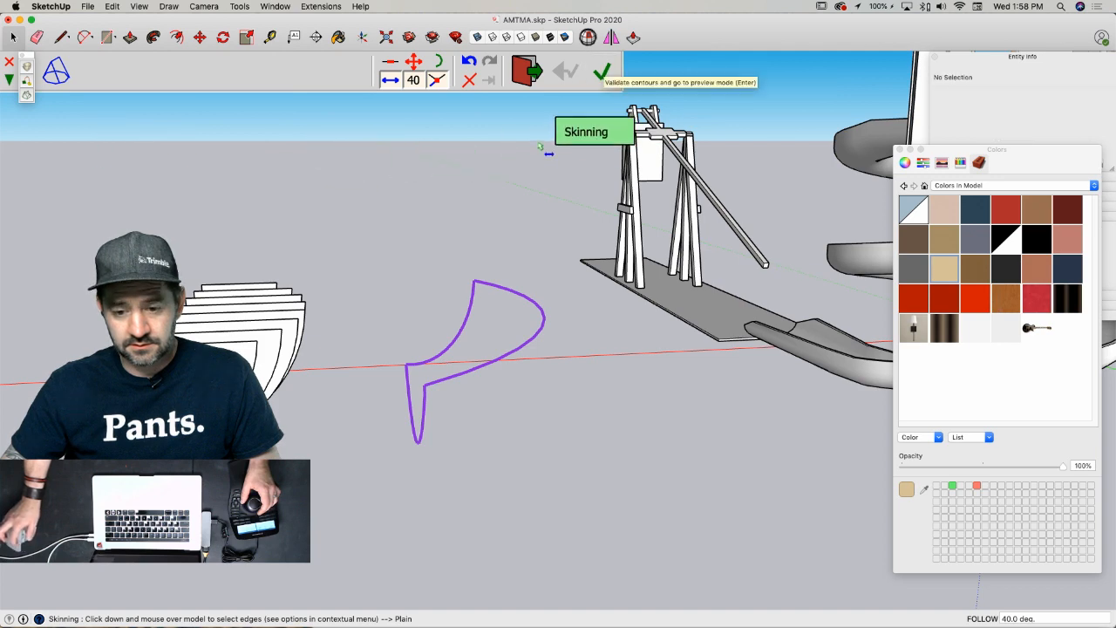
pyautogui.click(601, 73)
# - Close the small gap at the upper corner by moving the pasted curve's endpoint onto the guide arc's endpoint
pyautogui.click(448, 331)
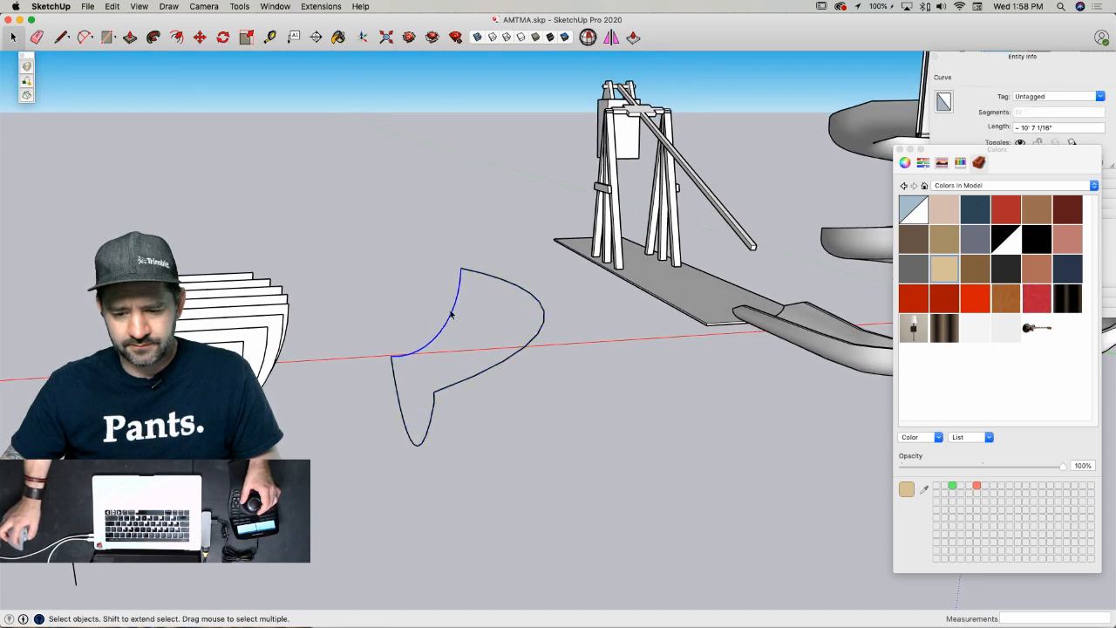
pyautogui.scroll(5, 450, 261)
pyautogui.scroll(6, 450, 234)
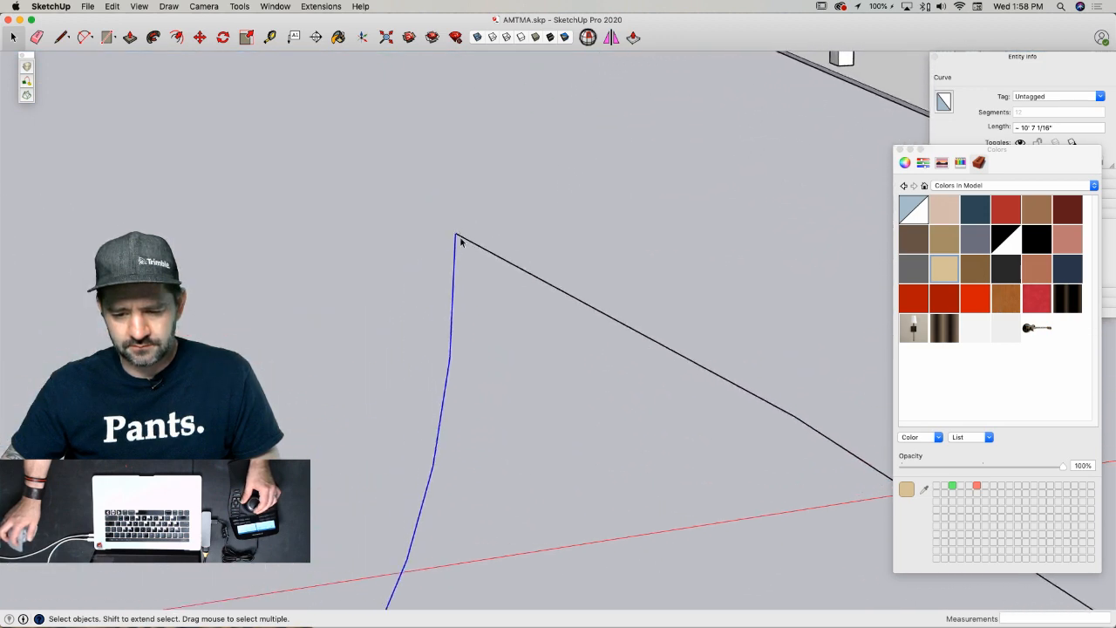
pyautogui.scroll(3, 514, 205)
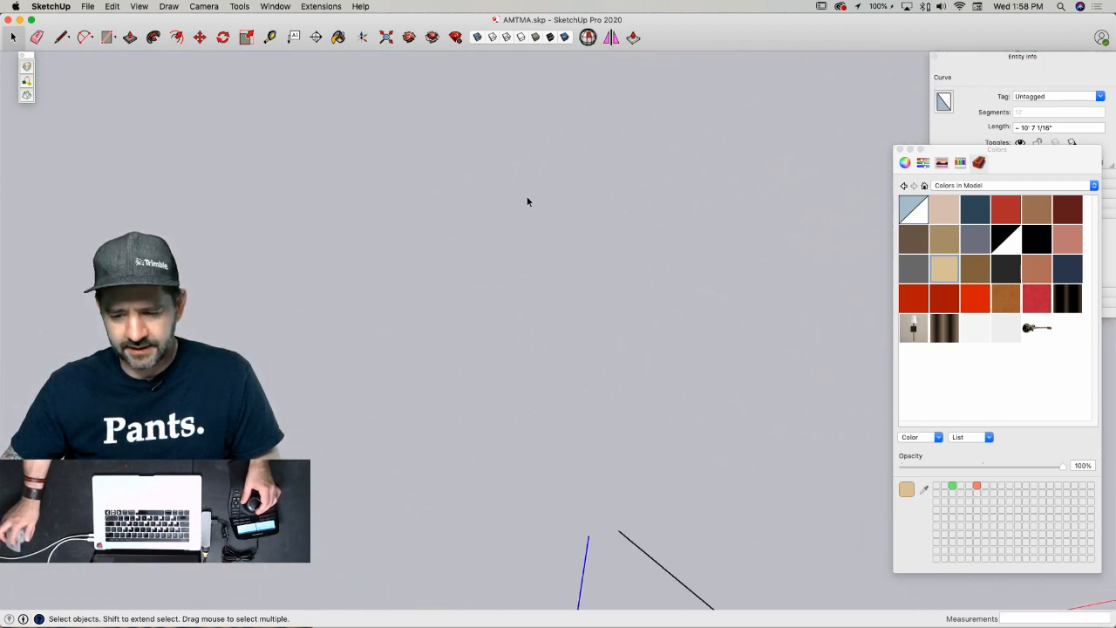
pyautogui.click(586, 250)
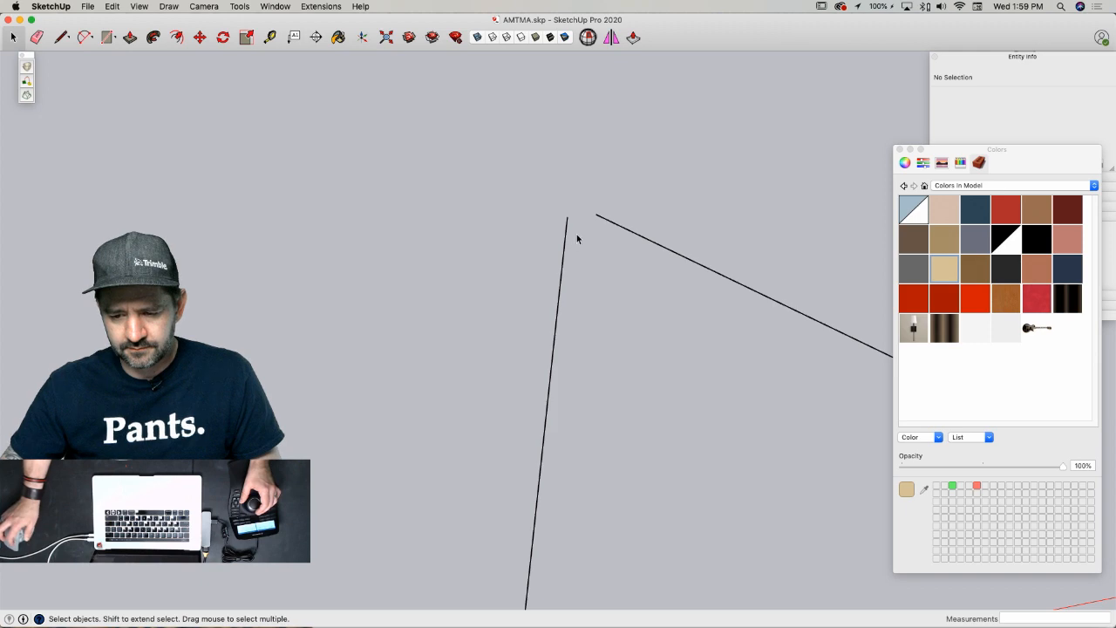
pyautogui.press('m')
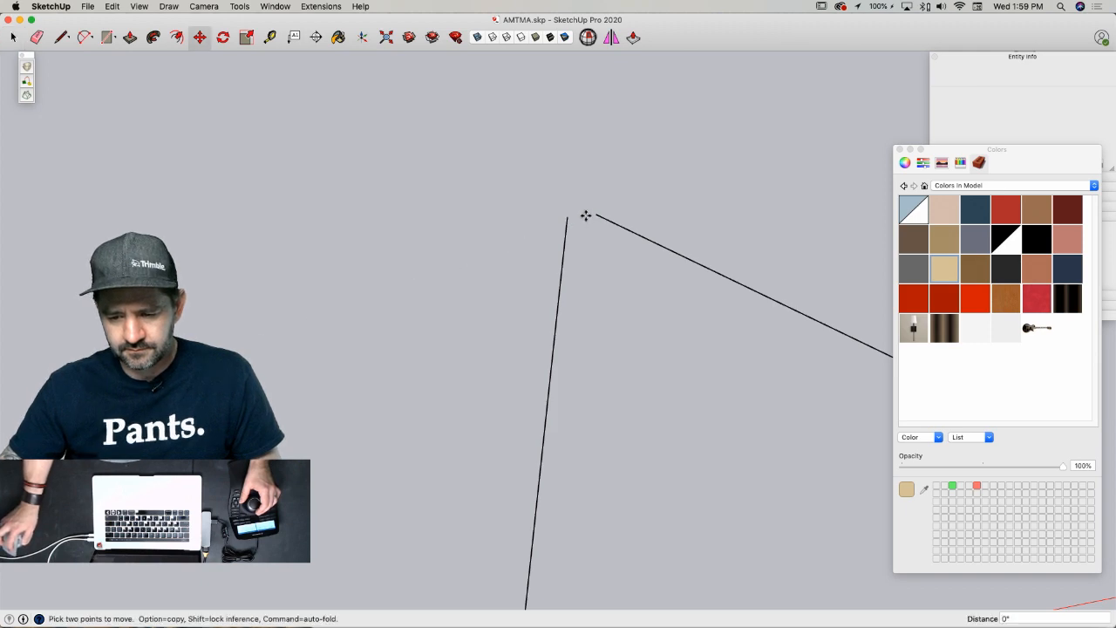
pyautogui.click(567, 218)
pyautogui.click(563, 251)
pyautogui.press('space')
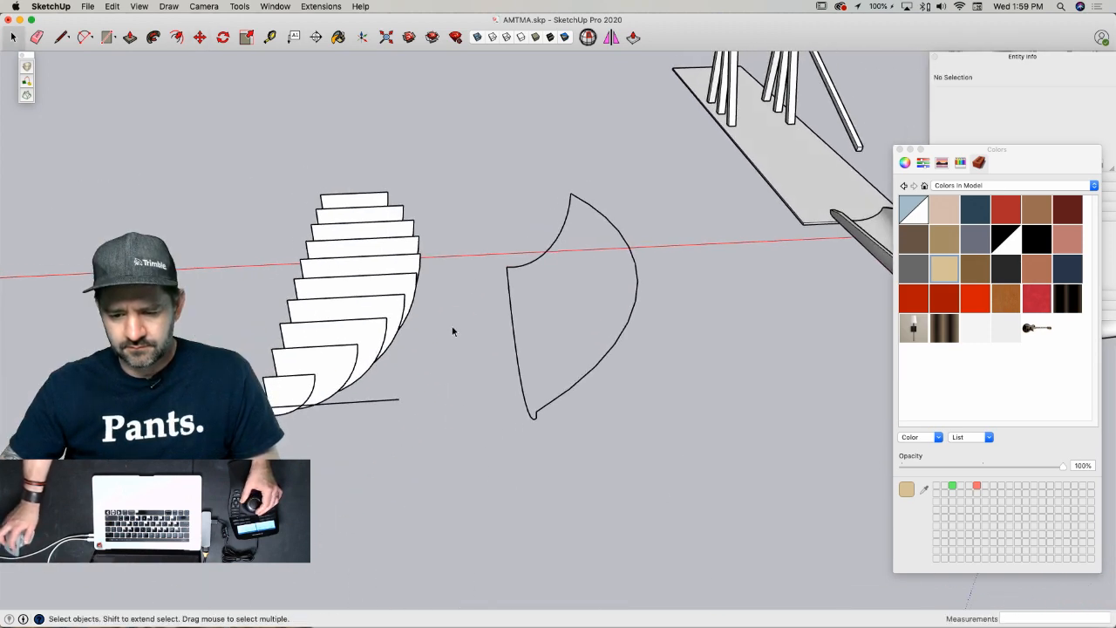
# - Reselect the closed loop of guide curves and try Loft by Spline and a Skinning preview
pyautogui.moveTo(462, 160); pyautogui.dragTo(639, 502)
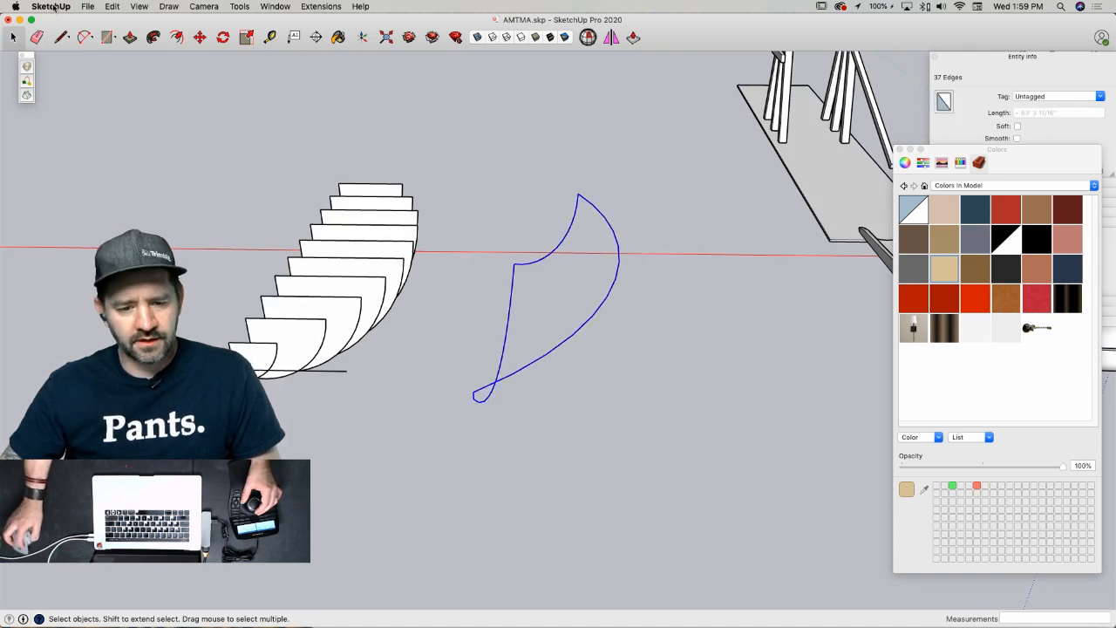
pyautogui.click(26, 66)
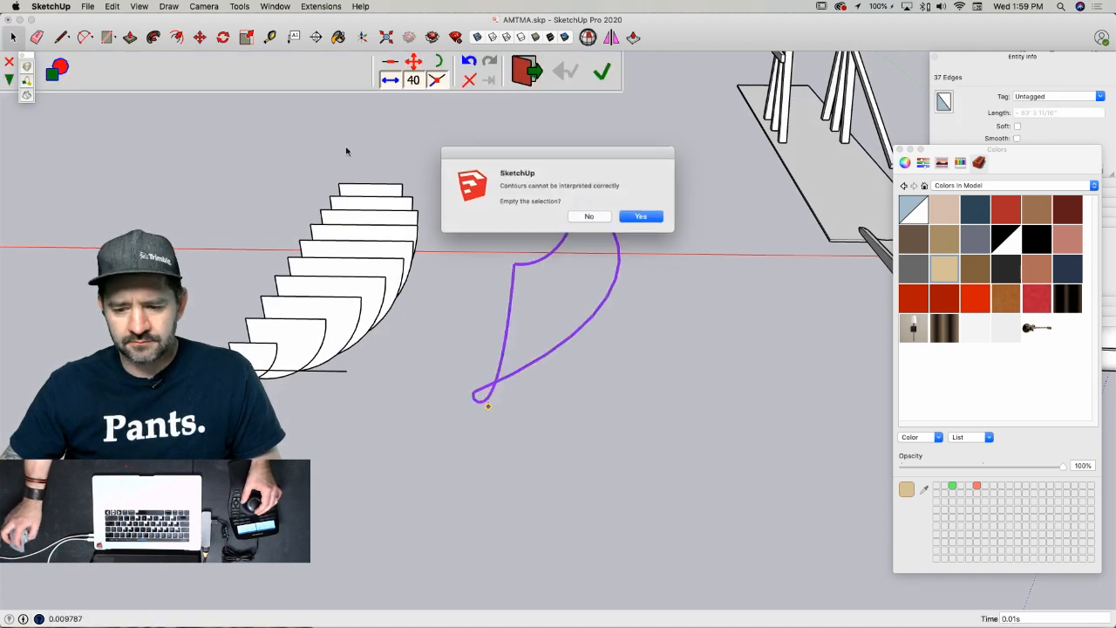
pyautogui.click(591, 218)
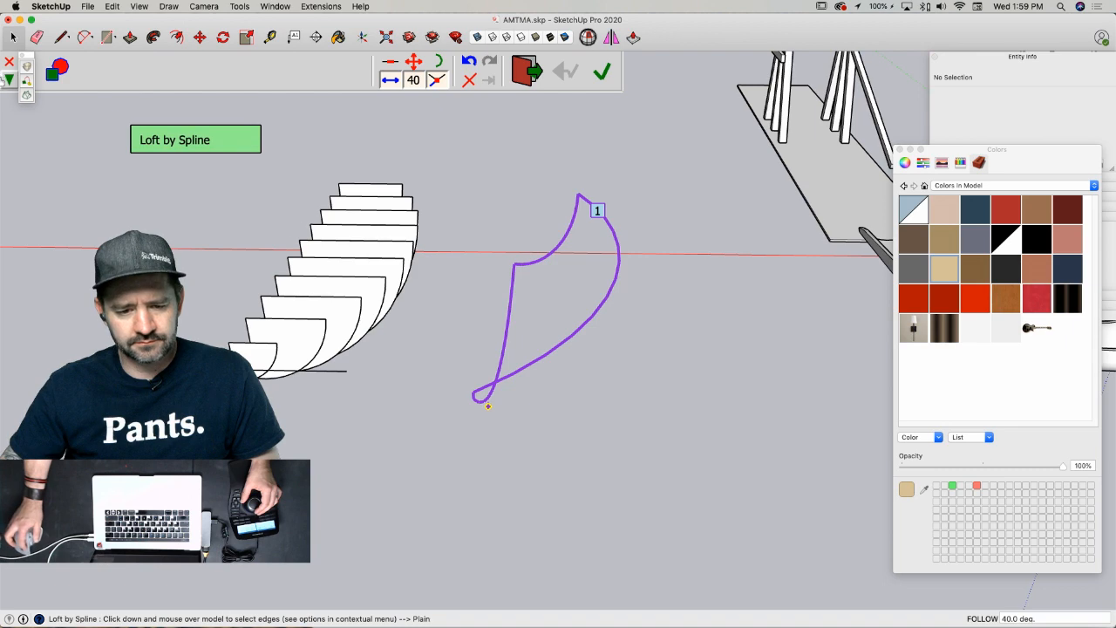
pyautogui.press('Return')
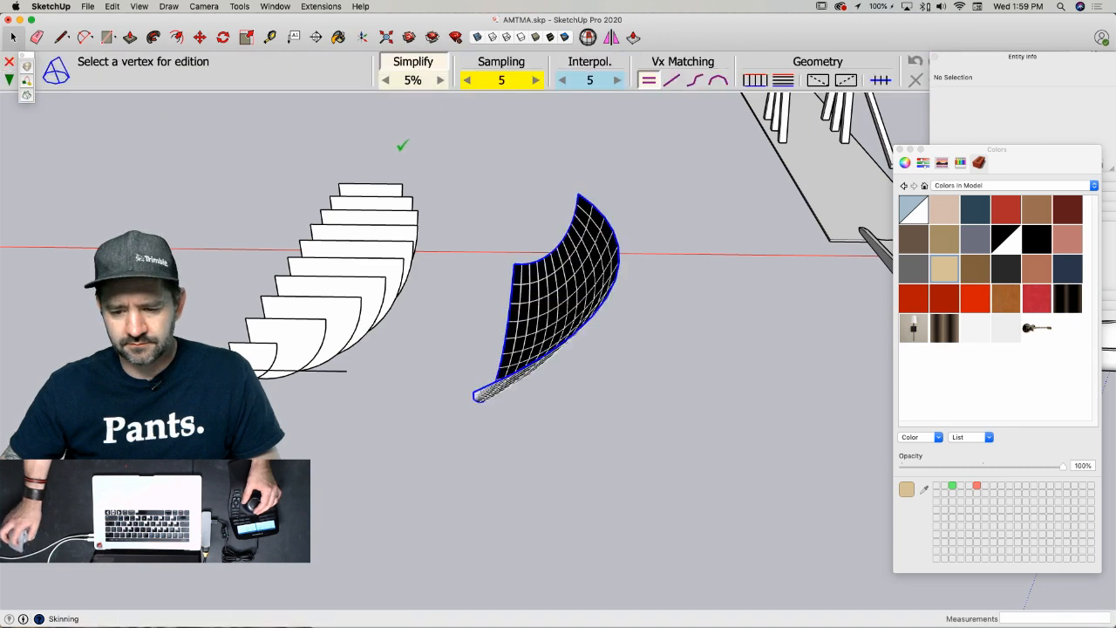
pyautogui.press('space')
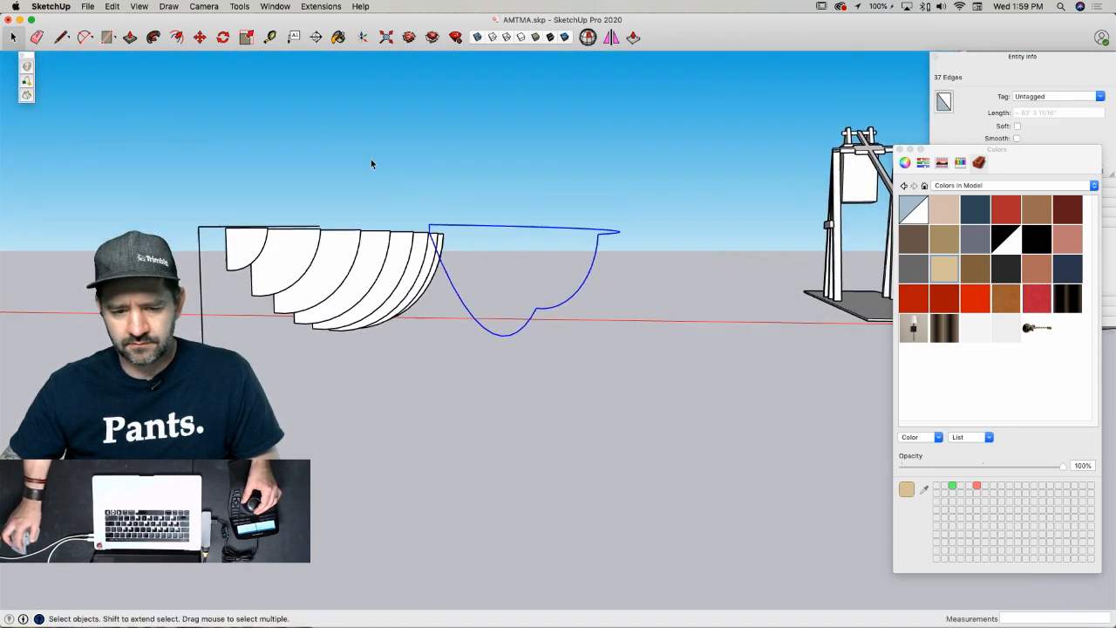
# - Skin a surface across the closed loop of guide curves and generate it as a group
pyautogui.click(27, 95)
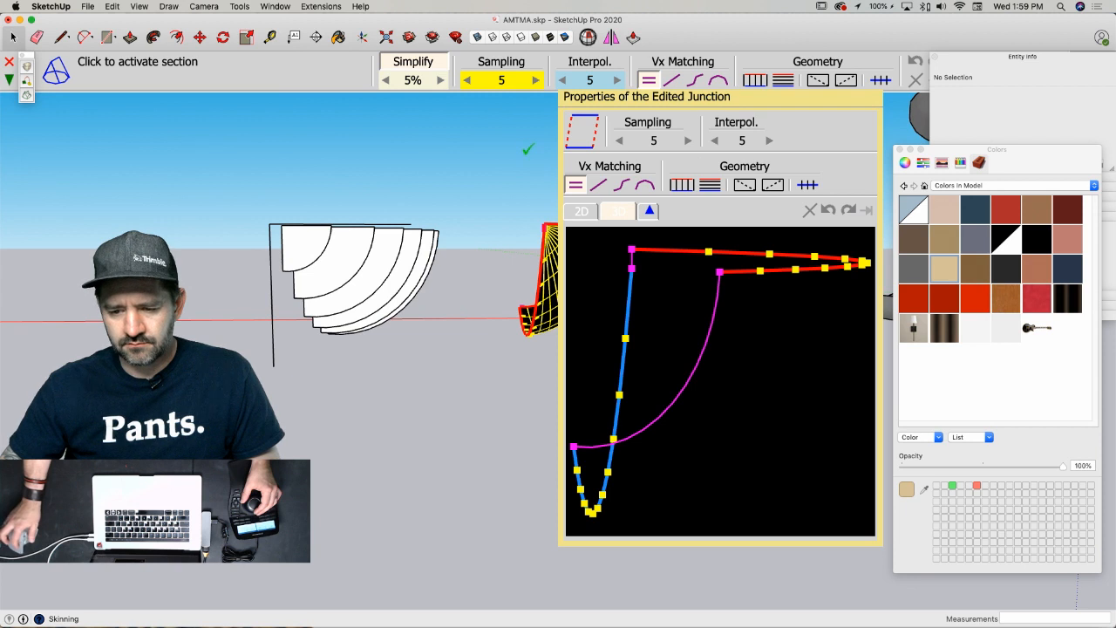
pyautogui.click(525, 149)
pyautogui.moveTo(479, 146); pyautogui.dragTo(656, 374)
pyautogui.click(27, 95)
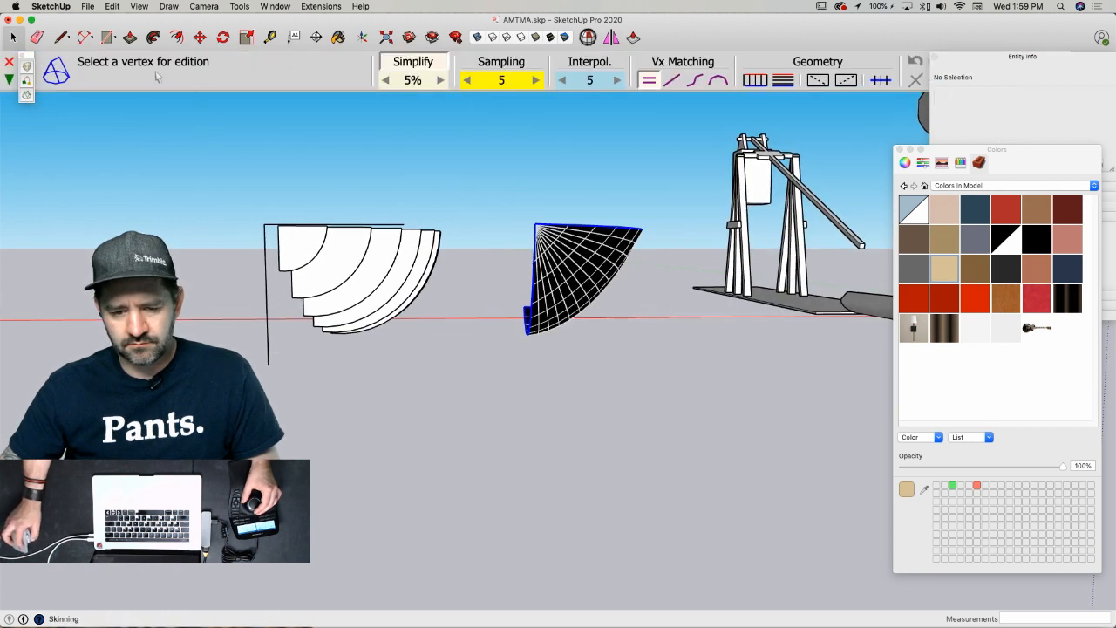
pyautogui.click(701, 153)
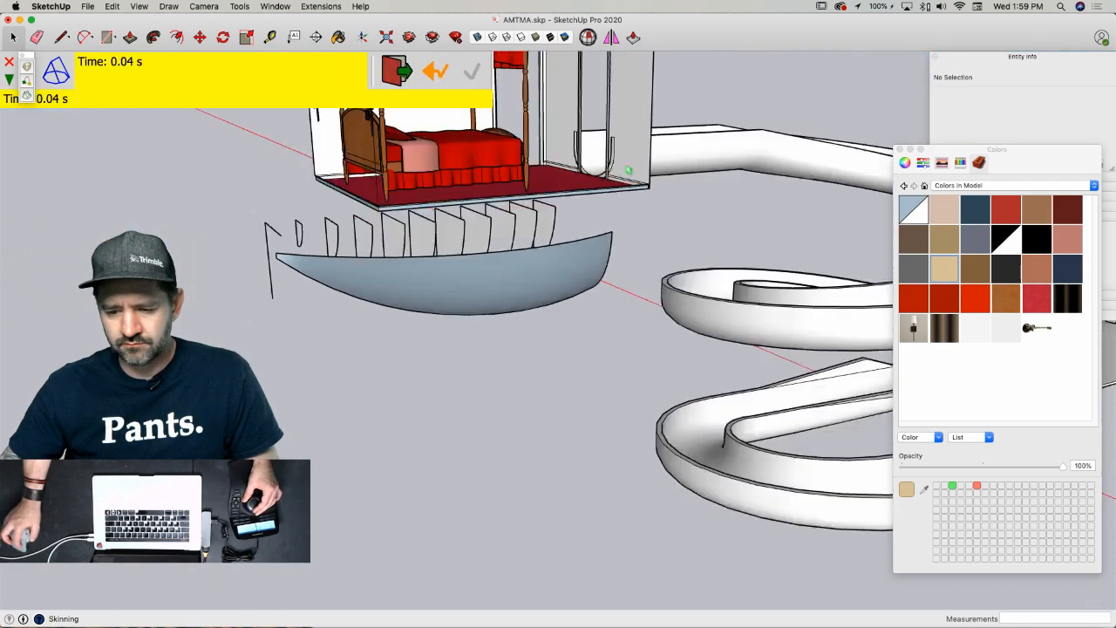
pyautogui.press('space')
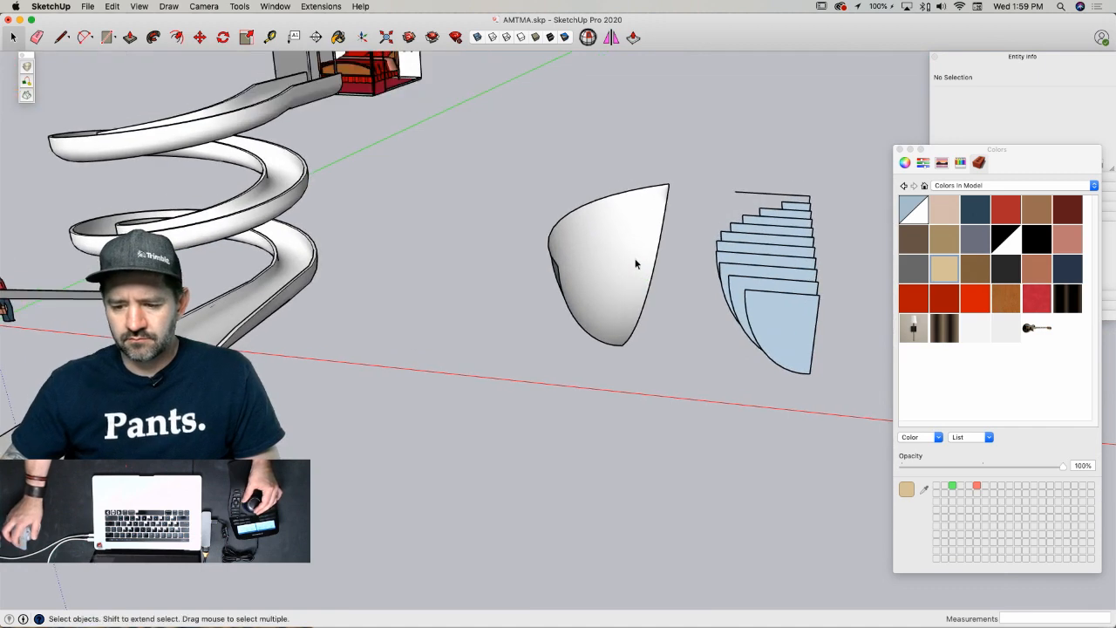
# - Copy the skinned surface group about 37' along the red axis, to the far side of the panel group
pyautogui.click(605, 301)
pyautogui.press('m')
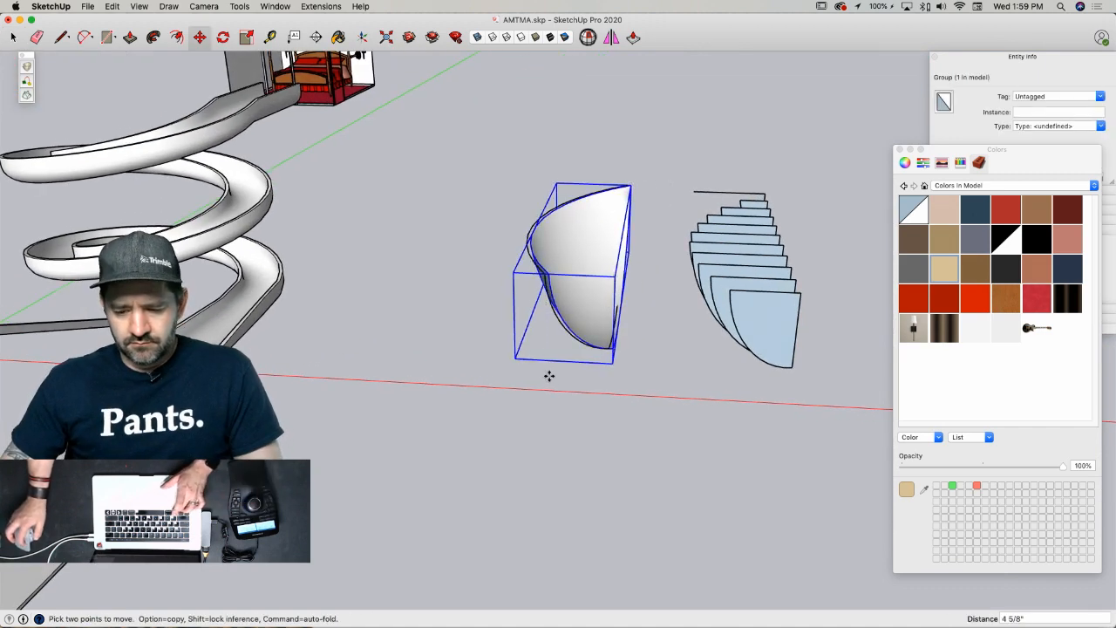
pyautogui.click(550, 376)
pyautogui.press('alt')
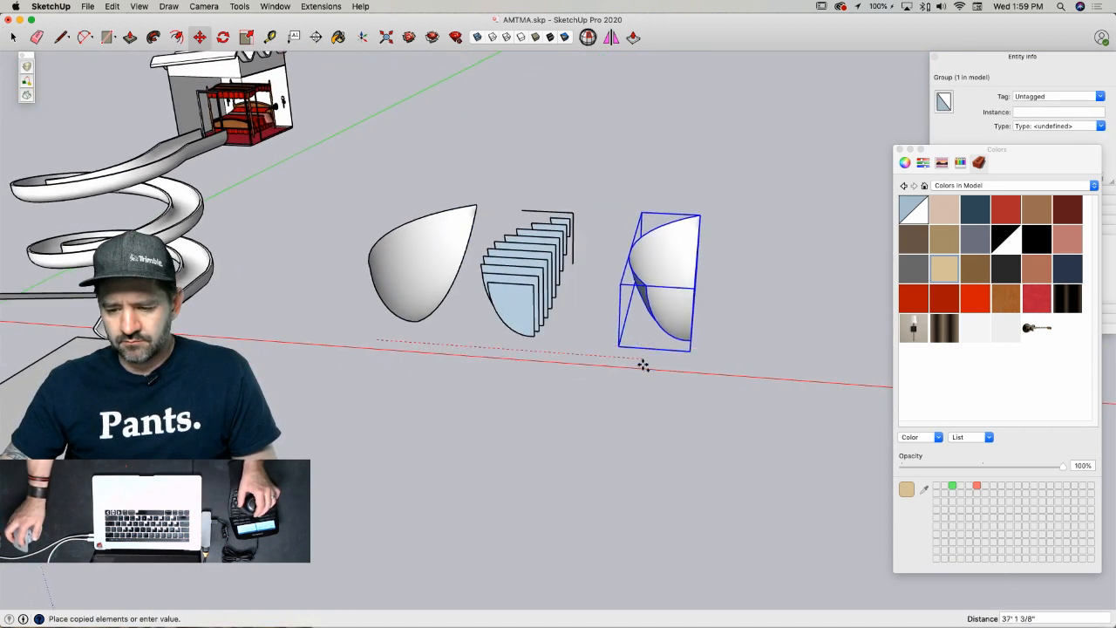
pyautogui.click(642, 366)
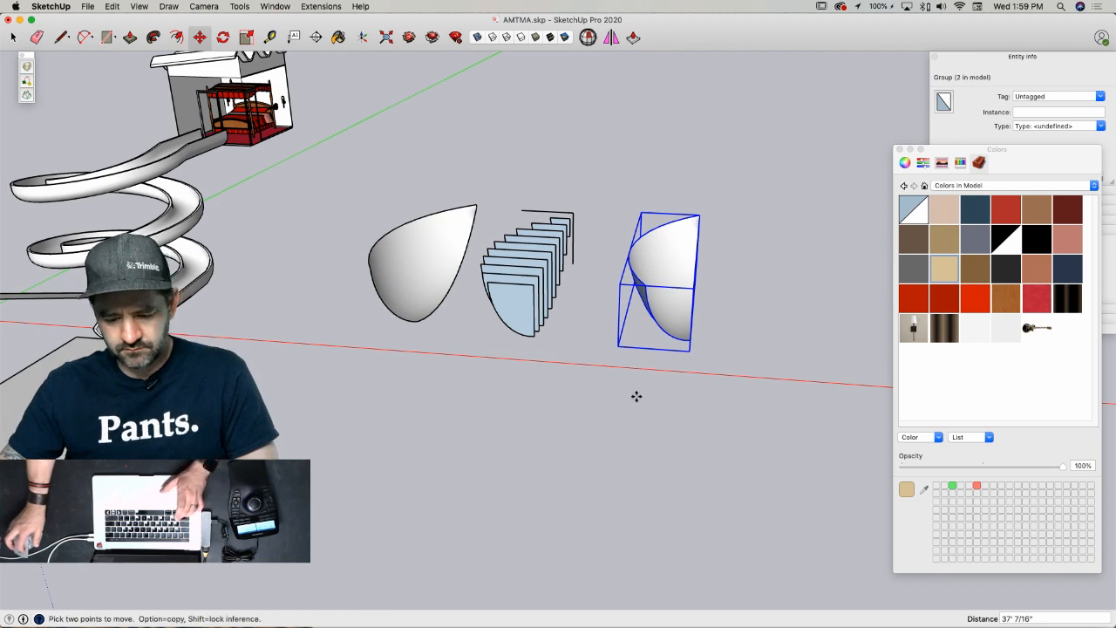
# - Make another copy of the surface about 12' 3" along and mirror it by scaling it through itself along the red axis
pyautogui.click(637, 397)
pyautogui.press('alt')
pyautogui.click(736, 413)
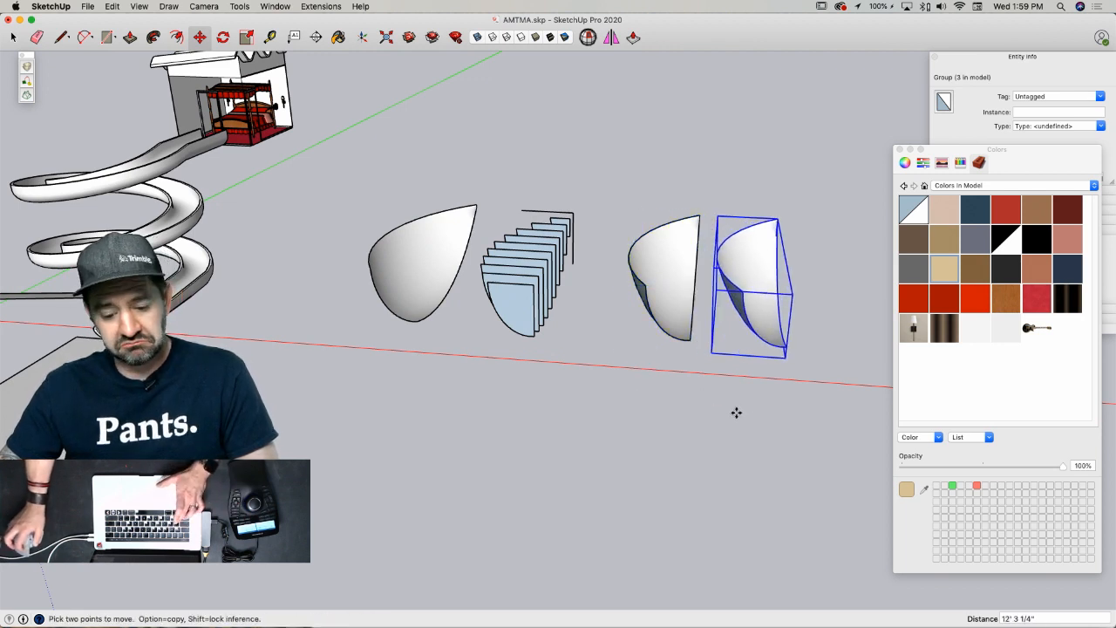
pyautogui.press('s')
pyautogui.moveTo(714, 280); pyautogui.dragTo(850, 287)
# - Move the mirrored half by its upper corner onto the matching corner of the other half to form a hull
pyautogui.press('m')
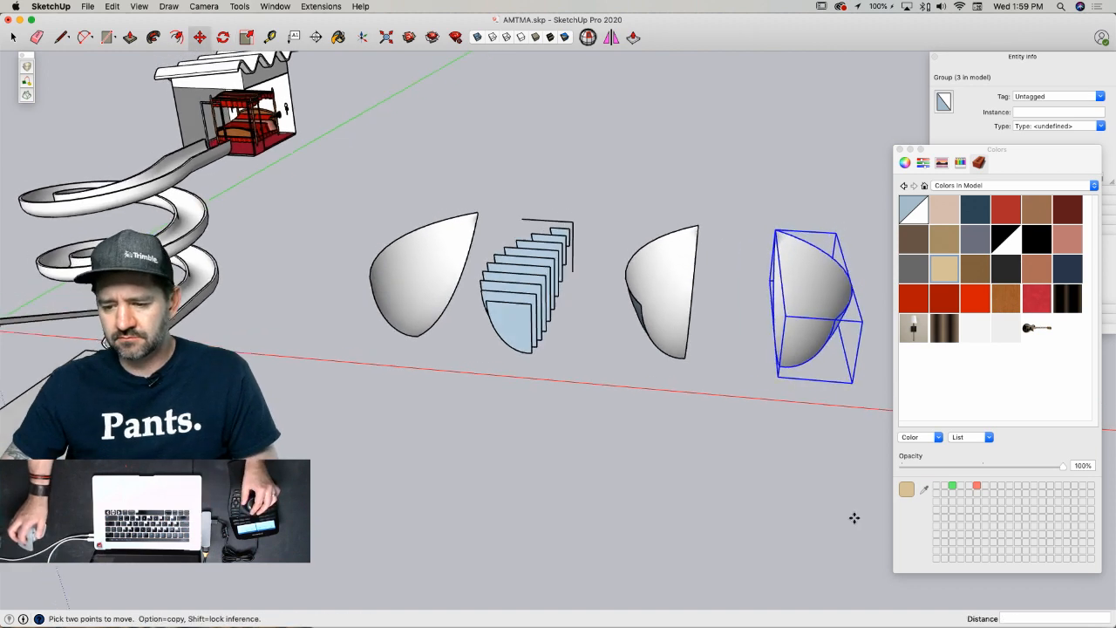
pyautogui.click(786, 241)
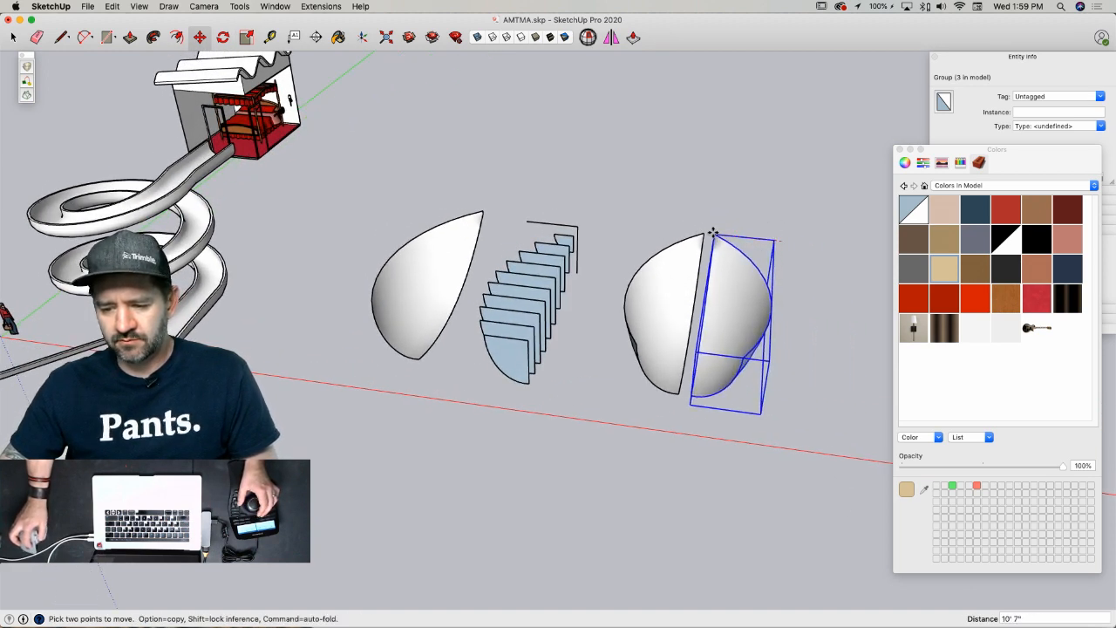
pyautogui.press('space')
pyautogui.click(772, 368)
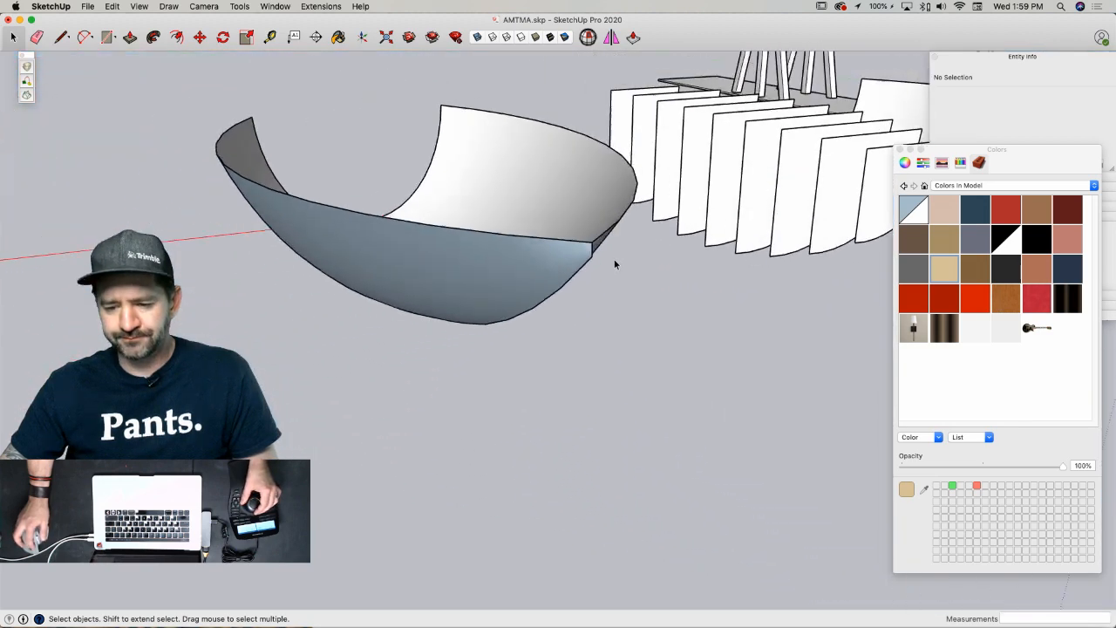
# - Select both hull halves and explode their groups into loose geometry
pyautogui.moveTo(627, 232); pyautogui.dragTo(461, 367)
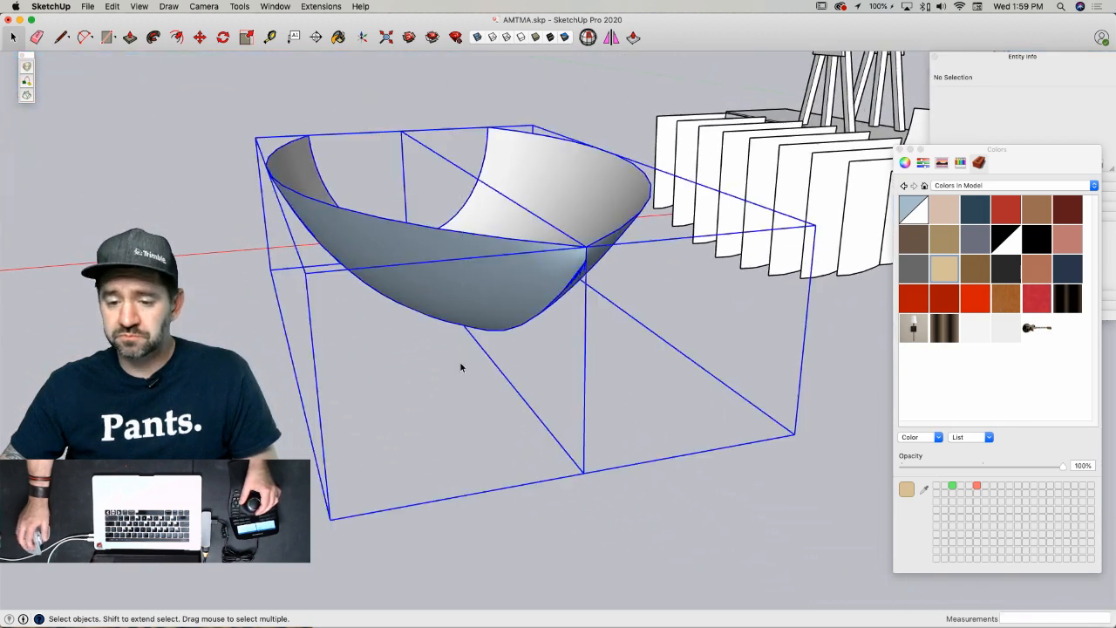
pyautogui.rightClick(498, 271)
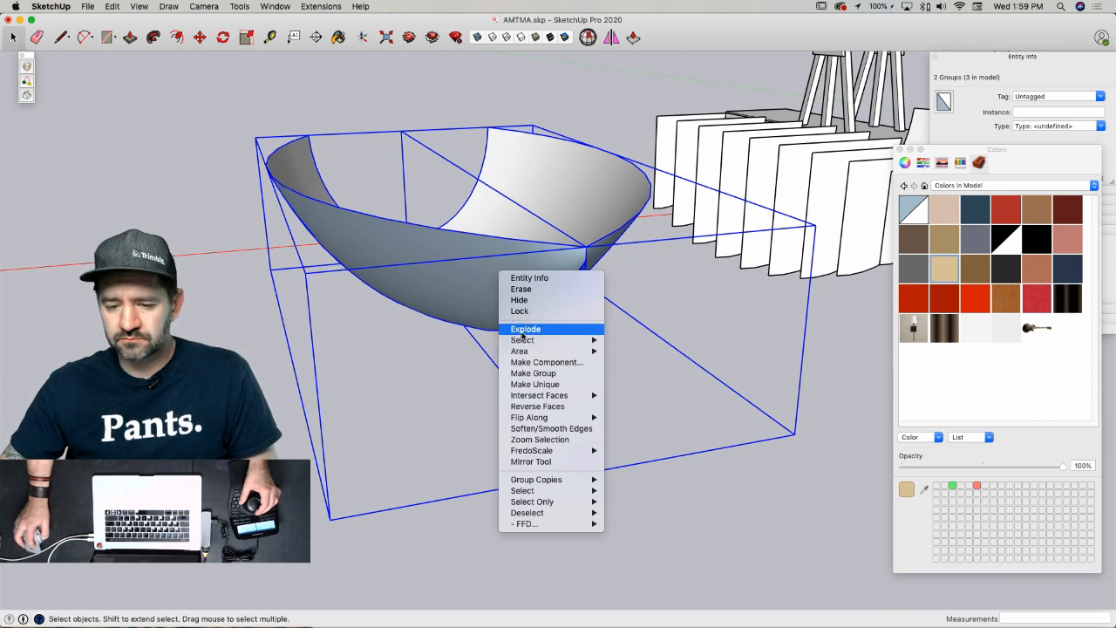
pyautogui.click(523, 329)
# - Draw a line between the two upper corners of the hull's open end to cap the top with a face
pyautogui.press('l')
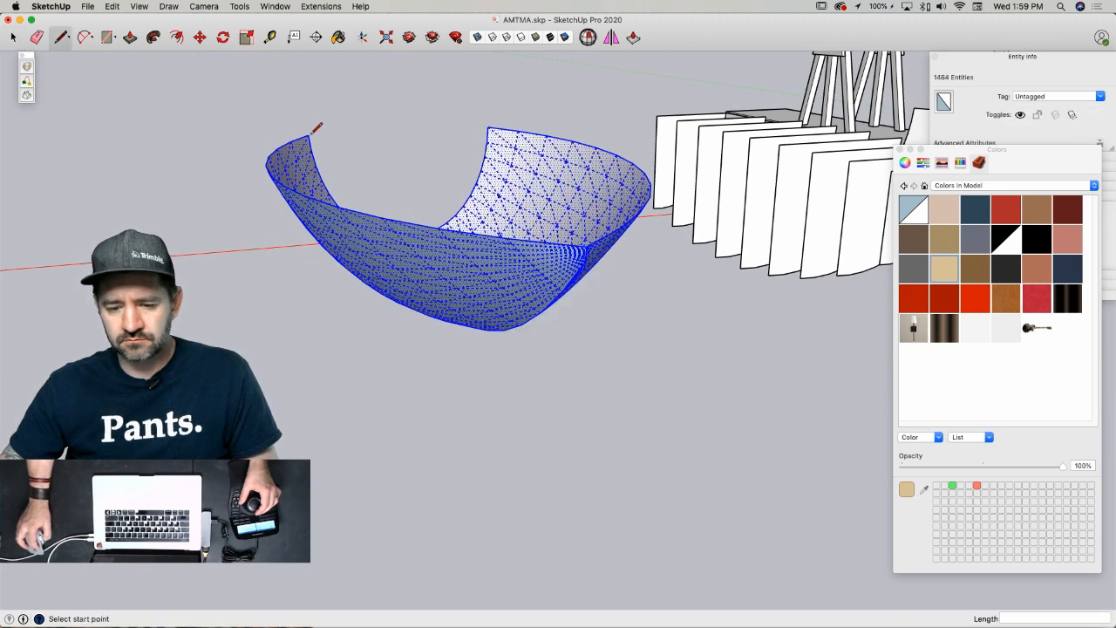
pyautogui.click(488, 127)
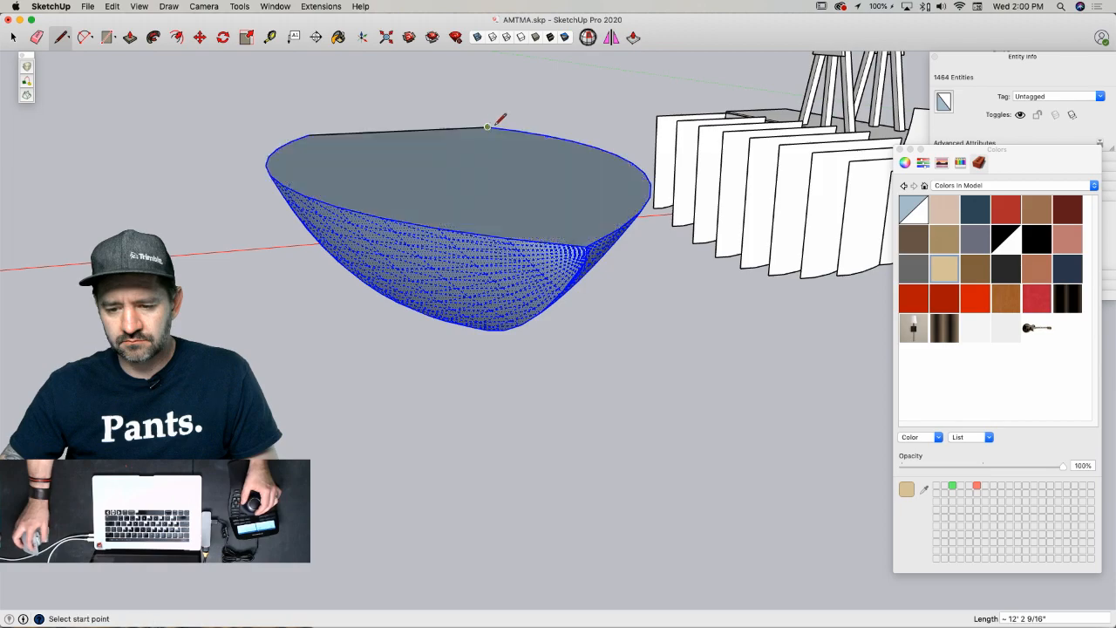
pyautogui.press('space')
pyautogui.click(744, 261)
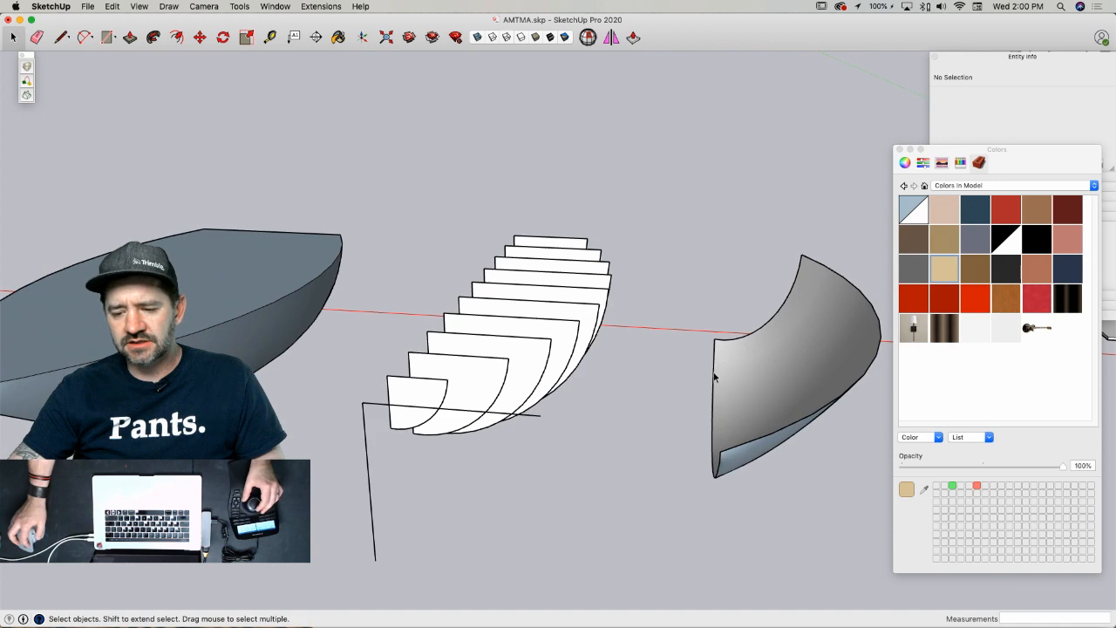
# - Examine the border curves of the separate half-hull surface one by one from several angles
pyautogui.click(713, 377)
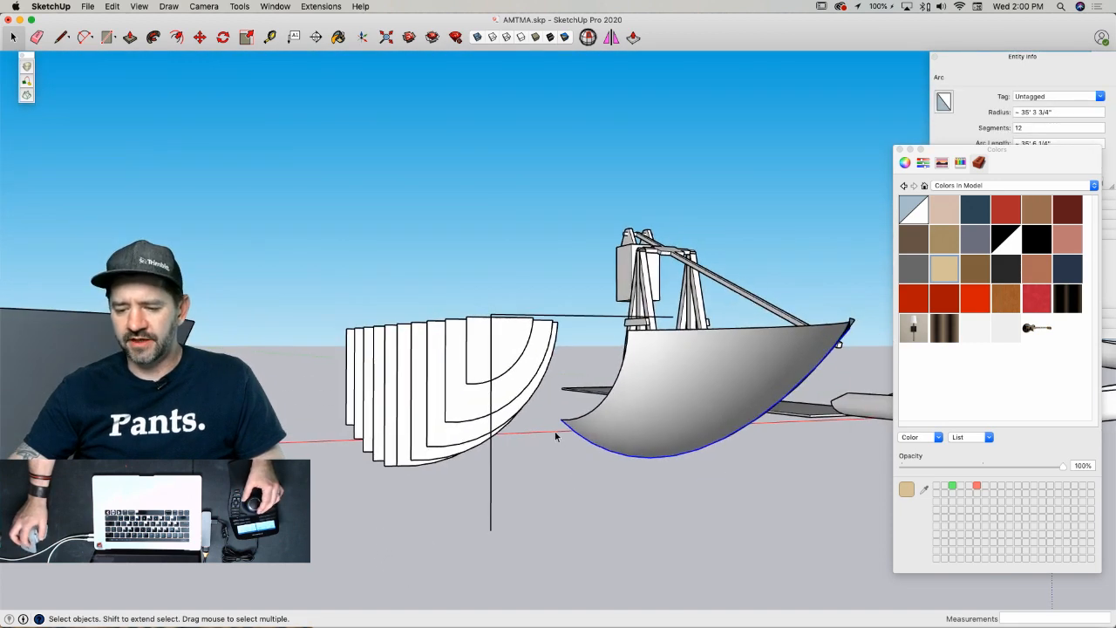
pyautogui.moveTo(815, 342); pyautogui.dragTo(682, 475, button='middle')
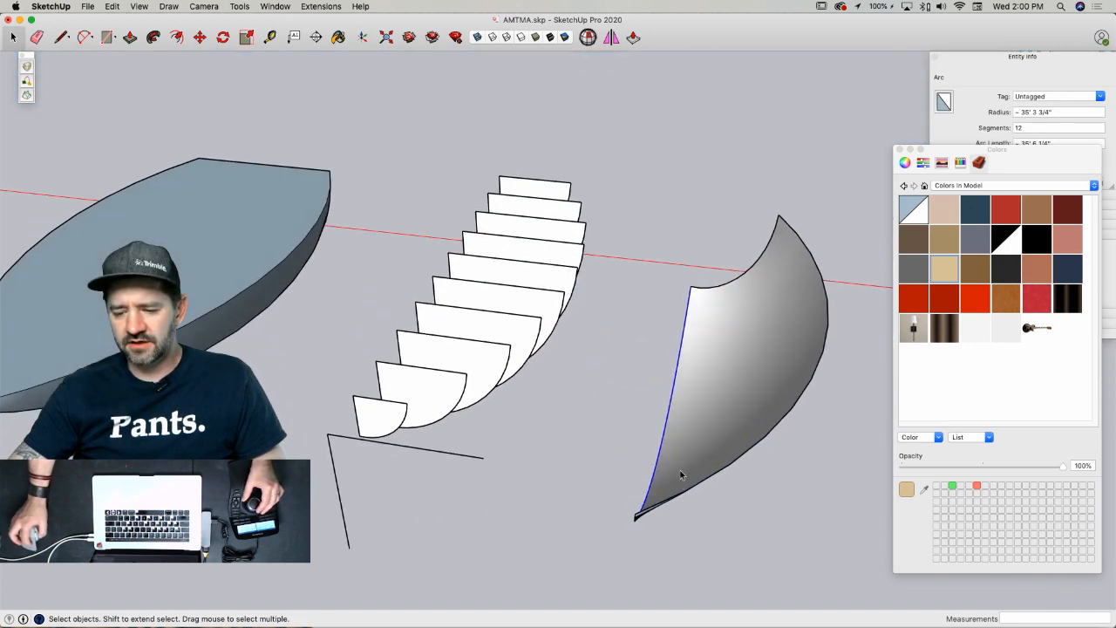
pyautogui.click(679, 495)
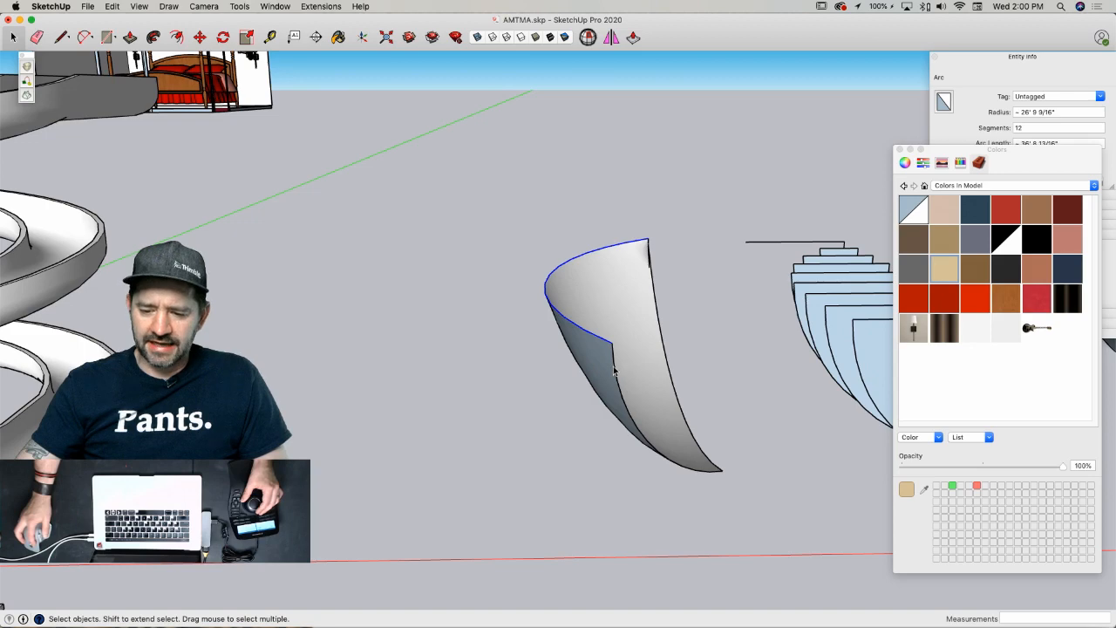
pyautogui.click(614, 366)
pyautogui.click(603, 353)
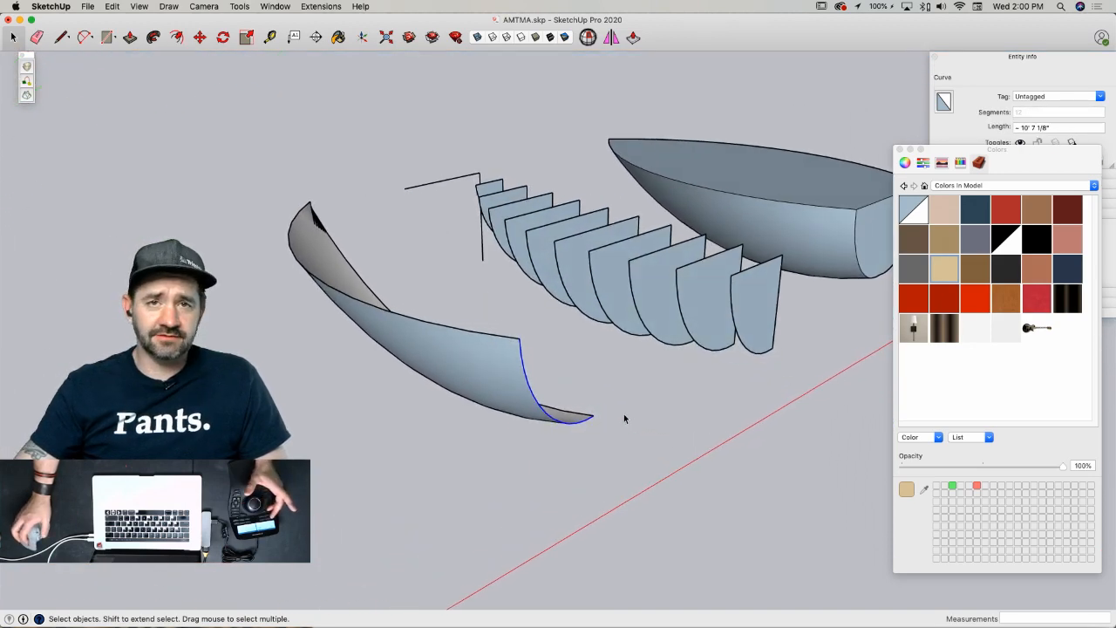
pyautogui.click(489, 391)
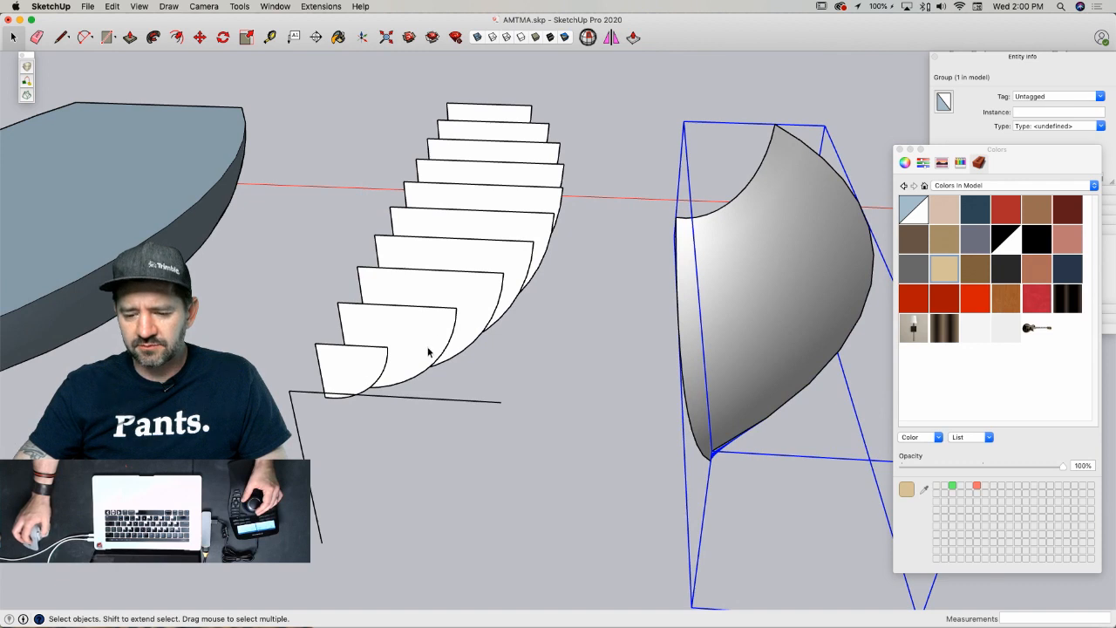
# - Open the half-hull group and copy its border edges by the pointed corner onto the guide-line corner at the ribs
pyautogui.doubleClick(840, 355)
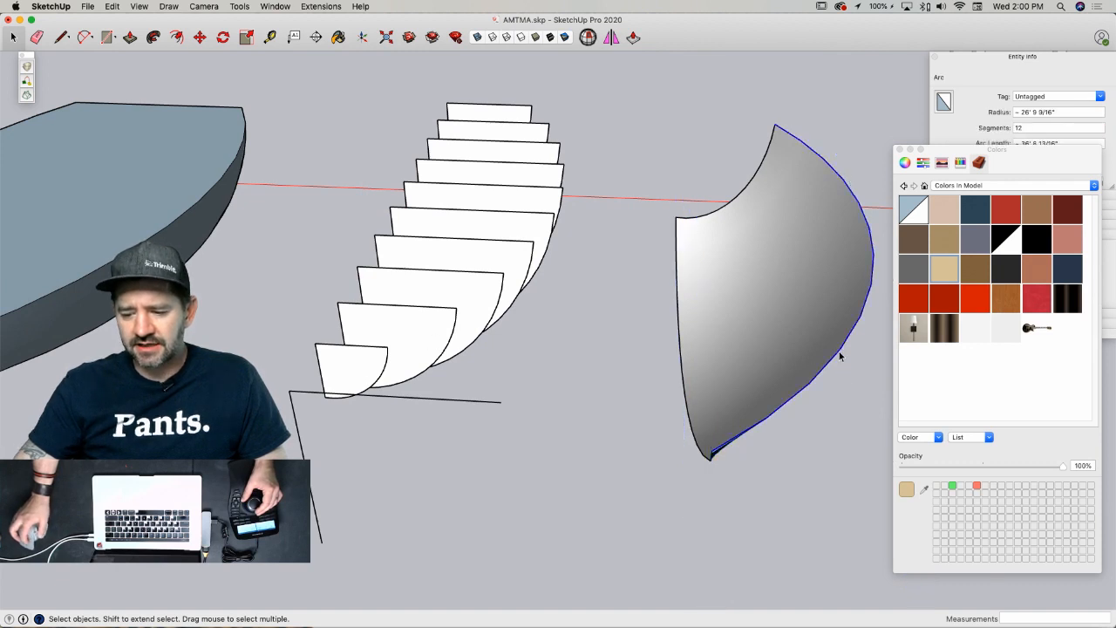
pyautogui.moveTo(620, 95); pyautogui.dragTo(876, 533)
pyautogui.keyDown('shift'); pyautogui.click(758, 345); pyautogui.keyUp('shift')
pyautogui.press('m')
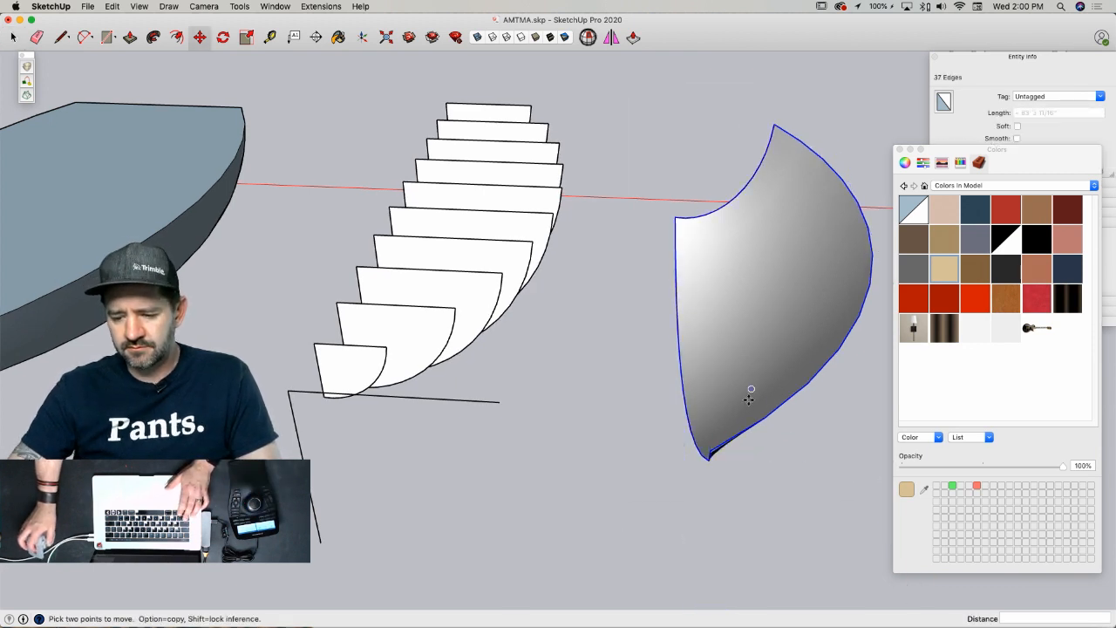
pyautogui.click(711, 449)
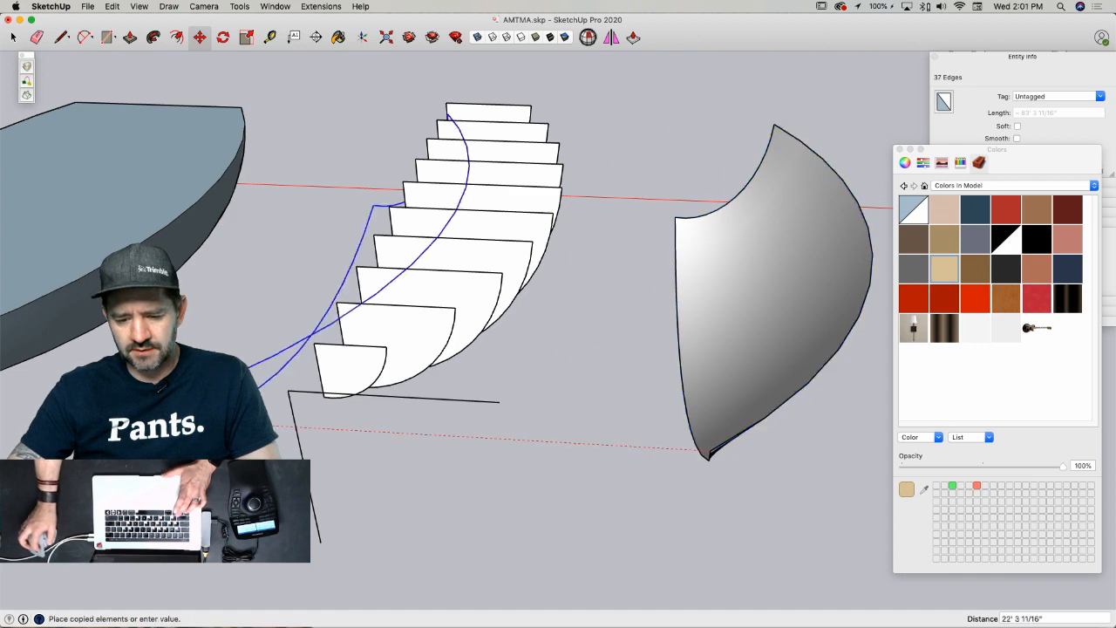
pyautogui.click(288, 392)
pyautogui.press('space')
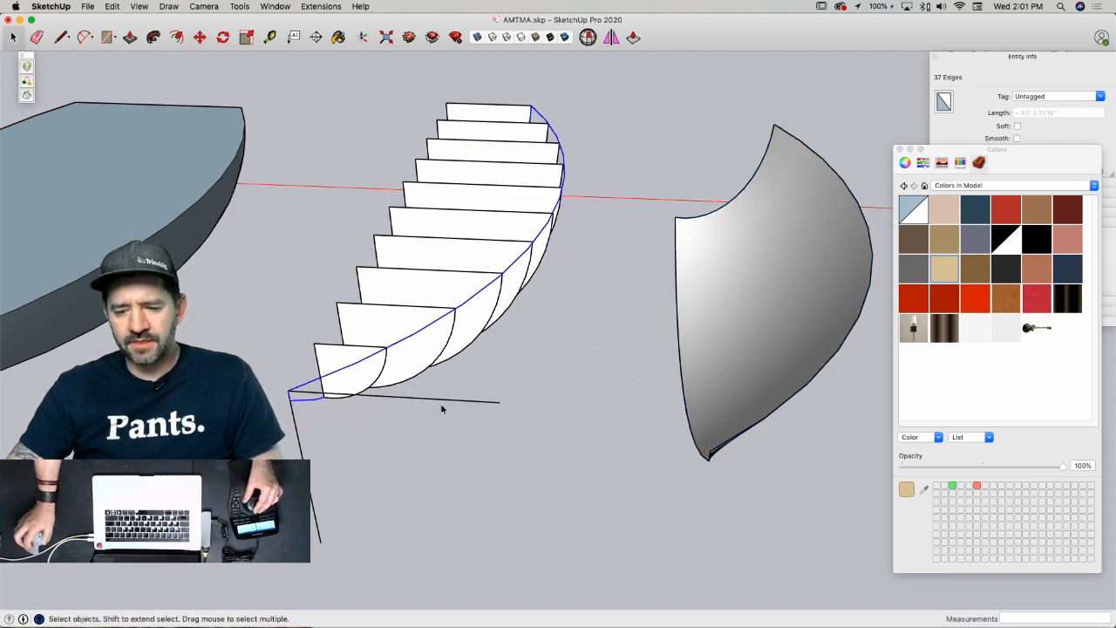
# - Explode the rib group into loose geometry and select part of the outline edges along the ribs
pyautogui.rightClick(362, 423)
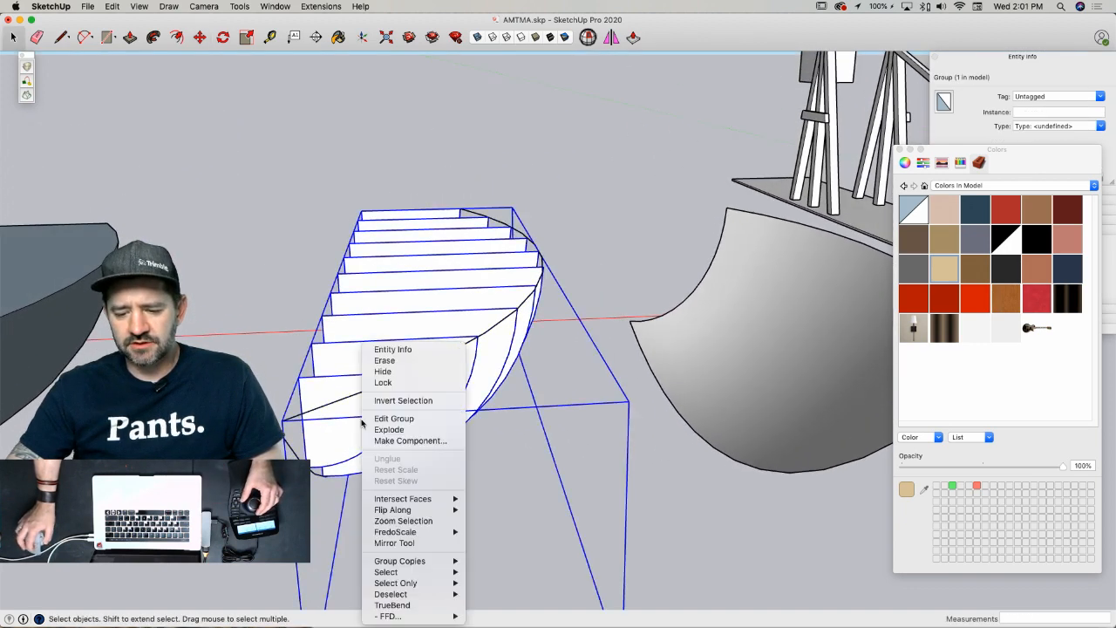
pyautogui.click(390, 430)
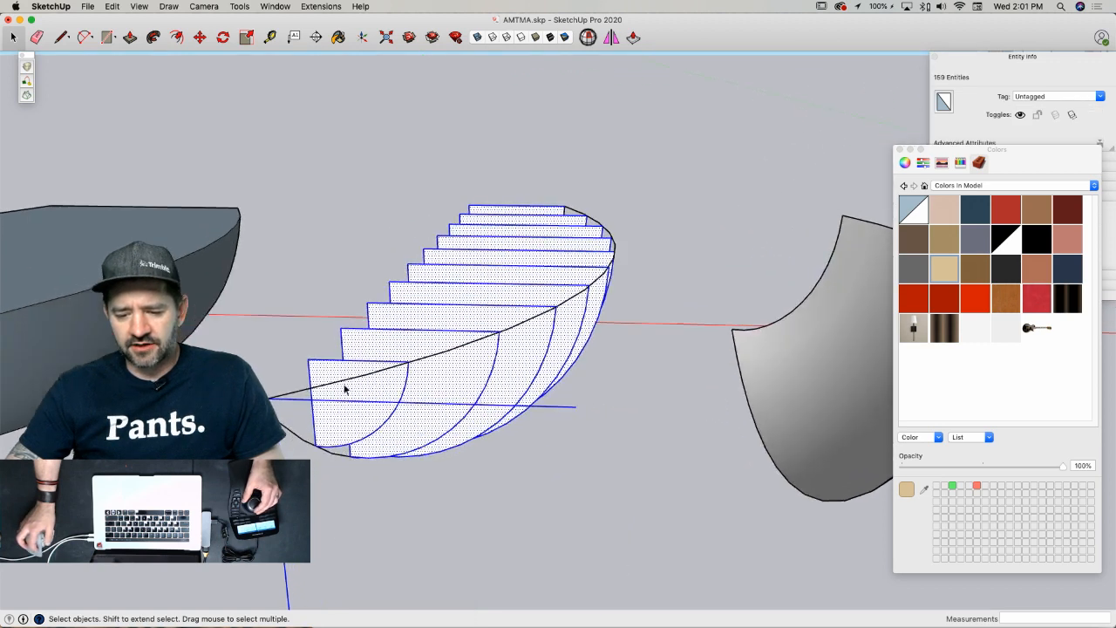
pyautogui.click(311, 365)
pyautogui.click(425, 380)
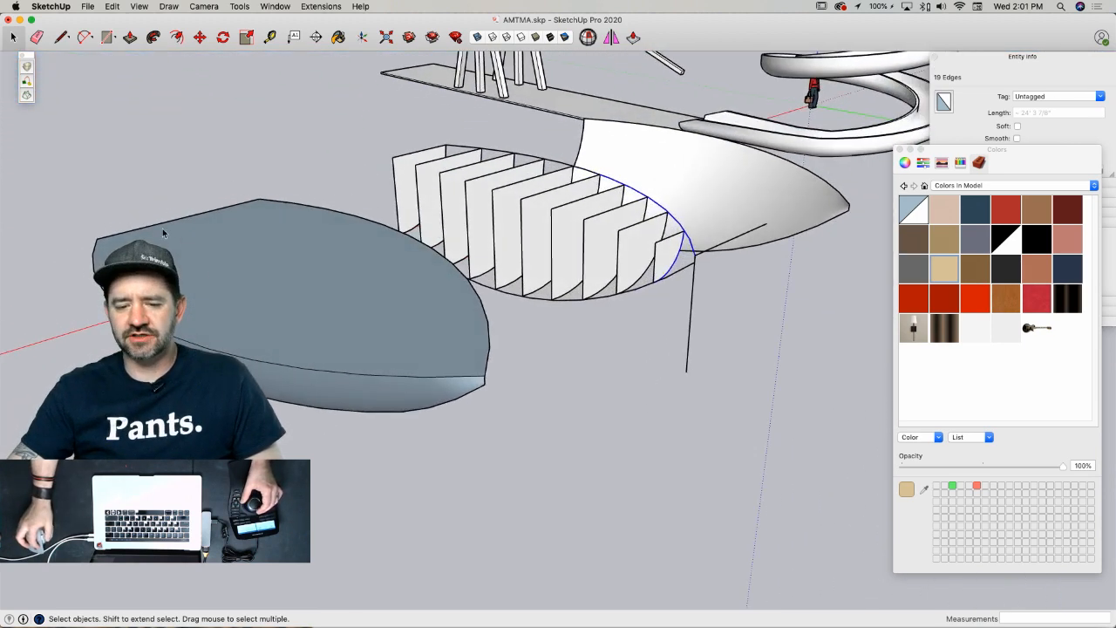
# - Select the whole closed hull and reverse its faces so the front sides point outward
pyautogui.tripleClick(212, 269)
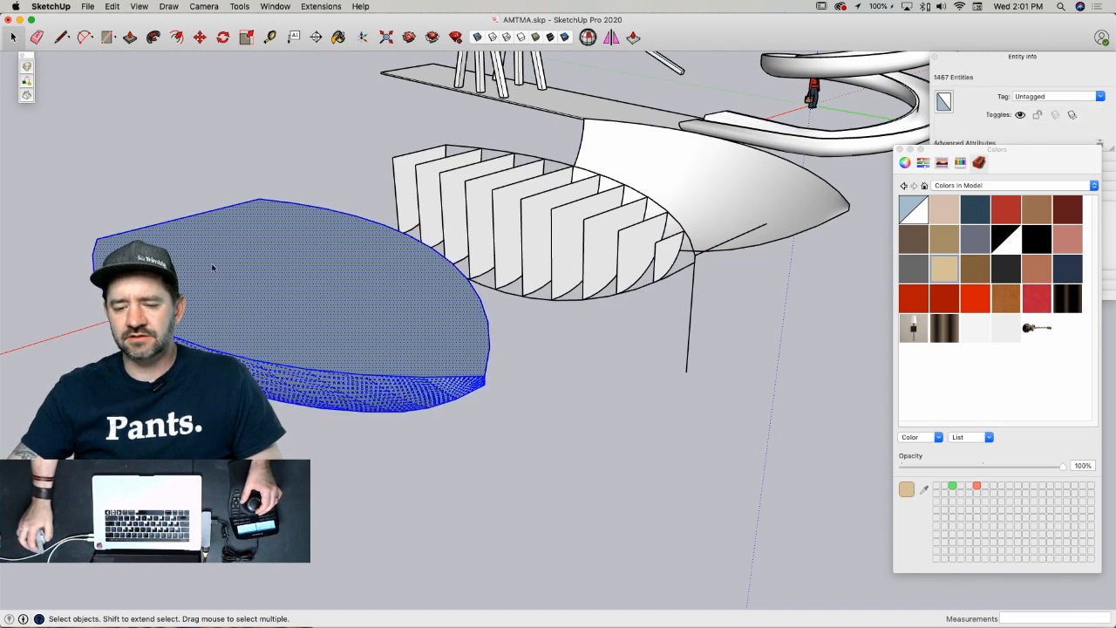
pyautogui.rightClick(213, 269)
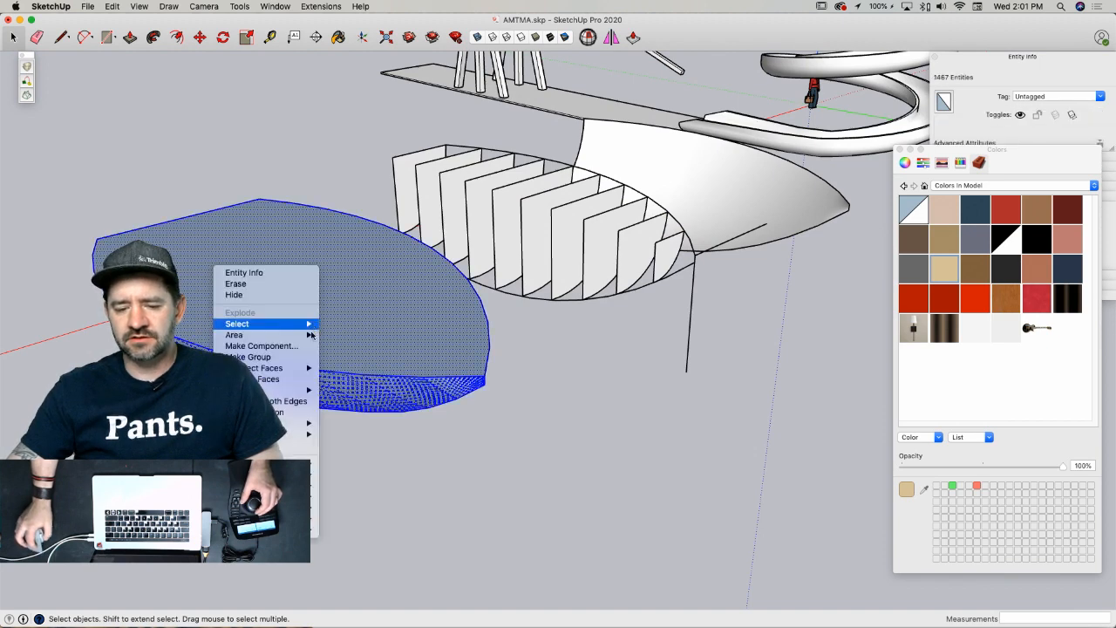
pyautogui.click(292, 382)
pyautogui.click(537, 396)
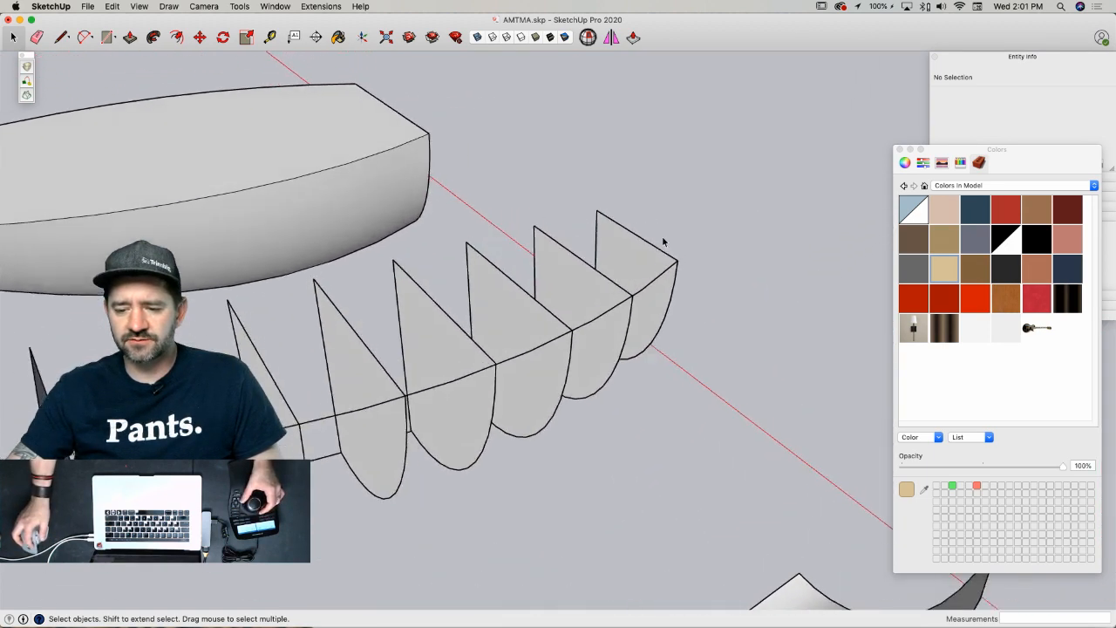
# - Try to extrude the face of the end rib about 3' 4" toward the neighbouring rib
pyautogui.click(637, 258)
pyautogui.press('p')
pyautogui.moveTo(636, 272); pyautogui.dragTo(614, 296)
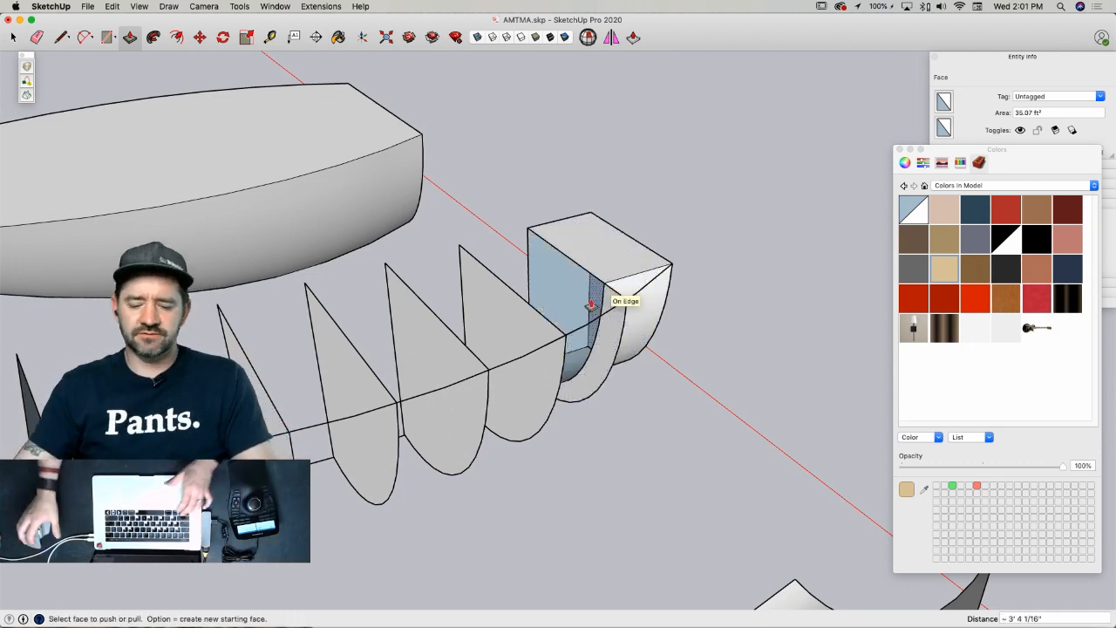
pyautogui.press('super+z')
pyautogui.press('space')
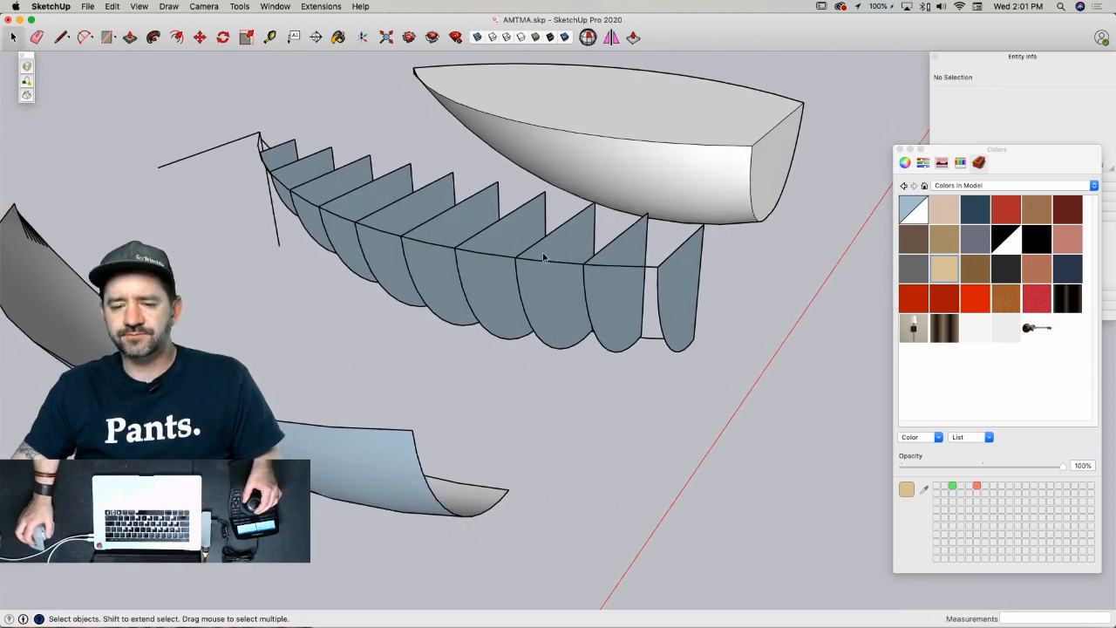
# - Erase the leftover guide lines at the ribs and delete the separate half-hull surface group
pyautogui.press('e')
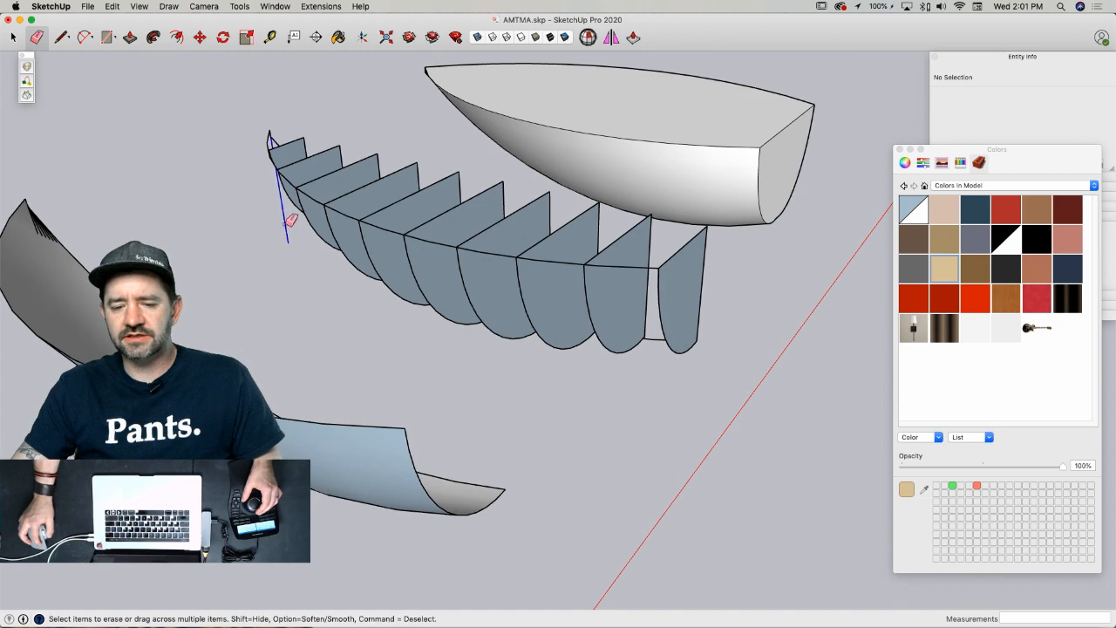
pyautogui.press('space')
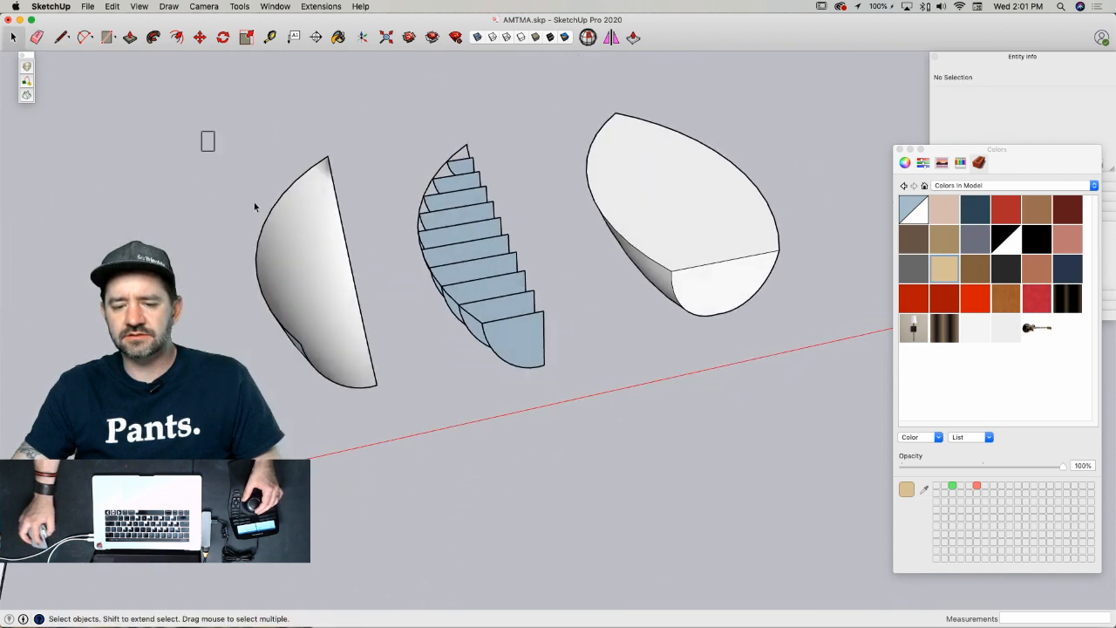
pyautogui.moveTo(202, 132); pyautogui.dragTo(466, 434)
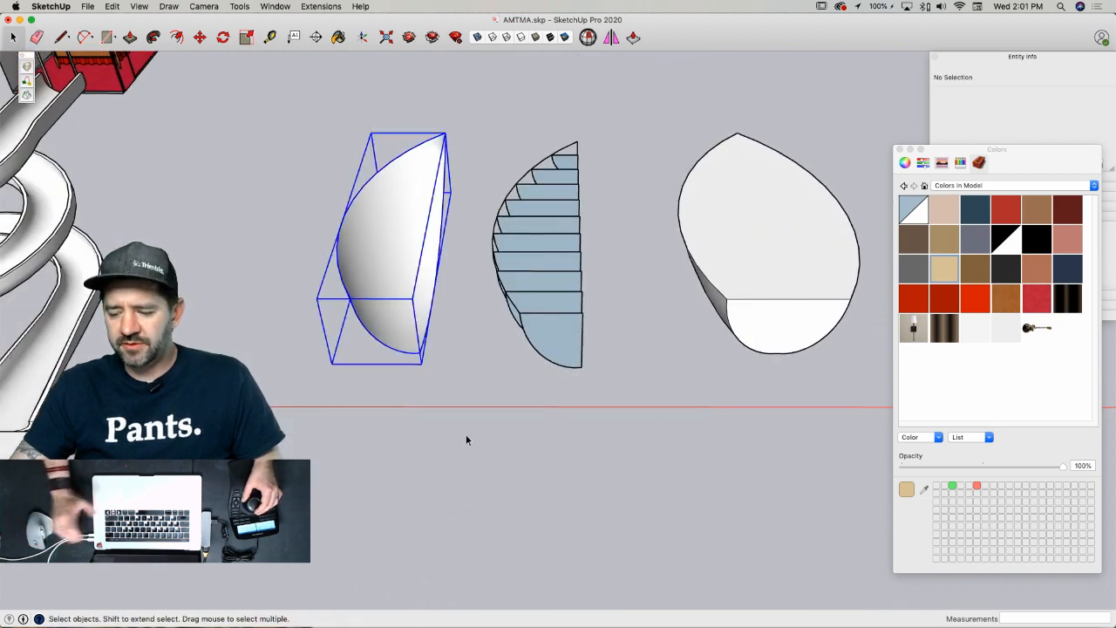
pyautogui.press('Delete')
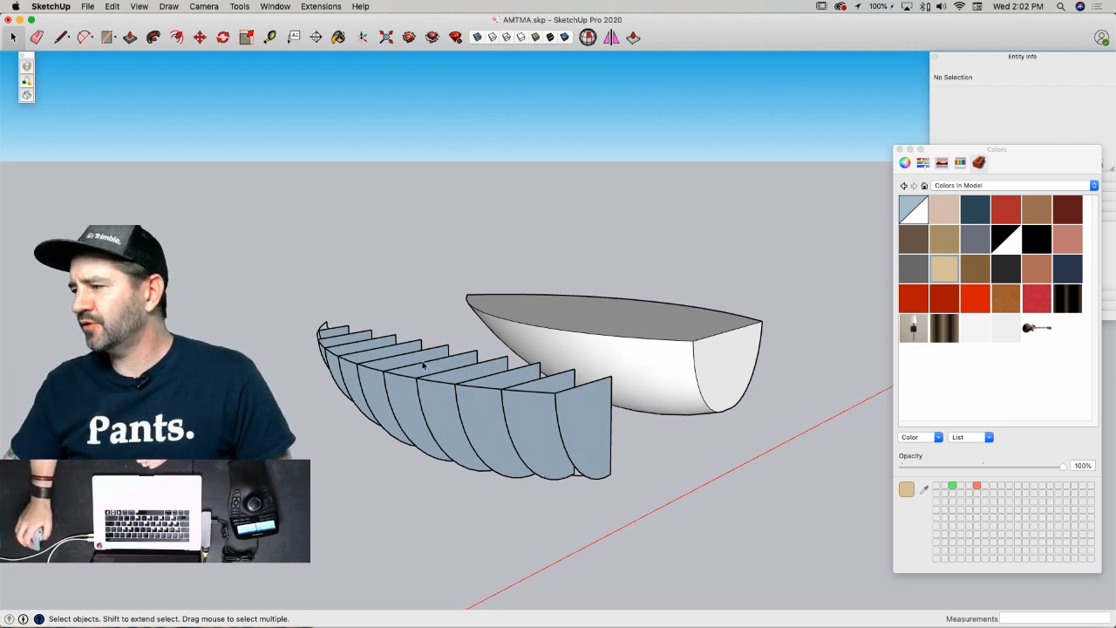
# - Delete the flat top face to open the hull and select the entire remaining shell
pyautogui.scroll(-5, 645, 370)
pyautogui.scroll(3, 48, 353)
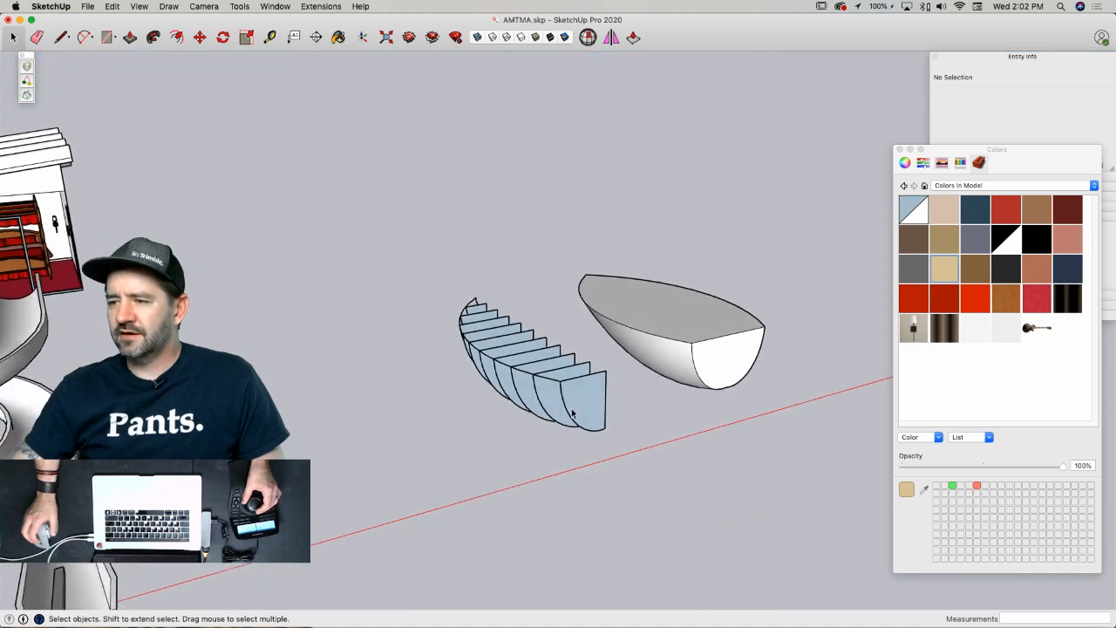
pyautogui.click(527, 381)
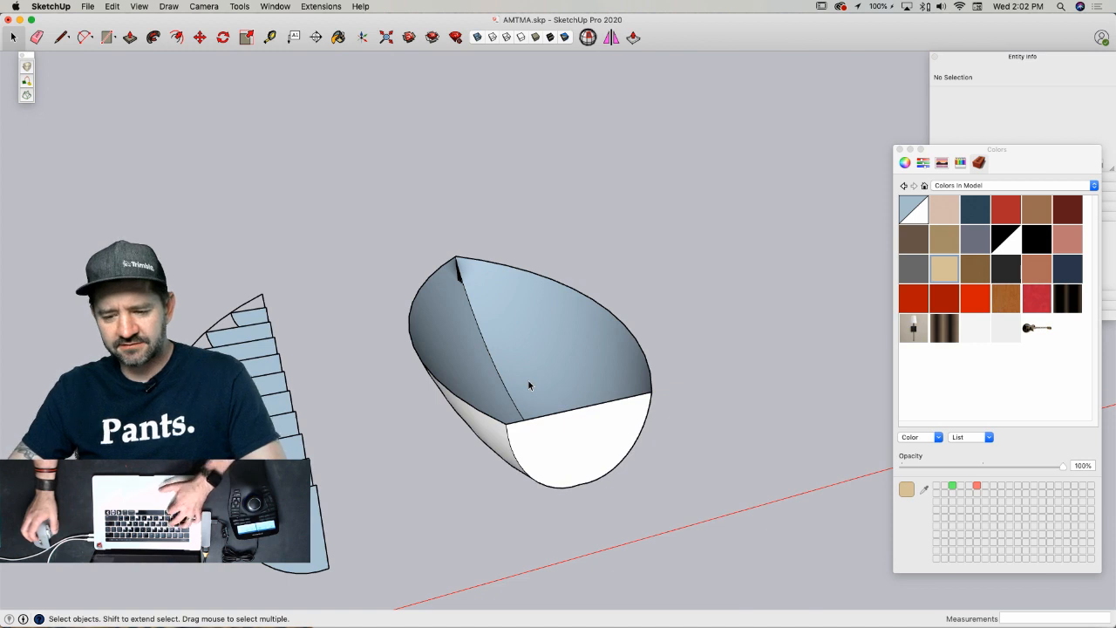
pyautogui.tripleClick(532, 349)
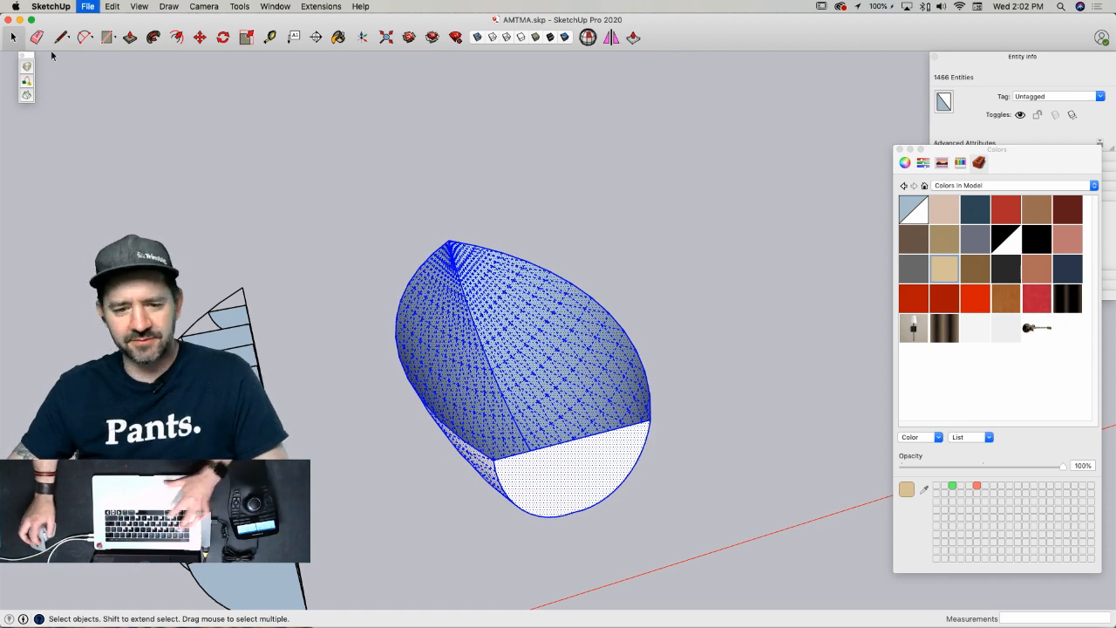
# - Display the Fredo6_JointPushPull tool palette with the hull shell still selected
pyautogui.click(28, 66)
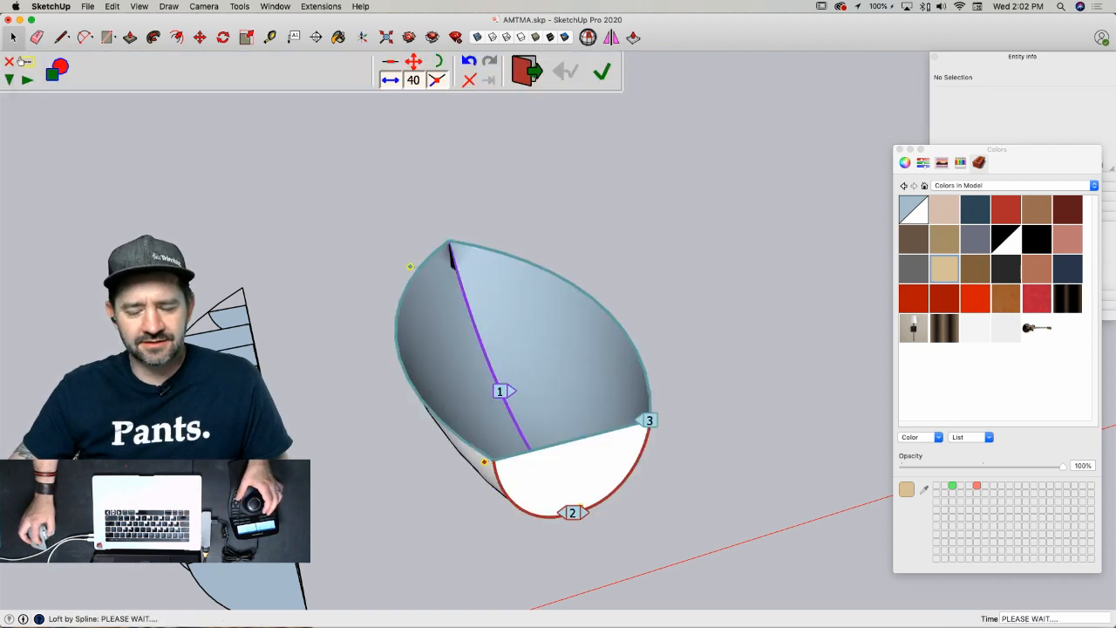
pyautogui.press('space')
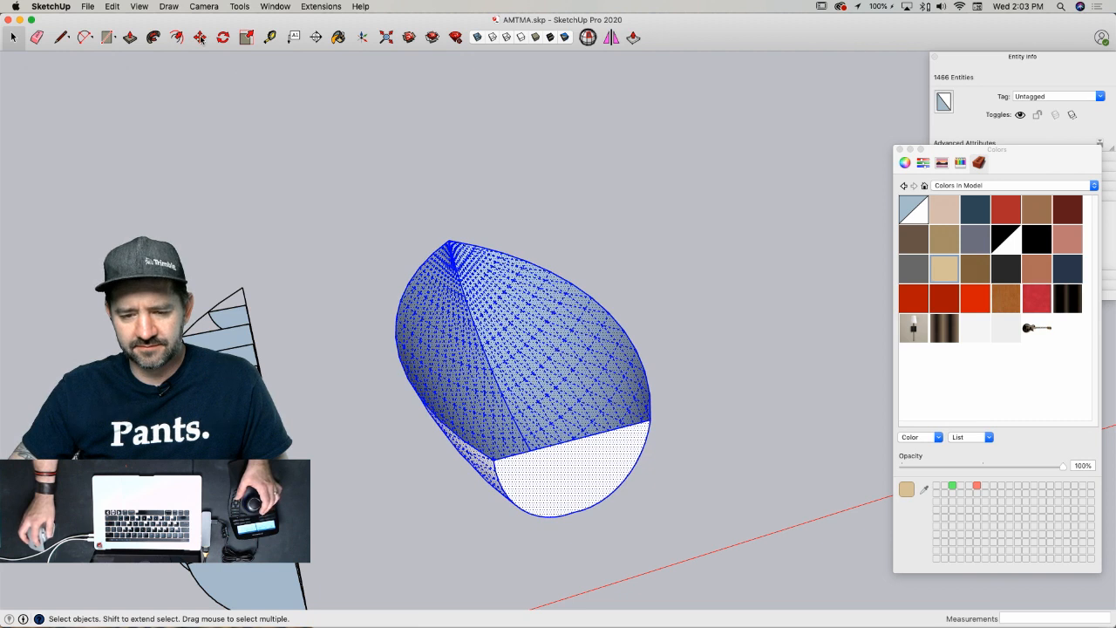
pyautogui.click(170, 7)
pyautogui.moveTo(140, 8)
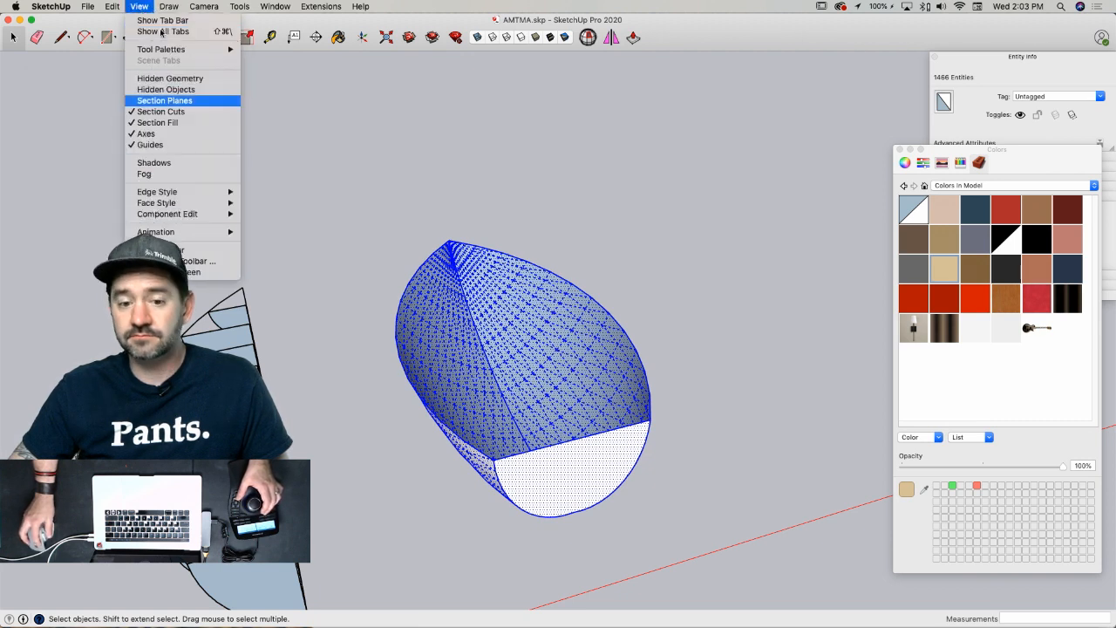
pyautogui.moveTo(204, 7)
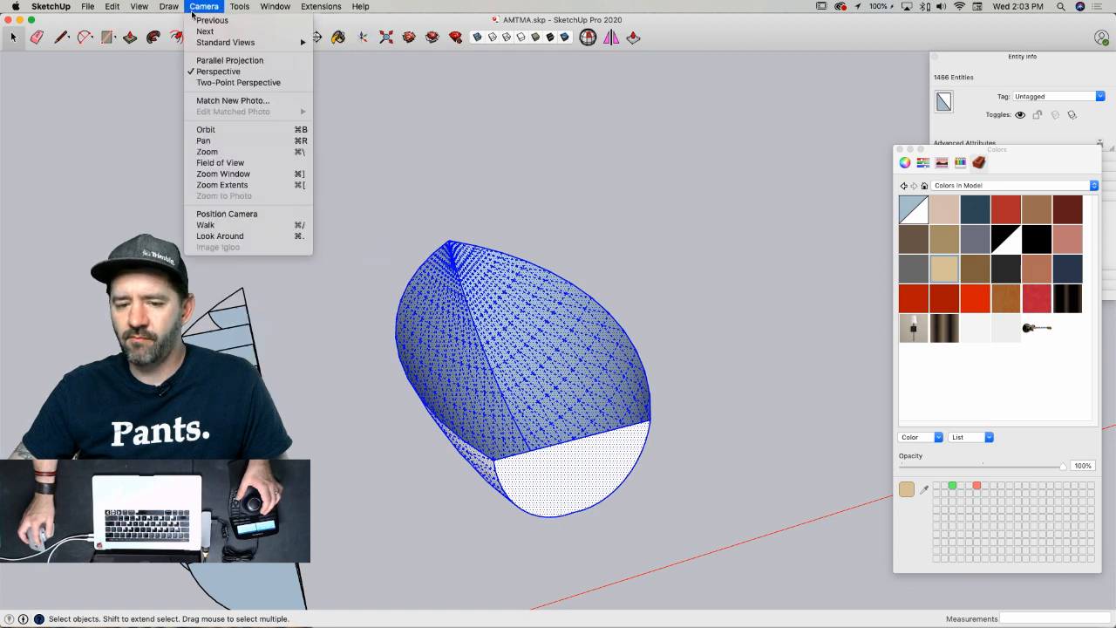
pyautogui.moveTo(214, 44)
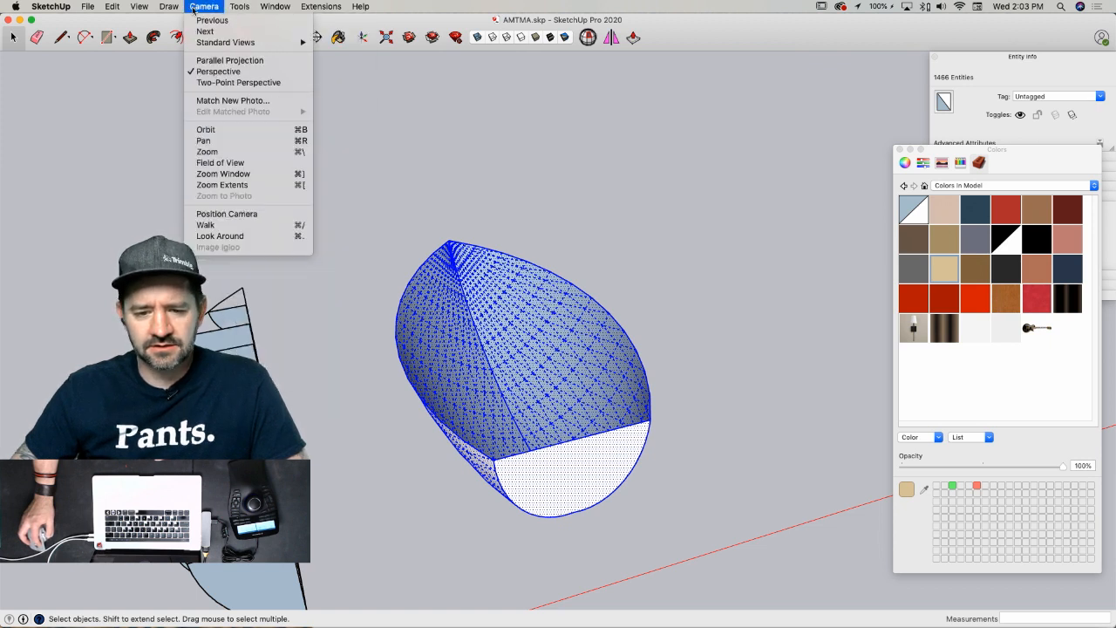
pyautogui.moveTo(157, 50)
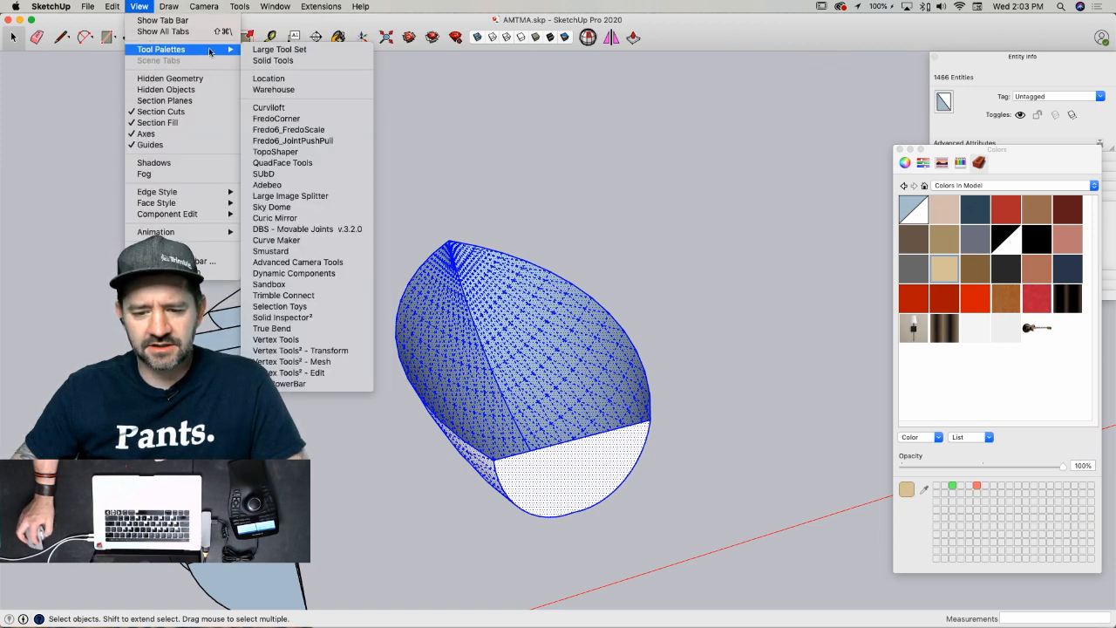
pyautogui.click(353, 136)
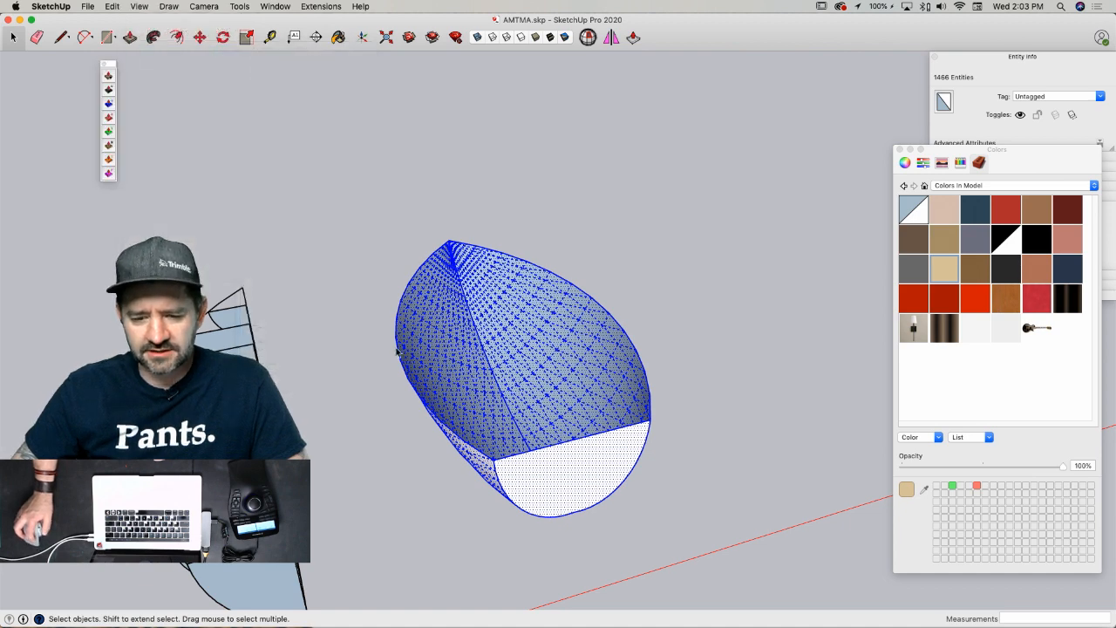
# - Try to thicken the selected hull shell with Joint Push Pull at an offset of about -10 3/16"
pyautogui.click(108, 76)
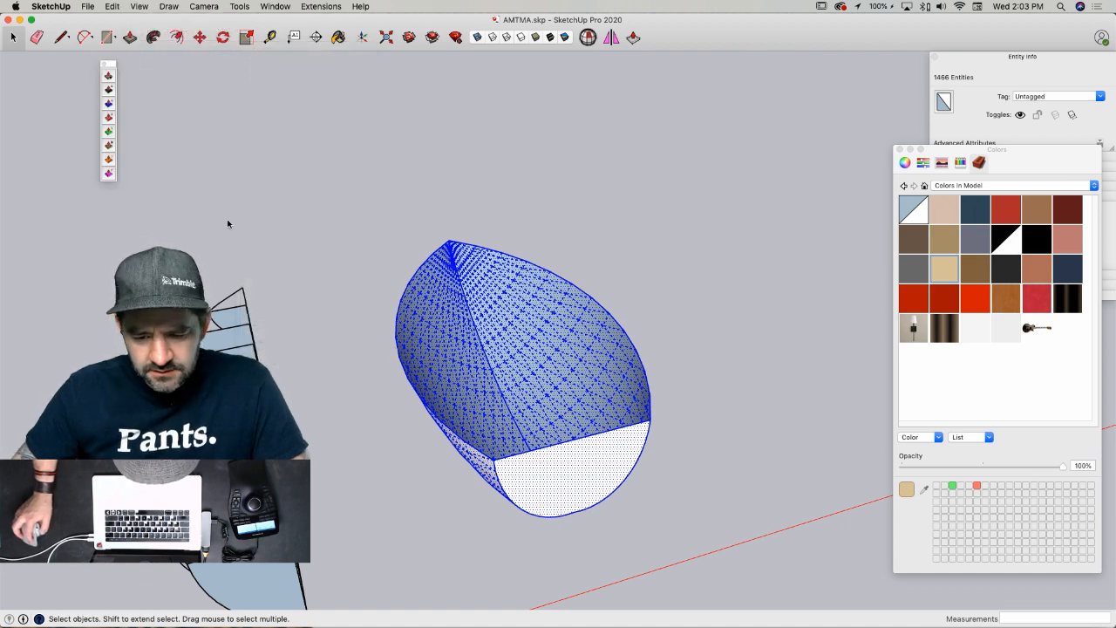
pyautogui.moveTo(423, 359); pyautogui.dragTo(417, 365)
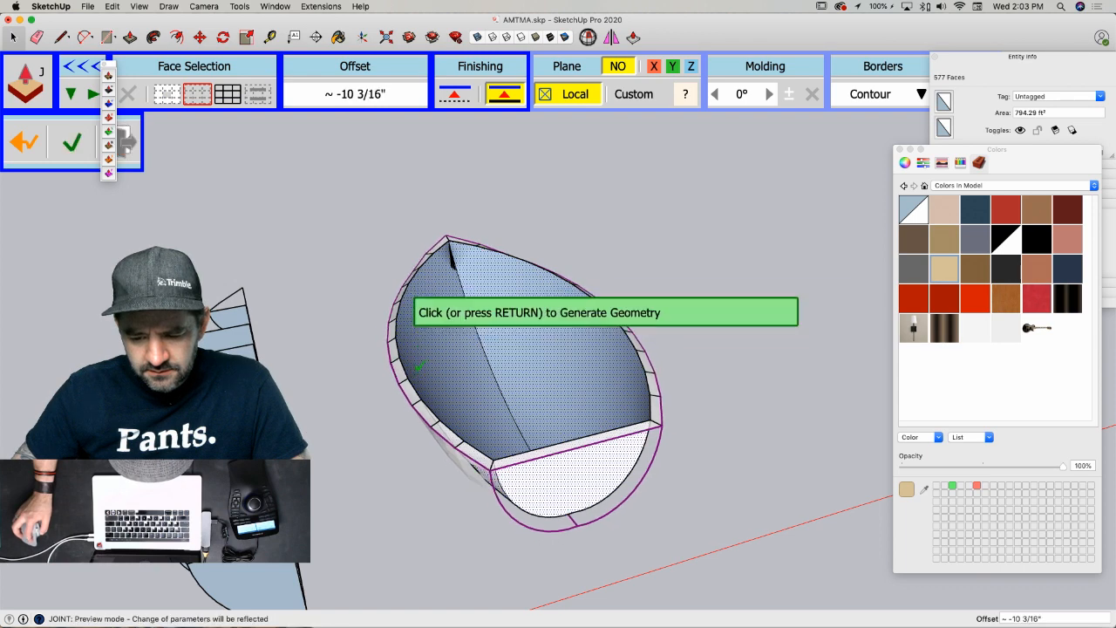
pyautogui.click(309, 281)
pyautogui.click(742, 331)
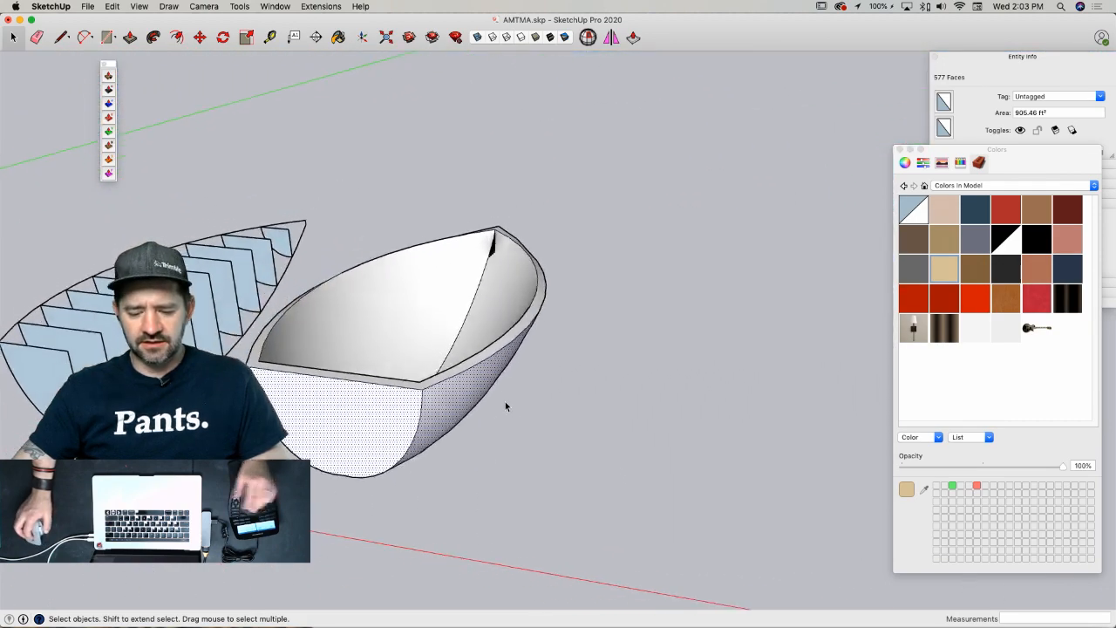
pyautogui.press('super+t')
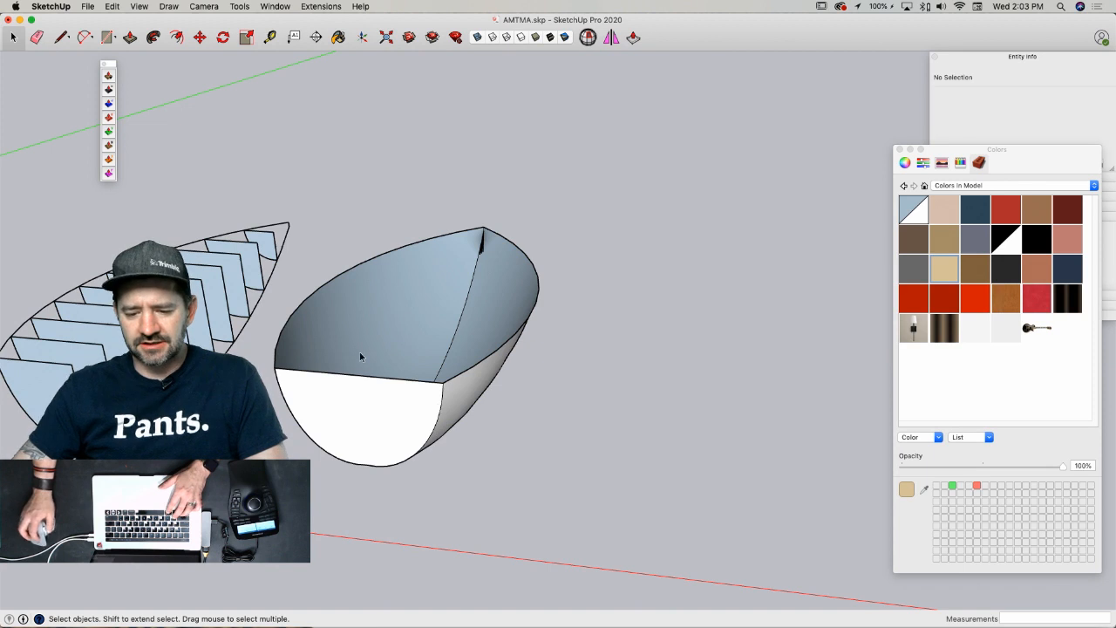
# - Close the hull's open top with a face and pull that face upward about 1' 3"
pyautogui.press('l')
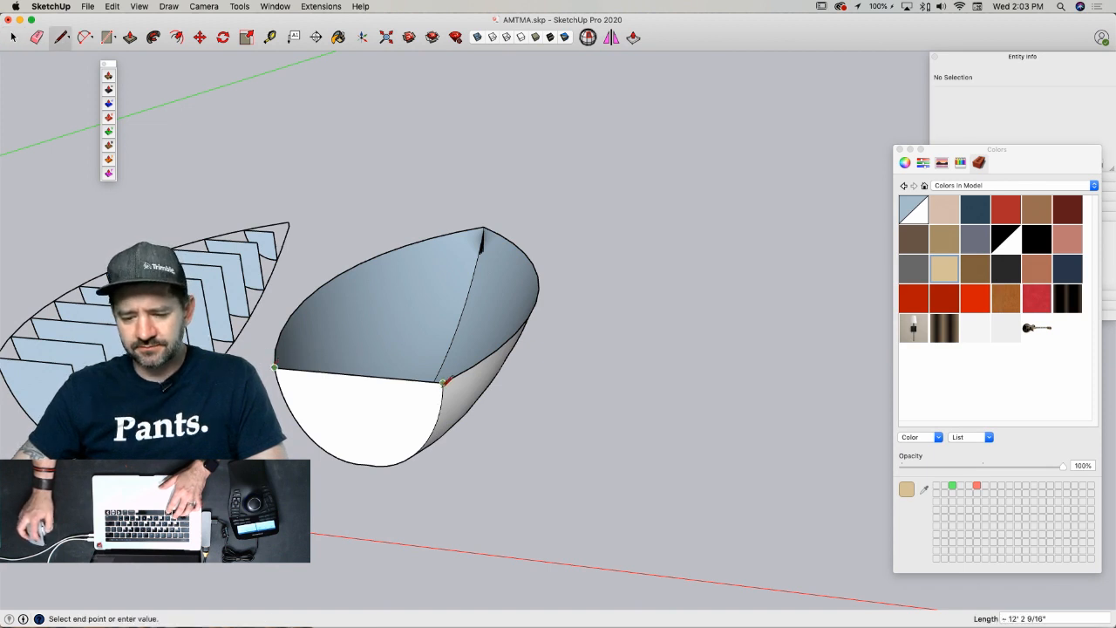
pyautogui.click(443, 381)
pyautogui.press('p')
pyautogui.click(424, 361)
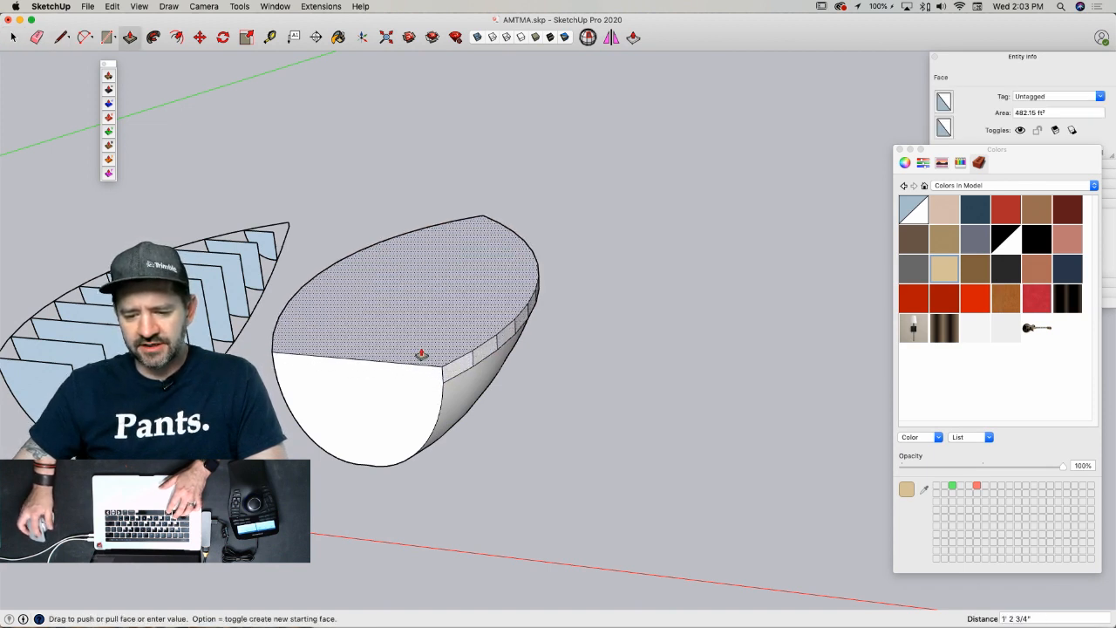
pyautogui.click(421, 354)
# - Delete the raised top face to reopen the extended hull
pyautogui.press('space')
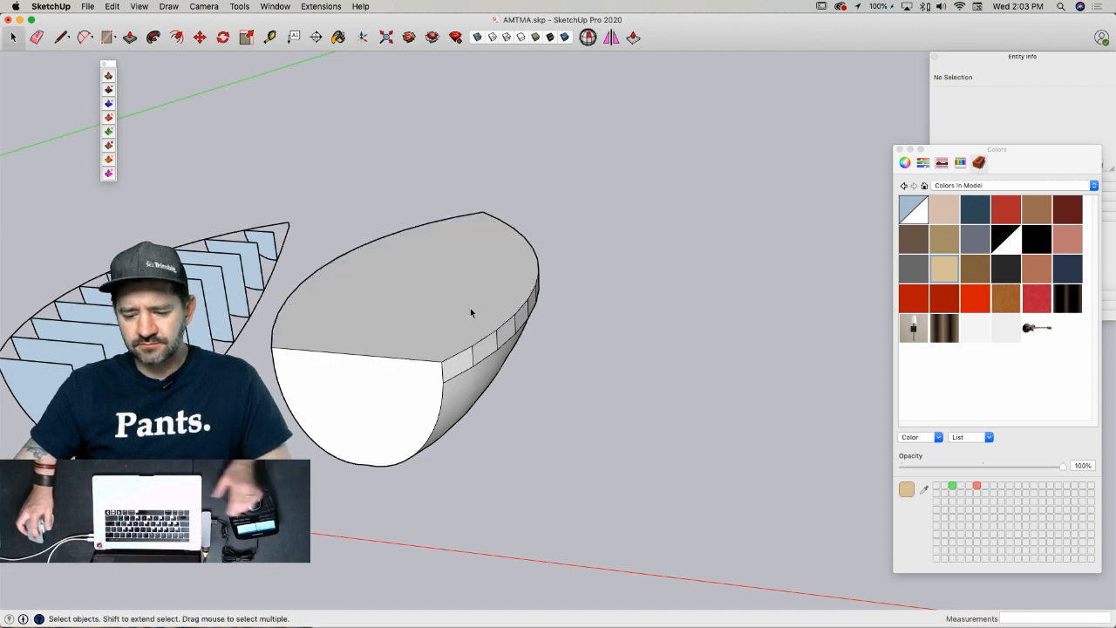
pyautogui.click(470, 308)
pyautogui.press('Delete')
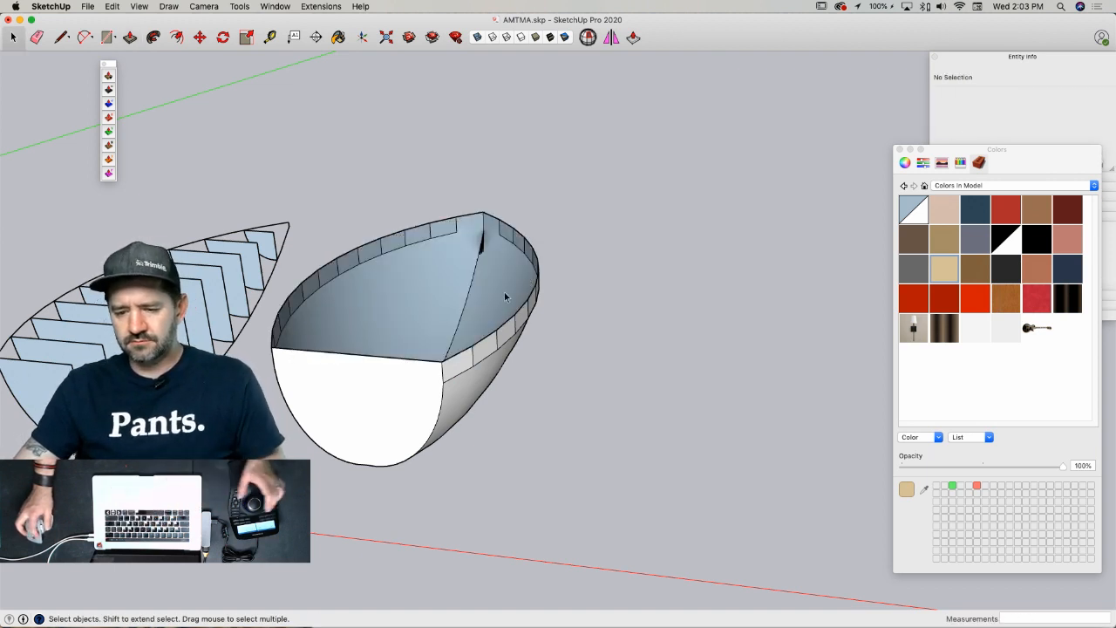
# - Close the Colors window and soften the entire hull's edges, including coplanar ones, with a 56-degree angle between normals
pyautogui.tripleClick(504, 297)
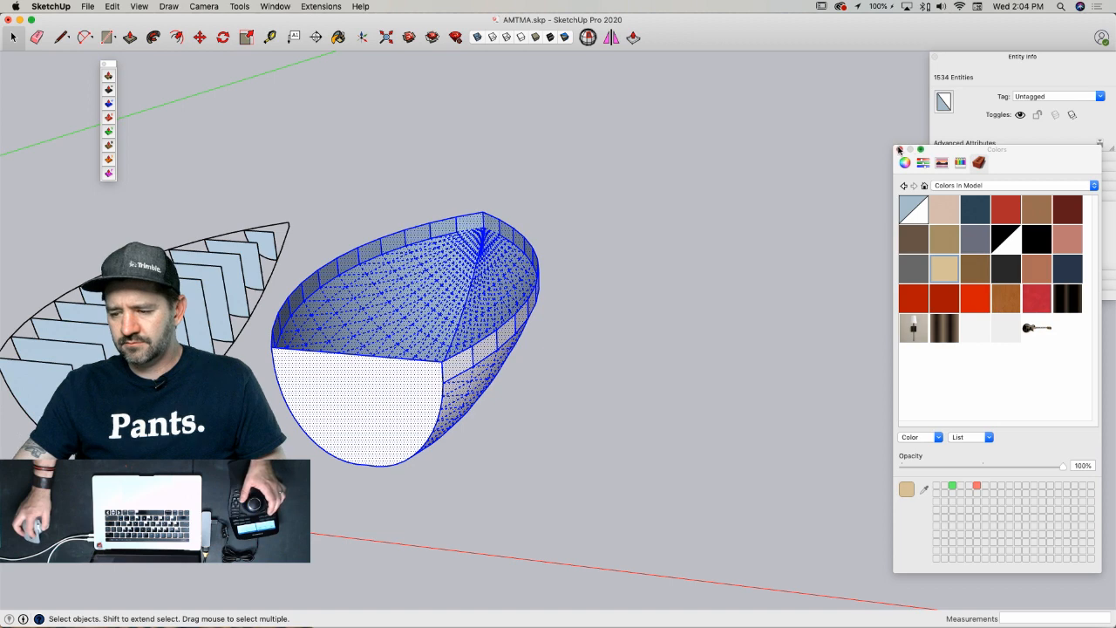
pyautogui.click(899, 150)
pyautogui.click(943, 261)
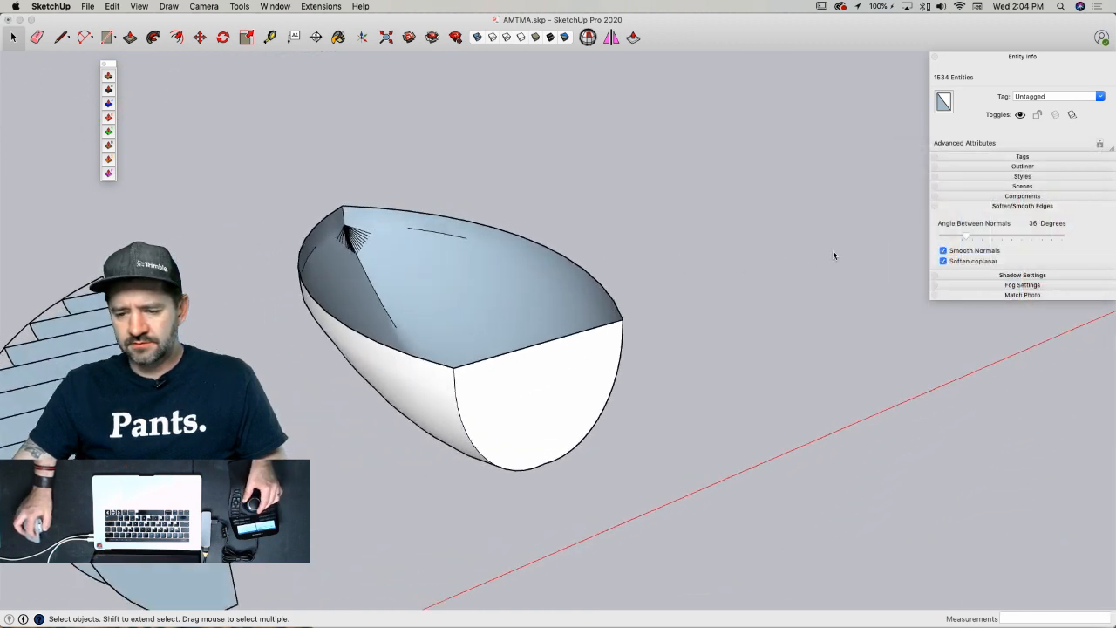
pyautogui.moveTo(965, 237)
pyautogui.mouseDown()
pyautogui.moveTo(992, 237)
pyautogui.moveTo(978, 238)
pyautogui.mouseUp()
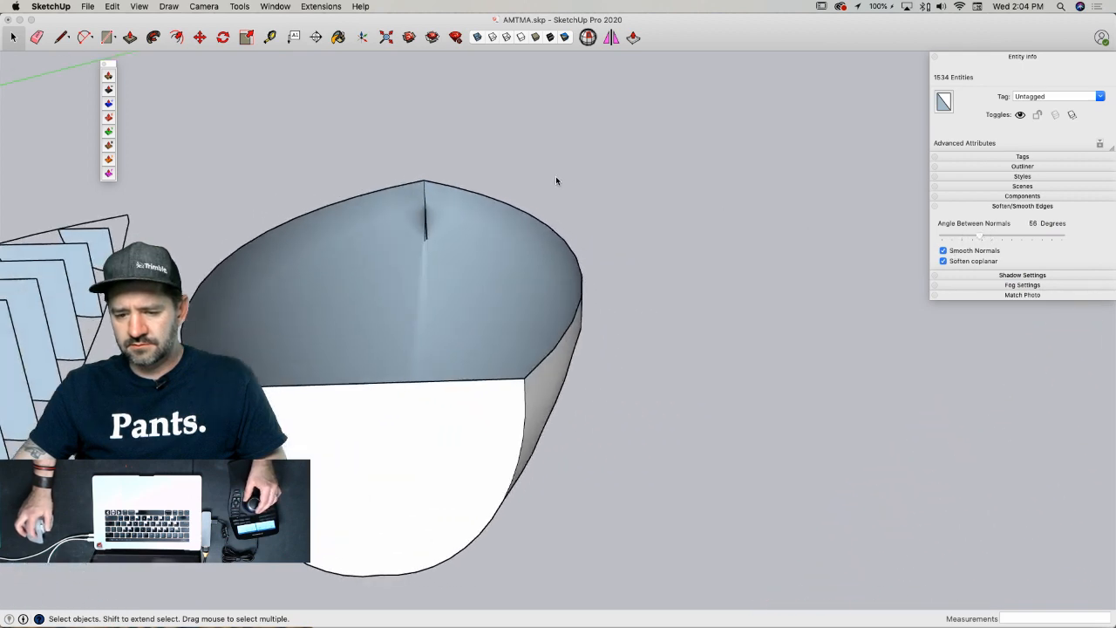
# - Thicken the entire hull shell with Joint Push Pull at an offset of about -5" and generate the geometry
pyautogui.click(493, 240)
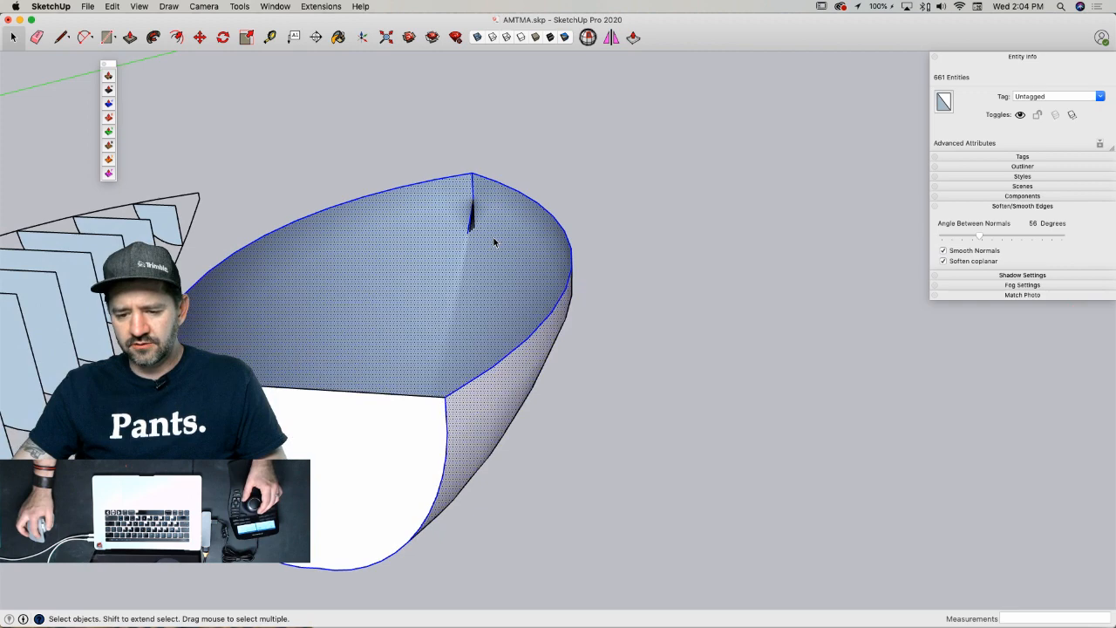
pyautogui.click(494, 242)
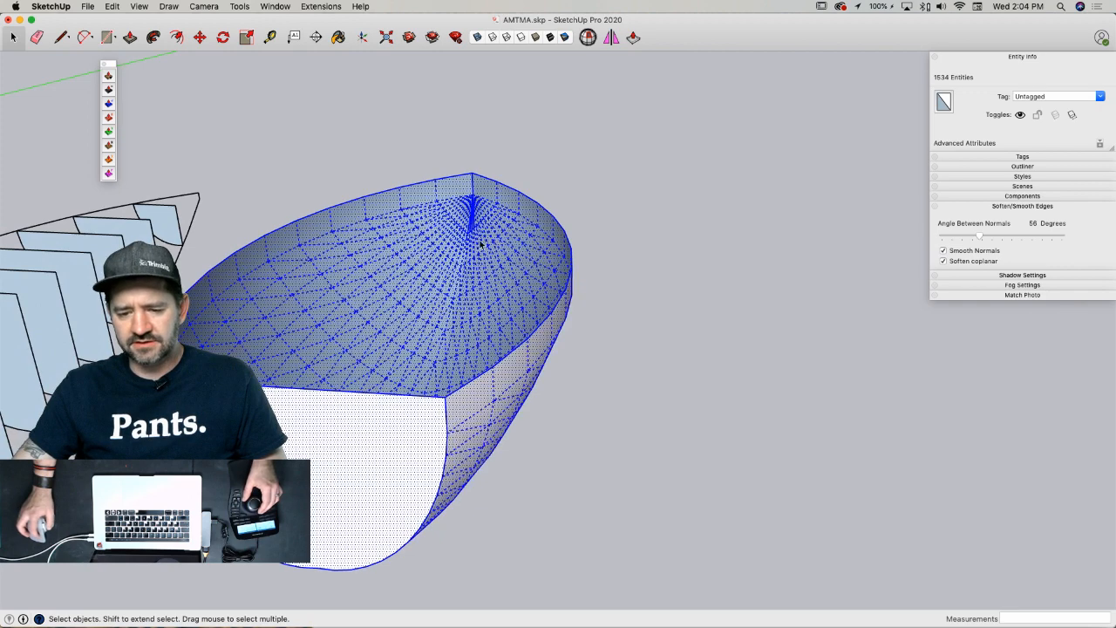
pyautogui.click(195, 7)
pyautogui.moveTo(168, 6)
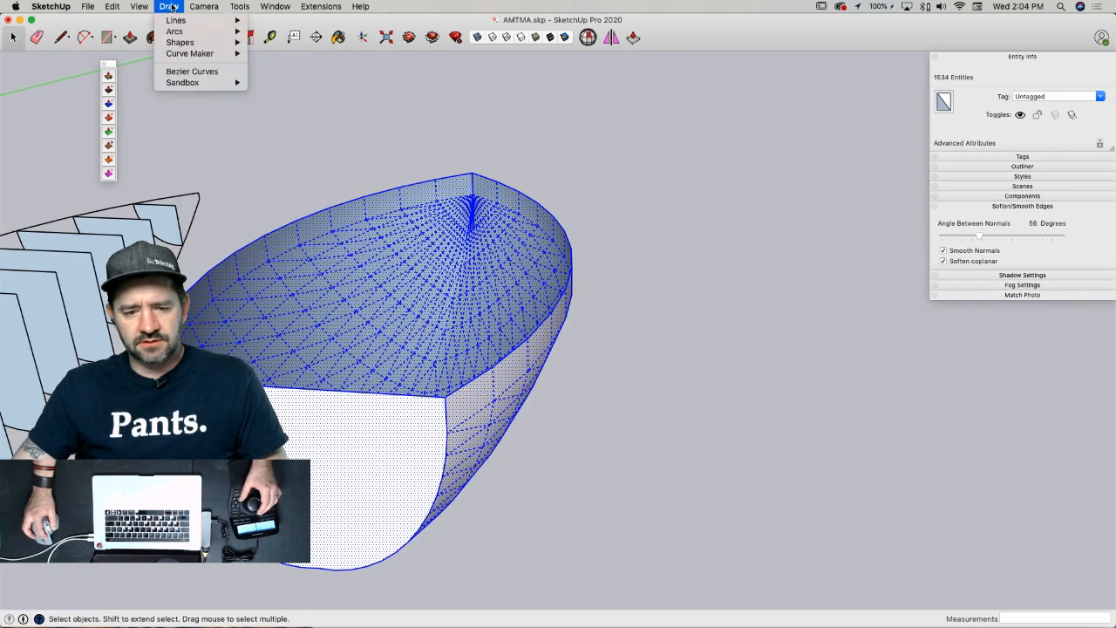
pyautogui.click(109, 104)
pyautogui.click(109, 103)
pyautogui.moveTo(394, 245); pyautogui.dragTo(308, 155)
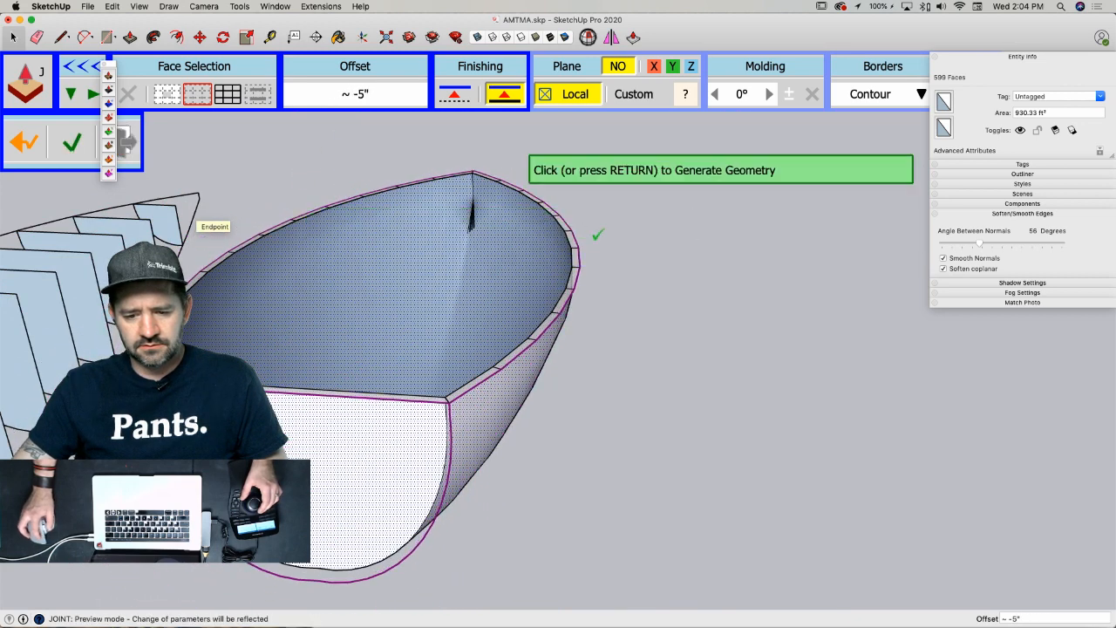
pyautogui.click(620, 238)
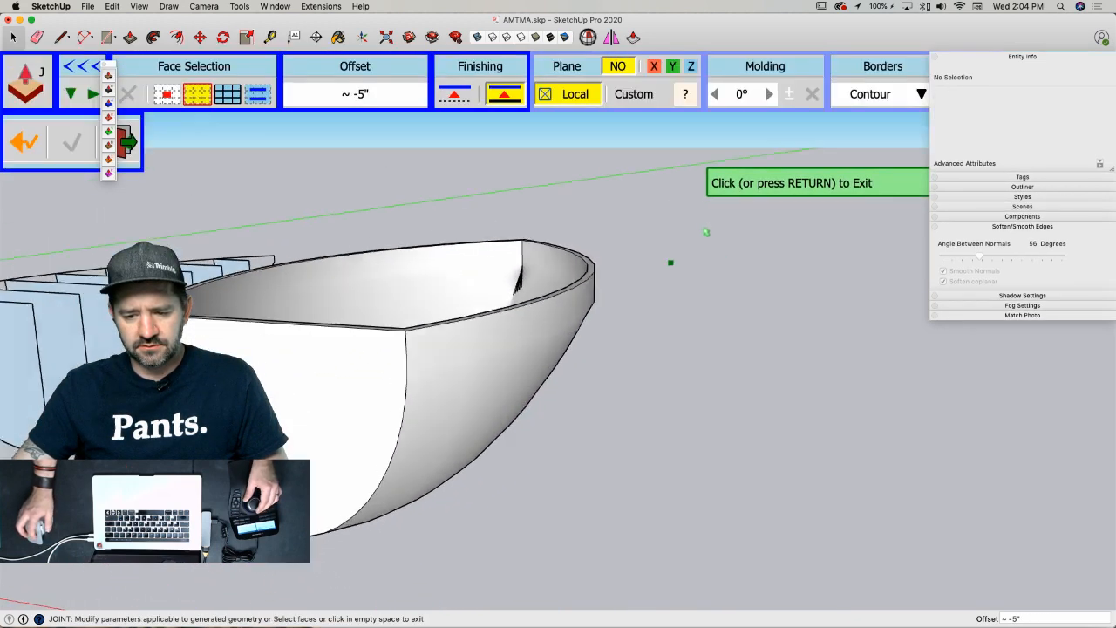
pyautogui.click(698, 229)
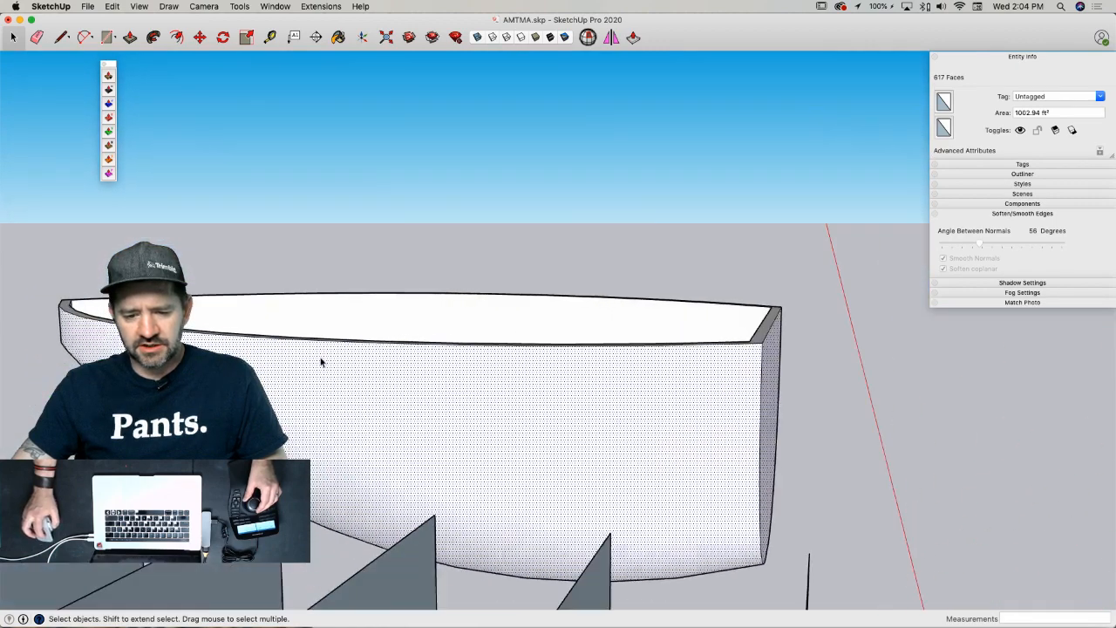
# - Move the thickened hull's top rim surface straight down about 1 foot and clear the selection
pyautogui.press('p')
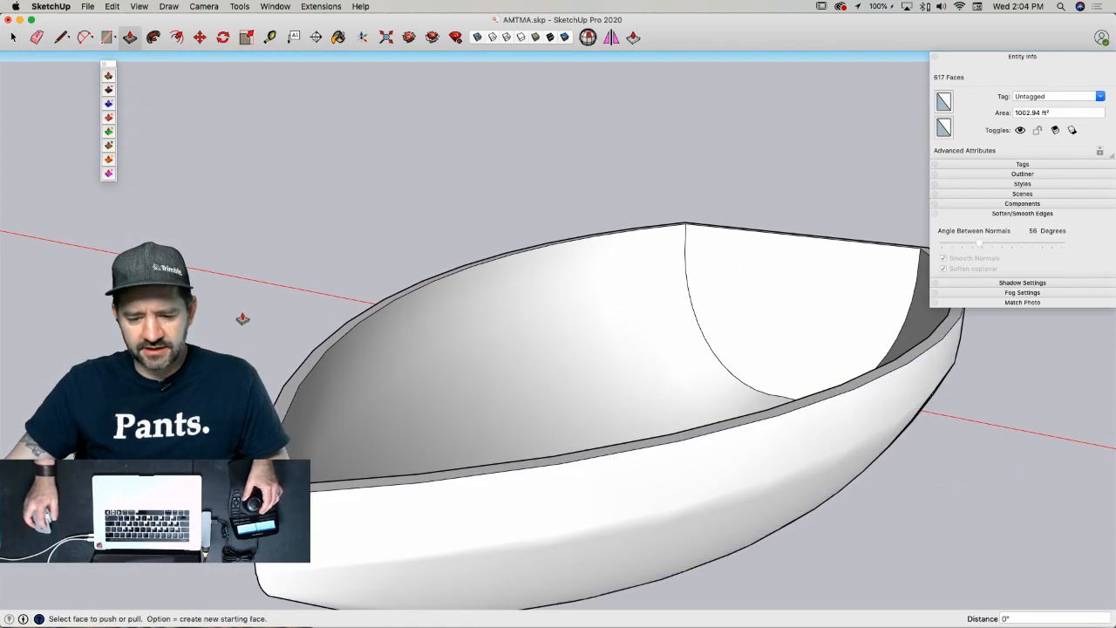
pyautogui.press('space')
pyautogui.click(628, 447)
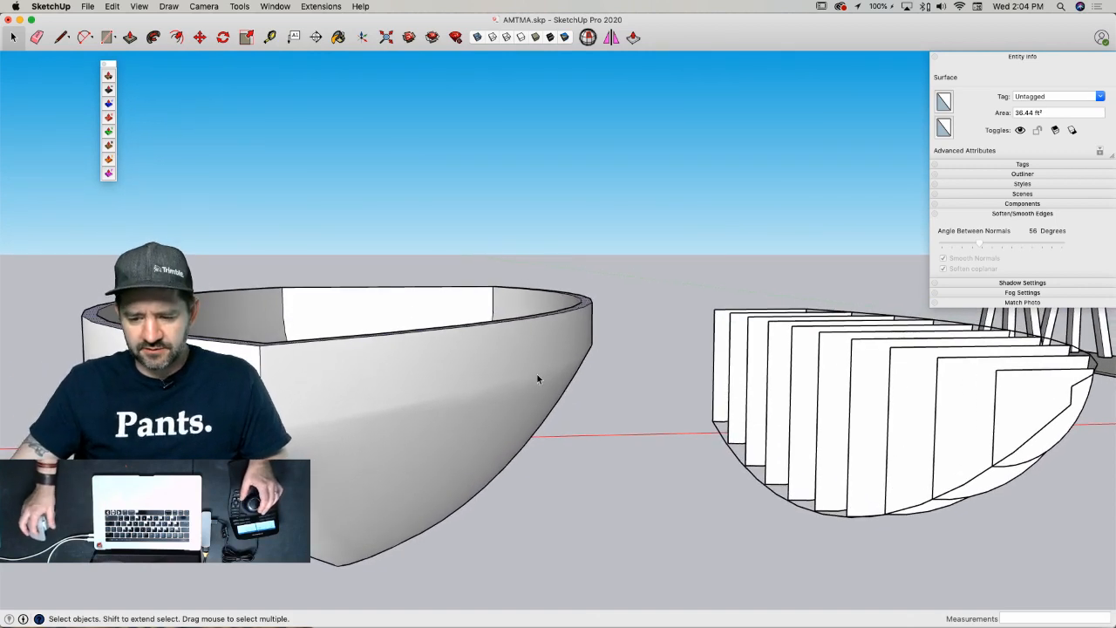
pyautogui.press('m')
pyautogui.click(591, 380)
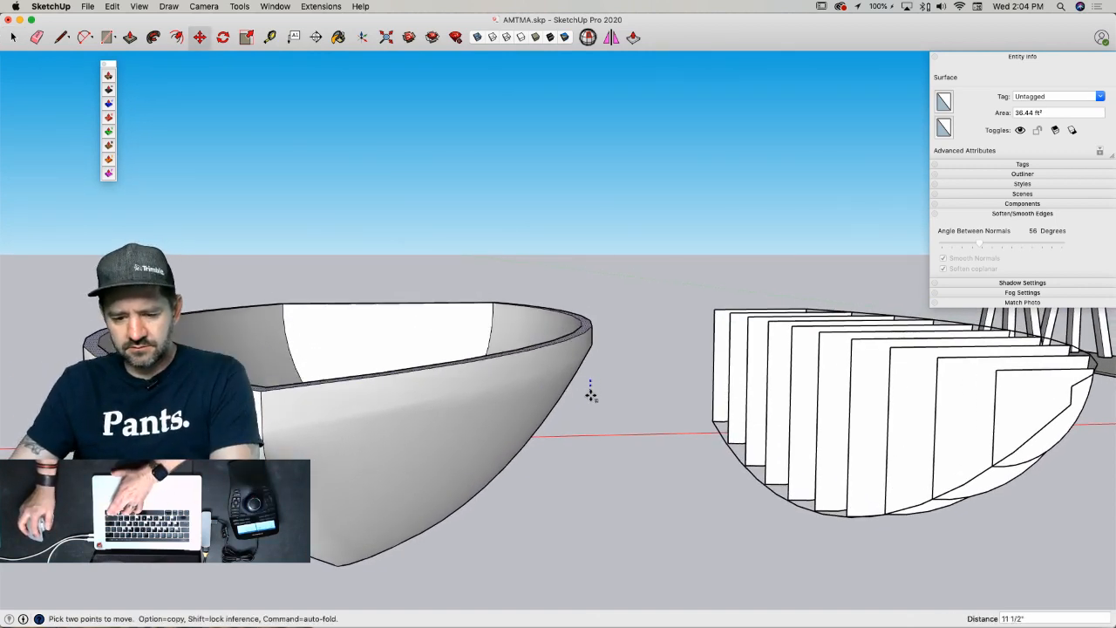
pyautogui.click(590, 397)
pyautogui.press('space')
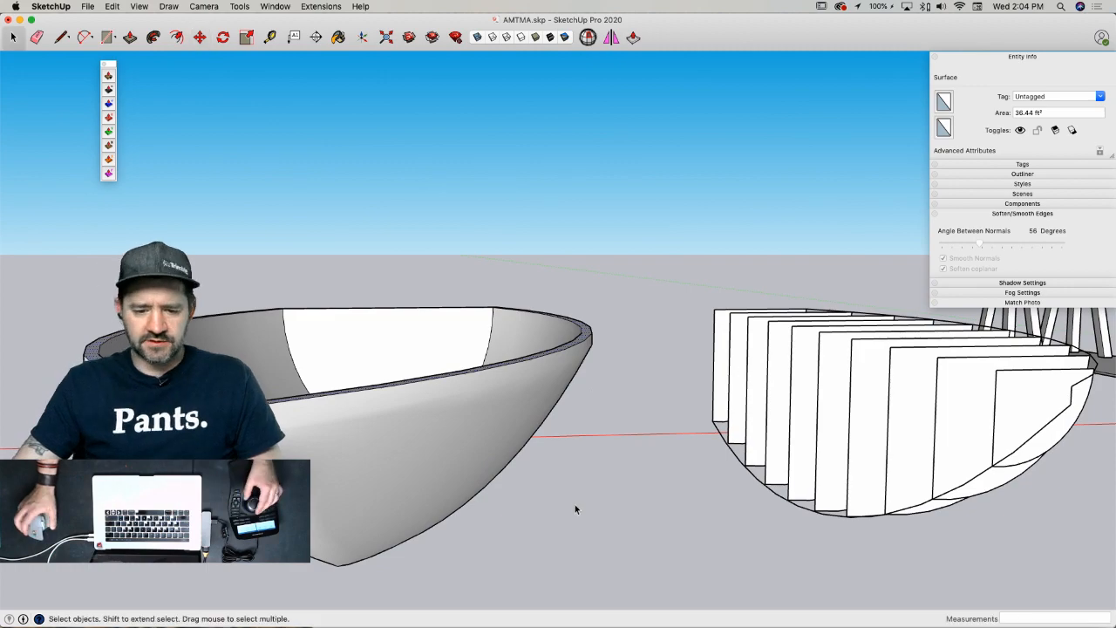
pyautogui.click(573, 502)
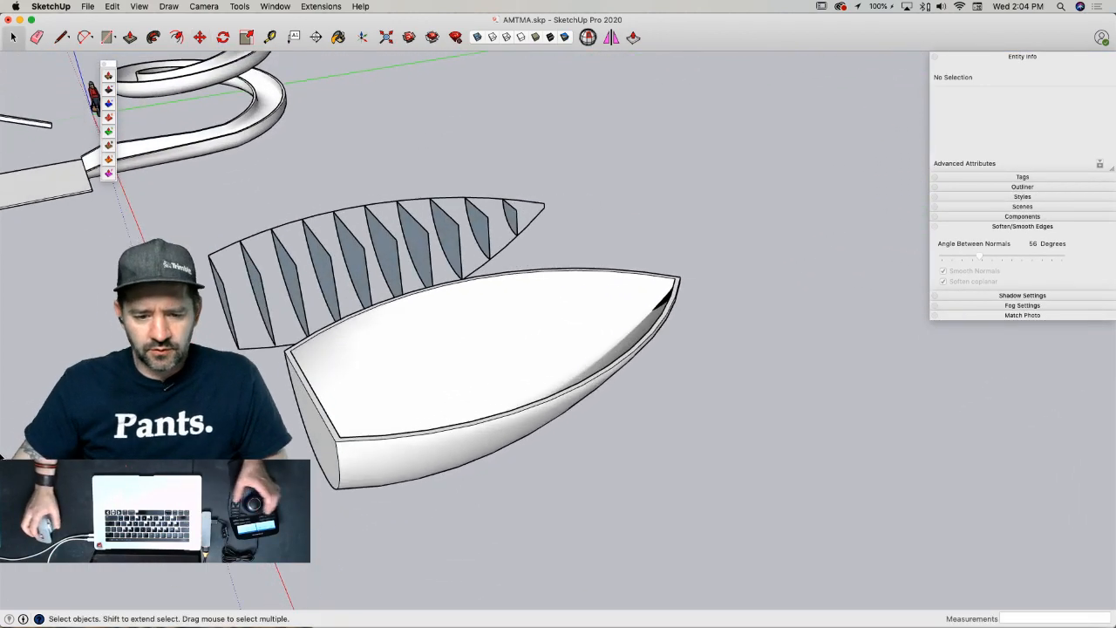
# - Switch to Chrome and examine the air pump request and its reference pictures in the AMTMA forum thread
pyautogui.moveTo(1, 218)
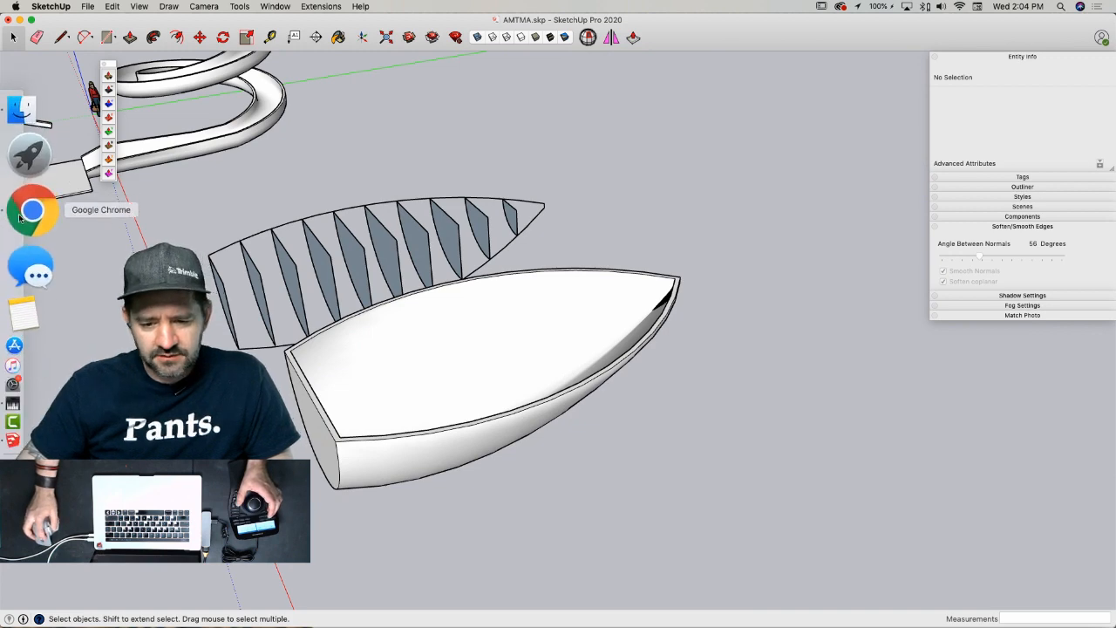
pyautogui.click(21, 218)
pyautogui.scroll(3, 605, 274)
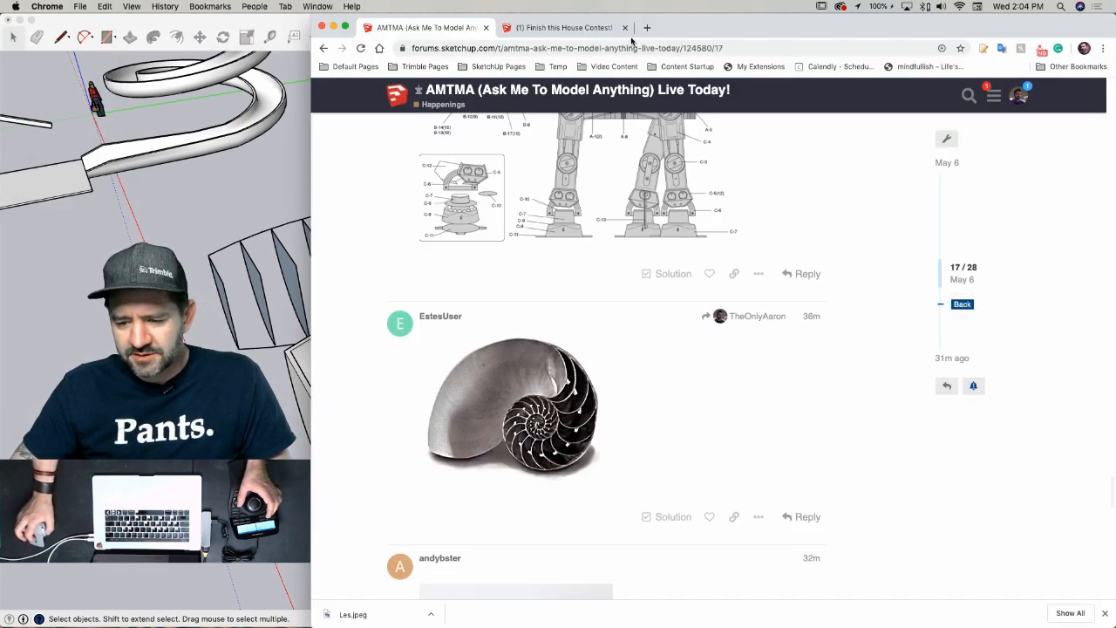
pyautogui.scroll(15, 687, 292)
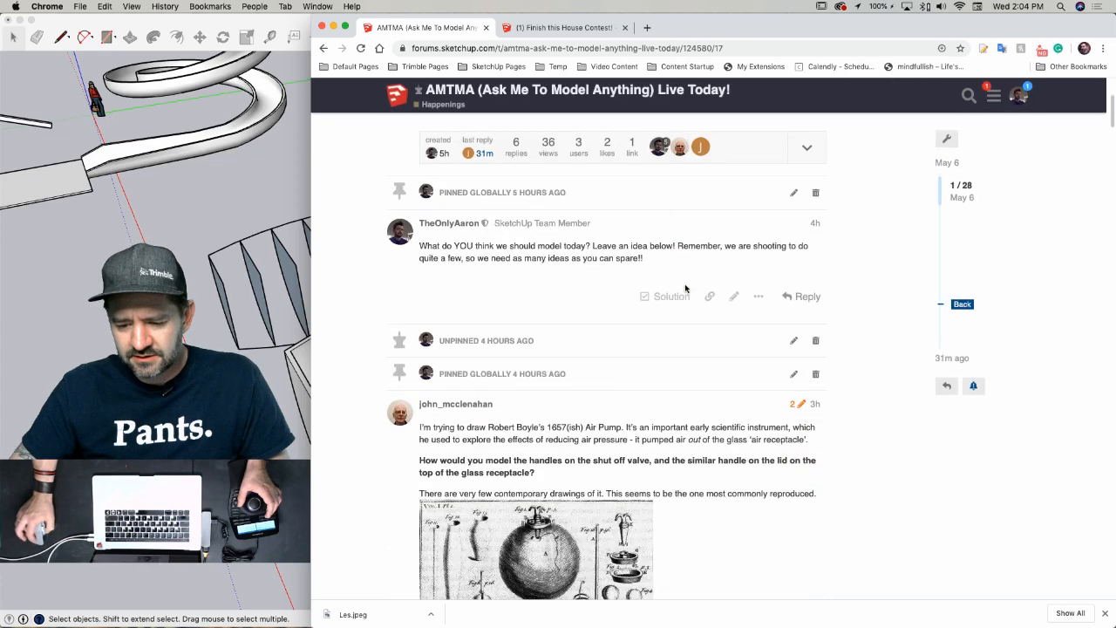
pyautogui.scroll(-5, 685, 288)
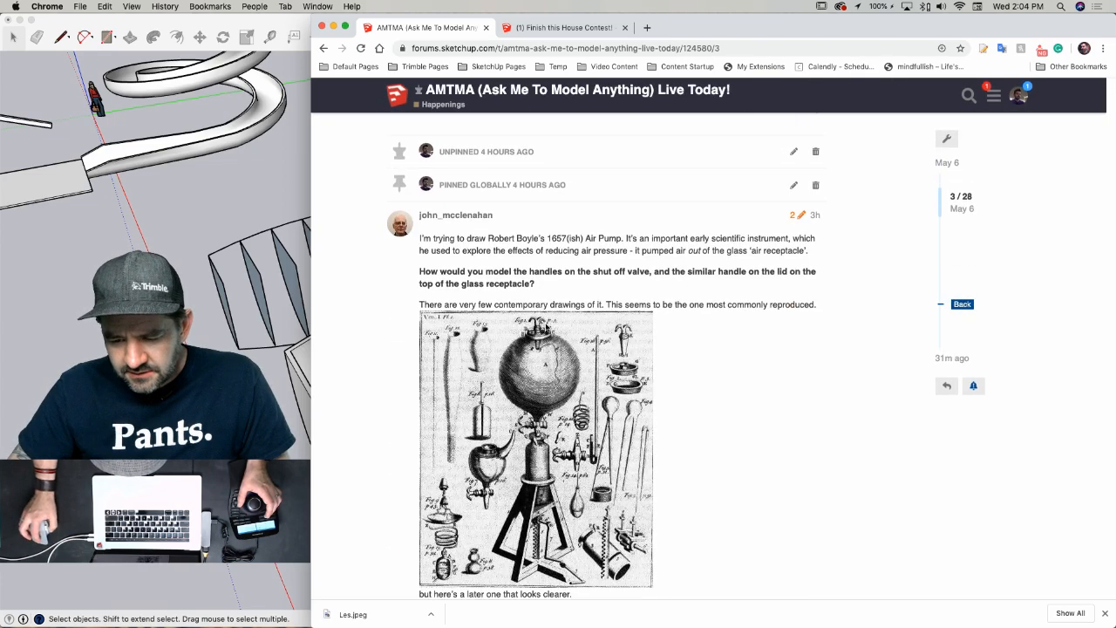
pyautogui.scroll(-5, 532, 323)
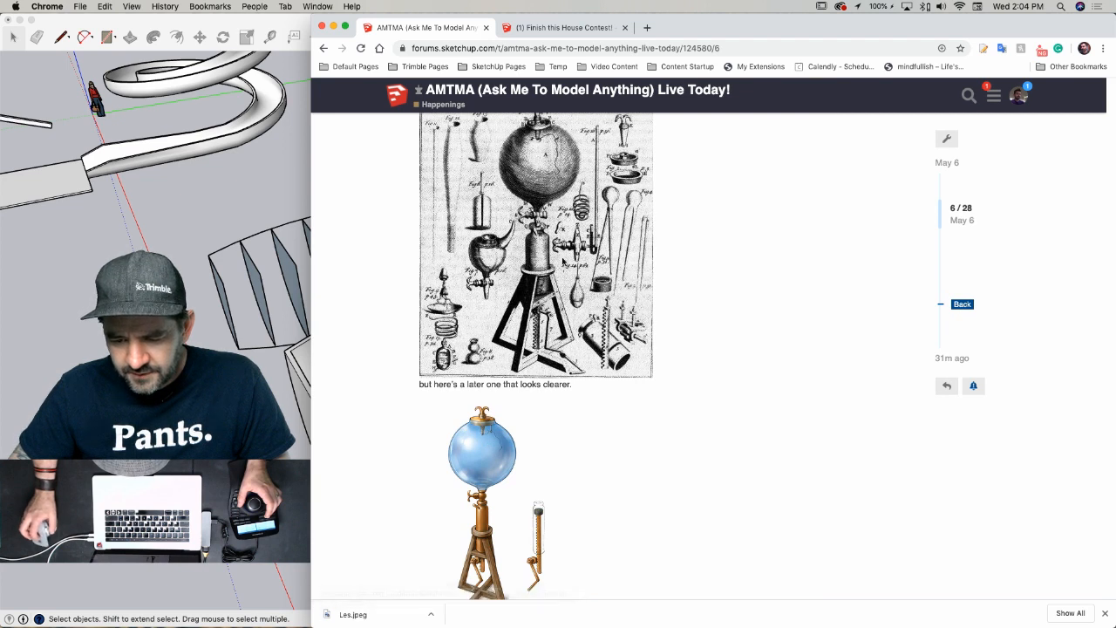
pyautogui.scroll(-8, 580, 369)
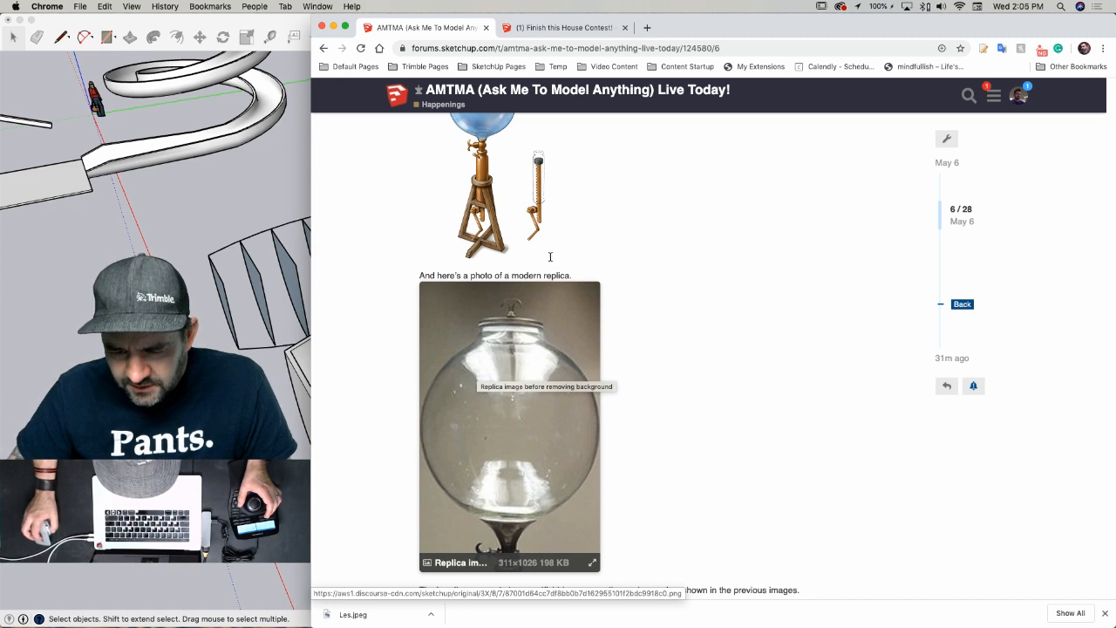
pyautogui.scroll(2, 584, 270)
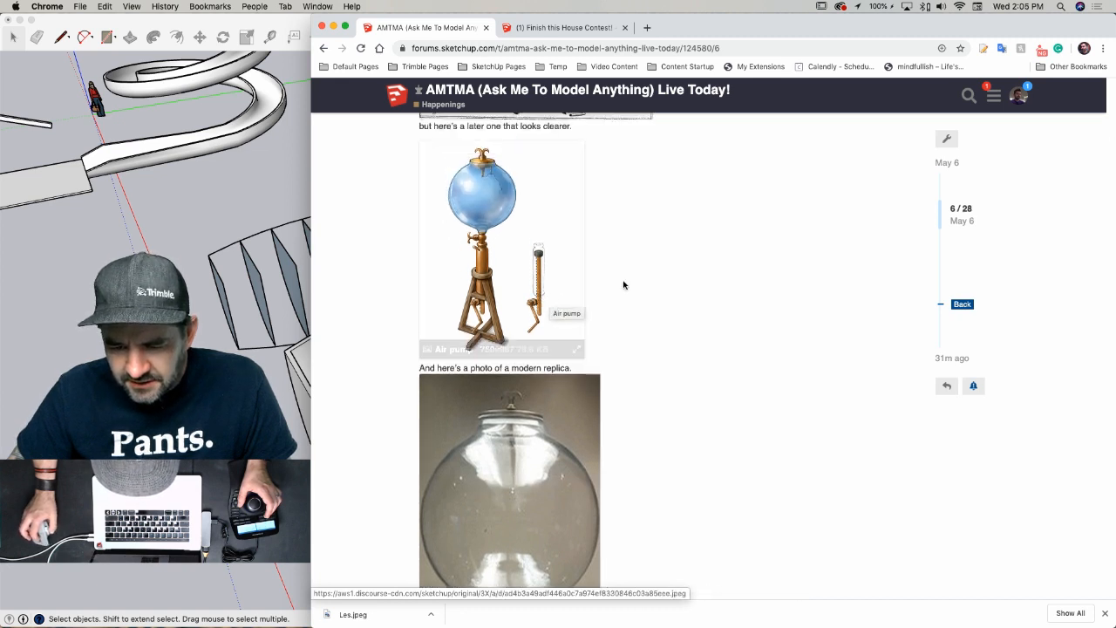
pyautogui.scroll(-2, 640, 265)
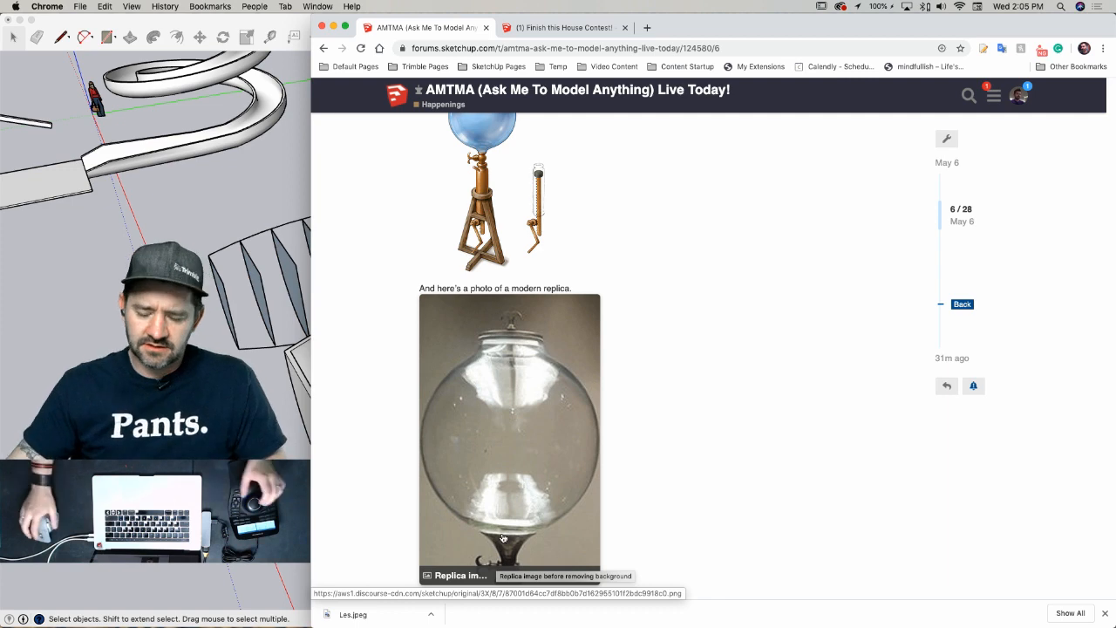
# - Enlarge the modern replica photo of the air pump and compare it with the neighbouring painting
pyautogui.click(577, 460)
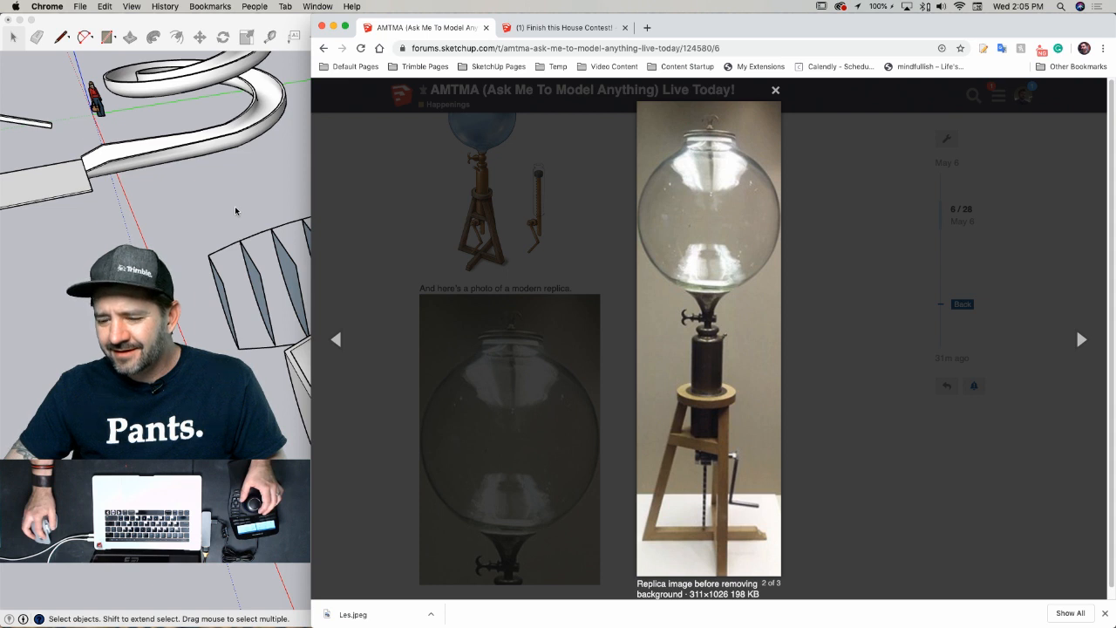
pyautogui.click(685, 322)
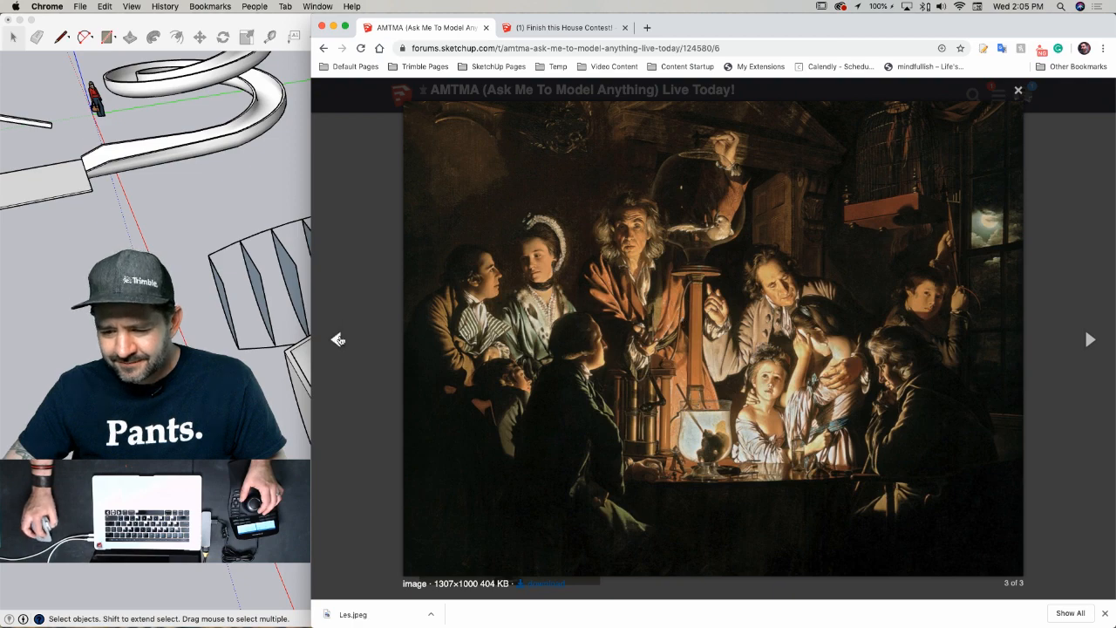
pyautogui.click(338, 340)
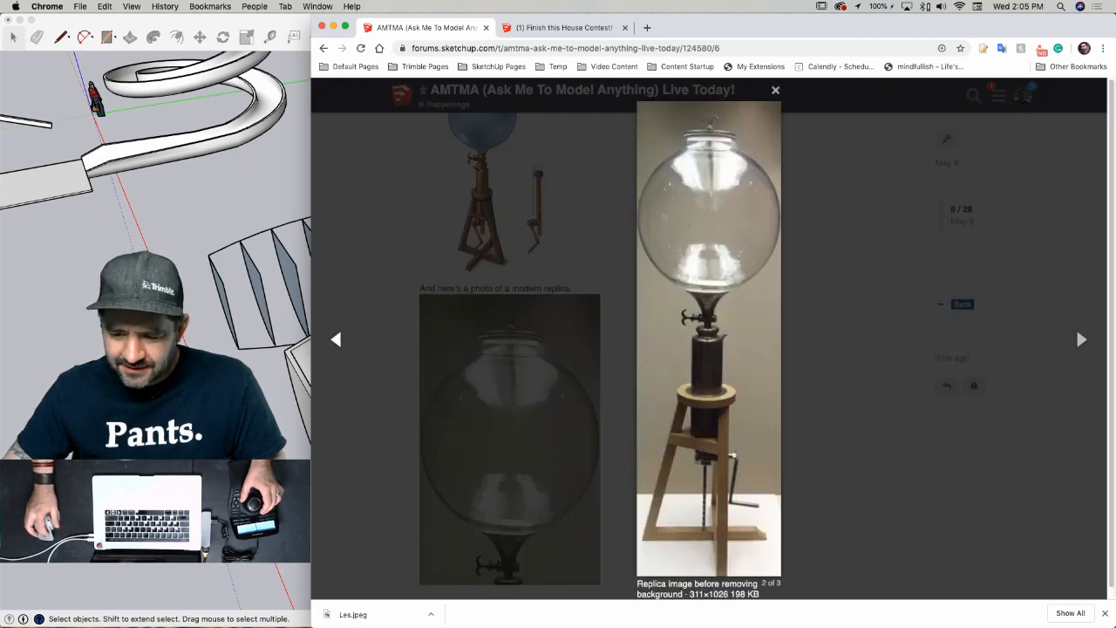
# - Switch back to SketchUp and draw a rectangle about 7' 4" by 10' 11" on the empty ground beside the boat
pyautogui.hotkey('ctrl', 'Up')
pyautogui.click(349, 366)
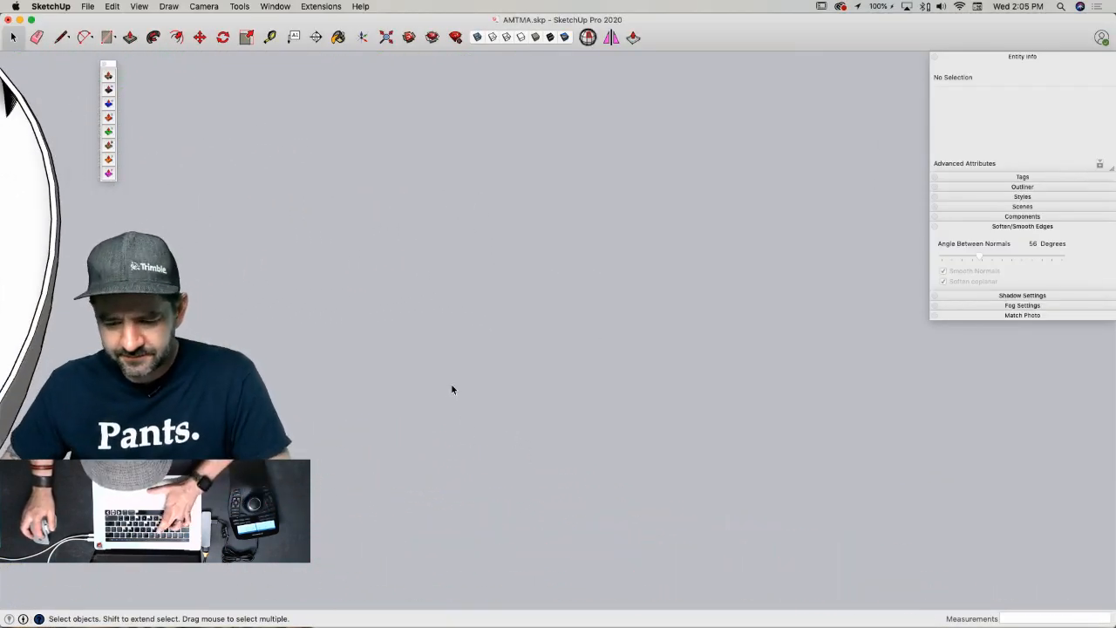
pyautogui.press('r')
pyautogui.click(426, 353)
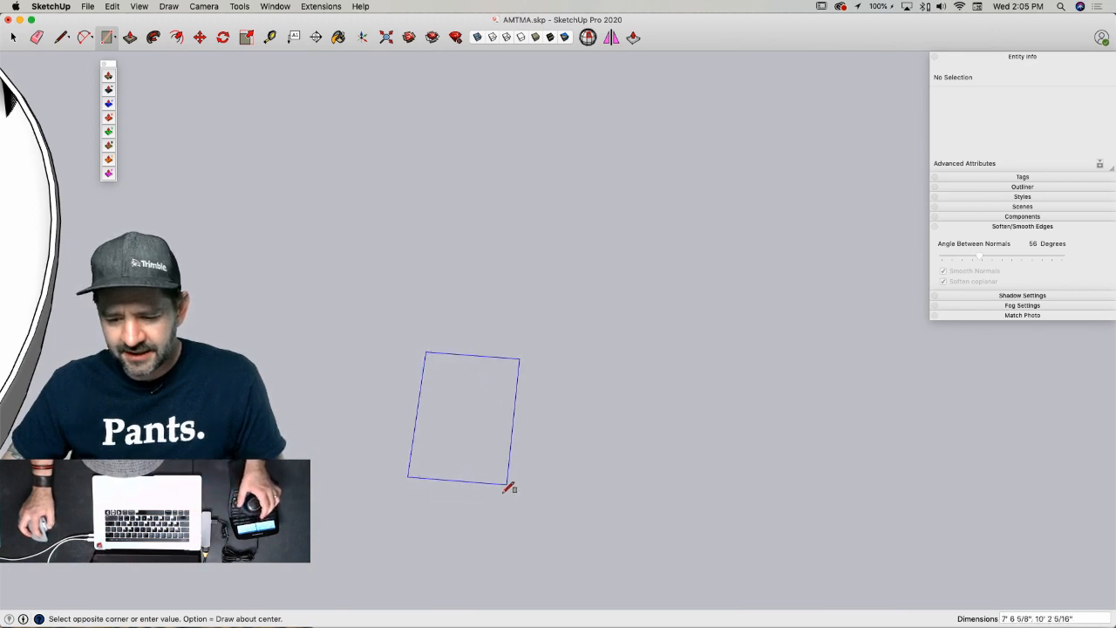
pyautogui.click(510, 487)
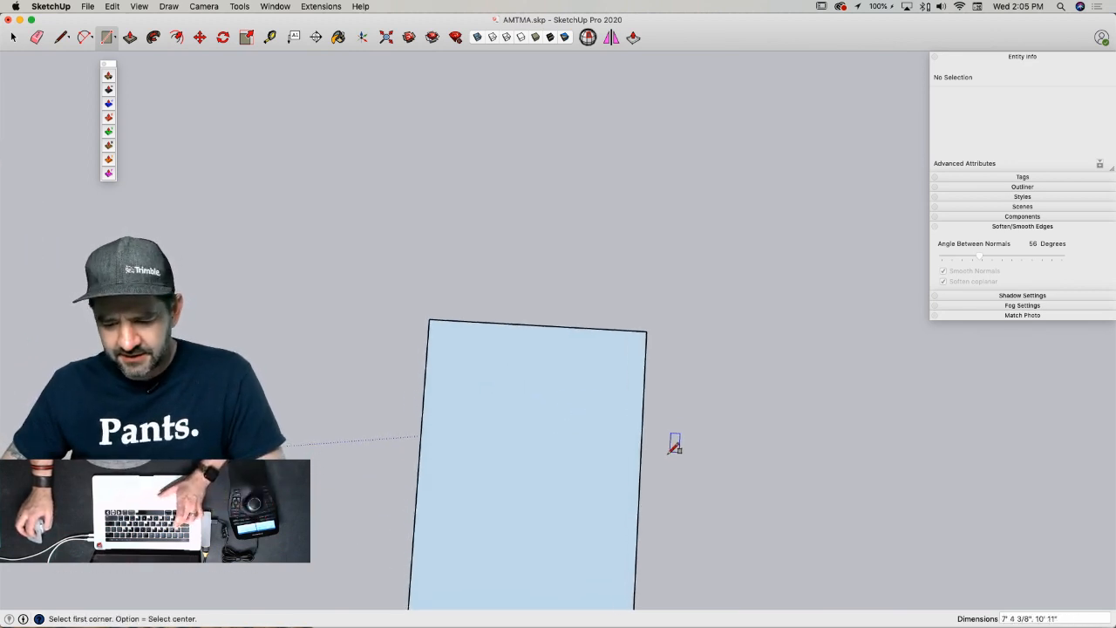
# - Draw a tapering hook profile on the rectangle from two arcs, the outer about 6' 7" wide, with a straight stem along the rectangle's edge
pyautogui.press('a')
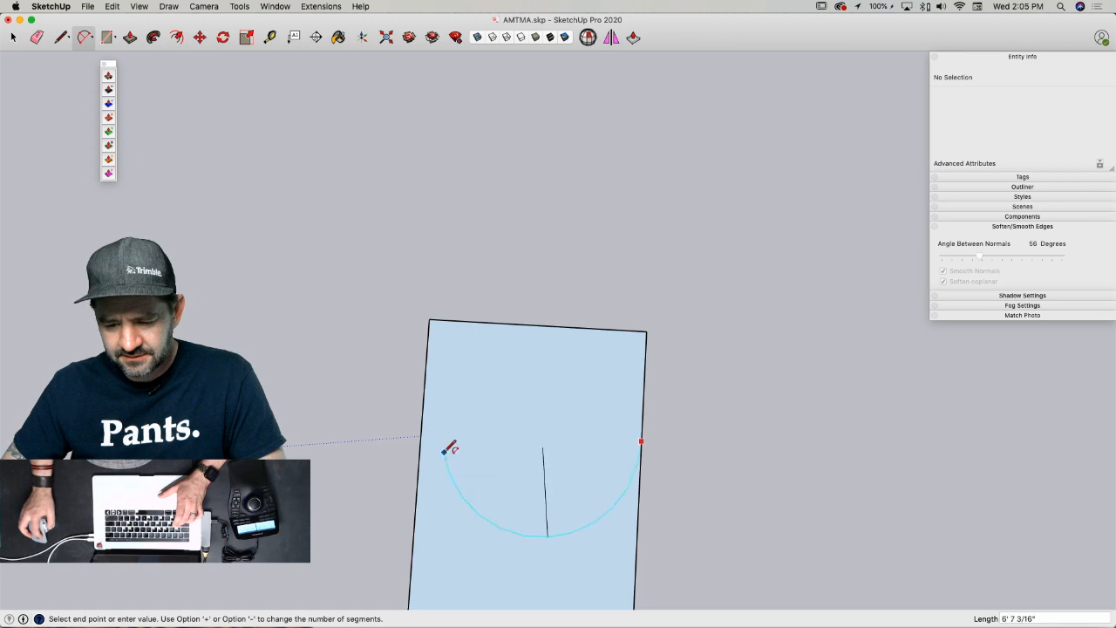
pyautogui.click(442, 449)
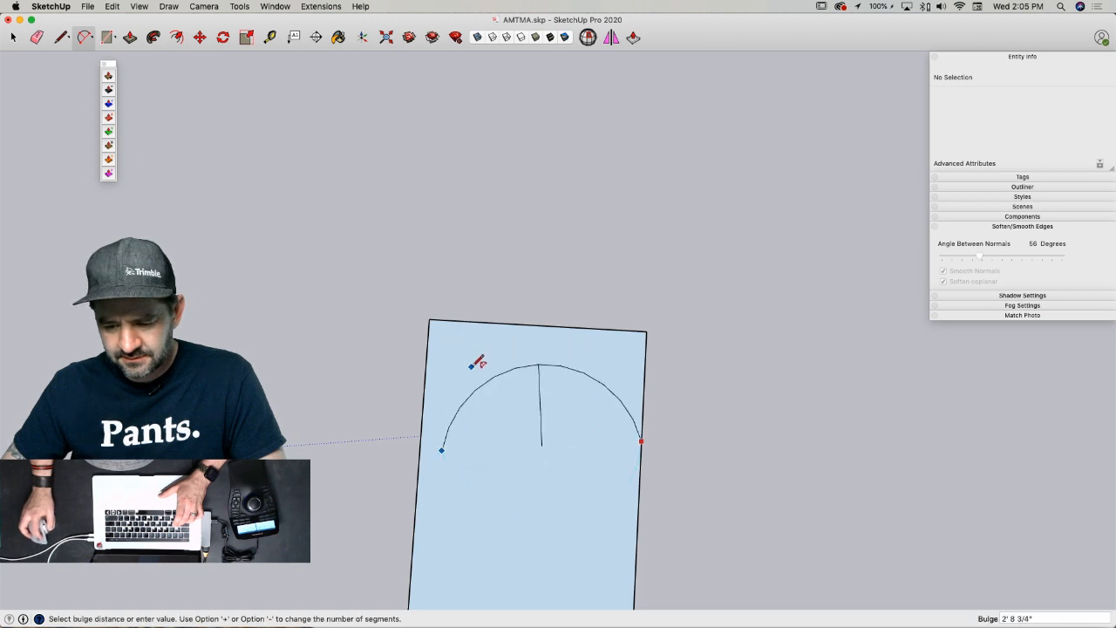
pyautogui.click(468, 358)
pyautogui.click(442, 449)
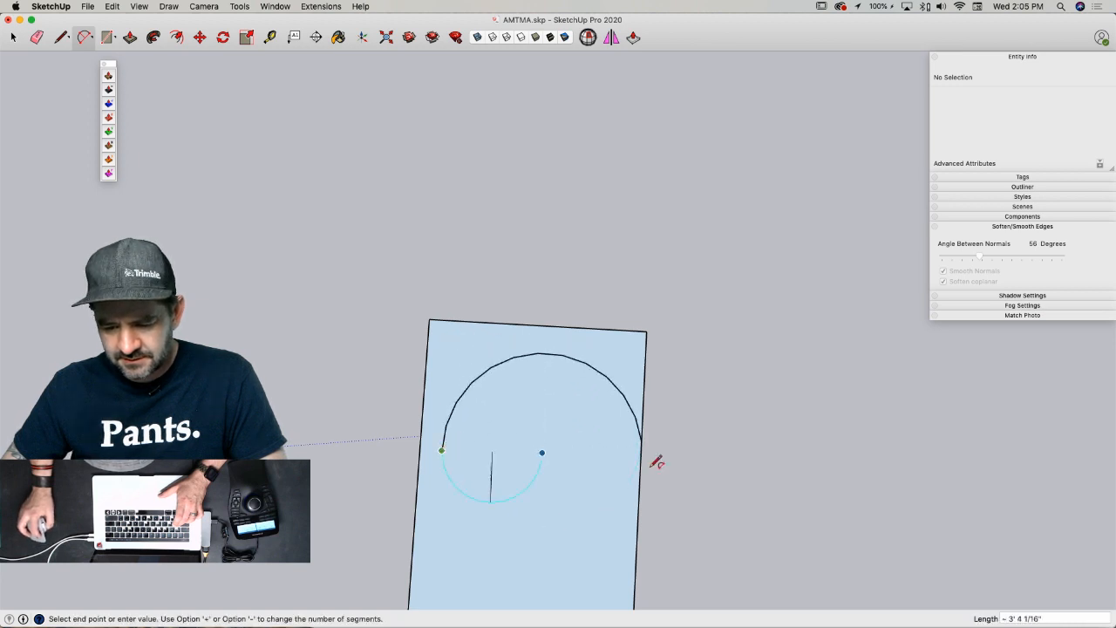
pyautogui.click(551, 387)
pyautogui.press('l')
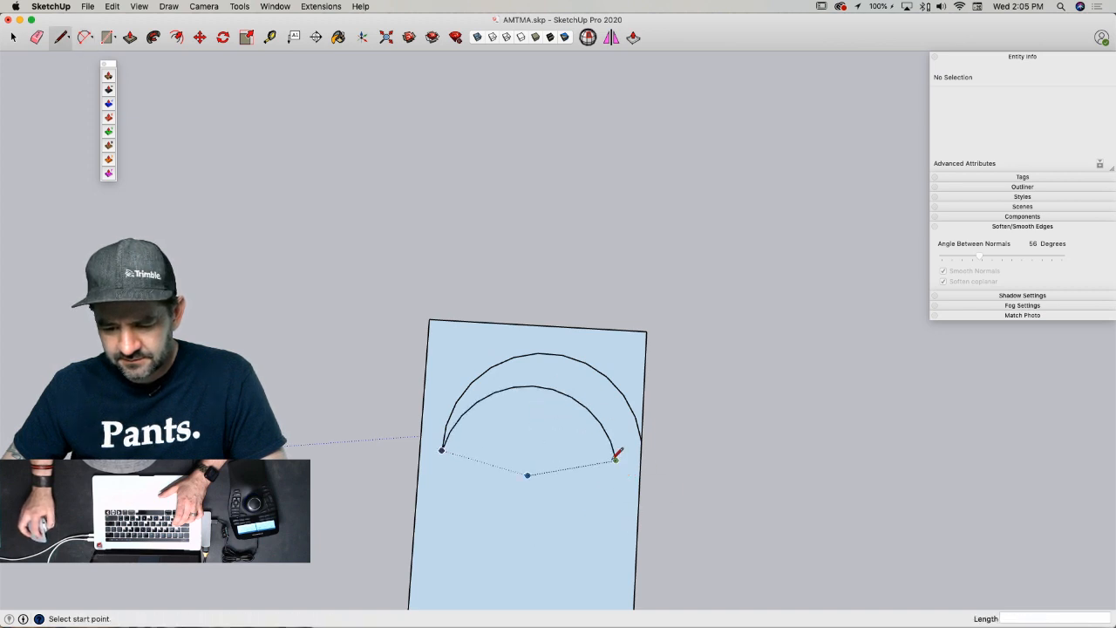
pyautogui.click(638, 539)
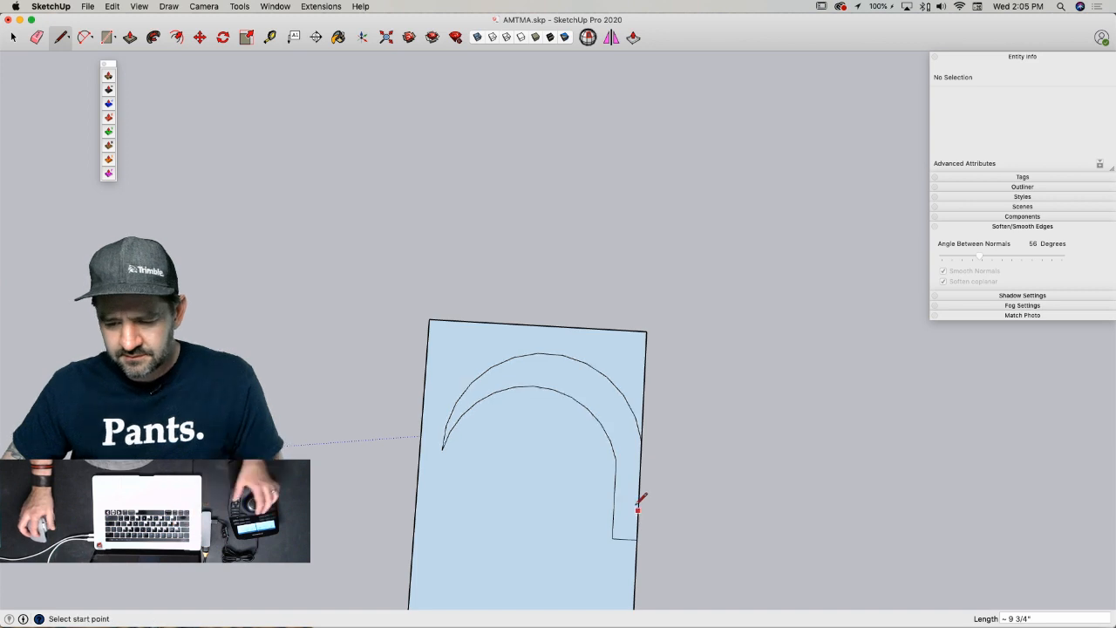
# - Rotate a copy of the hook face 180 degrees about the stem's edge to form the opposite half of the handle
pyautogui.press('space')
pyautogui.click(602, 355)
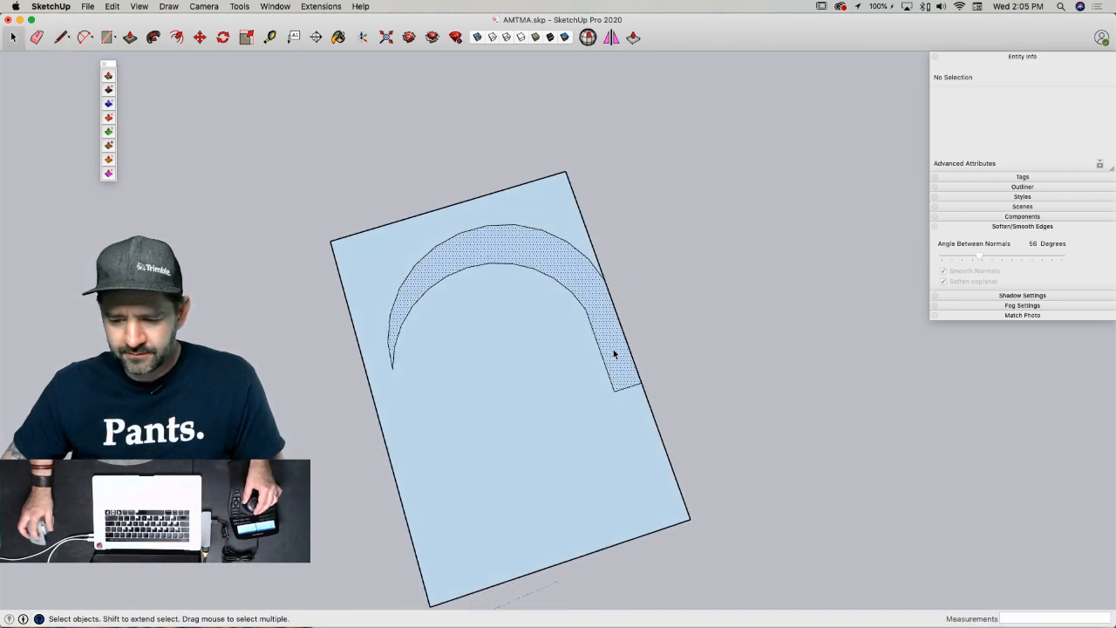
pyautogui.press('q')
pyautogui.moveTo(603, 387); pyautogui.dragTo(591, 381)
pyautogui.click(572, 385)
pyautogui.press('alt')
pyautogui.click(670, 397)
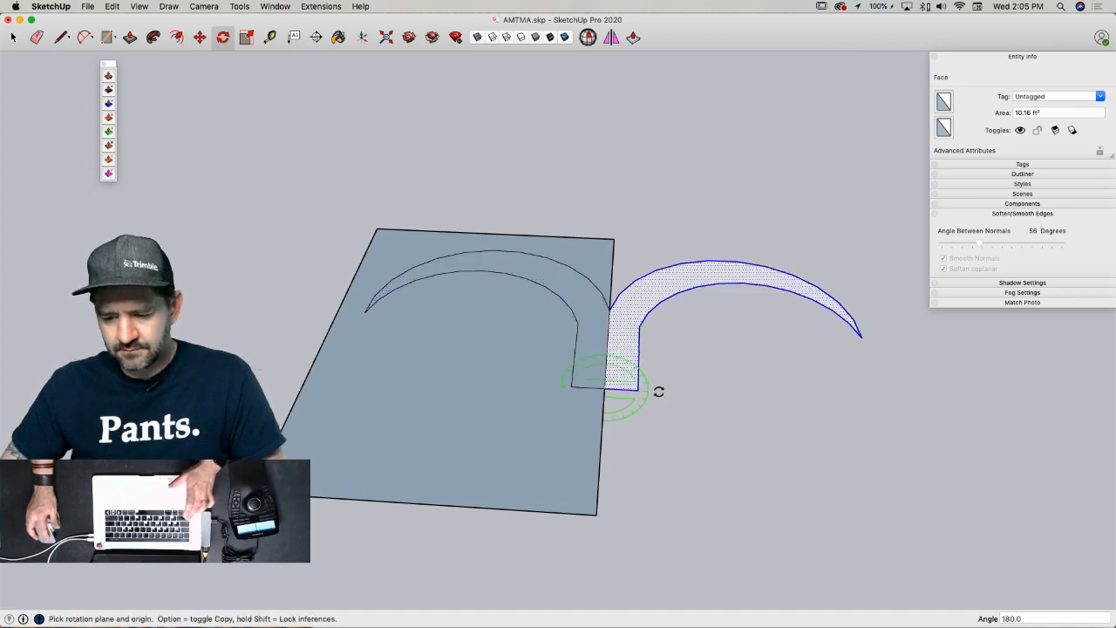
# - Erase the seam between the two hook halves and the surrounding rectangle's edges
pyautogui.press('e')
pyautogui.click(608, 375)
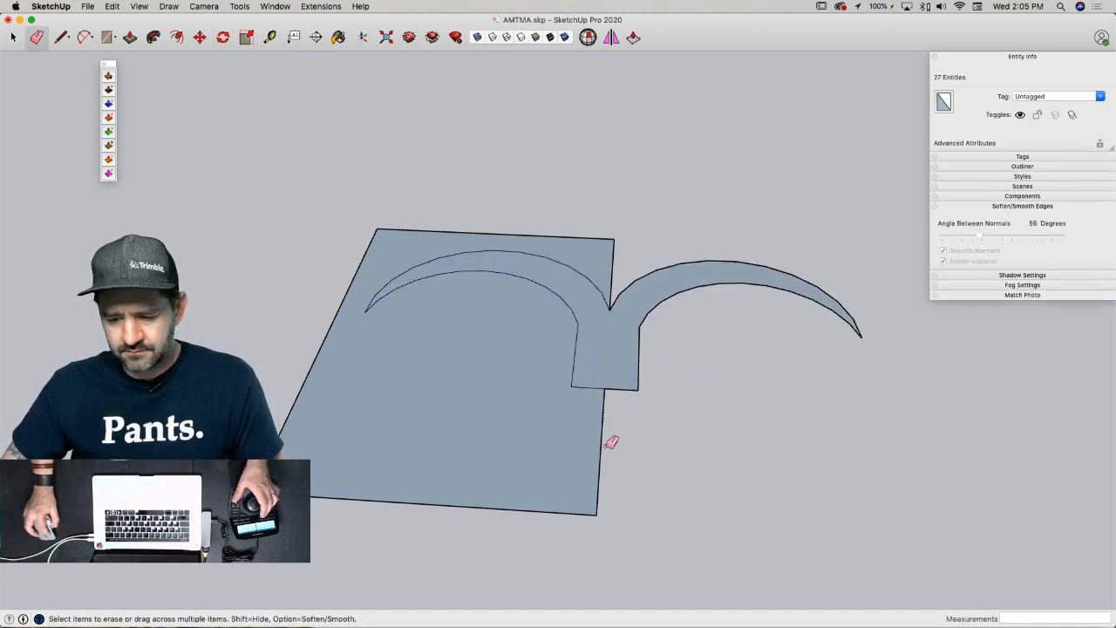
pyautogui.moveTo(608, 443)
pyautogui.mouseDown()
pyautogui.moveTo(581, 508)
pyautogui.moveTo(326, 426)
pyautogui.mouseUp()
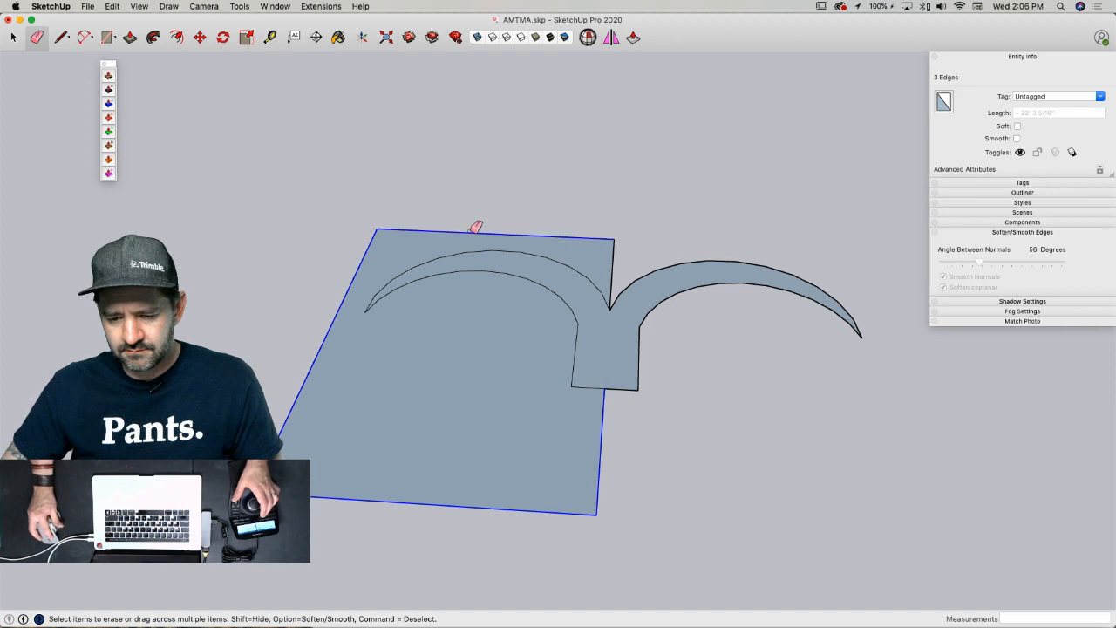
pyautogui.moveTo(624, 257); pyautogui.dragTo(605, 254)
# - Extrude the double-hook face upward into a thick solid handle
pyautogui.press('p')
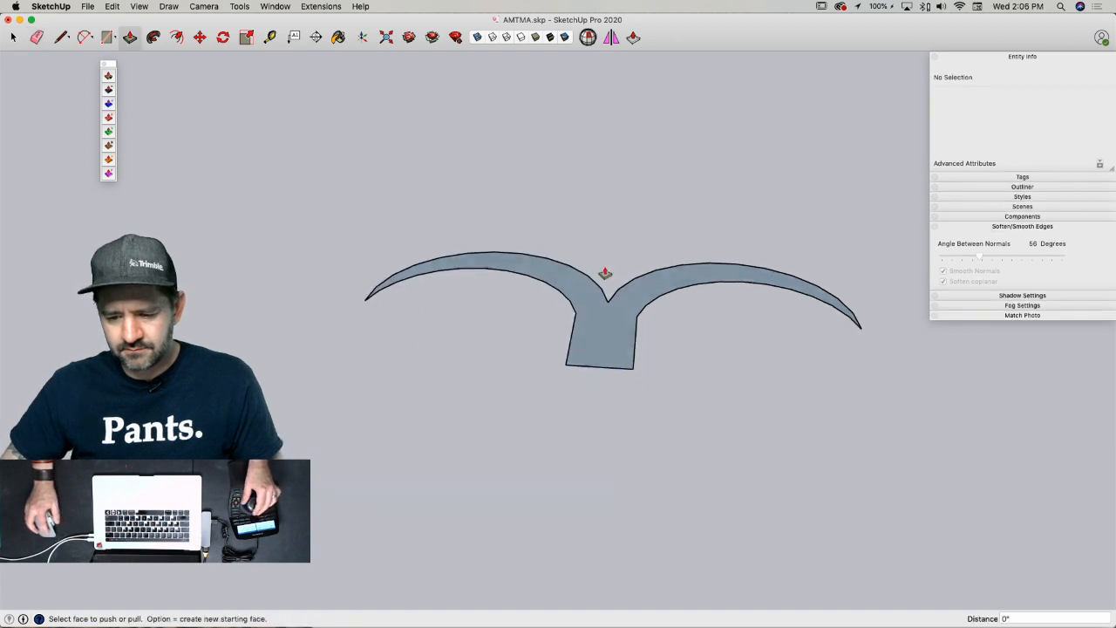
pyautogui.moveTo(596, 314)
pyautogui.mouseDown()
pyautogui.moveTo(593, 326)
pyautogui.moveTo(593, 266)
pyautogui.mouseUp()
pyautogui.press('space')
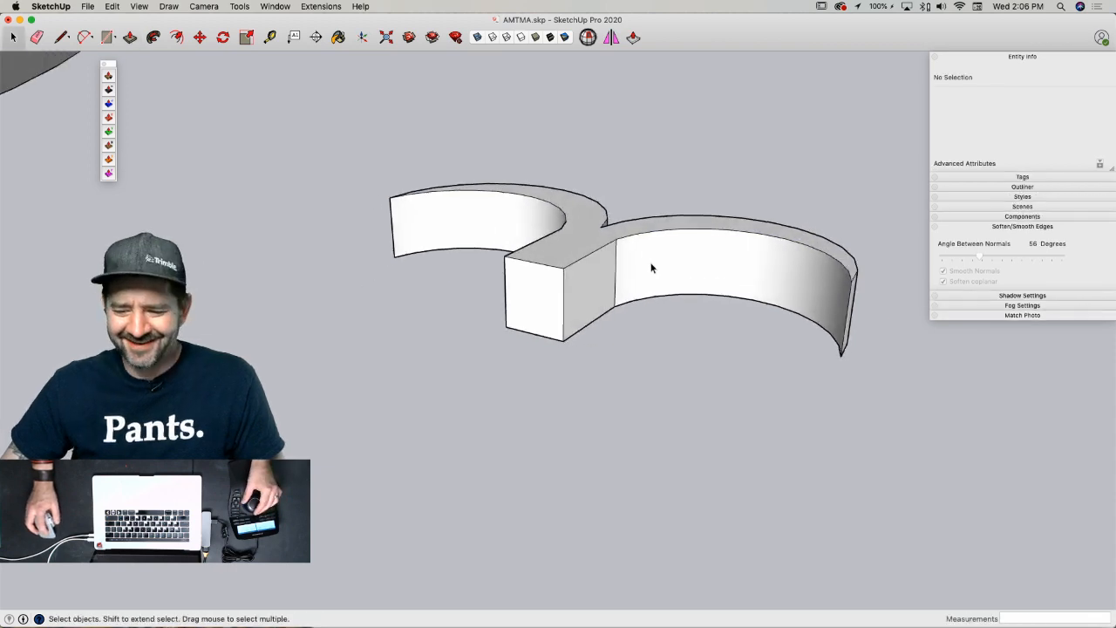
# - Smooth the vertical edges where the curved arms meet the straight stem on both sides of the handle
pyautogui.press('e')
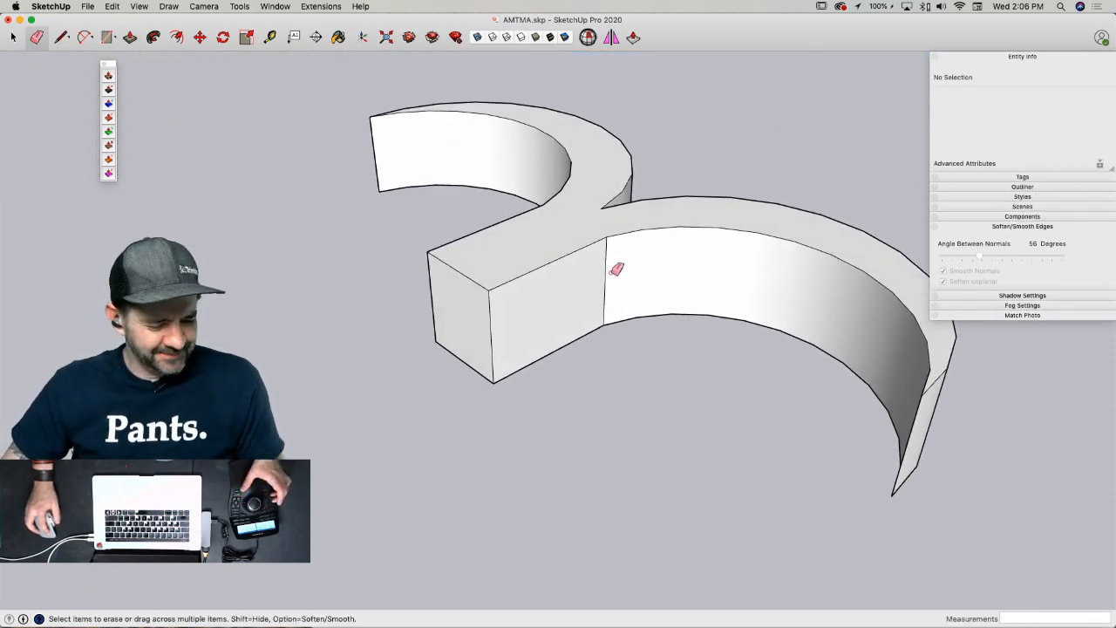
pyautogui.keyDown('alt'); pyautogui.click(604, 278); pyautogui.keyUp('alt')
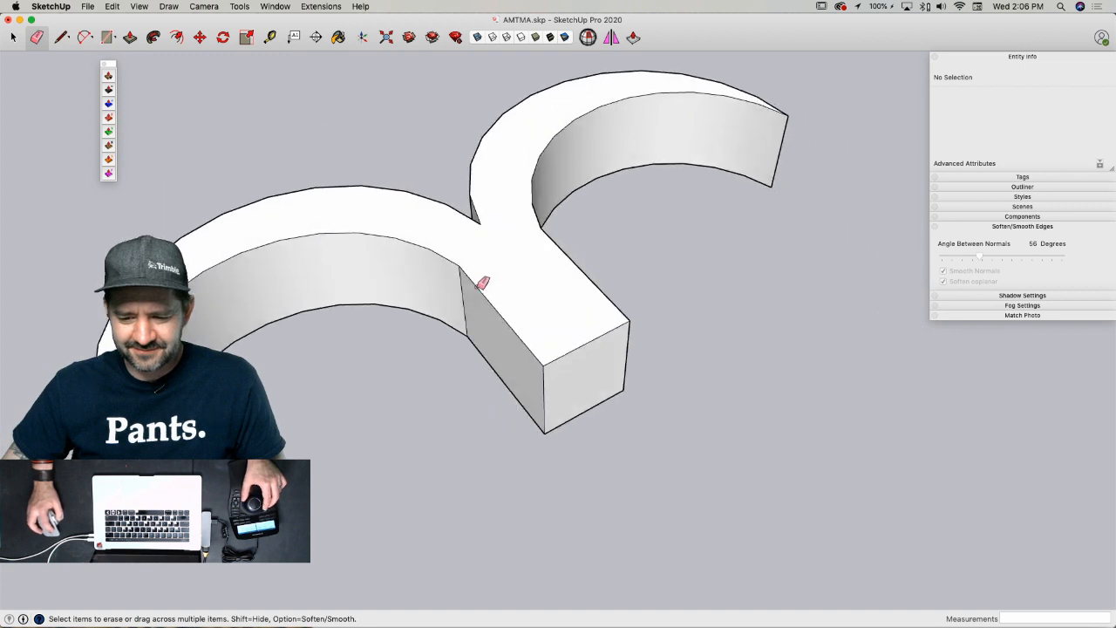
pyautogui.keyDown('alt'); pyautogui.click(462, 285); pyautogui.keyUp('alt')
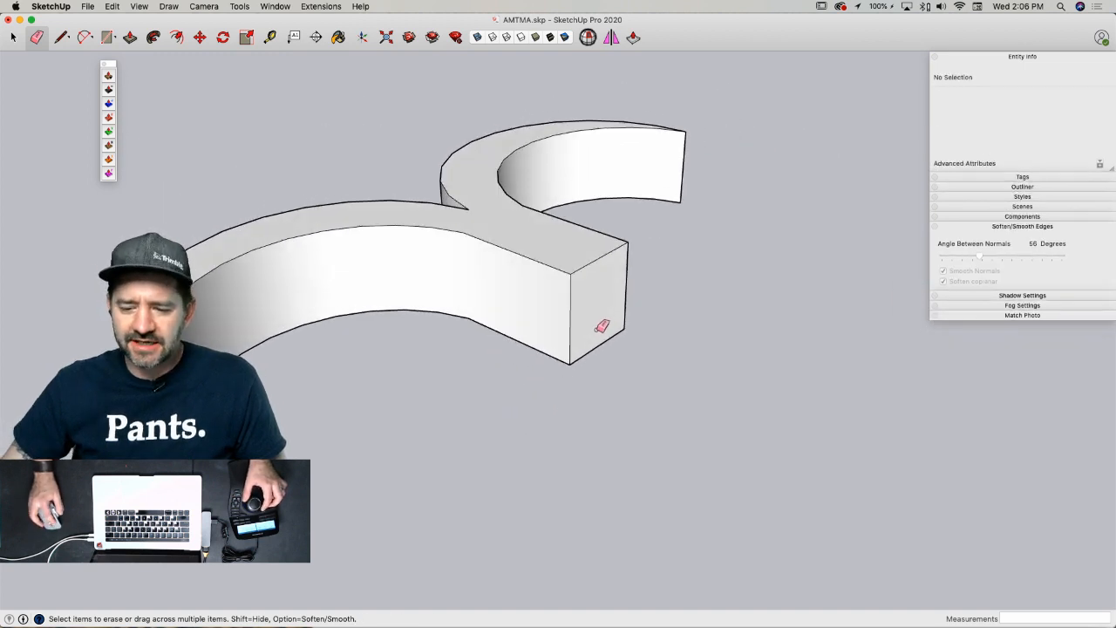
# - Lengthen the handle's stem by pulling its end face out about 1' 6" and clear the selection
pyautogui.press('p')
pyautogui.click(602, 323)
pyautogui.click(665, 381)
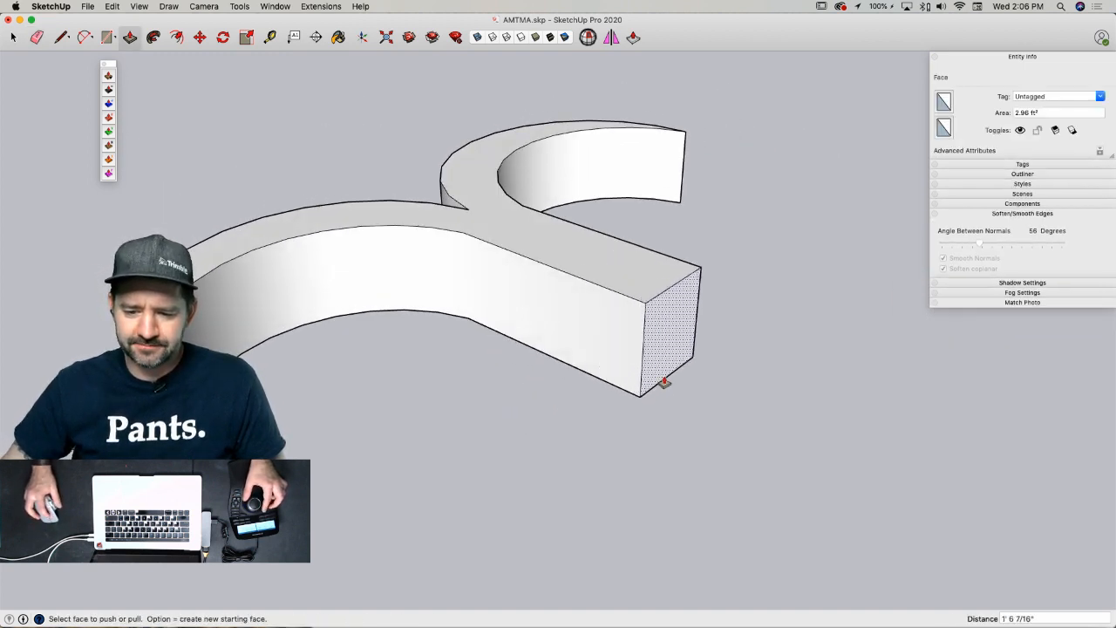
pyautogui.press('space')
pyautogui.click(768, 395)
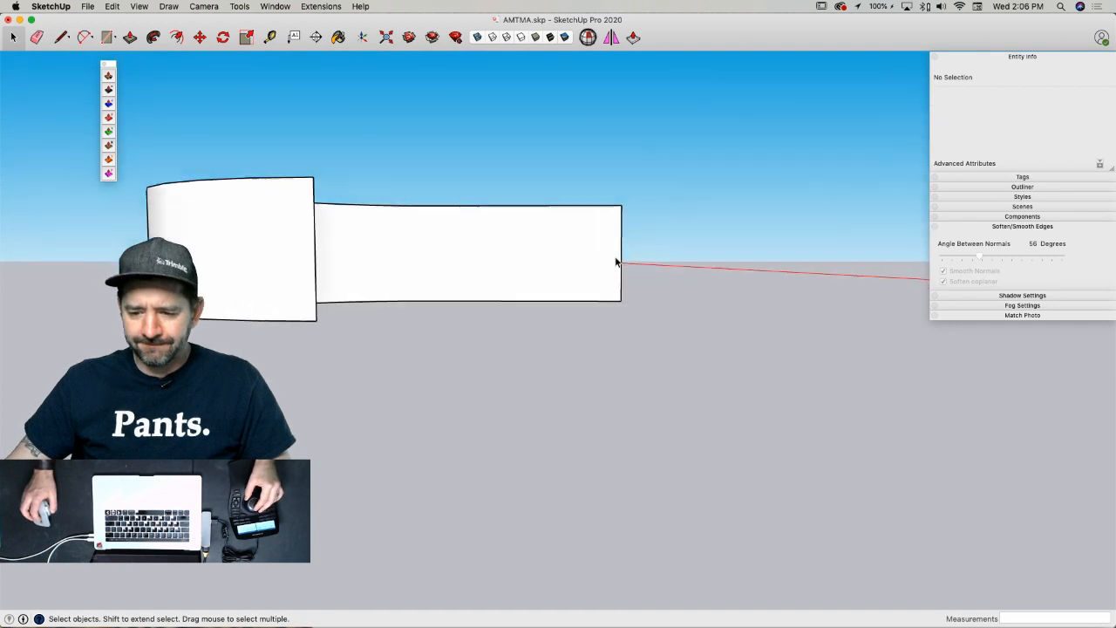
# - Select all connected geometry of the double-hook handle and make it a group
pyautogui.press('l')
pyautogui.press('space')
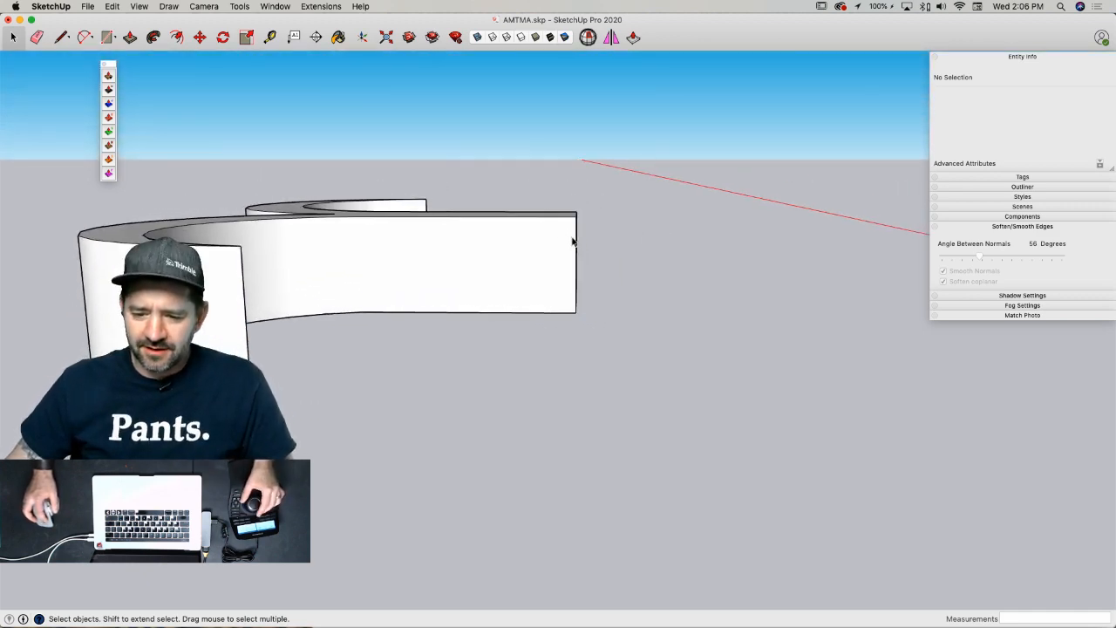
pyautogui.tripleClick(574, 241)
pyautogui.rightClick(537, 251)
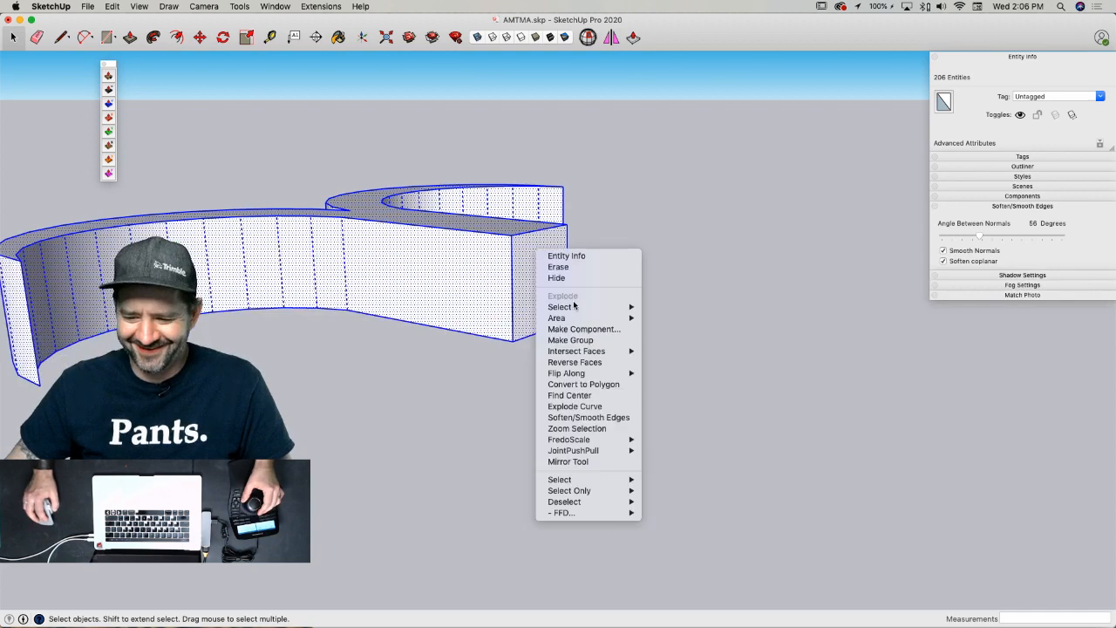
pyautogui.click(575, 340)
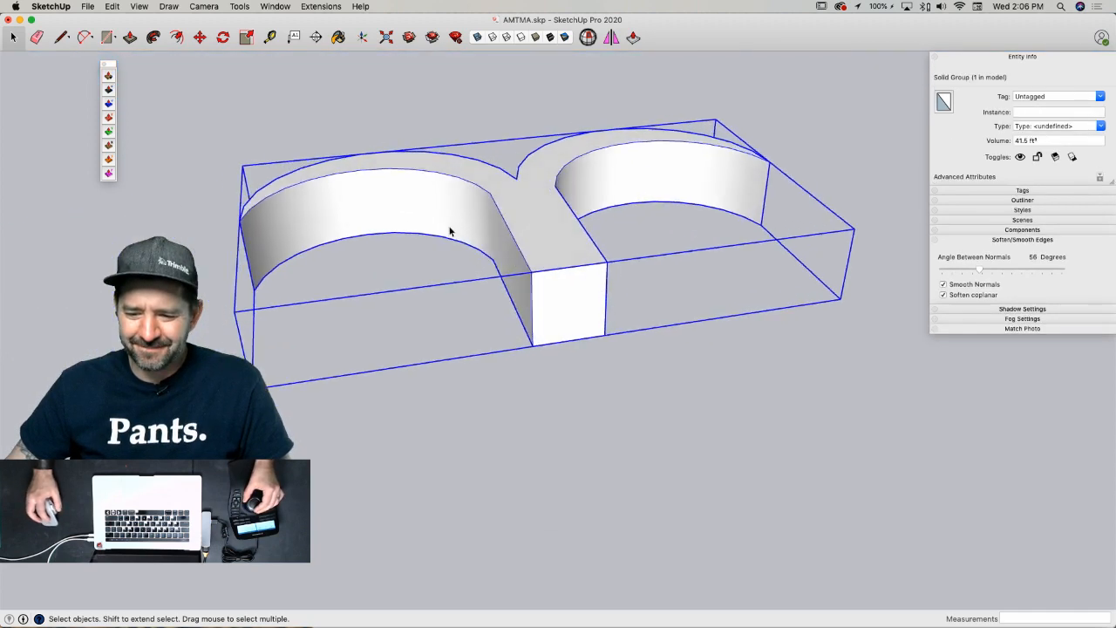
# - Draw a rectangle about 21' 10" by 15' 11" on the ground beneath the handle group
pyautogui.press('r')
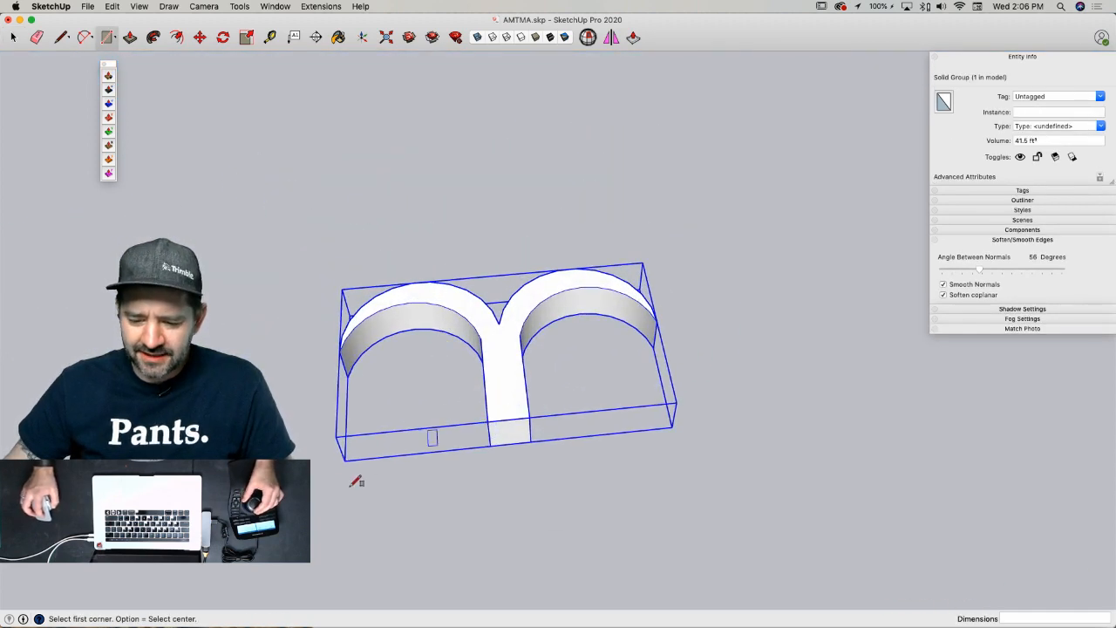
pyautogui.click(297, 471)
pyautogui.click(755, 165)
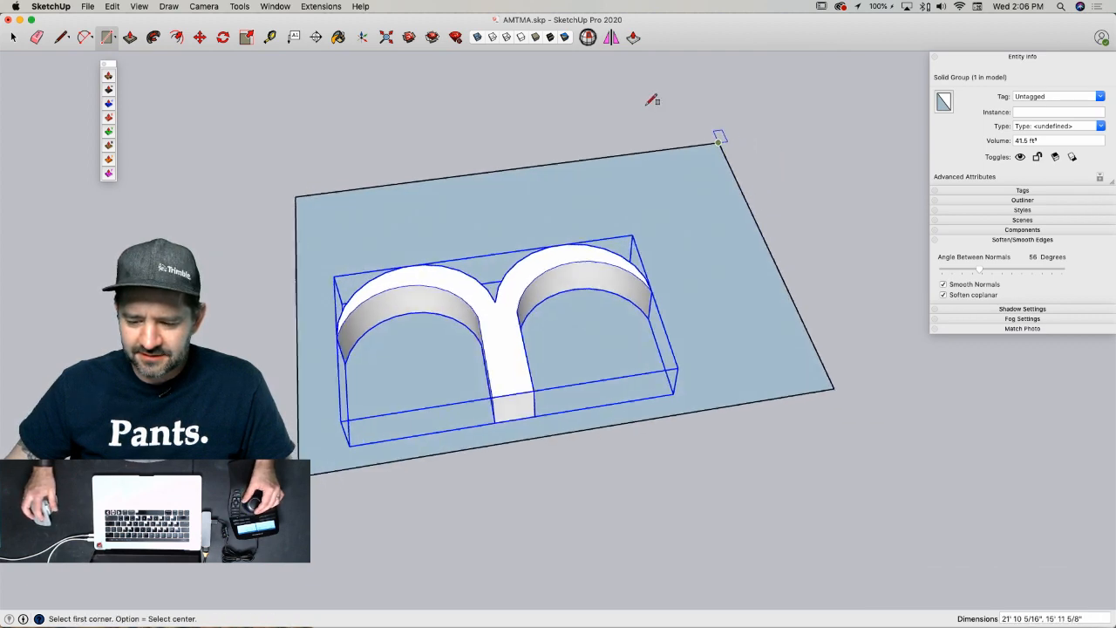
pyautogui.press('space')
pyautogui.press('p')
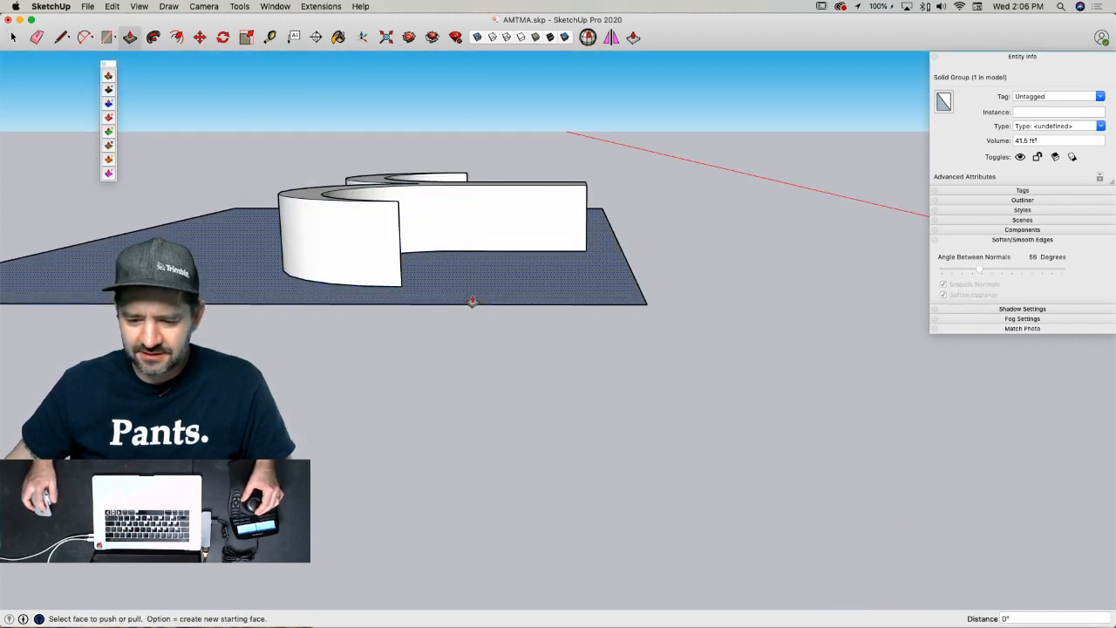
pyautogui.press('space')
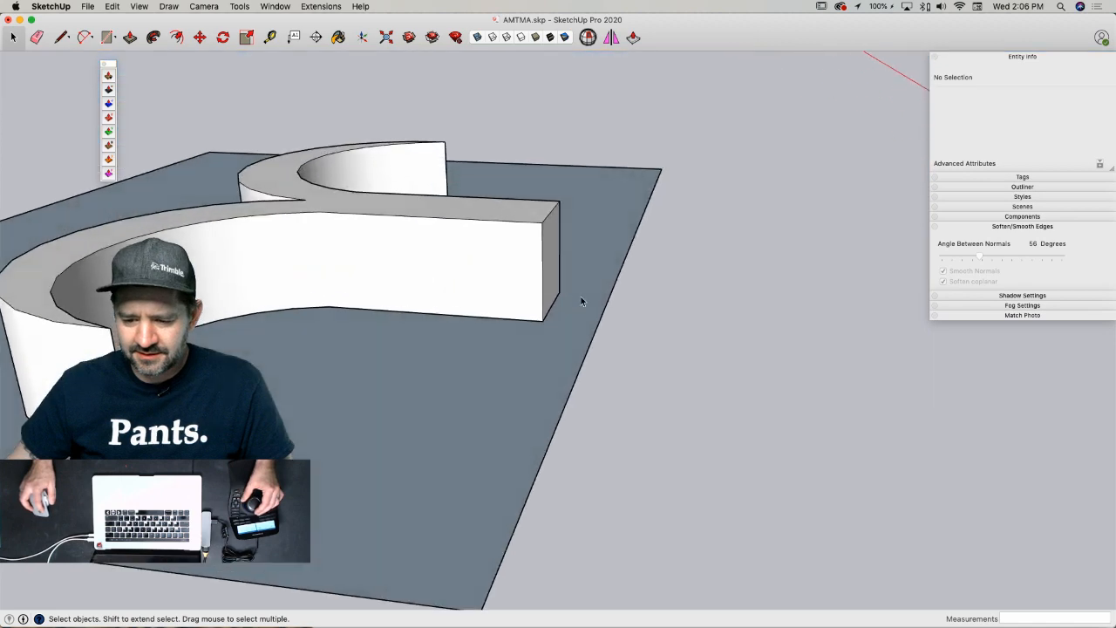
# - Tilt the rectangle face under the handle by rotating it about the bottom corner of the stem's end
pyautogui.click(586, 300)
pyautogui.press('q')
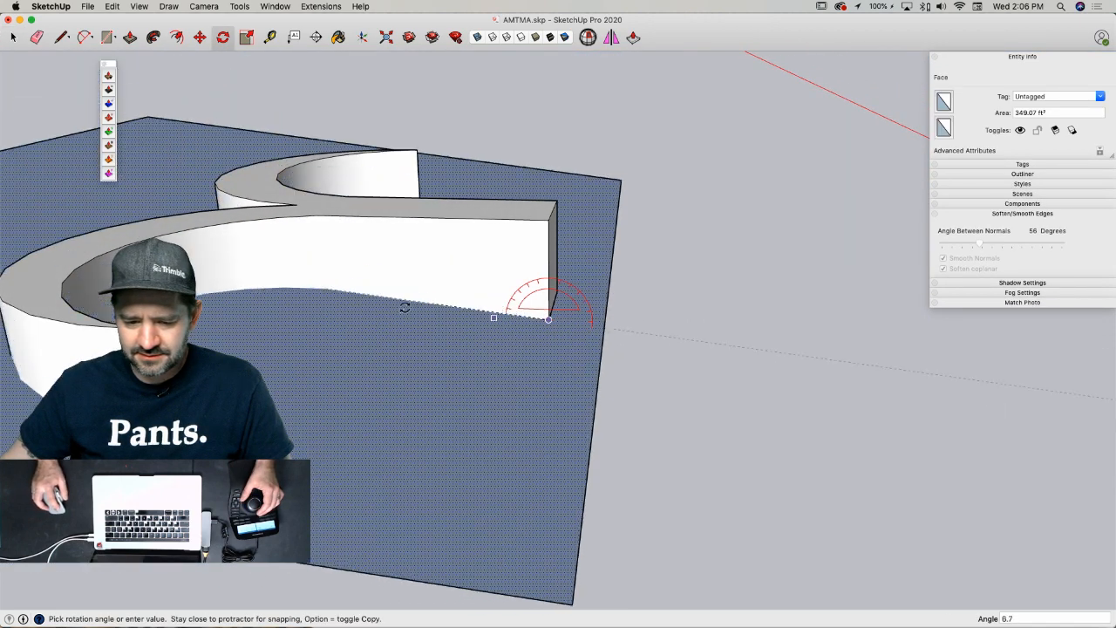
pyautogui.click(303, 286)
pyautogui.press('space')
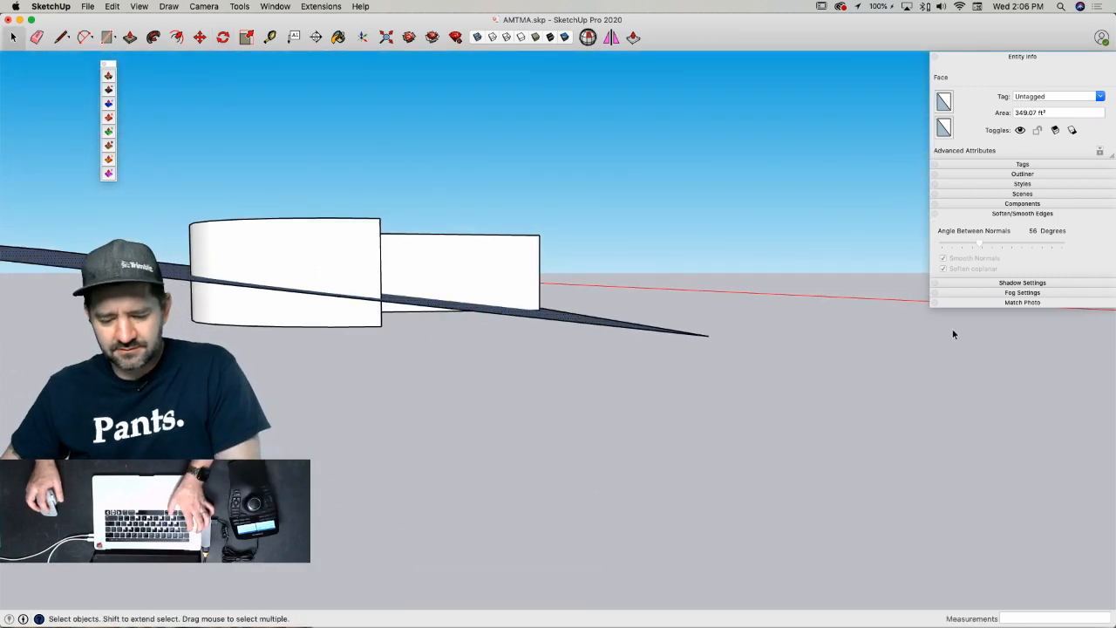
# - Switch to Chrome and examine the enlarged painting of the air pump in the AMTMA forum thread
pyautogui.press('super+Tab')
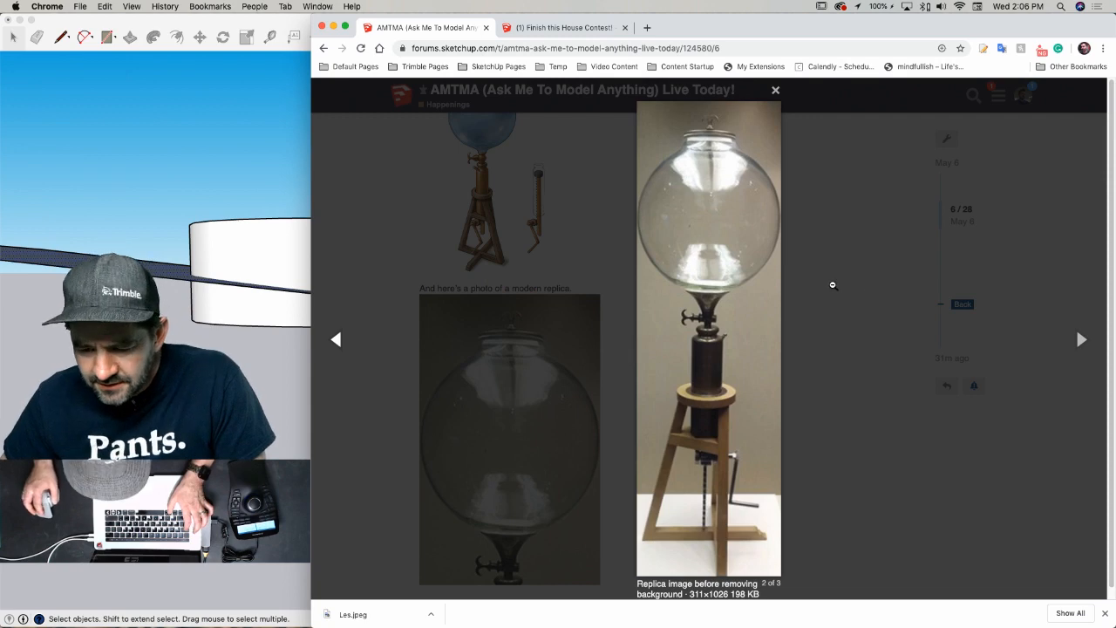
pyautogui.click(841, 230)
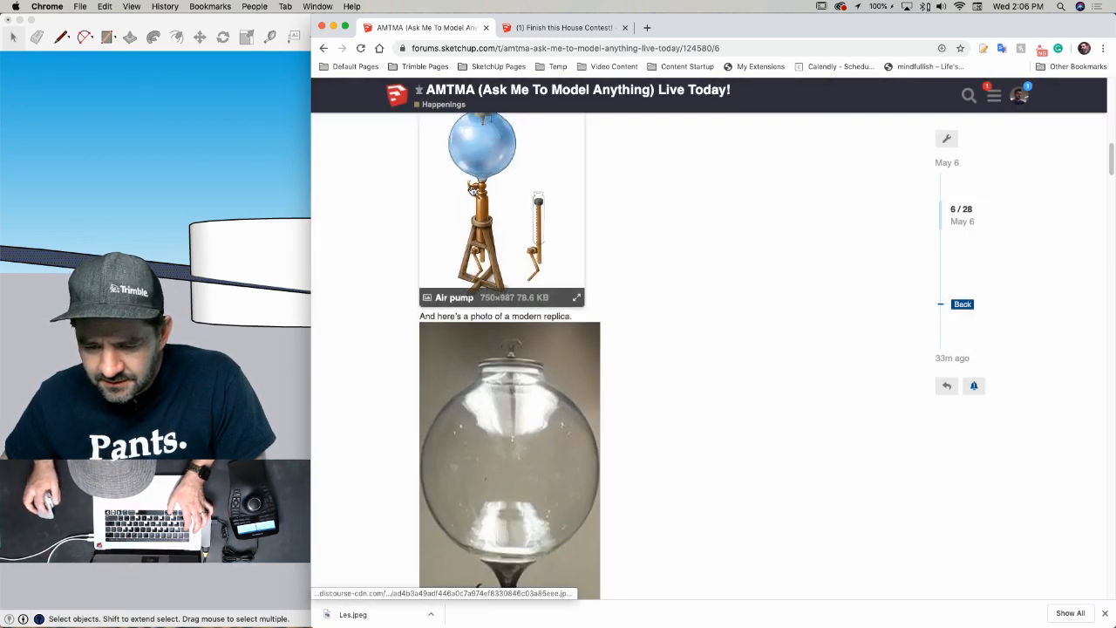
pyautogui.click(472, 190)
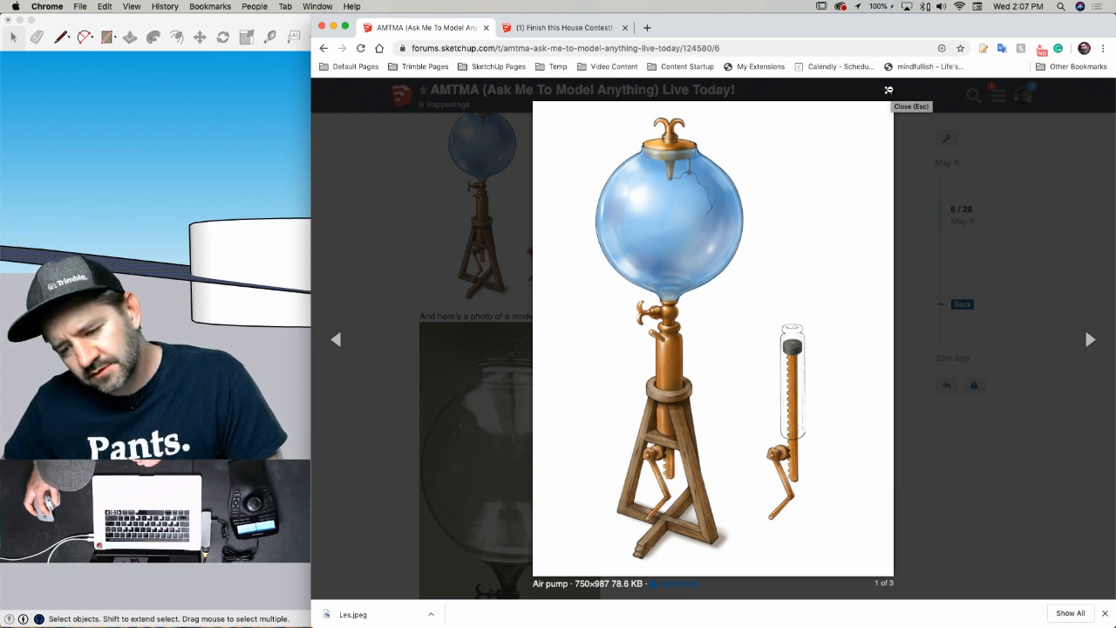
pyautogui.click(889, 89)
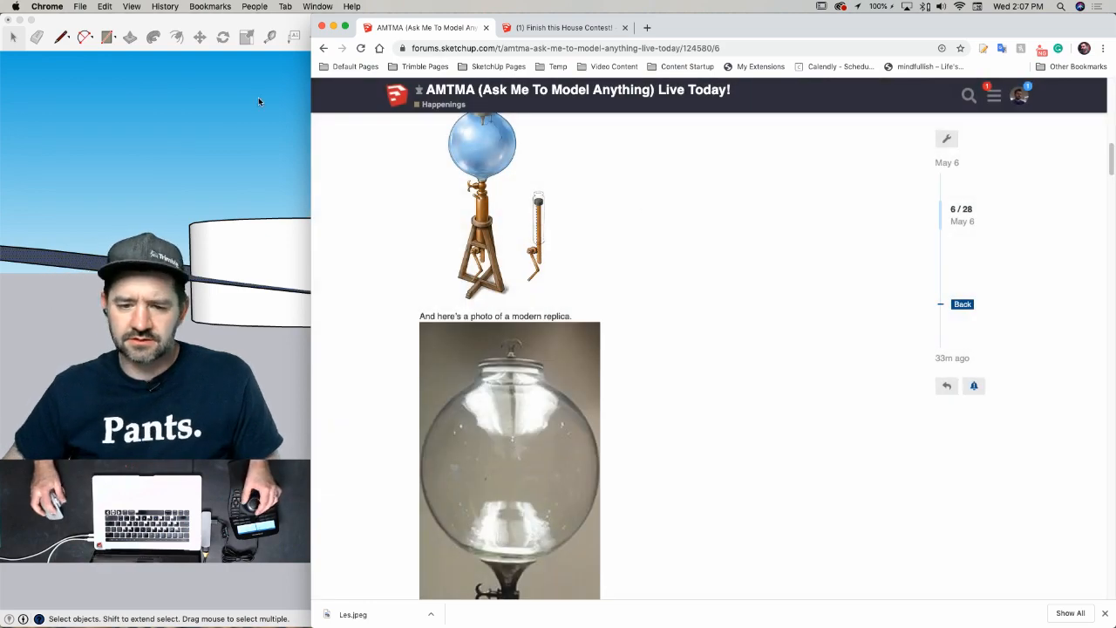
# - Switch back to SketchUp and delete the handle group together with the tilted rectangle
pyautogui.hotkey('ctrl', 'Up')
pyautogui.click(305, 351)
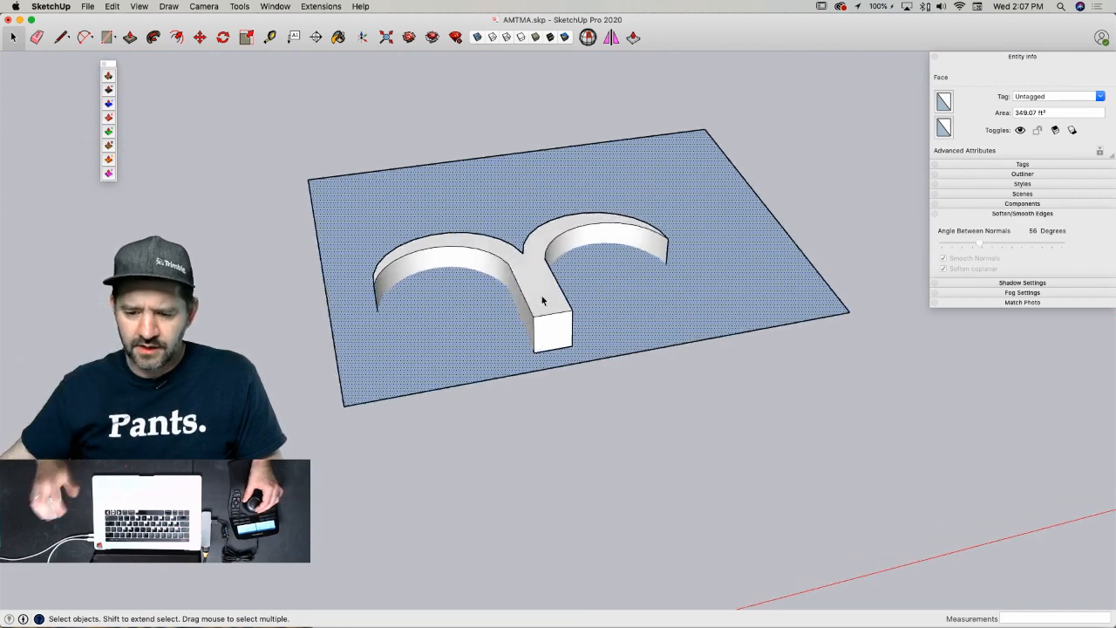
pyautogui.moveTo(281, 92); pyautogui.dragTo(843, 476)
pyautogui.press('Delete')
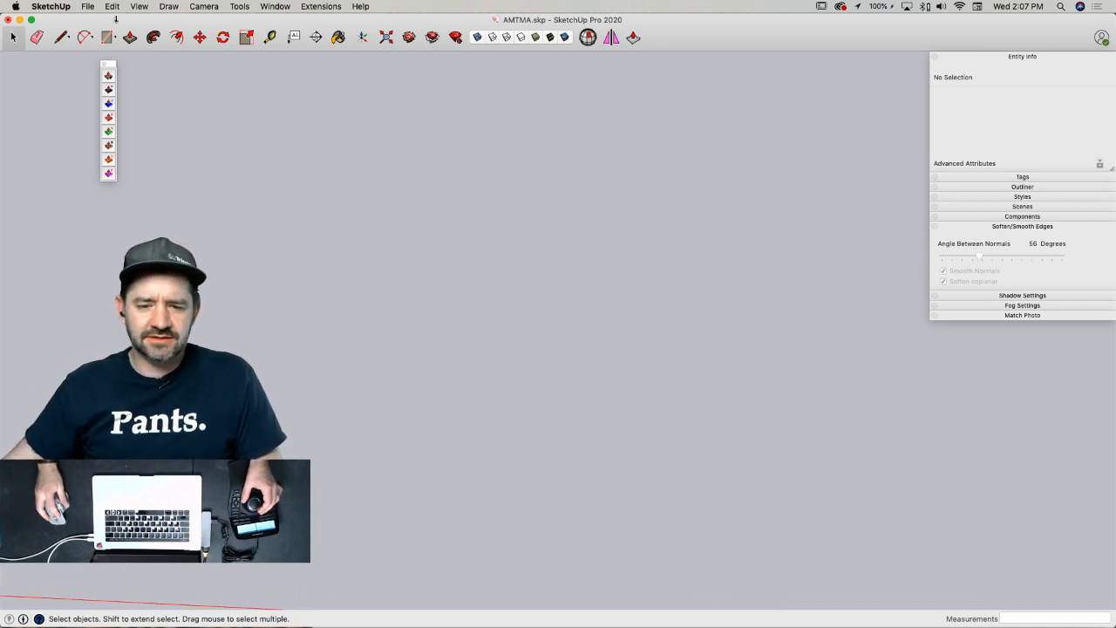
# - Show the Curviloft extension's tool palette
pyautogui.click(166, 7)
pyautogui.moveTo(215, 8)
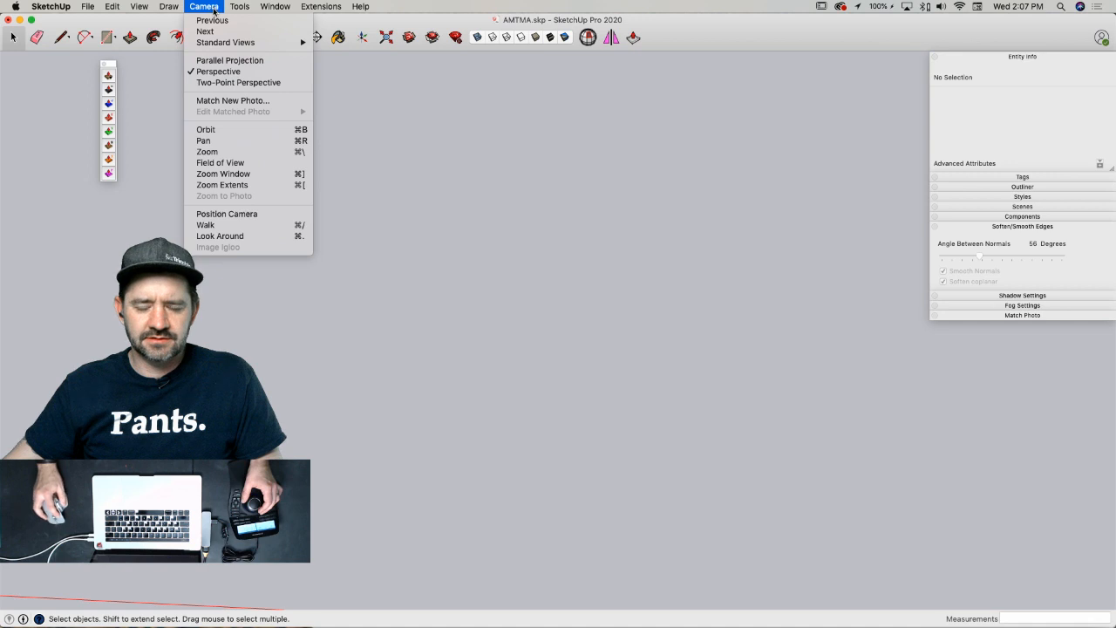
pyautogui.moveTo(131, 6)
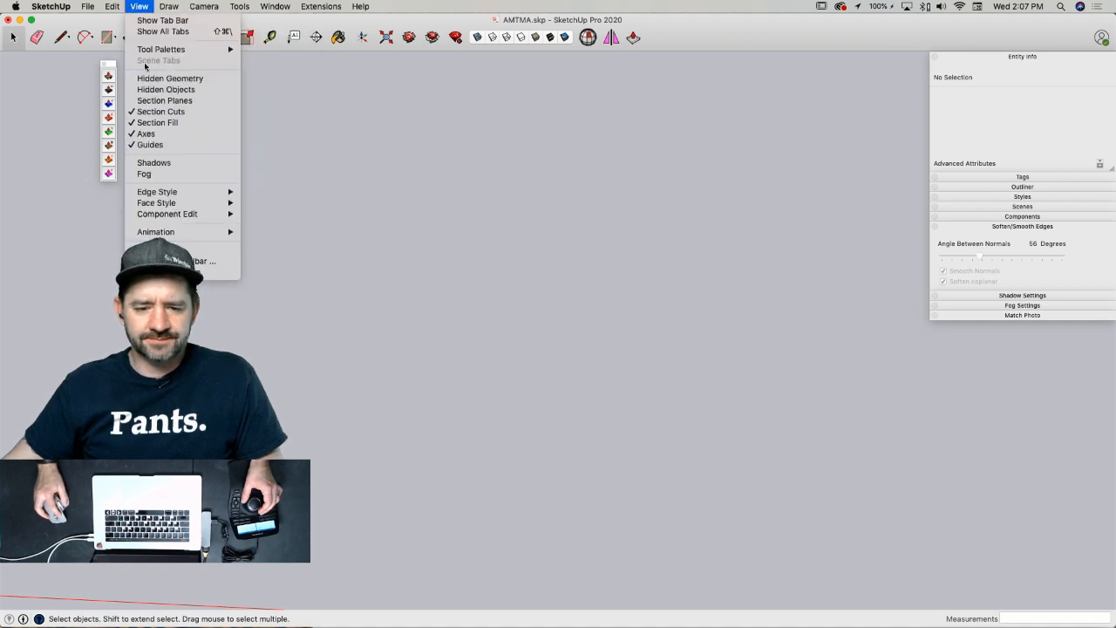
pyautogui.moveTo(174, 48)
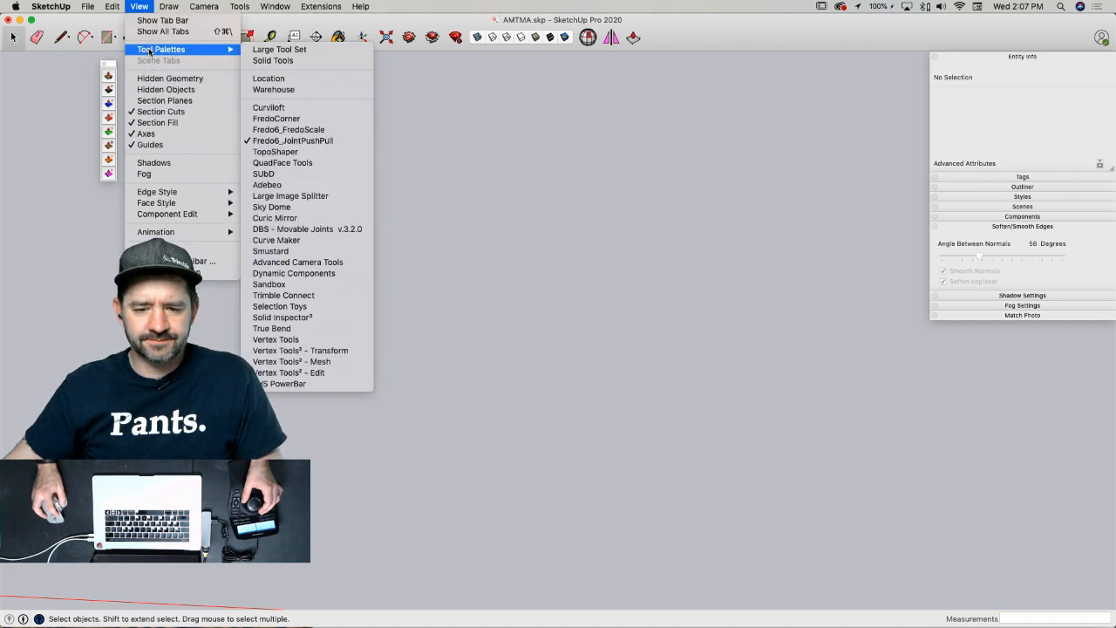
pyautogui.click(292, 108)
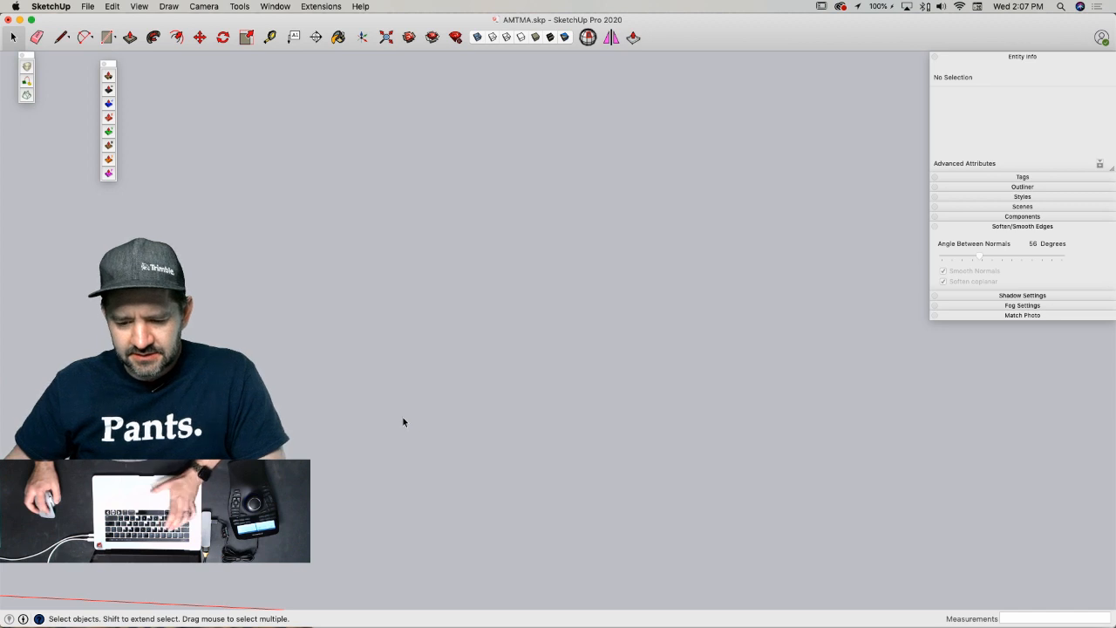
# - Draw an upright square about 2.5 ft per side beside the red axis, perpendicular to the green axis
pyautogui.press('r')
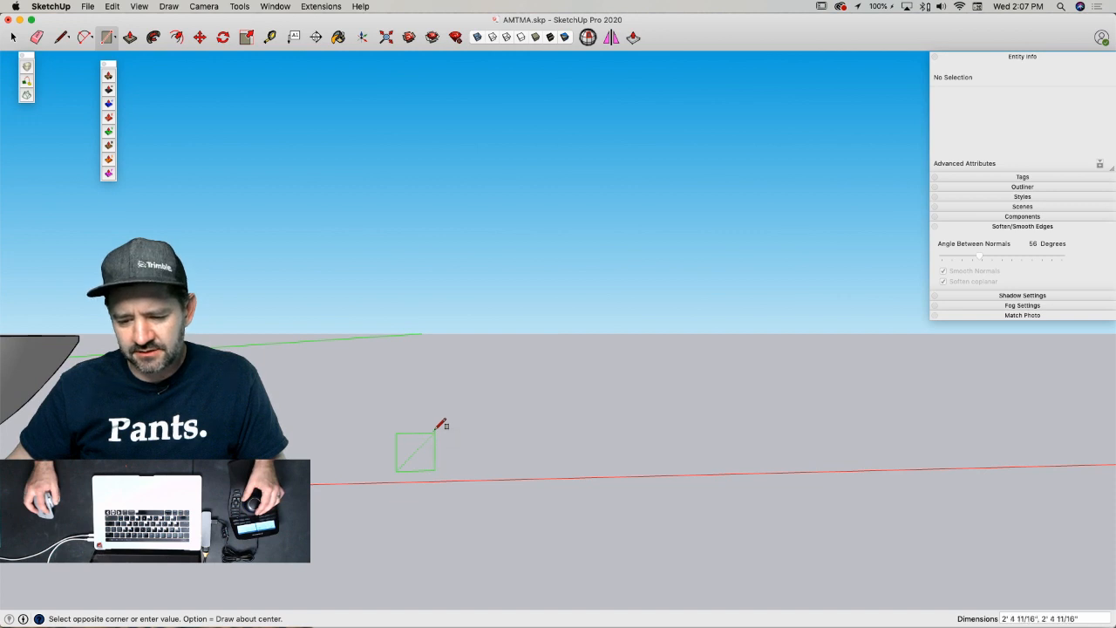
pyautogui.click(436, 427)
pyautogui.press('space')
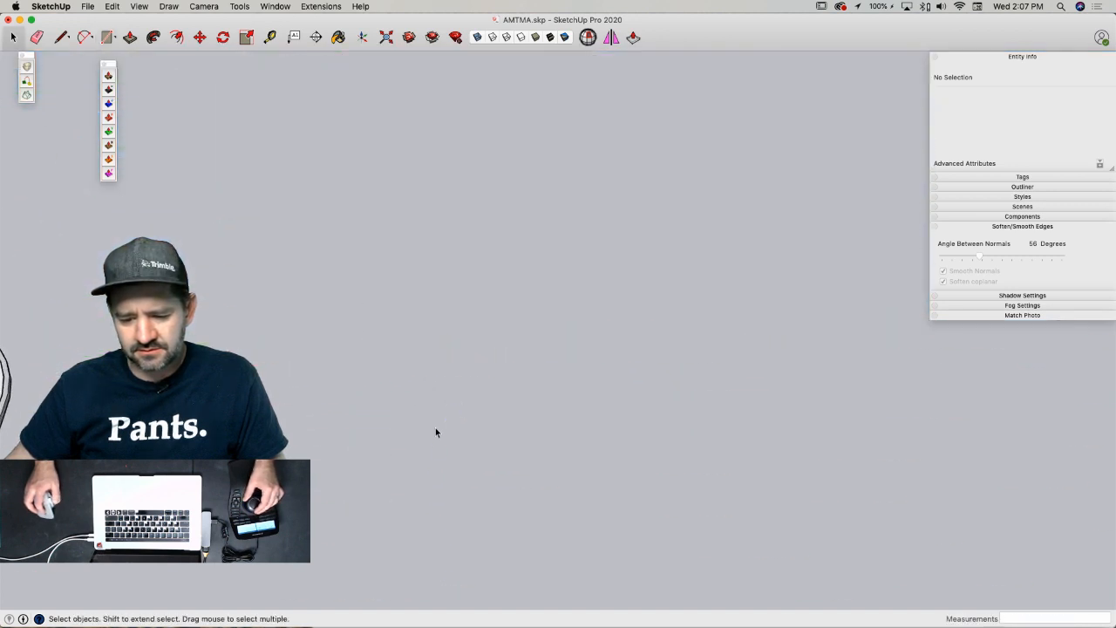
# - Draw a three-segment open path from the midpoint of the square's upper edge: straight away, sideways along the red axis, and partway back
pyautogui.press('a')
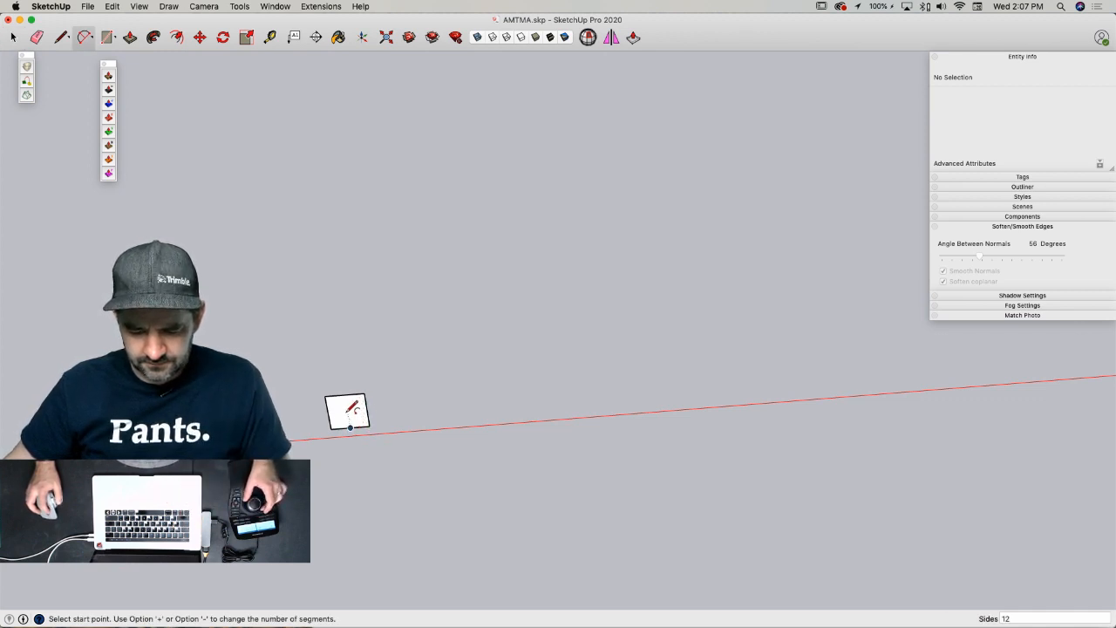
pyautogui.press('l')
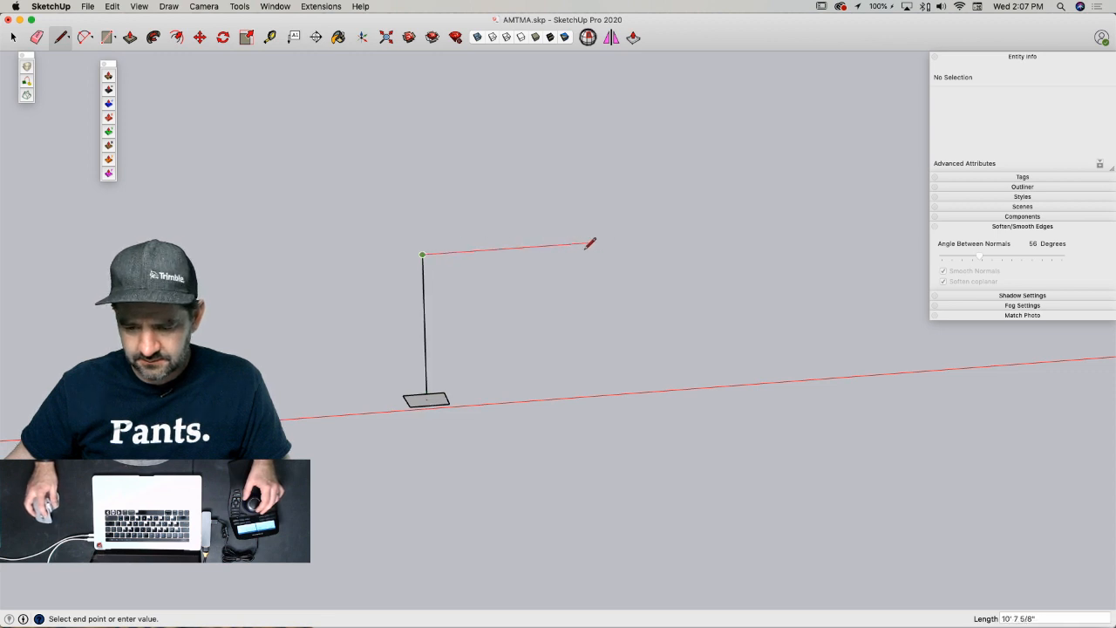
pyautogui.click(585, 301)
pyautogui.press('space')
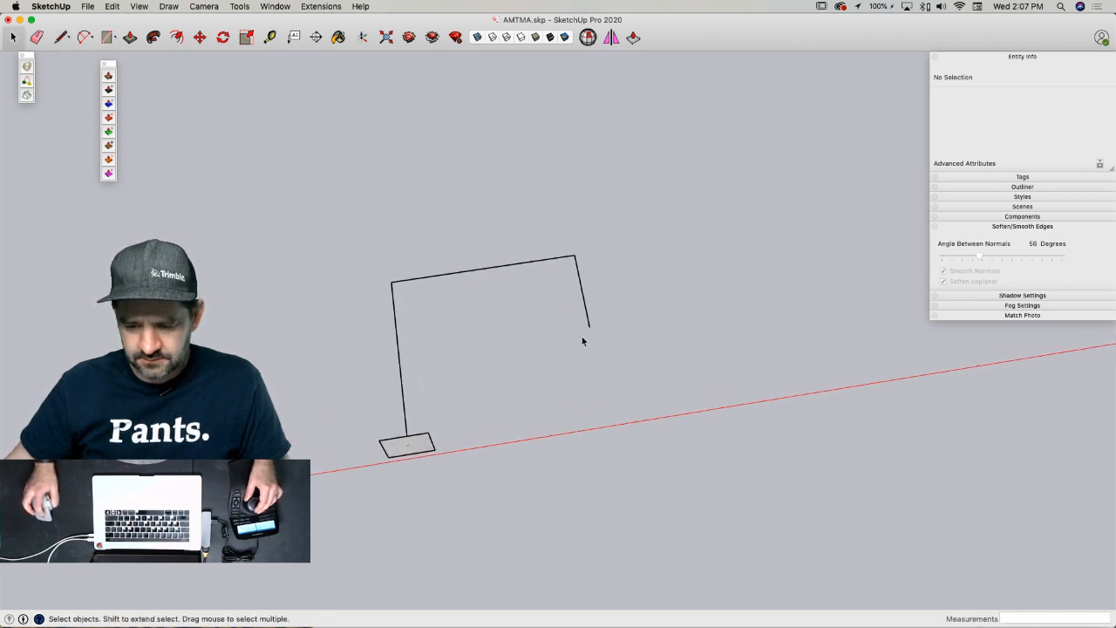
# - Draw a circle with a radius of about 2 3/4" centred on the path's free end, perpendicular to the green axis
pyautogui.press('c')
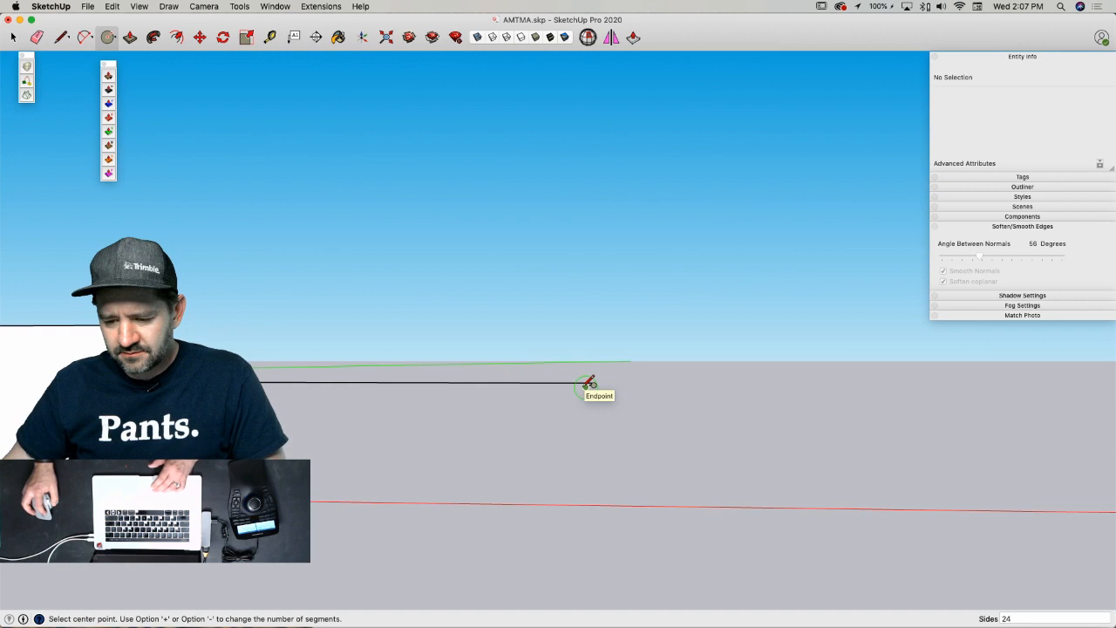
pyautogui.click(590, 384)
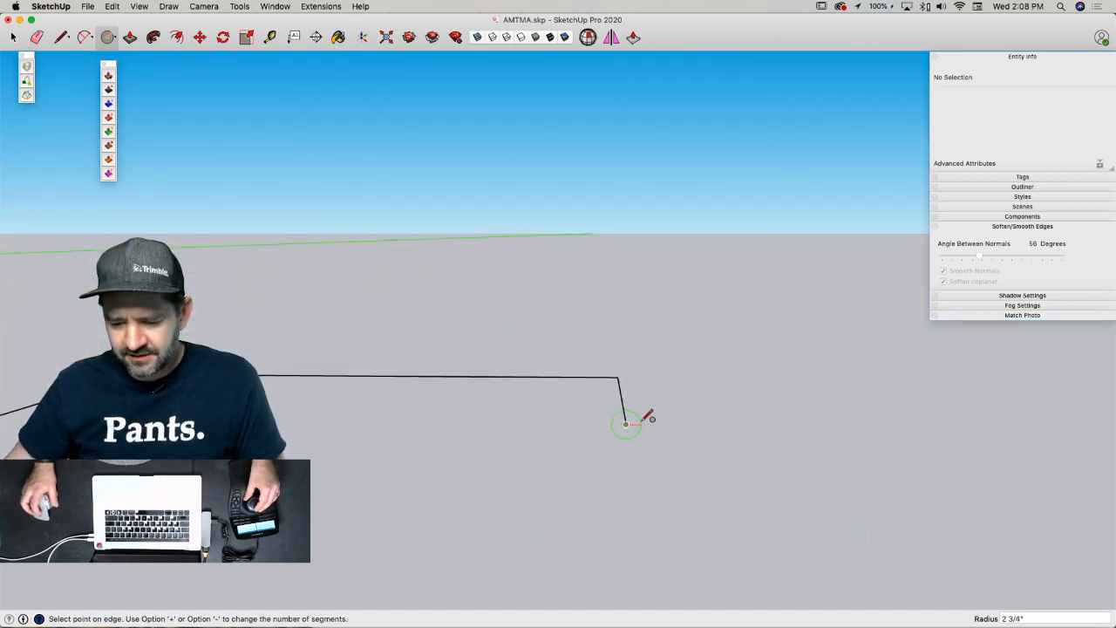
pyautogui.click(644, 422)
pyautogui.press('space')
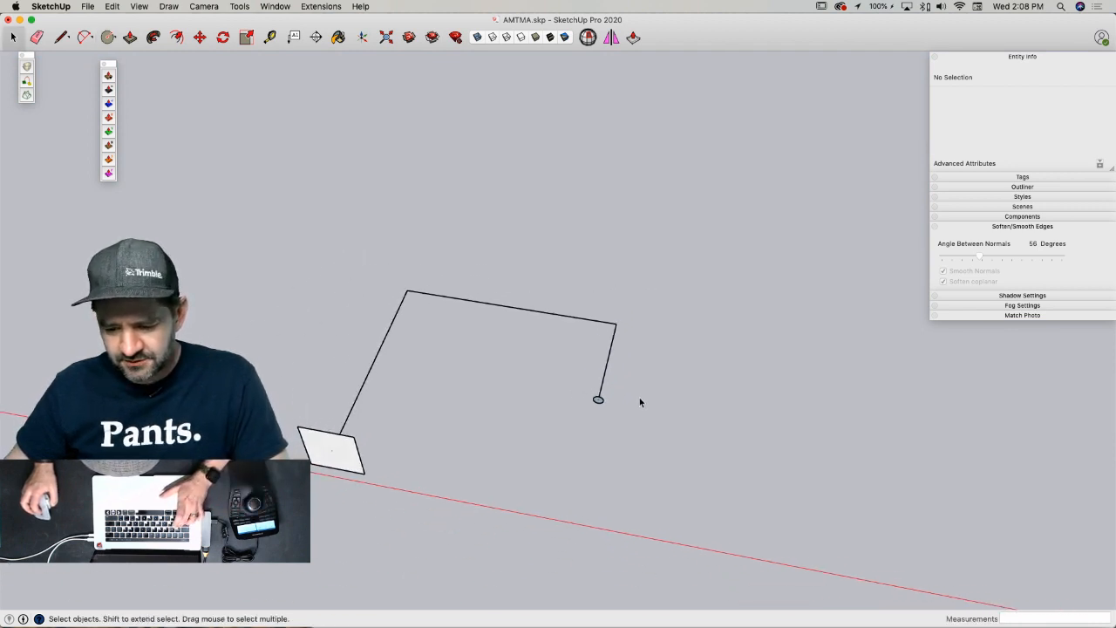
# - Draw an arc from the circle's centre to the first path segment, bulged to the cross segment, and erase the leftover straight corner edges
pyautogui.press('a')
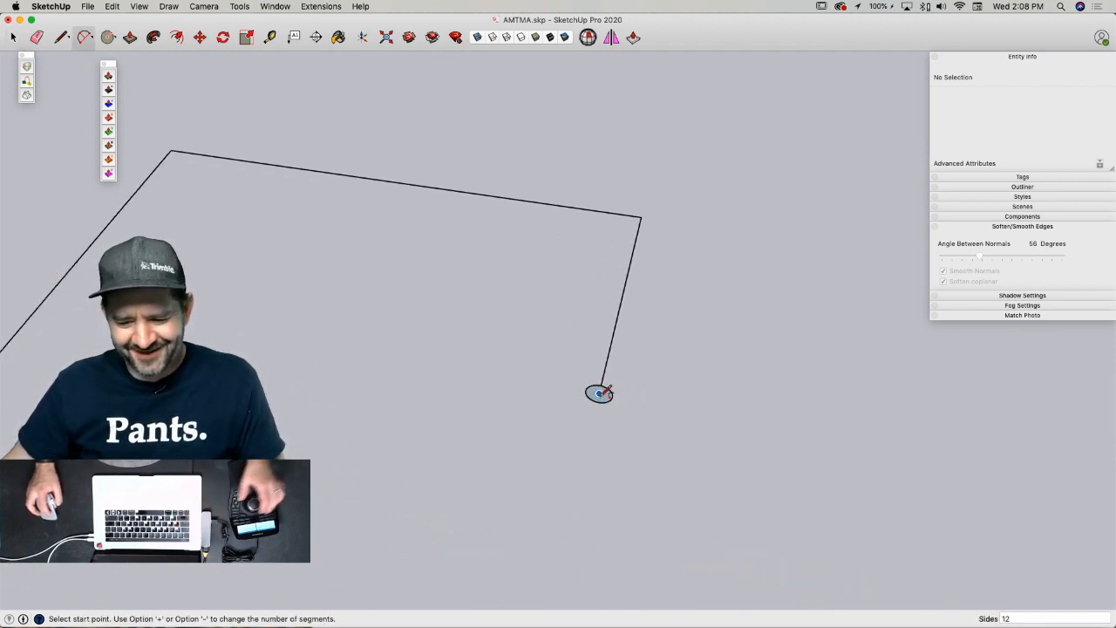
pyautogui.click(599, 394)
pyautogui.click(47, 296)
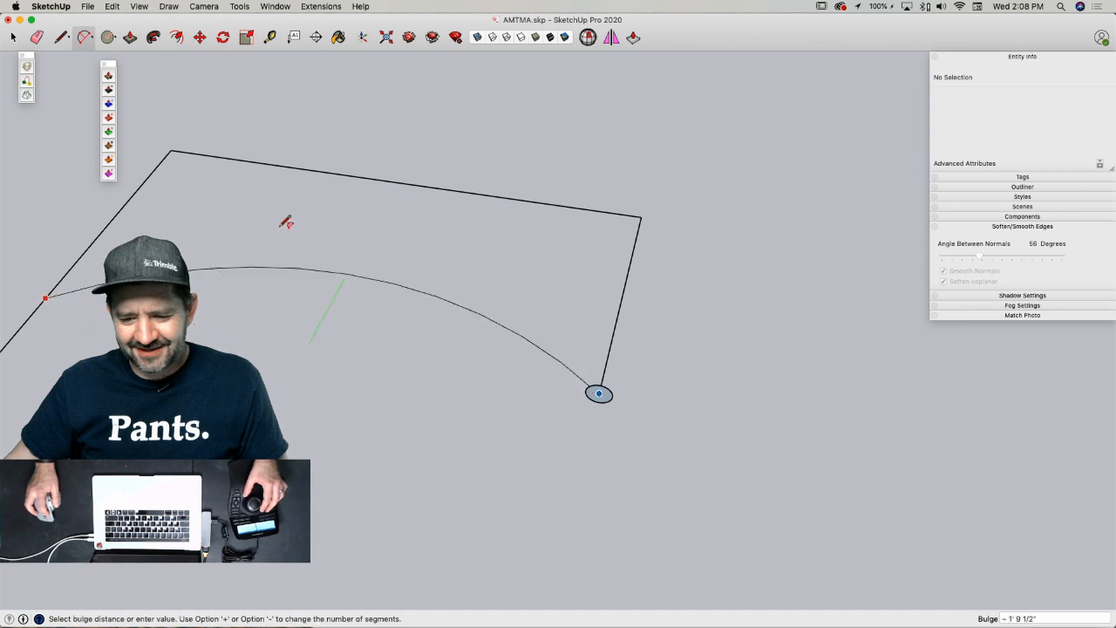
pyautogui.click(388, 184)
pyautogui.press('e')
pyautogui.click(637, 218)
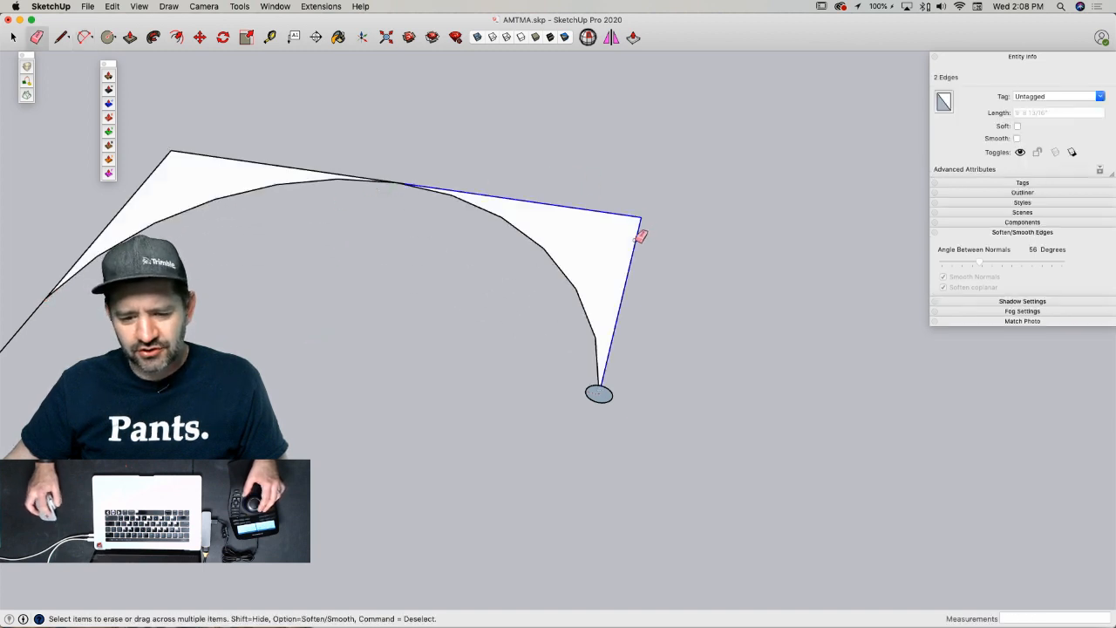
pyautogui.moveTo(162, 150); pyautogui.dragTo(166, 150)
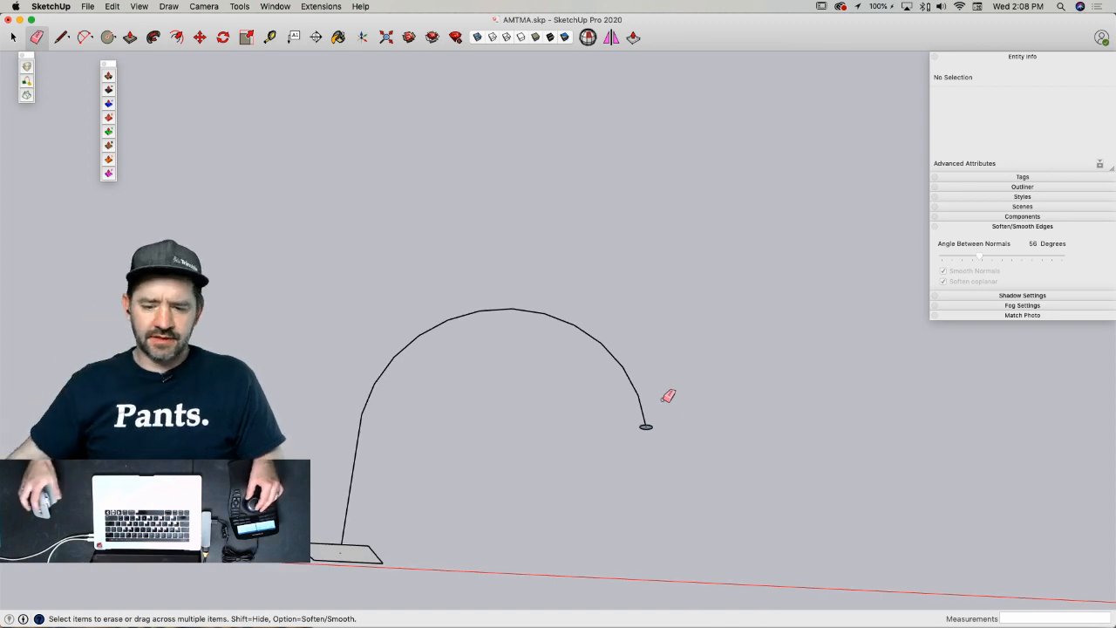
pyautogui.press('space')
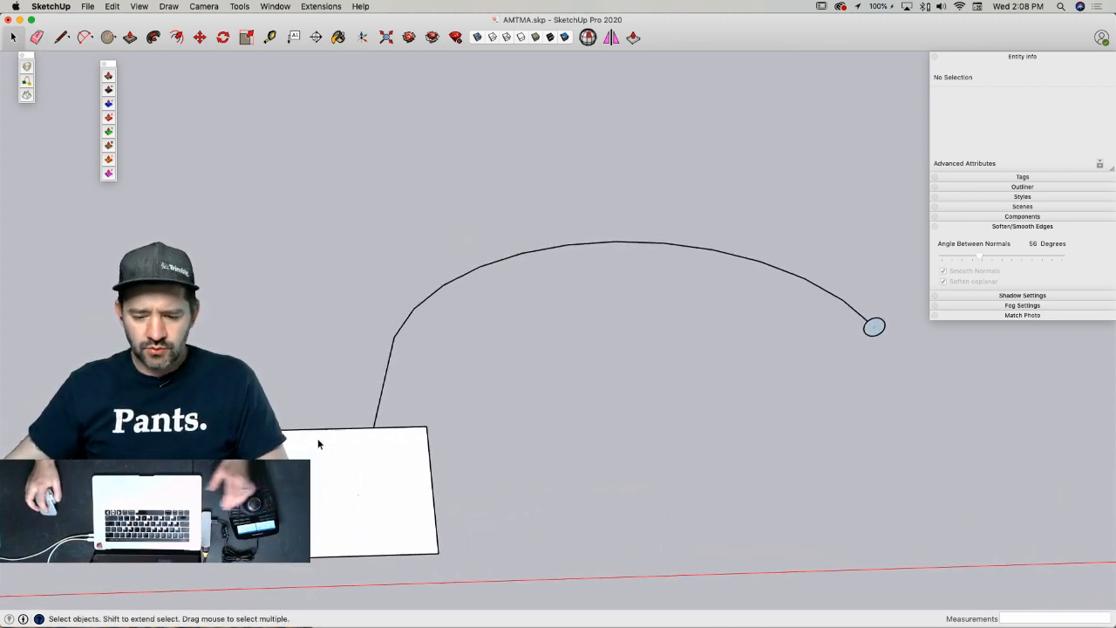
# - Scale the square face's height by 1.50 about its centre
pyautogui.click(314, 443)
pyautogui.press('s')
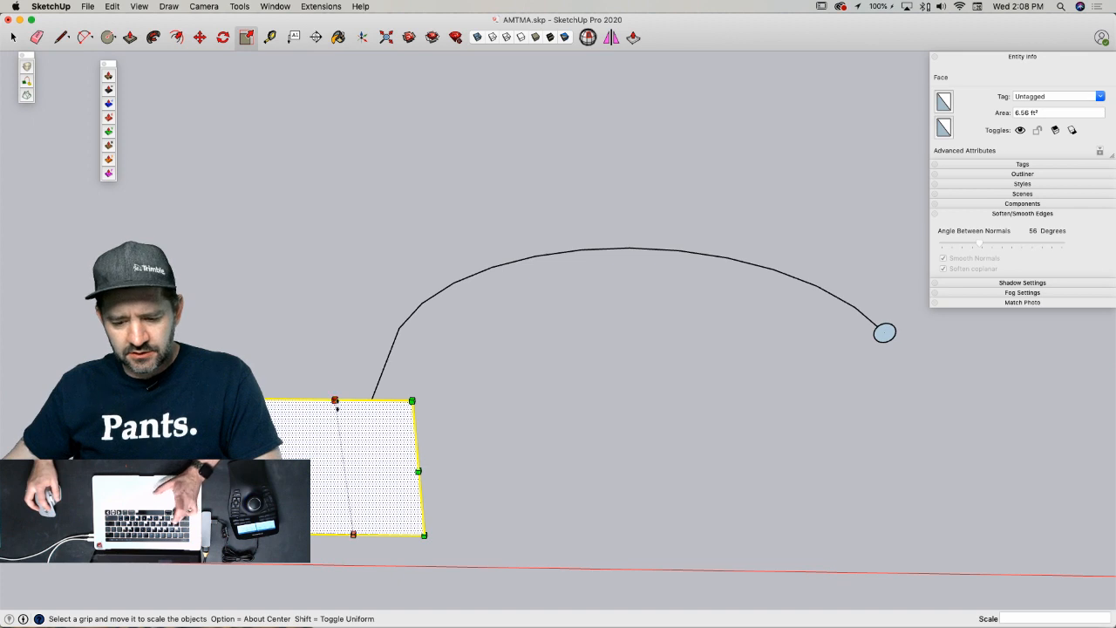
pyautogui.click(335, 399)
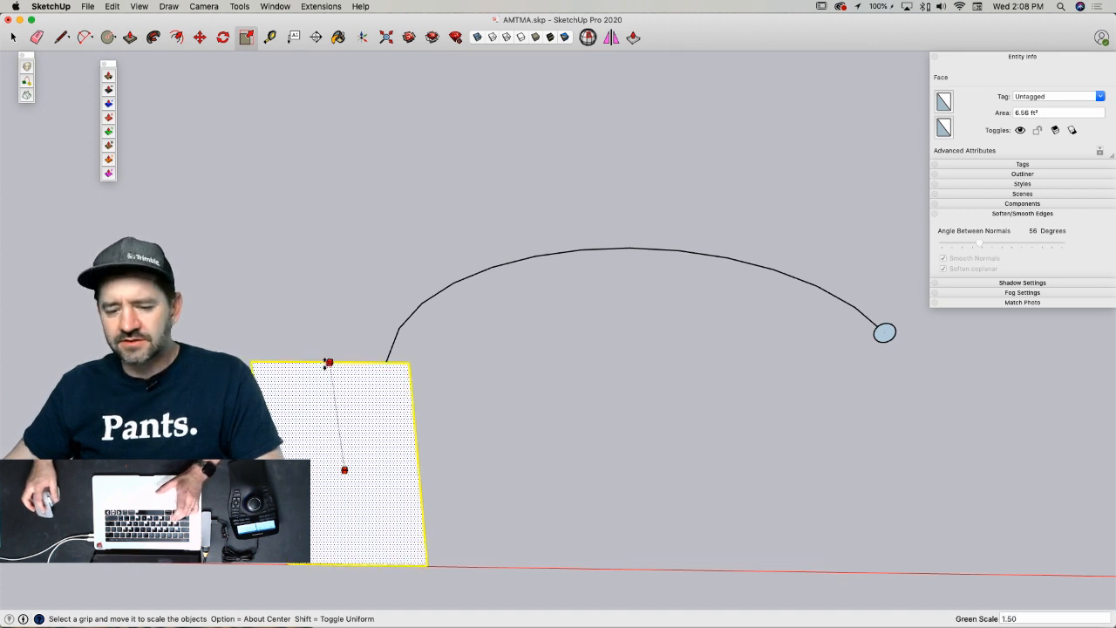
pyautogui.click(329, 361)
pyautogui.press('space')
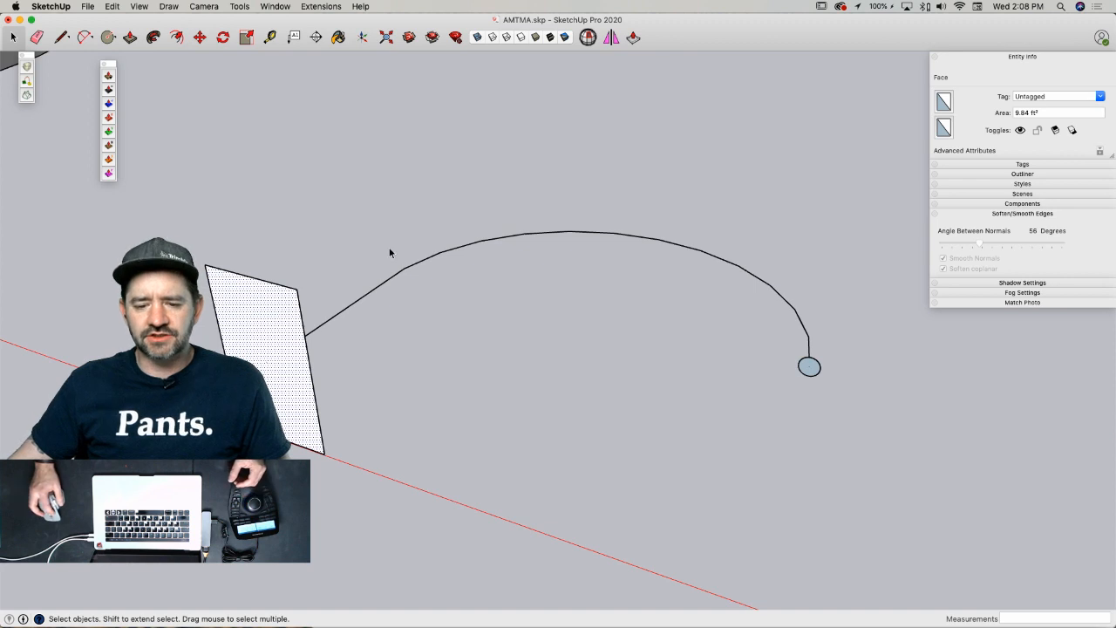
# - Try lofting from the rectangle to the small circle along the curved path with Curviloft's Loft along Path
pyautogui.moveTo(183, 178); pyautogui.dragTo(940, 508)
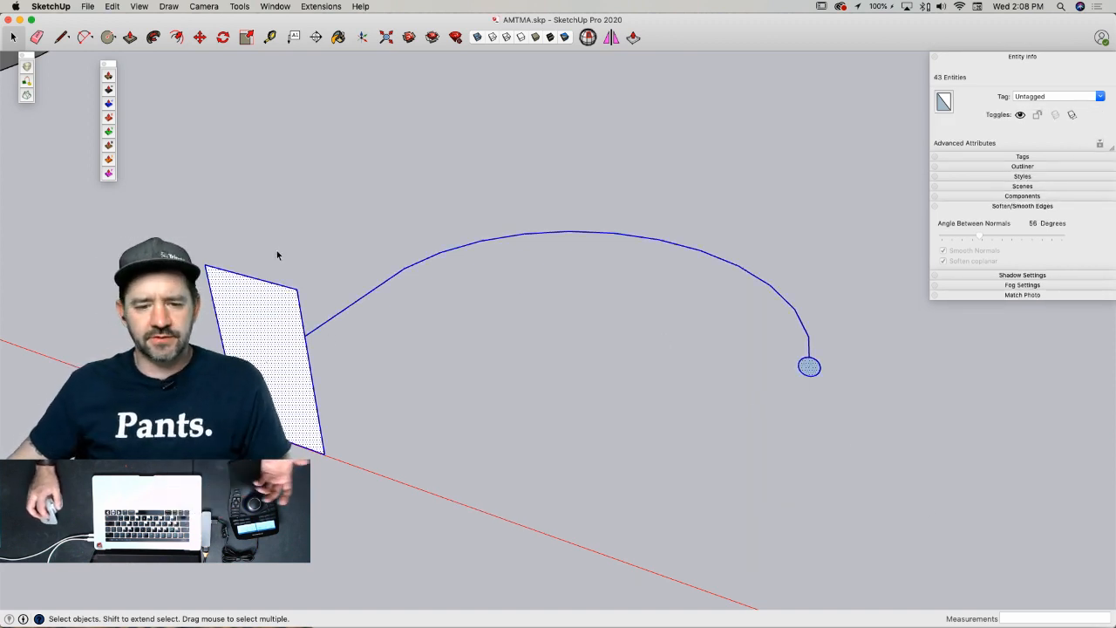
pyautogui.click(27, 82)
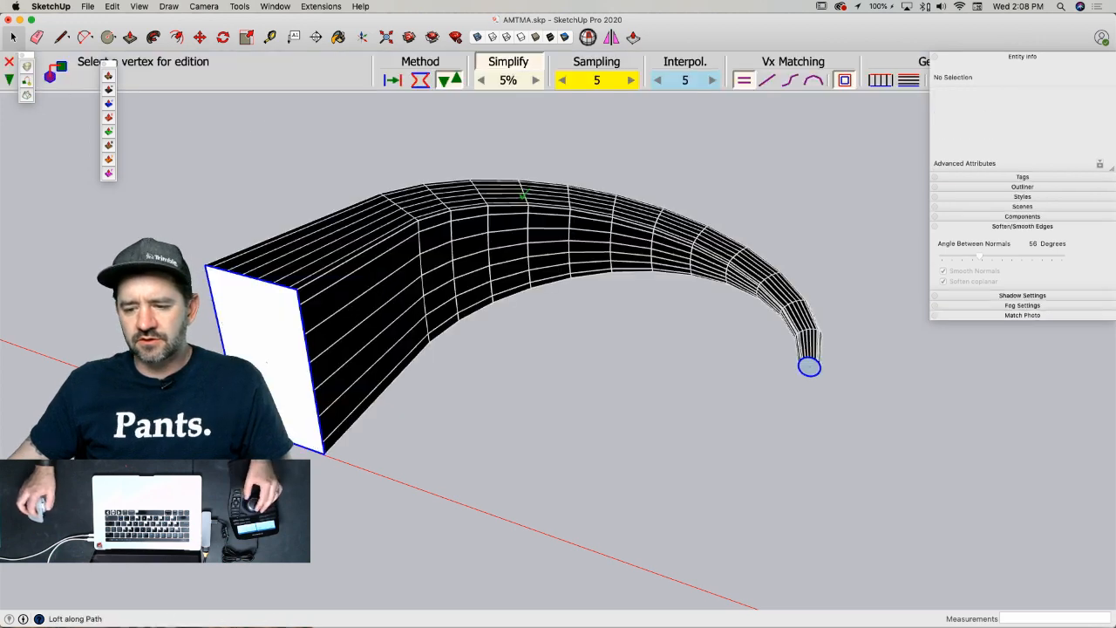
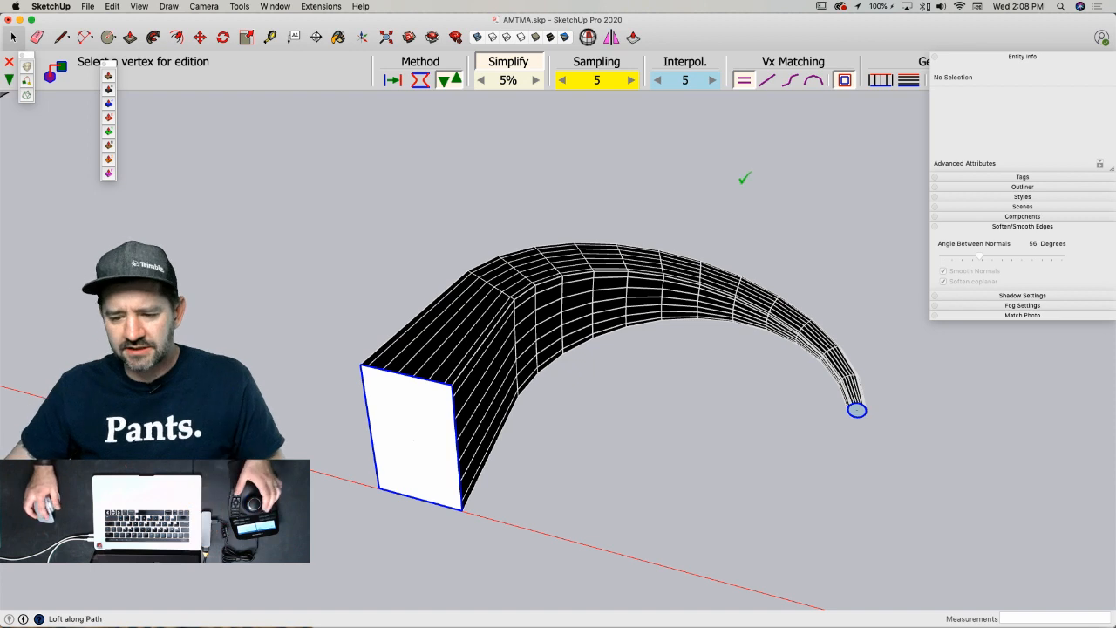
pyautogui.press('Escape')
pyautogui.click(490, 406)
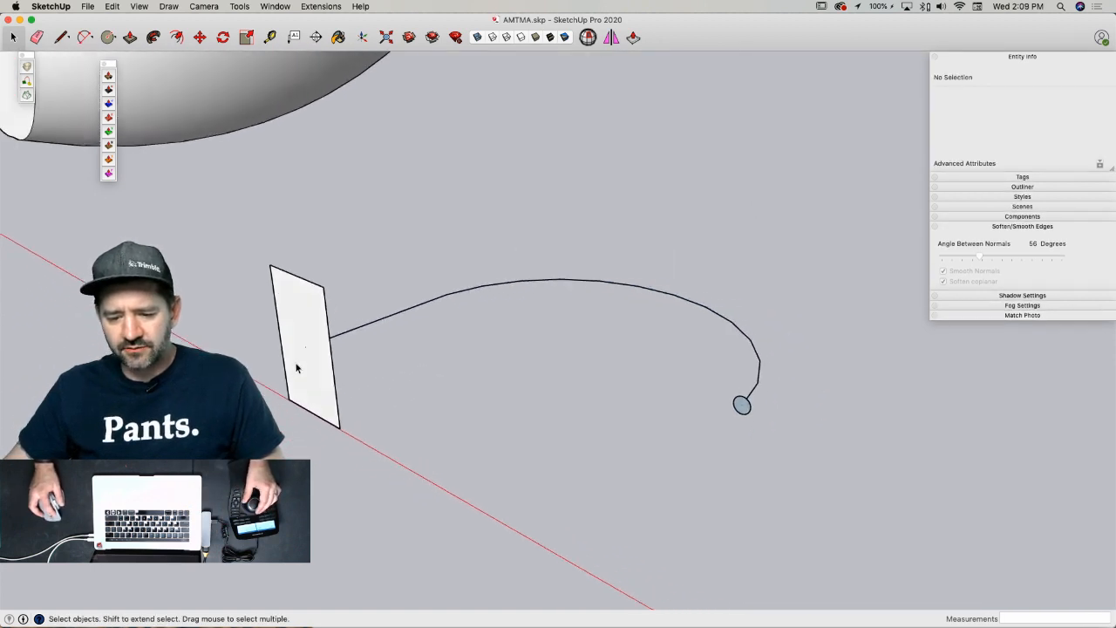
# - Scale the rectangle face's height by 0.77 about its centre
pyautogui.click(311, 347)
pyautogui.press('s')
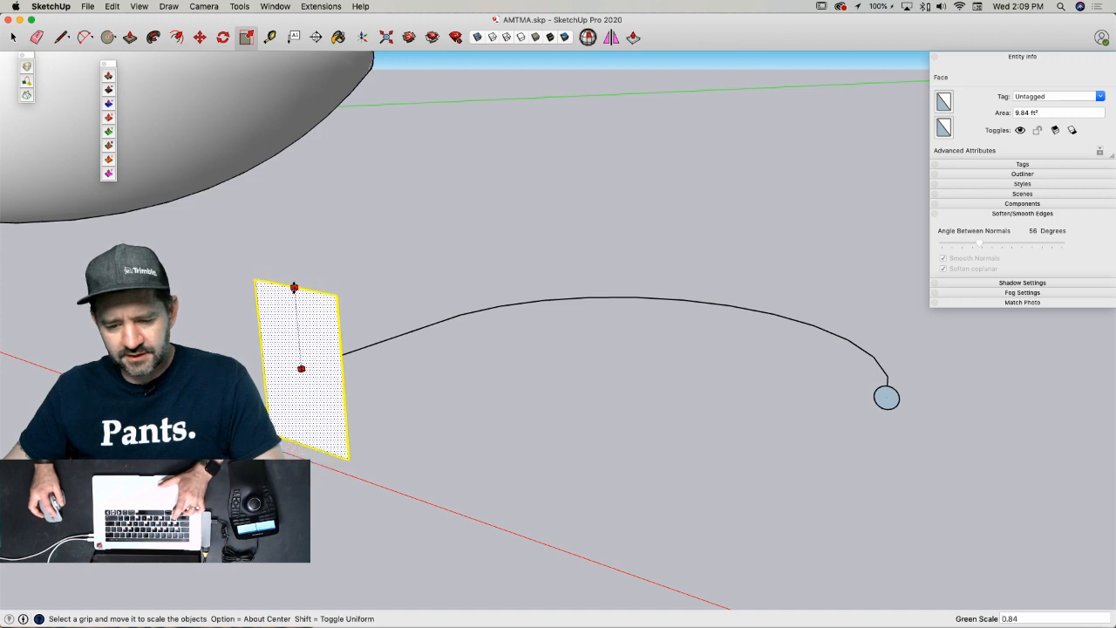
pyautogui.moveTo(294, 291); pyautogui.dragTo(295, 296)
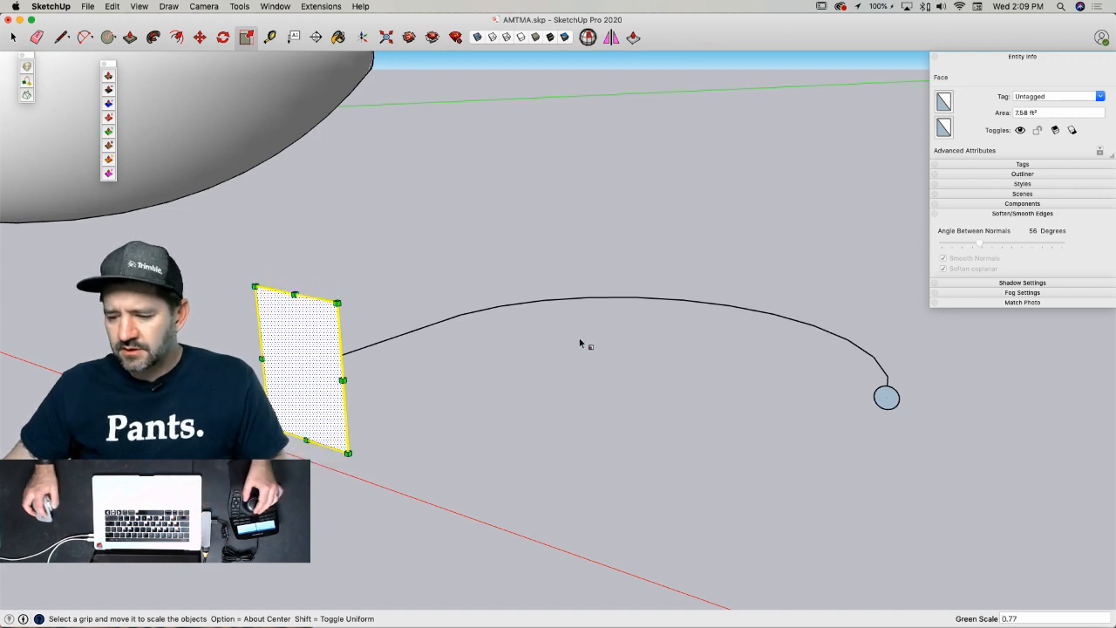
pyautogui.press('space')
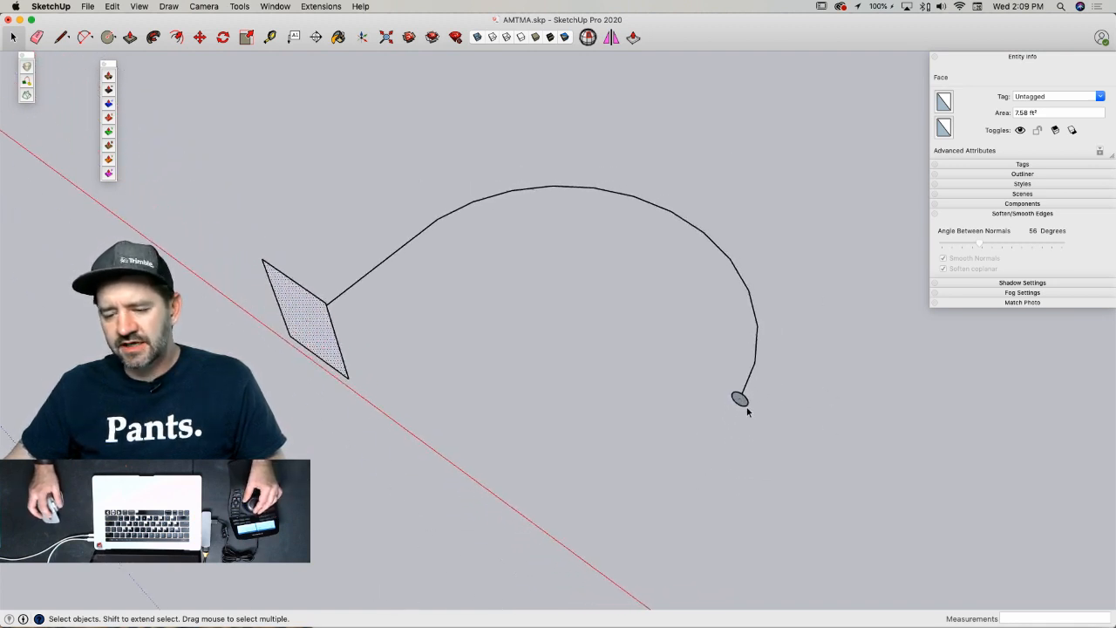
# - Loft the reduced rectangle to the circle along the curved path with Curviloft and accept the tapered hook
pyautogui.moveTo(245, 101); pyautogui.dragTo(842, 448)
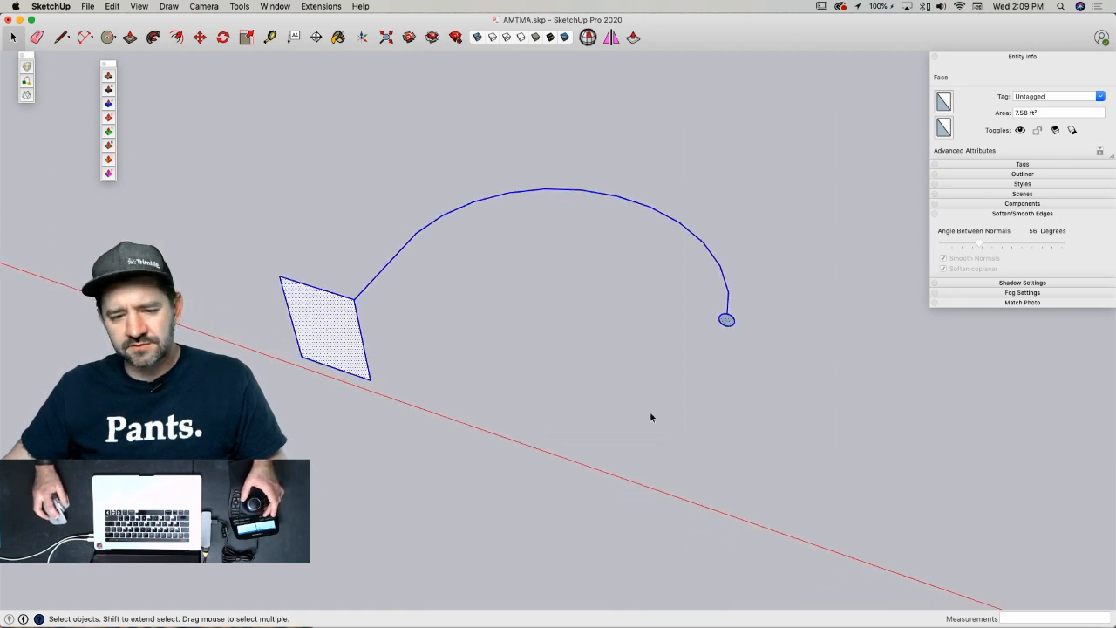
pyautogui.click(28, 85)
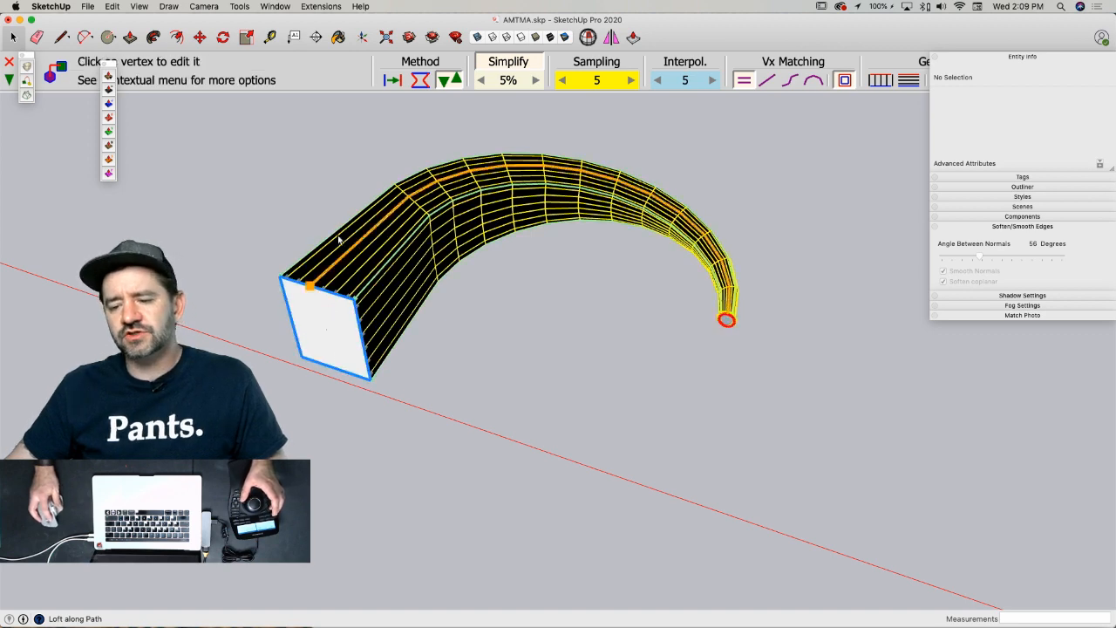
pyautogui.click(596, 312)
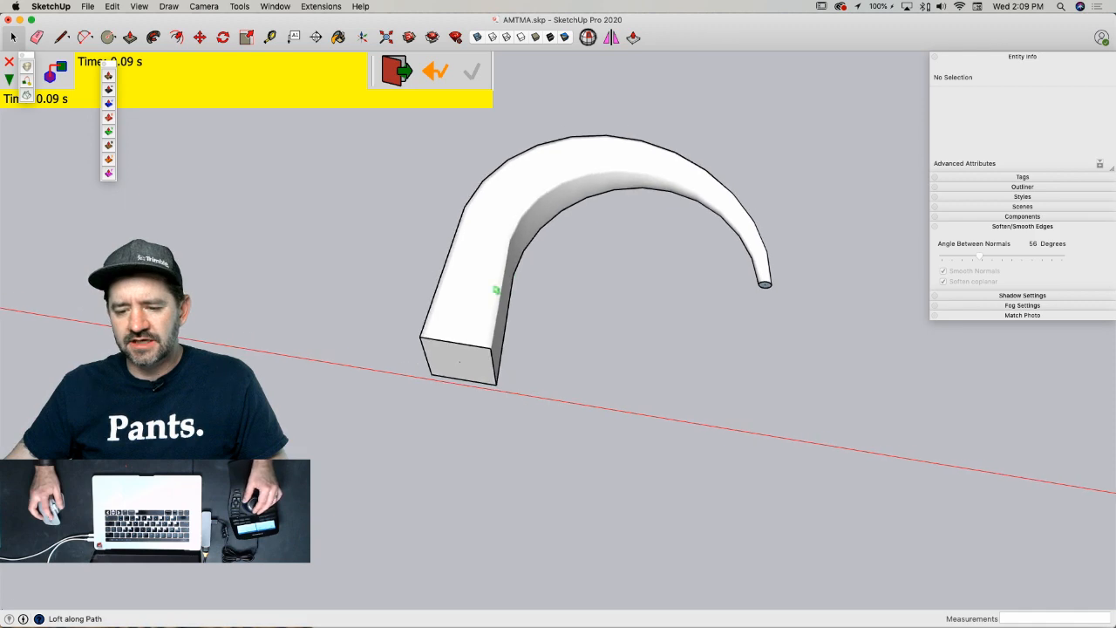
pyautogui.press('space')
# - Make a copy of the lofted hook group rotated 180° about the centre of its rectangular end face
pyautogui.click(469, 342)
pyautogui.tripleClick(469, 342)
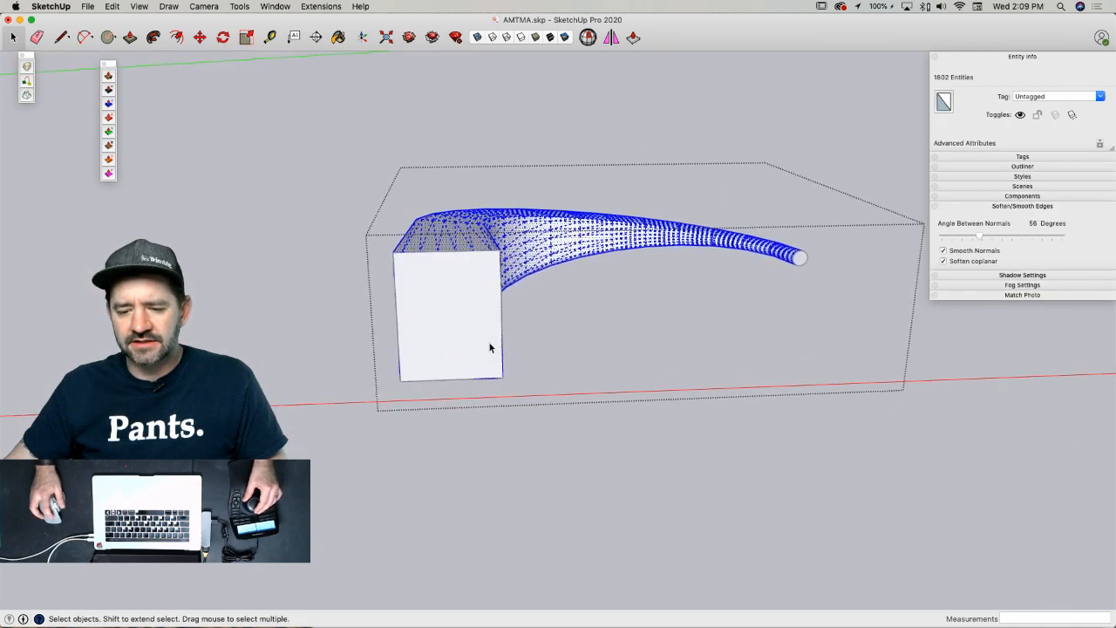
pyautogui.click(247, 261)
pyautogui.click(490, 321)
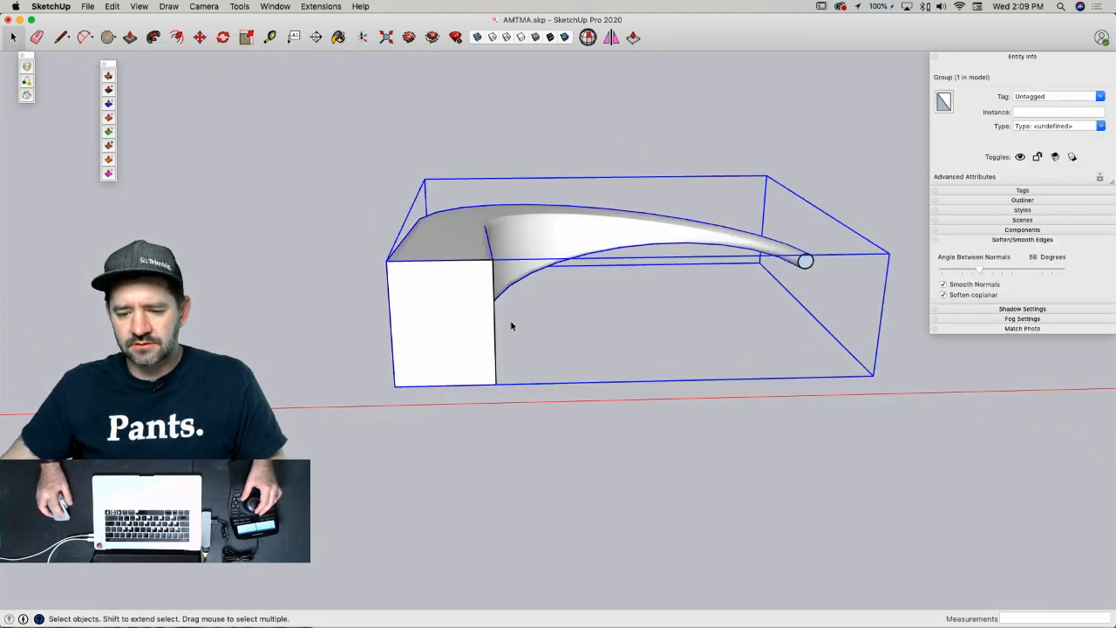
pyautogui.press('q')
pyautogui.click(443, 323)
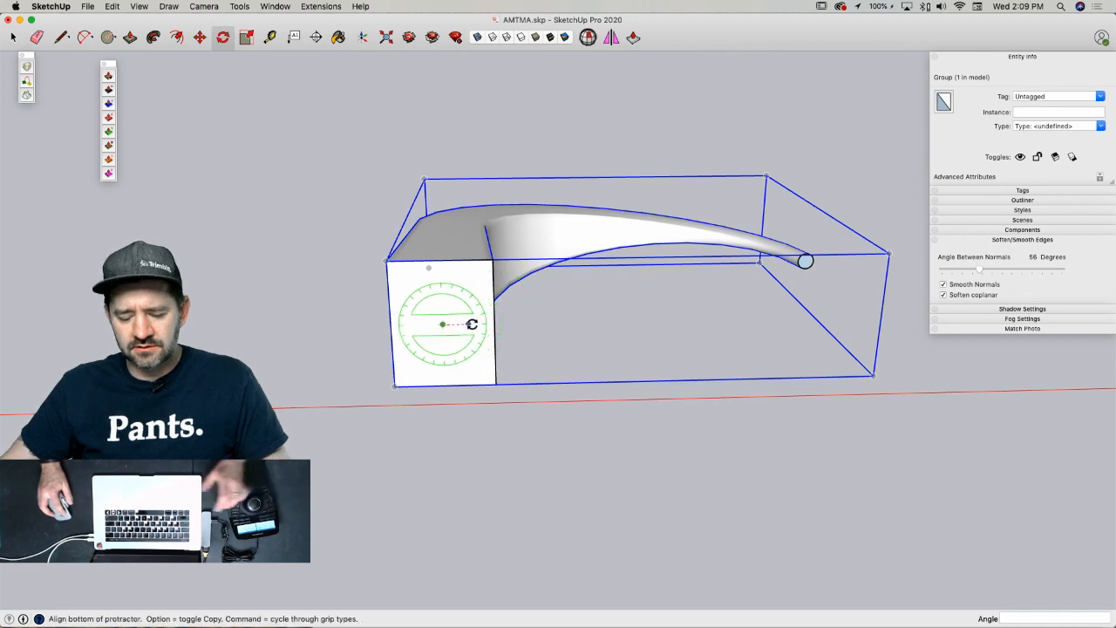
pyautogui.press('alt')
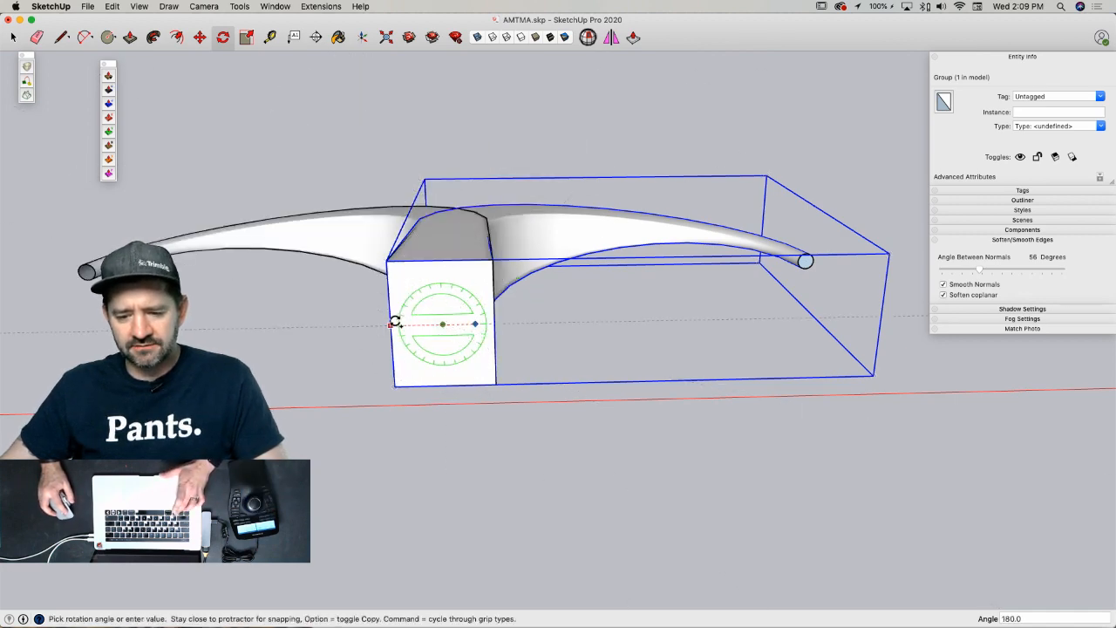
pyautogui.click(394, 321)
pyautogui.press('space')
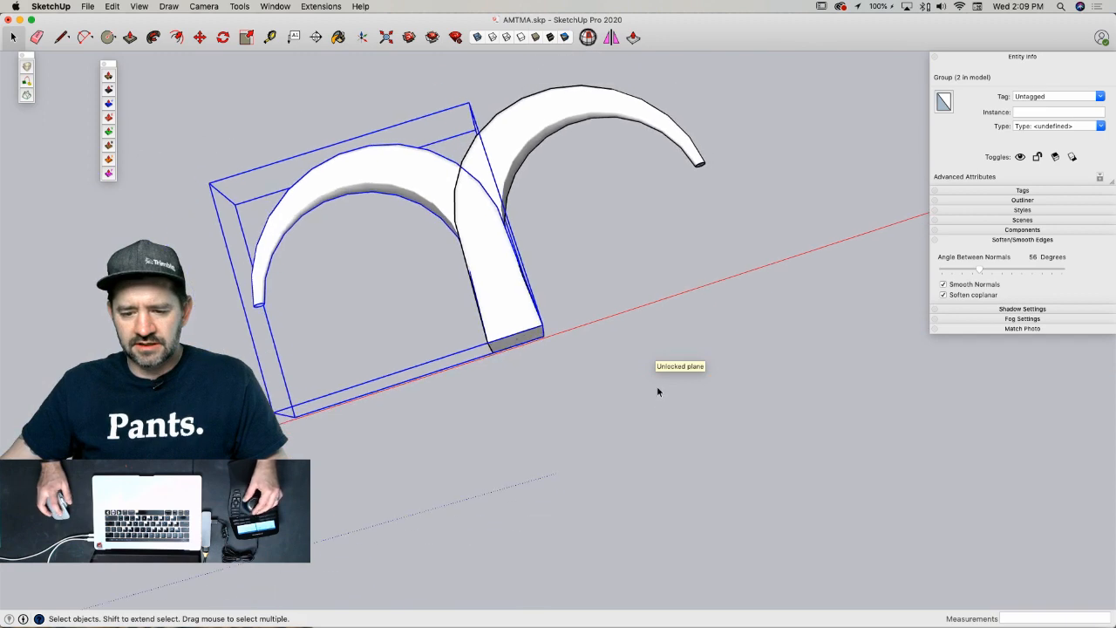
# - Undo the rotated copy and the loft, back to the rectangle, path and circle
pyautogui.click(652, 384)
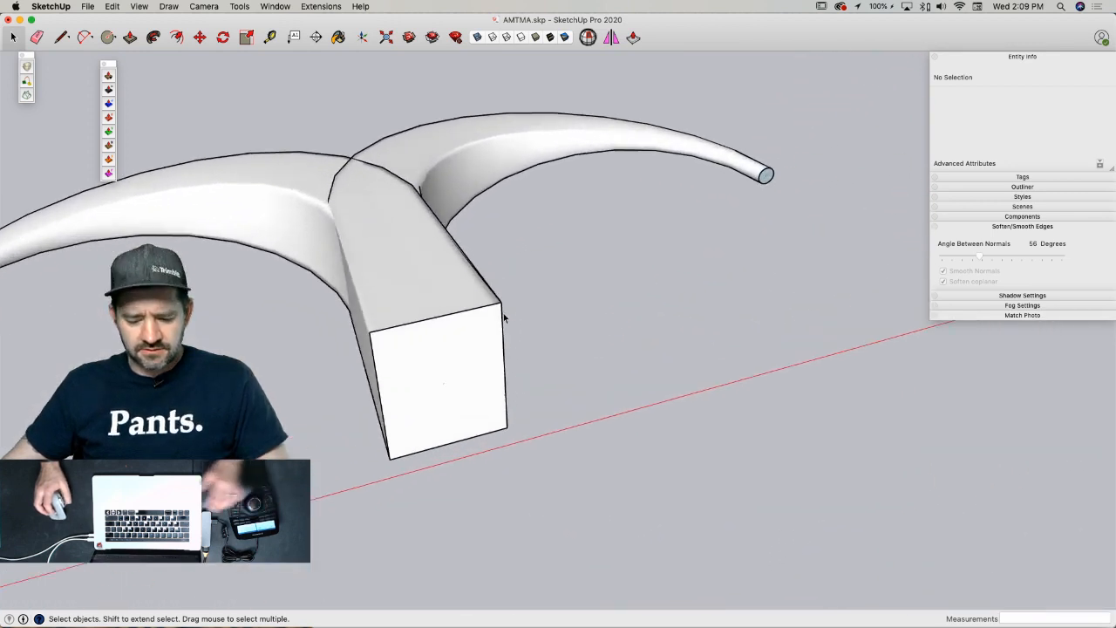
pyautogui.press('super+z')
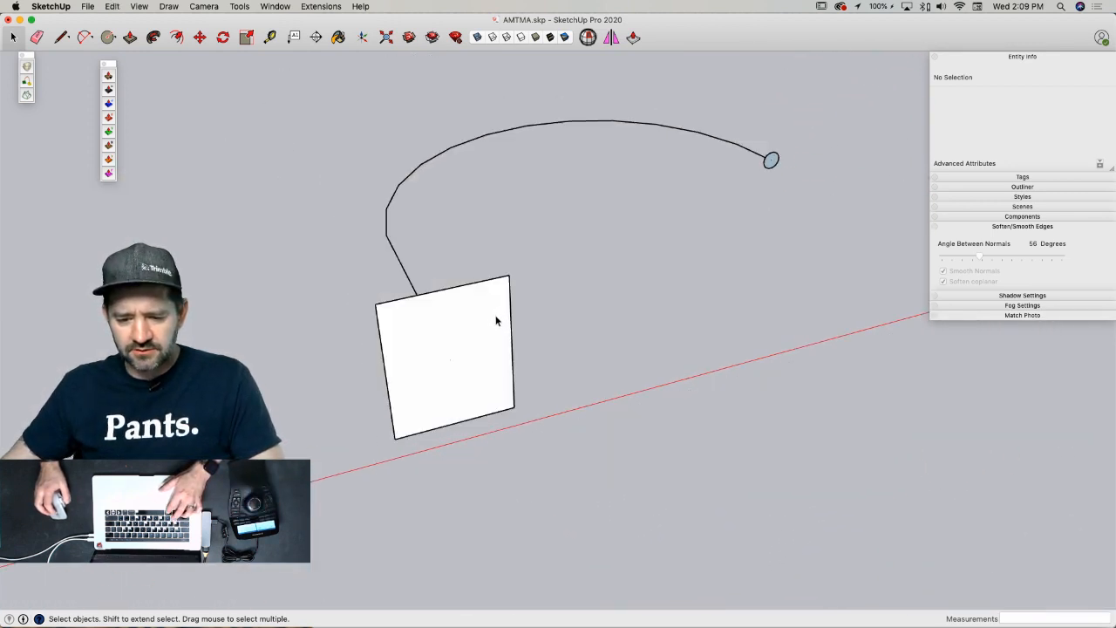
# - Round all four corners of the rectangle face with equal three-segment arcs
pyautogui.press('a')
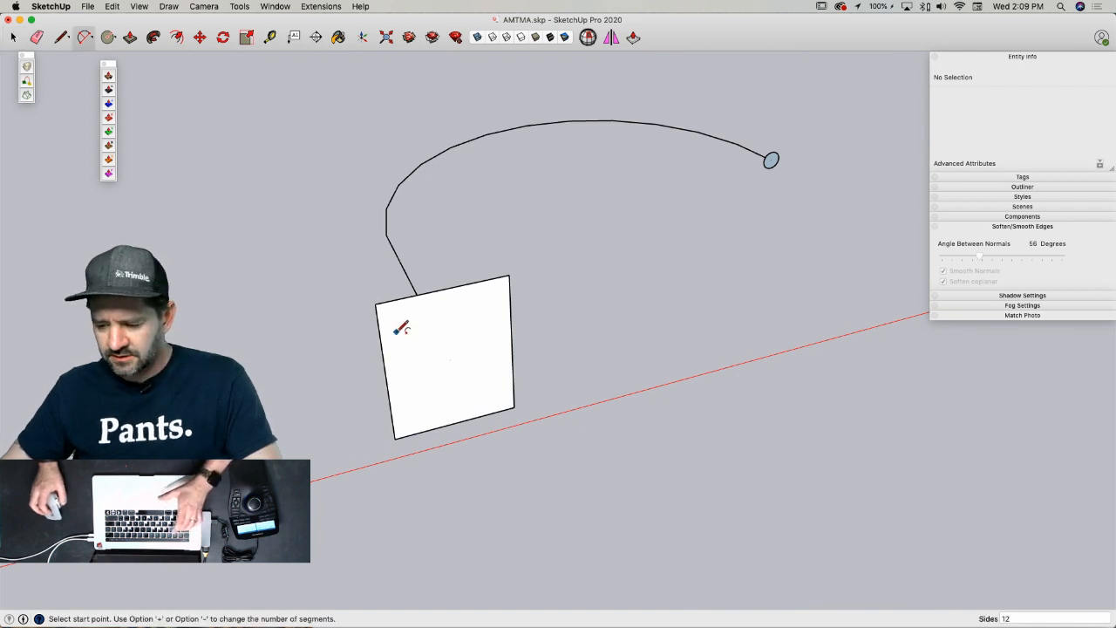
pyautogui.write('3')
pyautogui.press('Return')
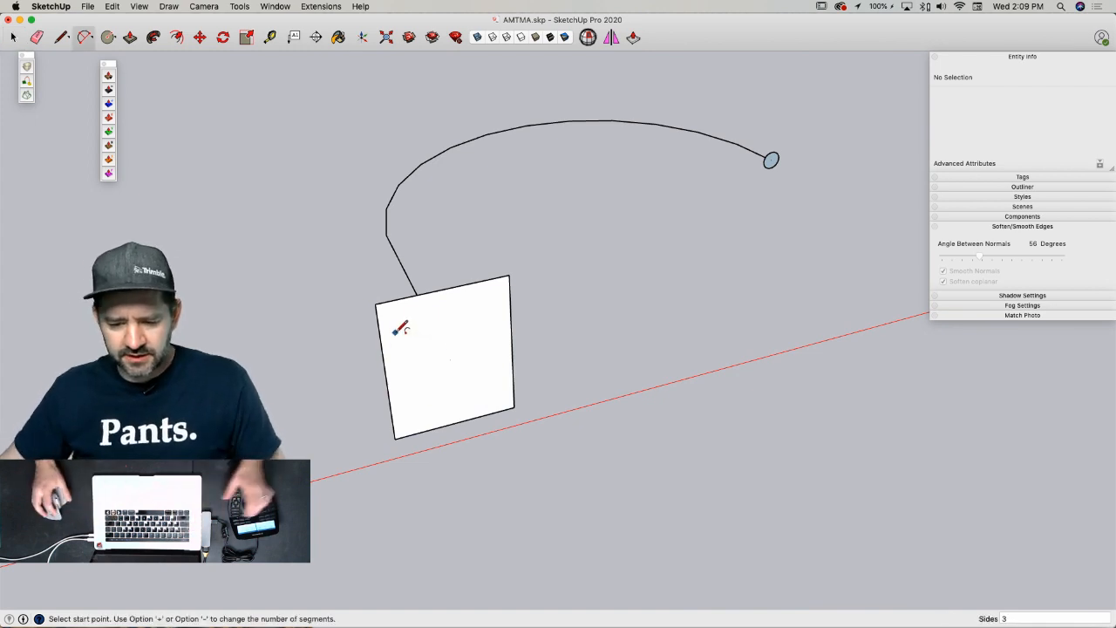
pyautogui.scroll(3, 378, 300)
pyautogui.click(375, 294)
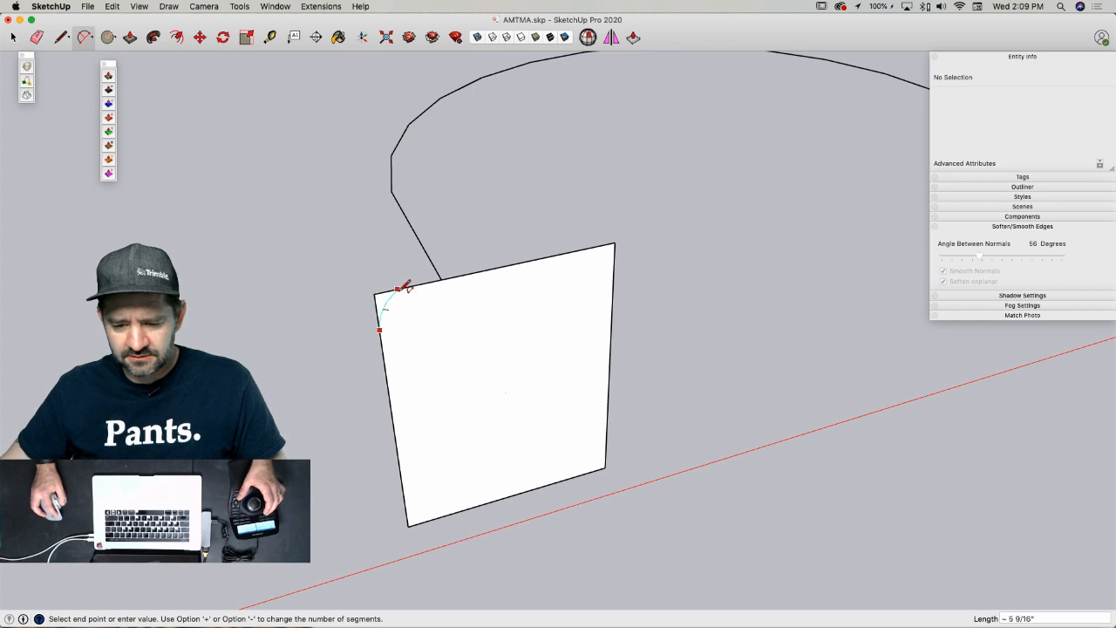
pyautogui.click(415, 287)
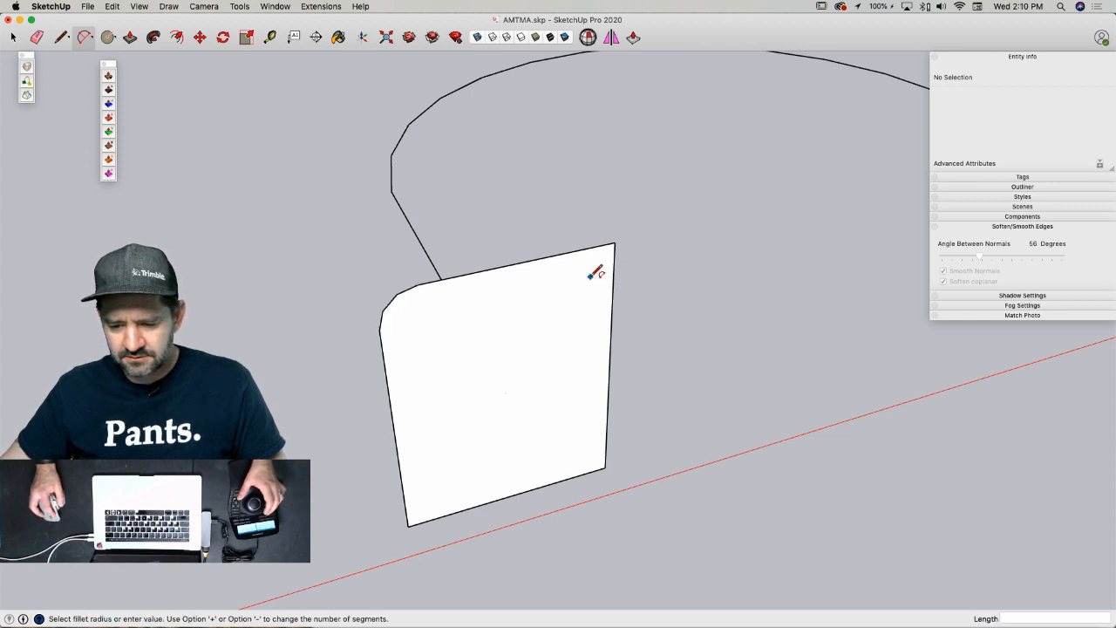
pyautogui.doubleClick(425, 490)
# - Preview a Curviloft loft along the curved path from the rounded rectangle to the small circle and examine where it twists
pyautogui.press('space')
pyautogui.scroll(-8, 423, 463)
pyautogui.moveTo(333, 218); pyautogui.dragTo(721, 471)
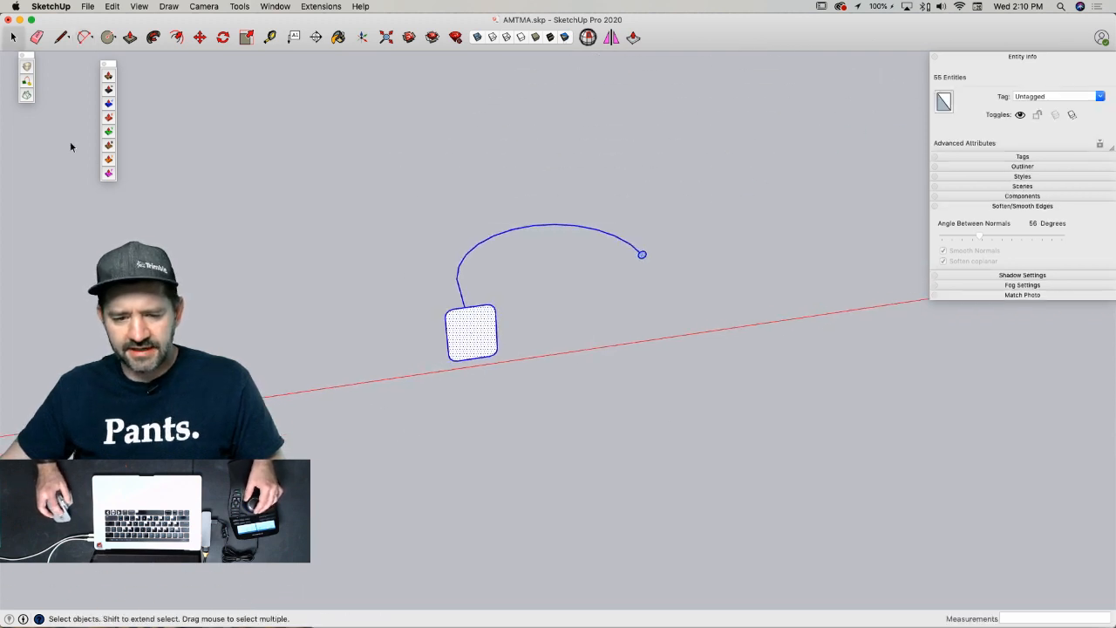
pyautogui.click(27, 81)
pyautogui.moveTo(767, 250); pyautogui.dragTo(646, 253, button='middle')
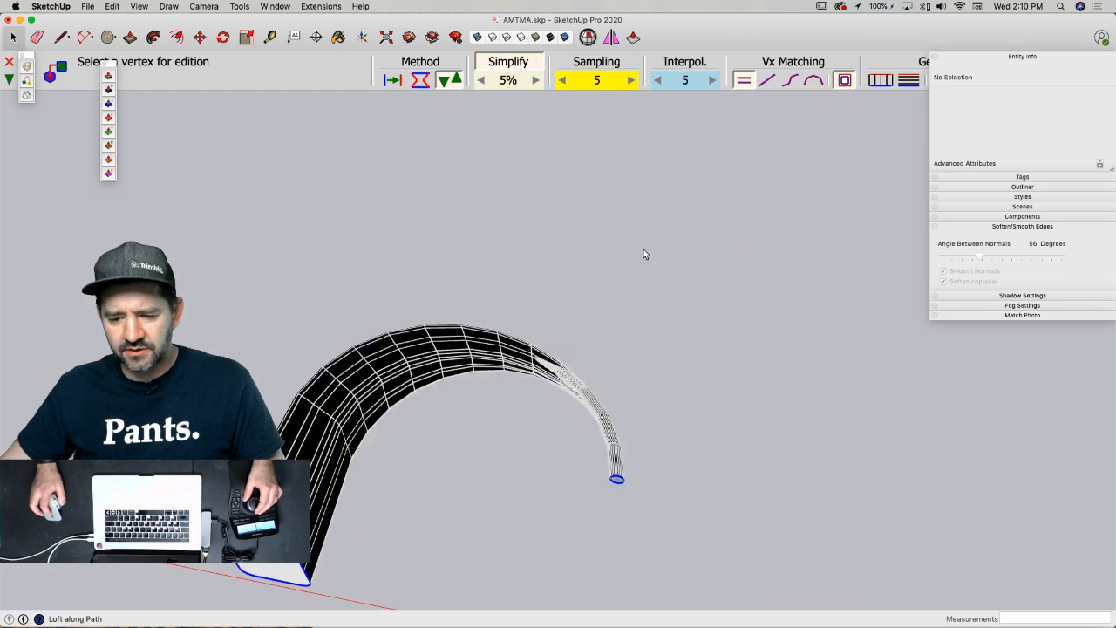
pyautogui.moveTo(605, 384); pyautogui.dragTo(556, 299, button='middle')
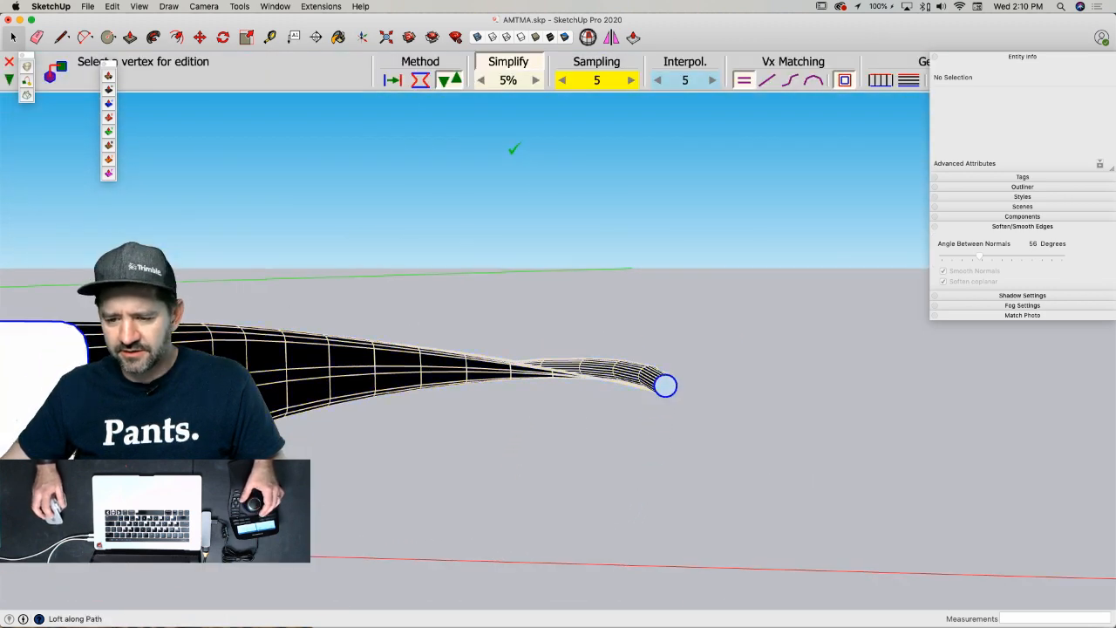
pyautogui.moveTo(954, 61); pyautogui.dragTo(954, 145)
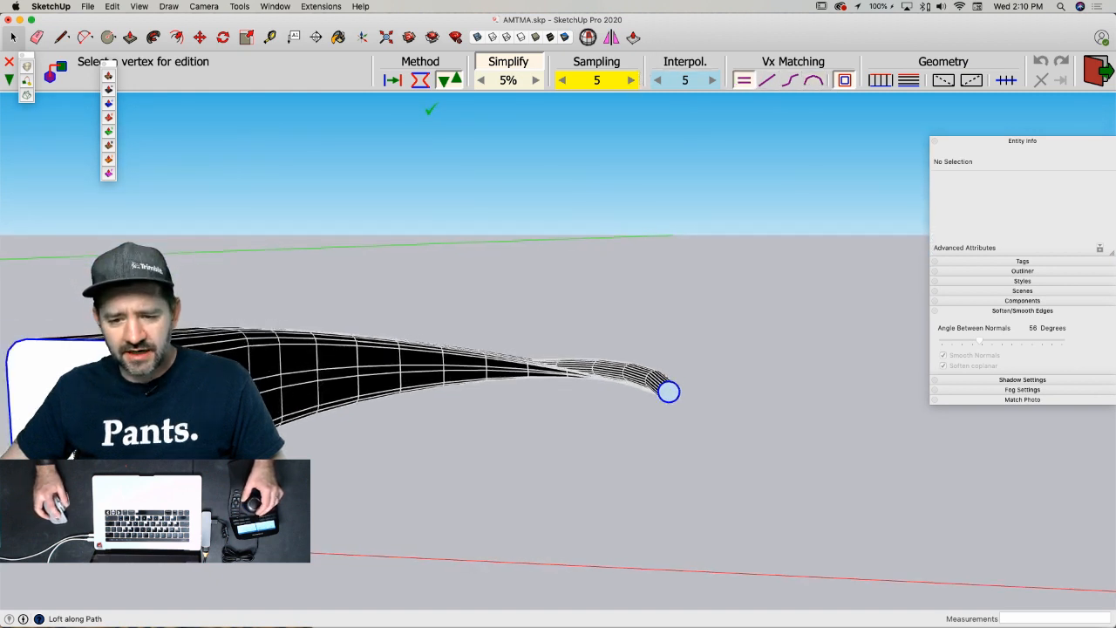
# - Try the other loft method, interpolation and vertex-matching options on the rounded-rectangle preview
pyautogui.click(420, 80)
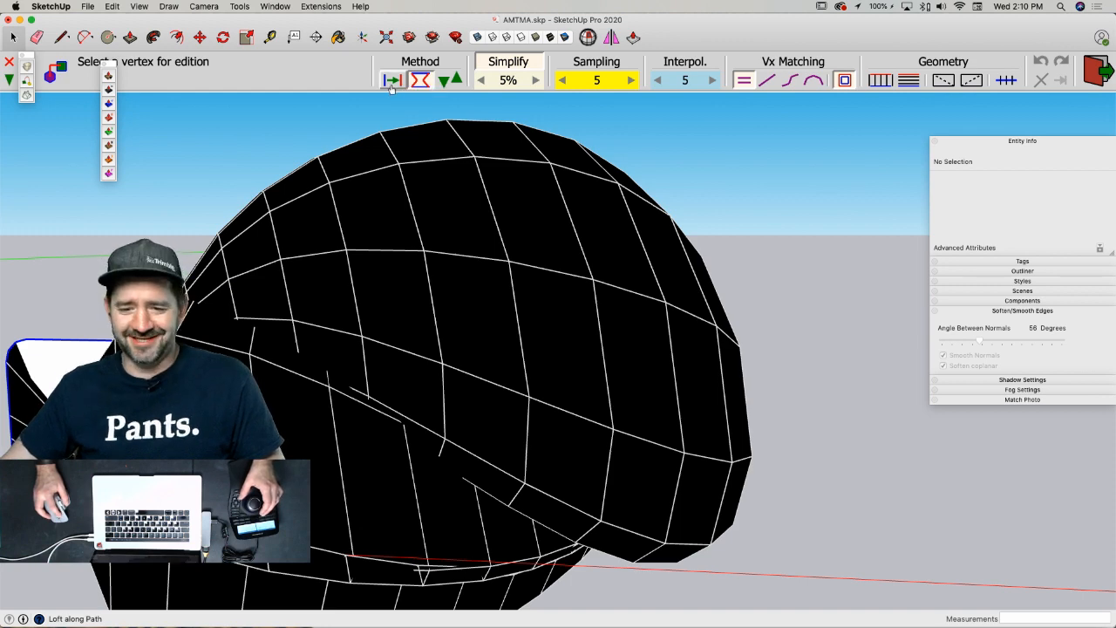
pyautogui.click(391, 82)
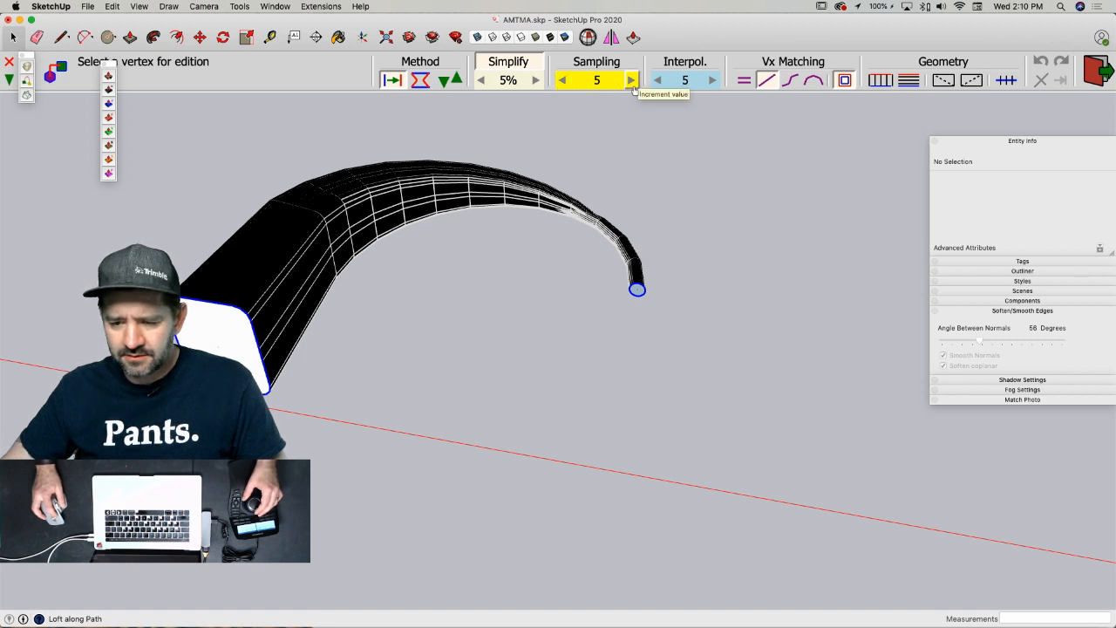
pyautogui.click(660, 81)
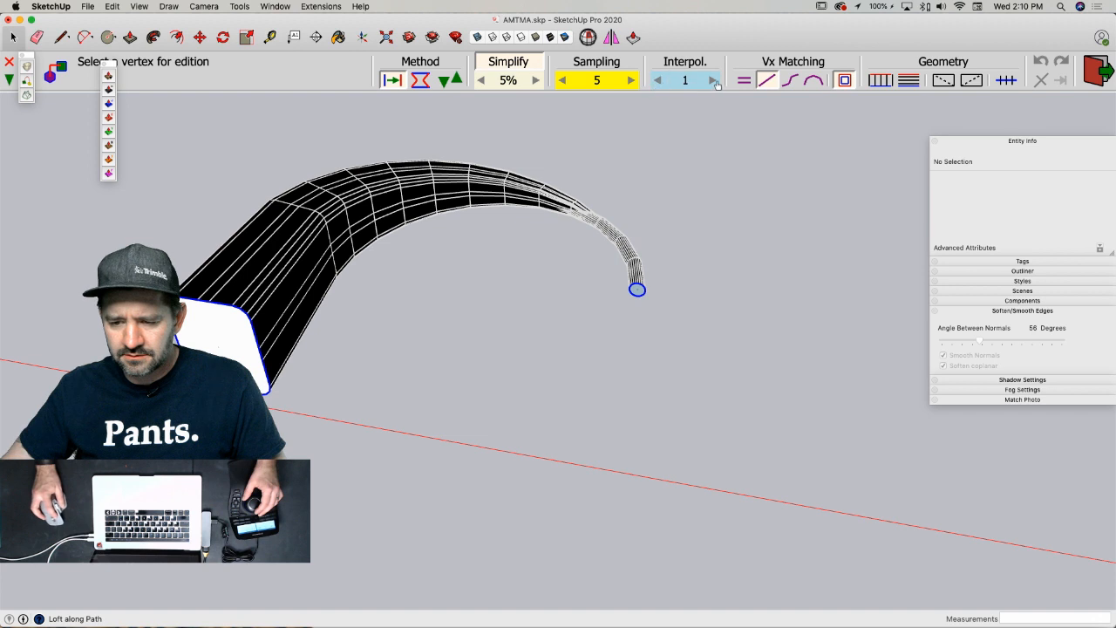
pyautogui.click(739, 79)
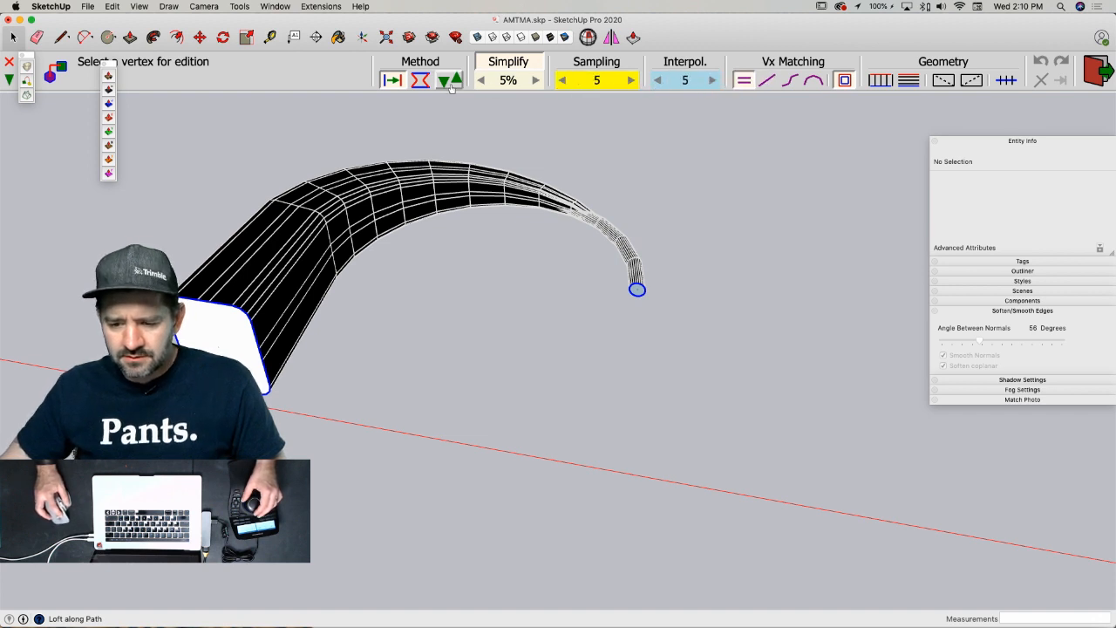
pyautogui.click(417, 82)
pyautogui.click(393, 80)
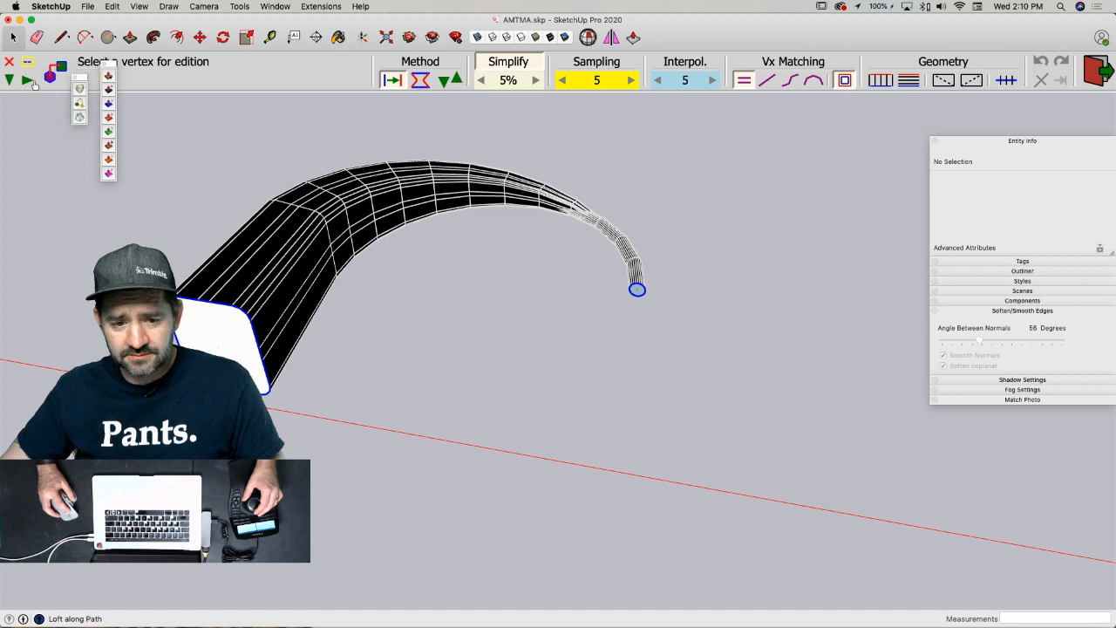
pyautogui.click(27, 80)
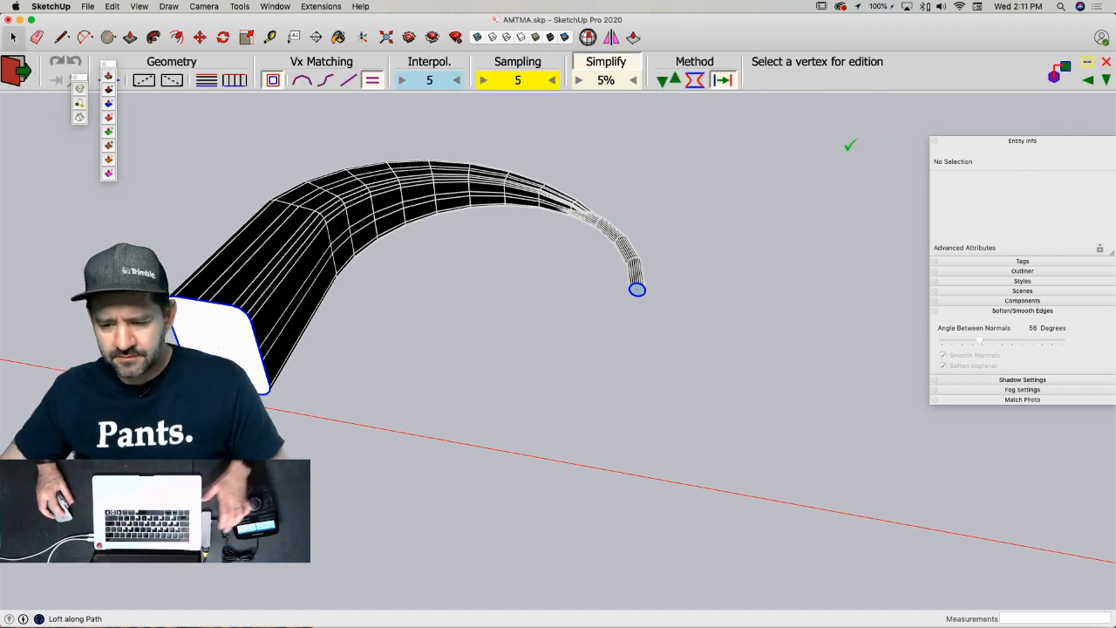
# - Cancel the loft preview and undo the corner rounding of the rectangle face
pyautogui.press('Escape')
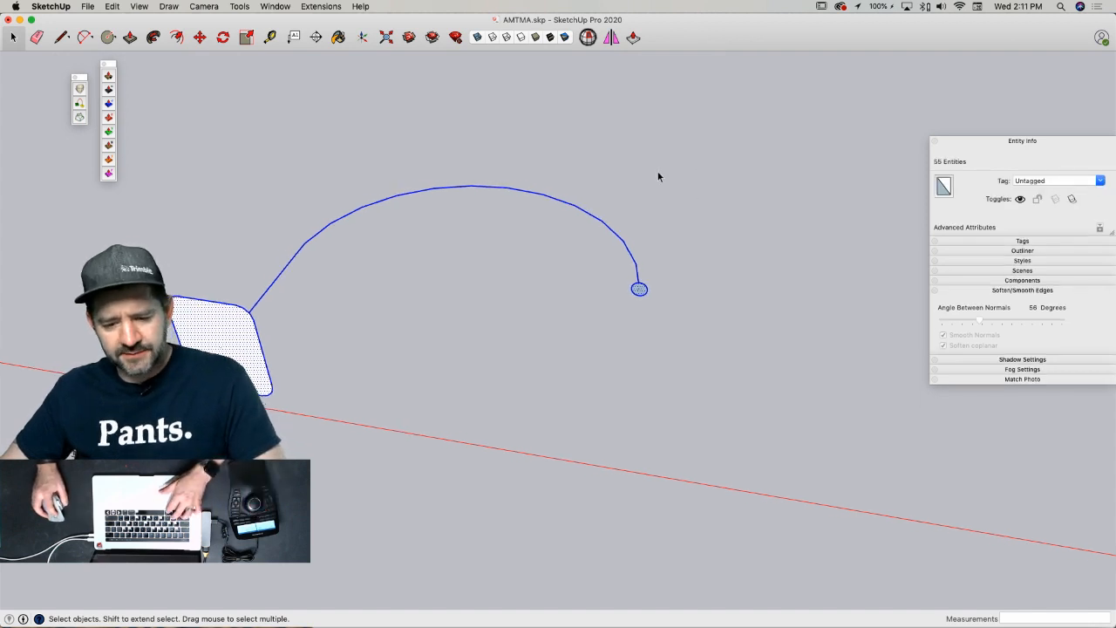
pyautogui.press('super+z')
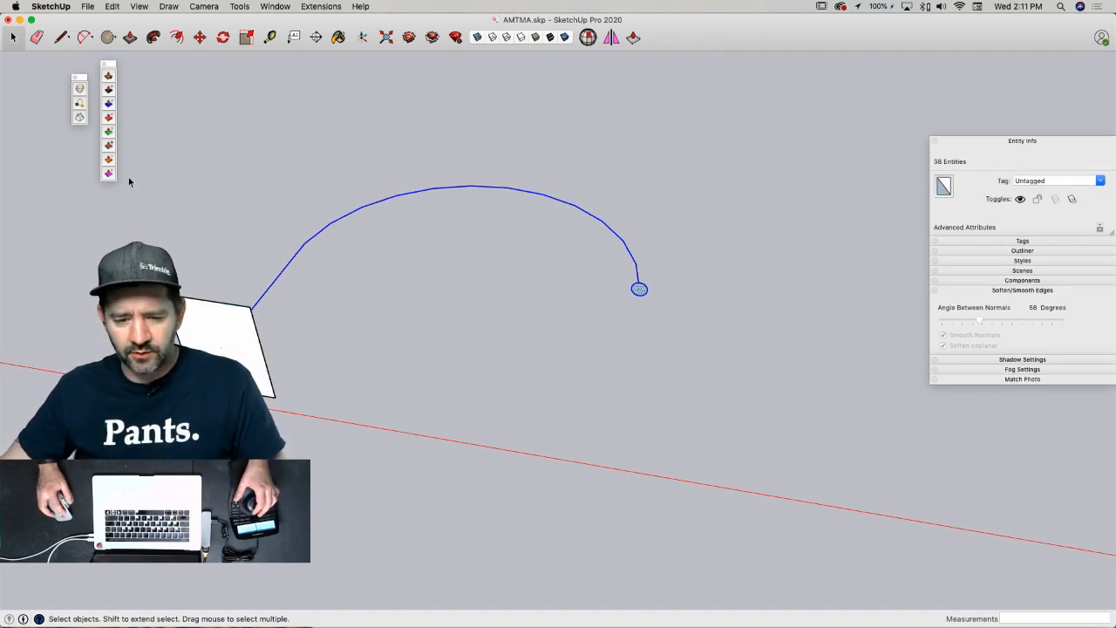
# - Loft the sharp-cornered rectangle to the small circle along the curved path with Curviloft and accept the tapered hook
pyautogui.moveTo(139, 117); pyautogui.dragTo(811, 475)
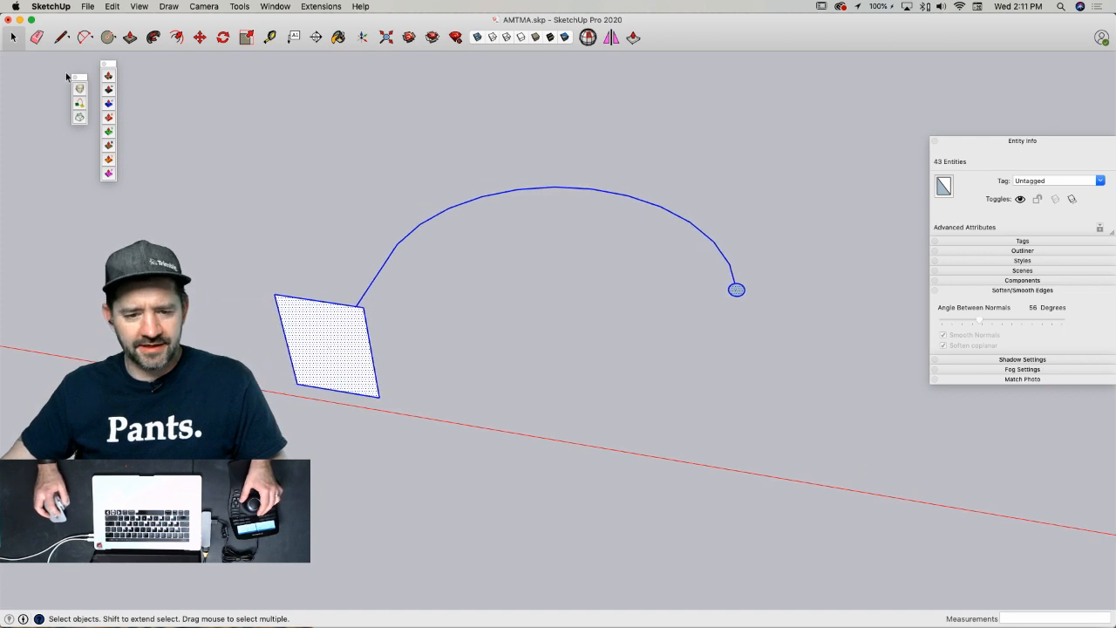
pyautogui.click(78, 104)
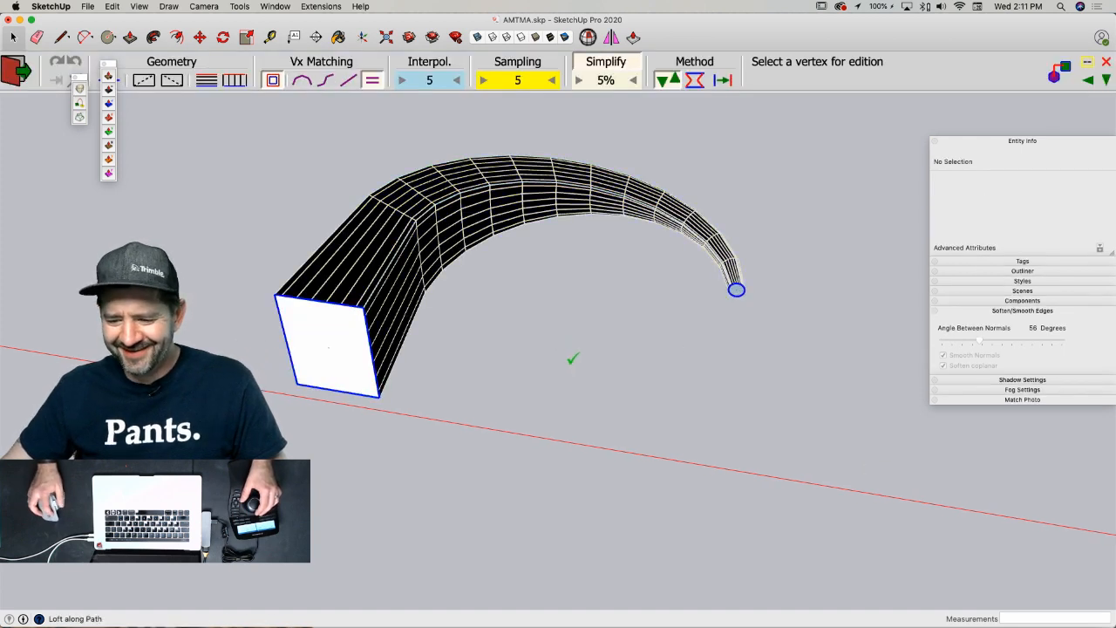
pyautogui.click(563, 348)
pyautogui.press('space')
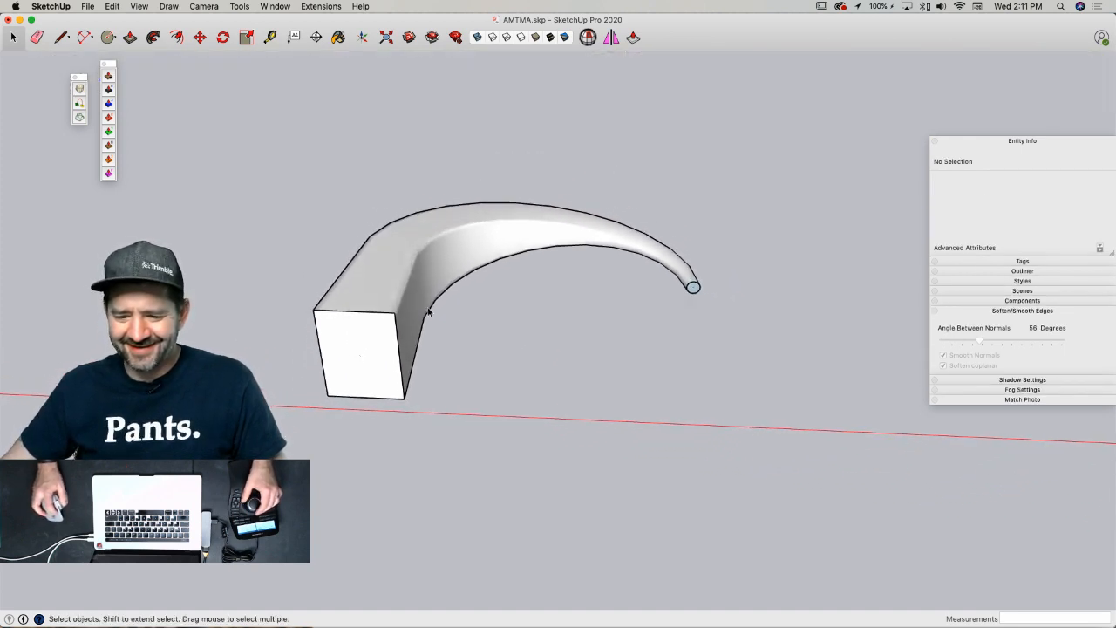
# - Rotate the lofted hook group 180° about the centre of its rectangular end face
pyautogui.click(411, 305)
pyautogui.press('q')
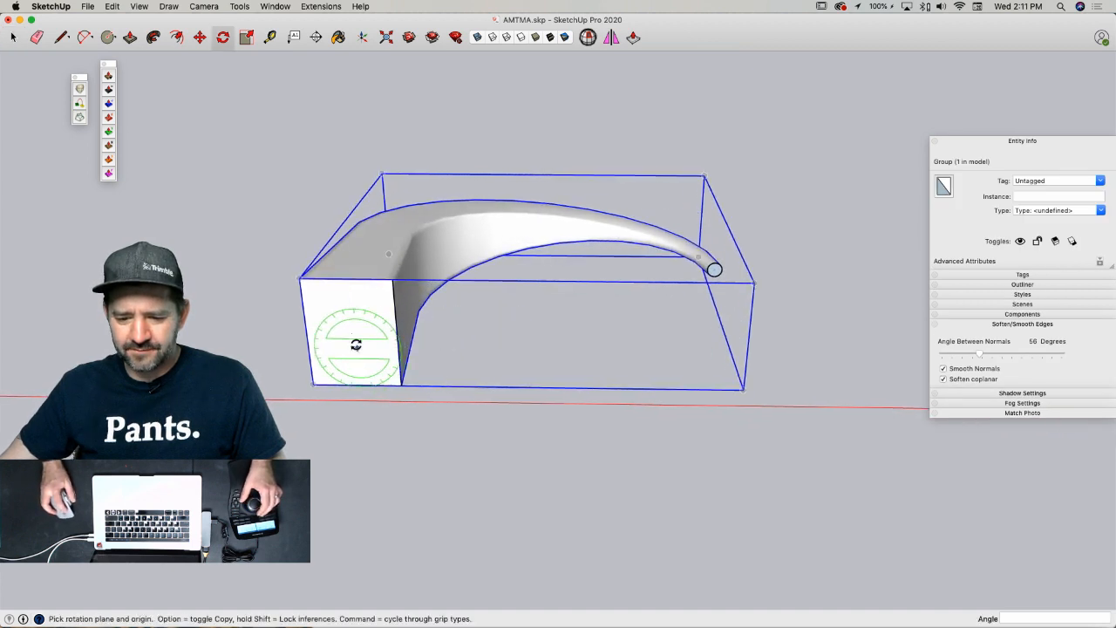
pyautogui.click(354, 335)
pyautogui.click(374, 334)
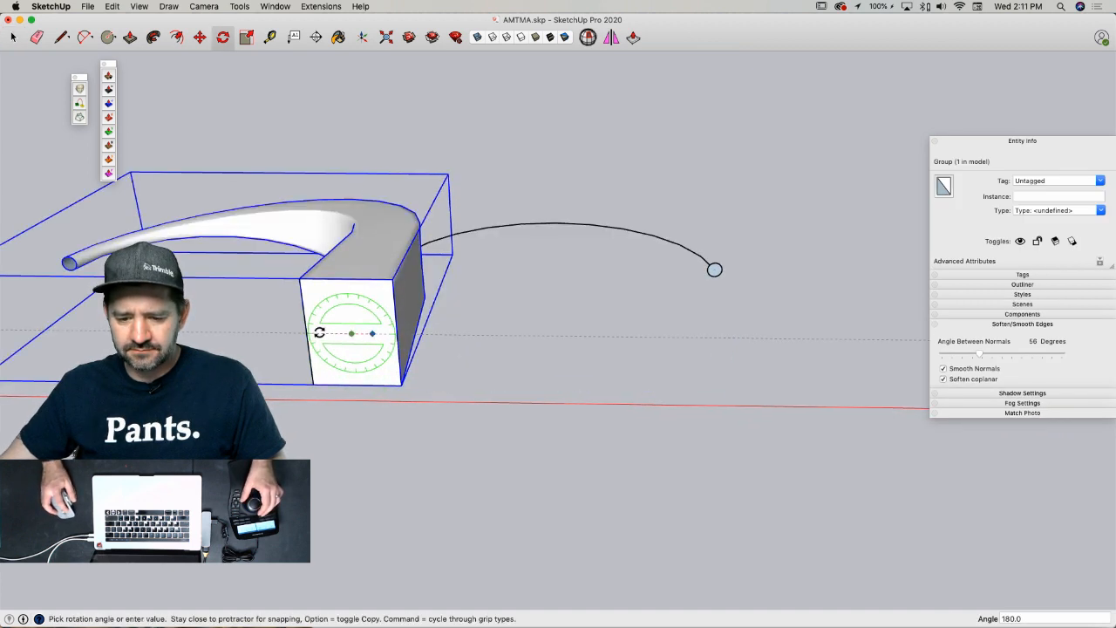
pyautogui.click(319, 332)
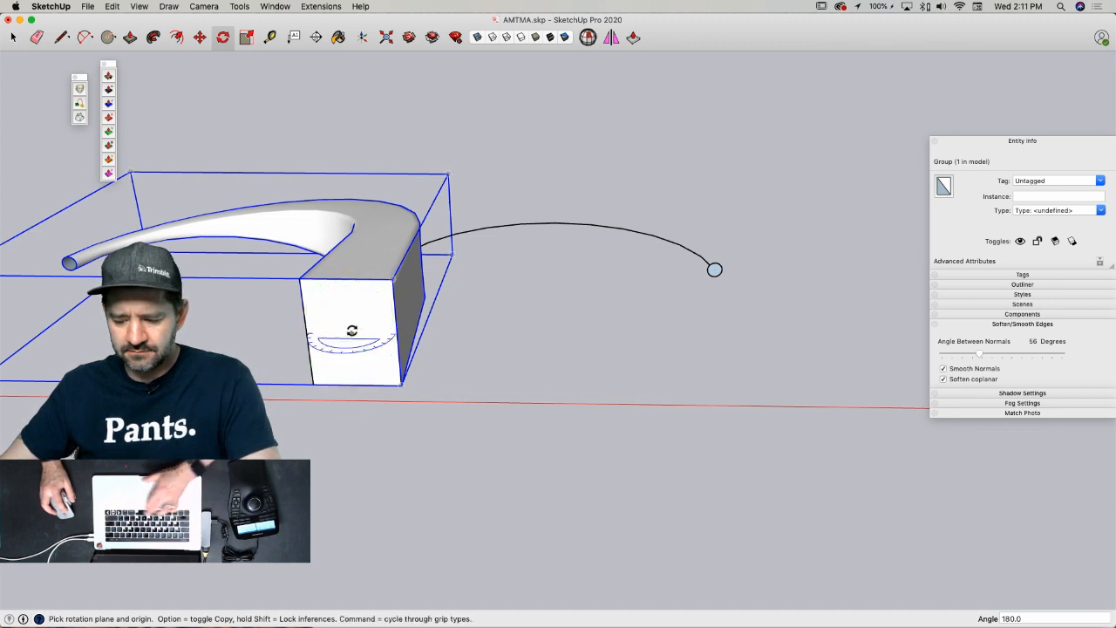
# - Make a copy of the rotated hook turned 180° about the same face centre, forming a mirrored pair
pyautogui.click(351, 333)
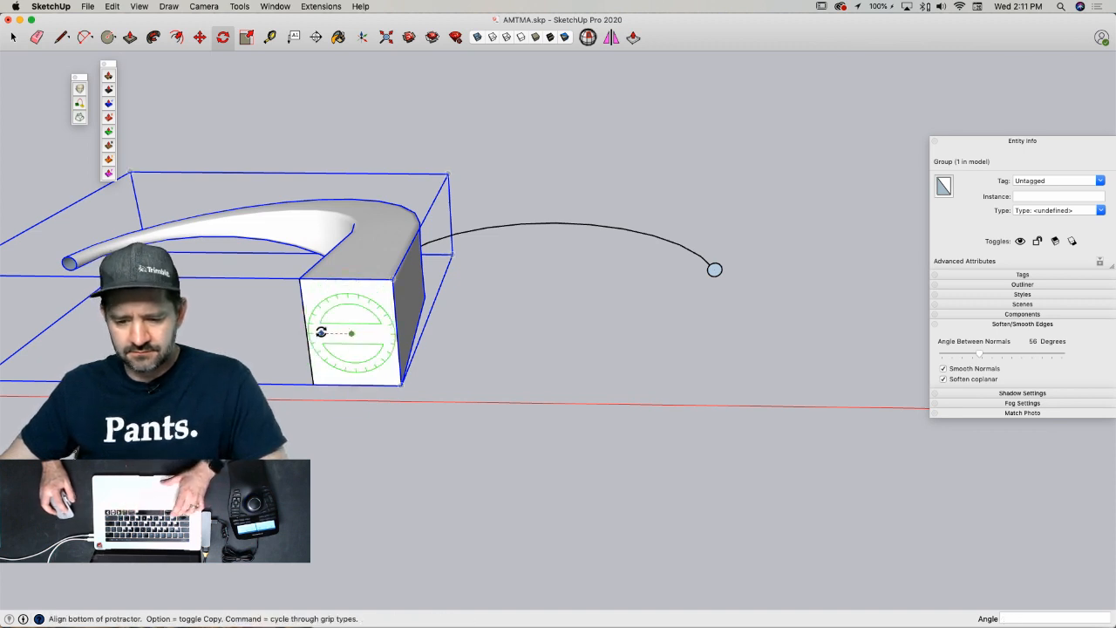
pyautogui.click(321, 333)
pyautogui.click(374, 336)
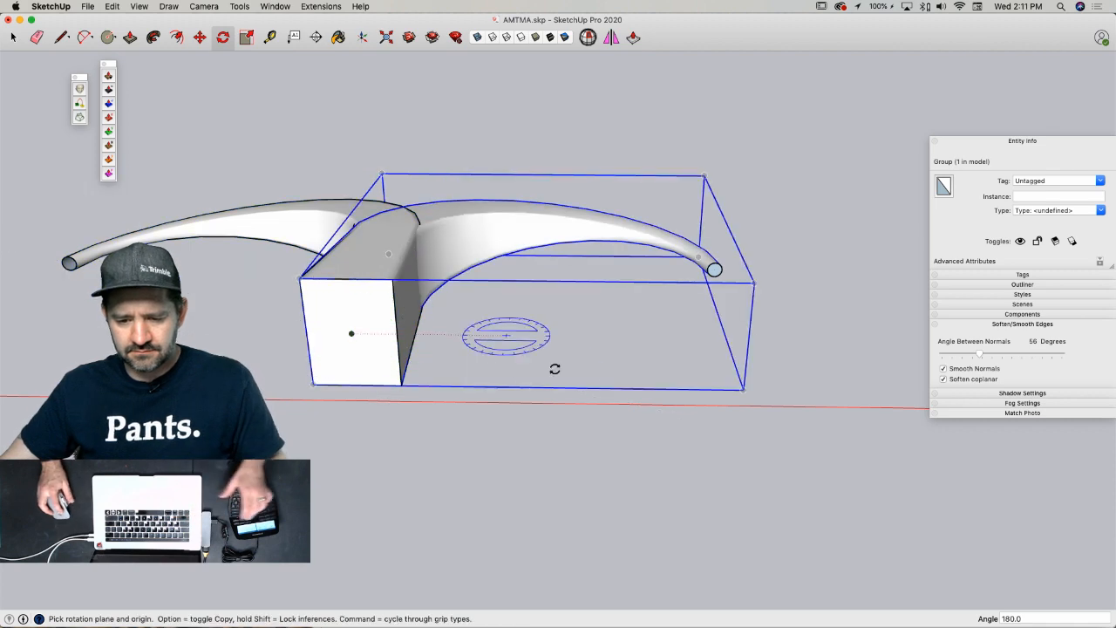
pyautogui.press('space')
pyautogui.click(539, 415)
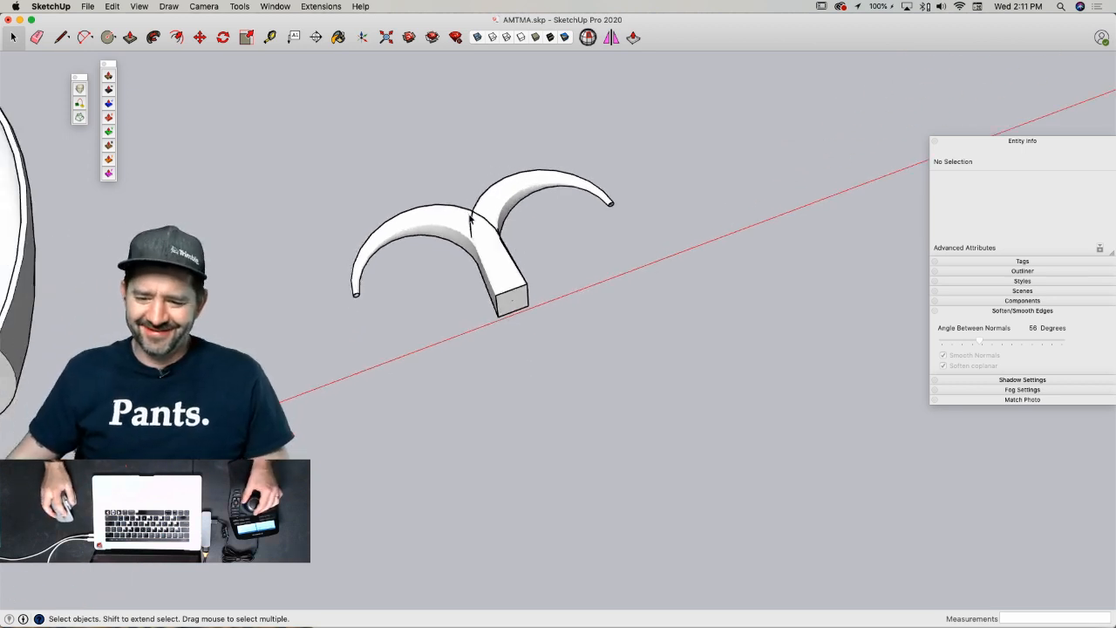
# - Group both hooks together with their connected end face, path and circle
pyautogui.tripleClick(478, 287)
pyautogui.rightClick(526, 291)
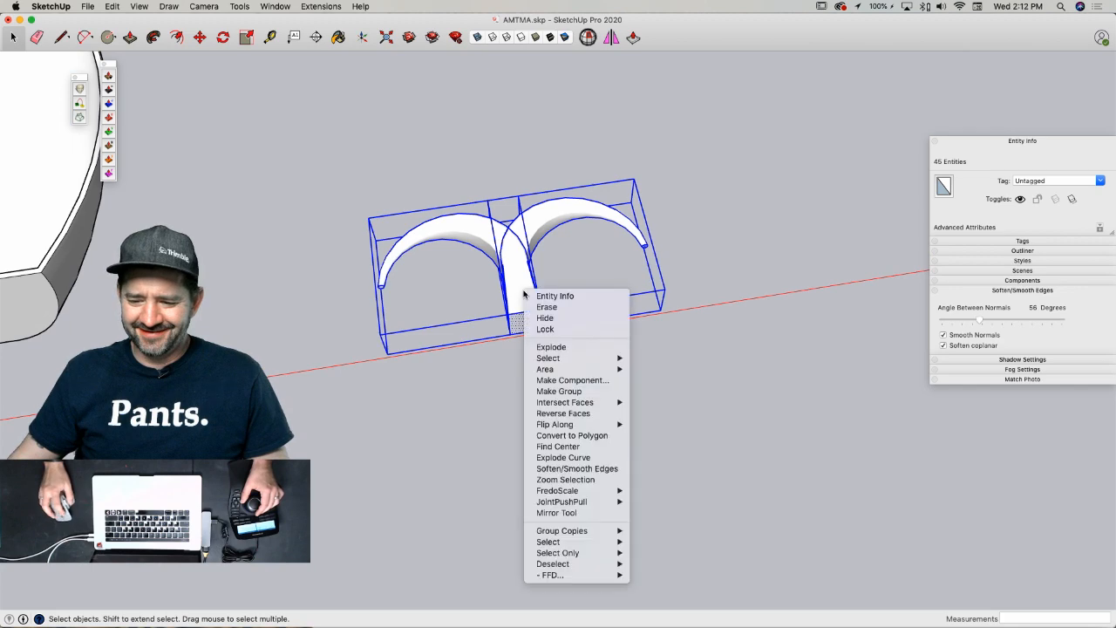
pyautogui.click(548, 391)
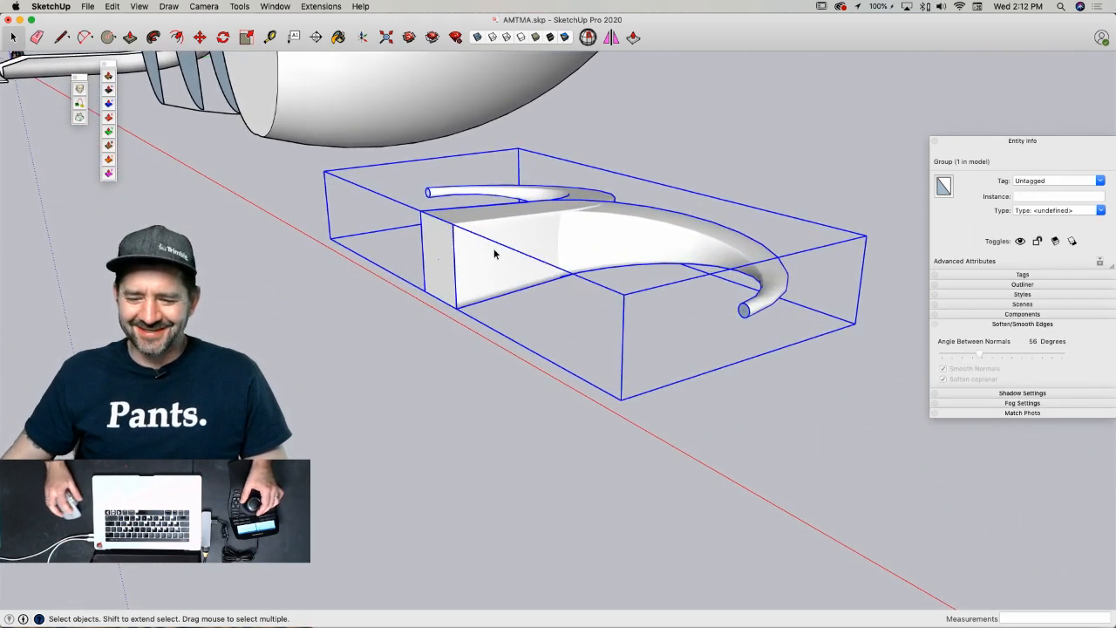
pyautogui.press('q')
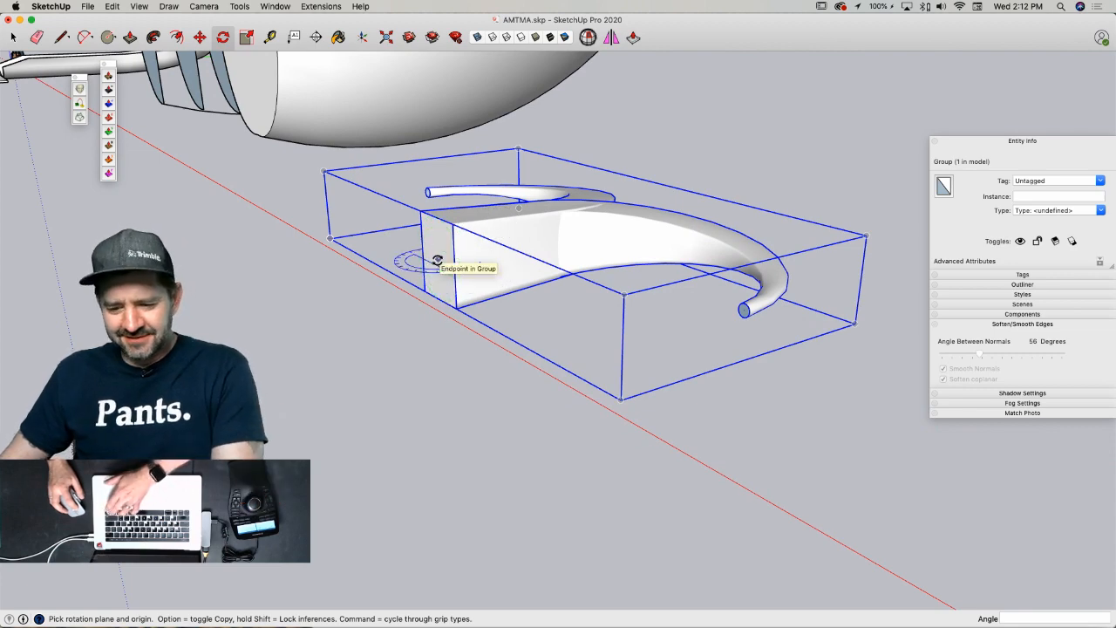
pyautogui.moveTo(438, 259); pyautogui.dragTo(764, 173)
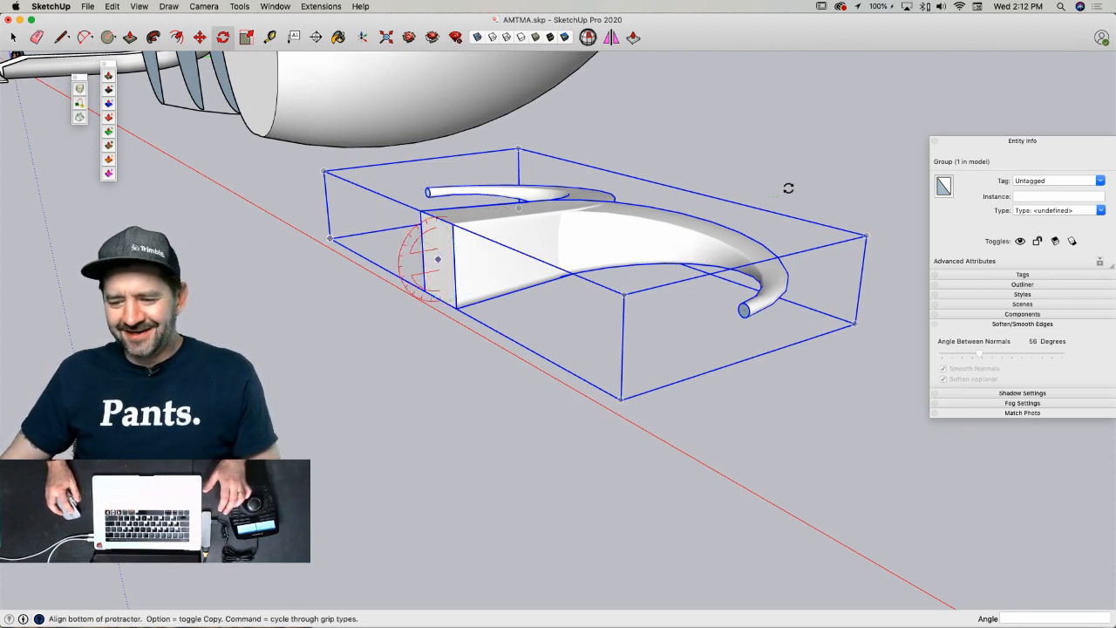
pyautogui.click(788, 187)
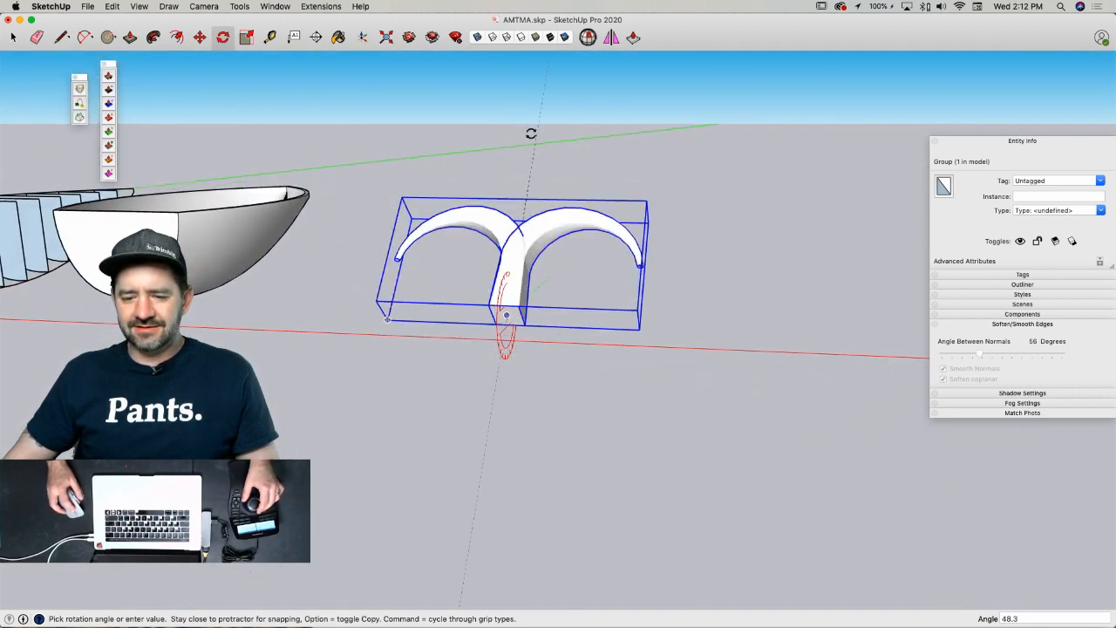
pyautogui.press('Escape')
pyautogui.press('space')
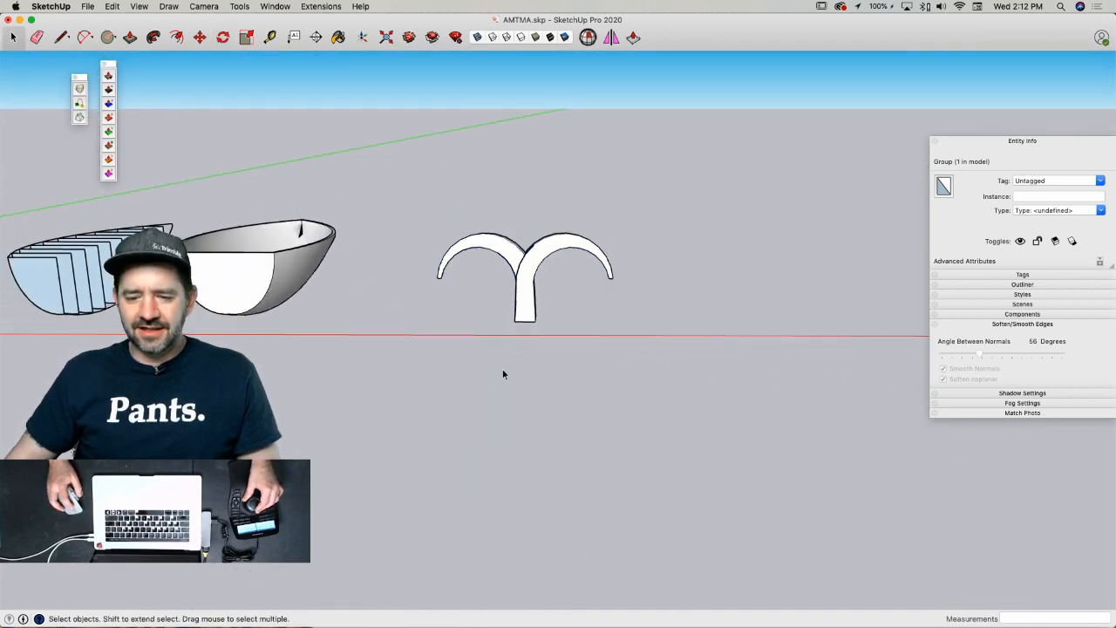
# - Move the cross-section slices, the boat-shaped body and the handle group together along the red axis, closer to the slide model
pyautogui.click(502, 374)
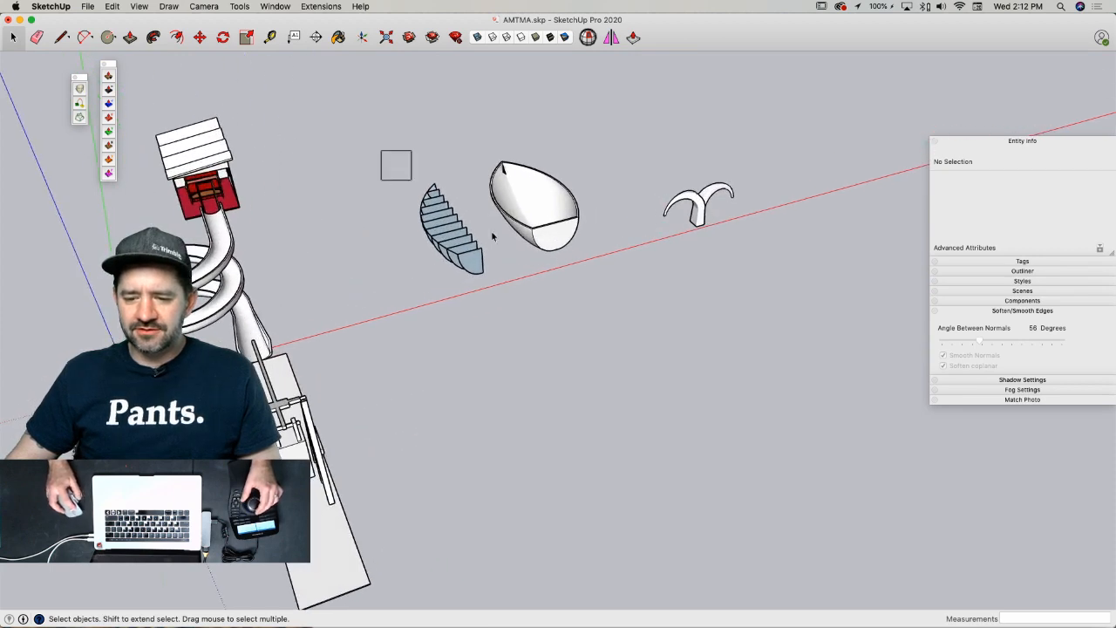
pyautogui.moveTo(492, 236); pyautogui.dragTo(755, 305)
pyautogui.press('m')
pyautogui.click(732, 316)
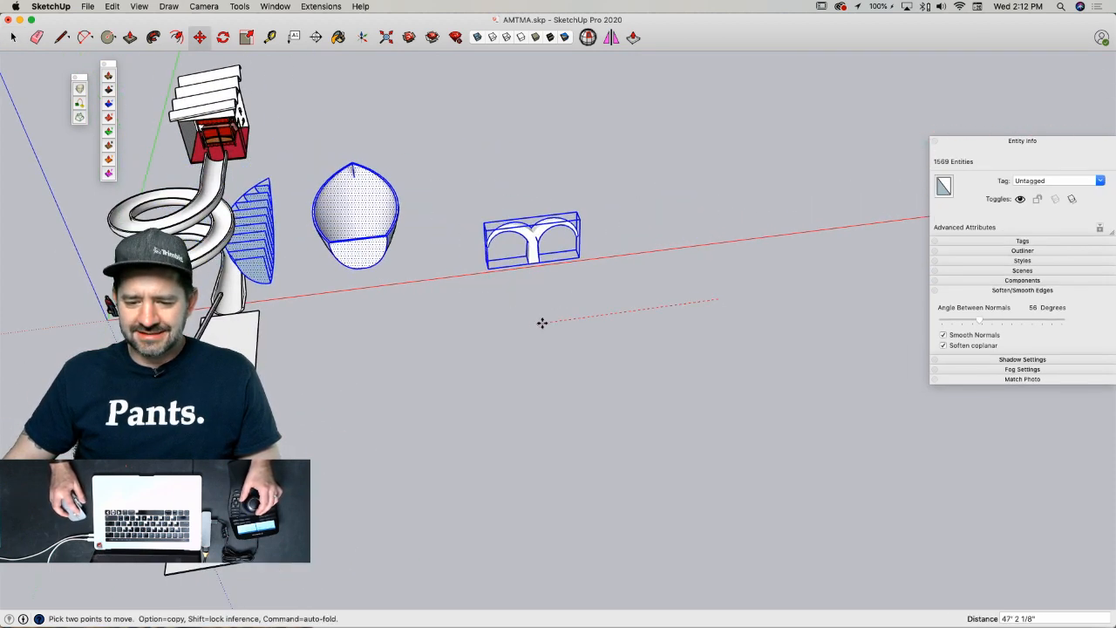
pyautogui.click(585, 326)
pyautogui.press('space')
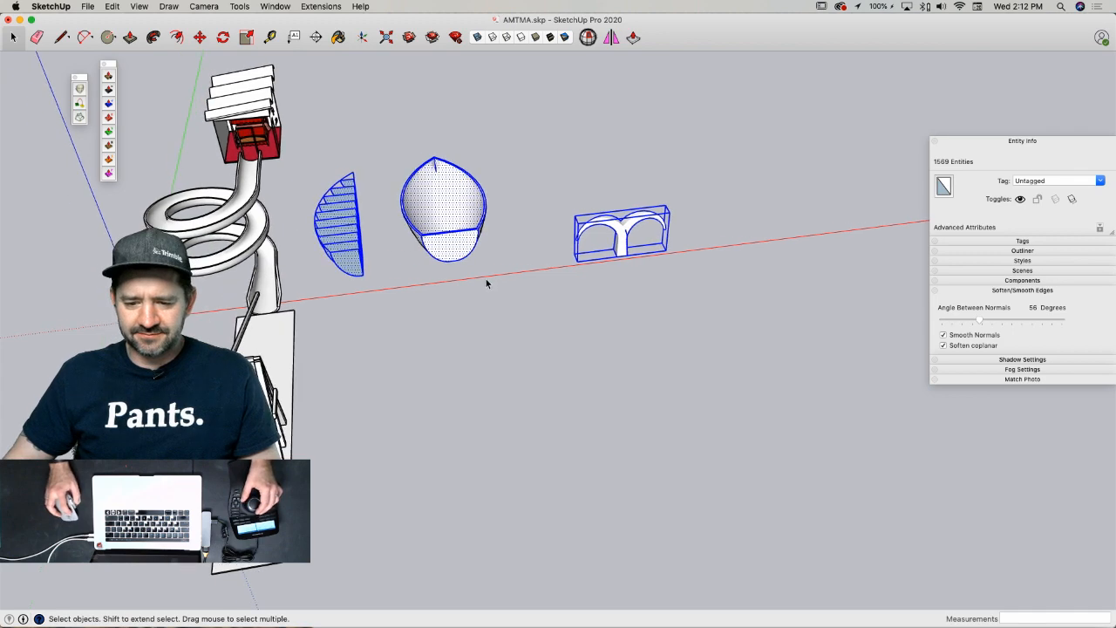
# - Group the cross-section slices together with the boat-shaped body, leaving the handle group out
pyautogui.click(487, 280)
pyautogui.moveTo(375, 224); pyautogui.dragTo(521, 322)
pyautogui.rightClick(461, 220)
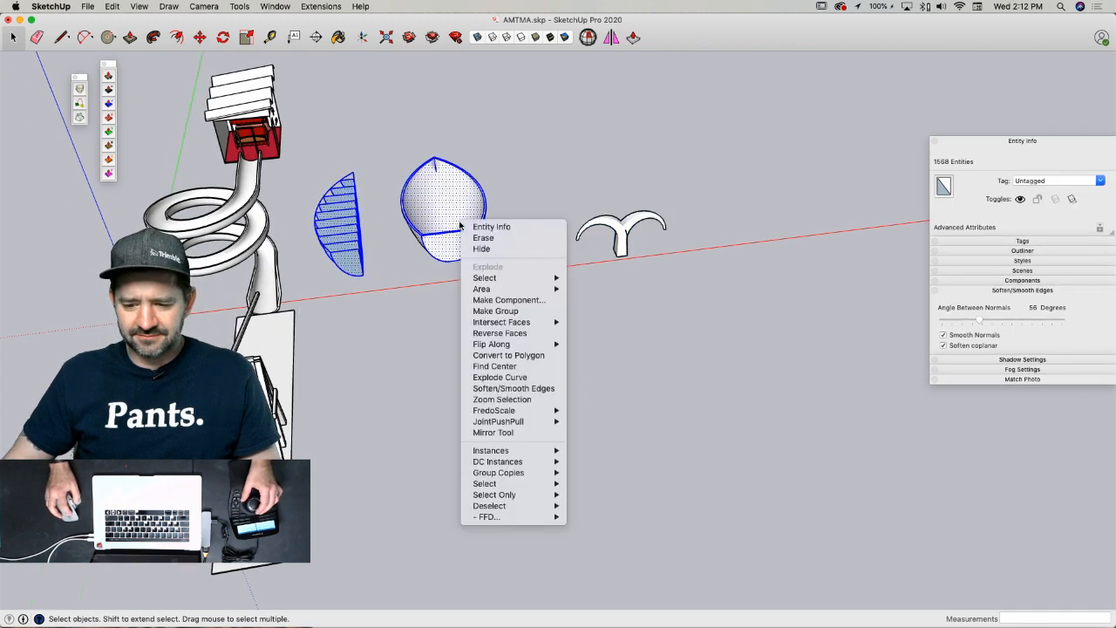
pyautogui.click(513, 312)
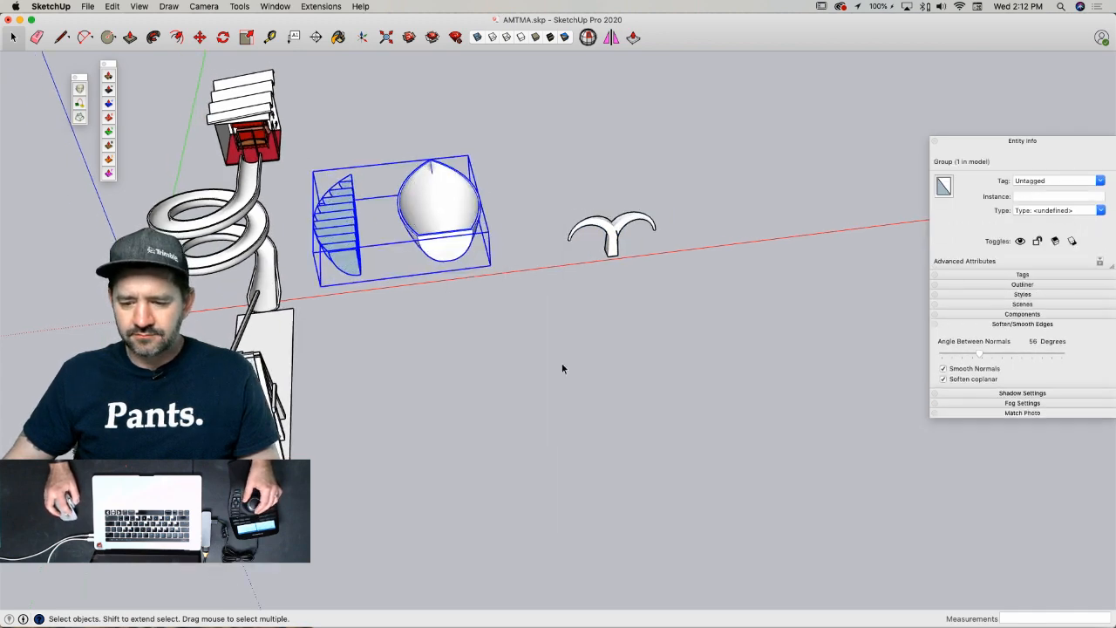
# - Move the handle group about 7' 6 1/2" along the red axis, closer to the boat-shaped body
pyautogui.click(561, 363)
pyautogui.click(520, 269)
pyautogui.press('m')
pyautogui.click(542, 297)
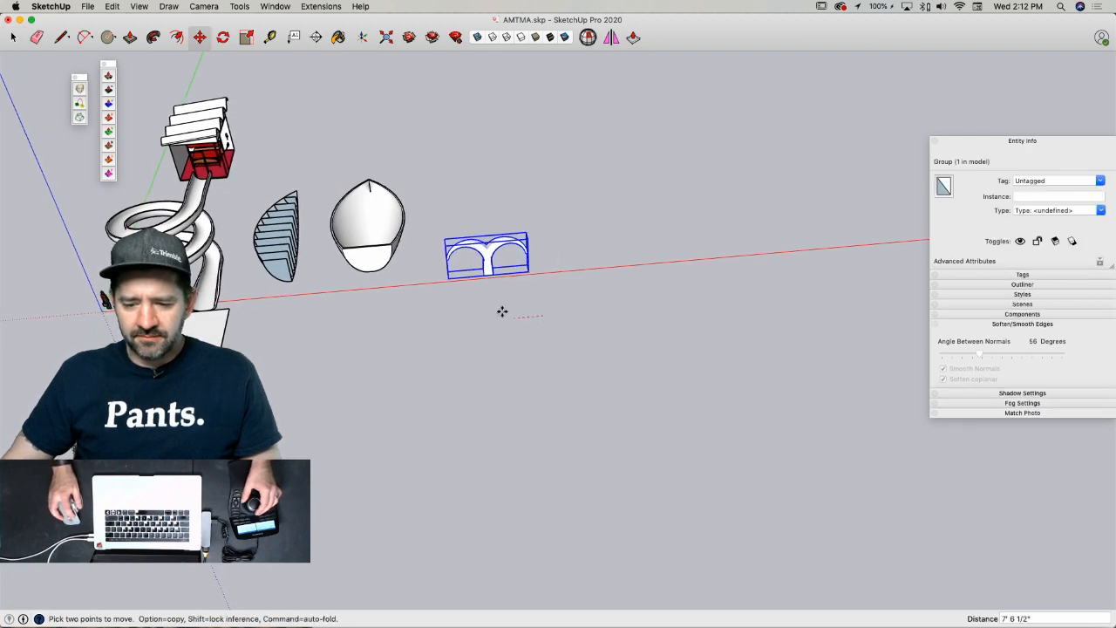
pyautogui.click(497, 314)
pyautogui.press('space')
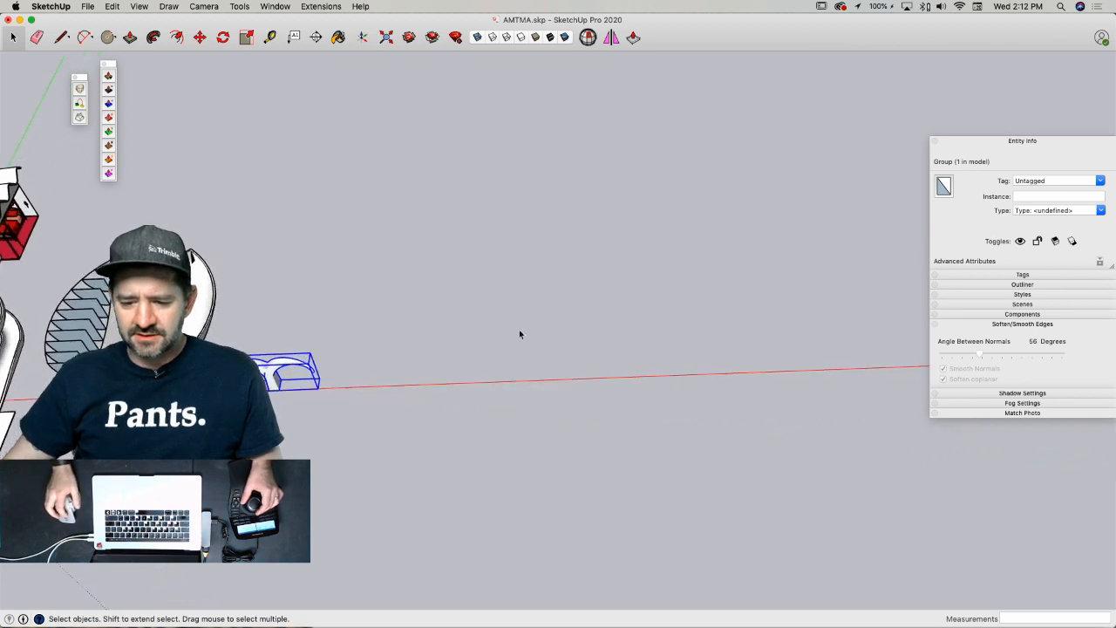
# - Draw a 6' by 6' square in the empty area beyond the handle and group its face and edges
pyautogui.press('r')
pyautogui.click(459, 248)
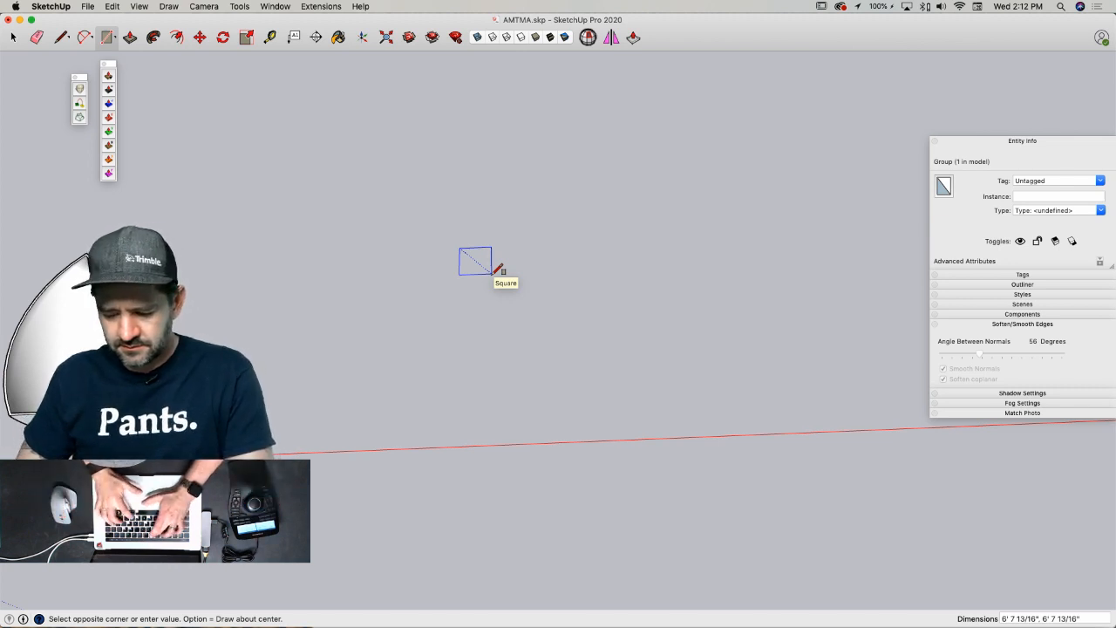
pyautogui.write("6',6'")
pyautogui.press('Return')
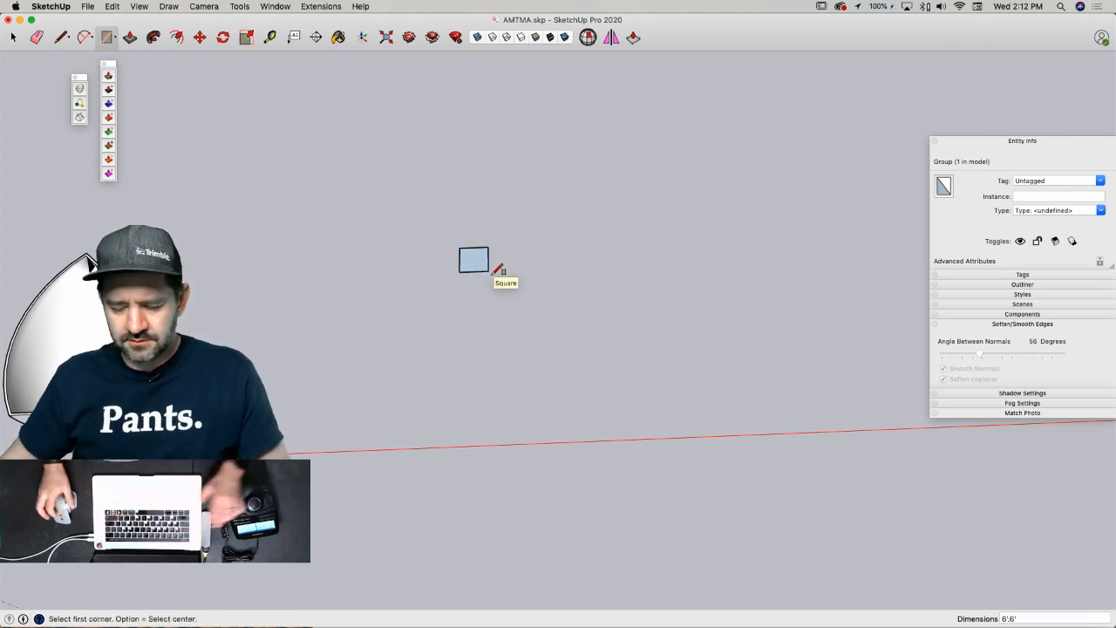
pyautogui.press('space')
pyautogui.click(481, 261)
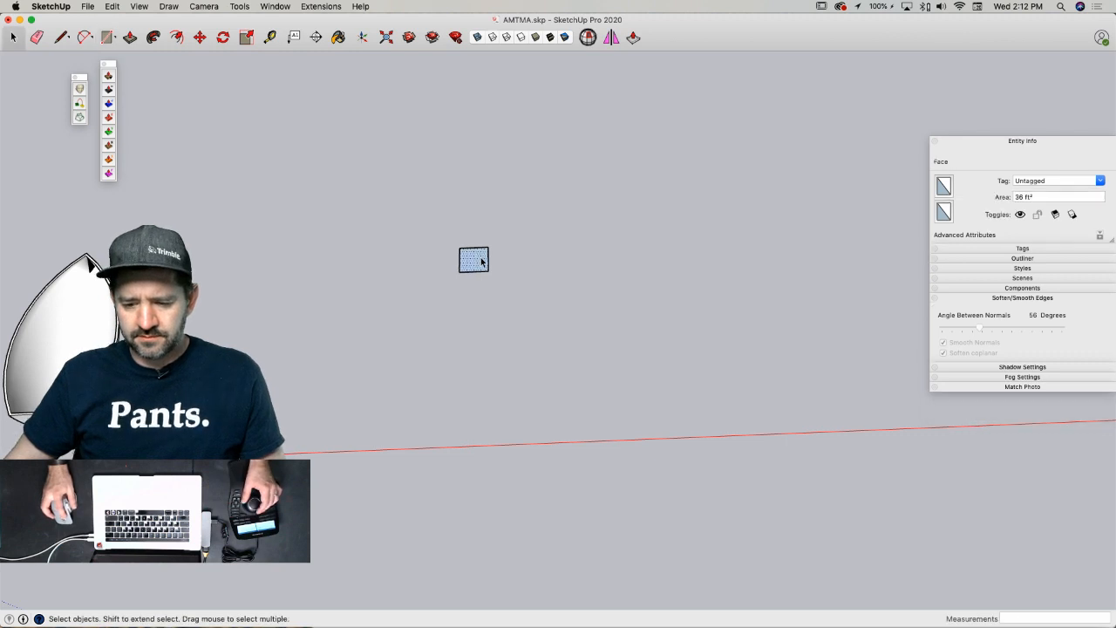
pyautogui.doubleClick(481, 262)
pyautogui.rightClick(483, 263)
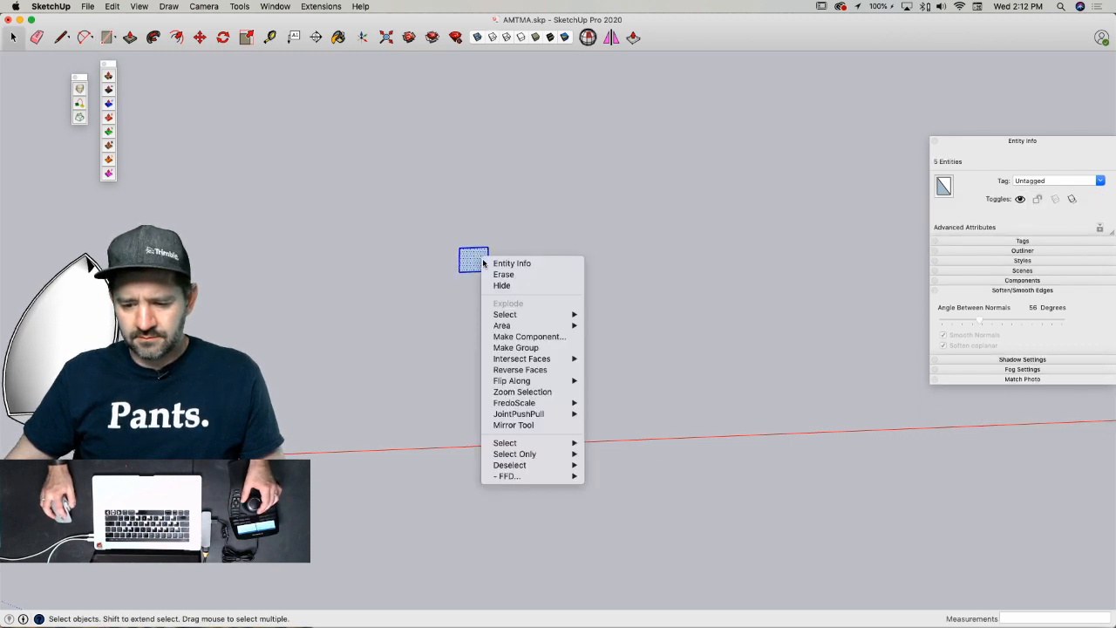
pyautogui.click(524, 347)
# - Array five edge-to-edge copies of the grouped square in a row along the red axis
pyautogui.scroll(3, 476, 276)
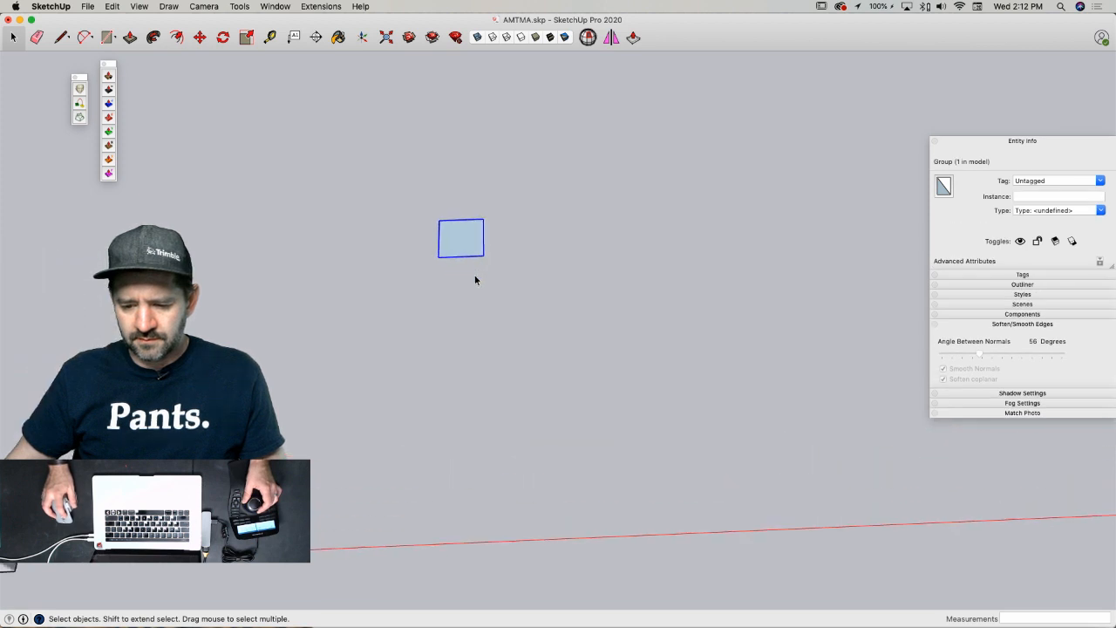
pyautogui.press('m')
pyautogui.click(465, 291)
pyautogui.press('alt')
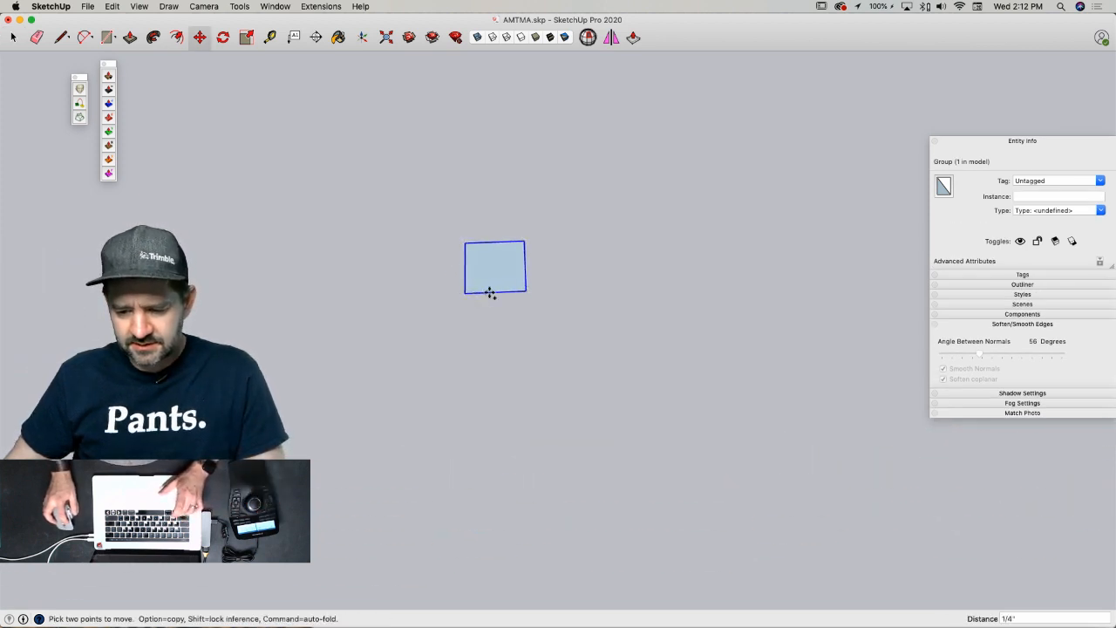
pyautogui.click(526, 292)
pyautogui.write('5x')
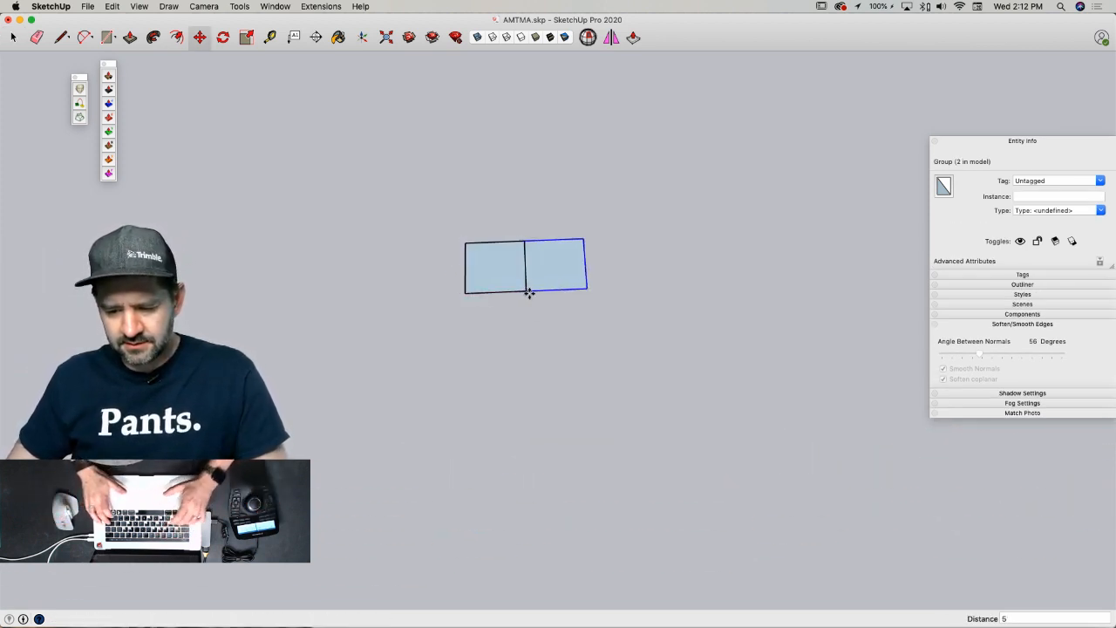
pyautogui.press('Return')
# - Array five edge-to-edge copies of the row's first square along the green axis to form an L-shaped layout
pyautogui.press('space')
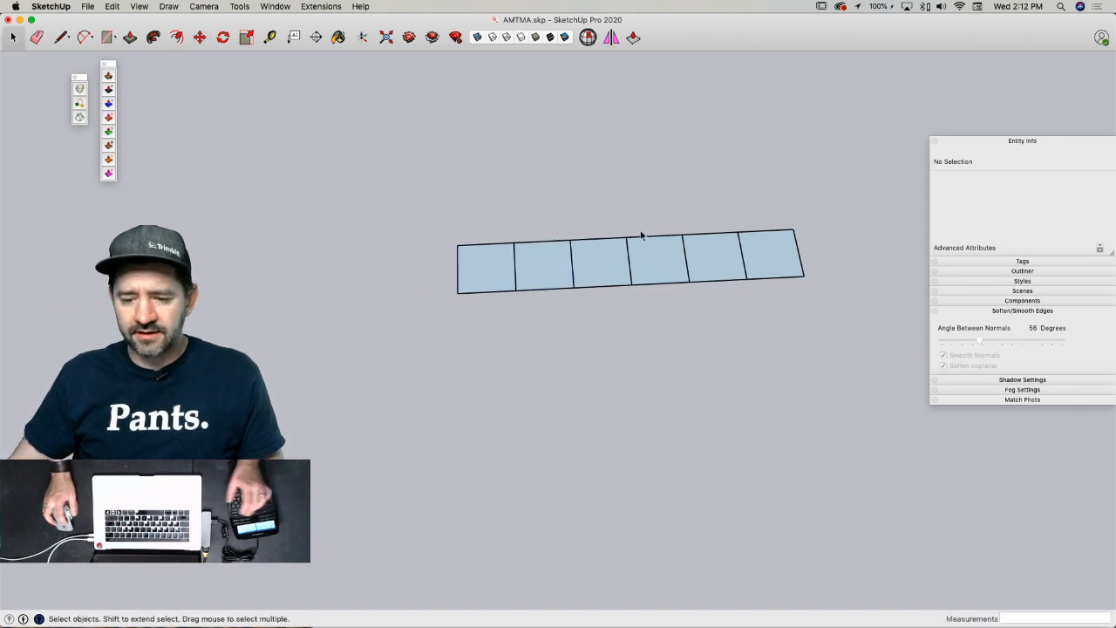
pyautogui.click(473, 266)
pyautogui.press('m')
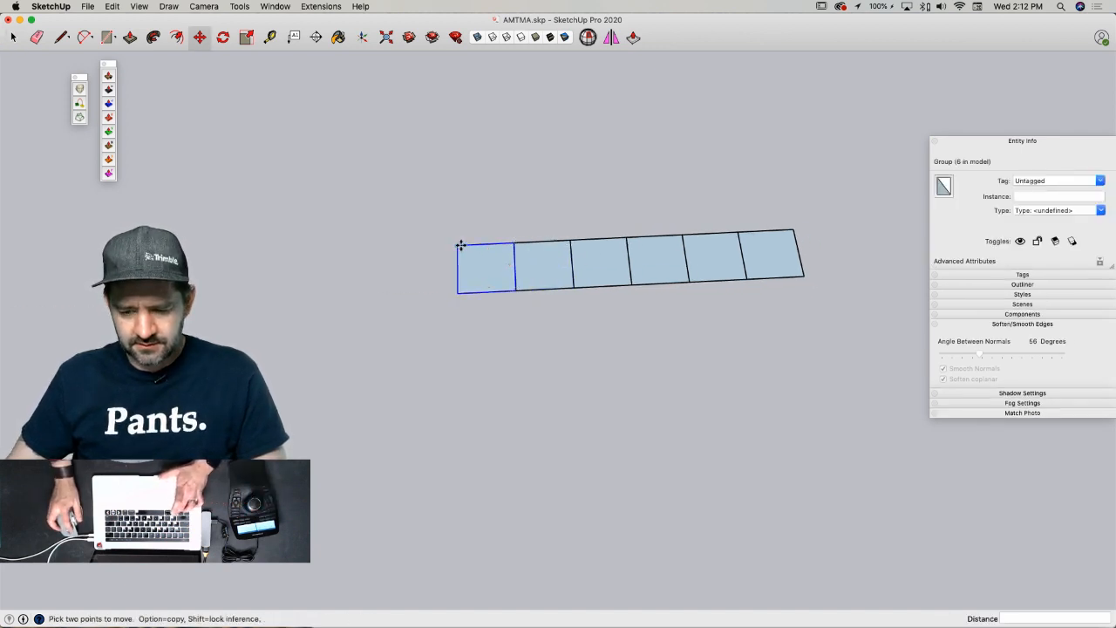
pyautogui.click(460, 247)
pyautogui.press('alt')
pyautogui.click(460, 292)
pyautogui.write('5x')
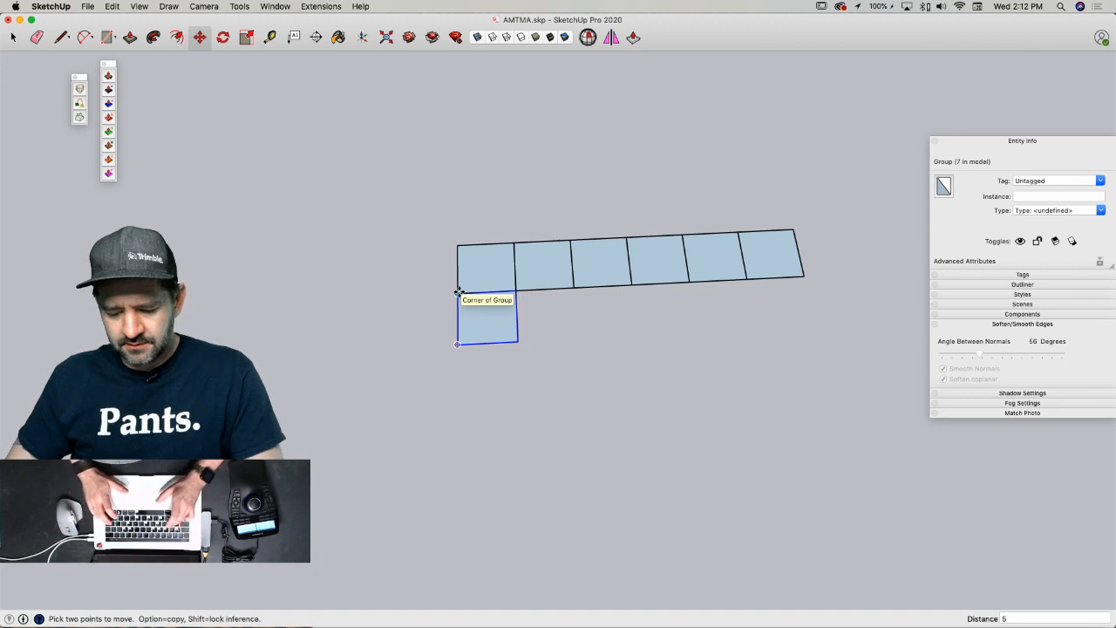
pyautogui.press('Return')
pyautogui.press('space')
# - Extrude the corner square of the L-shaped layout upward by 9' inside its group
pyautogui.moveTo(459, 291); pyautogui.dragTo(633, 343, button='middle')
pyautogui.scroll(4, 450, 299)
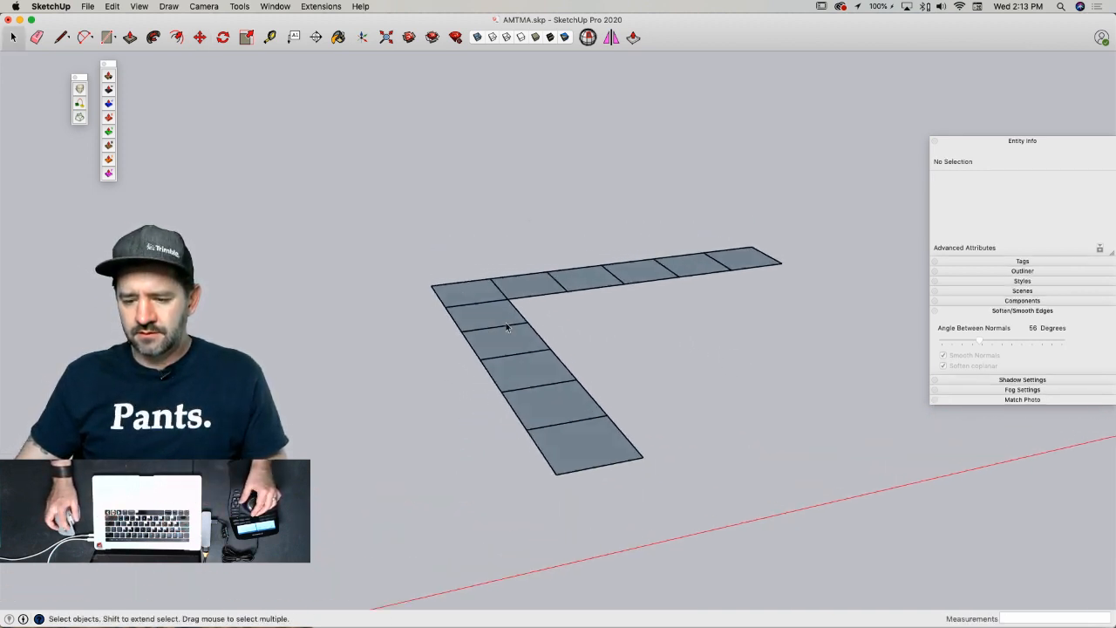
pyautogui.press('p')
pyautogui.press('space')
pyautogui.doubleClick(454, 305)
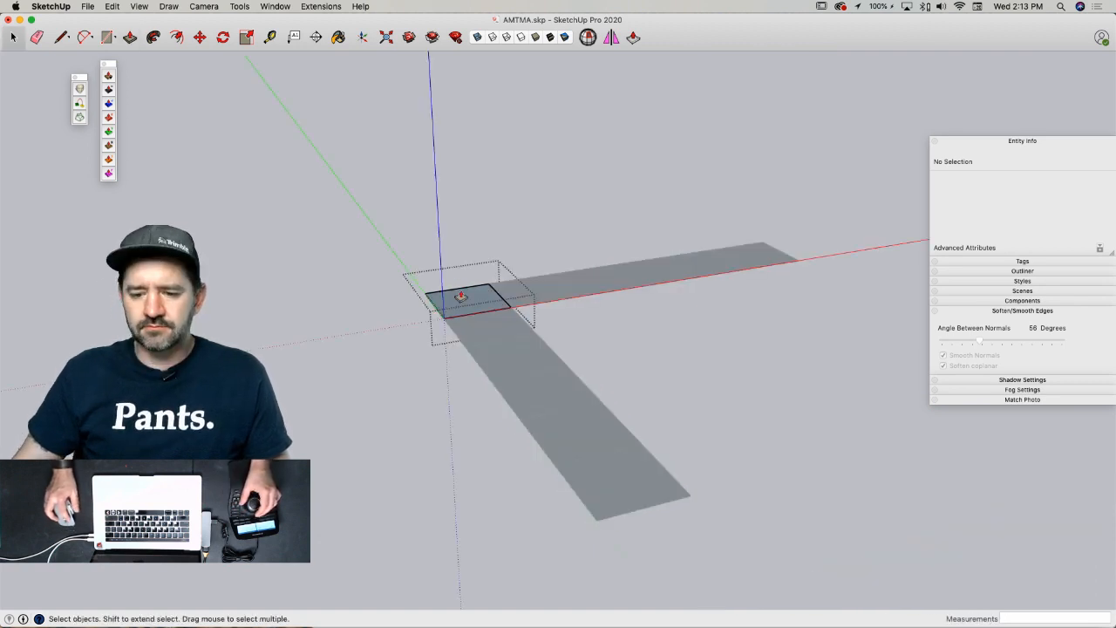
pyautogui.press('p')
pyautogui.moveTo(460, 297); pyautogui.dragTo(463, 87)
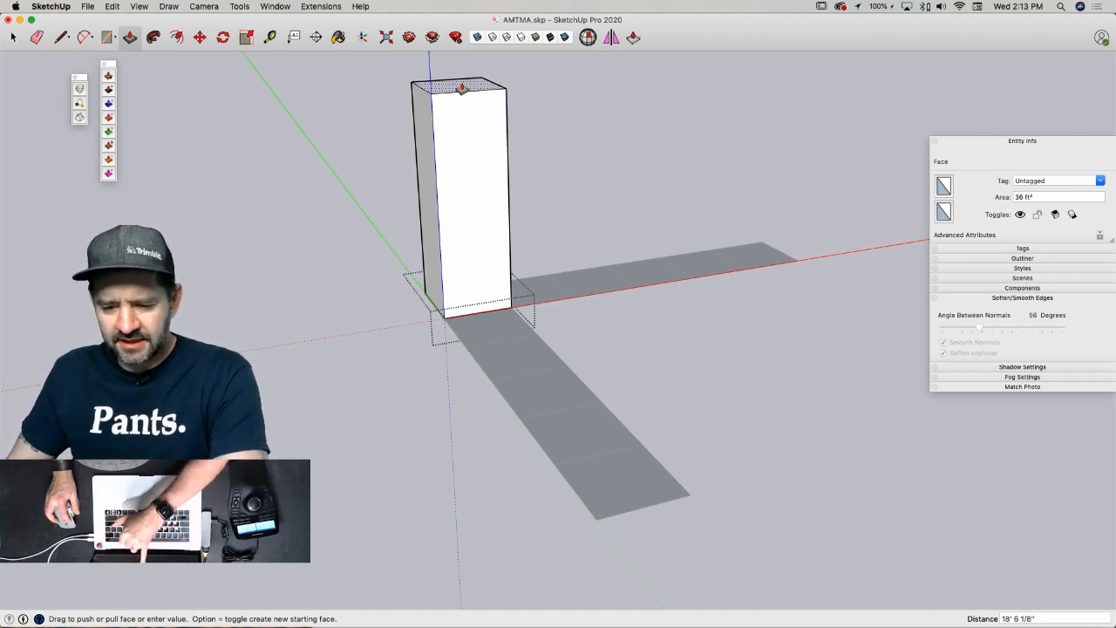
pyautogui.click(461, 88)
pyautogui.write('9')
pyautogui.press('Return')
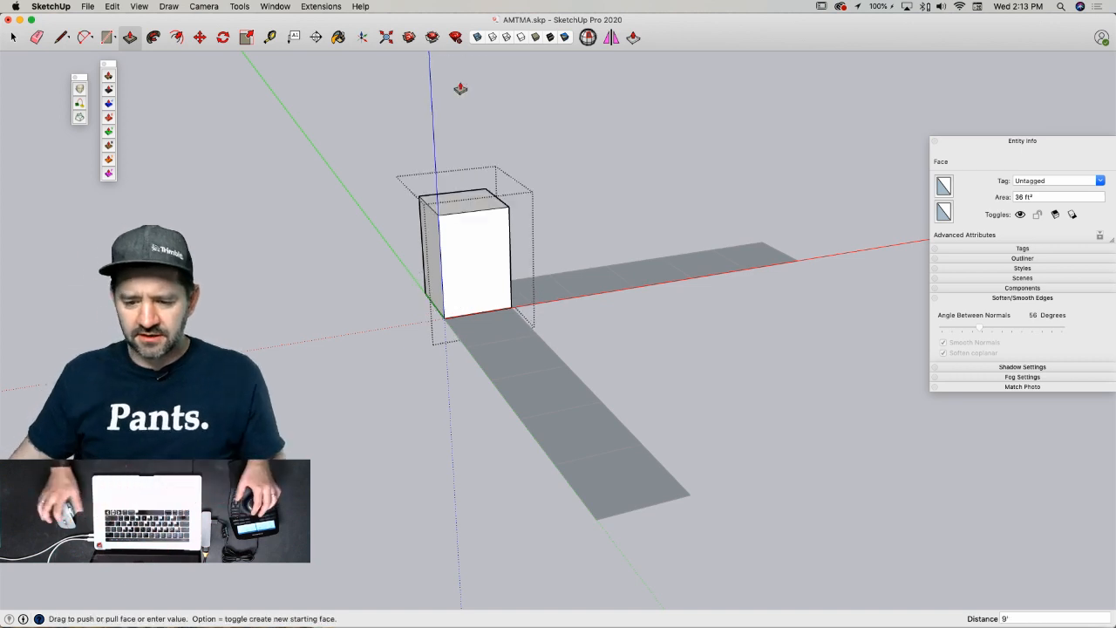
pyautogui.press('space')
pyautogui.moveTo(476, 75); pyautogui.dragTo(486, 237, button='middle')
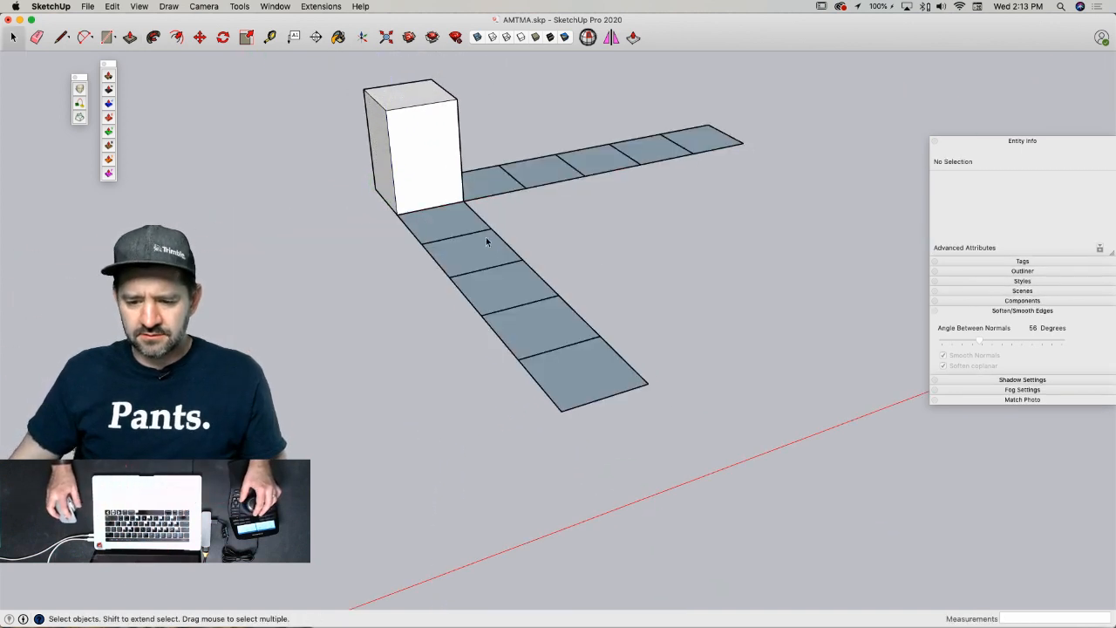
# - Push/Pull the square directly in front of the existing corner block up 10' inside its group
pyautogui.press('p')
pyautogui.press('space')
pyautogui.doubleClick(431, 225)
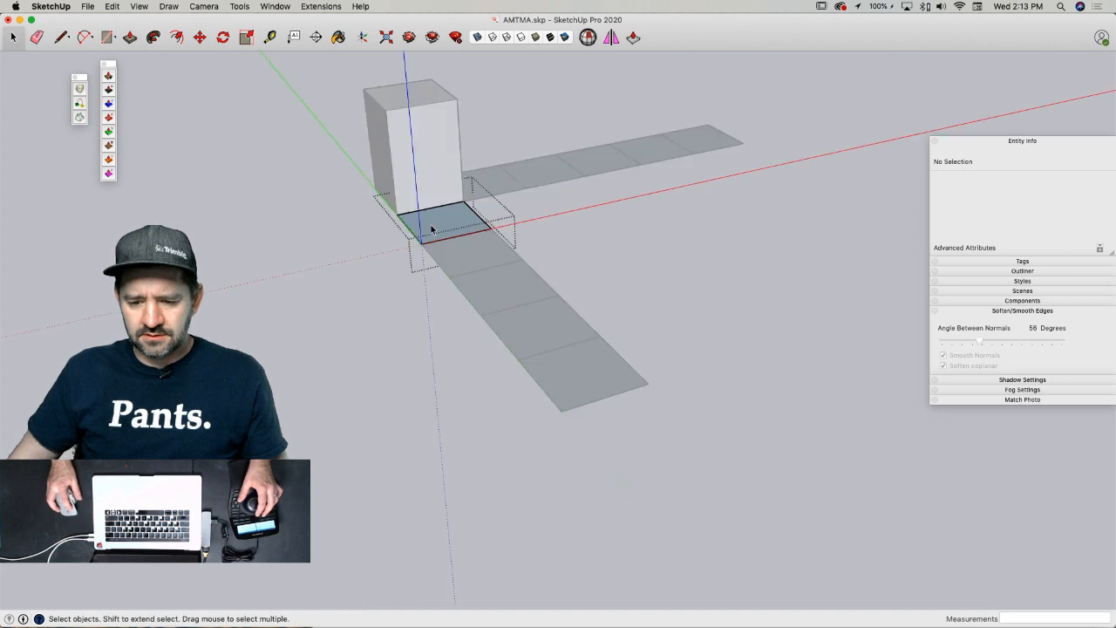
pyautogui.press('p')
pyautogui.click(432, 223)
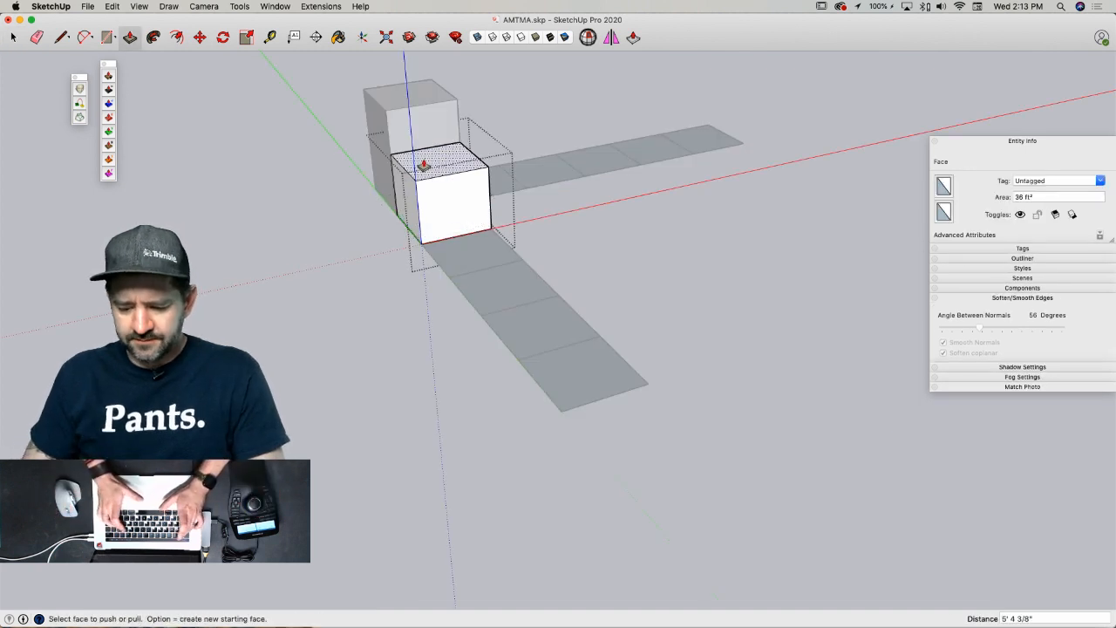
pyautogui.write("10'")
pyautogui.press('Return')
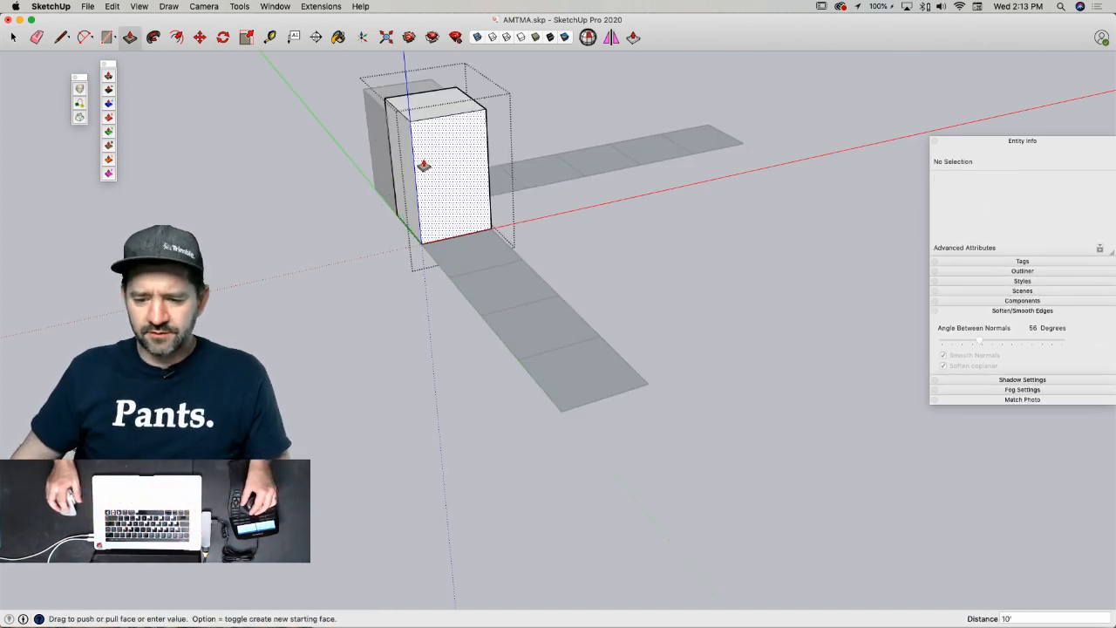
# - Open the next flat square in the front row, beside the 10' block, and extrude its face up 11'
pyautogui.press('space')
pyautogui.moveTo(424, 166); pyautogui.dragTo(548, 341, button='middle')
pyautogui.doubleClick(566, 360)
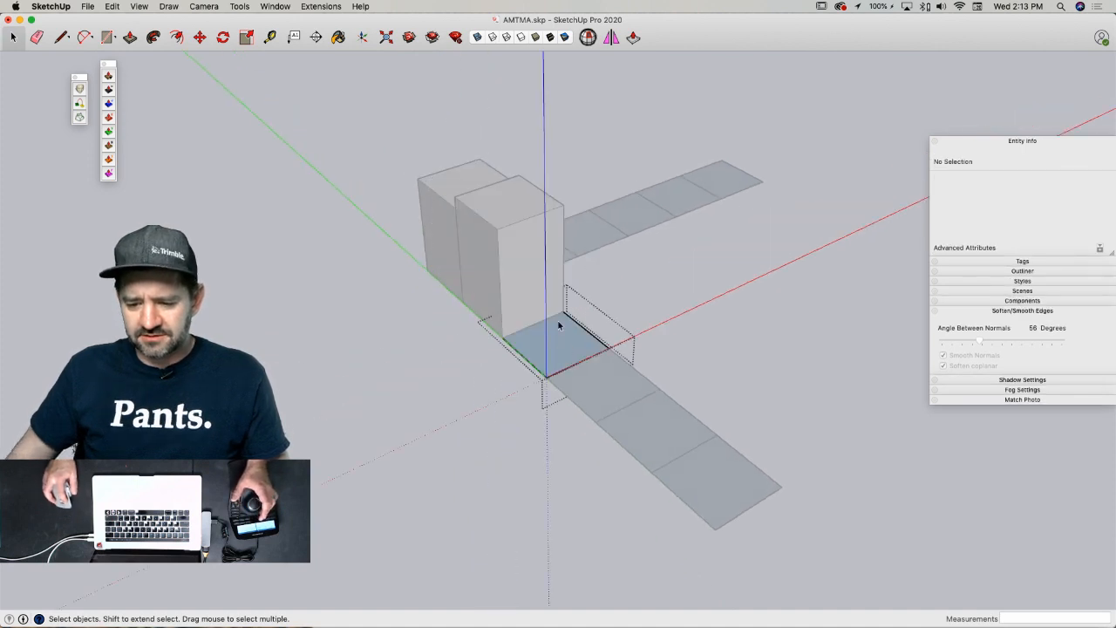
pyautogui.press('p')
pyautogui.click(558, 333)
pyautogui.write("10'")
pyautogui.press('Return')
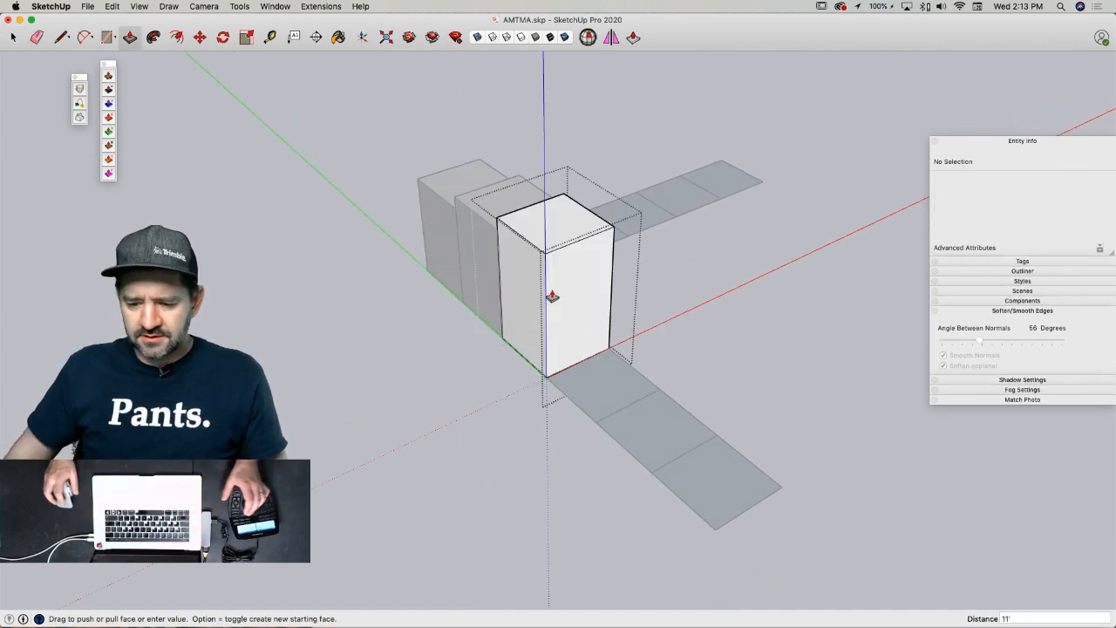
# - Extrude the next flat square in the front row, beside the 11' block, up 12'
pyautogui.press('space')
pyautogui.press('p')
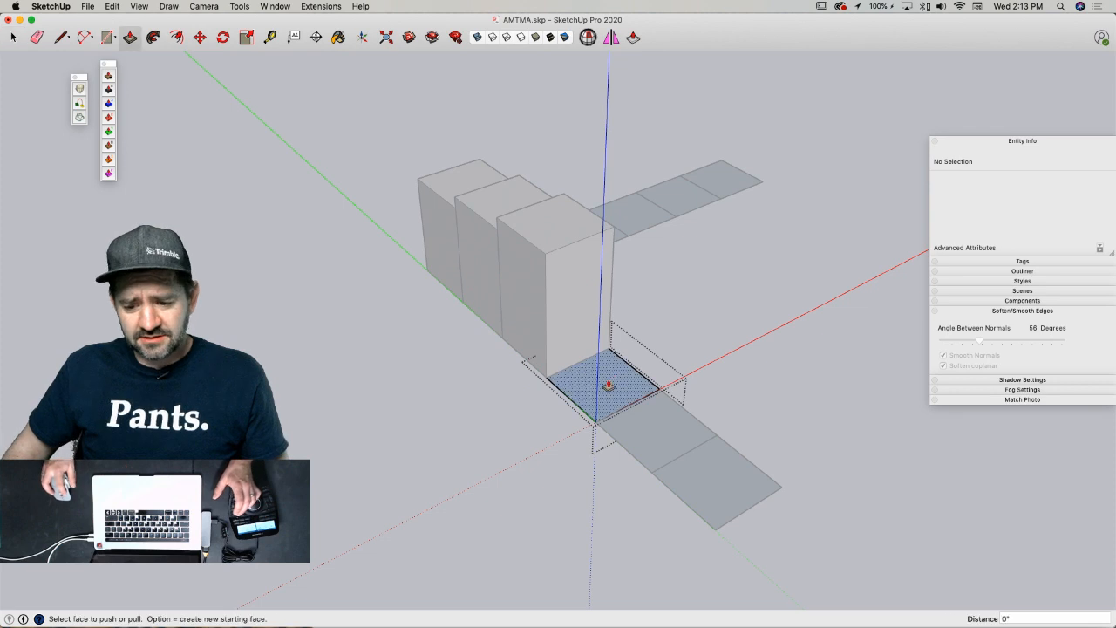
pyautogui.click(602, 379)
pyautogui.click(607, 348)
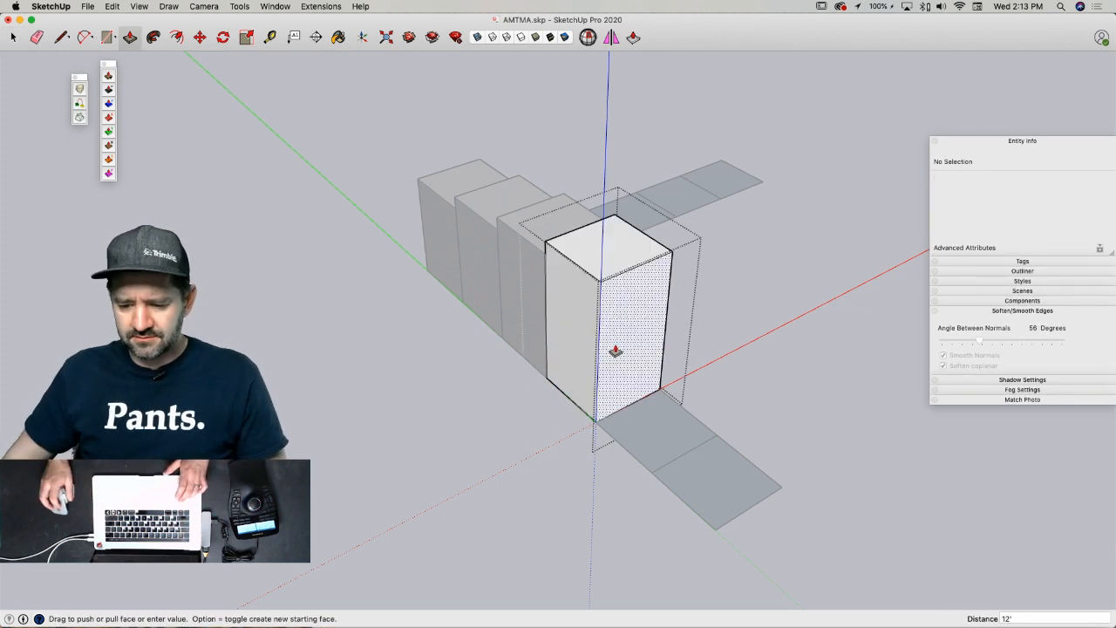
# - Extrude the second-to-last square of the front row, beside the 12' block, up 13'
pyautogui.press('space')
pyautogui.press('p')
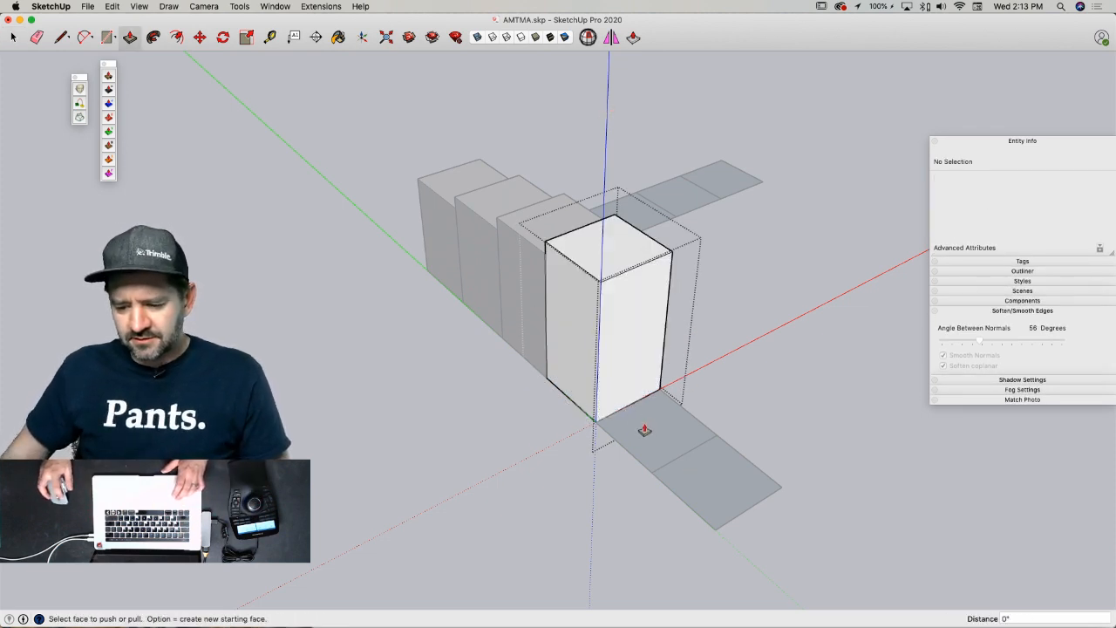
pyautogui.press('space')
pyautogui.doubleClick(646, 427)
pyautogui.press('p')
pyautogui.click(646, 433)
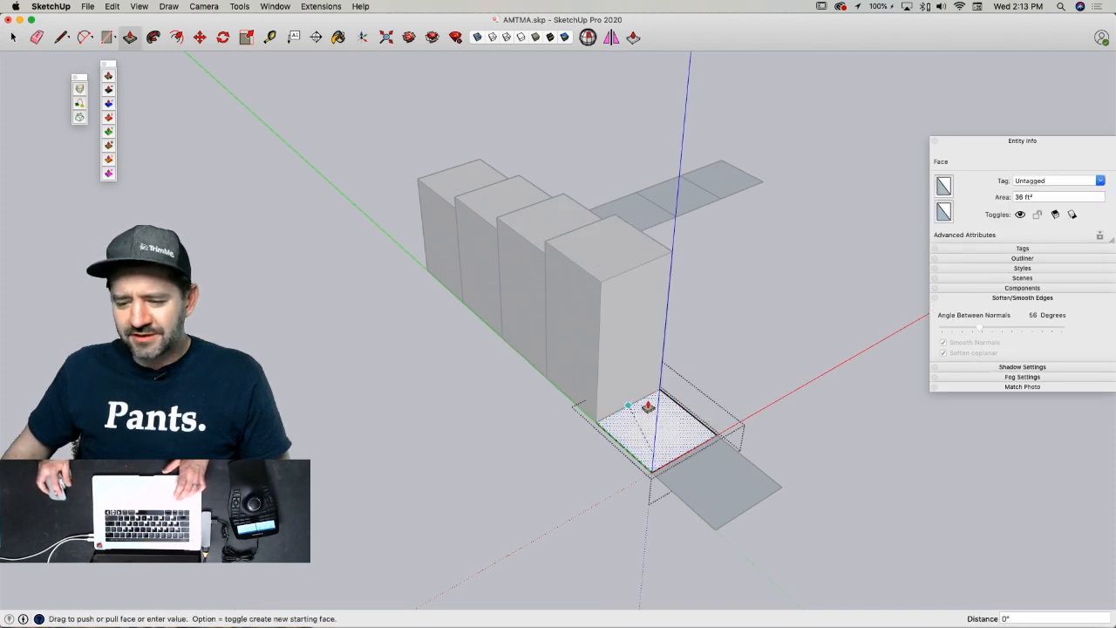
pyautogui.click(722, 369)
pyautogui.write('12')
pyautogui.press('Return')
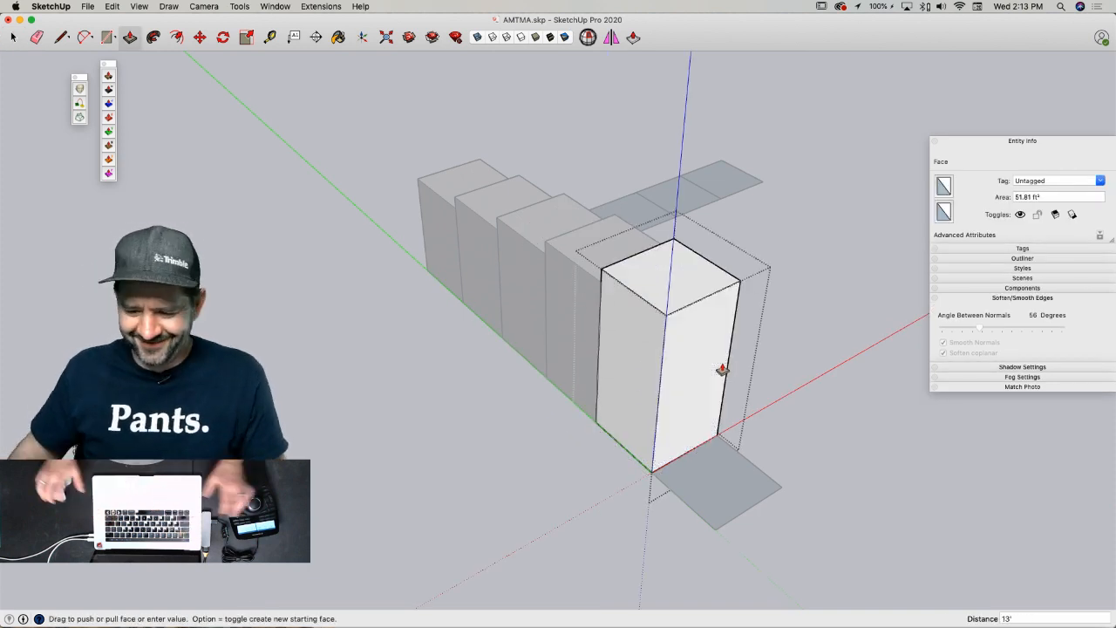
# - Extrude the last square at the end of the front row up 14' and leave its group
pyautogui.press('space')
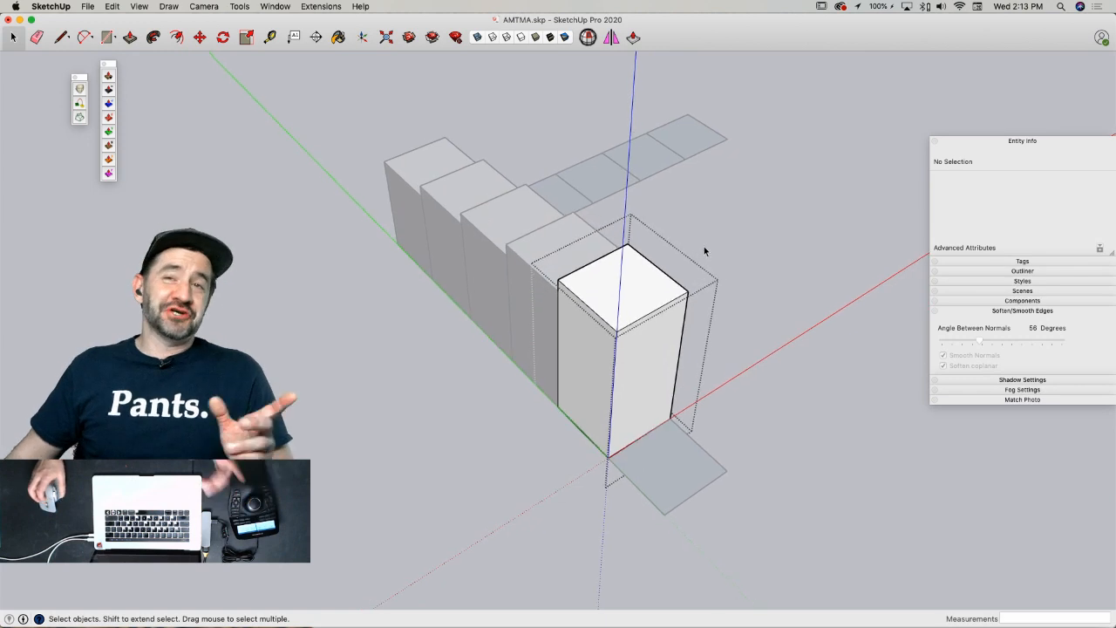
pyautogui.press('p')
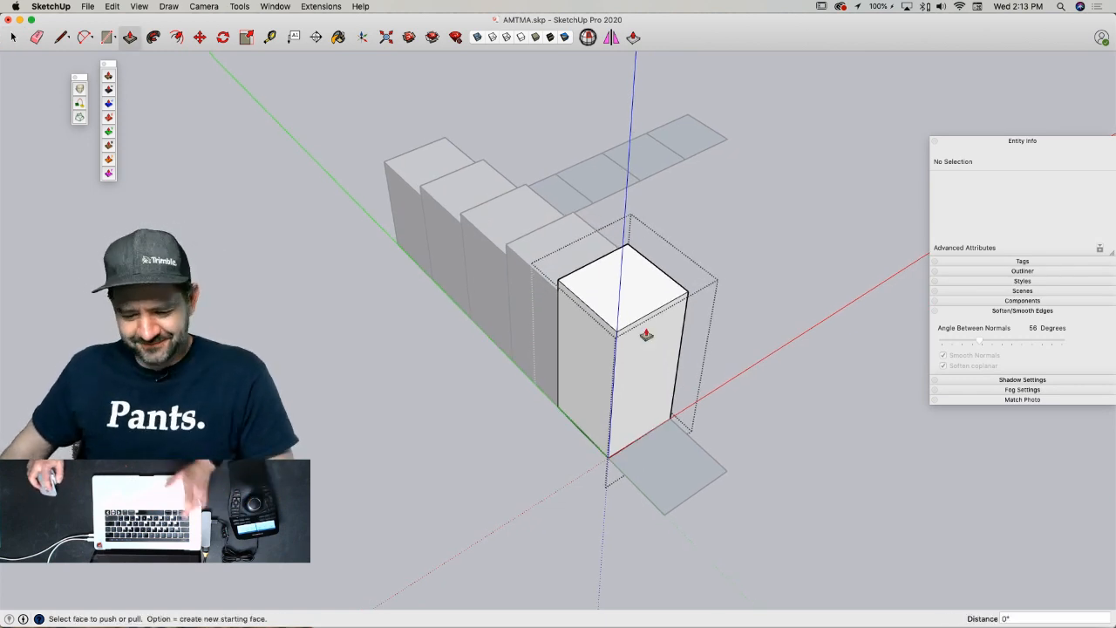
pyautogui.press('space')
pyautogui.click(671, 474)
pyautogui.doubleClick(672, 474)
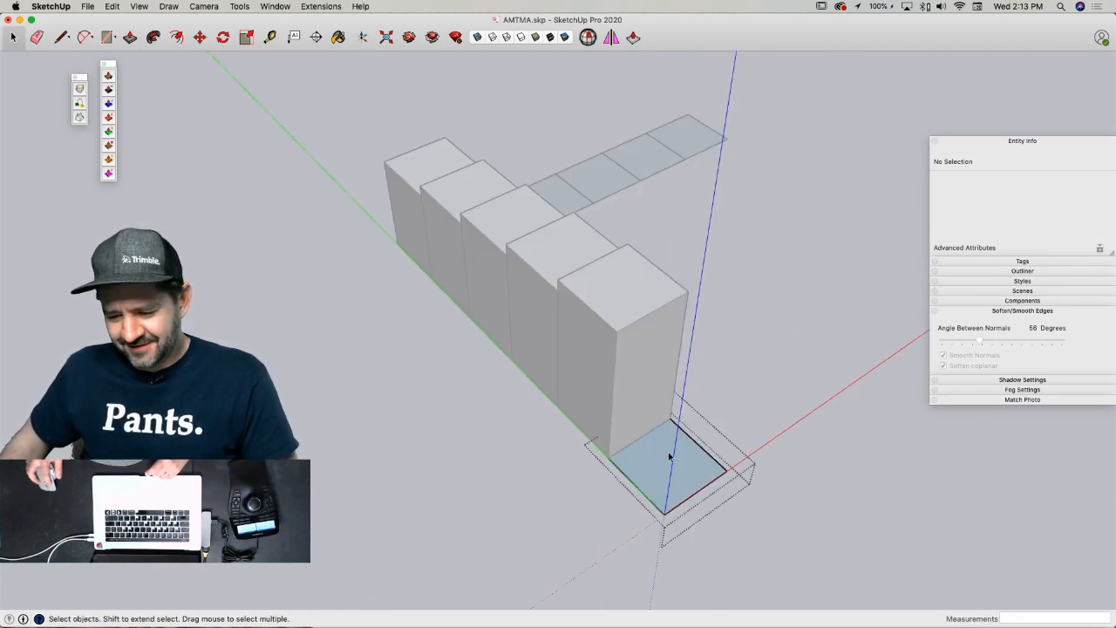
pyautogui.press('p')
pyautogui.click(670, 466)
pyautogui.click(675, 424)
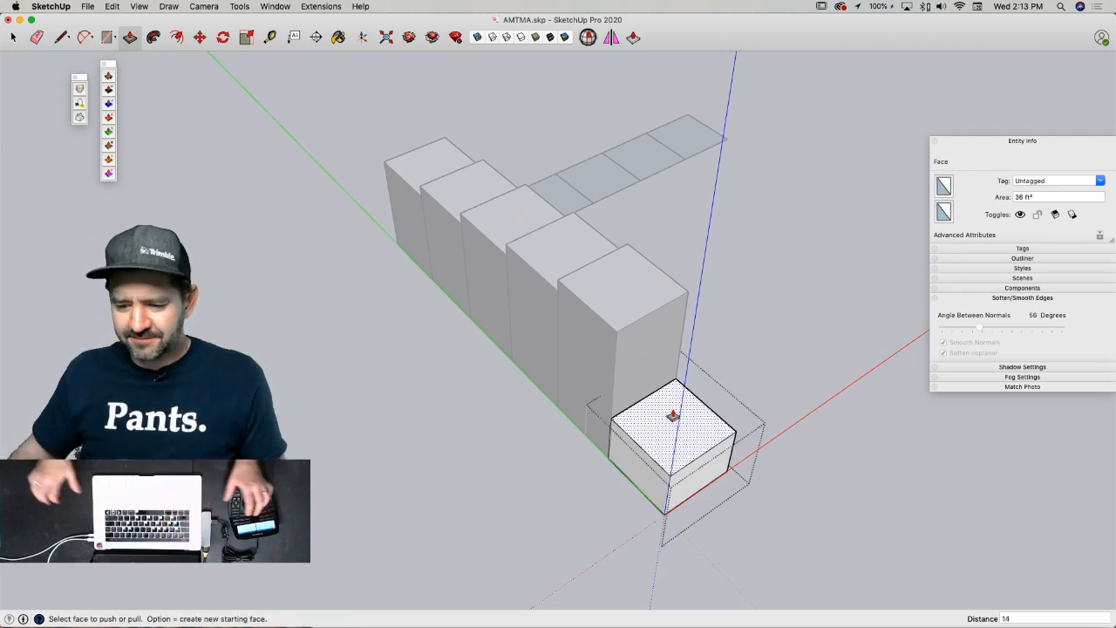
pyautogui.press('Return')
pyautogui.press('space')
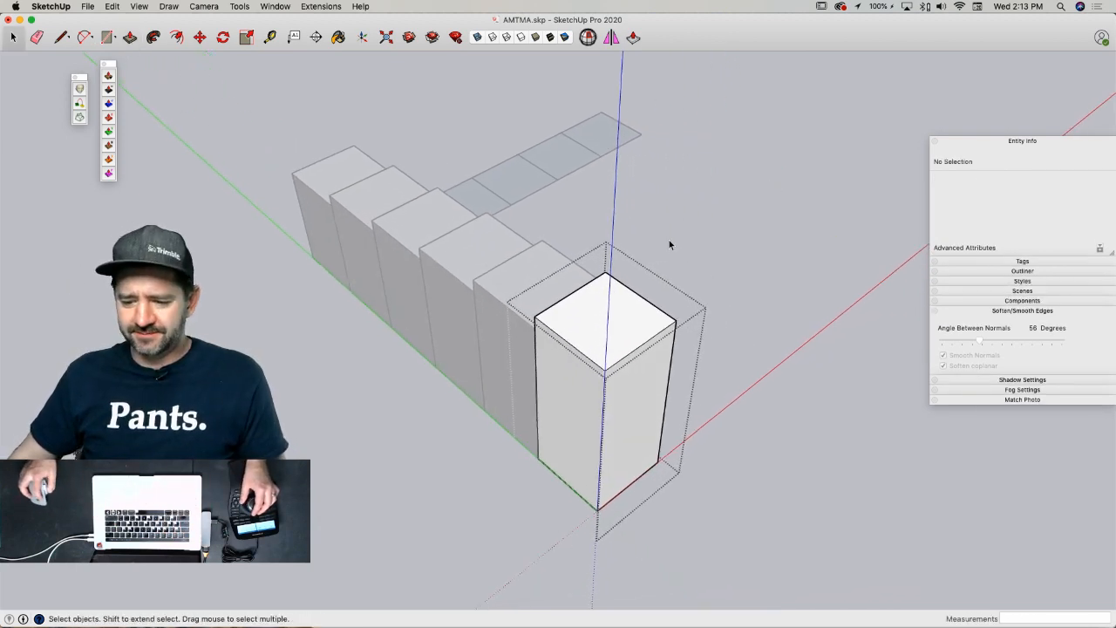
pyautogui.click(699, 417)
pyautogui.press('m')
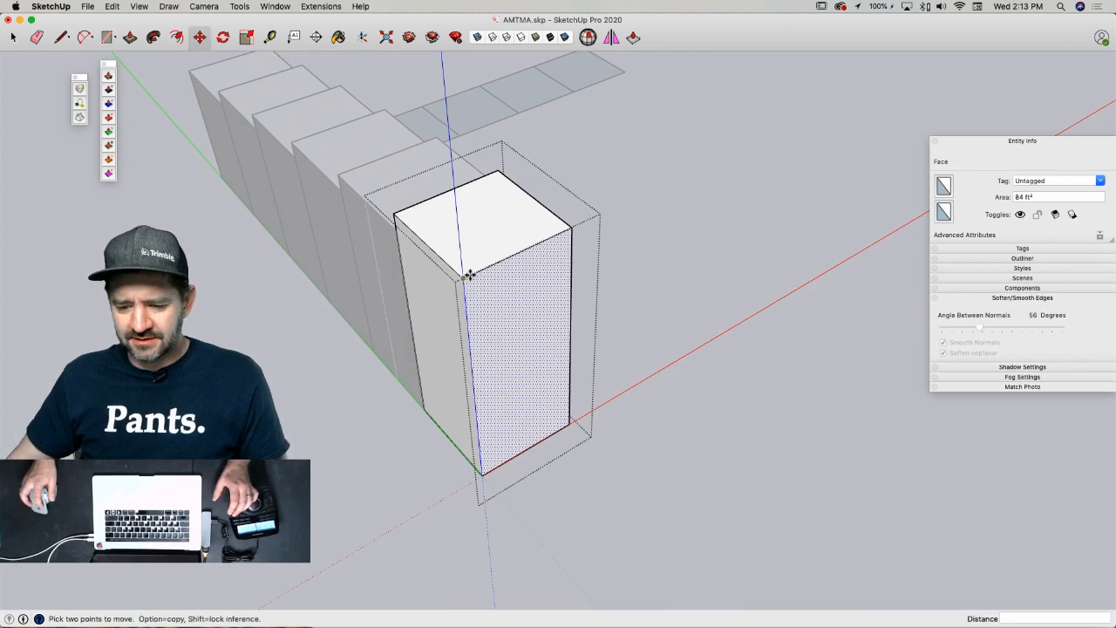
pyautogui.press('space')
pyautogui.click(703, 320)
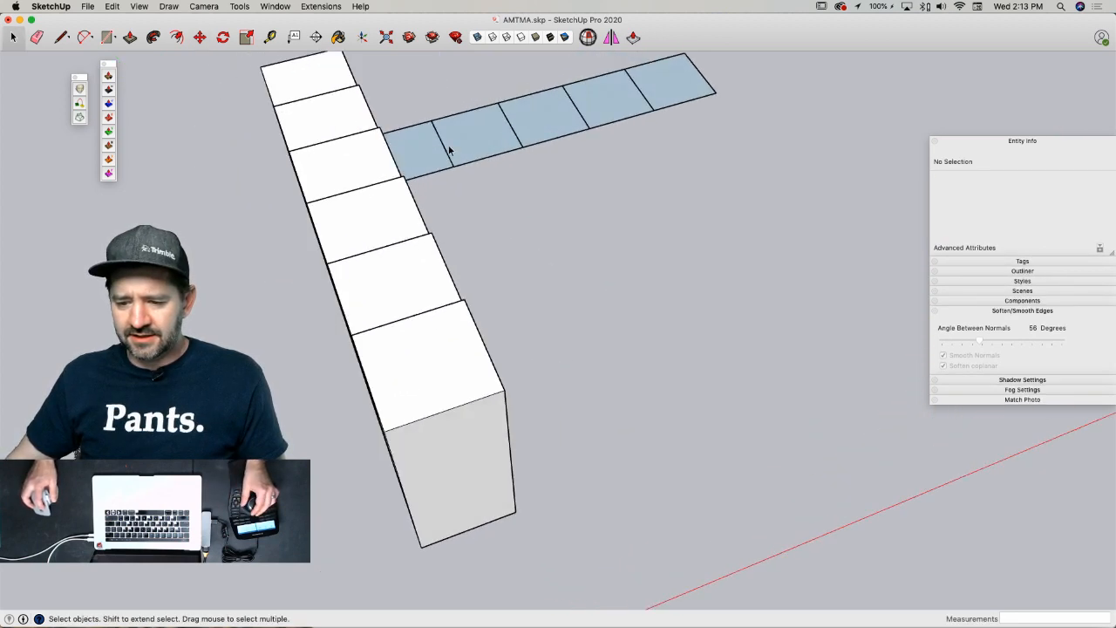
# - Open the second row's first flat square, next to the corner block, and extrude it up 8'
pyautogui.press('p')
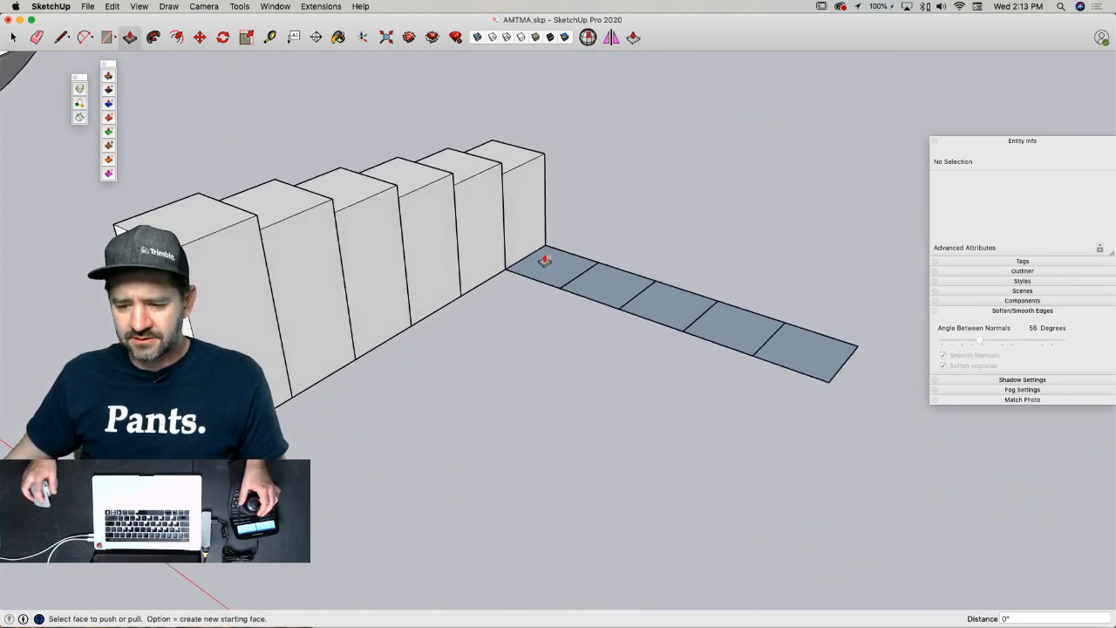
pyautogui.press('space')
pyautogui.doubleClick(548, 261)
pyautogui.press('p')
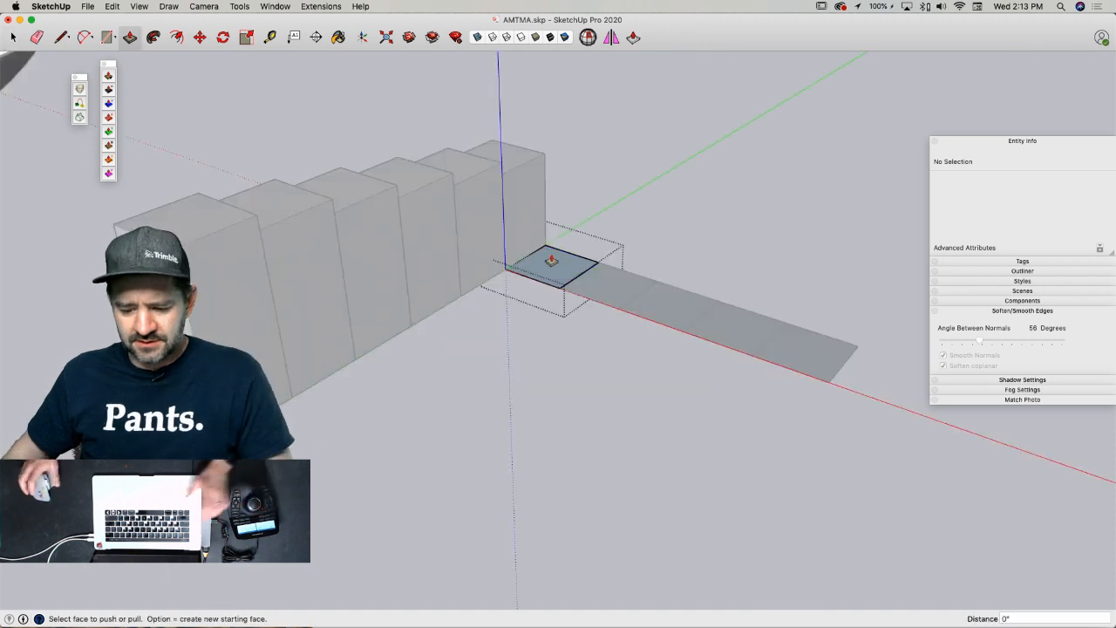
pyautogui.moveTo(550, 262); pyautogui.dragTo(534, 238)
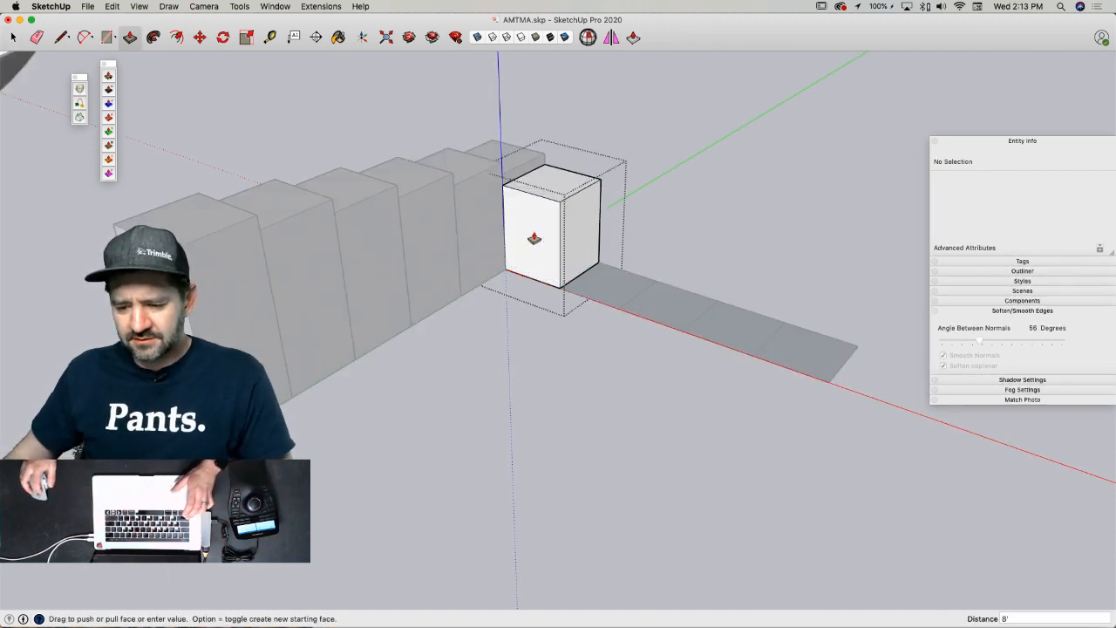
# - Extrude the second row's next flat square, beside the 8' block, up 7'
pyautogui.press('space')
pyautogui.press('super+z')
pyautogui.press('p')
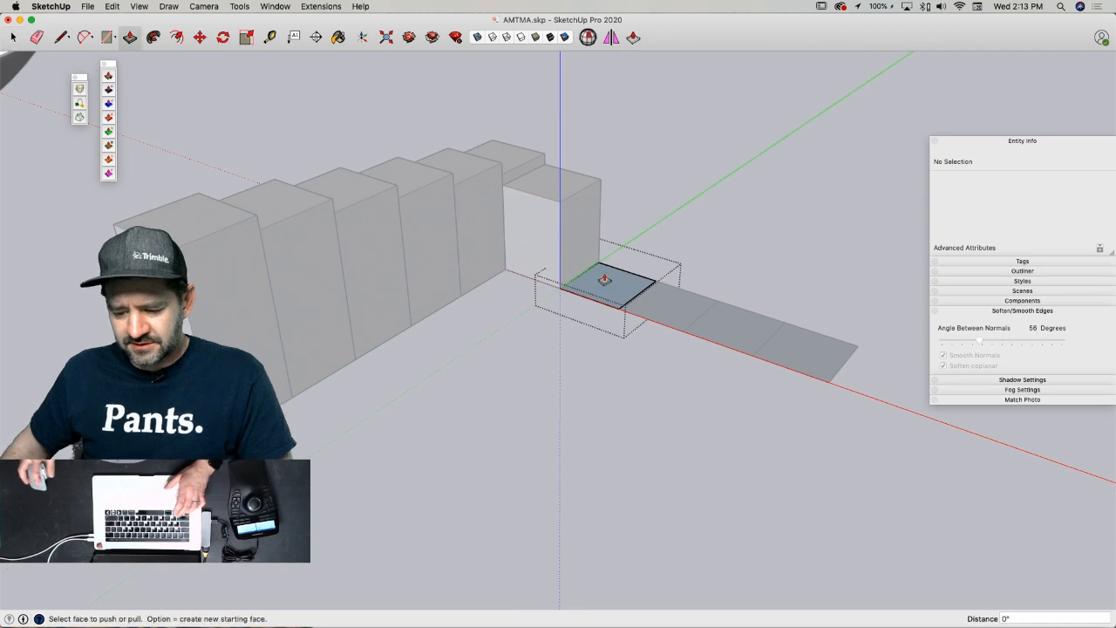
pyautogui.moveTo(610, 288); pyautogui.dragTo(615, 270)
pyautogui.write("7'")
pyautogui.press('Return')
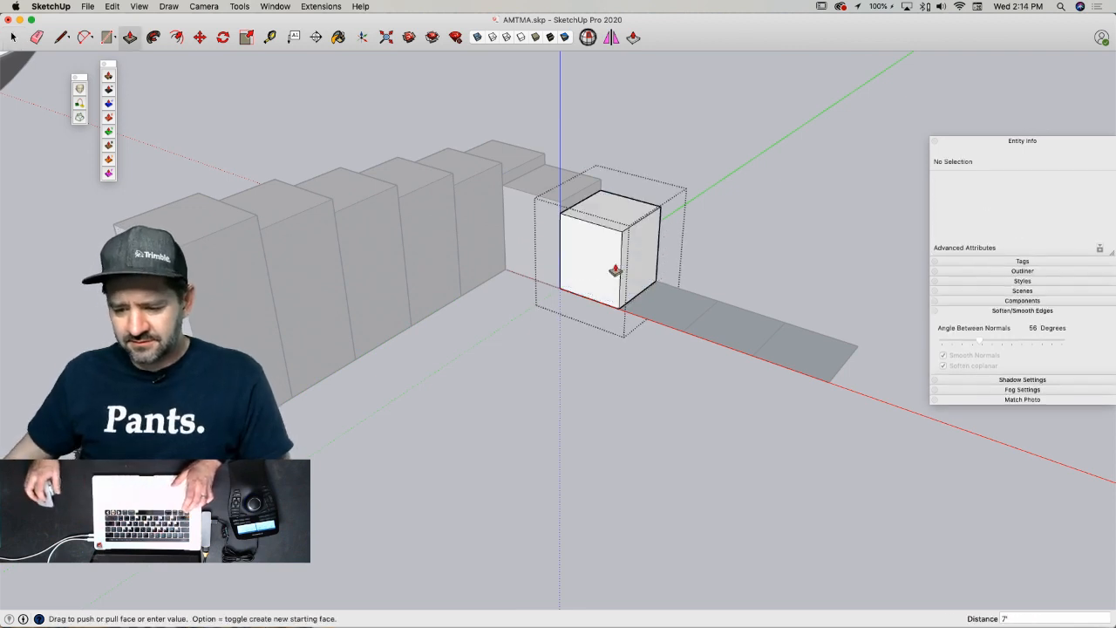
# - Extrude the second row's middle square, beside the 7' block, up 6'
pyautogui.press('space')
pyautogui.click(672, 305)
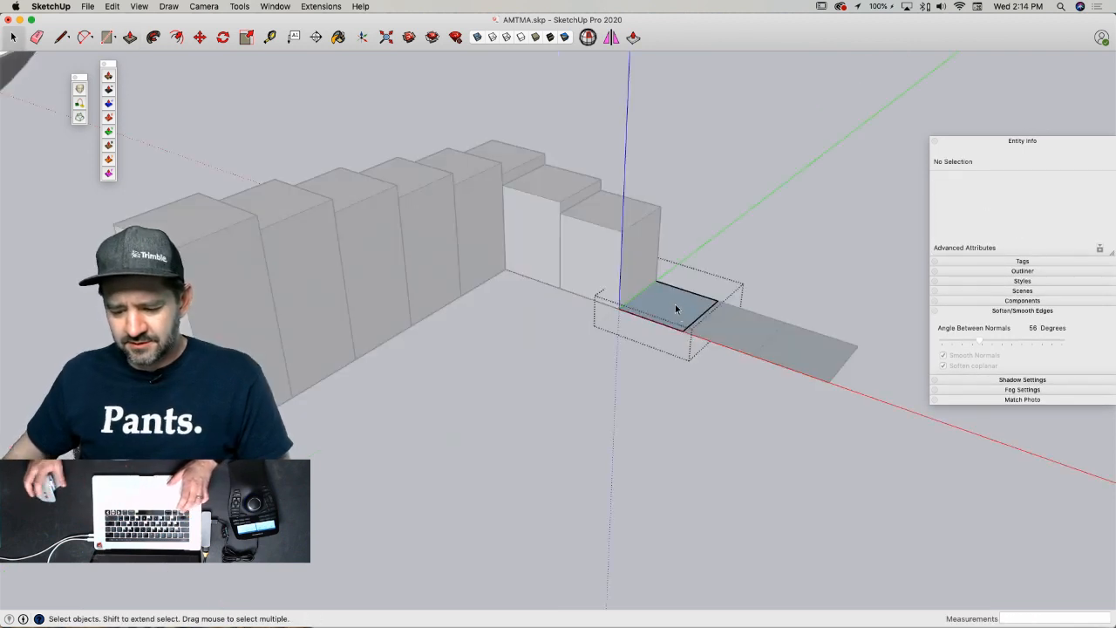
pyautogui.press('p')
pyautogui.moveTo(672, 305); pyautogui.dragTo(668, 286)
pyautogui.write("6'")
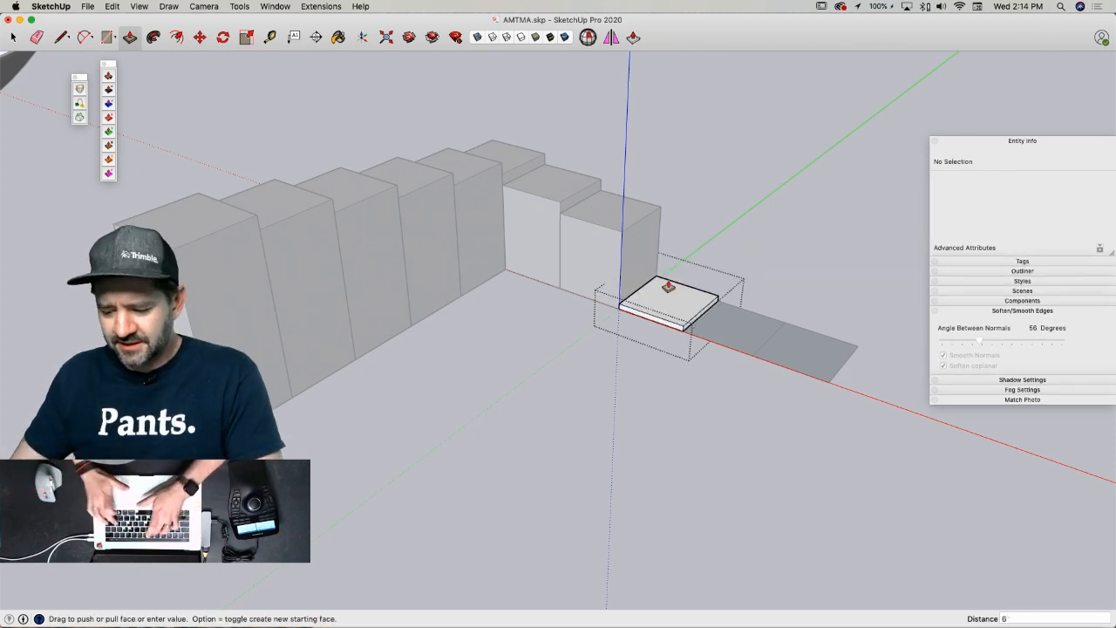
pyautogui.press('Return')
# - Open the second row's fourth square, beside the 6' block, and extrude it up 5'
pyautogui.press('space')
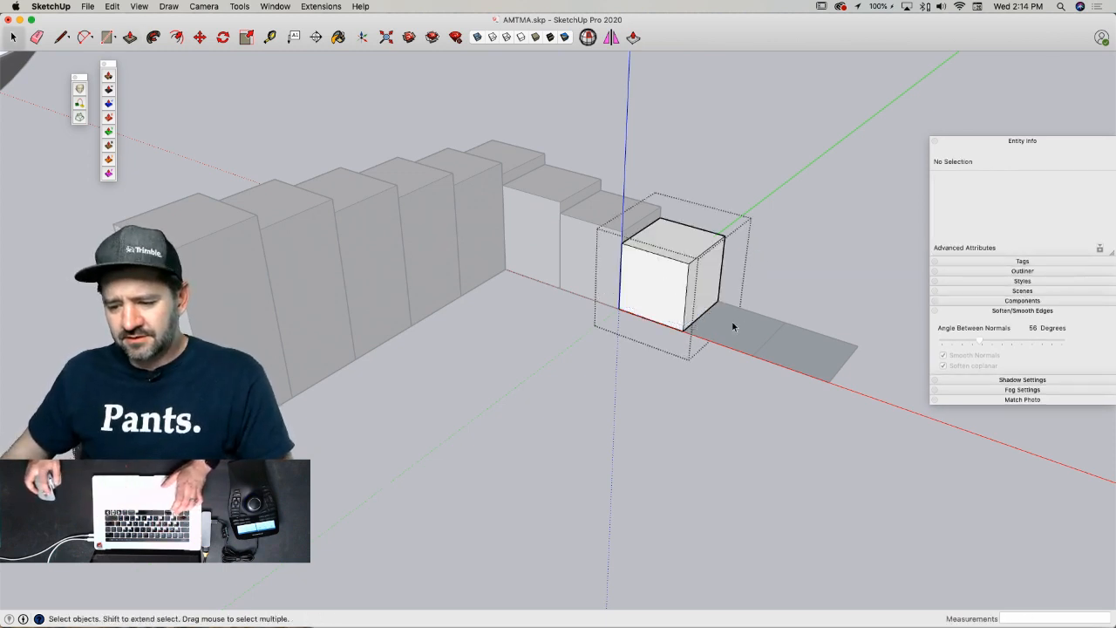
pyautogui.click(733, 327)
pyautogui.press('p')
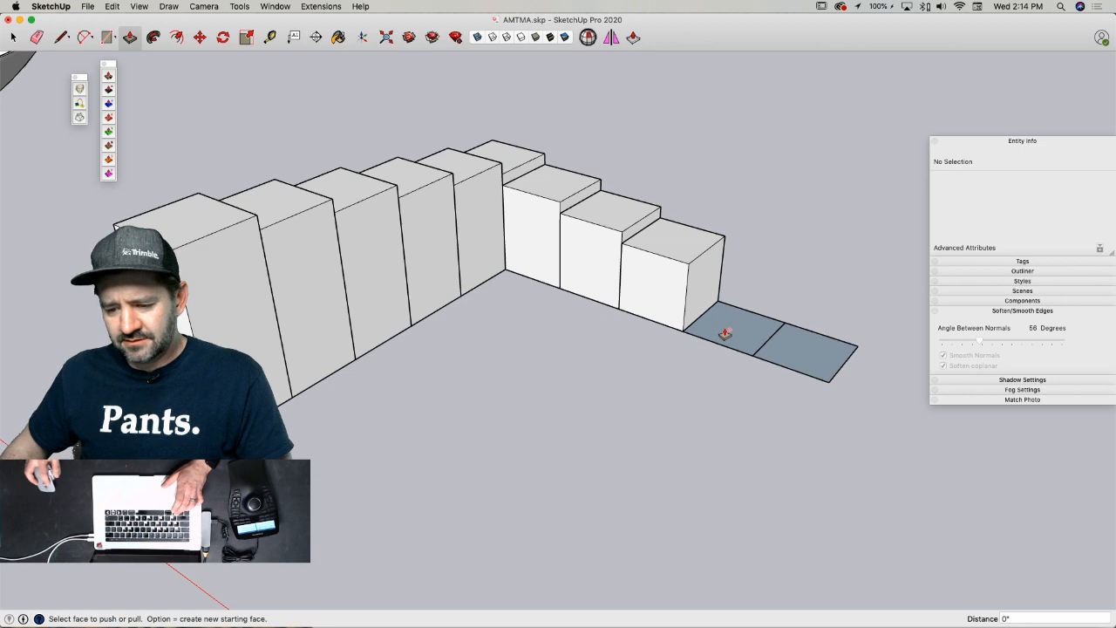
pyautogui.press('space')
pyautogui.press('p')
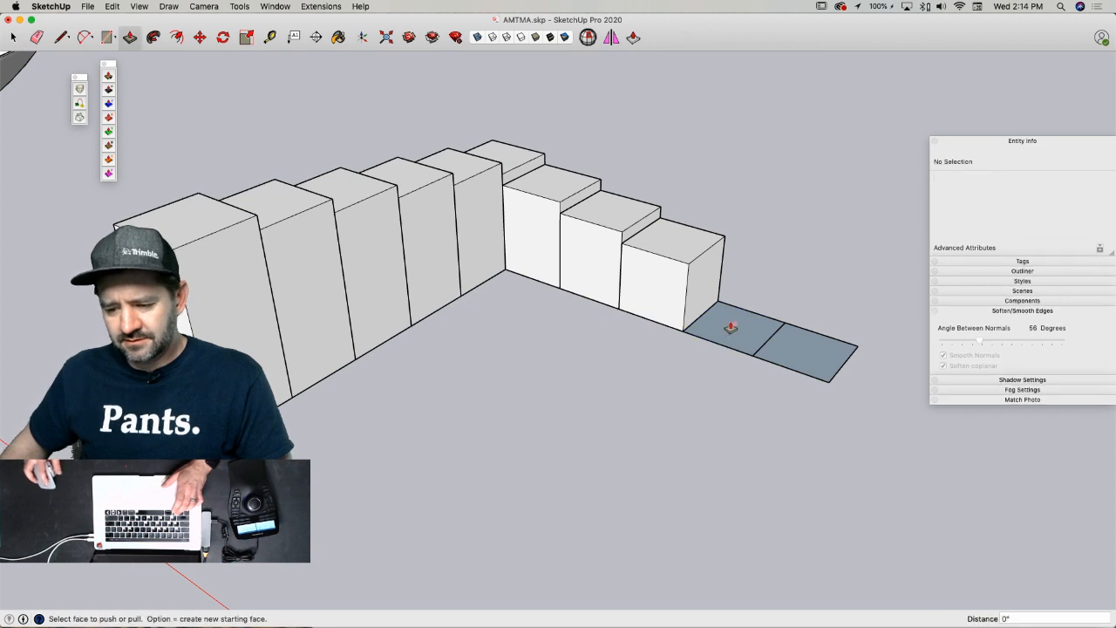
pyautogui.press('space')
pyautogui.doubleClick(727, 322)
pyautogui.press('p')
pyautogui.click(730, 318)
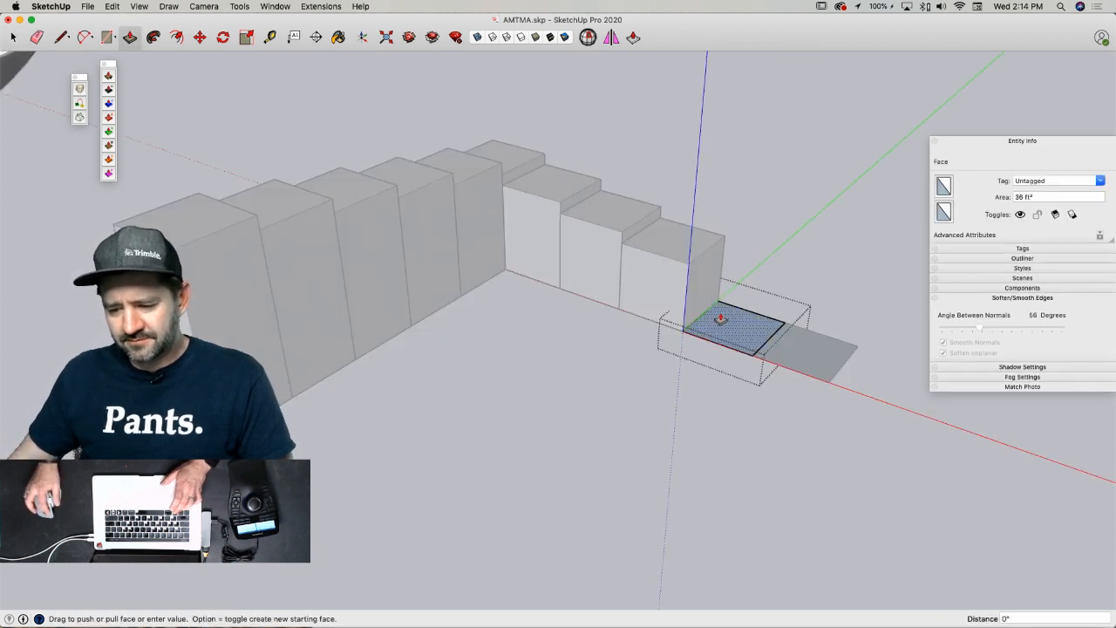
pyautogui.click(719, 305)
pyautogui.press('Return')
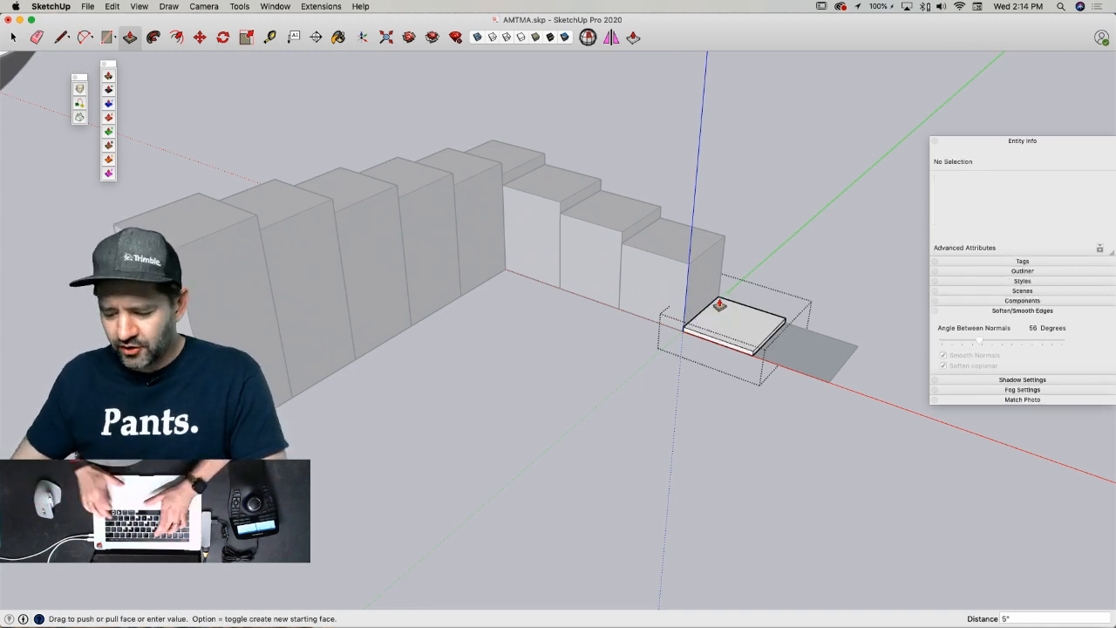
pyautogui.write("5'")
pyautogui.press('Return')
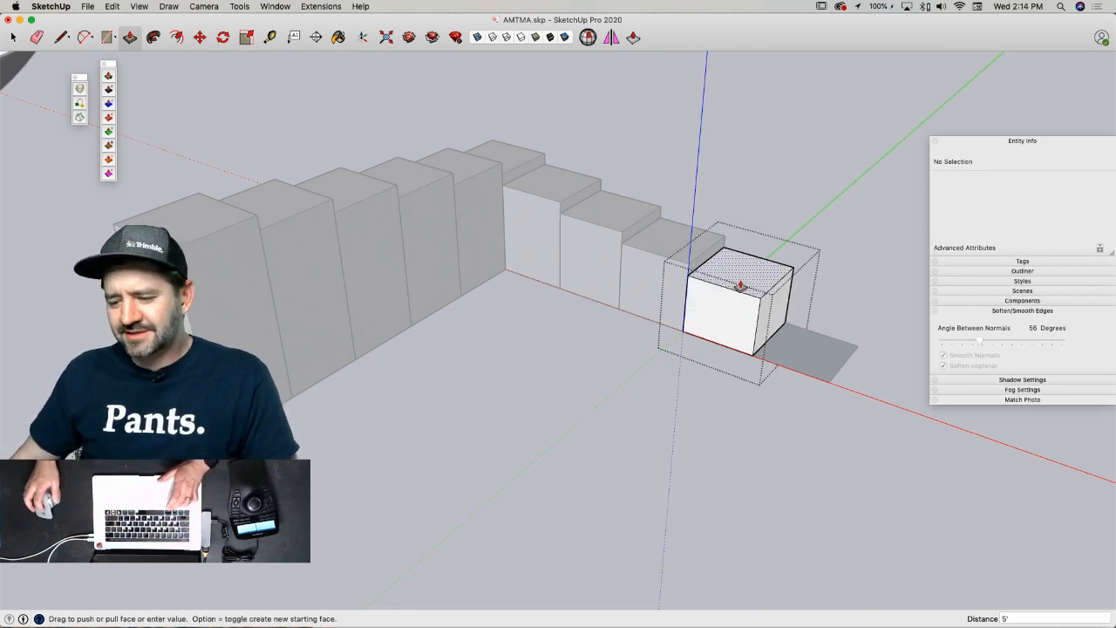
# - Extrude the last remaining flat square at the end of the second row up 4'
pyautogui.press('space')
pyautogui.press('p')
pyautogui.press('space')
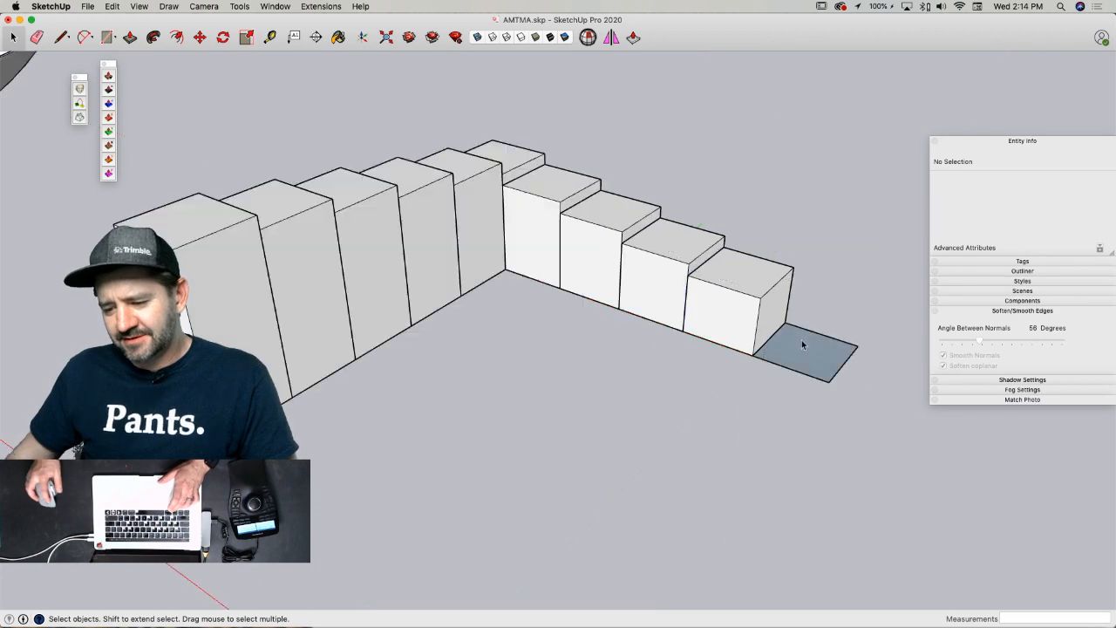
pyautogui.press('p')
pyautogui.moveTo(798, 341); pyautogui.dragTo(787, 320)
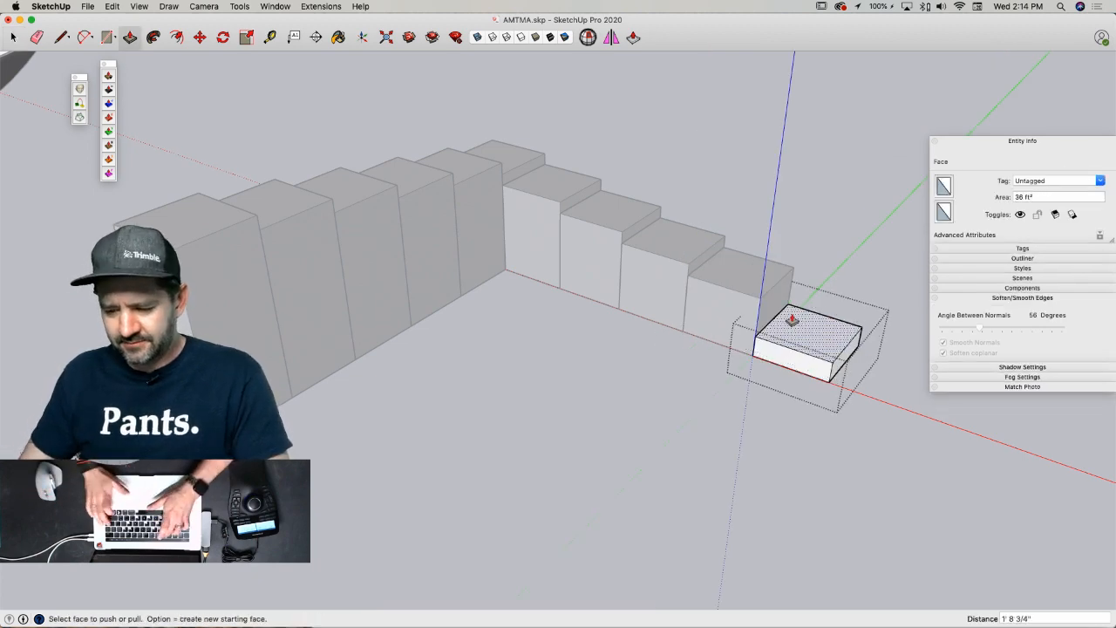
pyautogui.write("4'")
pyautogui.press('Return')
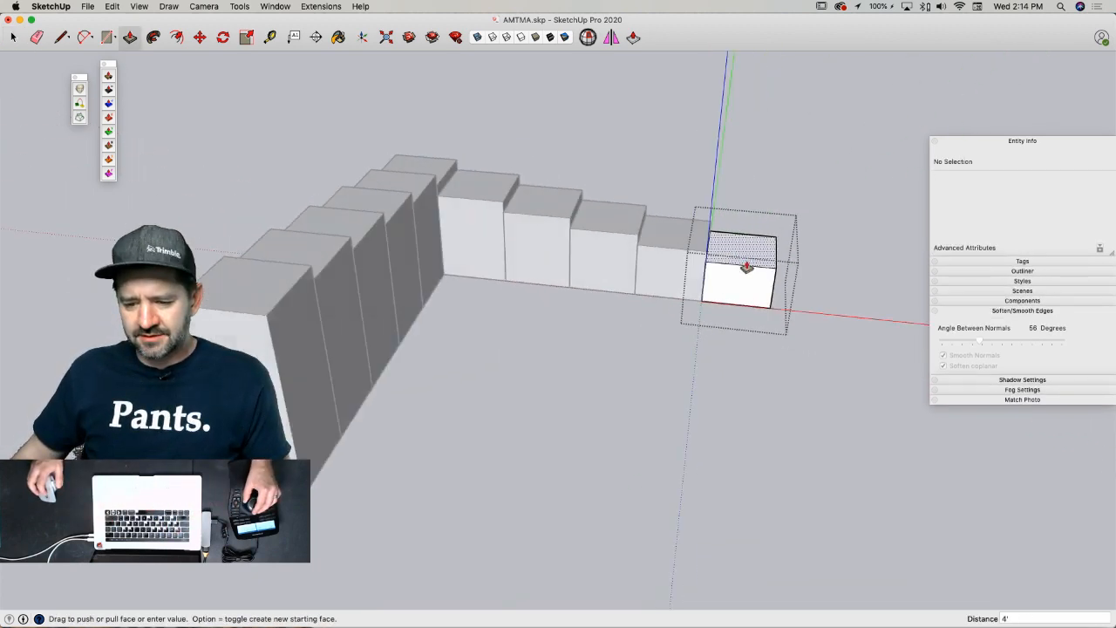
pyautogui.press('space')
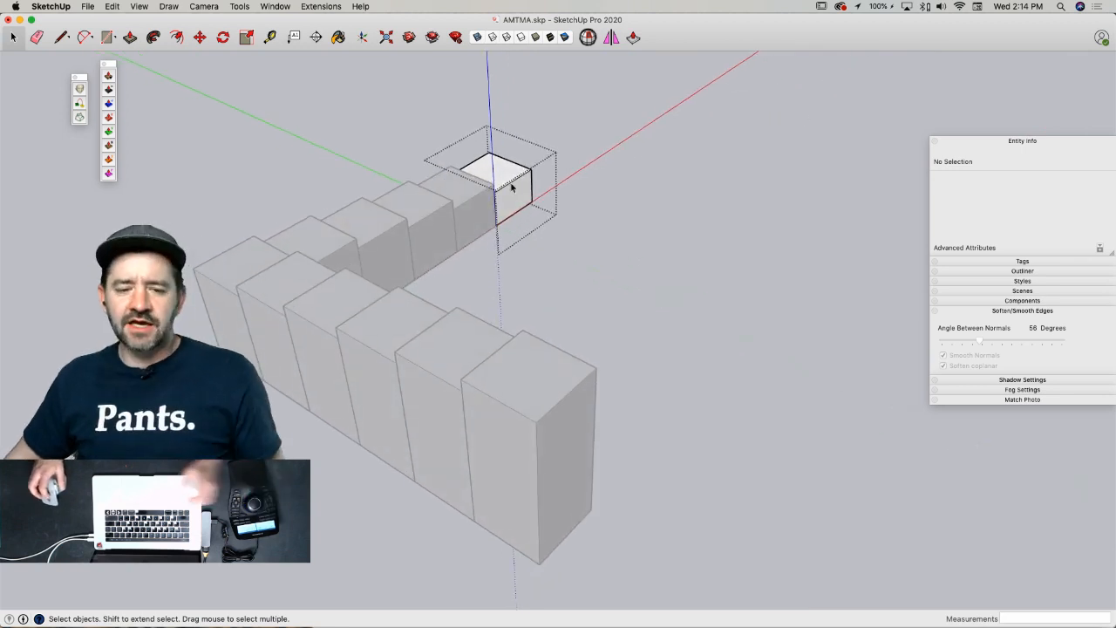
# - Switch the camera to parallel projection and close the open block group at the end of the second row
pyautogui.click(204, 6)
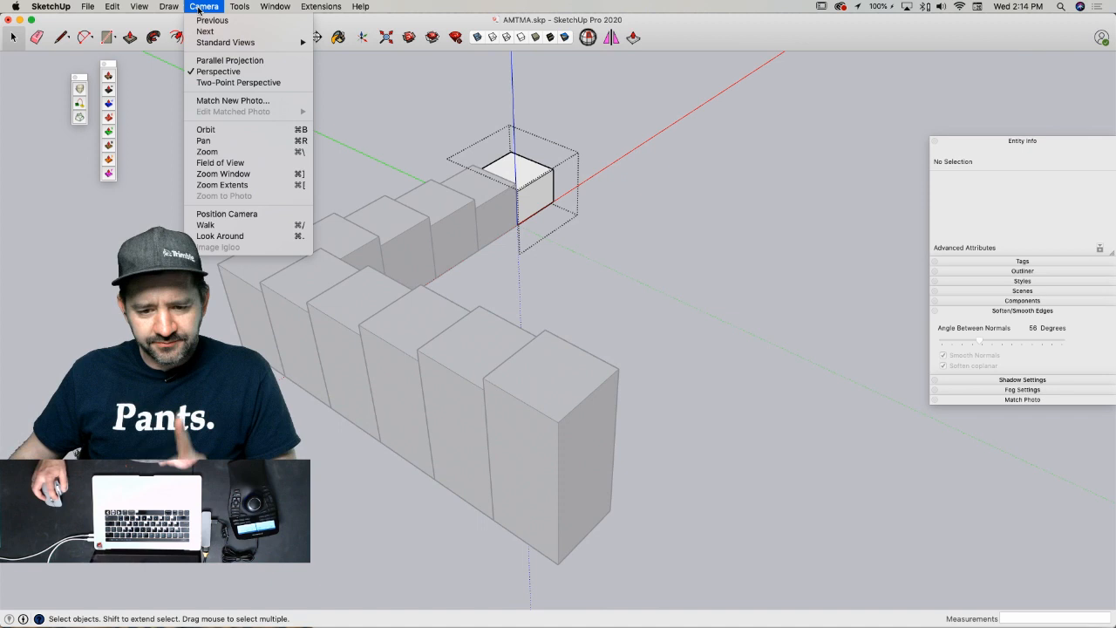
pyautogui.click(236, 60)
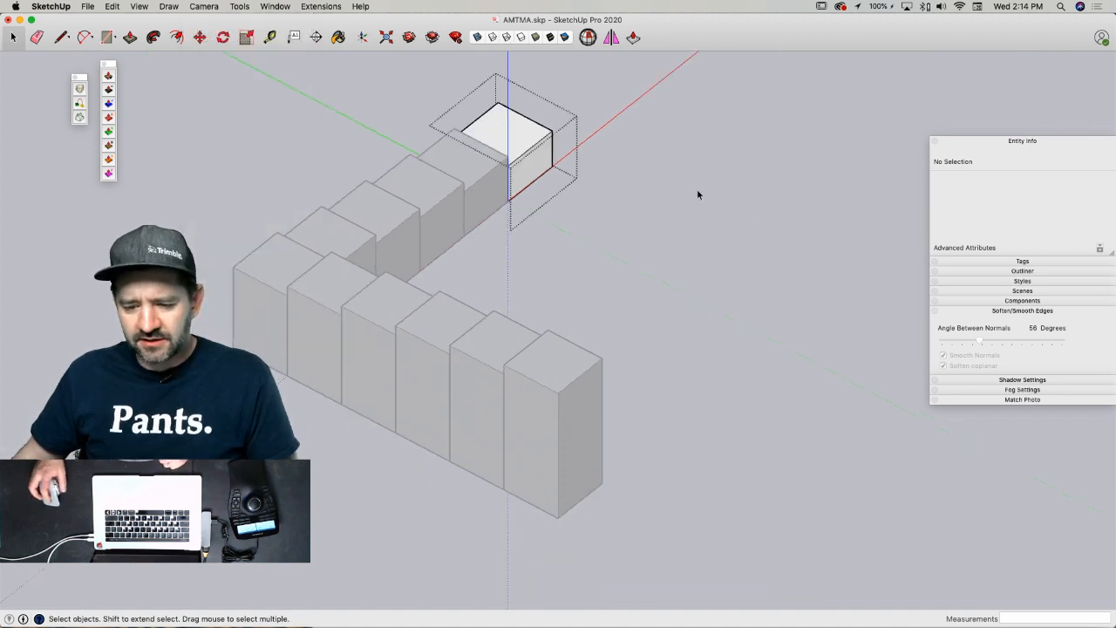
pyautogui.click(701, 190)
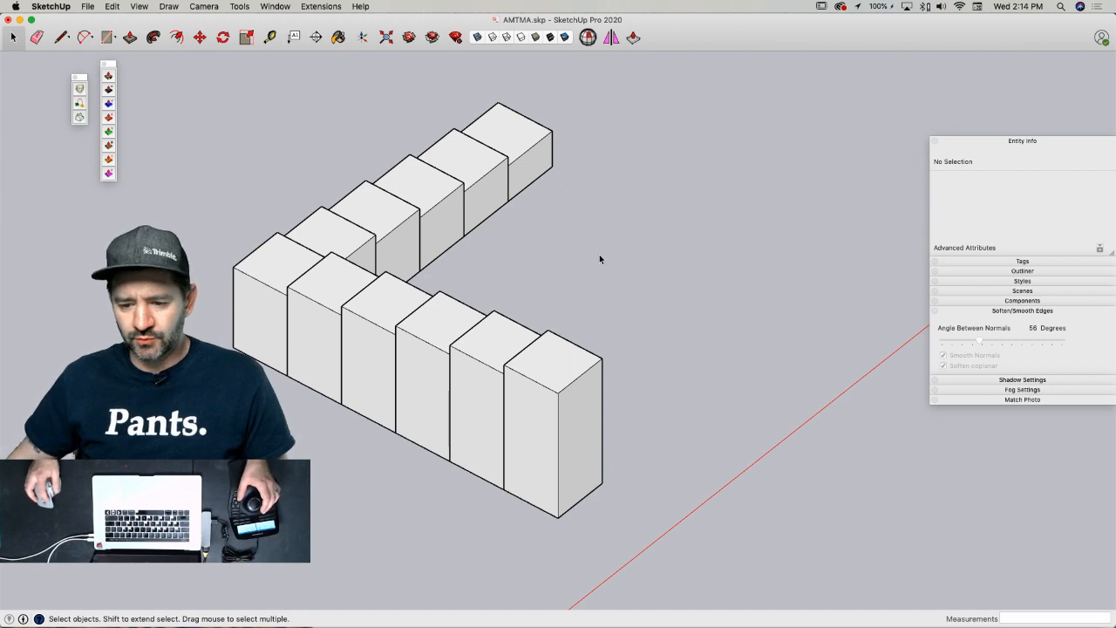
# - Copy the 14' end block 6' along the red axis and repeat the copy 4x to continue the row
pyautogui.click(585, 419)
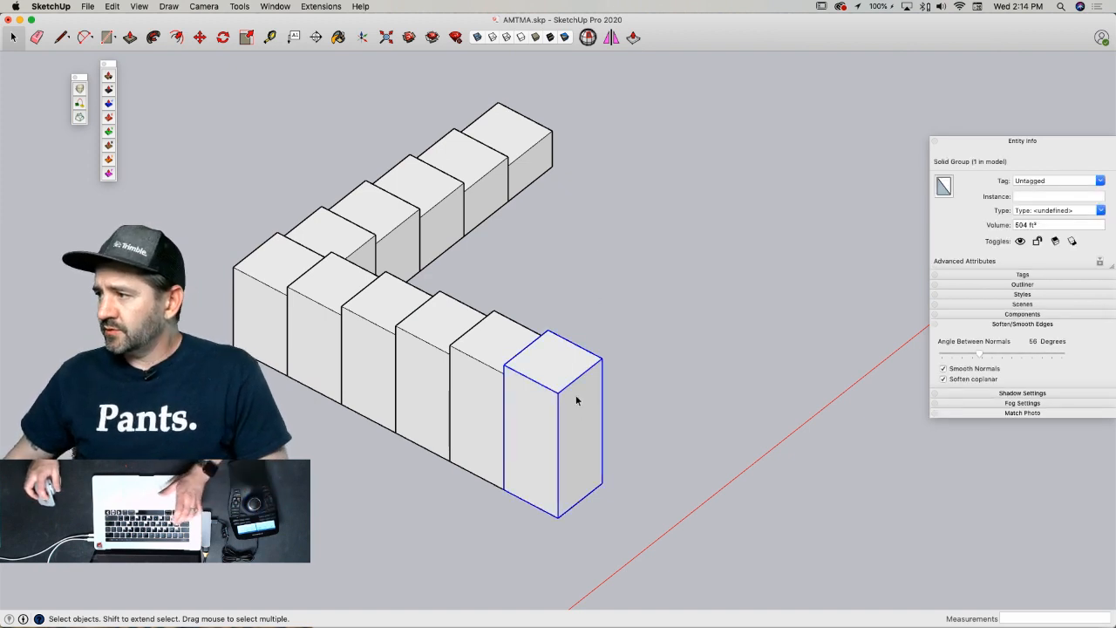
pyautogui.press('m')
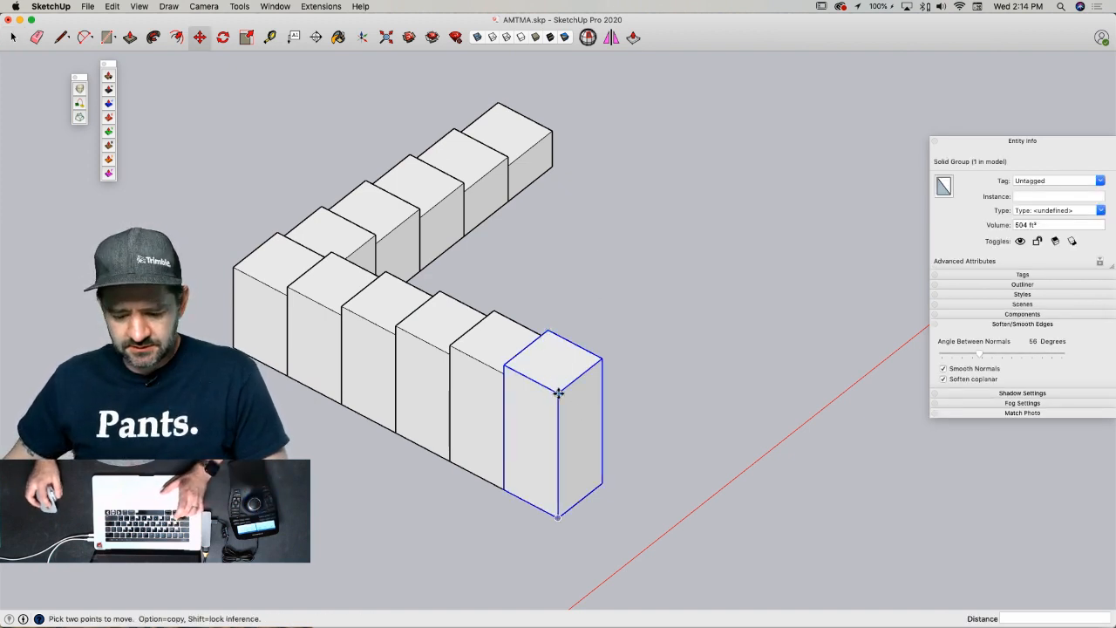
pyautogui.click(558, 394)
pyautogui.press('alt')
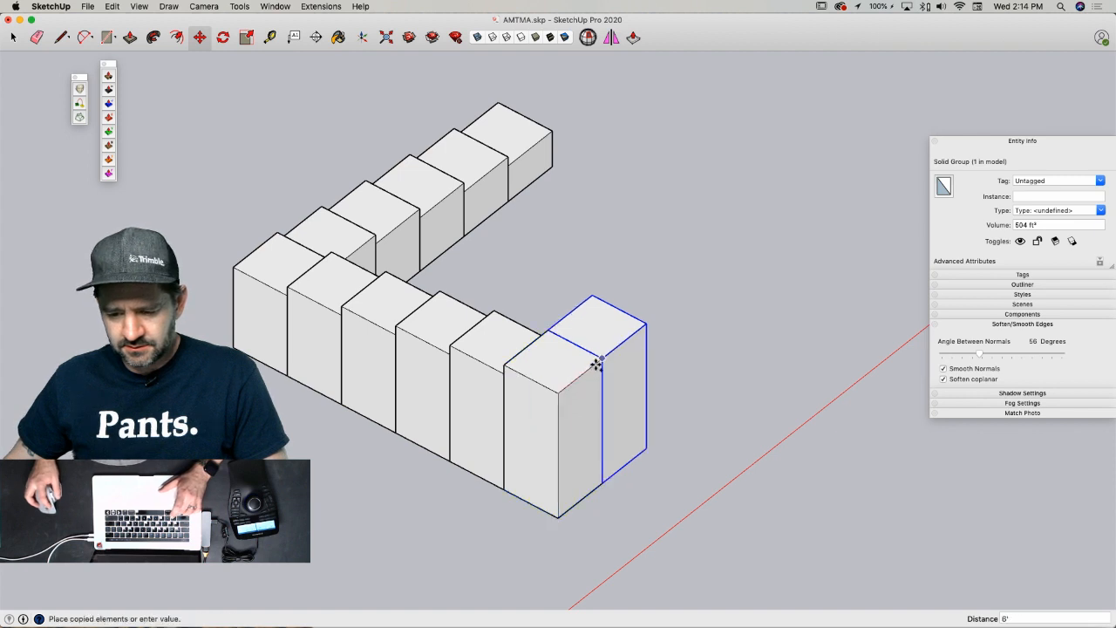
pyautogui.click(596, 364)
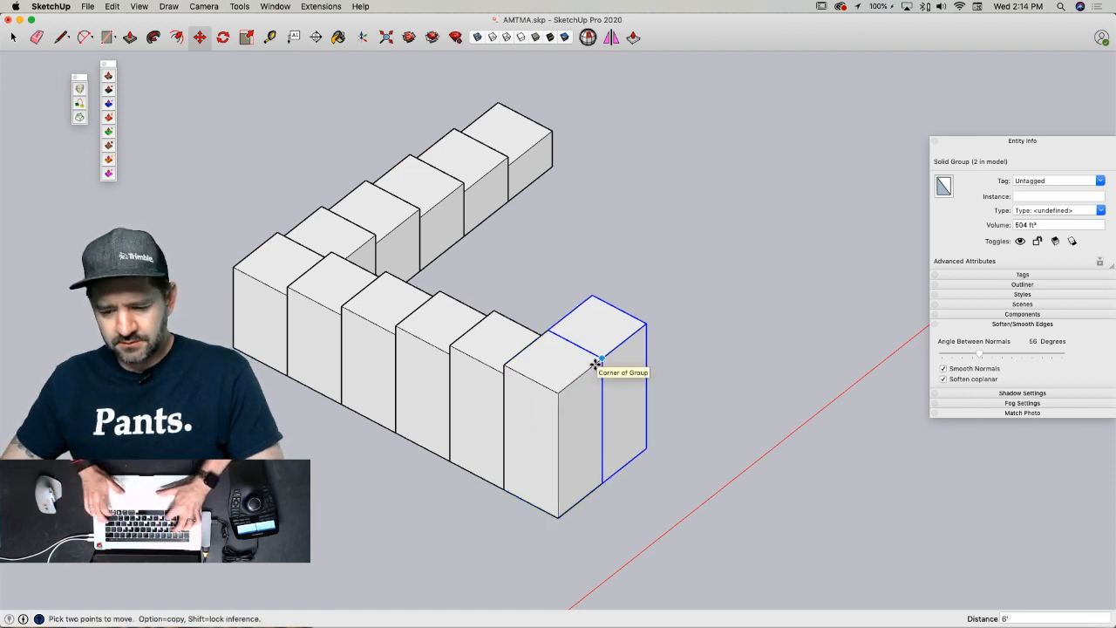
pyautogui.press('Return')
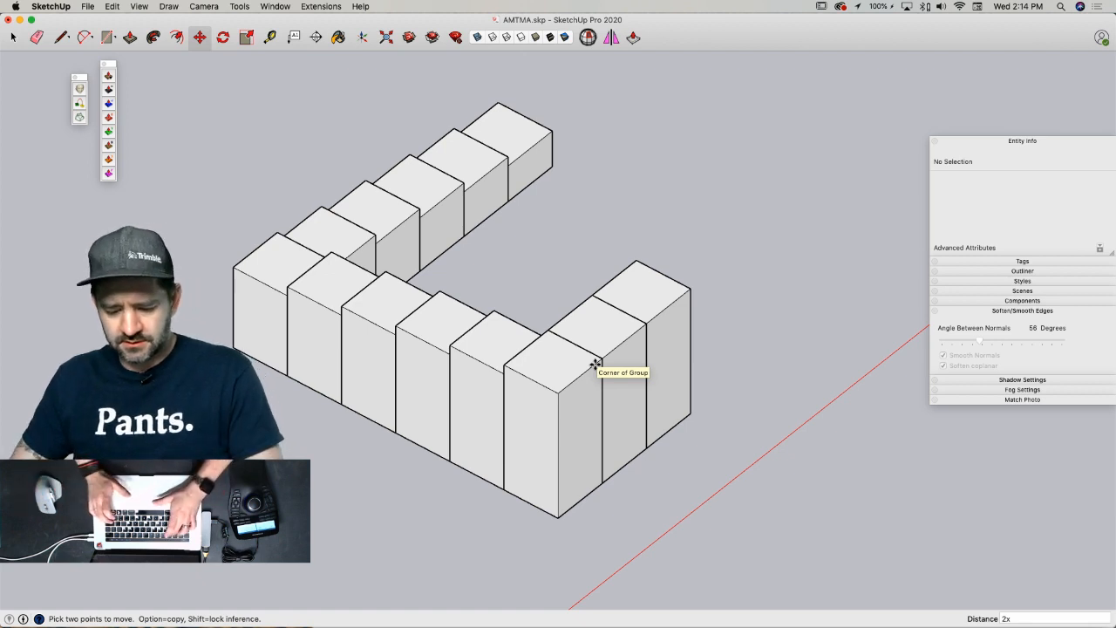
pyautogui.write('3x')
pyautogui.press('Return')
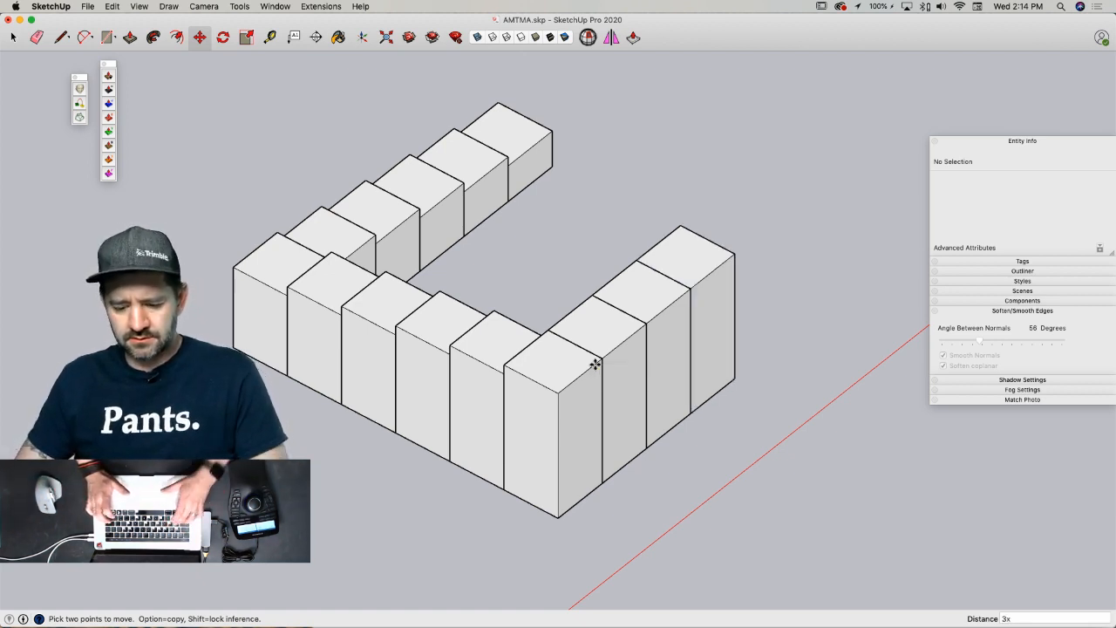
pyautogui.write('4x')
pyautogui.press('Return')
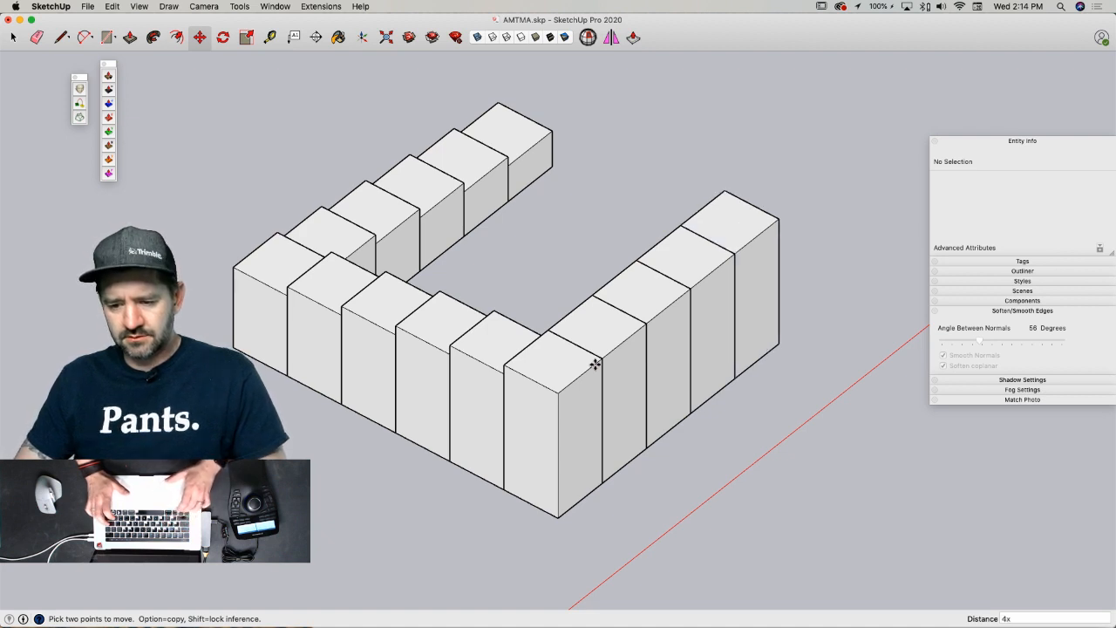
# - Erase the two farthest copies of the 14' block, keeping the two nearest ones
pyautogui.press('e')
pyautogui.click(775, 214)
pyautogui.click(733, 248)
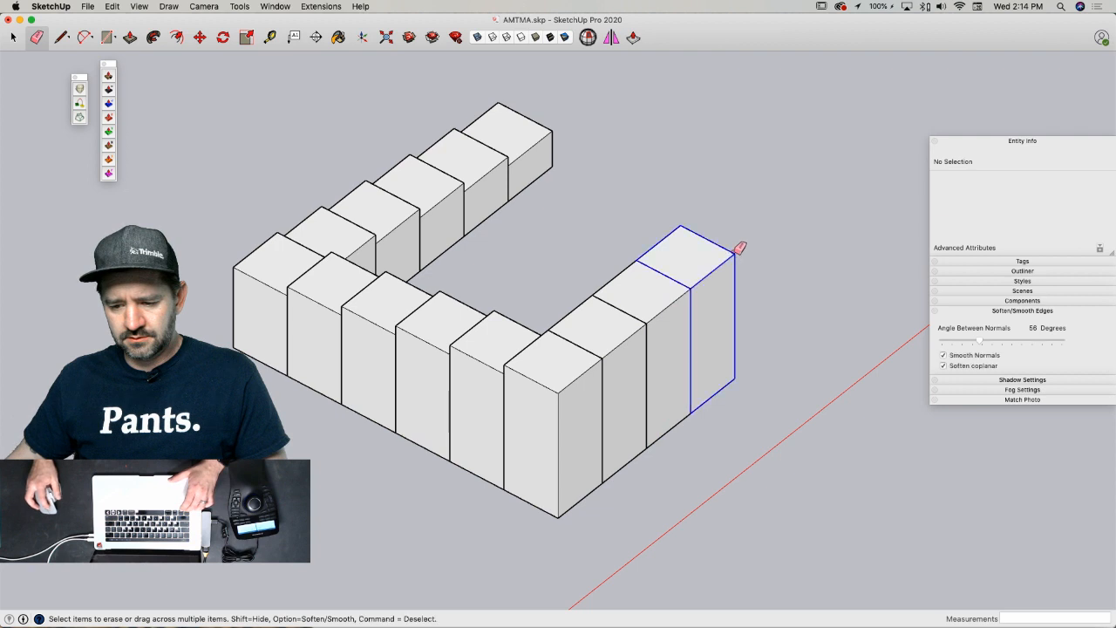
pyautogui.press('space')
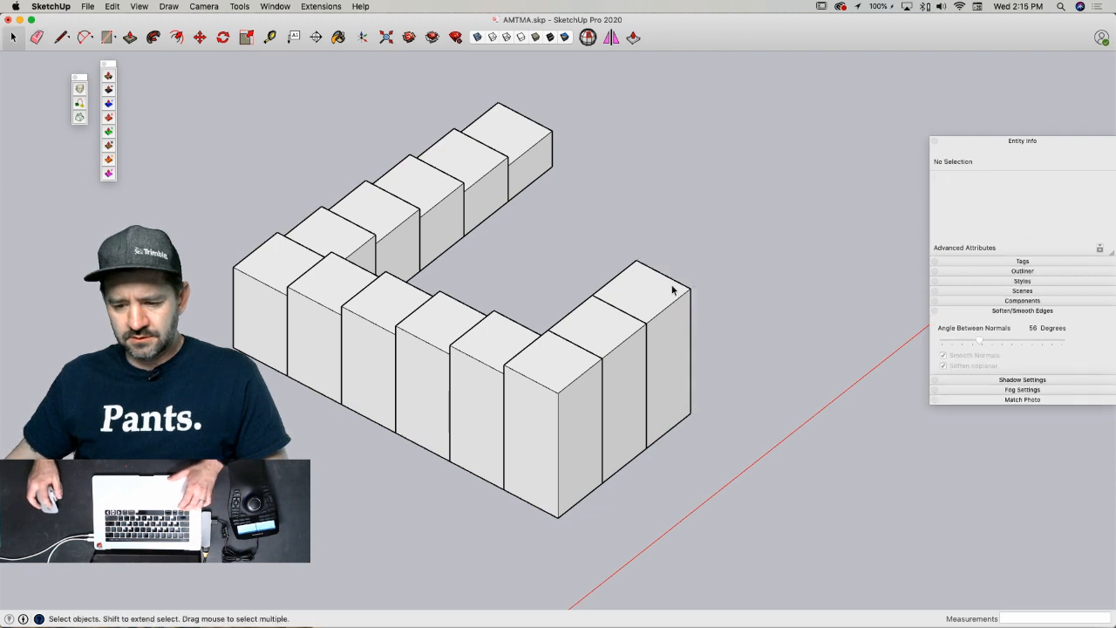
# - Open the first copy beside the original 14' block and extrude its top face up 1'
pyautogui.doubleClick(605, 335)
pyautogui.click(604, 329)
pyautogui.press('p')
pyautogui.moveTo(604, 329); pyautogui.dragTo(605, 319)
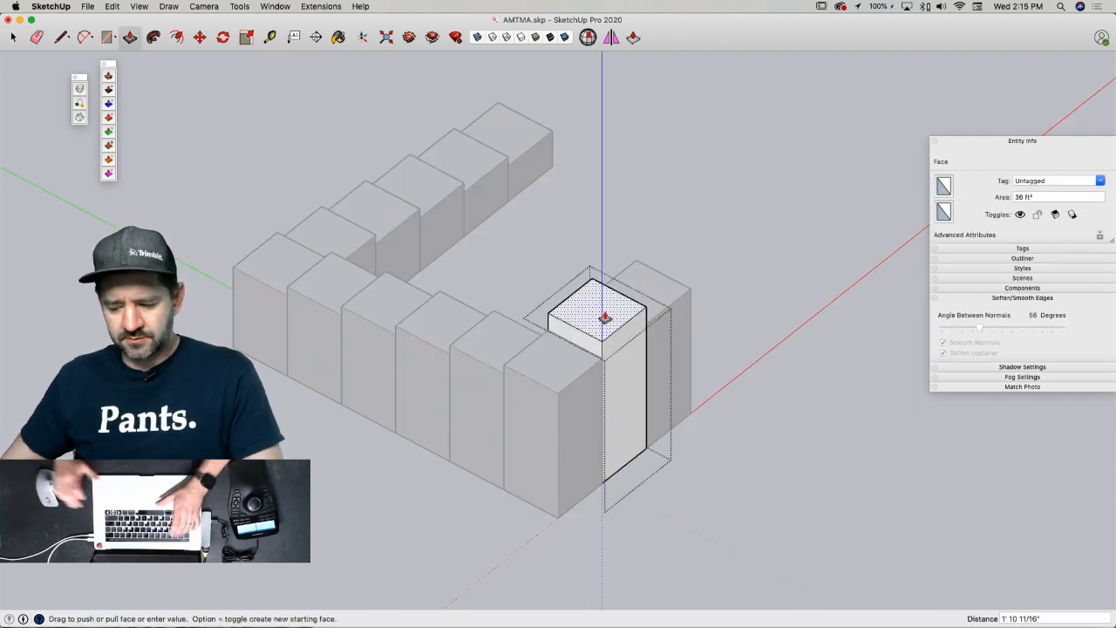
pyautogui.write("1'")
pyautogui.press('space')
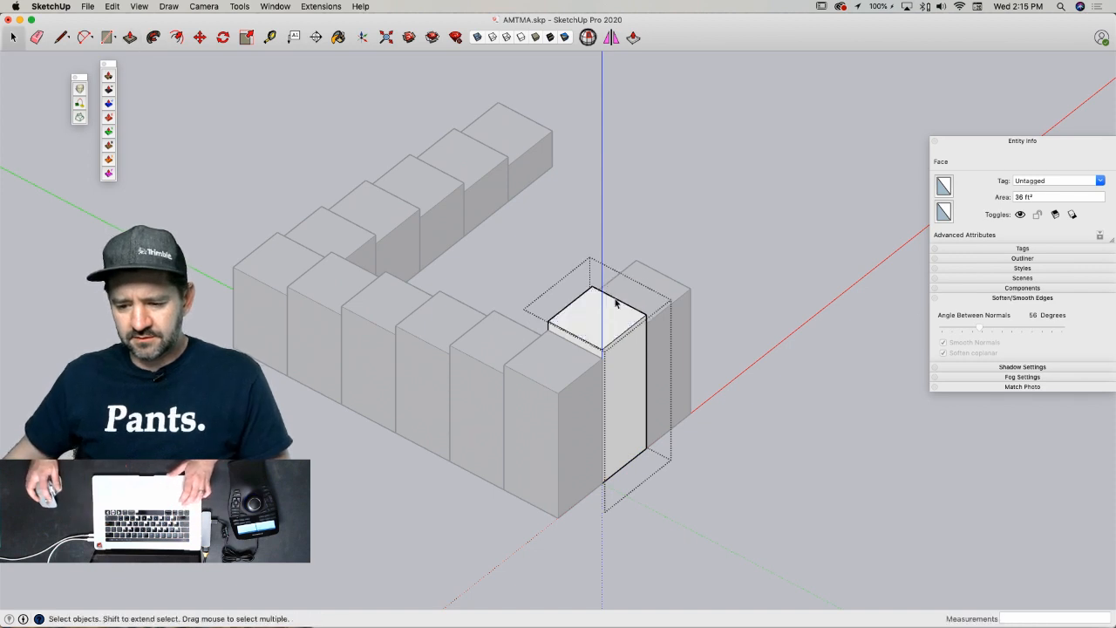
# - Open the second copy at the end of the new row, extrude its top face up 2', and close the group
pyautogui.doubleClick(637, 288)
pyautogui.press('p')
pyautogui.moveTo(638, 290); pyautogui.dragTo(635, 273)
pyautogui.write("2'")
pyautogui.press('Return')
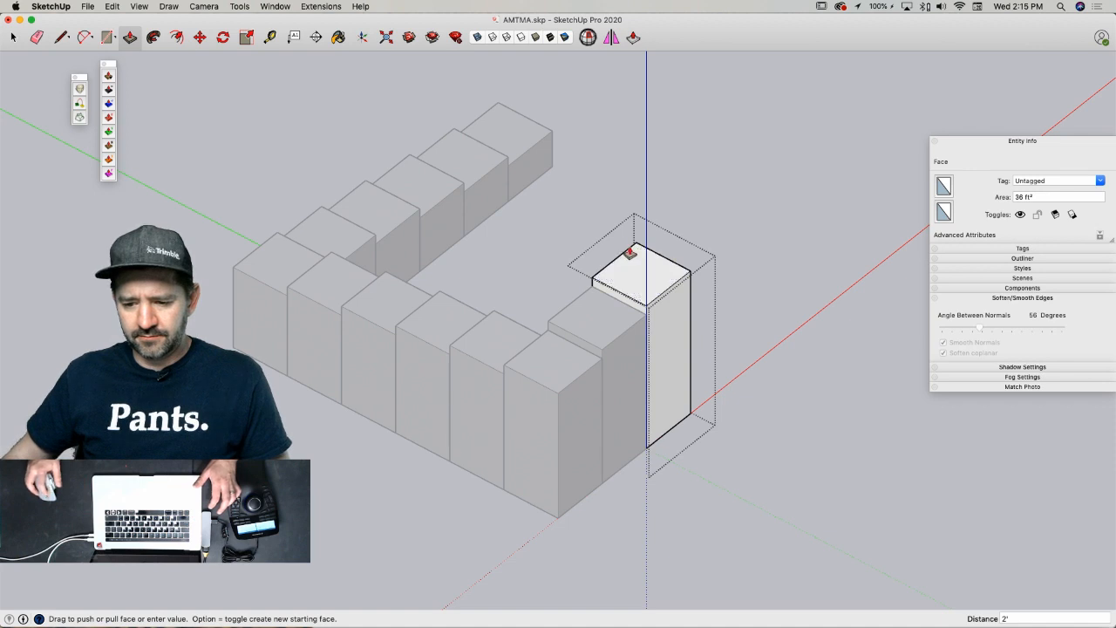
pyautogui.press('space')
pyautogui.click(634, 257)
pyautogui.click(793, 258)
# - Copy the 16' corner block 6' along the green axis, toward the back, and repeat the copy 2x
pyautogui.click(691, 277)
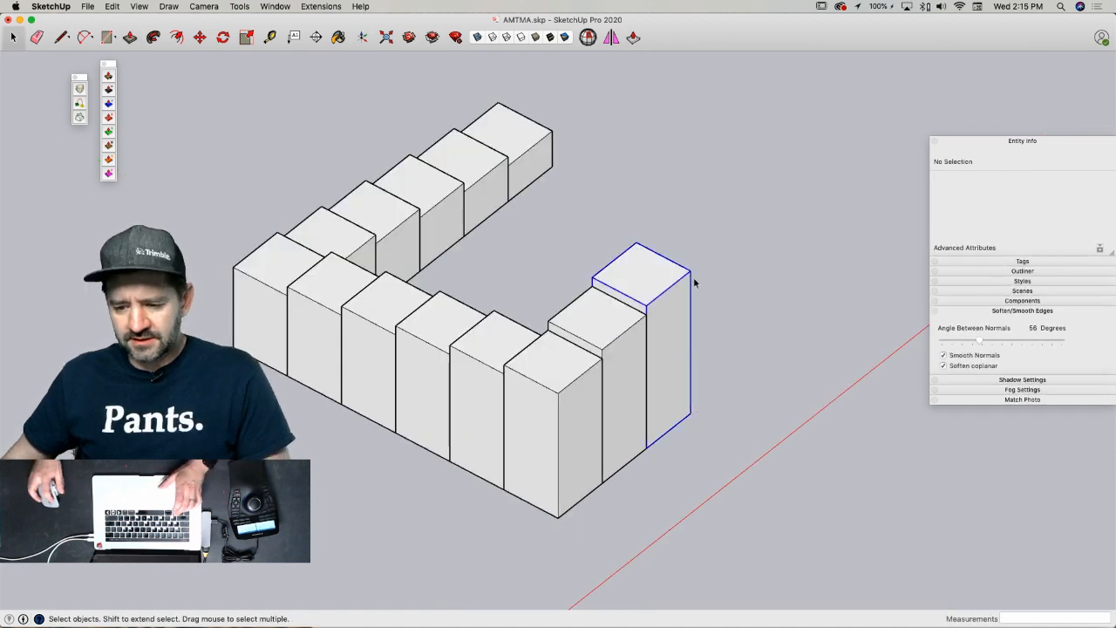
pyautogui.press('m')
pyautogui.press('alt')
pyautogui.click(690, 271)
pyautogui.write("6'")
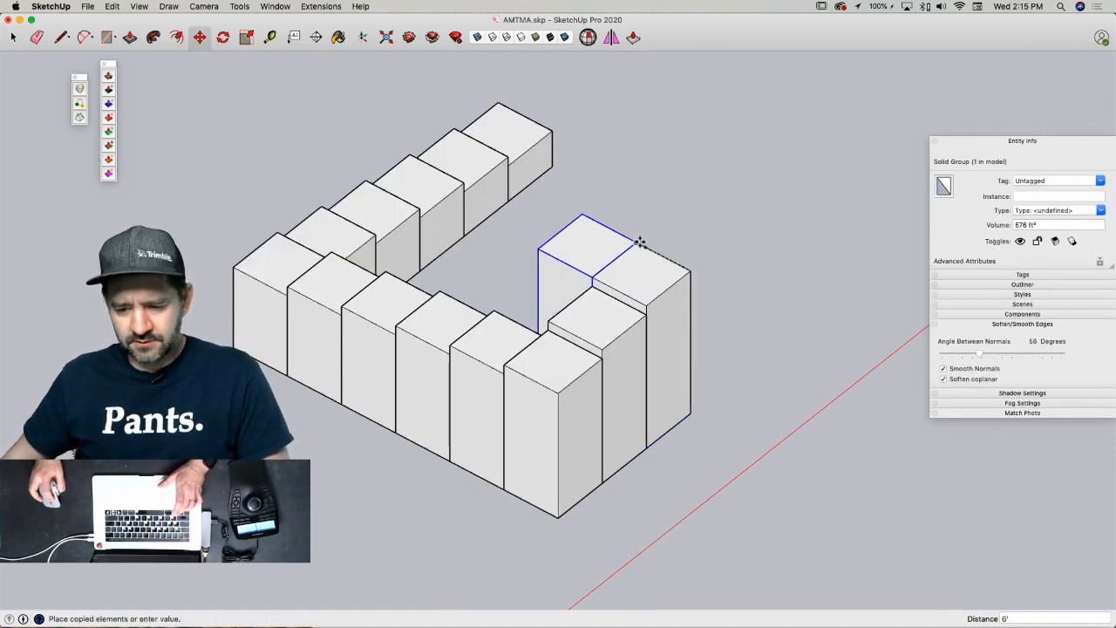
pyautogui.press('Return')
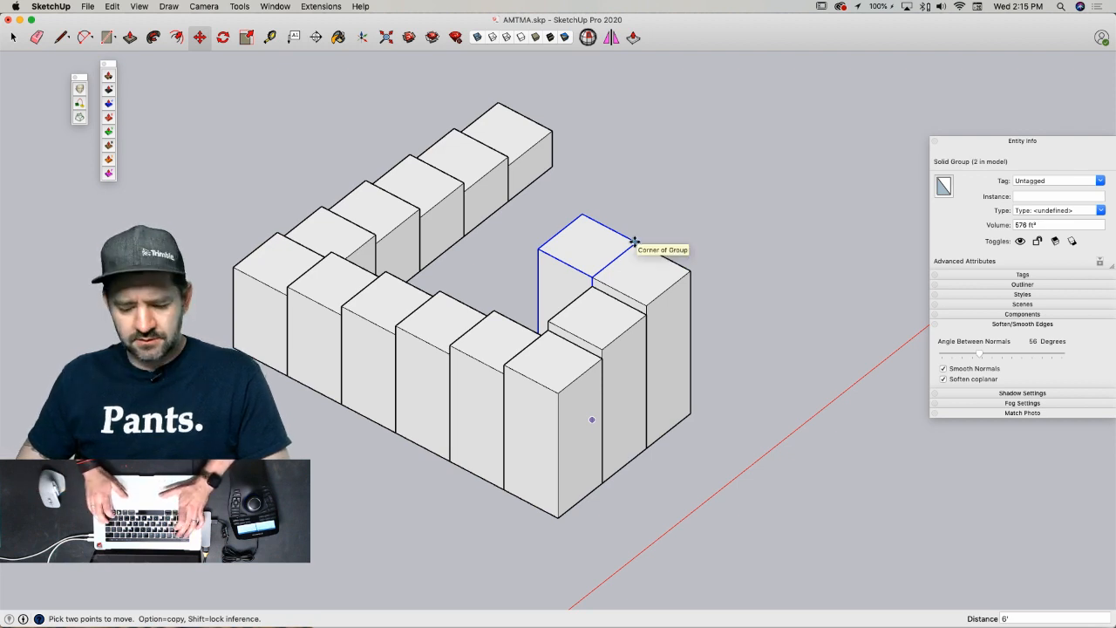
pyautogui.write('2')
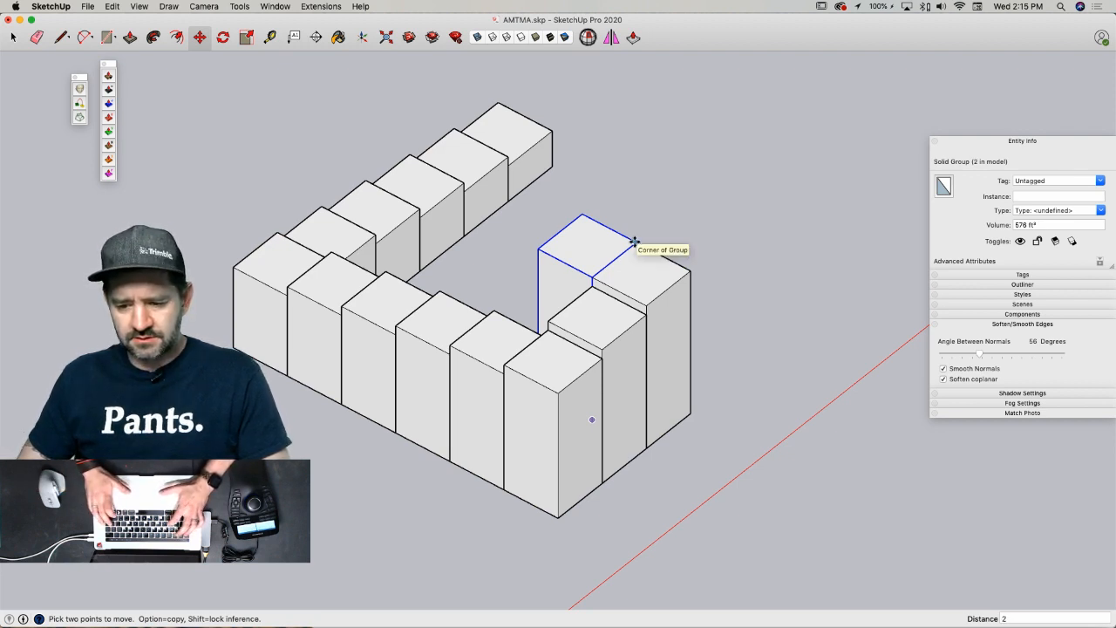
pyautogui.write('x')
pyautogui.press('Return')
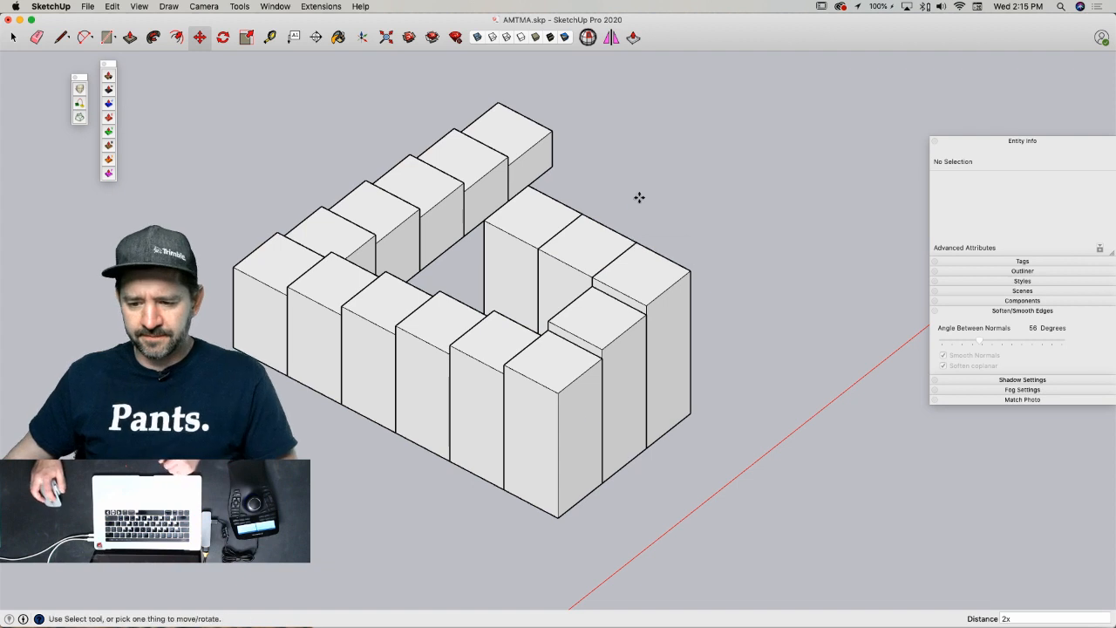
# - Open the first copy beside the 16' corner block and extrude its top face up 1'
pyautogui.press('space')
pyautogui.click(603, 244)
pyautogui.doubleClick(604, 244)
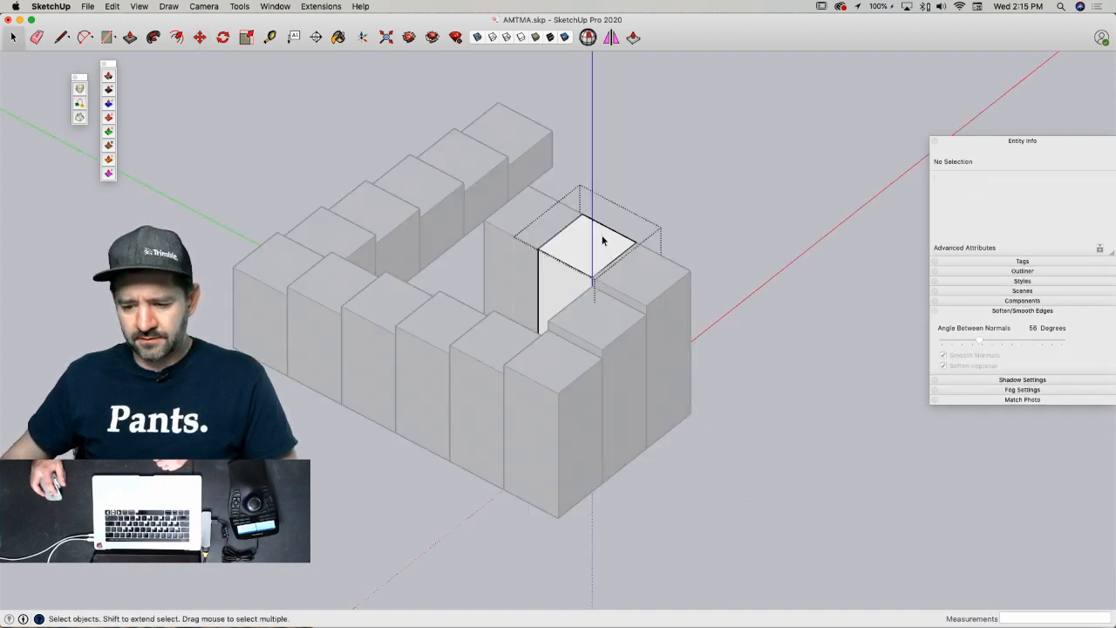
pyautogui.press('p')
pyautogui.click(603, 243)
pyautogui.click(601, 227)
pyautogui.press('Return')
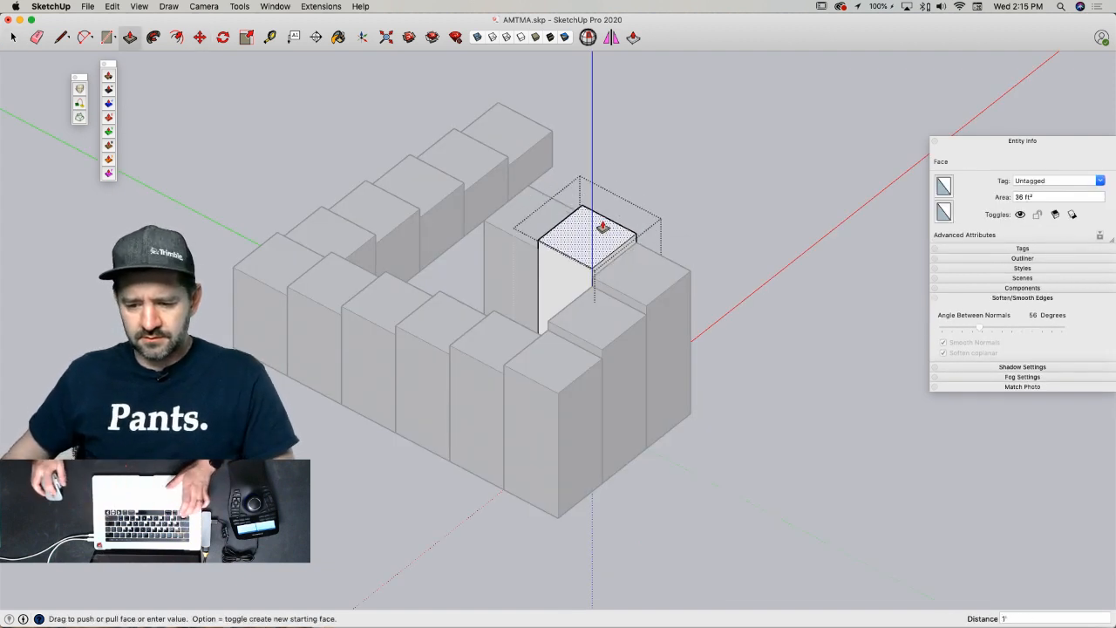
# - Open the last copy in the new green-axis row, extrude its top face up 12", and close the group
pyautogui.press('space')
pyautogui.doubleClick(538, 225)
pyautogui.press('p')
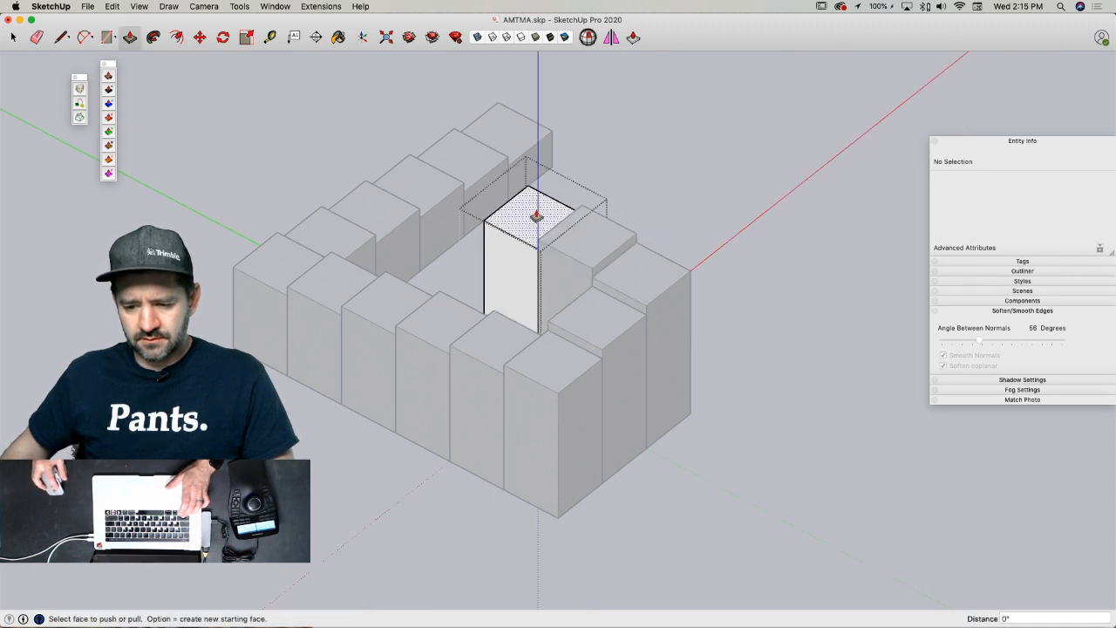
pyautogui.click(537, 218)
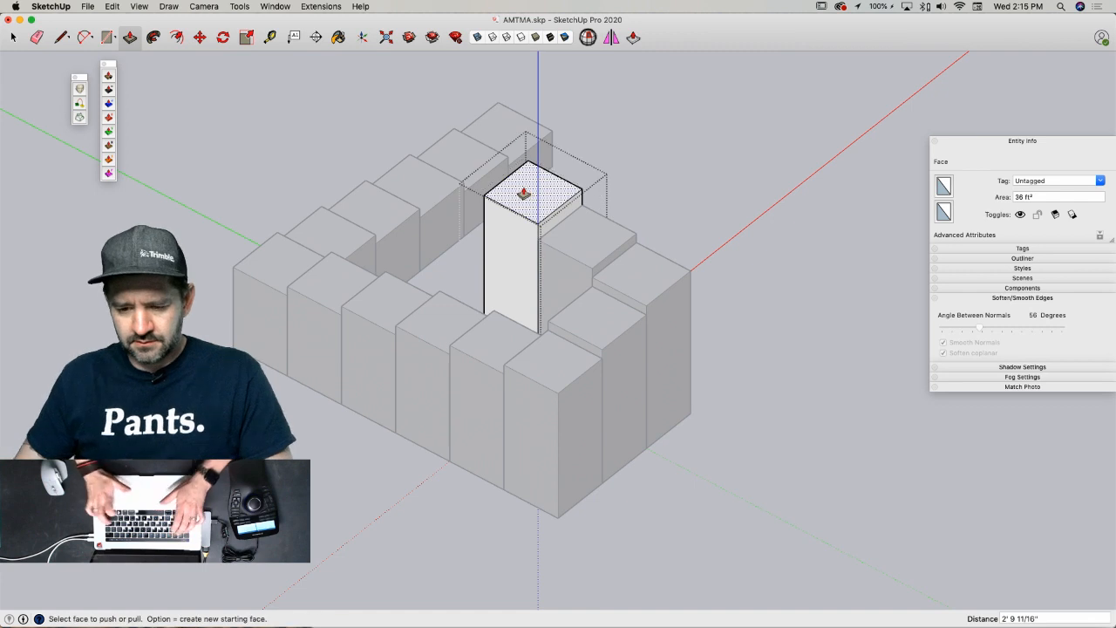
pyautogui.write('12')
pyautogui.press('Return')
pyautogui.press('space')
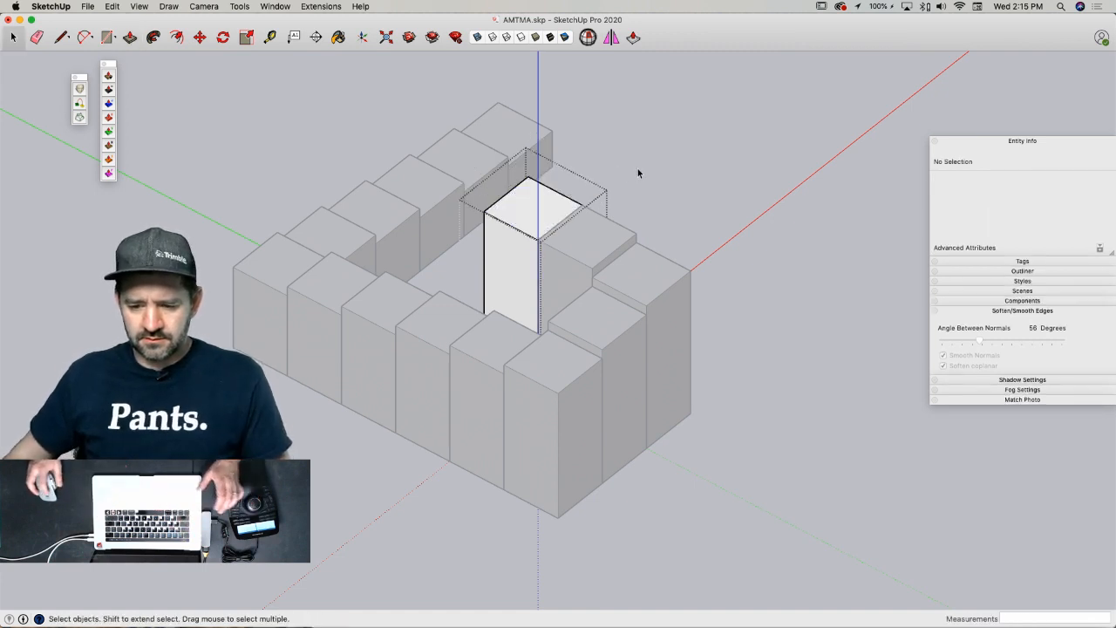
pyautogui.click(635, 166)
# - Reopen that last block, extrude its top face up one more step above its neighbour, and close the group
pyautogui.press('p')
pyautogui.press('space')
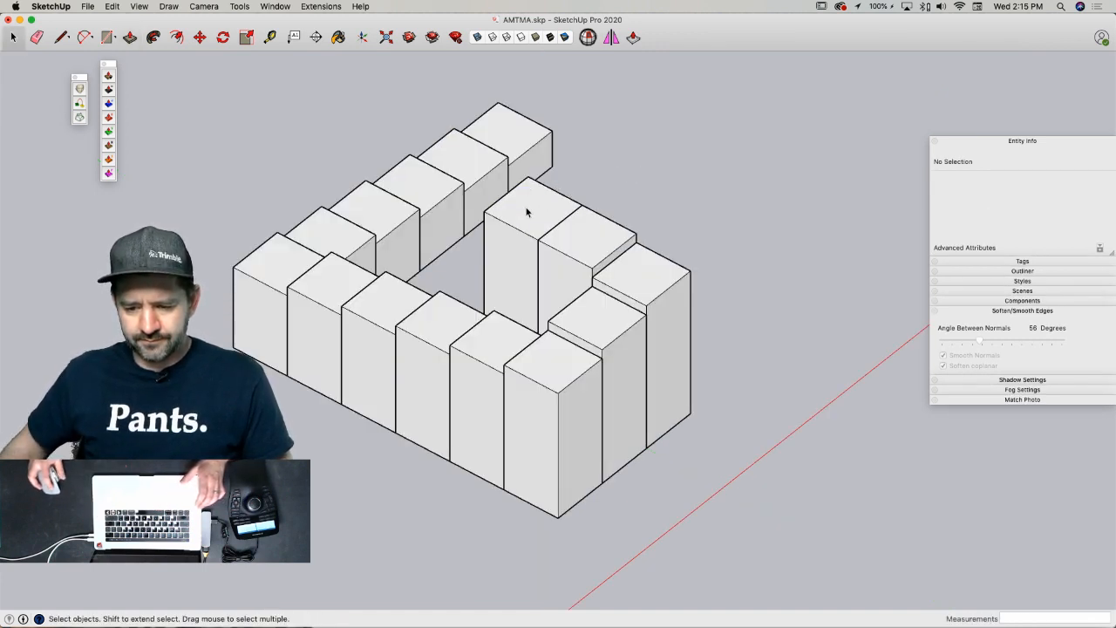
pyautogui.doubleClick(524, 185)
pyautogui.press('p')
pyautogui.click(512, 200)
pyautogui.click(516, 201)
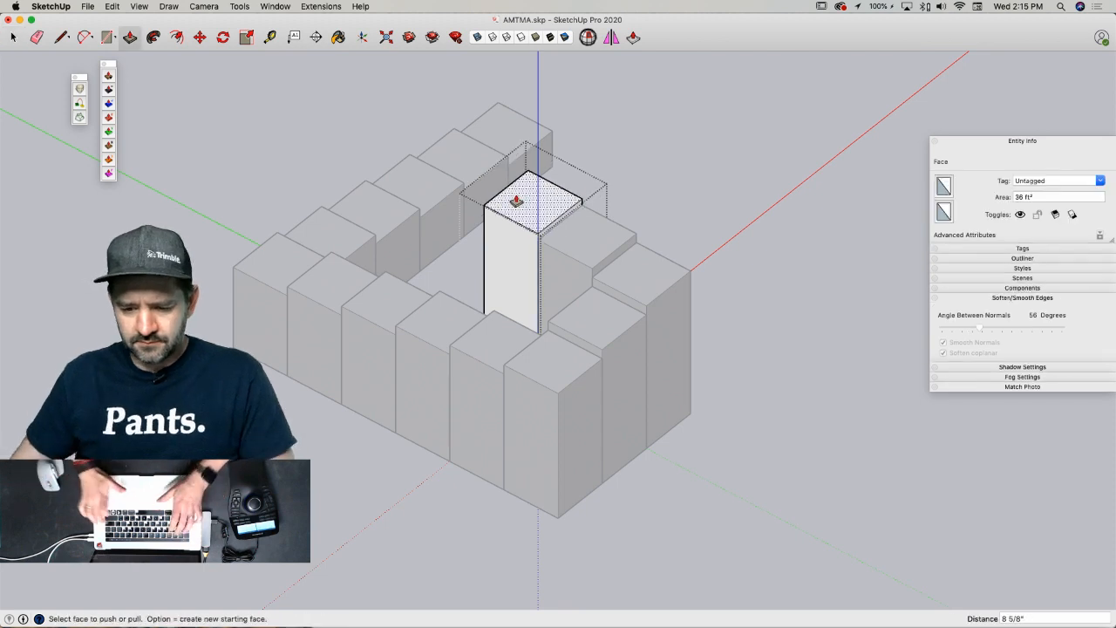
pyautogui.press('space')
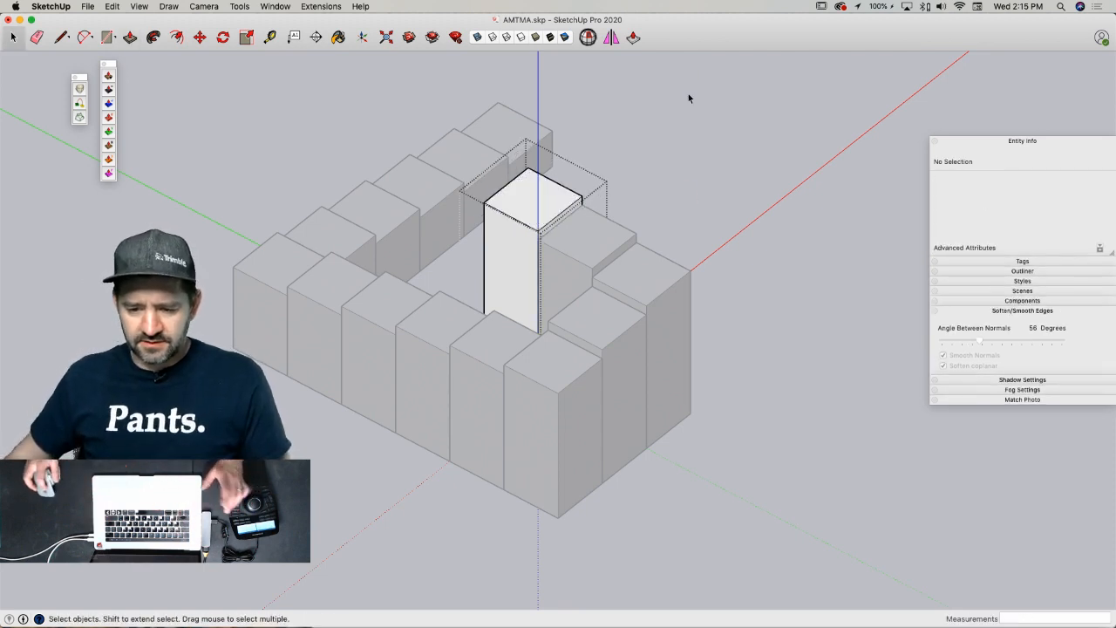
pyautogui.click(690, 96)
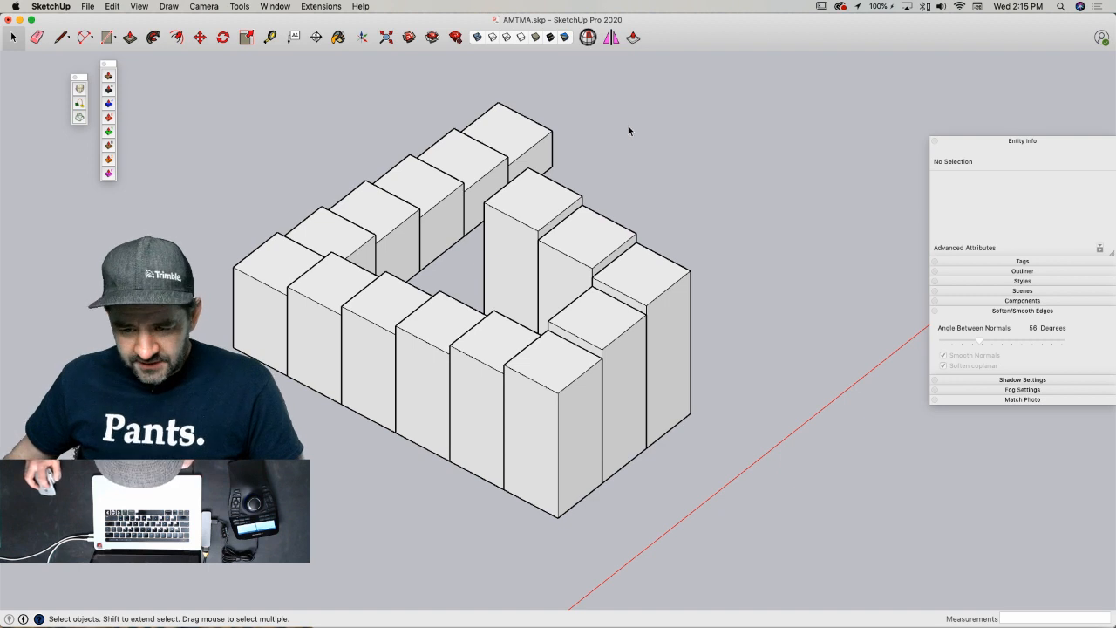
# - Delete the 4' block at the far end of the second row
pyautogui.click(537, 158)
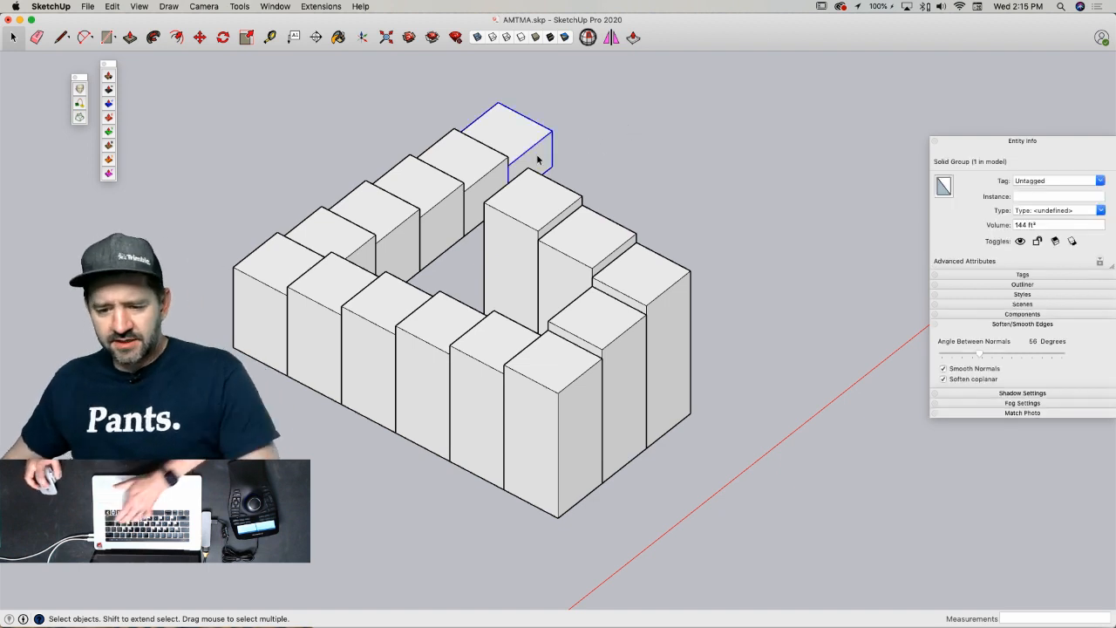
pyautogui.press('Delete')
pyautogui.click(507, 170)
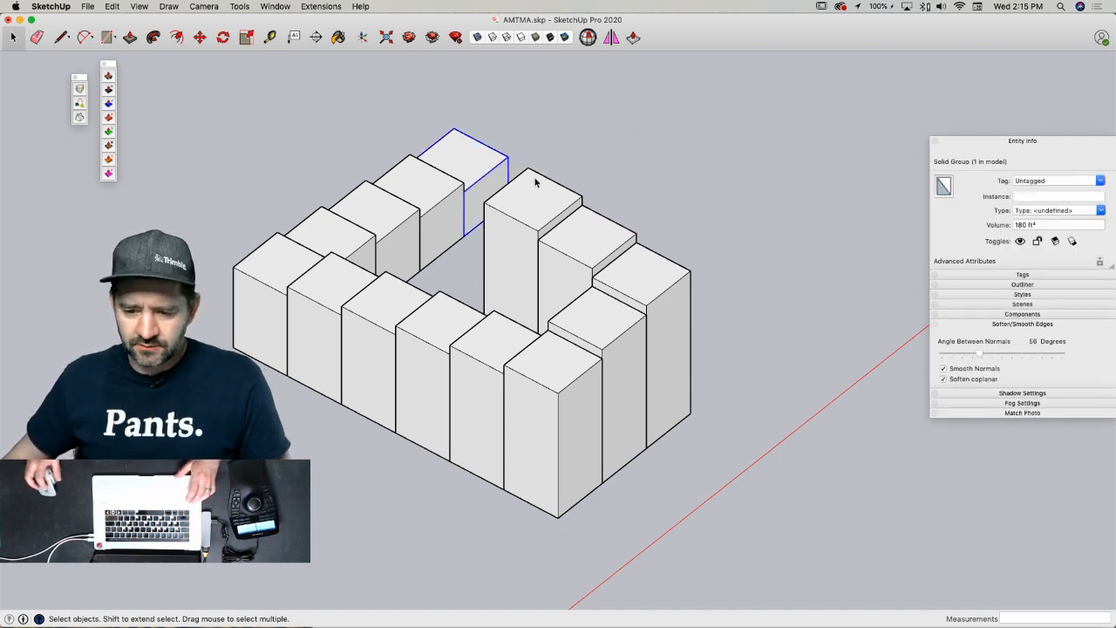
pyautogui.press('m')
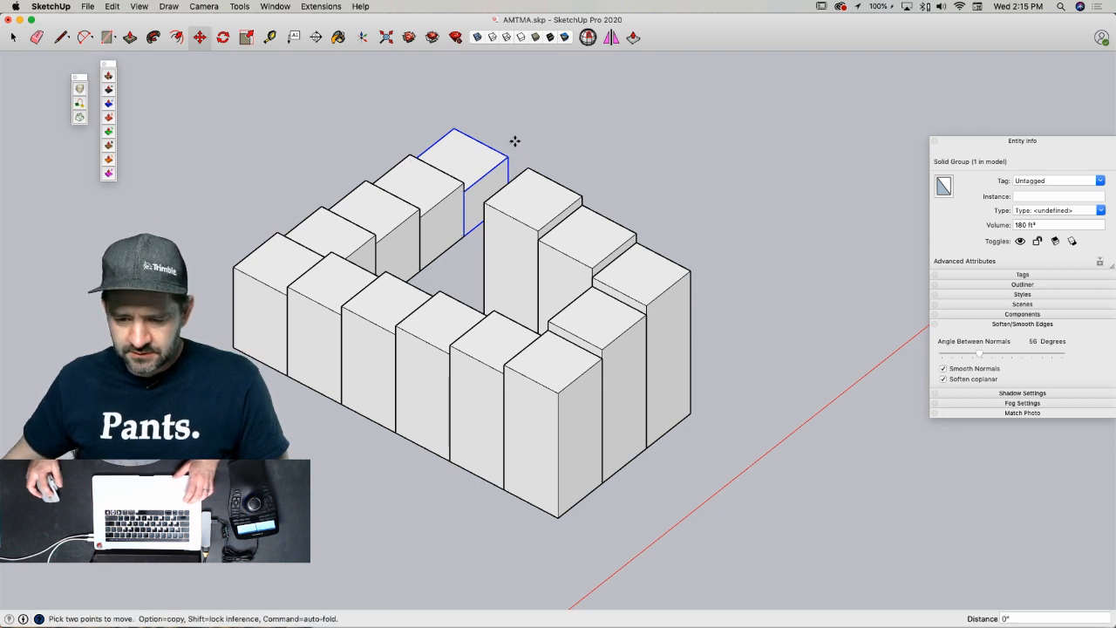
pyautogui.click(514, 142)
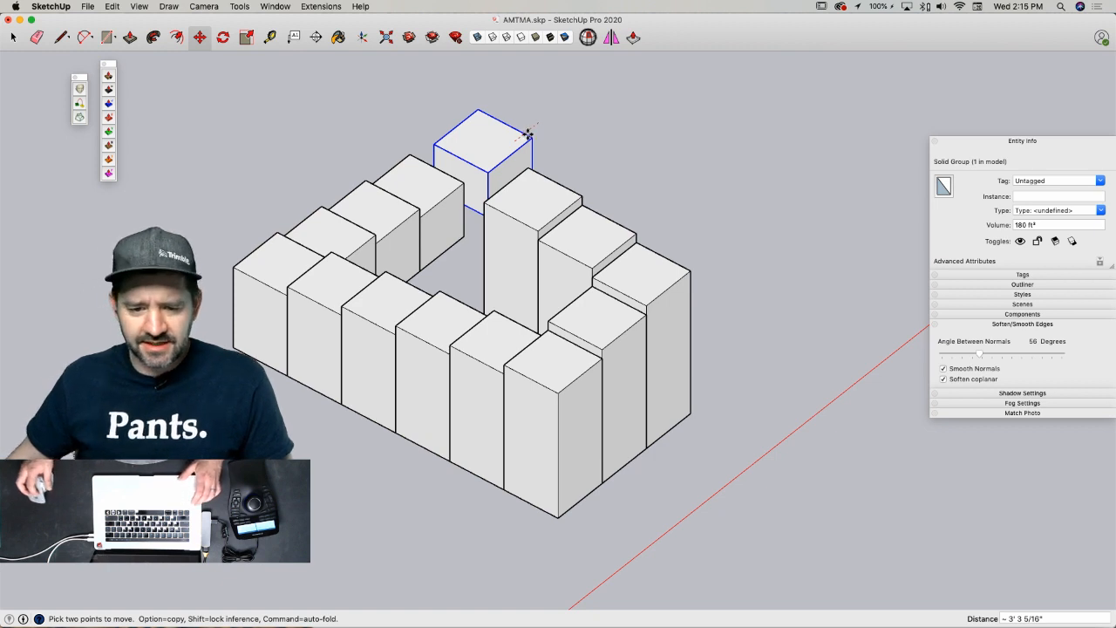
pyautogui.press('space')
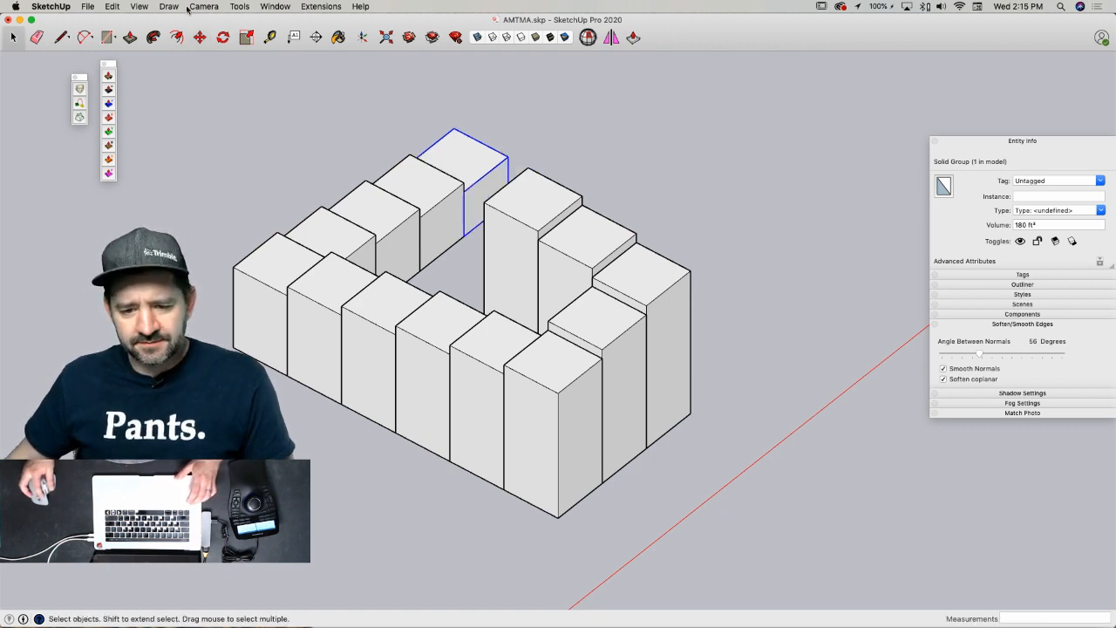
# - Review the model's measurement unit settings, including display precision and length snapping
pyautogui.click(291, 6)
pyautogui.click(287, 103)
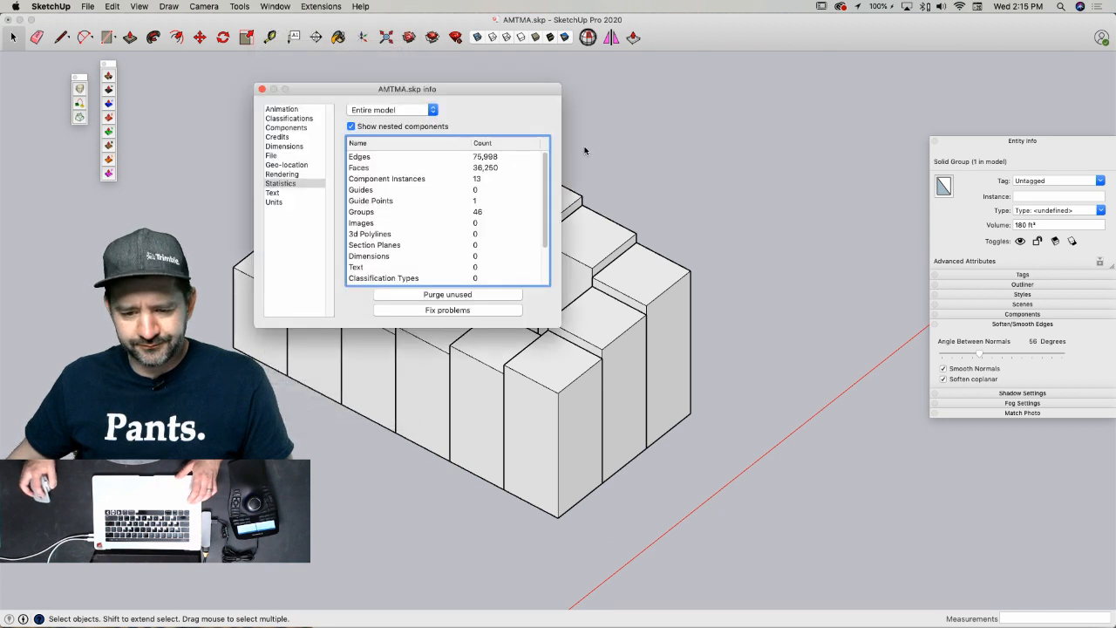
pyautogui.click(273, 201)
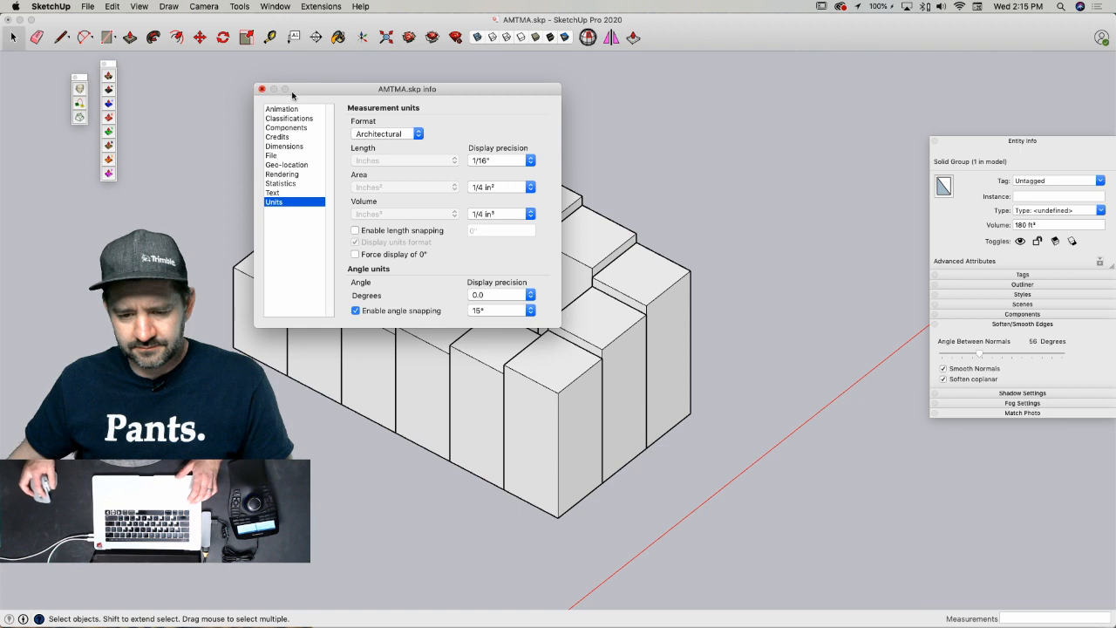
pyautogui.click(261, 90)
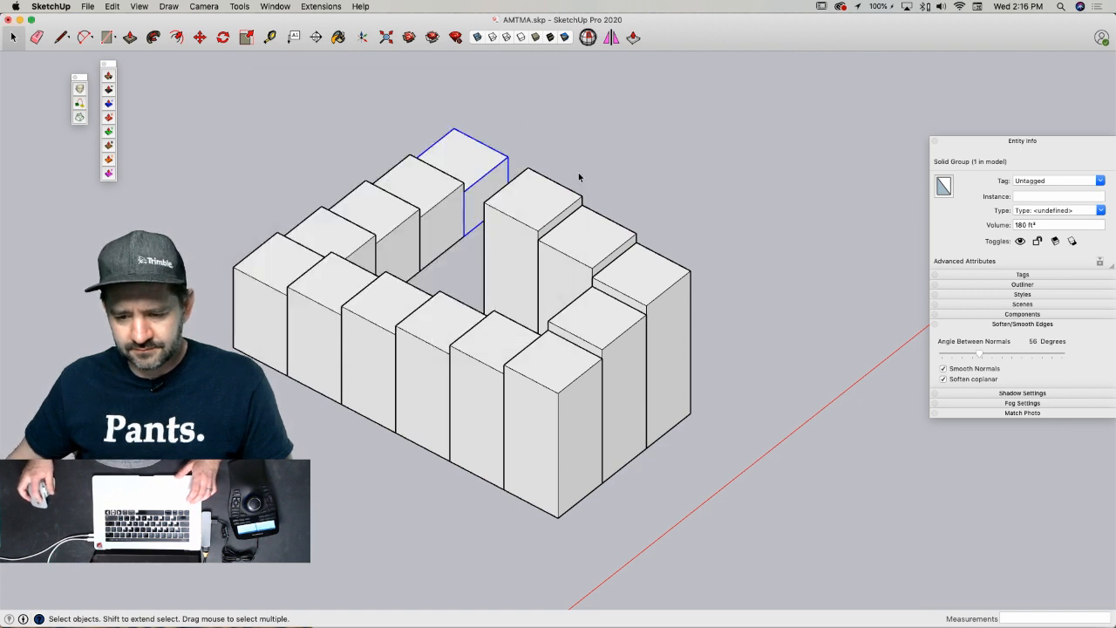
# - Move the shortest block at the far end of its row outward along the red axis by about 2' 2 9/16"
pyautogui.press('m')
pyautogui.click(578, 172)
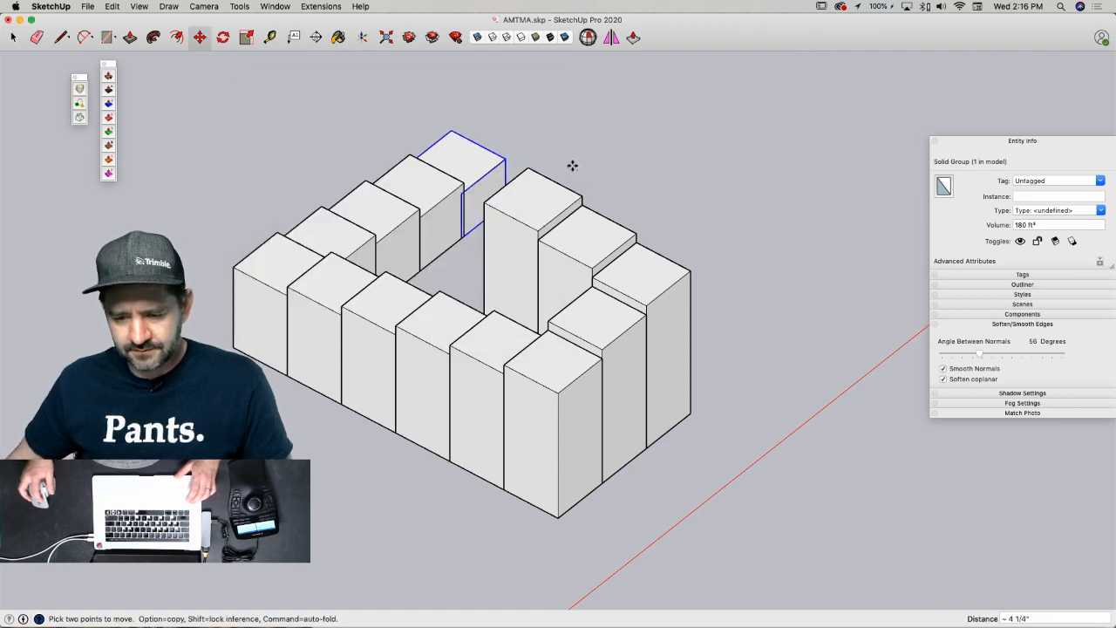
pyautogui.click(532, 193)
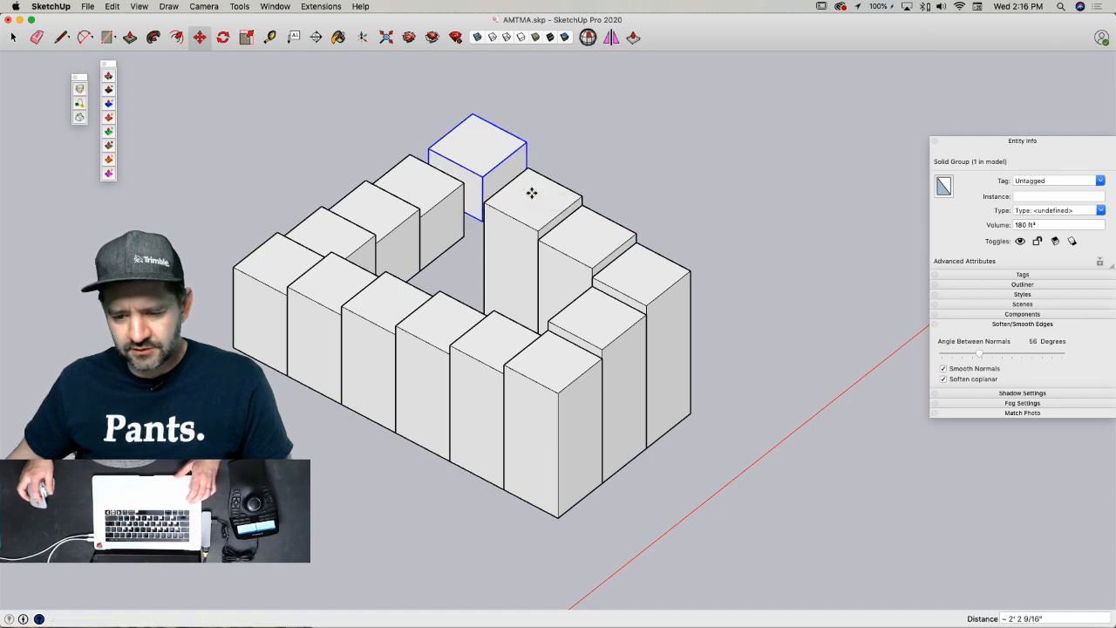
pyautogui.press('space')
pyautogui.click(612, 164)
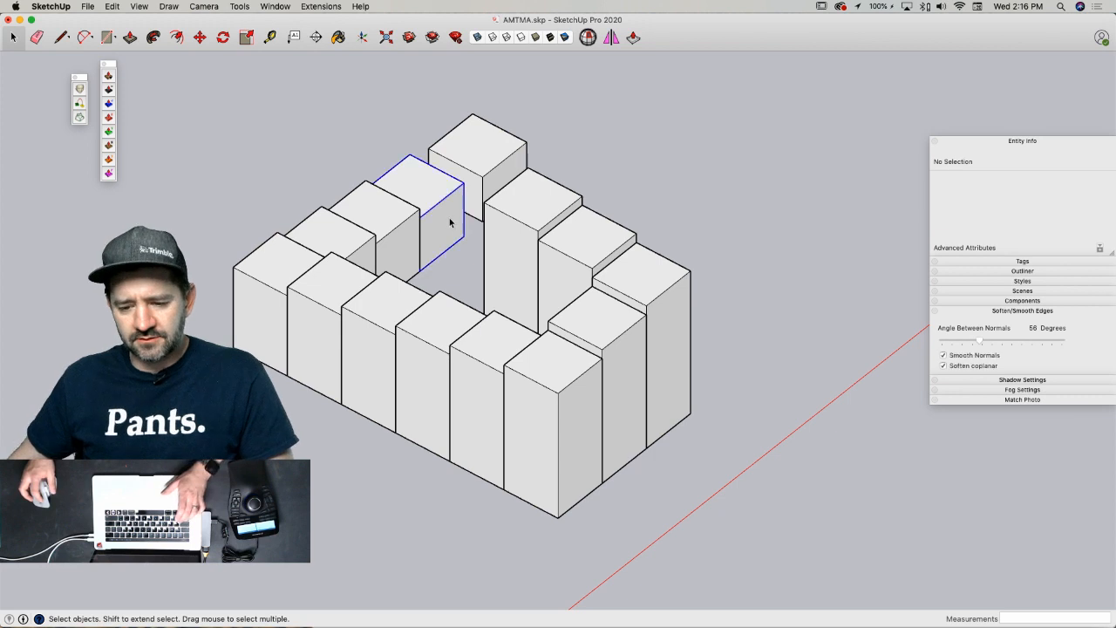
# - Move the second-shortest block about 2' 6 3/8" along the red axis toward the shifted end block
pyautogui.click(451, 222)
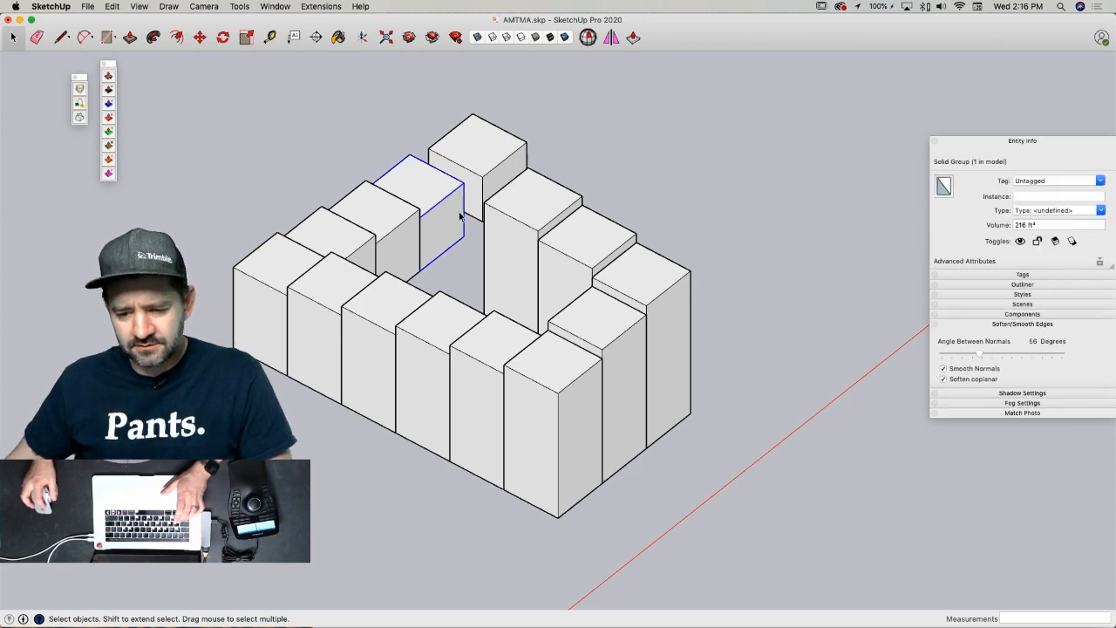
pyautogui.press('m')
pyautogui.click(462, 197)
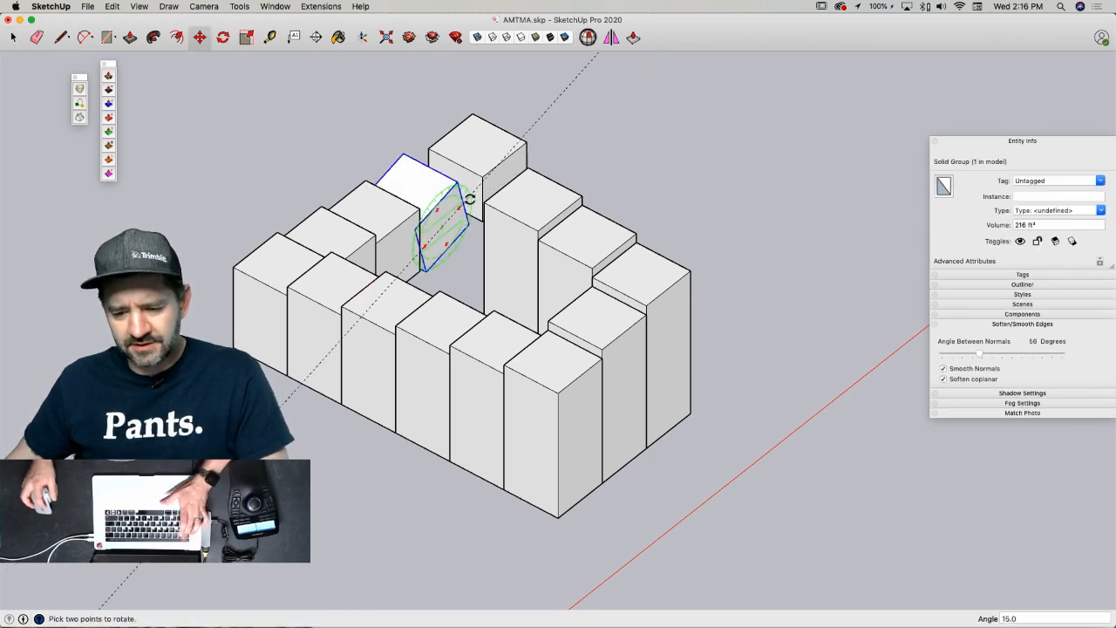
pyautogui.press('Escape')
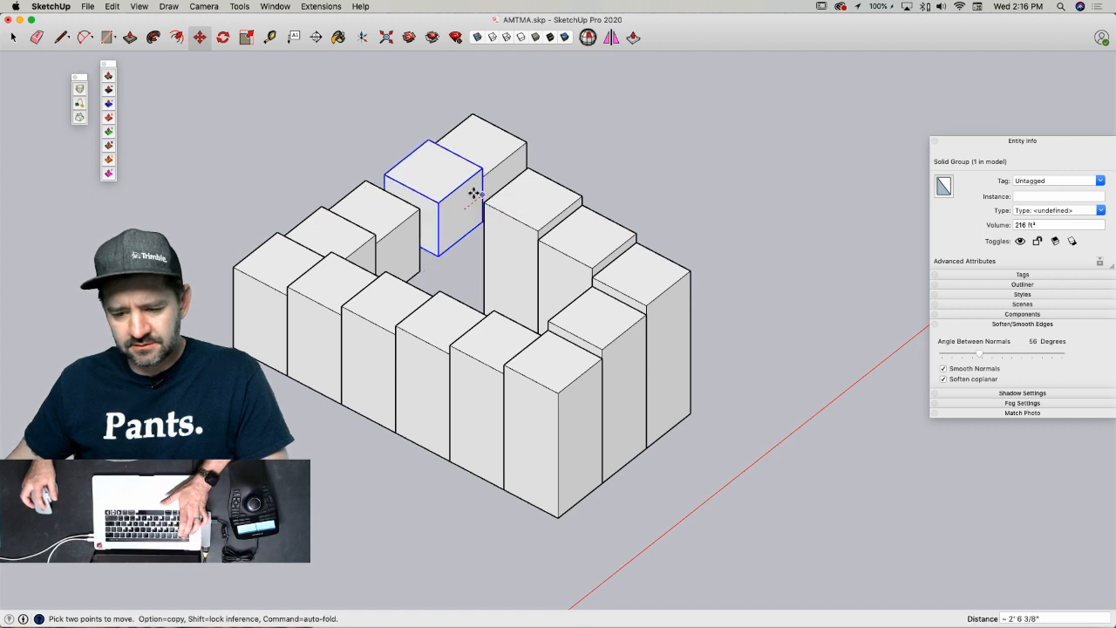
pyautogui.press('space')
# - Move the third block of that row along the red axis toward the two blocks already shifted
pyautogui.click(413, 244)
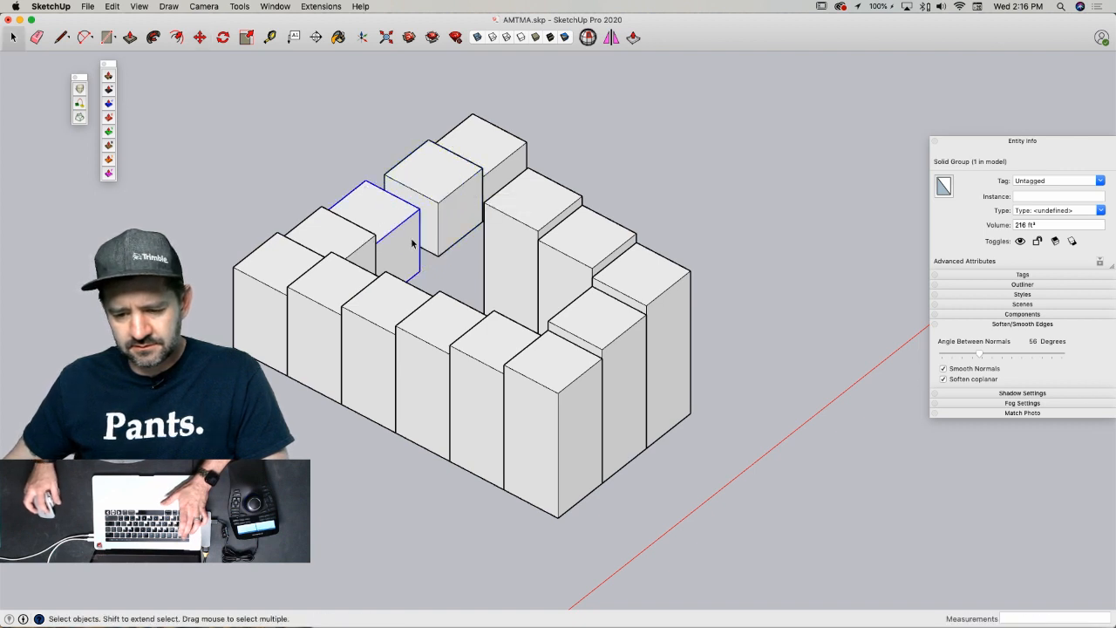
pyautogui.press('m')
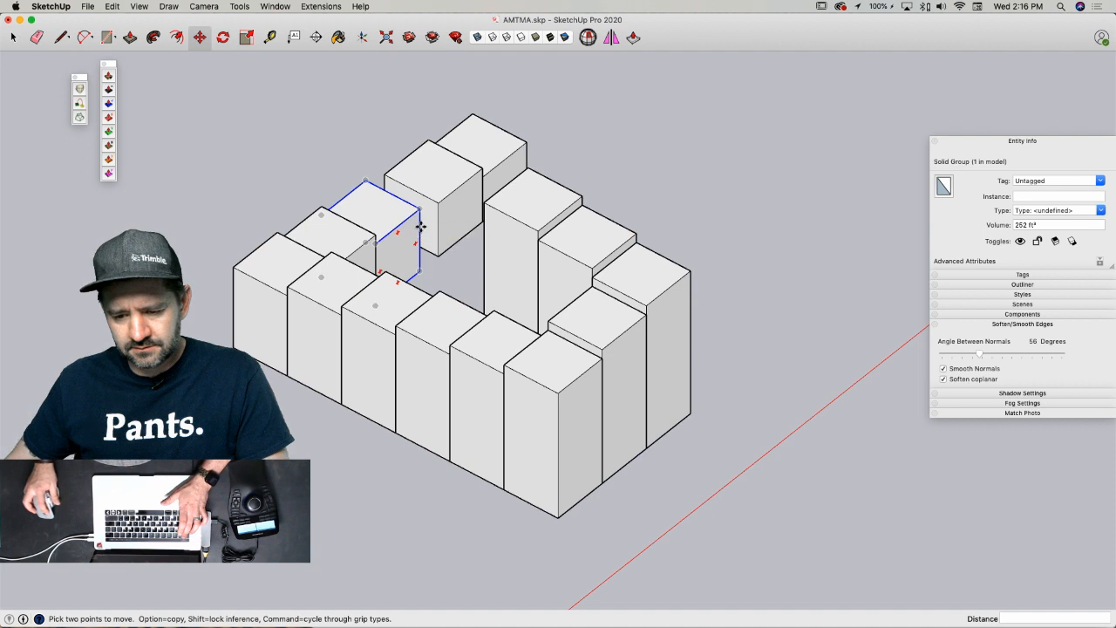
pyautogui.click(417, 235)
pyautogui.click(435, 219)
pyautogui.press('space')
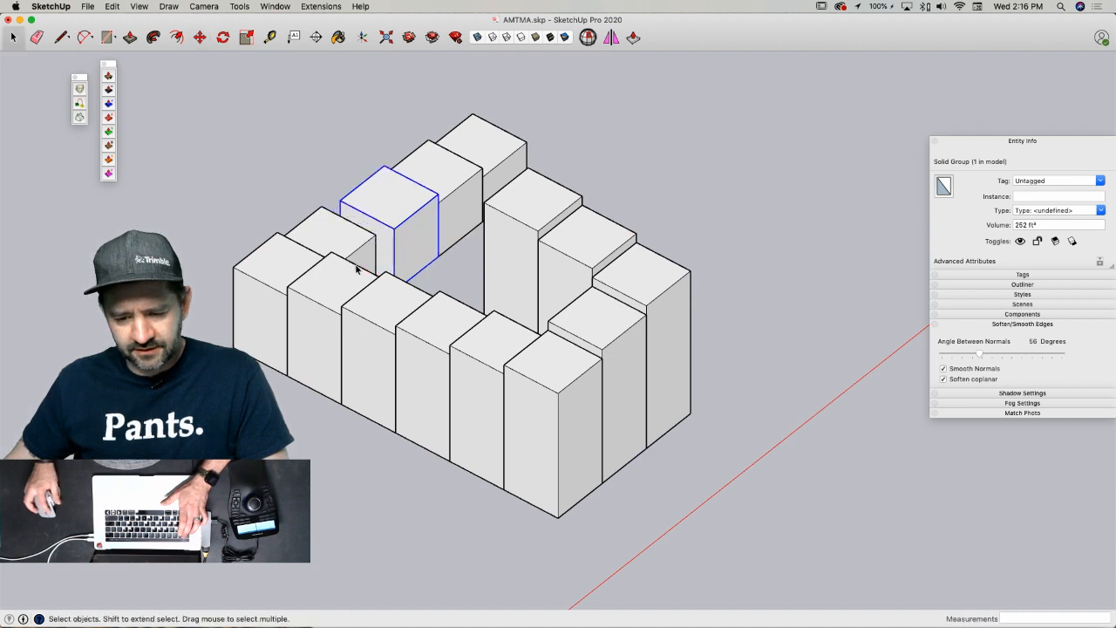
# - Scale the block next to the row's corner along the red axis to reach the shifted third block
pyautogui.click(366, 262)
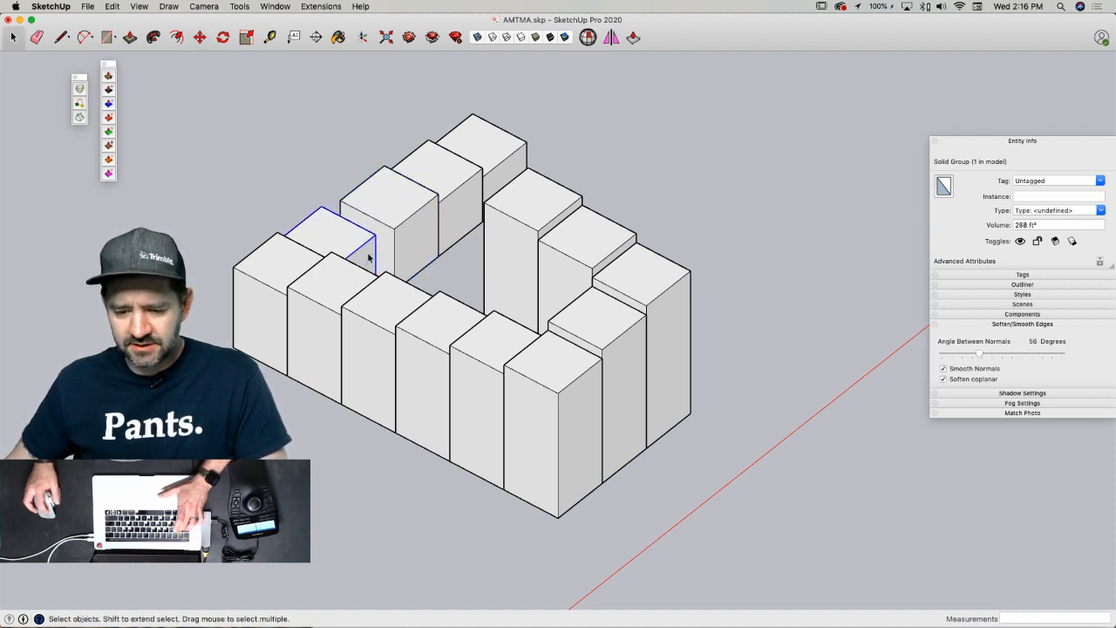
pyautogui.press('s')
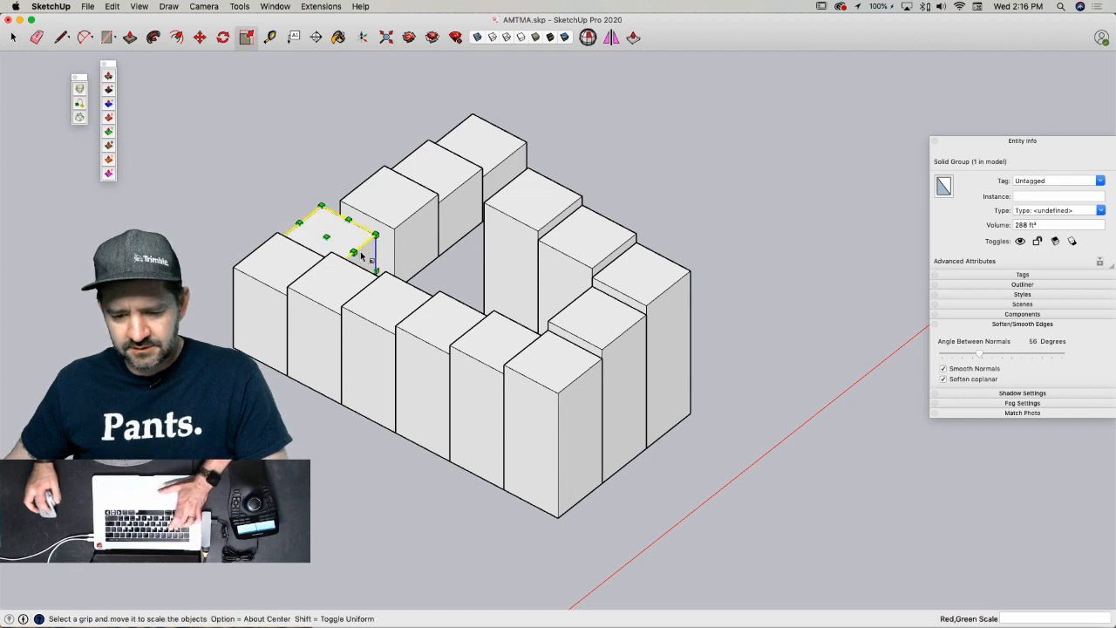
pyautogui.moveTo(350, 254); pyautogui.dragTo(395, 253)
pyautogui.press('space')
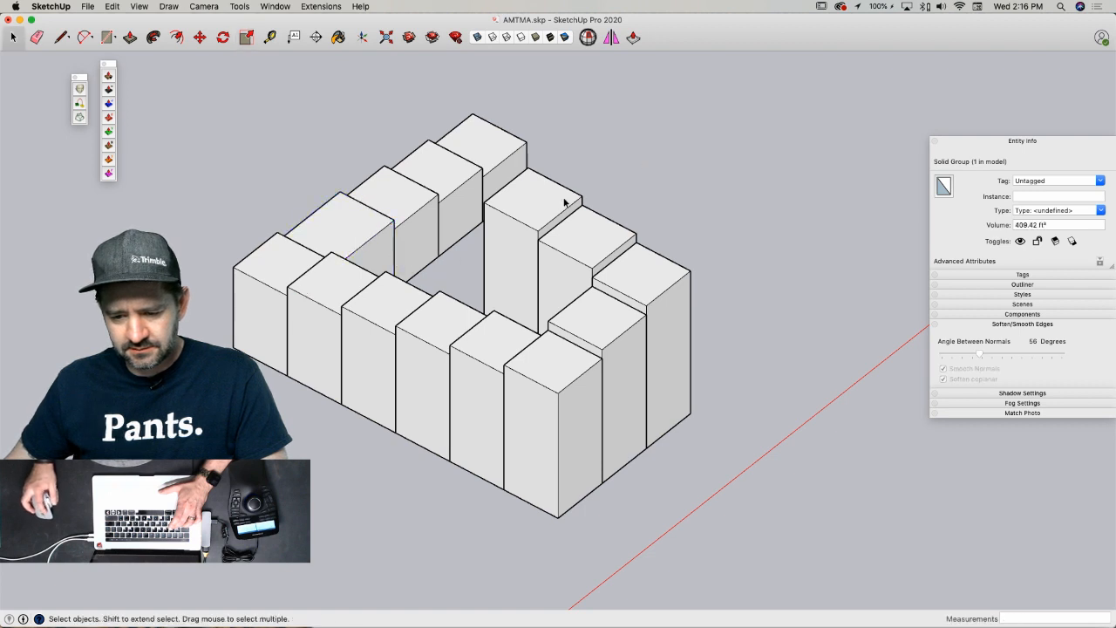
# - Scale the tallest block at the free end of the opposite row slightly taller and deselect it
pyautogui.click(538, 210)
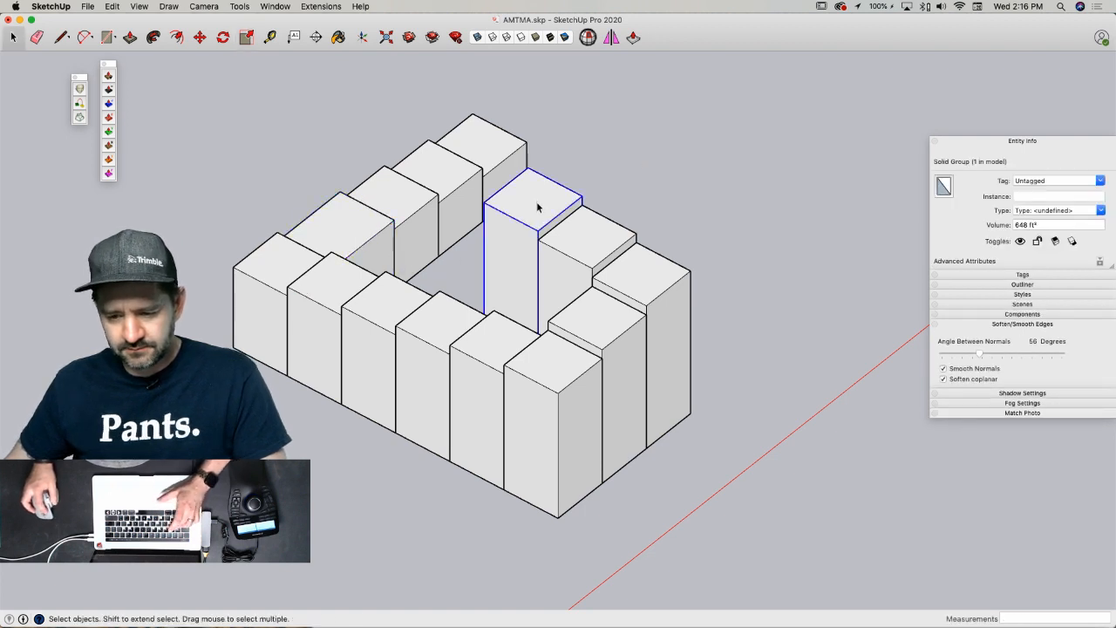
pyautogui.press('s')
pyautogui.moveTo(533, 198); pyautogui.dragTo(533, 186)
pyautogui.press('space')
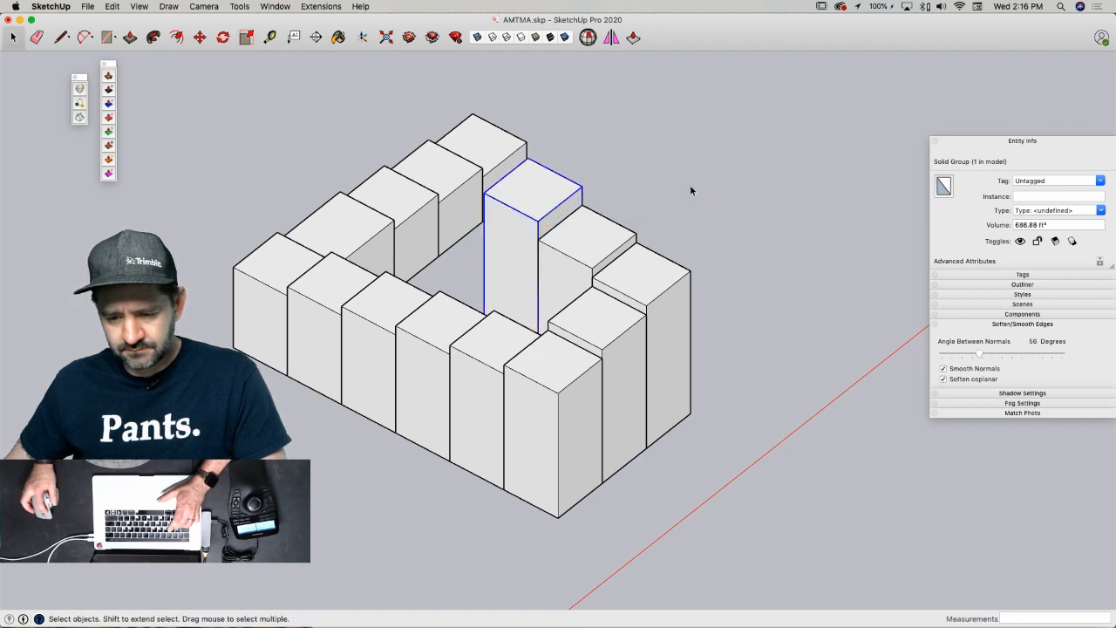
pyautogui.click(689, 190)
# - Scale the block just before the tallest one slightly taller to even out the steps
pyautogui.click(588, 254)
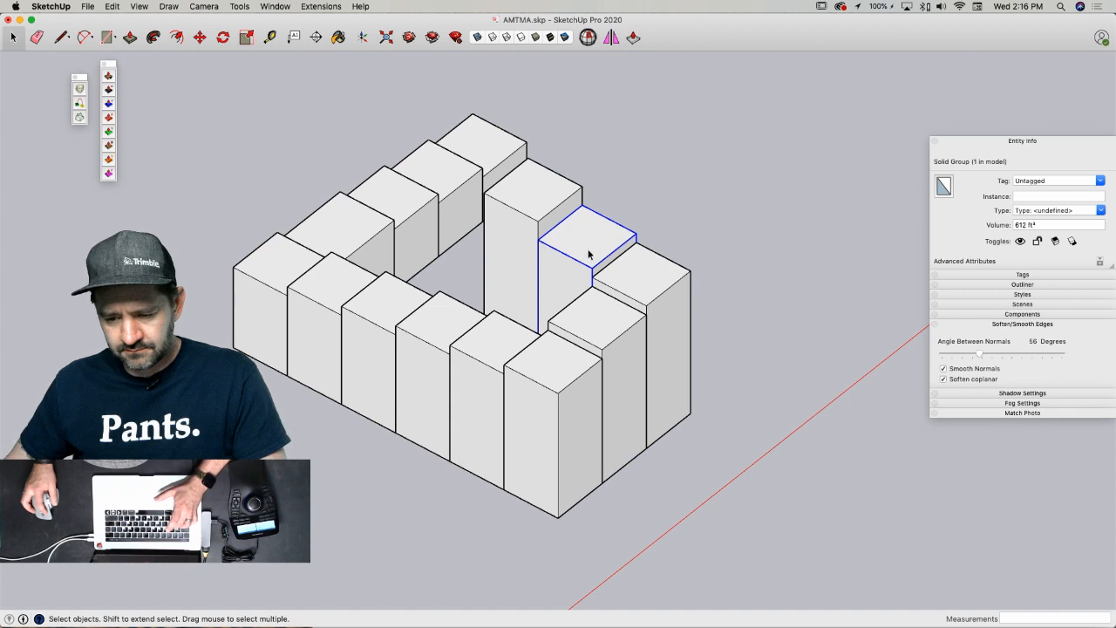
pyautogui.press('s')
pyautogui.moveTo(587, 238); pyautogui.dragTo(587, 232)
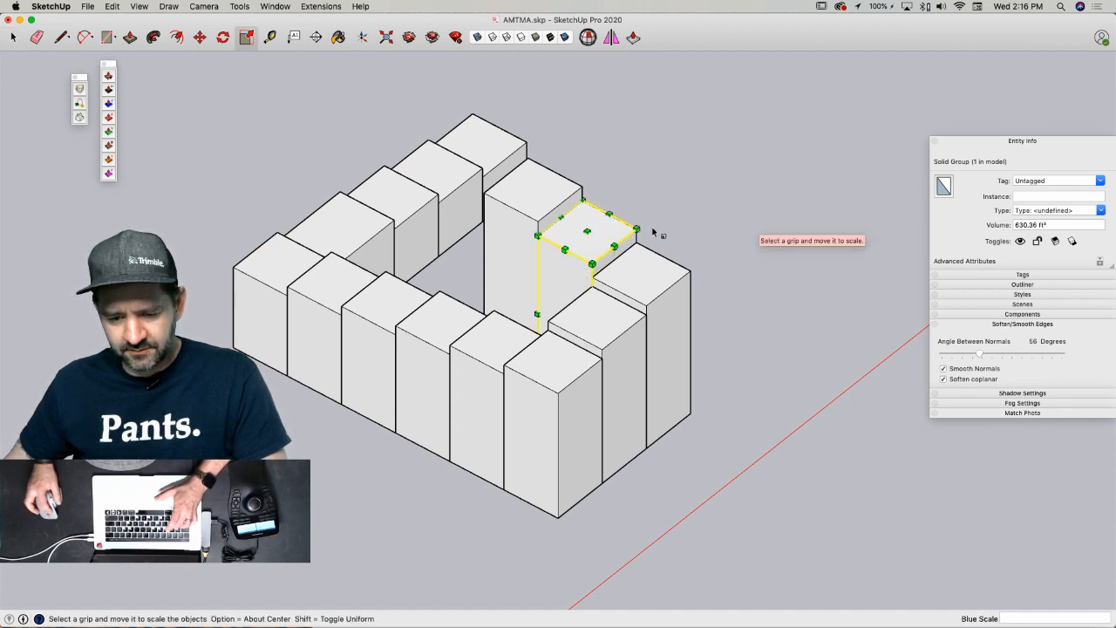
pyautogui.press('space')
# - Scale the stretched block beside the corner back slightly along the red axis
pyautogui.press('s')
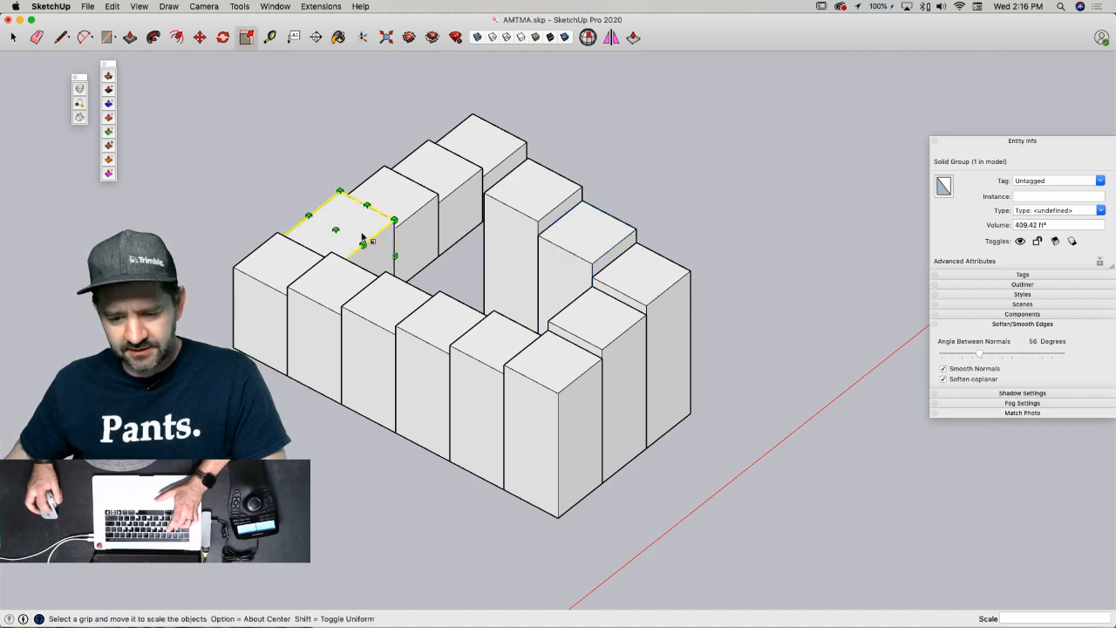
pyautogui.moveTo(366, 242); pyautogui.dragTo(360, 247)
pyautogui.press('space')
# - Scale the third block along the red axis to close the gap to the shortened block, and deselect it
pyautogui.click(407, 209)
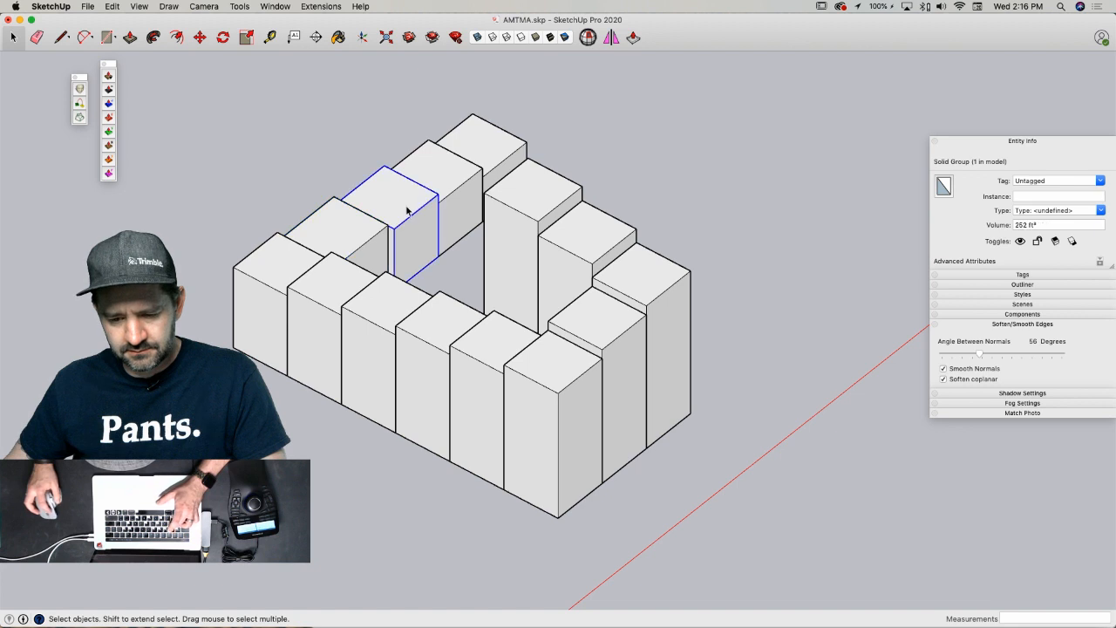
pyautogui.press('s')
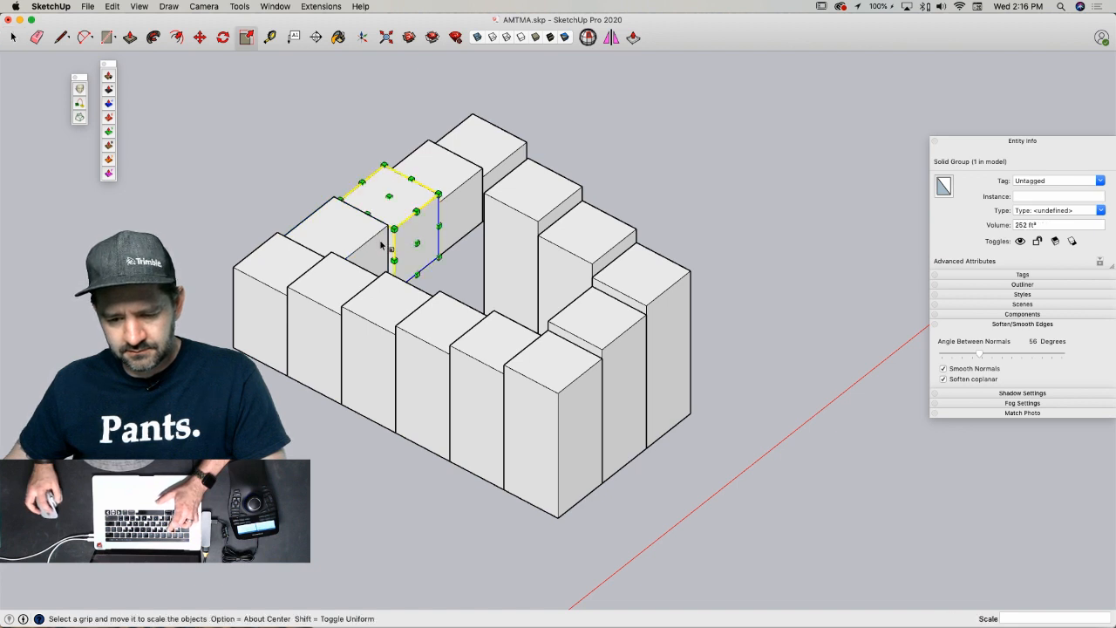
pyautogui.moveTo(368, 247)
pyautogui.mouseDown()
pyautogui.moveTo(332, 273)
pyautogui.moveTo(368, 246)
pyautogui.mouseUp()
pyautogui.press('space')
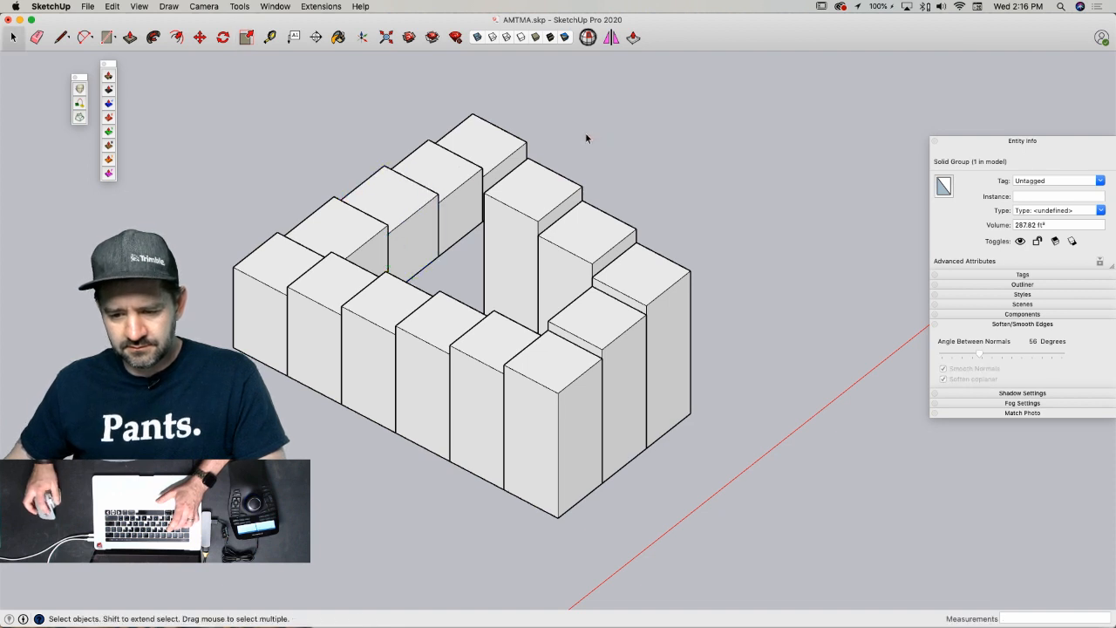
pyautogui.click(585, 135)
# - Move the shortest end block slightly along the red axis to line up its vertical edges with the tallest block's corners
pyautogui.click(512, 175)
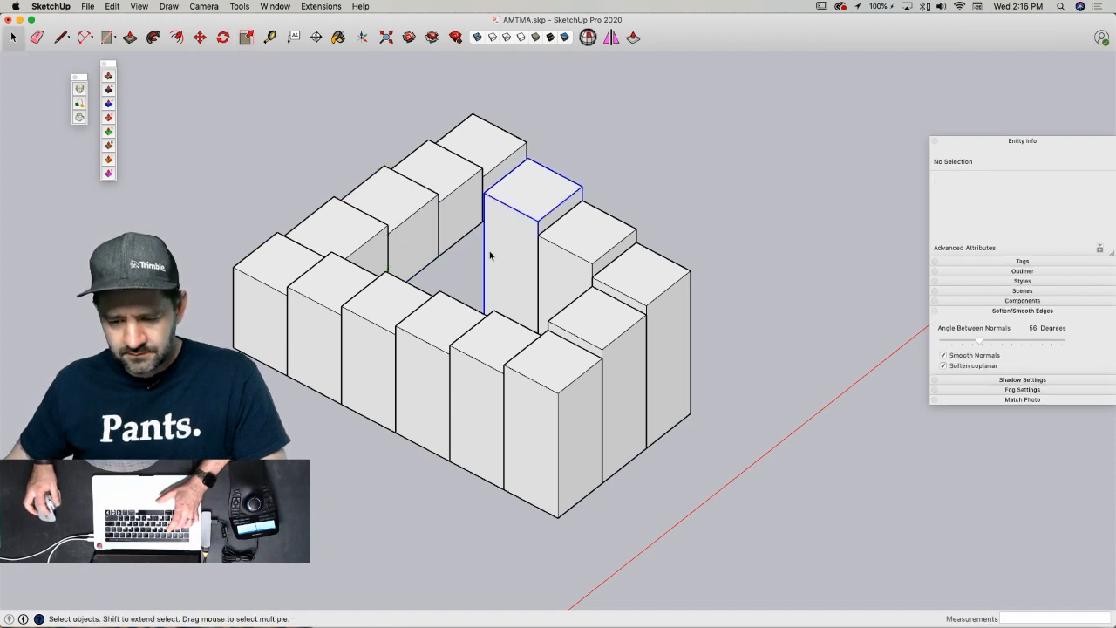
pyautogui.click(523, 158)
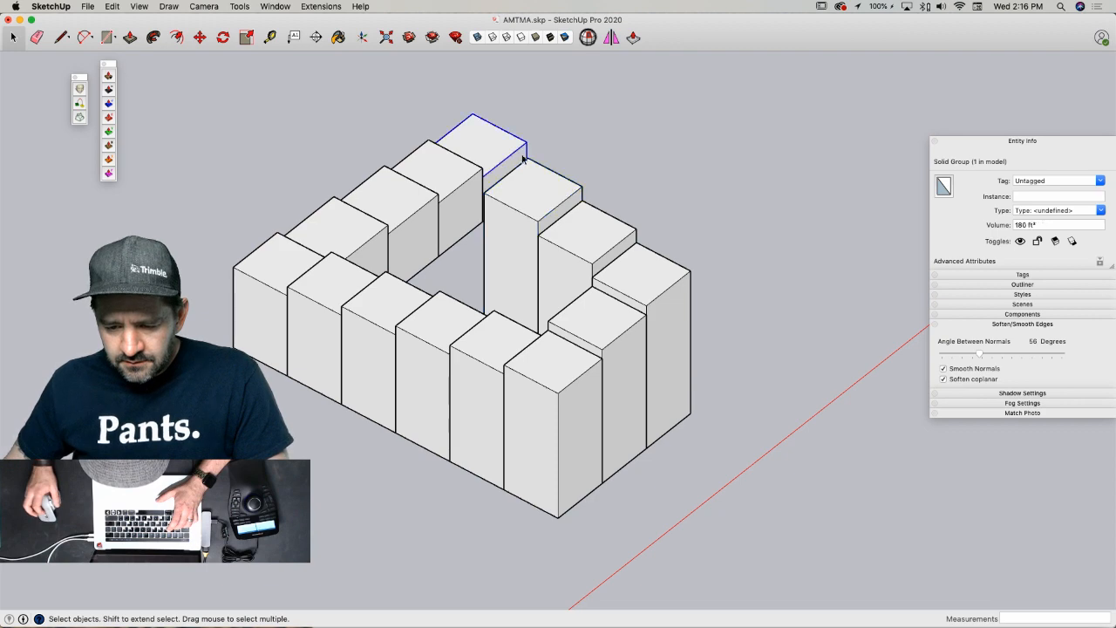
pyautogui.scroll(5, 519, 150)
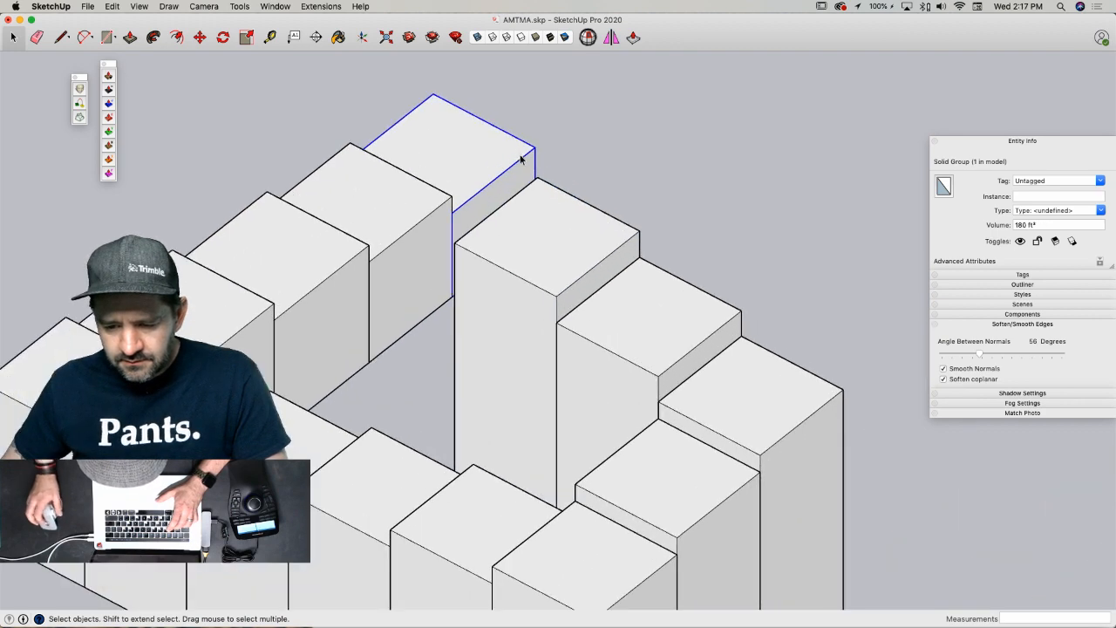
pyautogui.press('m')
pyautogui.scroll(3, 522, 141)
pyautogui.scroll(-3, 556, 168)
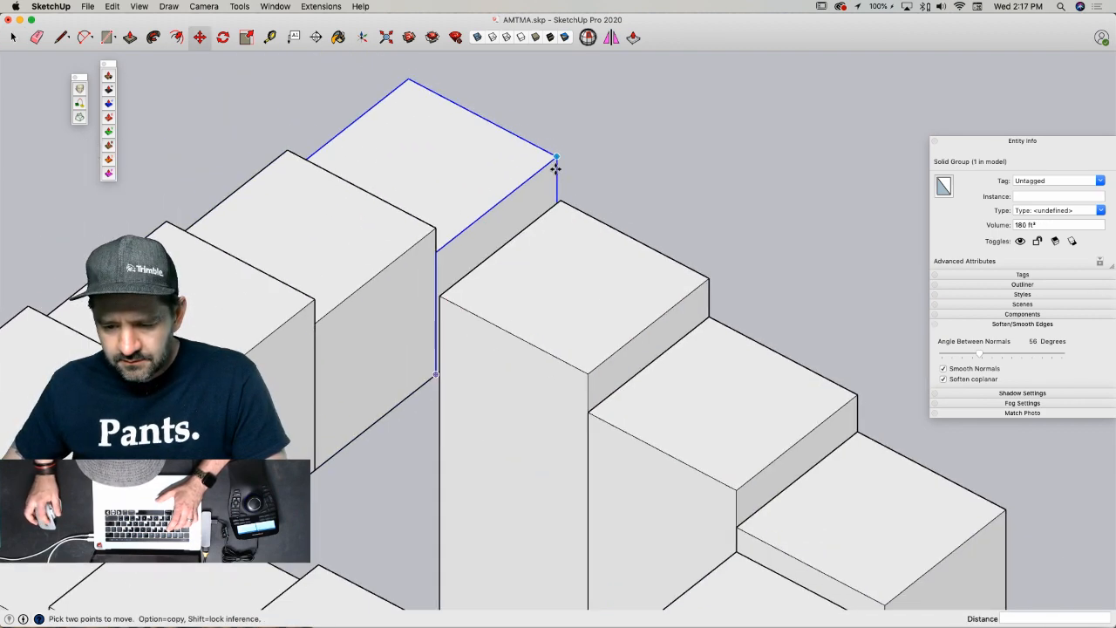
pyautogui.click(504, 162)
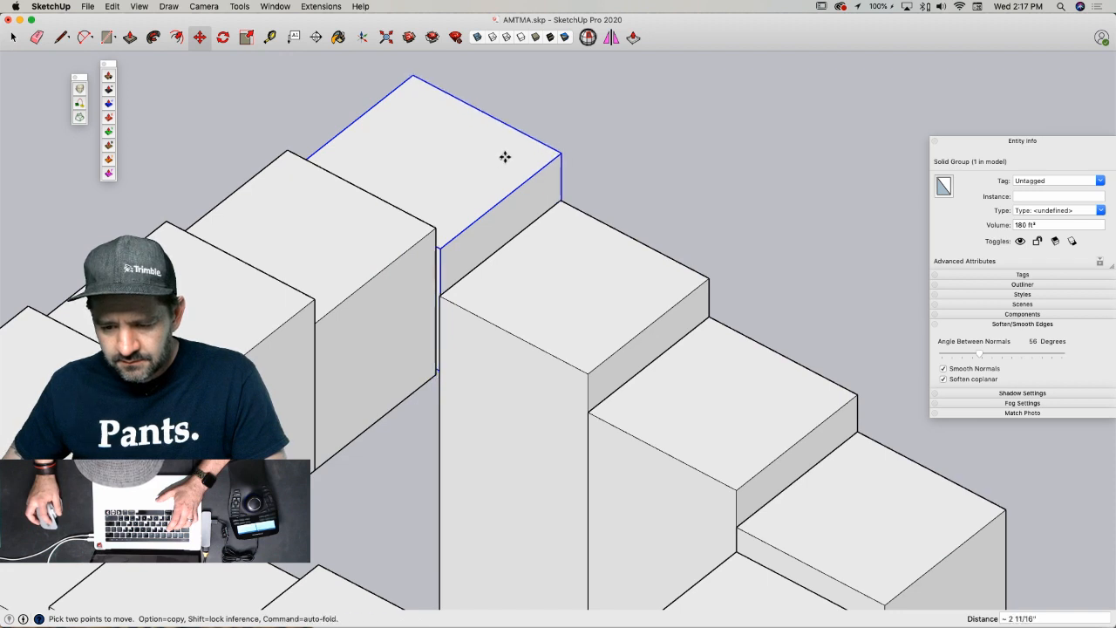
pyautogui.press('Escape')
pyautogui.press('space')
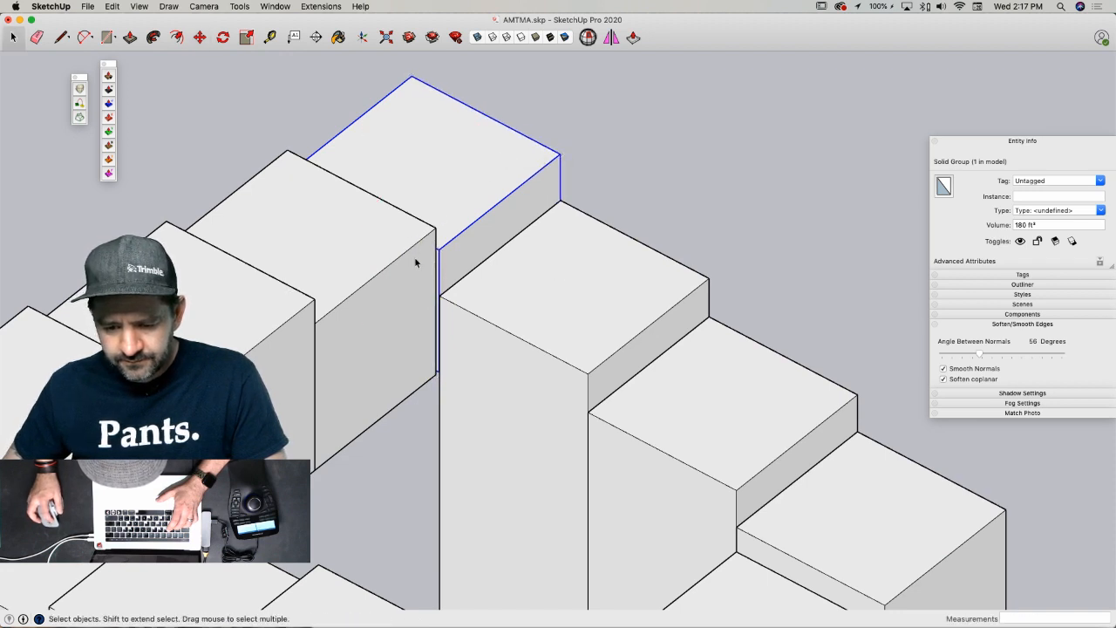
# - Scale the second-shortest block along the red axis to line up its end with the tallest block's vertical edge
pyautogui.click(415, 257)
pyautogui.press('s')
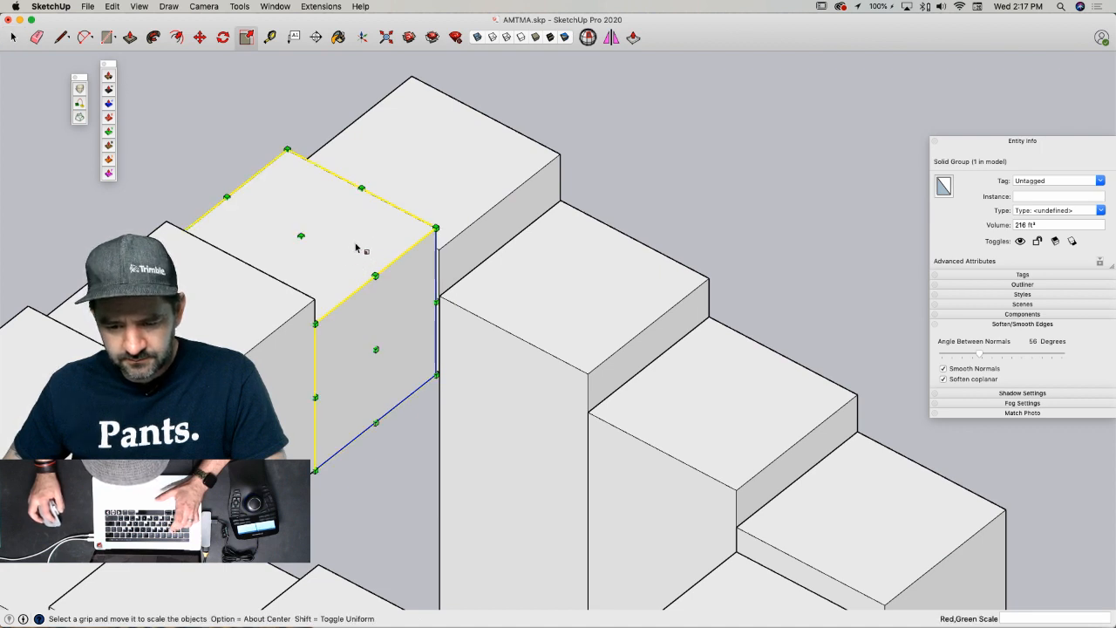
pyautogui.click(361, 262)
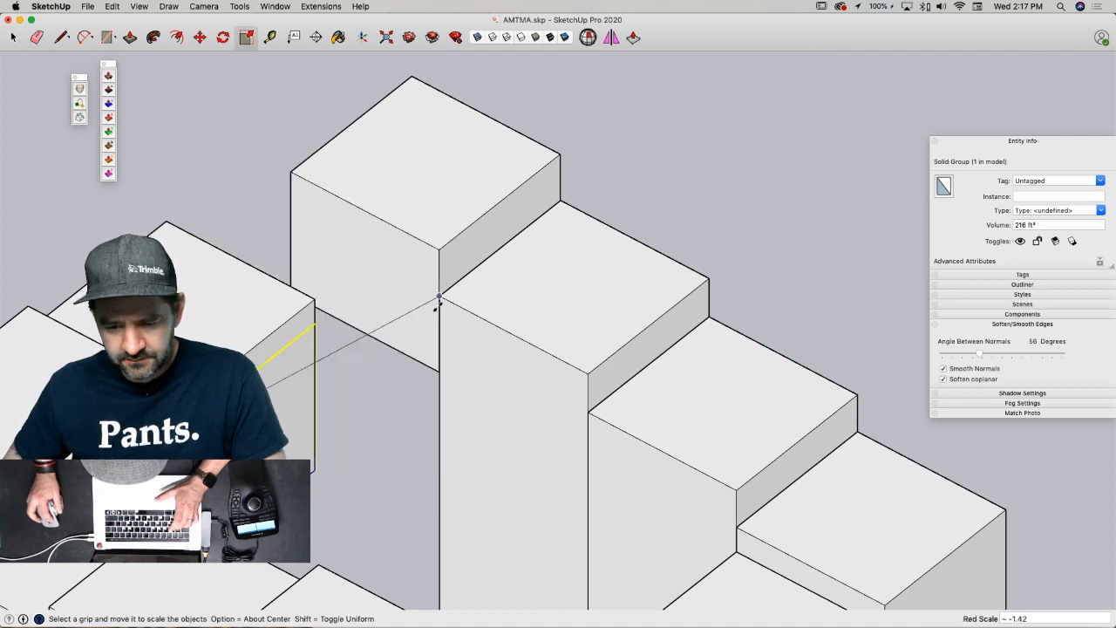
pyautogui.click(436, 304)
pyautogui.press('space')
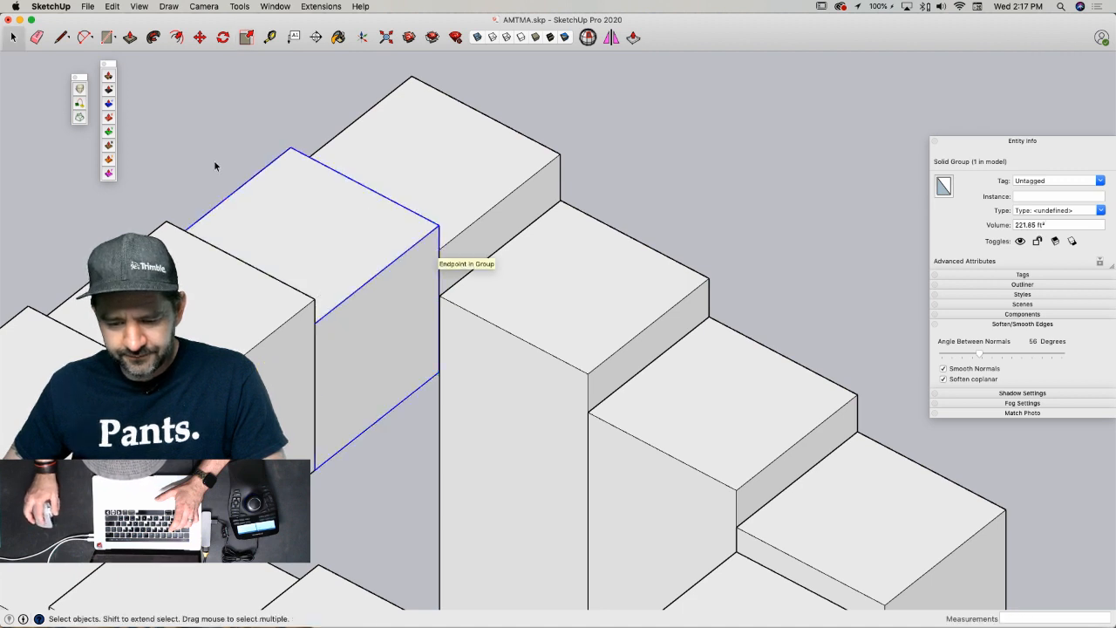
pyautogui.scroll(-6, 611, 262)
pyautogui.click(763, 293)
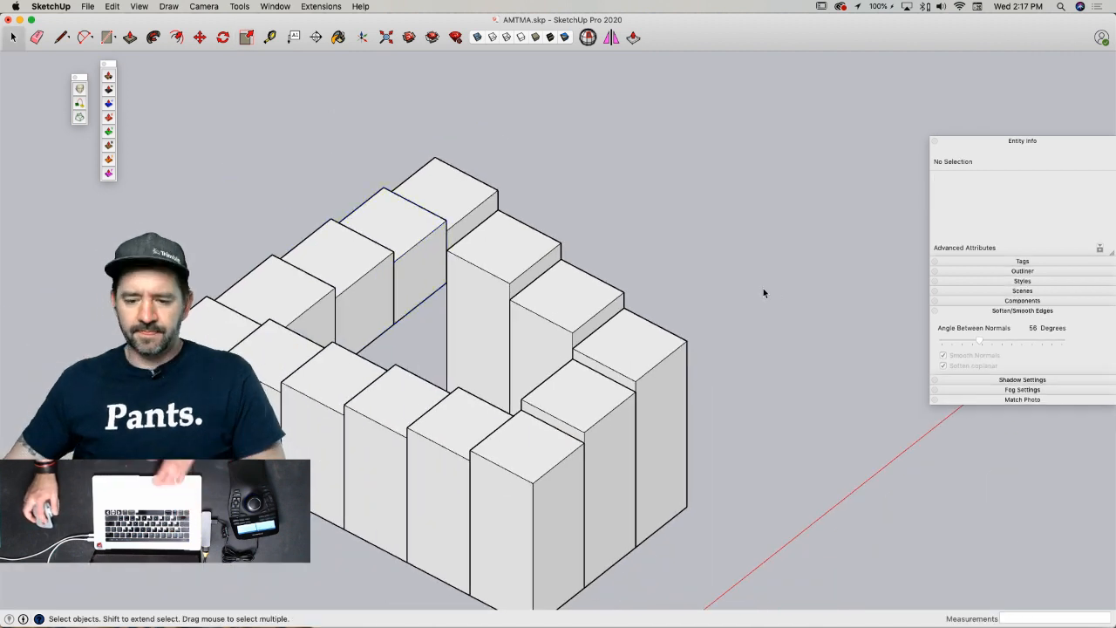
# - Select all the stepped block groups, explode them into loose geometry, and activate the Eraser tool
pyautogui.moveTo(157, 159); pyautogui.dragTo(787, 611)
pyautogui.moveTo(750, 425); pyautogui.dragTo(419, 241)
pyautogui.moveTo(419, 426); pyautogui.dragTo(96, 519)
pyautogui.rightClick(318, 353)
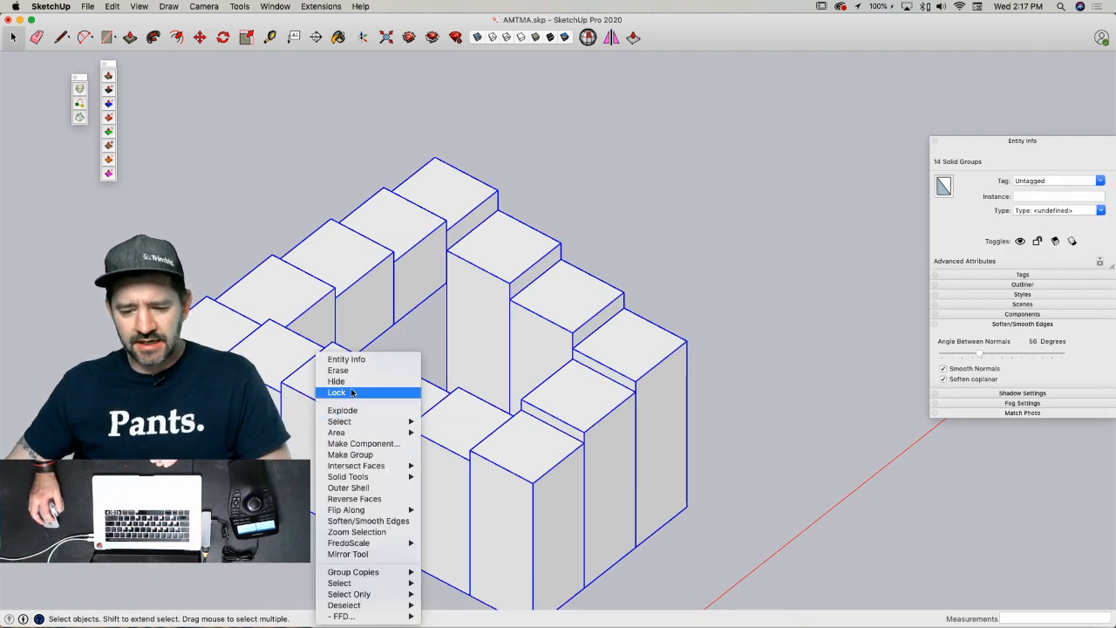
pyautogui.click(342, 410)
pyautogui.press('e')
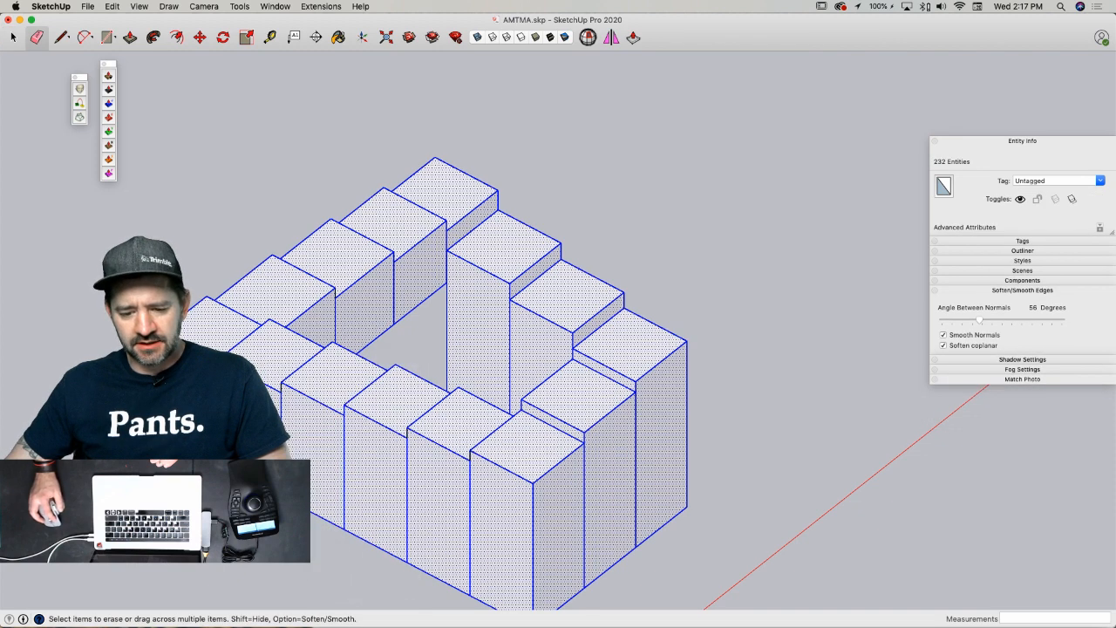
# - Erase the vertical seam edges between neighbouring blocks on the outer and inner walls of the staircase
pyautogui.moveTo(187, 408)
pyautogui.mouseDown()
pyautogui.moveTo(400, 490)
pyautogui.moveTo(337, 470)
pyautogui.mouseUp()
pyautogui.moveTo(450, 502); pyautogui.dragTo(493, 507)
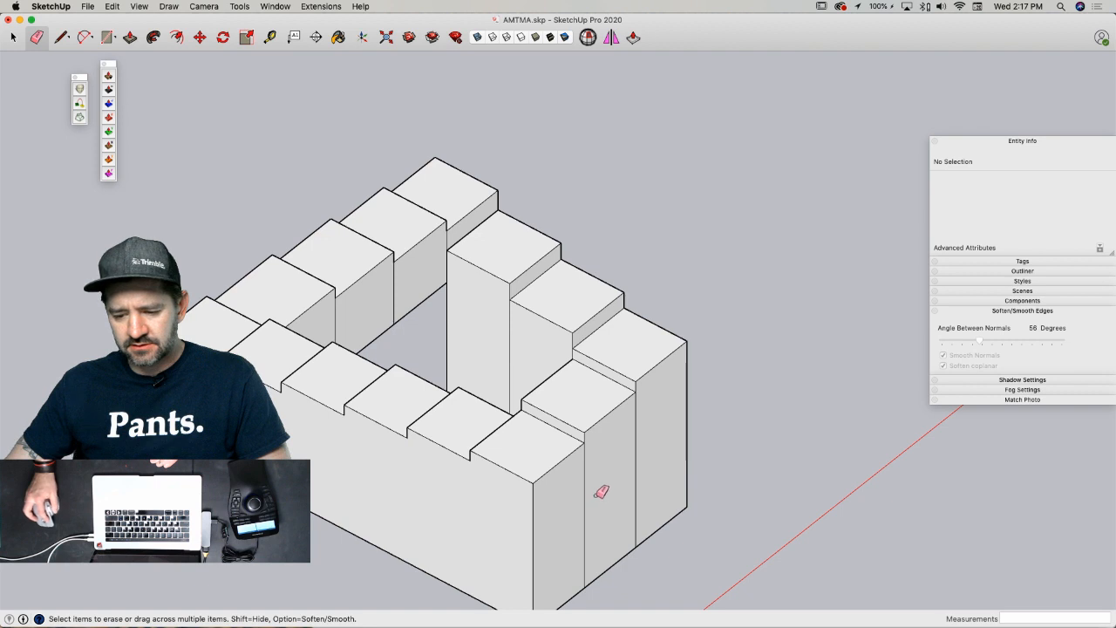
pyautogui.moveTo(635, 456); pyautogui.dragTo(578, 485)
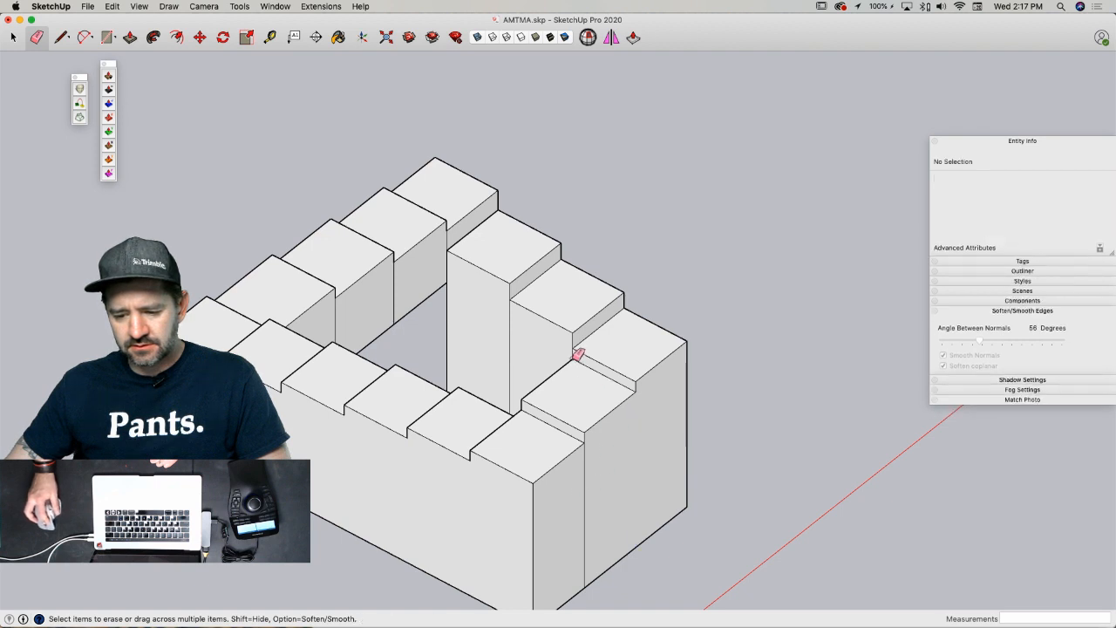
pyautogui.moveTo(532, 334)
pyautogui.mouseDown()
pyautogui.moveTo(419, 269)
pyautogui.moveTo(339, 318)
pyautogui.mouseUp()
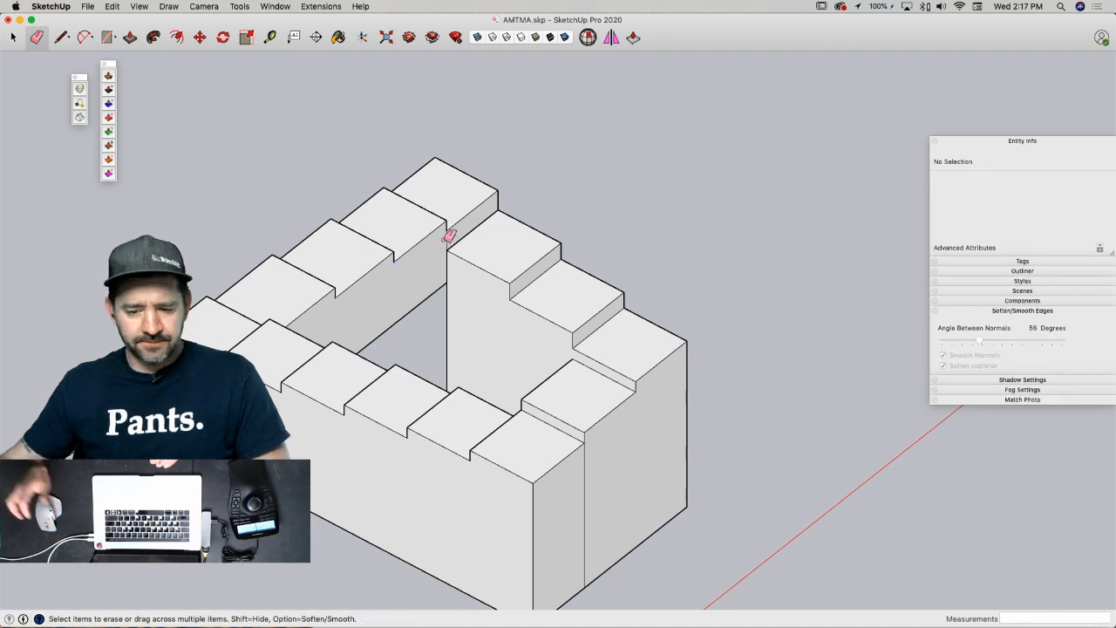
pyautogui.click(446, 238)
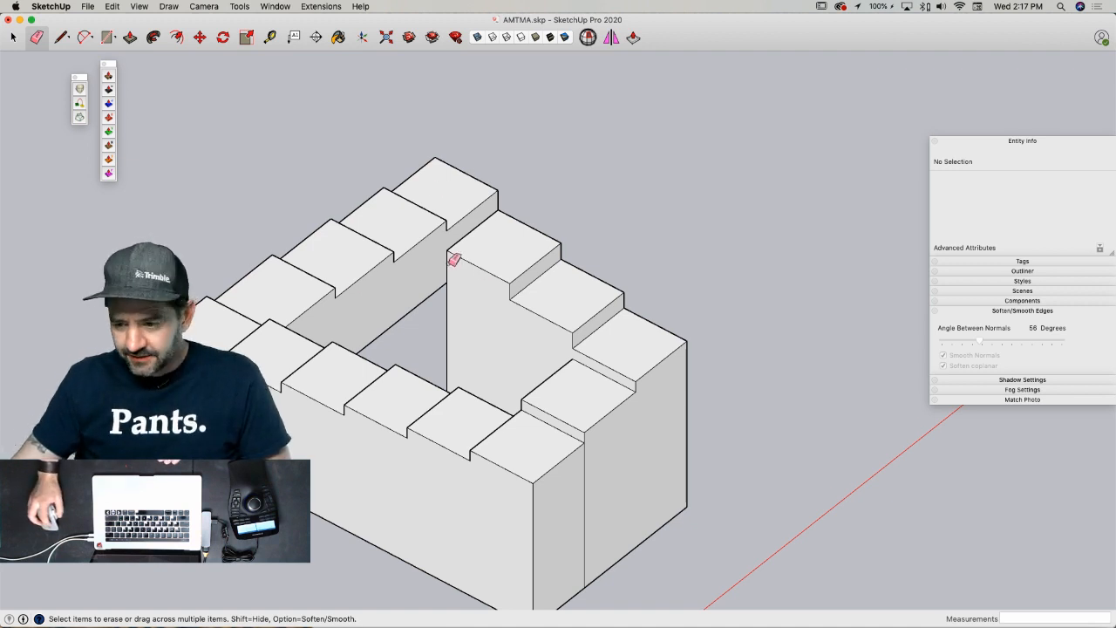
# - Turn off Profiles in the edge style and erase the remaining vertical seam on the staircase's short end wall
pyautogui.click(1021, 281)
pyautogui.click(948, 363)
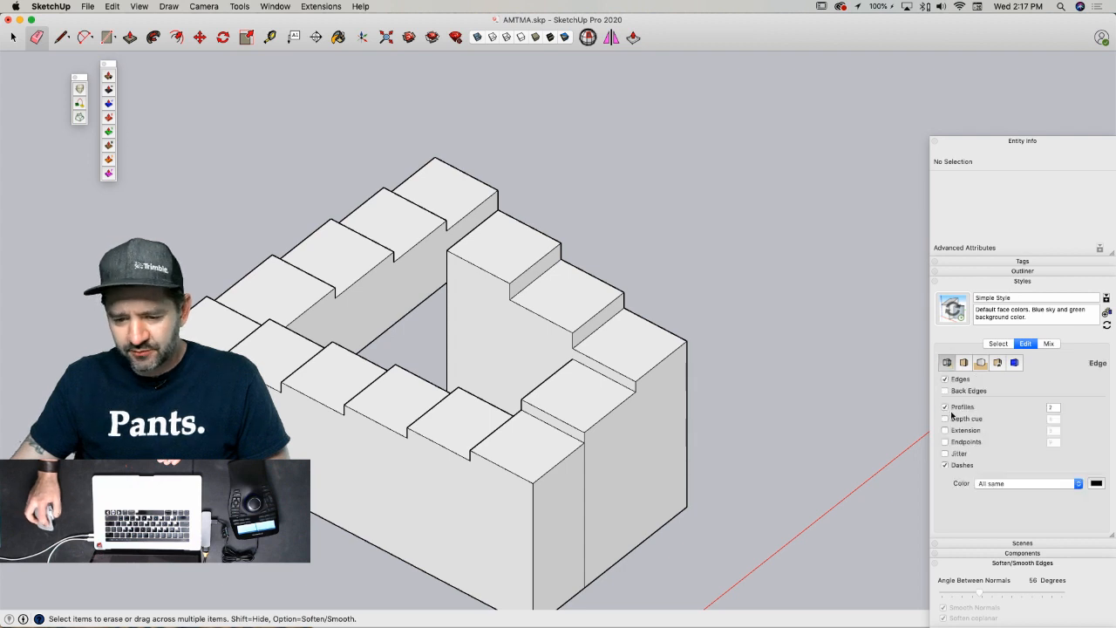
pyautogui.click(946, 408)
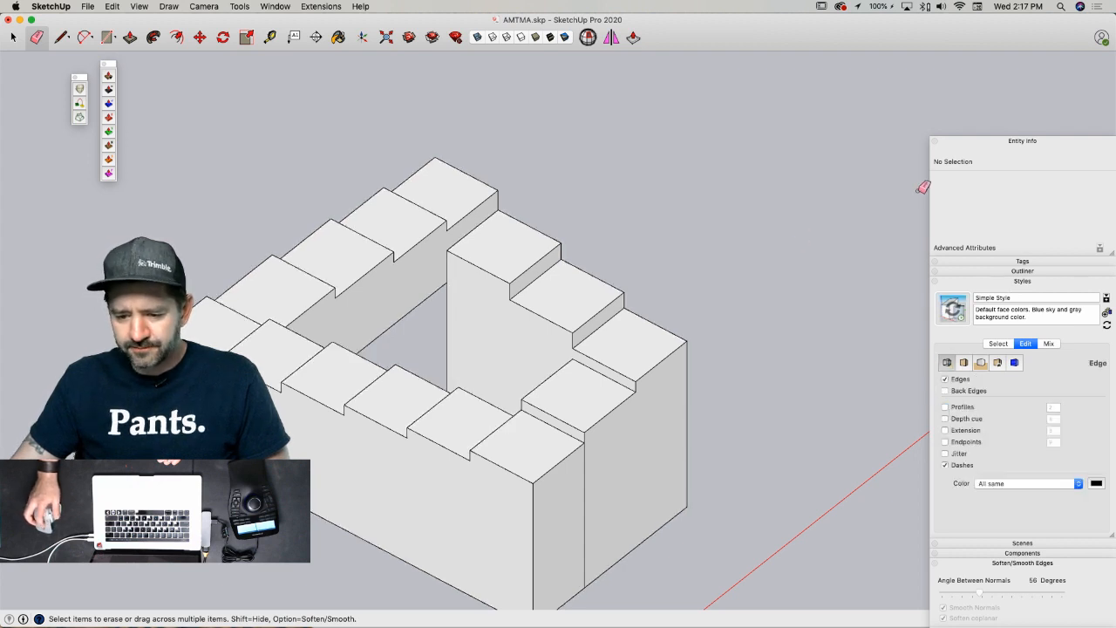
pyautogui.scroll(-2, 398, 236)
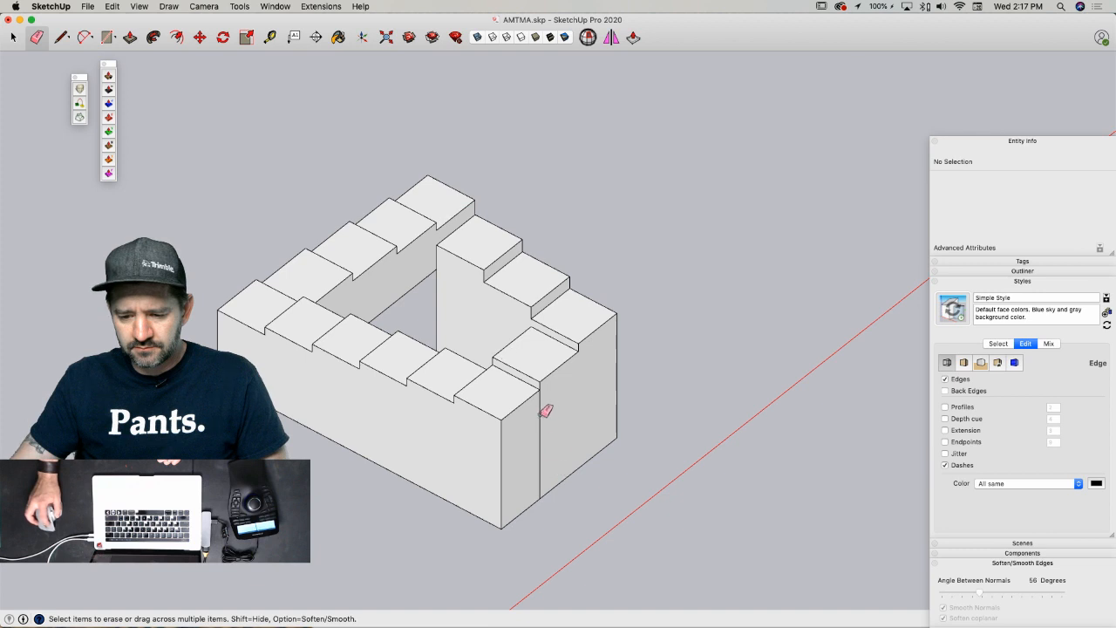
pyautogui.click(541, 418)
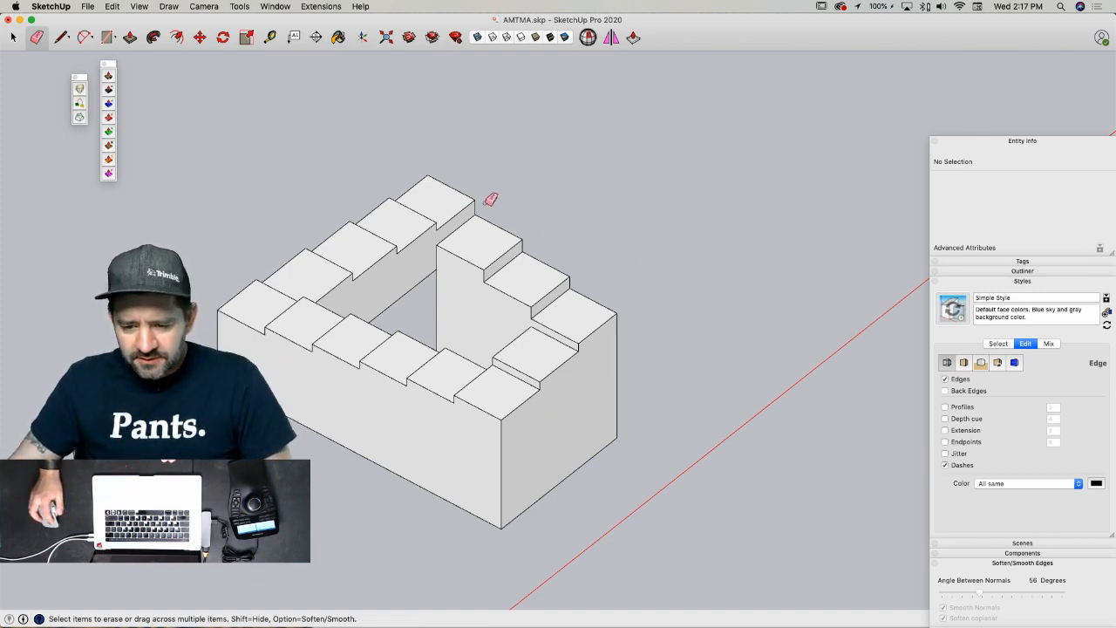
# - Adjust the top face of the corner block slightly with Push/Pull, and clear the selection
pyautogui.press('p')
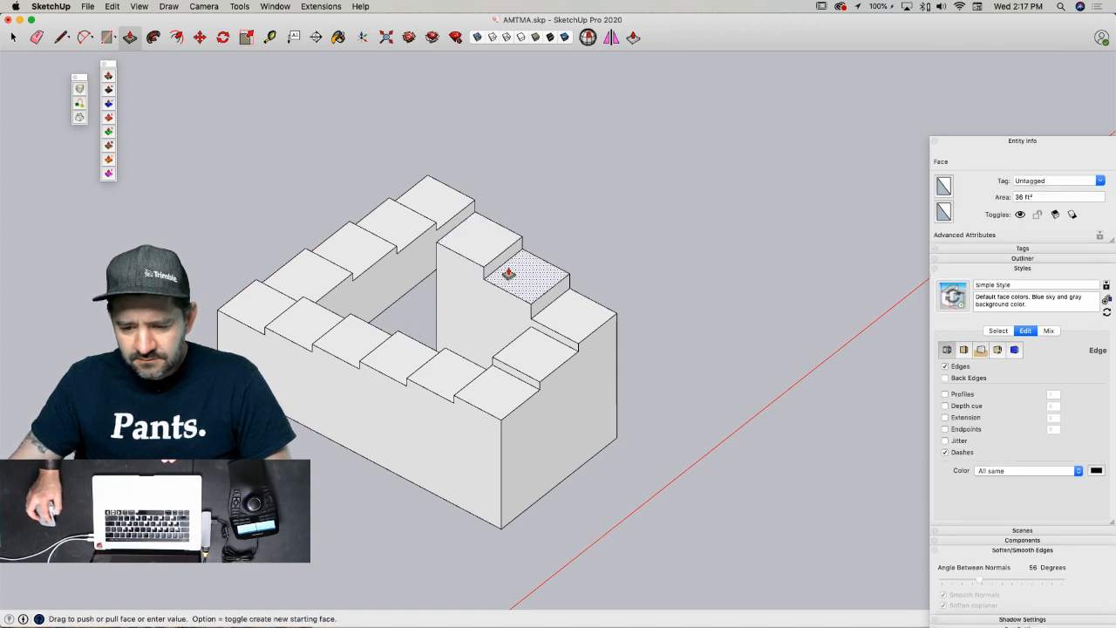
pyautogui.click(556, 324)
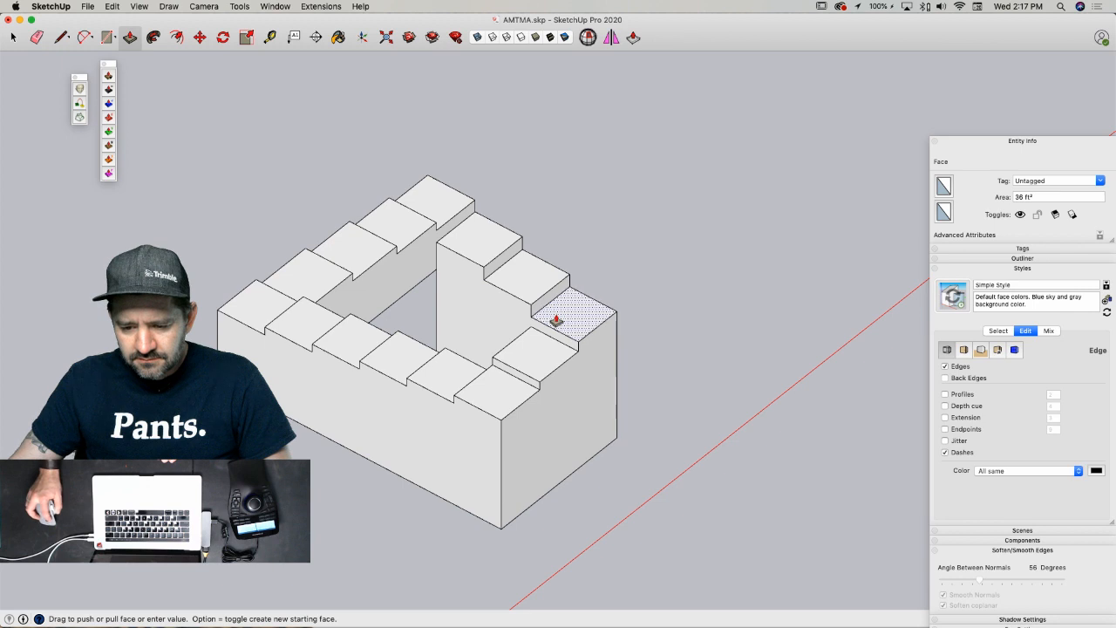
pyautogui.click(555, 322)
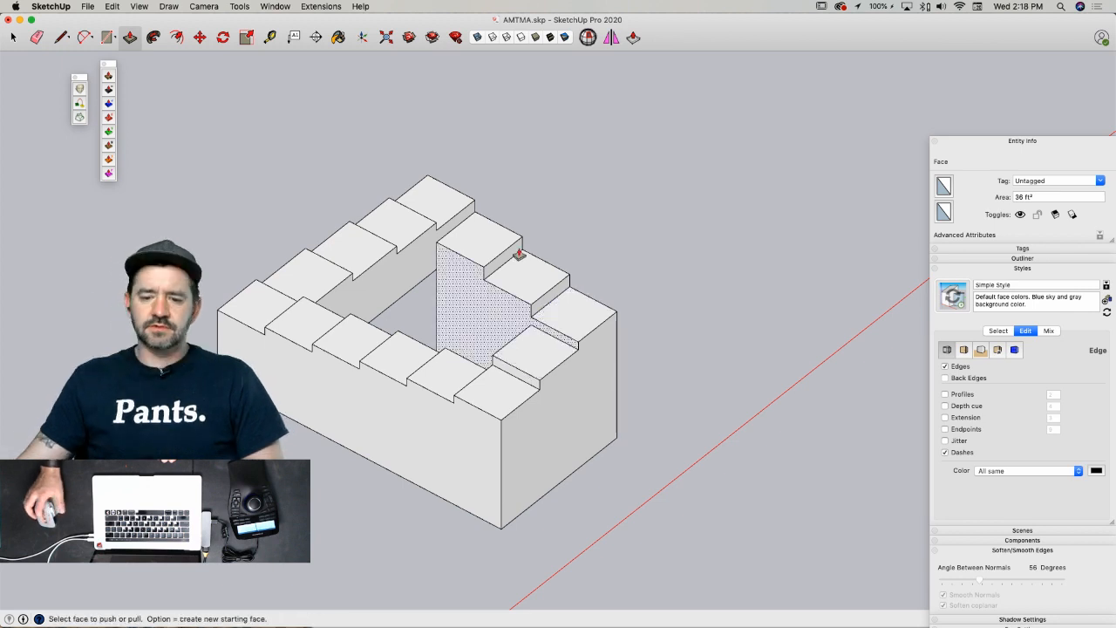
pyautogui.press('space')
pyautogui.click(634, 198)
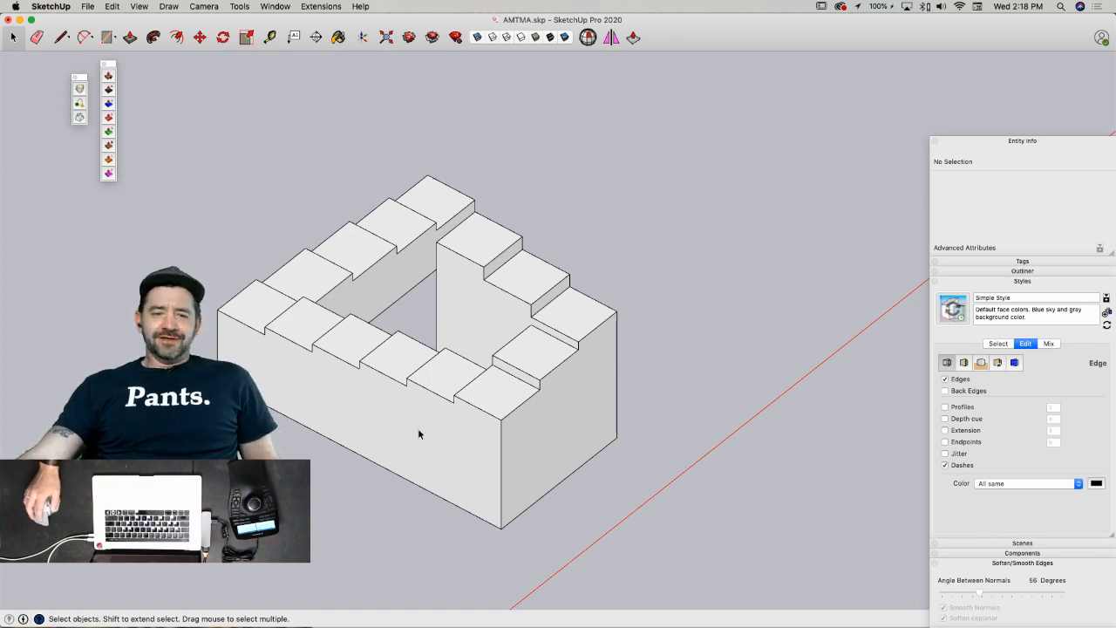
# - Erase the seam edges between the blocks on the underside of the longer free-ended arm
pyautogui.scroll(-3, 866, 424)
pyautogui.scroll(5, 425, 449)
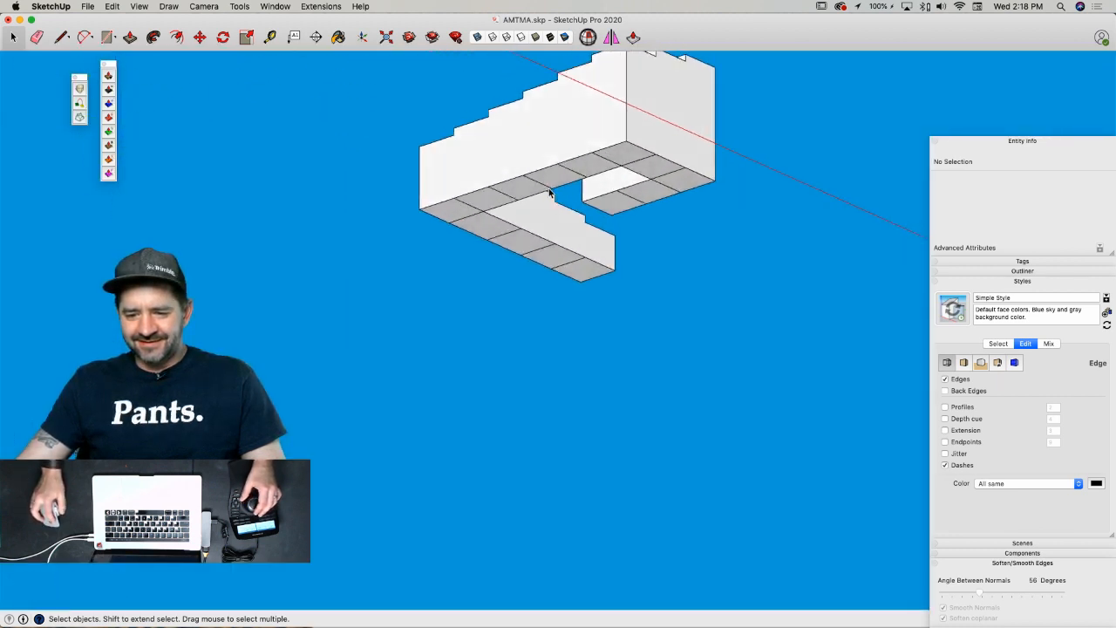
pyautogui.press('e')
pyautogui.moveTo(588, 281); pyautogui.dragTo(475, 219)
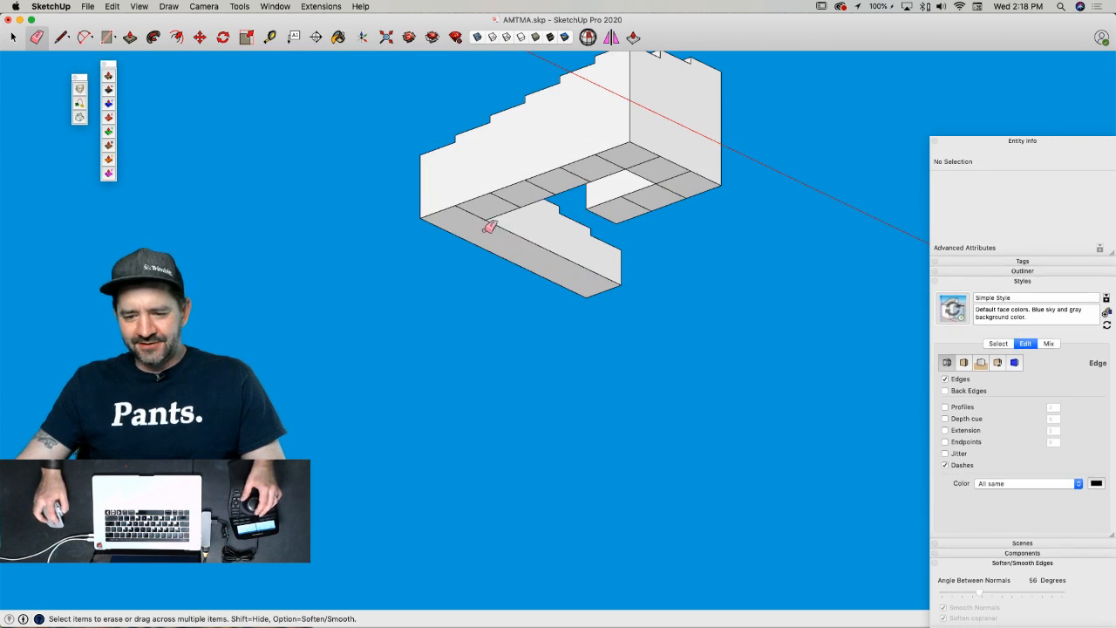
# - Move the bottom edge at the arm's free end downward so its wall fills the gap seen through the loop
pyautogui.press('p')
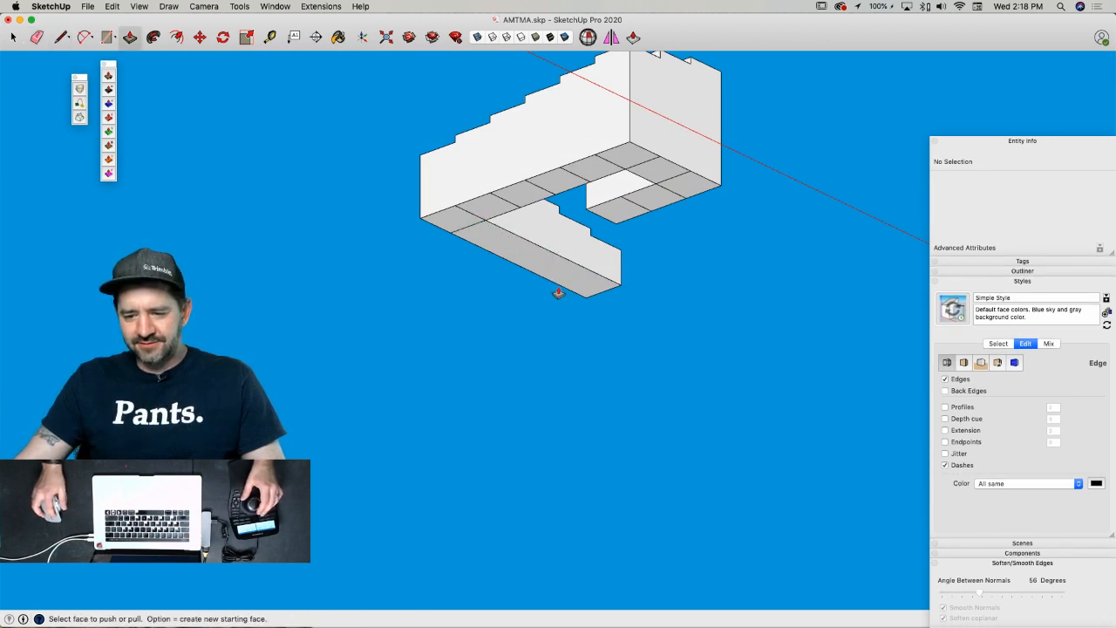
pyautogui.press('space')
pyautogui.click(608, 295)
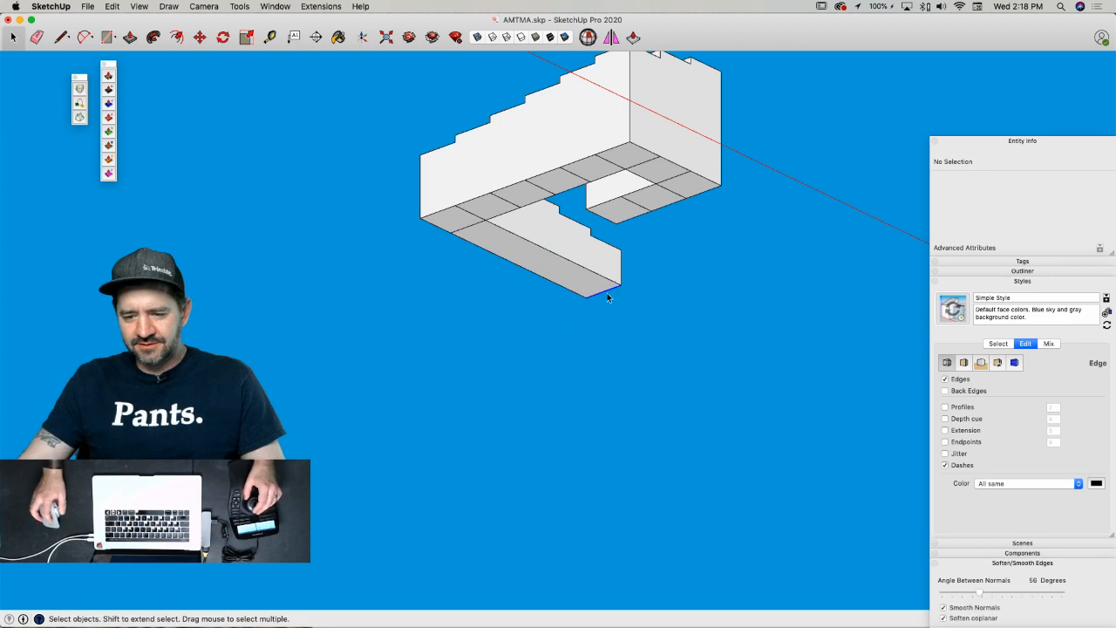
pyautogui.press('m')
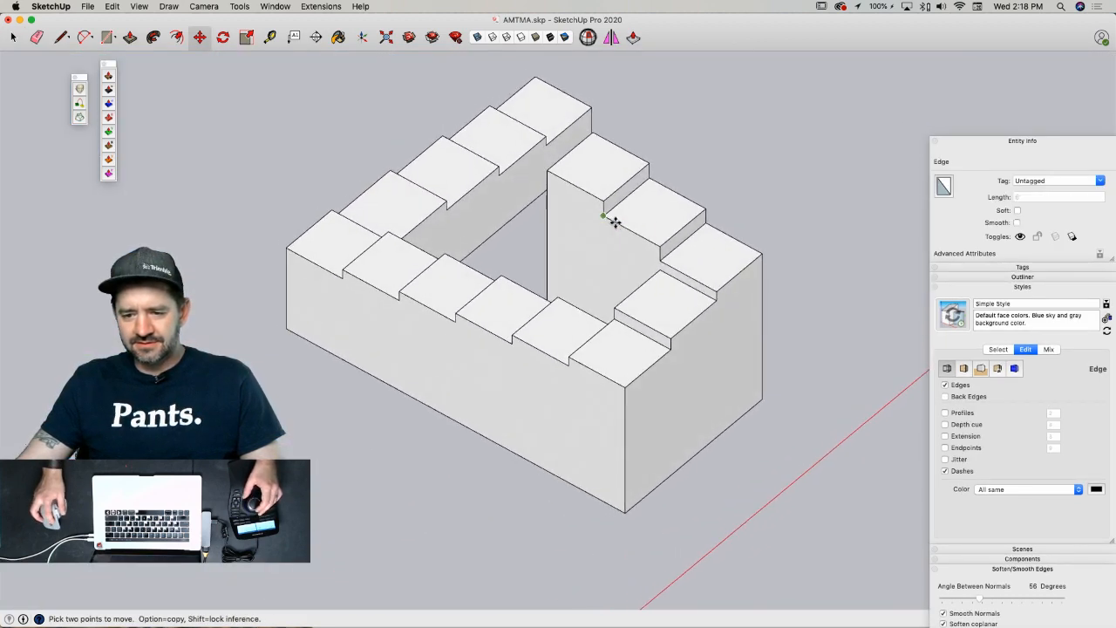
pyautogui.click(762, 252)
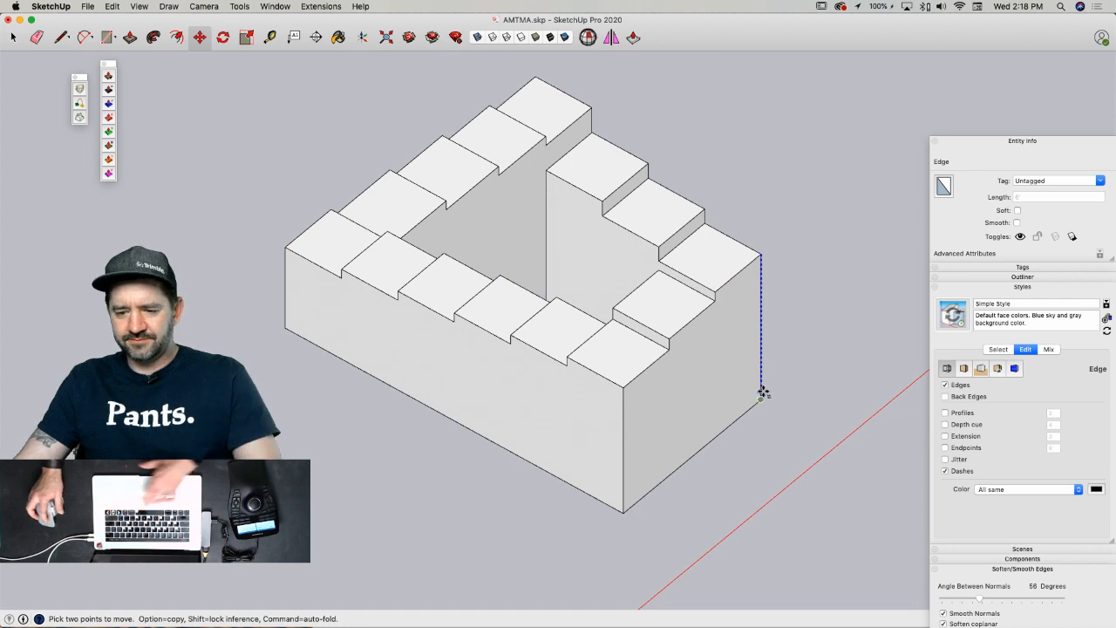
pyautogui.press('Escape')
pyautogui.press('space')
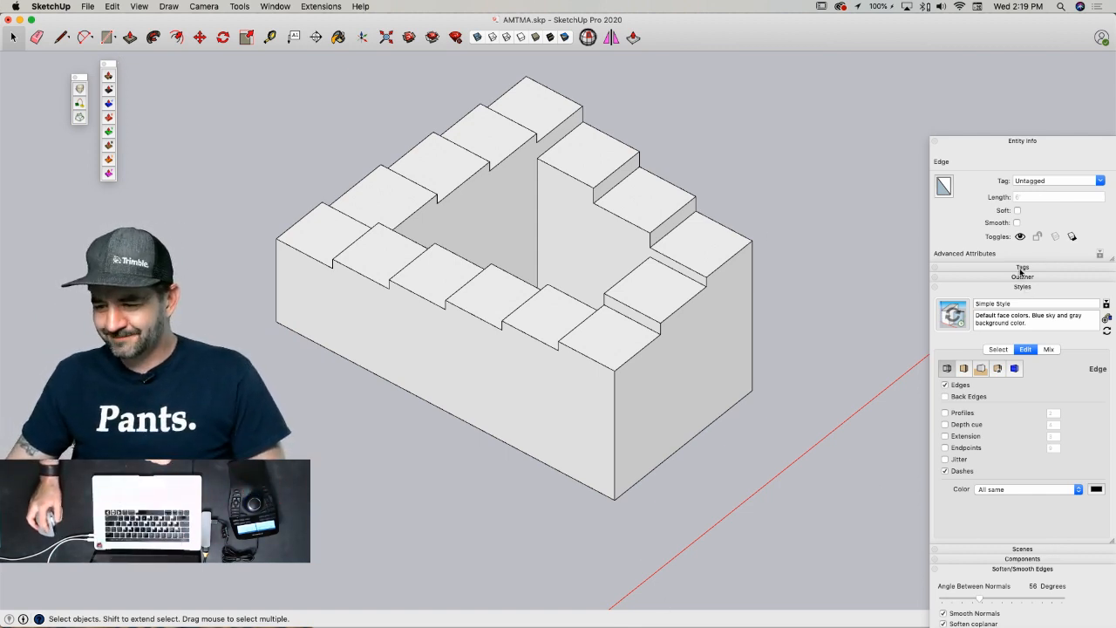
# - Create a scene of the aligned staircase view, saving the style changes as a new style
pyautogui.click(1008, 142)
pyautogui.click(1020, 171)
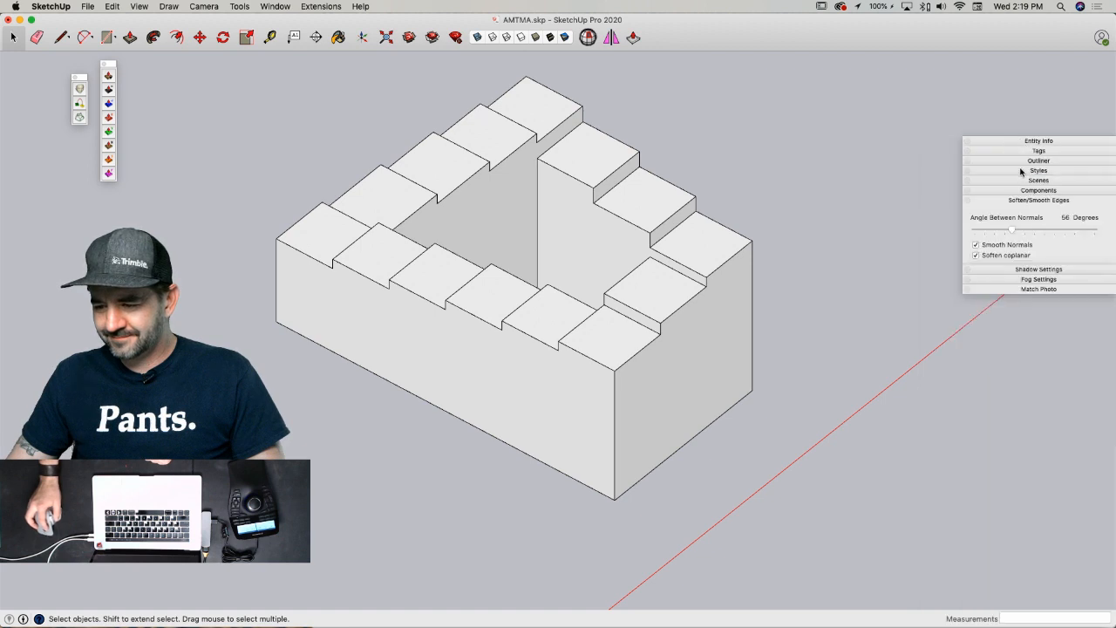
pyautogui.click(1043, 180)
pyautogui.moveTo(1052, 144); pyautogui.dragTo(1053, 58)
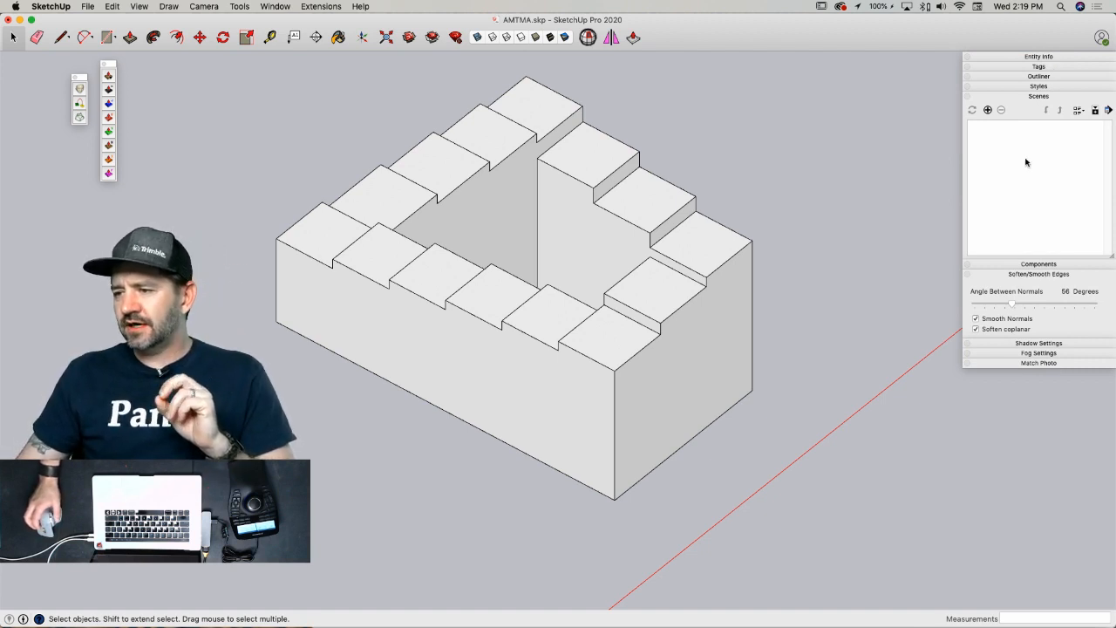
pyautogui.click(989, 110)
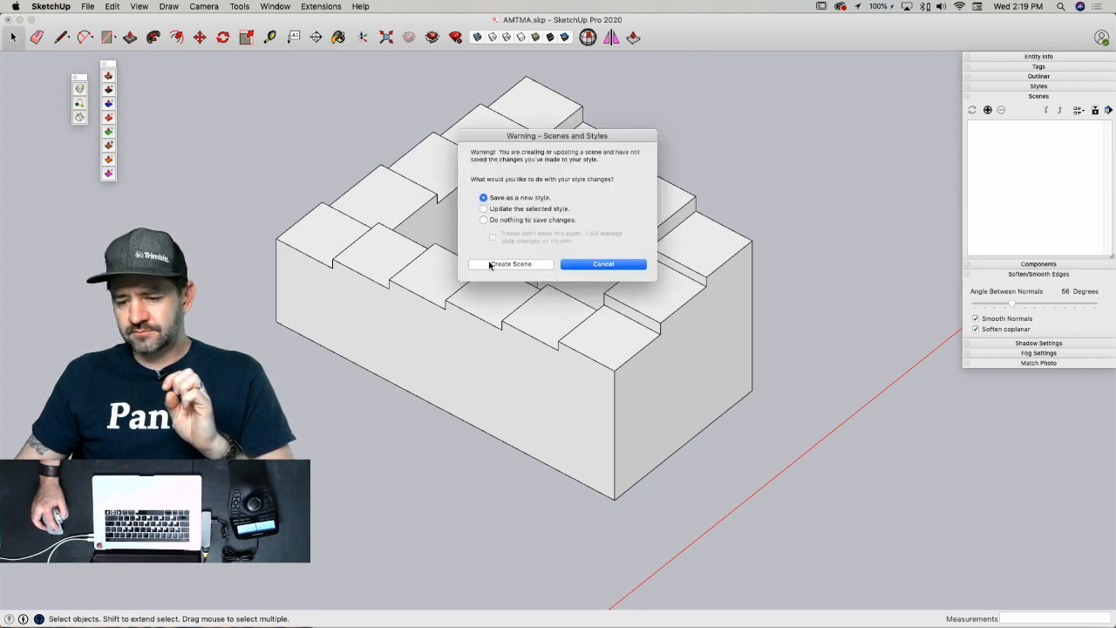
pyautogui.click(510, 264)
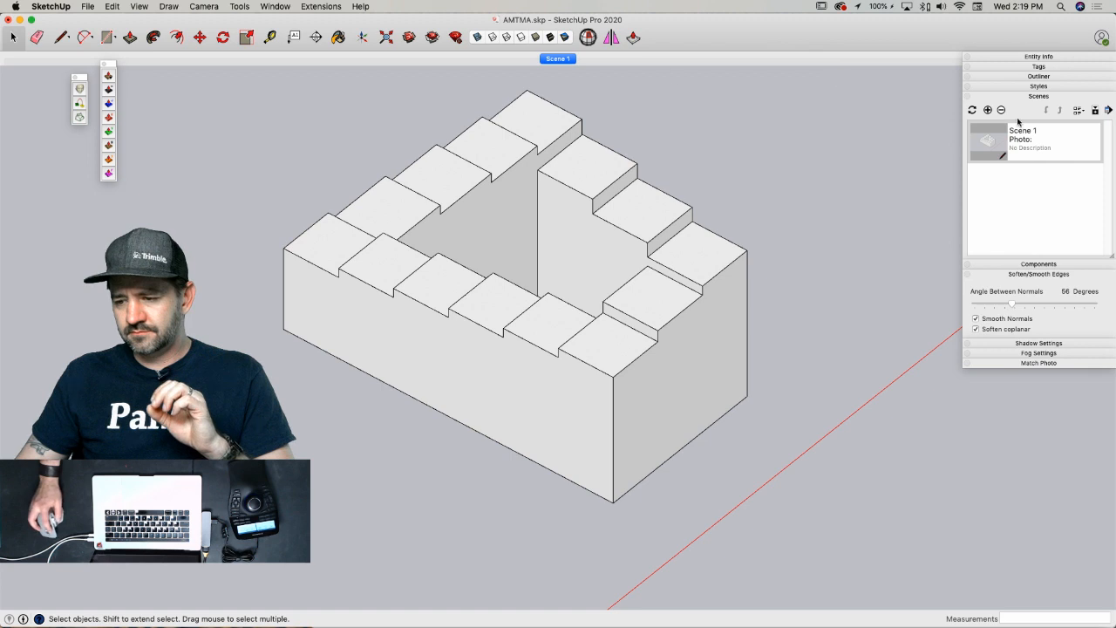
pyautogui.click(1038, 96)
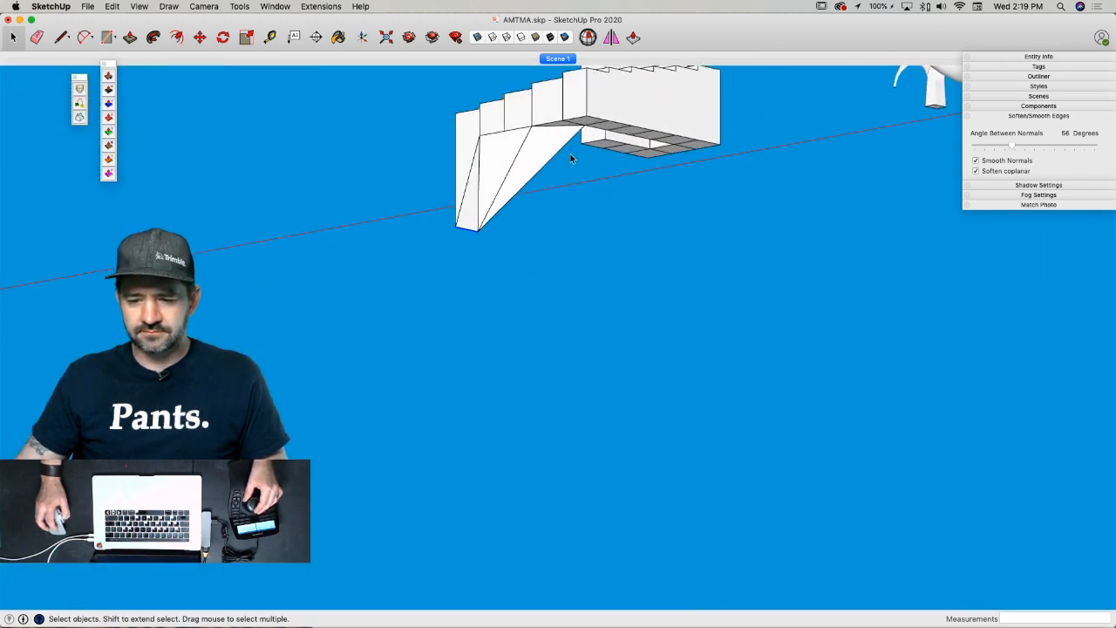
# - Redraw the arm's folded side wall with a line from its bottom end corner, and erase the leftover fold and seam edges
pyautogui.press('e')
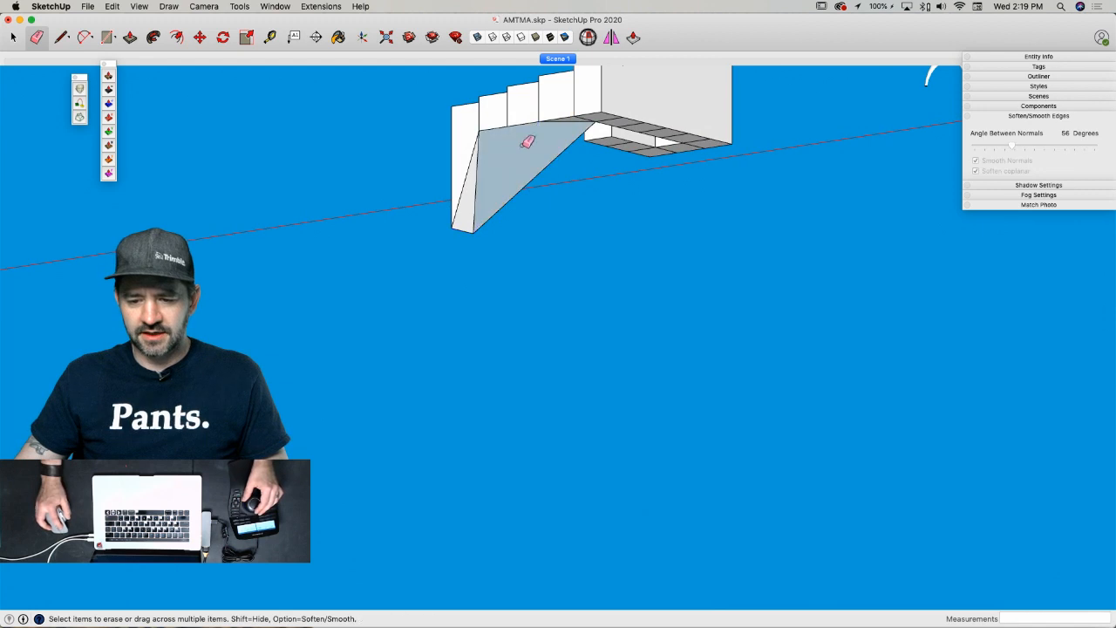
pyautogui.press('l')
pyautogui.click(451, 227)
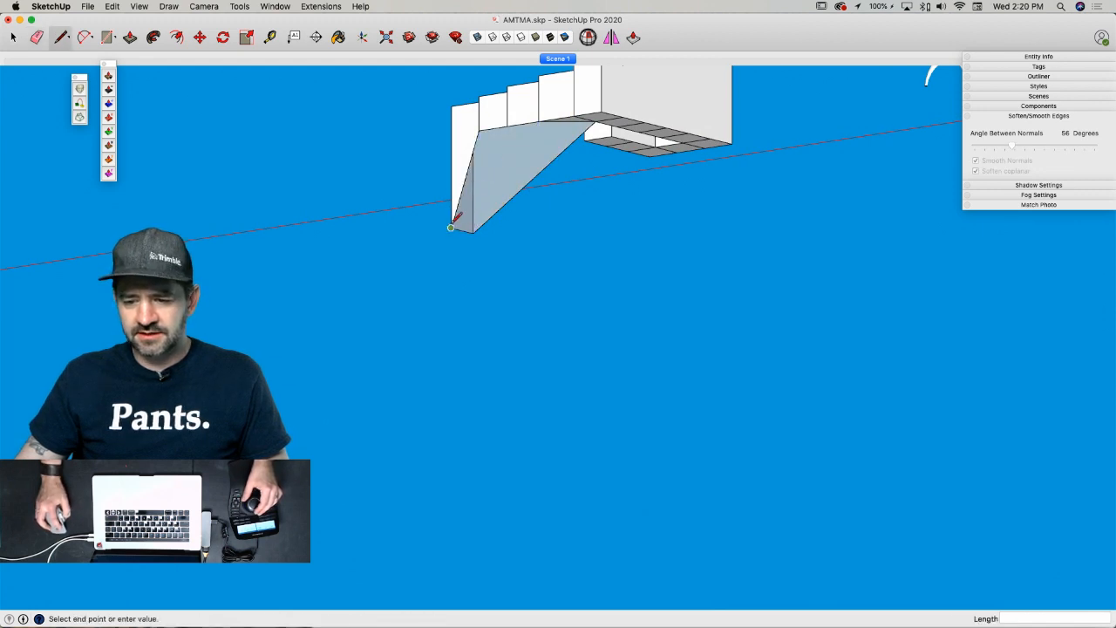
pyautogui.click(478, 131)
pyautogui.press('e')
pyautogui.moveTo(560, 112); pyautogui.dragTo(484, 127)
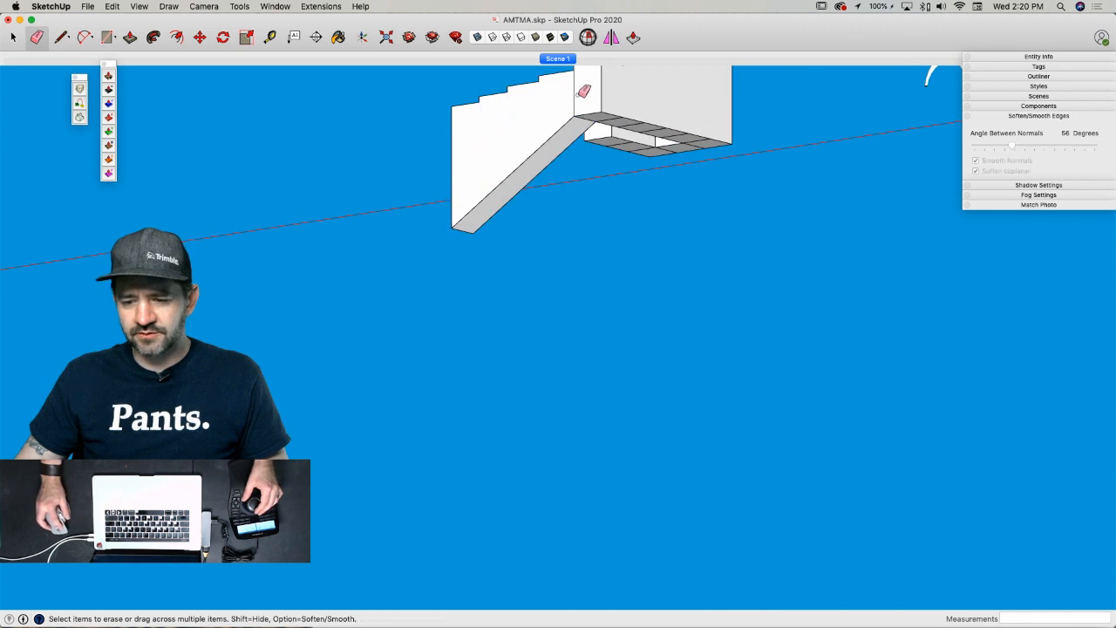
pyautogui.moveTo(578, 95)
pyautogui.mouseDown()
pyautogui.moveTo(571, 101)
pyautogui.moveTo(642, 110)
pyautogui.moveTo(698, 139)
pyautogui.moveTo(652, 154)
pyautogui.moveTo(615, 142)
pyautogui.moveTo(663, 155)
pyautogui.mouseUp()
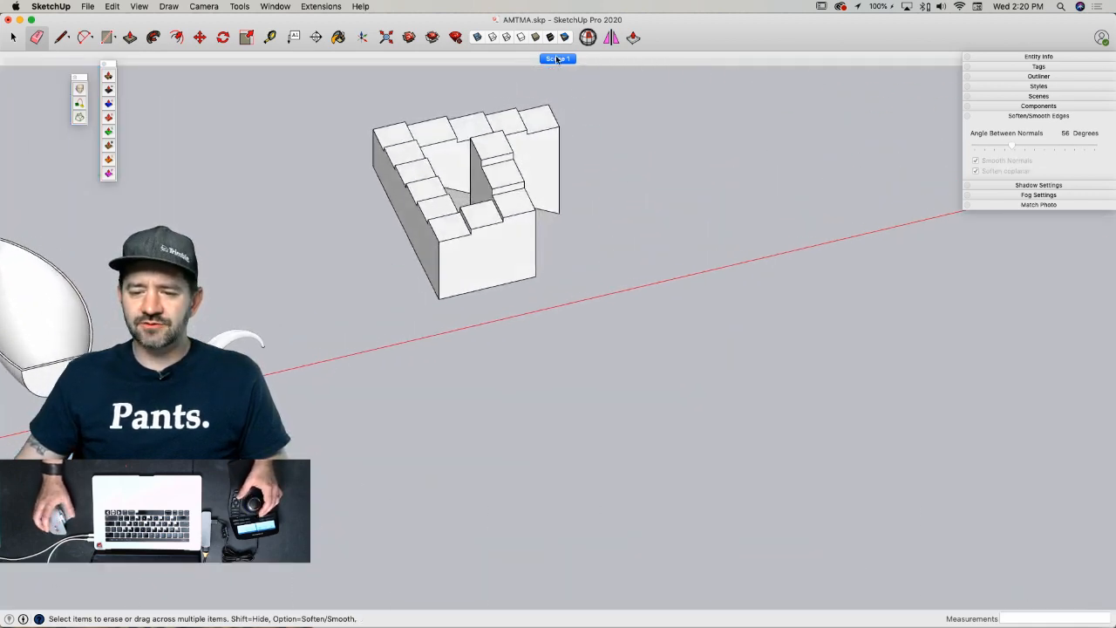
# - Restore the Scene 1 view and close the two floating tool palettes
pyautogui.click(556, 57)
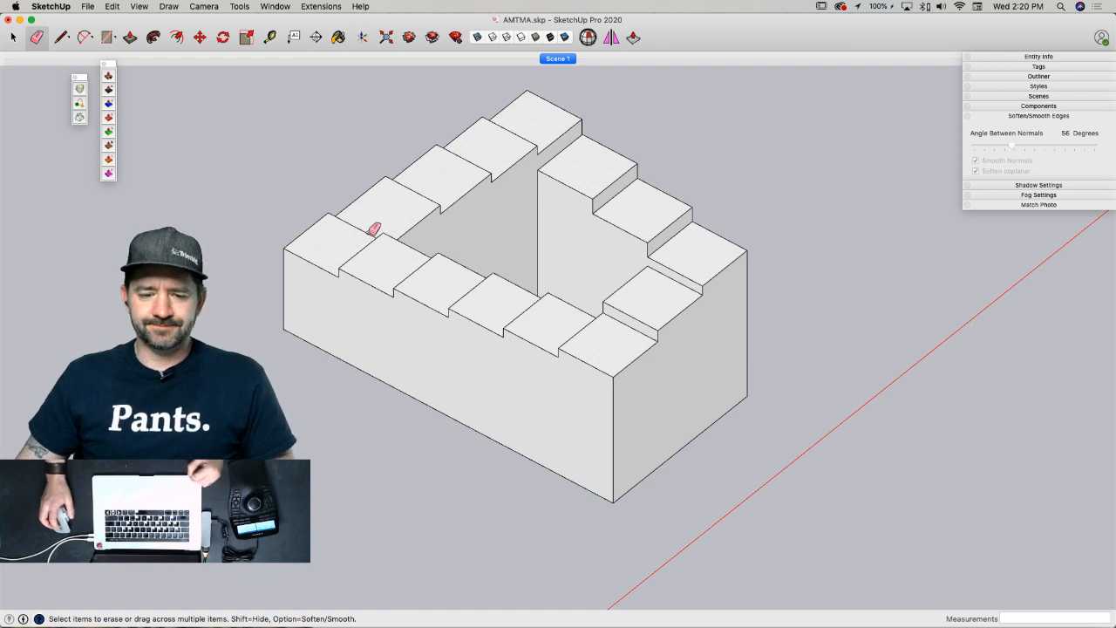
pyautogui.click(103, 66)
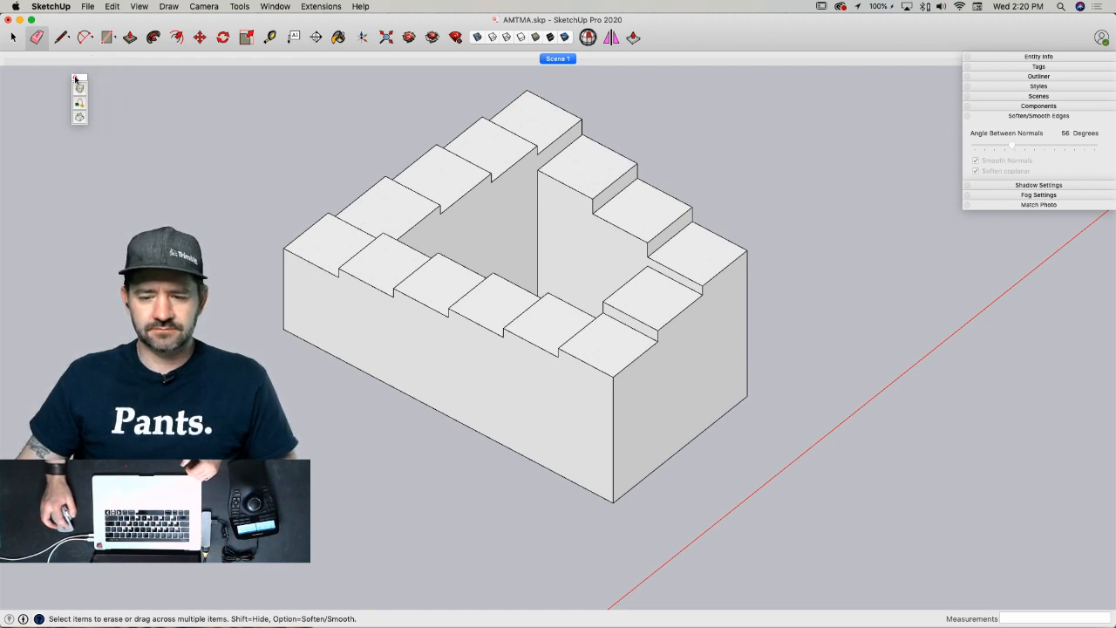
pyautogui.click(75, 77)
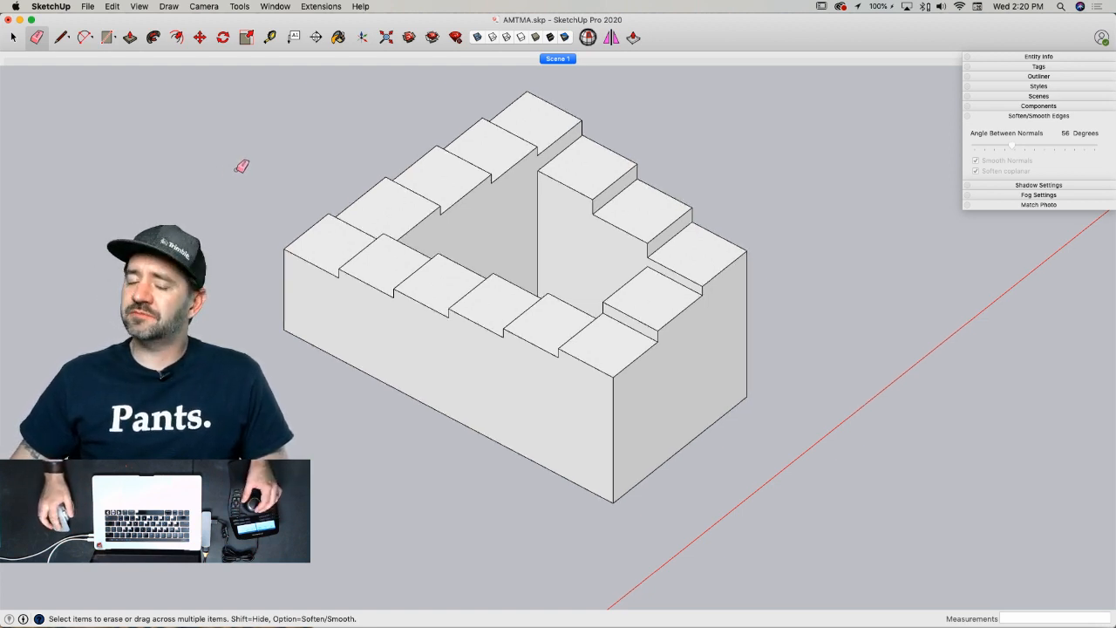
# - Select all connected staircase geometry, make it a group, and deselect it
pyautogui.press('space')
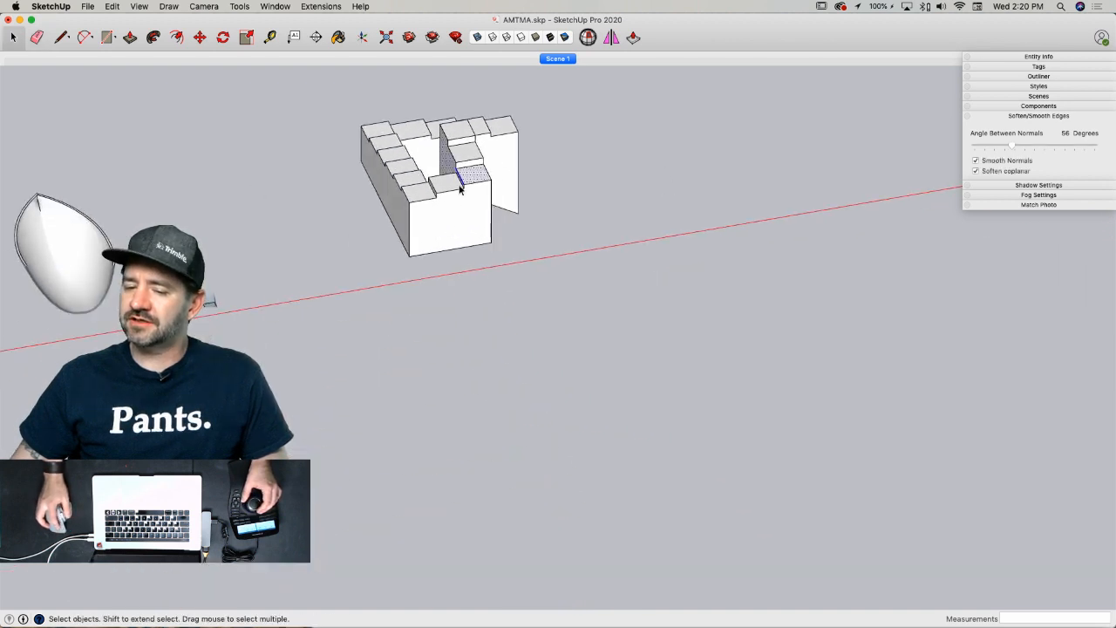
pyautogui.tripleClick(461, 187)
pyautogui.rightClick(460, 186)
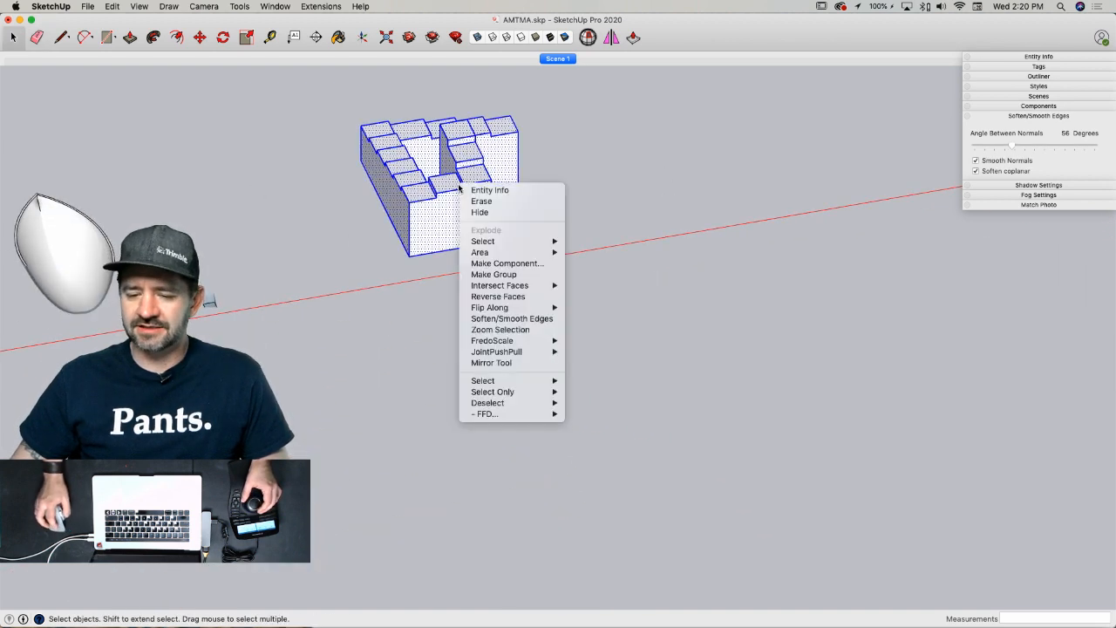
pyautogui.click(513, 274)
pyautogui.click(268, 339)
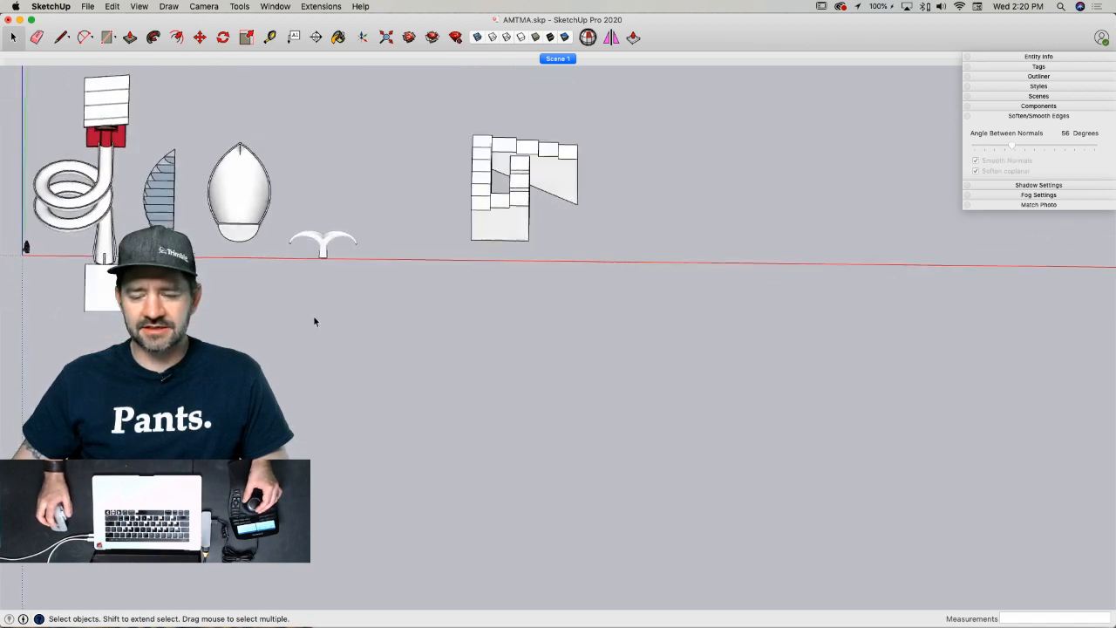
# - Switch the camera from parallel projection to Perspective
pyautogui.click(170, 6)
pyautogui.moveTo(204, 6)
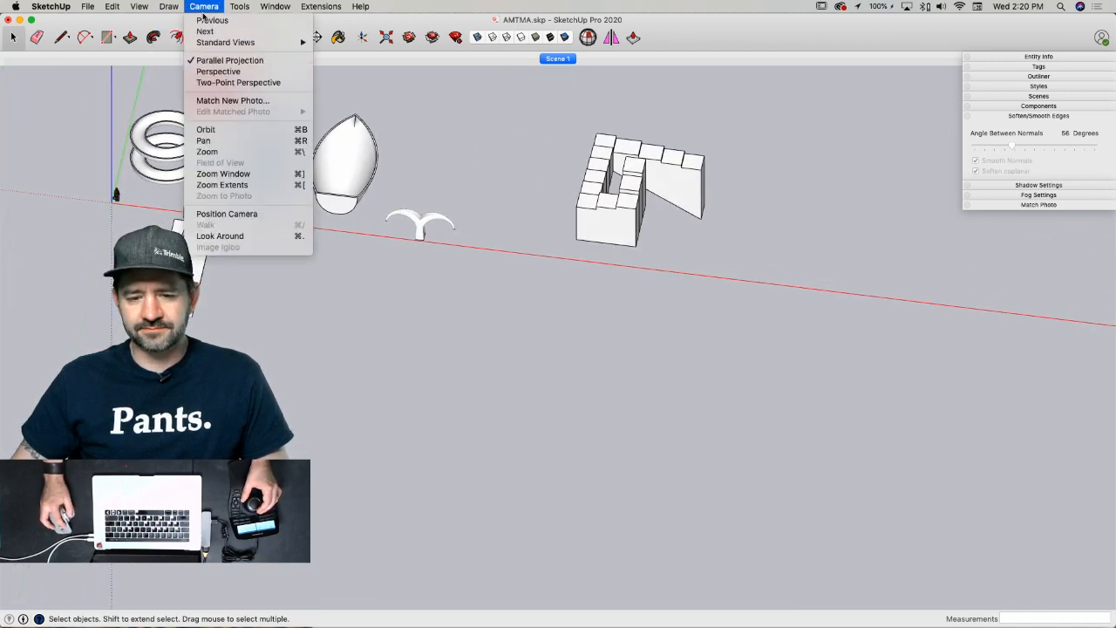
pyautogui.click(209, 71)
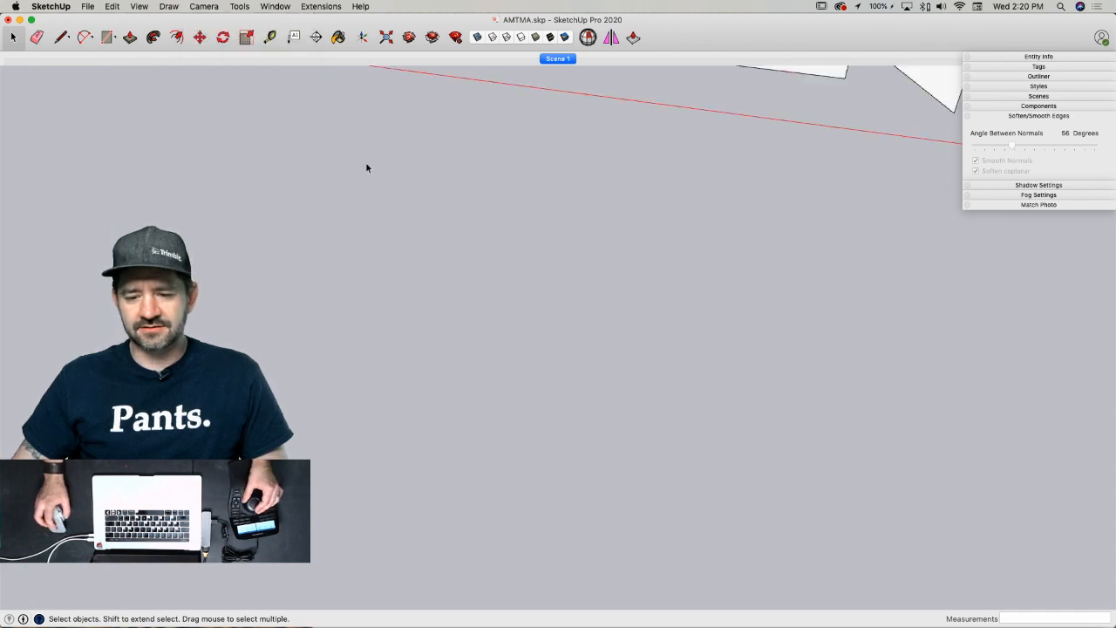
# - Move the staircase group about 34' along the red axis towards the other models
pyautogui.click(624, 284)
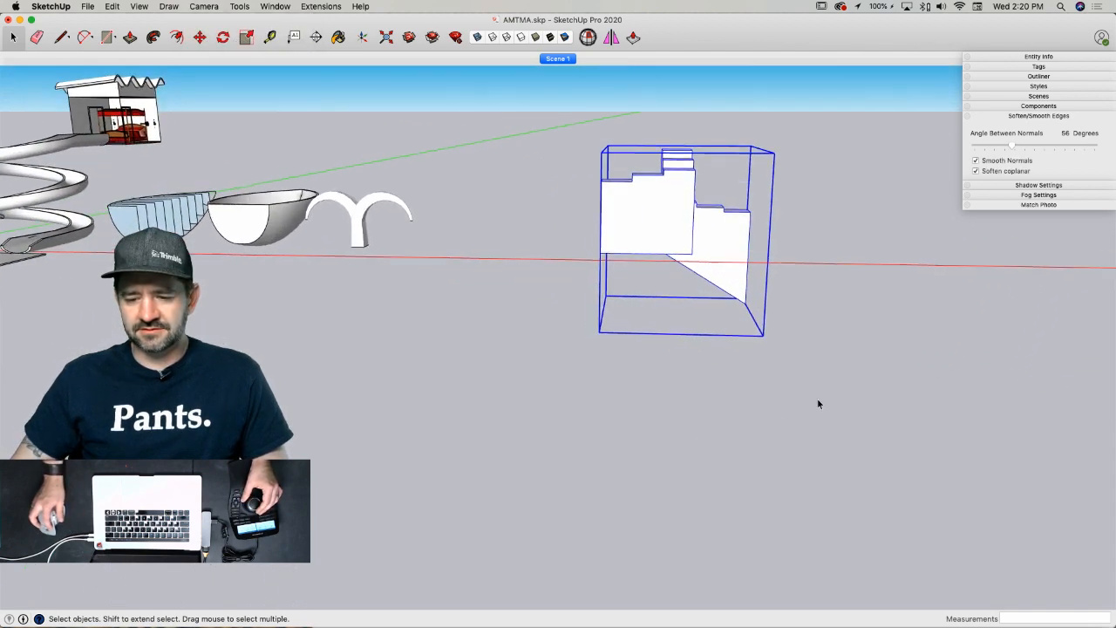
pyautogui.click(644, 406)
pyautogui.click(638, 220)
pyautogui.press('m')
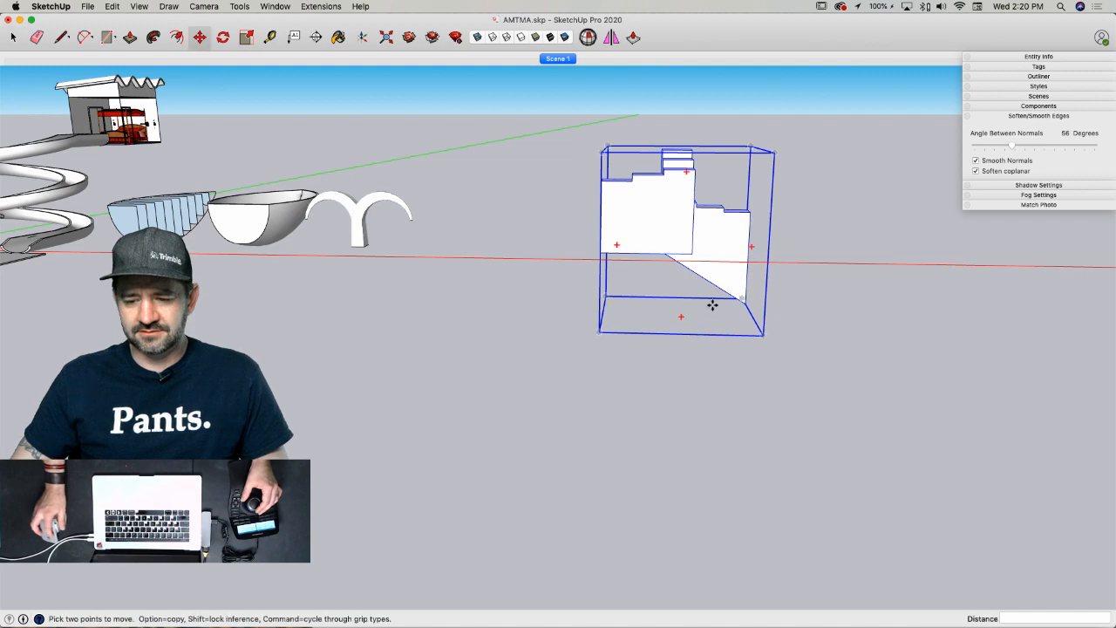
pyautogui.click(712, 304)
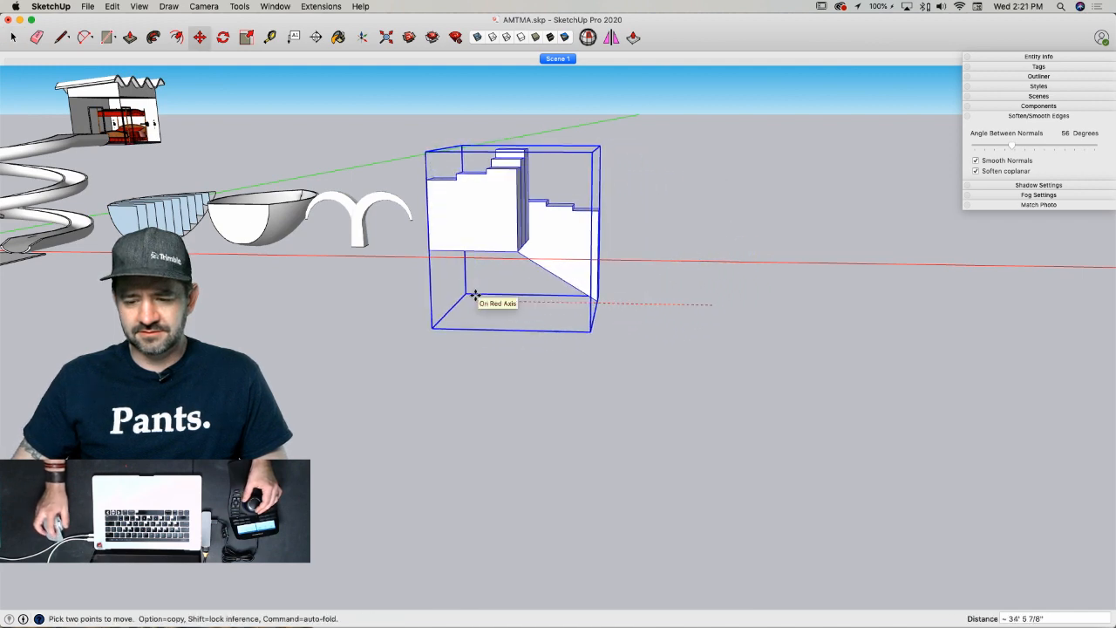
pyautogui.click(477, 299)
pyautogui.press('space')
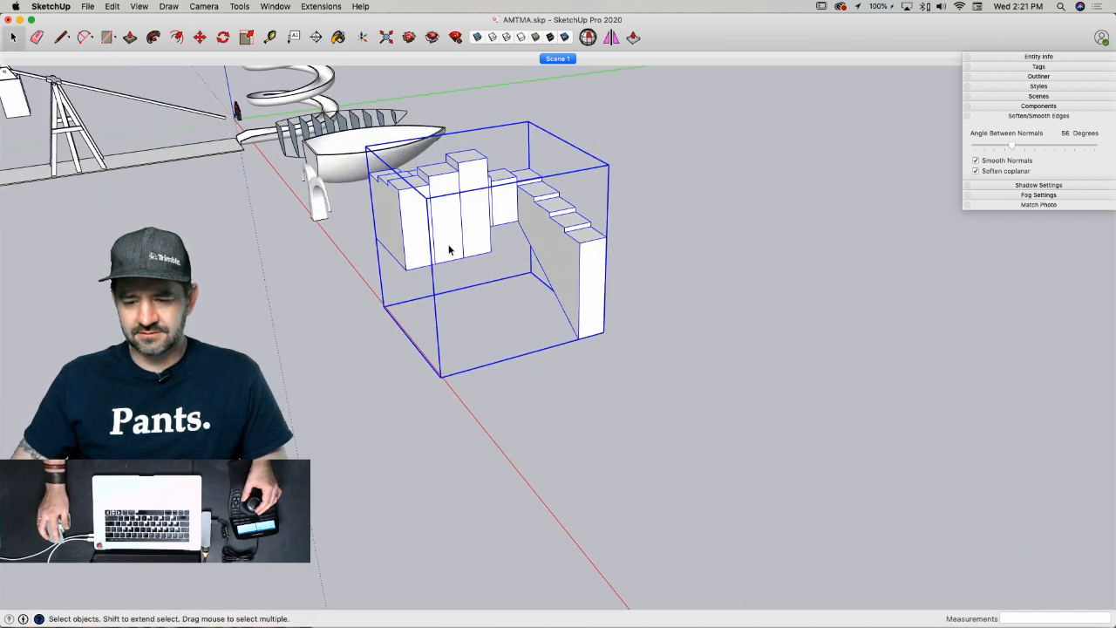
# - Open the staircase group for editing and erase the vertical seam edges between the blocks on its side walls
pyautogui.press('e')
pyautogui.press('space')
pyautogui.doubleClick(423, 253)
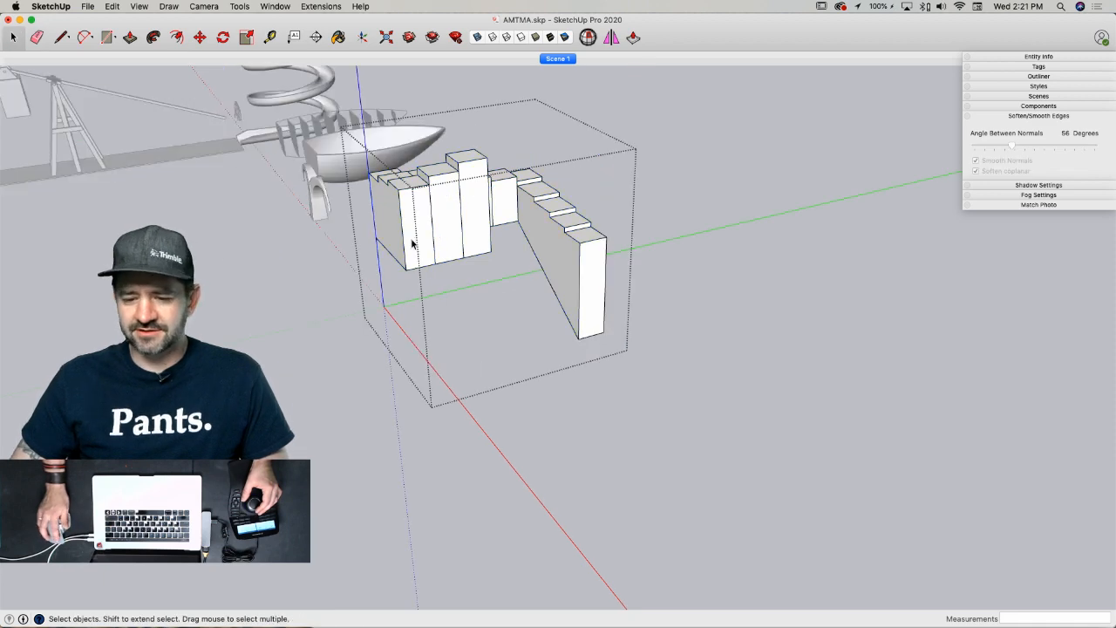
pyautogui.press('e')
pyautogui.moveTo(464, 219); pyautogui.dragTo(443, 237)
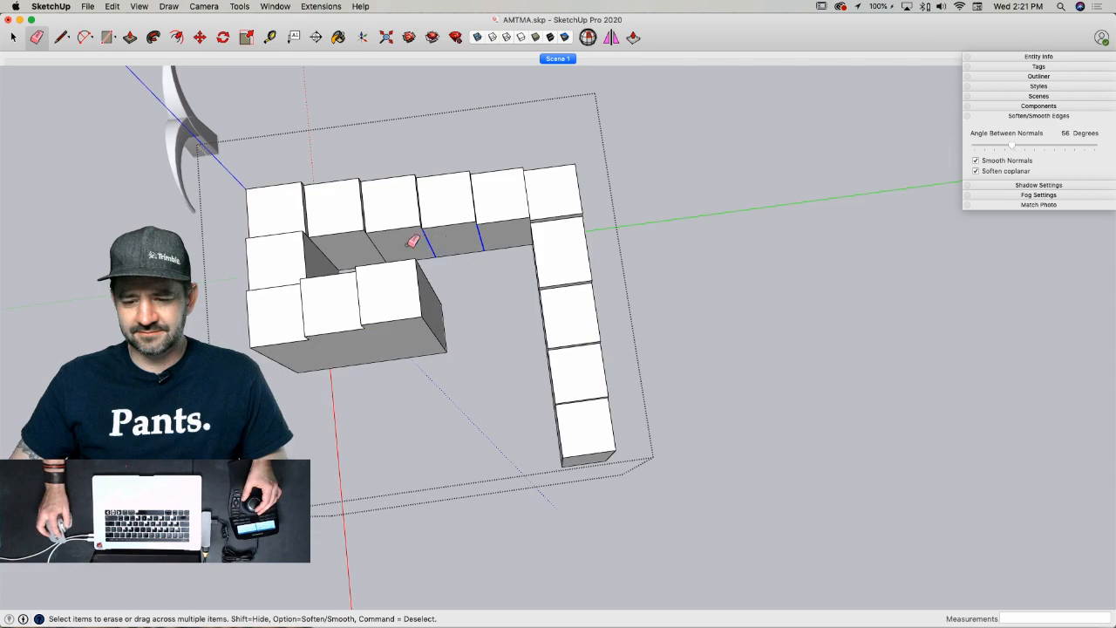
pyautogui.moveTo(372, 254); pyautogui.dragTo(366, 256)
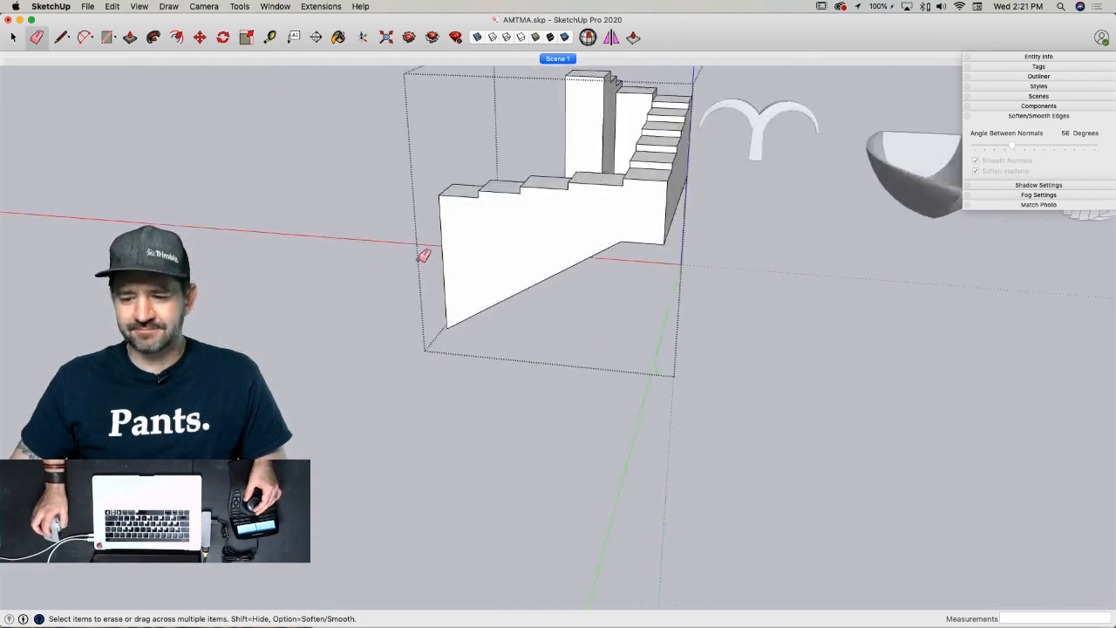
pyautogui.press('space')
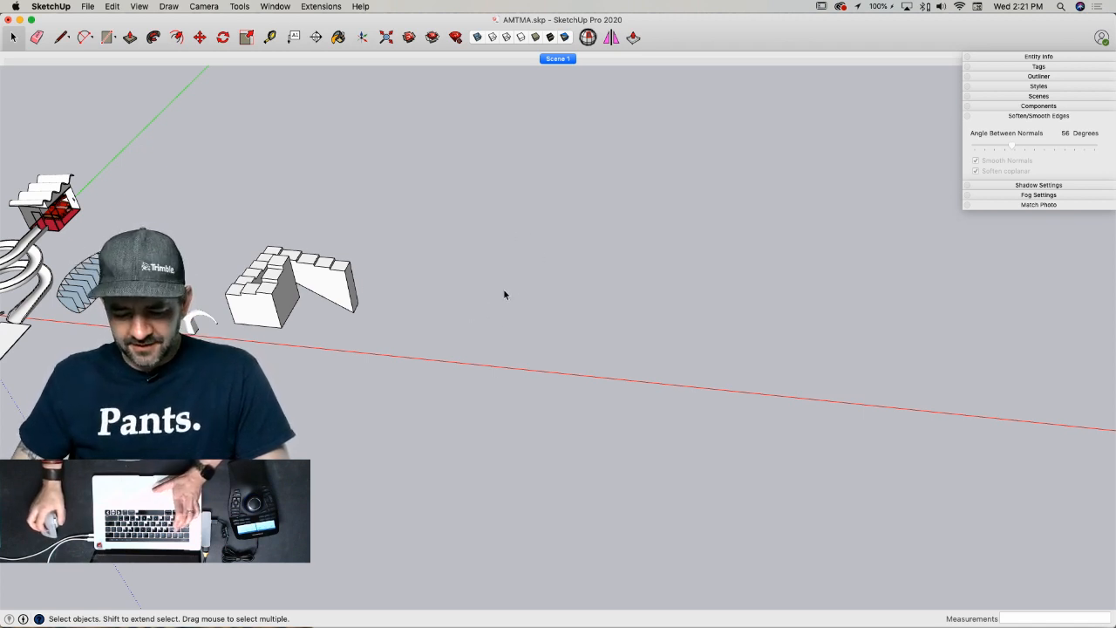
# - Draw a circle of about 15' 10" radius on the ground beyond the staircase and a vertical line about 69' 3" high from its center
pyautogui.press('c')
pyautogui.click(467, 329)
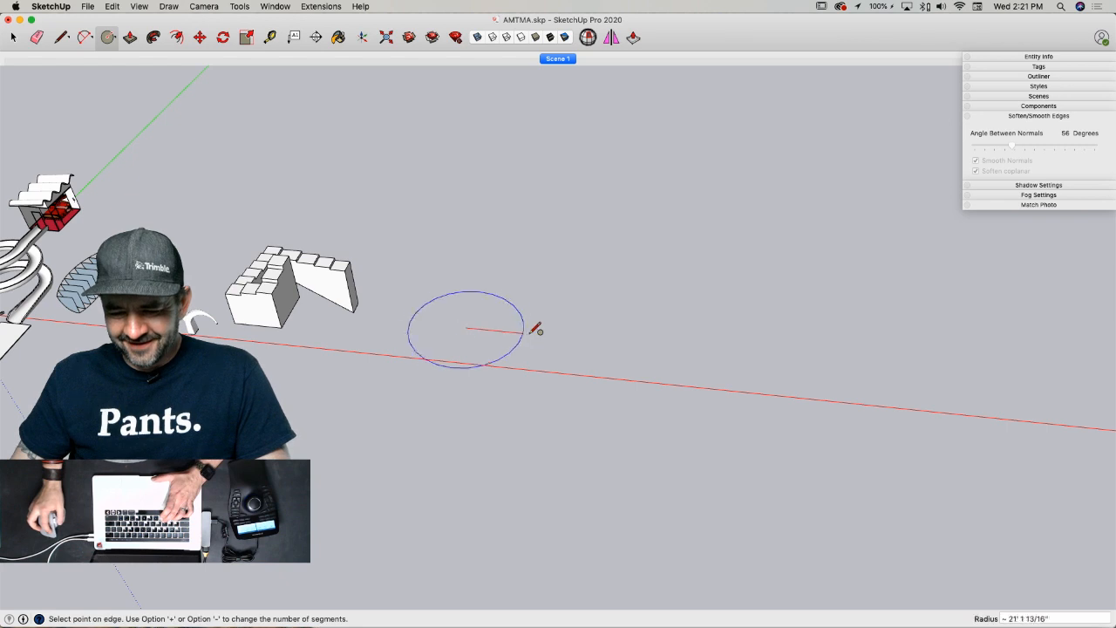
pyautogui.click(516, 329)
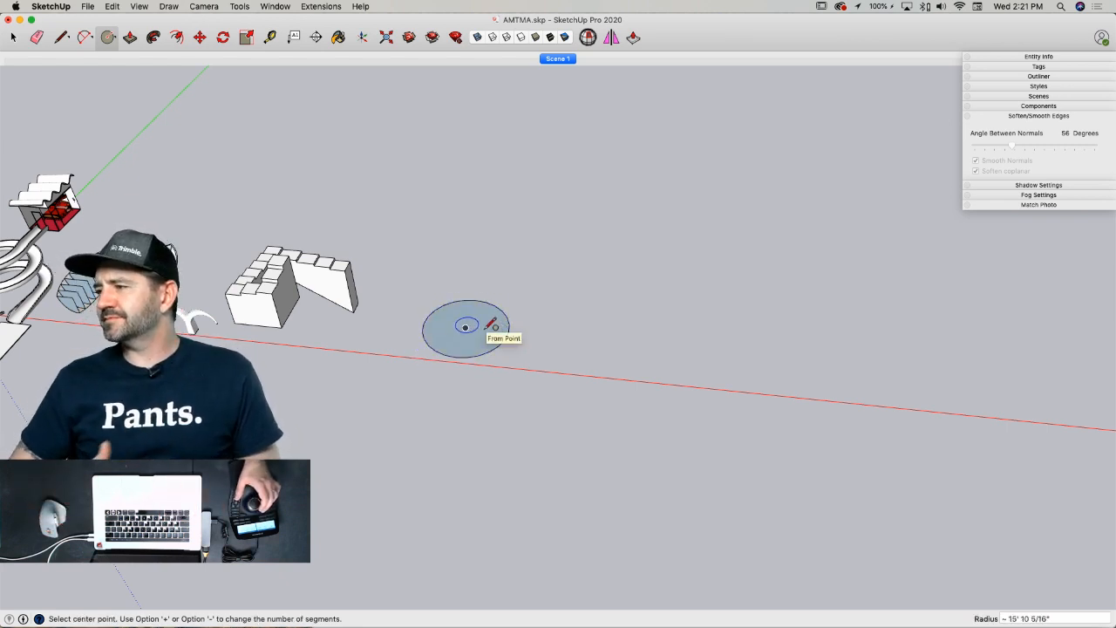
pyautogui.press('l')
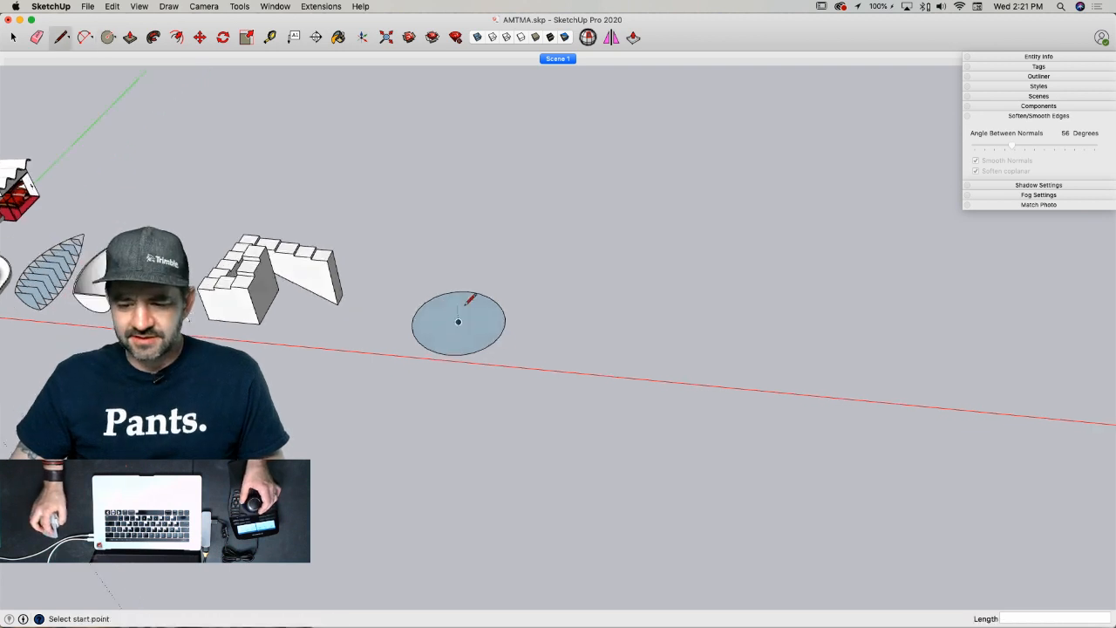
pyautogui.click(449, 314)
pyautogui.moveTo(432, 185); pyautogui.dragTo(457, 125, button='middle')
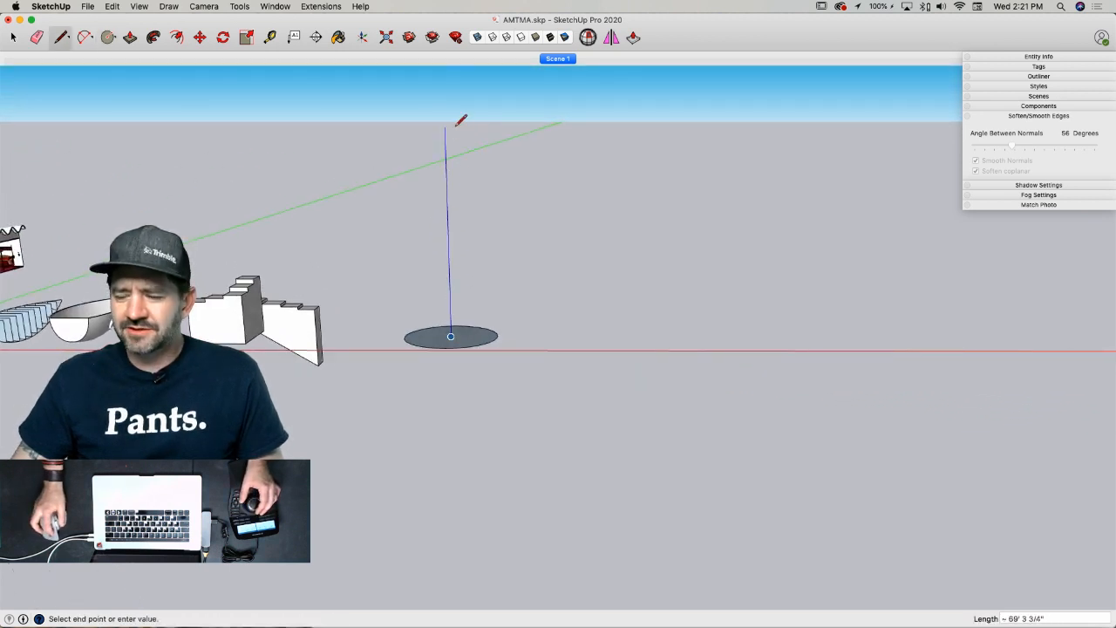
pyautogui.click(454, 127)
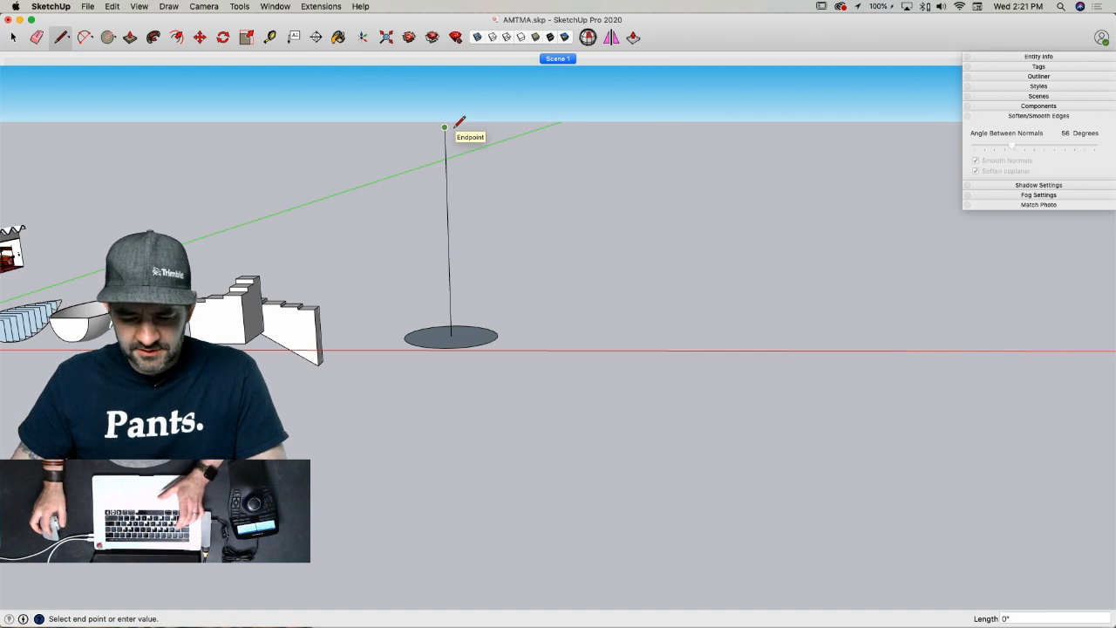
pyautogui.press('a')
pyautogui.click(445, 127)
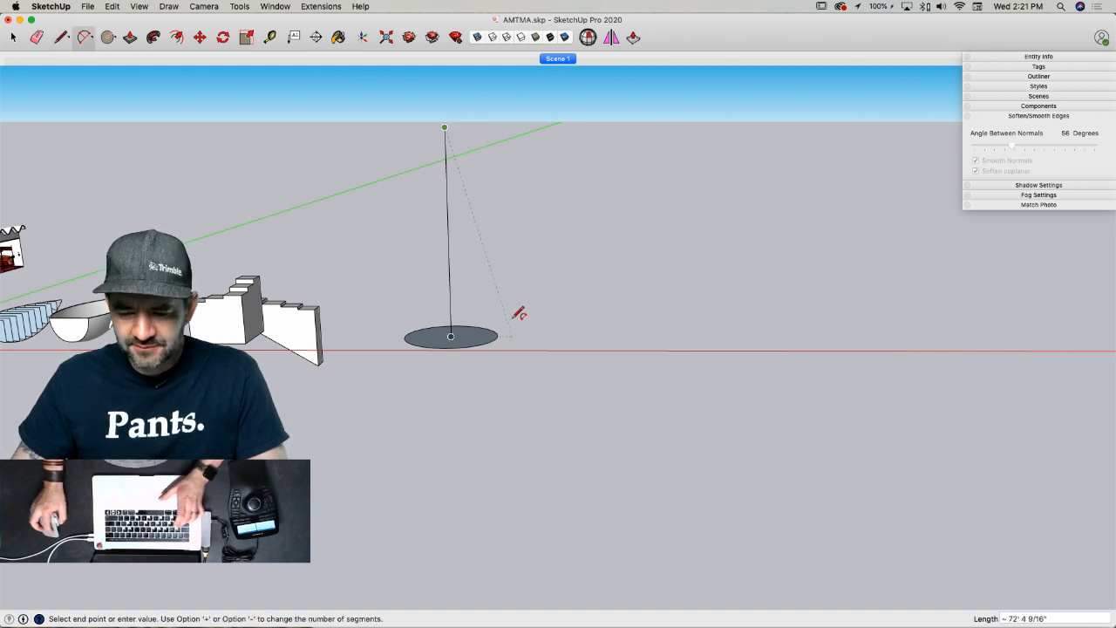
pyautogui.scroll(4, 504, 332)
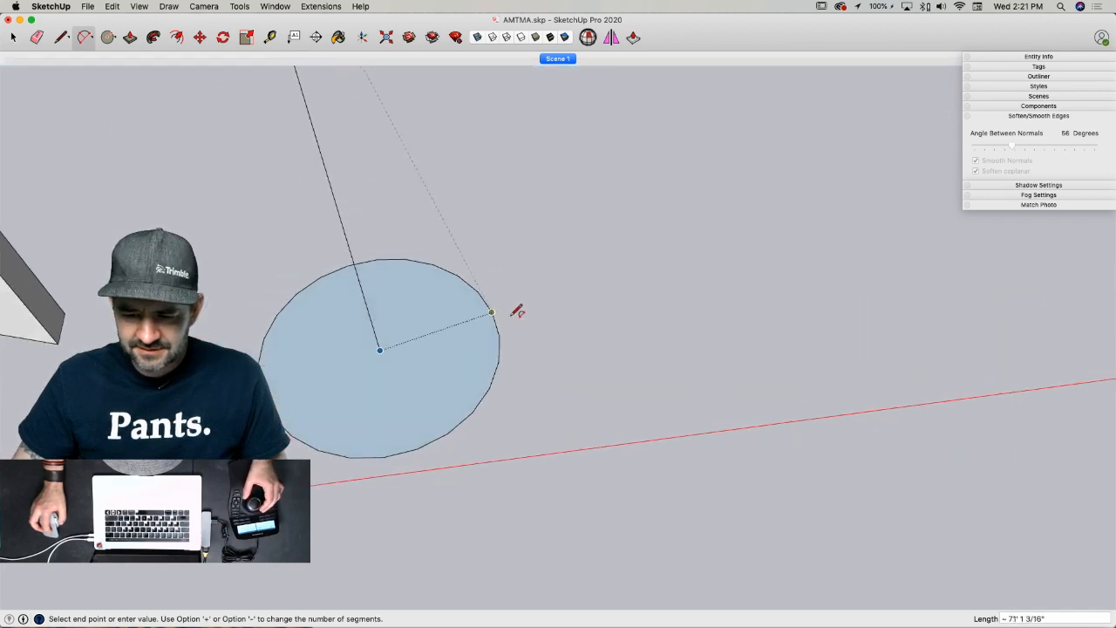
pyautogui.click(504, 336)
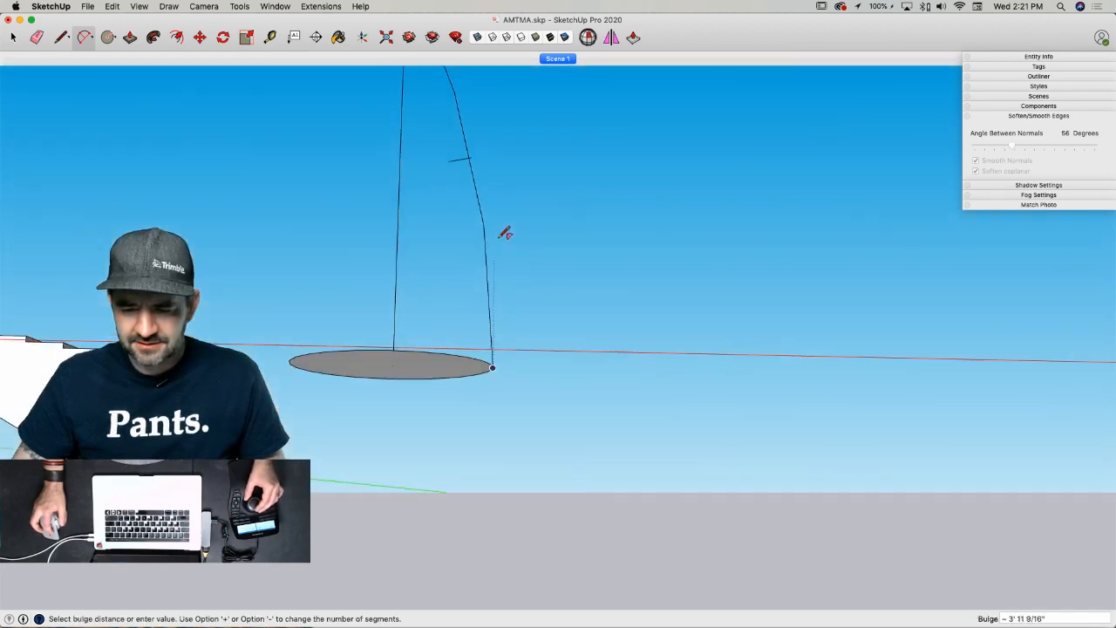
pyautogui.press('Escape')
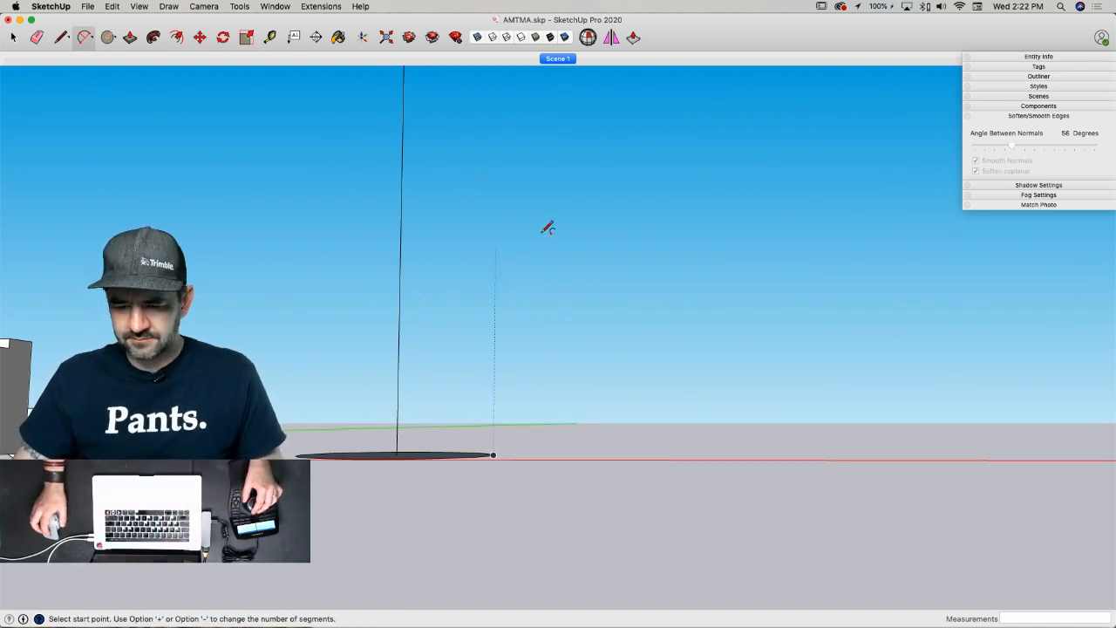
pyautogui.press('space')
pyautogui.write('a')
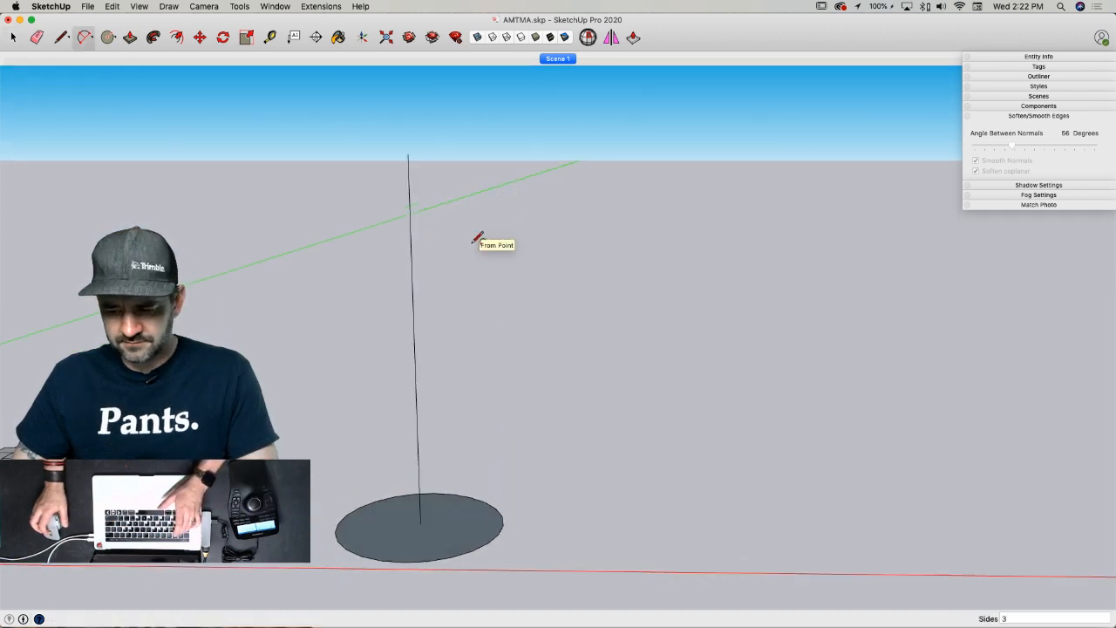
pyautogui.write('24')
pyautogui.press('Return')
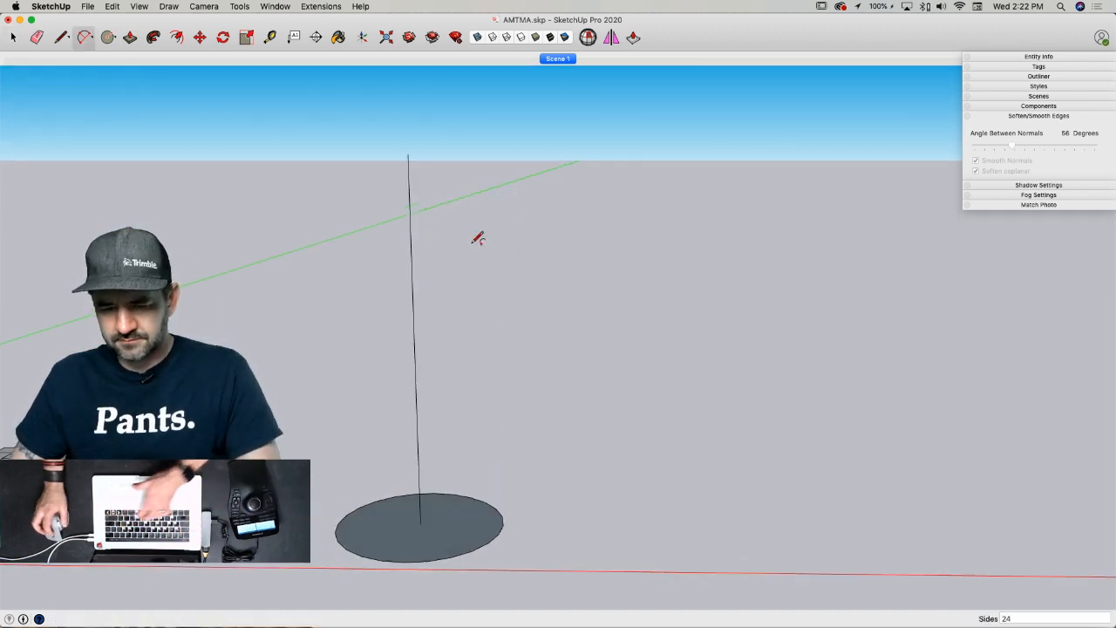
pyautogui.click(407, 153)
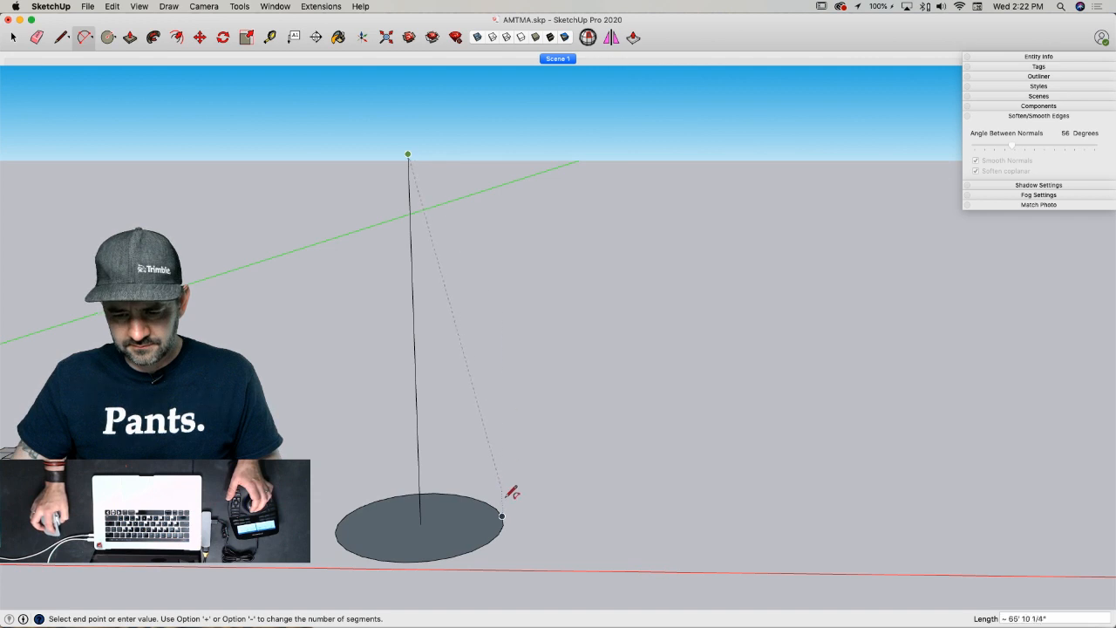
pyautogui.click(503, 524)
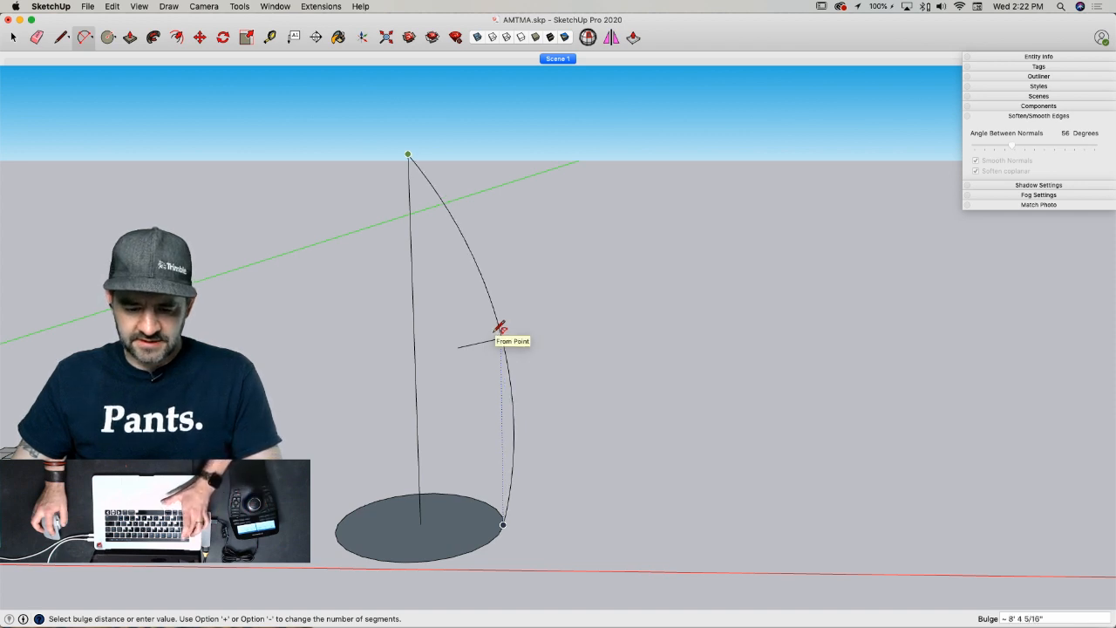
pyautogui.press('Escape')
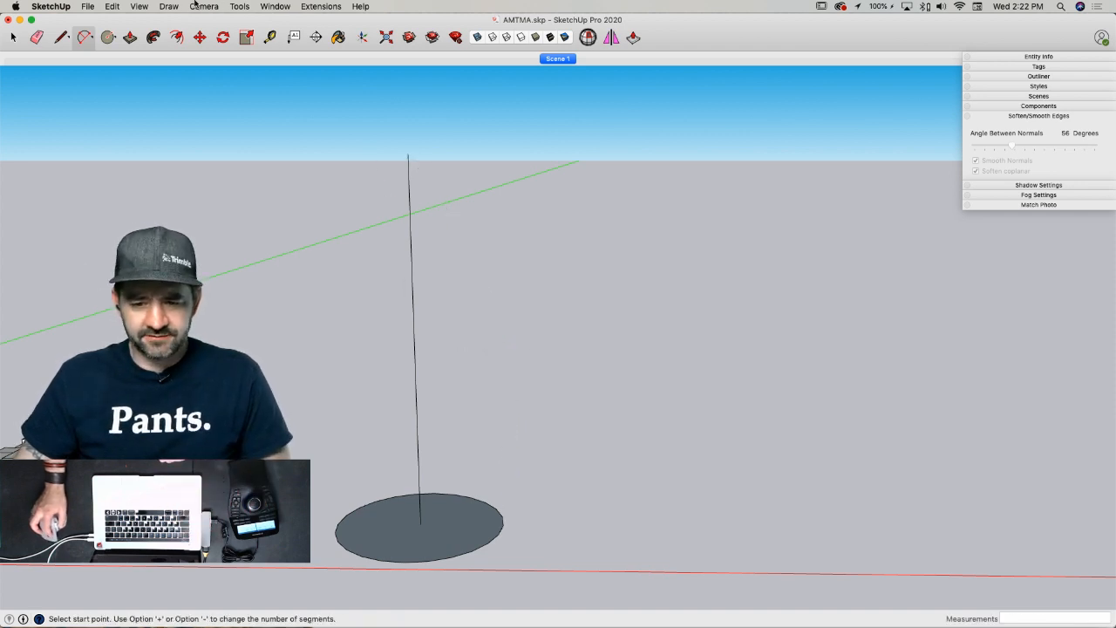
# - Complete a vertical rectangular face from the center line out to the circle's edge, about 15' 10" wide and 69' 3" high
pyautogui.press('l')
pyautogui.click(408, 153)
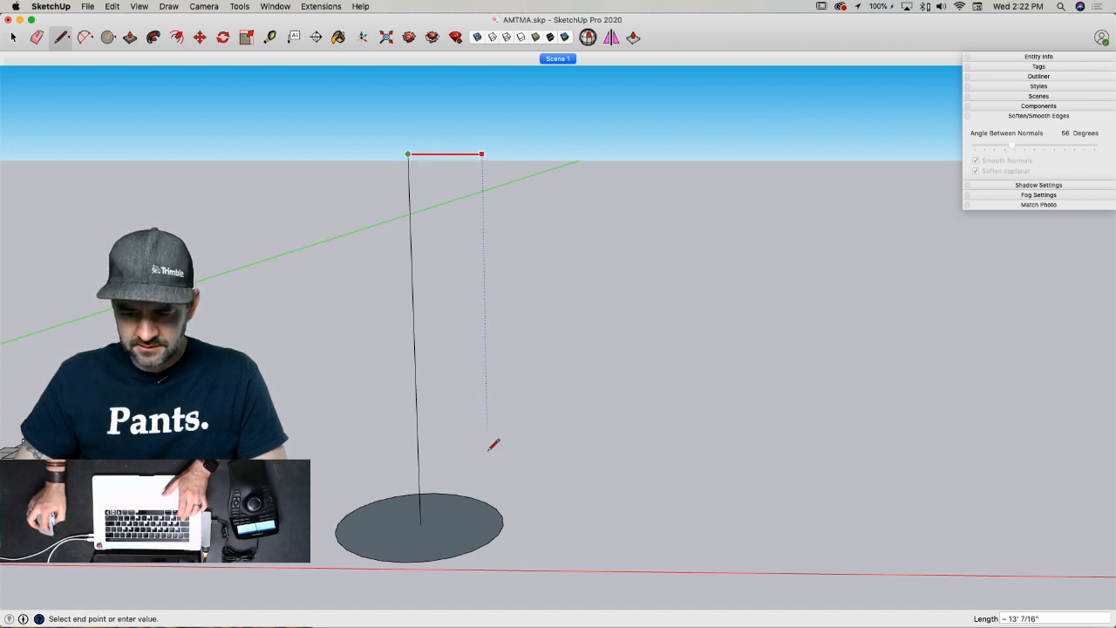
pyautogui.click(505, 520)
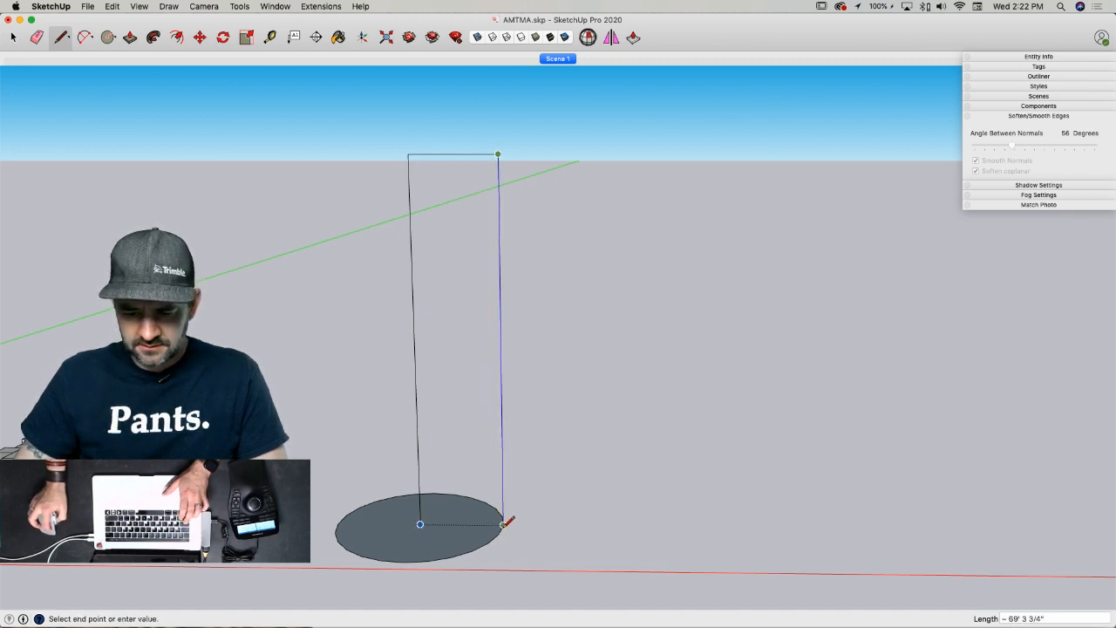
pyautogui.click(503, 524)
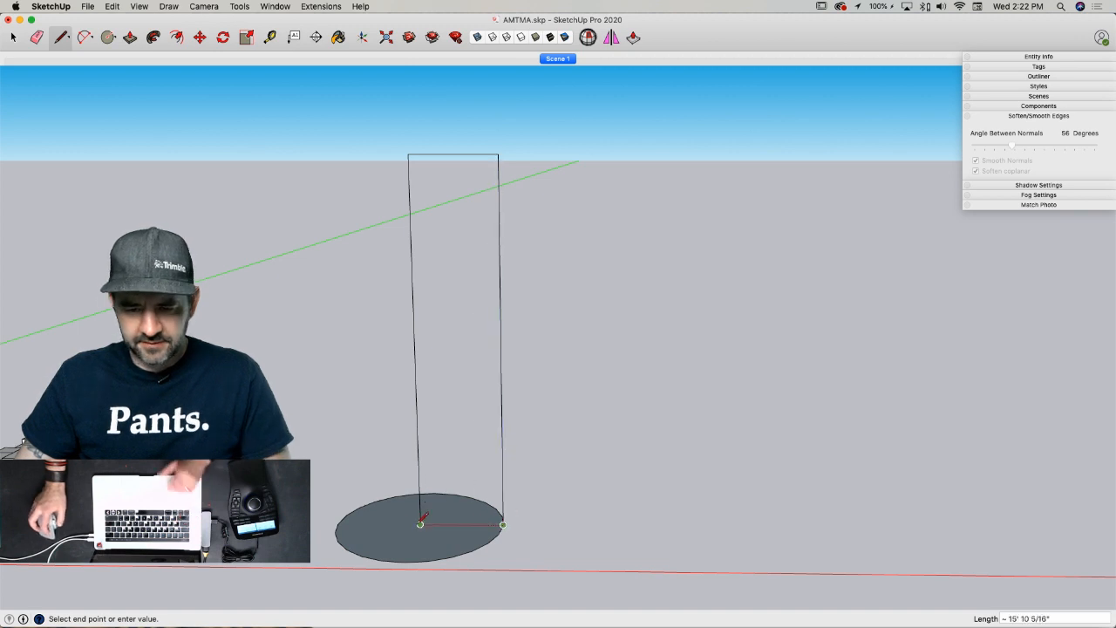
pyautogui.click(420, 523)
pyautogui.click(112, 6)
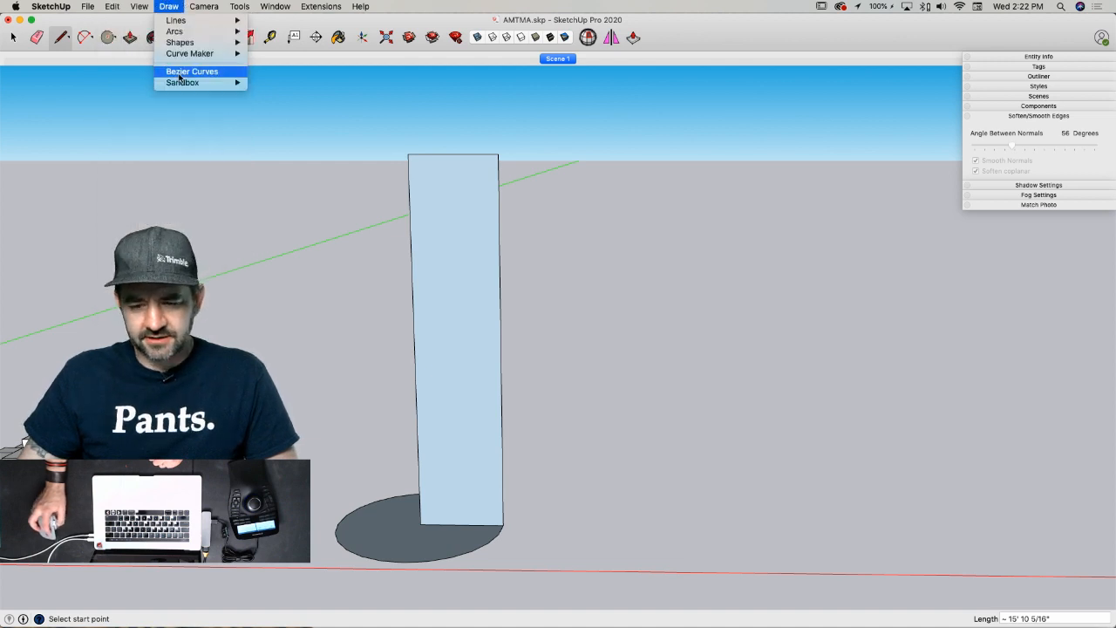
pyautogui.click(188, 72)
pyautogui.click(408, 155)
pyautogui.scroll(3, 501, 522)
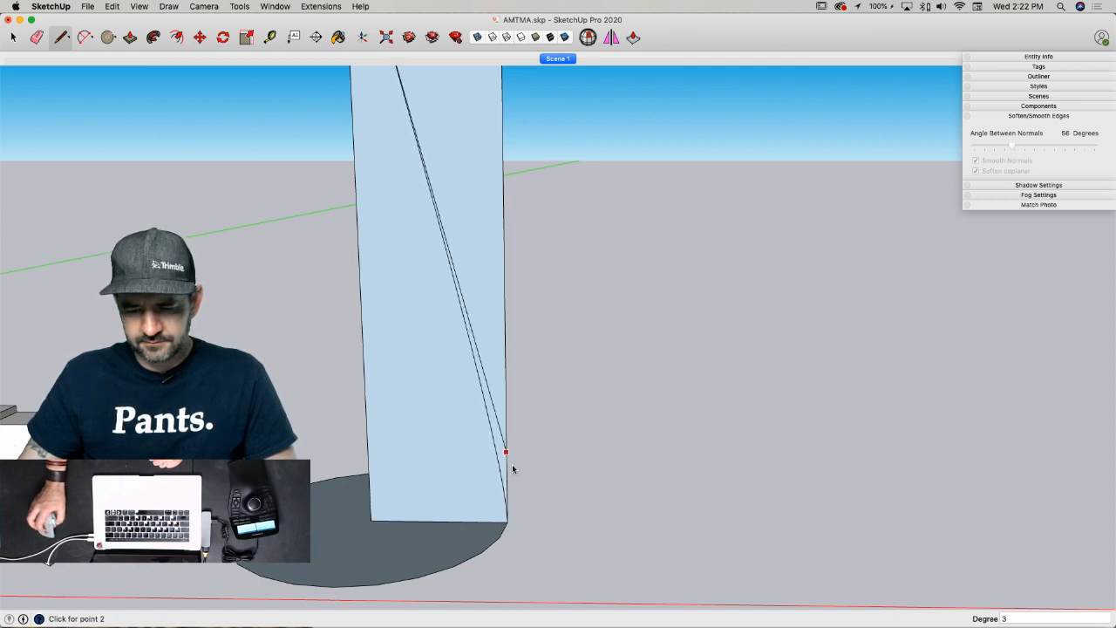
pyautogui.scroll(-3, 512, 464)
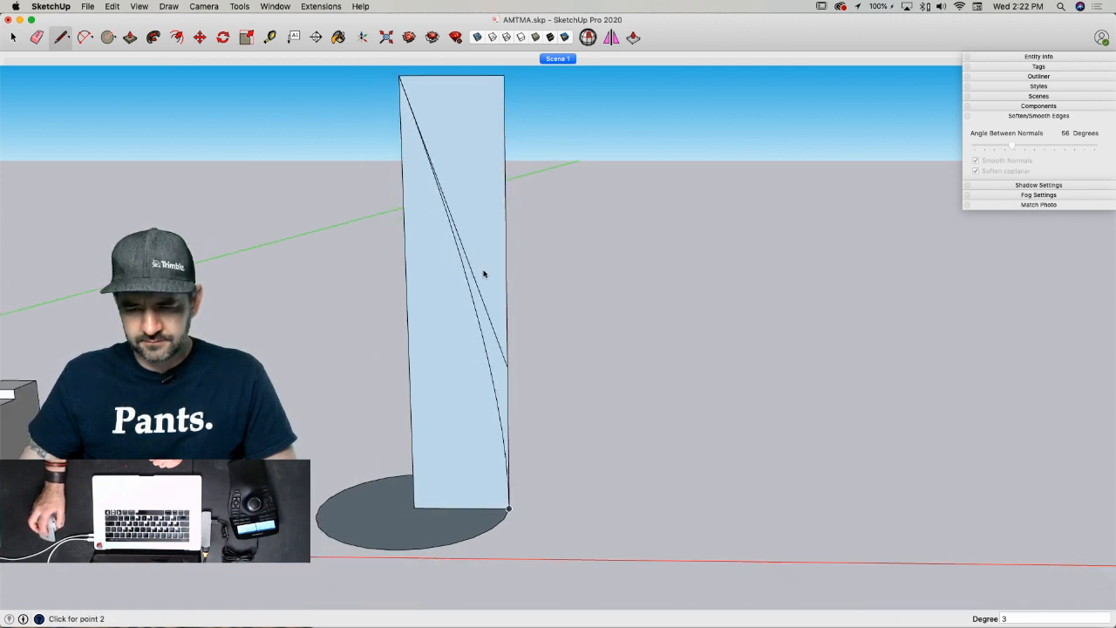
pyautogui.click(442, 80)
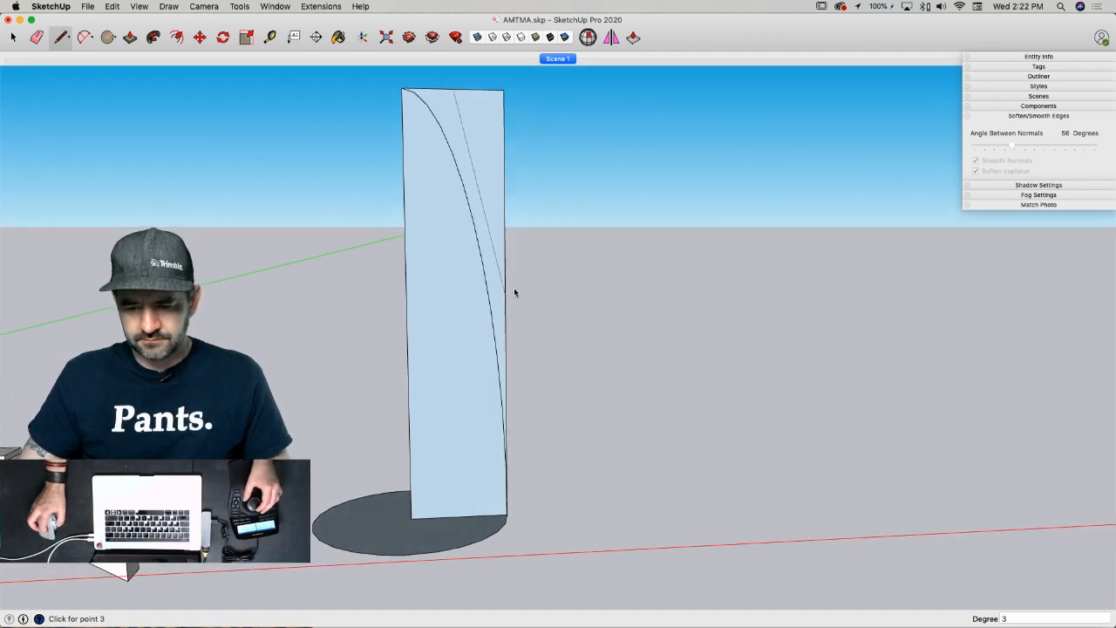
pyautogui.press('l')
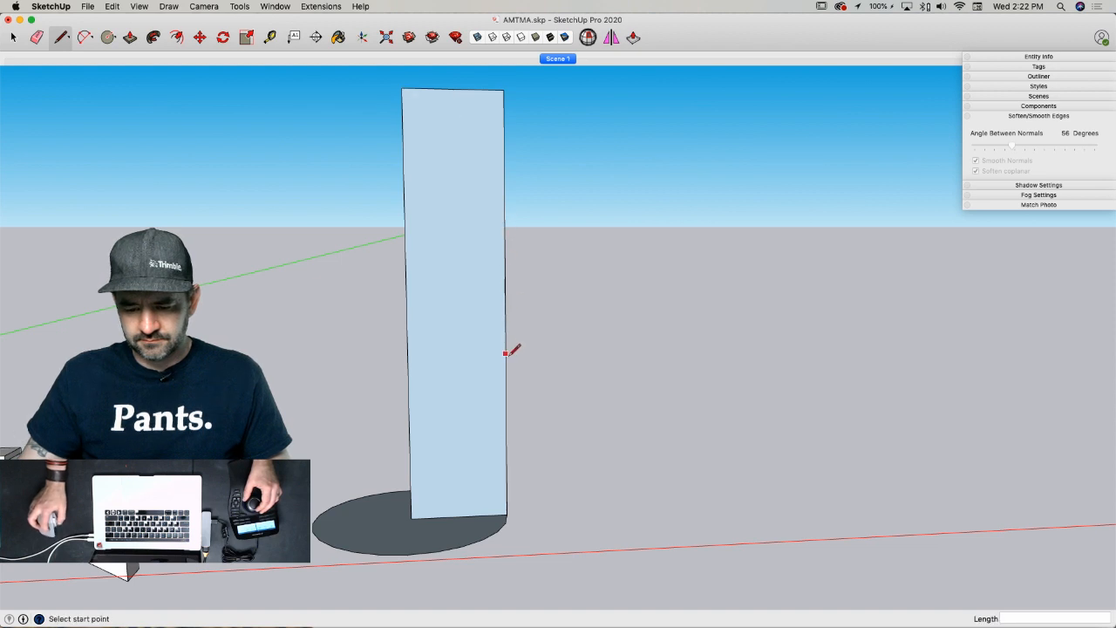
# - Try a degree 3 Bezier curve from the rectangle's center edge down to its base near the outer corner, then erase it
pyautogui.press('space')
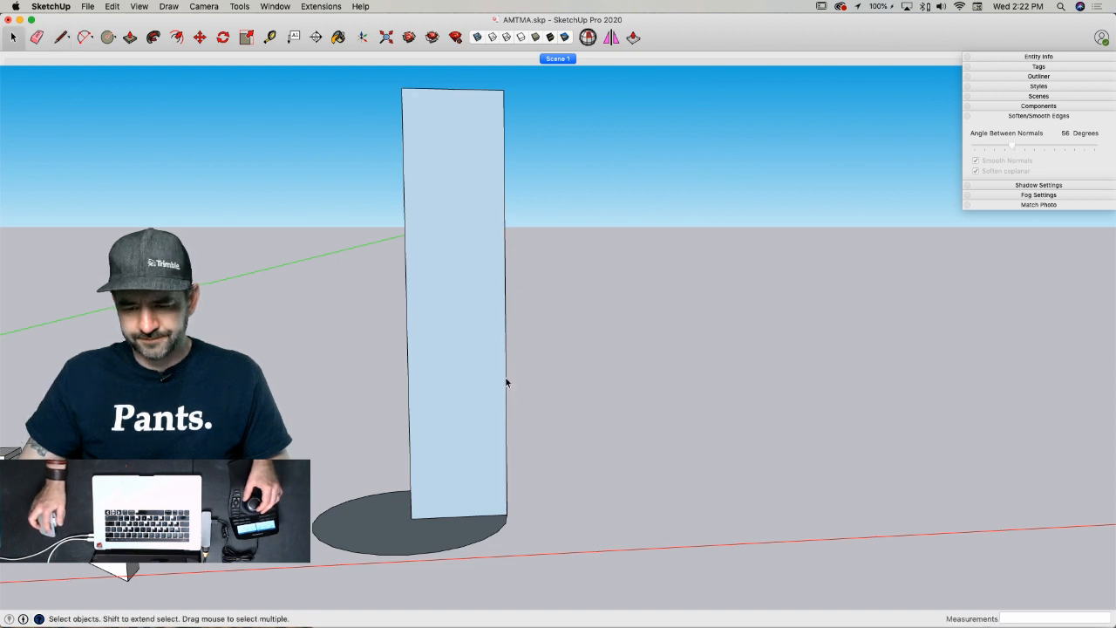
pyautogui.click(506, 377)
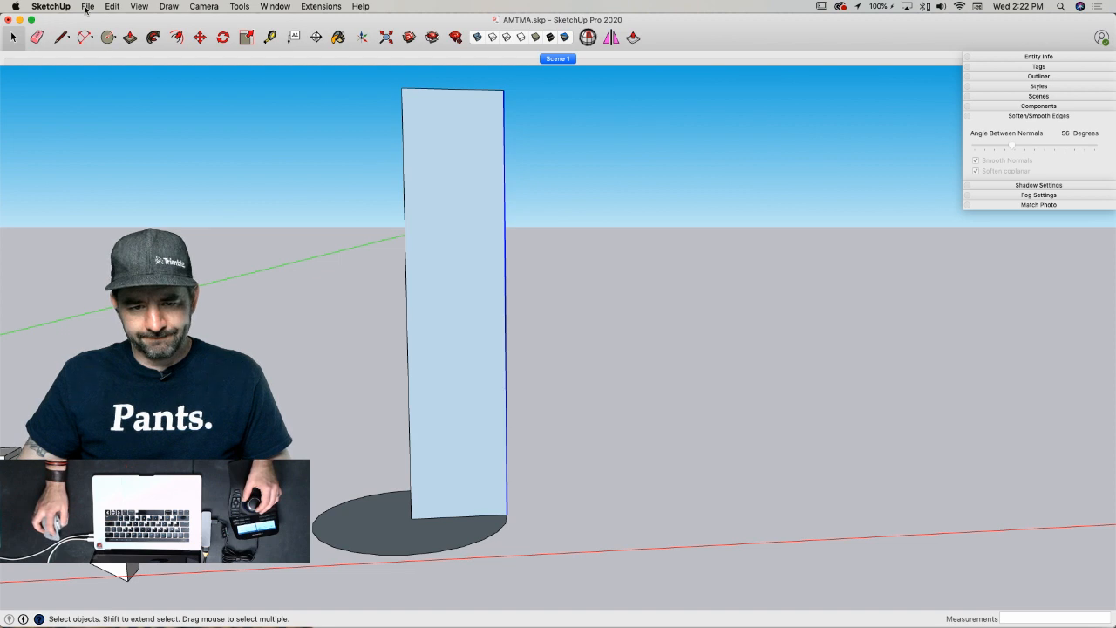
pyautogui.click(141, 6)
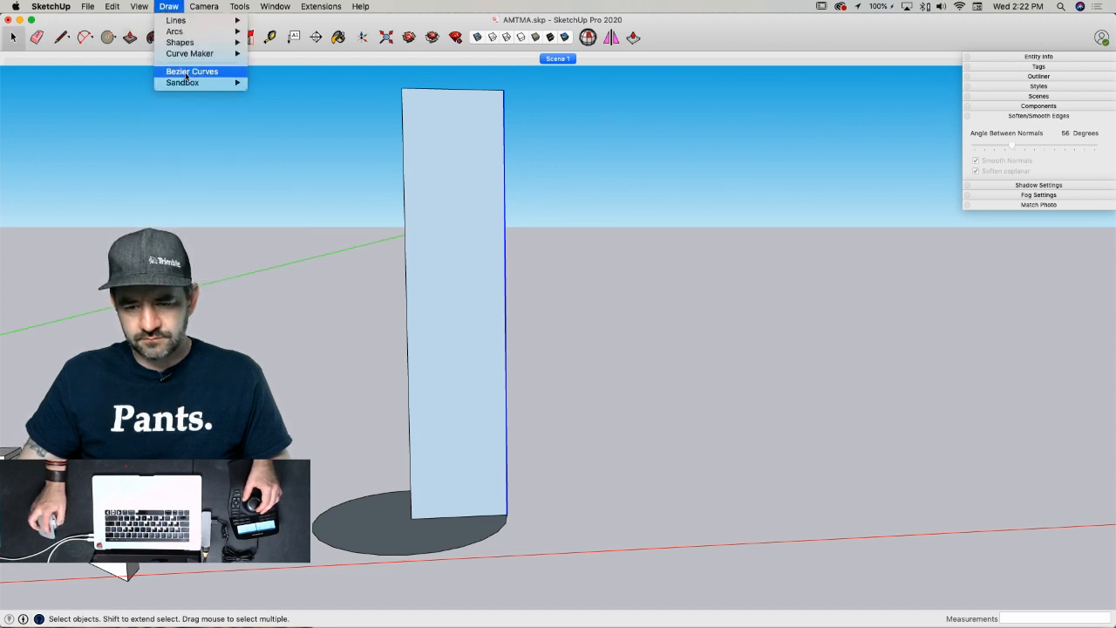
pyautogui.click(209, 82)
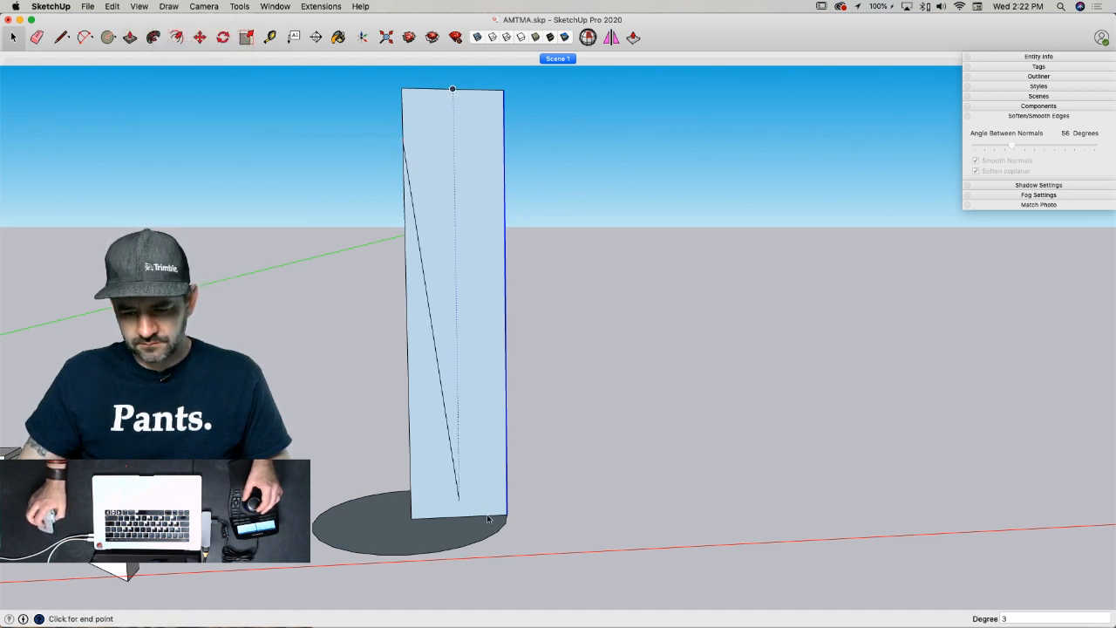
pyautogui.scroll(4, 504, 516)
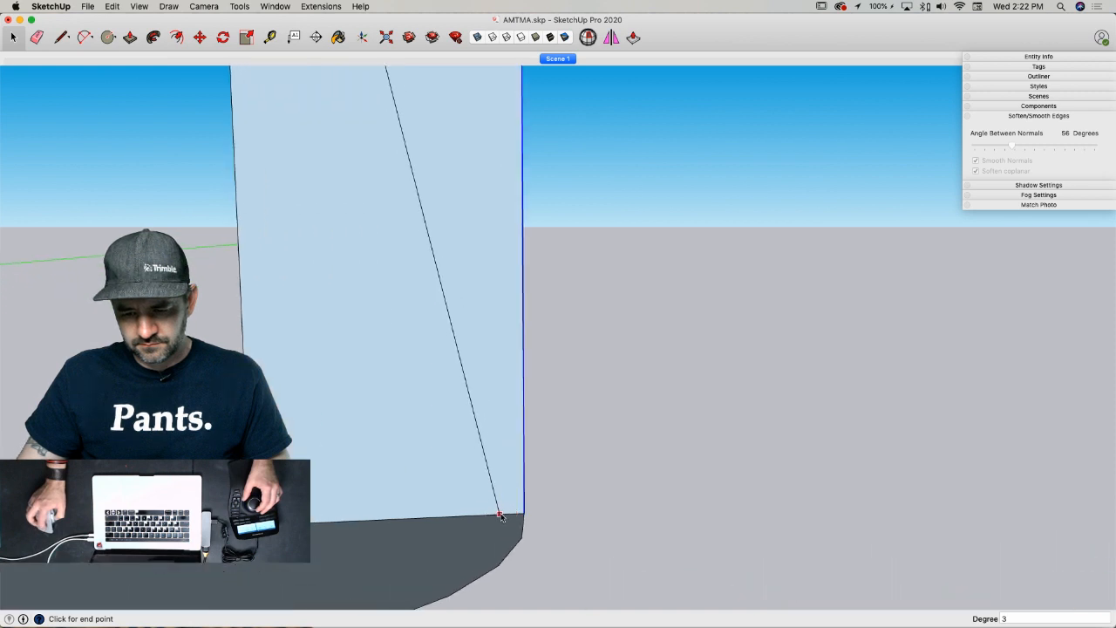
pyautogui.click(514, 507)
pyautogui.moveTo(506, 386); pyautogui.dragTo(481, 197, button='middle')
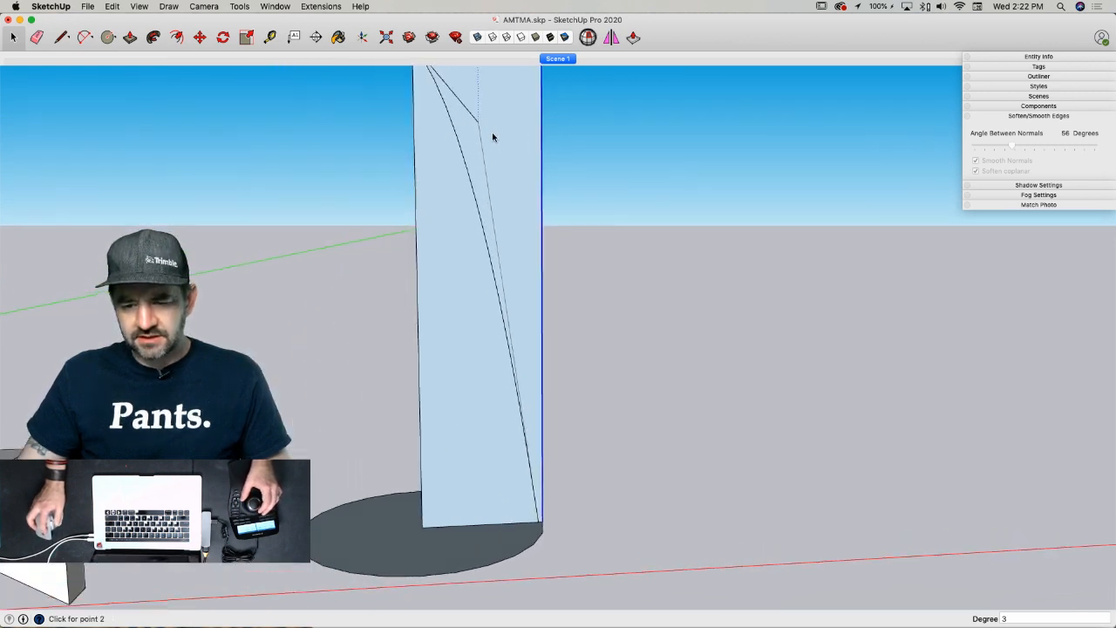
pyautogui.click(508, 117)
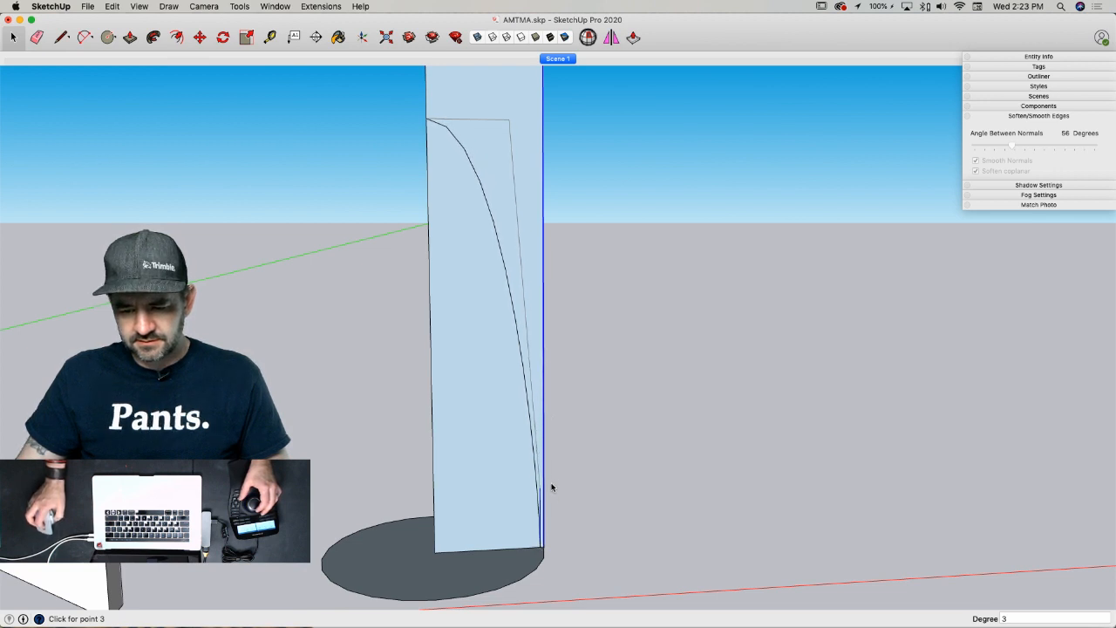
pyautogui.click(543, 429)
pyautogui.press('space')
pyautogui.press('e')
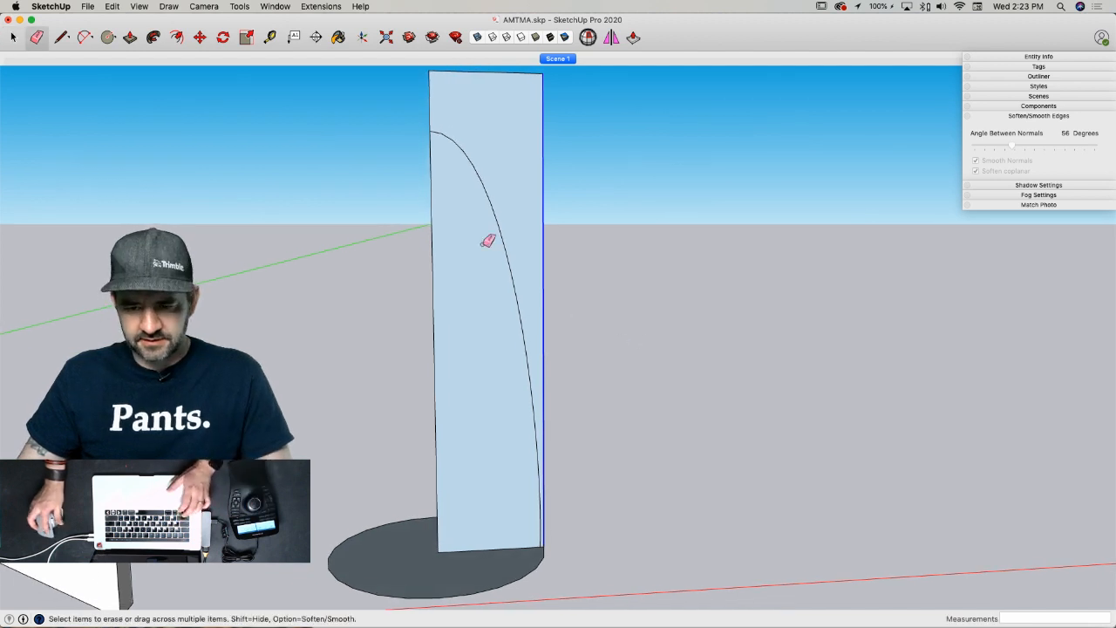
pyautogui.click(501, 218)
# - Draw a degree 3 Bezier curve from near the top of the center edge, bulging outward to the base just inside the outer corner
pyautogui.click(113, 7)
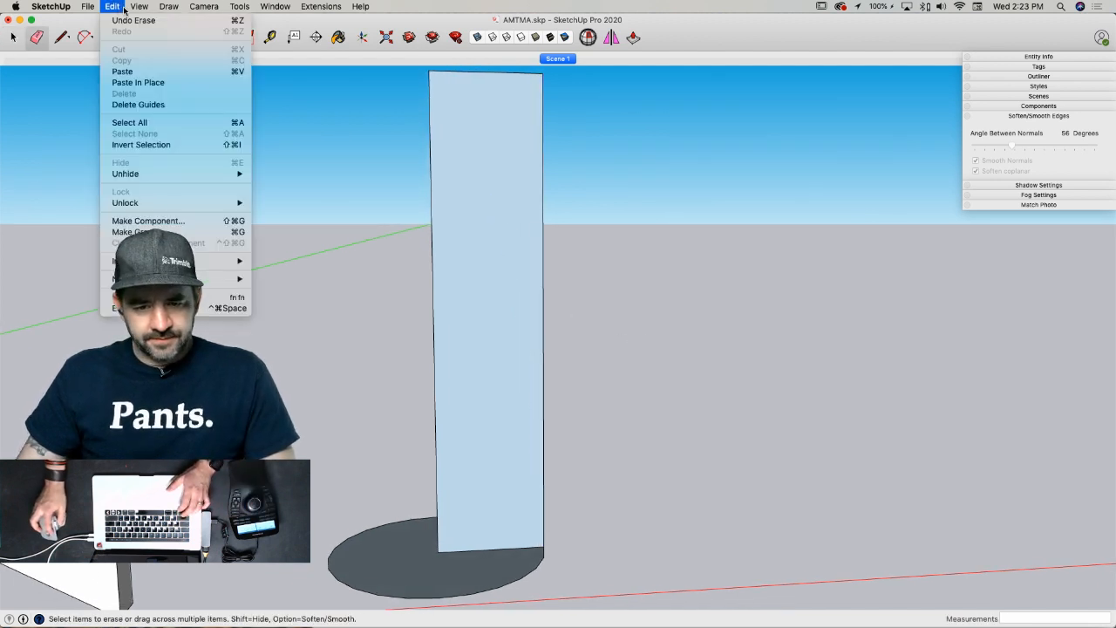
pyautogui.moveTo(168, 6)
pyautogui.click(209, 72)
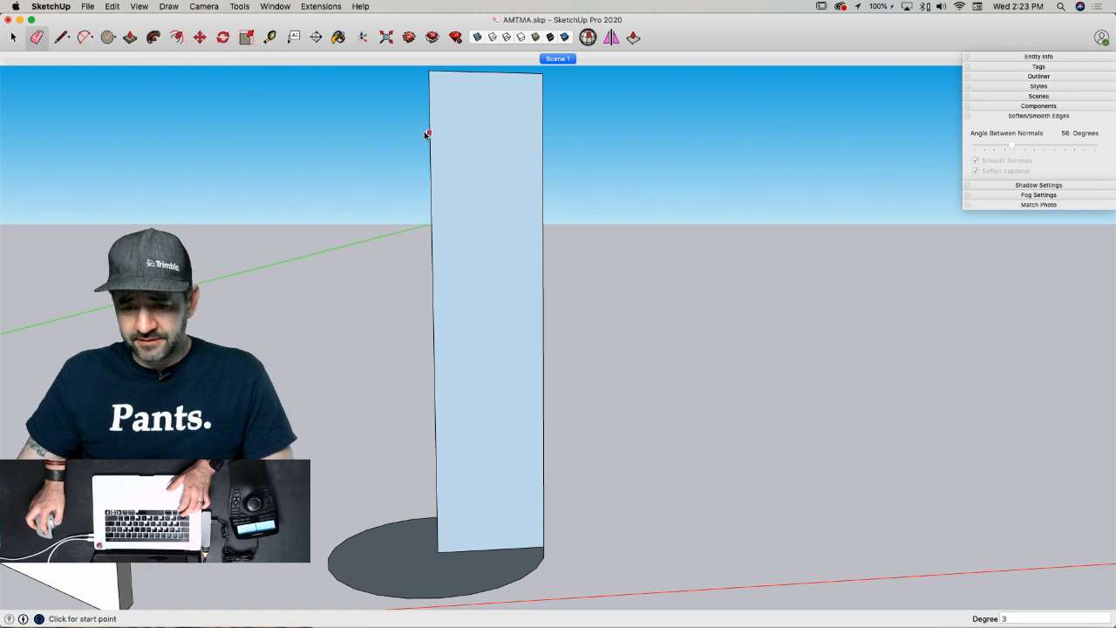
pyautogui.click(430, 104)
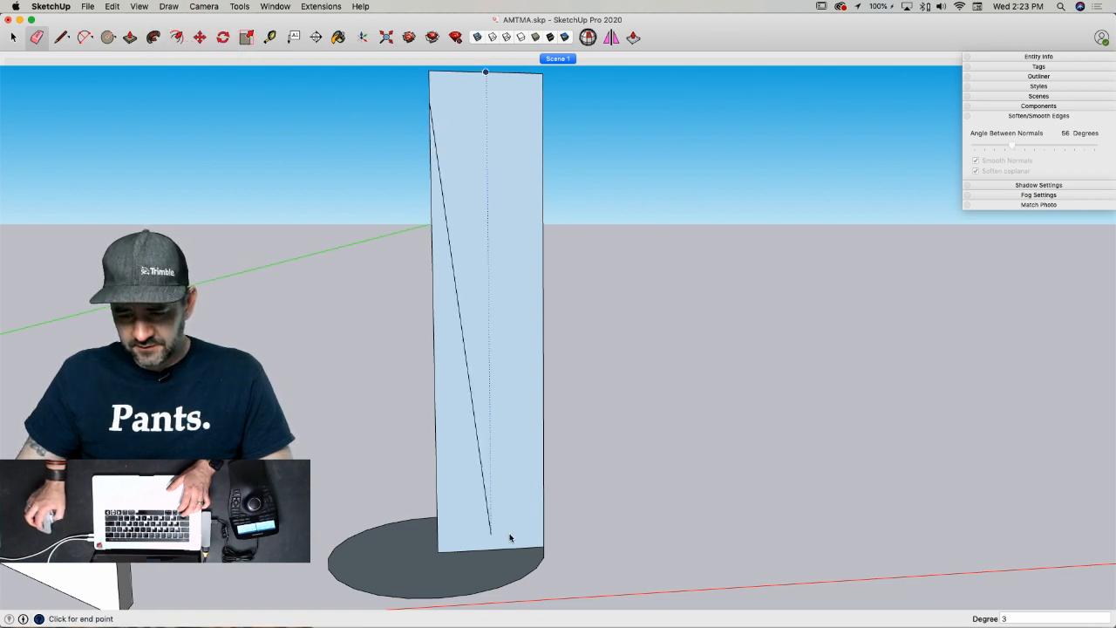
pyautogui.scroll(3, 540, 548)
pyautogui.scroll(2, 539, 554)
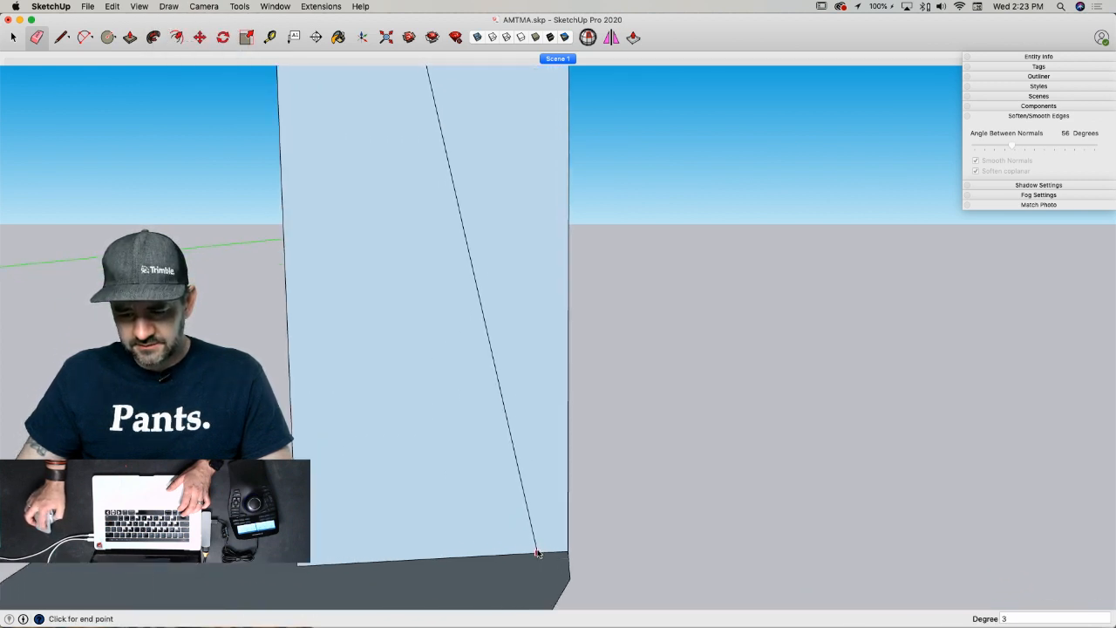
pyautogui.scroll(-3, 537, 555)
pyautogui.scroll(-1, 437, 248)
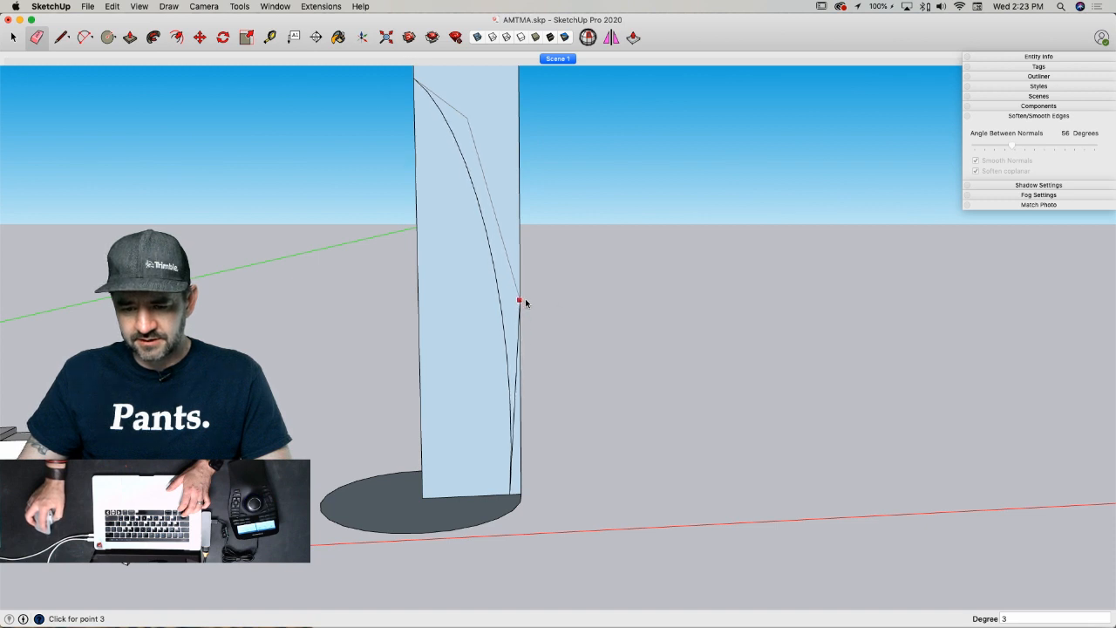
pyautogui.click(523, 301)
# - Erase the rectangle's outer and top edges and the leftover edges beyond the curve, leaving only the curved profile face
pyautogui.press('e')
pyautogui.scroll(-3, 456, 371)
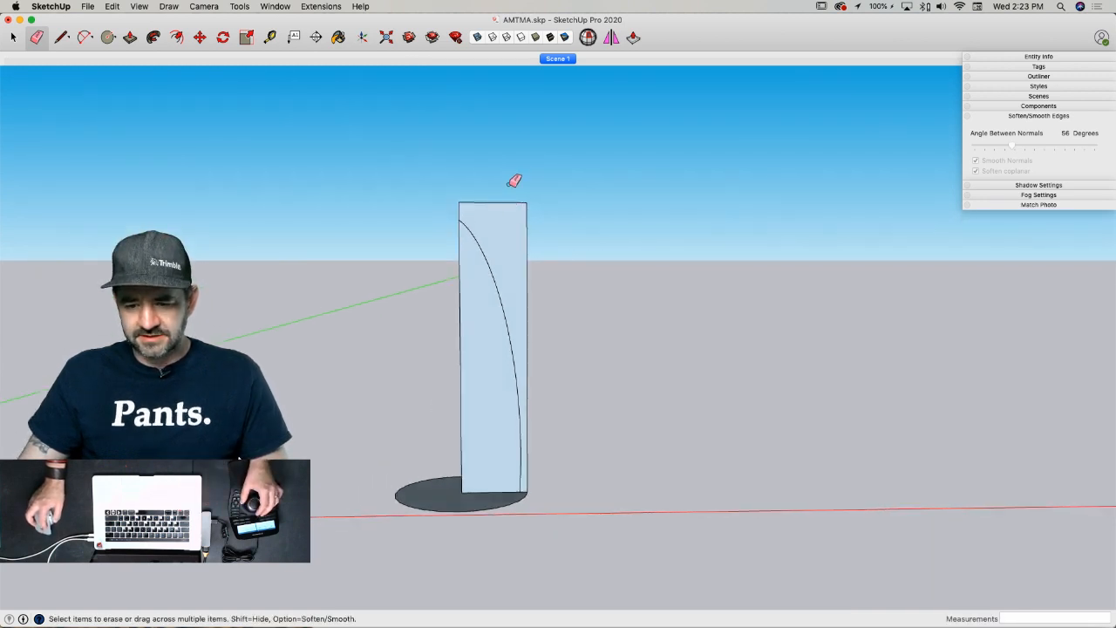
pyautogui.moveTo(529, 209); pyautogui.dragTo(515, 192)
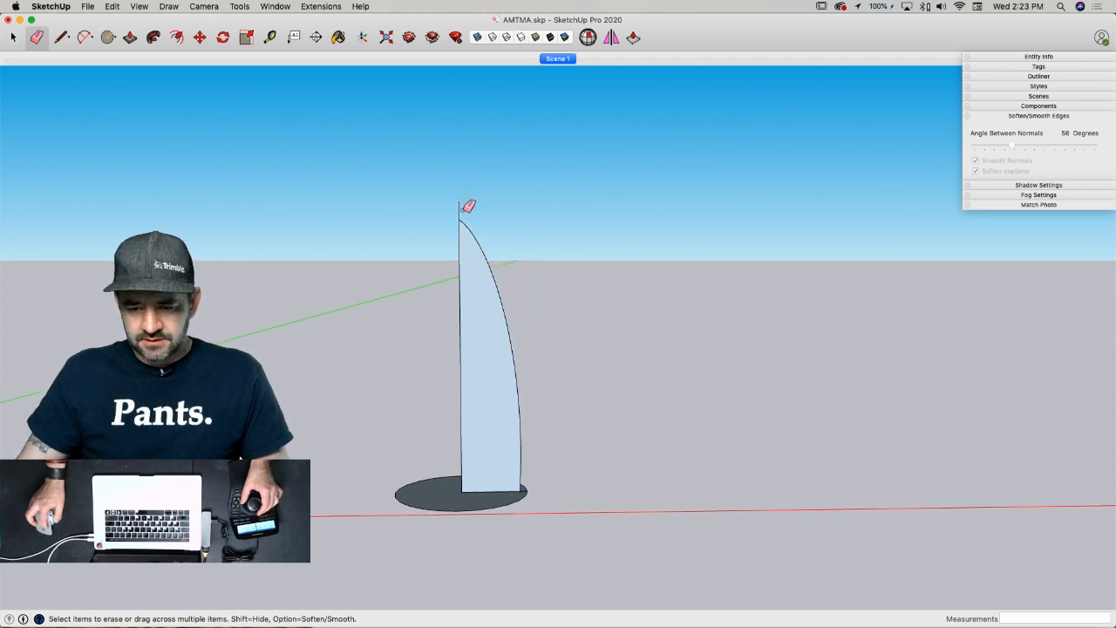
pyautogui.press('space')
pyautogui.press('e')
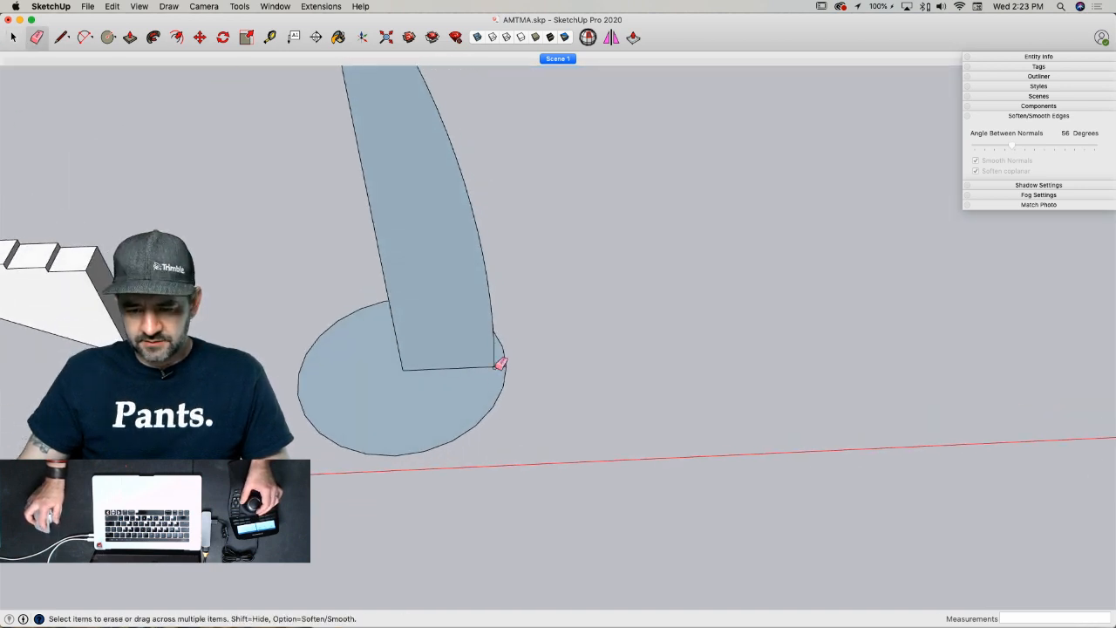
# - Sweep the curved profile around the base circle with Follow Me and erase the leftover circle around the resulting form
pyautogui.press('space')
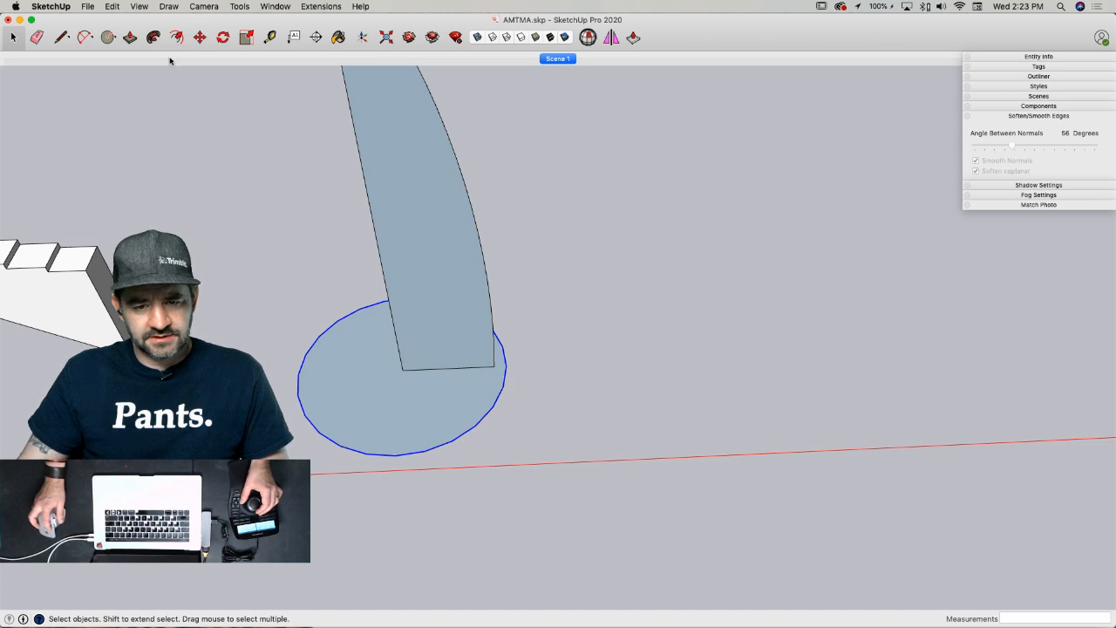
pyautogui.click(153, 38)
pyautogui.click(419, 263)
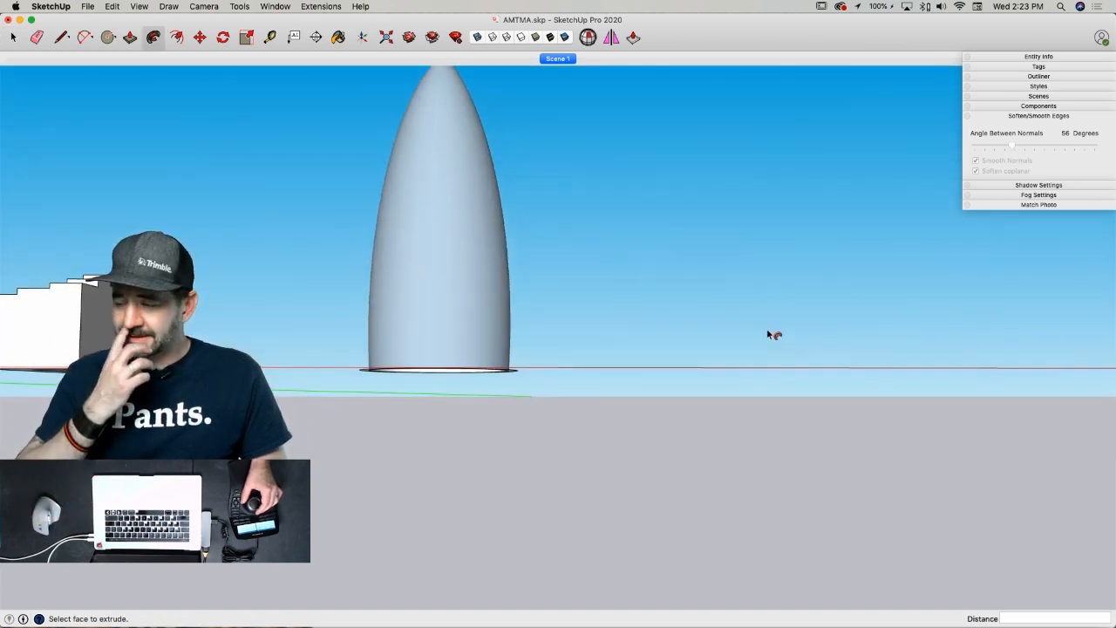
pyautogui.press('e')
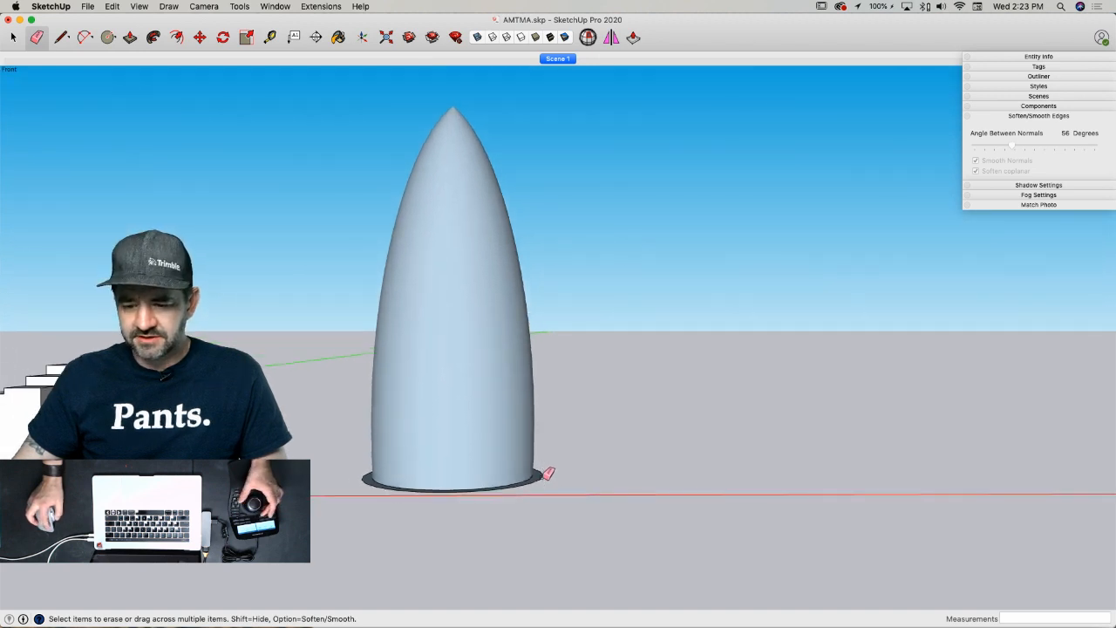
pyautogui.click(547, 475)
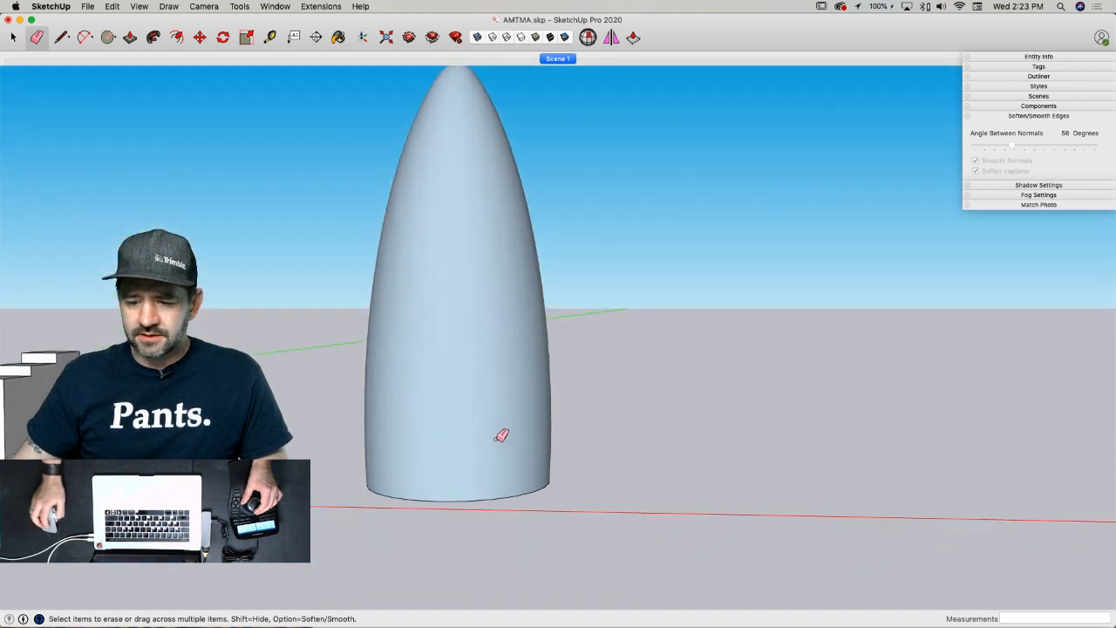
# - Close the form's open underside by drawing a line across its rim, and erase the helper line
pyautogui.press('l')
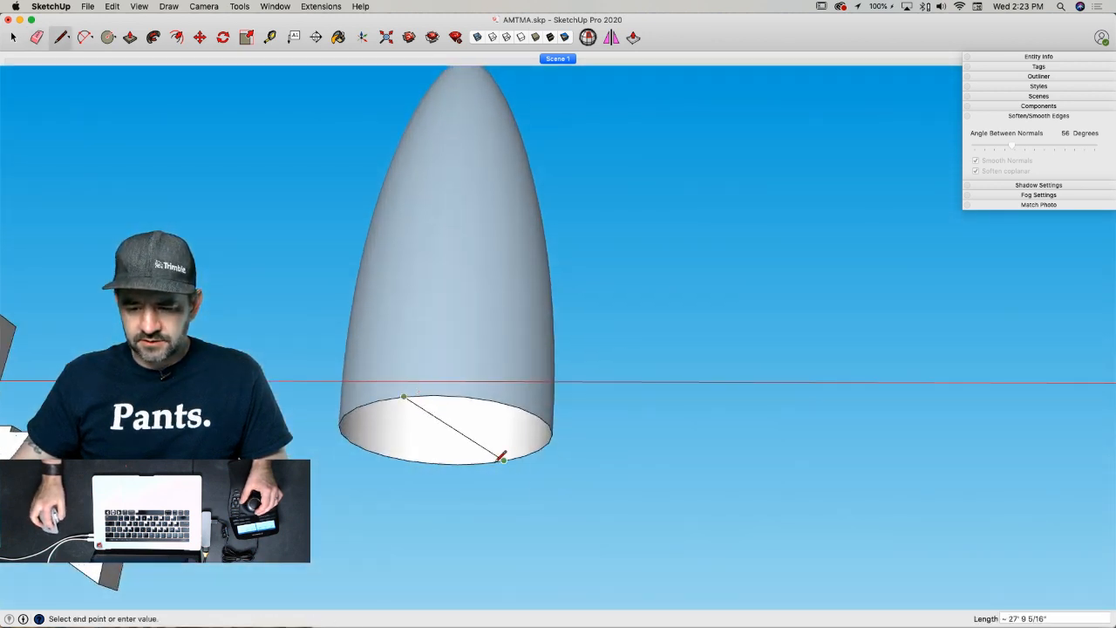
pyautogui.click(501, 458)
pyautogui.press('e')
pyautogui.press('space')
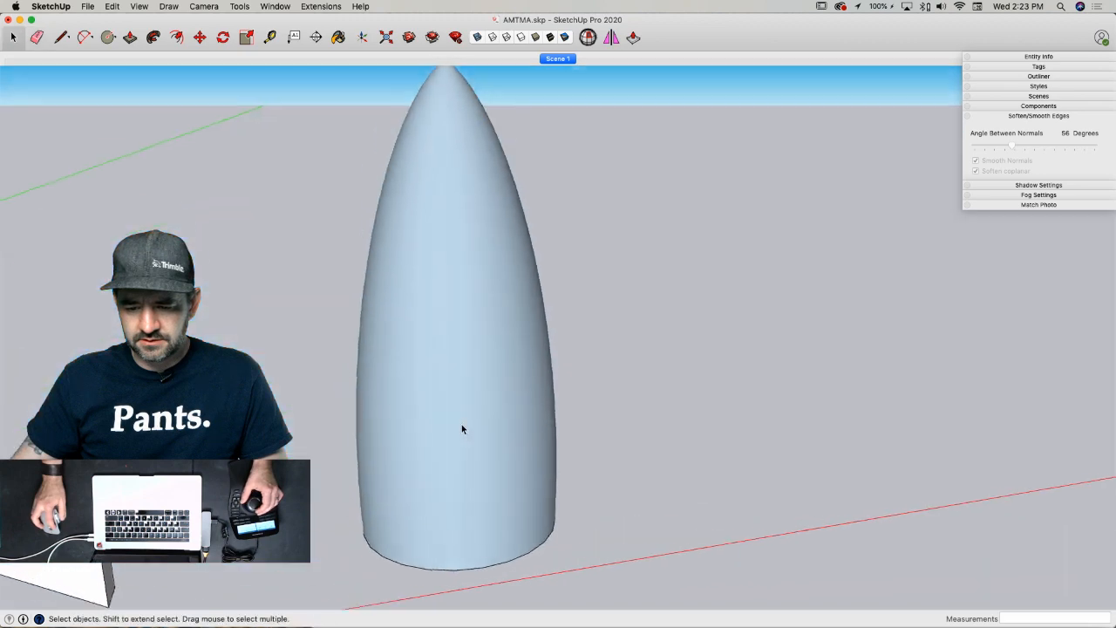
# - Reverse all faces of the bullet-shaped form so the white front sides point outward
pyautogui.tripleClick(461, 424)
pyautogui.rightClick(461, 424)
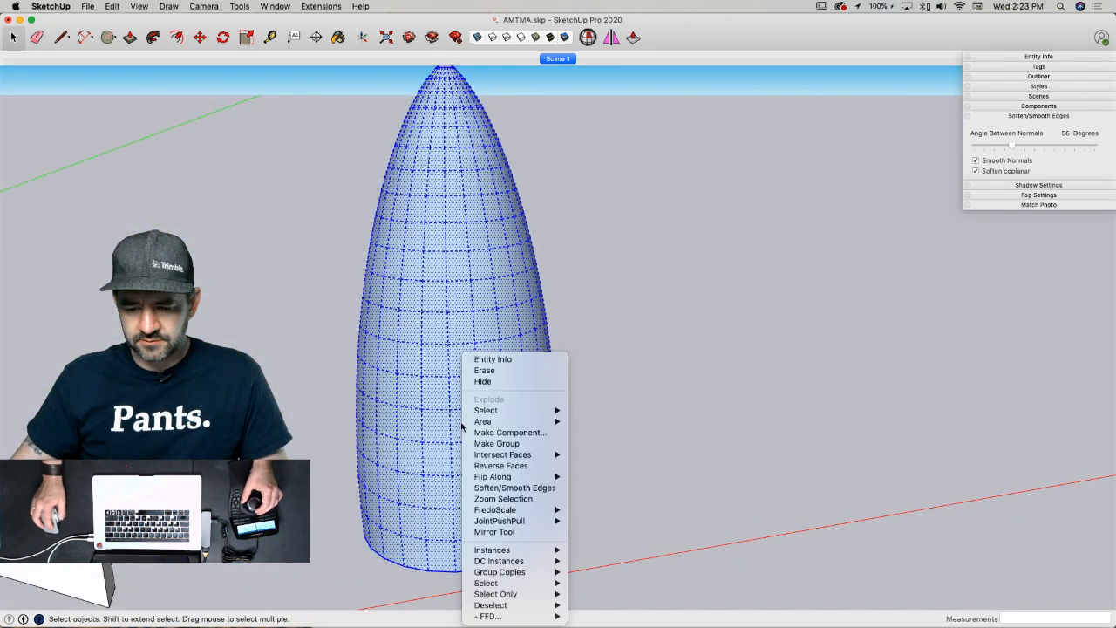
pyautogui.click(501, 465)
pyautogui.click(718, 470)
pyautogui.moveTo(717, 469); pyautogui.dragTo(693, 440, button='middle')
# - Unsoften the form's edges into a visible grid with Soften coplanar off and the angle between normals at 0 degrees
pyautogui.click(524, 392)
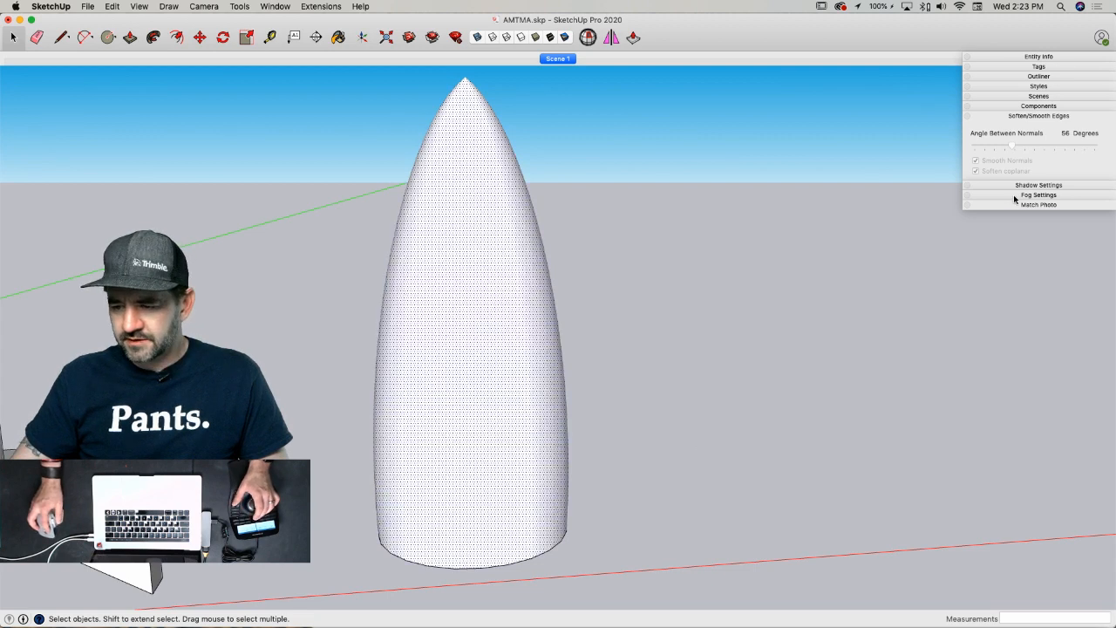
pyautogui.tripleClick(456, 169)
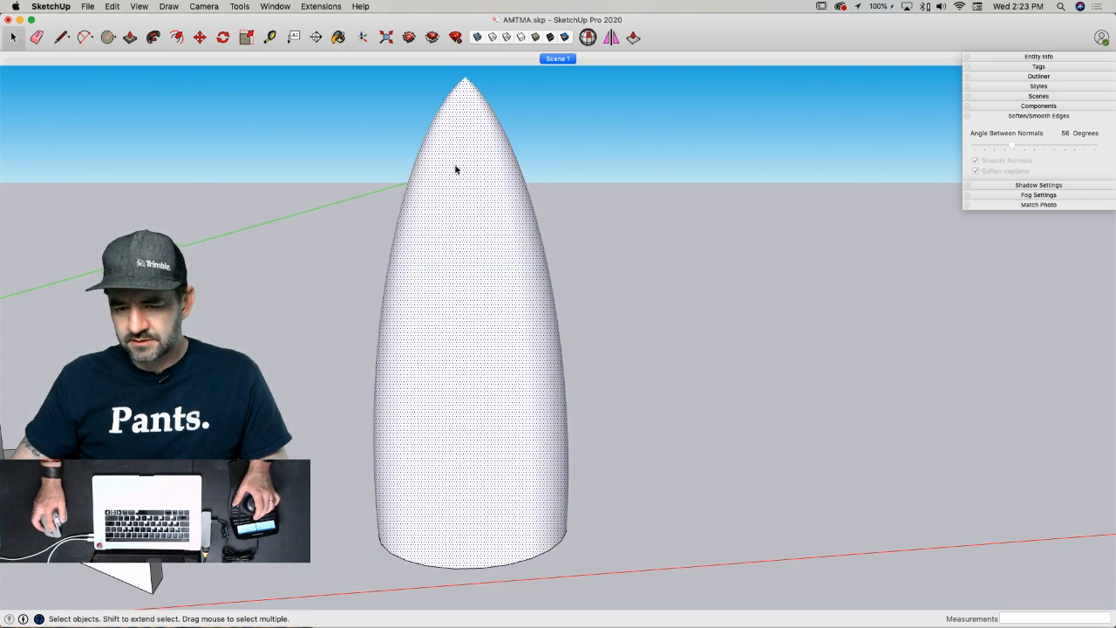
pyautogui.click(976, 172)
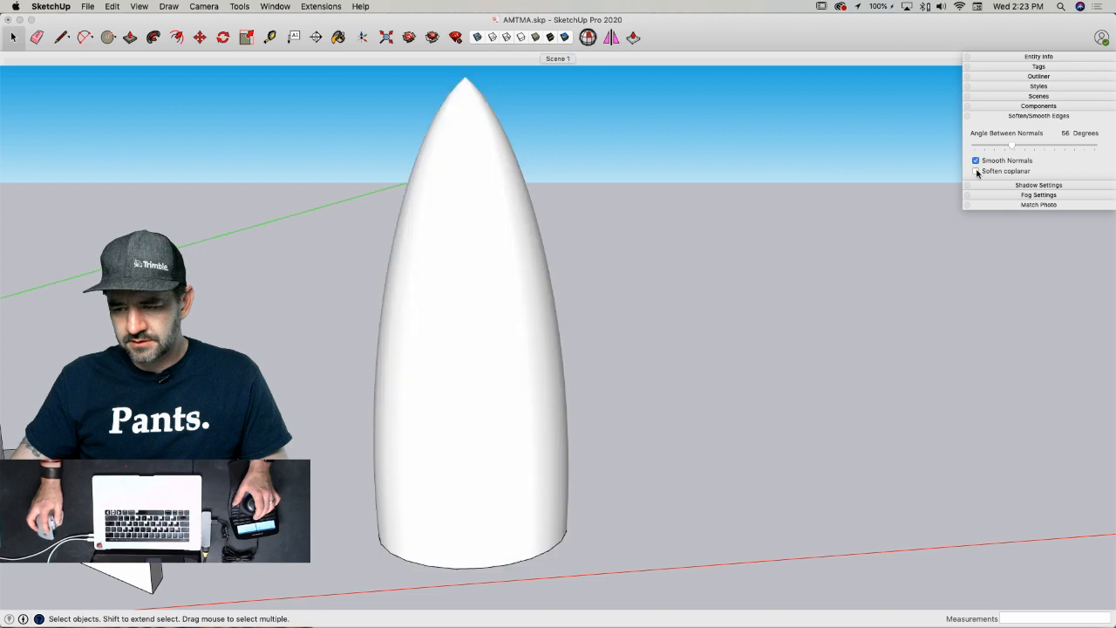
pyautogui.moveTo(937, 147); pyautogui.dragTo(850, 165)
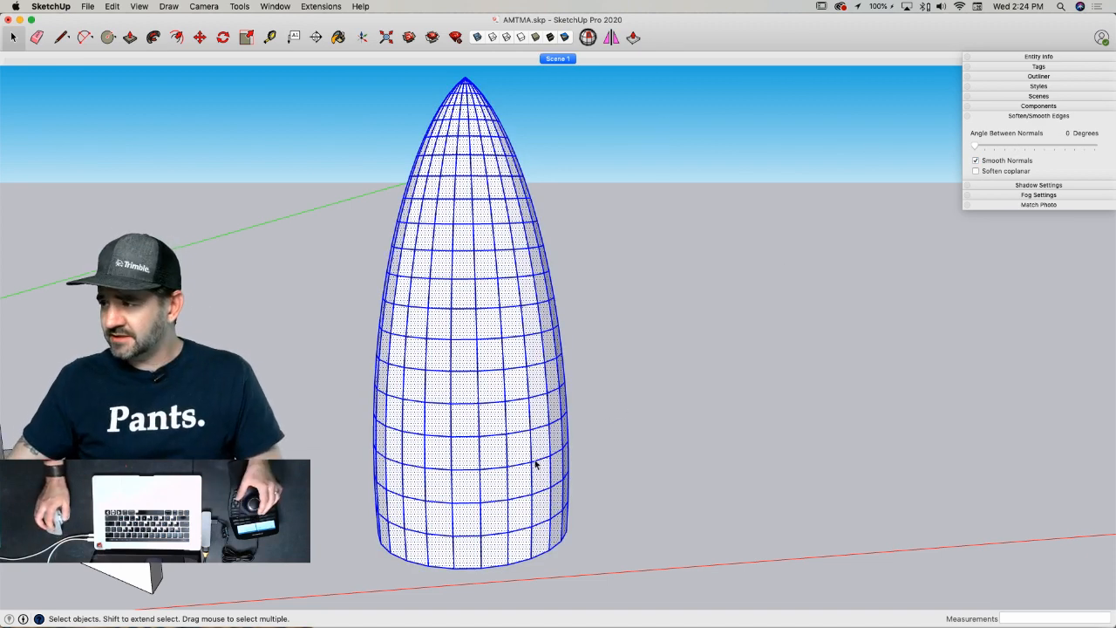
# - Try to draw a diagonal line directly across the ungrouped form's grid cells up from the base, then undo it
pyautogui.press('l')
pyautogui.scroll(5, 532, 472)
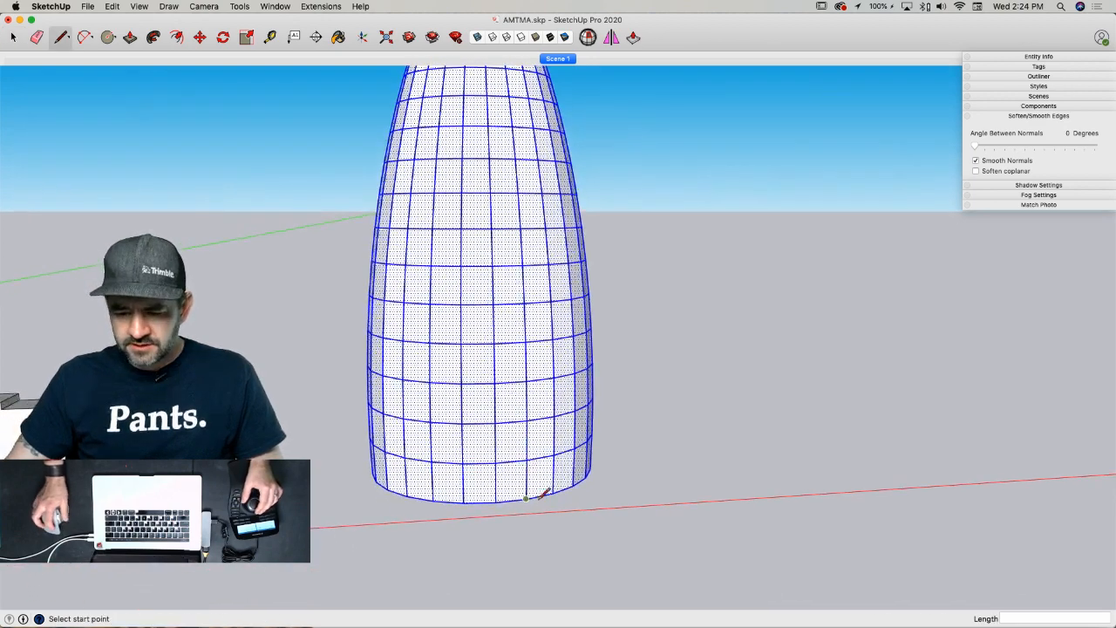
pyautogui.press('space')
pyautogui.click(620, 542)
pyautogui.press('l')
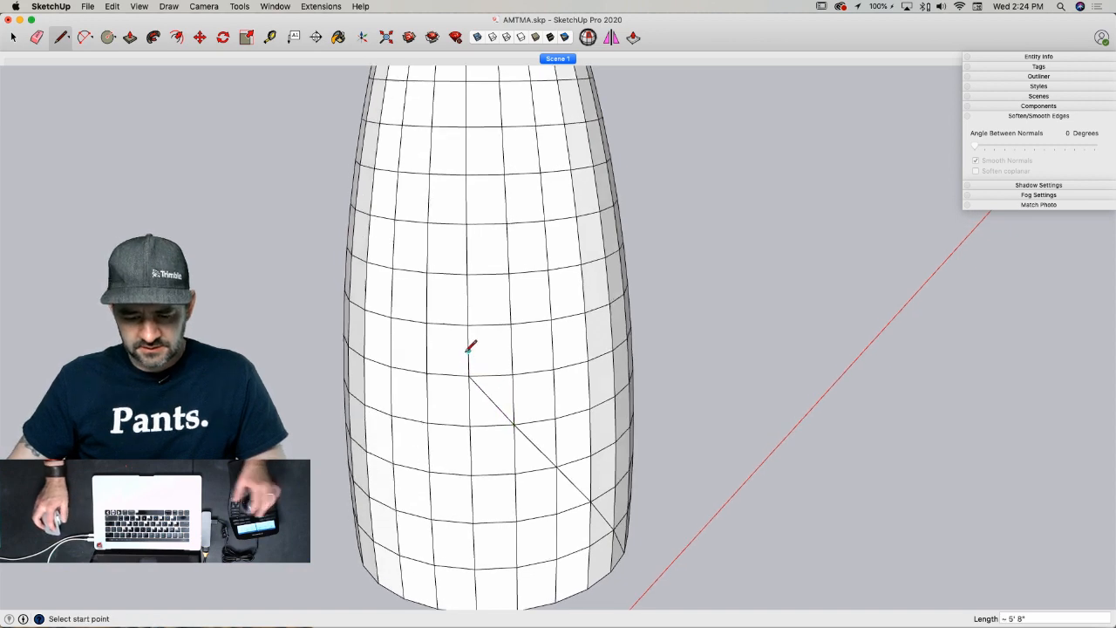
pyautogui.press('space')
pyautogui.press('super+z')
pyautogui.press('super+z')
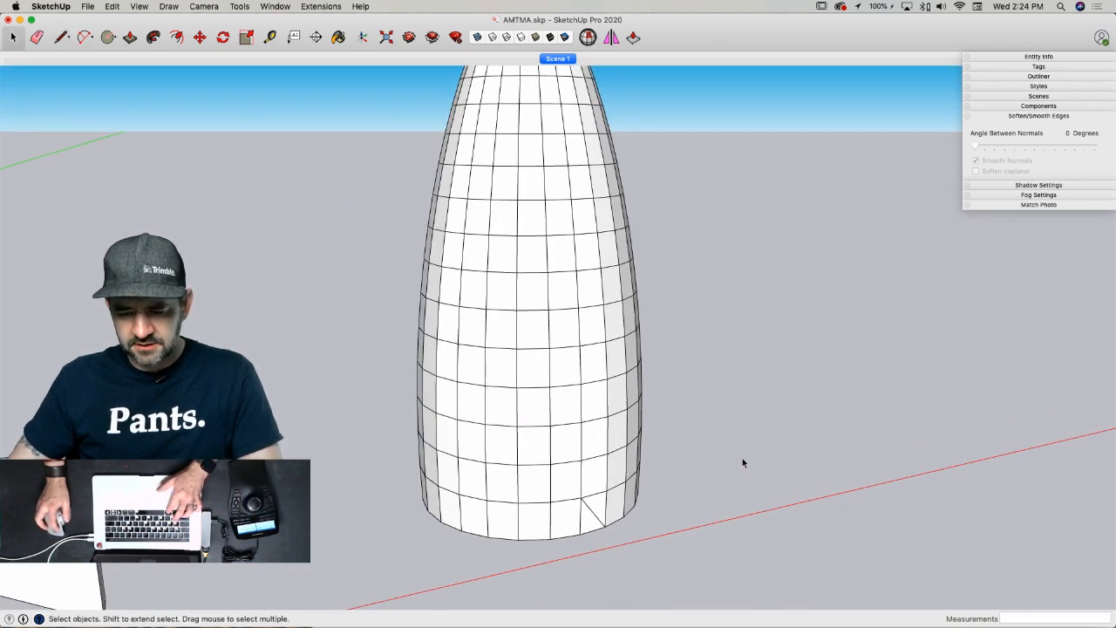
# - Select the entire gridded form and make it a group
pyautogui.tripleClick(553, 444)
pyautogui.rightClick(553, 444)
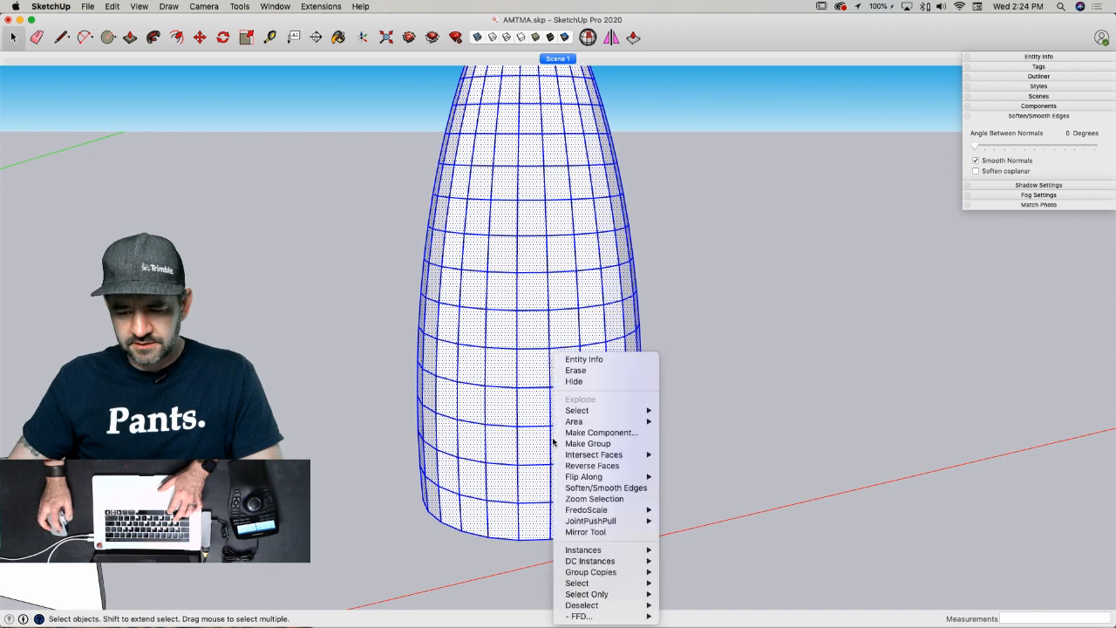
pyautogui.click(593, 445)
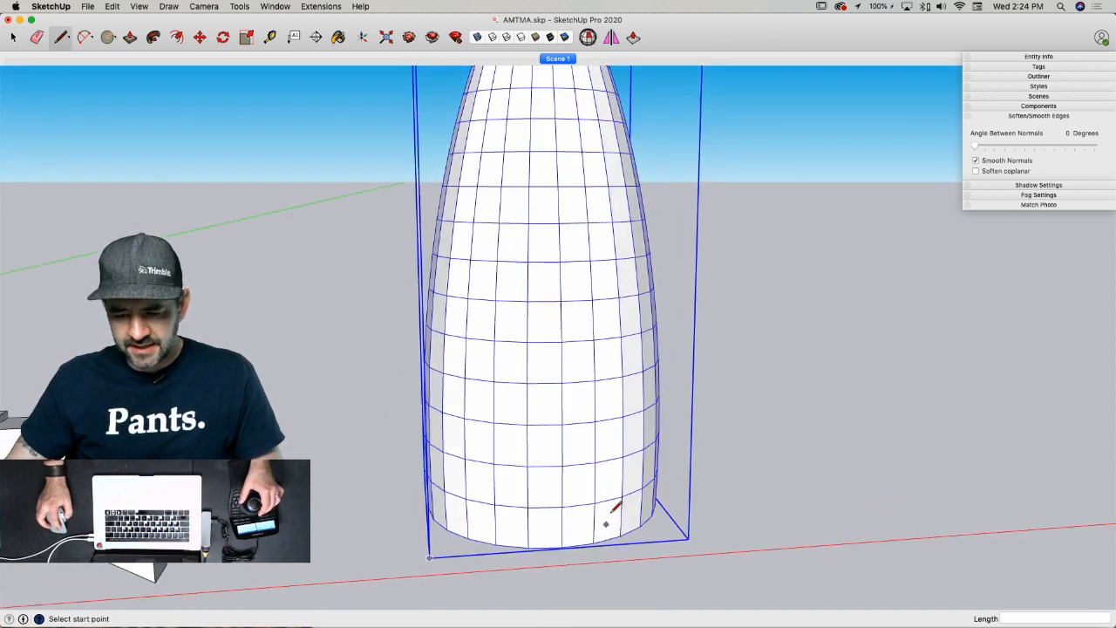
# - Trace a continuous diagonal line over the grouped form, crossing one grid cell per row from the base up to the ring below the tip
pyautogui.press('l')
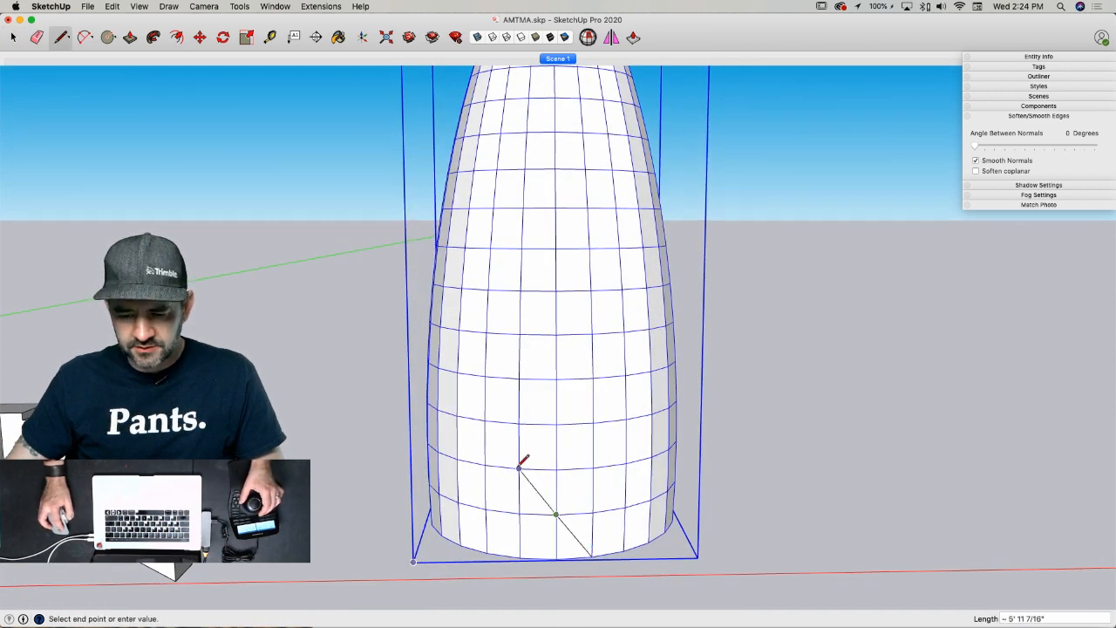
pyautogui.click(458, 374)
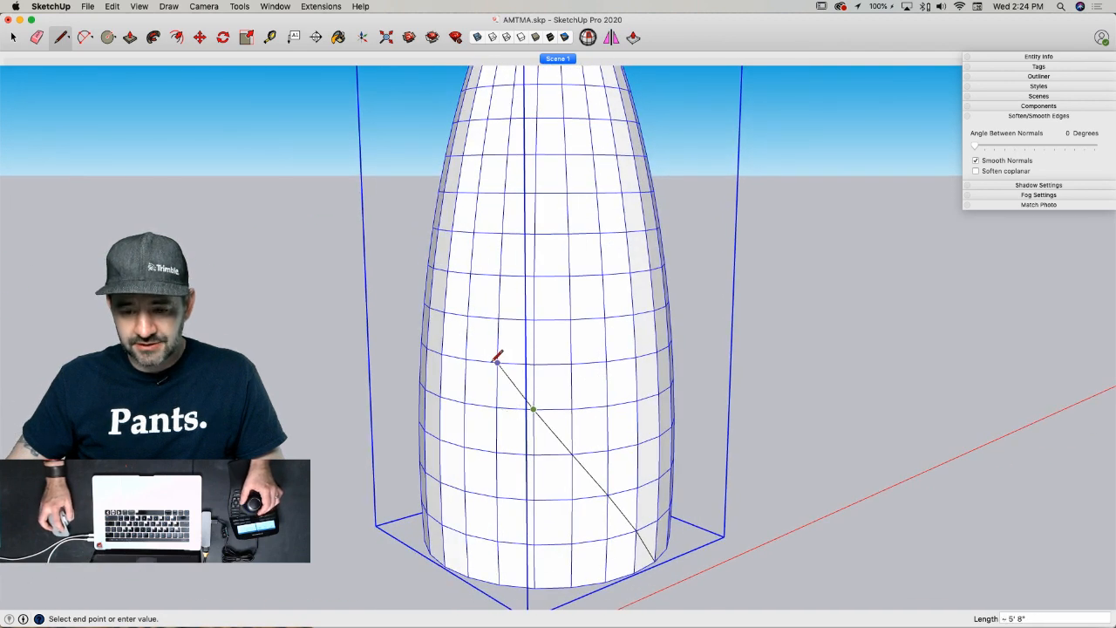
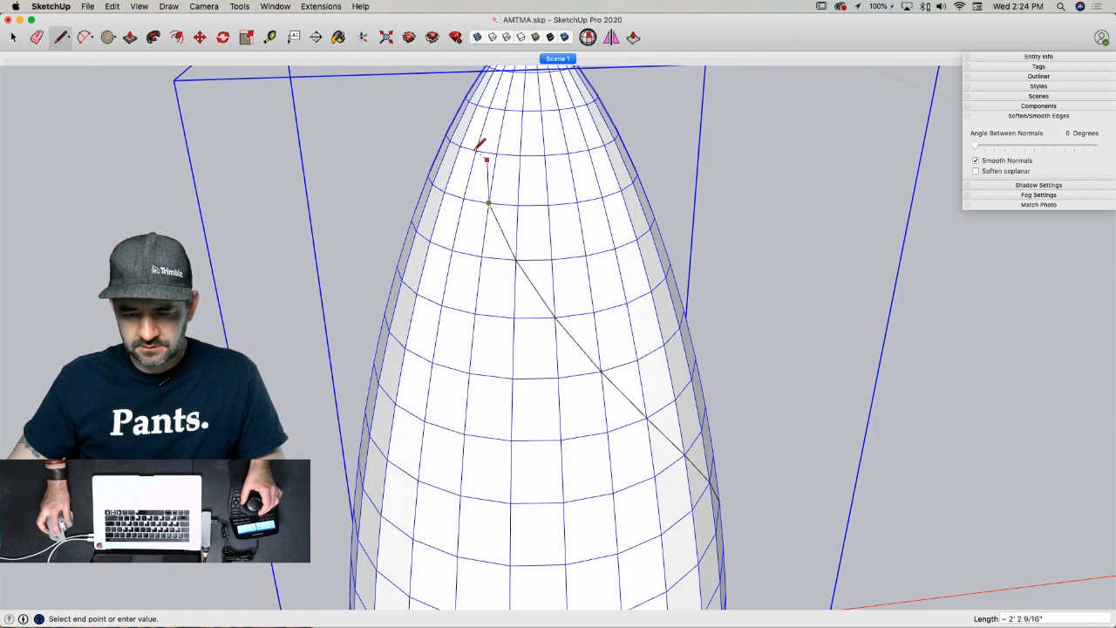
pyautogui.press('Escape')
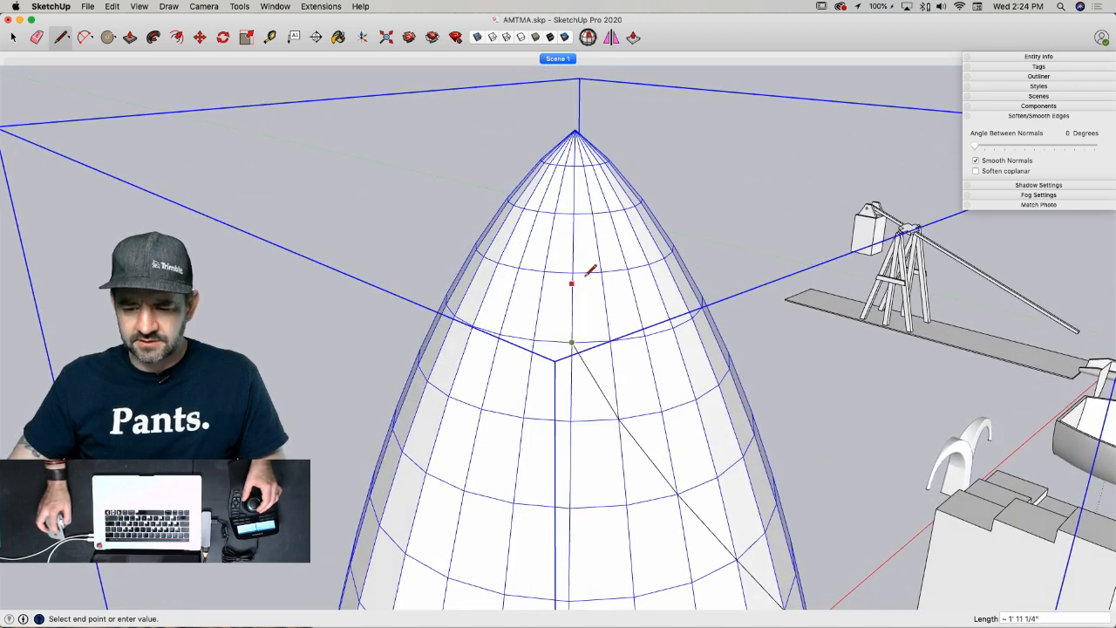
pyautogui.click(544, 272)
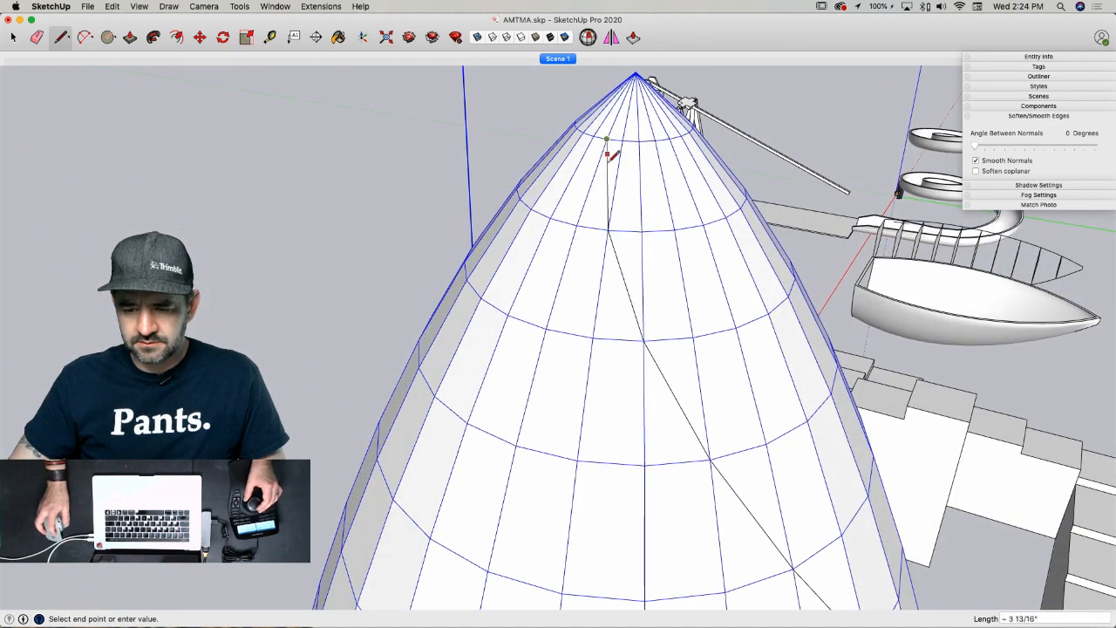
pyautogui.press('space')
pyautogui.press('l')
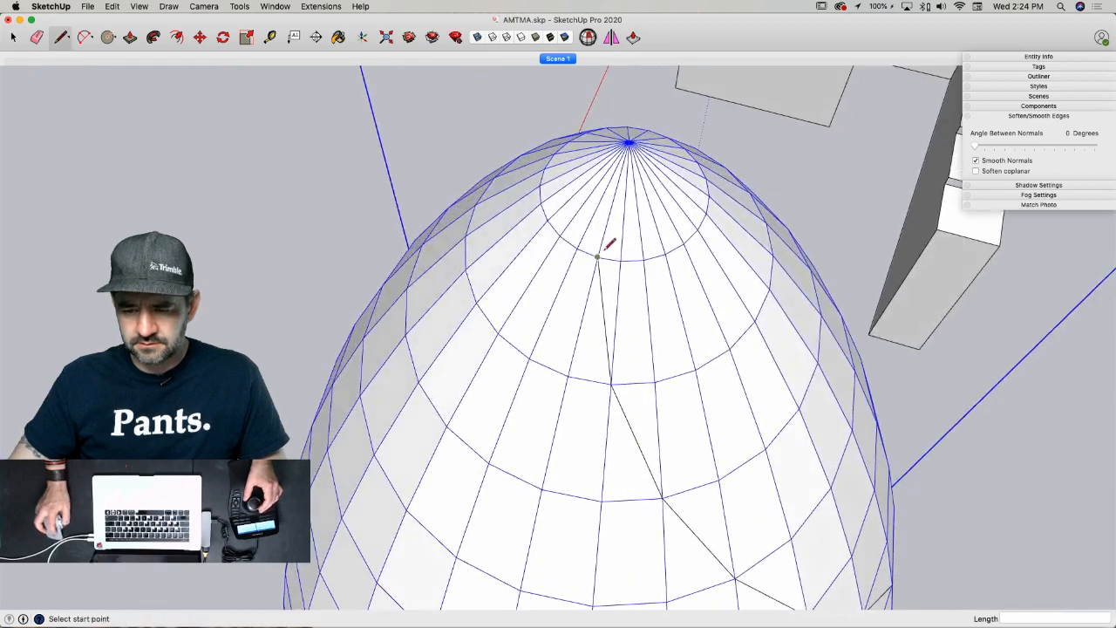
pyautogui.press('space')
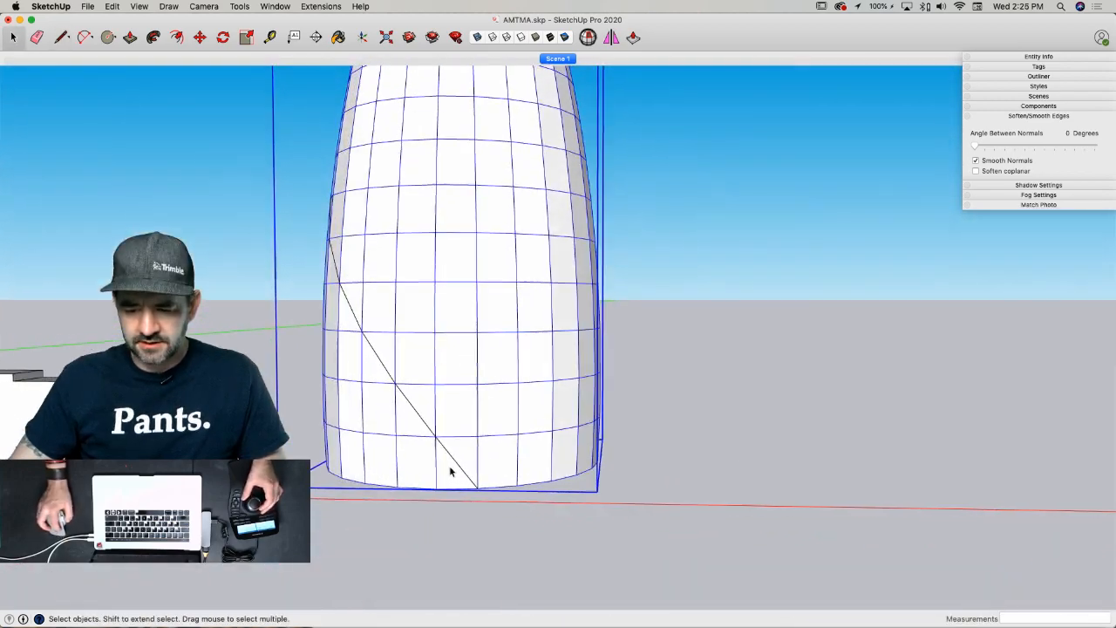
# - Select all segments of the traced diagonal and weld them into one curve
pyautogui.click(455, 470)
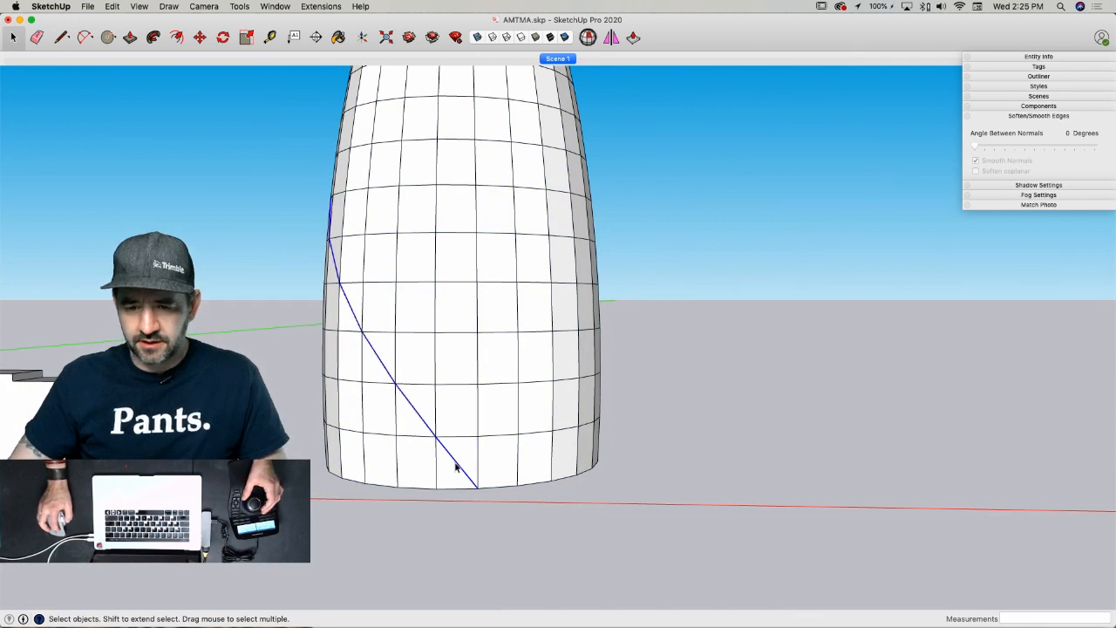
pyautogui.click(321, 6)
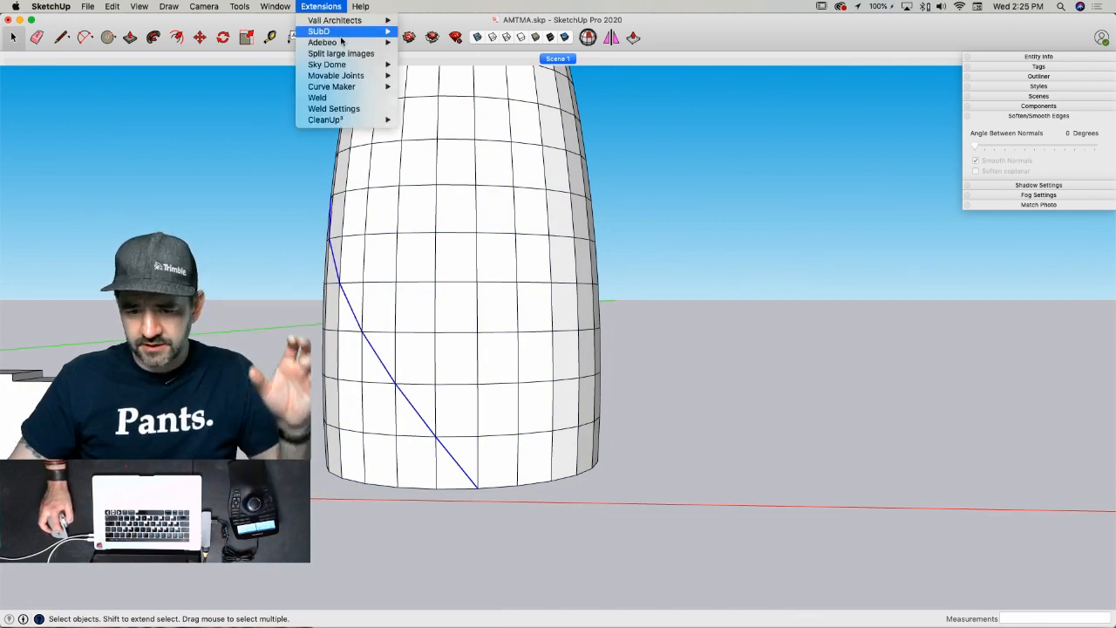
pyautogui.click(358, 99)
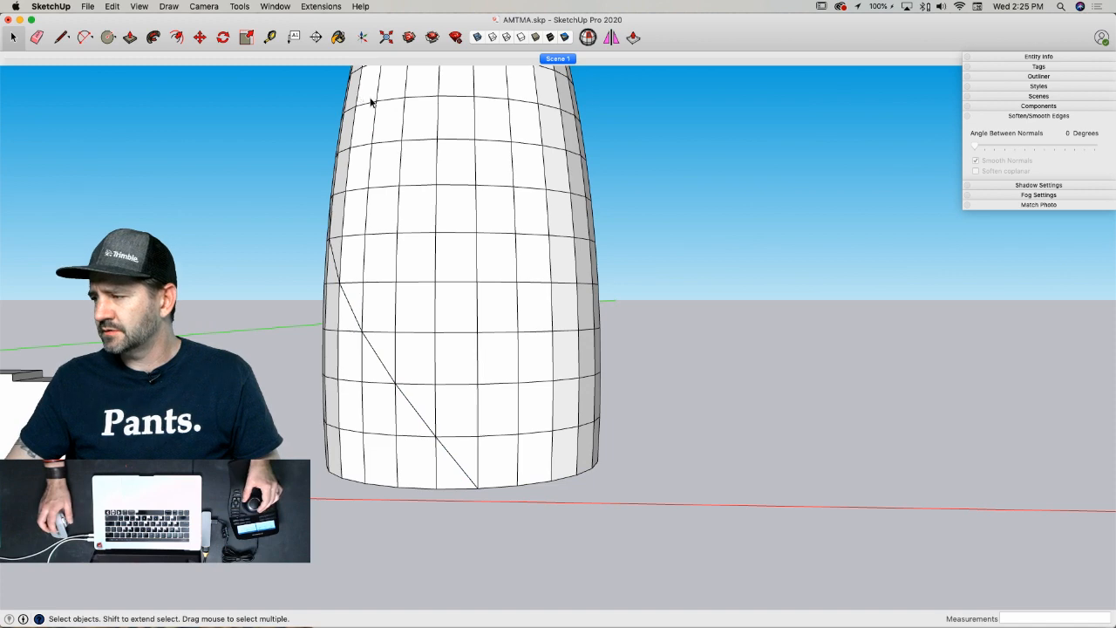
# - Rotate a copy of the welded diagonal by 30 degrees around the form's apex and array it 11x around the form
pyautogui.press('m')
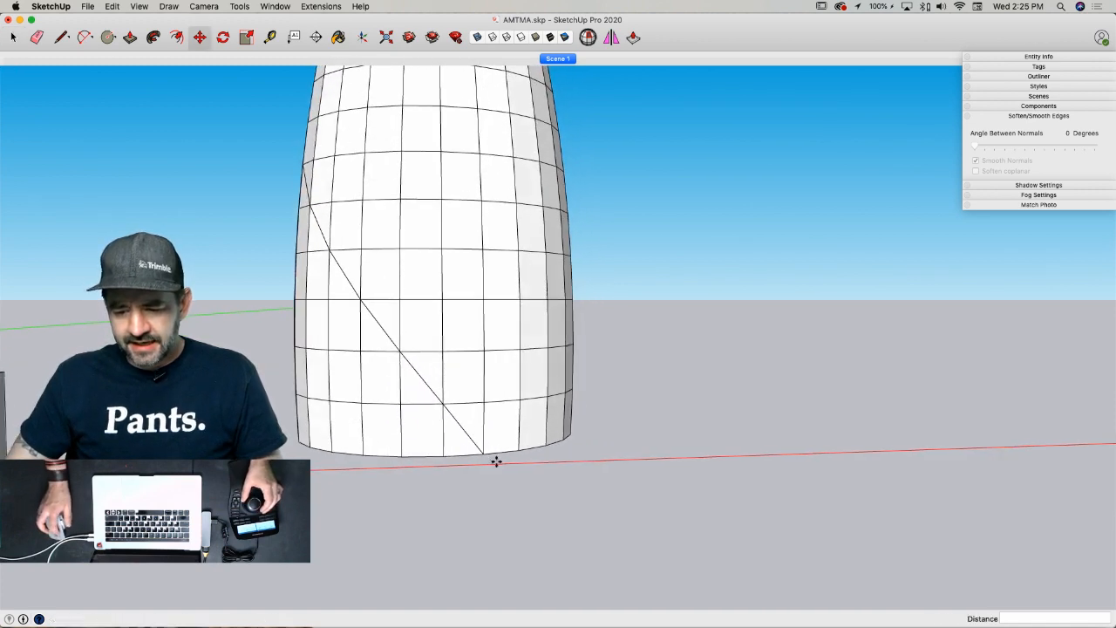
pyautogui.press('space')
pyautogui.click(476, 447)
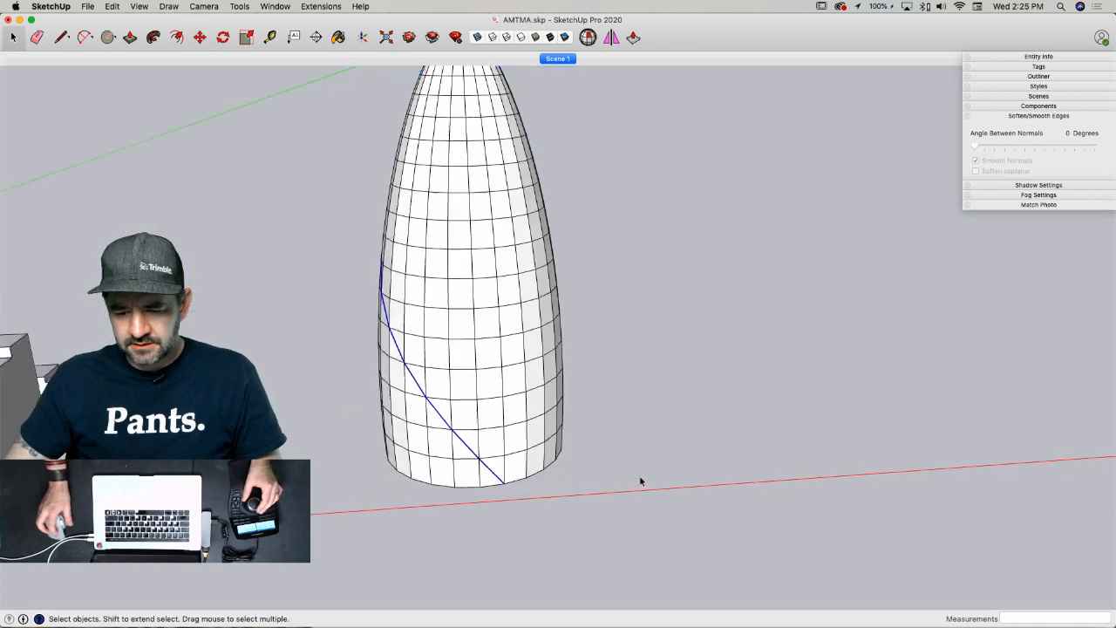
pyautogui.press('q')
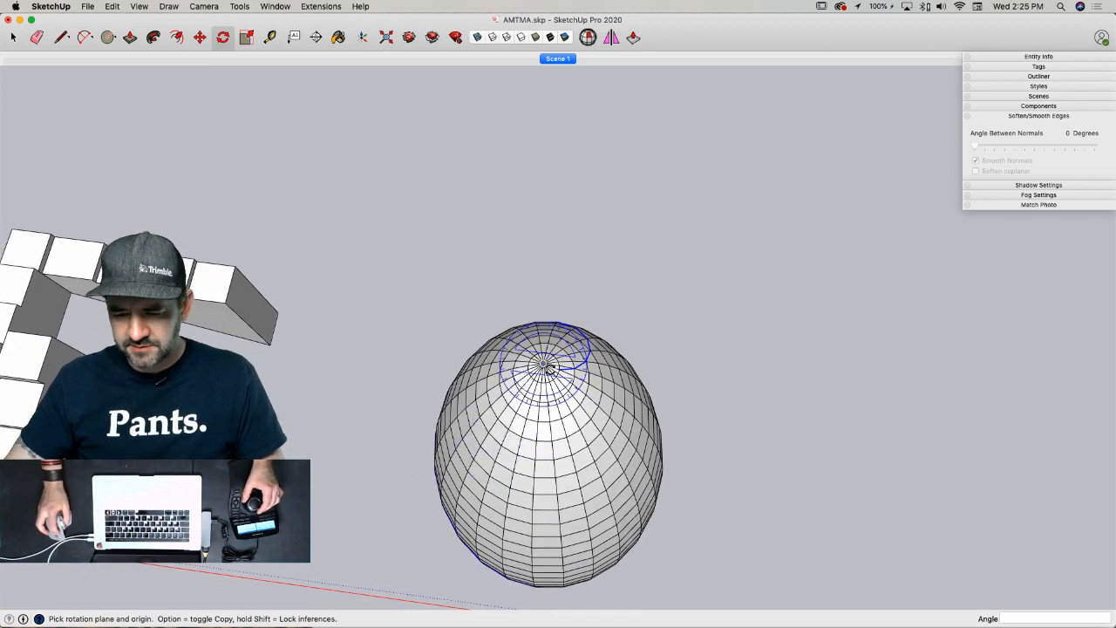
pyautogui.click(543, 364)
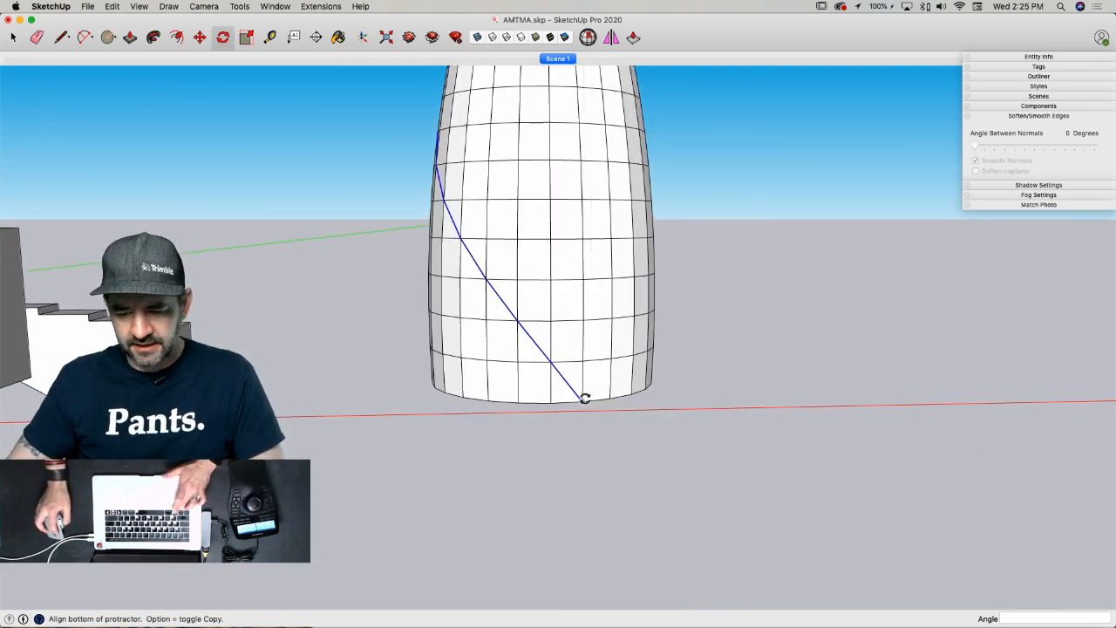
pyautogui.click(584, 399)
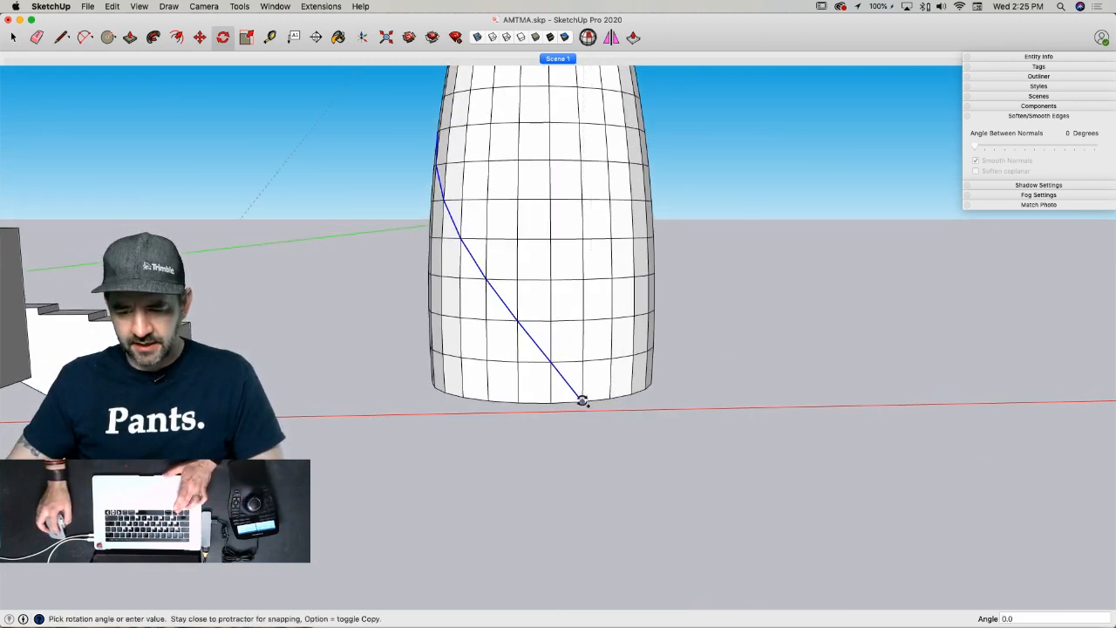
pyautogui.click(521, 398)
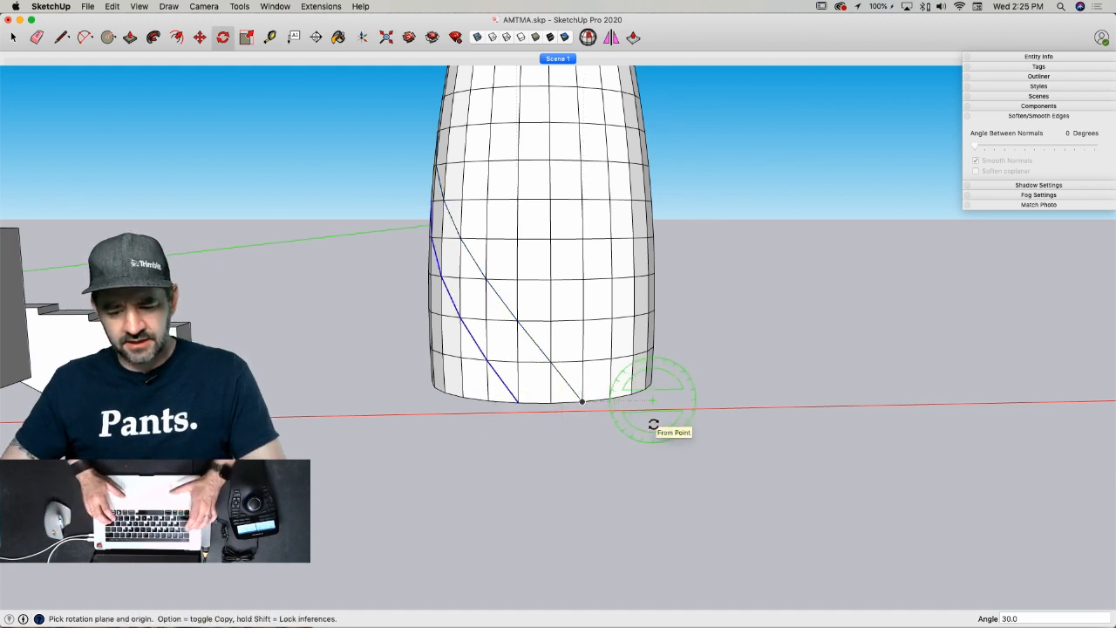
pyautogui.write('11x')
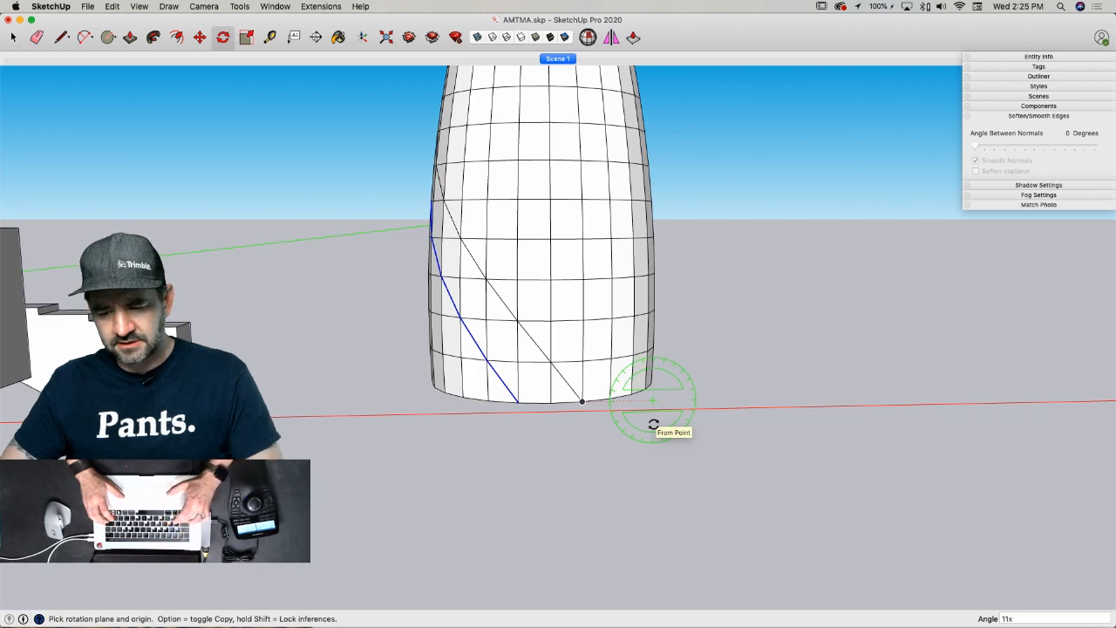
pyautogui.press('Return')
pyautogui.hotkey('shift', 'z')
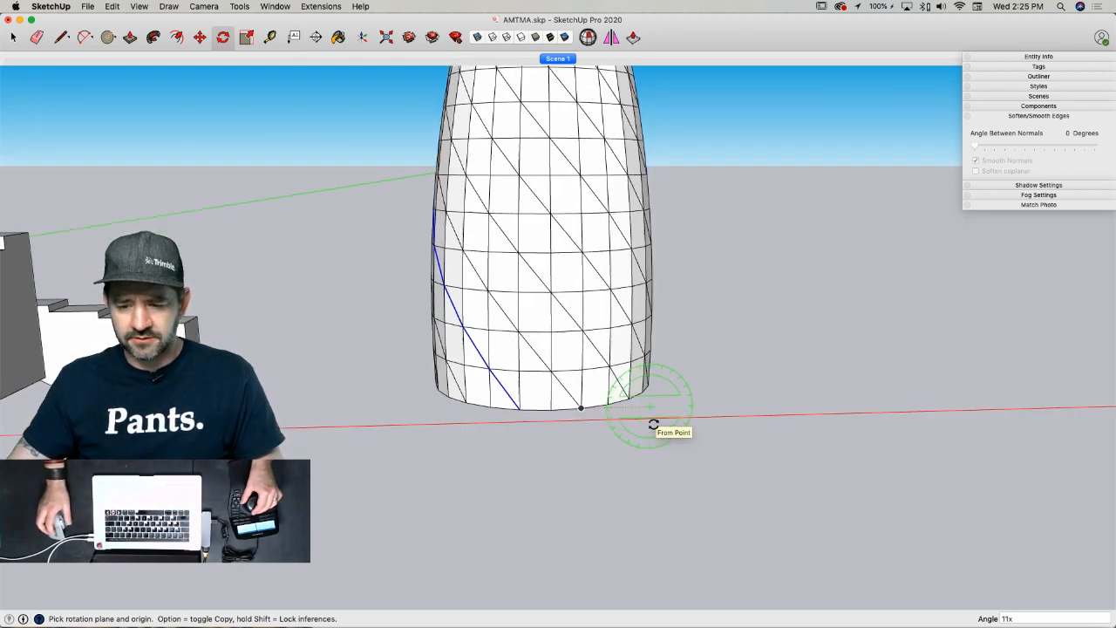
# - Select all the spiral curves without the gridded group and copy them about 50' 6" along the red axis beside the tower
pyautogui.press('space')
pyautogui.moveTo(480, 275); pyautogui.dragTo(445, 230, button='middle')
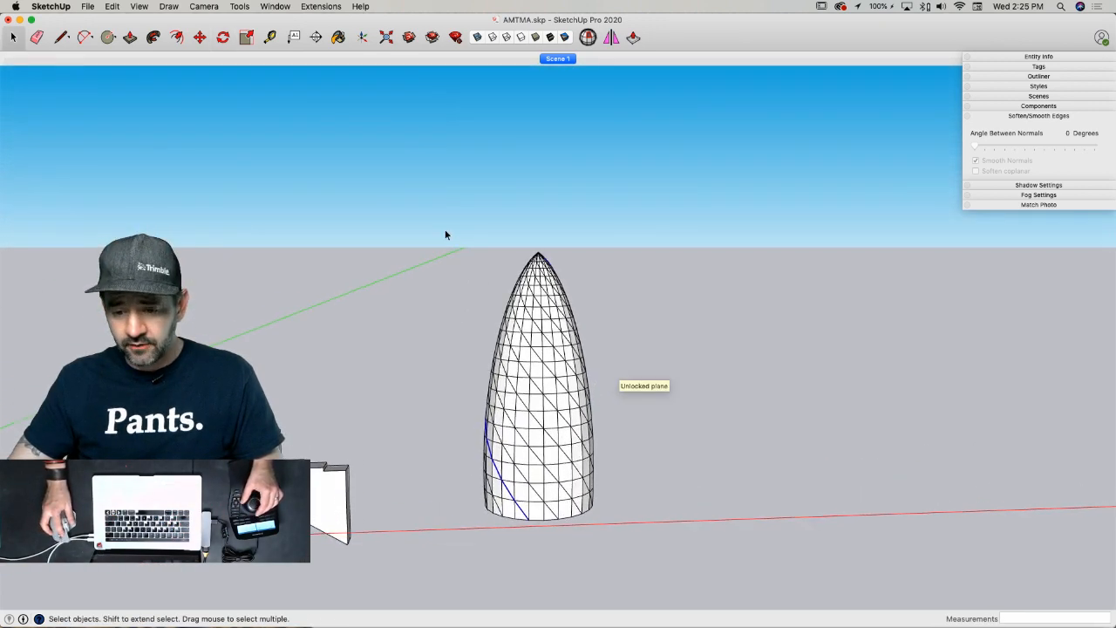
pyautogui.moveTo(422, 220); pyautogui.dragTo(624, 543)
pyautogui.scroll(2, 645, 554)
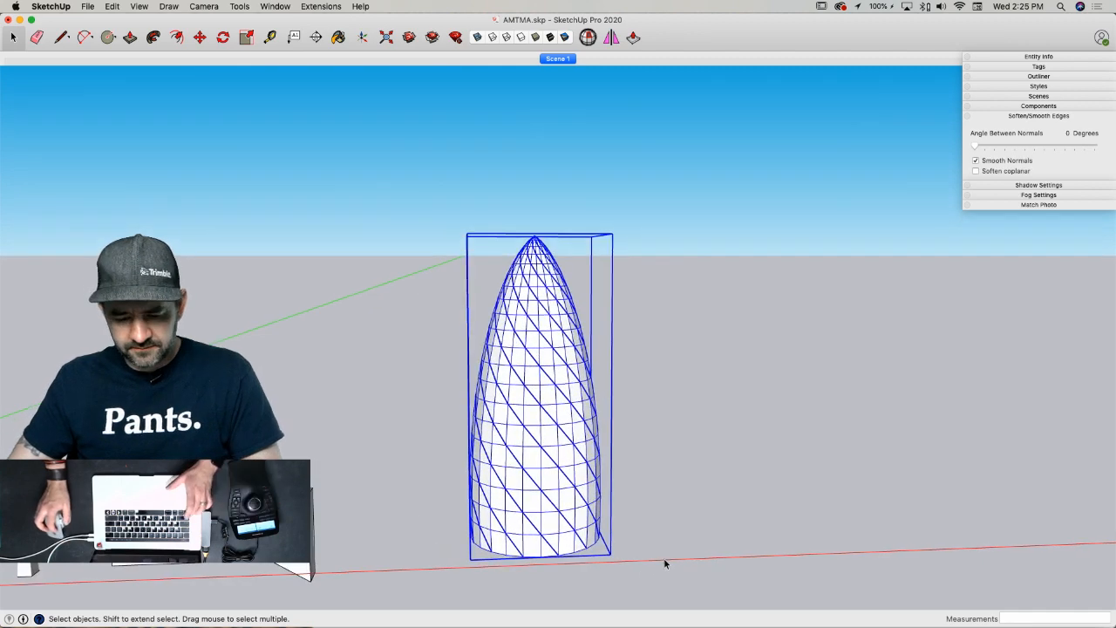
pyautogui.keyDown('shift'); pyautogui.click(551, 481); pyautogui.keyUp('shift')
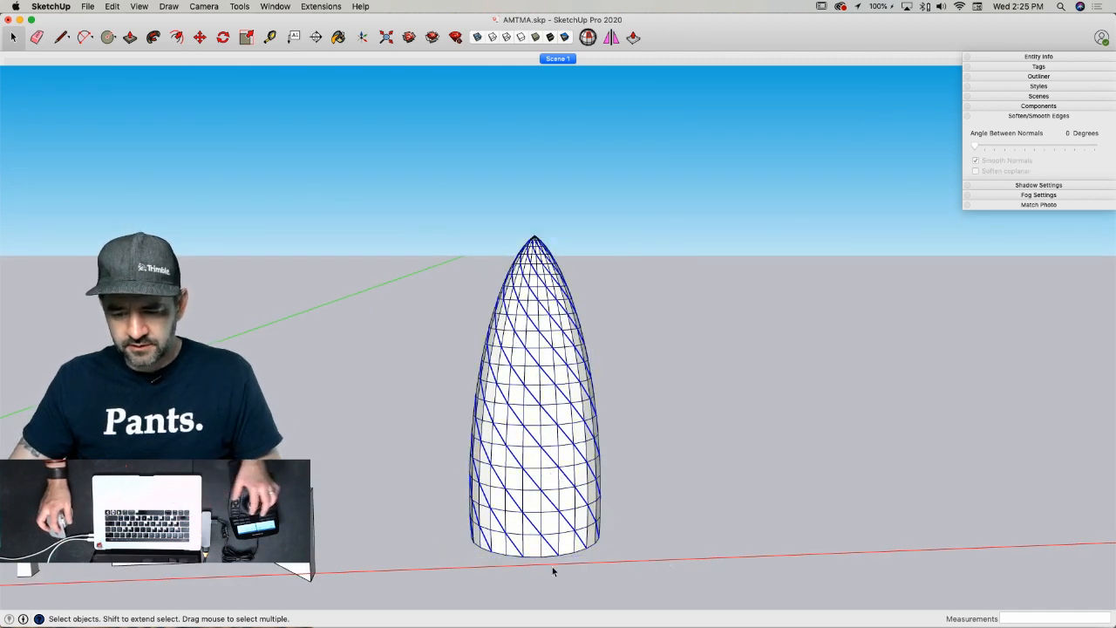
pyautogui.press('m')
pyautogui.press('alt')
pyautogui.click(528, 547)
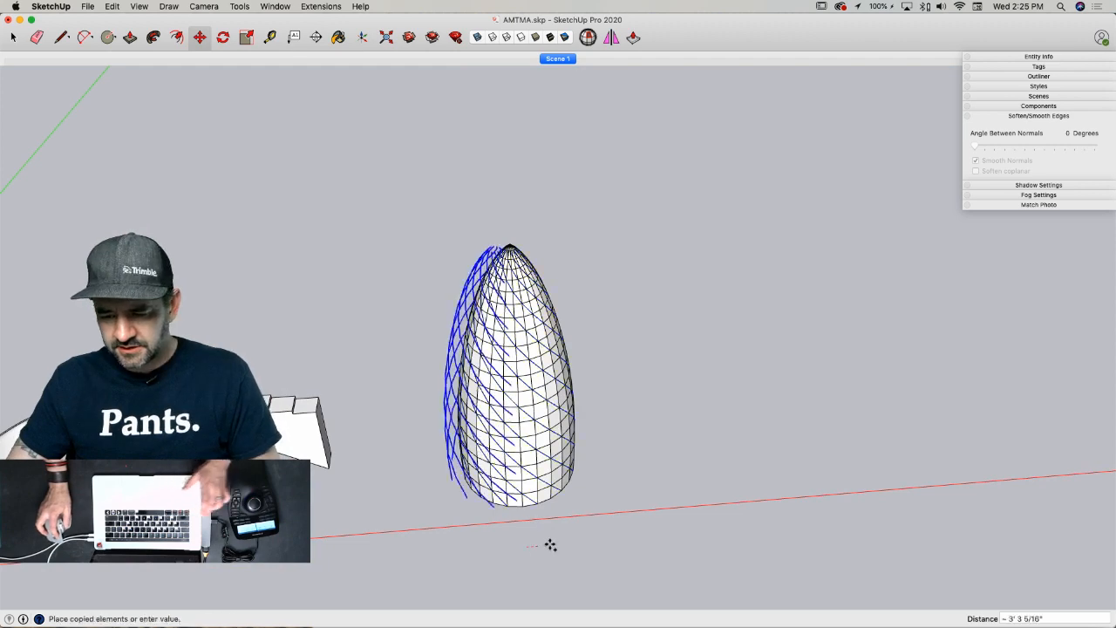
pyautogui.click(735, 533)
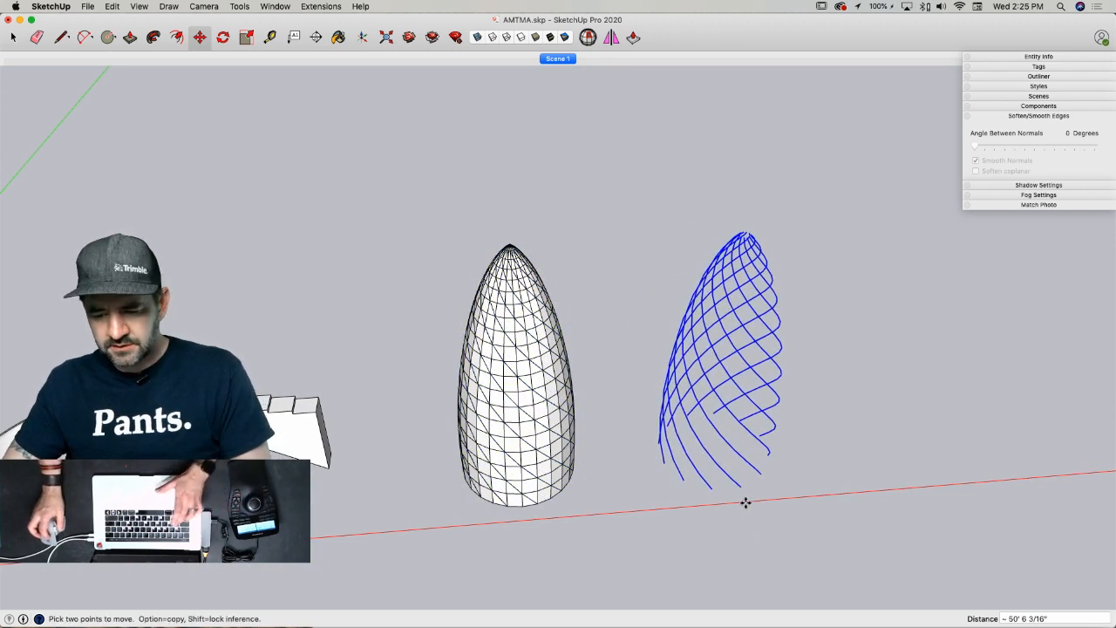
# - Mirror the copied spirals with a red-axis scale of -1 and make them a group
pyautogui.press('s')
pyautogui.click(667, 355)
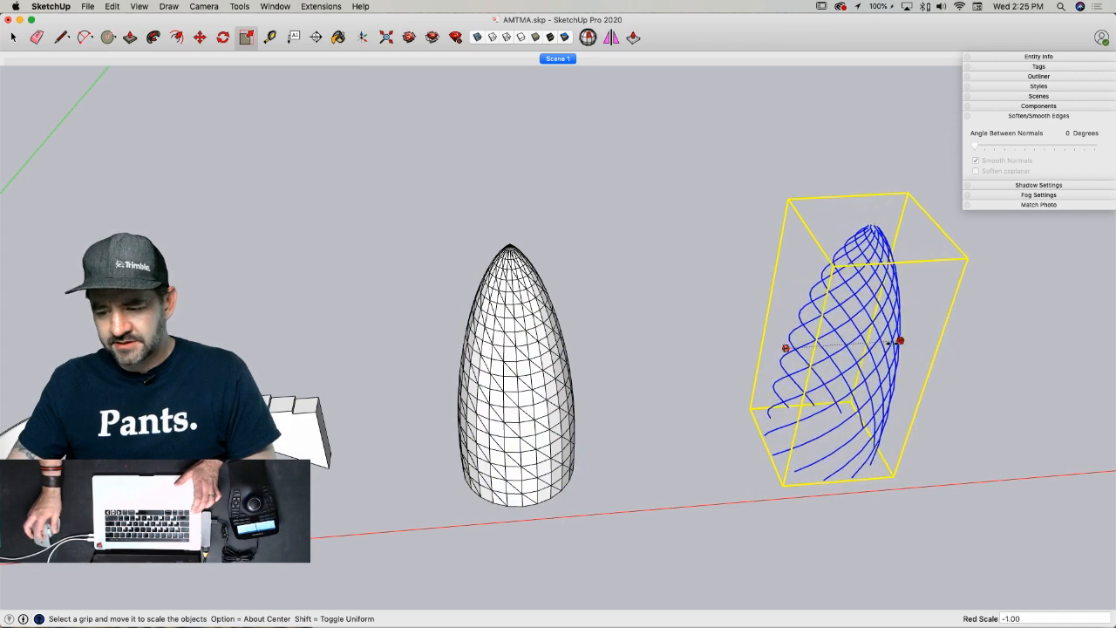
pyautogui.click(900, 343)
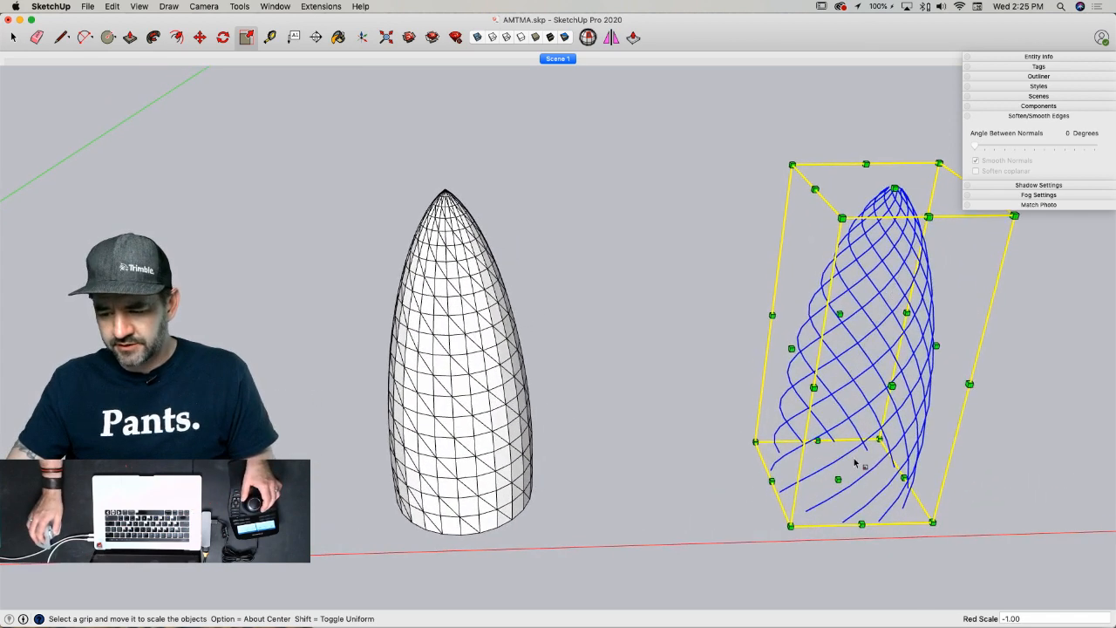
pyautogui.rightClick(853, 450)
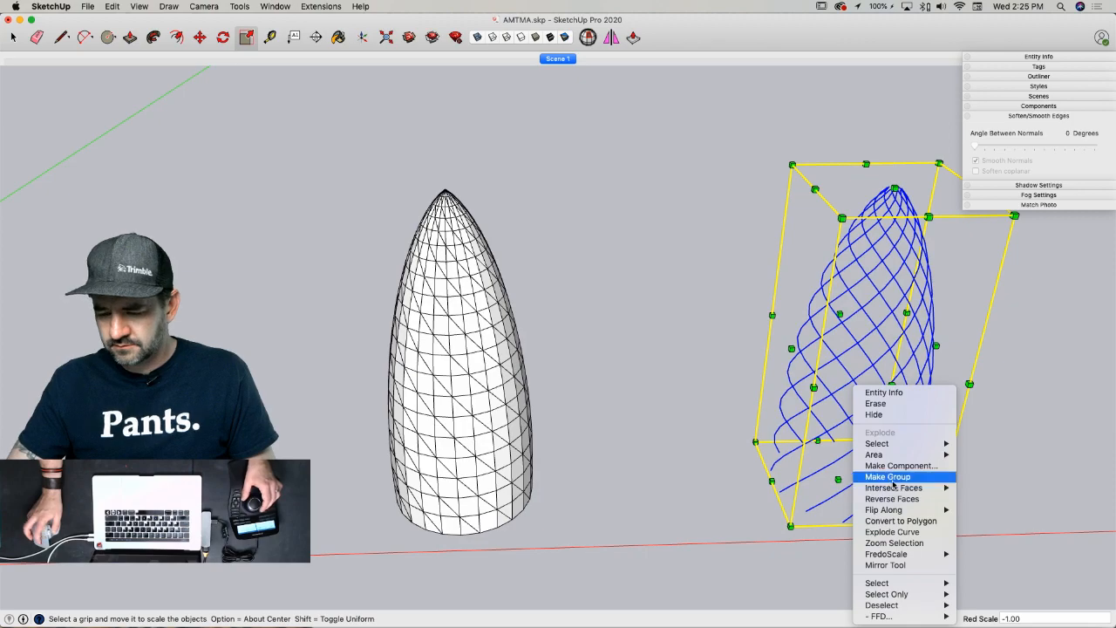
pyautogui.click(891, 478)
# - Move the mirrored spiral group onto the tower, snapping a curve's lower end to a grid corner at the base, and save the model
pyautogui.press('m')
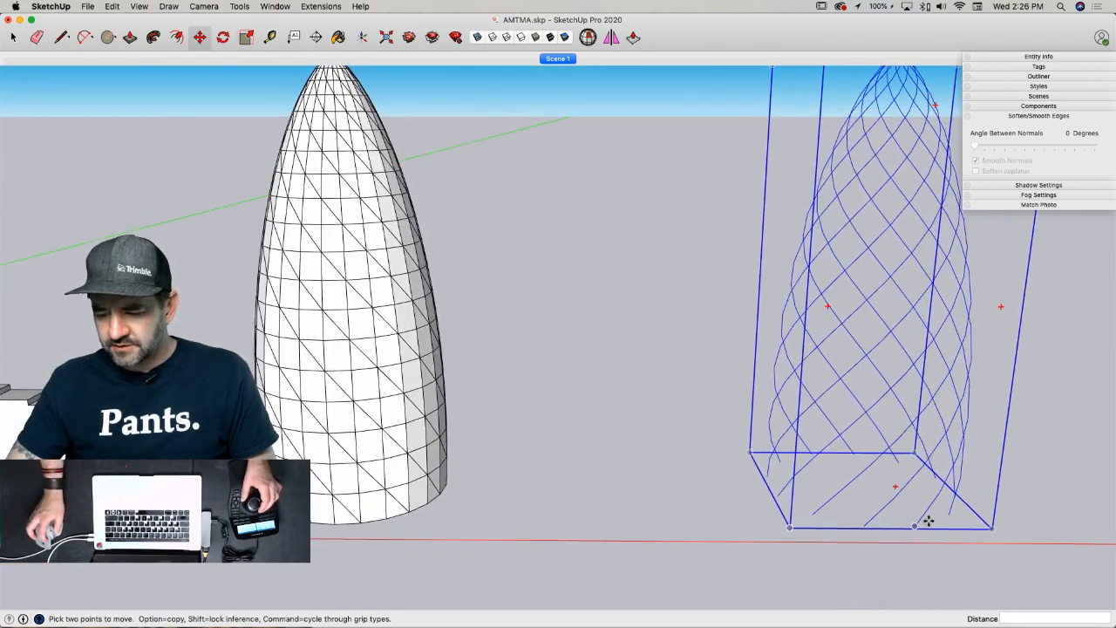
pyautogui.click(922, 525)
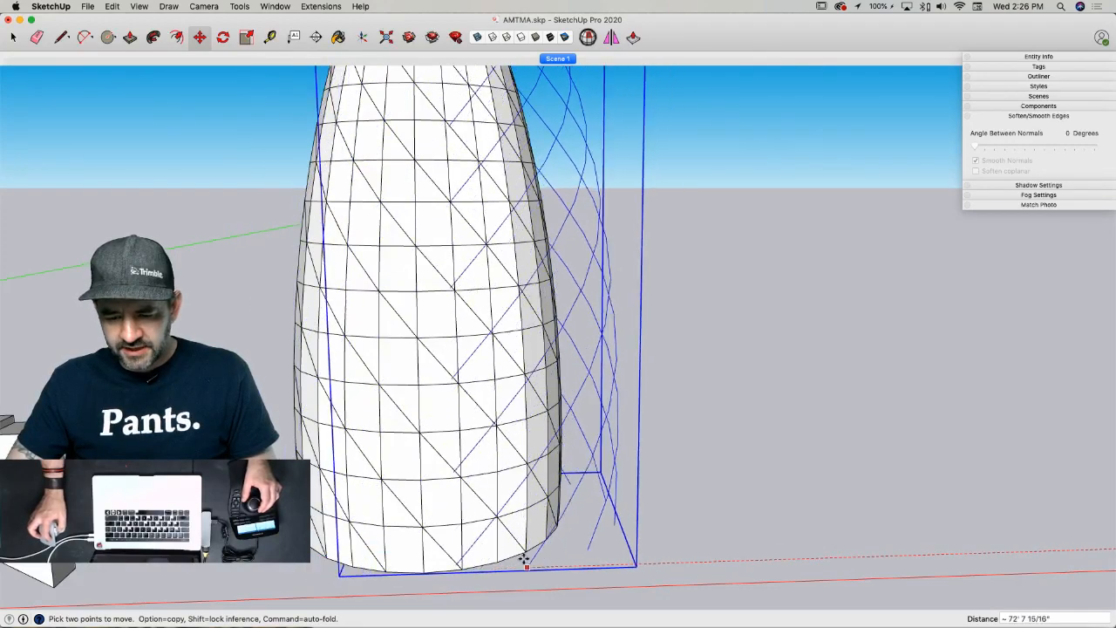
pyautogui.click(463, 569)
pyautogui.press('space')
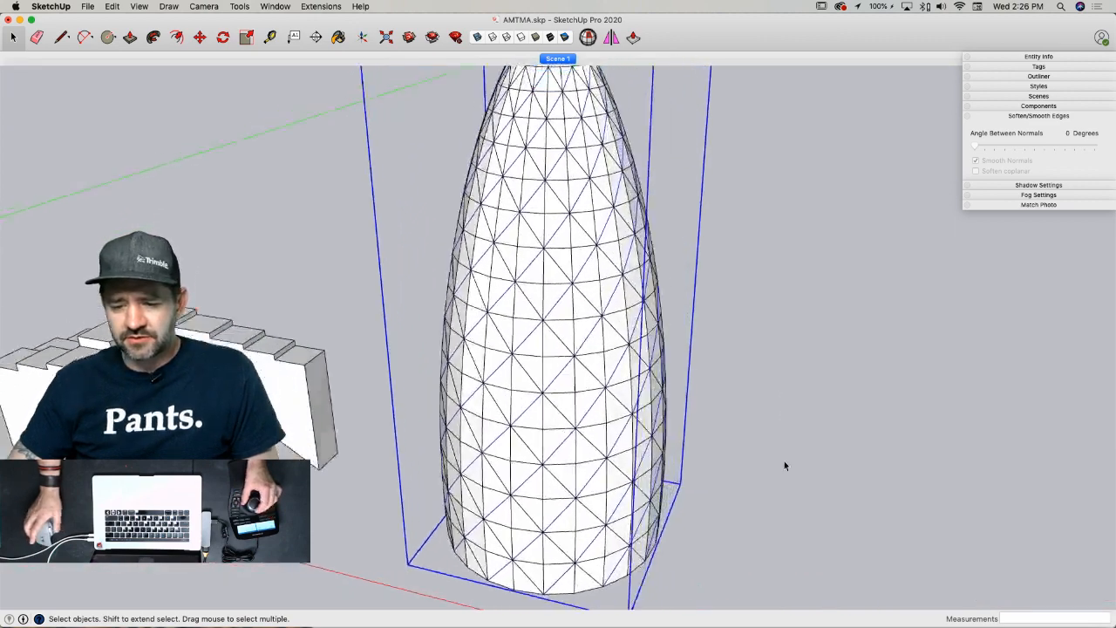
pyautogui.click(778, 460)
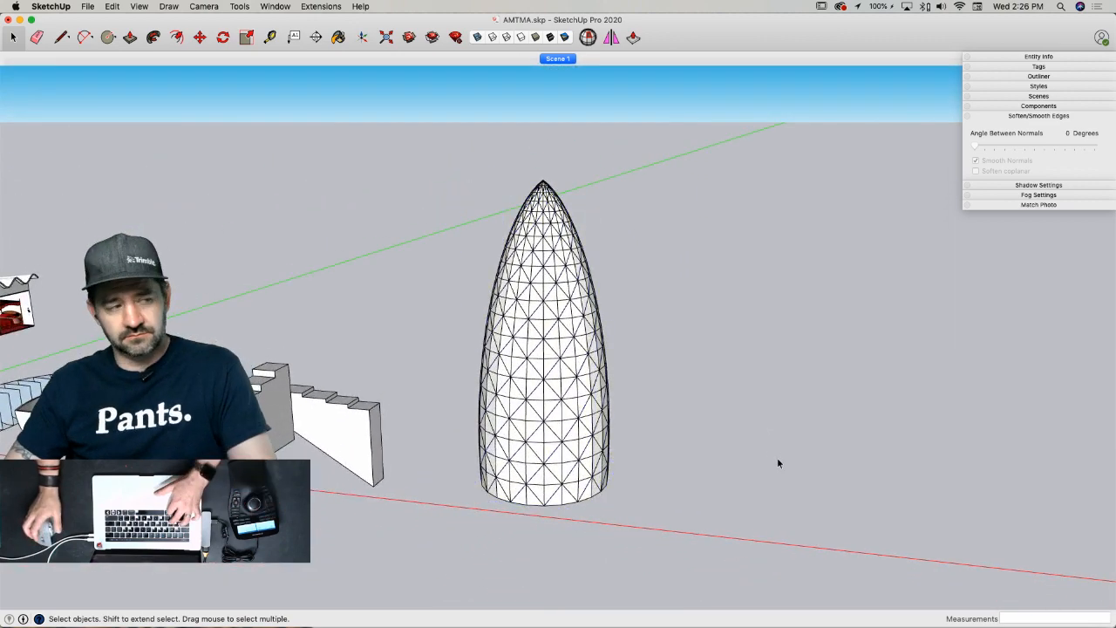
pyautogui.press('super+s')
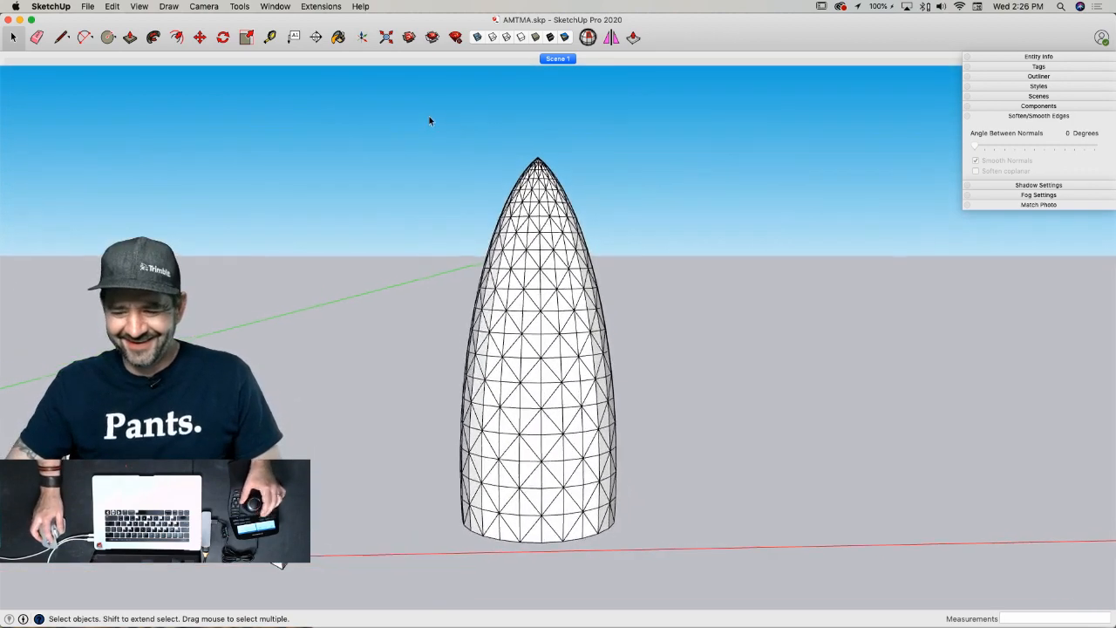
# - Select the original spiral curves without the gridded form and make them a group
pyautogui.moveTo(419, 120); pyautogui.dragTo(748, 613)
pyautogui.scroll(3, 558, 478)
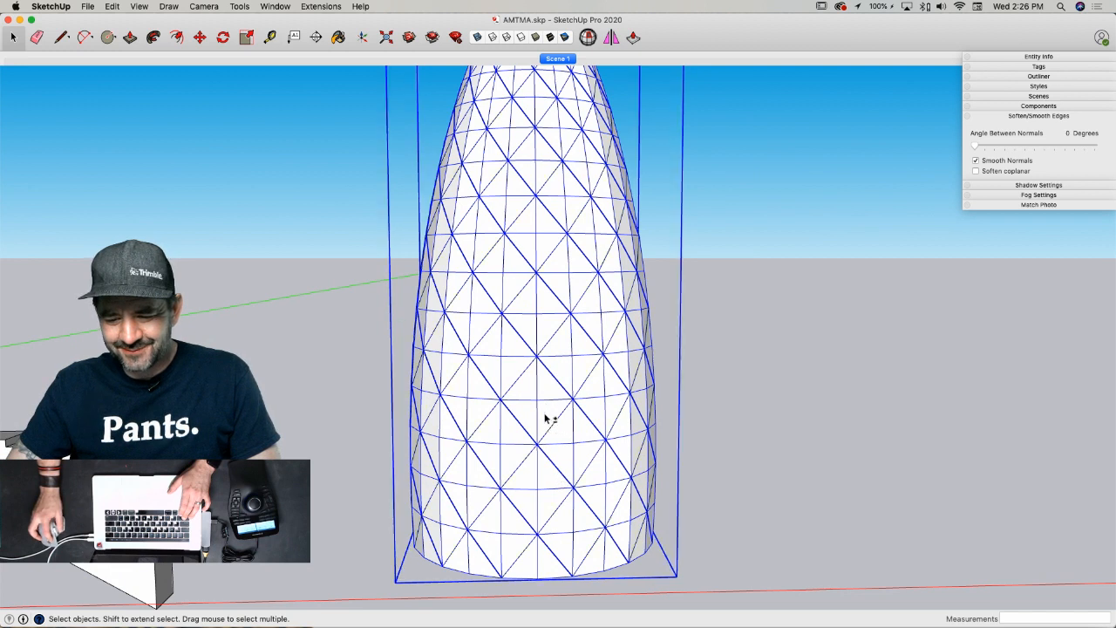
pyautogui.keyDown('shift'); pyautogui.click(541, 405); pyautogui.keyUp('shift')
pyautogui.rightClick(535, 443)
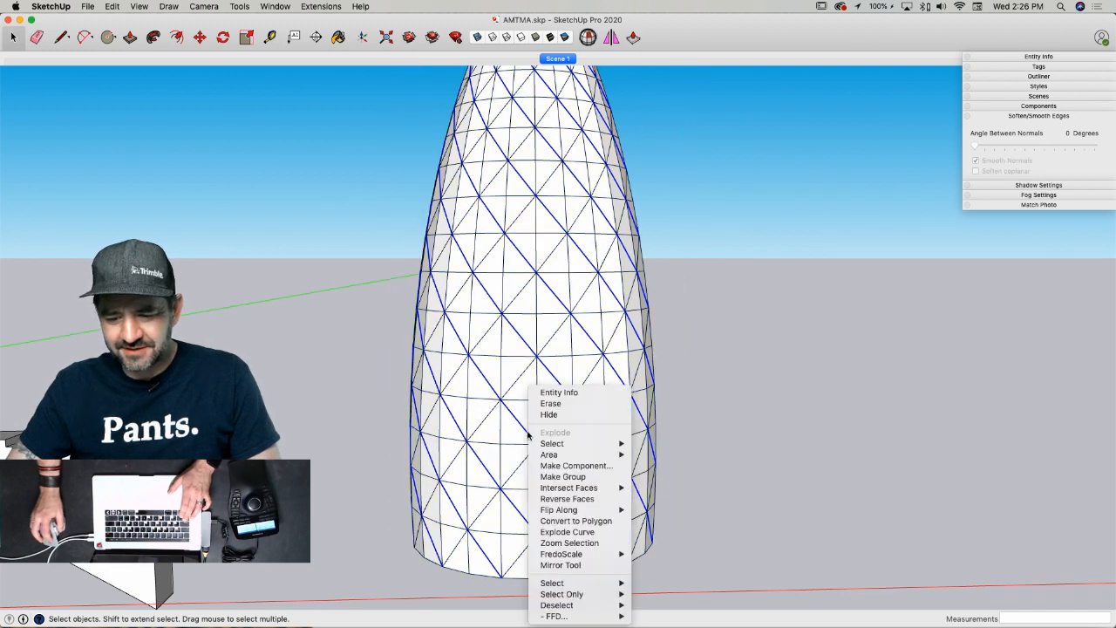
pyautogui.click(563, 478)
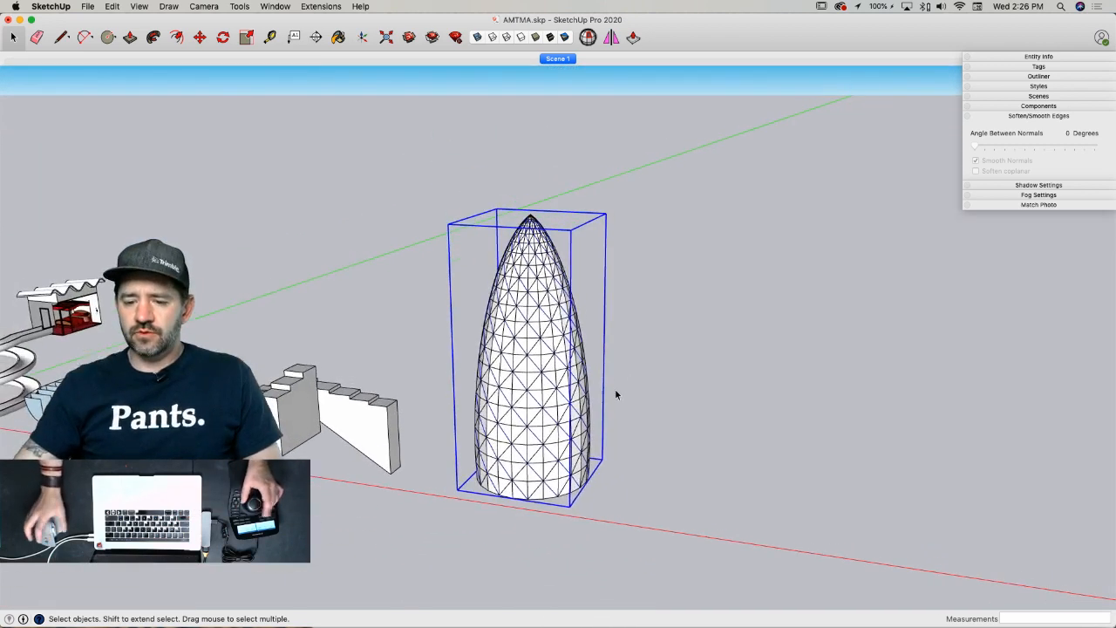
pyautogui.click(616, 392)
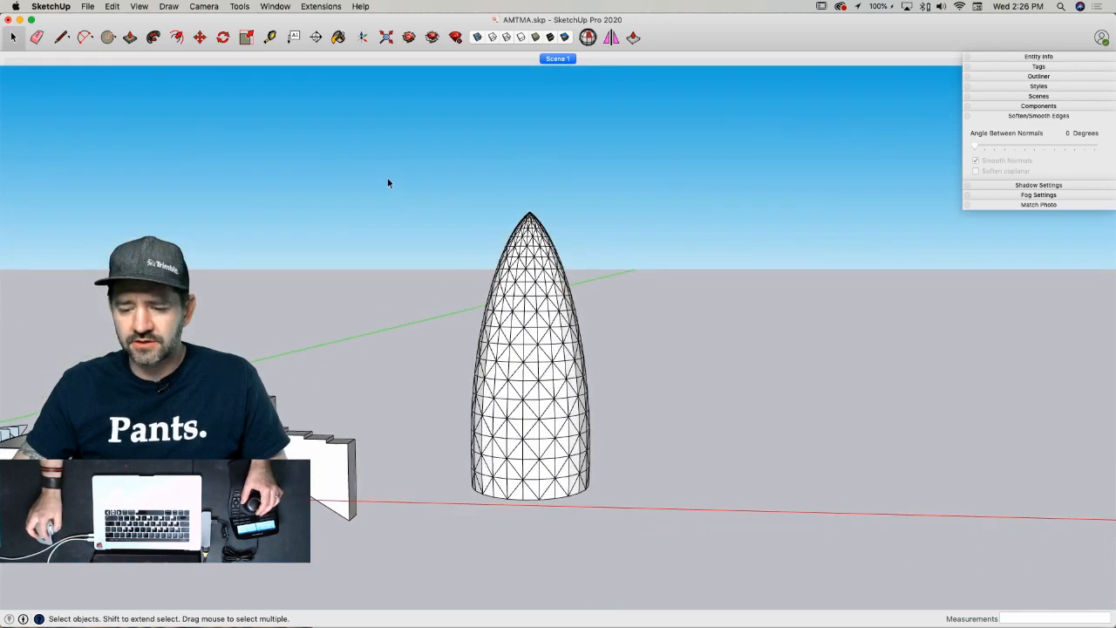
# - Select the whole latticed tower with its spiral groups and copy it about 58' 10" along the red axis
pyautogui.moveTo(388, 183); pyautogui.dragTo(689, 548)
pyautogui.press('m')
pyautogui.click(565, 544)
pyautogui.press('alt')
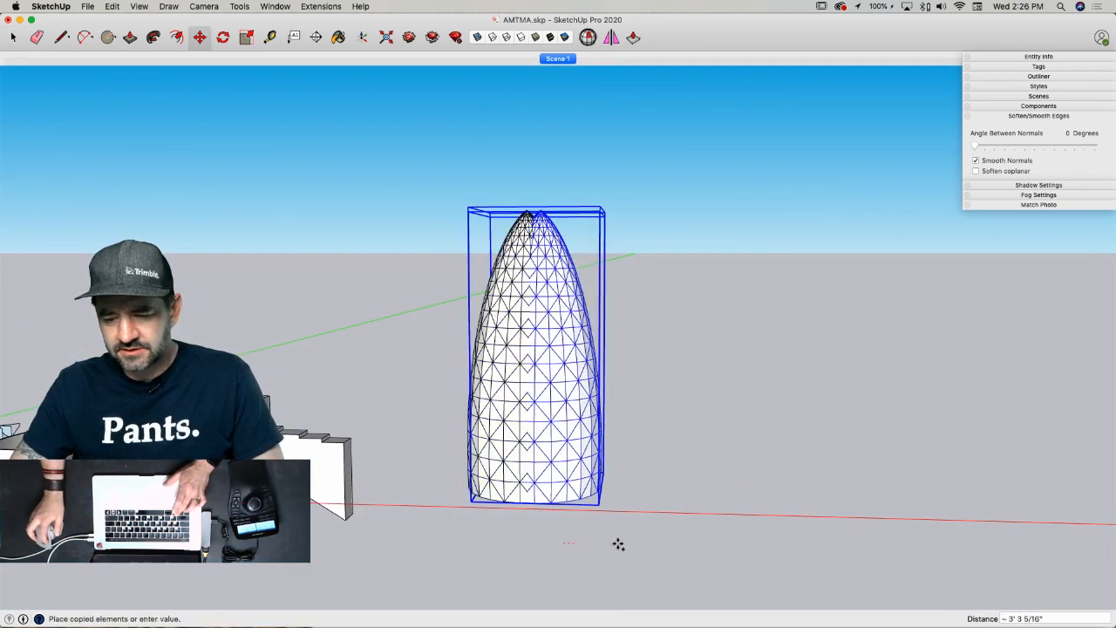
pyautogui.click(858, 555)
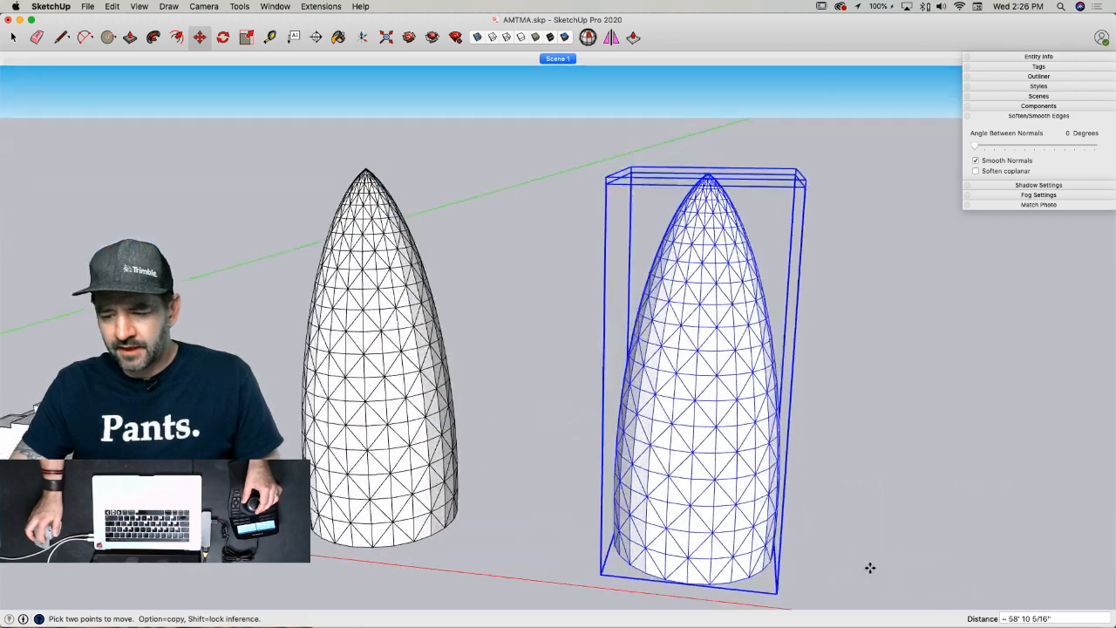
# - Make the copied tower pieces one group, and inside it explode all the nested groups into loose geometry
pyautogui.press('space')
pyautogui.rightClick(711, 354)
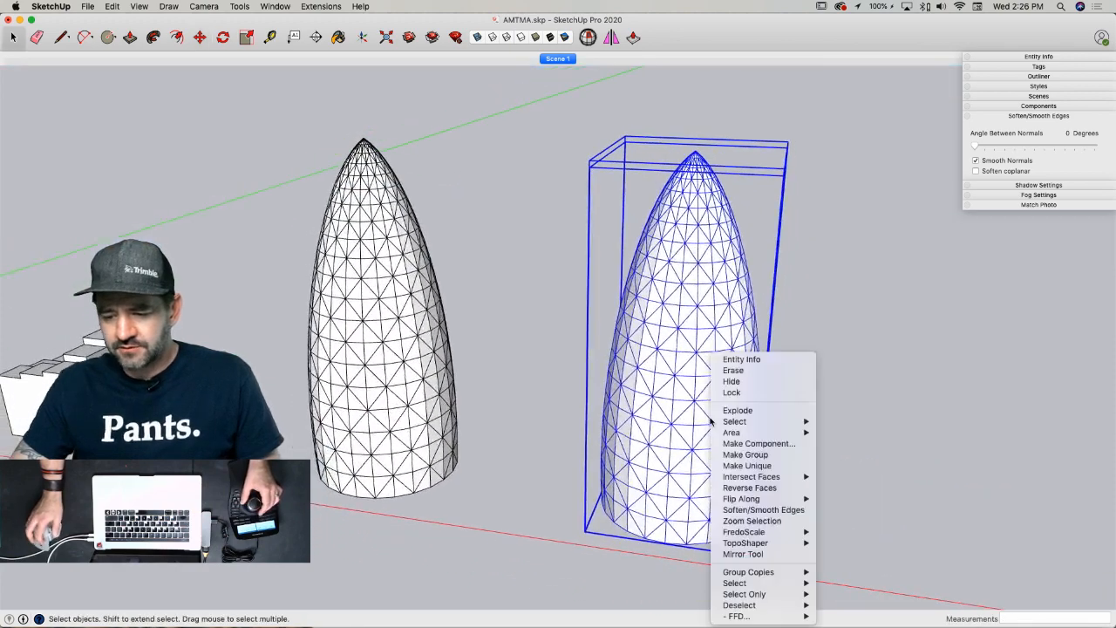
pyautogui.click(745, 455)
pyautogui.doubleClick(669, 427)
pyautogui.moveTo(584, 131); pyautogui.dragTo(787, 567)
pyautogui.rightClick(677, 443)
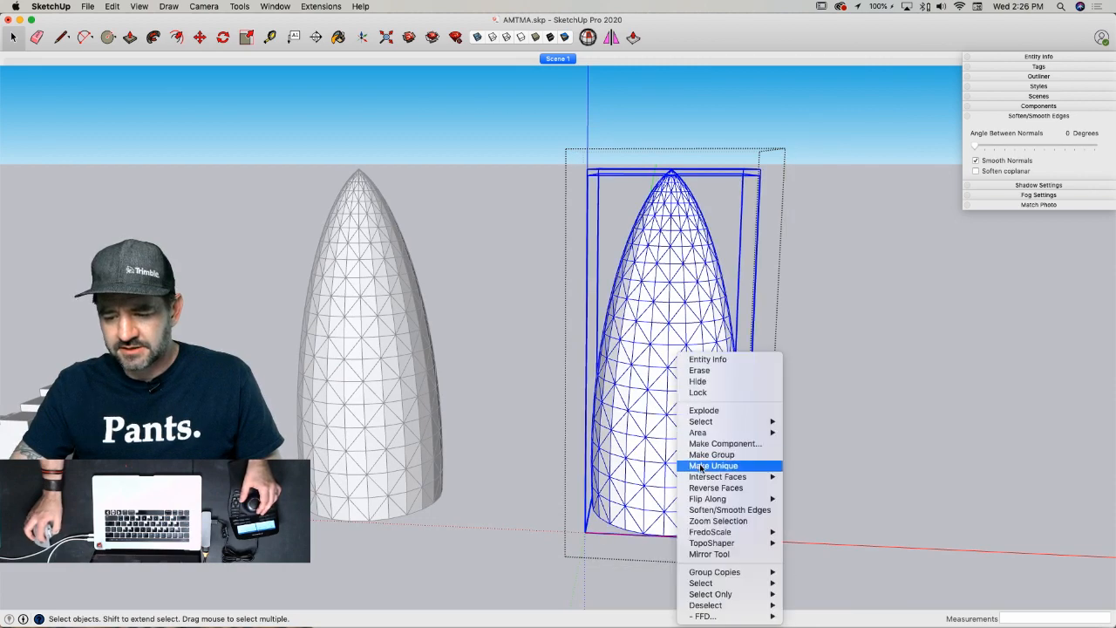
pyautogui.click(711, 411)
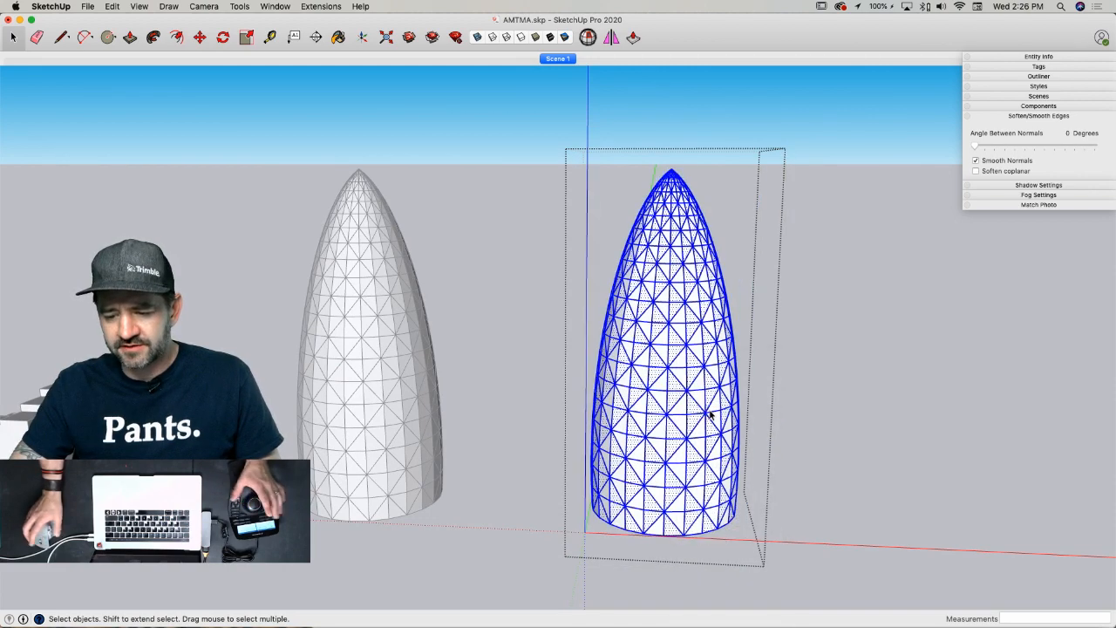
pyautogui.click(785, 420)
# - Paint a diagonal band of triangular faces charcoal, two faces wide, climbing leftward from the base of the copied tower
pyautogui.scroll(6, 760, 443)
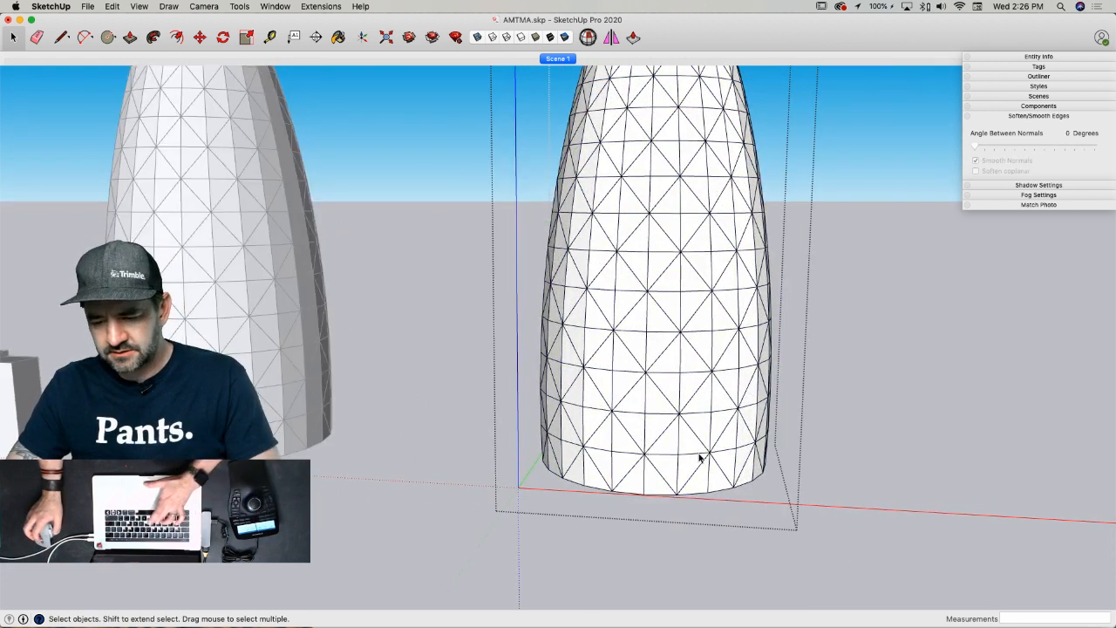
pyautogui.press('b')
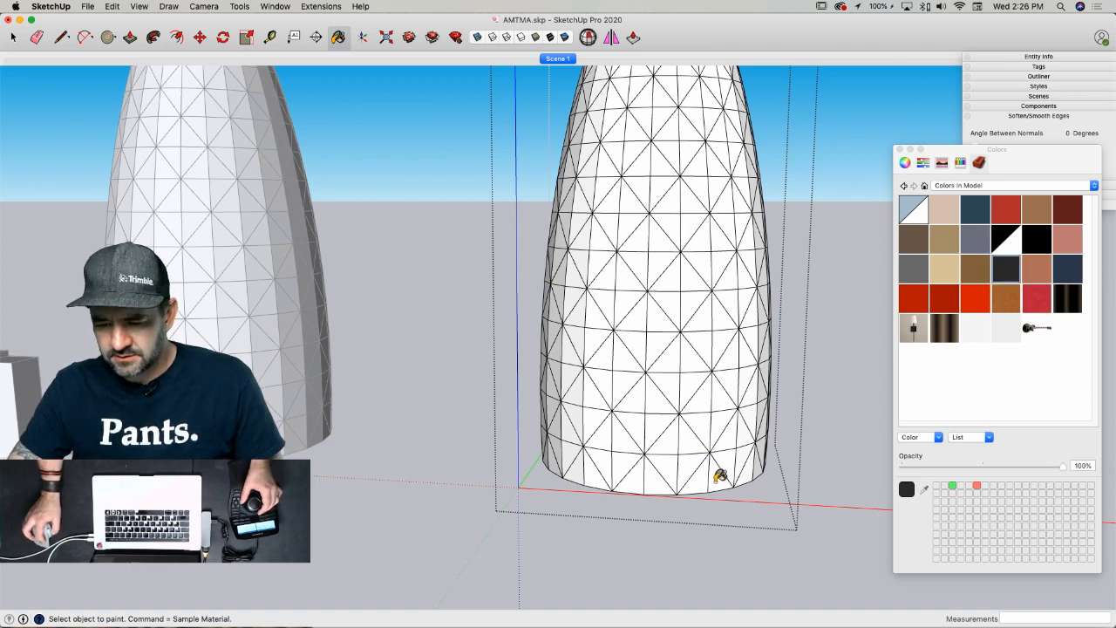
pyautogui.click(674, 462)
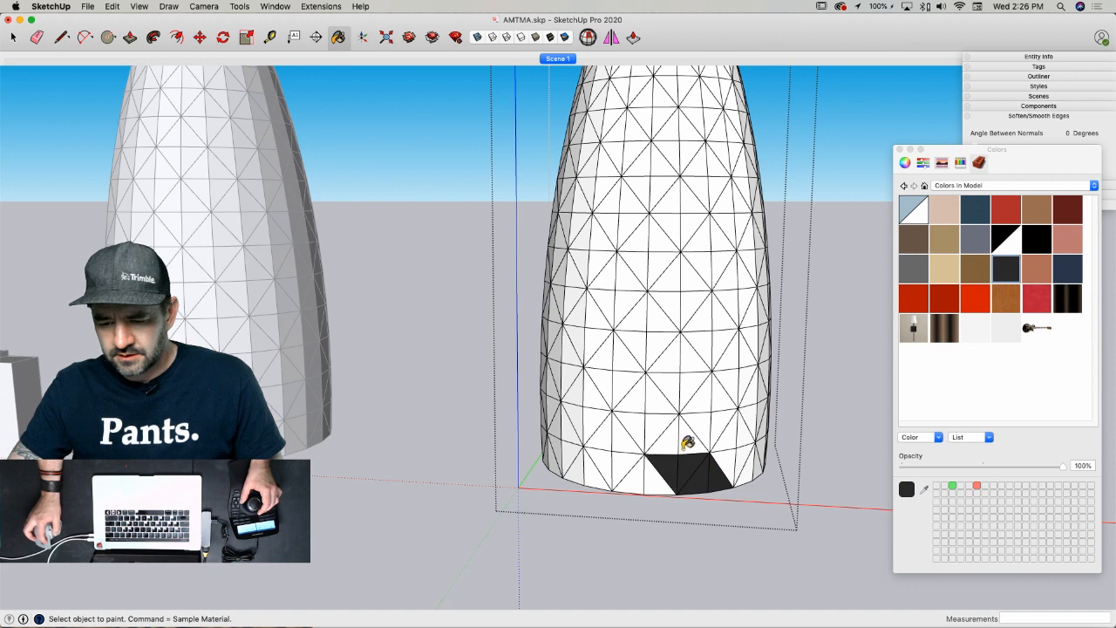
pyautogui.click(654, 429)
pyautogui.click(637, 421)
pyautogui.click(637, 397)
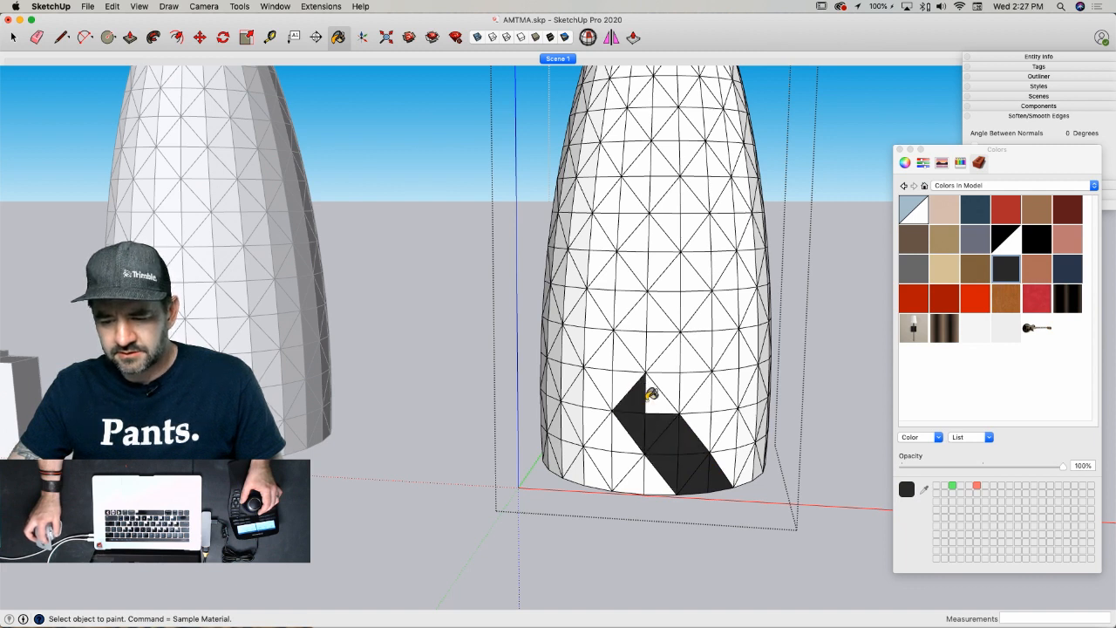
pyautogui.click(649, 401)
pyautogui.click(622, 353)
pyautogui.click(601, 342)
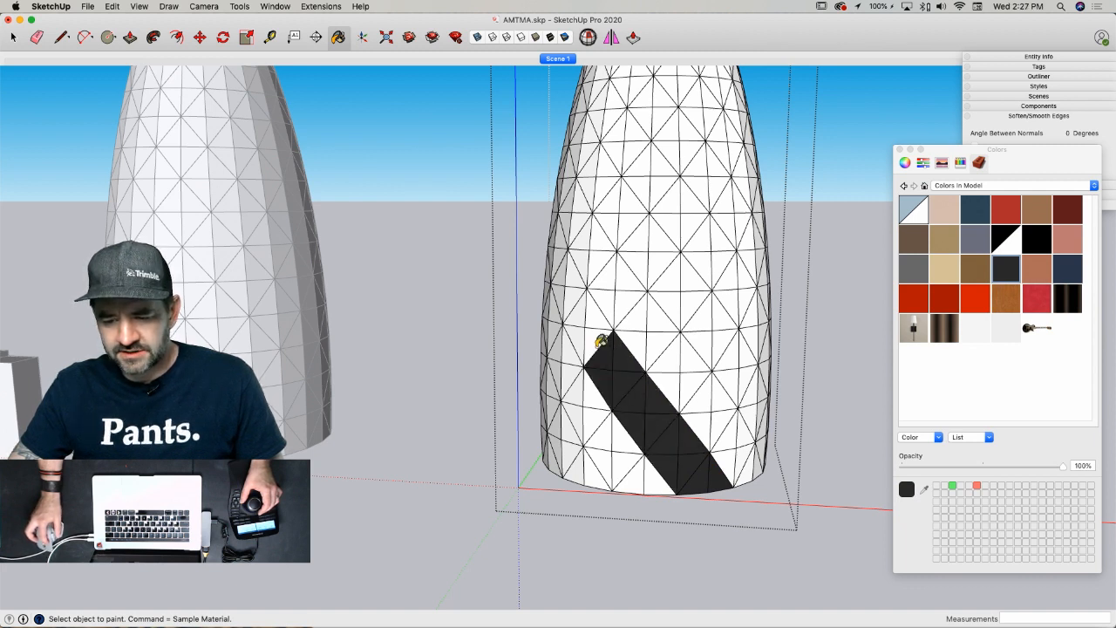
# - Extend the charcoal band diagonally upward toward the tower's side, filling each grid row along the spiral edges
pyautogui.click(593, 309)
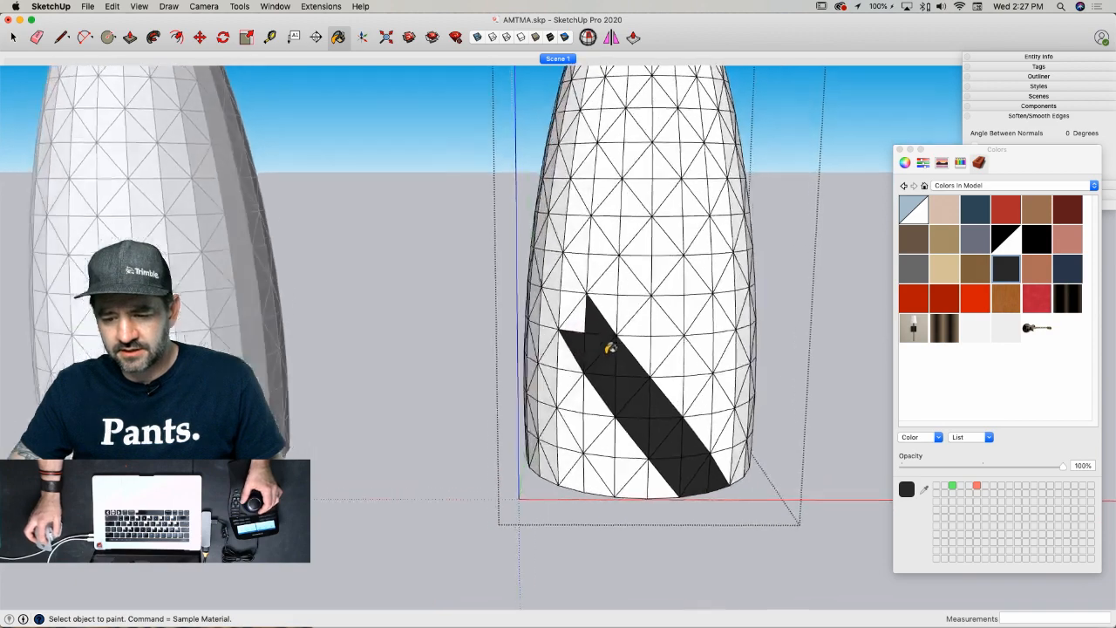
pyautogui.click(577, 332)
pyautogui.click(547, 320)
pyautogui.click(561, 291)
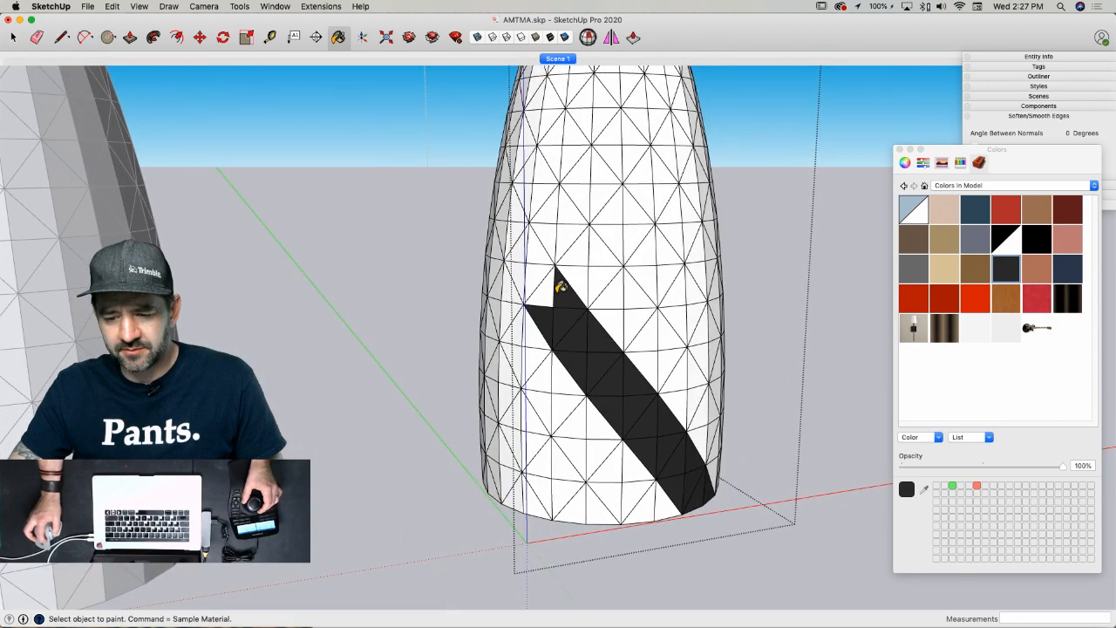
pyautogui.click(547, 295)
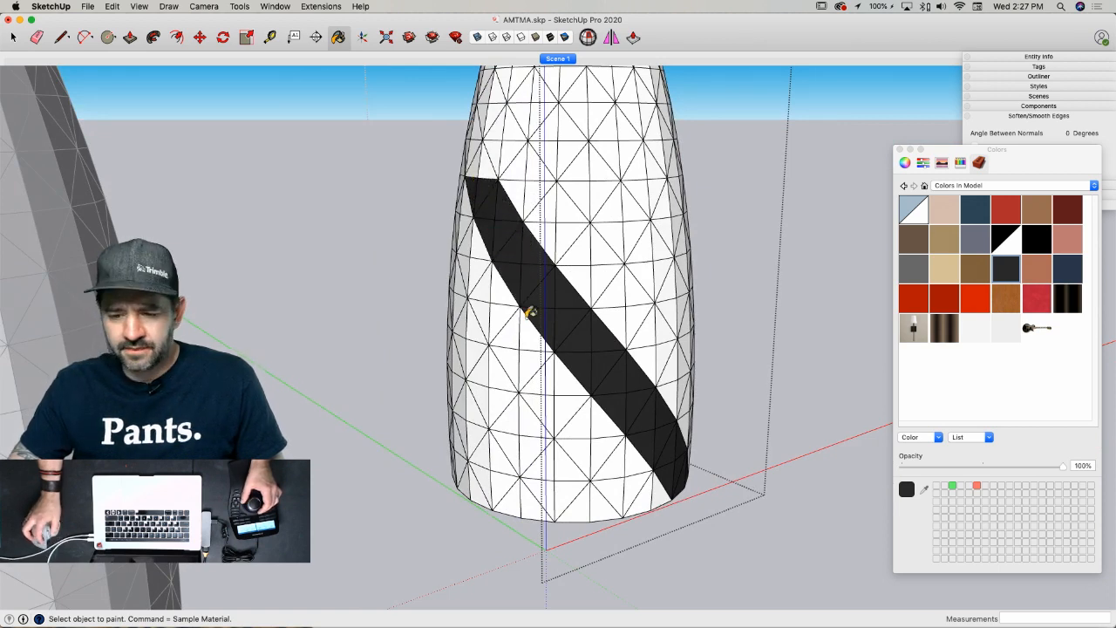
pyautogui.scroll(3, 530, 311)
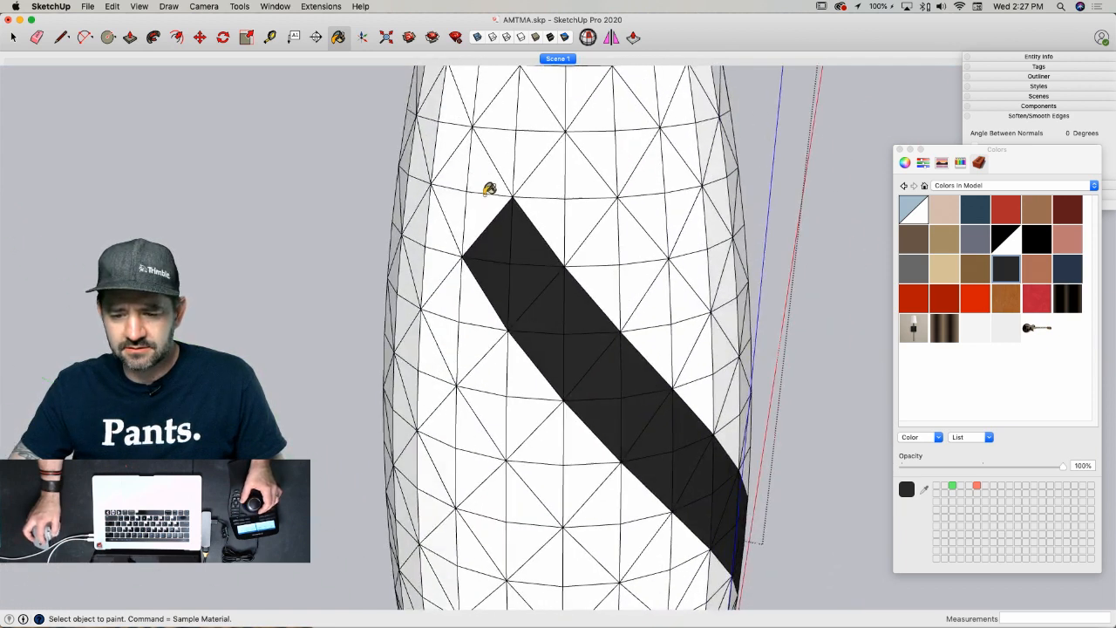
# - Paint the next triangles charcoal where the spiral band curves around the side of the tower at mid-height
pyautogui.click(471, 204)
pyautogui.click(455, 190)
pyautogui.click(460, 172)
pyautogui.click(448, 150)
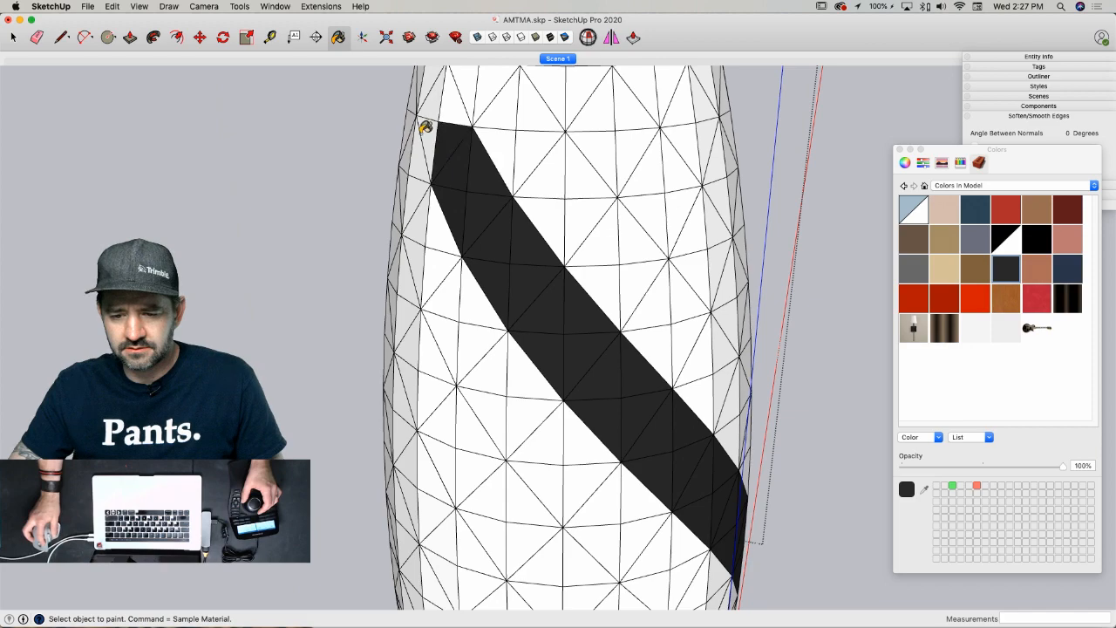
pyautogui.click(447, 98)
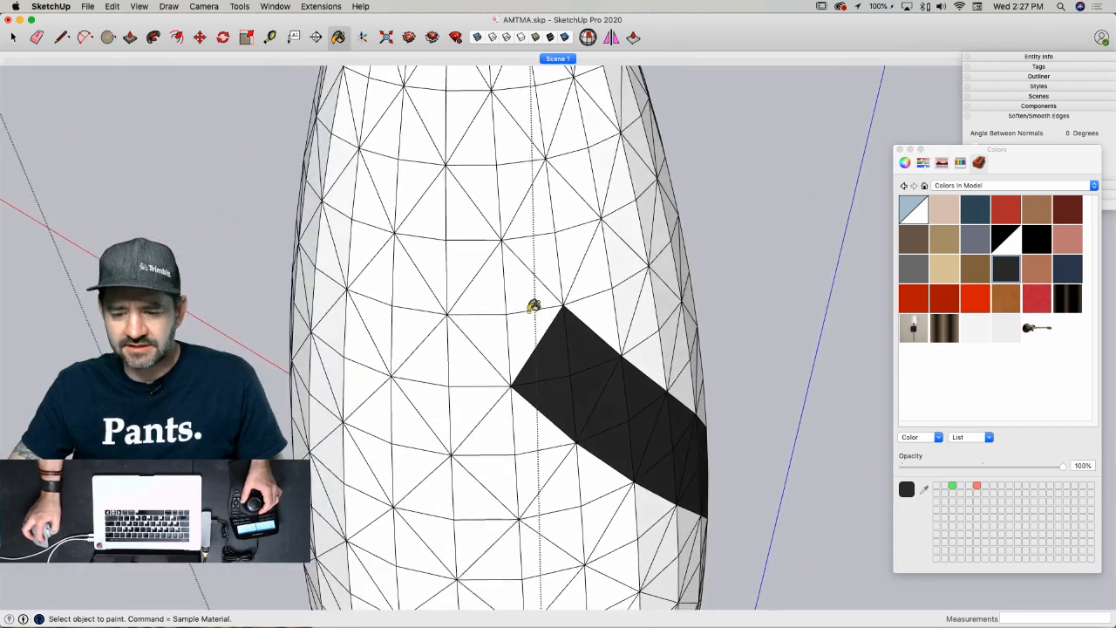
# - Continue the charcoal spiral band across the tower's far side by painting two more rows of triangles
pyautogui.click(515, 327)
pyautogui.click(511, 331)
pyautogui.click(504, 298)
pyautogui.click(519, 288)
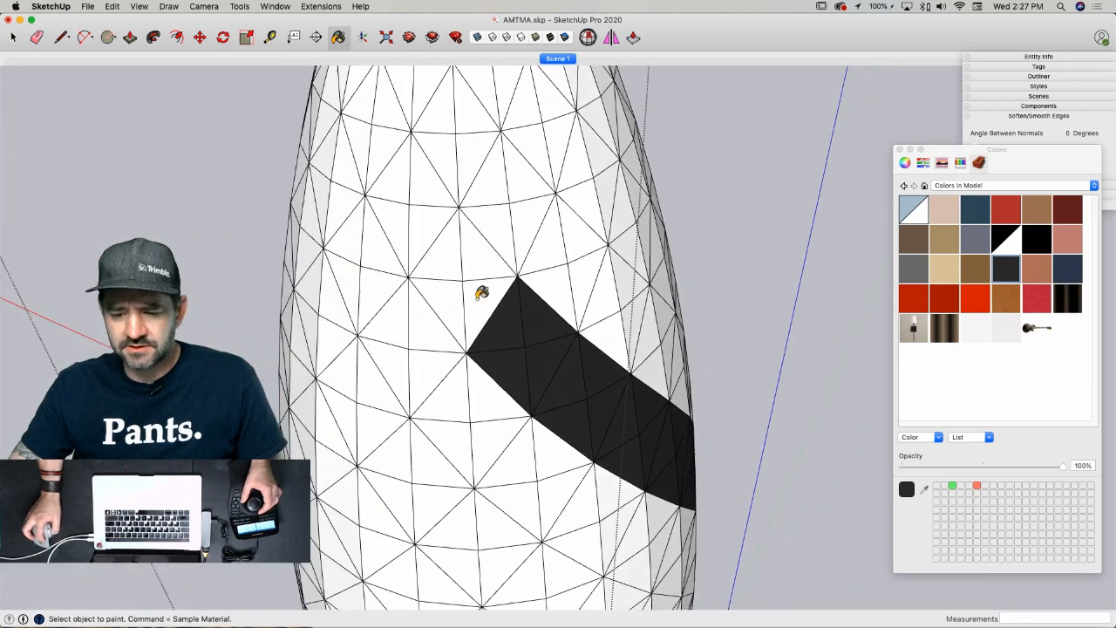
pyautogui.click(480, 303)
pyautogui.click(451, 294)
pyautogui.click(451, 251)
pyautogui.click(471, 256)
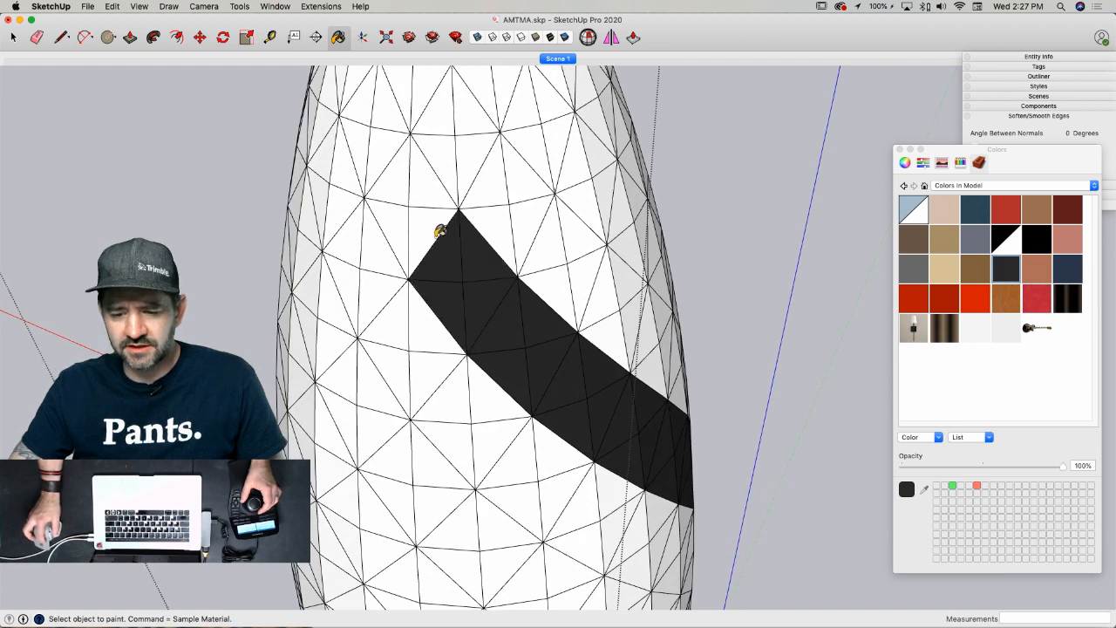
# - Paint the triangles on the tower's upper part charcoal, carrying the spiral band up to just below the tip
pyautogui.click(407, 226)
pyautogui.click(404, 224)
pyautogui.click(419, 188)
pyautogui.click(392, 180)
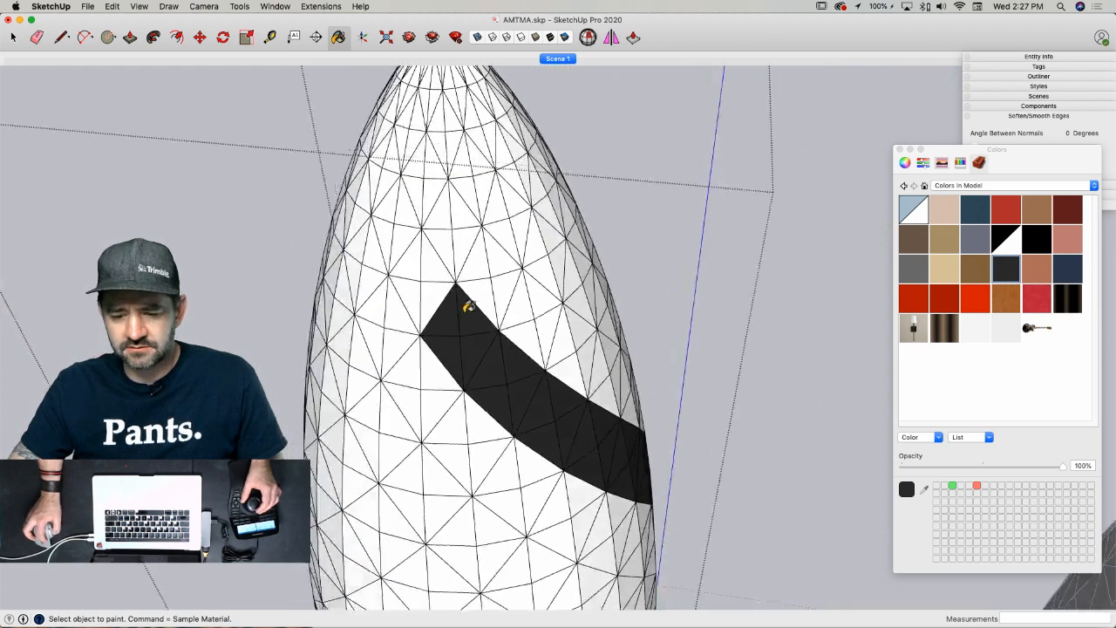
pyautogui.click(418, 311)
pyautogui.click(408, 282)
pyautogui.click(402, 283)
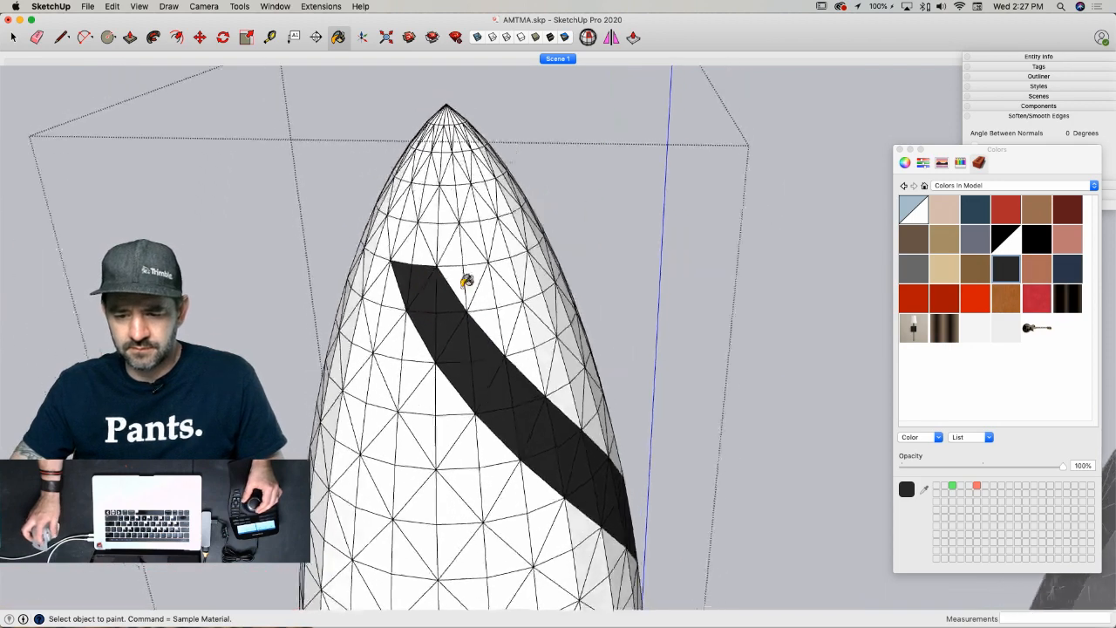
# - Select all the faces and edges of the tower's tip above the charcoal band for painting
pyautogui.press('space')
pyautogui.moveTo(568, 142); pyautogui.dragTo(359, 258)
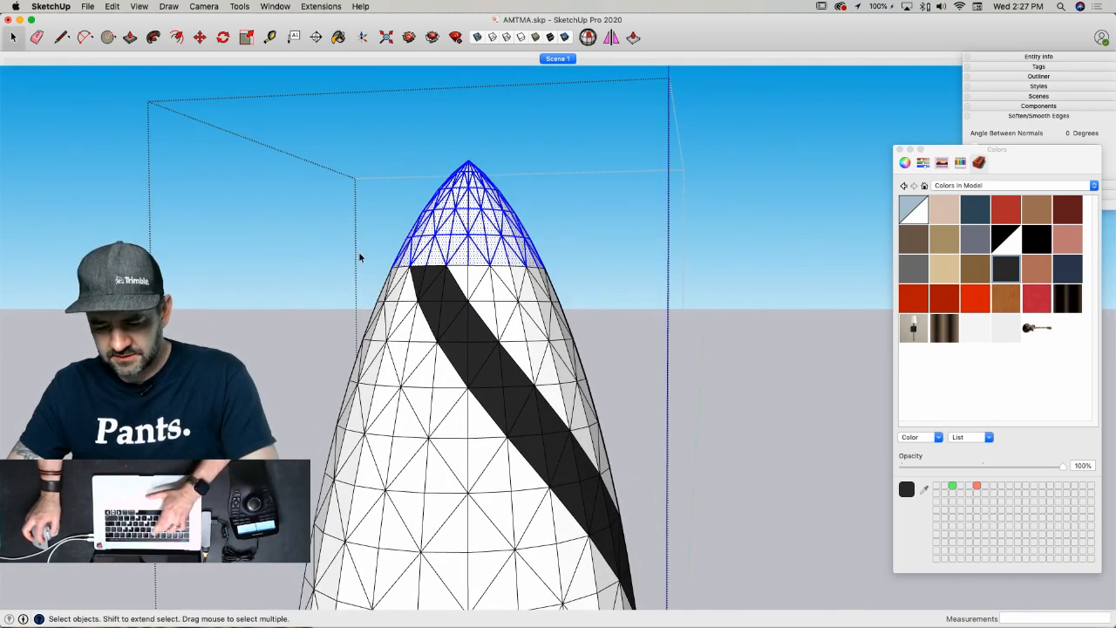
pyautogui.press('b')
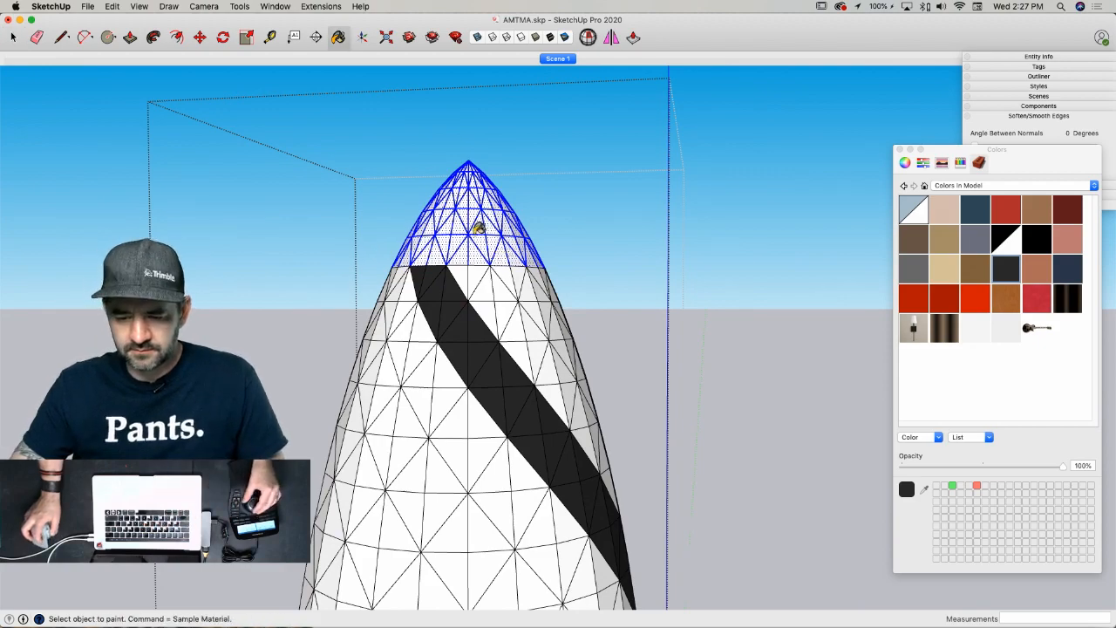
pyautogui.press('space')
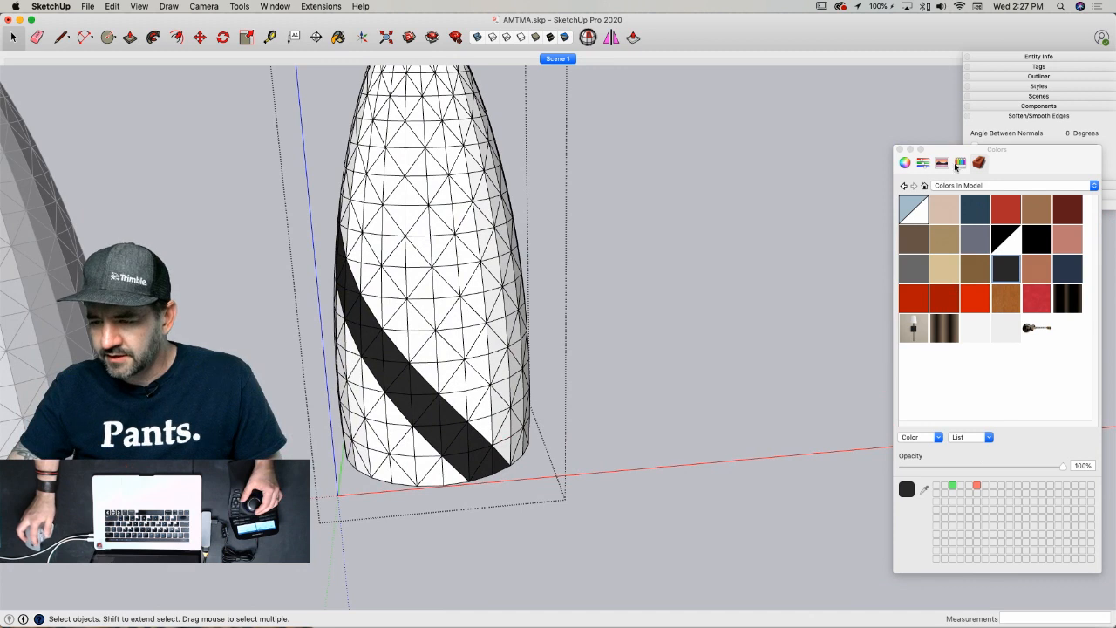
# - Mix a muted, lighter teal paint colour, starting from Teal and adjusting its hue and brightness on the colour wheel
pyautogui.click(962, 163)
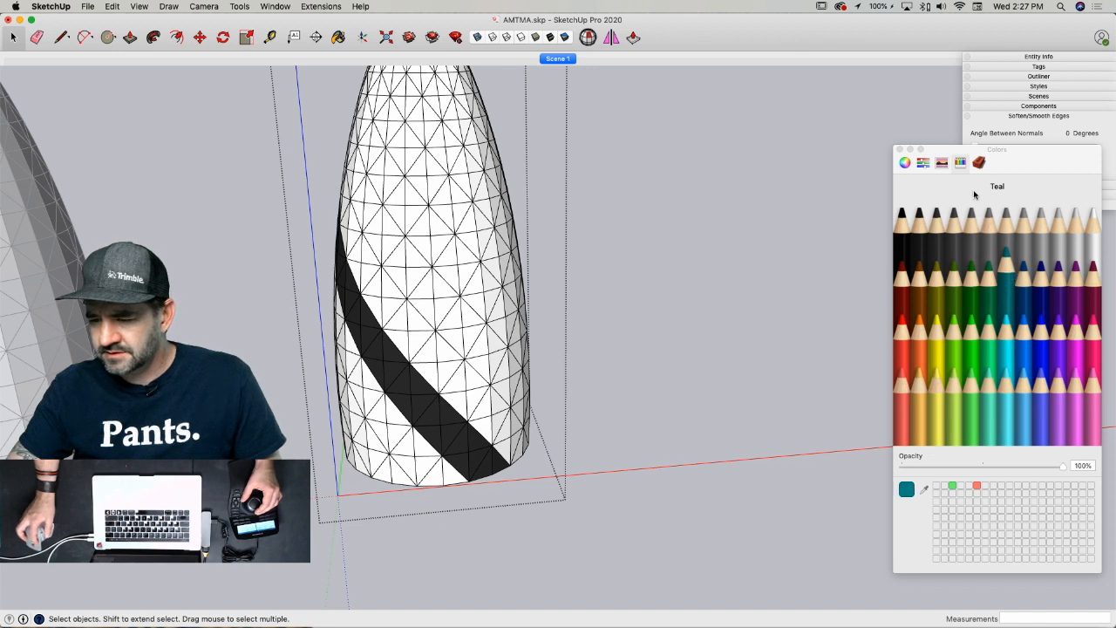
pyautogui.press('b')
pyautogui.click(905, 162)
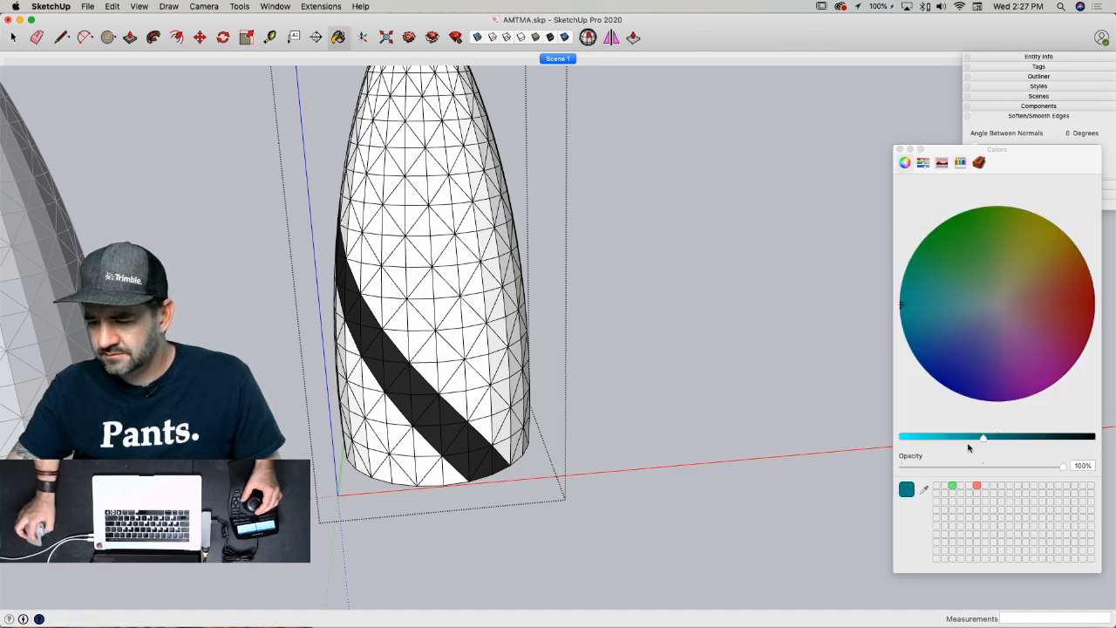
pyautogui.moveTo(984, 441); pyautogui.dragTo(951, 439)
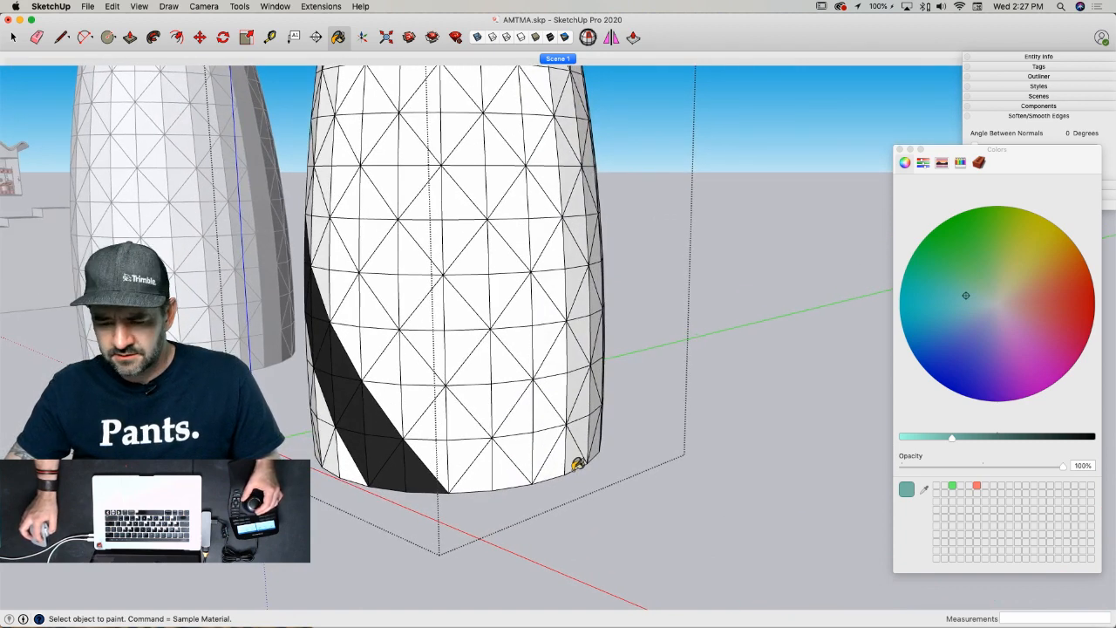
# - Paint the lowest triangles beside the foot of the charcoal band in the muted teal
pyautogui.click(539, 467)
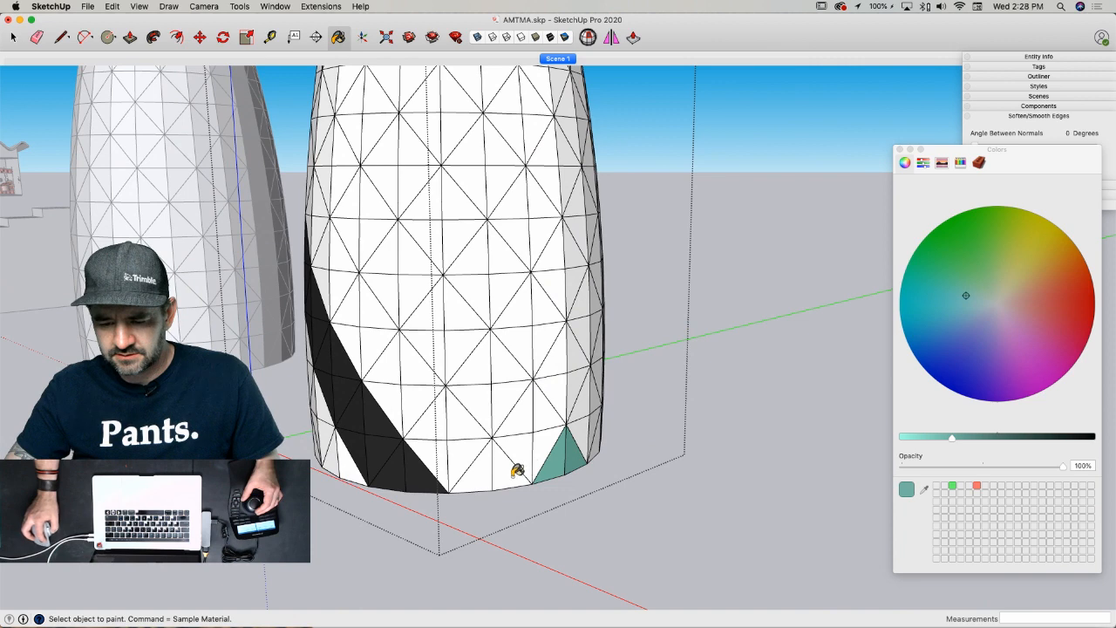
pyautogui.click(517, 471)
pyautogui.click(473, 465)
pyautogui.click(457, 455)
pyautogui.click(438, 440)
pyautogui.click(433, 425)
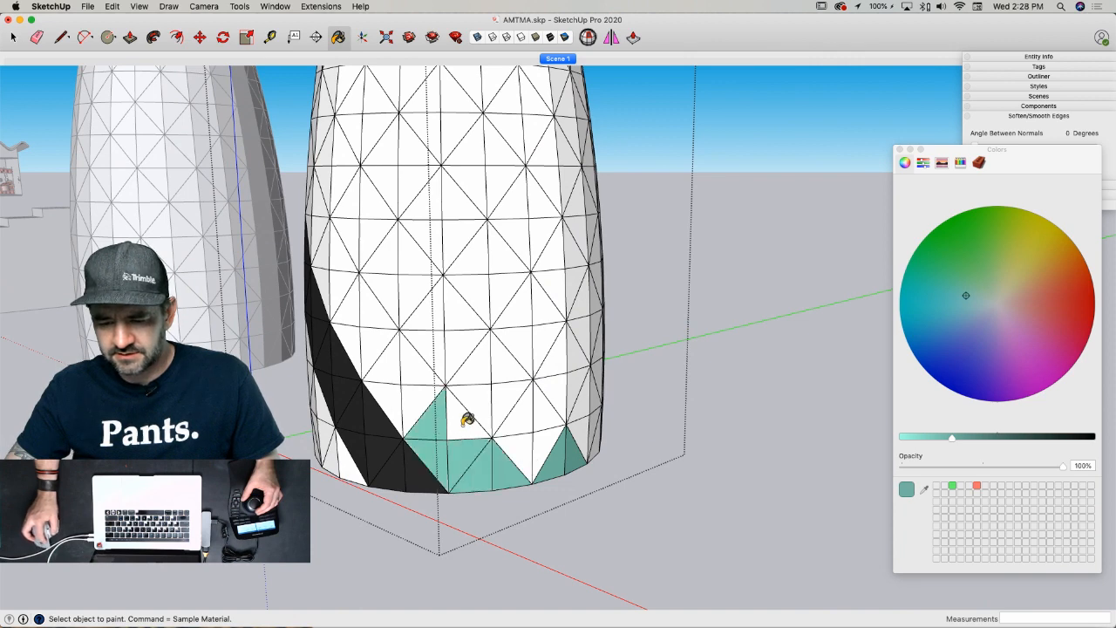
# - Fill the second row of triangles and the remaining gap at the base with the muted teal
pyautogui.click(463, 423)
pyautogui.click(477, 406)
pyautogui.click(504, 406)
pyautogui.click(525, 418)
pyautogui.click(541, 422)
pyautogui.click(541, 444)
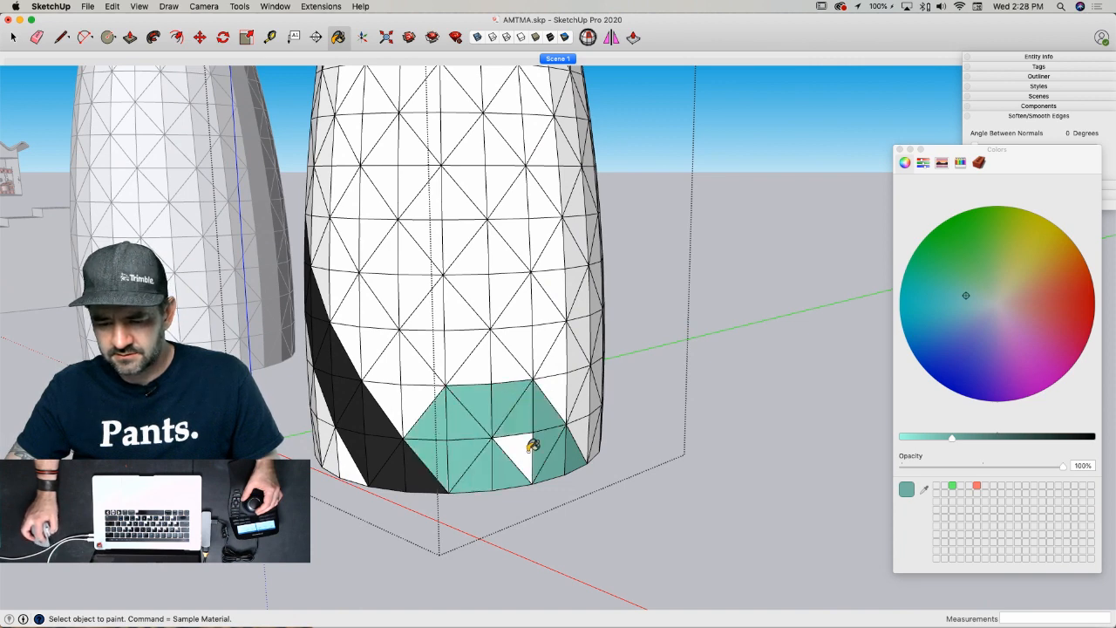
pyautogui.click(526, 450)
# - Paint the third row of triangles above the base in teal, starting beside the charcoal band
pyautogui.click(480, 430)
pyautogui.click(459, 424)
pyautogui.click(451, 399)
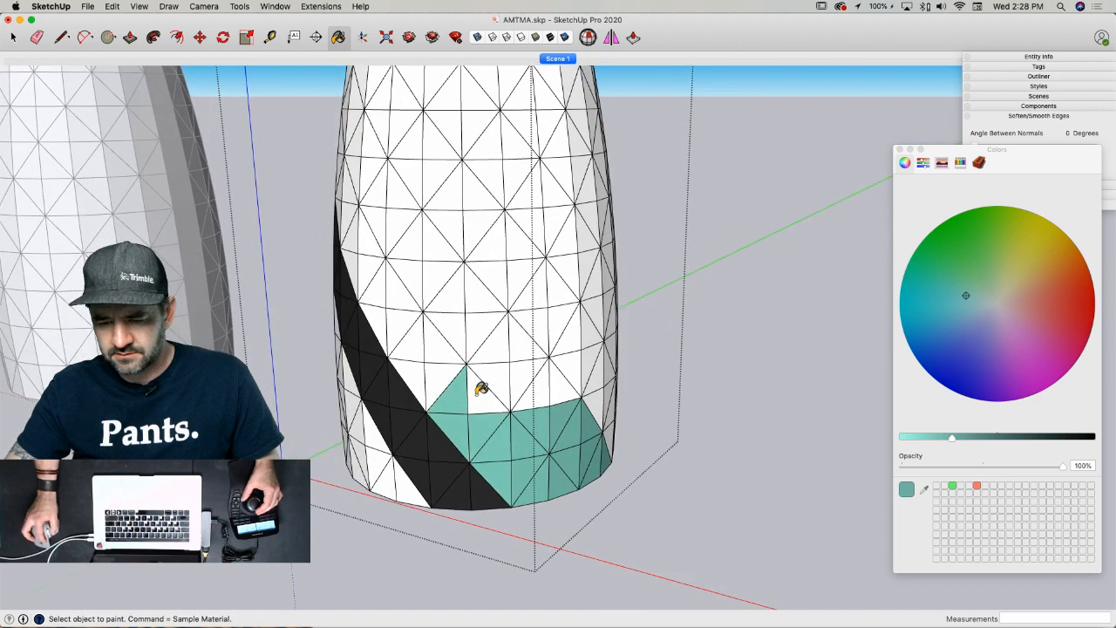
pyautogui.click(478, 395)
pyautogui.click(503, 387)
pyautogui.click(540, 393)
pyautogui.click(554, 394)
pyautogui.click(528, 378)
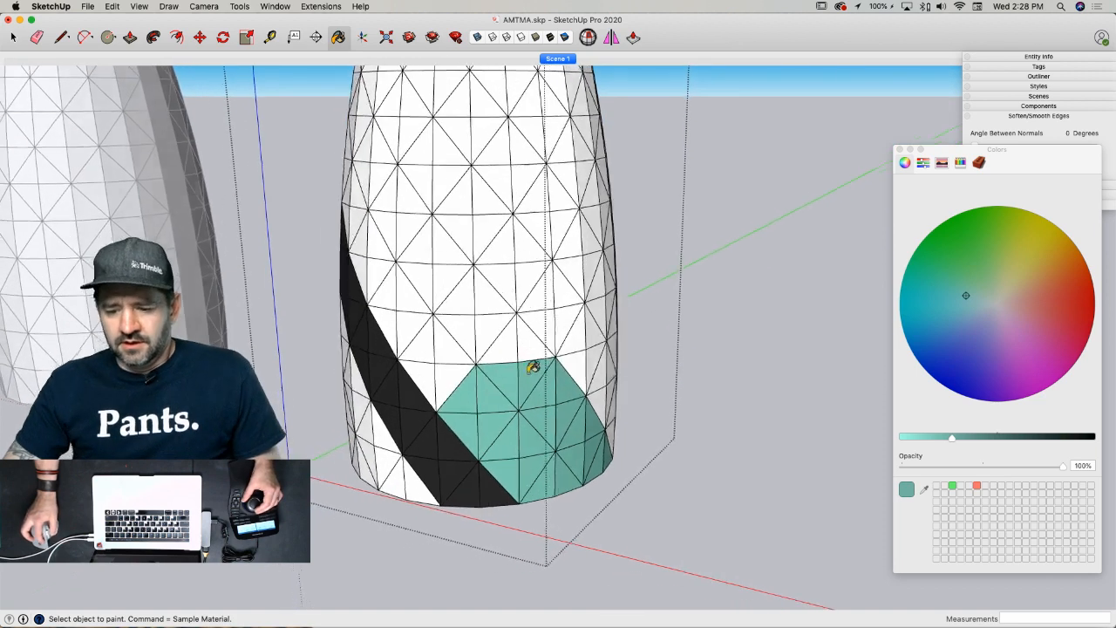
# - Fill the next rows of triangles above the base with teal, closing the gaps up to the charcoal band
pyautogui.click(528, 345)
pyautogui.click(513, 339)
pyautogui.click(481, 336)
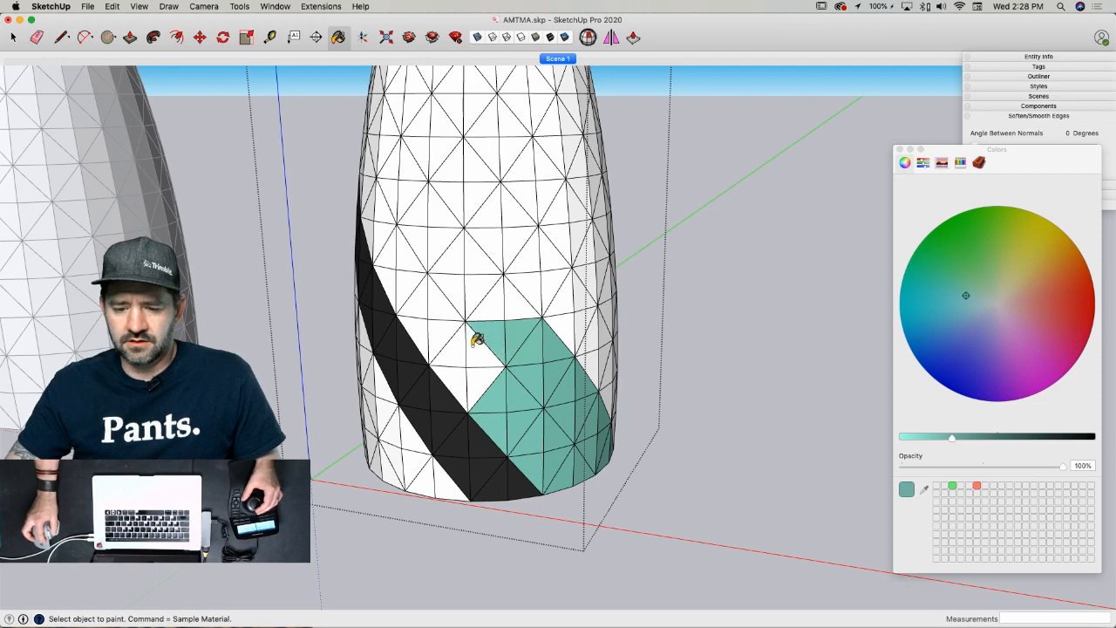
pyautogui.click(461, 340)
pyautogui.click(448, 342)
pyautogui.click(434, 334)
pyautogui.click(466, 377)
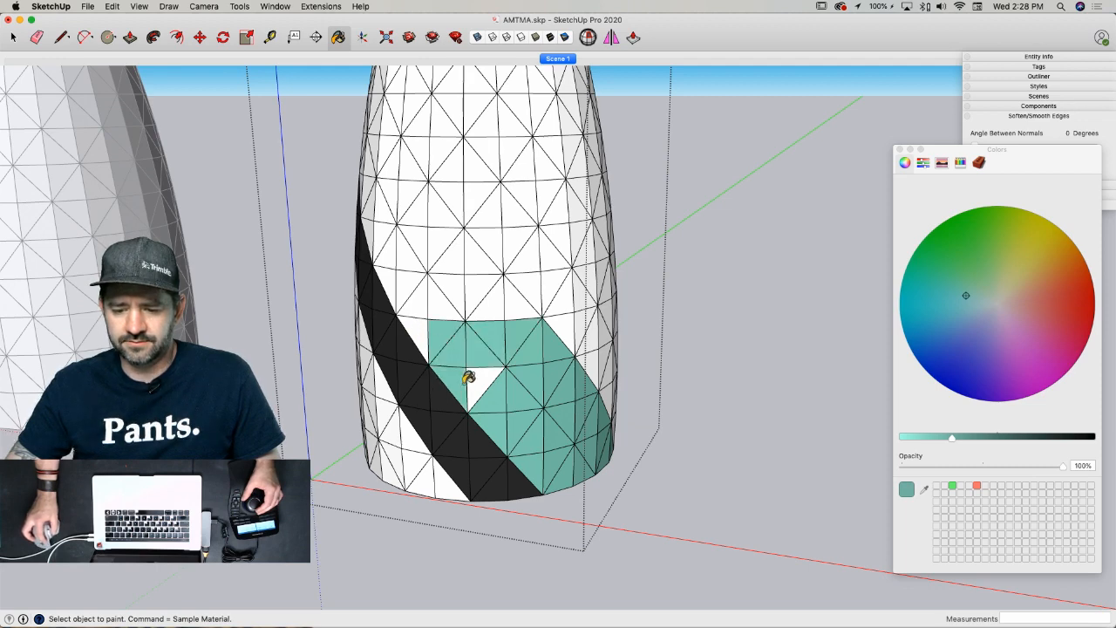
pyautogui.click(489, 379)
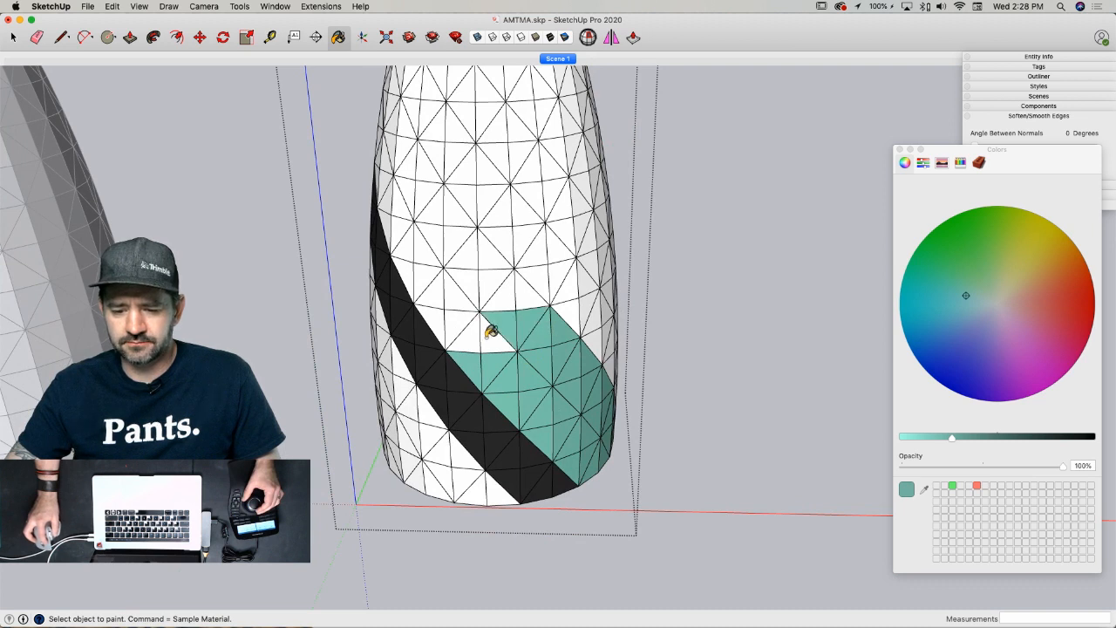
pyautogui.click(440, 325)
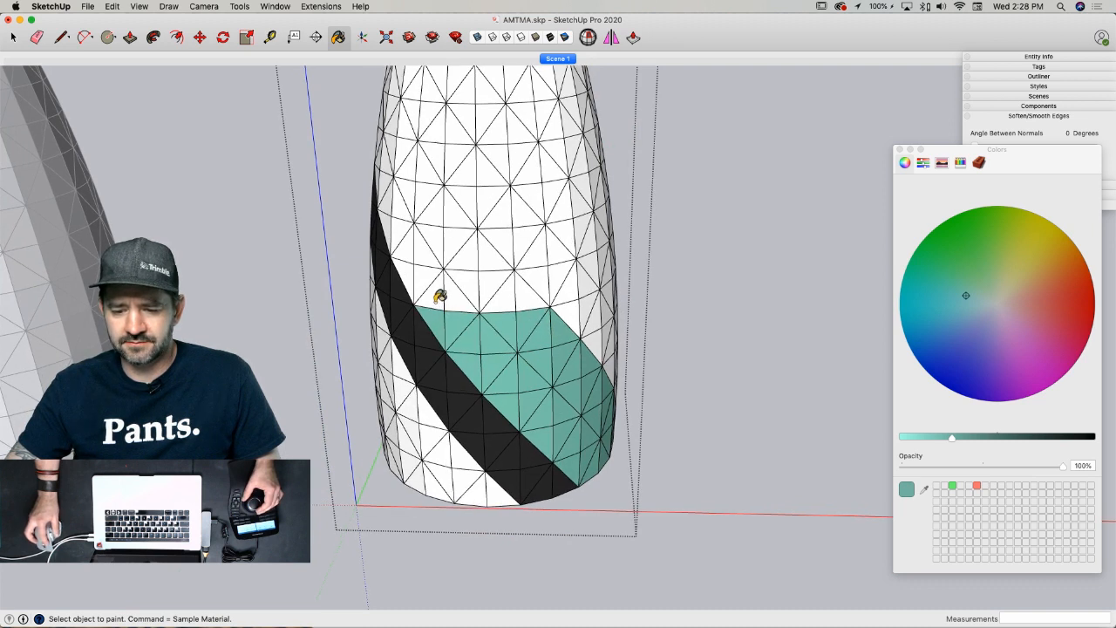
# - Paint a stepped teal edge of triangles climbing the tower's lower half, parallel to the charcoal band
pyautogui.click(514, 293)
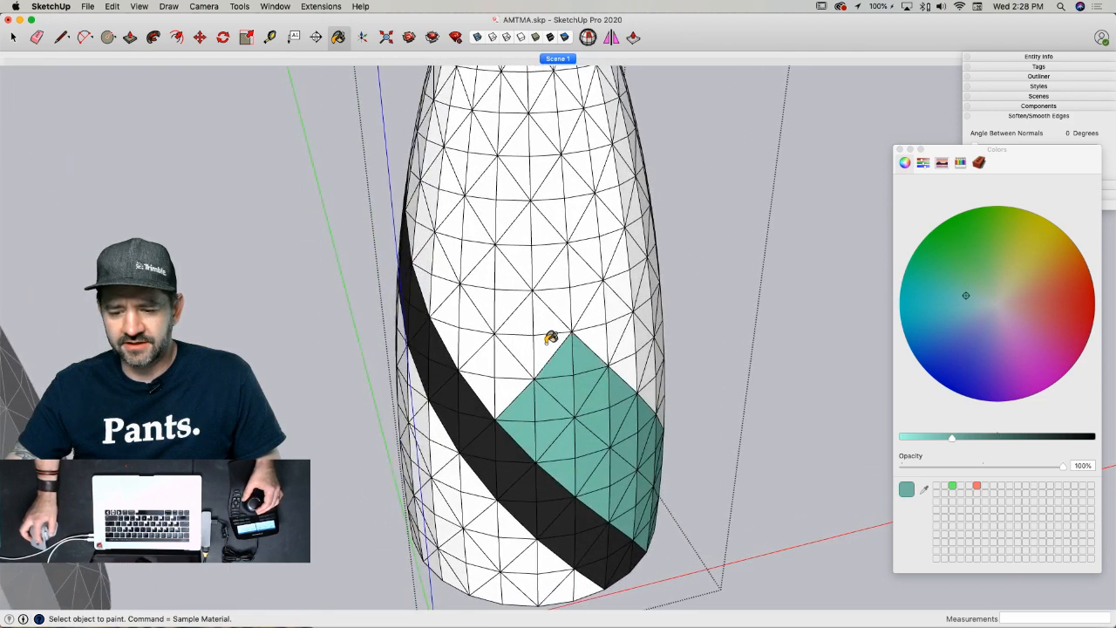
pyautogui.click(546, 343)
pyautogui.click(539, 324)
pyautogui.click(517, 315)
pyautogui.click(512, 302)
pyautogui.click(511, 277)
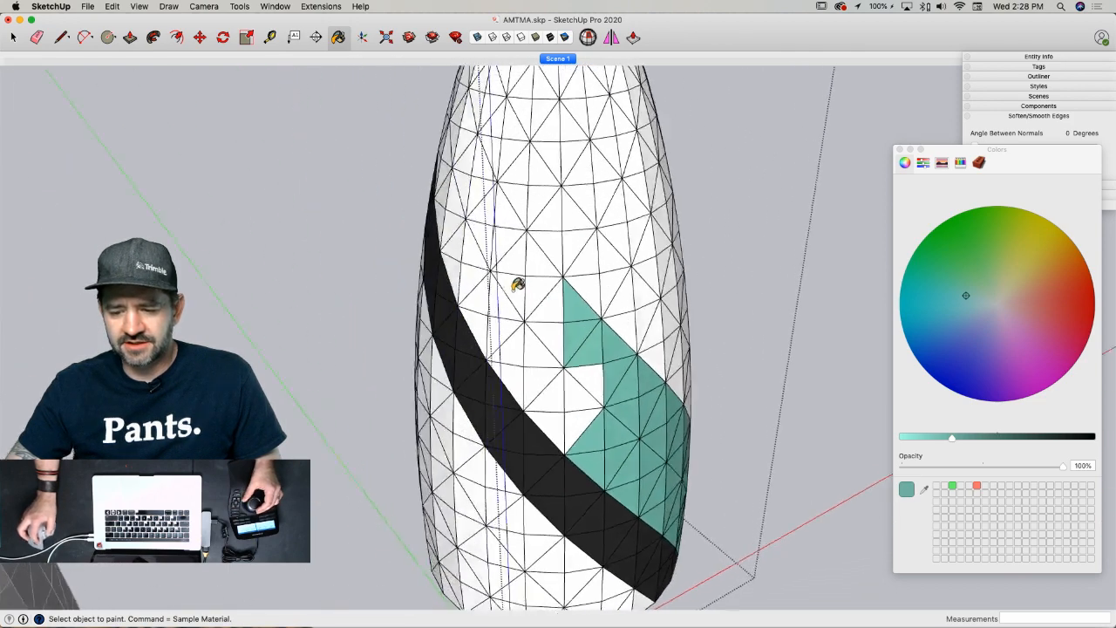
pyautogui.click(598, 323)
pyautogui.click(587, 304)
pyautogui.click(581, 277)
pyautogui.click(559, 270)
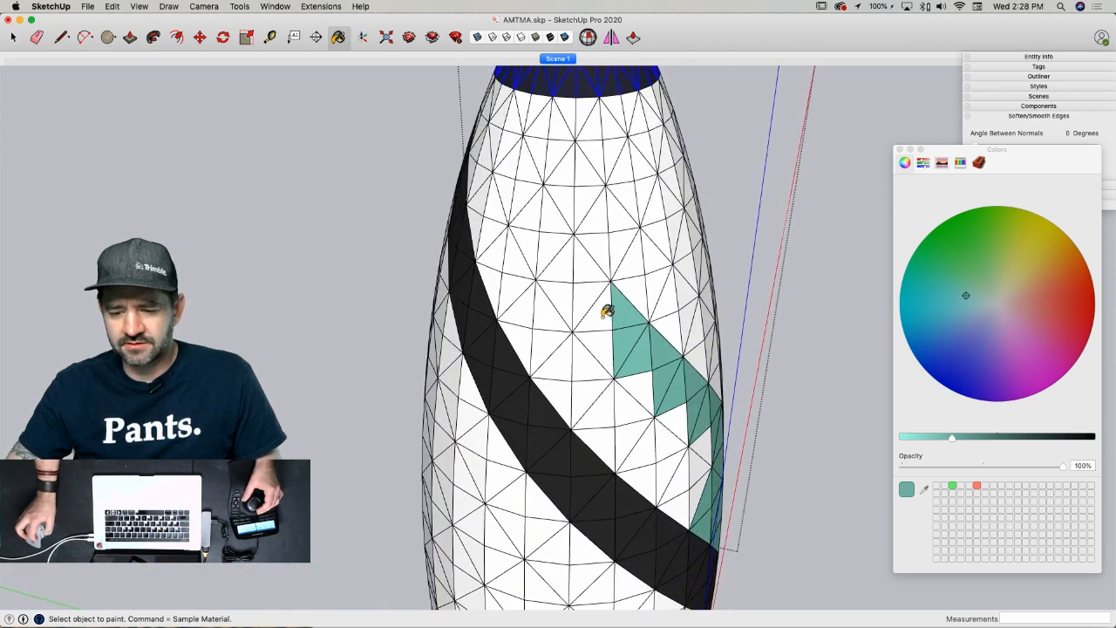
# - Continue the stepped teal edge of triangles up the tower's upper half to the dark cap
pyautogui.click(605, 309)
pyautogui.click(588, 290)
pyautogui.click(591, 260)
pyautogui.click(546, 243)
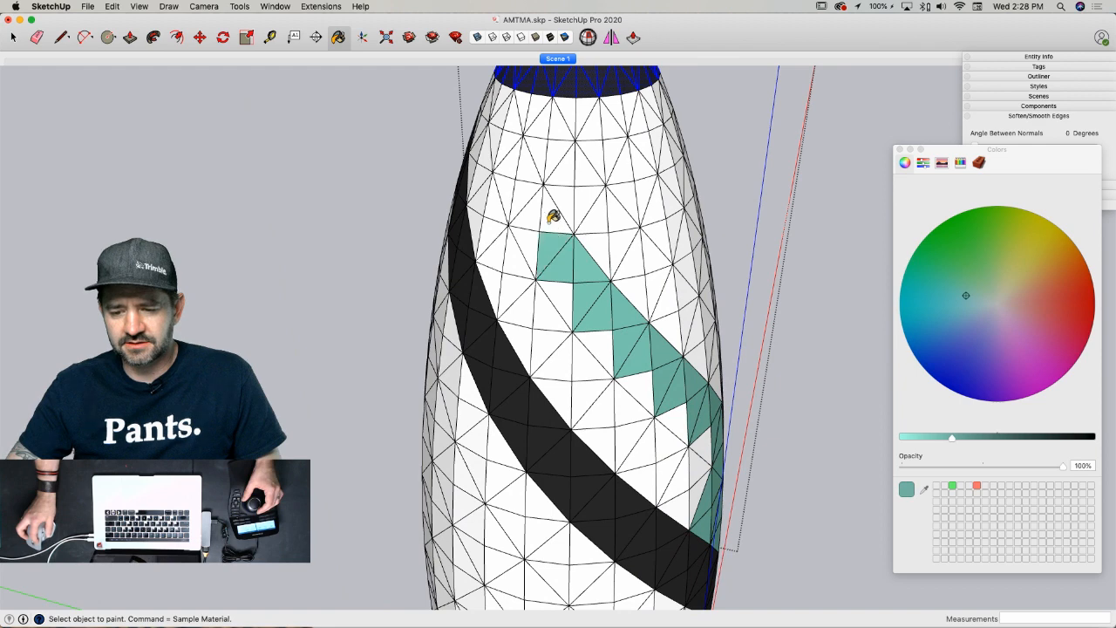
pyautogui.click(549, 222)
pyautogui.click(609, 249)
pyautogui.click(605, 215)
pyautogui.click(592, 182)
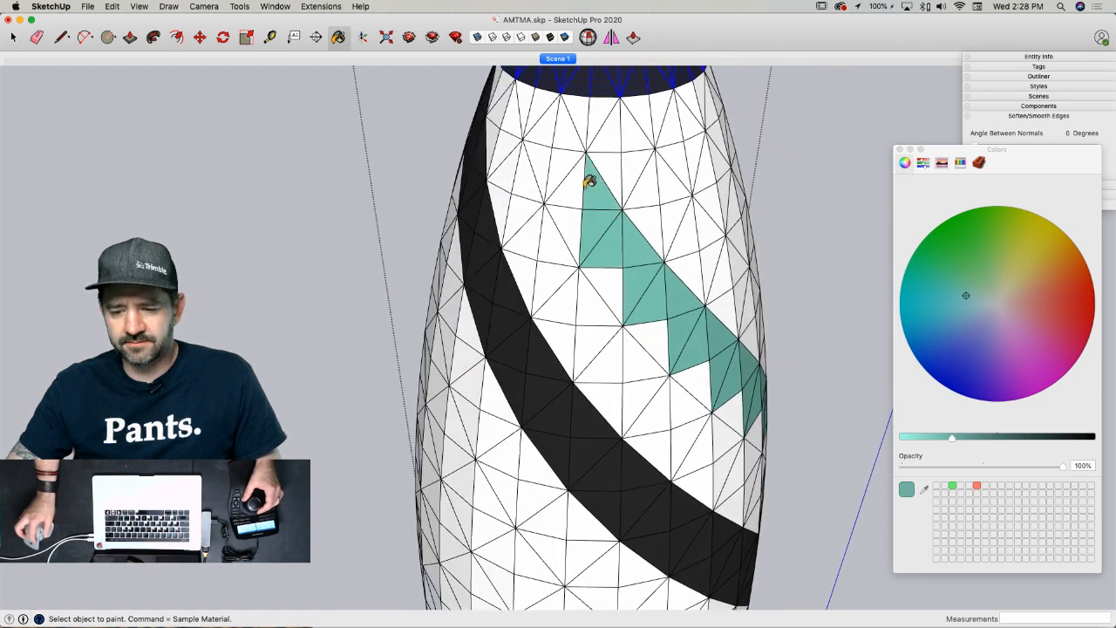
pyautogui.click(573, 173)
pyautogui.click(563, 146)
pyautogui.click(560, 148)
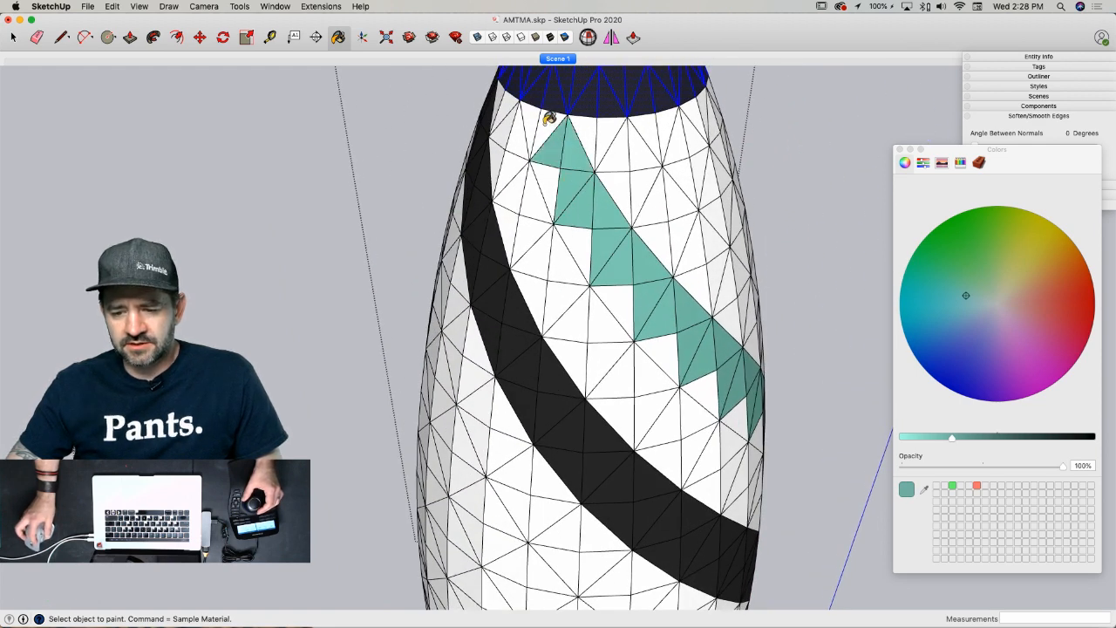
pyautogui.click(549, 119)
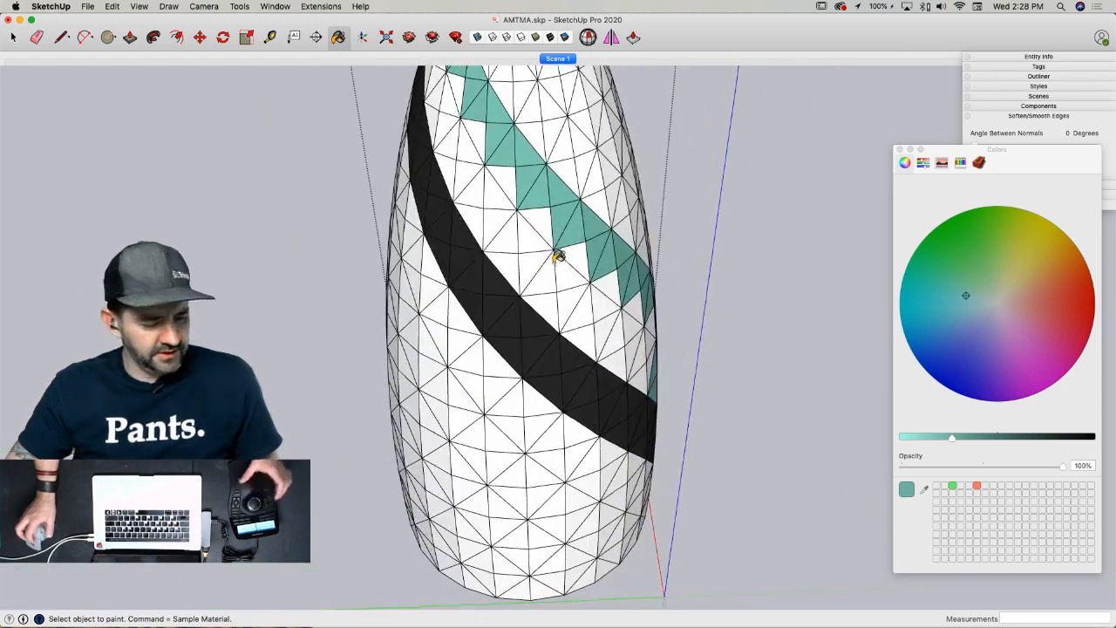
# - Flood-fill the connected white faces enclosed between the stepped teal edge and the charcoal band with teal
pyautogui.press('alt')
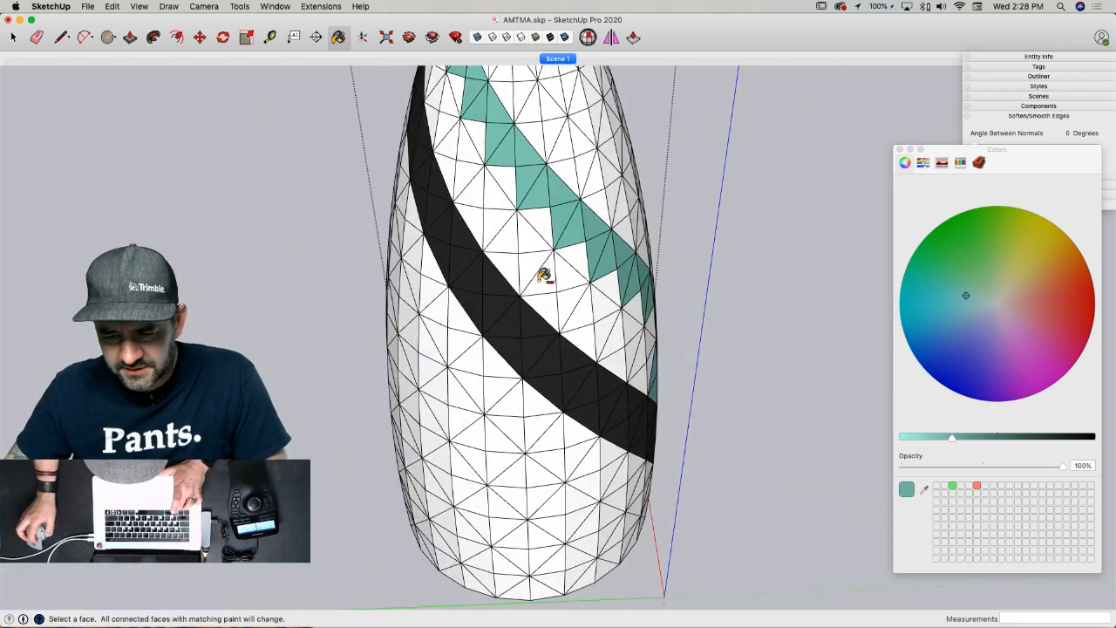
pyautogui.keyDown('alt'); pyautogui.click(548, 273); pyautogui.keyUp('alt')
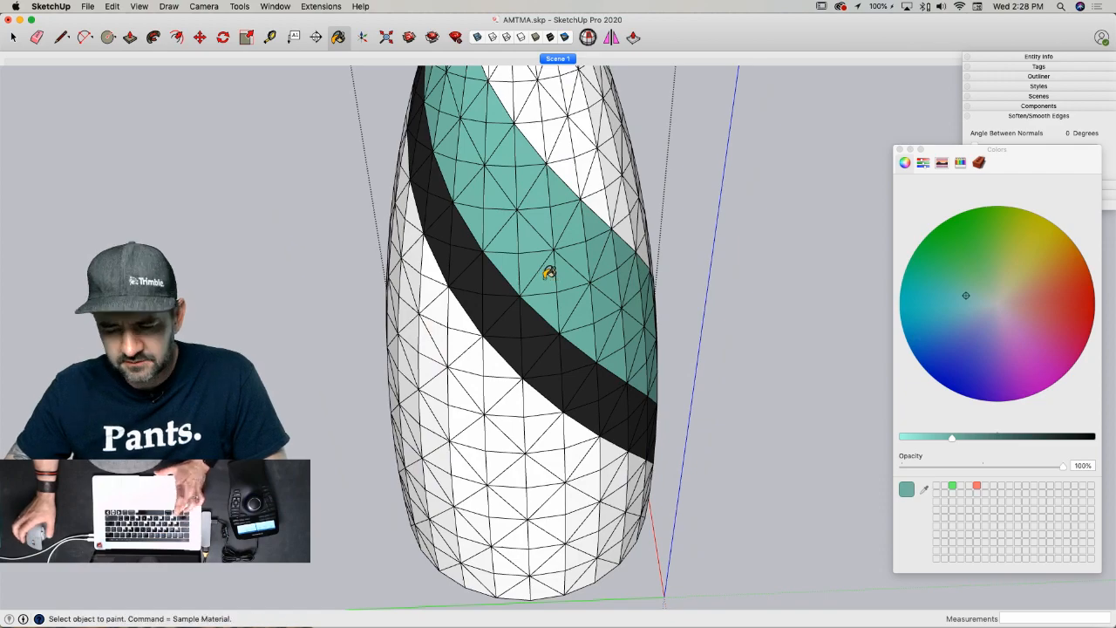
pyautogui.press('space')
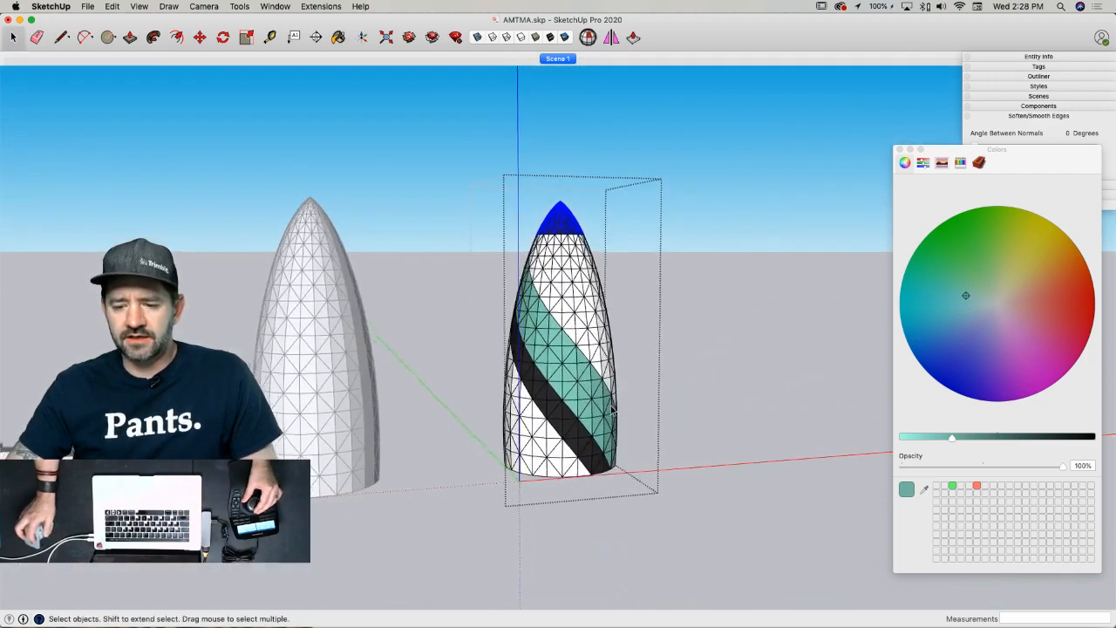
# - Select all faces painted teal, using one teal triangle at the base and the Active with Selected Materials option
pyautogui.click(709, 263)
pyautogui.doubleClick(558, 419)
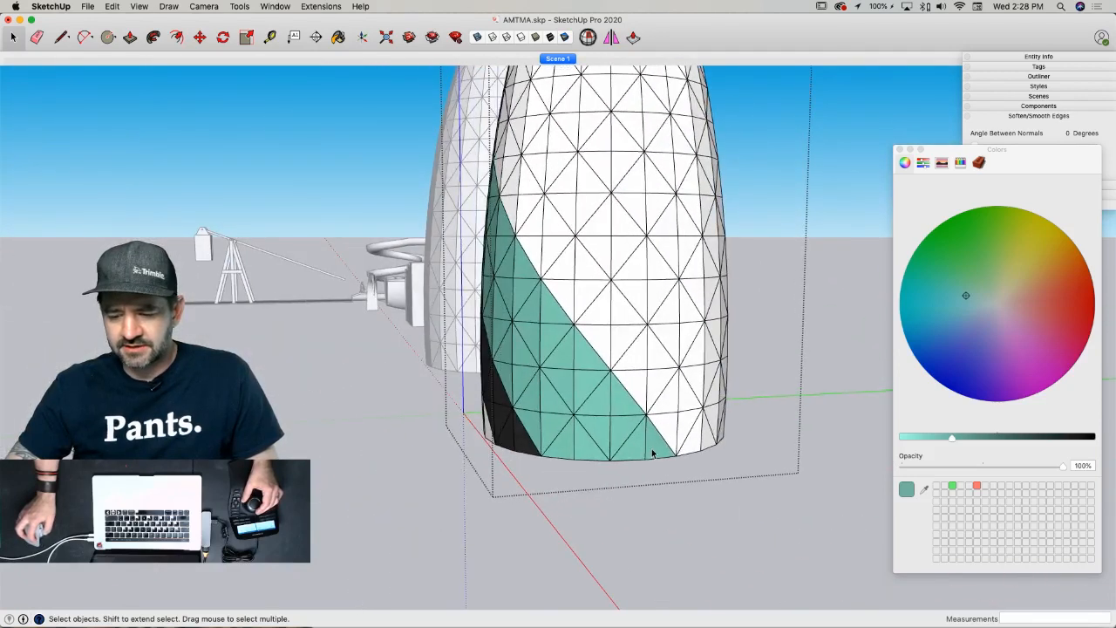
pyautogui.rightClick(653, 453)
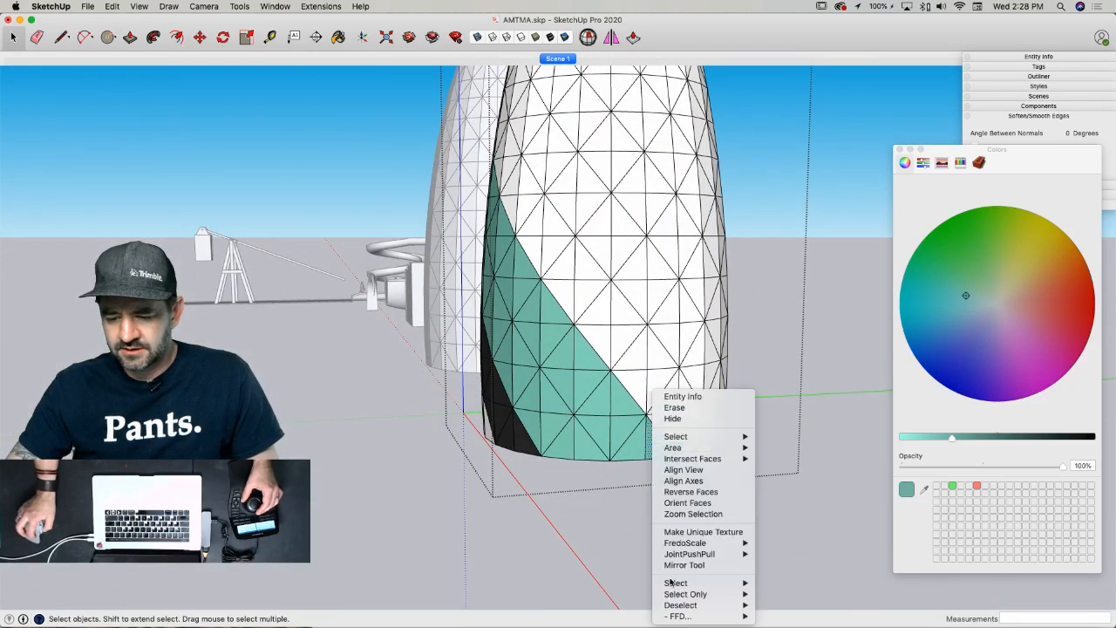
pyautogui.moveTo(675, 582)
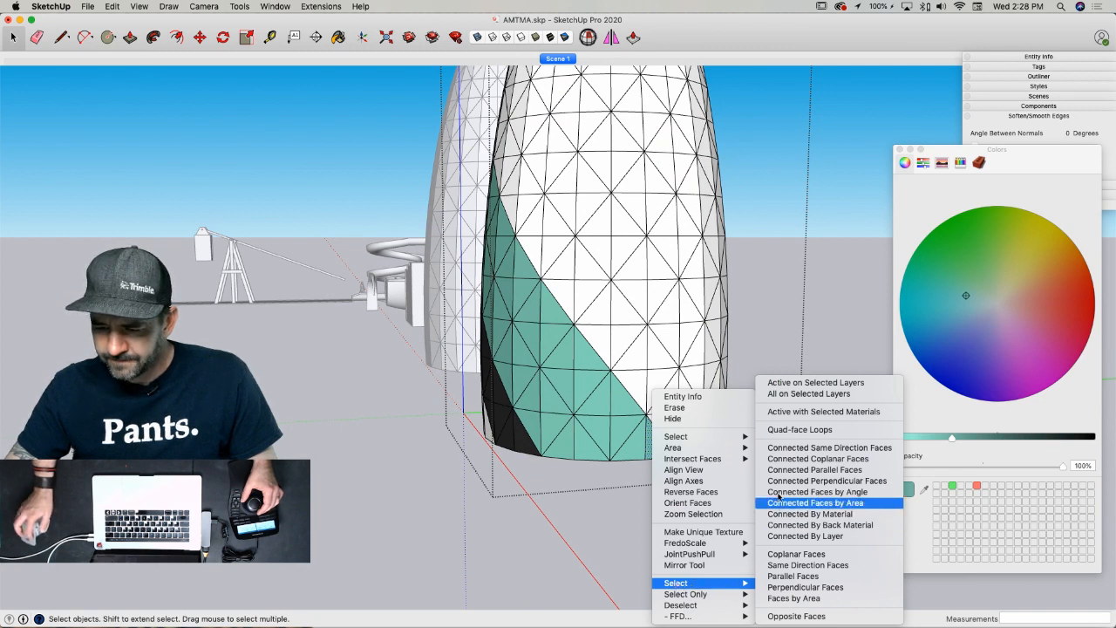
pyautogui.click(792, 413)
# - Rotate-copy the selected teal band 90° about the vertical axis through the tower's tip, arrayed as three copies
pyautogui.moveTo(745, 434); pyautogui.dragTo(642, 497, button='middle')
pyautogui.scroll(-3, 694, 498)
pyautogui.press('q')
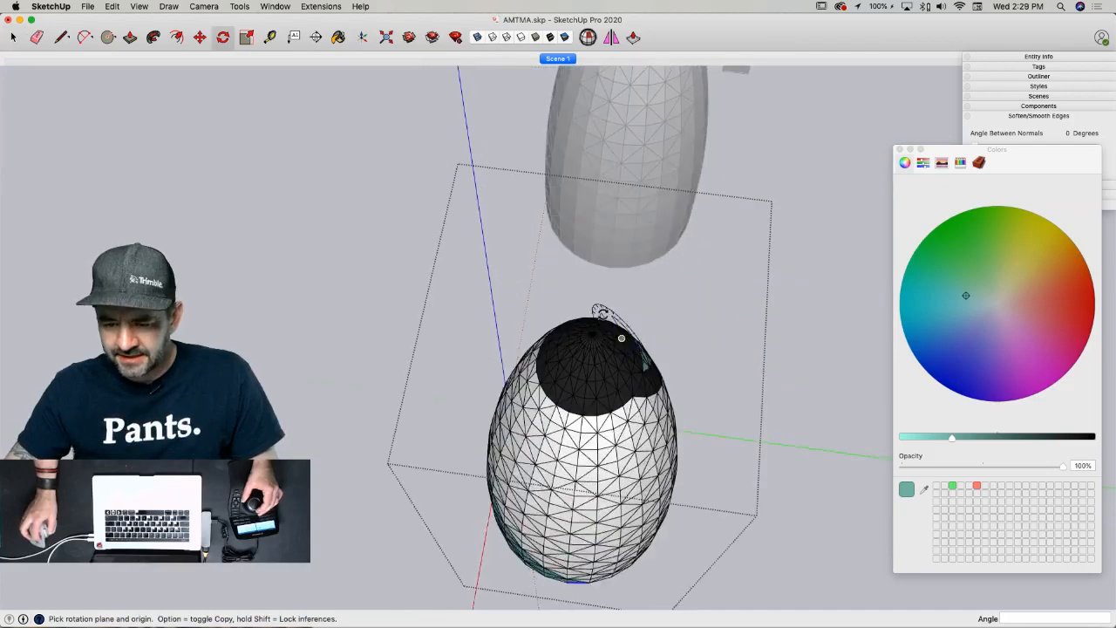
pyautogui.press('Up')
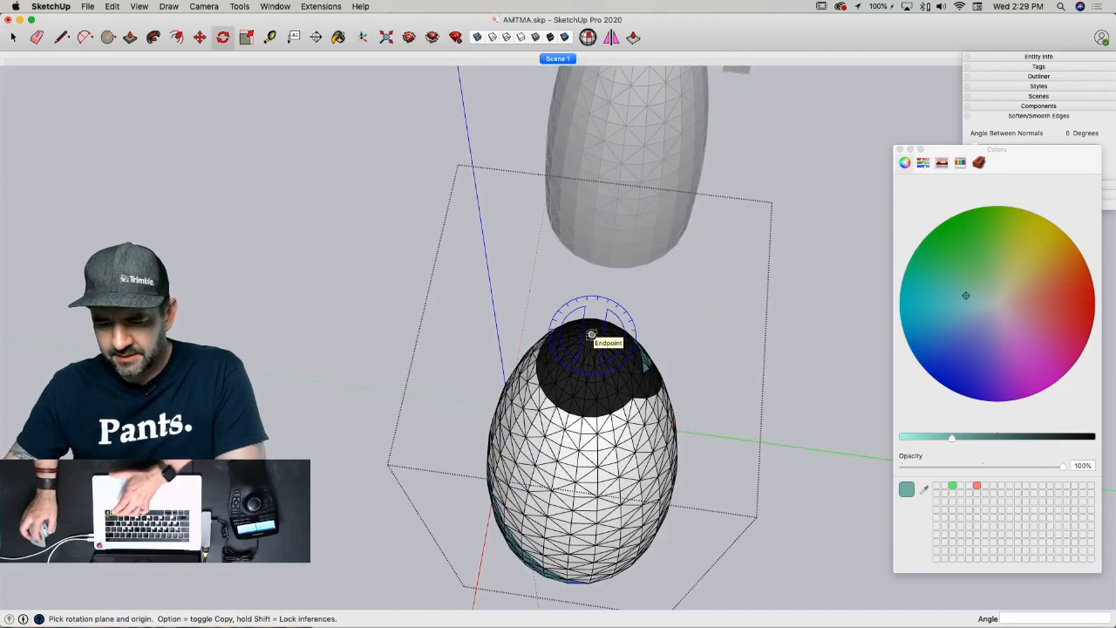
pyautogui.click(591, 335)
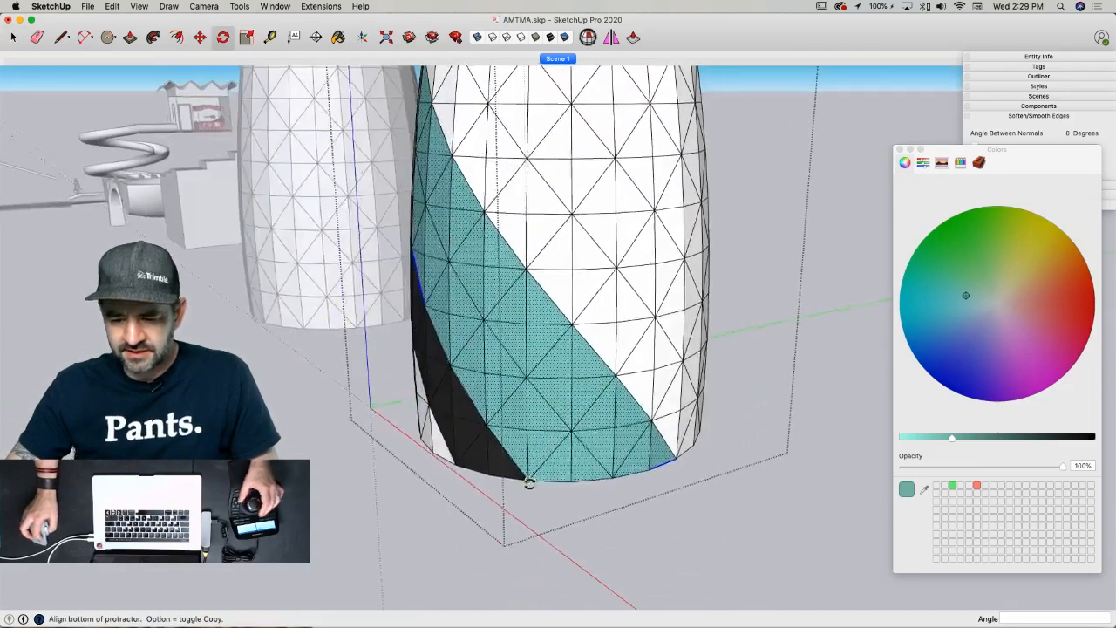
pyautogui.click(529, 479)
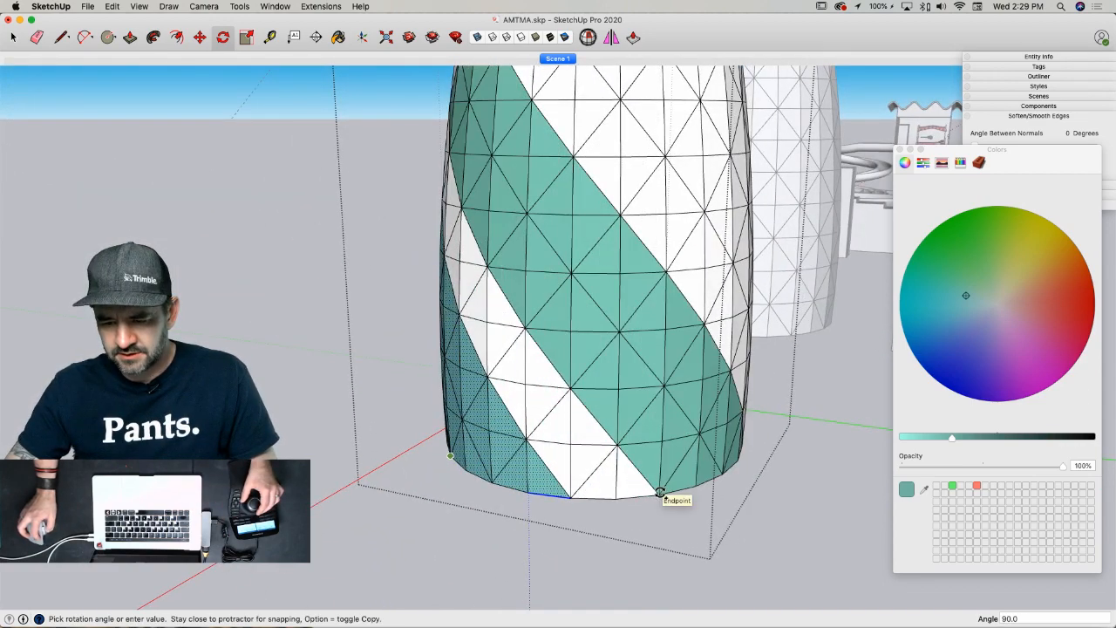
pyautogui.click(661, 492)
pyautogui.write('2')
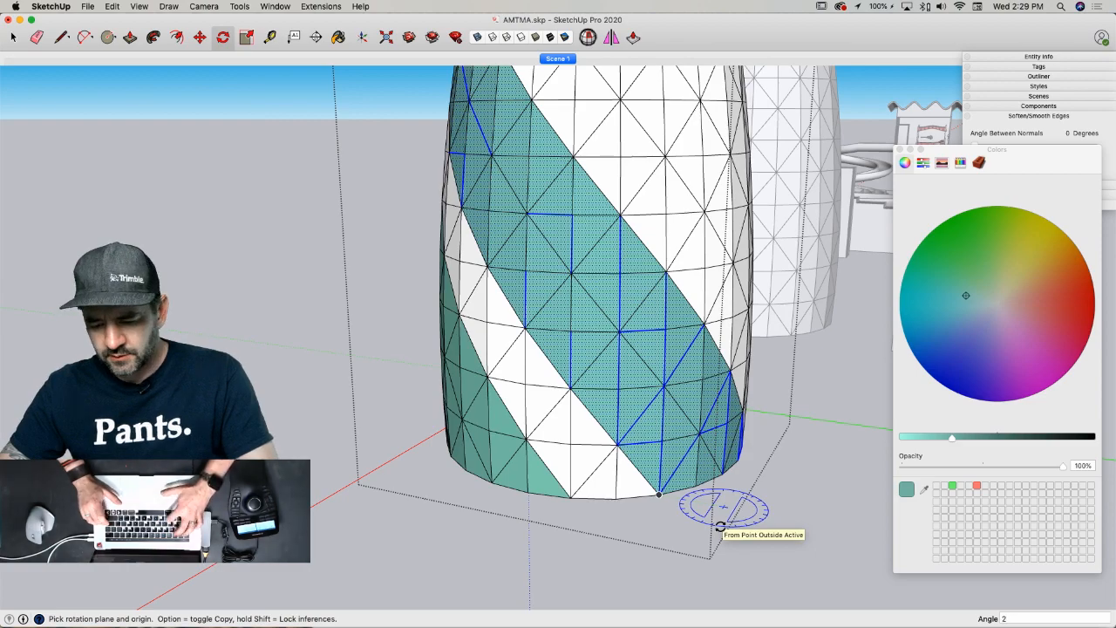
pyautogui.write('x')
pyautogui.press('Return')
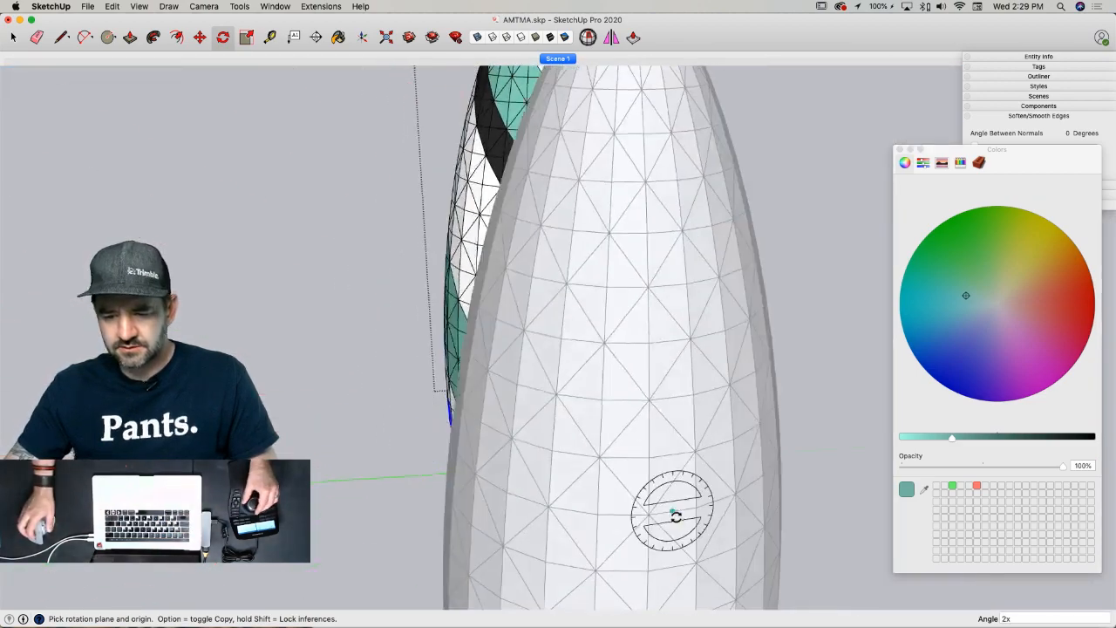
pyautogui.write('3')
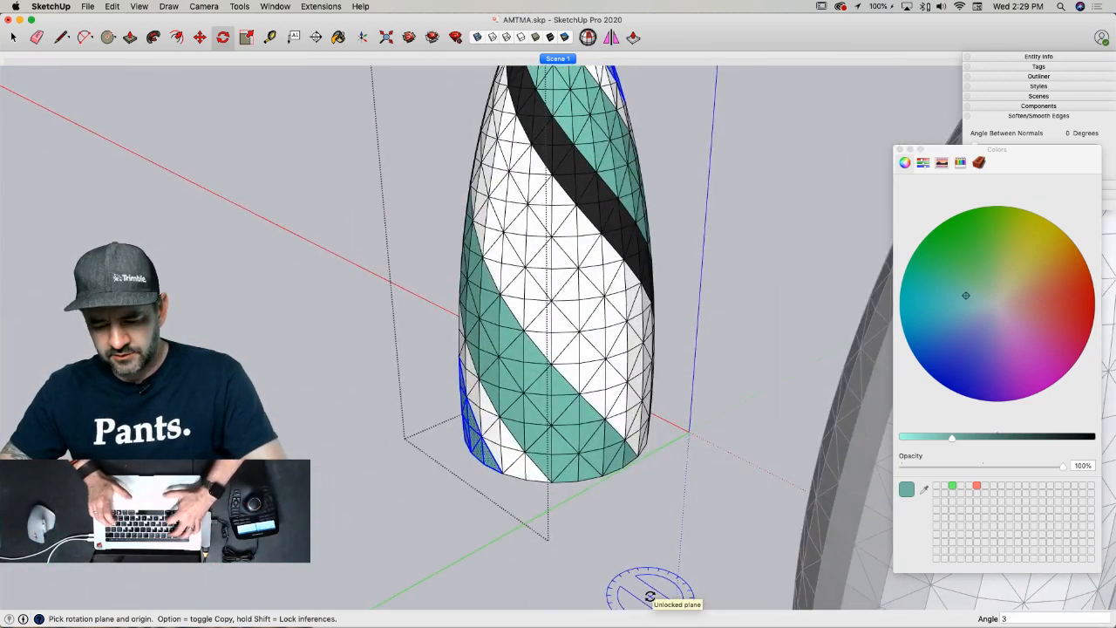
pyautogui.press('Return')
pyautogui.press('space')
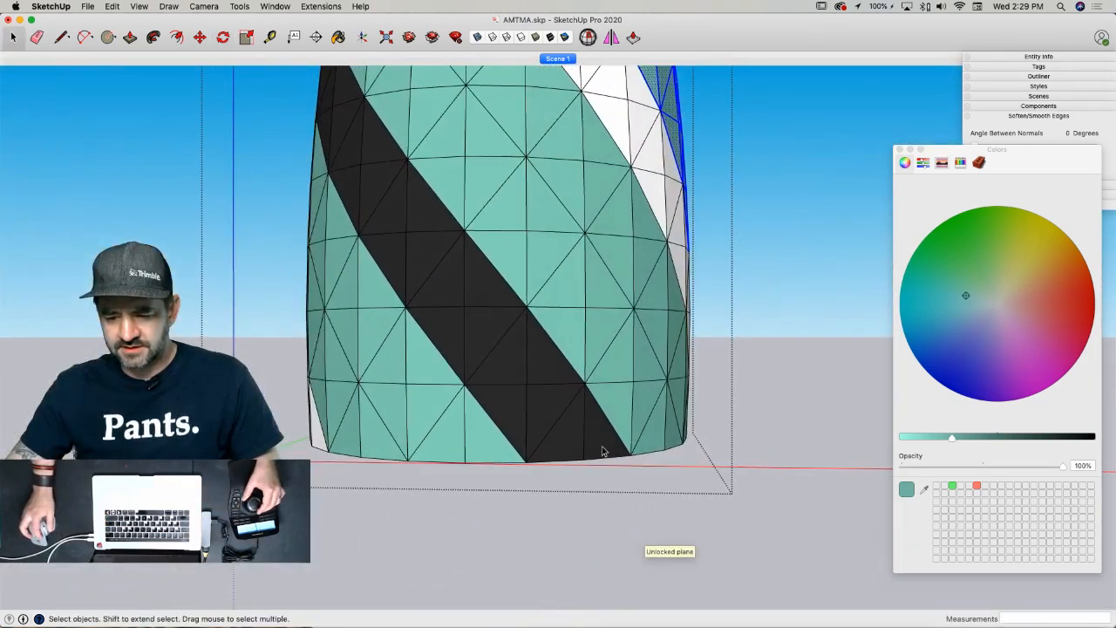
pyautogui.click(602, 451)
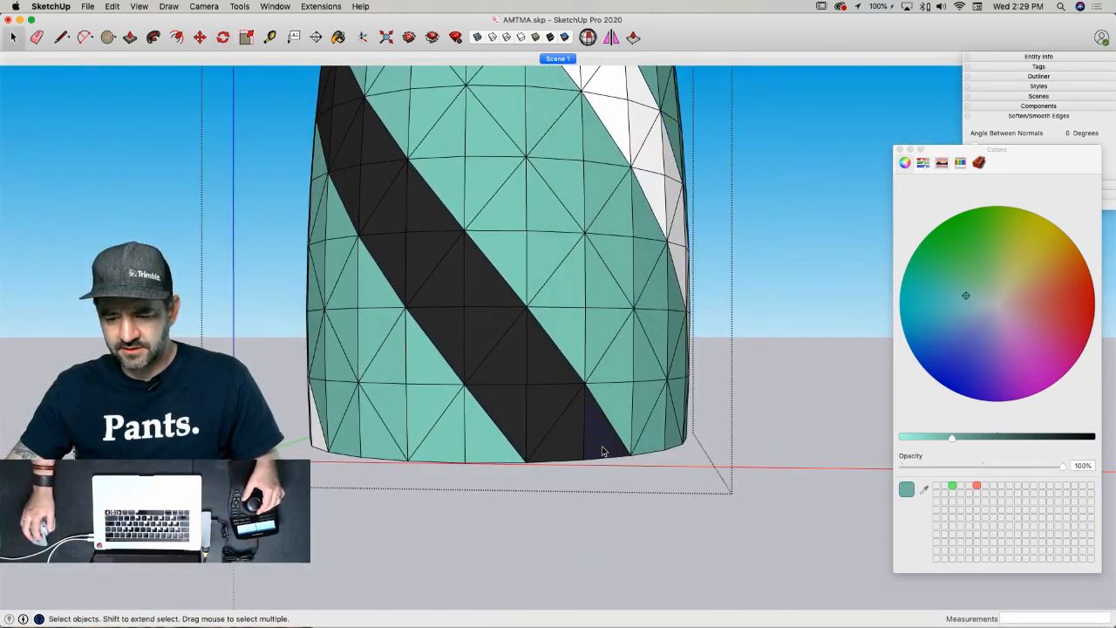
pyautogui.rightClick(603, 450)
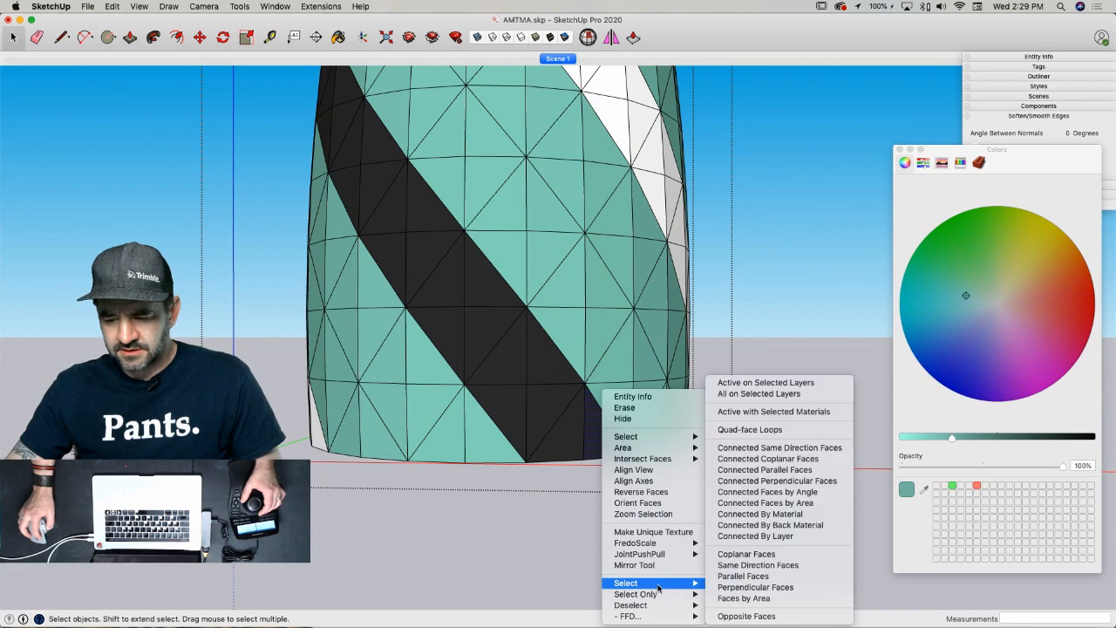
pyautogui.click(797, 414)
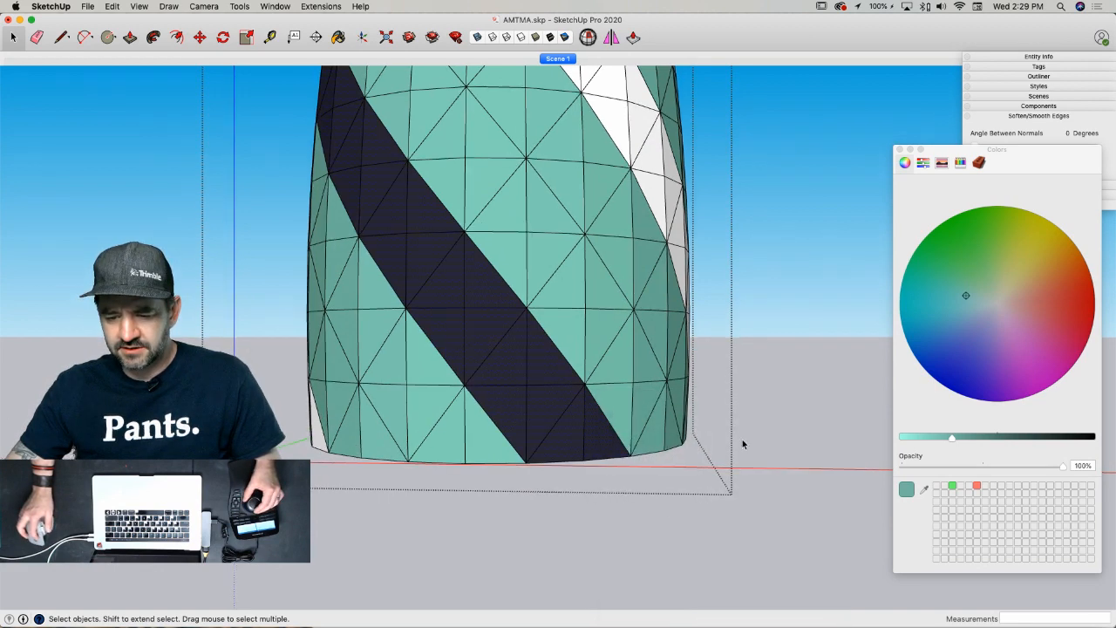
pyautogui.press('r')
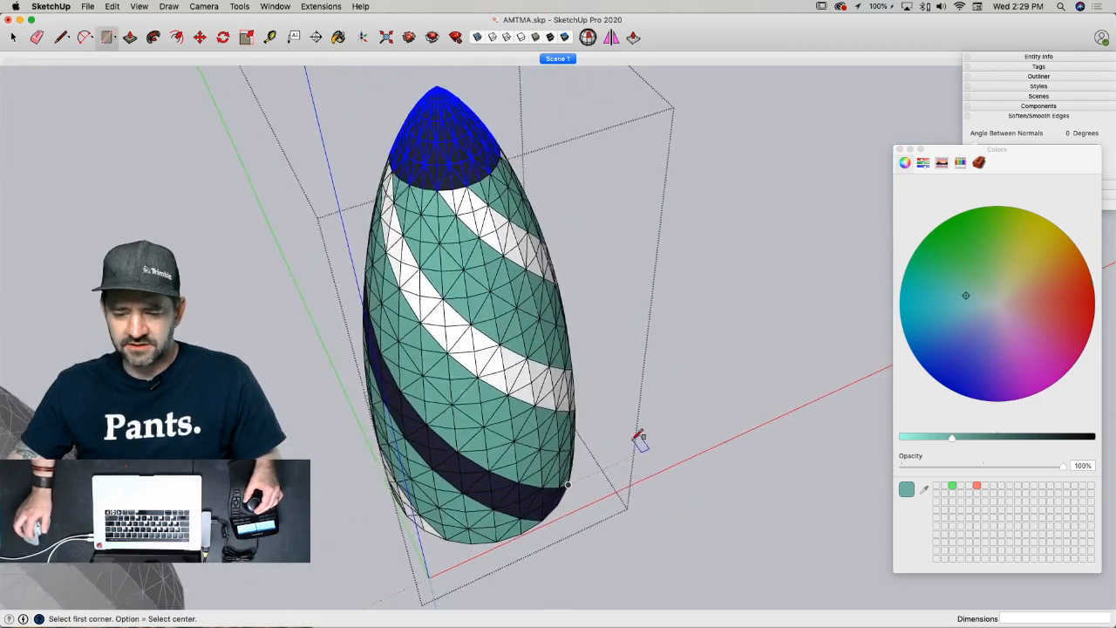
pyautogui.press('space')
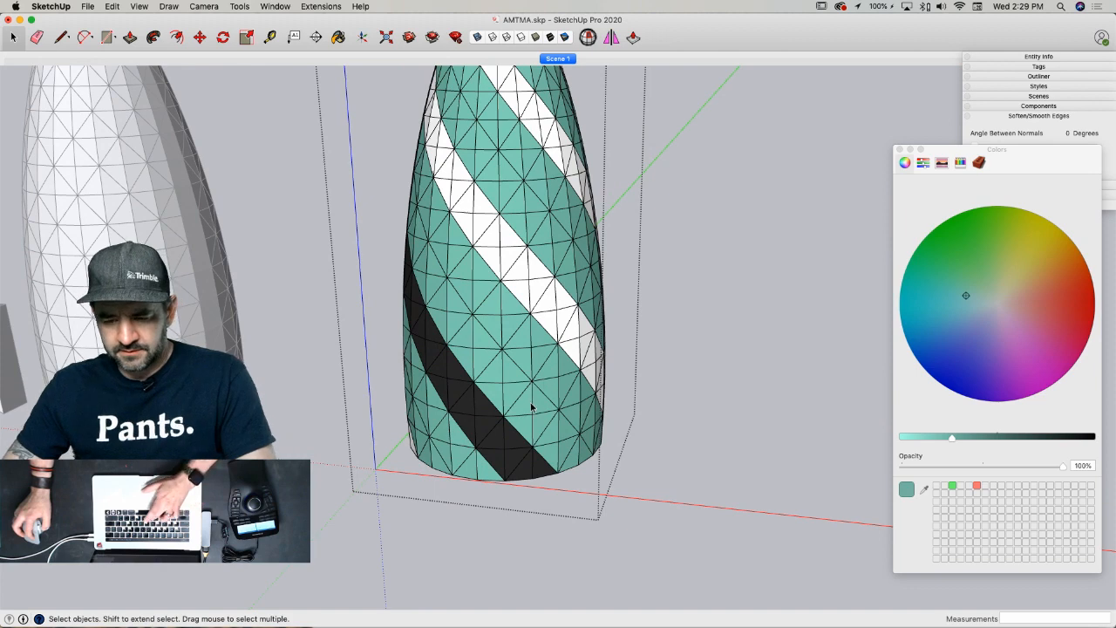
# - Sample the charcoal from the existing band and paint the remaining white spiral bands with it
pyautogui.press('b')
pyautogui.keyDown('super'); pyautogui.click(515, 429); pyautogui.keyUp('super')
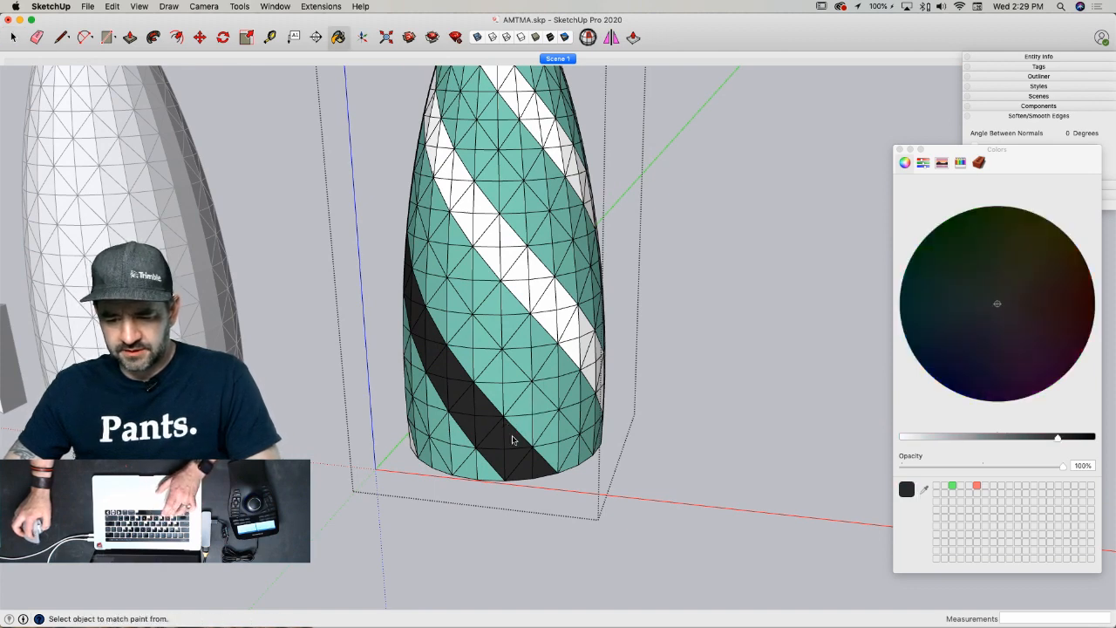
pyautogui.click(551, 309)
pyautogui.press('space')
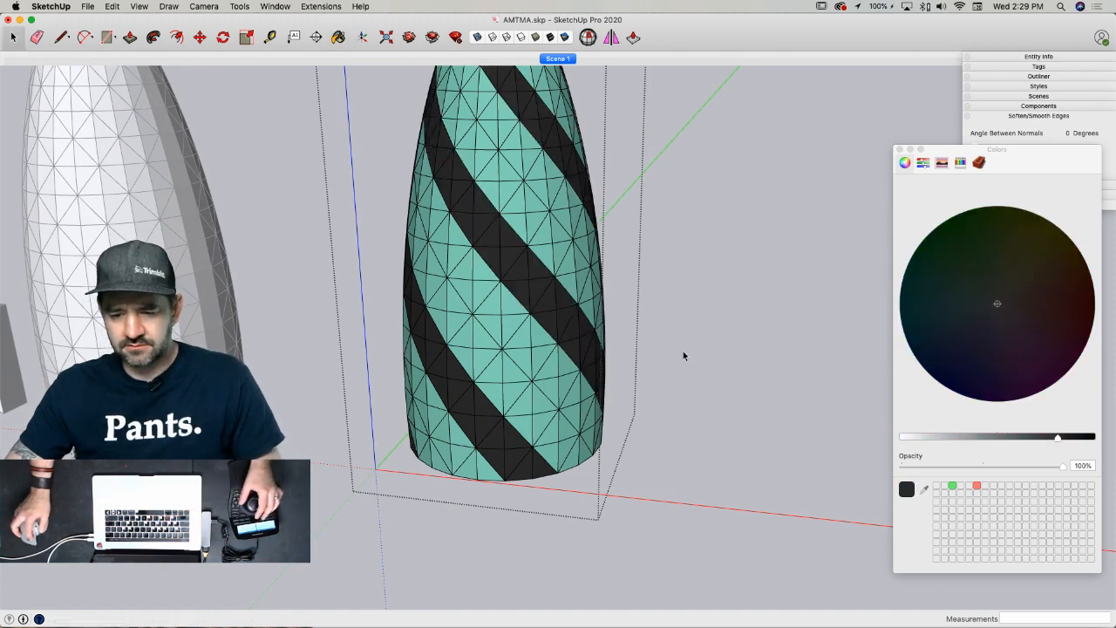
pyautogui.click(689, 363)
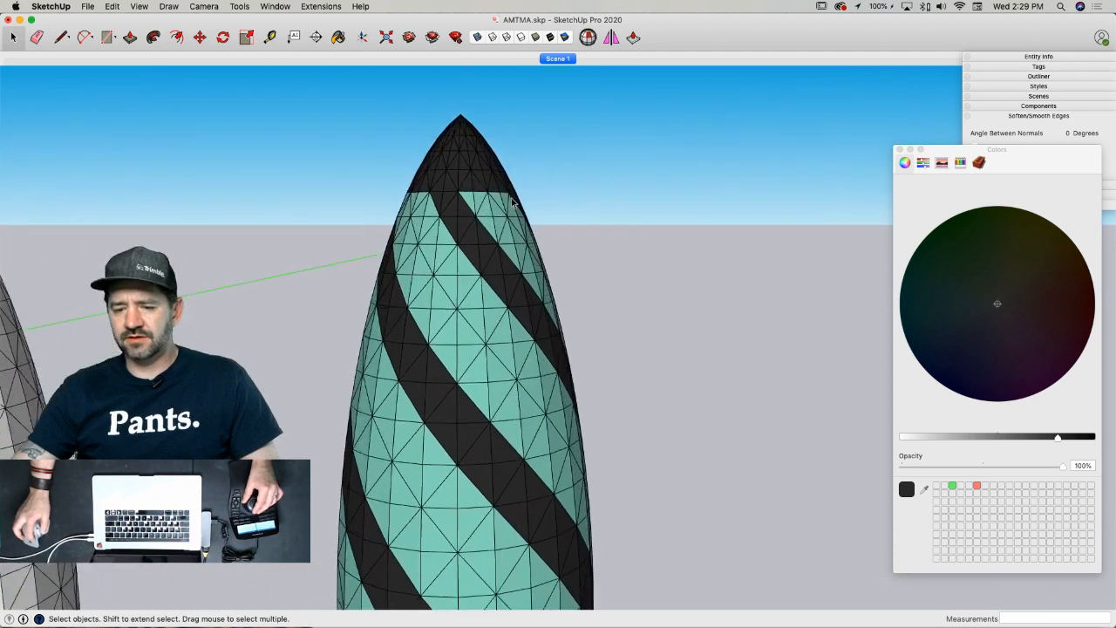
# - Extend the charcoal cap at the tower's tip down by one row of faces and leave the tower's group
pyautogui.click(457, 219)
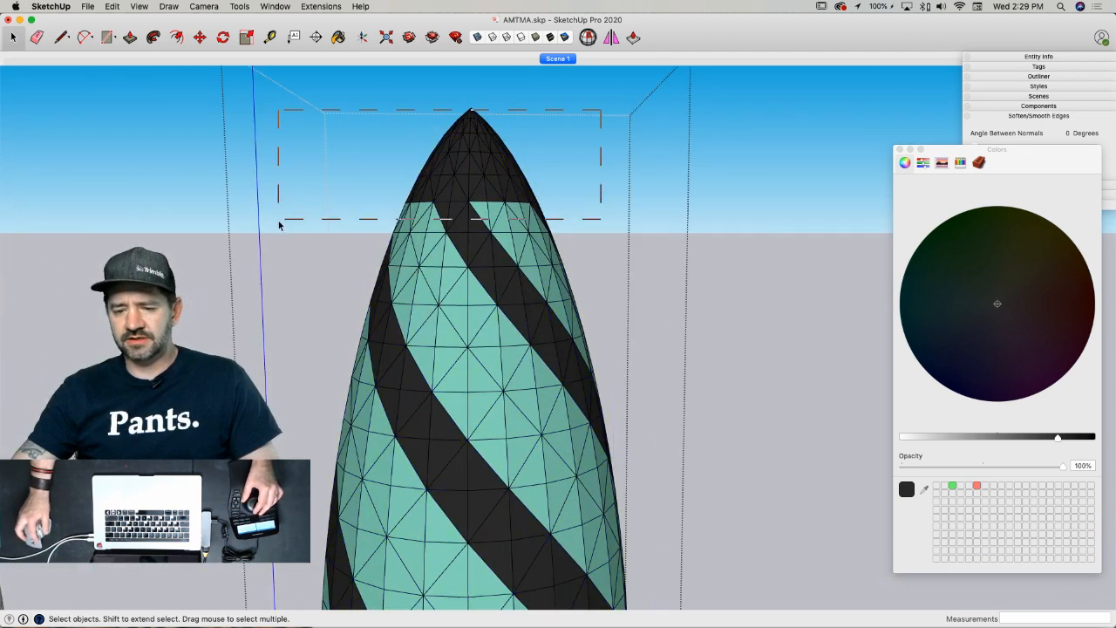
pyautogui.moveTo(279, 224); pyautogui.dragTo(279, 224)
pyautogui.press('b')
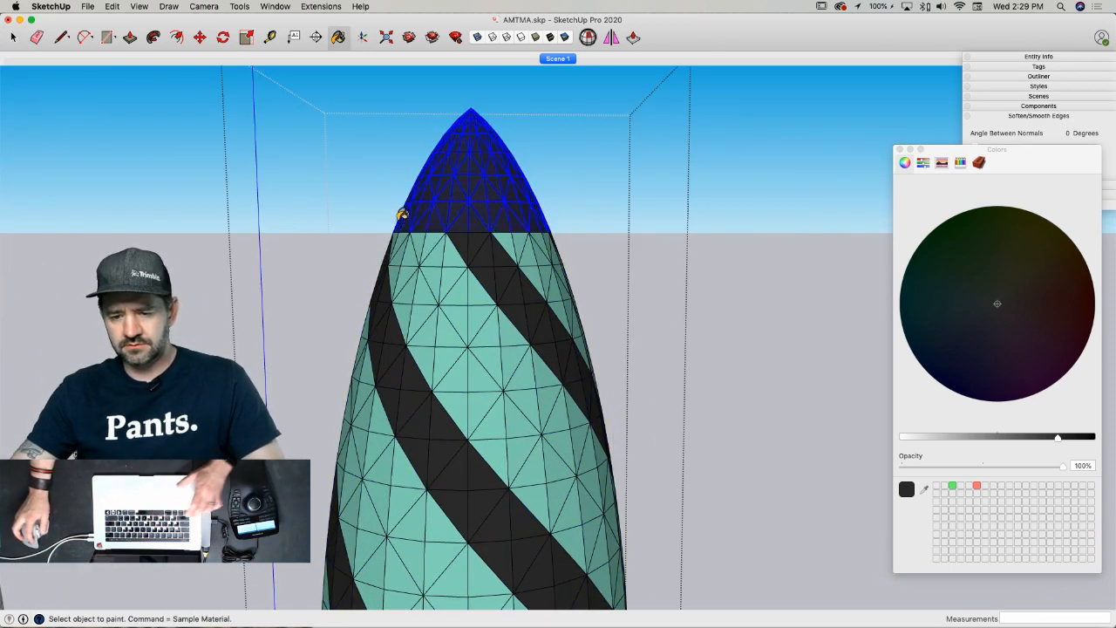
pyautogui.press('space')
pyautogui.click(747, 349)
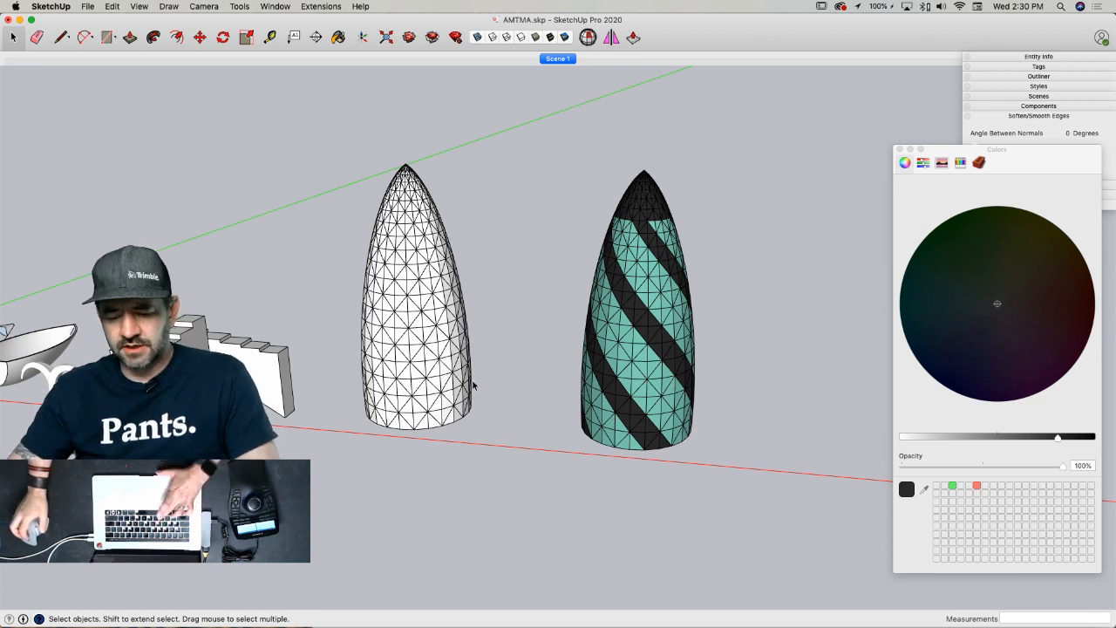
pyautogui.press('b')
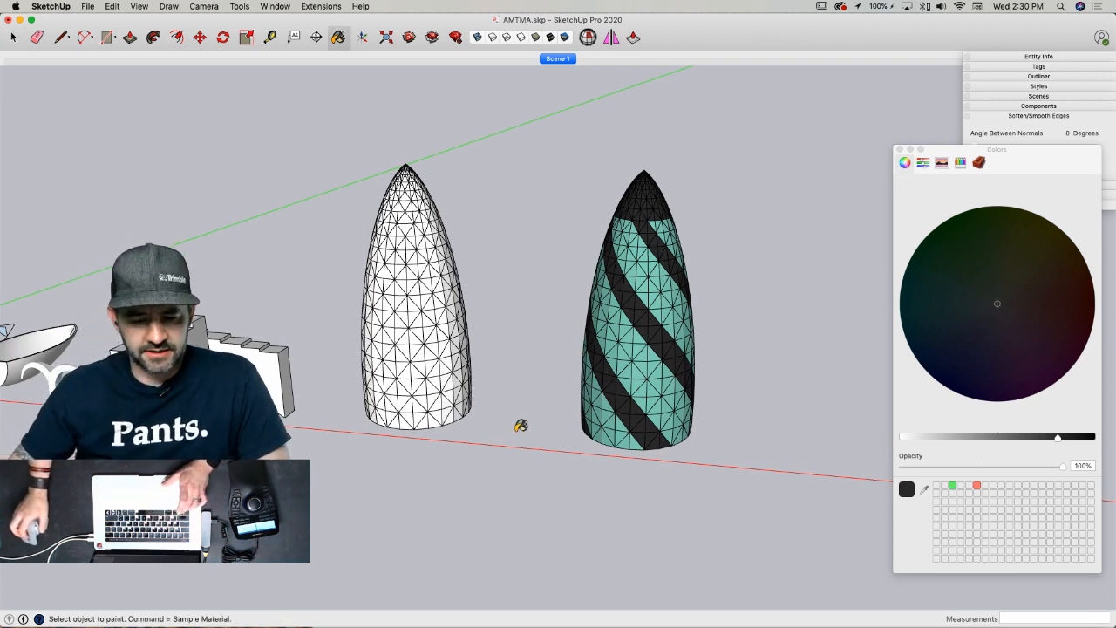
pyautogui.press('alt')
pyautogui.press('alt')
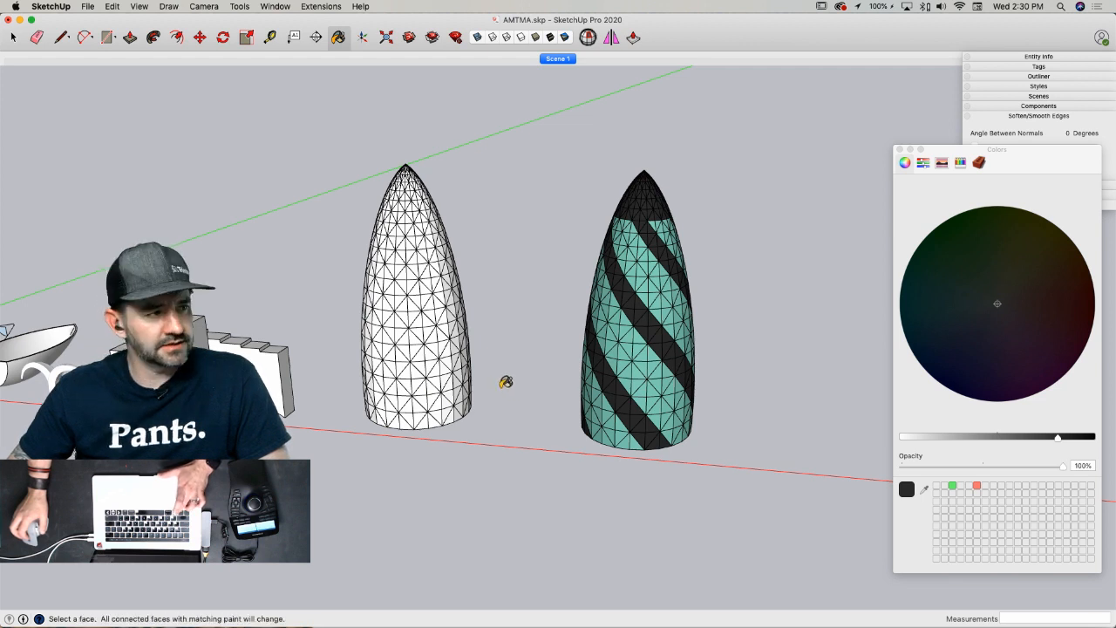
pyautogui.click(960, 163)
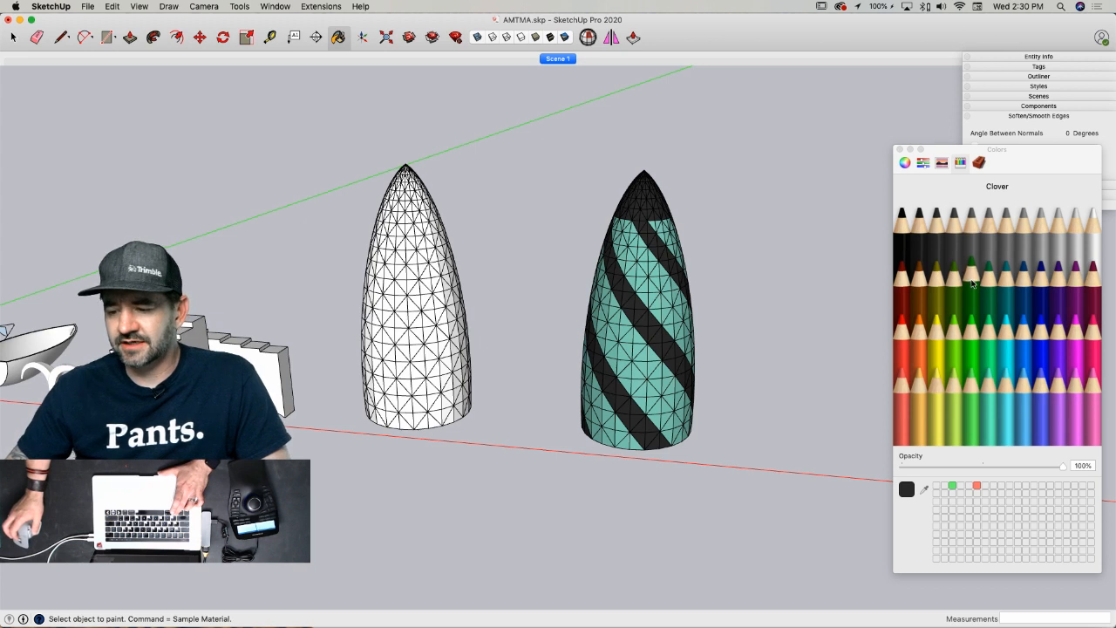
pyautogui.click(899, 151)
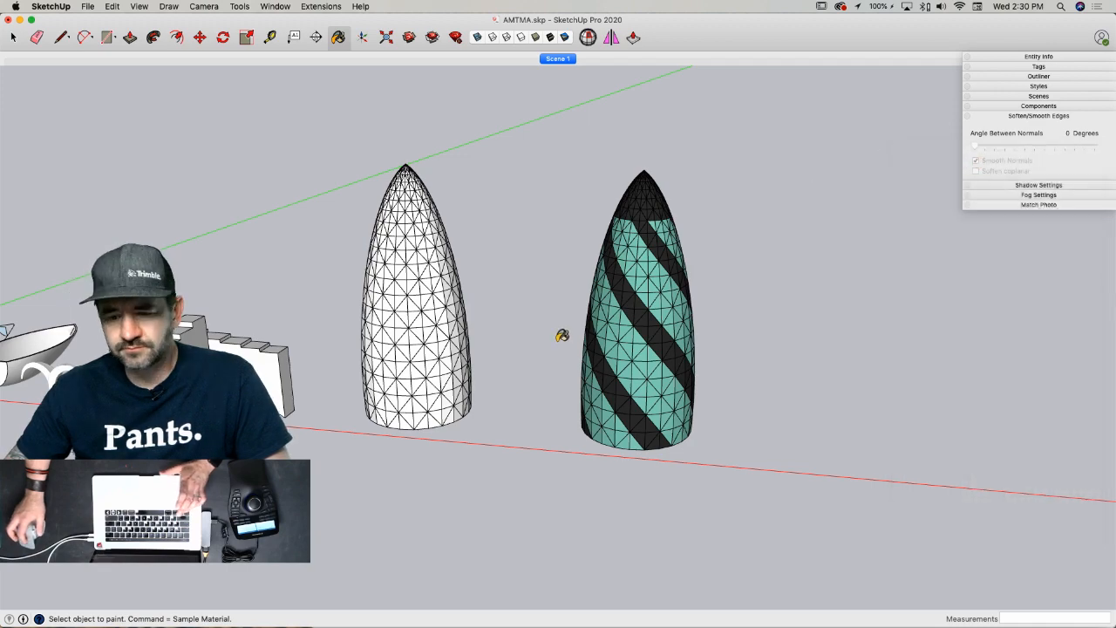
pyautogui.press('space')
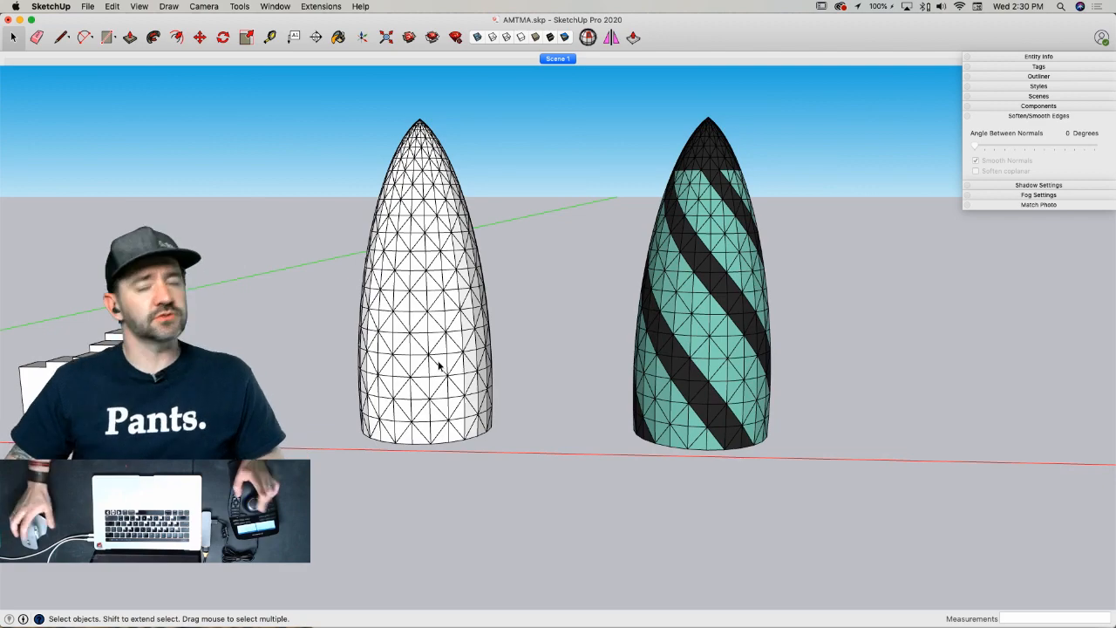
# - Select all the spiral edges inside the white tower's diagonal-line group and save the model
pyautogui.click(704, 299)
pyautogui.scroll(2, 705, 300)
pyautogui.scroll(3, 705, 300)
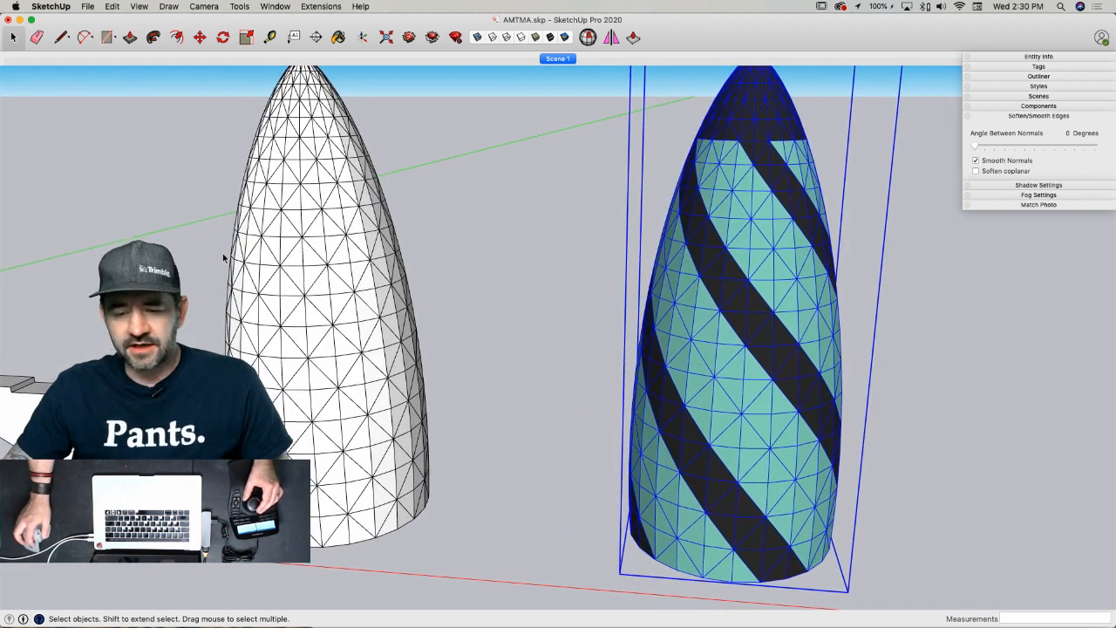
pyautogui.click(348, 279)
pyautogui.doubleClick(342, 283)
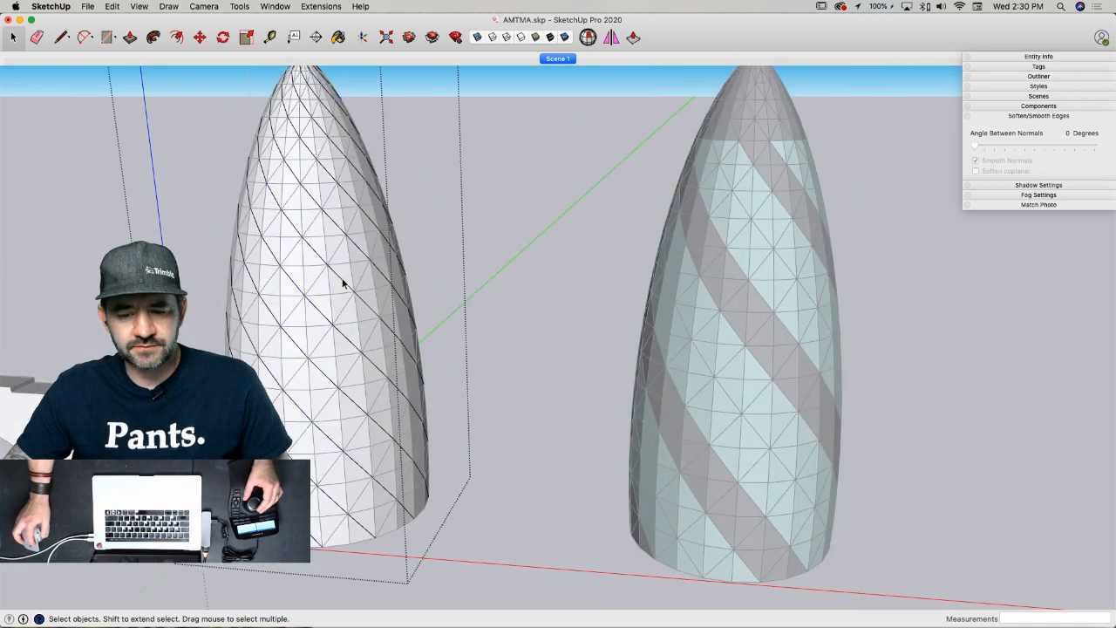
pyautogui.click(343, 280)
pyautogui.press('super+a')
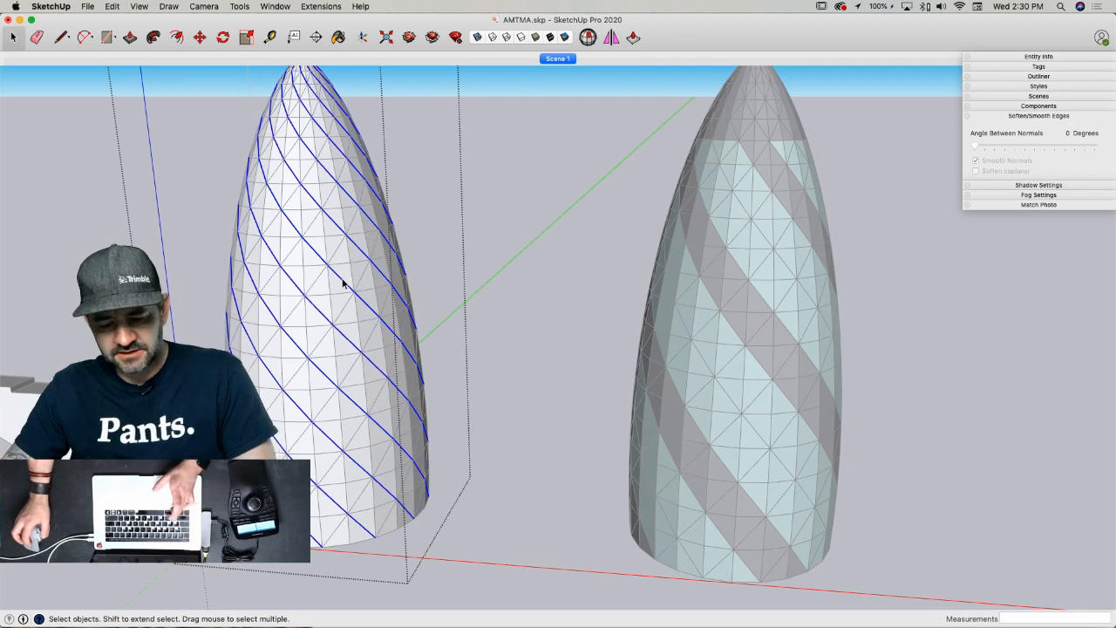
pyautogui.press('super+s')
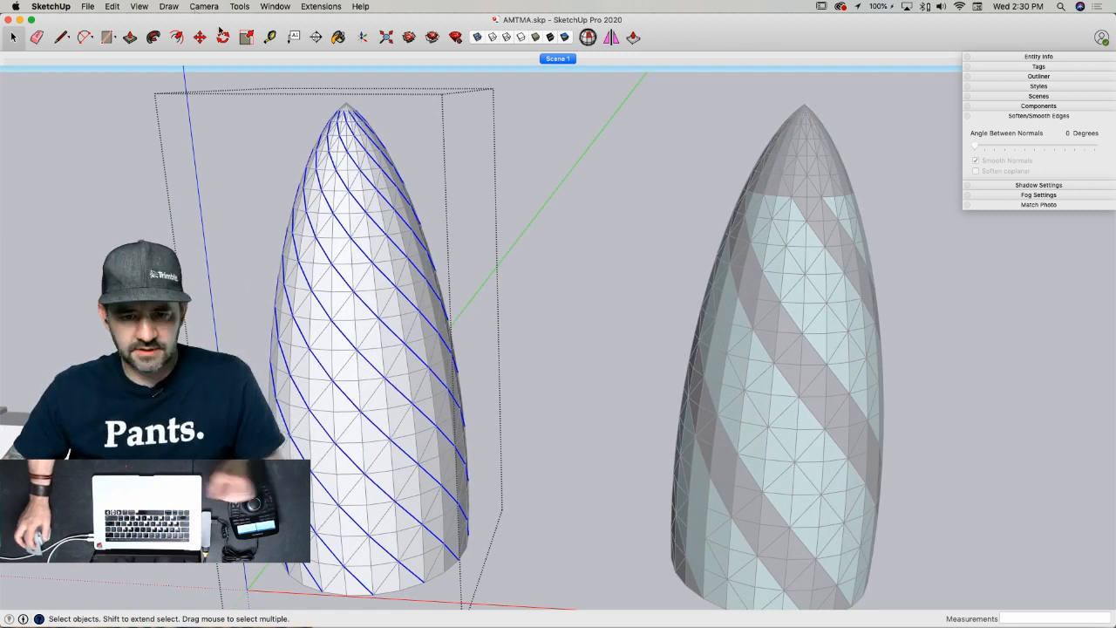
# - Show the extension tool palette that holds the Pipe Along Path and lines-to-tubes tools
pyautogui.click(174, 7)
pyautogui.moveTo(128, 10)
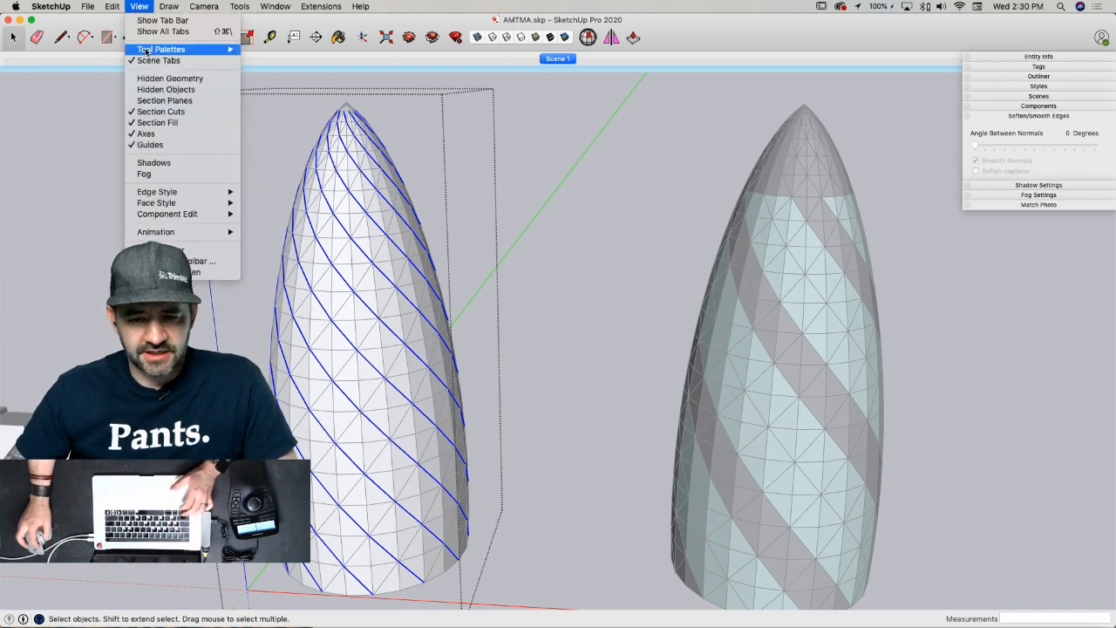
pyautogui.moveTo(162, 50)
pyautogui.click(279, 384)
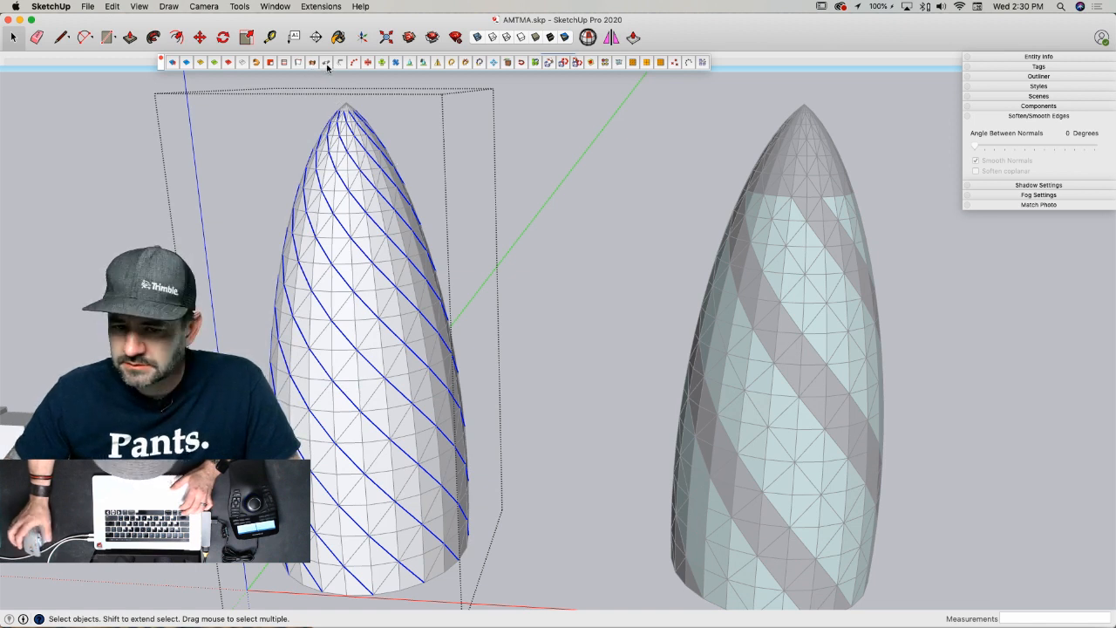
pyautogui.click(327, 64)
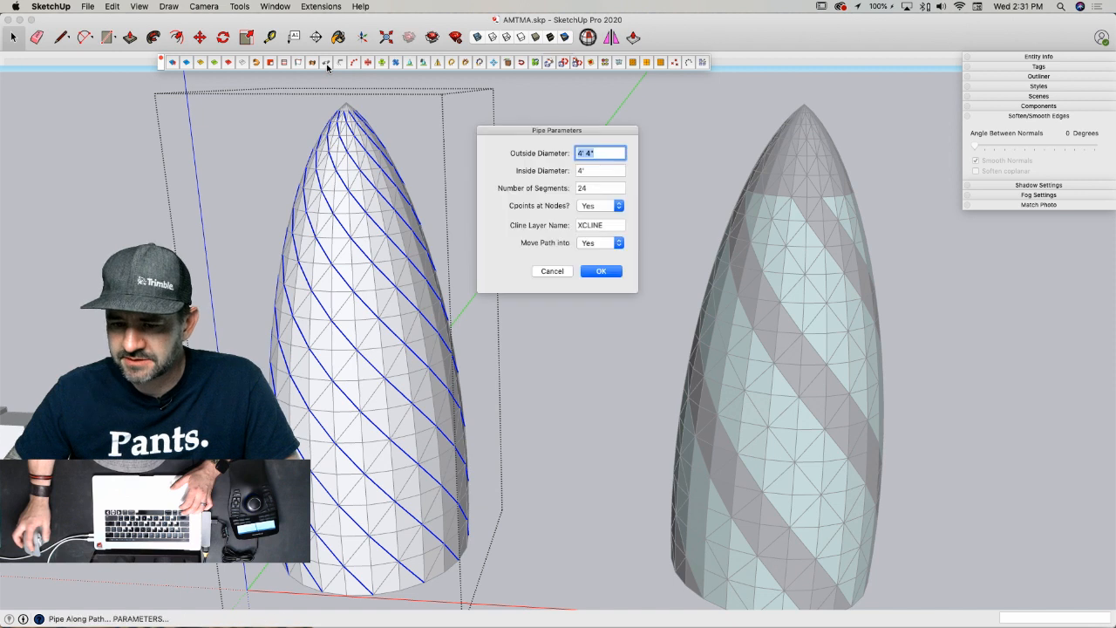
pyautogui.click(552, 271)
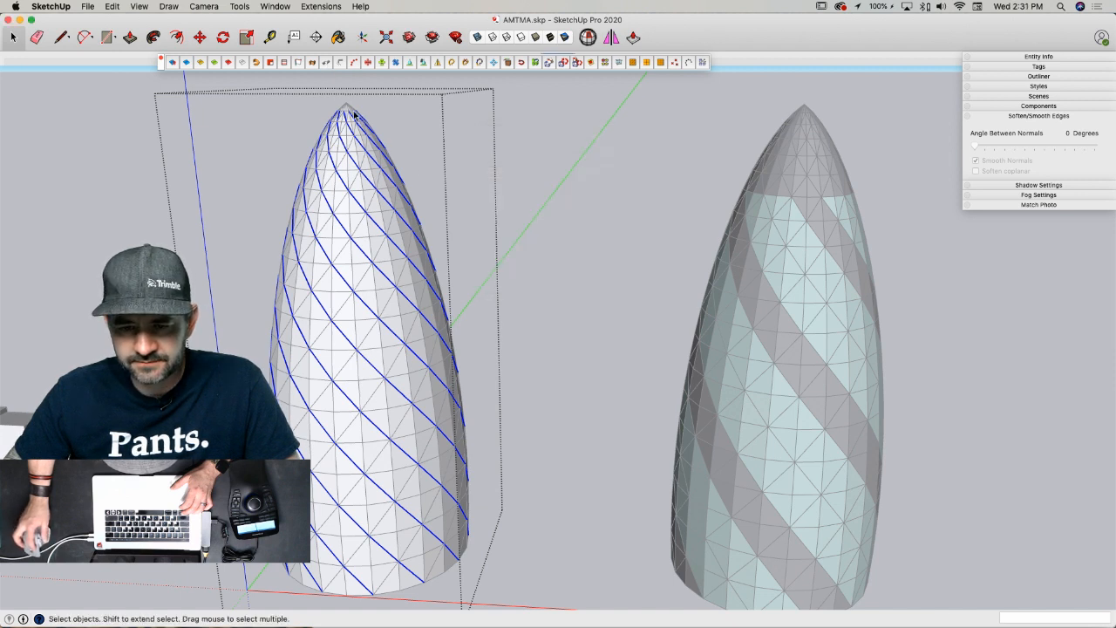
pyautogui.click(327, 65)
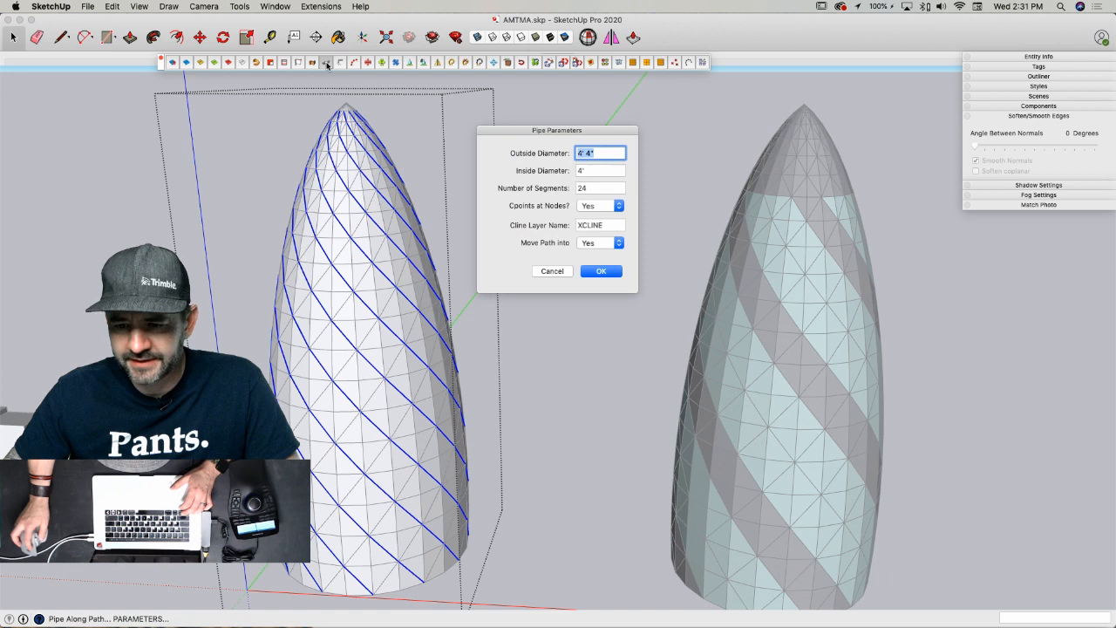
pyautogui.click(553, 272)
pyautogui.click(341, 64)
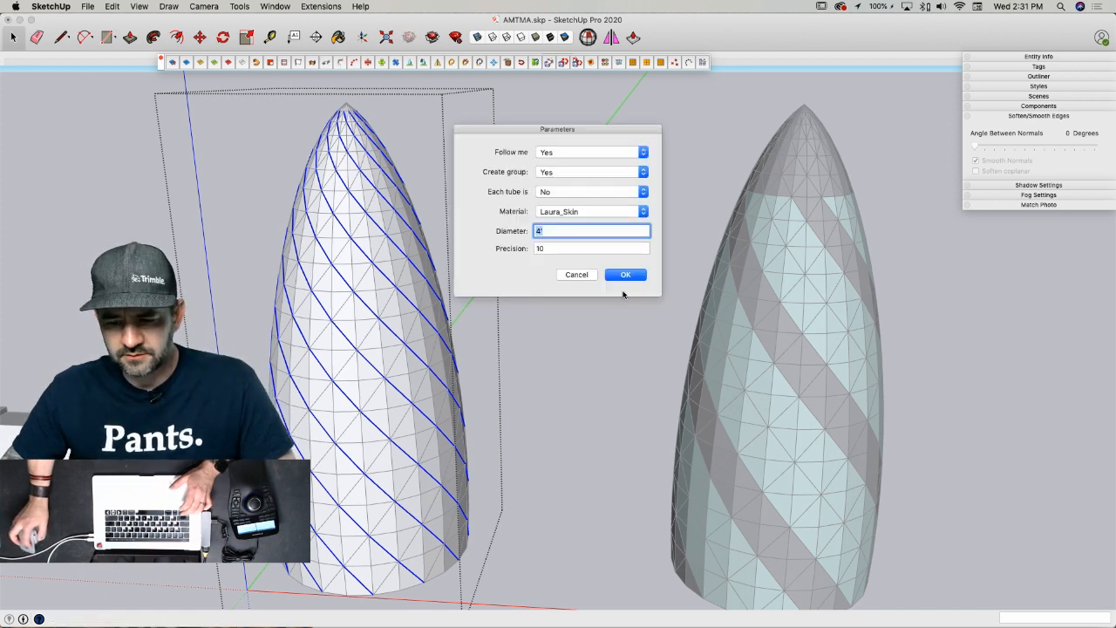
pyautogui.click(588, 276)
# - Gauge a suitable tube diameter with a trial line from a spiral's lower end at the tower base
pyautogui.press('l')
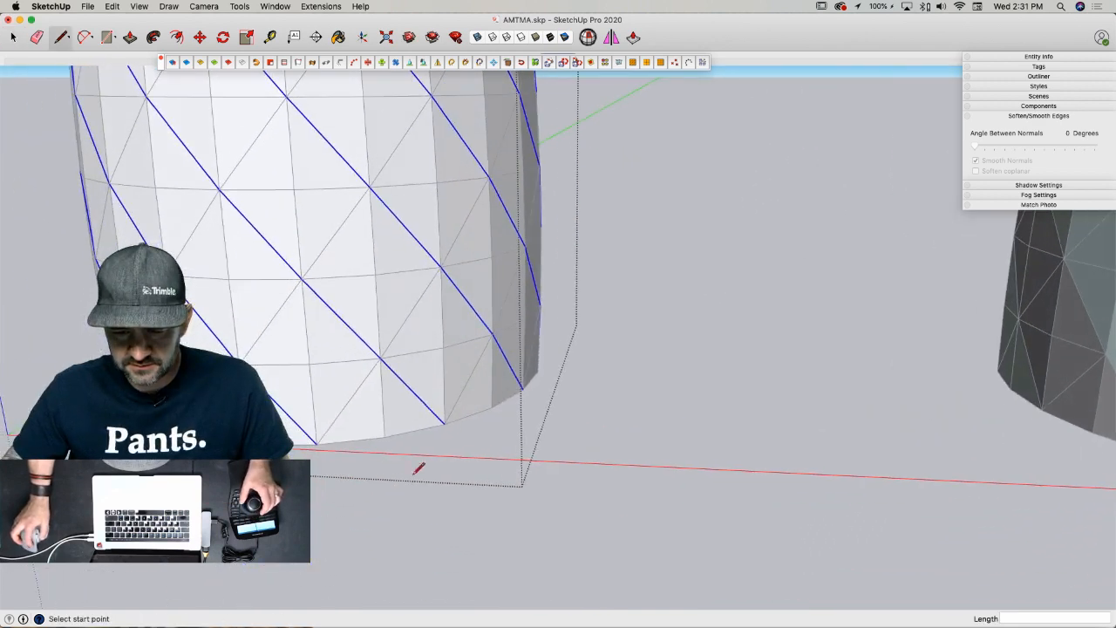
pyautogui.click(445, 422)
pyautogui.scroll(4, 448, 419)
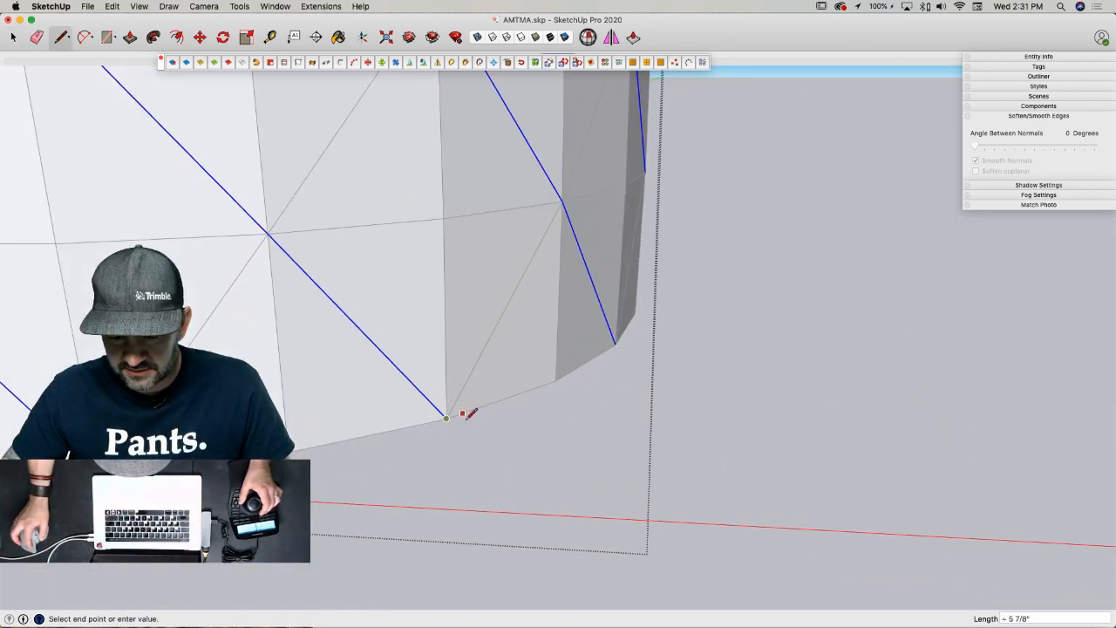
pyautogui.scroll(2, 463, 410)
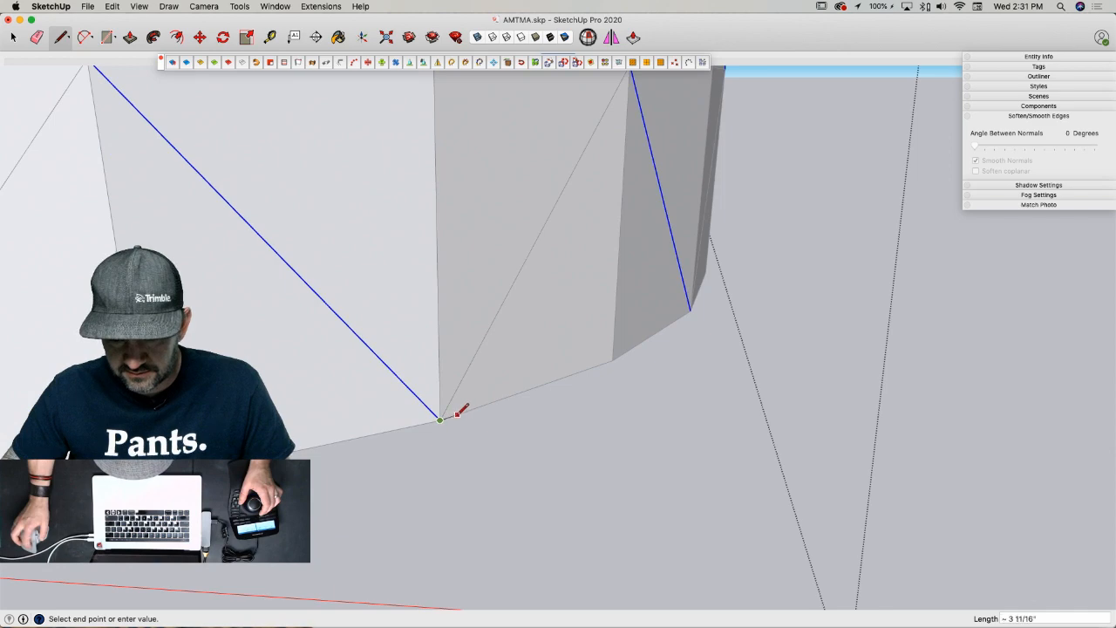
pyautogui.press('space')
pyautogui.scroll(-4, 496, 457)
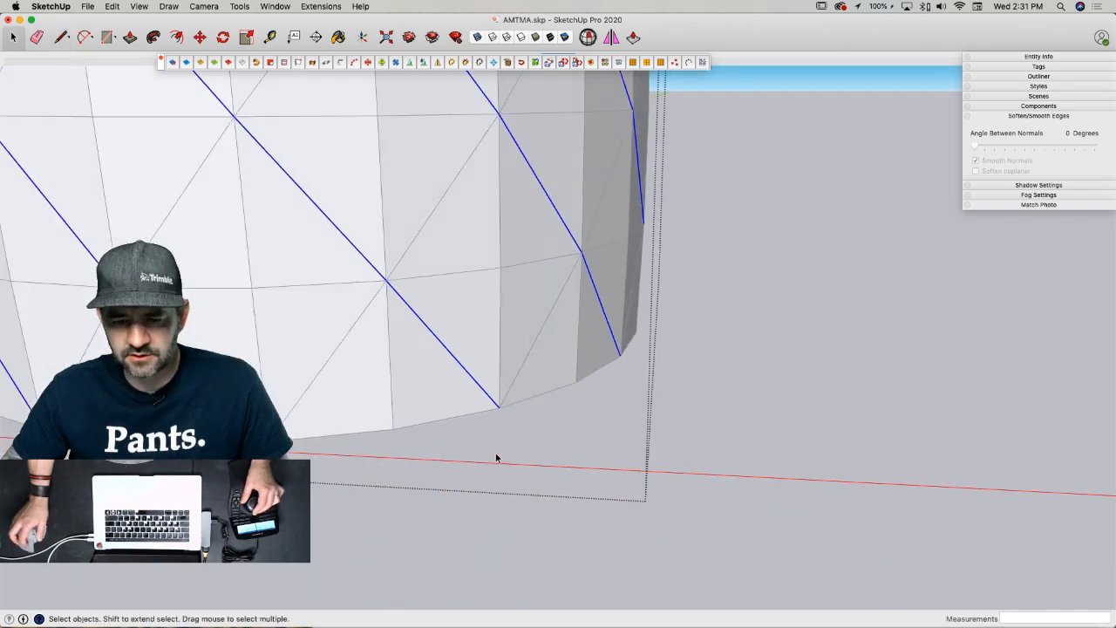
pyautogui.scroll(-5, 496, 458)
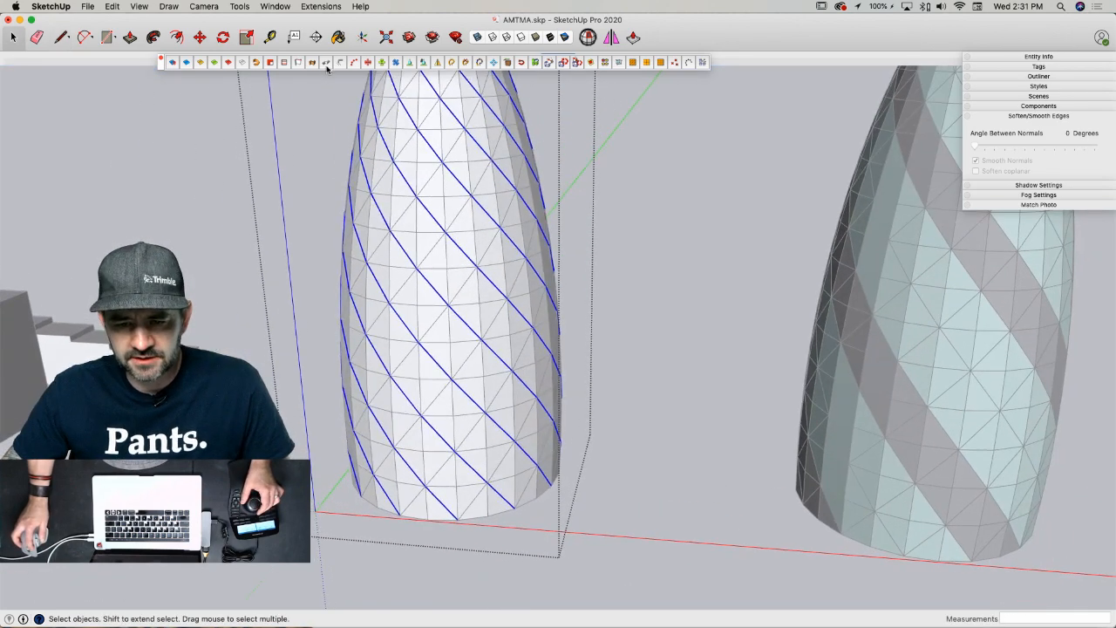
# - Convert the selected spiral edges to grouped tubes with Follow me, diameter 5", precision 10 and material Laura_Skin
pyautogui.click(341, 63)
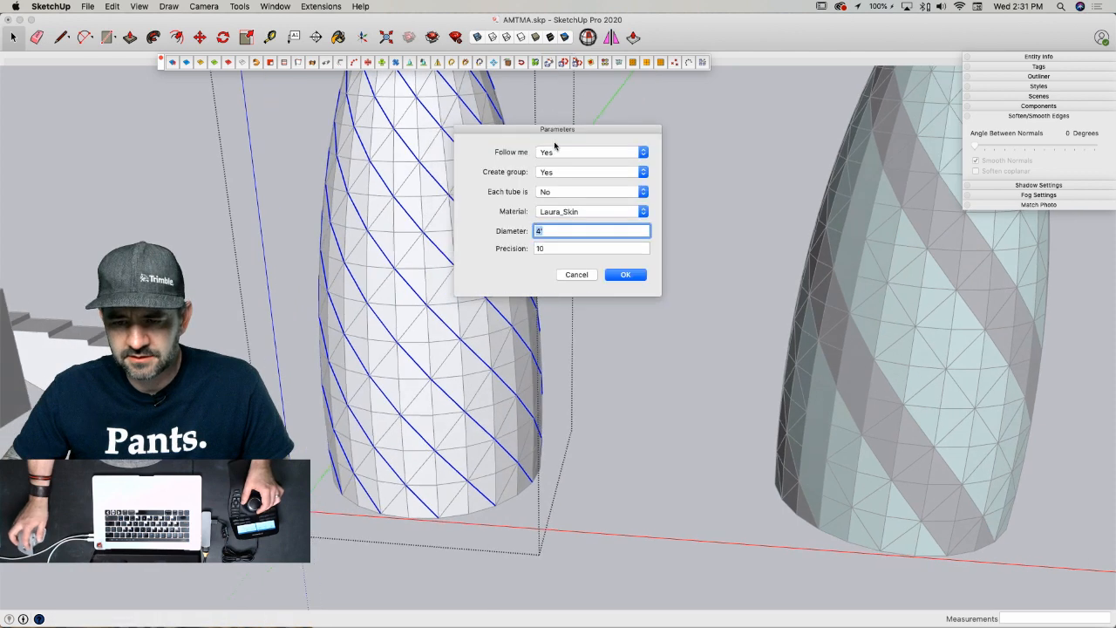
pyautogui.click(559, 193)
pyautogui.click(559, 193)
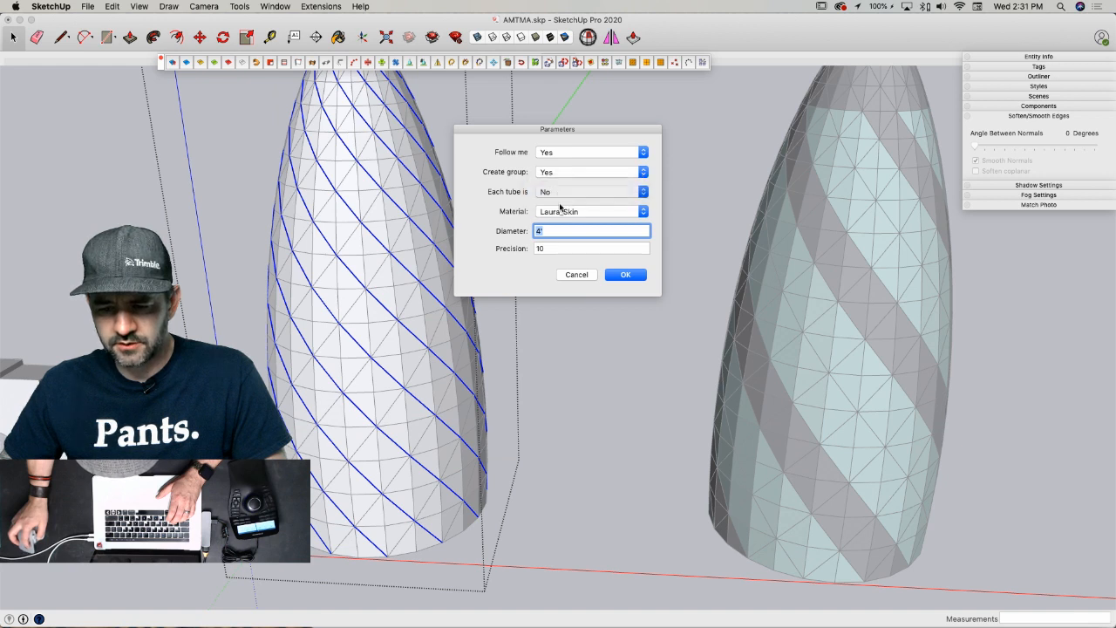
pyautogui.click(562, 212)
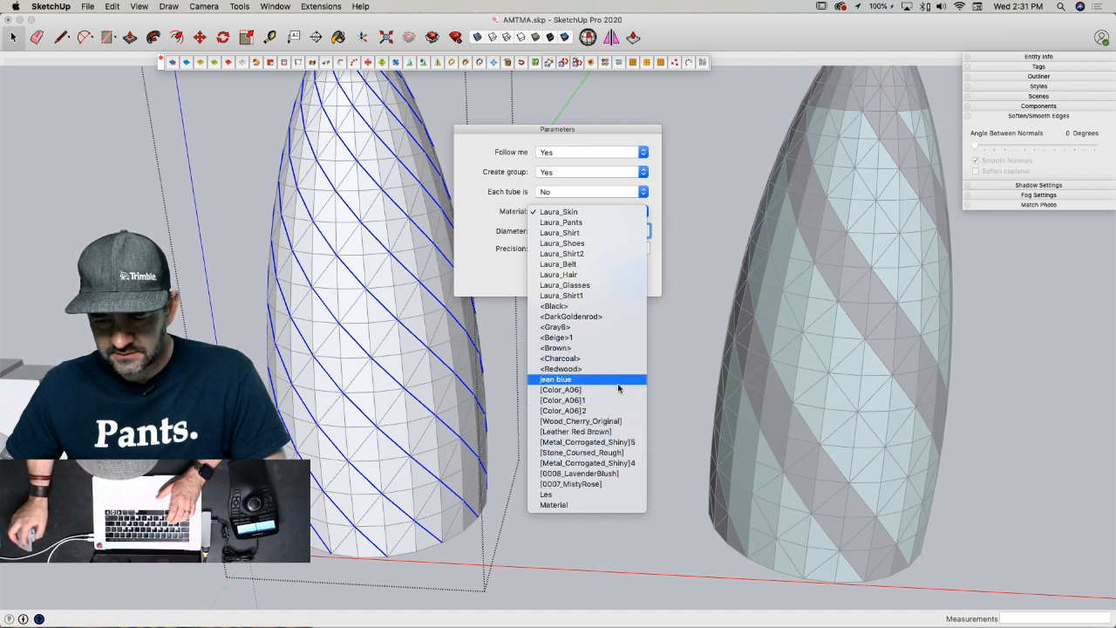
pyautogui.click(549, 213)
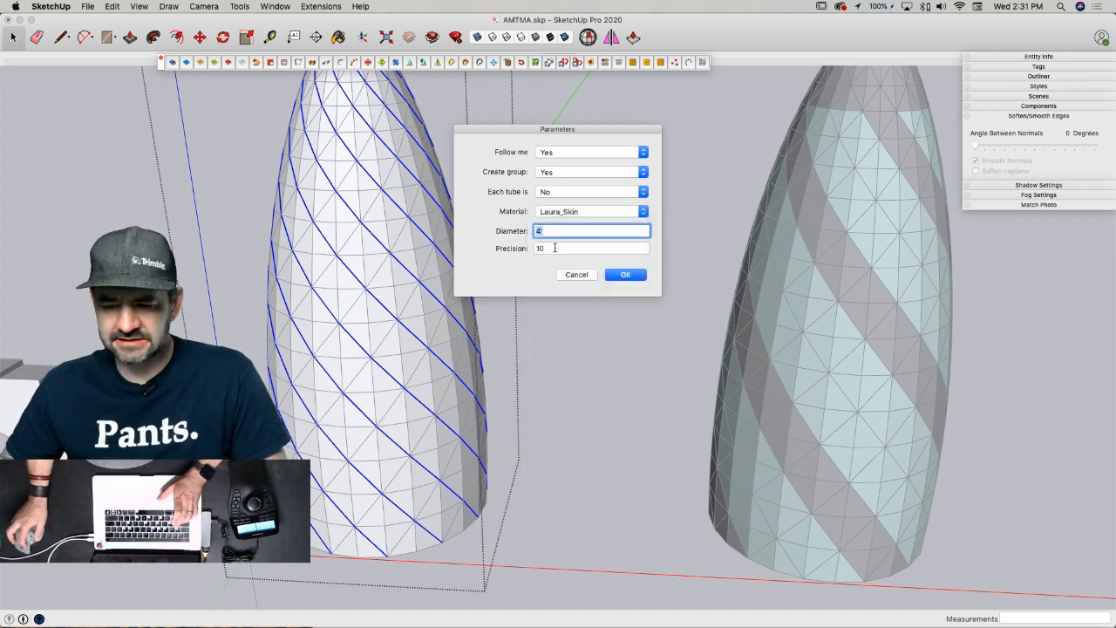
pyautogui.write("5'")
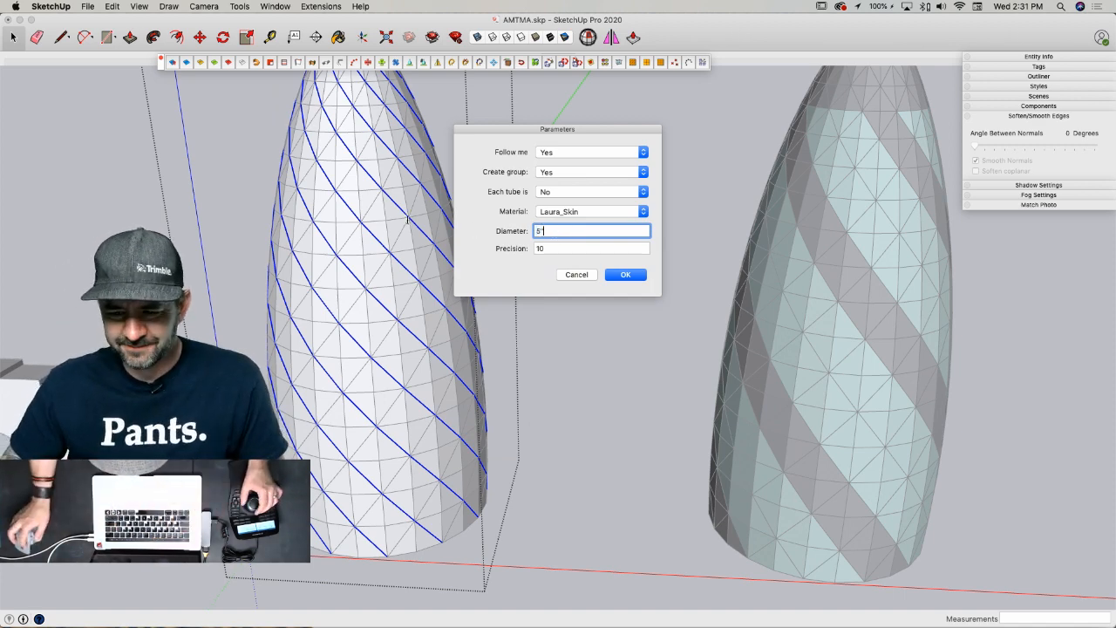
pyautogui.click(625, 274)
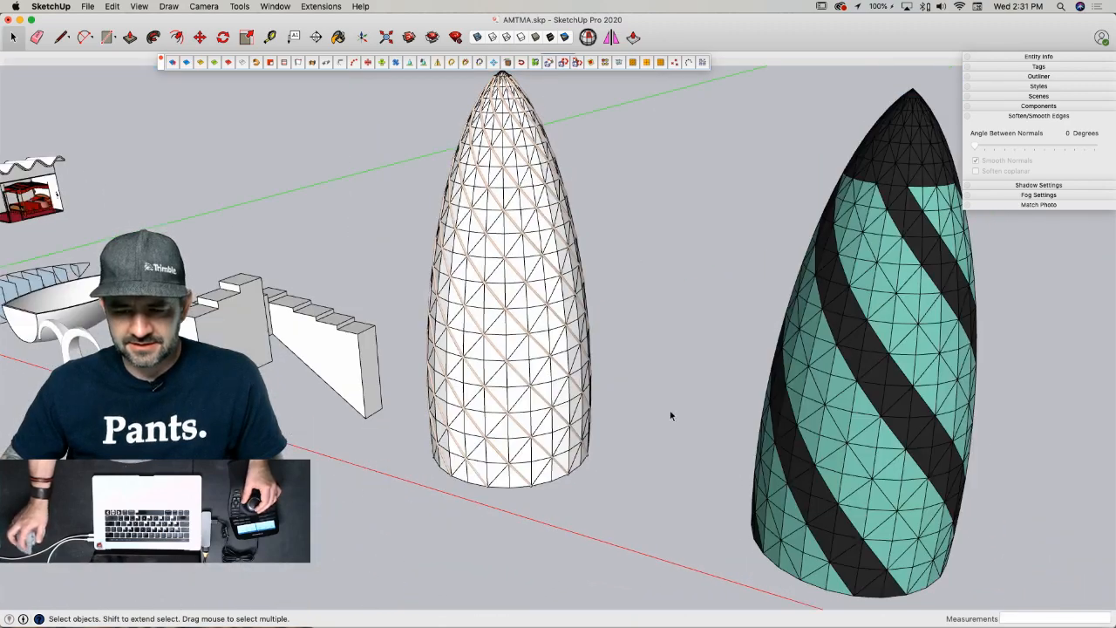
# - Open the nested tube group and paint all its geometry with the default material from Colors In Model
pyautogui.doubleClick(498, 256)
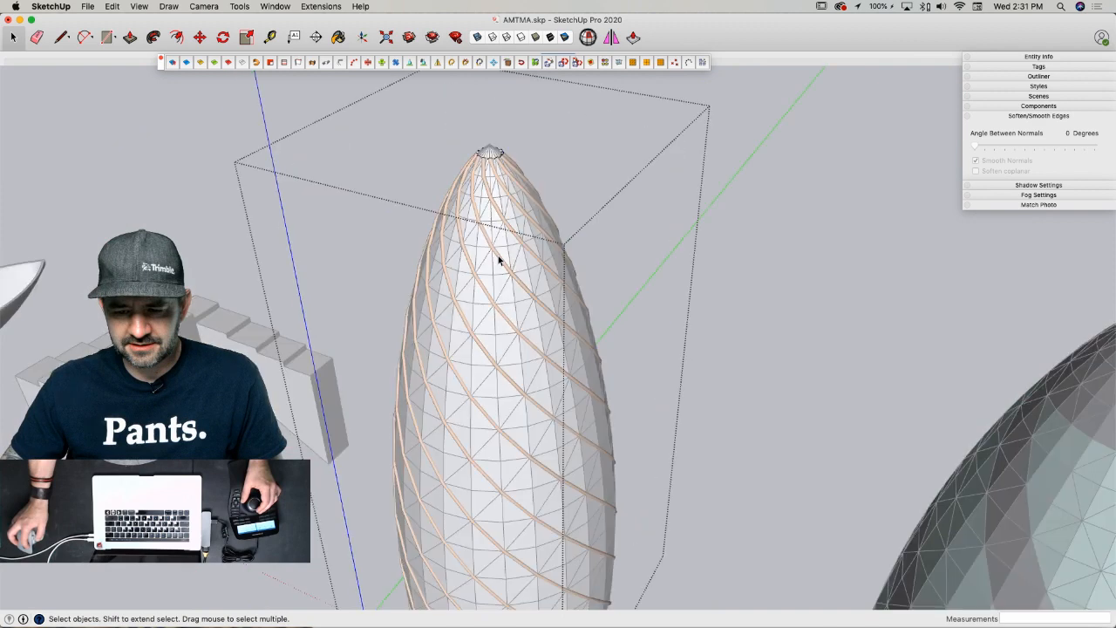
pyautogui.click(495, 259)
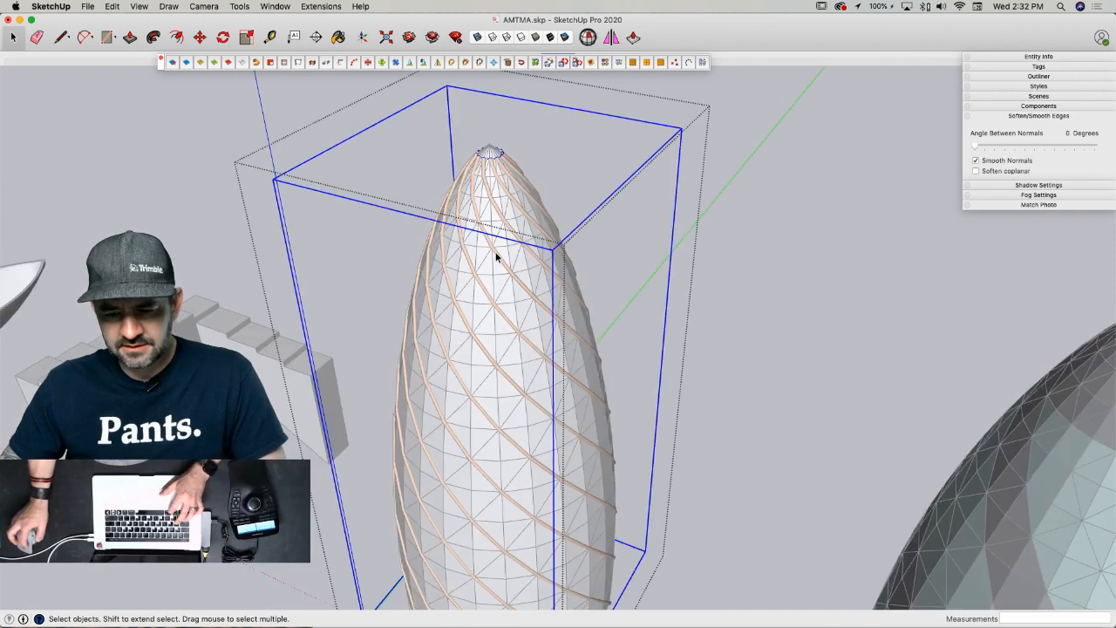
pyautogui.doubleClick(498, 257)
pyautogui.press('super+a')
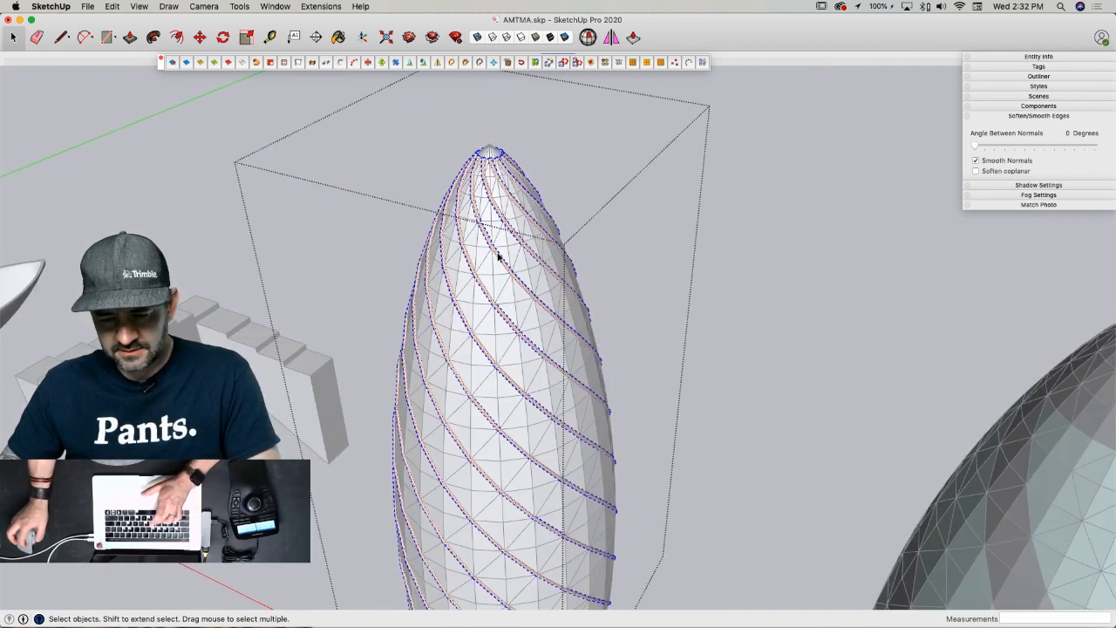
pyautogui.press('b')
pyautogui.click(905, 163)
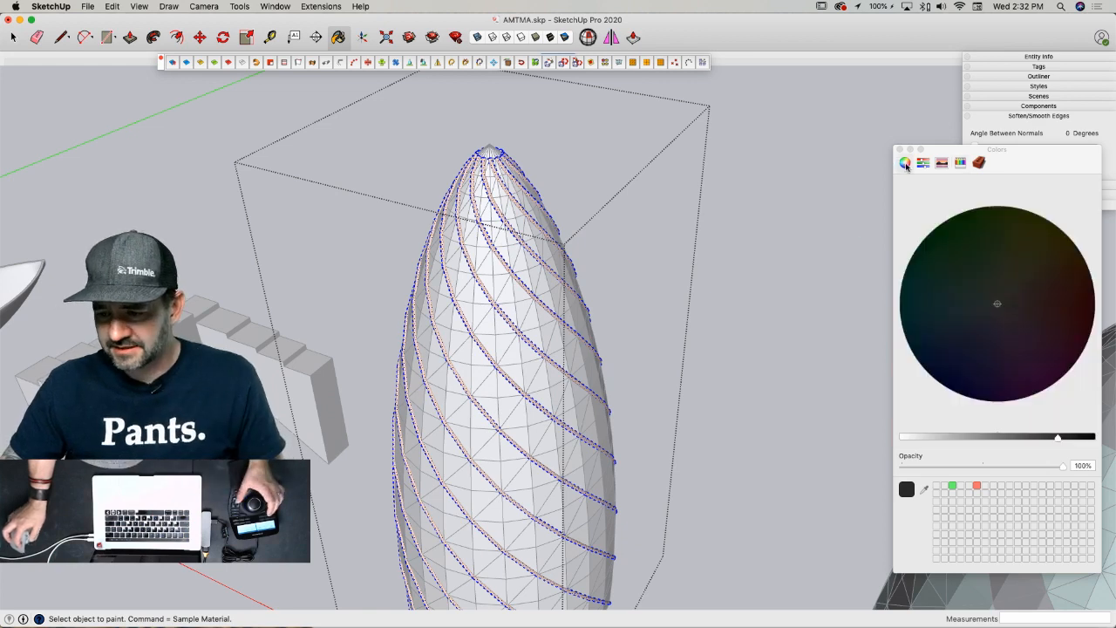
pyautogui.click(979, 163)
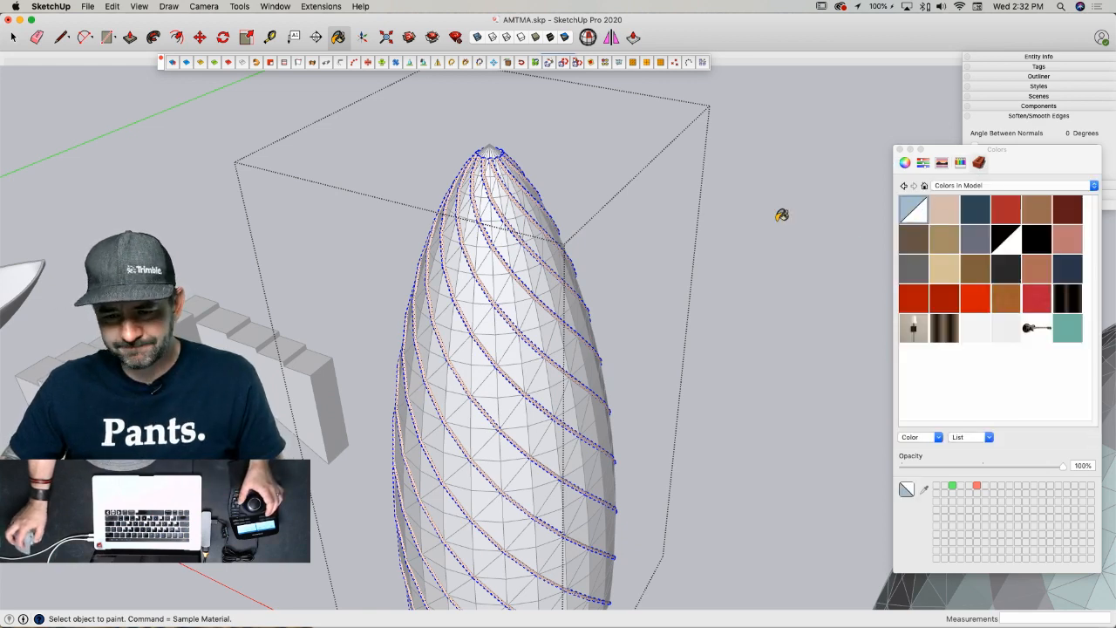
pyautogui.scroll(4, 511, 187)
pyautogui.click(466, 179)
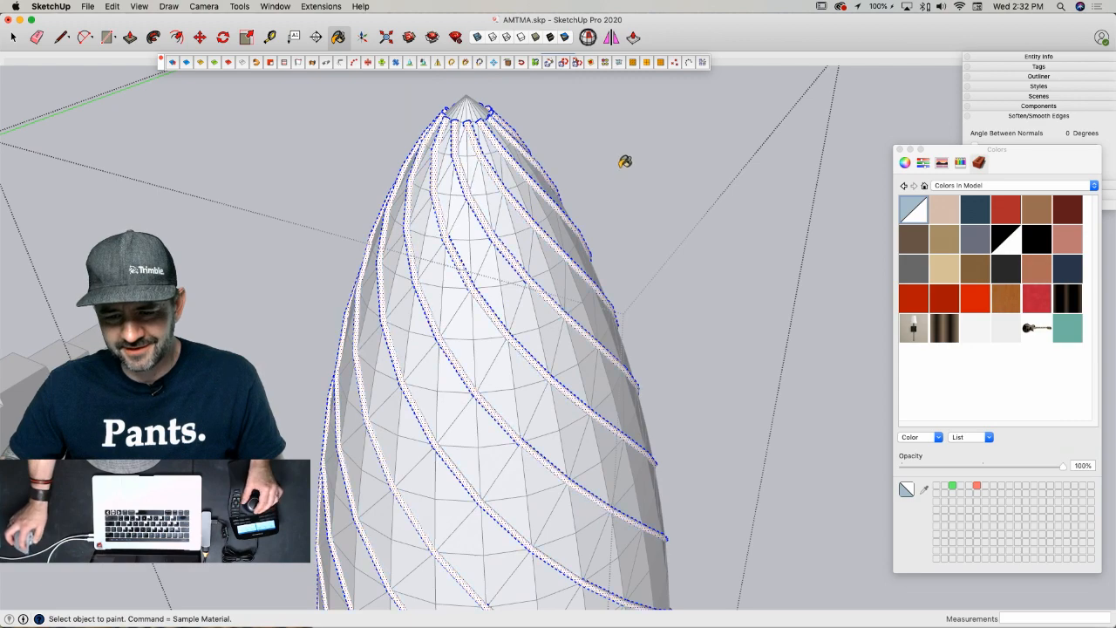
# - Select the opposite-direction spiral edges in the white tower and convert them to grouped Follow me tubes, diameter 5", precision 10, material Laura_Skin
pyautogui.press('space')
pyautogui.click(683, 244)
pyautogui.doubleClick(509, 356)
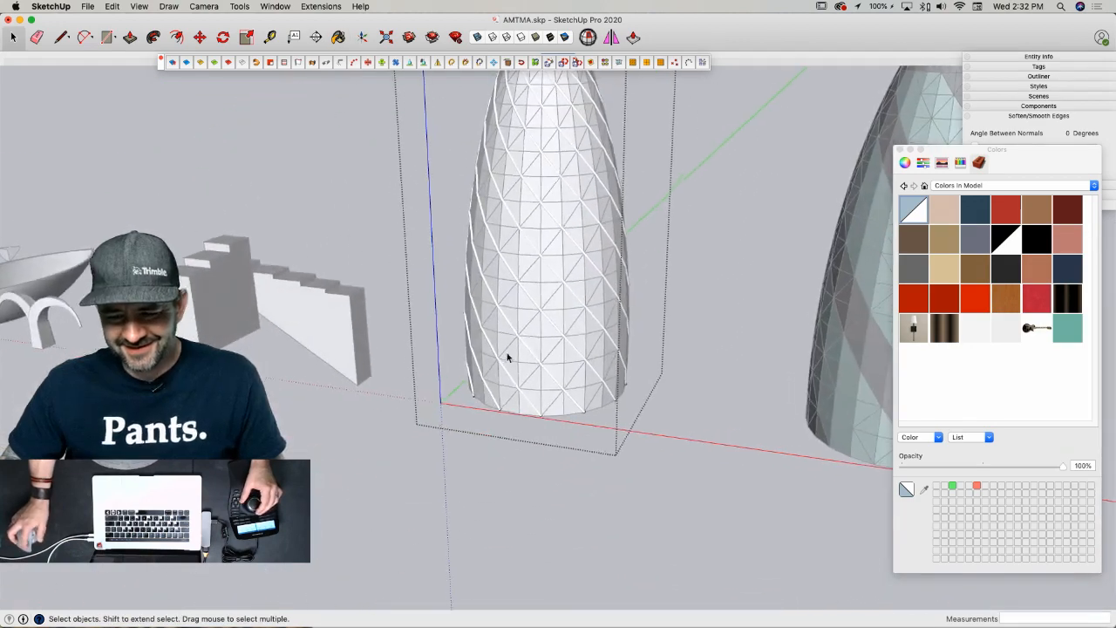
pyautogui.doubleClick(518, 393)
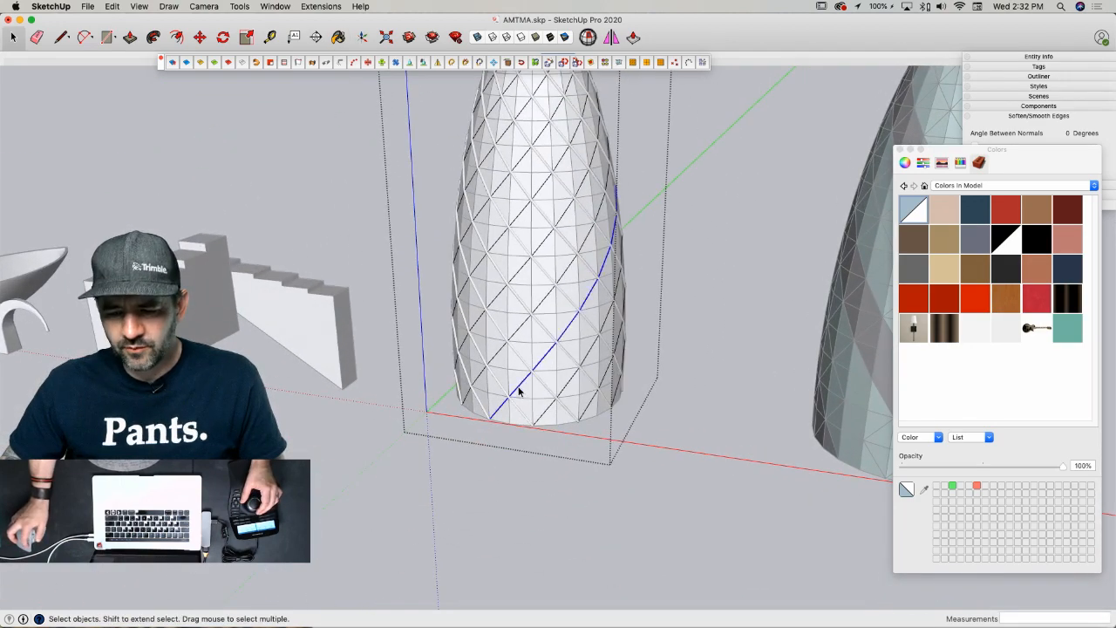
pyautogui.press('super+a')
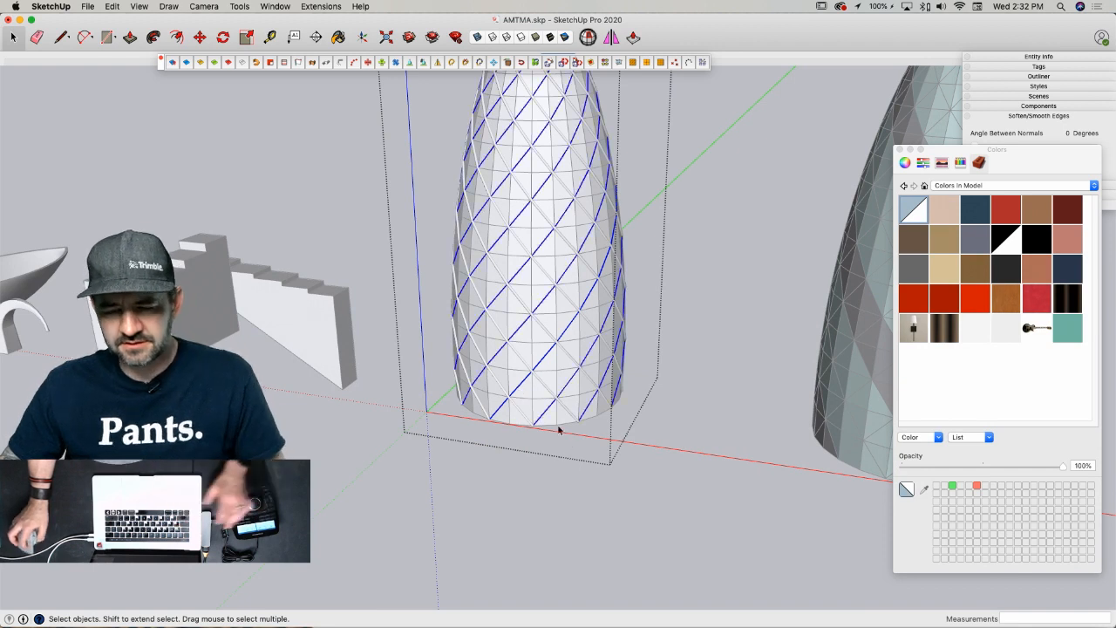
pyautogui.click(328, 63)
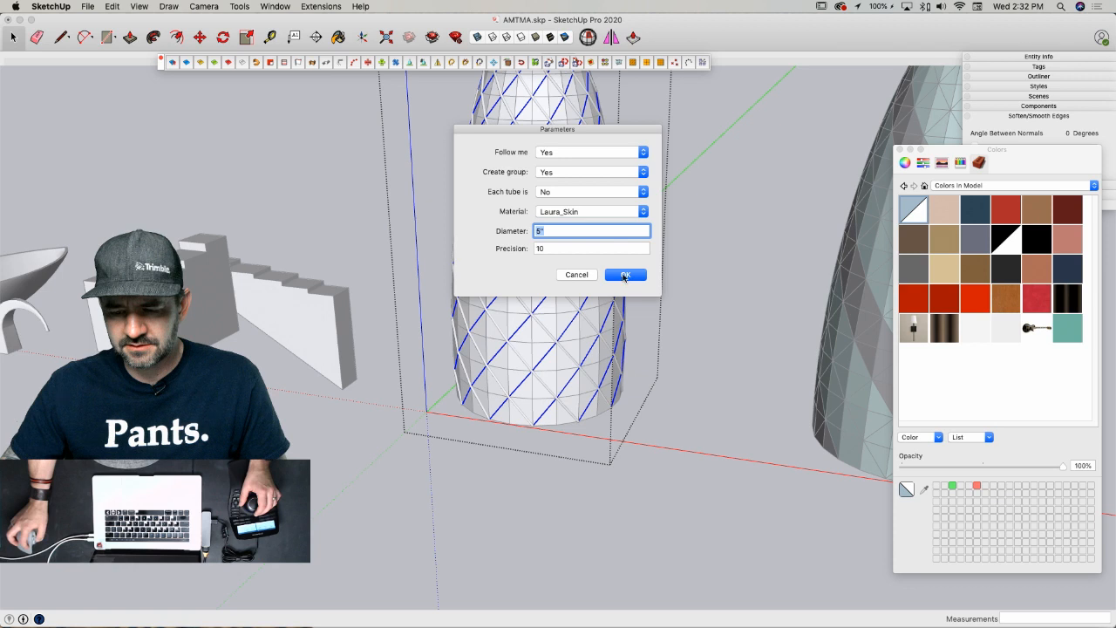
pyautogui.press('Return')
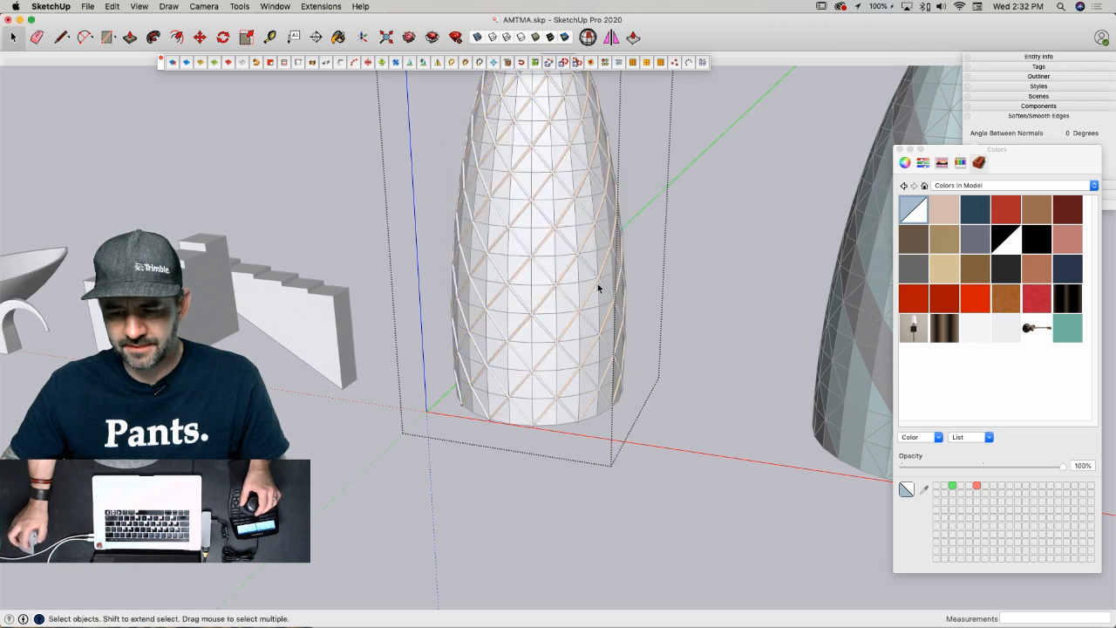
# - Paint all geometry of the new opposite-direction spiral tubes with the default material and leave the group
pyautogui.click(562, 280)
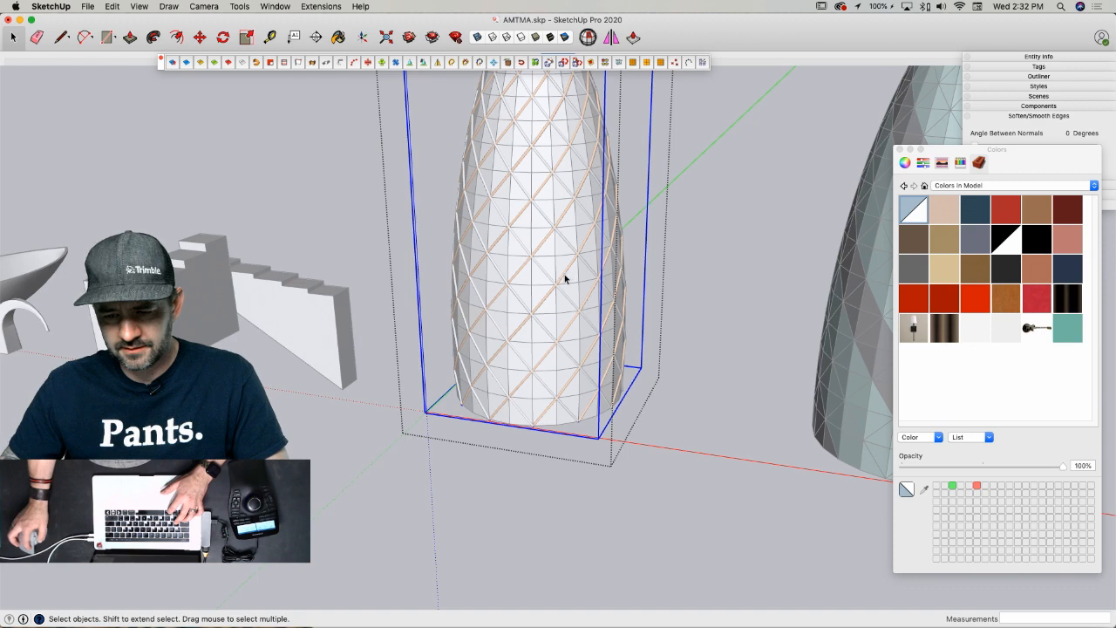
pyautogui.scroll(10, 571, 284)
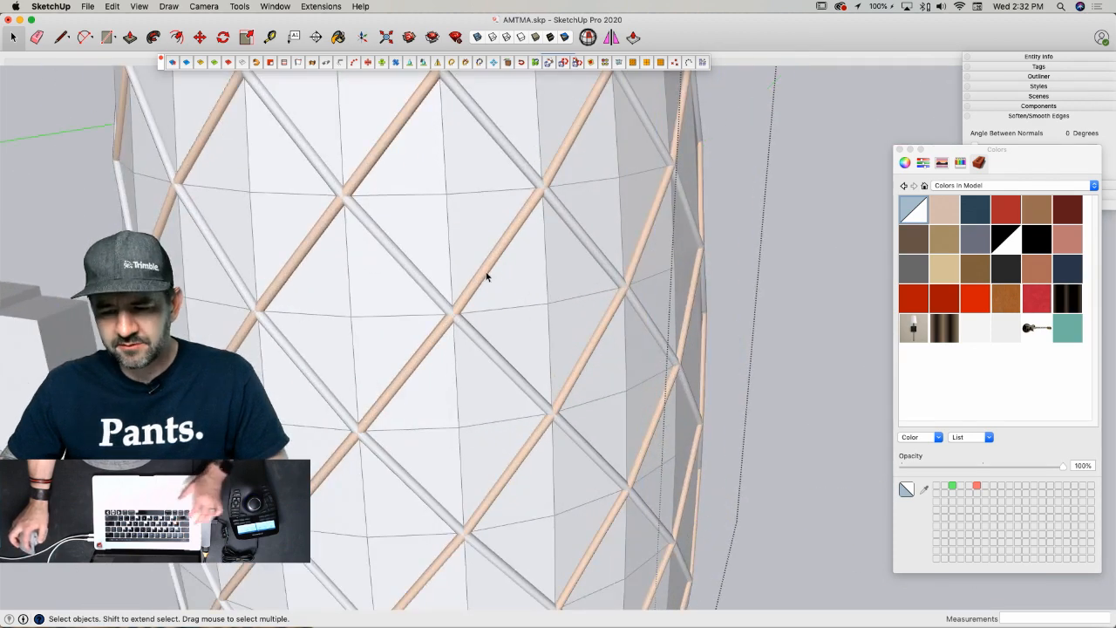
pyautogui.click(490, 270)
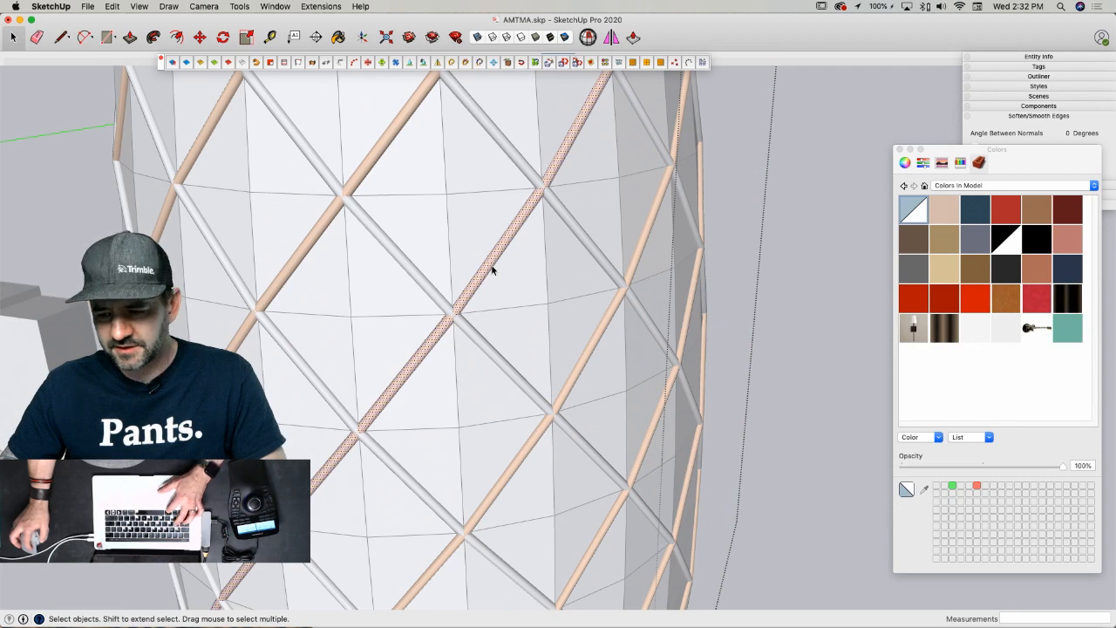
pyautogui.tripleClick(492, 270)
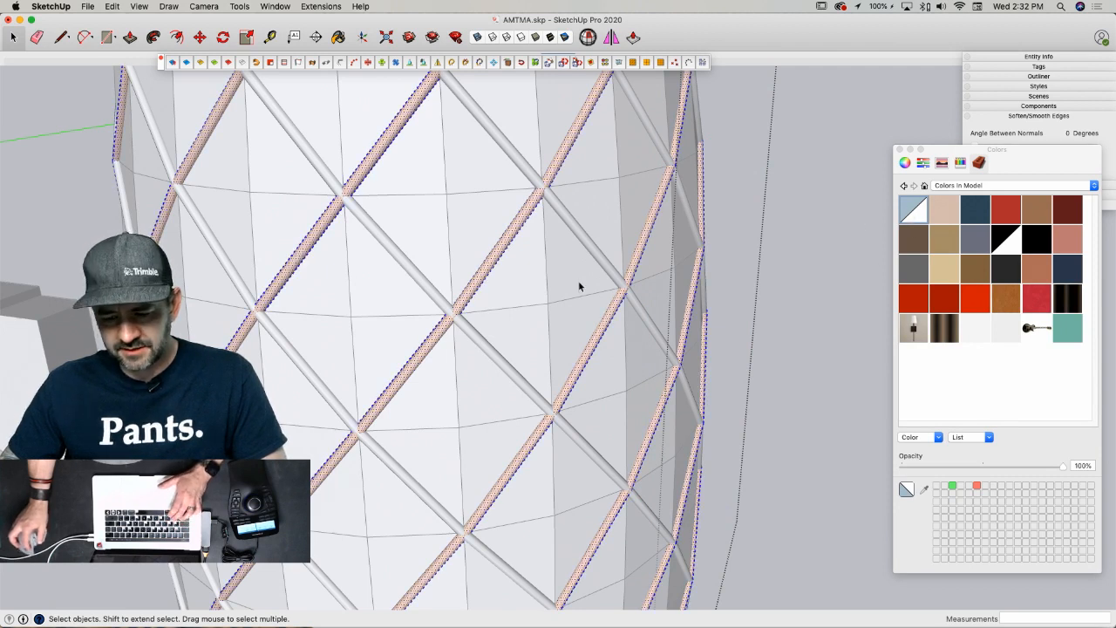
pyautogui.press('b')
pyautogui.click(640, 259)
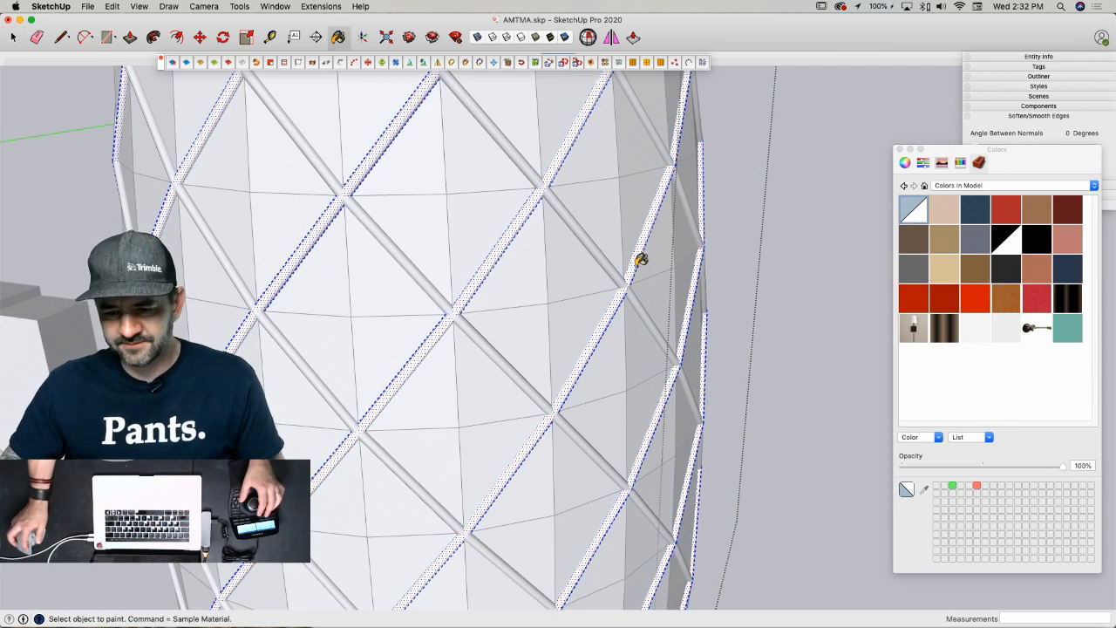
pyautogui.press('space')
pyautogui.click(818, 336)
pyautogui.click(650, 281)
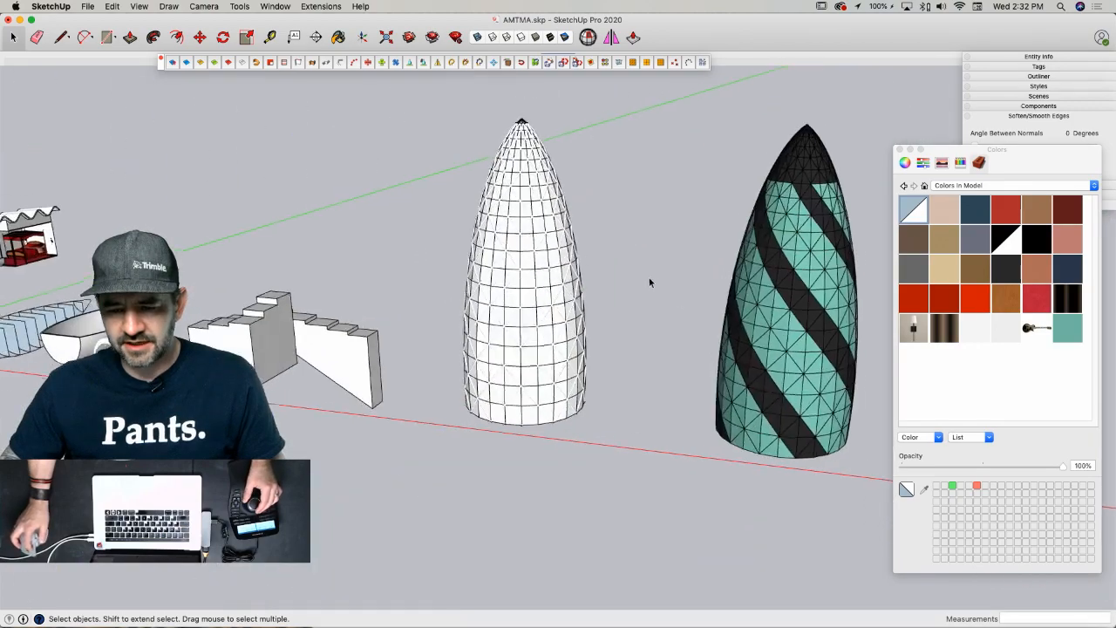
pyautogui.scroll(5, 514, 187)
pyautogui.click(512, 184)
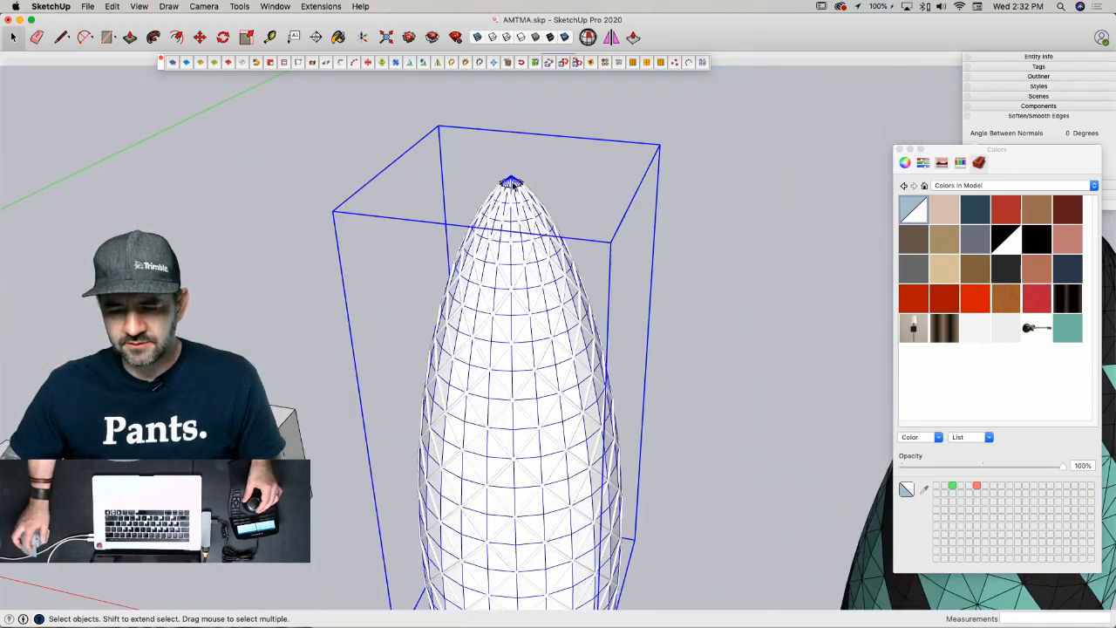
pyautogui.scroll(-6, 668, 374)
pyautogui.press('m')
pyautogui.click(638, 518)
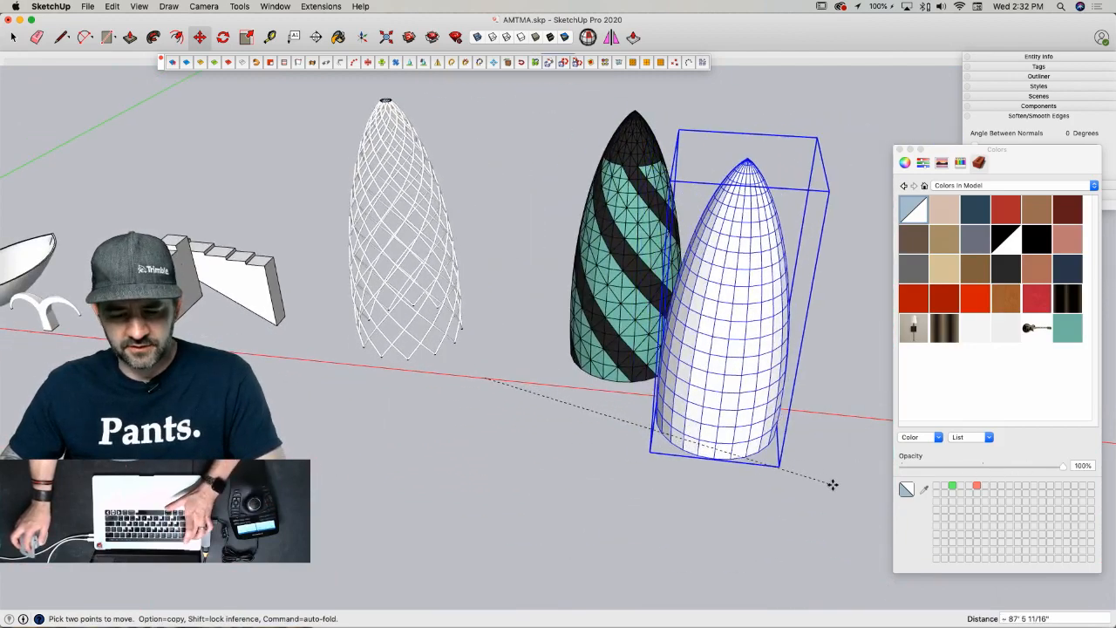
pyautogui.press('Escape')
pyautogui.press('space')
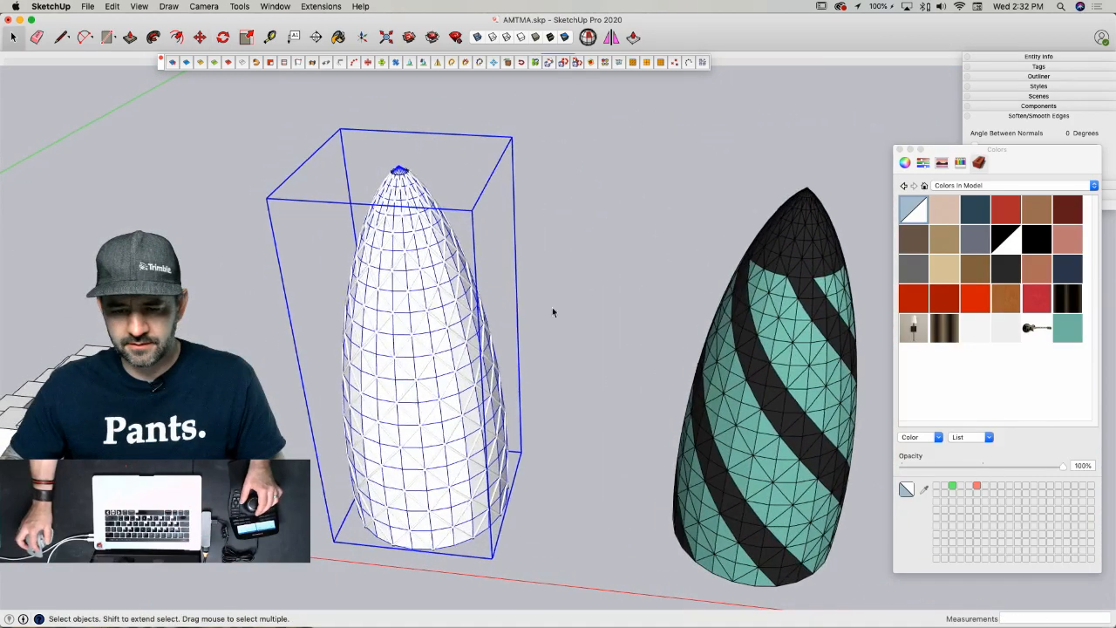
# - Copy only the spiral tube lattice from the white tower onto the charcoal and teal tower, aligning the two at the tip
pyautogui.moveTo(583, 284); pyautogui.dragTo(298, 501)
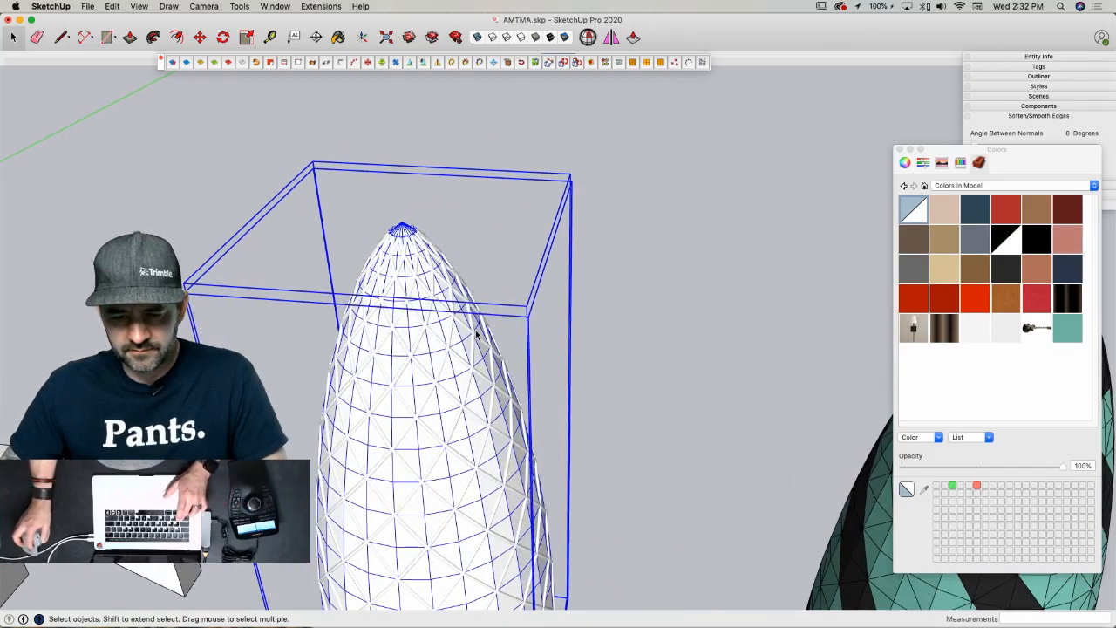
pyautogui.click(402, 232)
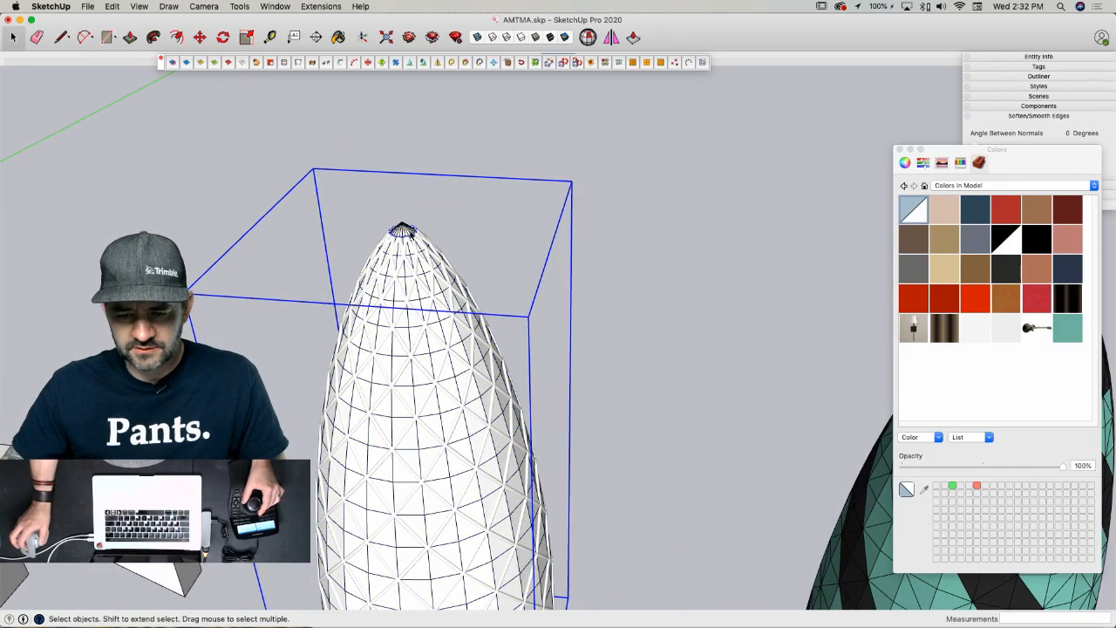
pyautogui.press('m')
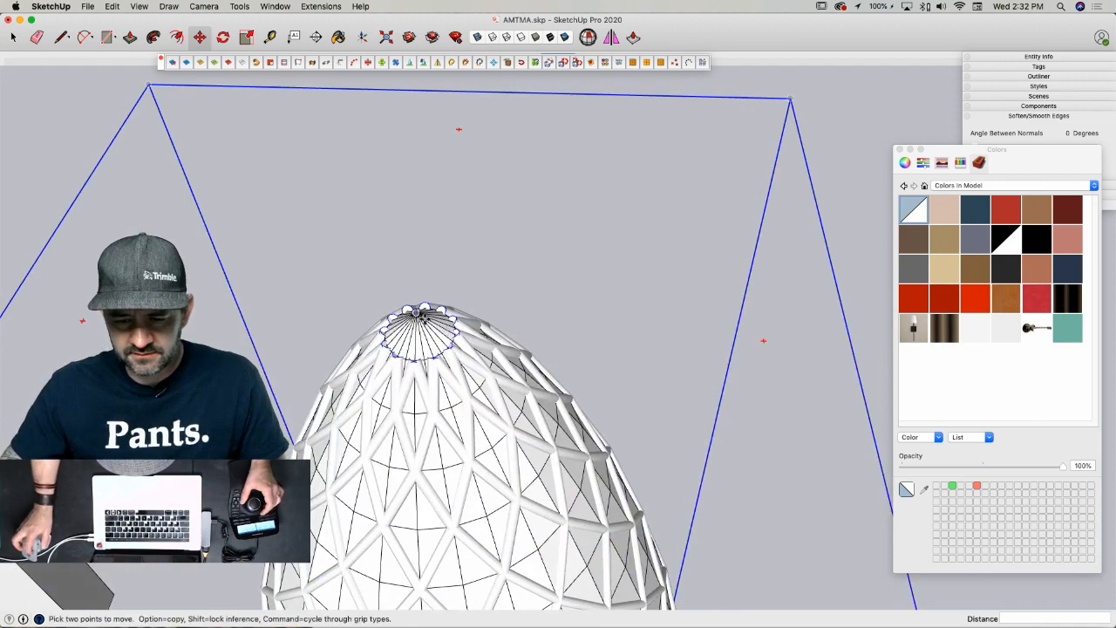
pyautogui.keyDown('alt'); pyautogui.click(416, 311); pyautogui.keyUp('alt')
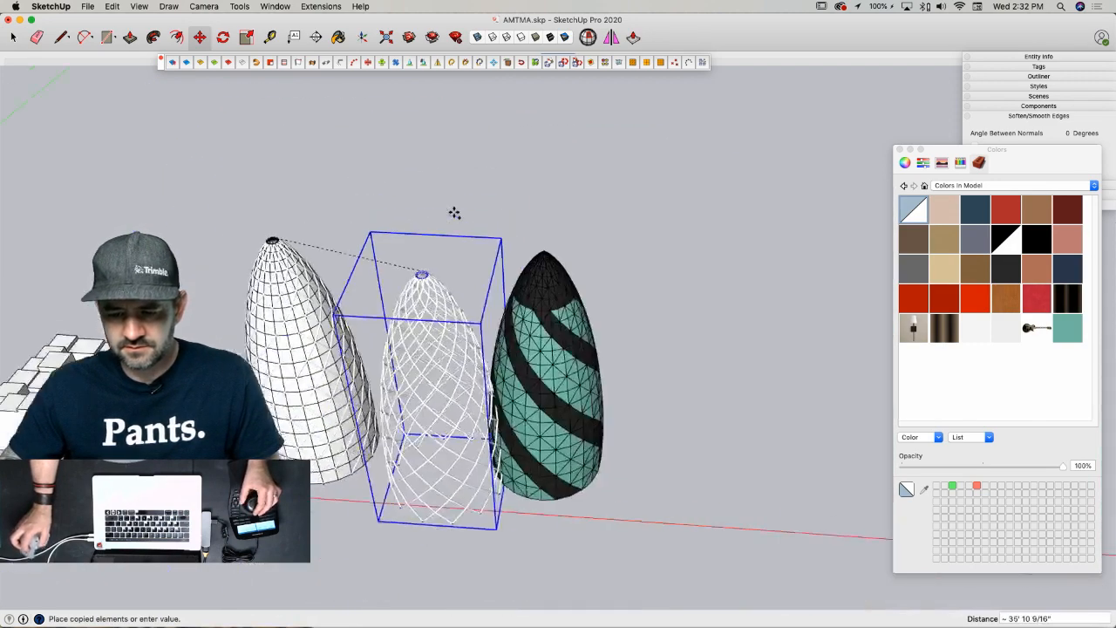
pyautogui.click(534, 288)
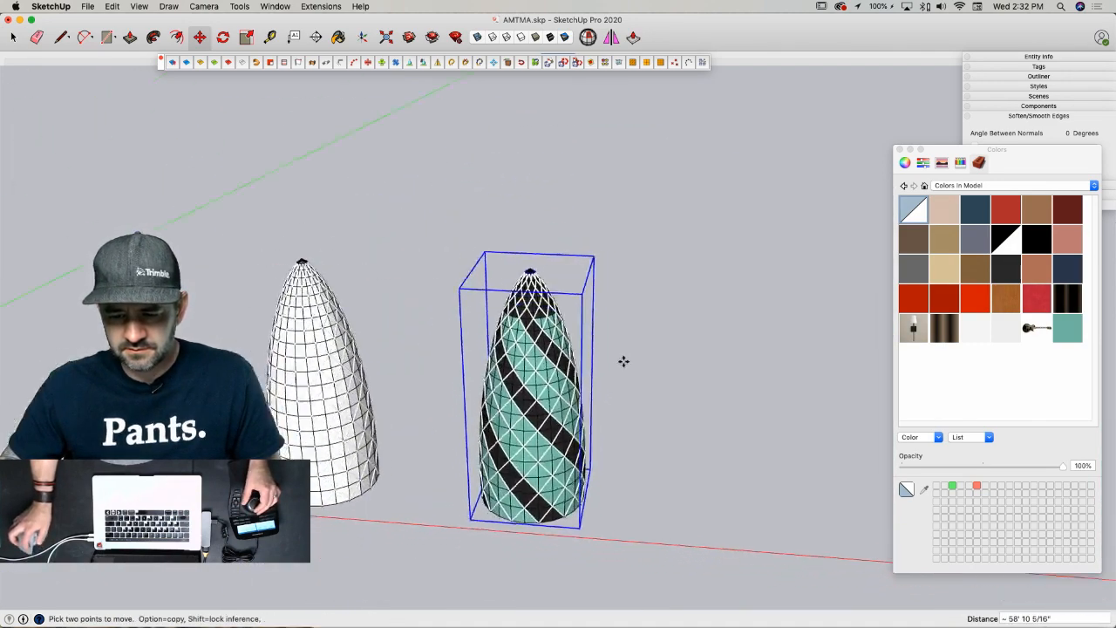
pyautogui.press('space')
pyautogui.click(666, 430)
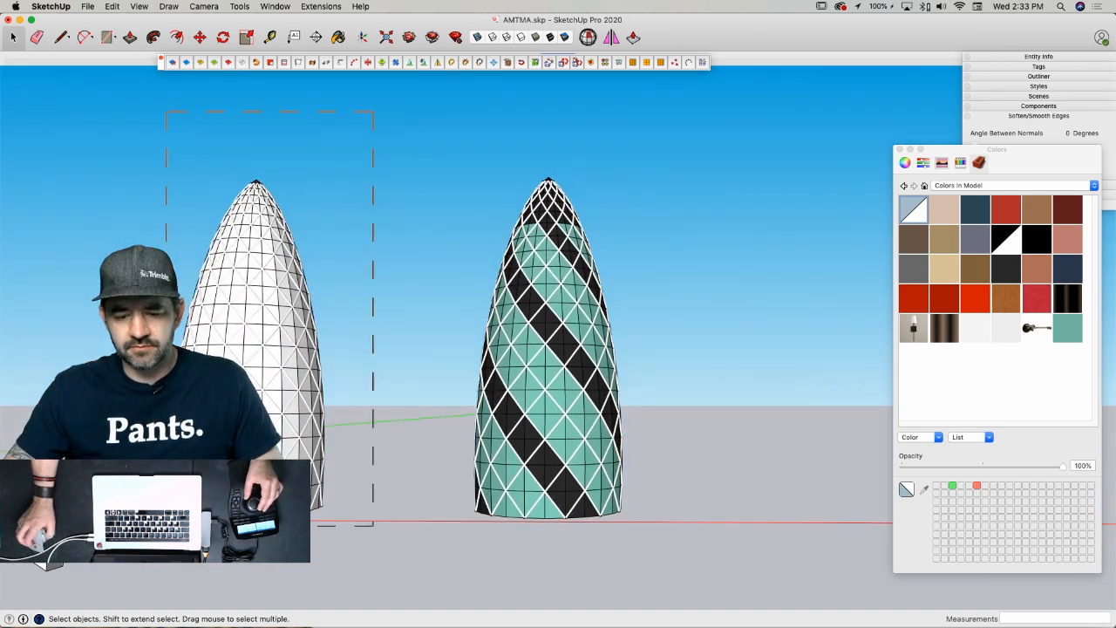
# - Delete the white tower and group the charcoal and teal tower together with its white tube lattice
pyautogui.moveTo(374, 525); pyautogui.dragTo(368, 528)
pyautogui.press('Delete')
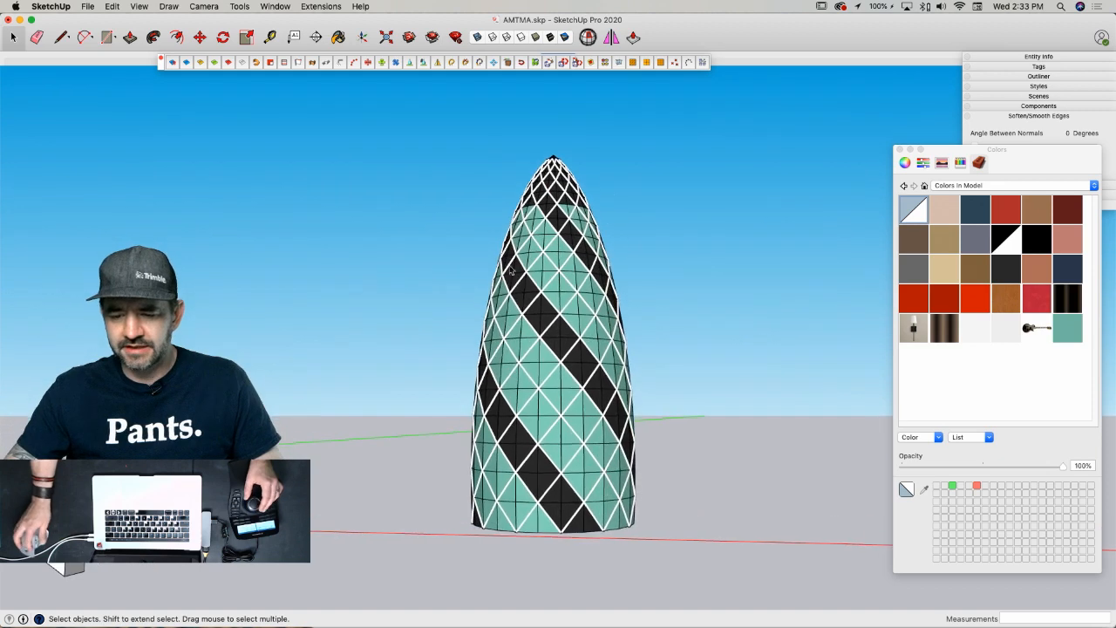
pyautogui.moveTo(677, 127); pyautogui.dragTo(387, 579)
pyautogui.rightClick(593, 395)
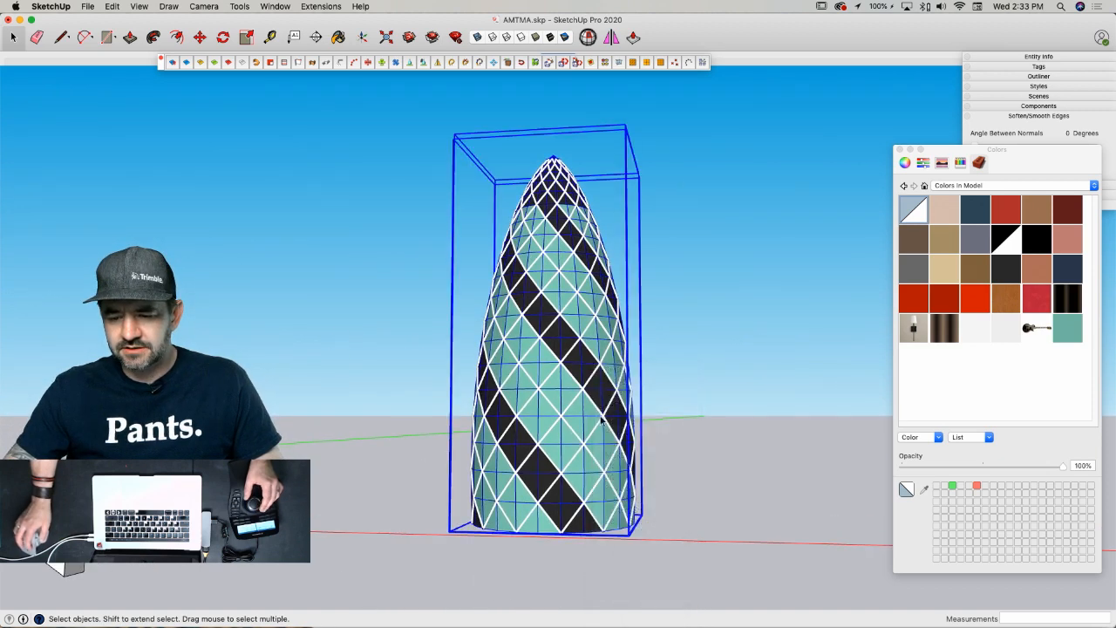
pyautogui.rightClick(563, 398)
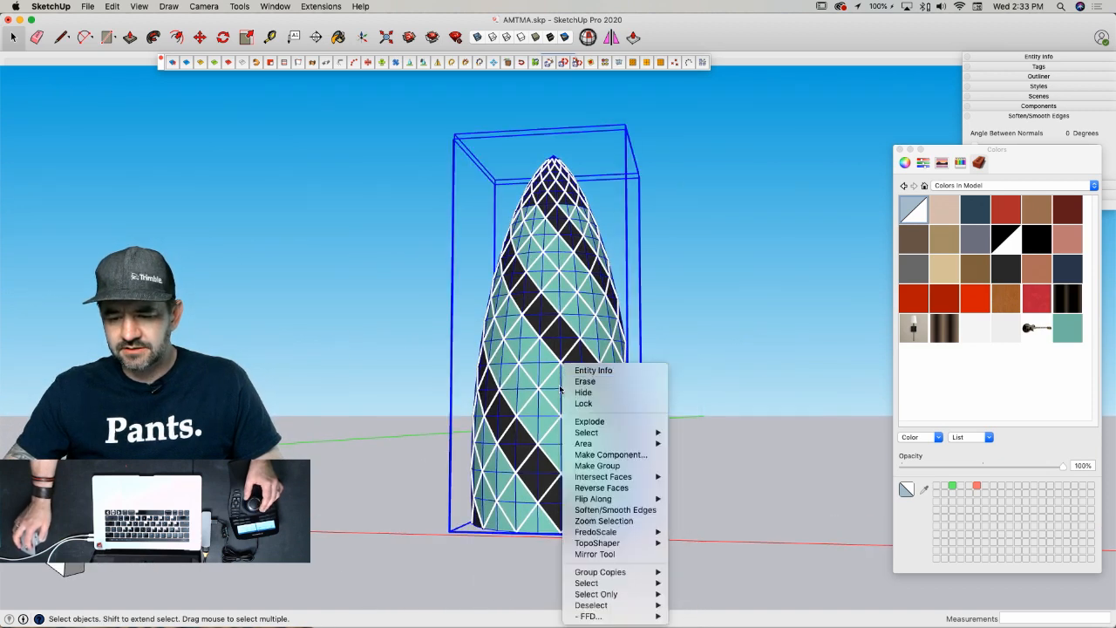
pyautogui.click(608, 465)
pyautogui.scroll(5, 628, 463)
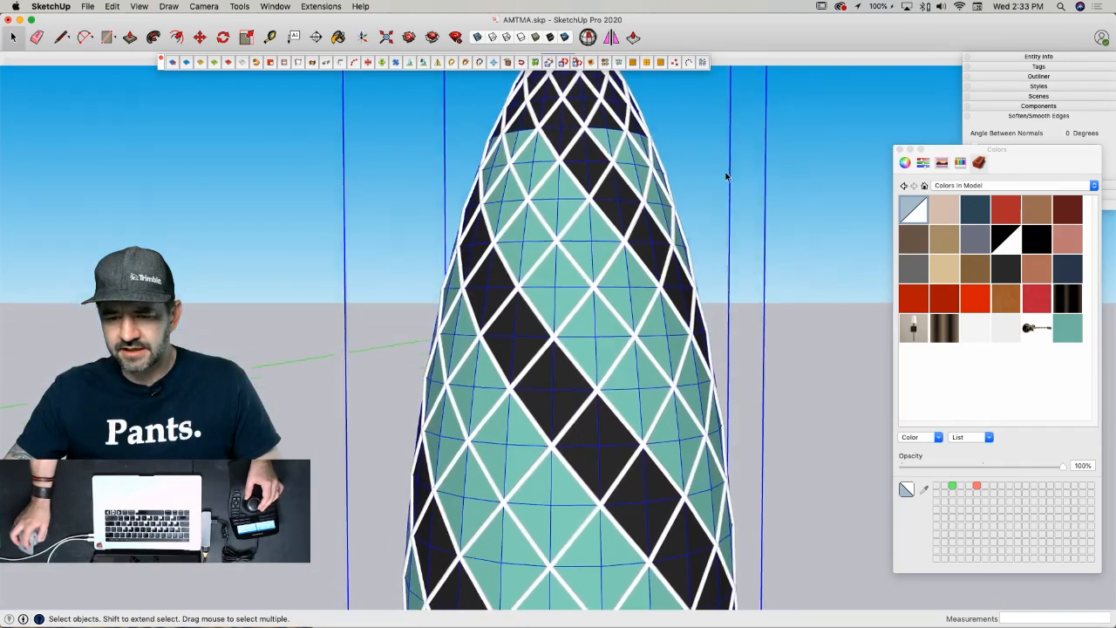
pyautogui.click(724, 171)
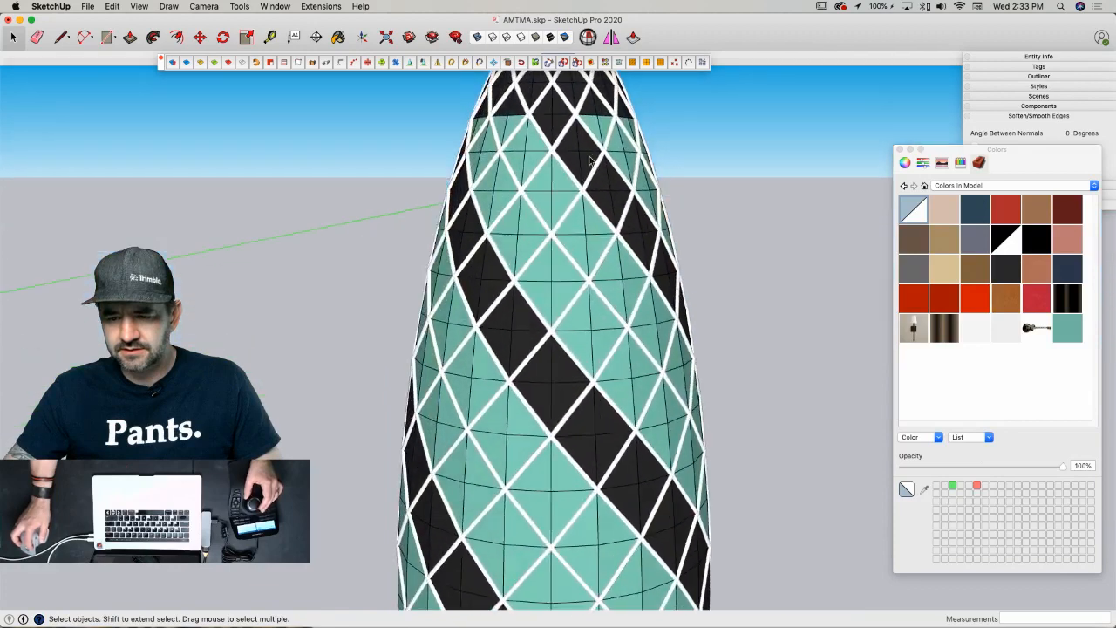
# - Convert the horizontal edge ring below the tower's charcoal cap to a grouped Follow me tube, diameter 5", precision 10, material Laura_Skin
pyautogui.doubleClick(597, 127)
pyautogui.moveTo(362, 107); pyautogui.dragTo(704, 139)
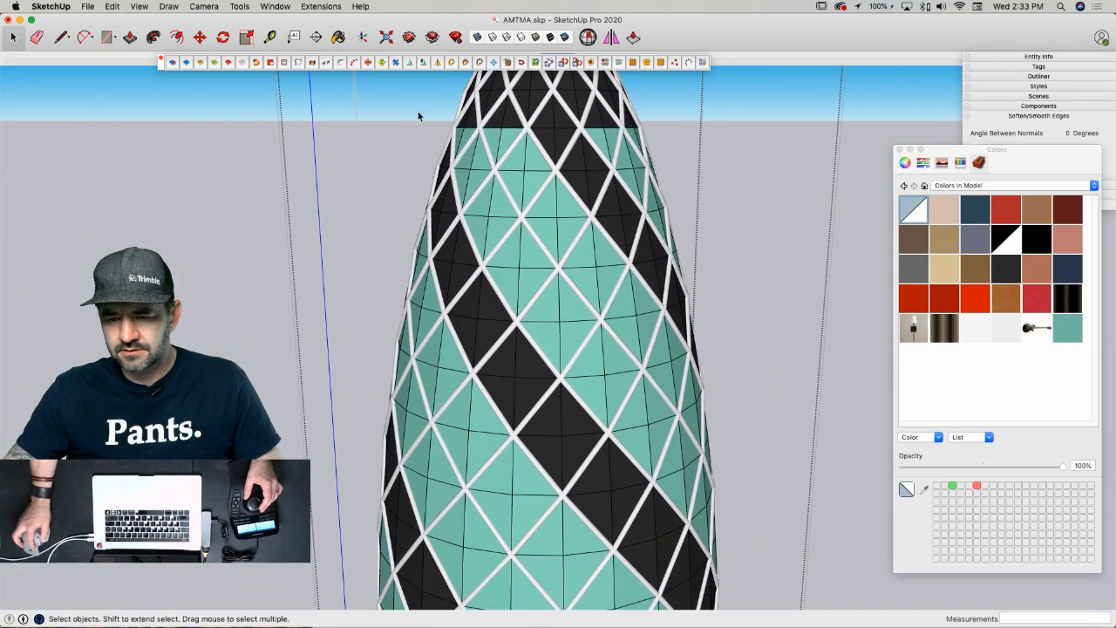
pyautogui.moveTo(416, 112); pyautogui.dragTo(712, 137)
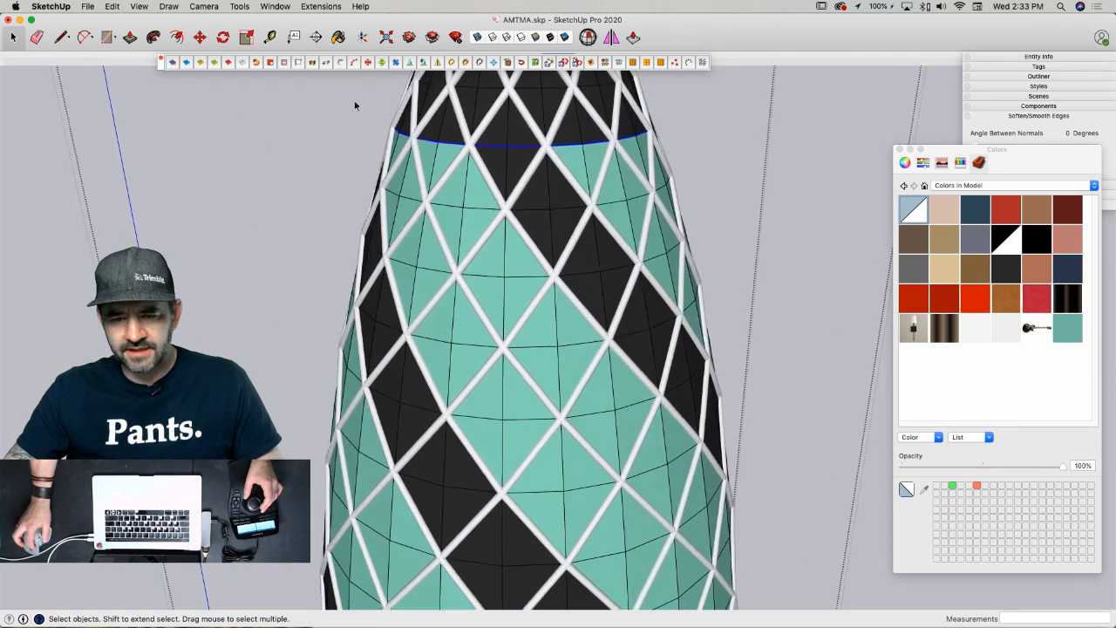
pyautogui.click(326, 63)
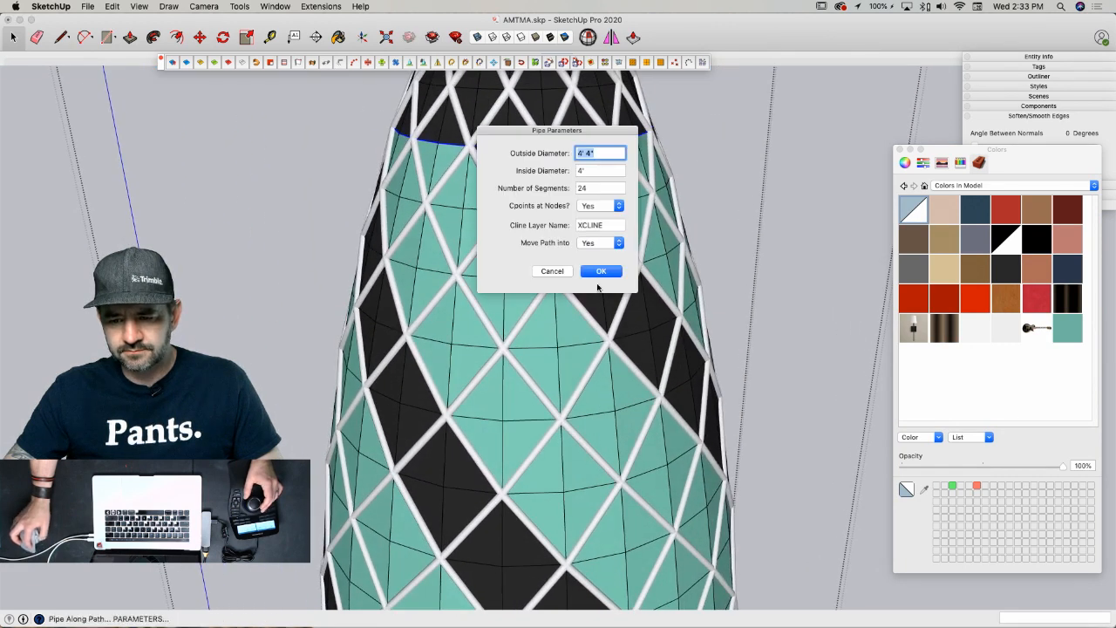
pyautogui.click(550, 273)
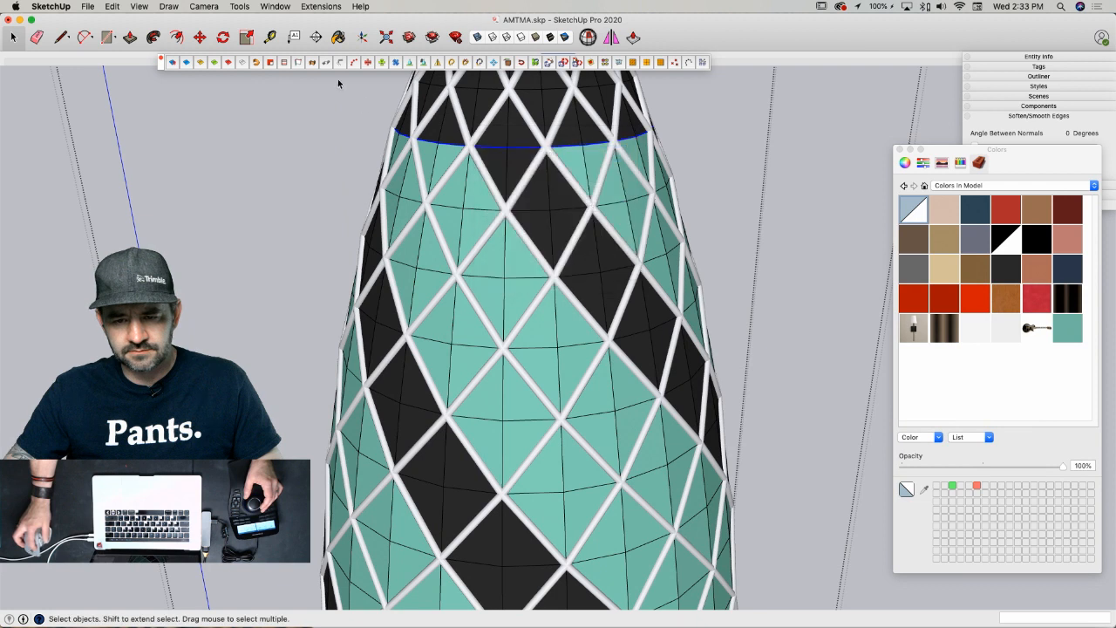
pyautogui.click(328, 62)
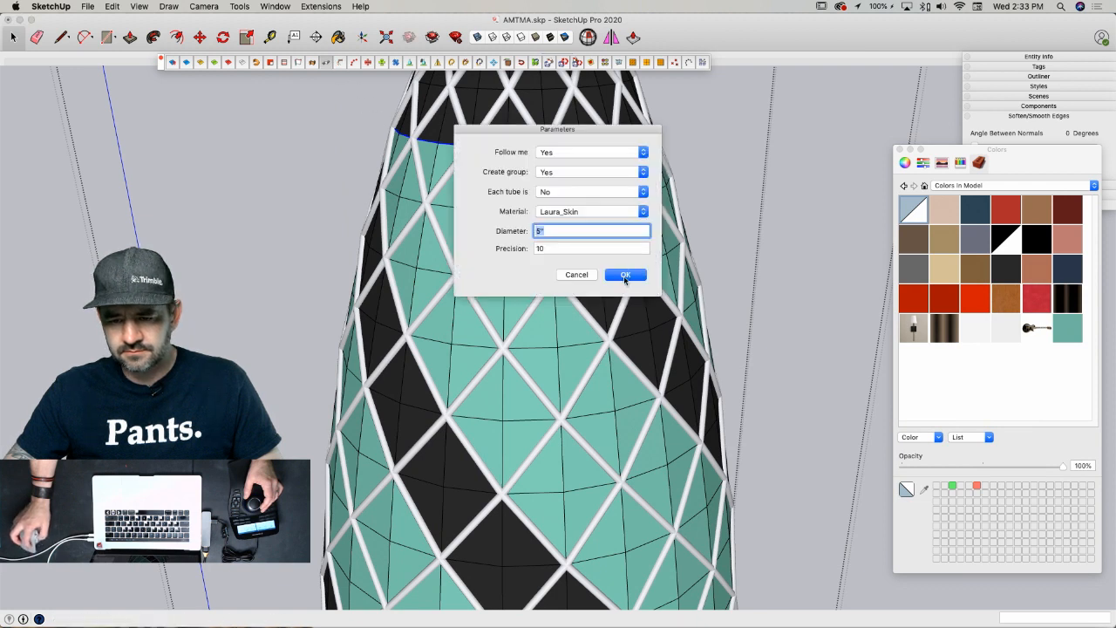
pyautogui.press('Return')
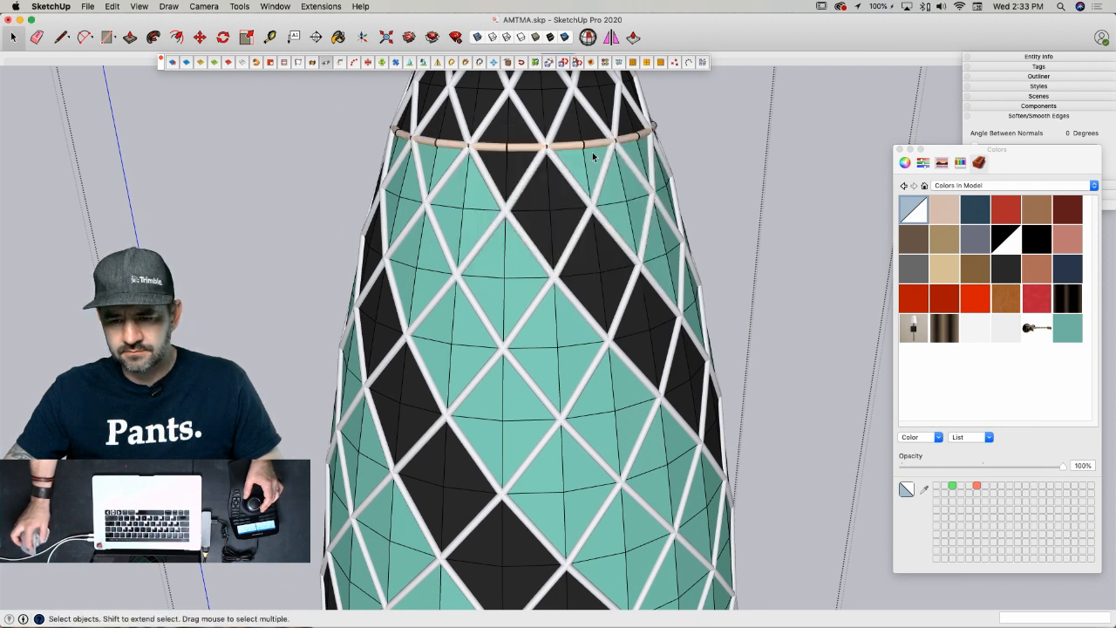
# - Paint all geometry of the horizontal ring tube with the default material and close the tower group
pyautogui.tripleClick(572, 147)
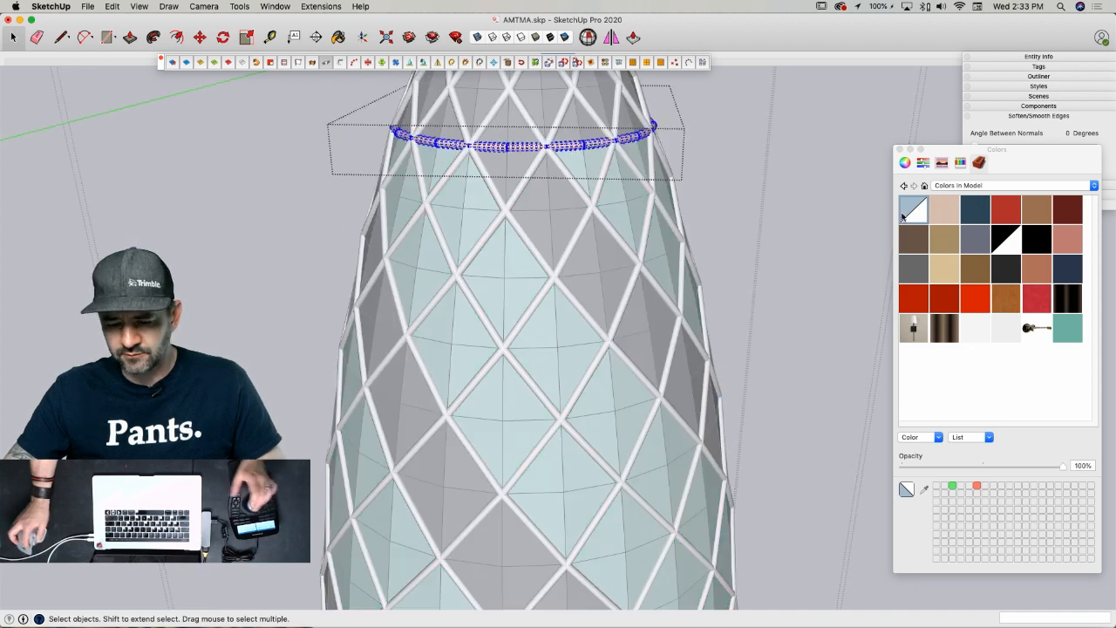
pyautogui.click(909, 211)
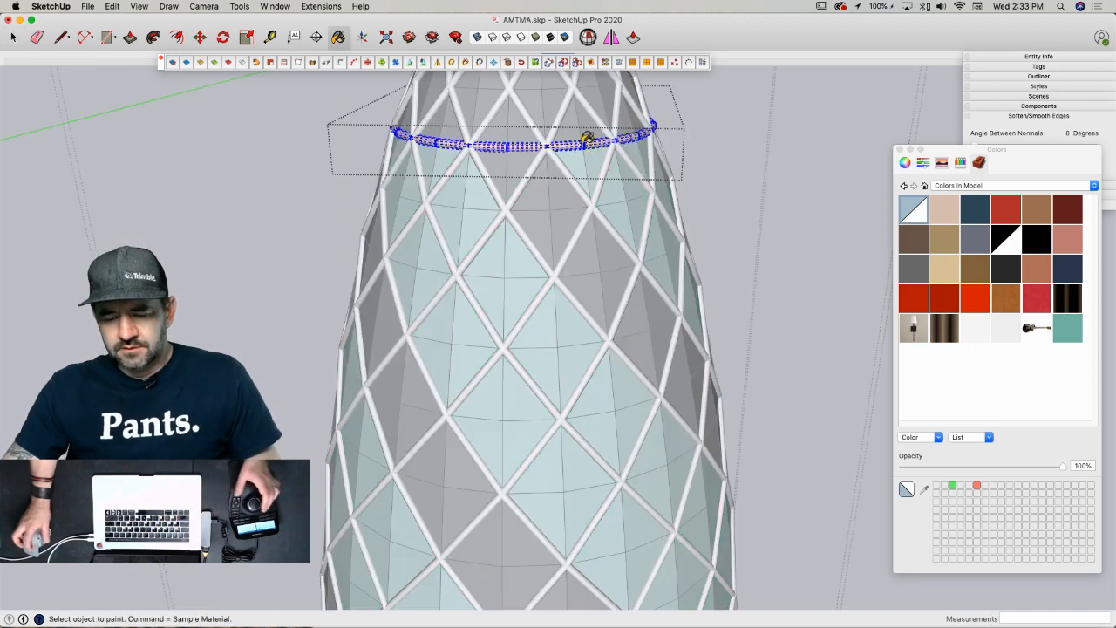
pyautogui.click(584, 143)
pyautogui.press('space')
pyautogui.click(805, 217)
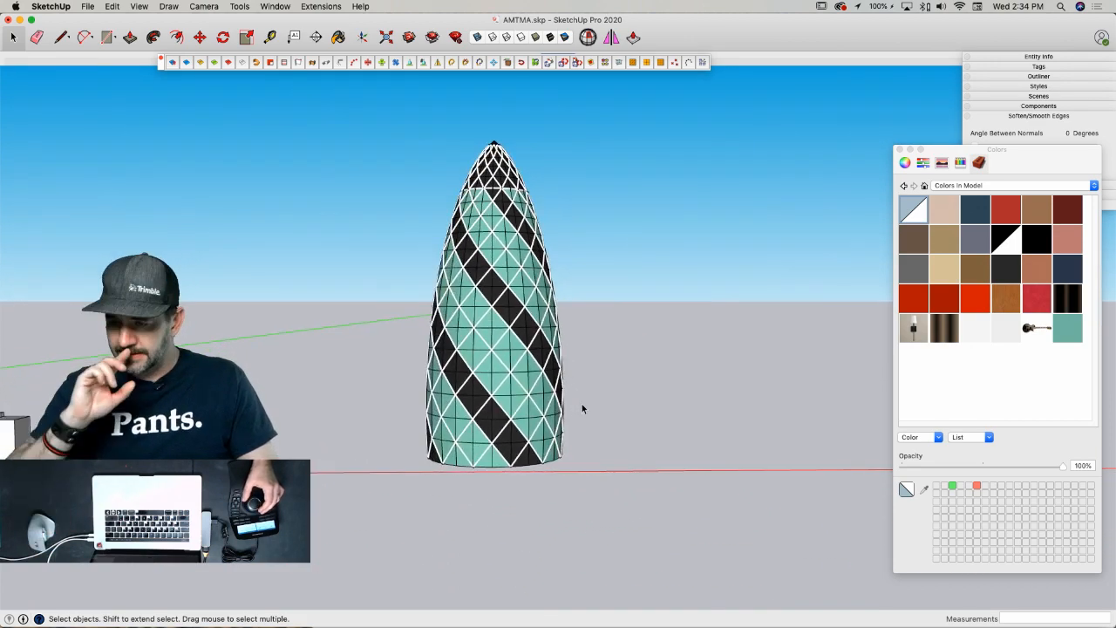
# - Move the grouped tower along the red axis so it stands at the end of the row, beyond the stepped building
pyautogui.click(455, 217)
pyautogui.press('m')
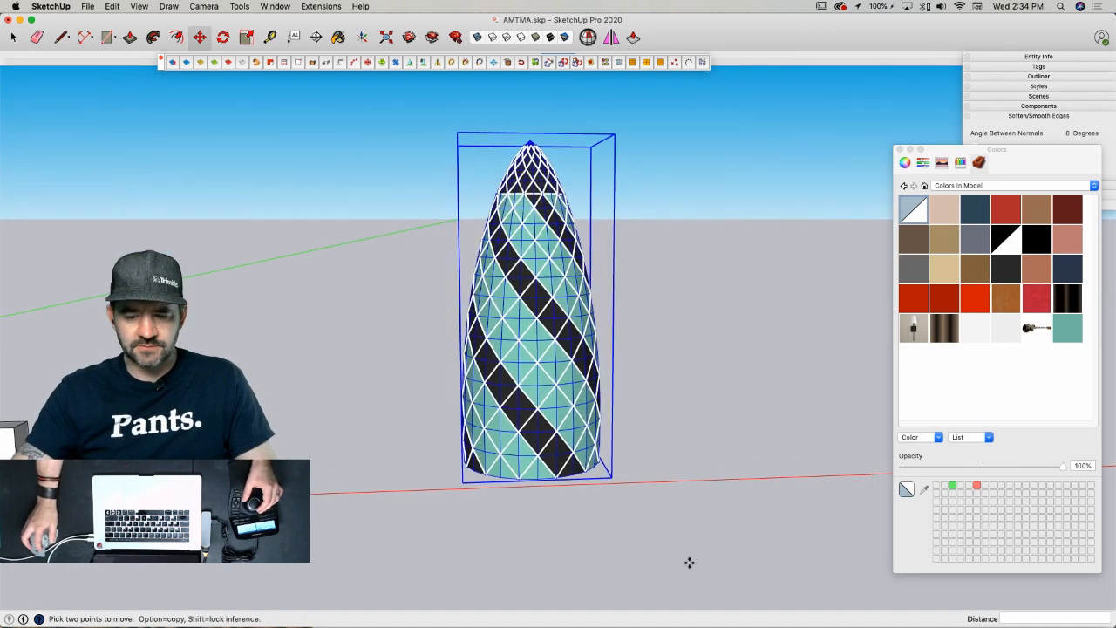
pyautogui.click(689, 563)
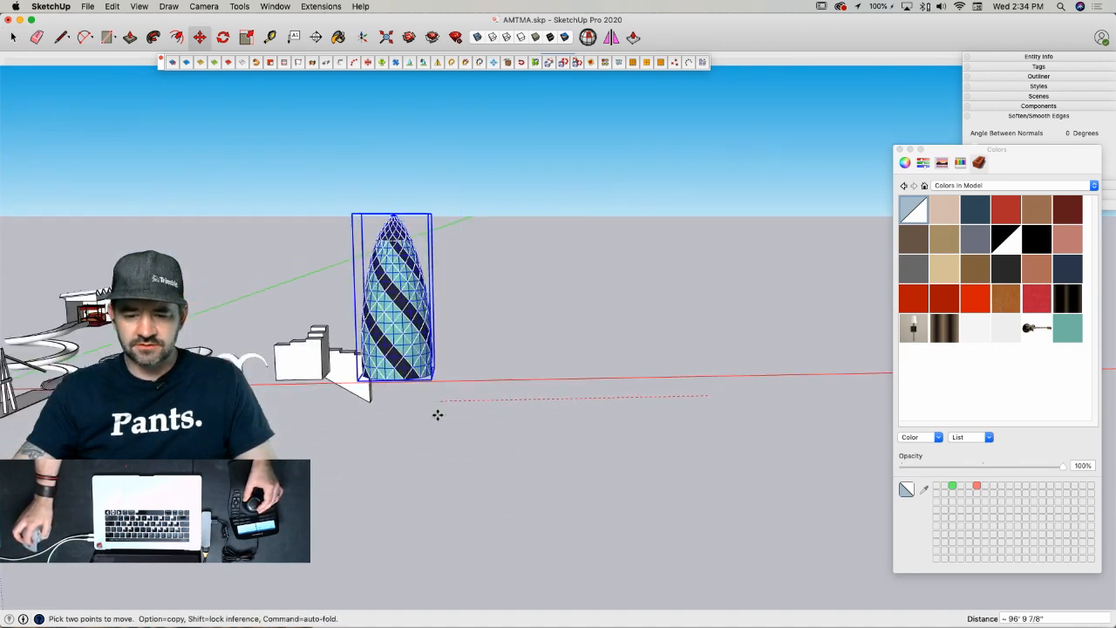
pyautogui.click(623, 410)
pyautogui.press('space')
pyautogui.click(471, 480)
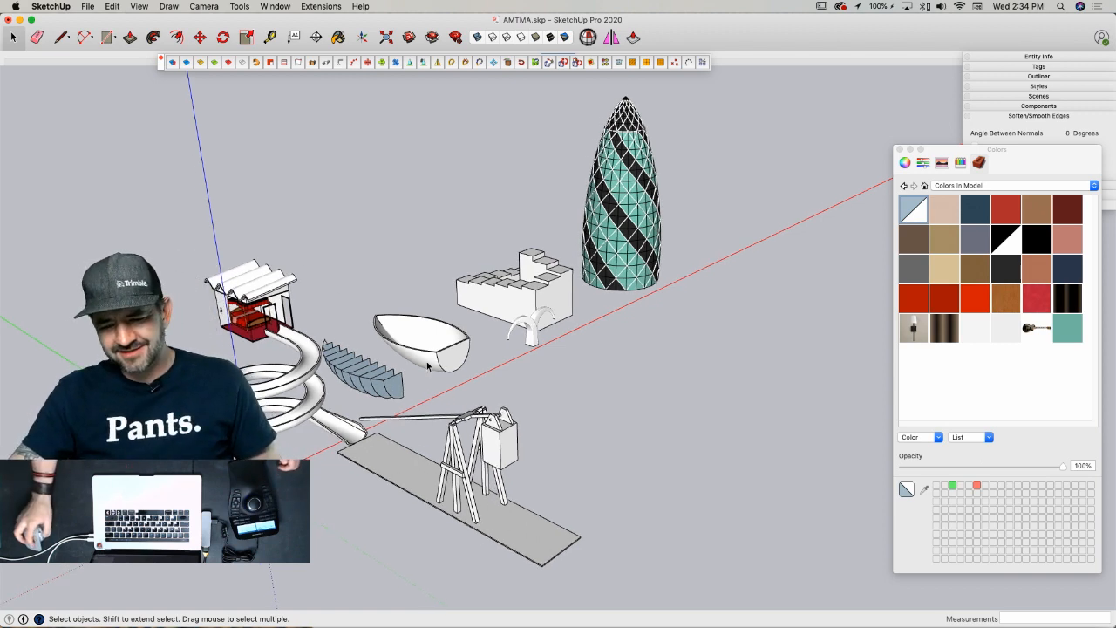
# - Rotate the white double arch 90 degrees and move it about 15' 8" to stand beside the stepped building
pyautogui.click(387, 389)
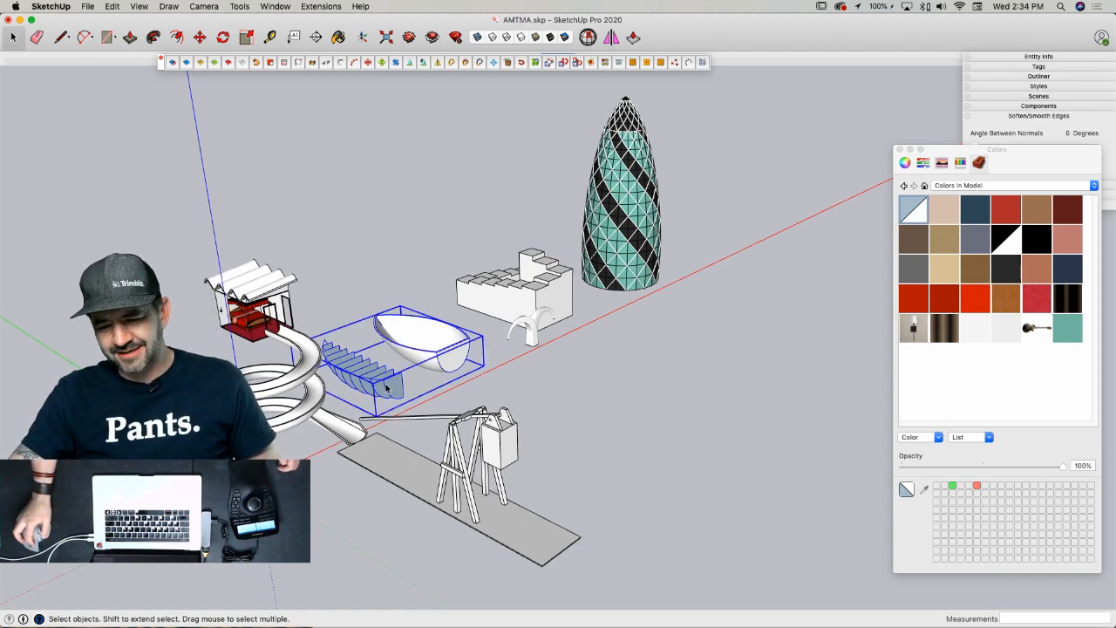
pyautogui.click(528, 335)
pyautogui.press('m')
pyautogui.click(567, 359)
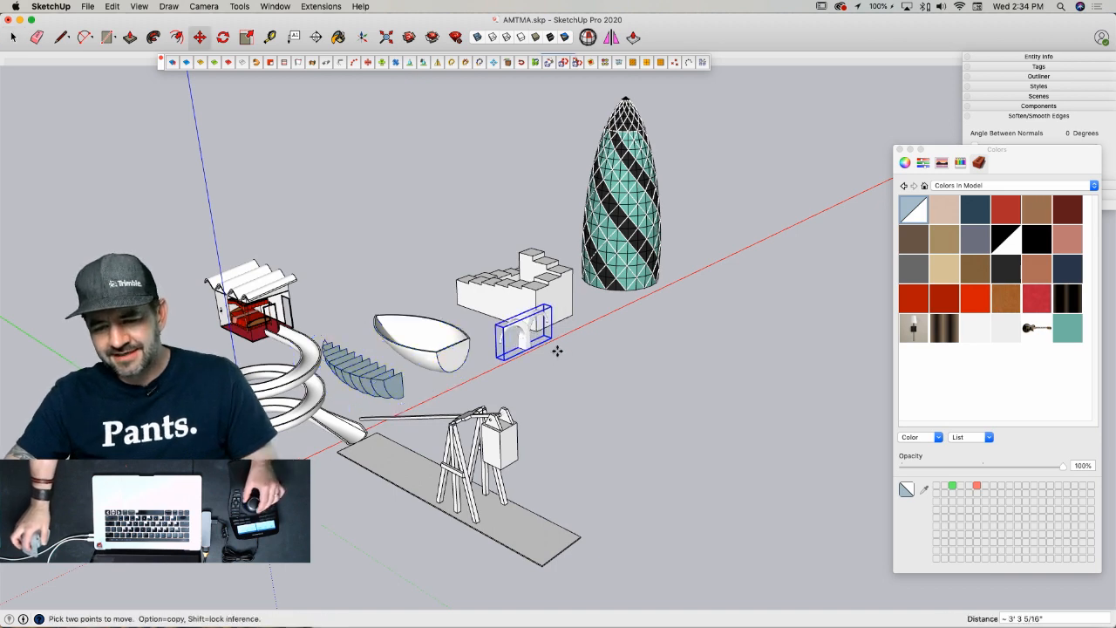
pyautogui.click(555, 322)
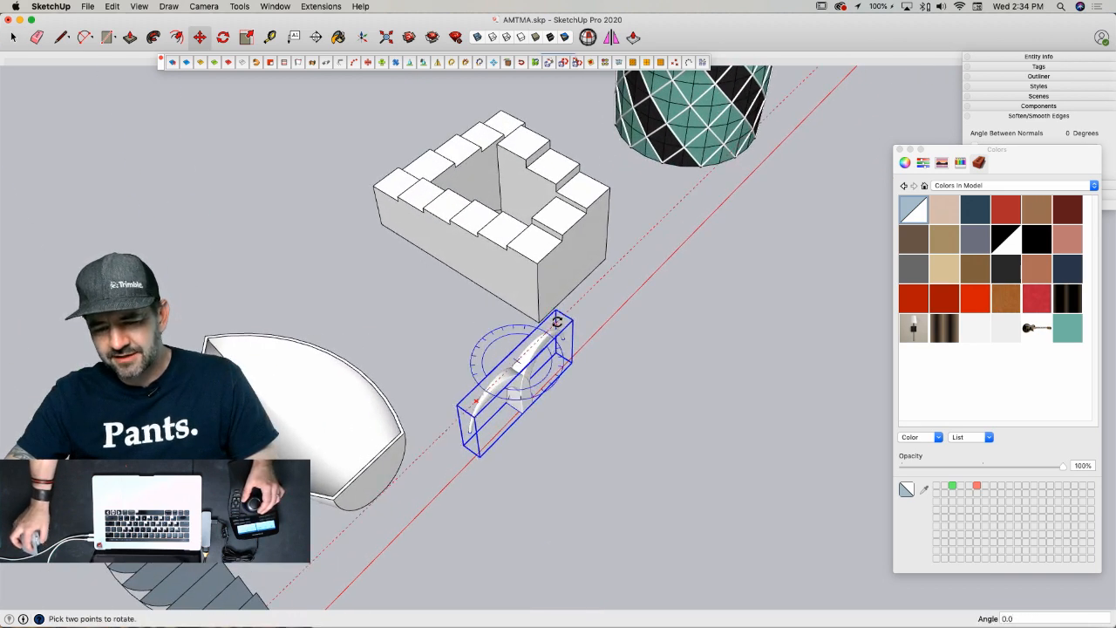
pyautogui.click(589, 414)
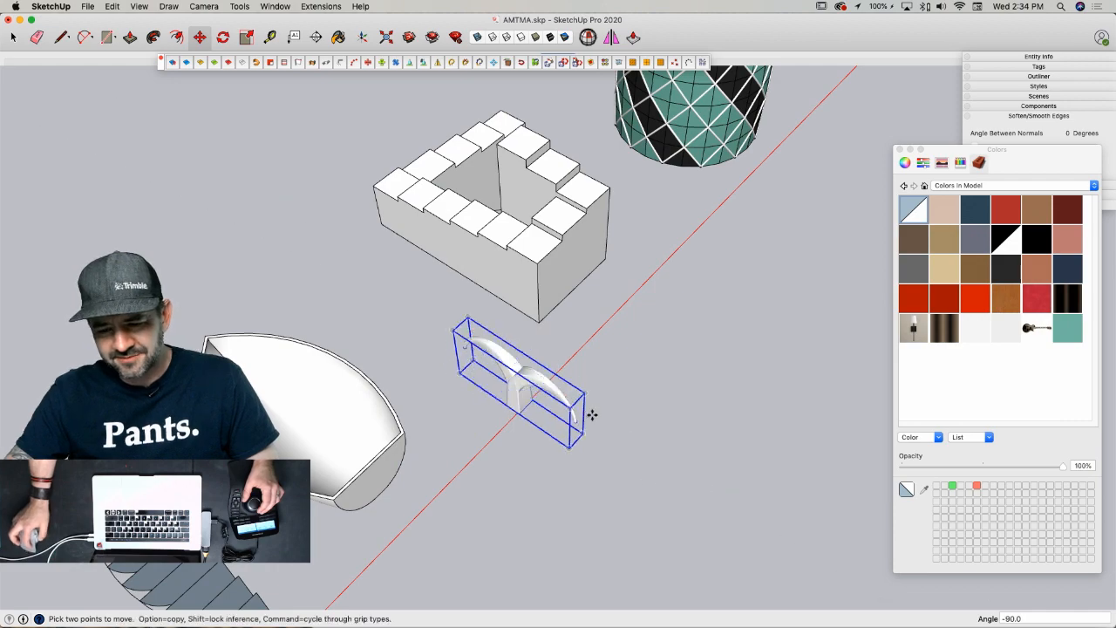
pyautogui.click(692, 538)
pyautogui.click(595, 480)
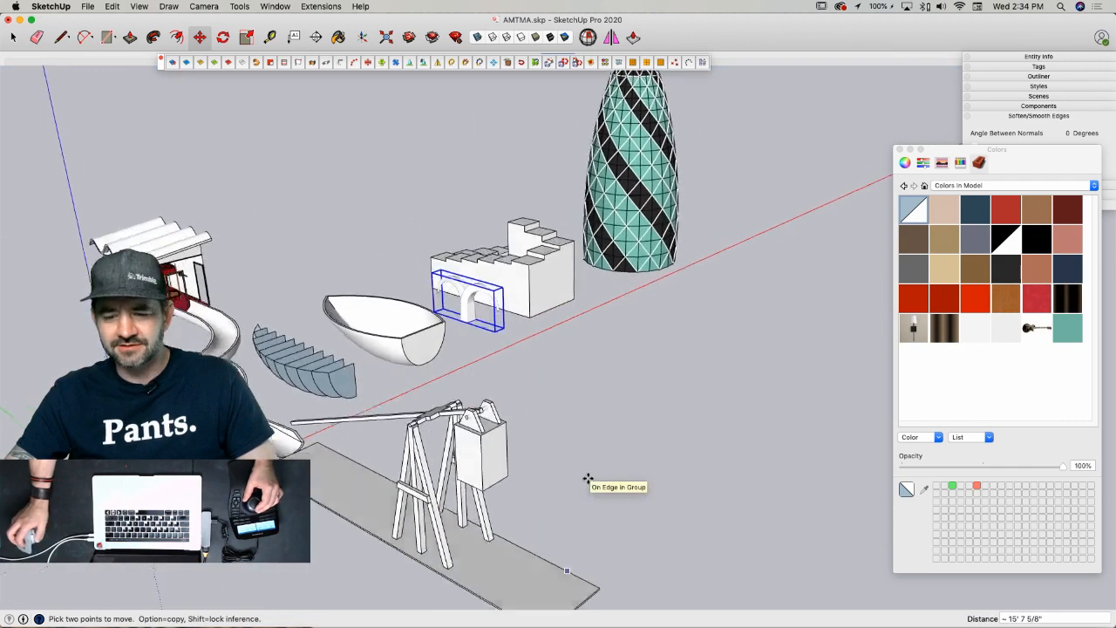
pyautogui.press('space')
pyautogui.click(719, 472)
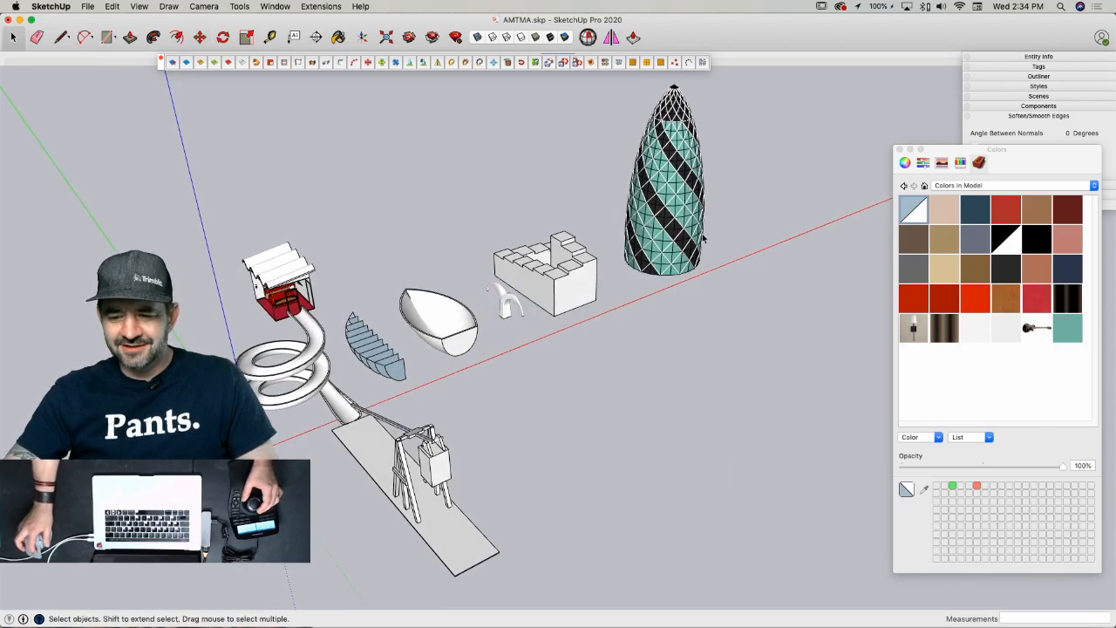
# - Shift the teal and charcoal tower about 3' 3" along the red axis toward the stepped building
pyautogui.press('m')
pyautogui.click(689, 269)
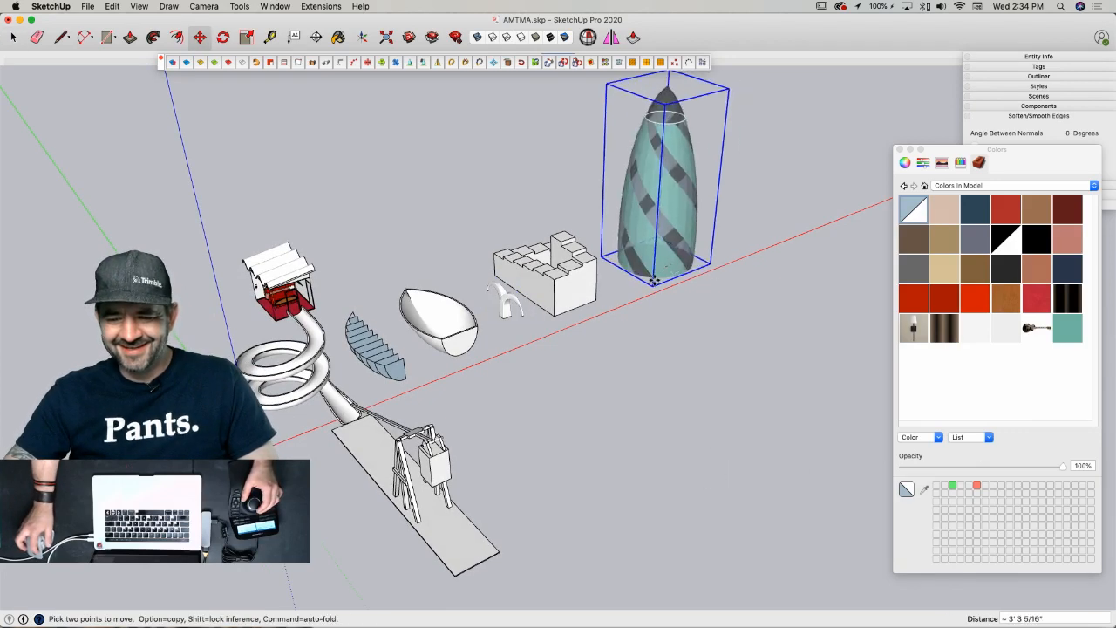
pyautogui.click(663, 279)
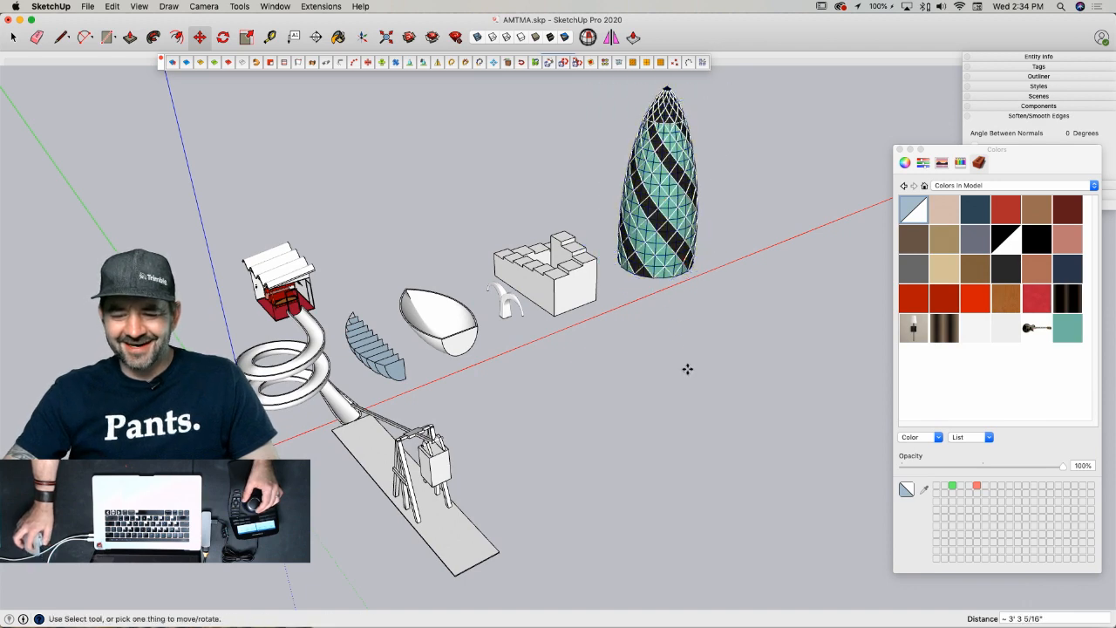
pyautogui.press('space')
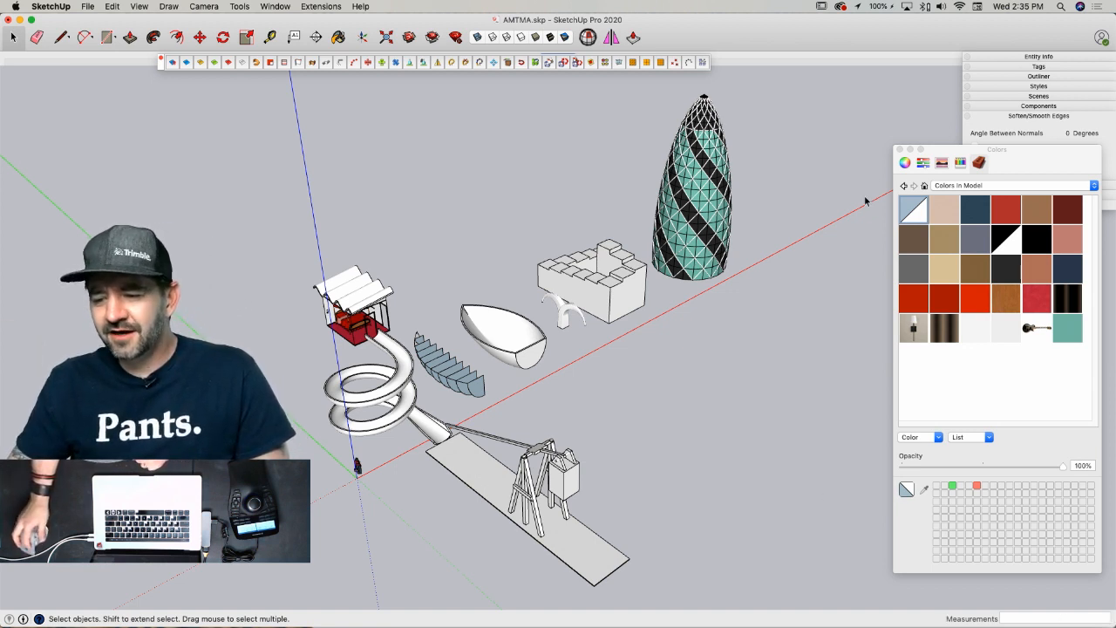
# - Close the Colors window and the floating extension toolbar to clear the modeling area
pyautogui.click(900, 151)
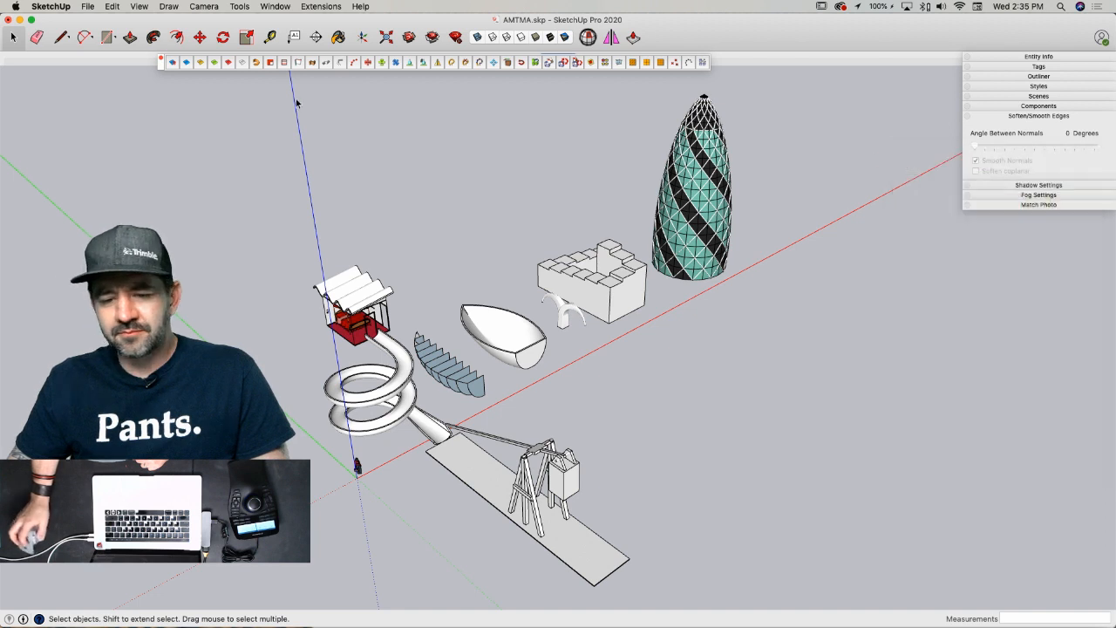
pyautogui.click(161, 62)
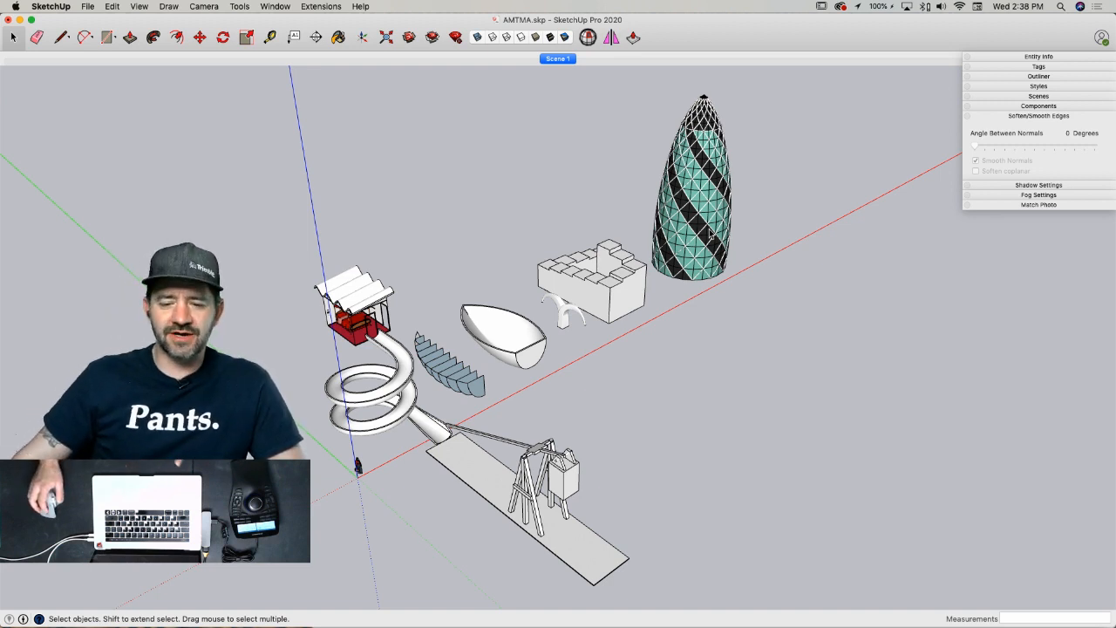
pyautogui.scroll(5, 337, 277)
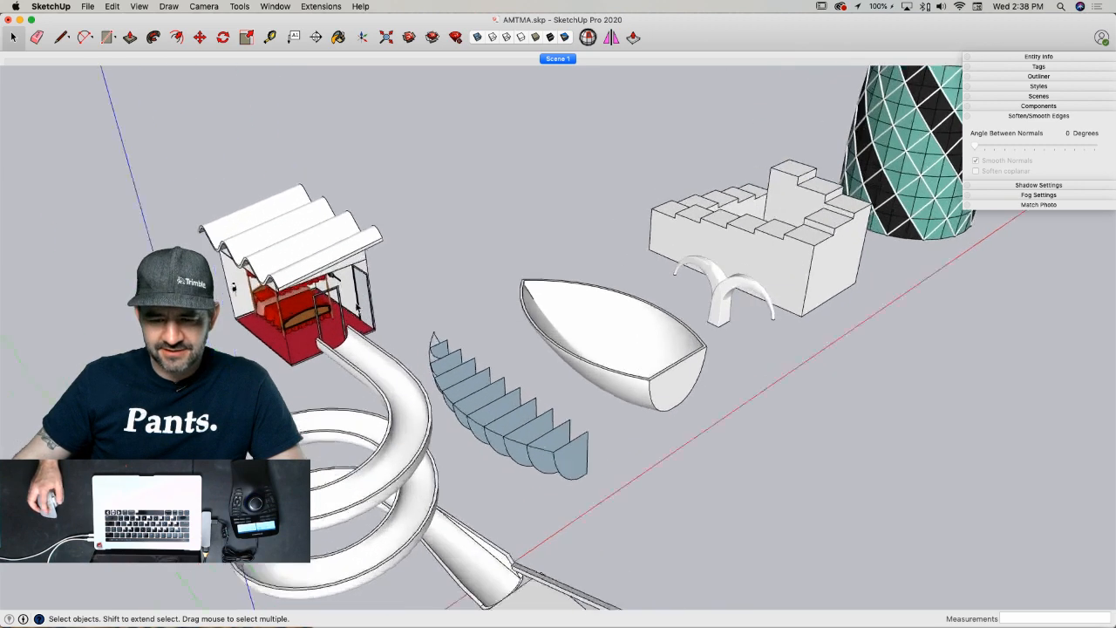
pyautogui.scroll(-5, 337, 275)
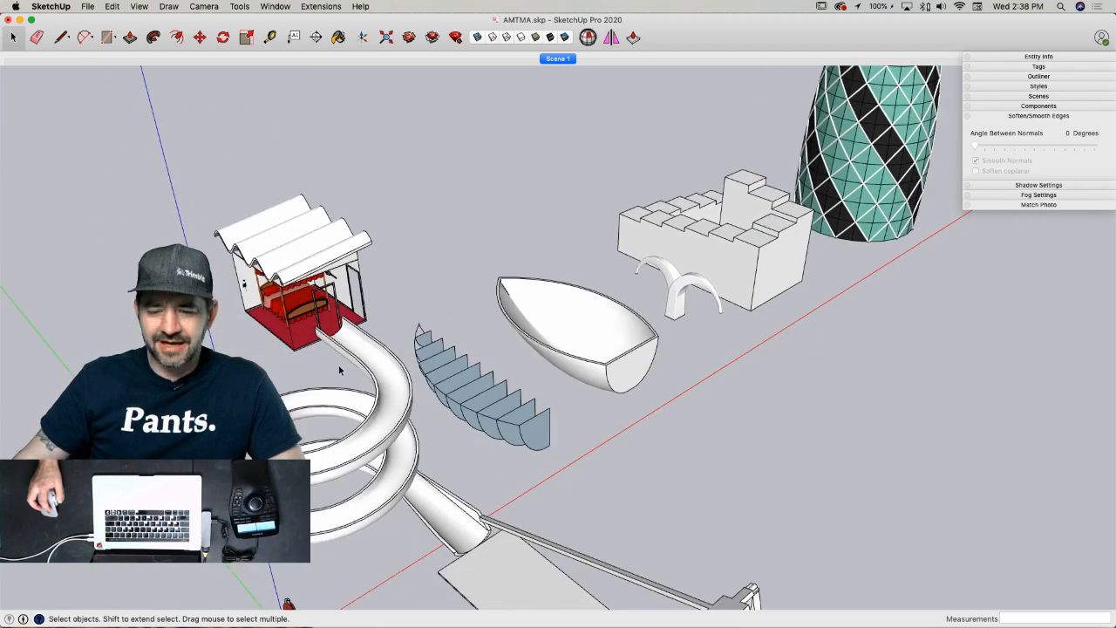
pyautogui.scroll(-2, 302, 318)
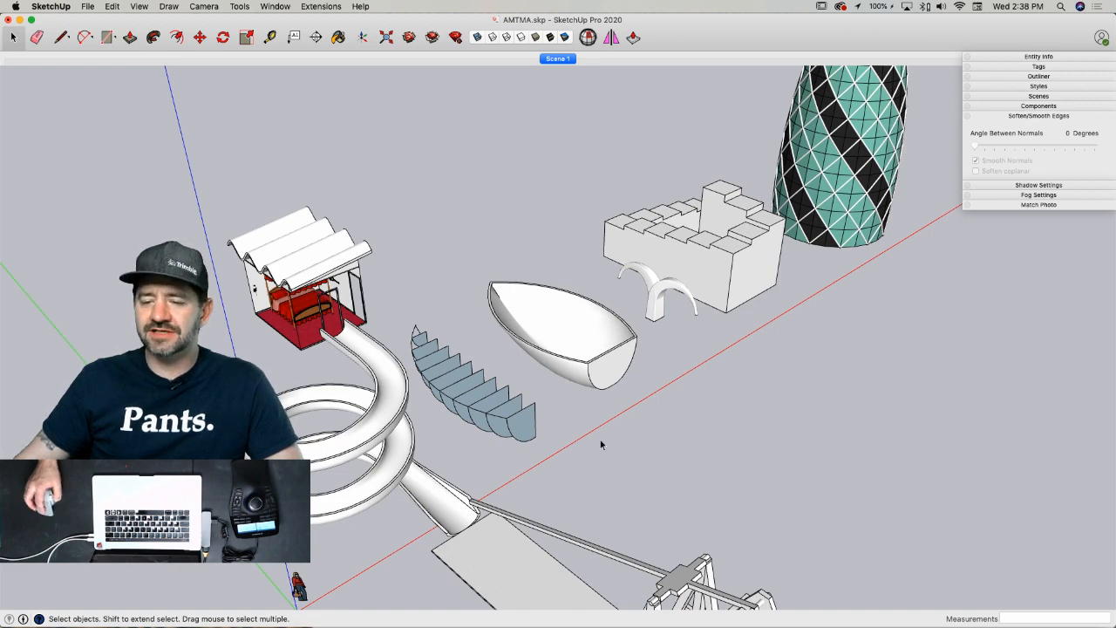
pyautogui.moveTo(600, 440); pyautogui.dragTo(423, 504, button='middle')
pyautogui.moveTo(732, 472); pyautogui.dragTo(726, 398, button='middle')
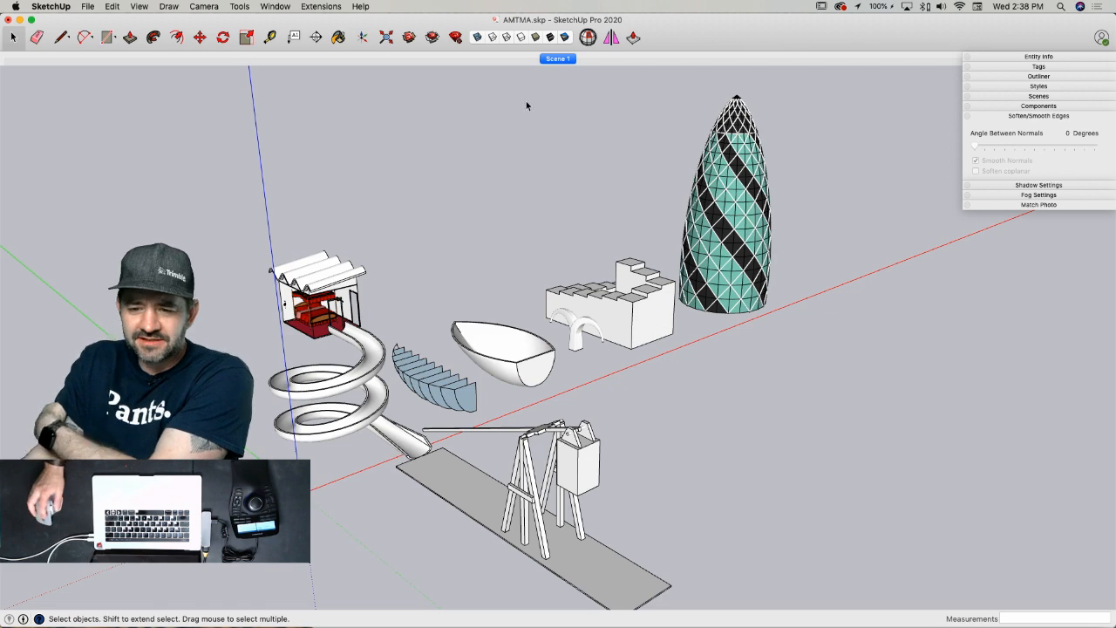
# - Recall Scene 1, reframe its view so the whole stepped building is visible, and update the scene
pyautogui.click(572, 59)
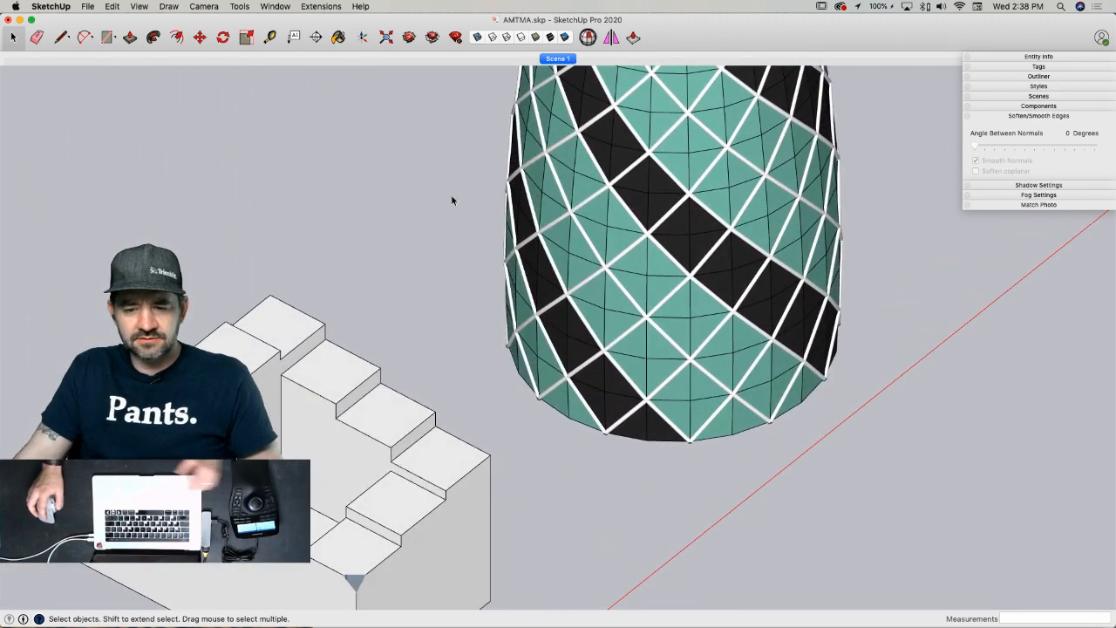
pyautogui.moveTo(363, 257)
pyautogui.mouseDown(button='middle')
pyautogui.moveTo(376, 240)
pyautogui.moveTo(356, 259)
pyautogui.mouseUp(button='middle')
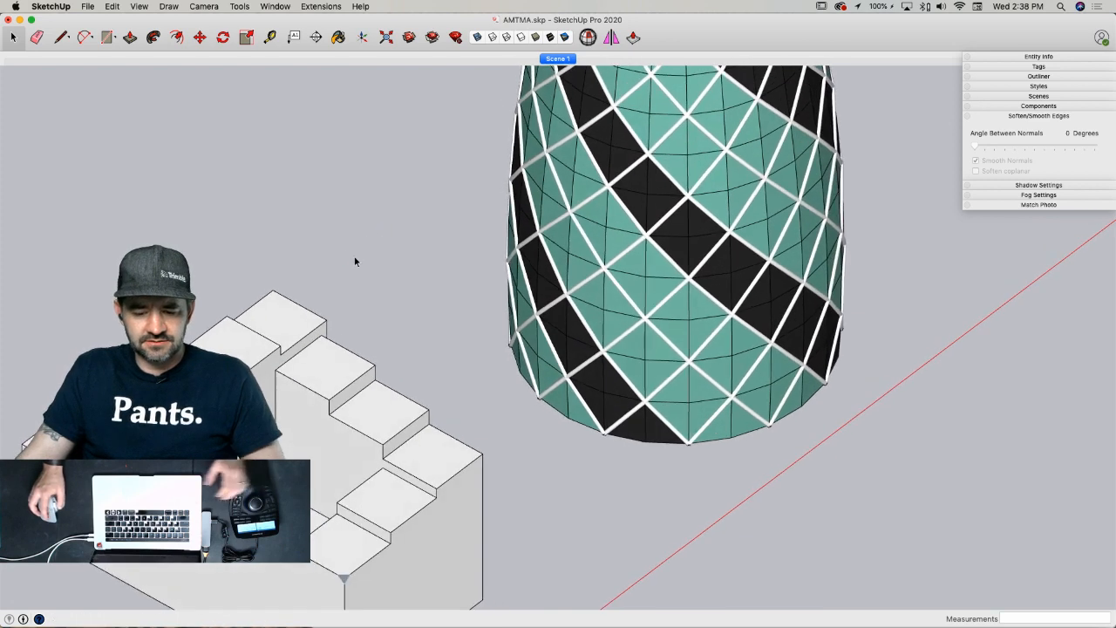
pyautogui.click(558, 59)
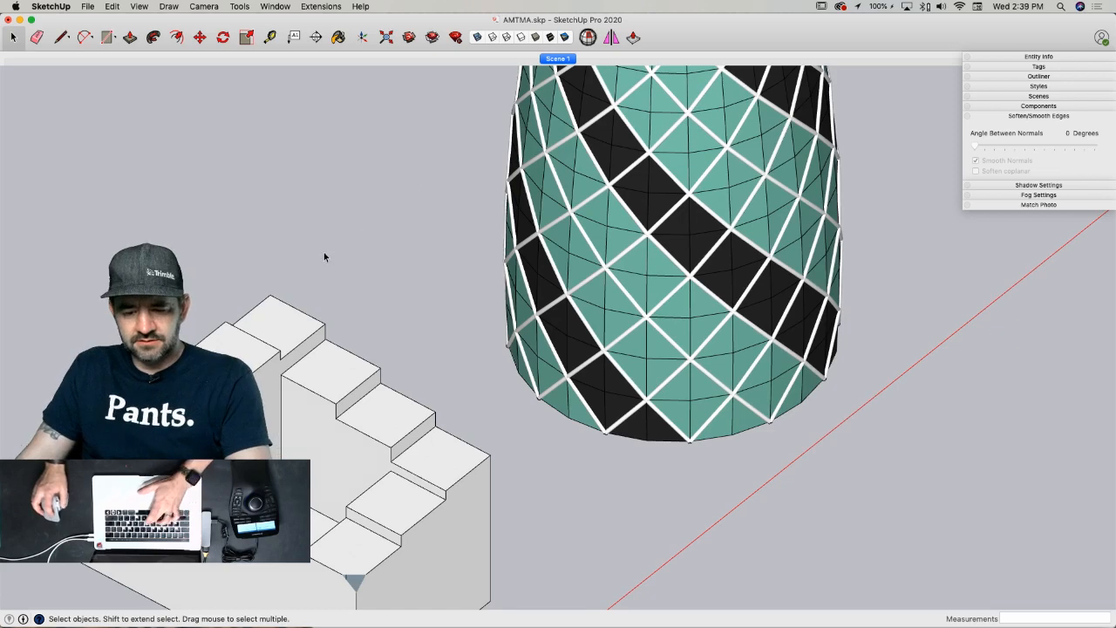
pyautogui.keyDown('shift'); pyautogui.moveTo(294, 403); pyautogui.dragTo(418, 249, button='middle'); pyautogui.keyUp('shift')
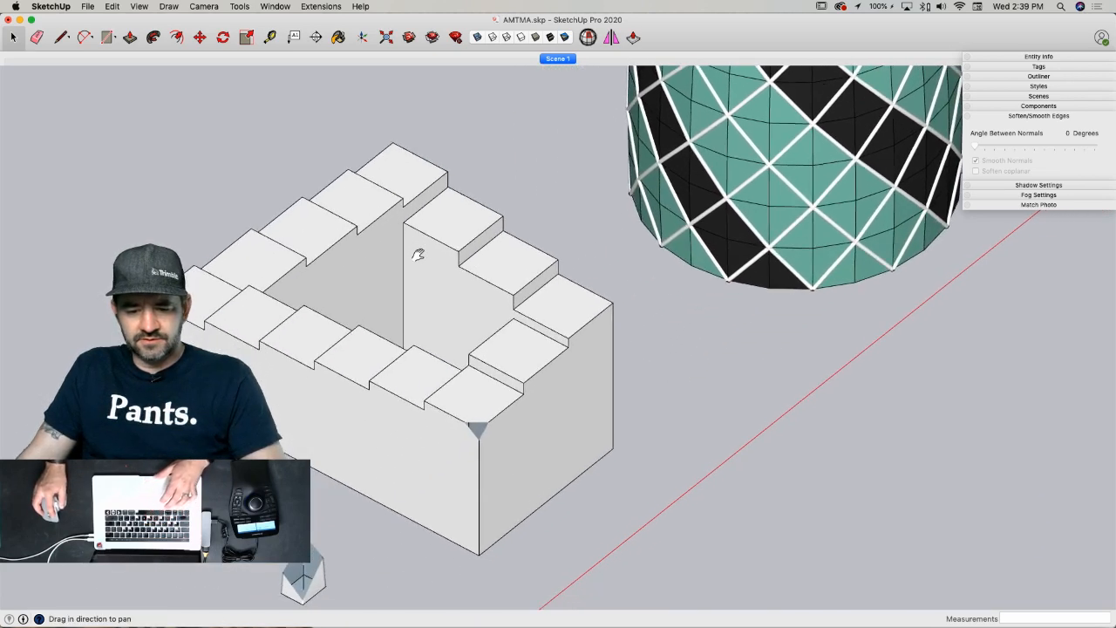
pyautogui.scroll(-1, 386, 262)
pyautogui.scroll(-1, 407, 271)
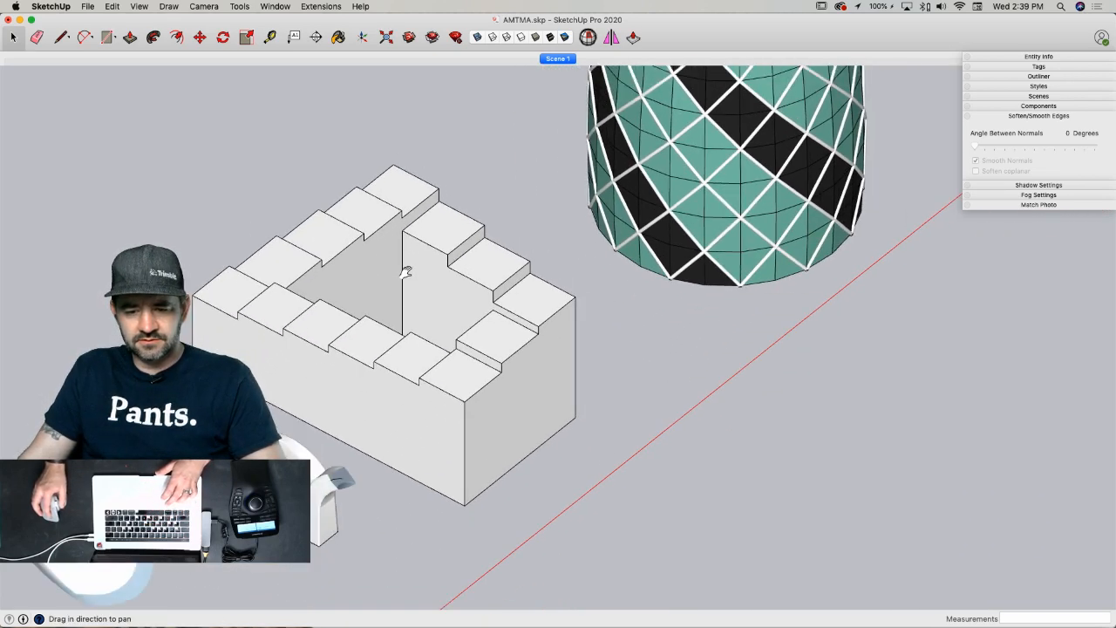
pyautogui.rightClick(561, 57)
pyautogui.click(581, 93)
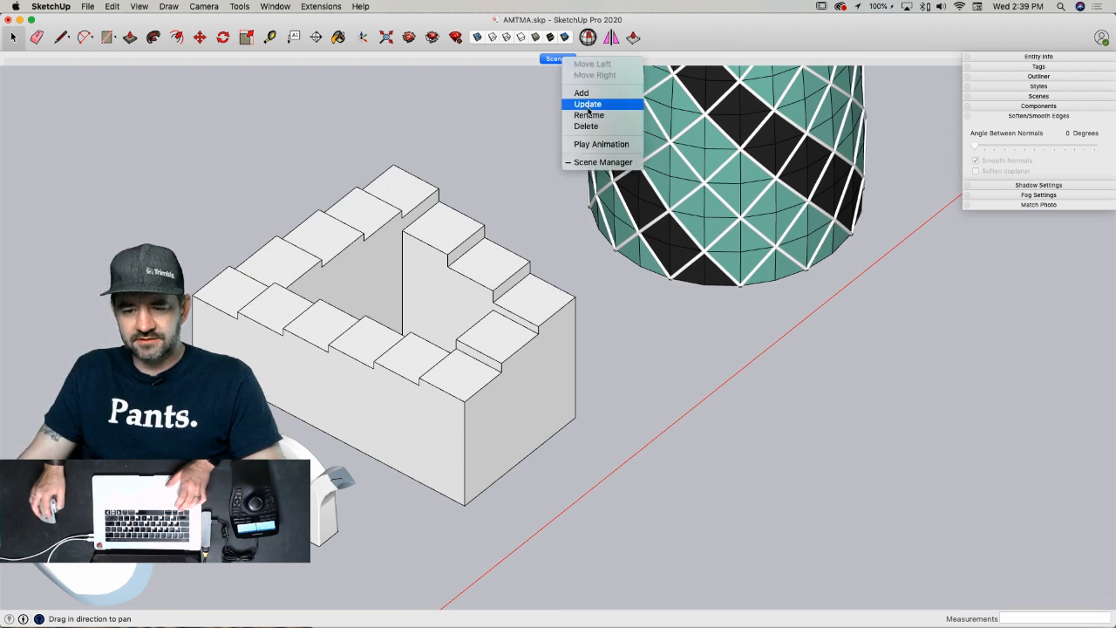